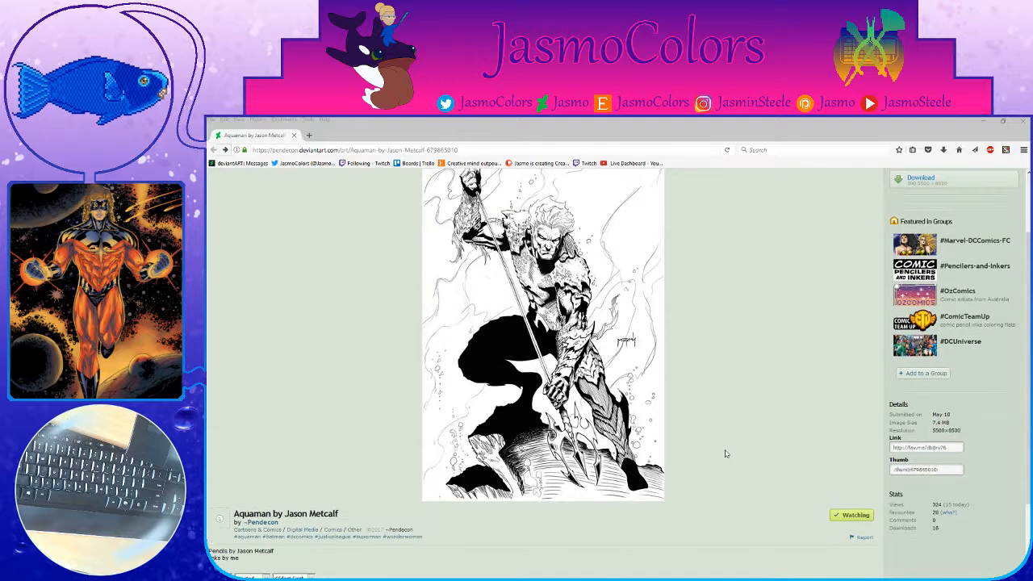
Step: Look over the Aquaman line art on its DeviantArt page and close the browser to return to GIMP
scroll(721, 453, "down", 3)
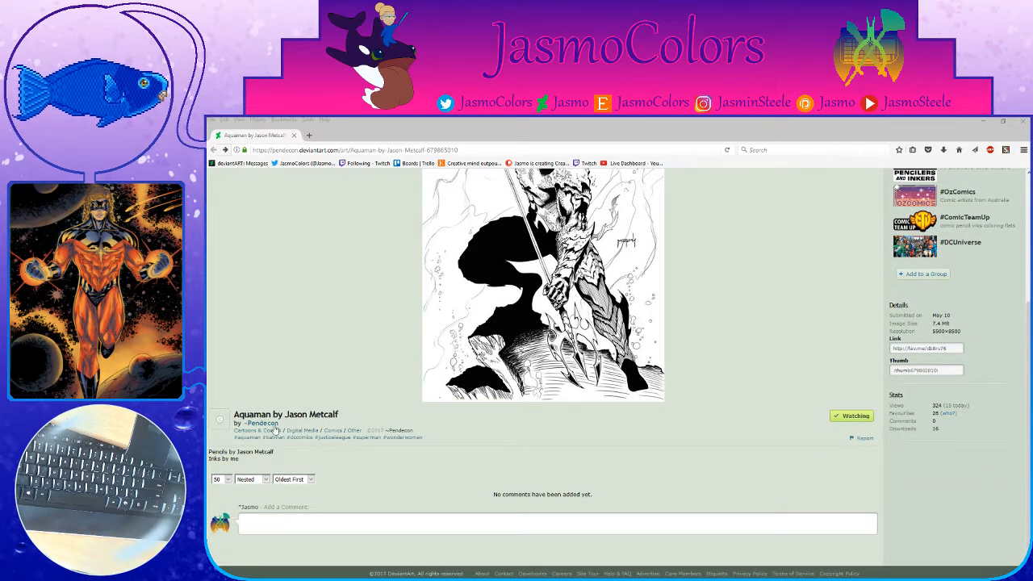
scroll(382, 475, "up", 5)
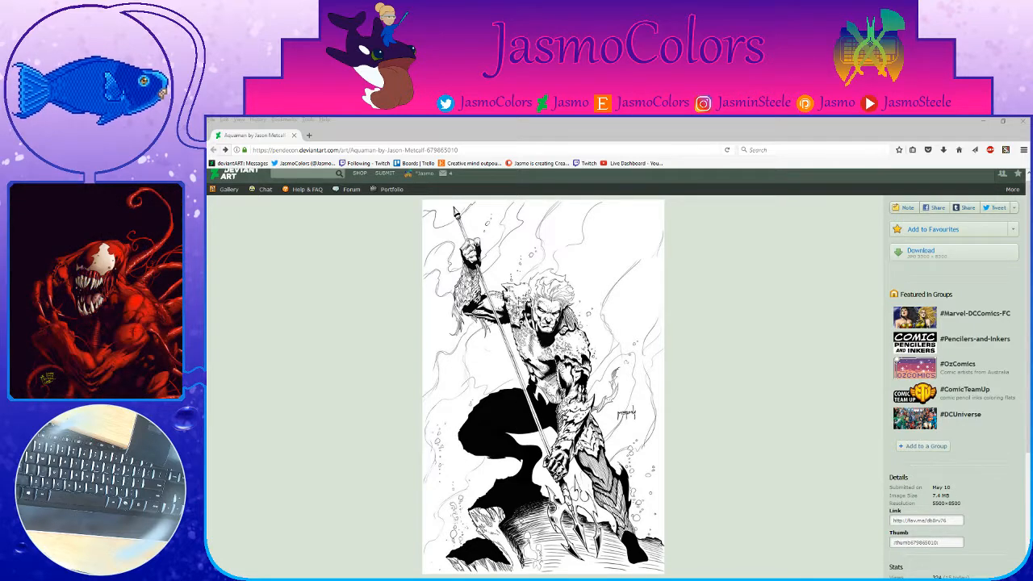
left_click(1023, 120)
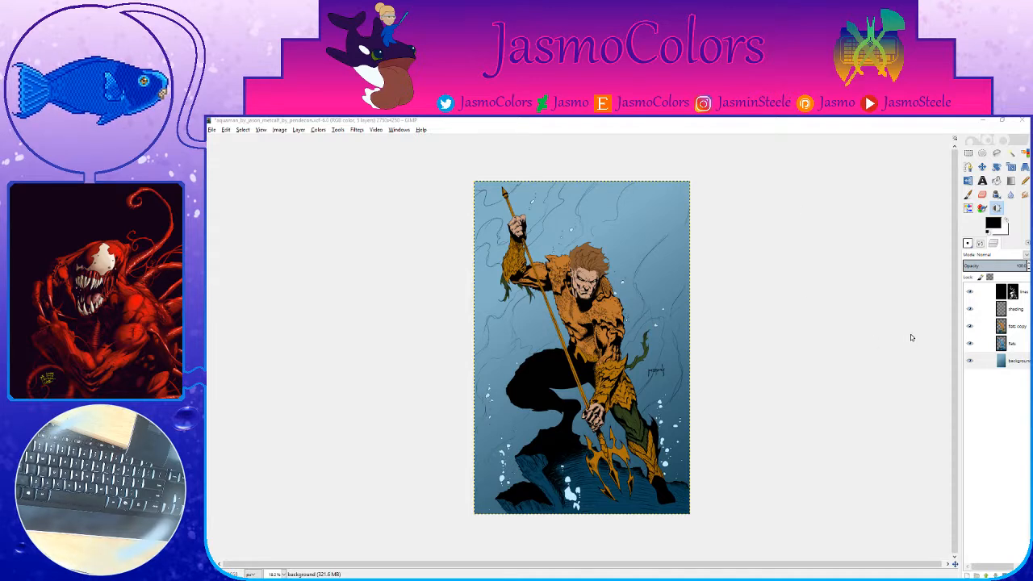
Step: Remove the flats layer, then duplicate the flats copy layer and place the hidden duplicate beneath the background layer
left_click(1013, 345)
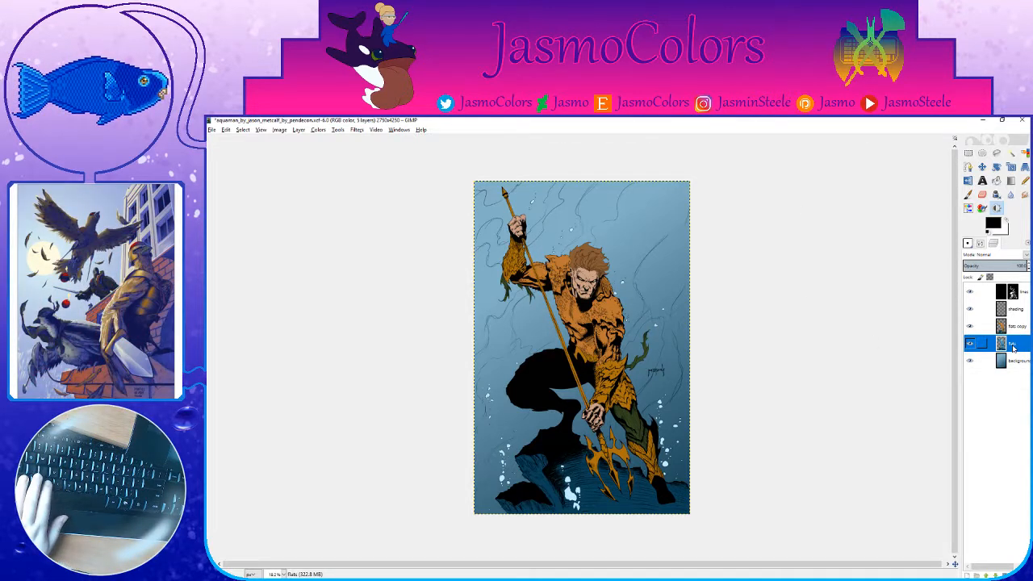
key("ctrl+x")
right_click(1014, 326)
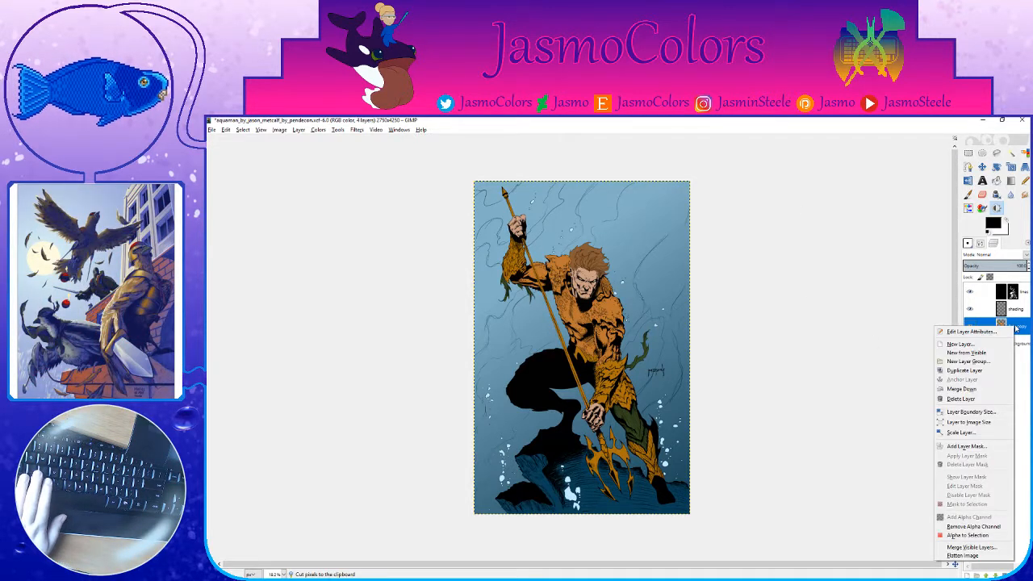
left_click(984, 371)
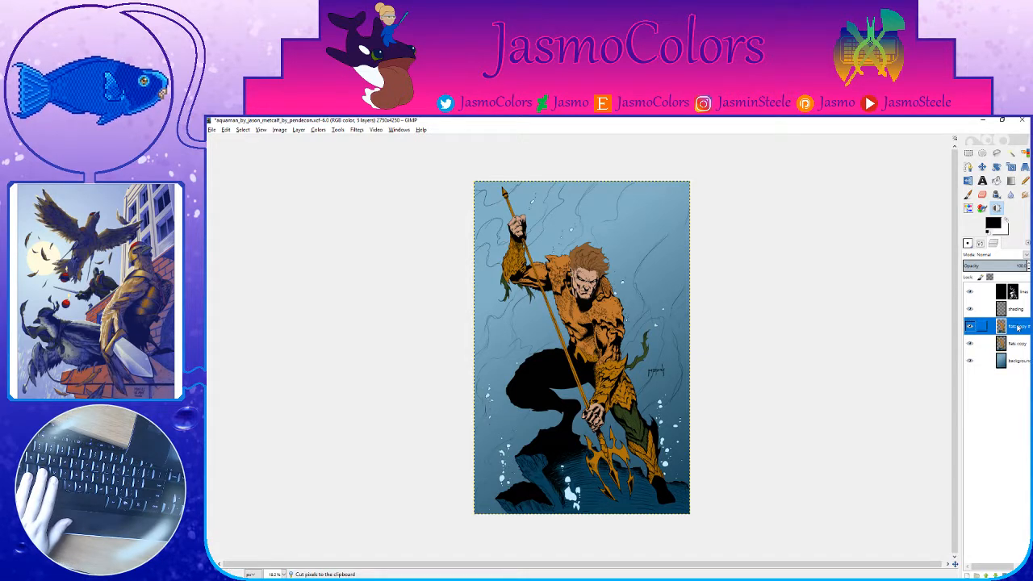
left_click_drag(1021, 373, 1014, 371)
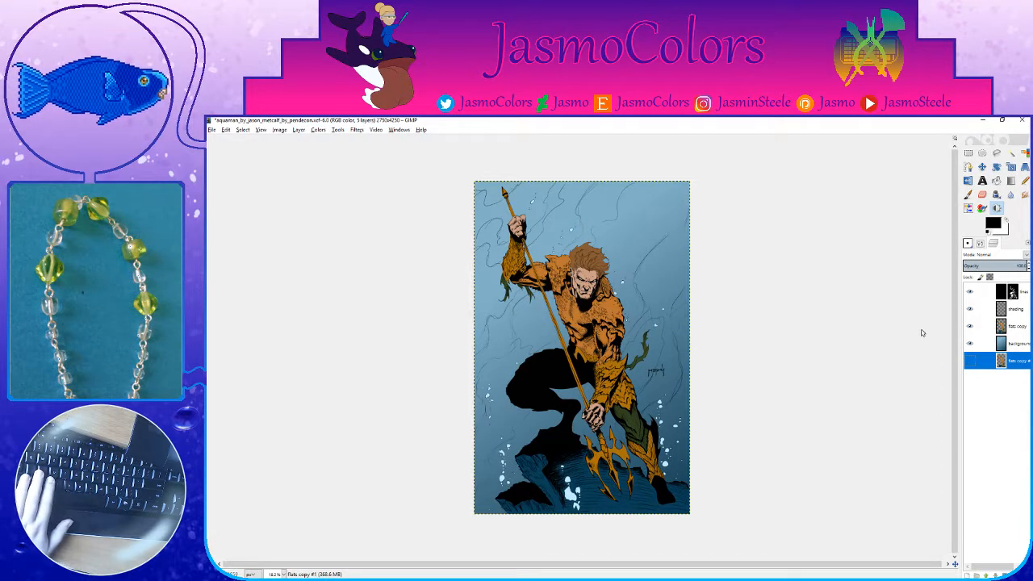
Step: With the background layer active, sample its light and dark blues as the two working colors and brighten the light blue to a7e3ff
left_click(1019, 343)
left_click(1026, 180)
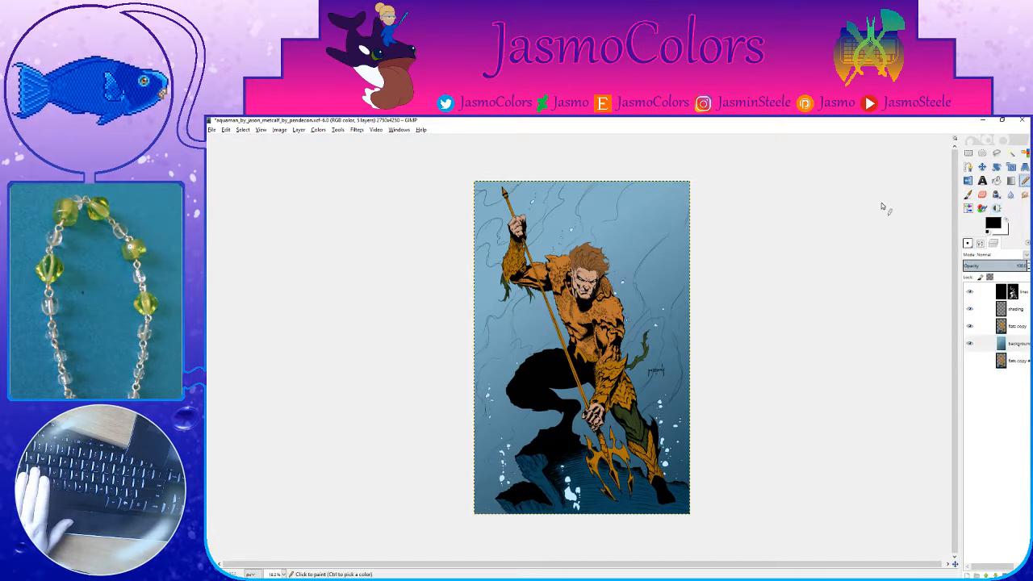
left_click(482, 188, "ctrl")
key("x")
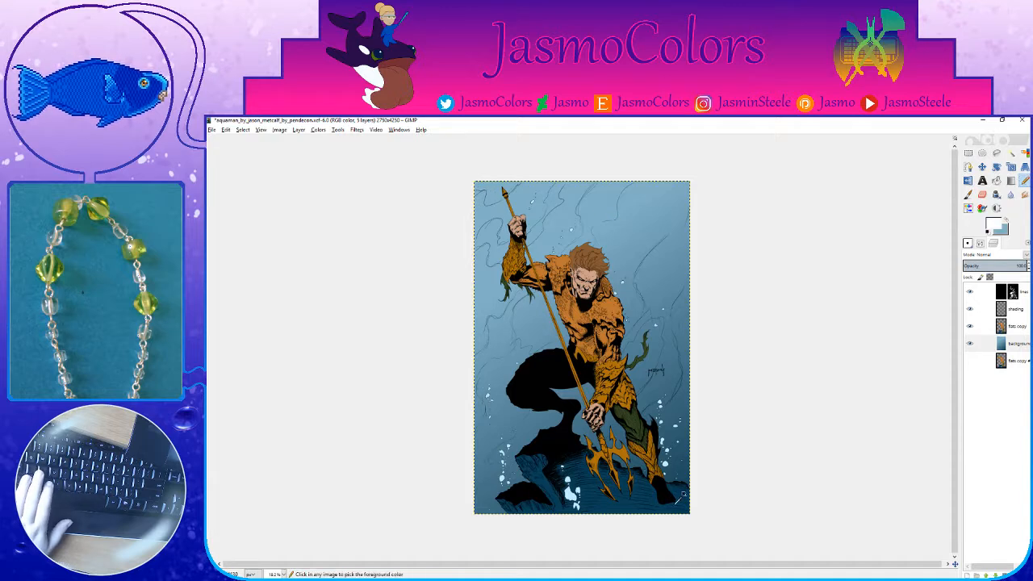
left_click(684, 506, "ctrl")
key("x")
left_click(993, 224)
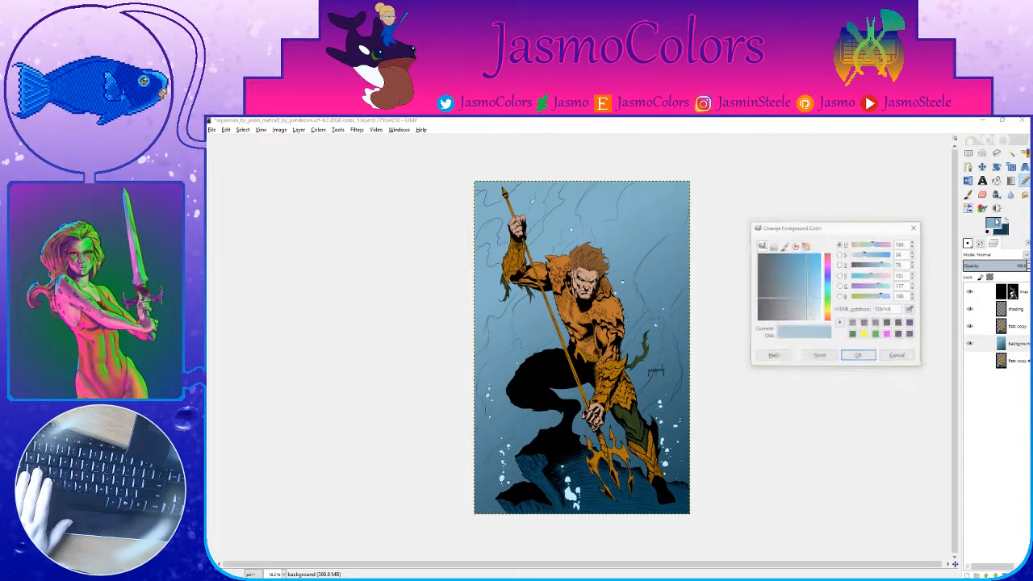
left_click_drag(808, 297, 832, 300)
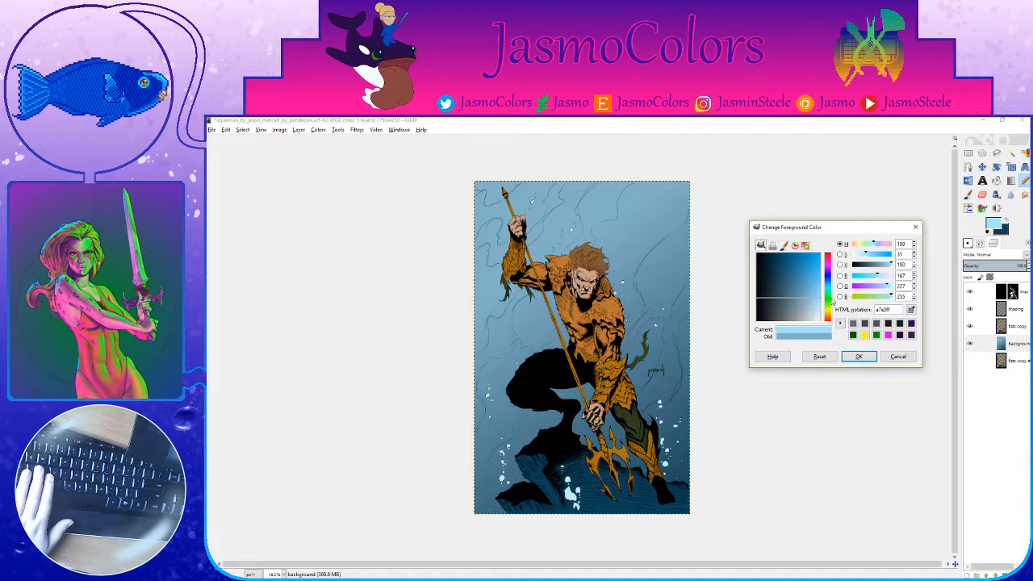
left_click(859, 356)
Step: Make the dark blue working color fully saturated and brighter, setting it to 00517a
key("x")
left_click(997, 225)
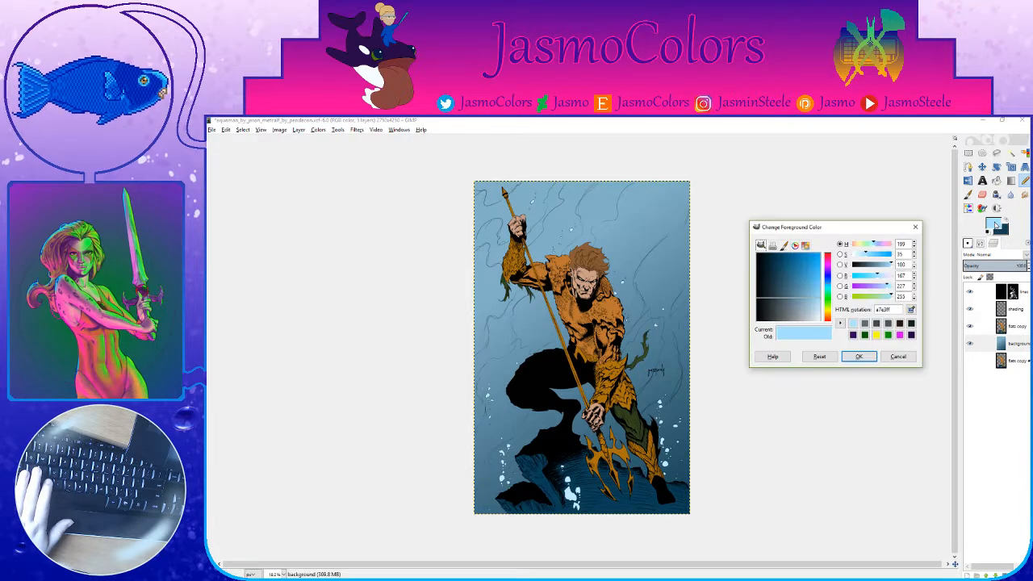
left_click(895, 357)
left_click(994, 228)
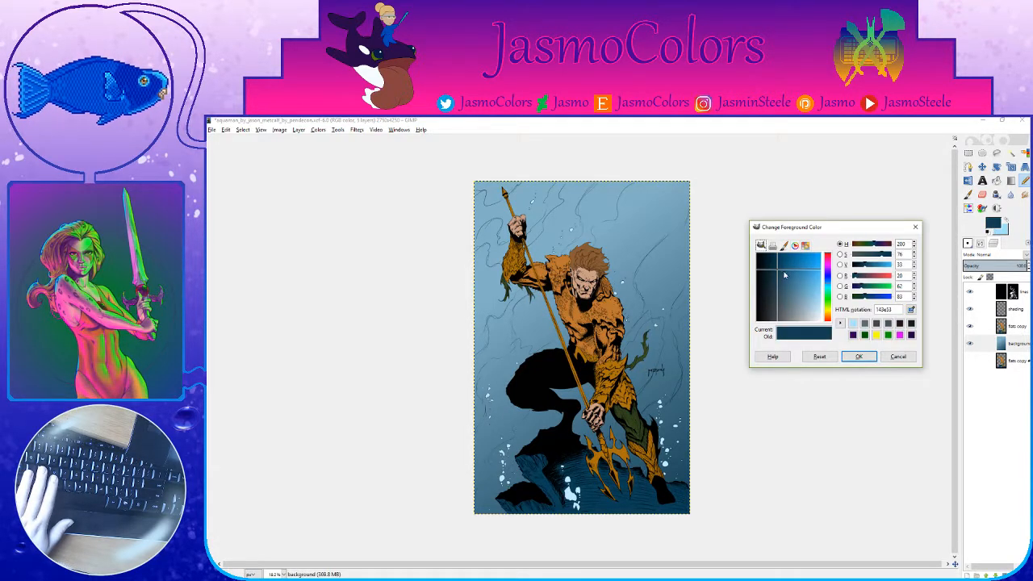
left_click(890, 255)
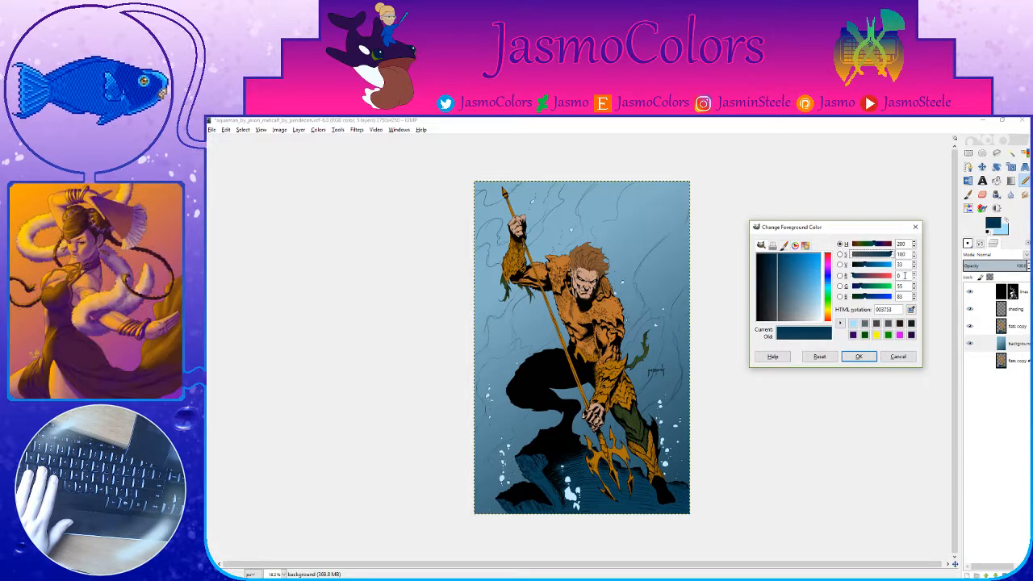
left_click(860, 357)
left_click(987, 228)
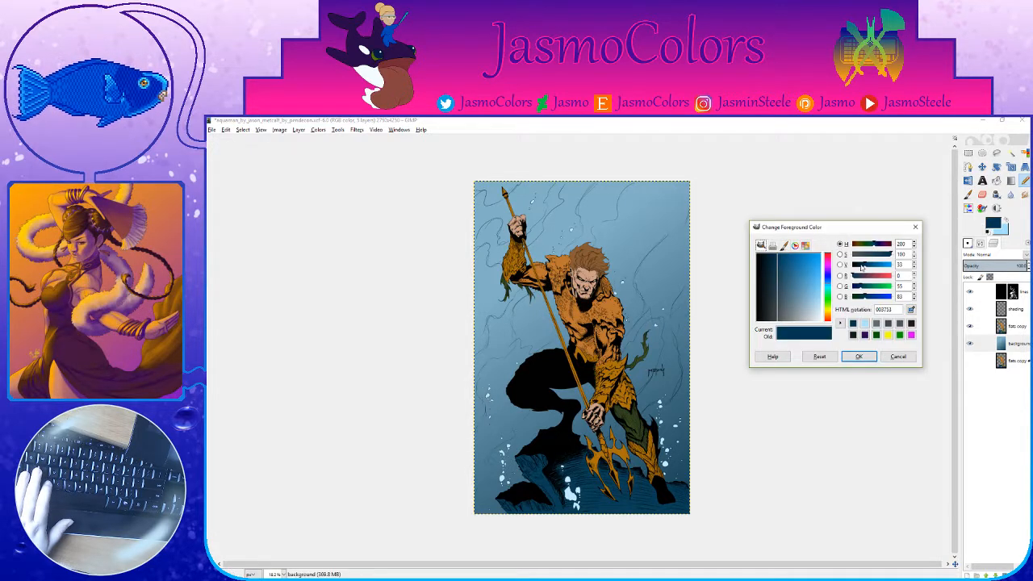
left_click_drag(866, 267, 872, 264)
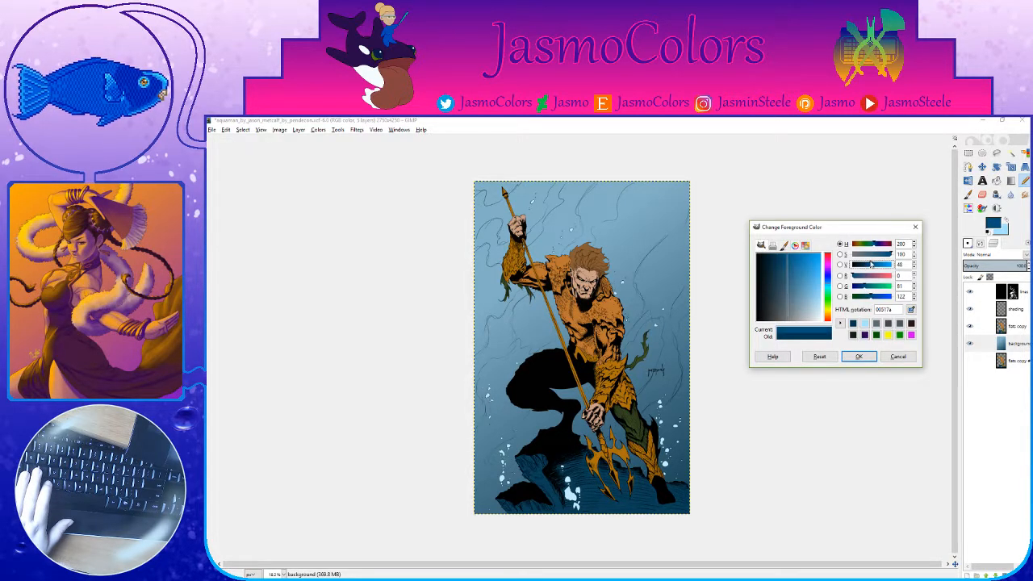
left_click(859, 356)
Step: Fill the background layer with a linear Blend gradient running vertically from light blue at the image's top to dark blue at its bottom
left_click(980, 244)
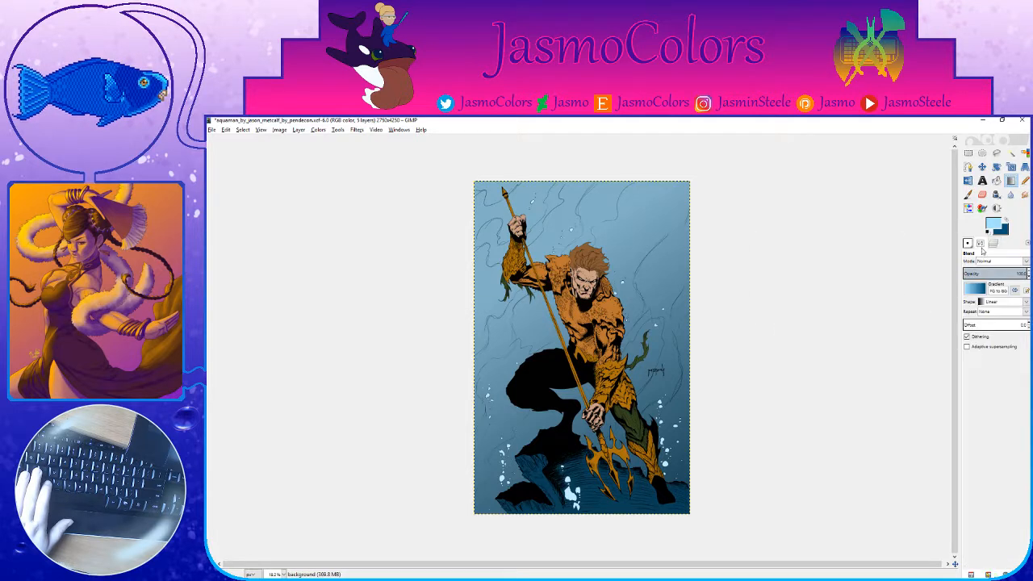
left_click(974, 290)
left_click(924, 337)
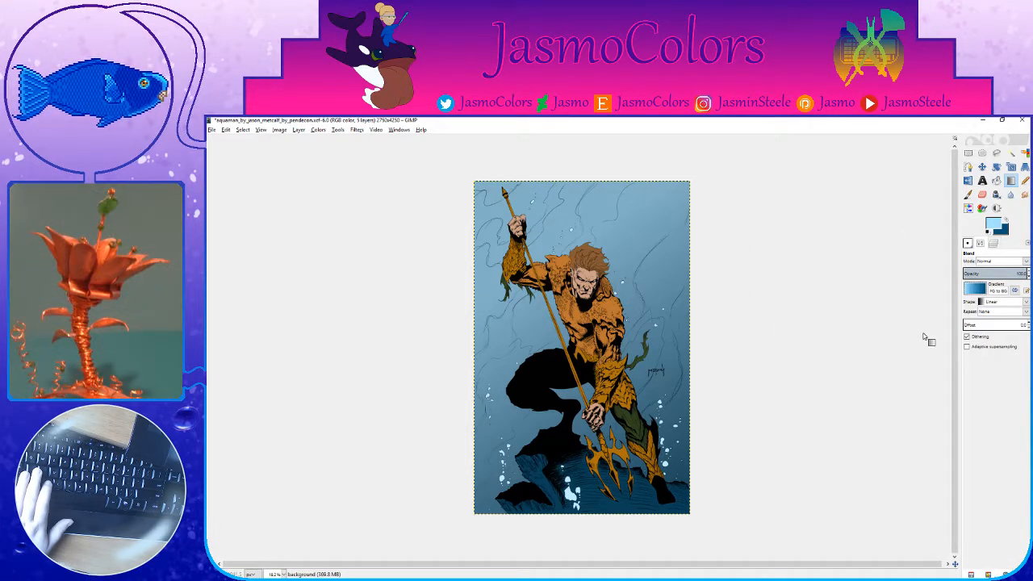
left_click_drag(476, 184, 696, 517)
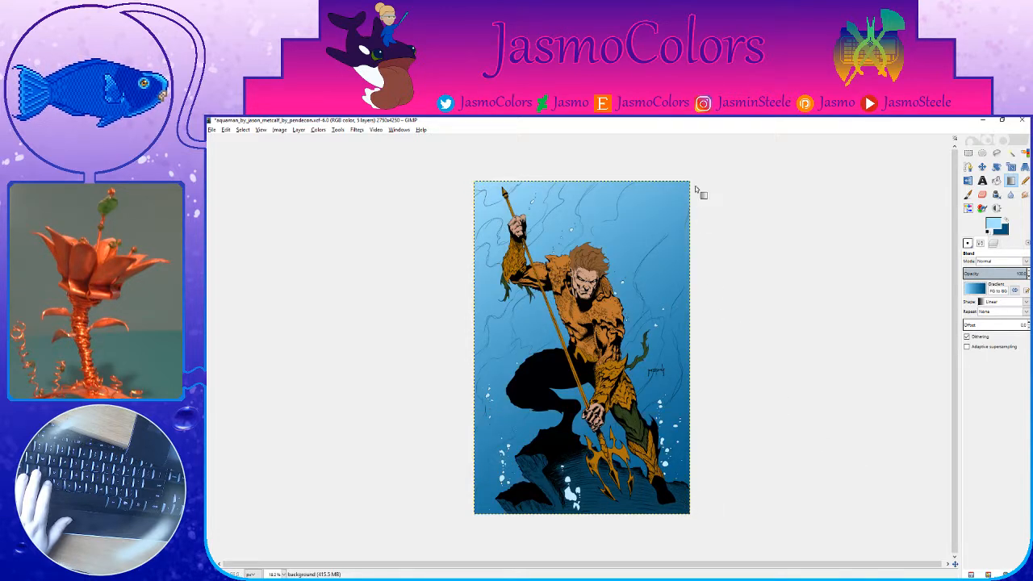
left_click_drag(688, 184, 690, 521)
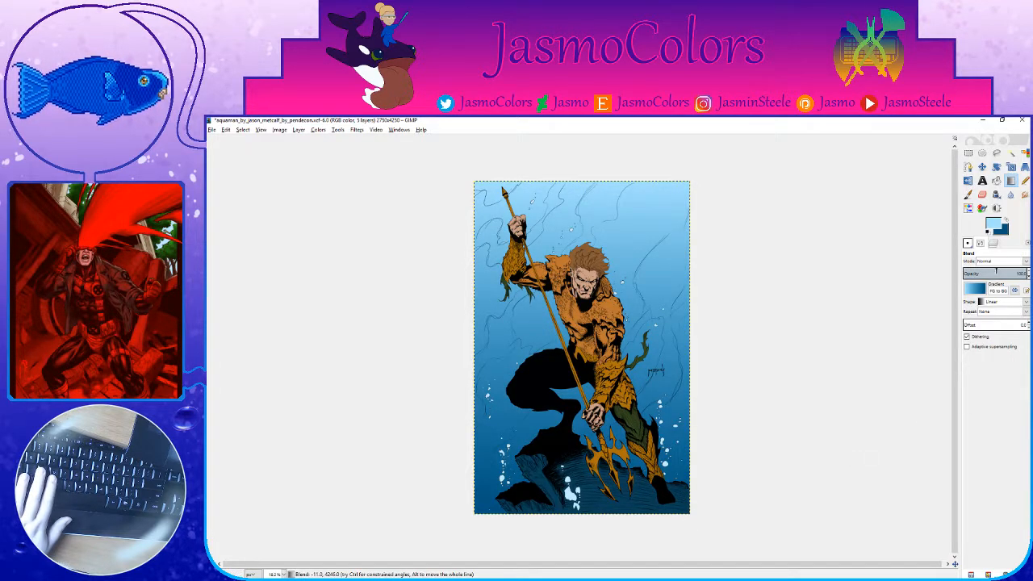
left_click(992, 245)
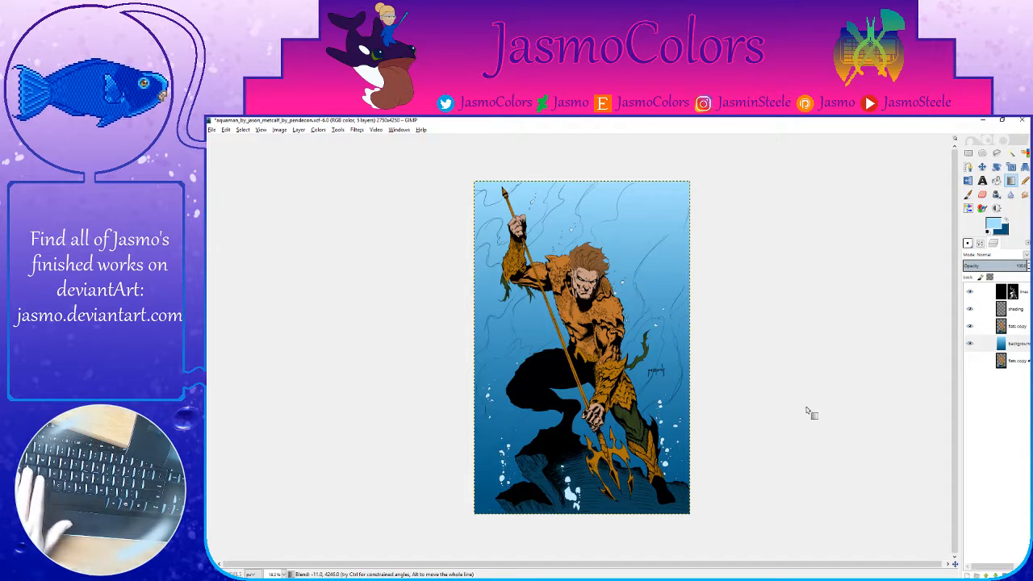
Step: On the flats copy layer, recolor the orange neck areas beside Aquaman's jaw and ear with the skin tone sampled from his face
scroll(629, 315, "up", 6)
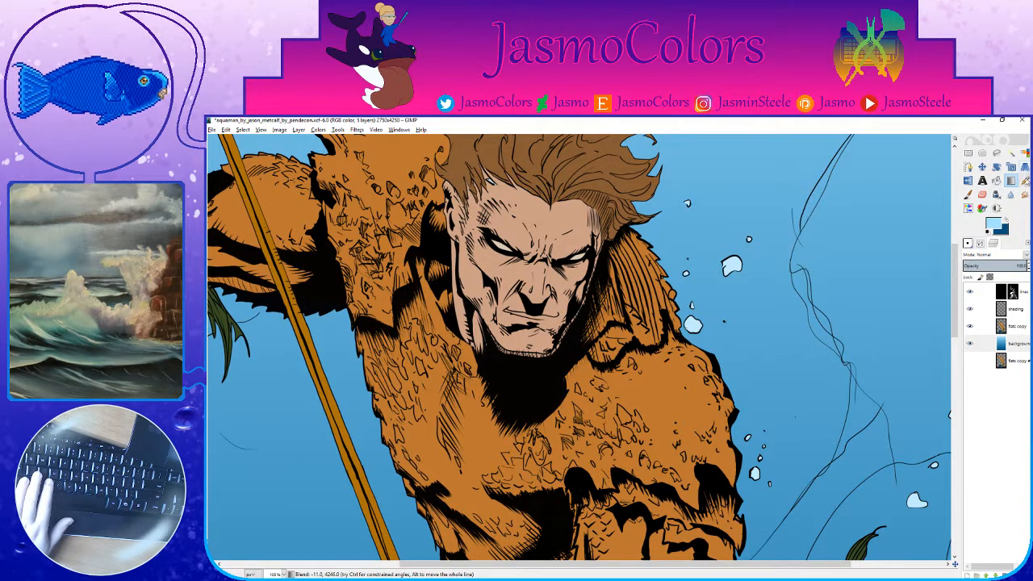
left_click(1025, 181)
left_click(395, 267, "ctrl")
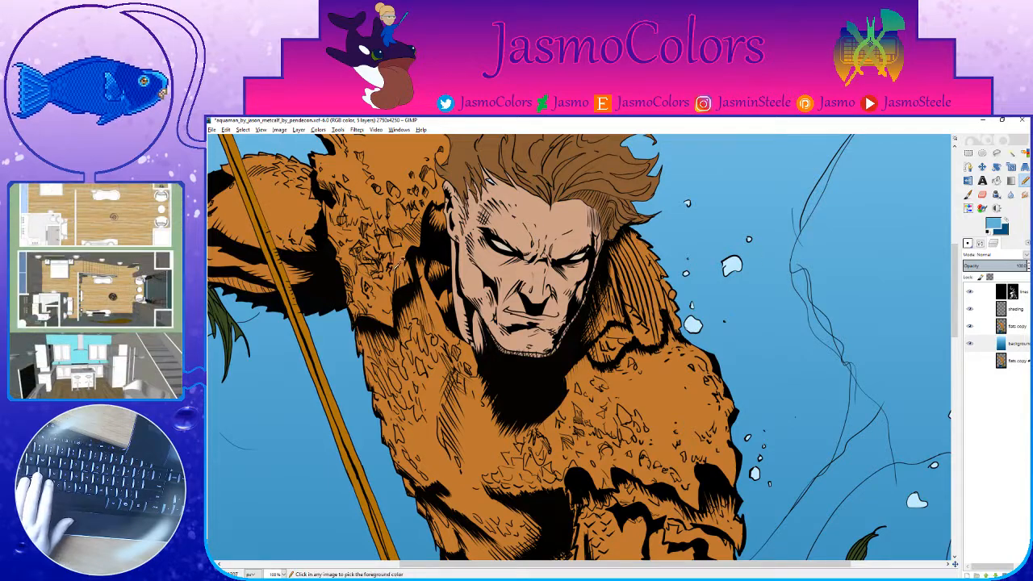
scroll(537, 365, "up", 3)
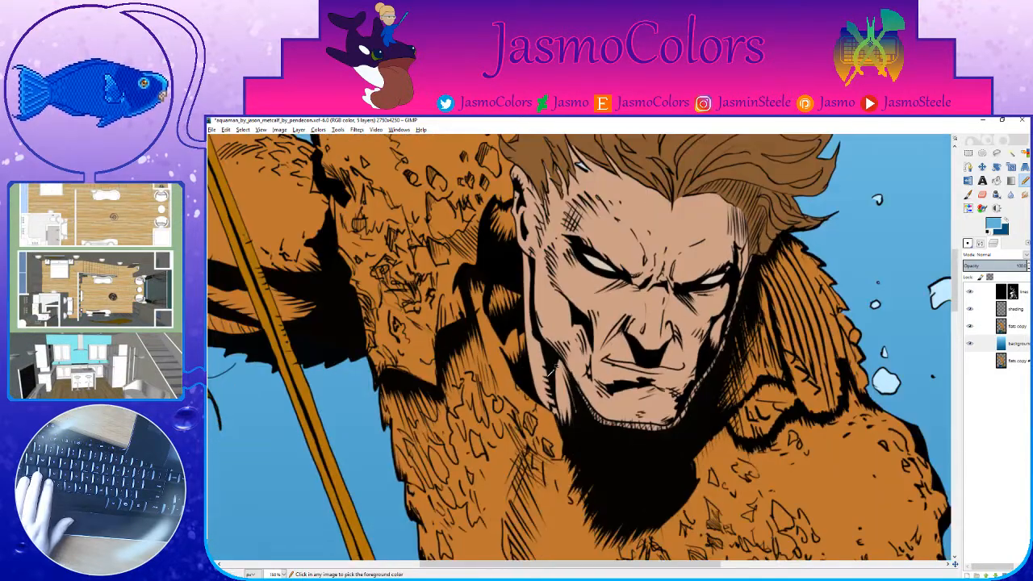
scroll(530, 368, "up", 3)
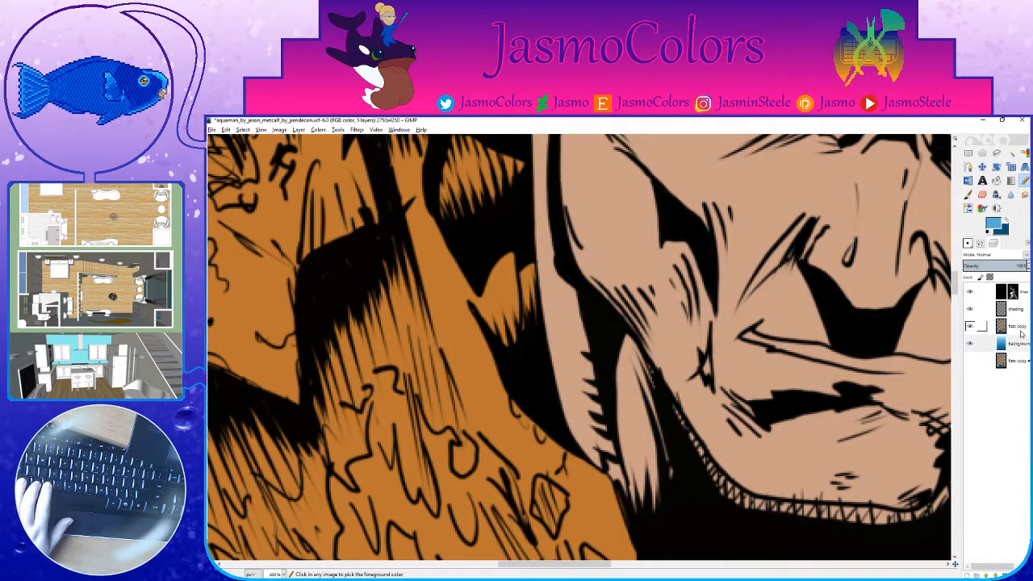
left_click(626, 352, "ctrl")
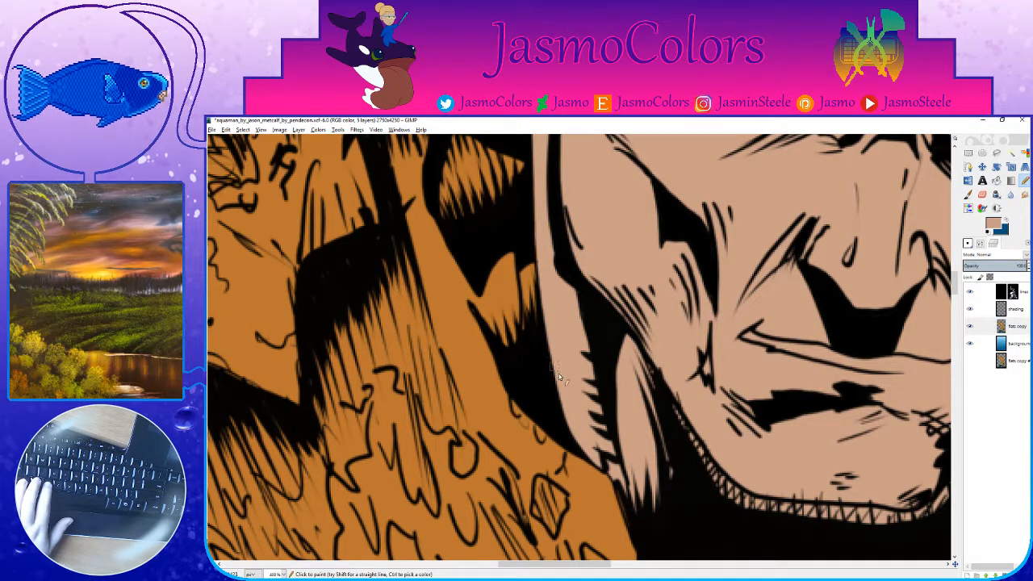
left_click(472, 301, "shift")
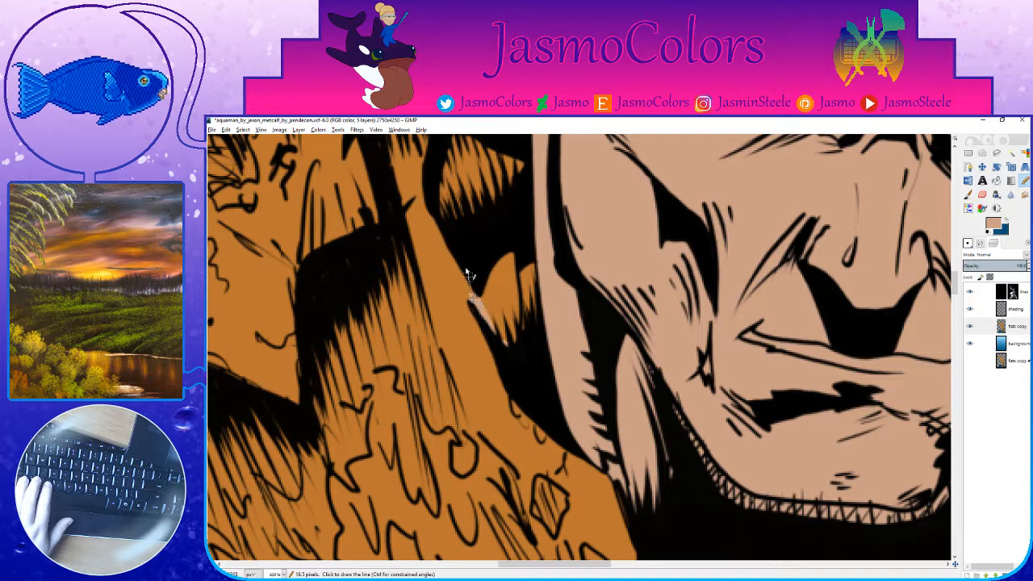
left_click(464, 272, "shift")
scroll(617, 303, "up", 5)
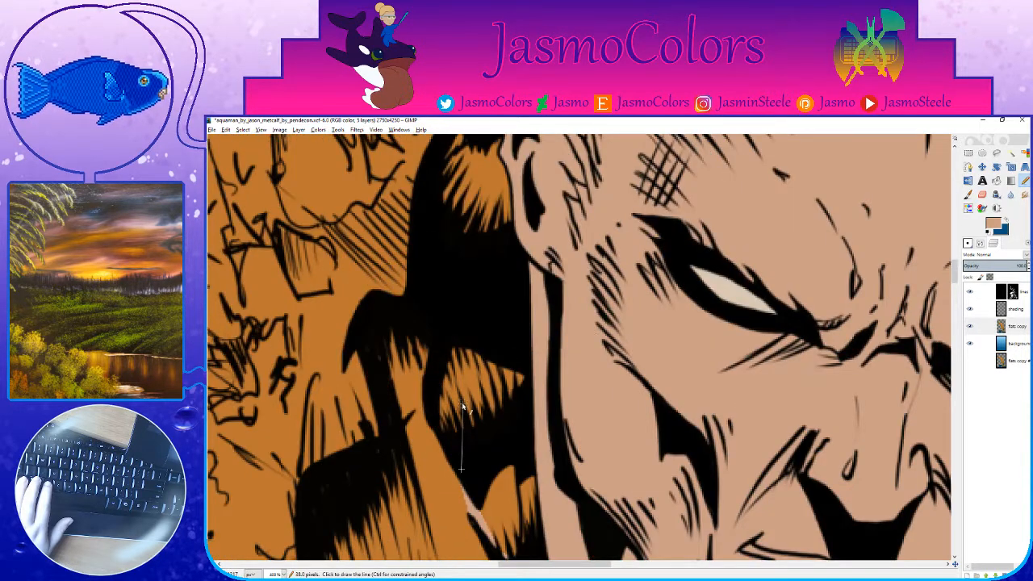
scroll(436, 242, "up", 3)
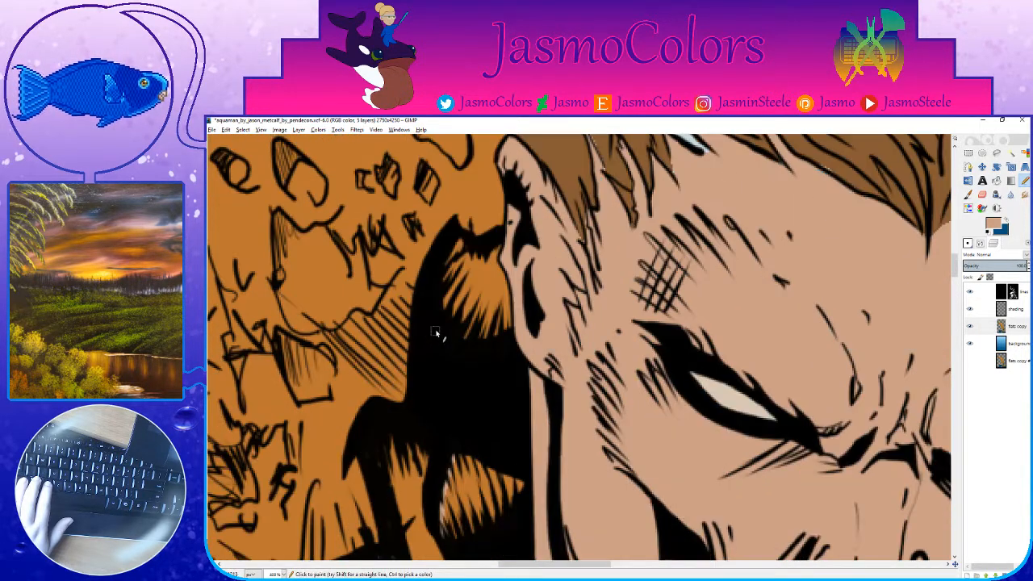
scroll(548, 396, "down", 3)
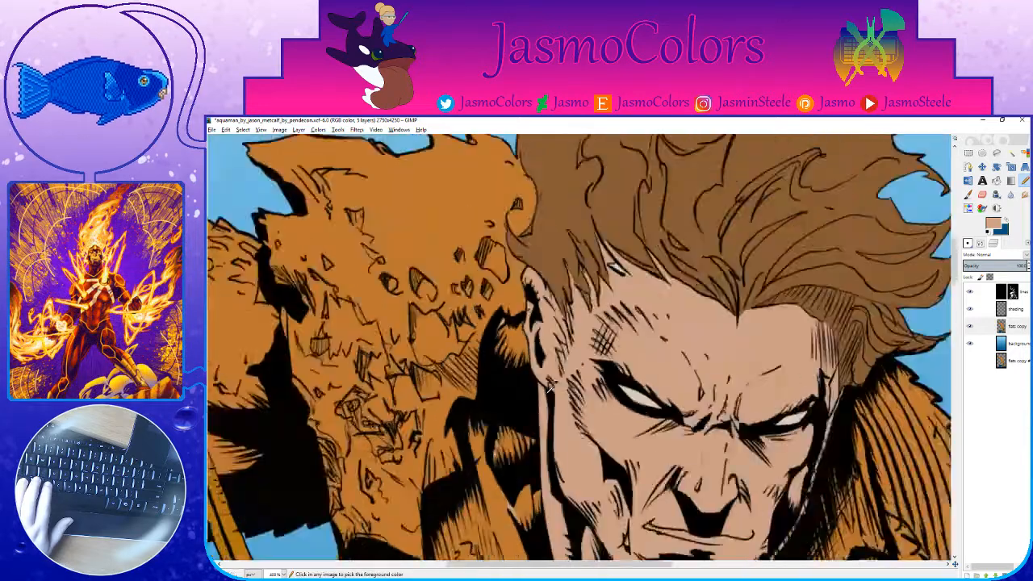
key("shift+b")
scroll(535, 418, "down", 6)
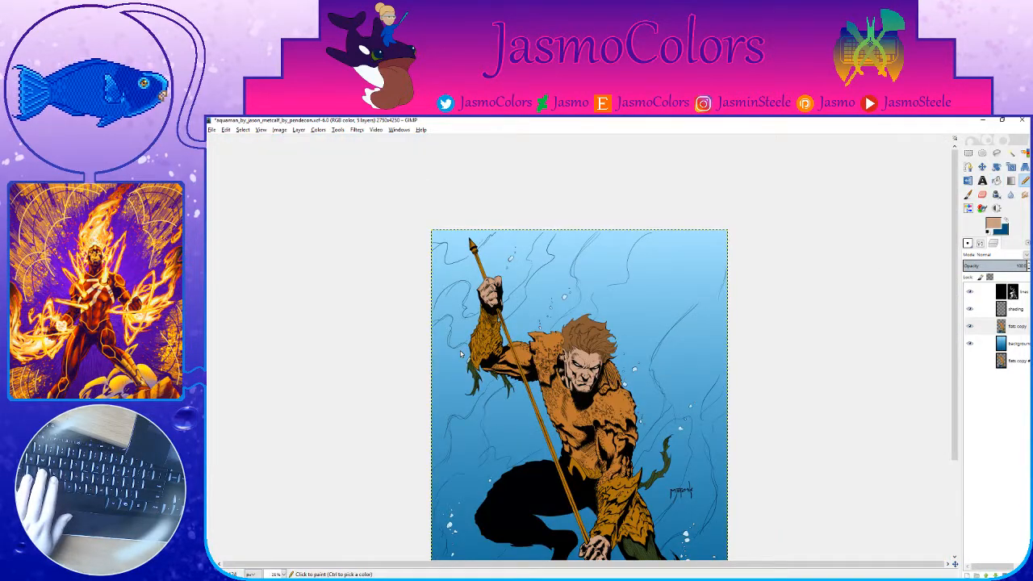
Step: Touch up the flats between the hair strands above Aquaman's ear using the sampled hair brown and the sampled skin tone
scroll(565, 355, "up", 7)
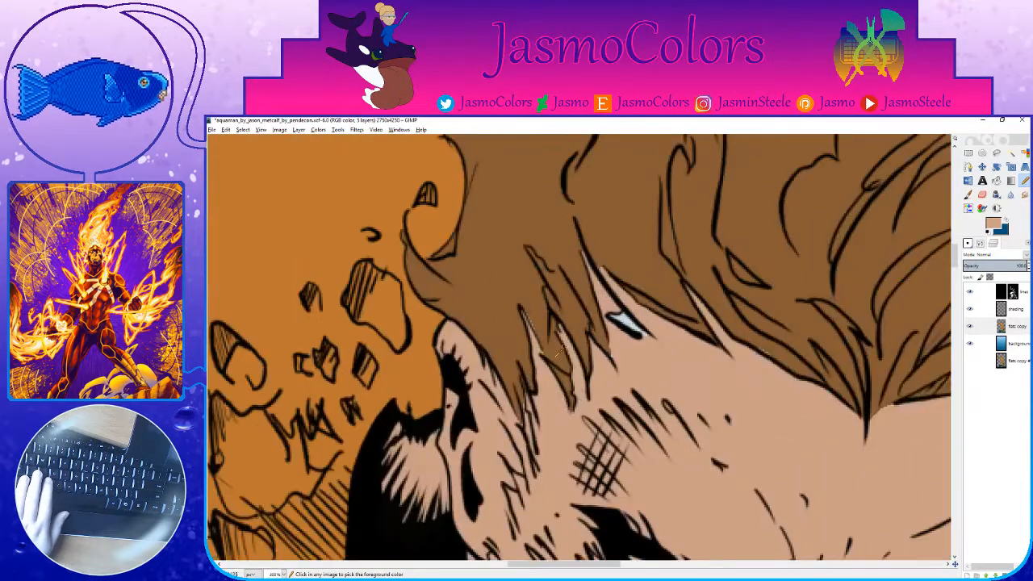
scroll(544, 315, "up", 2)
left_click(540, 300)
scroll(539, 300, "up", 2)
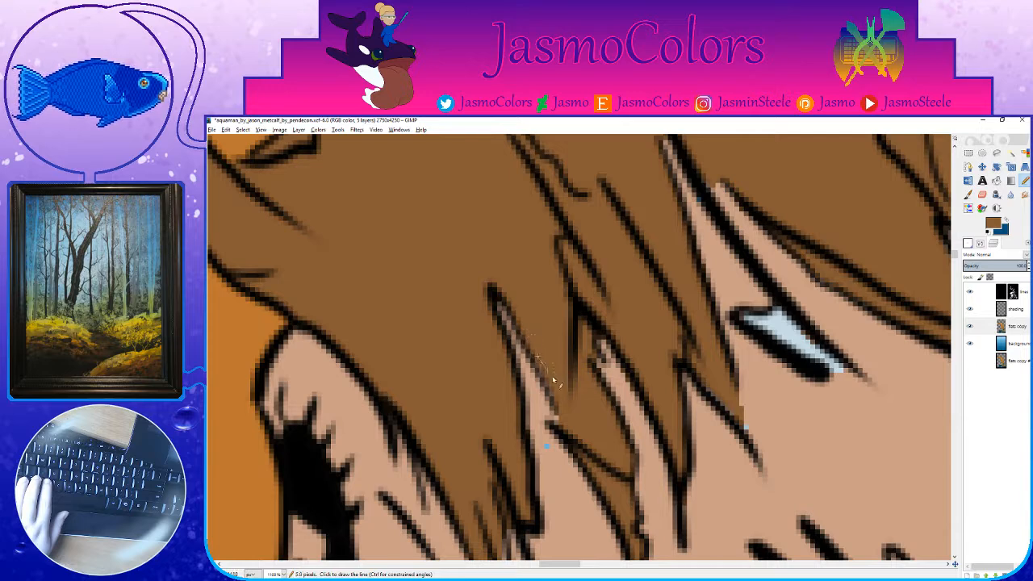
left_click(562, 462, "ctrl")
left_click(547, 447)
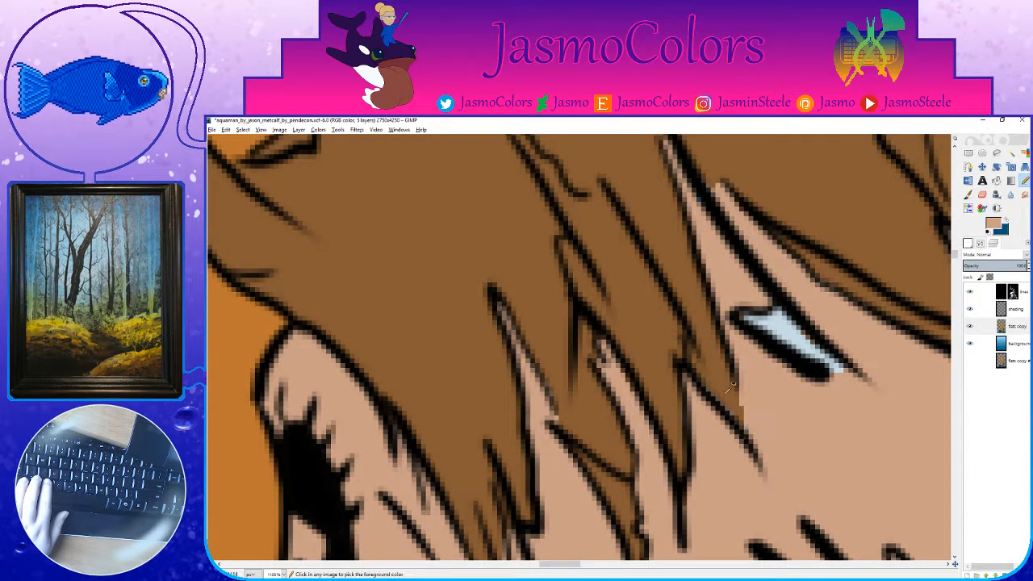
Step: Paint the pale blue gap under the loose strand at the hairline with the sampled hair brown and save the image
left_click(733, 418, "ctrl")
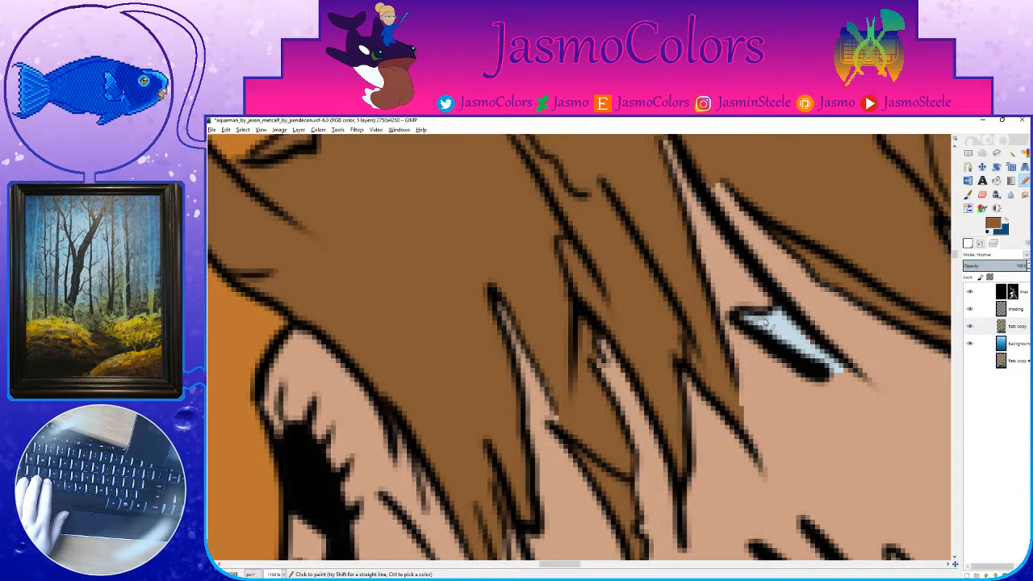
scroll(804, 378, "right", 3)
mouse_move(654, 370)
left_mouse_down()
mouse_move(591, 313)
mouse_move(557, 321)
mouse_move(626, 361)
left_mouse_up()
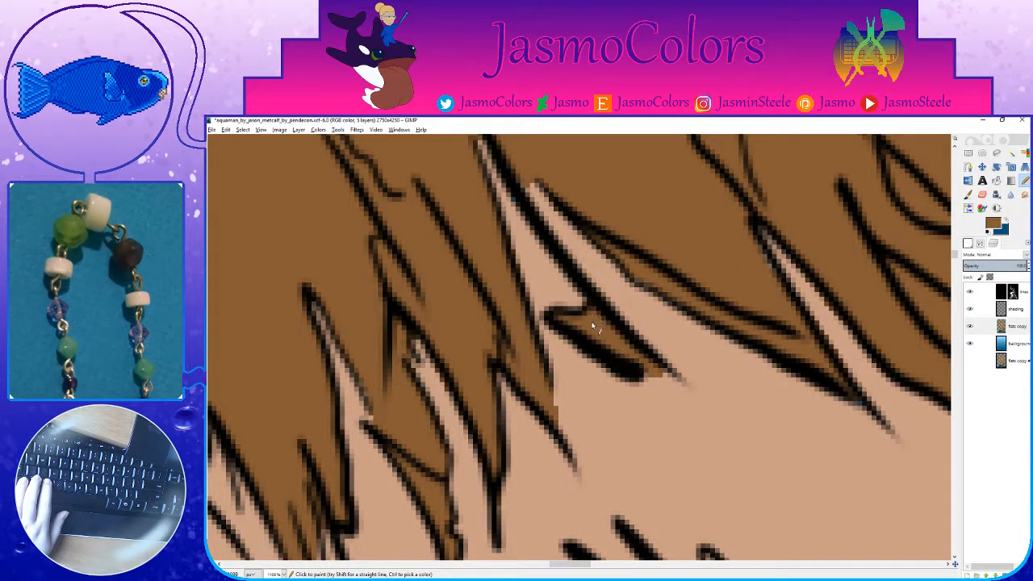
key("ctrl+s")
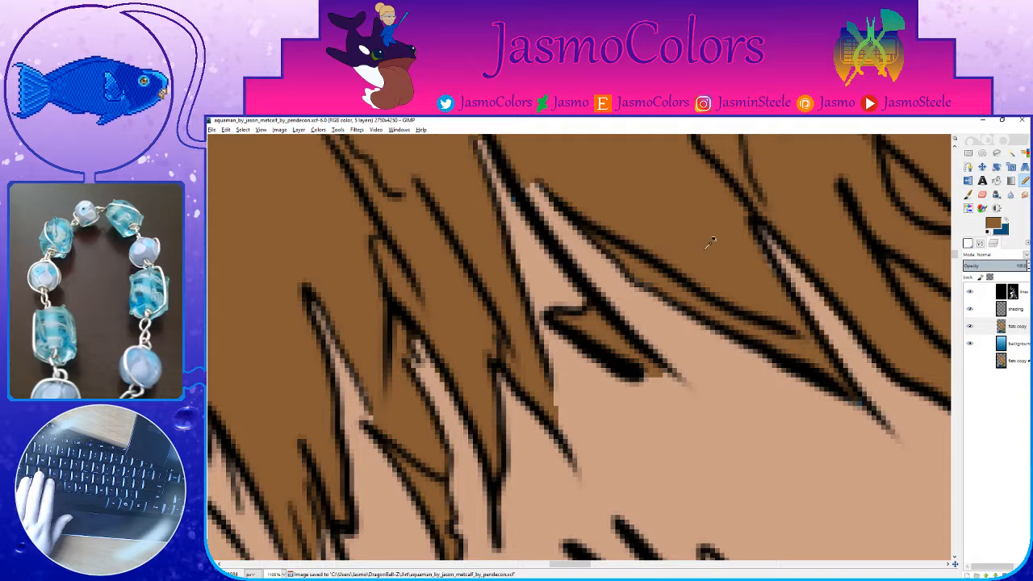
Step: Touch up the hair above the temple in brown and the sliver between strands in sampled skin tone, saving the image
left_click(737, 213)
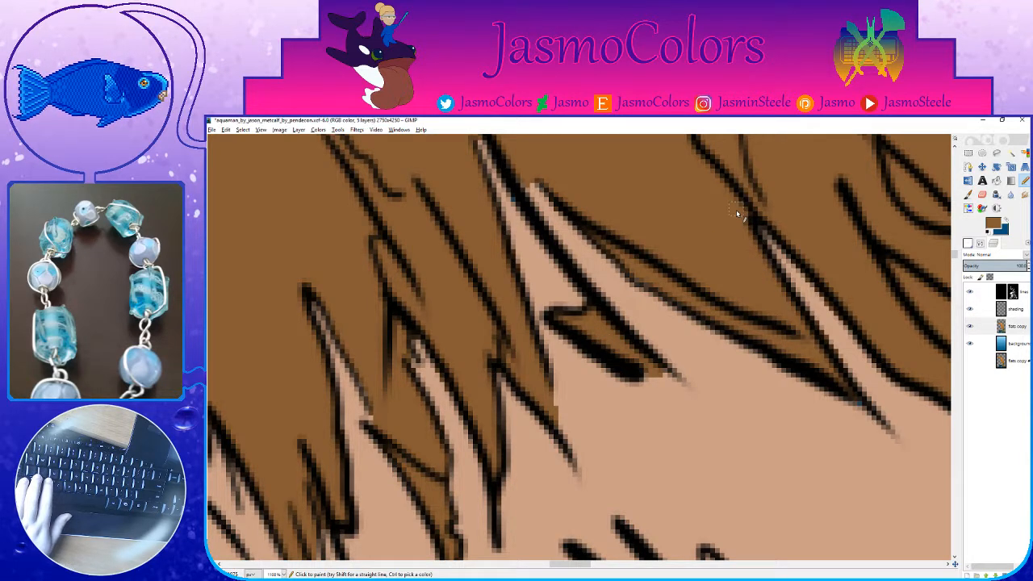
scroll(660, 234, "up", 3)
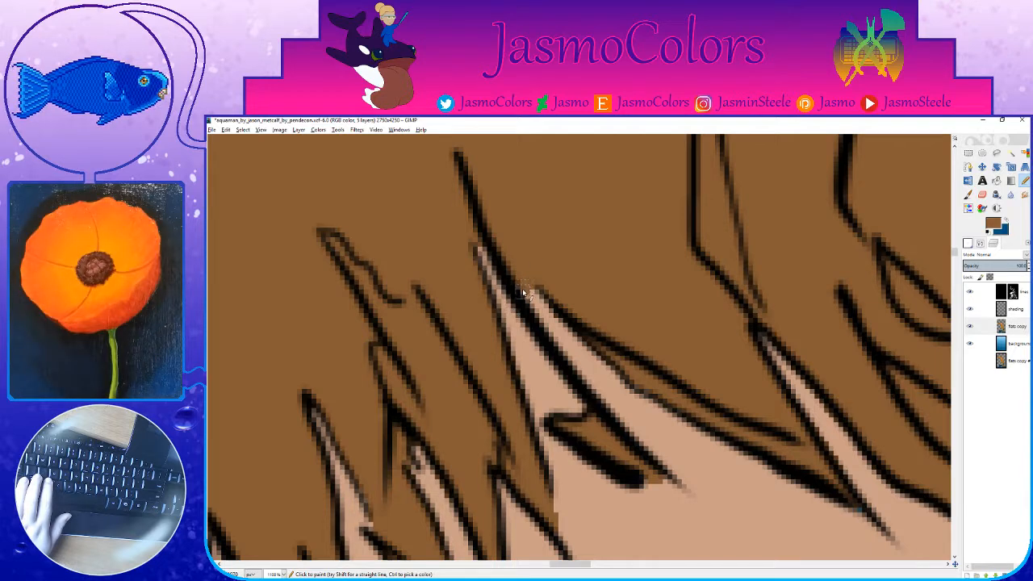
scroll(492, 322, "down", 5)
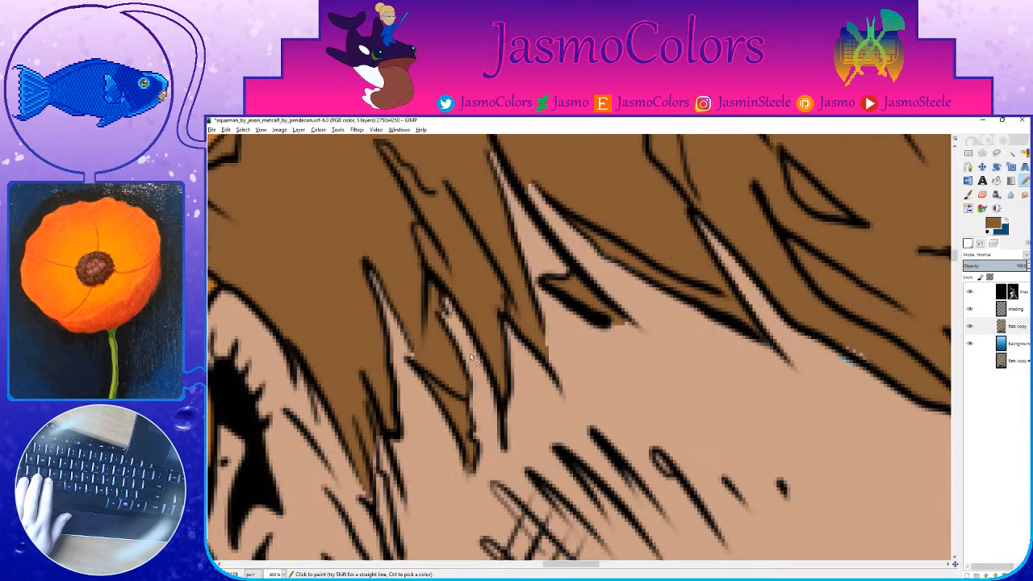
scroll(475, 348, "up", 2)
left_click(474, 349, "ctrl")
left_click_drag(450, 294, 477, 353)
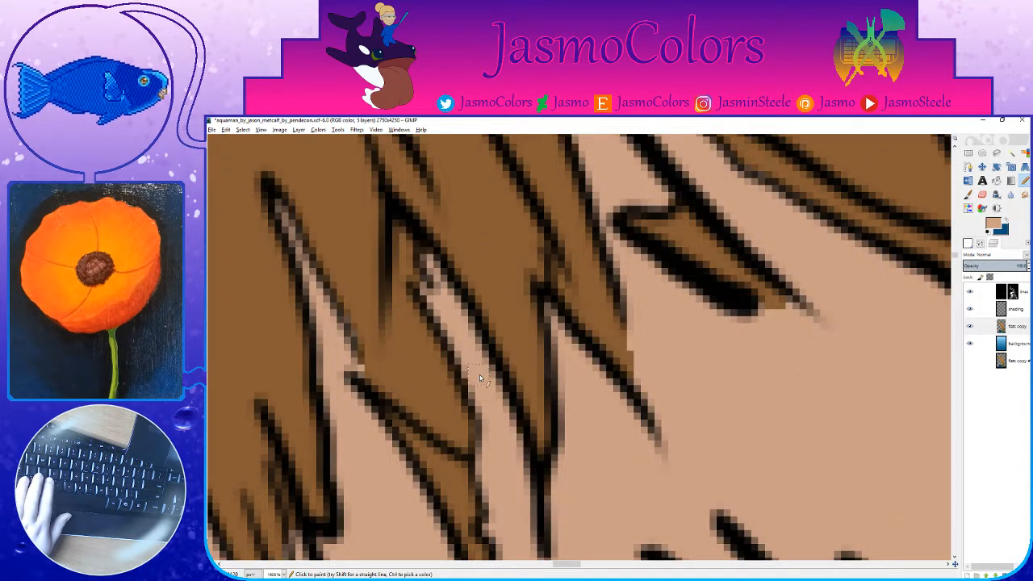
key("ctrl+s")
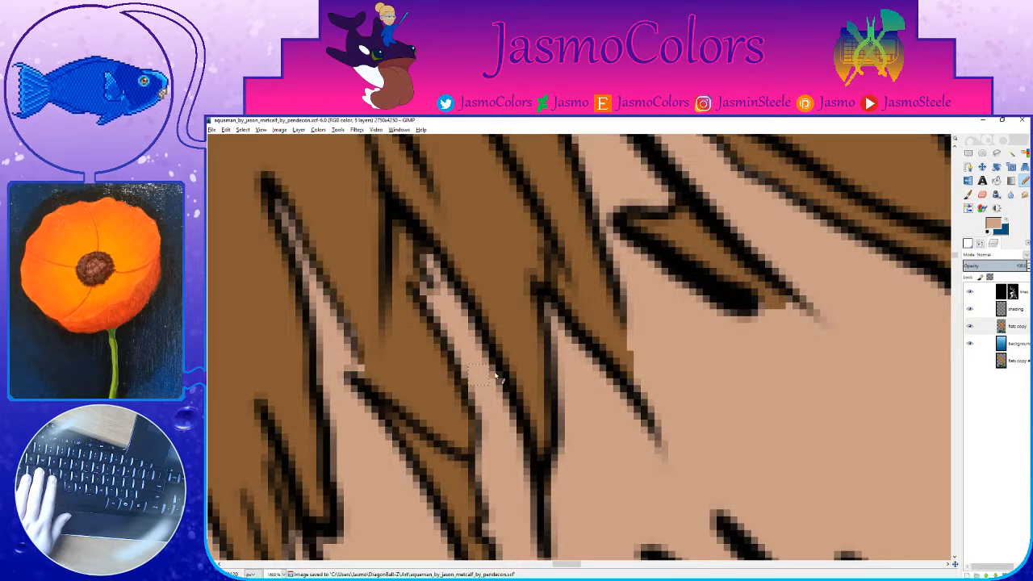
Step: Fill the blue specks along the forehead hairline with skin tone, touch up the far temple's hair in brown, and save
scroll(622, 371, "down", 2)
scroll(730, 356, "up", 2)
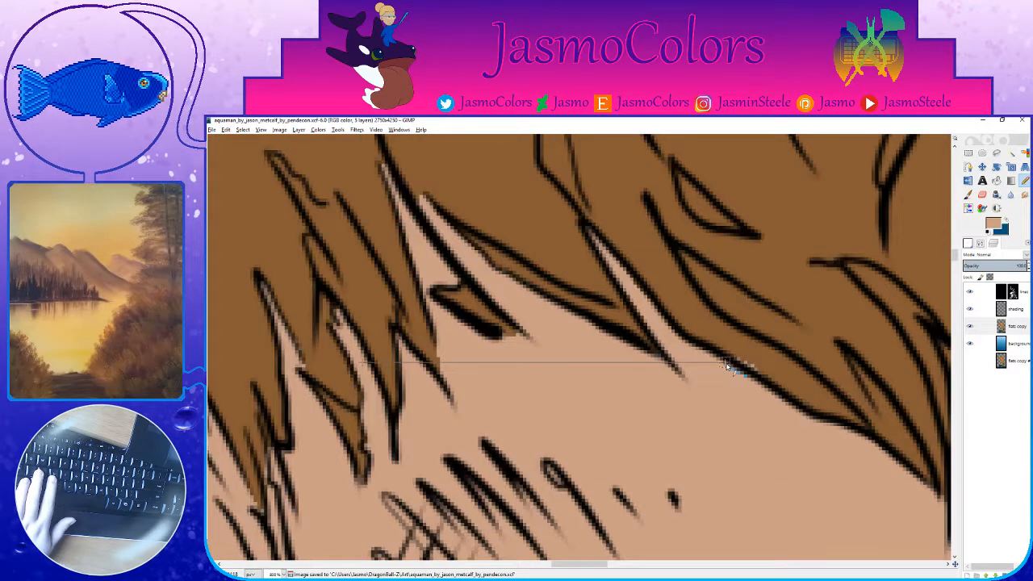
left_click(702, 359)
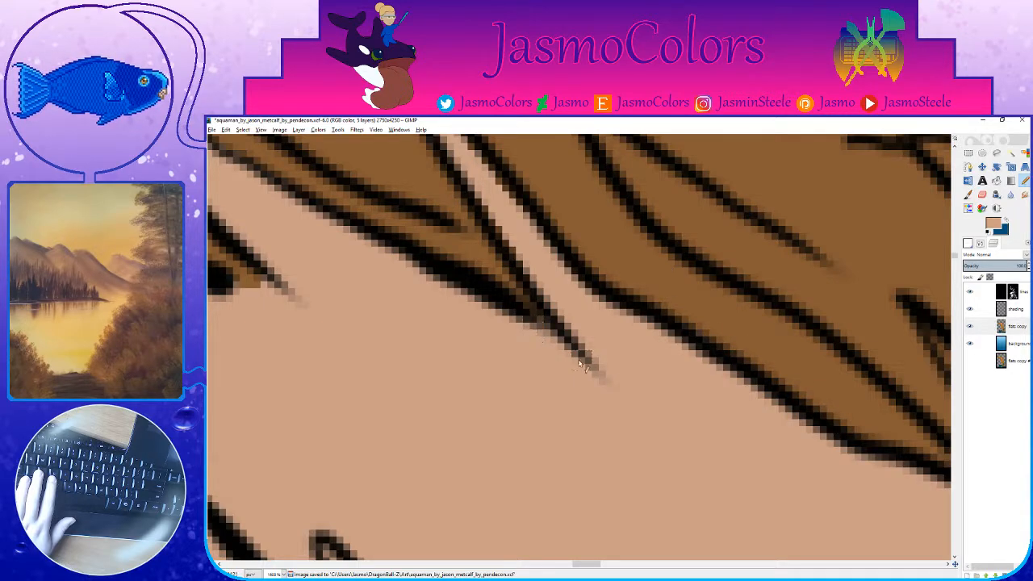
scroll(581, 363, "down", 2)
scroll(759, 355, "right", 2)
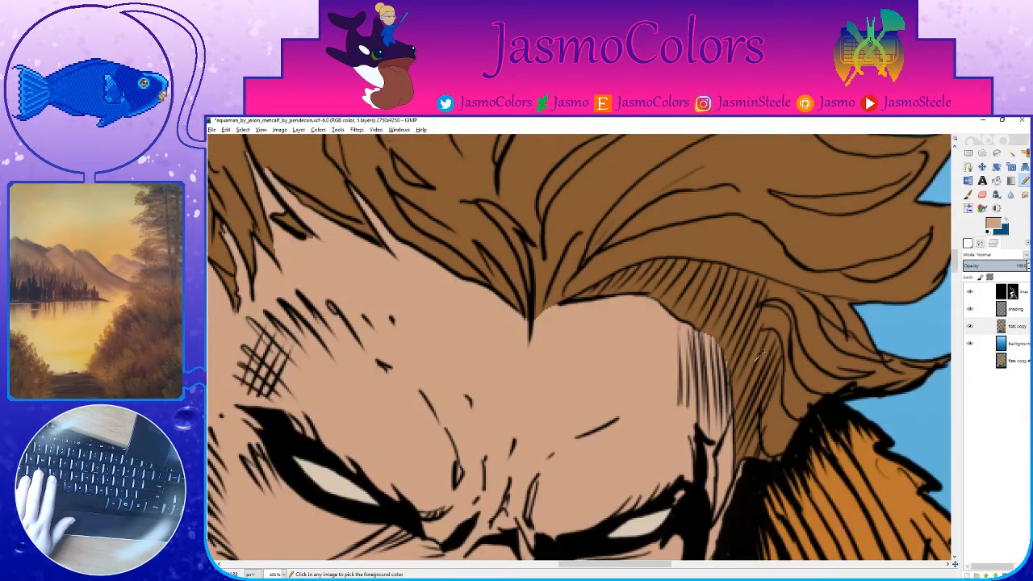
scroll(755, 355, "up", 3)
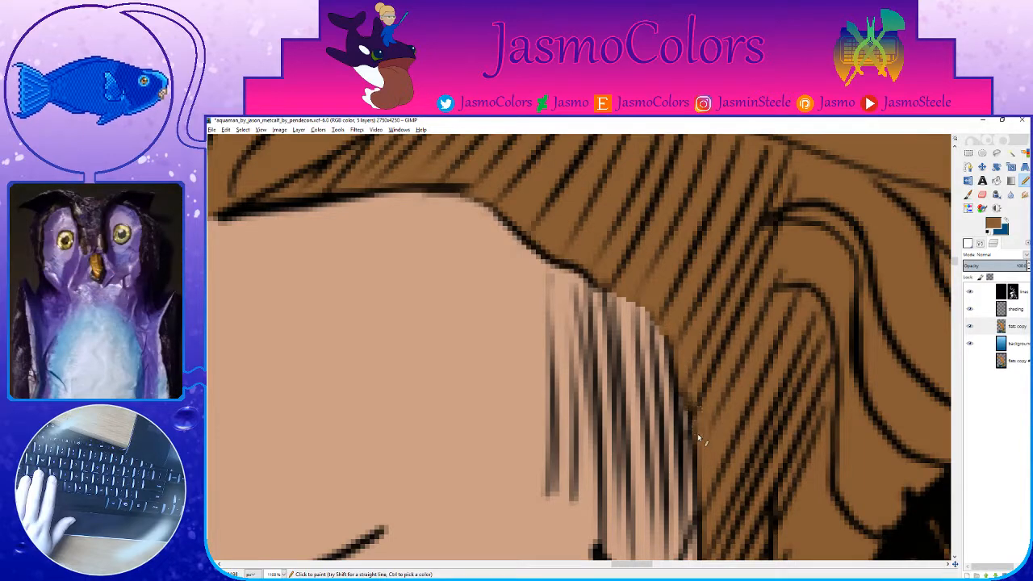
scroll(681, 403, "down", 6)
key("ctrl+s")
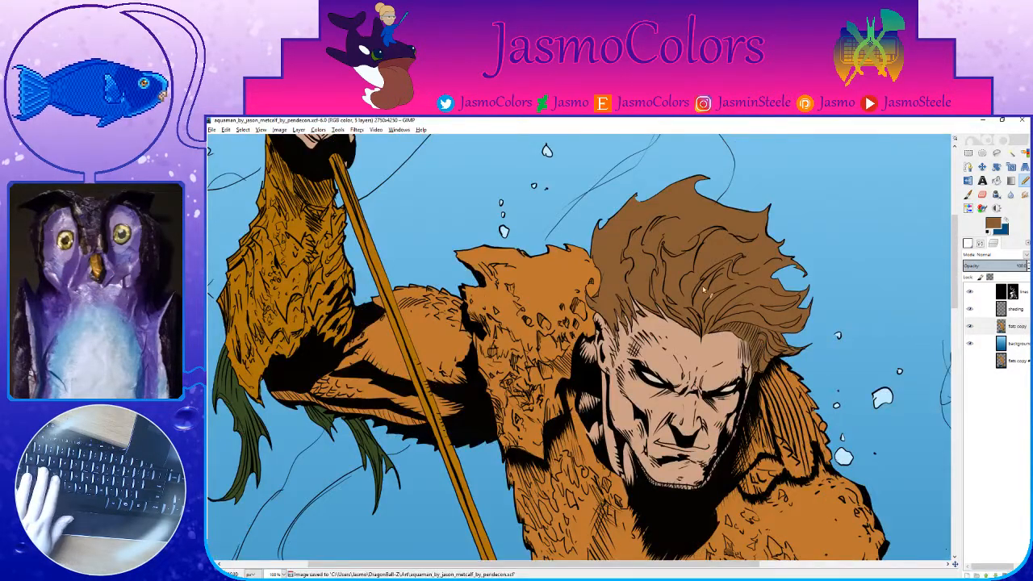
Step: Touch up the shoulder armor's upper edge beside the hair with orange sampled from the armor
scroll(650, 183, "up", 4)
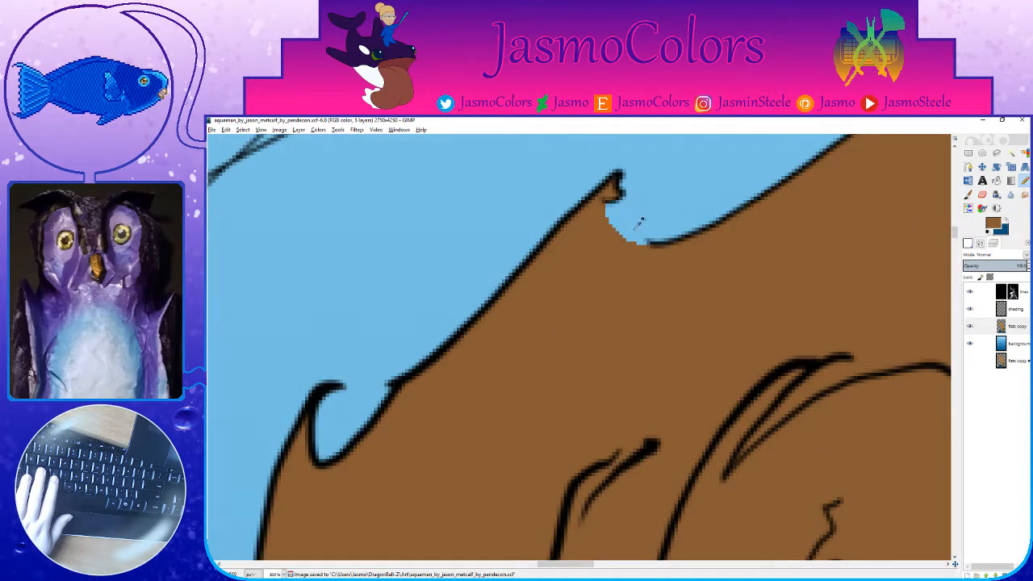
scroll(642, 220, "down", 4)
scroll(612, 245, "up", 2)
scroll(516, 287, "up", 3)
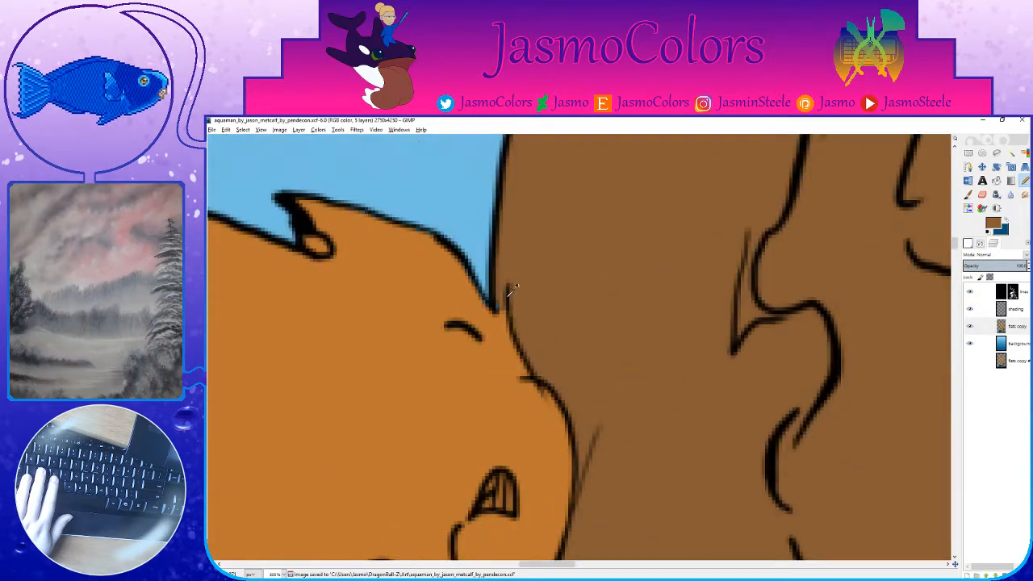
scroll(501, 305, "up", 3)
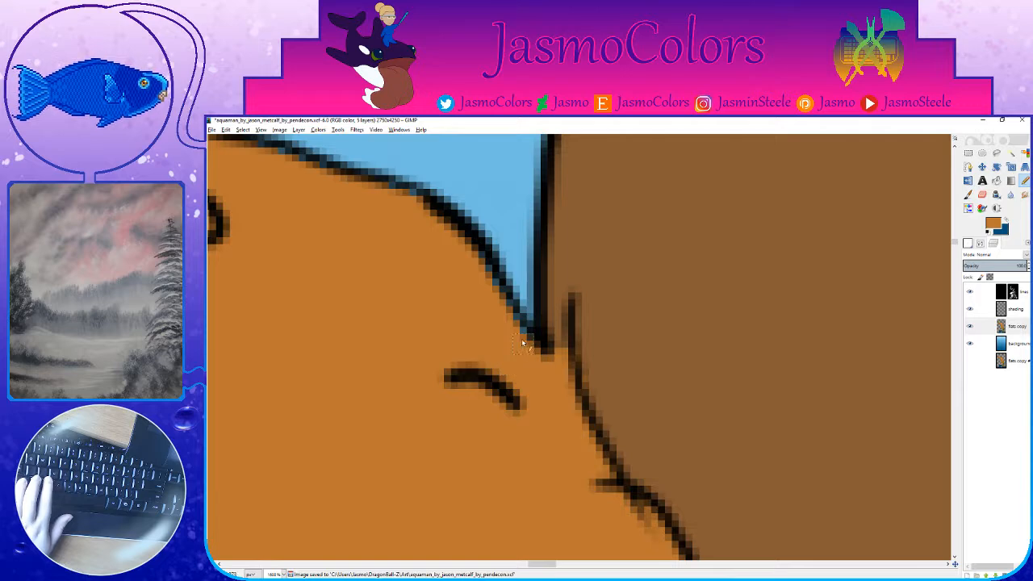
scroll(344, 245, "left", 2)
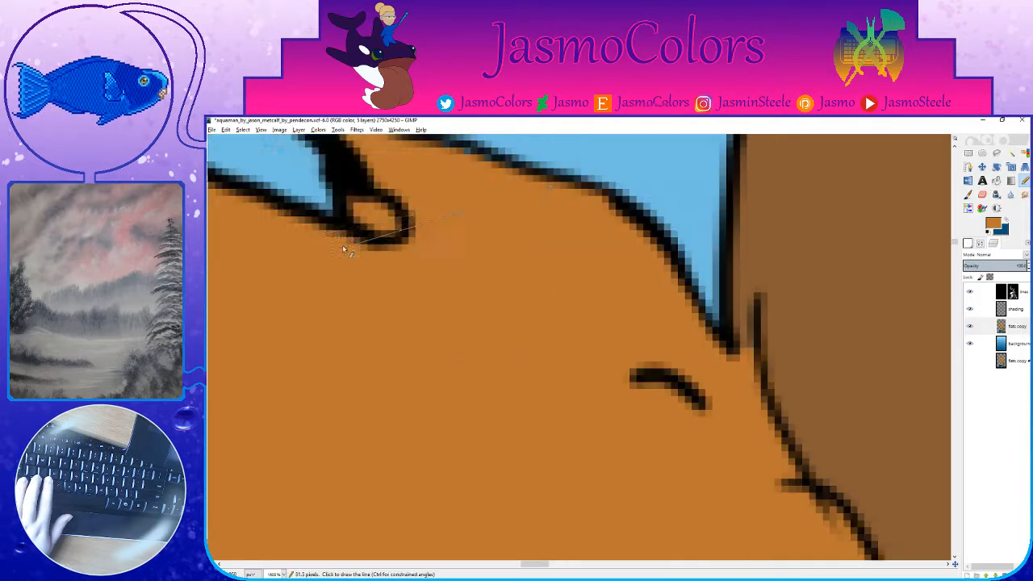
scroll(726, 304, "up", 1)
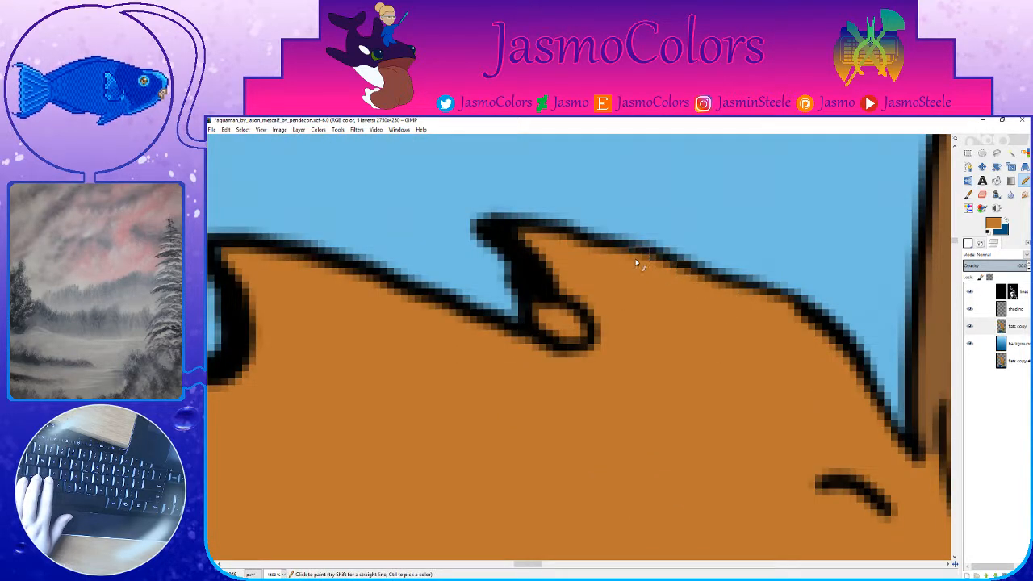
Step: Continue the orange touch-up along the shoulder armor's upper edge to the small notch below the bubbles and save the image
scroll(634, 306, "down", 4)
scroll(637, 306, "left", 6)
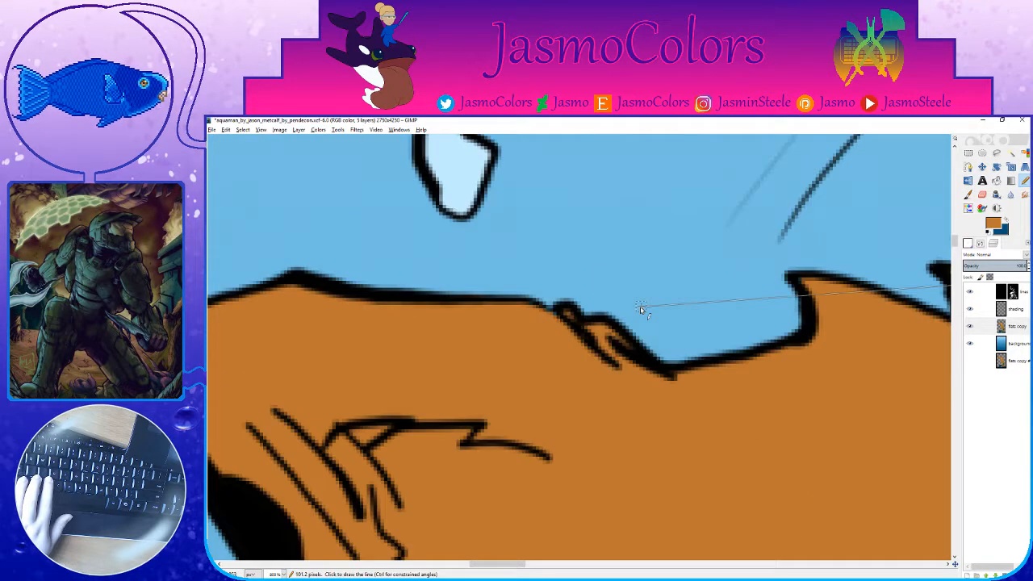
scroll(639, 306, "up", 4)
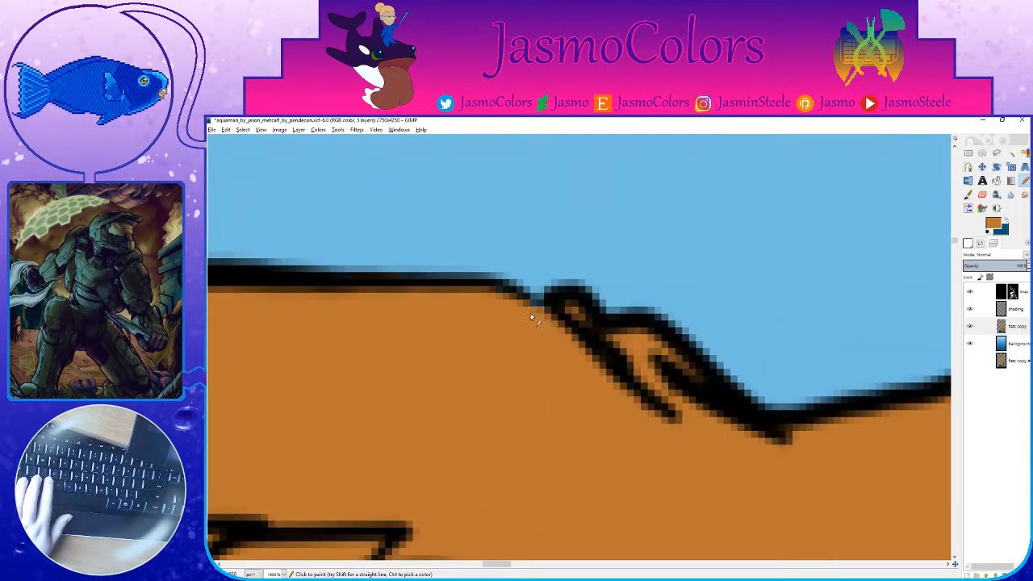
scroll(549, 320, "down", 5)
key("ctrl+s")
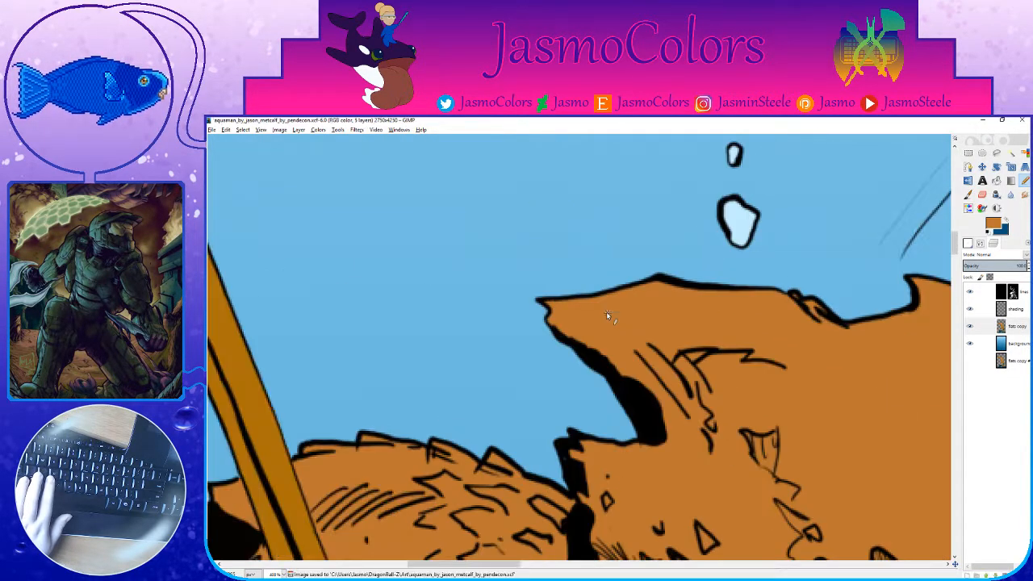
Step: Touch up the small gaps along the shadowed outer edge of the raised fist with skin tone sampled from the hand
scroll(606, 313, "up", 2)
scroll(609, 309, "down", 4)
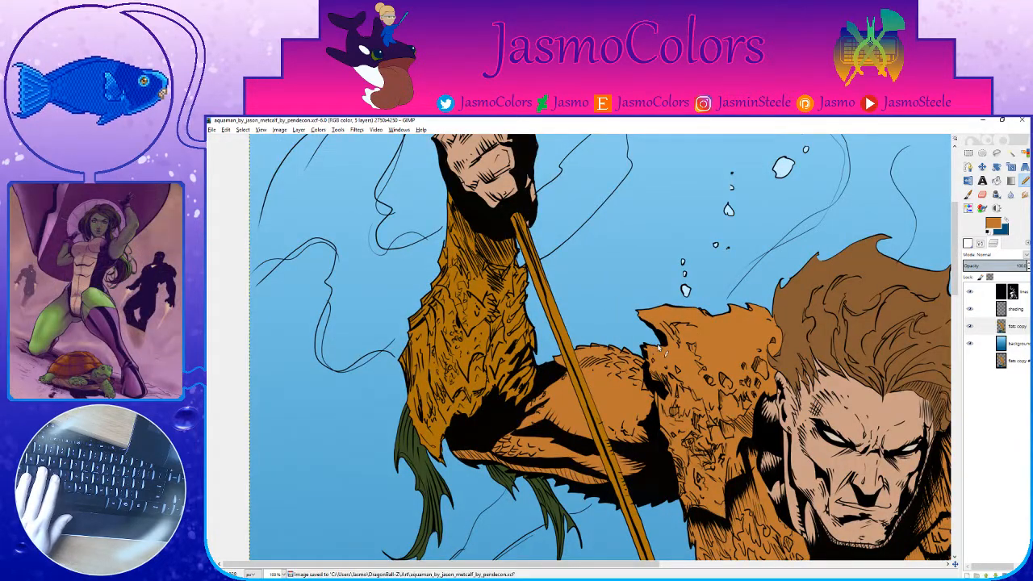
scroll(563, 301, "up", 3)
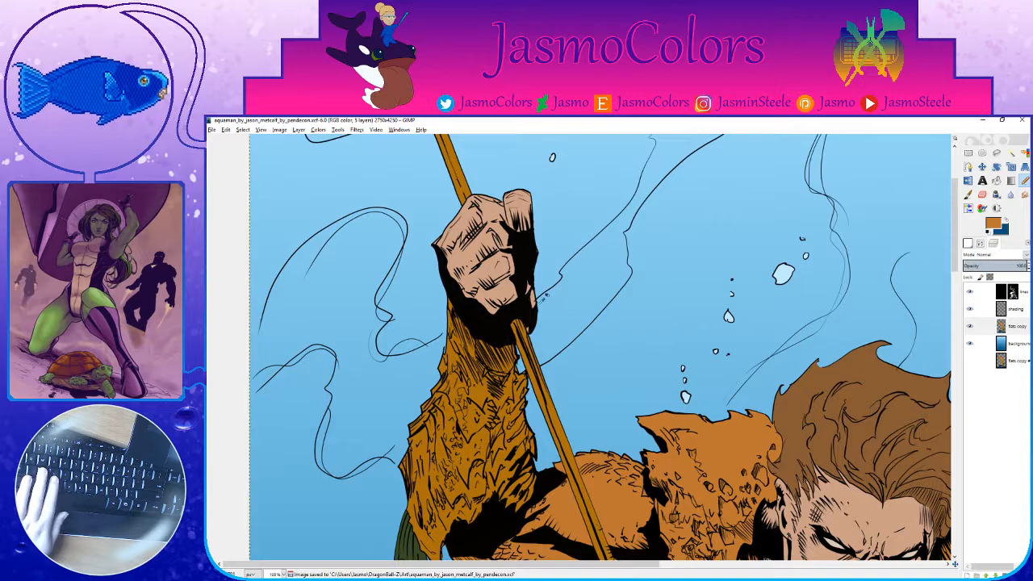
scroll(543, 296, "up", 2)
scroll(634, 384, "up", 1)
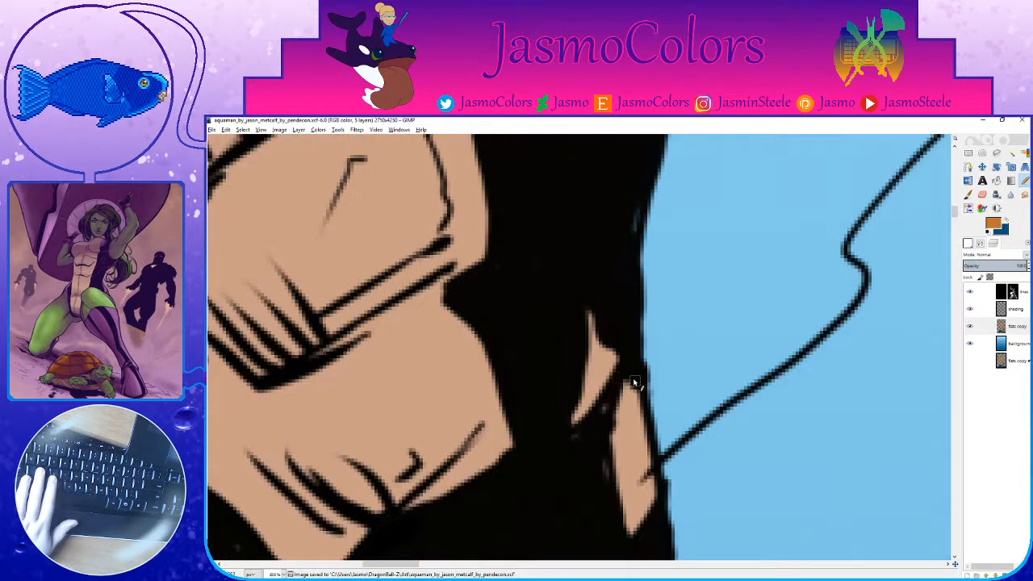
scroll(634, 383, "up", 3)
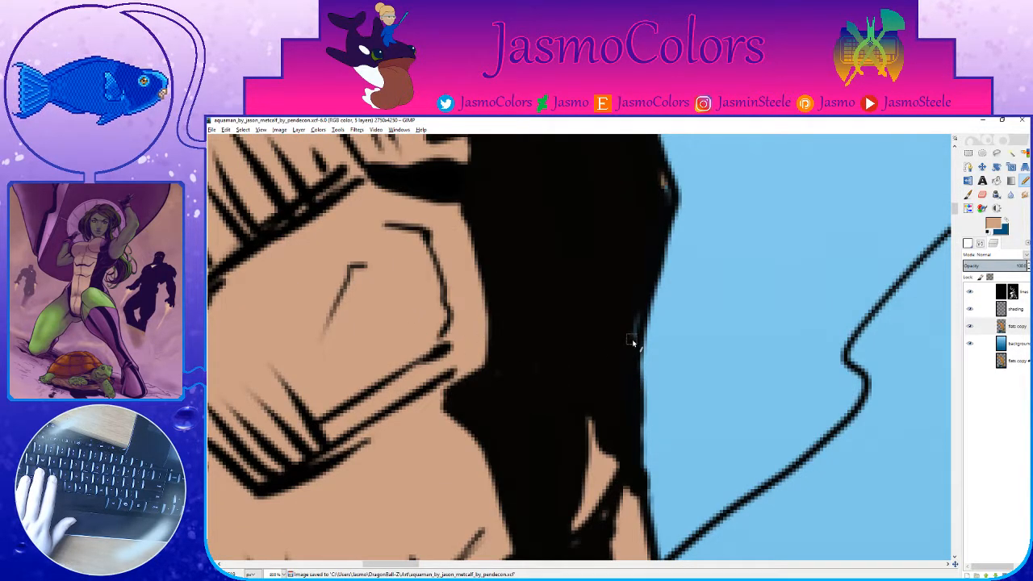
scroll(649, 291, "up", 3)
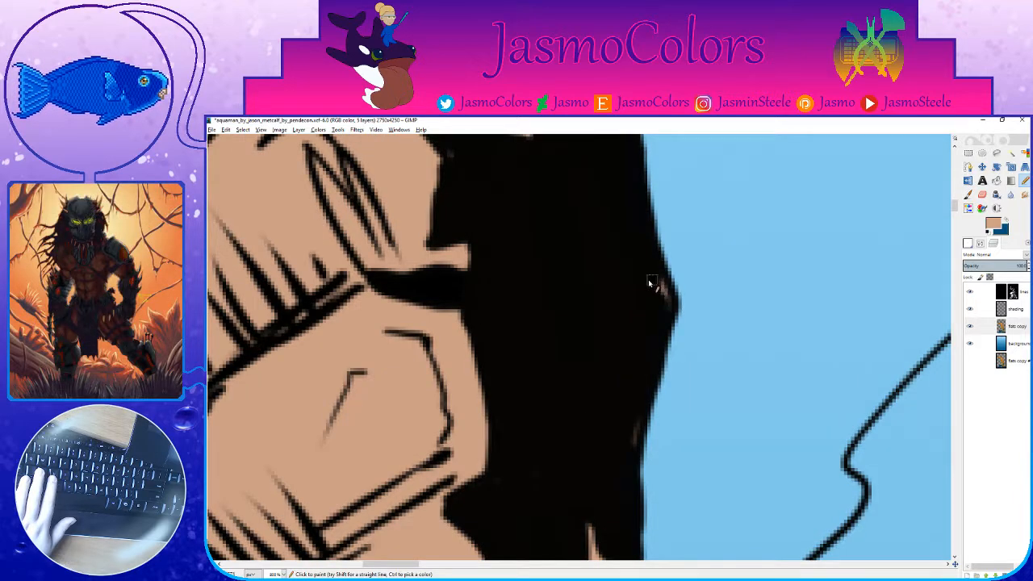
Step: Touch up the raised fist's upper outline beside the thumb and its pointed wrist corner with skin tone
scroll(635, 352, "up", 3)
scroll(613, 331, "up", 6)
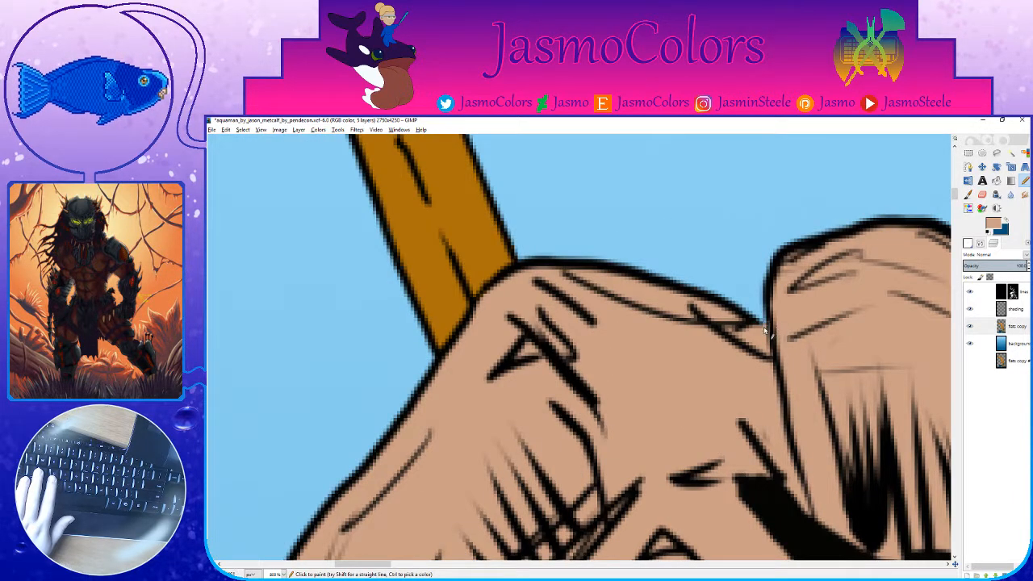
scroll(592, 394, "up", 10)
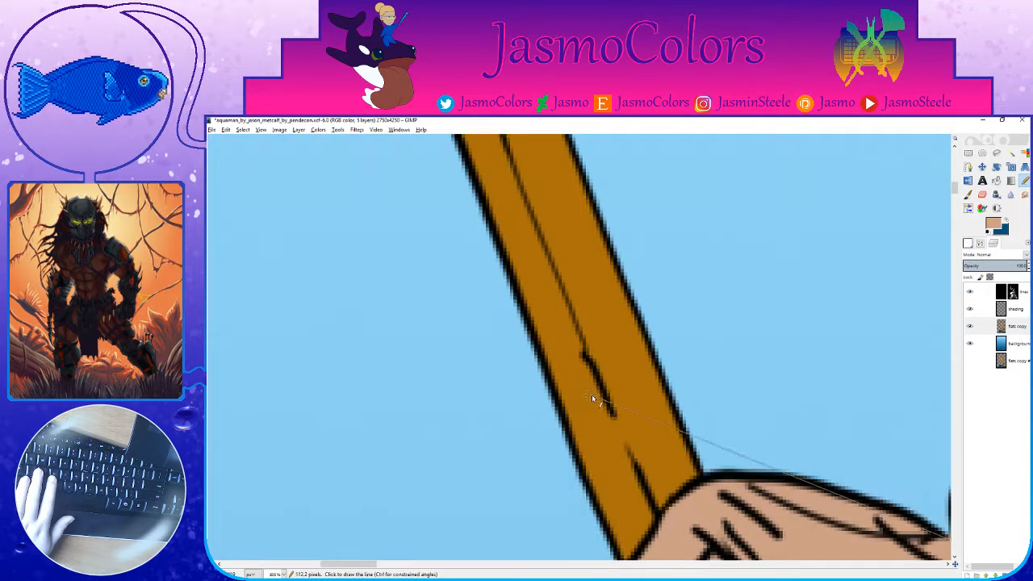
scroll(580, 392, "up", 3)
scroll(548, 385, "down", 6)
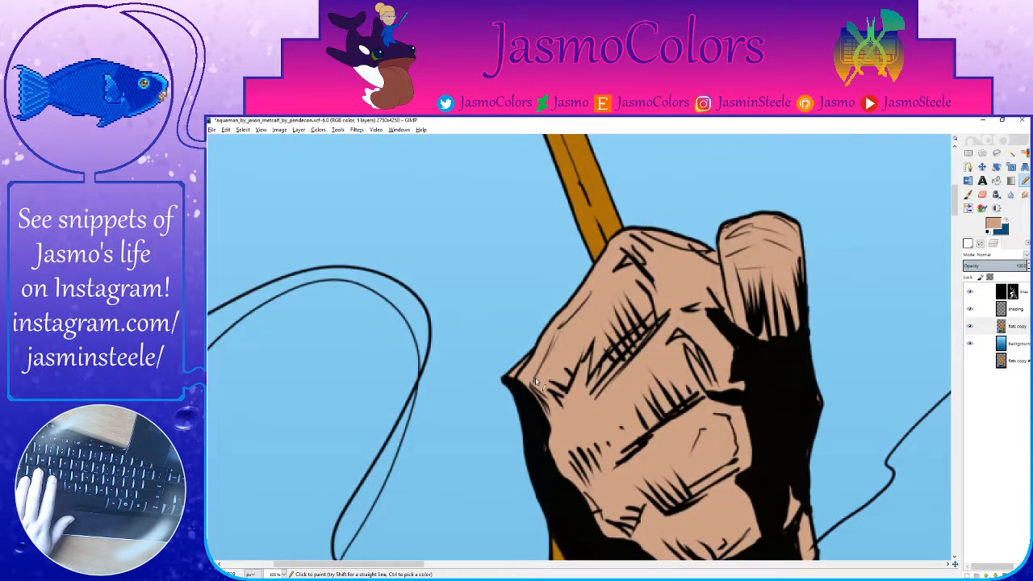
scroll(569, 379, "up", 5)
scroll(591, 408, "down", 4)
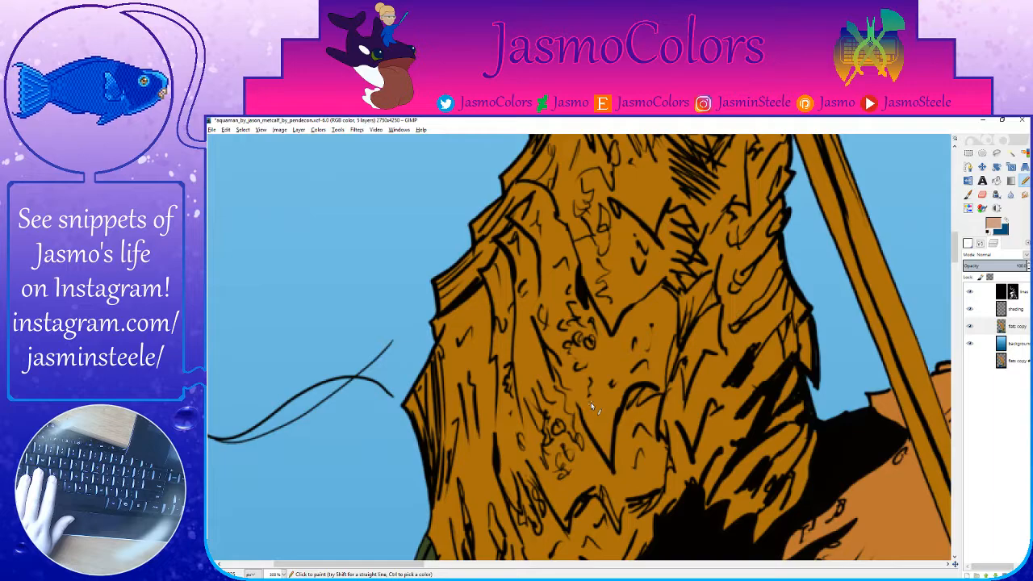
Step: Sample the armor's orange, shift it to a gold with hue 41, saturation 74 and value 74, and save the image
scroll(592, 407, "down", 4)
scroll(591, 402, "down", 4)
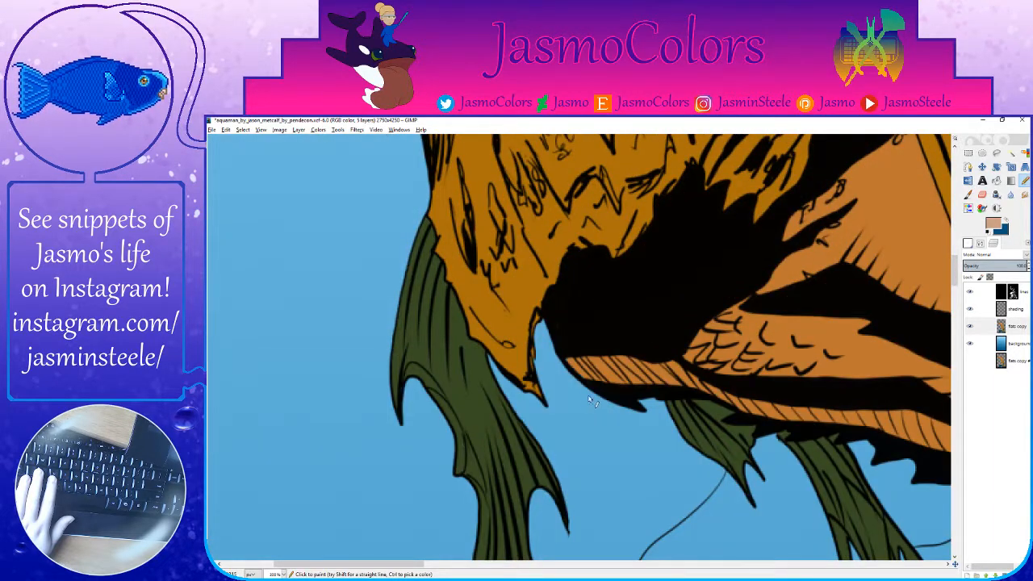
scroll(589, 395, "right", 4)
left_click(585, 386, "ctrl")
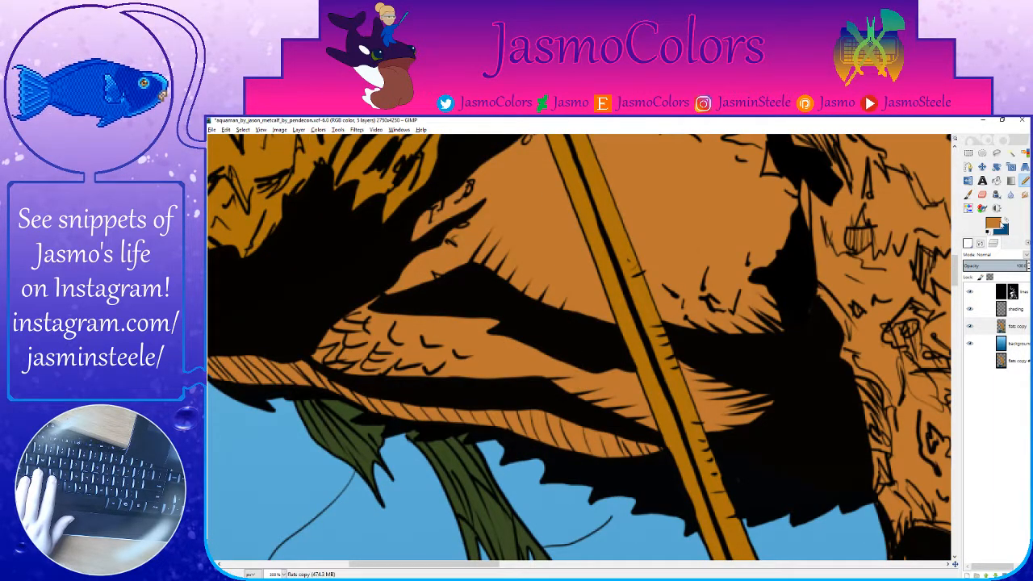
left_click(990, 222)
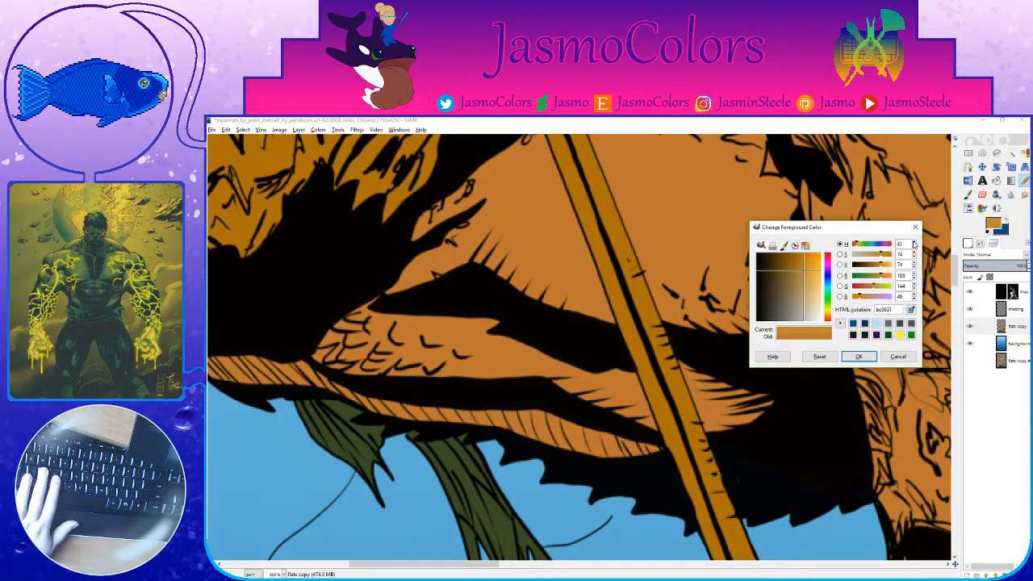
left_click(858, 358)
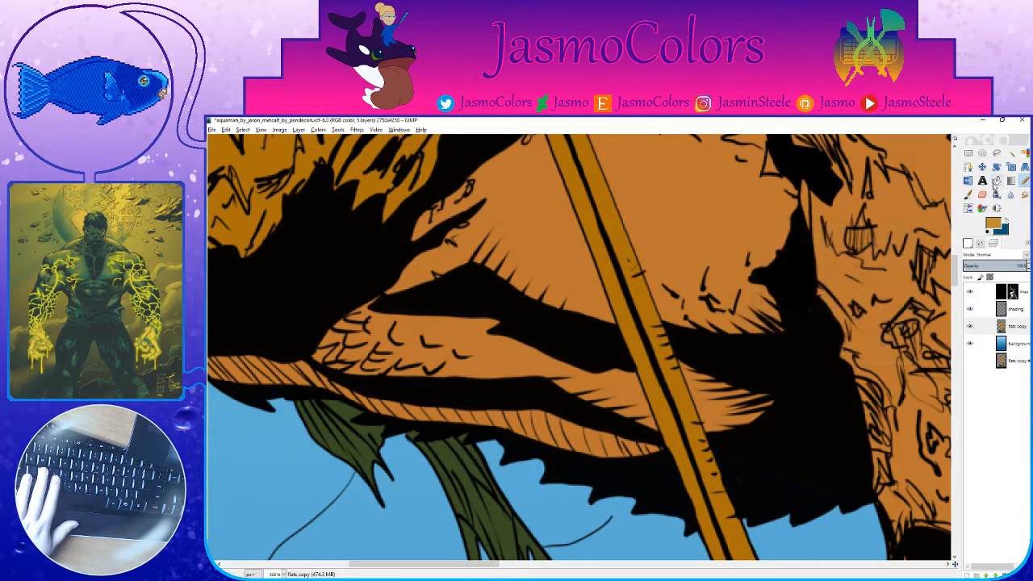
scroll(743, 248, "down", 3)
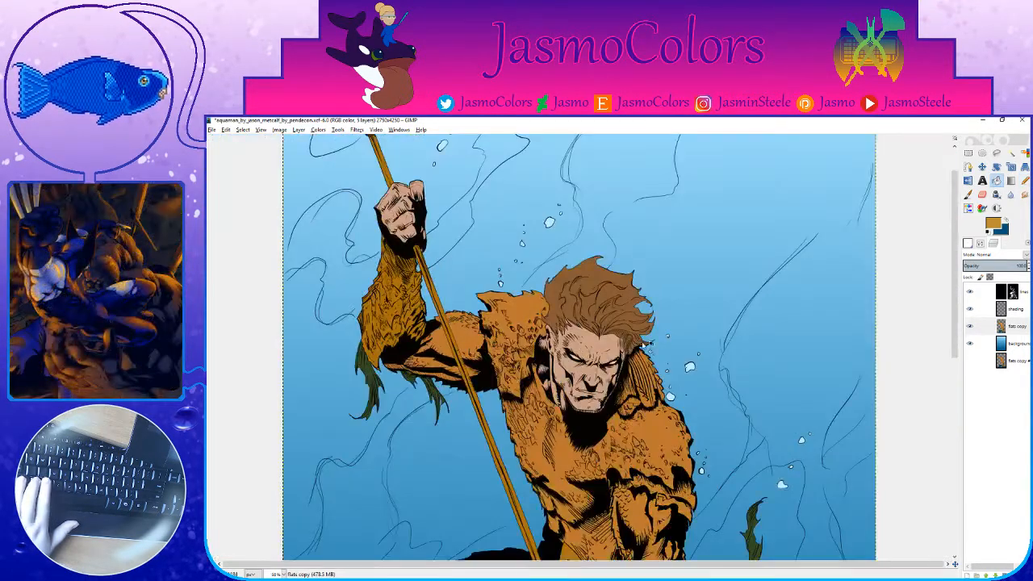
key("ctrl+s")
Step: Examine the torso, belt, lowered arm and legs for remaining flat-color problems, saving the image during the check
scroll(648, 349, "down", 5)
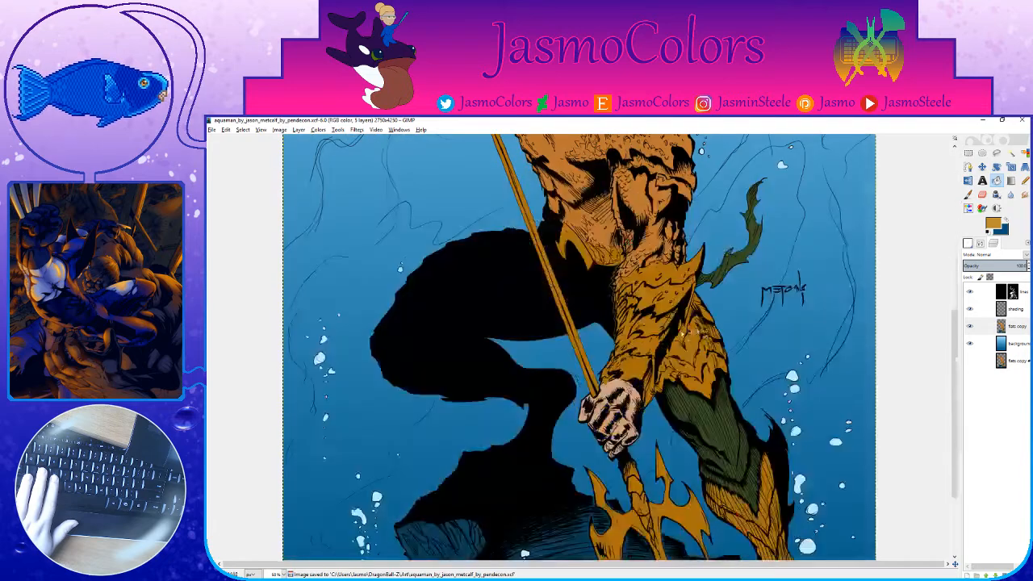
scroll(734, 365, "up", 4)
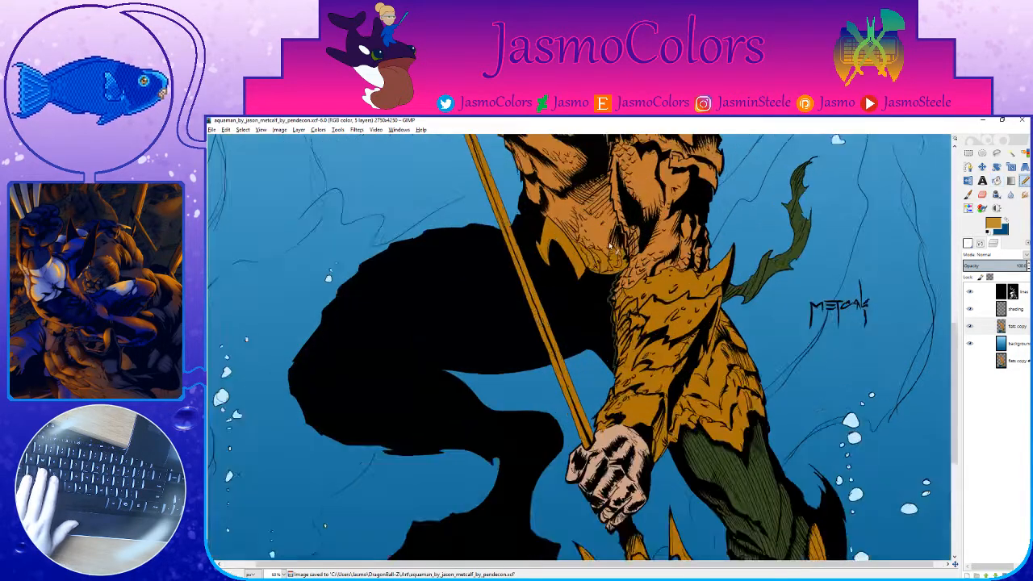
scroll(735, 365, "down", 3)
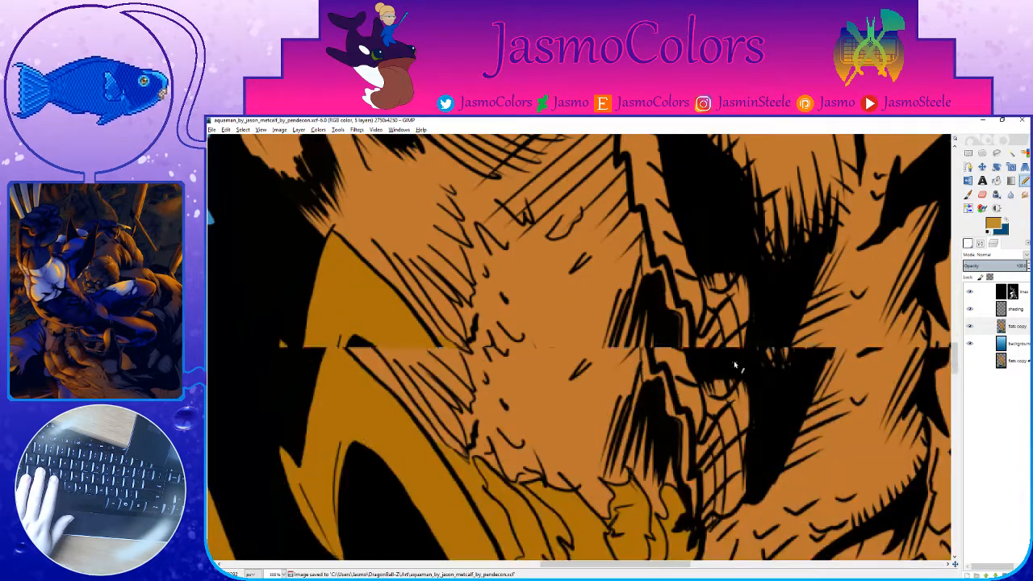
scroll(751, 330, "up", 3)
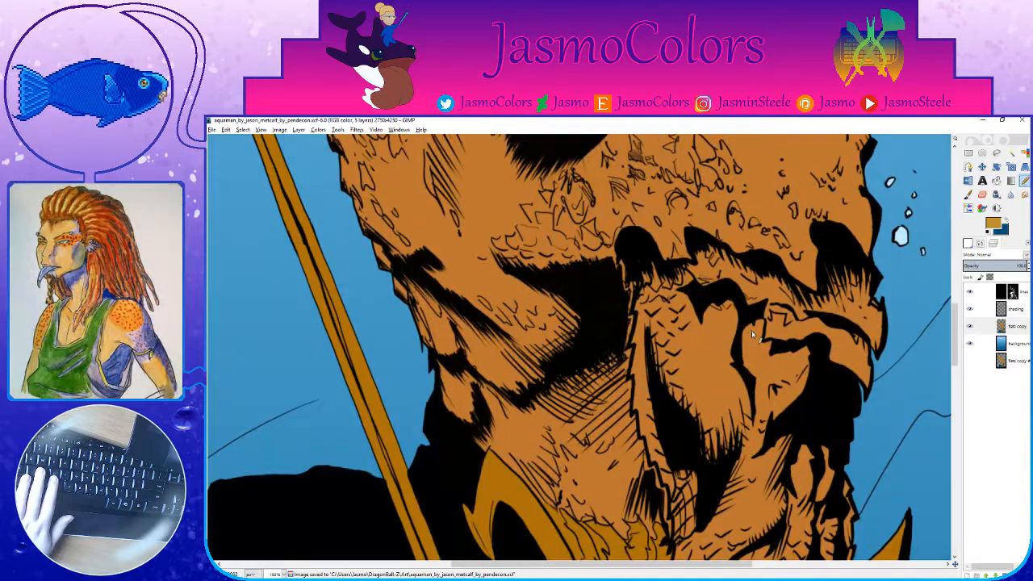
scroll(734, 391, "down", 3)
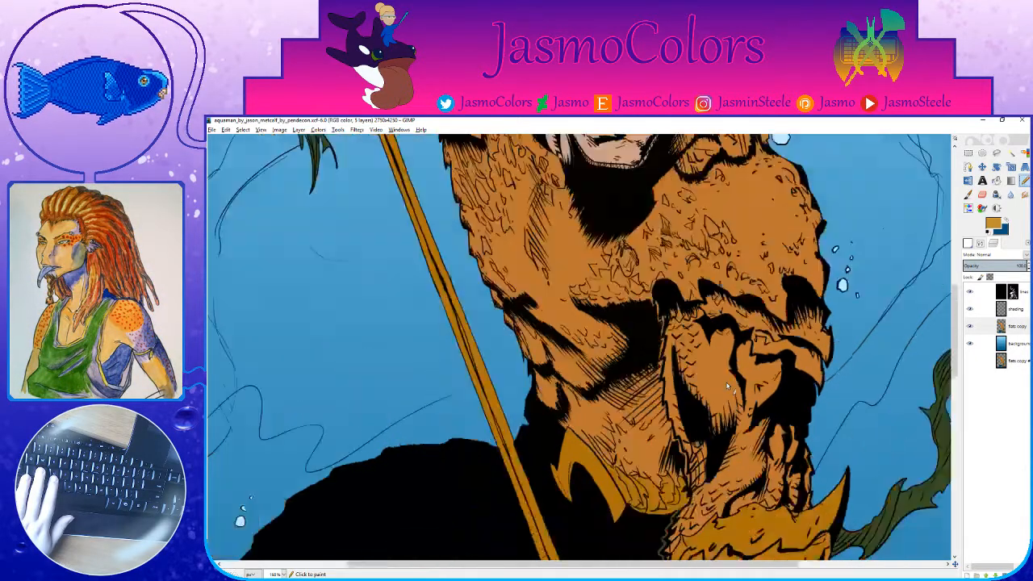
key("ctrl+s")
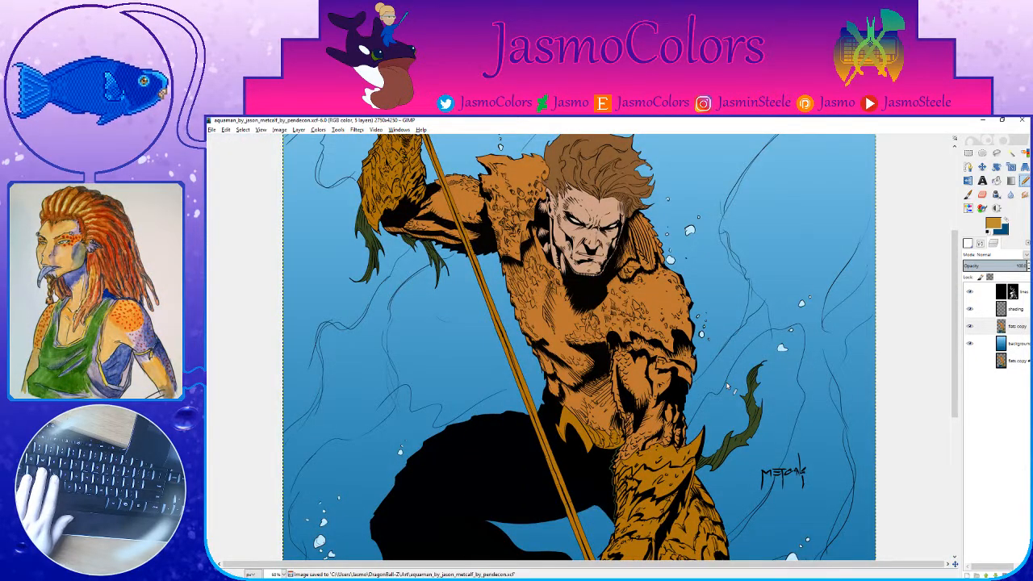
scroll(726, 387, "down", 2)
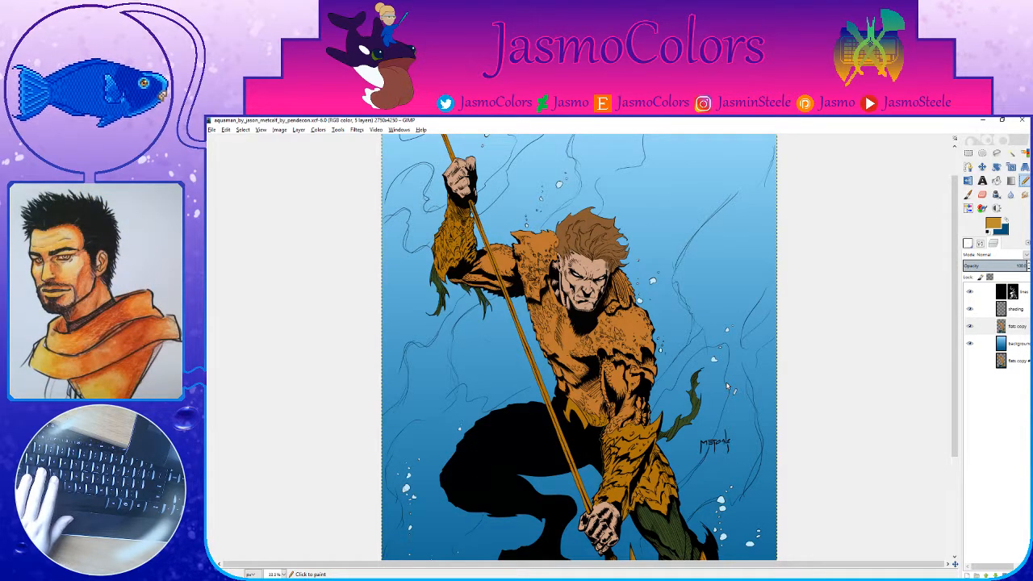
scroll(729, 386, "down", 4)
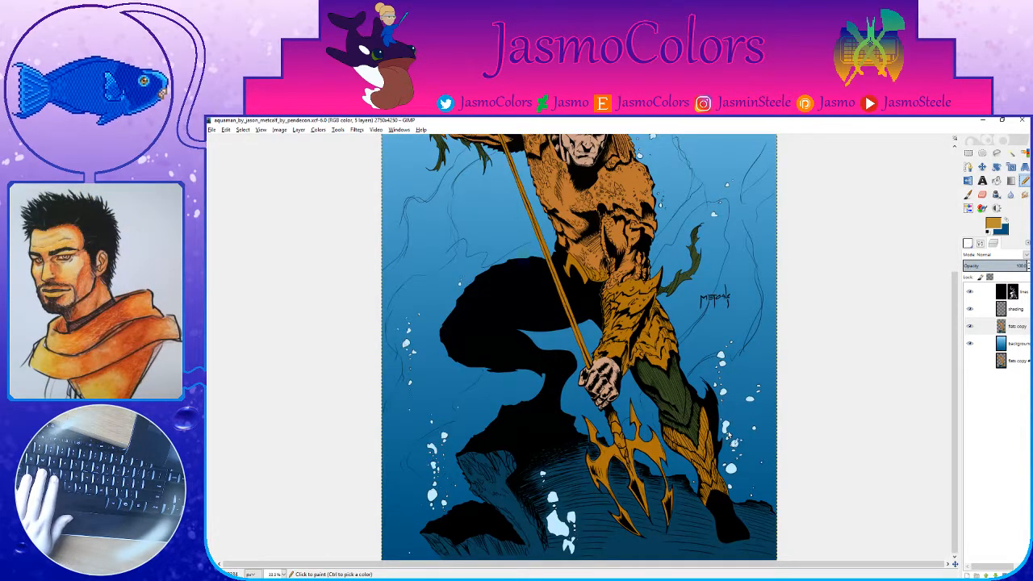
Step: Save the image and start a dark green line, using color sampled from the leg, along the jagged edge between the belt and lowered arm
left_click(682, 378, "ctrl")
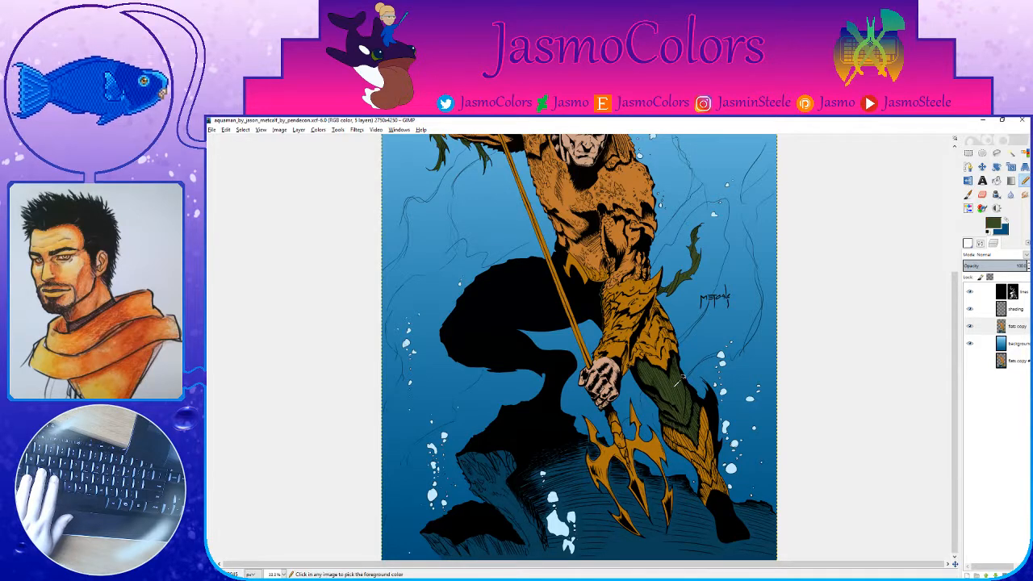
scroll(673, 386, "up", 4)
key("1")
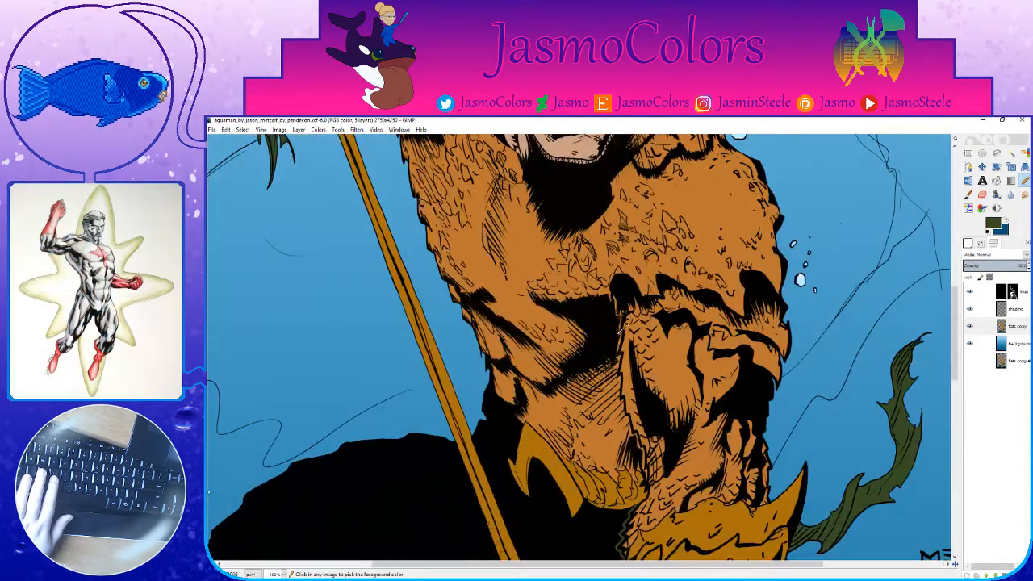
key("ctrl+s")
scroll(649, 499, "up", 3)
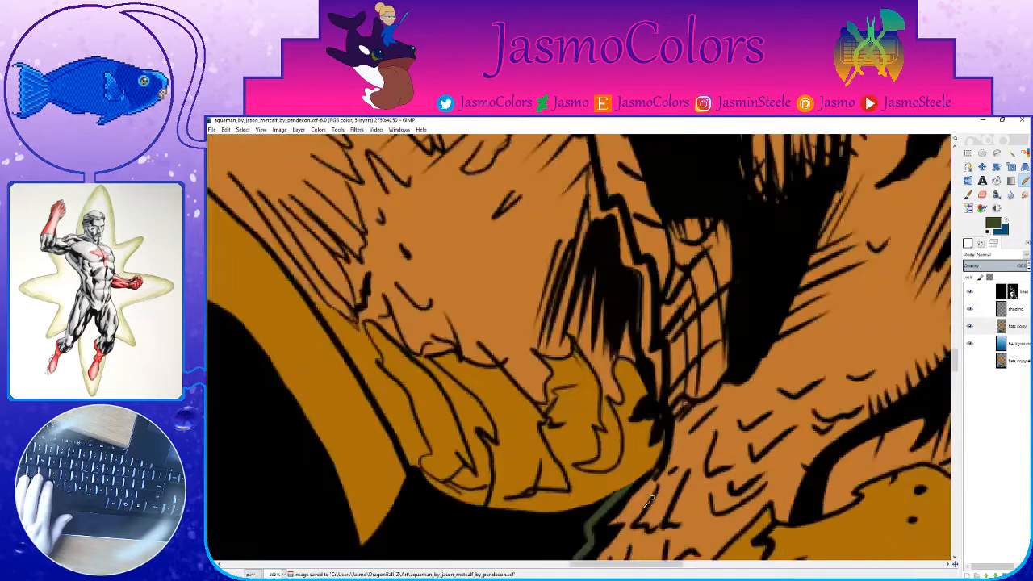
scroll(649, 499, "up", 1)
scroll(655, 480, "up", 3)
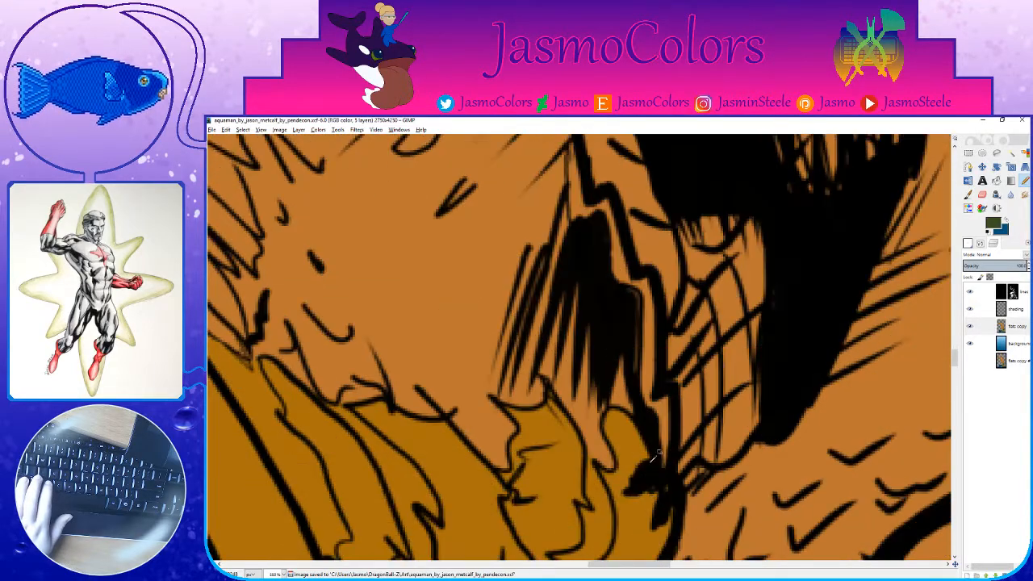
scroll(651, 445, "down", 4)
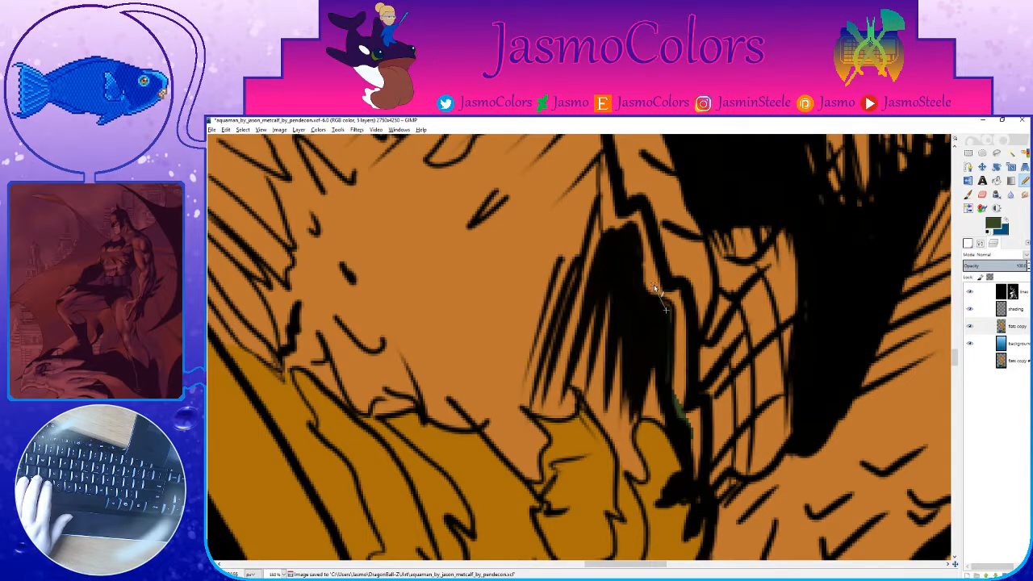
scroll(666, 393, "up", 2)
scroll(694, 380, "down", 2)
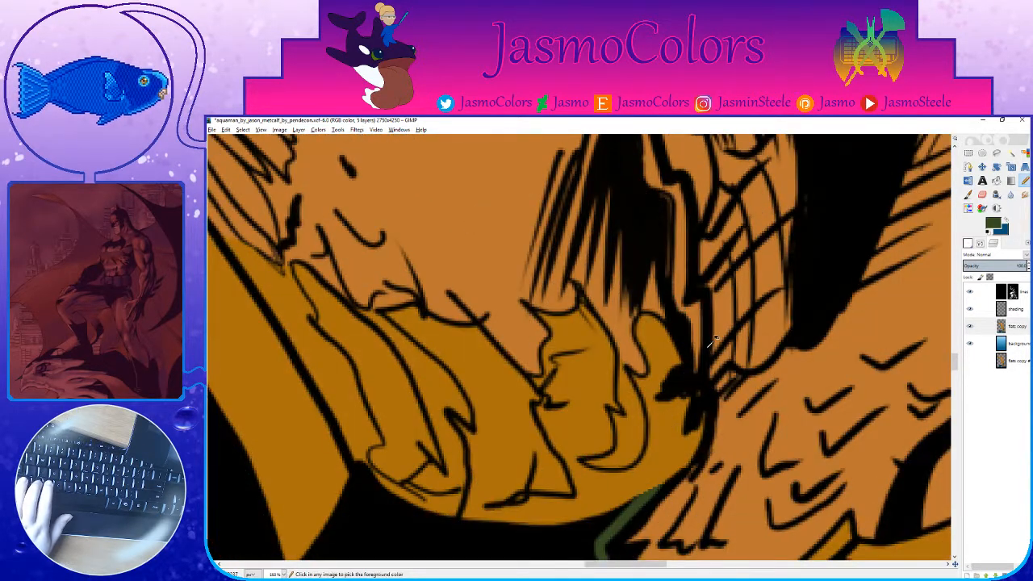
Step: Trace the lowered arm's jagged inner outline from the belt up past the cross-hatching in straight dark green segments
left_click(707, 385)
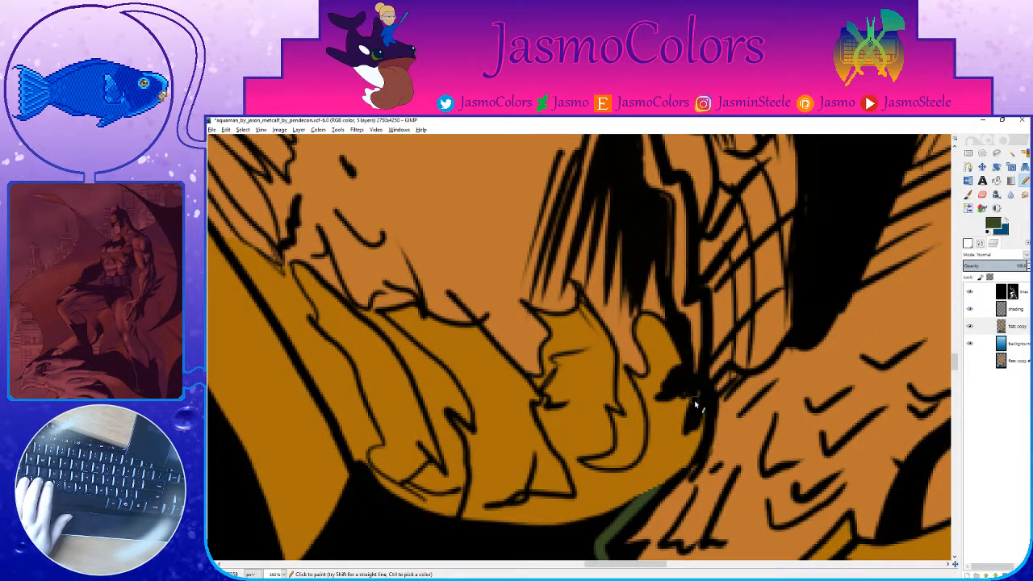
key("shift")
left_click(687, 175, "shift")
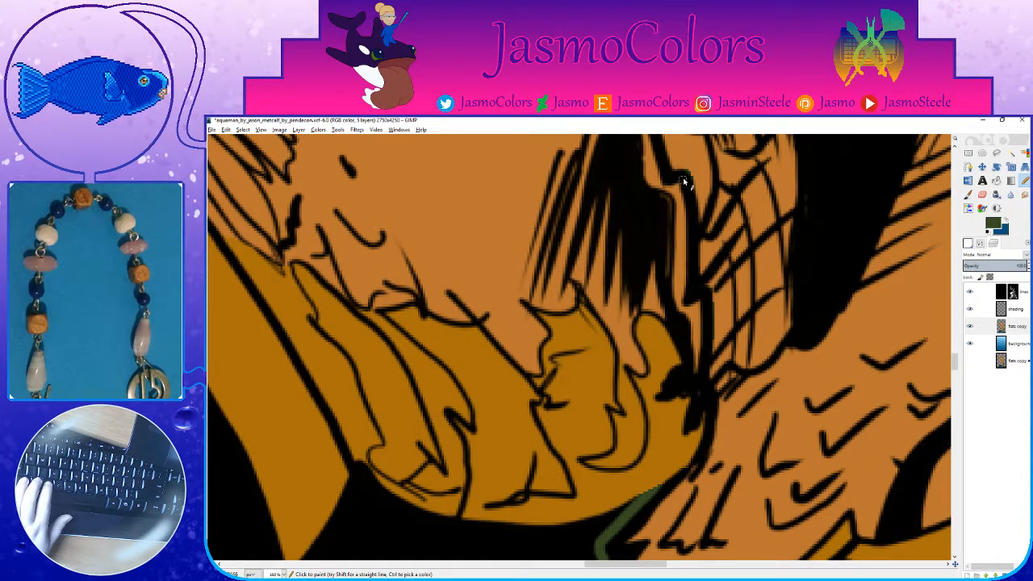
scroll(678, 201, "up", 5)
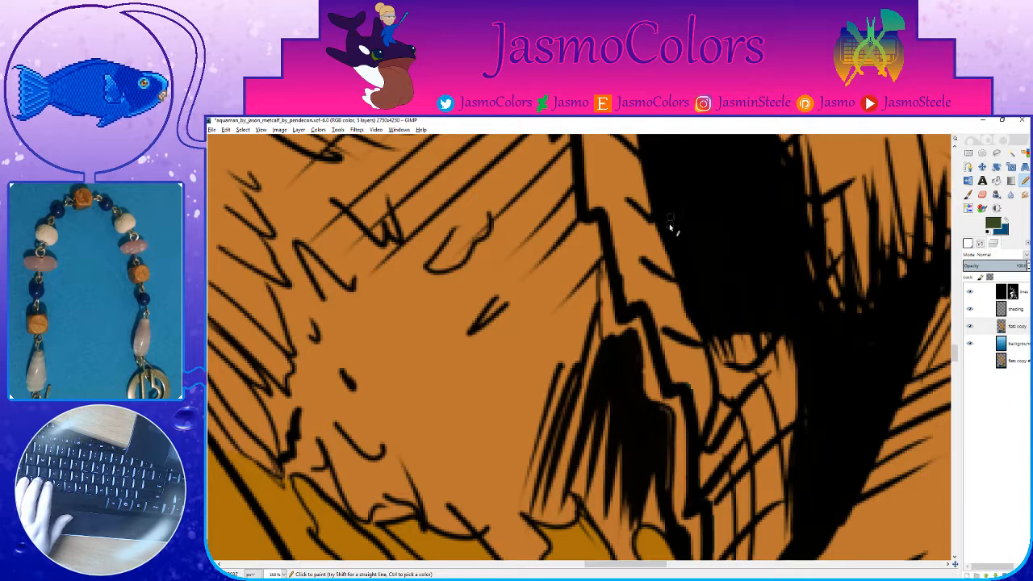
left_click_drag(675, 389, 636, 307)
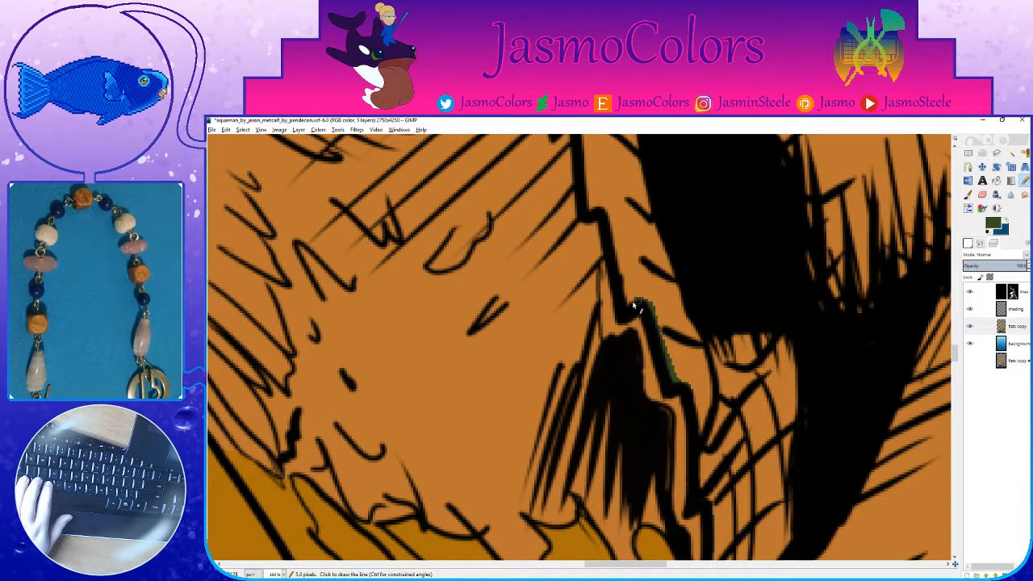
left_click(628, 303, "shift")
left_click(609, 221, "shift")
left_click(596, 216, "shift")
left_click(590, 190, "shift")
Step: Continue the dark green outline up the arm's toothed inner edge, beside the hatched abdomen, to the large black chest shadow
scroll(574, 300, "up", 5)
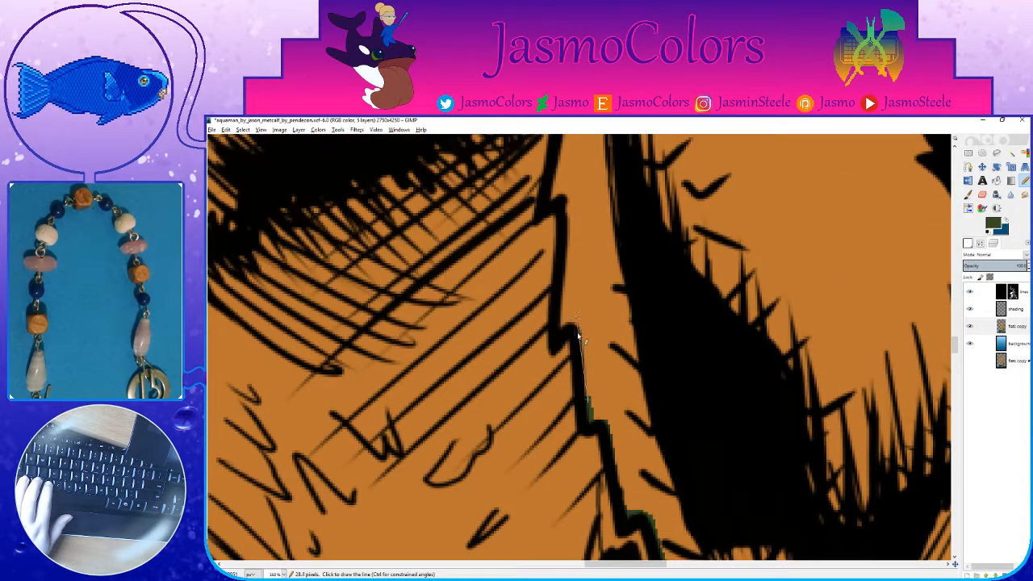
left_click(578, 330, "shift")
left_click(566, 326, "shift")
left_click(566, 199, "shift")
left_click(554, 193, "shift")
scroll(566, 287, "up", 2)
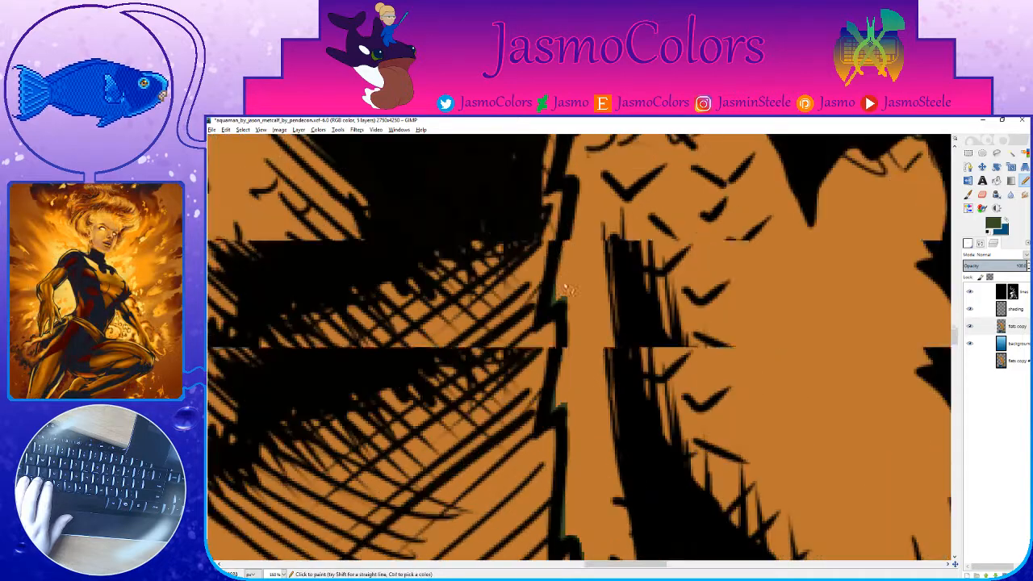
left_click(572, 299, "shift")
left_click(555, 295, "shift")
left_click(572, 221, "shift")
left_click(575, 182, "shift")
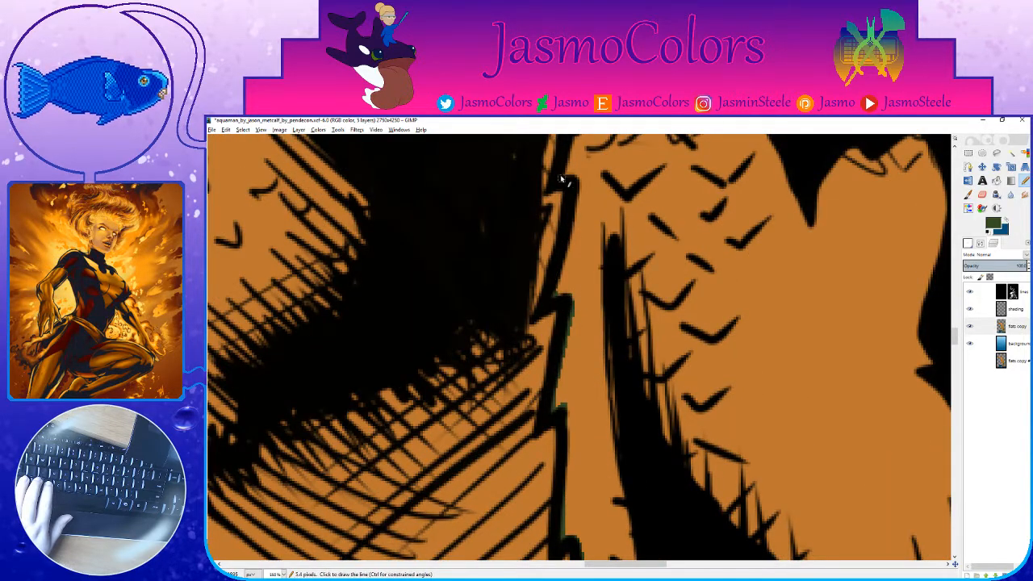
Step: Carry the dark green outline across the top of the scaled arm area, along the short line into the pointed black shadow
scroll(563, 180, "down", 2, "ctrl")
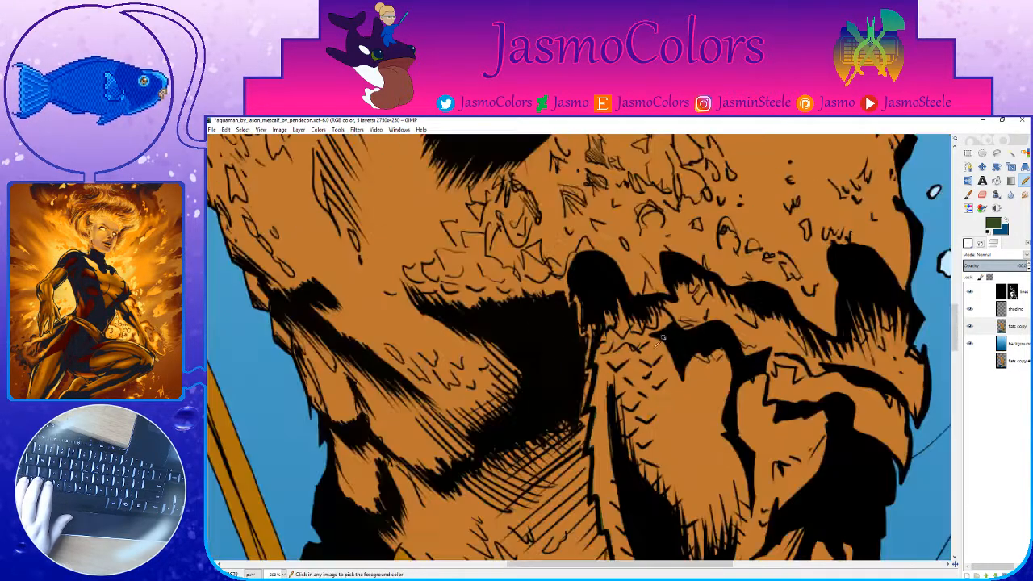
scroll(662, 337, "up", 2, "ctrl")
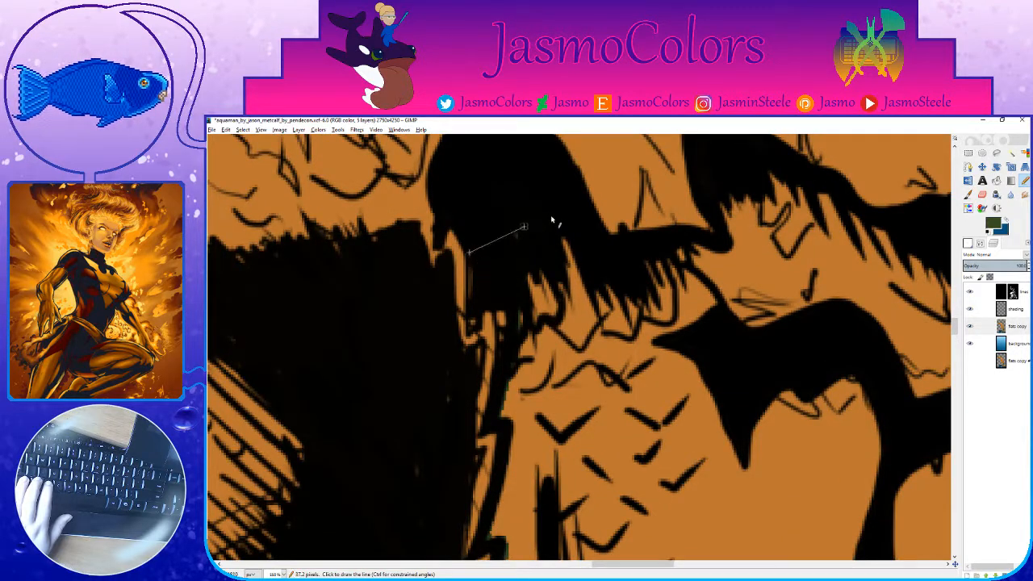
left_click(684, 265, "shift")
left_click(707, 288, "shift")
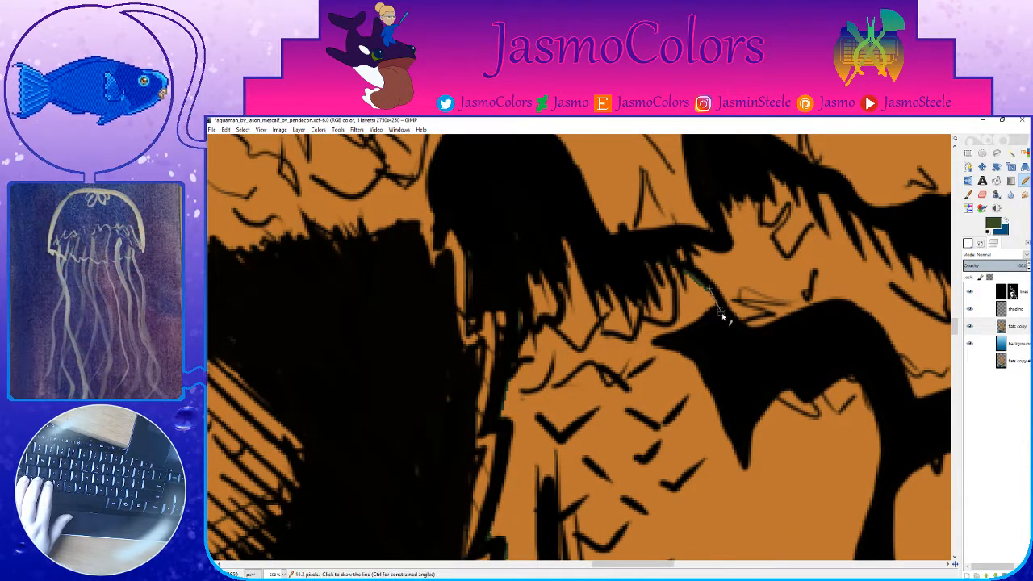
left_click(726, 322, "shift")
left_click(761, 352, "shift")
Step: Trace the stepped fold beyond the pointed black shadow in dark green, down to the next black shape on the arm
scroll(856, 387, "right", 5)
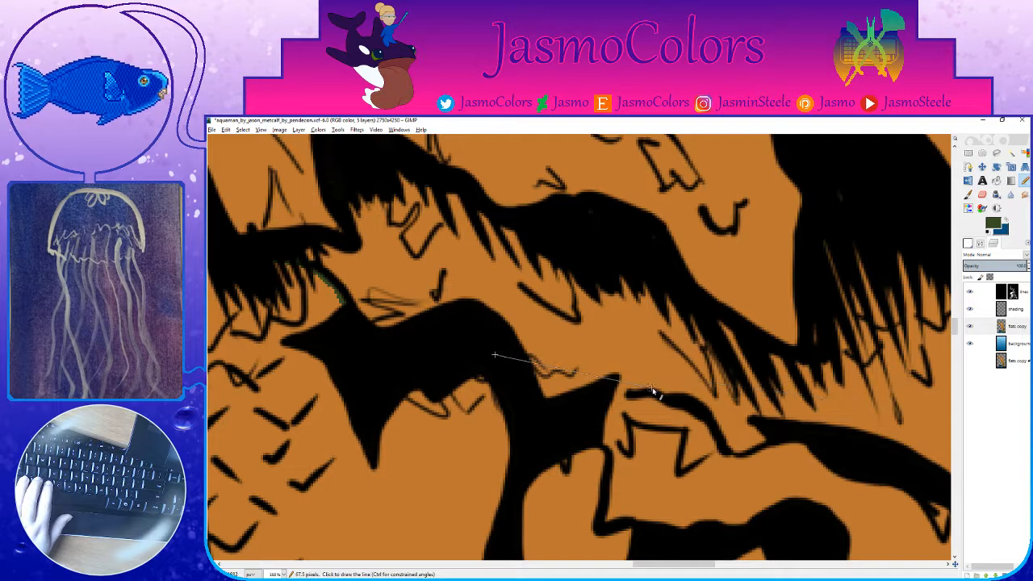
scroll(528, 348, "down", 3)
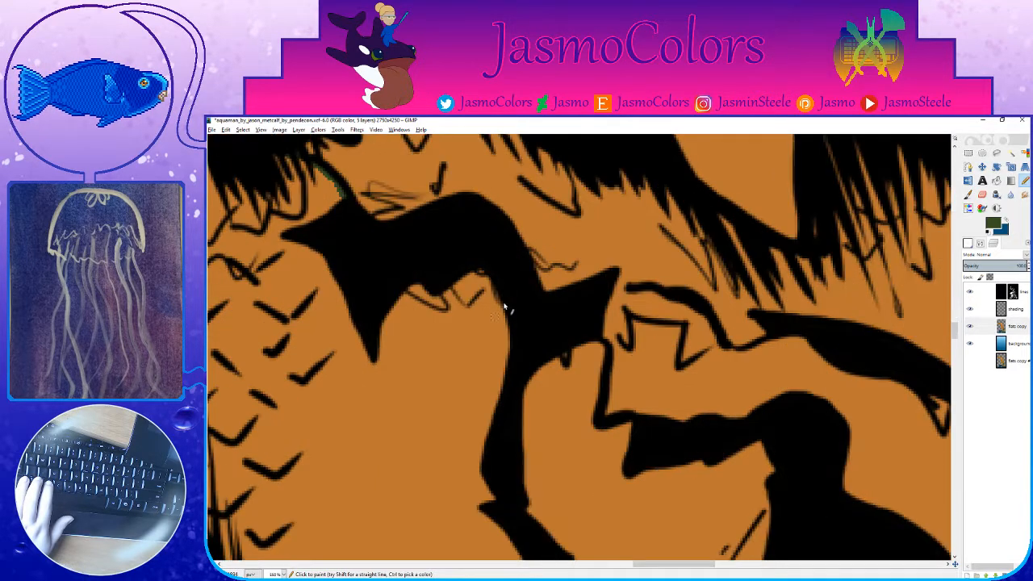
left_click(598, 340, "shift")
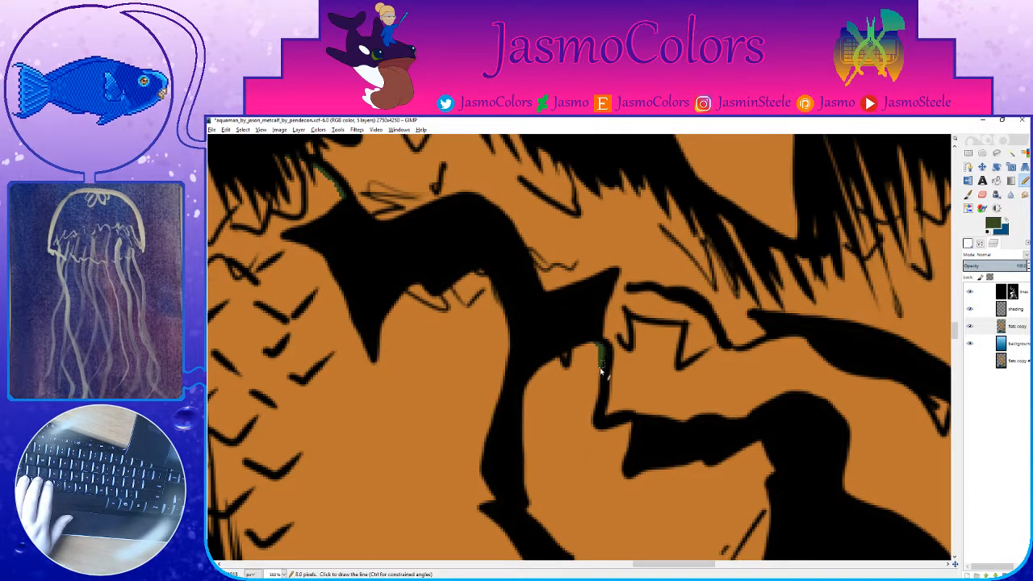
mouse_move(601, 371)
left_mouse_down()
mouse_move(593, 429)
mouse_move(641, 428)
left_mouse_up()
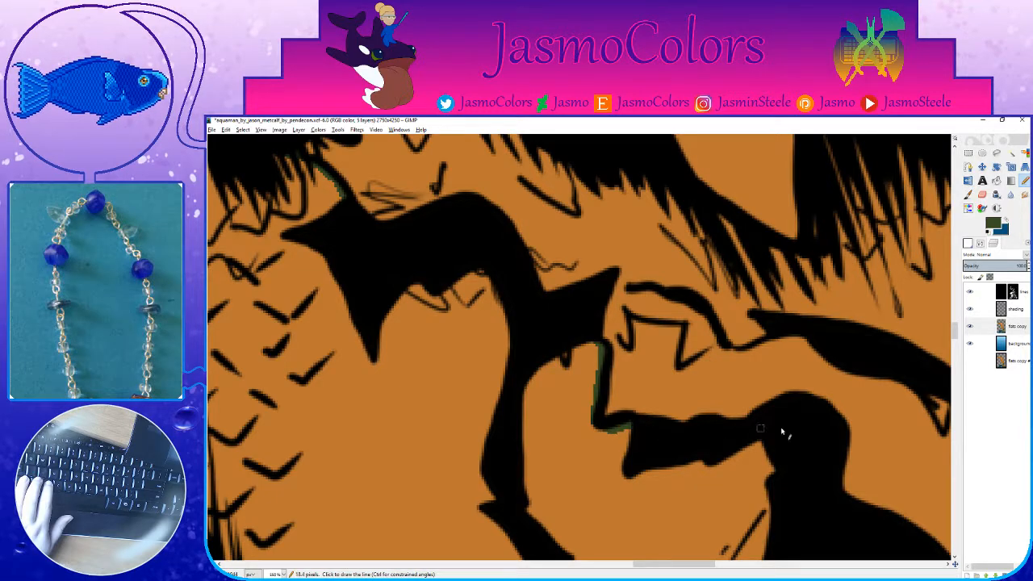
Step: Finish the dark green outline down the lowered arm's outer edge and fill the enclosed arm with dark green
scroll(781, 434, "down", 4, "ctrl")
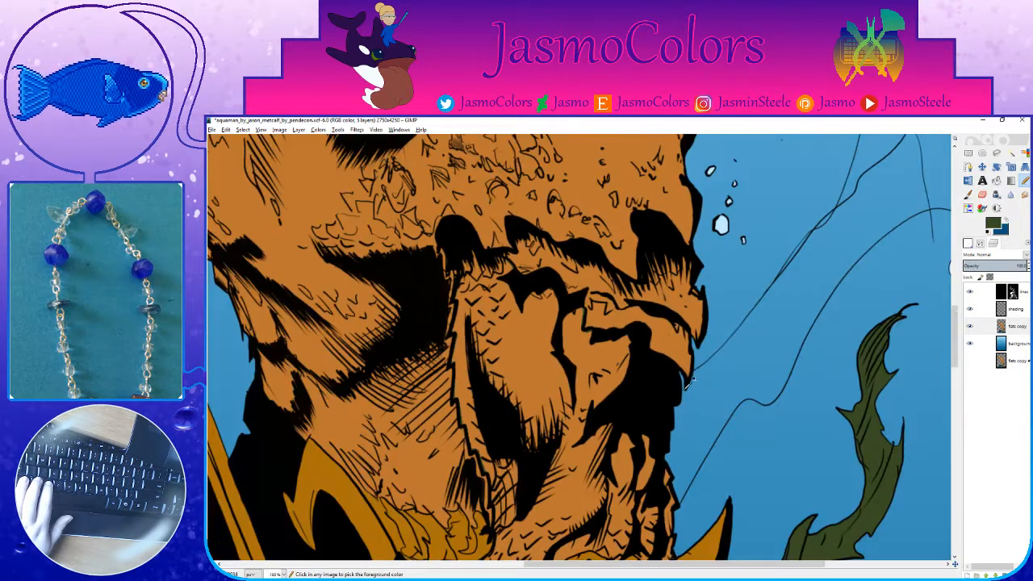
scroll(689, 382, "up", 4, "ctrl")
scroll(626, 517, "down", 5)
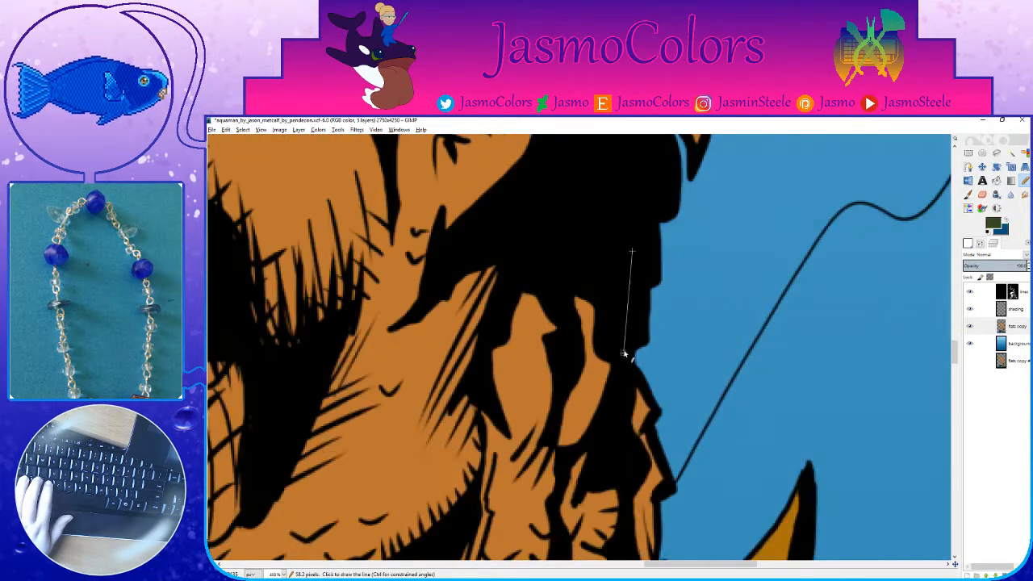
left_click(639, 384, "shift")
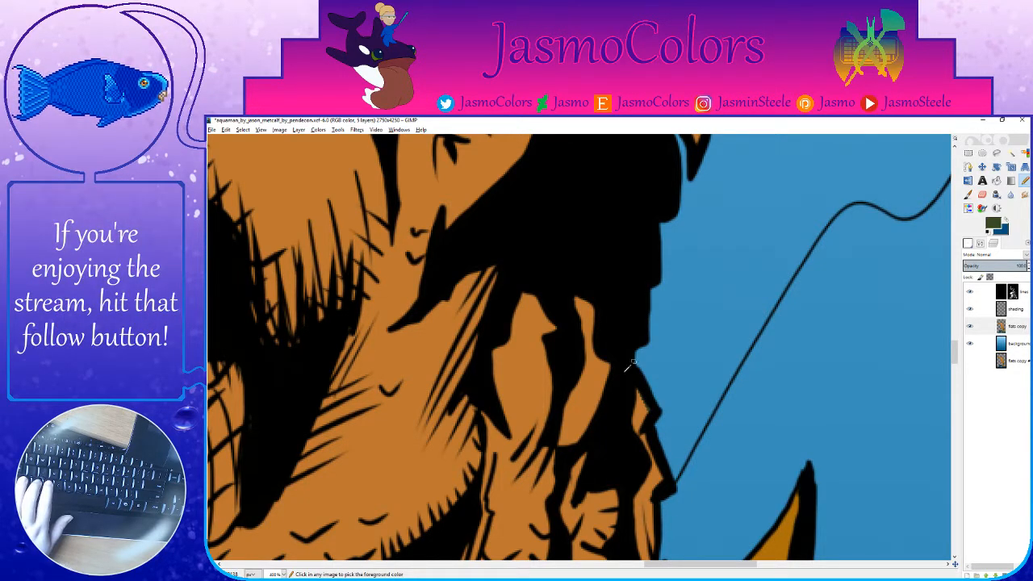
scroll(638, 367, "up", 4, "ctrl")
scroll(703, 304, "down", 6, "ctrl")
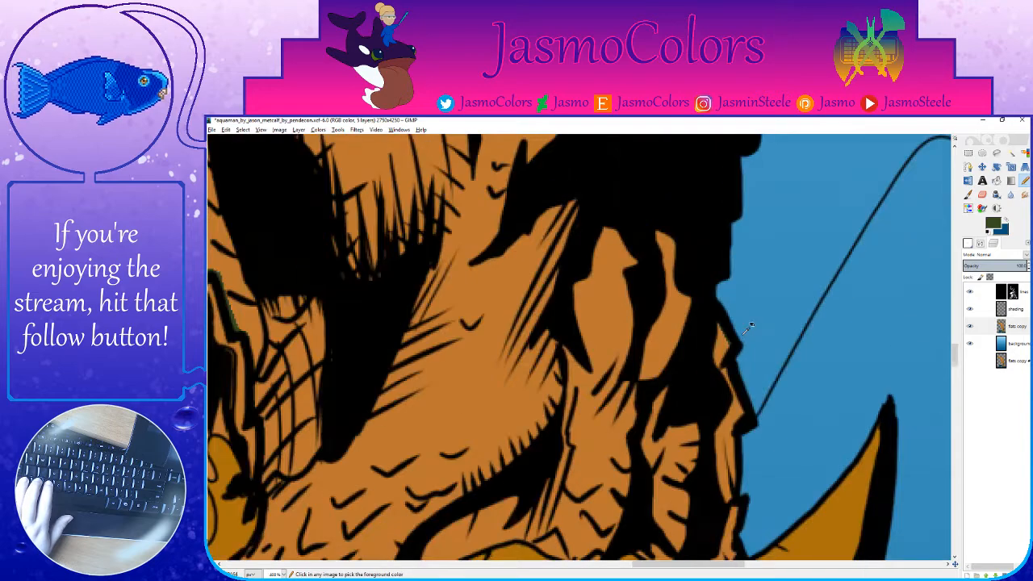
key("ctrl+s")
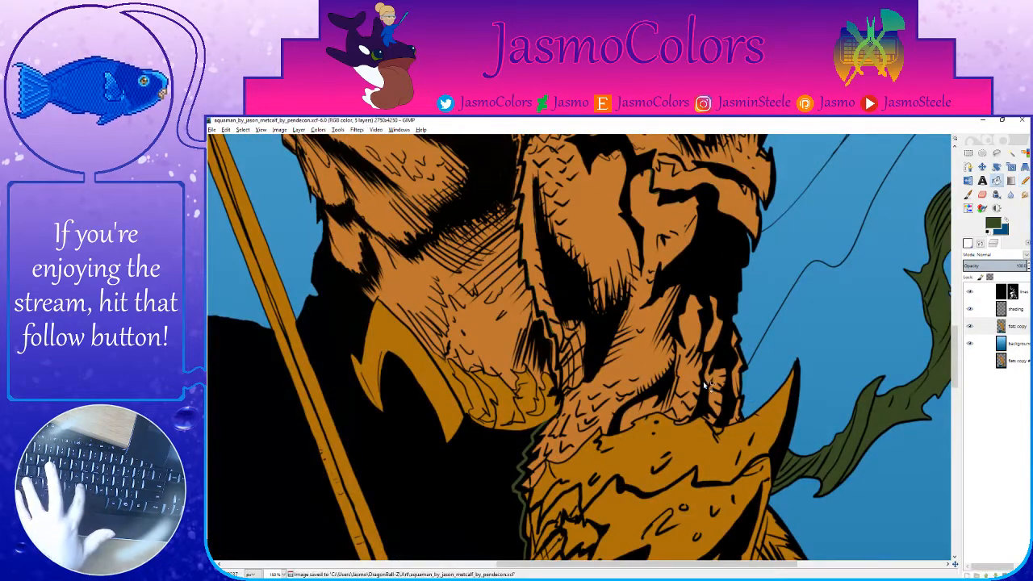
scroll(701, 397, "down", 5, "ctrl")
scroll(693, 404, "down", 1)
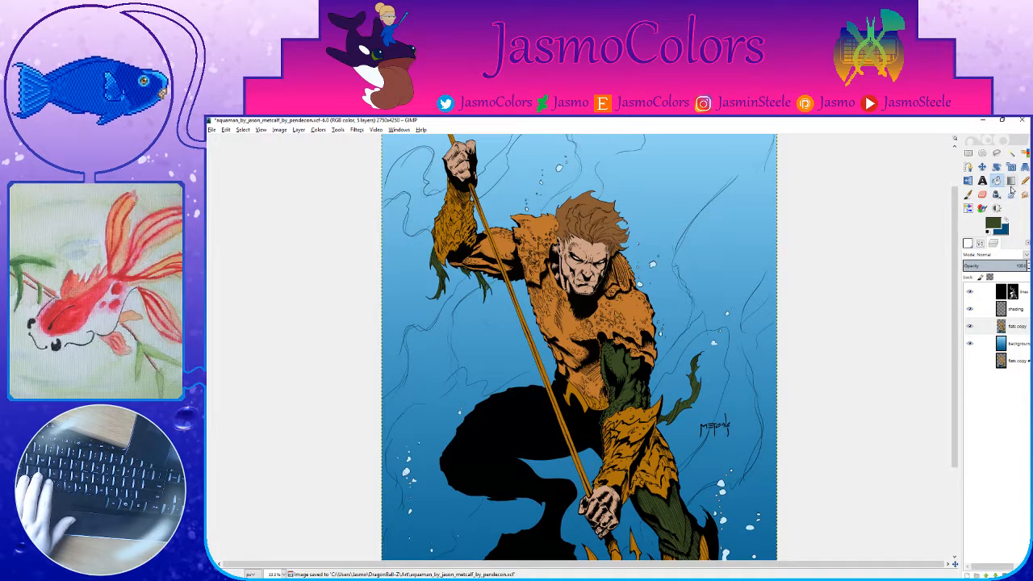
Step: Trace the boundary between the raised arm and the shoulder armor in dark green, from the narrow gap down through the black shadow
scroll(402, 213, "up", 3, "ctrl")
scroll(403, 214, "up", 3, "ctrl")
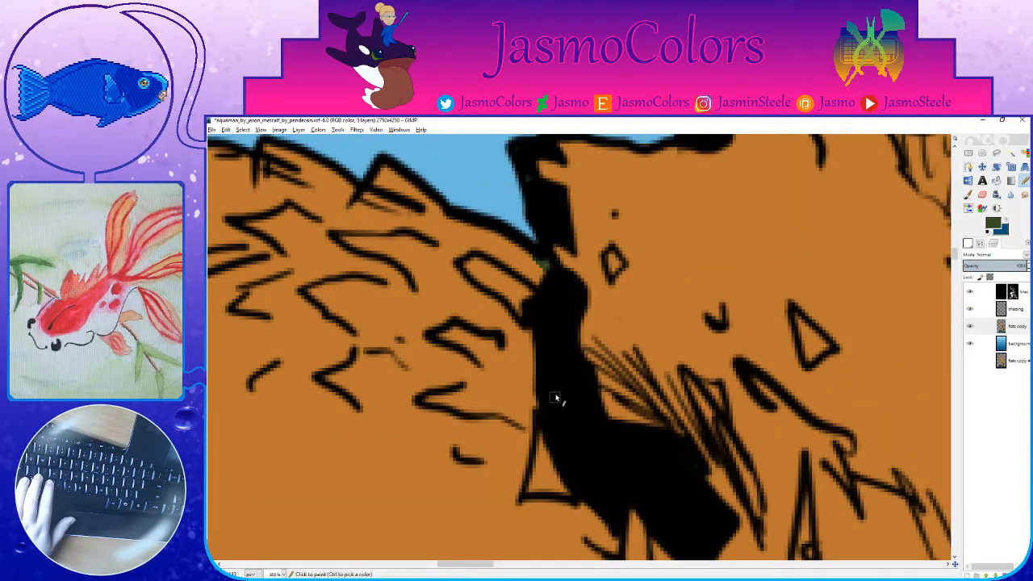
scroll(557, 399, "down", 3, "ctrl")
scroll(581, 288, "up", 3, "ctrl")
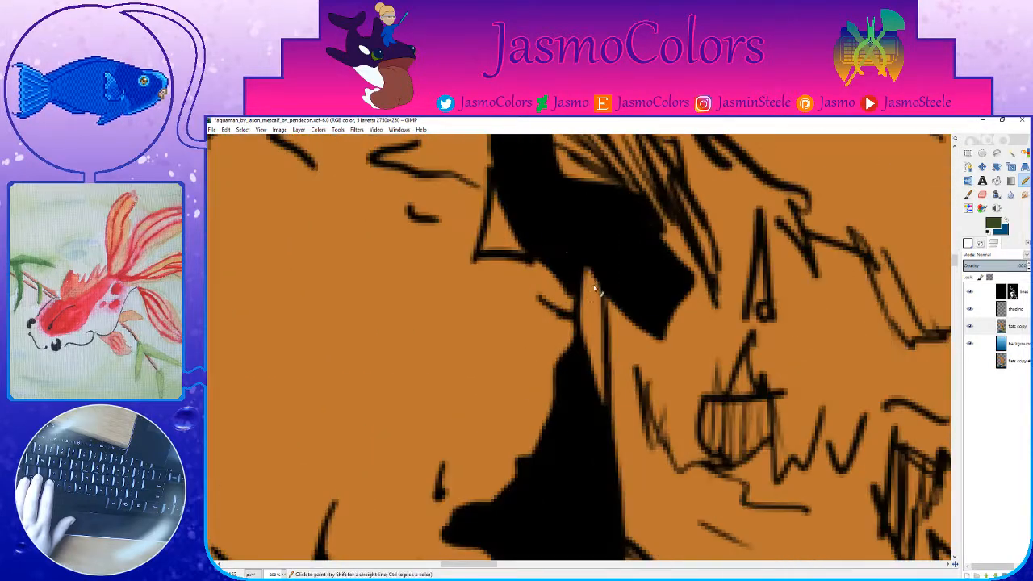
left_click_drag(587, 270, 602, 323)
left_click(603, 405, "shift")
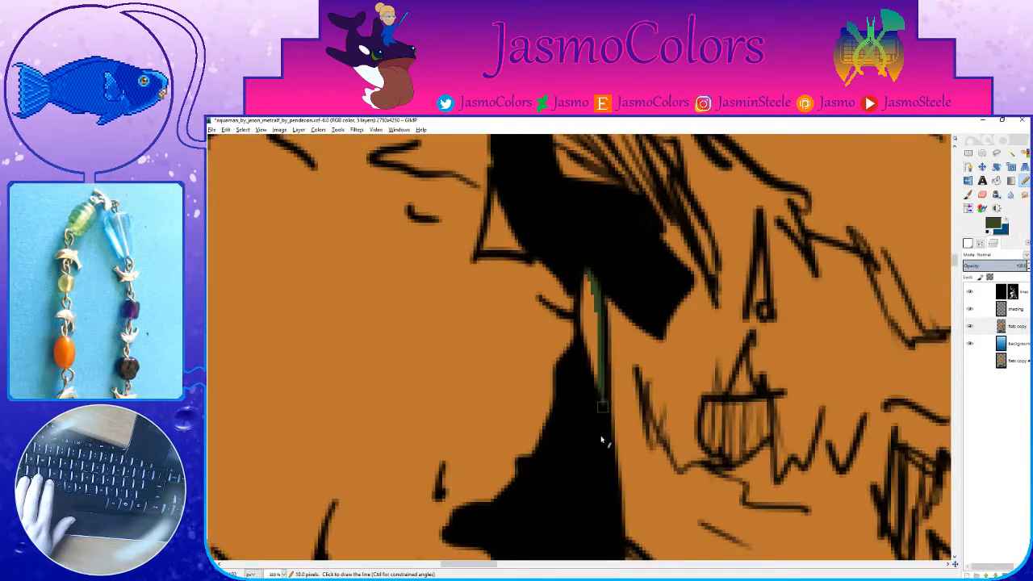
scroll(605, 363, "down", 3)
left_click(645, 365, "shift")
scroll(667, 375, "down", 3)
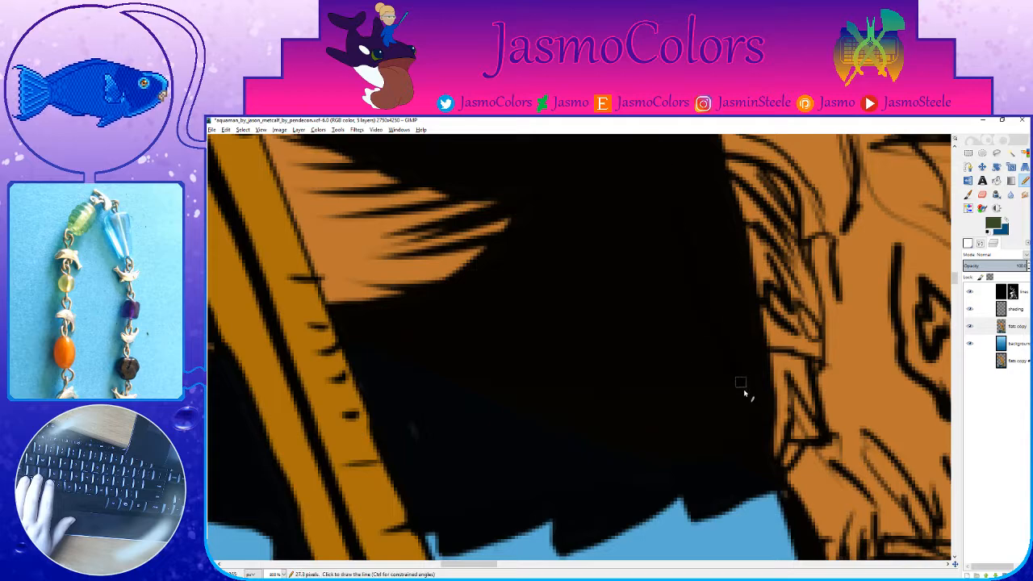
scroll(768, 489, "up", 3, "ctrl")
left_click(749, 478, "shift")
Step: Fill the raised upper arm between the staff and the shoulder with dark green and save the artwork
scroll(749, 478, "down", 6, "ctrl")
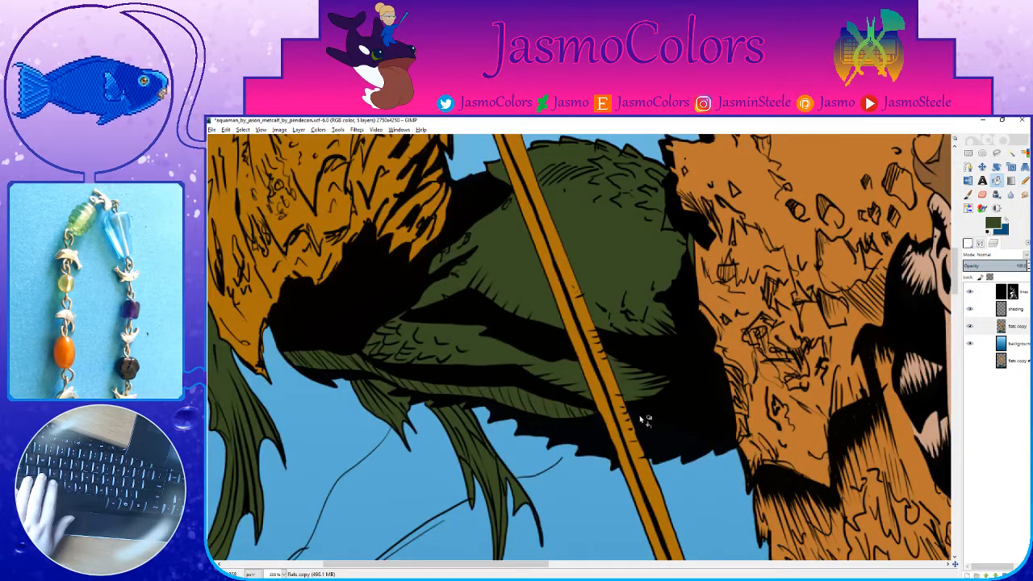
scroll(643, 419, "down", 2, "ctrl")
key("ctrl+s")
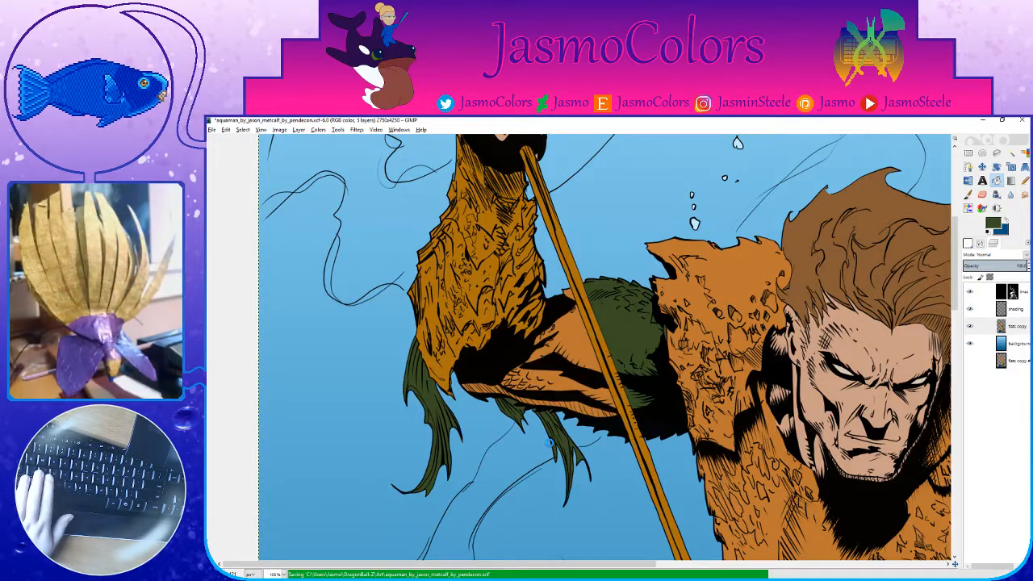
Step: Recolor the fins on the raised forearm dark blue and fill the remaining orange sections of that arm dark green
left_click(1024, 184)
left_click(1005, 221)
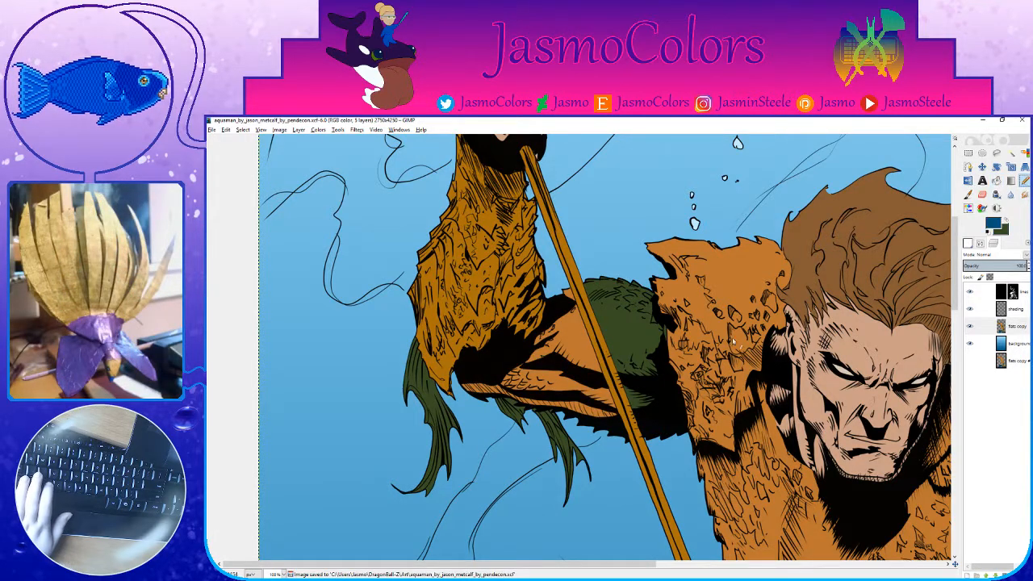
key("shift+b")
left_click(566, 430)
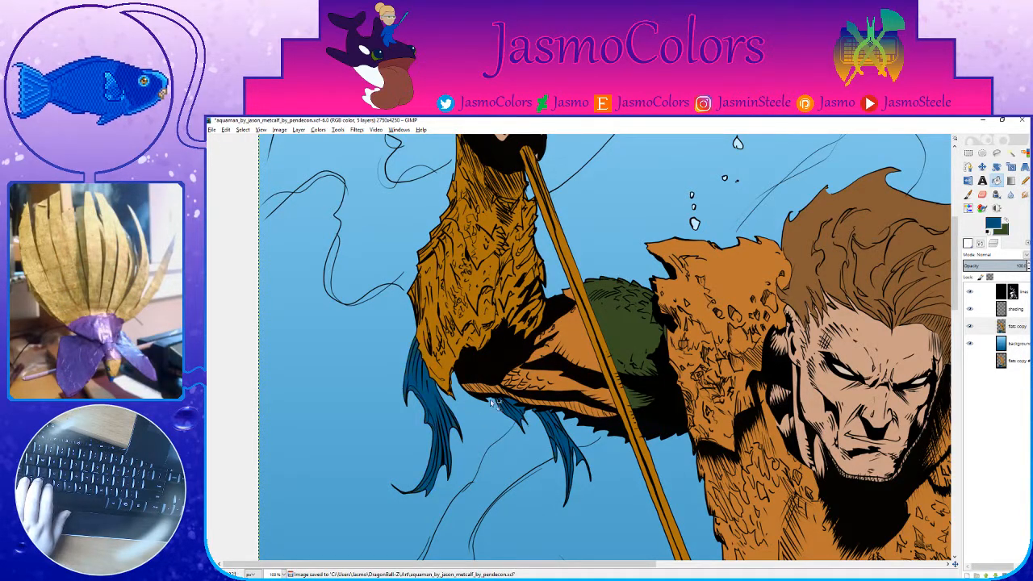
left_click(569, 355)
key("ctrl+shift+j")
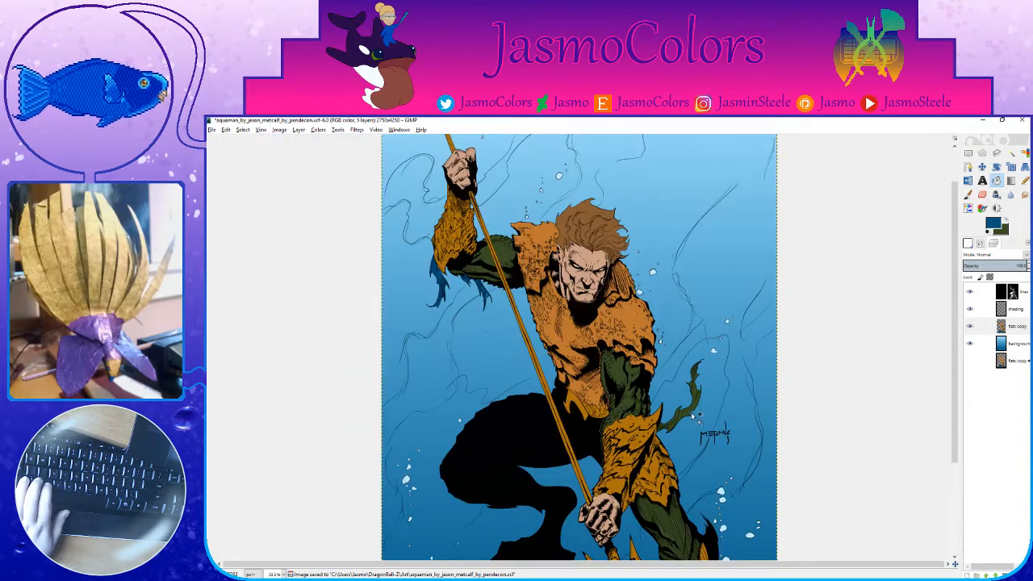
Step: Recolor the fin trailing from the lowered arm's gauntlet dark blue and save the artwork
key("minus")
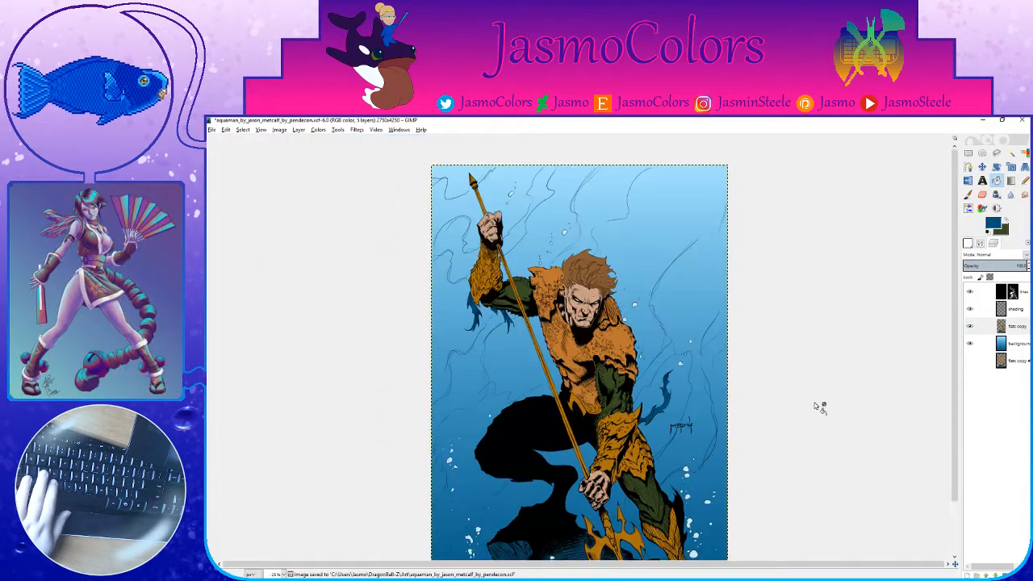
key("ctrl+s")
key("minus")
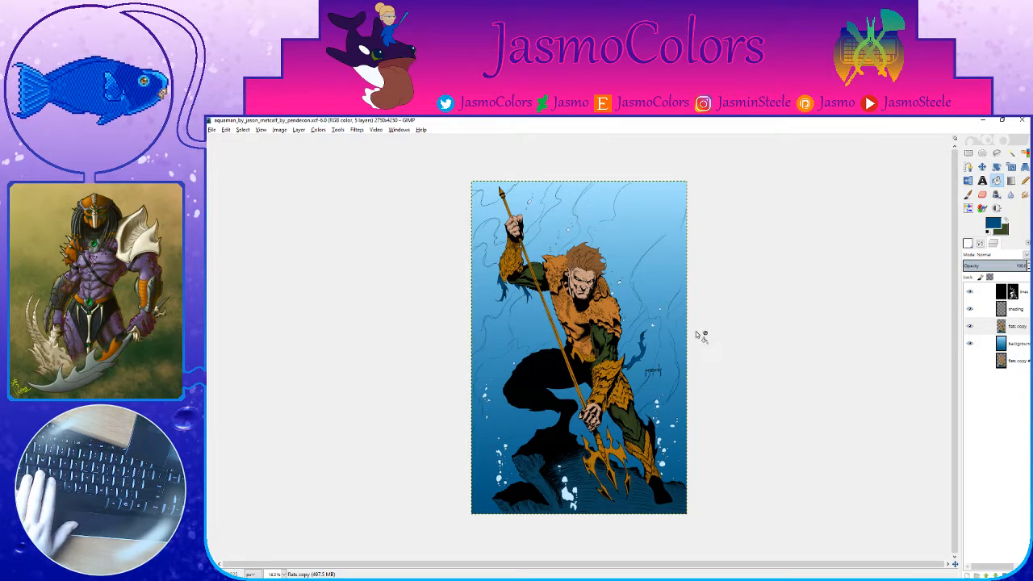
key("plus")
key("plus")
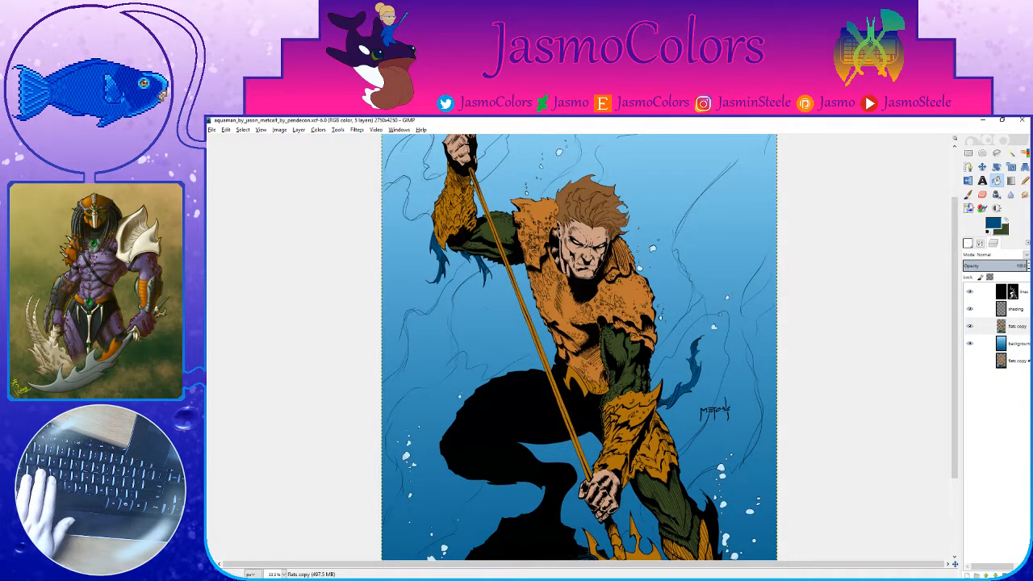
key("p")
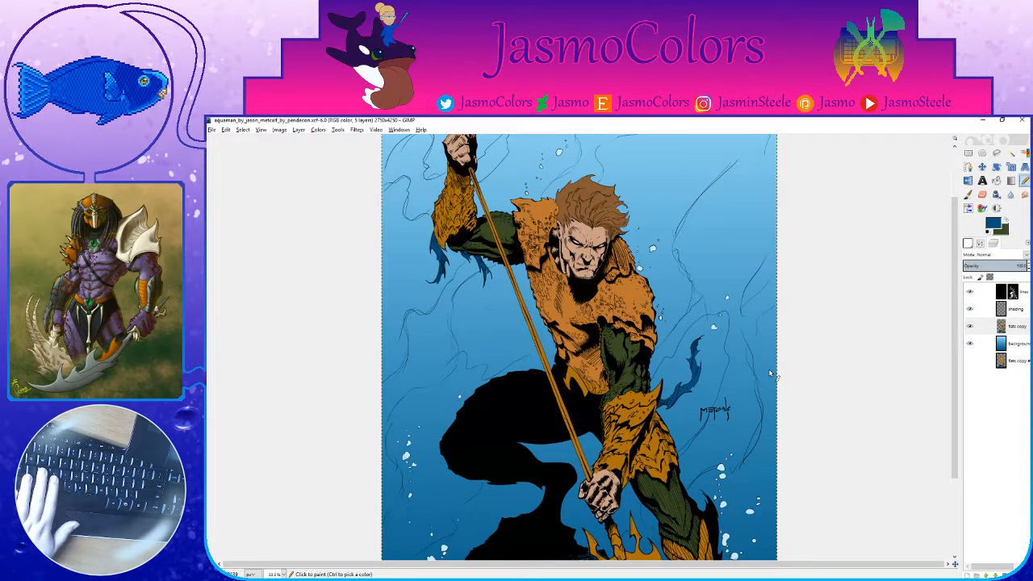
scroll(771, 373, "up", 2)
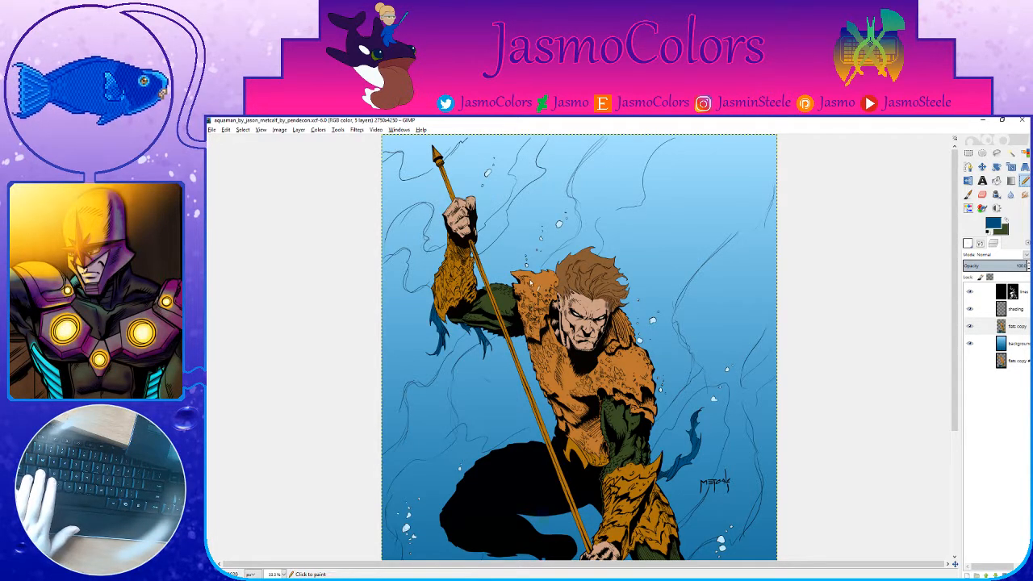
key("minus")
key("minus")
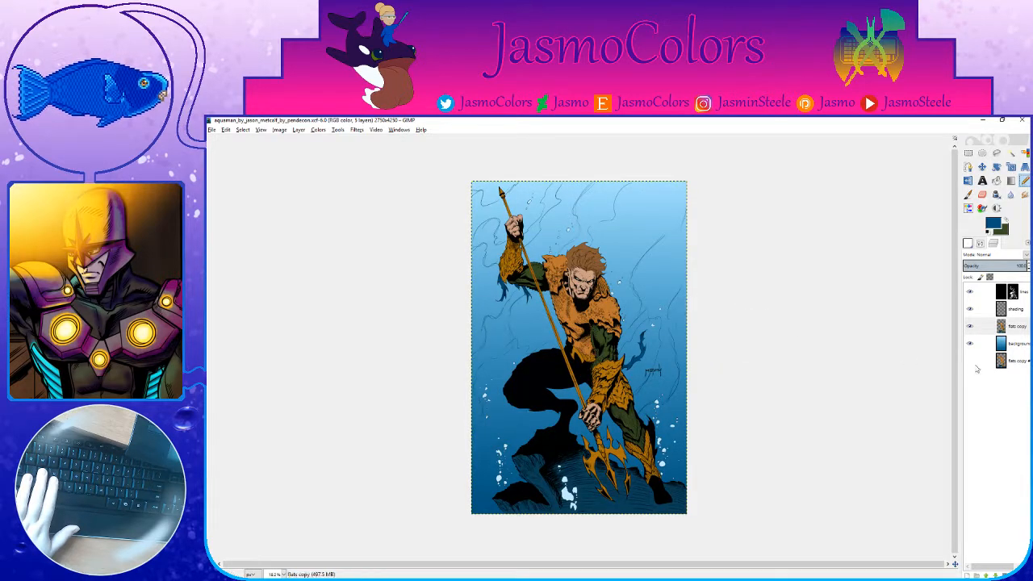
Step: Try filling the rocks beneath the figure with the very dark blue 002b42
left_click(991, 222)
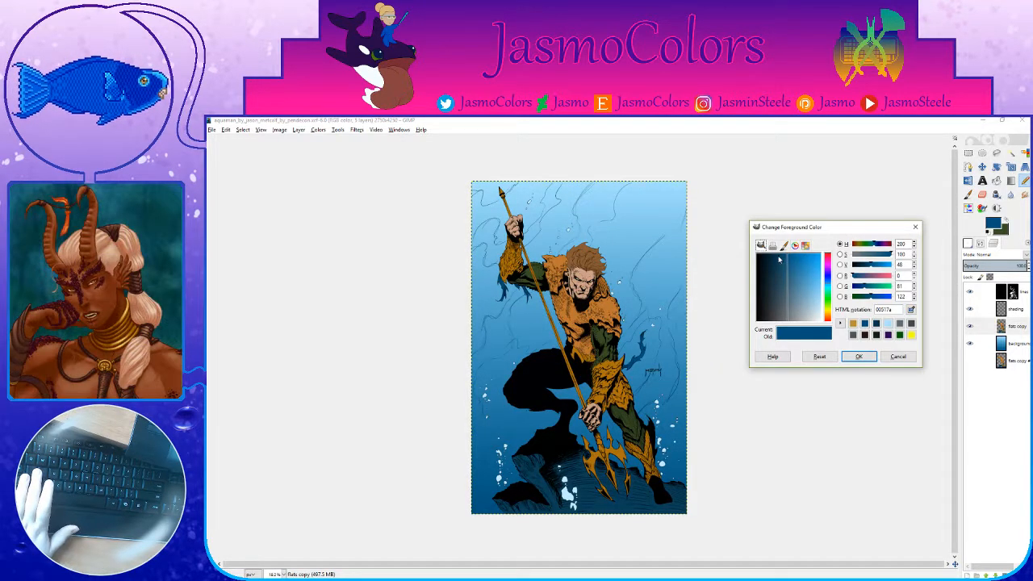
left_click_drag(781, 266, 776, 310)
left_click(859, 356)
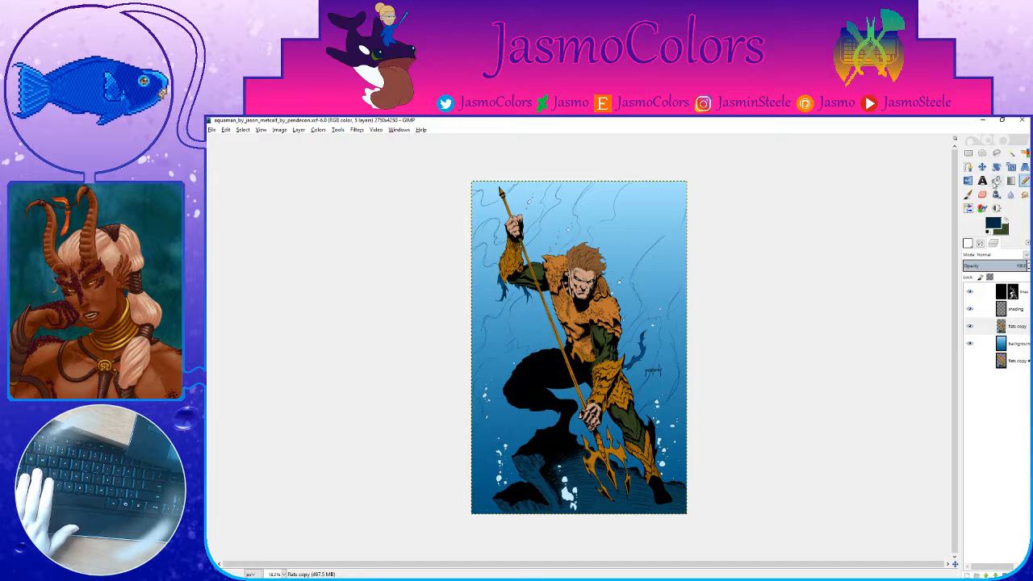
left_click(634, 513)
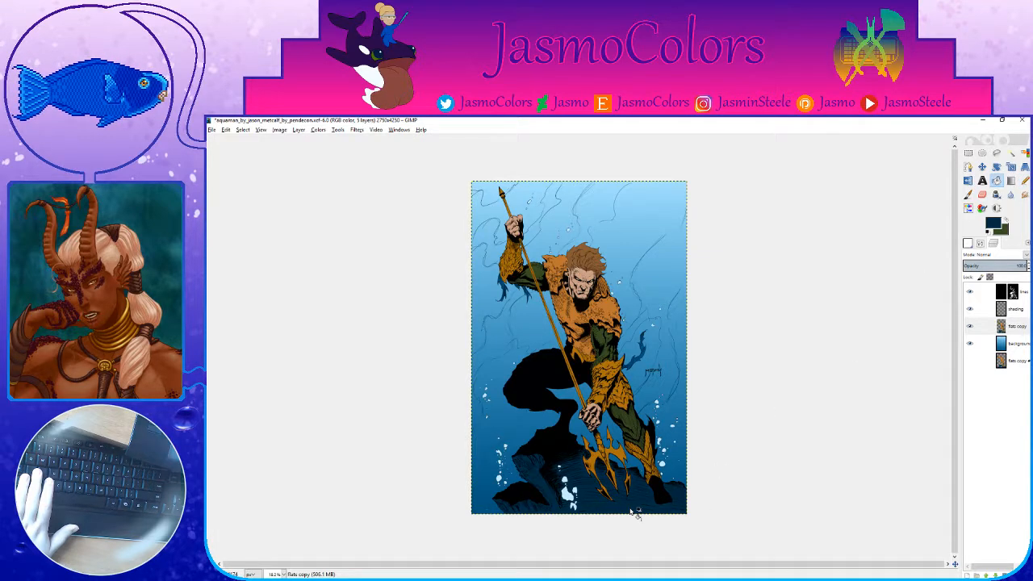
key("ctrl+z")
Step: Set the foreground color to dark brown 2f2017 and fill the rocks beneath the figure with it
left_click(993, 223)
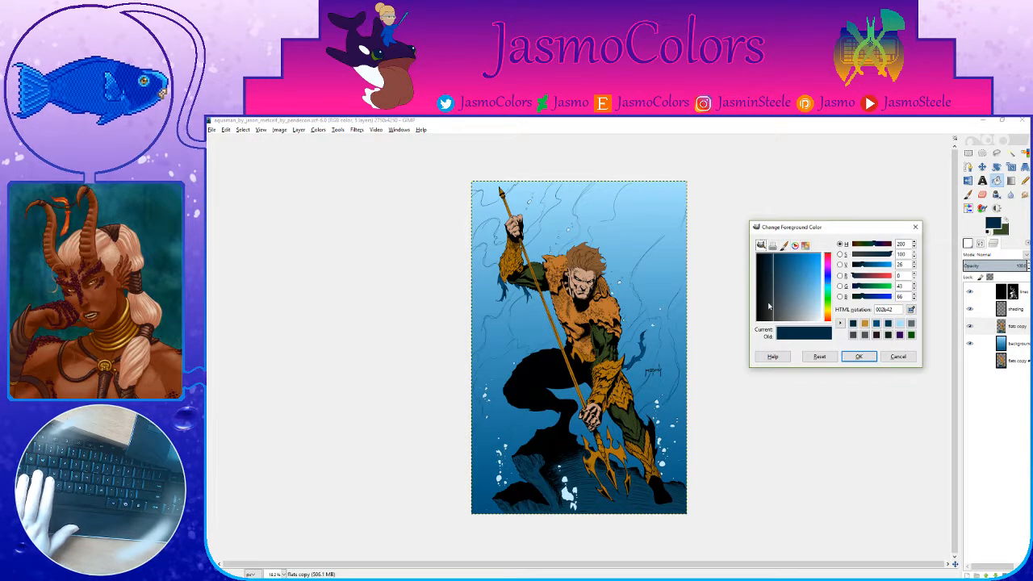
left_click(828, 315)
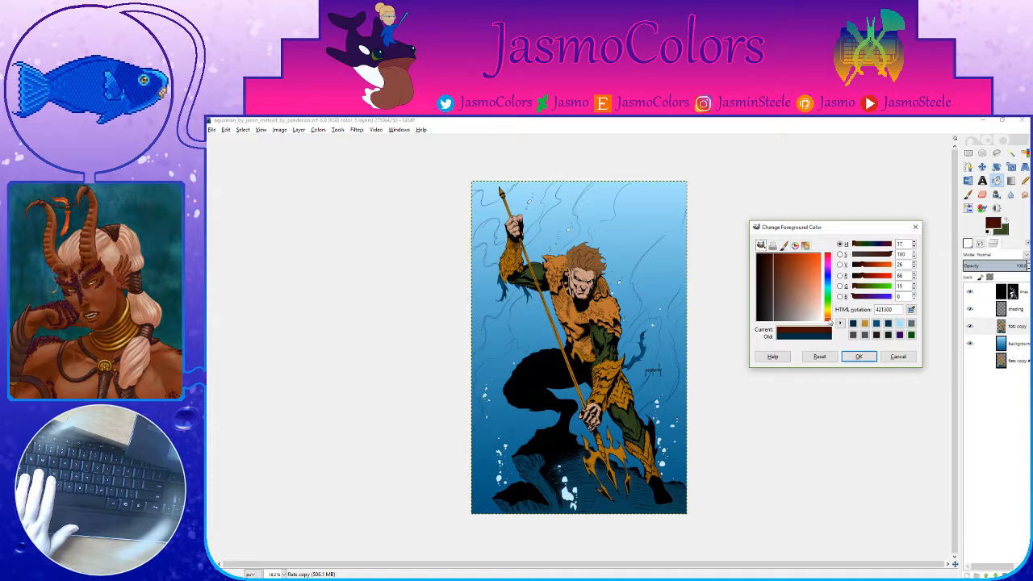
left_click(779, 280)
left_click_drag(779, 280, 829, 323)
left_click_drag(775, 272, 770, 291)
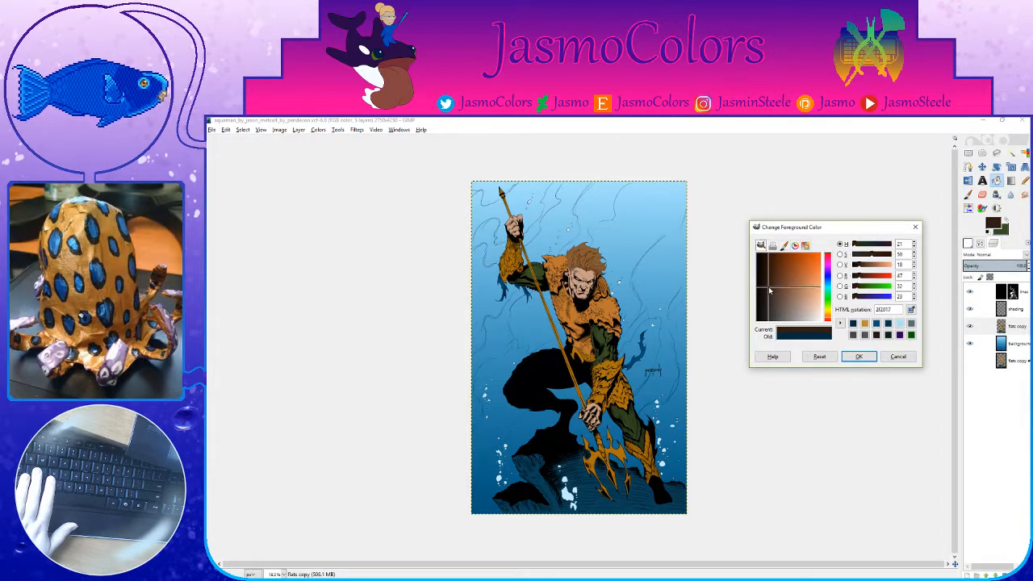
left_click(859, 356)
left_click(617, 499)
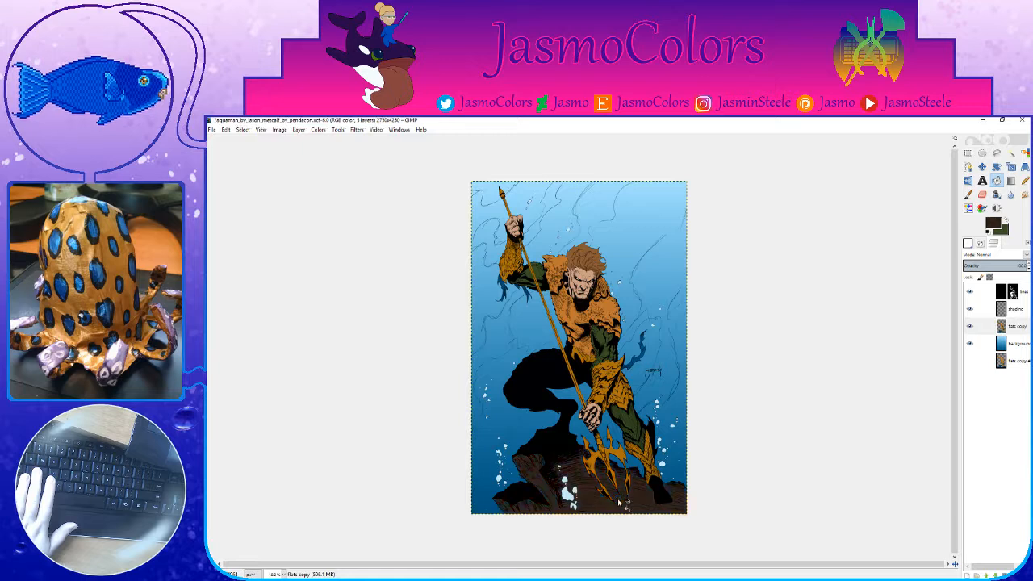
Step: Choose a lighter grayish brown foreground color, refill the rocks with it and save the artwork
left_click(994, 226)
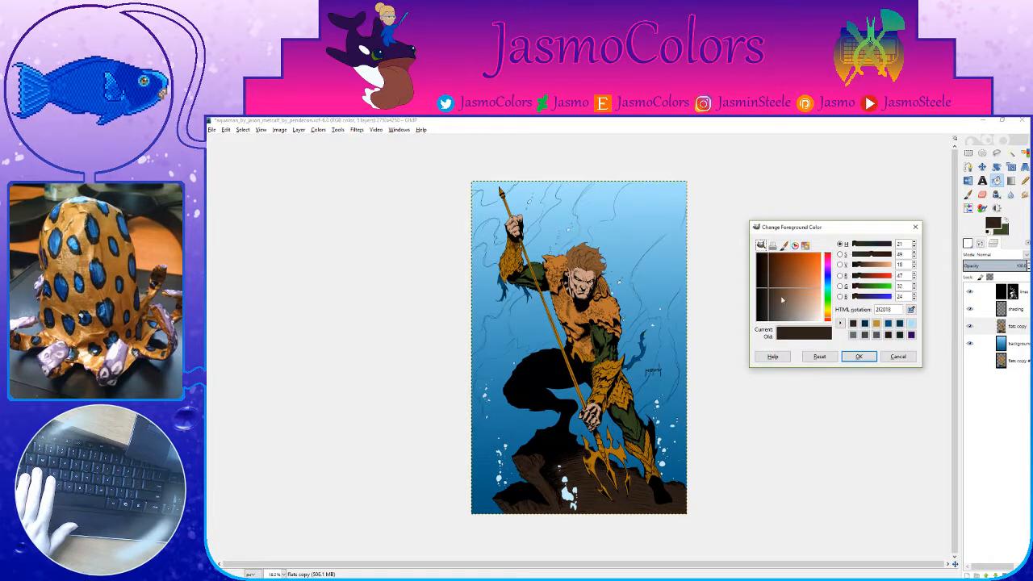
left_click(782, 302)
left_click(859, 356)
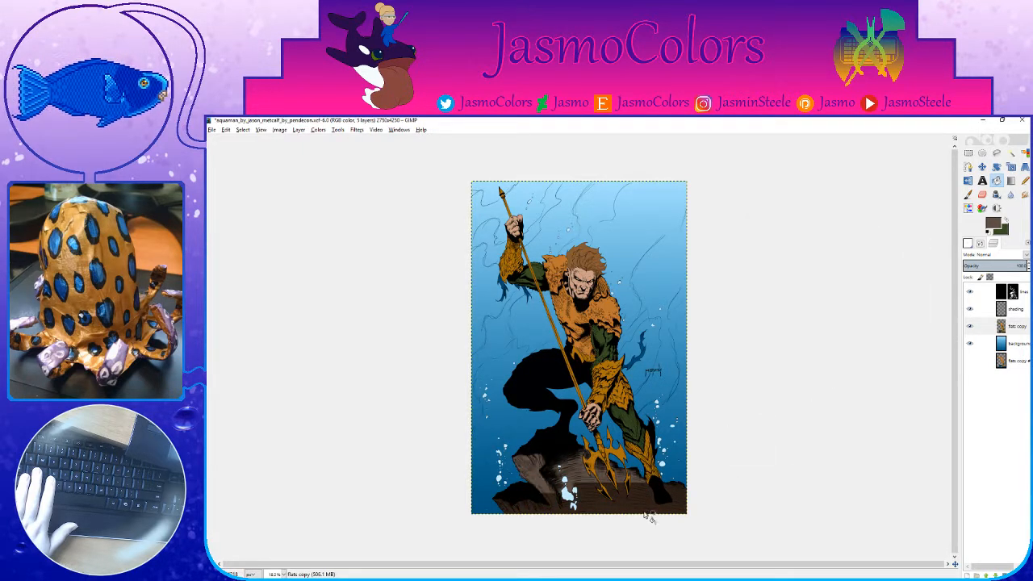
left_click(648, 512)
key("ctrl+s")
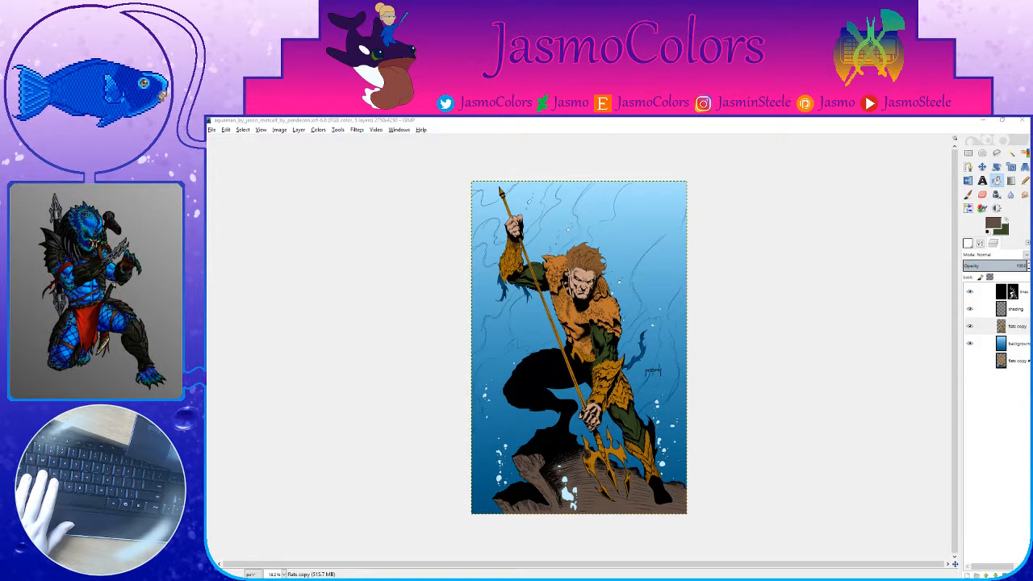
Step: Switch to Windows Photo Viewer, inspect the mermaid illustration up close and close the viewer
left_click_drag(1030, 144, 929, 119)
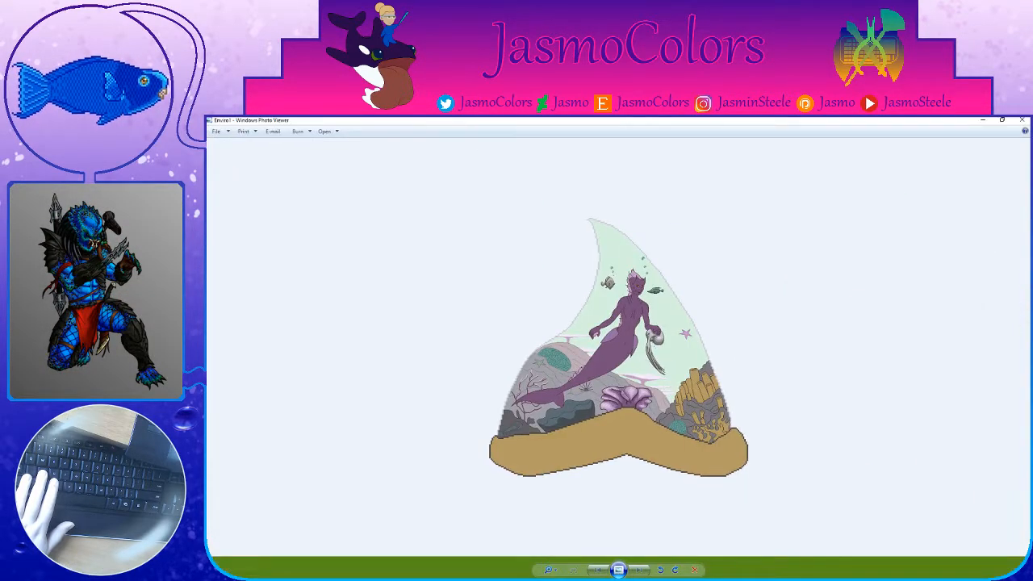
scroll(857, 312, "up", 5)
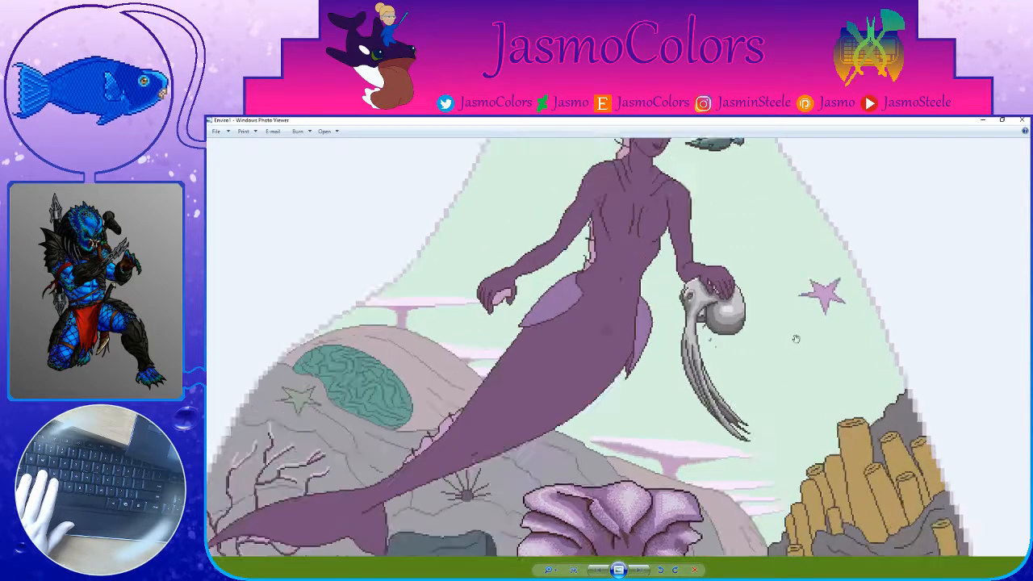
scroll(702, 264, "down", 6)
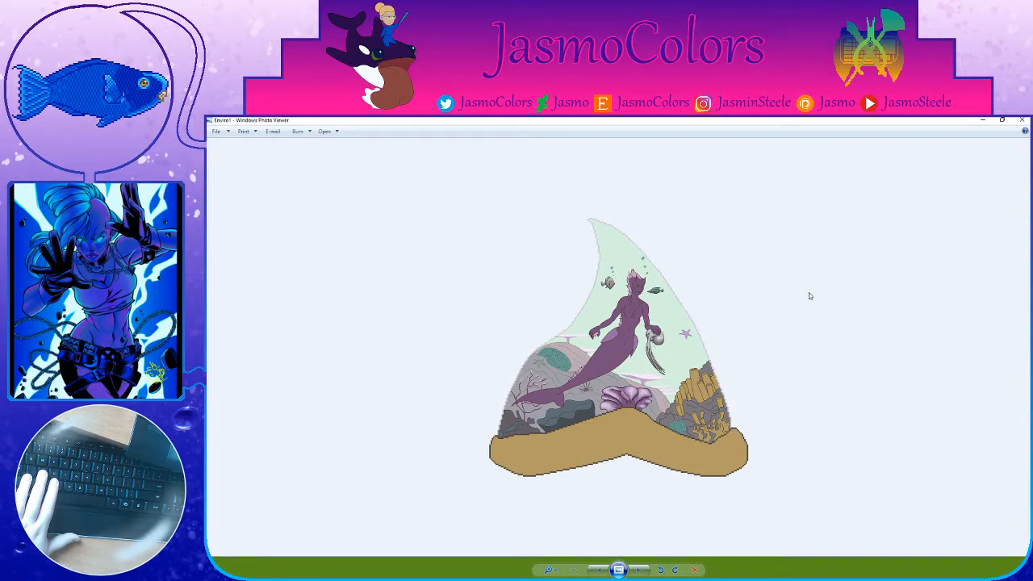
left_click(1022, 121)
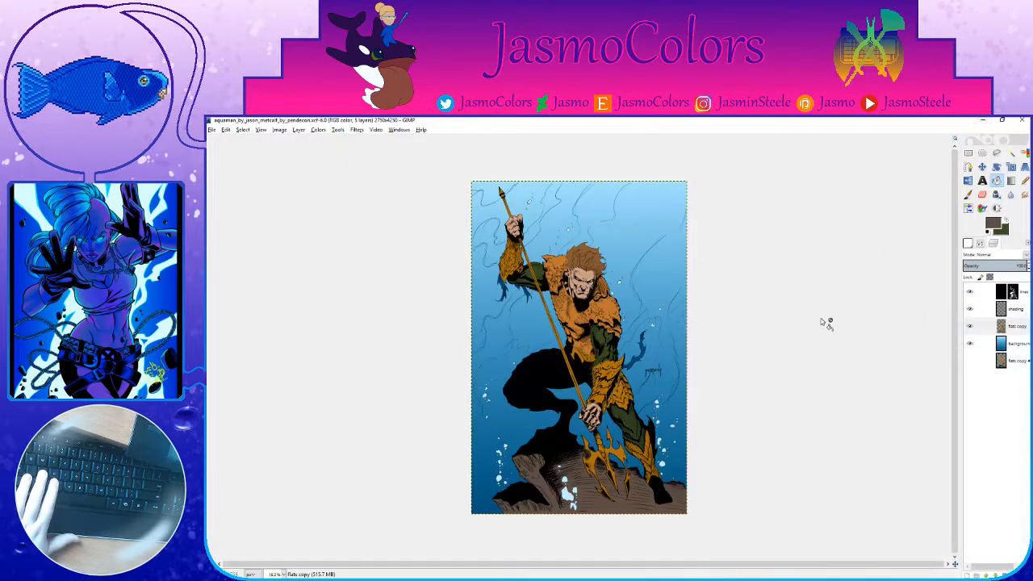
Step: Save the artwork, set the foreground to the more saturated orange bc5d00 and fill the figure's torso armor with it
key("ctrl+s")
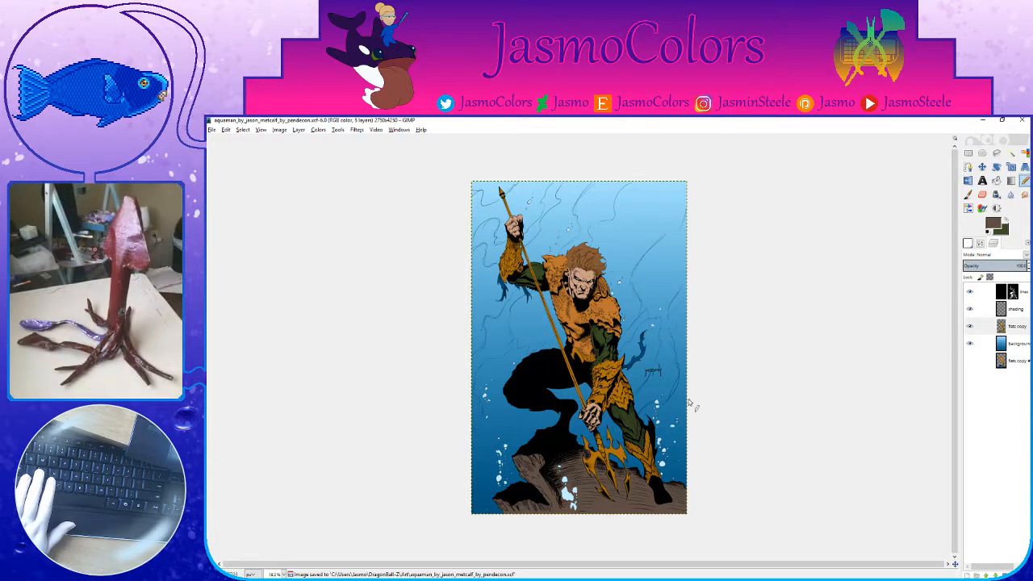
scroll(632, 309, "up", 2)
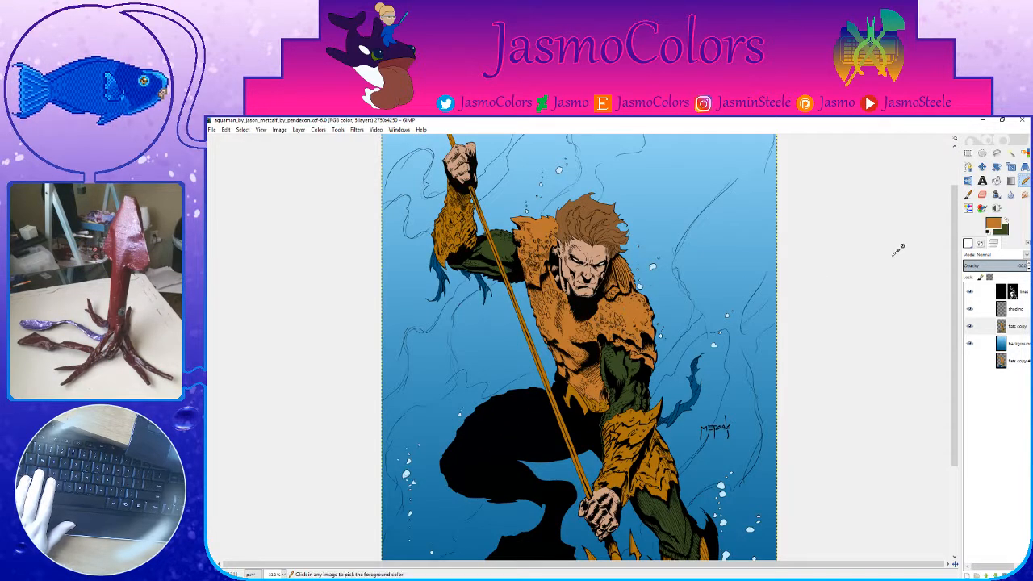
left_click(995, 227)
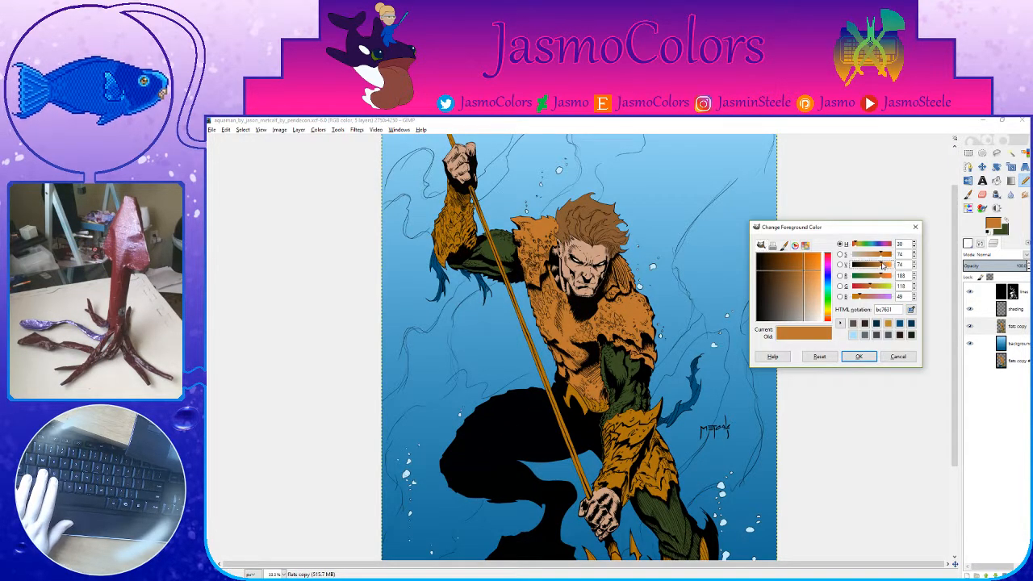
left_click_drag(884, 264, 907, 267)
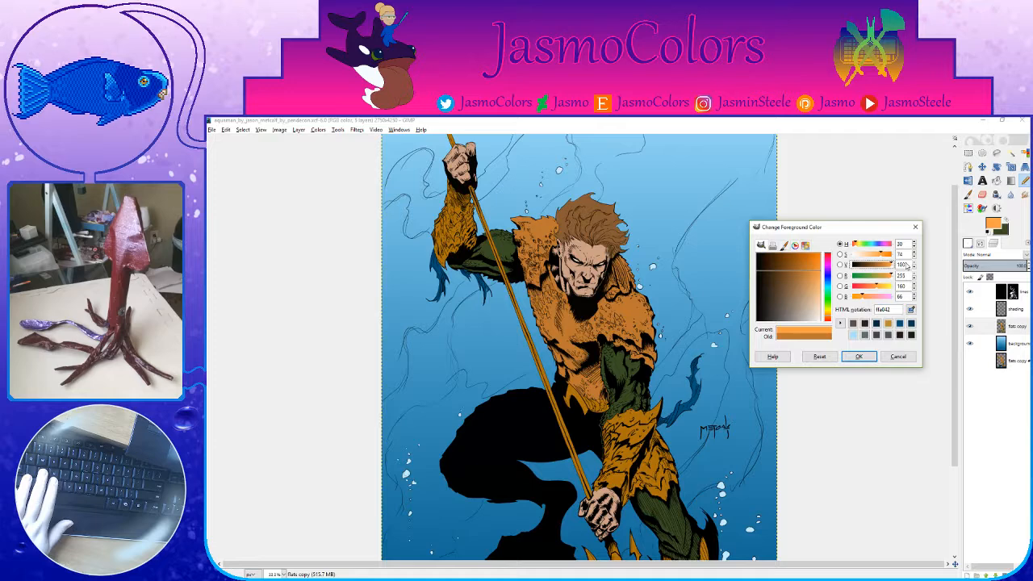
left_click(819, 356)
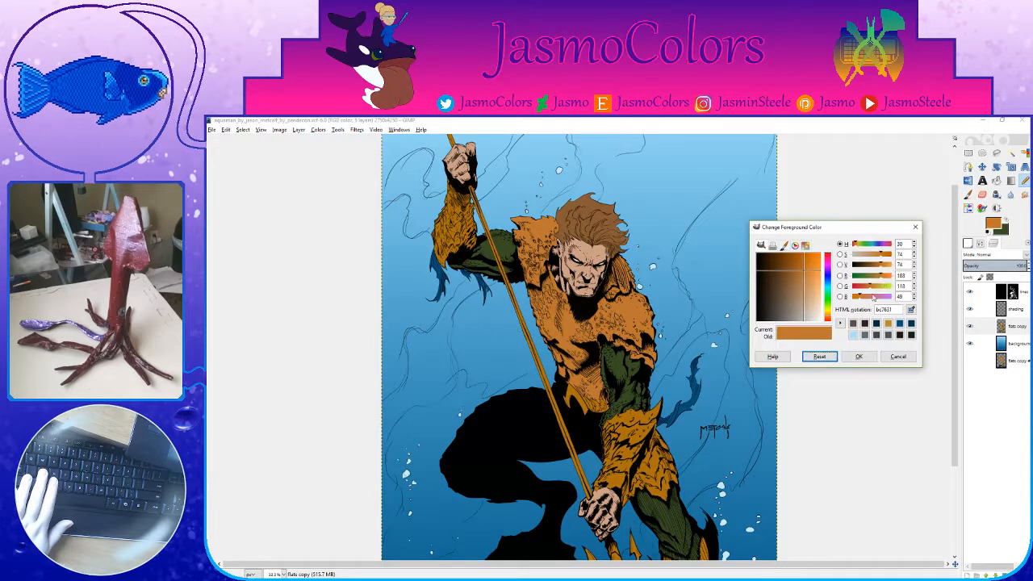
left_click(858, 356)
key("shift+b")
left_click(593, 411)
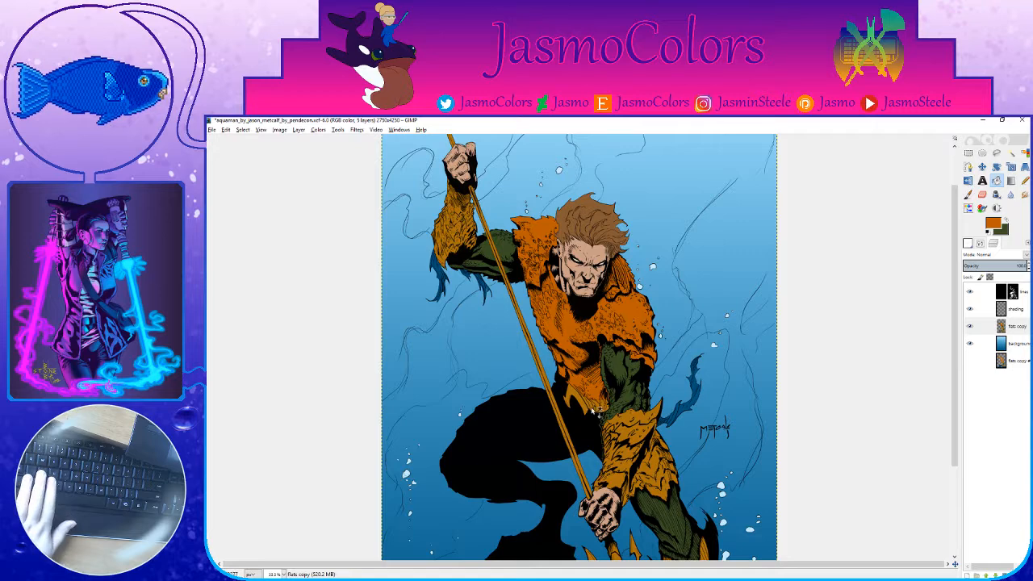
key("minus")
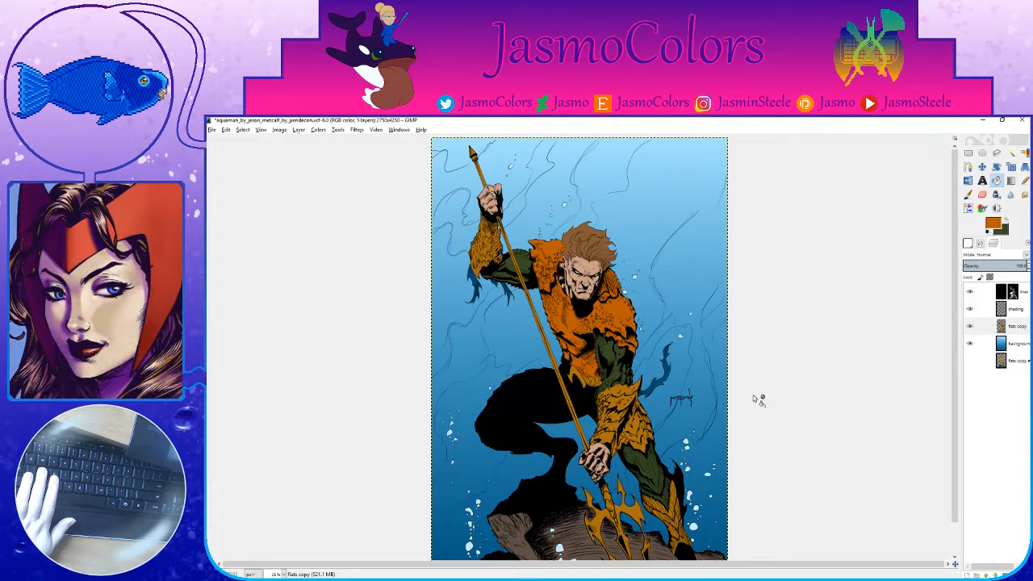
Step: Try filling both green upper arms with the torso armor's orange, and undo the arm fills
left_click(609, 361)
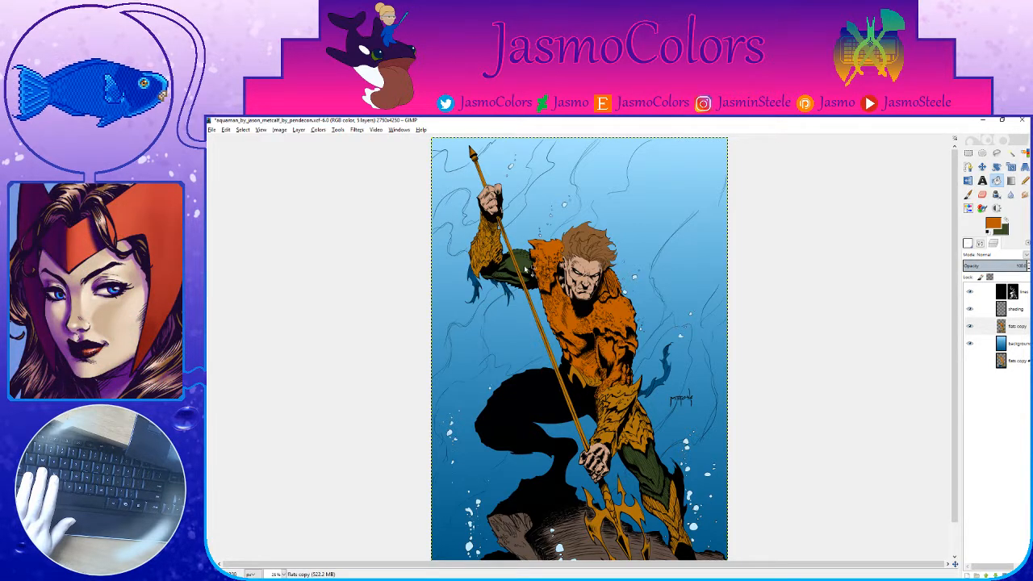
left_click(528, 269)
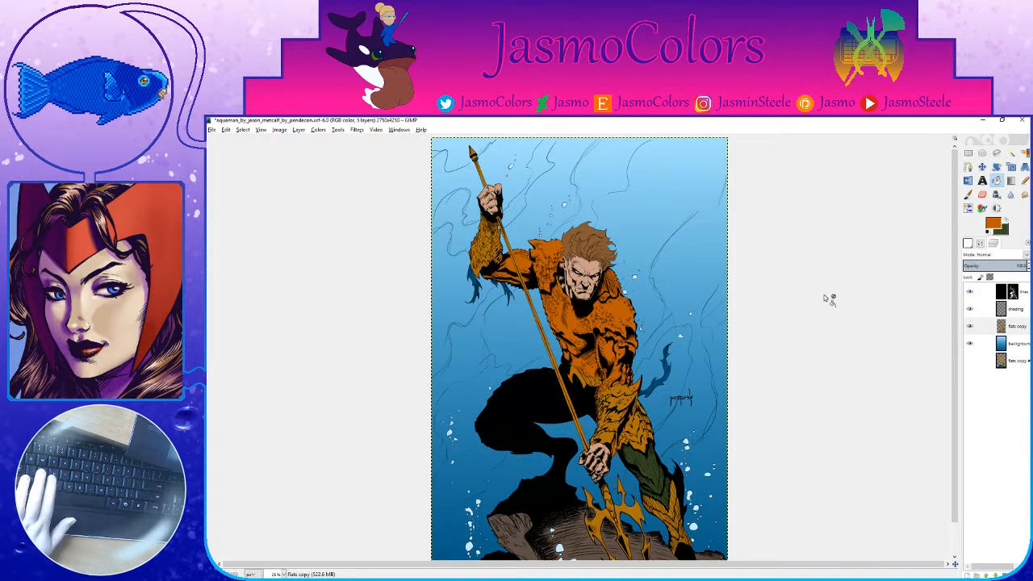
key("minus")
key("ctrl+z")
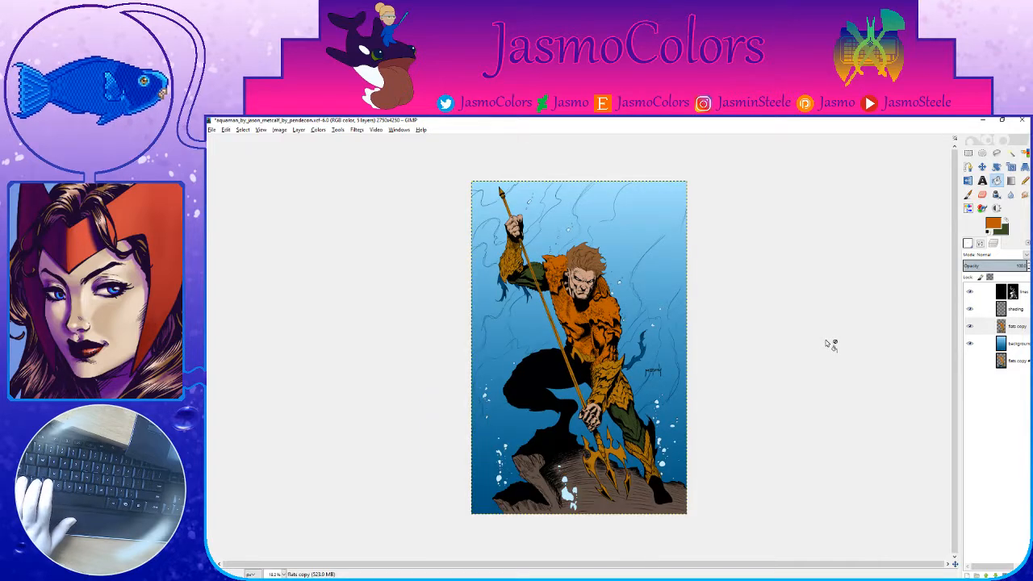
key("ctrl+z")
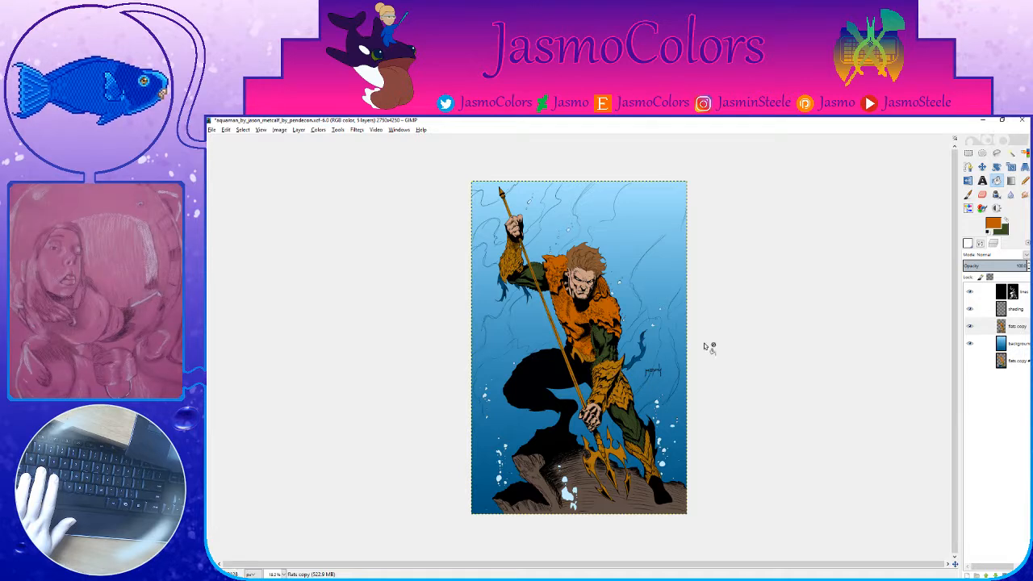
left_click(991, 227)
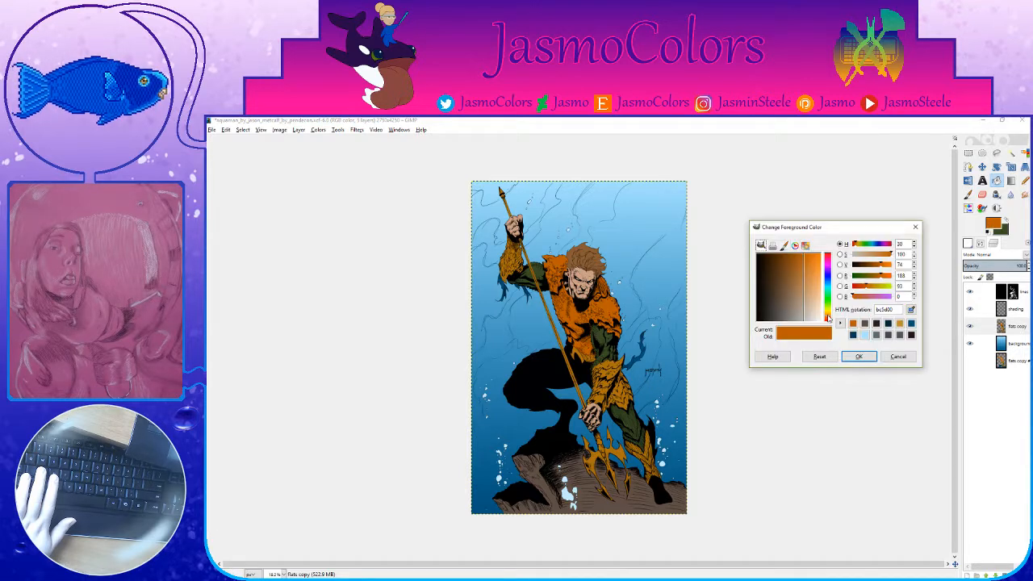
left_click_drag(827, 317, 837, 279)
left_click(895, 360)
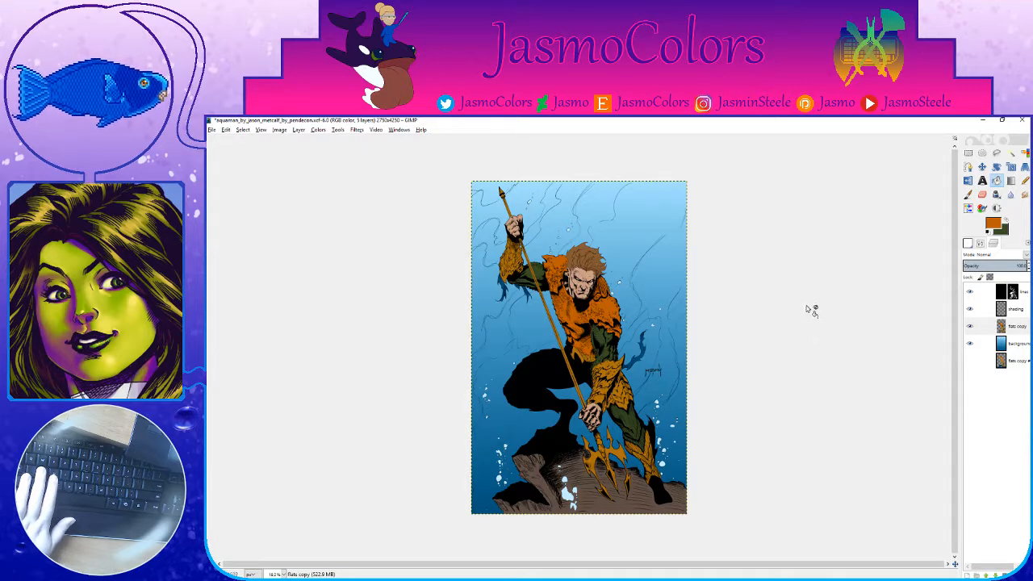
Step: Select the Pencil tool and save the artwork with its recolored armor
key("plus")
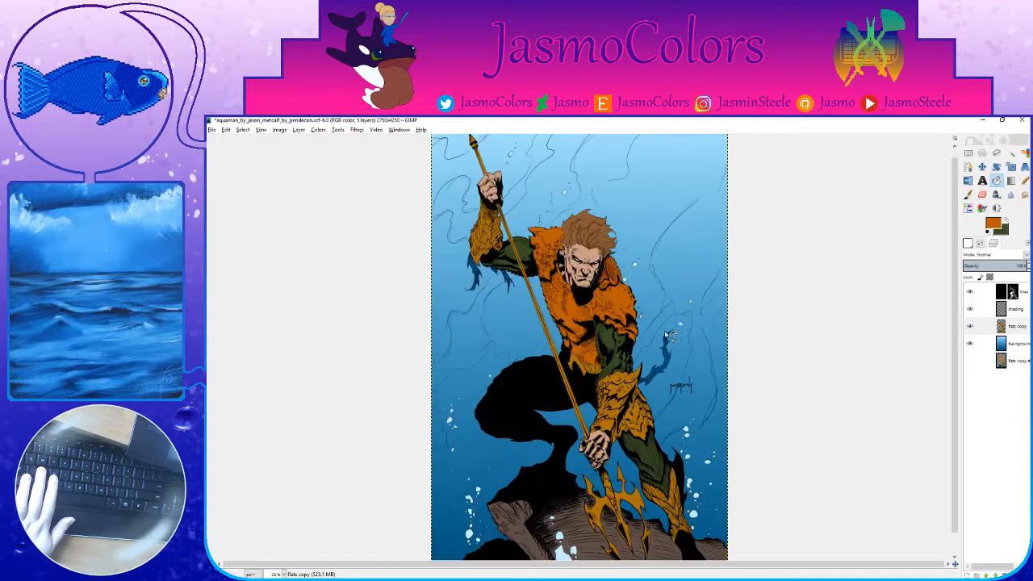
scroll(677, 333, "up", 1)
scroll(679, 334, "down", 3)
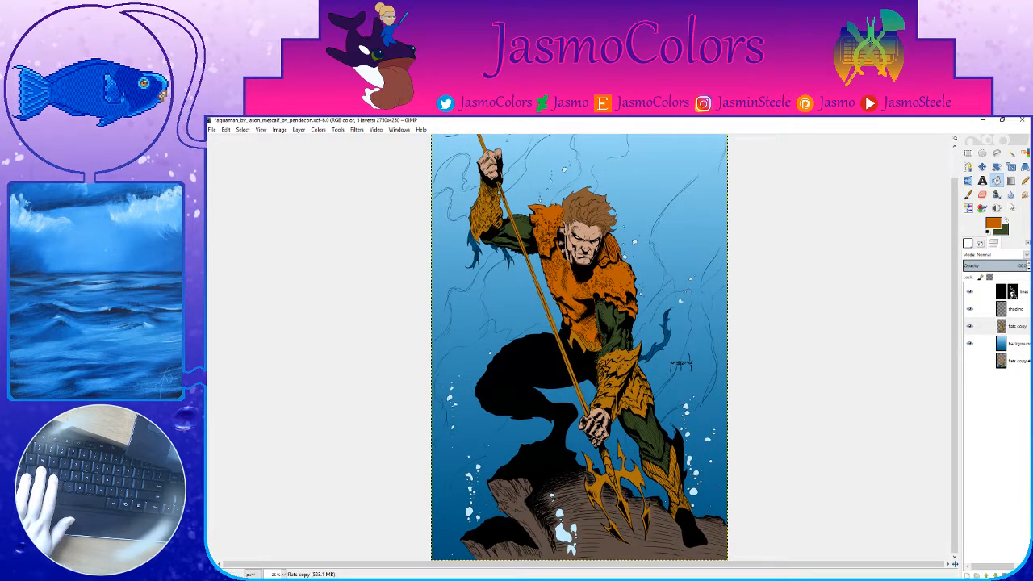
left_click(1024, 180)
key("ctrl+s")
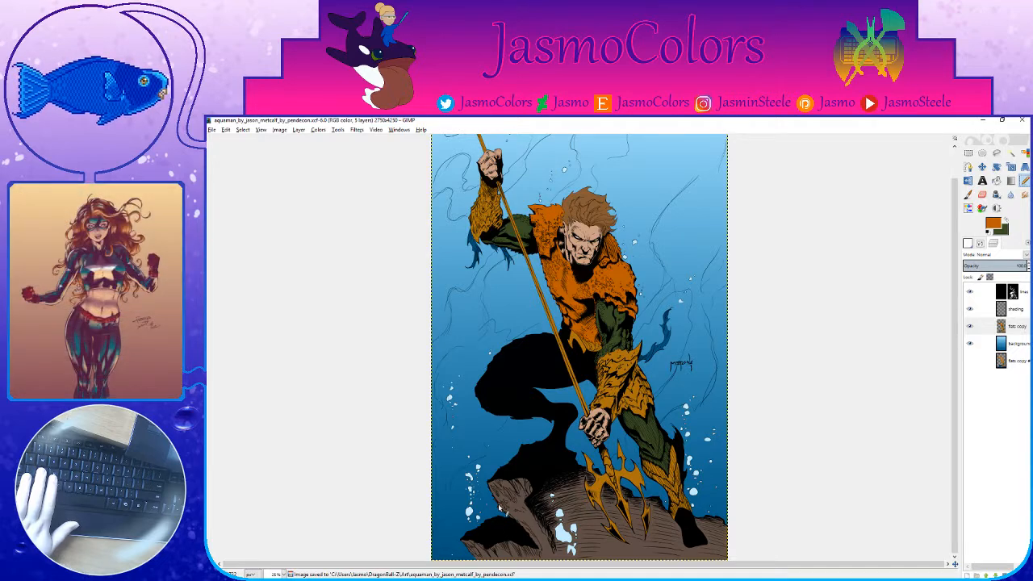
key("minus")
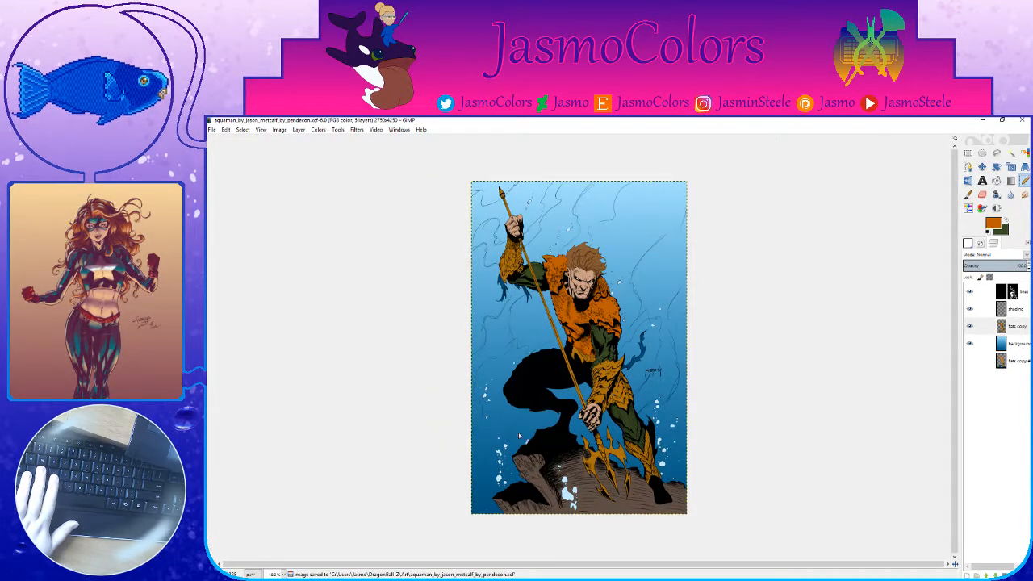
Step: Switch to Windows Photo Viewer, look over the Aquaman reference with the tentacles, and return to the artwork in GIMP
mouse_move(208, 485)
left_click(218, 464)
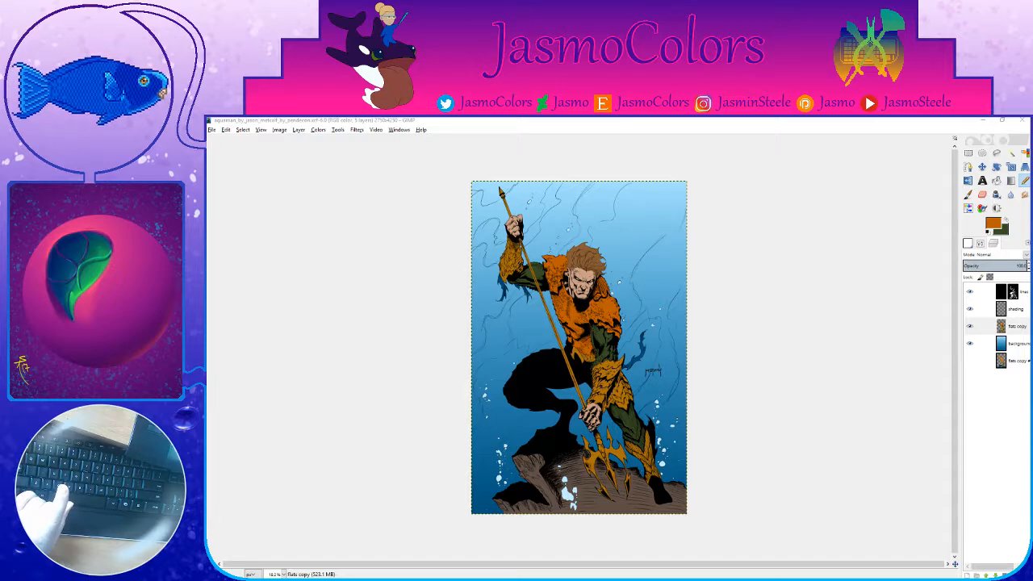
key("alt+Tab")
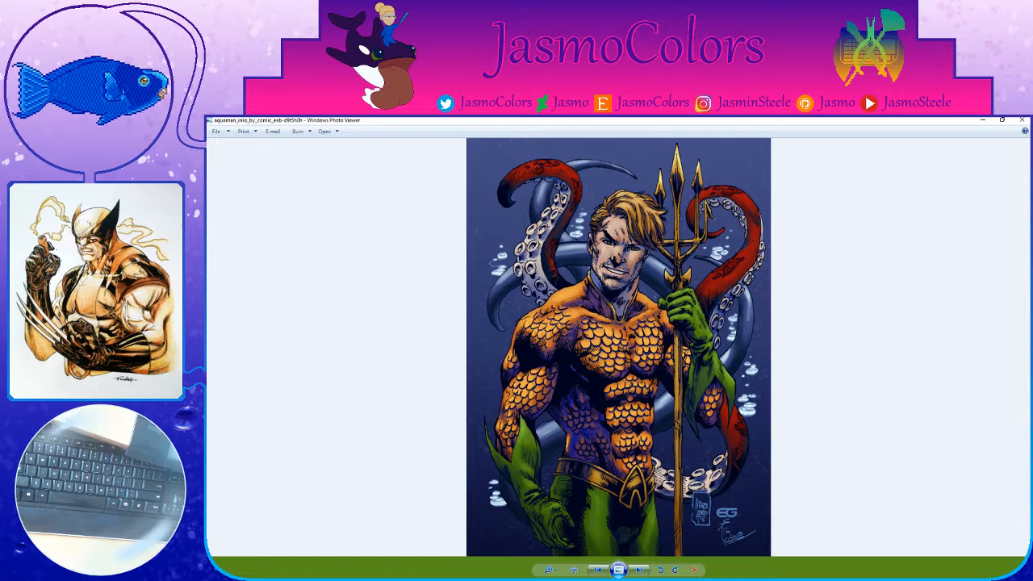
left_click(1021, 120)
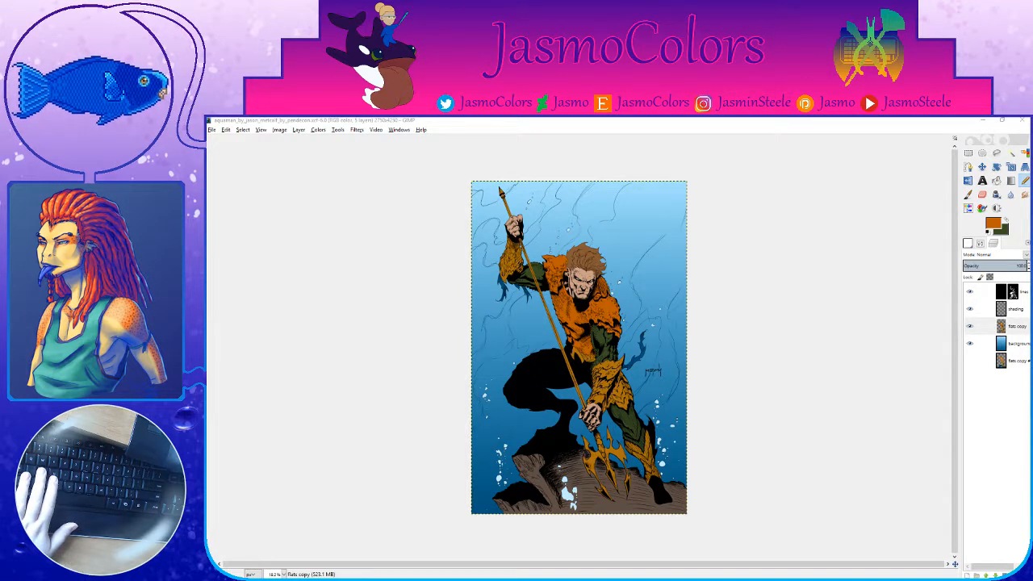
left_click(785, 409)
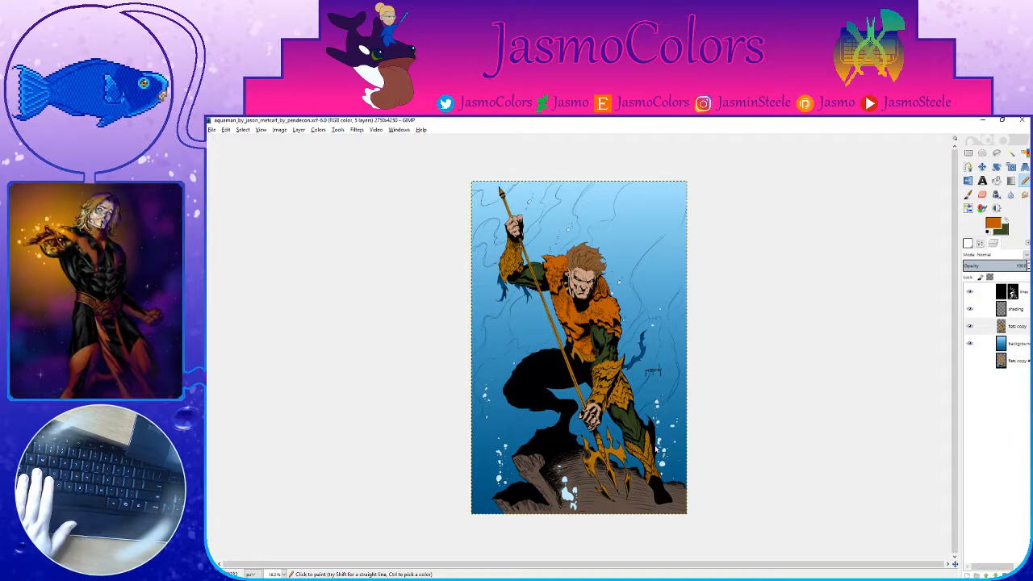
Step: Examine the flat colors across the whole figure, up close around the raised arm and head and down to the rocks
scroll(691, 401, "up", 1)
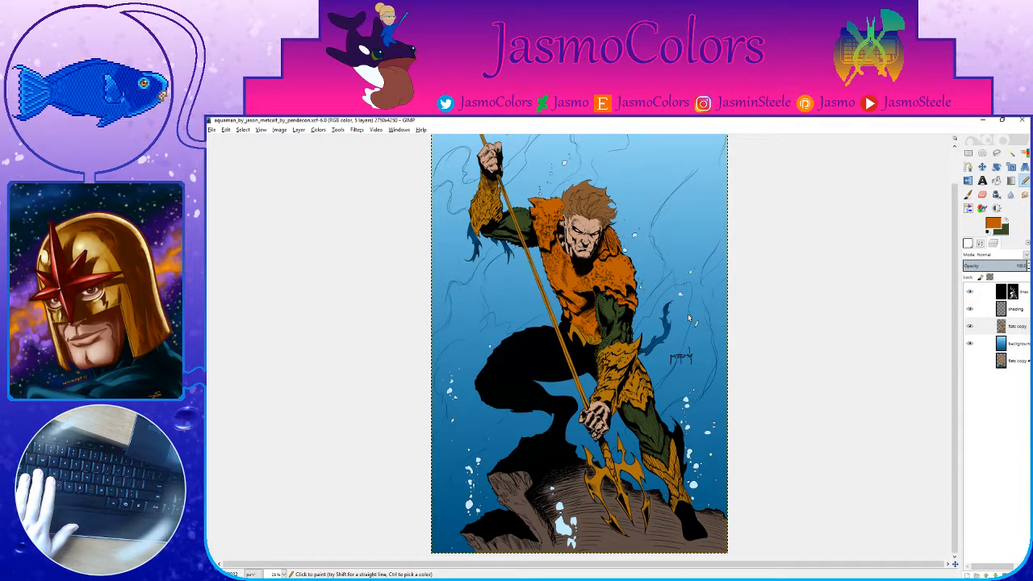
scroll(749, 374, "up", 1)
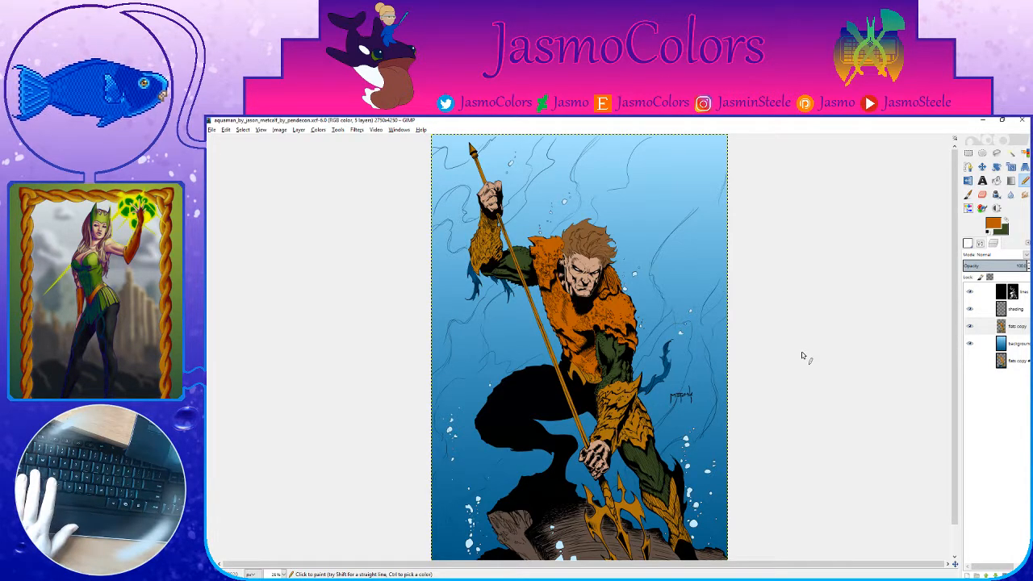
scroll(802, 355, "down", 2)
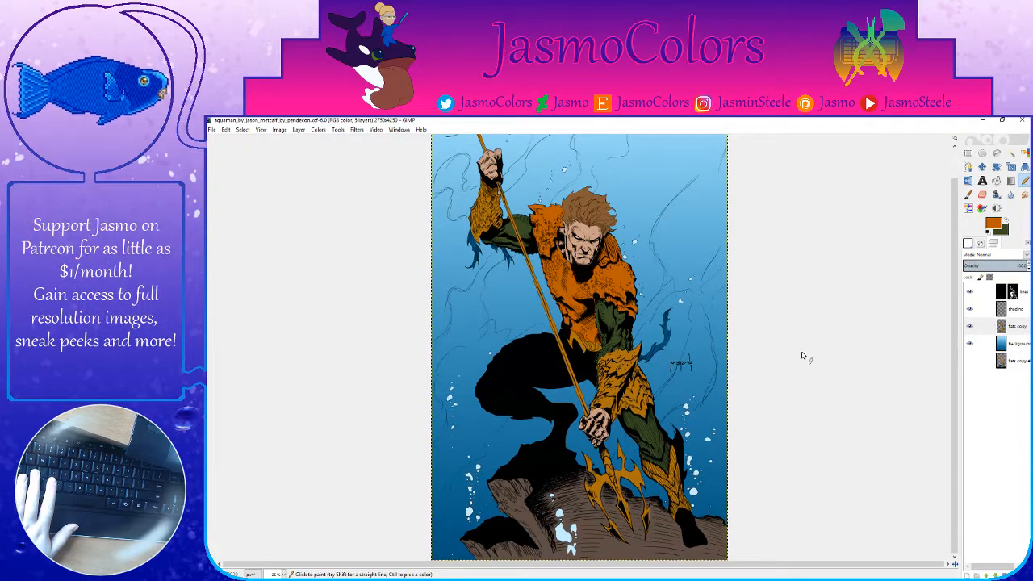
scroll(802, 356, "up", 2)
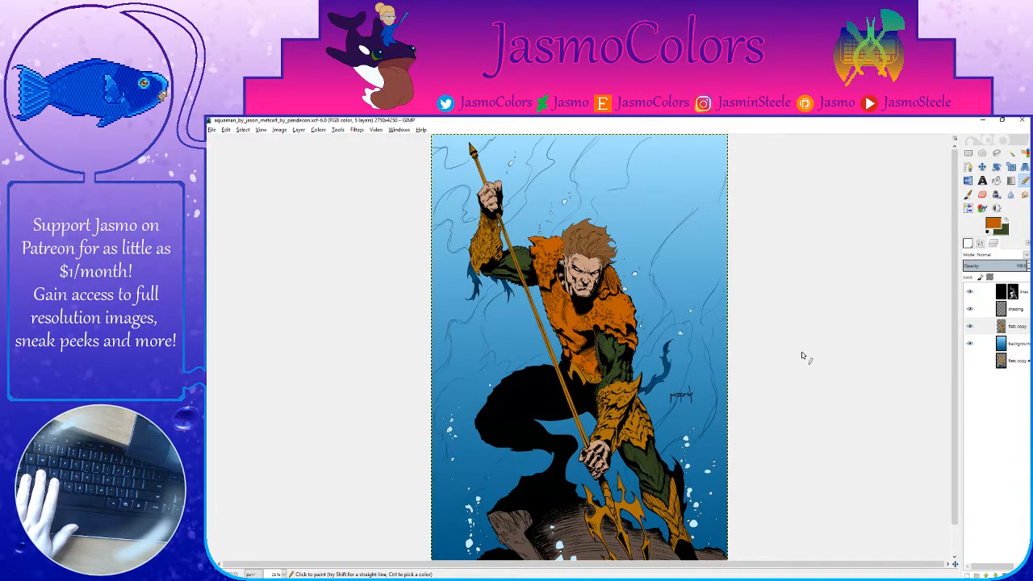
scroll(733, 303, "up", 3)
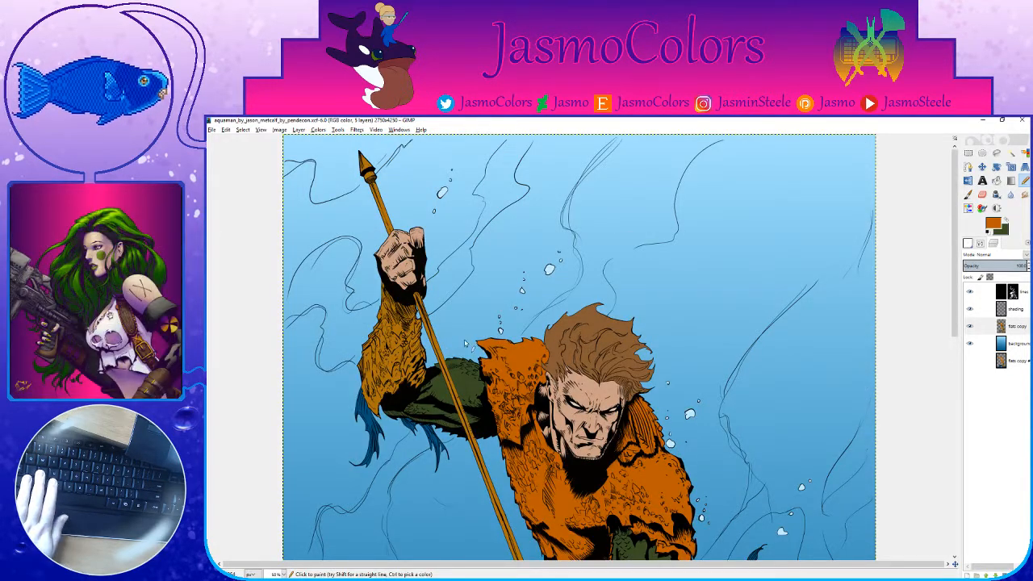
scroll(381, 284, "up", 2)
scroll(378, 288, "down", 4)
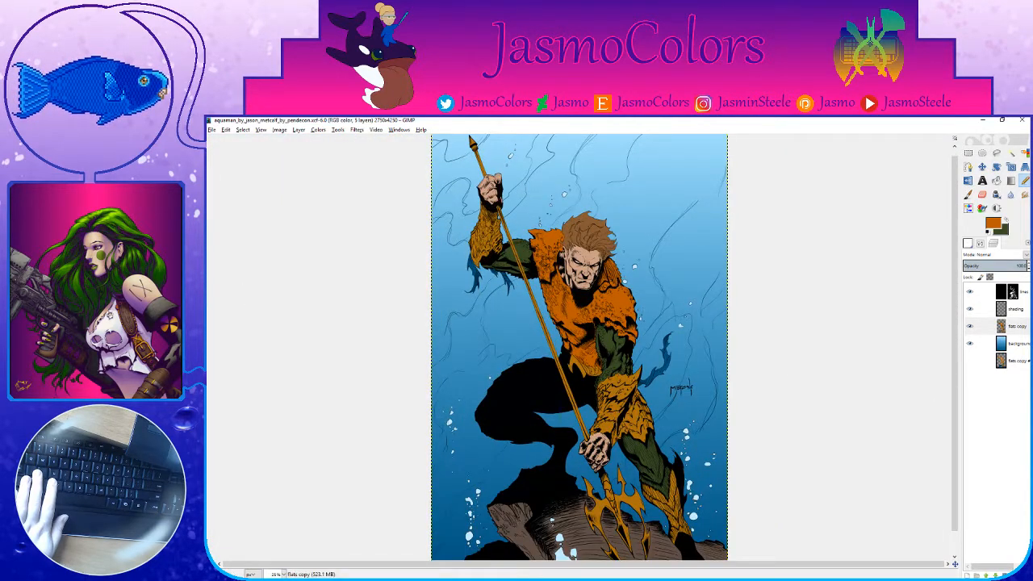
Step: Switch to Windows Photo Viewer, close the mermaid illustration and study the coloring of the two Aquaman reference images up close
key("alt+Tab")
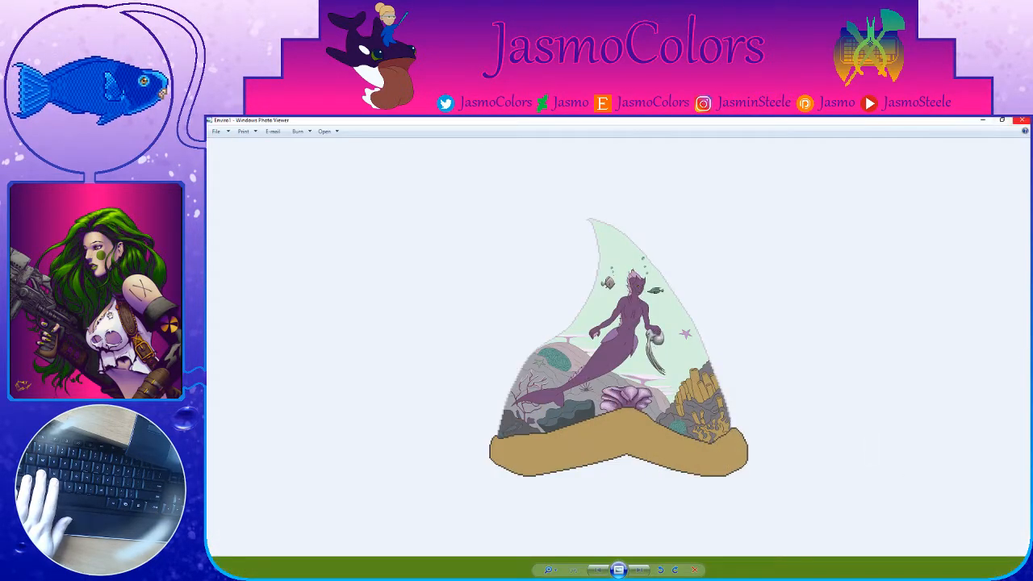
left_click(1021, 119)
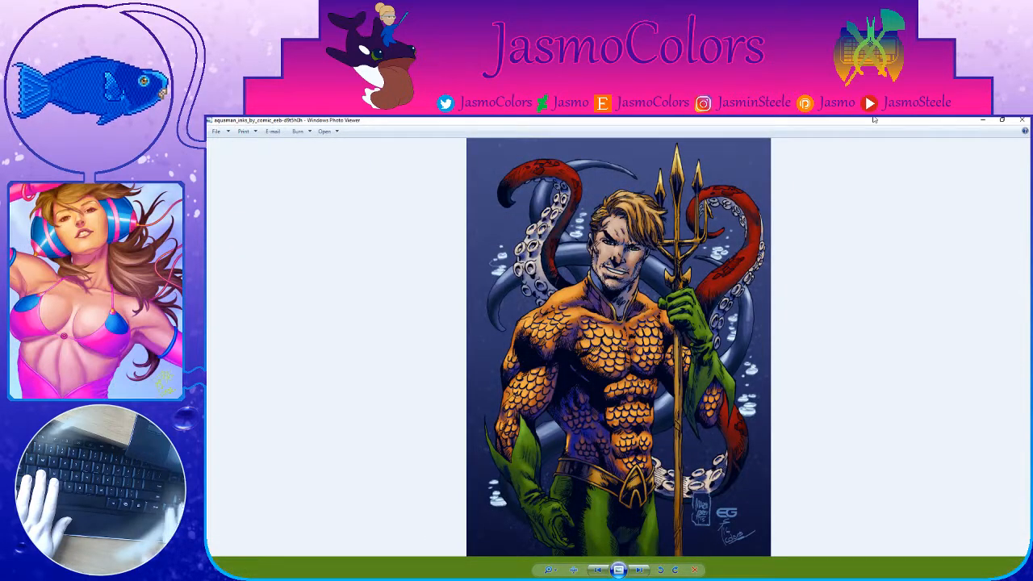
key("Right")
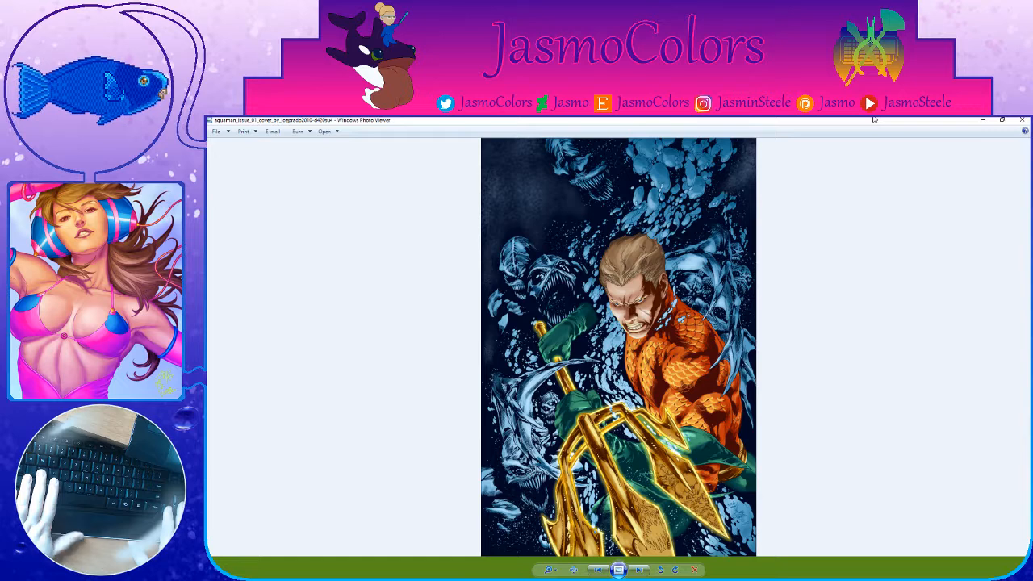
key("Right")
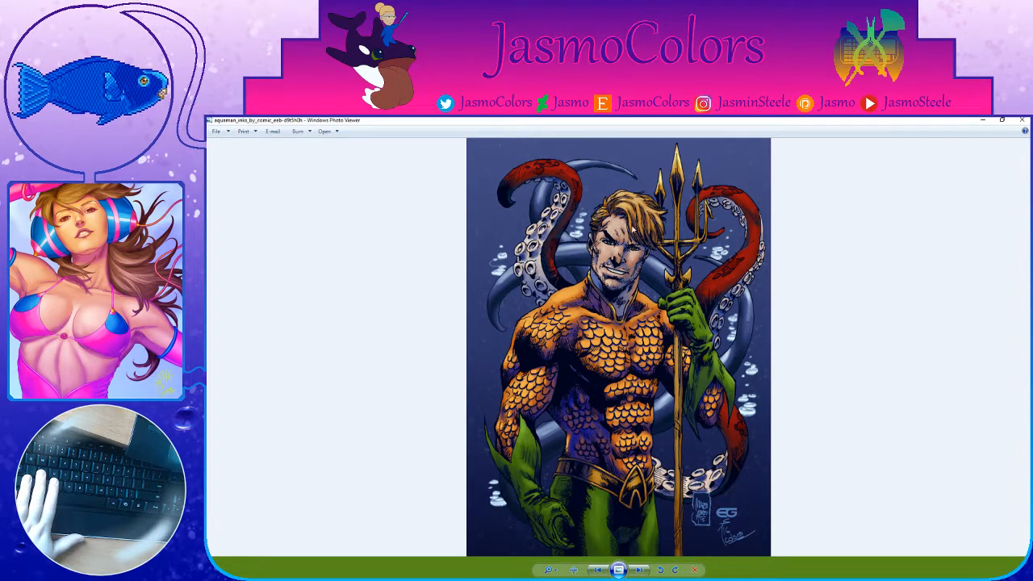
scroll(632, 228, "up", 3)
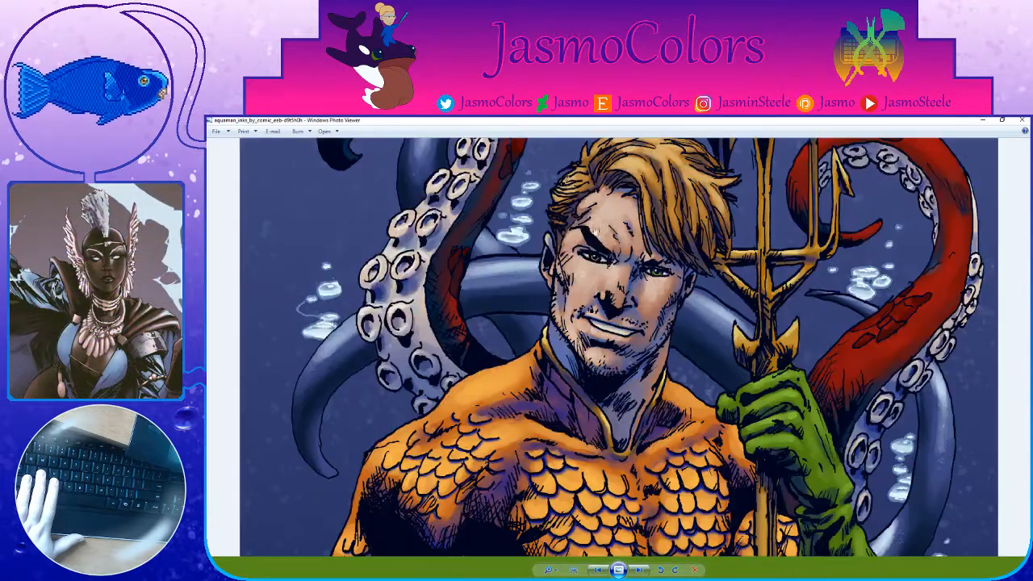
scroll(669, 365, "down", 3)
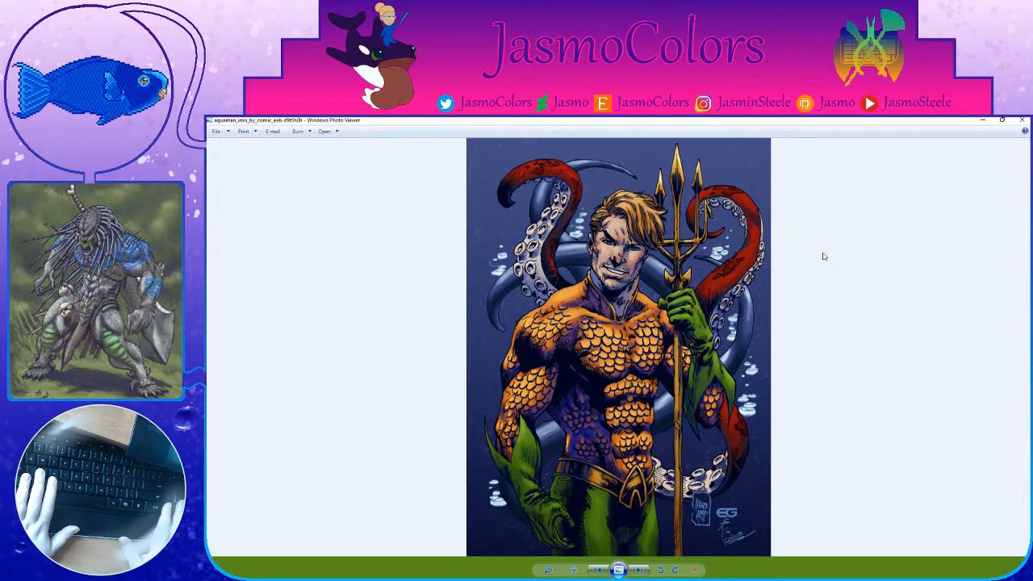
key("Right")
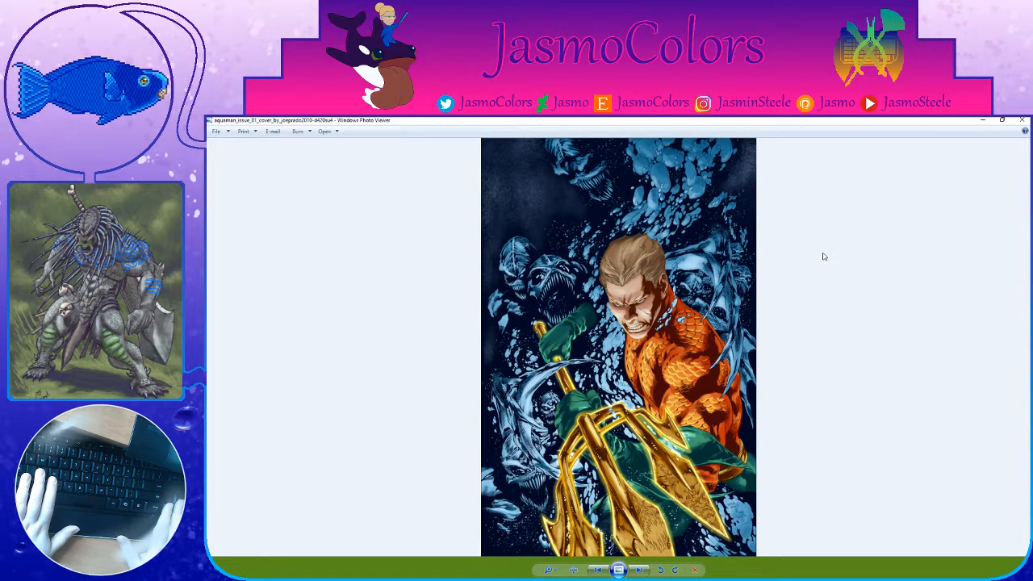
scroll(807, 253, "up", 4)
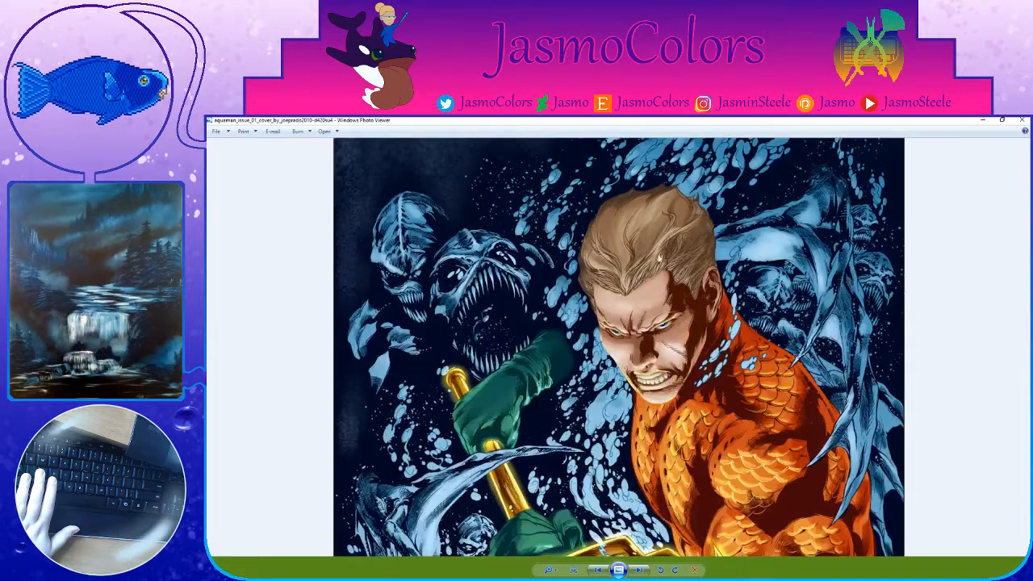
Step: Study the coloring of the hair, face and orange scale armor up close in the Aquaman issue 01 cover reference
scroll(670, 198, "up", 2)
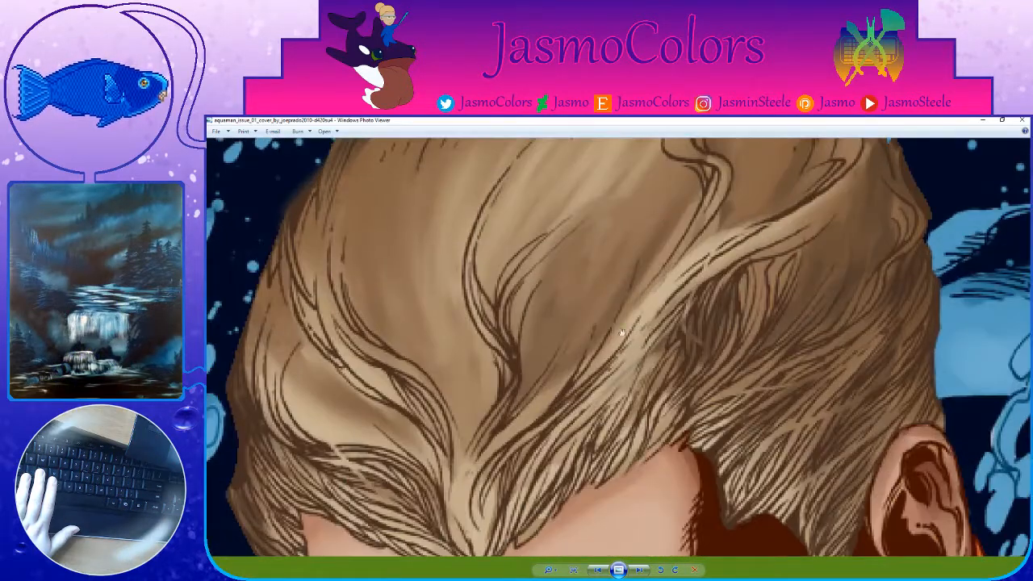
scroll(656, 234, "down", 3)
left_click_drag(789, 430, 771, 223)
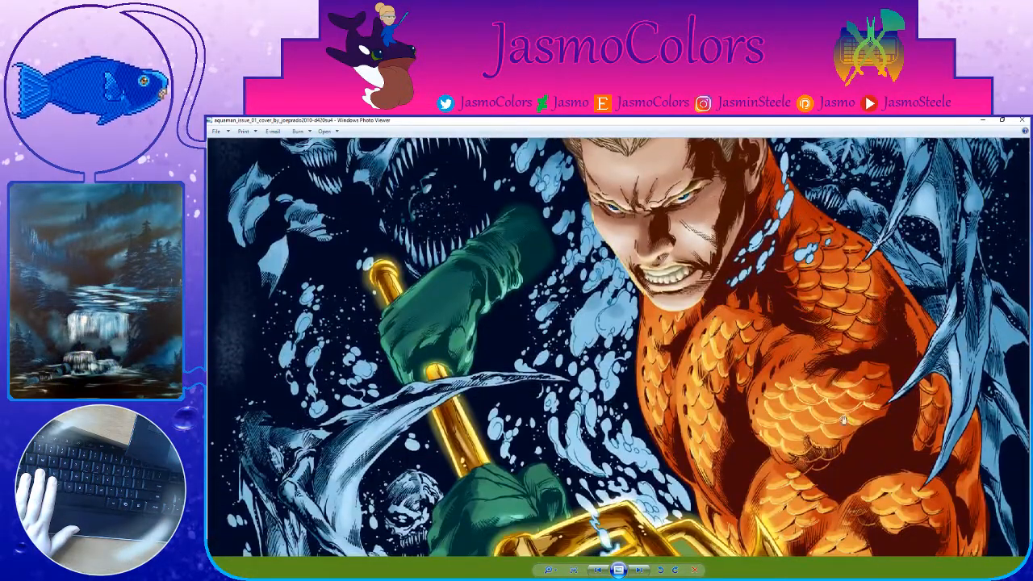
scroll(692, 436, "down", 4)
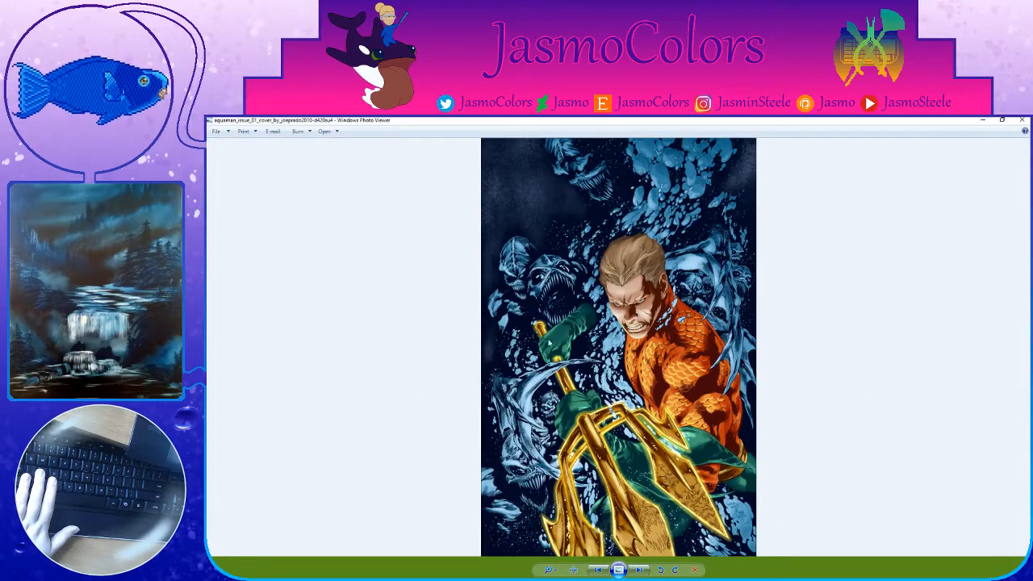
scroll(656, 423, "up", 3)
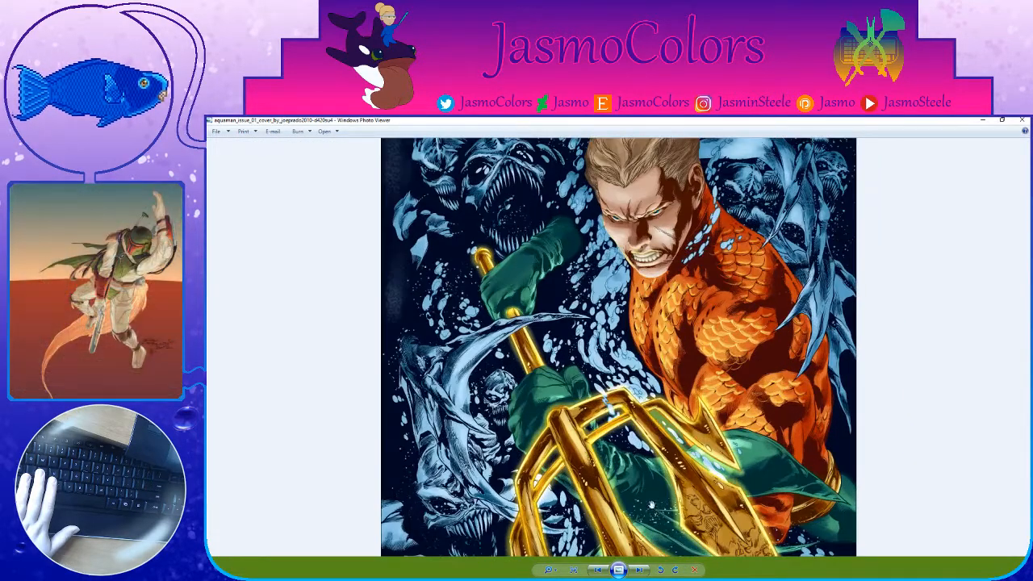
Step: Examine the glowing golden trident and the green gloves up close in the Aquaman cover reference
left_click_drag(650, 505, 647, 376)
scroll(647, 379, "up", 6)
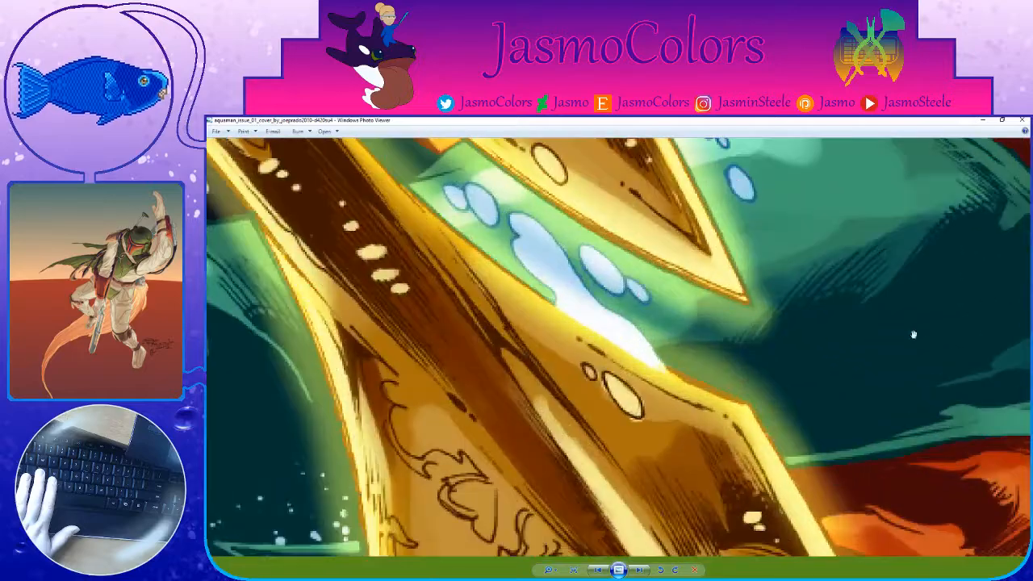
left_click_drag(944, 314, 606, 449)
scroll(606, 449, "down", 4)
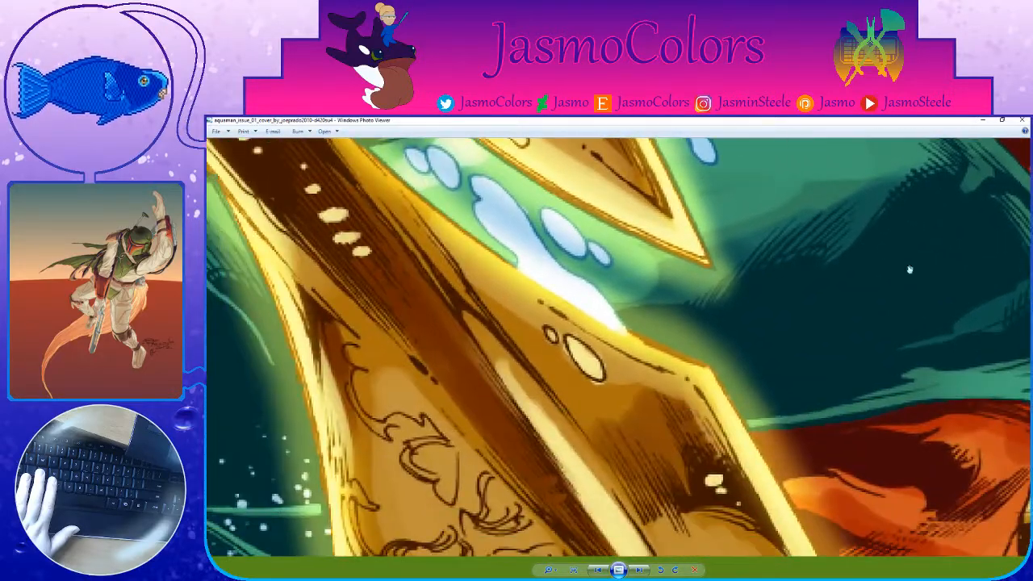
scroll(739, 408, "down", 3)
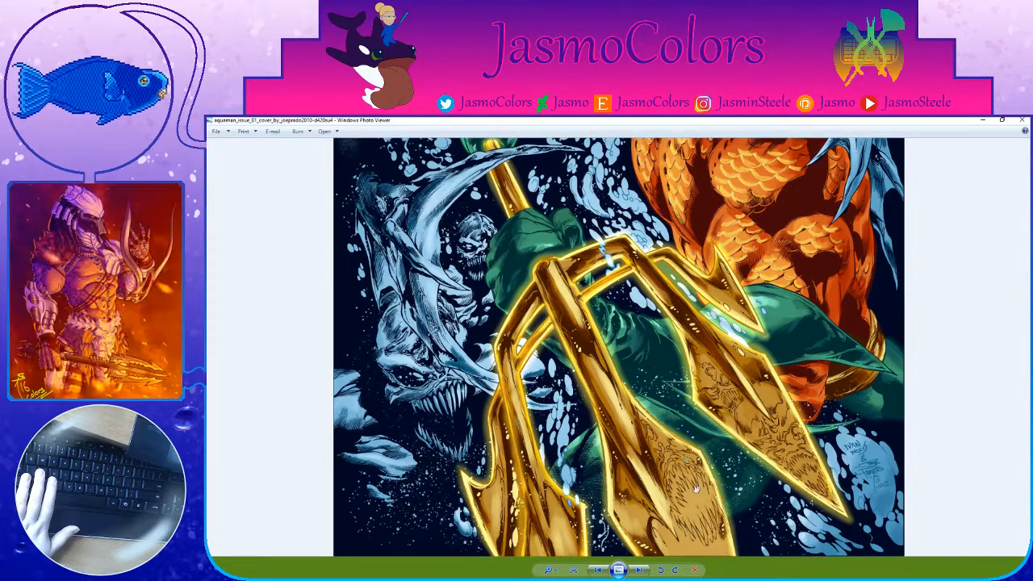
scroll(695, 489, "up", 2)
scroll(708, 404, "down", 3)
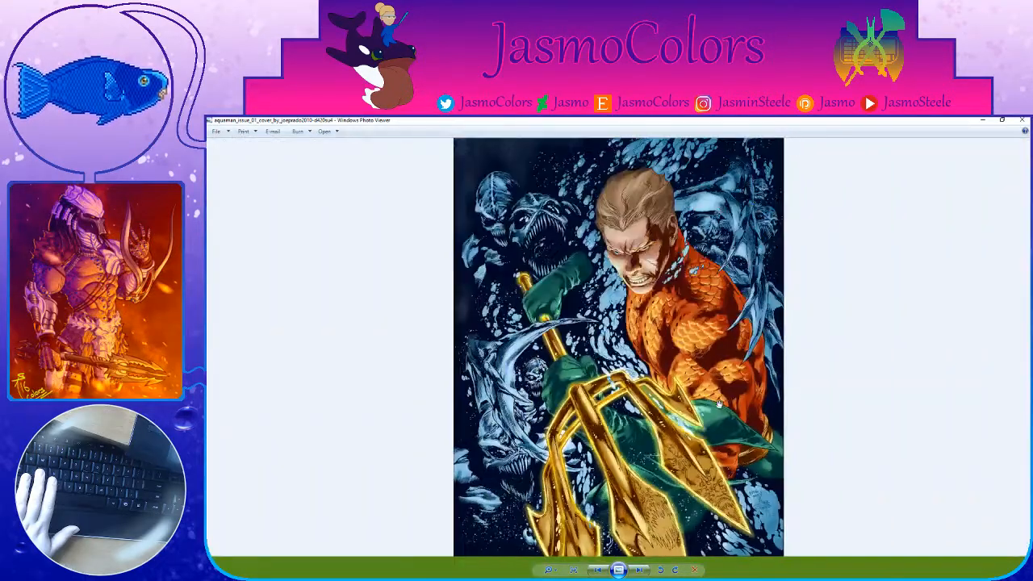
Step: Flip onward through the Aquaman references, close Windows Photo Viewer and return to the artwork in GIMP
scroll(677, 378, "down", 1)
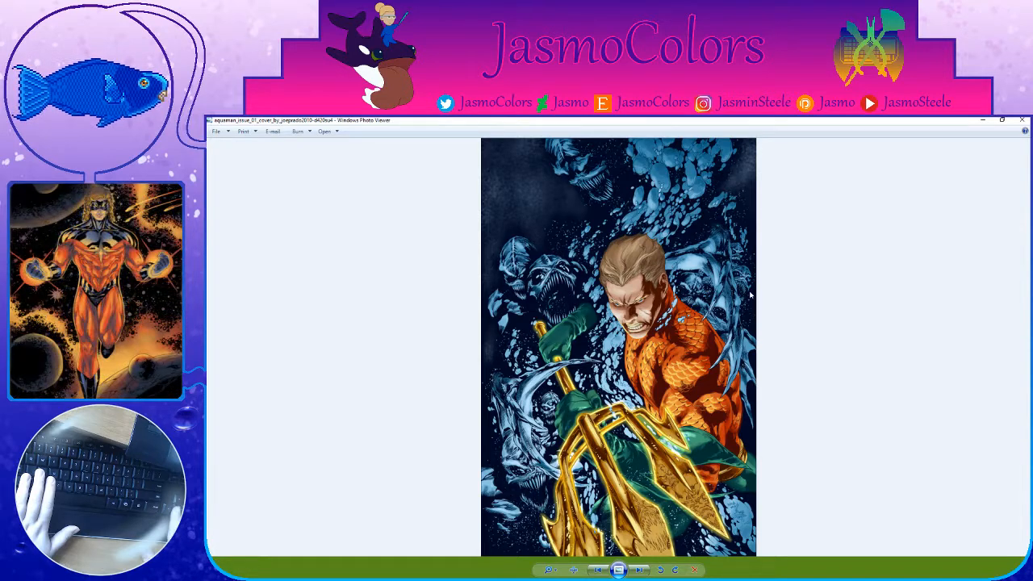
key("Right")
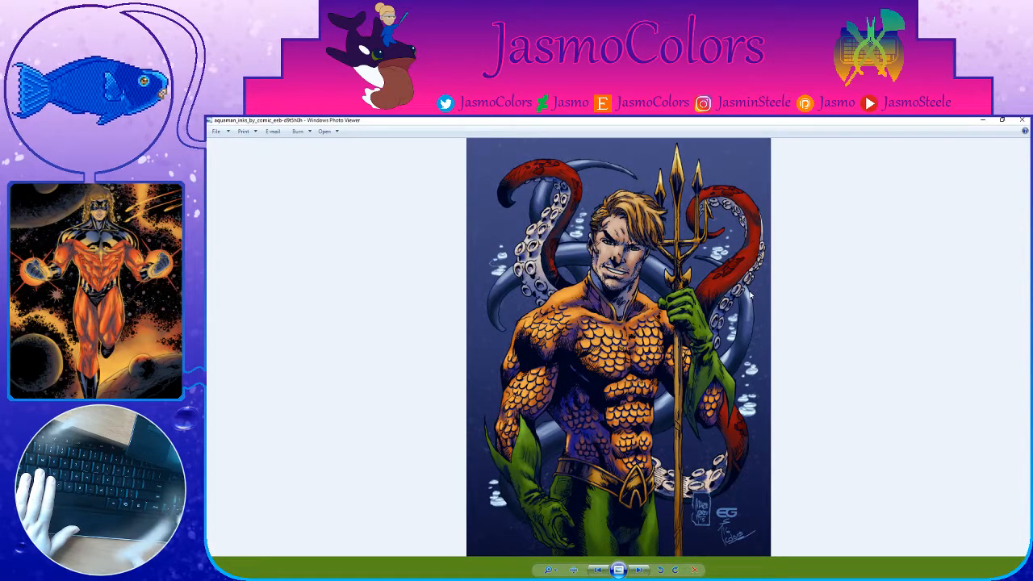
key("Right")
left_click(1021, 120)
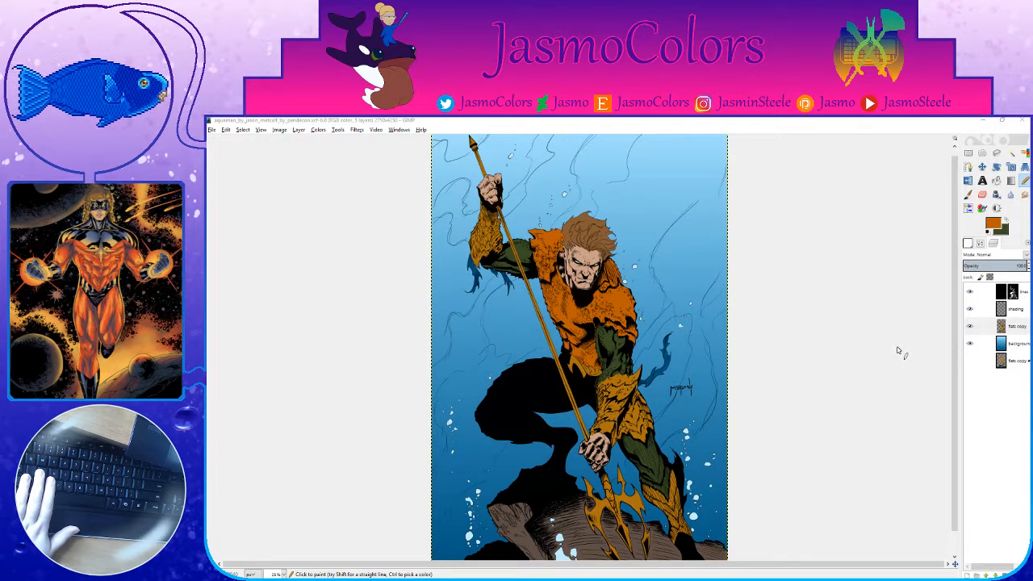
Step: Choose the hard round Circle brush for the Pencil tool and show the tool's options
key("minus")
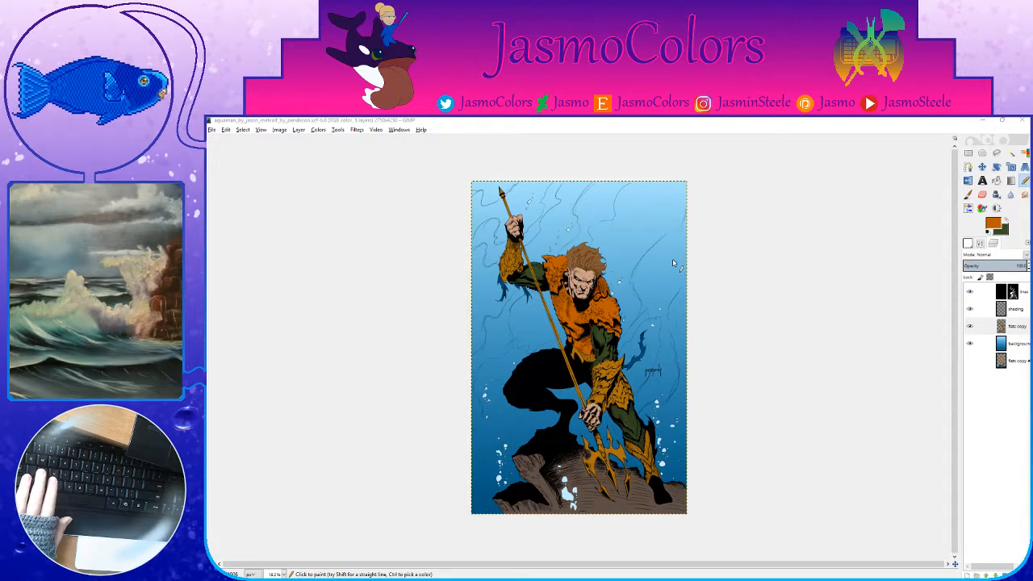
key("plus")
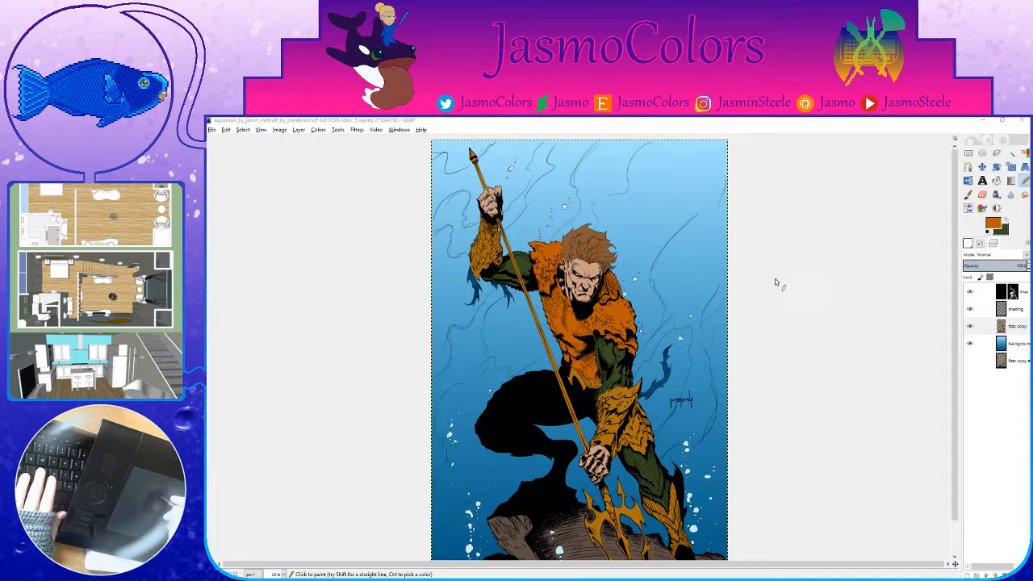
left_click(968, 243)
left_click(985, 403)
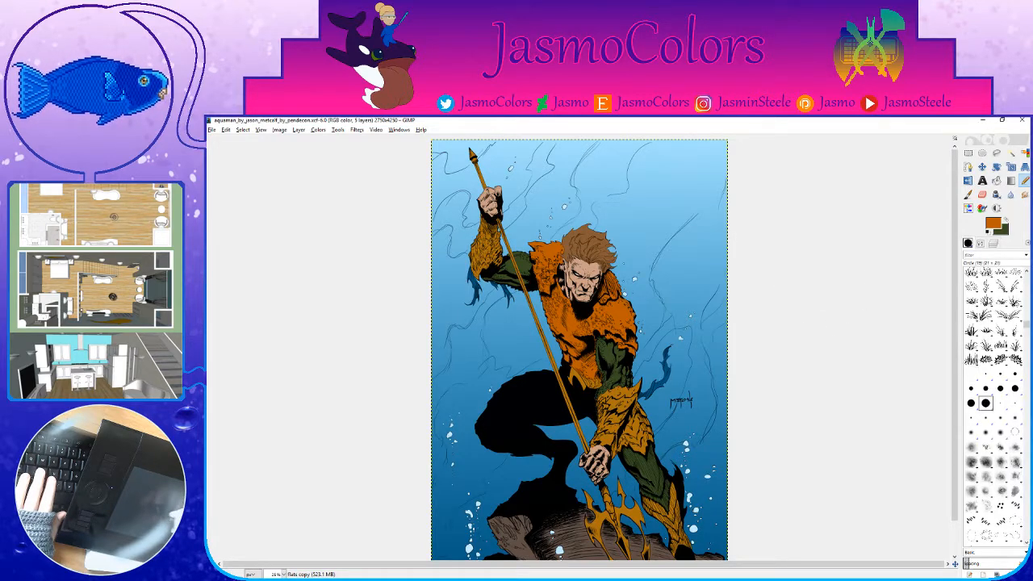
left_click(980, 243)
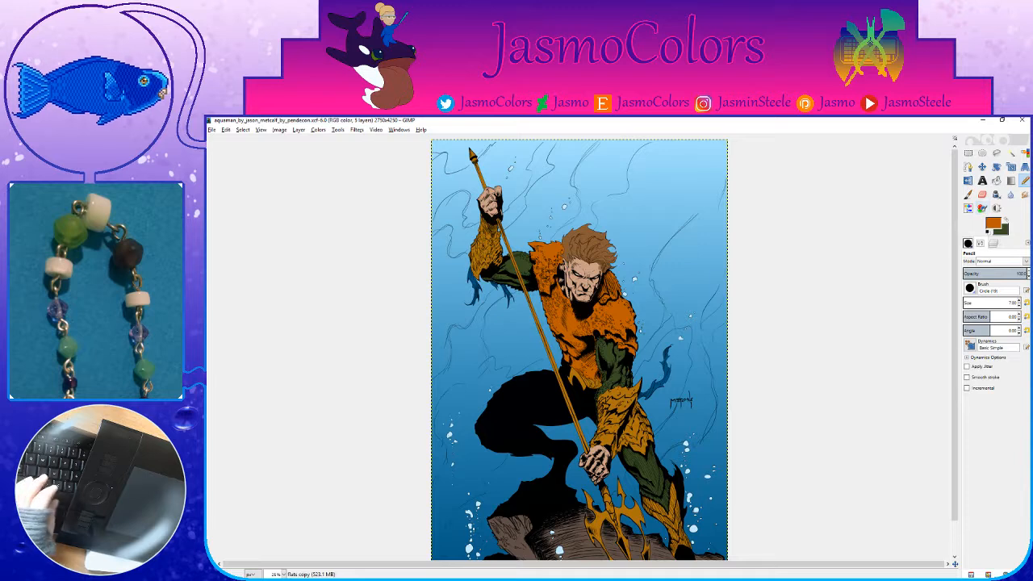
scroll(735, 137, "down", 2)
scroll(736, 234, "up", 2)
scroll(735, 233, "down", 2)
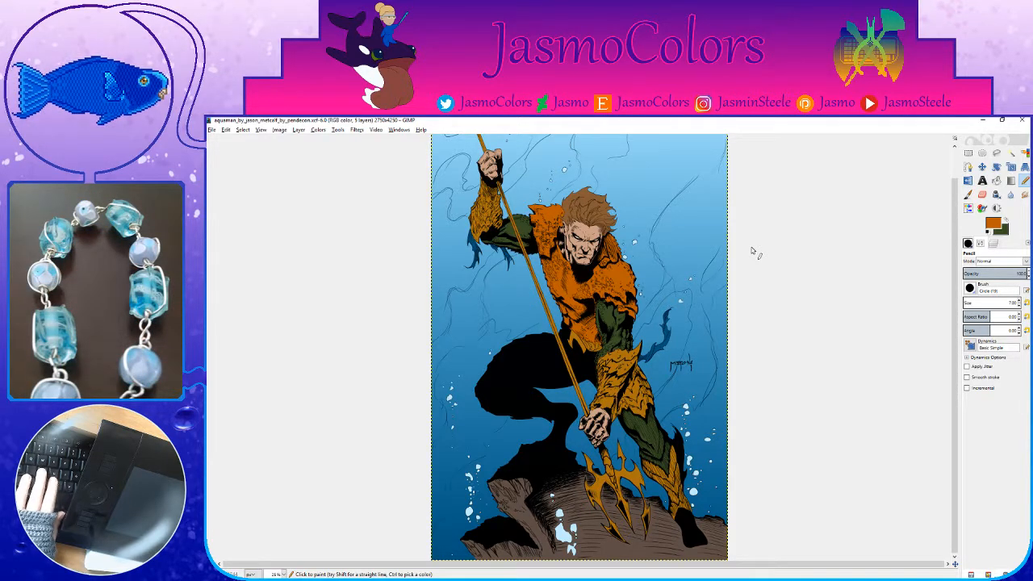
scroll(763, 195, "down", 1)
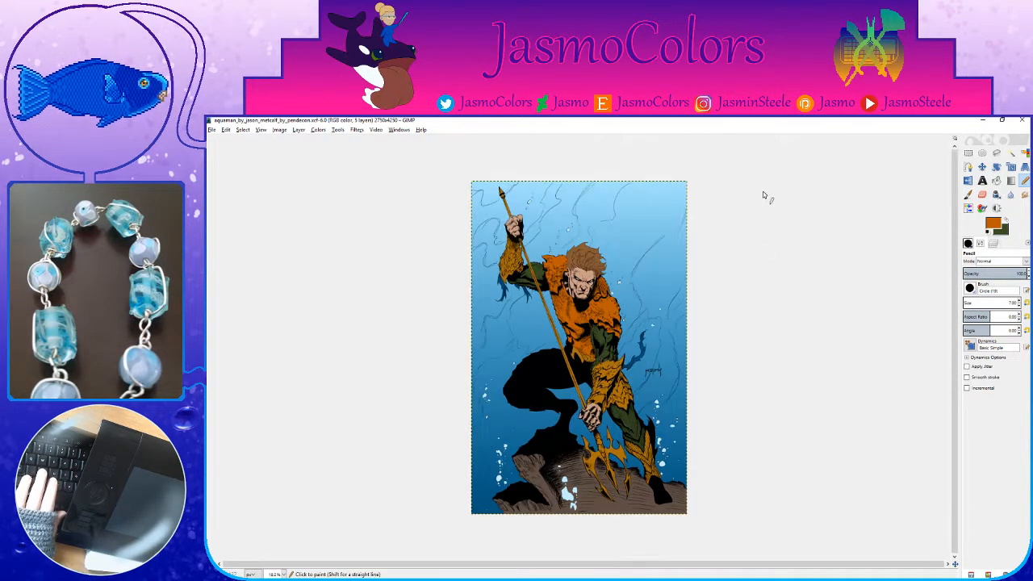
key("r")
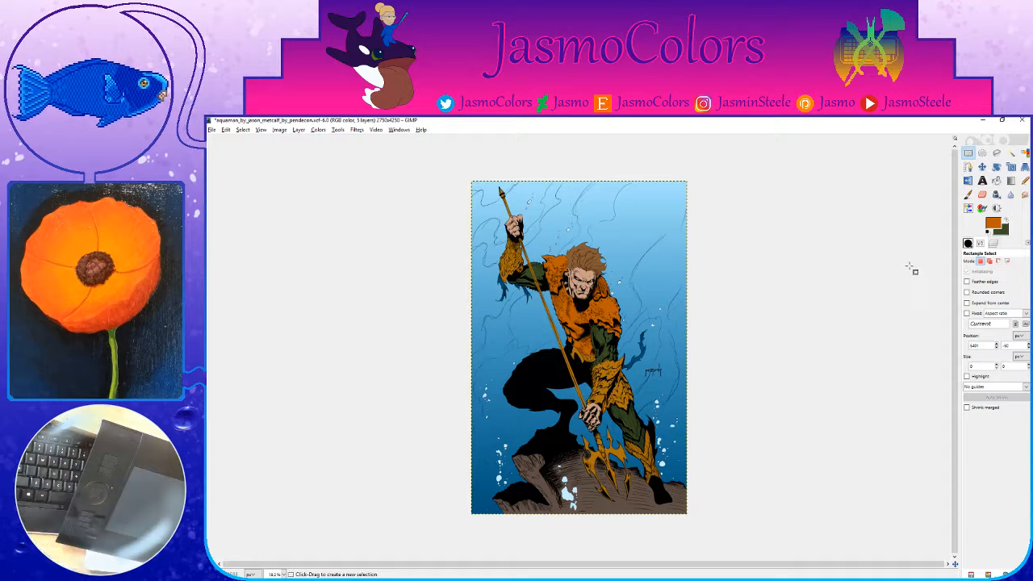
Step: Add a transparent layer named "back shading" directly above the background layer and save the artwork
left_click(996, 247)
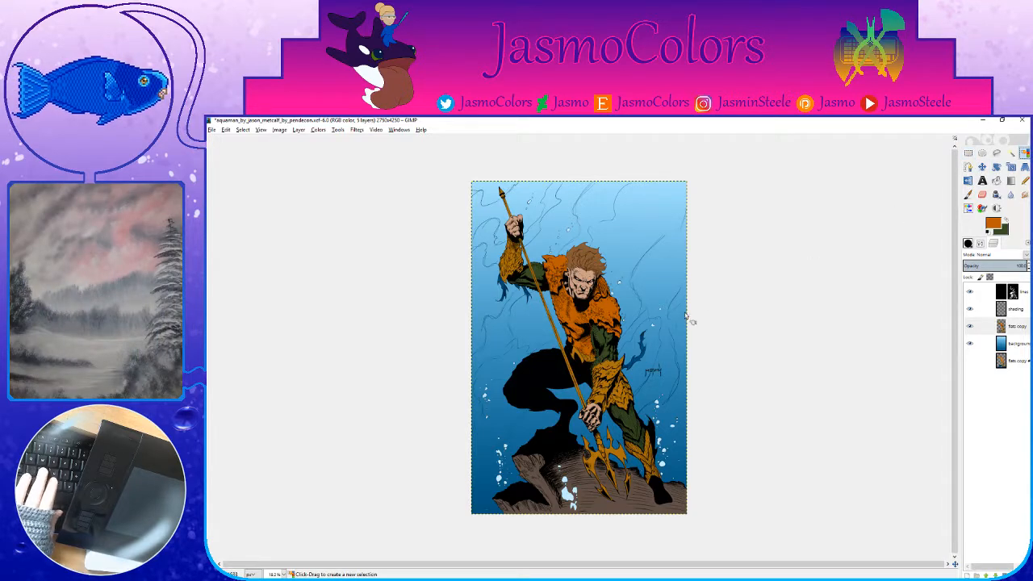
scroll(686, 318, "up", 1)
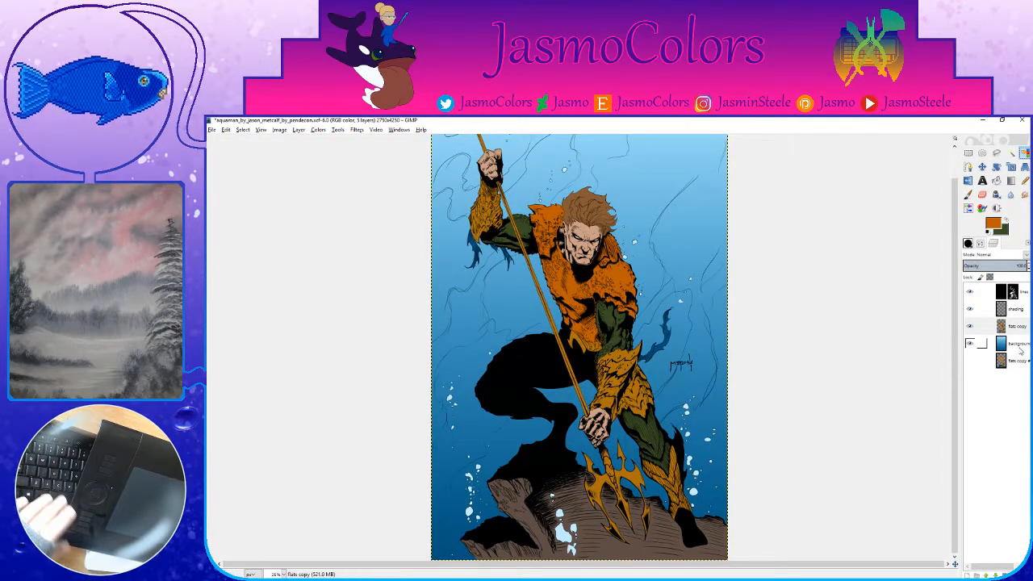
right_click(1016, 345)
left_click(991, 363)
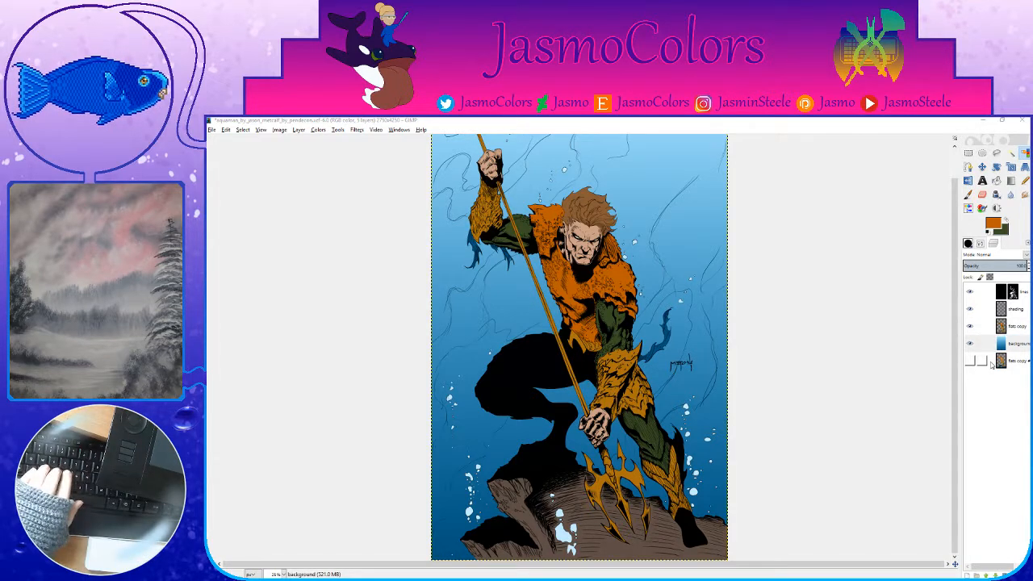
key("Return")
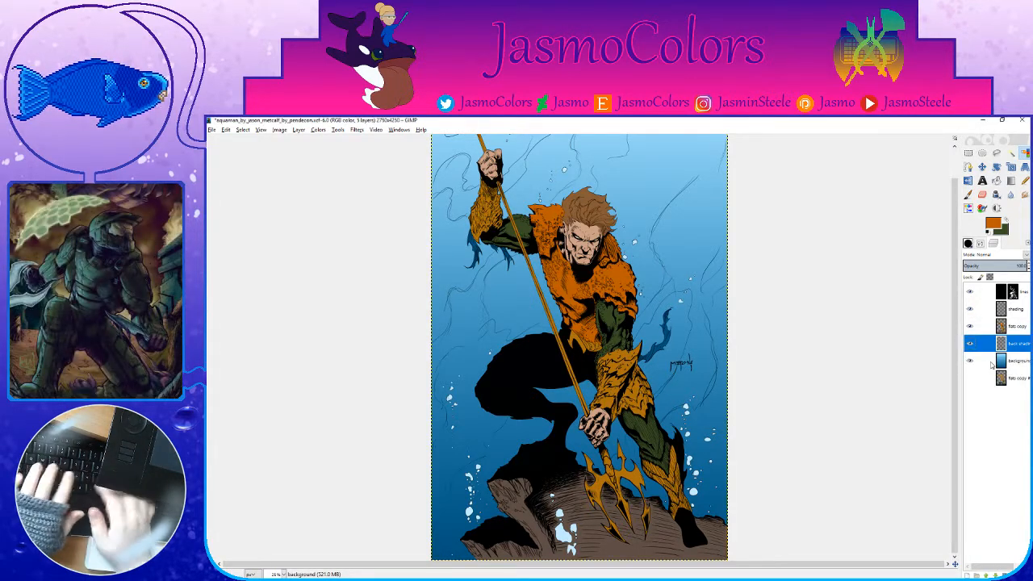
key("ctrl+s")
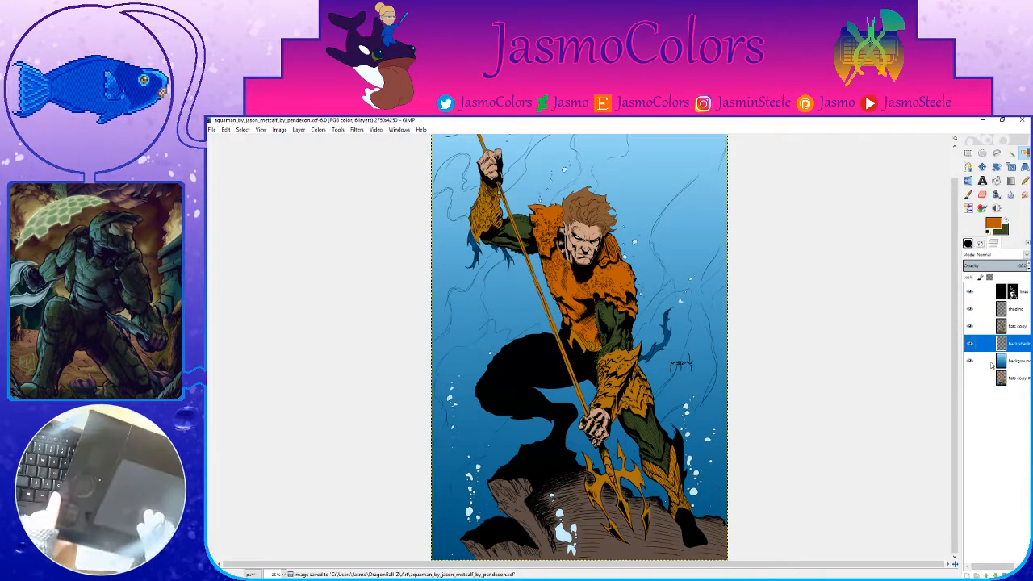
Step: Make the flats copy layer active and examine the flats around the foot, the rocks and the chest armor
left_click(1016, 326)
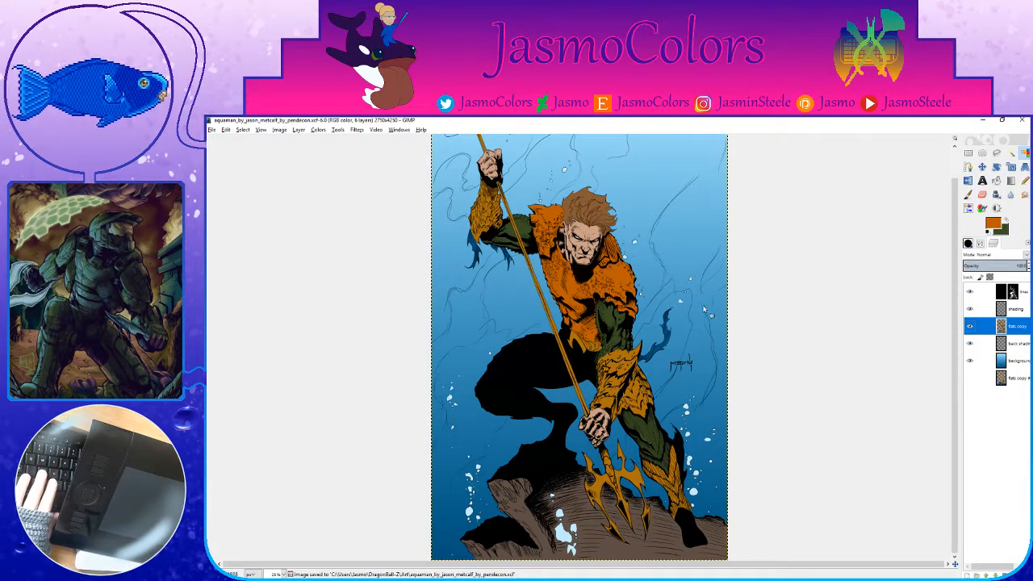
key("minus")
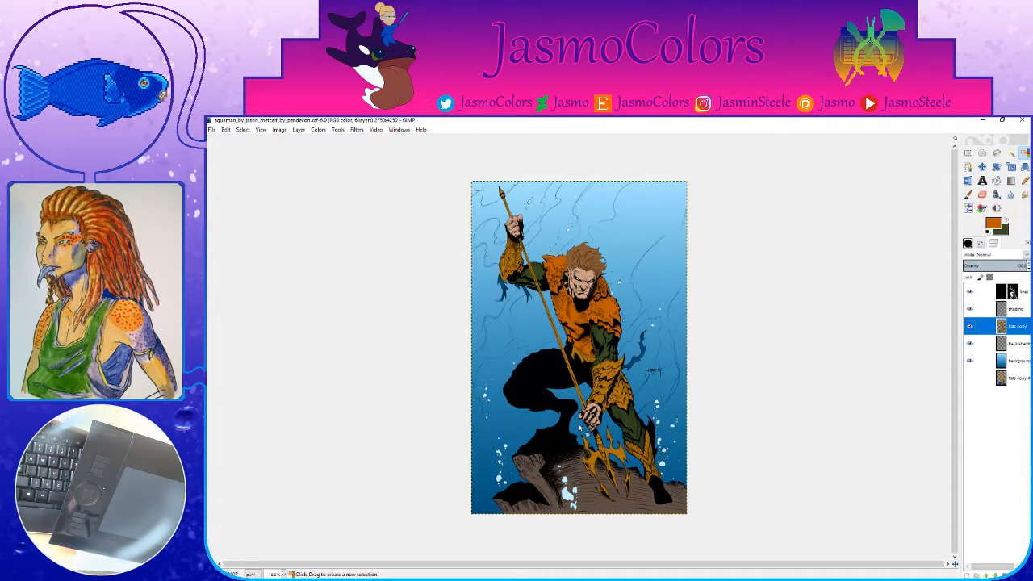
scroll(691, 508, "up", 4)
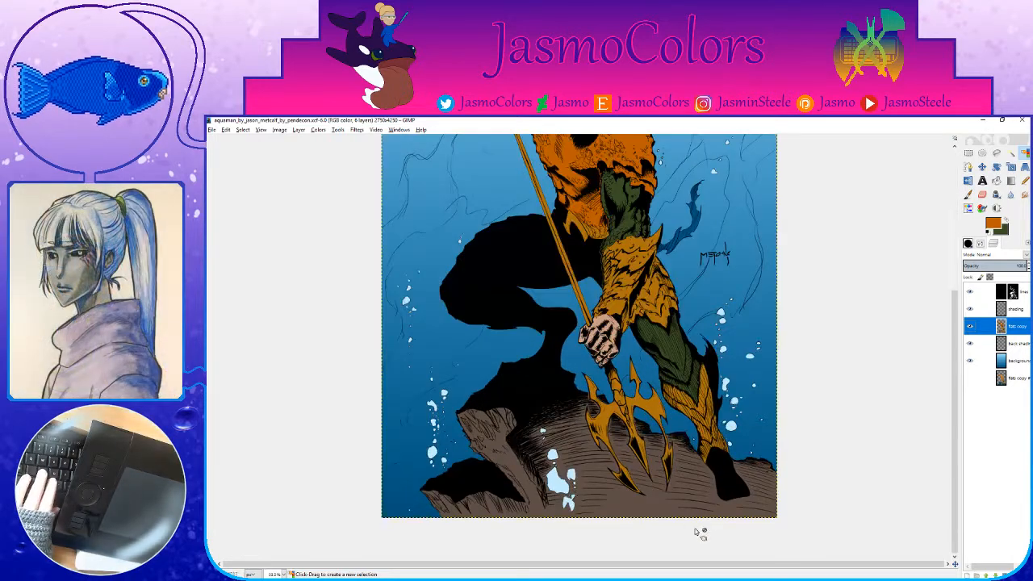
scroll(805, 510, "up", 2)
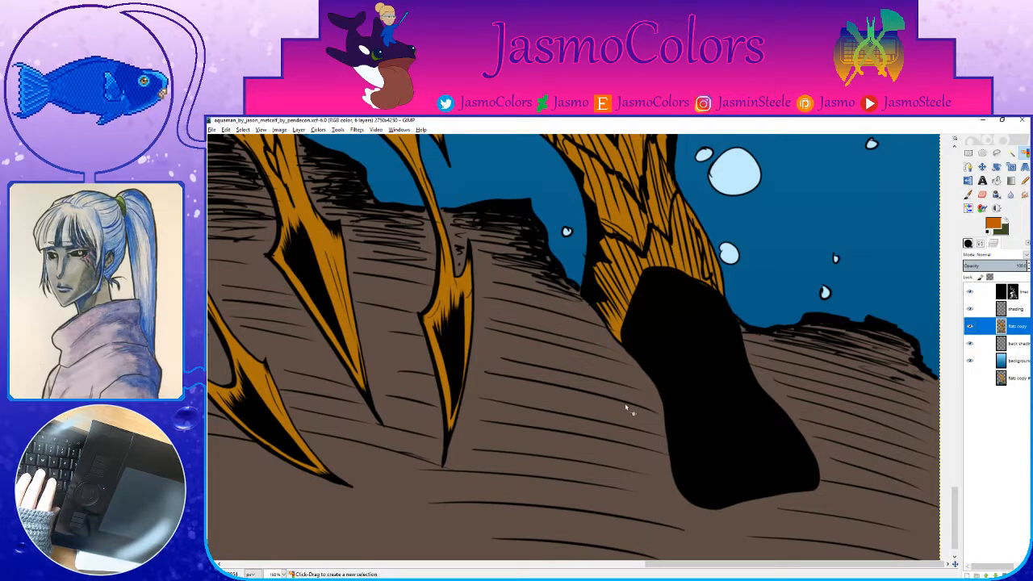
scroll(734, 488, "down", 4)
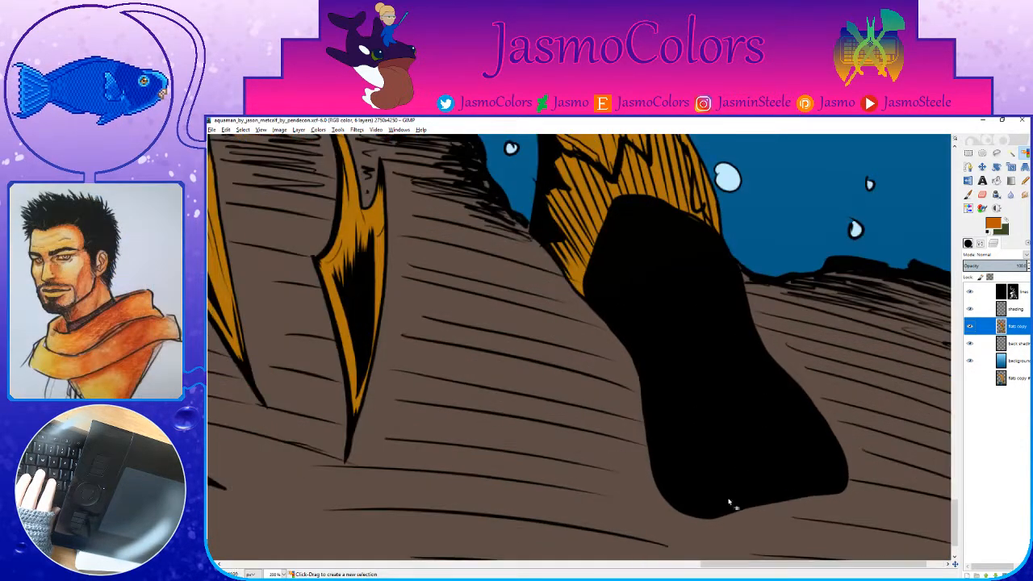
scroll(772, 478, "down", 2)
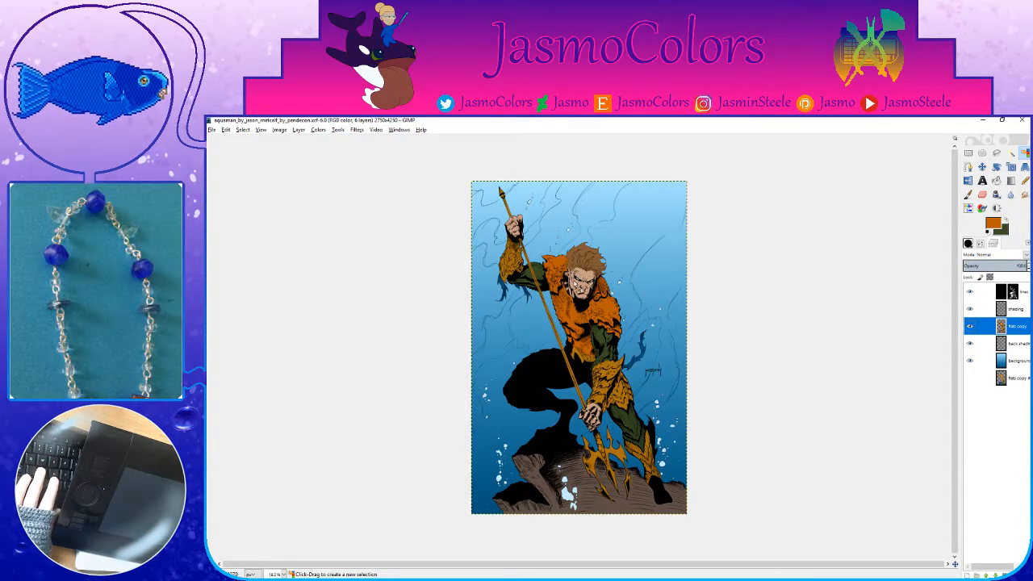
scroll(589, 300, "up", 6)
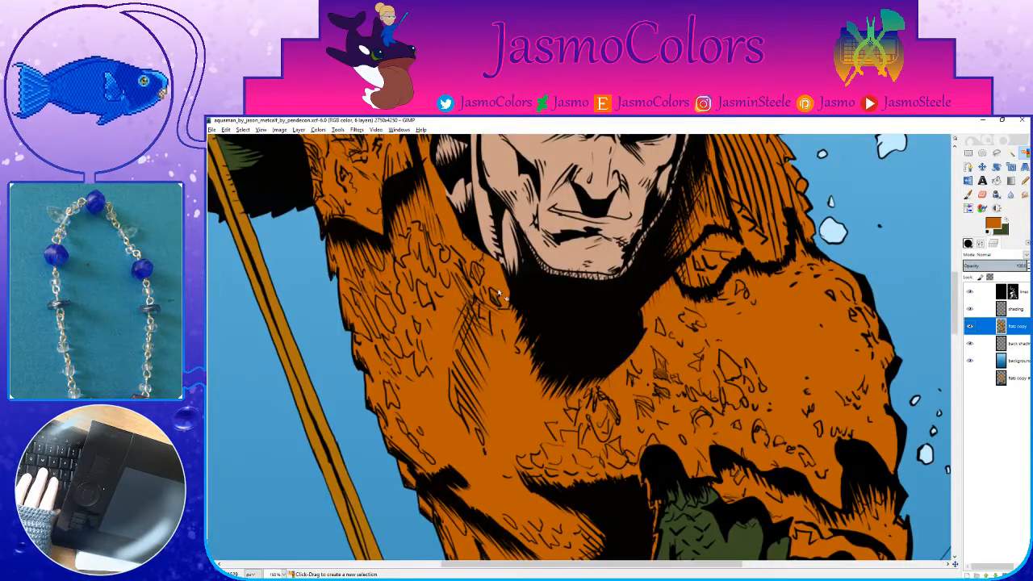
key("shift+ctrl+j")
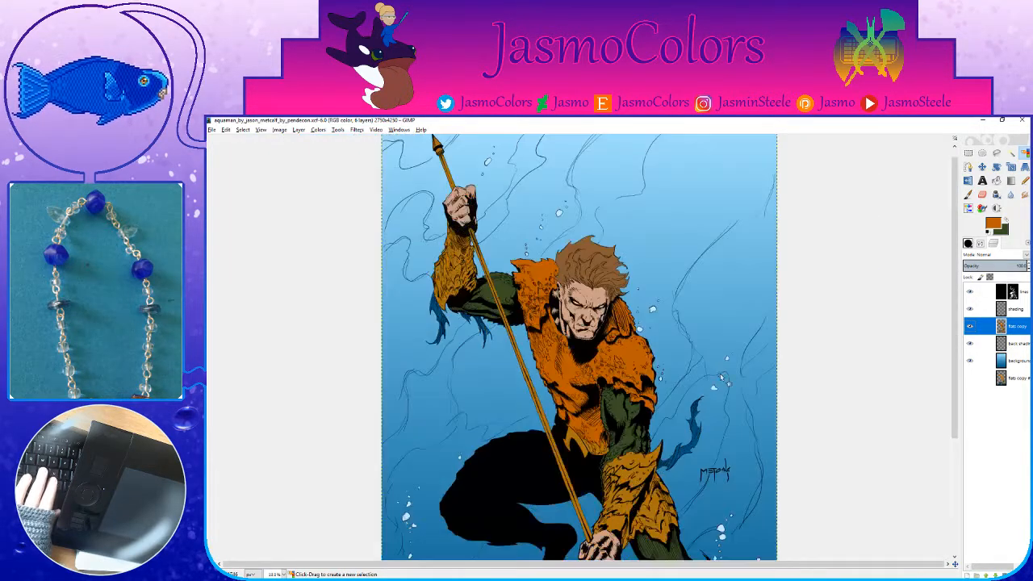
key("shift+ctrl+j")
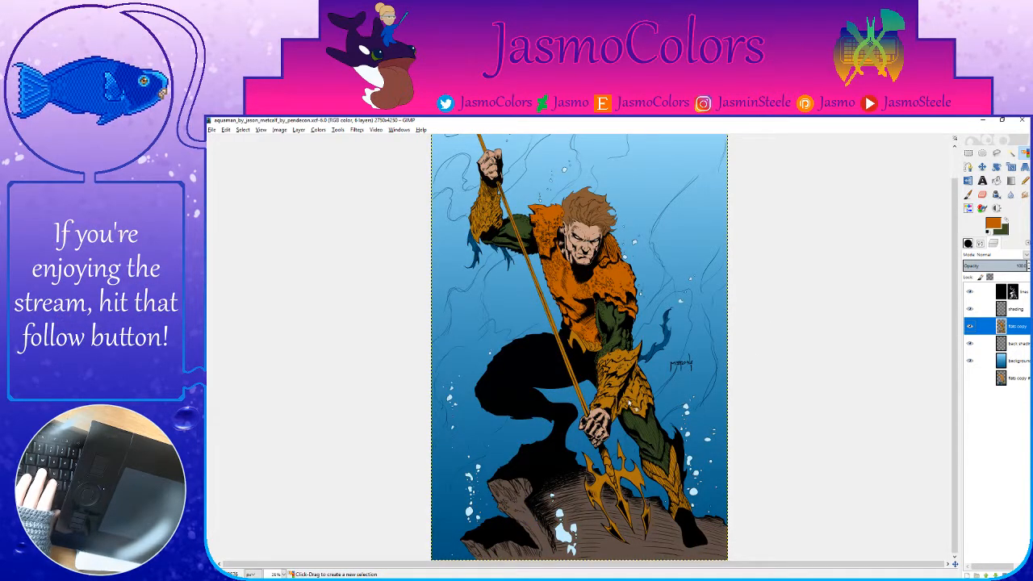
key("minus")
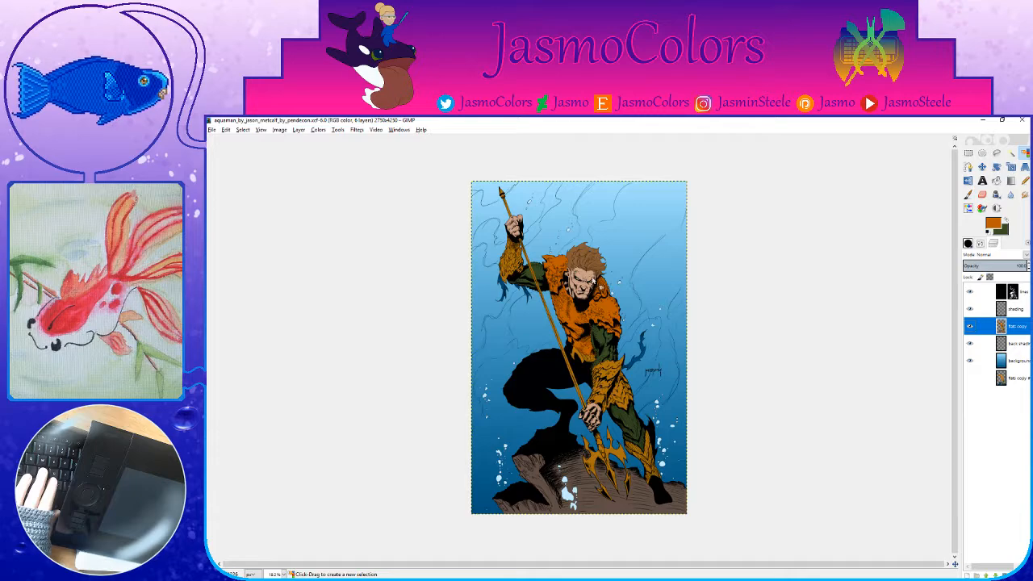
Step: Select the whites of Aquaman's eyes by color on the flats copy layer
key("plus")
key("plus")
key("plus")
key("plus")
key("plus")
key("plus")
key("plus")
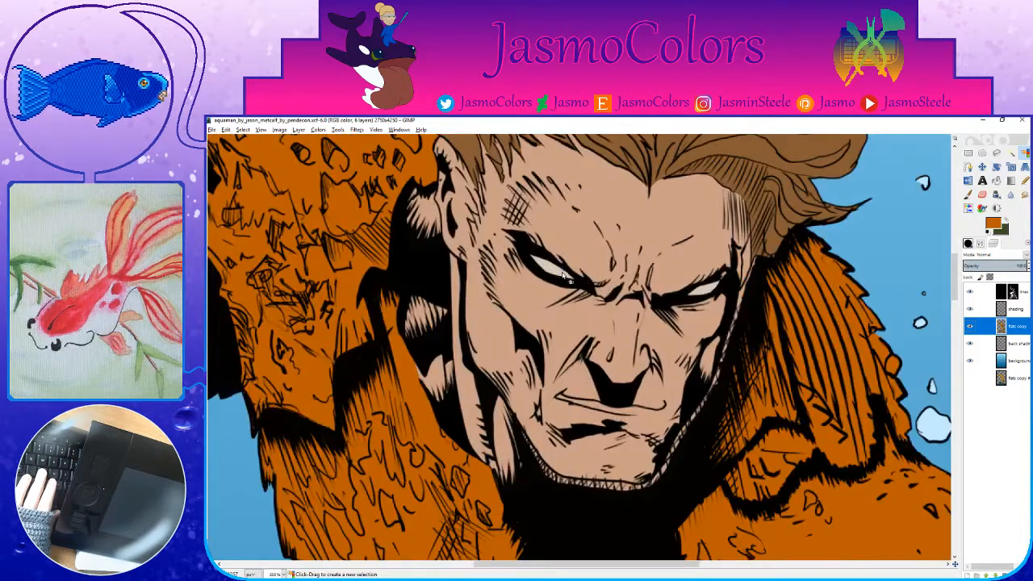
left_click(565, 274)
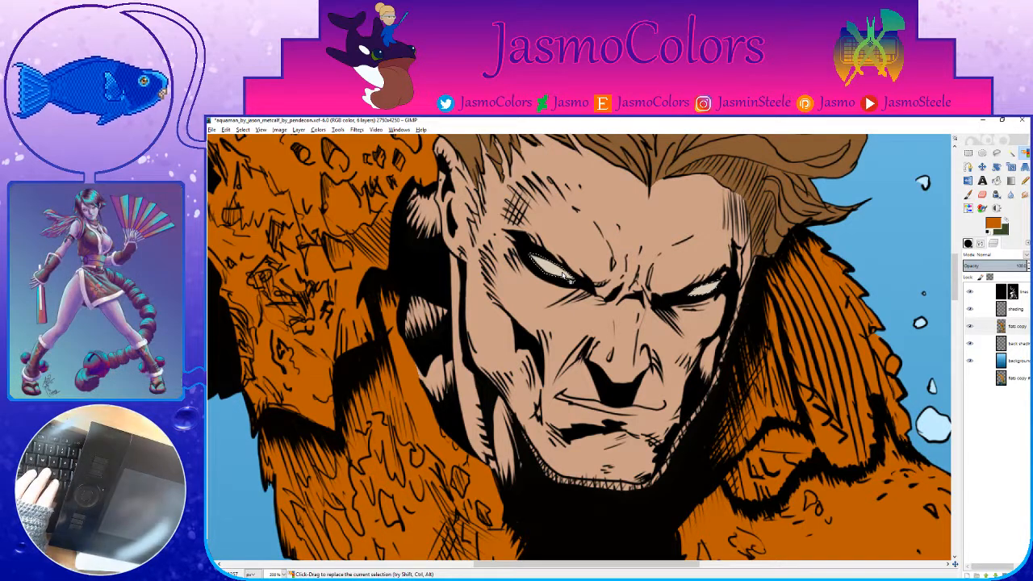
Step: Activate the shading layer and mix a reddish-brown foreground color (a78171) for the Paintbrush, starting from the sampled eye-white tone
key("d")
key("p")
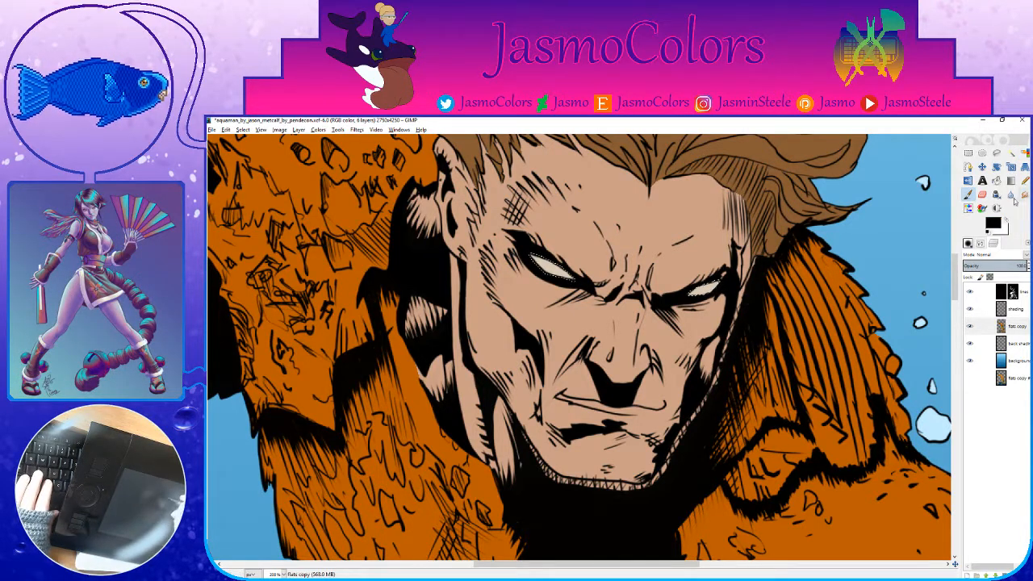
left_click(707, 292, "ctrl")
key("x")
left_click(707, 292, "ctrl")
left_click(1015, 310)
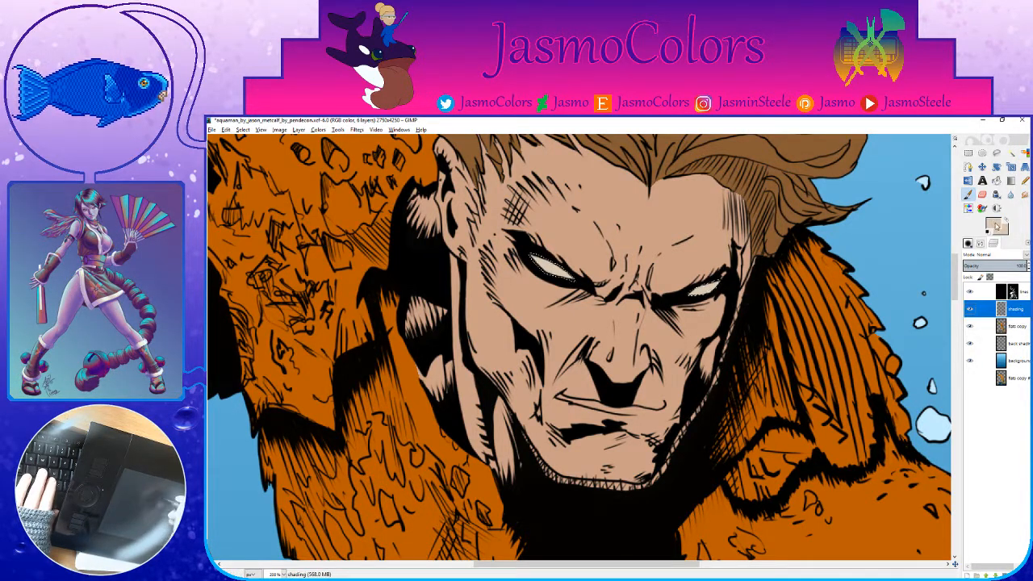
left_click(997, 226)
left_click(804, 300)
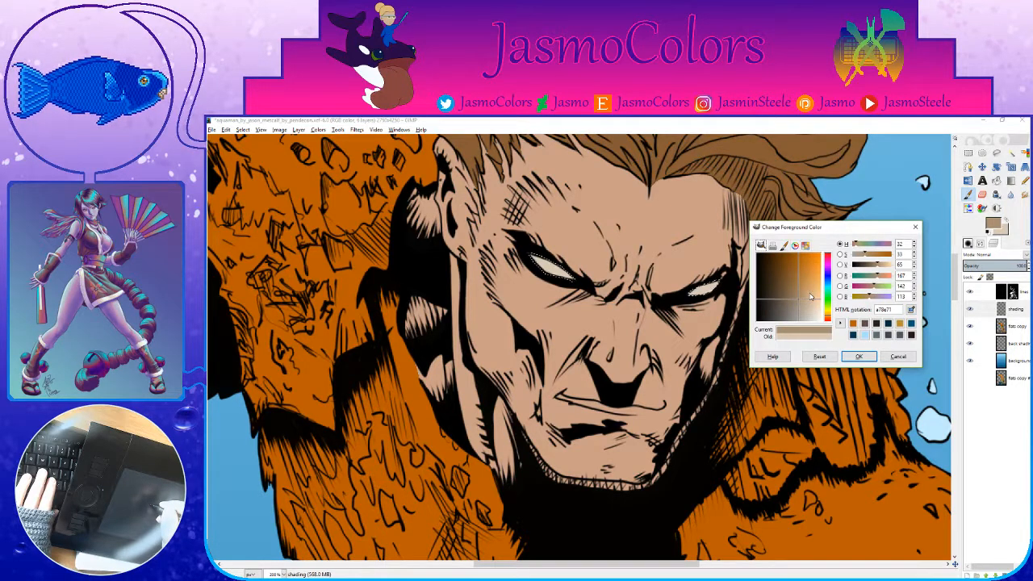
left_click(826, 319)
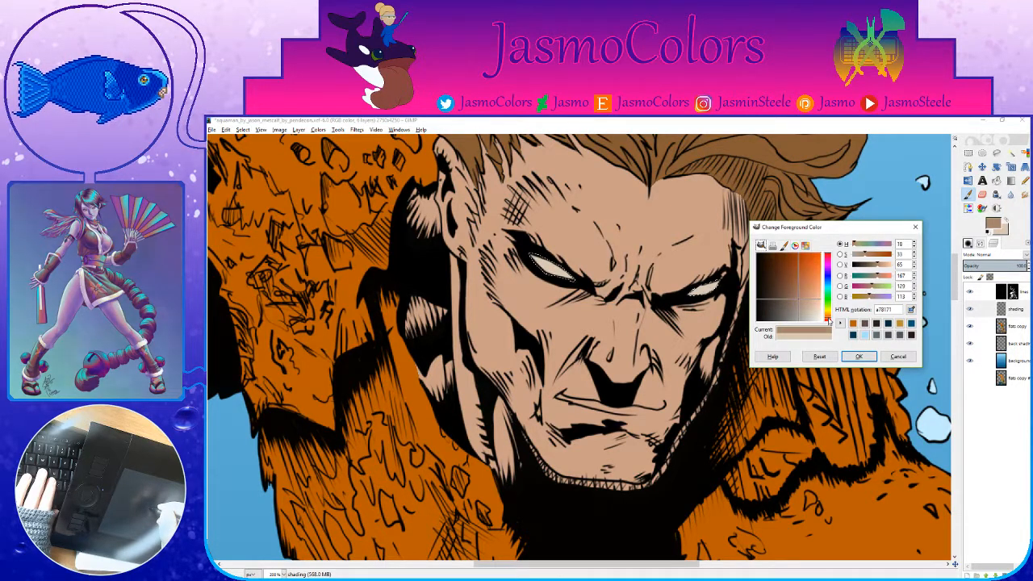
left_click(858, 358)
Step: Swap the two colors and lighten the sampled eye-white tone to a pale cream for highlights
key("x")
left_click(994, 226)
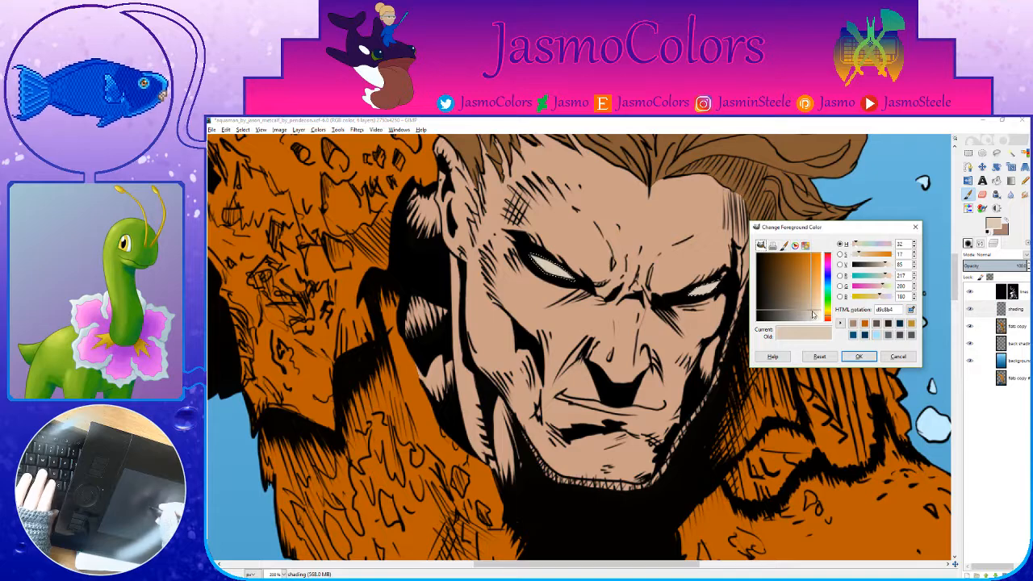
left_click(858, 356)
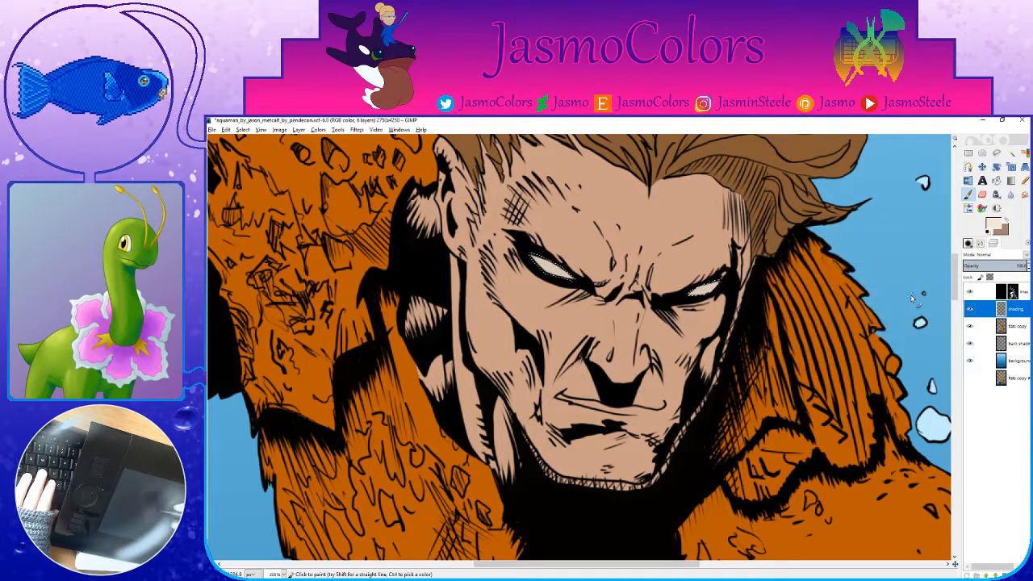
Step: Look through the brushes and set the Paintbrush to the round Circle brush at size 7
scroll(710, 279, "up", 4)
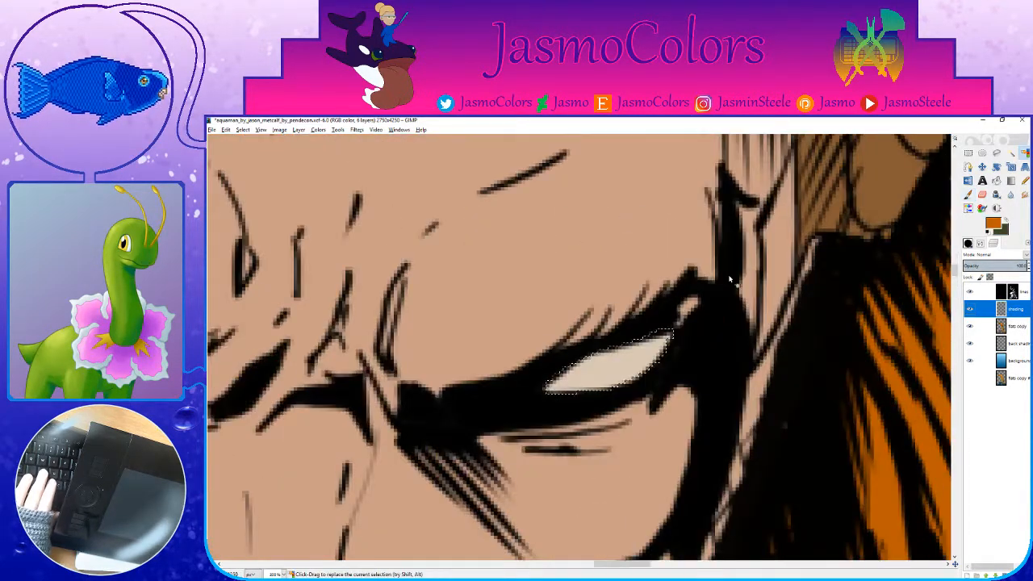
left_click(967, 242)
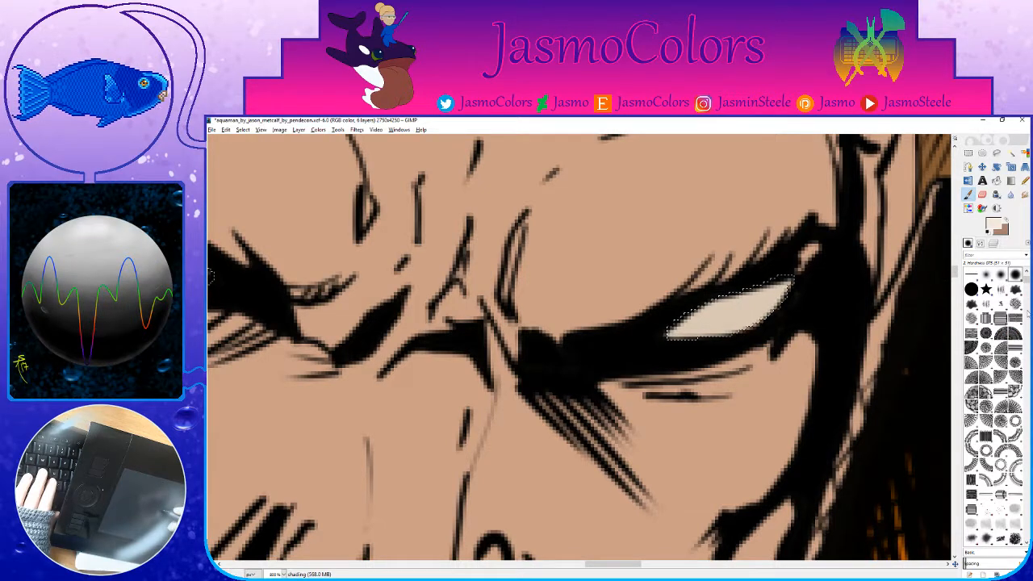
left_click_drag(1027, 281, 1027, 329)
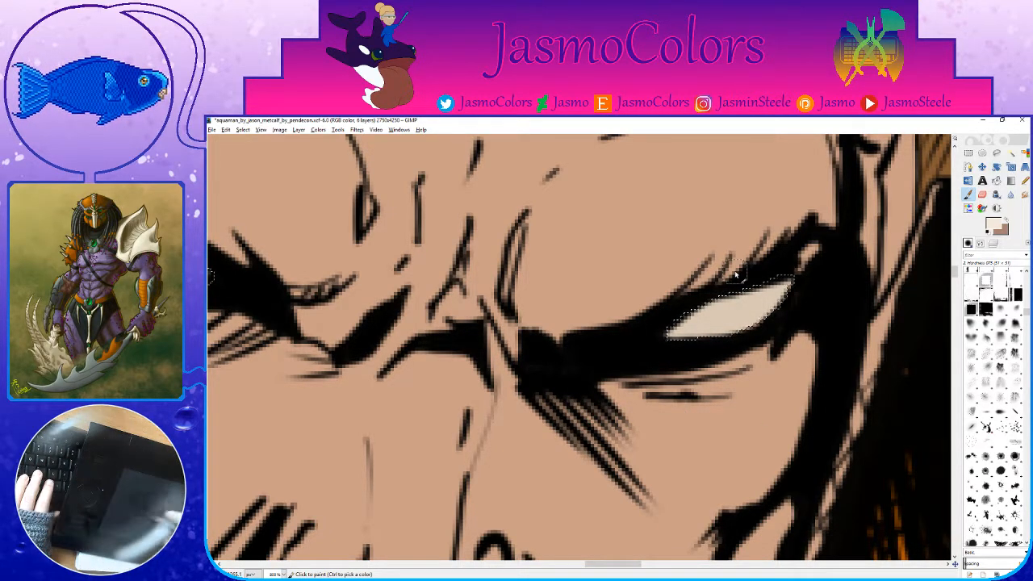
left_click_drag(1027, 309, 1029, 318)
left_click(967, 243)
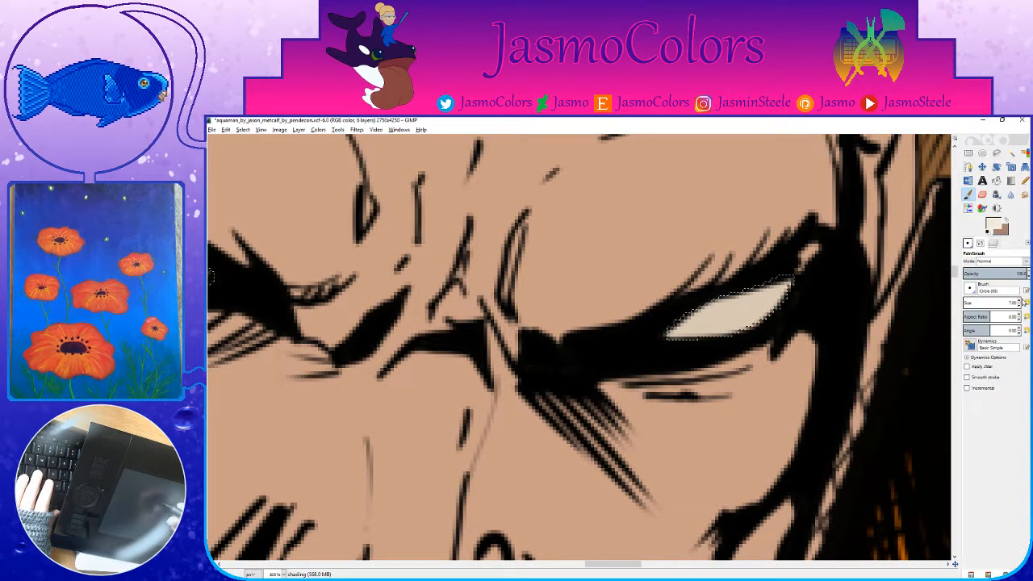
Step: Try shading one eye white on the shading layer with brown along the upper lid and cream strokes along the lower edge
key("x")
left_click_drag(800, 273, 650, 328)
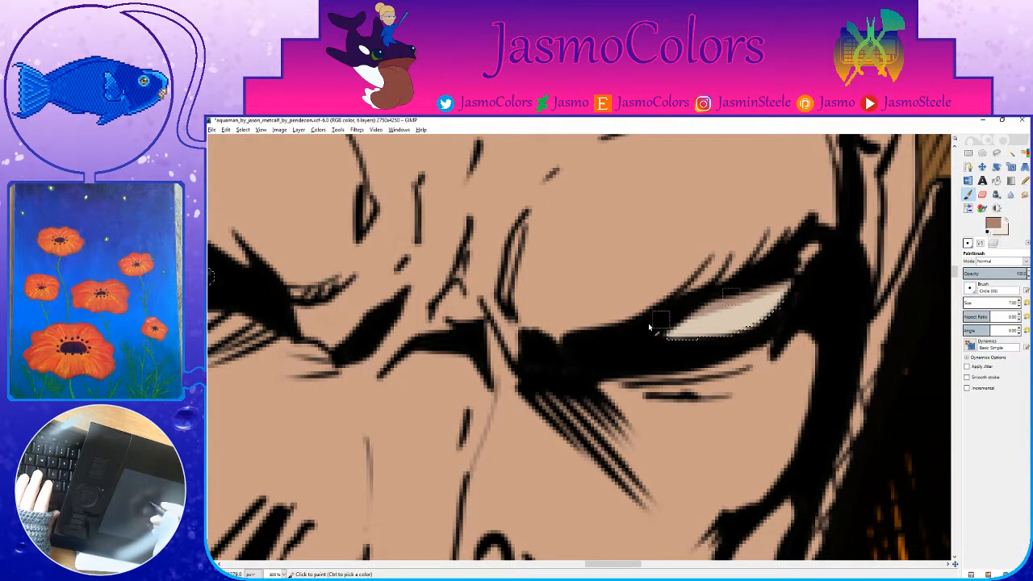
key("x")
left_click_drag(747, 326, 666, 351)
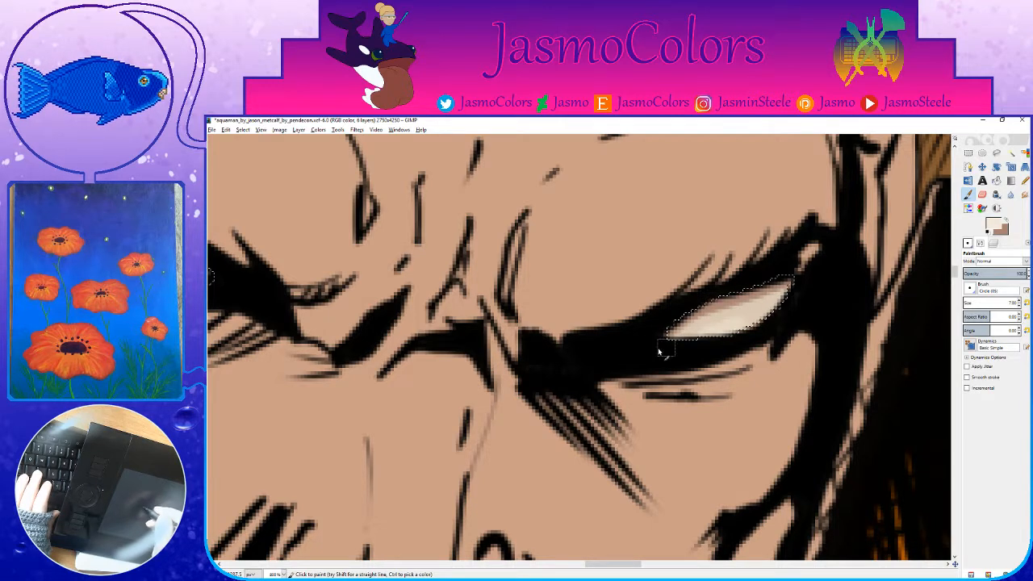
left_click_drag(772, 313, 673, 344)
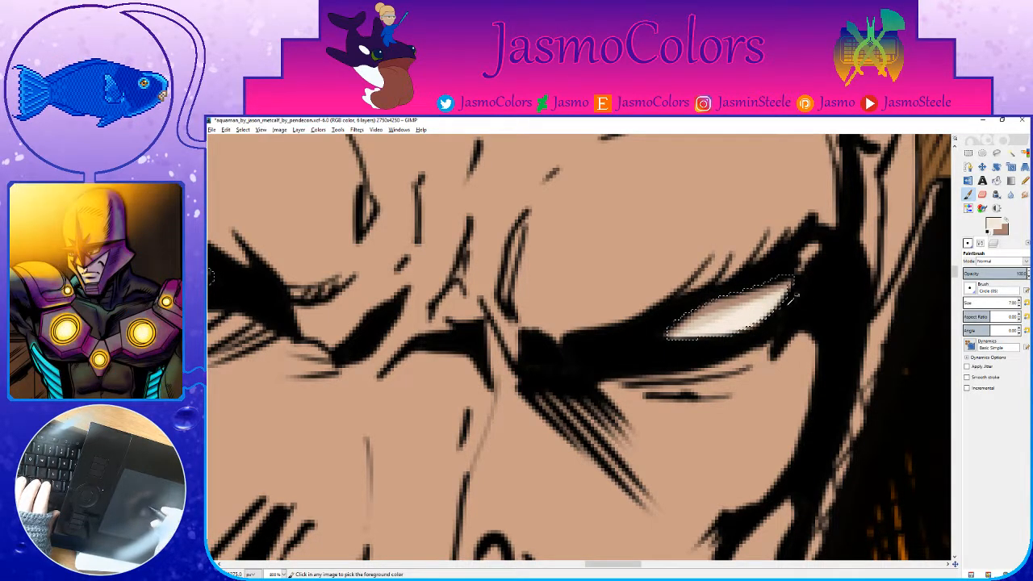
key("shift+ctrl+a")
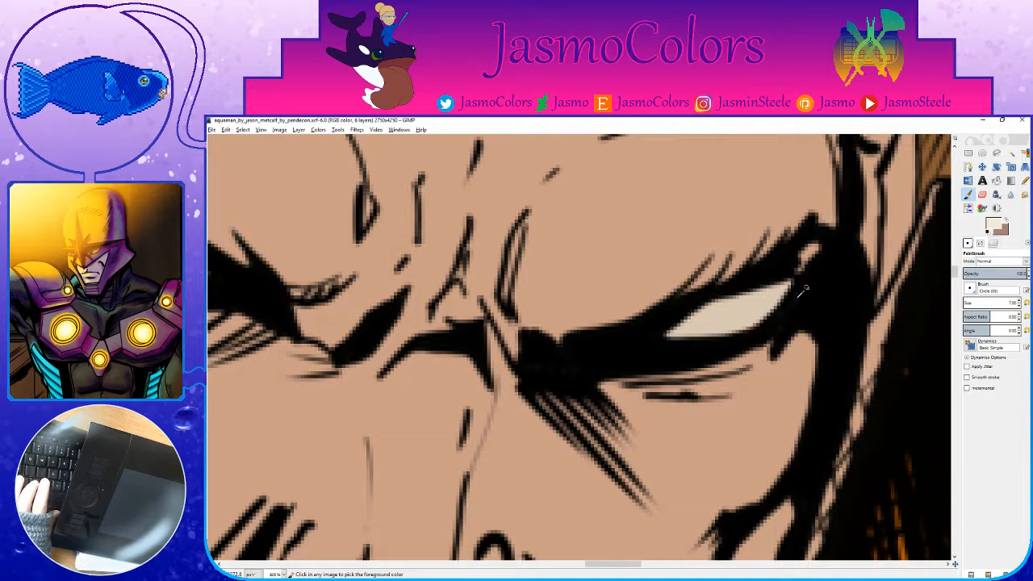
Step: On the flats copy layer, sample the eye-white color and extend it along the eye's lower edge and outer corner with the Pencil
left_click(994, 243)
left_click(1000, 326)
key("shift+o")
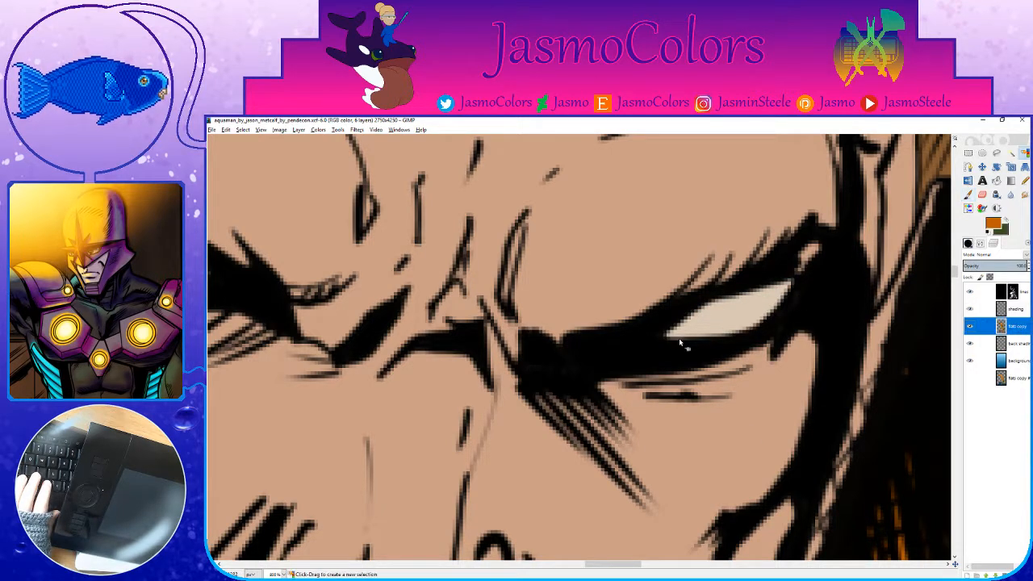
key("p")
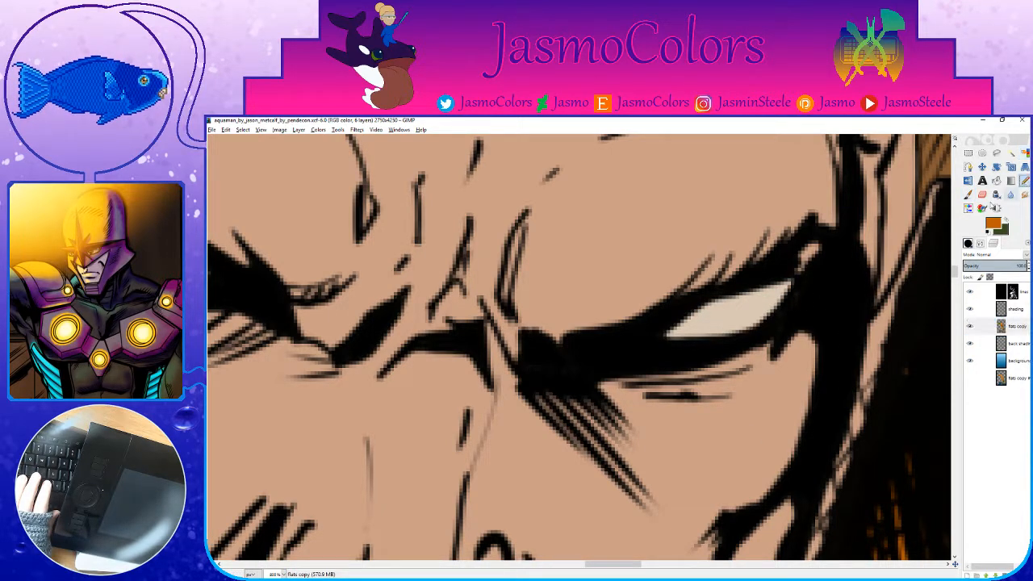
left_click(778, 305, "ctrl")
left_click_drag(772, 310, 691, 339)
left_click(794, 295)
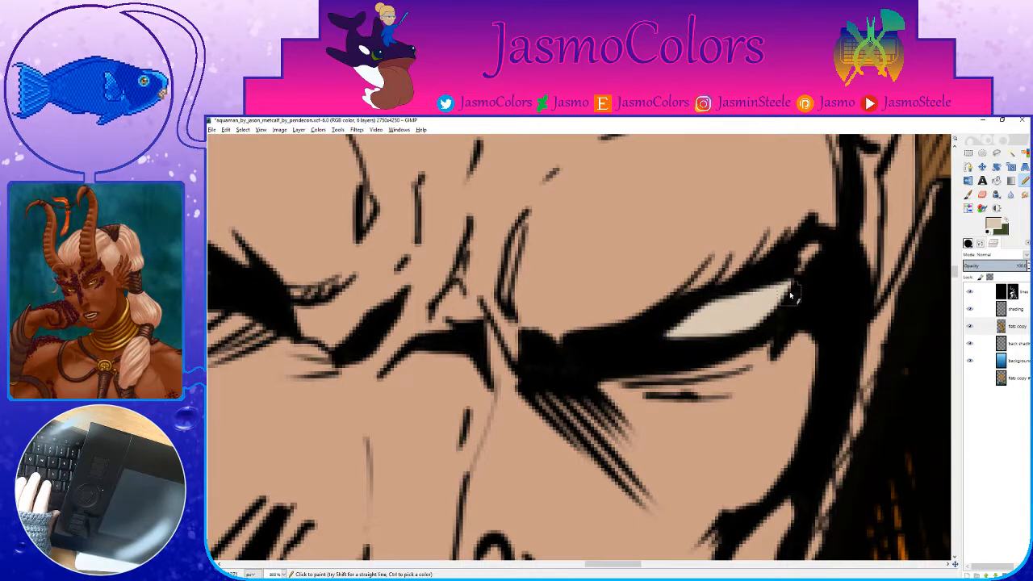
scroll(726, 327, "left", 8)
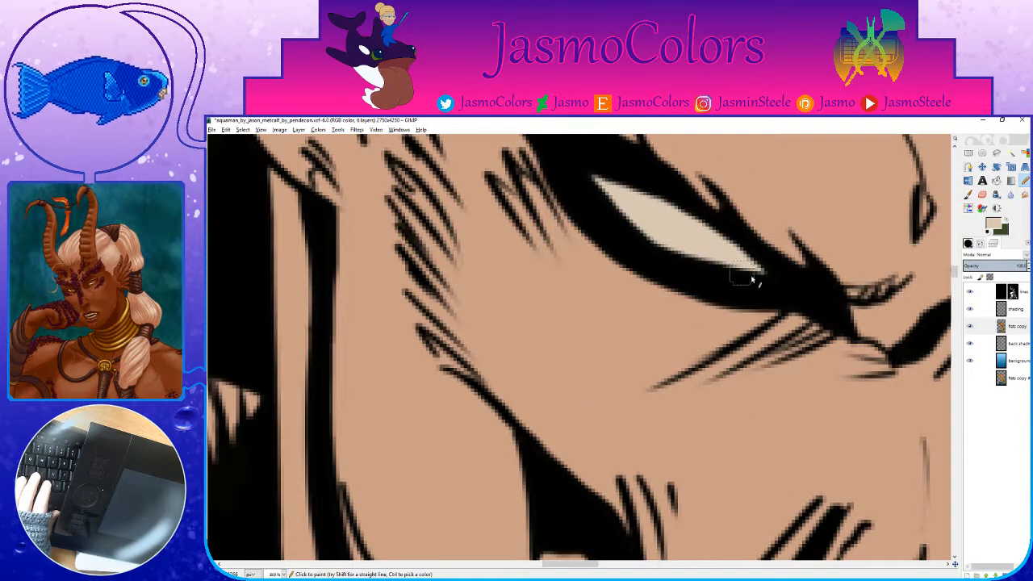
Step: Sample the hair brown and fill the gap at the tip of the sideburn with the Pencil
scroll(752, 280, "down", 4)
scroll(632, 300, "up", 4)
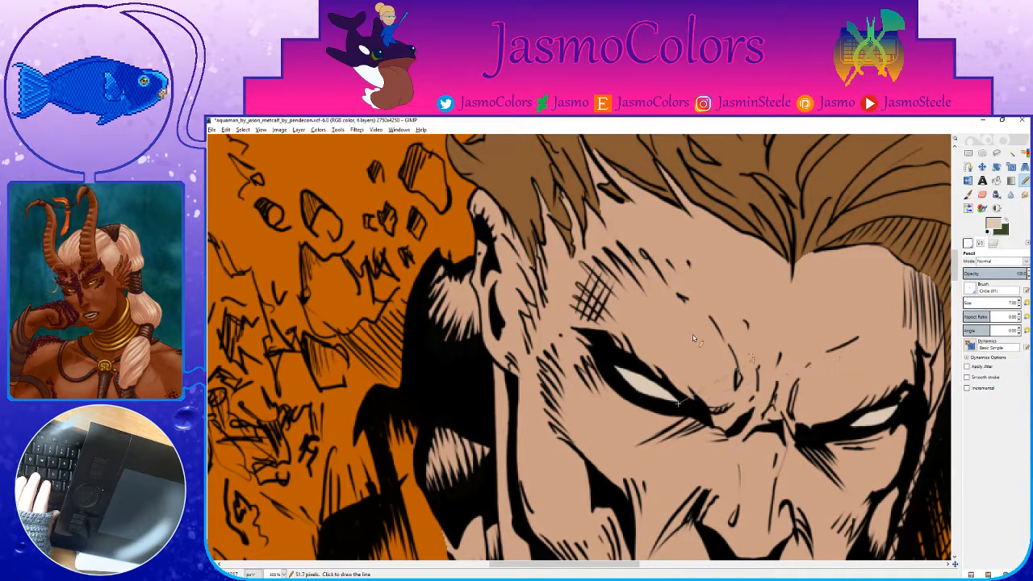
scroll(529, 292, "up", 4)
scroll(528, 292, "up", 3)
left_click(578, 329, "ctrl")
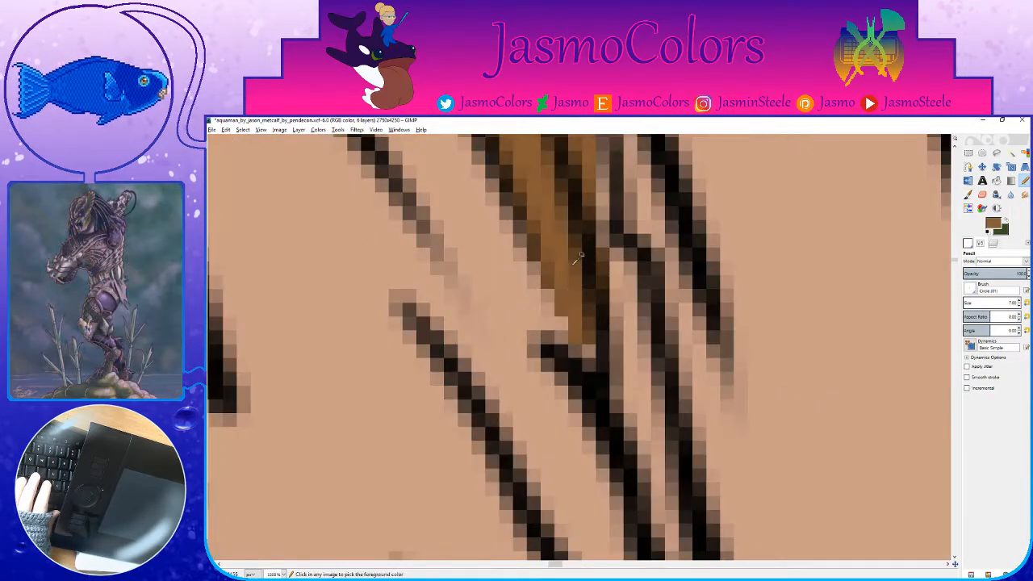
left_click_drag(587, 347, 582, 360)
scroll(579, 363, "down", 4)
scroll(579, 361, "up", 2)
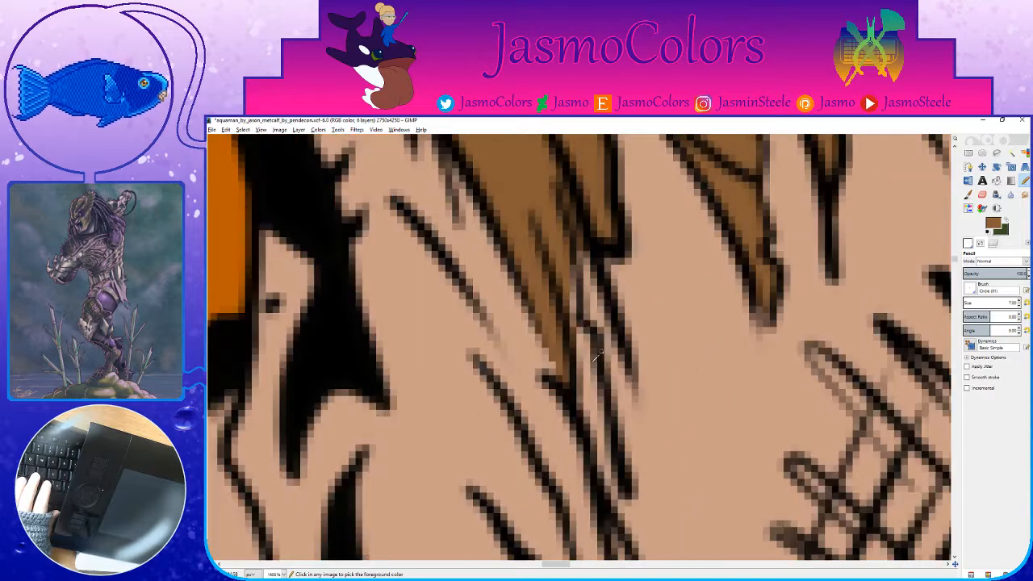
Step: Touch up the flats between the strands above the ear, using sampled skin and hair colors
left_click(581, 339, "ctrl")
scroll(587, 321, "down", 4)
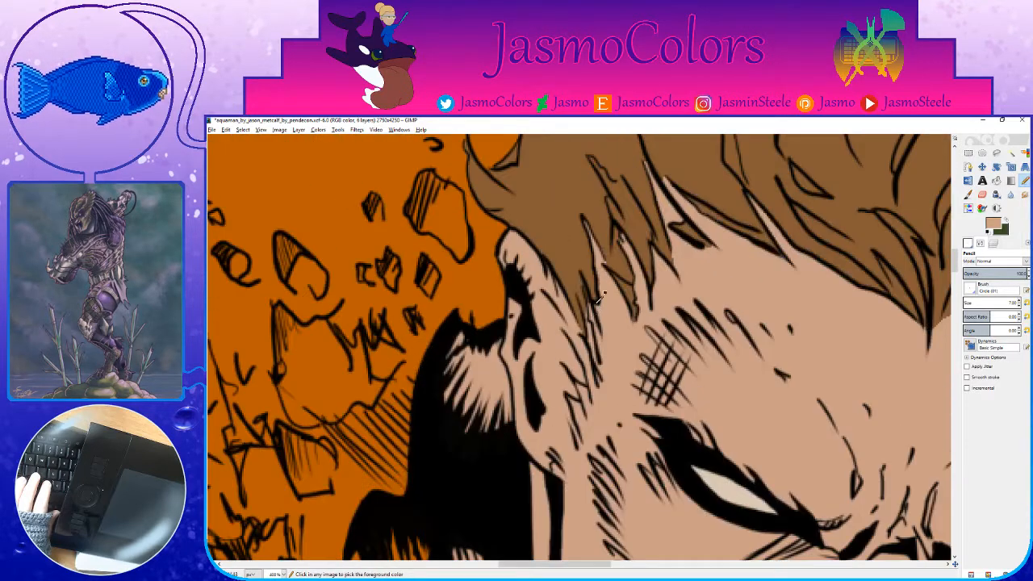
scroll(600, 294, "up", 4)
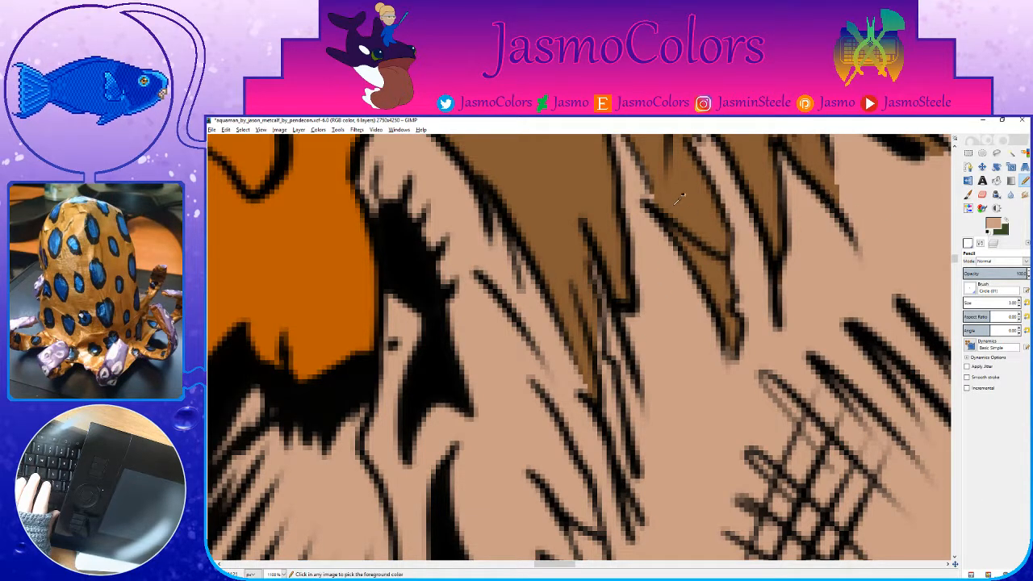
left_click(652, 187, "ctrl")
scroll(662, 274, "up", 5)
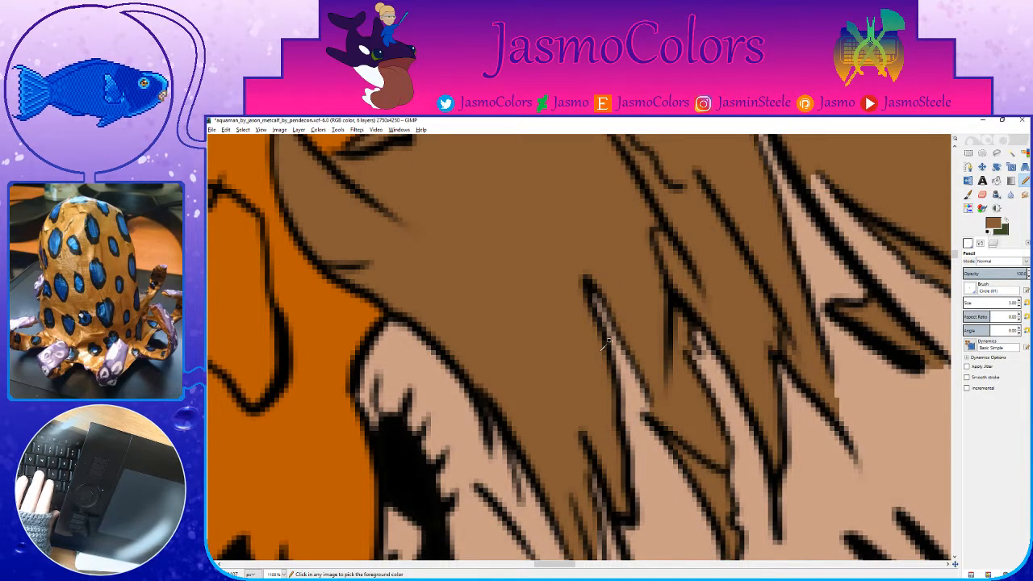
Step: Save the artwork and look over the corrected face and chest flats
scroll(613, 343, "down", 5, "ctrl")
scroll(613, 343, "down", 2, "ctrl")
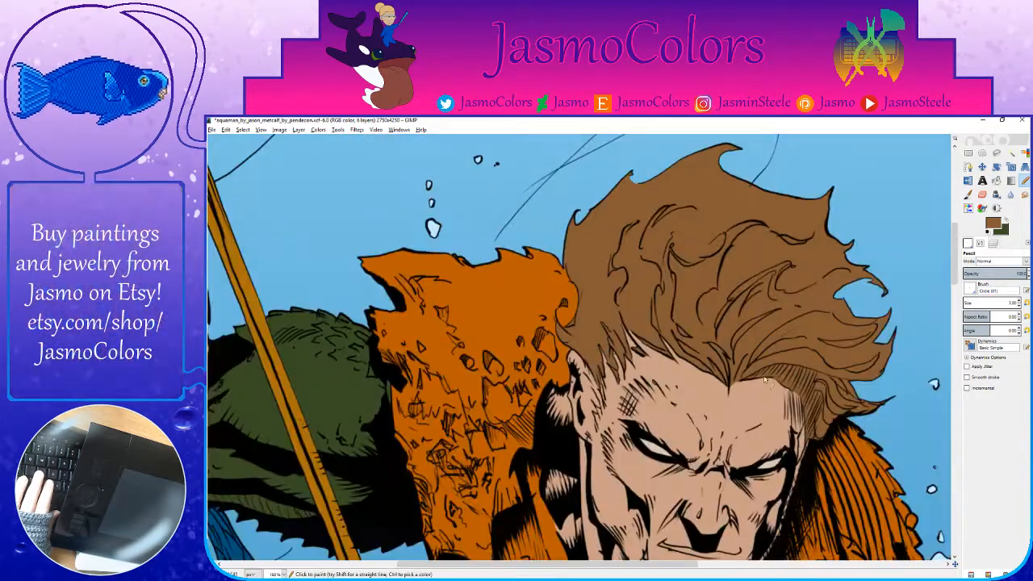
scroll(846, 395, "down", 1)
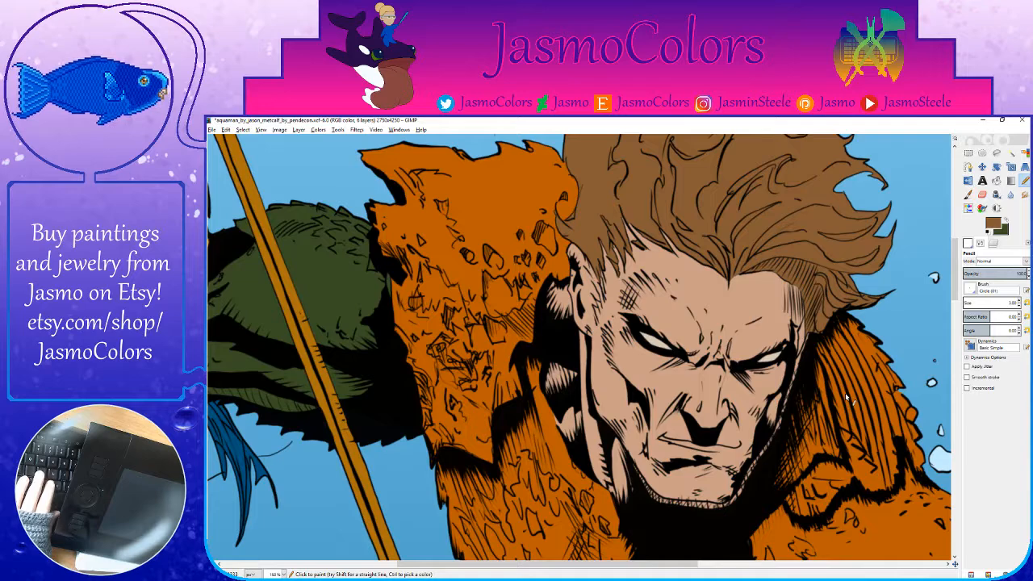
key("ctrl+s")
scroll(645, 371, "down", 1, "ctrl")
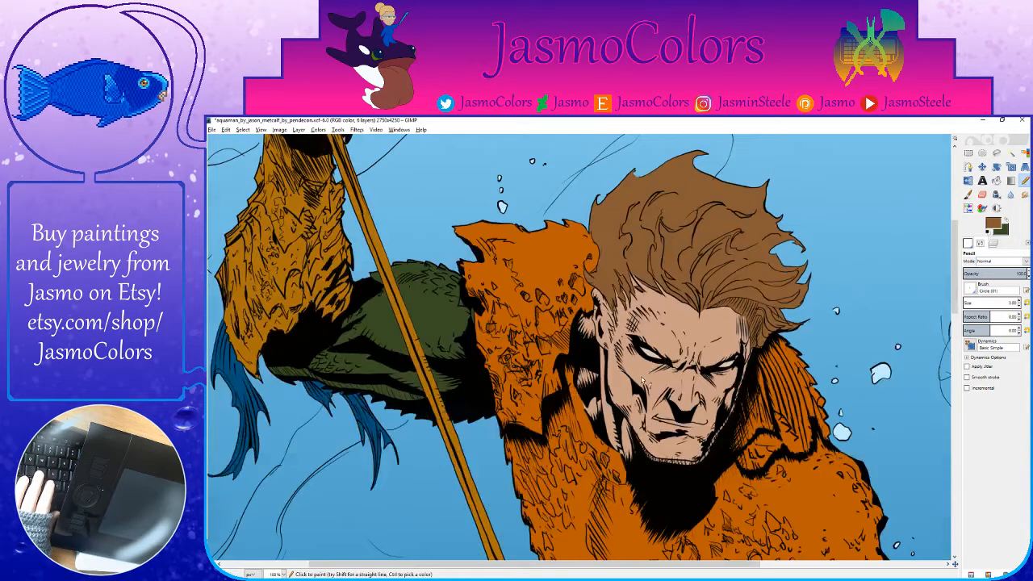
scroll(641, 376, "down", 3)
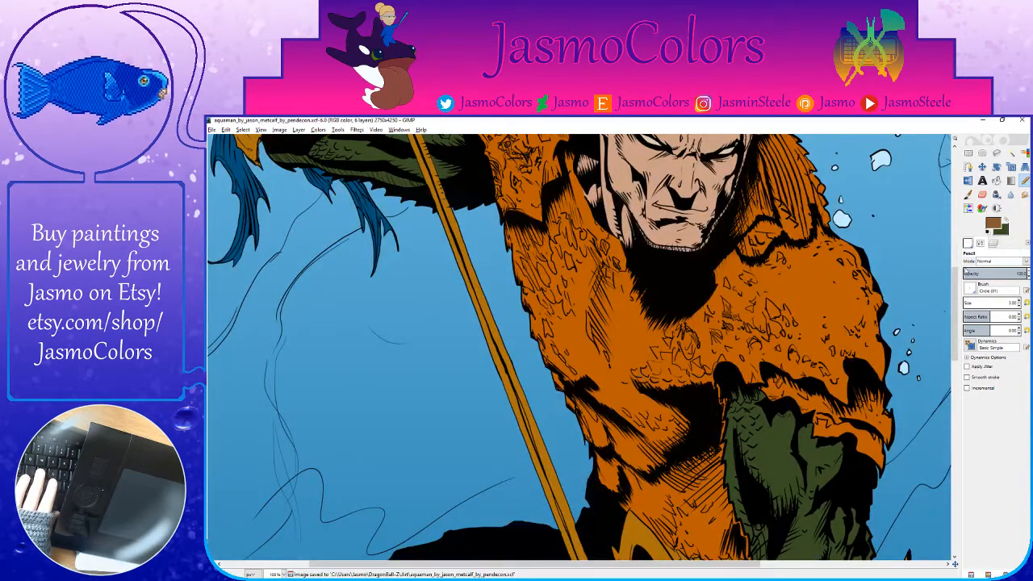
Step: Select the whites of both eyes by color from the flats copy layer and make the shading layer active
left_click(993, 242)
scroll(614, 347, "up", 3)
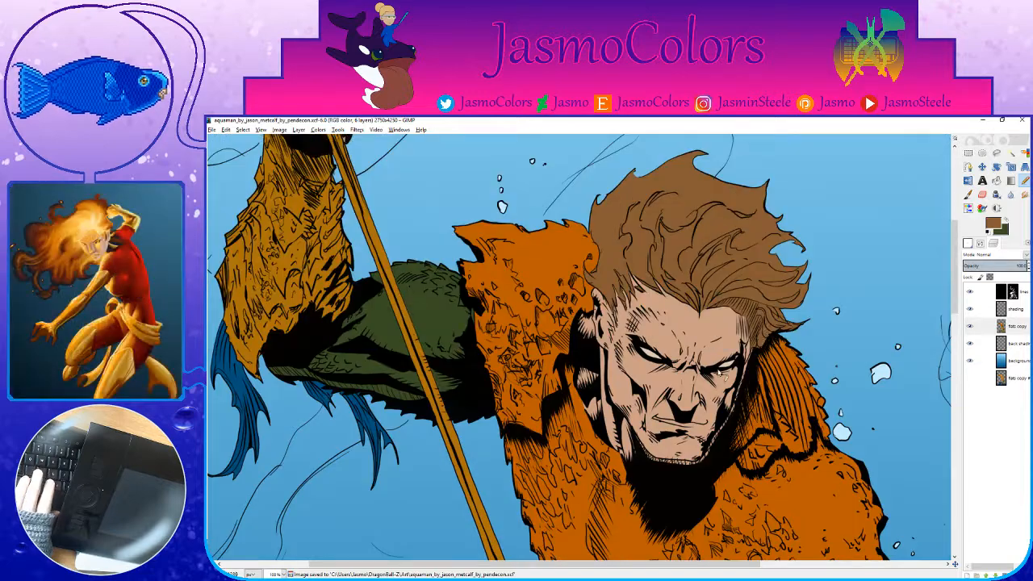
scroll(742, 393, "up", 2, "ctrl")
left_click(743, 393, "ctrl")
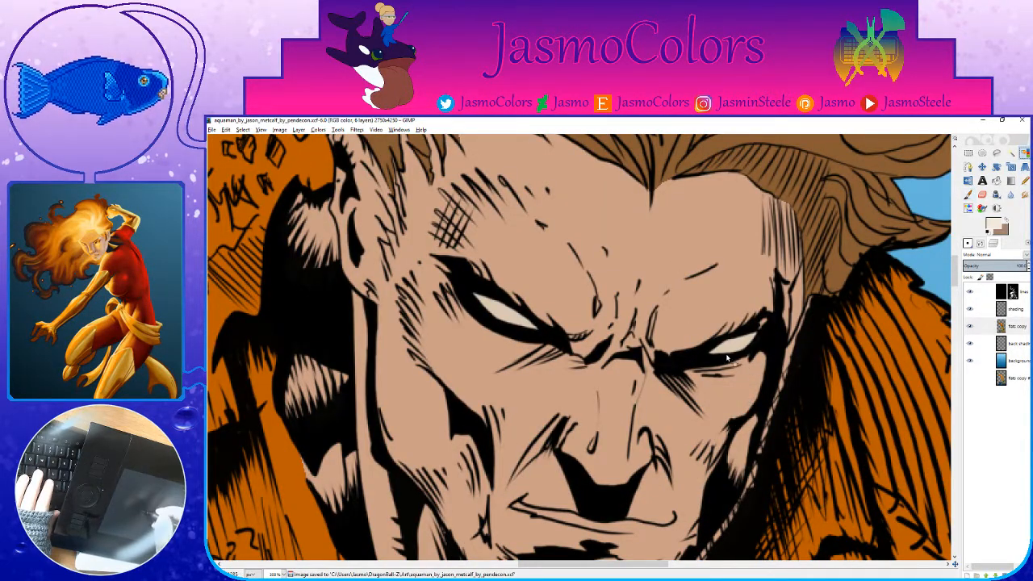
left_click(1001, 309, "alt")
left_click(1010, 311)
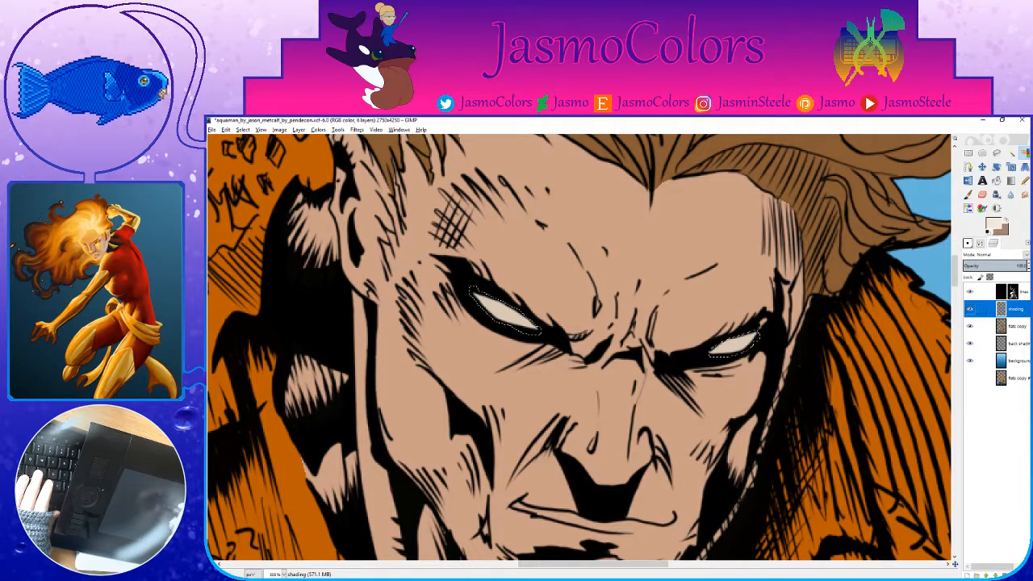
Step: Try shading one eye white with the Pencil at size 7 in the reddish-brown shadow color
left_click(1025, 180)
left_click(968, 243)
key("bracketright")
key("bracketright")
key("bracketright")
key("bracketright")
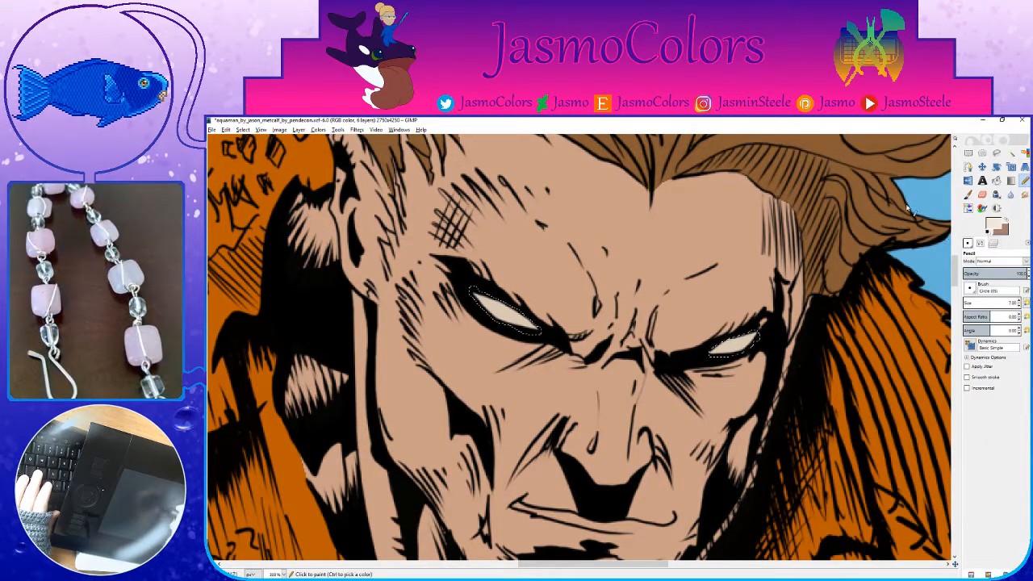
left_click_drag(710, 356, 720, 347)
left_click(721, 352, "ctrl")
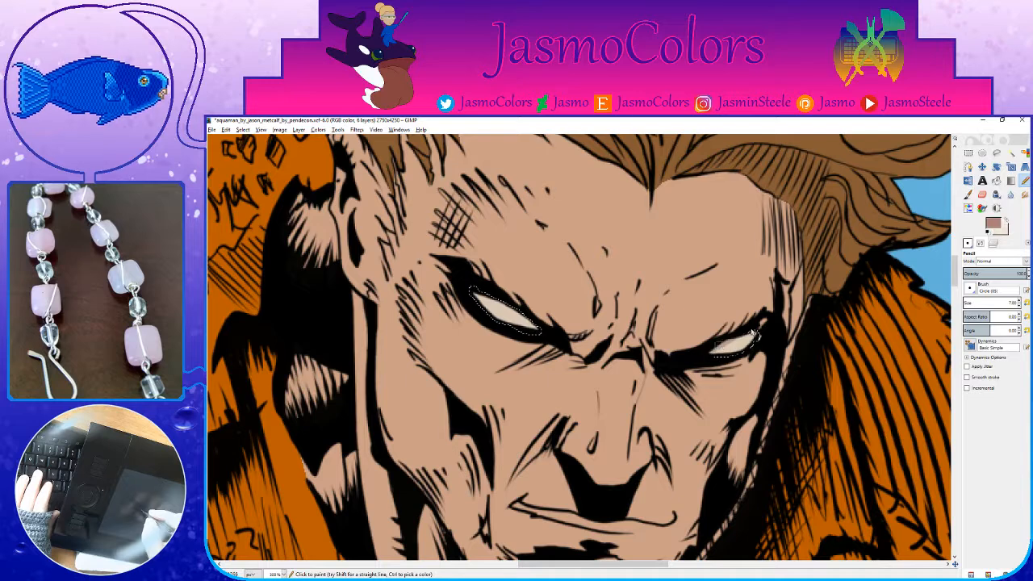
Step: Shade the selected whites of both eyes with the Paintbrush, brightening them with strokes in the cream color
key("p")
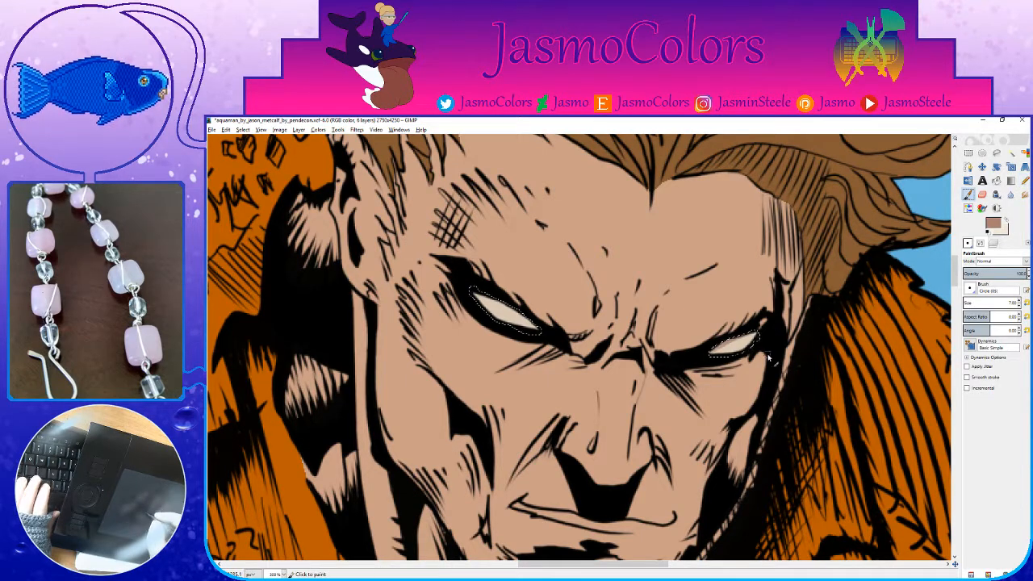
key("ctrl+x")
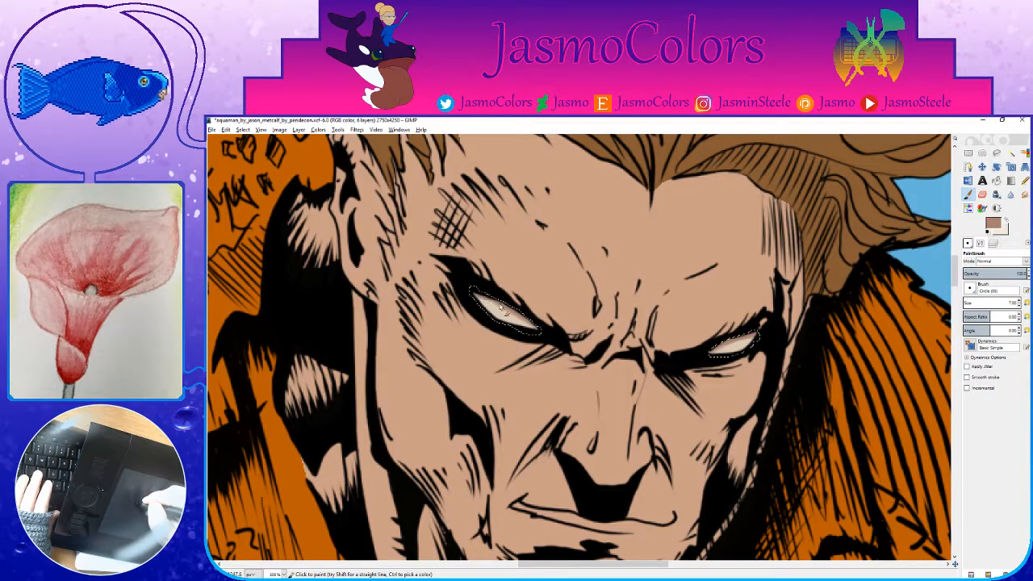
key("x")
mouse_move(489, 312)
left_mouse_down()
mouse_move(513, 323)
mouse_move(492, 311)
left_mouse_up()
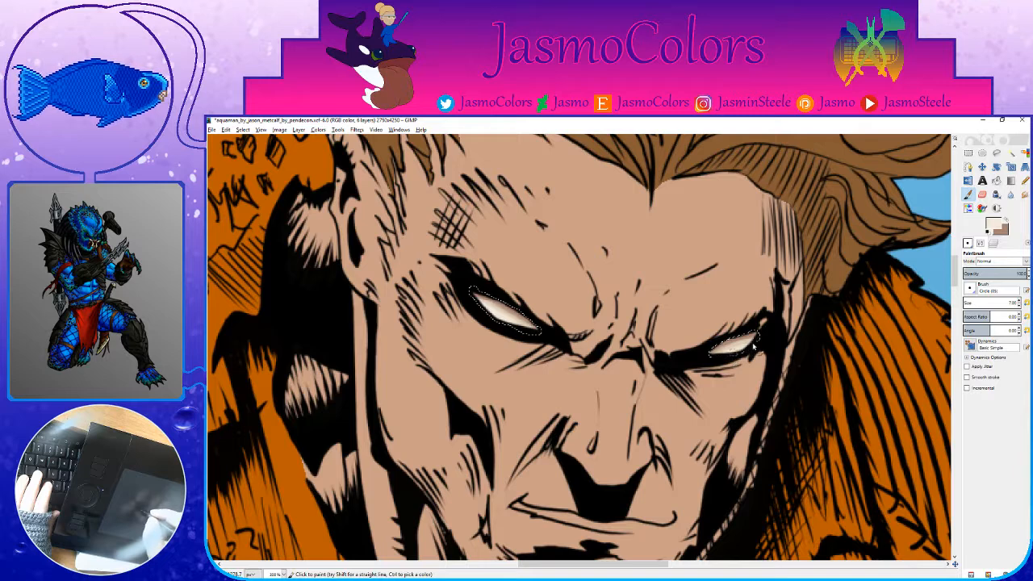
left_click_drag(736, 359, 716, 355)
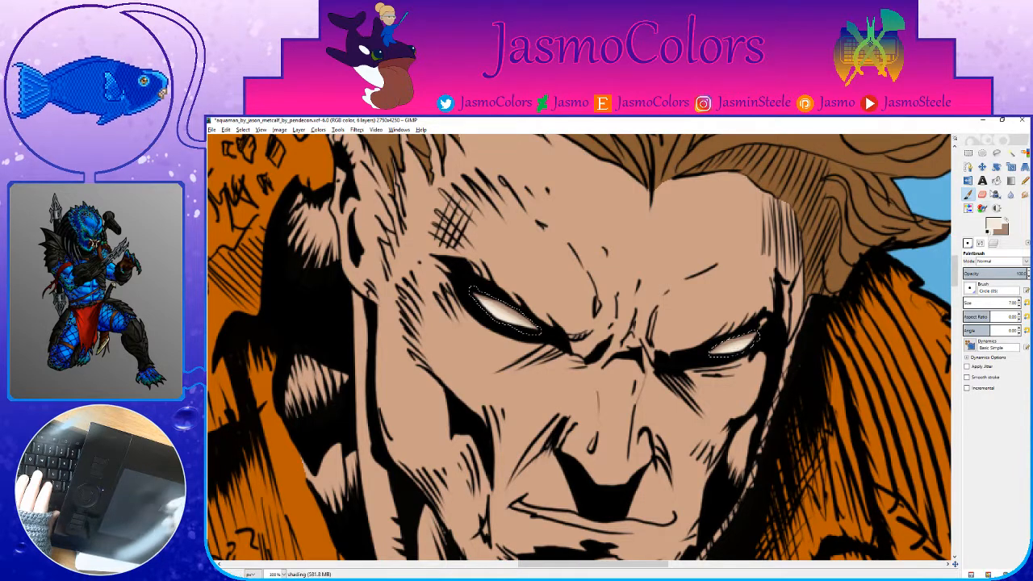
Step: Change the eye colors to a lighter off-white highlight and a darker, redder brown shadow
left_click(997, 228)
left_click_drag(821, 320, 826, 320)
left_click(858, 357)
key("x")
left_click(997, 230)
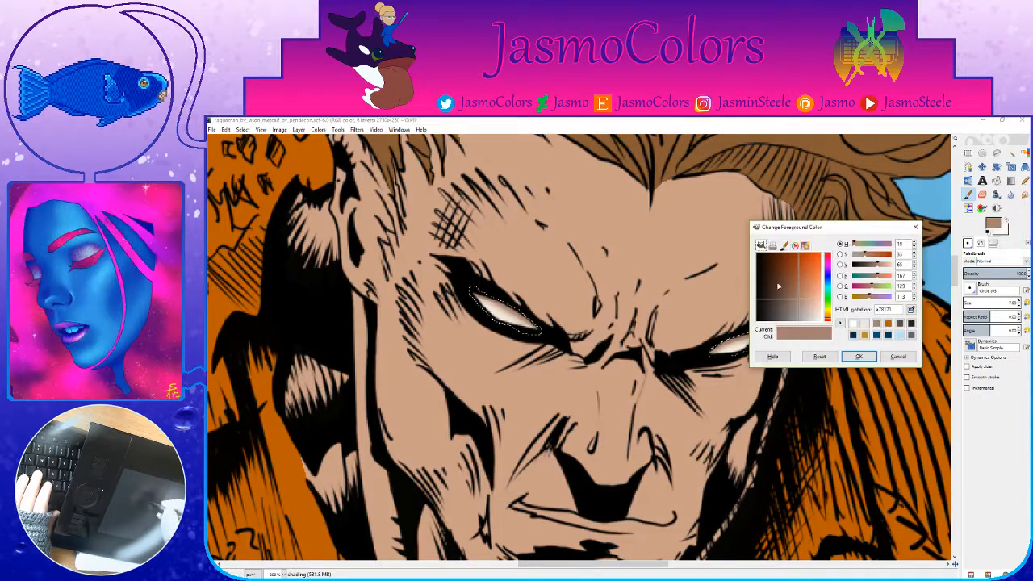
left_click(793, 291)
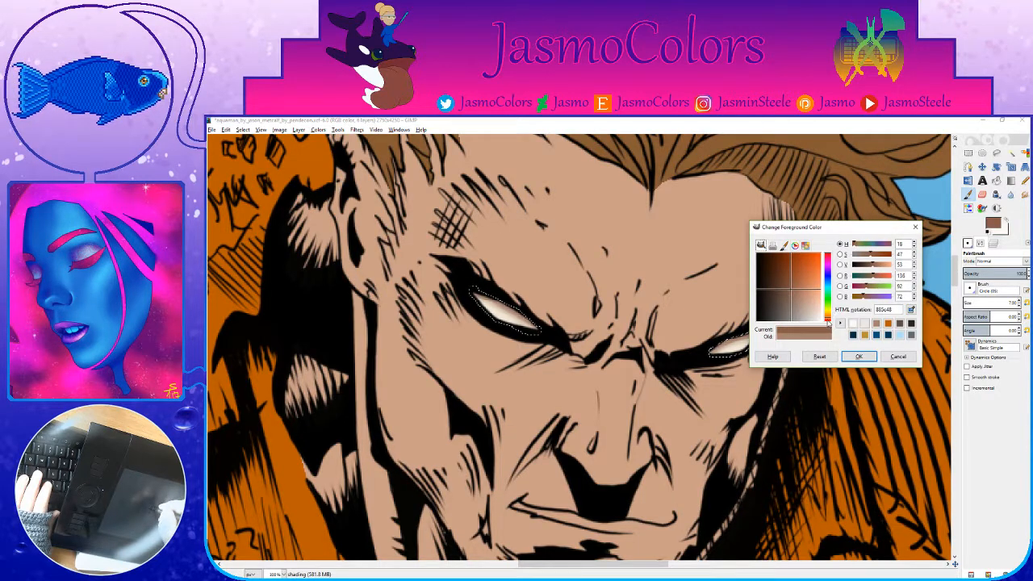
left_click_drag(828, 322, 832, 323)
left_click(858, 356)
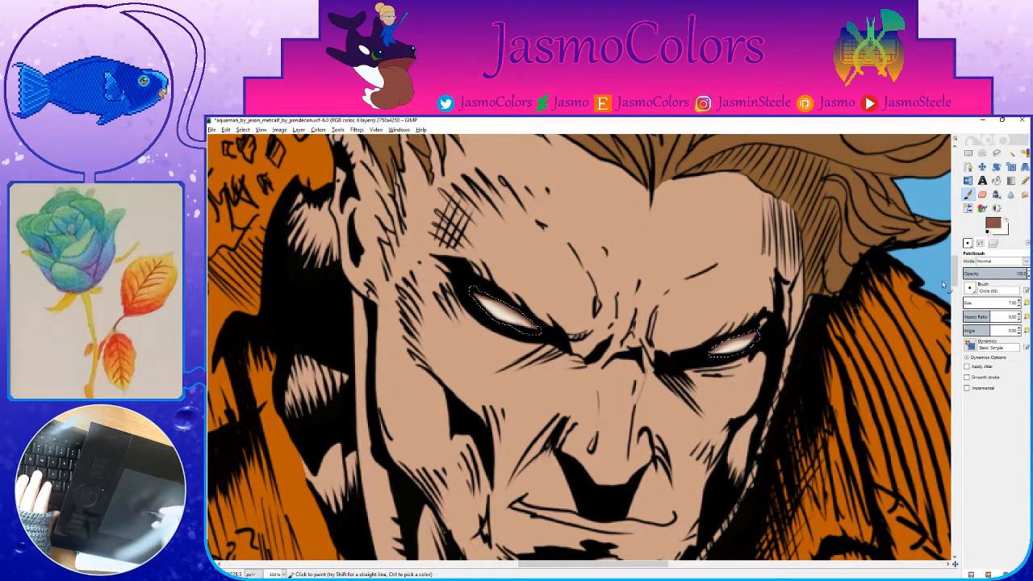
Step: Choose a small round brush and refine the eye shading, ending with off-white highlight strokes
left_click(967, 243)
left_click(971, 350)
key("x")
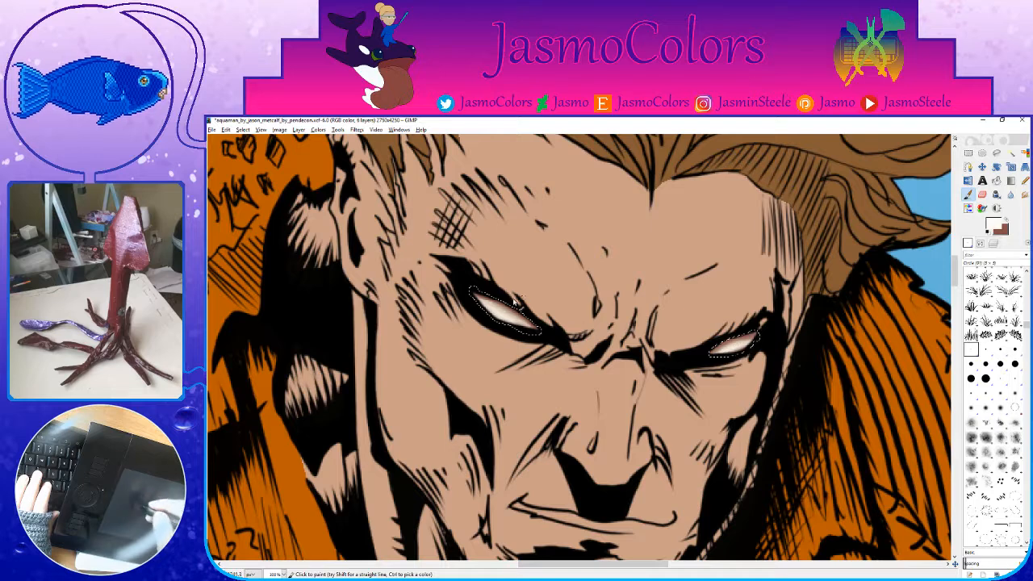
left_click_drag(501, 315, 488, 310)
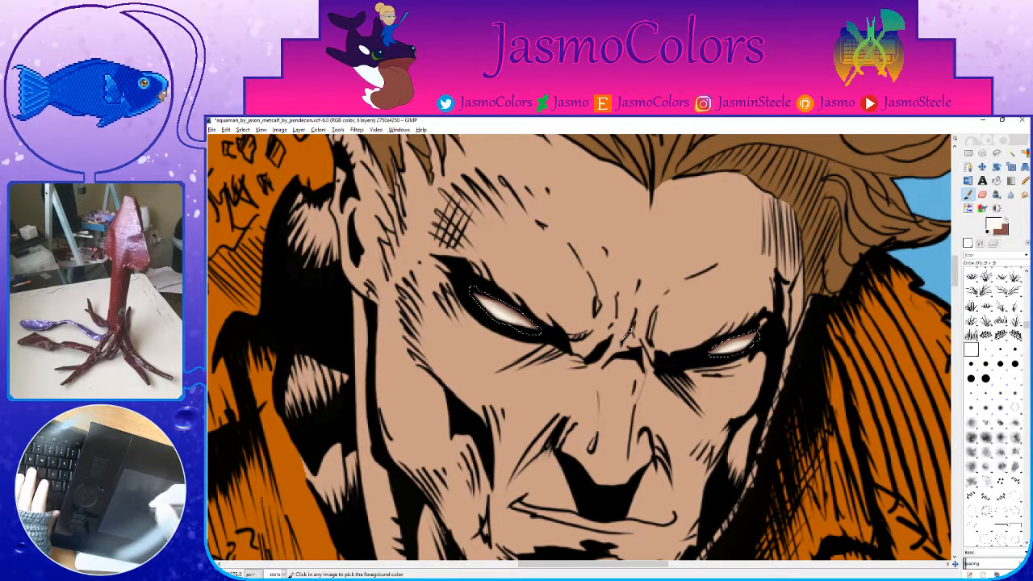
Step: Clear the eye selection, save the artwork and look over the whole figure at reduced zoom
key("ctrl+shift+a")
key("n")
key("minus")
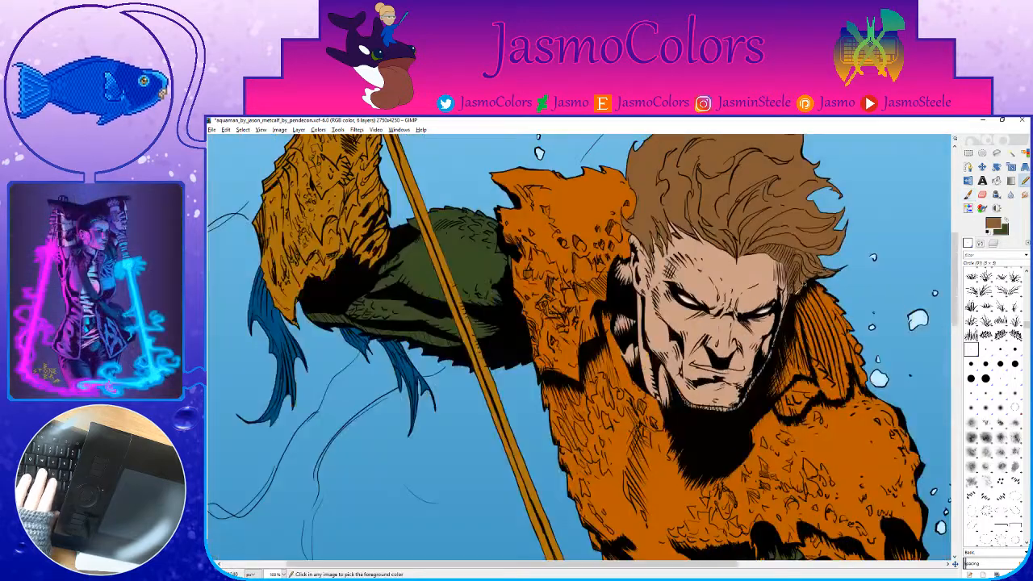
key("ctrl+s")
key("minus")
key("minus")
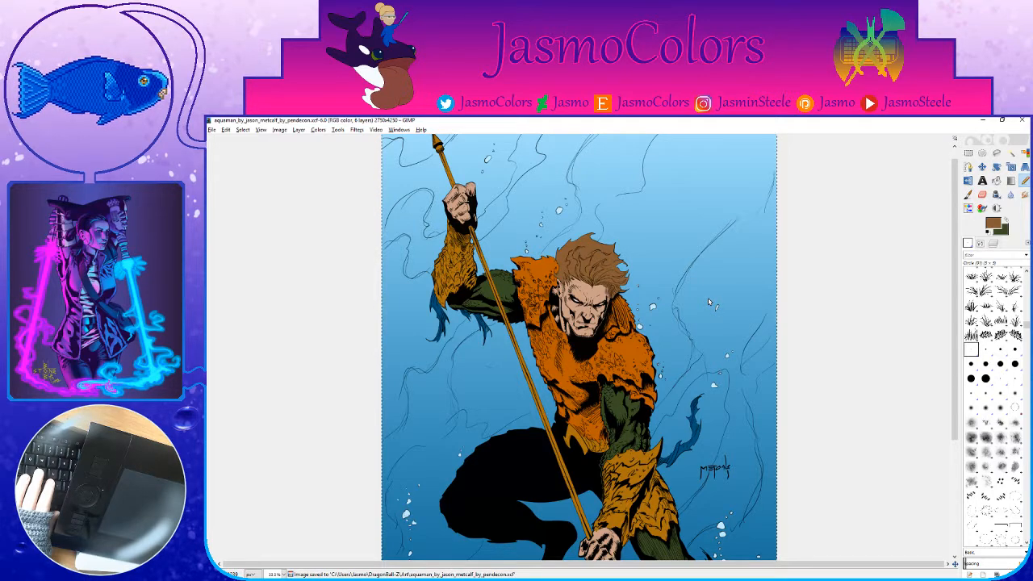
scroll(709, 302, "down", 3)
scroll(709, 302, "up", 3)
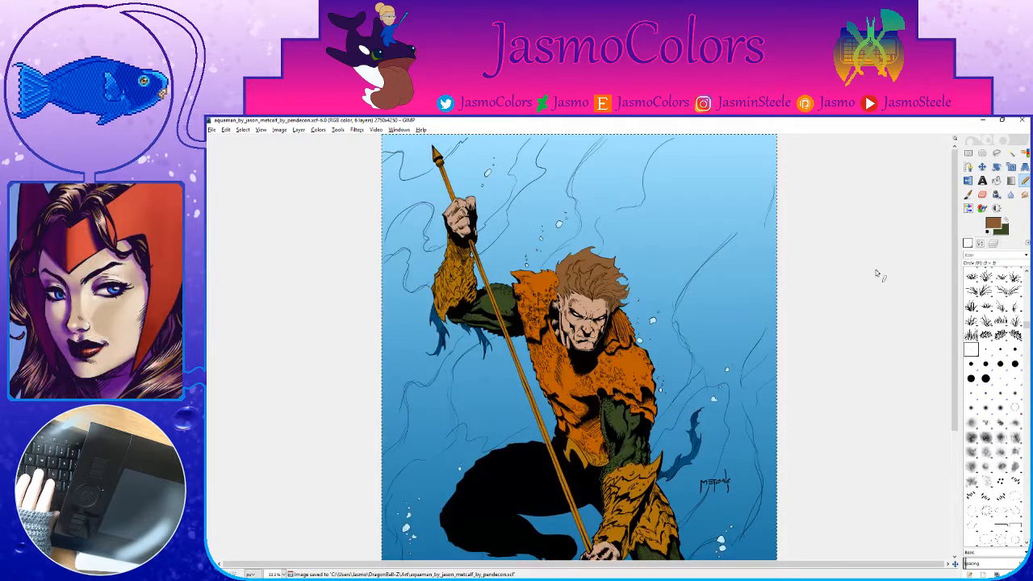
Step: Select the face skin by color from the flats copy layer
left_click(993, 244)
left_click(1020, 329)
scroll(696, 309, "up", 5)
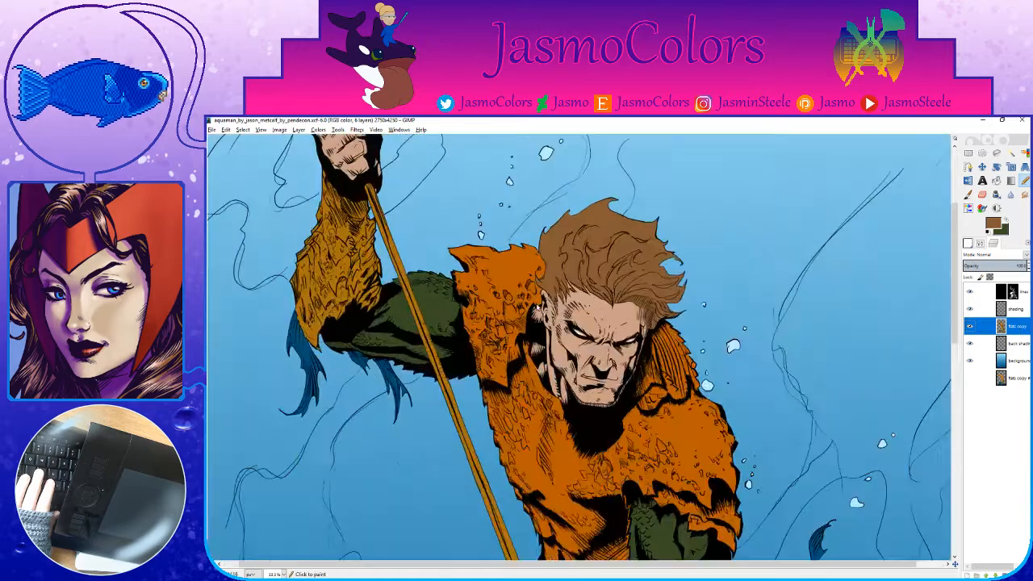
left_click(1024, 155)
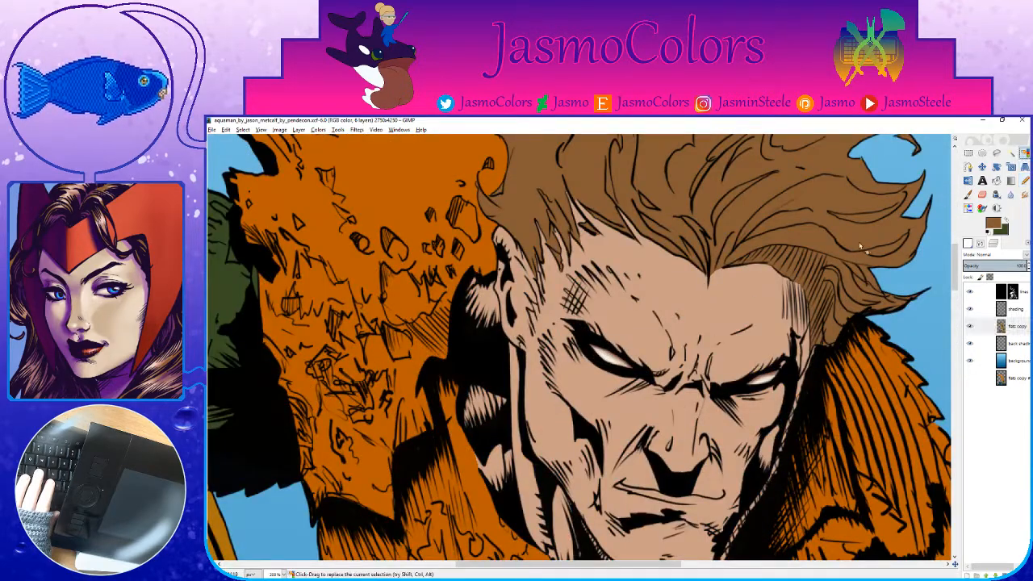
left_click(702, 318)
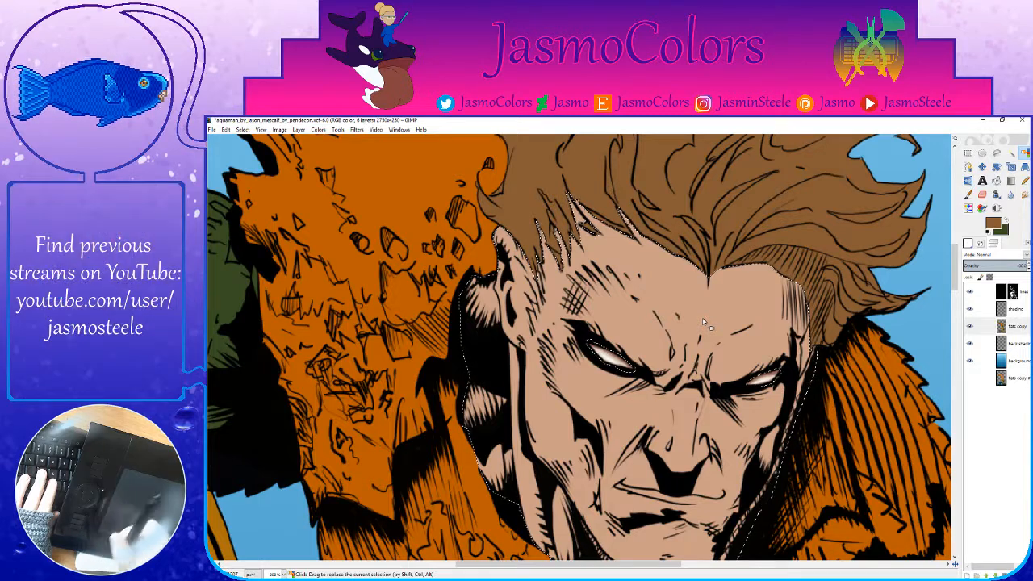
Step: Sample the face skin as both foreground and background Paintbrush colors and save the artwork
key("p")
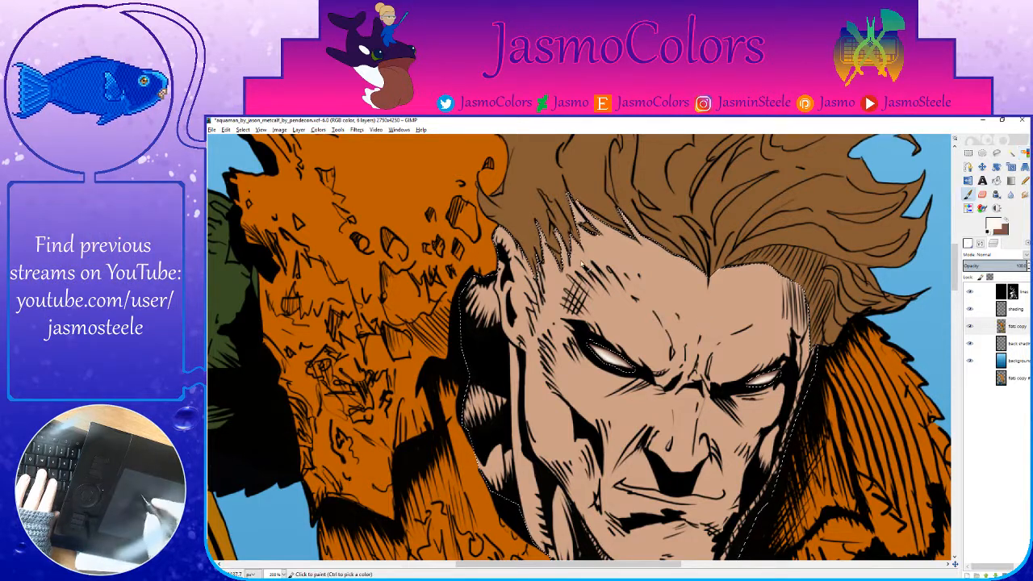
left_click(771, 290, "ctrl")
key("x")
left_click(770, 290, "ctrl")
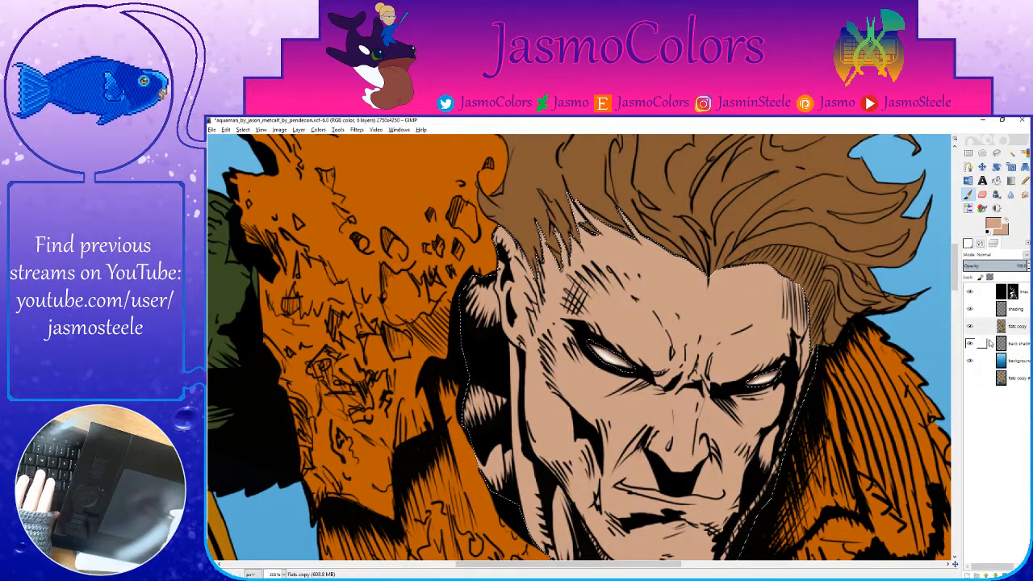
key("ctrl+s")
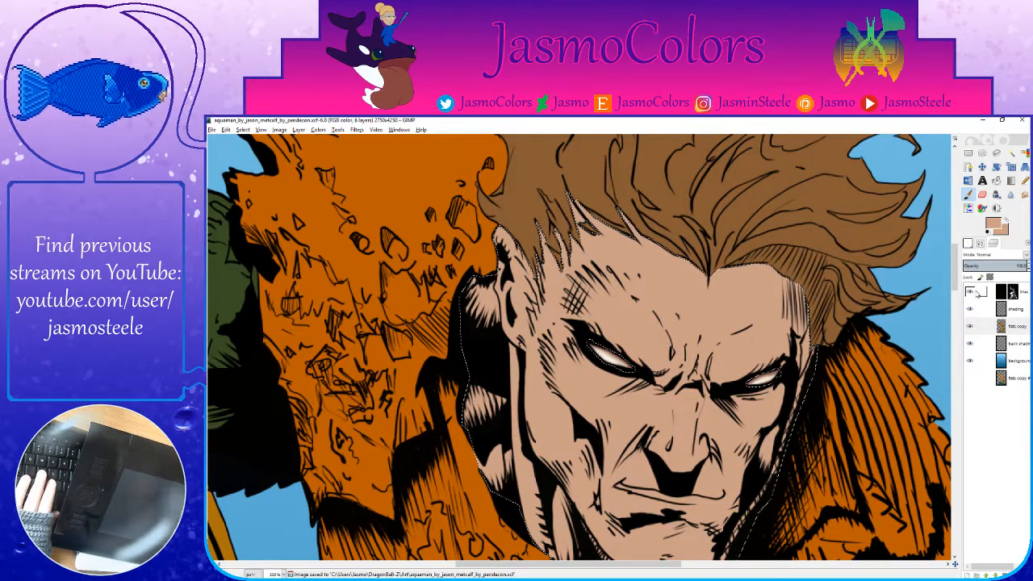
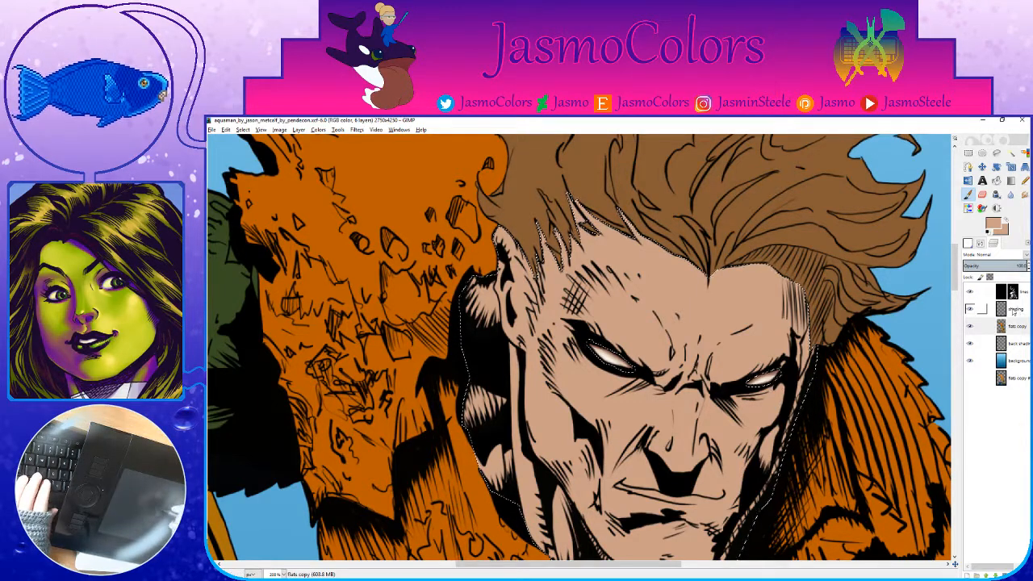
Step: On the shading layer, set the skin shadow color to a96c59 and the highlight to a lighter peach
left_click(982, 308)
left_click(994, 226)
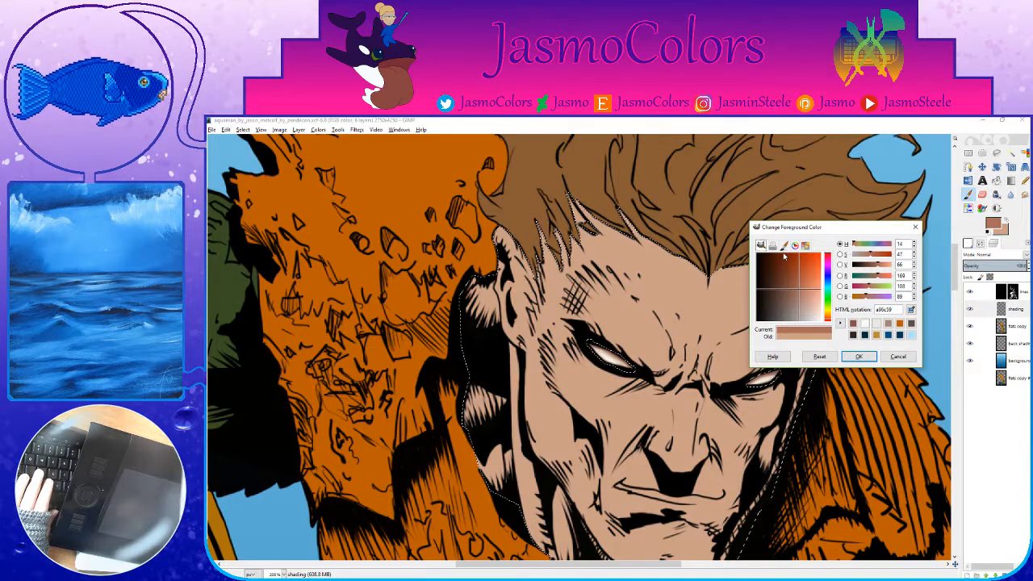
left_click(859, 355)
left_click(995, 227)
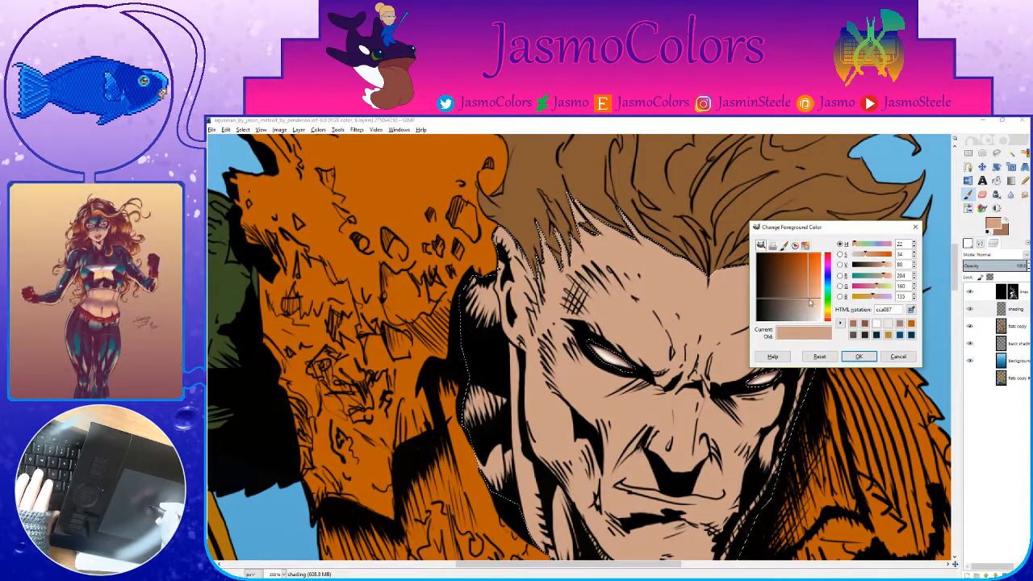
left_click_drag(813, 308, 816, 310)
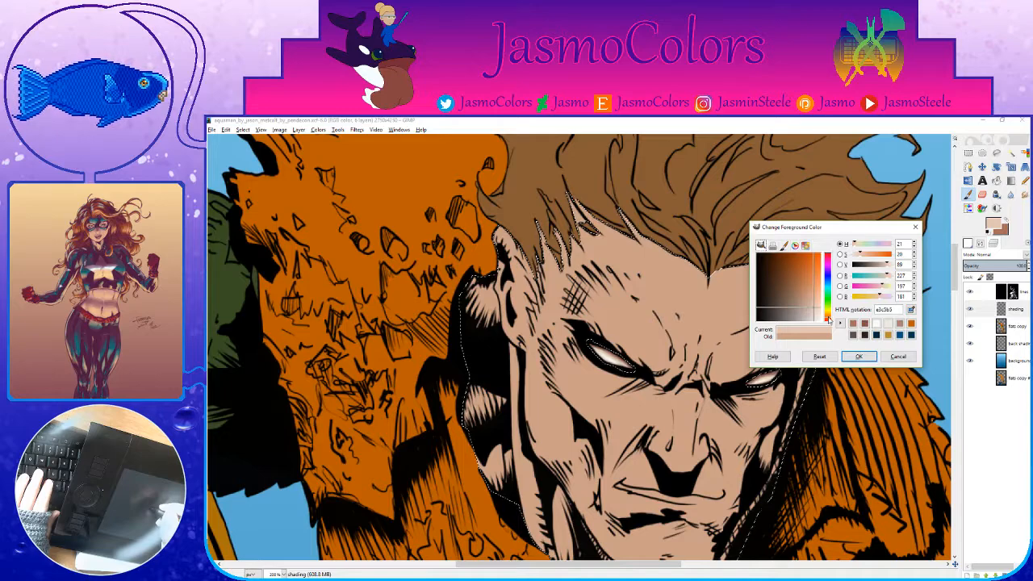
left_click(858, 355)
Step: Shade the temple, jawline, chin and shadowed side of the nose in reddish brown with a larger round brush
left_click(968, 243)
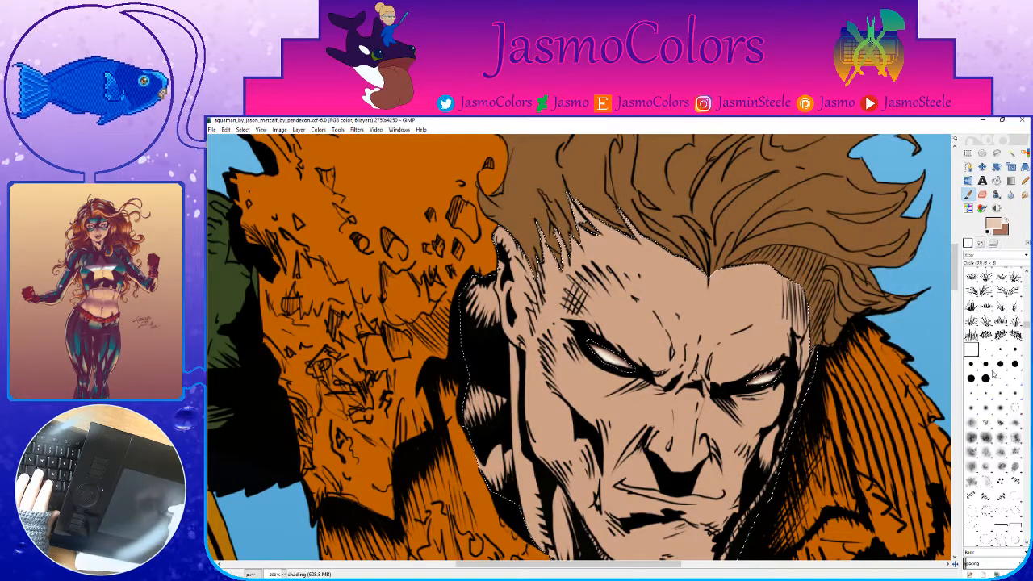
left_click(981, 242)
left_click(1026, 303)
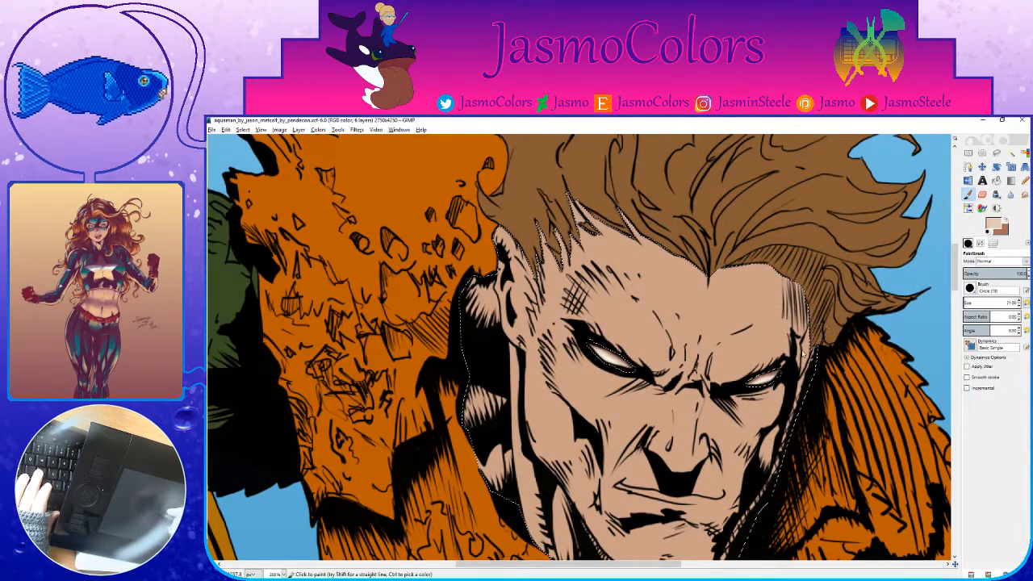
left_click_drag(789, 358, 808, 288)
key("x")
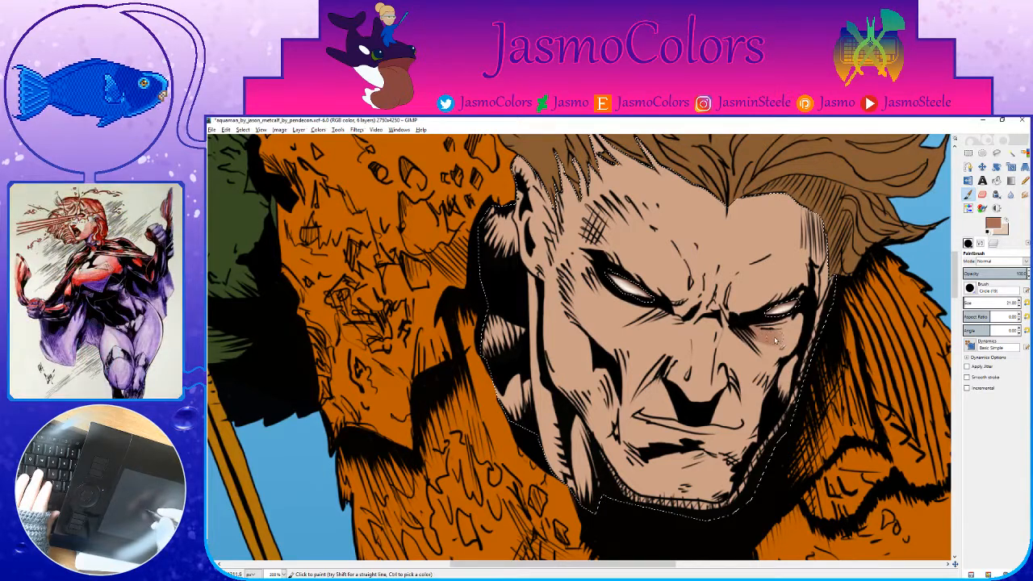
mouse_move(823, 213)
left_mouse_down()
mouse_move(815, 261)
mouse_move(832, 306)
mouse_move(810, 376)
mouse_move(741, 485)
mouse_move(699, 508)
mouse_move(620, 484)
mouse_move(605, 464)
mouse_move(698, 493)
left_mouse_up()
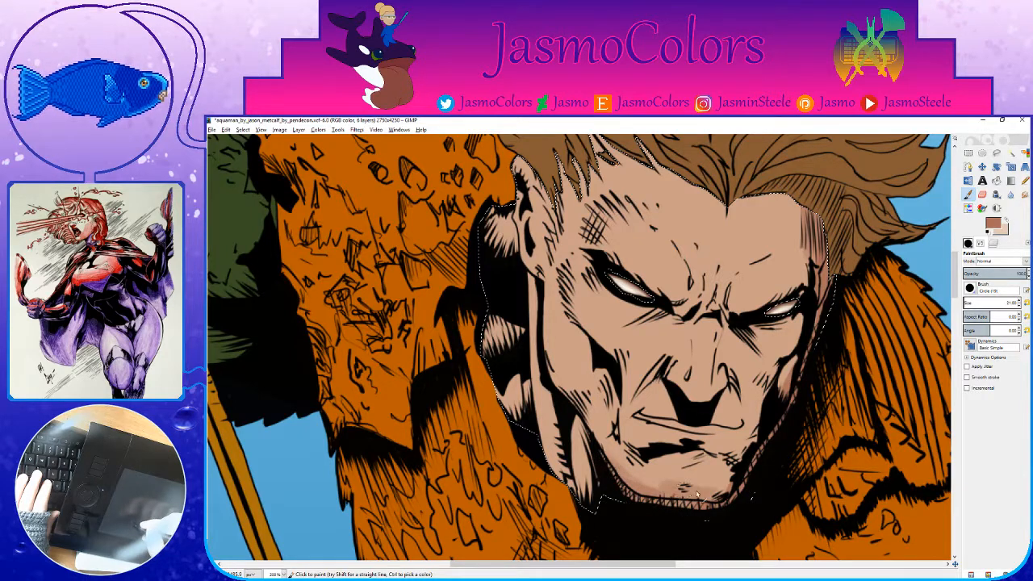
mouse_move(667, 449)
left_mouse_down()
mouse_move(717, 453)
mouse_move(654, 451)
left_mouse_up()
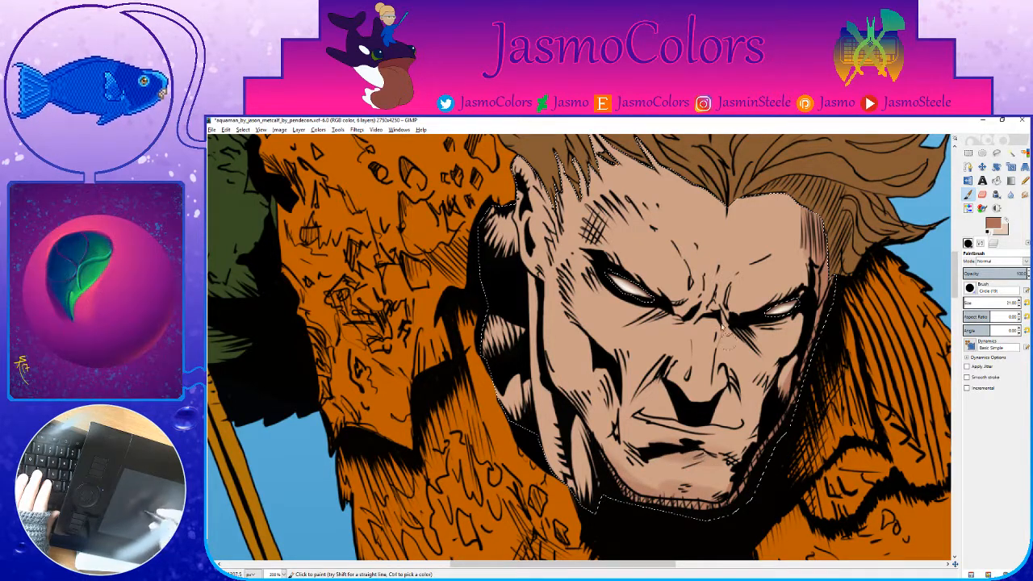
mouse_move(737, 327)
left_mouse_down()
mouse_move(713, 417)
mouse_move(731, 379)
left_mouse_up()
Step: Paint peach highlights on the nose bridge, the cheek, above the brow and on the forehead
key("x")
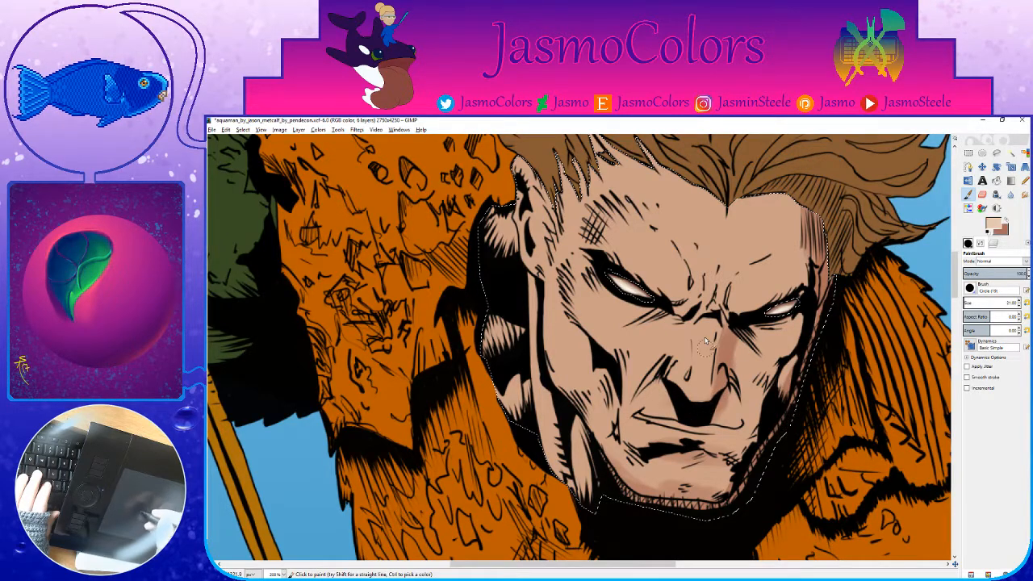
mouse_move(707, 342)
left_mouse_down()
mouse_move(702, 331)
mouse_move(702, 367)
left_mouse_up()
mouse_move(685, 329)
left_mouse_down()
mouse_move(644, 322)
mouse_move(676, 398)
mouse_move(681, 372)
mouse_move(709, 394)
mouse_move(692, 458)
mouse_move(724, 469)
left_mouse_up()
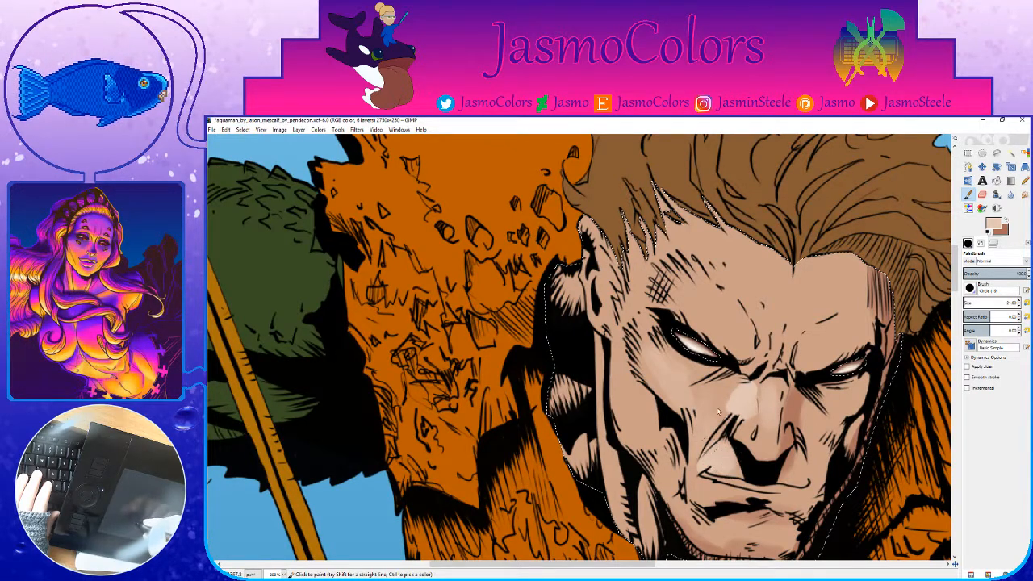
left_click_drag(698, 317, 668, 324)
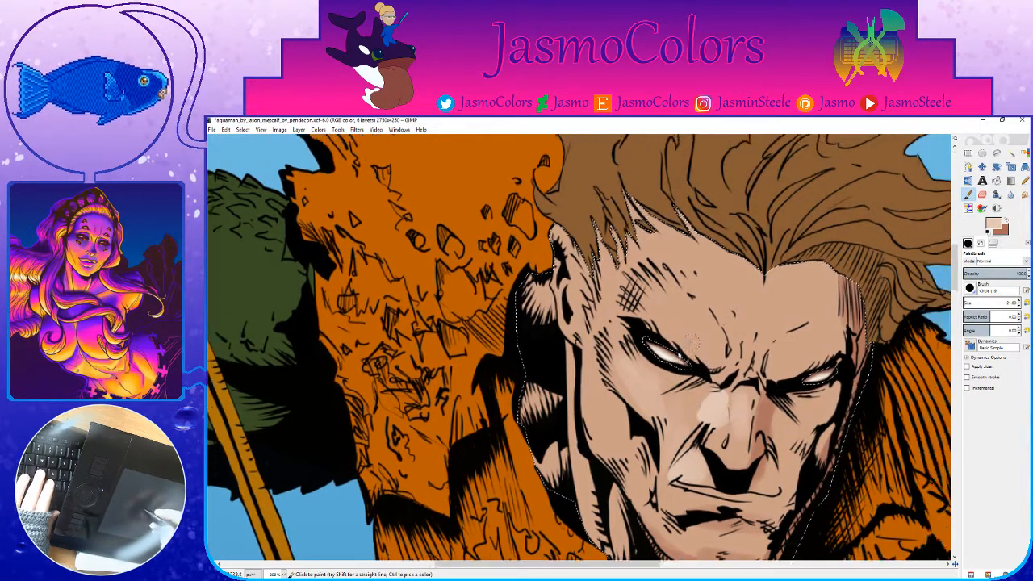
left_click_drag(644, 289, 695, 349)
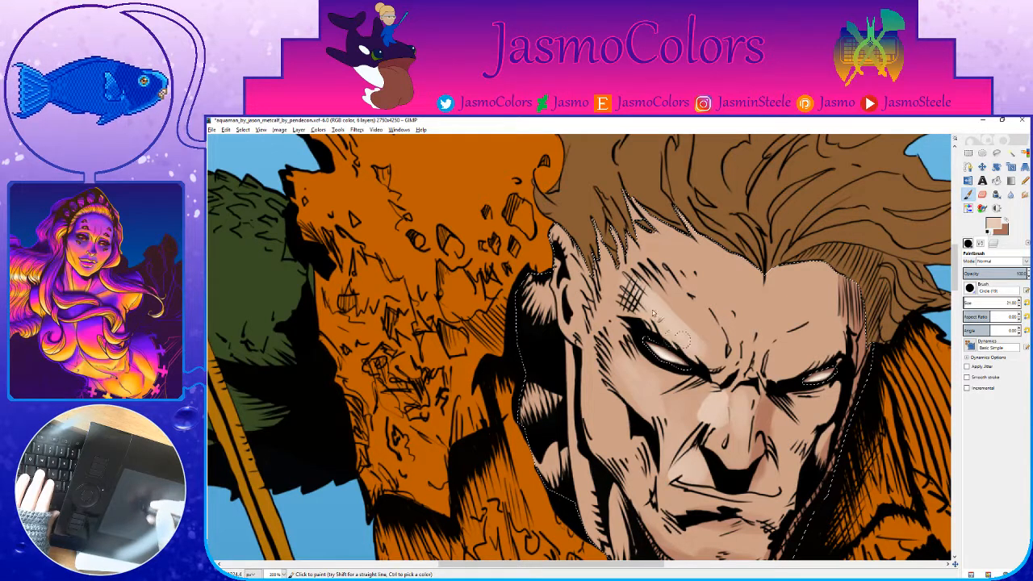
left_click_drag(654, 288, 714, 352)
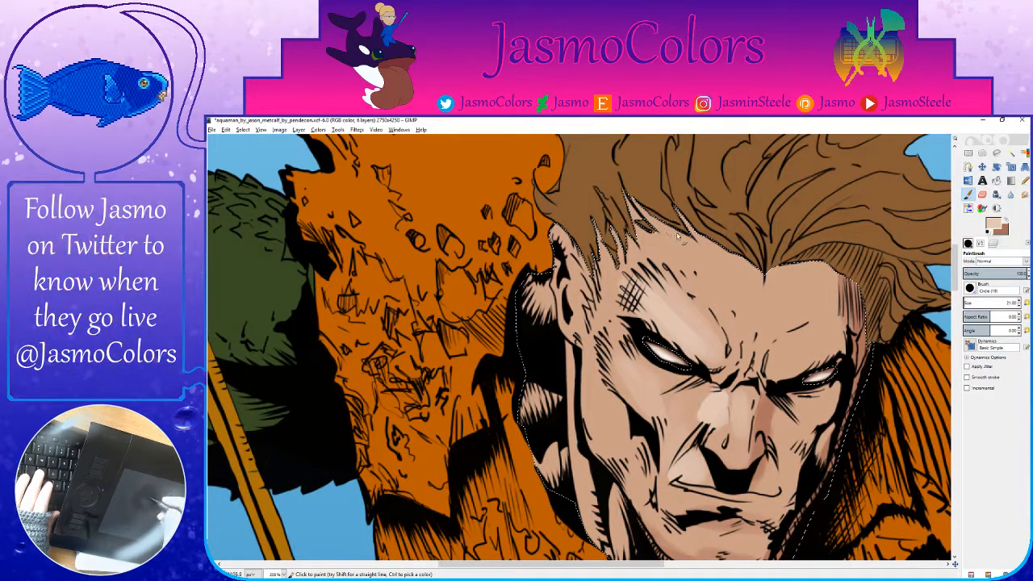
left_click_drag(694, 255, 668, 267)
Step: Shade the forehead edge below the hairline, the far temple and the far jawline down to the chin in reddish brown
key("x")
mouse_move(768, 273)
left_mouse_down()
mouse_move(832, 290)
mouse_move(771, 274)
mouse_move(836, 322)
left_mouse_up()
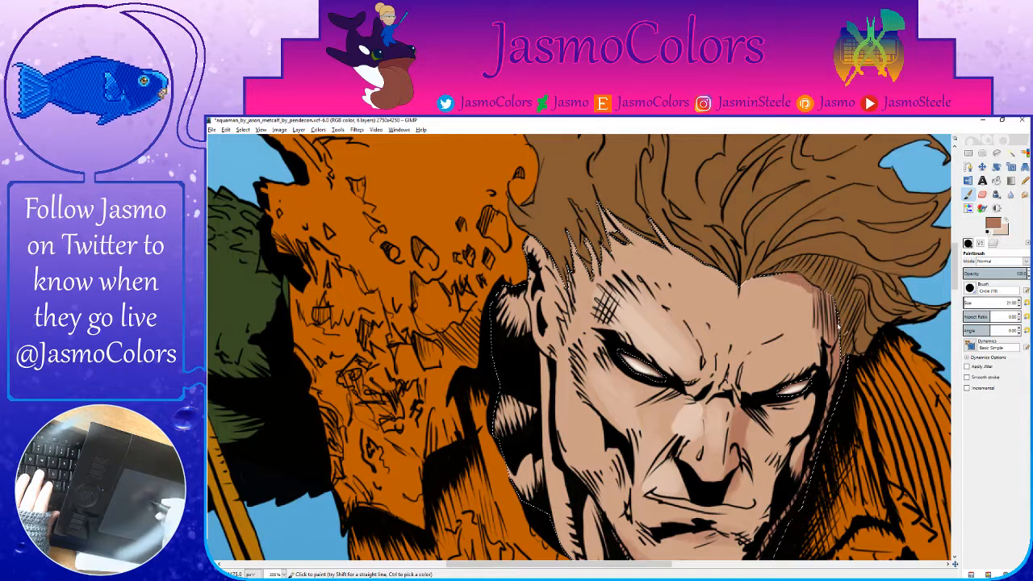
mouse_move(807, 289)
left_mouse_down()
mouse_move(834, 355)
mouse_move(842, 313)
left_mouse_up()
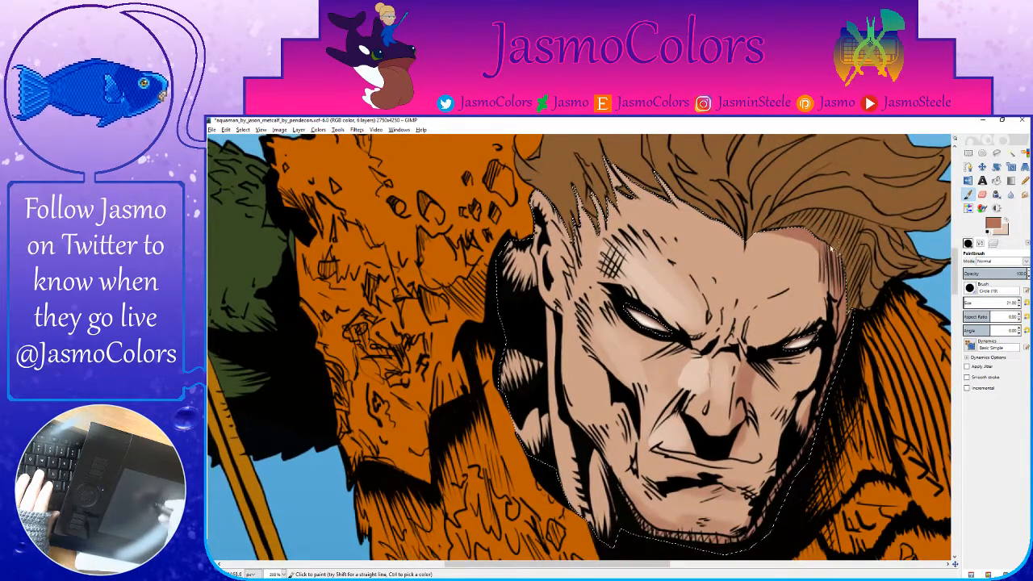
left_click_drag(837, 376, 851, 309)
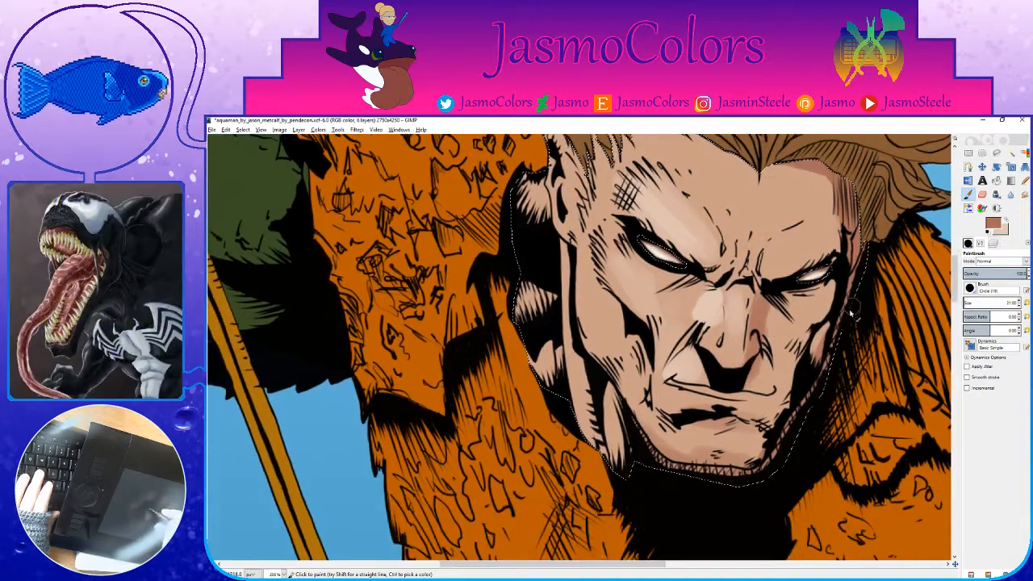
mouse_move(783, 461)
left_mouse_down()
mouse_move(732, 482)
mouse_move(713, 472)
mouse_move(738, 464)
mouse_move(705, 468)
left_mouse_up()
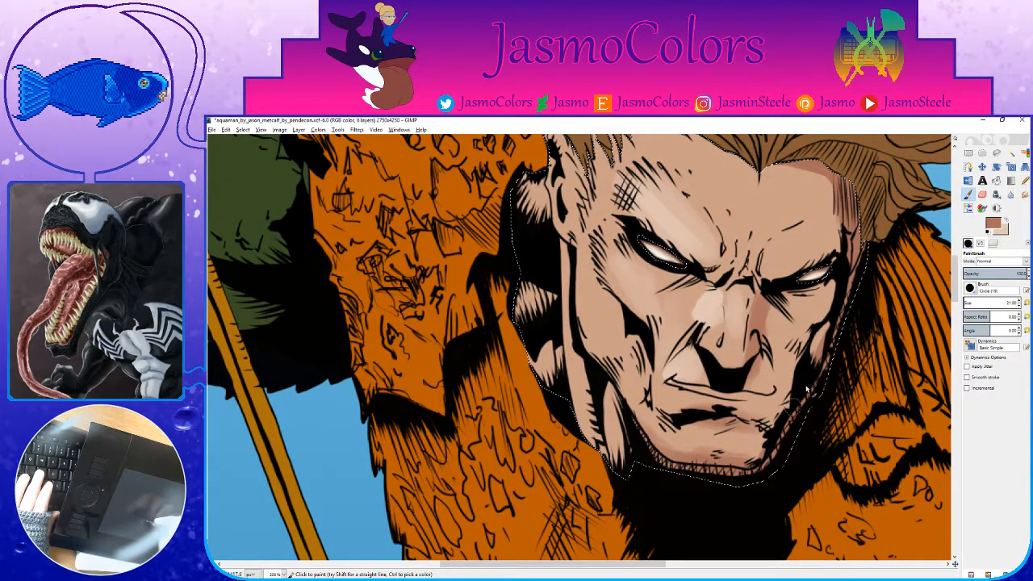
Step: Paint the upper lip in reddish brown with a very small brush
left_click(968, 242)
left_click(970, 350)
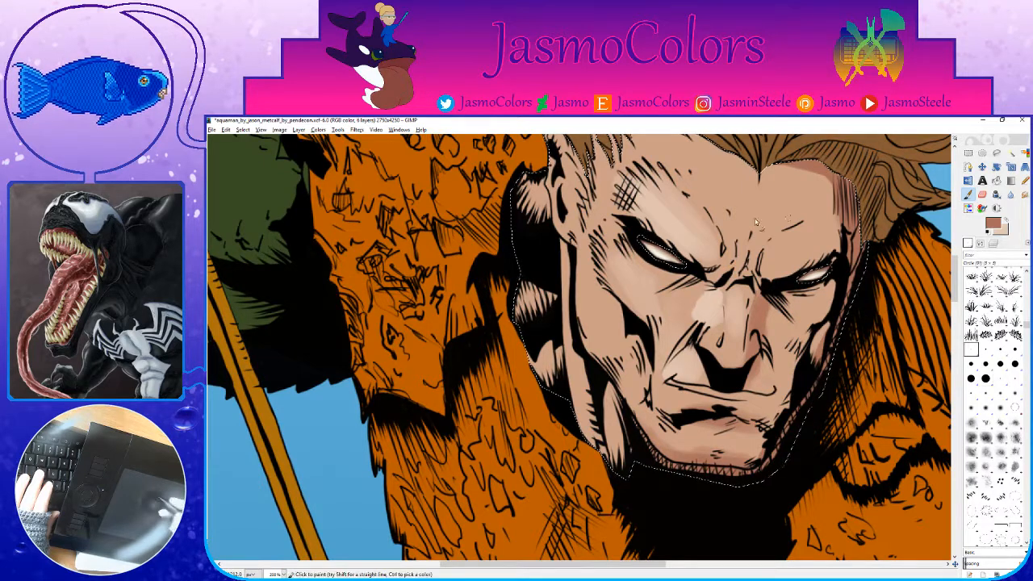
left_click(755, 222, "ctrl")
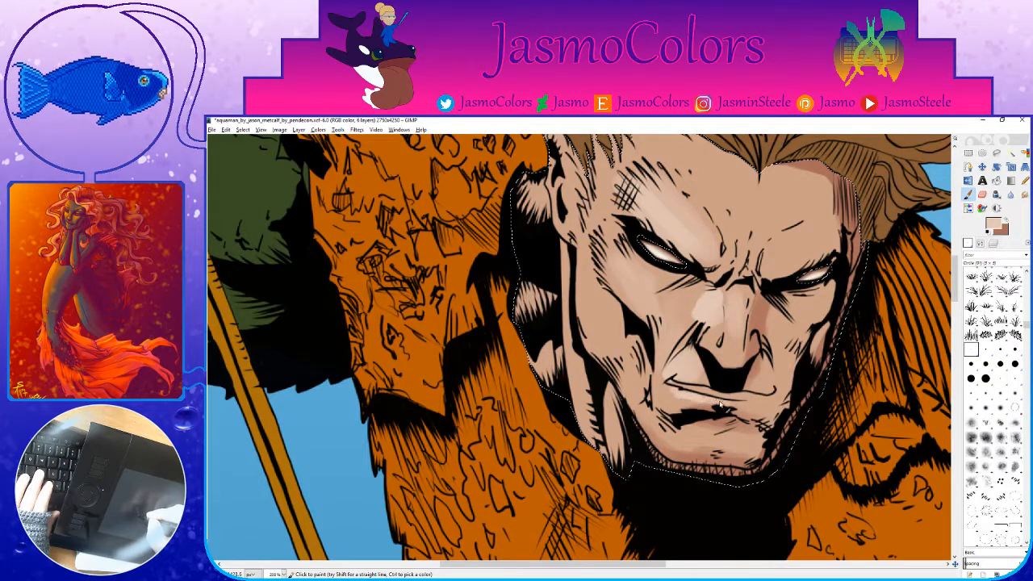
key("x")
left_click_drag(672, 382, 698, 394)
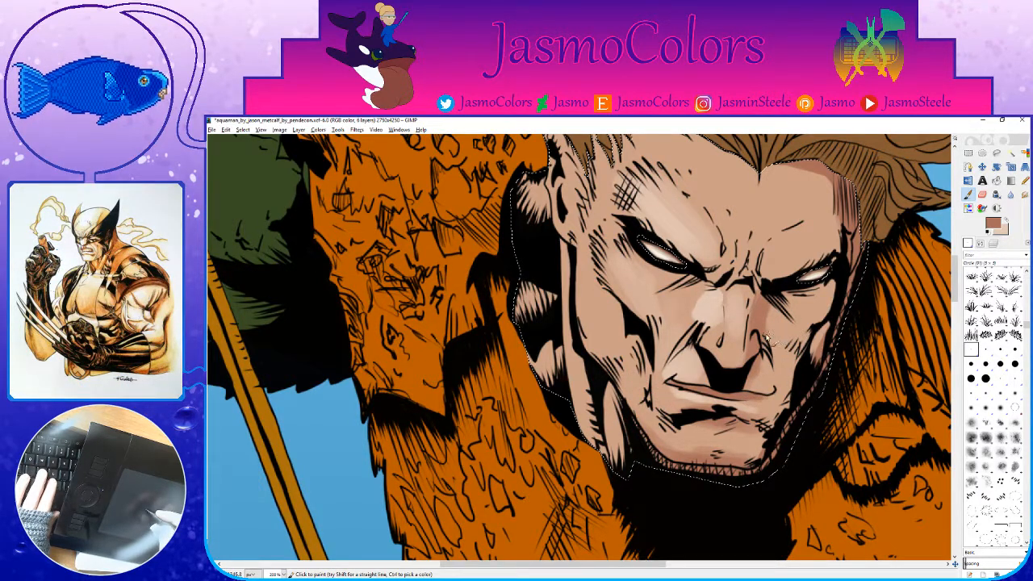
Step: Shade the cheek hollow, the near side of the face and the neck in reddish brown with a larger round brush, and save the artwork
left_click(985, 378)
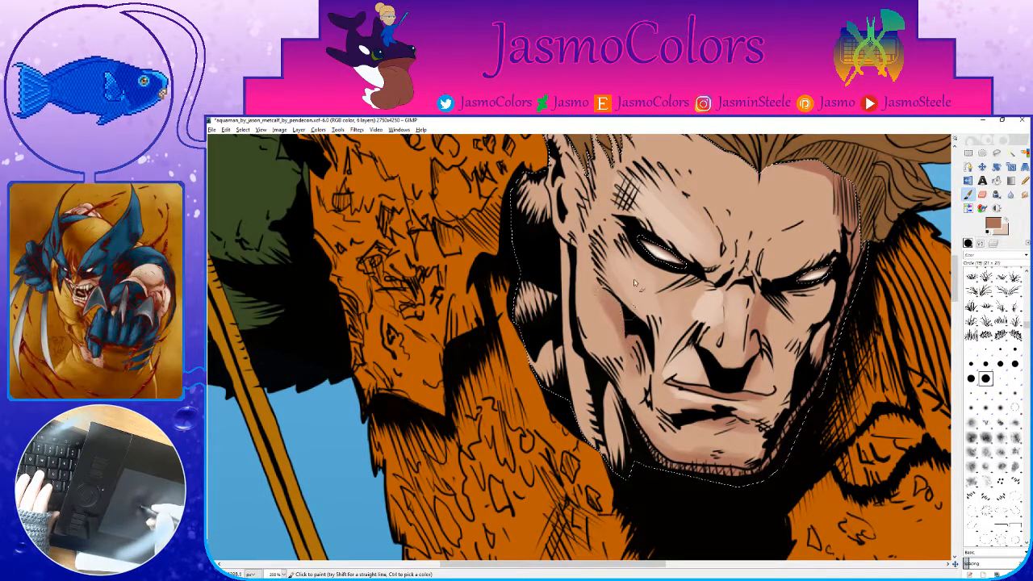
left_click_drag(635, 282, 634, 386)
left_click_drag(592, 275, 578, 331)
mouse_move(593, 253)
left_mouse_down()
mouse_move(582, 309)
mouse_move(607, 305)
left_mouse_up()
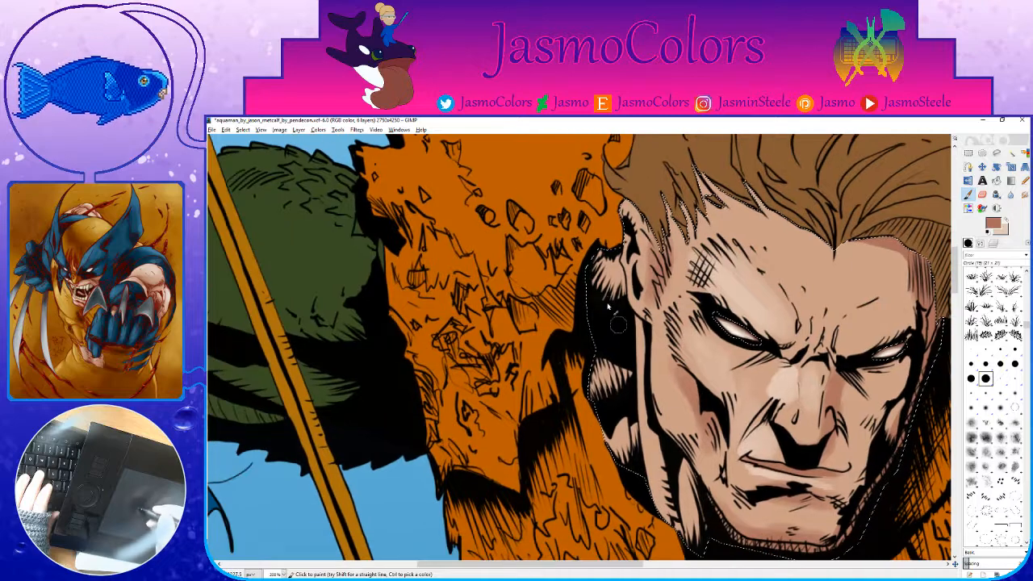
left_click_drag(617, 391, 643, 301)
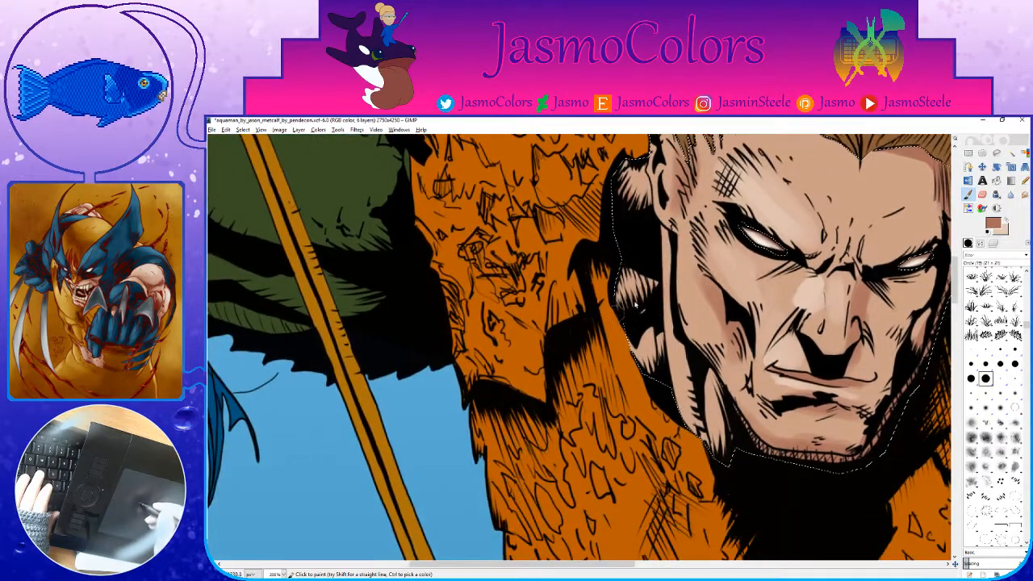
mouse_move(722, 394)
left_mouse_down()
mouse_move(708, 395)
mouse_move(630, 306)
left_mouse_up()
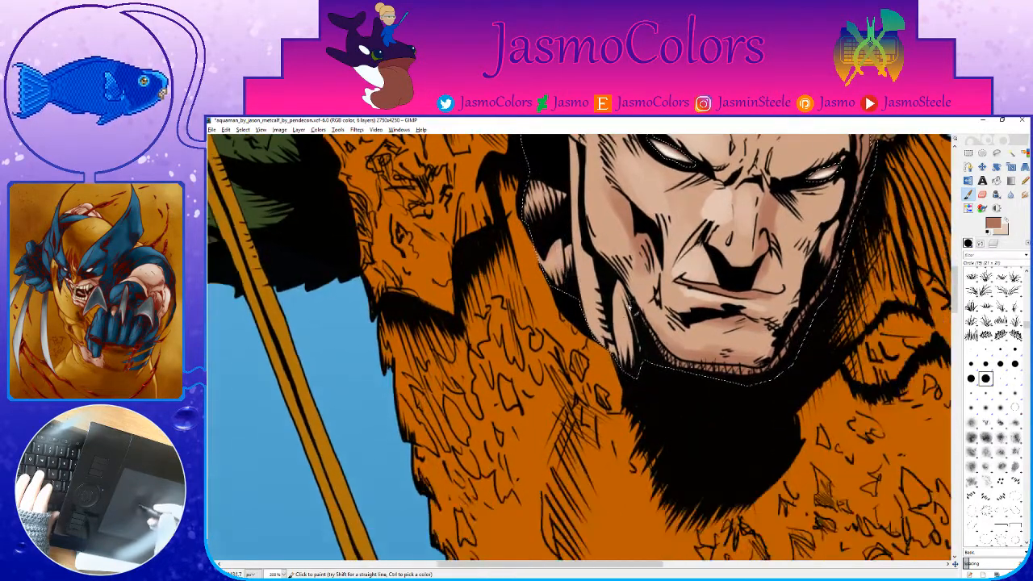
left_click_drag(661, 259, 624, 370)
key("ctrl+s")
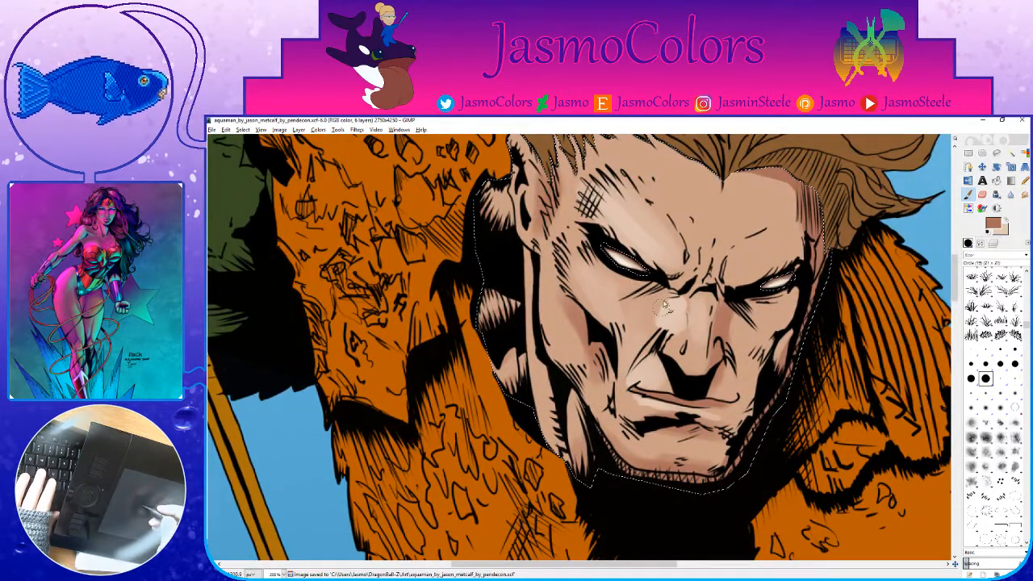
Step: Shade the skin in front of the ear in reddish brown and highlight the cheeks below the eyes in peach
scroll(687, 273, "up", 3)
scroll(690, 298, "left", 1)
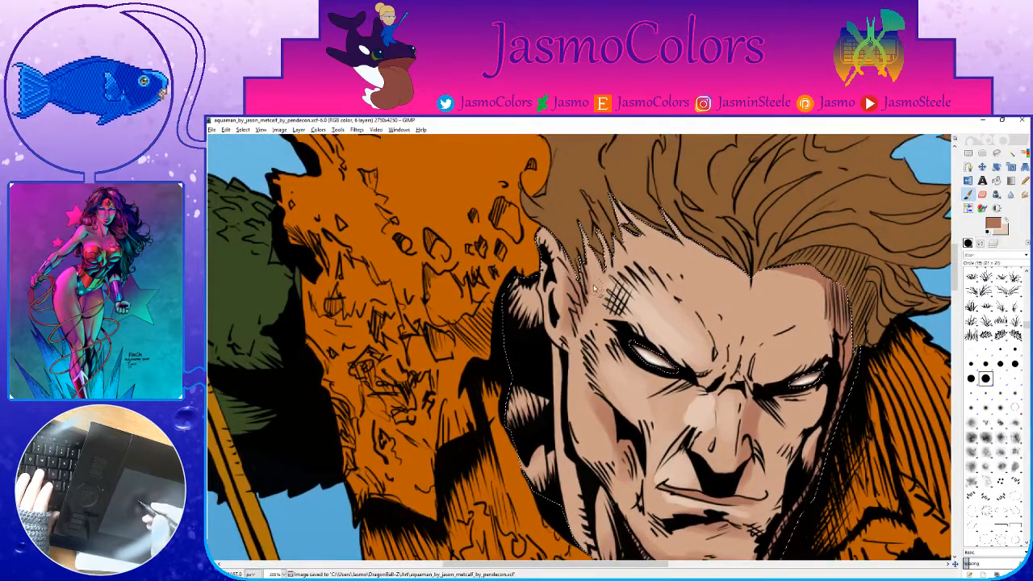
left_click_drag(595, 288, 571, 346)
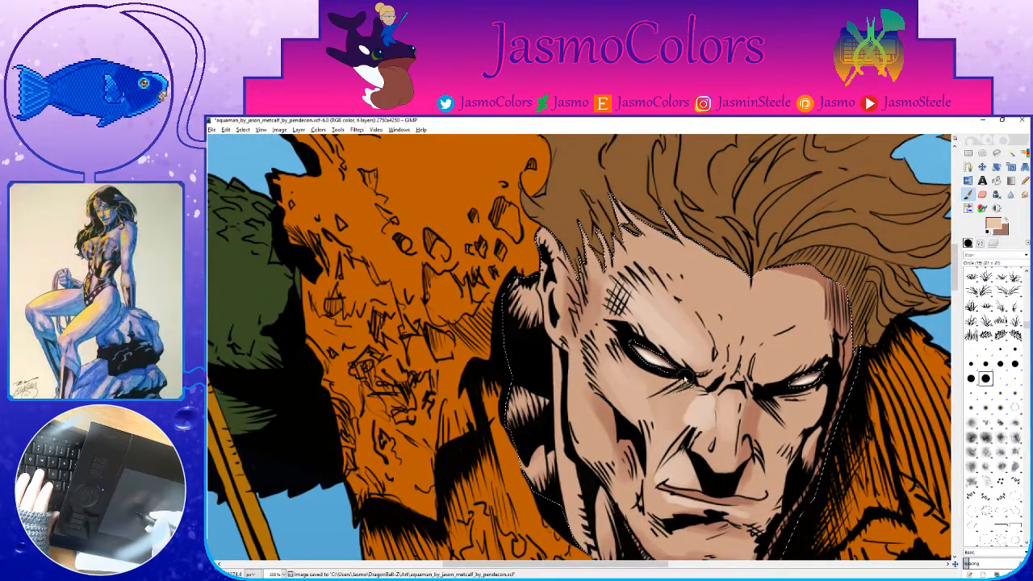
left_click_drag(684, 379, 659, 331)
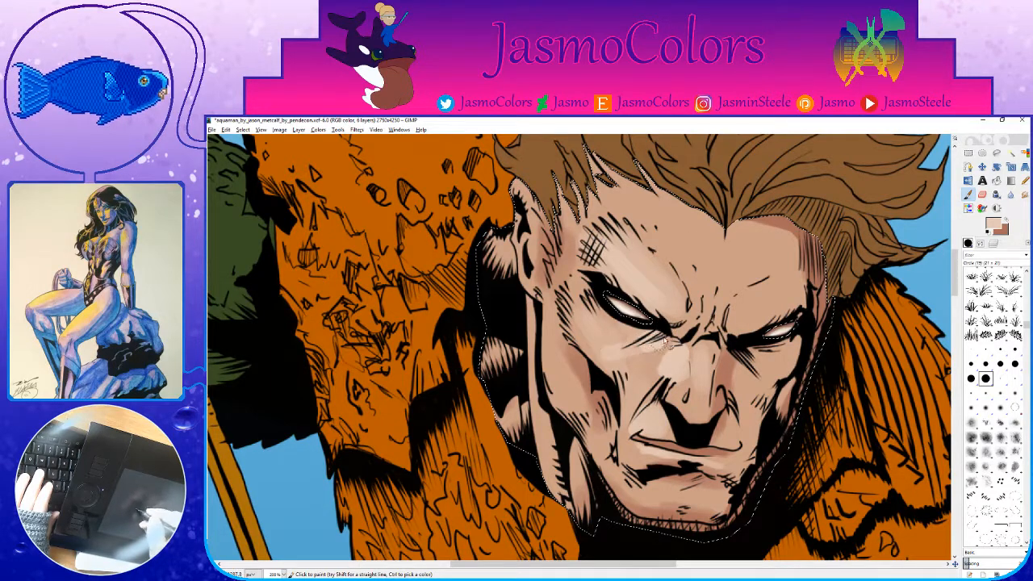
left_click(650, 403, "ctrl")
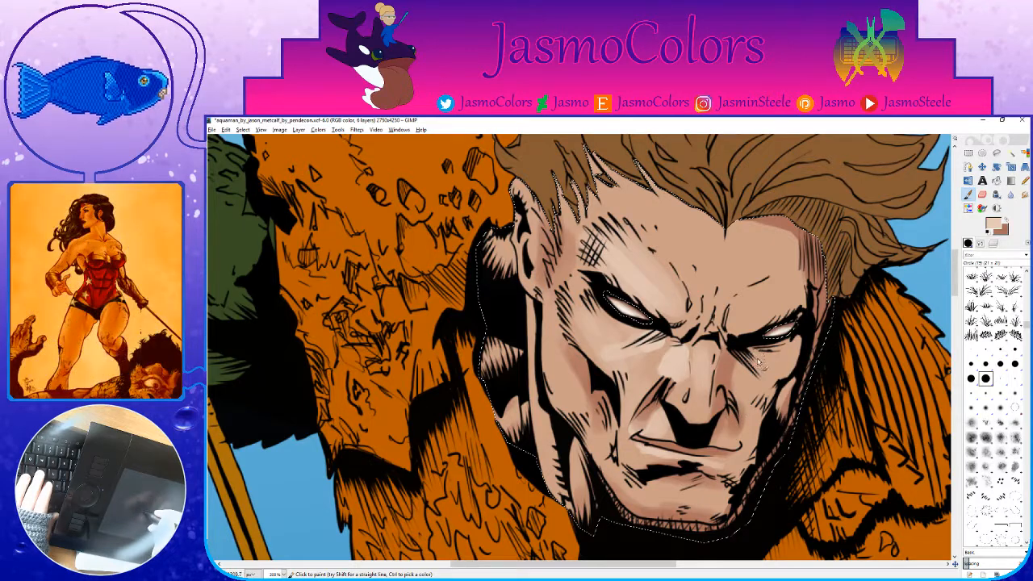
left_click_drag(737, 398, 762, 341)
Step: Add reddish-brown shadow beside the mouth and peach highlights on the near cheek and around the mouth corner
key("x")
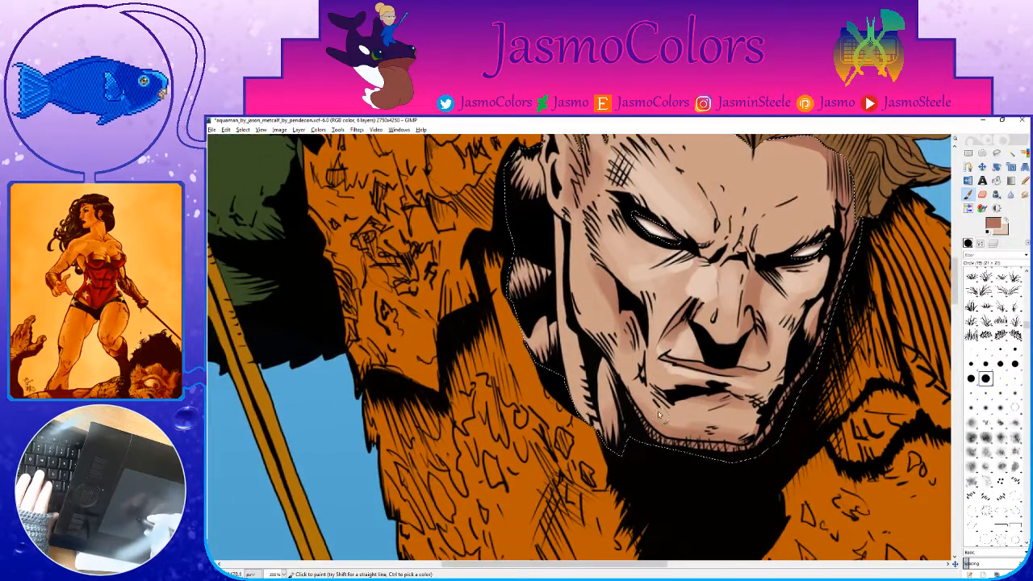
mouse_move(654, 391)
left_mouse_down()
mouse_move(671, 415)
mouse_move(669, 392)
mouse_move(658, 402)
mouse_move(674, 419)
mouse_move(703, 417)
mouse_move(661, 410)
mouse_move(646, 379)
mouse_move(655, 358)
mouse_move(658, 371)
mouse_move(650, 353)
mouse_move(669, 306)
left_mouse_up()
key("x")
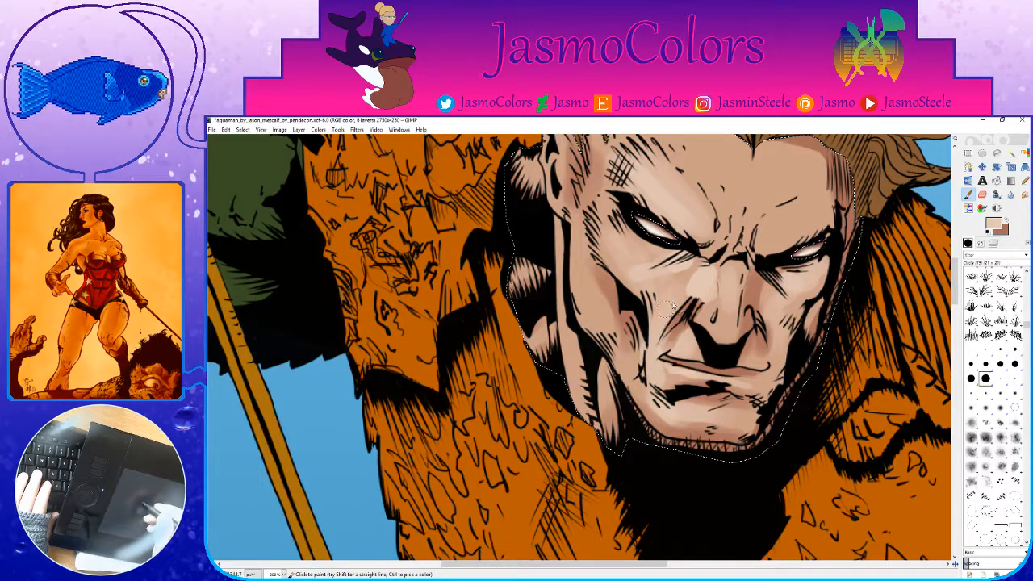
left_click_drag(655, 262, 632, 243)
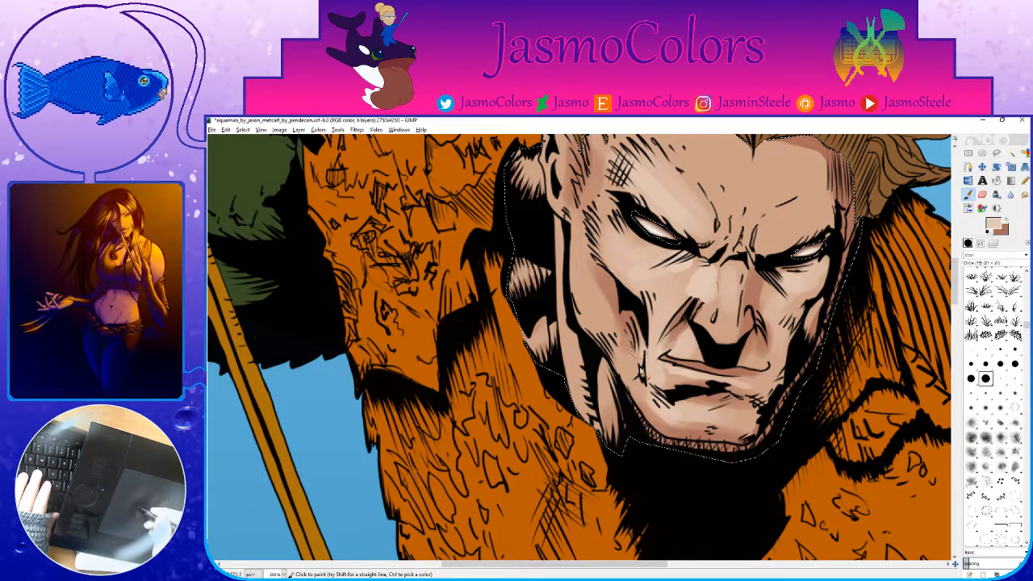
left_click_drag(646, 345, 662, 374)
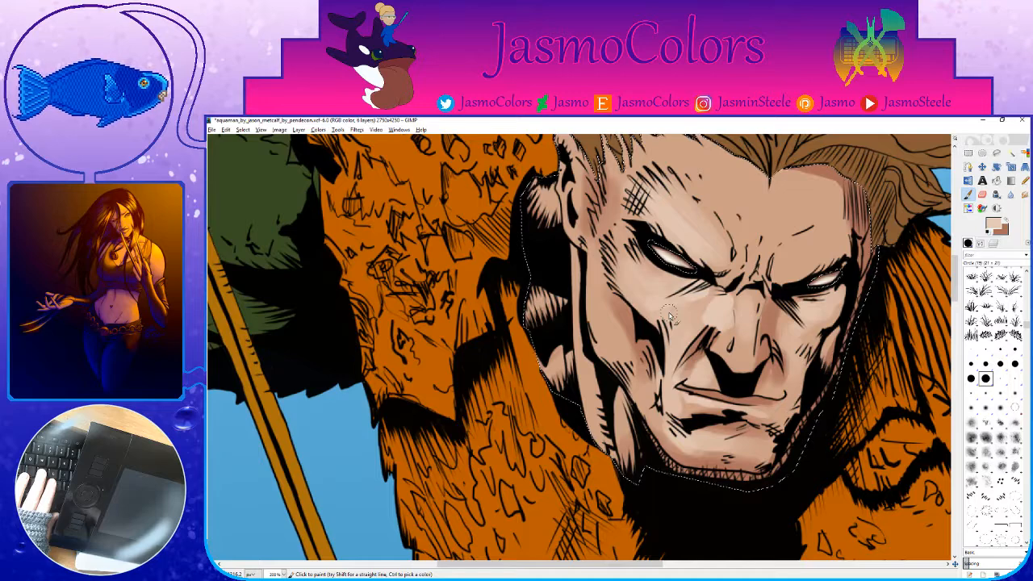
left_click_drag(668, 316, 653, 421)
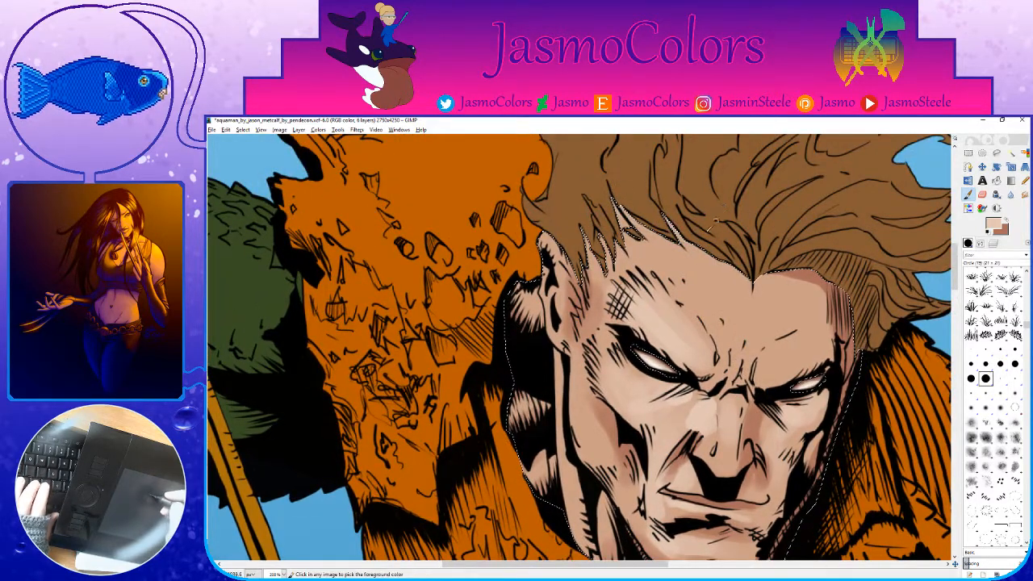
Step: Shade the skin between the hair strands and around the ear in reddish brown, and save the artwork
key("x")
left_click_drag(663, 220, 613, 212)
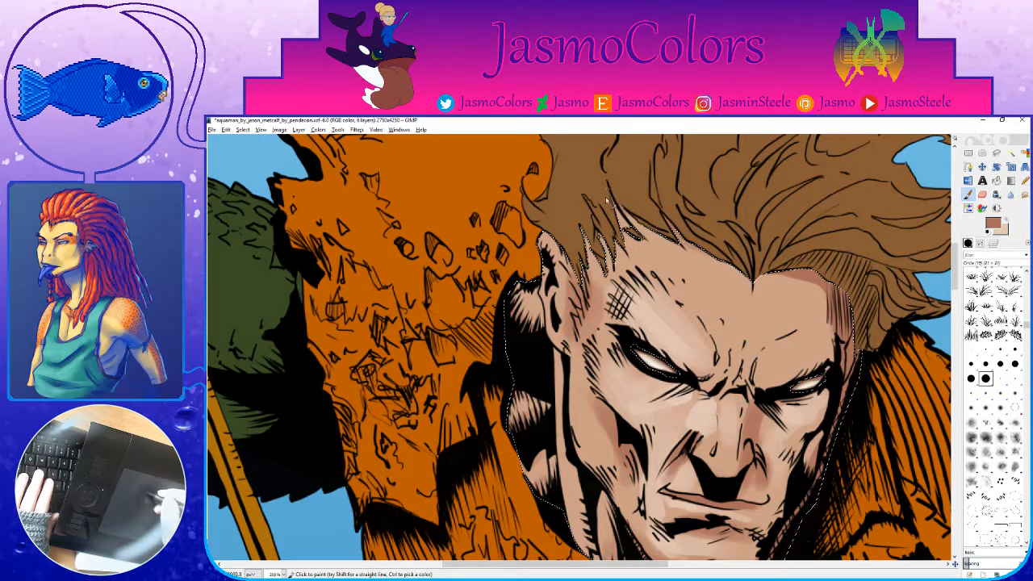
left_click_drag(580, 298, 662, 304)
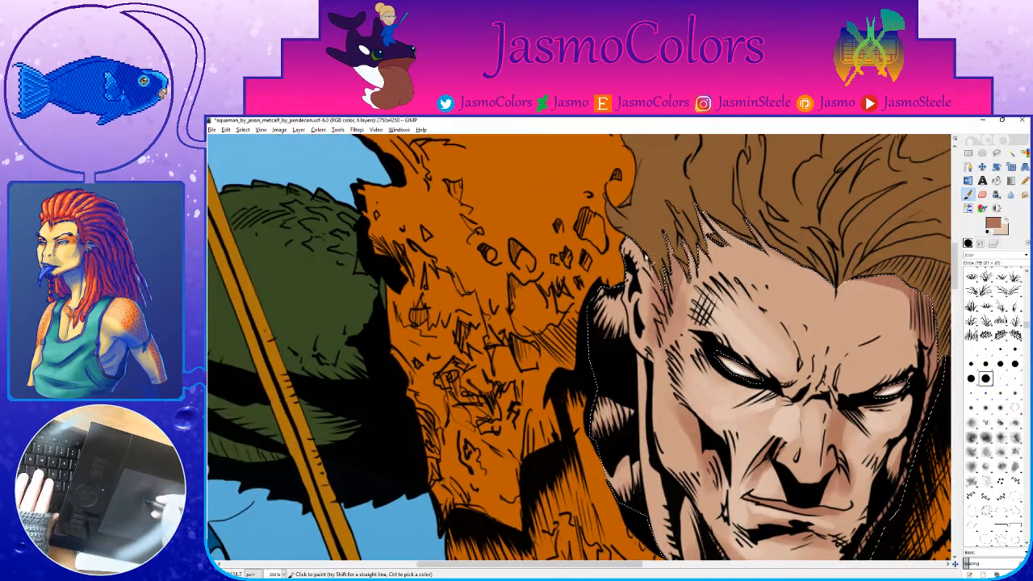
key("ctrl+s")
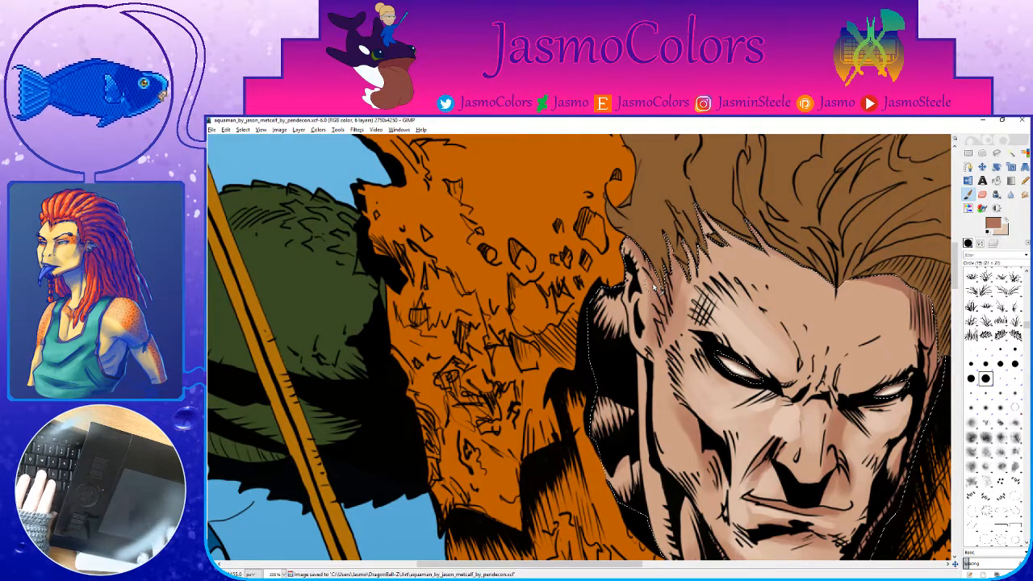
Step: Add fine reddish-brown shadow inside the ear and a peach highlight along its upper rim with a very small brush
left_click(972, 350)
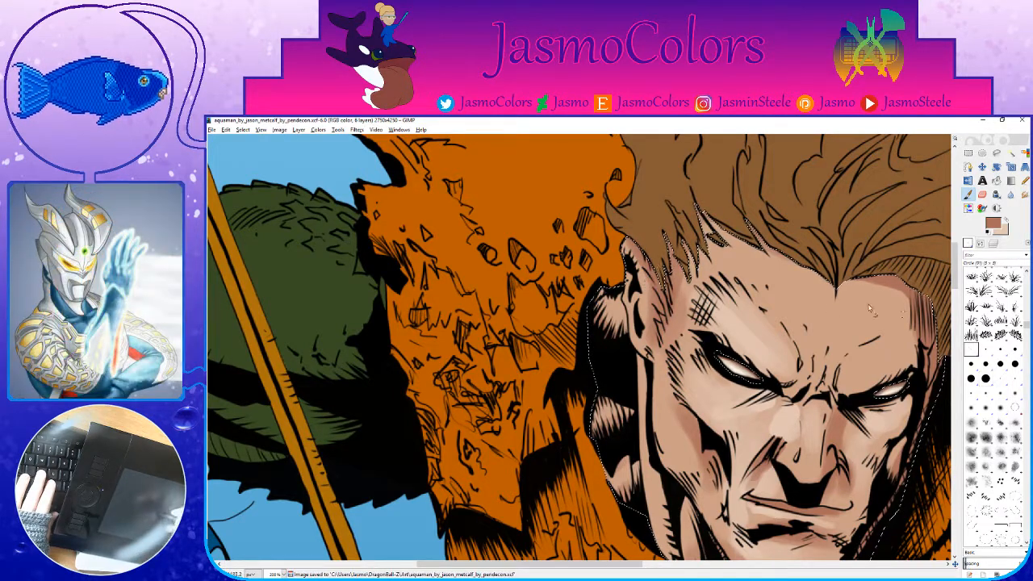
left_click_drag(660, 304, 661, 286)
key("x")
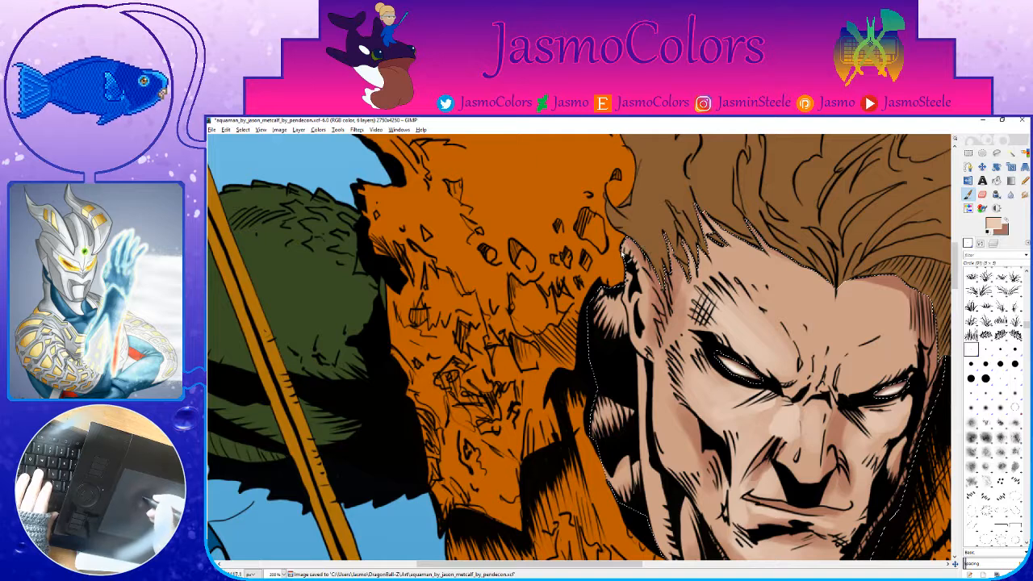
left_click_drag(626, 249, 639, 270)
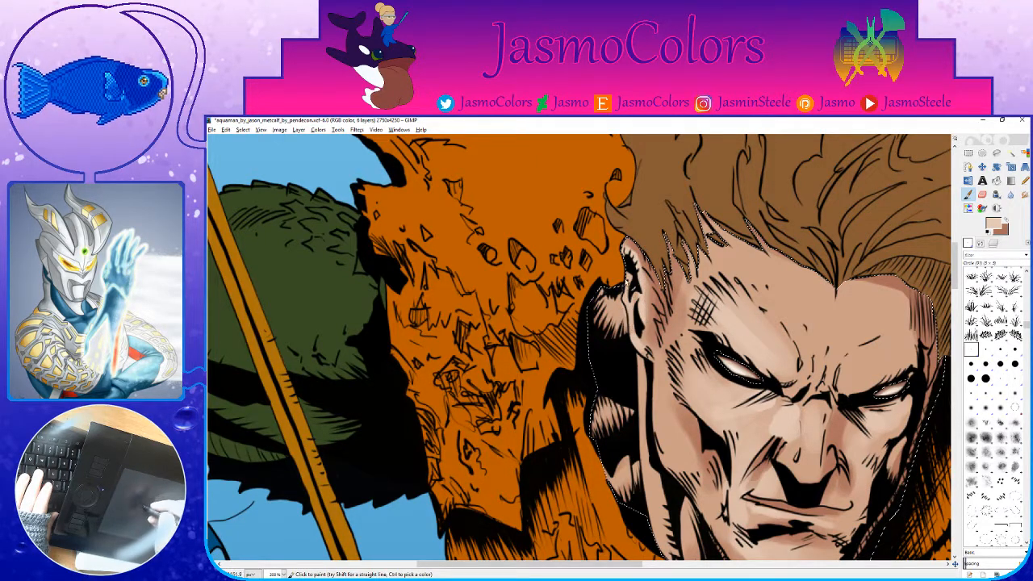
Step: Paint peach highlights on the neck and the lower ear with the larger round brush
left_click(986, 379)
mouse_move(615, 310)
left_mouse_down()
mouse_move(612, 298)
mouse_move(608, 318)
left_mouse_up()
left_click_drag(611, 319, 637, 242)
left_click_drag(638, 329, 644, 350)
mouse_move(659, 410)
left_mouse_down()
mouse_move(659, 334)
mouse_move(638, 334)
left_mouse_up()
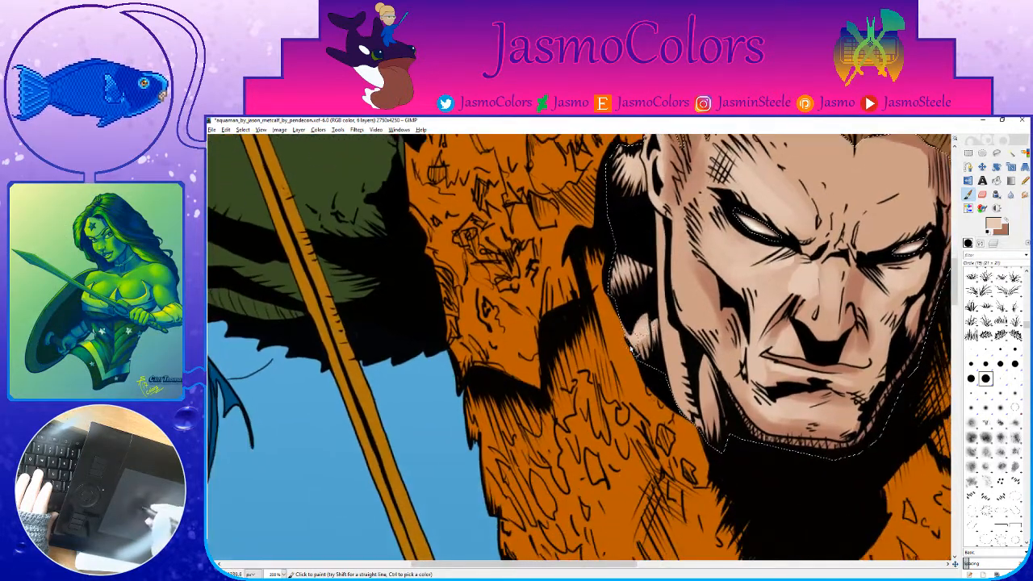
left_click_drag(673, 222, 637, 289)
left_click_drag(633, 375, 649, 440)
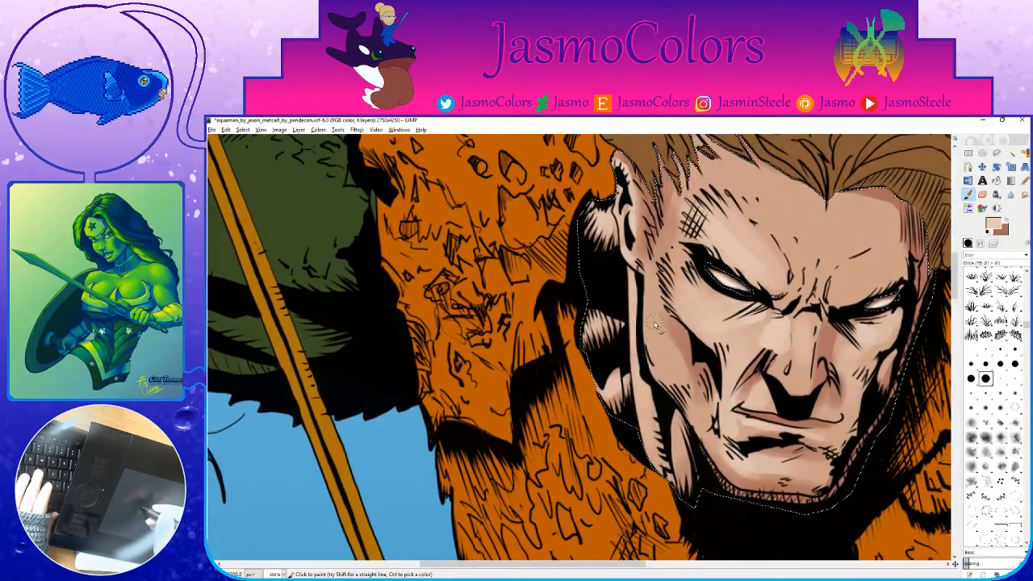
Step: Paint peach highlights along the near side of the face, the cheek and the jaw, and save the artwork
left_click_drag(655, 327, 657, 373)
left_click_drag(677, 271, 634, 339)
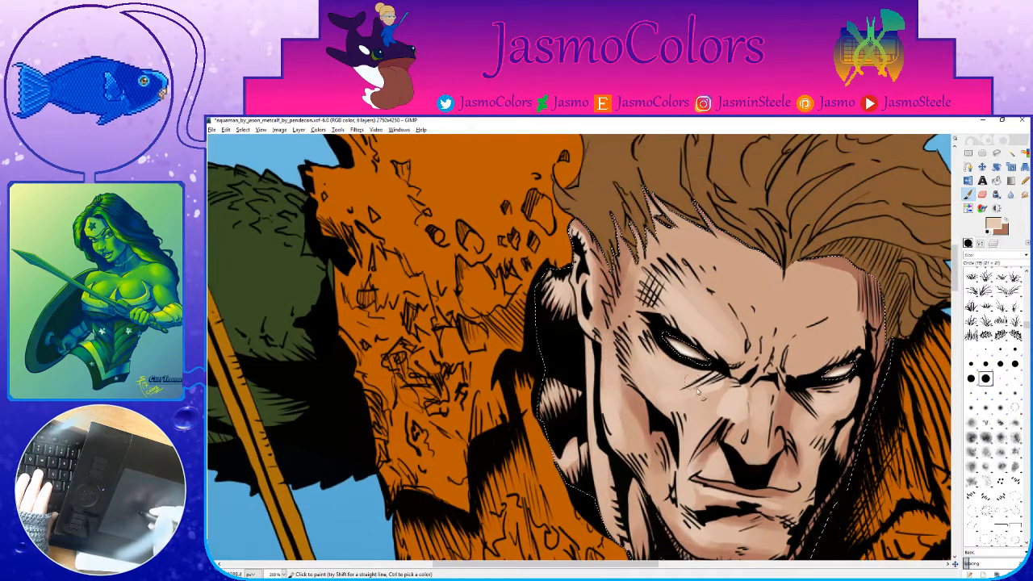
left_click_drag(699, 391, 665, 301)
left_click_drag(594, 332, 646, 433)
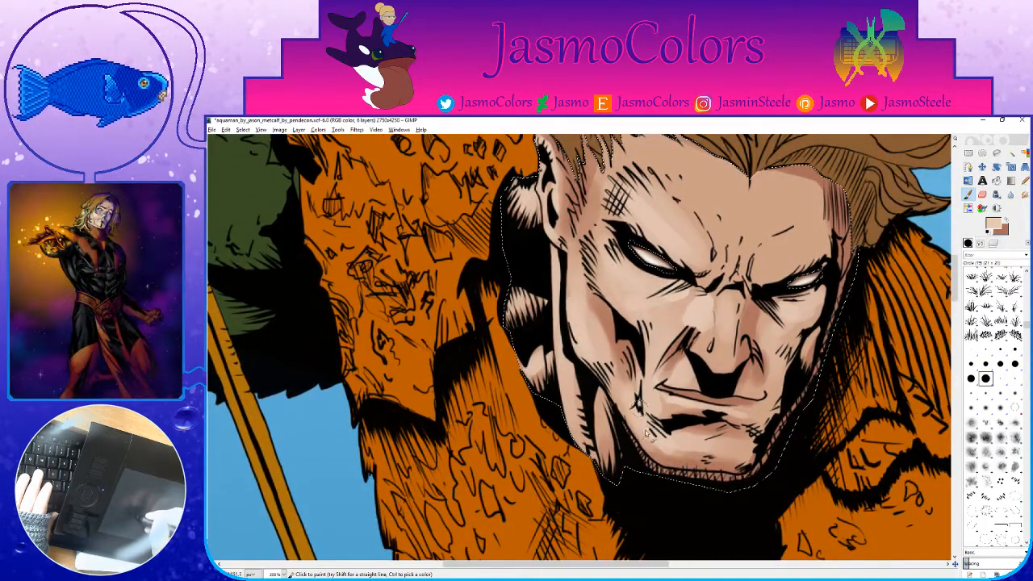
left_click_drag(761, 300, 711, 322)
key("ctrl+s")
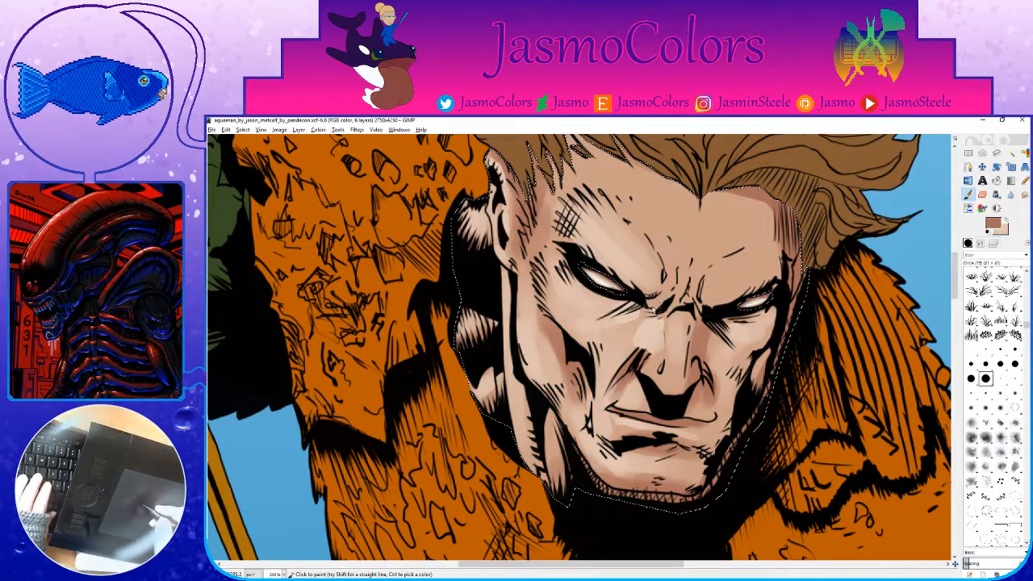
Step: Shade between the eyebrows in reddish brown and highlight the nose and the forehead above the far eyebrow in peach
mouse_move(674, 308)
left_mouse_down()
mouse_move(700, 305)
mouse_move(701, 330)
left_mouse_up()
key("x")
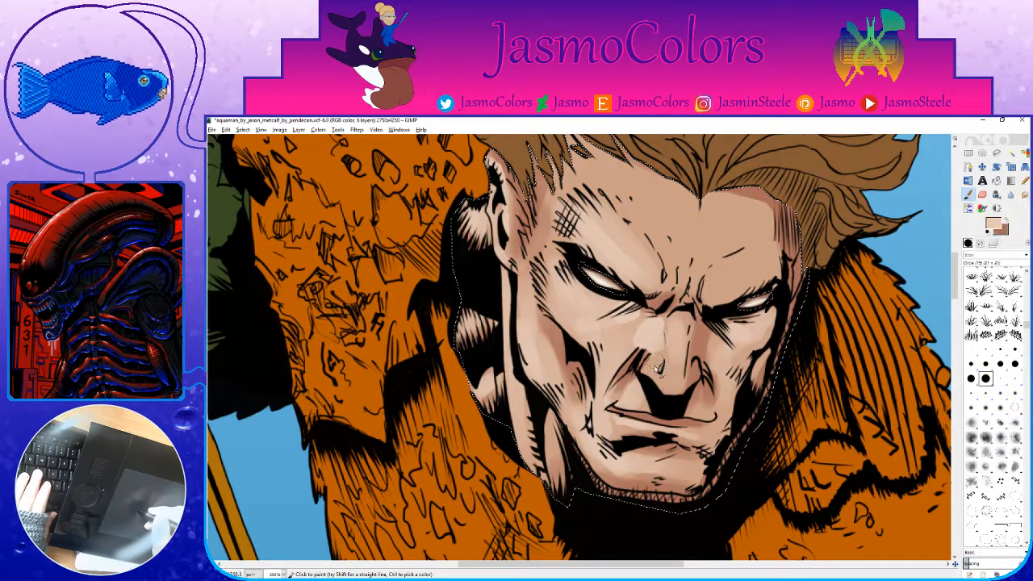
left_click_drag(680, 356, 674, 406)
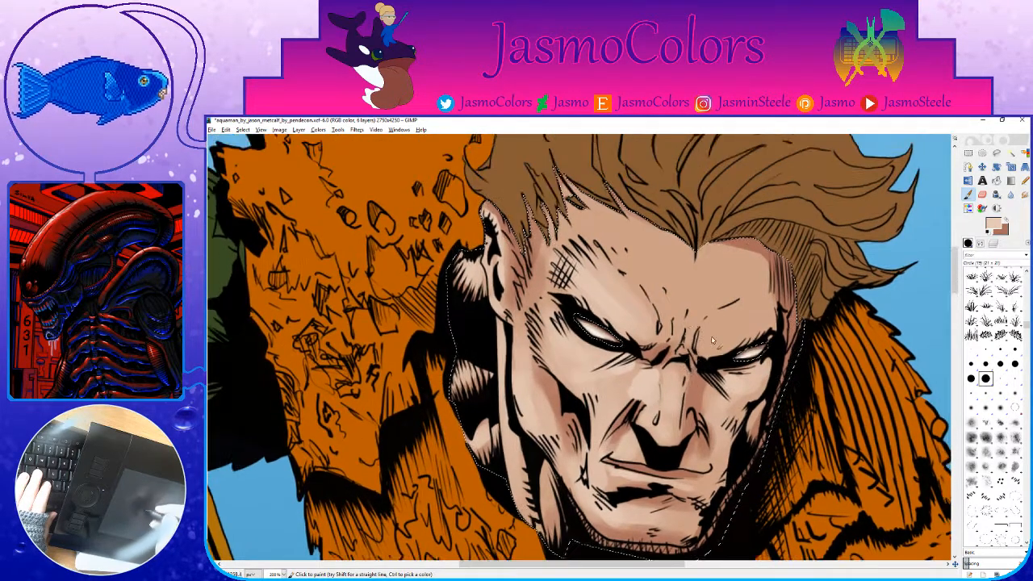
mouse_move(710, 337)
left_mouse_down()
mouse_move(706, 347)
mouse_move(734, 319)
mouse_move(722, 344)
mouse_move(740, 307)
left_mouse_up()
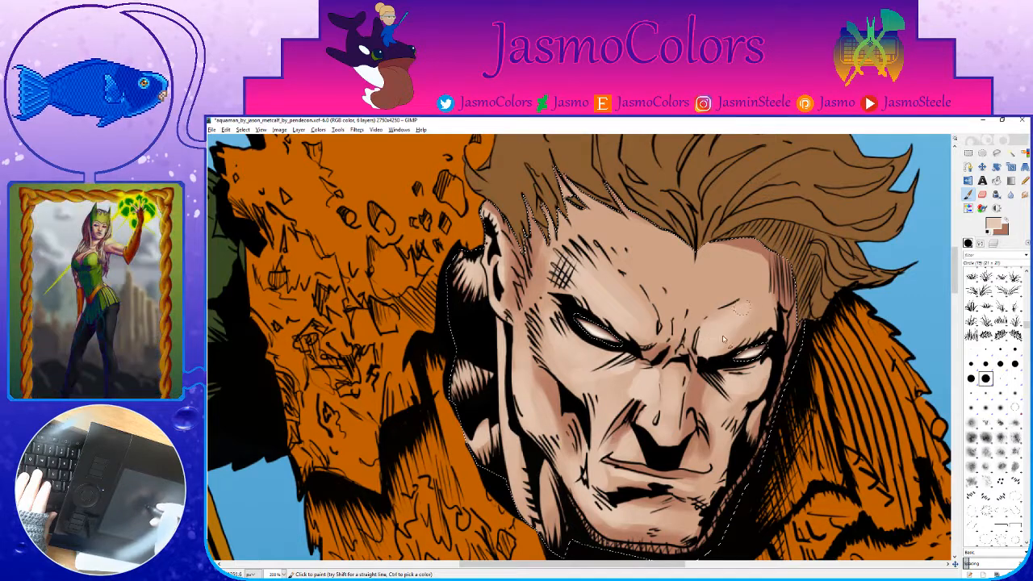
Step: Shade the far side of the forehead in reddish brown and paint peach highlights on the forehead below the hairline
key("x")
mouse_move(678, 341)
left_mouse_down()
mouse_move(671, 305)
mouse_move(629, 245)
left_mouse_up()
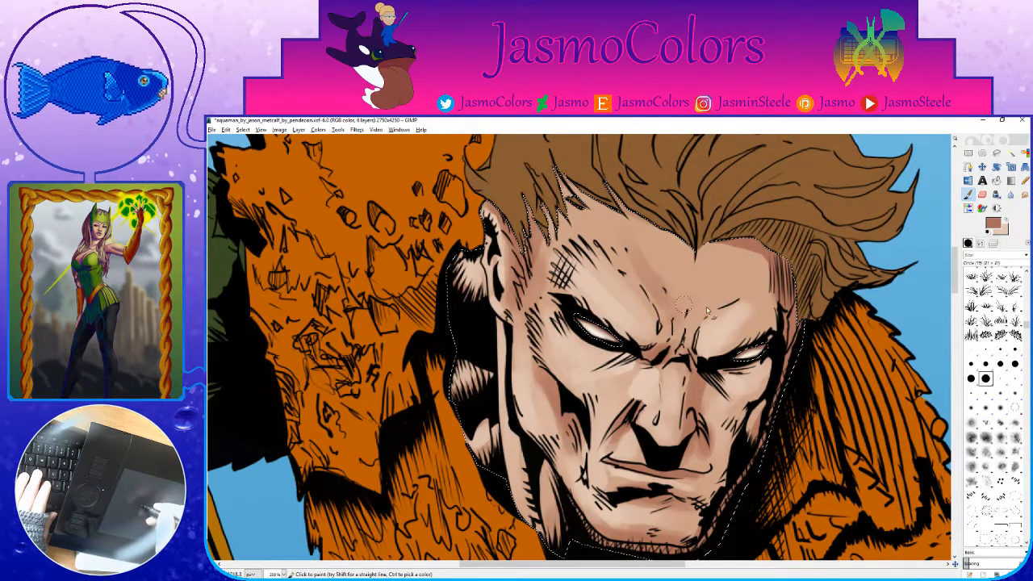
left_click_drag(760, 268, 744, 258)
key("x")
mouse_move(626, 245)
left_mouse_down()
mouse_move(647, 232)
mouse_move(646, 257)
mouse_move(626, 242)
mouse_move(613, 268)
mouse_move(636, 214)
mouse_move(661, 262)
mouse_move(690, 280)
mouse_move(680, 250)
left_mouse_up()
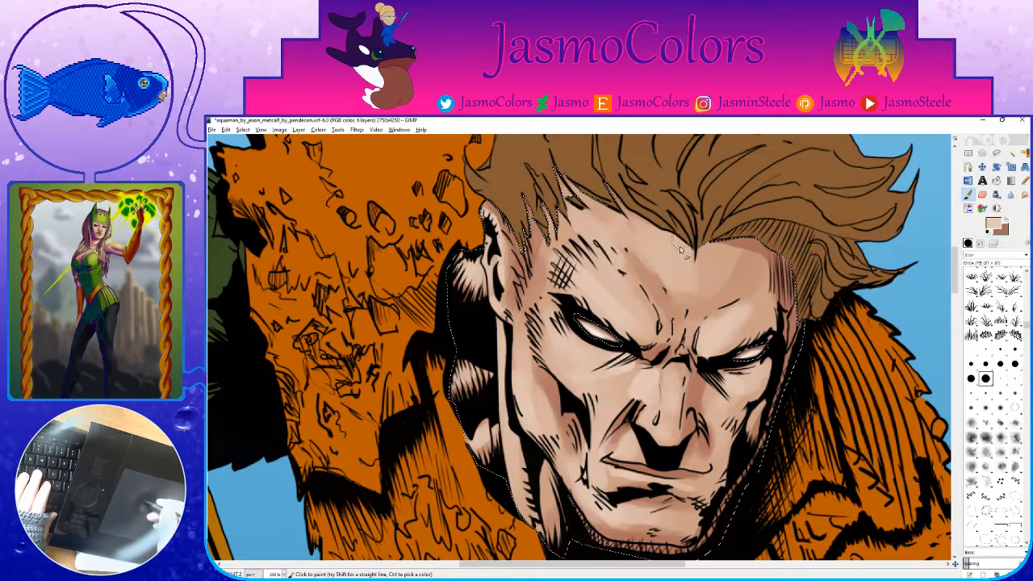
left_click_drag(575, 318, 638, 299)
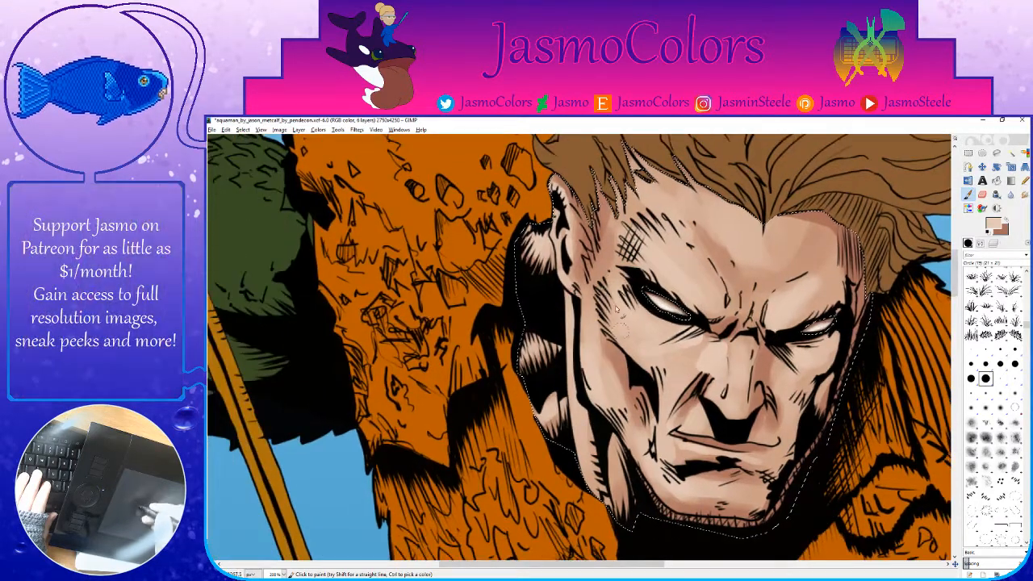
left_click_drag(683, 365, 667, 329)
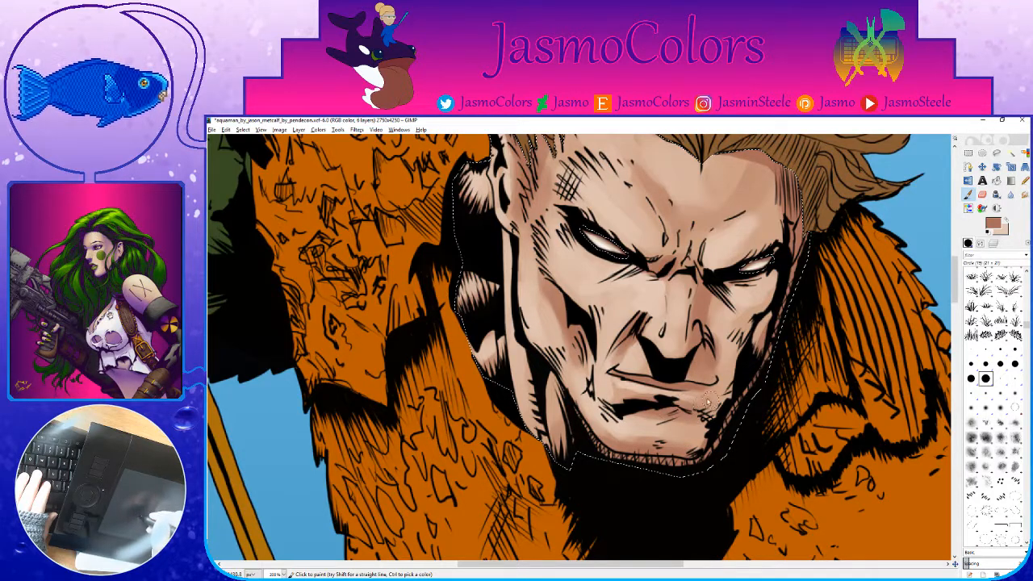
Step: Add fine peach and reddish-brown details around the eyes and lower lip with a very small brush, and undo the last stroke
left_click(971, 350)
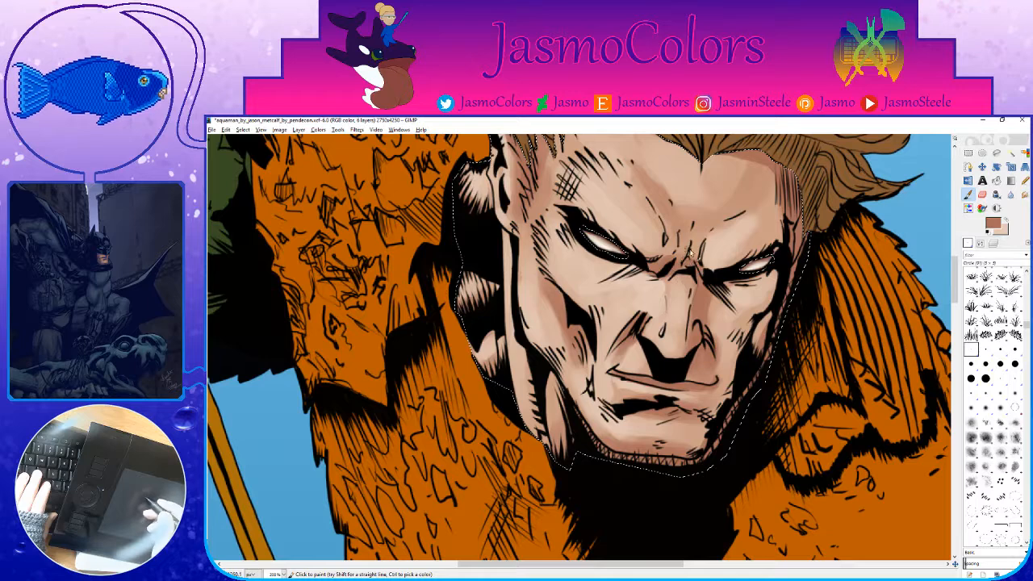
left_click(719, 260, "ctrl")
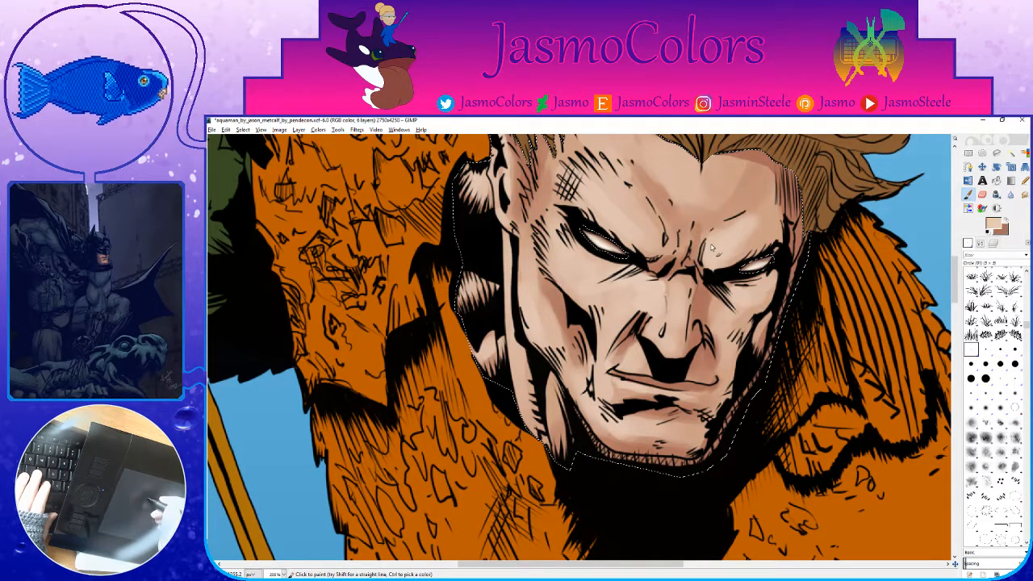
scroll(718, 242, "up", 2)
left_click(598, 255, "ctrl")
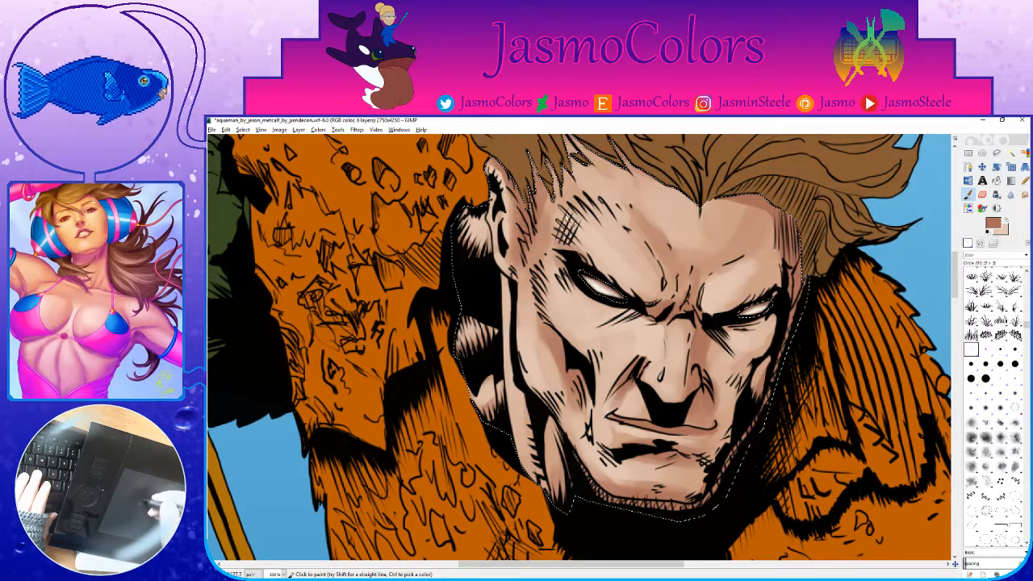
scroll(612, 399, "down", 3)
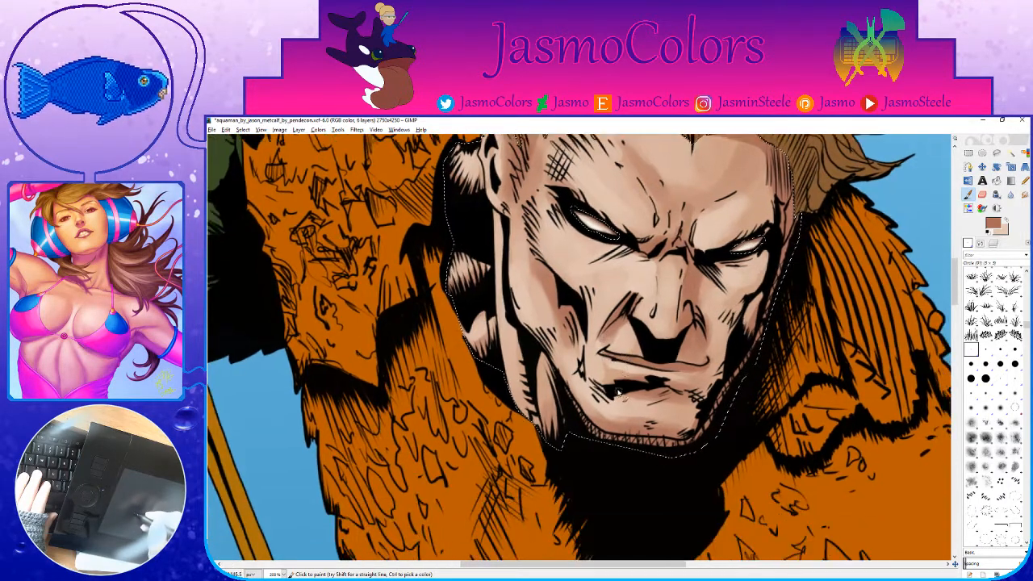
left_click(611, 369, "ctrl")
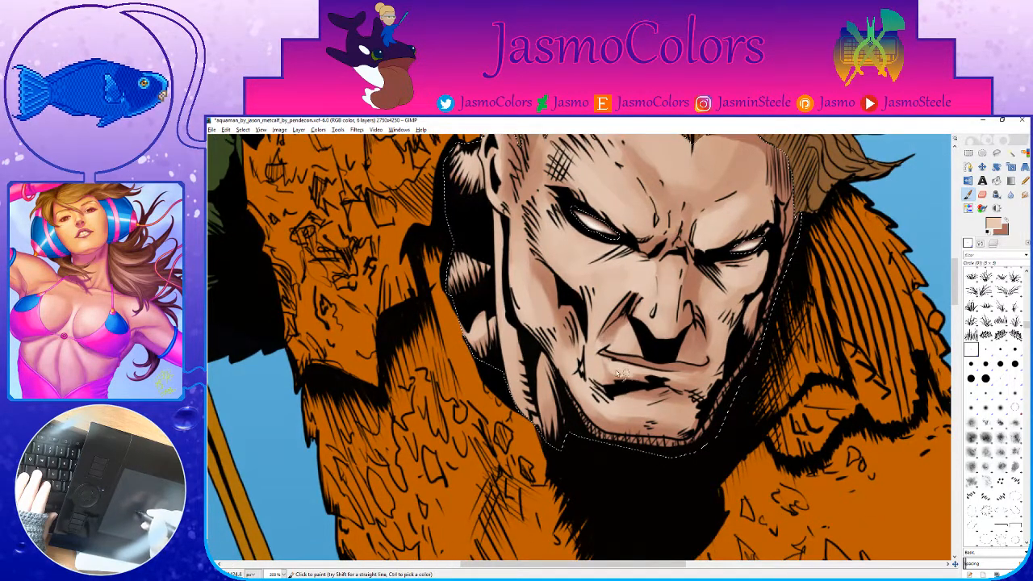
key("ctrl+z")
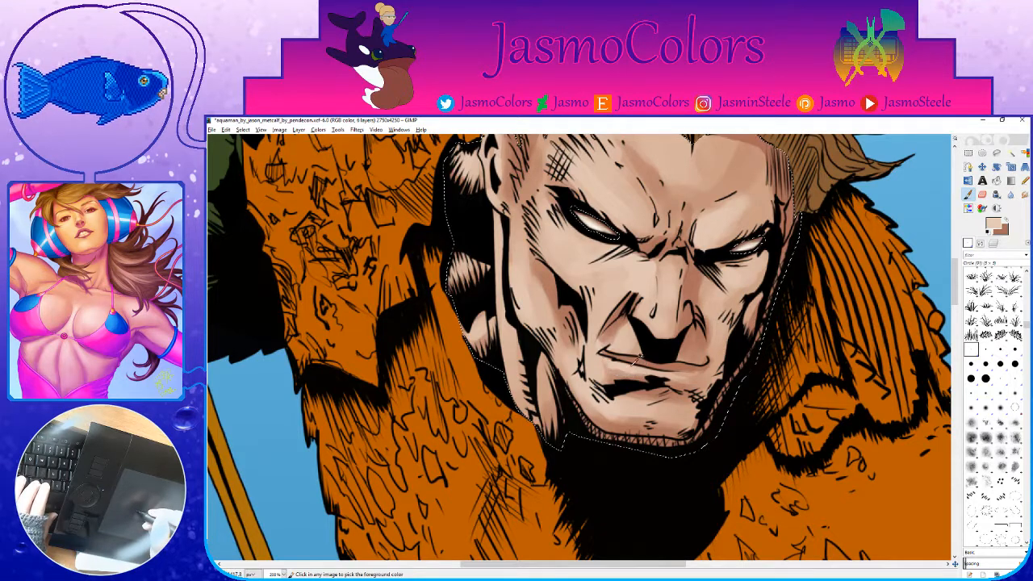
key("x")
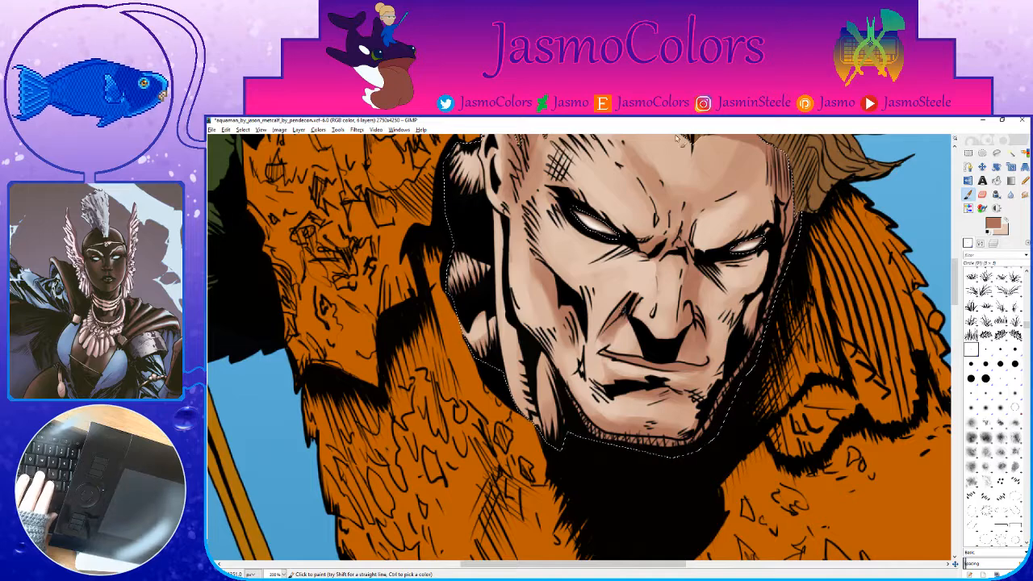
Step: Save the artwork and select all the skin areas of the face and hands by color
key("ctrl+s")
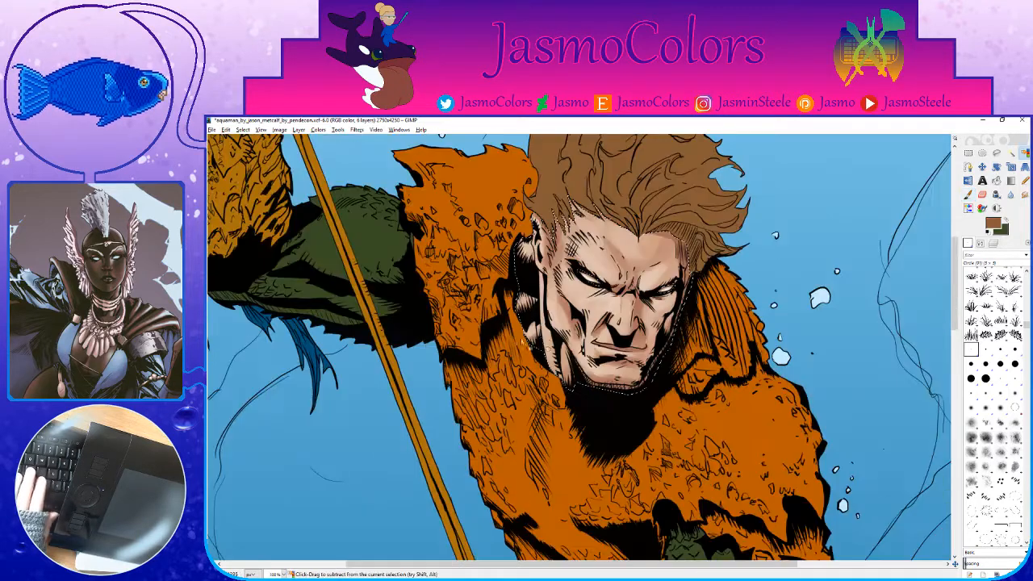
scroll(525, 342, "down", 4)
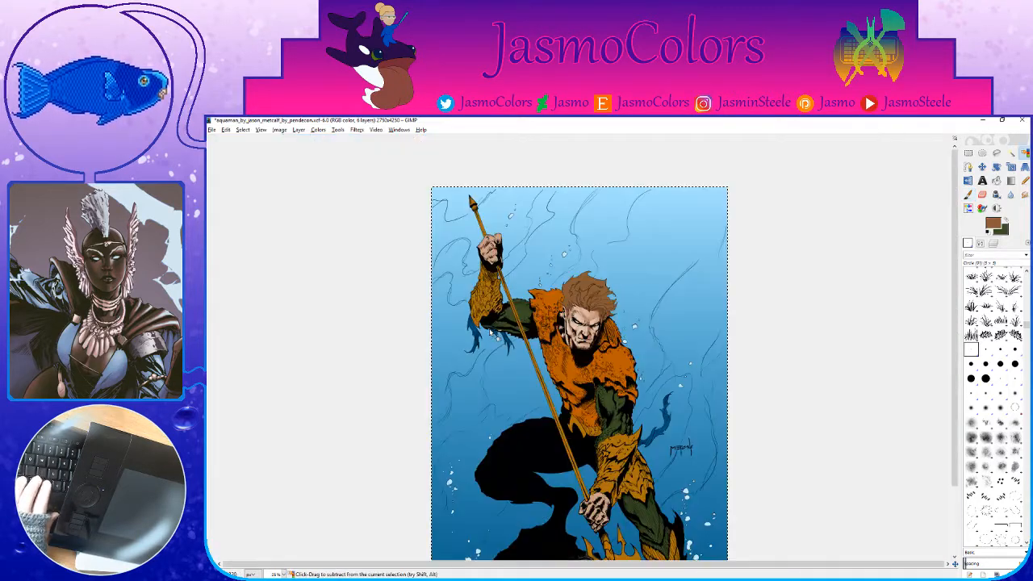
key("ctrl+s")
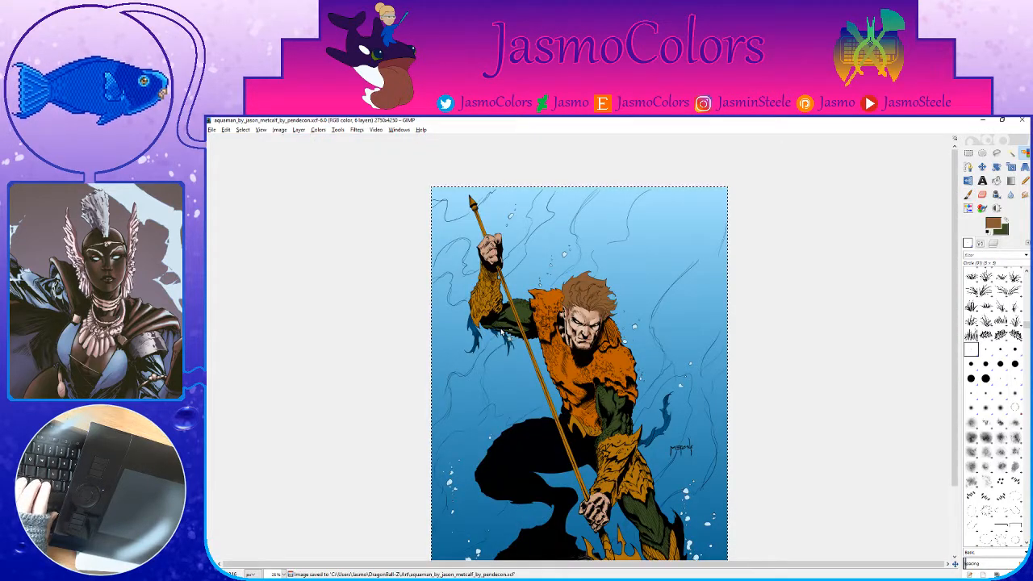
left_click(575, 318)
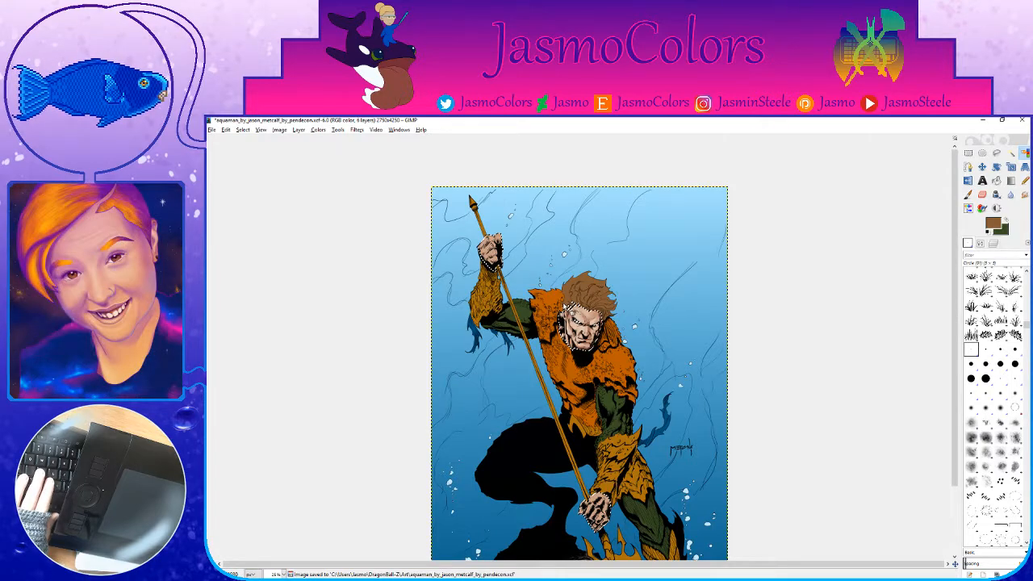
Step: Shade the far temple in reddish brown with the larger round brush and soften the forehead shading with the Eraser and Smudge tools
scroll(598, 340, "up", 5)
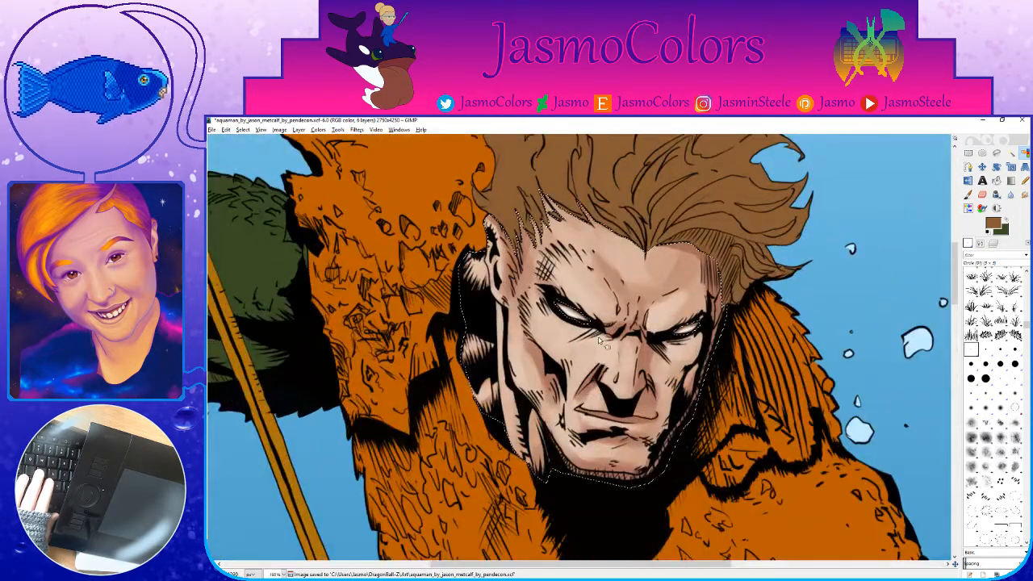
key("p")
left_click(699, 310, "ctrl")
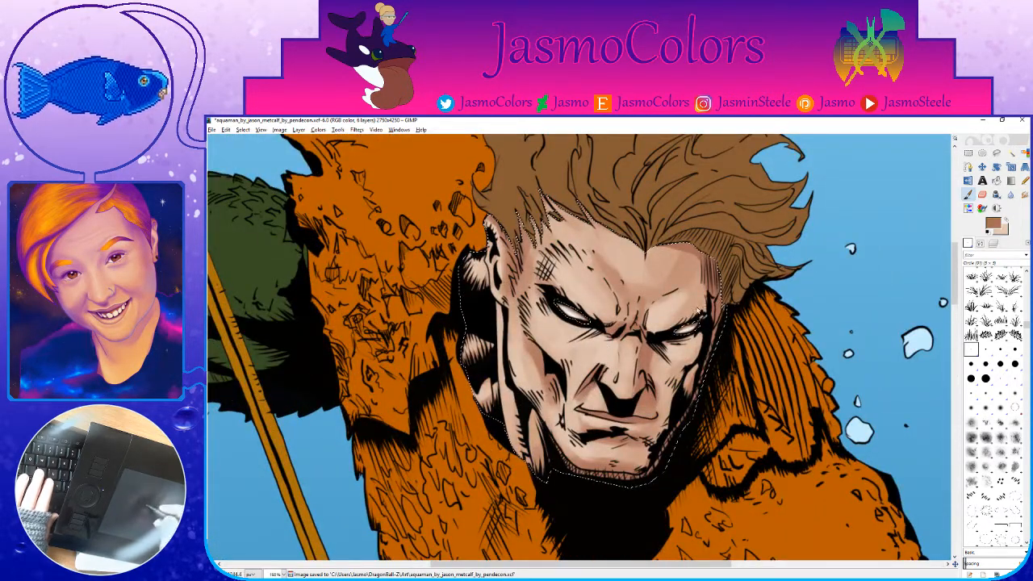
left_click(985, 378)
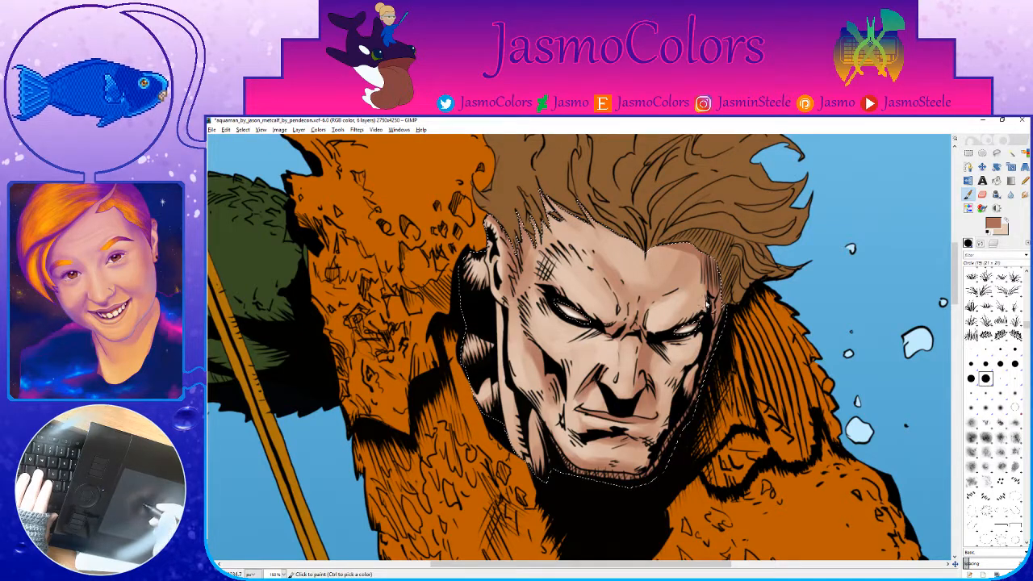
left_click_drag(707, 304, 686, 329)
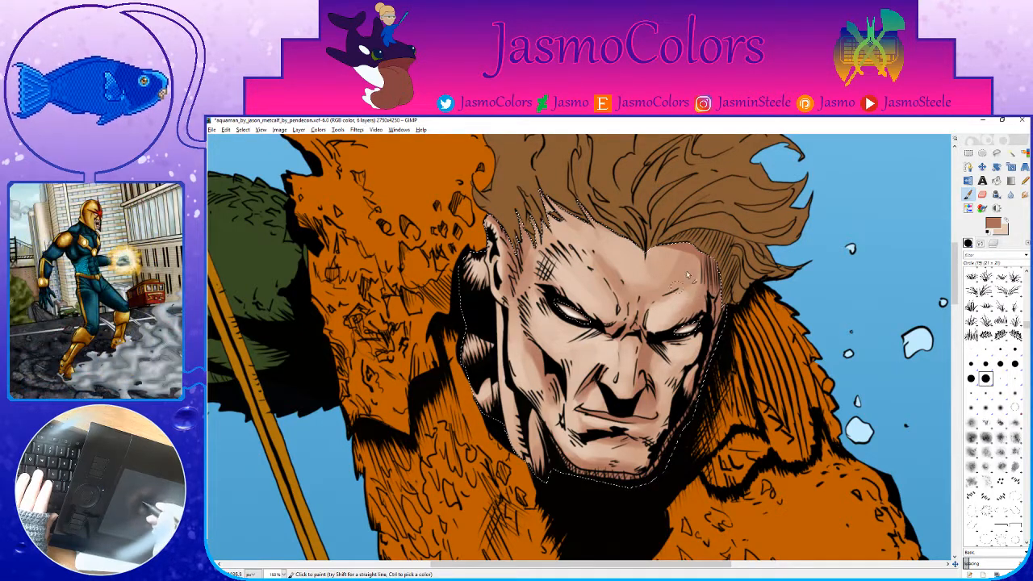
left_click(648, 272, "ctrl")
key("shift+e")
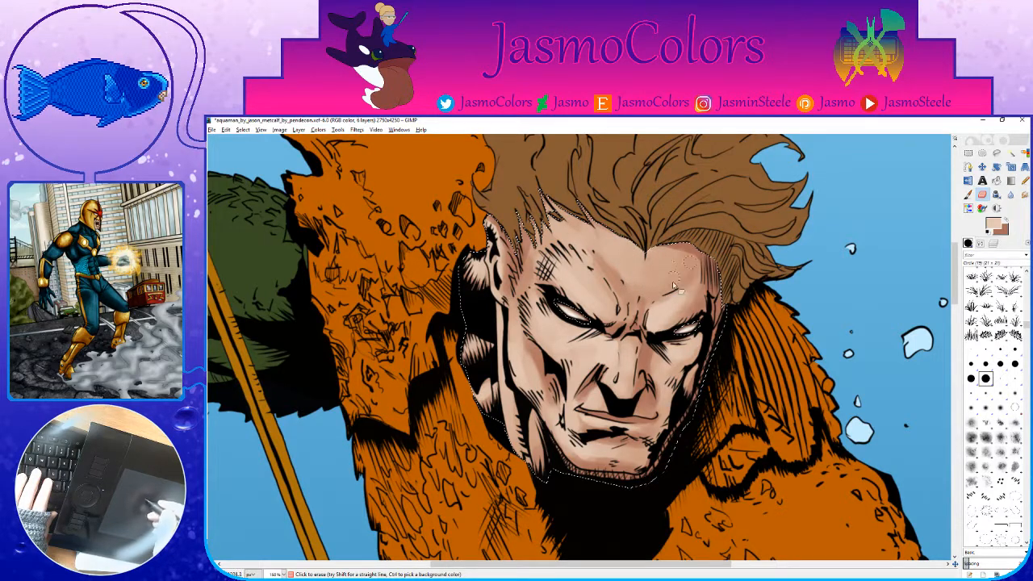
key("s")
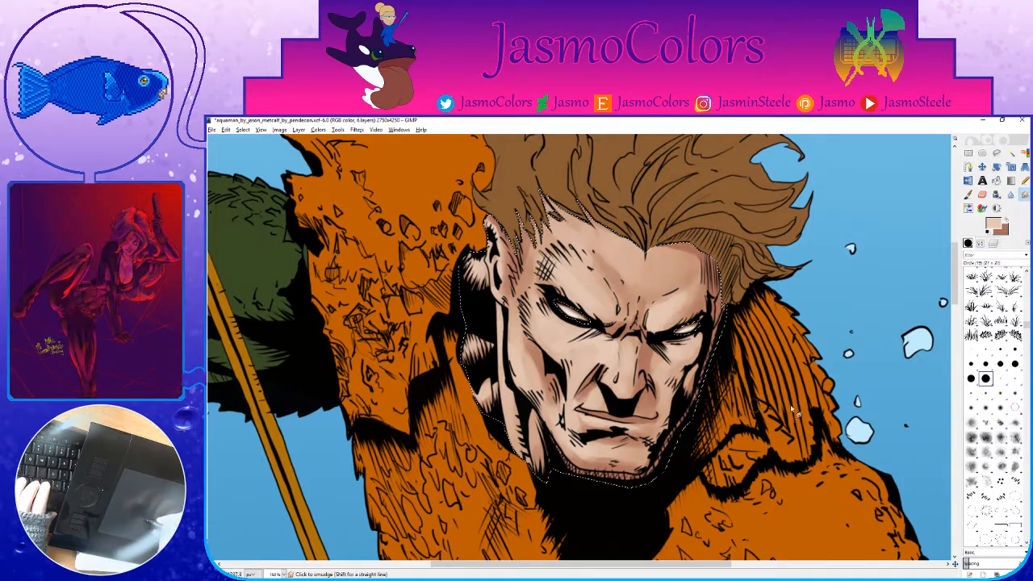
key("p")
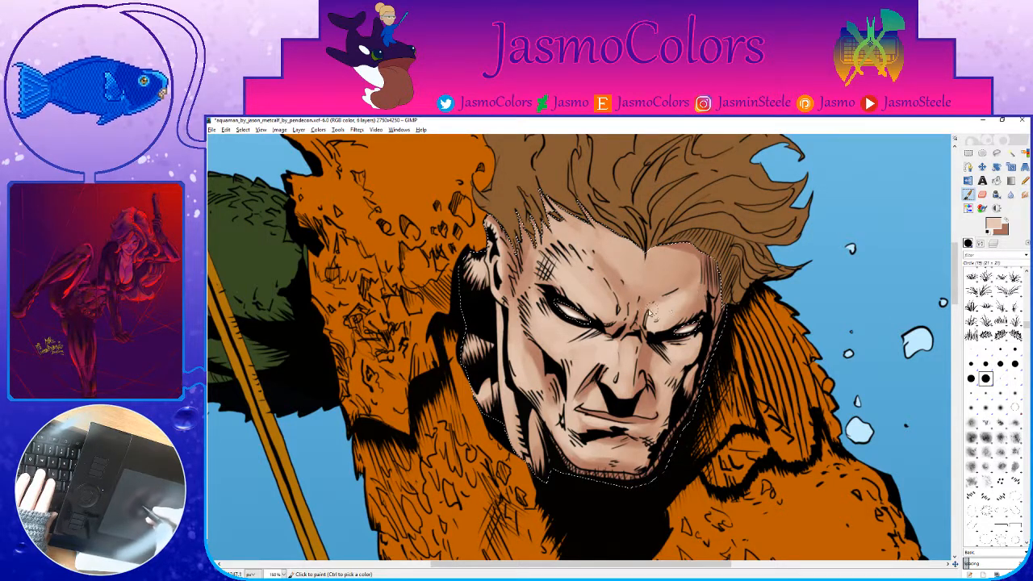
left_click_drag(649, 314, 718, 325)
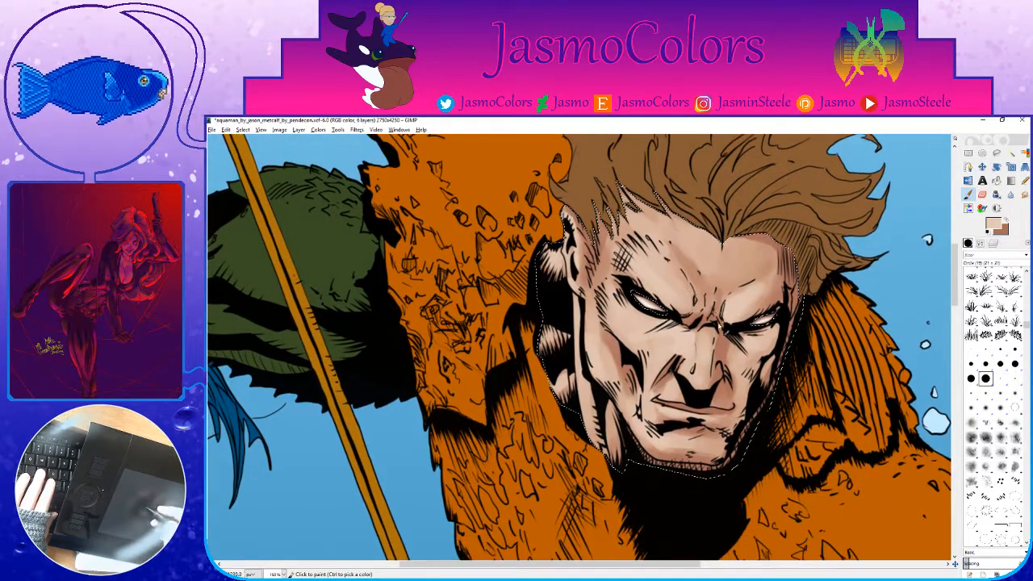
Step: Refine the nose, the area between the eyebrows and the mouth with very small peach and reddish-brown strokes
left_click(971, 349)
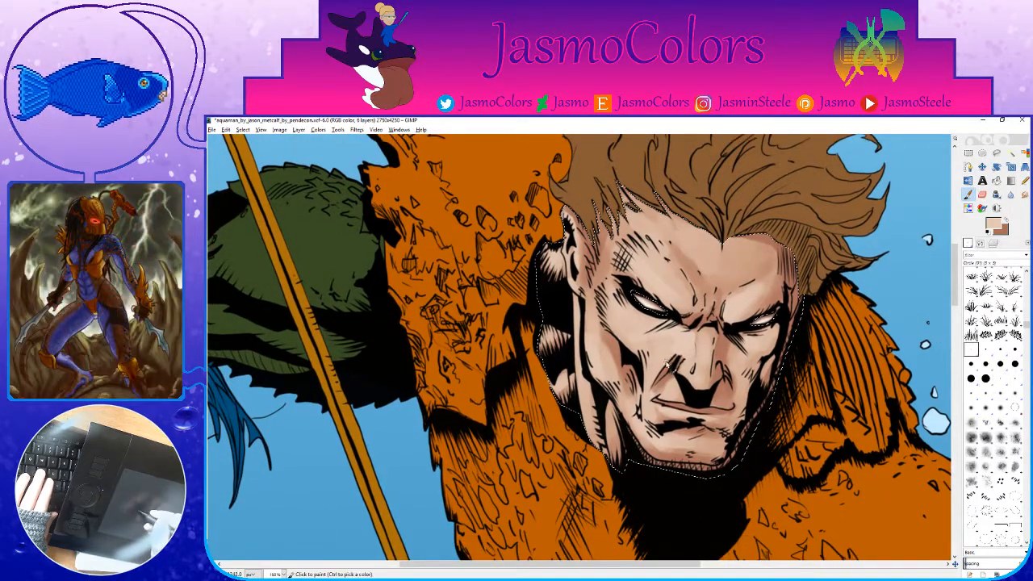
left_click_drag(665, 363, 675, 356)
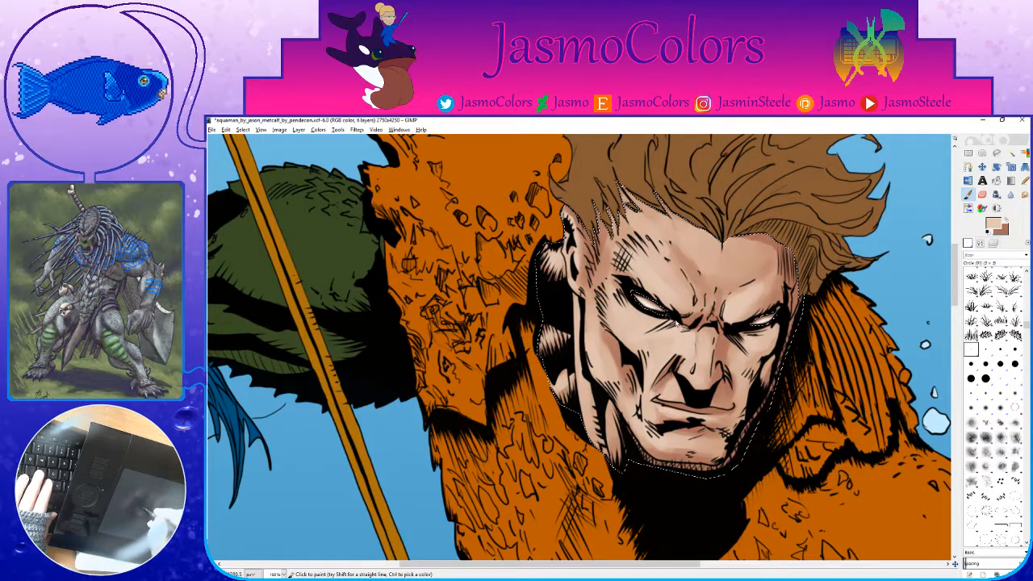
key("x")
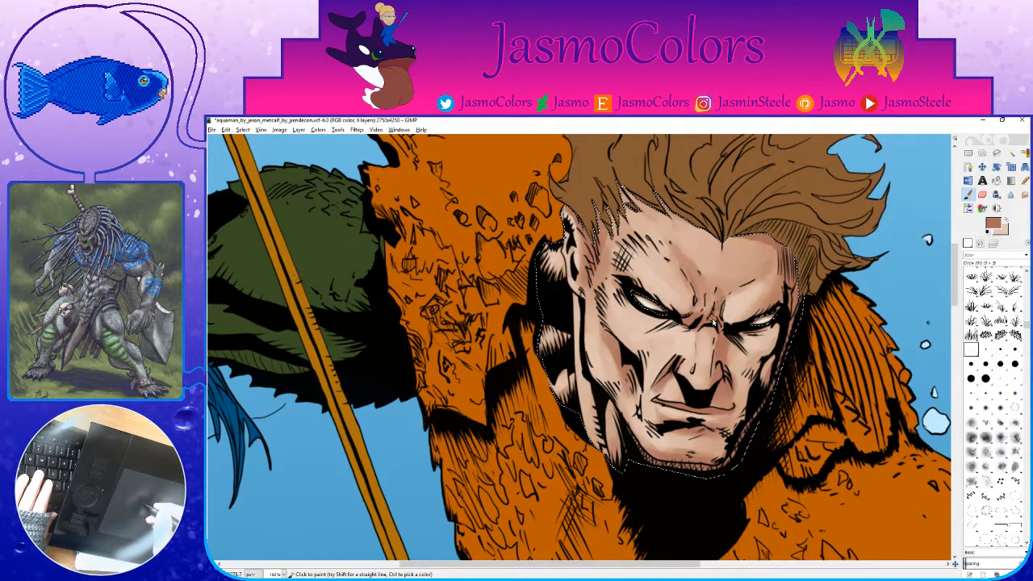
left_click_drag(729, 387, 713, 343)
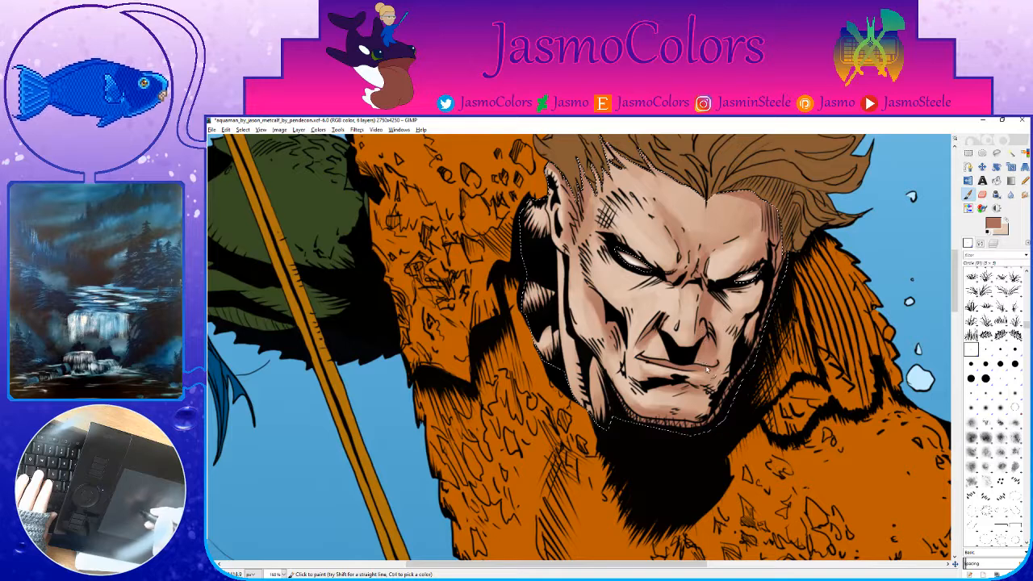
left_click(646, 371, "ctrl")
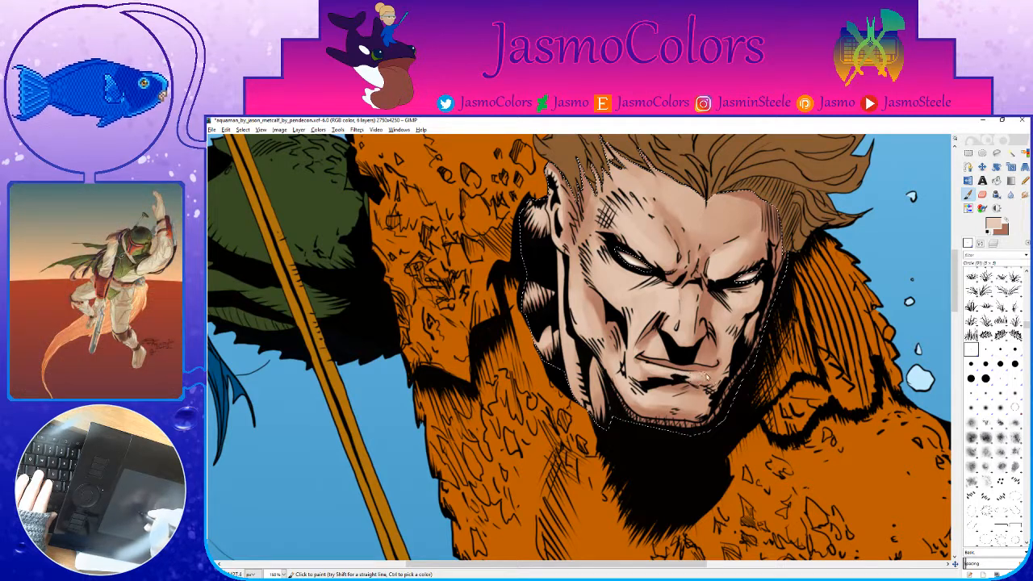
left_click(650, 371, "ctrl")
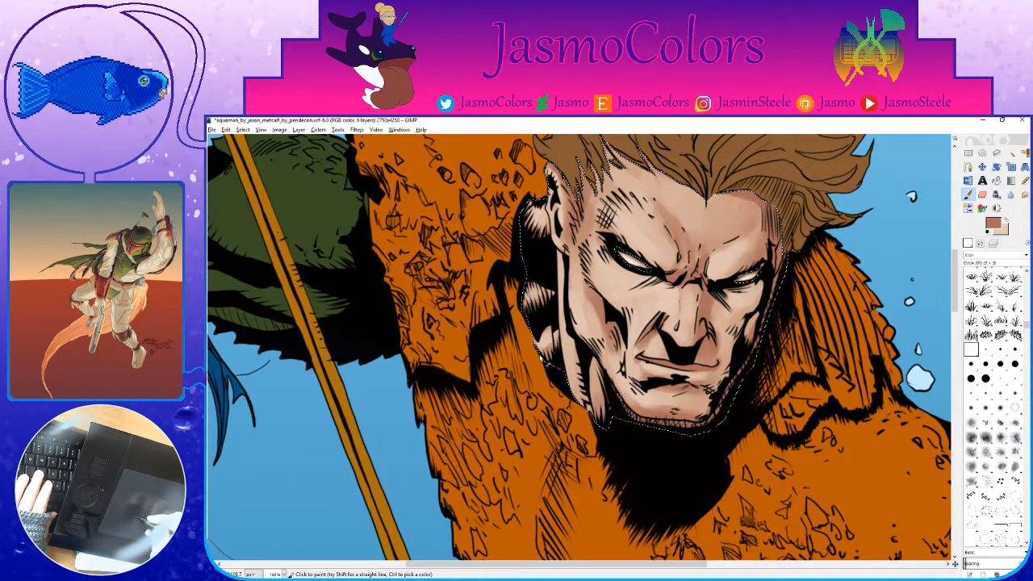
Step: Shade the upper knuckles, the thumb and the palm edge of the raised fist in reddish brown with the larger round brush
left_click_drag(541, 359, 775, 565)
left_click_drag(500, 161, 660, 380)
left_click(985, 378)
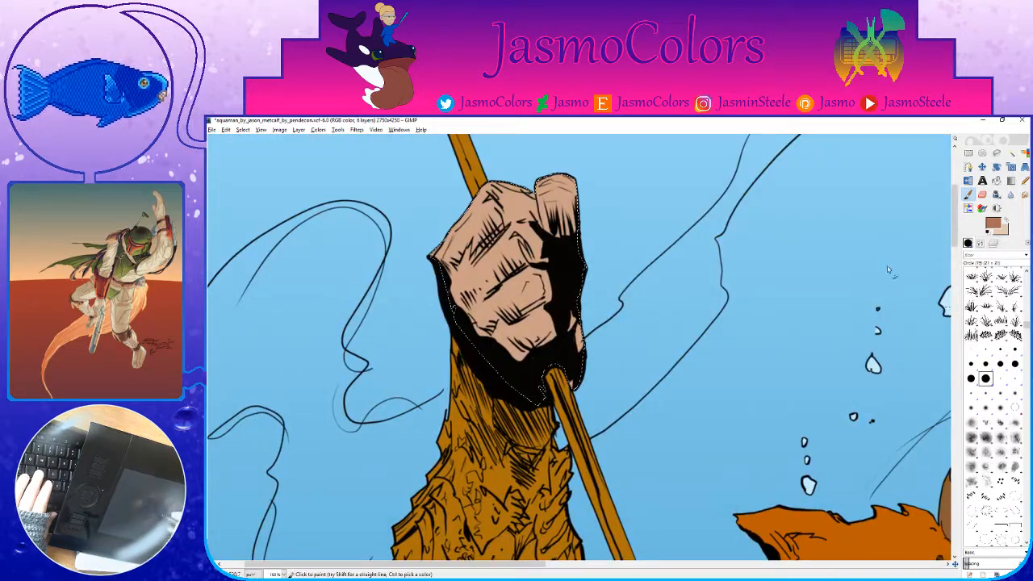
mouse_move(507, 222)
left_mouse_down()
mouse_move(460, 264)
mouse_move(520, 219)
mouse_move(560, 227)
left_mouse_up()
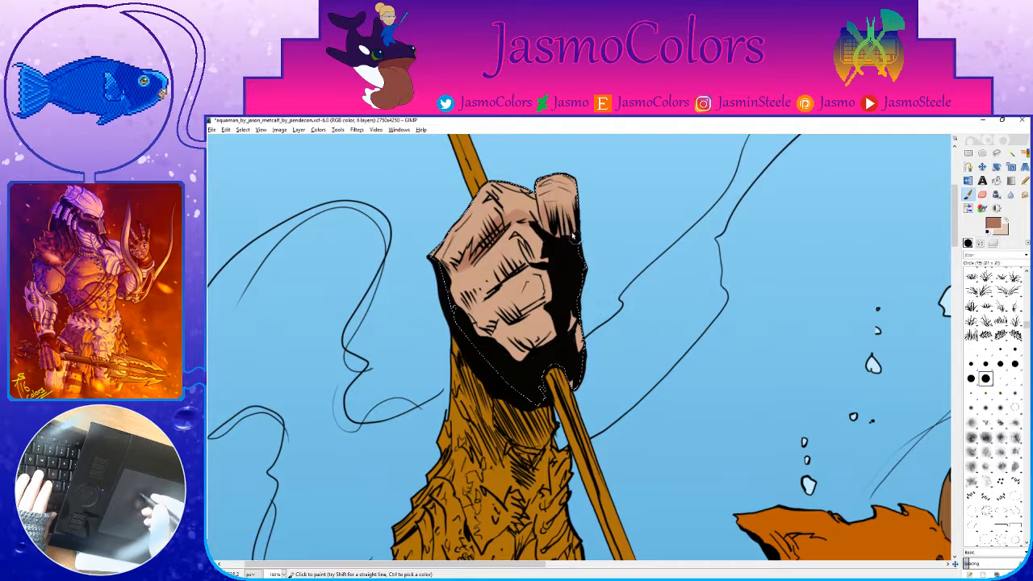
left_click_drag(570, 192, 572, 219)
left_click_drag(573, 316, 577, 339)
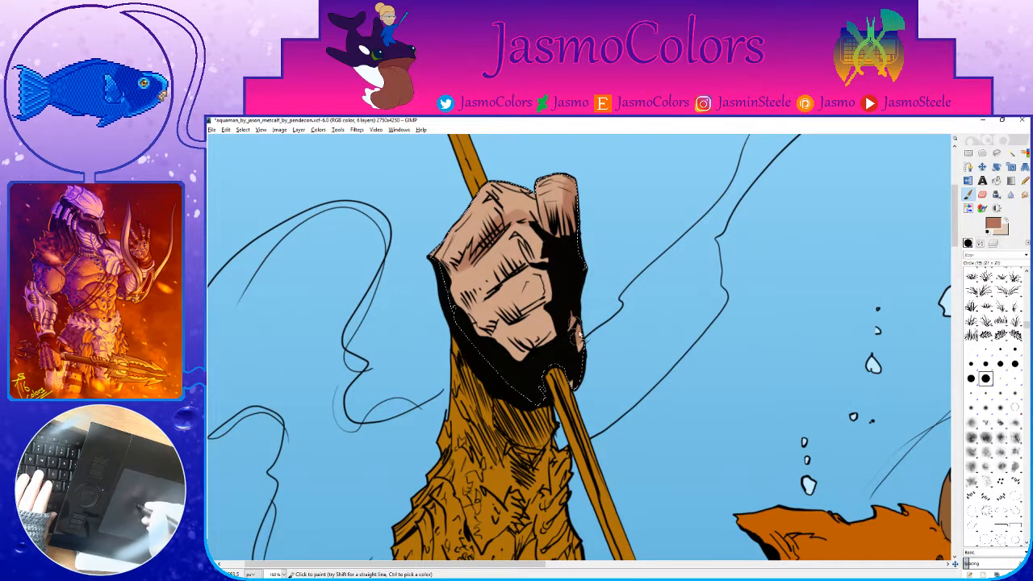
Step: Paint reddish-brown shadows between the curled fingers of the raised fist and save the artwork
left_click_drag(541, 304, 525, 316)
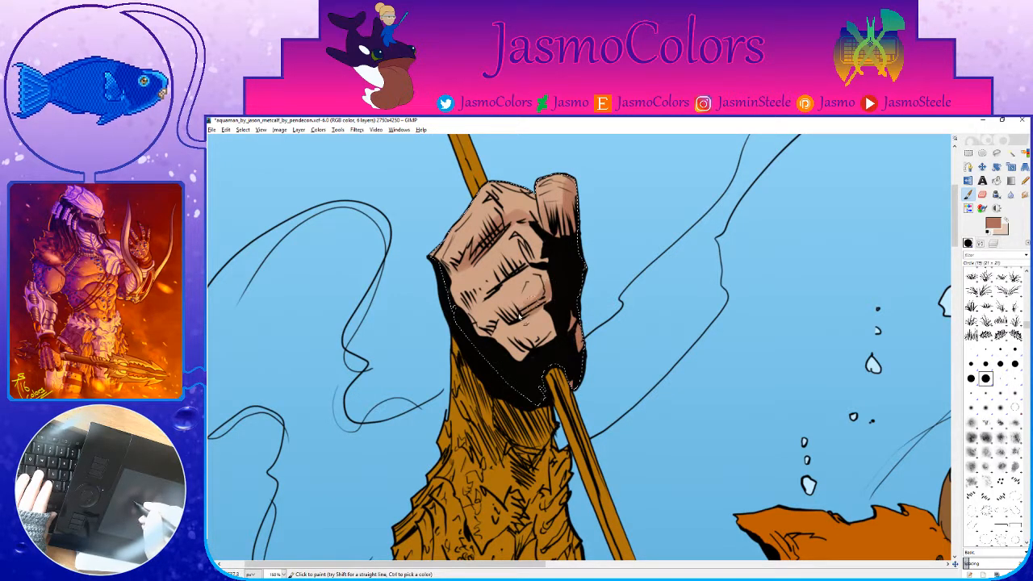
left_click_drag(542, 259, 457, 302)
left_click_drag(545, 259, 548, 254)
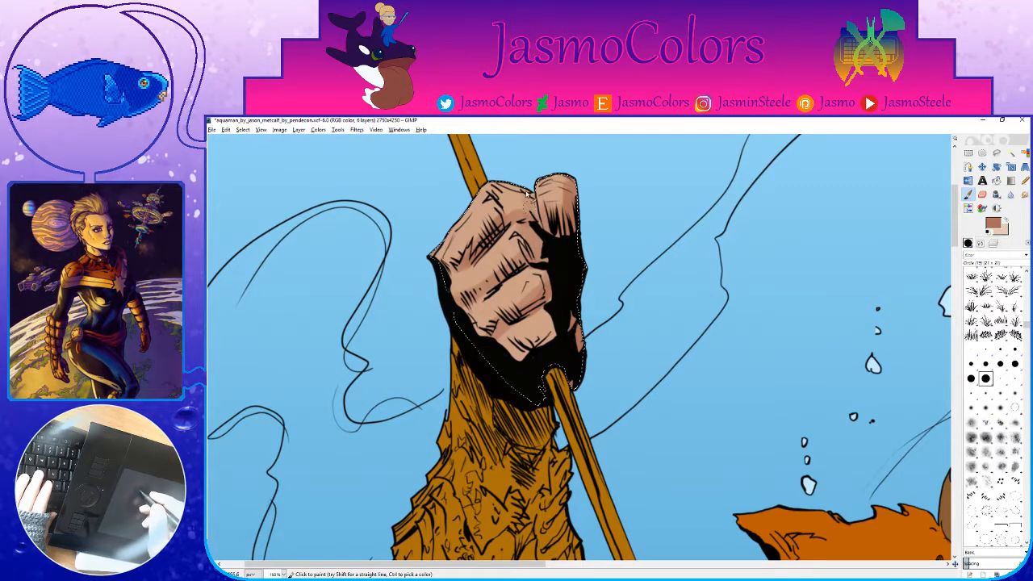
key("ctrl+s")
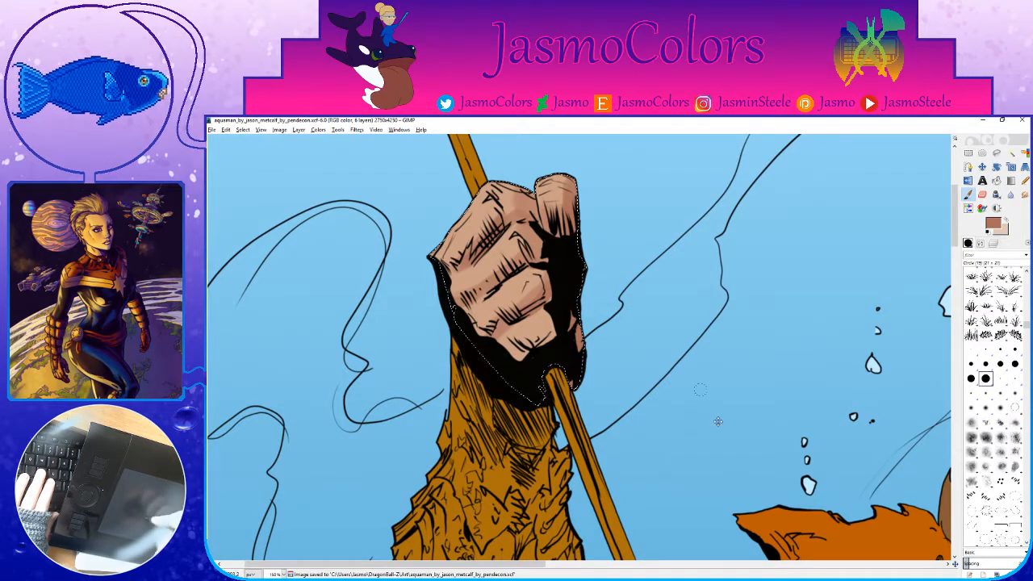
Step: Deepen the reddish-brown shading on the curled fingers and lower knuckles of the raised fist with the larger round brush
left_click_drag(717, 422, 255, 121)
left_click_drag(508, 542, 562, 468)
left_click_drag(543, 372, 558, 302)
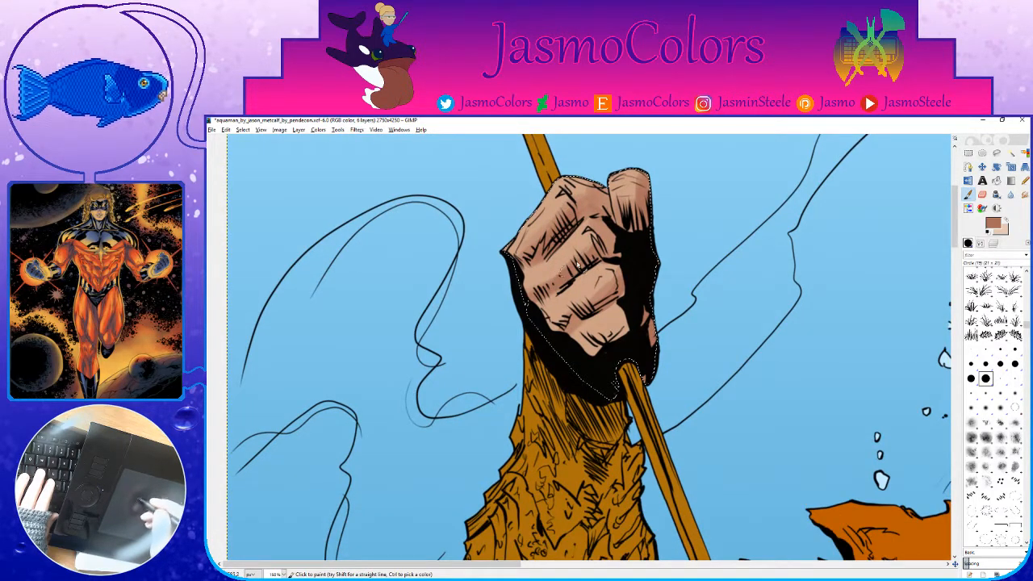
scroll(577, 262, "down", 1)
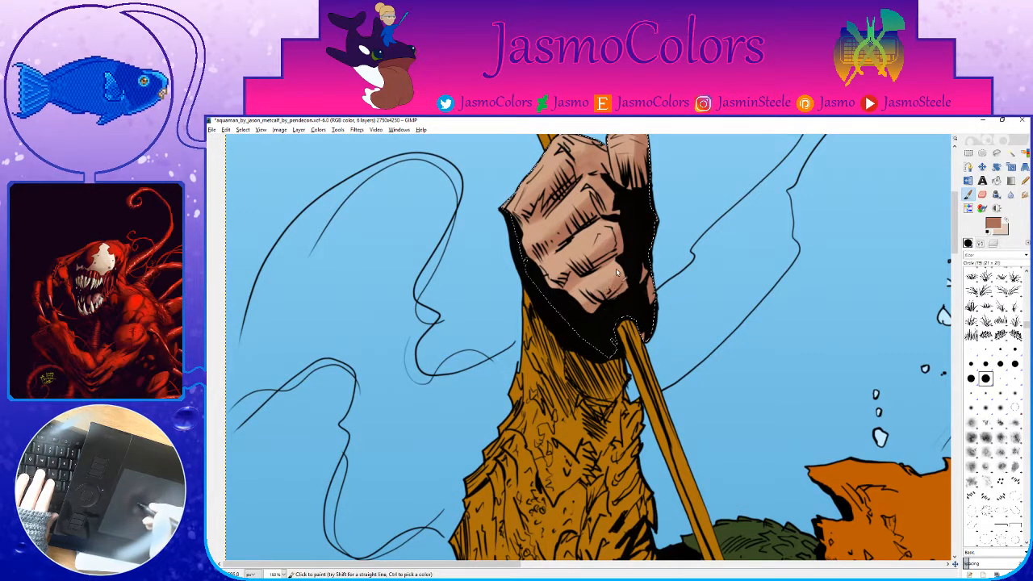
scroll(616, 272, "up", 3)
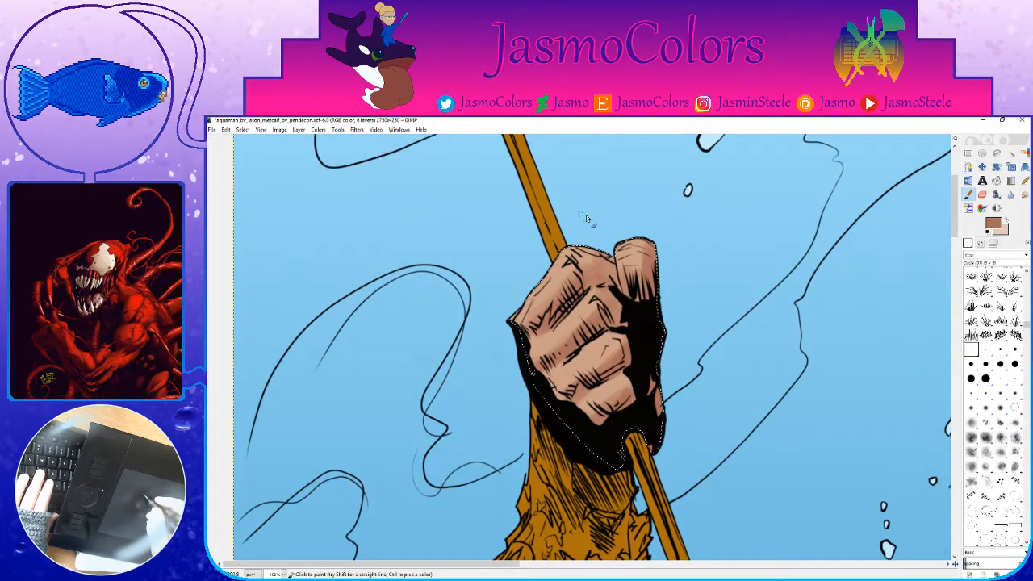
Step: Paint peach highlights along the knuckles and curled fingers of the raised fist, moving up to the larger round brush
left_click(578, 266, "ctrl")
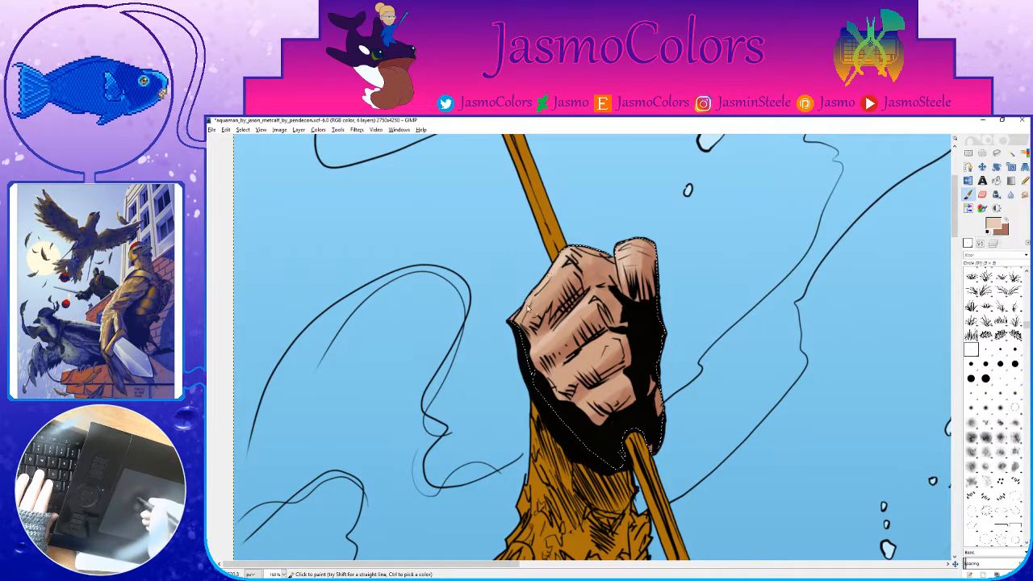
left_click_drag(594, 333, 619, 282)
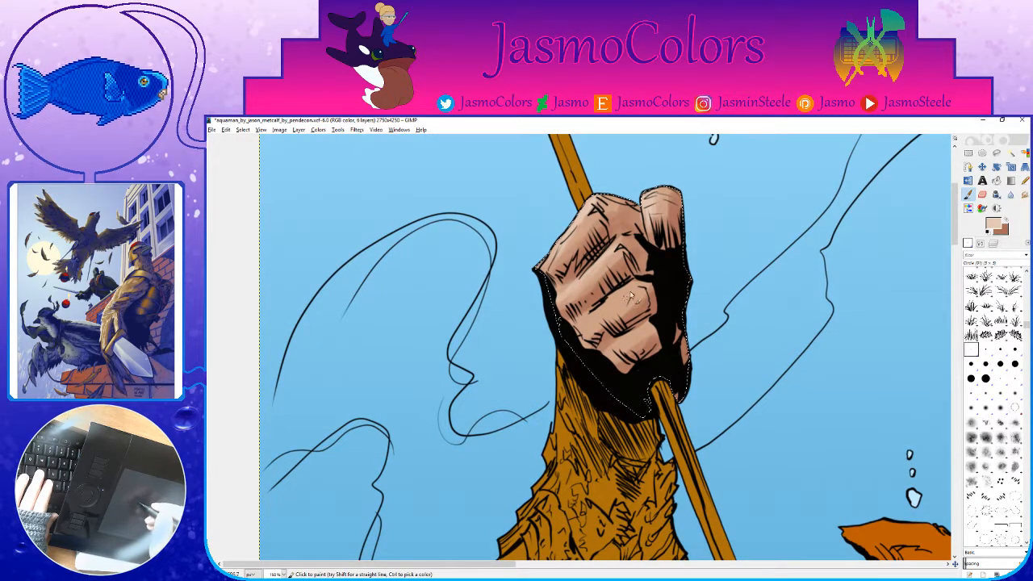
left_click(985, 379)
mouse_move(607, 309)
left_mouse_down()
mouse_move(631, 299)
mouse_move(611, 313)
mouse_move(630, 342)
mouse_move(615, 353)
mouse_move(646, 330)
left_mouse_up()
left_click_drag(653, 292, 662, 342)
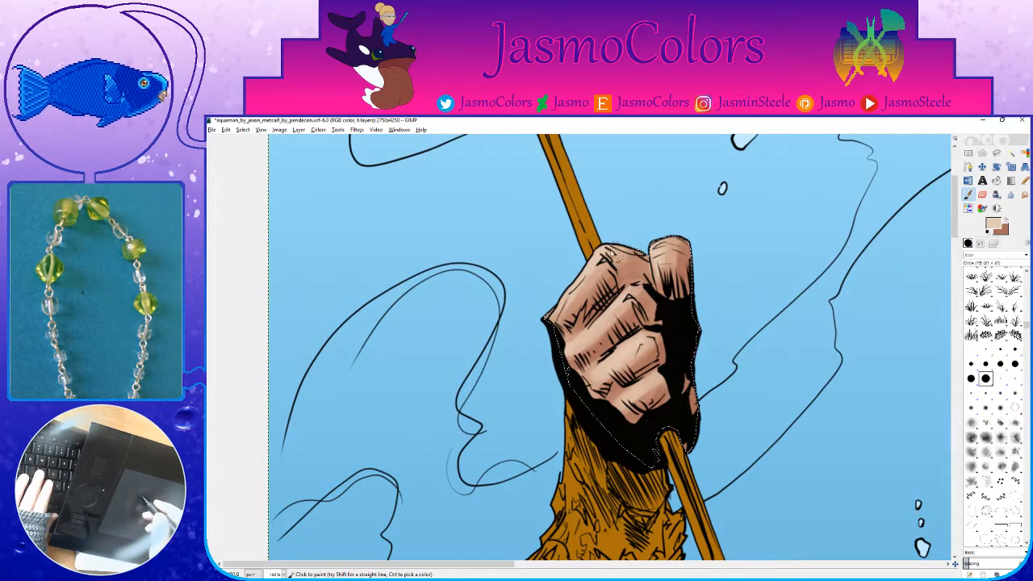
mouse_move(585, 257)
left_mouse_down()
mouse_move(538, 318)
mouse_move(601, 334)
left_mouse_up()
Step: Touch up the reddish-brown shadows beside the thumb and on the palm edge of the raised fist, and save the artwork
key("x")
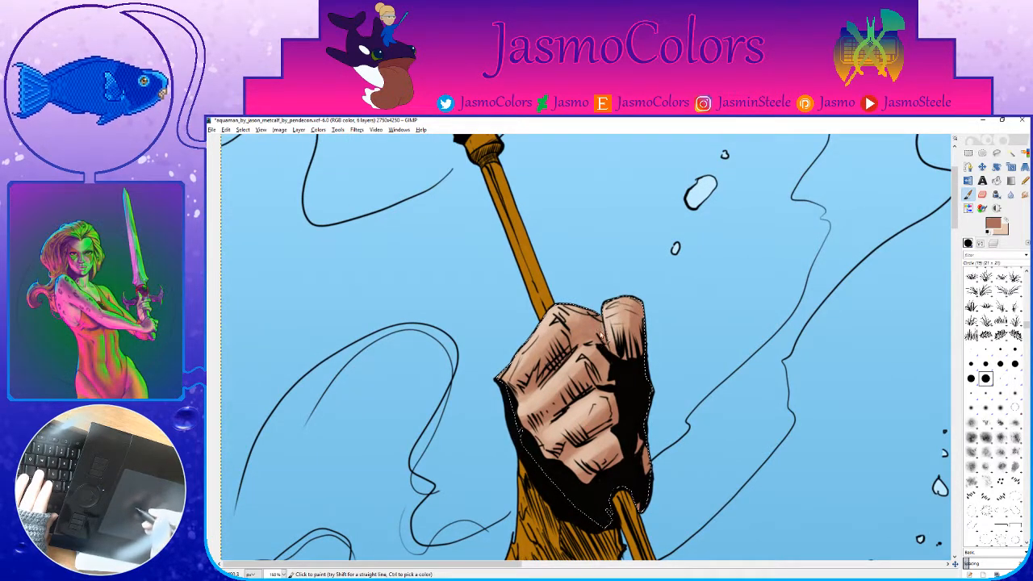
left_click_drag(607, 383, 642, 321)
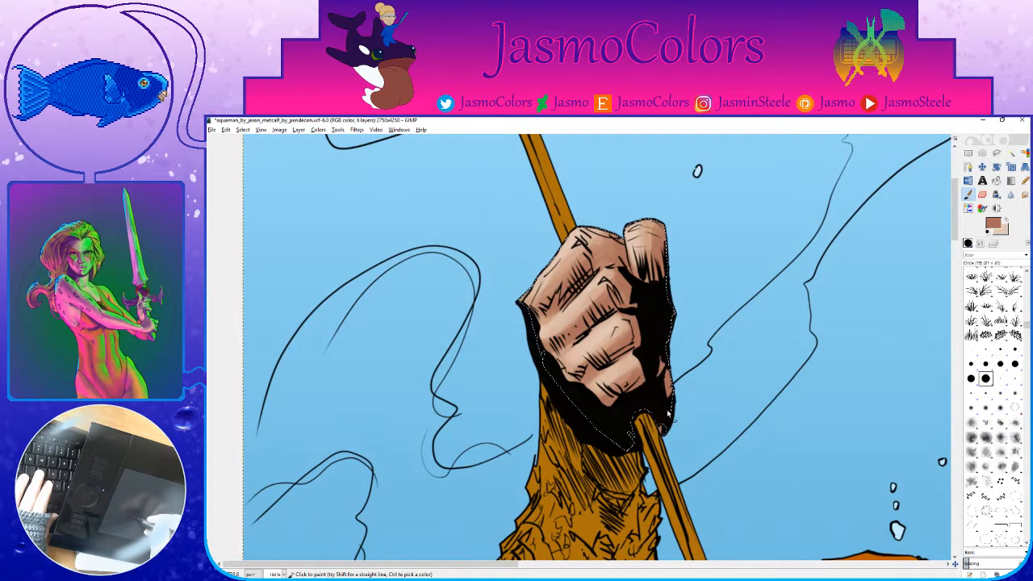
key("shift+o")
scroll(506, 236, "down", 5)
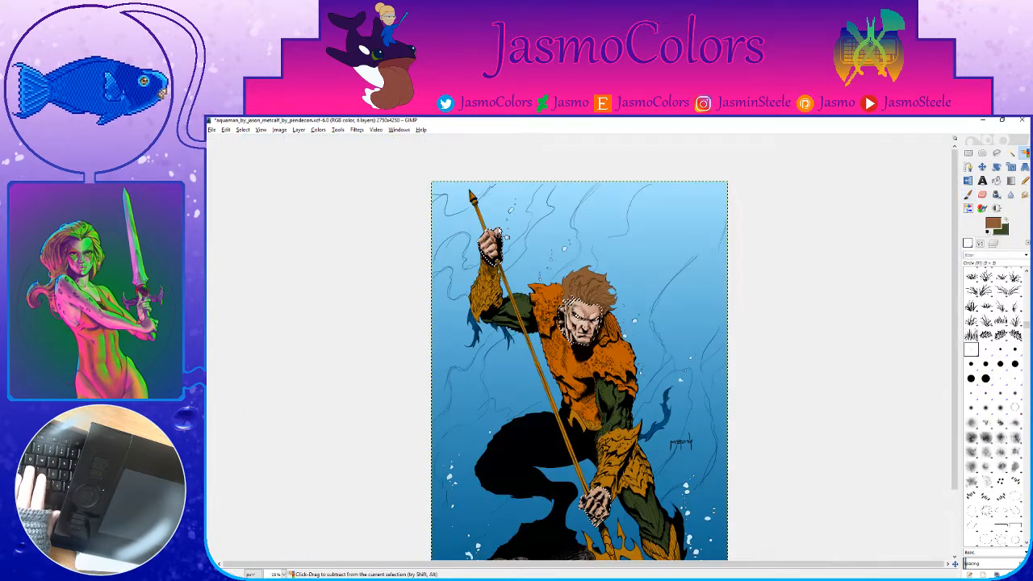
scroll(501, 232, "down", 1)
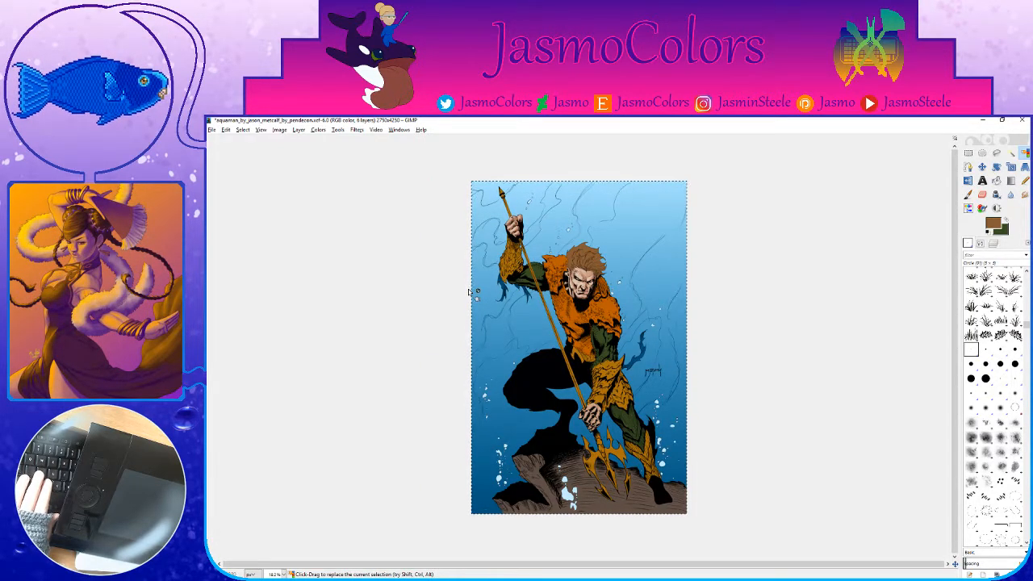
key("ctrl+s")
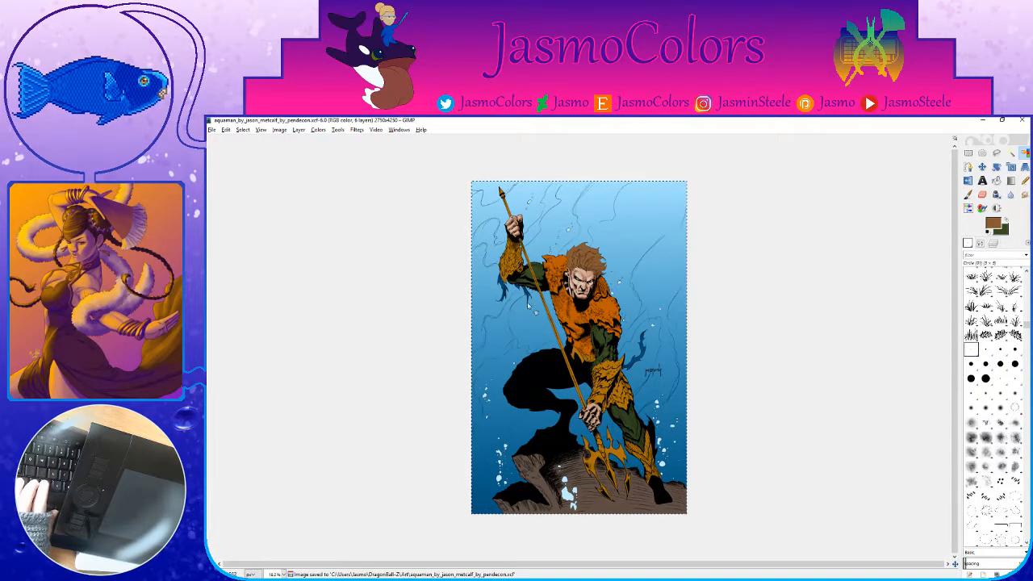
Step: Cover the lower hand gripping the trident with a reddish-brown shadow base using a much larger round brush
left_click(591, 417)
scroll(589, 417, "up", 4)
key("p")
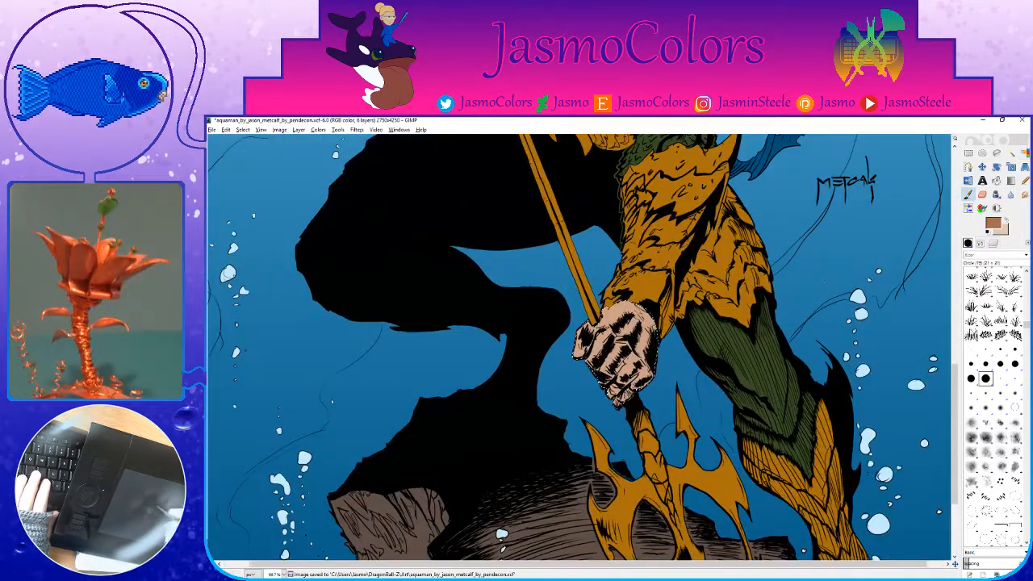
left_click(980, 244)
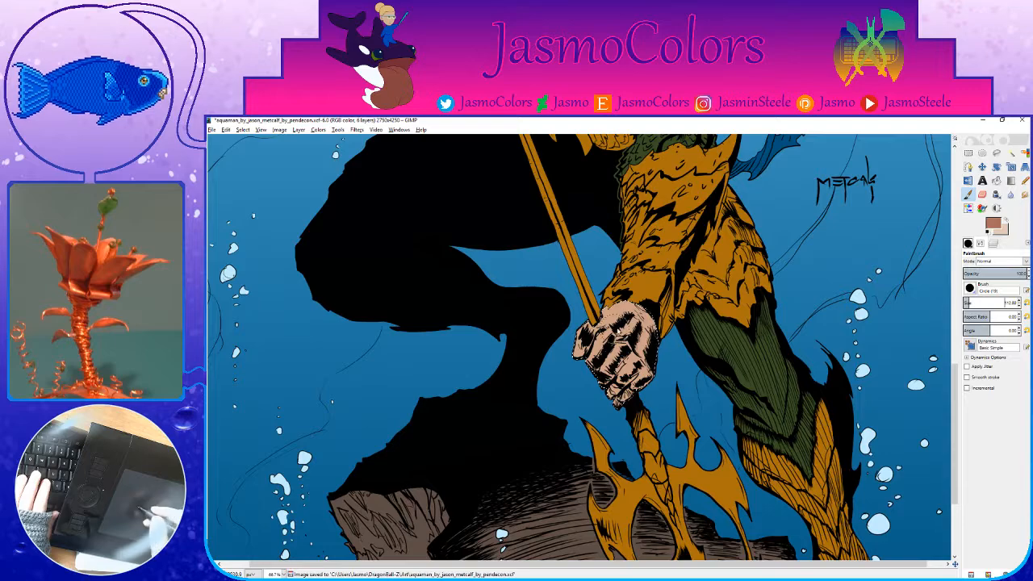
mouse_move(617, 331)
left_mouse_down()
mouse_move(625, 339)
mouse_move(611, 370)
left_mouse_up()
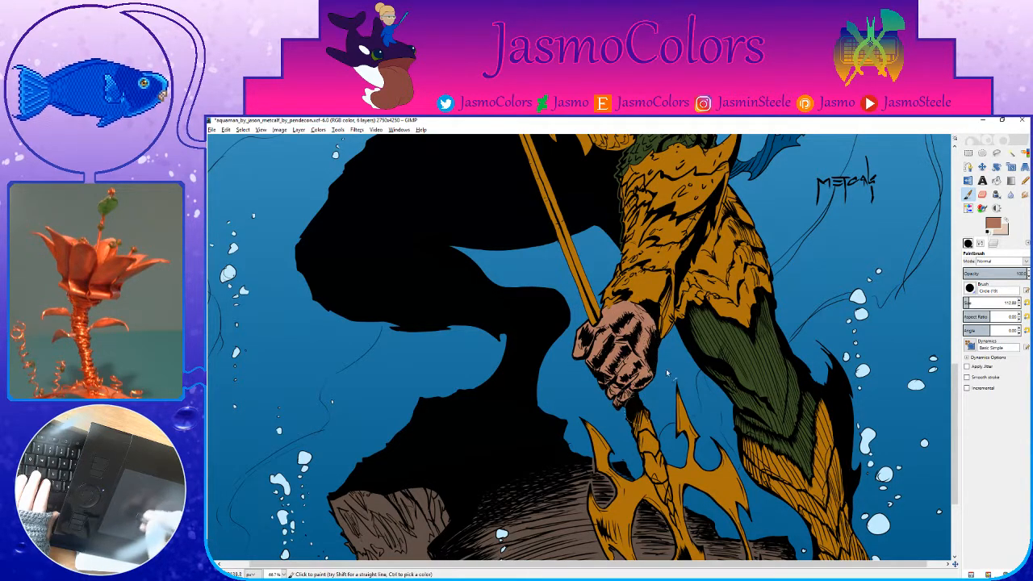
scroll(677, 407, "up", 10)
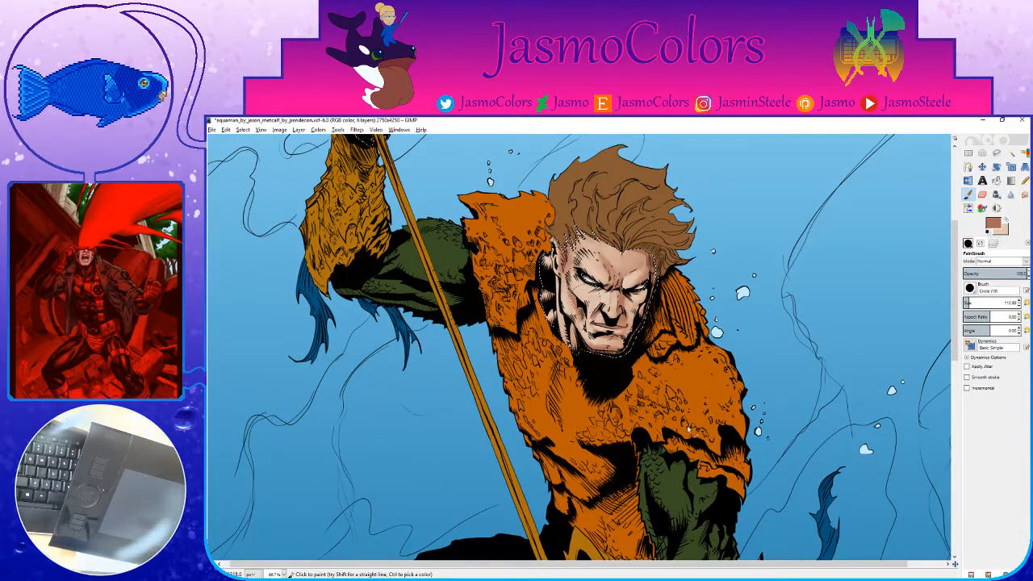
scroll(609, 283, "down", 10)
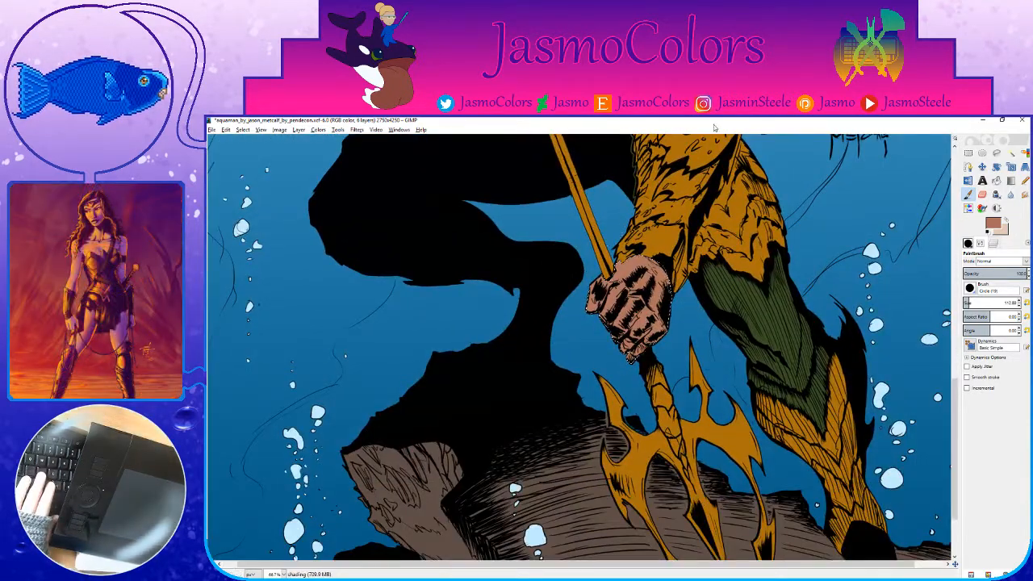
Step: Even out the reddish-brown base across the lower hand's fingers and fingertips
scroll(644, 310, "up", 3)
key("p")
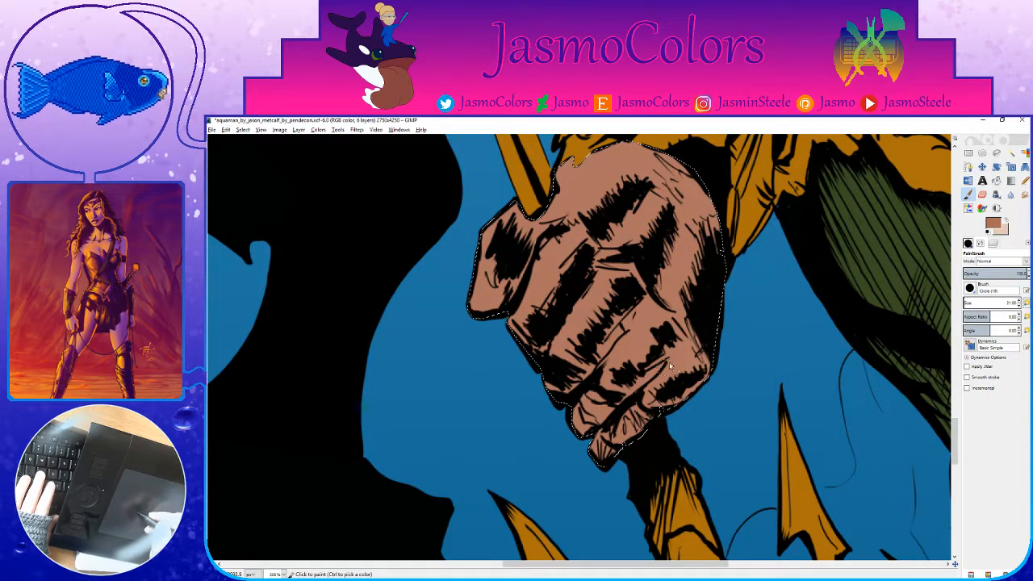
left_click_drag(670, 366, 667, 363)
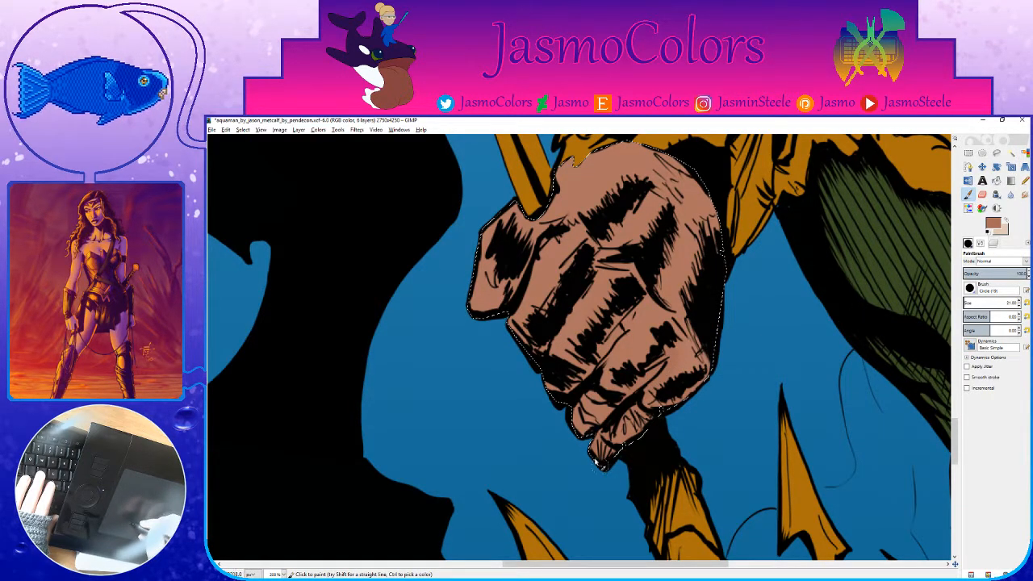
left_click_drag(595, 463, 634, 528)
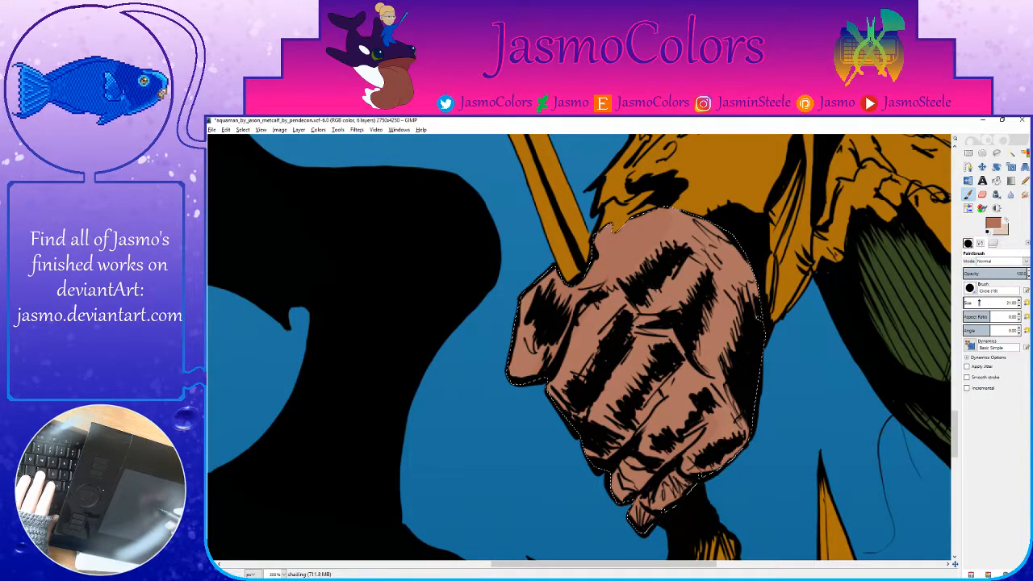
left_click(979, 302)
Step: Erase soft highlights out of the reddish brown on the back, knuckles and fingers of the lower hand with the size 31 Eraser
key("shift+e")
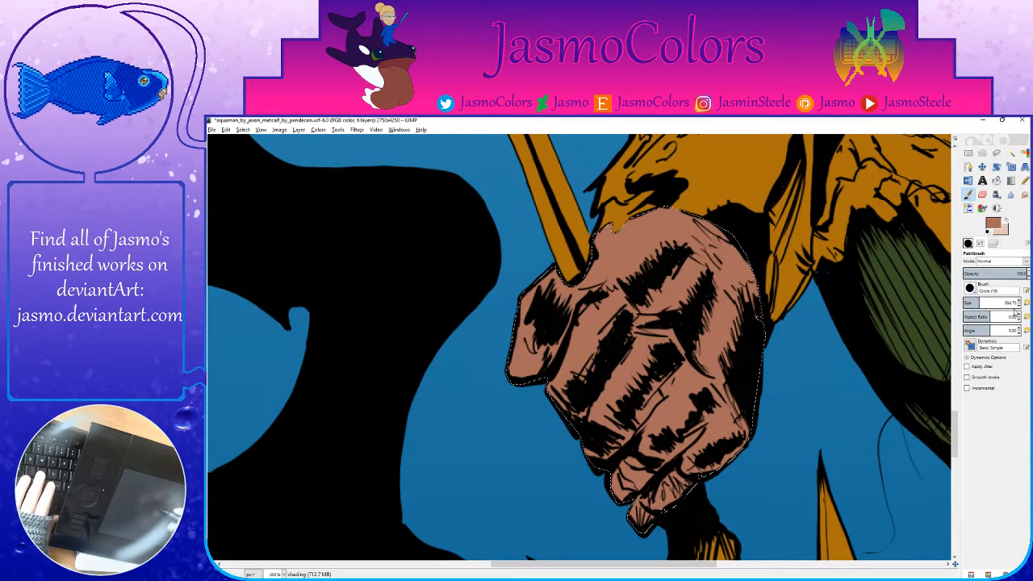
left_click_drag(611, 233, 604, 252)
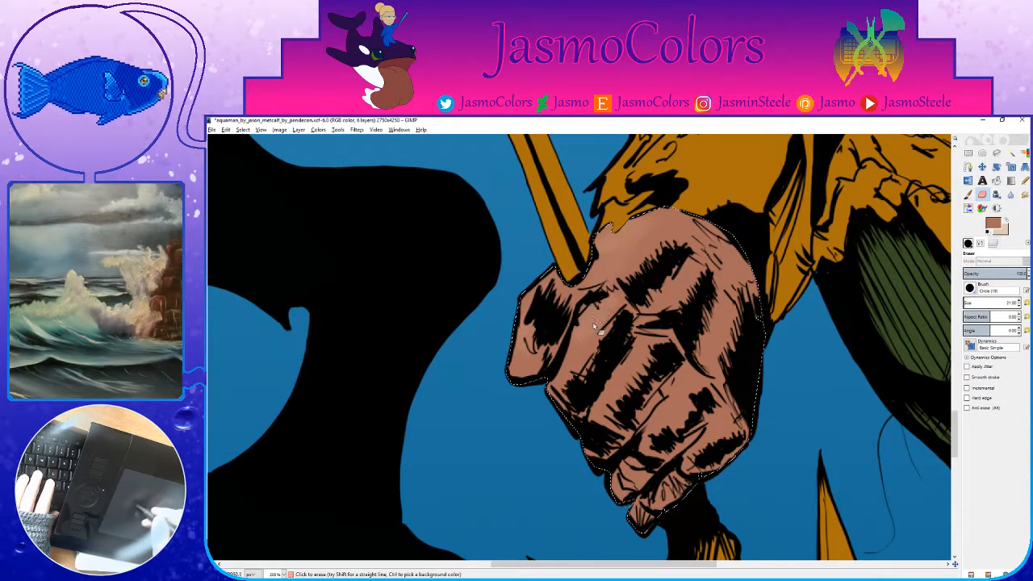
left_click_drag(682, 279, 700, 269)
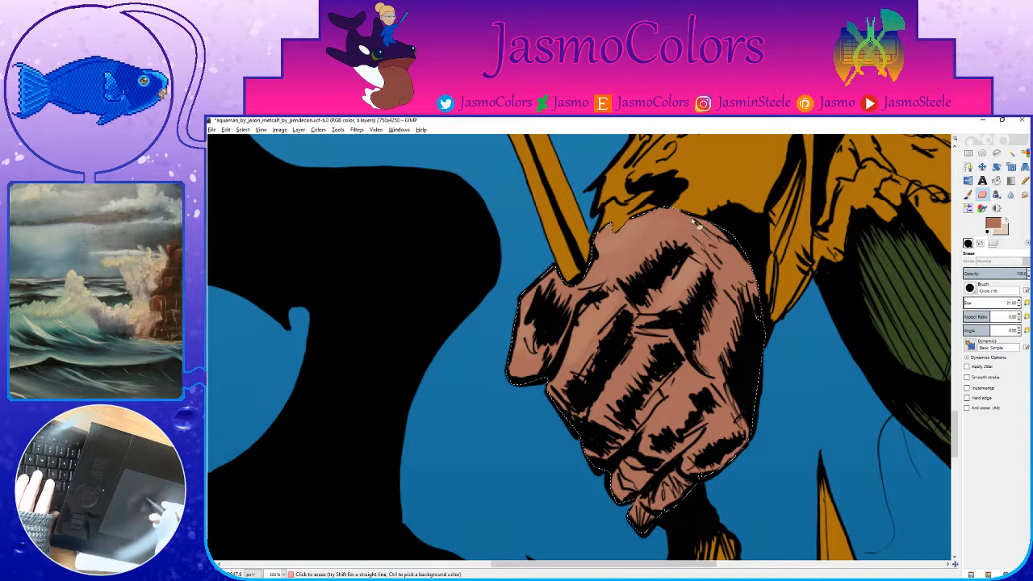
left_click_drag(732, 301, 721, 342)
left_click_drag(663, 366, 716, 296)
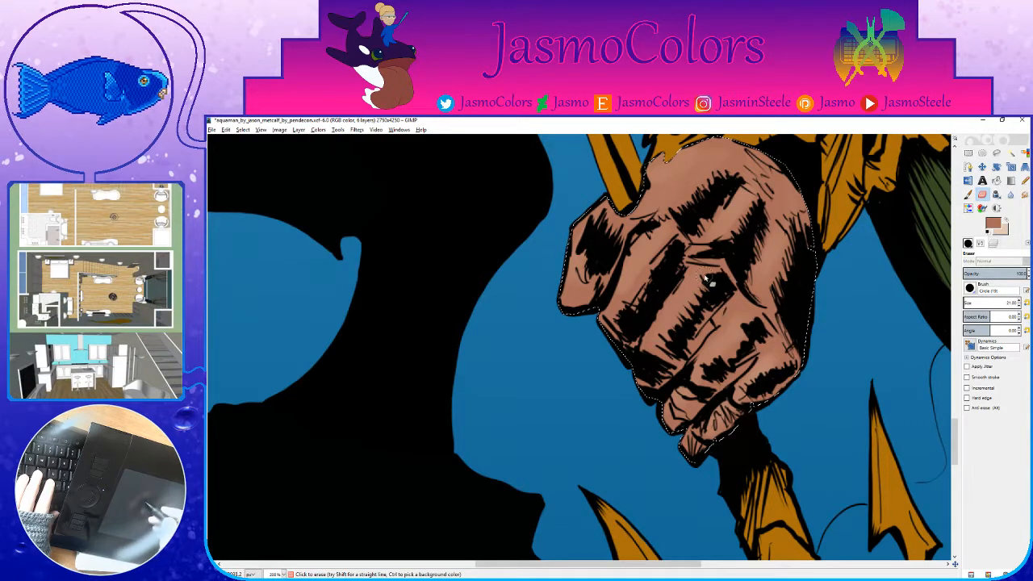
left_click_drag(647, 234, 664, 341)
left_click_drag(696, 260, 694, 276)
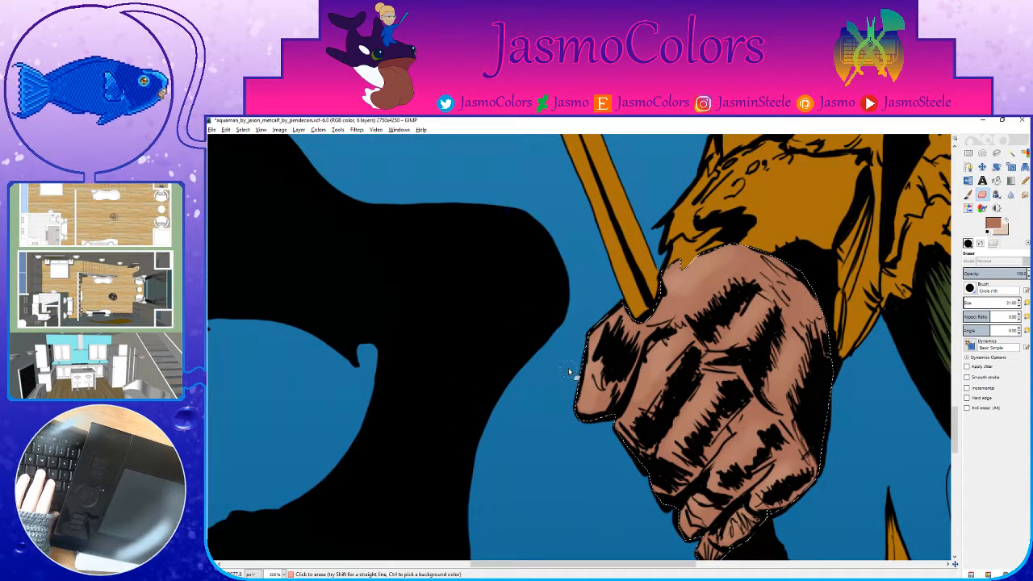
key("shift+o")
scroll(710, 287, "down", 5, "ctrl")
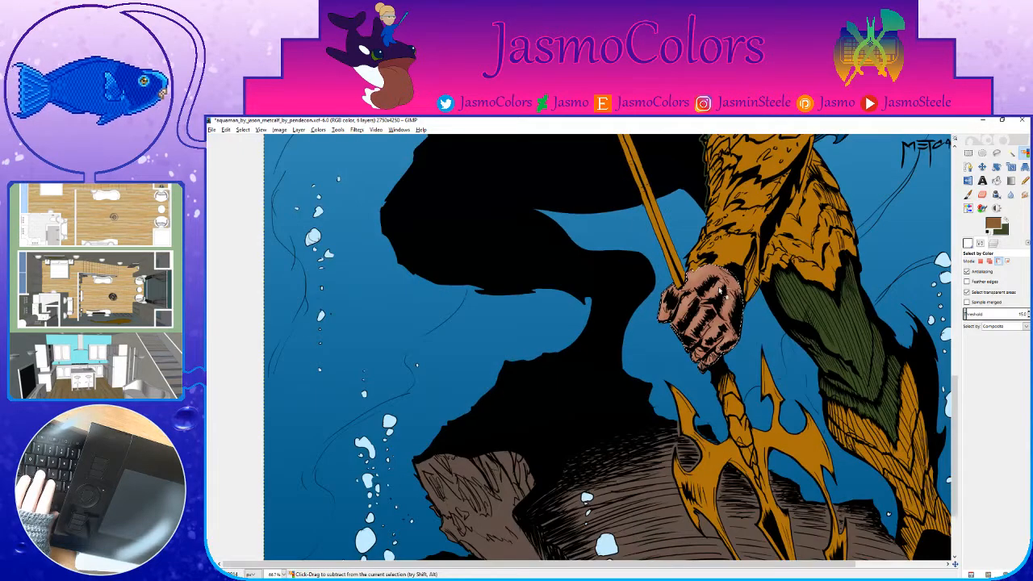
Step: Erase finer, brighter highlights on the thumb, knuckles and back of the lower hand using a smaller round eraser brush
scroll(720, 294, "up", 4)
key("shift+e")
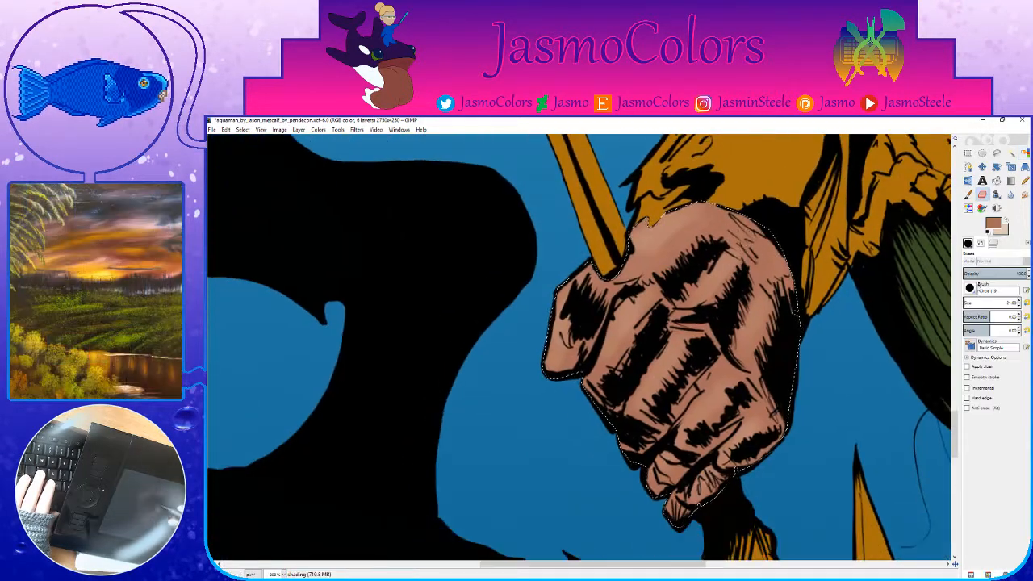
left_click(968, 244)
left_click(985, 350)
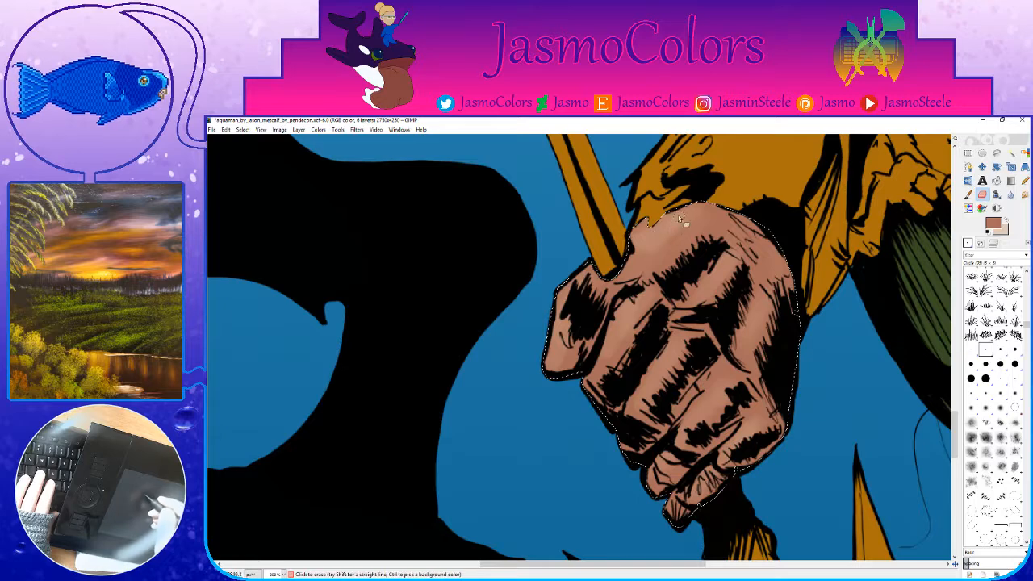
left_click_drag(569, 299, 569, 321)
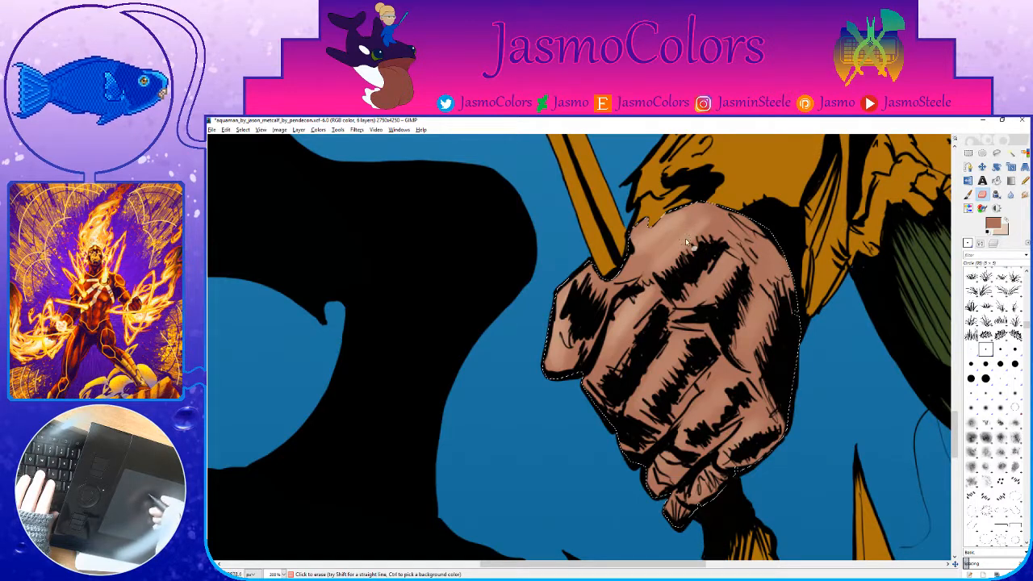
mouse_move(719, 289)
left_mouse_down()
mouse_move(686, 285)
mouse_move(691, 269)
left_mouse_up()
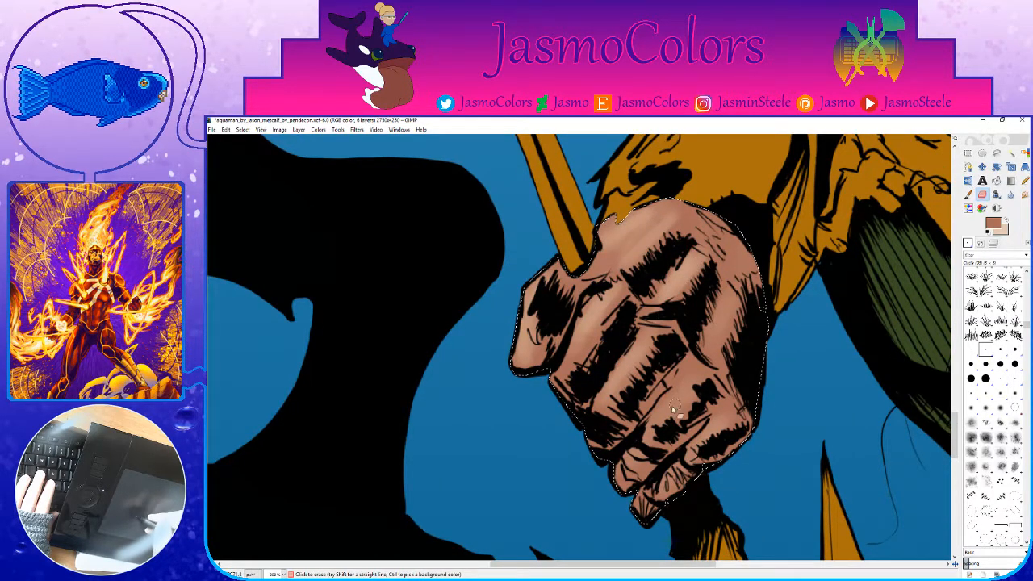
left_click_drag(740, 295, 718, 321)
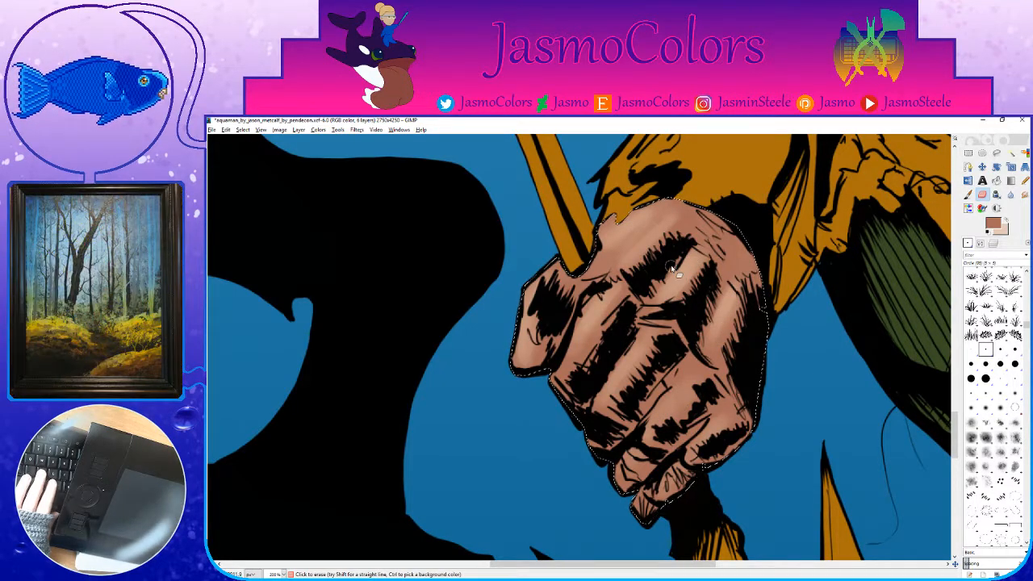
scroll(635, 446, "down", 7)
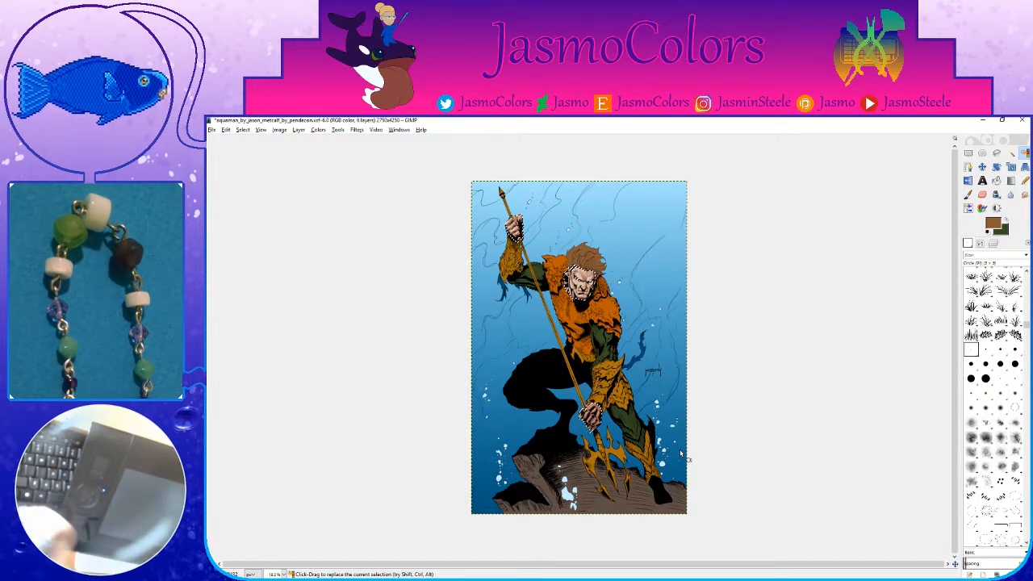
key("plus")
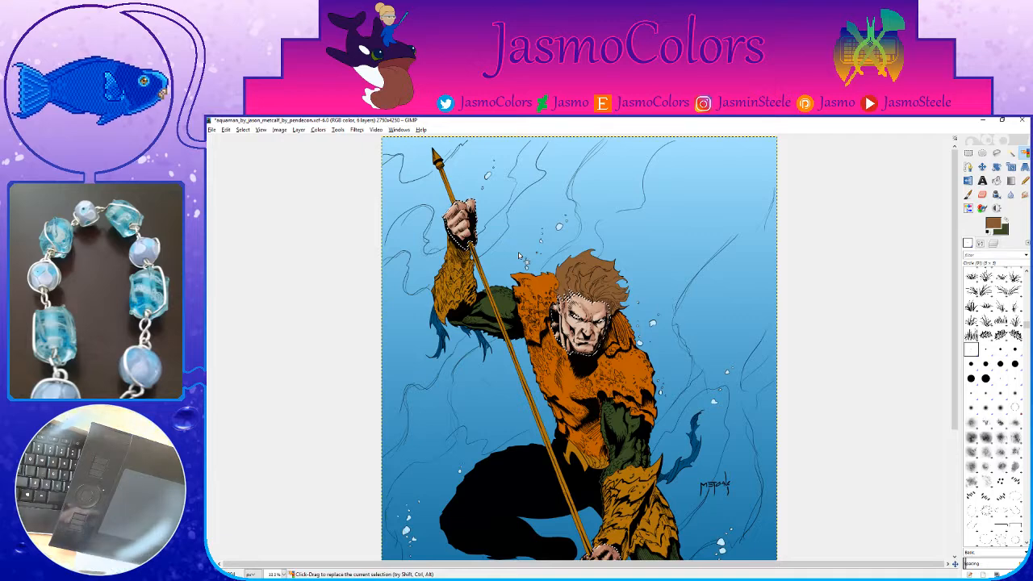
Step: Save the image, then choose the Paintbrush and set its foreground colour to the dark reddish brown 873d2e
scroll(599, 333, "up", 6)
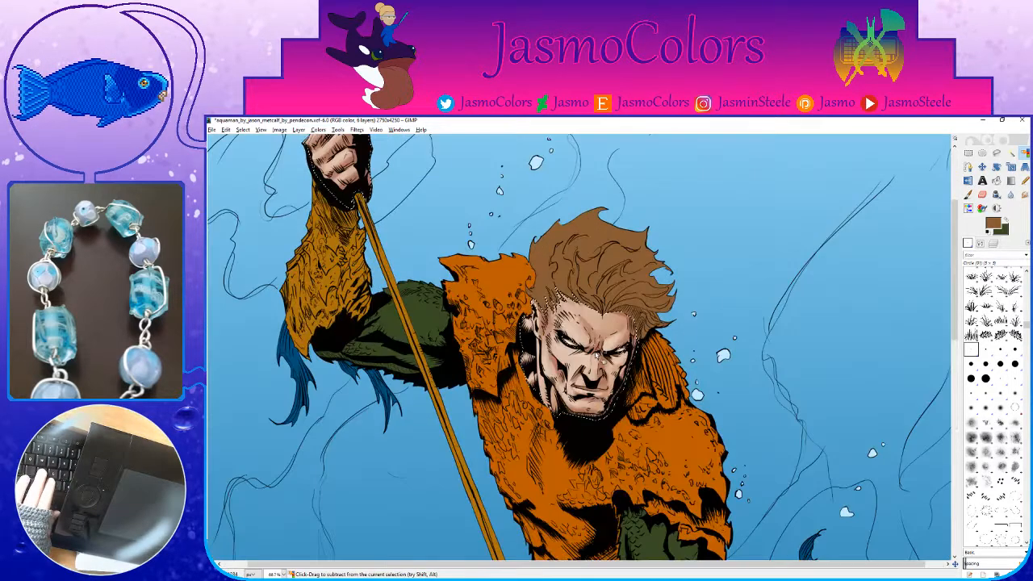
key("ctrl+s")
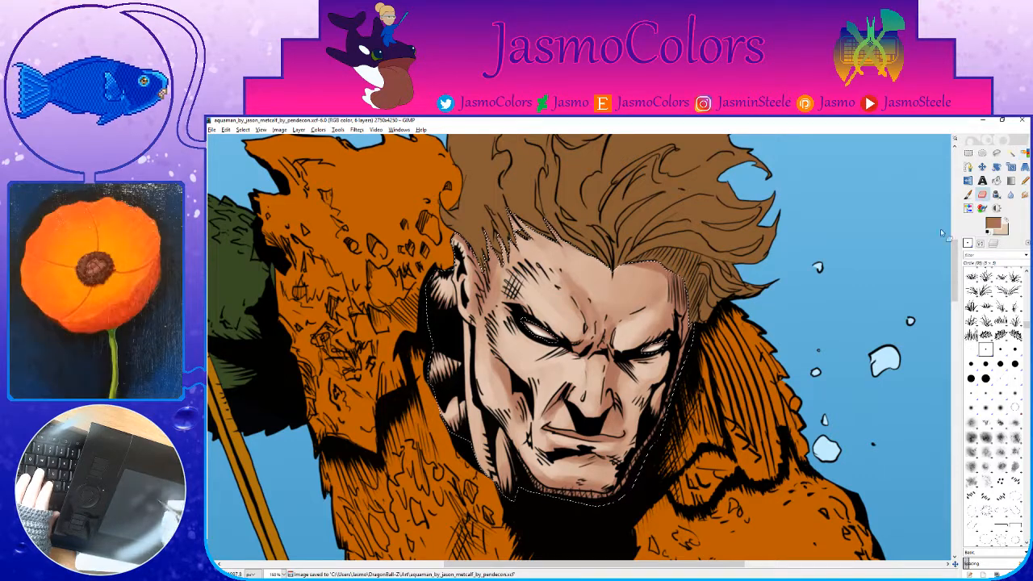
left_click(967, 194)
left_click(992, 222)
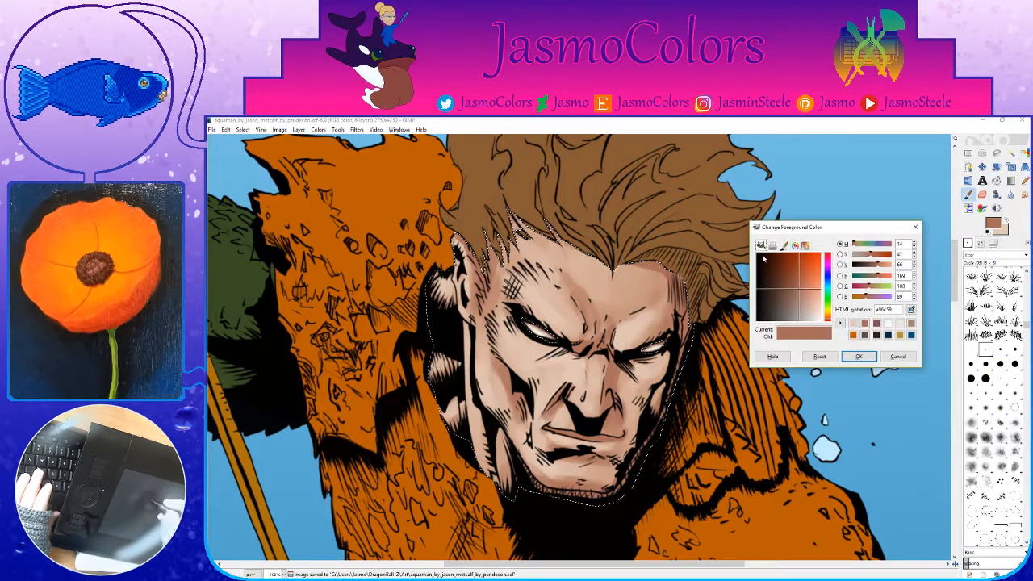
left_click(790, 276)
left_click(829, 320)
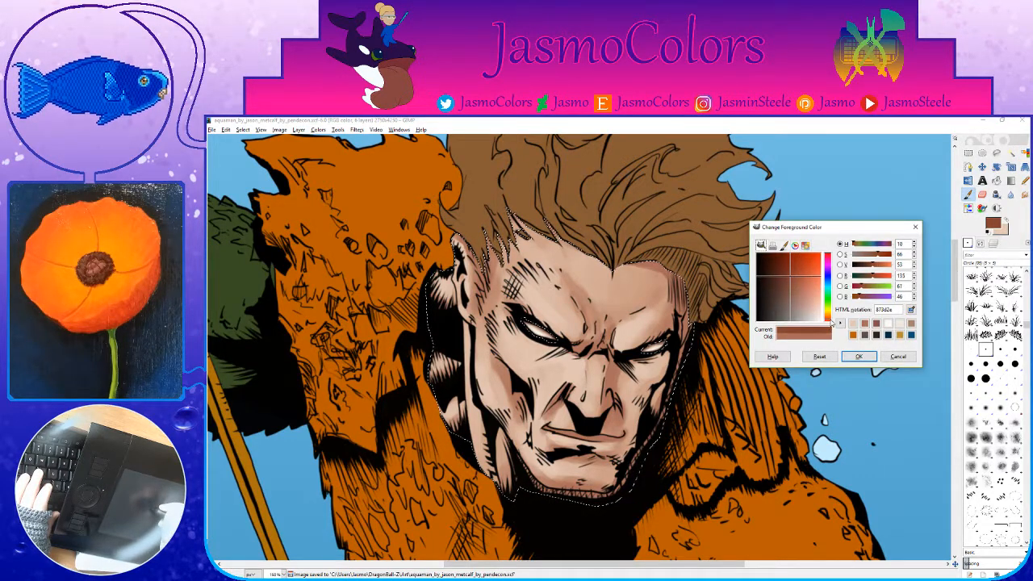
left_click(858, 356)
Step: Swap the foreground and background colours, set the foreground to a paler cream skin highlight, and save the image
key("x")
left_click(992, 223)
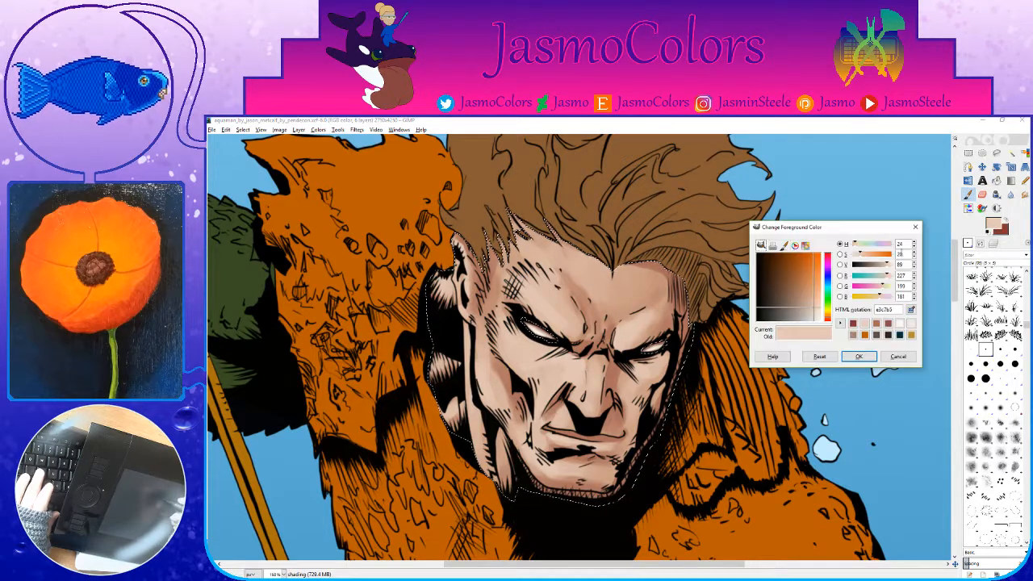
left_click(858, 356)
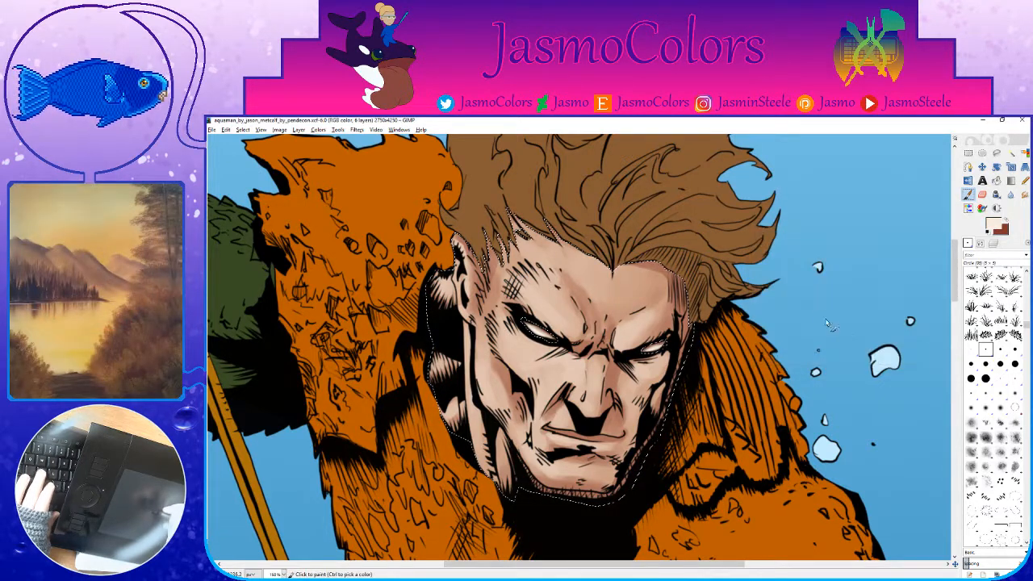
key("ctrl+s")
Step: Paint pale highlights along the knuckles and fingers of the raised fist with the soft and small brushes, and save the image
scroll(775, 371, "up", 5)
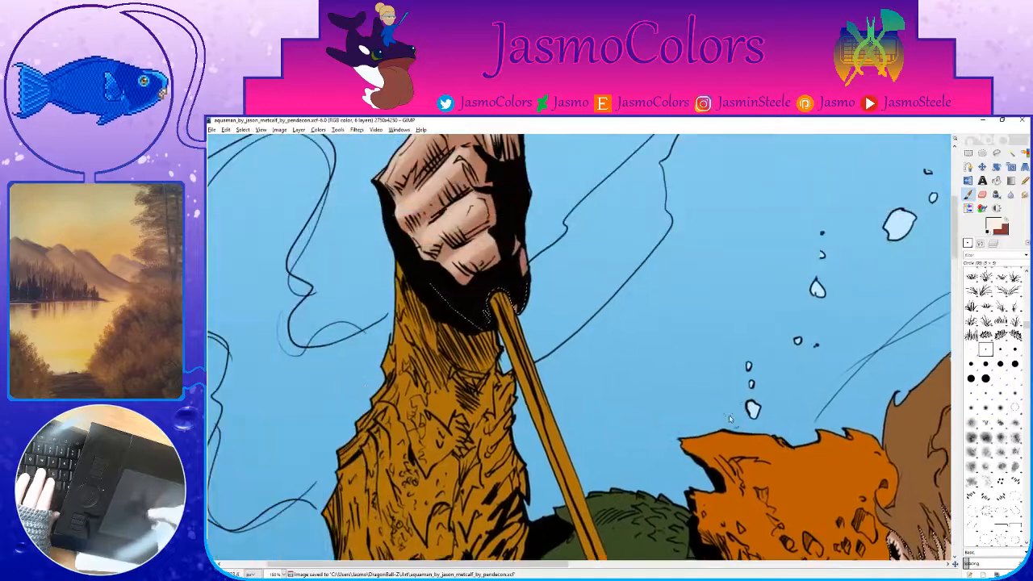
left_click_drag(582, 242, 654, 355)
left_click(970, 351)
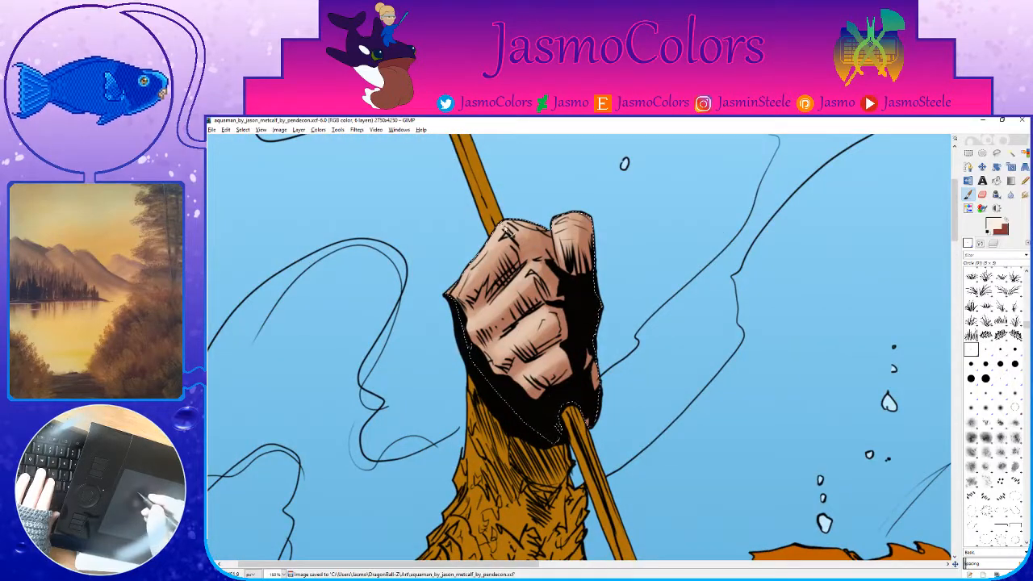
left_click_drag(503, 232, 482, 259)
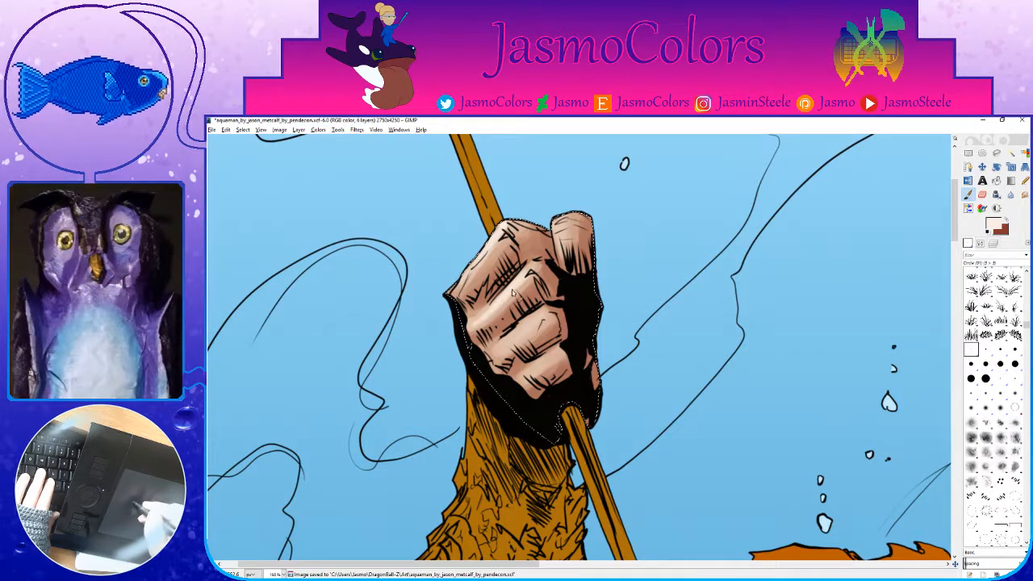
left_click(985, 348)
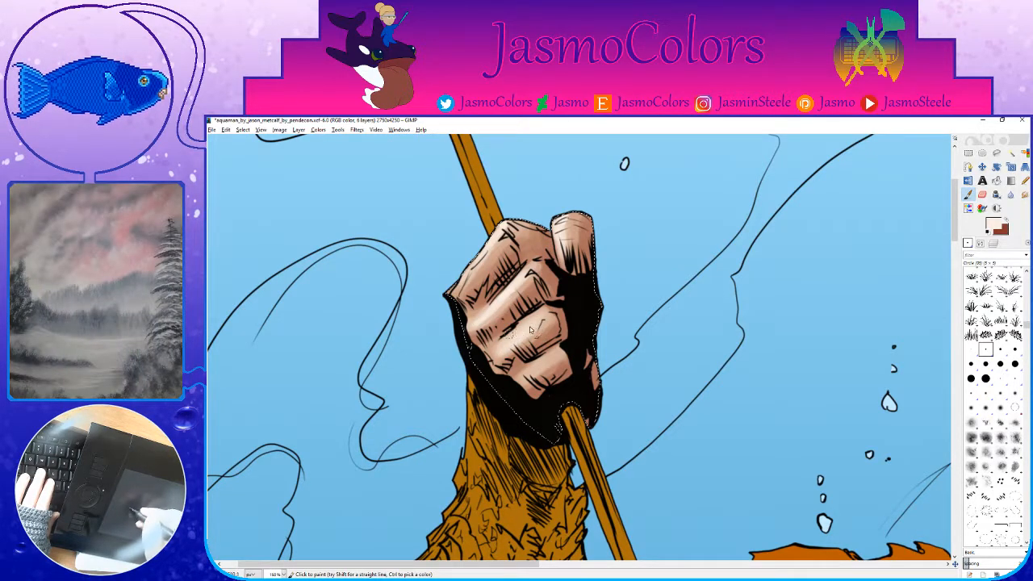
left_click(972, 349)
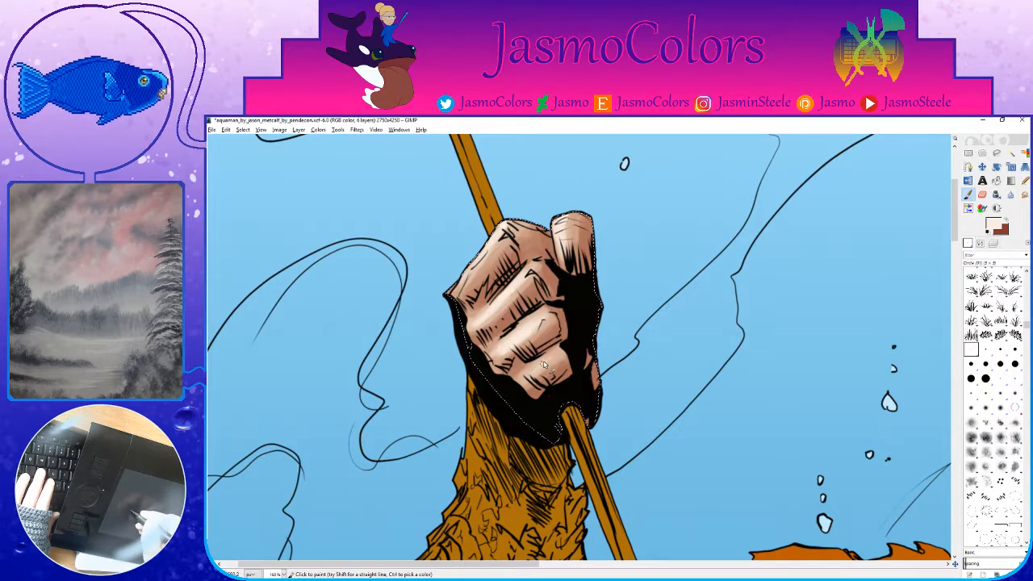
left_click(986, 349)
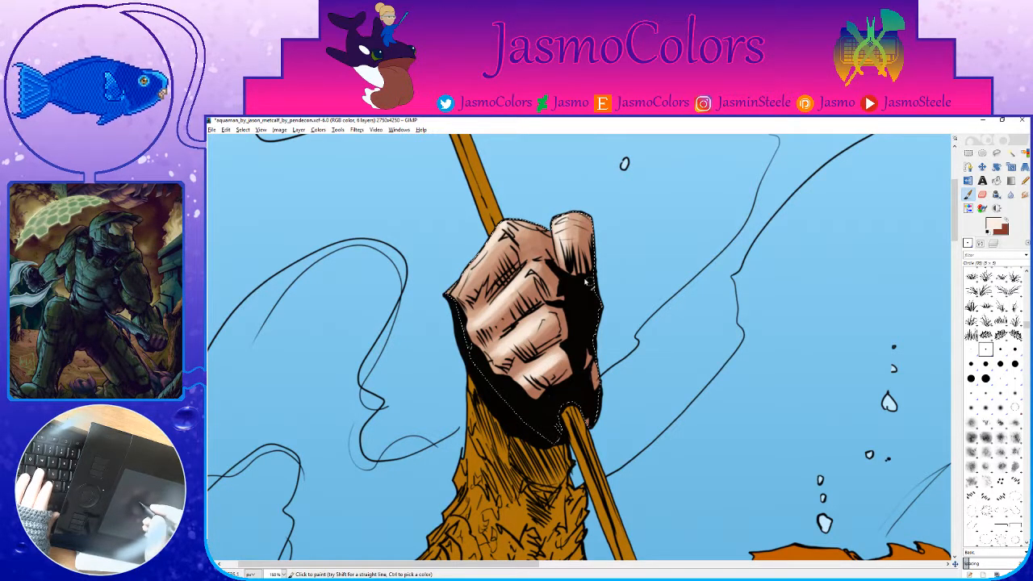
left_click(562, 264, "ctrl")
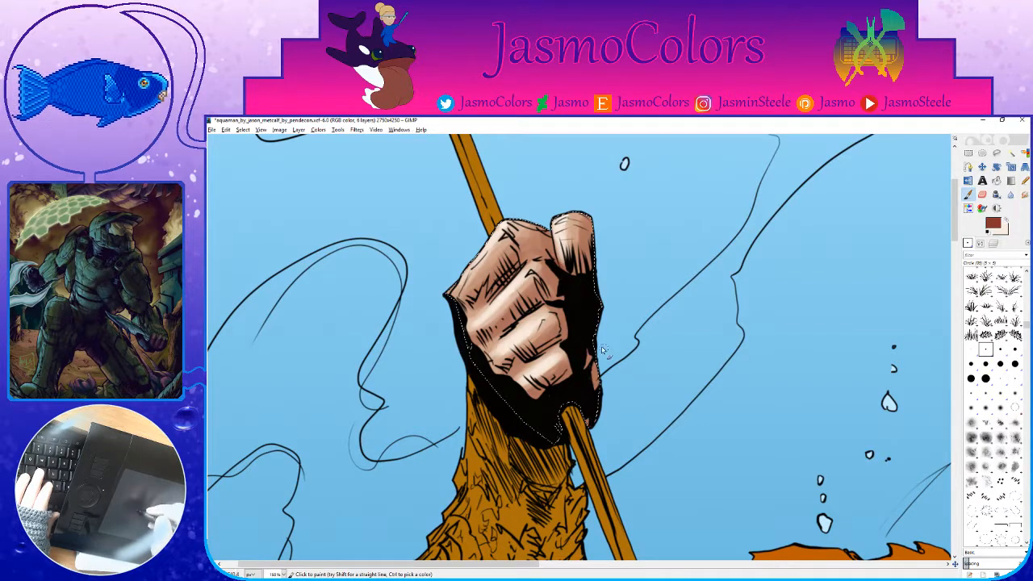
scroll(597, 359, "down", 10)
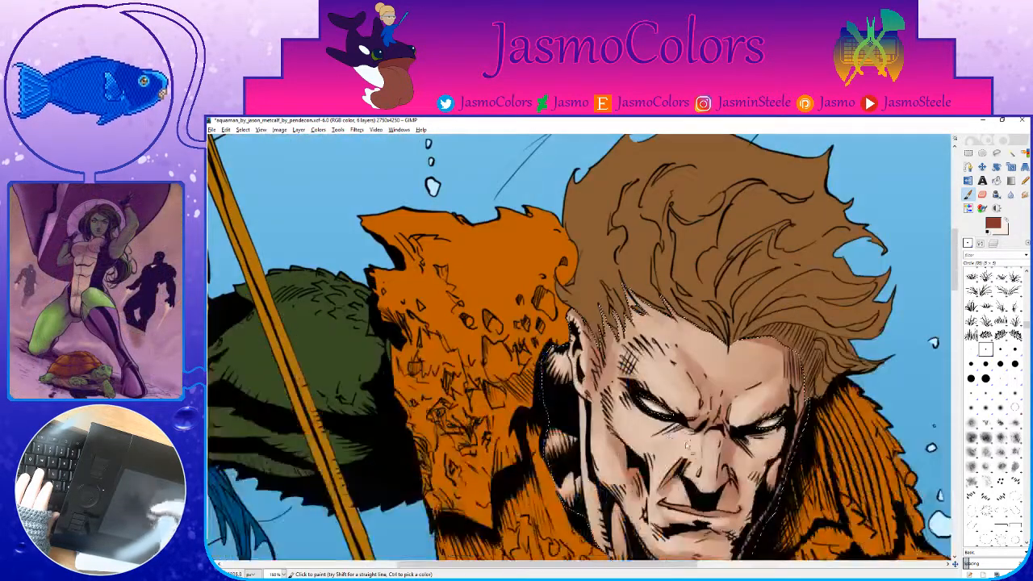
key("ctrl+s")
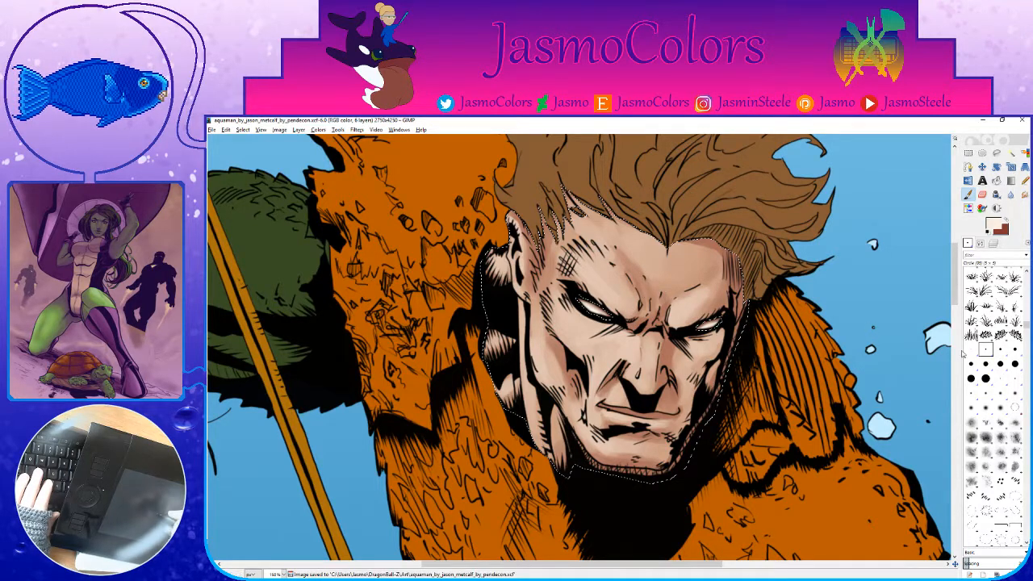
Step: Paint a pale highlight below the inner corner of the eye beside the bridge of the nose
left_click(970, 350)
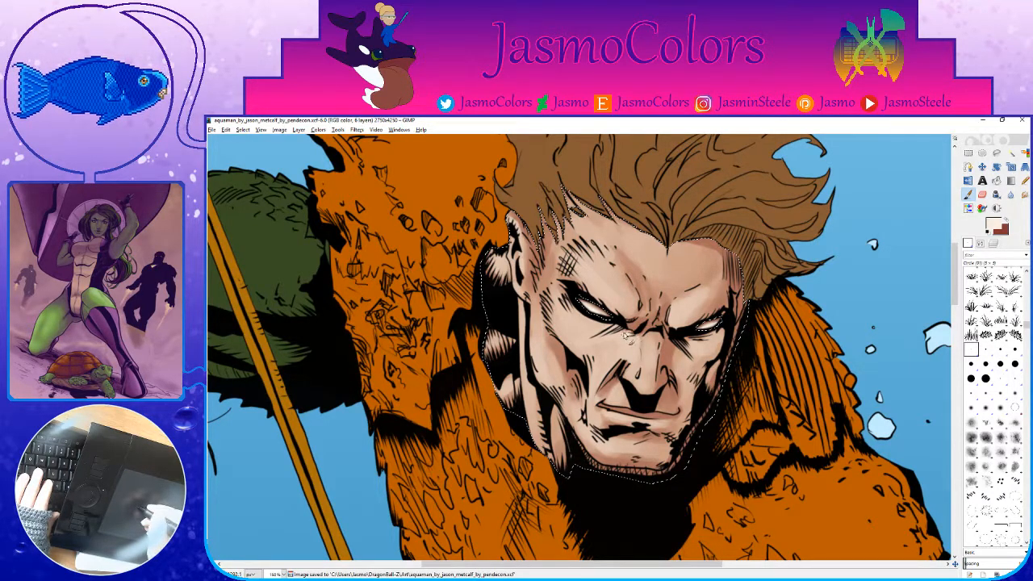
left_click_drag(625, 337, 618, 336)
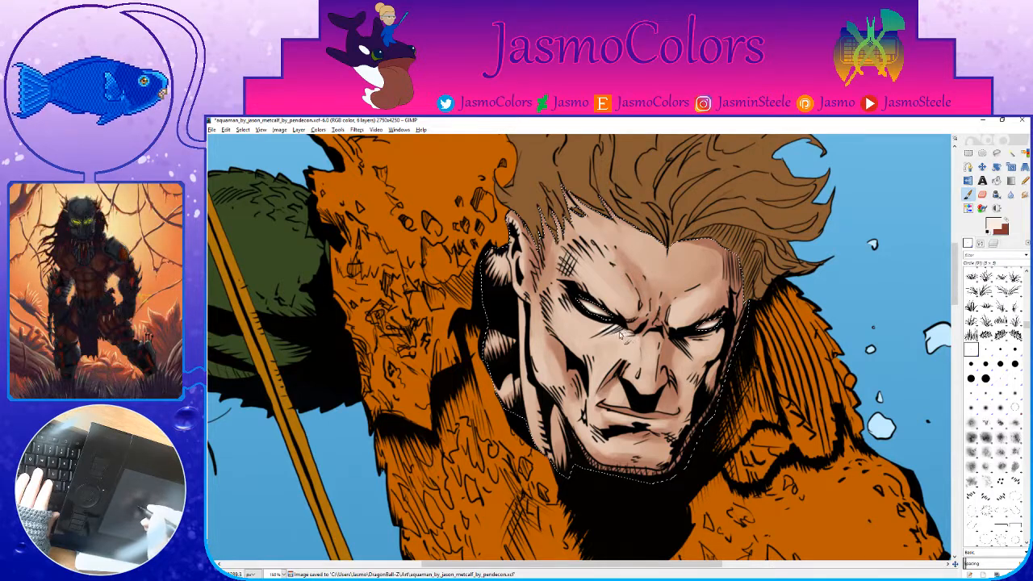
left_click_drag(665, 281, 685, 316)
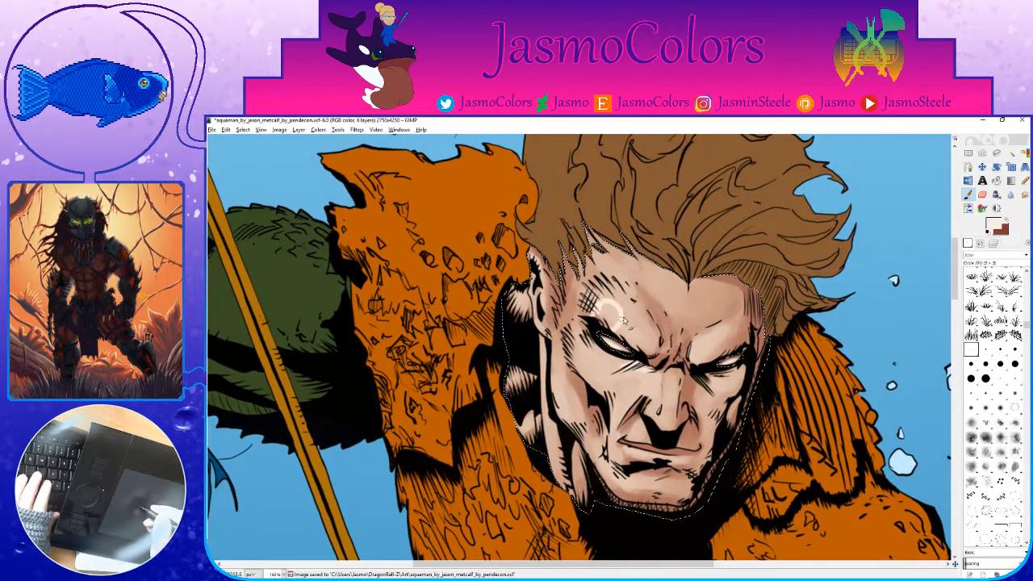
left_click_drag(623, 307, 658, 319)
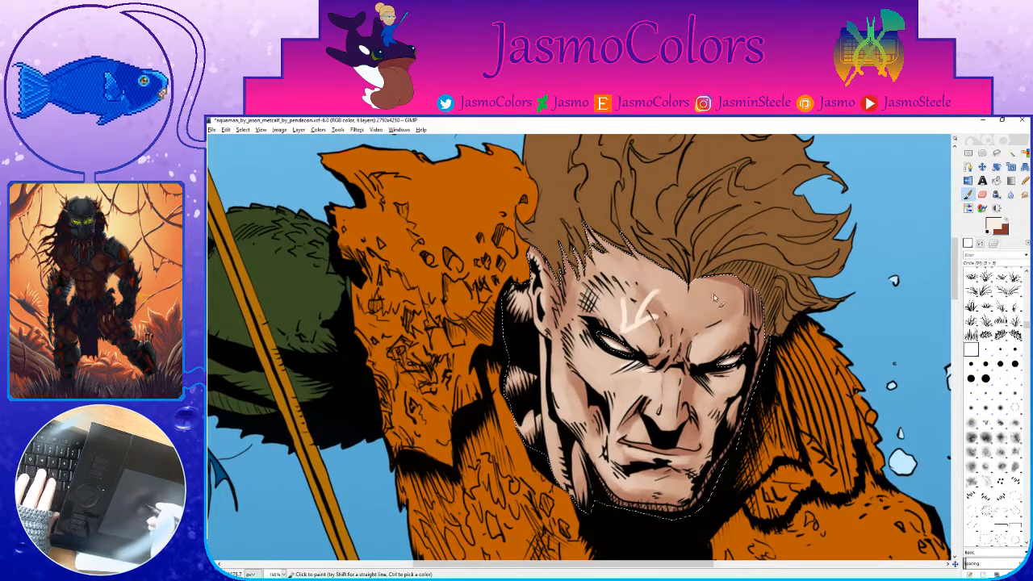
key("ctrl+z")
key("ctrl+z")
Step: Paint subtle pale highlights on the forehead and around the brows, undoing unwanted strokes, and save the image
key("ctrl+s")
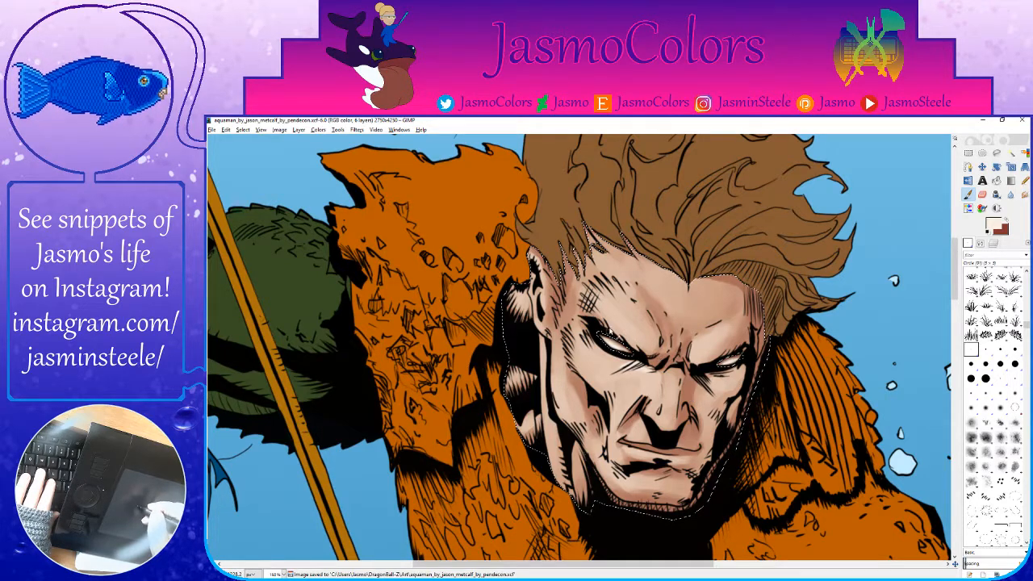
left_click_drag(620, 315, 636, 323)
key("ctrl+z")
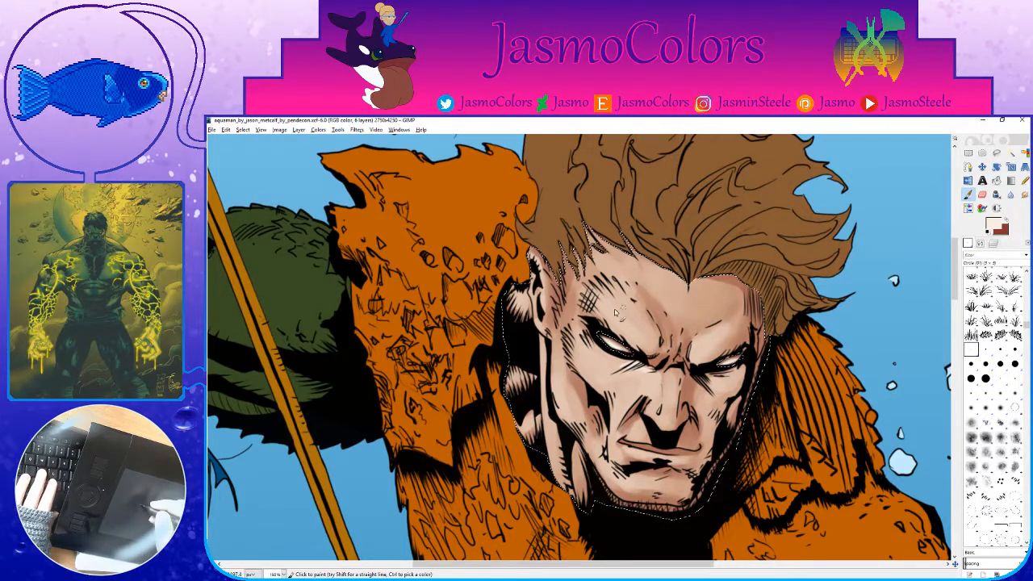
left_click_drag(588, 300, 599, 310)
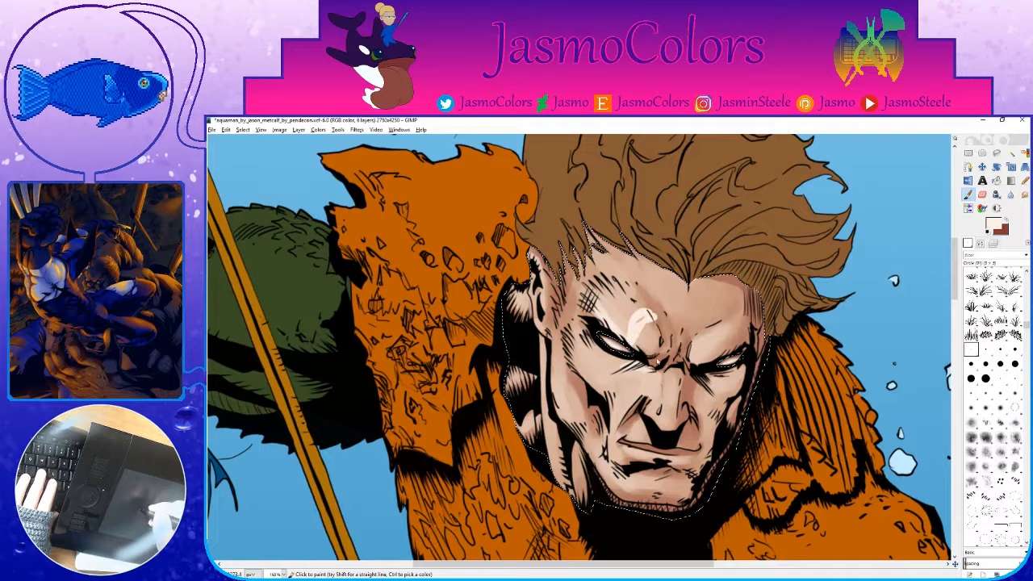
key("ctrl+z")
key("ctrl+z")
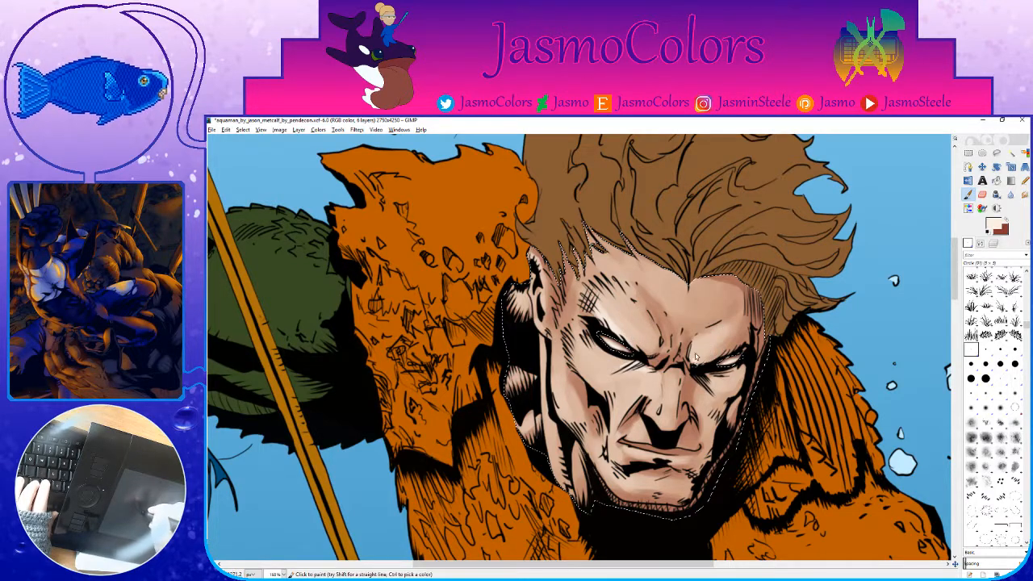
mouse_move(710, 355)
left_mouse_down()
mouse_move(742, 319)
mouse_move(731, 350)
left_mouse_up()
key("ctrl+z")
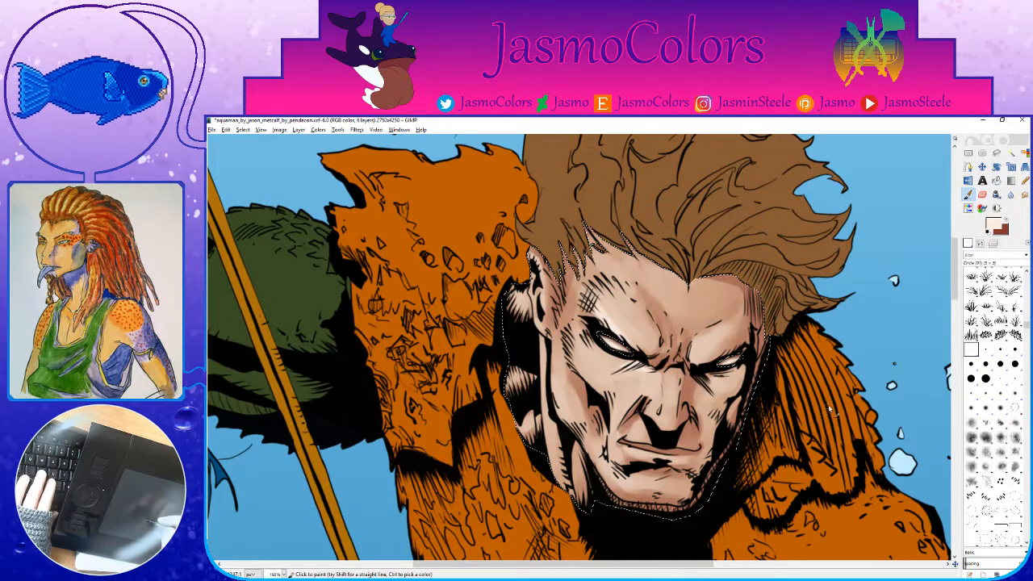
key("ctrl+s")
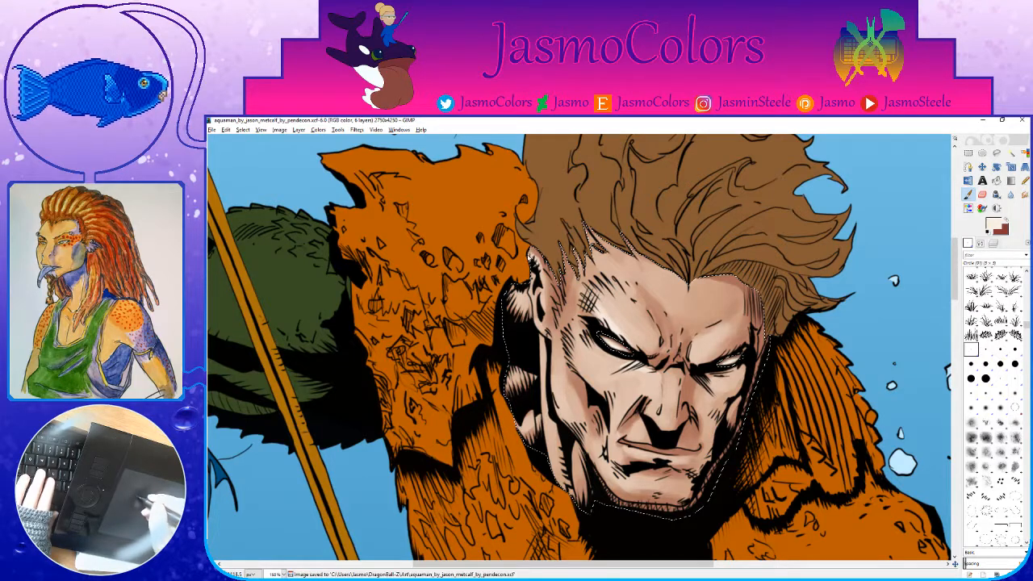
Step: Paint dark reddish-brown shadows at the temple beside the ear, down the far edge of the face and beneath the chin
key("x")
mouse_move(551, 264)
left_mouse_down()
mouse_move(560, 298)
mouse_move(555, 277)
mouse_move(564, 272)
left_mouse_up()
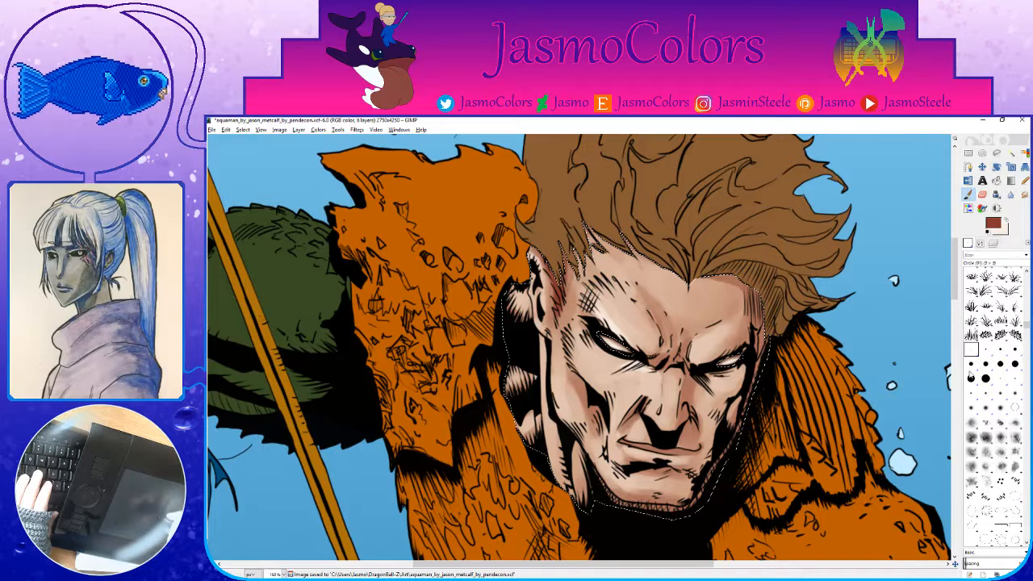
left_click(985, 378)
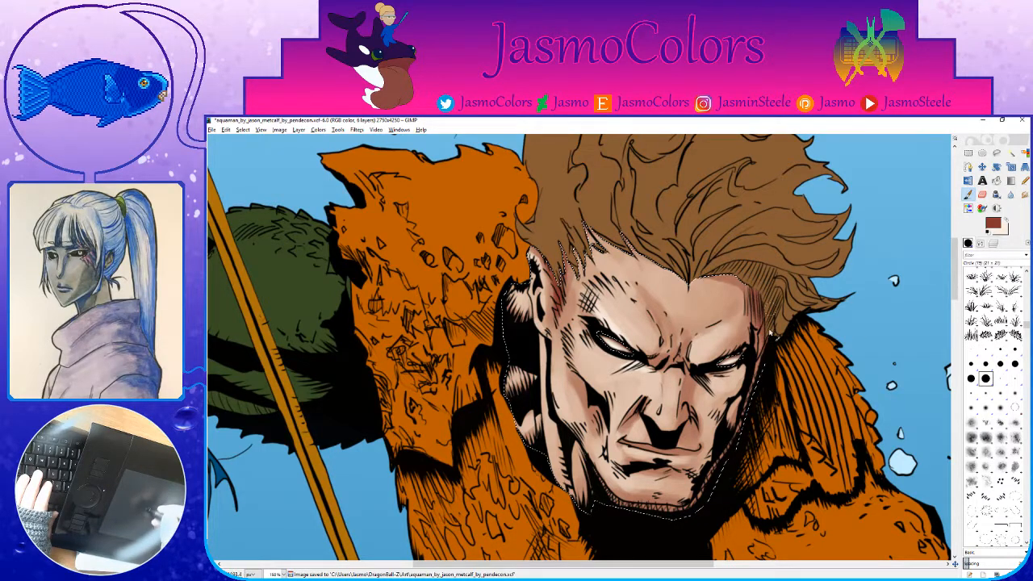
left_click_drag(752, 414, 790, 330)
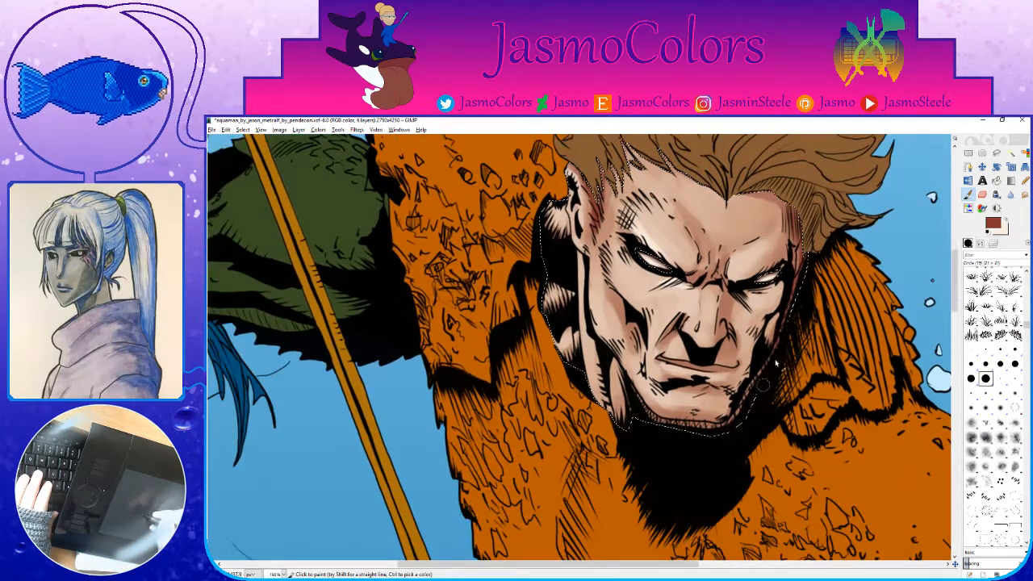
mouse_move(761, 386)
left_mouse_down()
mouse_move(728, 427)
mouse_move(701, 433)
mouse_move(712, 434)
mouse_move(637, 406)
left_mouse_up()
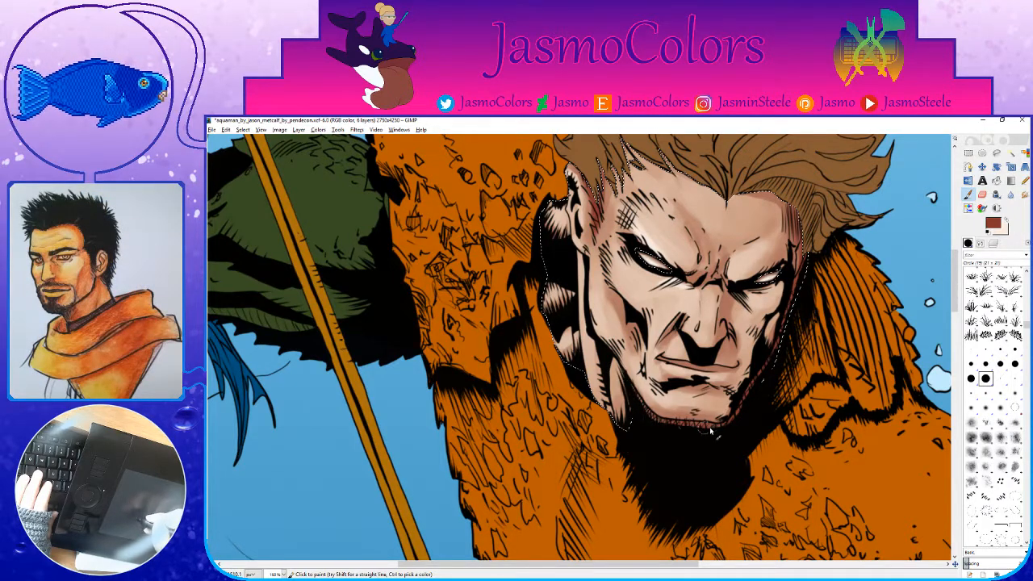
Step: Deepen the dark reddish-brown shadow along the far temple below the hairline, and save the image
left_click_drag(837, 249, 830, 319)
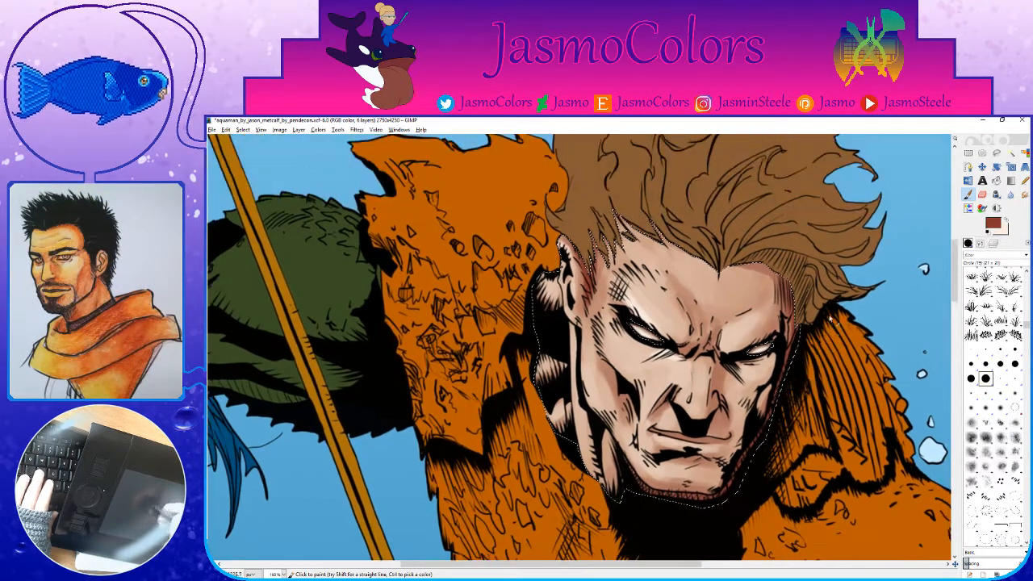
left_click_drag(794, 284, 776, 338)
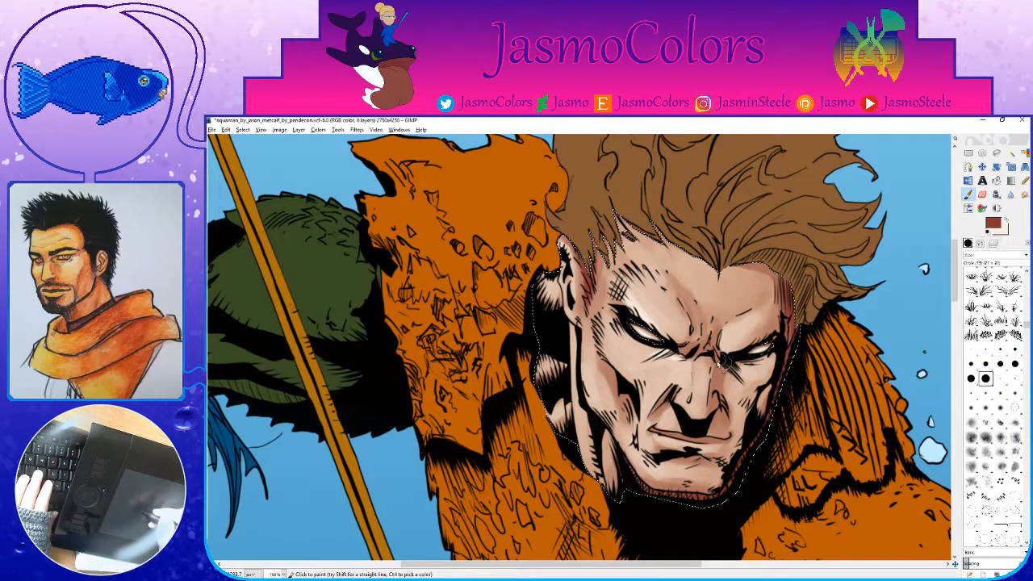
key("ctrl+s")
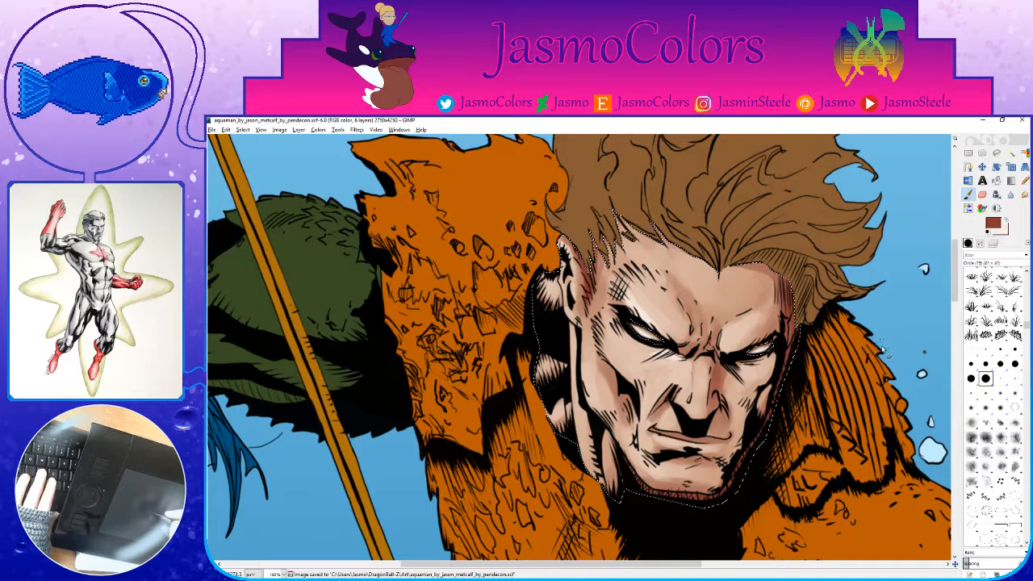
Step: Shade the nose and lips with the dark reddish brown, and swap back to the pale highlight colour
left_click(970, 350)
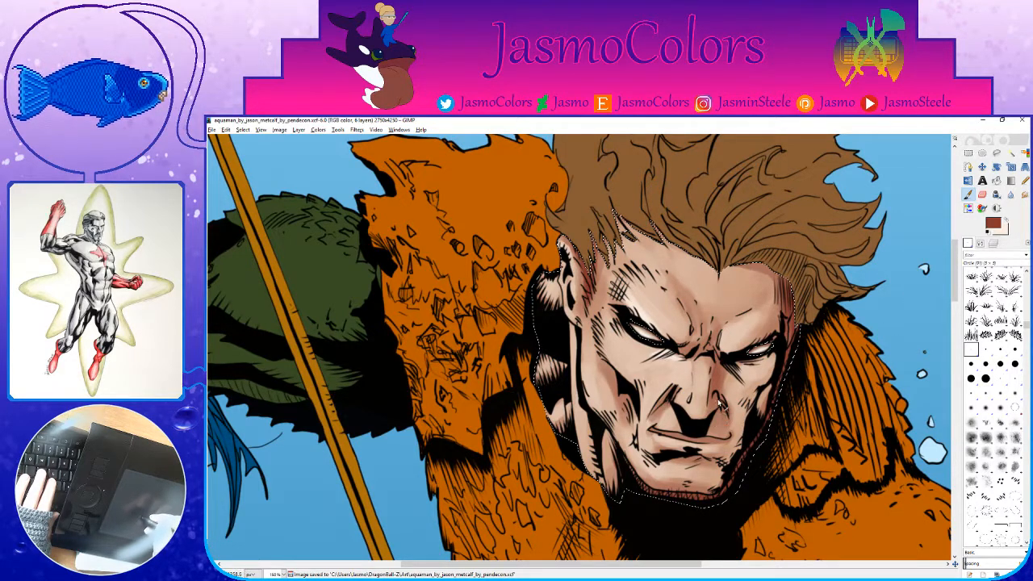
left_click_drag(718, 401, 715, 445)
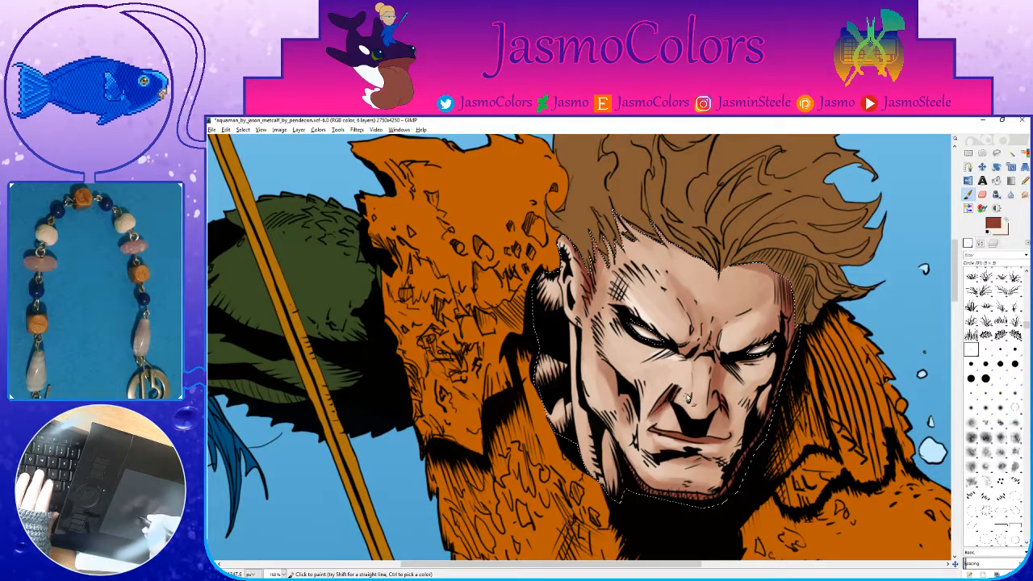
key("x")
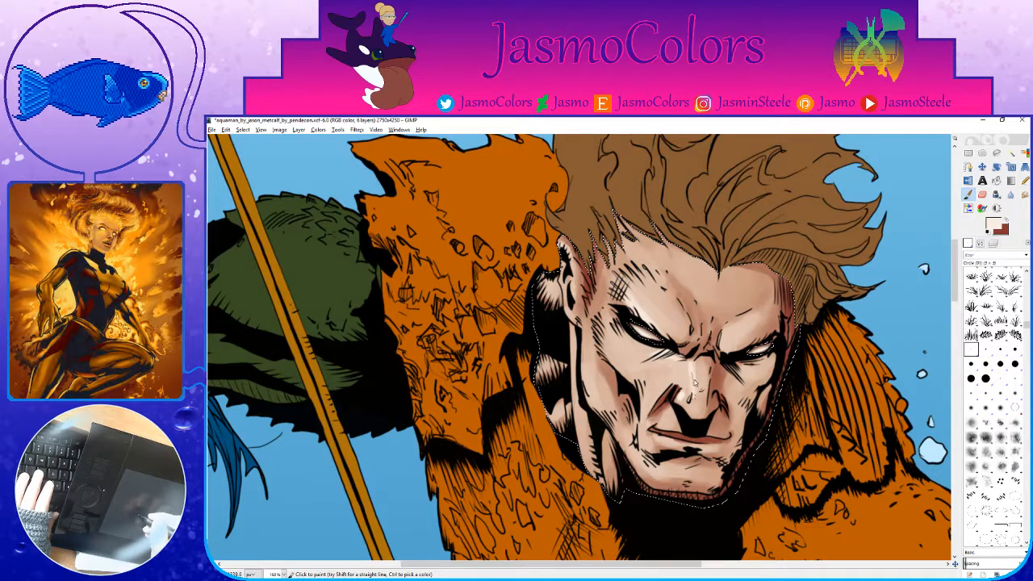
Step: Paint small pale highlights on the nose and near temple, touch up the area around the mouth, and save the image
left_click(704, 355, "ctrl")
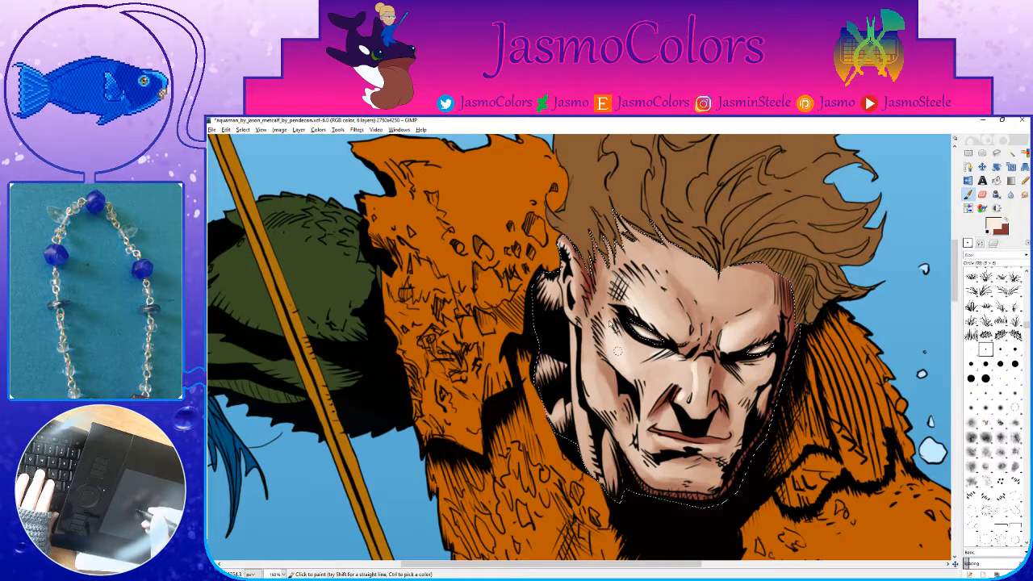
left_click_drag(603, 311, 610, 317)
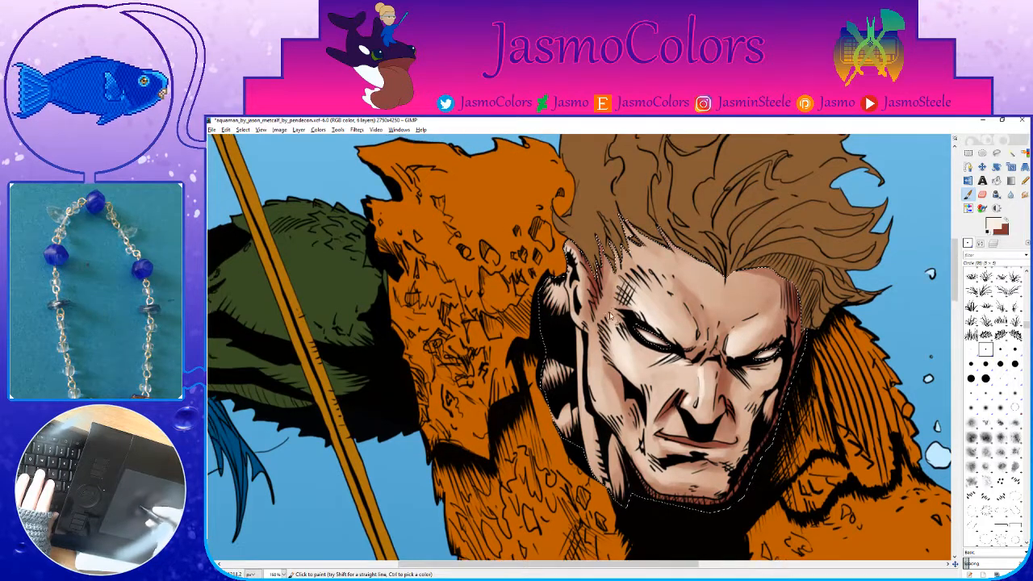
scroll(610, 316, "down", 3)
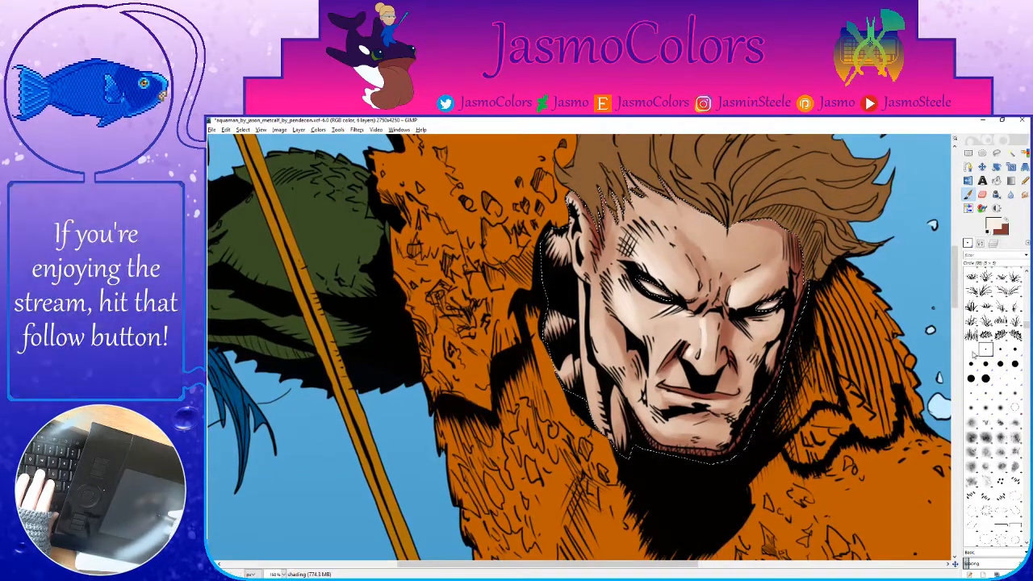
left_click(974, 355)
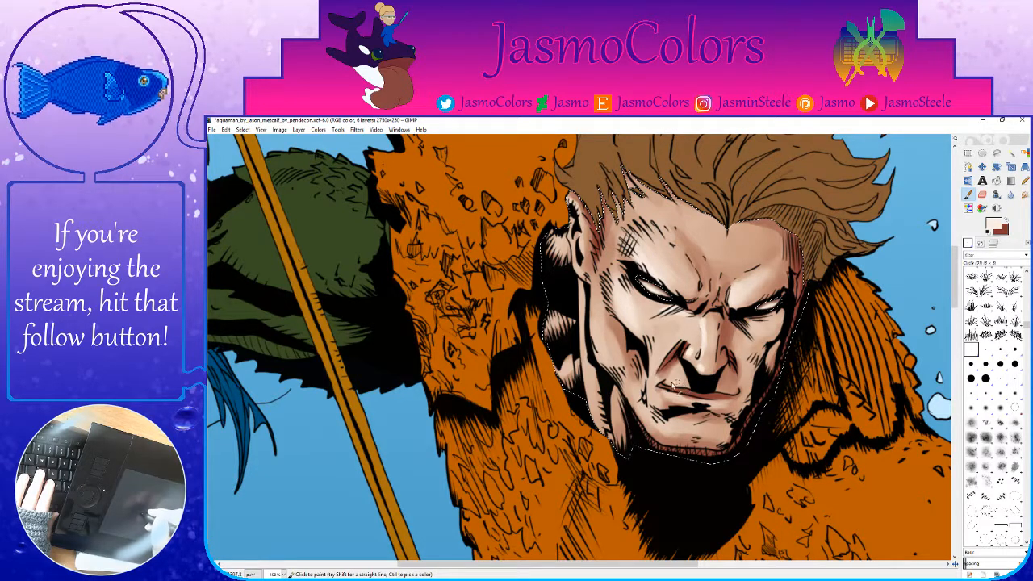
left_click(692, 390, "ctrl")
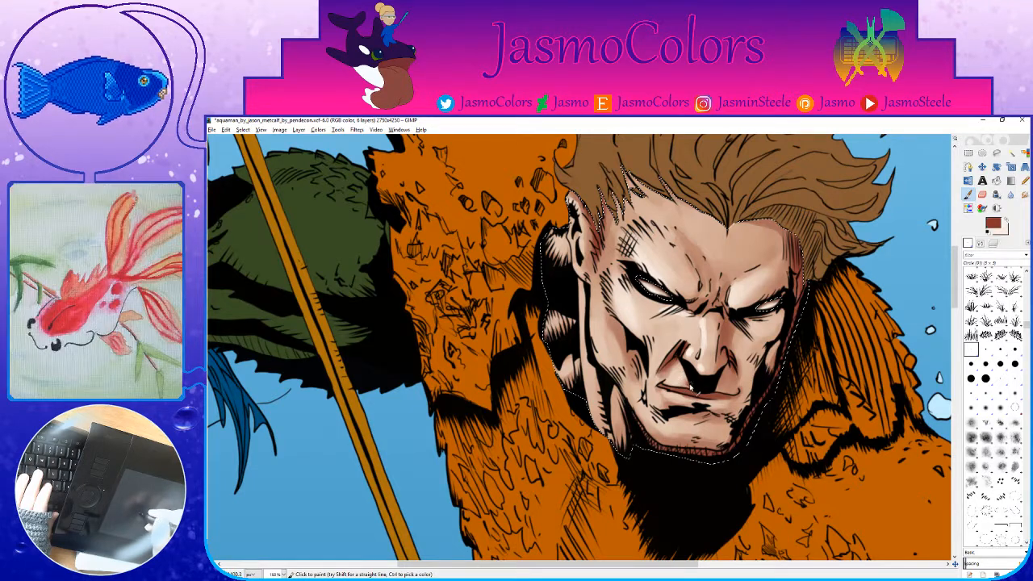
key("ctrl+s")
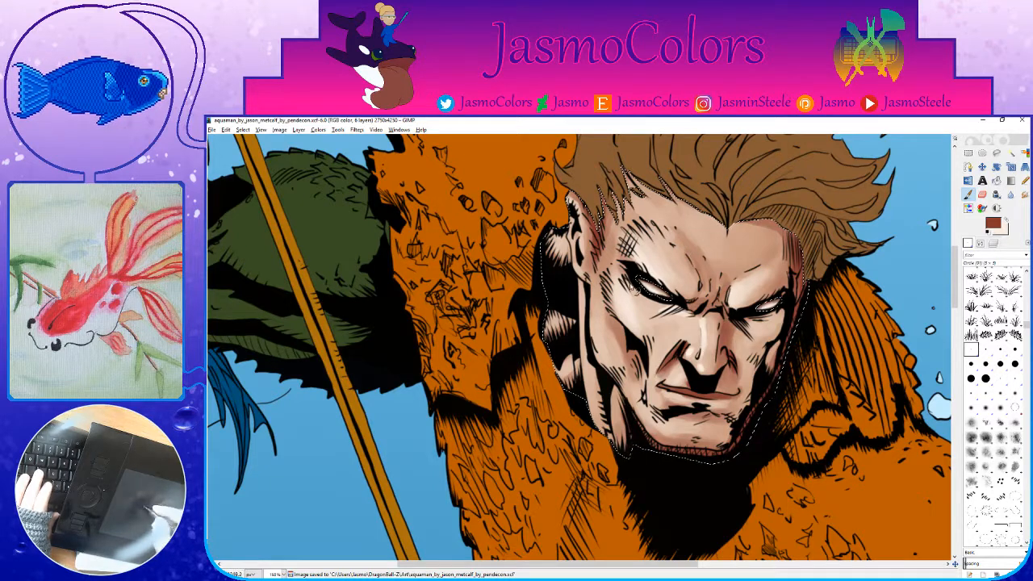
Step: Paint dark reddish-brown shadows down the neck and beneath the jaw with a larger round brush
key("x")
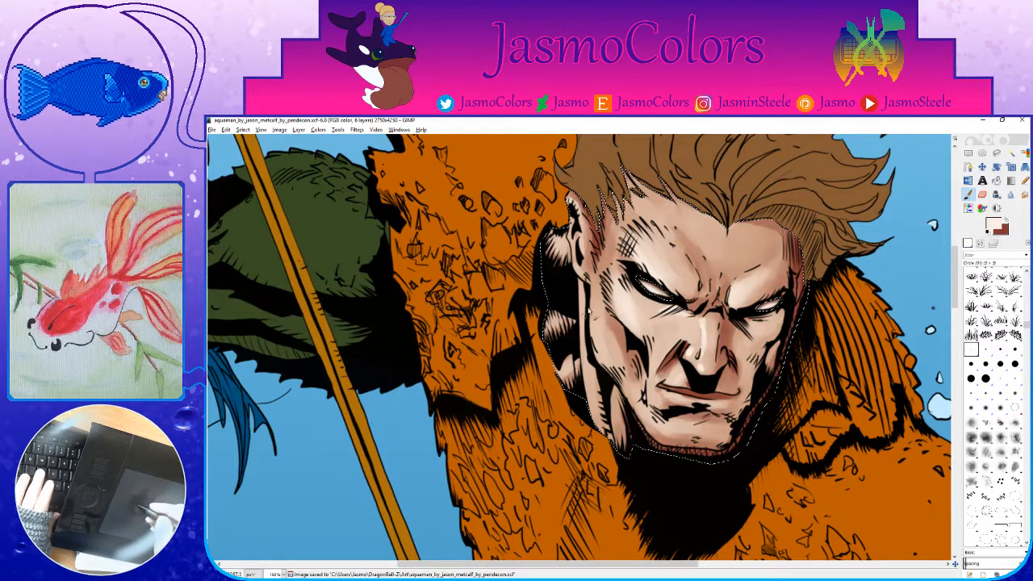
left_click(985, 378)
key("x")
mouse_move(603, 414)
left_mouse_down()
mouse_move(616, 455)
mouse_move(630, 461)
left_mouse_up()
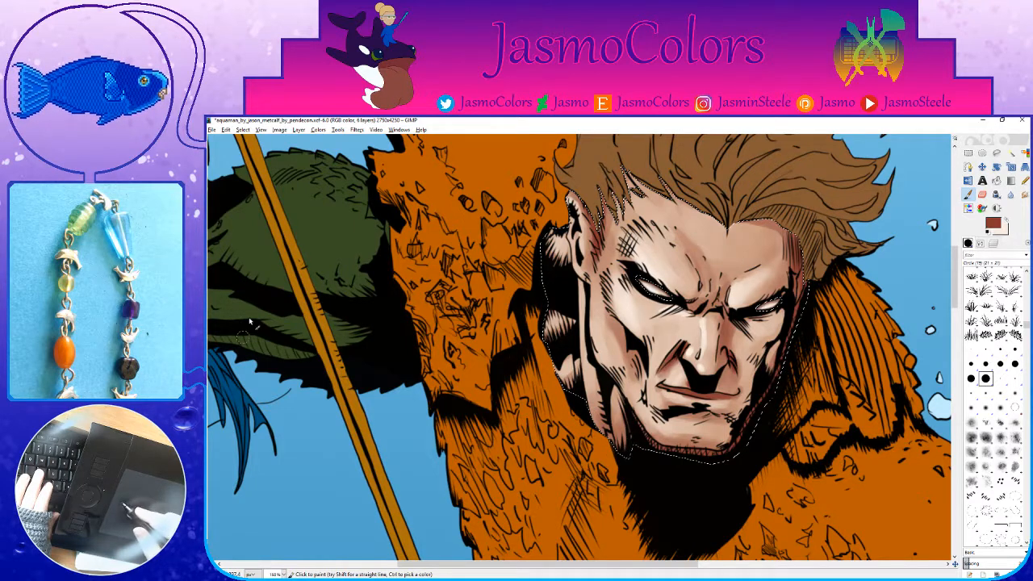
mouse_move(631, 451)
left_mouse_down()
mouse_move(619, 414)
mouse_move(646, 445)
left_mouse_up()
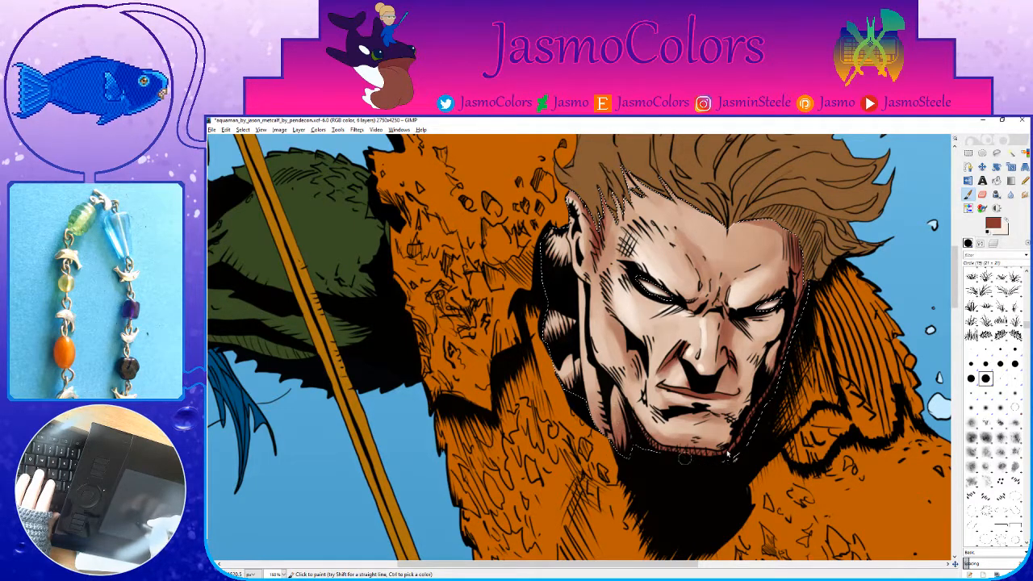
left_click(972, 350)
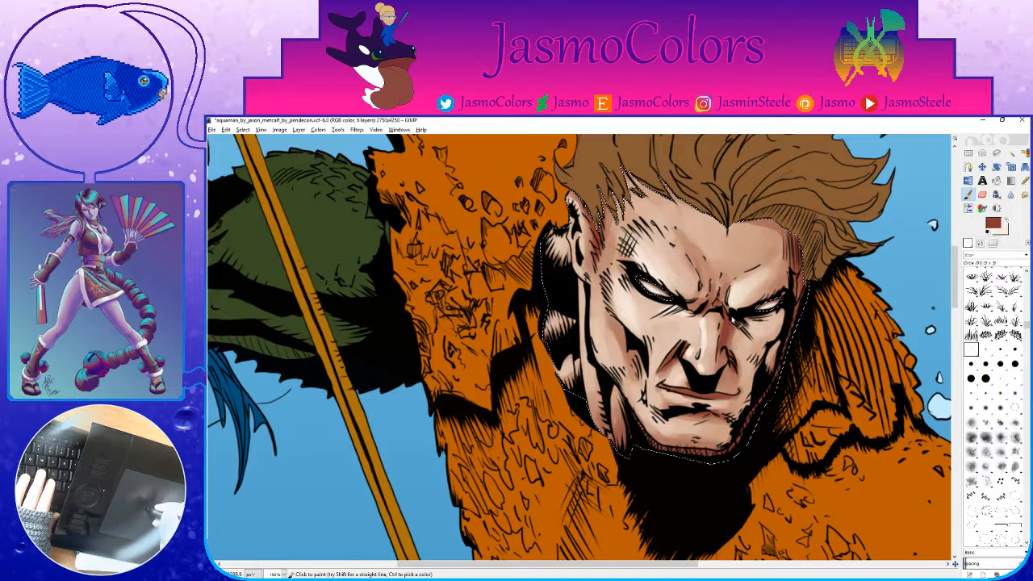
Step: Brush pale skin highlights onto the forehead above the brows with the fine brush, and save the image
left_click(770, 322, "ctrl")
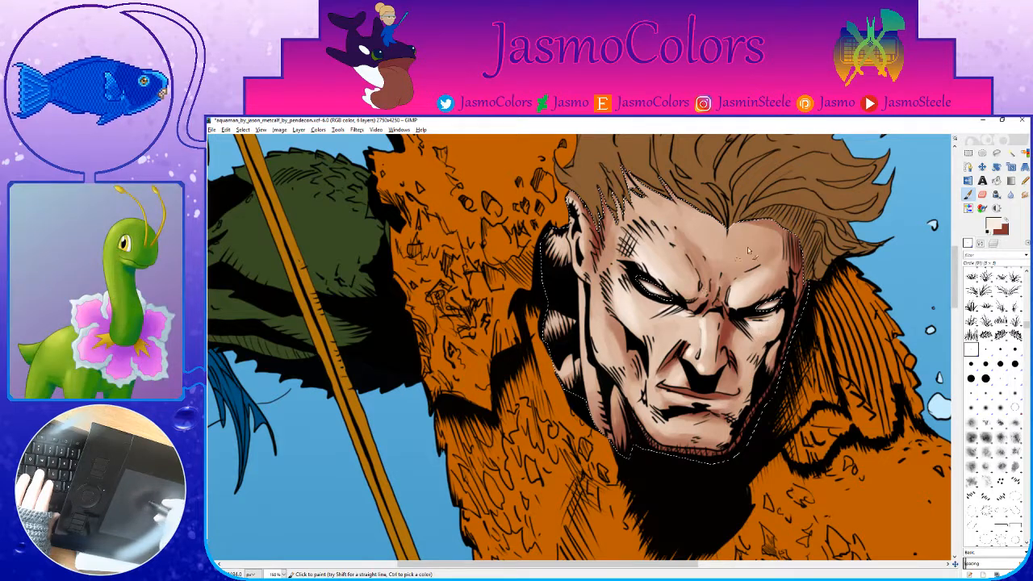
left_click_drag(700, 265, 711, 277)
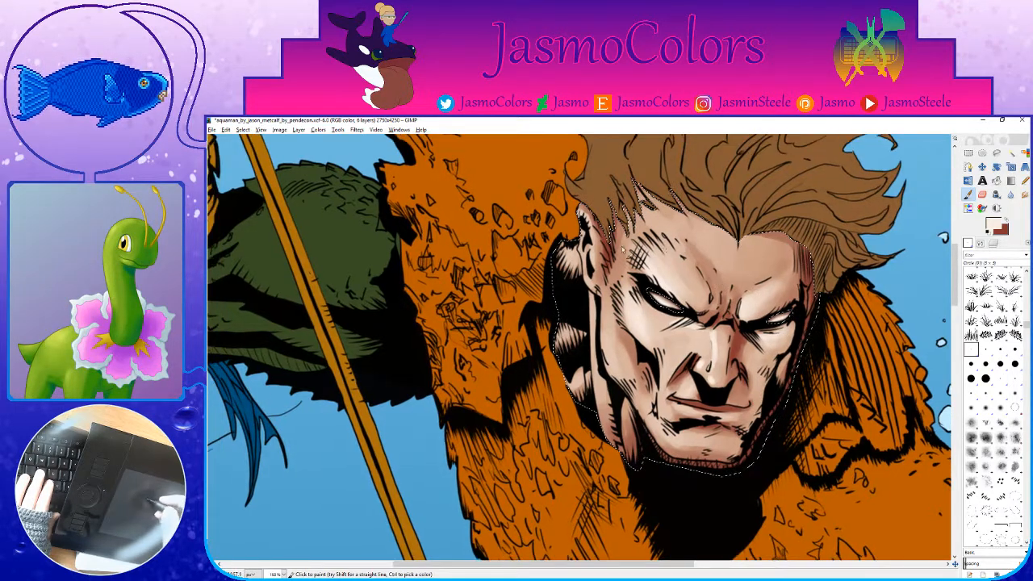
key("x")
key("x")
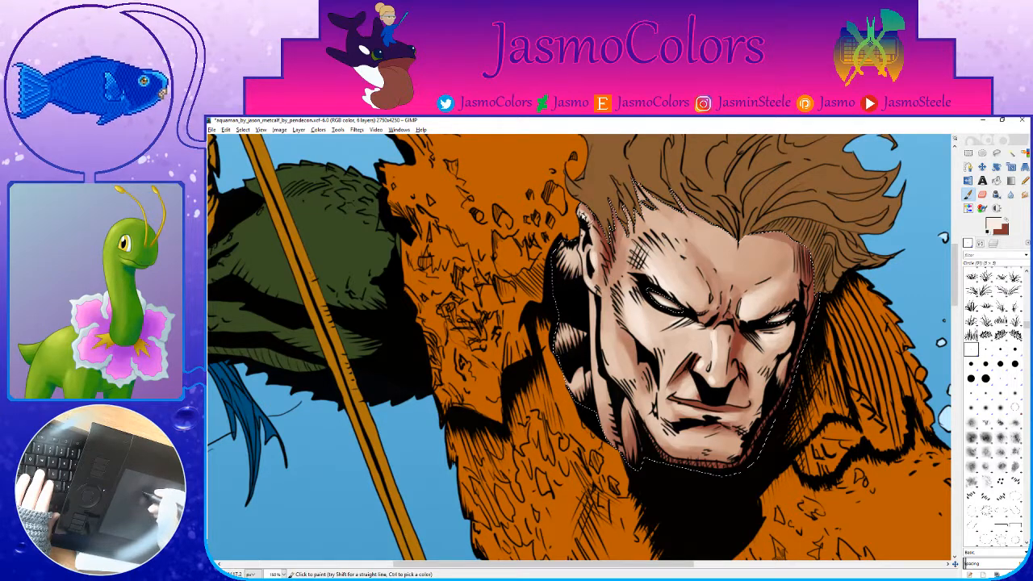
key("ctrl+s")
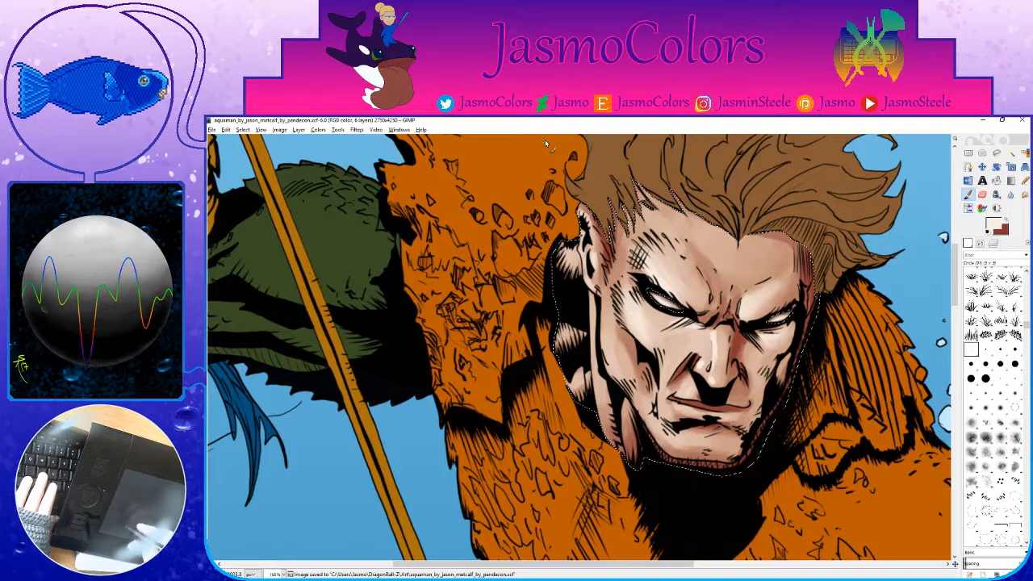
key("ctrl+s")
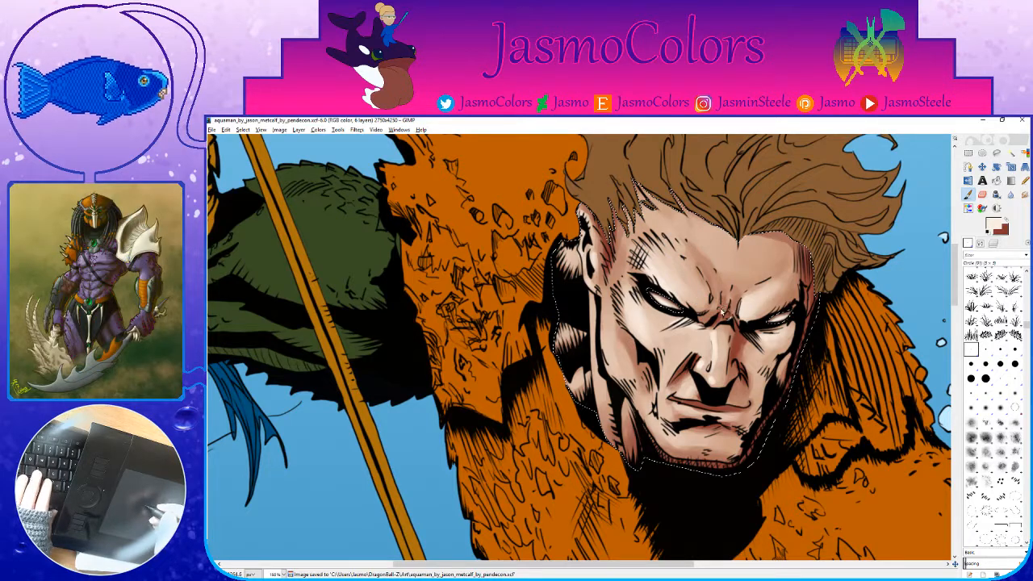
key("ctrl+s")
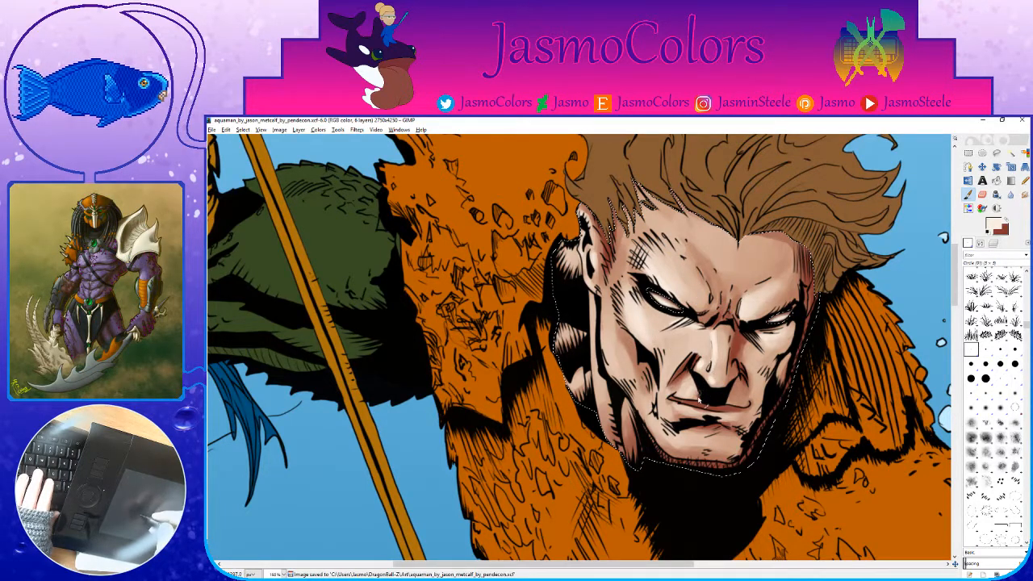
Step: Add pale highlights to the nose, mouth area and chin with small brushes, and save the image
scroll(709, 361, "down", 2)
mouse_move(696, 363)
left_mouse_down()
mouse_move(658, 372)
mouse_move(654, 392)
left_mouse_up()
left_click(985, 350)
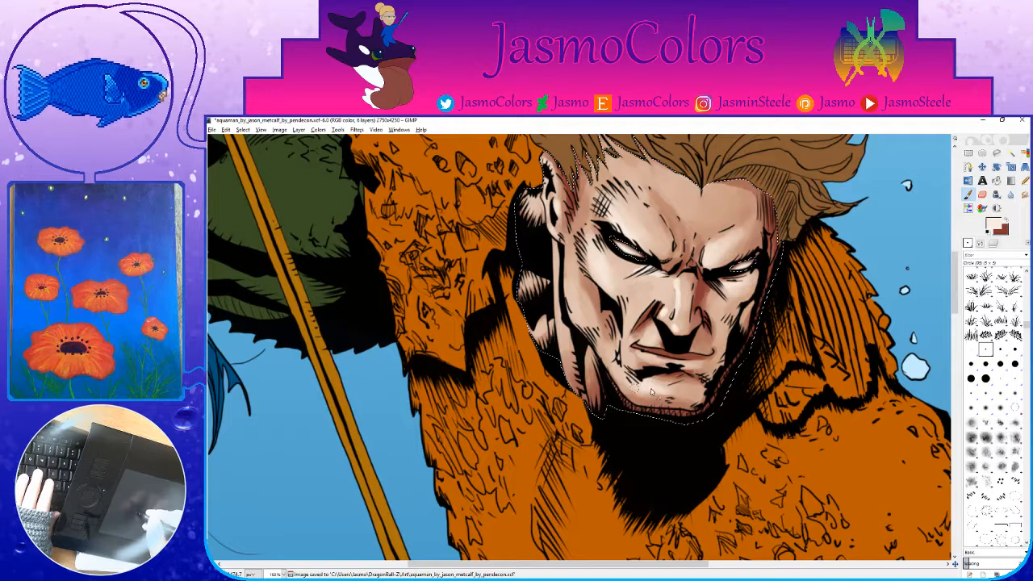
left_click(971, 350)
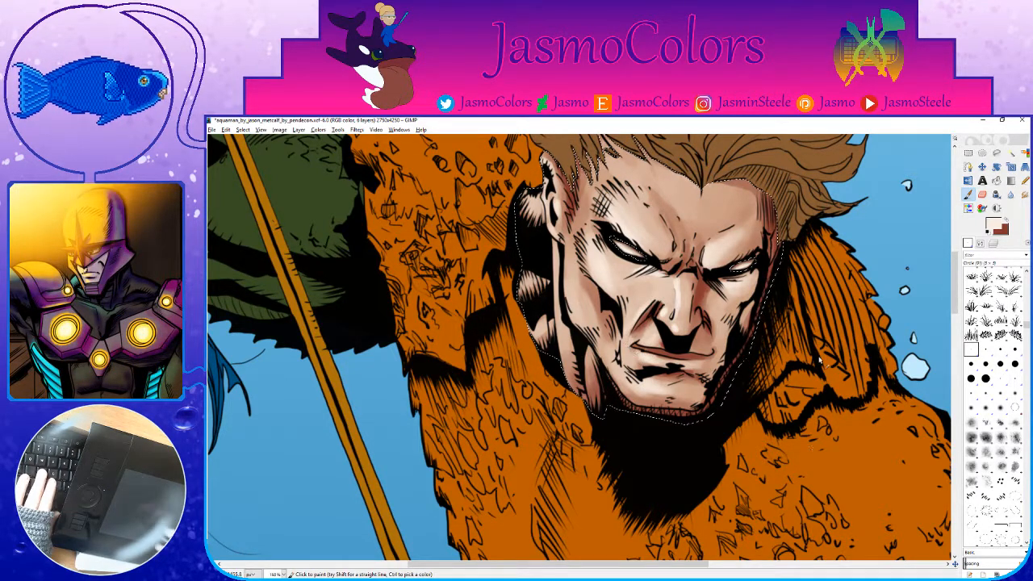
left_click(986, 380)
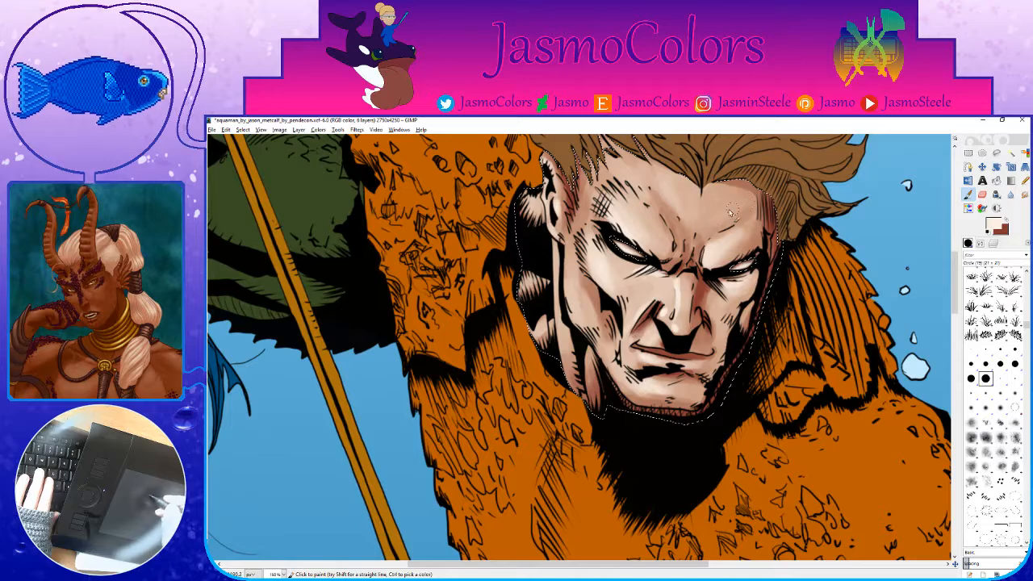
key("shift+o")
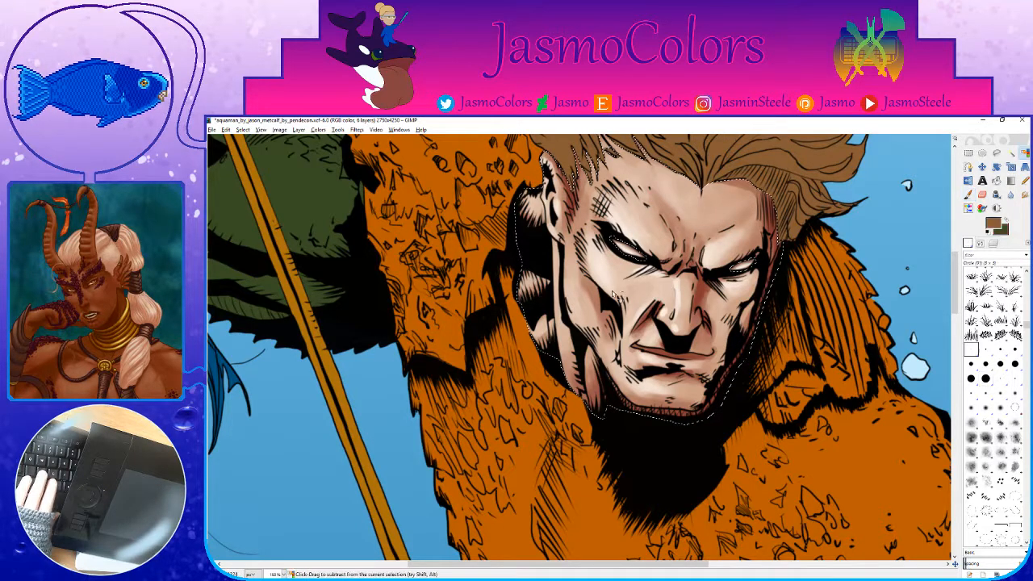
scroll(592, 292, "down", 3)
scroll(667, 266, "down", 2)
key("ctrl+s")
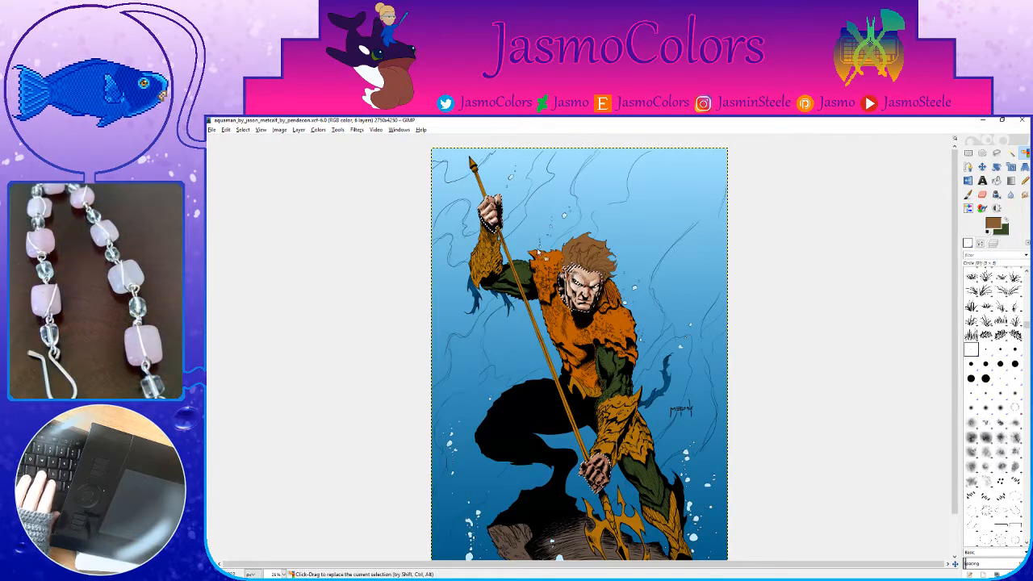
Step: Paint soft pale highlights around the near brow and forehead, and shade the far side of the face with dark reddish brown
scroll(575, 247, "up", 5)
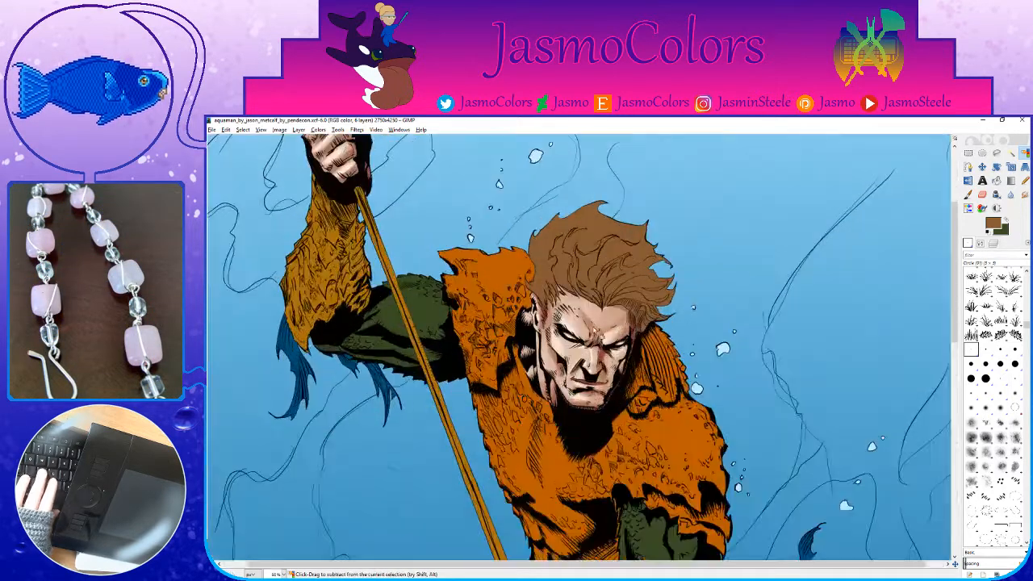
key("p")
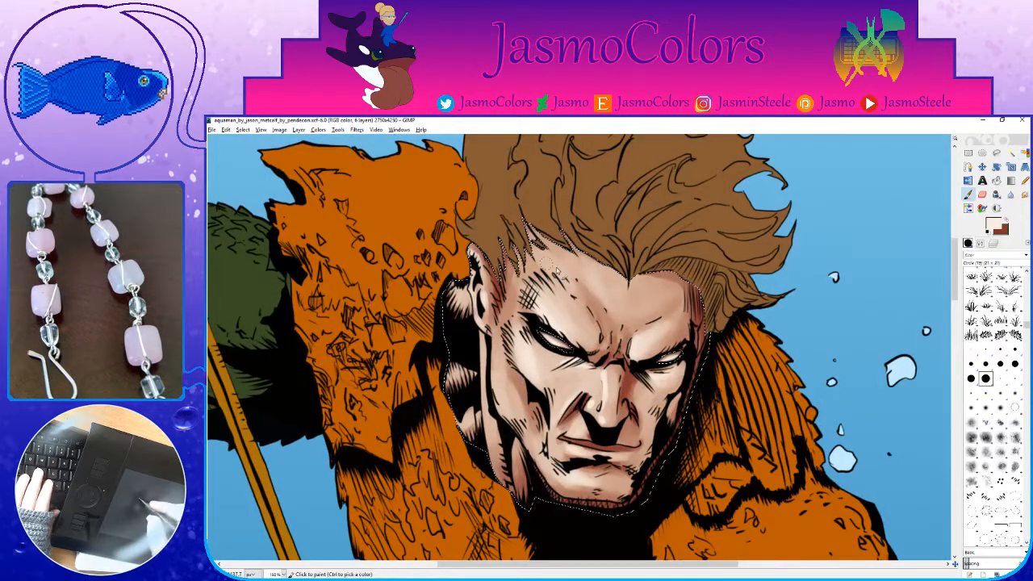
left_click_drag(517, 322, 569, 352)
left_click(592, 251)
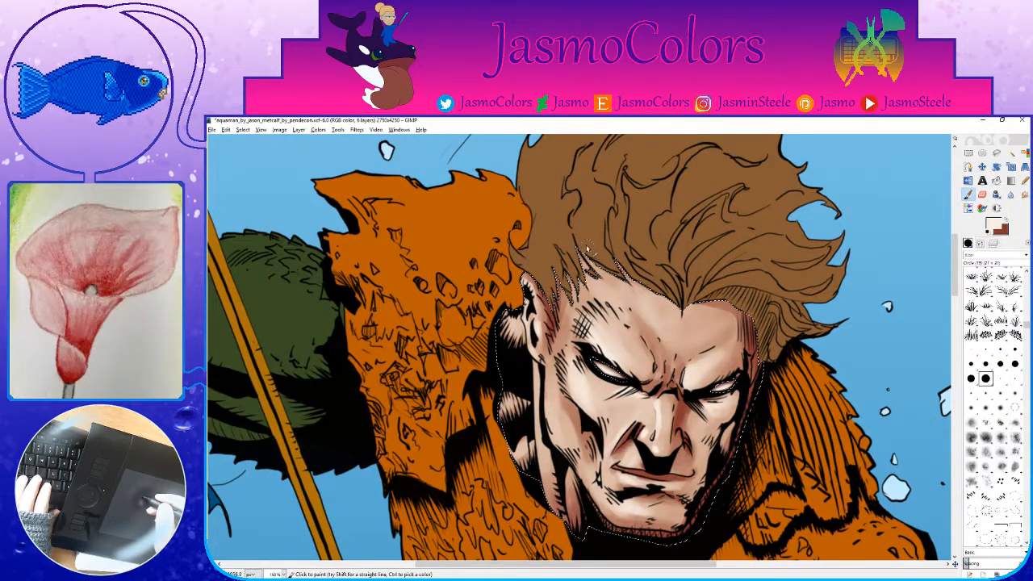
left_click(635, 275, "ctrl")
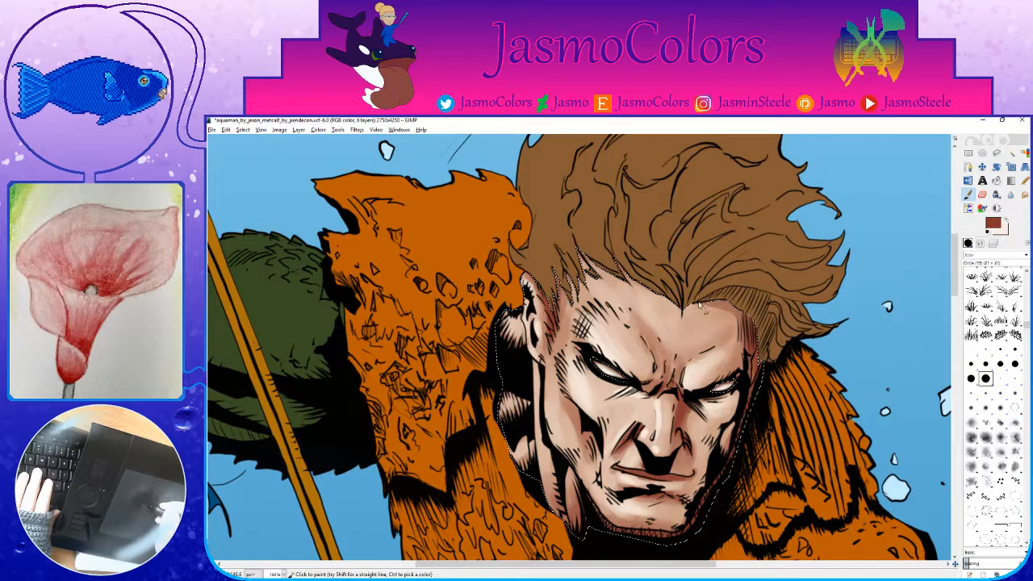
left_click_drag(736, 458, 779, 339)
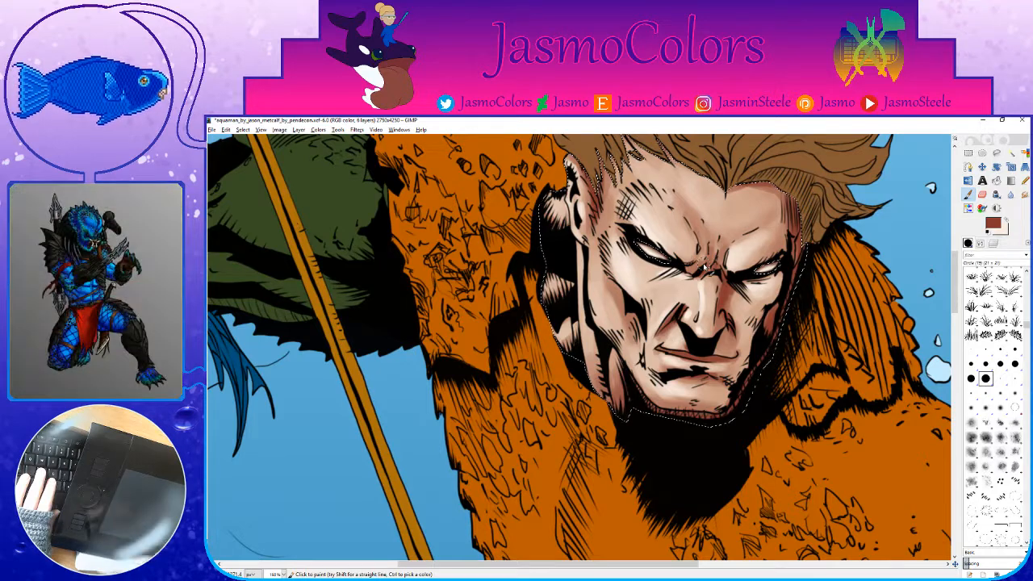
Step: Paint dark reddish-brown shadows between the fingers and along the wrist edge of the lower hand gripping the trident
scroll(631, 334, "down", 15)
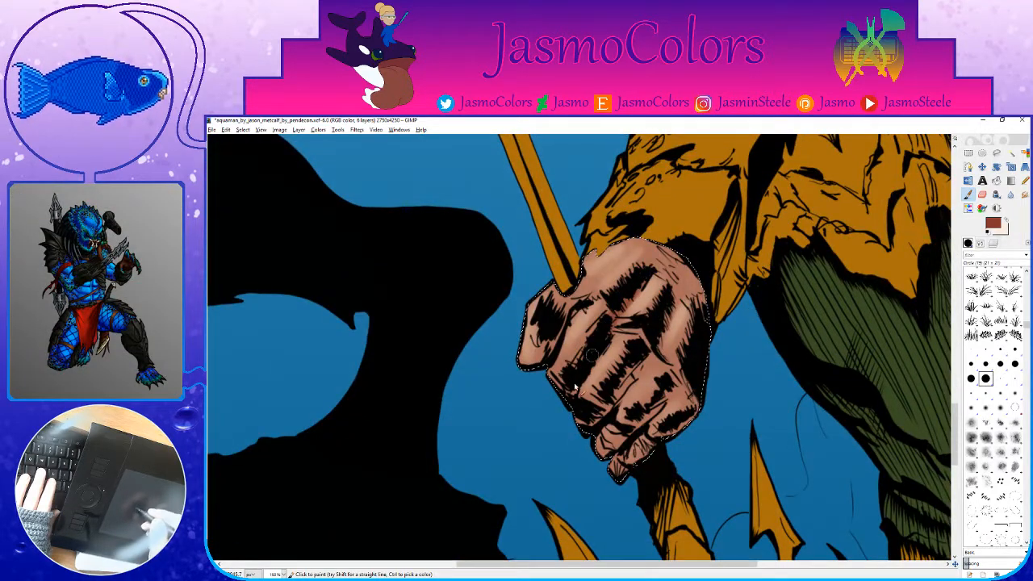
left_click_drag(636, 377, 616, 399)
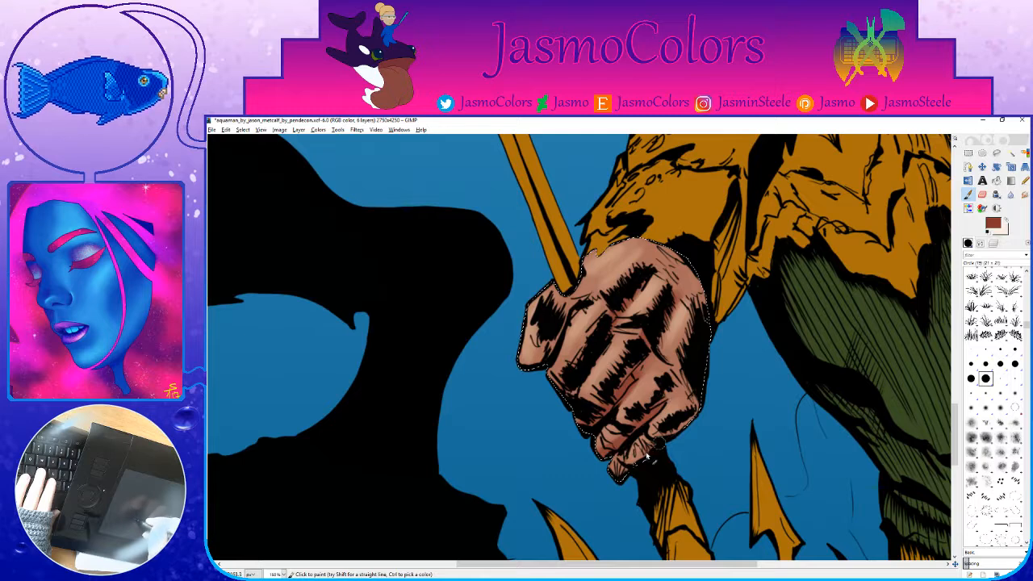
scroll(711, 277, "up", 3)
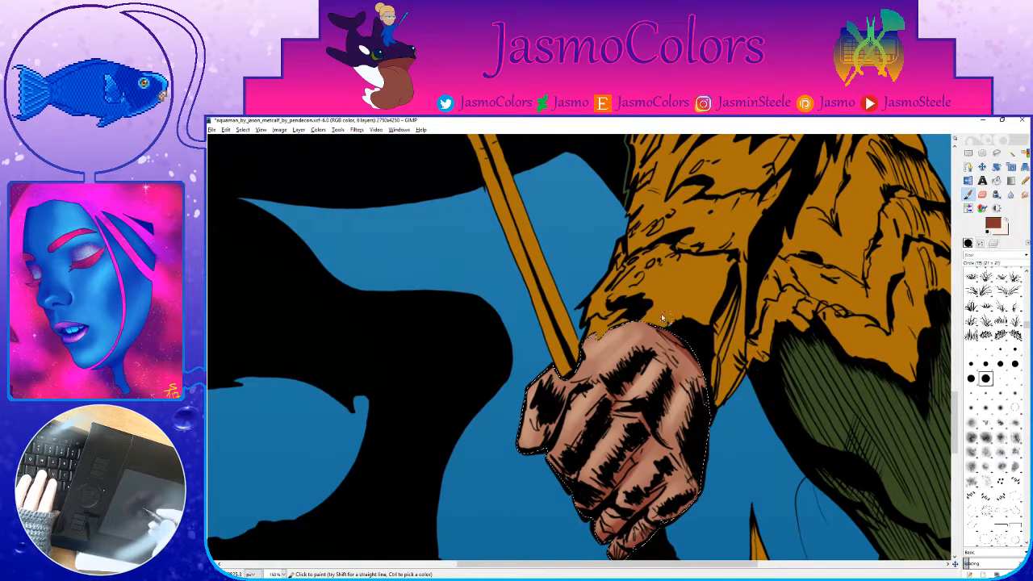
left_click_drag(609, 336, 700, 290)
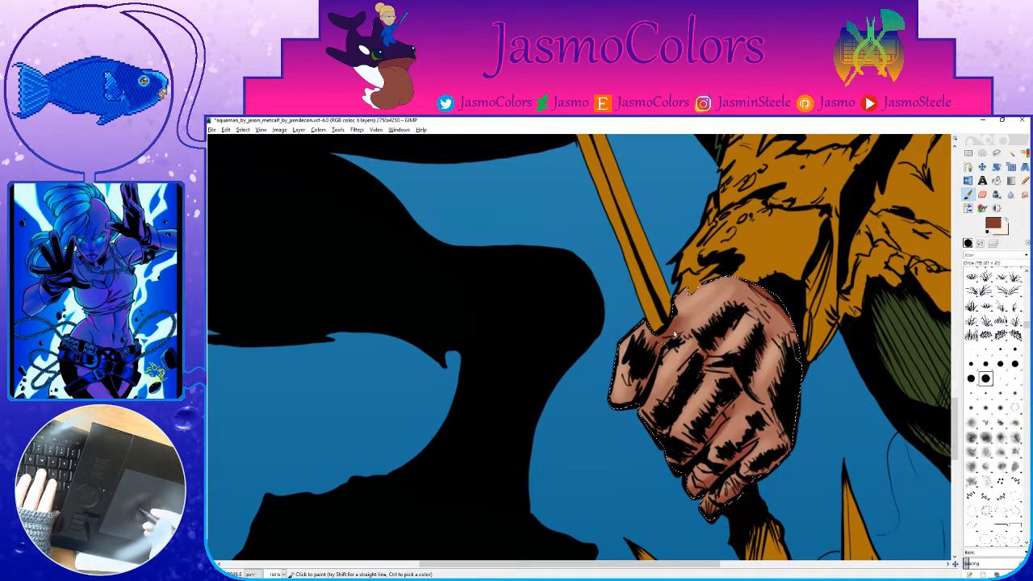
Step: Deepen the reddish-brown shading around the thumb base and upper knuckles of the lower hand, and save the image
left_click_drag(619, 320, 601, 381)
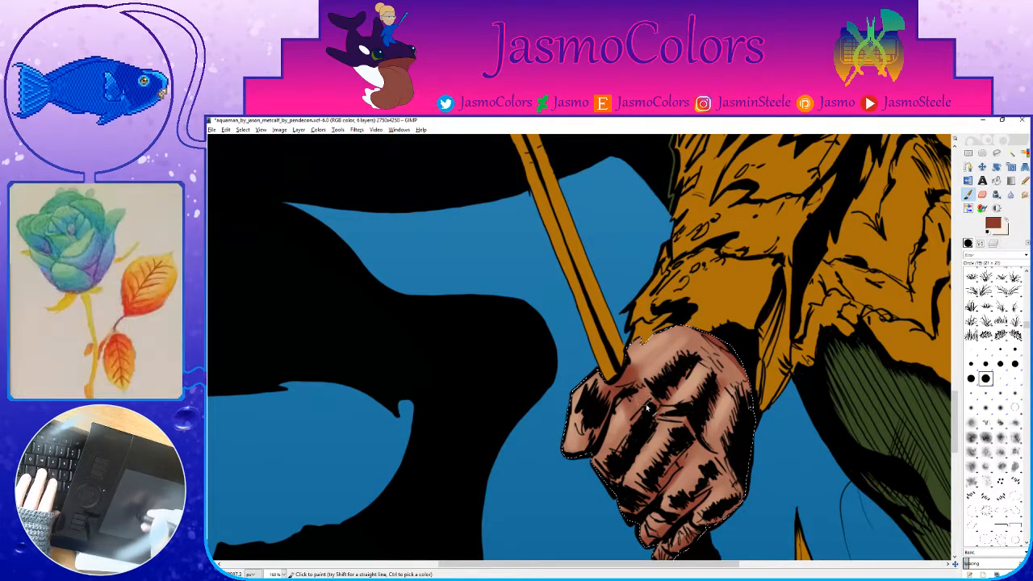
left_click_drag(649, 440, 638, 391)
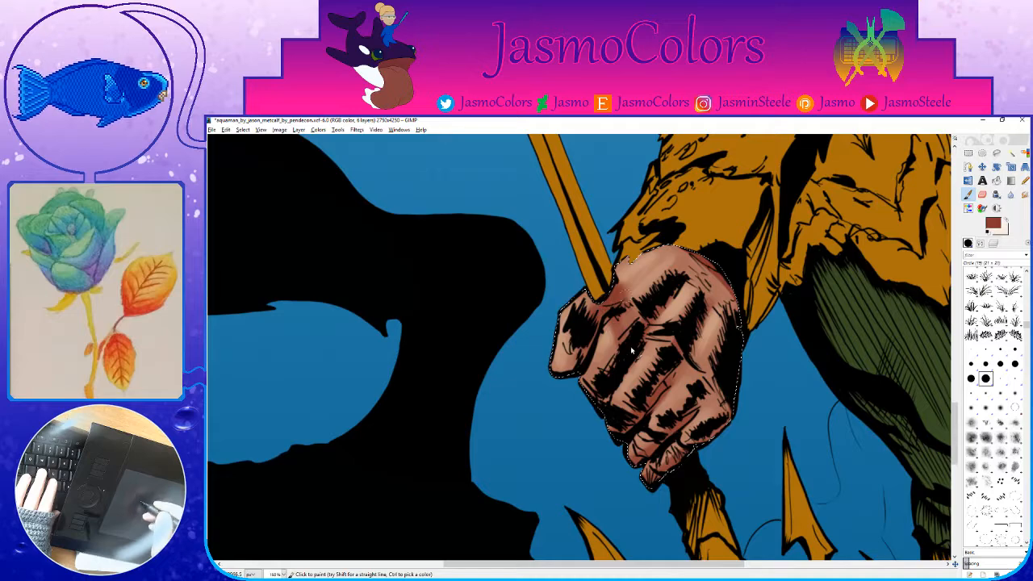
scroll(622, 309, "up", 3)
key("ctrl+s")
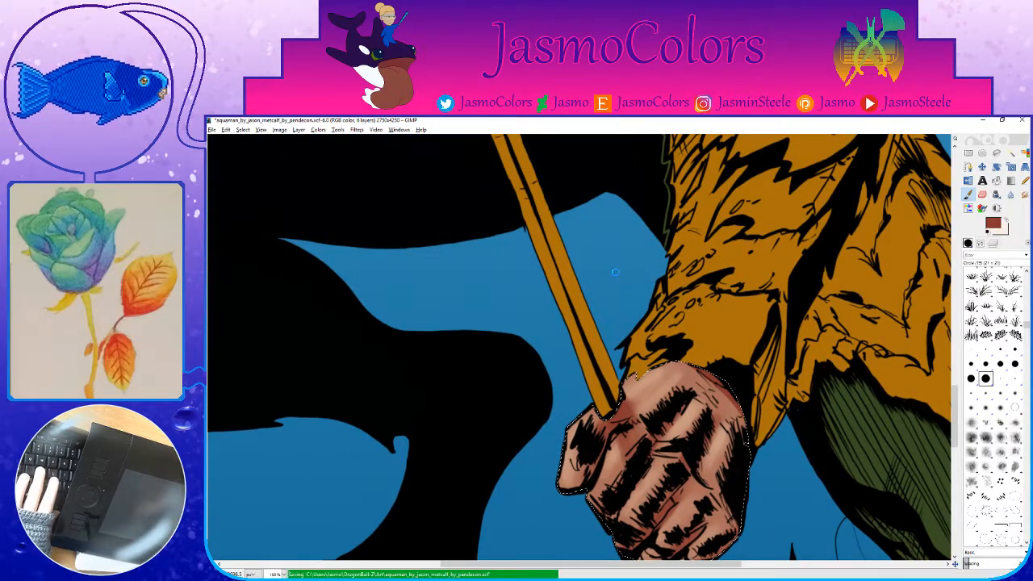
scroll(618, 274, "up", 8)
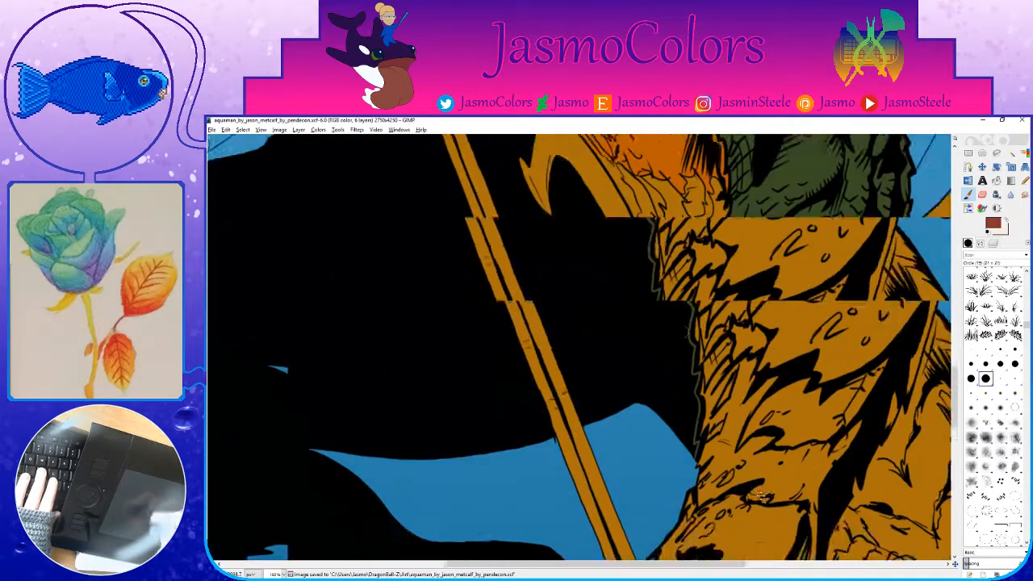
scroll(697, 260, "up", 5)
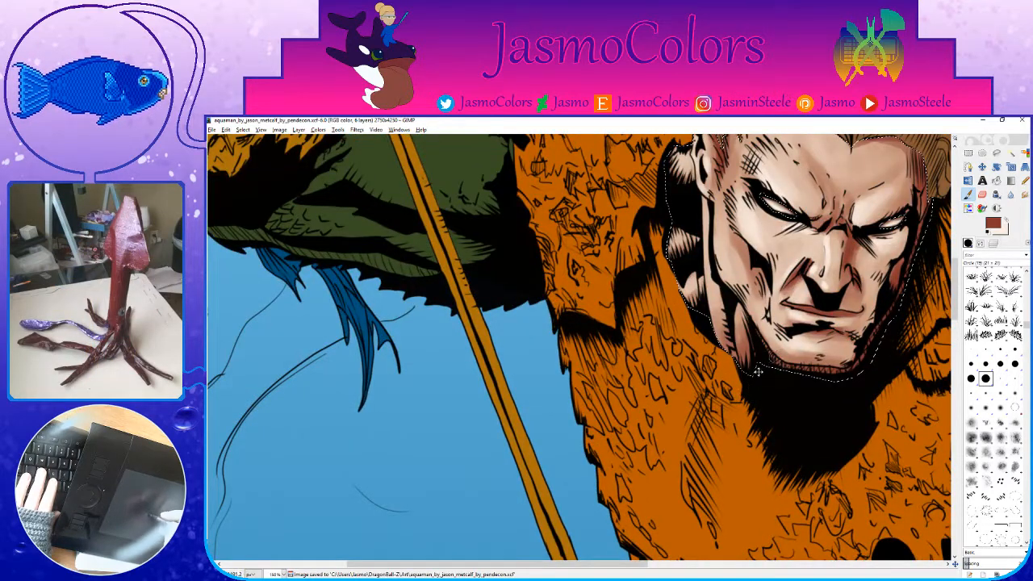
Step: Add fine dark reddish-brown strokes to the face and neck with a very small brush, and save the image
left_click_drag(754, 381, 702, 404)
left_click(972, 351)
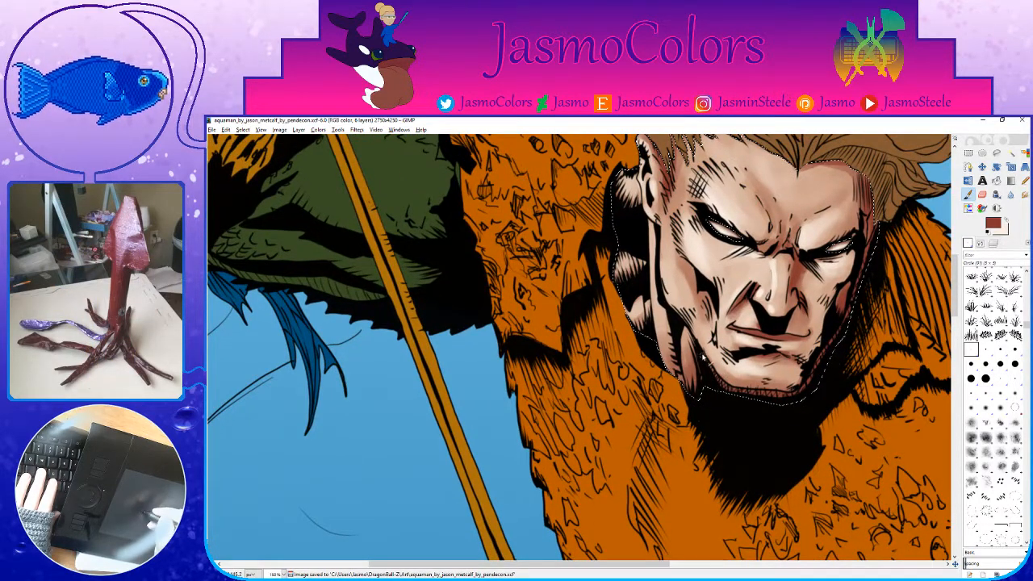
mouse_move(700, 355)
left_mouse_down()
mouse_move(739, 400)
mouse_move(783, 403)
mouse_move(738, 384)
left_mouse_up()
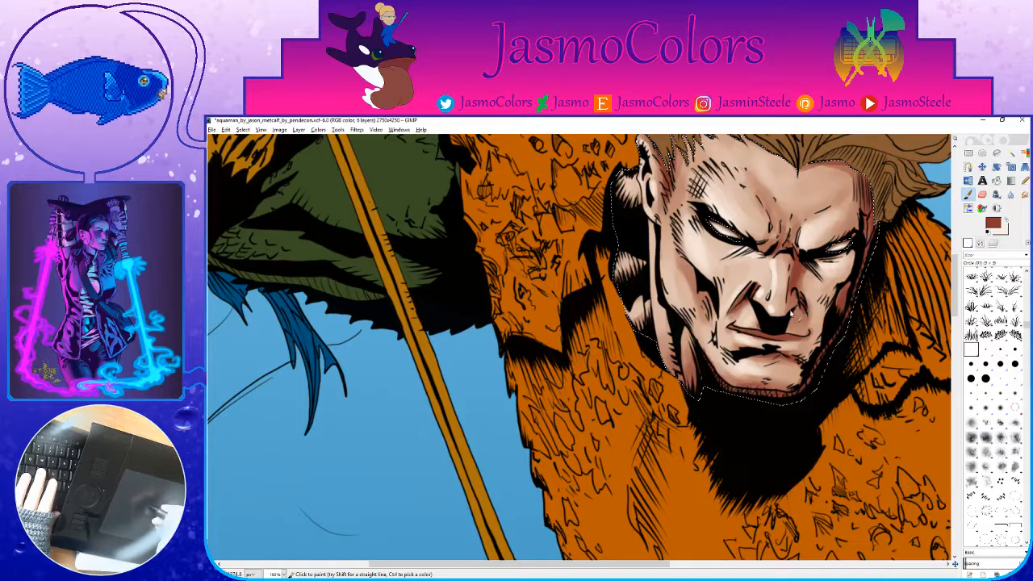
left_click_drag(709, 289, 722, 338)
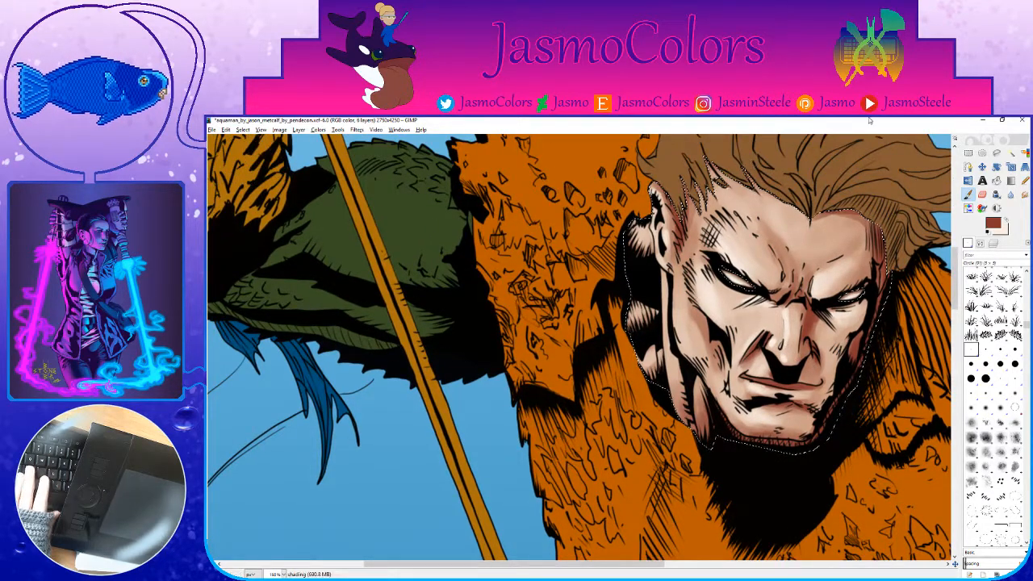
left_click(1025, 153)
scroll(717, 266, "down", 3)
scroll(715, 260, "down", 3)
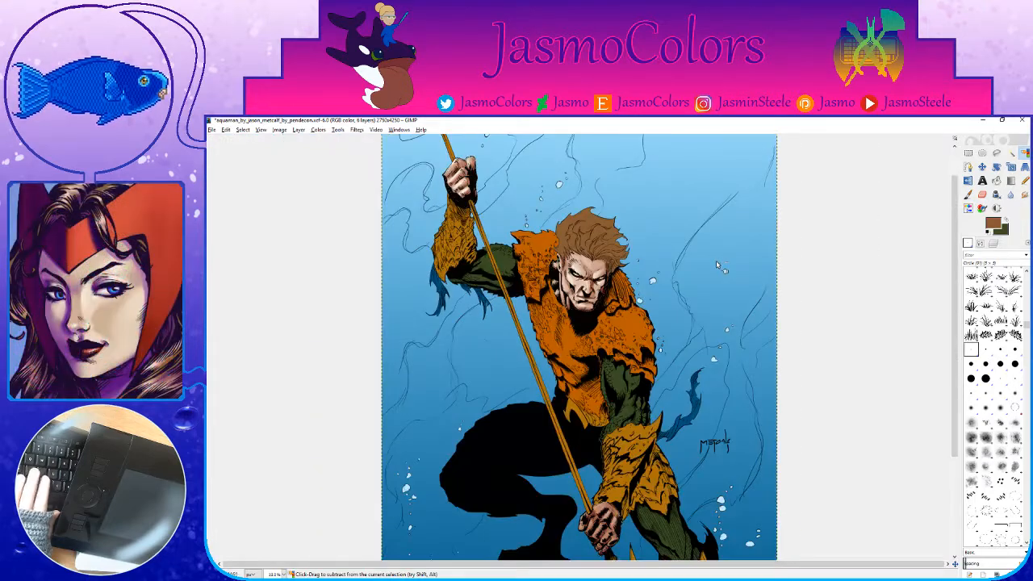
key("ctrl+s")
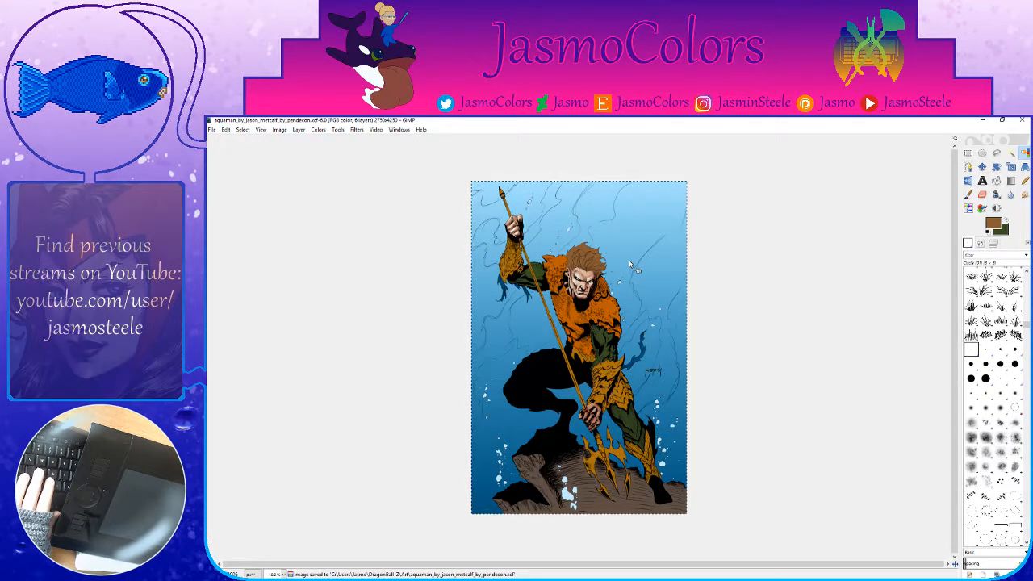
Step: Select the lower hand's skin area using the flats copy layer, cut its old shading from the shading layer, and save the image
scroll(565, 440, "up", 3, "ctrl")
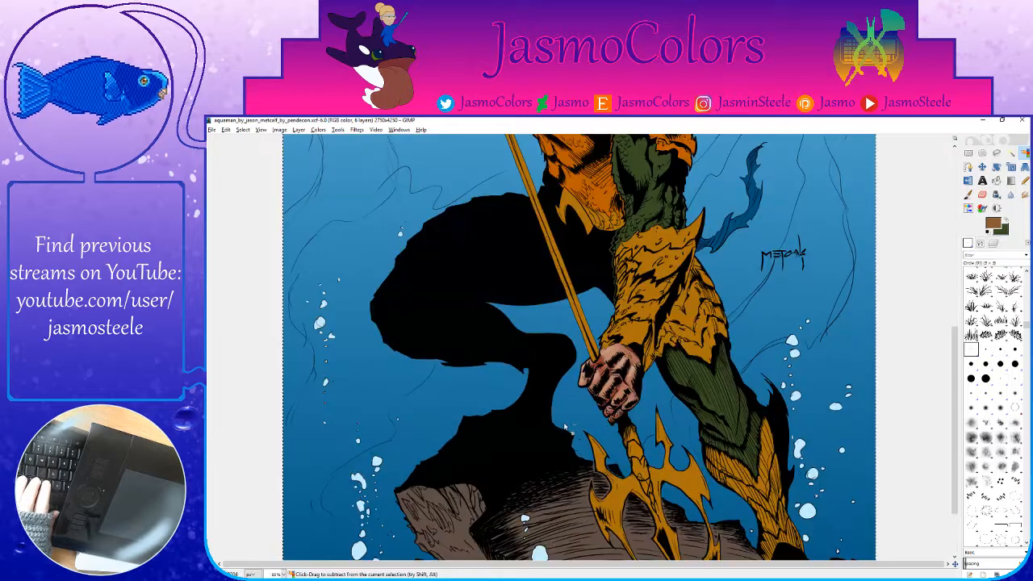
scroll(589, 363, "up", 2, "ctrl")
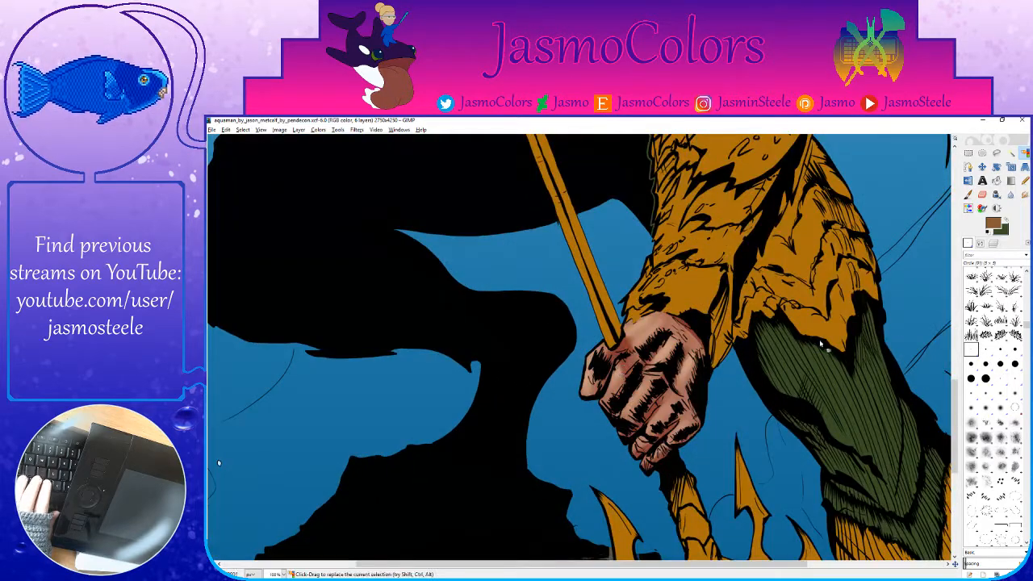
left_click(982, 243)
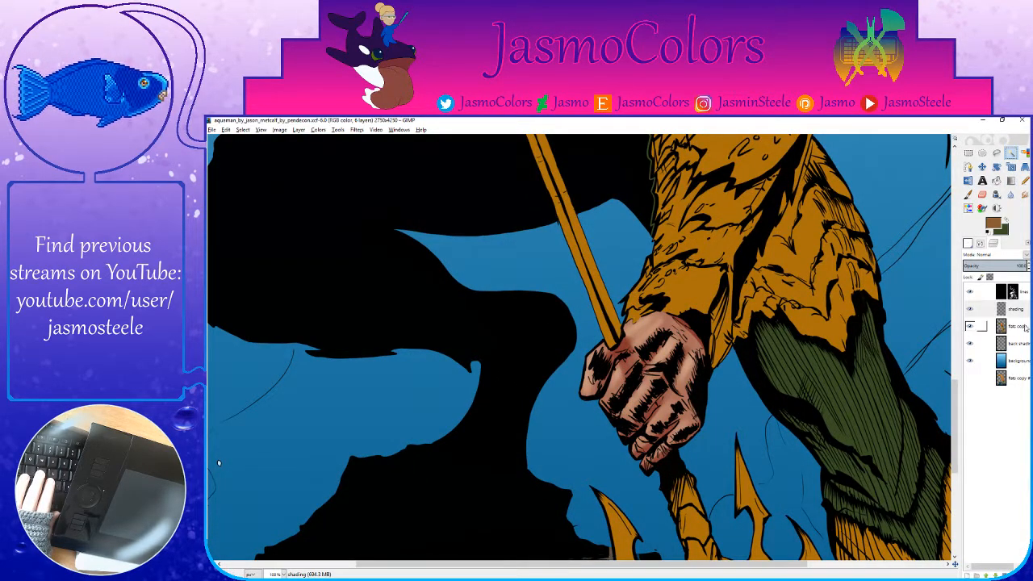
left_click(1021, 330)
key("ctrl+x")
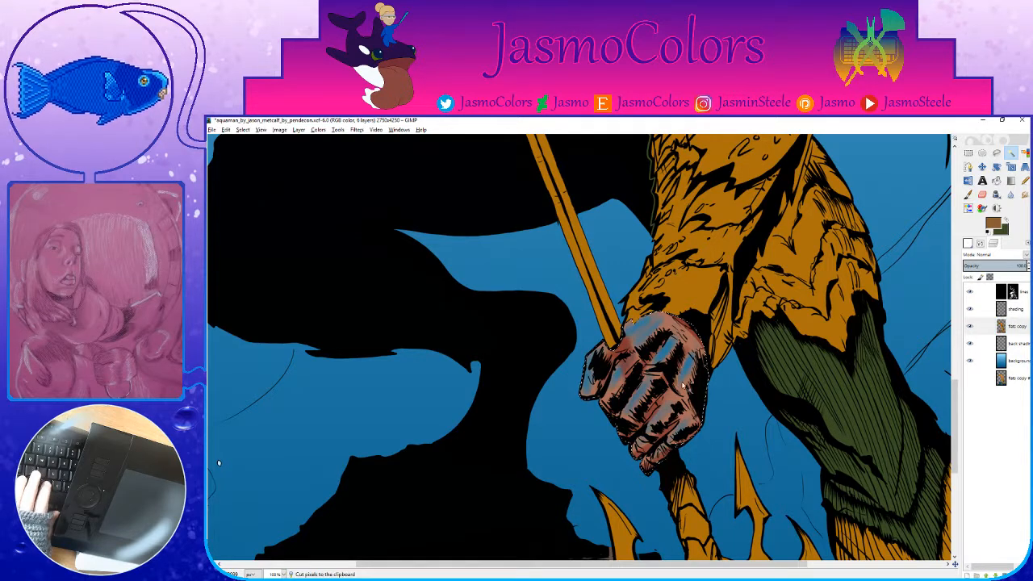
left_click(981, 309)
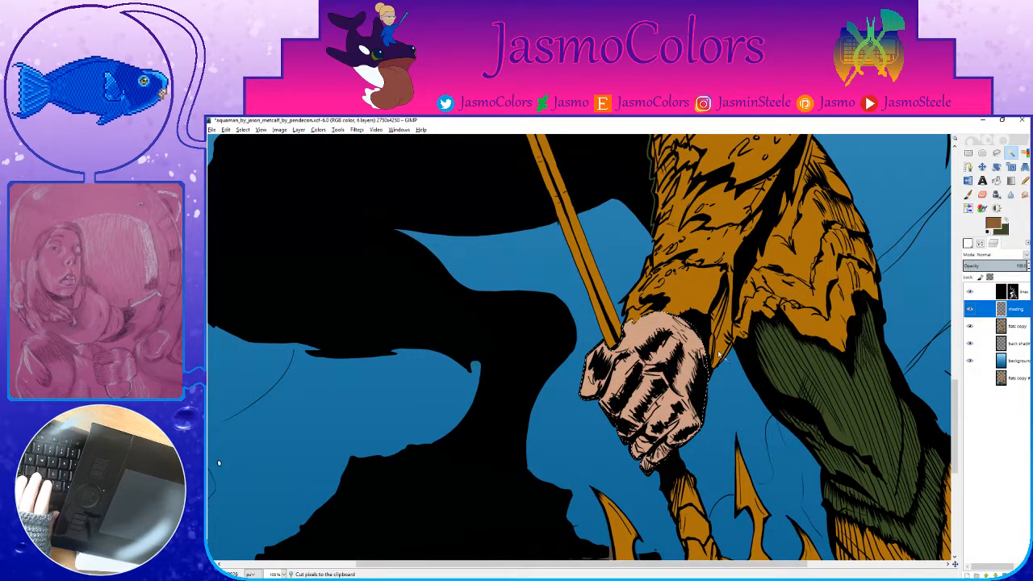
key("ctrl+s")
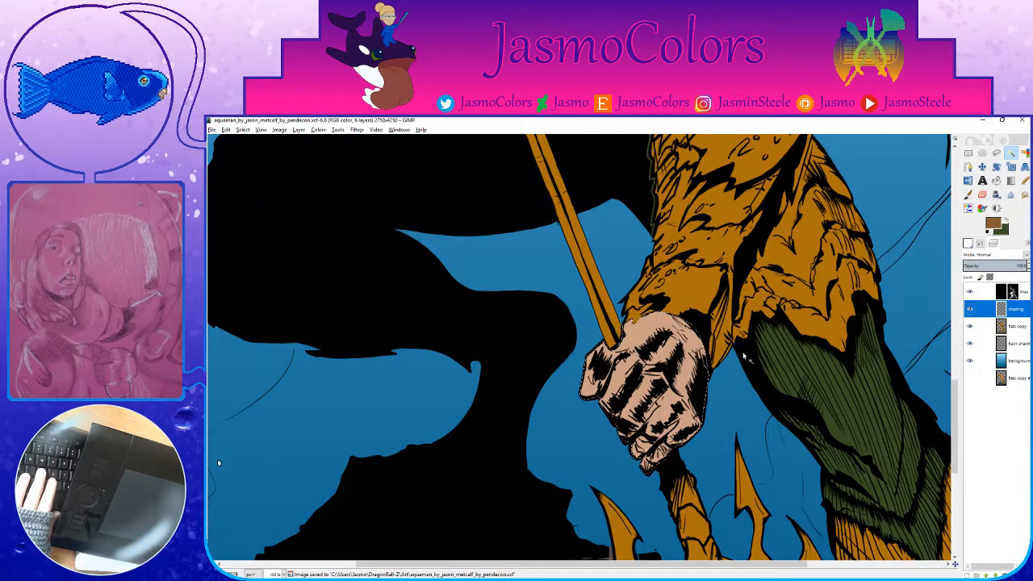
Step: Sample the pale skin highlight and a softer reddish brown from the face as painting colours, and save the image
scroll(743, 355, "up", 6)
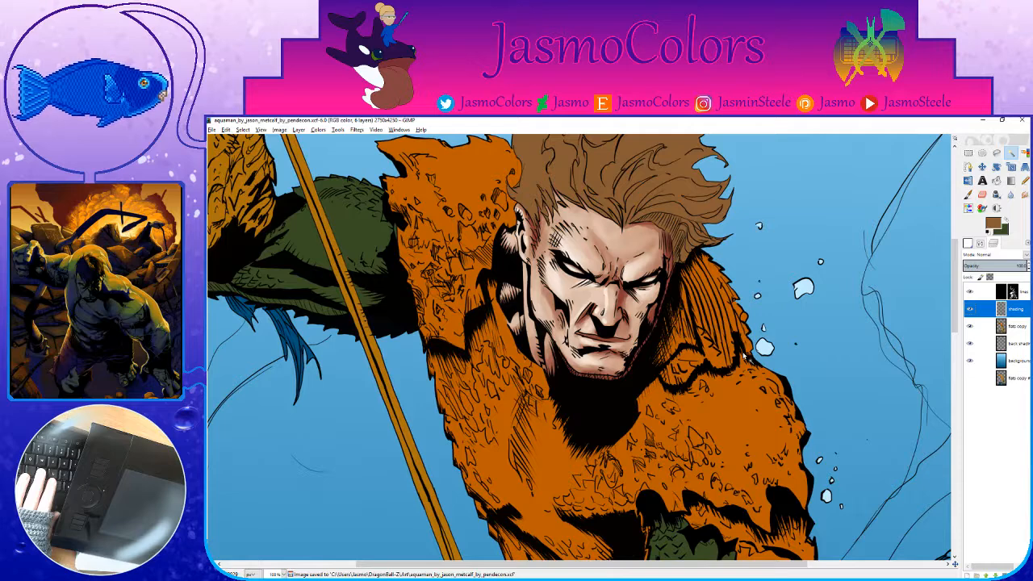
key("p")
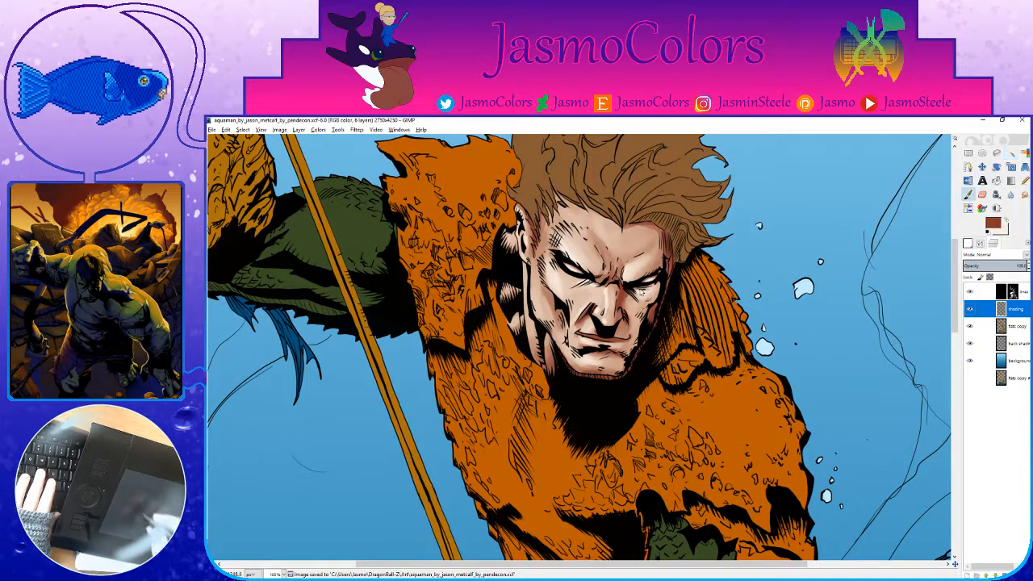
left_click_drag(637, 258, 674, 278)
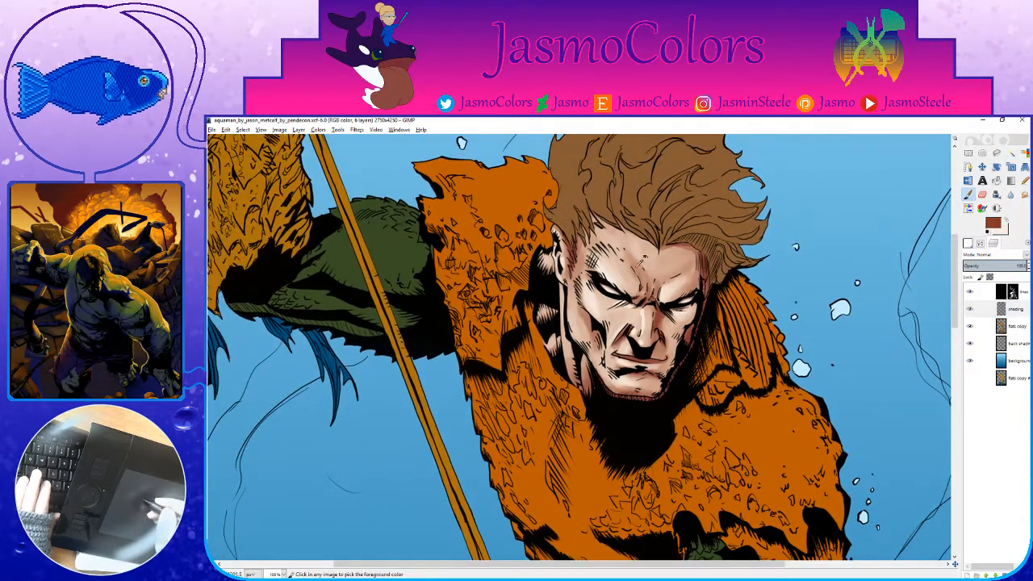
left_click(643, 258, "ctrl")
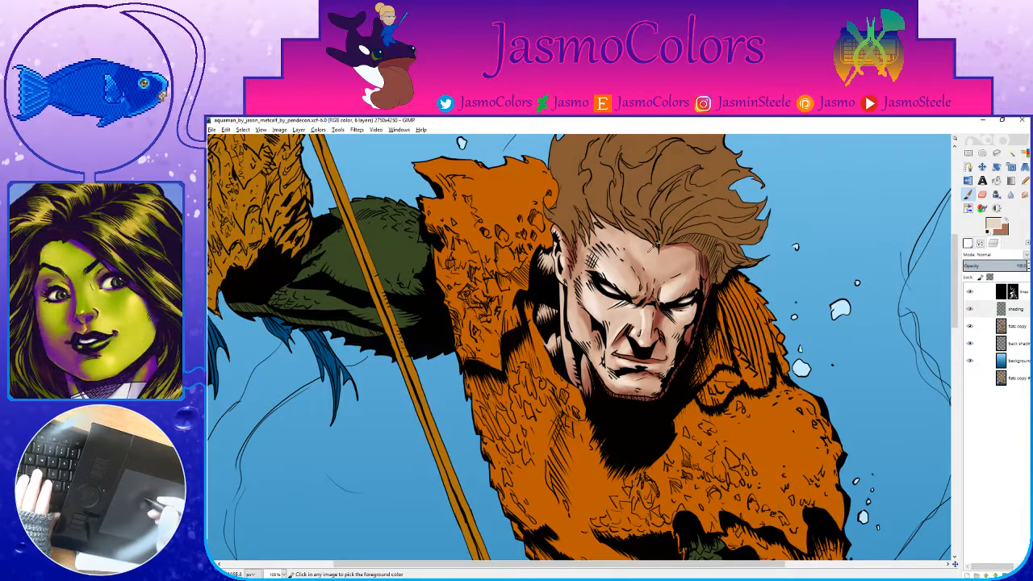
scroll(581, 347, "down", 8)
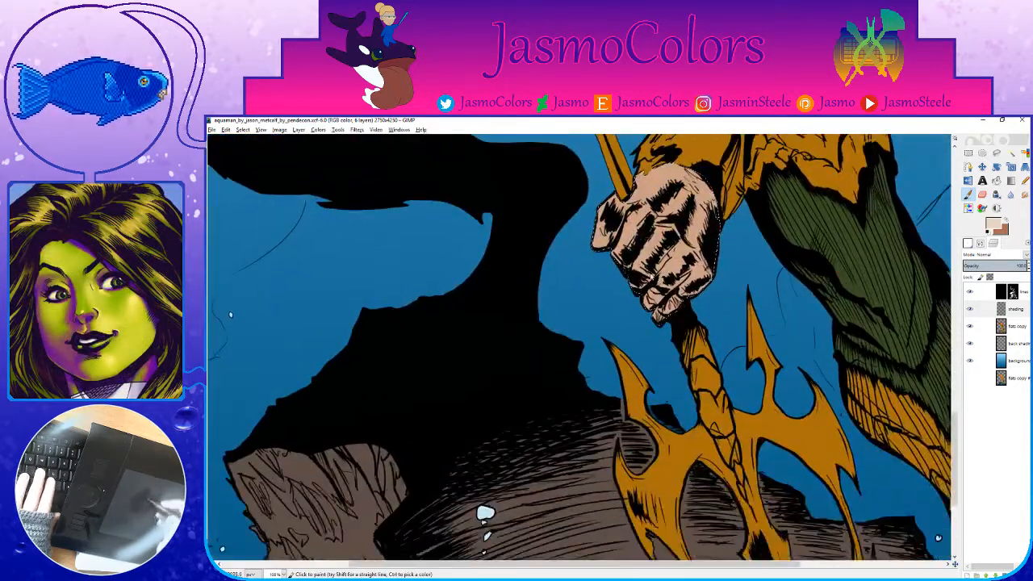
left_click_drag(694, 237, 646, 325)
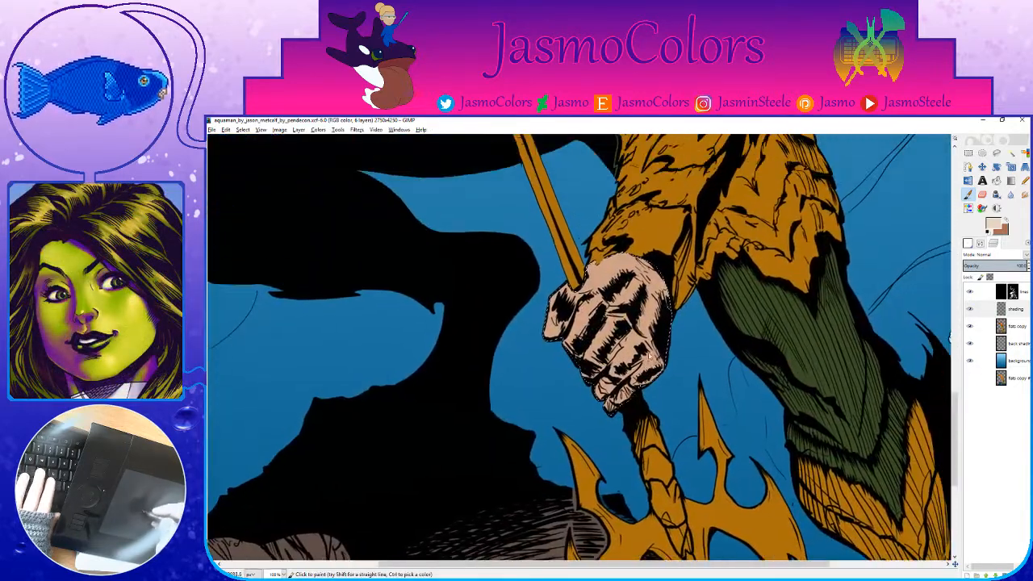
key("ctrl+s")
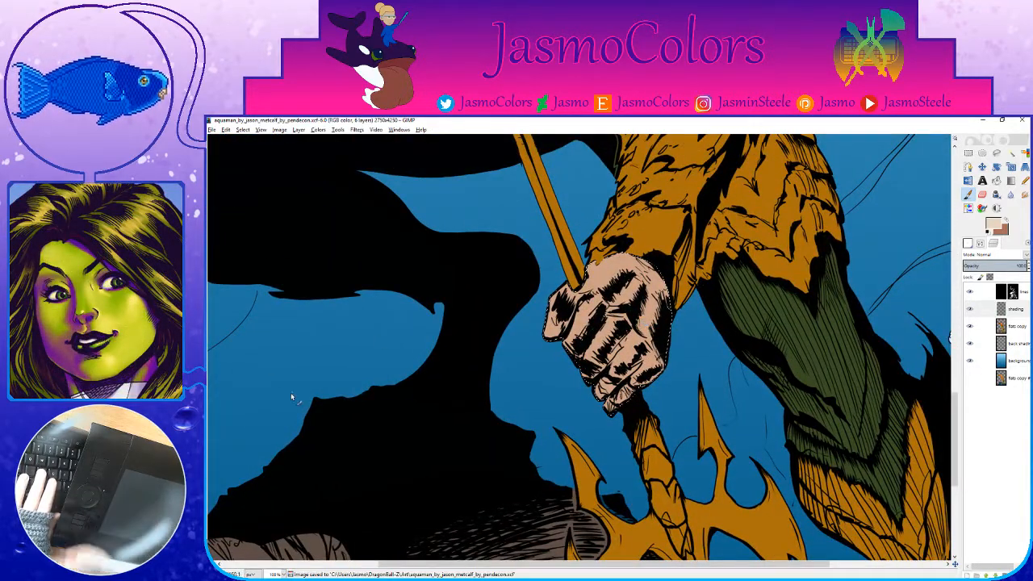
Step: Paint soft reddish-brown shadows along the knuckle creases and between the fingers of the lower hand on the shading layer
key("u")
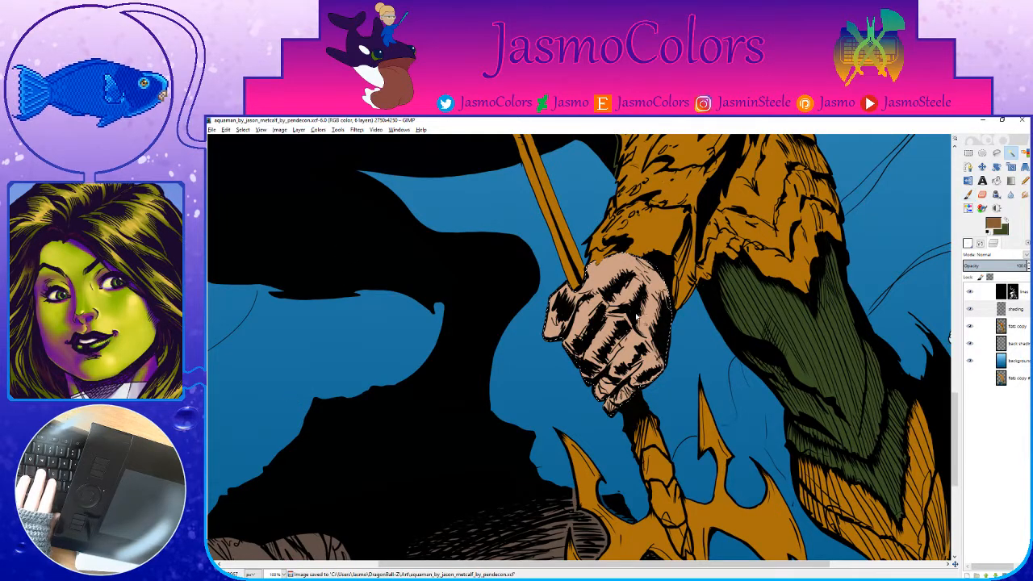
key("2")
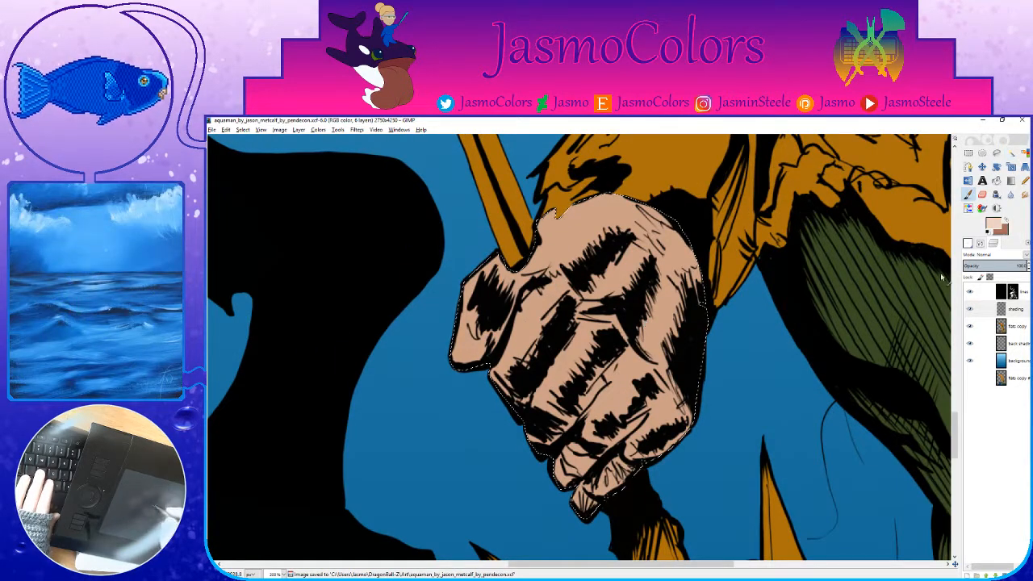
key("p")
key("x")
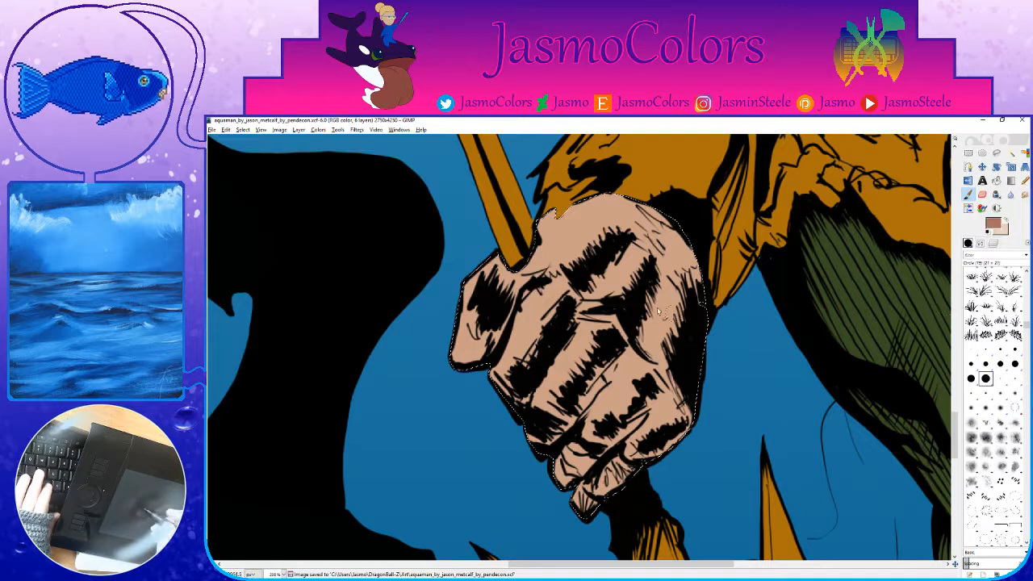
left_click_drag(652, 270, 644, 294)
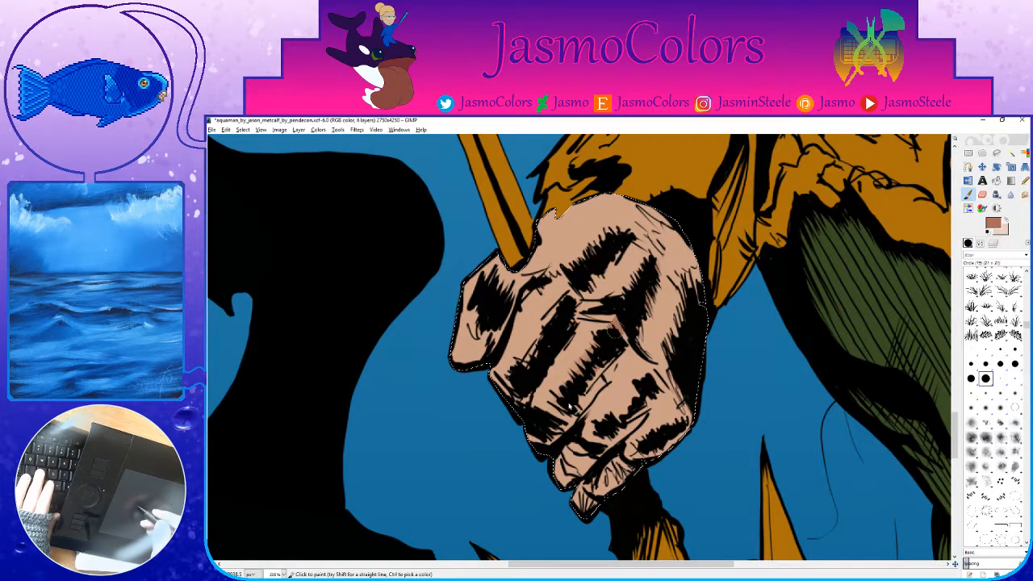
left_click_drag(551, 426, 611, 361)
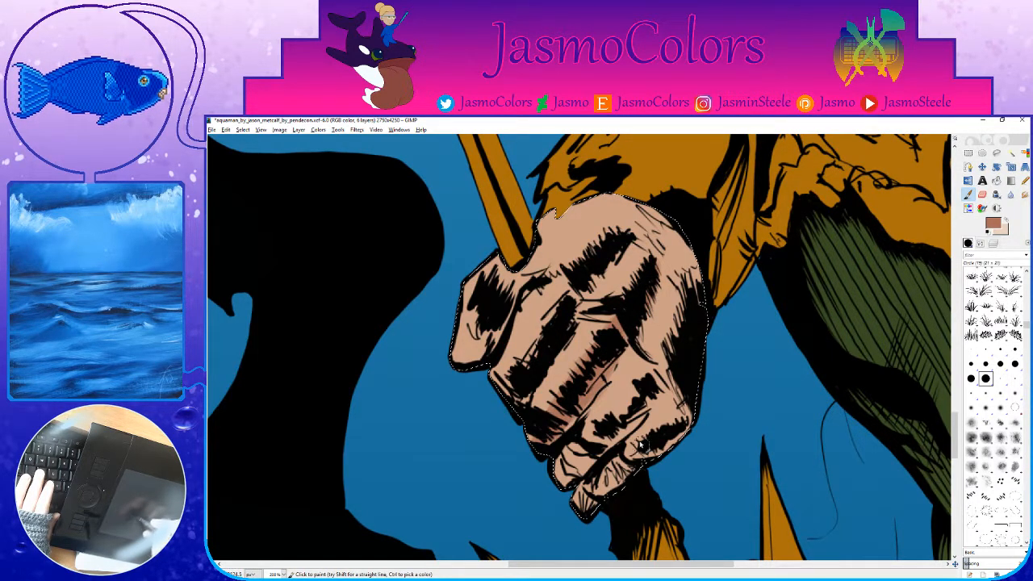
left_click_drag(652, 402, 593, 452)
left_click_drag(606, 489, 655, 459)
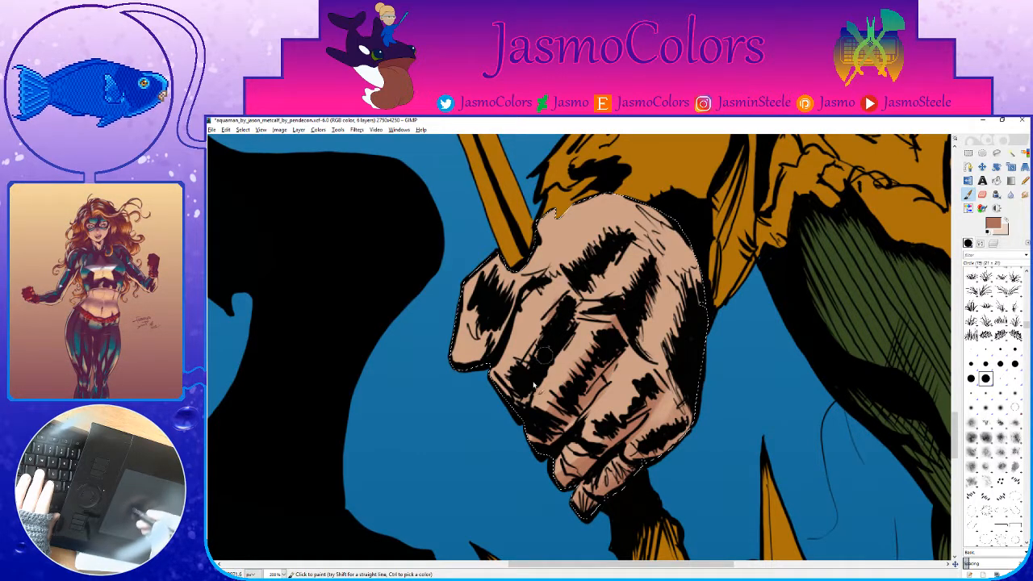
Step: Shade the thumb, the back of the lower hand and its wrist edge with soft reddish brown
mouse_move(631, 227)
left_mouse_down()
mouse_move(601, 284)
mouse_move(645, 351)
left_mouse_up()
left_click_drag(559, 351, 529, 415)
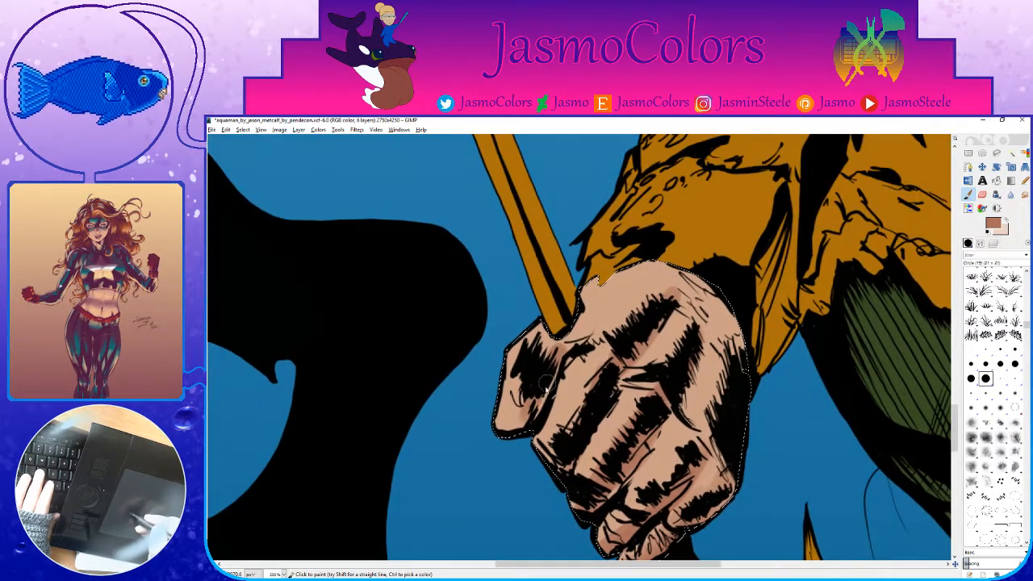
mouse_move(573, 340)
left_mouse_down()
mouse_move(587, 312)
mouse_move(588, 330)
mouse_move(556, 358)
mouse_move(592, 283)
mouse_move(661, 276)
mouse_move(600, 306)
mouse_move(567, 297)
mouse_move(571, 284)
mouse_move(606, 280)
mouse_move(589, 297)
mouse_move(548, 307)
mouse_move(623, 272)
mouse_move(626, 289)
mouse_move(652, 255)
mouse_move(664, 278)
mouse_move(628, 277)
mouse_move(728, 364)
mouse_move(663, 282)
mouse_move(700, 323)
left_mouse_up()
key("x")
key("x")
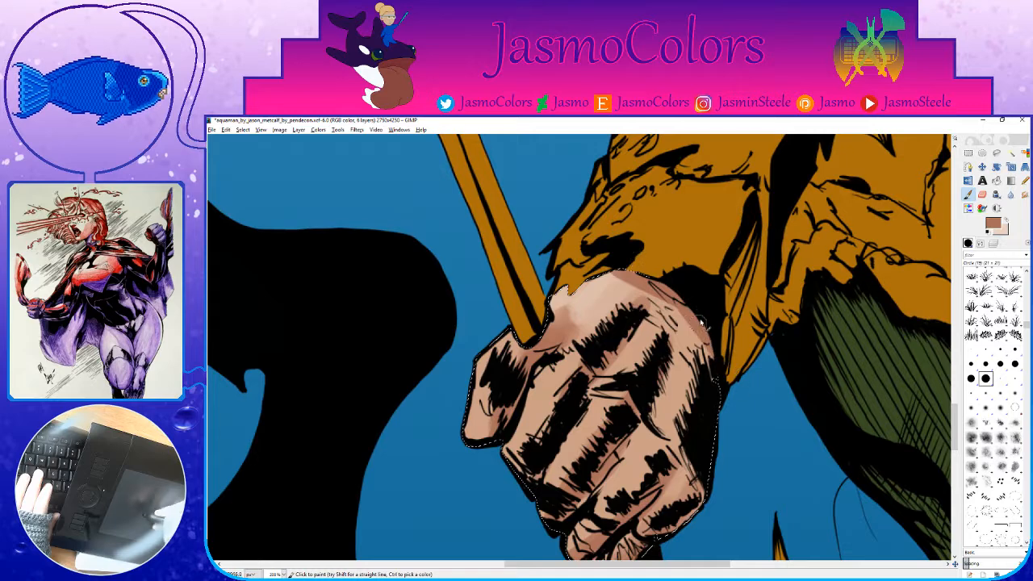
Step: Paint pale skin highlights on the lower hand's thumb, upper fingers and outer side
key("x")
mouse_move(635, 361)
left_mouse_down()
mouse_move(593, 425)
mouse_move(557, 391)
mouse_move(527, 442)
left_mouse_up()
left_click_drag(504, 345, 474, 408)
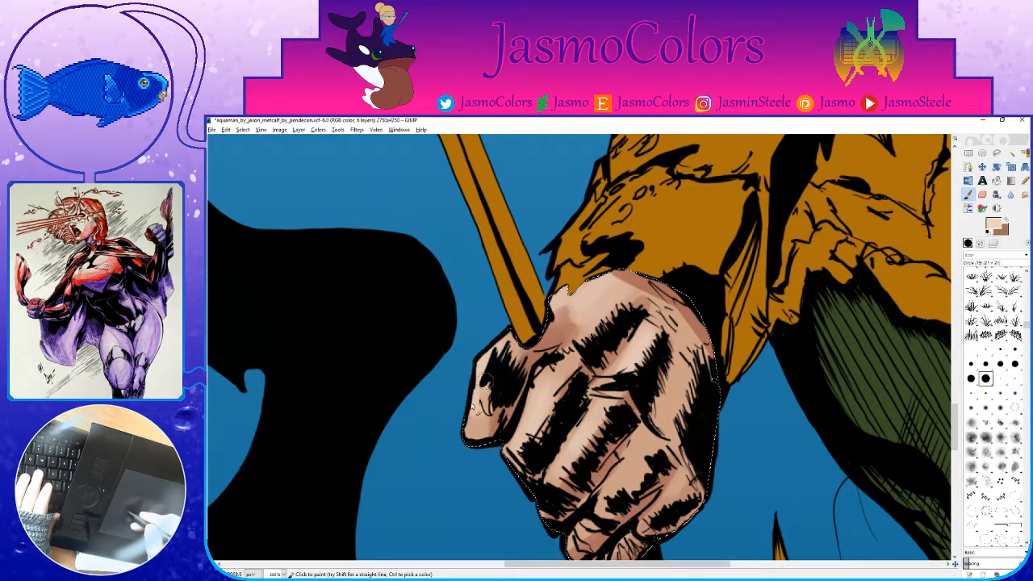
mouse_move(692, 349)
left_mouse_down()
mouse_move(668, 417)
mouse_move(674, 371)
left_mouse_up()
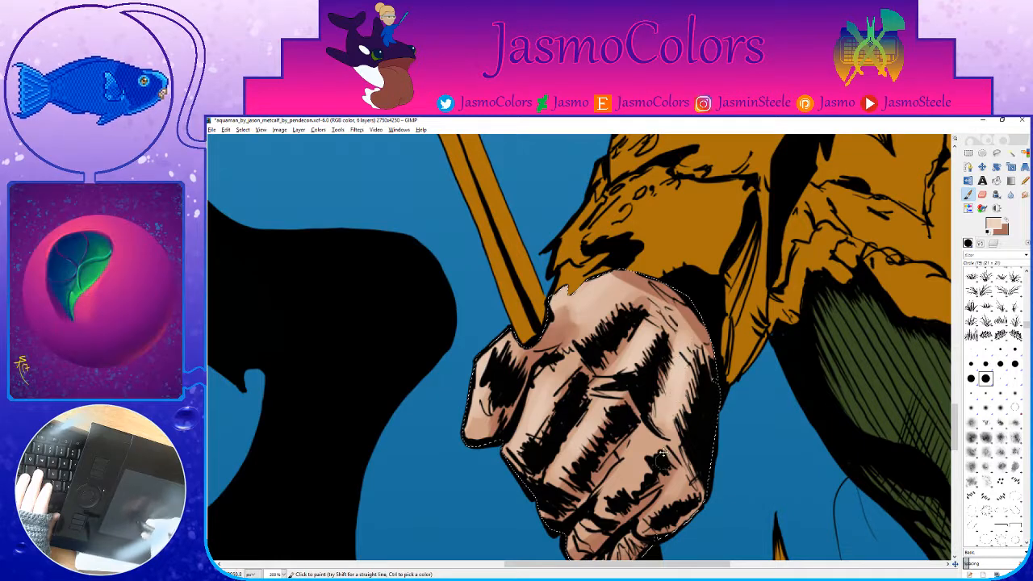
Step: Brighten the lower fingers, knuckles and wrist area of the lower hand with pale highlights
left_click_drag(658, 448, 671, 349)
left_click_drag(674, 339, 597, 443)
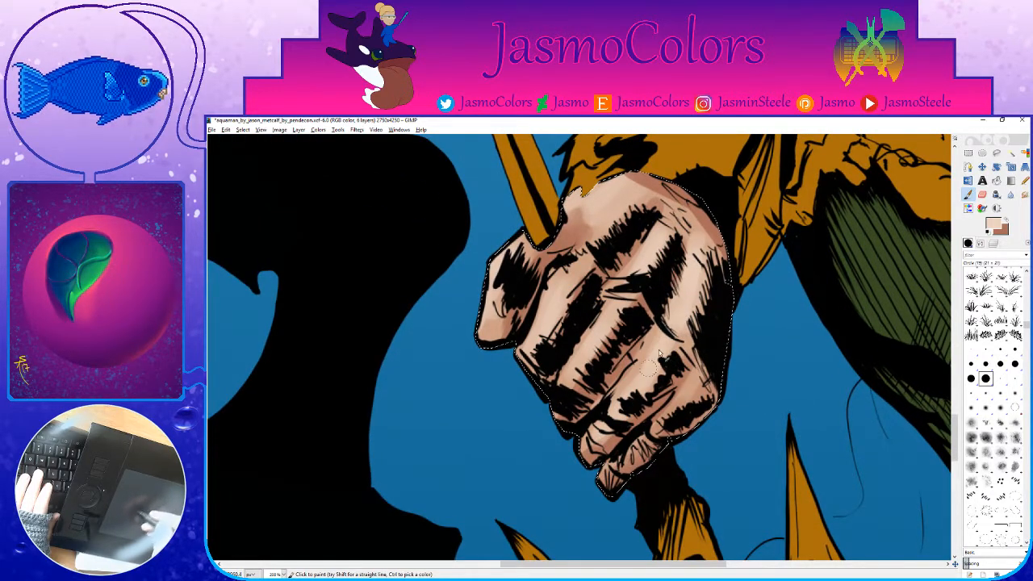
left_click_drag(655, 357, 638, 376)
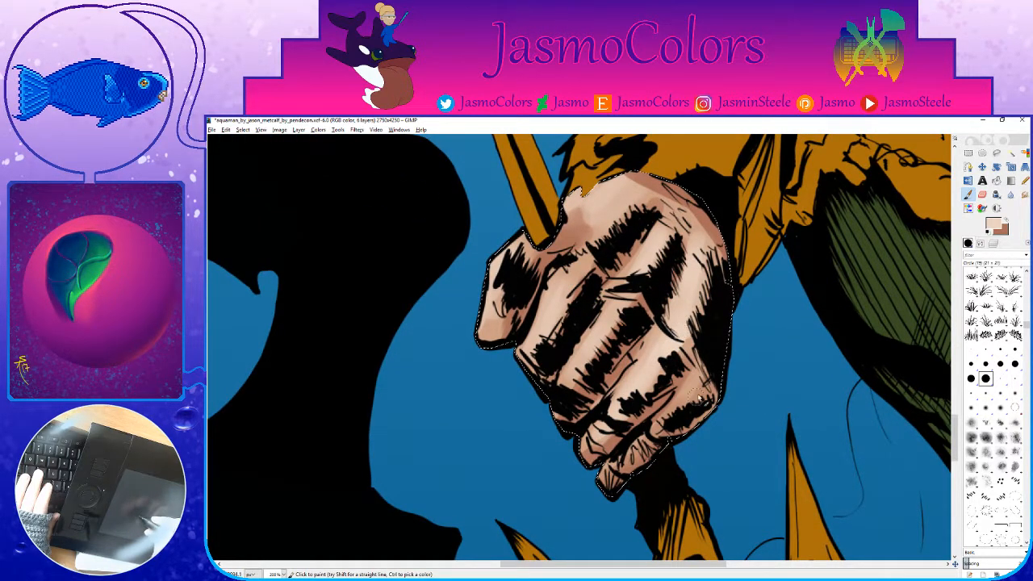
left_click_drag(700, 397, 643, 455)
left_click_drag(646, 354, 677, 467)
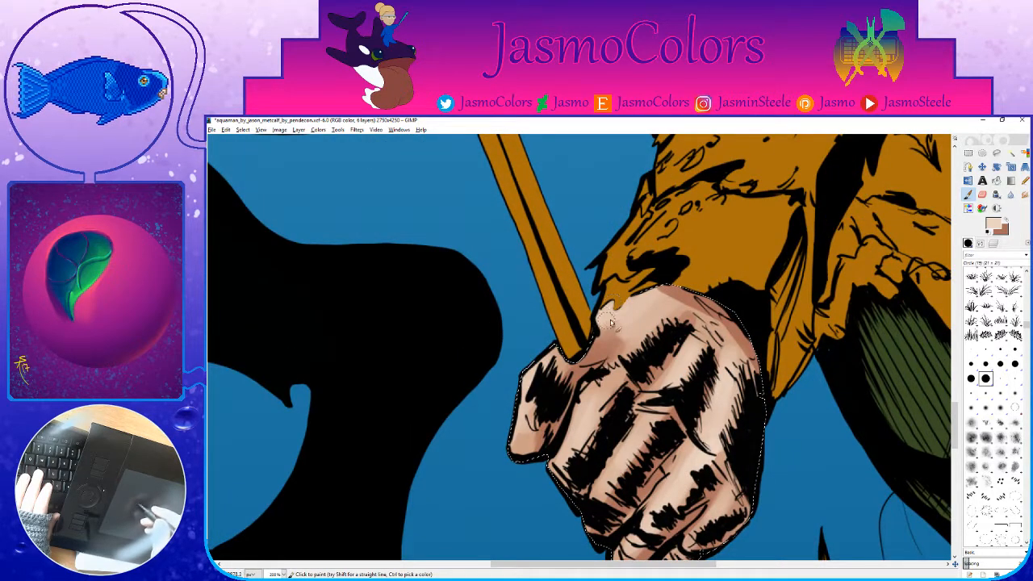
mouse_move(611, 322)
left_mouse_down()
mouse_move(621, 351)
mouse_move(613, 309)
mouse_move(620, 341)
mouse_move(636, 302)
mouse_move(644, 376)
mouse_move(721, 293)
mouse_move(685, 319)
mouse_move(689, 352)
mouse_move(671, 338)
mouse_move(710, 387)
left_mouse_up()
Step: Refine the reddish-brown shadows along the lower hand's knuckle lines with a tiny brush, and save the image
key("x")
left_click(970, 349)
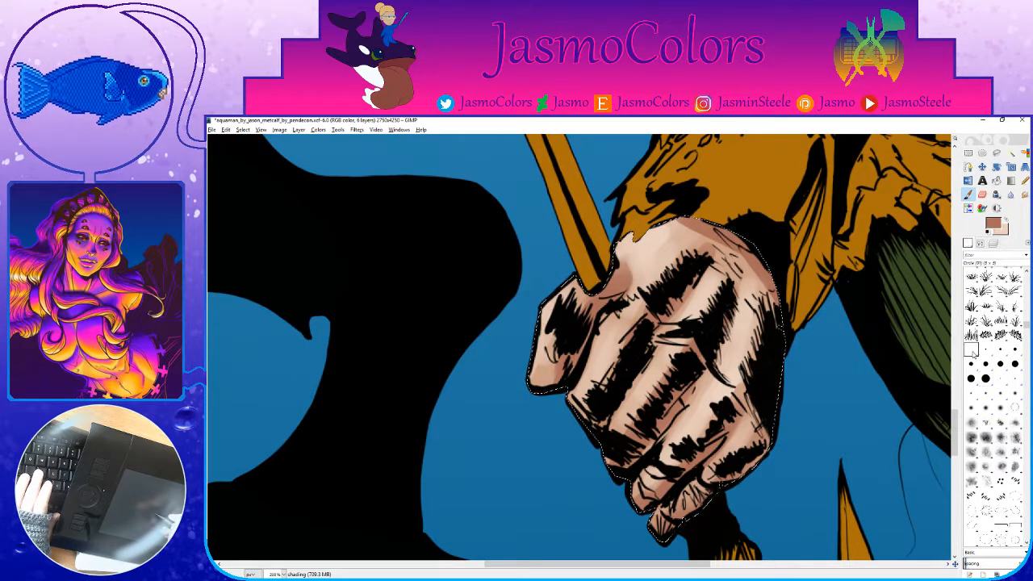
left_click(985, 349)
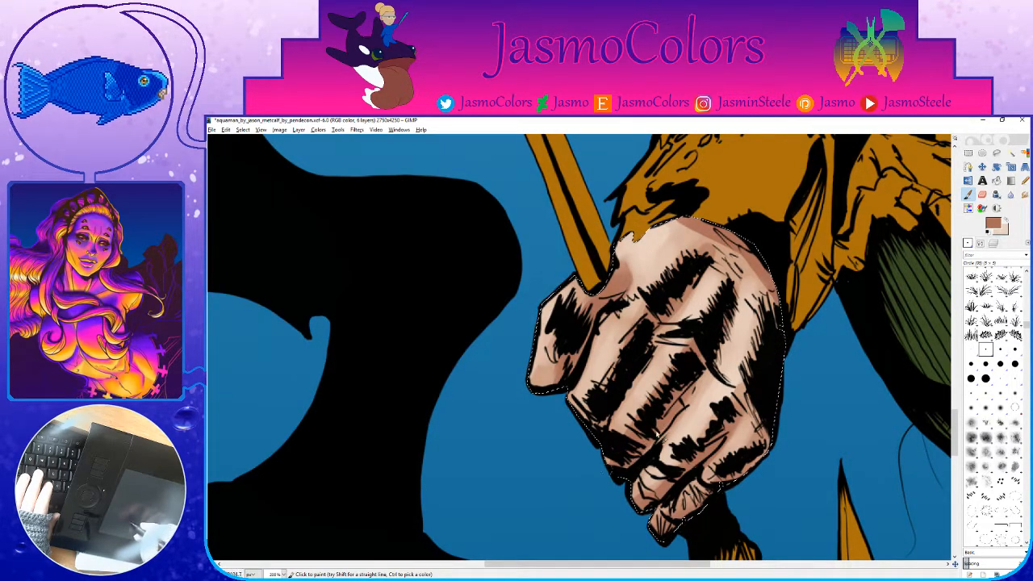
left_click_drag(732, 301, 710, 375)
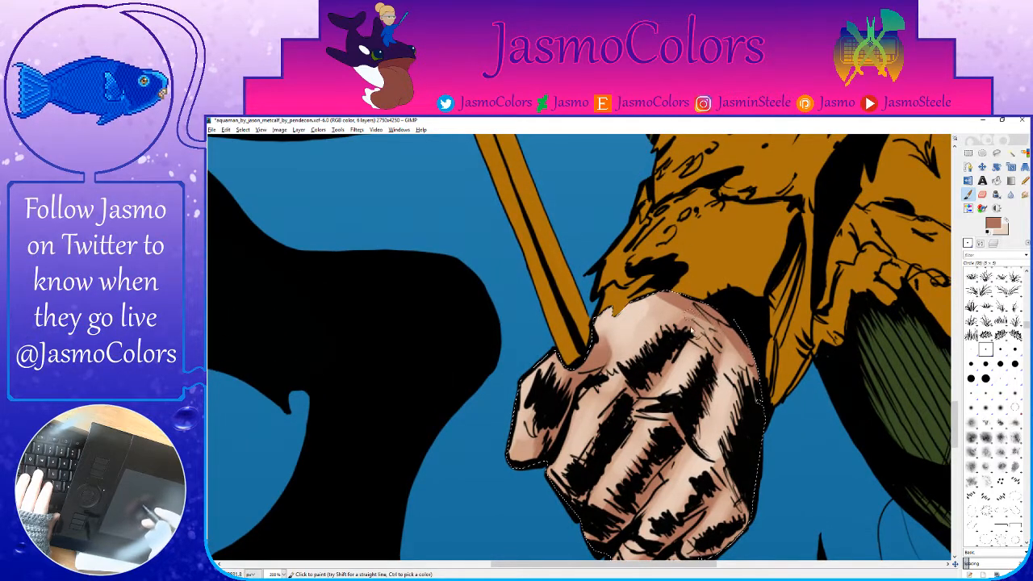
key("ctrl+s")
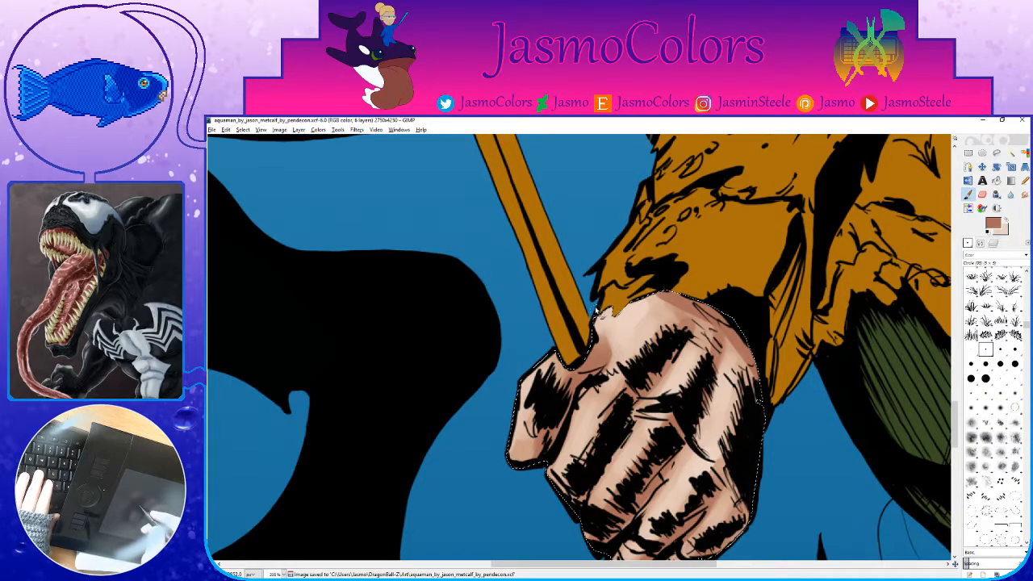
Step: Set the shadow colour to a deeper reddish brown, 87362e, and the highlight colour to a paler cream
left_click_drag(740, 250, 791, 484)
left_click_drag(741, 168, 678, 429)
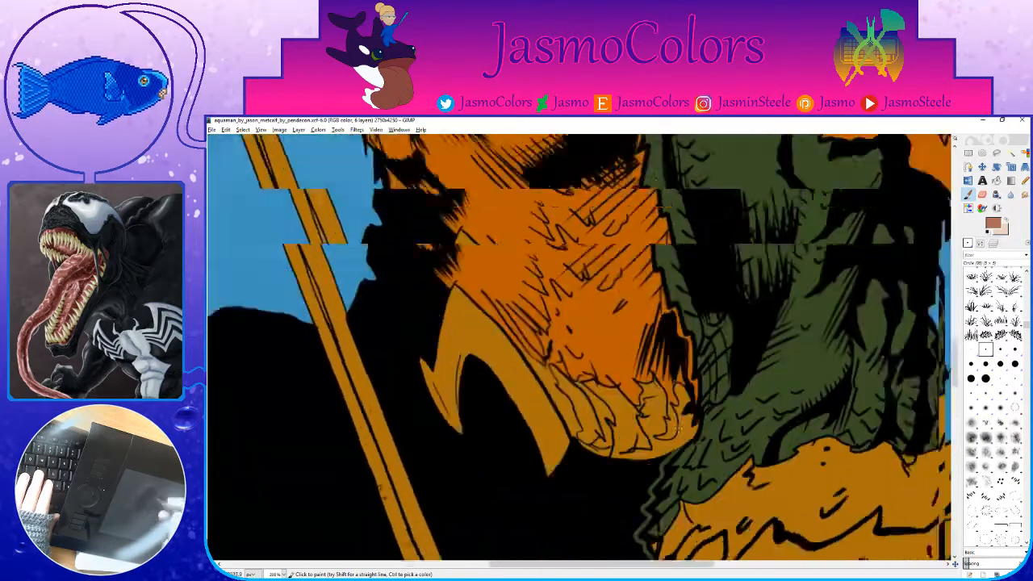
scroll(678, 428, "up", 17)
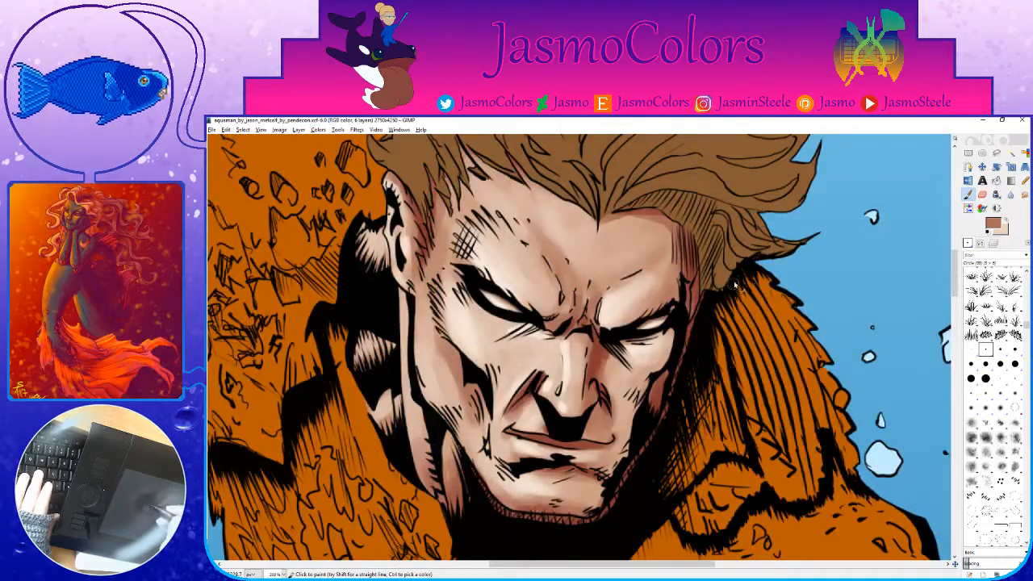
left_click(999, 223)
left_click(865, 325)
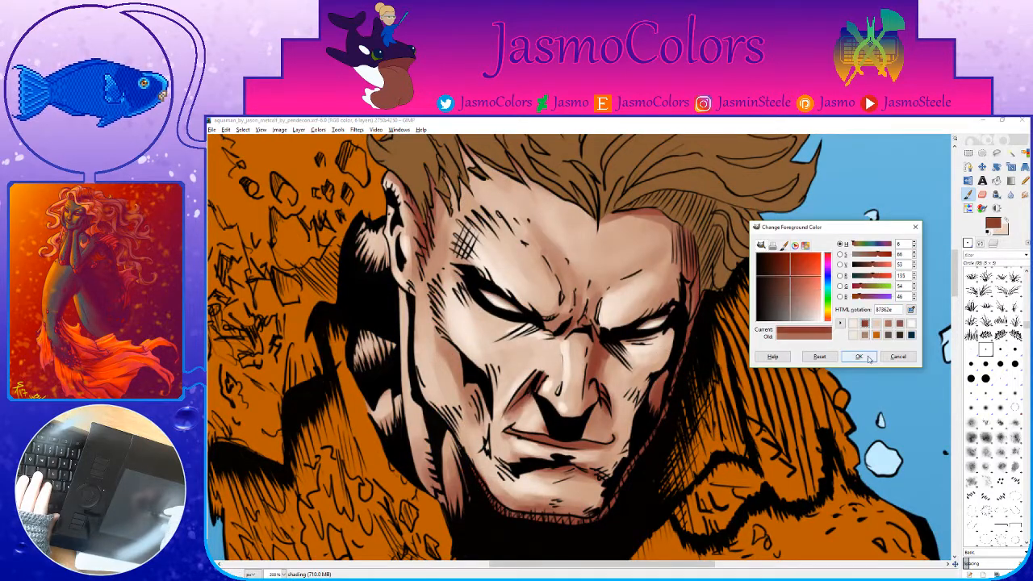
left_click(860, 357)
key("x")
left_click(999, 225)
left_click(865, 325)
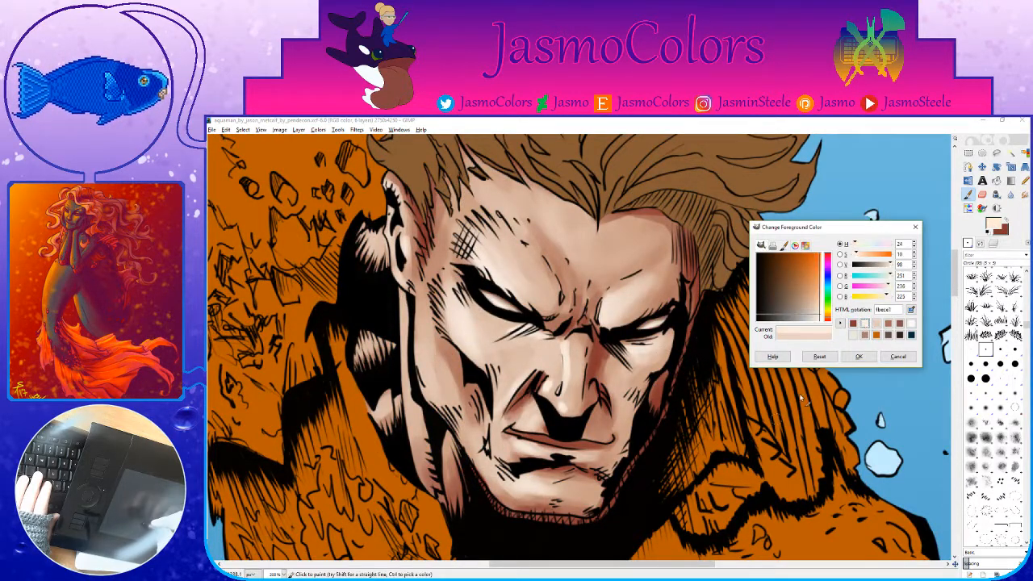
left_click(859, 357)
Step: Deepen the shadows on the lower hand's thumb and fingers with the dark reddish brown, and save the image
scroll(729, 377, "down", 10)
scroll(729, 376, "down", 10)
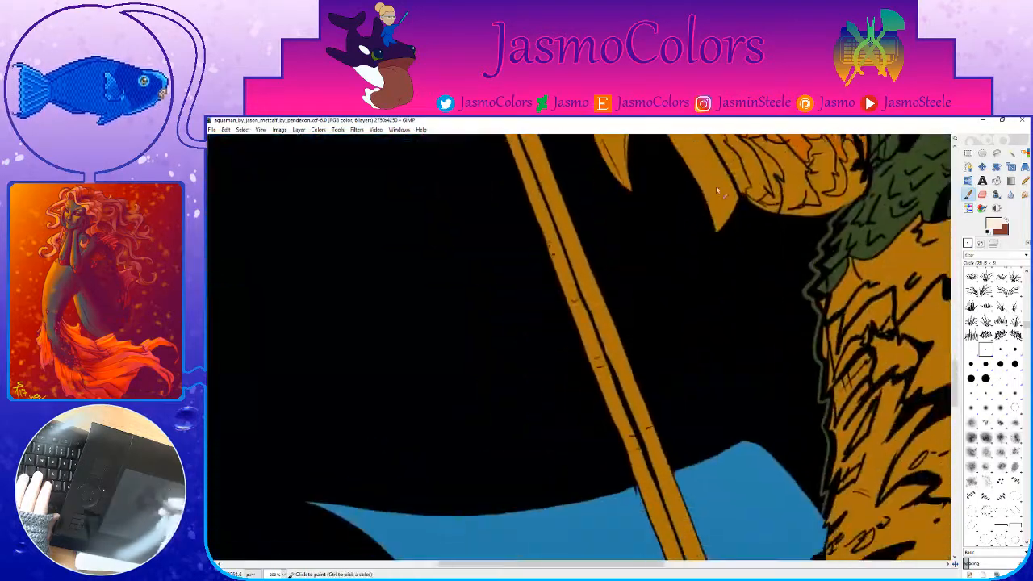
scroll(928, 374, "down", 8)
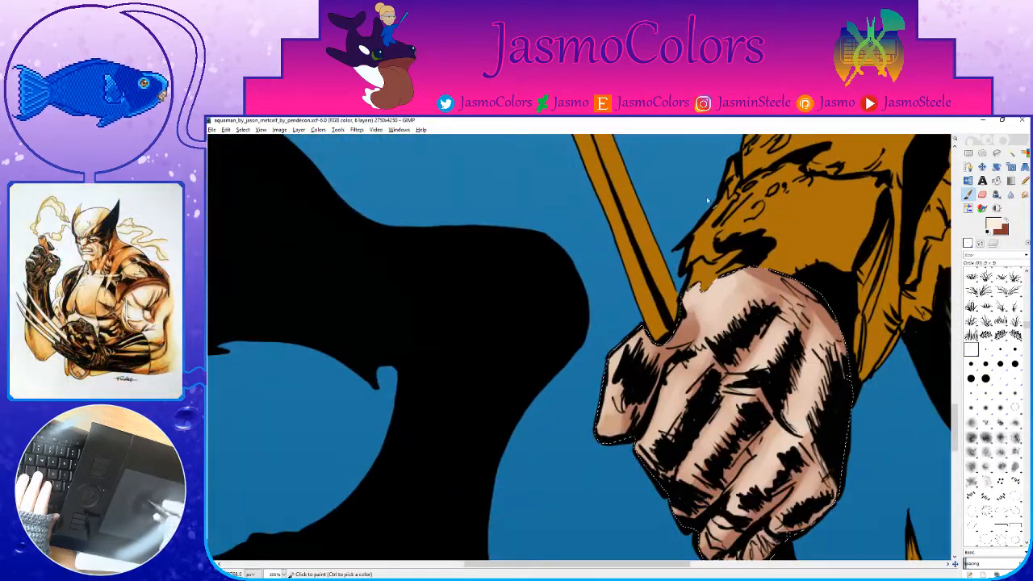
scroll(927, 374, "right", 3)
left_click_drag(610, 245, 591, 259)
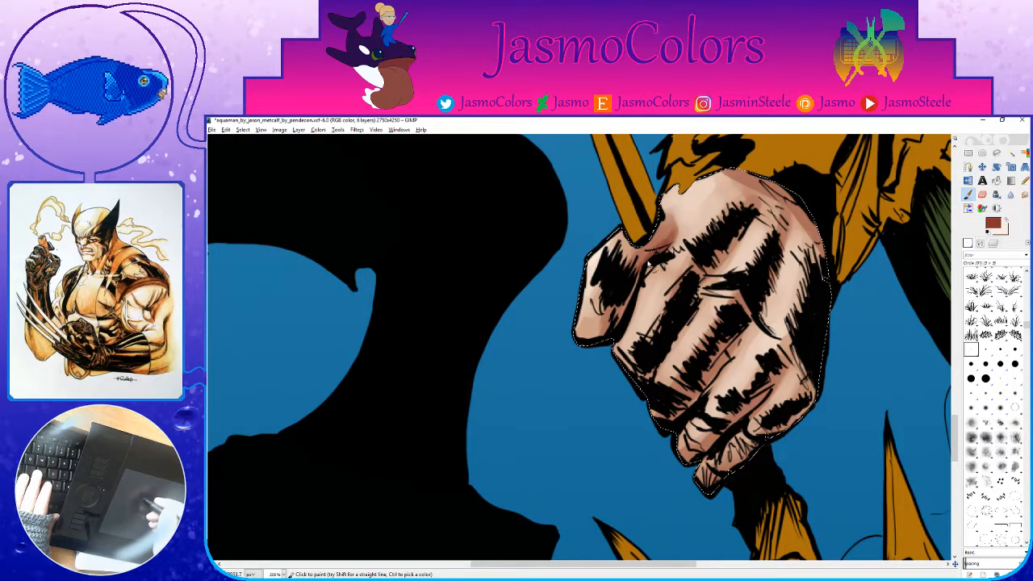
scroll(600, 348, "right", 2)
scroll(599, 349, "up", 1)
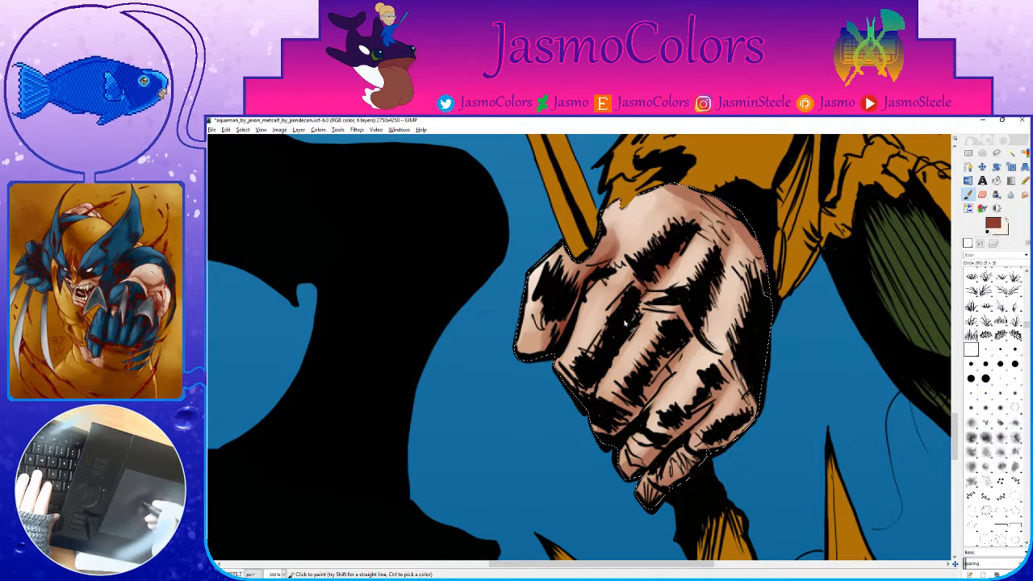
scroll(601, 359, "right", 2)
scroll(601, 360, "up", 1)
key("ctrl+s")
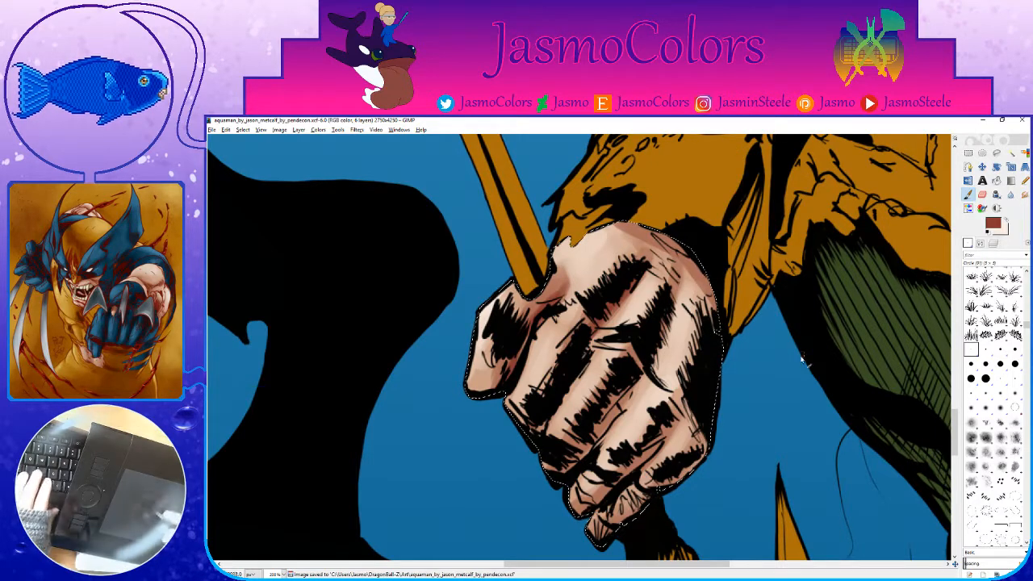
Step: Paint pale cream highlights on the back of the lower hand and along its fingers
scroll(803, 357, "up", 1)
scroll(803, 358, "left", 1)
left_click_drag(714, 335, 696, 305)
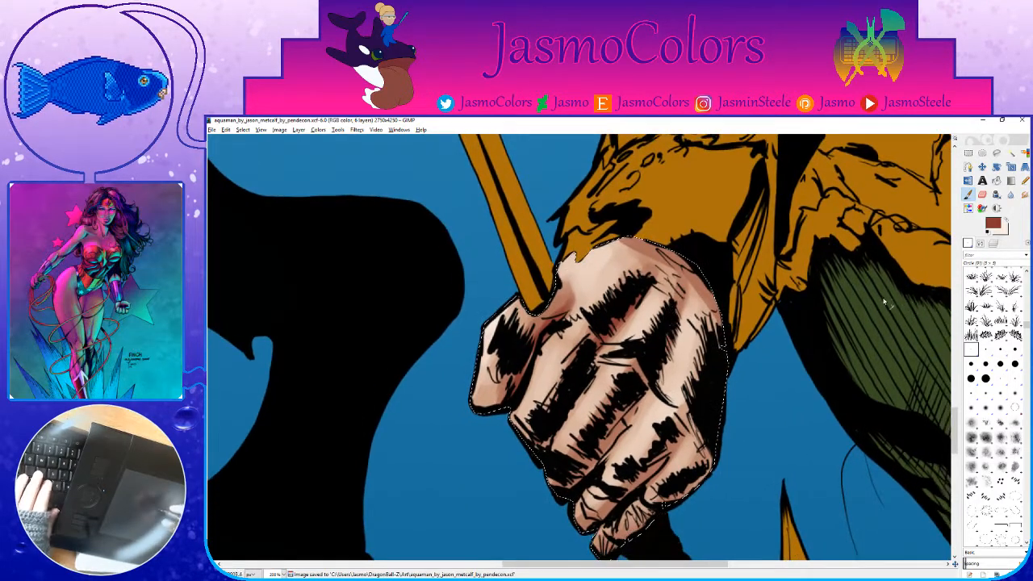
left_click_drag(810, 348, 733, 355)
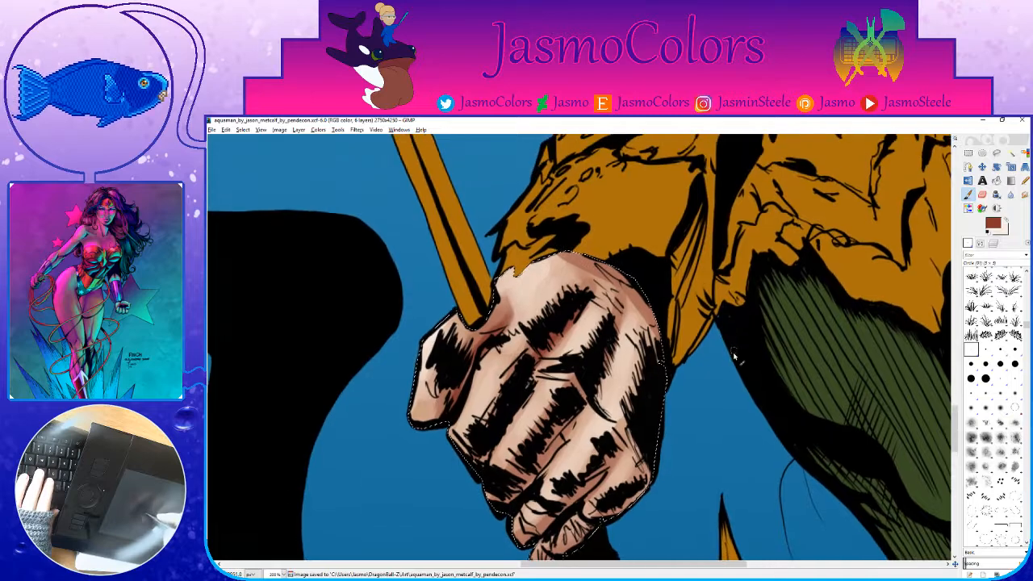
left_click(516, 271, "ctrl")
left_click_drag(523, 286, 532, 293)
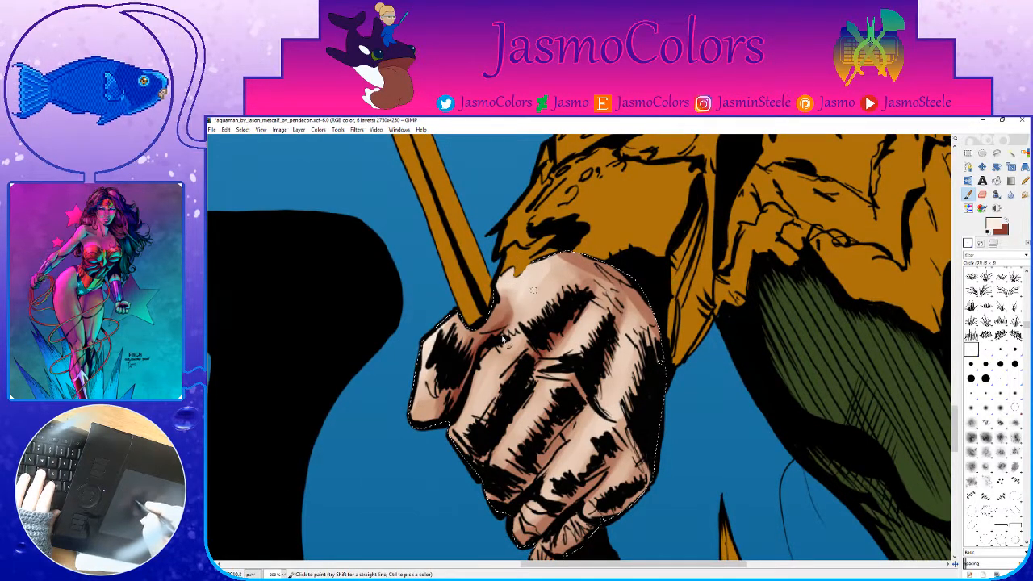
left_click(1000, 350)
mouse_move(499, 368)
left_mouse_down()
mouse_move(476, 400)
mouse_move(536, 313)
mouse_move(525, 303)
mouse_move(549, 286)
mouse_move(582, 324)
mouse_move(581, 348)
mouse_move(535, 450)
mouse_move(533, 360)
mouse_move(512, 387)
left_mouse_up()
scroll(534, 450, "down", 2)
left_click_drag(541, 323, 565, 359)
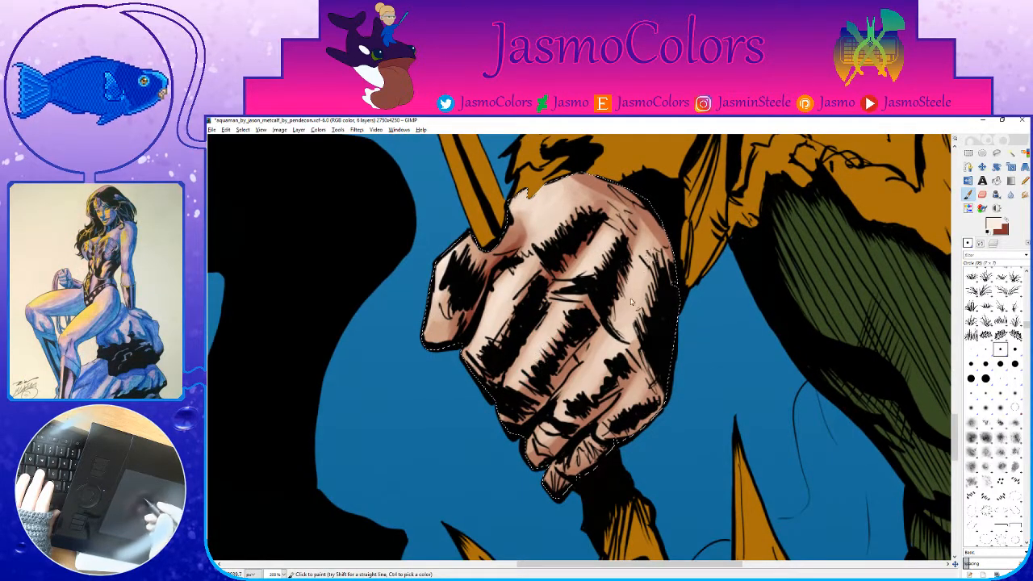
mouse_move(638, 274)
left_mouse_down()
mouse_move(589, 375)
mouse_move(557, 386)
left_mouse_up()
Step: Add dark reddish-brown shadow beside the lower hand's middle finger, and save the image
left_click(581, 372, "ctrl")
mouse_move(597, 330)
left_mouse_down()
mouse_move(534, 410)
mouse_move(555, 378)
left_mouse_up()
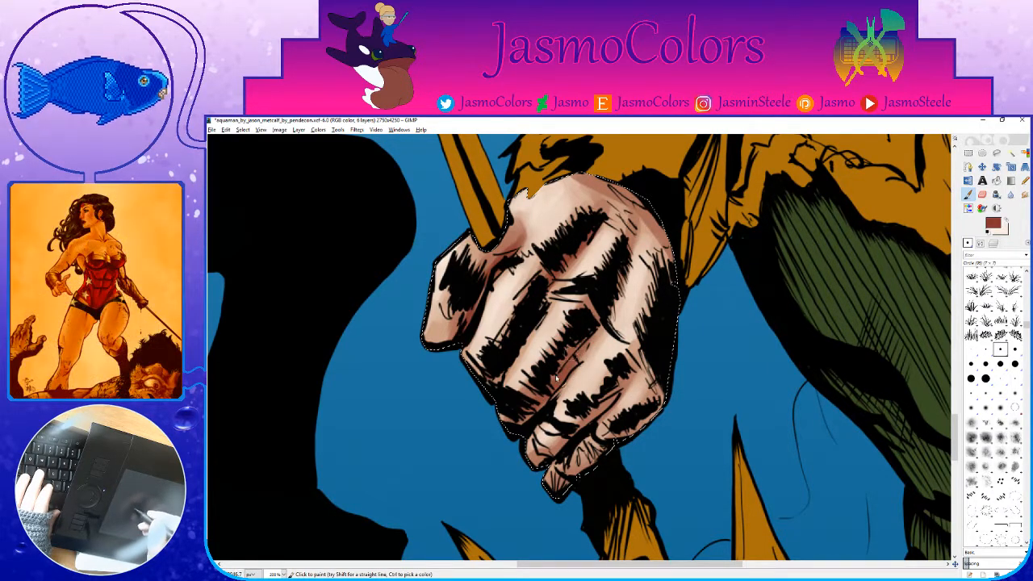
key("ctrl+s")
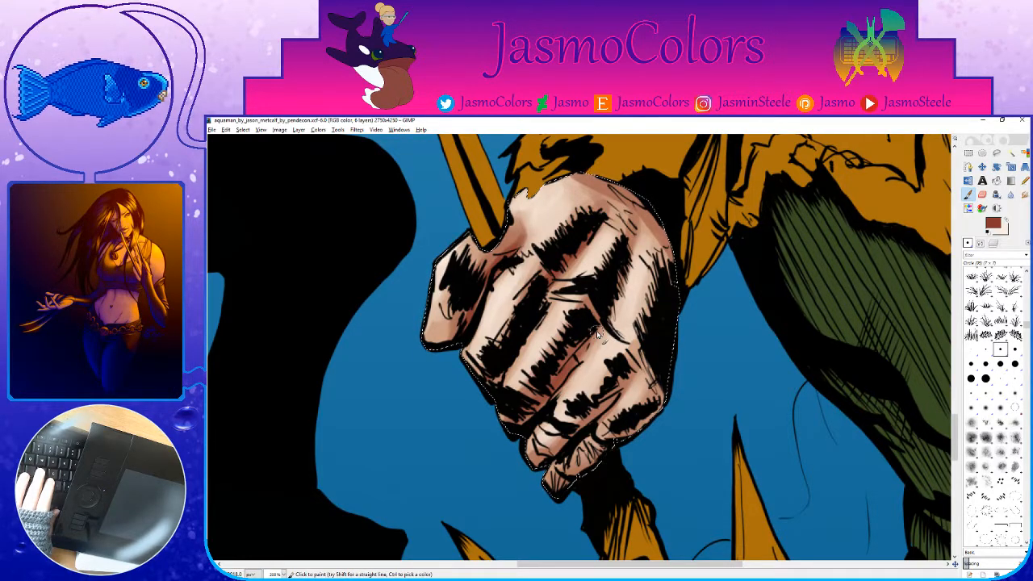
Step: Shade the creases between the lowest fingers and knuckles of the lower hand with dark reddish brown, using a different brush
scroll(670, 390, "down", 1)
left_click(975, 348)
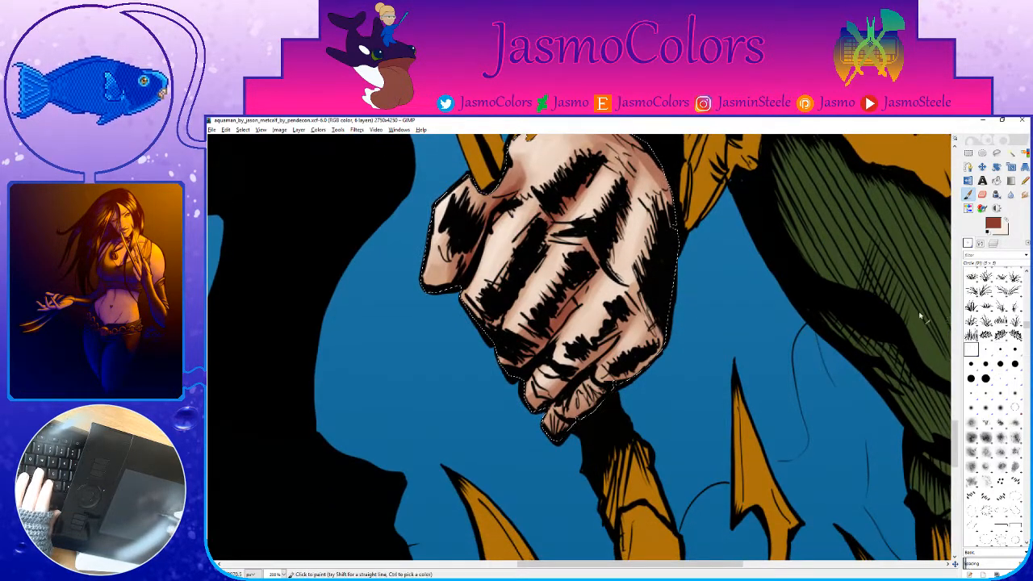
key("x")
key("x")
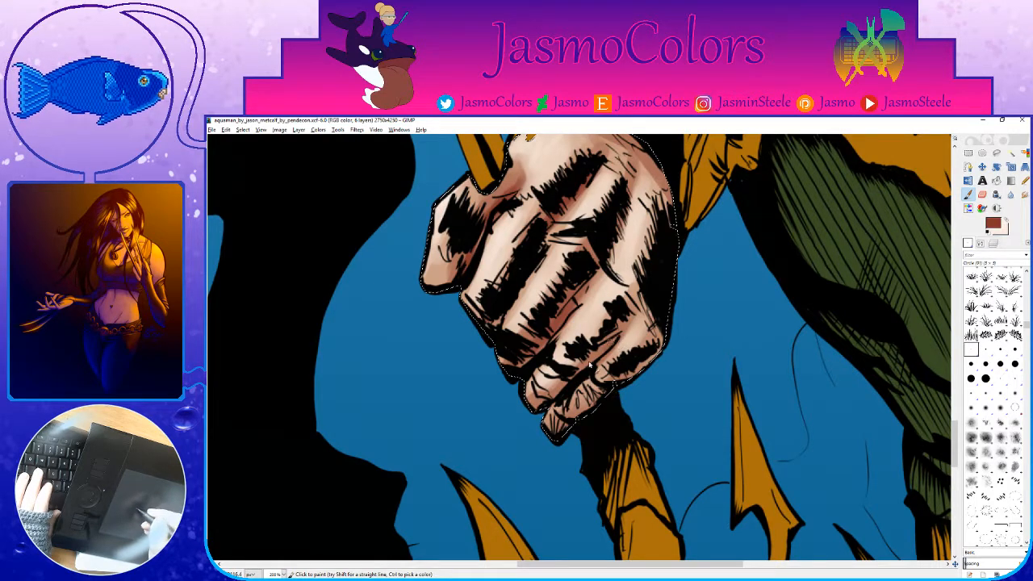
mouse_move(589, 365)
left_mouse_down()
mouse_move(620, 332)
mouse_move(580, 370)
left_mouse_up()
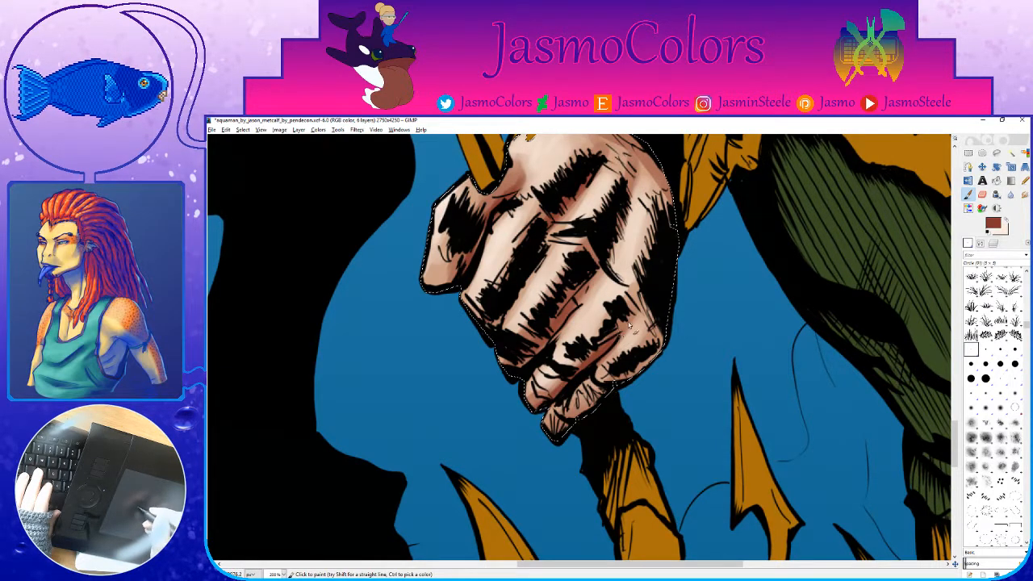
scroll(635, 316, "up", 1)
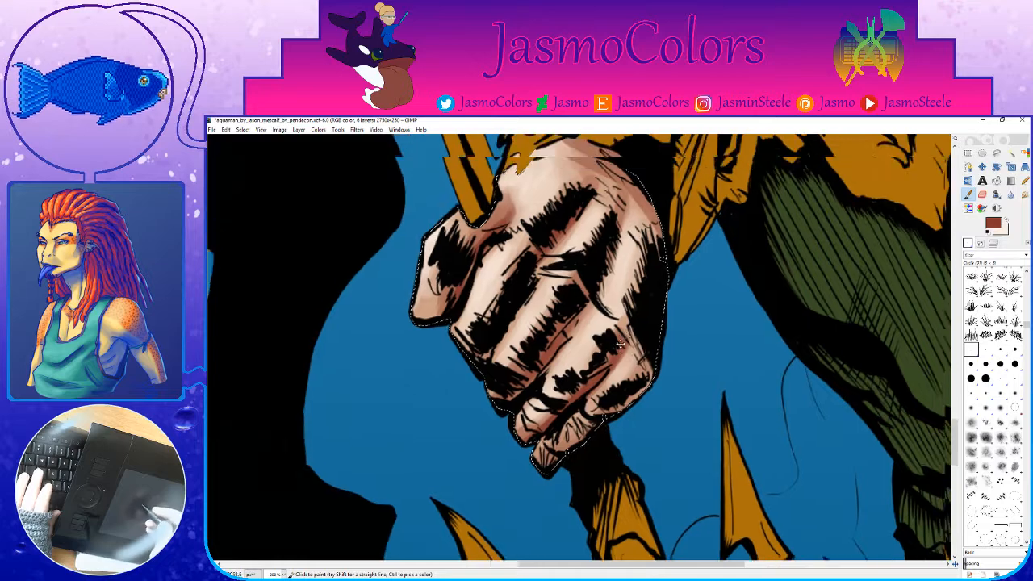
Step: Brighten the lower hand's knuckles and upper finger ridges with pale cream, and save the image
key("x")
left_click_drag(630, 271, 620, 313)
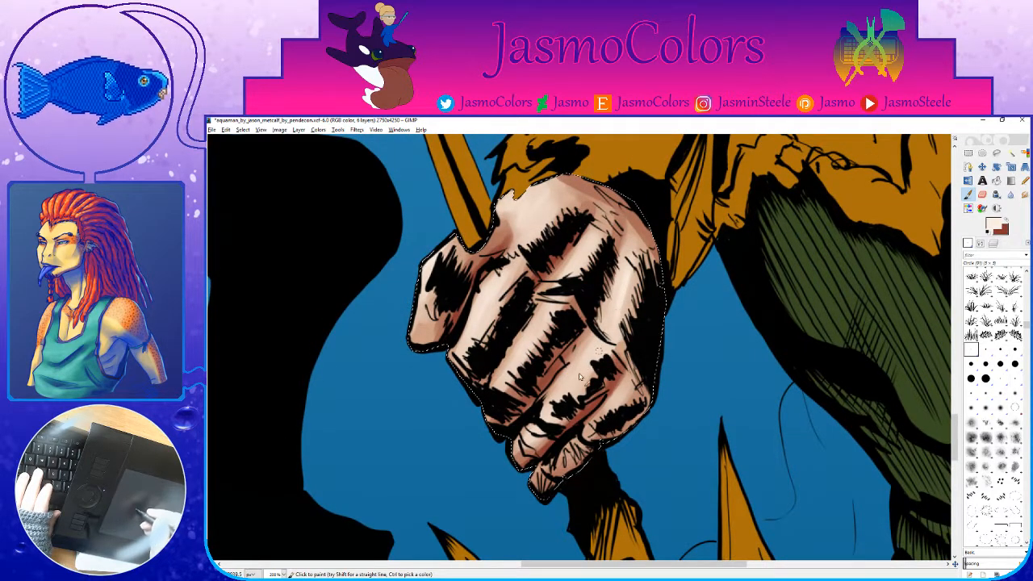
scroll(527, 358, "up", 1)
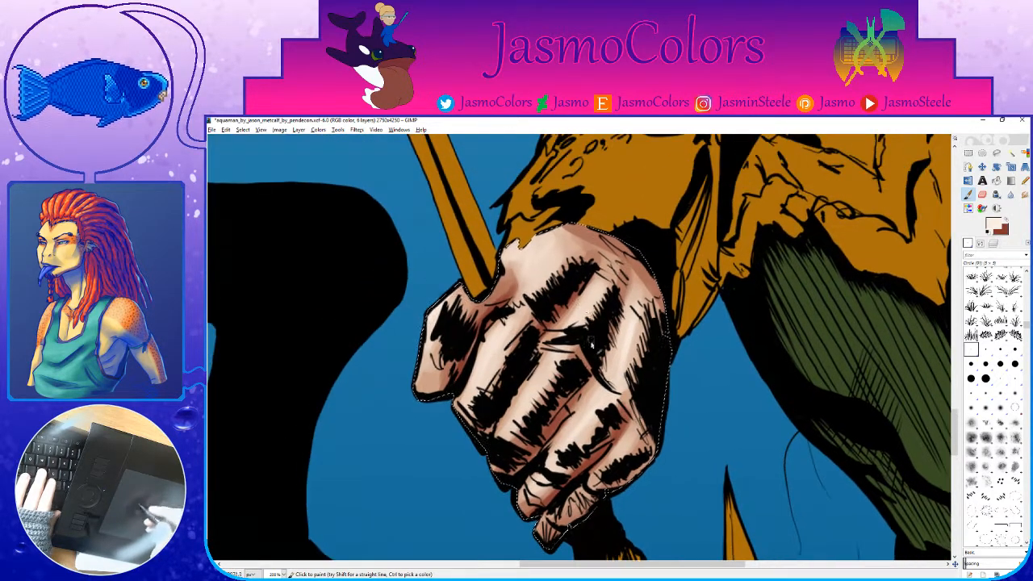
key("1")
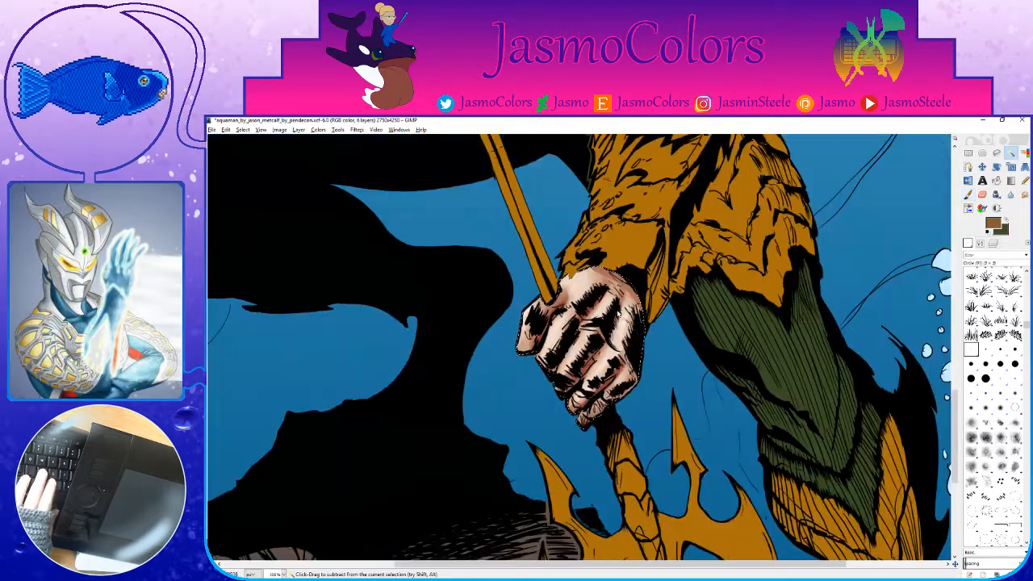
key("ctrl+s")
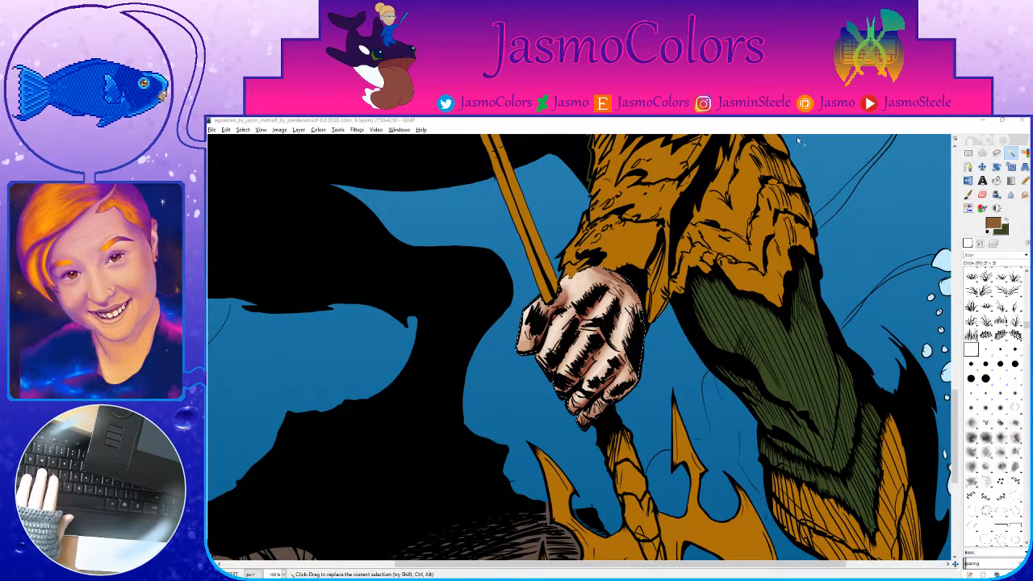
Step: Paint a dark reddish-brown shadow along the lower hand's upper edge, from below the cuff to the wrist side
scroll(805, 301, "up", 2)
scroll(804, 320, "up", 3)
scroll(804, 320, "down", 3)
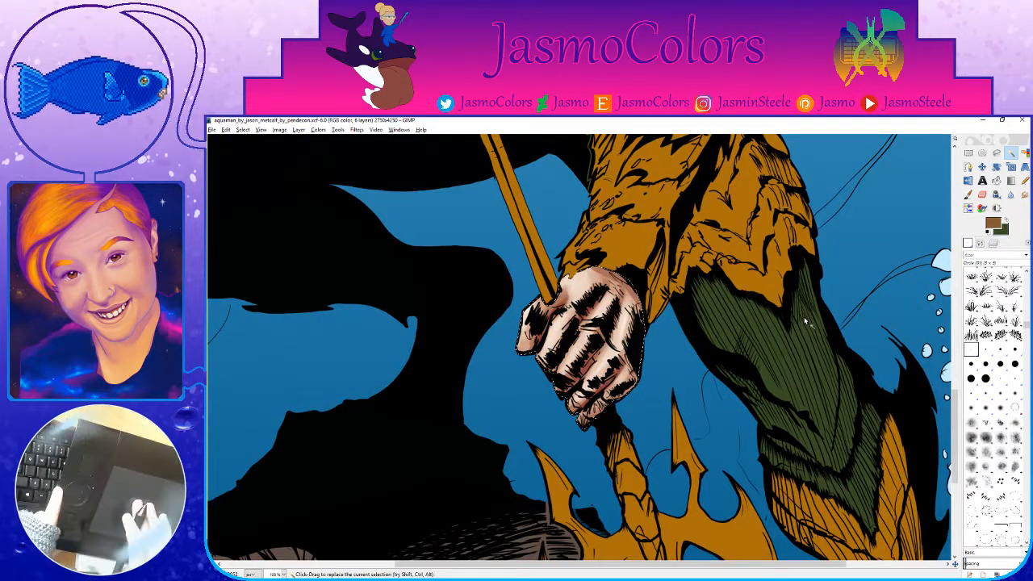
scroll(769, 411, "down", 6)
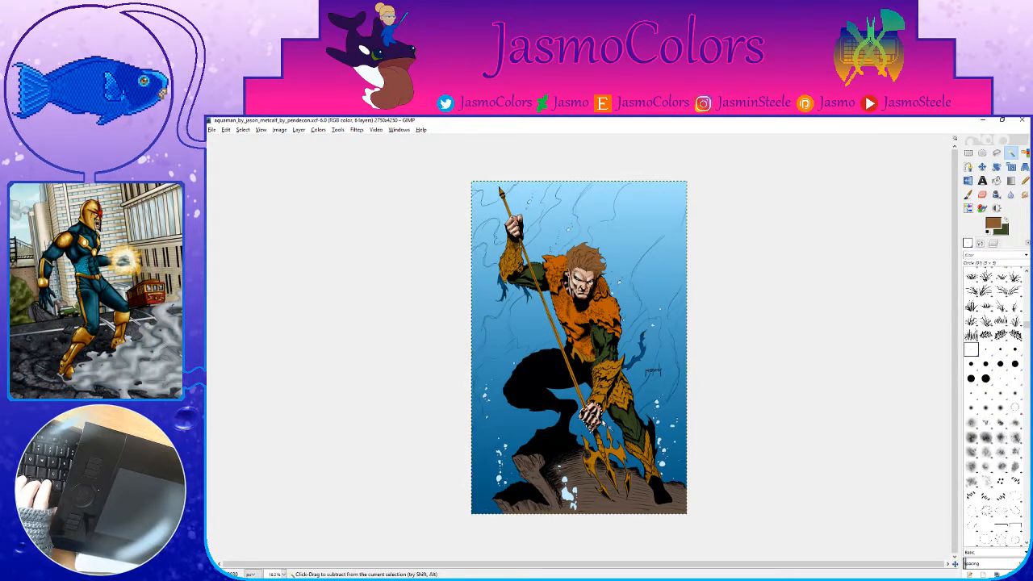
scroll(589, 427, "up", 4)
scroll(614, 387, "up", 6)
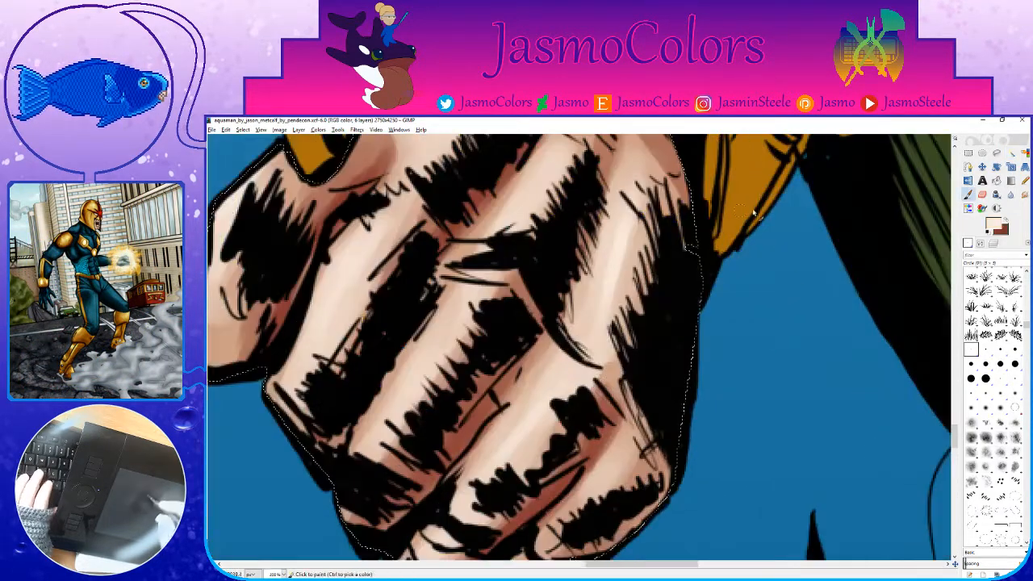
key("p")
mouse_move(532, 244)
left_mouse_down()
mouse_move(614, 275)
mouse_move(674, 324)
mouse_move(728, 407)
left_mouse_up()
Step: Blur the new shadow along the lower hand's upper edge at rate 100, and save the image
key("shift+u")
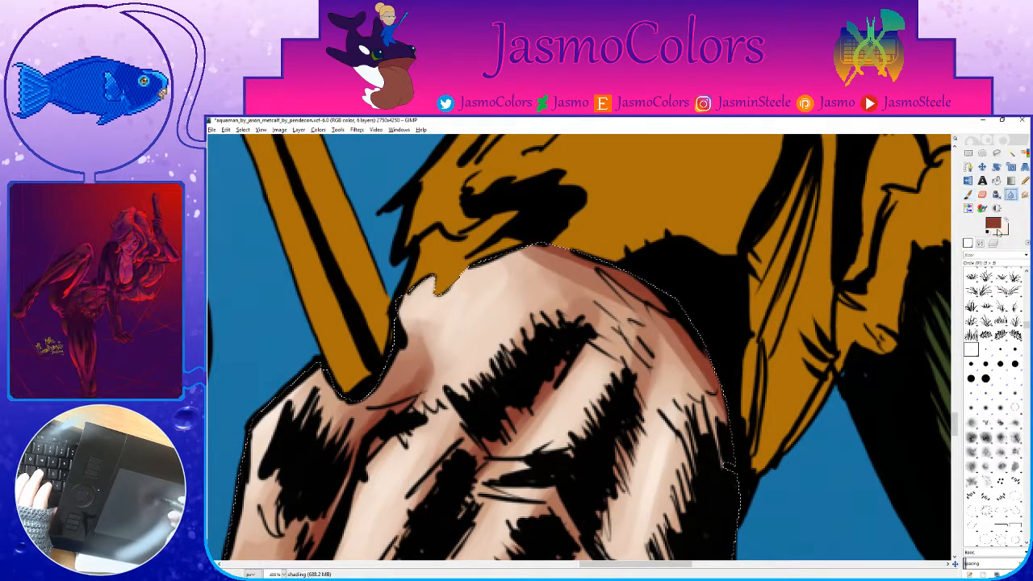
left_click_drag(999, 425, 1028, 425)
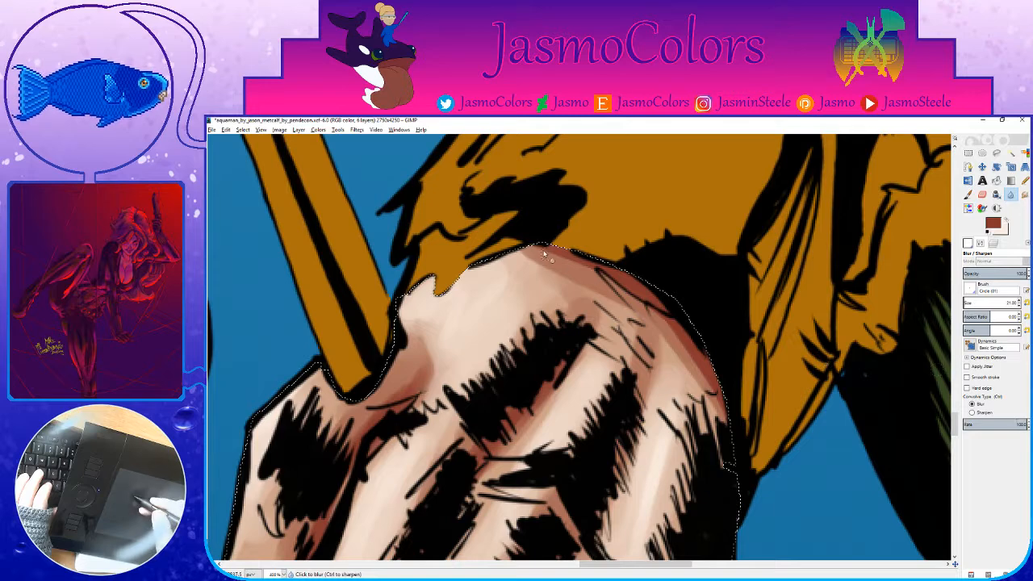
mouse_move(539, 252)
left_mouse_down()
mouse_move(602, 280)
mouse_move(670, 330)
mouse_move(718, 403)
left_mouse_up()
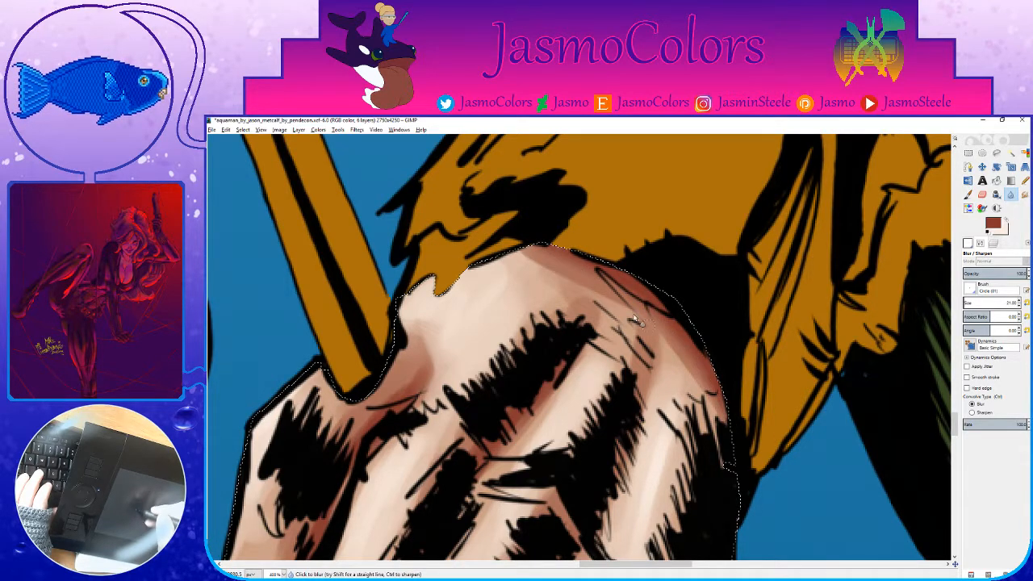
mouse_move(524, 260)
left_mouse_down()
mouse_move(621, 304)
mouse_move(719, 408)
mouse_move(663, 325)
mouse_move(693, 369)
left_mouse_up()
key("u")
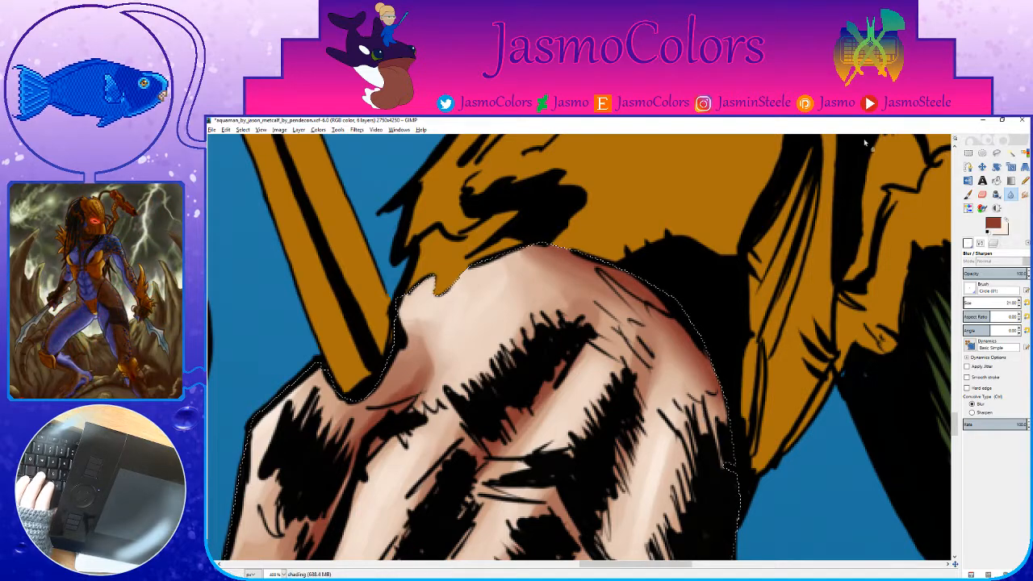
scroll(768, 296, "down", 3)
scroll(771, 307, "down", 3)
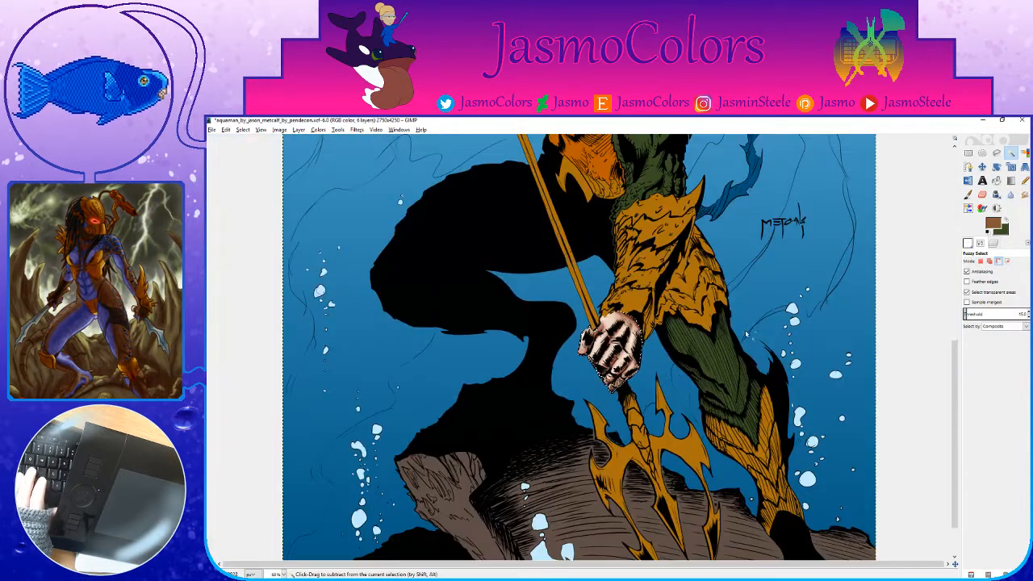
scroll(775, 331, "down", 2)
key("ctrl+s")
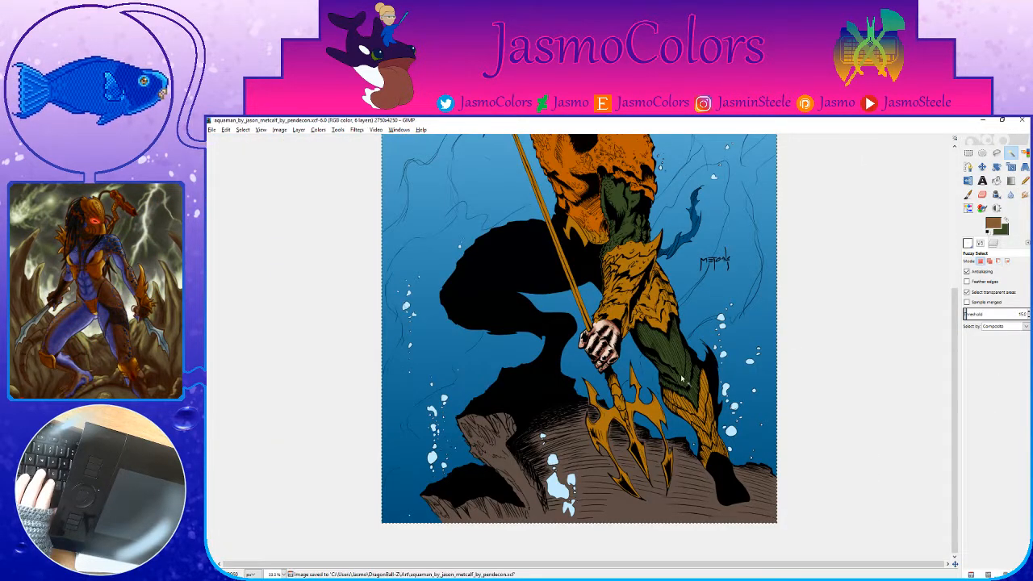
scroll(763, 375, "up", 3)
scroll(760, 372, "down", 2)
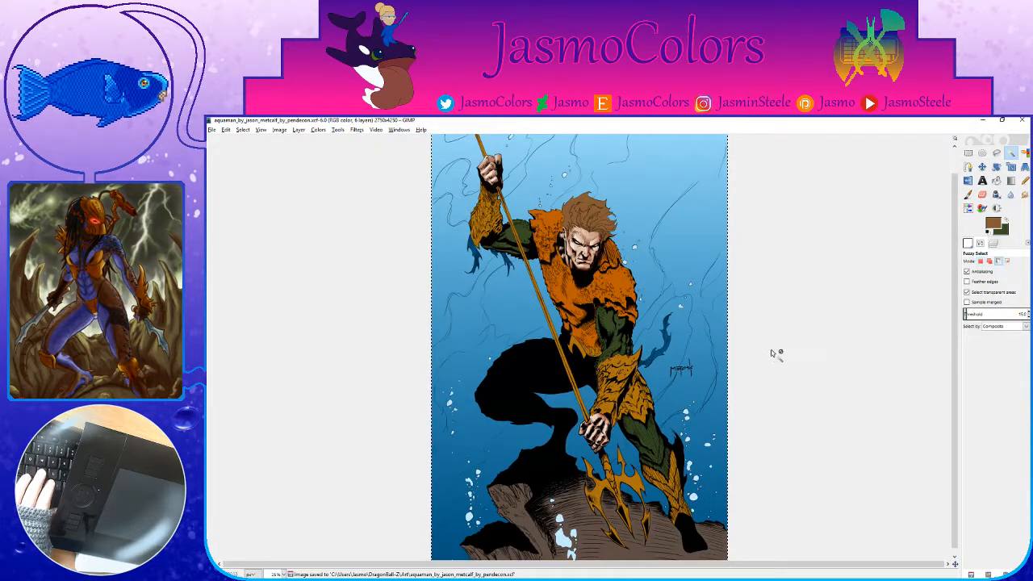
key("ctrl+s")
Step: Select the hair's flat brown area by colour on the flats copy layer
left_click(994, 244)
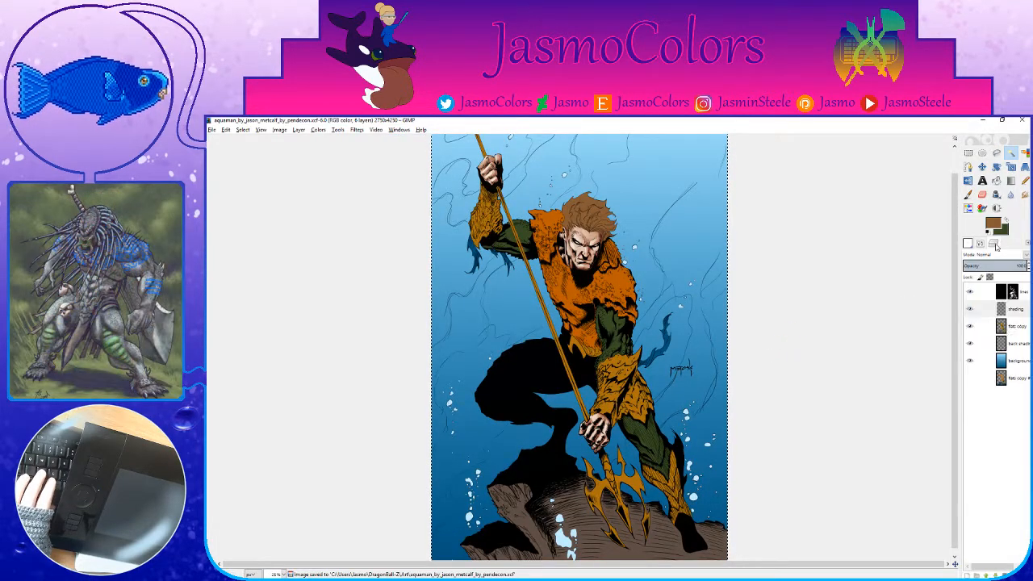
left_click(981, 327)
left_click(1025, 155)
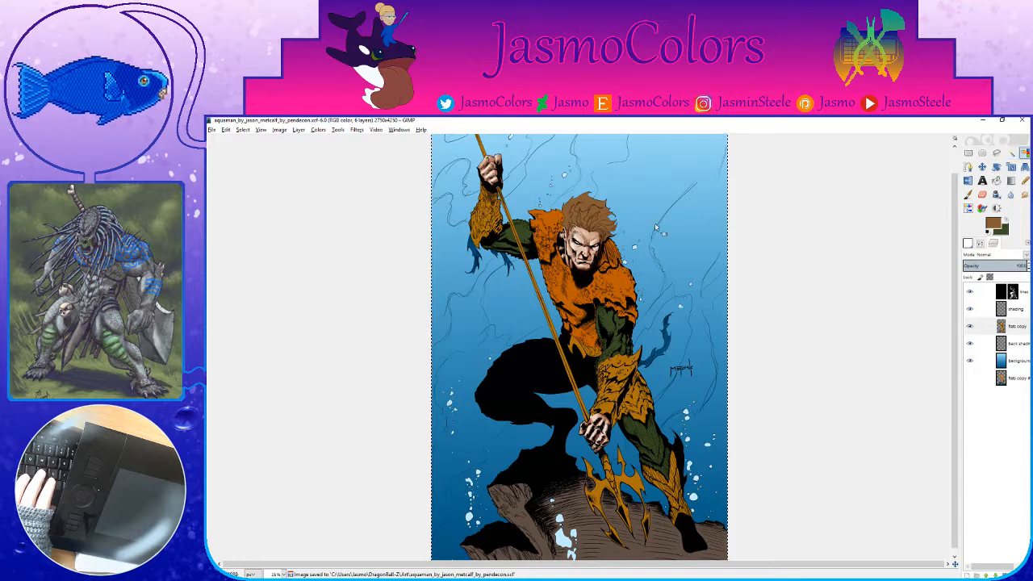
left_click(599, 225)
scroll(599, 226, "up", 4)
scroll(599, 229, "up", 2)
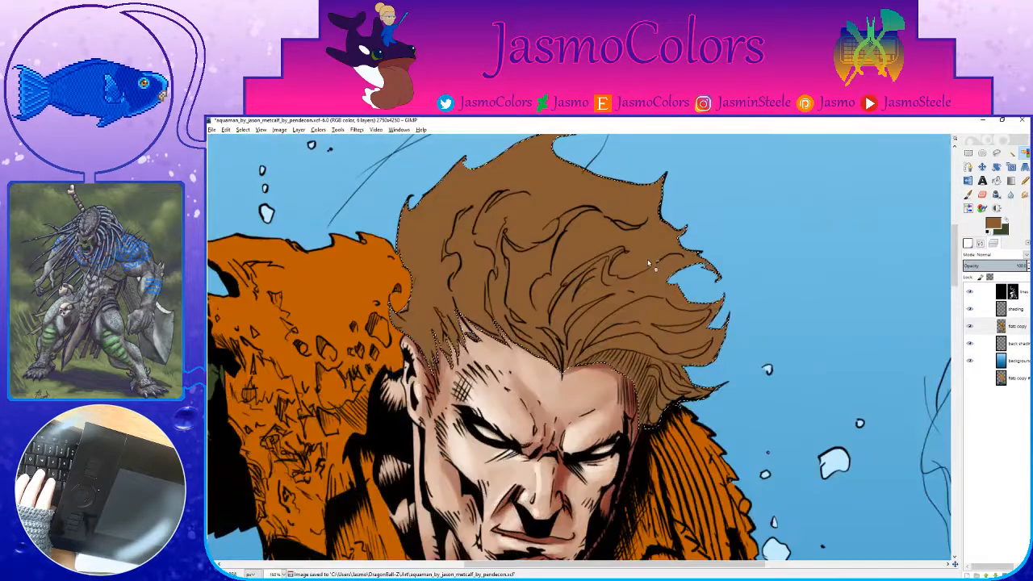
Step: Sample the hair's brown with the Paintbrush, switch to the shading layer and mix a dark reddish-brown shadow colour from it
key("shift+b")
key("p")
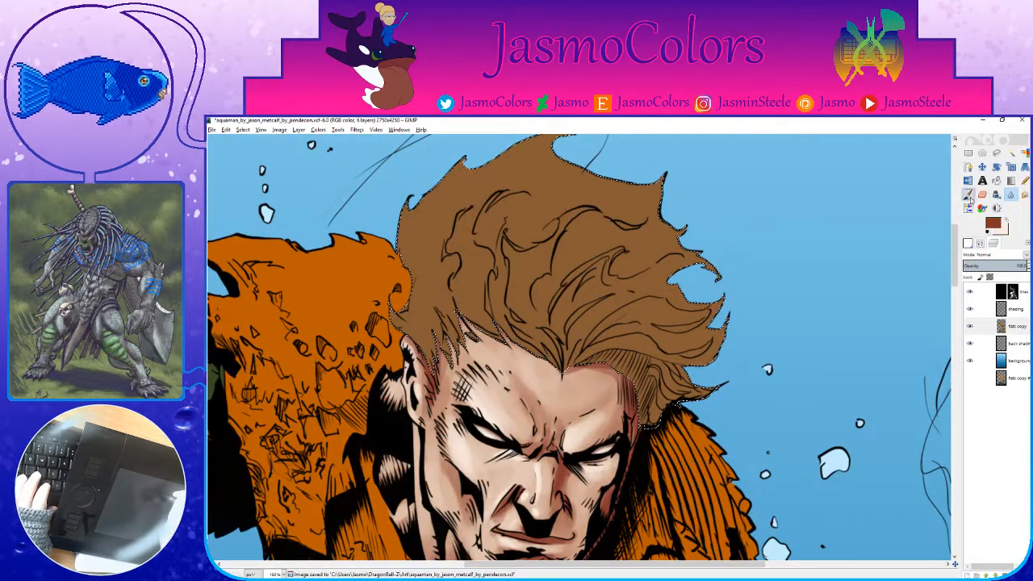
left_click(630, 289, "ctrl")
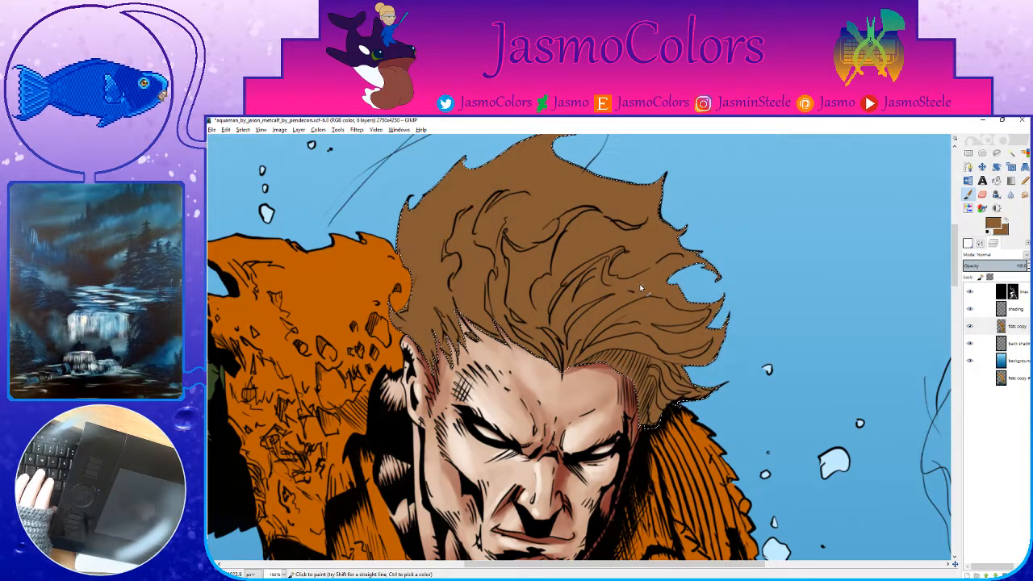
left_click(1012, 309)
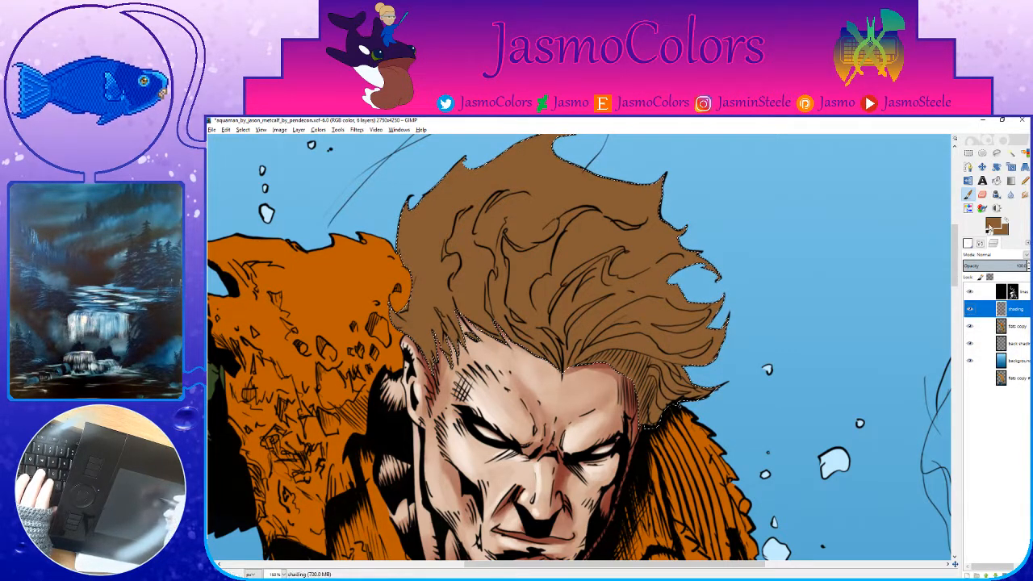
left_click(991, 223)
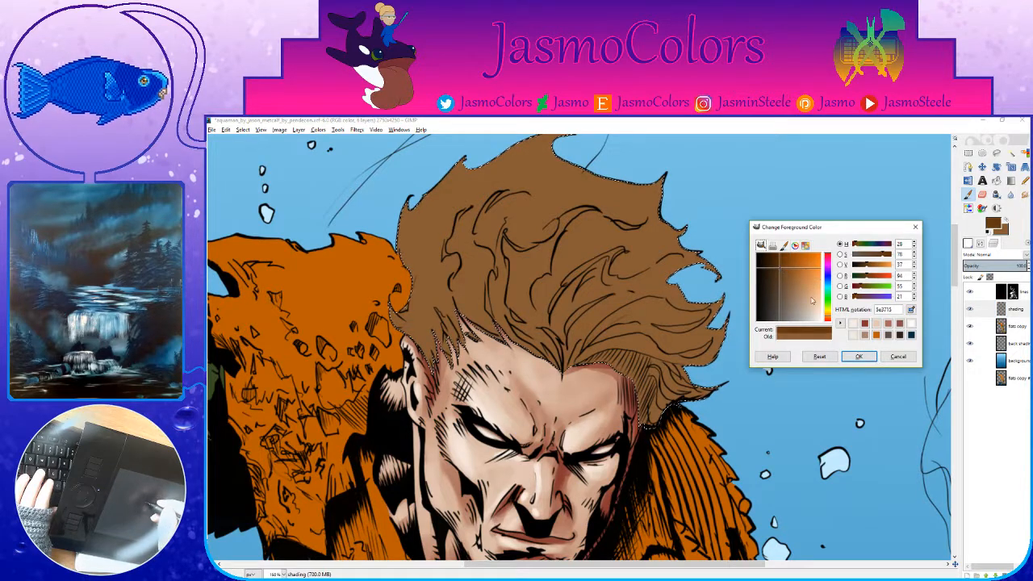
left_click(873, 333)
left_click(859, 355)
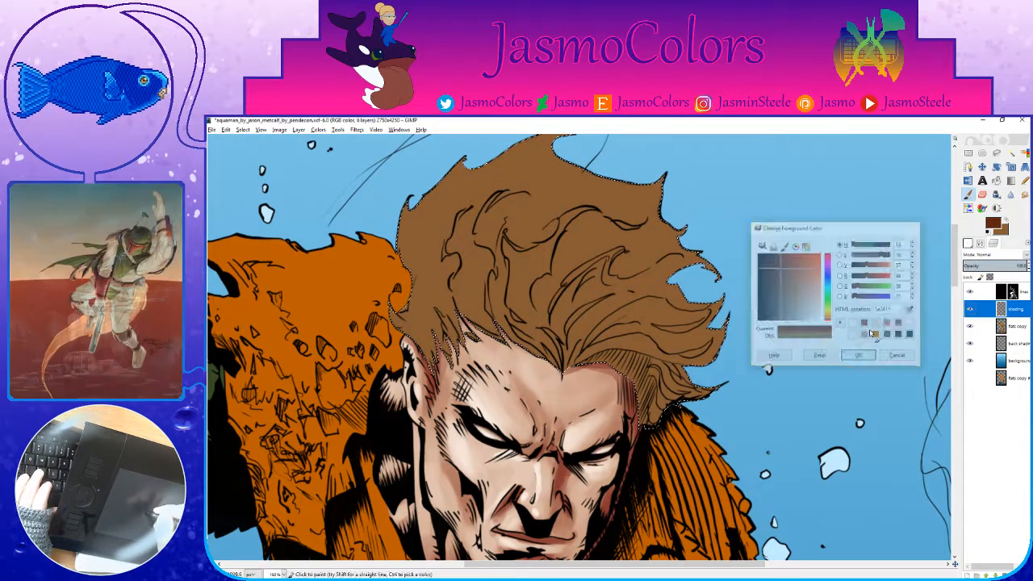
Step: Mix a light tan highlight colour from the hair's brown, keeping the dark reddish brown as the alternate colour
left_click(992, 223)
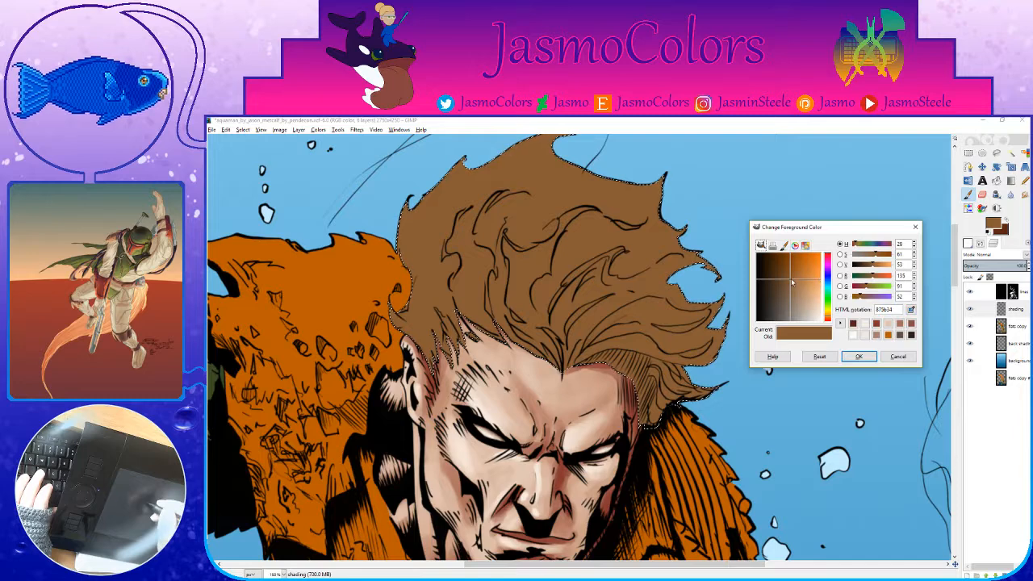
left_click(785, 272)
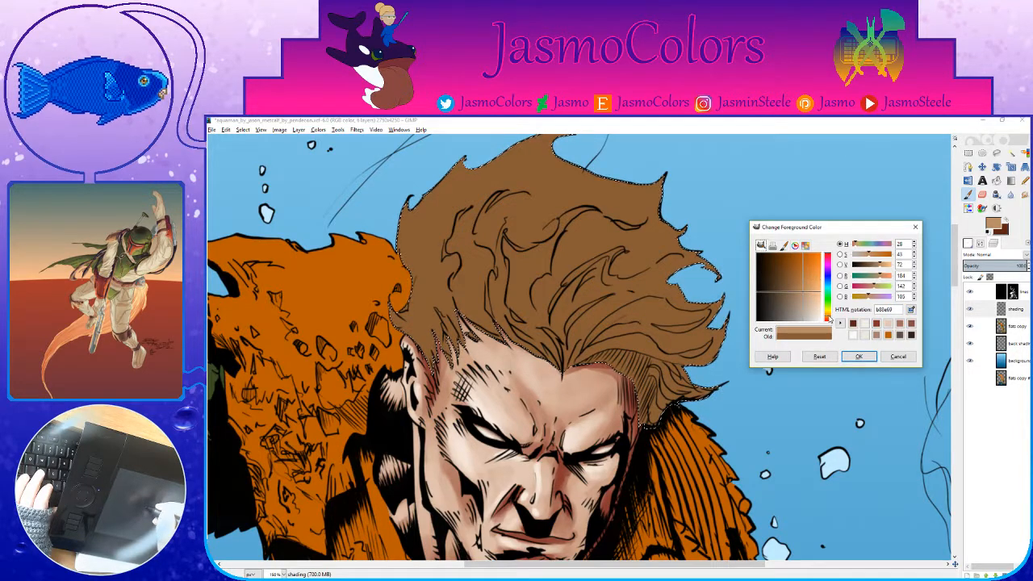
left_click(849, 359)
scroll(578, 347, "left", 3)
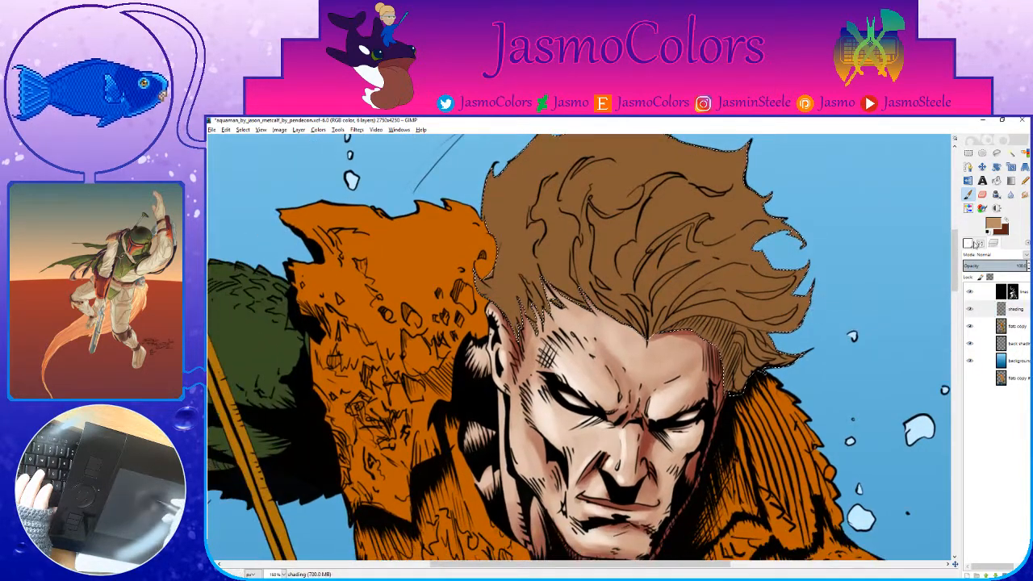
Step: Choose the 21 x 21 round brush and paint a dark reddish-brown shadow in the hair along the hairline above the forehead
left_click(980, 243)
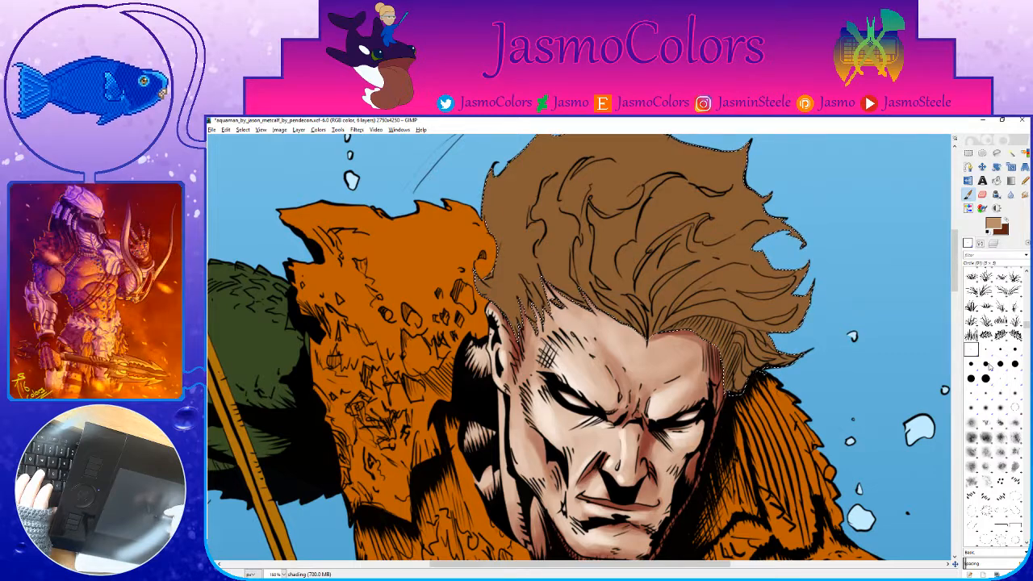
left_click(985, 377)
left_click(694, 331, "ctrl")
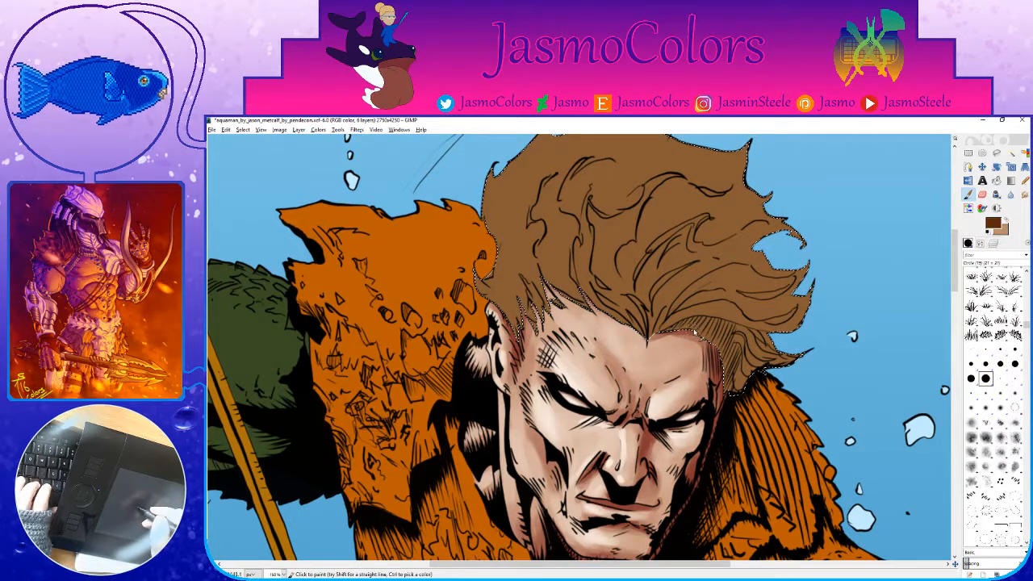
mouse_move(694, 331)
left_mouse_down()
mouse_move(677, 333)
mouse_move(694, 327)
left_mouse_up()
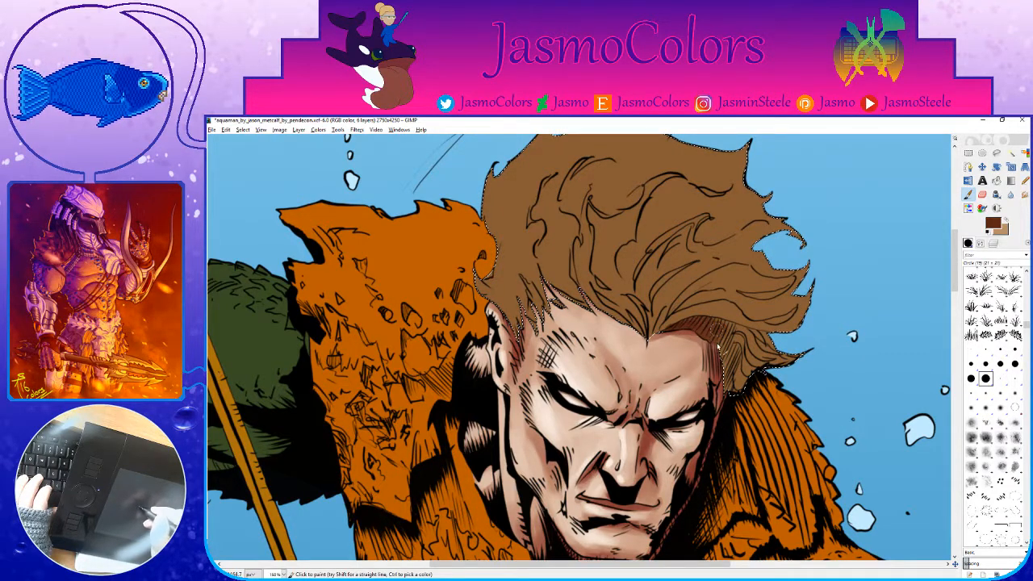
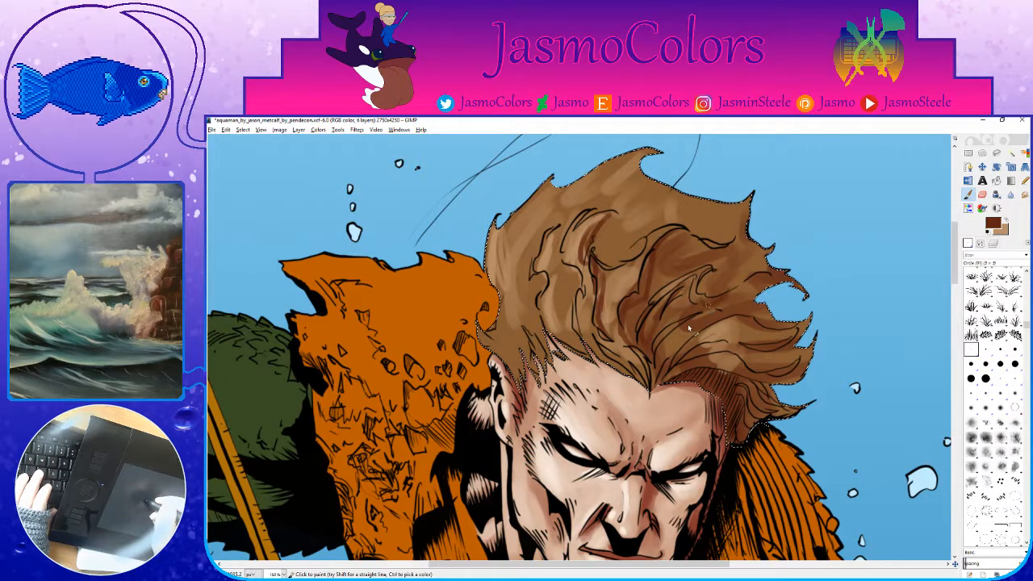
Step: Darken the swept-back strands above the forehead with dark reddish brown, and save the image
mouse_move(710, 335)
left_mouse_down()
mouse_move(671, 371)
mouse_move(717, 361)
left_mouse_up()
key("x")
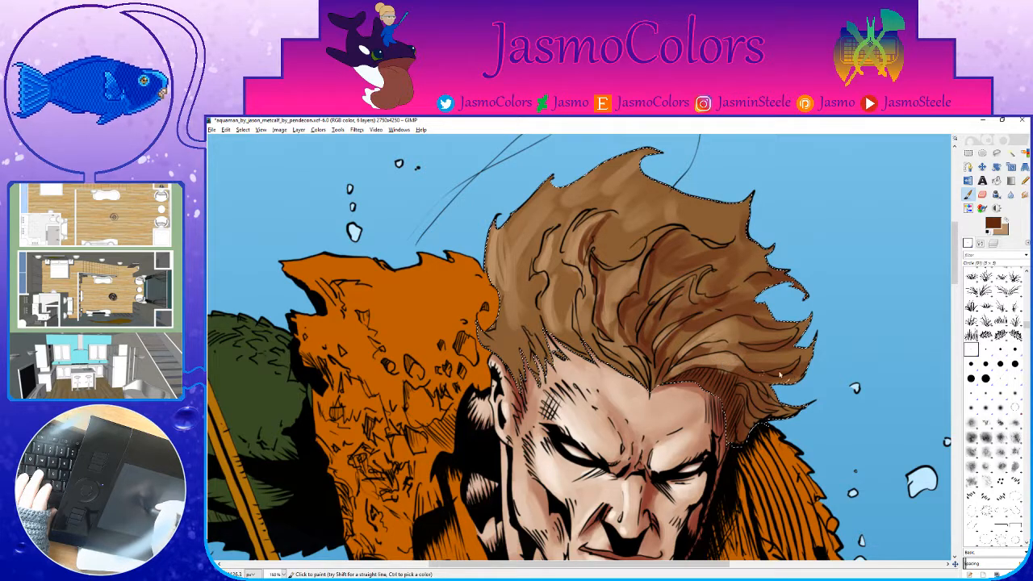
key("ctrl+s")
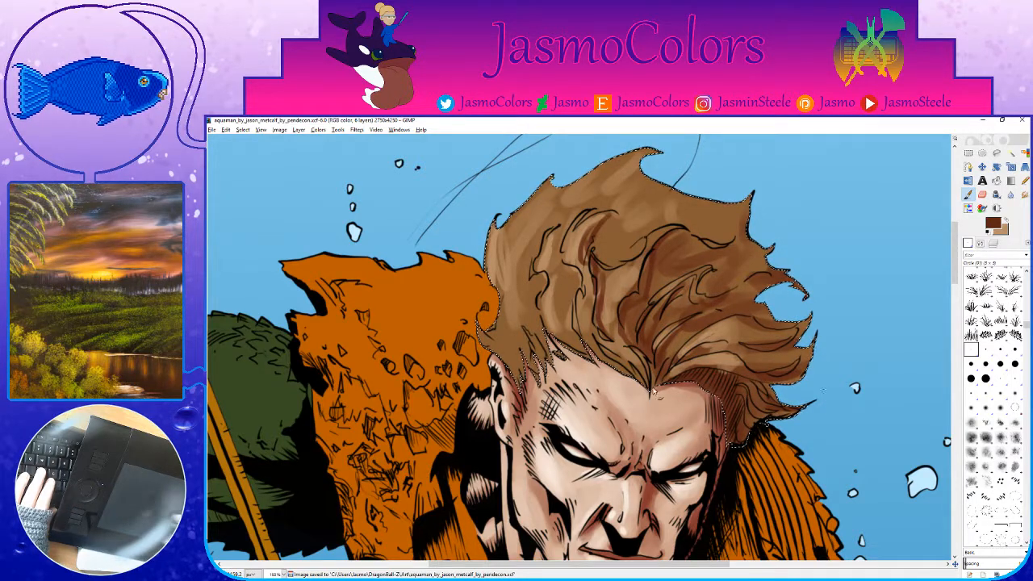
Step: Paint light tan highlight strands through the hair at the side of the head, above the ear and temple
key("x")
mouse_move(481, 335)
left_mouse_down()
mouse_move(499, 358)
mouse_move(500, 312)
mouse_move(524, 308)
left_mouse_up()
left_click_drag(518, 254, 521, 303)
left_click_drag(565, 340, 587, 355)
mouse_move(525, 330)
left_mouse_down()
mouse_move(555, 360)
mouse_move(550, 374)
left_mouse_up()
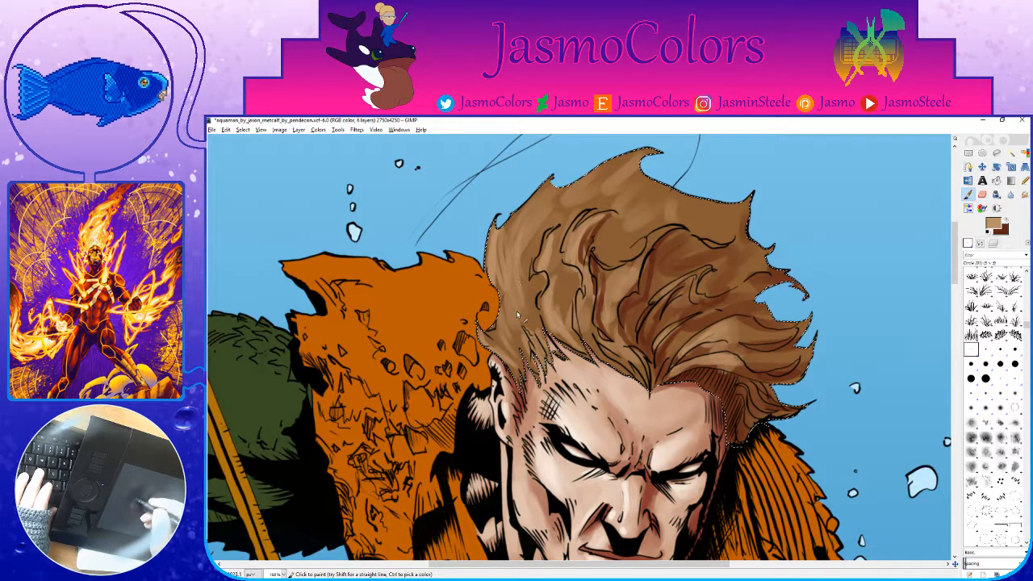
left_click_drag(522, 302, 530, 342)
left_click_drag(521, 303, 528, 339)
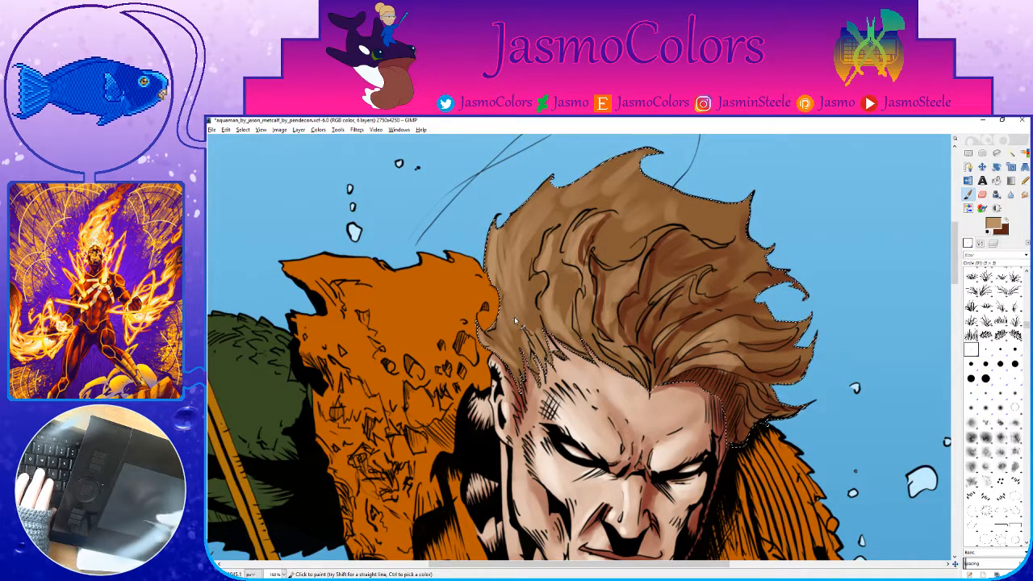
Step: Shade around the central curls of the hair with dark reddish brown, undoing the strokes that do not fit
key("x")
left_click_drag(571, 268, 568, 301)
left_click_drag(658, 226, 615, 271)
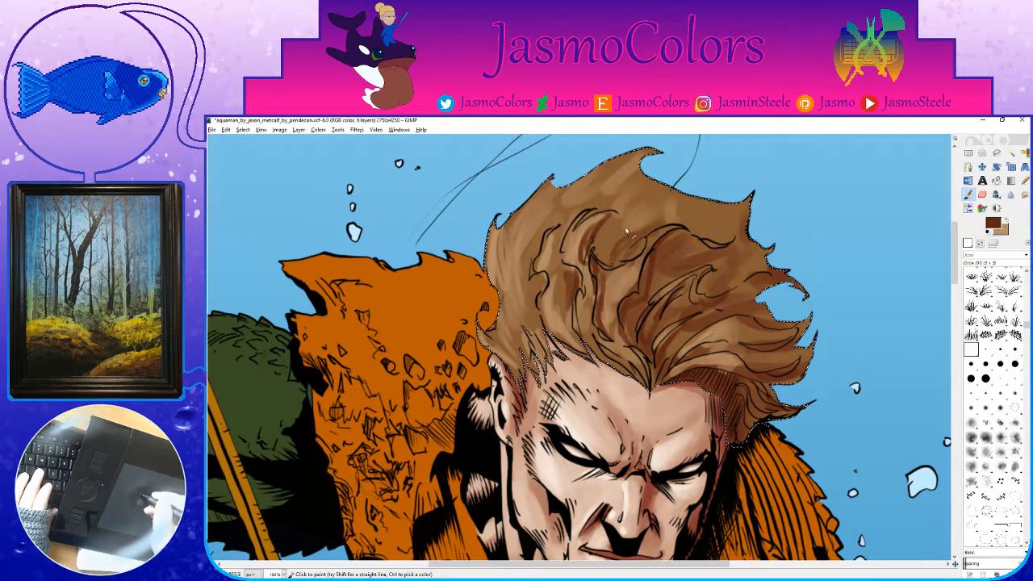
left_click_drag(617, 224, 605, 264)
left_click_drag(676, 192, 623, 293)
key("ctrl+z")
mouse_move(691, 207)
left_mouse_down()
mouse_move(738, 206)
mouse_move(714, 276)
left_mouse_up()
key("ctrl+z")
key("ctrl+z")
Step: Streak dark reddish-brown shadow strands across the crown and the curls toward the hair's far side
mouse_move(743, 229)
left_mouse_down()
mouse_move(701, 282)
mouse_move(731, 280)
left_mouse_up()
left_click_drag(714, 238, 663, 291)
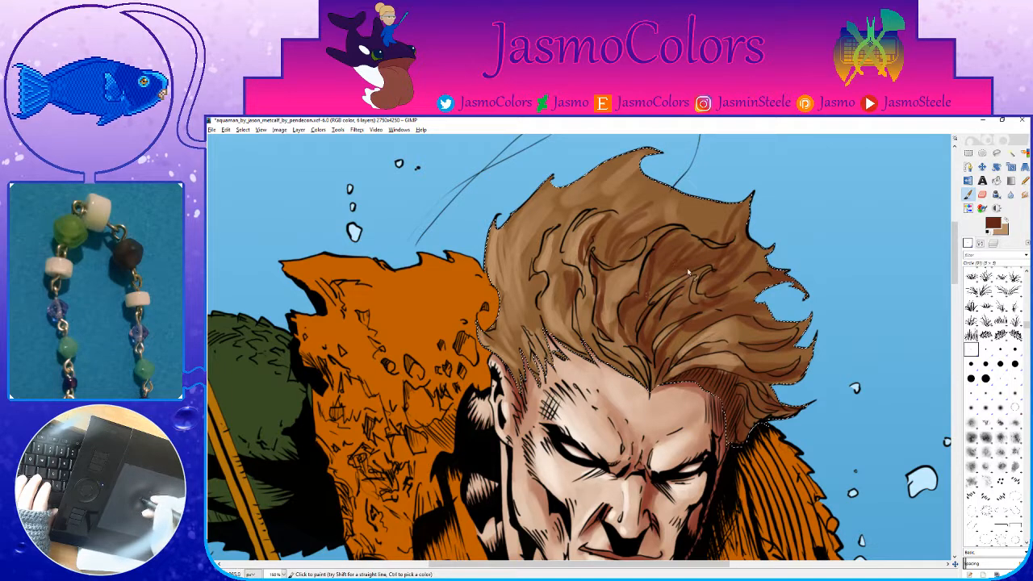
left_click_drag(651, 217, 628, 291)
mouse_move(608, 247)
left_mouse_down()
mouse_move(682, 281)
mouse_move(715, 281)
left_mouse_up()
mouse_move(614, 256)
left_mouse_down()
mouse_move(684, 284)
mouse_move(714, 227)
mouse_move(734, 239)
mouse_move(677, 247)
left_mouse_up()
key("ctrl+z")
mouse_move(739, 239)
left_mouse_down()
mouse_move(660, 257)
mouse_move(685, 236)
mouse_move(662, 258)
left_mouse_up()
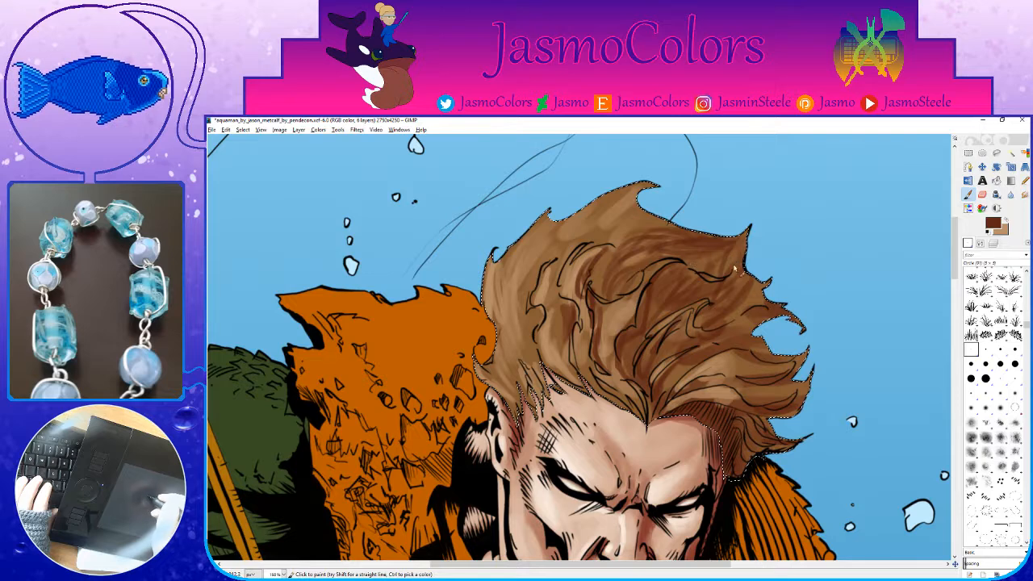
Step: Alternate light tan and dark reddish-brown strokes around the top tuft and central curls of the hair, and save the image
key("x")
left_click_drag(634, 198, 582, 232)
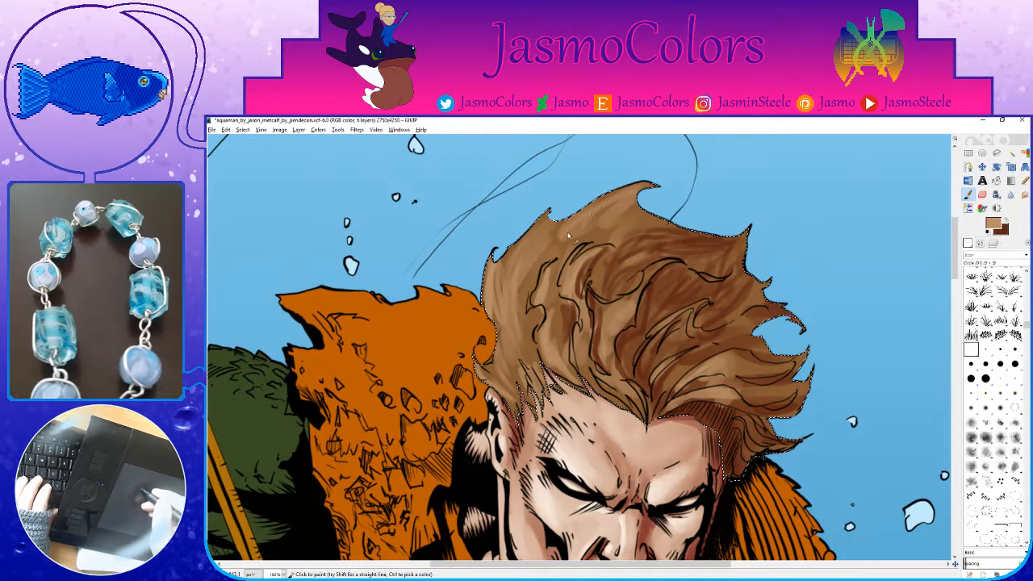
key("x")
mouse_move(635, 195)
left_mouse_down()
mouse_move(641, 242)
mouse_move(637, 212)
mouse_move(672, 228)
left_mouse_up()
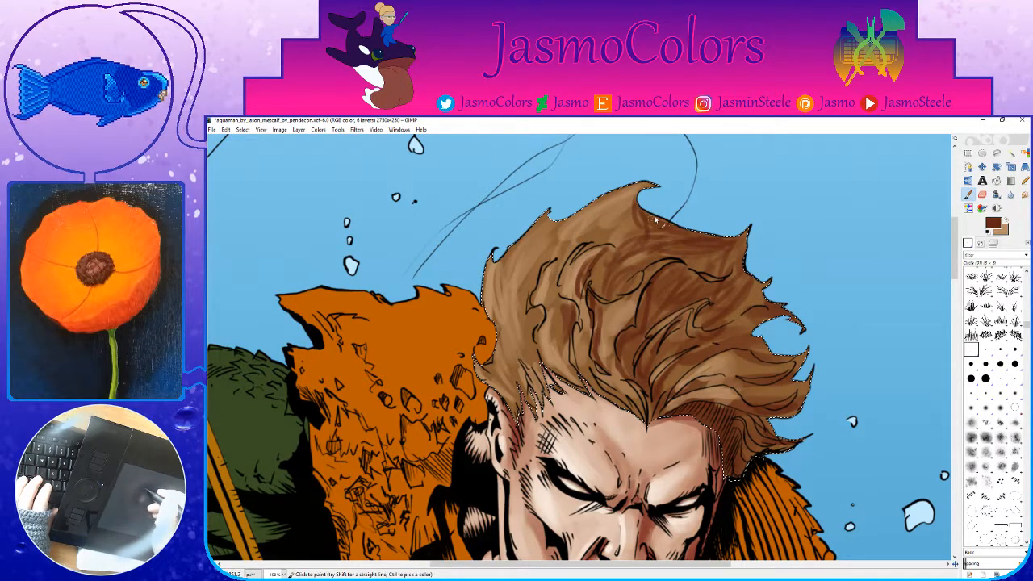
left_click_drag(619, 261, 635, 232)
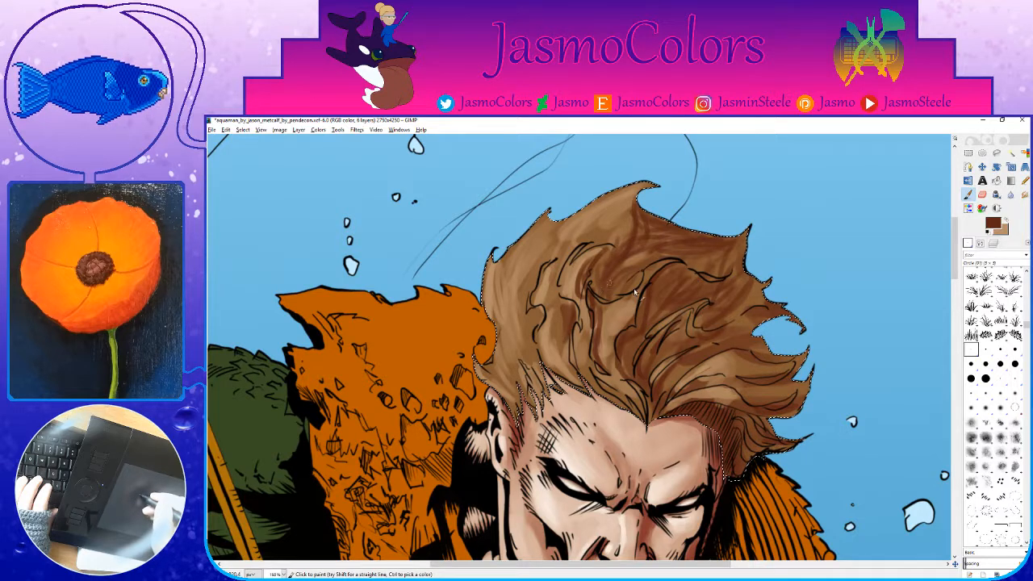
key("x")
left_click_drag(662, 265, 626, 299)
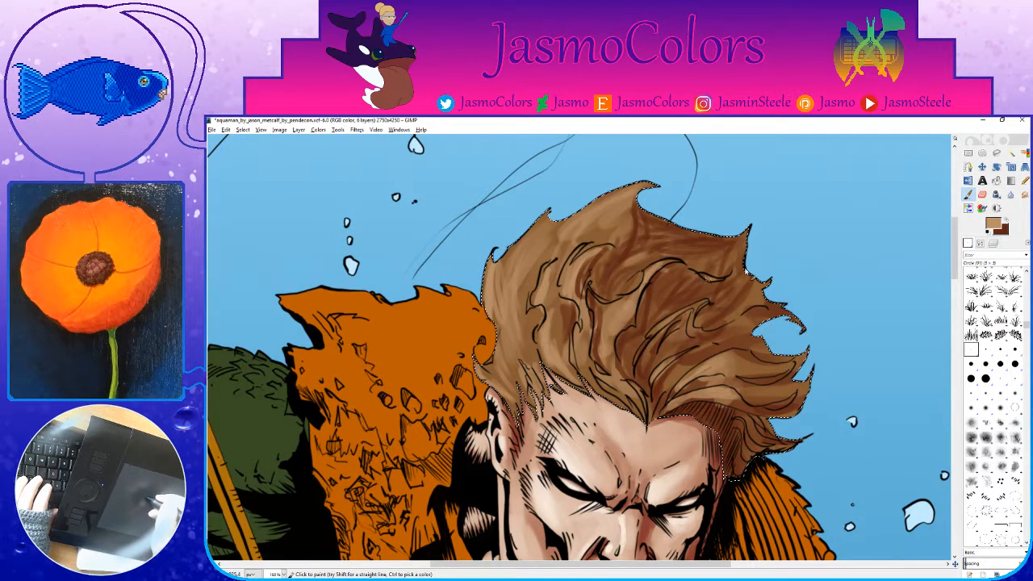
scroll(710, 270, "down", 2)
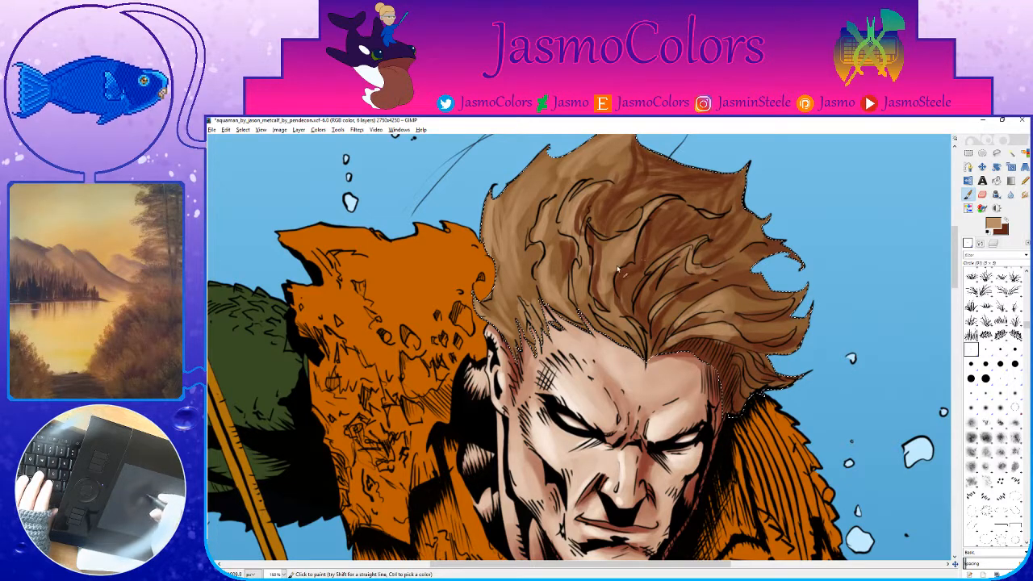
scroll(621, 271, "up", 1)
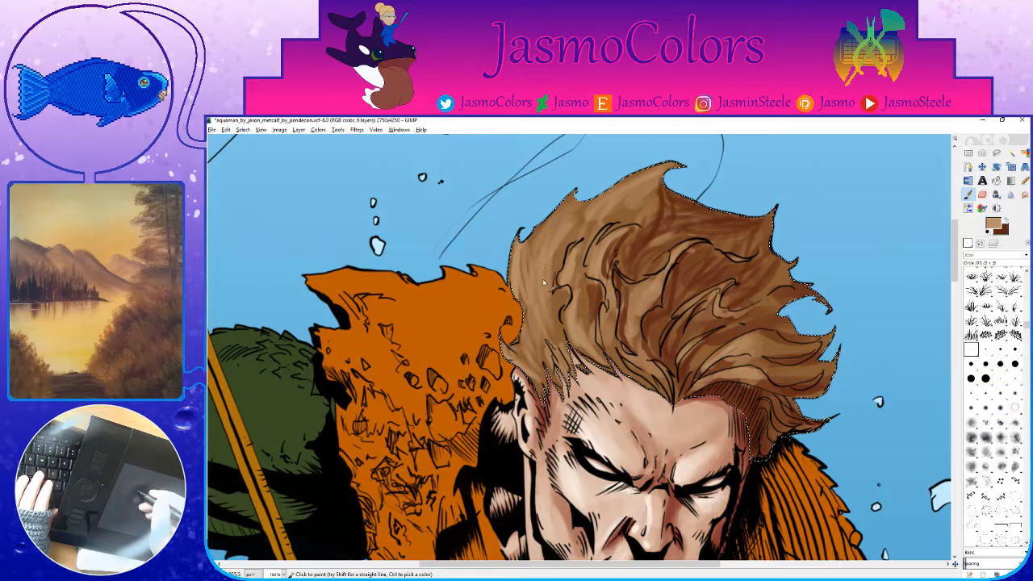
key("ctrl+s")
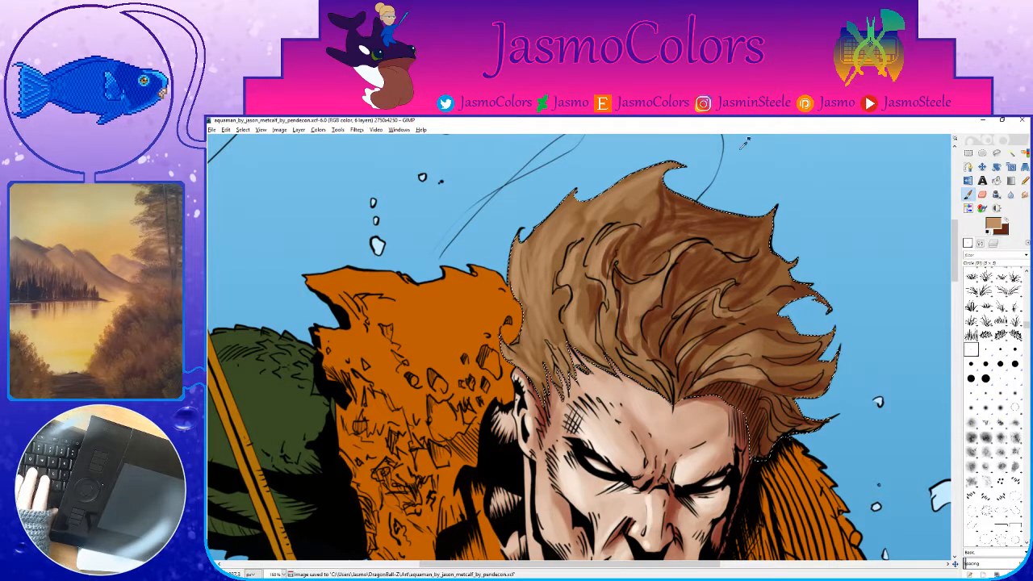
Step: Clear the hair selection, view the whole illustration and save it, and undo the deselection
key("ctrl+shift+a")
key("shift+o")
left_click(994, 247)
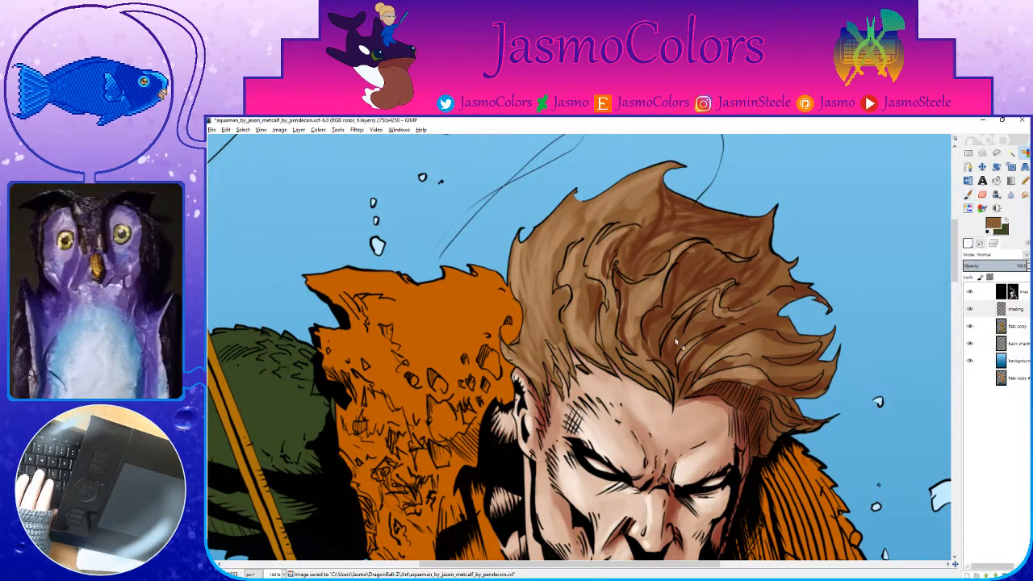
key("shift+ctrl+j")
scroll(668, 338, "down", 1)
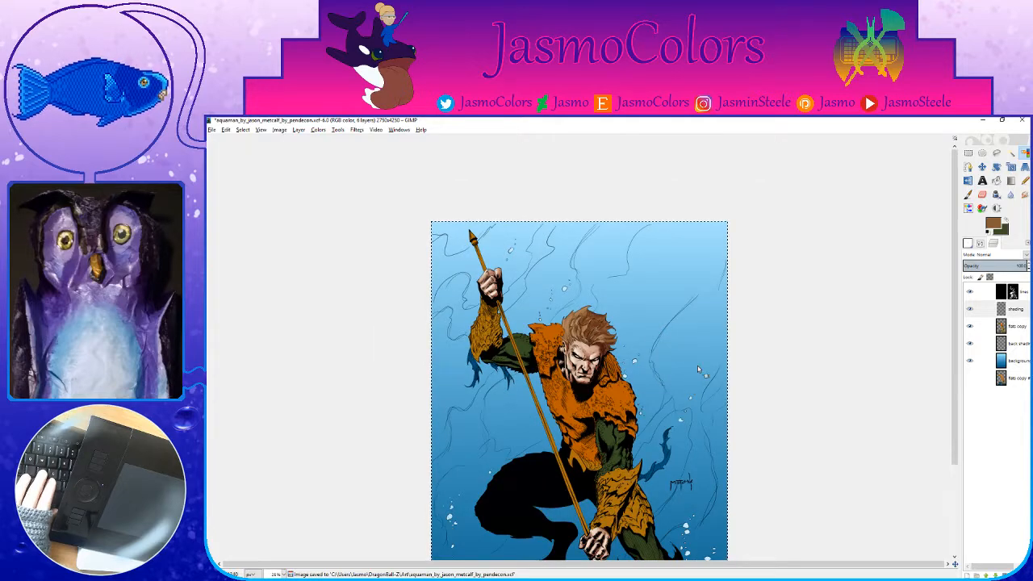
scroll(699, 369, "down", 1)
key("ctrl+s")
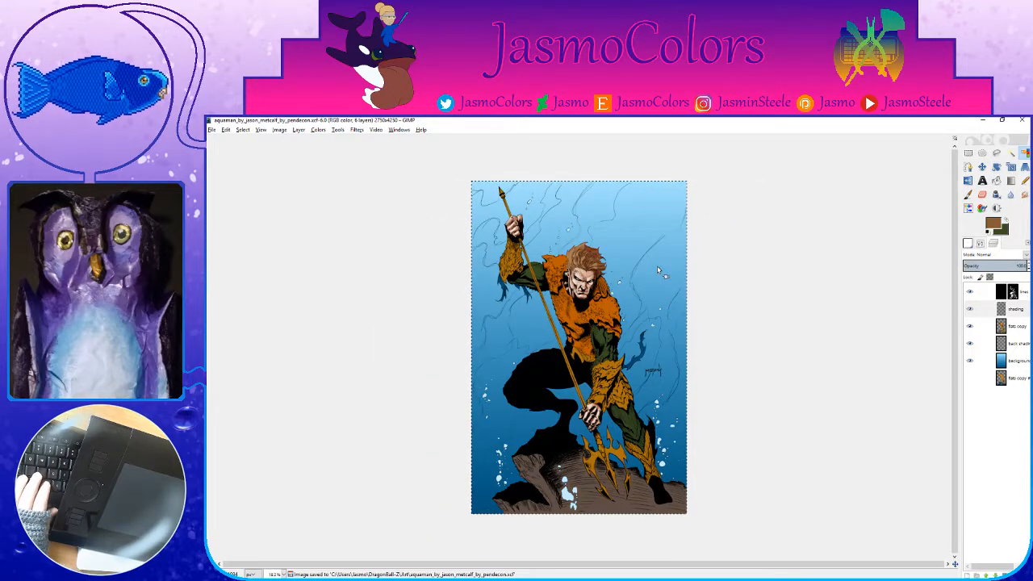
key("ctrl+z")
Step: Smudge the hair strands above the far side of the forehead to blend them, and save the image
scroll(621, 266, "up", 6)
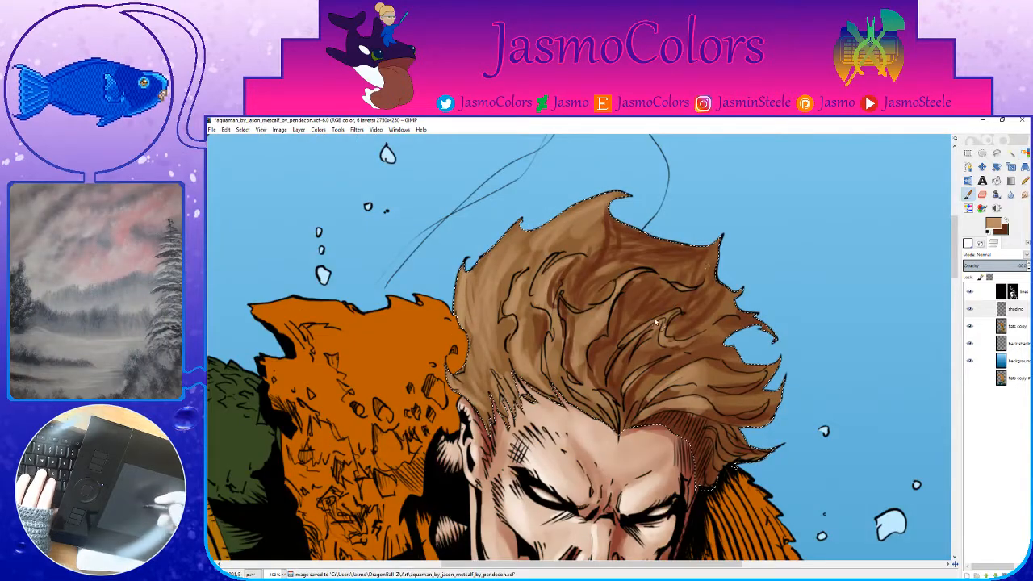
key("p")
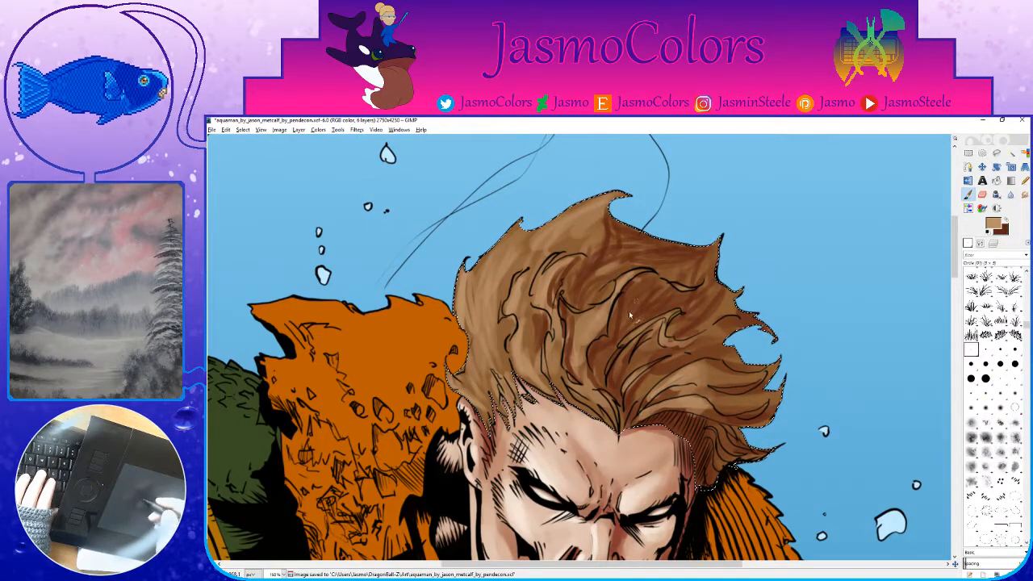
scroll(686, 314, "down", 1)
key("s")
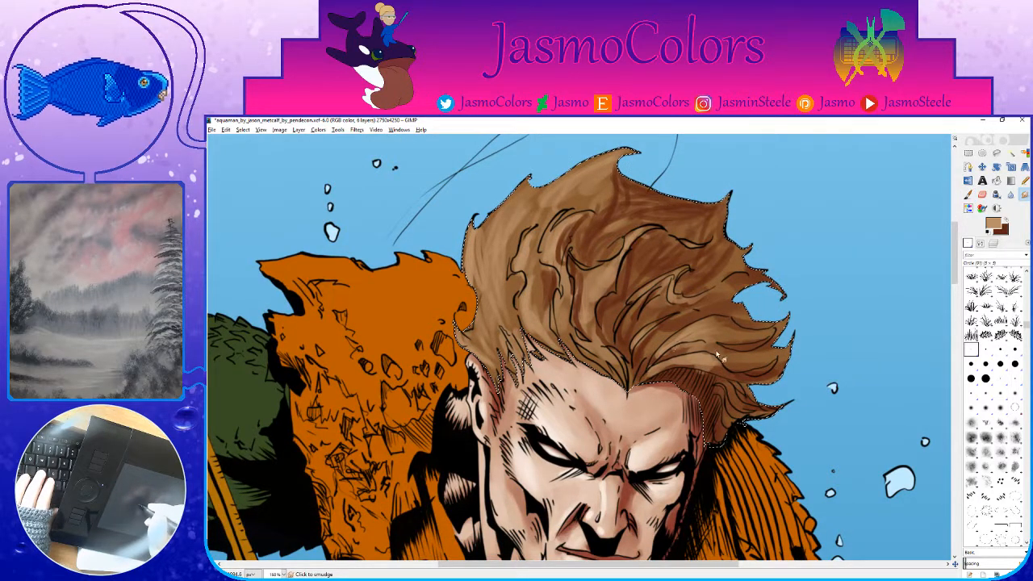
left_click_drag(709, 366, 677, 367)
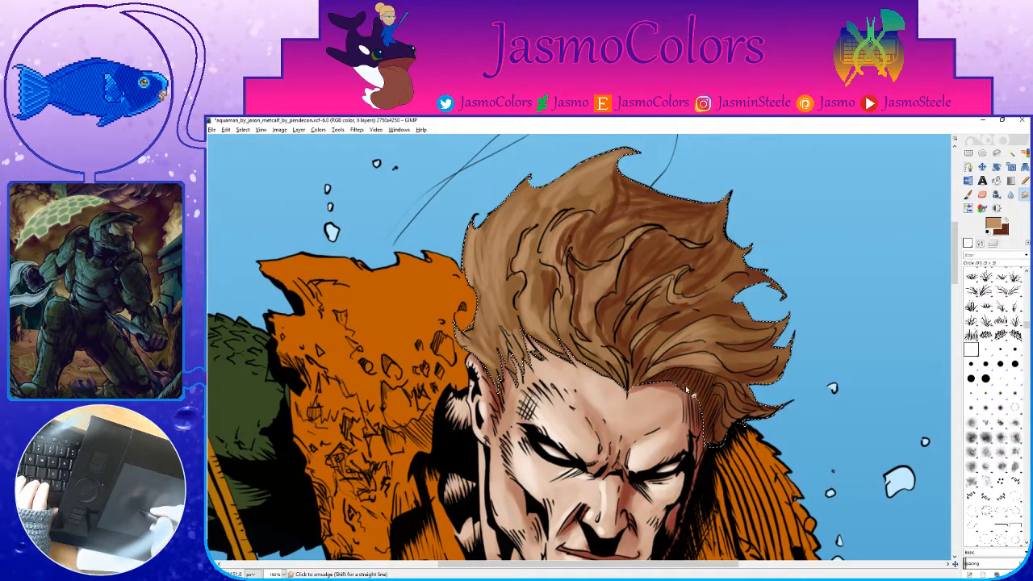
key("ctrl+s")
Step: Add dark reddish-brown shadows to the near-side and central curls, erase excess shading from the crown and curls, and save the image
key("p")
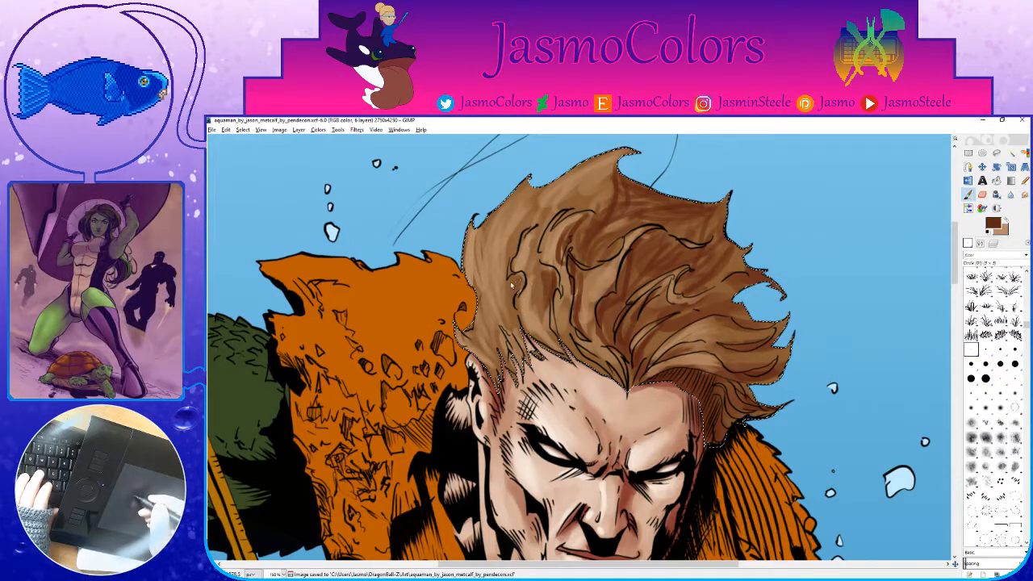
left_click_drag(543, 276, 512, 330)
left_click_drag(613, 245, 601, 262)
key("shift+e")
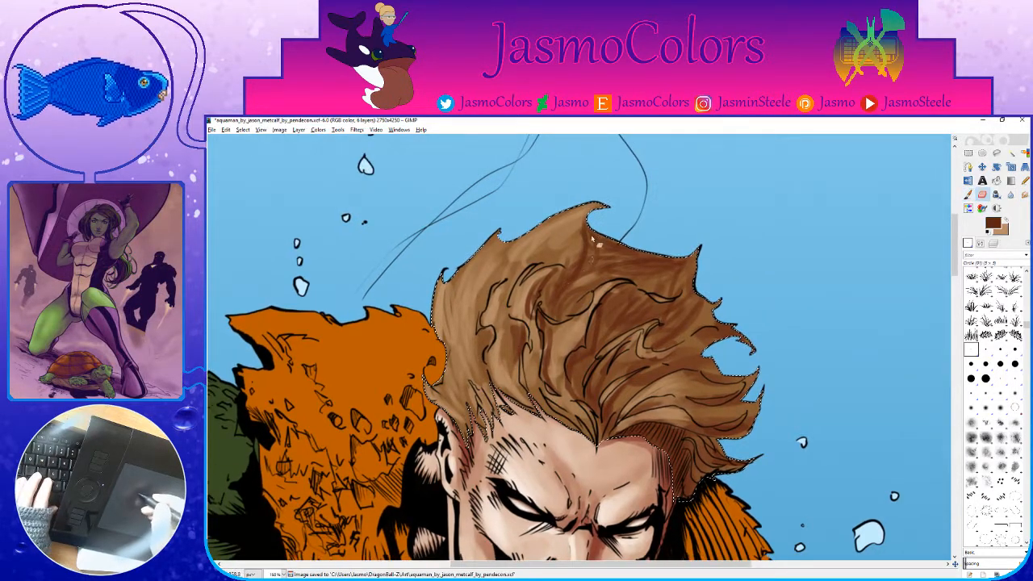
left_click_drag(669, 261, 675, 269)
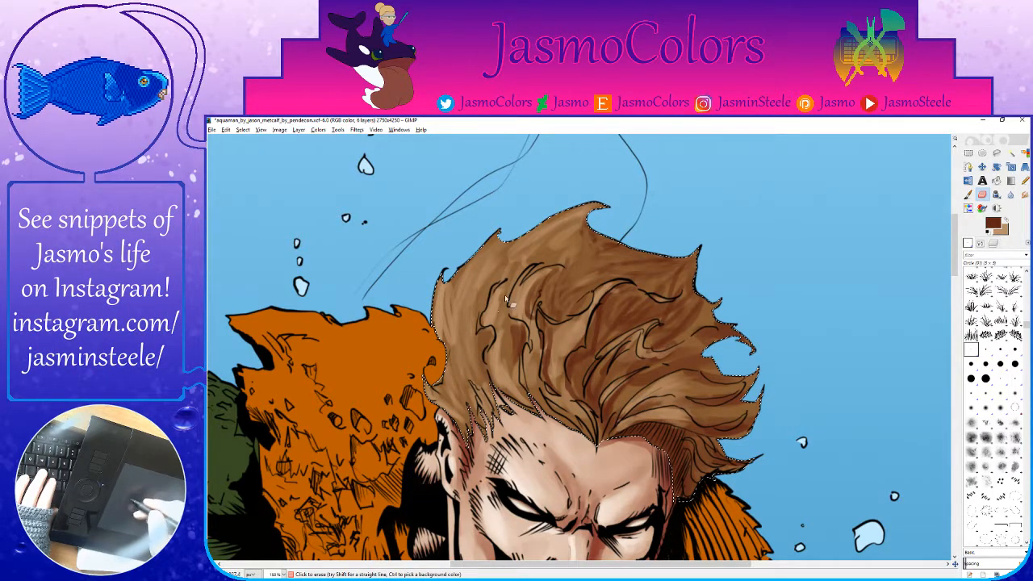
mouse_move(536, 278)
left_mouse_down()
mouse_move(520, 315)
mouse_move(537, 355)
left_mouse_up()
key("ctrl+s")
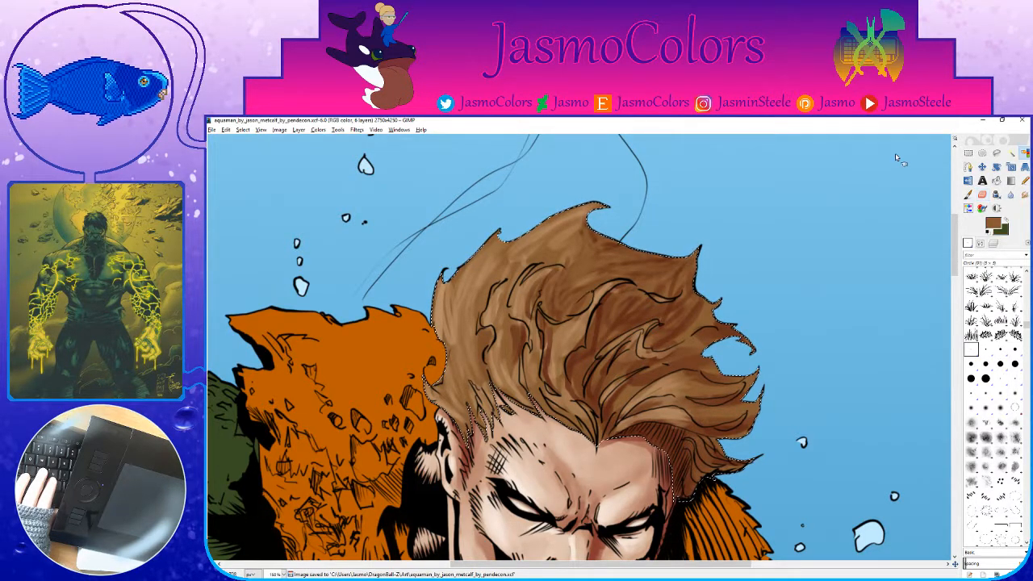
key("ctrl+s")
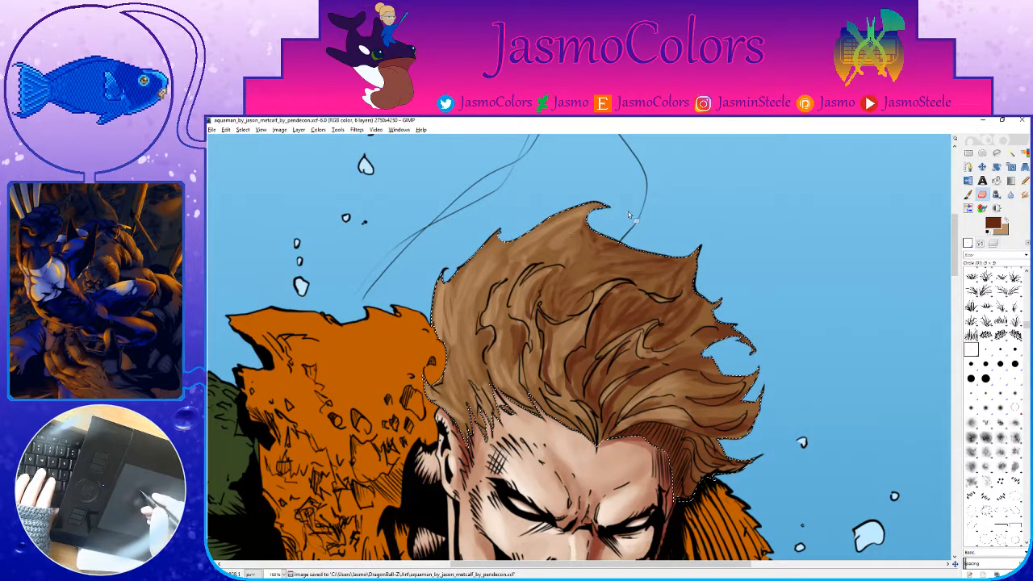
Step: Erase excess shading from the central curls of the hair and save the image
left_click_drag(566, 299, 601, 337)
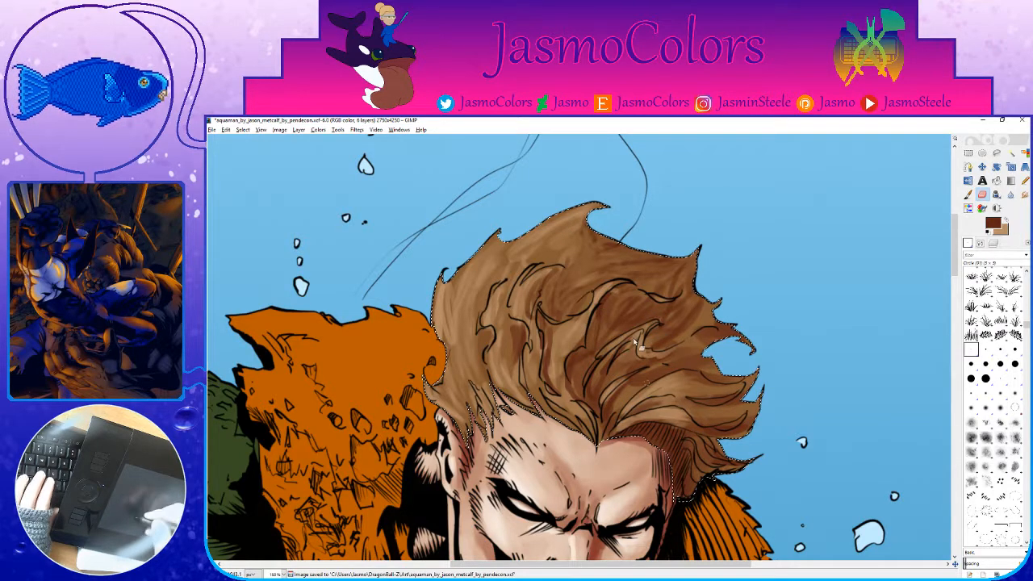
scroll(577, 356, "down", 2)
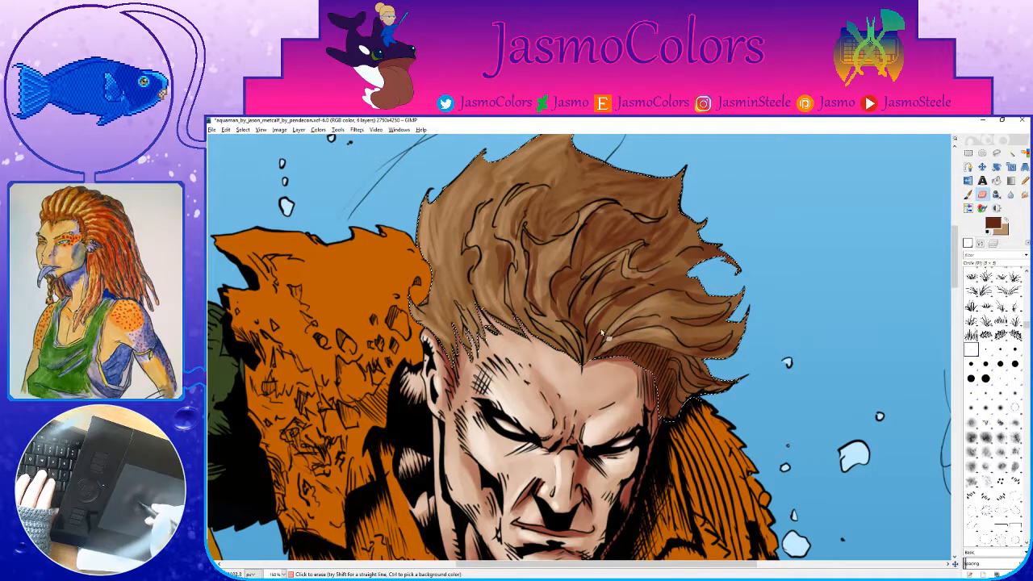
scroll(607, 335, "up", 1)
scroll(607, 336, "left", 2)
key("p")
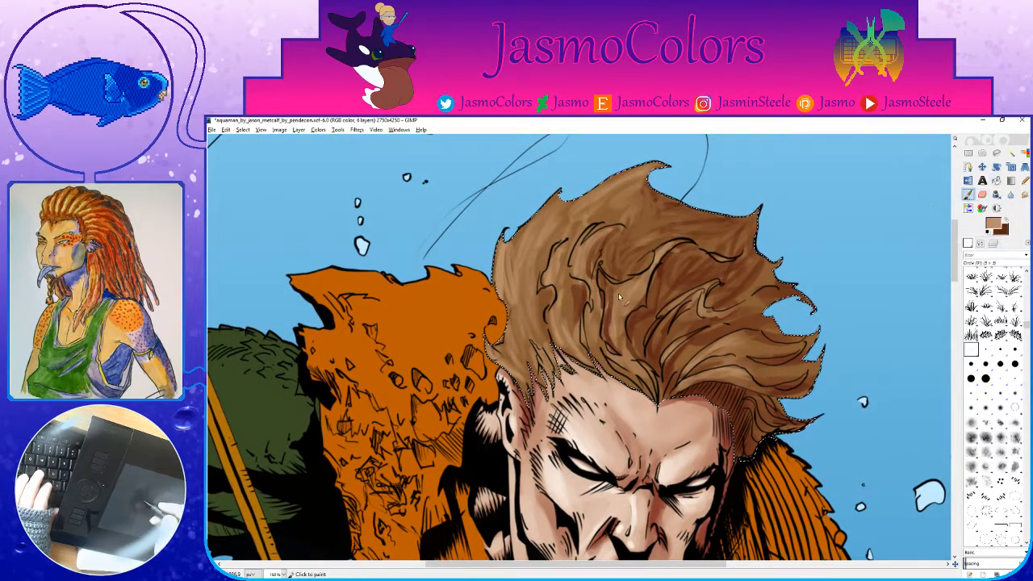
key("ctrl+s")
Step: Paint light tan highlight strands along the near side of the hair and the front curls, undoing the last two strokes
mouse_move(507, 253)
left_mouse_down()
mouse_move(511, 381)
mouse_move(528, 397)
left_mouse_up()
mouse_move(494, 347)
left_mouse_down()
mouse_move(516, 379)
mouse_move(550, 390)
left_mouse_up()
left_click_drag(532, 324, 539, 392)
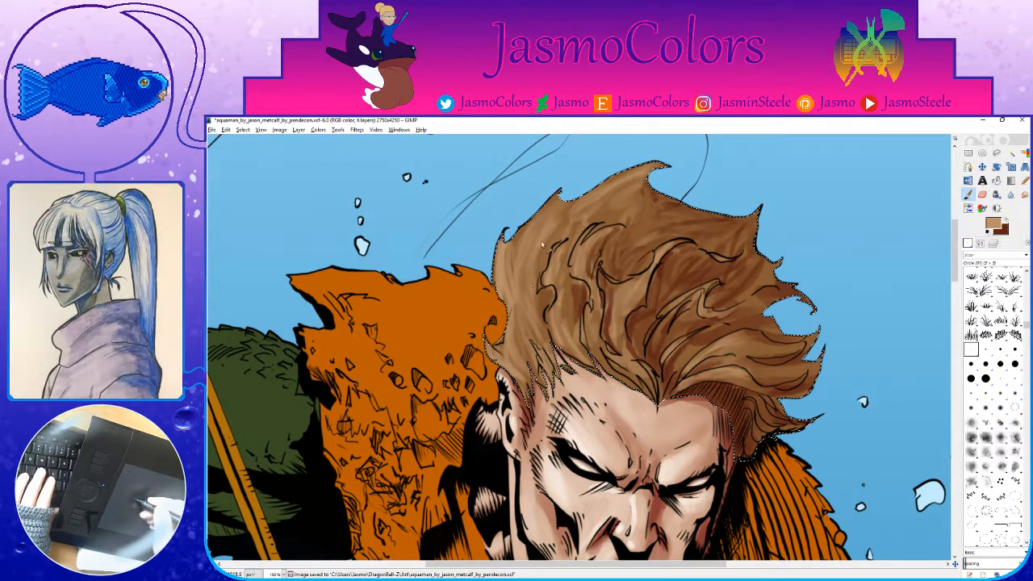
left_click_drag(559, 242, 548, 208)
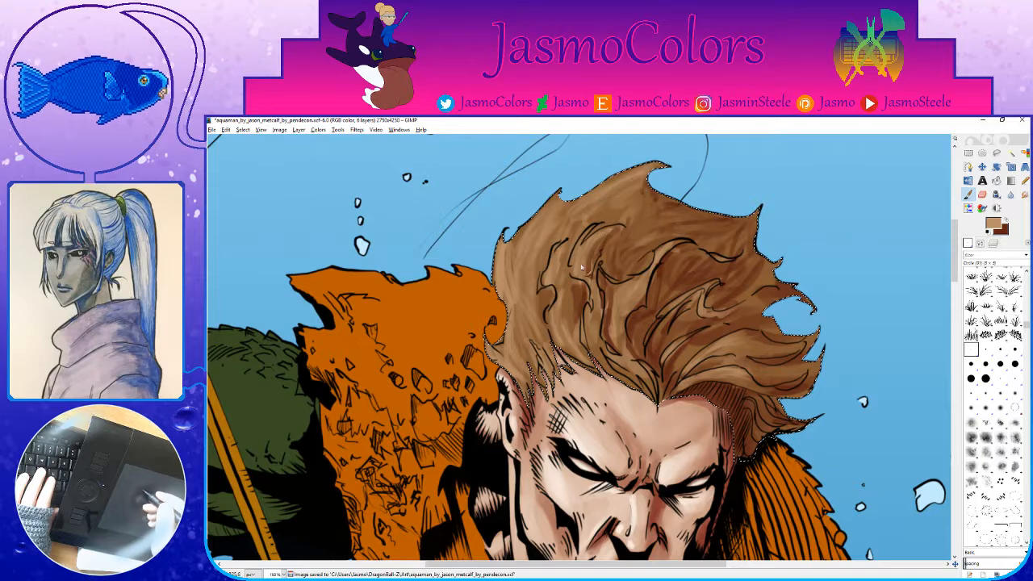
mouse_move(590, 323)
left_mouse_down()
mouse_move(595, 355)
mouse_move(623, 384)
left_mouse_up()
left_click_drag(601, 350, 648, 392)
left_click_drag(611, 296, 611, 326)
left_click_drag(610, 313, 619, 356)
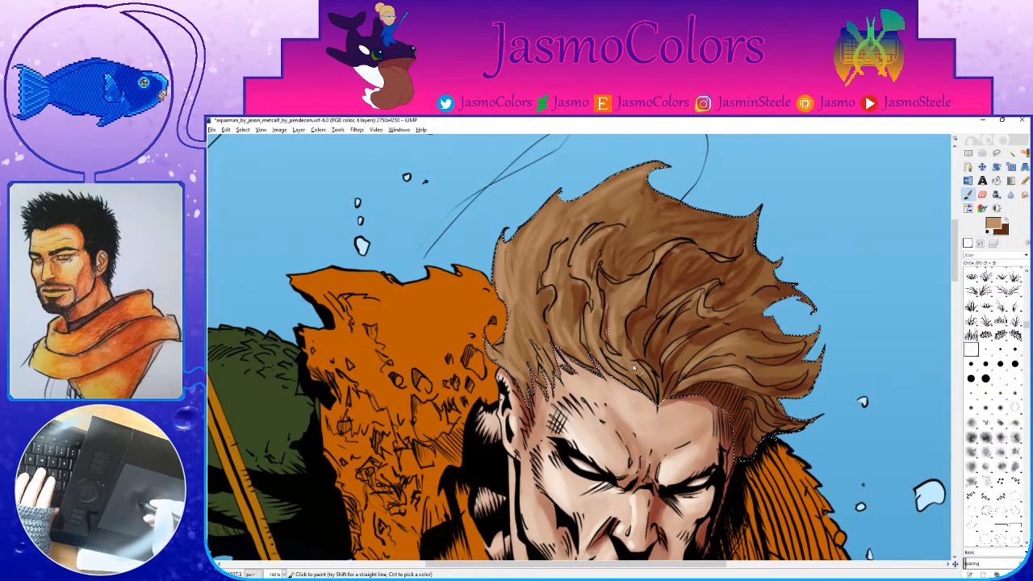
key("ctrl+z")
key("ctrl+z")
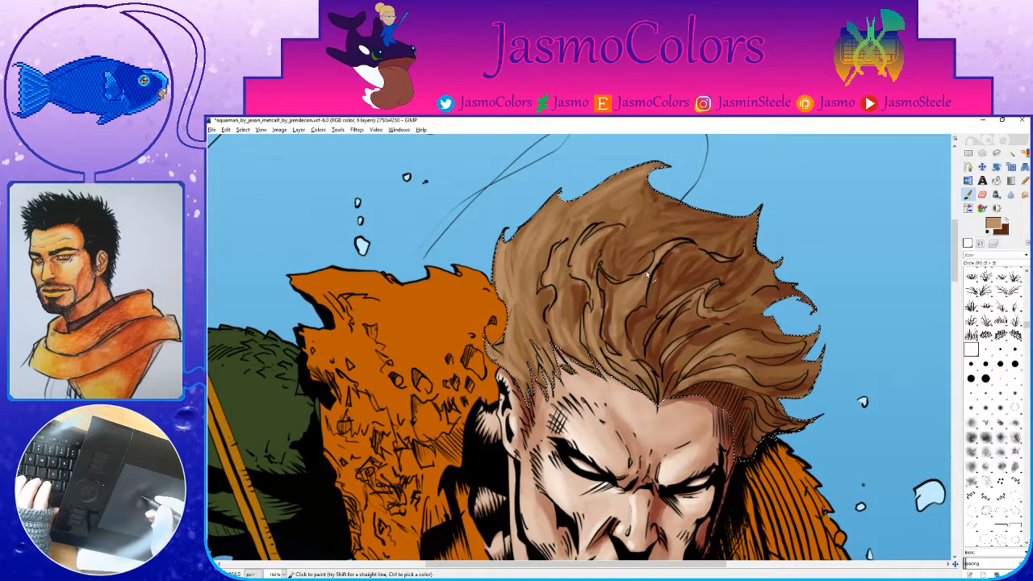
Step: Shade the front central curls down to the hairline with dark reddish brown and erase the excess
left_click(619, 301, "ctrl")
left_click_drag(619, 301, 613, 329)
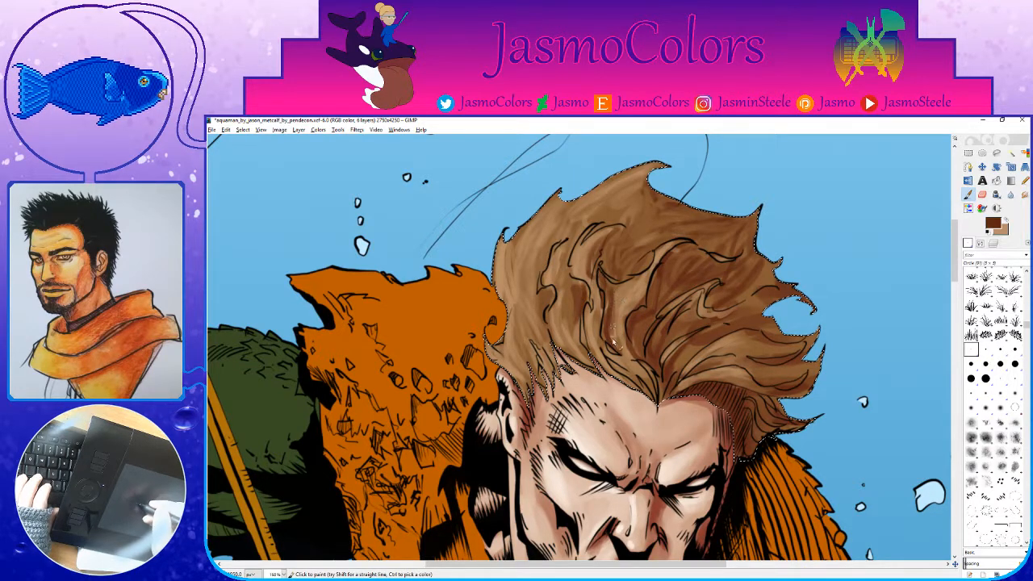
mouse_move(643, 373)
left_mouse_down()
mouse_move(638, 385)
mouse_move(621, 366)
left_mouse_up()
key("shift+e")
left_click_drag(614, 331, 624, 292)
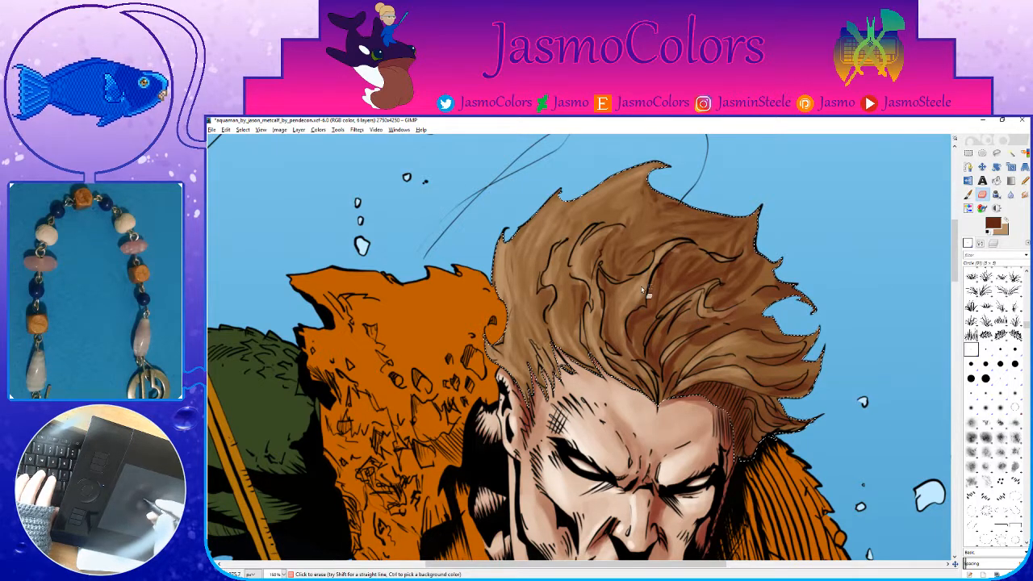
Step: Erase excess shading along the near-side edge of the hair and add light tan strands there
left_click_drag(506, 241, 514, 299)
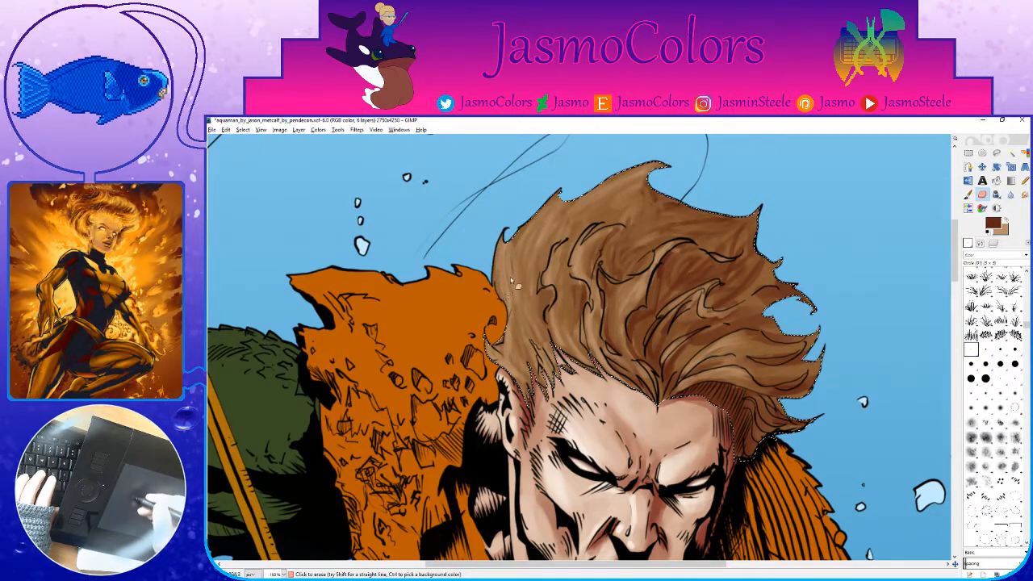
left_click(967, 194)
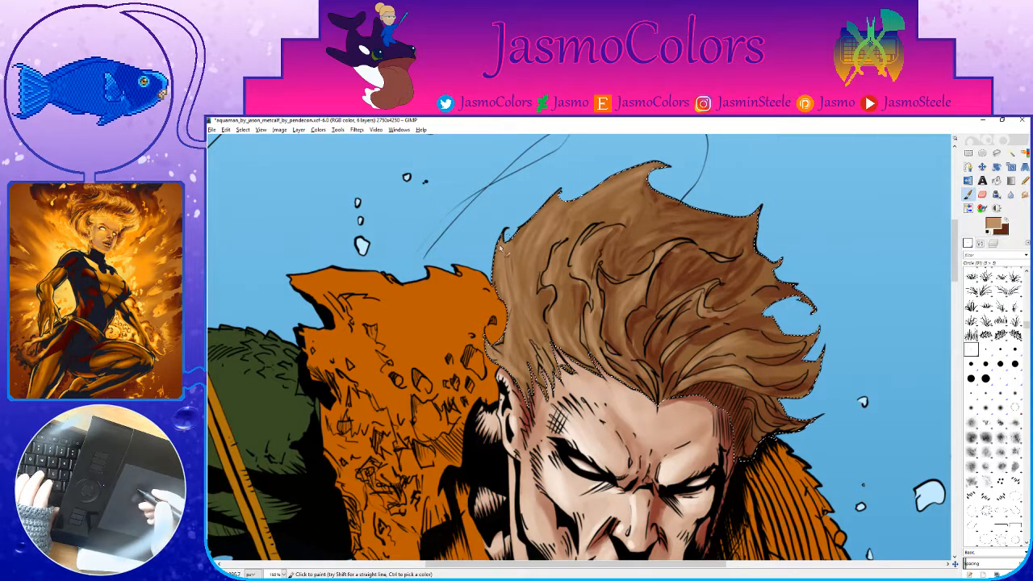
mouse_move(500, 255)
left_mouse_down()
mouse_move(511, 314)
mouse_move(530, 225)
mouse_move(513, 249)
mouse_move(529, 333)
left_mouse_up()
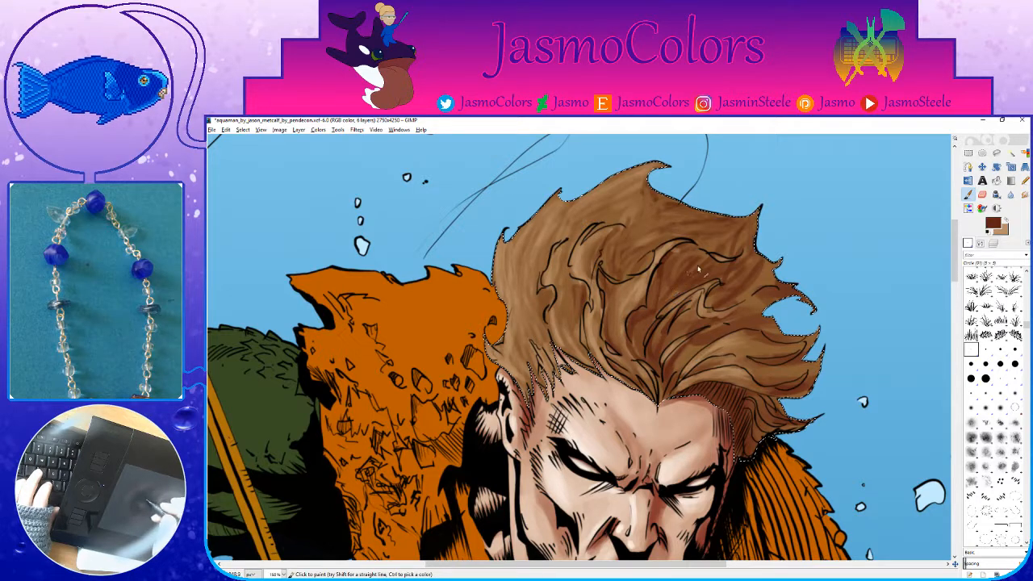
Step: Streak dark reddish brown across the crown, add light tan to the top tuft, erase the excess, and save the image
left_click_drag(757, 216, 650, 231)
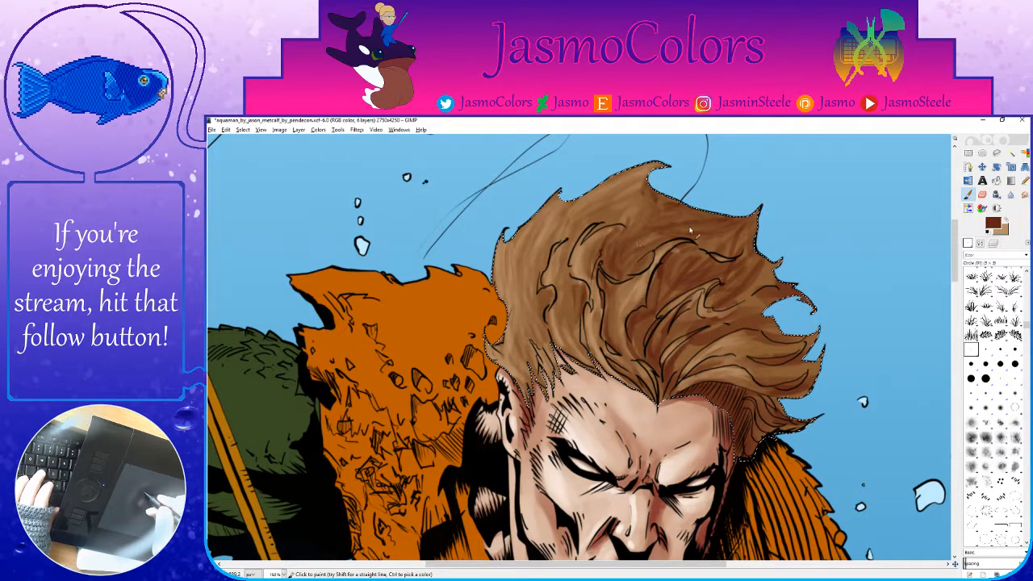
left_click(628, 196, "ctrl")
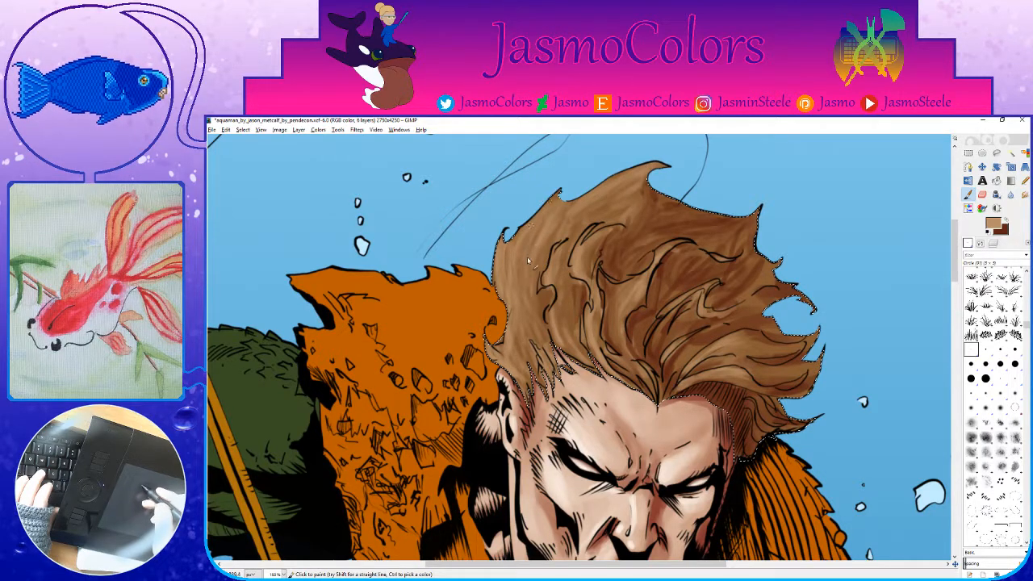
key("shift+e")
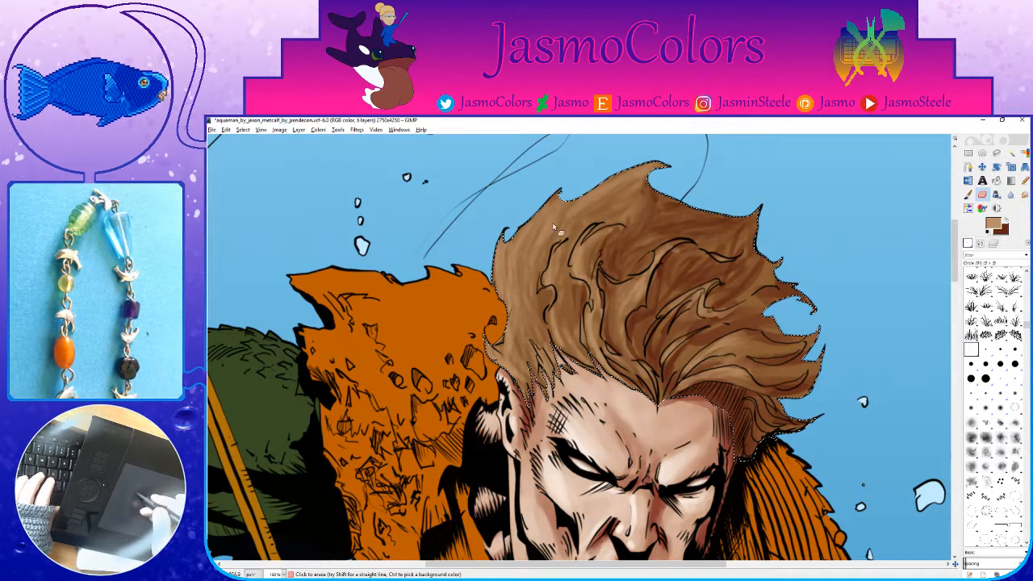
key("ctrl+s")
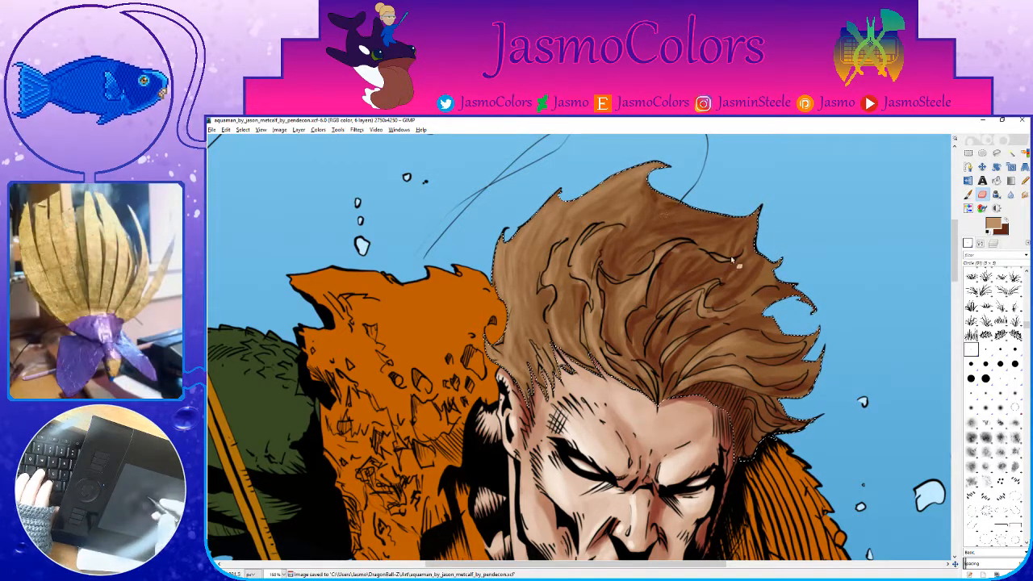
Step: Try light tan strokes across the central and far-side curls of the hair, and save the image
key("p")
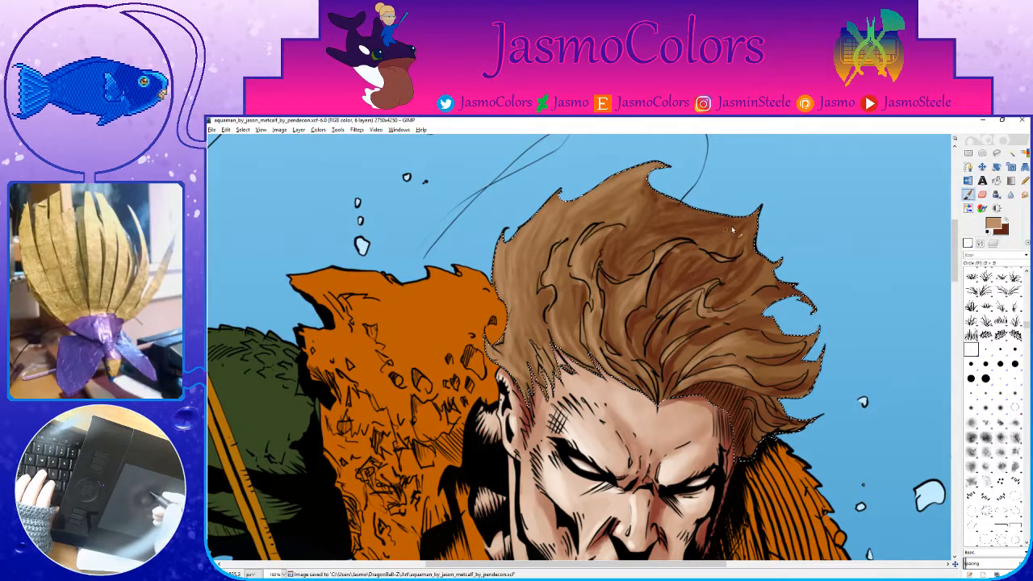
left_click_drag(695, 259, 658, 306)
left_click_drag(705, 263, 681, 294)
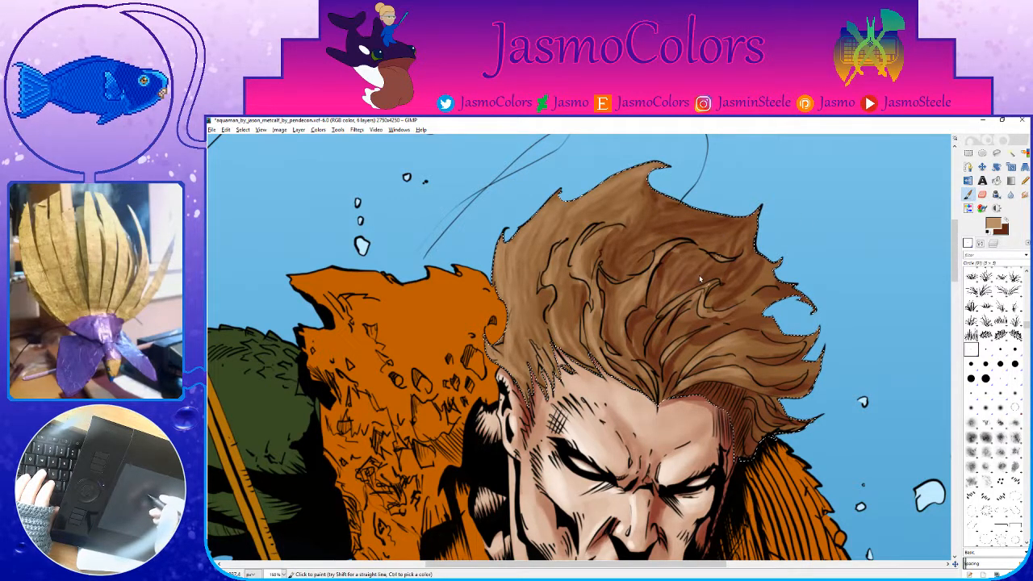
left_click_drag(759, 258, 715, 301)
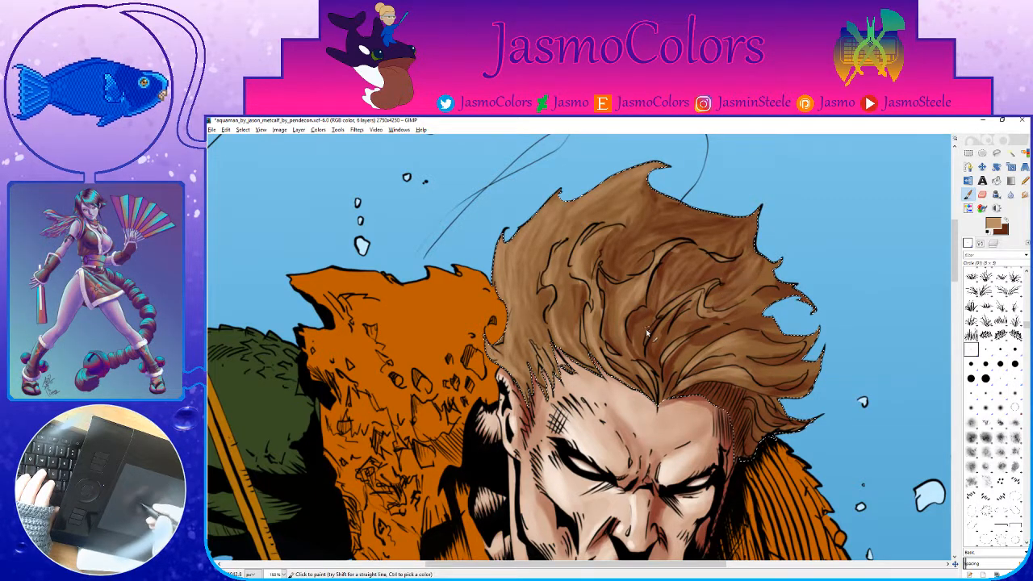
left_click_drag(654, 310, 633, 345)
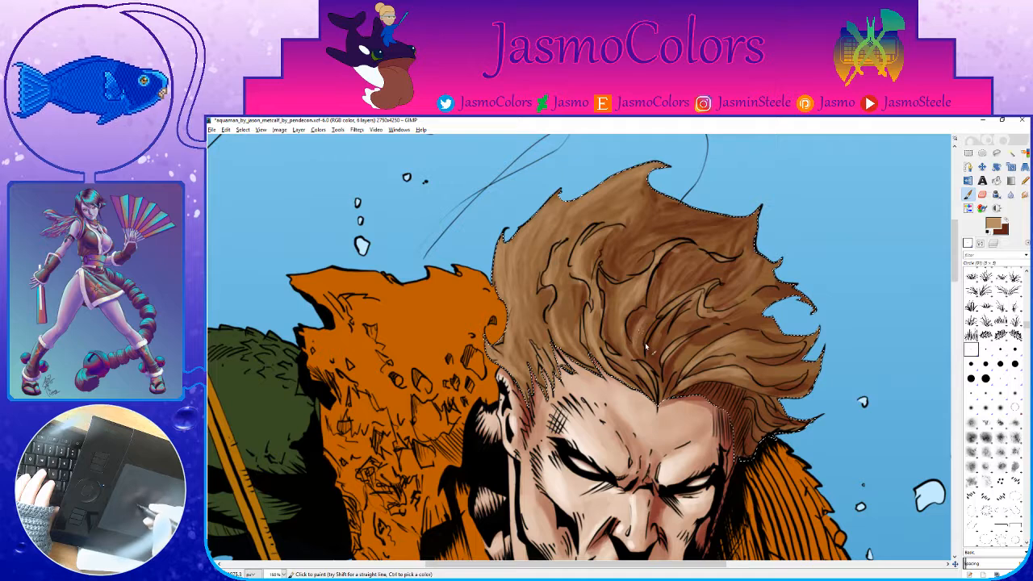
key("ctrl+s")
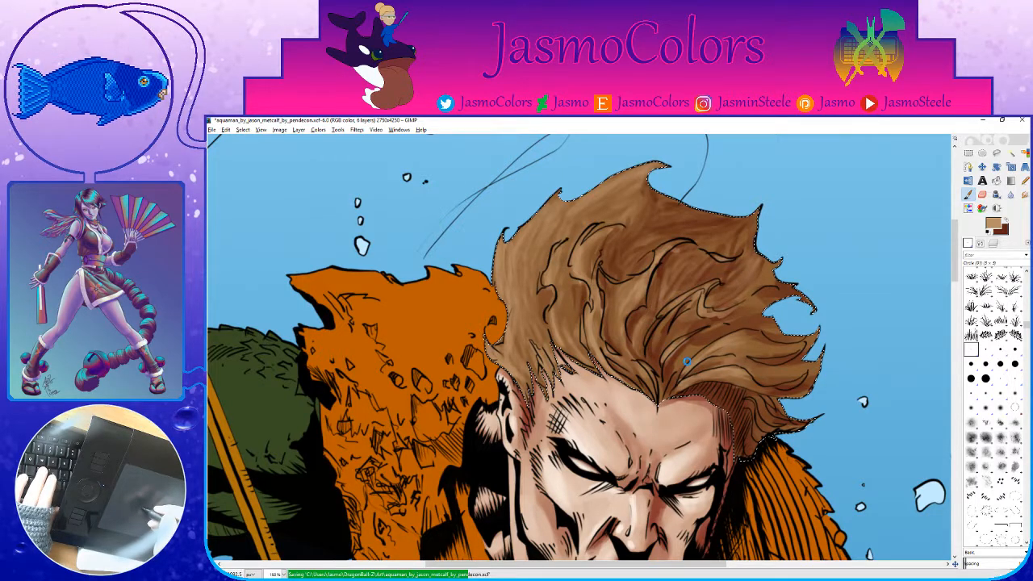
Step: Undo the recent light tan strokes across the central and far-side curls
key("ctrl+z")
key("ctrl+z")
key("ctrl+z")
key("ctrl+z")
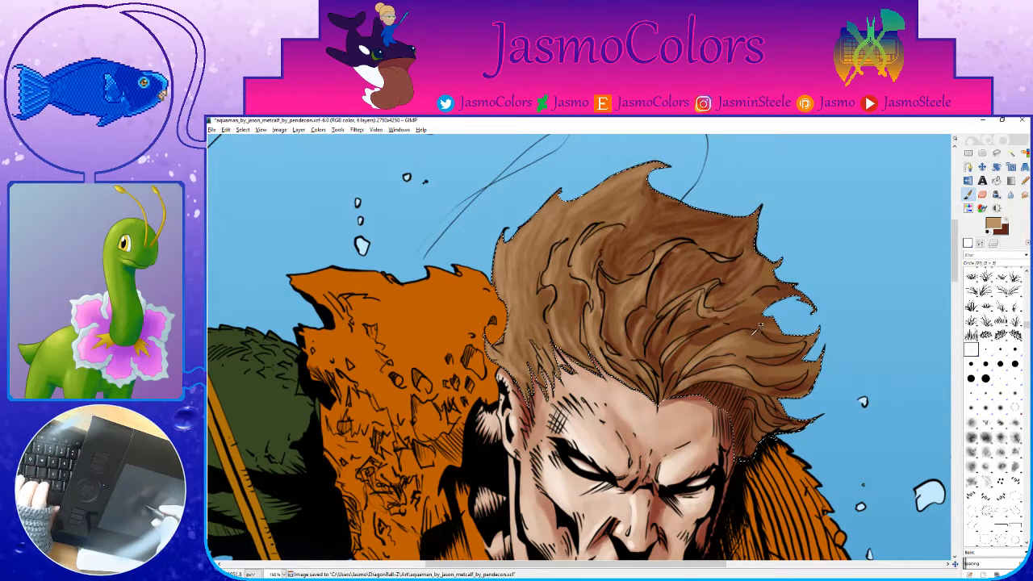
key("ctrl+z")
key("ctrl+z")
key("ctrl+z")
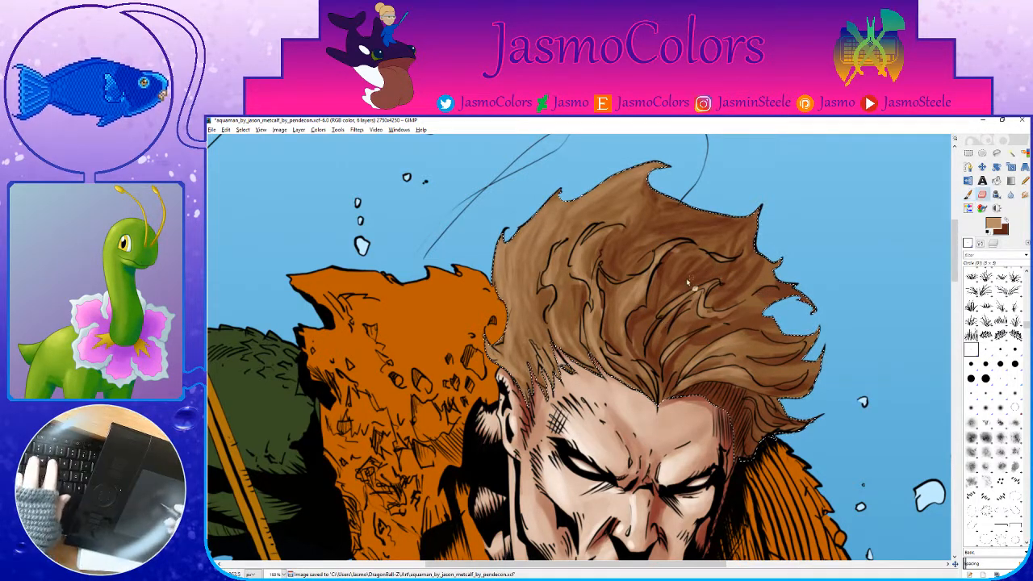
Step: Erase excess shading in the curls, save the image, and add a dark reddish-brown shadow strand above the forehead
key("shift+e")
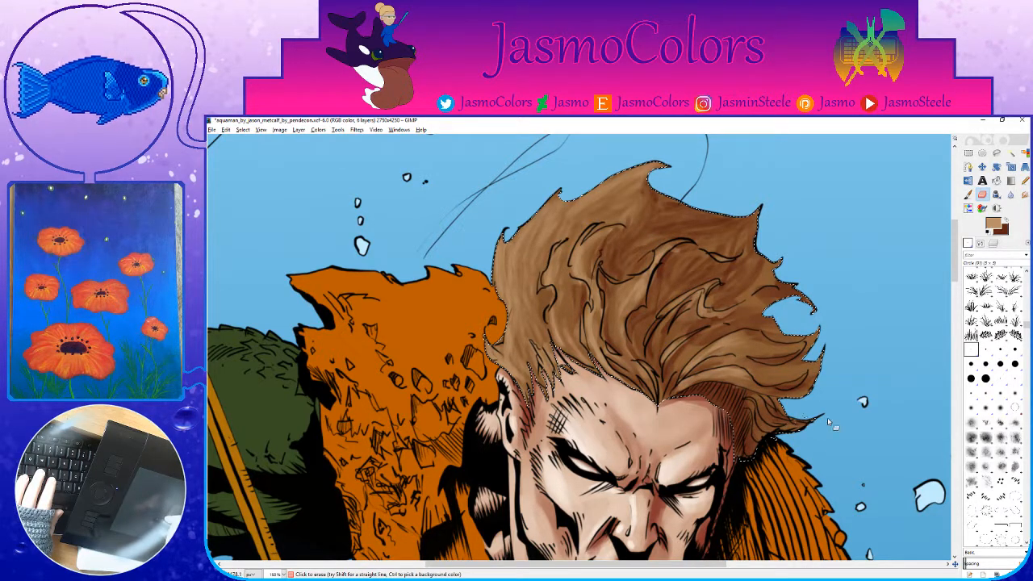
key("ctrl+s")
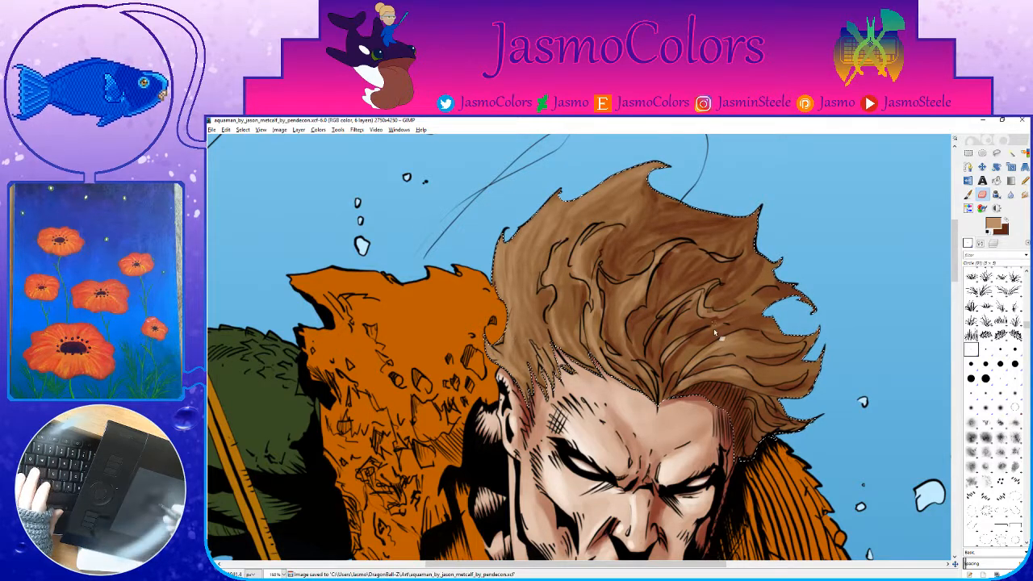
left_click(968, 195)
left_click_drag(696, 343, 677, 367)
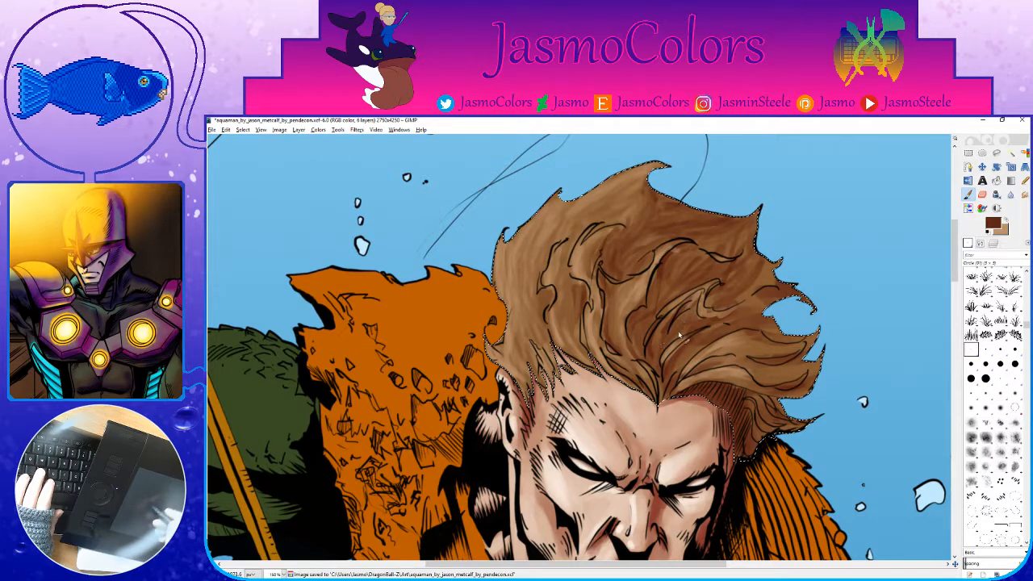
Step: Paint dark reddish-brown shadows into the lower far-side strands of the hair, erase the excess, and save the image
left_click_drag(719, 303, 667, 310)
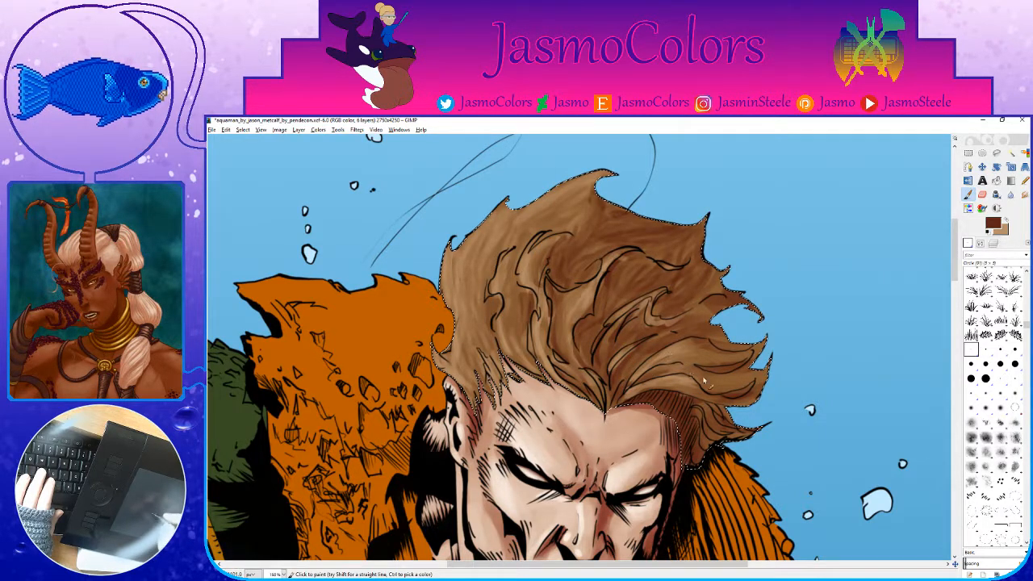
mouse_move(744, 386)
left_mouse_down()
mouse_move(707, 382)
mouse_move(773, 356)
mouse_move(744, 378)
mouse_move(776, 380)
left_mouse_up()
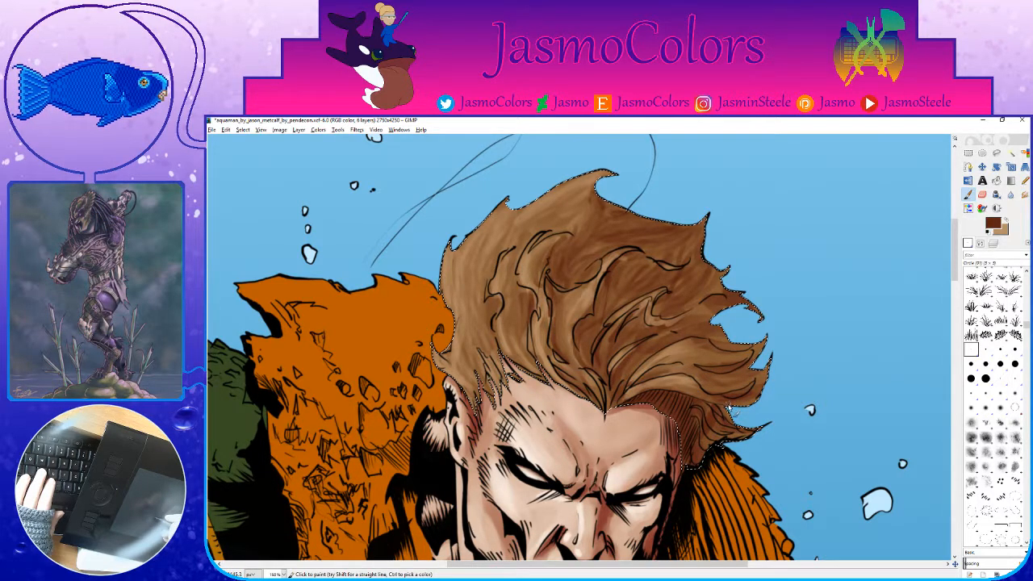
left_click_drag(711, 391, 702, 347)
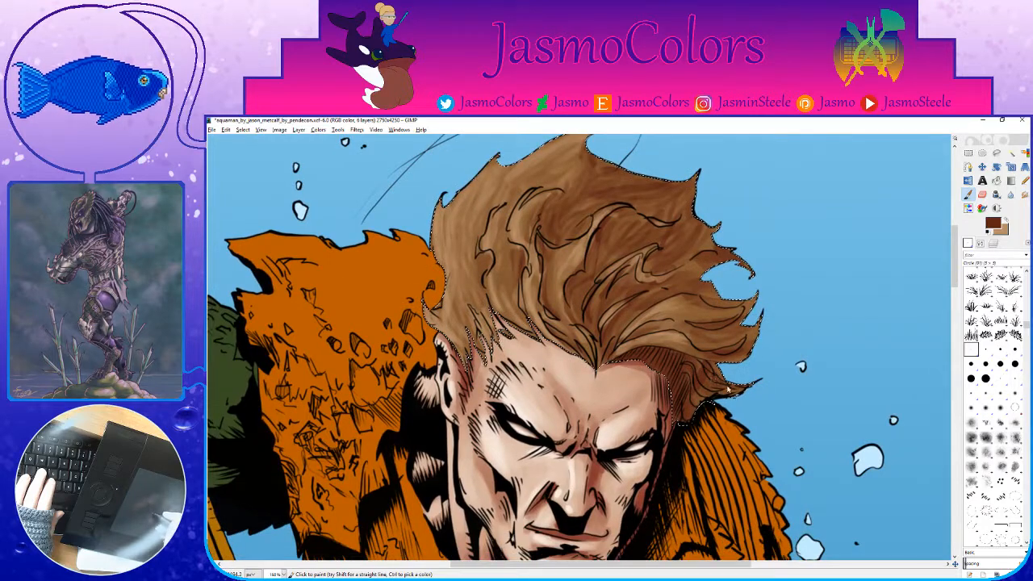
scroll(690, 387, "up", 2)
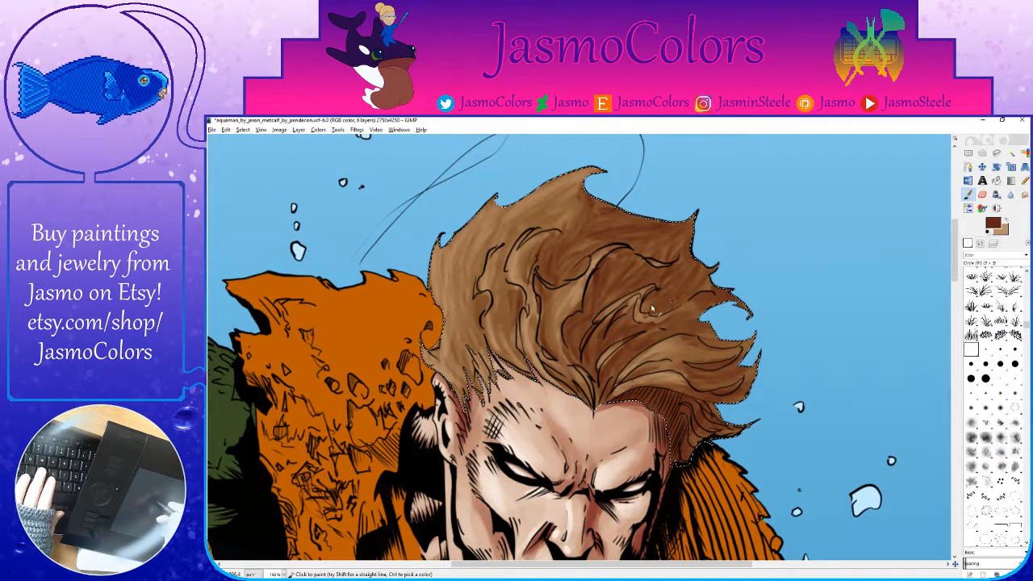
key("shift+e")
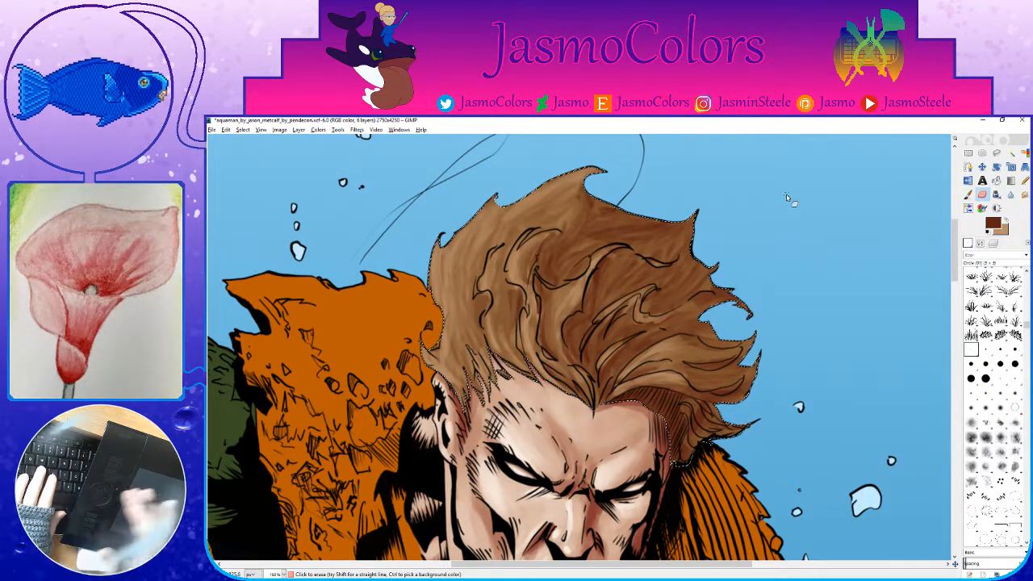
left_click(969, 194)
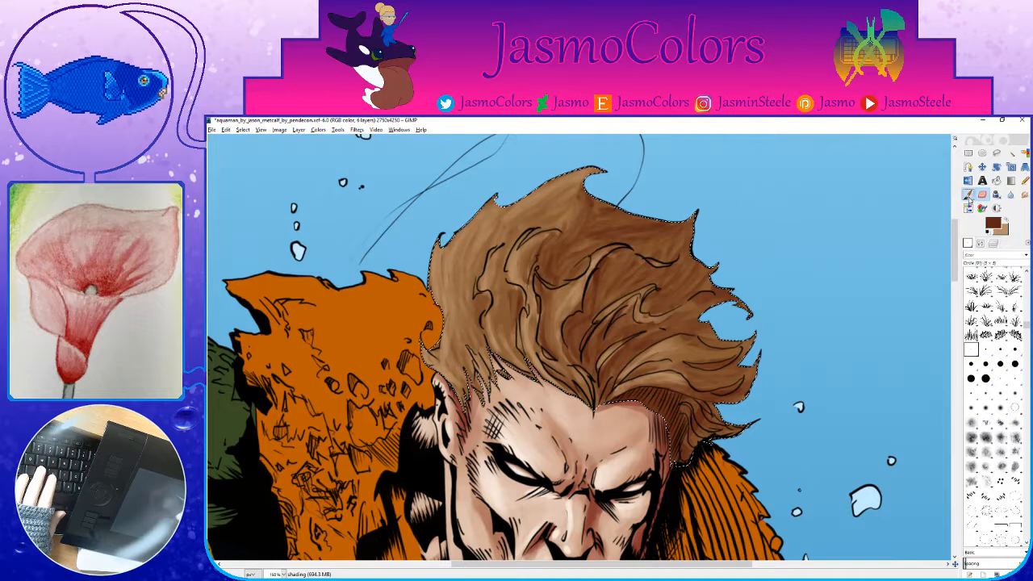
key("ctrl+s")
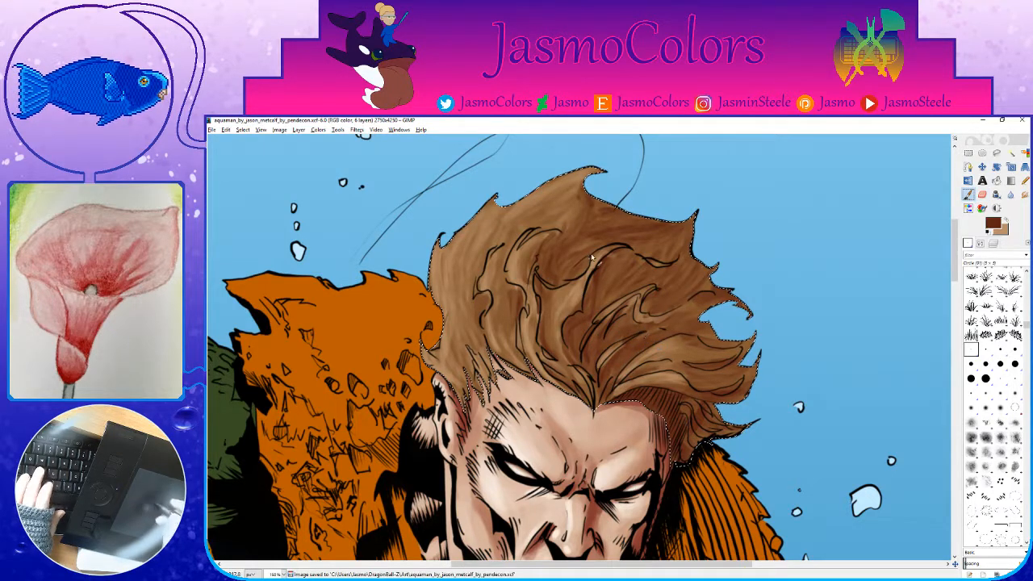
Step: Brush light tan highlights along the central curls and lower far-side strands, saving the image, and erase the excess on the near-side curls
key("x")
left_click_drag(622, 246, 600, 257)
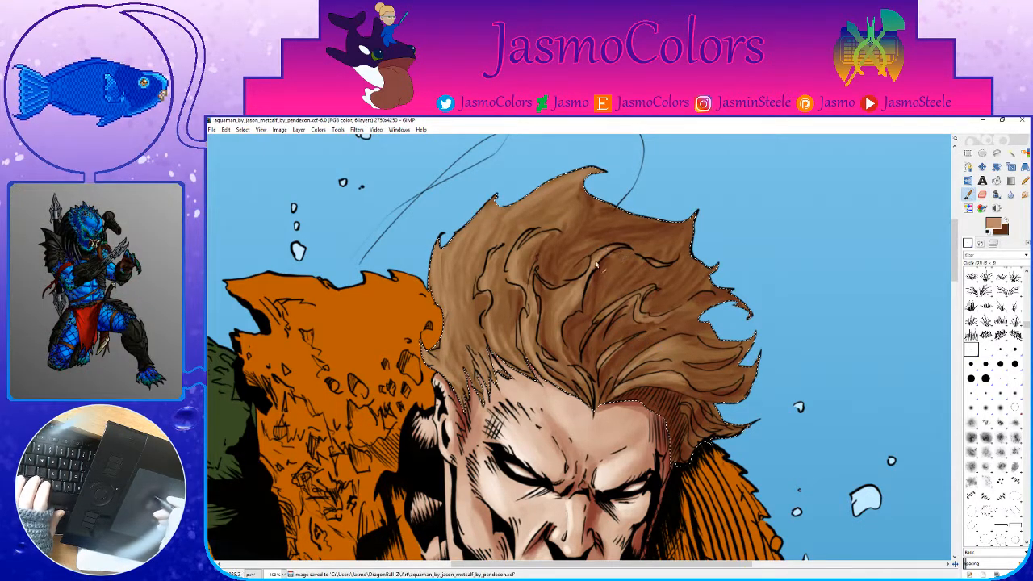
mouse_move(554, 304)
left_mouse_down()
mouse_move(554, 347)
mouse_move(548, 336)
mouse_move(565, 371)
left_mouse_up()
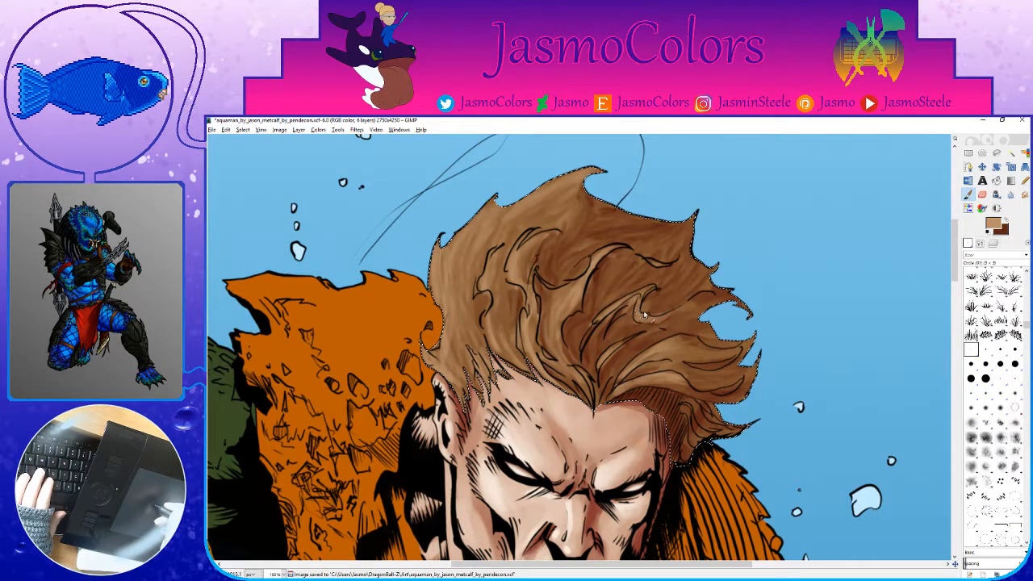
key("ctrl+s")
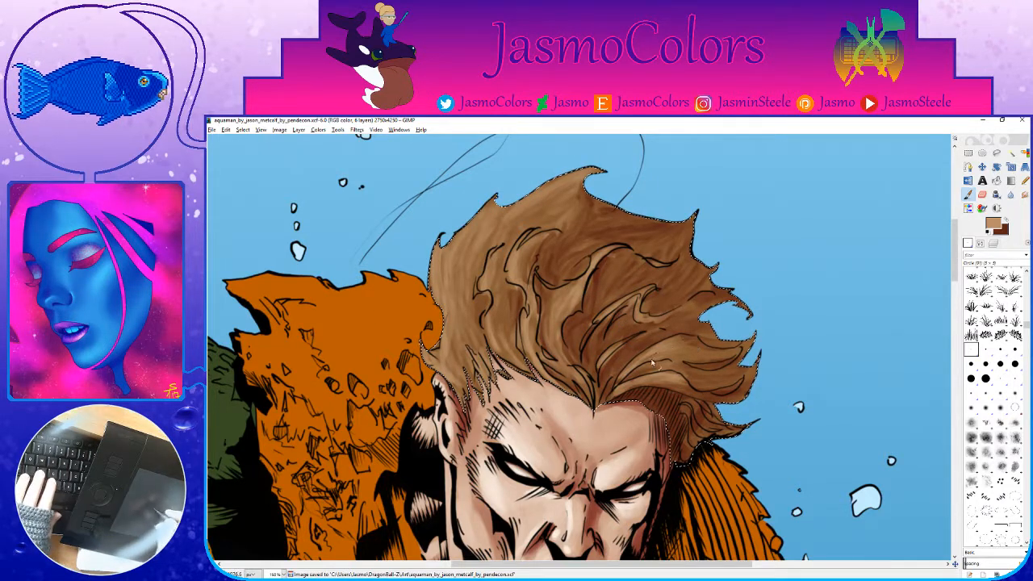
left_click_drag(650, 359, 680, 345)
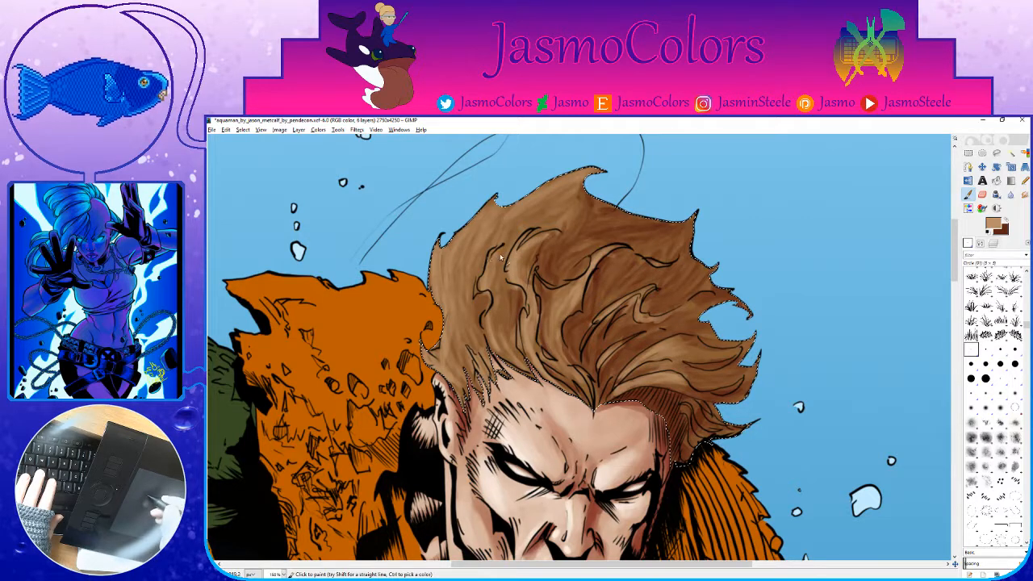
key("shift+e")
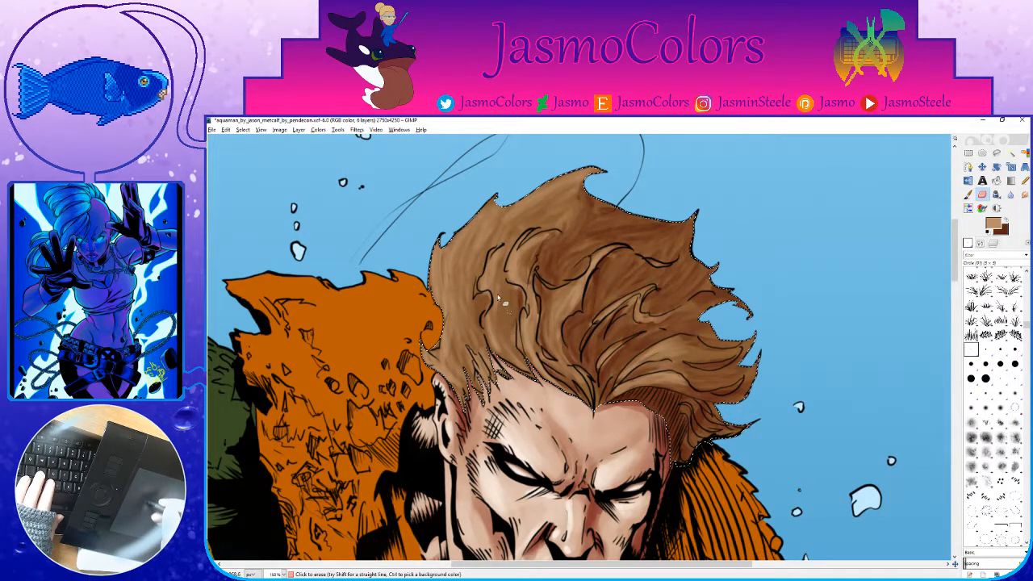
left_click(967, 195)
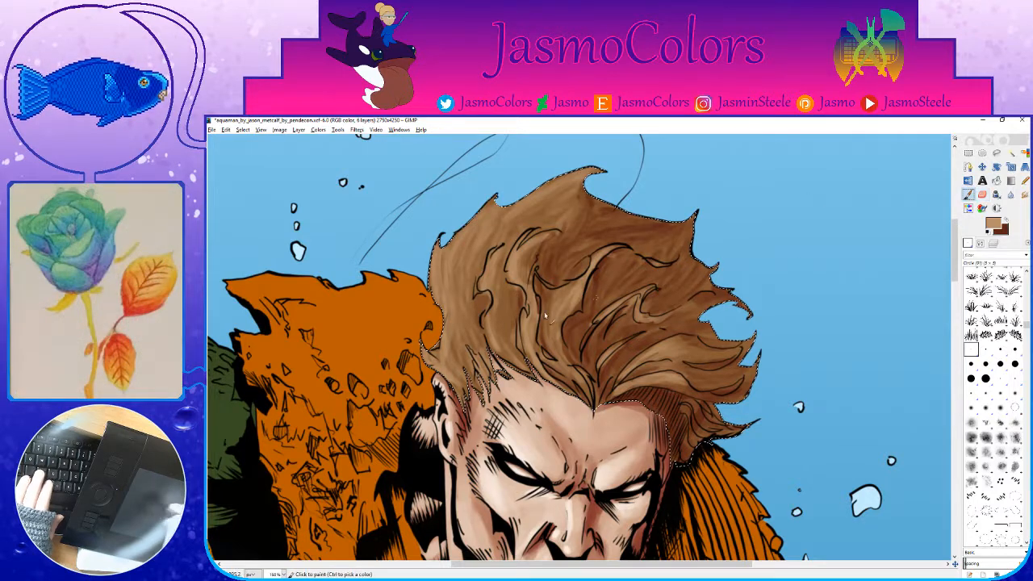
Step: Stroke dark reddish brown into the hair tips along the near-side temple, erase the excess shading, and save the image
key("x")
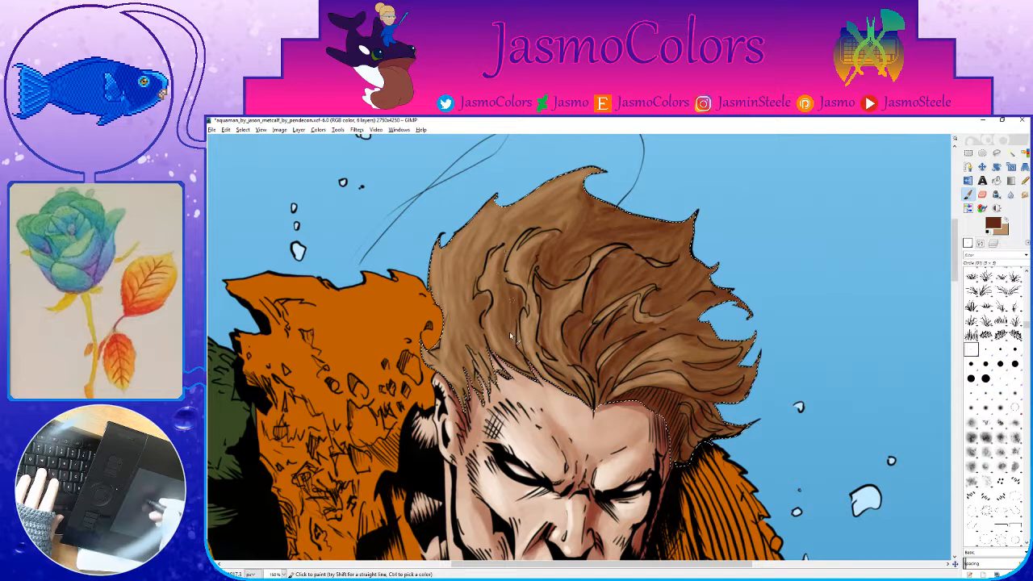
left_click_drag(510, 336, 502, 391)
mouse_move(492, 352)
left_mouse_down()
mouse_move(497, 384)
mouse_move(489, 400)
mouse_move(466, 405)
left_mouse_up()
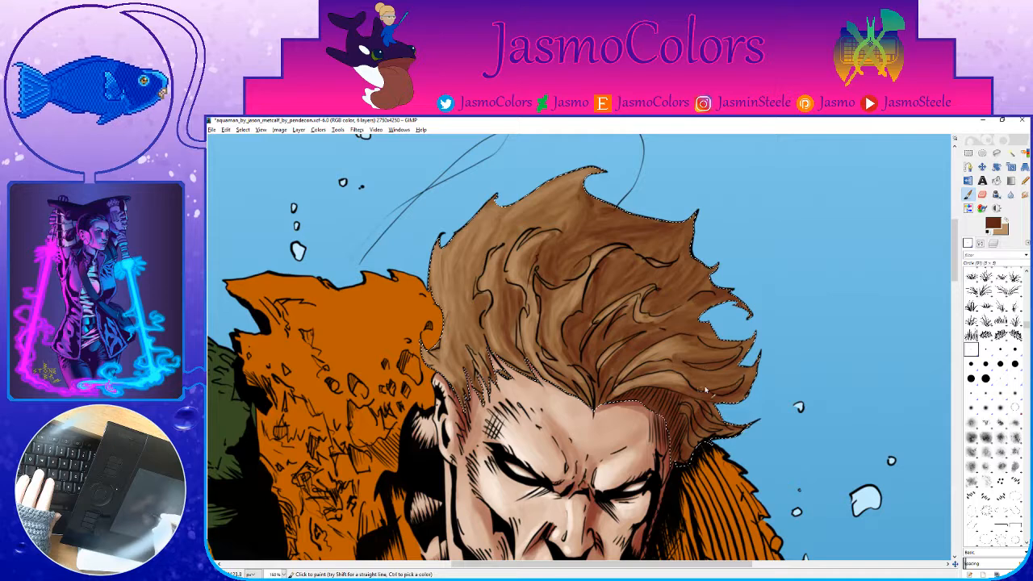
scroll(690, 396, "down", 2)
key("shift+e")
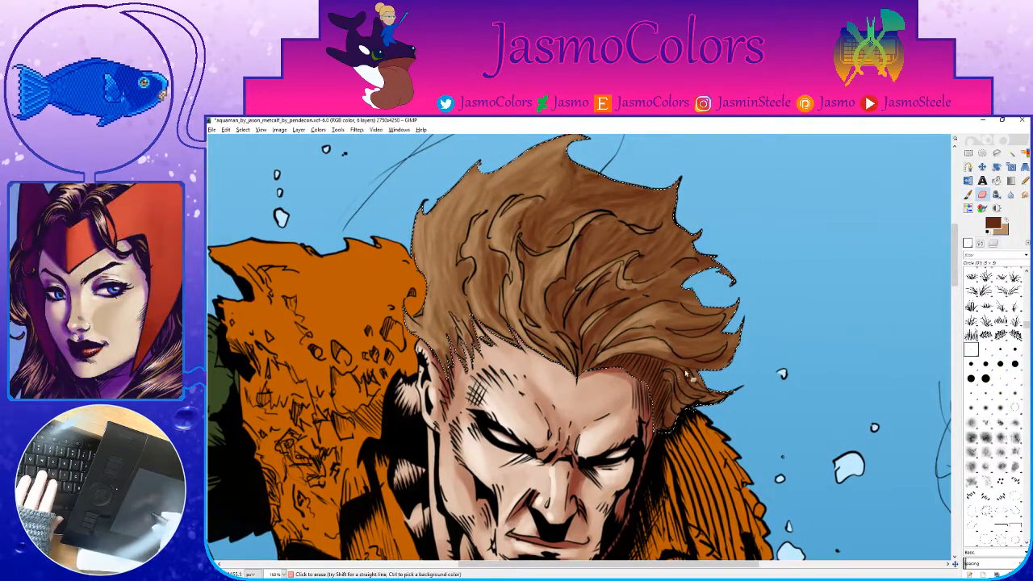
scroll(653, 355, "up", 2)
key("ctrl+s")
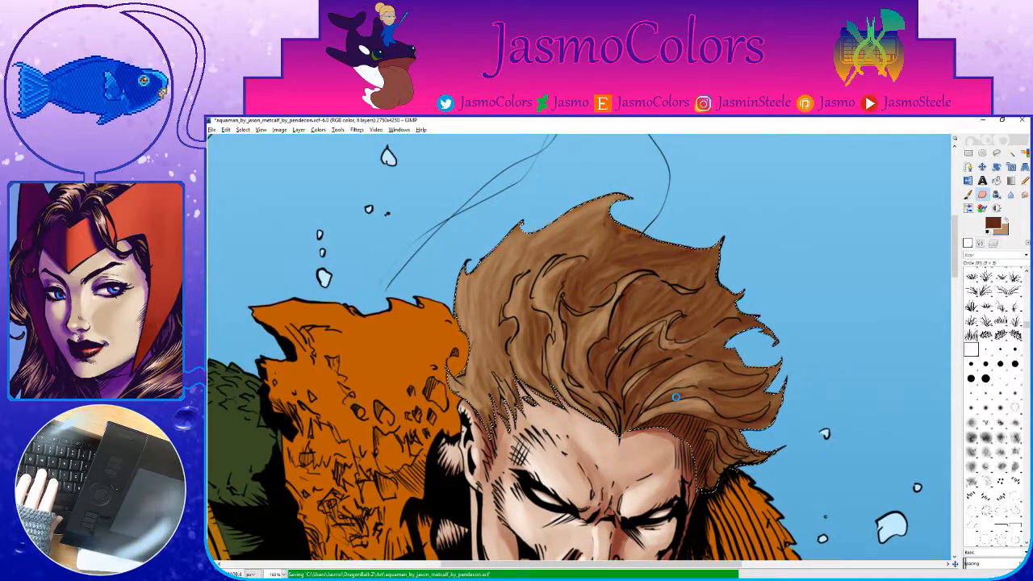
Step: Deepen the dark reddish-brown shadows around the central curls, softening them with the eraser, and save the image
key("p")
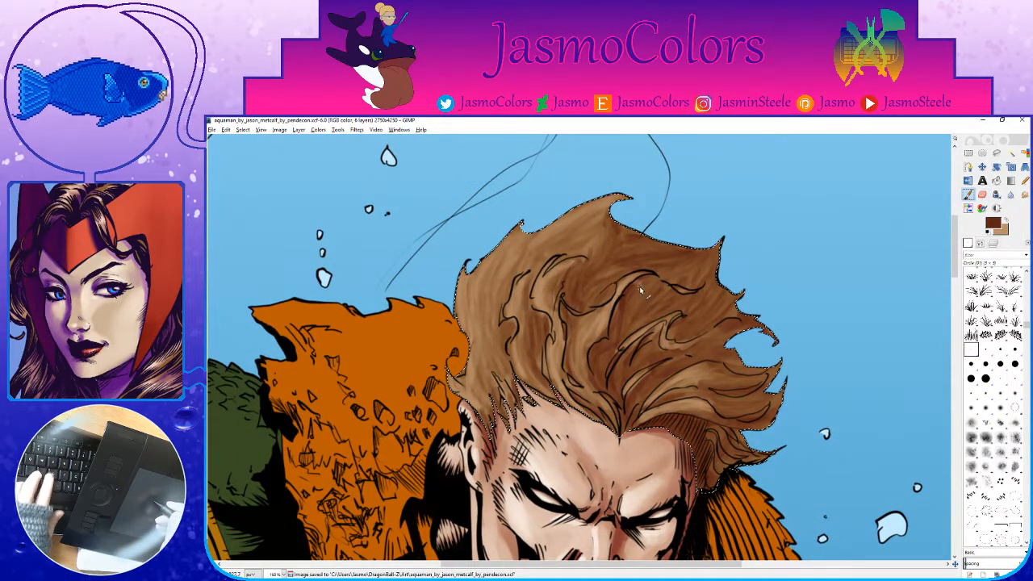
key("shift+e")
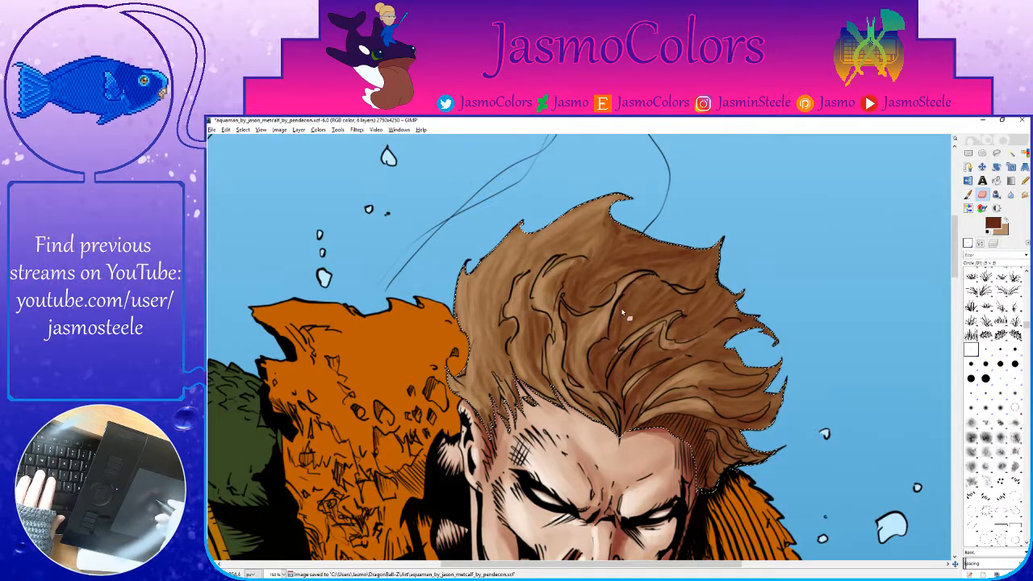
key("p")
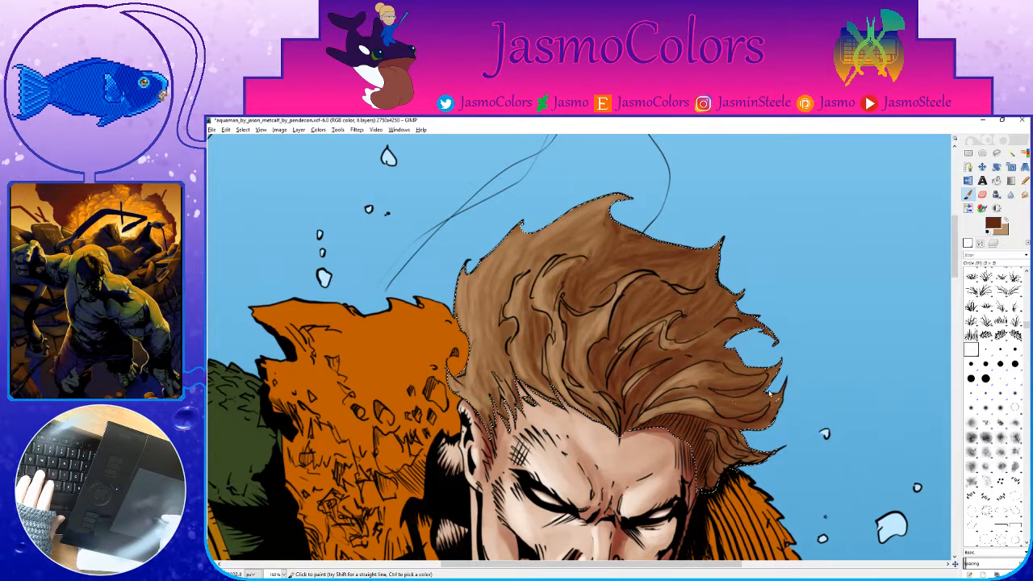
left_click_drag(727, 440, 749, 436)
key("ctrl+s")
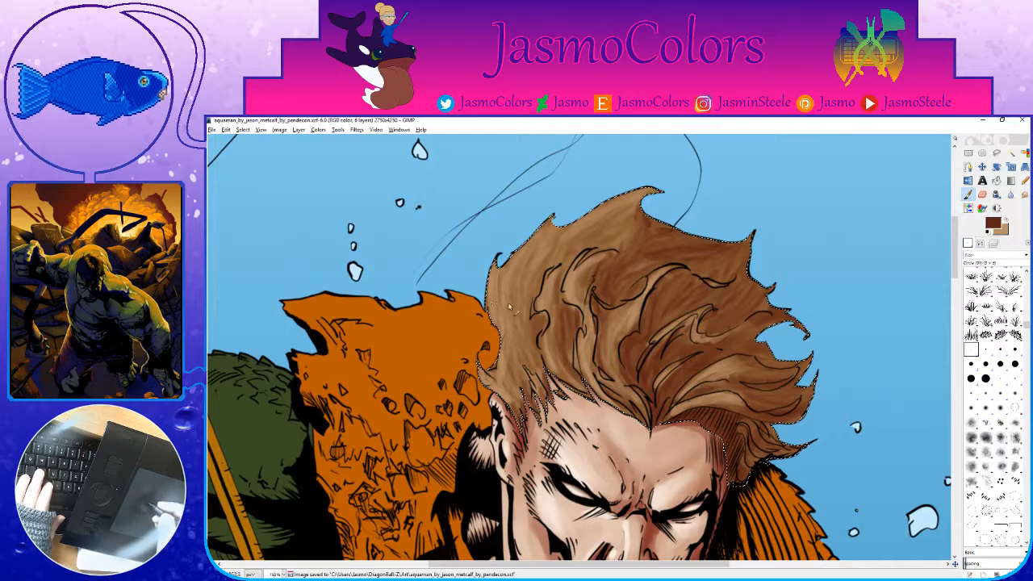
Step: Erase shading beside the near-side curl, try a light tan stroke along that side, undo it, and save the image
key("shift+e")
left_click_drag(539, 328, 539, 311)
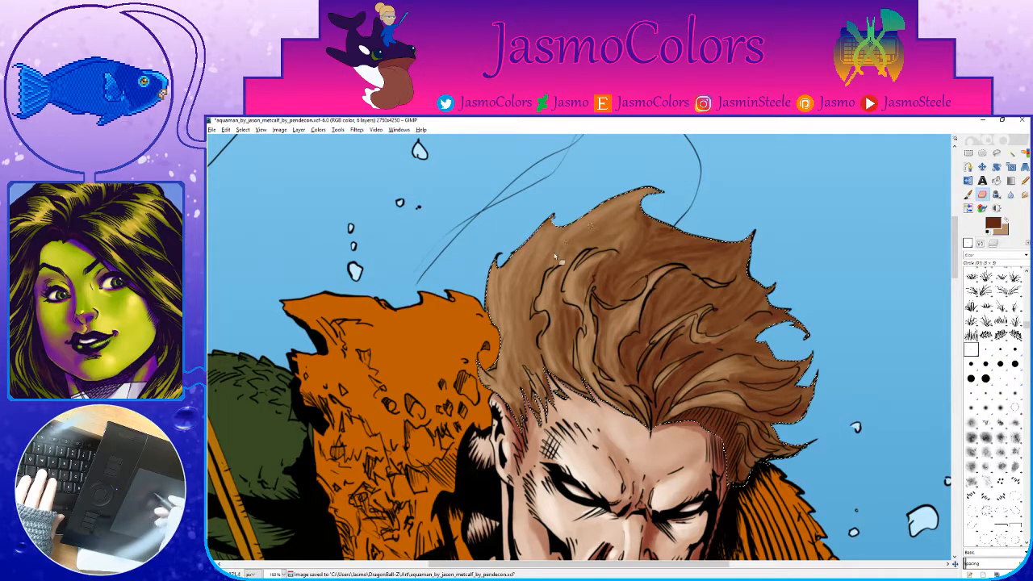
key("p")
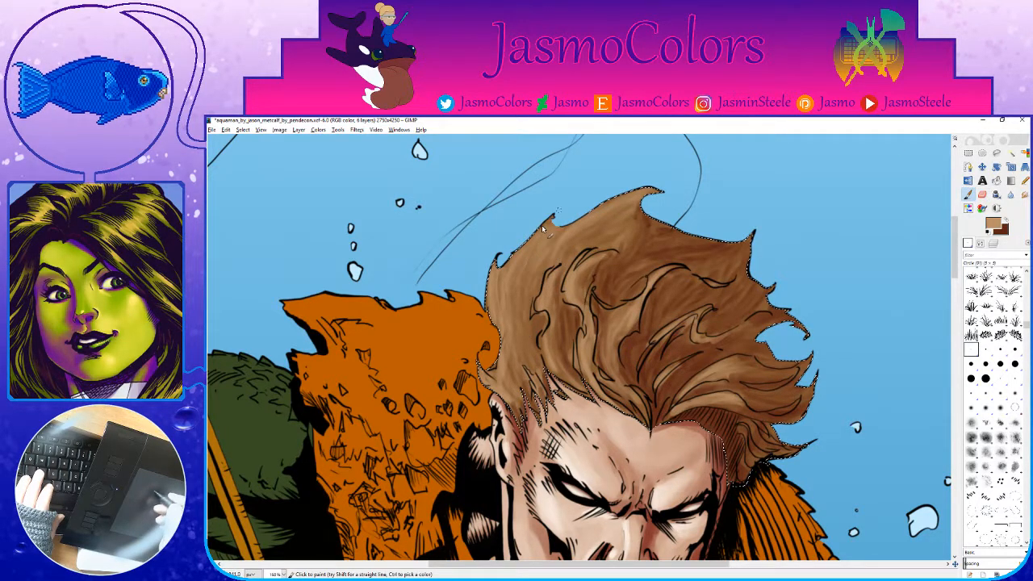
left_click_drag(523, 266, 514, 339)
key("ctrl+z")
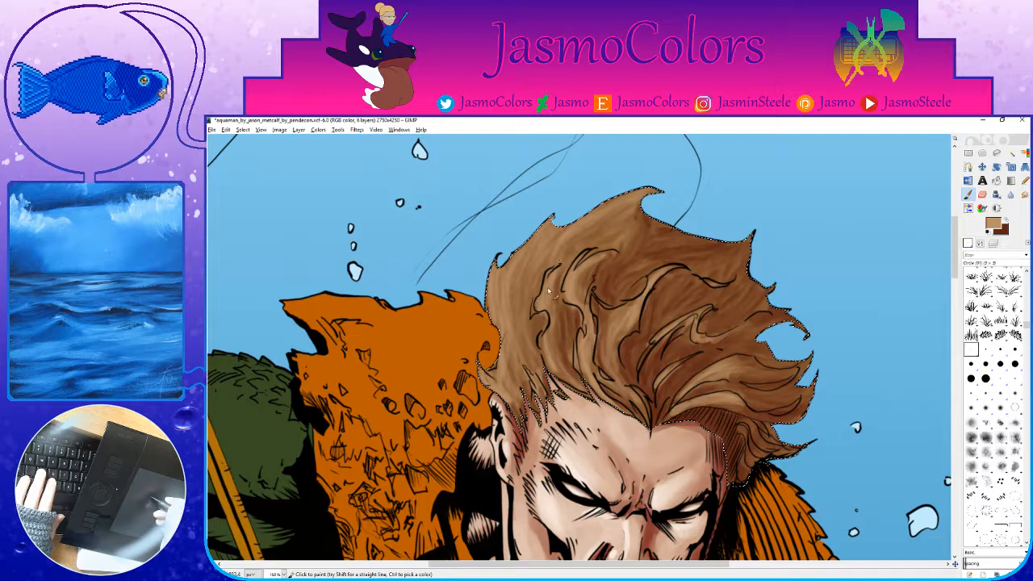
key("ctrl+s")
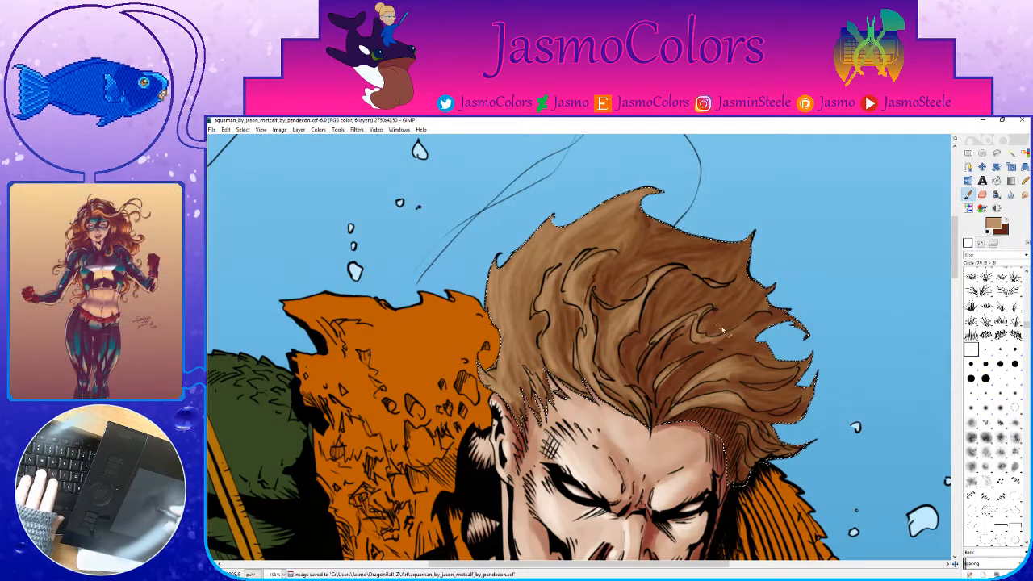
Step: Add light tan highlights to the far-side curl and the near-side strands above the temple, and save the image
key("ctrl+s")
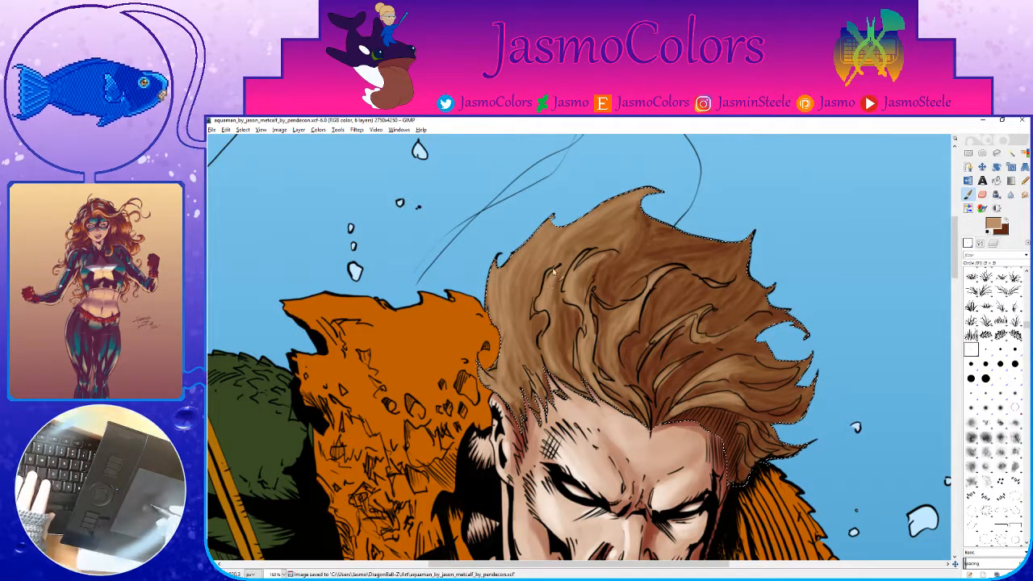
scroll(724, 280, "down", 2)
key("x")
key("x")
left_click_drag(715, 314, 699, 316)
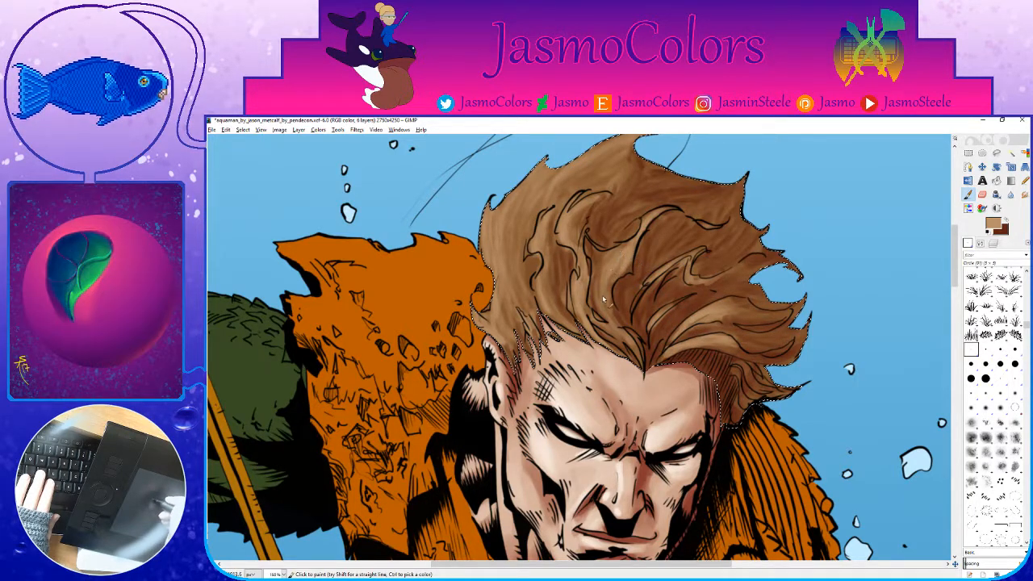
left_click_drag(524, 288, 562, 329)
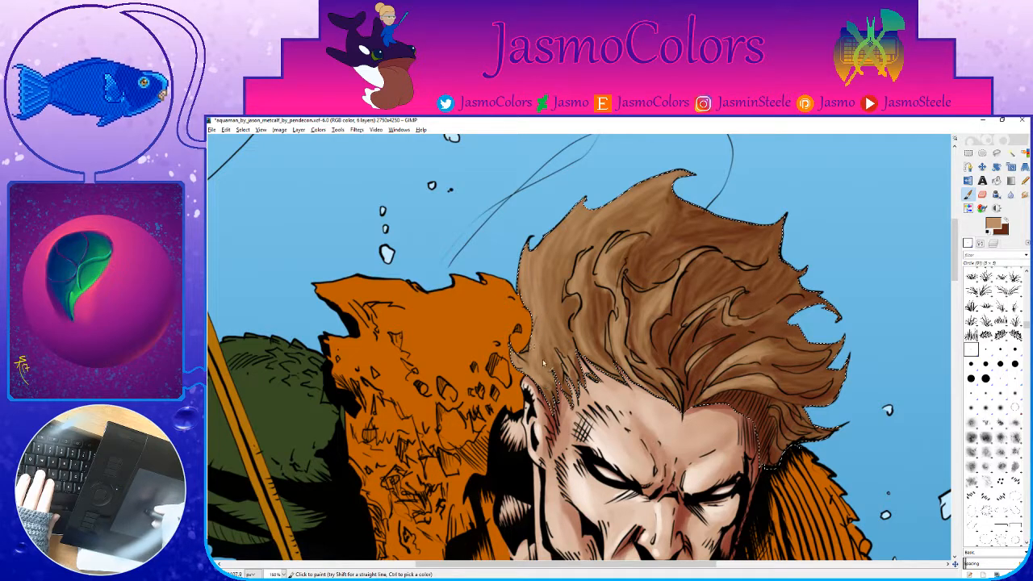
key("ctrl+s")
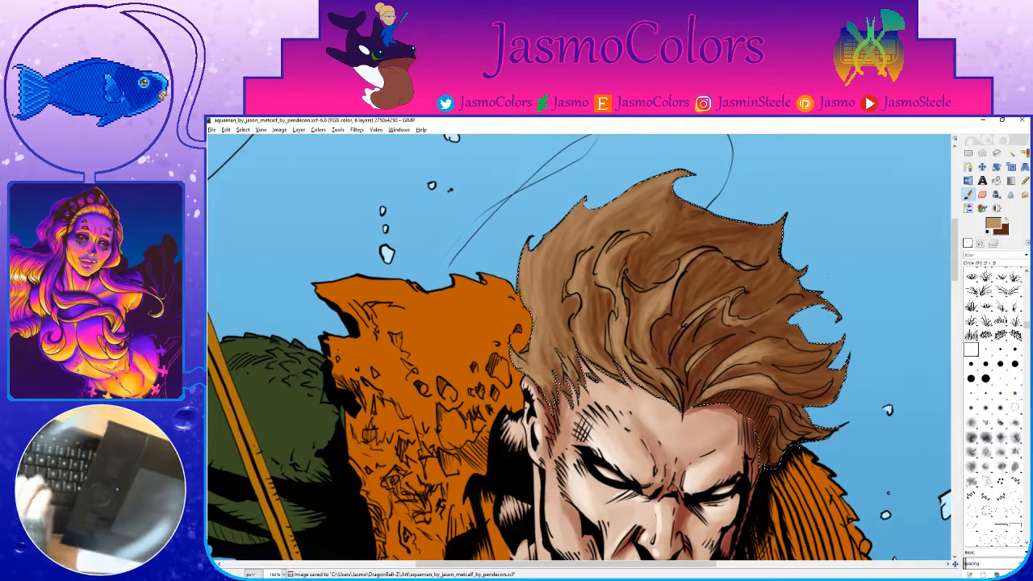
Step: Lighten the tan highlight colour to HTML value debe9f
left_click(992, 223)
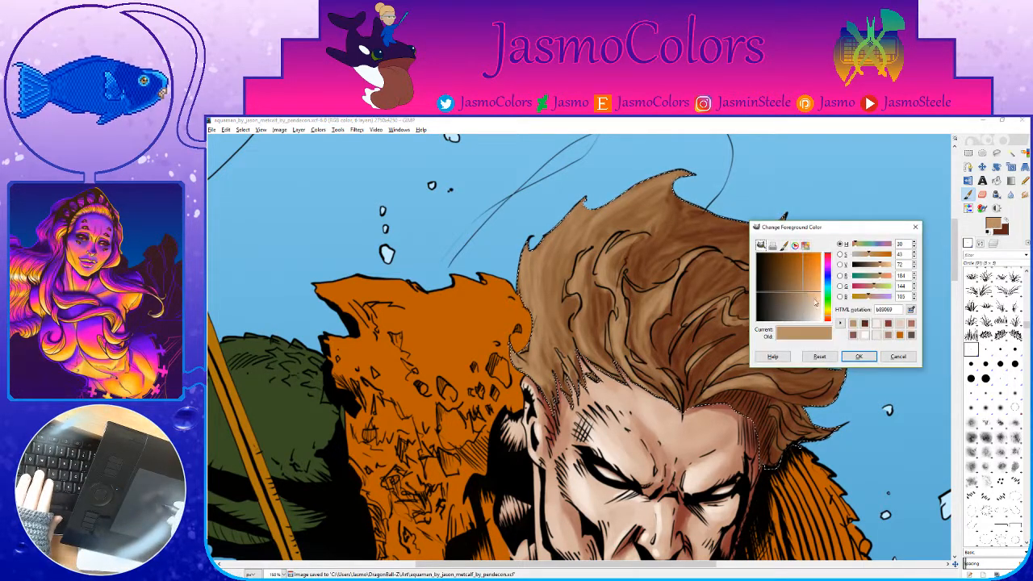
left_click(813, 300)
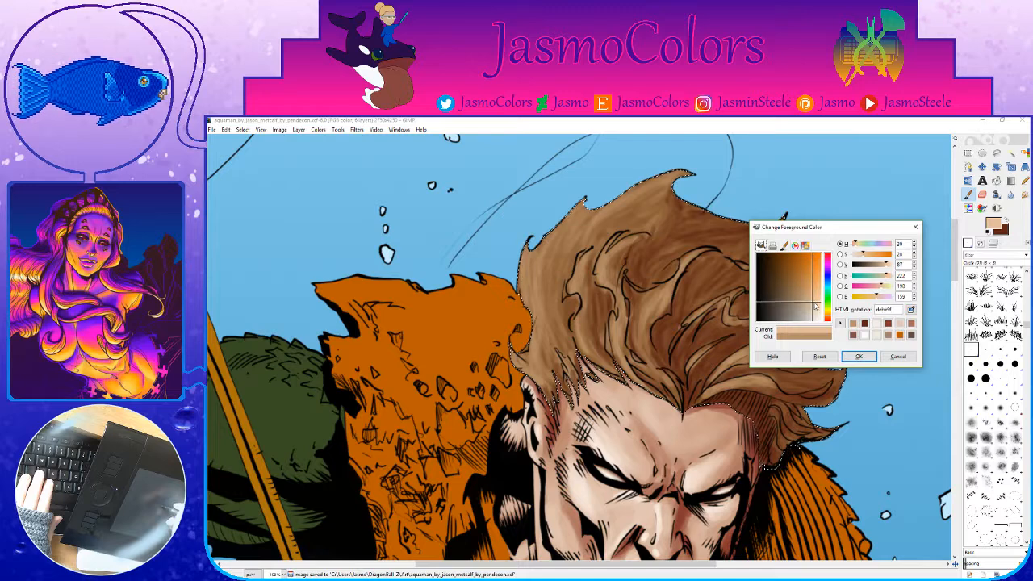
left_click(859, 356)
Step: Set the dark shadow colour to HTML value 410404, save the image, and make the light tan the active paint colour
key("x")
left_click(991, 224)
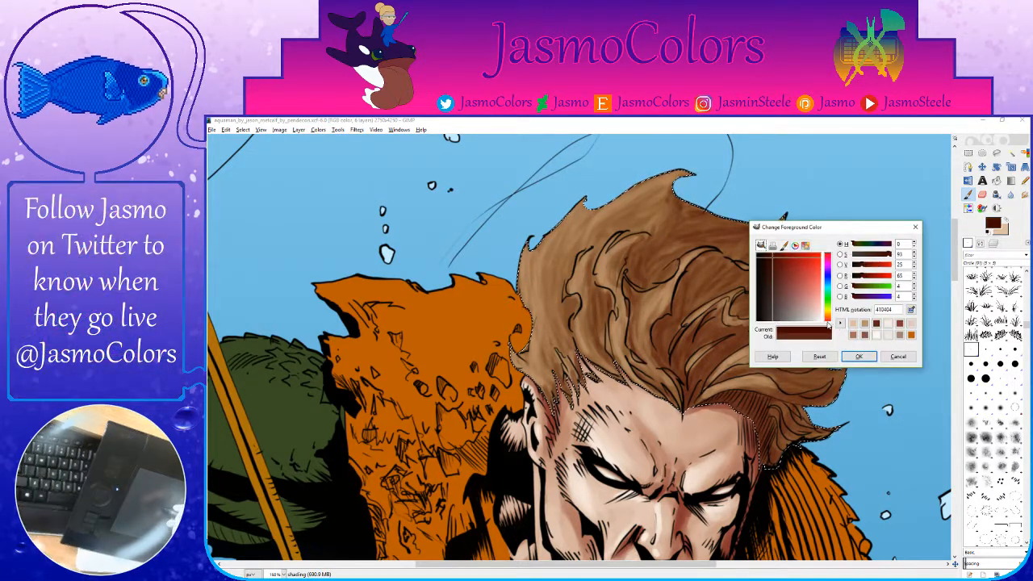
left_click(859, 356)
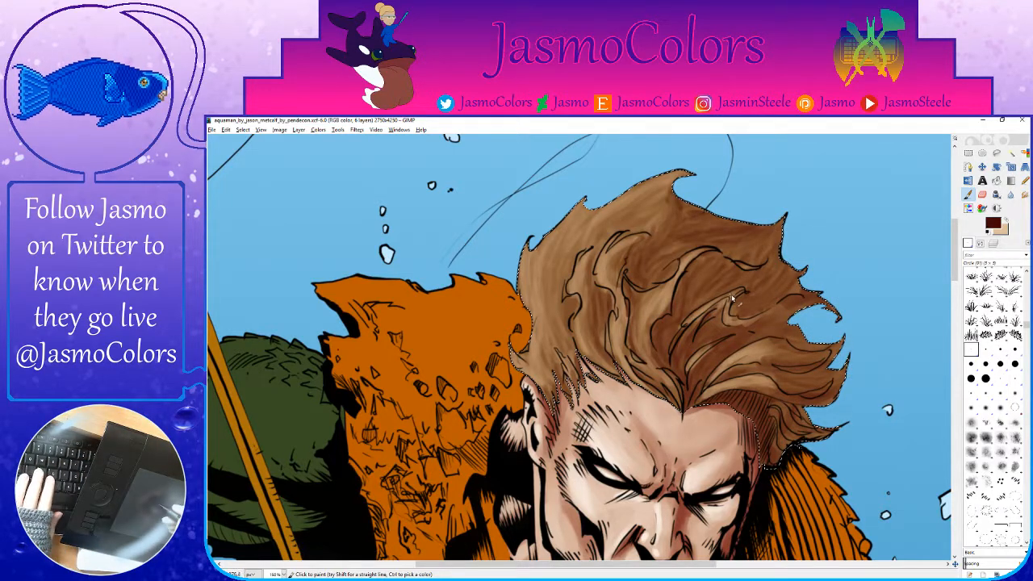
key("ctrl+s")
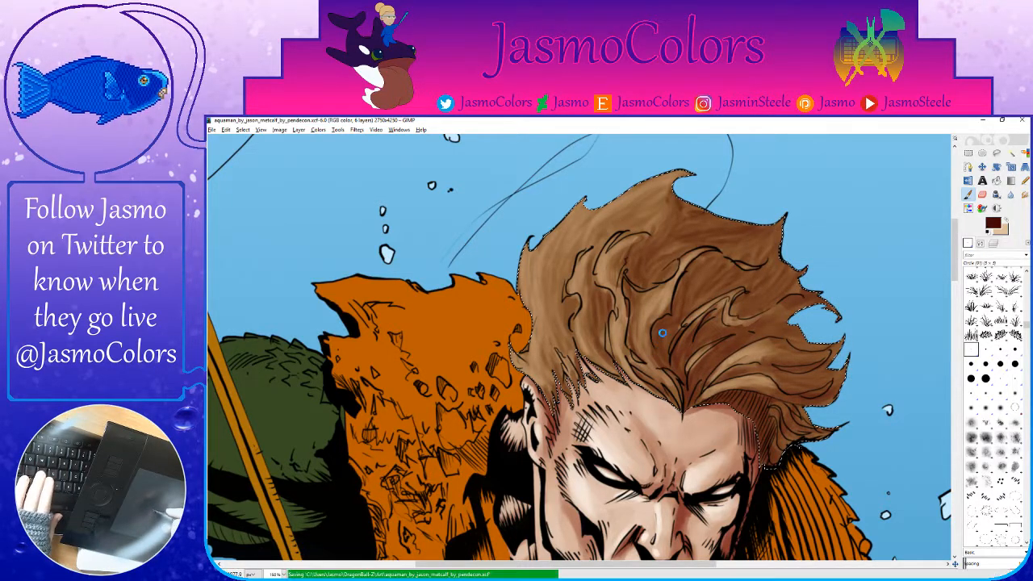
key("x")
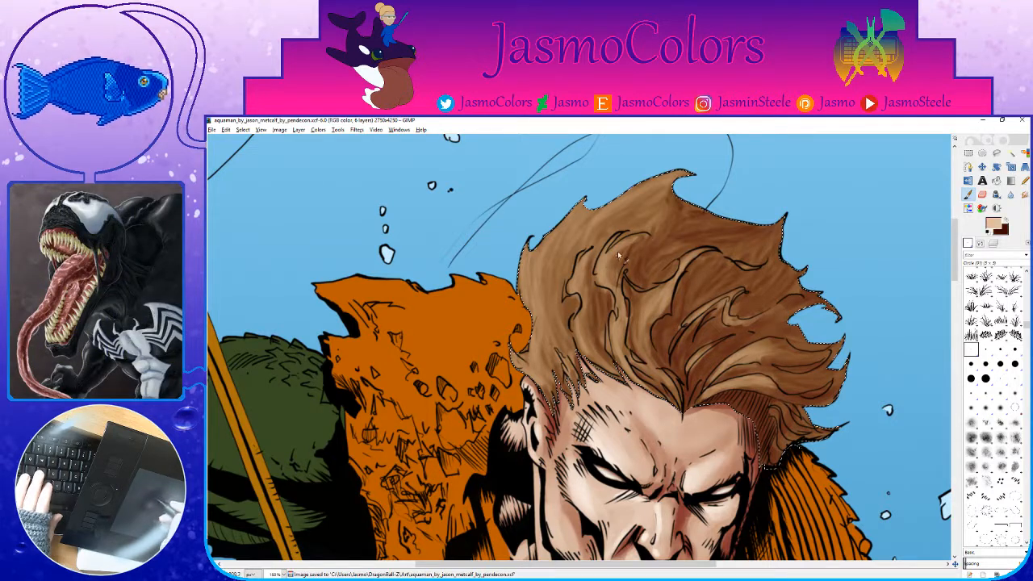
Step: Paint light tan highlights on the central curls and the near-side strands above the temple, and save the image
left_click_drag(613, 244, 625, 360)
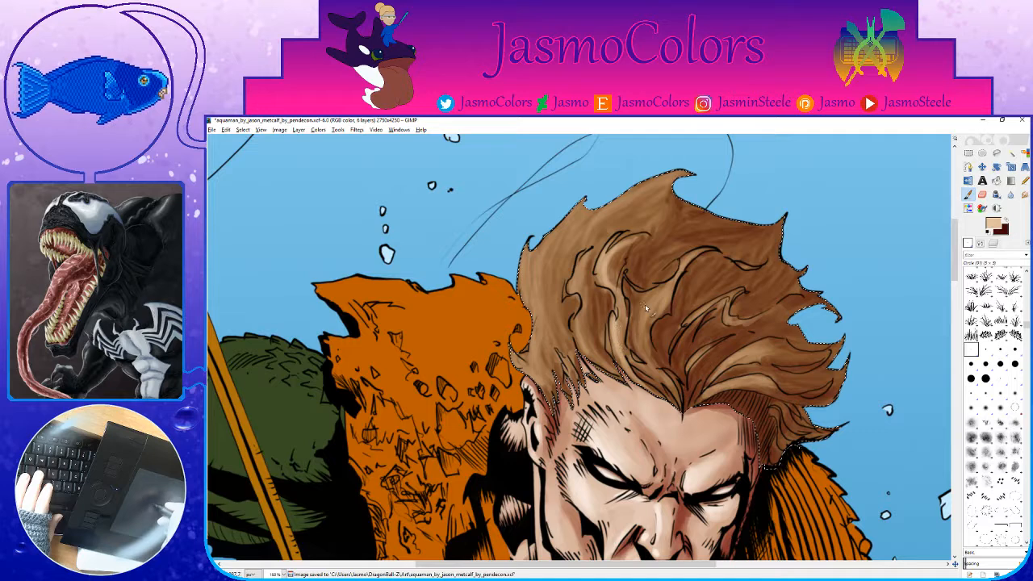
left_click_drag(655, 295, 637, 331)
left_click_drag(683, 266, 660, 297)
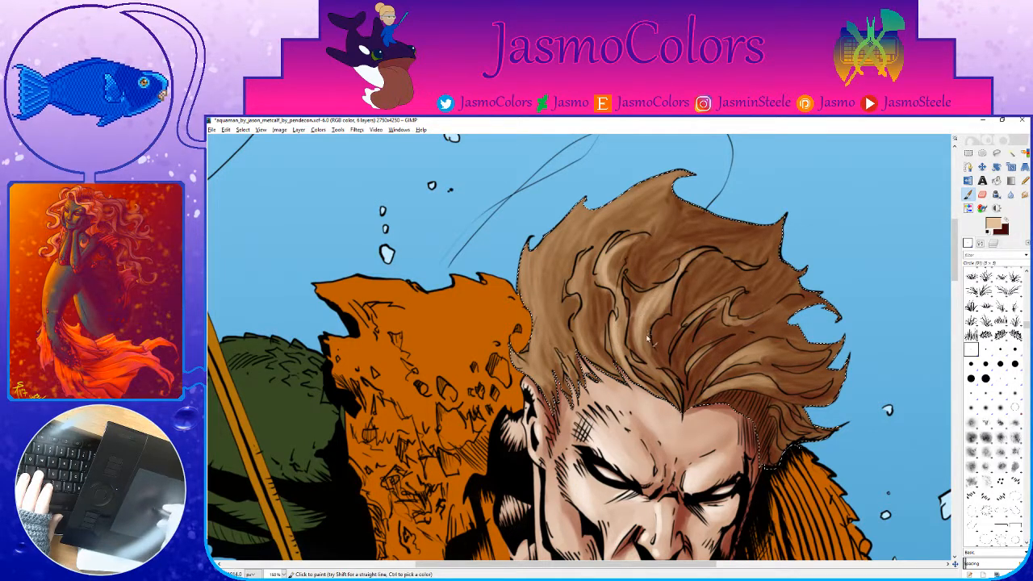
left_click_drag(578, 315, 601, 365)
key("ctrl+s")
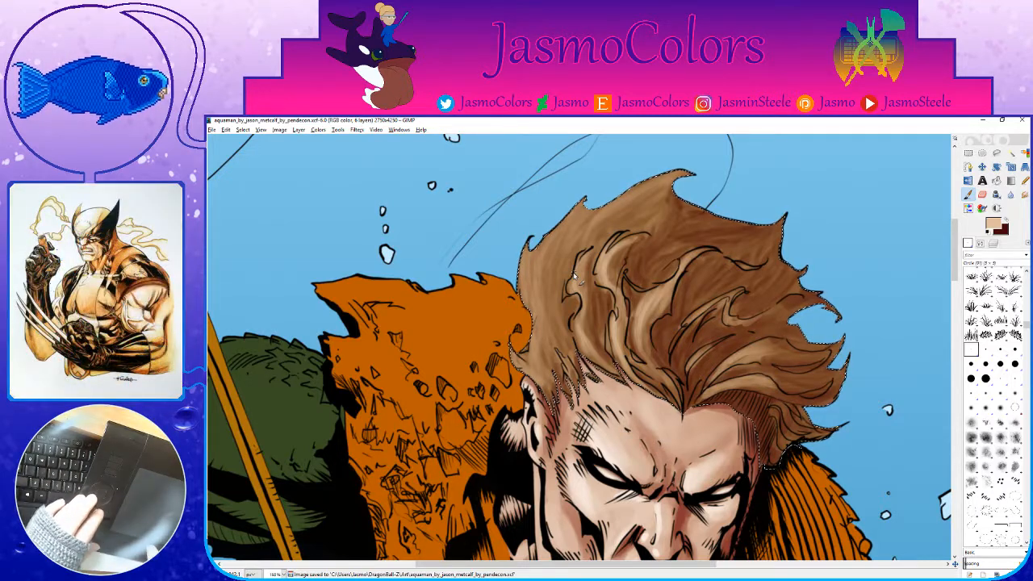
key("ctrl+s")
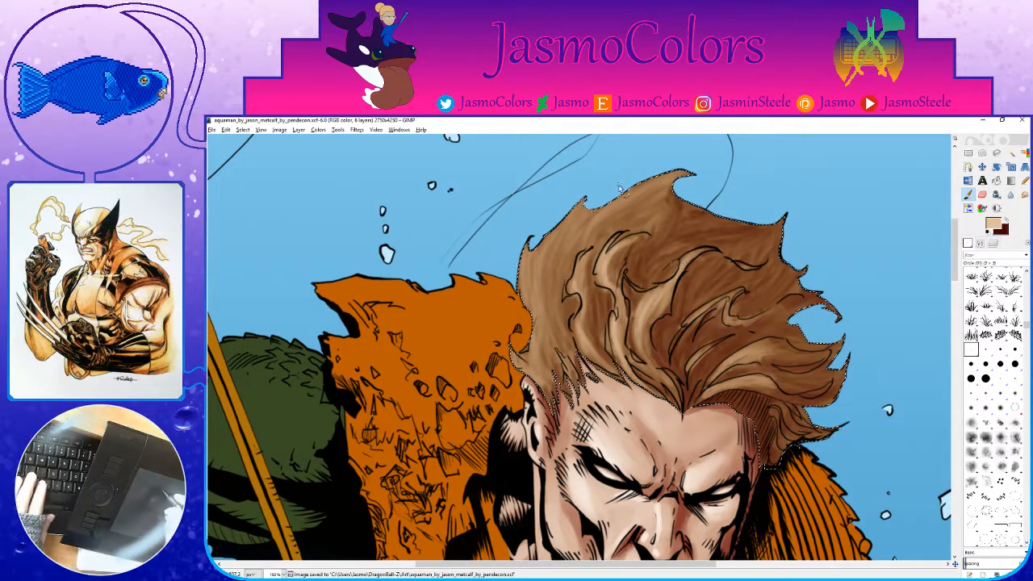
Step: Add light tan highlights along the hair's upper outline and down its near-side outer edge, and save the image
mouse_move(658, 187)
left_mouse_down()
mouse_move(599, 230)
mouse_move(637, 203)
mouse_move(599, 196)
mouse_move(559, 218)
left_mouse_up()
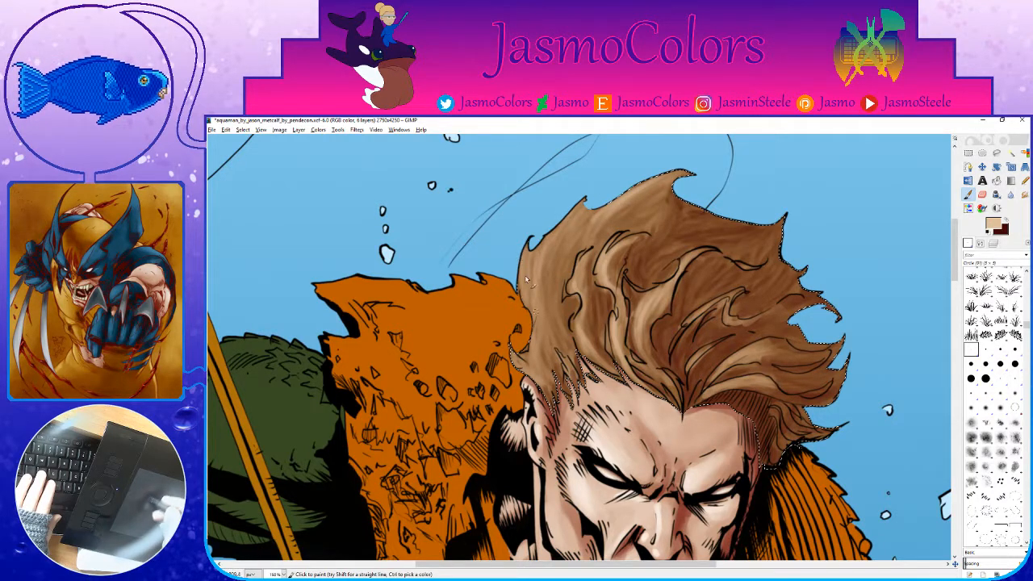
left_click_drag(541, 272, 536, 326)
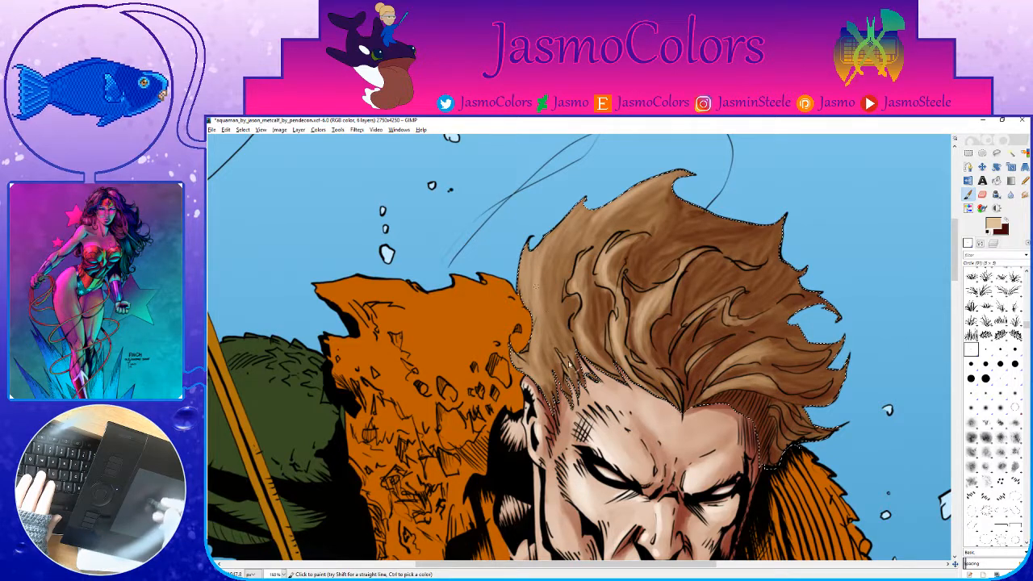
left_click_drag(555, 263, 554, 292)
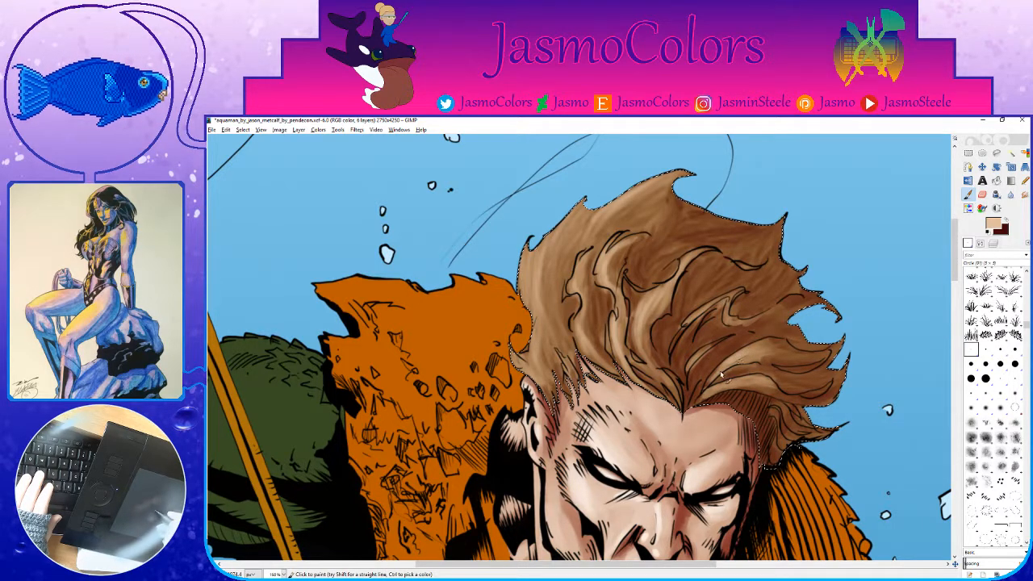
key("ctrl+s")
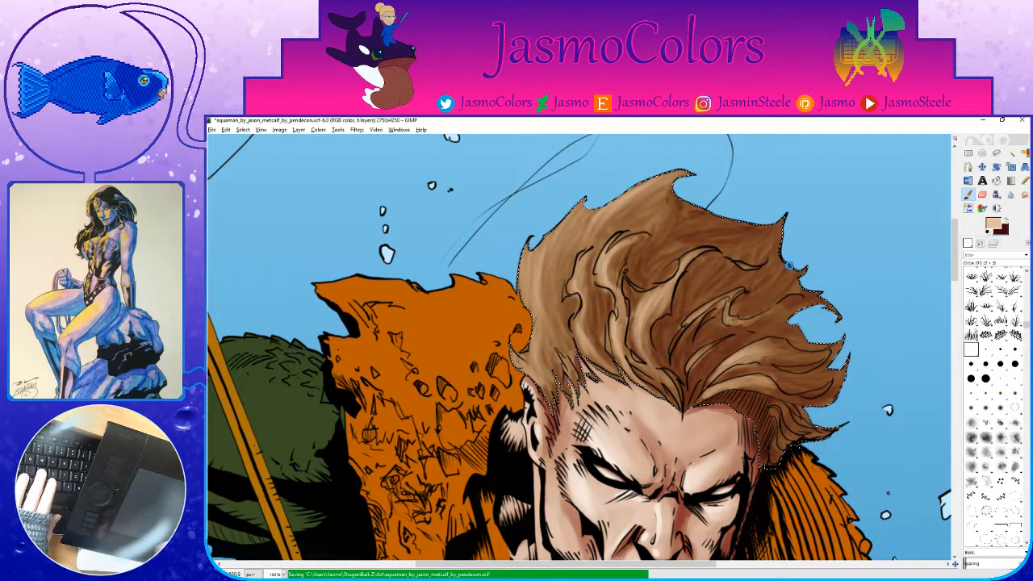
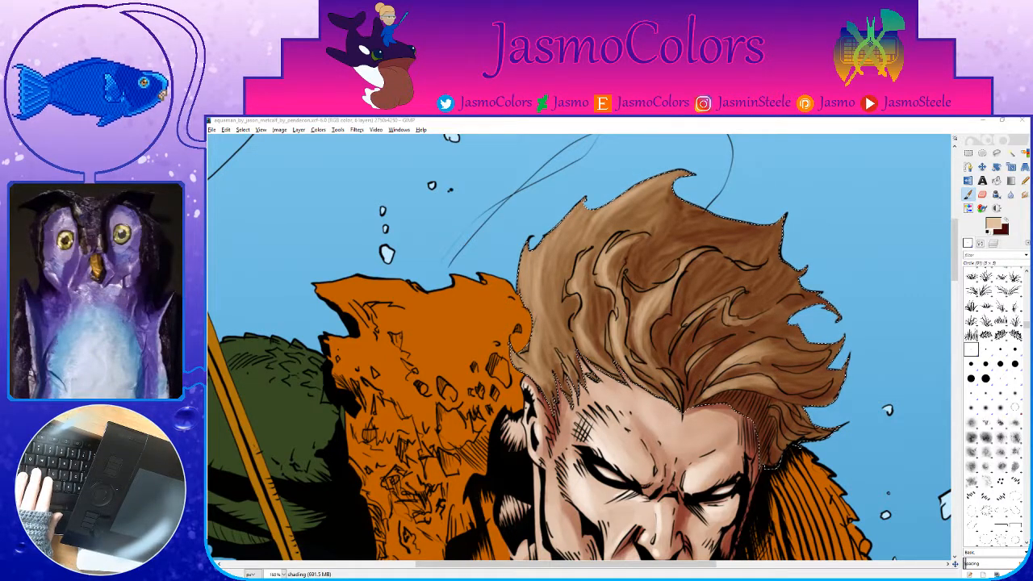
Step: Paint dark brown shadows into the strands above the hairline point and around the far-side temple, and save the image
key("shift+o")
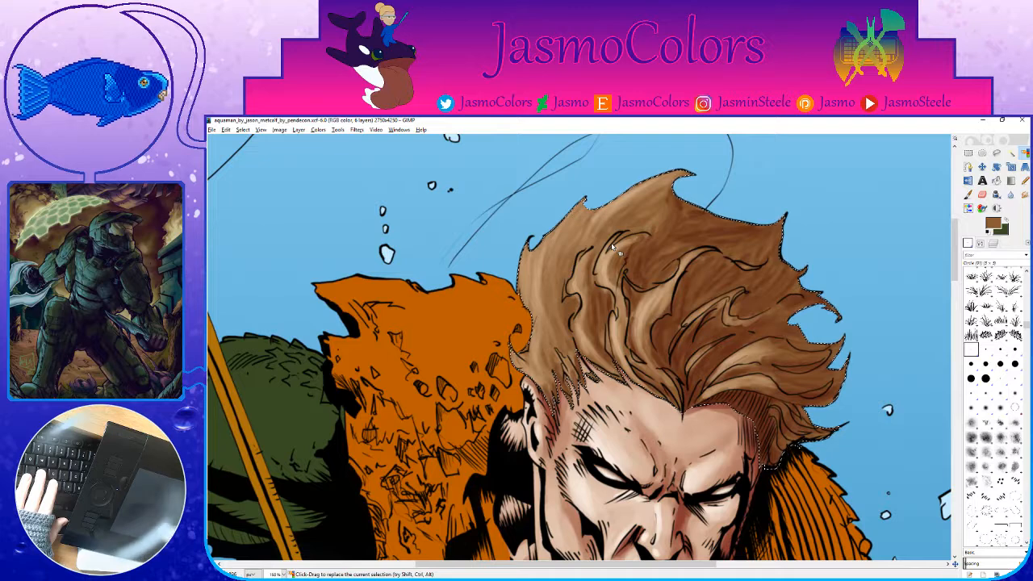
key("p")
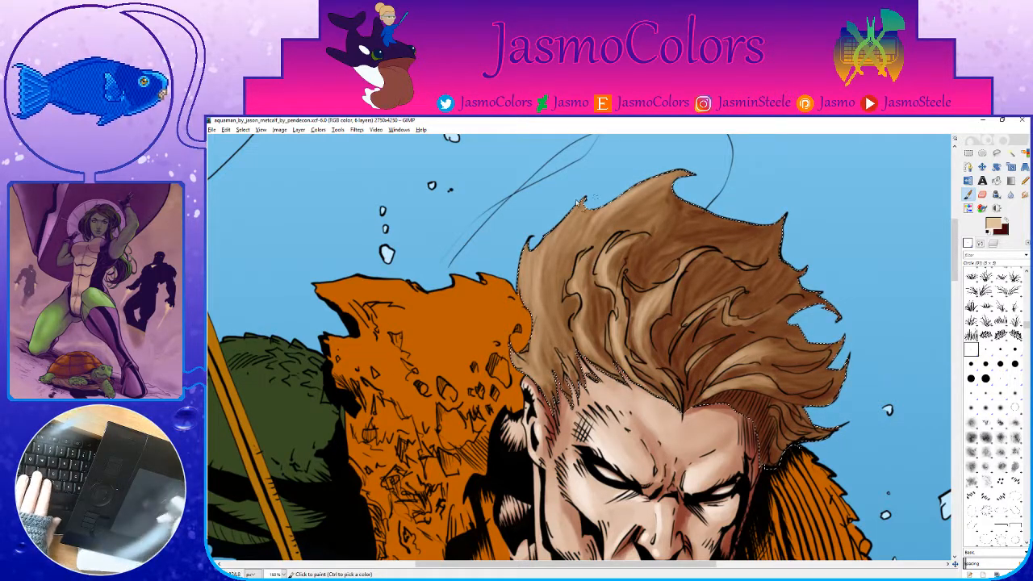
key("x")
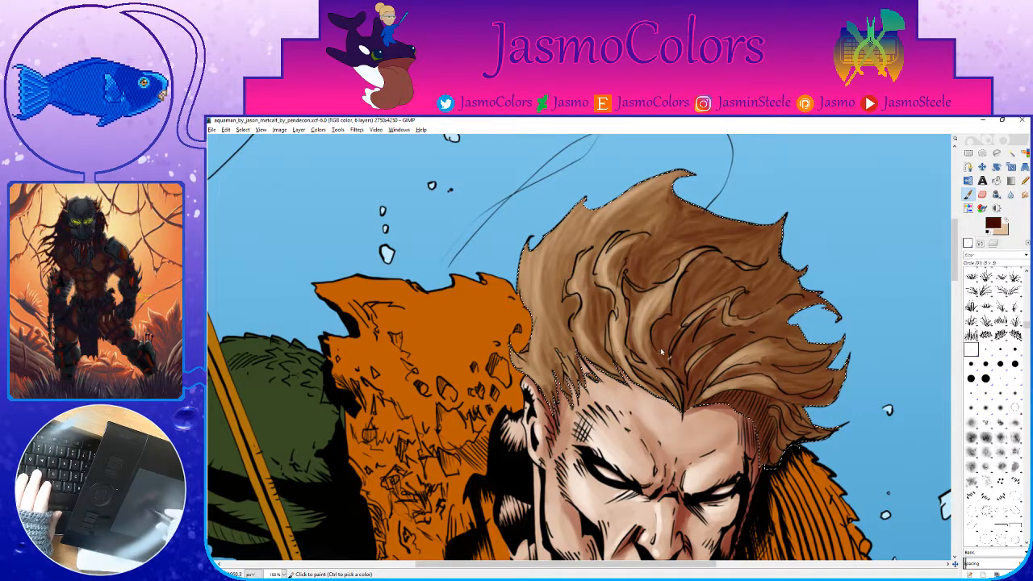
left_click_drag(657, 343, 674, 379)
left_click_drag(683, 344, 678, 378)
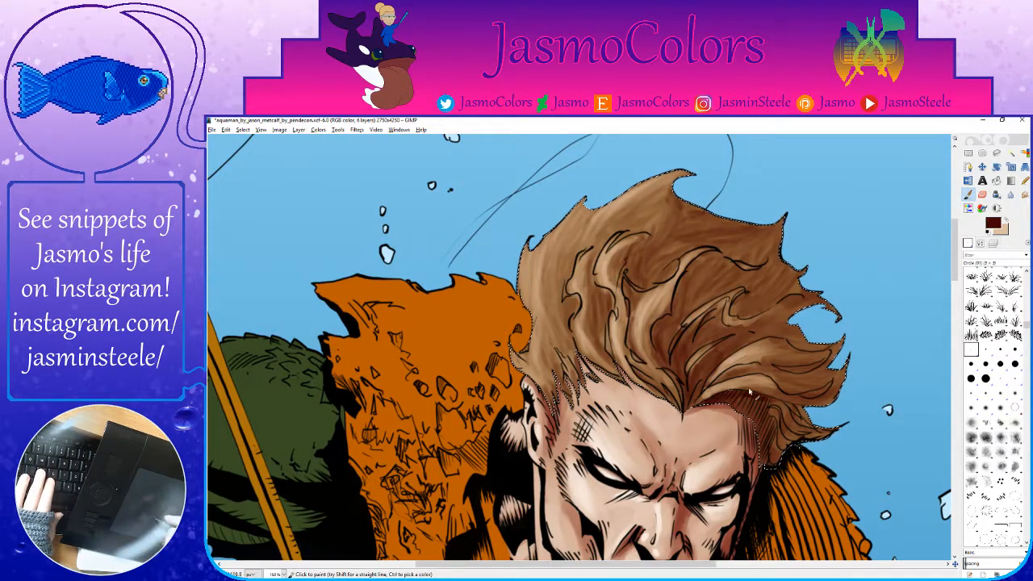
mouse_move(783, 409)
left_mouse_down()
mouse_move(785, 438)
mouse_move(761, 446)
left_mouse_up()
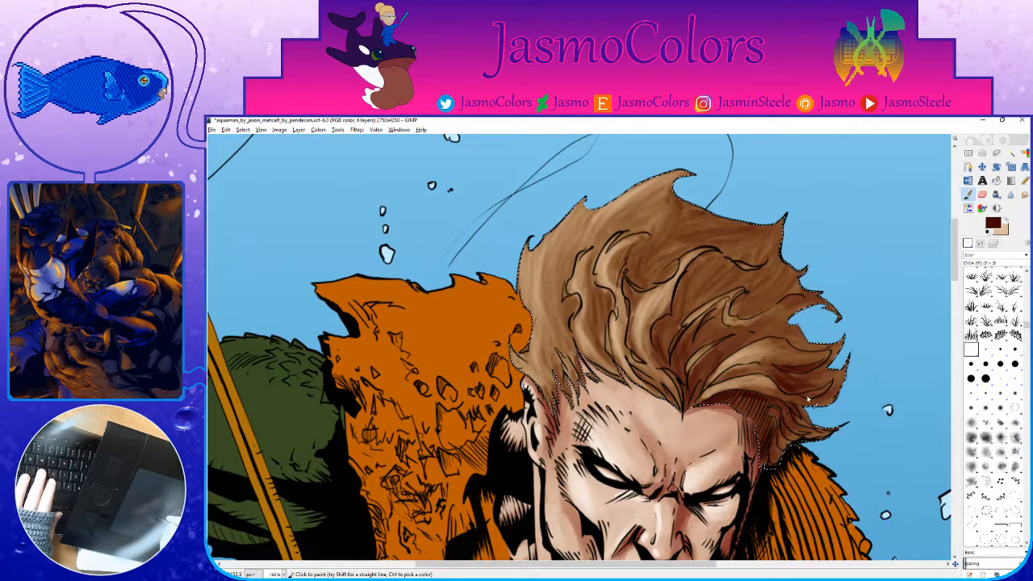
key("x")
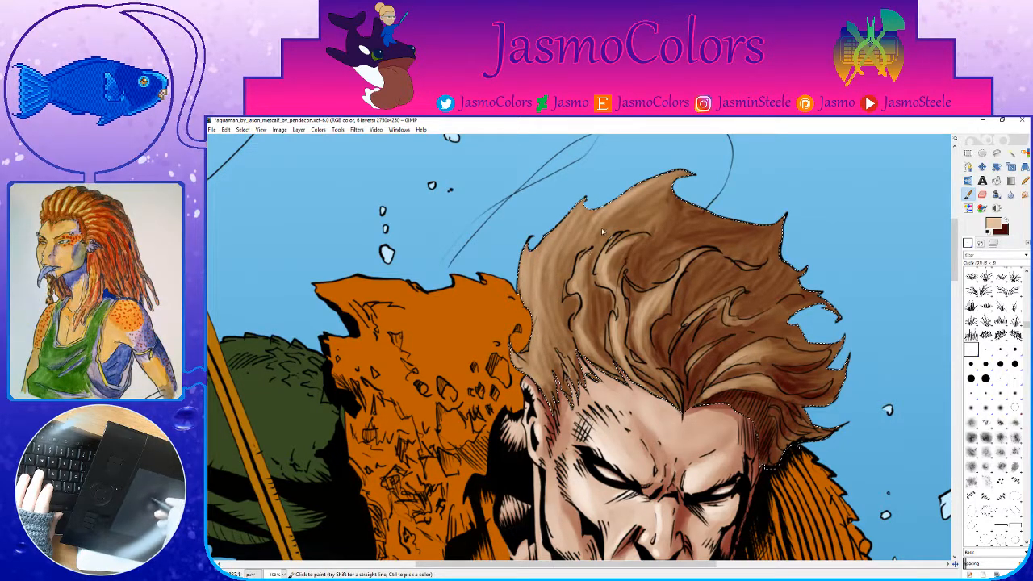
key("x")
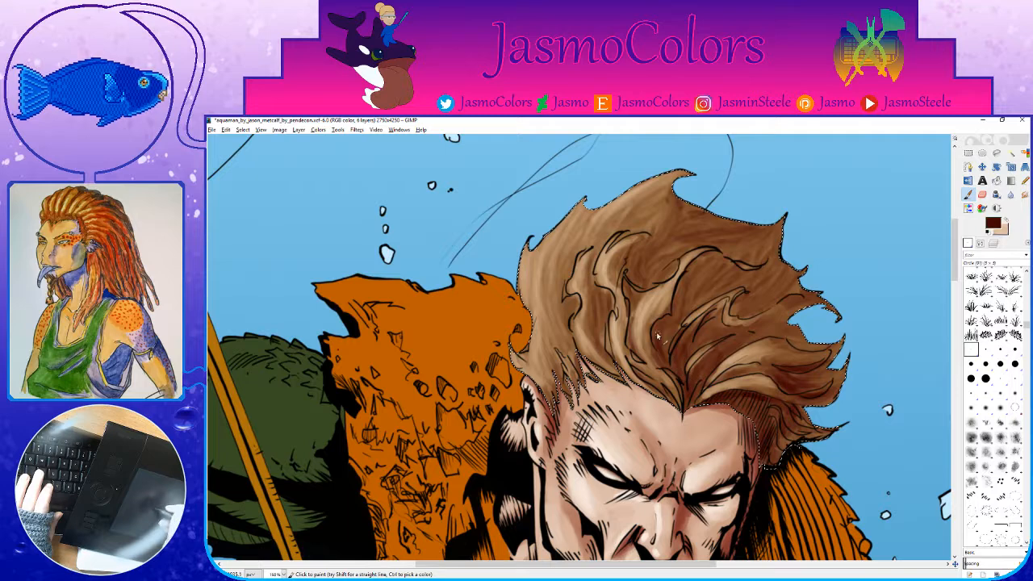
key("ctrl+s")
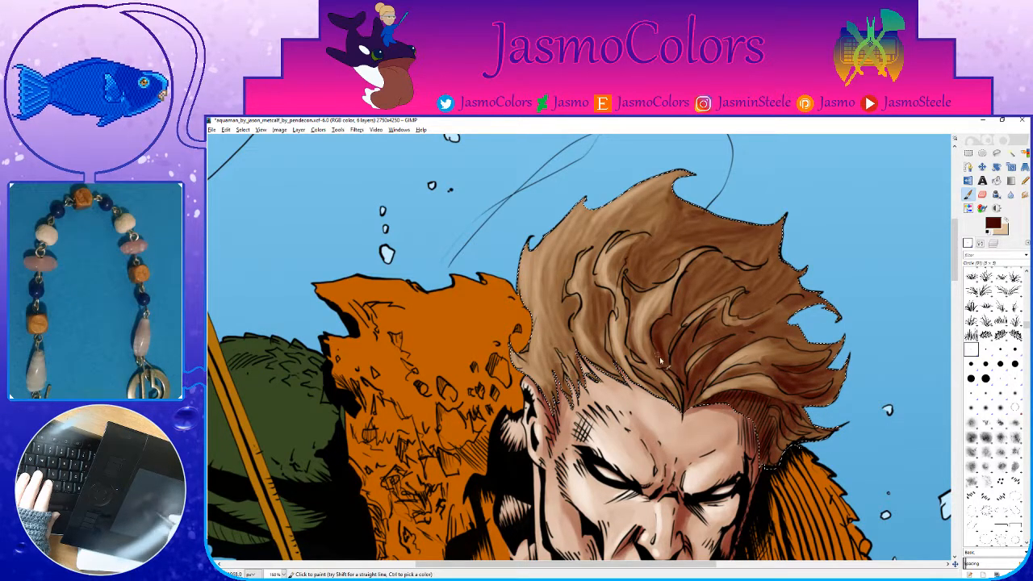
Step: Add light tan highlights to the central curl and the near-side upper spike, save the image, and make dark brown the paint colour
key("x")
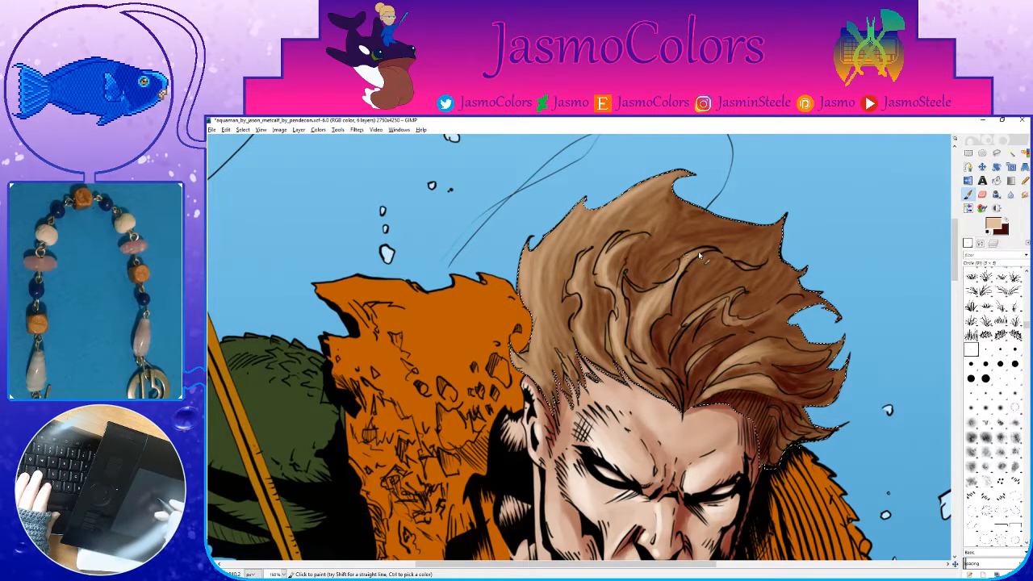
key("ctrl+s")
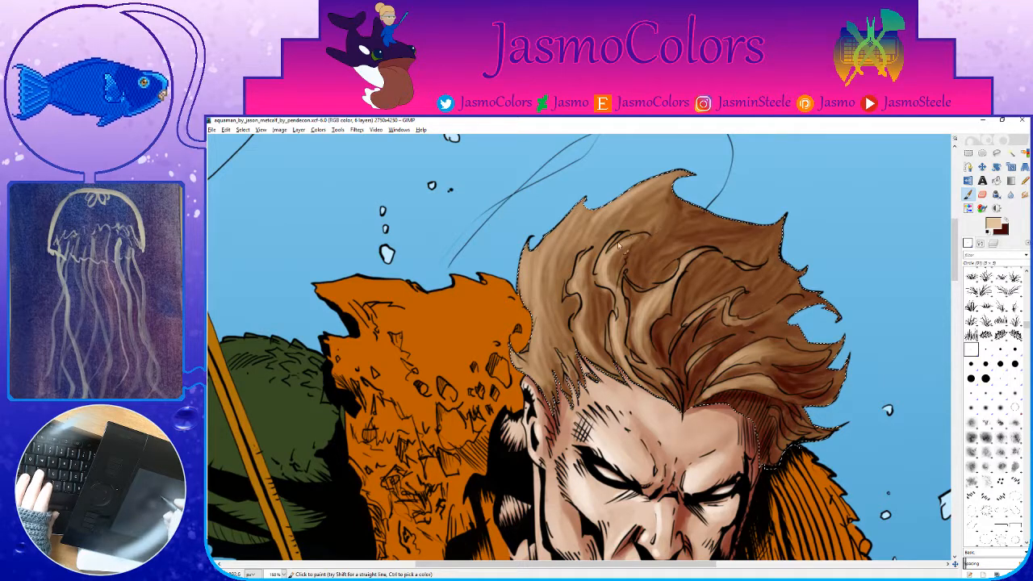
left_click_drag(584, 203, 570, 224)
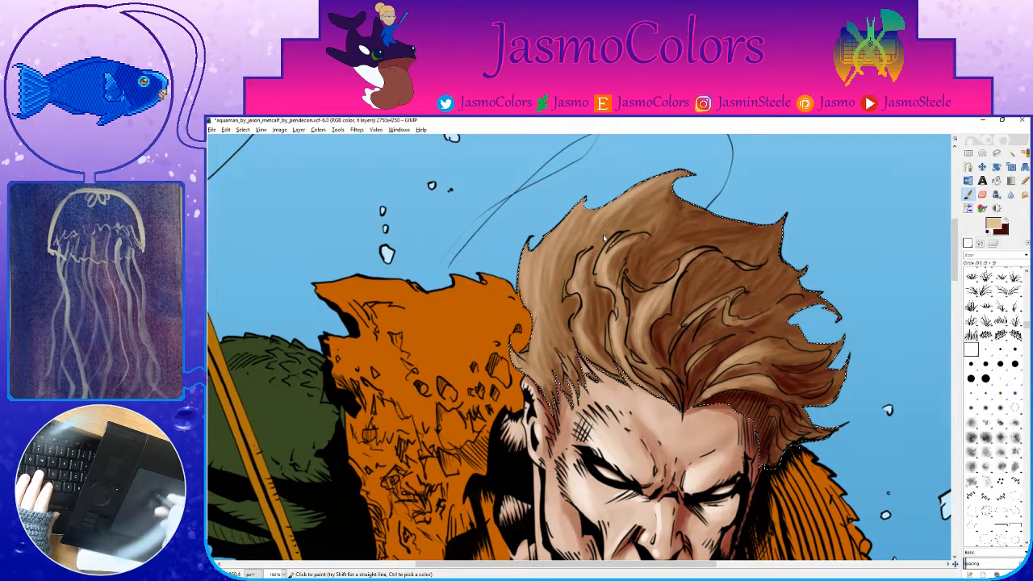
key("x")
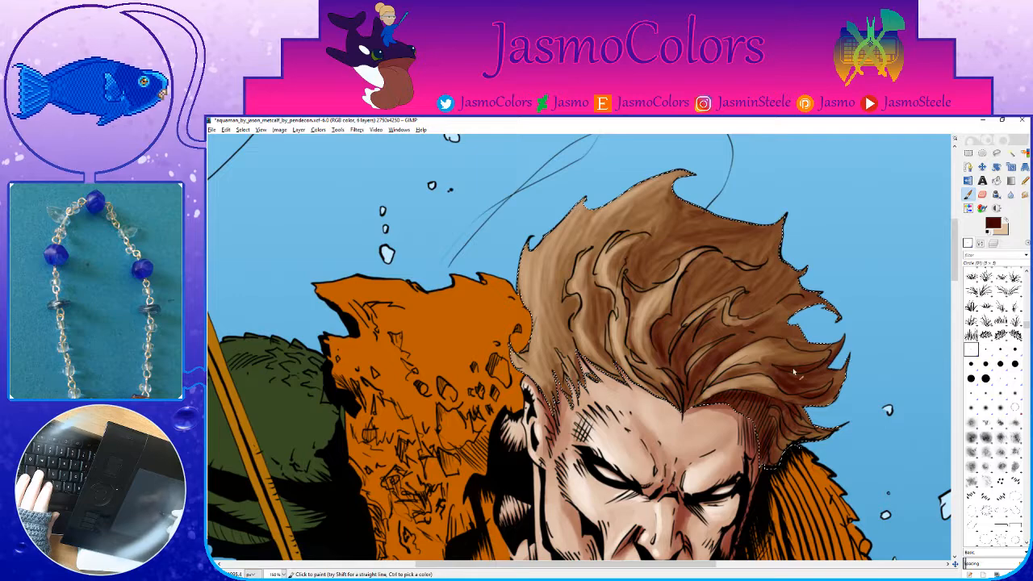
Step: Clear the selection to check the whole illustration, save the image, and reselect the hair by colour
key("ctrl+shift+a")
key("shift+o")
scroll(525, 284, "down", 4)
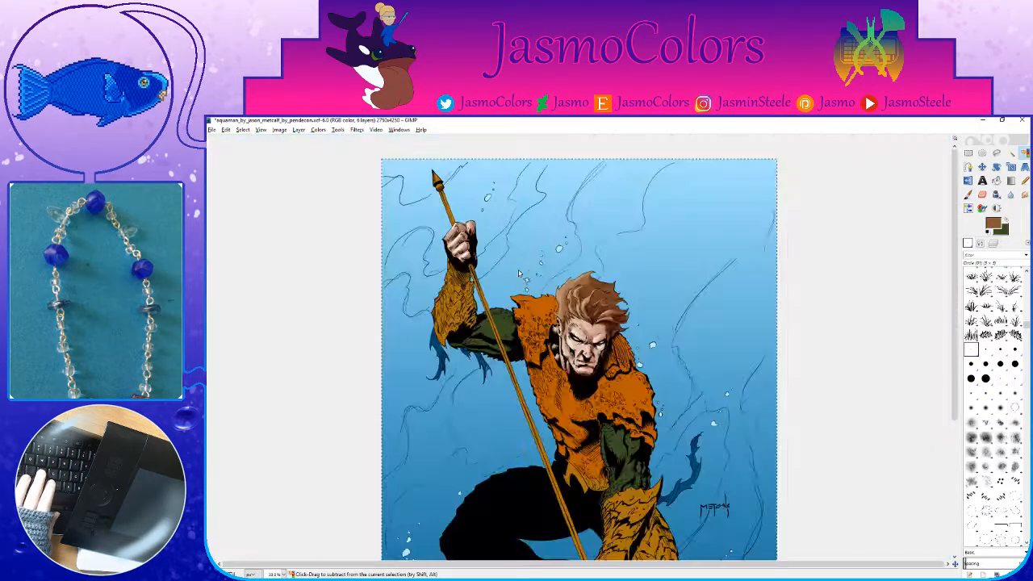
scroll(519, 278, "down", 2)
key("ctrl+s")
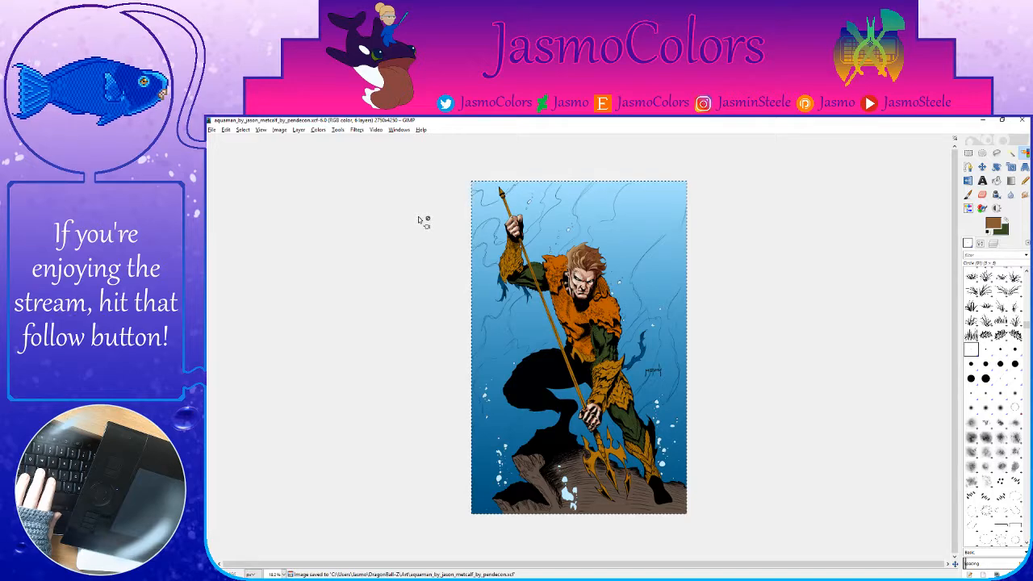
left_click(503, 212)
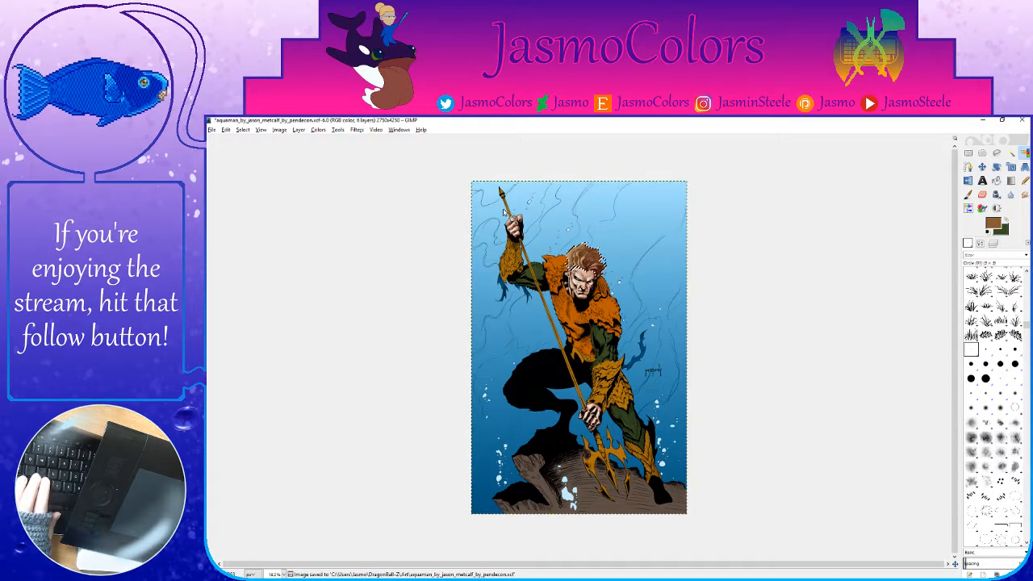
scroll(504, 211, "up", 8)
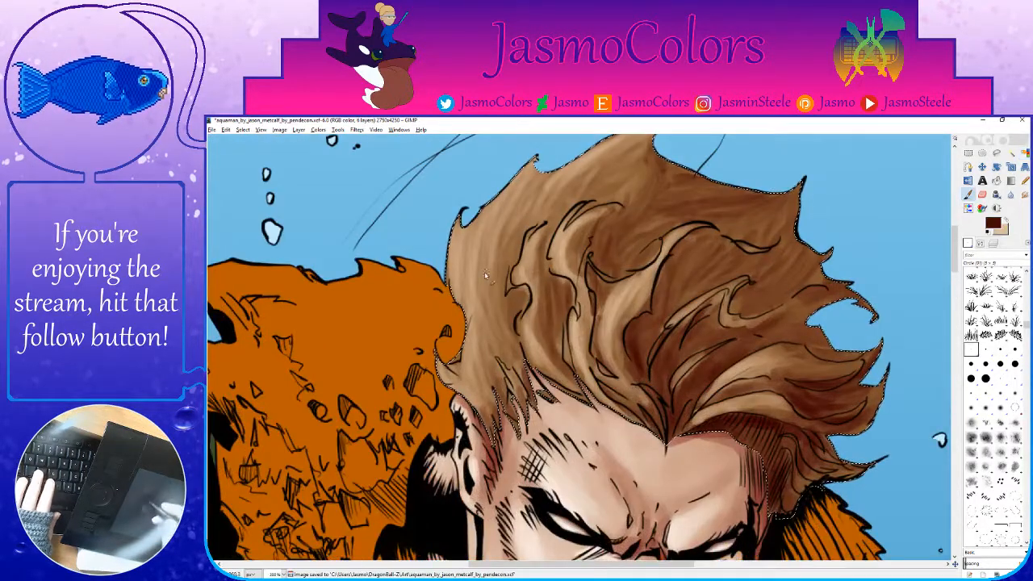
Step: Deepen the dark brown shadow between the near-side curls above the temple
key("shift+e")
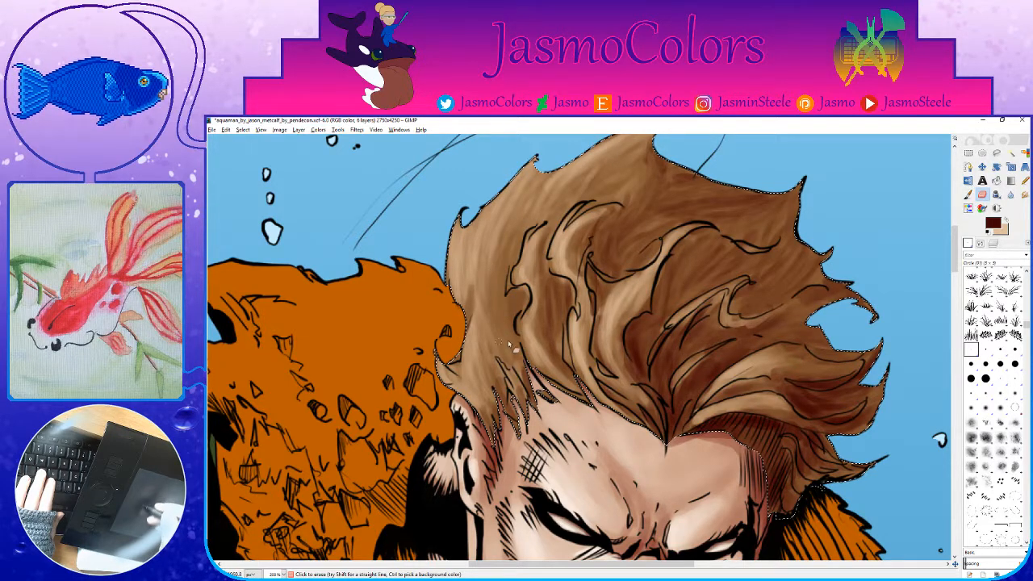
scroll(630, 243, "up", 3)
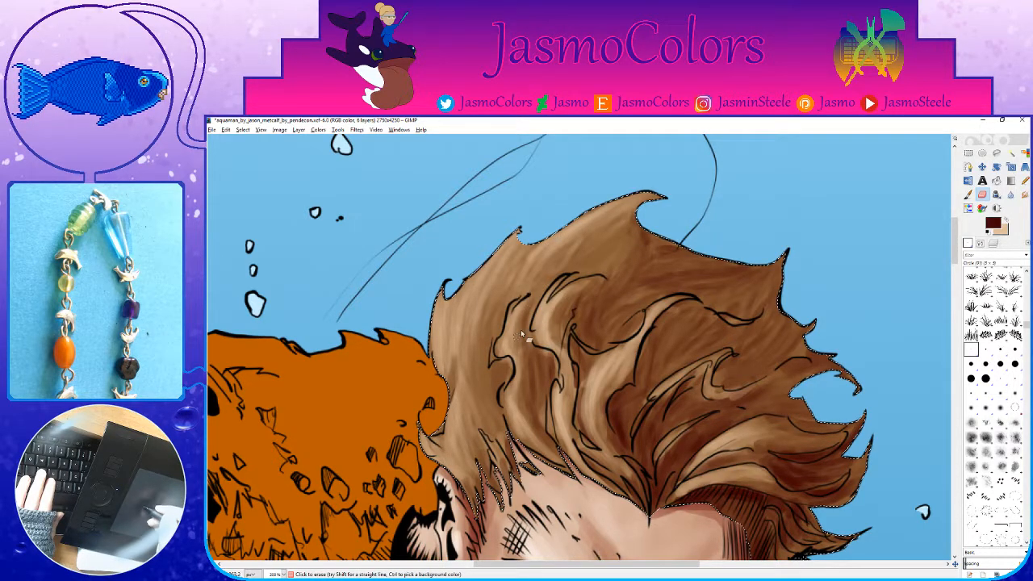
key("p")
left_click_drag(548, 394, 557, 454)
scroll(568, 475, "down", 2)
scroll(568, 474, "right", 2)
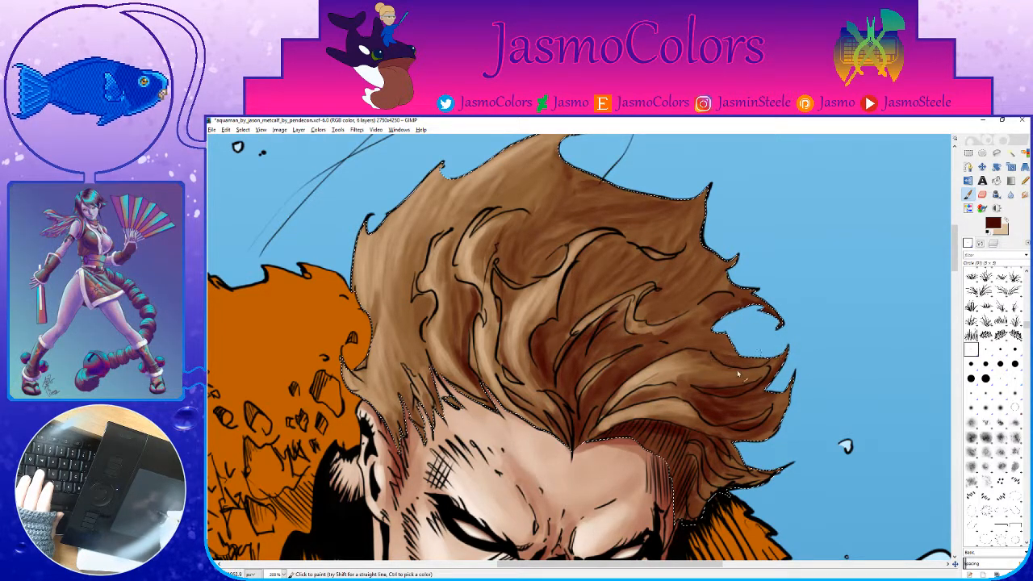
Step: Brighten the swept strands above the forehead and the central curls with light tan, and save the image
key("x")
left_click_drag(602, 429, 668, 419)
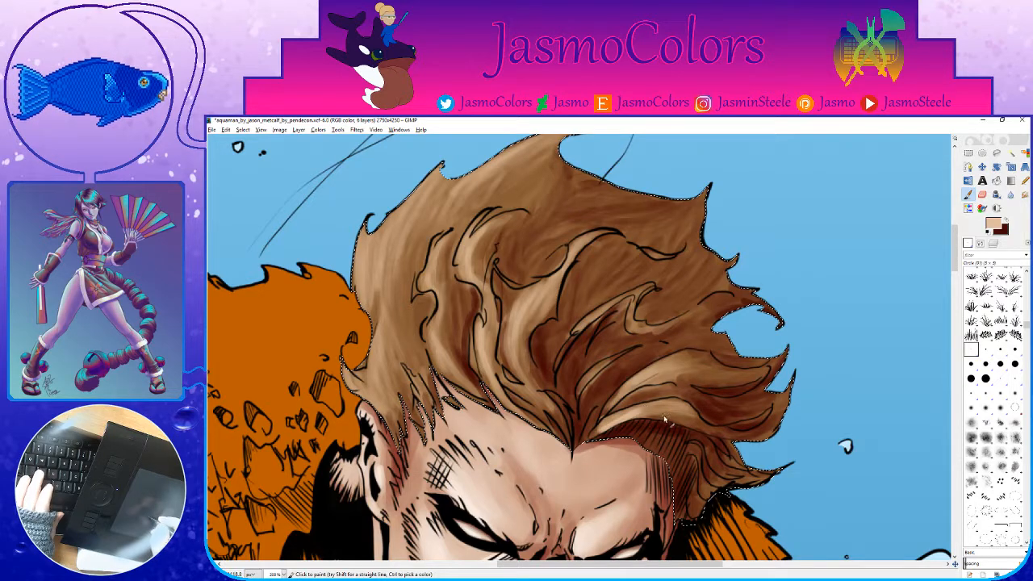
mouse_move(595, 439)
left_mouse_down()
mouse_move(668, 397)
mouse_move(670, 371)
left_mouse_up()
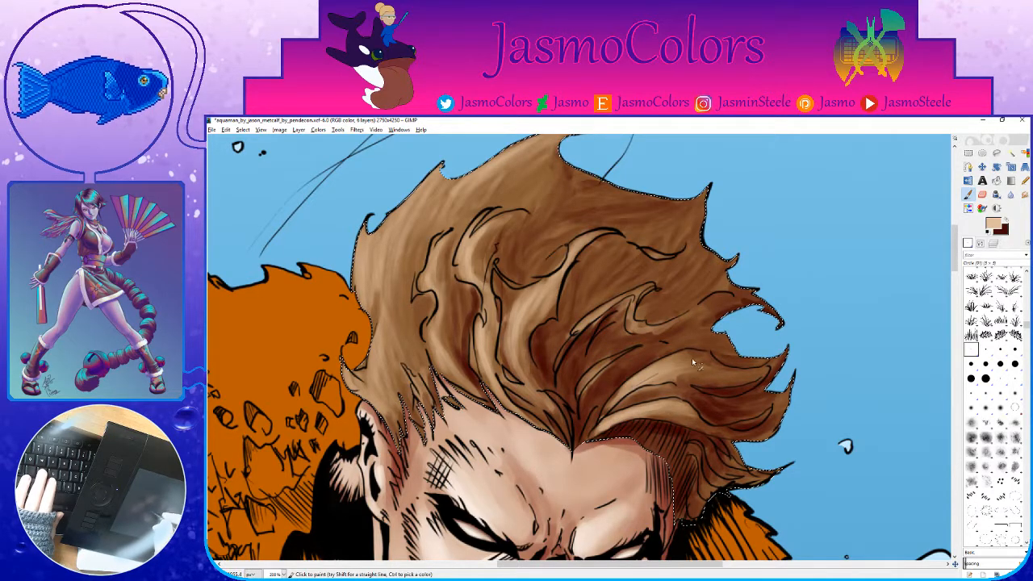
left_click_drag(602, 232, 570, 266)
left_click_drag(526, 305, 595, 339)
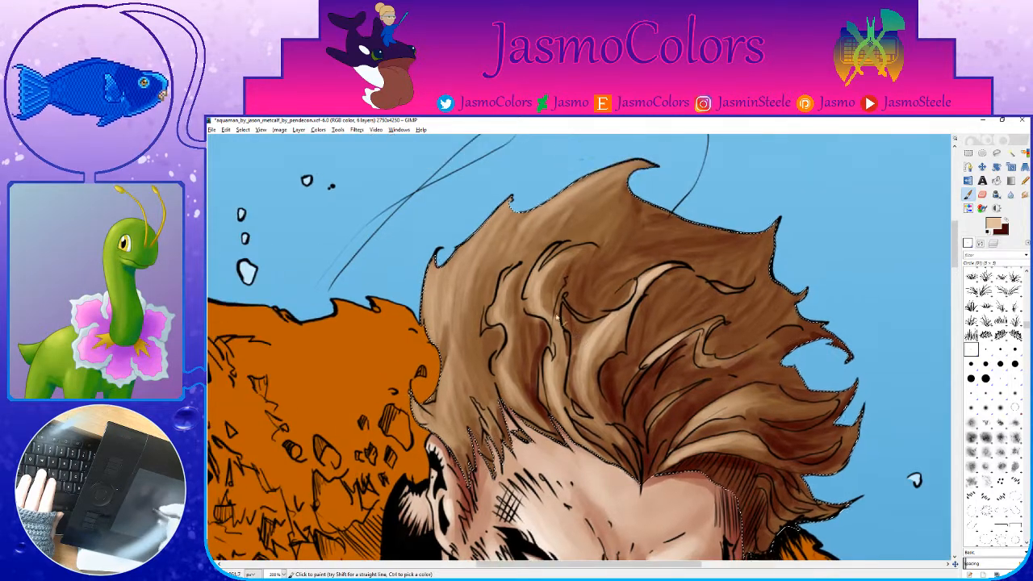
key("ctrl+s")
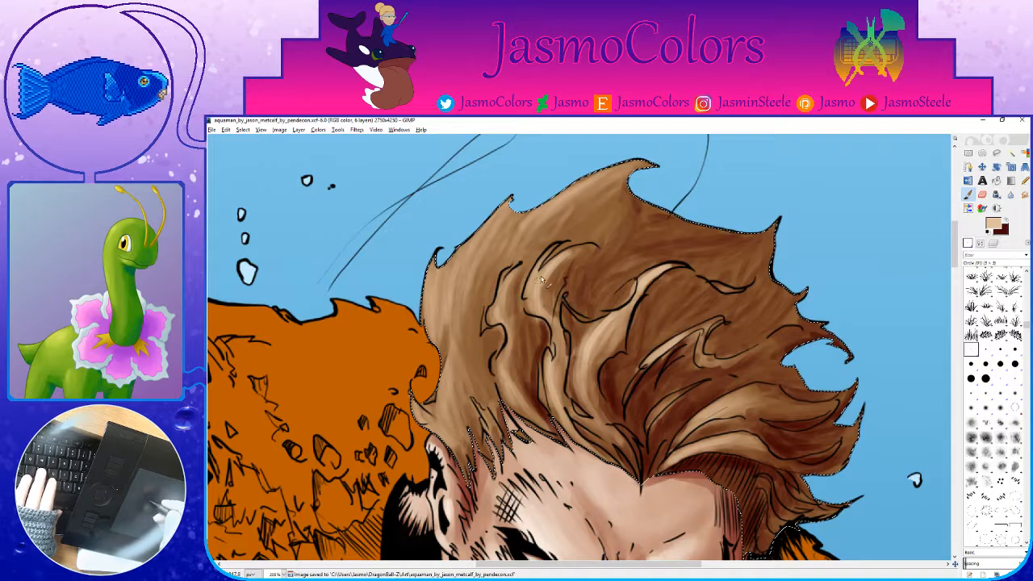
Step: Add light tan to the near-side curls, save the image, and highlight the hair's top edge below the tallest spike
left_click_drag(539, 274, 523, 306)
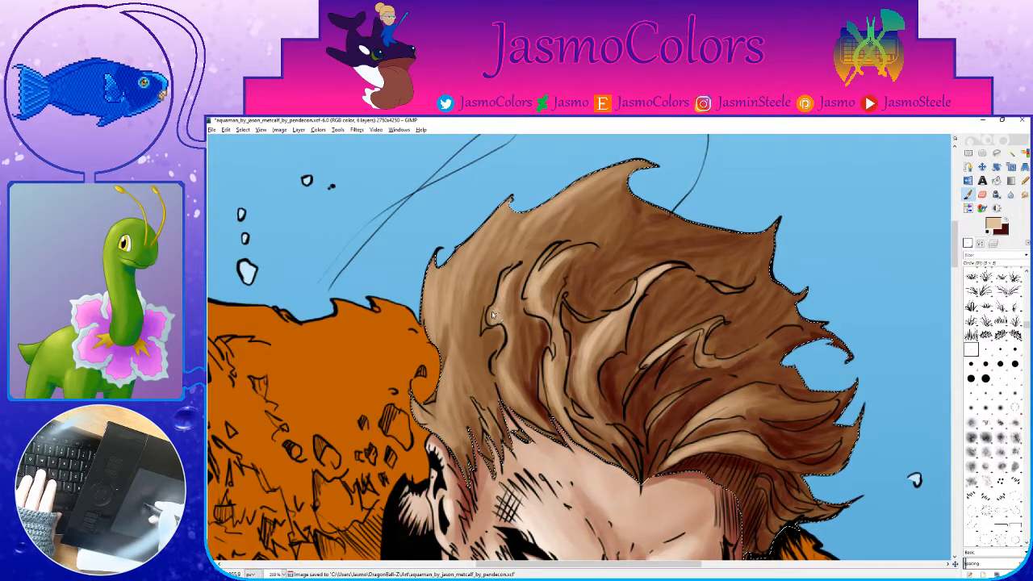
key("ctrl+s")
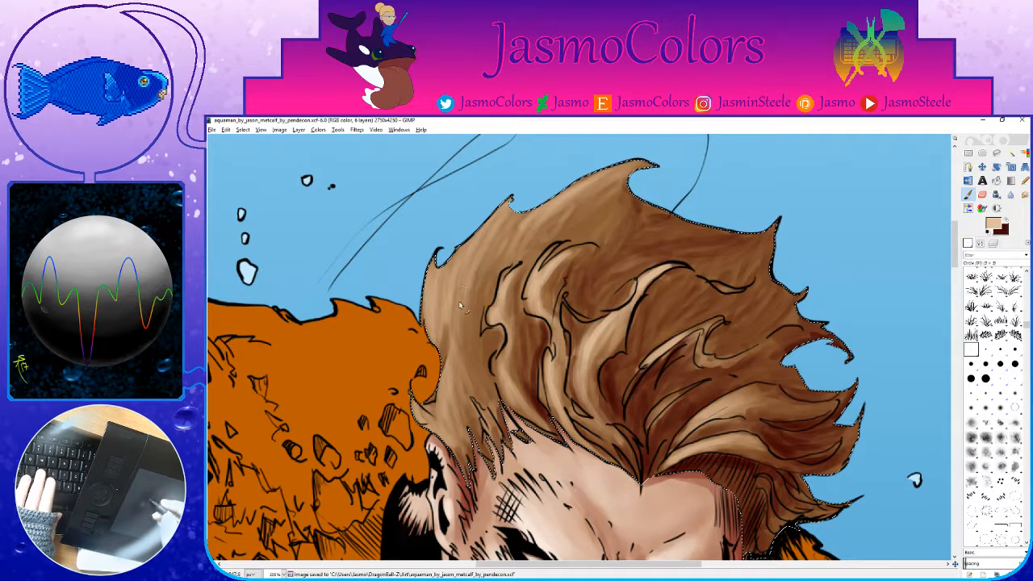
left_click_drag(595, 187, 597, 175)
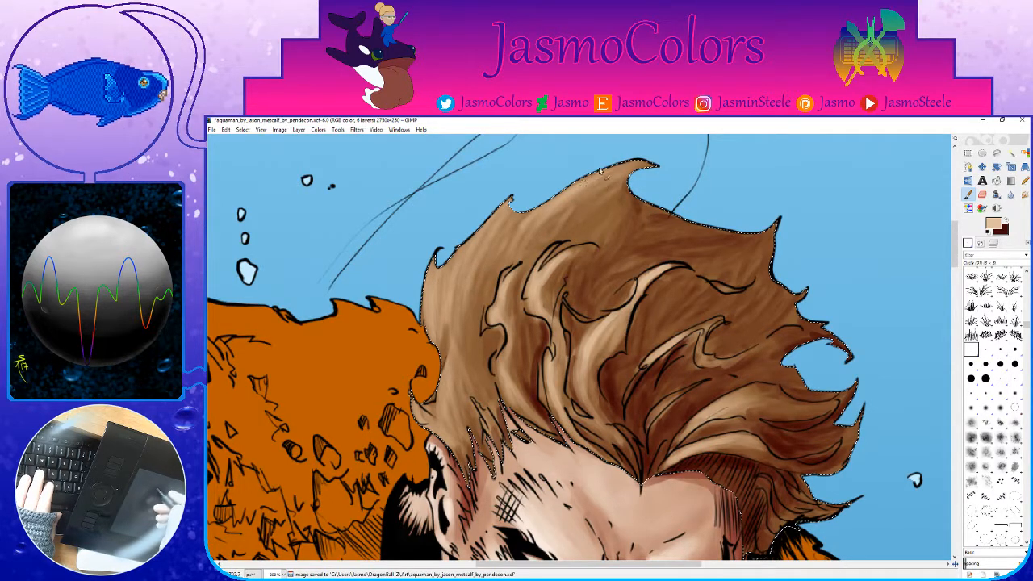
Step: Highlight the near-side hair above the ear with long light tan strokes, and save the image
mouse_move(483, 258)
left_mouse_down()
mouse_move(498, 210)
mouse_move(465, 246)
mouse_move(458, 330)
left_mouse_up()
left_click_drag(452, 253, 432, 333)
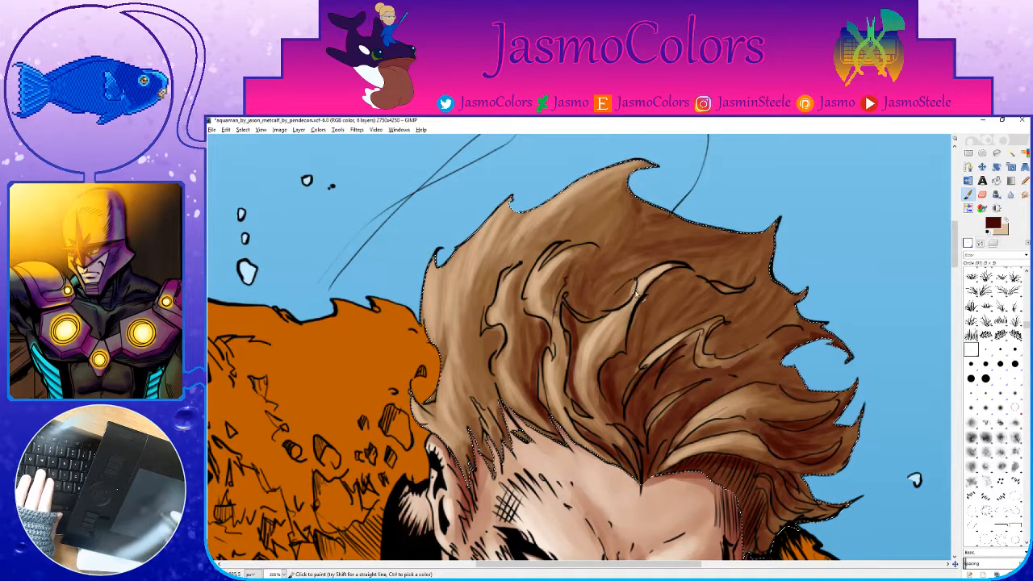
left_click_drag(548, 303, 517, 239)
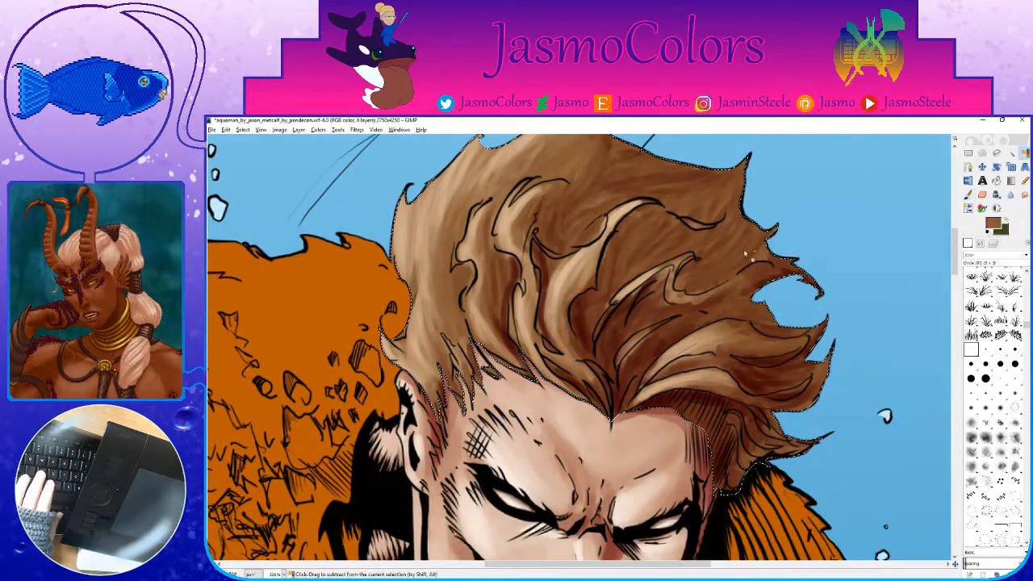
scroll(710, 282, "down", 6)
scroll(710, 289, "down", 1)
key("ctrl+s")
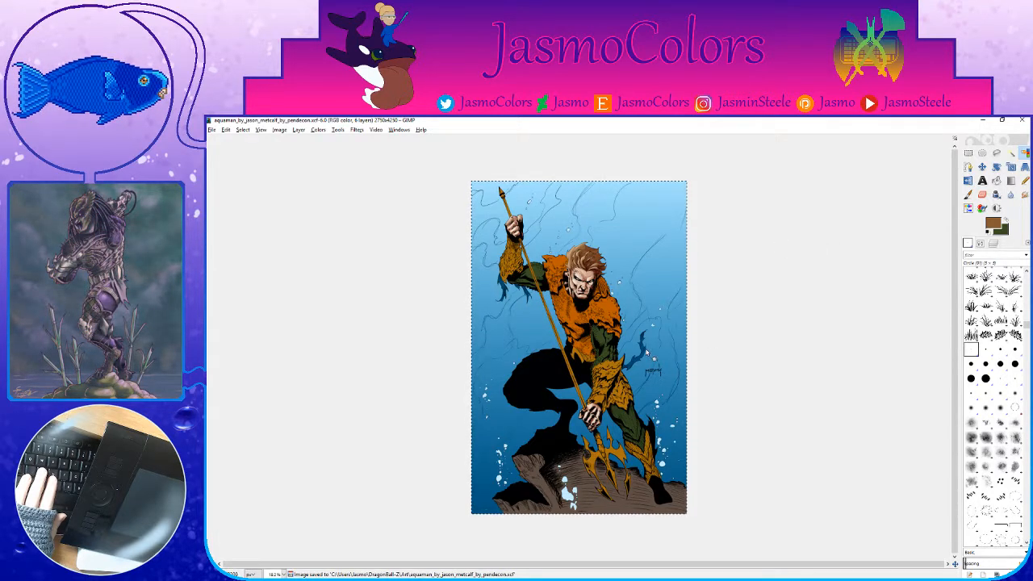
Step: Examine the face, hair, costume, gauntlets, fins and trident at several magnifications, saving the image during the review
scroll(765, 329, "up", 5)
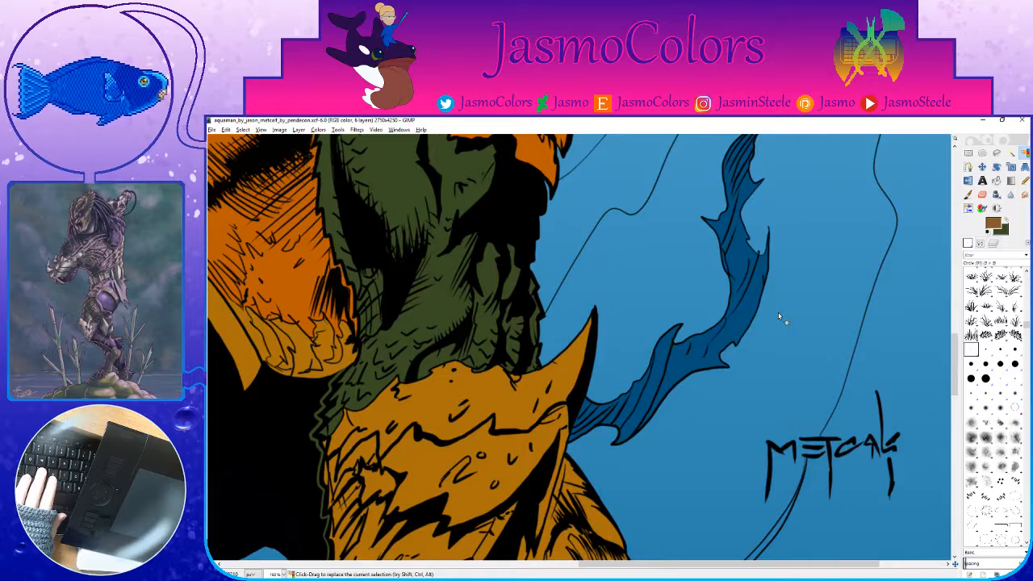
scroll(780, 317, "up", 3)
scroll(778, 316, "down", 5)
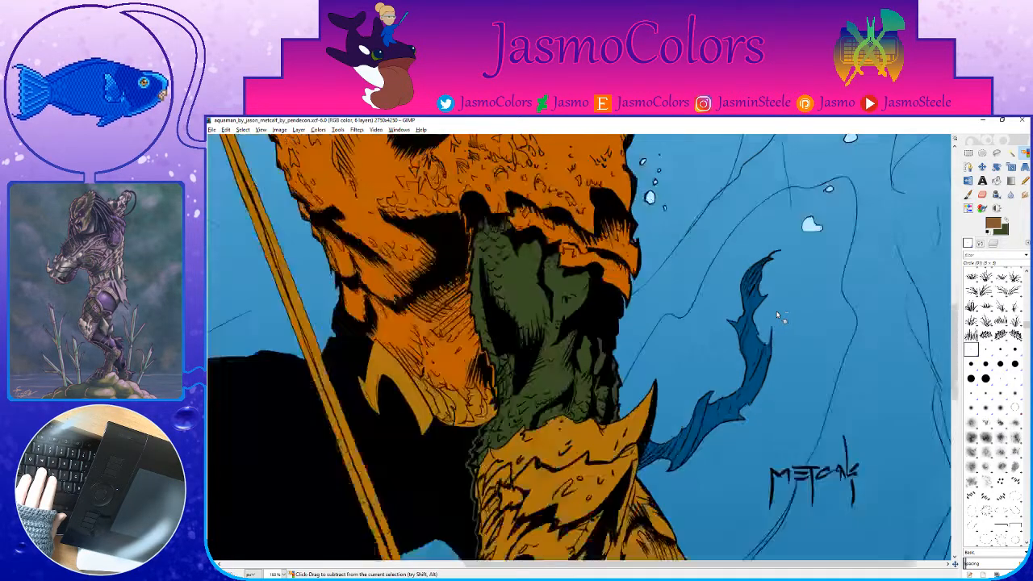
key("ctrl+s")
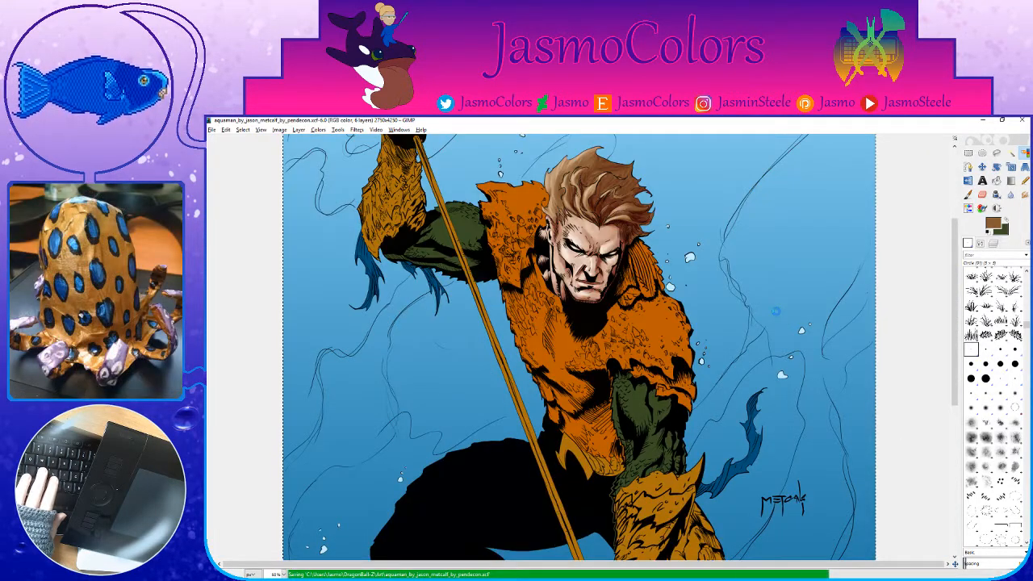
scroll(658, 402, "down", 3)
scroll(658, 401, "up", 4)
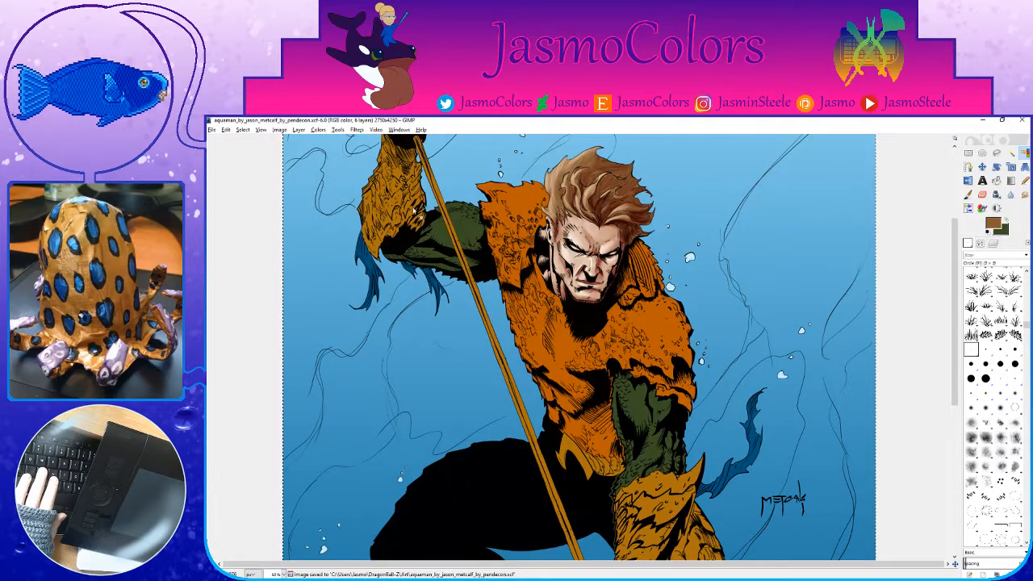
scroll(365, 201, "down", 2)
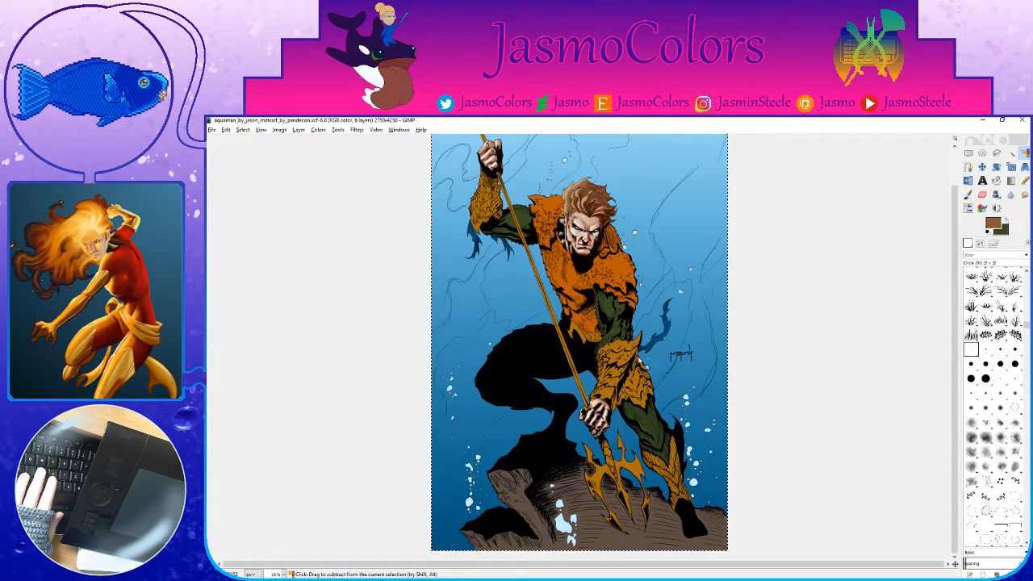
scroll(581, 363, "up", 2)
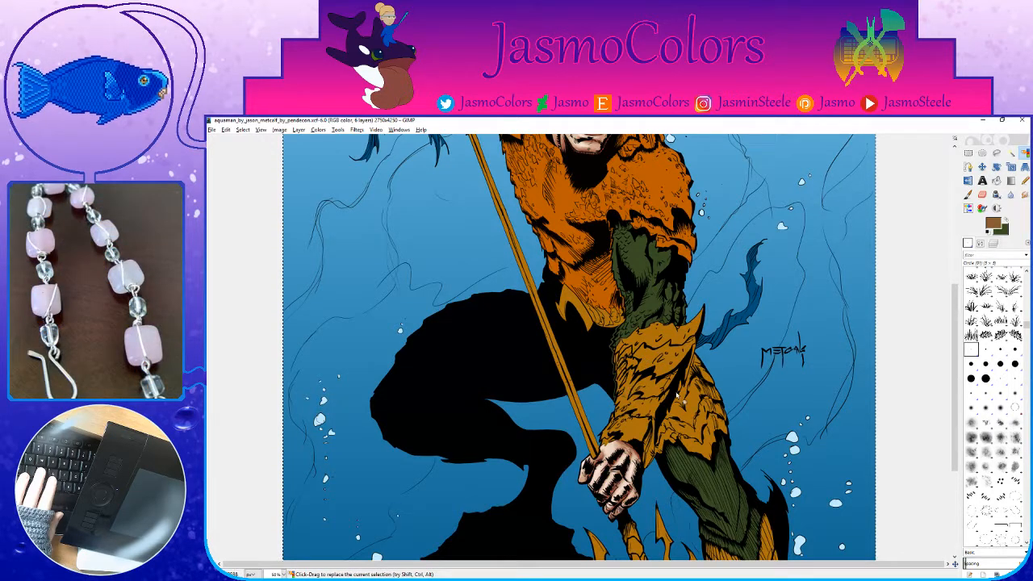
scroll(675, 389, "up", 5)
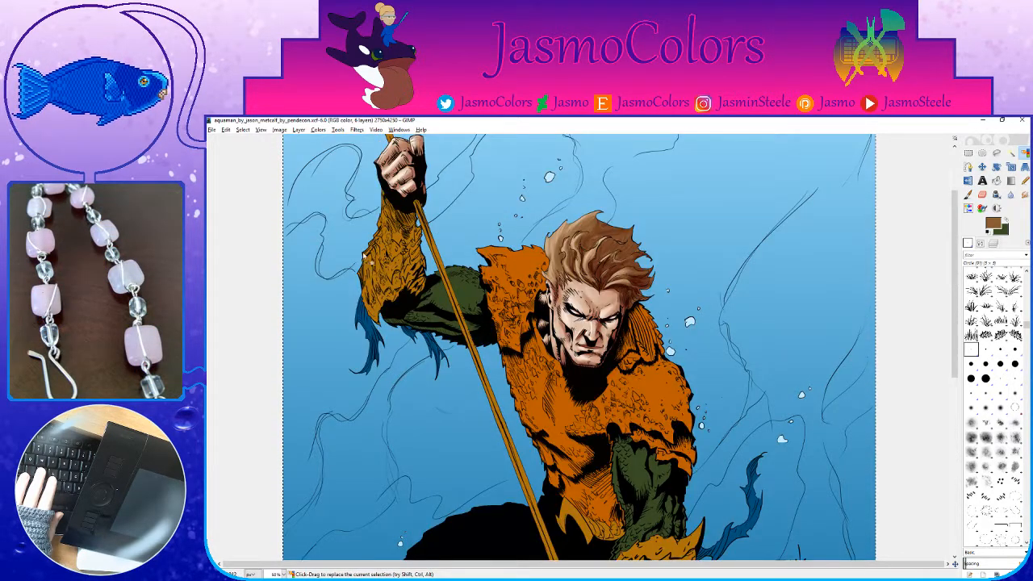
scroll(401, 233, "down", 3)
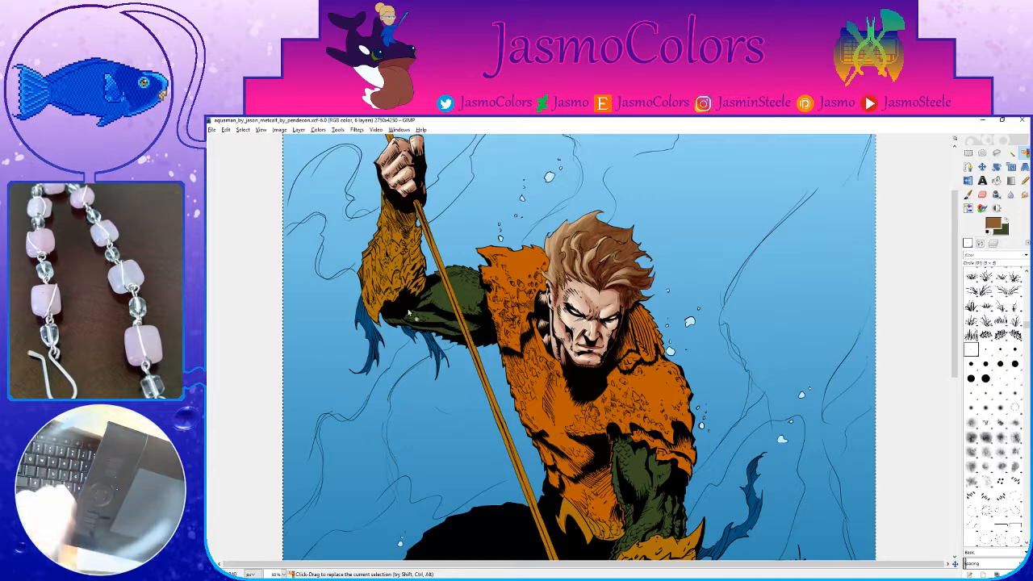
scroll(402, 234, "up", 3)
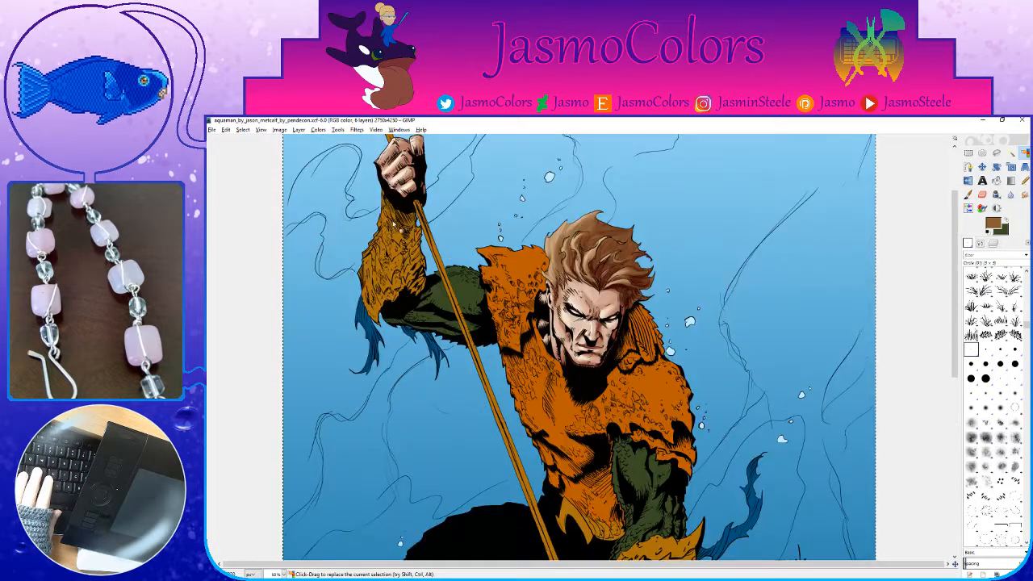
scroll(619, 285, "down", 8)
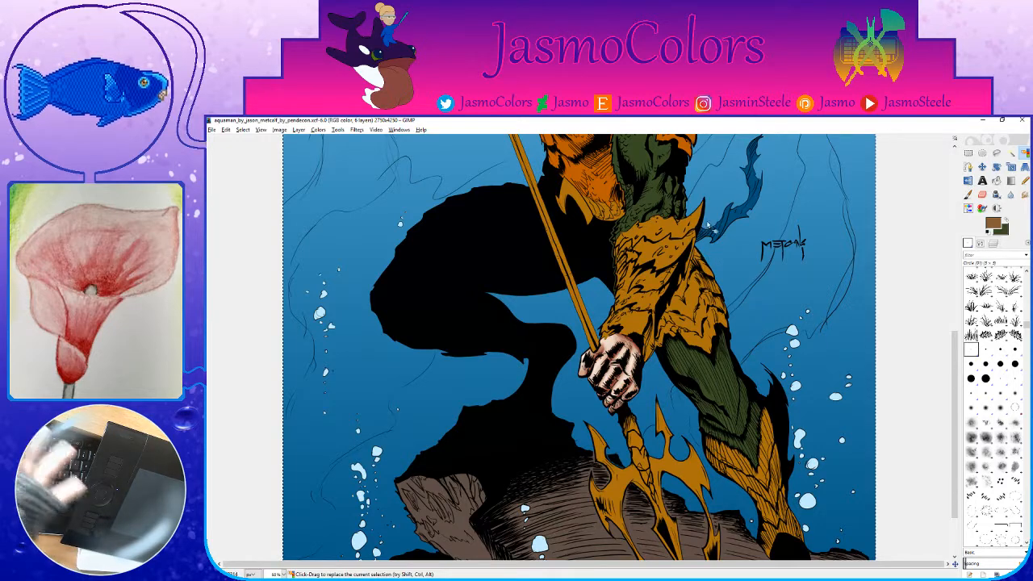
scroll(727, 242, "up", 3)
scroll(766, 292, "down", 2)
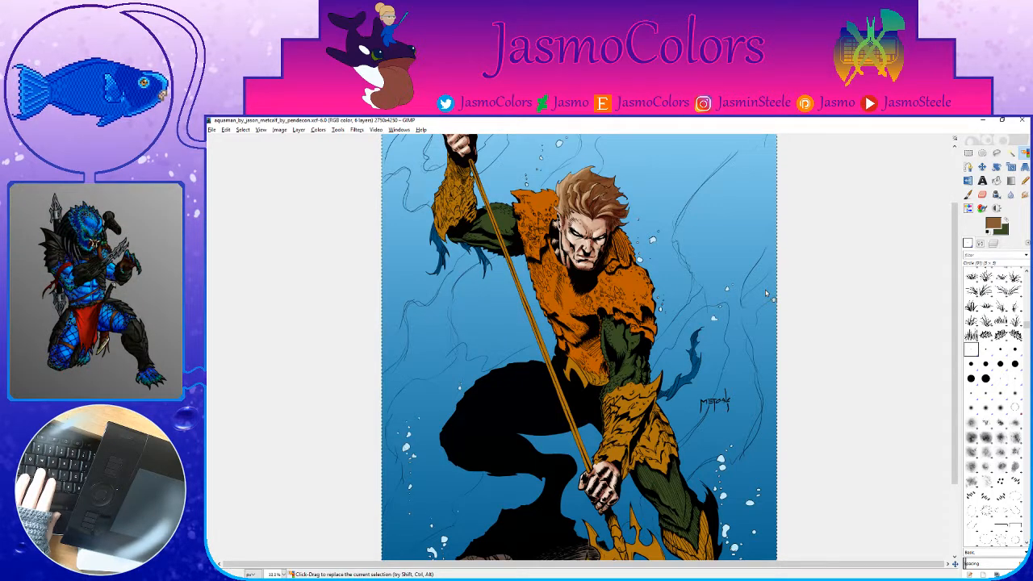
key("ctrl")
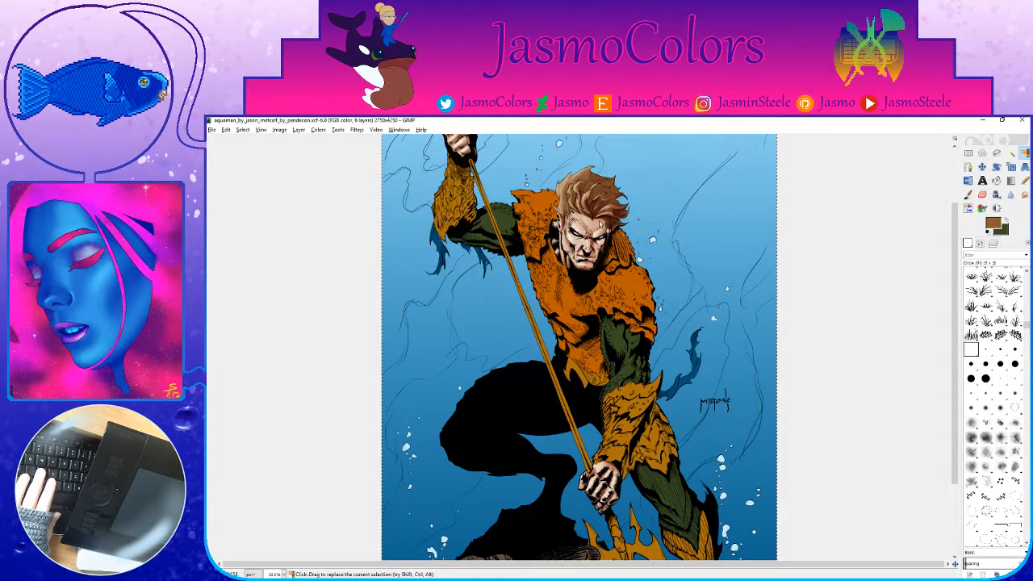
scroll(600, 224, "up", 2)
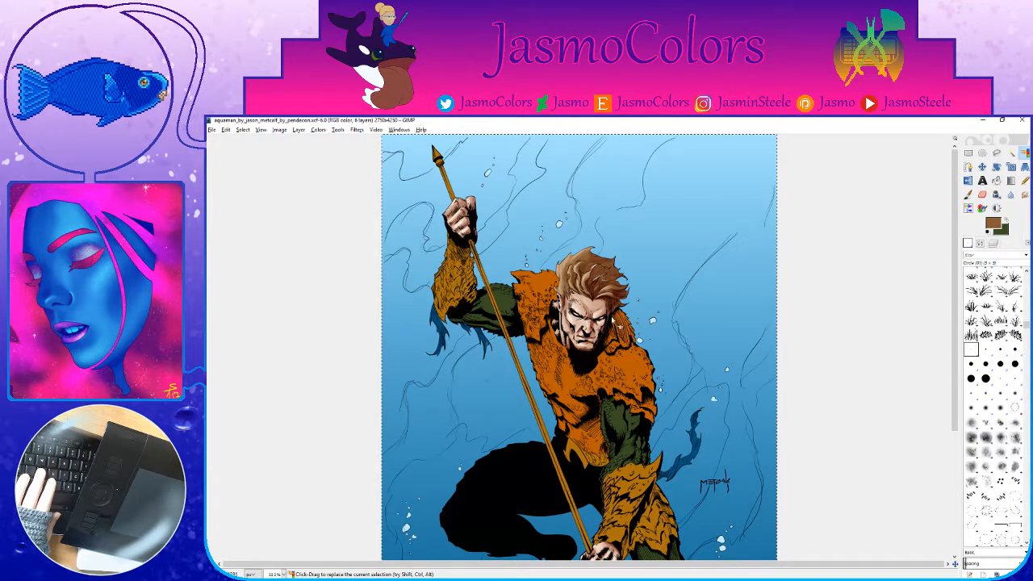
key("ctrl+s")
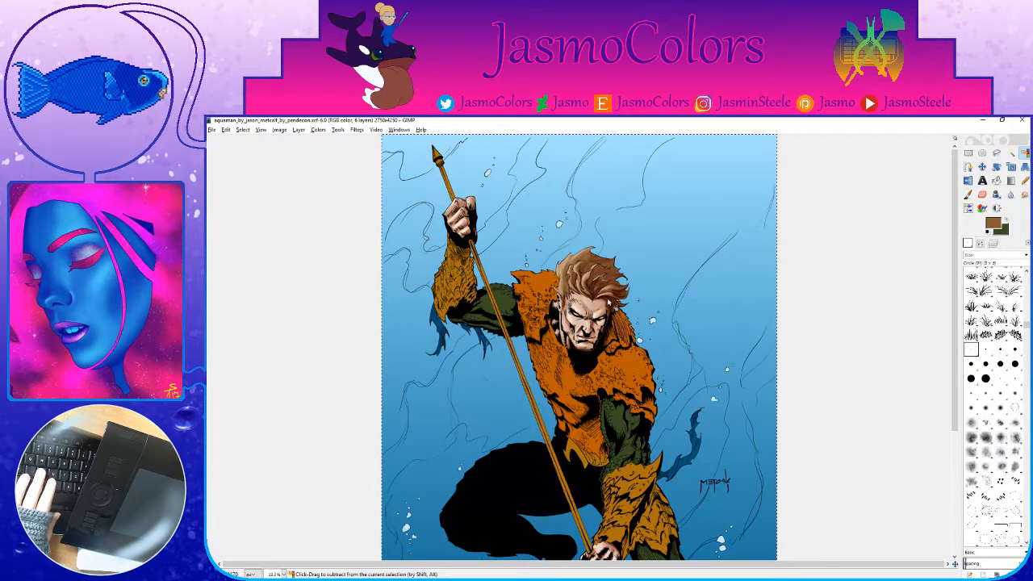
key("minus")
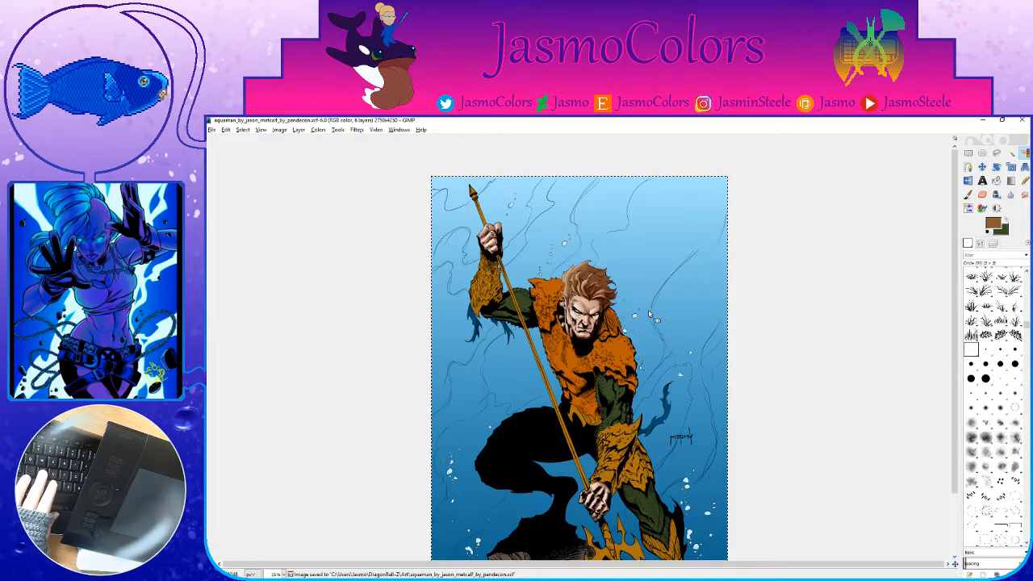
Step: Clear the selection around the whole canvas and save the image
left_click(968, 152)
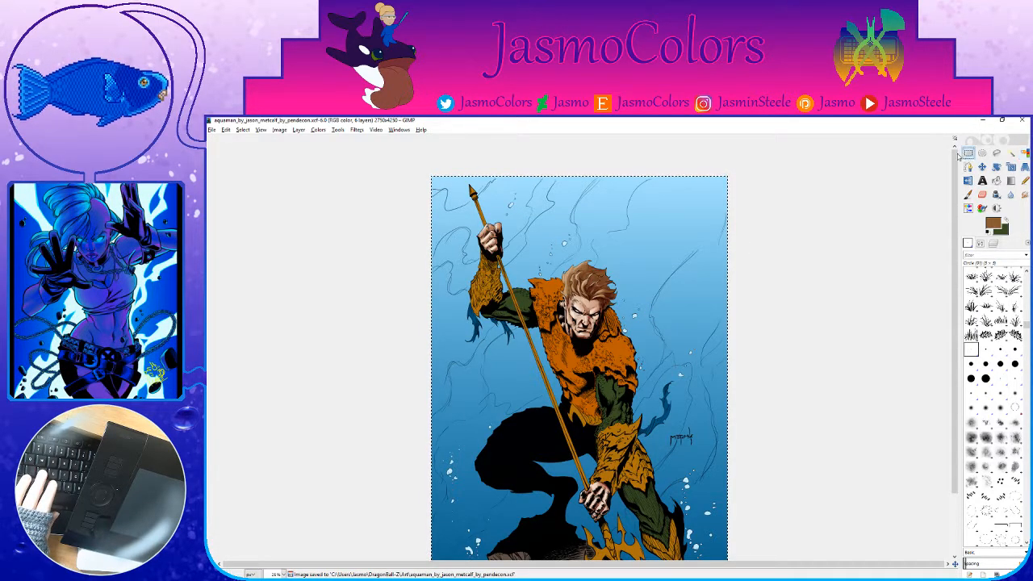
scroll(831, 271, "down", 3)
key("ctrl+s")
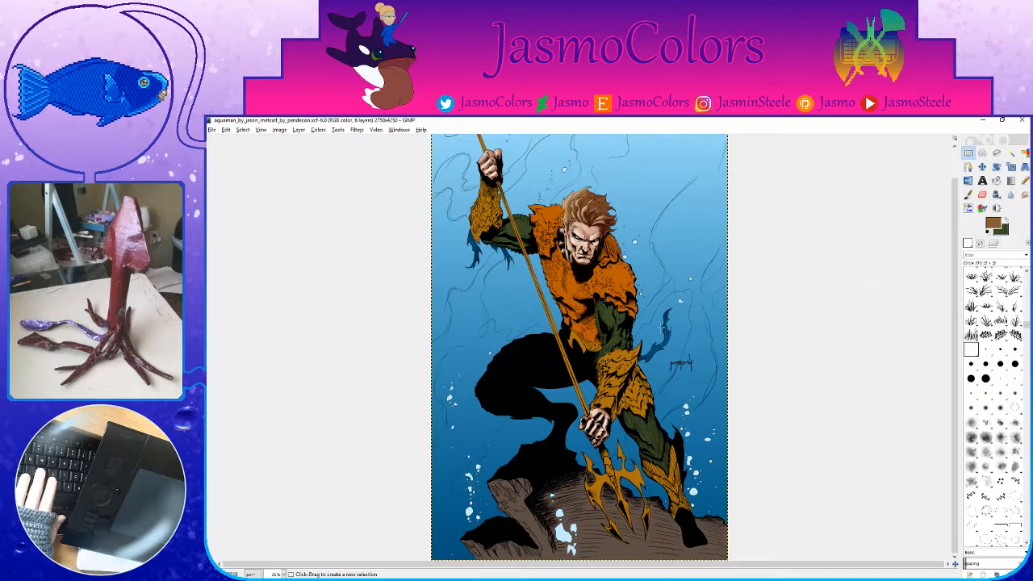
Step: Select all the blue gauntlet fins by colour on the flats copy layer
left_click(992, 244)
left_click(1012, 326)
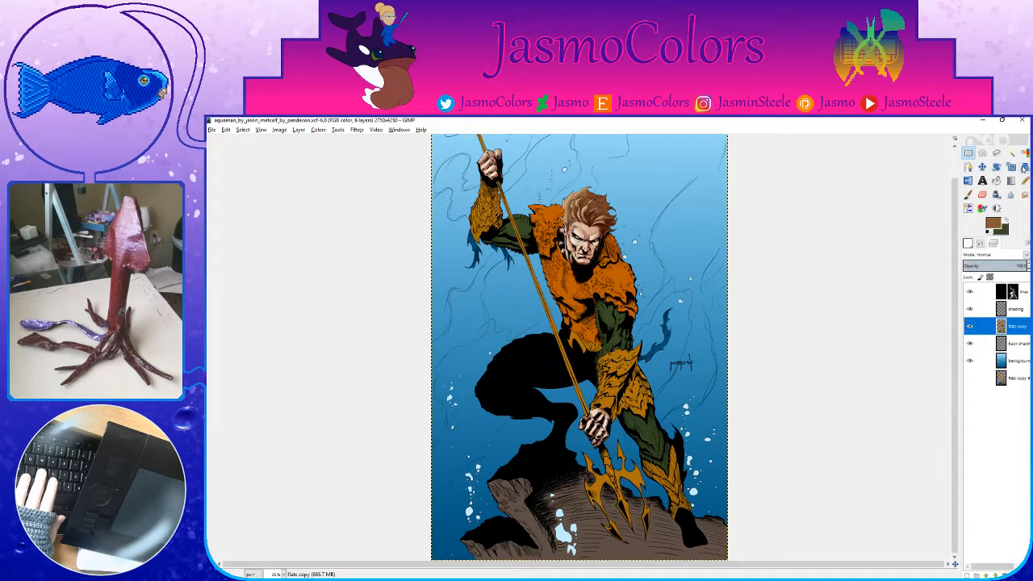
left_click(1024, 152)
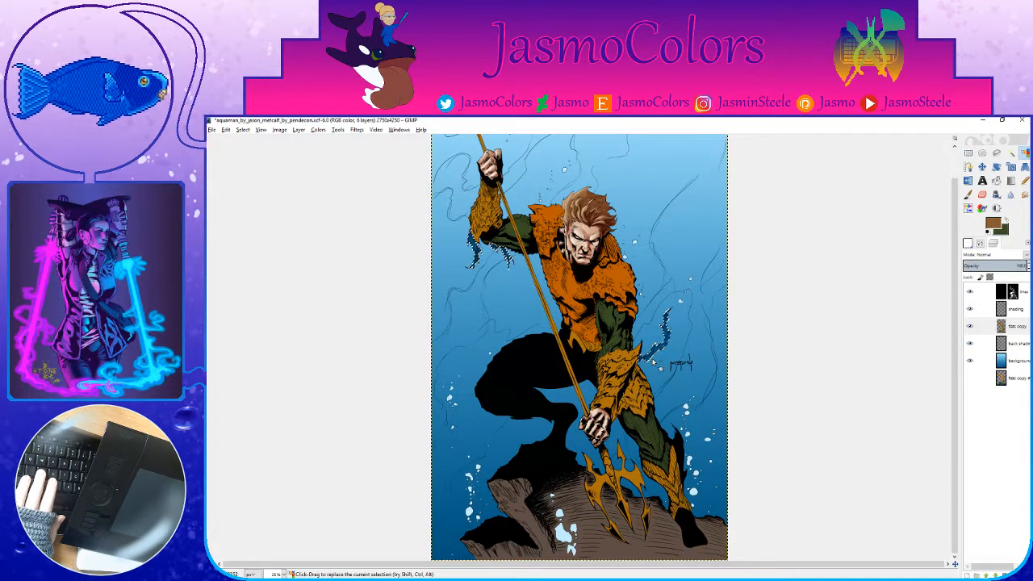
scroll(653, 356, "up", 5)
Step: Sample the fins' blue with the Paintbrush, switch to the shading layer, and change the foreground colour to dark purple
key("p")
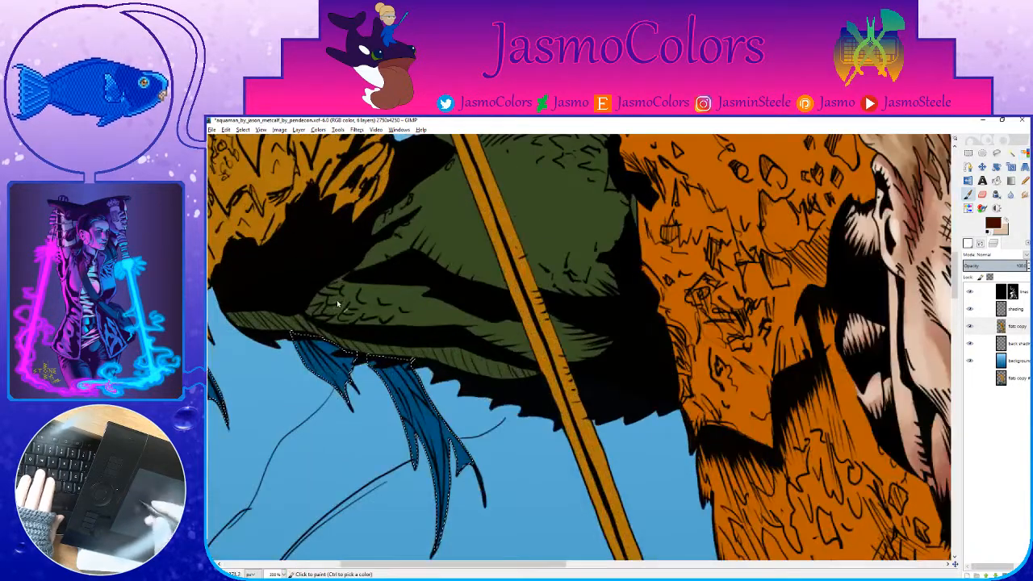
left_click_drag(342, 310, 564, 353)
left_click(385, 342, "ctrl")
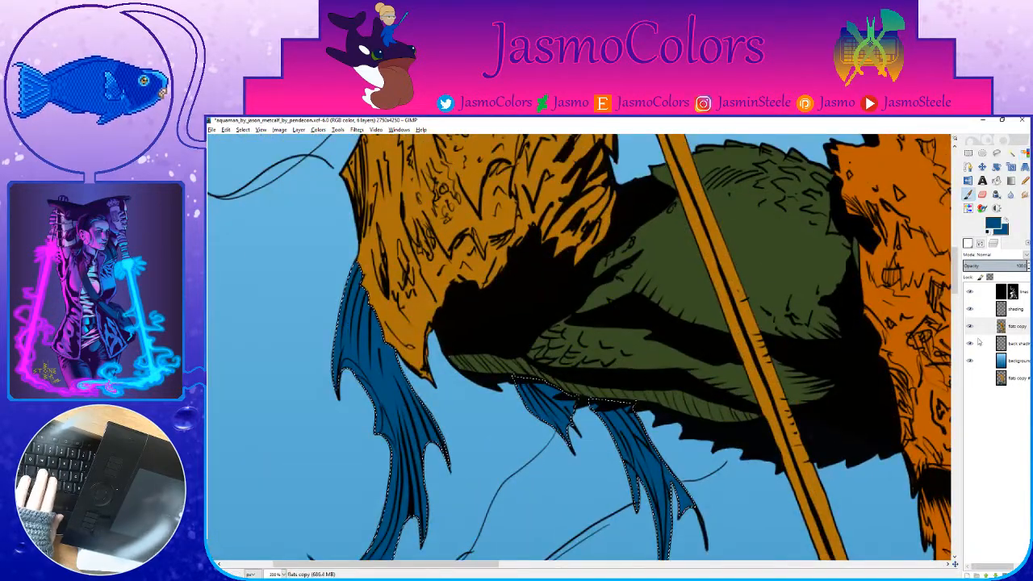
left_click(993, 221)
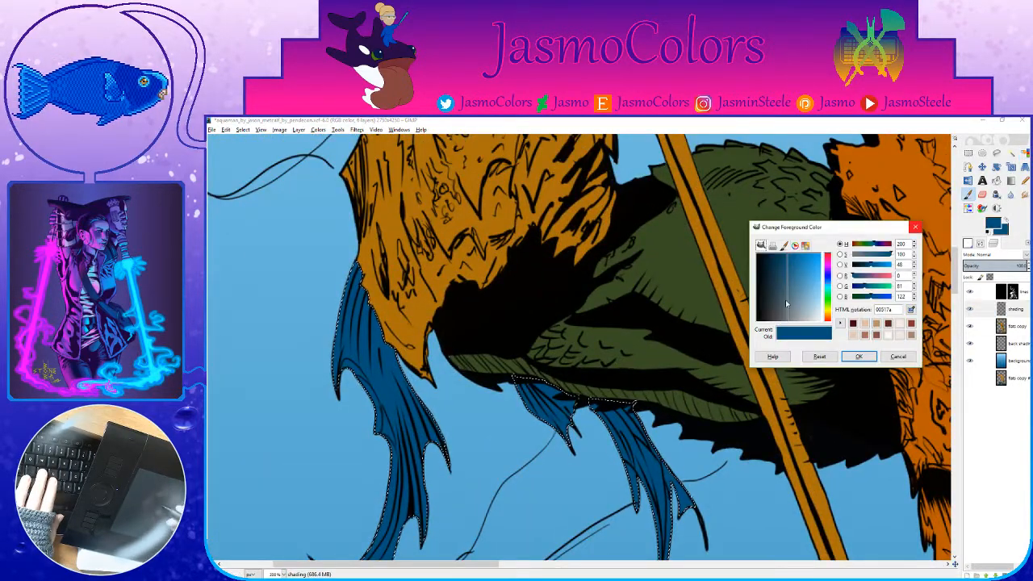
left_click(818, 298)
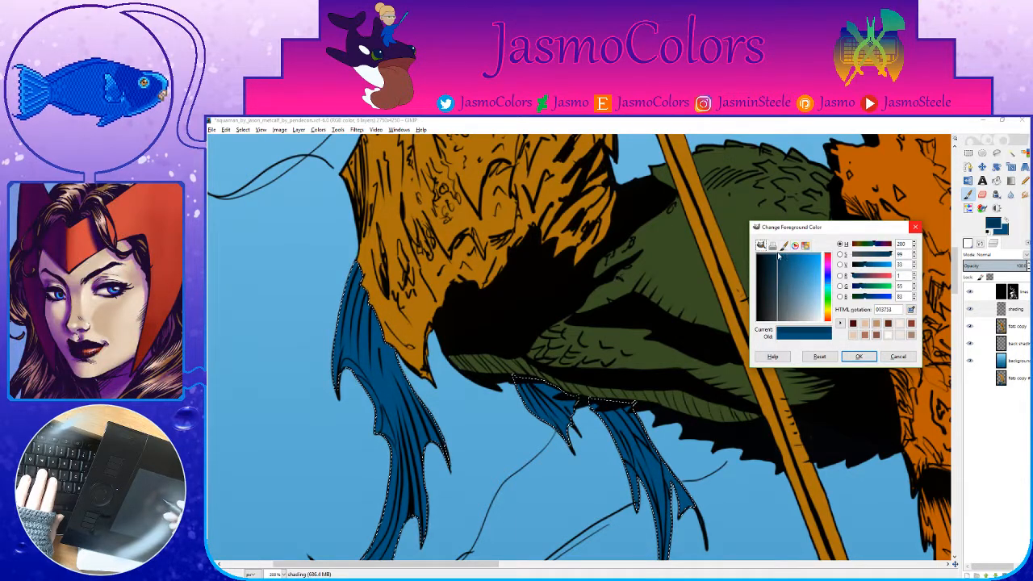
left_click(826, 271)
left_click(860, 358)
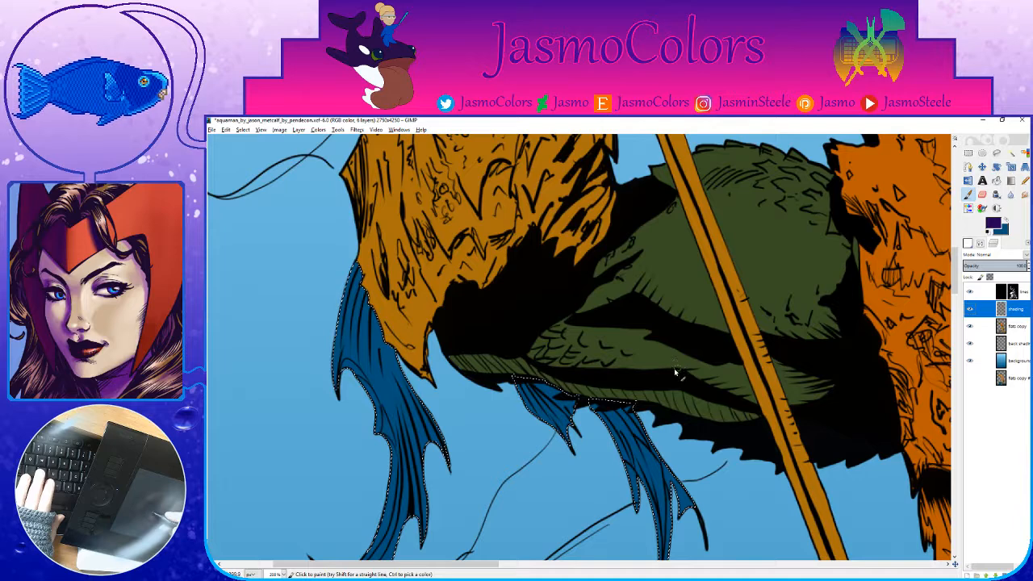
Step: Check the fins and the whole illustration with the fins selected, and save the image
left_click_drag(639, 377, 630, 310)
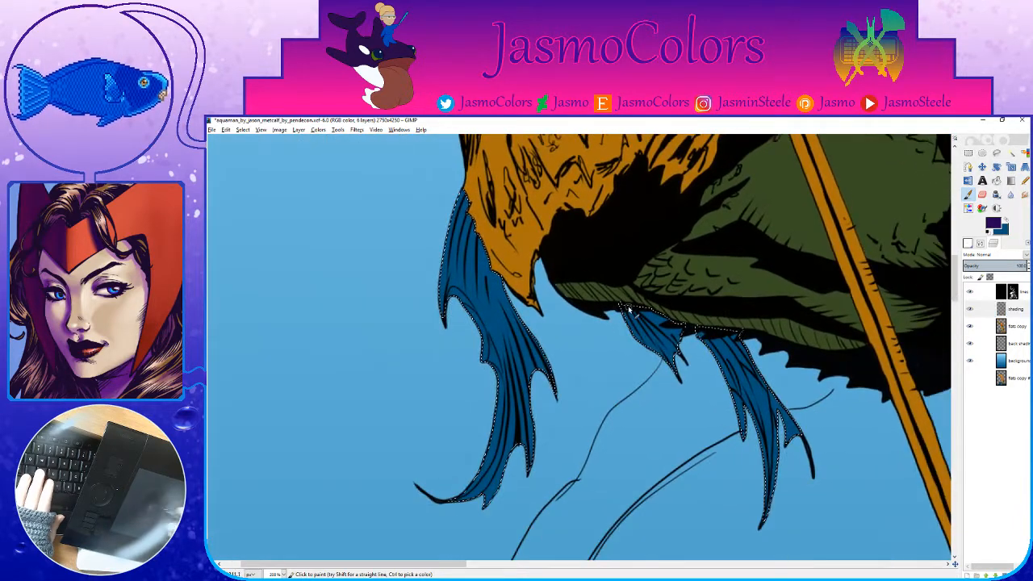
left_click(1025, 153)
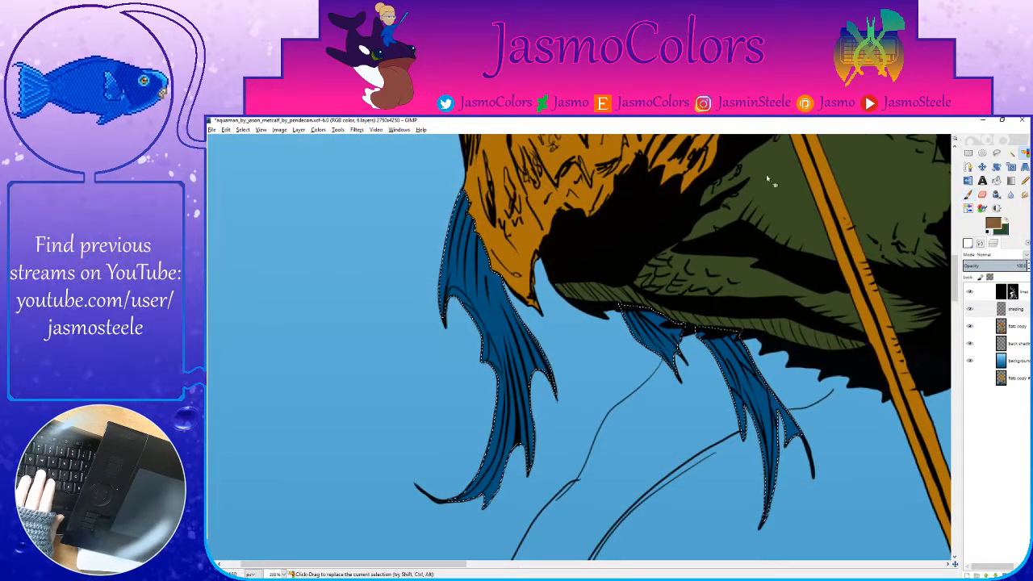
scroll(797, 181, "down", 5)
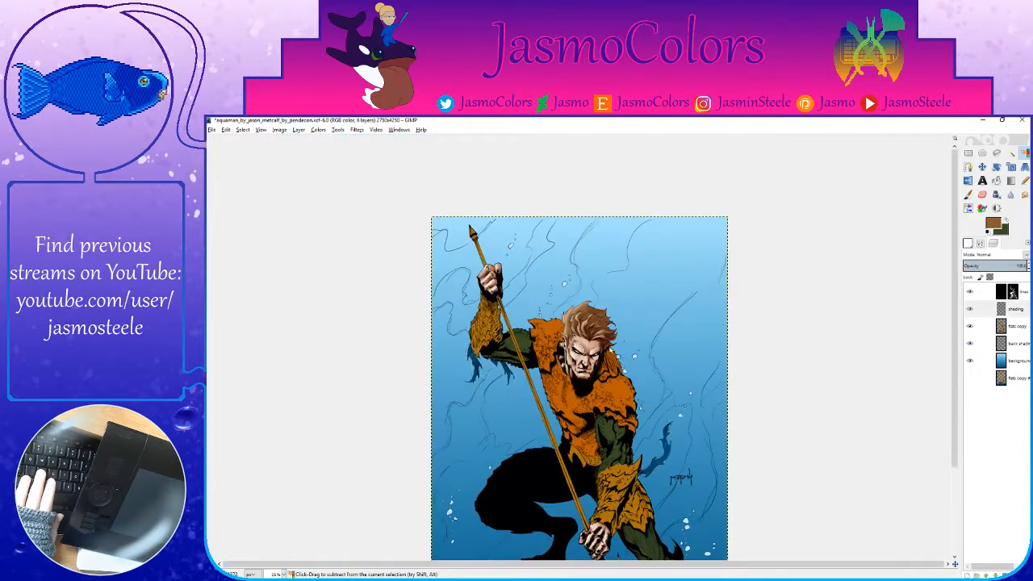
scroll(735, 309, "down", 3)
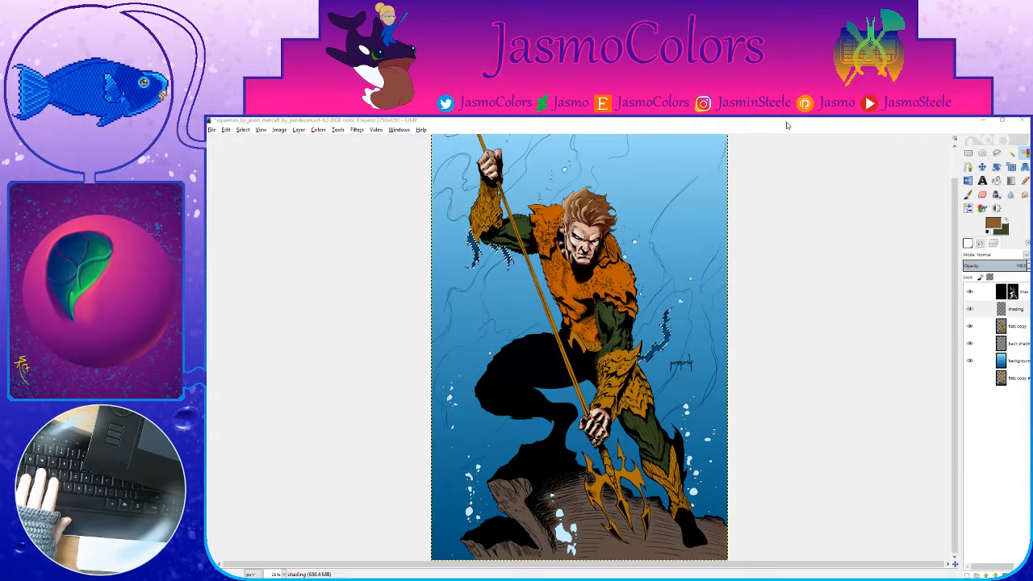
key("ctrl+s")
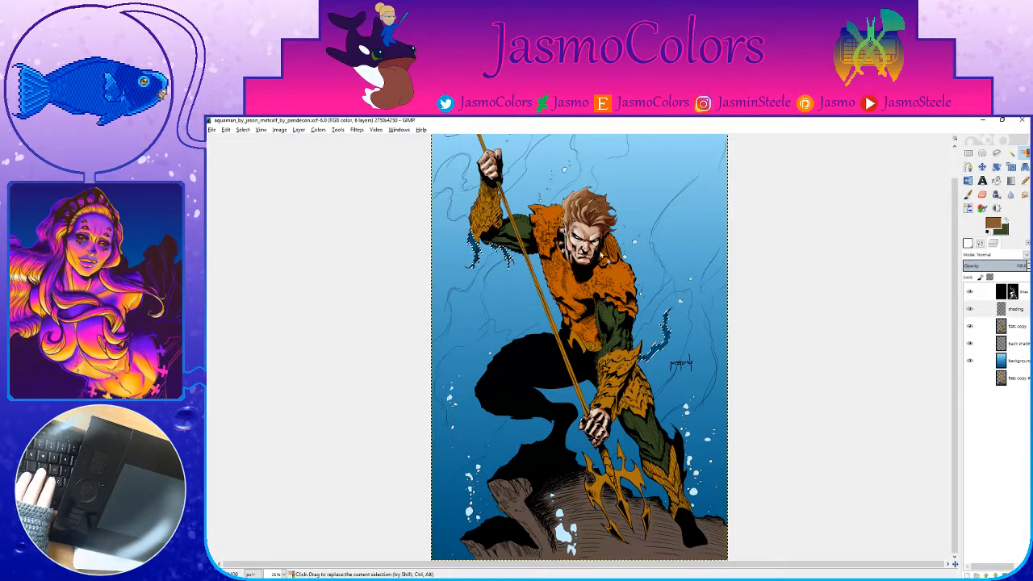
Step: Choose a round brush and paint dark purple shadows along the selected blue fins of the raised arm
scroll(497, 230, "up", 3)
scroll(291, 244, "up", 2)
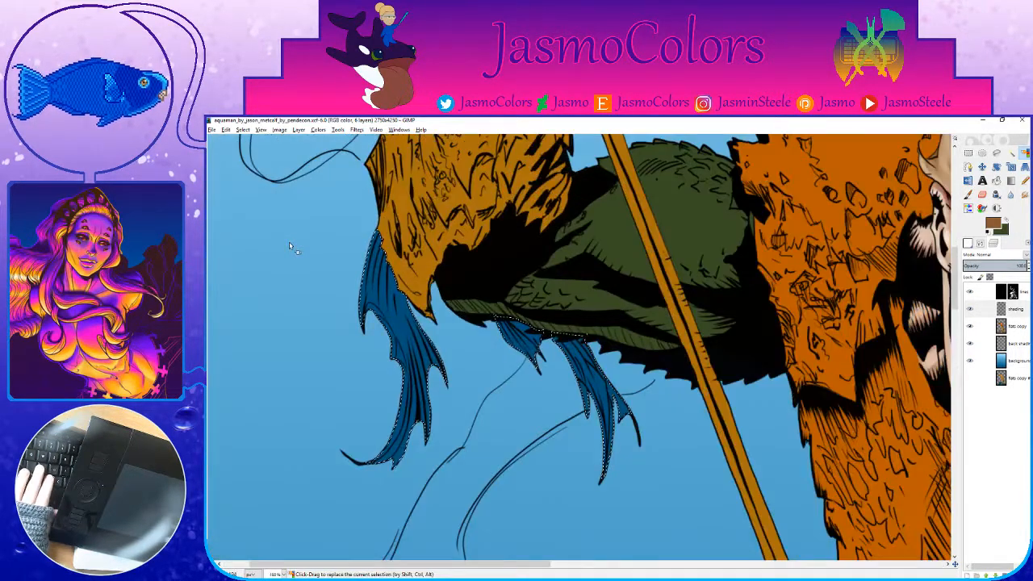
scroll(578, 347, "left", 5)
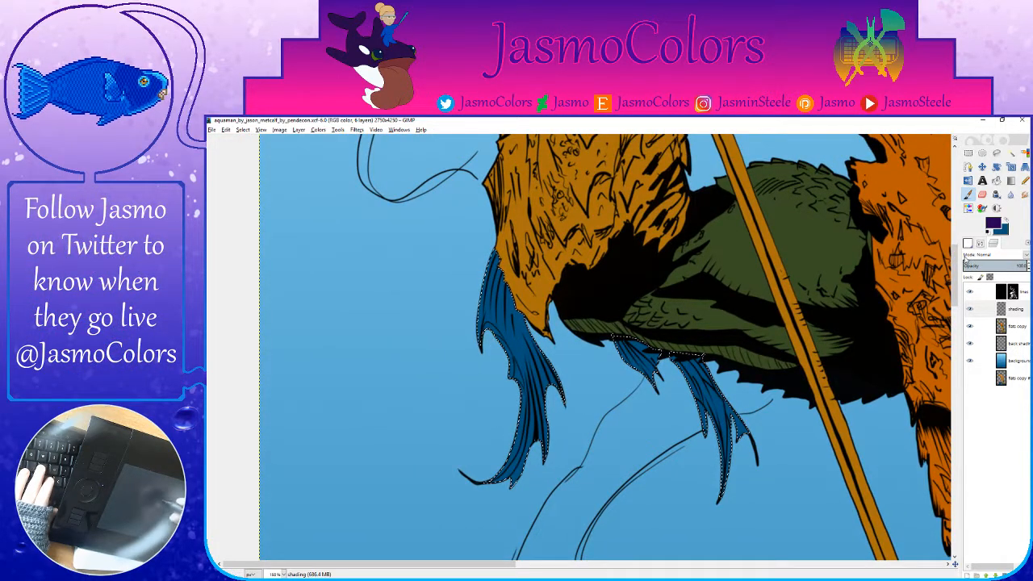
key("shift+ctrl+b")
mouse_move(509, 348)
left_mouse_down()
mouse_move(493, 331)
mouse_move(551, 389)
mouse_move(544, 455)
mouse_move(515, 482)
left_mouse_up()
left_click_drag(510, 294, 521, 318)
mouse_move(654, 347)
left_mouse_down()
mouse_move(567, 303)
mouse_move(566, 341)
left_mouse_up()
left_click_drag(597, 291, 634, 371)
left_click_drag(609, 315, 657, 392)
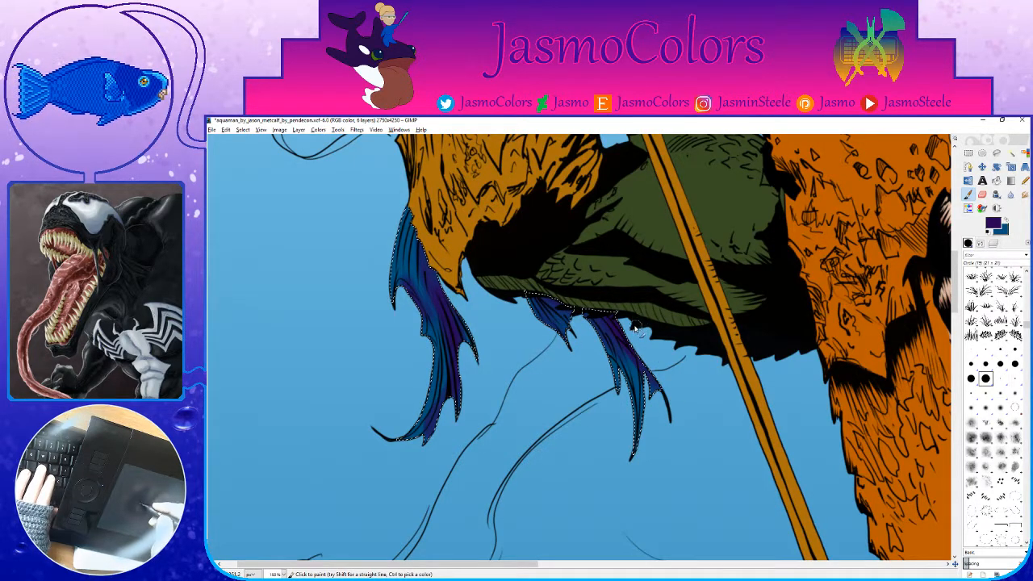
Step: Finish the purple shadows on the raised arm's fins, and paint highlights on the outer fin with a brighter blue (HSV 200, 86, 62)
left_click_drag(626, 316, 636, 345)
key("x")
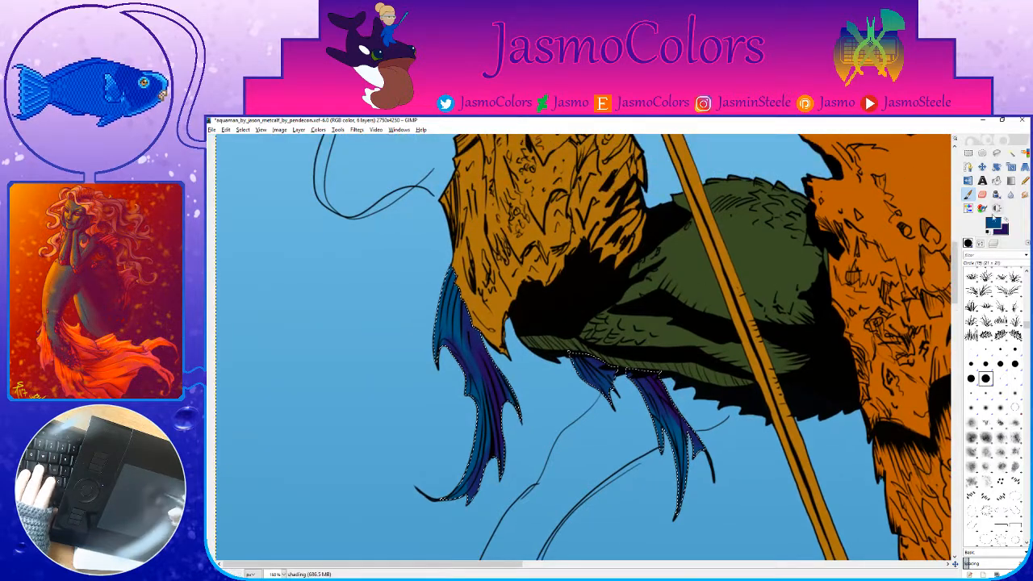
left_click(991, 223)
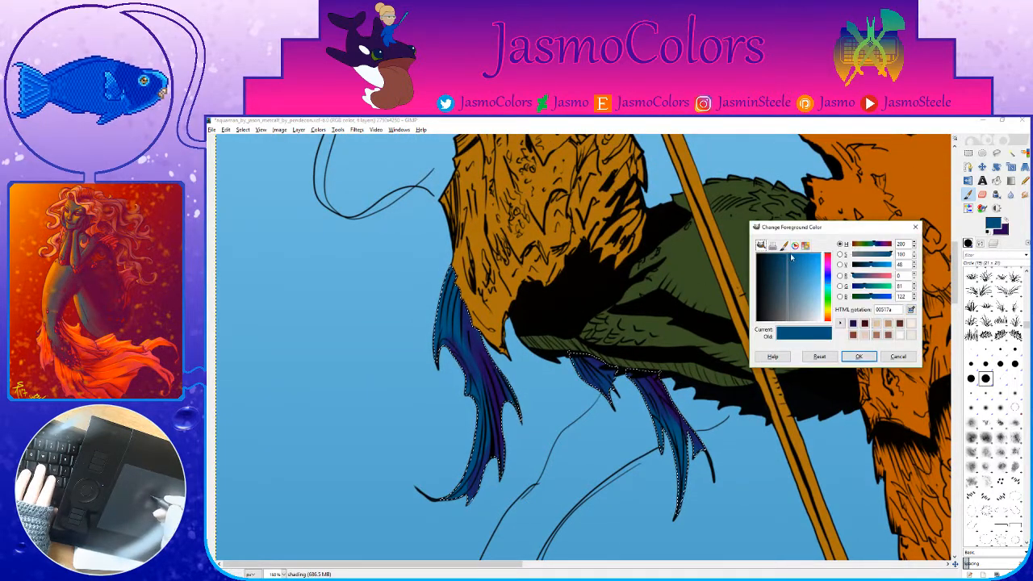
left_click(859, 356)
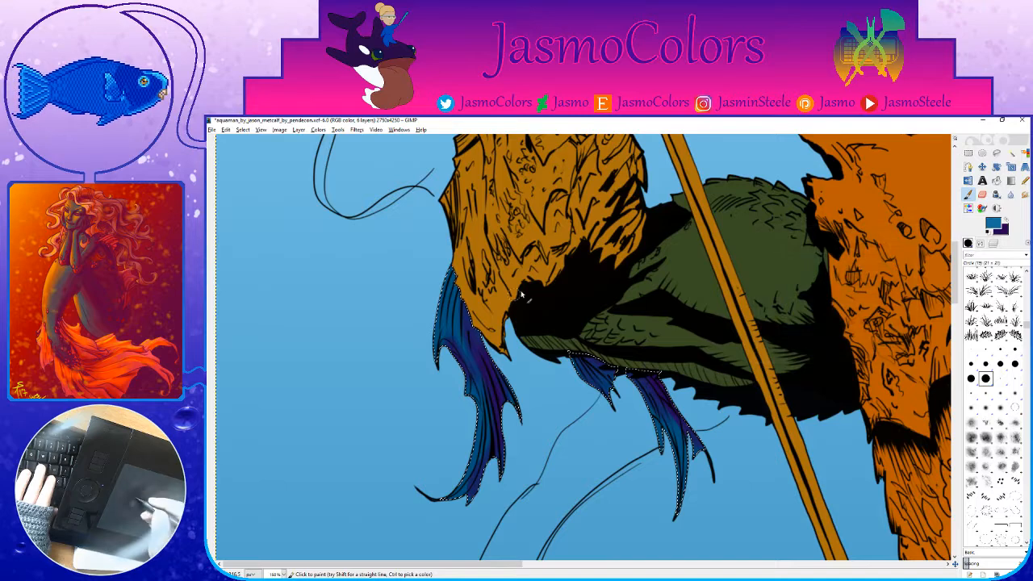
key("ctrl+s")
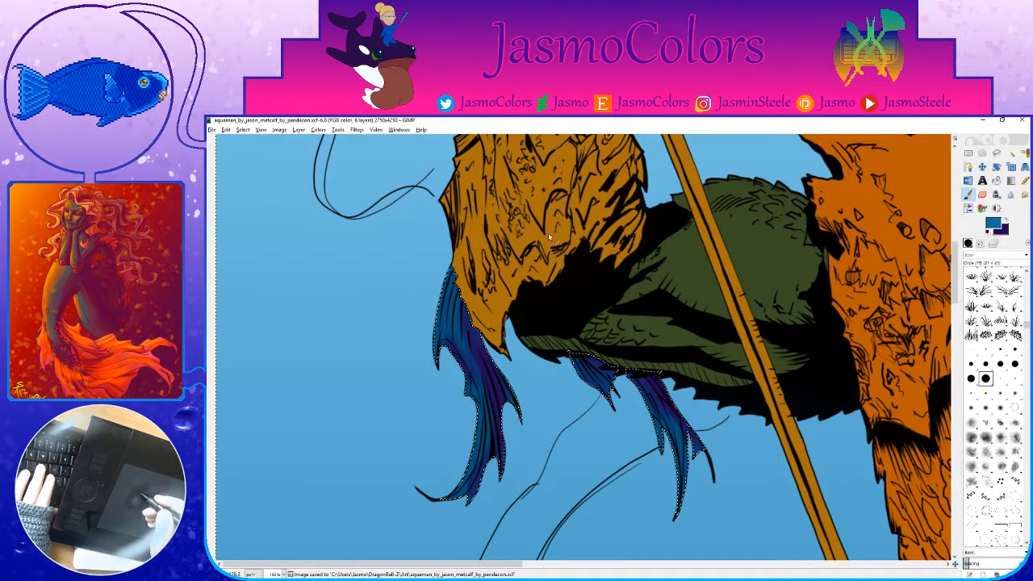
left_click_drag(454, 274, 440, 313)
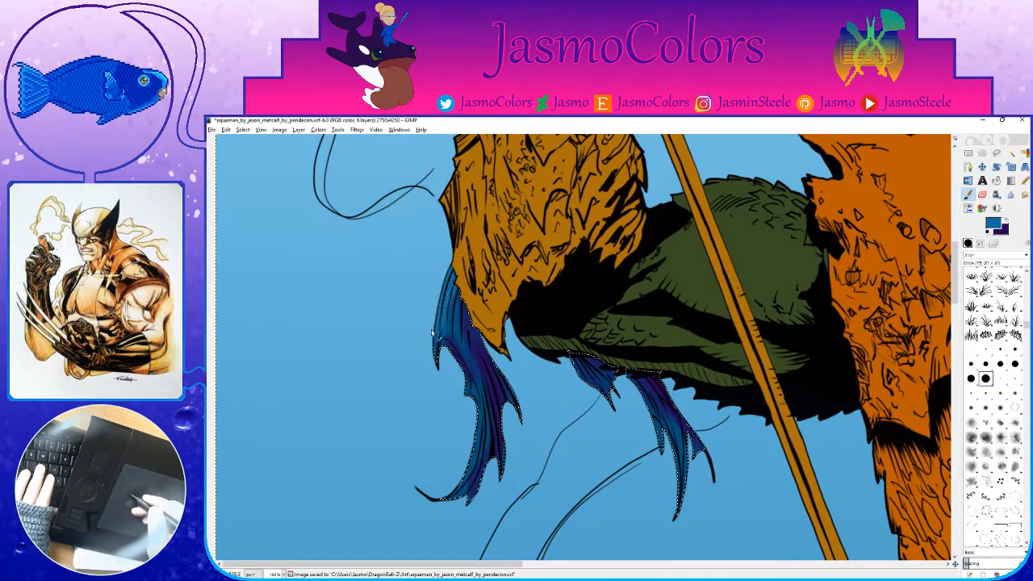
Step: Choose the smallest round brush, set the foreground colour to light blue 3ea3d7, and save the image
left_click(971, 349)
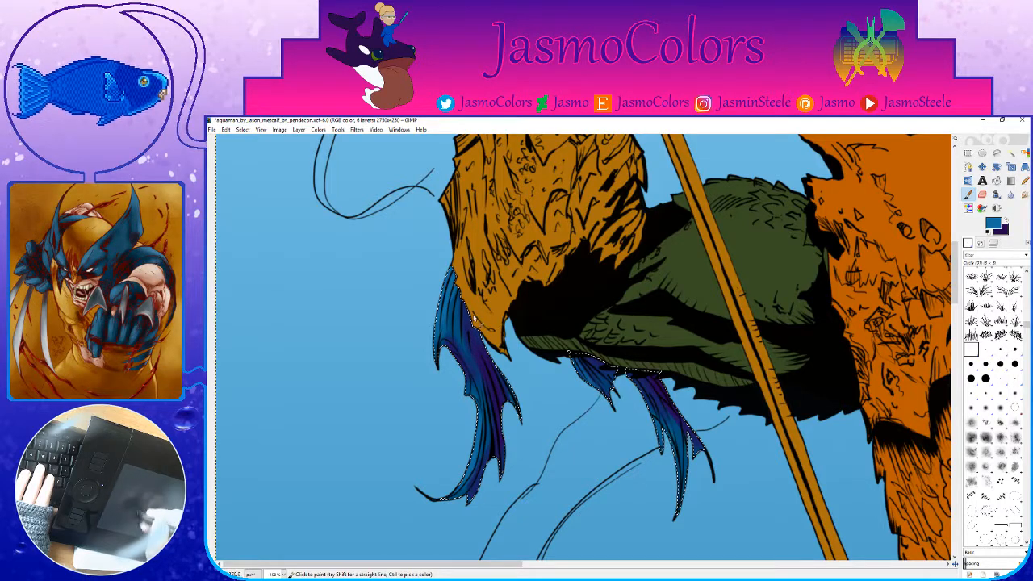
left_click(991, 225)
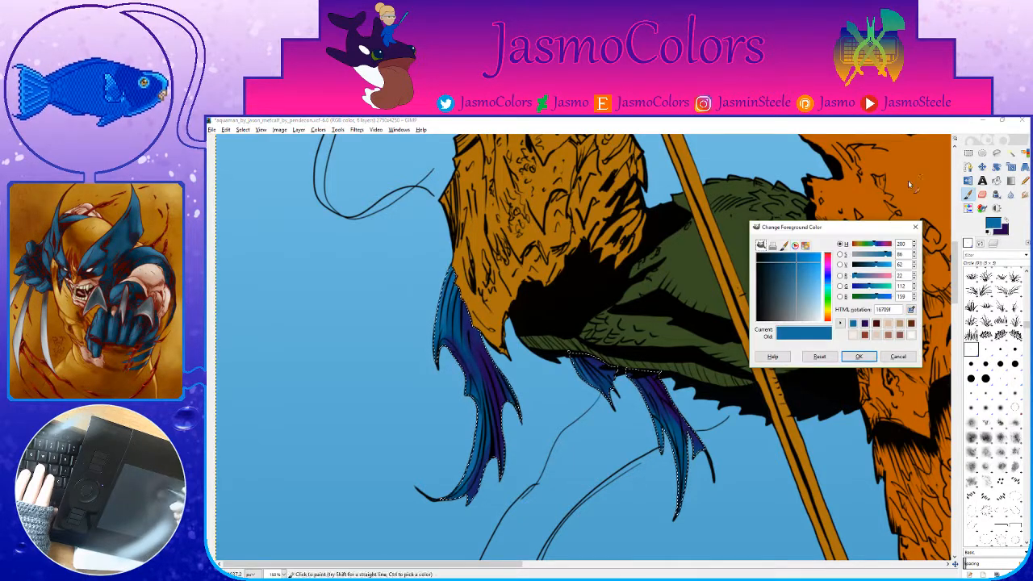
left_click(808, 263)
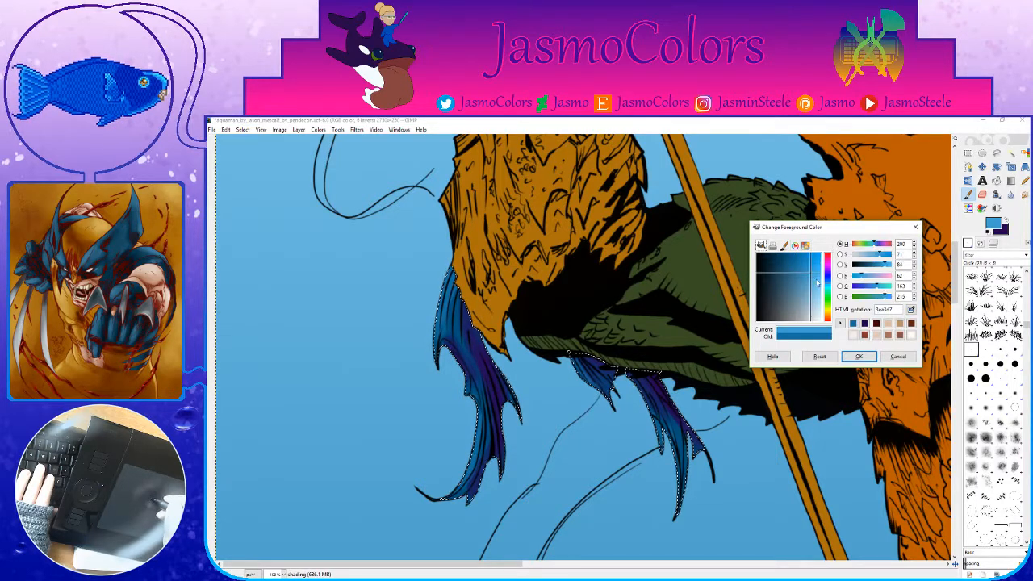
left_click(859, 356)
key("ctrl+s")
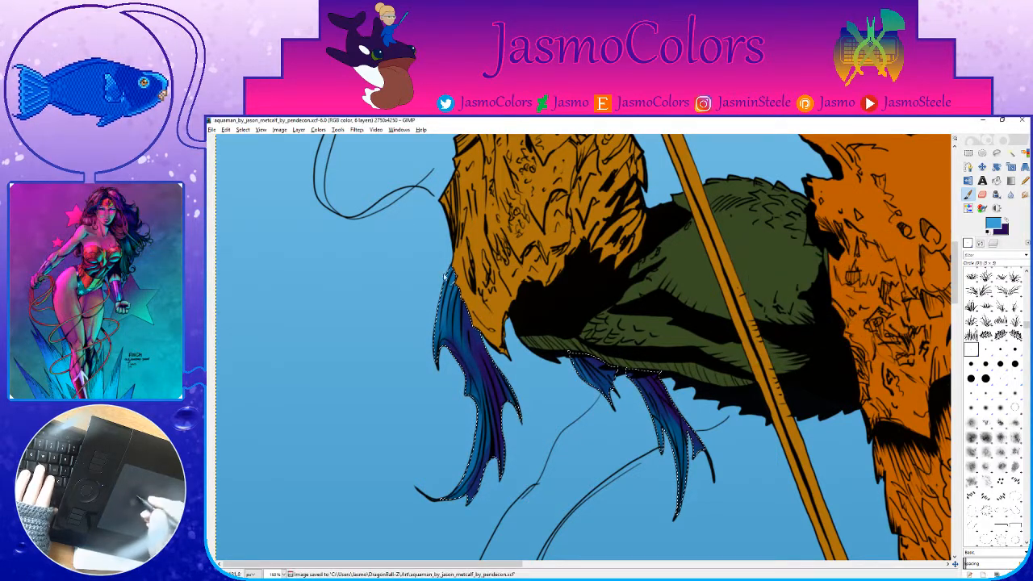
Step: Paint fine light blue highlights along the edges and tips of the raised arm's fins, saving the image in between
left_click_drag(454, 270, 461, 275)
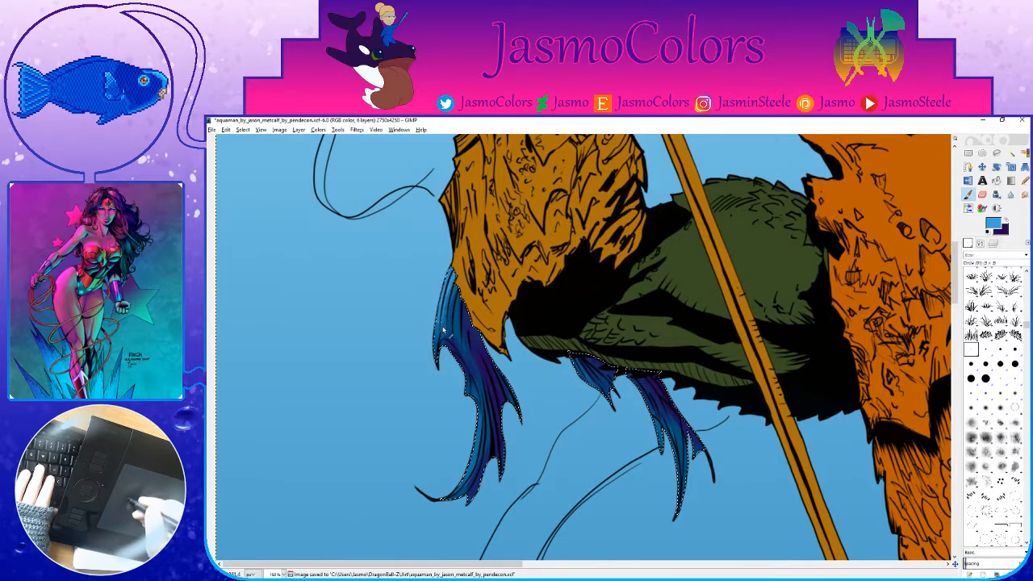
key("ctrl+s")
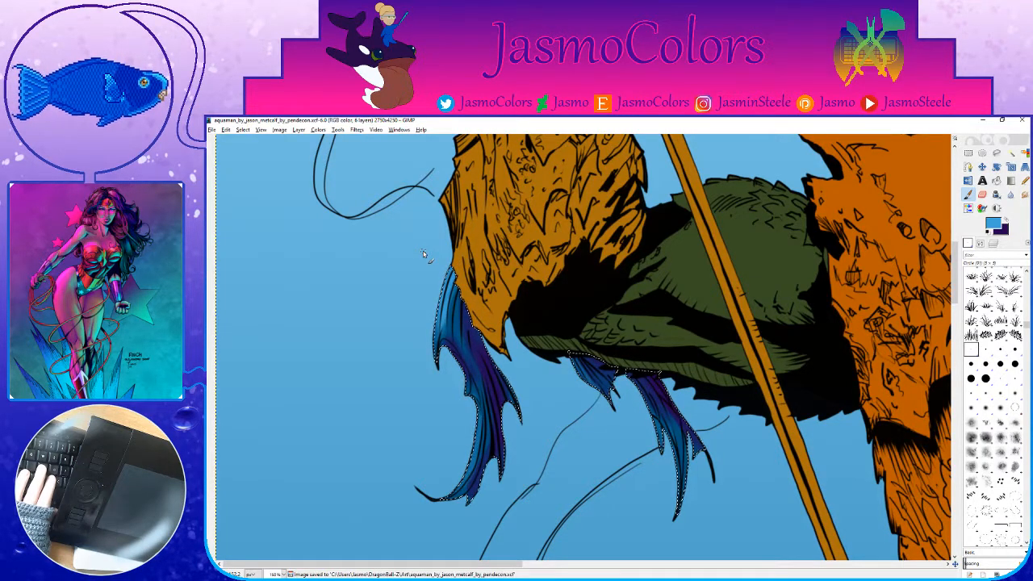
scroll(484, 381, "down", 2)
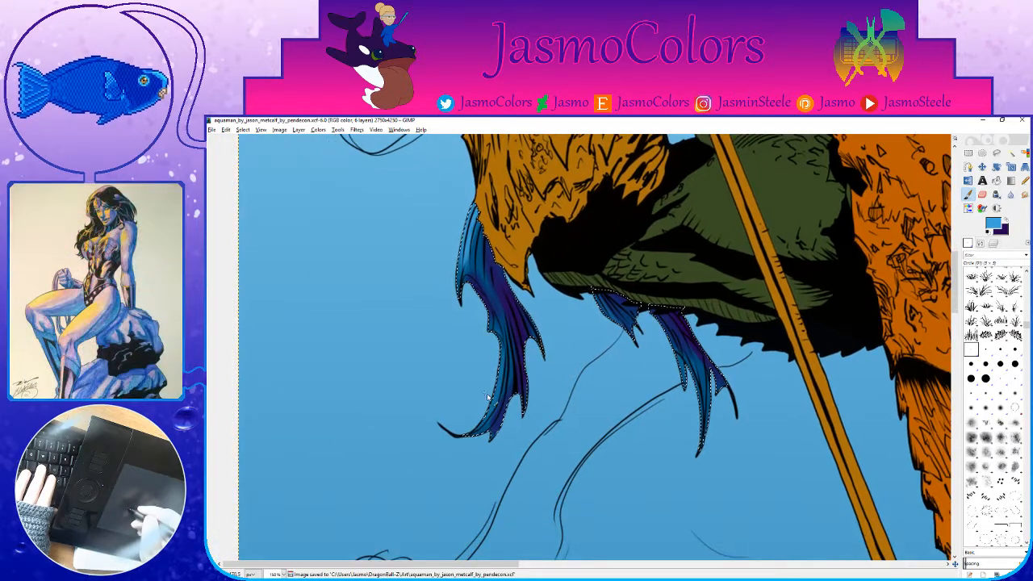
left_click(483, 425)
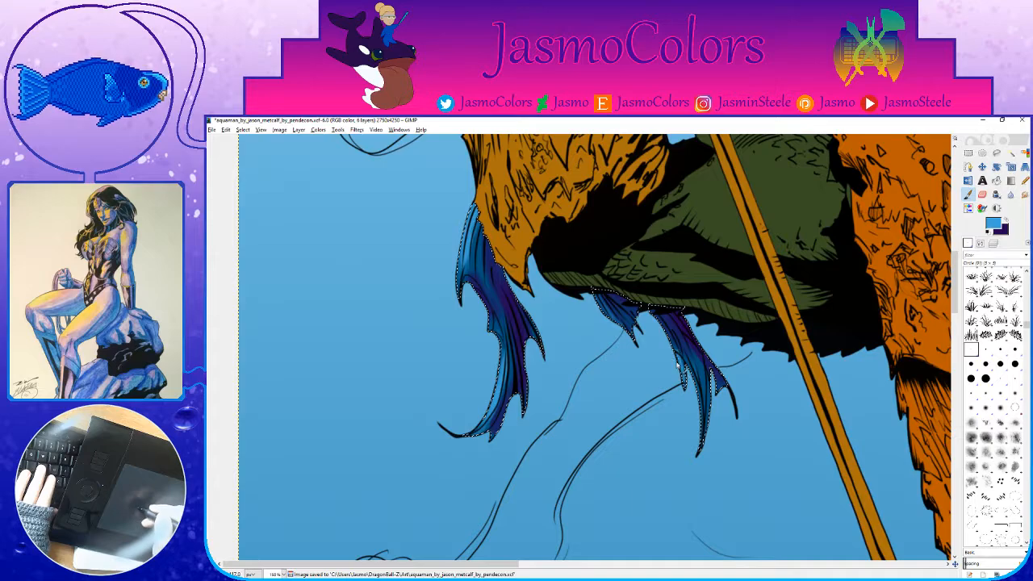
scroll(701, 406, "up", 3)
scroll(648, 345, "down", 3)
Step: Choose a larger round brush and paint light blue highlights along the selected fin of the lower arm
scroll(647, 346, "down", 10)
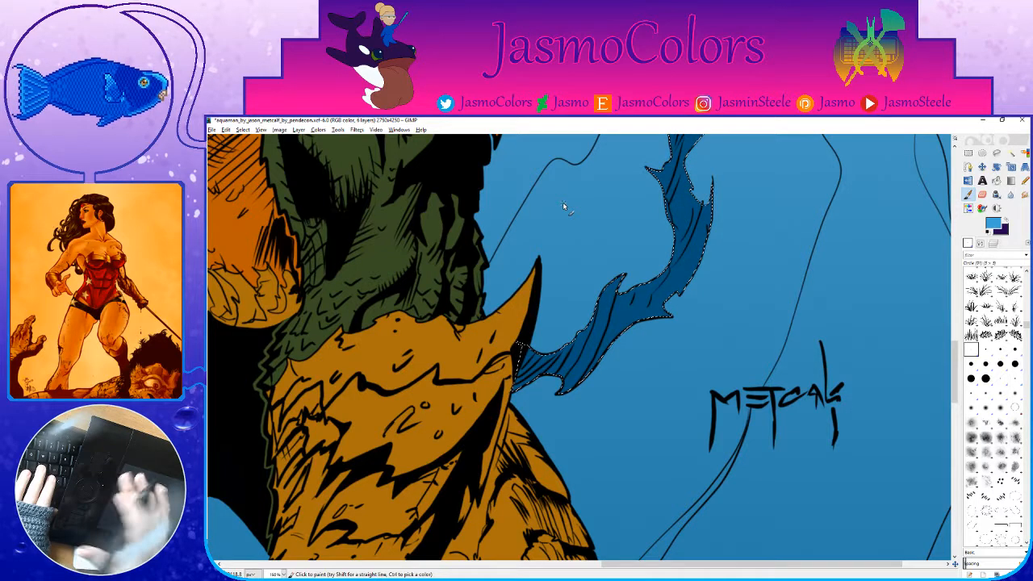
left_click_drag(666, 347, 727, 386)
left_click(985, 378)
mouse_move(755, 142)
left_mouse_down()
mouse_move(714, 234)
mouse_move(688, 265)
left_mouse_up()
left_click_drag(721, 211, 690, 278)
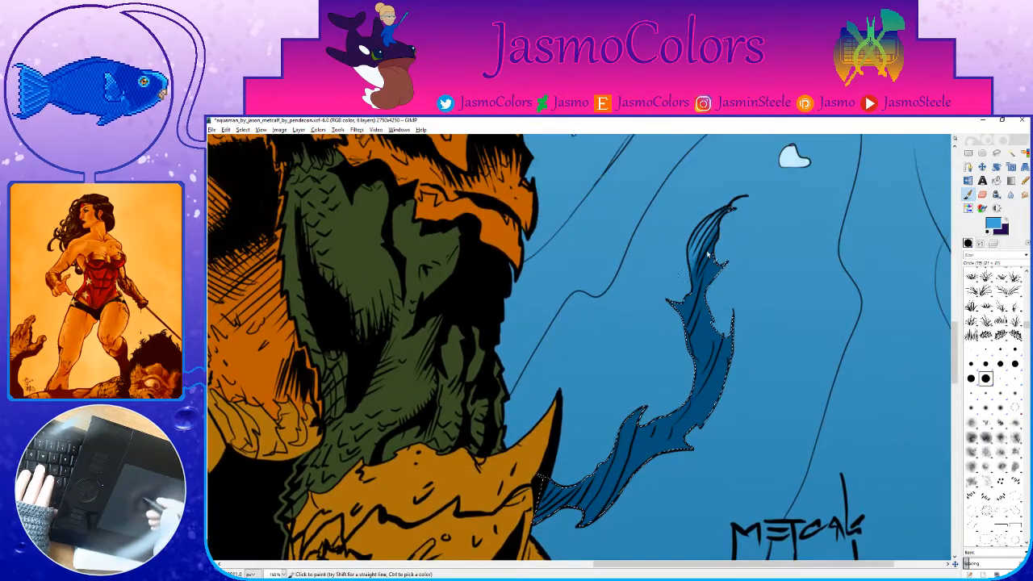
left_click_drag(713, 238, 674, 311)
mouse_move(695, 364)
left_mouse_down()
mouse_move(731, 292)
mouse_move(738, 307)
mouse_move(702, 351)
mouse_move(657, 355)
mouse_move(620, 450)
left_mouse_up()
Step: Swap to dark purple and paint shadows along the base and outer edge of the lower arm's fin with the larger round brush
left_click(971, 349)
key("x")
left_click(985, 379)
mouse_move(596, 402)
left_mouse_down()
mouse_move(580, 461)
mouse_move(605, 413)
mouse_move(658, 359)
mouse_move(646, 436)
mouse_move(714, 351)
left_mouse_up()
mouse_move(765, 246)
left_mouse_down()
mouse_move(706, 371)
mouse_move(670, 392)
mouse_move(674, 347)
left_mouse_up()
left_click_drag(786, 199, 718, 302)
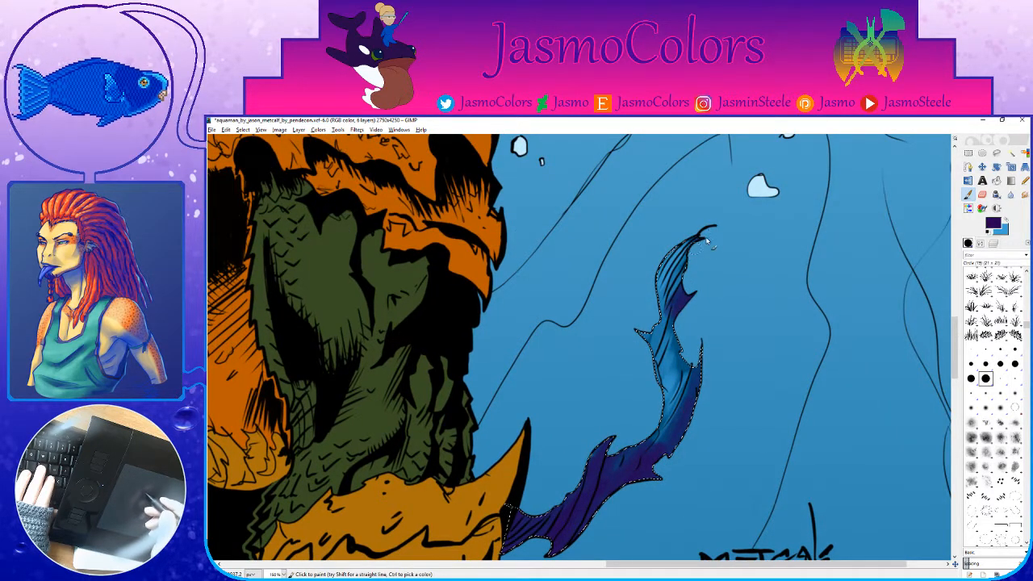
Step: Swap to light blue, add fine highlights to the lower arm's fin with the smallest round brush, and save the image
left_click(971, 349)
key("x")
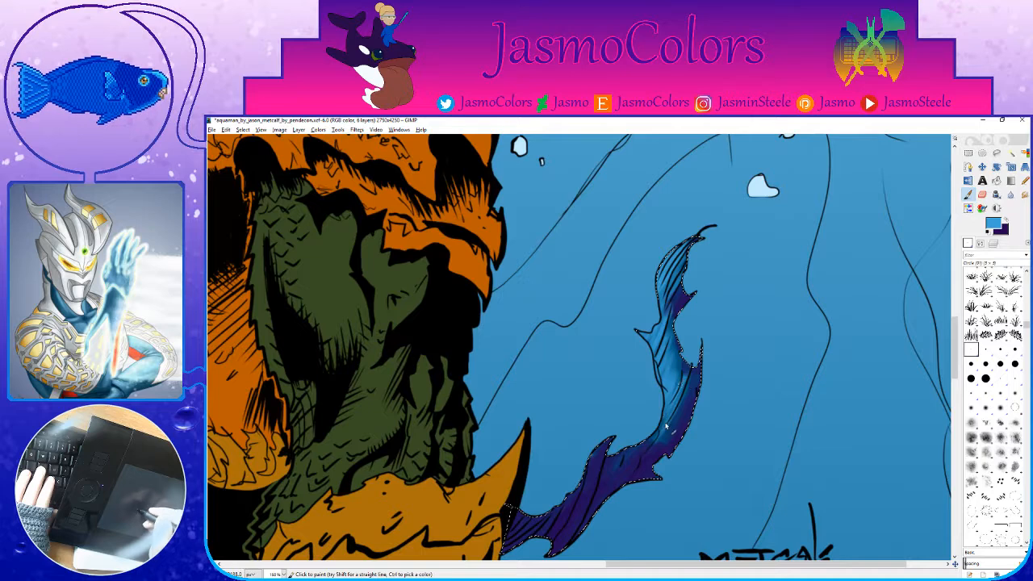
key("ctrl+s")
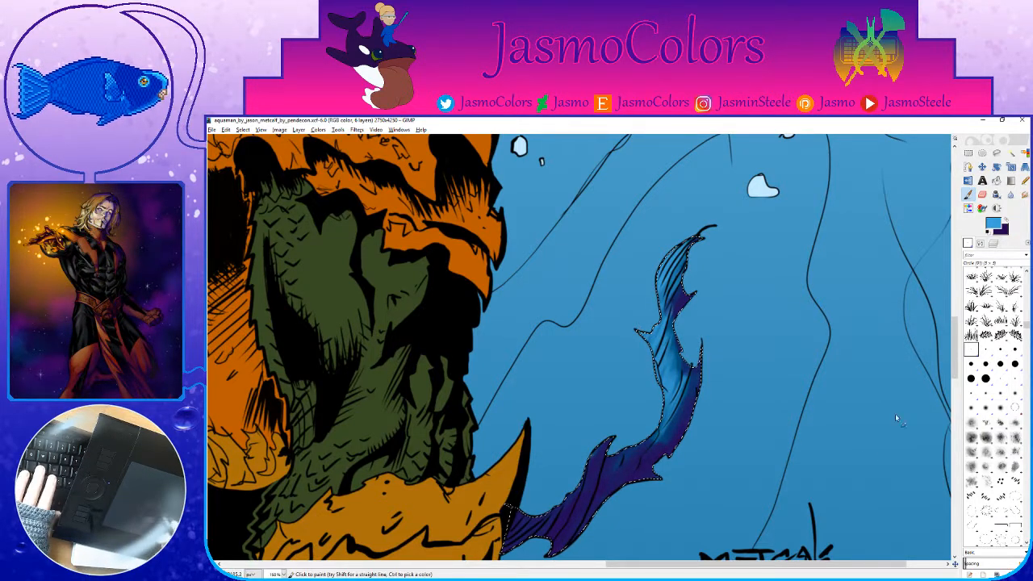
Step: Check the whole illustration with the fins deselected, and restore the fin selection
key("shift+o")
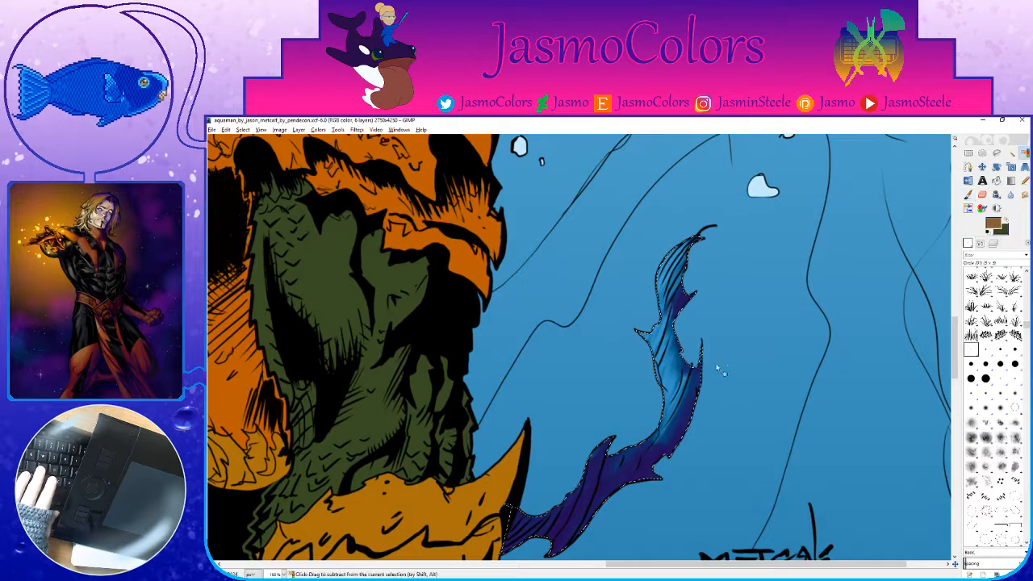
scroll(756, 375, "down", 4)
scroll(756, 376, "down", 1)
key("ctrl+shift+a")
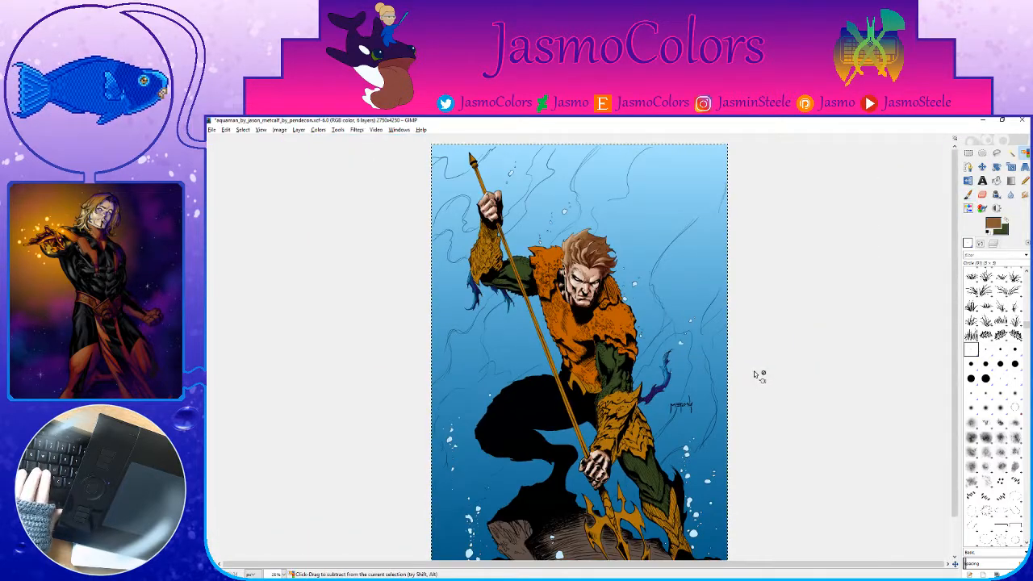
scroll(689, 379, "up", 1)
key("ctrl+z")
scroll(689, 379, "up", 5)
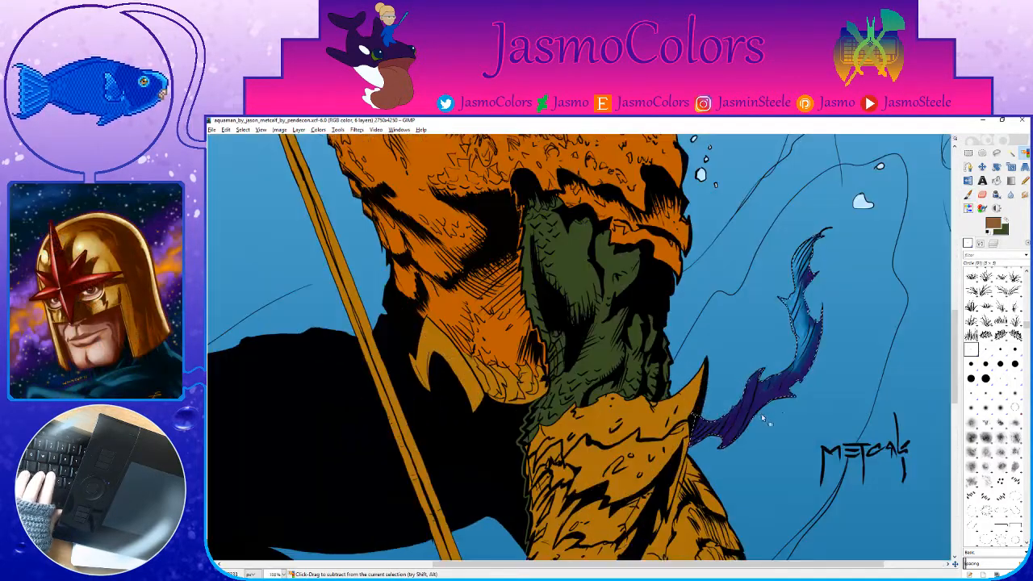
Step: Refine the light blue highlights on the upper and middle parts of the lower arm's fin with the Paintbrush, saving the image
key("ctrl+s")
key("p")
left_click_drag(748, 347, 751, 337)
left_click_drag(846, 176, 730, 319)
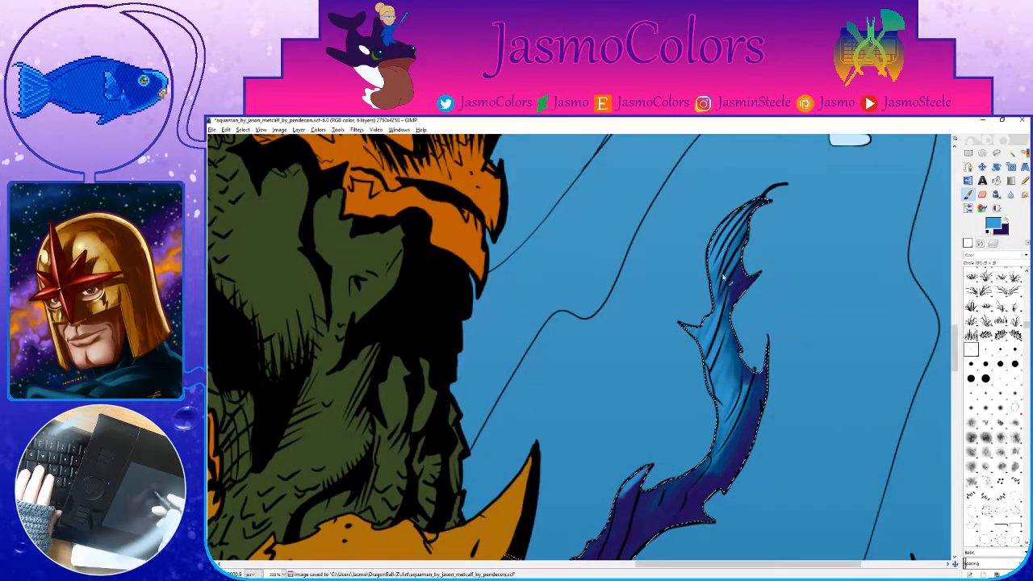
key("ctrl+s")
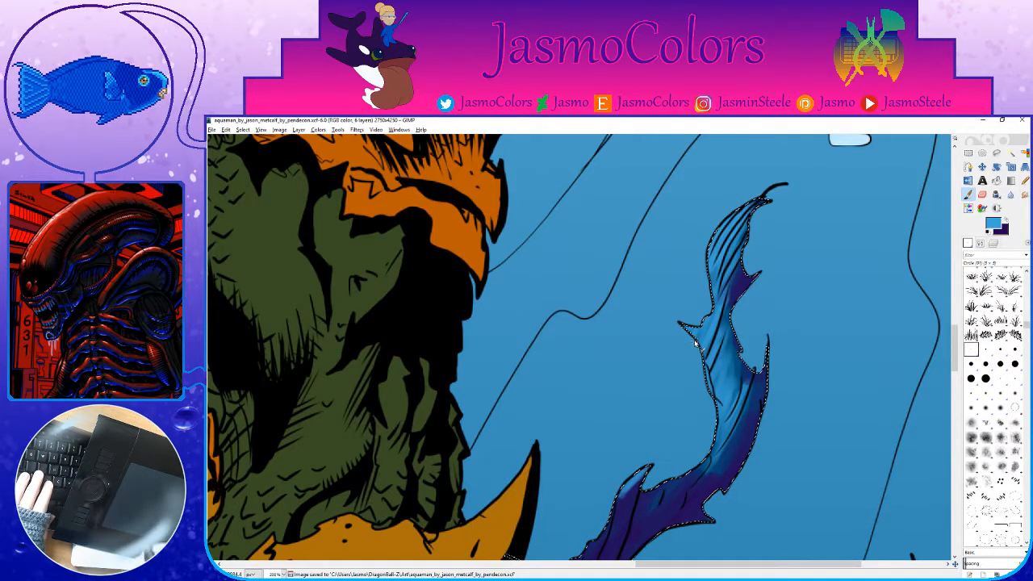
mouse_move(727, 299)
left_mouse_down()
mouse_move(703, 352)
mouse_move(710, 222)
left_mouse_up()
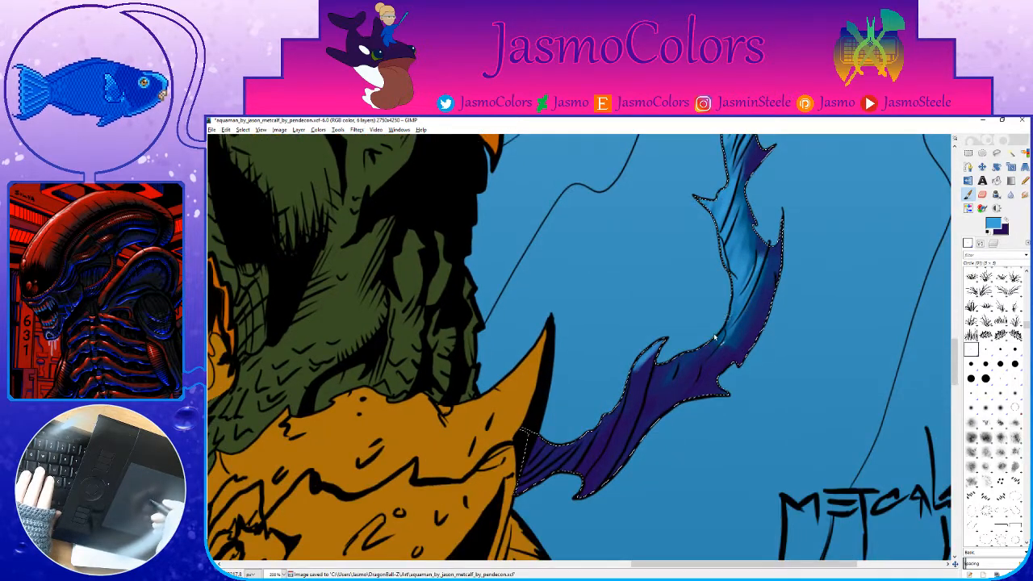
Step: Clear the fin selection, review the whole illustration, and save the image
scroll(724, 305, "down", 4)
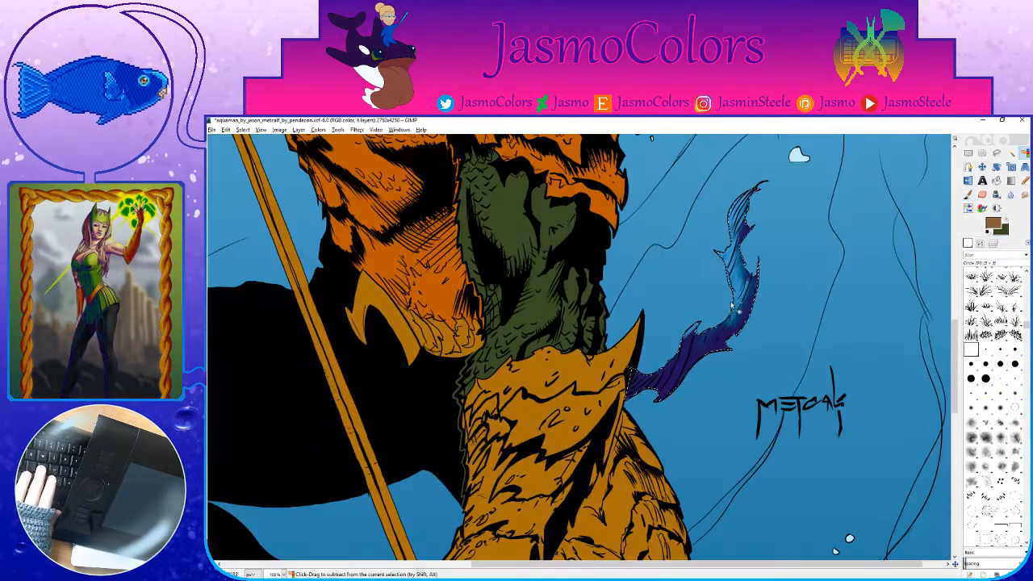
scroll(725, 353, "down", 2)
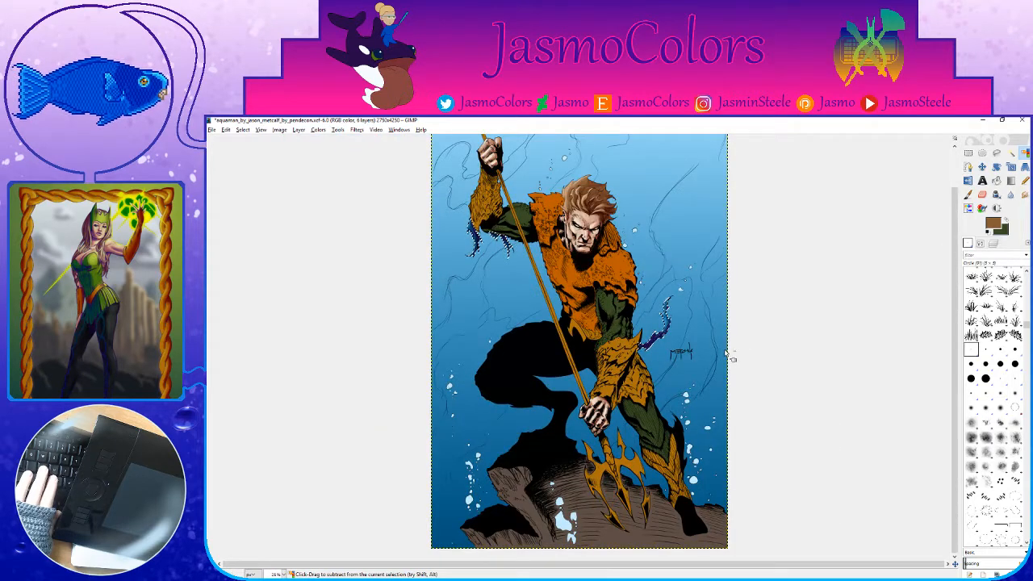
scroll(728, 353, "down", 1)
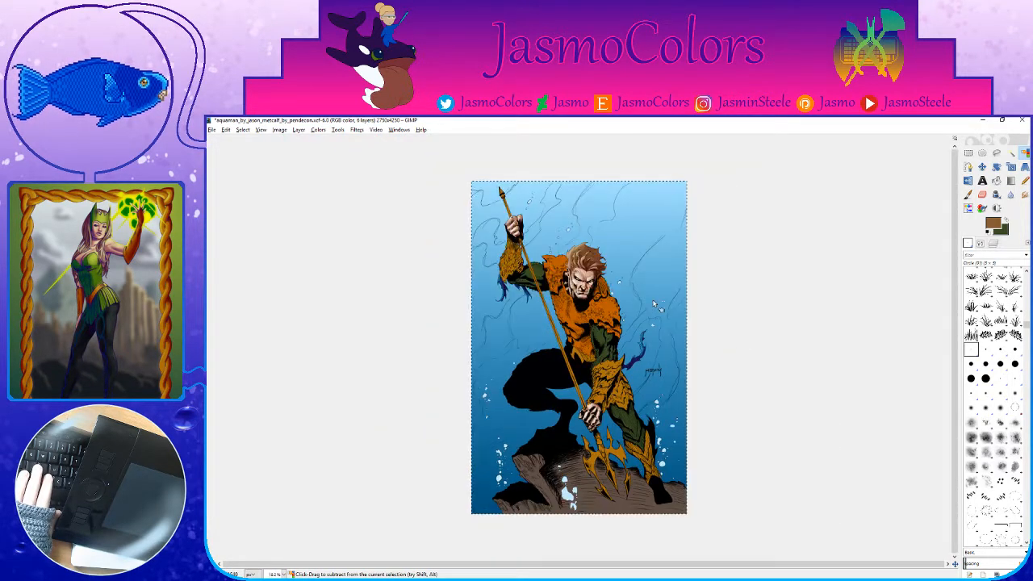
scroll(509, 278, "up", 1)
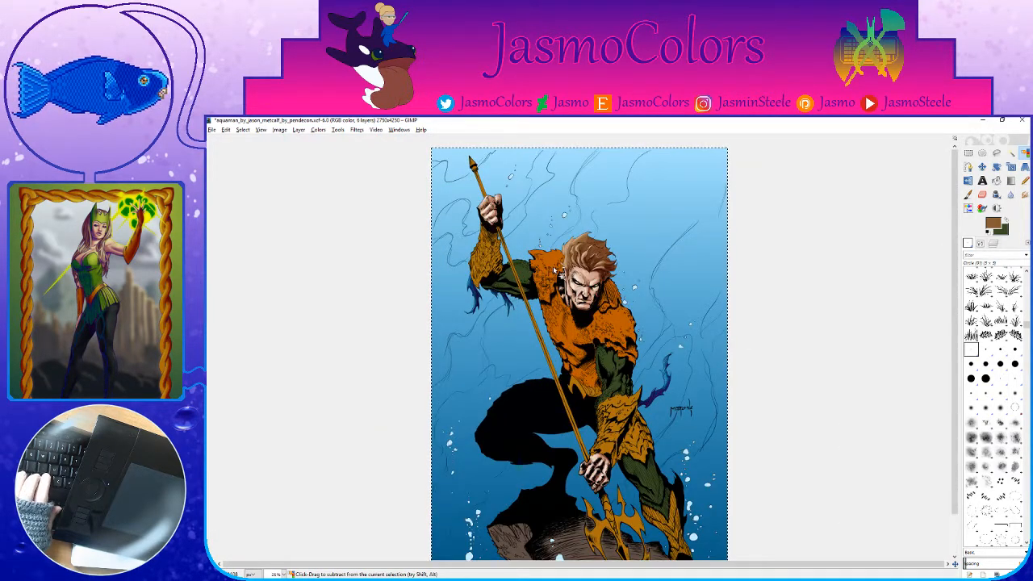
key("ctrl+s")
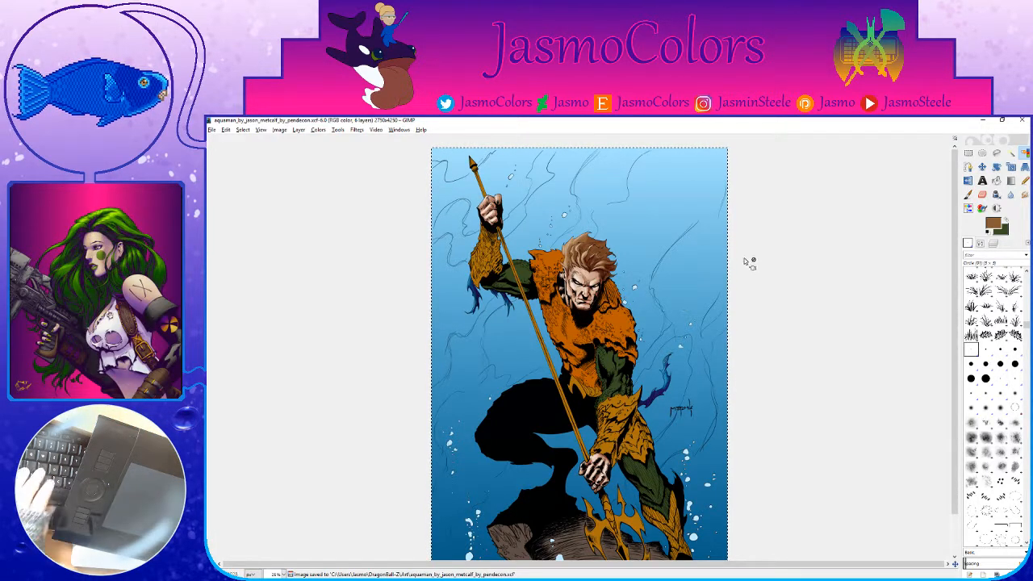
Step: Select all the green costume areas by colour on the flats copy layer
left_click(998, 244)
key("ctrl+s")
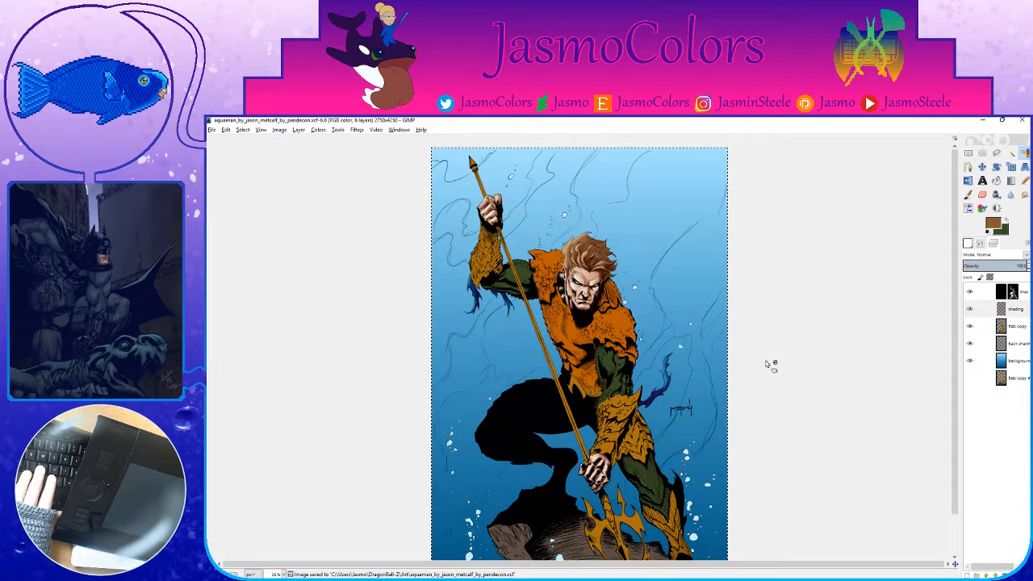
key("minus")
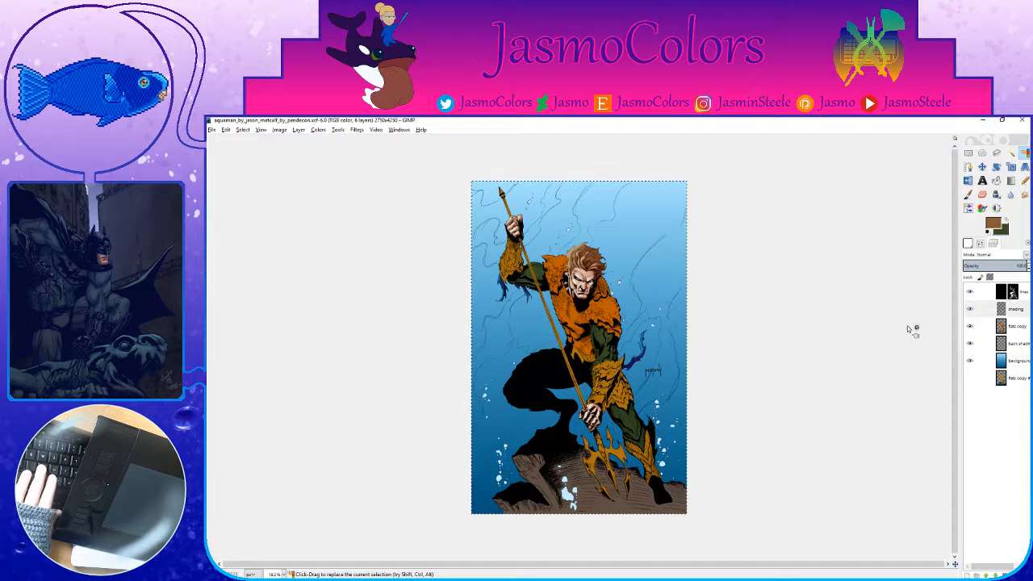
left_click(1015, 326)
left_click(619, 418)
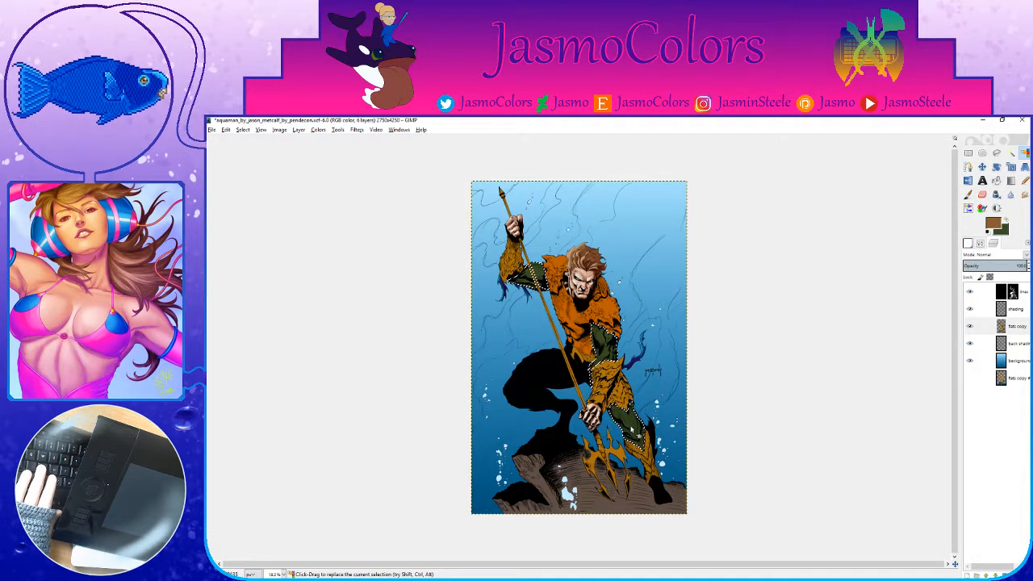
Step: Sample the costume's green as both foreground and background colours with the Paintbrush, and switch to the shading layer
scroll(607, 490, "up", 4)
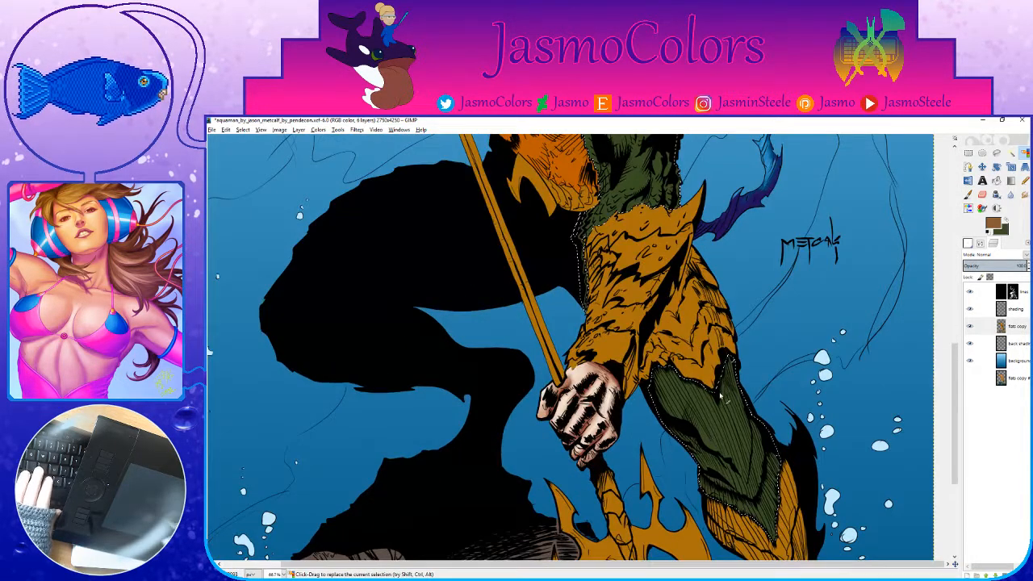
left_click_drag(711, 440, 724, 293)
left_click_drag(645, 356, 559, 440)
left_click(646, 371, "ctrl")
key("x")
left_click(646, 371, "ctrl")
left_click(1014, 309)
Step: Set up a dark olive green (2a2f0c) for the costume's shadows and a lighter grey-green for its highlights
left_click_drag(581, 149, 806, 539)
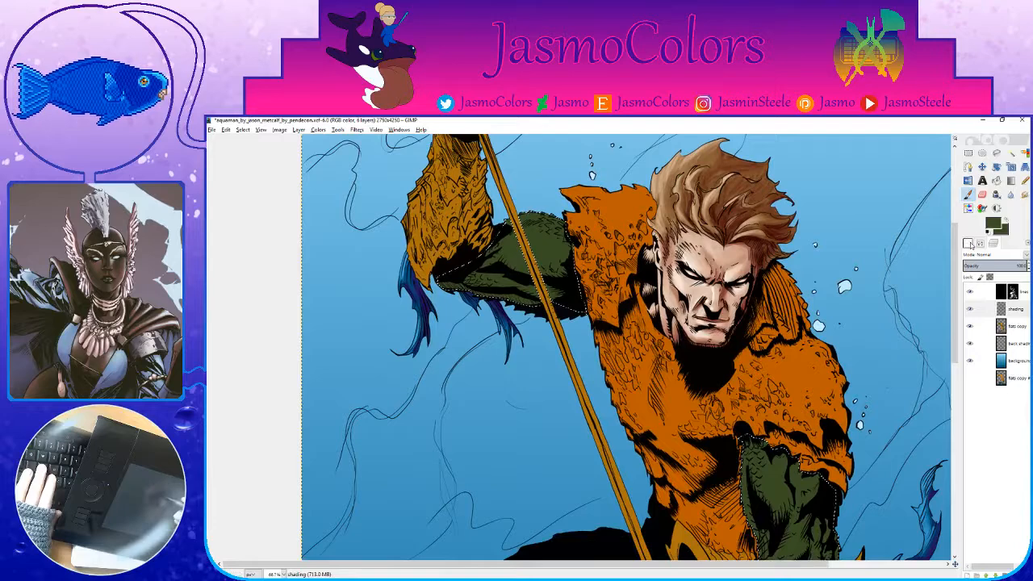
left_click(1002, 227)
left_click(768, 270)
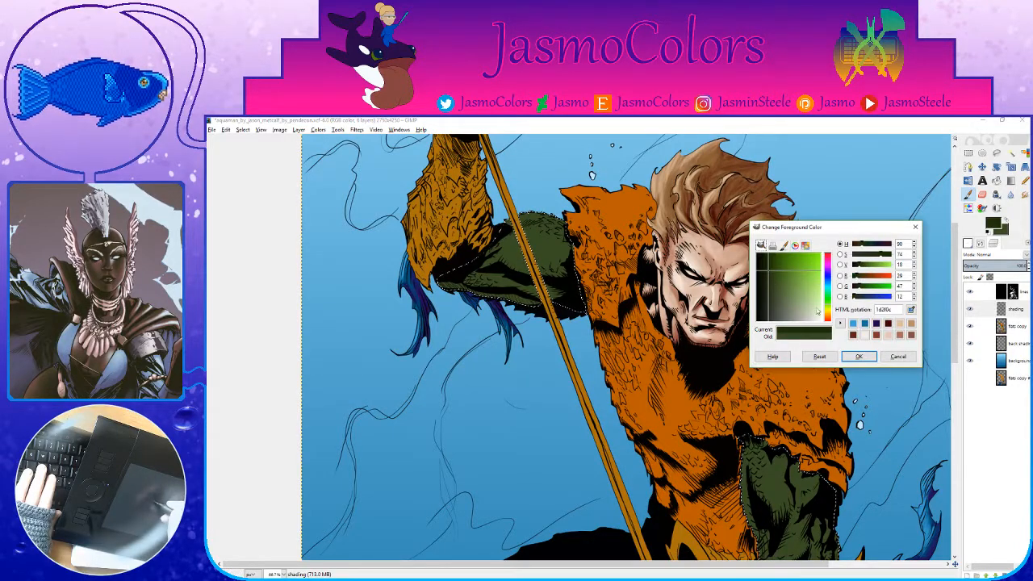
left_click(828, 309)
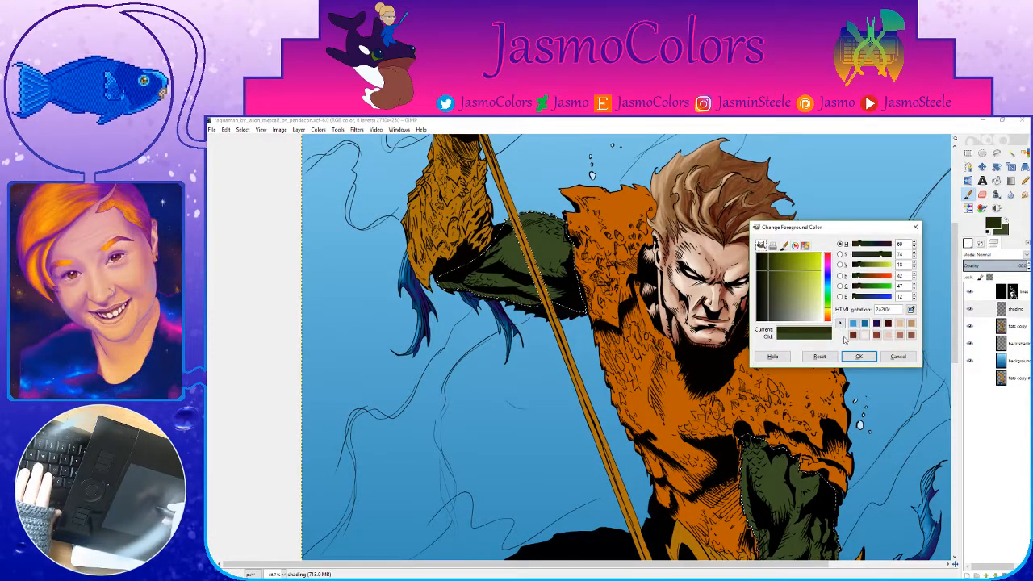
left_click(859, 357)
key("x")
left_click(993, 224)
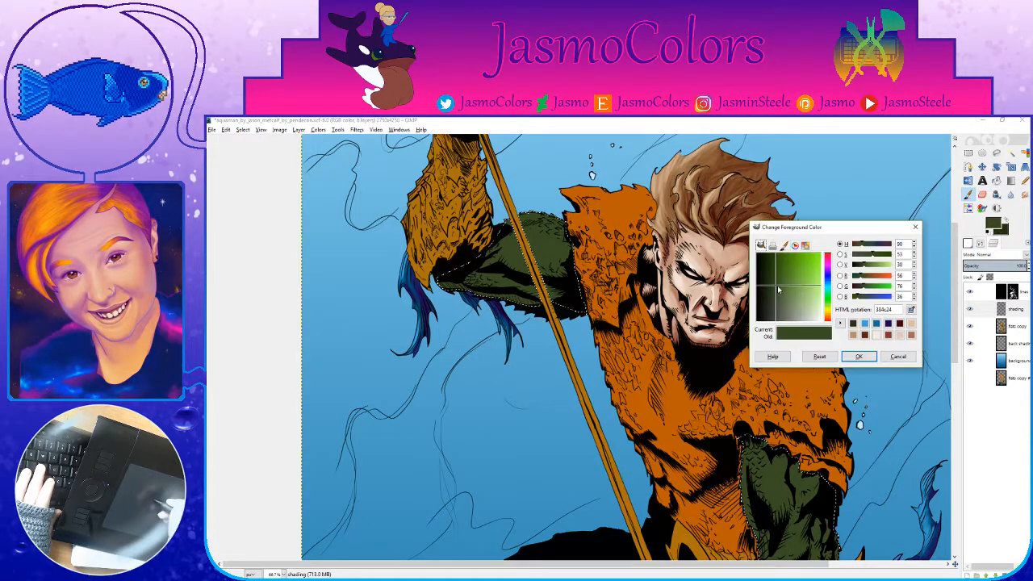
left_click(859, 356)
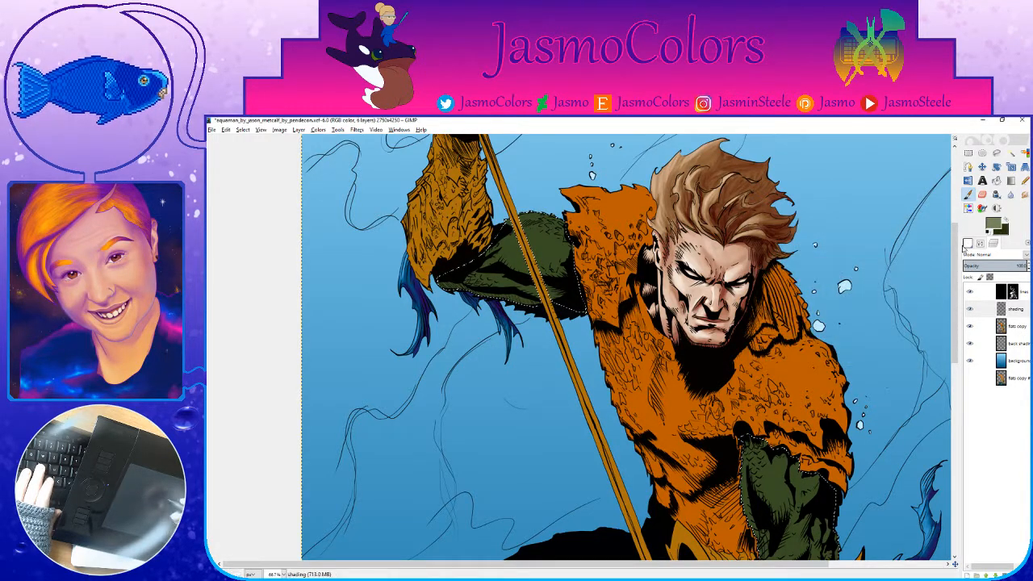
Step: Paint dark green shadows and grey-green highlights on the raised arm's green sleeve with the round Circle brush, and save the image
left_click(969, 245)
left_click(985, 378)
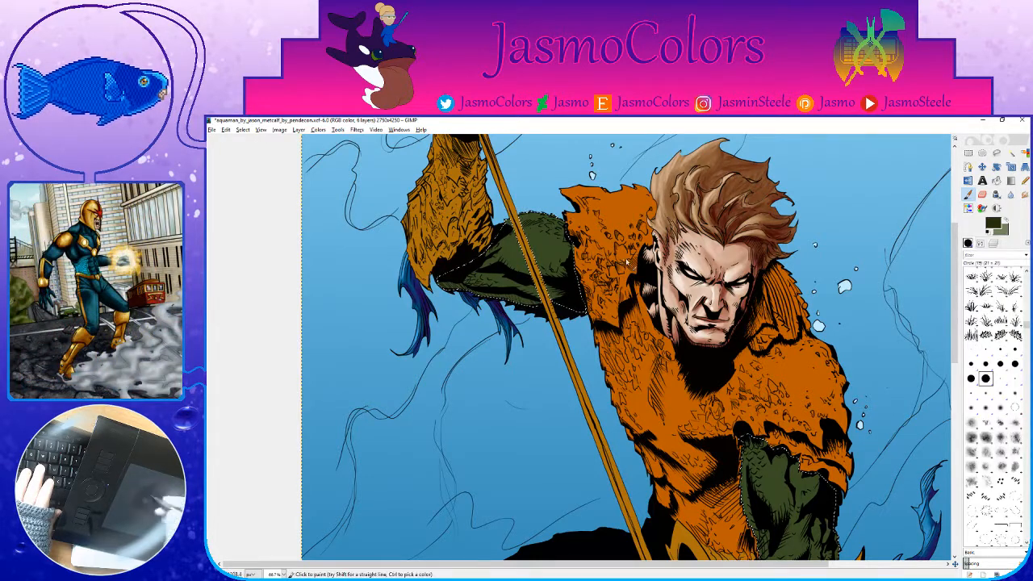
left_click_drag(491, 246, 575, 302)
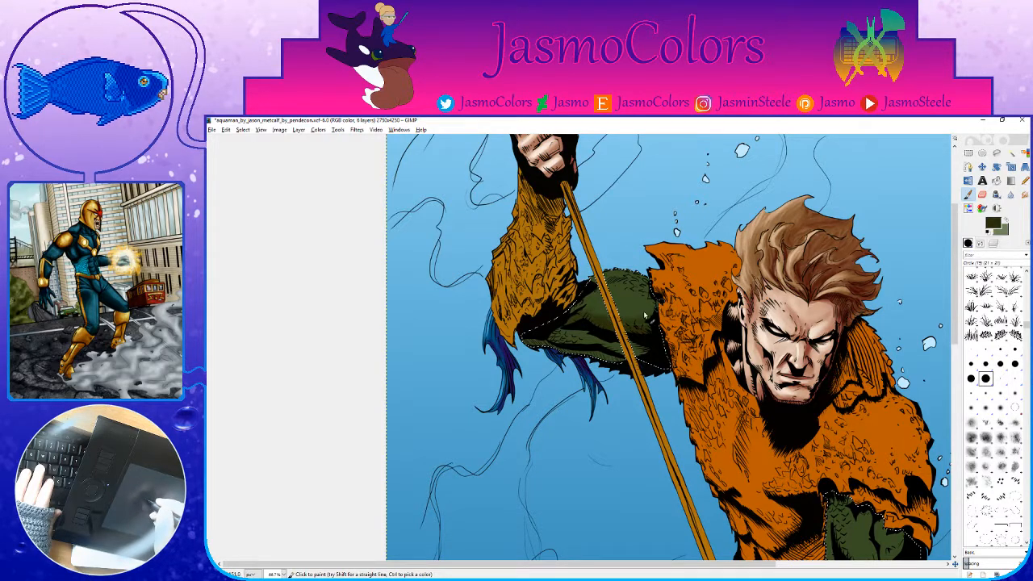
left_click(633, 279, "ctrl")
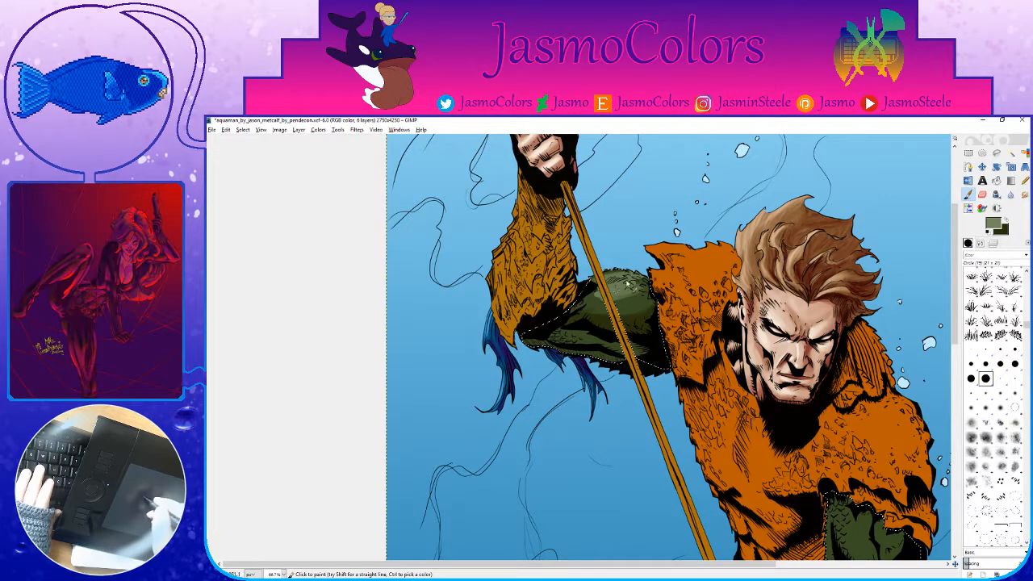
mouse_move(649, 289)
left_mouse_down()
mouse_move(636, 278)
mouse_move(603, 279)
left_mouse_up()
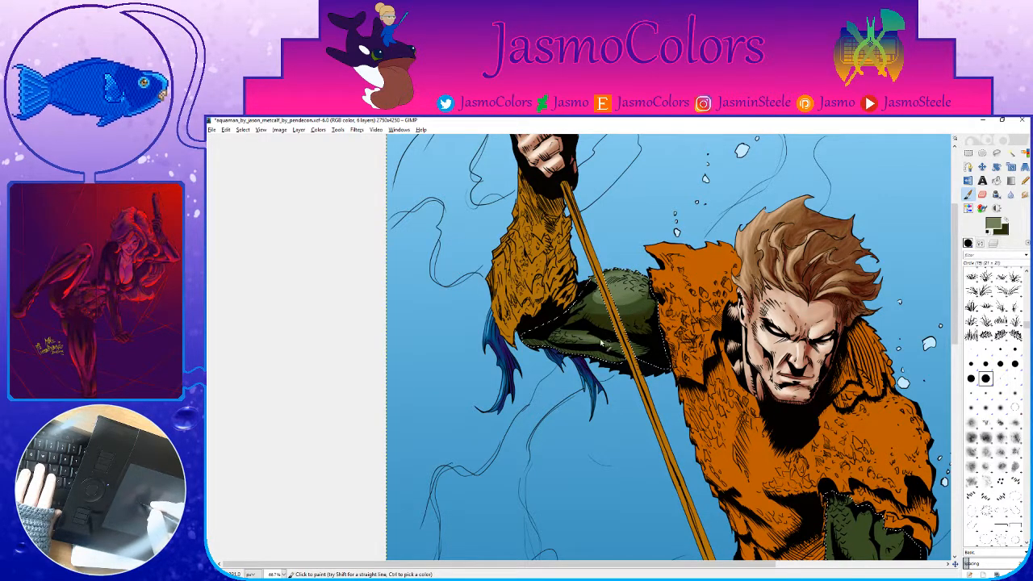
left_click(580, 360, "ctrl")
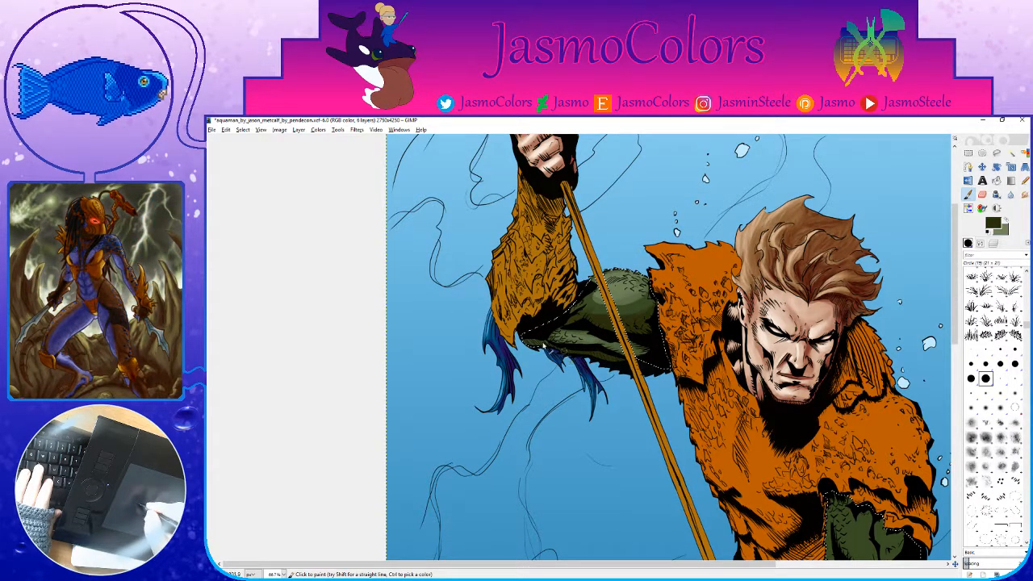
key("ctrl+s")
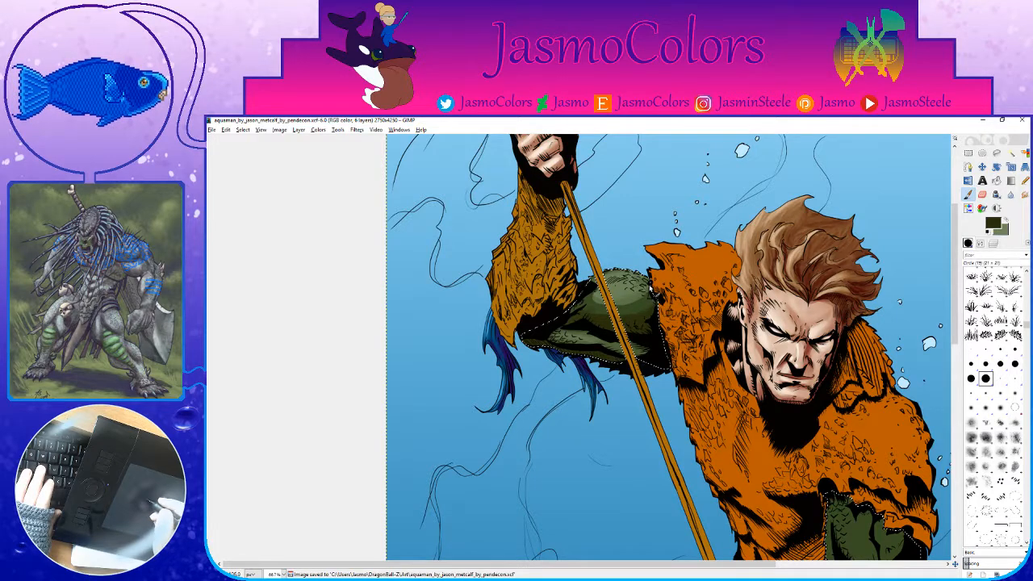
Step: Trim the highlights on the raised arm's green sleeve with the Eraser, and save the image
key("shift+e")
left_click_drag(581, 314, 600, 313)
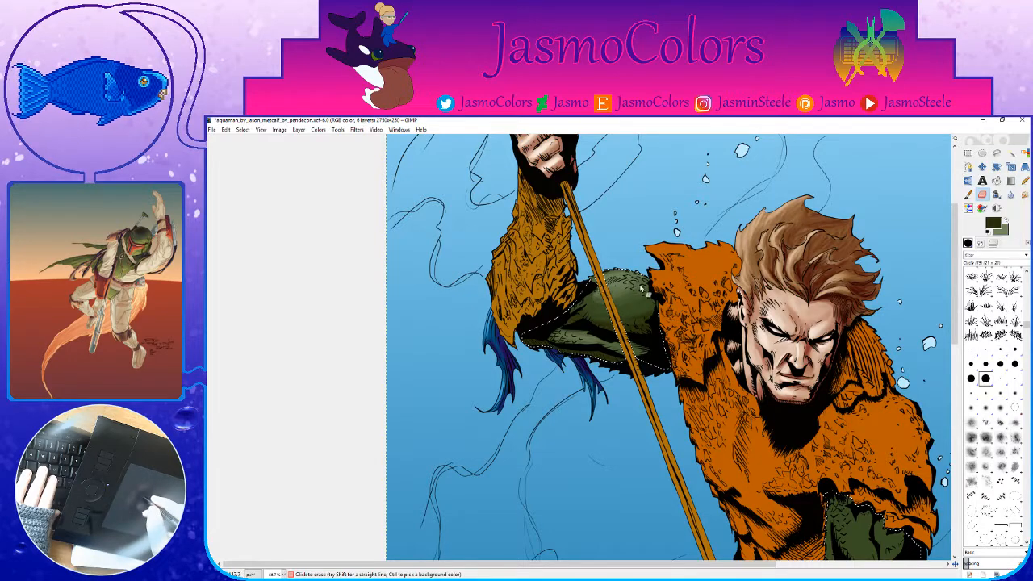
left_click_drag(658, 344, 474, 115)
key("ctrl+s")
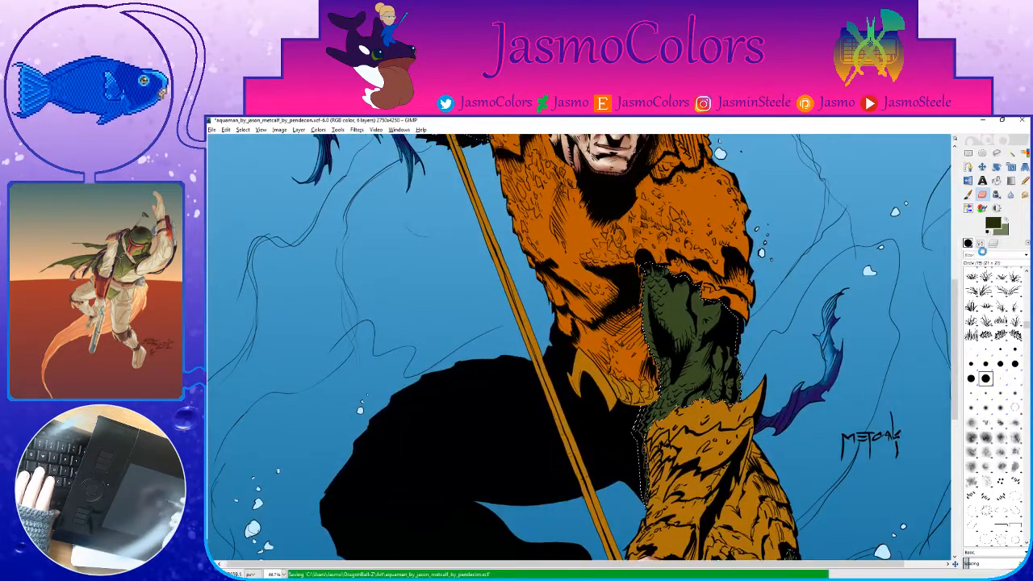
Step: Paint grey-green highlights on the scales and folds of the lowered arm's green sleeve with the Paintbrush
key("x")
left_click(980, 244)
left_click(1018, 302)
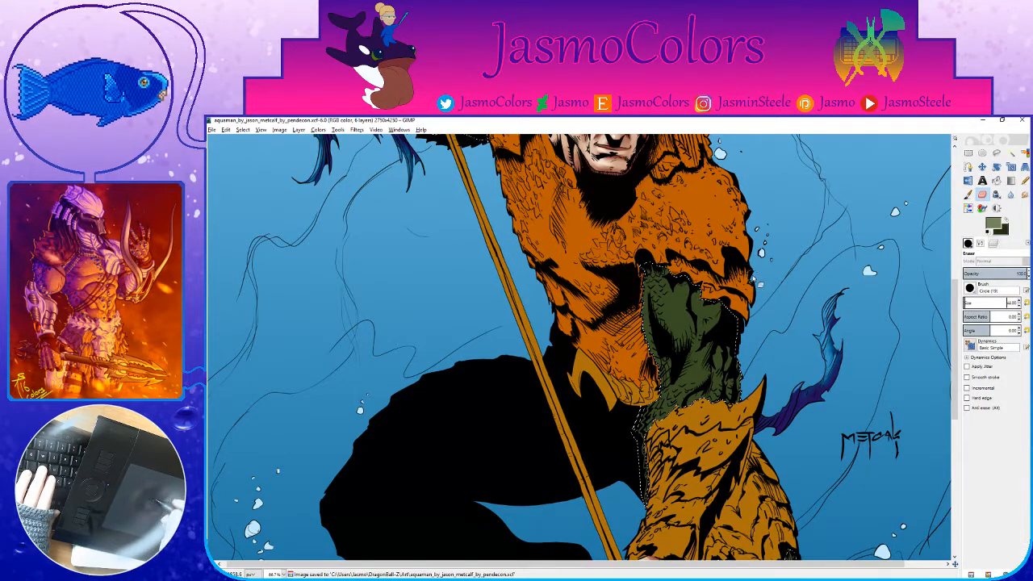
left_click(968, 194)
left_click_drag(663, 303, 664, 287)
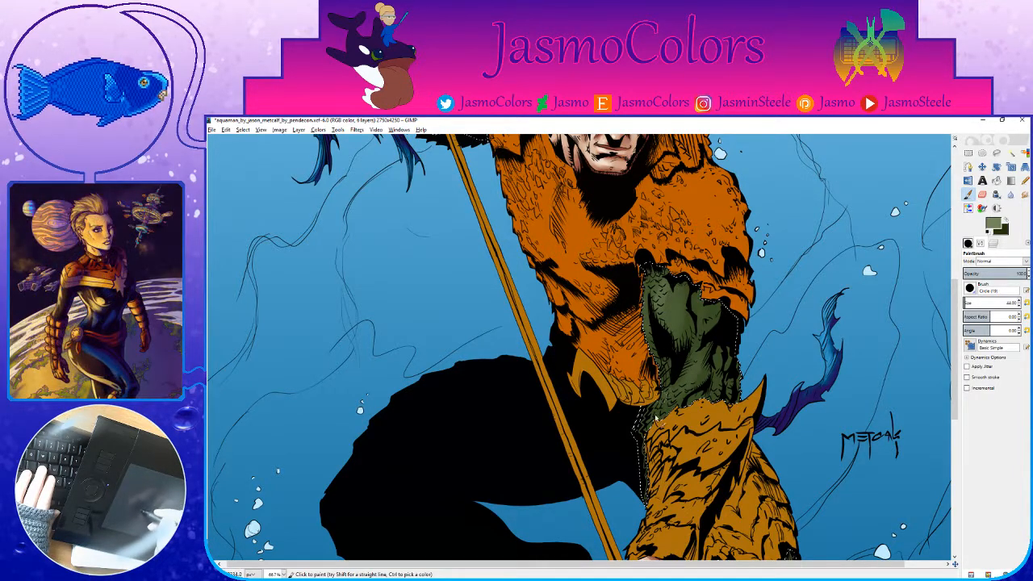
Step: Reduce the brush size to 31 and refine the highlights and shadows on the lowered arm's green sleeve
key("bracketleft")
key("bracketleft")
key("bracketleft")
key("bracketleft")
key("bracketleft")
key("bracketleft")
key("bracketleft")
key("bracketleft")
key("bracketleft")
key("bracketleft")
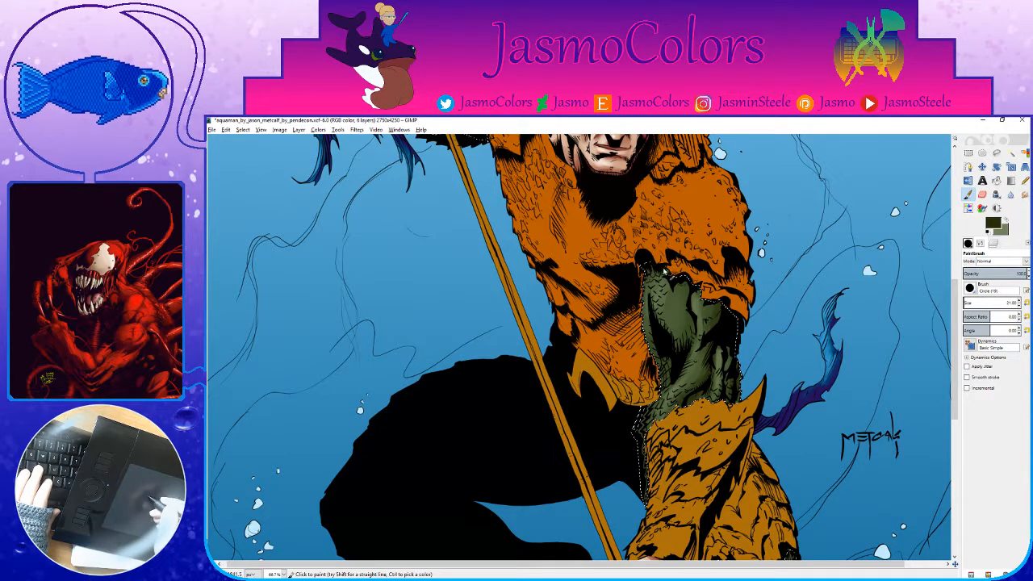
Step: Refine the raised arm's green sleeve with the Eraser and darker Paintbrush shadows, saving the image
scroll(649, 273, "up", 5)
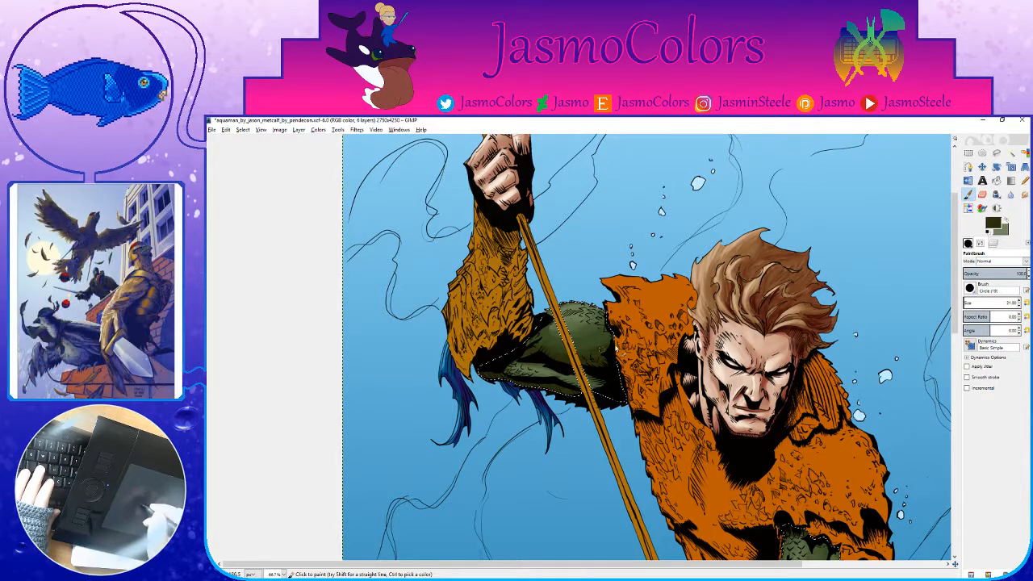
key("ctrl+s")
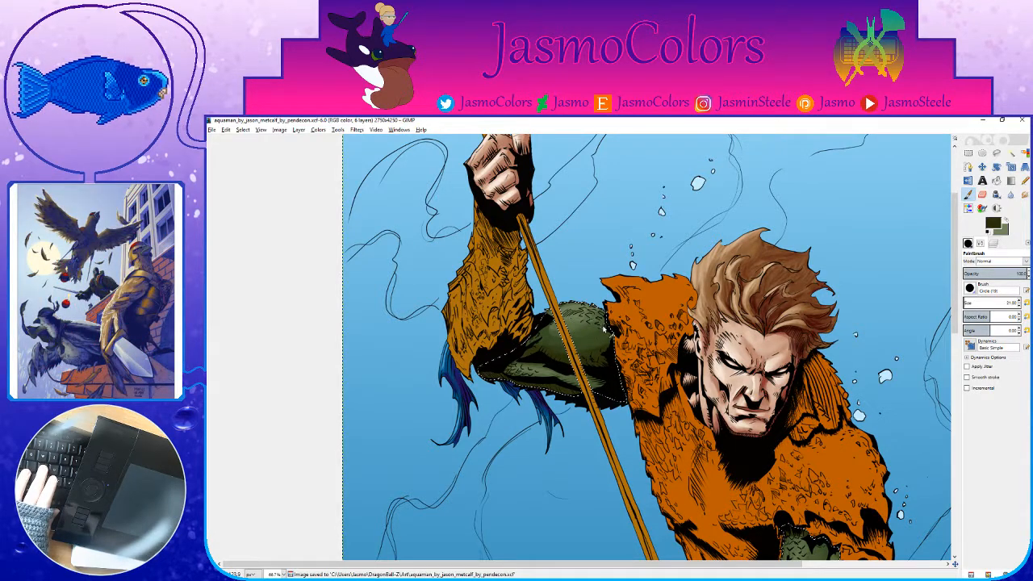
left_click_drag(603, 326, 611, 376)
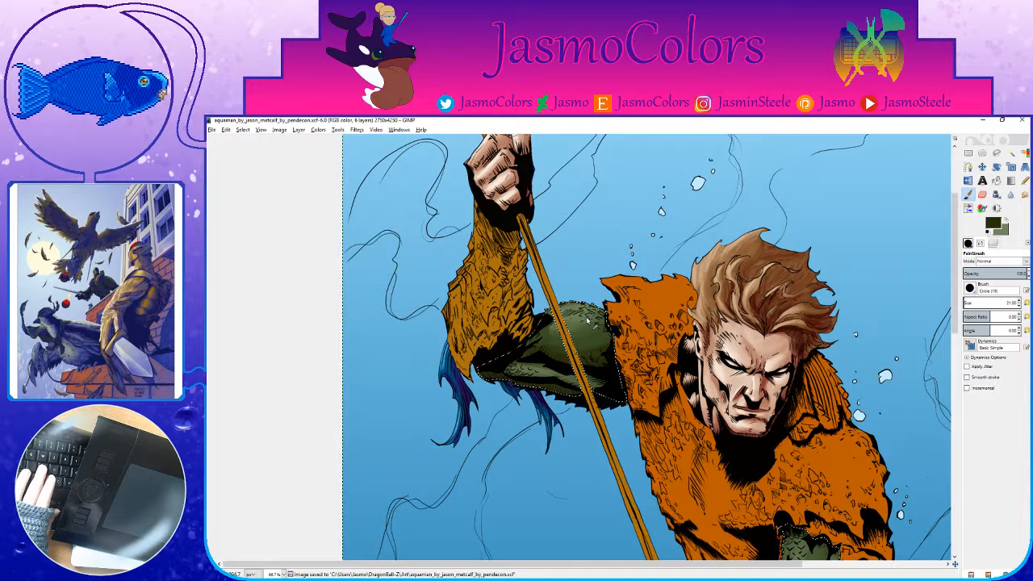
key("shift+e")
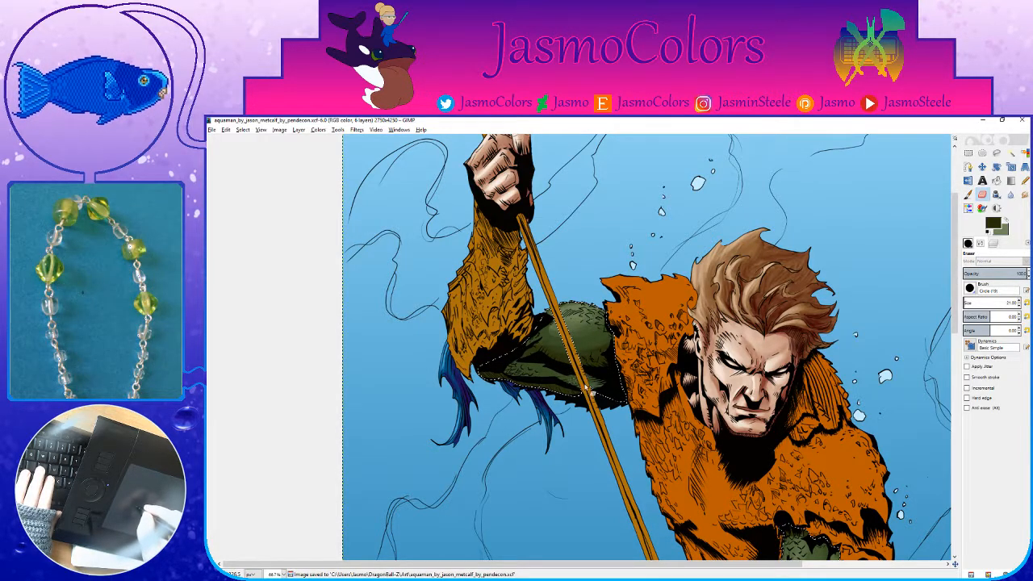
left_click(584, 379)
key("p")
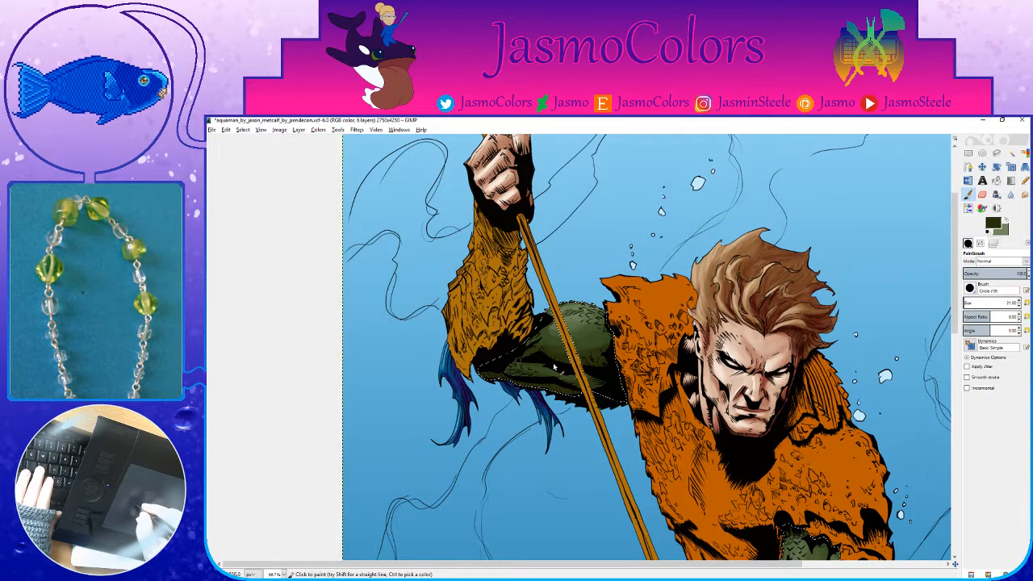
left_click_drag(520, 377, 487, 381)
Step: Deepen the dark green shadows along the folds and edges of the lowered arm's sleeve
left_click_drag(828, 556, 659, 305)
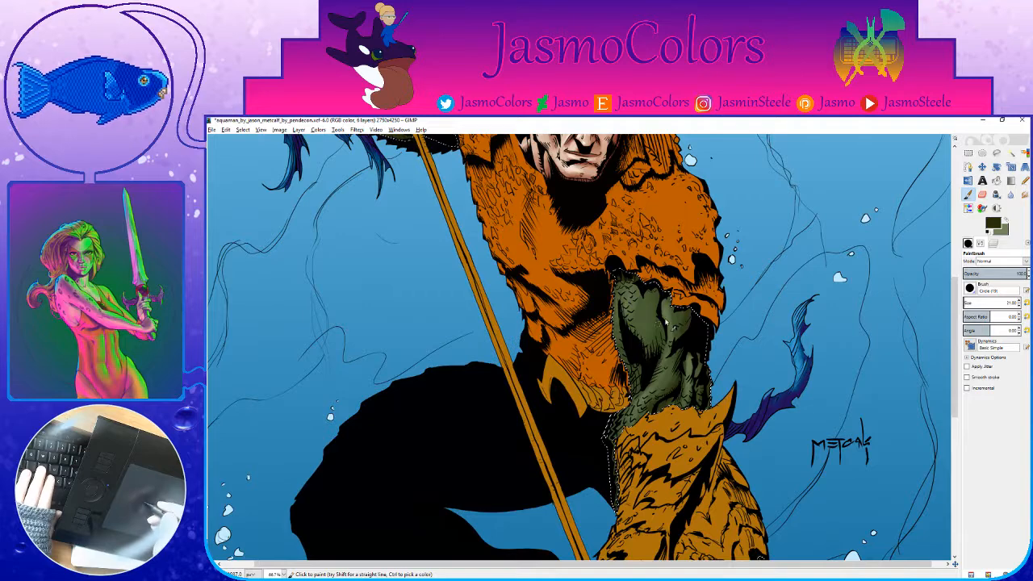
mouse_move(635, 385)
left_mouse_down()
mouse_move(640, 368)
mouse_move(622, 357)
left_mouse_up()
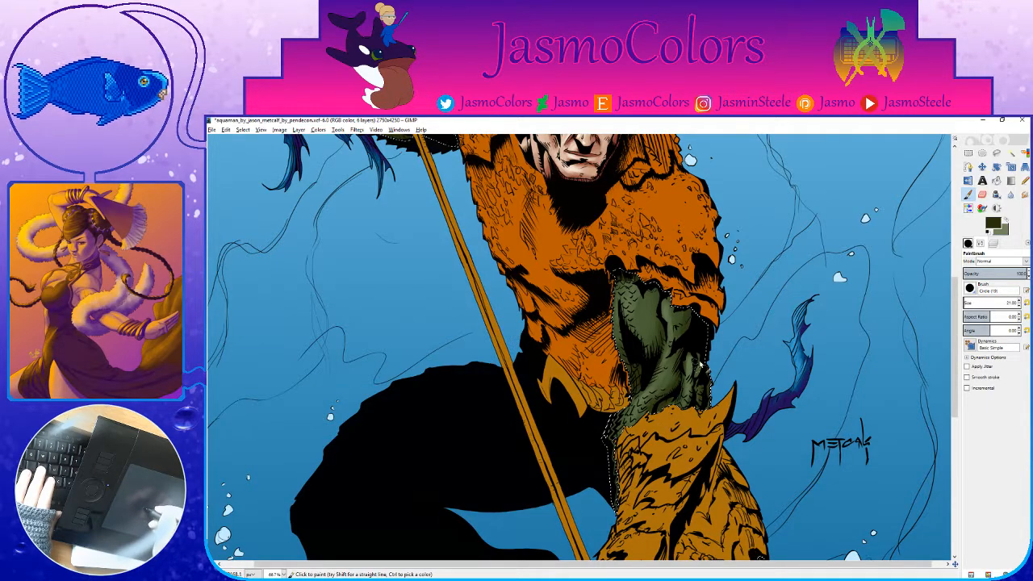
Step: Paint dark green shadows and grey-green highlights on the green leg section above the trident
left_click_drag(712, 383, 626, 122)
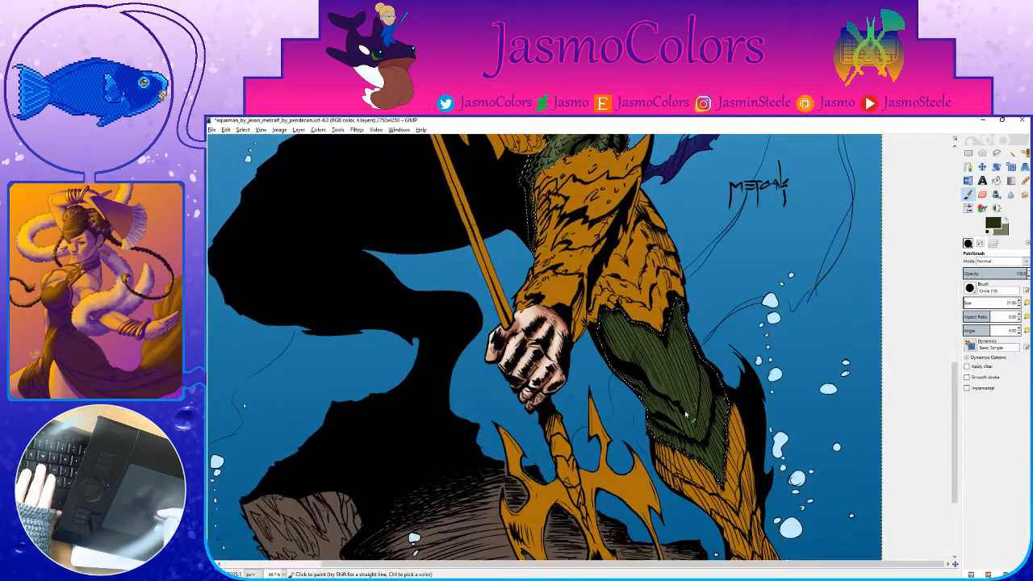
left_click_drag(634, 377, 567, 362)
left_click(967, 304)
mouse_move(533, 302)
left_mouse_down()
mouse_move(615, 421)
mouse_move(546, 284)
mouse_move(620, 430)
mouse_move(578, 378)
mouse_move(553, 307)
mouse_move(564, 333)
mouse_move(668, 411)
left_mouse_up()
key("x")
mouse_move(583, 342)
left_mouse_down()
mouse_move(623, 378)
mouse_move(608, 344)
mouse_move(589, 381)
mouse_move(624, 412)
left_mouse_up()
left_click(1027, 303)
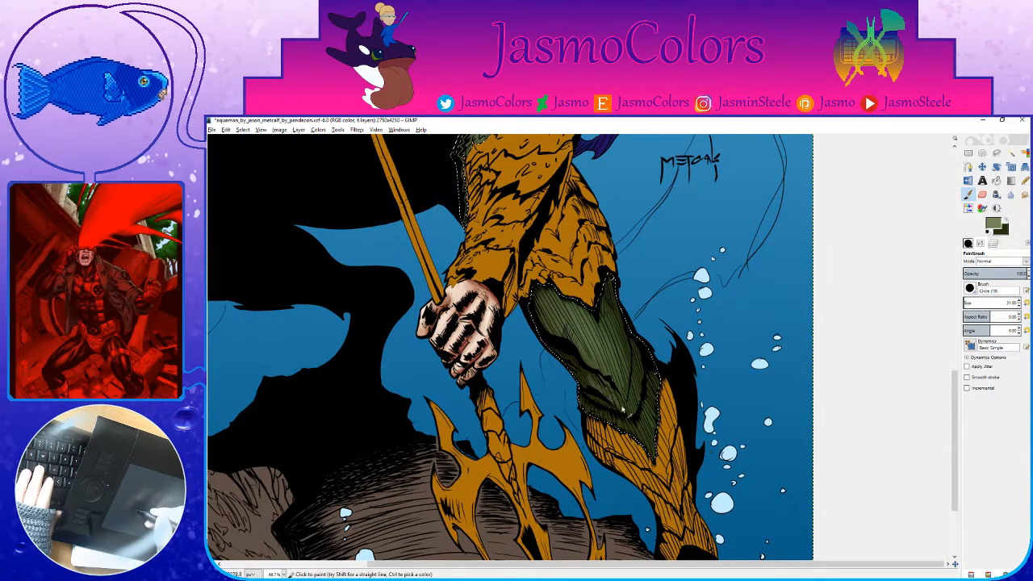
Step: Add more dark green shadow to the upper part of the green leg section and clean it up with the Eraser
key("x")
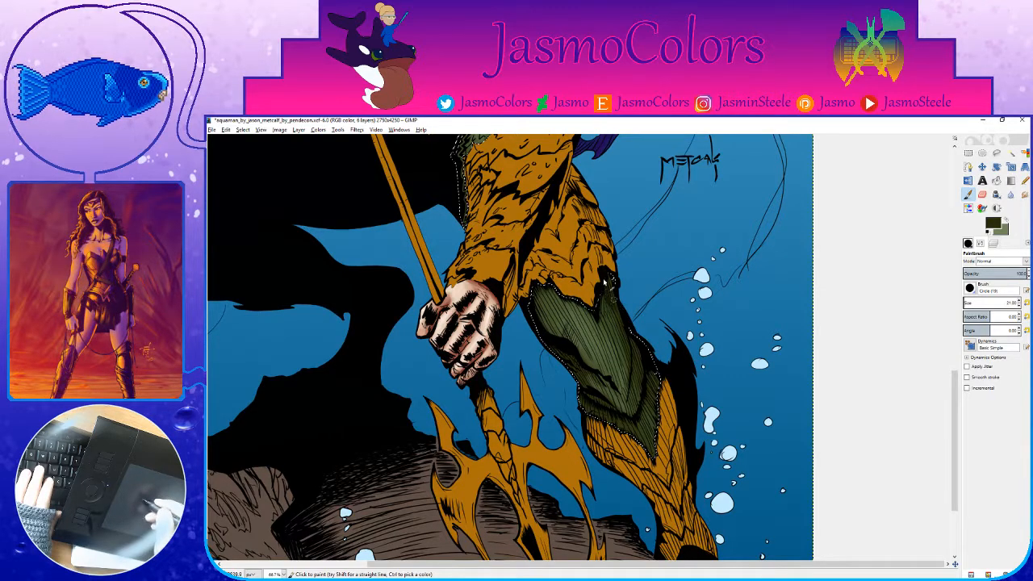
left_click_drag(571, 315, 604, 340)
key("shift+e")
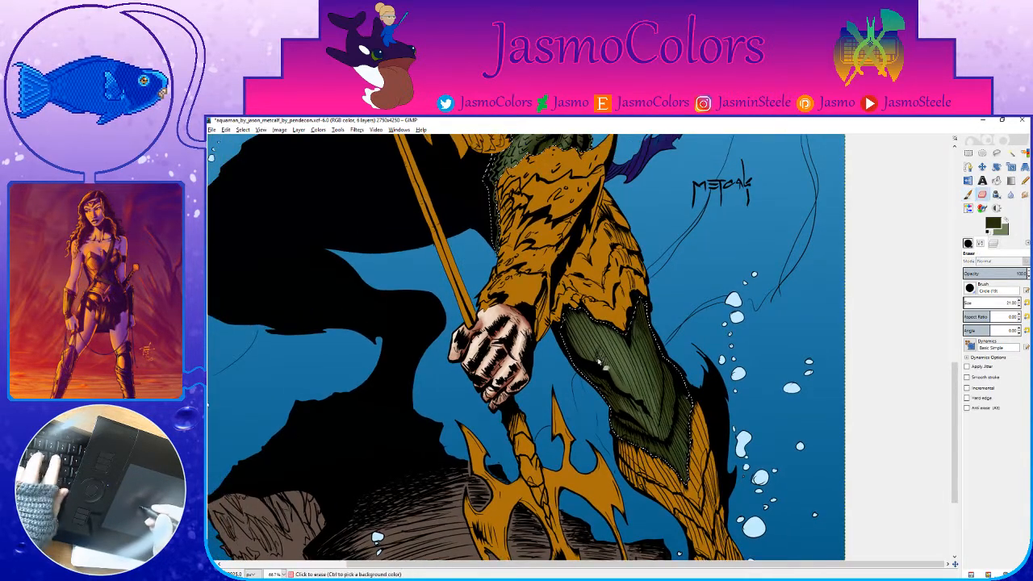
Step: Paint sampled light green highlights on the green scaly sleeve of the lowered arm with the Paintbrush, saving the image
key("ctrl+s")
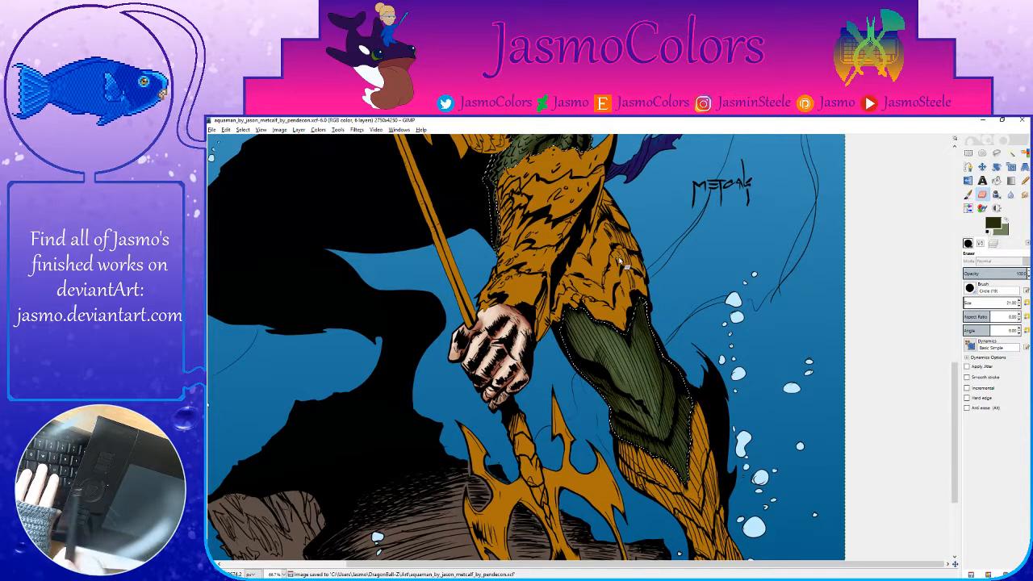
left_click_drag(575, 297, 653, 461)
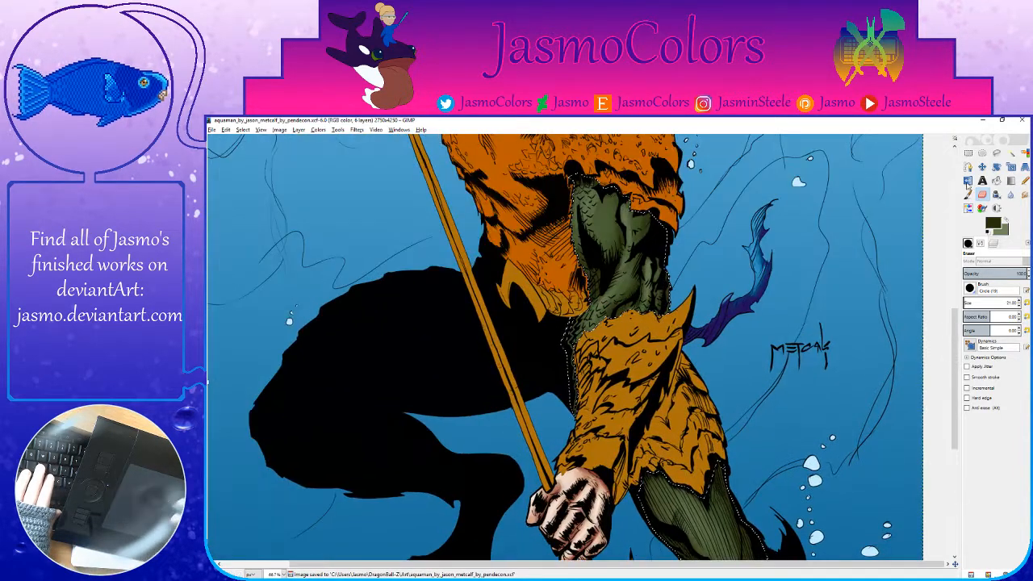
left_click(968, 196)
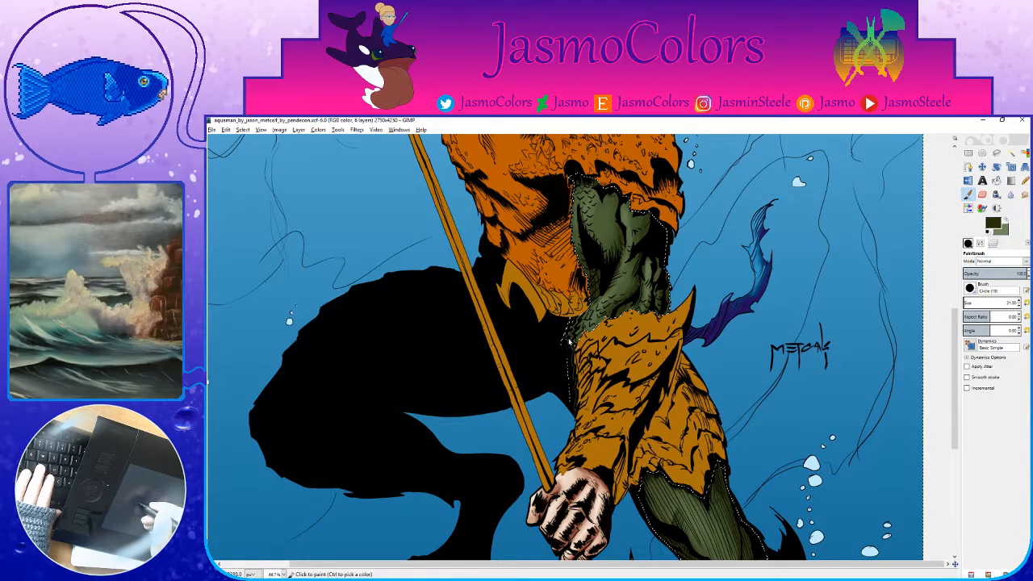
scroll(676, 355, "up", 3)
left_click(598, 283, "ctrl")
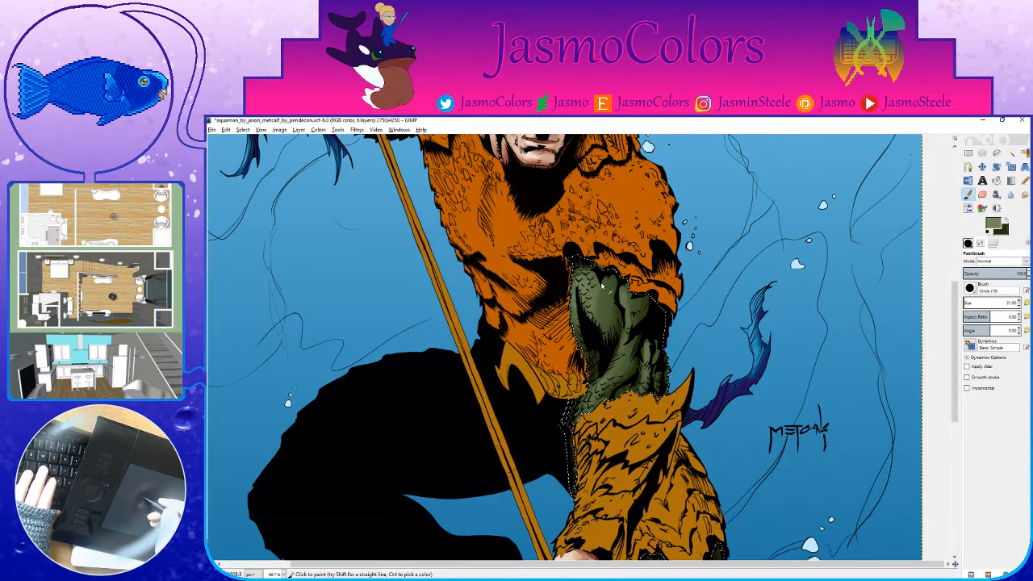
key("ctrl+s")
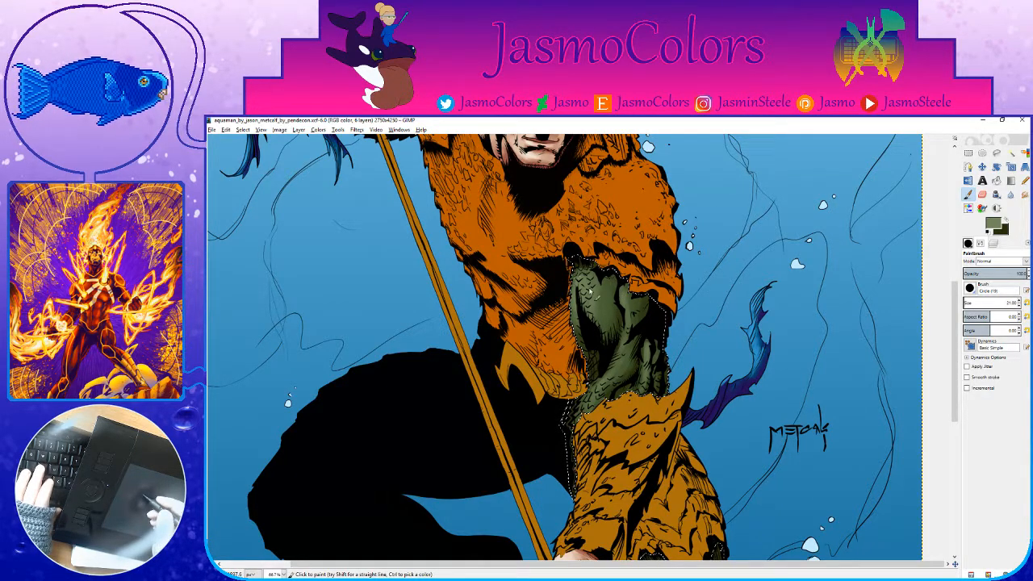
left_click_drag(580, 284, 581, 297)
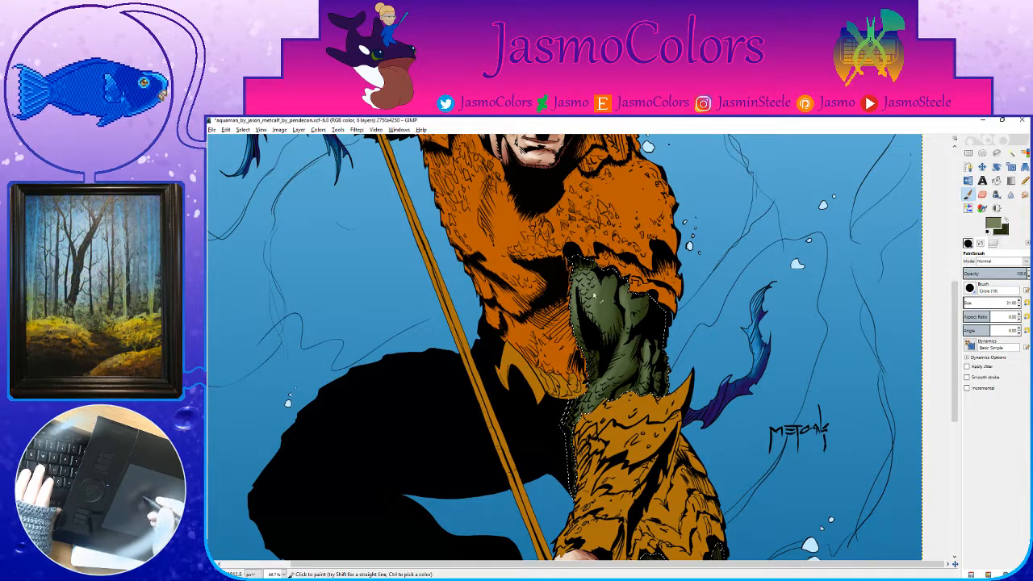
key("ctrl+s")
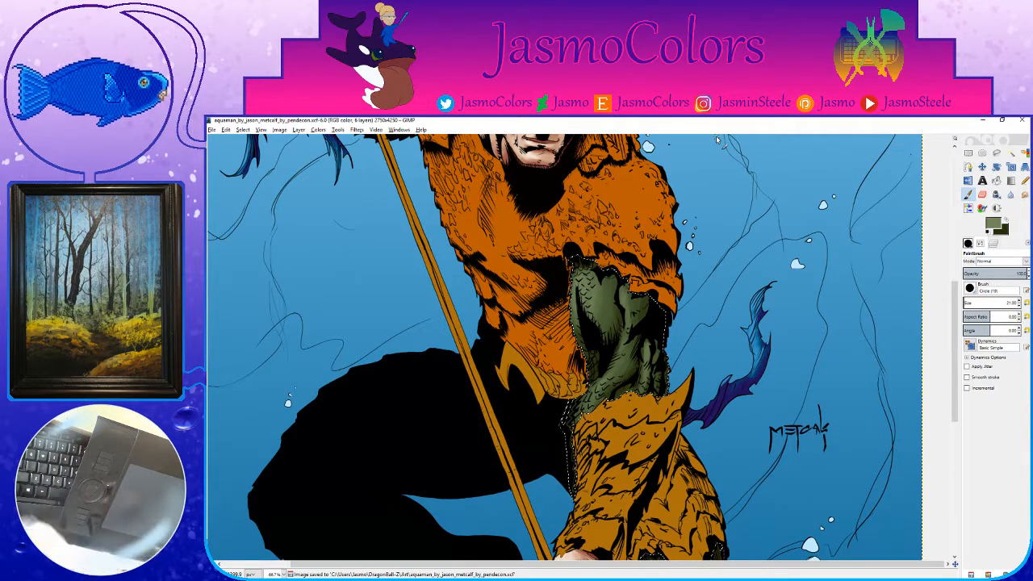
Step: Save the image and touch up the green leg panel beside the fist using the Paintbrush and Eraser
left_click_drag(485, 153, 480, 181)
key("ctrl+s")
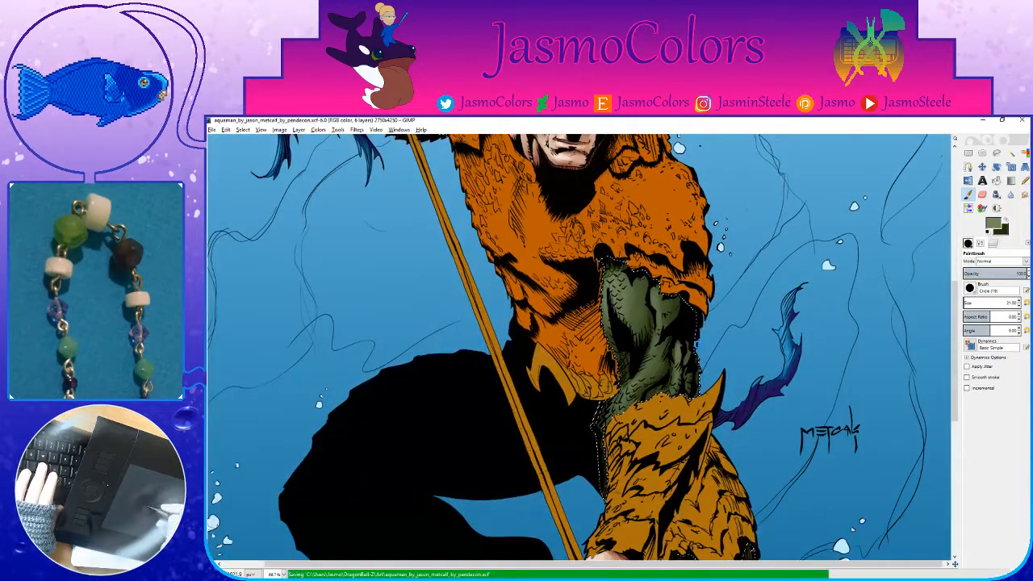
left_click_drag(695, 502, 643, 320)
left_click_drag(672, 444, 658, 367)
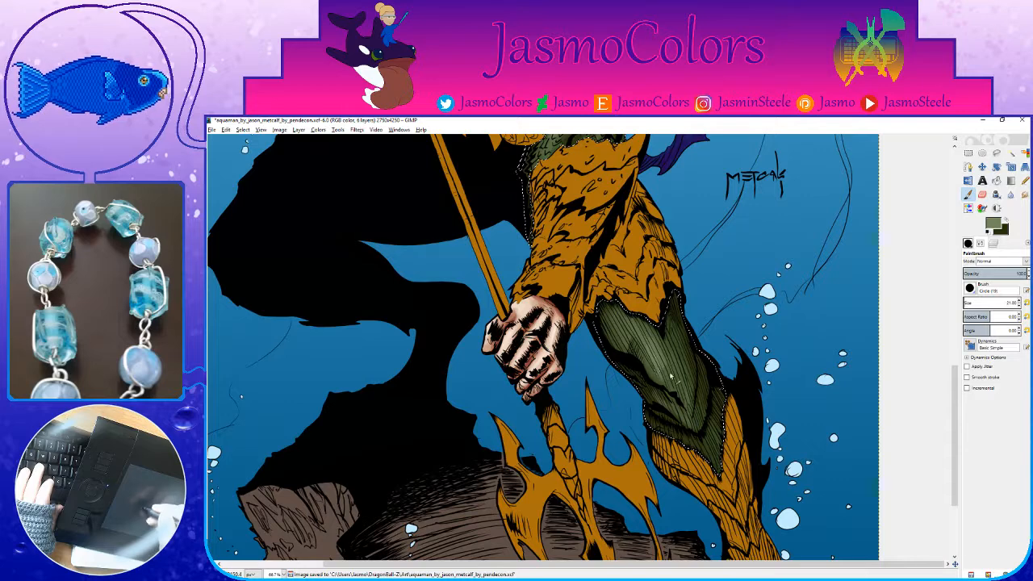
key("shift+e")
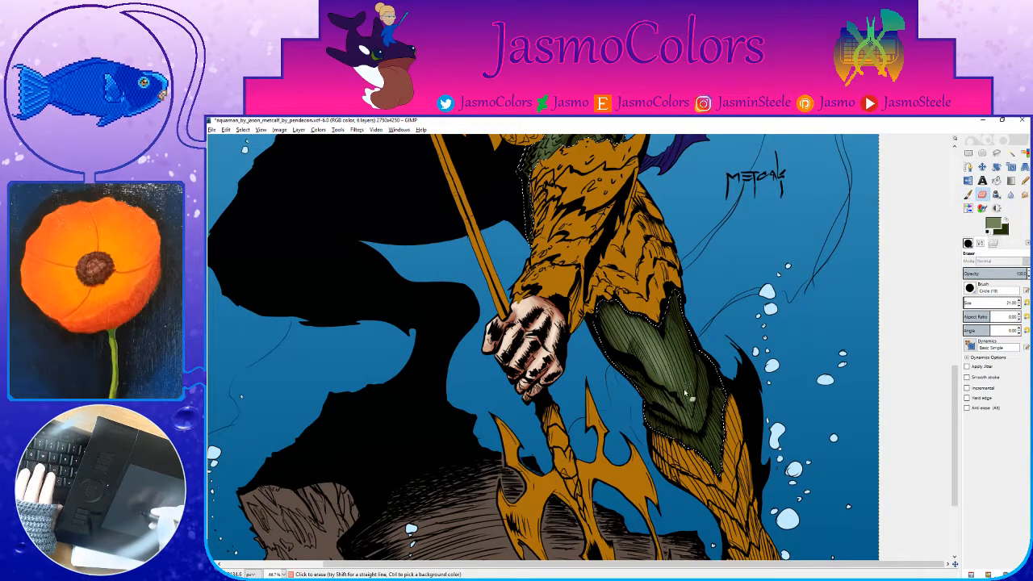
key("p")
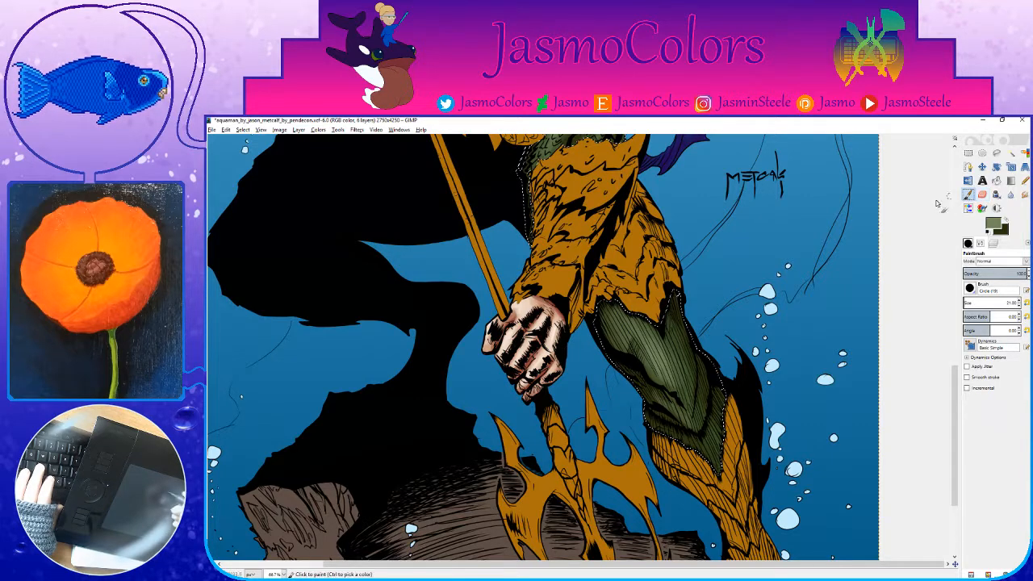
Step: Paint sampled dark green shadows and light green highlights along the folds of the green leg panel, and save the image
left_click(674, 385, "ctrl")
left_click_drag(676, 395, 687, 410)
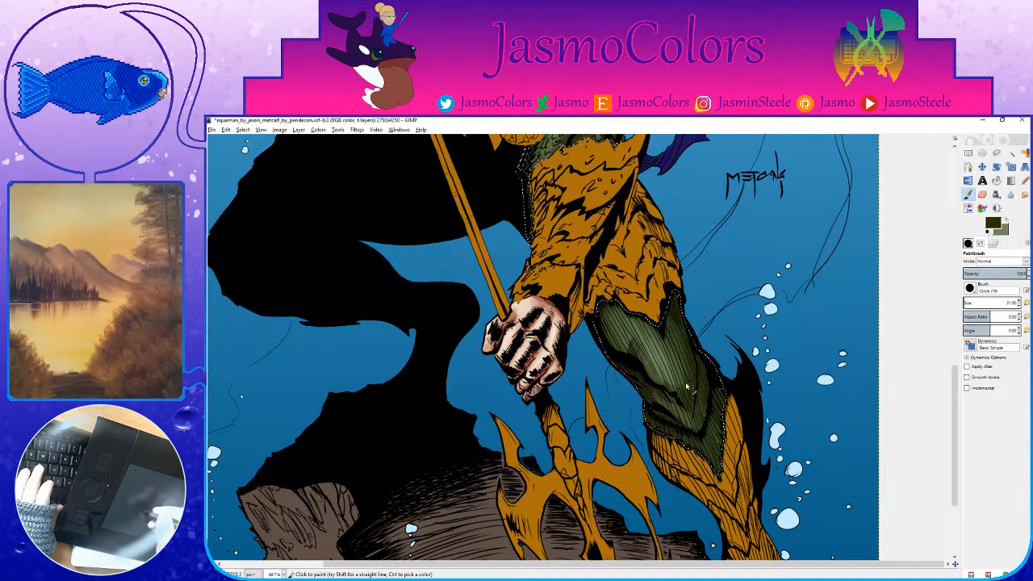
left_click(691, 424, "ctrl")
mouse_move(716, 460)
left_mouse_down()
mouse_move(704, 439)
mouse_move(648, 423)
left_mouse_up()
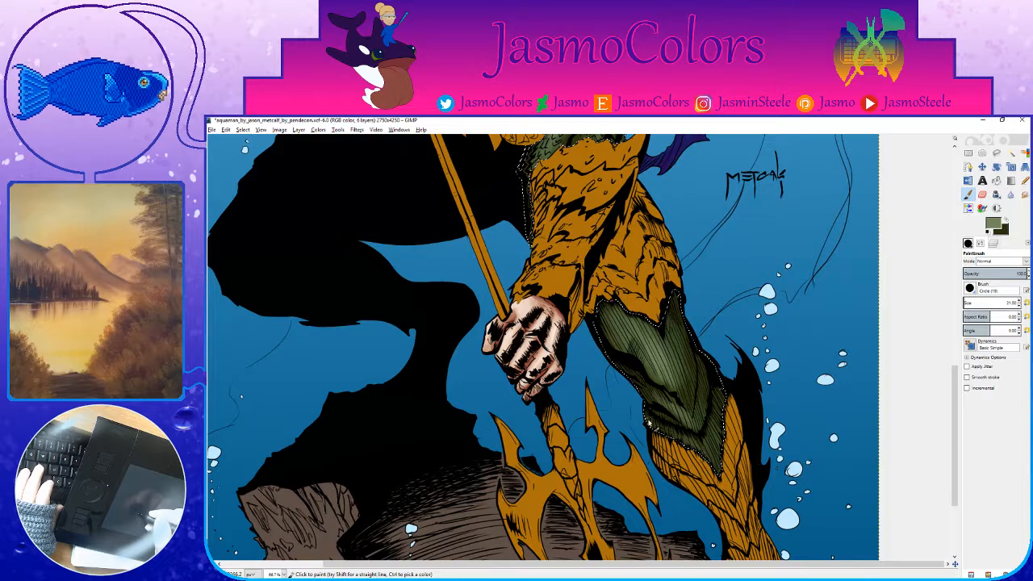
left_click_drag(627, 350, 640, 383)
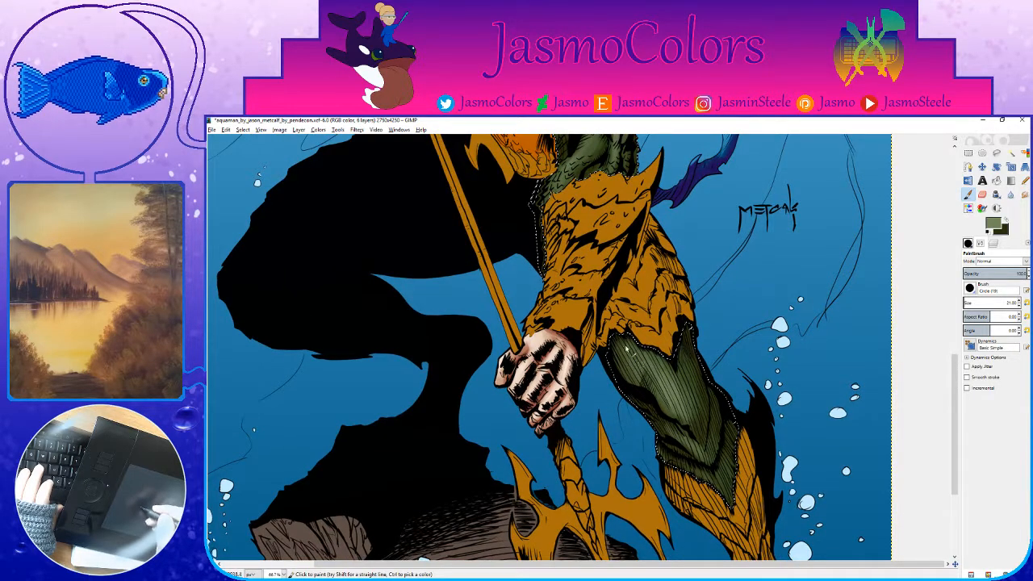
key("ctrl+s")
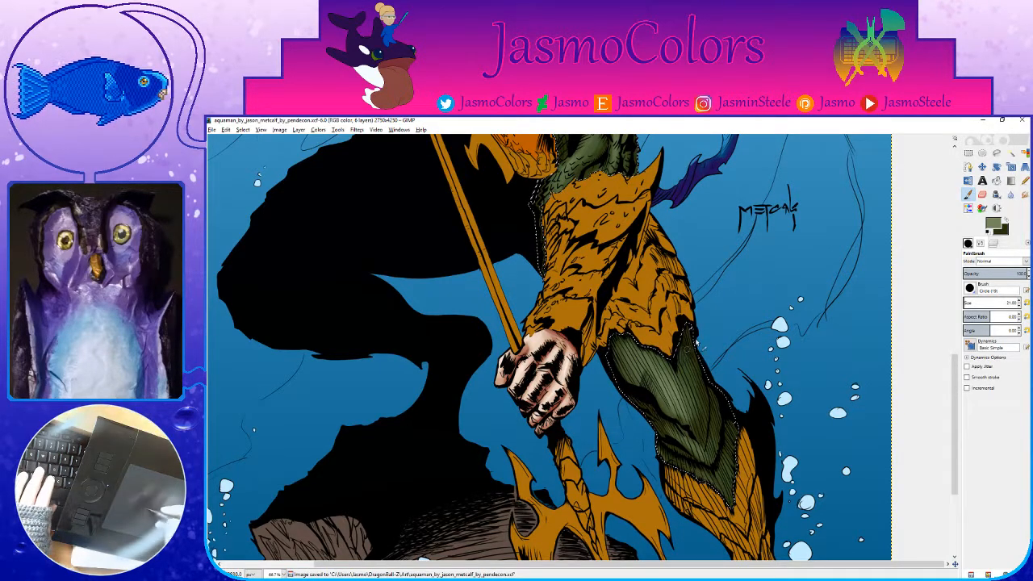
Step: Paint light green highlights on the raised arm's green sleeve behind the trident shaft, and save the image
left_click_drag(633, 225, 691, 384)
left_click_drag(623, 250, 744, 510)
key("ctrl+s")
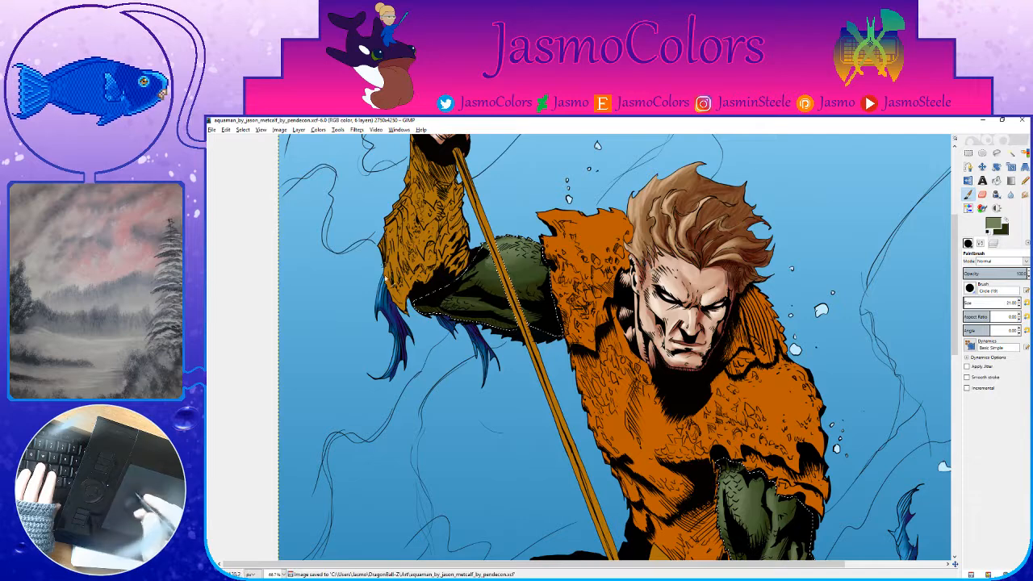
left_click_drag(531, 272, 513, 261)
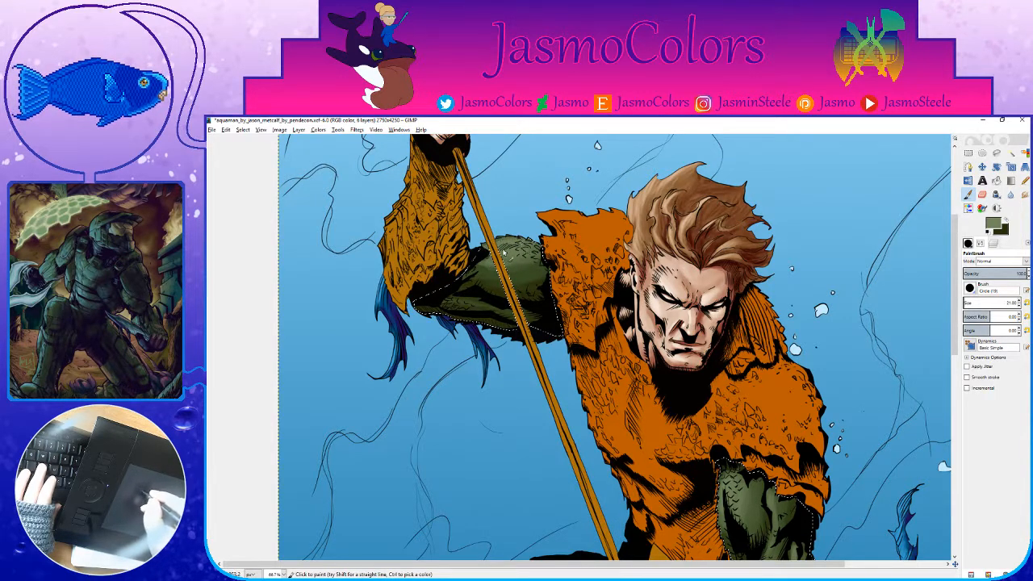
key("ctrl+s")
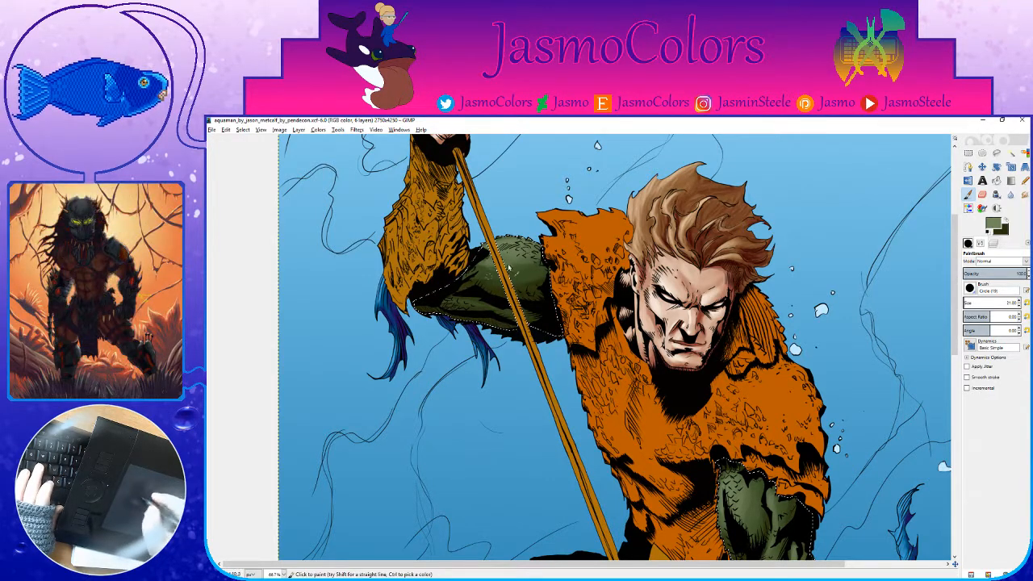
Step: Refine the raised arm's green highlights with more paint, erase the excess beside the trident shaft, and save the image
left_click_drag(529, 261, 521, 258)
key("shift+e")
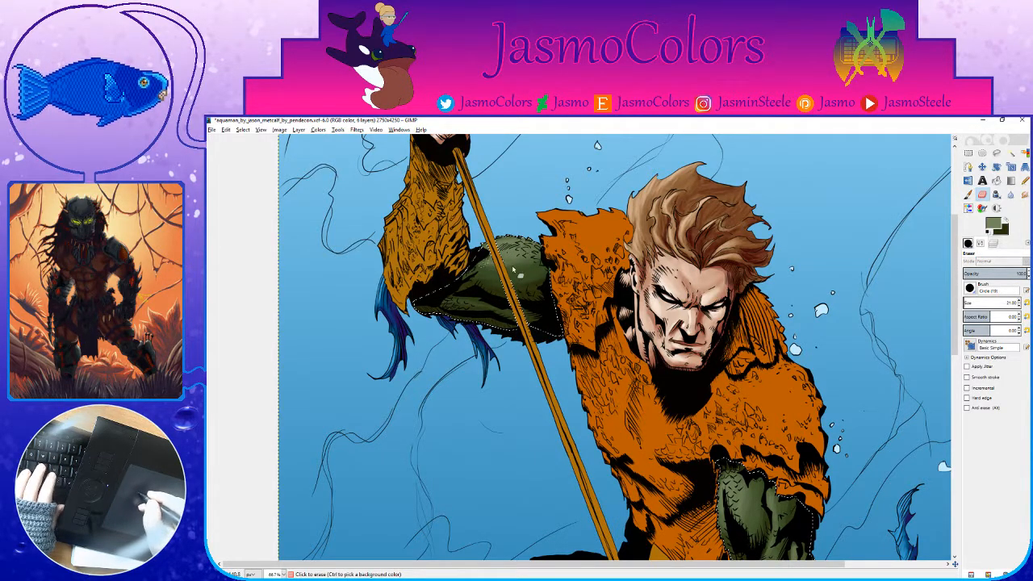
left_click_drag(495, 267, 501, 276)
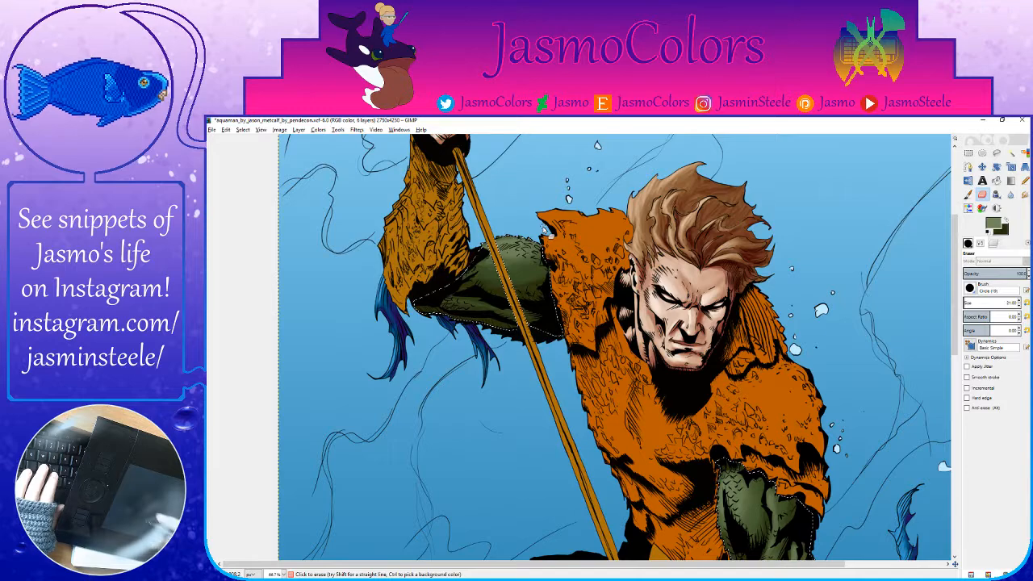
scroll(544, 229, "down", 10)
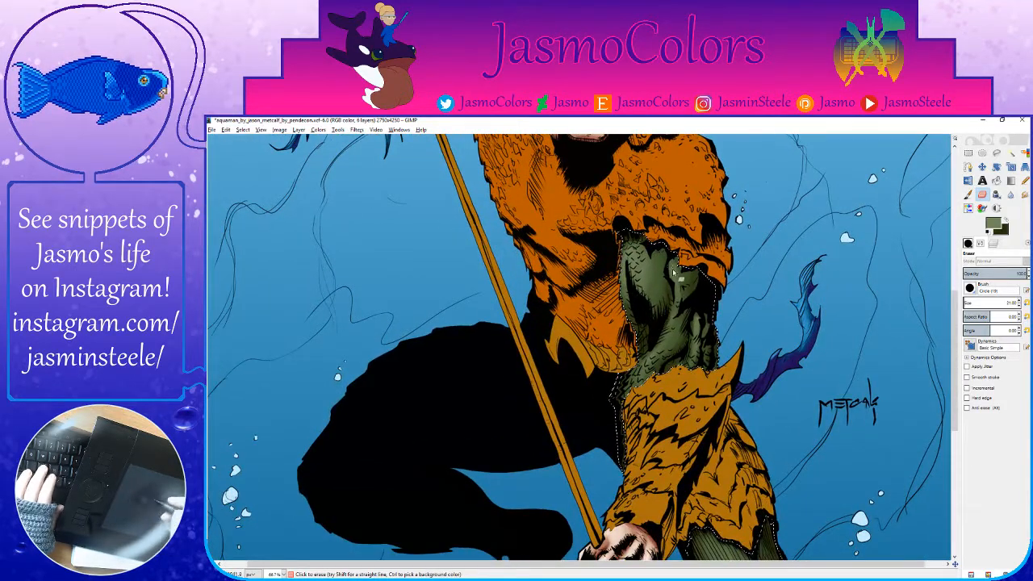
scroll(672, 276, "up", 2)
scroll(671, 276, "left", 2)
key("ctrl+s")
Step: Sample the dark green from the raised arm's sleeve for the Paintbrush, touch up the green shading, and save the image
left_click(968, 195)
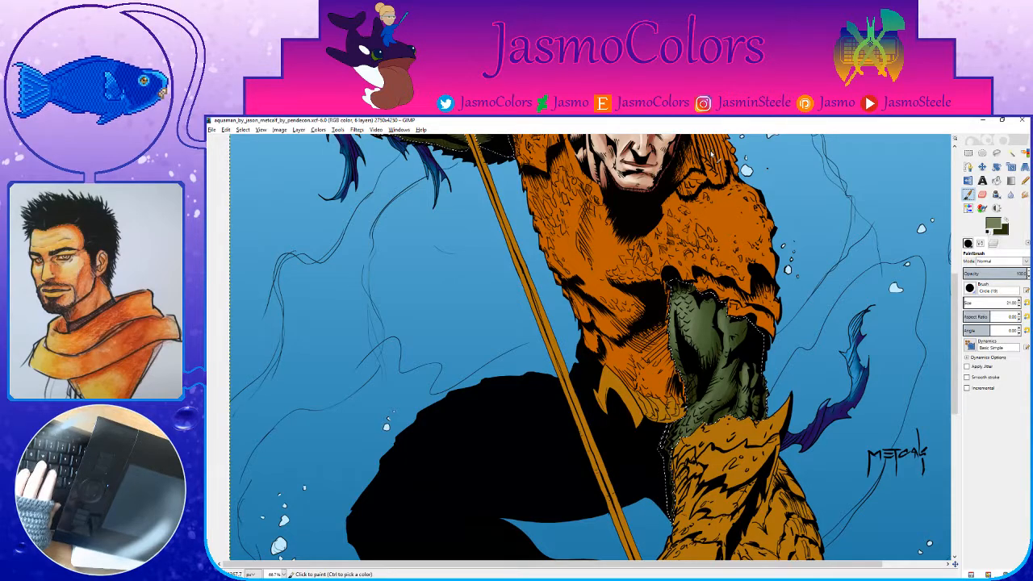
left_click_drag(624, 287, 684, 455)
key("ctrl+s")
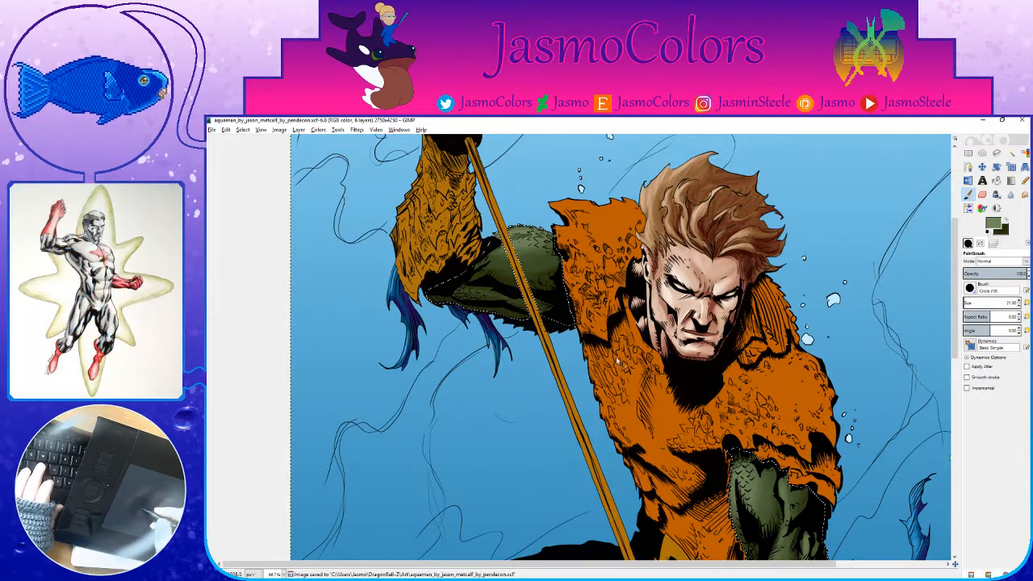
left_click(553, 292, "ctrl")
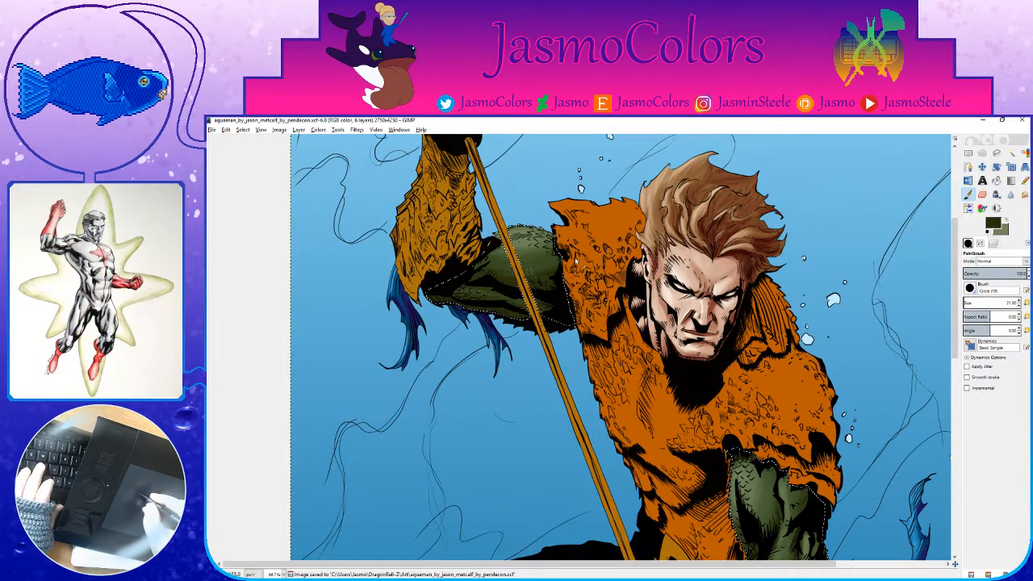
mouse_move(545, 284)
left_mouse_down()
mouse_move(513, 291)
mouse_move(419, 121)
left_mouse_up()
left_click_drag(726, 516, 564, 267)
key("ctrl+s")
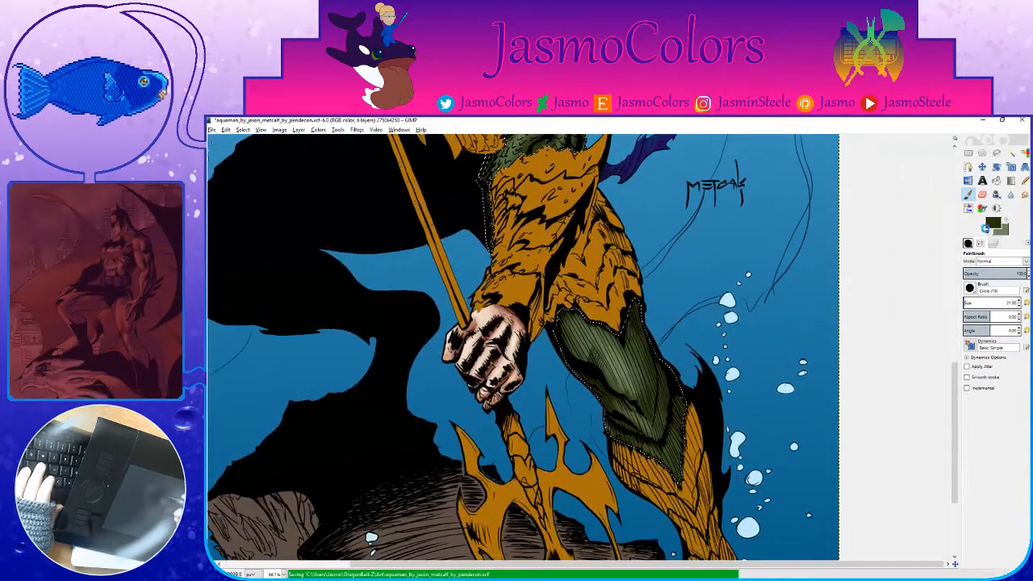
Step: Change the dark foreground color to the near-black olive 161302
left_click(992, 223)
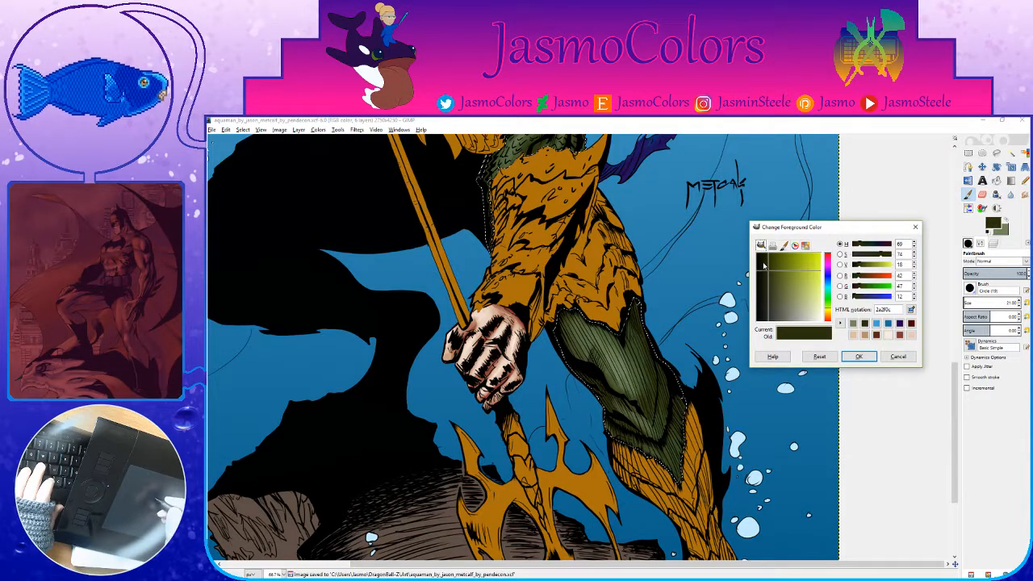
left_click(762, 259)
left_click(827, 312)
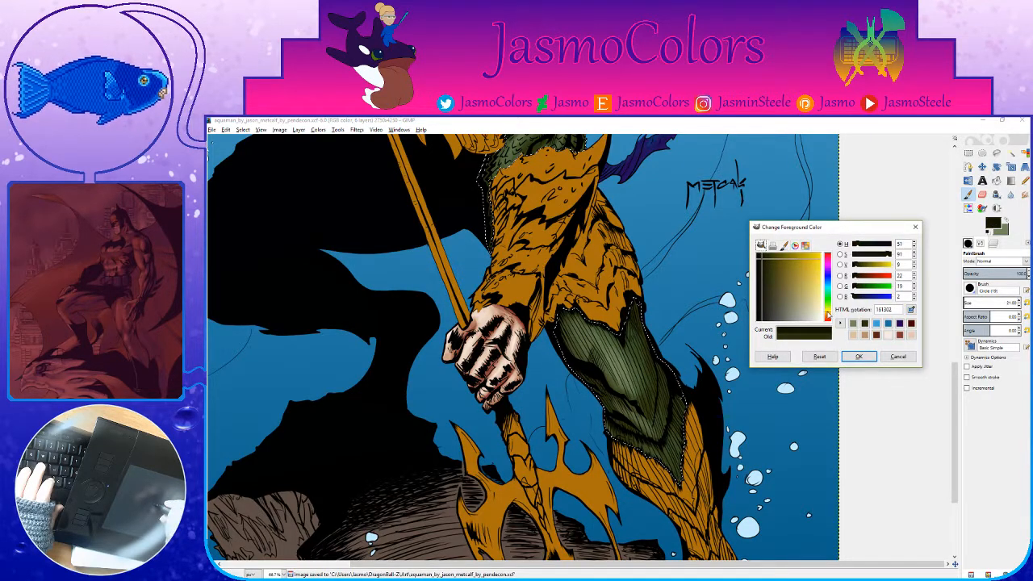
left_click(859, 356)
Step: Swap the foreground and background colors and change the green foreground color to a paler grey-green
left_click_drag(896, 258, 995, 400)
key("x")
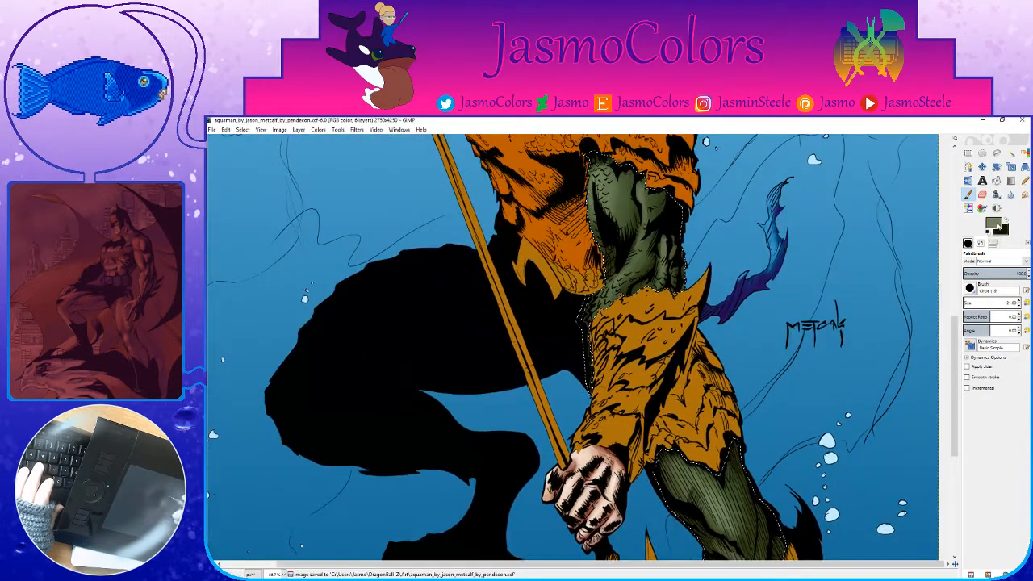
left_click(992, 223)
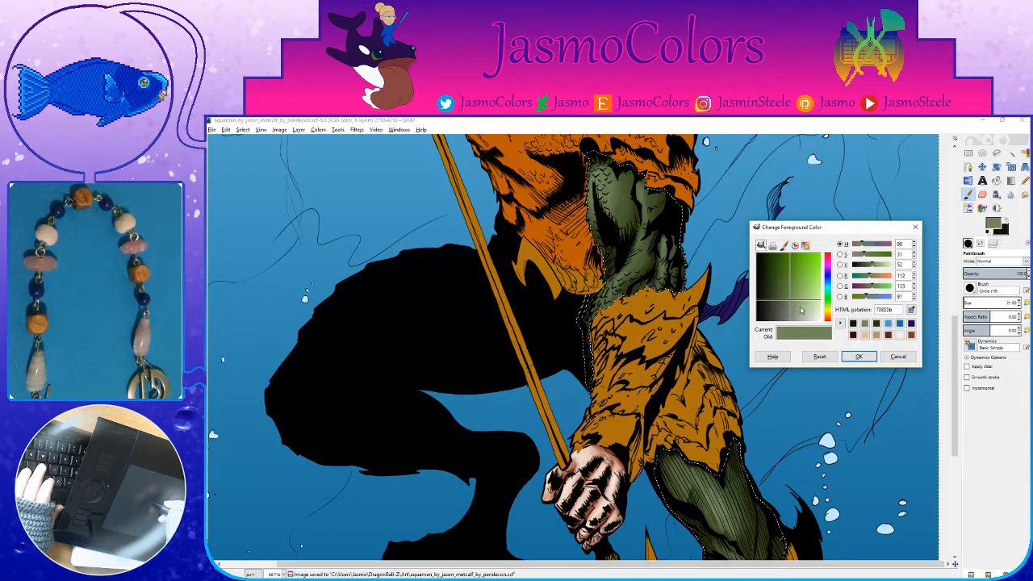
left_click(801, 308)
left_click(858, 357)
Step: Save the image, paint pale grey-green highlights on the raised arm's scaly sleeve, and swap to the dark olive for shading
left_click_drag(613, 154, 773, 468)
key("ctrl+s")
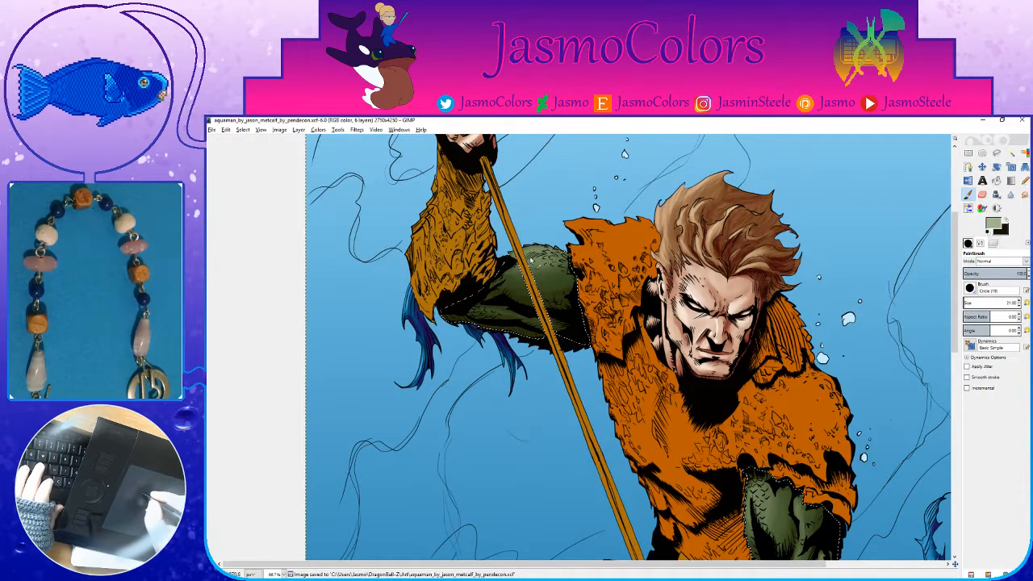
left_click_drag(534, 259, 543, 258)
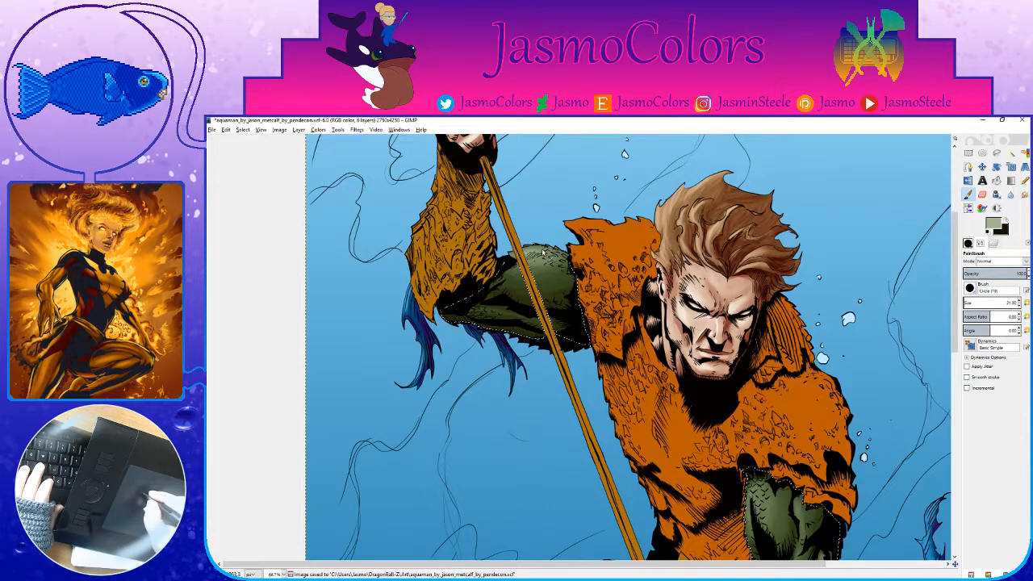
key("x")
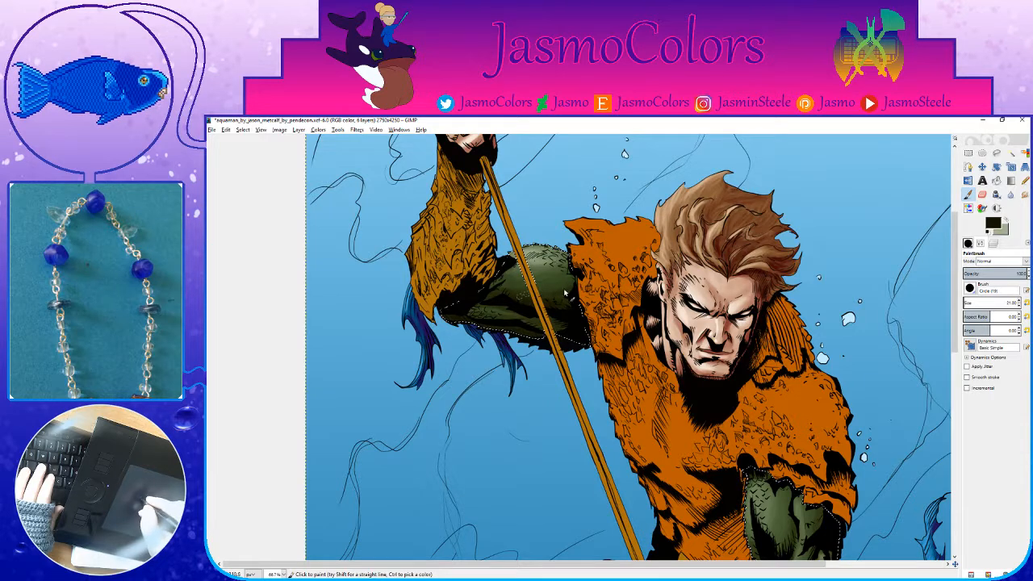
Step: Swap to the pale grey-green, paint highlights on the lowered arm's scaly green sleeve, and save the image
left_click_drag(593, 399, 444, 108)
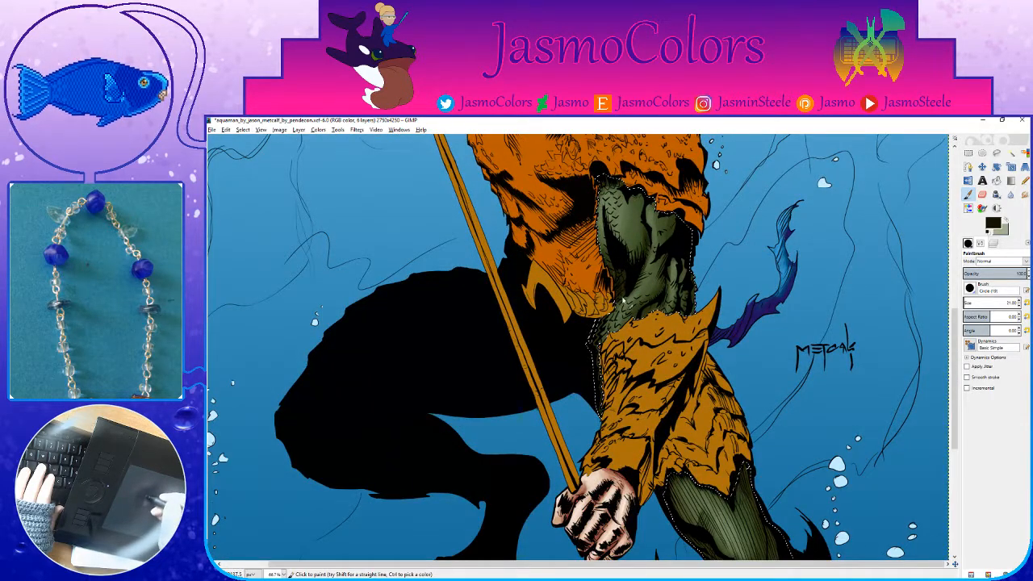
key("x")
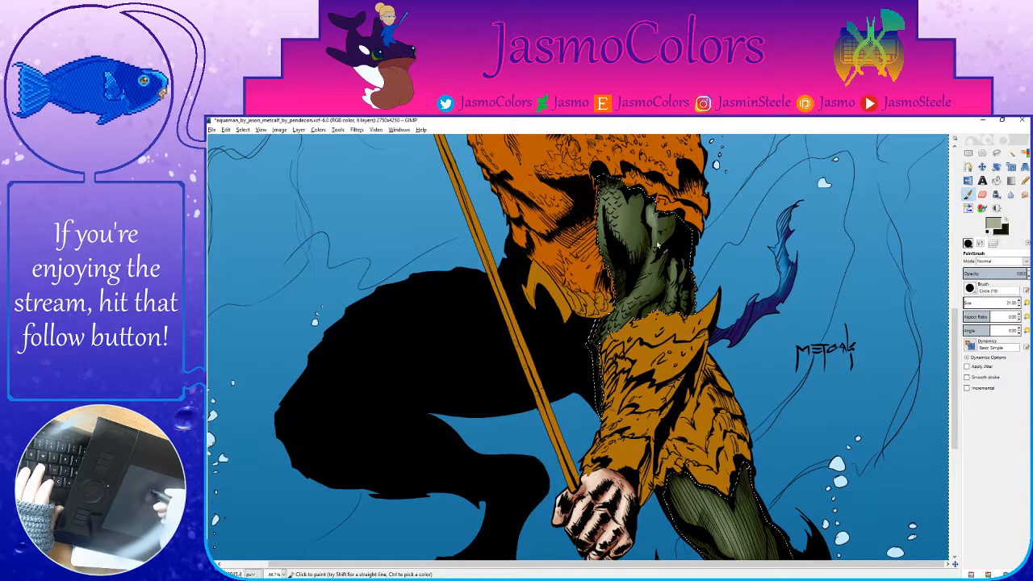
scroll(622, 326, "up", 3)
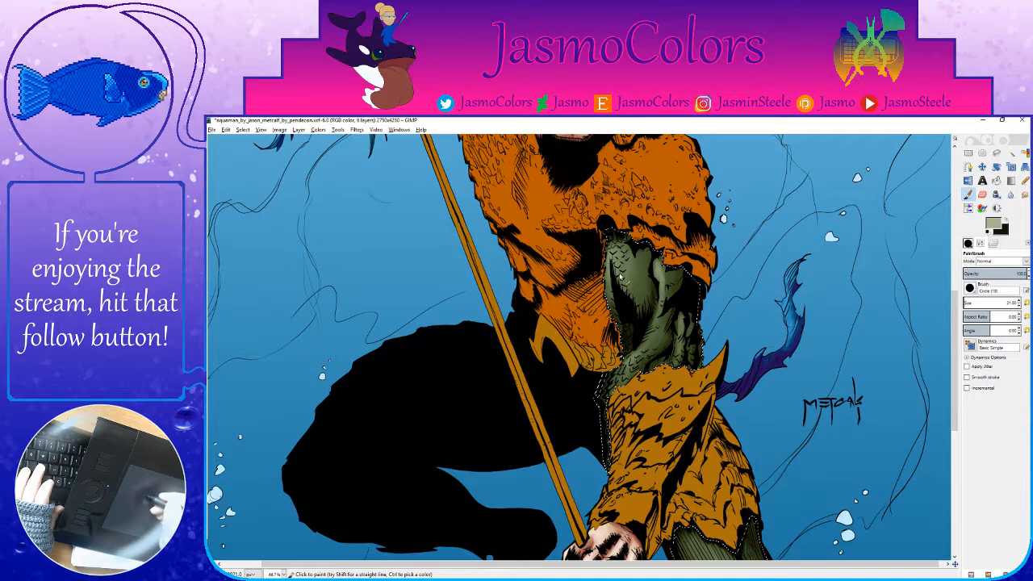
key("ctrl+s")
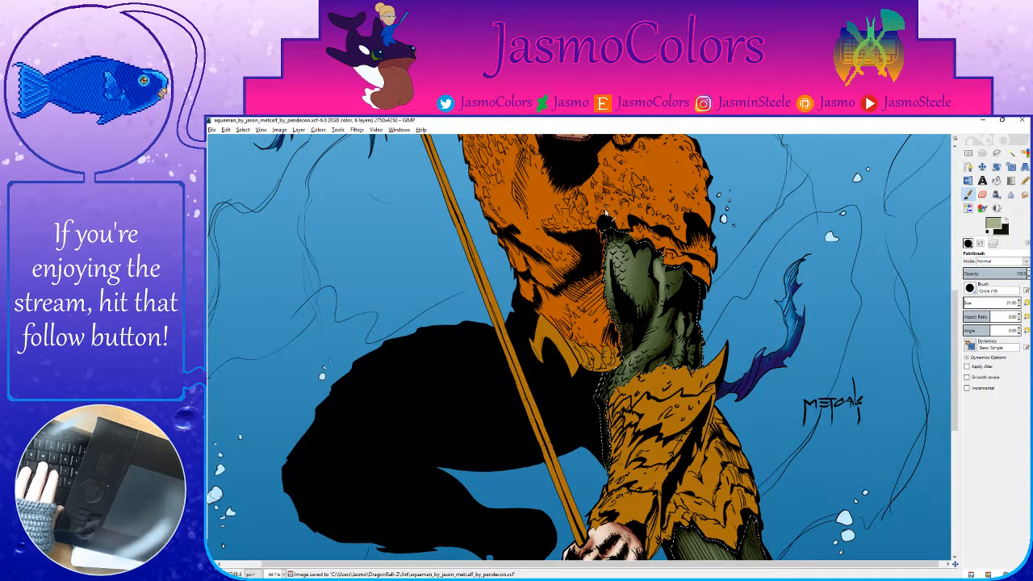
scroll(689, 300, "down", 2)
left_click_drag(686, 300, 685, 307)
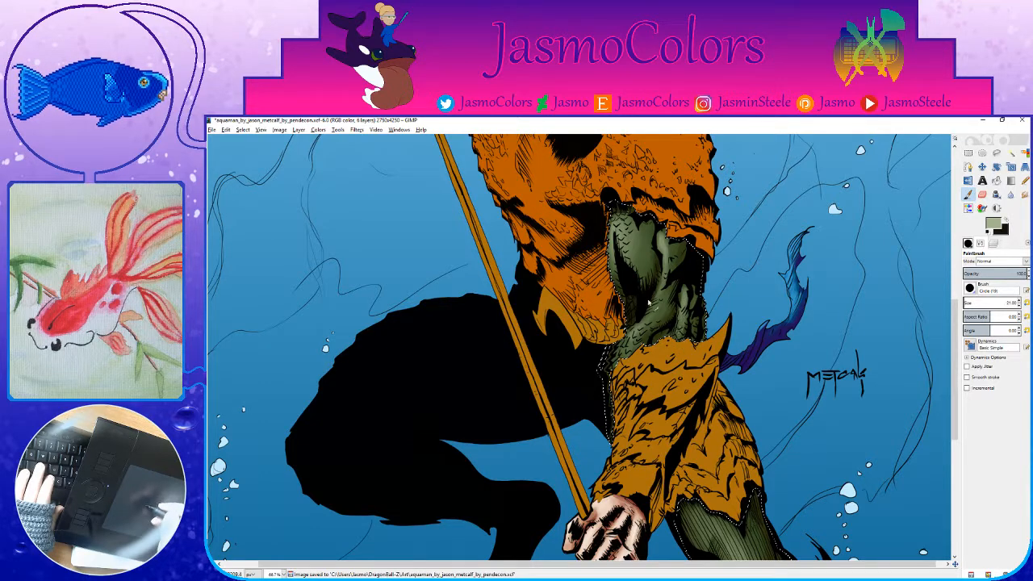
Step: Swap to the dark olive and touch up the shading on the green leg piece
left_click_drag(710, 492, 574, 297)
key("x")
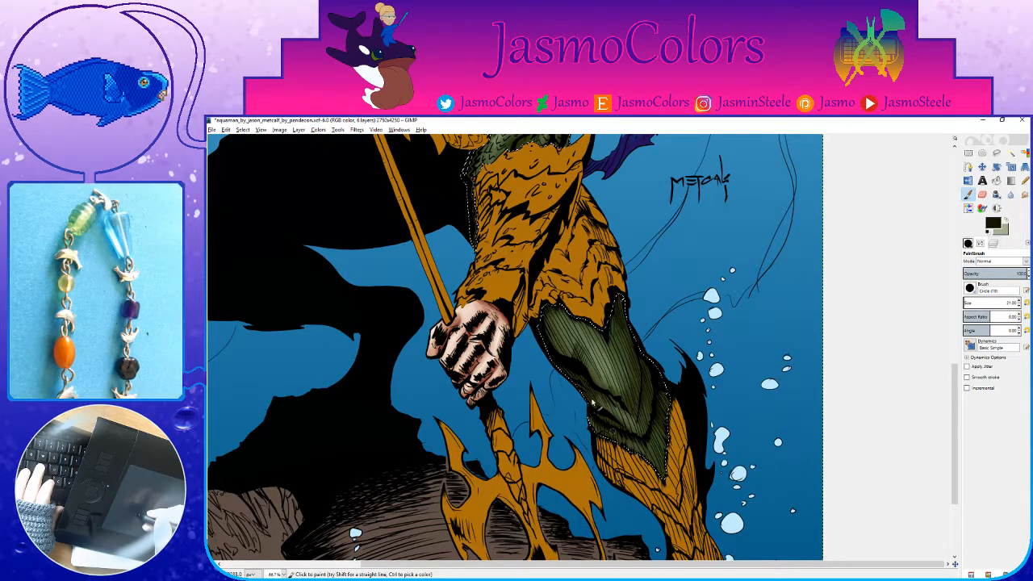
left_click_drag(512, 214, 666, 438)
Step: Clear the selection around the green costume parts and save the image
key("ctrl+a")
scroll(621, 294, "down", 5)
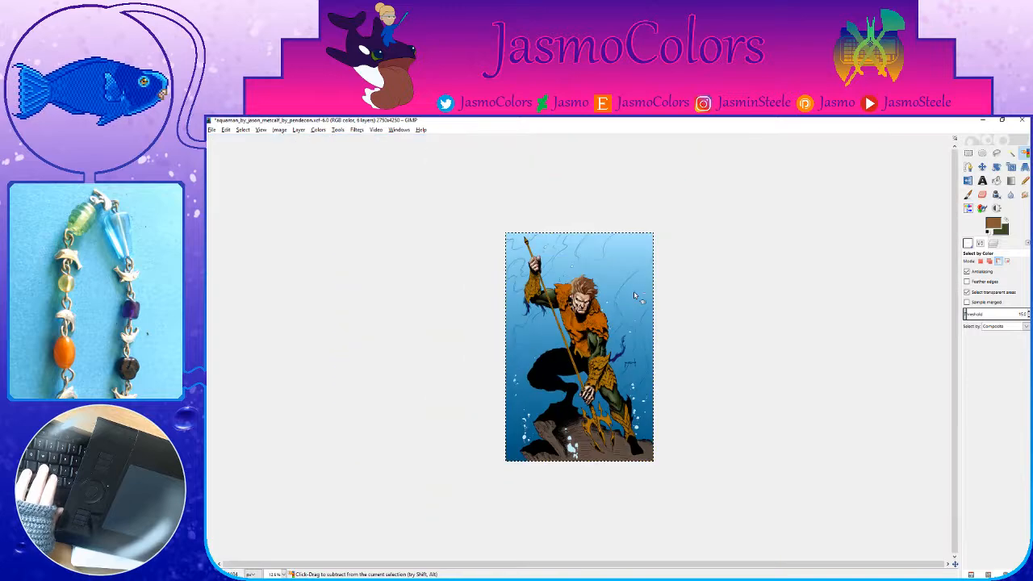
key("ctrl+s")
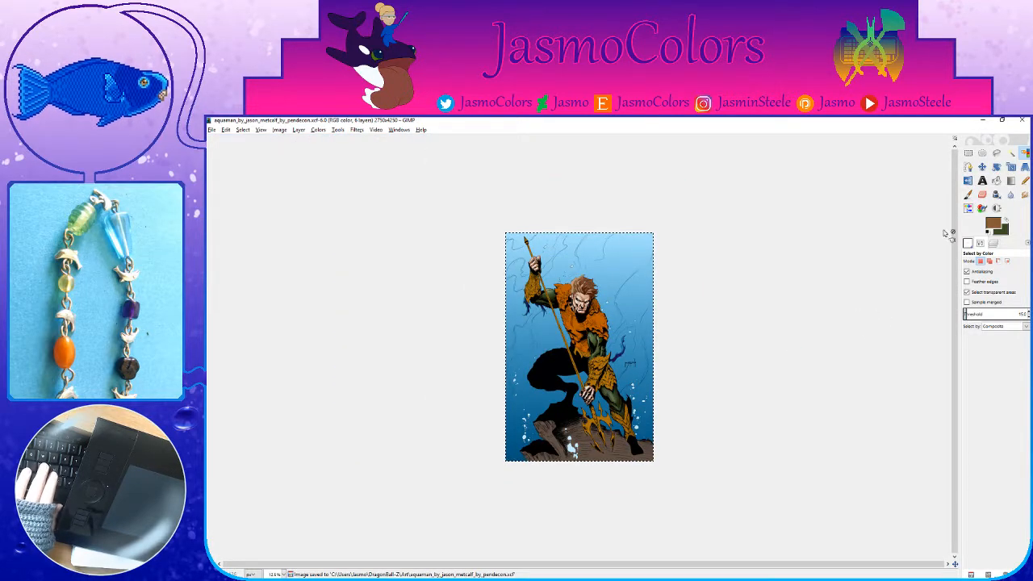
key("r")
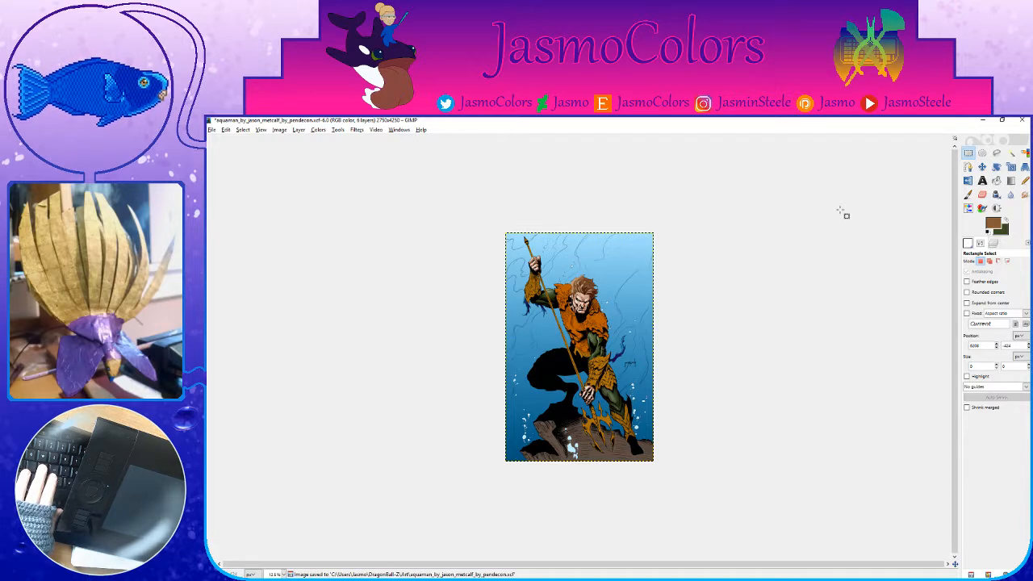
key("ctrl+s")
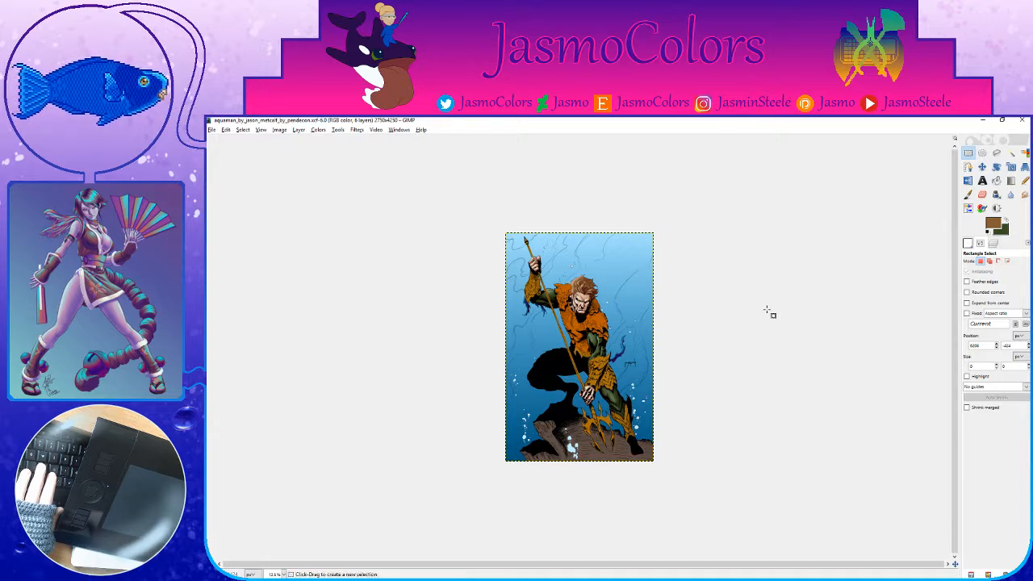
key("p")
key("x")
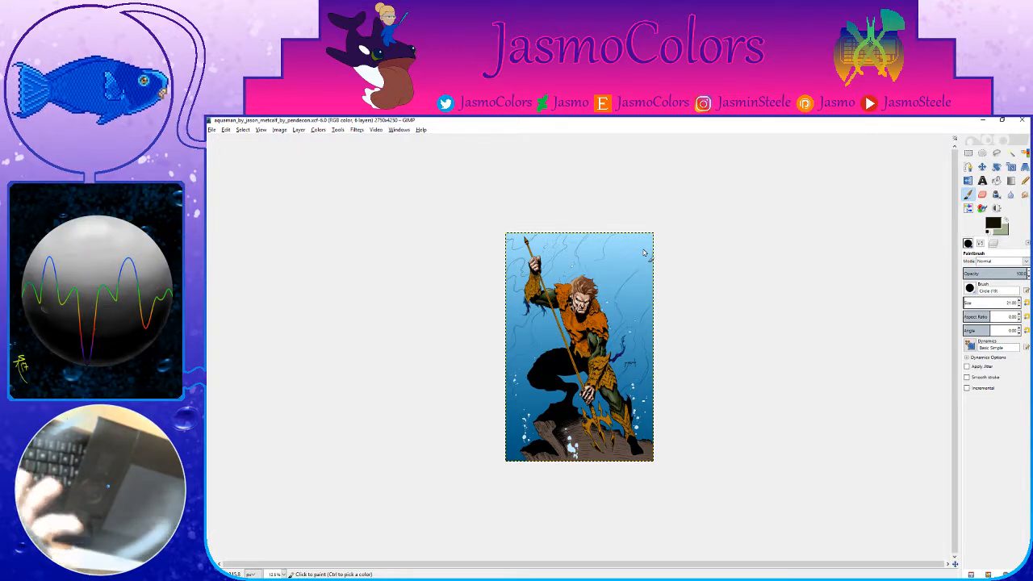
key("ctrl+s")
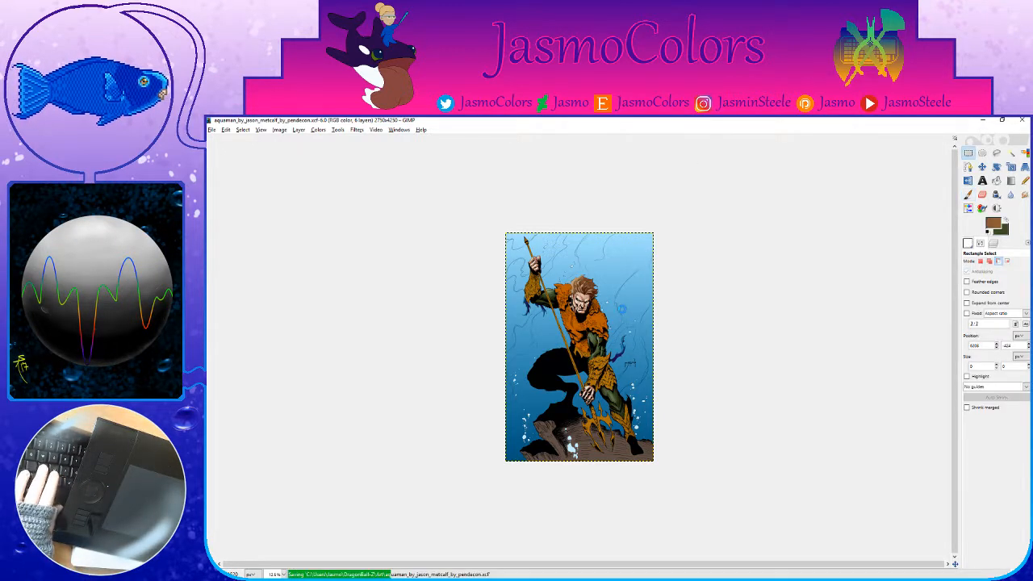
Step: Select the orange scaly shirt by color on the flats copy layer and save the image
left_click(994, 245)
key("plus")
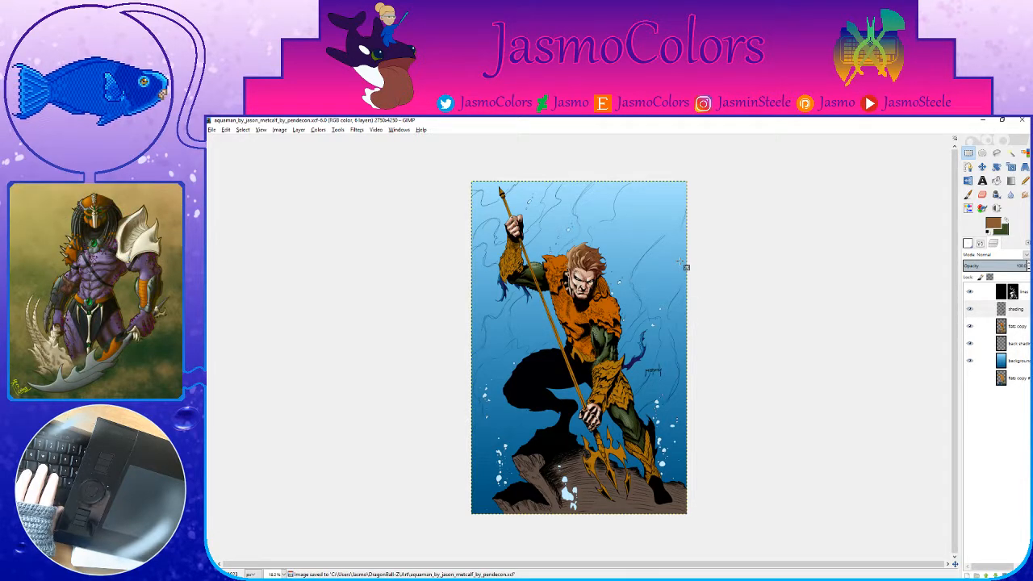
left_click(1008, 327)
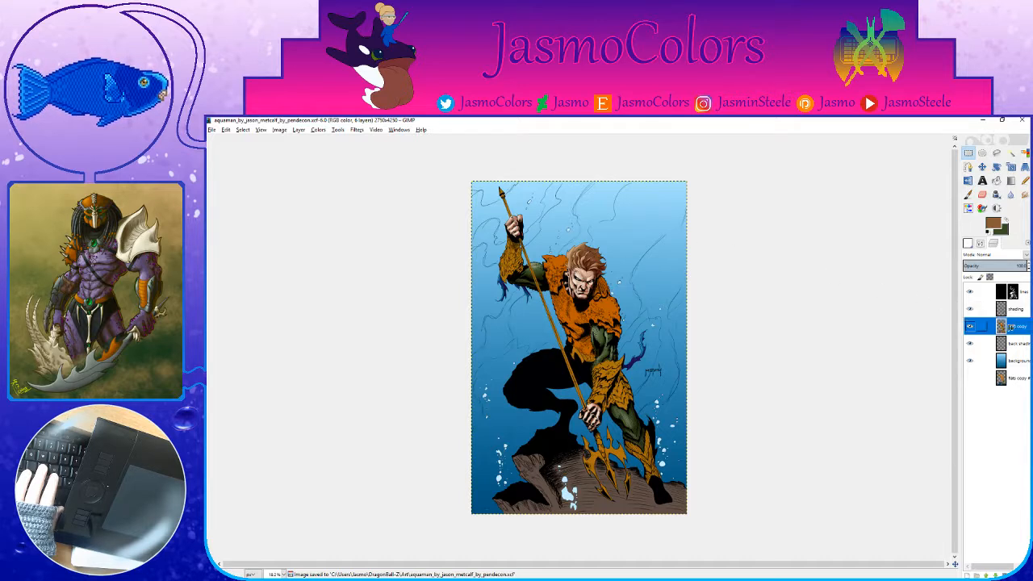
left_click(1025, 154)
left_click(600, 317)
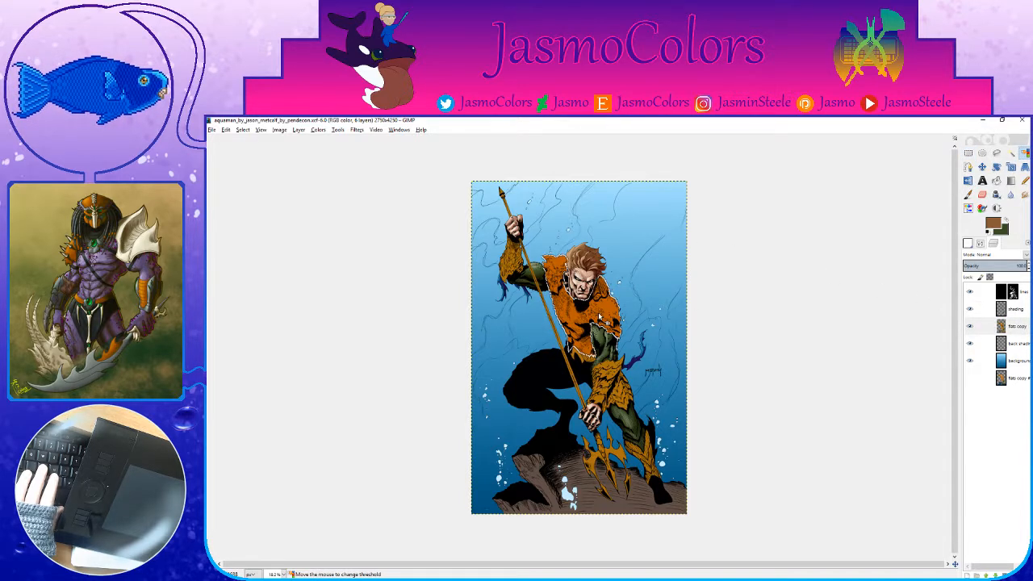
key("ctrl+s")
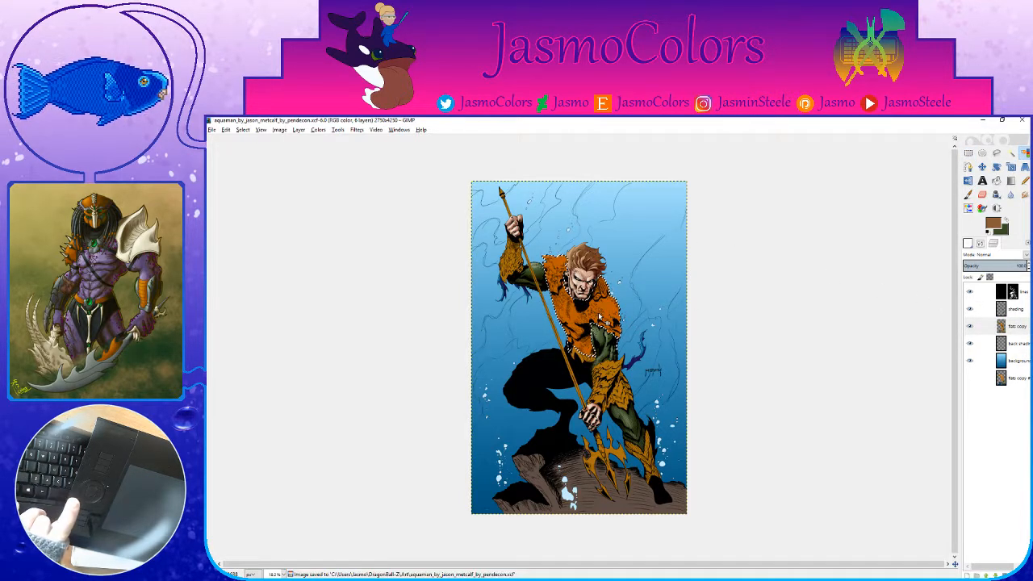
Step: Sample the shirt's orange with the Paintbrush as both the foreground and background color
scroll(600, 317, "up", 3)
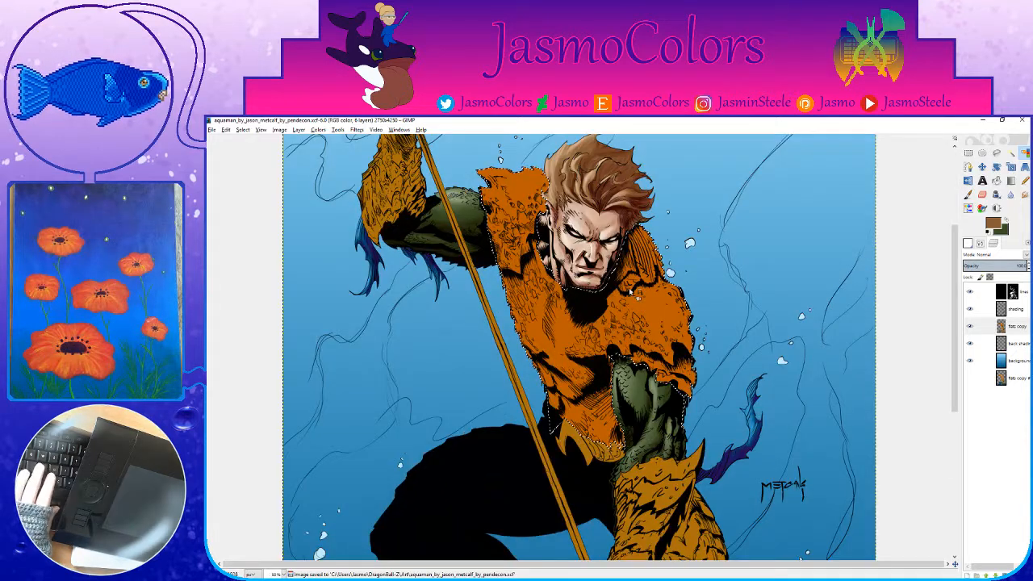
scroll(630, 292, "up", 1)
key("p")
left_click(660, 312, "ctrl")
key("x")
left_click(660, 312, "ctrl")
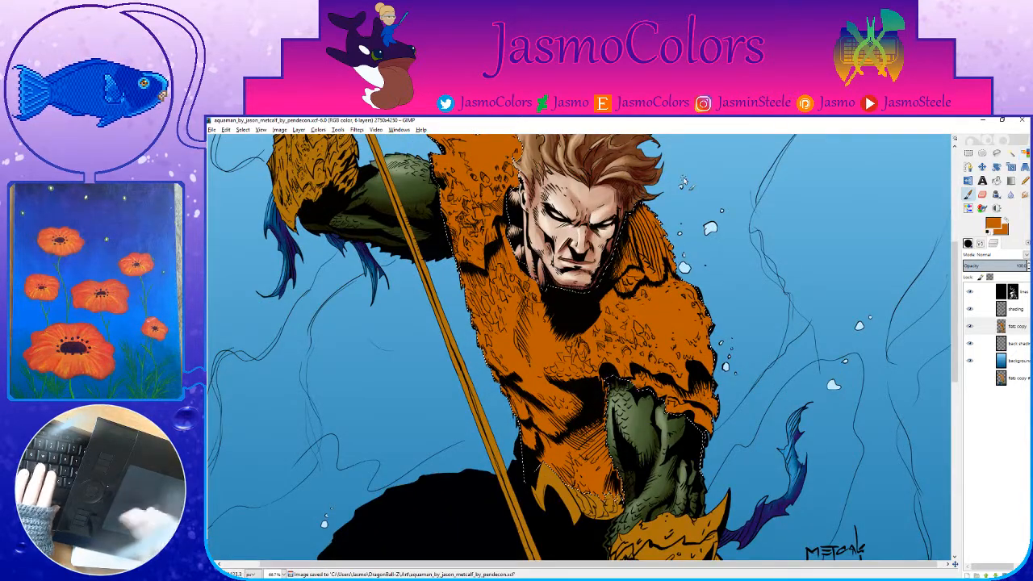
Step: Activate the shading layer and change the orange foreground color to the dark orange-brown 853500
left_click(1011, 310)
left_click(993, 228)
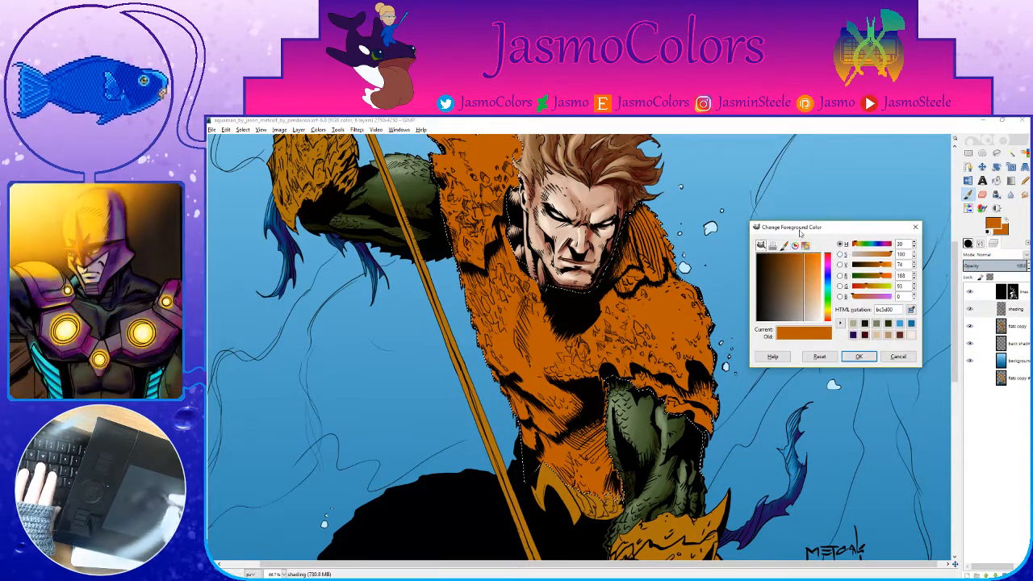
left_click_drag(794, 258, 791, 254)
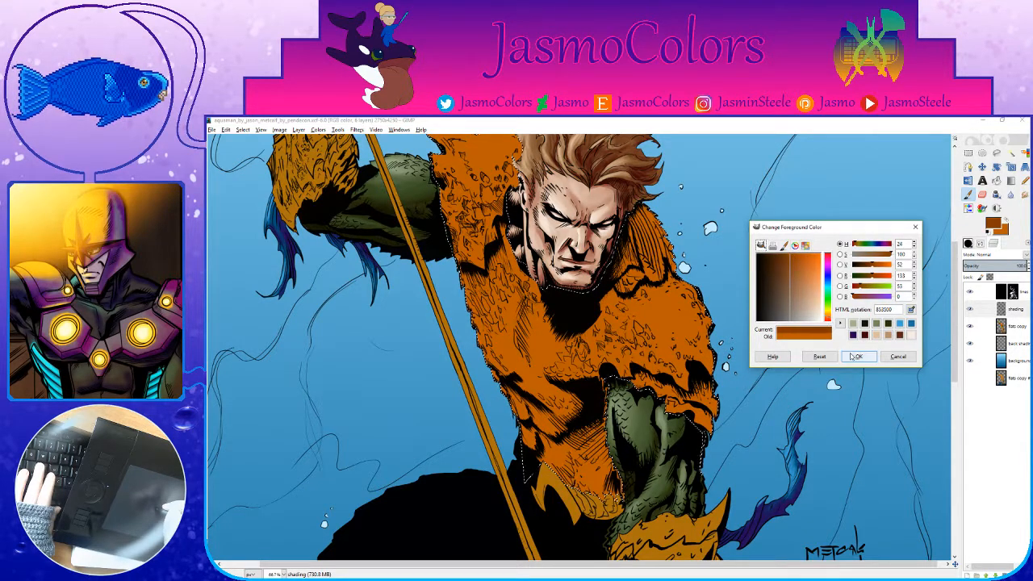
left_click(898, 355)
Step: Change the remaining sampled orange to a brighter orange for highlights and save the image
left_click(992, 228)
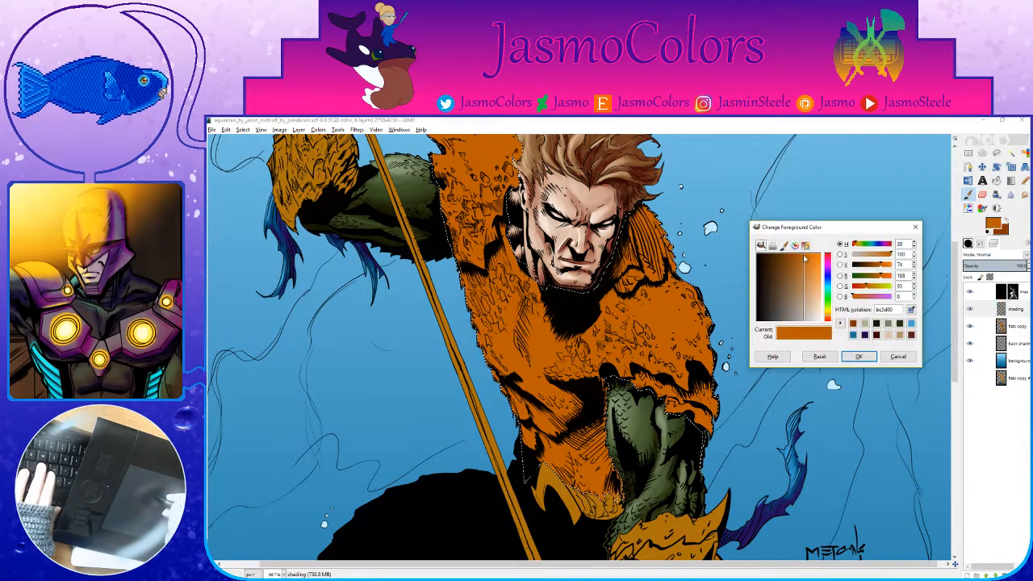
left_click(812, 262)
left_click(857, 356)
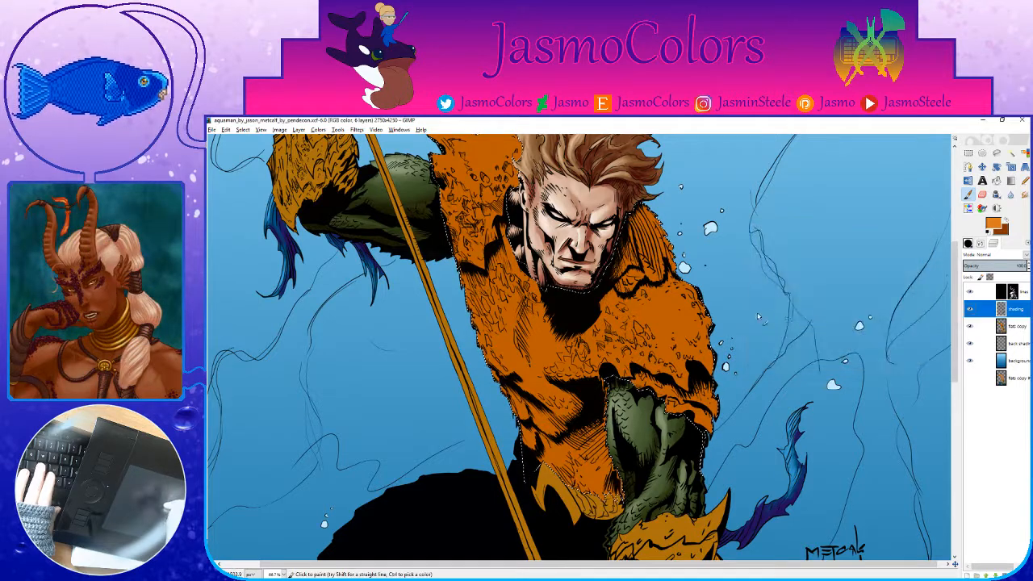
key("ctrl+s")
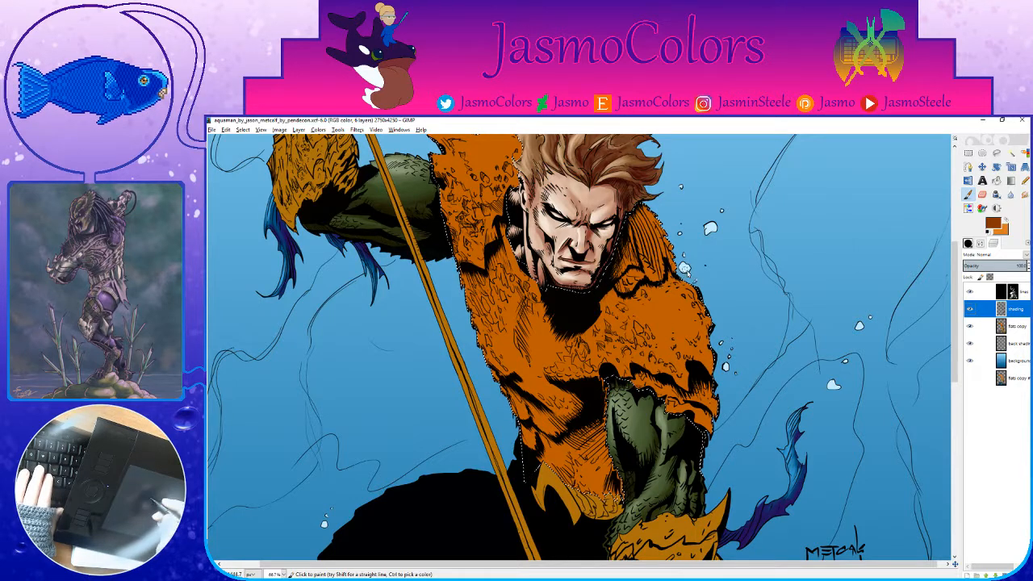
Step: Enlarge the Paintbrush, paint dark orange-brown shading on the shirt's shoulder and sleeve above the lowered arm, and save the image
left_click_drag(685, 270, 713, 337)
left_click(967, 244)
left_click(967, 301)
mouse_move(690, 329)
left_mouse_down()
mouse_move(625, 350)
mouse_move(664, 271)
mouse_move(652, 277)
left_mouse_up()
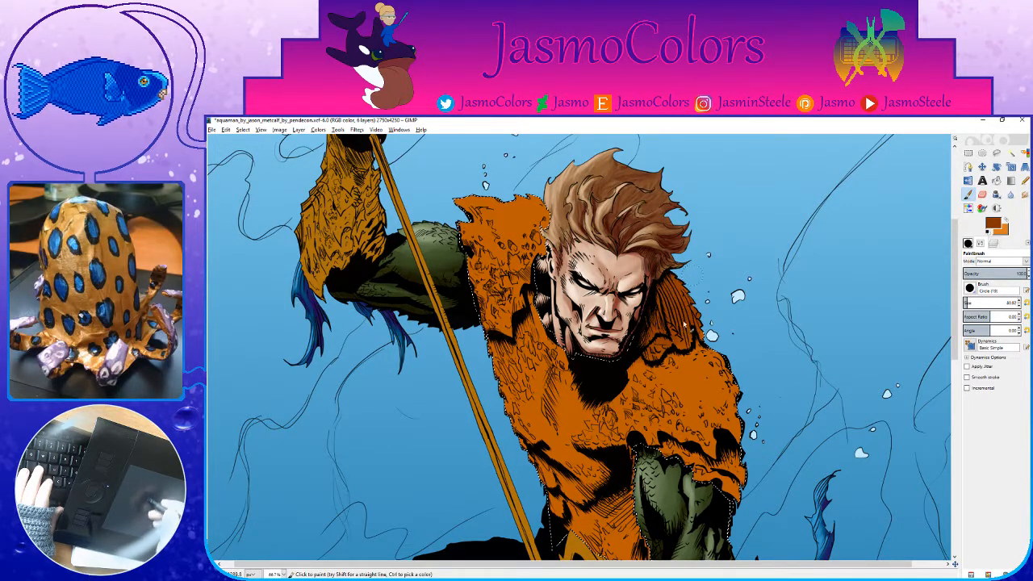
scroll(691, 426, "down", 3)
left_click_drag(712, 293, 696, 305)
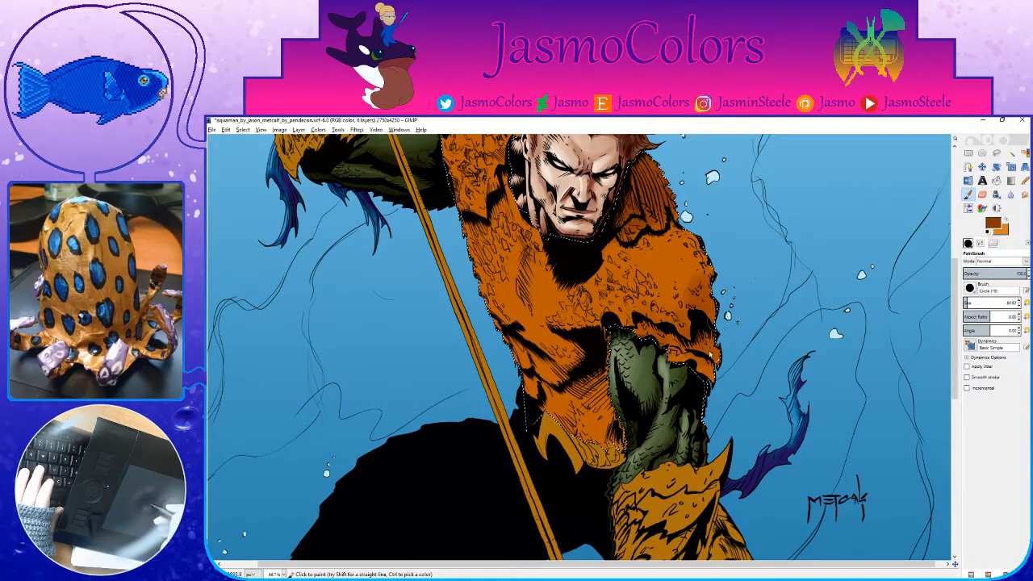
key("ctrl+s")
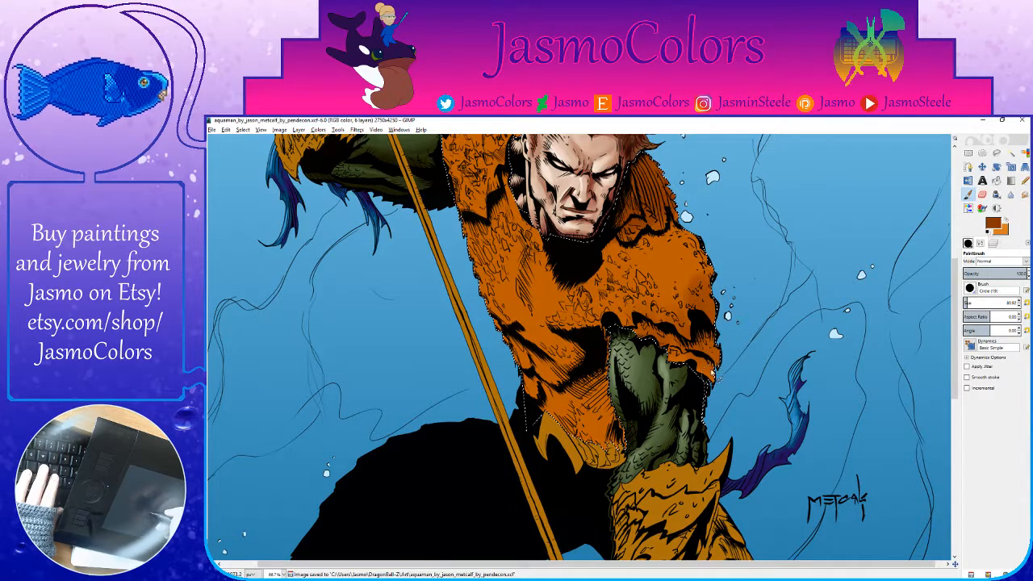
key("ctrl+s")
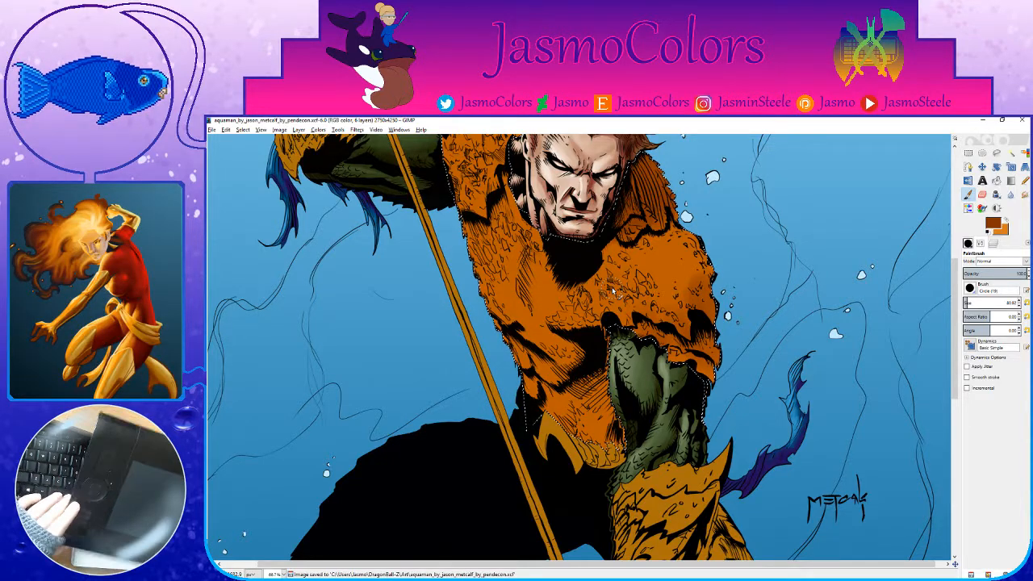
Step: Switch to Windows Photo Viewer, look over the open artworks, and close the viewer windows
key("shift+o")
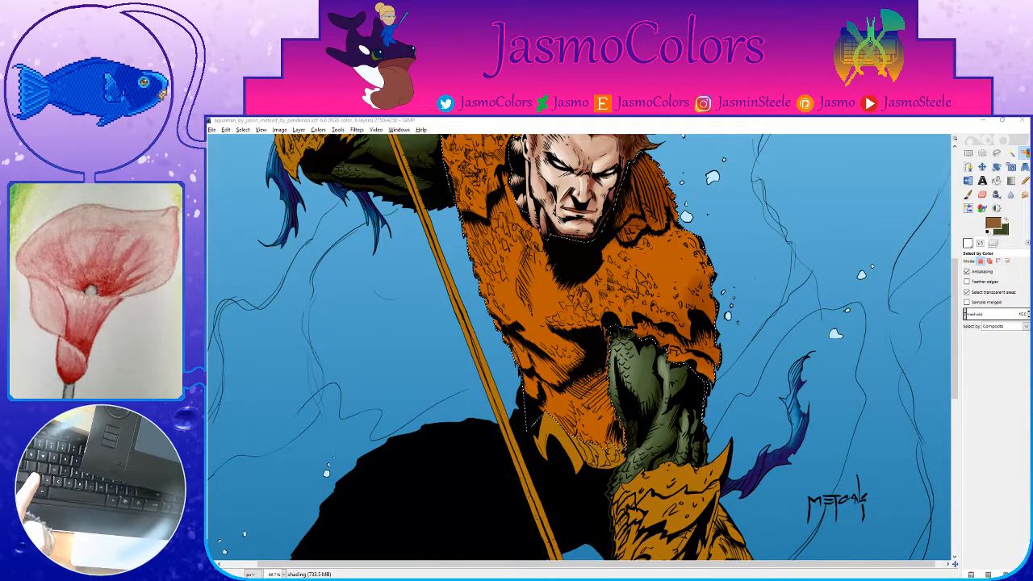
key("alt+Tab")
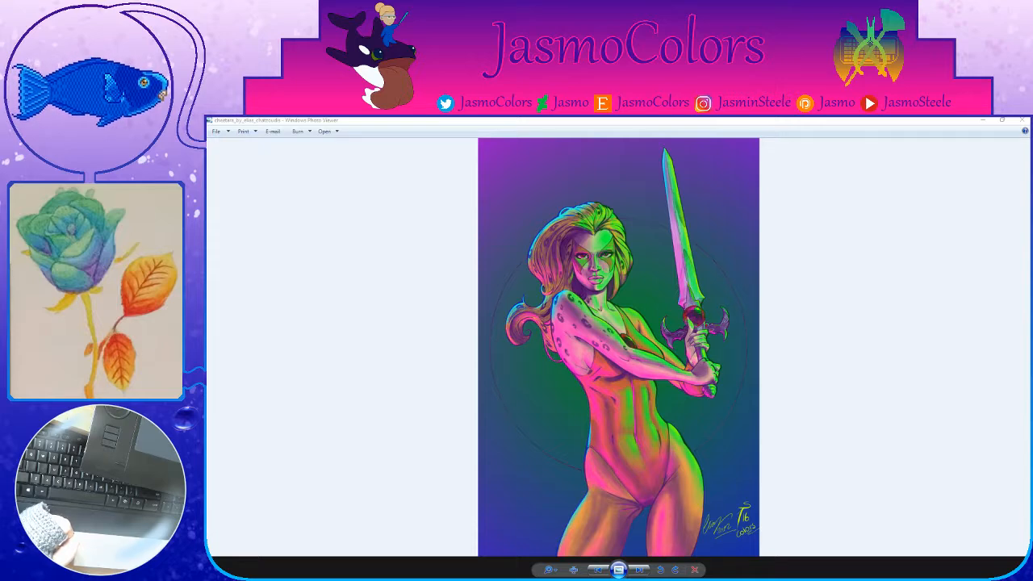
key("Right")
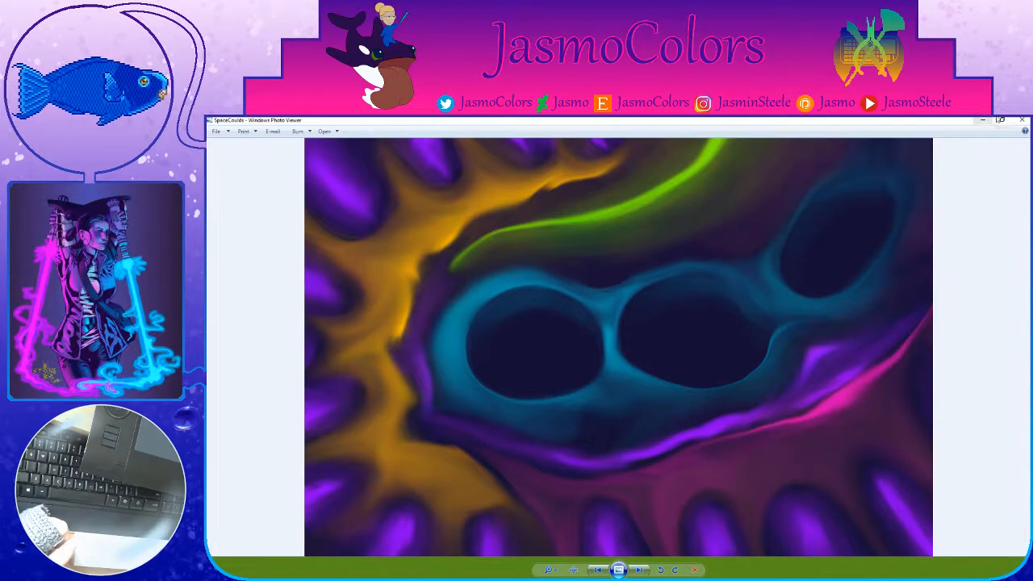
left_click(1022, 121)
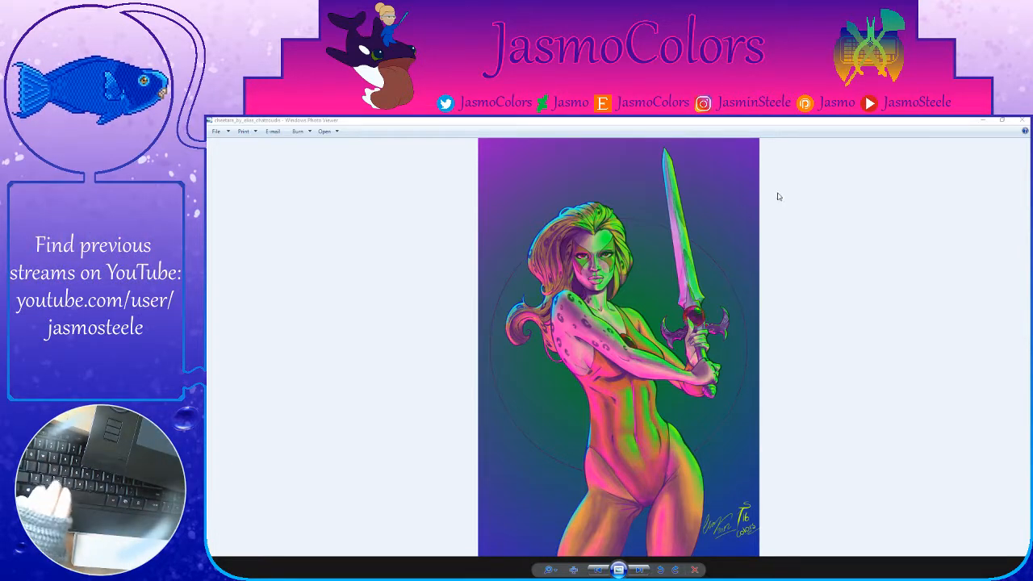
left_click(1022, 119)
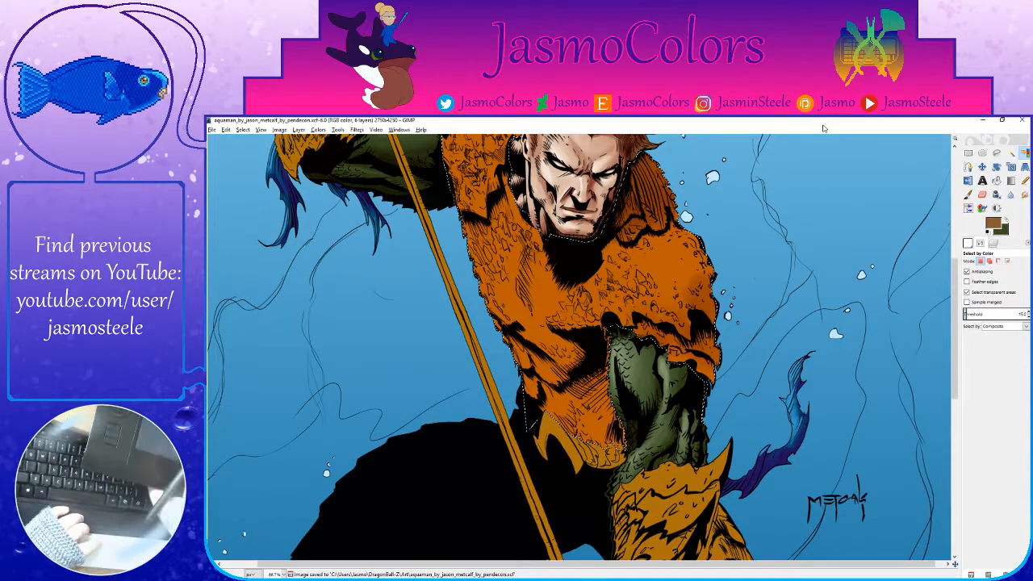
Step: Paint dark orange-brown shading on the shirt's torso with the Paintbrush and reduce the brush size to 31
key("p")
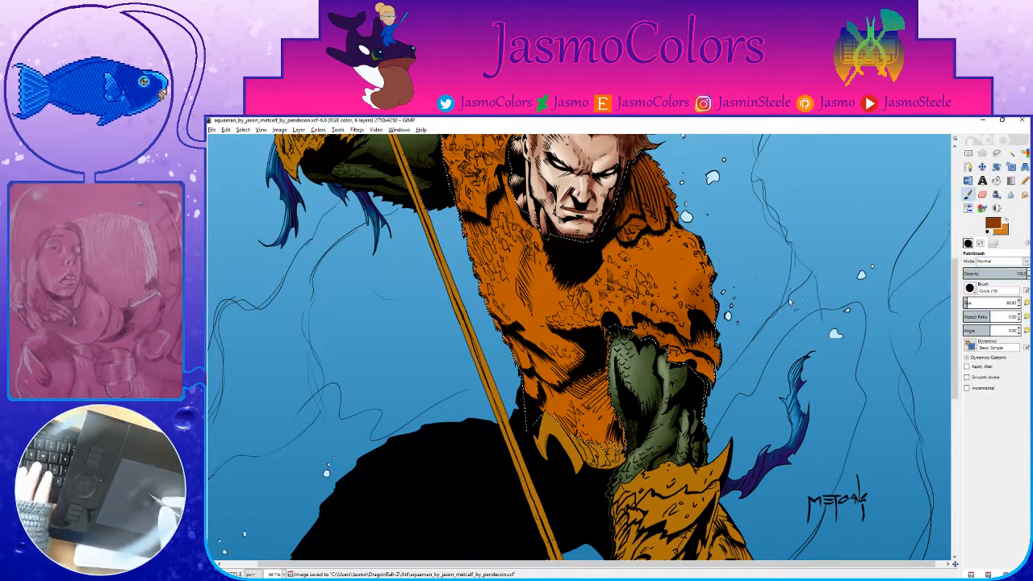
left_click_drag(627, 342, 646, 383)
mouse_move(614, 417)
left_mouse_down()
mouse_move(637, 484)
mouse_move(619, 435)
mouse_move(589, 476)
mouse_move(588, 444)
mouse_move(589, 484)
mouse_move(586, 457)
mouse_move(587, 471)
mouse_move(595, 455)
left_mouse_up()
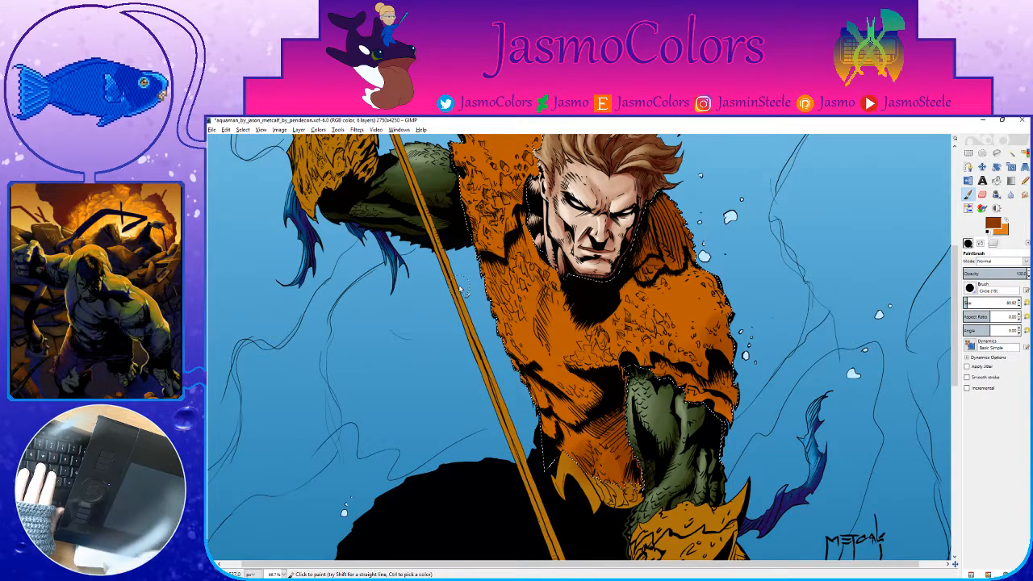
left_click_drag(605, 311, 683, 390)
left_click(1026, 302)
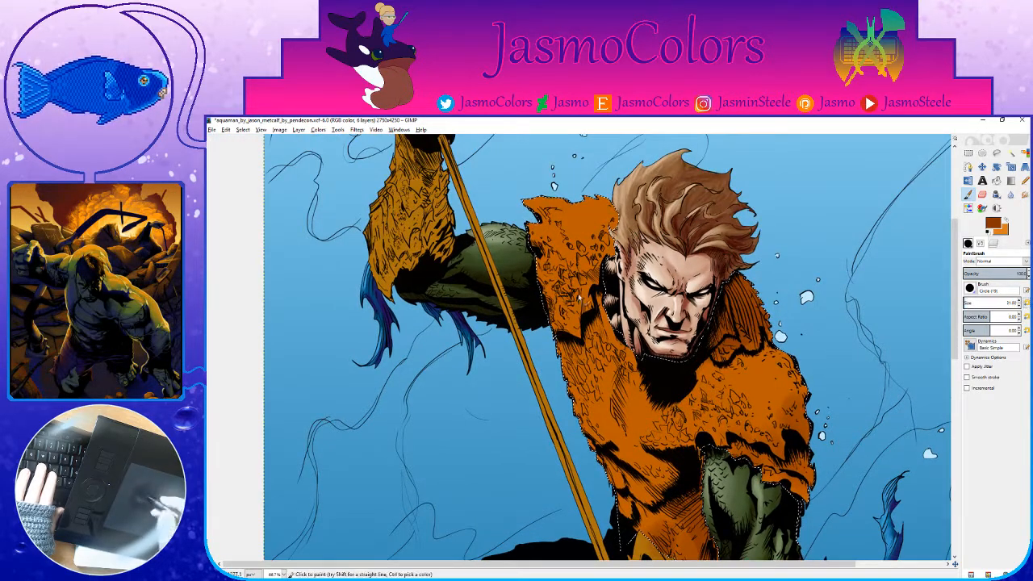
Step: Paint dark orange-brown shading on the shirt's chest and shoulder beside the raised arm, and save the image
mouse_move(591, 333)
left_mouse_down()
mouse_move(569, 352)
mouse_move(581, 352)
left_mouse_up()
mouse_move(627, 389)
left_mouse_down()
mouse_move(613, 345)
mouse_move(607, 383)
left_mouse_up()
left_click_drag(613, 328, 630, 397)
mouse_move(603, 293)
left_mouse_down()
mouse_move(598, 310)
mouse_move(587, 307)
left_mouse_up()
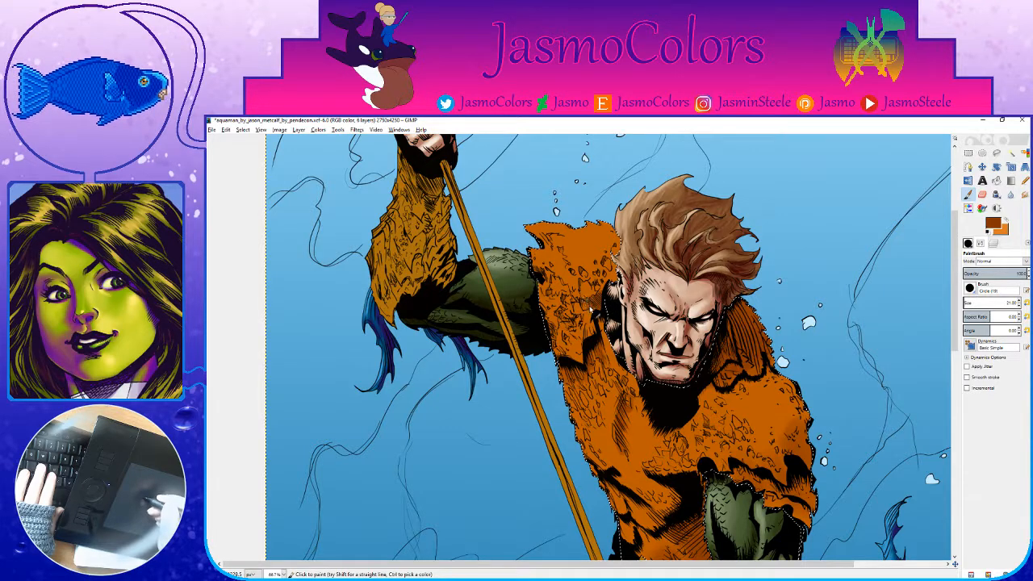
key("ctrl+s")
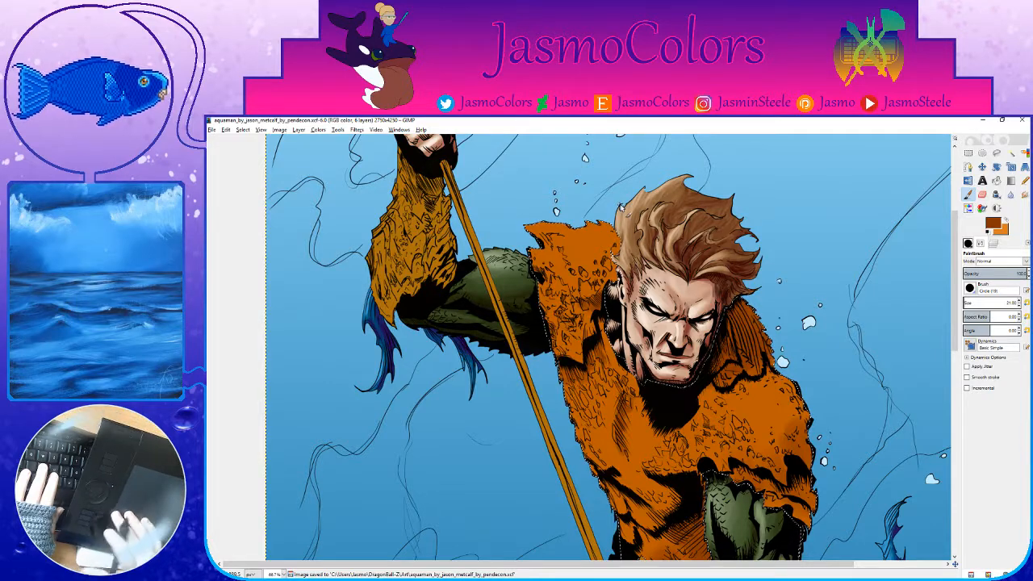
Step: Add more dark orange-brown shading from the raised-arm shoulder down the side of the chest, and save the image
left_click_drag(582, 273, 589, 277)
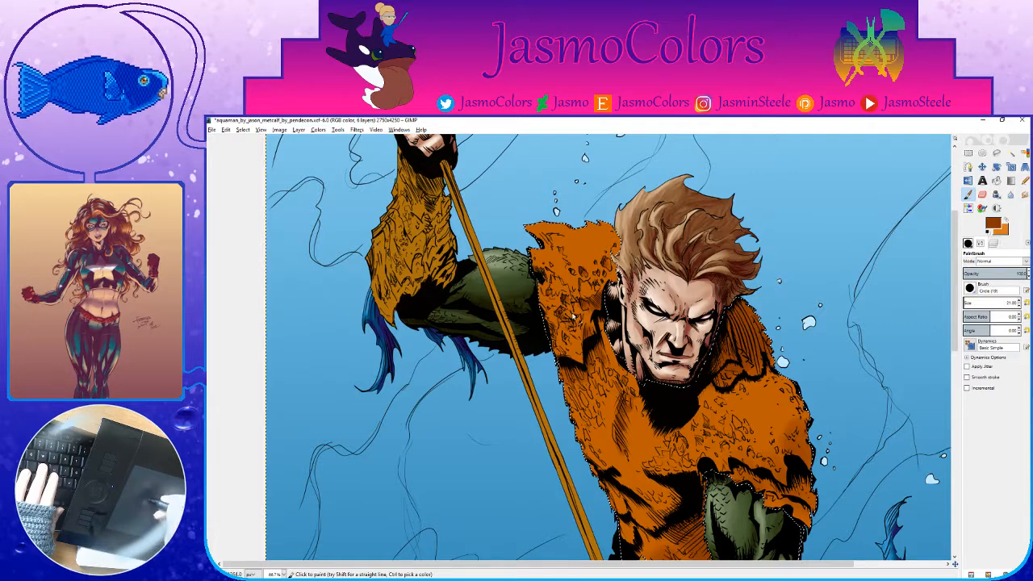
left_click_drag(562, 371, 554, 321)
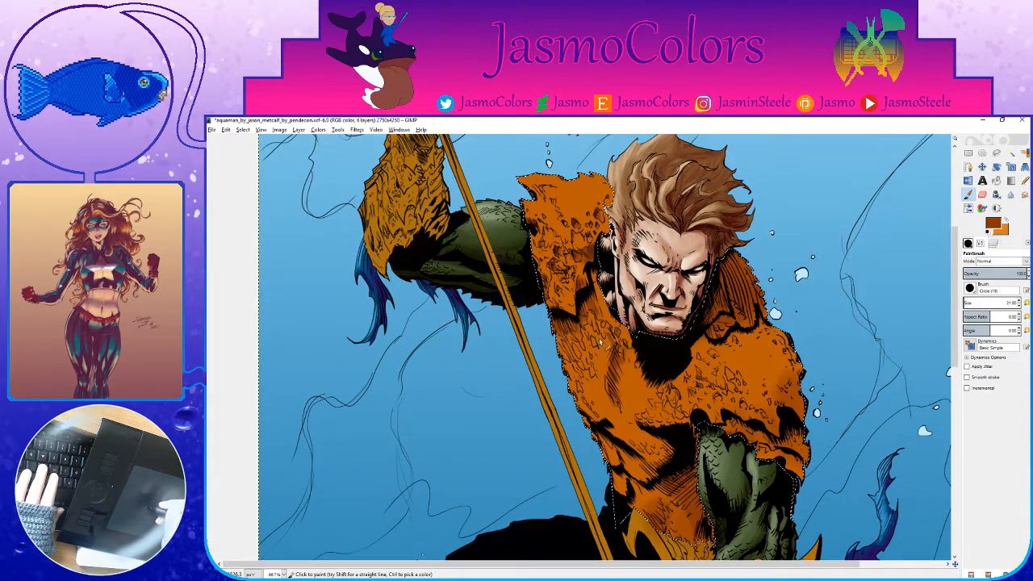
mouse_move(660, 434)
left_mouse_down()
mouse_move(652, 334)
mouse_move(616, 333)
mouse_move(589, 356)
mouse_move(615, 366)
left_mouse_up()
key("ctrl+s")
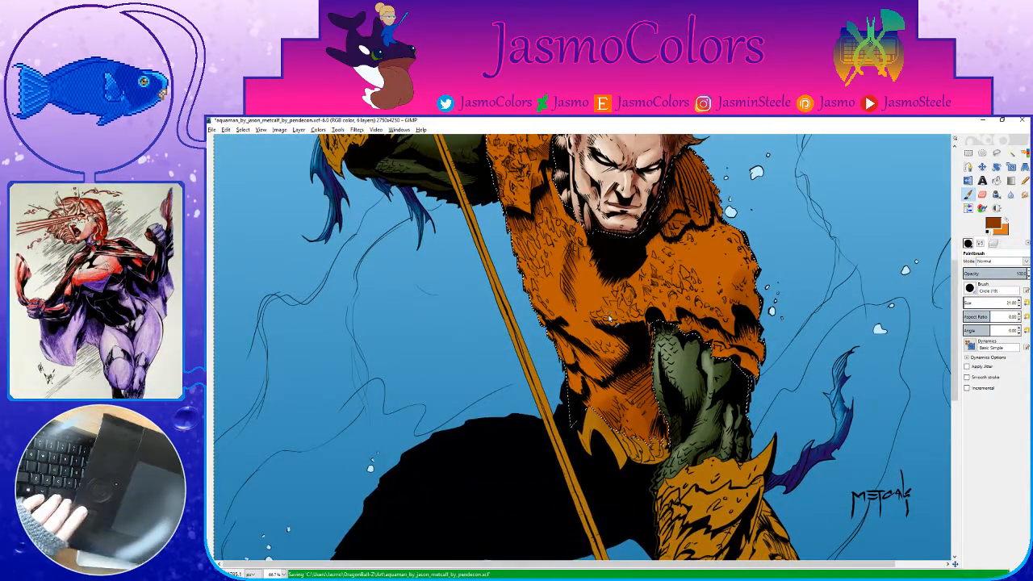
Step: Switch to Firefox and look over the Bing image results for lisa frank
key("alt+Tab")
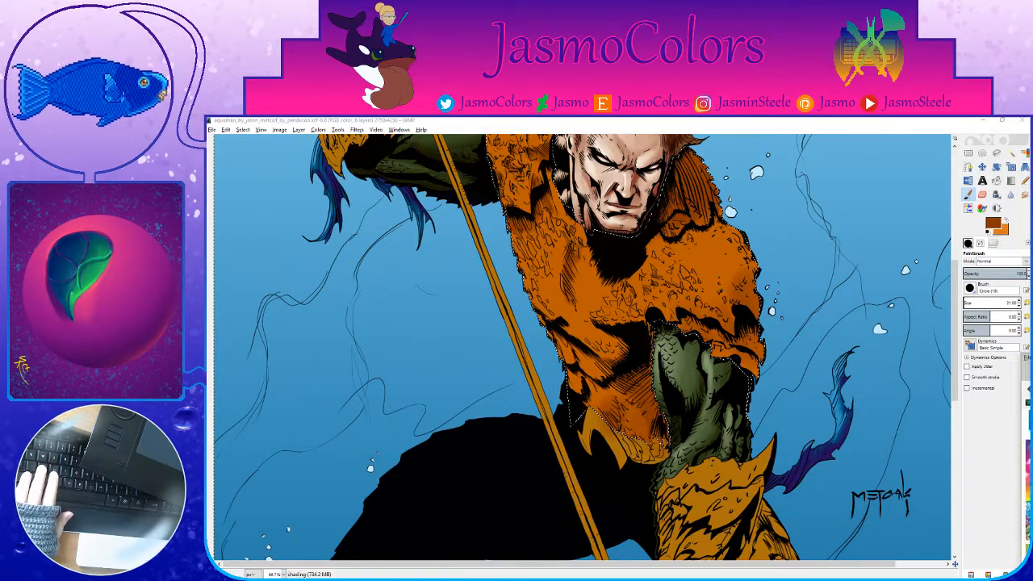
left_click_drag(1030, 161, 840, 119)
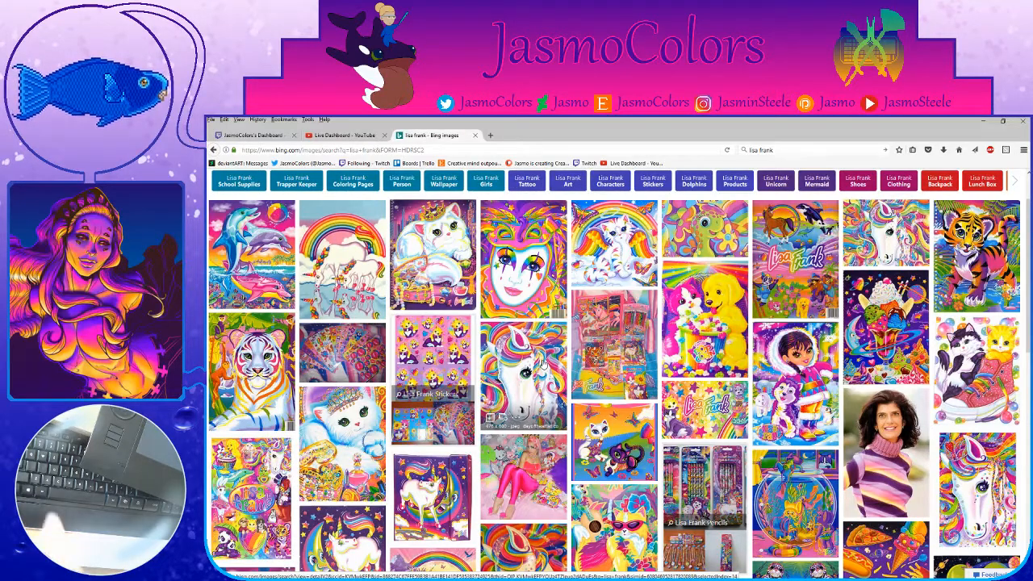
scroll(544, 361, "down", 5)
scroll(545, 366, "down", 8)
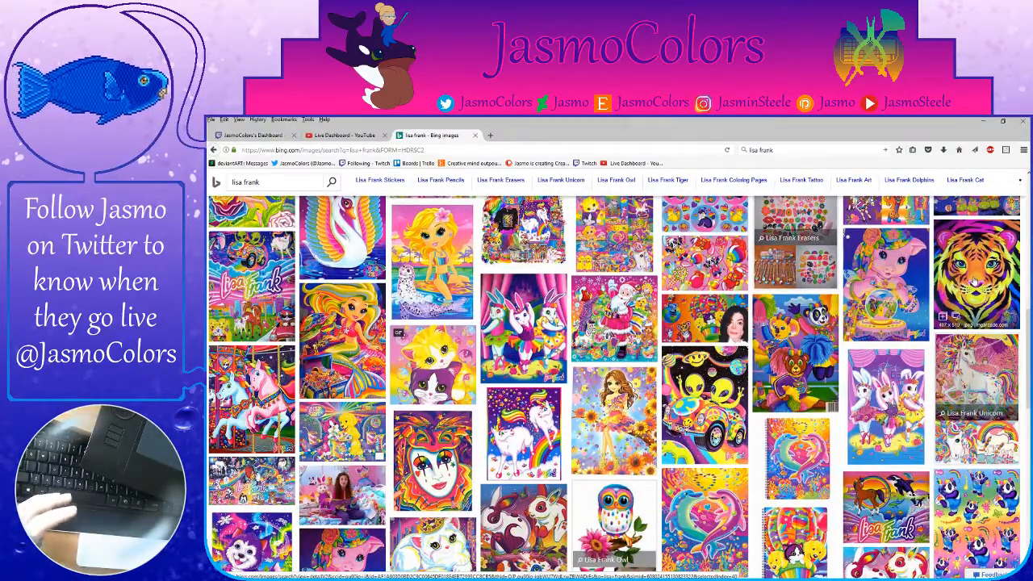
scroll(874, 386, "down", 2)
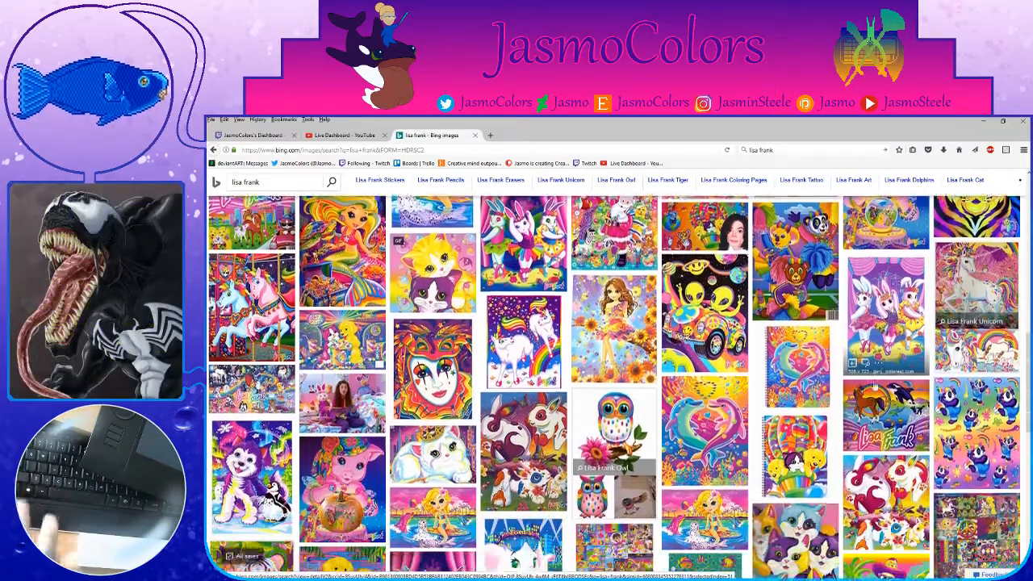
scroll(873, 386, "down", 2)
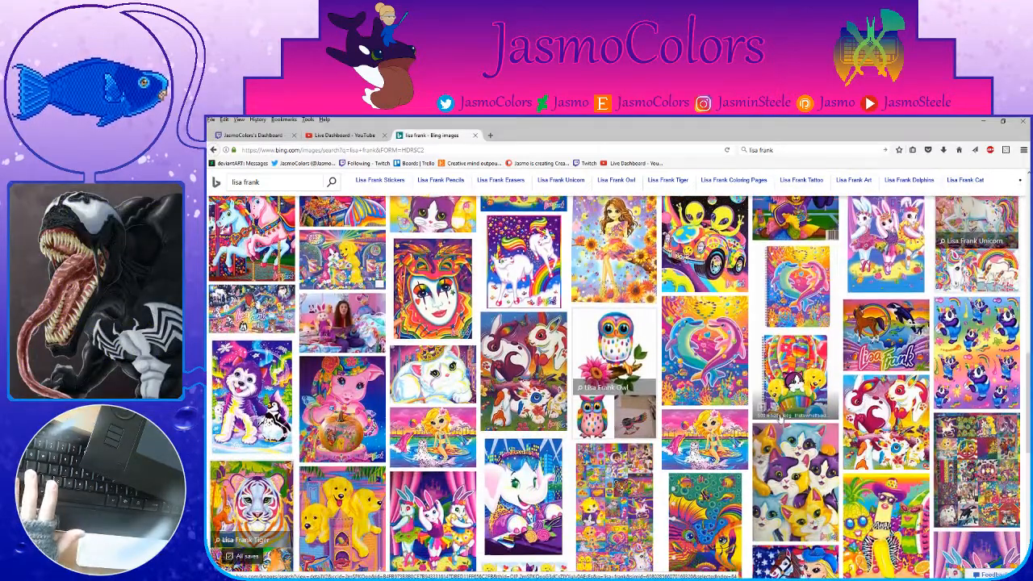
scroll(781, 416, "up", 3)
scroll(781, 417, "up", 1)
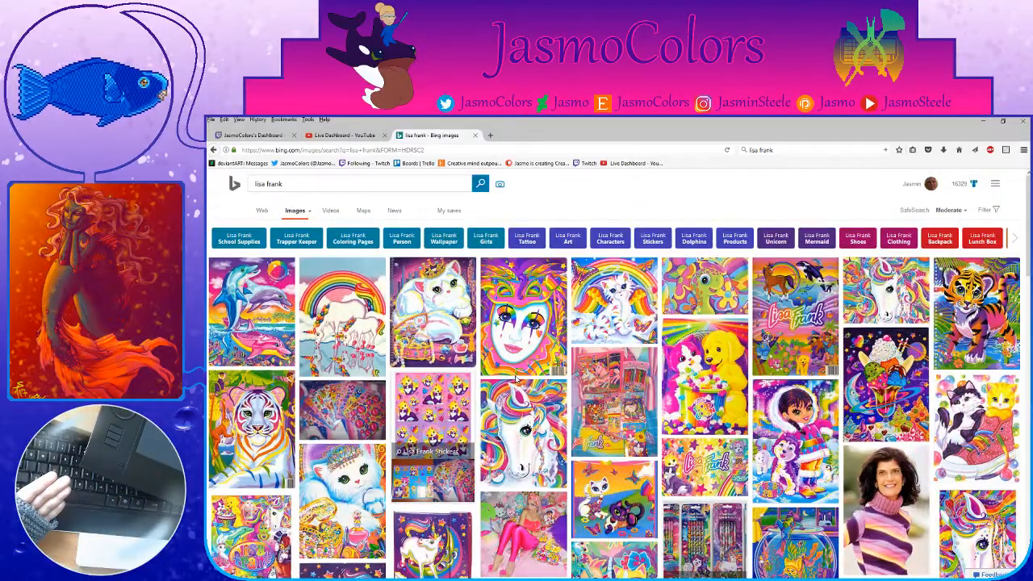
left_click_drag(517, 121, 1001, 580)
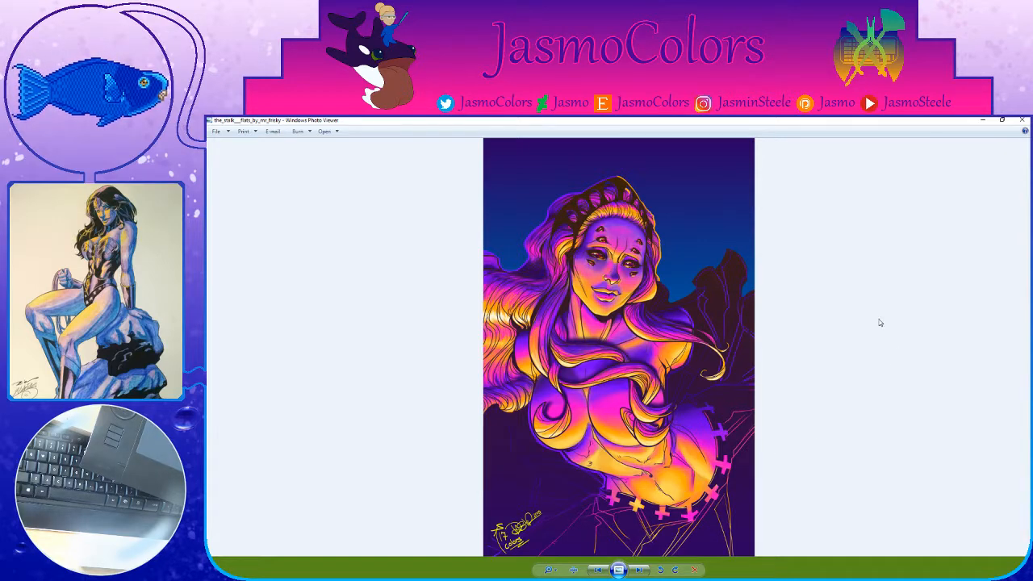
Step: Look over the open artworks in Windows Photo Viewer, examine Wolverine's face up close, and close the viewer windows
left_click(1021, 120)
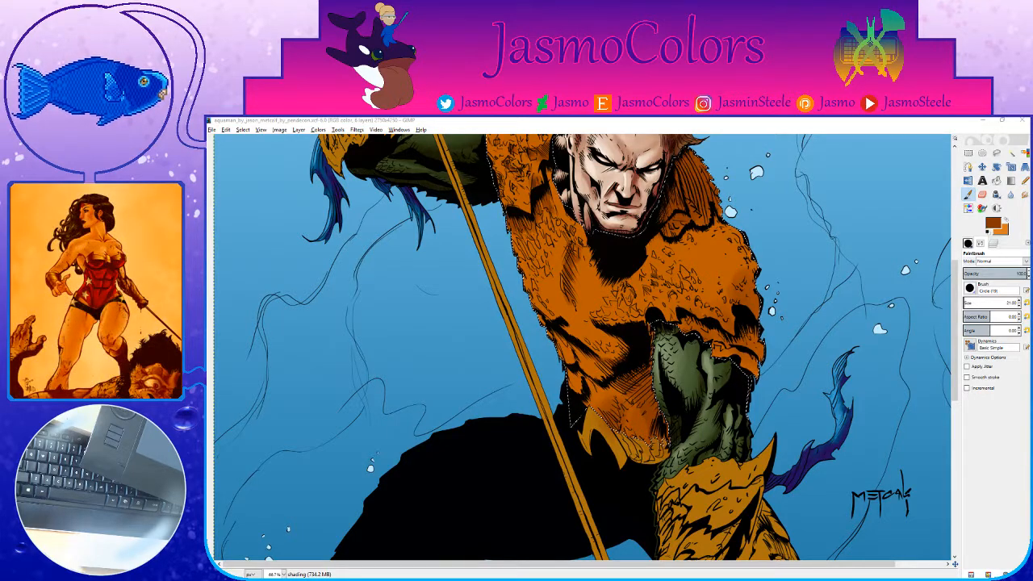
key("alt+Tab")
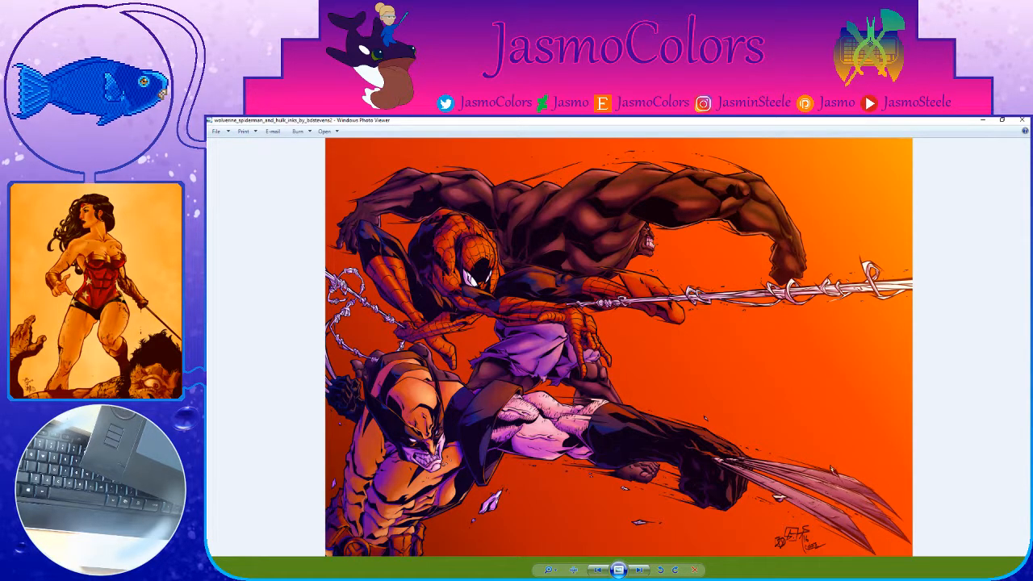
scroll(384, 476, "up", 8)
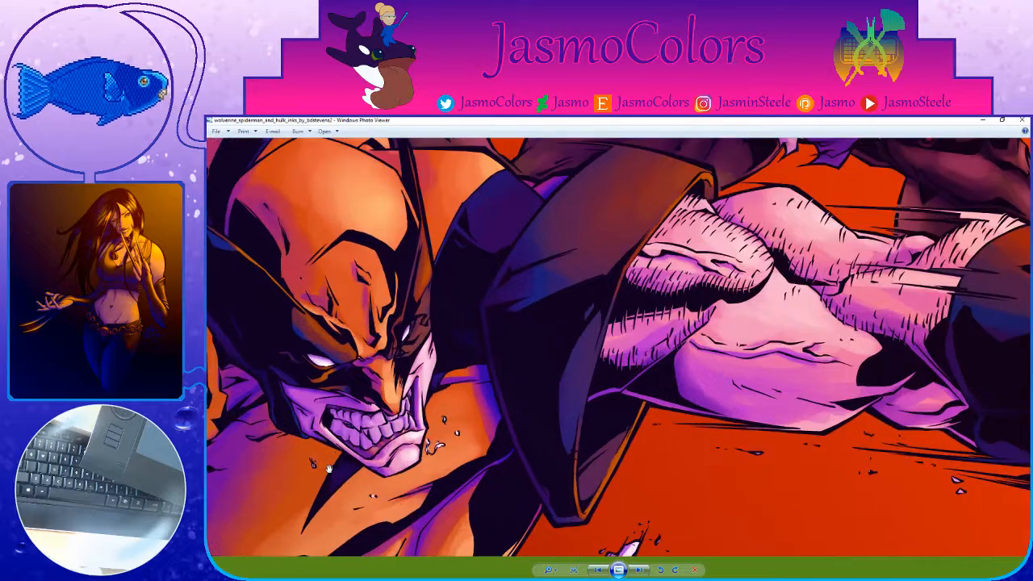
left_click_drag(329, 468, 481, 347)
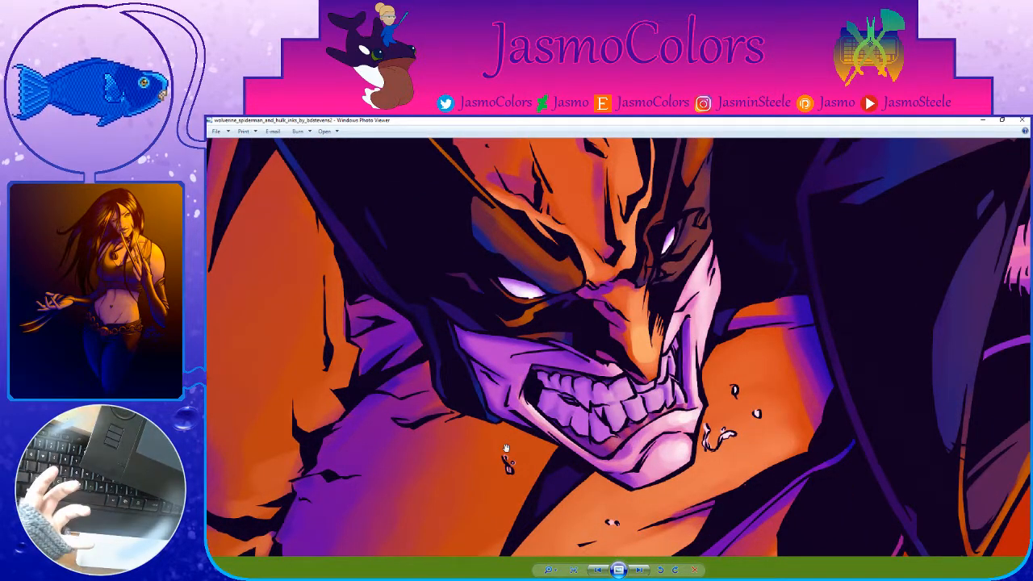
scroll(510, 428, "down", 8)
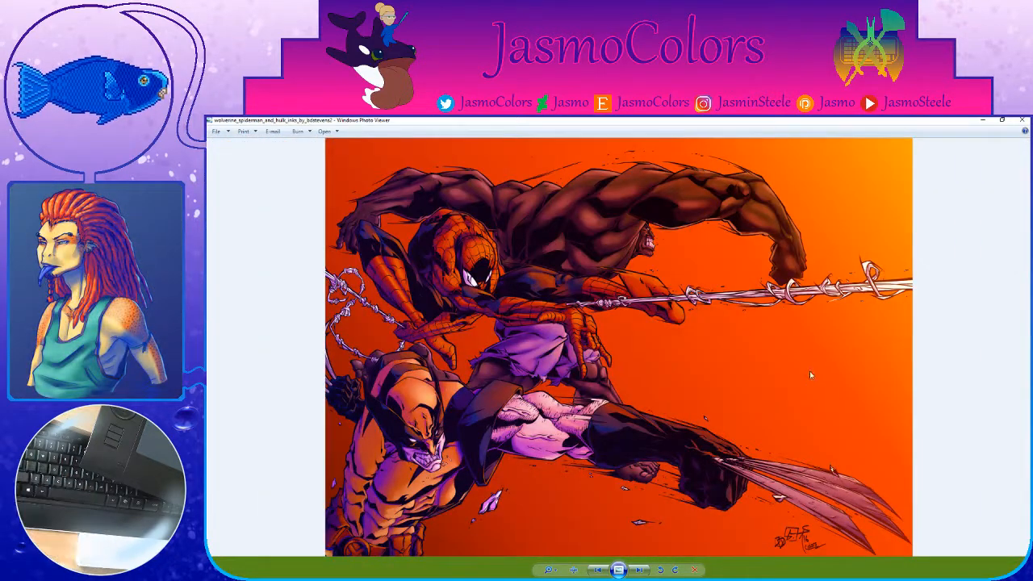
left_click(1021, 119)
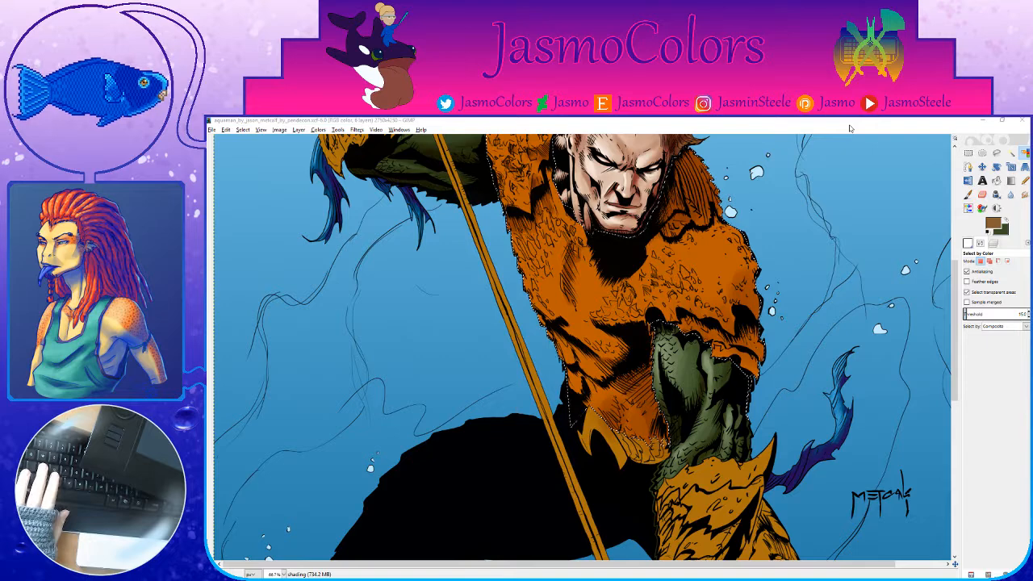
Step: Save the image and paint dark orange-brown shading on the shirt's lower torso with the Paintbrush
key("ctrl+s")
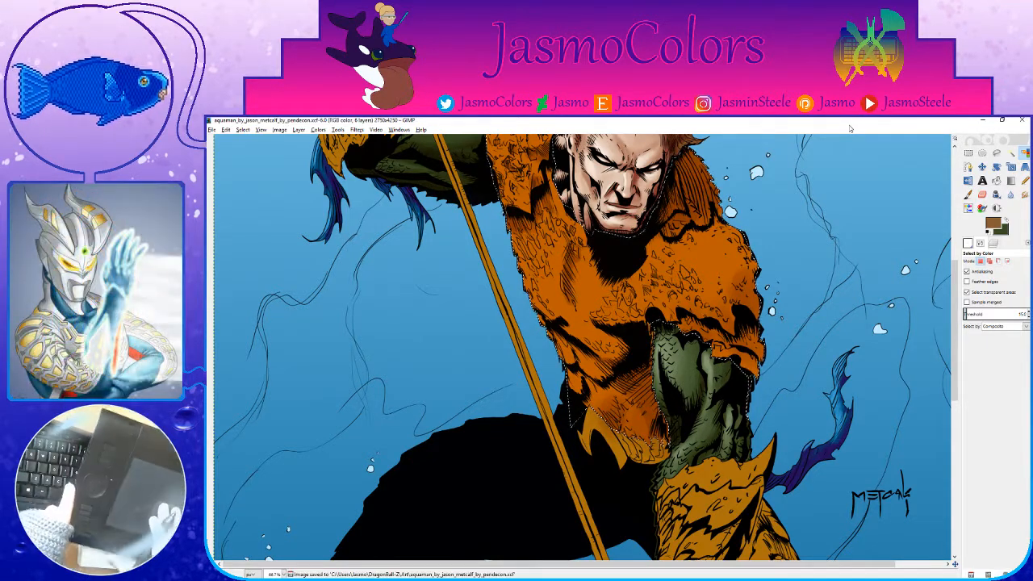
key("p")
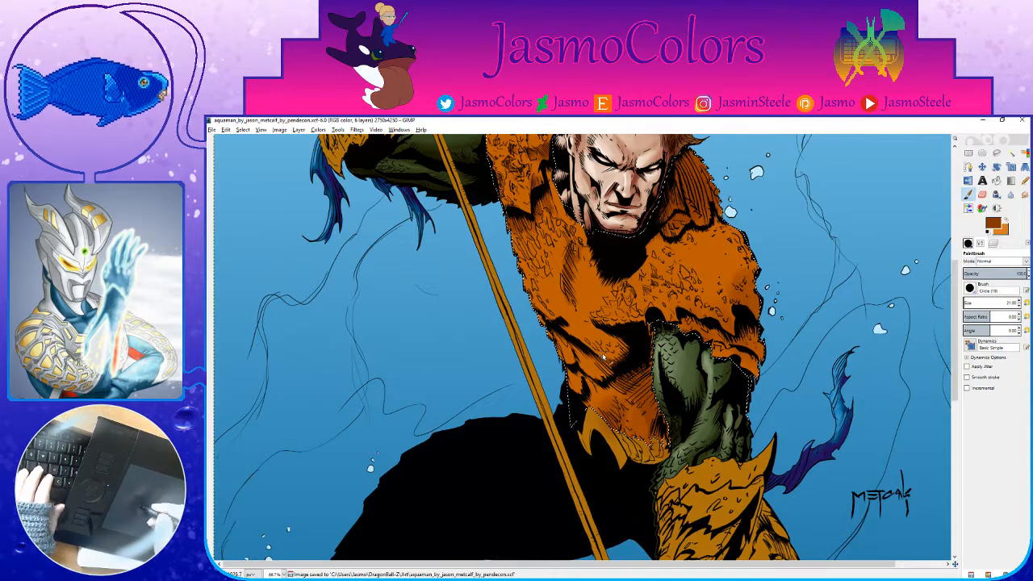
left_click_drag(591, 350, 617, 353)
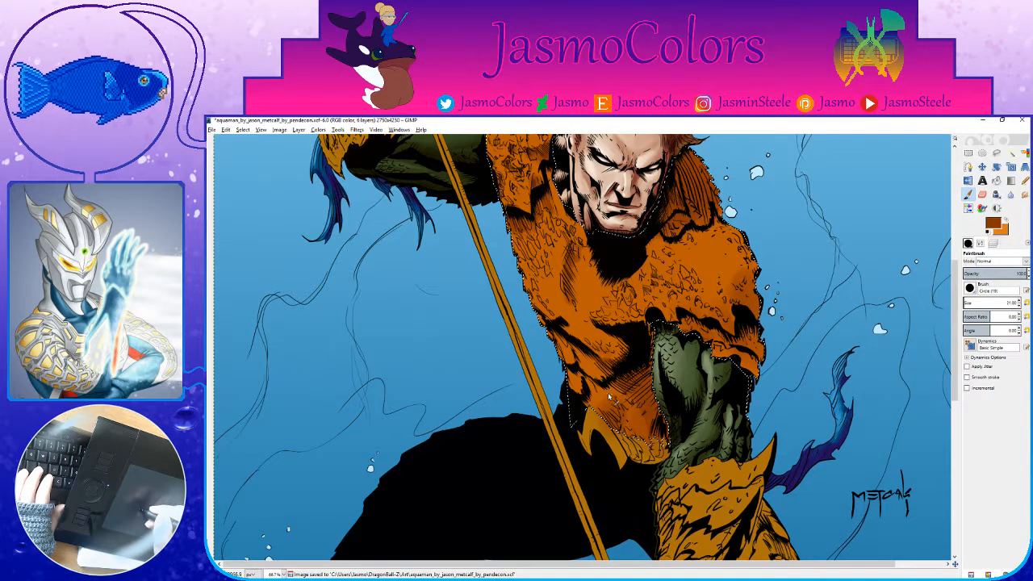
mouse_move(621, 408)
left_mouse_down()
mouse_move(643, 343)
mouse_move(686, 527)
mouse_move(721, 571)
left_mouse_up()
Step: Swap the painting color to the bright orange, enlarge the Paintbrush for highlights, and save the image
key("x")
left_click(967, 302)
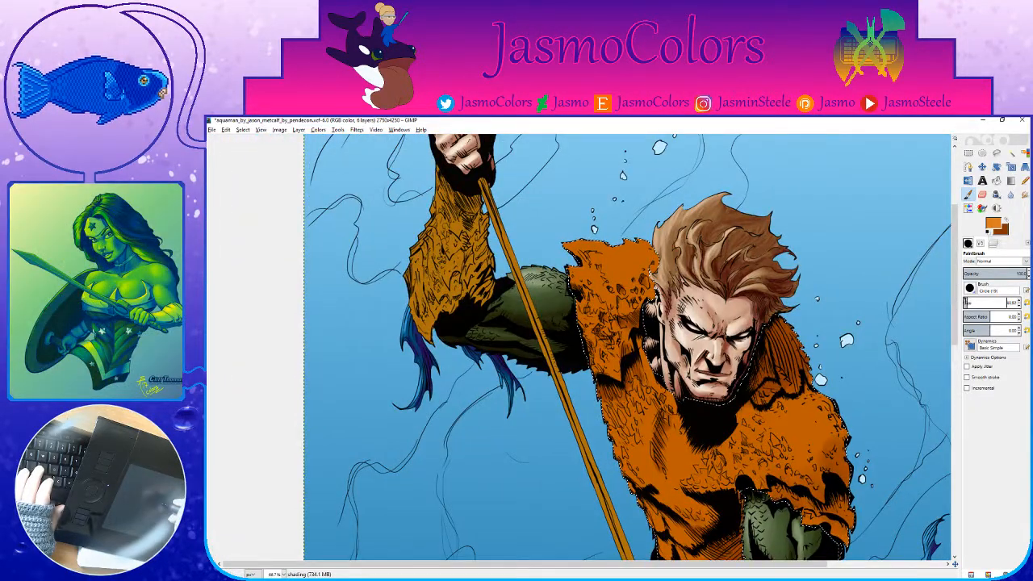
key("ctrl+s")
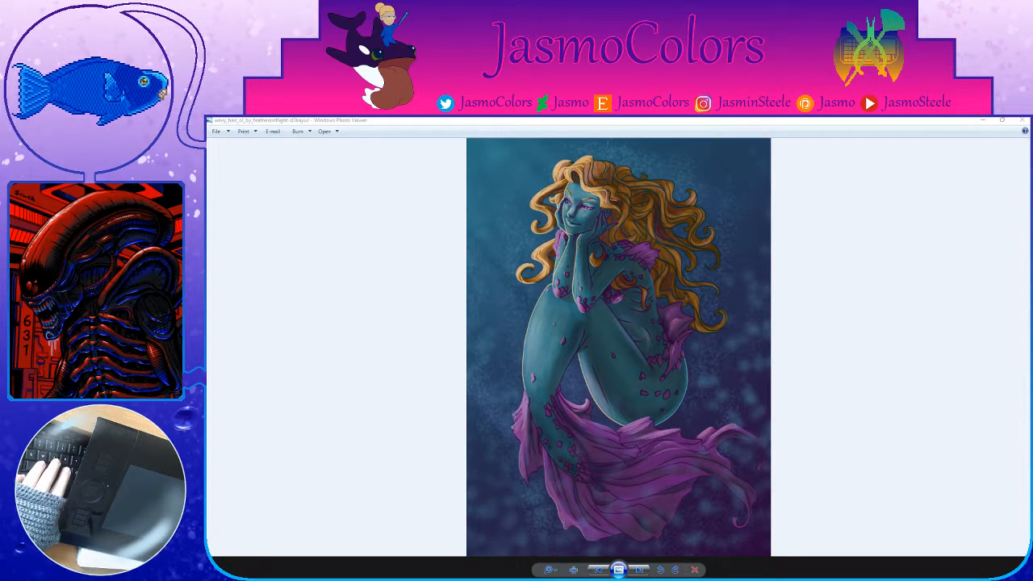
Step: Compare the blue and orange mermaid artworks side by side in Windows Photo Viewer and close both windows
key("Right")
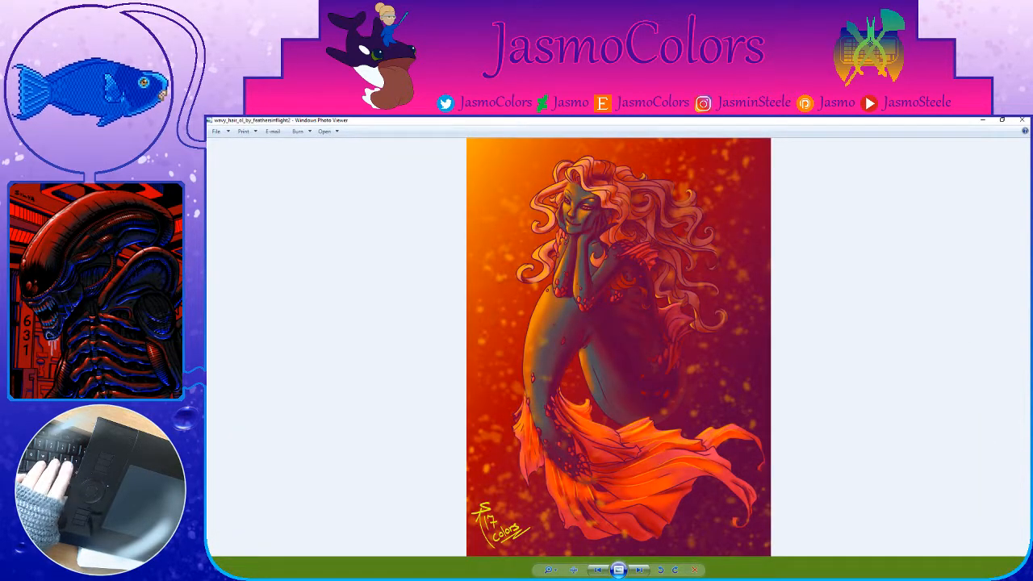
left_click_drag(910, 119, 1031, 192)
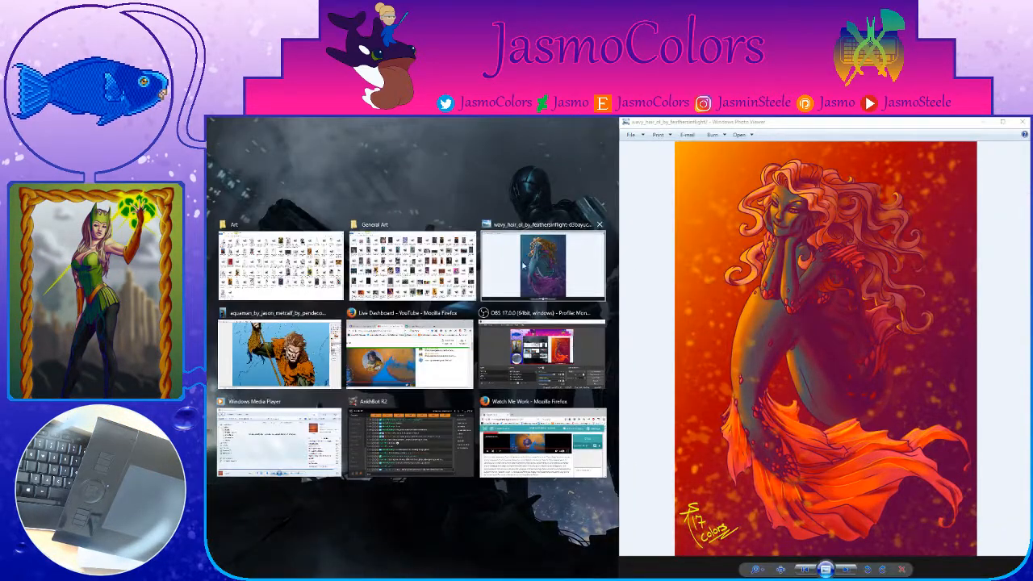
left_click(522, 264)
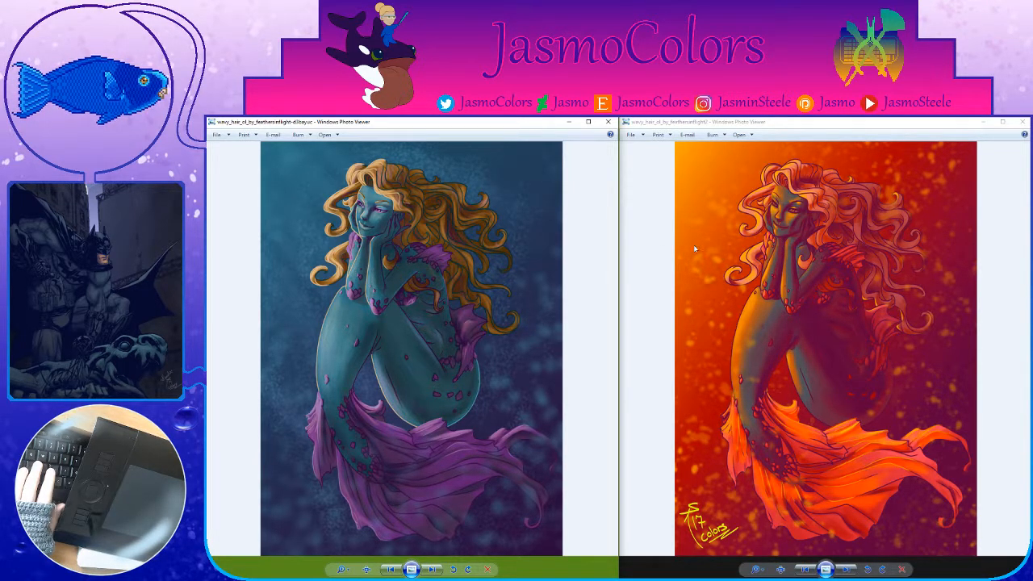
left_click(608, 121)
left_click(1022, 121)
left_click(769, 127)
Step: Save the image and paint bright orange highlights across the shirt's chest and the lowered arm's shoulder
key("ctrl+s")
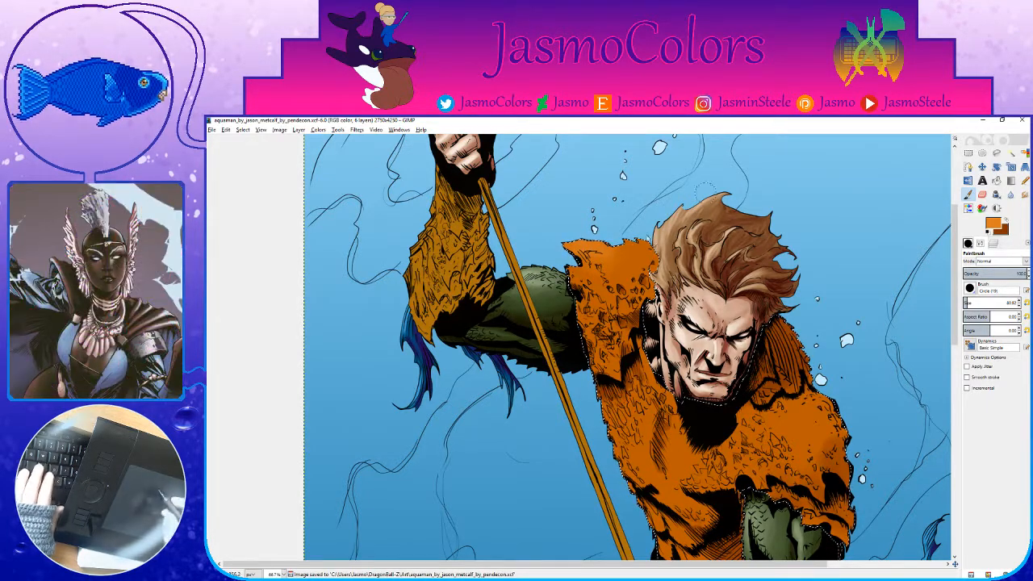
left_click_drag(742, 374, 717, 320)
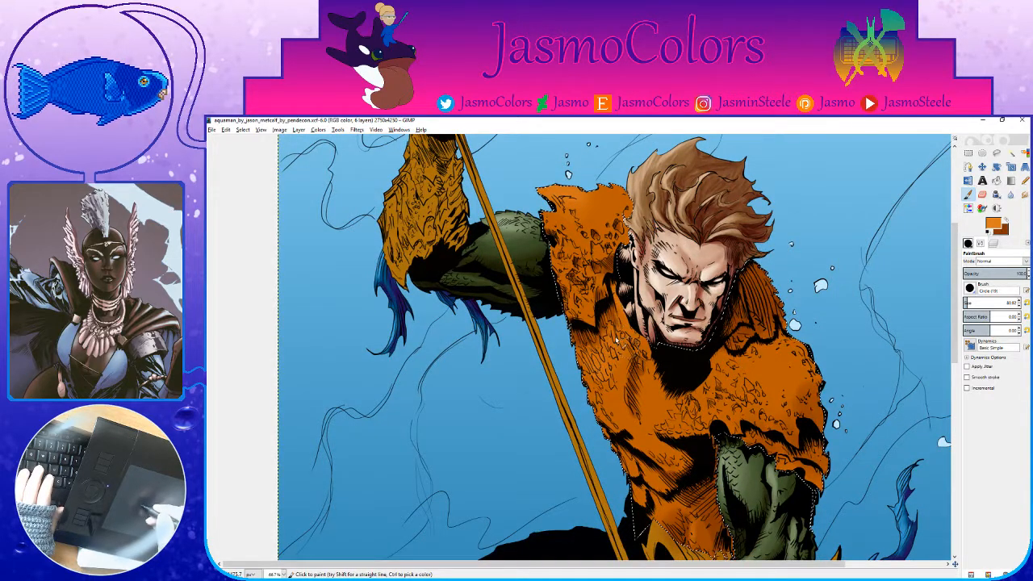
mouse_move(604, 411)
left_mouse_down()
mouse_move(606, 397)
mouse_move(650, 396)
left_mouse_up()
left_click_drag(754, 369, 750, 374)
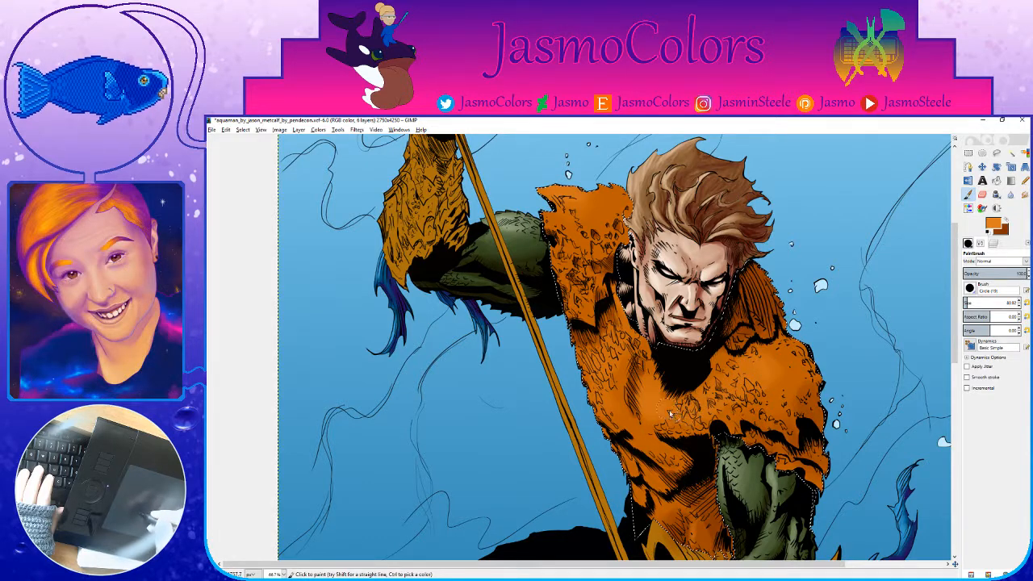
mouse_move(720, 410)
left_mouse_down()
mouse_move(756, 380)
mouse_move(771, 410)
left_mouse_up()
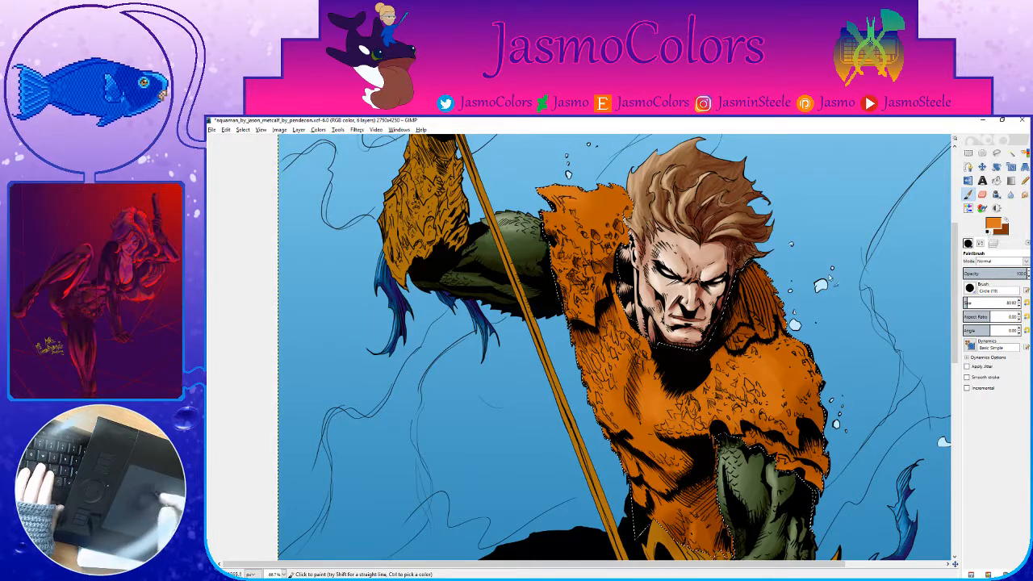
Step: Refine the shirt's shoulder near the raised arm at brush size 31, save the image, and enlarge the brush again
left_click(1026, 303)
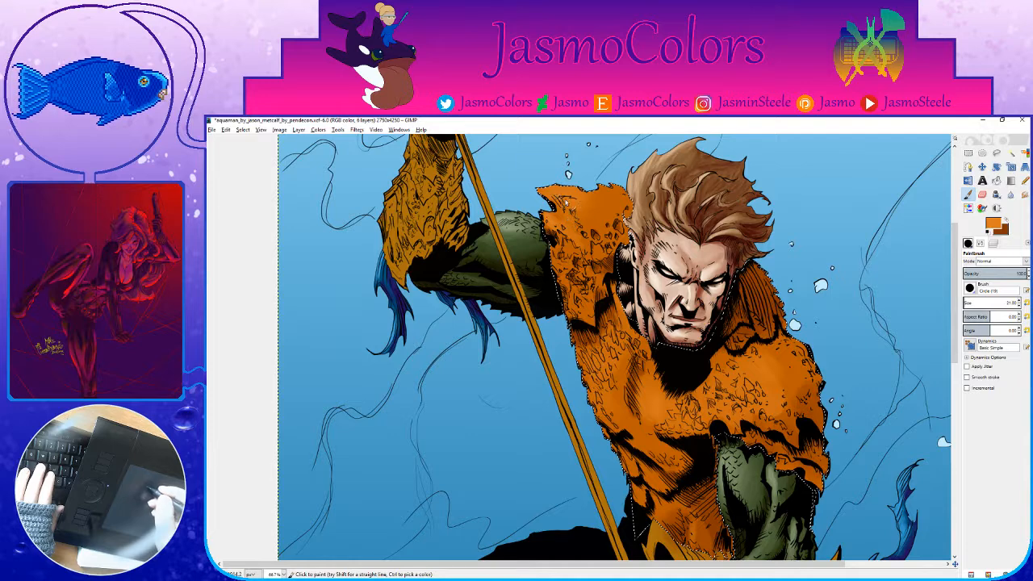
left_click(584, 208, "ctrl")
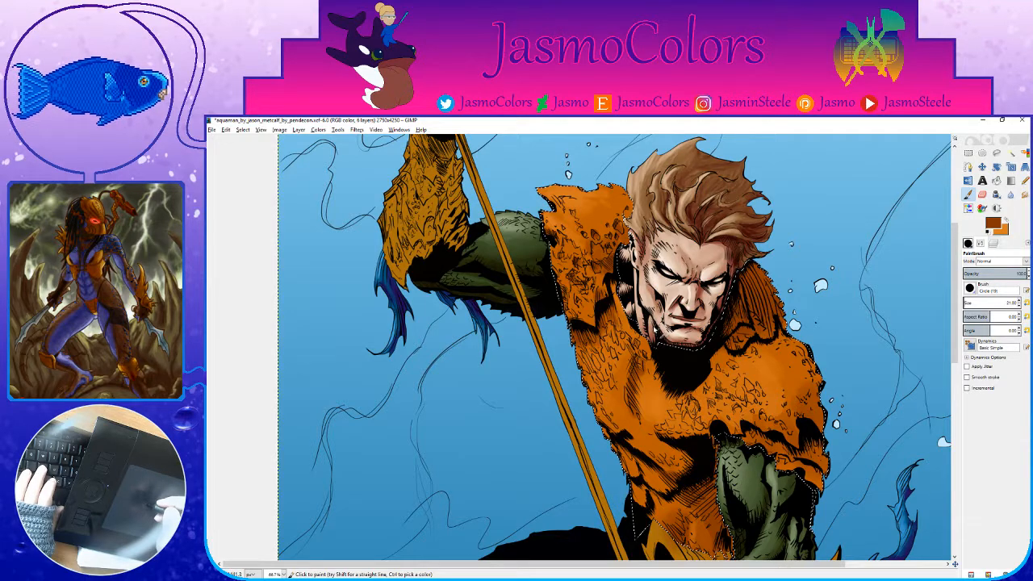
left_click(555, 211, "ctrl")
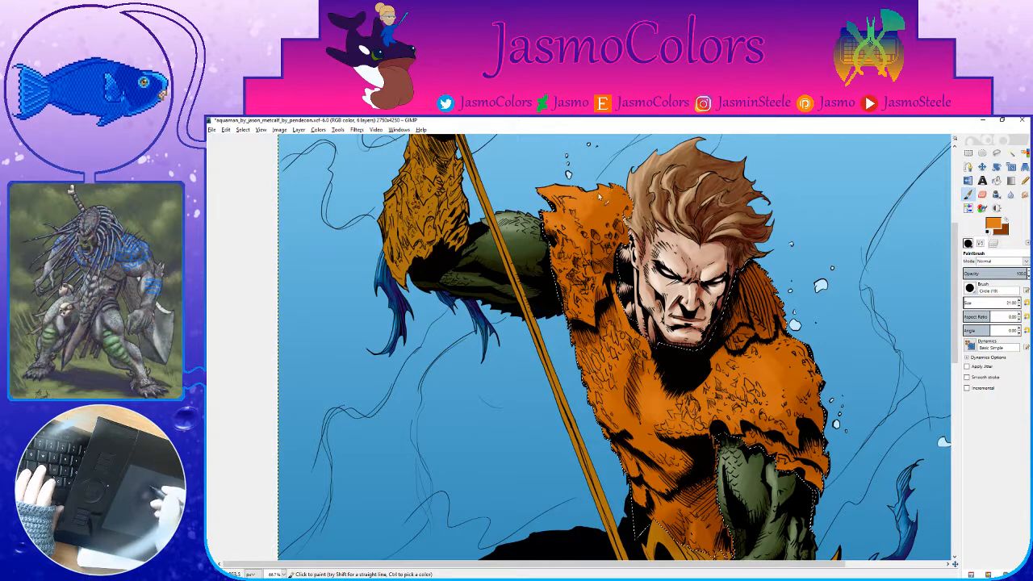
key("ctrl+s")
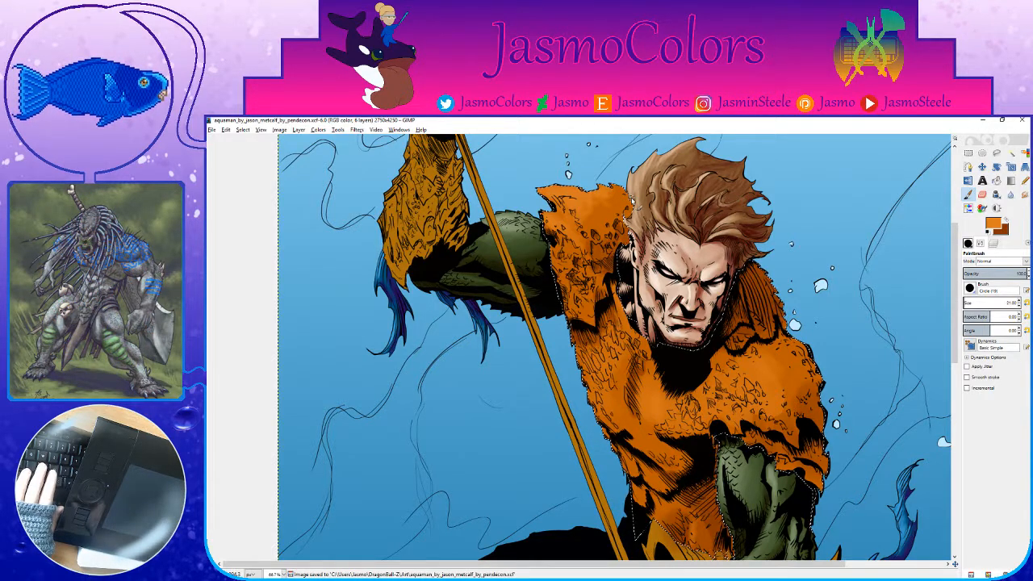
left_click(967, 303)
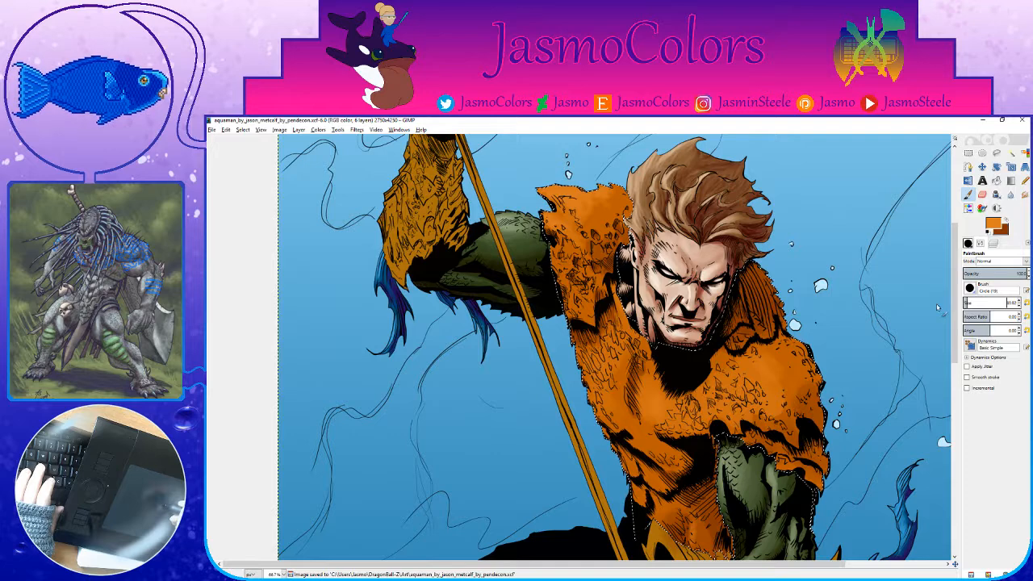
Step: Undo the new highlight stroke on the shirt beside the neck, reduce the Paintbrush to size 31, and save the image
mouse_move(601, 310)
left_mouse_down()
mouse_move(600, 296)
mouse_move(586, 311)
mouse_move(626, 297)
left_mouse_up()
key("ctrl+z")
key("x")
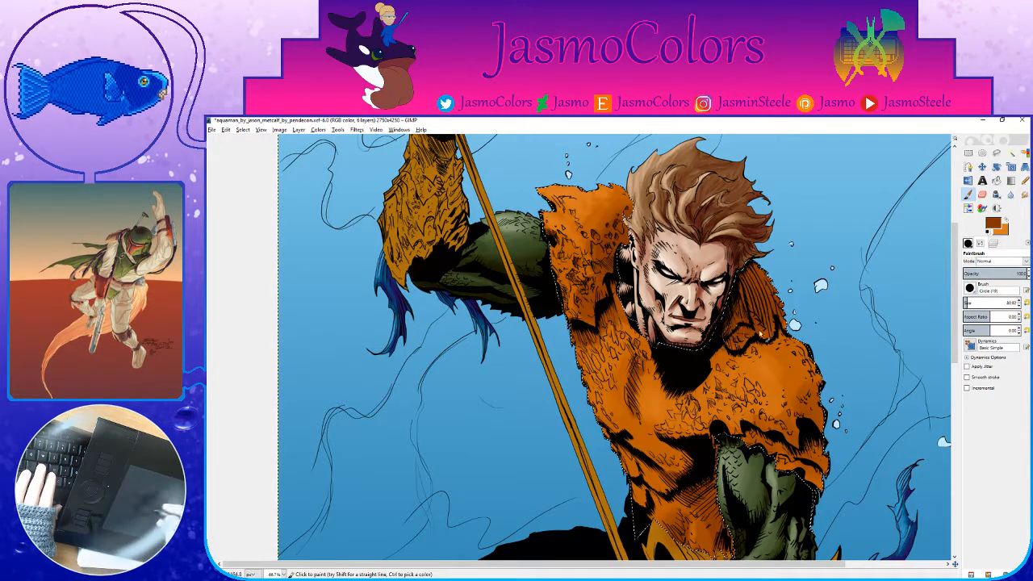
left_click_drag(747, 412, 727, 299)
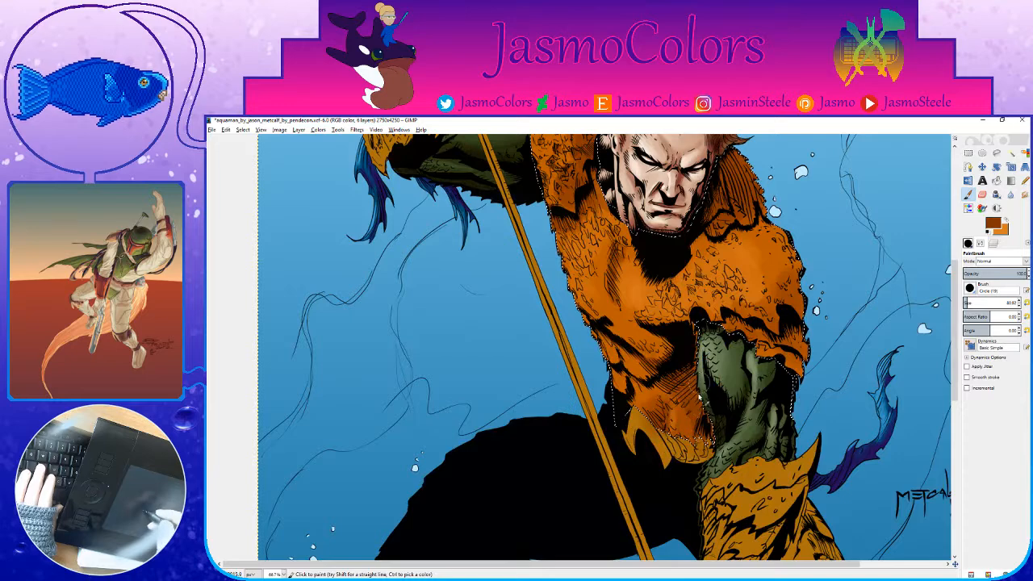
key("bracketleft")
key("ctrl+s")
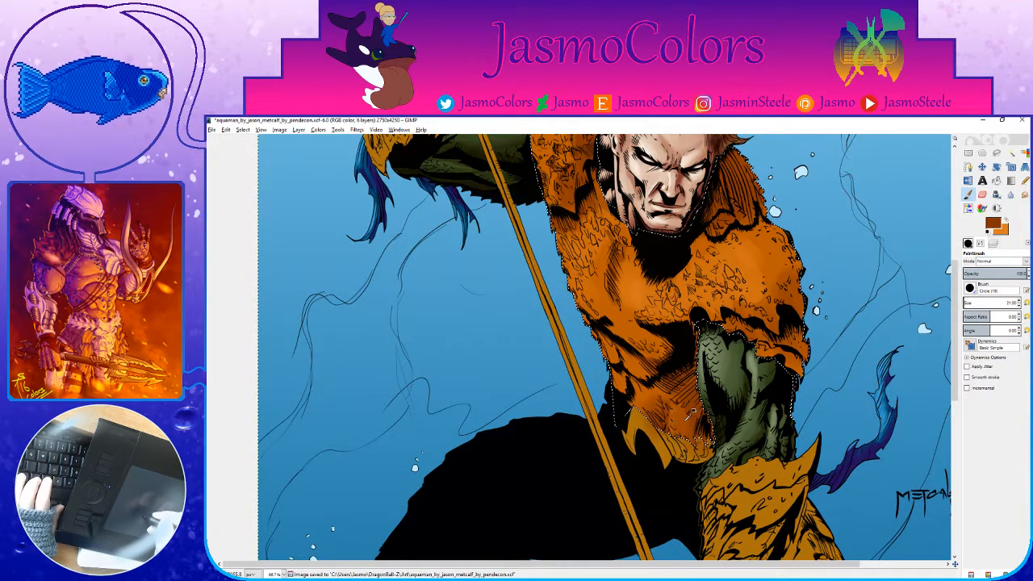
Step: Paint a bright orange highlight on the shirt's lower abdomen and swap back to the dark brown
key("x")
mouse_move(675, 417)
left_mouse_down()
mouse_move(680, 436)
mouse_move(674, 411)
mouse_move(677, 426)
left_mouse_up()
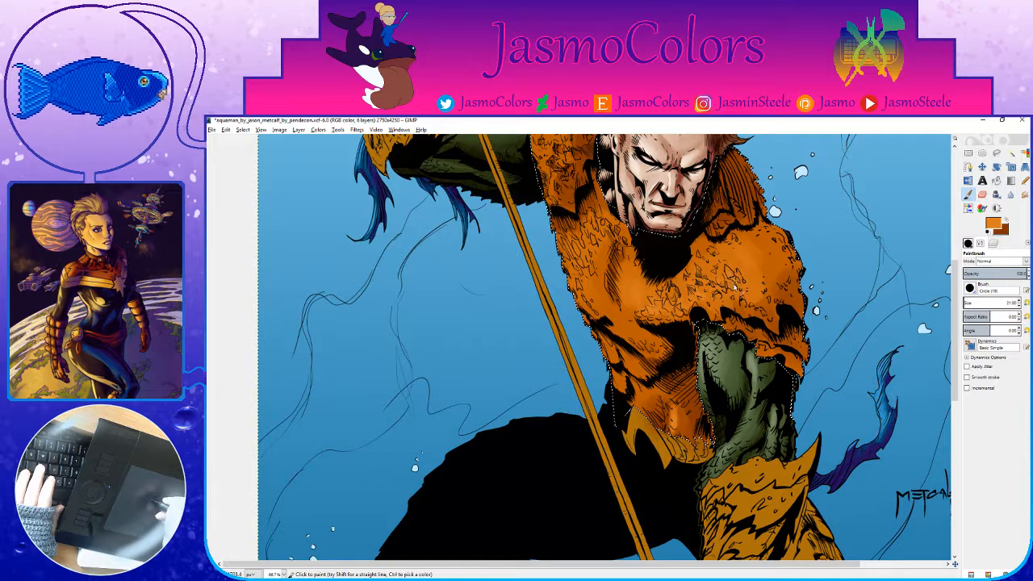
left_click_drag(778, 279, 722, 316)
key("x")
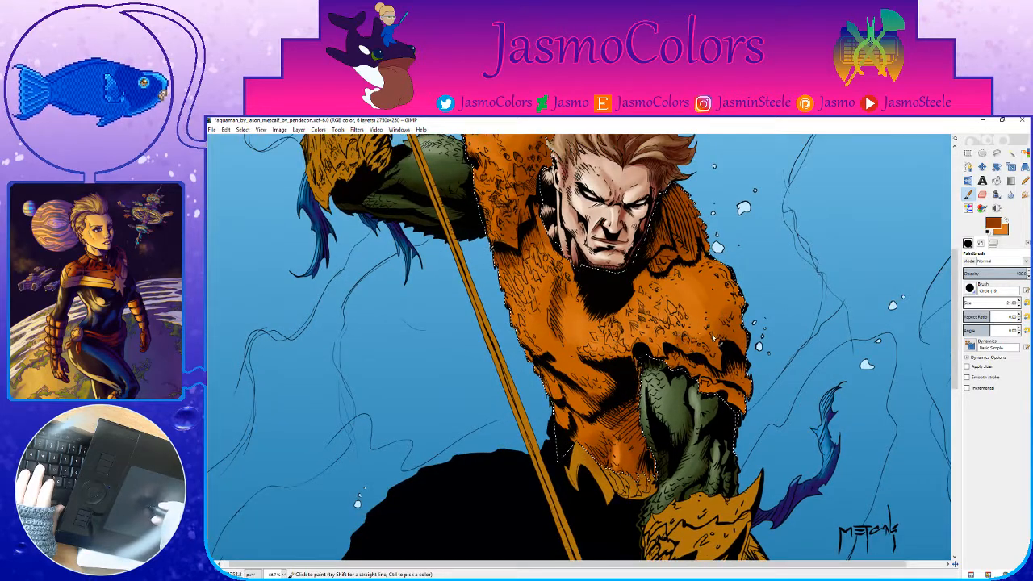
key("shift+e")
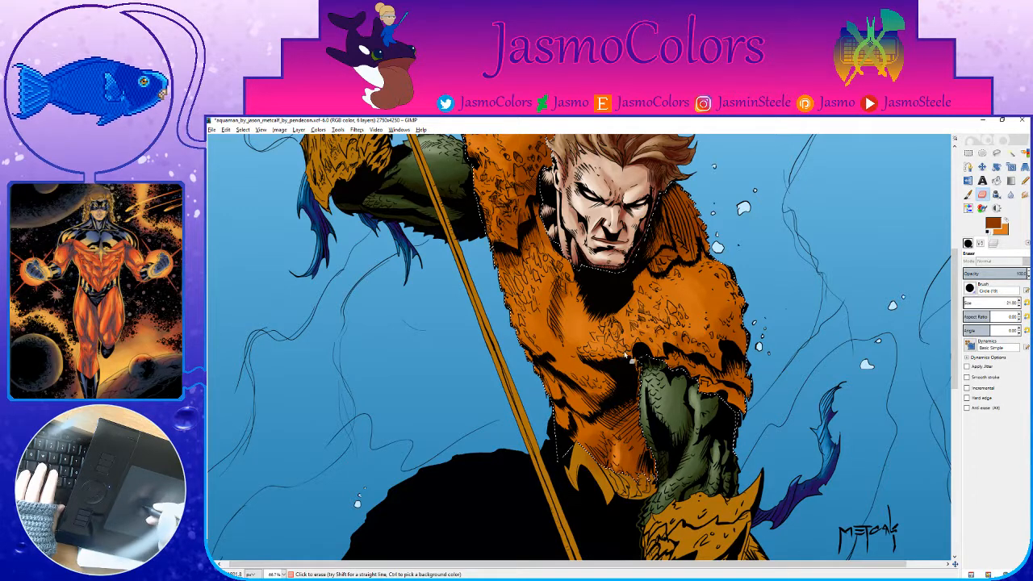
mouse_move(526, 283)
left_mouse_down()
mouse_move(634, 358)
mouse_move(669, 408)
left_mouse_up()
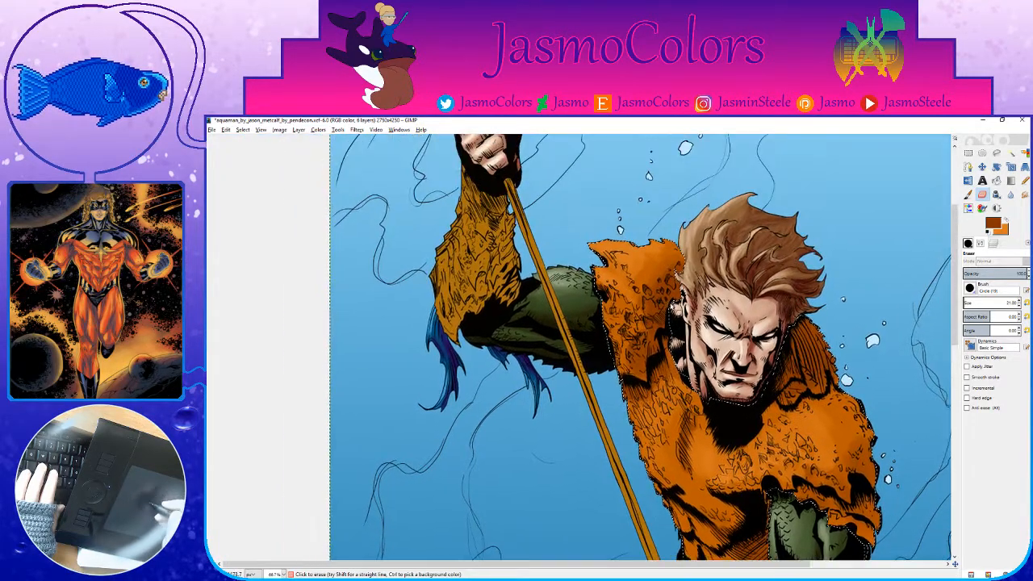
left_click(968, 194)
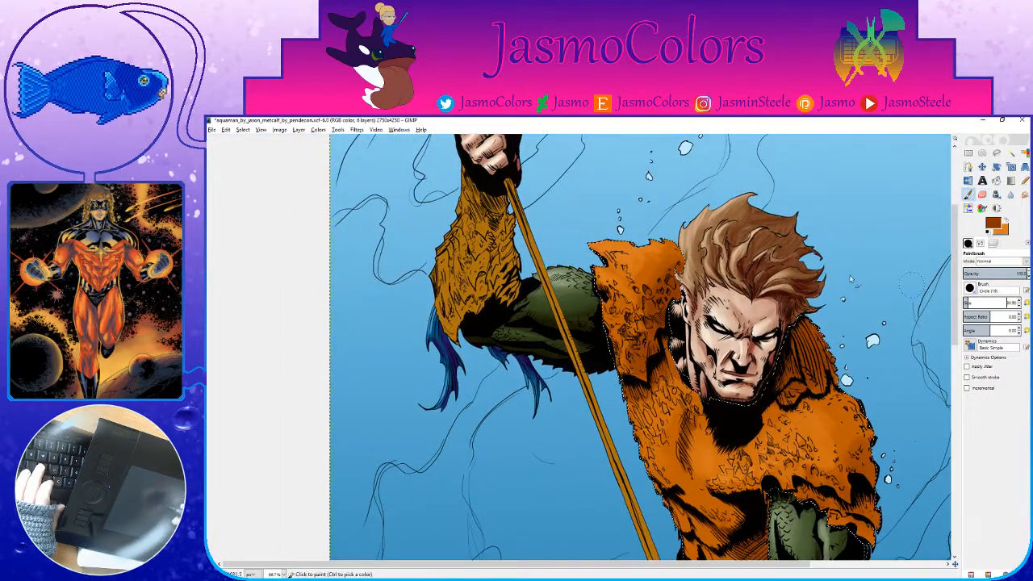
left_click_drag(665, 246, 633, 271)
key("ctrl+z")
Step: Paint bright orange highlights on the shirt at the lowered arm's shoulder with the enlarged Paintbrush
key("x")
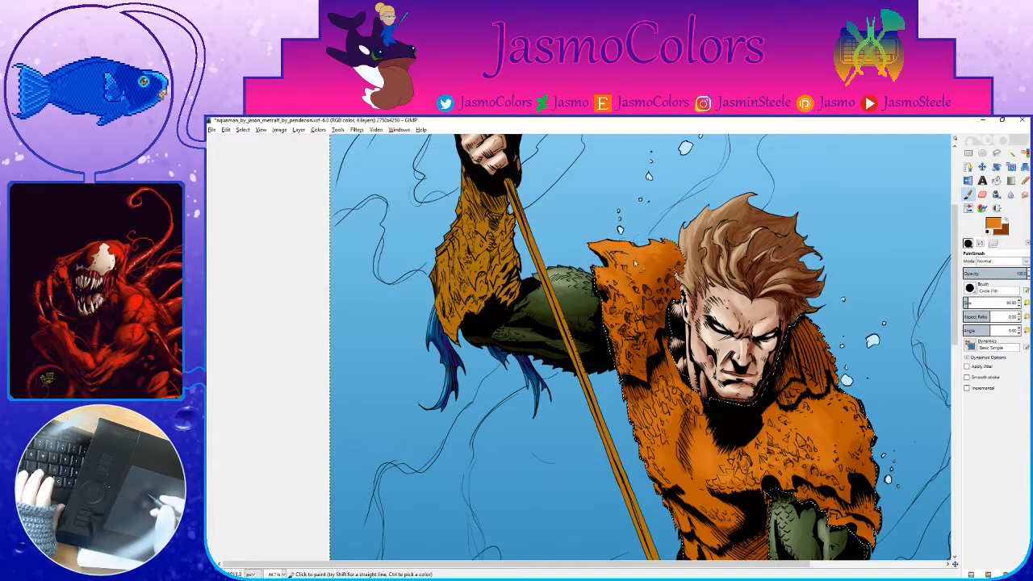
left_click_drag(798, 444, 645, 331)
left_click_drag(698, 310, 714, 284)
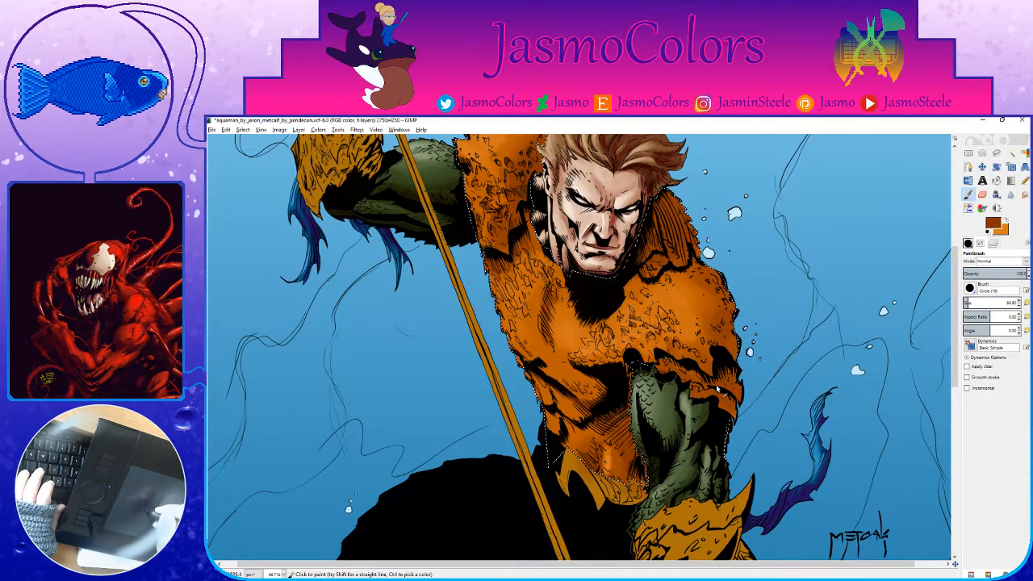
scroll(747, 403, "down", 10)
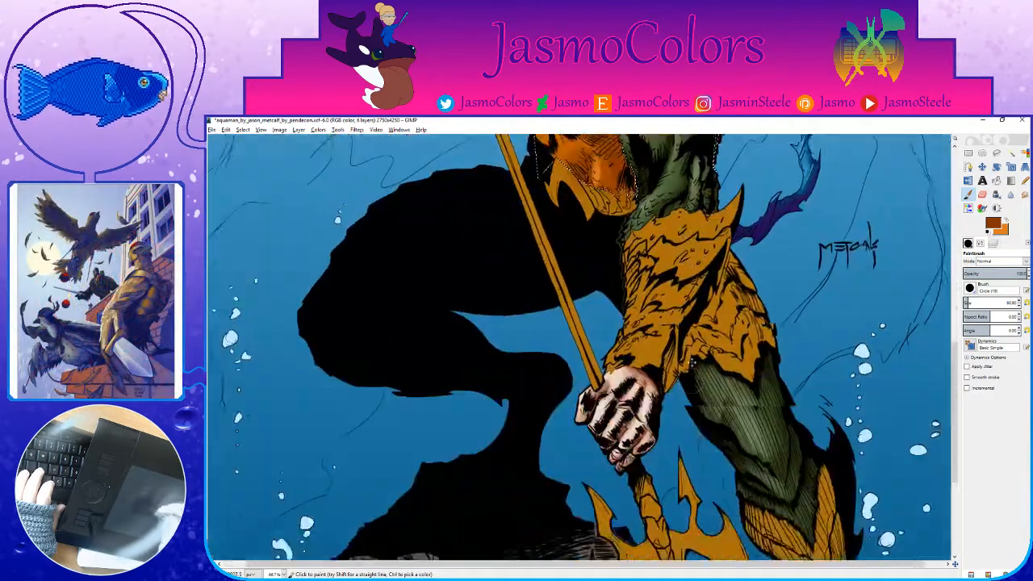
scroll(655, 247, "up", 10)
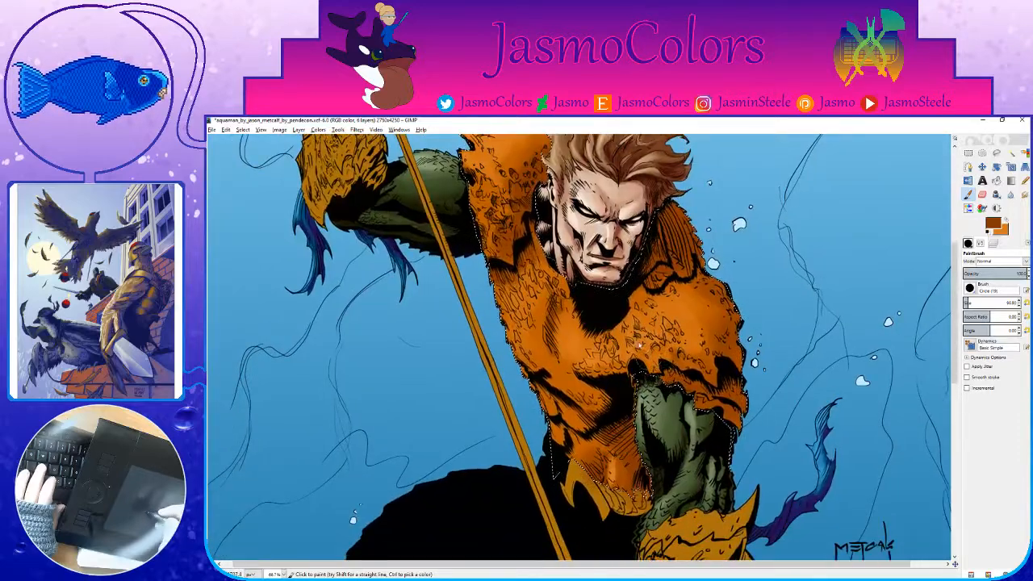
Step: Save the image and set the Paintbrush to size 31 with the dark brown for finer shading
key("shift+o")
key("minus")
key("ctrl+s")
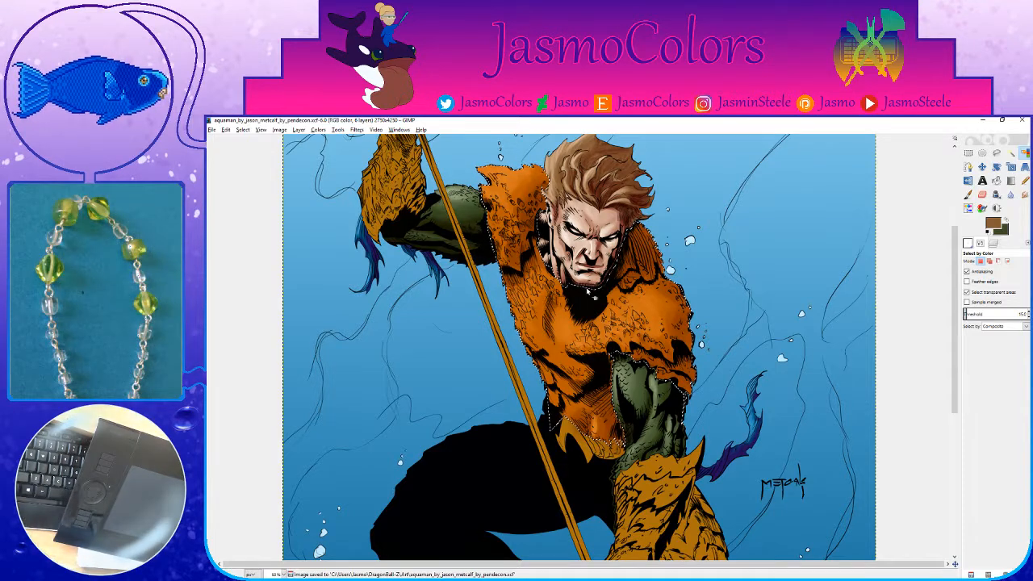
key("p")
scroll(722, 308, "up", 1)
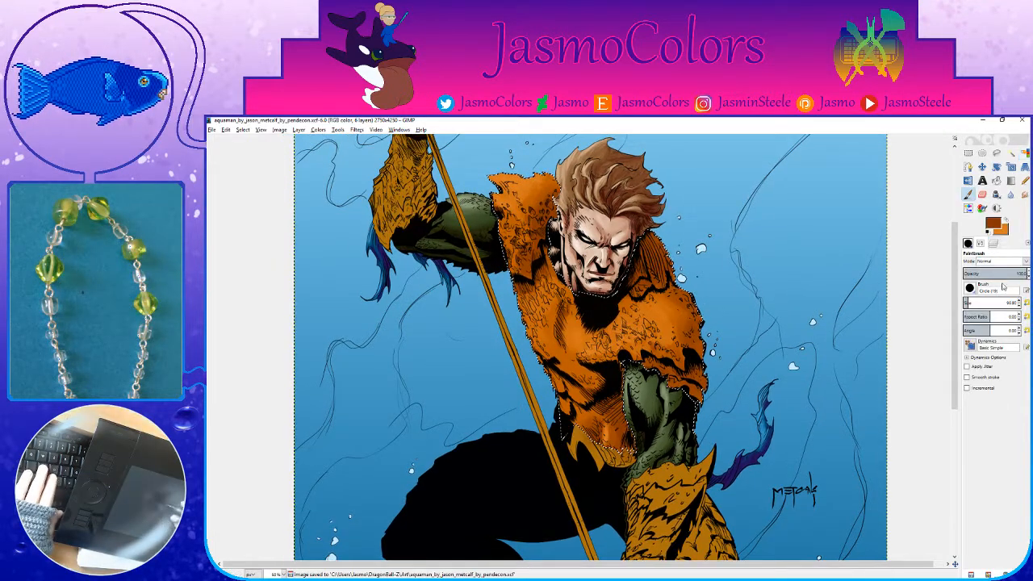
left_click_drag(657, 292, 650, 292)
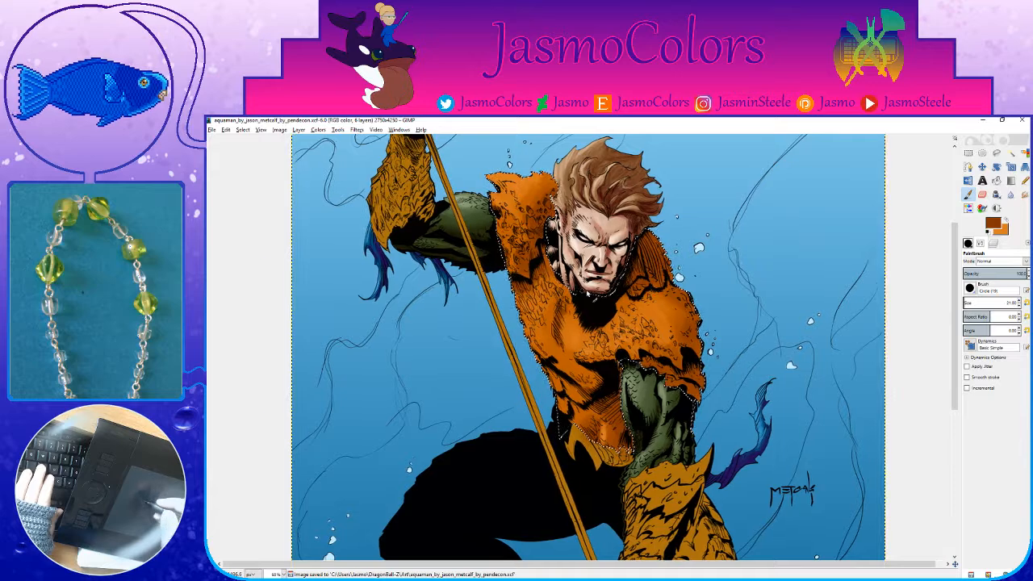
Step: Refine the shirt's dark shading and orange highlights around the chest and the raised arm's shoulder, and save the image
left_click_drag(563, 300, 565, 300)
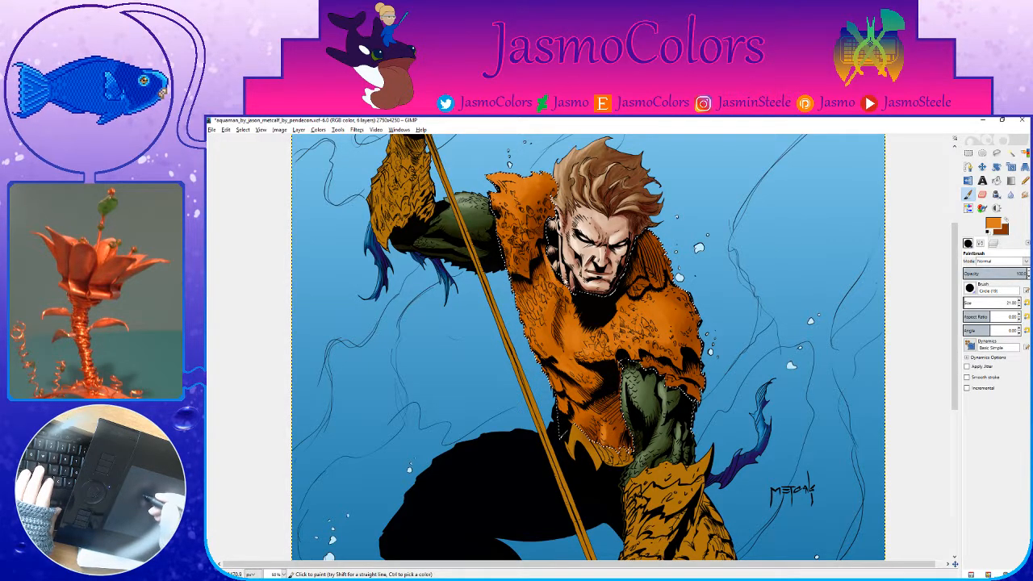
left_click_drag(558, 289, 602, 355)
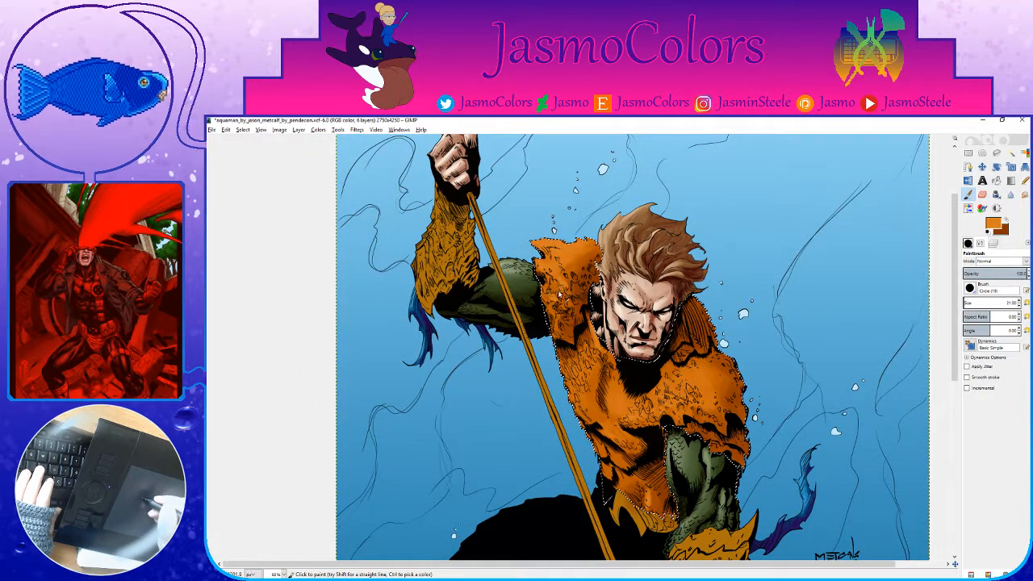
left_click(568, 331, "ctrl")
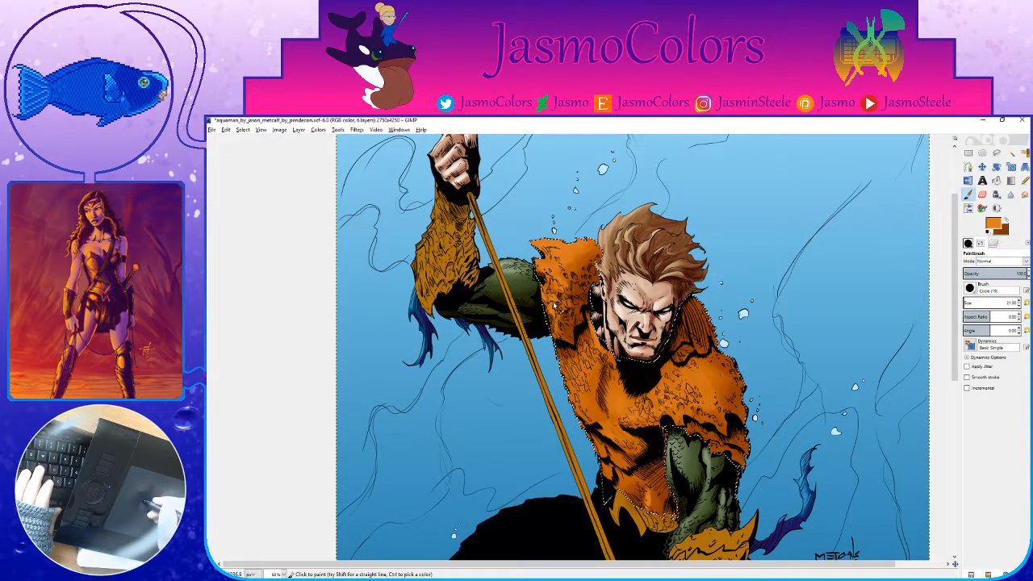
left_click_drag(587, 277, 592, 292)
key("ctrl+s")
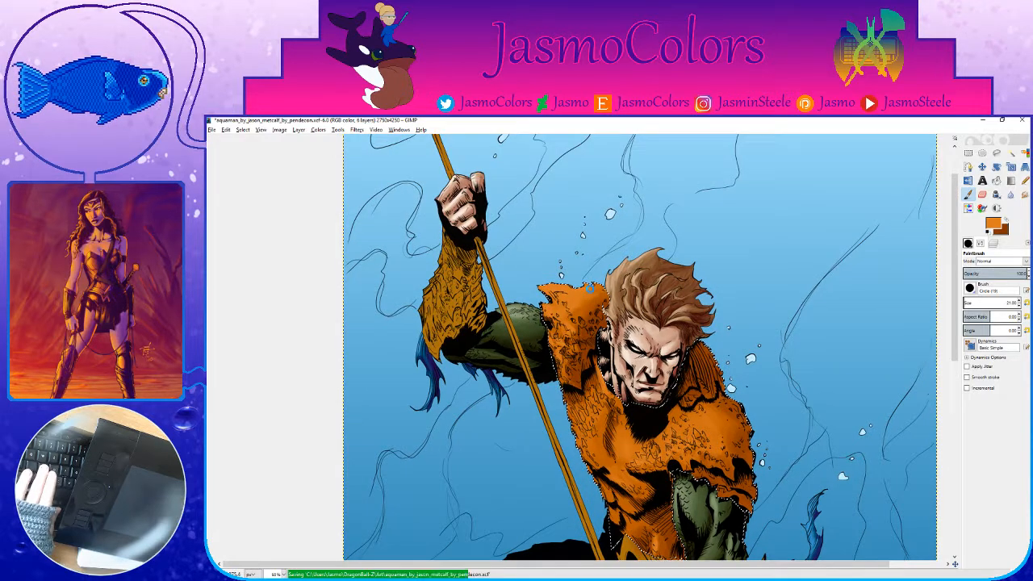
Step: Paint small bright orange highlights along the shirt's side and abdomen folds, saving the image between strokes
scroll(592, 292, "down", 3)
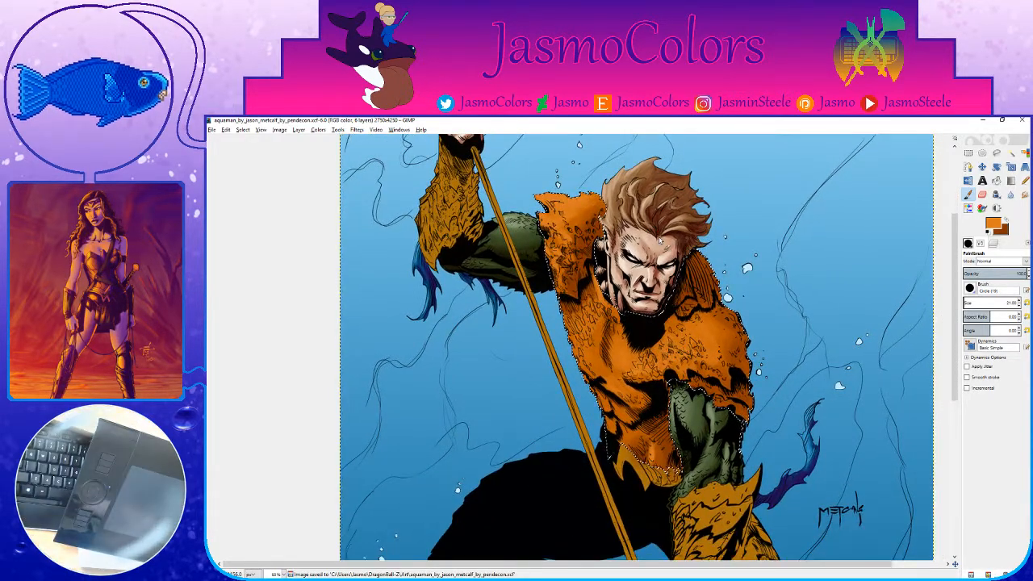
left_click_drag(607, 402, 604, 410)
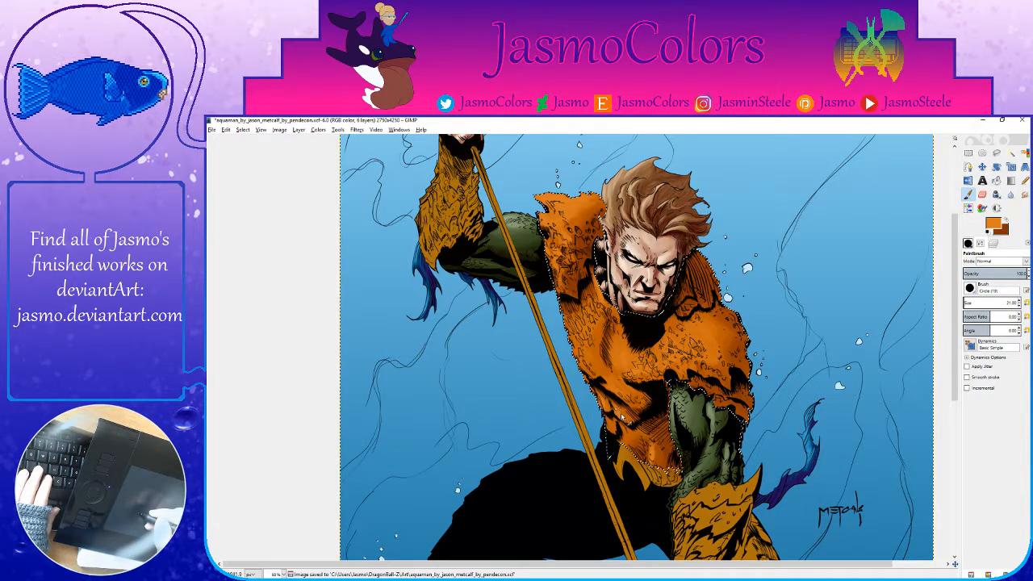
key("ctrl+s")
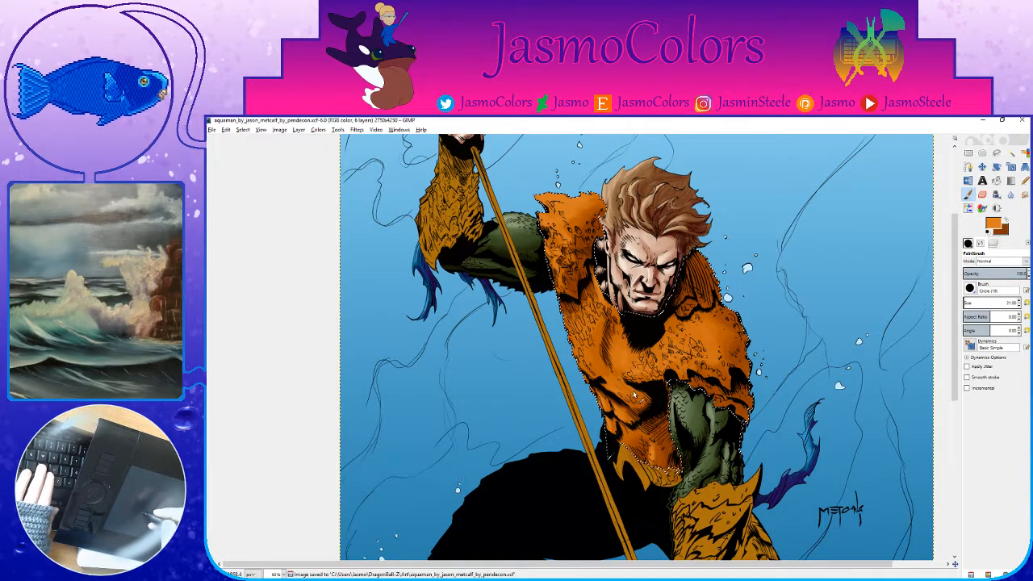
left_click_drag(615, 390, 621, 400)
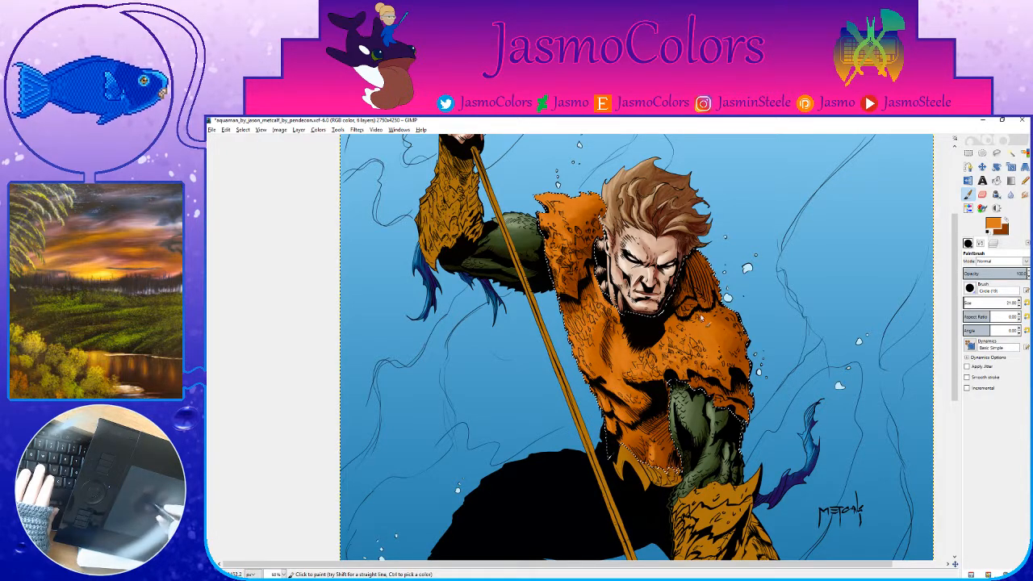
key("ctrl+s")
Step: Change the dark brown shading color to a deeper red-brown
key("x")
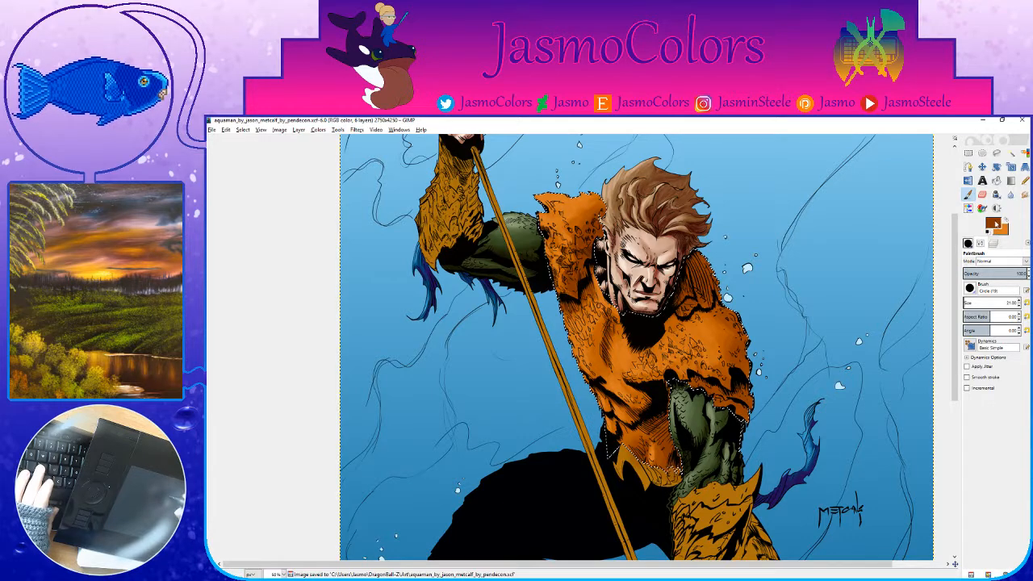
left_click(991, 223)
left_click(781, 255)
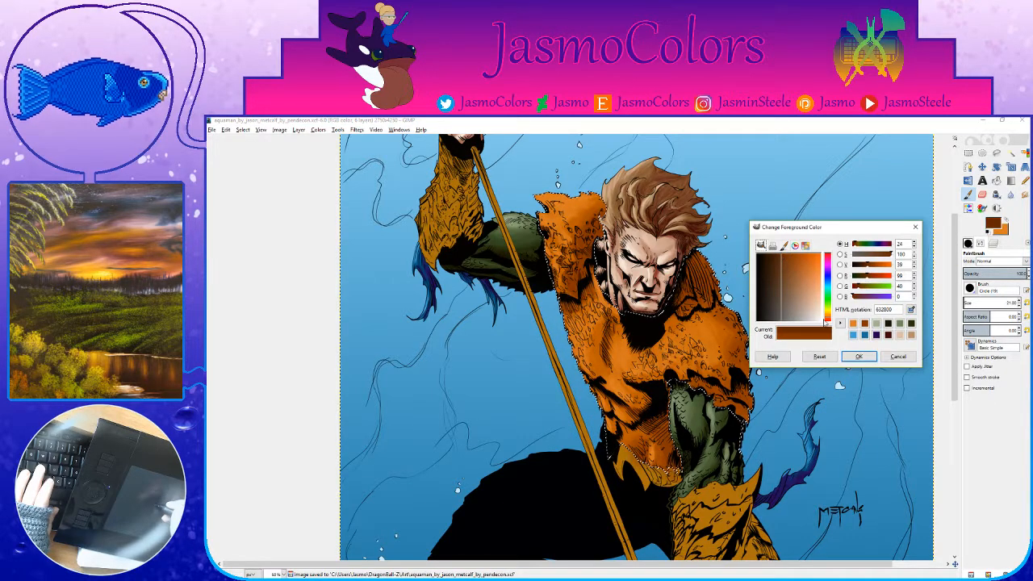
left_click(795, 278)
left_click(859, 355)
Step: Change the orange highlight color to a lighter yellow-orange and save the image
left_click(990, 225)
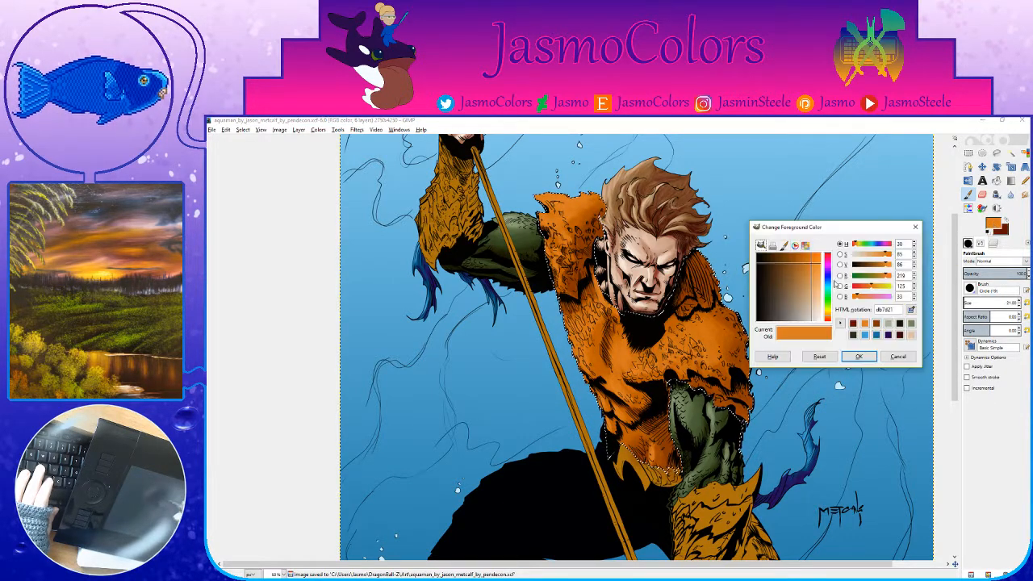
left_click(824, 297)
left_click(827, 314)
left_click(858, 356)
key("ctrl+s")
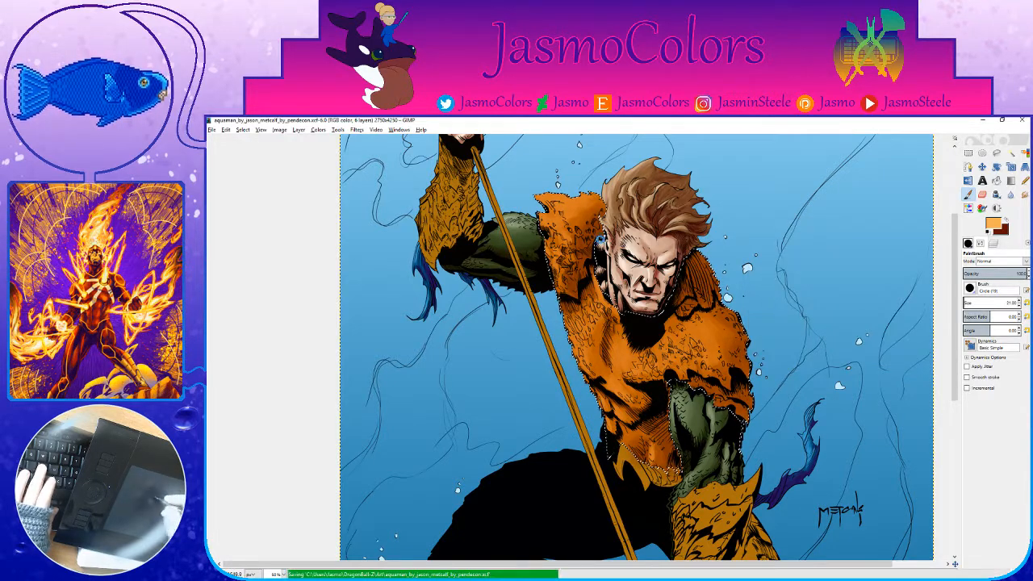
Step: Paint deep red-brown shading on the shirt's torso beside the lowered arm
scroll(694, 325, "down", 2)
key("x")
left_click_drag(673, 339, 664, 350)
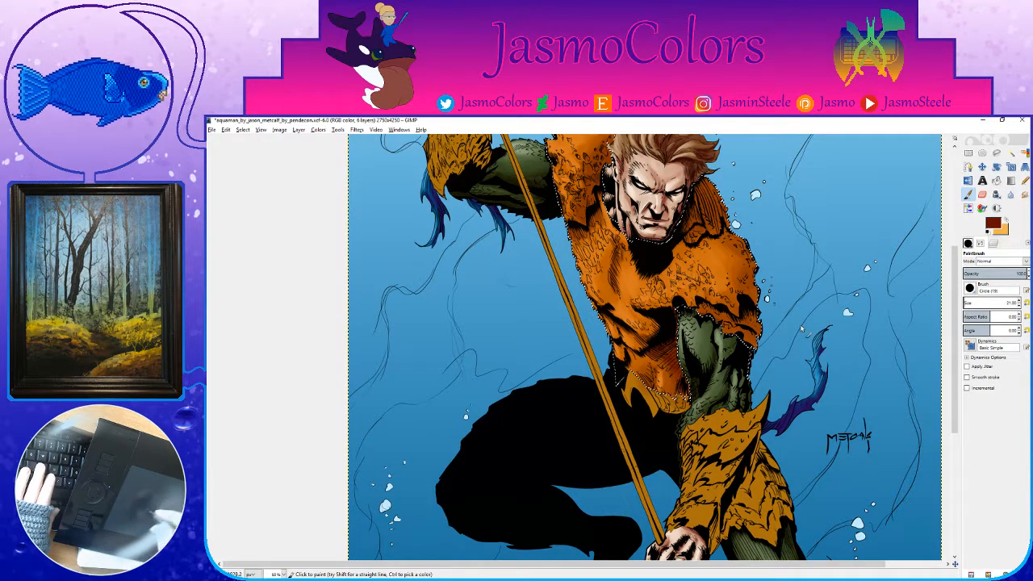
Step: Try the Dirty Brush and a drops brush on the shirt's shoulder, undo the test marks, and choose the Splat brush
key("shift+ctrl+b")
scroll(994, 403, "down", 10)
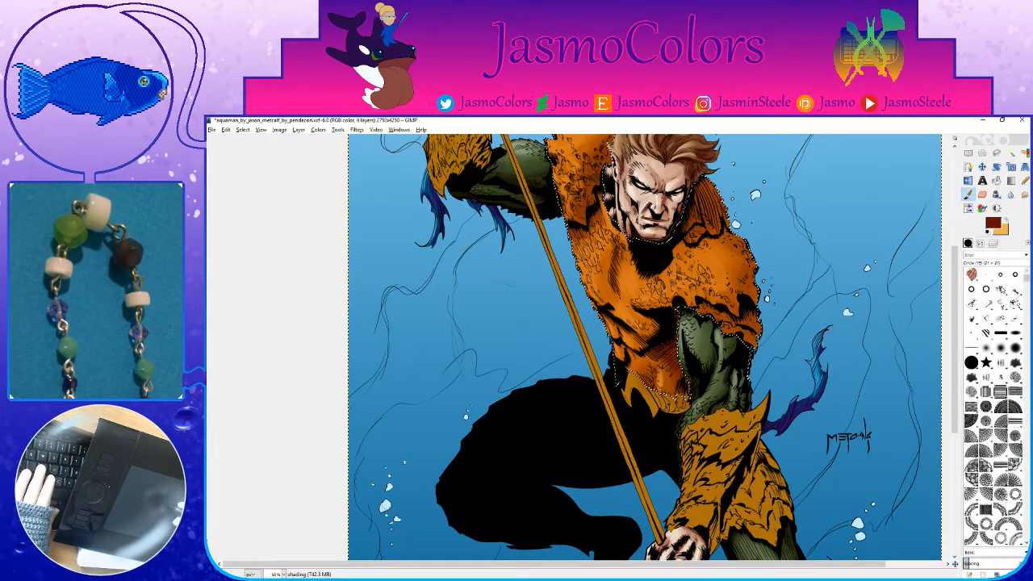
left_click(1027, 363)
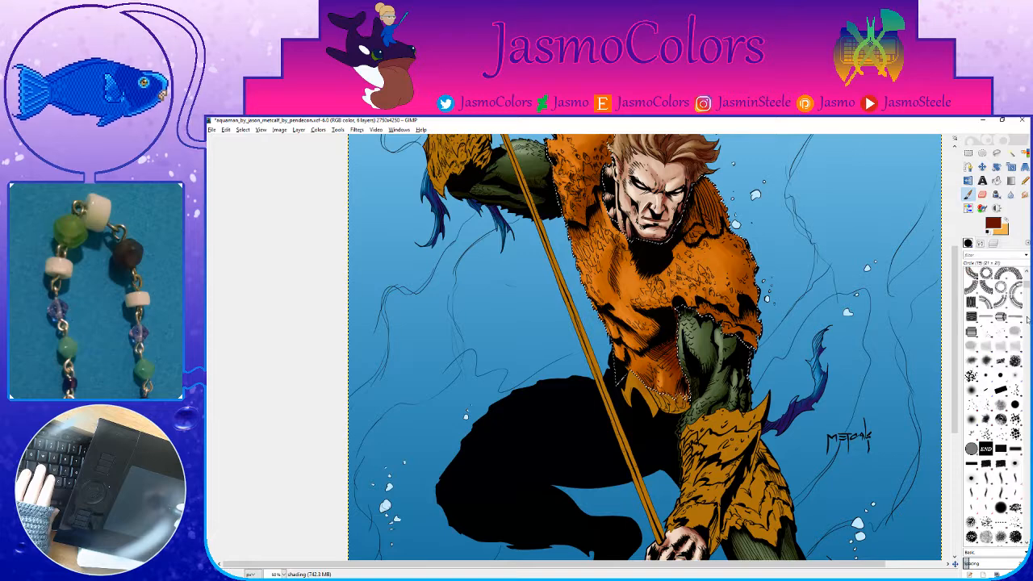
left_click(1015, 391)
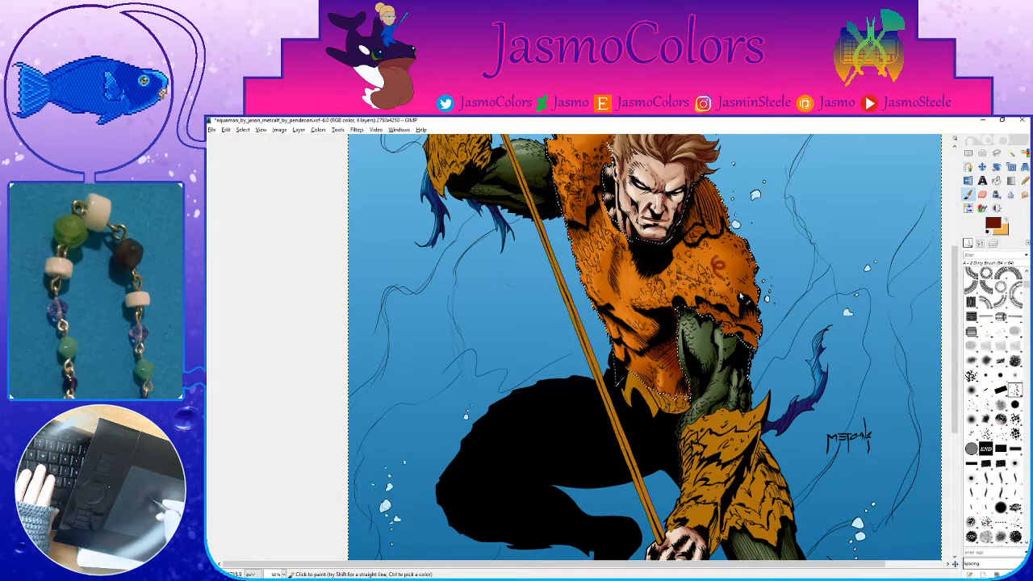
key("ctrl+z")
left_click(970, 375)
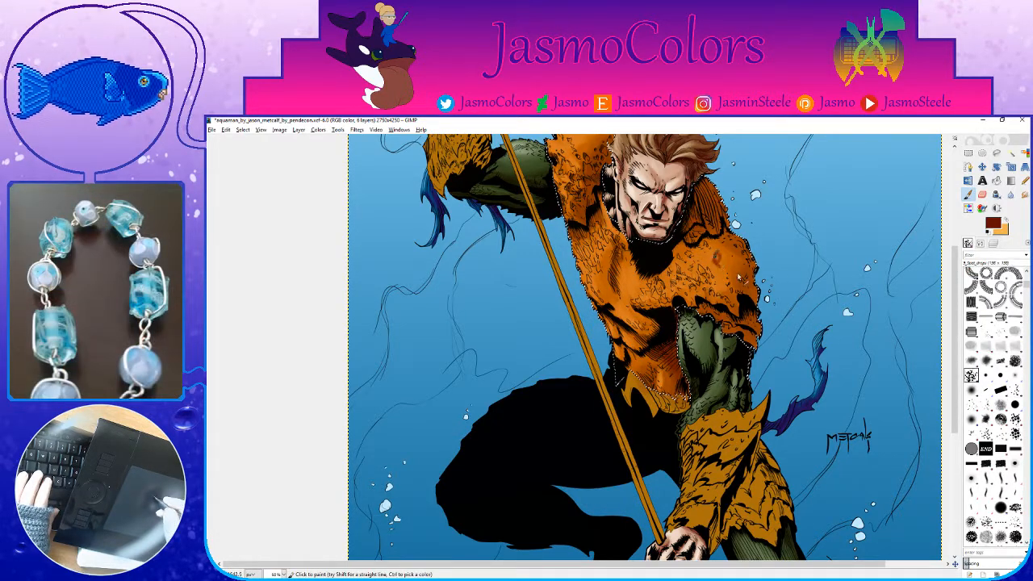
left_click(1015, 523)
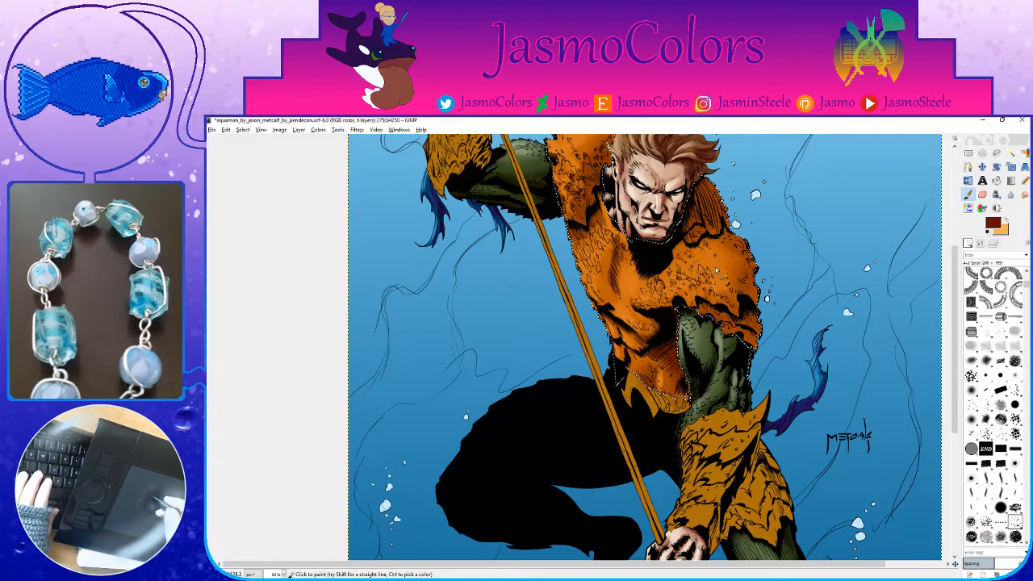
Step: Save the image, try the Splat brush and a scattered-texture brush in light yellow-orange on the shirt, and undo the test mark
key("ctrl+s")
left_click(968, 242)
left_click(1025, 303)
left_click(762, 252)
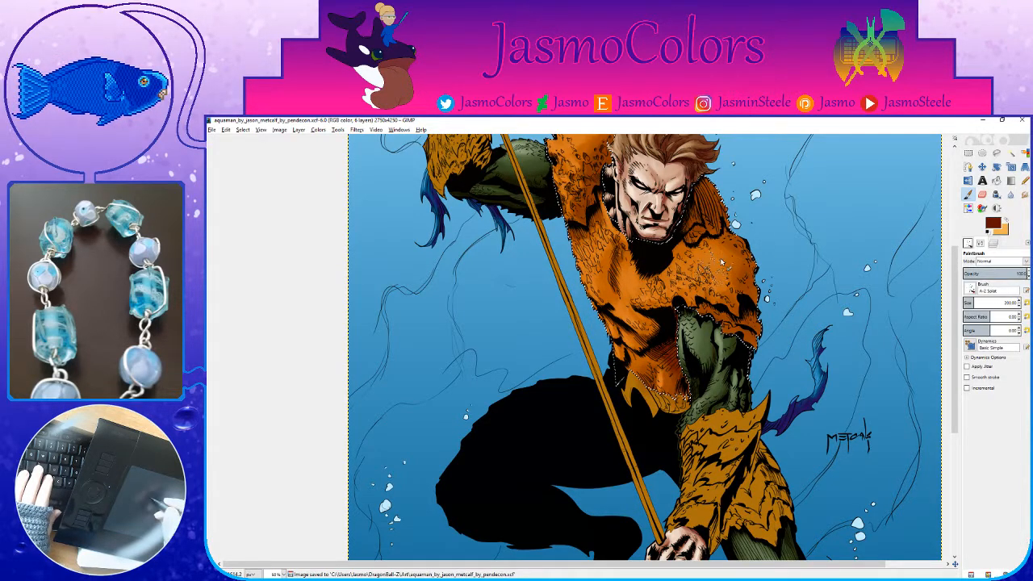
key("x")
left_click_drag(697, 313, 732, 377)
left_click(969, 242)
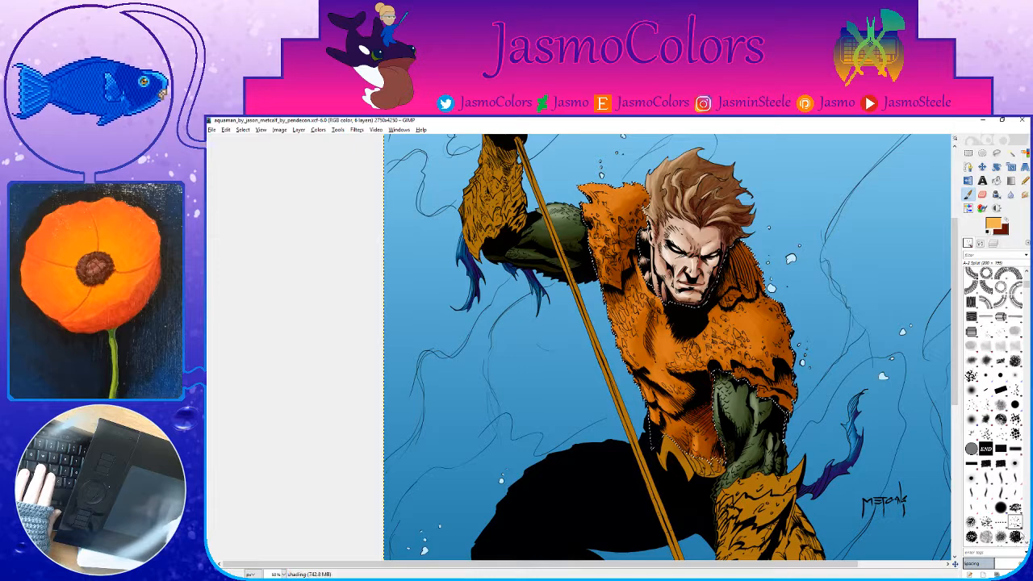
left_click(986, 491)
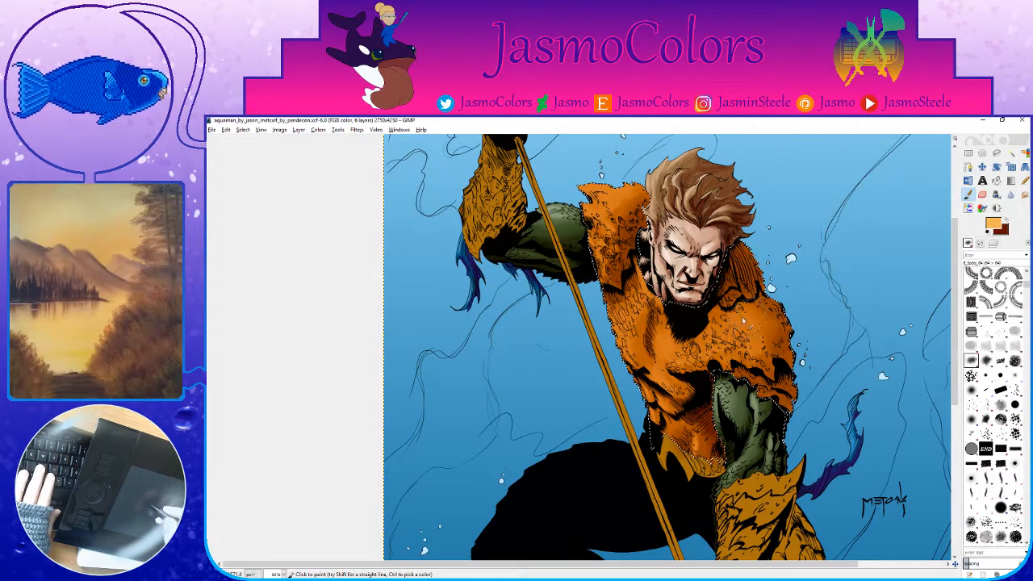
left_click_drag(732, 339, 747, 349)
key("ctrl+z")
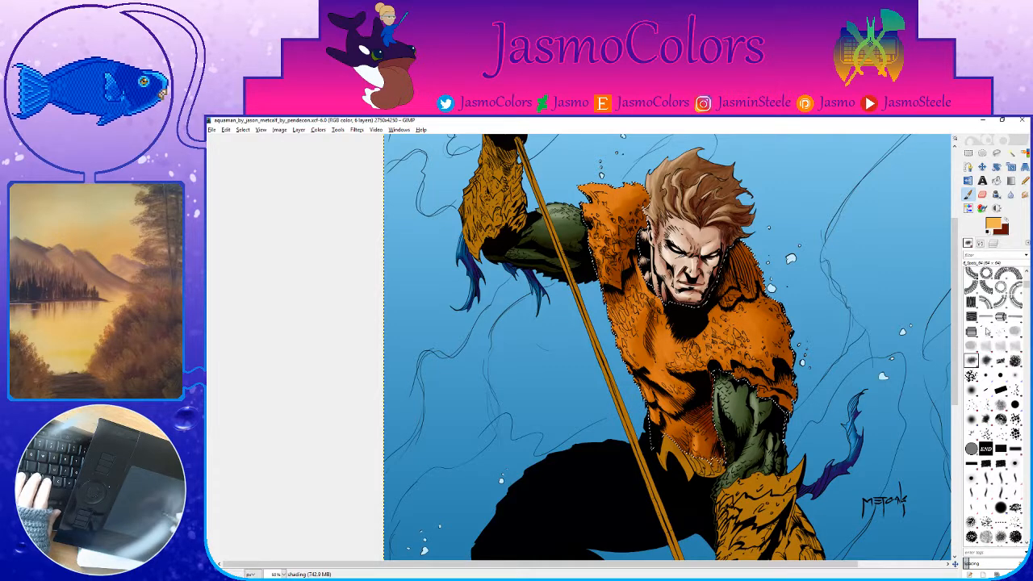
Step: Choose a hard Circle brush, reset it to its native size, and save the image
left_click_drag(1026, 284, 1029, 350)
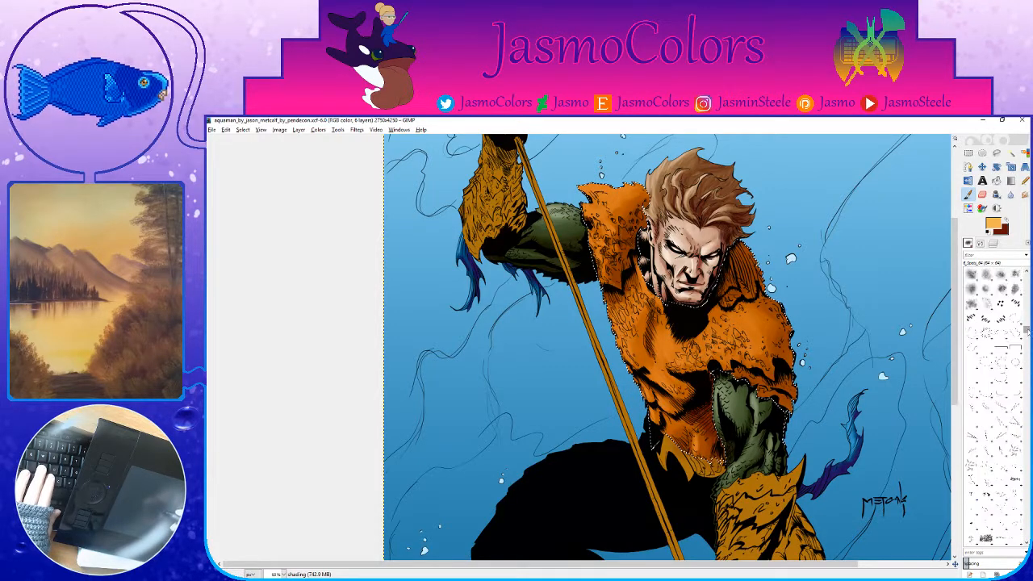
left_click(985, 451)
left_click(979, 244)
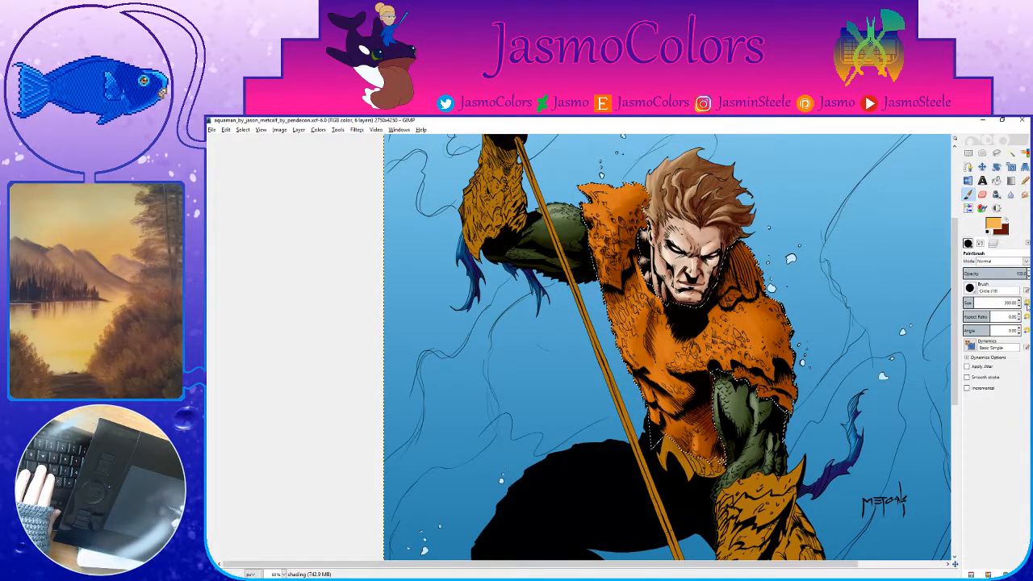
key("ctrl+s")
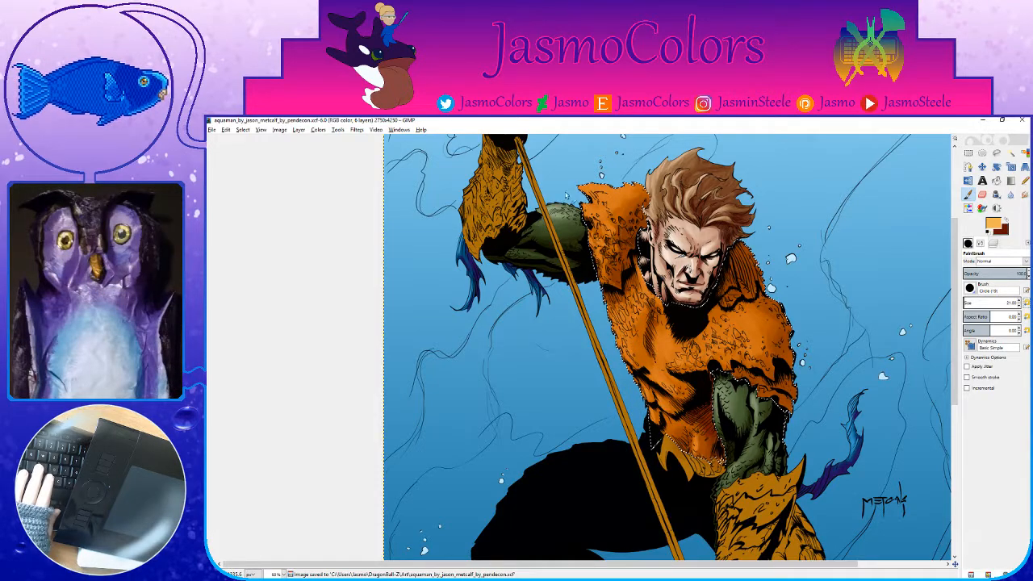
Step: Select the shirt by color, paint light yellow-orange highlights on its raised shoulder with a small Circle brush, and save the image
key("shift+o")
key("1")
key("plus")
key("plus")
key("p")
left_click(970, 422)
left_click_drag(626, 256, 627, 261)
mouse_move(628, 243)
left_mouse_down()
mouse_move(609, 242)
mouse_move(593, 213)
left_mouse_up()
key("ctrl+z")
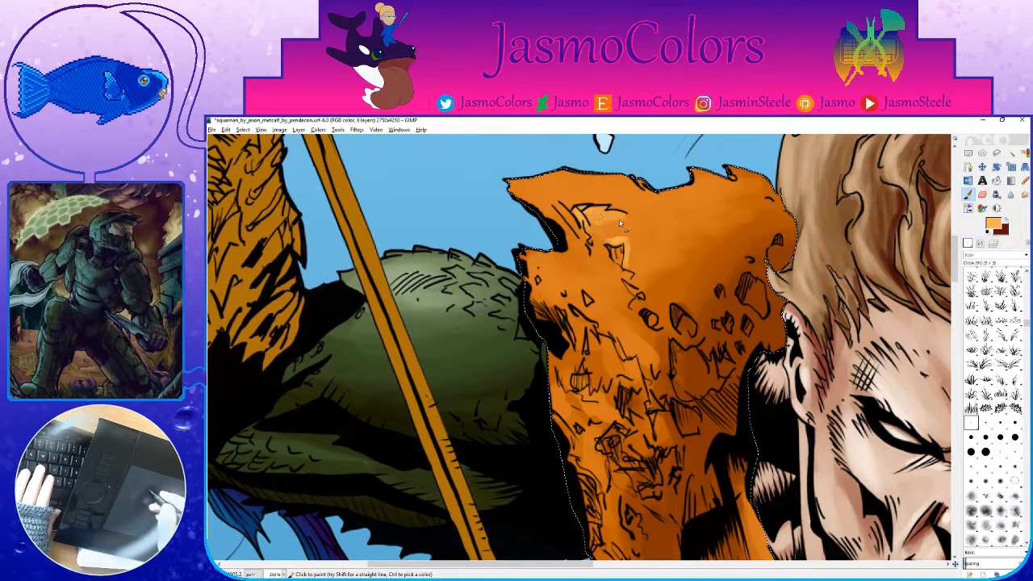
left_click_drag(571, 332, 637, 316)
key("ctrl+s")
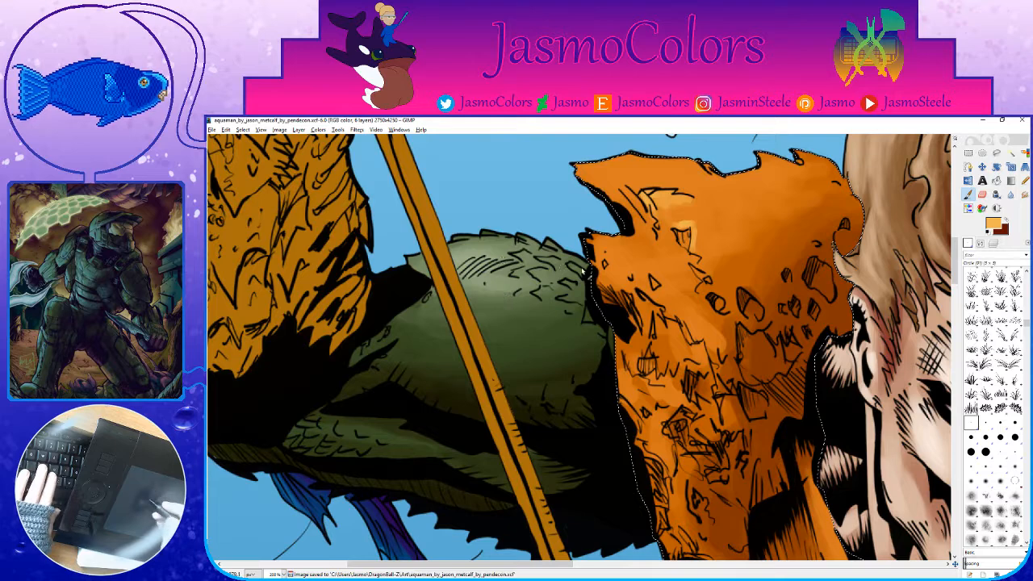
Step: Paint light yellow-orange highlights around the small scale marks near the outer edge of the shirt's raised shoulder
left_click_drag(639, 299, 649, 297)
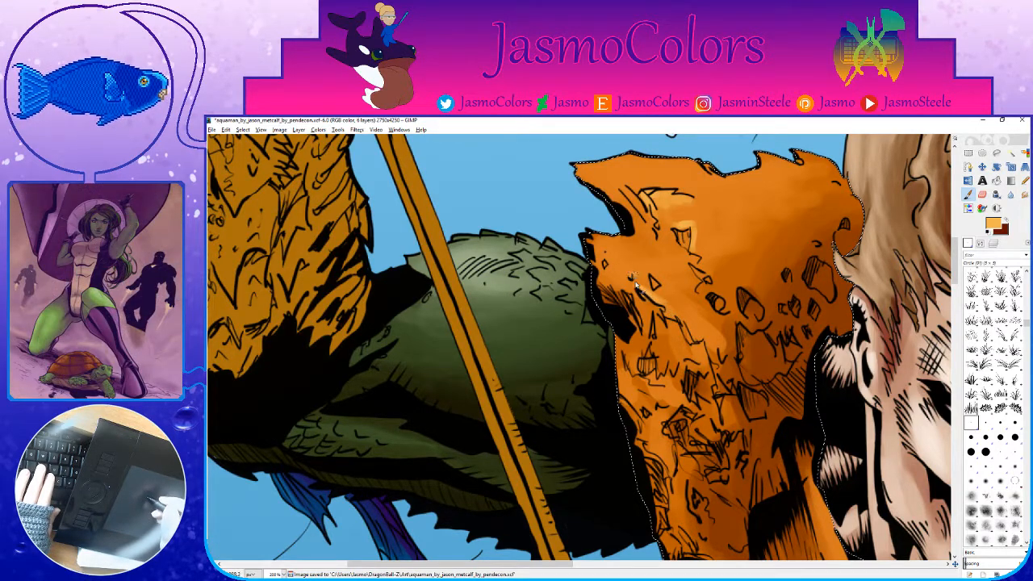
key("x")
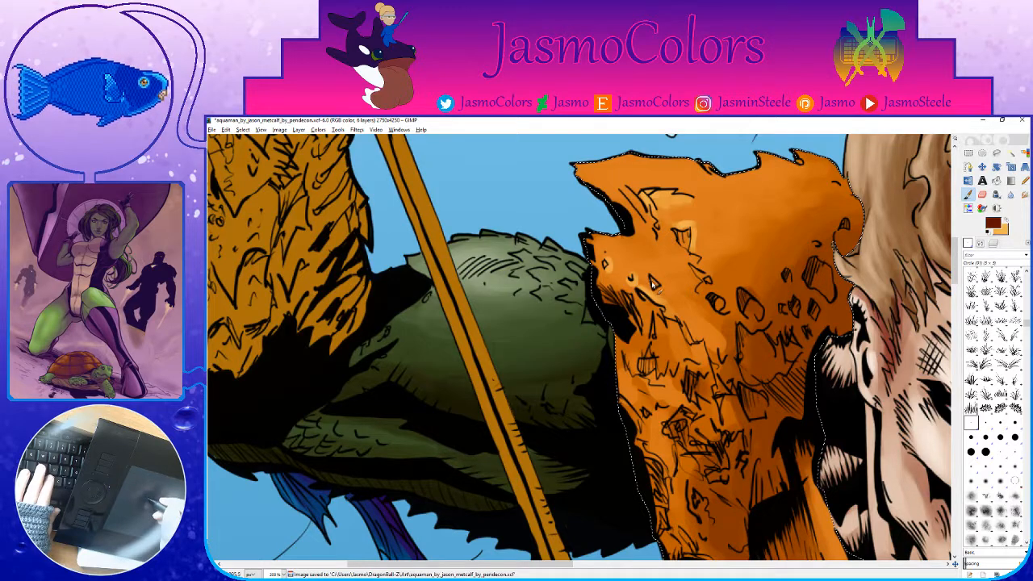
key("x")
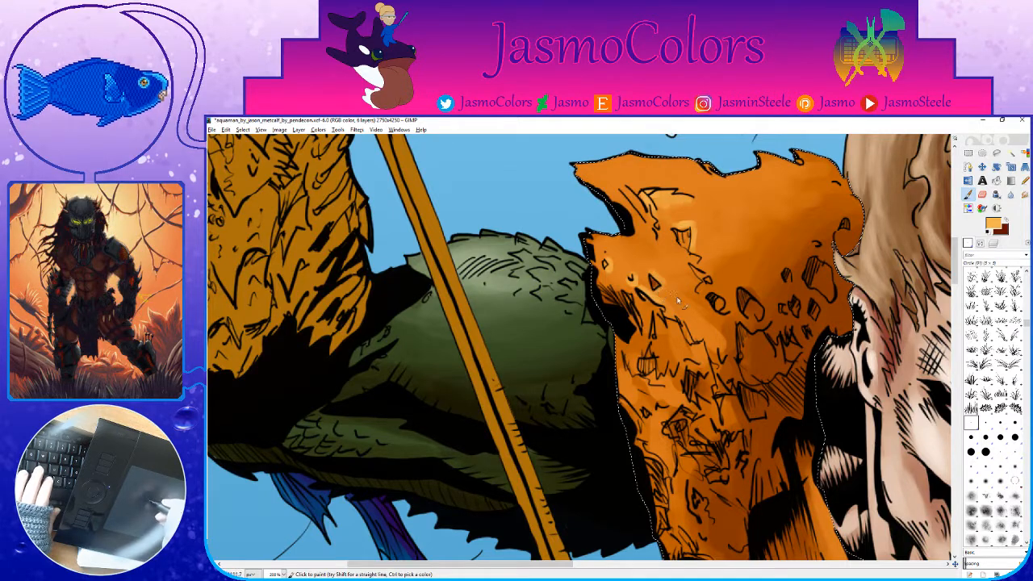
left_click_drag(673, 296, 568, 304)
Step: Paint deep red-brown shading inside the scale shapes and hatched patches of the shirt's raised sleeve, and save the image
key("x")
left_click_drag(636, 302, 642, 321)
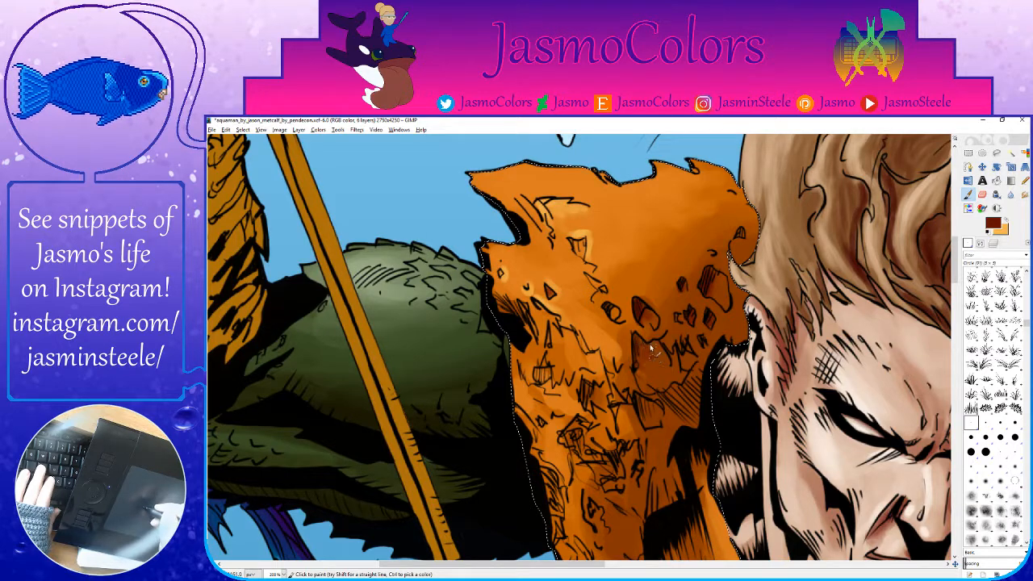
left_click_drag(655, 376, 652, 296)
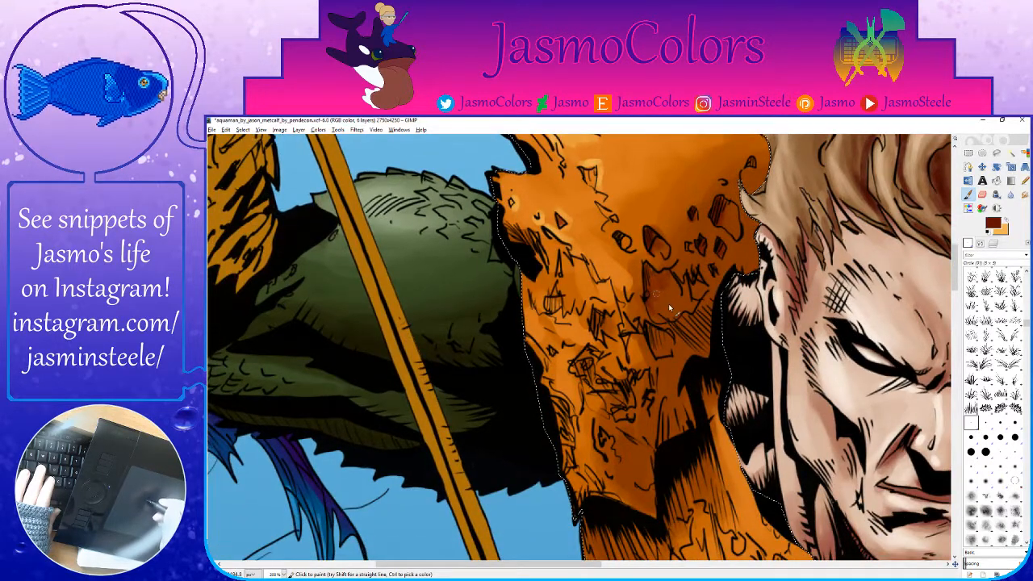
left_click_drag(885, 326, 833, 375)
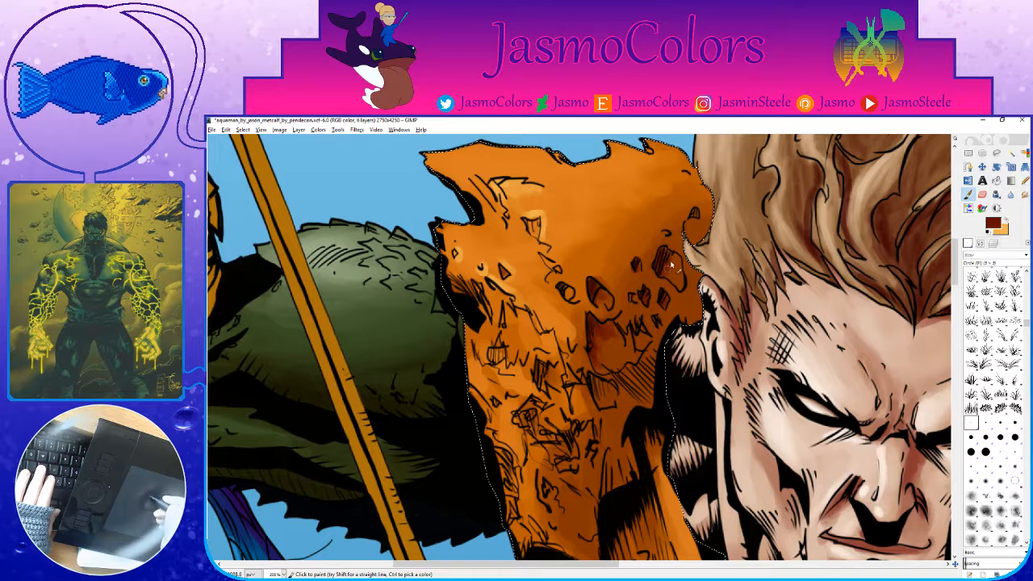
left_click_drag(598, 340, 669, 296)
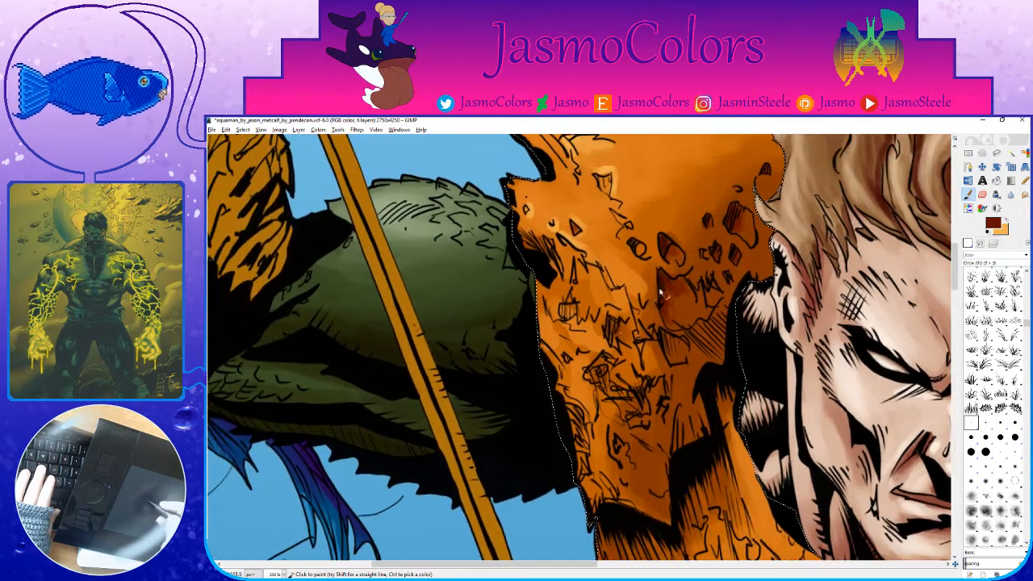
left_click_drag(619, 321, 611, 338)
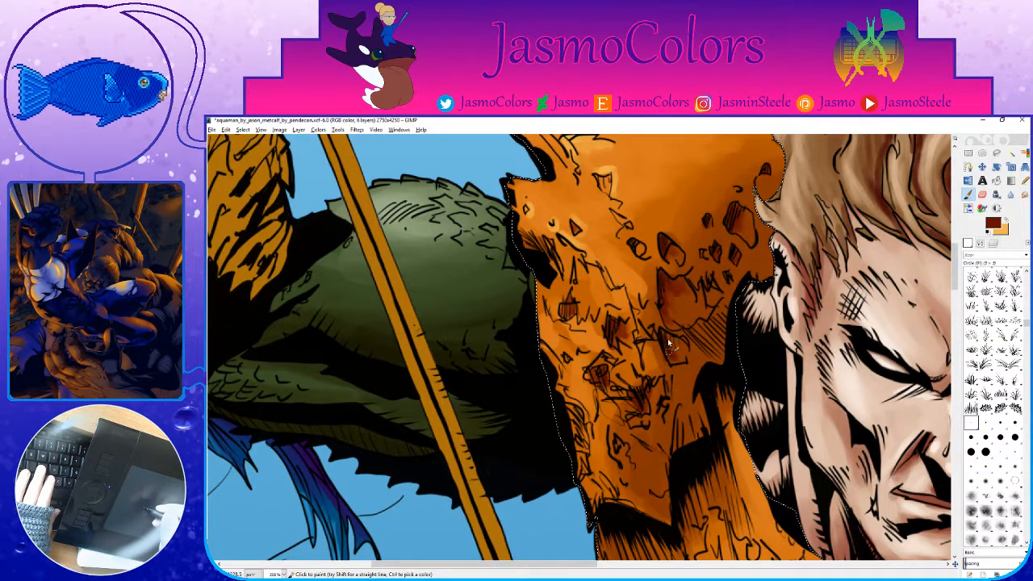
left_click(985, 452)
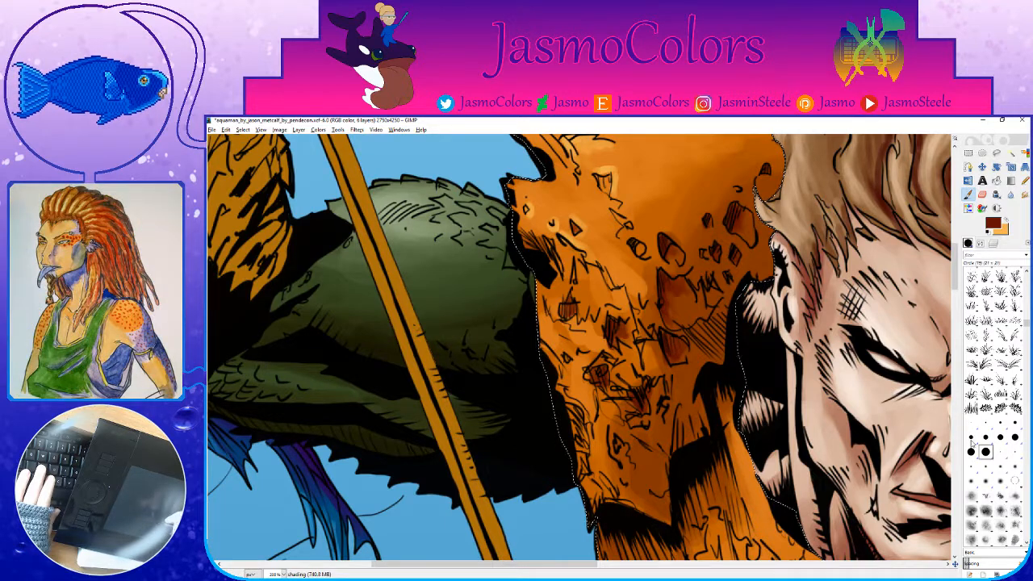
mouse_move(710, 332)
left_mouse_down()
mouse_move(699, 355)
mouse_move(725, 305)
mouse_move(733, 347)
mouse_move(718, 316)
mouse_move(713, 346)
mouse_move(673, 233)
left_mouse_up()
key("ctrl+s")
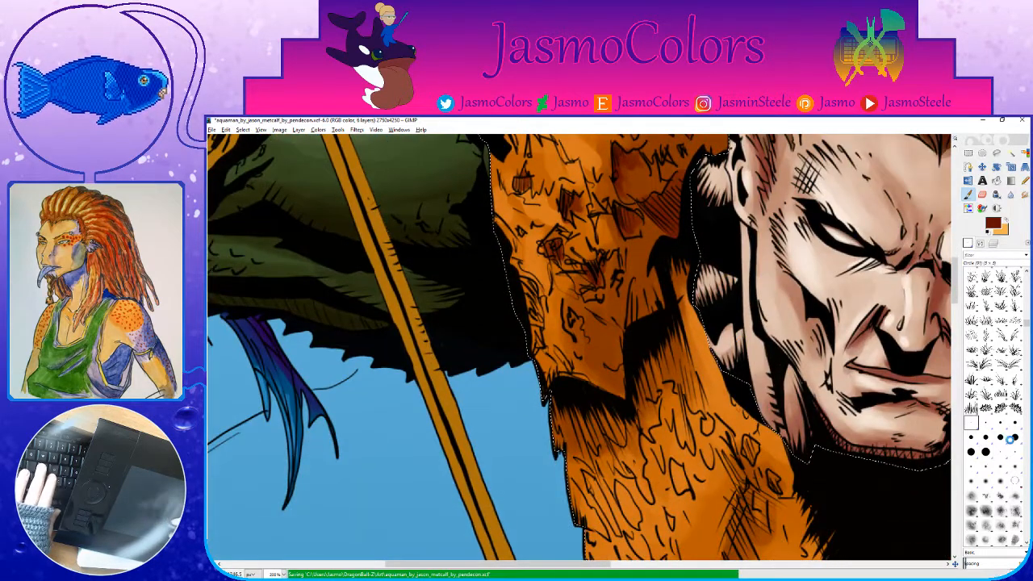
Step: Switch to a different small Circle brush and extend the red-brown shading on the scale marks of the lower sleeve
mouse_move(684, 333)
left_mouse_down()
mouse_move(682, 369)
mouse_move(660, 333)
mouse_move(649, 346)
mouse_move(649, 395)
mouse_move(627, 372)
mouse_move(621, 429)
mouse_move(570, 396)
mouse_move(563, 426)
mouse_move(557, 420)
mouse_move(601, 399)
left_mouse_up()
left_click_drag(629, 372, 657, 405)
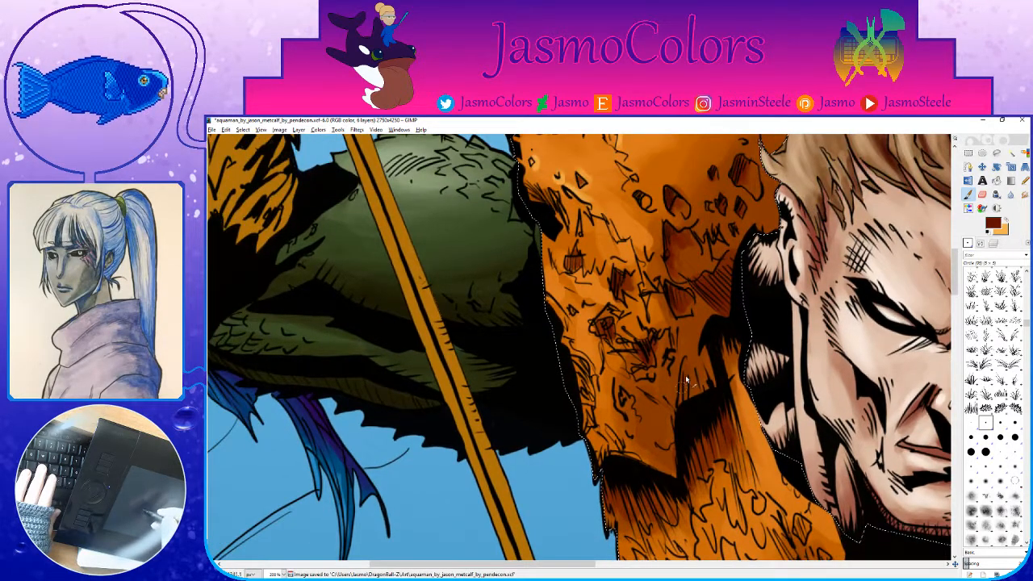
left_click_drag(665, 370, 699, 497)
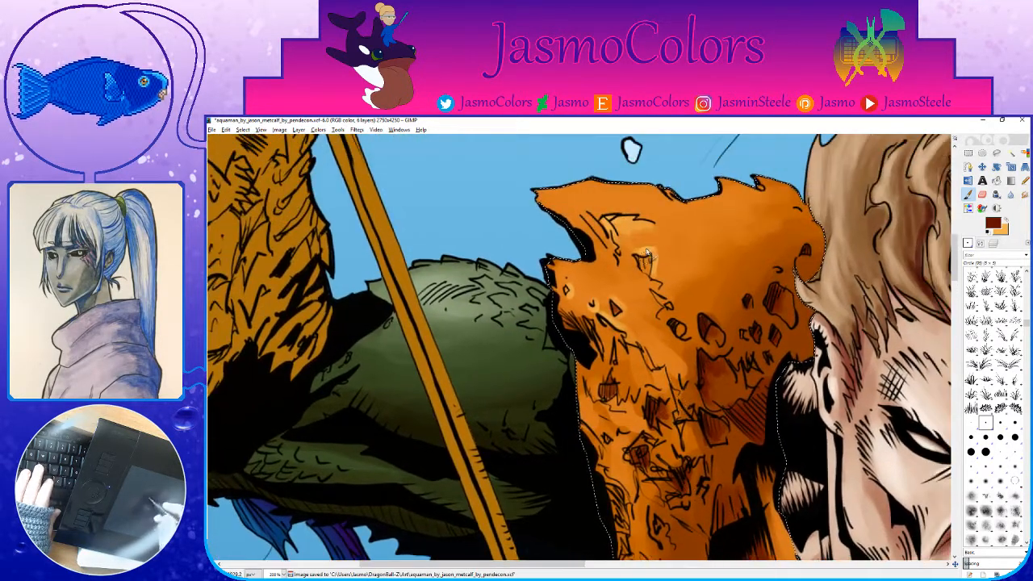
Step: Paint light yellow-orange highlights along the raised shoulder's upper edge, clear the selection to check the whole figure, and save the image
key("x")
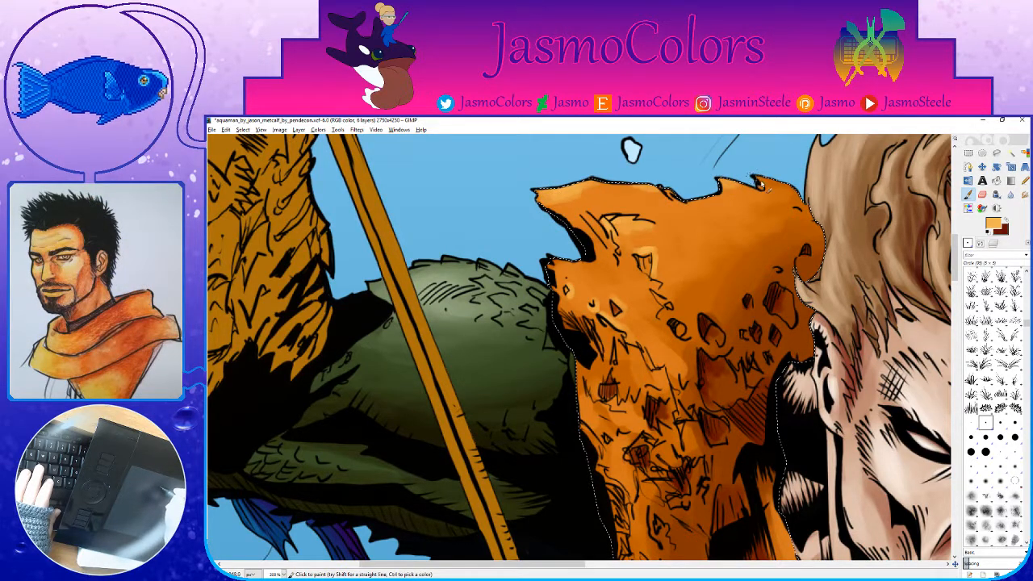
mouse_move(576, 184)
left_mouse_down()
mouse_move(556, 207)
mouse_move(583, 190)
mouse_move(645, 194)
mouse_move(614, 198)
left_mouse_up()
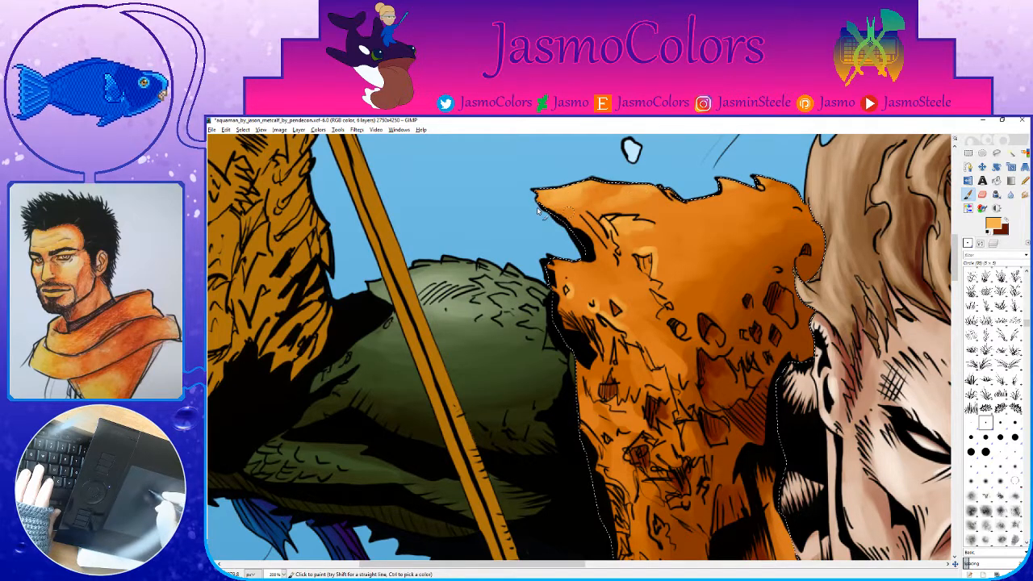
key("shift+o")
key("ctrl+shift+a")
scroll(402, 301, "down", 6)
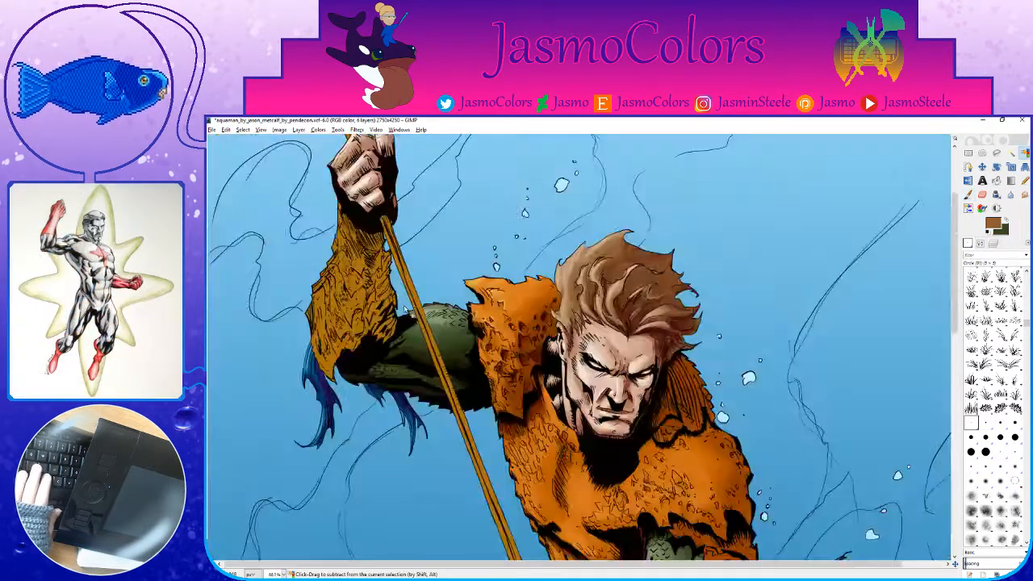
scroll(401, 301, "down", 1)
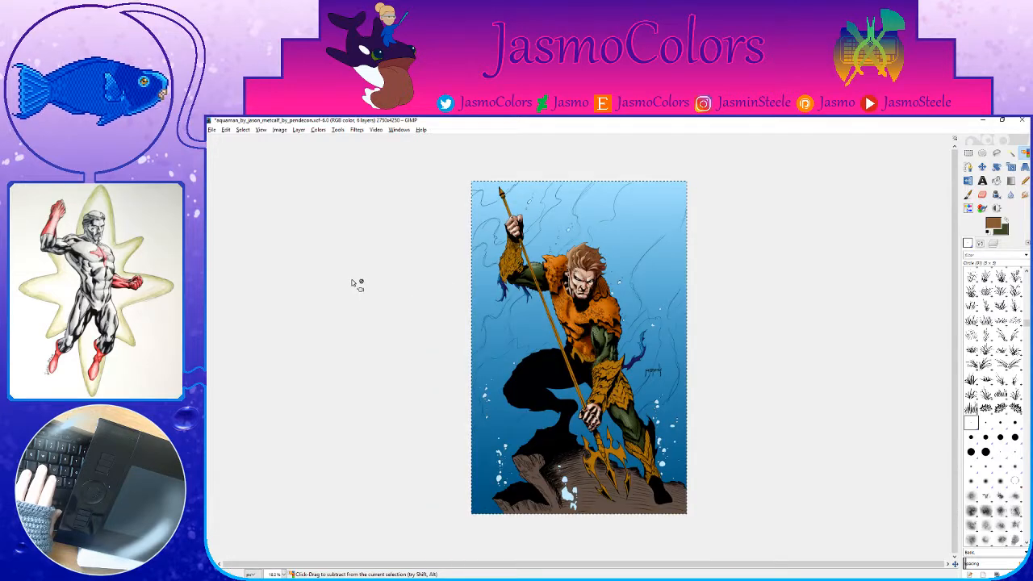
scroll(358, 286, "down", 1)
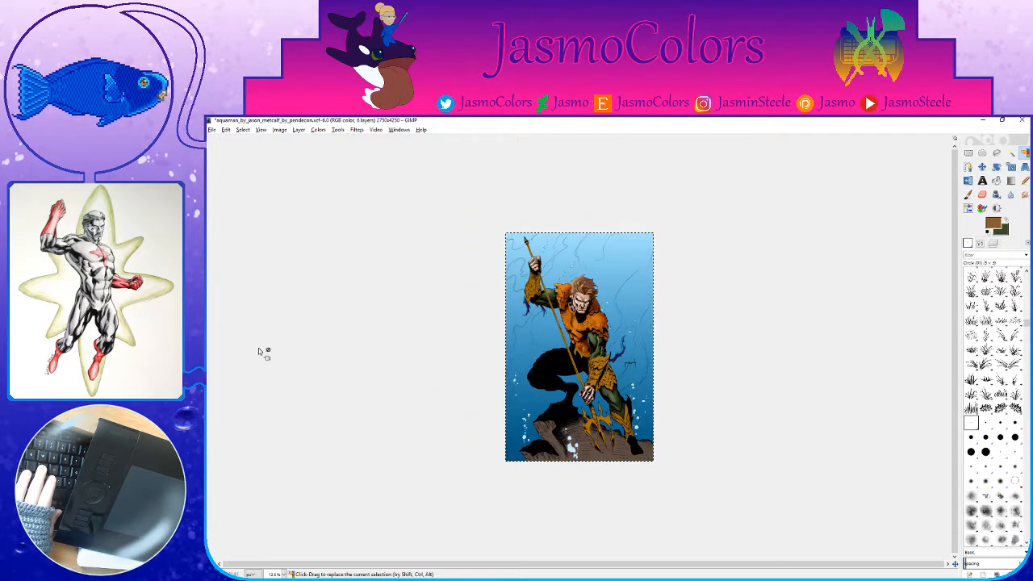
key("ctrl+s")
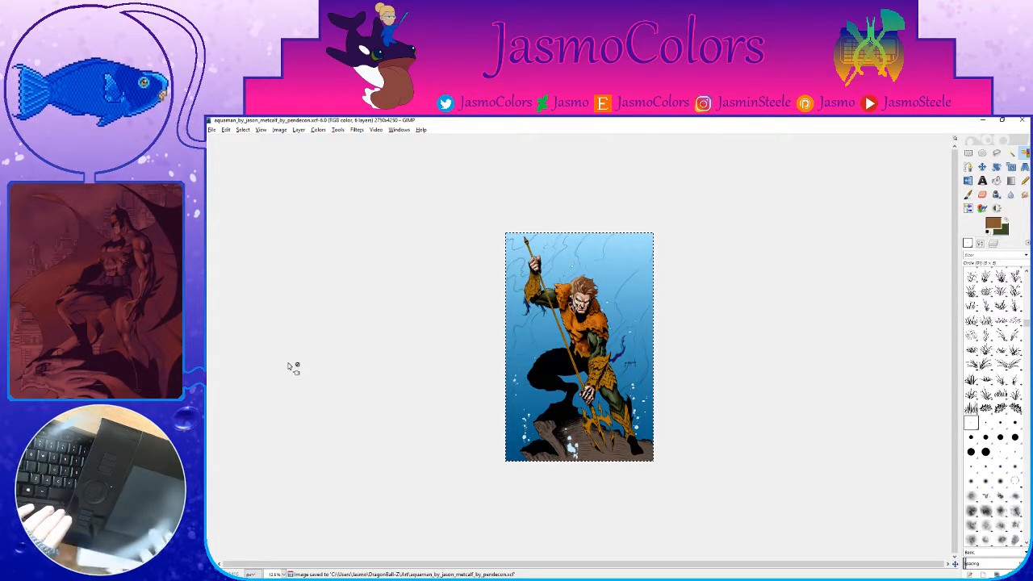
Step: Select the orange shirt by color again, ready for close-up work on the raised shoulder
key("plus")
key("plus")
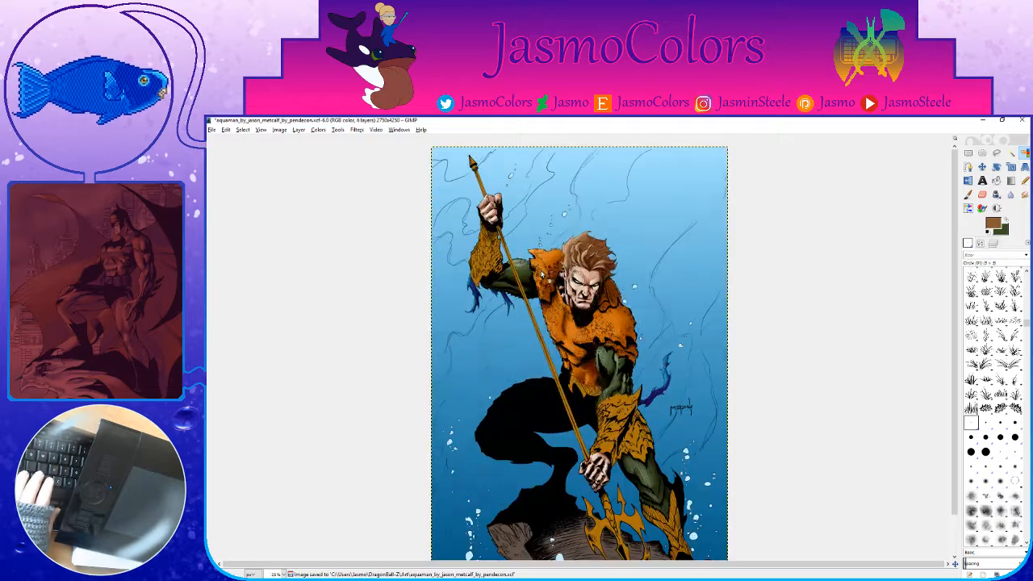
key("minus")
key("minus")
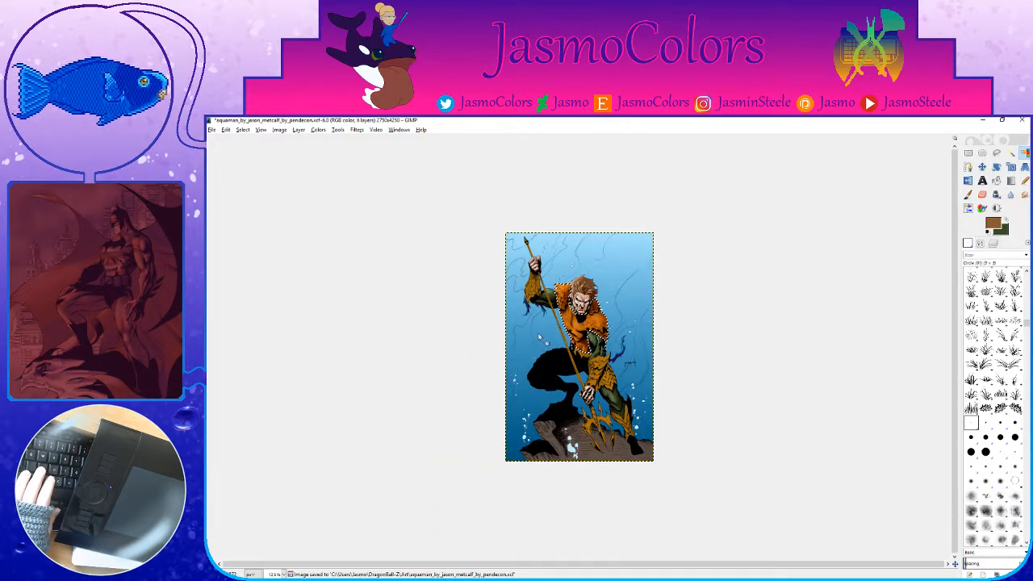
key("plus")
key("plus")
key("plus")
key("plus")
key("plus")
key("plus")
key("plus")
key("plus")
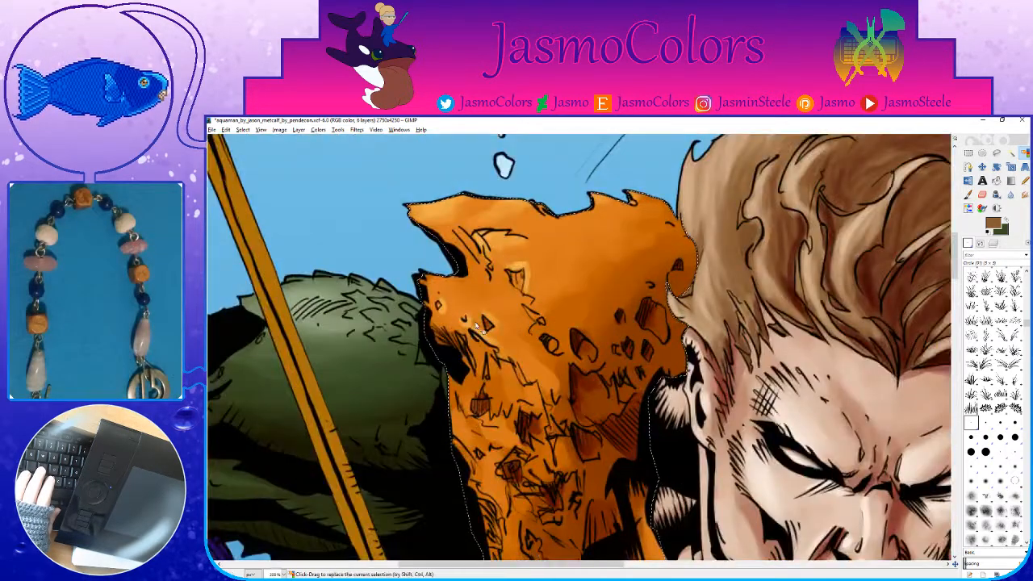
Step: Paint more light yellow-orange highlights on the shoulder's pointed tip, upper edge and scale marks with a small Circle brush, saving the image
left_click_drag(589, 238, 671, 243)
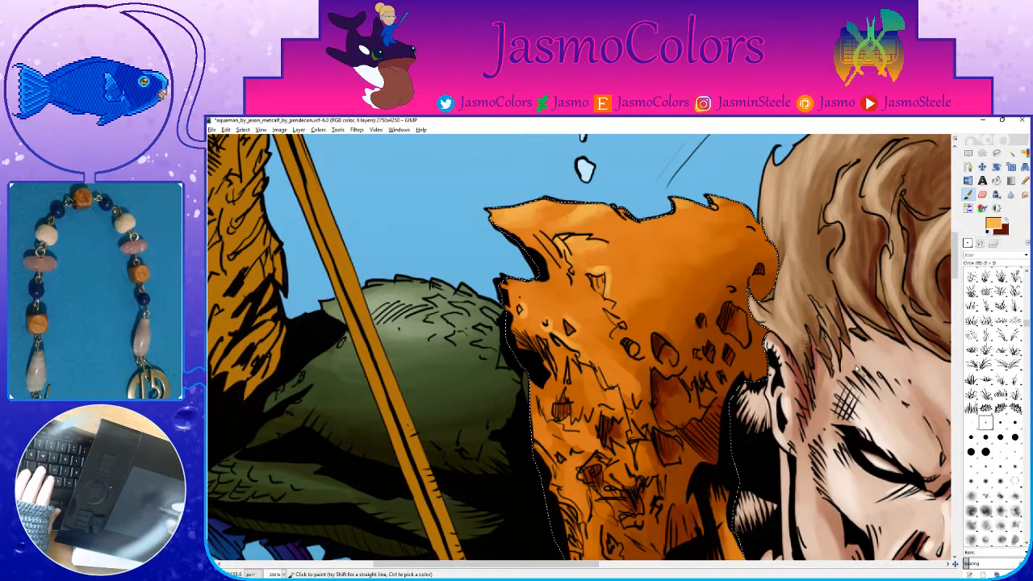
left_click(971, 422)
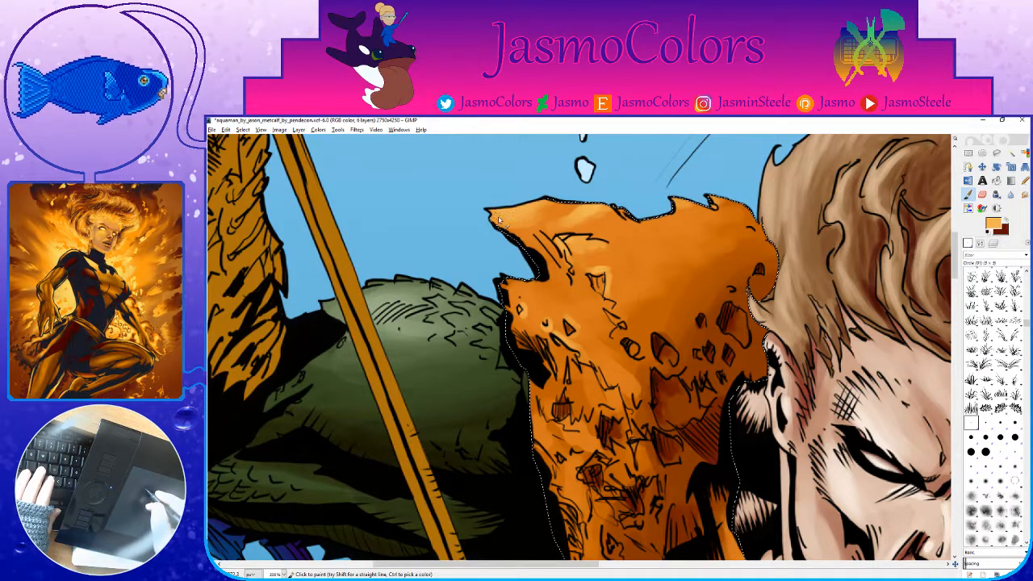
key("ctrl+s")
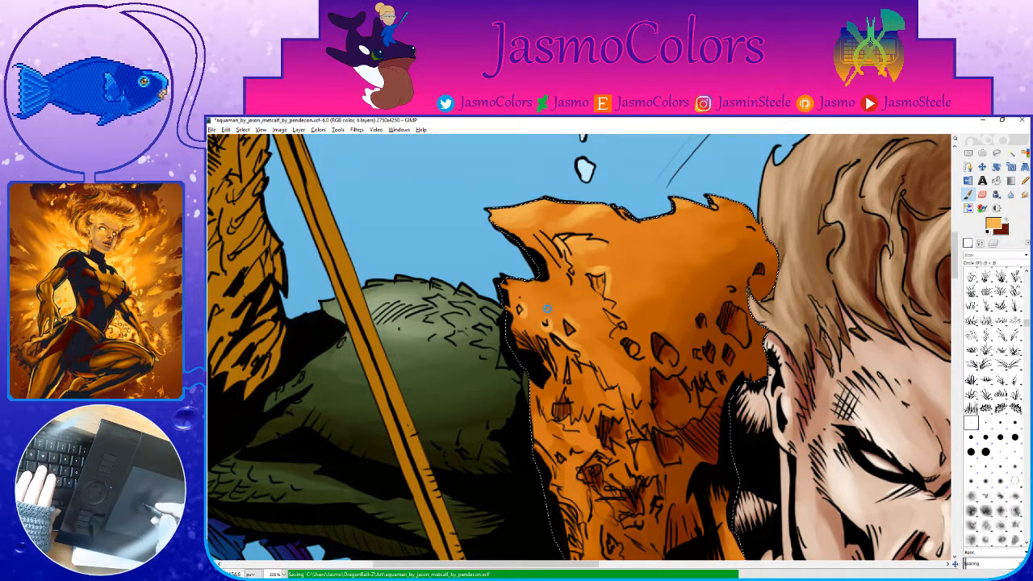
left_click_drag(678, 208, 711, 200)
scroll(610, 275, "down", 2)
key("ctrl+s")
left_click_drag(642, 299, 662, 265)
left_click_drag(579, 329, 595, 337)
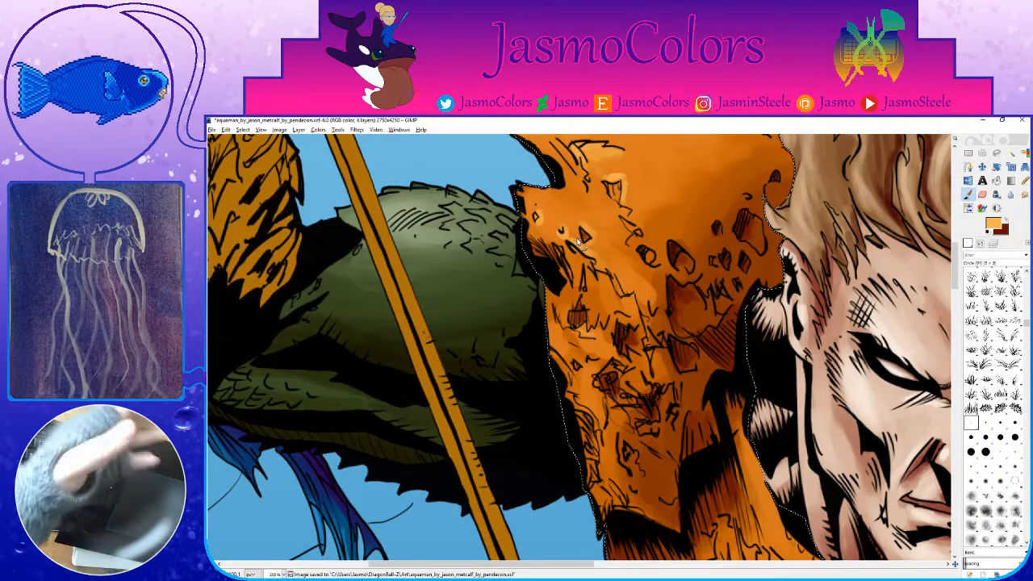
left_click_drag(601, 253, 593, 298)
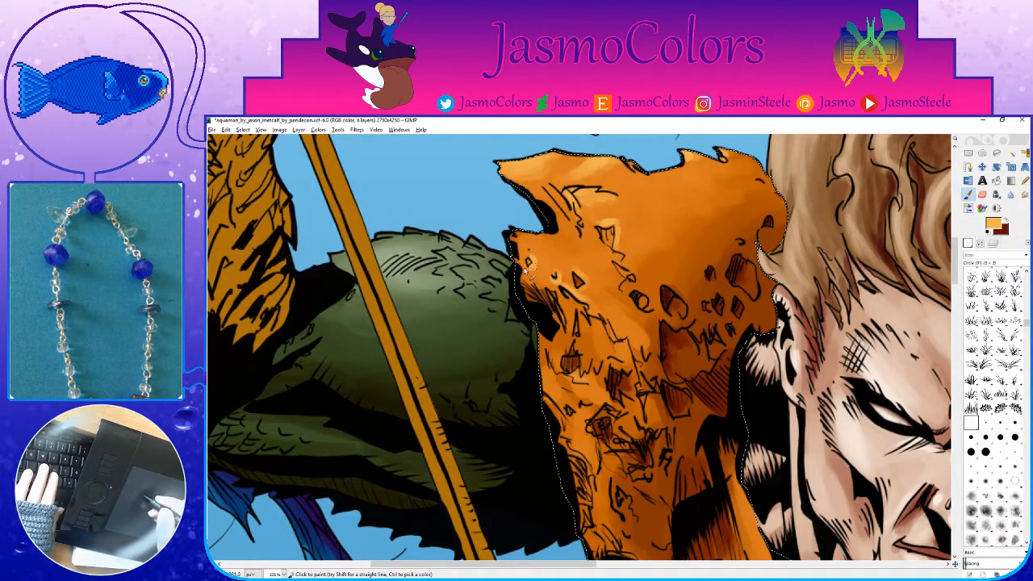
Step: Paint light yellow-orange highlights beside the scale marks down the raised sleeve, and save the image
left_click_drag(656, 319, 604, 276)
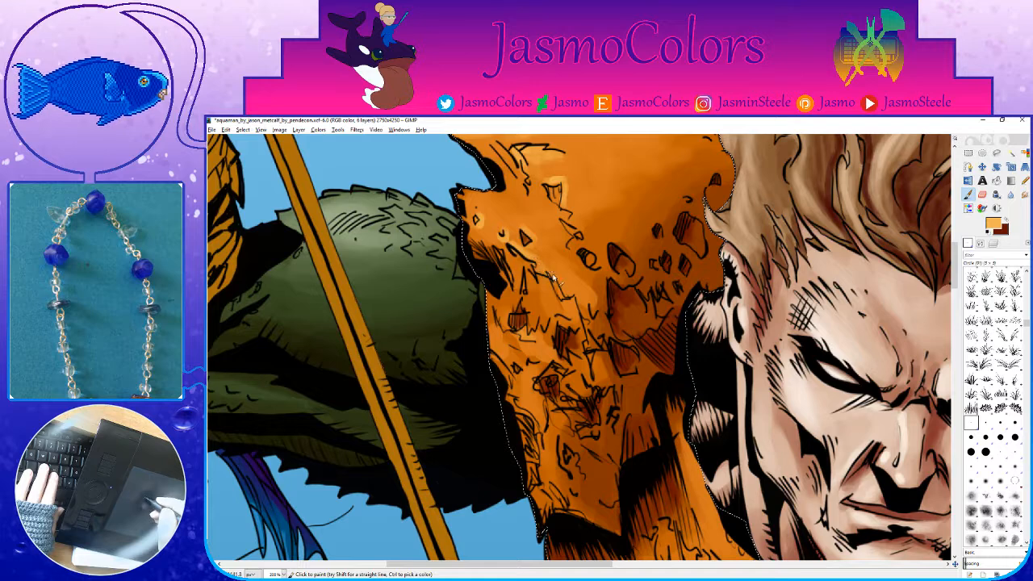
left_click_drag(575, 339, 602, 294)
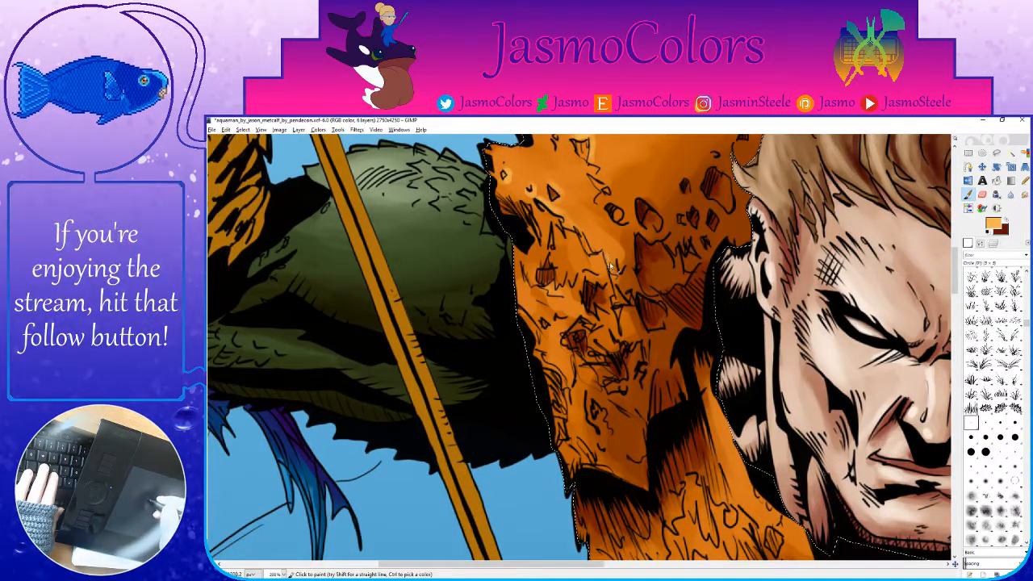
key("ctrl+s")
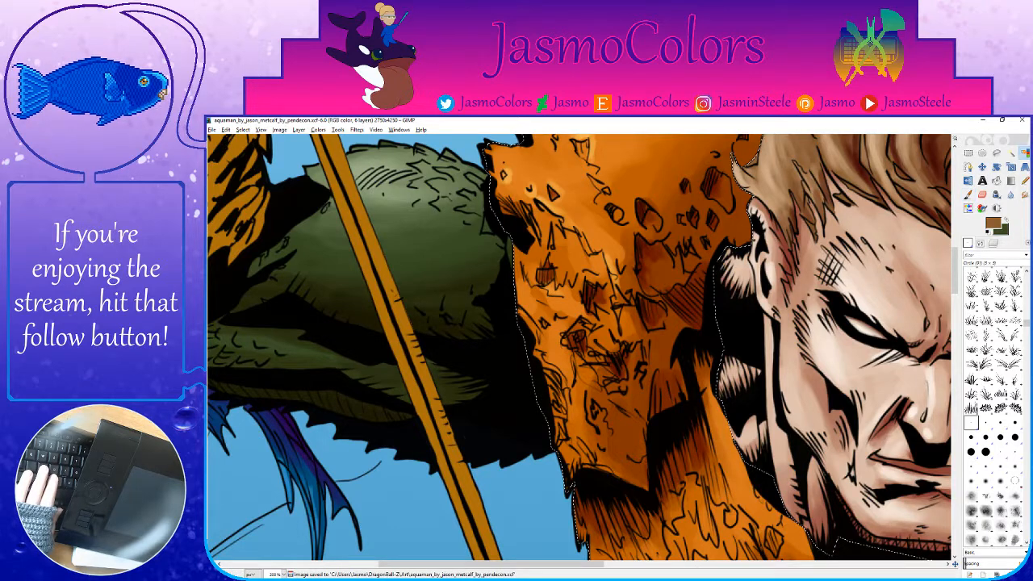
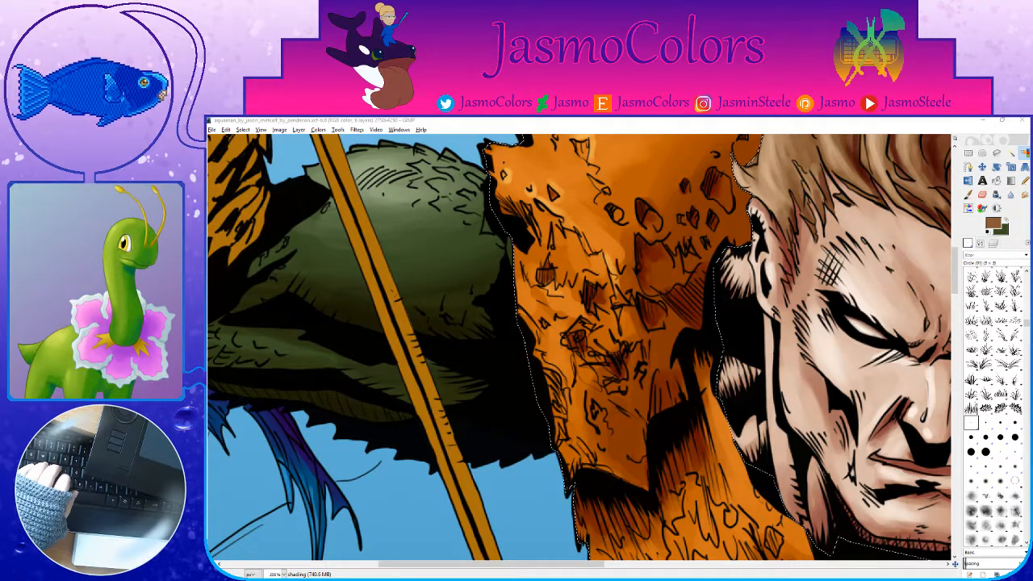
Step: Add further light yellow-orange highlights to the raised shoulder and brighten the shirt's edge beside the neck with a larger Circle brush
left_click(841, 126)
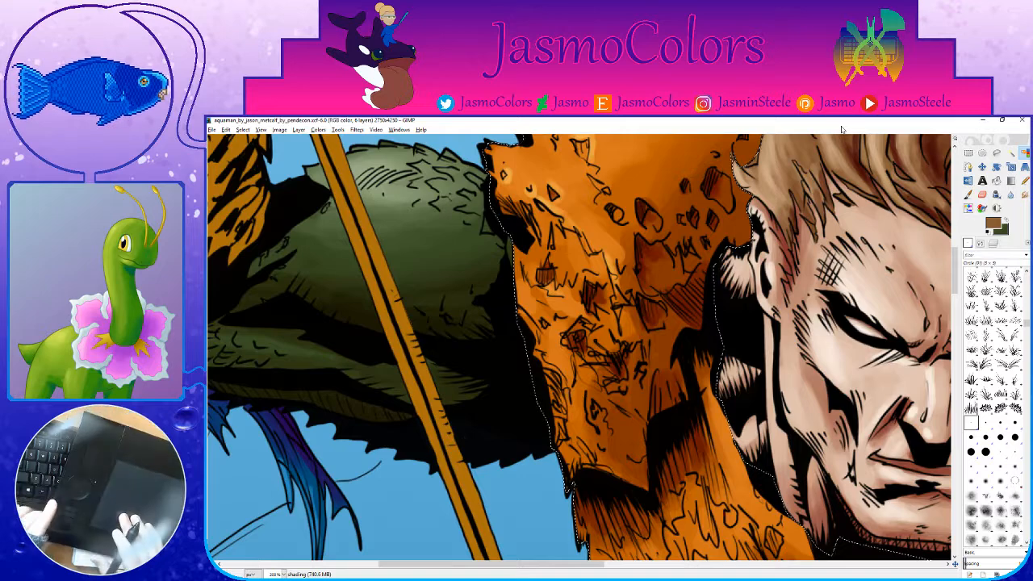
scroll(601, 283, "up", 3)
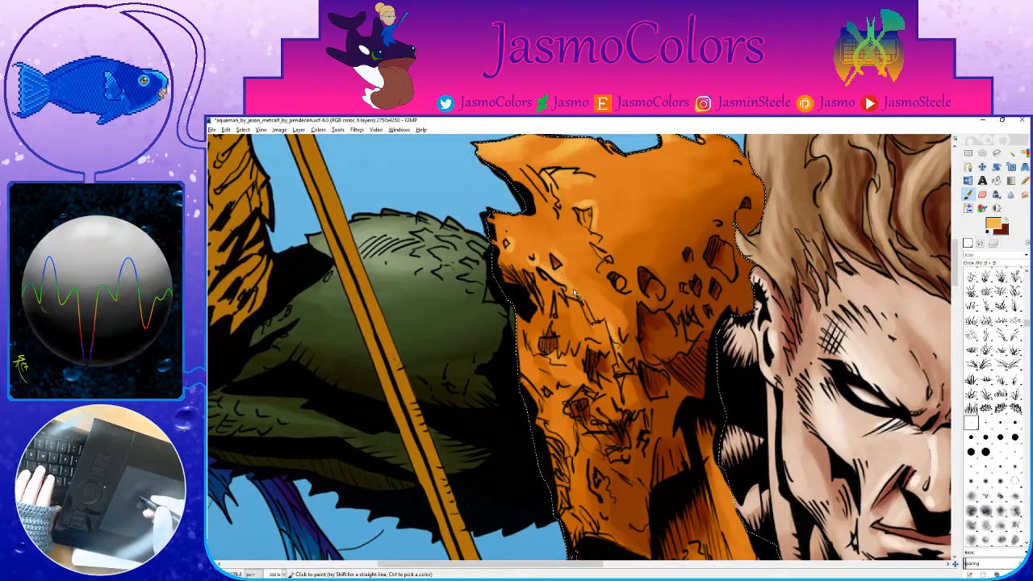
scroll(579, 292, "up", 4)
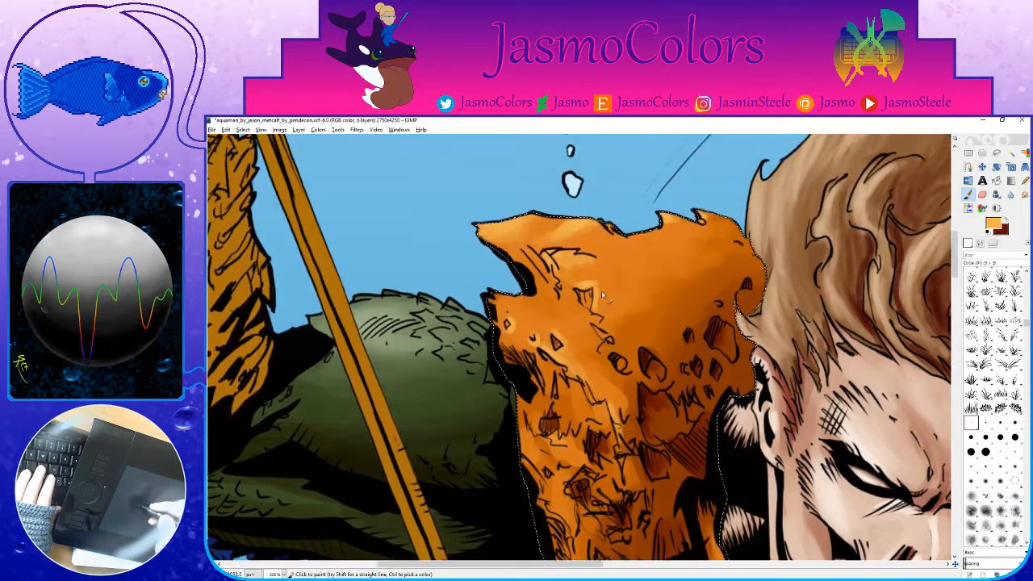
left_click_drag(588, 288, 563, 244)
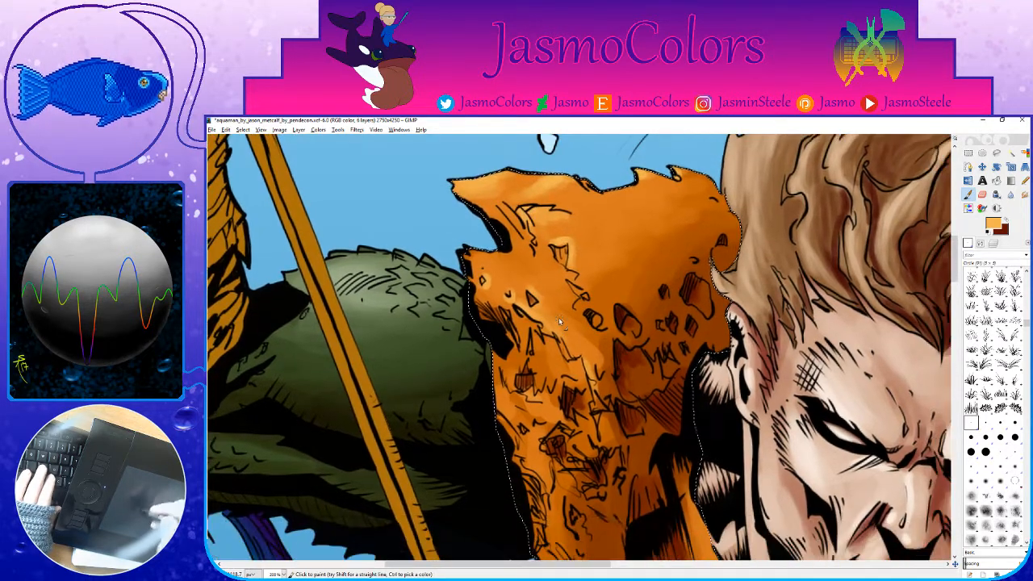
mouse_move(665, 434)
left_mouse_down()
mouse_move(616, 252)
mouse_move(656, 349)
left_mouse_up()
left_click_drag(615, 298, 607, 240)
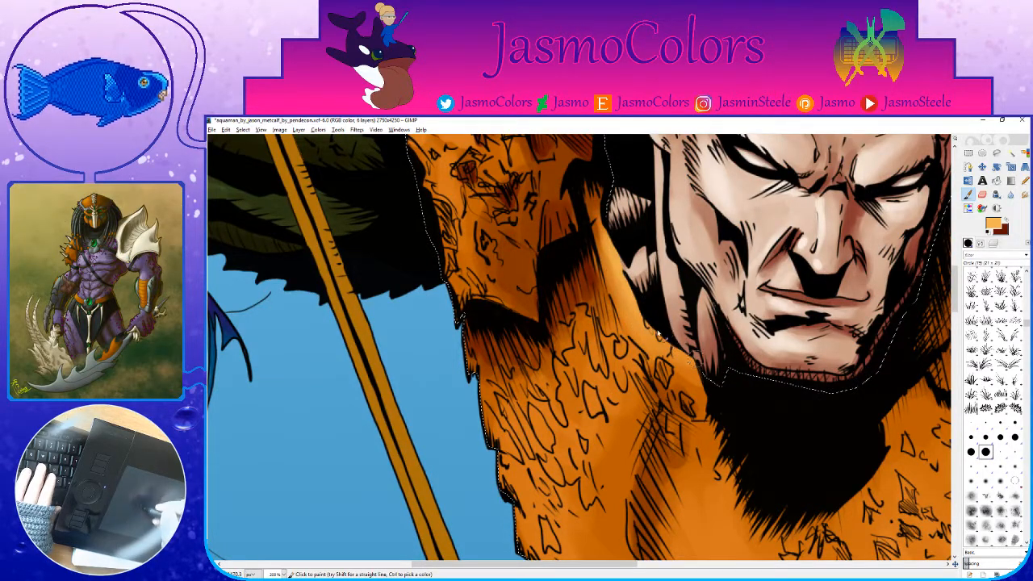
Step: Highlight the scale marks on the side of the chest below the raised arm in light yellow-orange with a small Circle brush
left_click_drag(646, 294, 581, 190)
left_click_drag(542, 266, 587, 298)
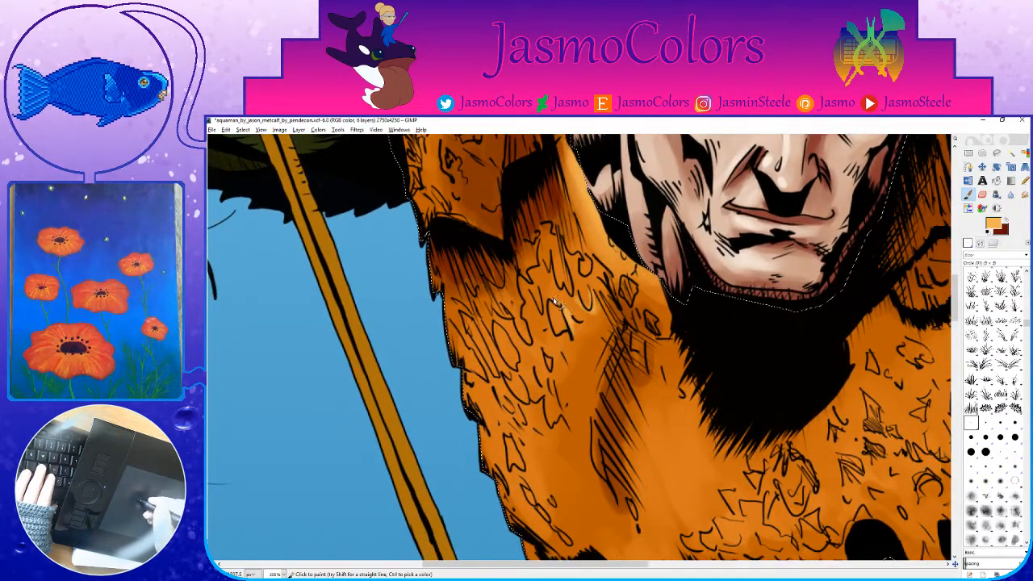
left_click_drag(553, 300, 604, 307)
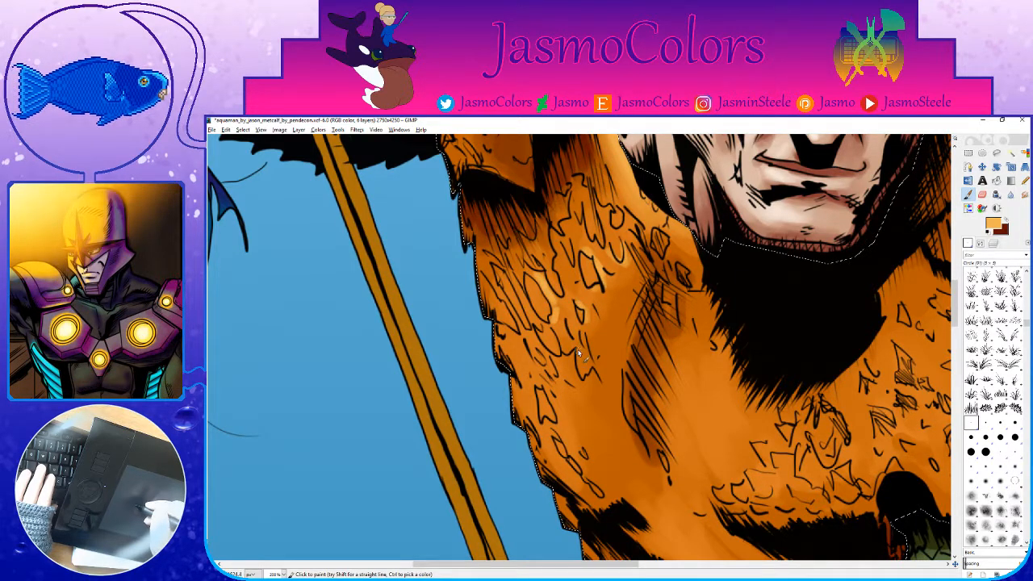
scroll(559, 337, "down", 3)
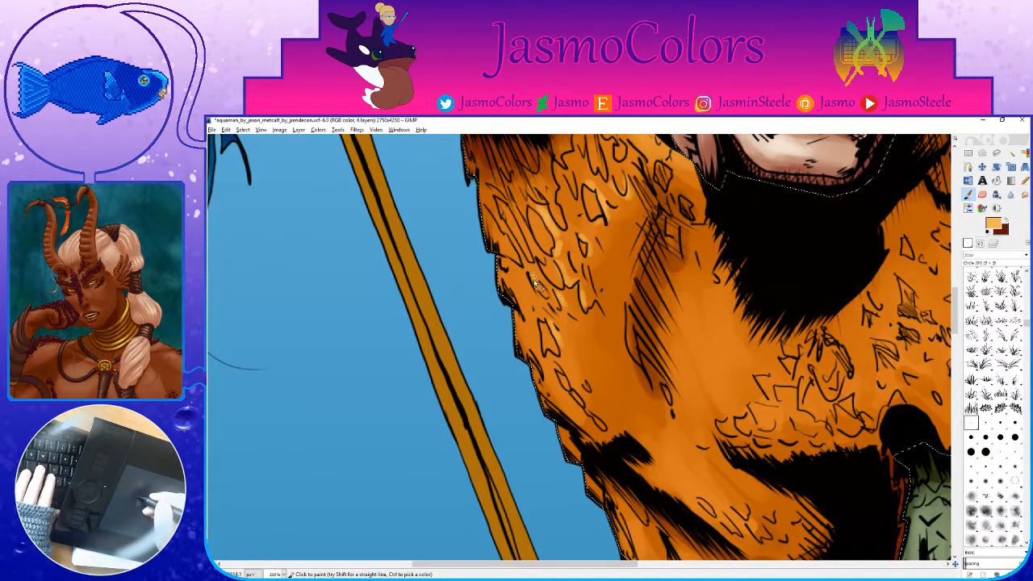
scroll(534, 281, "down", 2)
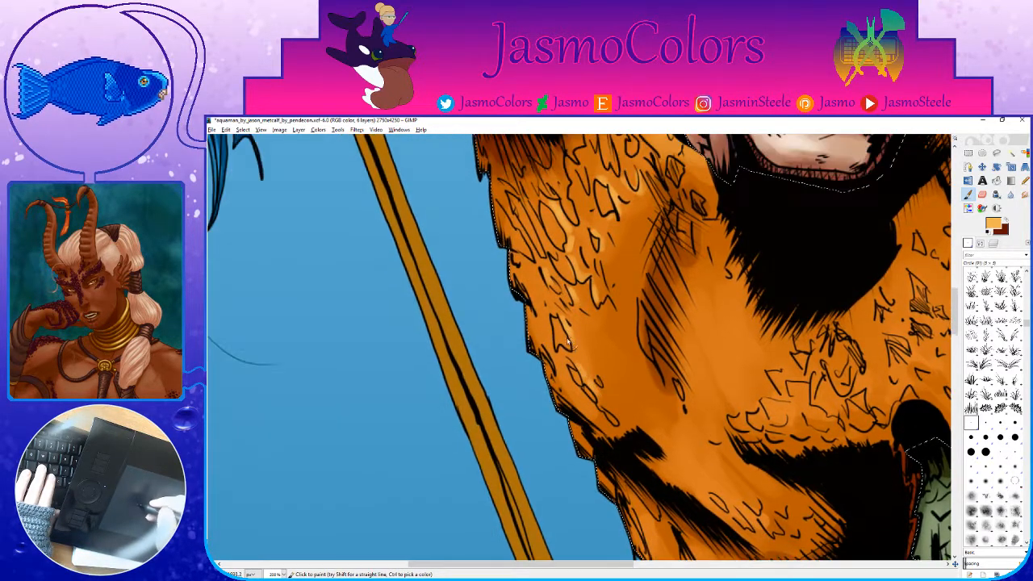
scroll(574, 360, "up", 4)
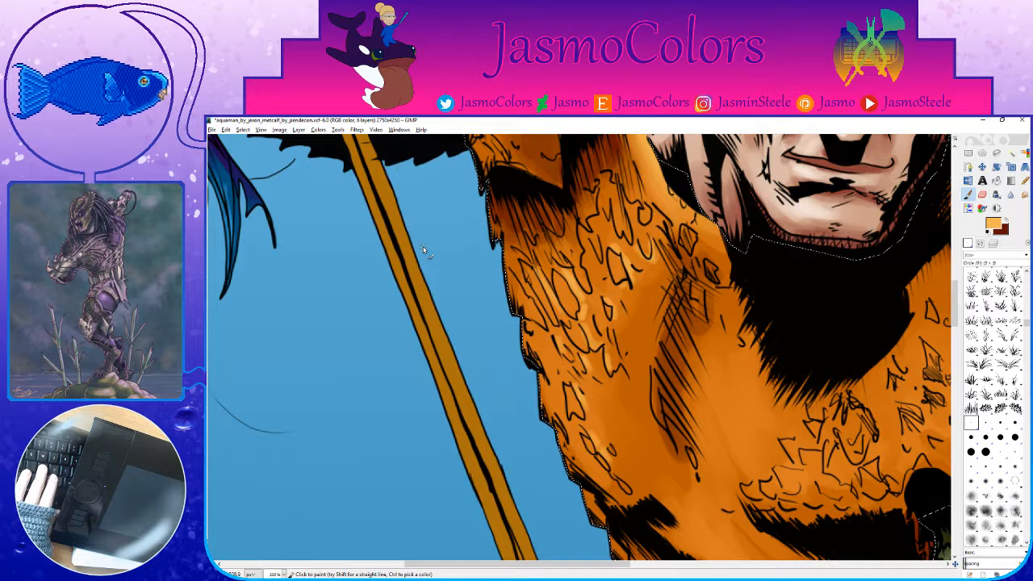
scroll(667, 348, "up", 3)
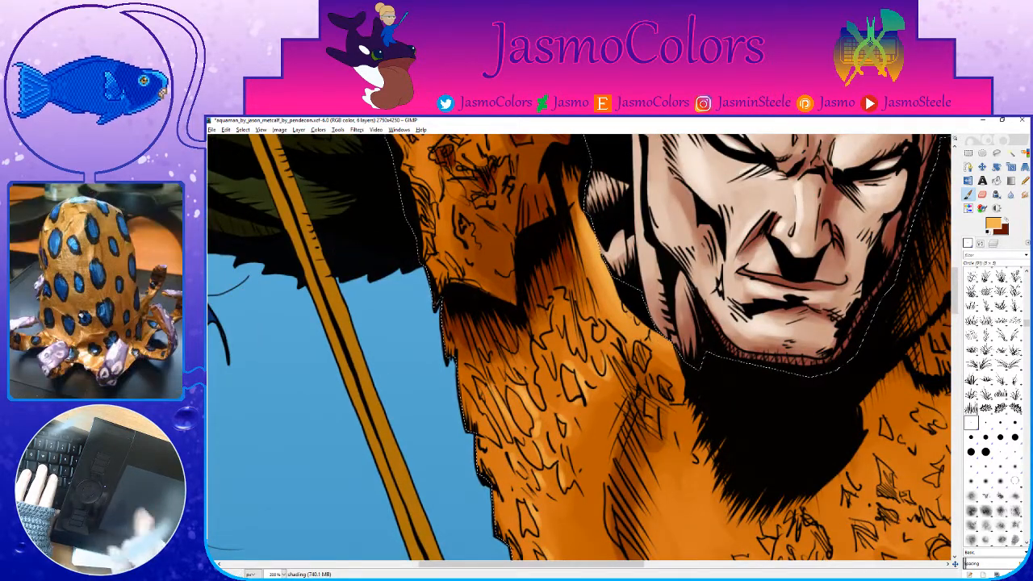
scroll(665, 294, "down", 3)
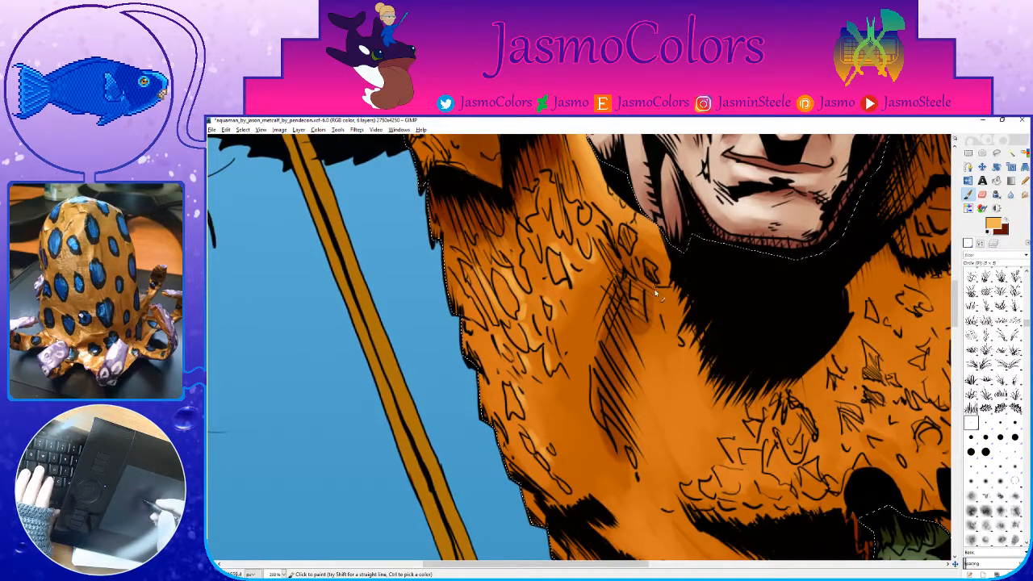
scroll(613, 331, "up", 2)
Step: Swap to the red-brown color, fill several scales and the hatched fold below the raised arm with shading, and save the image
key("x")
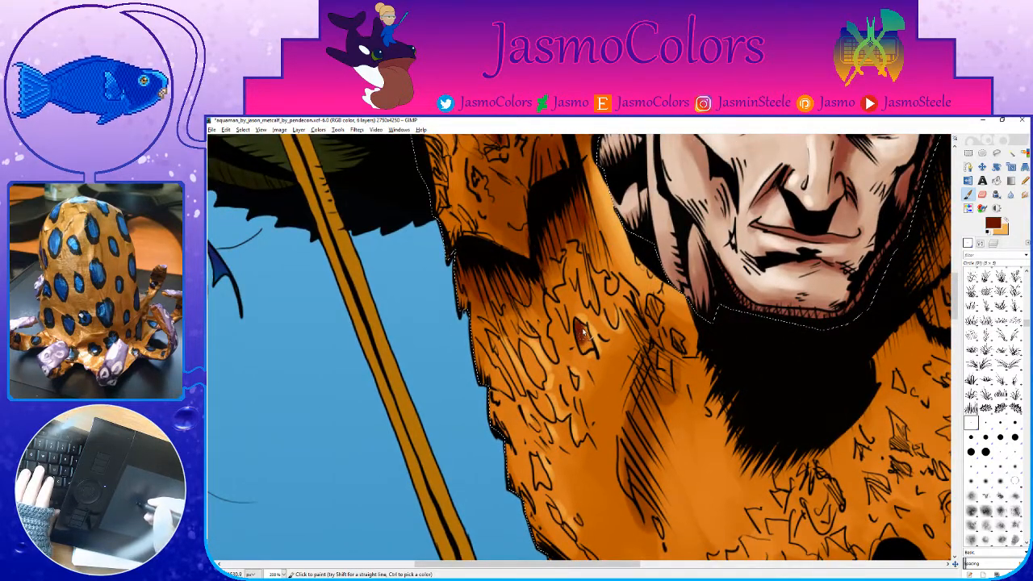
left_click_drag(583, 337, 588, 345)
left_click_drag(524, 344, 526, 352)
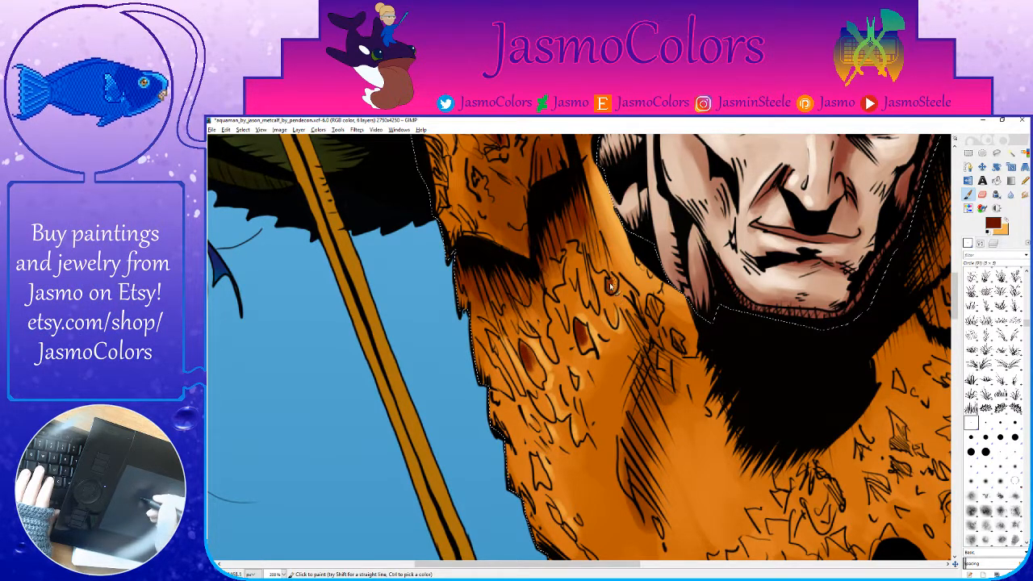
left_click_drag(581, 280, 587, 305)
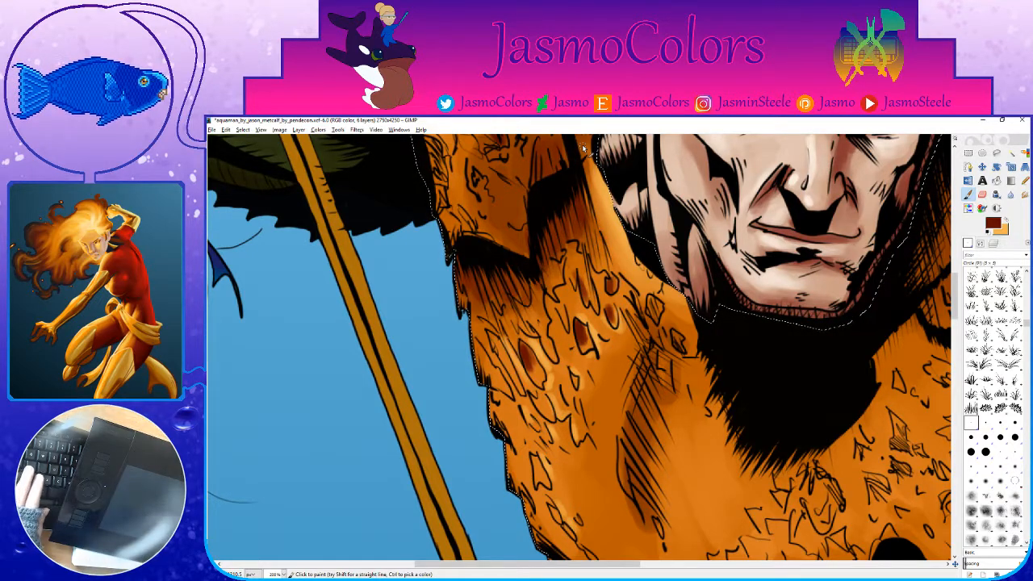
left_click_drag(638, 395, 590, 305)
left_click_drag(488, 319, 506, 331)
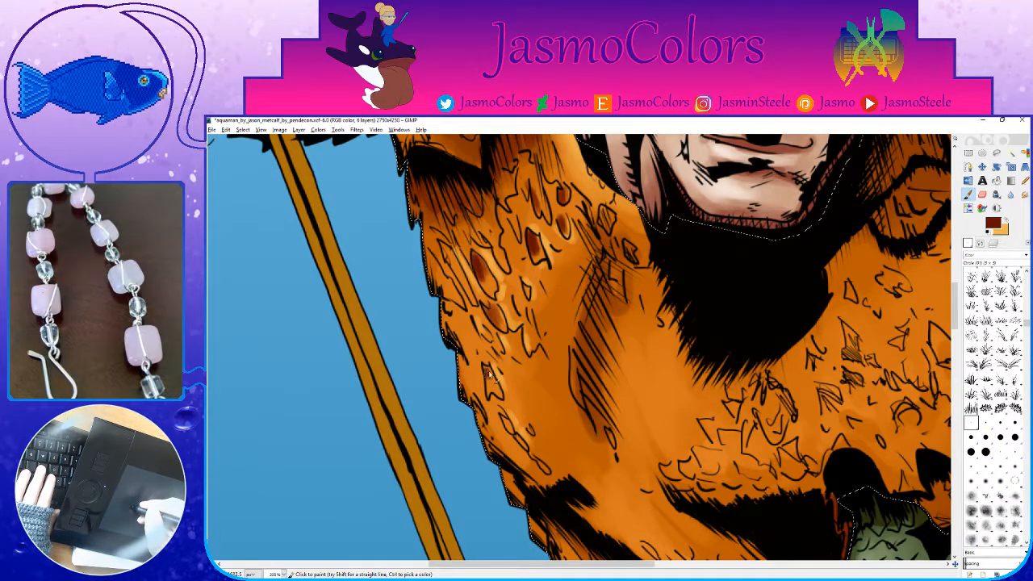
left_click_drag(600, 329, 523, 315)
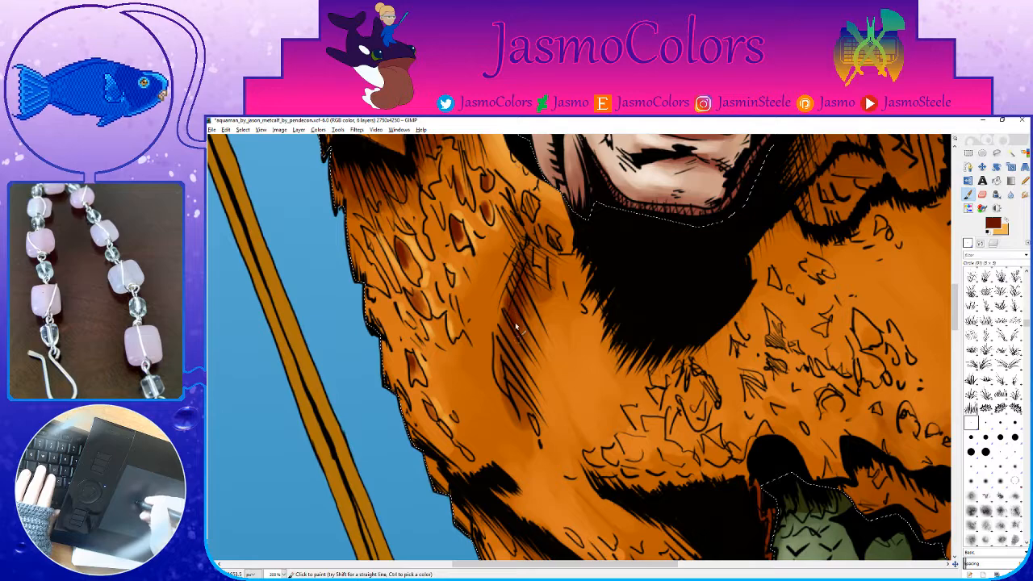
left_click_drag(669, 468, 625, 295)
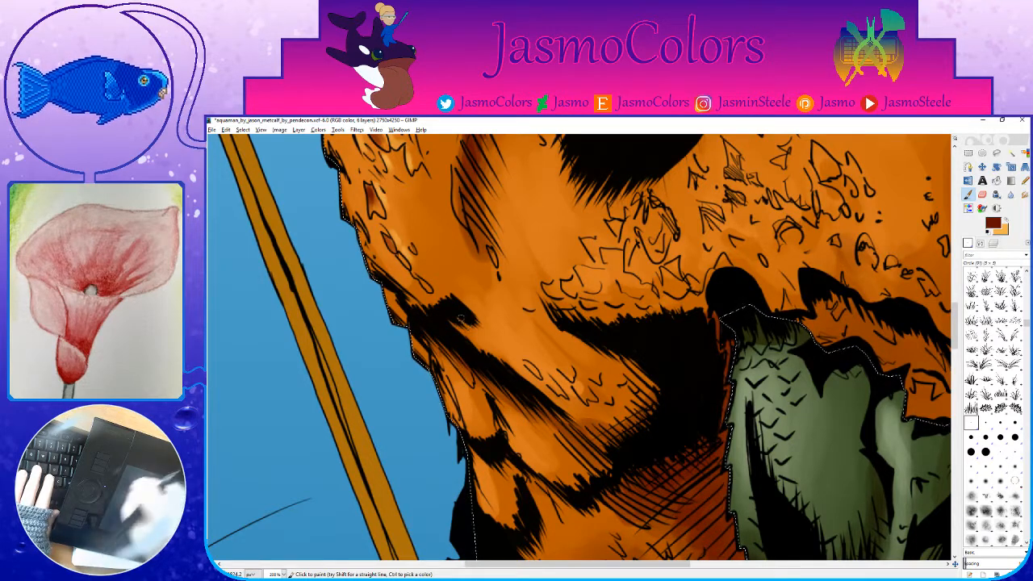
scroll(564, 353, "up", 1)
key("ctrl+s")
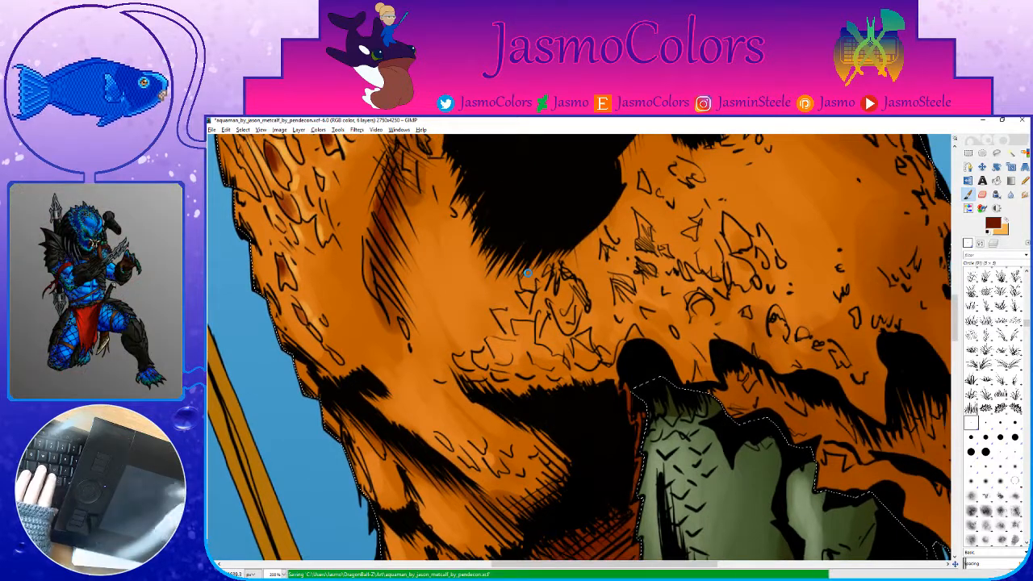
Step: Paint red-brown shading inside the scale marks across the middle of the chest, above the green glove
scroll(644, 352, "right", 2)
left_click_drag(635, 311, 632, 300)
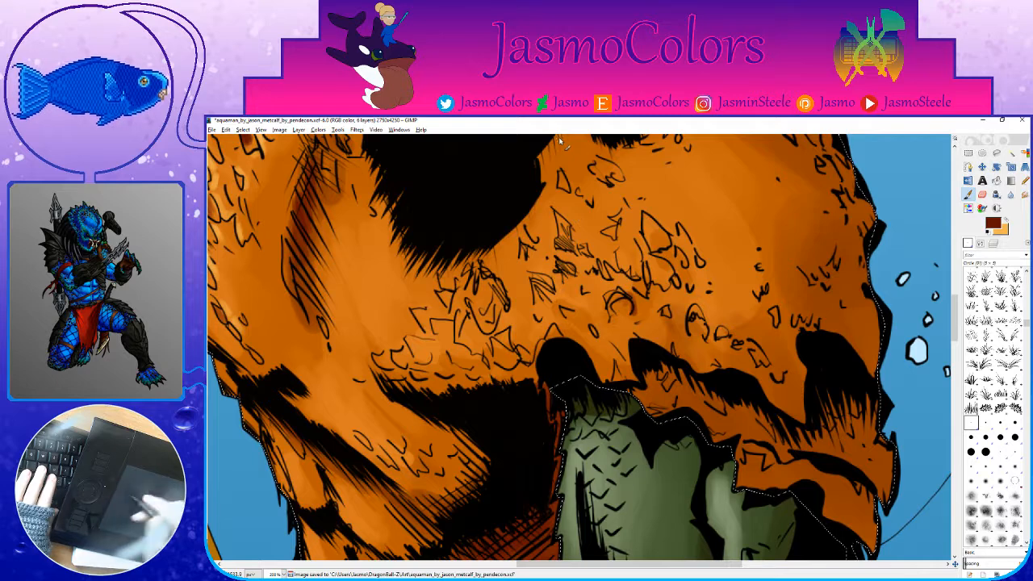
left_click_drag(673, 260, 631, 211)
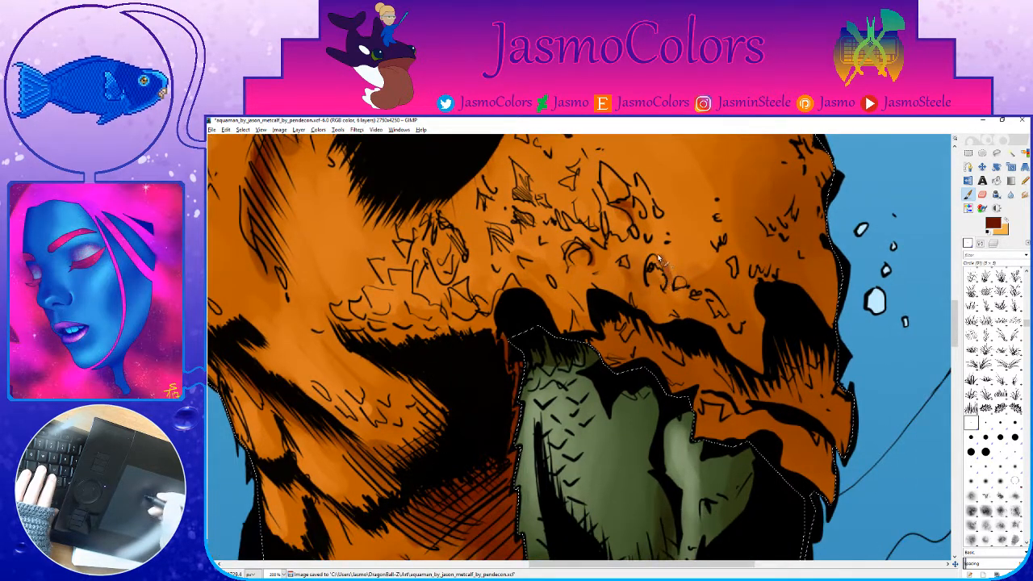
left_click_drag(662, 278, 579, 243)
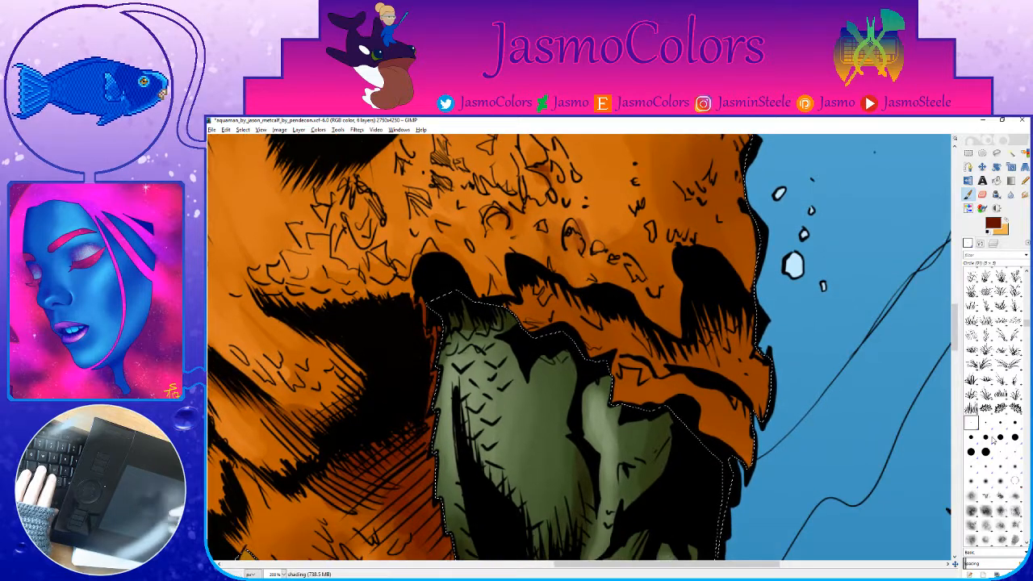
Step: Switch to a larger Circle brush, deepen the red-brown shading on the lower sleeve folds and the hatching beside the face, and save the image
mouse_move(725, 304)
left_mouse_down()
mouse_move(738, 323)
mouse_move(710, 328)
left_mouse_up()
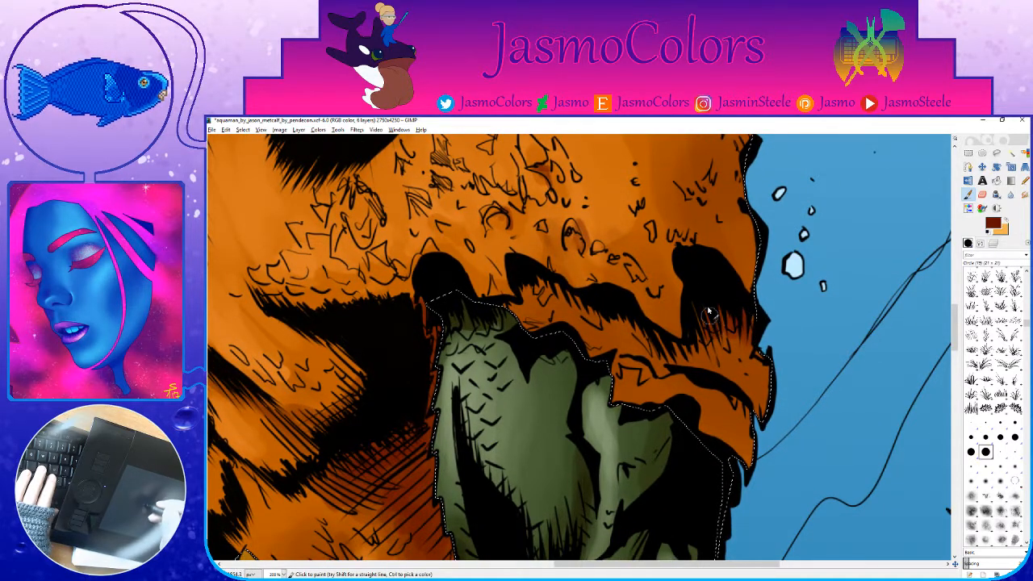
mouse_move(620, 307)
left_mouse_down()
mouse_move(589, 312)
mouse_move(530, 284)
left_mouse_up()
left_click_drag(700, 385, 754, 414)
mouse_move(599, 145)
left_mouse_down()
mouse_move(649, 271)
mouse_move(673, 372)
mouse_move(638, 419)
left_mouse_up()
mouse_move(712, 299)
left_mouse_down()
mouse_move(682, 344)
mouse_move(644, 314)
mouse_move(622, 371)
mouse_move(562, 365)
mouse_move(601, 328)
mouse_move(633, 316)
mouse_move(706, 411)
left_mouse_up()
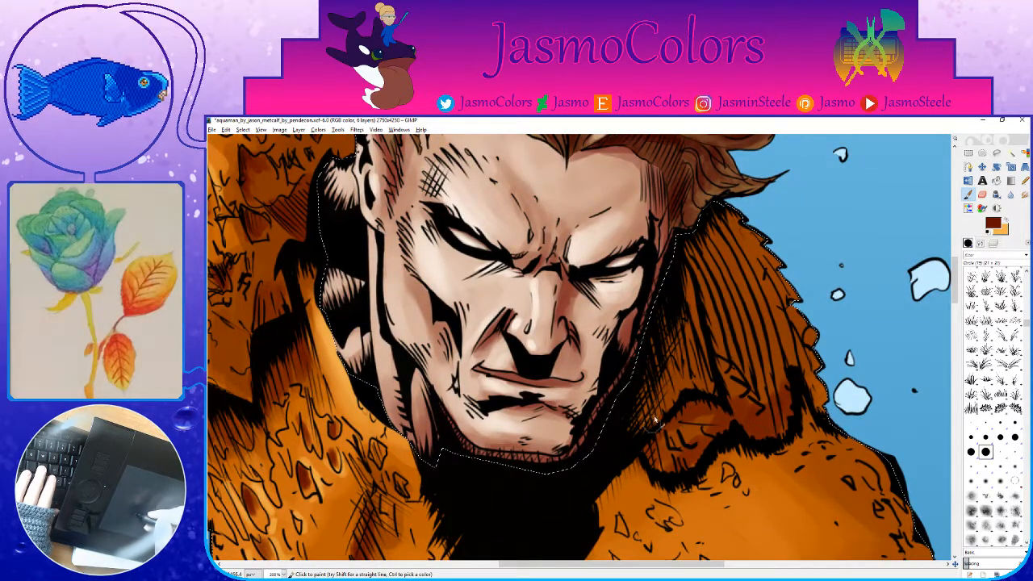
key("ctrl+s")
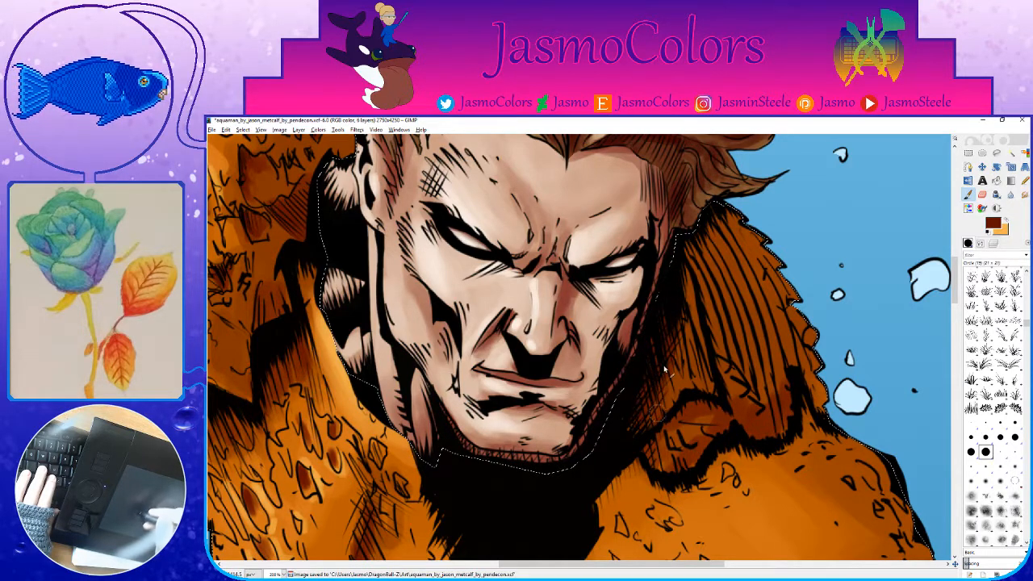
left_click_drag(715, 220, 665, 296)
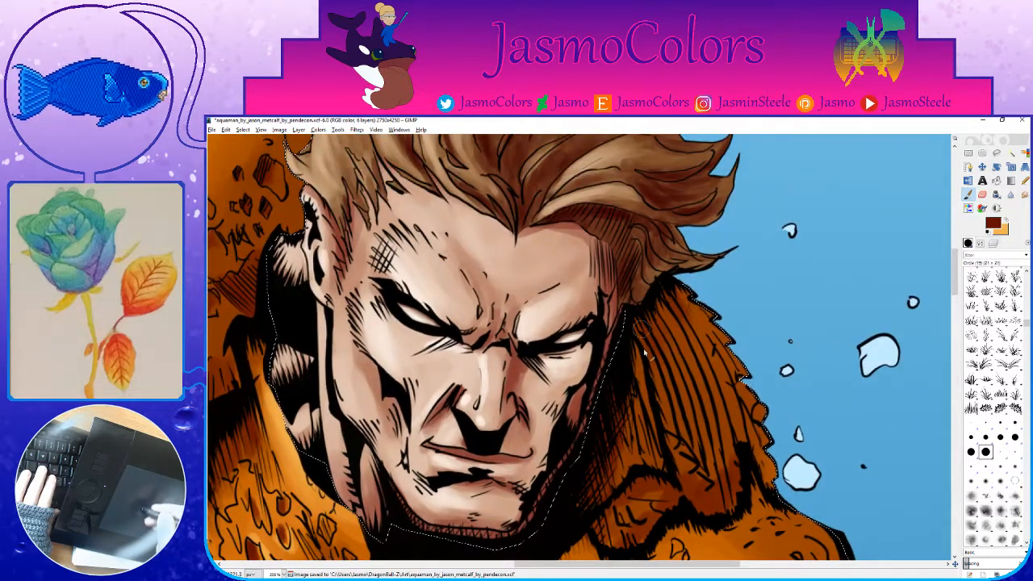
mouse_move(767, 555)
left_mouse_down()
mouse_move(681, 419)
mouse_move(750, 265)
left_mouse_up()
Step: Return to the small Circle brush and light yellow-orange color, highlight the chest's scale marks, and save the image
left_click(972, 424)
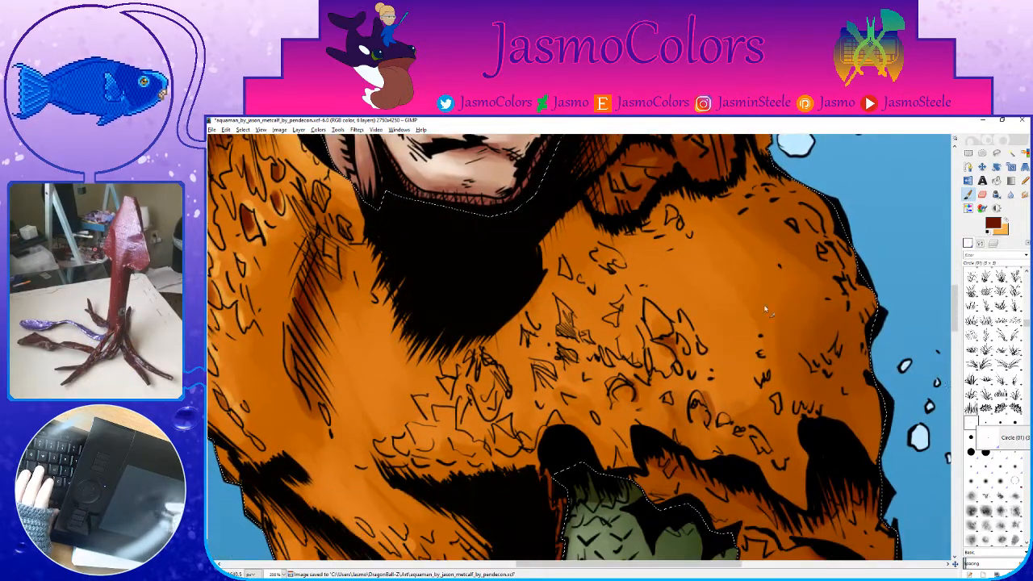
key("x")
key("ctrl+s")
left_click(652, 305)
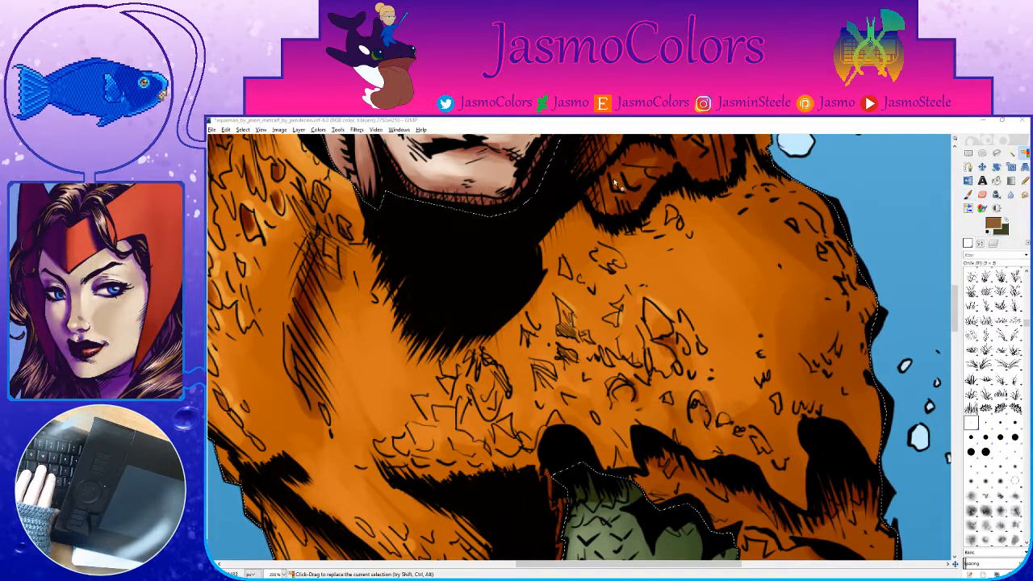
left_click(614, 127)
mouse_move(569, 260)
left_mouse_down()
mouse_move(586, 272)
mouse_move(627, 238)
left_mouse_up()
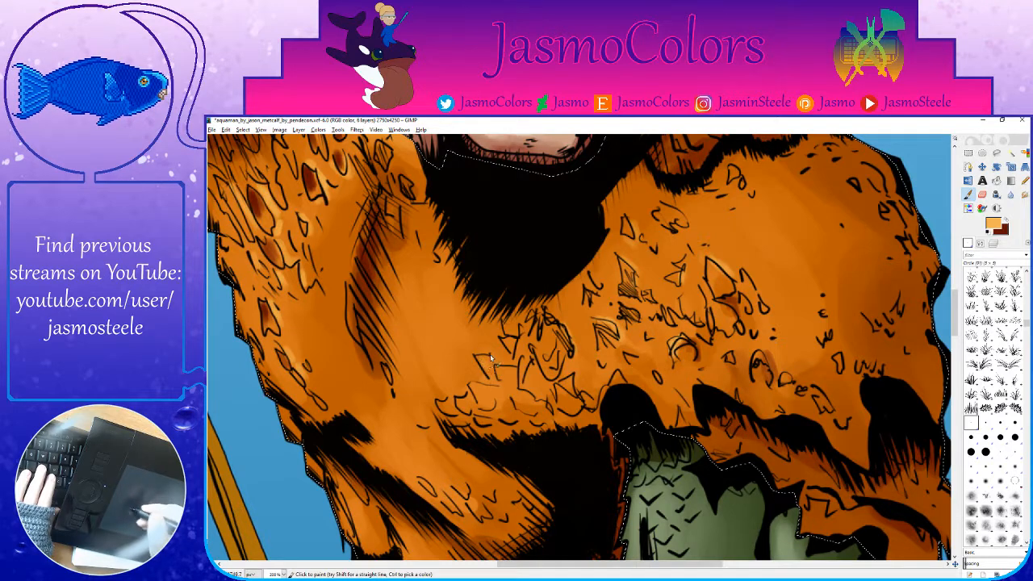
key("ctrl+s")
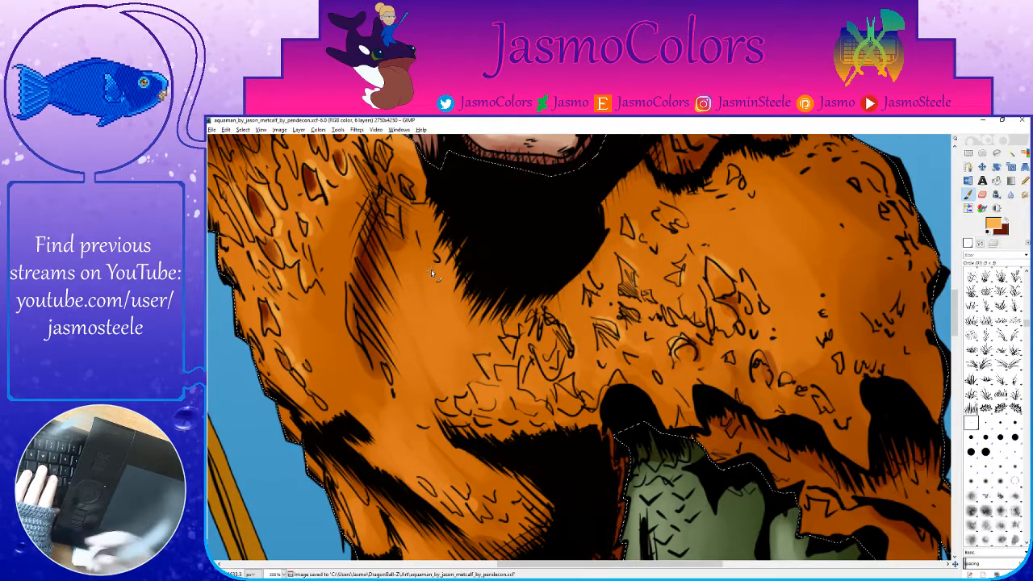
left_click_drag(474, 381, 487, 386)
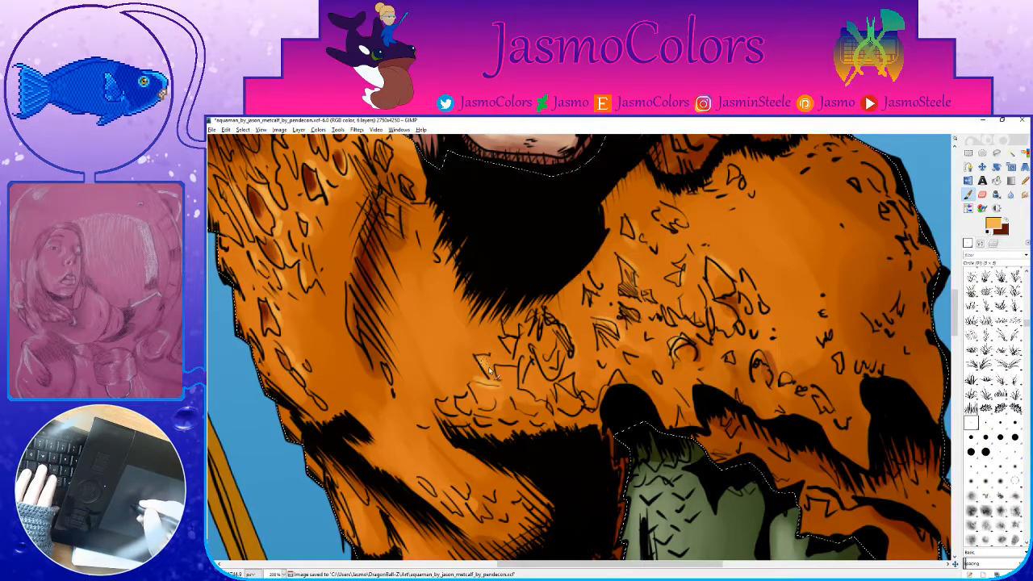
Step: Continue the light yellow-orange highlights along the scale marks across the chest and below the collar, saving the image along the way
scroll(507, 365, "down", 1)
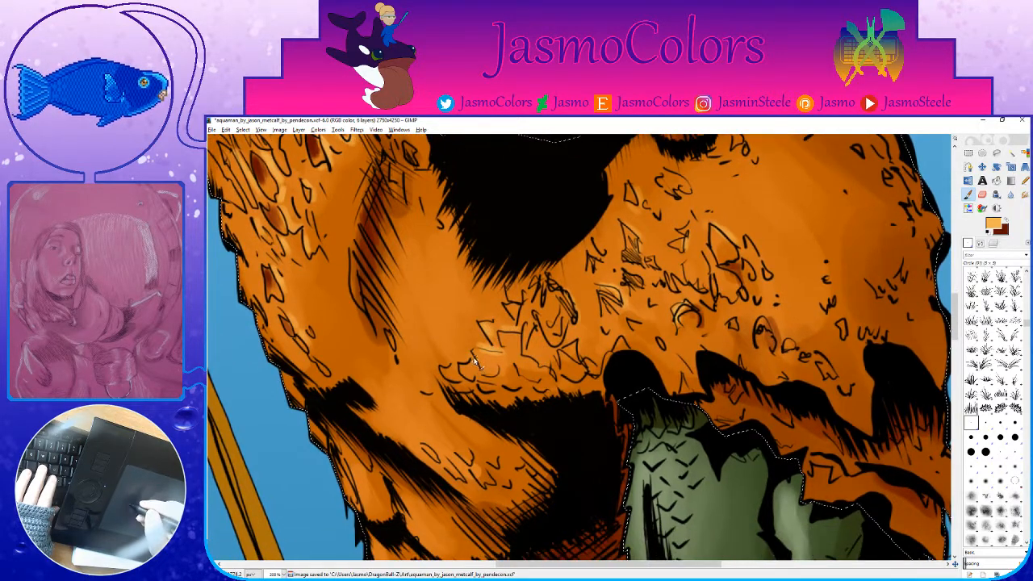
scroll(468, 363, "right", 3)
key("ctrl+s")
left_click_drag(638, 364, 630, 360)
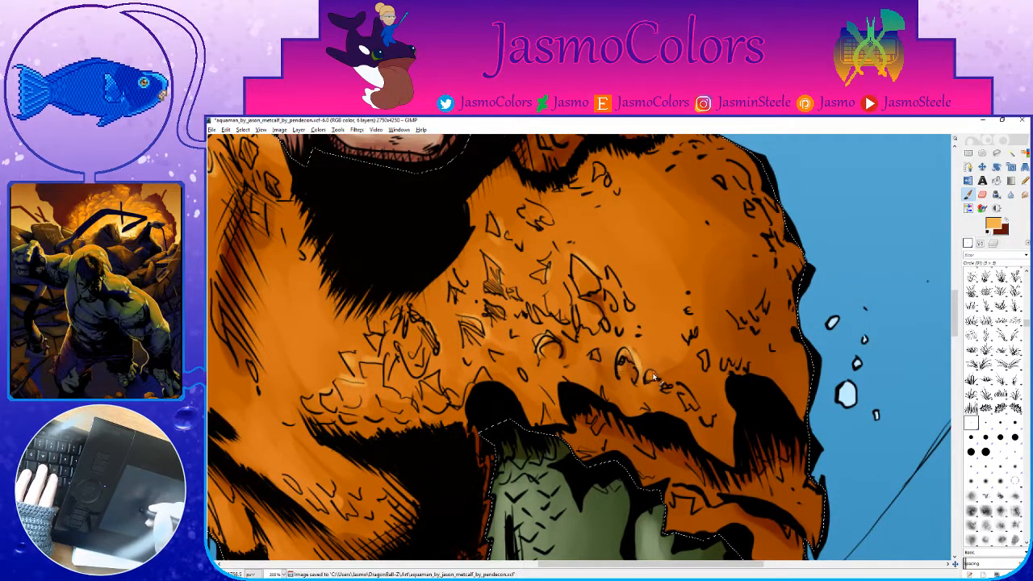
scroll(673, 367, "up", 3)
scroll(641, 340, "left", 2)
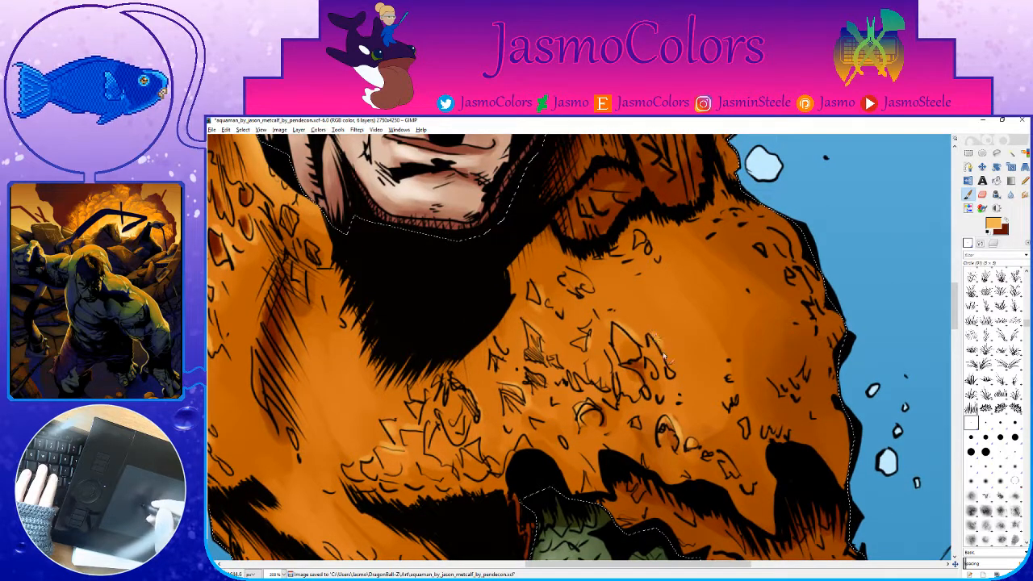
scroll(655, 338, "up", 2)
scroll(662, 359, "left", 3)
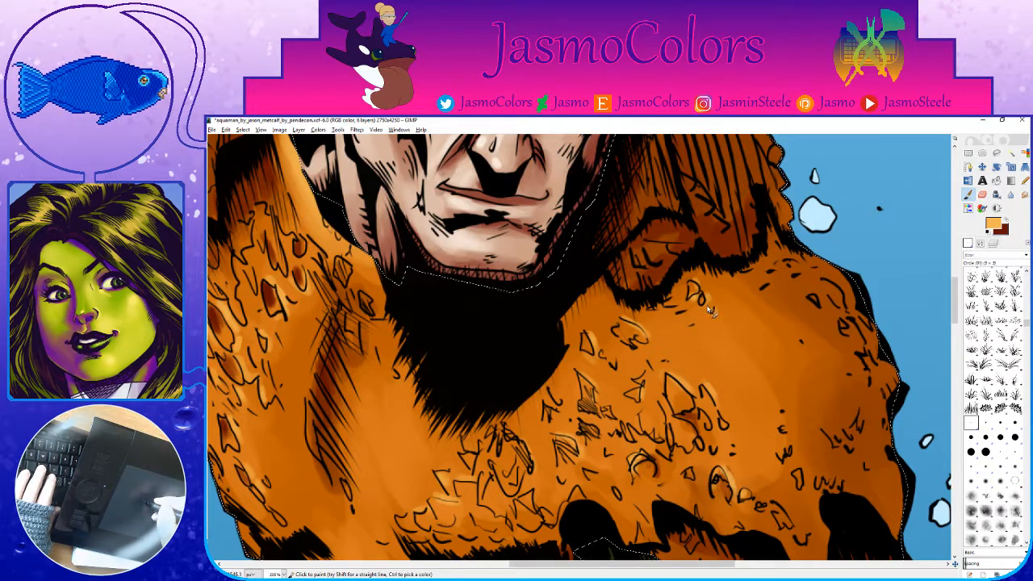
left_click_drag(754, 369, 679, 304)
Step: Swap to the red-brown color, shade the scale marks on the outer shoulder and above the sleeve fold, and save the image
key("x")
left_click_drag(784, 252, 757, 238)
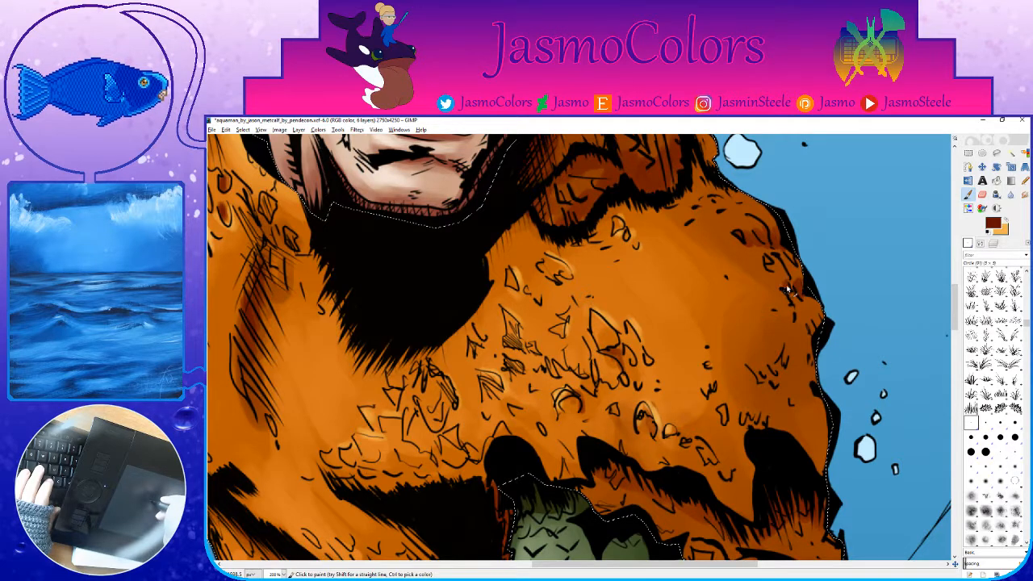
scroll(792, 284, "down", 3)
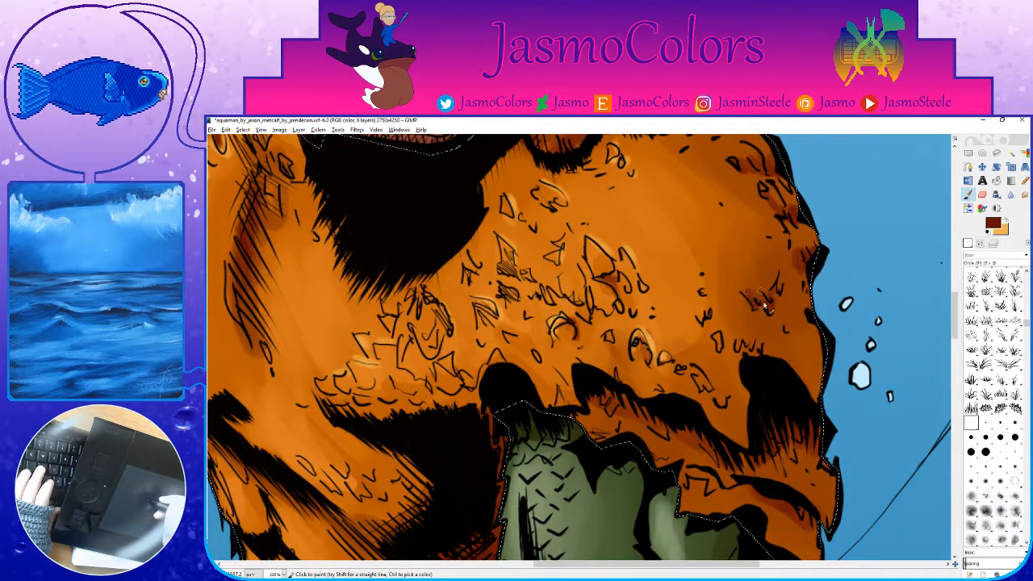
left_click_drag(732, 350, 771, 329)
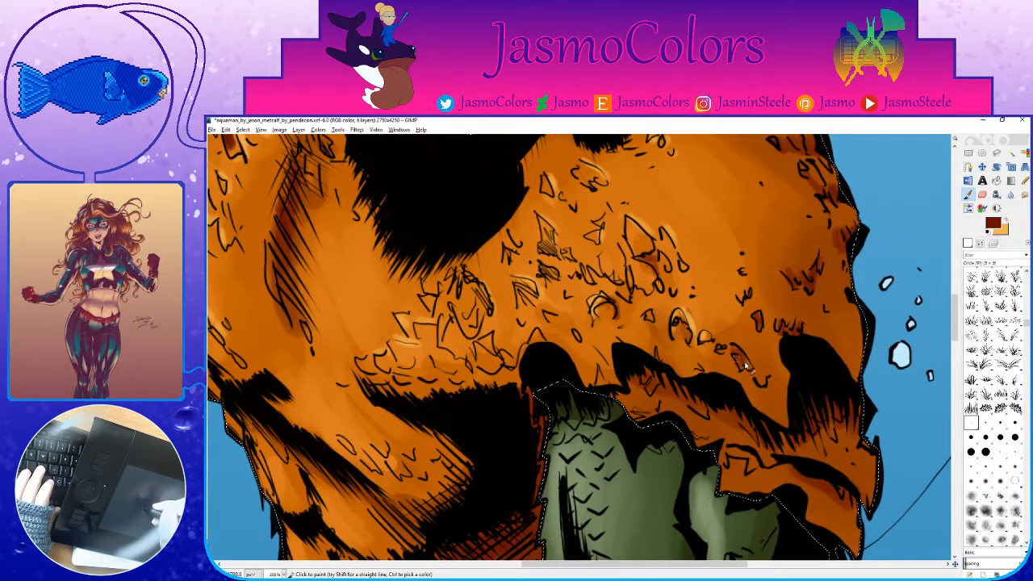
key("ctrl+s")
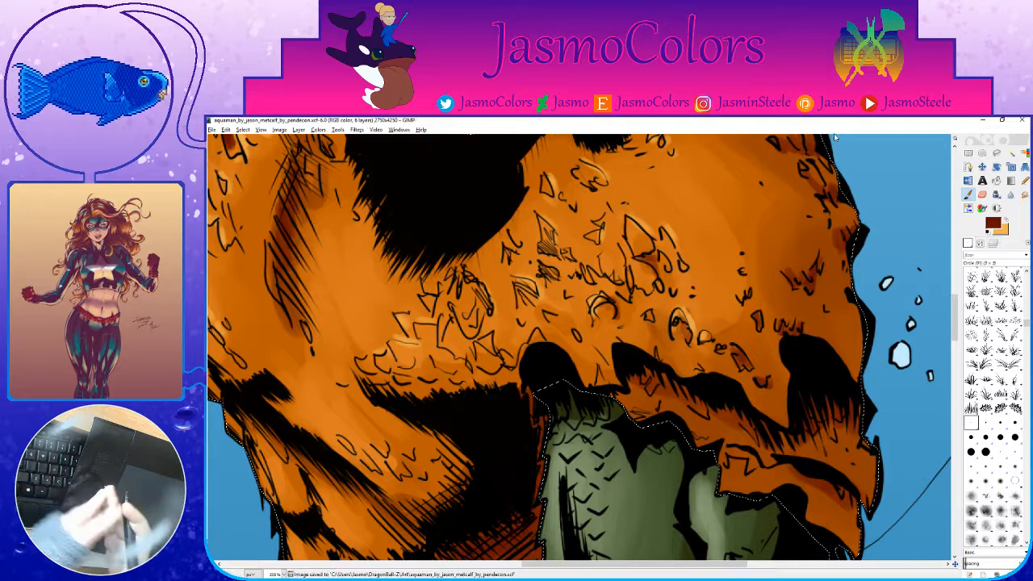
Step: Switch to a larger Circle brush, deepen the red-brown shading on the lower chest along the black folds, and save the image
left_click_drag(560, 353, 752, 316)
left_click(986, 452)
mouse_move(571, 348)
left_mouse_down()
mouse_move(633, 362)
mouse_move(642, 350)
mouse_move(664, 358)
mouse_move(675, 344)
mouse_move(714, 339)
left_mouse_up()
mouse_move(781, 340)
left_mouse_down()
mouse_move(668, 320)
mouse_move(689, 335)
mouse_move(651, 351)
mouse_move(712, 350)
mouse_move(750, 375)
left_mouse_up()
left_click(1025, 154)
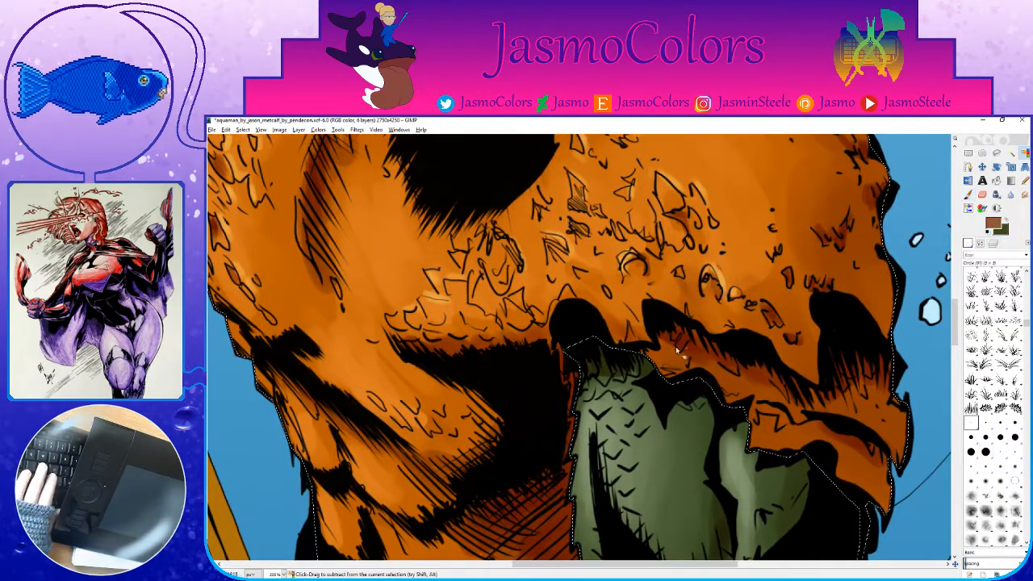
scroll(672, 347, "down", 5)
scroll(670, 341, "down", 2)
key("ctrl+s")
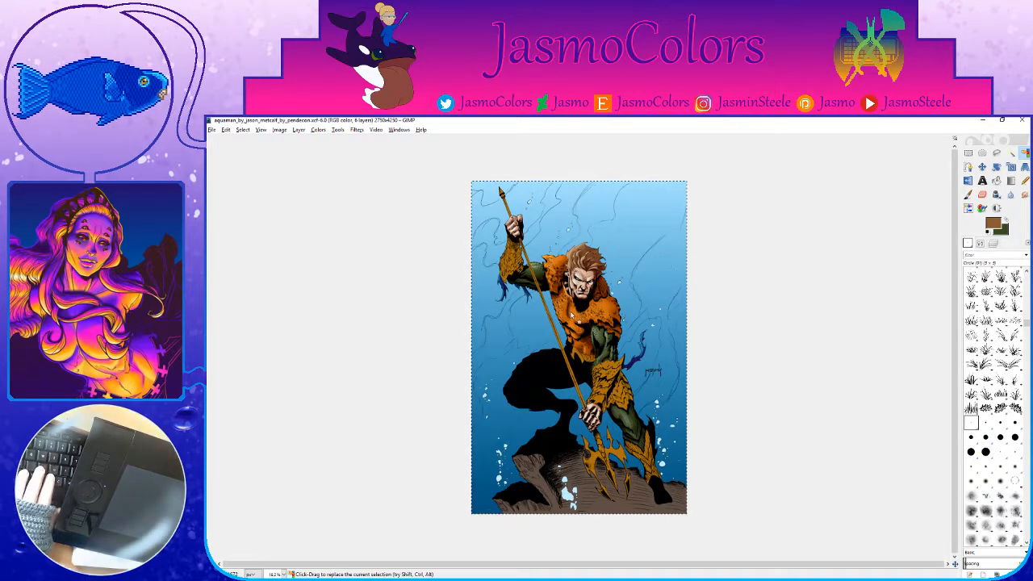
Step: Return to the small Circle brush, fill the larger pointed scales on the upper chest with red-brown shading, and save the image
scroll(551, 277, "up", 2)
scroll(561, 283, "up", 1)
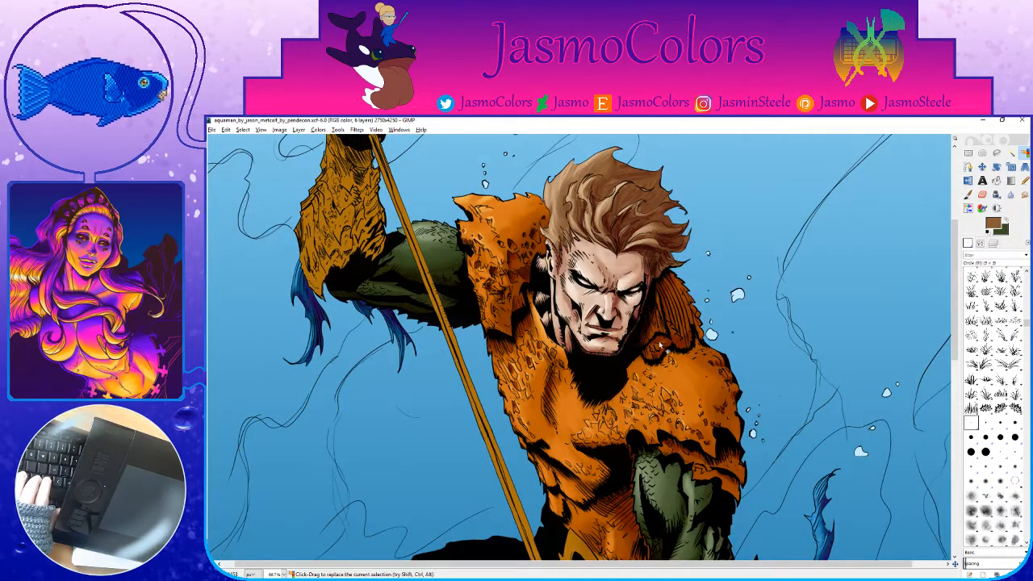
scroll(561, 282, "up", 1)
scroll(561, 282, "up", 5)
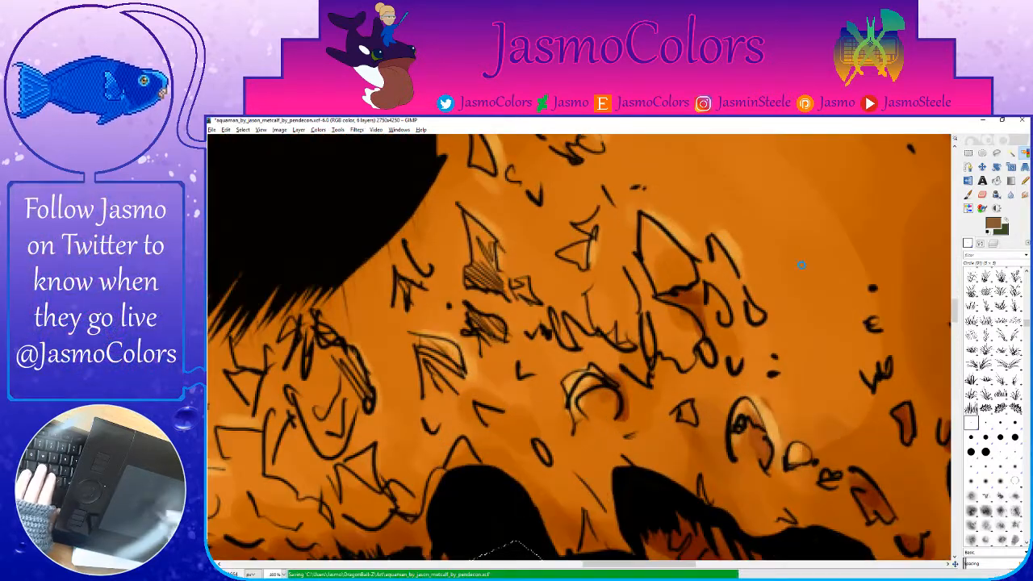
left_click(971, 423)
mouse_move(650, 234)
left_mouse_down()
mouse_move(645, 250)
mouse_move(643, 220)
left_mouse_up()
mouse_move(491, 268)
left_mouse_down()
mouse_move(523, 264)
mouse_move(622, 341)
mouse_move(622, 351)
left_mouse_up()
mouse_move(682, 202)
left_mouse_down()
mouse_move(687, 215)
mouse_move(684, 193)
mouse_move(697, 197)
left_mouse_up()
key("ctrl+s")
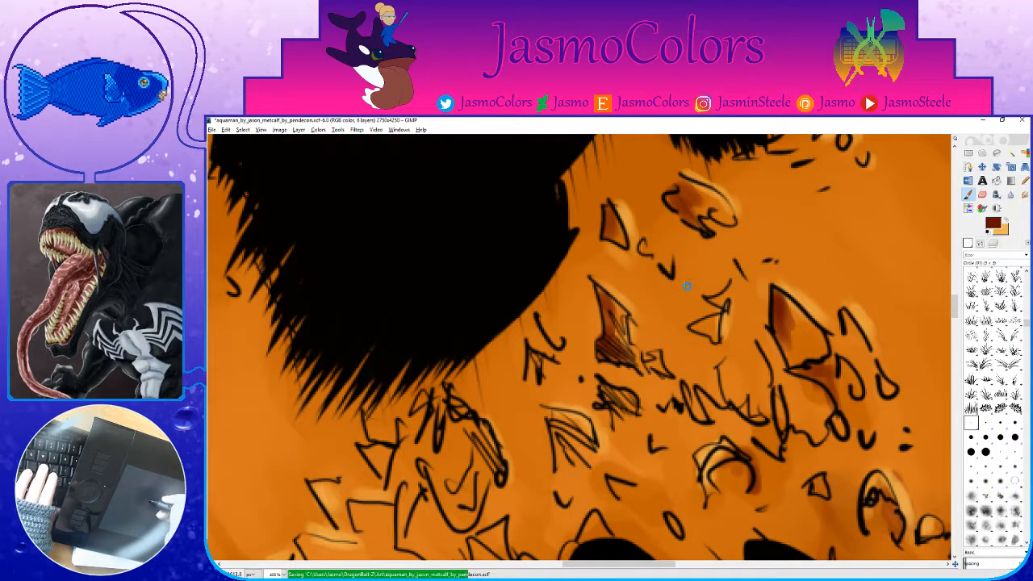
Step: Paint red-brown shading inside the row of scales just above the large black fold on the lower chest
left_click_drag(568, 489, 724, 321)
left_click_drag(510, 340, 514, 353)
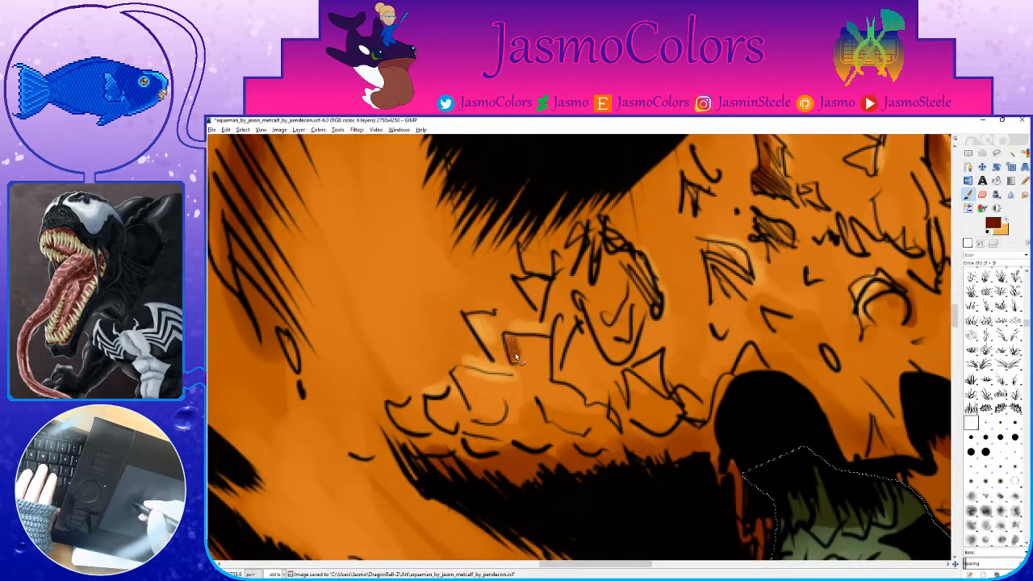
mouse_move(523, 307)
left_mouse_down()
mouse_move(531, 287)
mouse_move(542, 293)
left_mouse_up()
left_click_drag(539, 377, 604, 304)
mouse_move(520, 302)
left_mouse_down()
mouse_move(534, 329)
mouse_move(531, 302)
left_mouse_up()
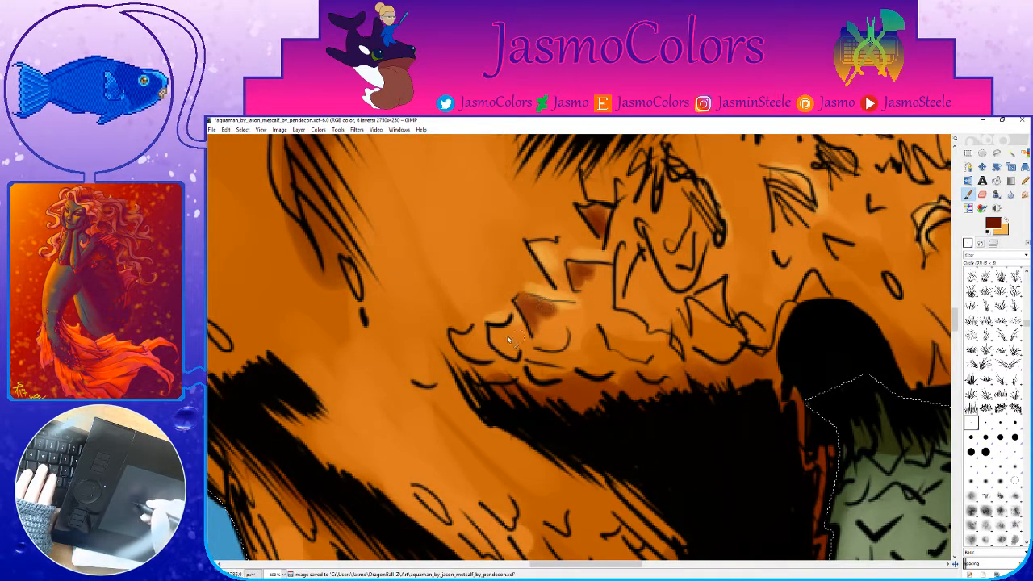
left_click_drag(510, 353, 476, 354)
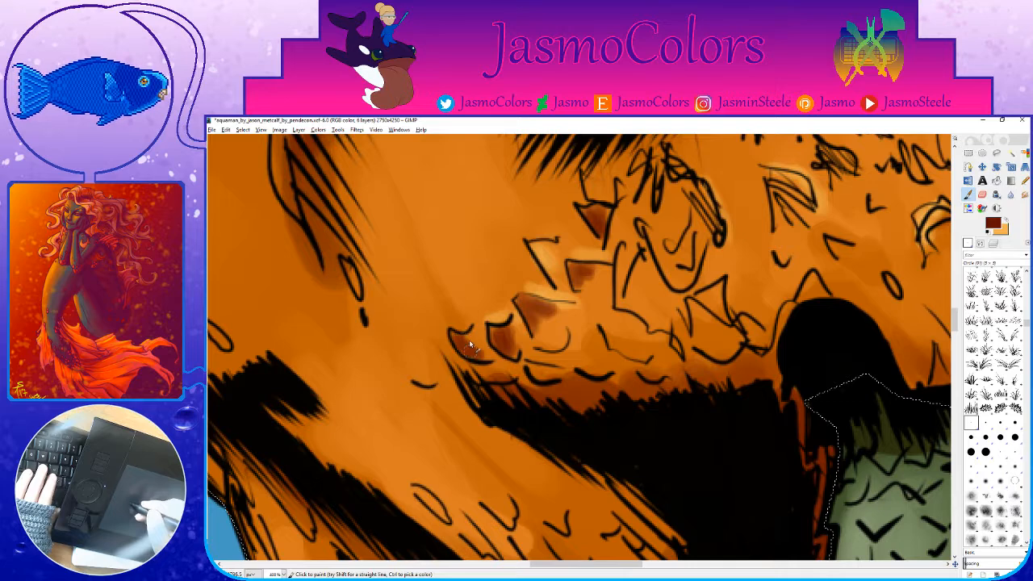
Step: Shade the cluster of curved and hatched scales below the black neck shadow in red-brown
left_click_drag(711, 320, 592, 356)
mouse_move(519, 300)
left_mouse_down()
mouse_move(502, 331)
mouse_move(509, 344)
left_mouse_up()
mouse_move(507, 296)
left_mouse_down()
mouse_move(496, 363)
mouse_move(539, 352)
left_mouse_up()
mouse_move(532, 302)
left_mouse_down()
mouse_move(526, 317)
mouse_move(582, 323)
mouse_move(574, 316)
left_mouse_up()
mouse_move(633, 274)
left_mouse_down()
mouse_move(522, 325)
mouse_move(545, 361)
mouse_move(535, 344)
left_mouse_up()
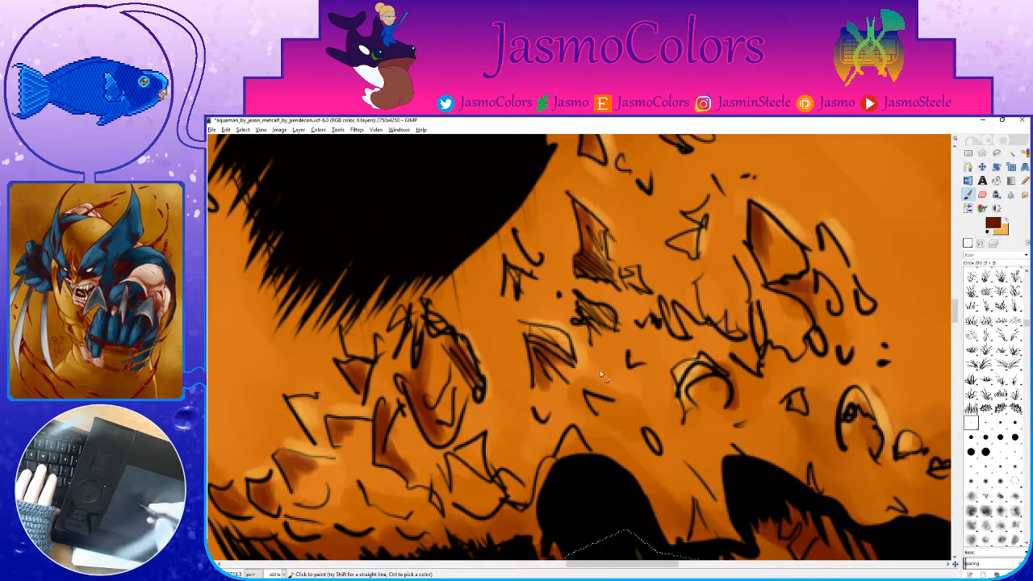
Step: Deepen the red-brown shading inside the arched, pointed and small scales across the middle of the chest, and save the image
left_click_drag(601, 365, 541, 307)
left_click_drag(691, 342, 561, 346)
left_click_drag(668, 361, 655, 382)
left_click_drag(748, 366, 661, 410)
left_click_drag(554, 283, 690, 388)
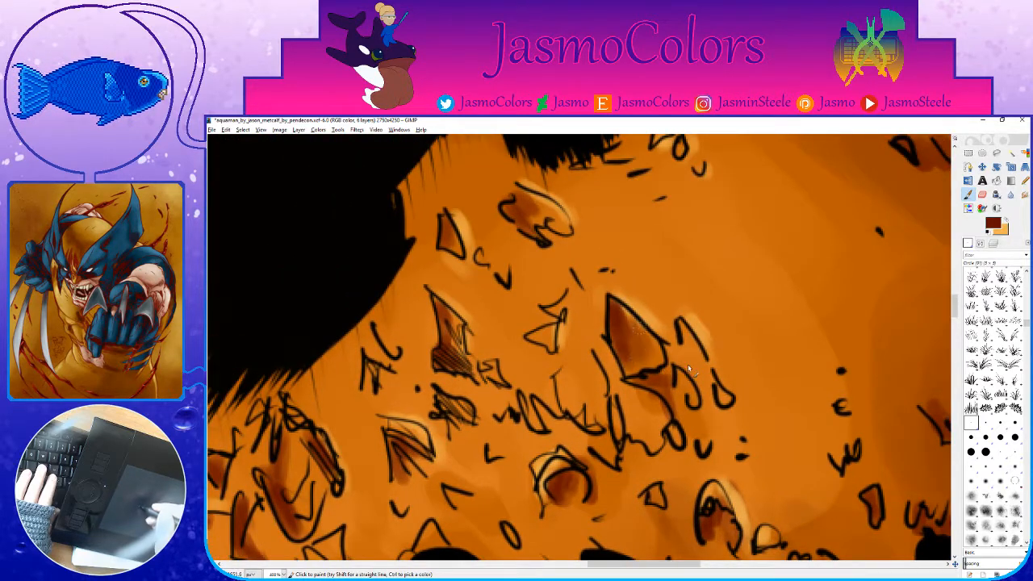
left_click_drag(682, 328, 708, 375)
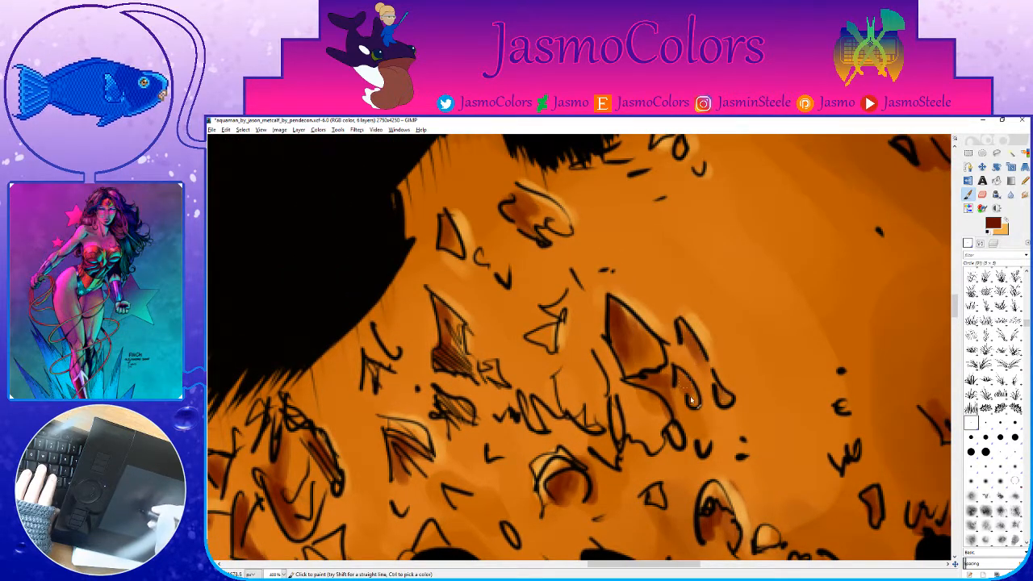
mouse_move(560, 410)
left_mouse_down()
mouse_move(629, 424)
mouse_move(637, 386)
mouse_move(712, 426)
left_mouse_up()
scroll(748, 426, "up", 2)
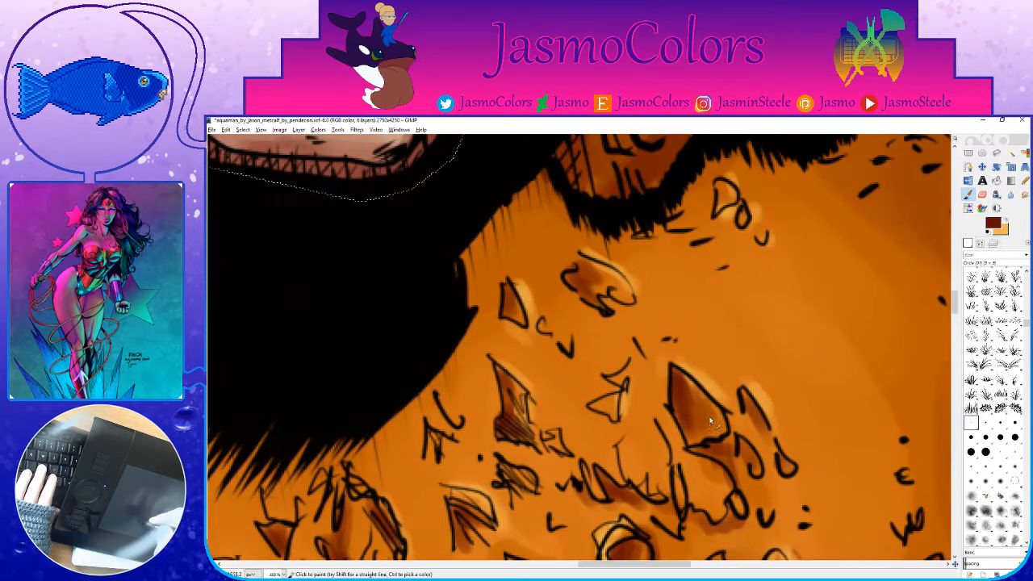
key("ctrl+s")
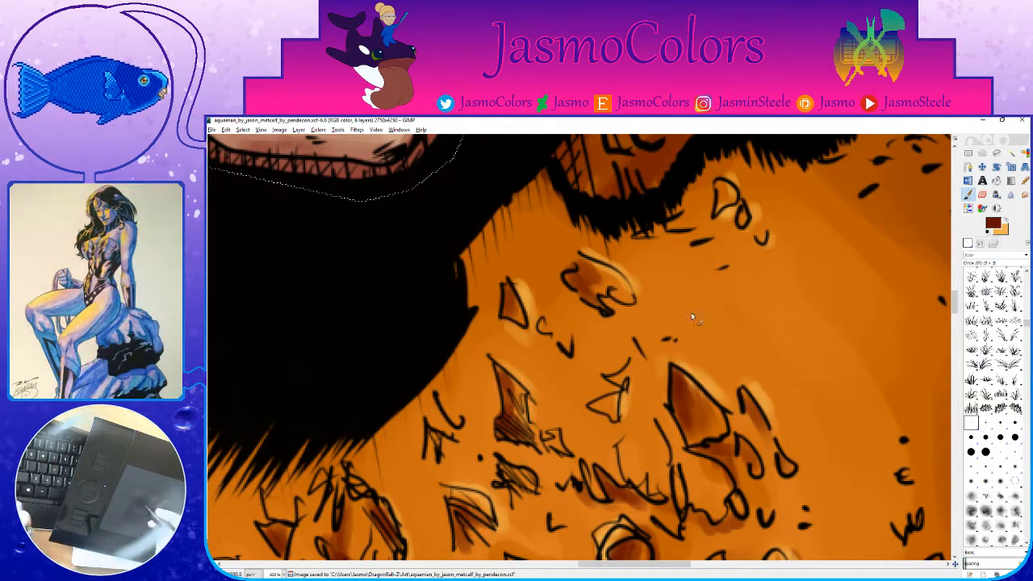
Step: Shade the small marks near the shoulder in red-brown, add light yellow-orange highlights around them, and swap back to red-brown
scroll(697, 322, "up", 2)
scroll(696, 347, "right", 3)
scroll(751, 412, "down", 3)
scroll(758, 421, "down", 5)
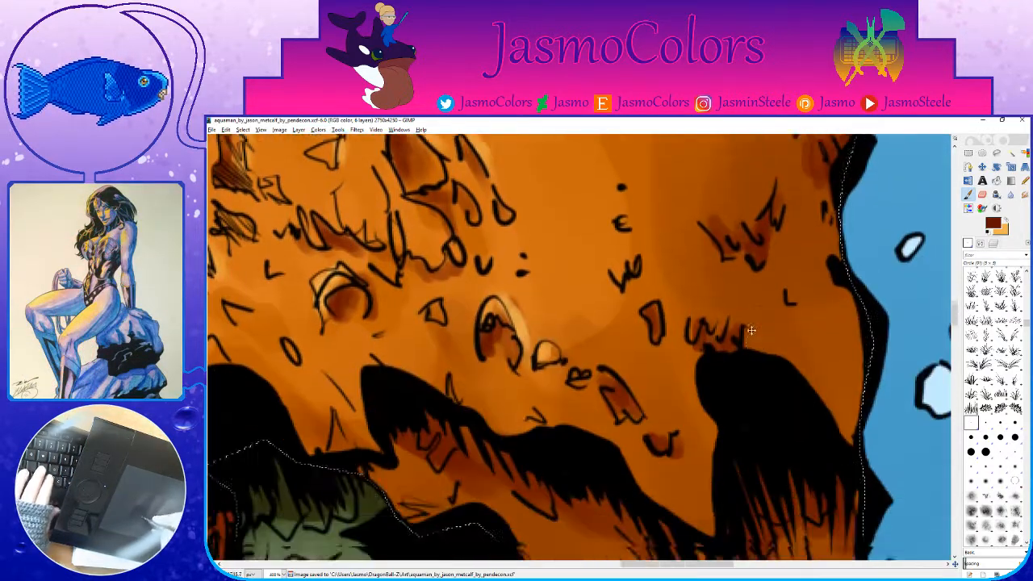
left_click(633, 272)
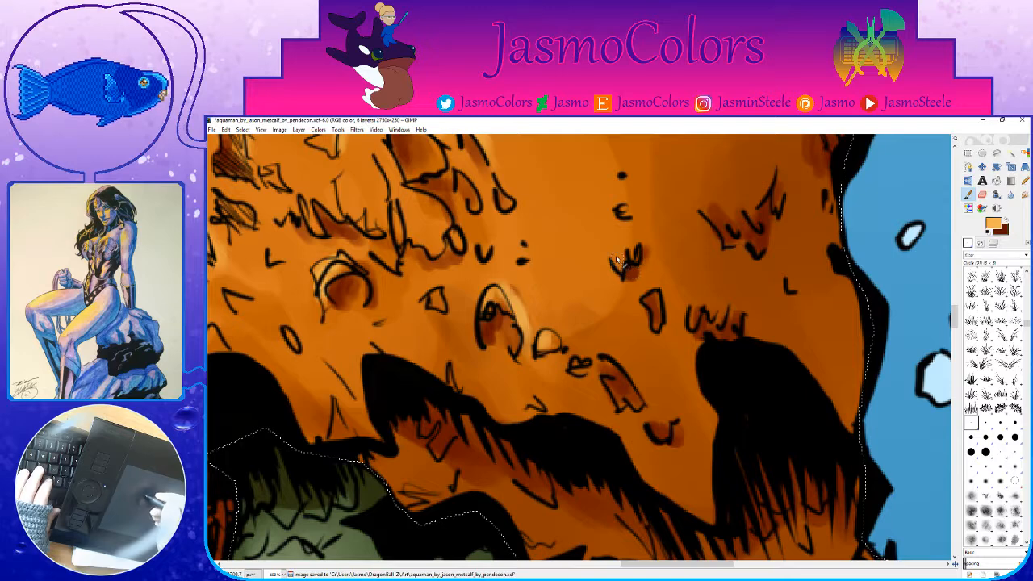
mouse_move(487, 282)
left_mouse_down()
mouse_move(638, 319)
mouse_move(594, 340)
left_mouse_up()
key("x")
scroll(613, 351, "left", 3)
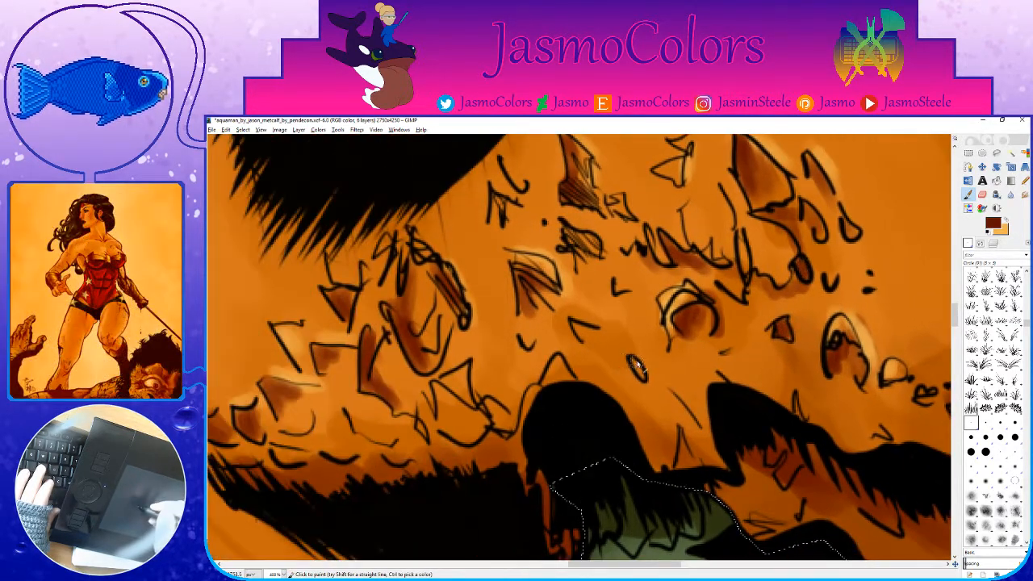
Step: Fill the remaining small scales between the neck shadow and the green glove with red-brown shading, and save the image
left_click_drag(528, 346, 581, 401)
left_click_drag(578, 333, 613, 388)
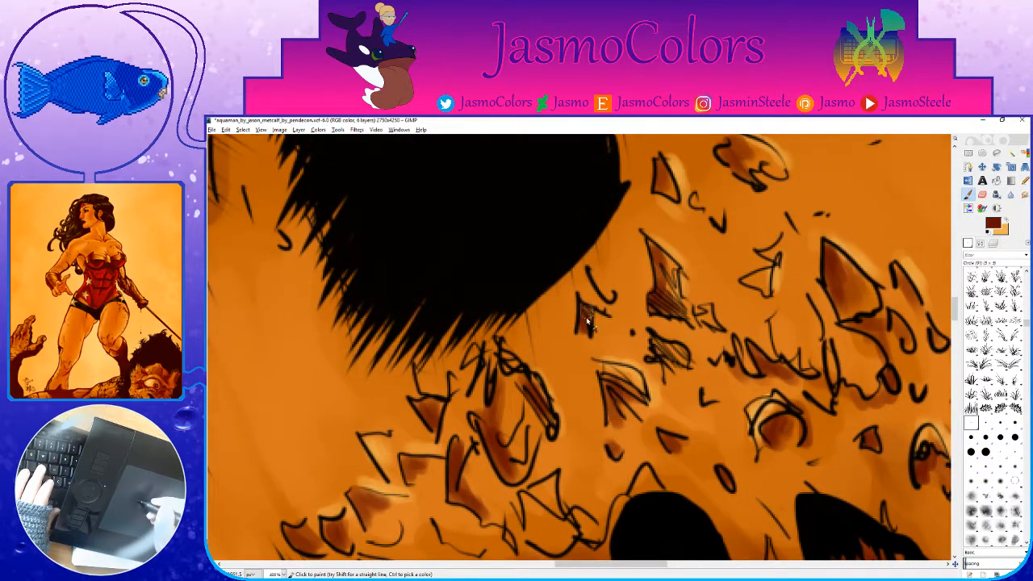
scroll(604, 284, "down", 6)
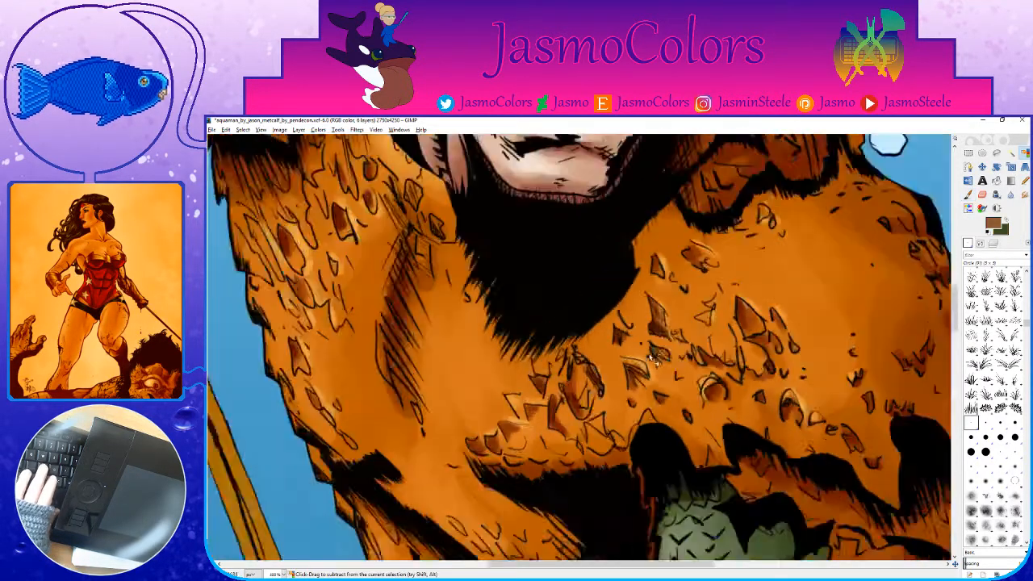
scroll(680, 316, "down", 2)
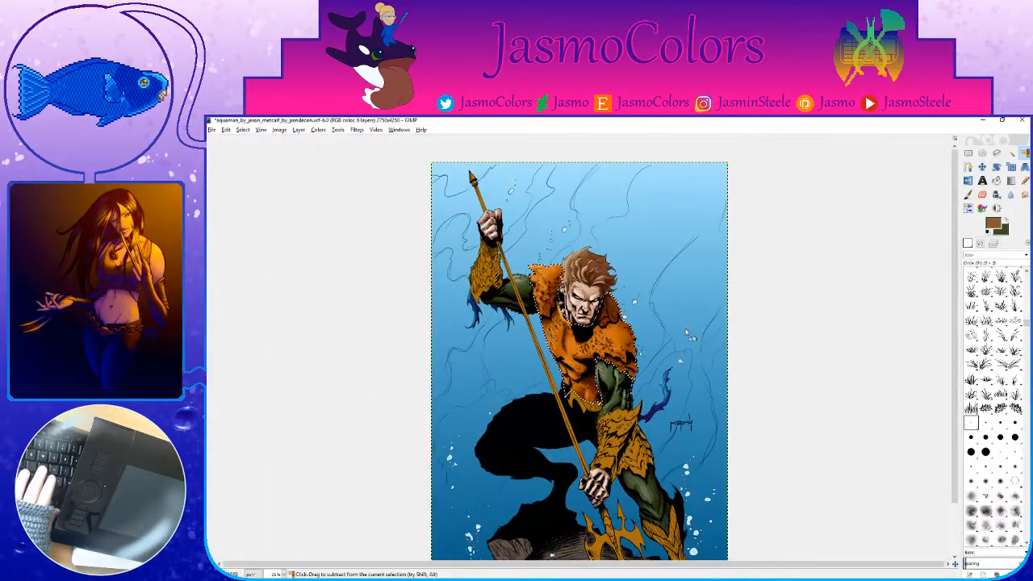
key("ctrl+s")
Step: Paint red-brown shading around the marks in the small collar fold beside the chin, and switch to the Eraser
scroll(702, 341, "up", 7)
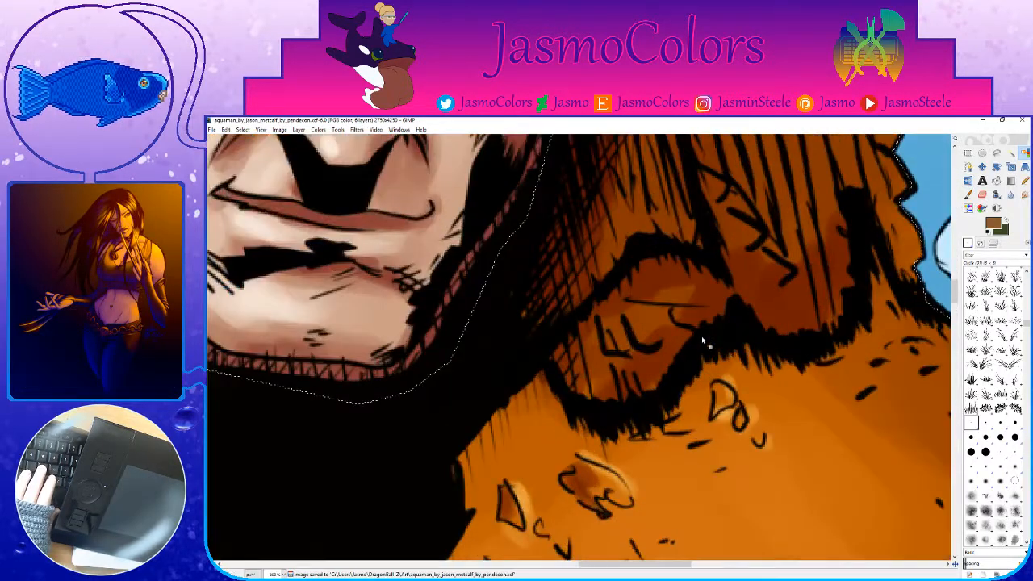
key("p")
left_click_drag(611, 348, 617, 335)
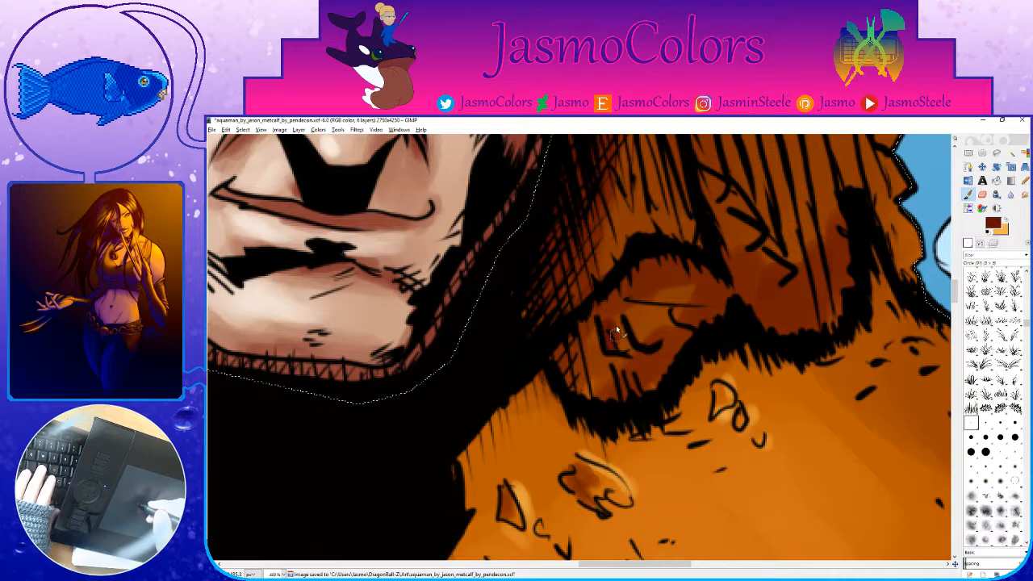
key("shift+e")
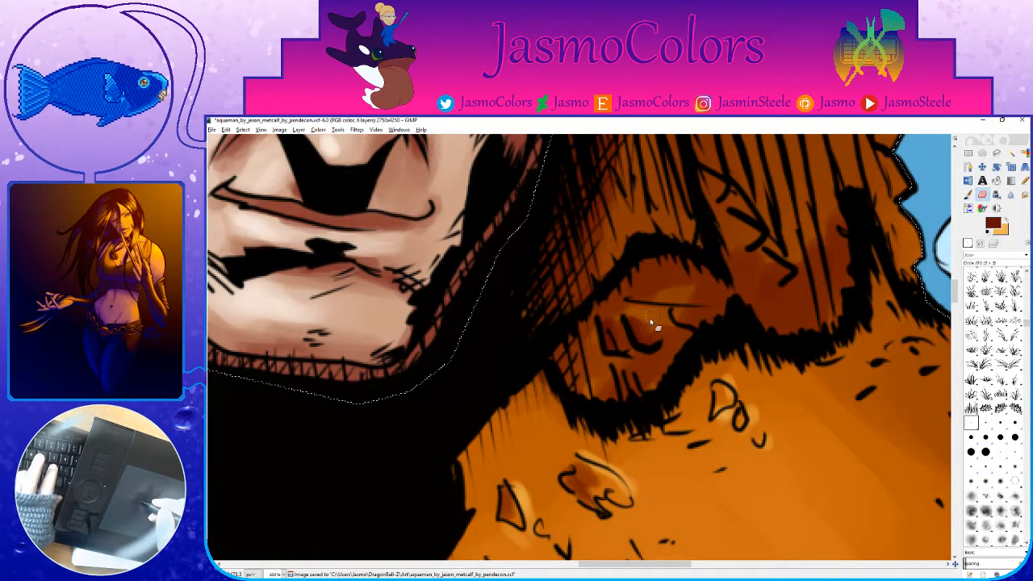
Step: Erase shading along the jagged outer edge of the collar to lighten it, and save the image
scroll(646, 322, "up", 3)
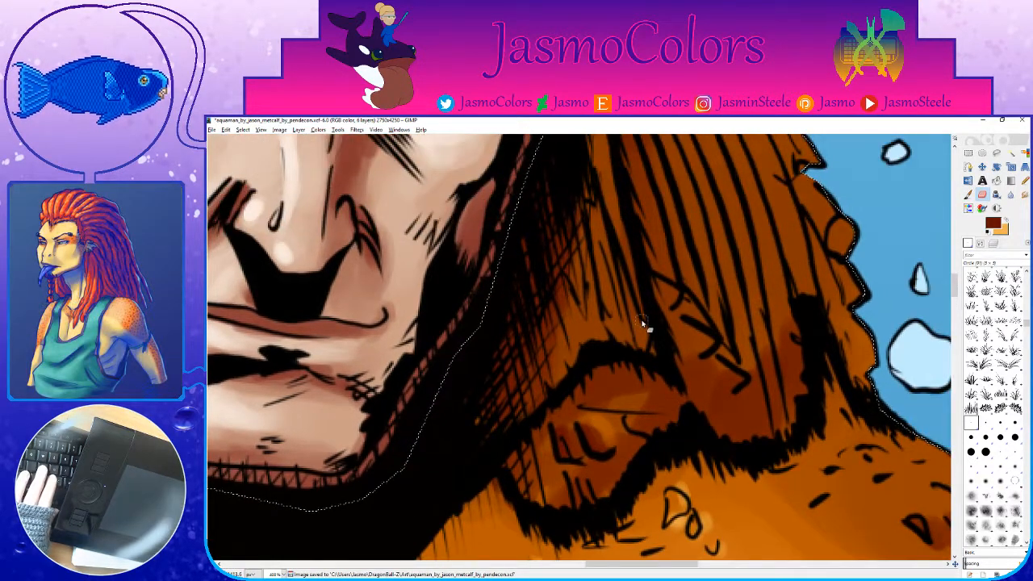
scroll(701, 300, "up", 3)
scroll(701, 301, "right", 3)
mouse_move(660, 266)
left_mouse_down()
mouse_move(696, 343)
mouse_move(677, 325)
mouse_move(733, 392)
left_mouse_up()
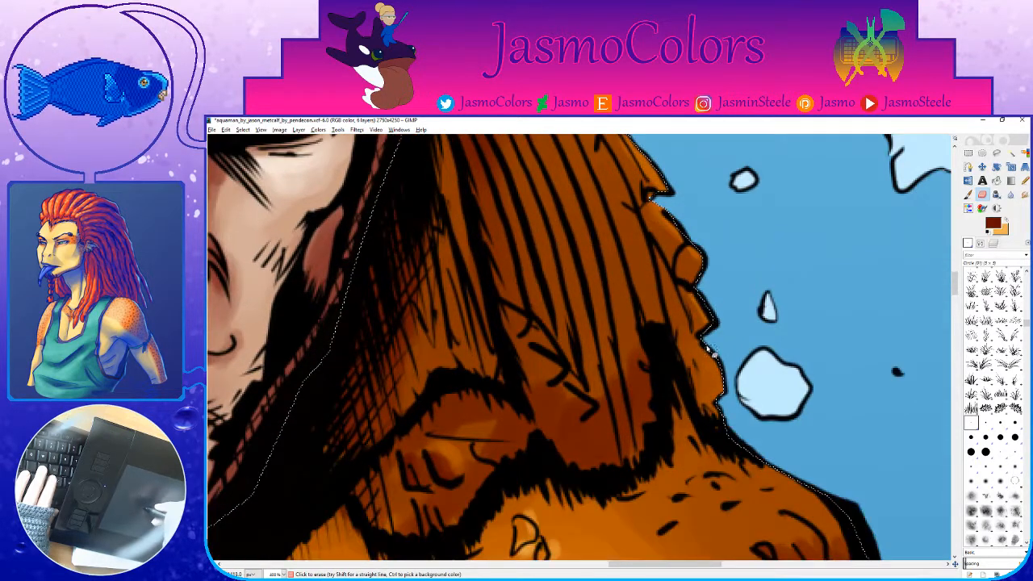
left_click_drag(621, 139, 676, 343)
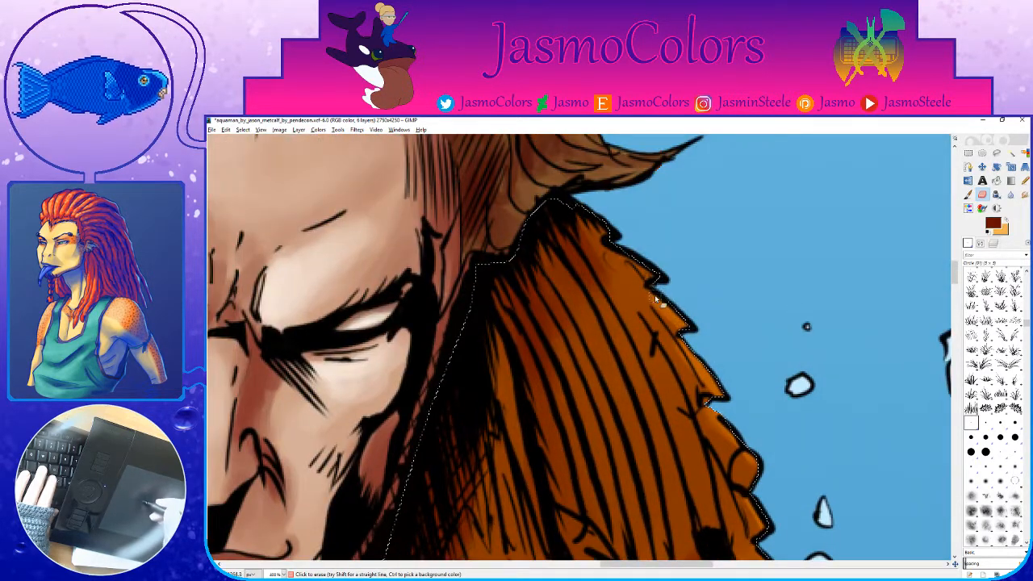
left_click_drag(641, 259, 698, 347)
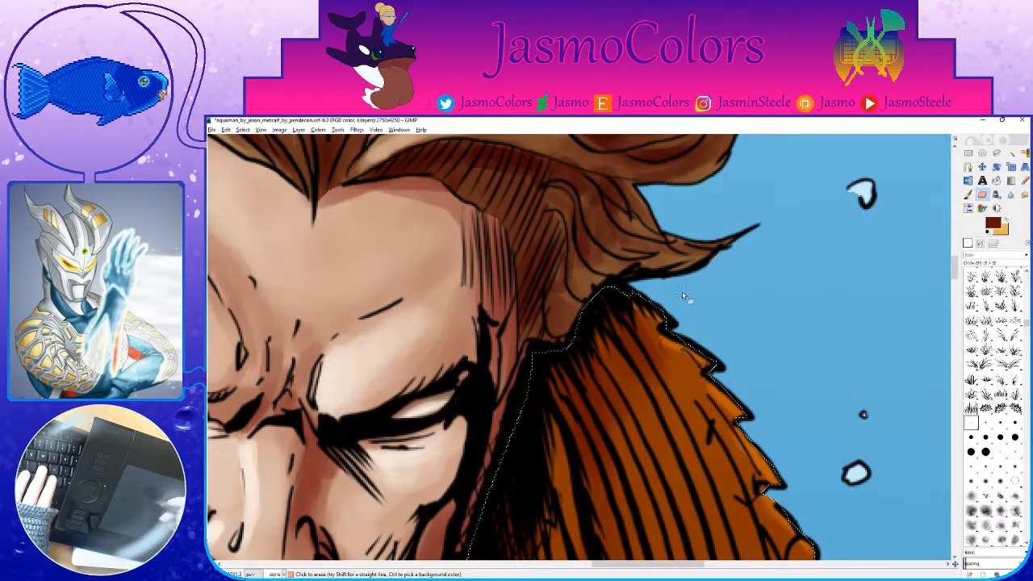
key("shift+ctrl+j")
key("ctrl+s")
key("minus")
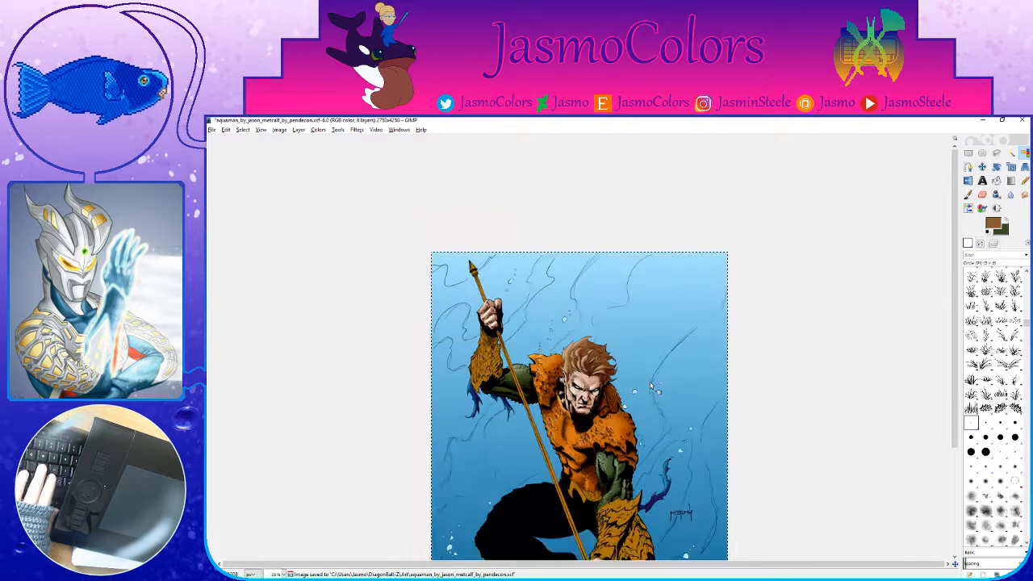
Step: Select the orange shirt by color, choose a larger round brush, and ready the Paintbrush with light orange as the foreground color
key("minus")
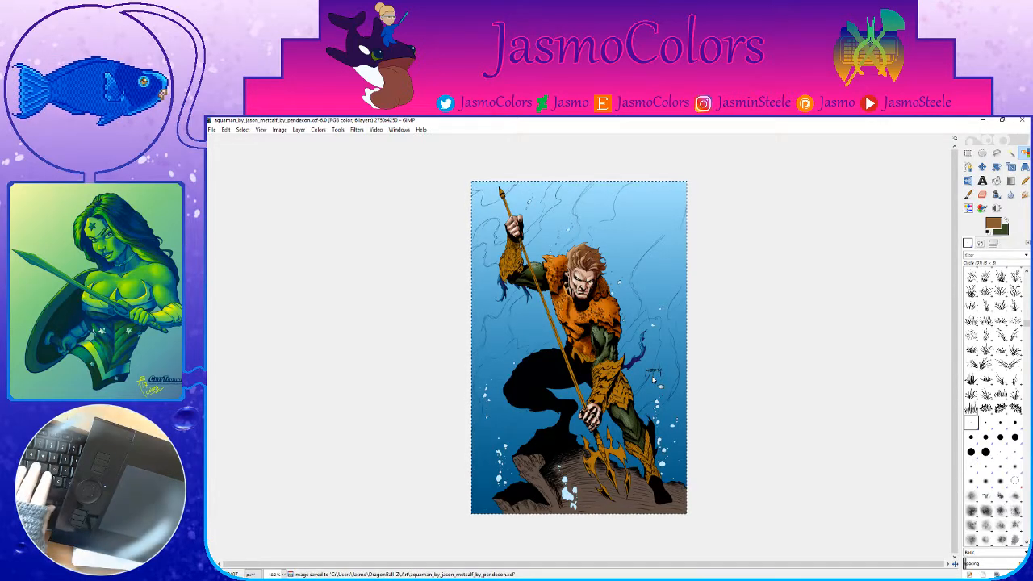
left_click(577, 318)
scroll(577, 318, "up", 5)
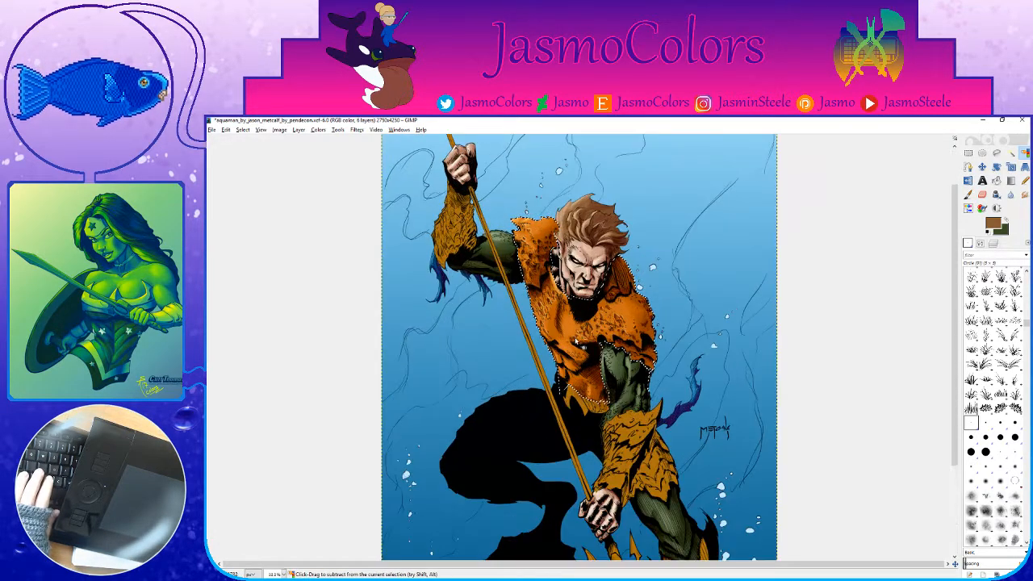
key("shift+e")
left_click(985, 453)
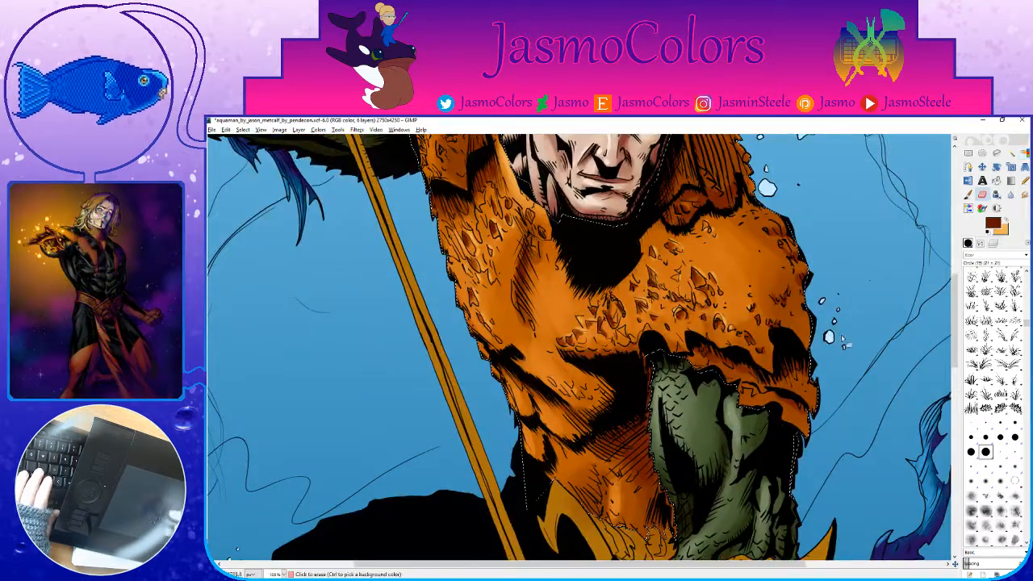
key("x")
left_click_drag(601, 269, 653, 294)
key("p")
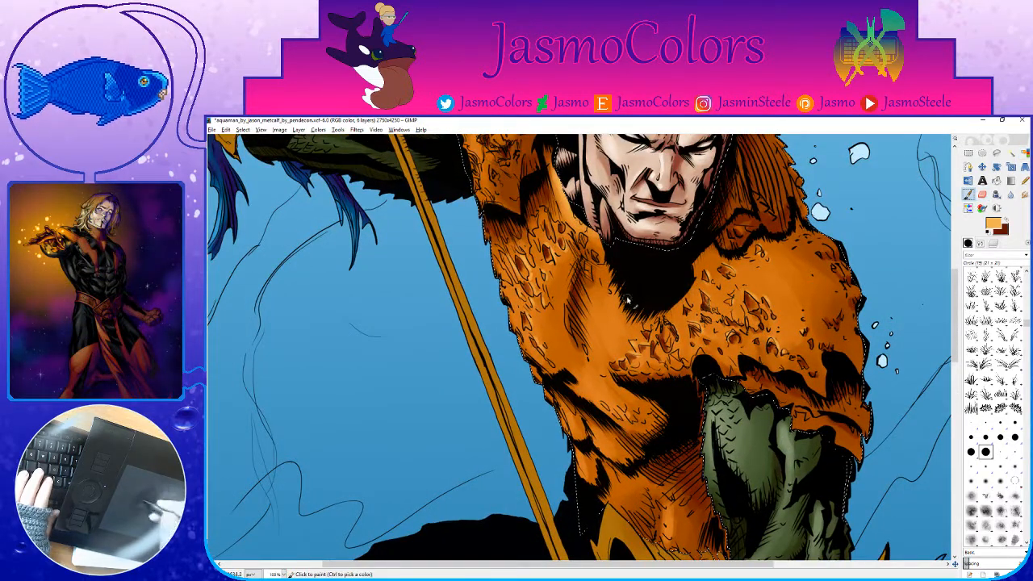
Step: Set the Paintbrush size to 41, paint light orange highlights across the chest below the neck shadow, and save the image
left_click(980, 244)
left_click(1019, 301)
left_click_drag(598, 328, 593, 361)
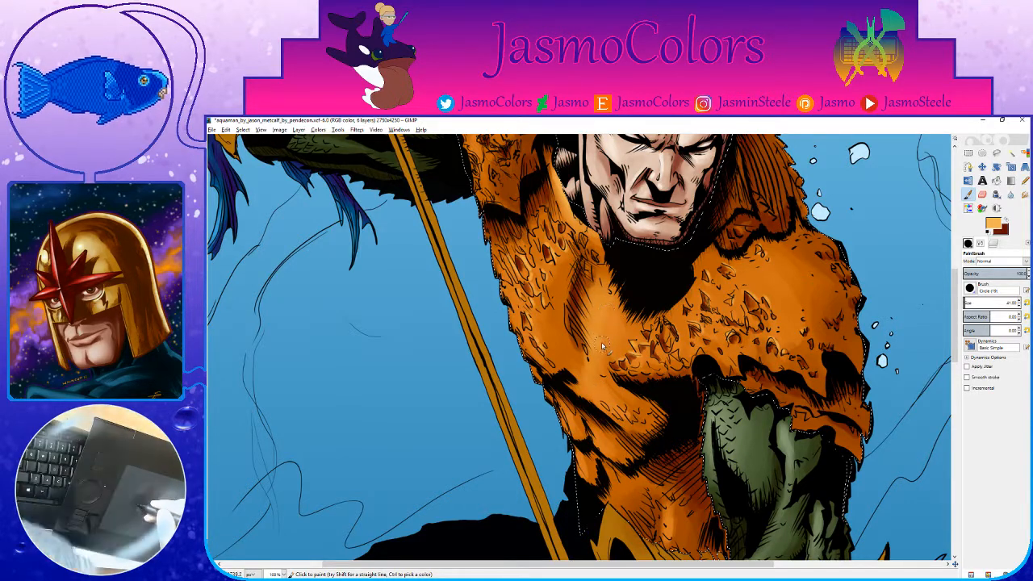
left_click_drag(623, 328, 660, 363)
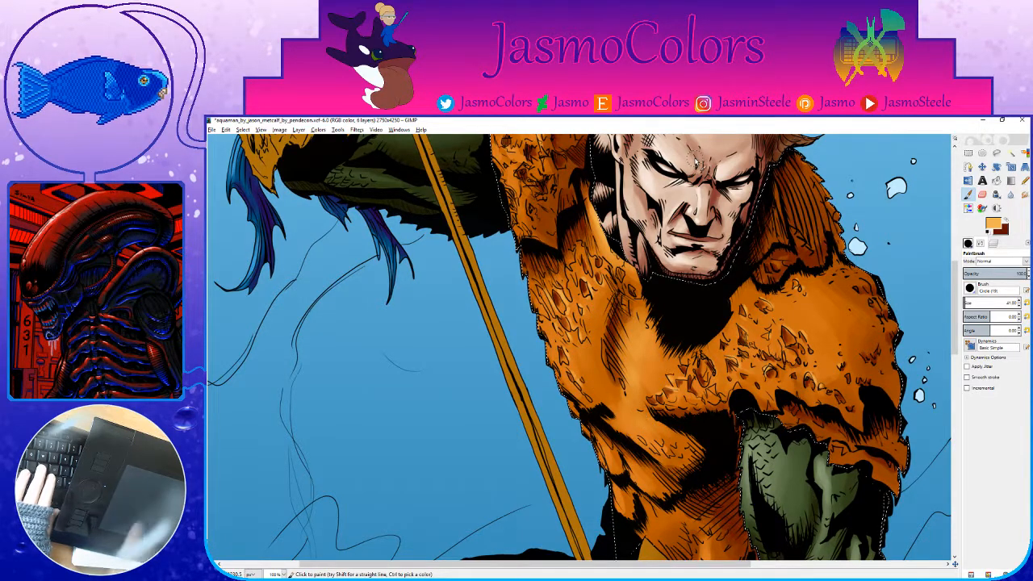
key("ctrl+s")
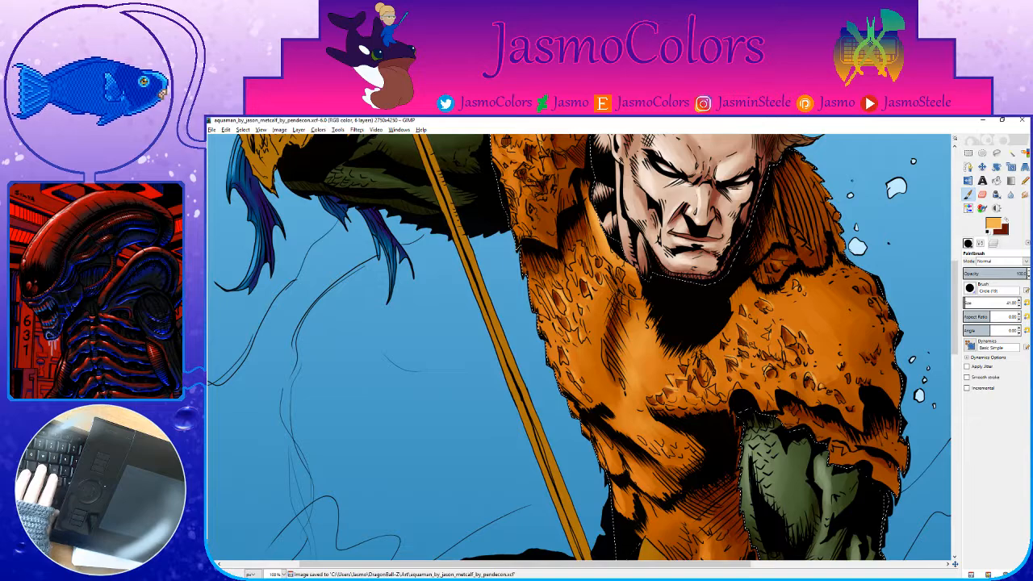
Step: Add another light orange highlight to the smooth chest area beside the neck shadow and save the image
scroll(769, 282, "down", 2)
key("ctrl+s")
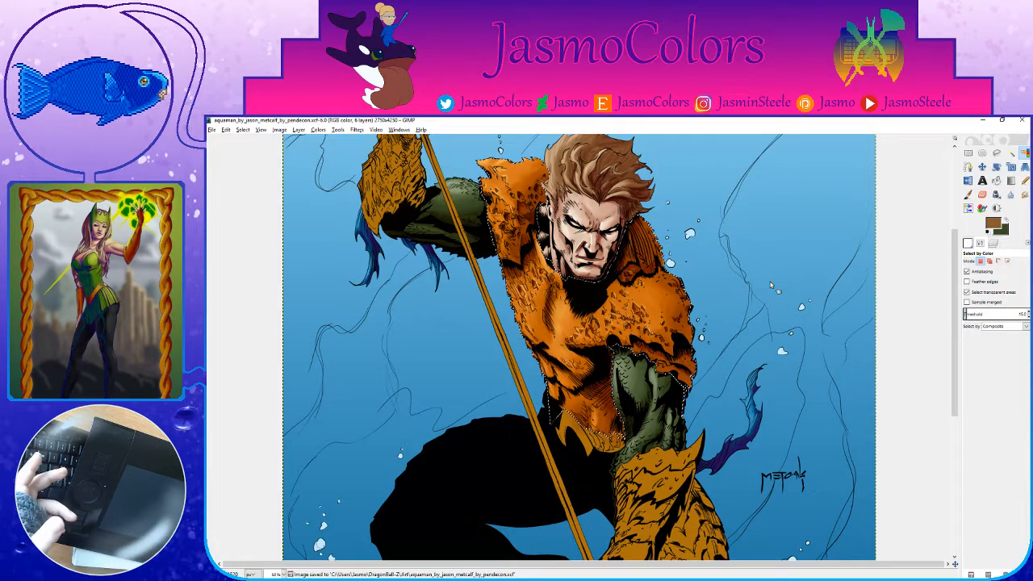
key("p")
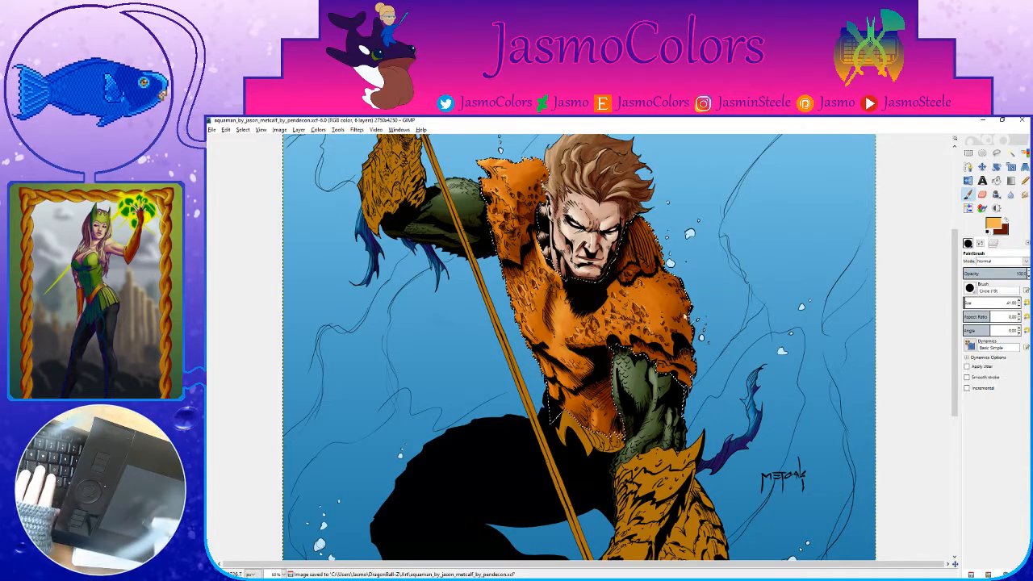
left_click_drag(565, 307, 566, 323)
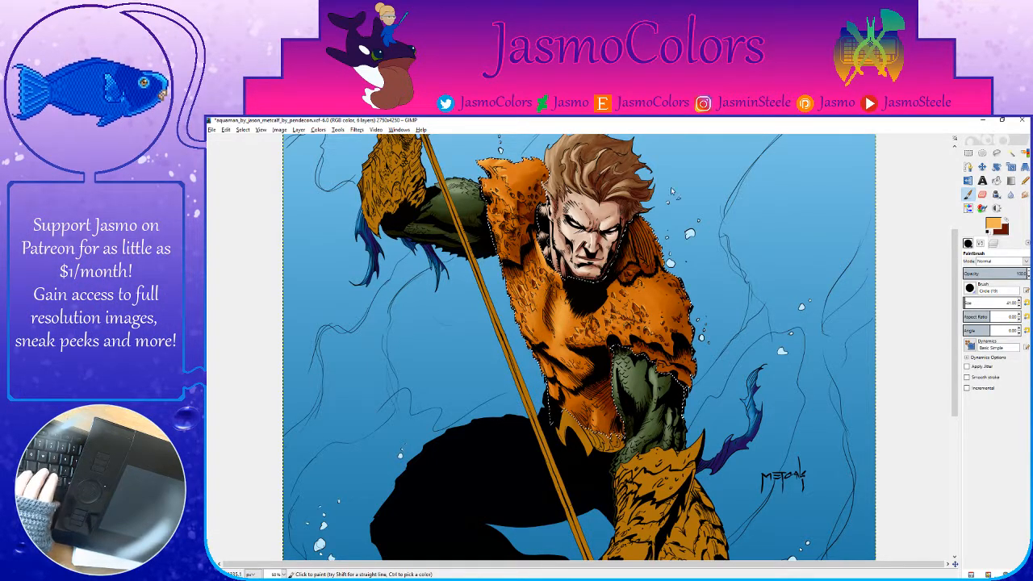
key("shift+ctrl+j")
key("shift+o")
key("ctrl+s")
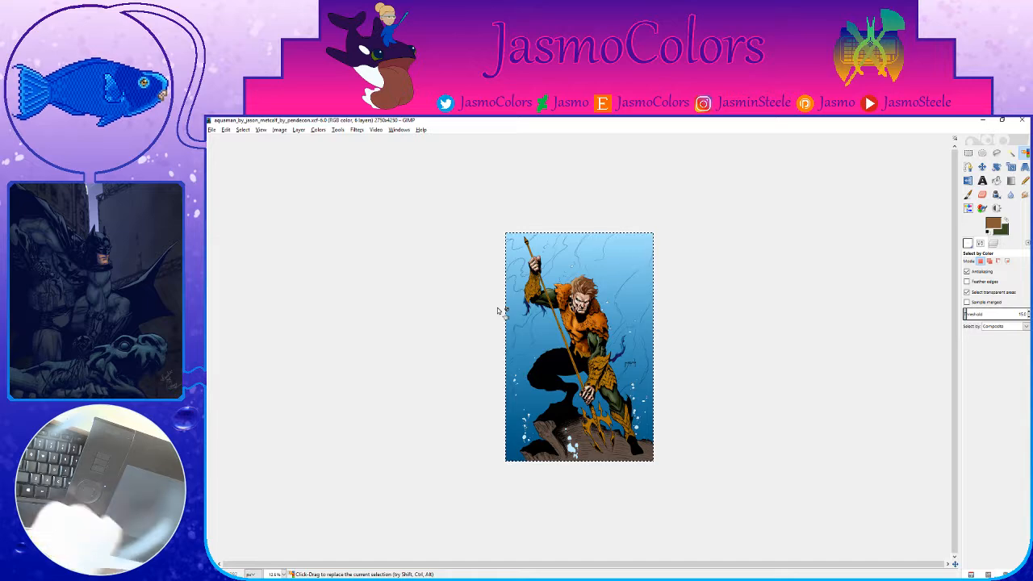
Step: Review the whole figure at several zoom levels, clear the shirt selection, and save the image
key("shift+ctrl+j")
key("ctrl+s")
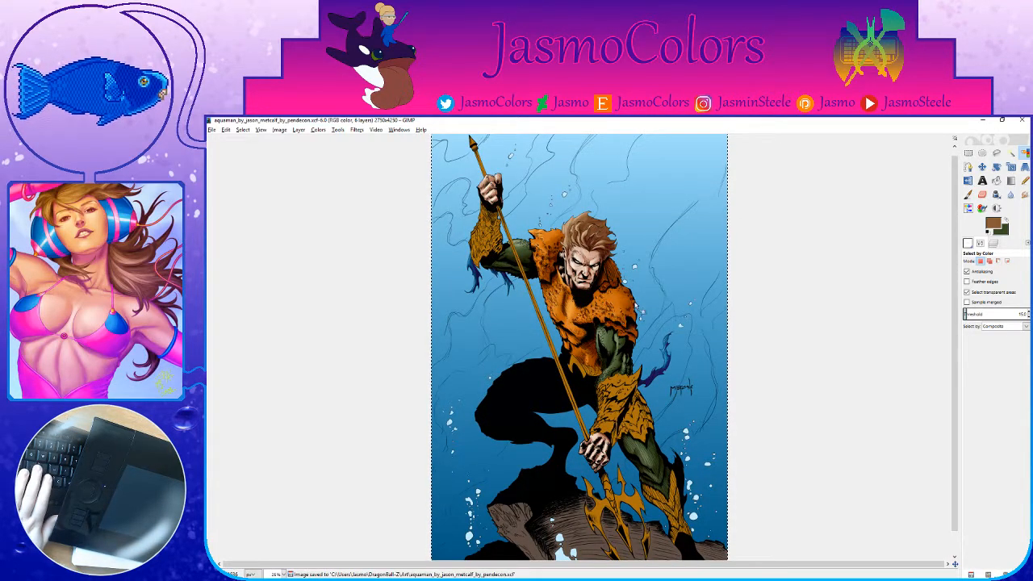
key("plus")
key("minus")
key("minus")
key("ctrl+s")
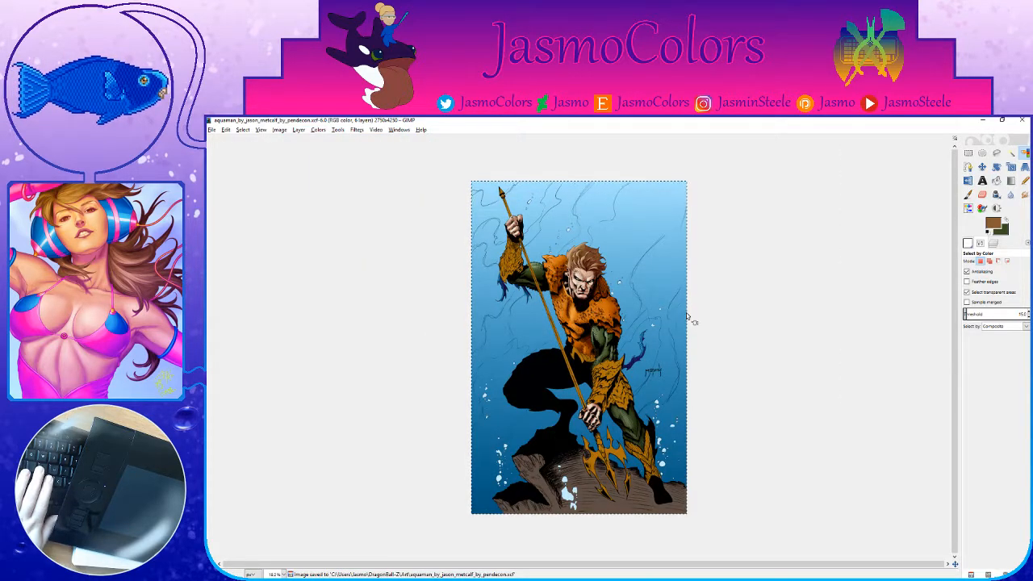
key("r")
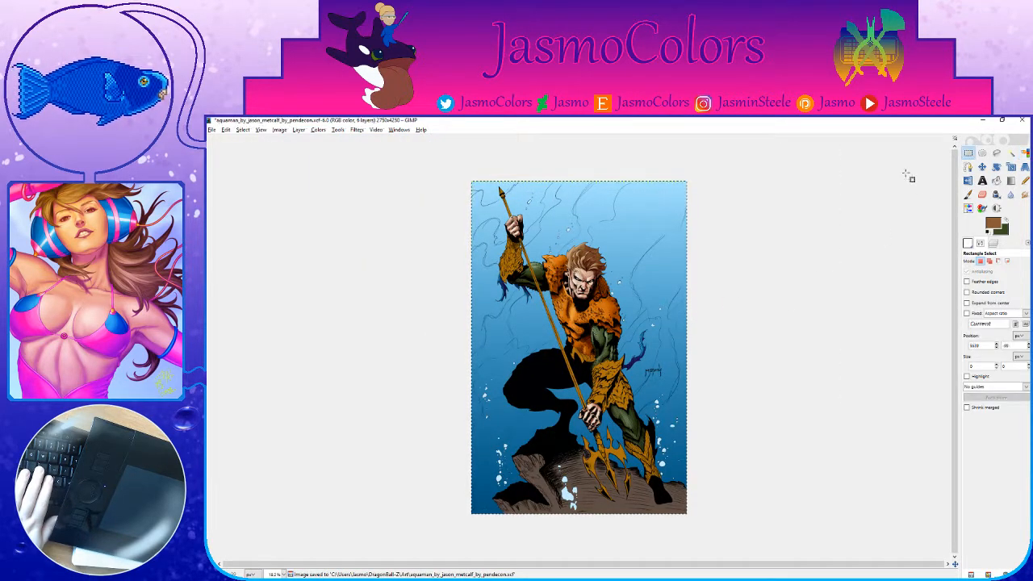
key("ctrl+s")
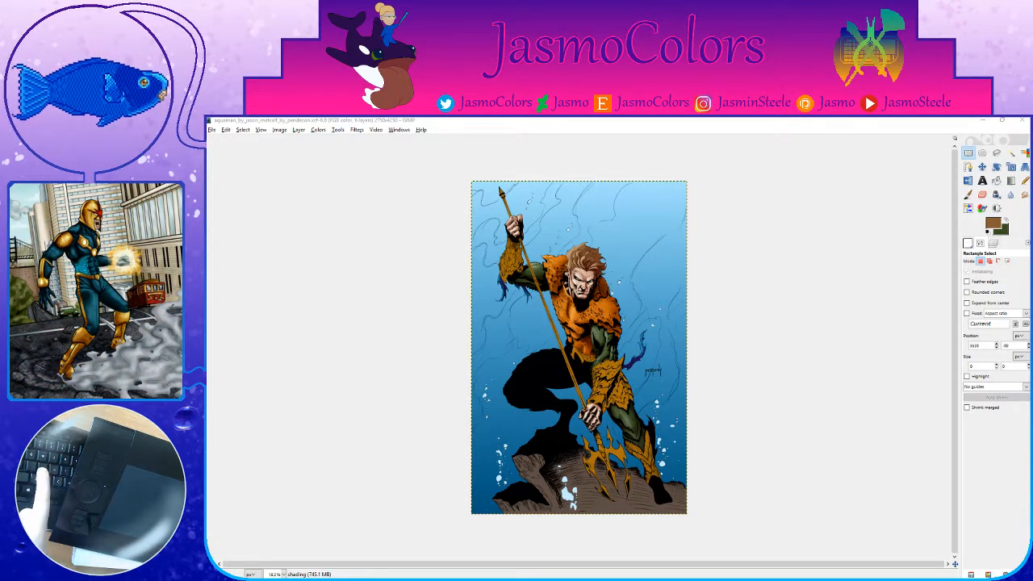
key("alt+Tab")
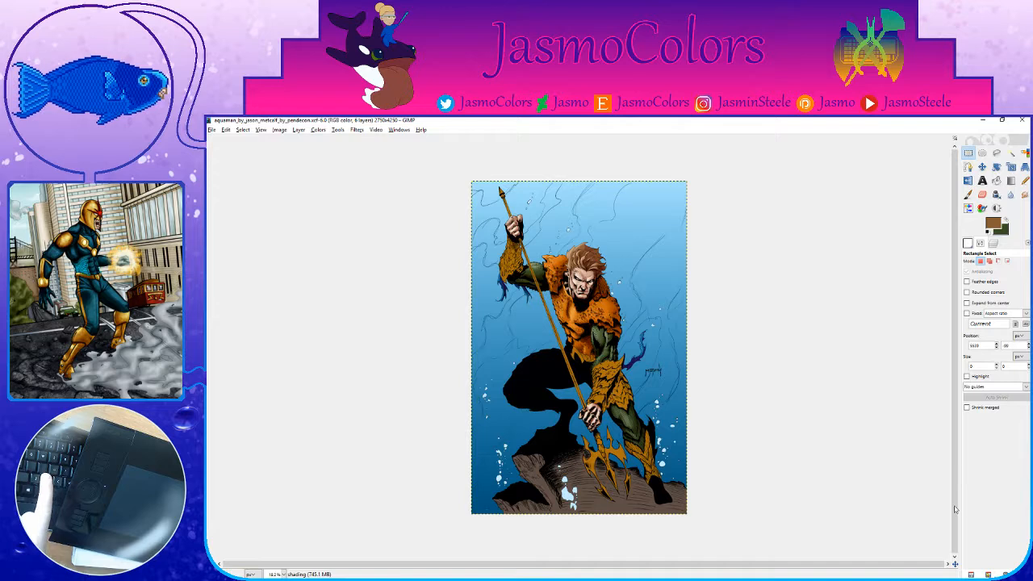
left_click(969, 167)
left_click(968, 154)
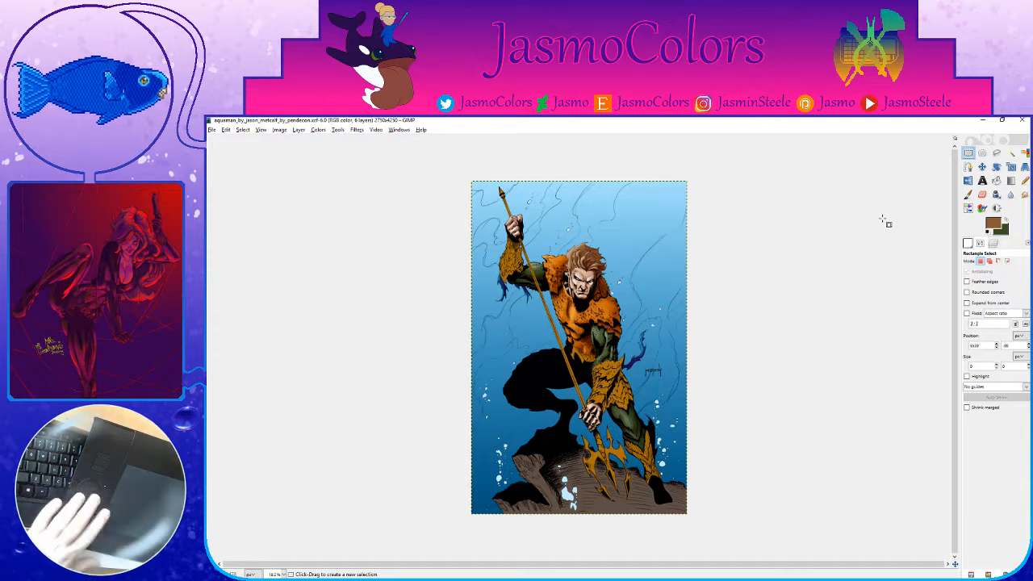
Step: On the flats copy layer, select the gold gauntlets, belt, boot armor and trident by color, and save the image
left_click(980, 245)
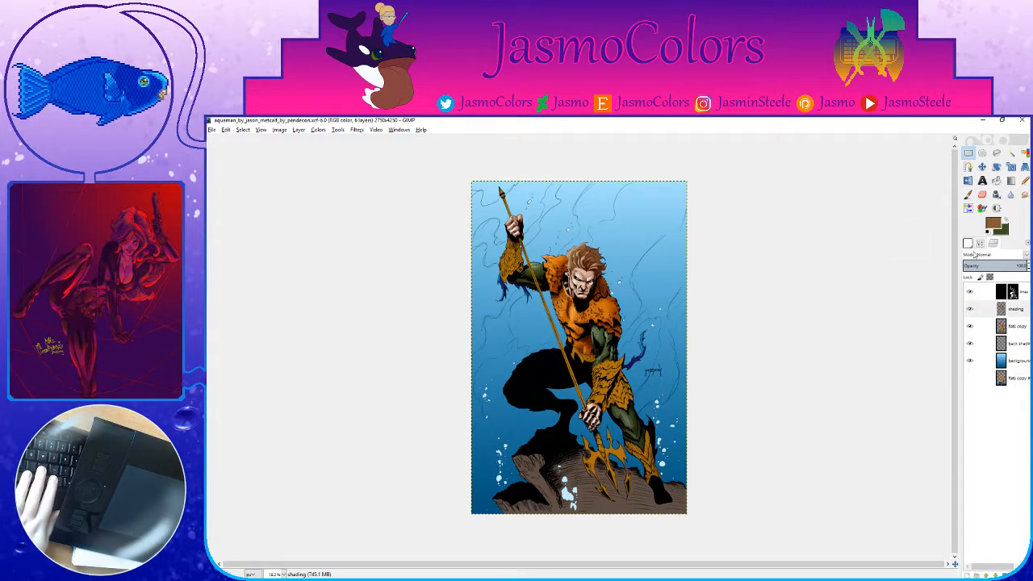
key("plus")
key("ctrl+s")
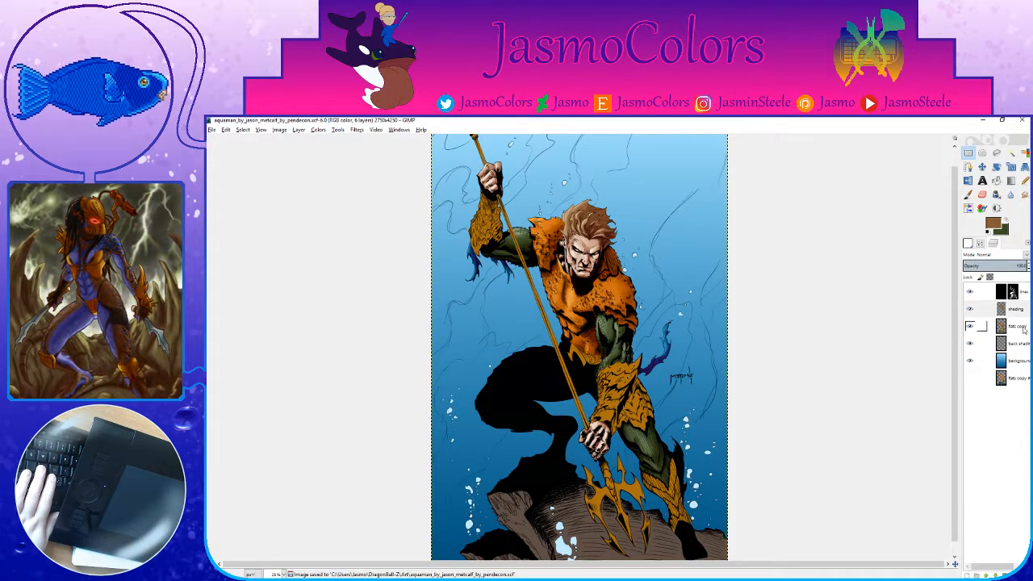
left_click(1018, 326)
left_click(1024, 153)
left_click(484, 218)
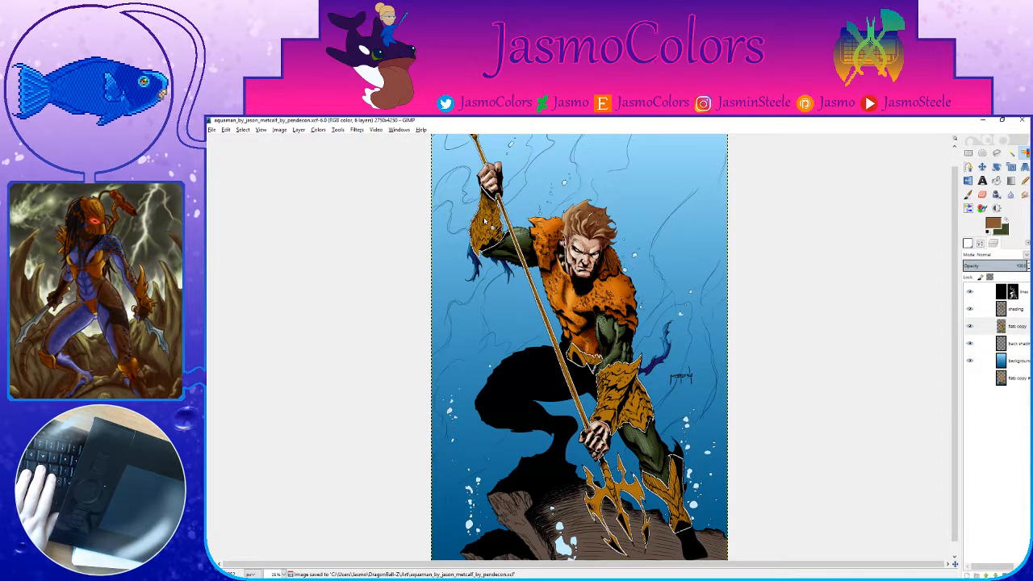
scroll(502, 231, "up", 1)
key("minus")
key("ctrl+s")
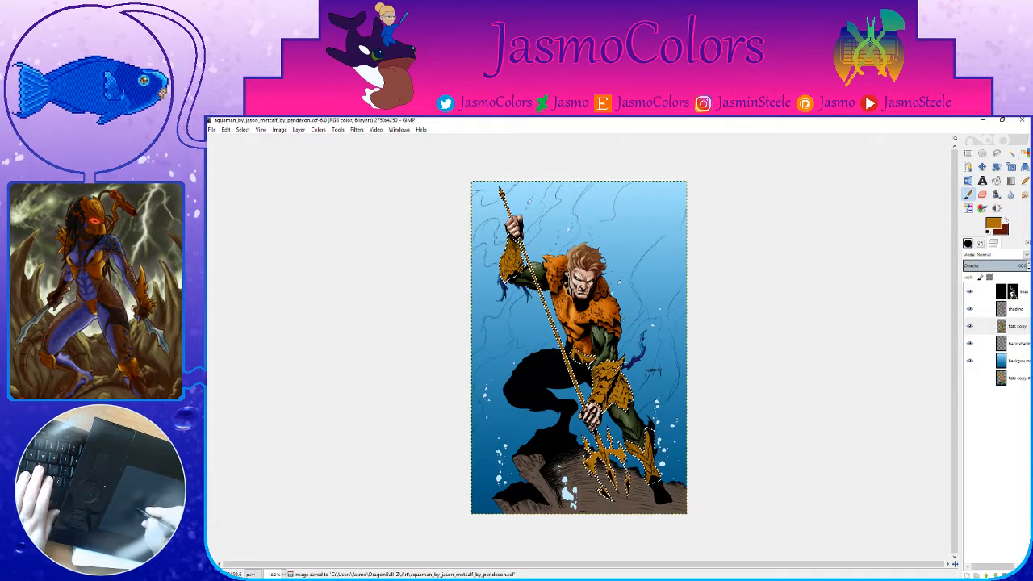
Step: Make the shading layer active and set the foreground color to dark brown 7e3500 for the gold areas' shadows
left_click(1015, 309)
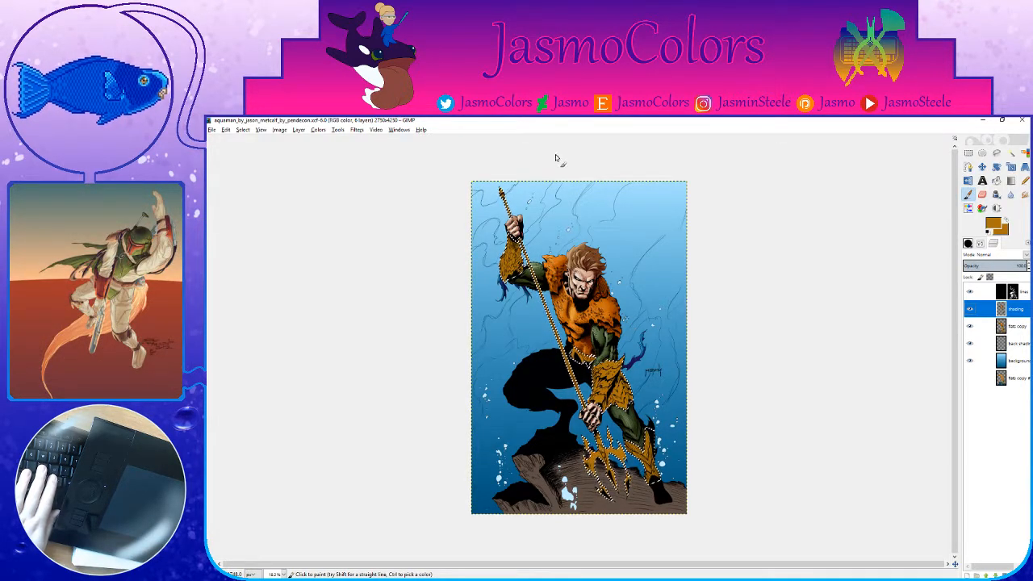
scroll(501, 188, "up", 3)
scroll(335, 222, "up", 2)
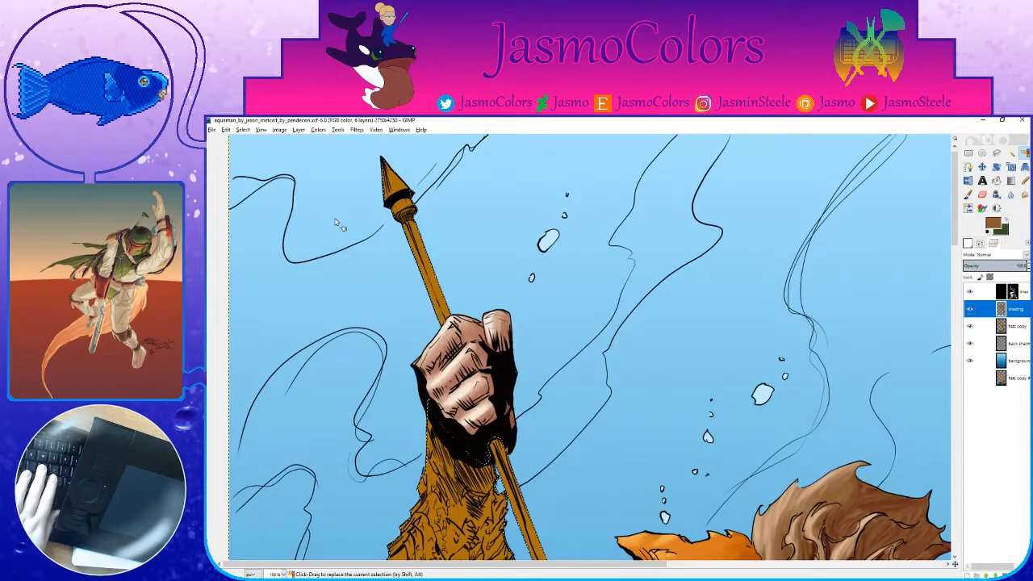
left_click(995, 225)
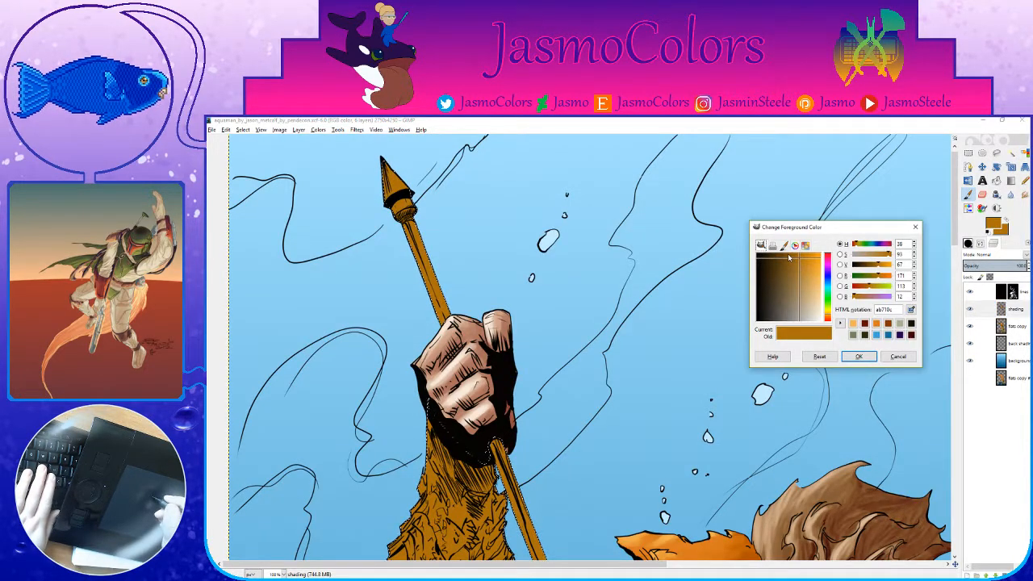
left_click(819, 288)
left_click(827, 317)
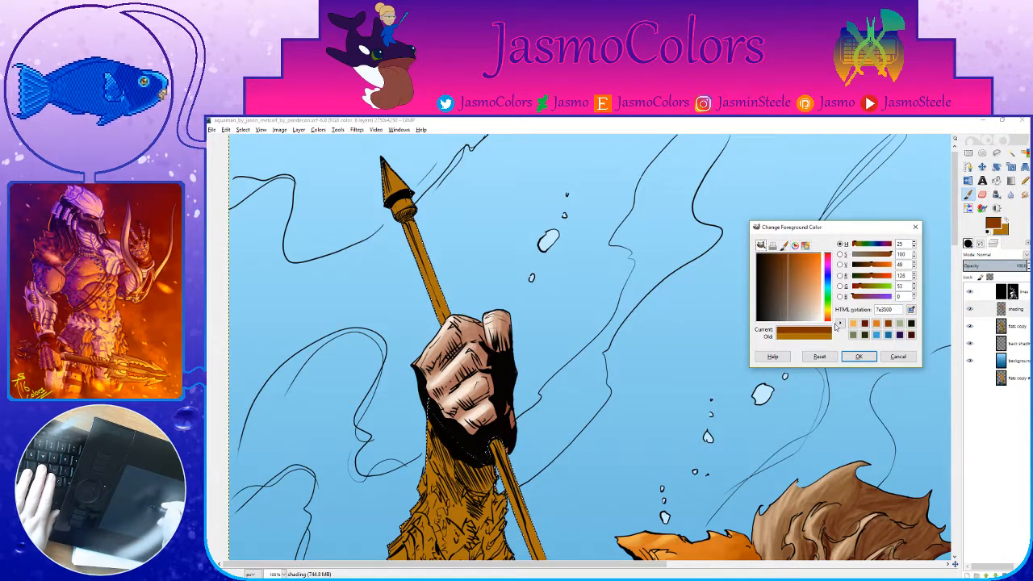
left_click(857, 357)
Step: Set the other paint color to light gold d2af36 for the highlights and save the image
left_click(995, 227)
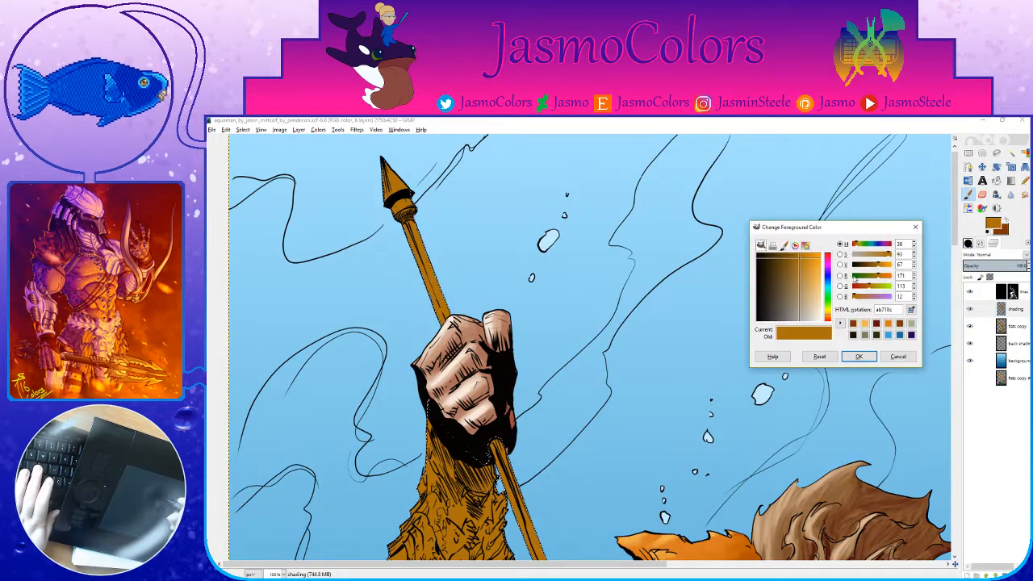
left_click_drag(804, 263, 811, 275)
left_click_drag(827, 314, 828, 318)
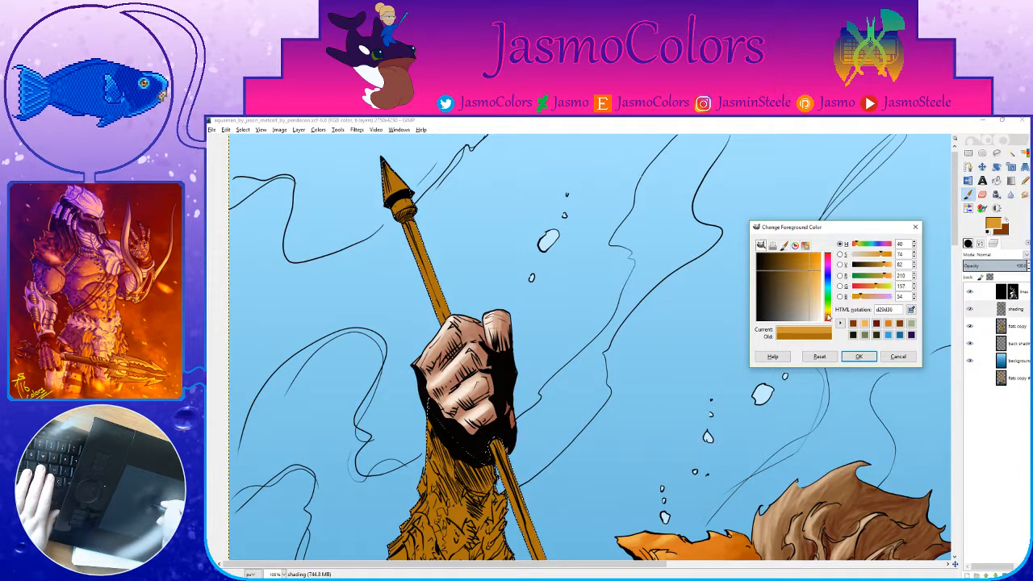
left_click(859, 356)
key("ctrl+s")
Step: Paint light gold highlights on the spear tip and dark brown shading along the shaft above the raised hand
left_click(980, 244)
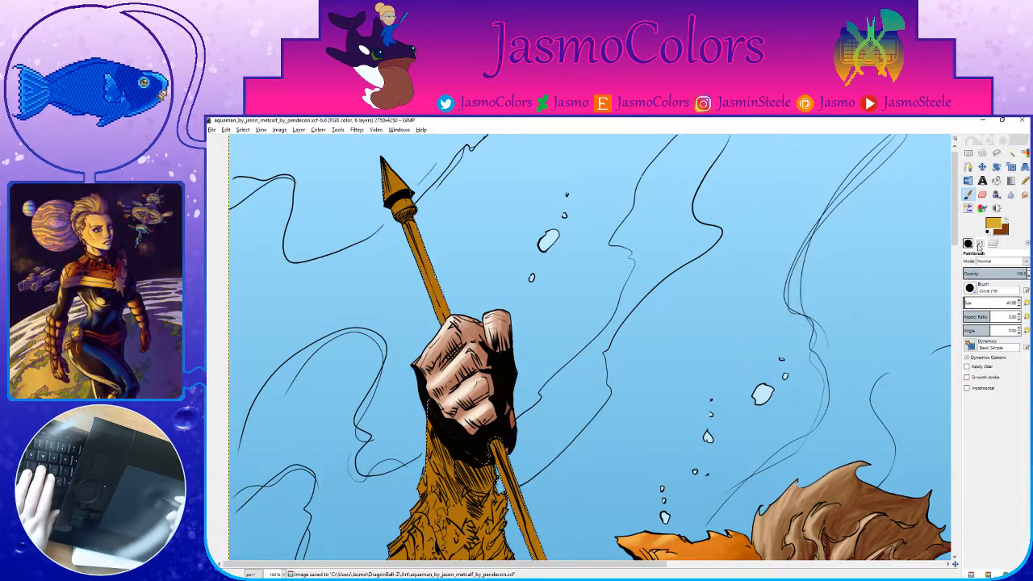
left_click_drag(608, 210, 723, 310)
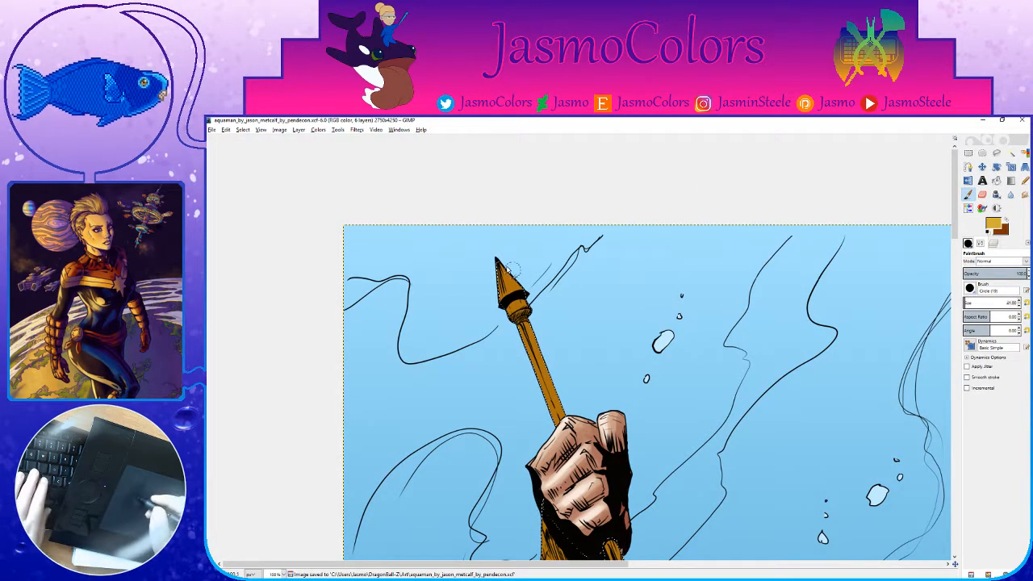
left_click_drag(507, 255, 539, 295)
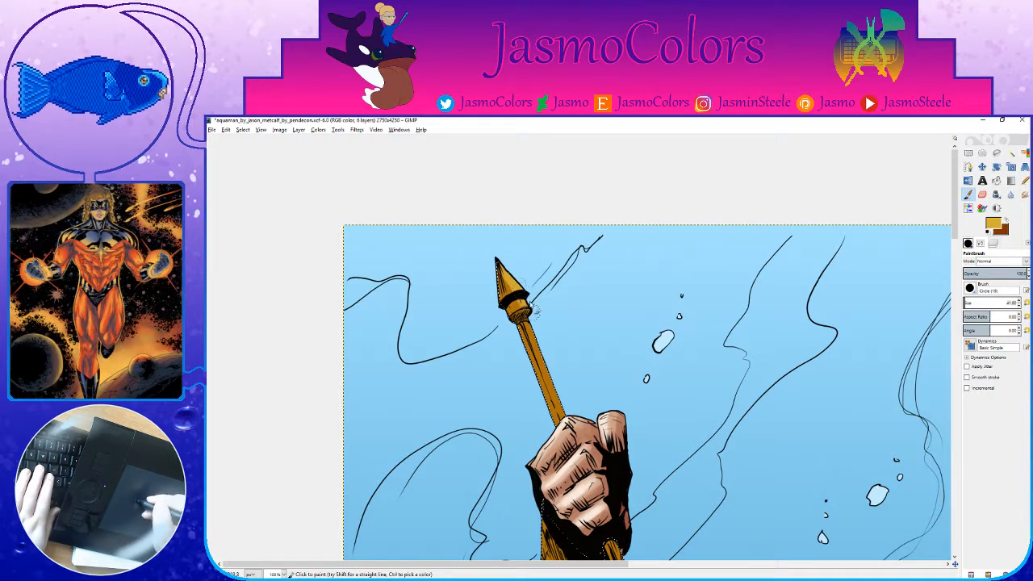
left_click(533, 321, "ctrl")
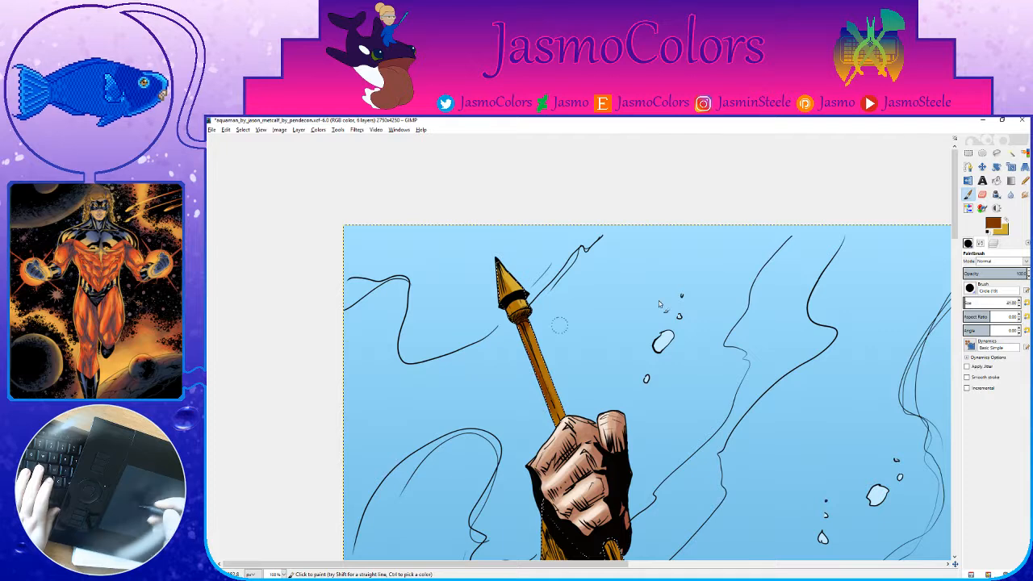
Step: Change the highlight color to the yellower gold d2c236 and brighten the spear tip and upper shaft with it
left_click(1005, 218)
left_click(990, 224)
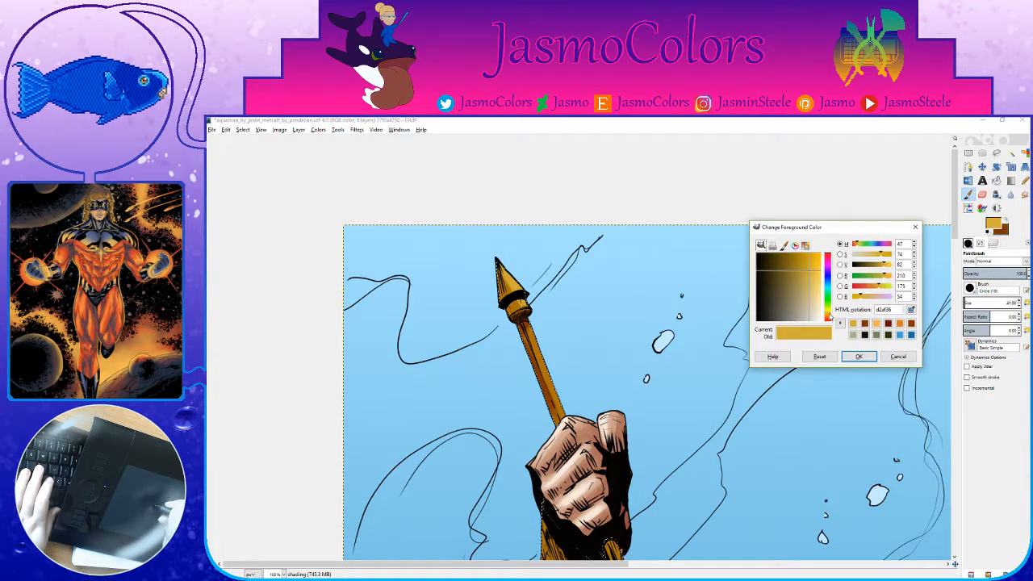
left_click_drag(829, 317, 836, 320)
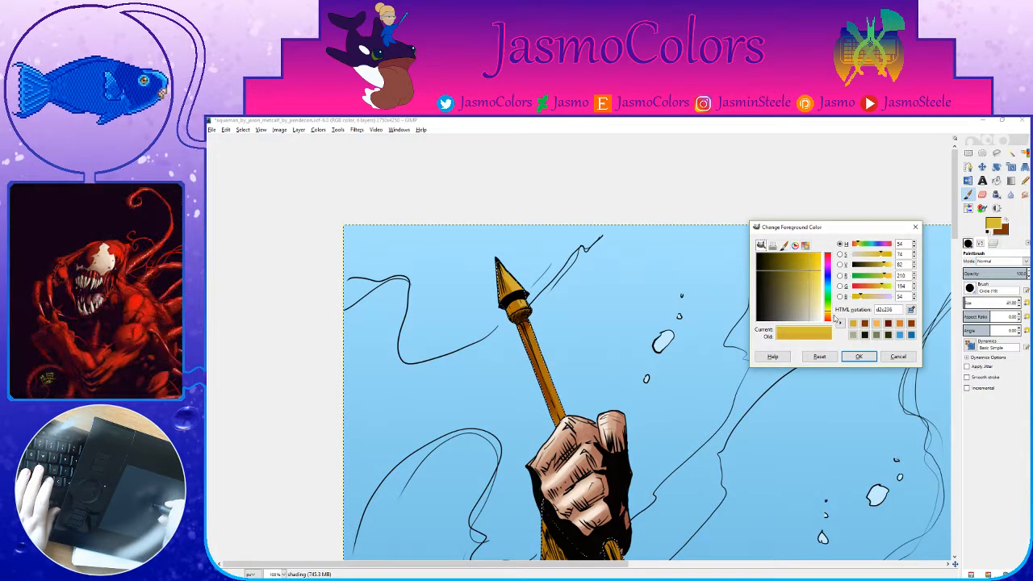
left_click(858, 358)
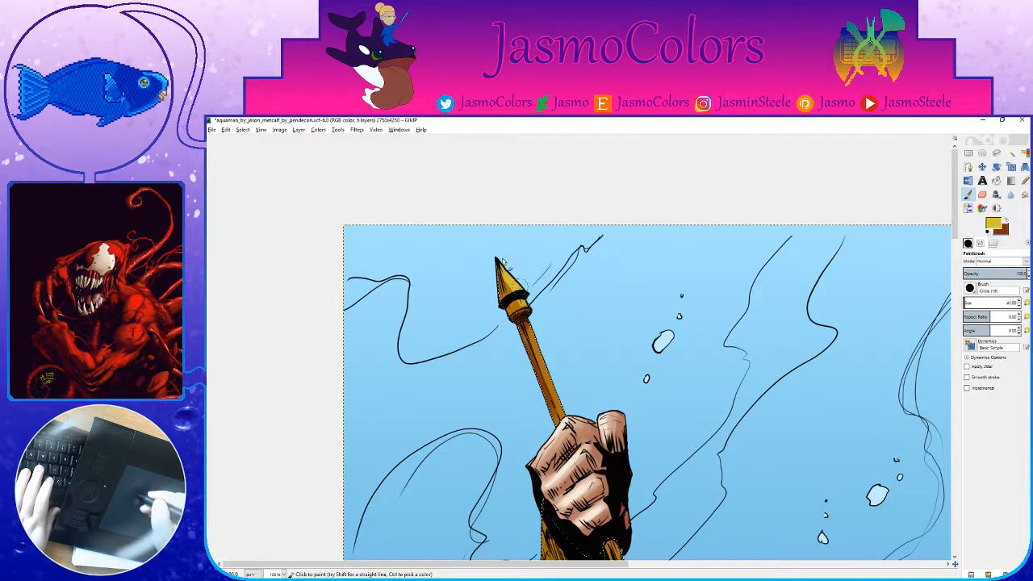
left_click_drag(551, 347, 556, 276)
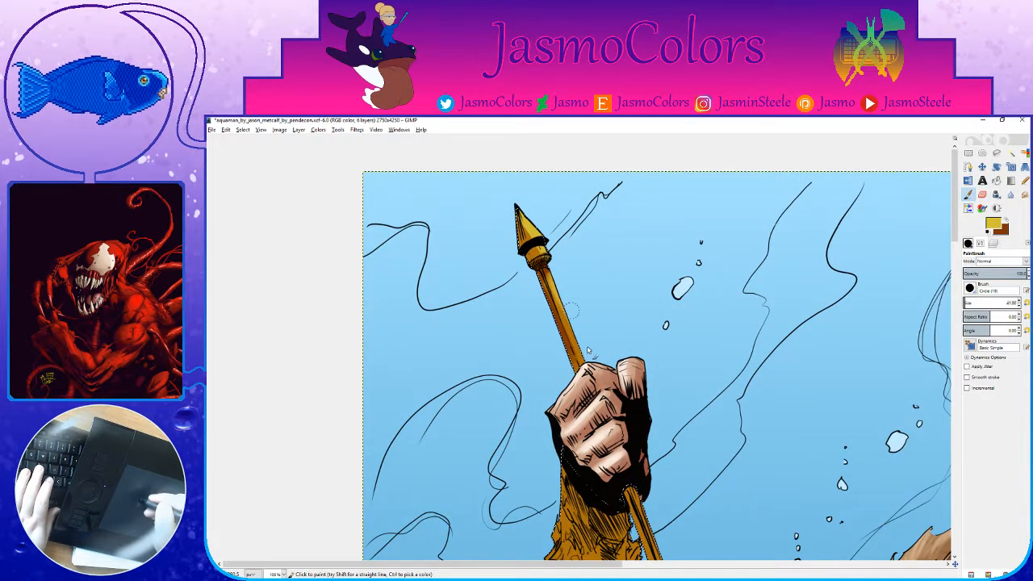
Step: Brighten the spear shaft above the raised hand with gold and deepen the spear tip's shadows with dark brown
left_click_drag(581, 332, 642, 408)
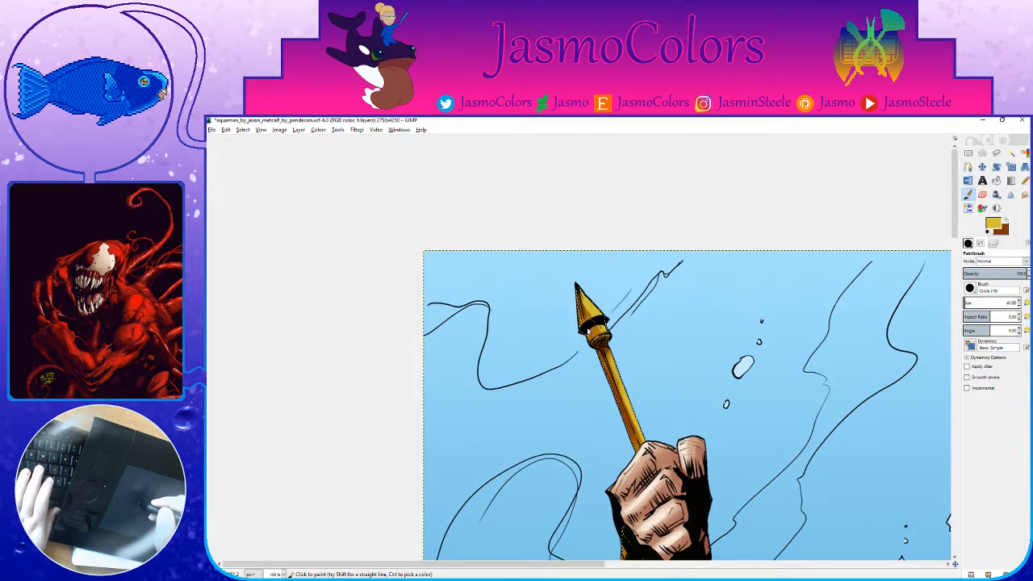
key("x")
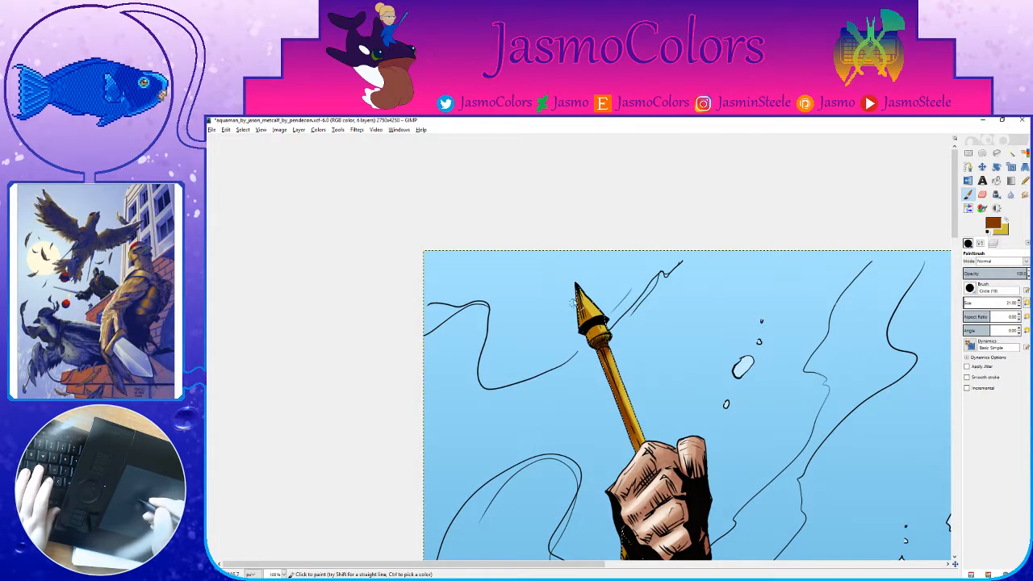
left_click_drag(618, 411, 517, 149)
Step: Paint dark brown shadows and yellow-gold highlights on the trident's segmented grip just below the lower hand
scroll(593, 311, "down", 10)
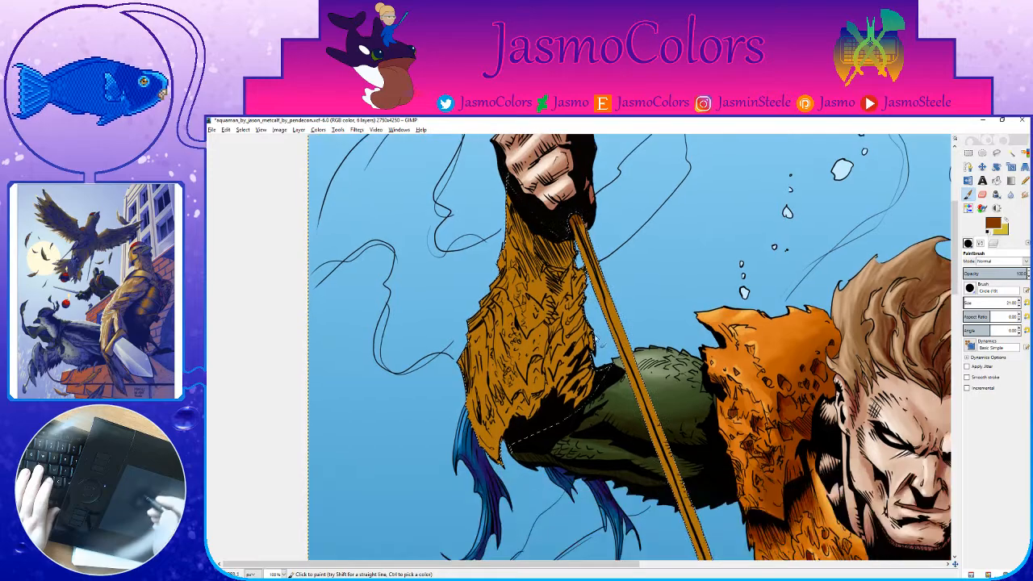
scroll(559, 366, "down", 4)
scroll(559, 366, "right", 2)
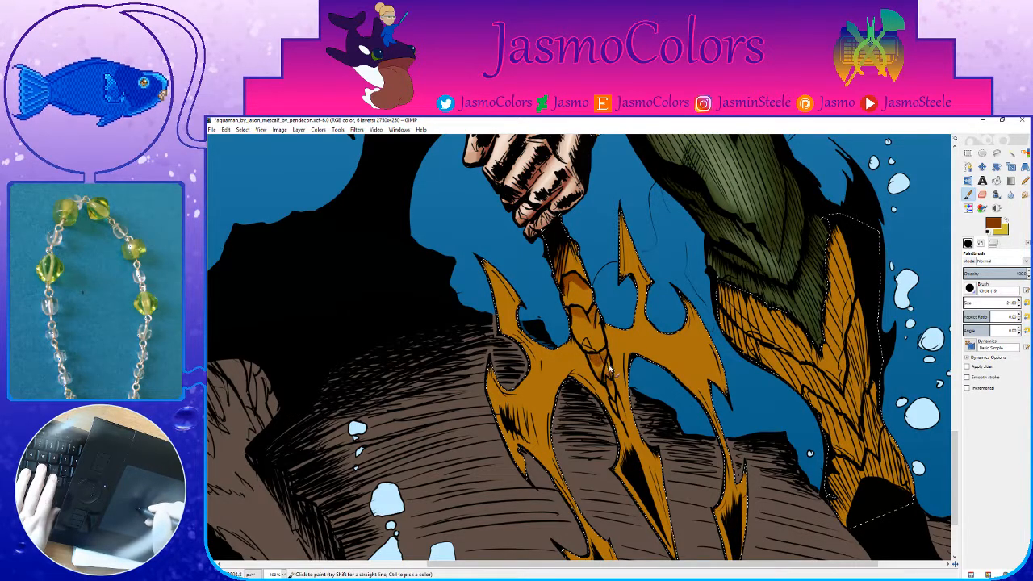
left_click(601, 333, "ctrl")
scroll(604, 356, "up", 2)
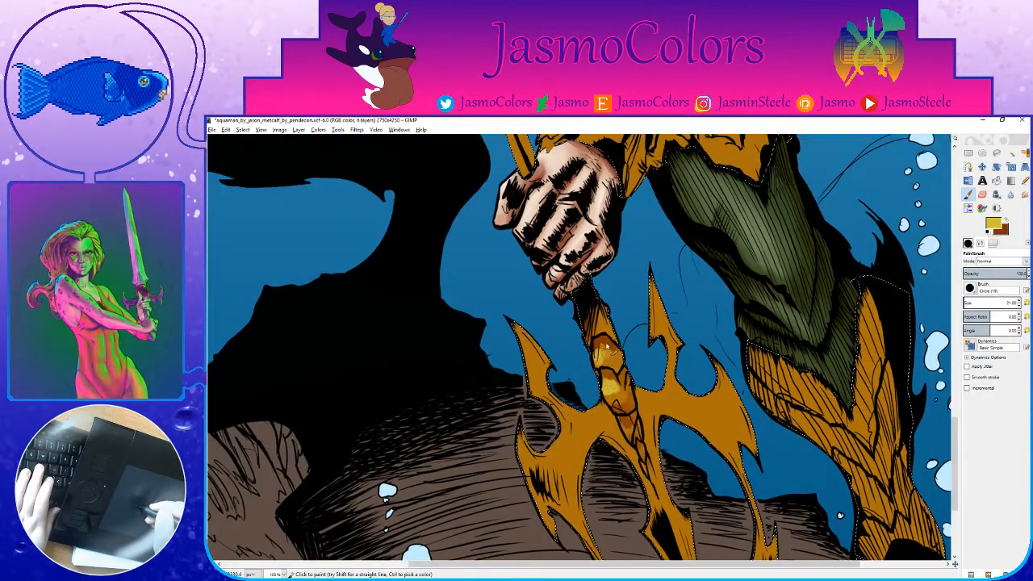
Step: Paint gold highlights along the trident's outer prongs, add dark brown shadows to the grip's lower segments, and save the image
scroll(563, 343, "left", 2)
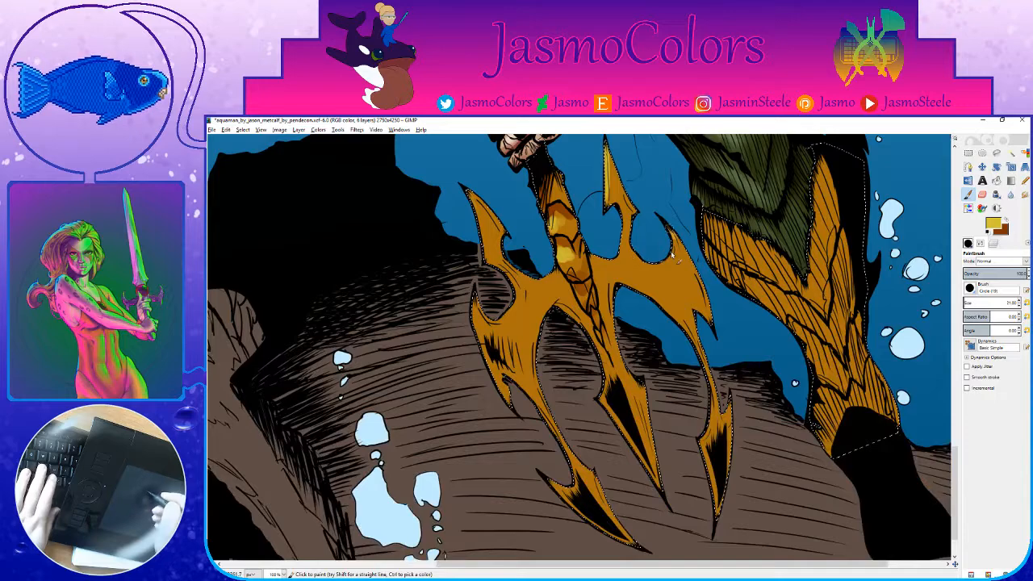
left_click_drag(547, 275, 660, 305)
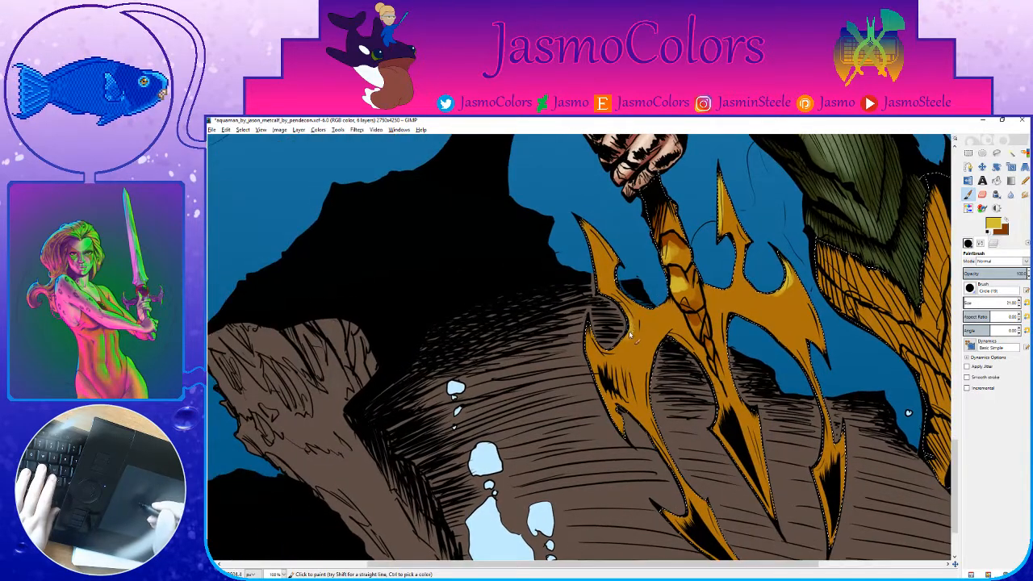
scroll(617, 329, "up", 2)
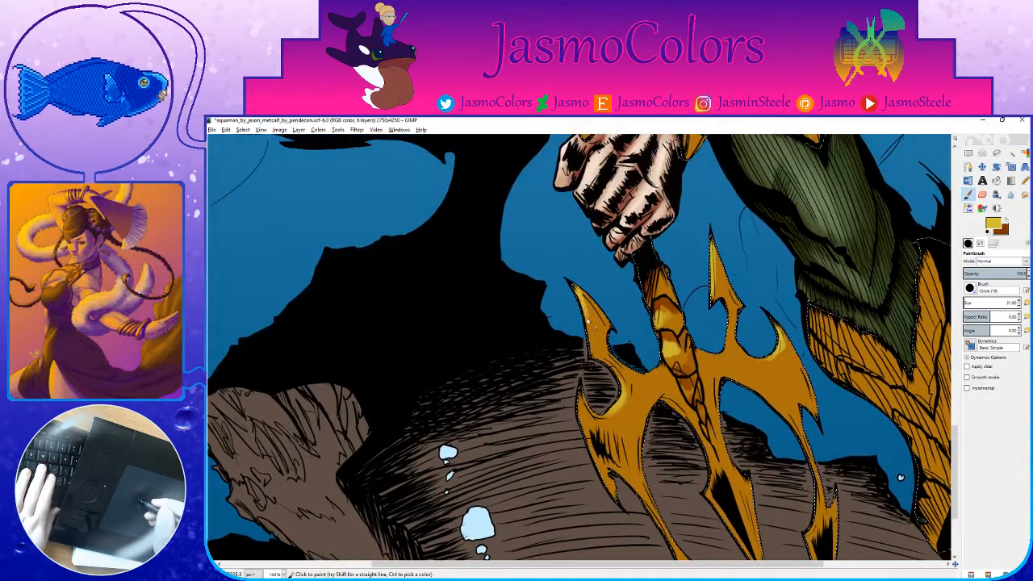
scroll(599, 327, "right", 2)
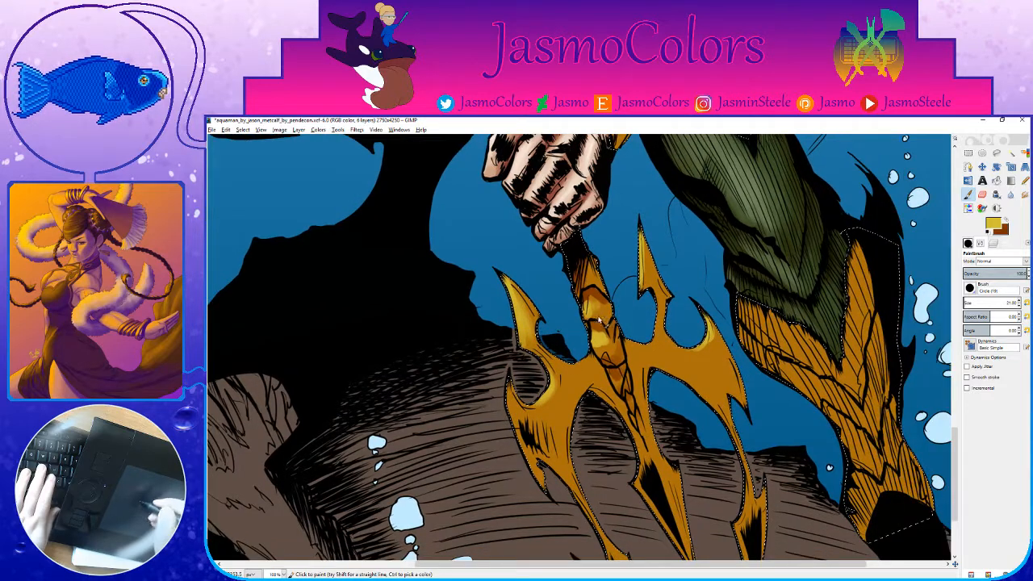
scroll(621, 330, "down", 2)
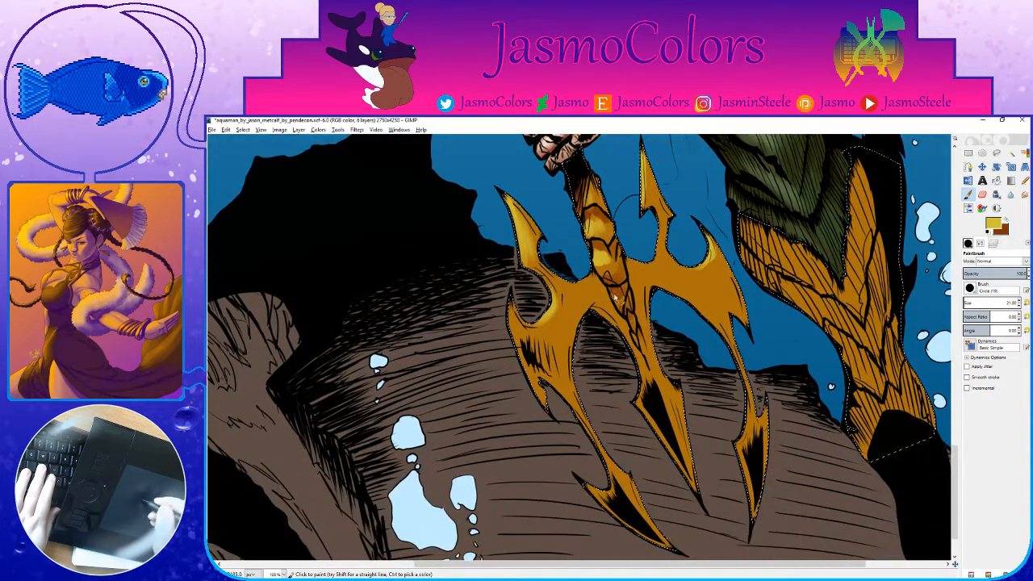
key("x")
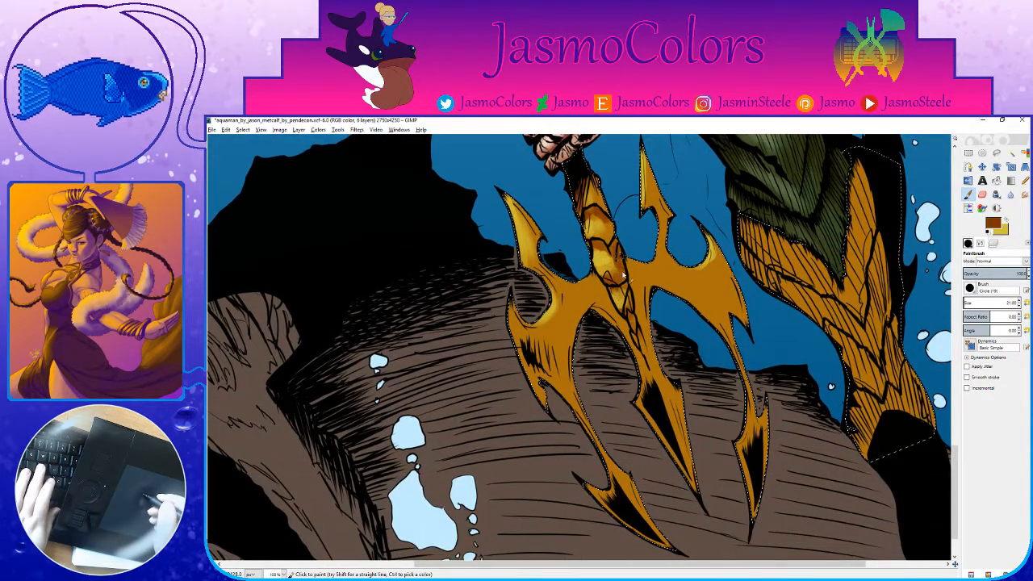
key("ctrl+s")
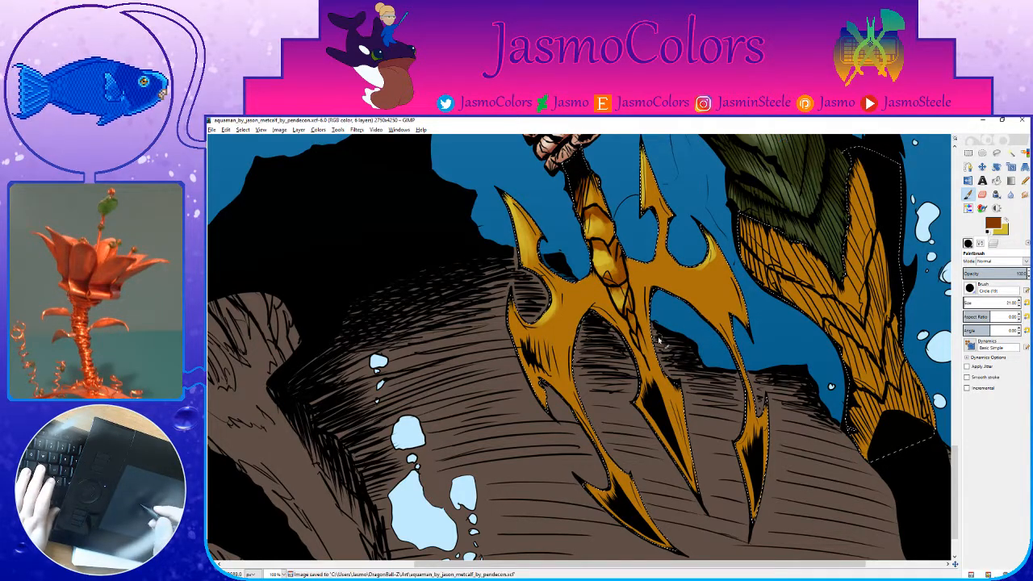
Step: Shade the trident's middle and outer prongs and the gold leg armor with dark brown using a much larger brush, finishing with the small brush size restored
left_click(966, 305)
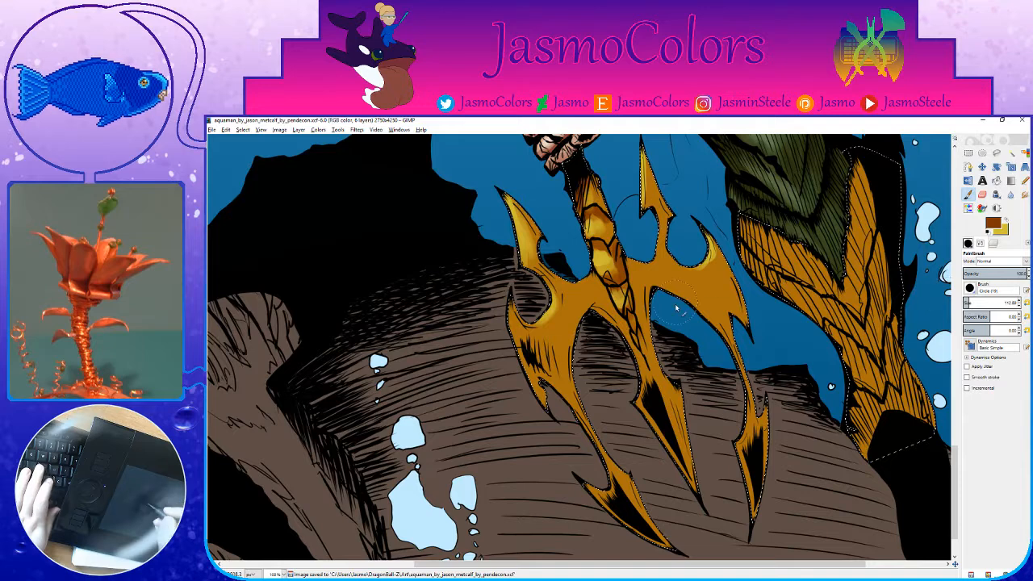
mouse_move(660, 339)
left_mouse_down()
mouse_move(687, 363)
mouse_move(710, 433)
left_mouse_up()
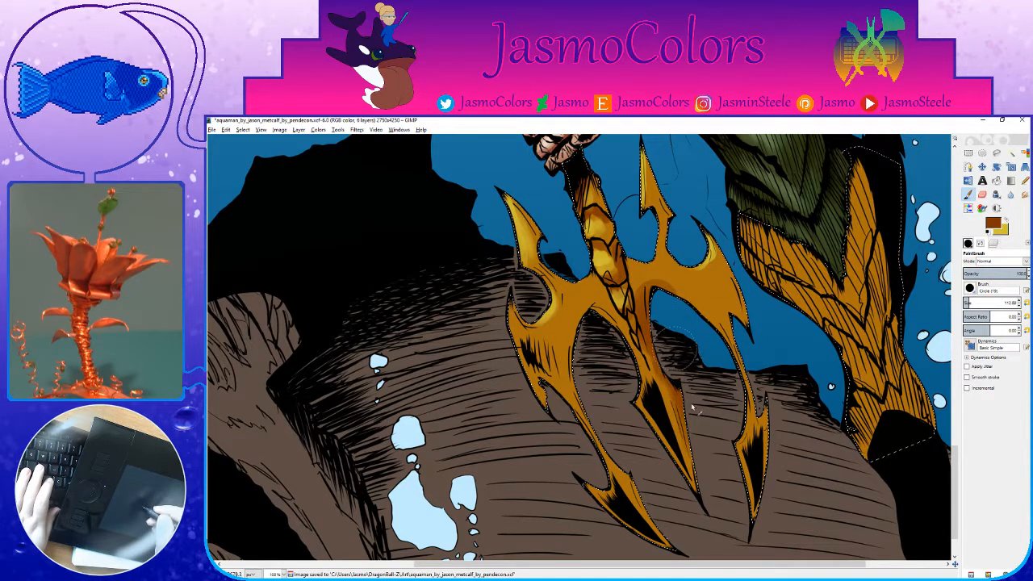
left_click_drag(681, 359, 703, 460)
left_click_drag(772, 401, 778, 519)
mouse_move(751, 261)
left_mouse_down()
mouse_move(760, 344)
mouse_move(737, 340)
mouse_move(761, 355)
left_mouse_up()
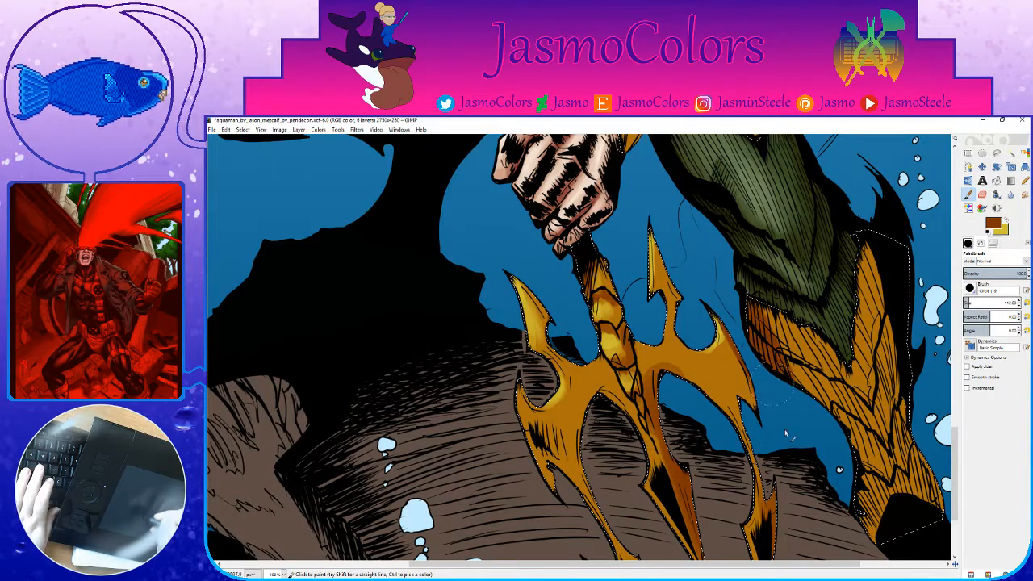
left_click_drag(839, 386, 688, 364)
mouse_move(617, 295)
left_mouse_down()
mouse_move(701, 424)
mouse_move(720, 502)
mouse_move(713, 252)
mouse_move(781, 488)
left_mouse_up()
left_click_drag(990, 305, 972, 305)
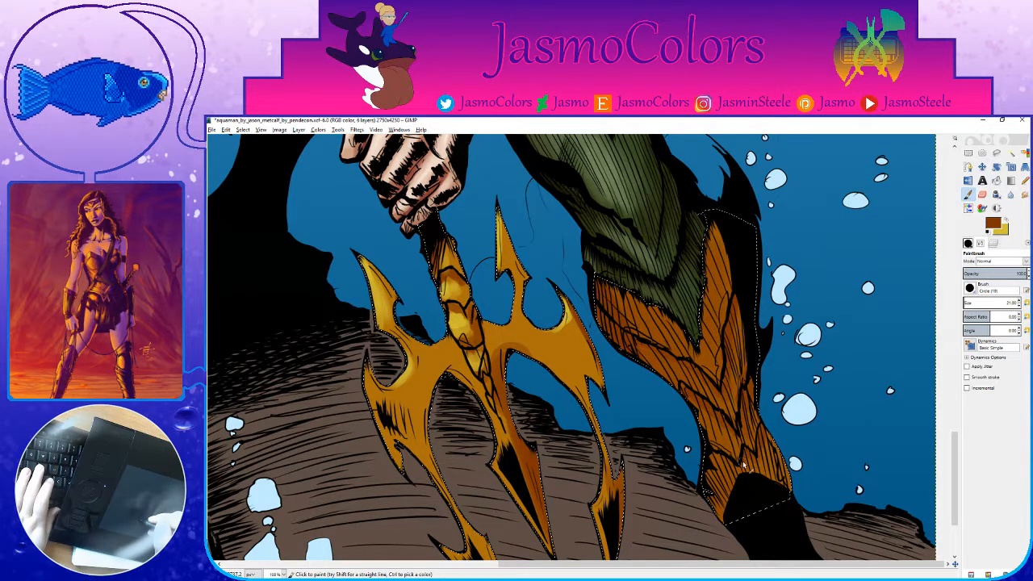
Step: Refine the trident's central prong with small dark brown shadows and gold highlights
left_click_drag(451, 381, 604, 322)
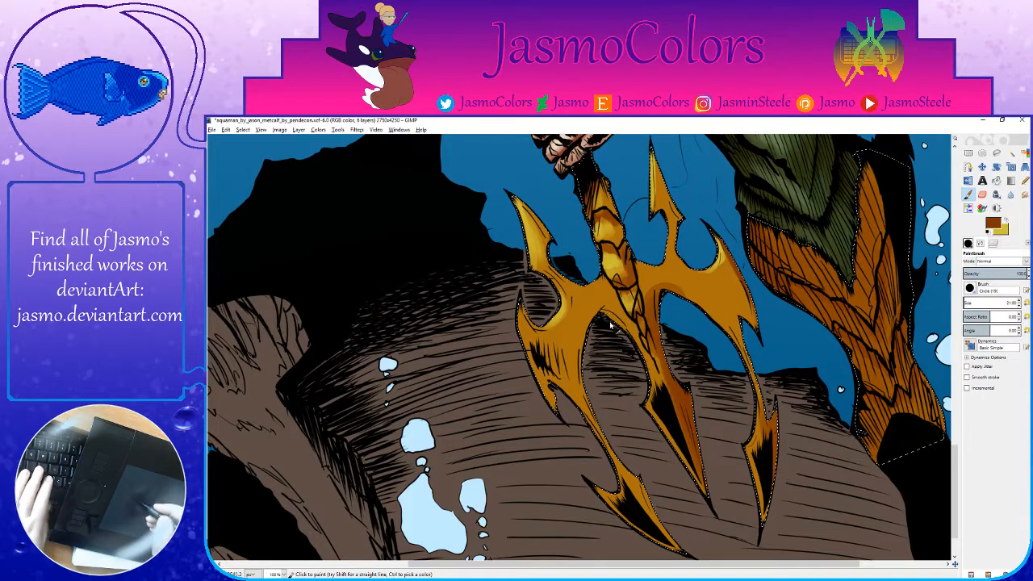
key("x")
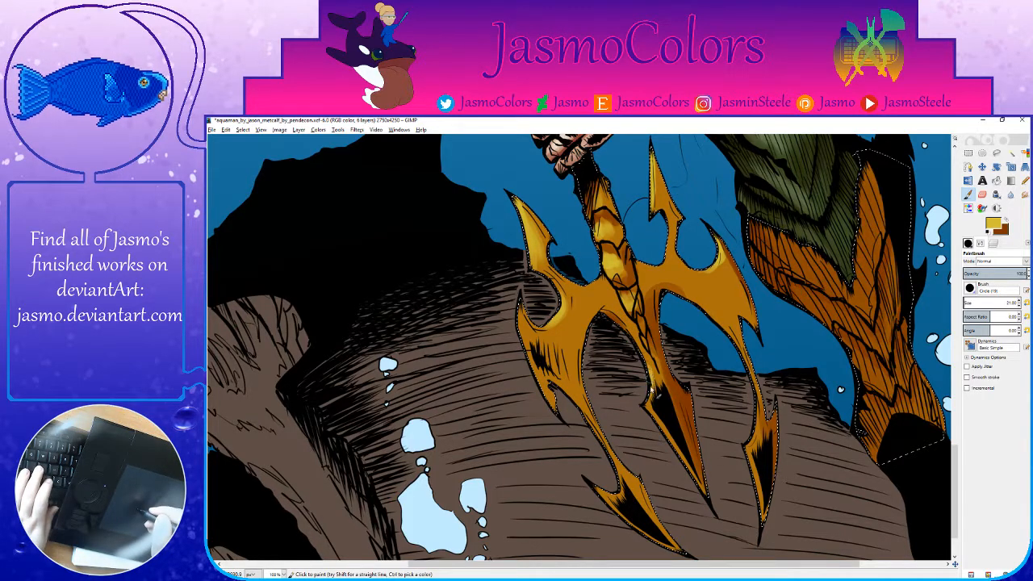
key("x")
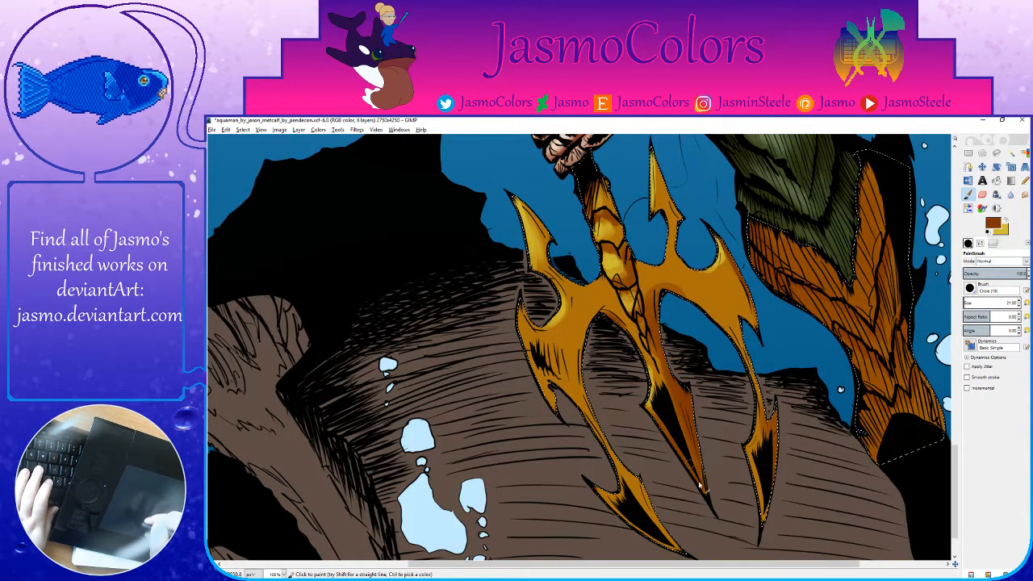
scroll(639, 290, "up", 2)
key("x")
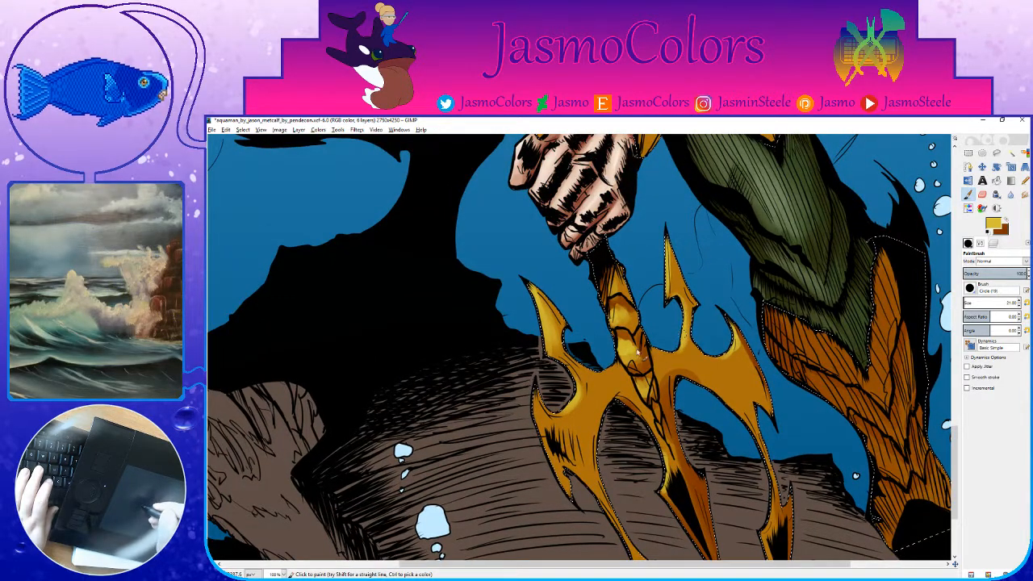
scroll(656, 315, "up", 6)
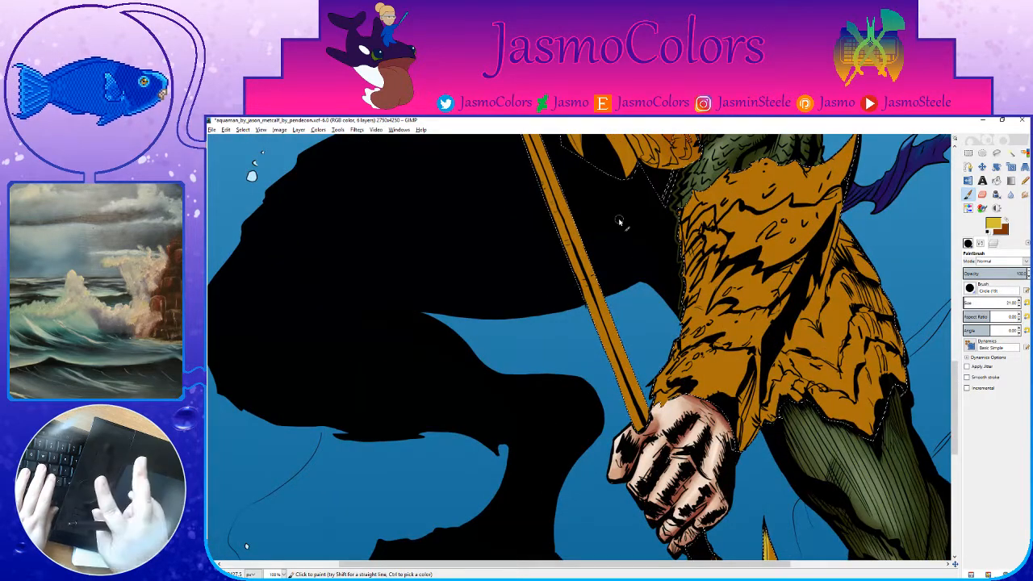
scroll(696, 274, "up", 5)
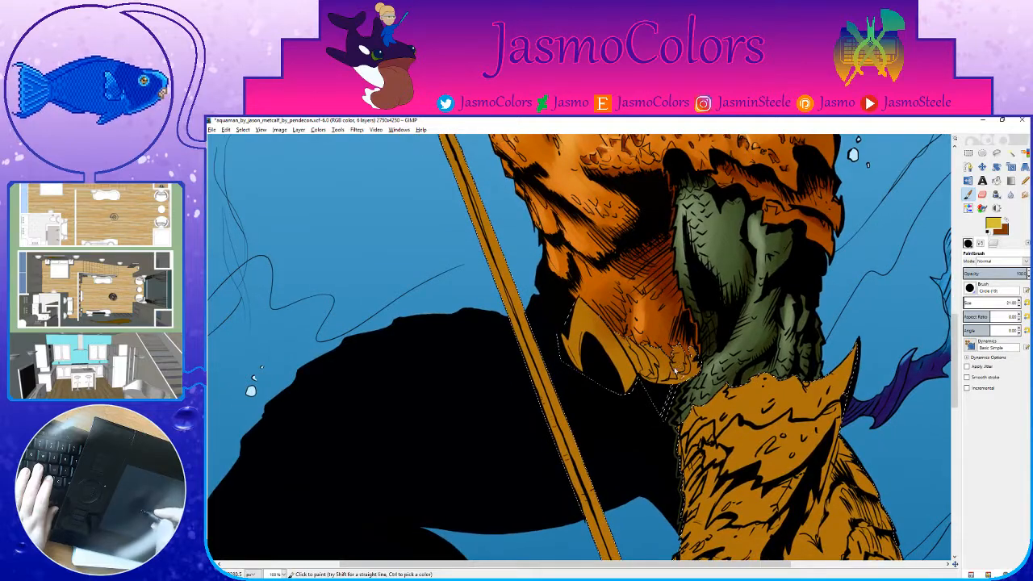
mouse_move(611, 337)
left_mouse_down()
mouse_move(621, 367)
mouse_move(591, 308)
mouse_move(626, 344)
mouse_move(655, 357)
mouse_move(618, 278)
mouse_move(636, 262)
left_mouse_up()
key("ctrl+z")
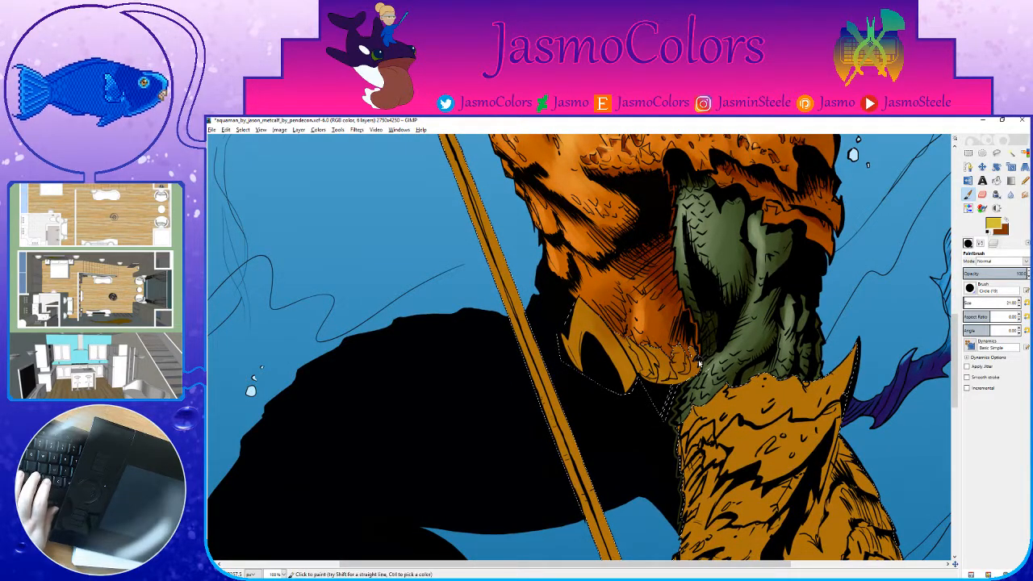
Step: Reselect the gold areas by color on the flats copy layer with a threshold of 0, and return to the Paintbrush
left_click(1022, 152)
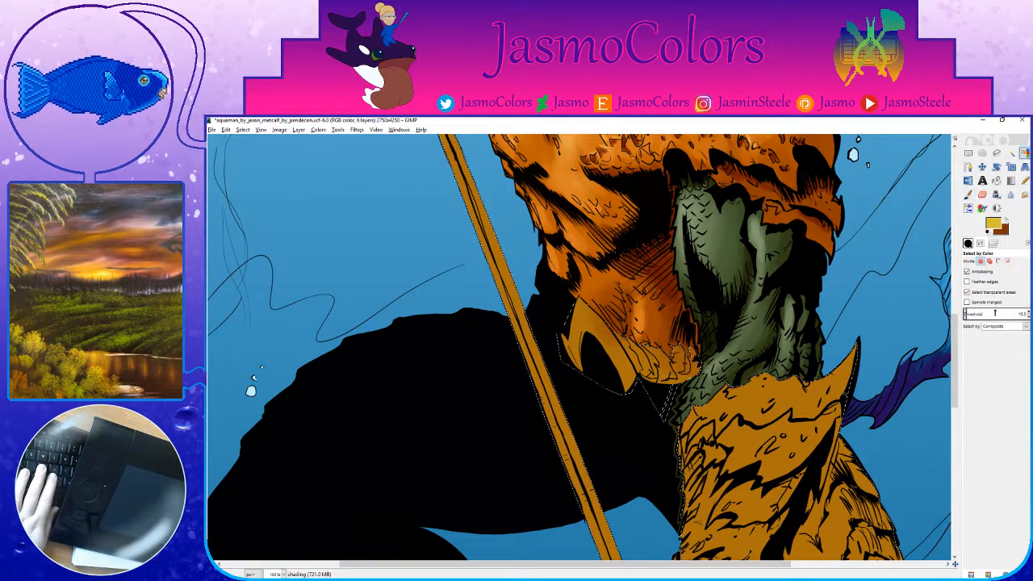
left_click(995, 245)
left_click(998, 327)
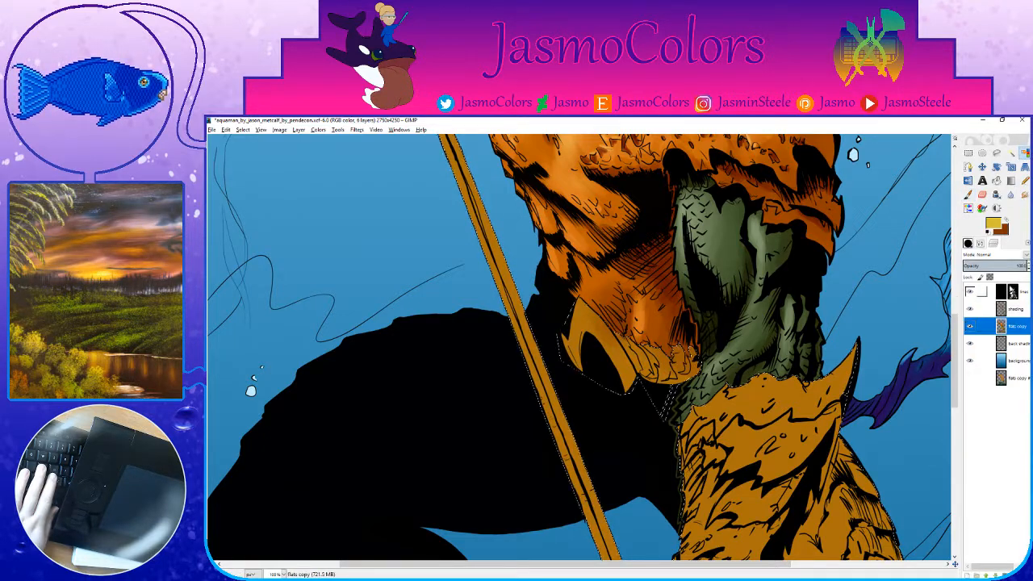
left_click(979, 243)
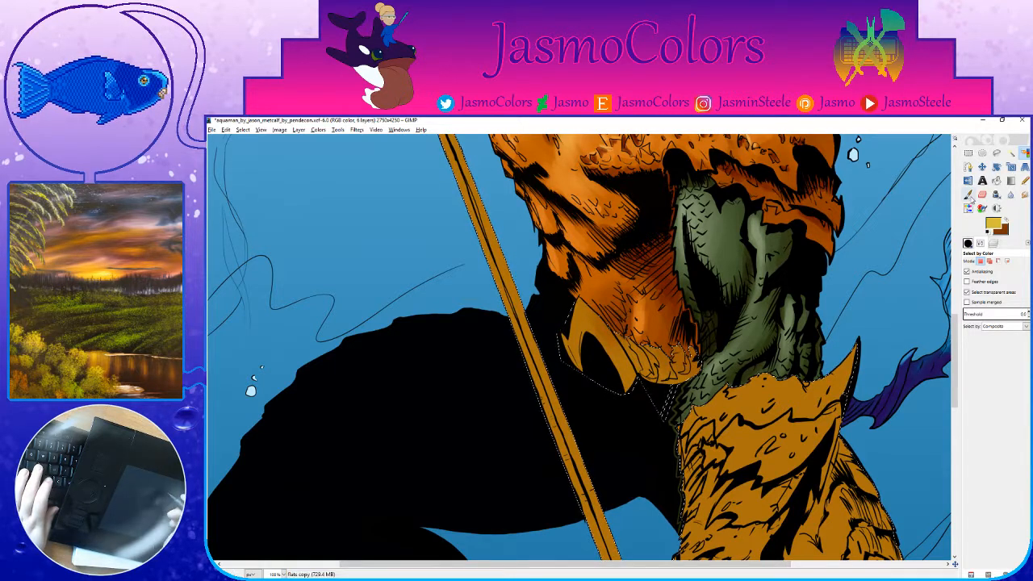
left_click(970, 195)
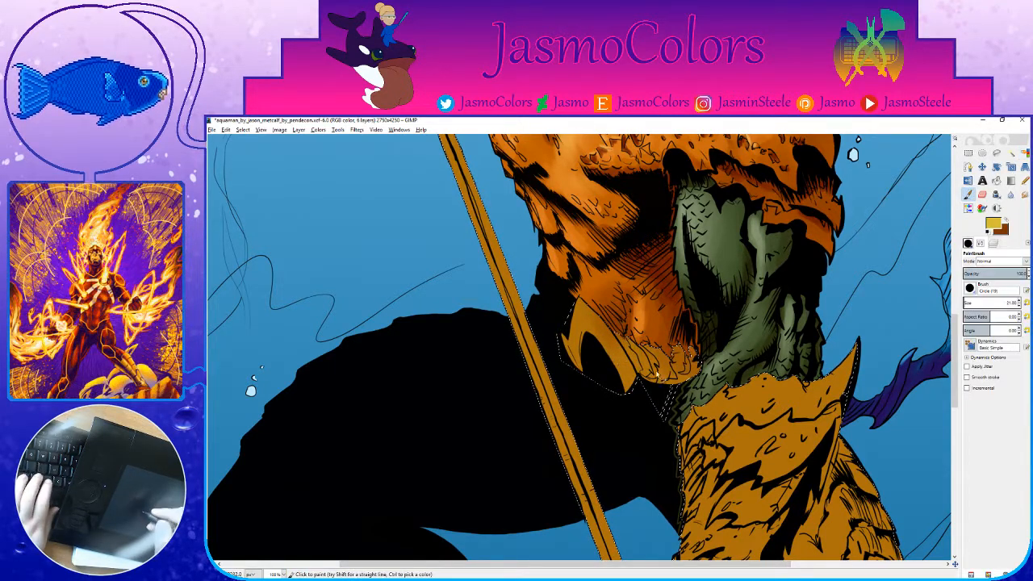
Step: Activate the shading layer and erase the stray orange shading from the gold scales at the shirt's lower edge
left_click(994, 244)
left_click(1016, 310)
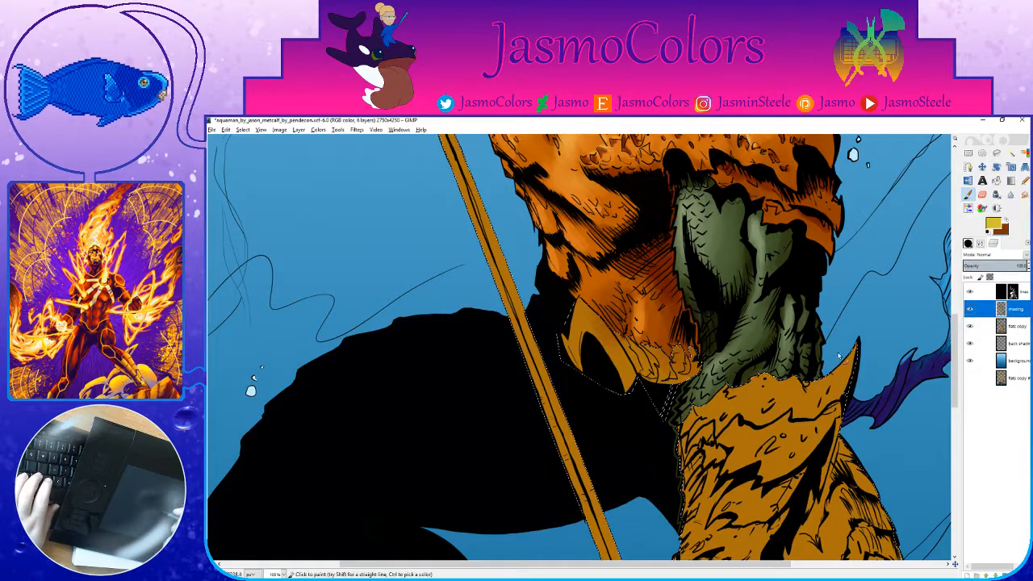
key("shift+e")
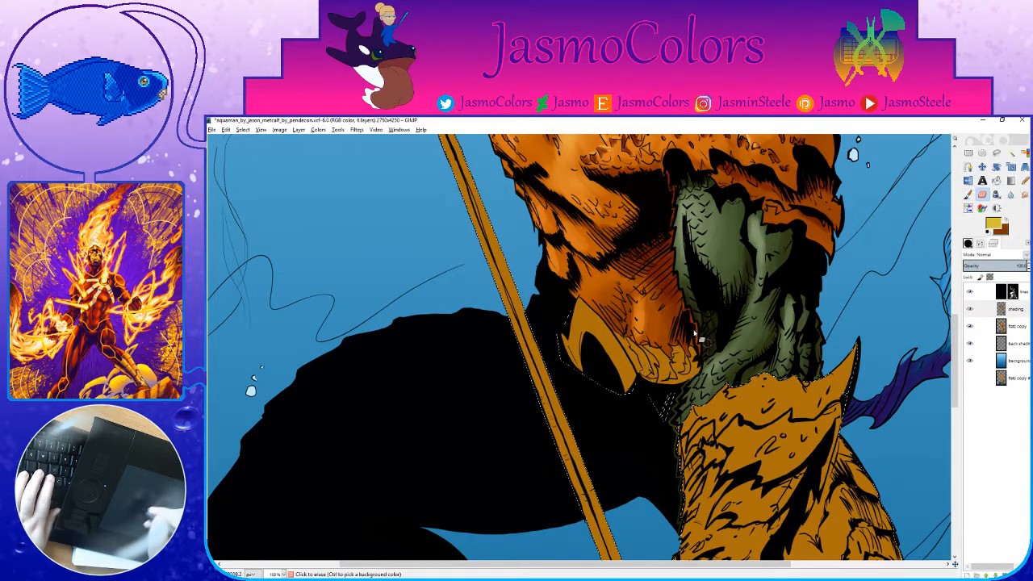
Step: Paint gold highlights and dark brown shading on the curved gold piece at the waist with round brushes, and save the image
left_click(968, 195)
left_click(968, 244)
left_click(971, 422)
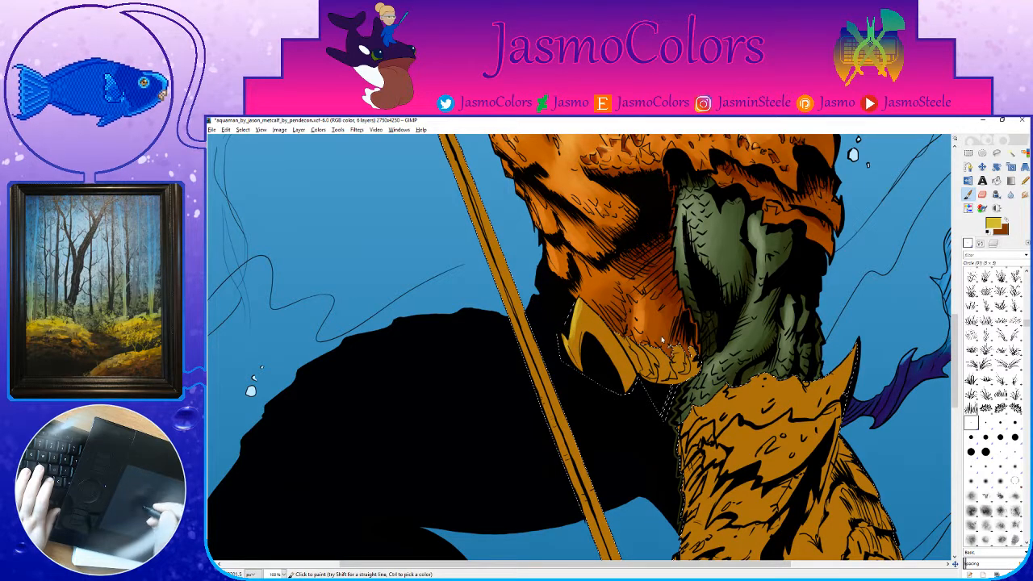
left_click(985, 453)
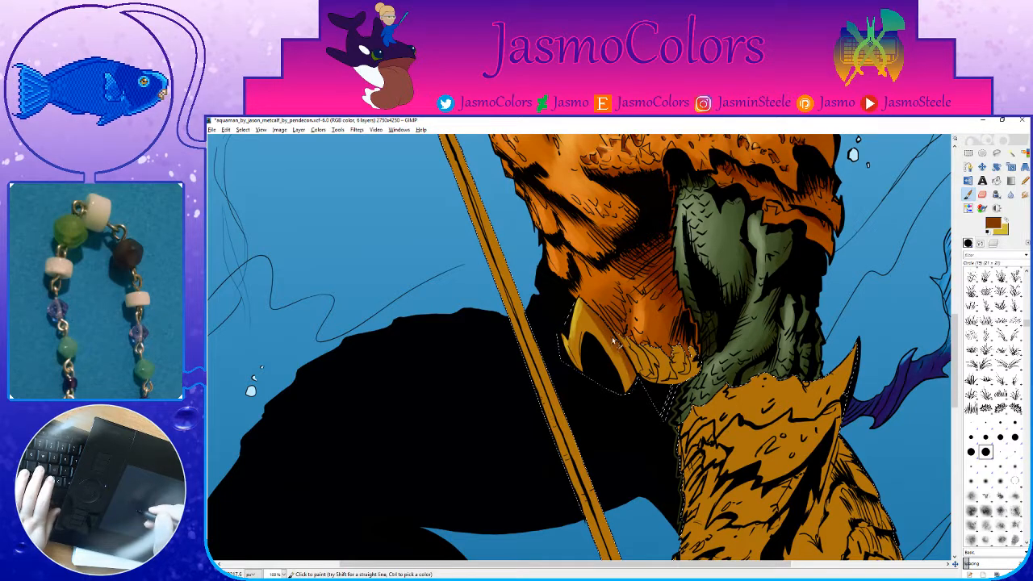
left_click(657, 215, "ctrl")
key("ctrl+s")
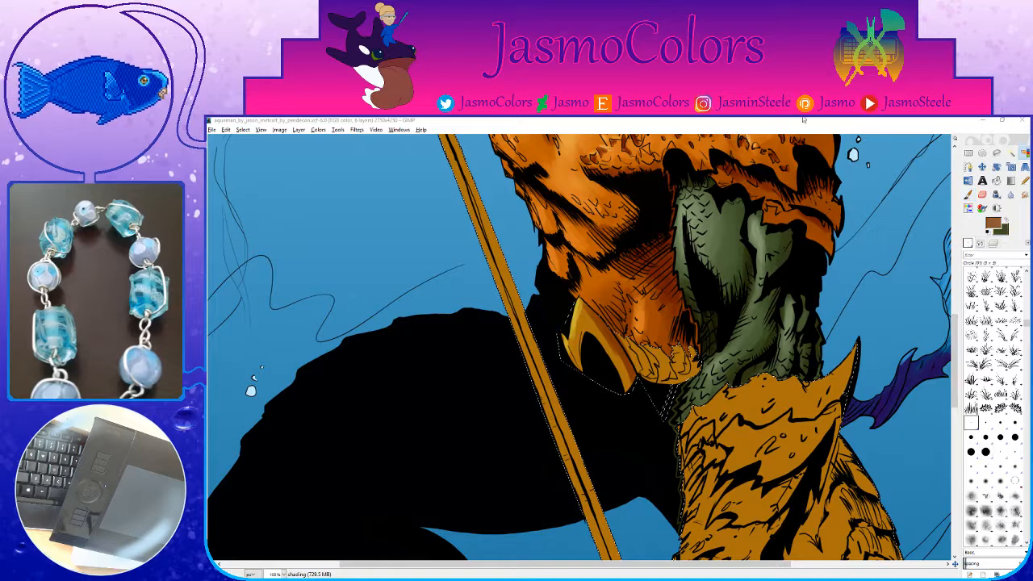
left_click(803, 131)
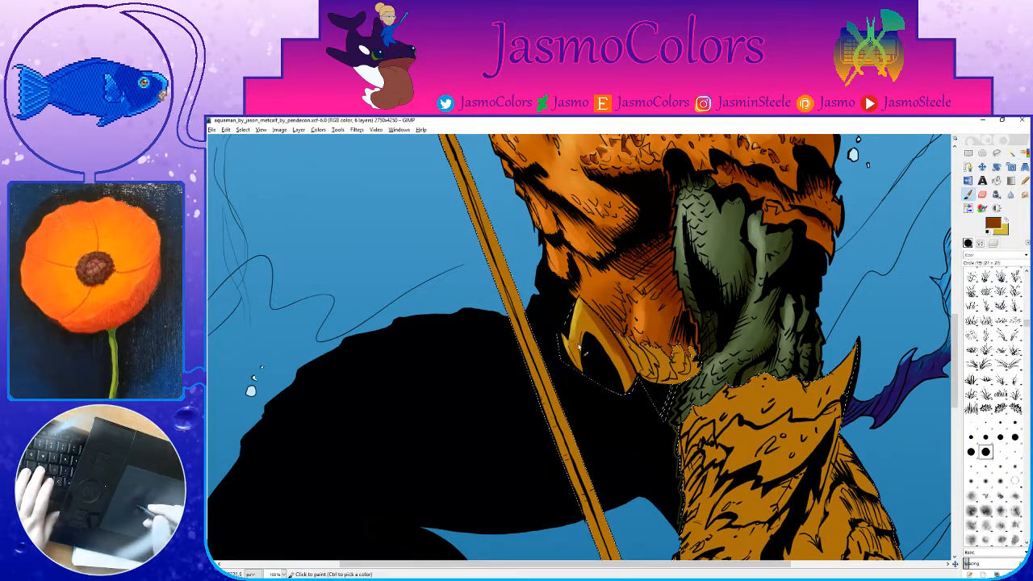
Step: Strengthen the curved waist piece's shadows and gold highlights, and add dark brown shading to the gold scales beside it
left_click_drag(585, 337, 587, 357)
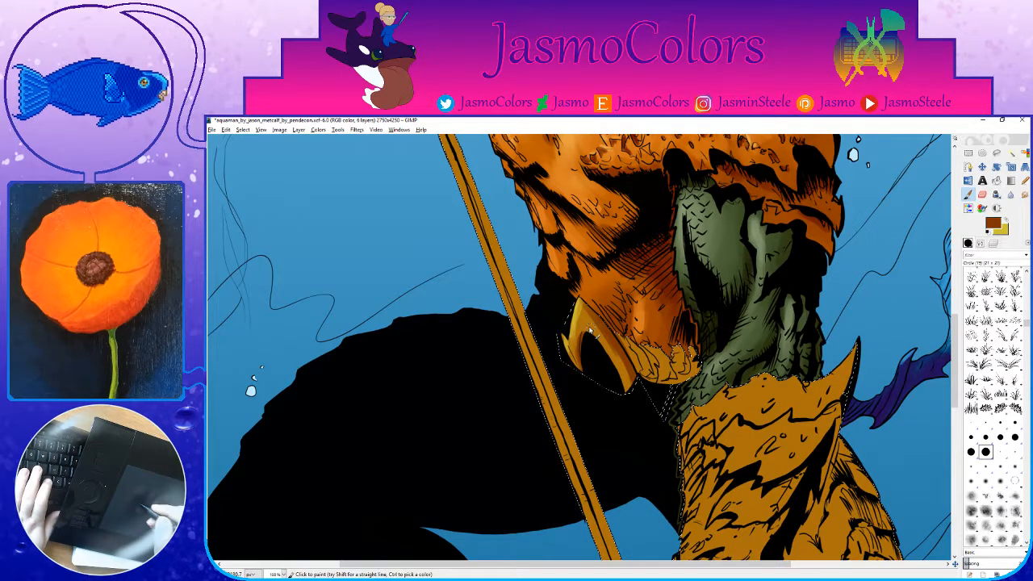
key("x")
left_click_drag(590, 331, 576, 318)
key("x")
mouse_move(650, 382)
left_mouse_down()
mouse_move(698, 371)
mouse_move(688, 343)
left_mouse_up()
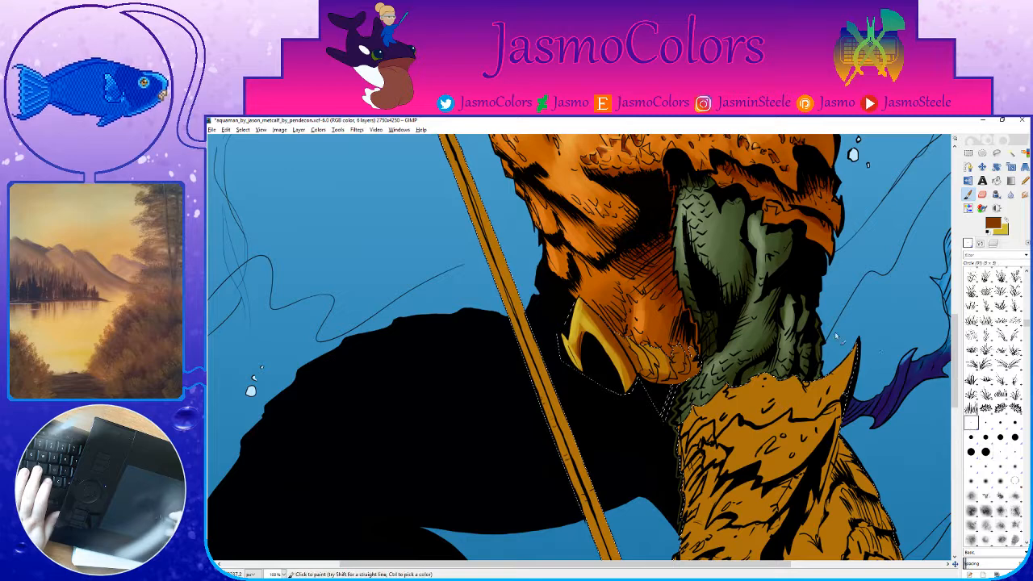
Step: Paint gold highlights and dark brown shading on the scaled gauntlet of the raised arm using a large round brush
key("x")
mouse_move(647, 365)
left_mouse_down()
mouse_move(654, 352)
mouse_move(795, 556)
left_mouse_up()
mouse_move(516, 161)
left_mouse_down()
mouse_move(579, 301)
mouse_move(605, 397)
mouse_move(647, 295)
left_mouse_up()
left_click(985, 452)
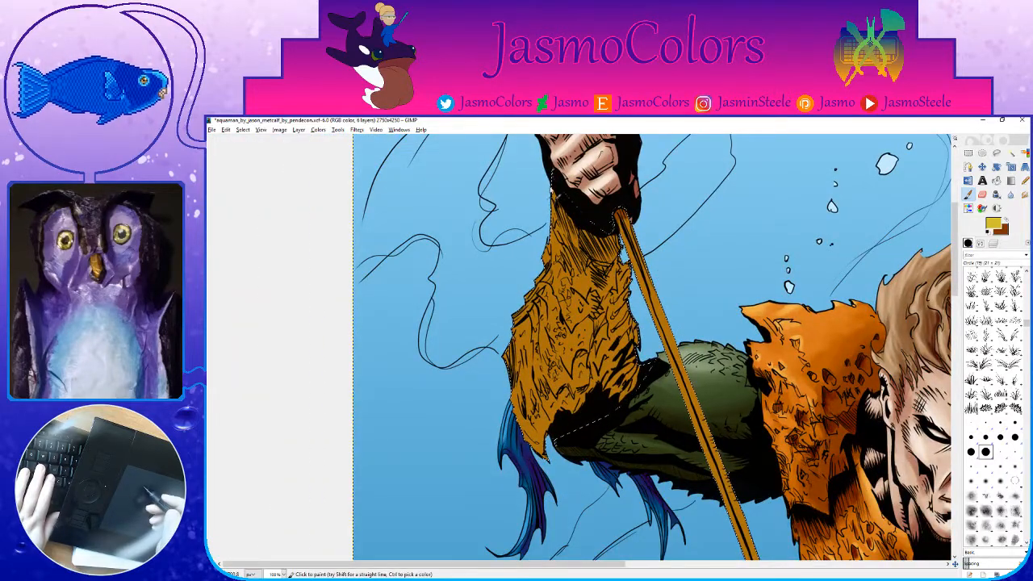
left_click(982, 244)
left_click(966, 304)
left_click_drag(557, 197, 525, 343)
key("x")
mouse_move(609, 209)
left_mouse_down()
mouse_move(610, 263)
mouse_move(599, 393)
left_mouse_up()
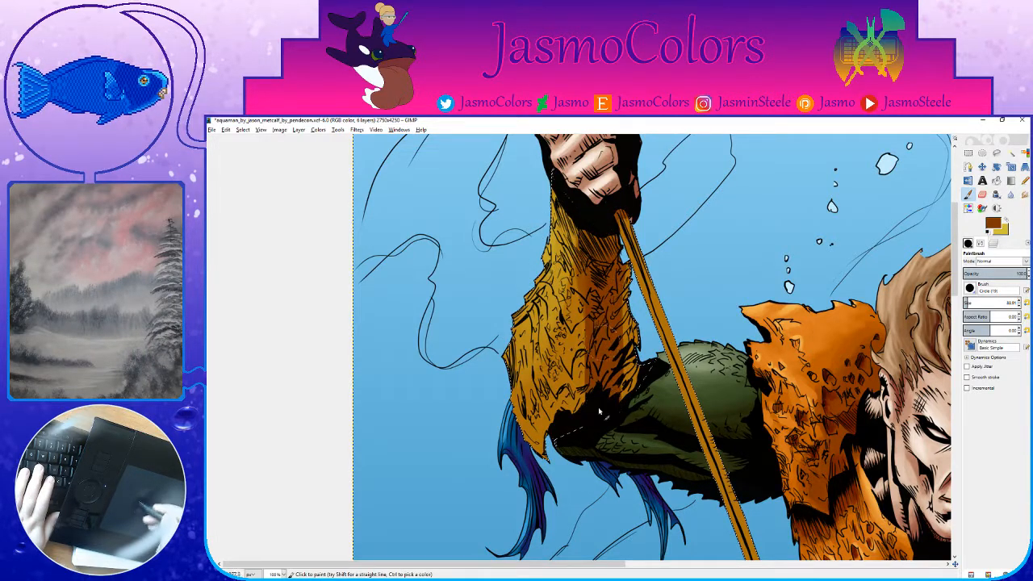
left_click_drag(635, 219, 617, 343)
left_click_drag(615, 267, 528, 464)
mouse_move(634, 303)
left_mouse_down()
mouse_move(574, 423)
mouse_move(559, 428)
left_mouse_up()
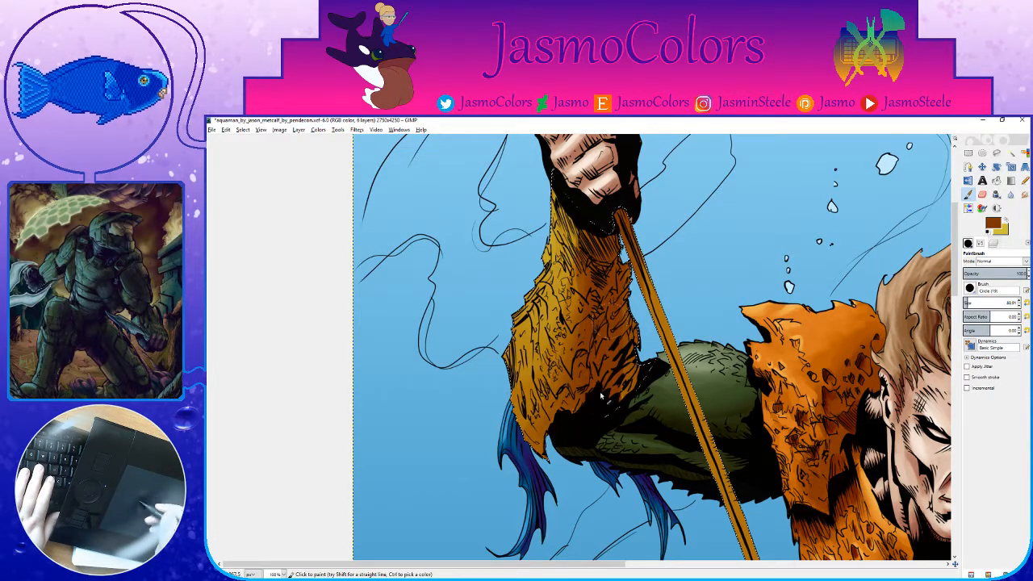
Step: Add fine dark brown shadows and gold highlights to the individual scales of the raised arm's gauntlet with a smaller brush
left_click(1026, 302)
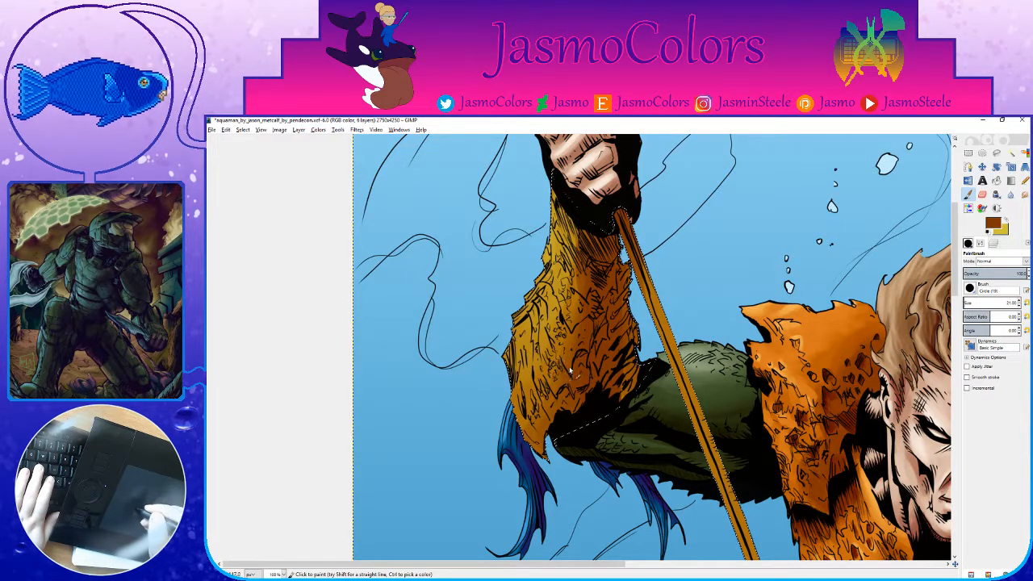
key("shift+ctrl+b")
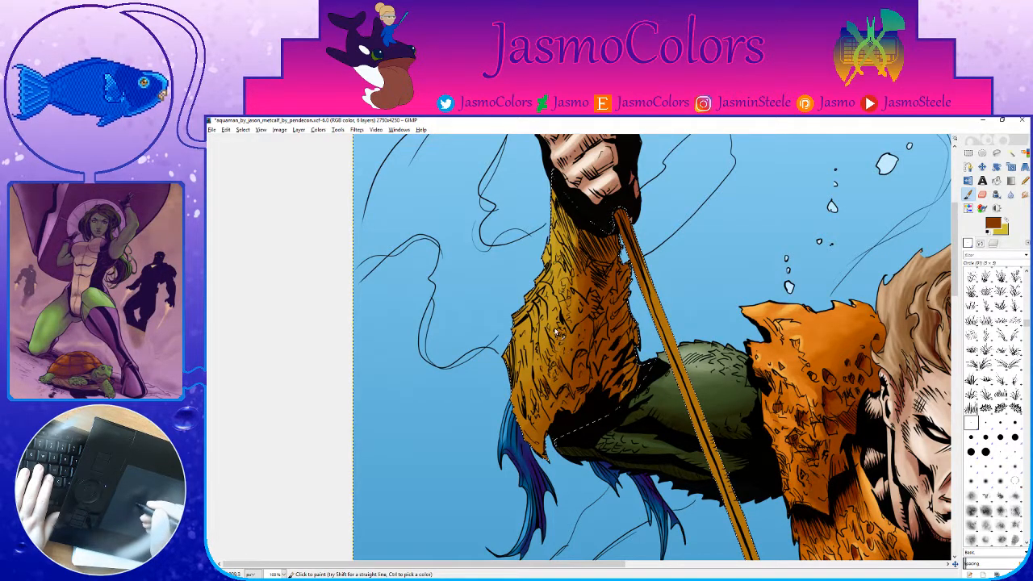
scroll(578, 327, "up", 3)
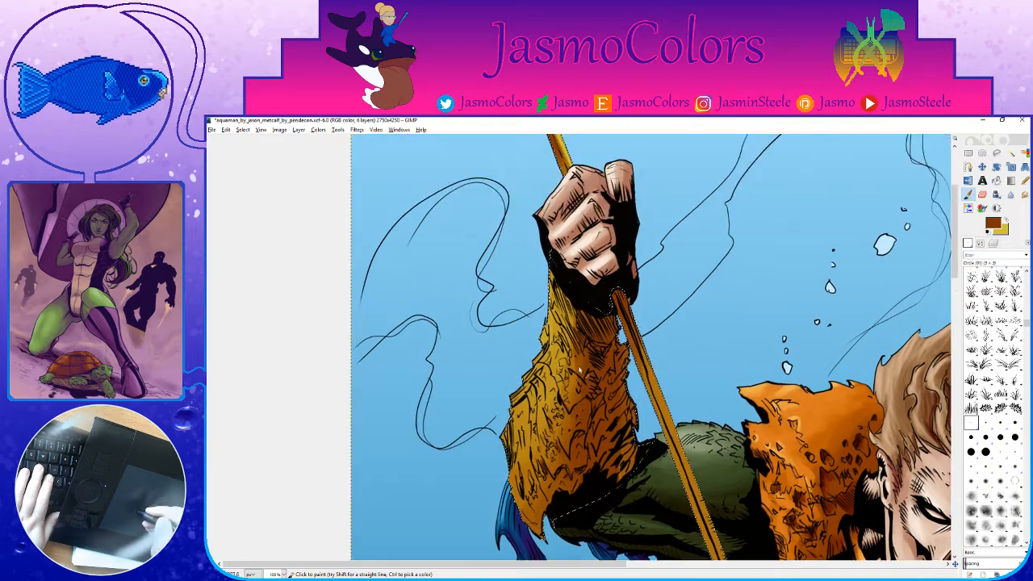
scroll(603, 376, "down", 2)
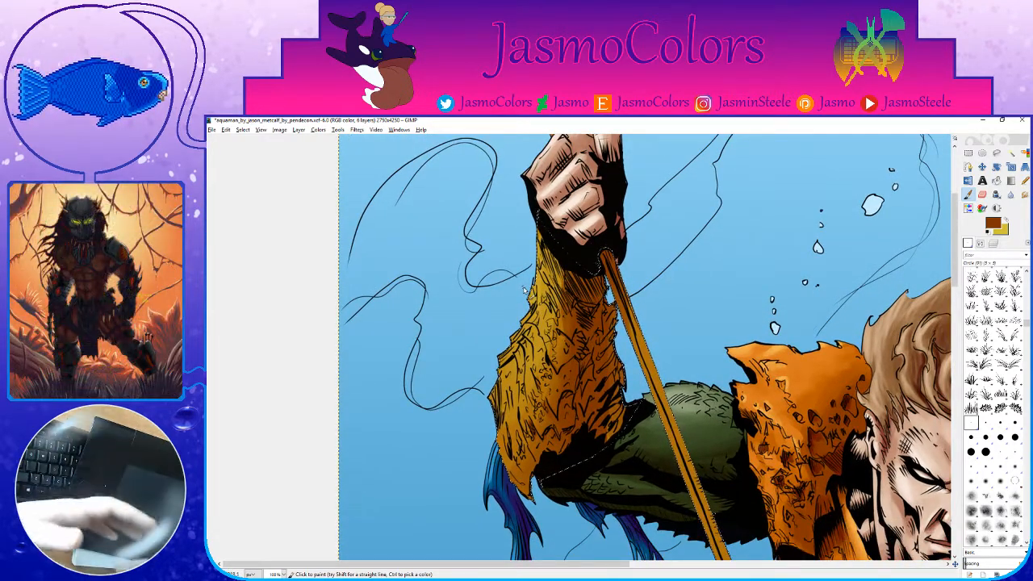
left_click_drag(575, 353, 597, 299)
key("x")
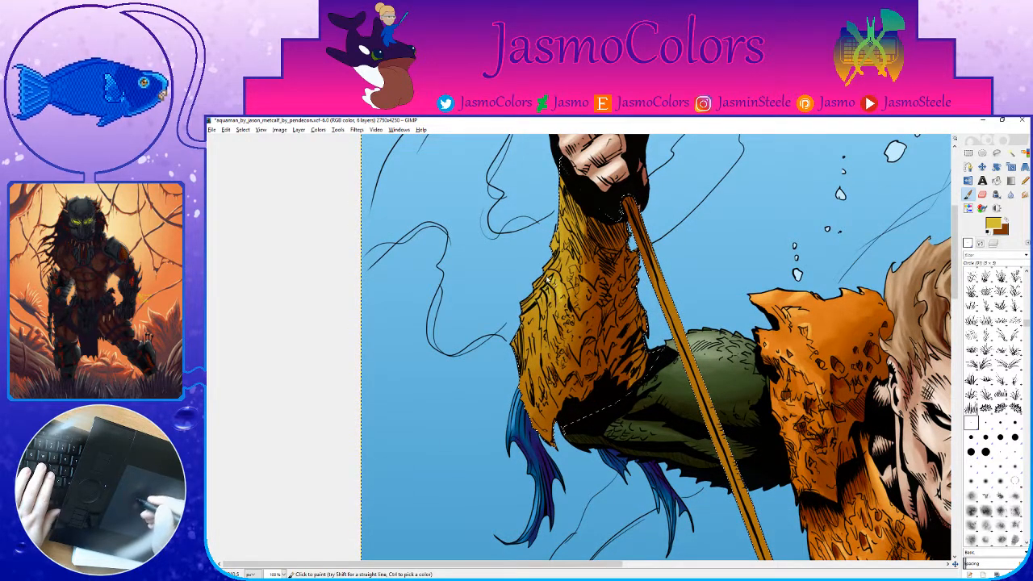
scroll(563, 216, "up", 2)
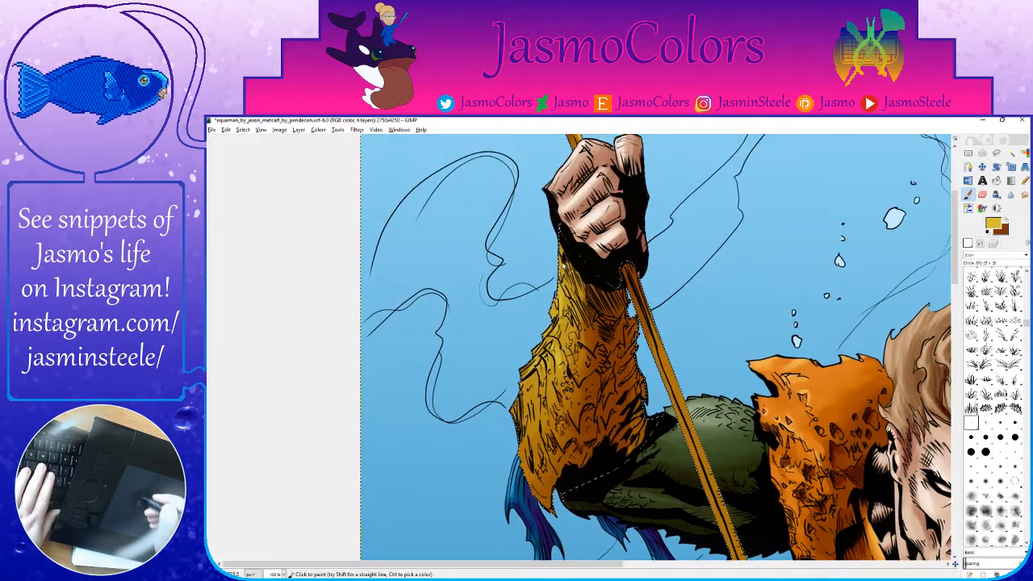
Step: Paint gold highlights with a round brush along the trident shaft from the raised hand down to the lower hand
left_click_drag(650, 322, 567, 300)
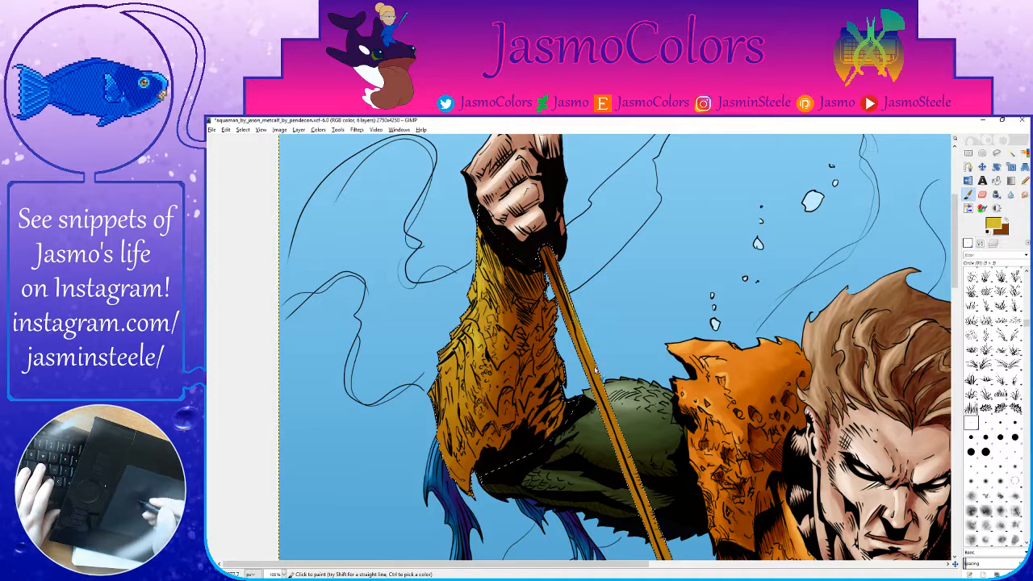
left_click_drag(578, 325, 550, 214)
left_click(985, 452)
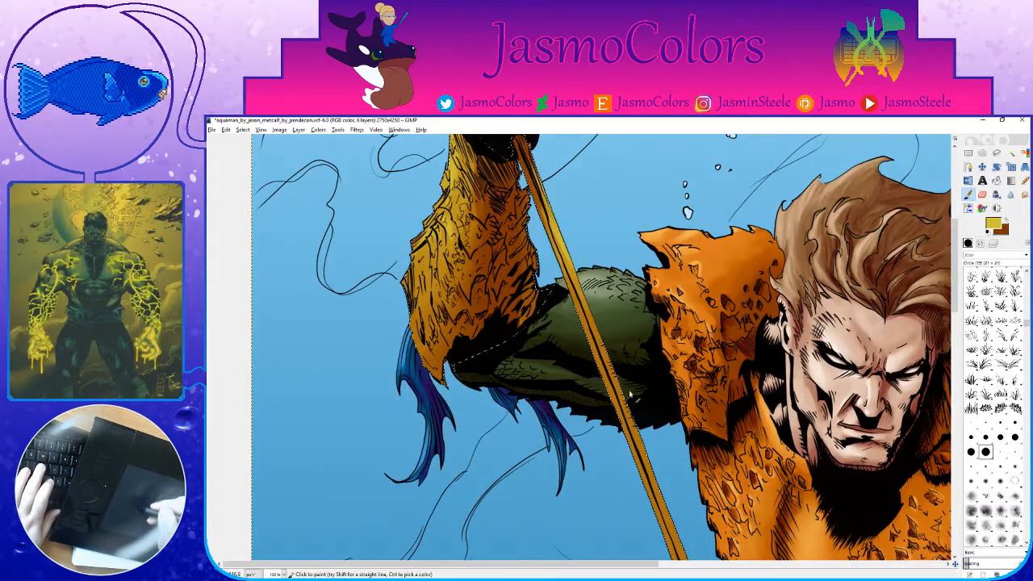
left_click_drag(576, 300, 544, 195)
left_click_drag(572, 256, 544, 165)
left_click_drag(601, 321, 580, 240)
left_click_drag(597, 295, 547, 185)
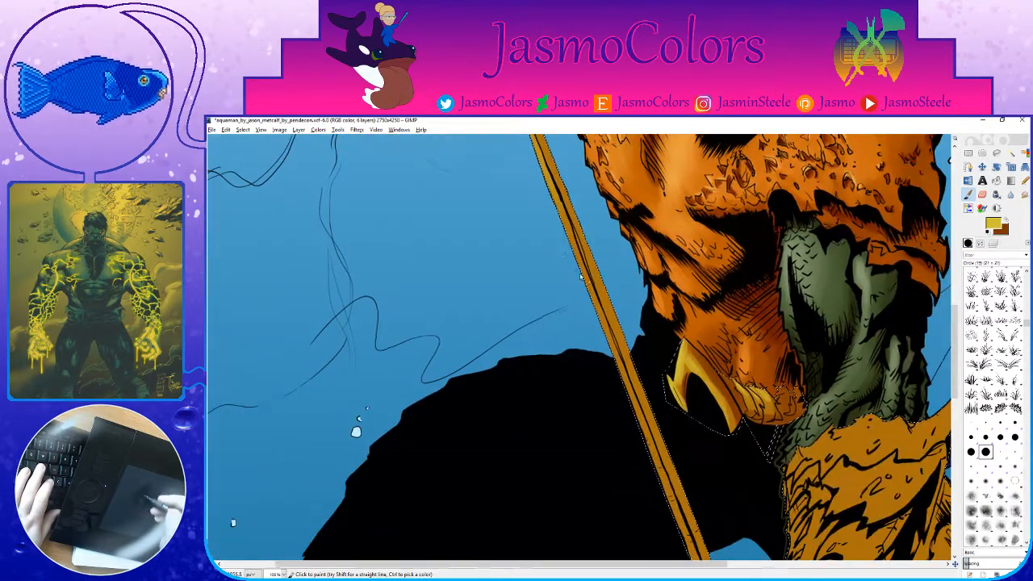
left_click_drag(606, 343, 567, 249)
left_click_drag(595, 314, 572, 240)
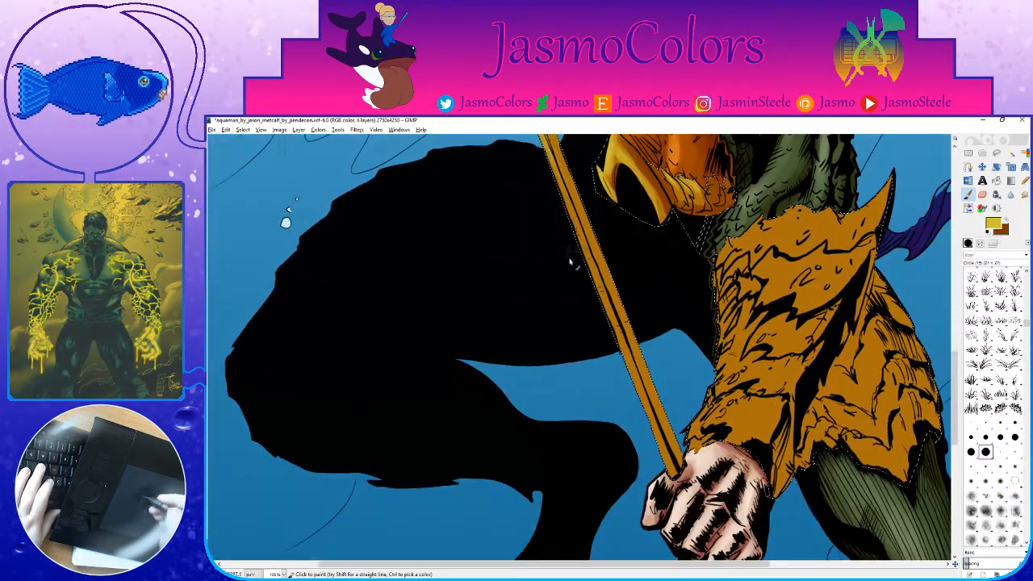
left_click_drag(602, 303, 588, 257)
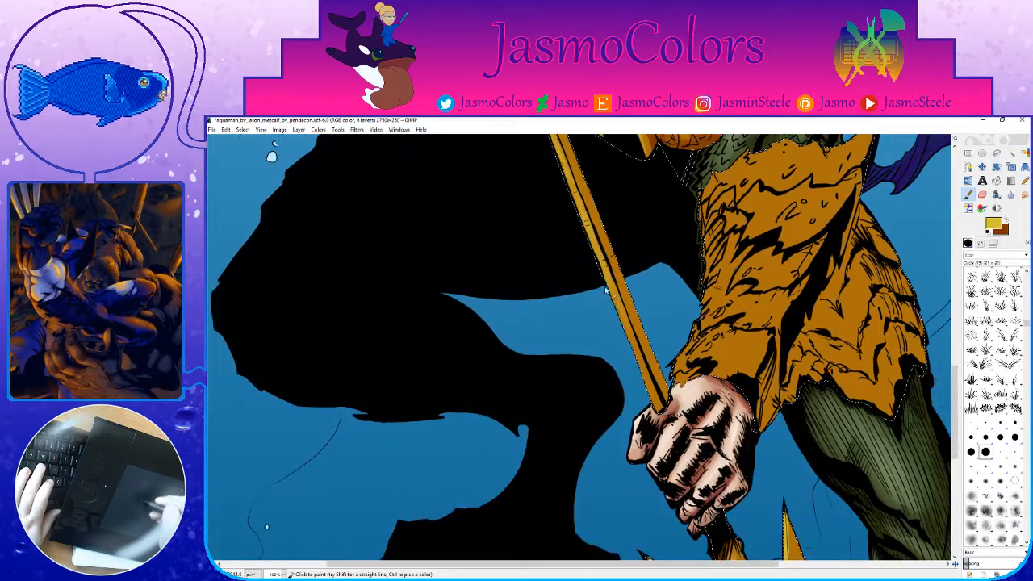
Step: Shade the trident shaft between the two hands with dark brown strokes and save the image
scroll(585, 436, "up", 10)
left_click_drag(585, 436, 609, 554)
left_click_drag(532, 178, 540, 229)
key("x")
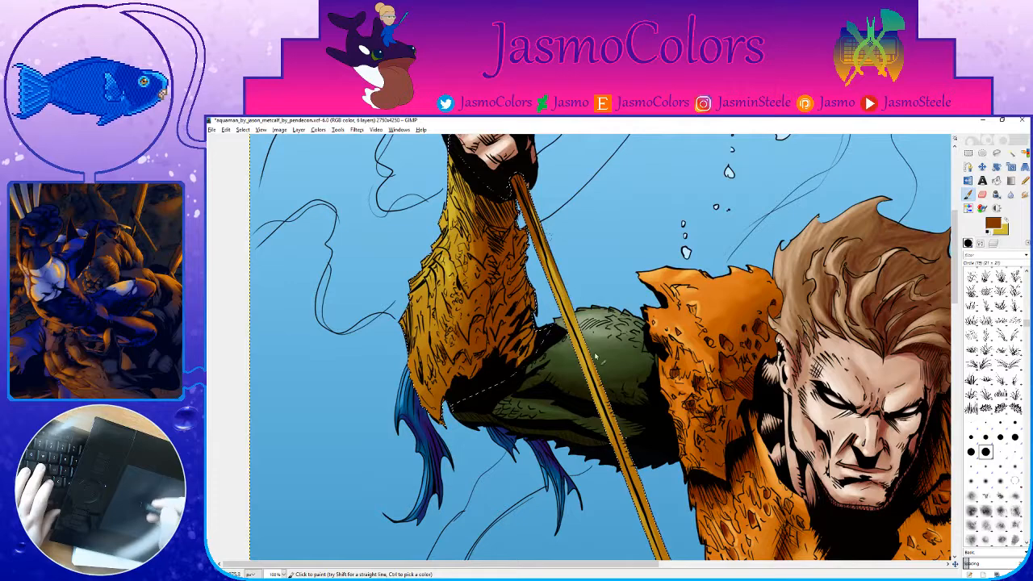
left_click_drag(573, 310, 550, 204)
left_click_drag(592, 326, 549, 186)
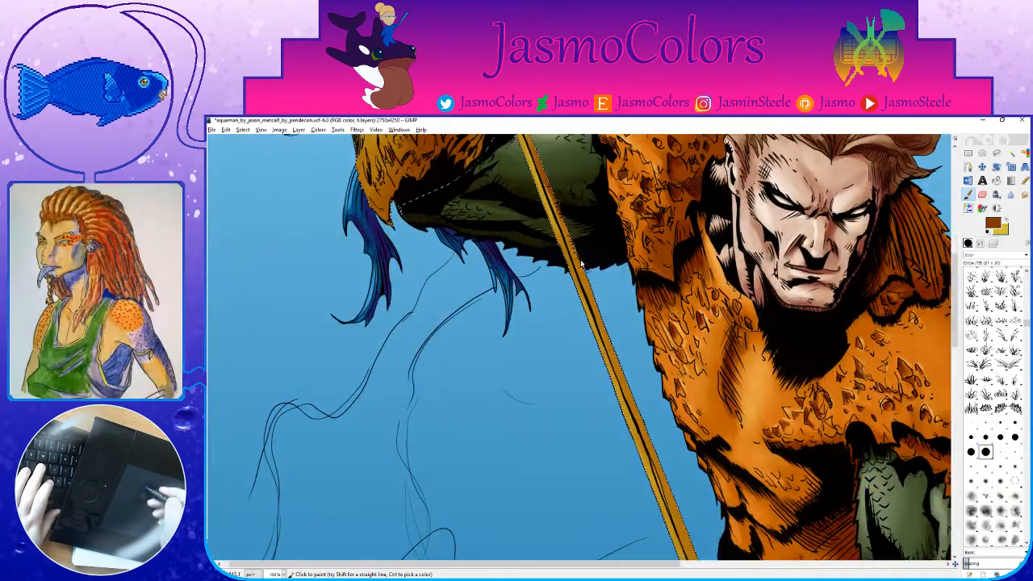
left_click_drag(581, 263, 616, 363)
left_click_drag(618, 402, 593, 293)
left_click_drag(577, 215, 611, 312)
mouse_move(588, 240)
left_mouse_down()
mouse_move(630, 352)
mouse_move(568, 176)
mouse_move(594, 248)
left_mouse_up()
left_click_drag(563, 151, 623, 318)
mouse_move(623, 319)
left_mouse_down()
mouse_move(595, 186)
mouse_move(650, 339)
mouse_move(596, 232)
mouse_move(643, 347)
left_mouse_up()
mouse_move(604, 241)
left_mouse_down()
mouse_move(650, 360)
mouse_move(661, 440)
left_mouse_up()
key("ctrl+s")
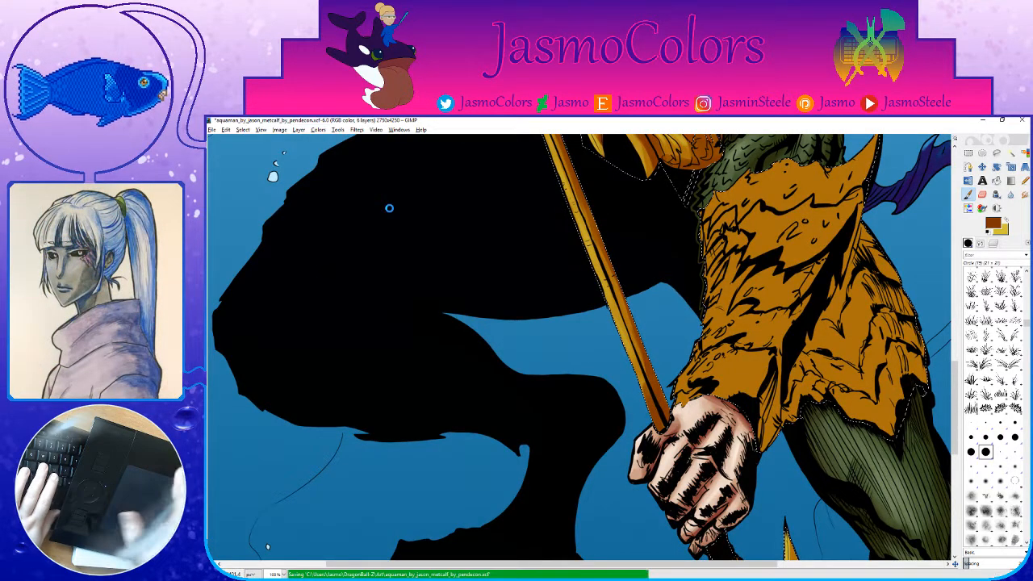
Step: Refine the gold and brown tones on the trident's pointed end above the raised hand, clean them up with the Eraser, and save the image
scroll(548, 323, "up", 5)
scroll(549, 313, "up", 10)
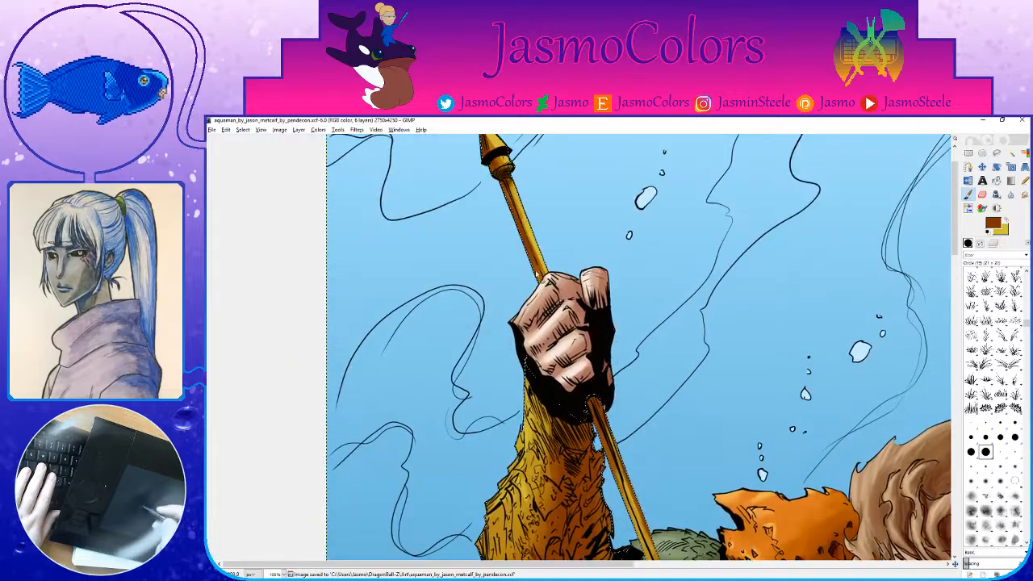
key("x")
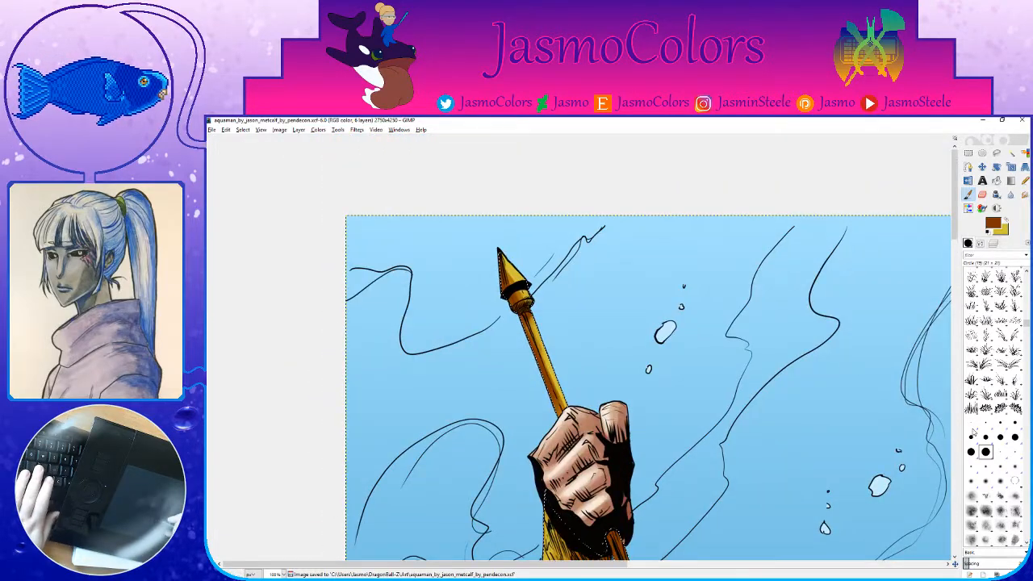
left_click(970, 424)
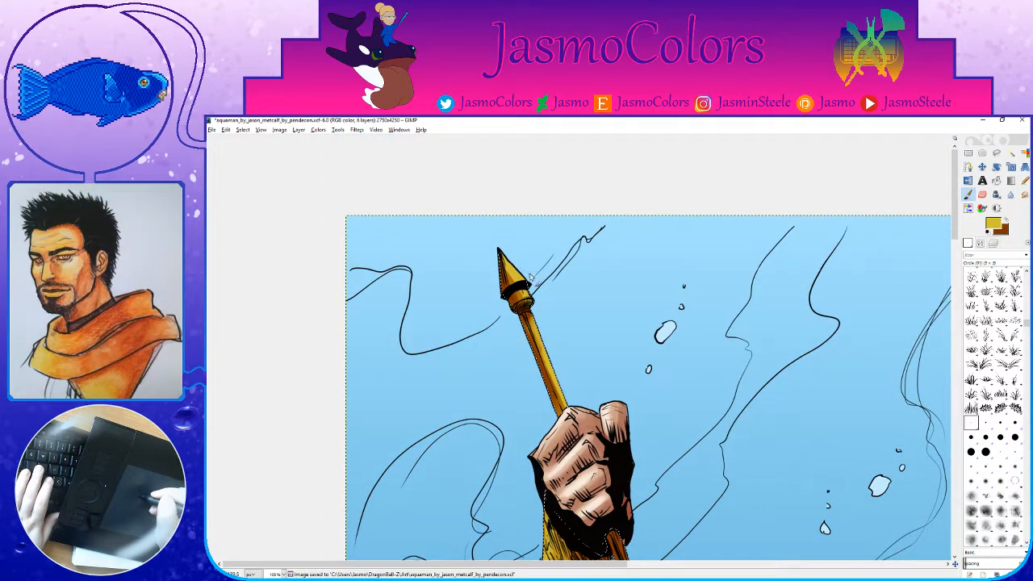
key("x")
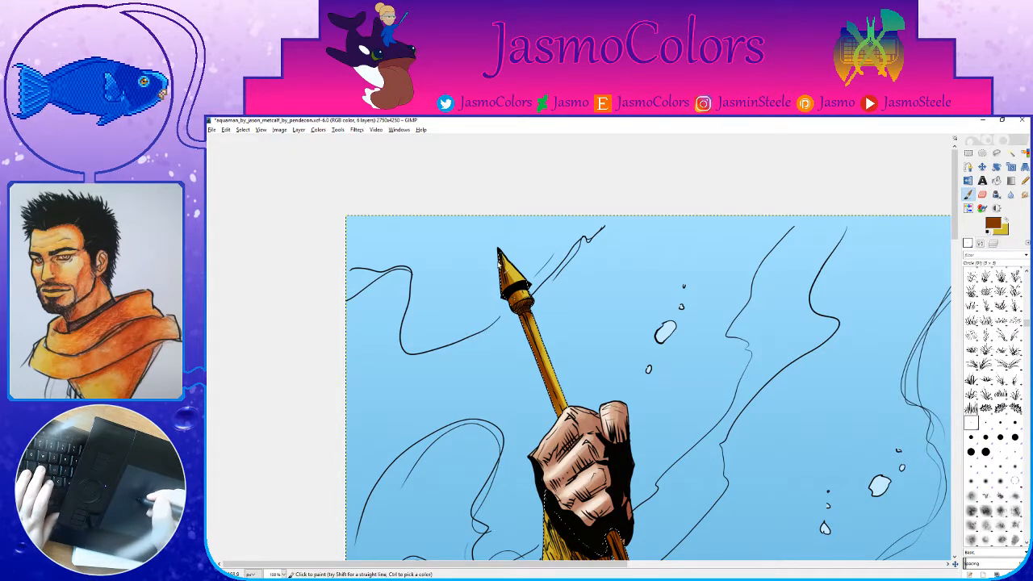
key("shift+e")
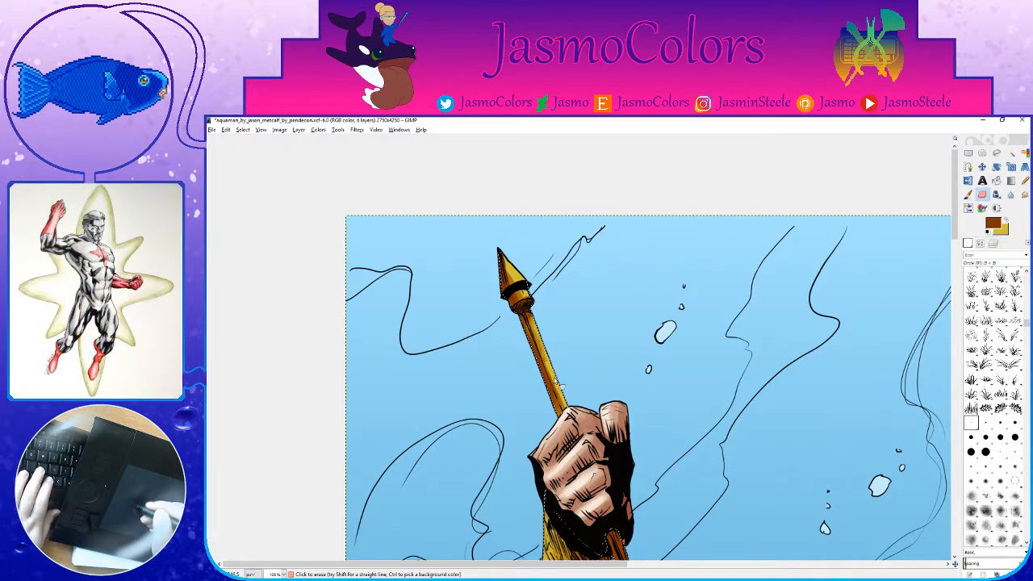
left_click_drag(674, 384, 587, 143)
key("ctrl+s")
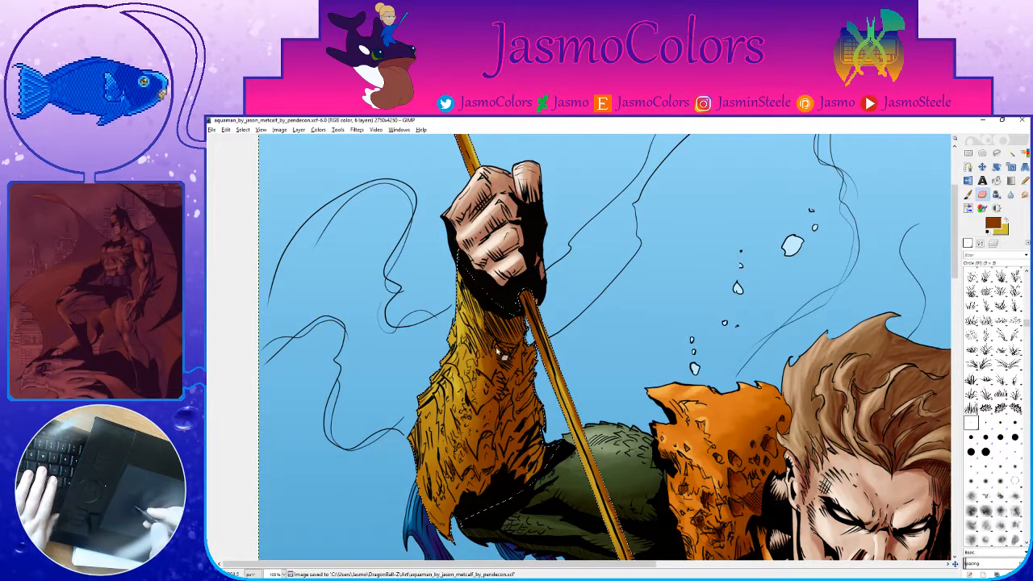
Step: Paint additional dark brown shading on the scaled armor of the lower leg beside the trident head
scroll(570, 420, "down", 15)
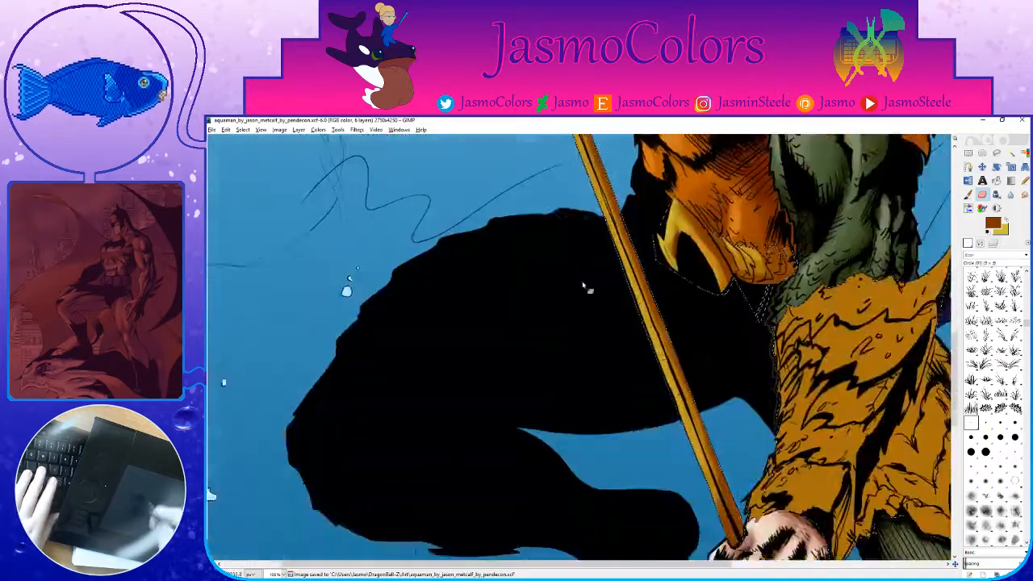
scroll(598, 332, "down", 10)
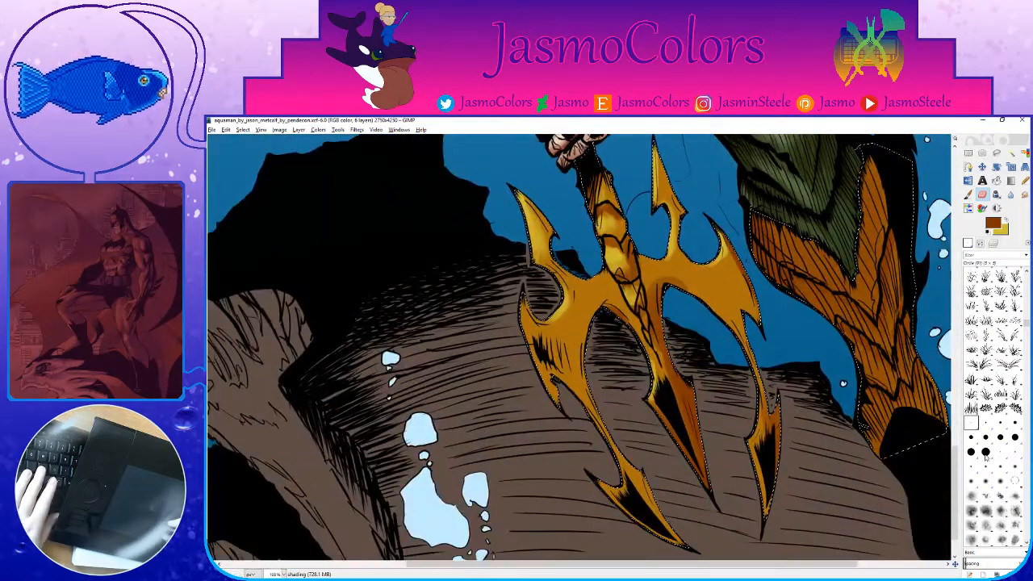
left_click(985, 452)
left_click(974, 423)
mouse_move(863, 258)
left_mouse_down()
mouse_move(802, 329)
mouse_move(768, 292)
mouse_move(770, 349)
left_mouse_up()
key("p")
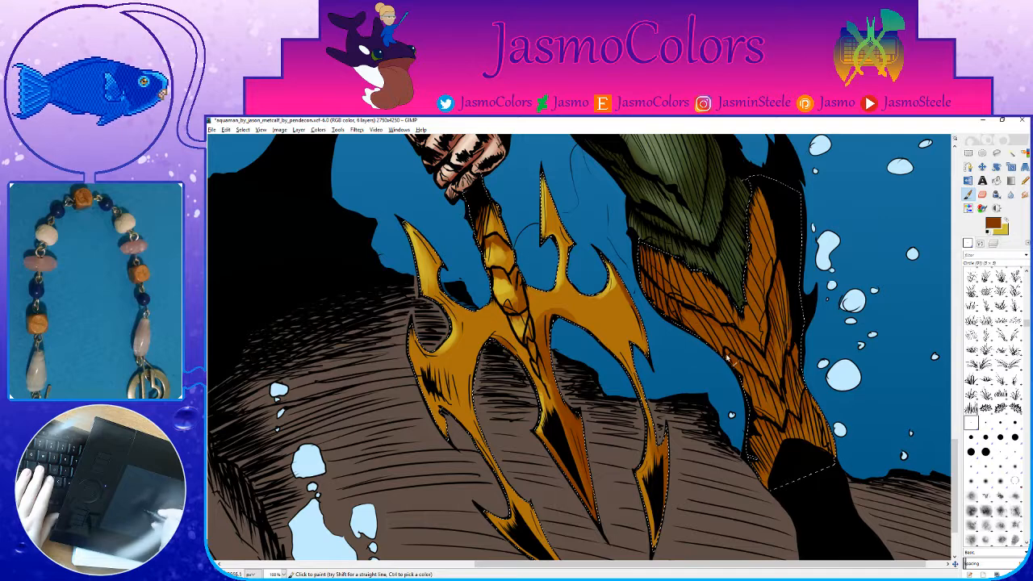
left_click_drag(775, 439, 766, 368)
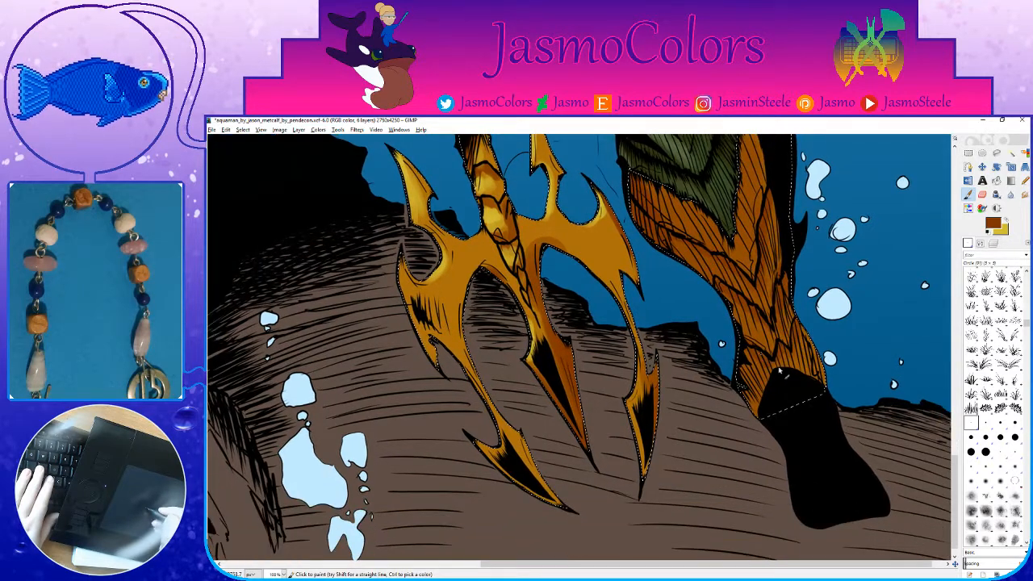
left_click_drag(744, 234, 764, 321)
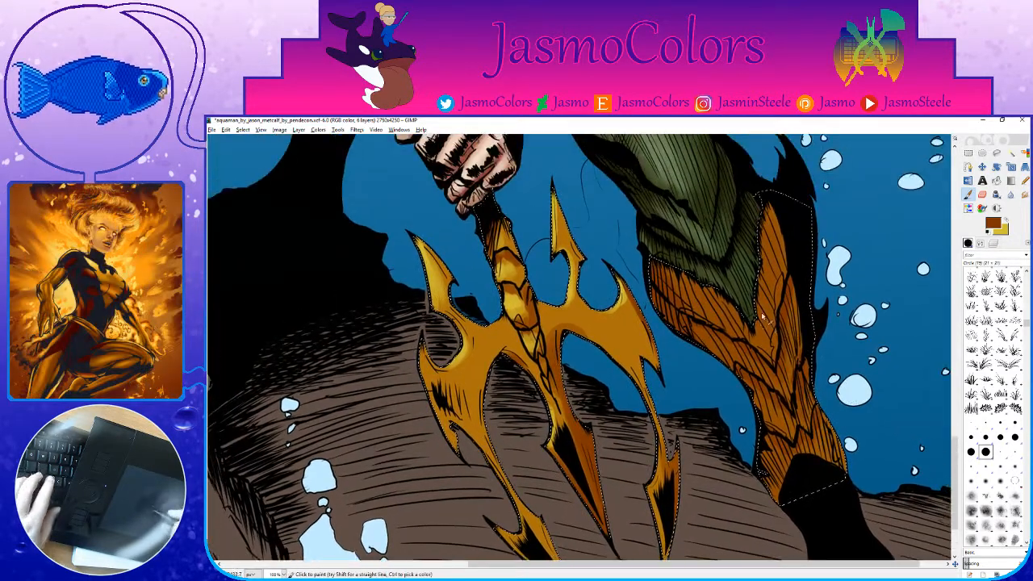
Step: Erase parts of the brown shading on the lower leg armor to lighten its scales, and save the image
key("shift+e")
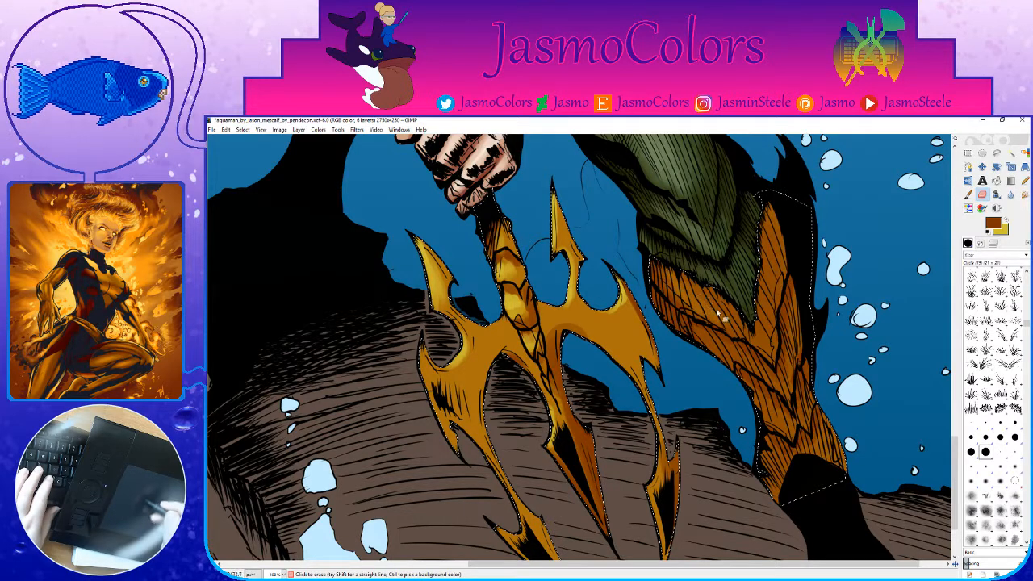
mouse_move(765, 309)
left_mouse_down()
mouse_move(768, 318)
mouse_move(744, 270)
left_mouse_up()
mouse_move(686, 284)
left_mouse_down()
mouse_move(727, 302)
mouse_move(760, 296)
left_mouse_up()
left_click_drag(752, 373, 733, 329)
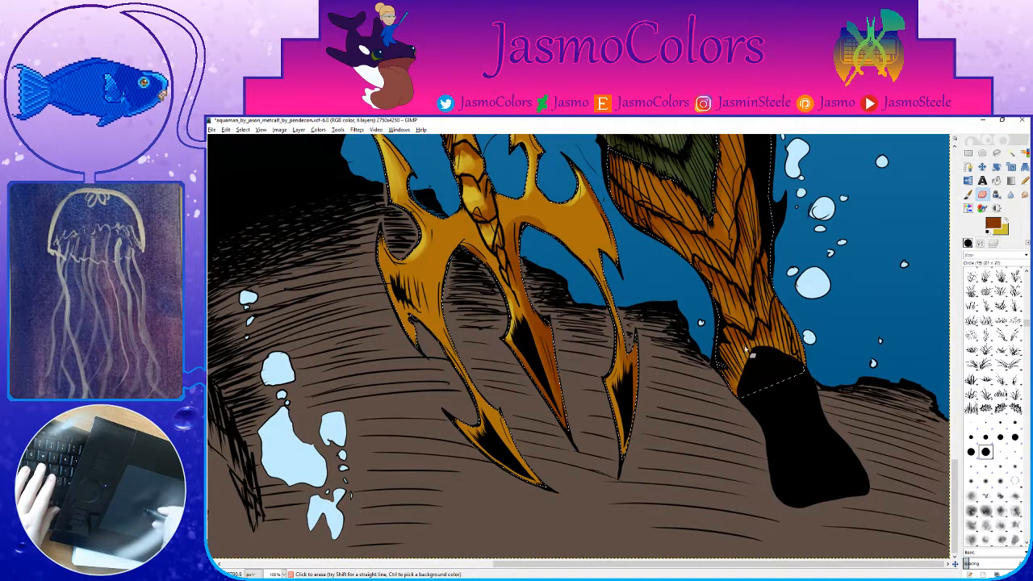
key("ctrl+s")
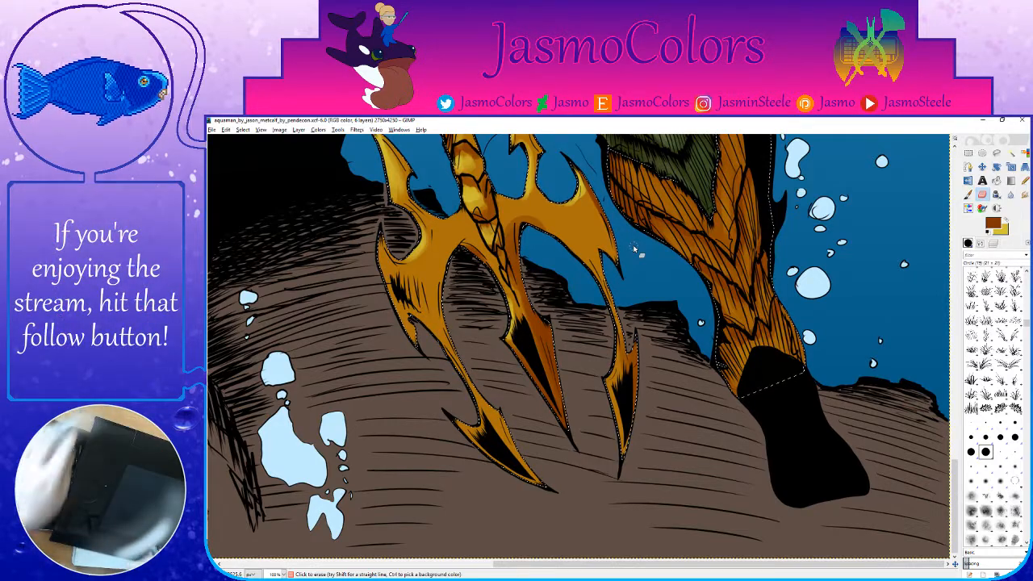
Step: Shade the trident head's prongs and their inner curves with soft dark brown strokes using an enlarged round Paintbrush
left_click_drag(554, 295, 649, 322)
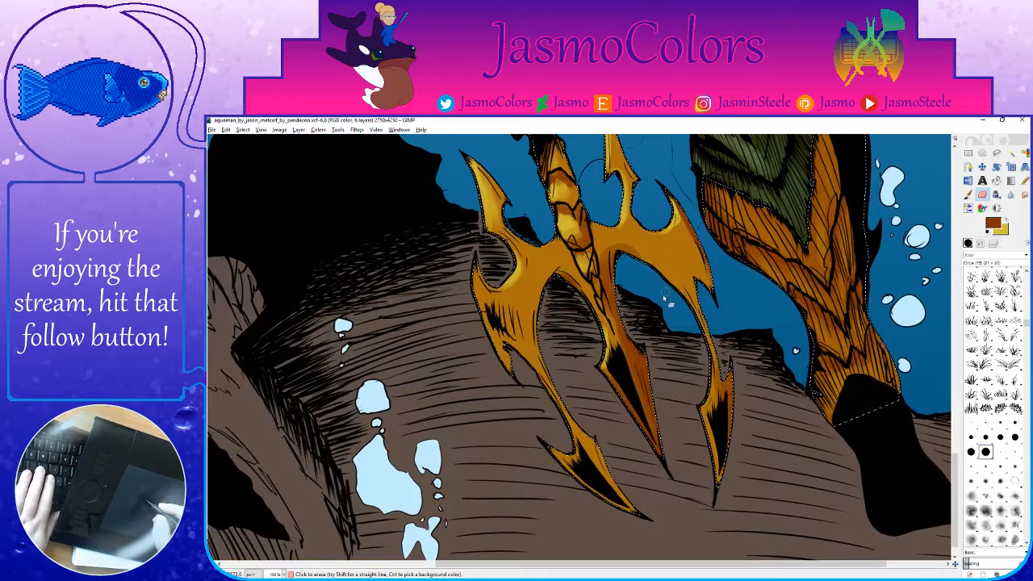
left_click(968, 195)
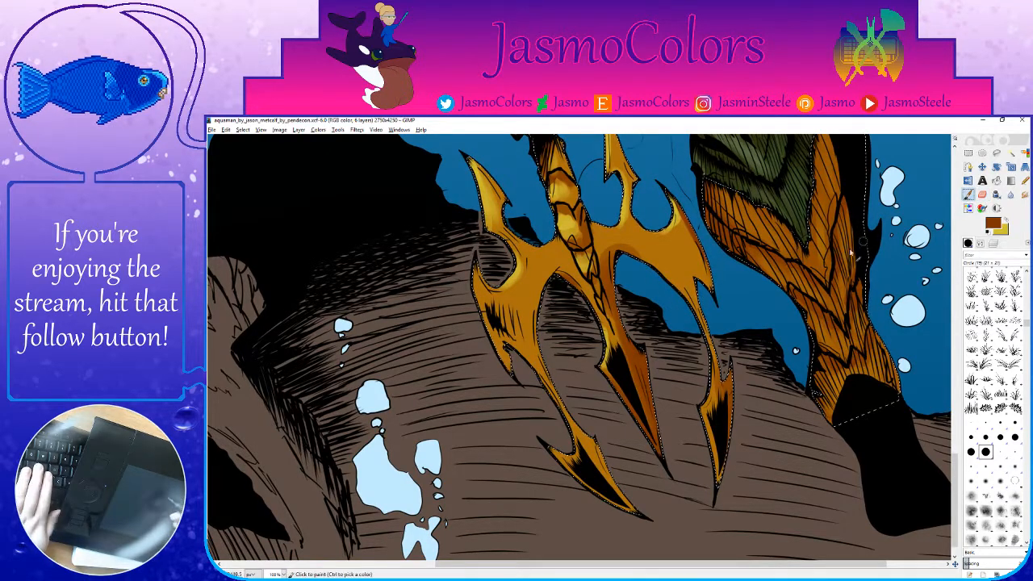
left_click(980, 243)
left_click(967, 302)
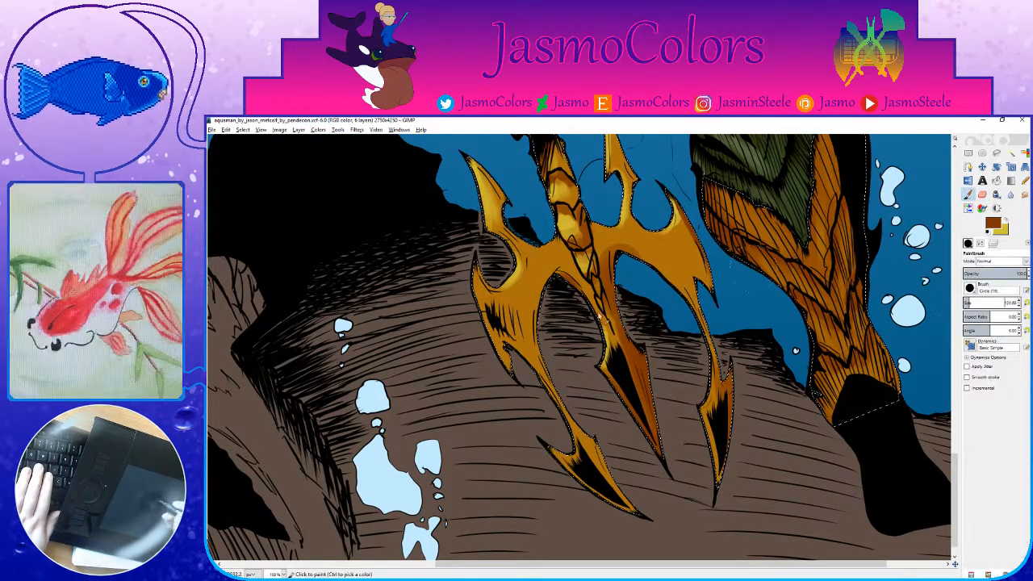
mouse_move(547, 277)
left_mouse_down()
mouse_move(523, 339)
mouse_move(605, 484)
left_mouse_up()
mouse_move(691, 399)
left_mouse_down()
mouse_move(714, 407)
mouse_move(666, 249)
mouse_move(676, 272)
mouse_move(656, 281)
mouse_move(627, 265)
mouse_move(551, 303)
mouse_move(556, 293)
mouse_move(557, 368)
left_mouse_up()
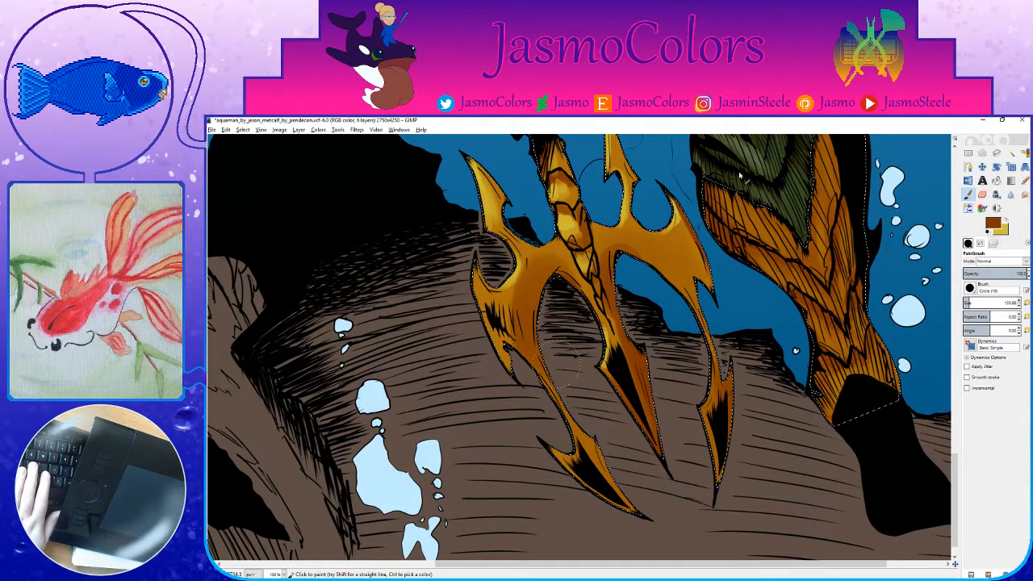
Step: Save the image with the shaded trident head
scroll(715, 406, "down", 6)
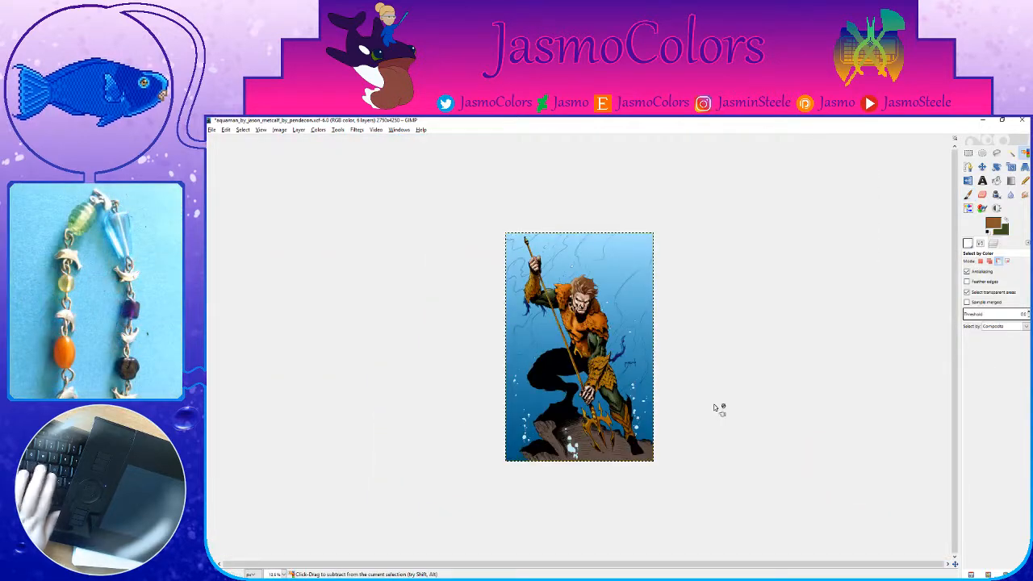
key("ctrl+s")
scroll(705, 403, "up", 2)
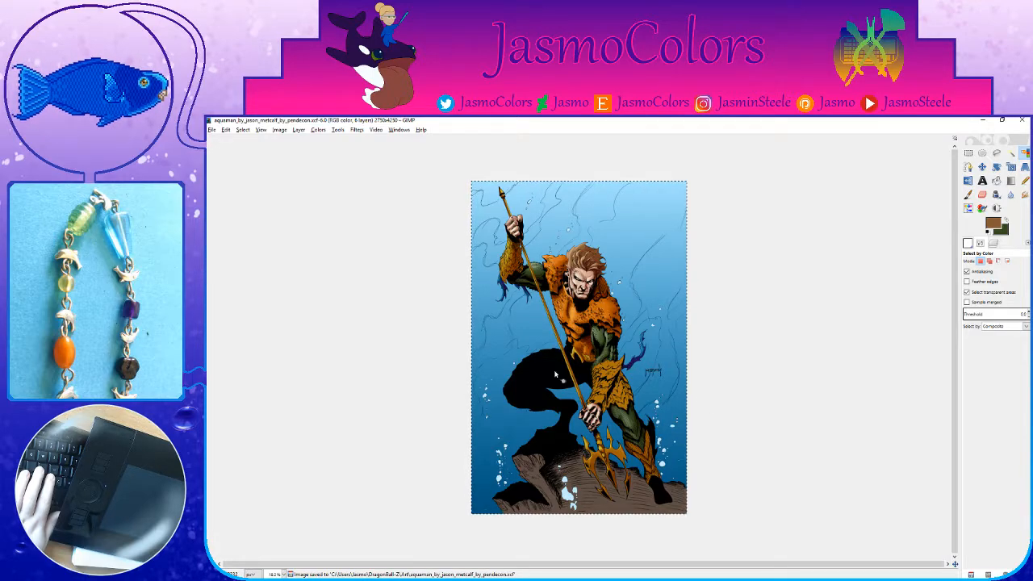
Step: Refine the trident prongs' inner curves and edges with brown and gold strokes using the Paintbrush at size 31
scroll(713, 468, "up", 3)
scroll(714, 468, "up", 2)
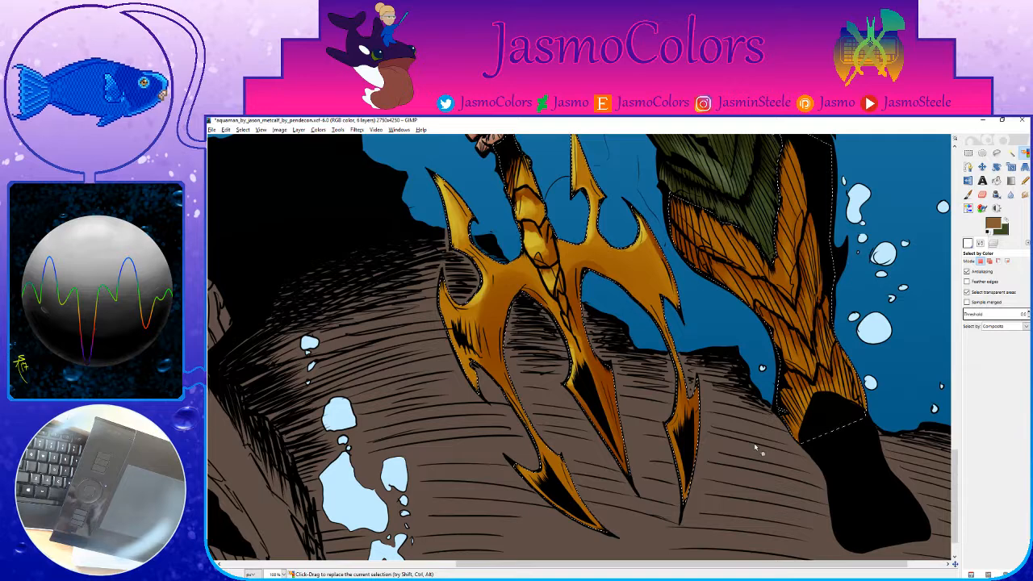
key("p")
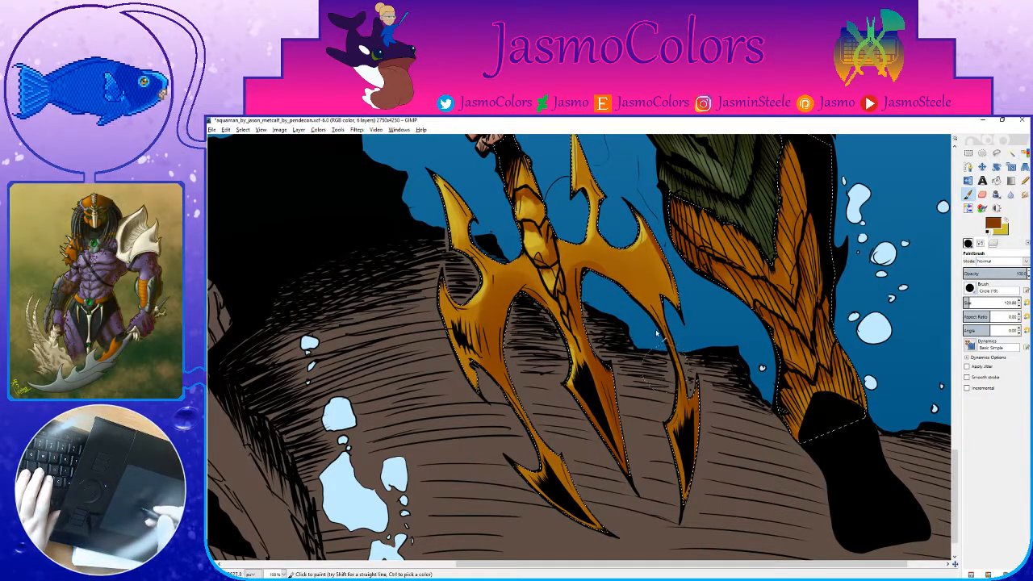
left_click(1027, 303)
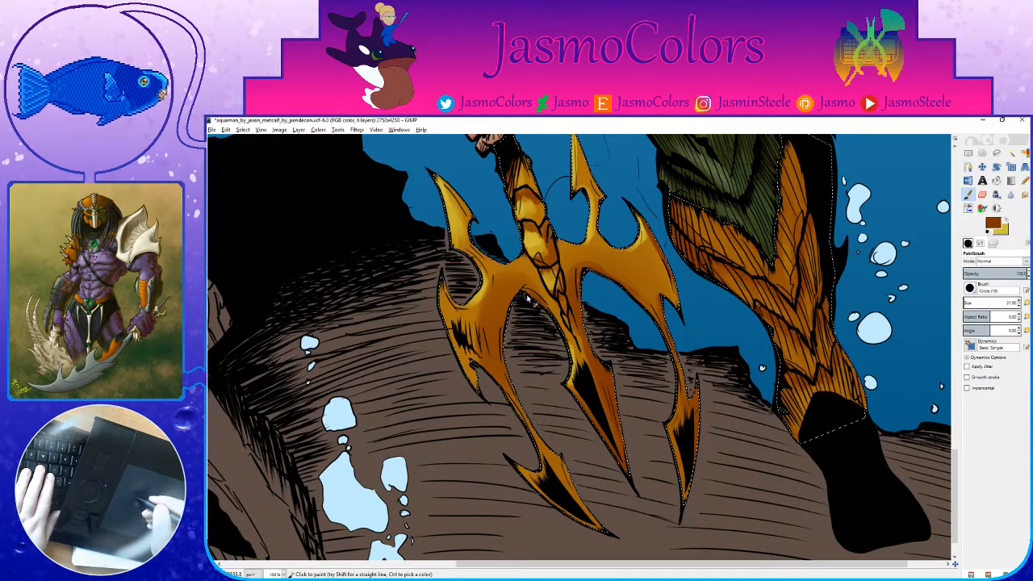
left_click_drag(529, 299, 566, 339)
key("x")
left_click_drag(479, 318, 493, 379)
Step: Touch up the trident's scaled shaft below the lower hand with brown and gold, clean it with the Eraser, and save the image
scroll(538, 324, "up", 3)
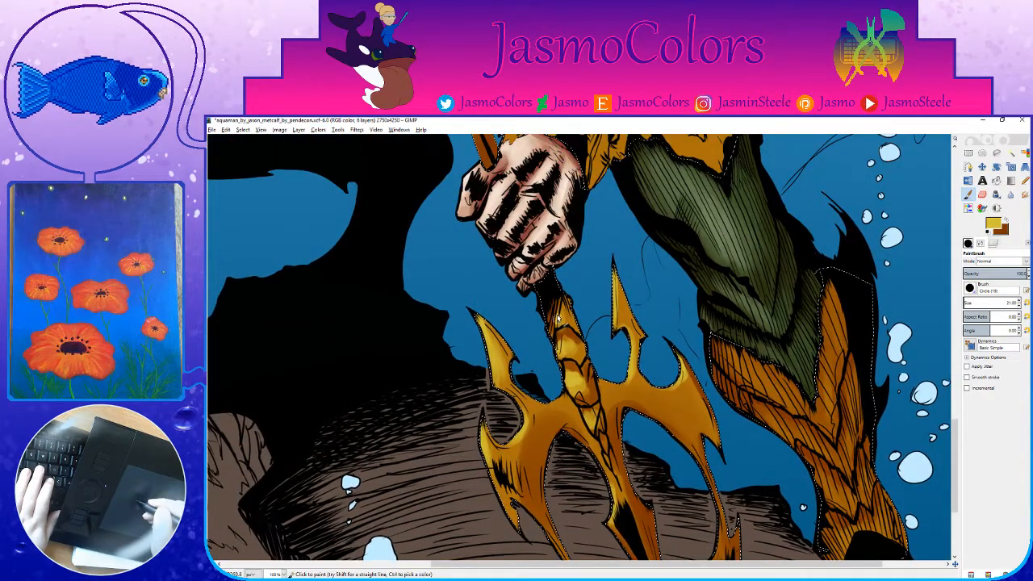
key("x")
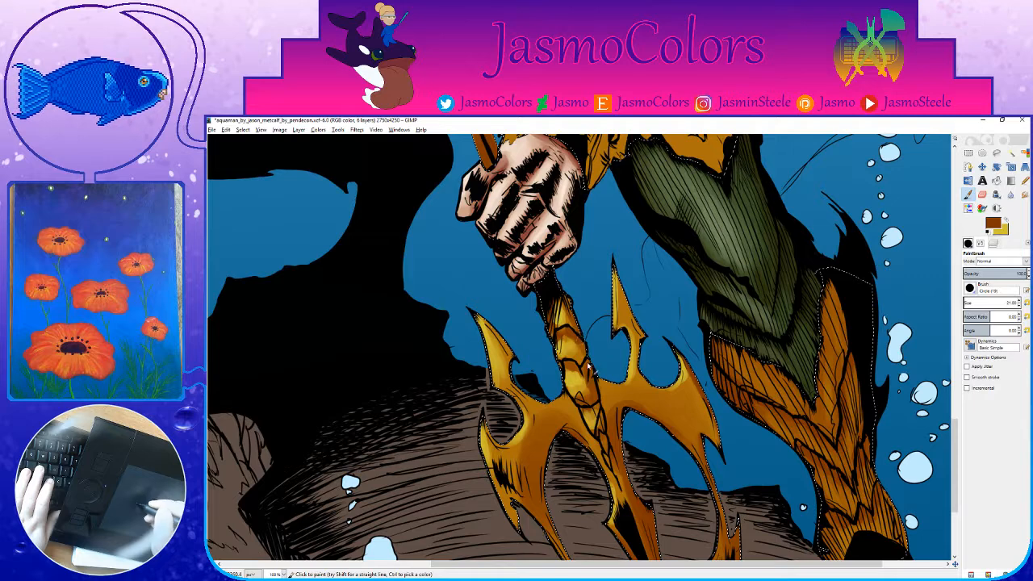
key("shift+e")
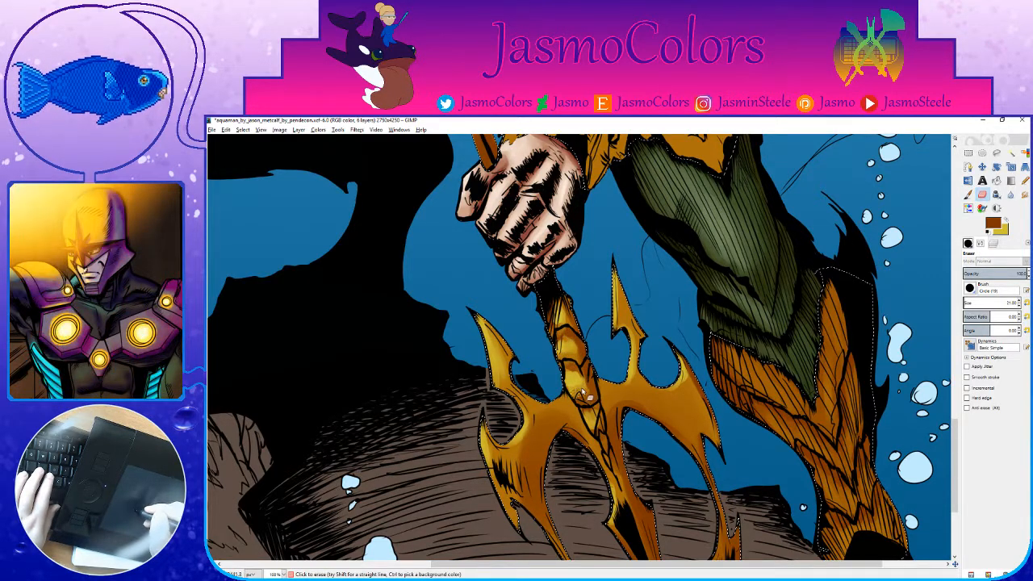
key("ctrl+s")
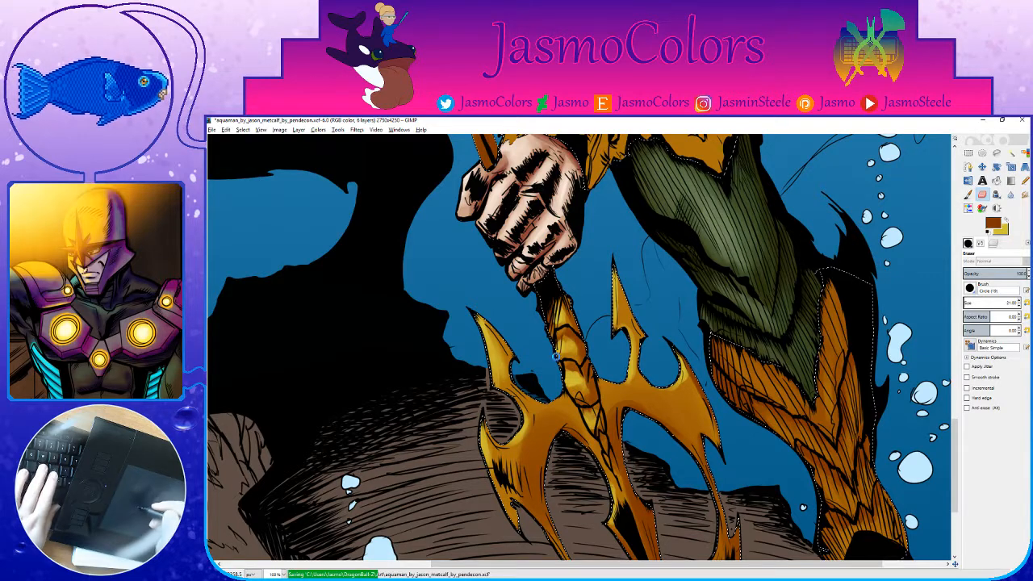
Step: Paint fine gold highlights and brown shadows on the trident's scaled shaft below the hand with a tiny round Paintbrush
left_click_drag(691, 351, 705, 306)
left_click(968, 195)
left_click(968, 244)
left_click(971, 423)
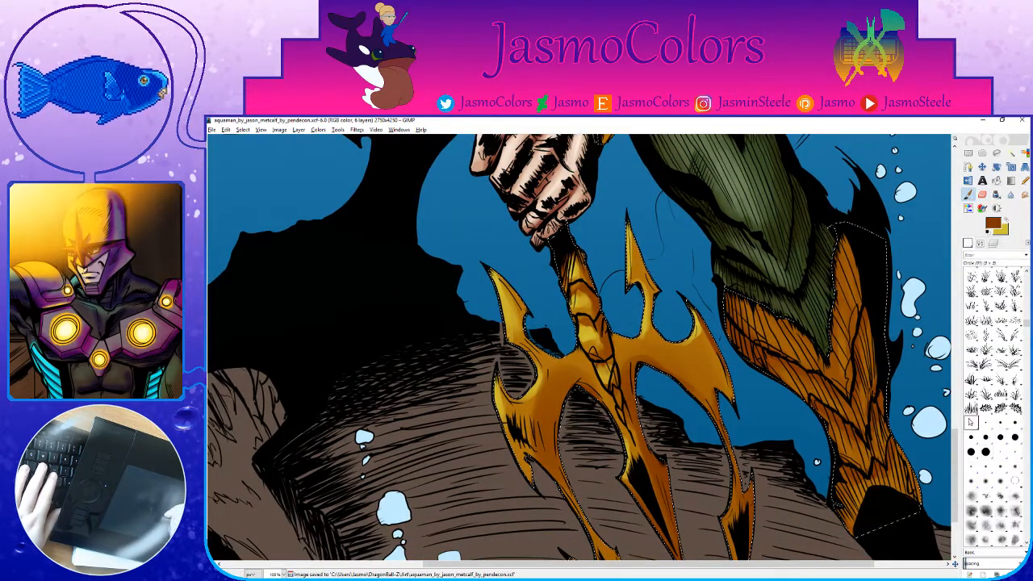
mouse_move(595, 295)
left_mouse_down()
mouse_move(605, 324)
mouse_move(585, 298)
left_mouse_up()
key("x")
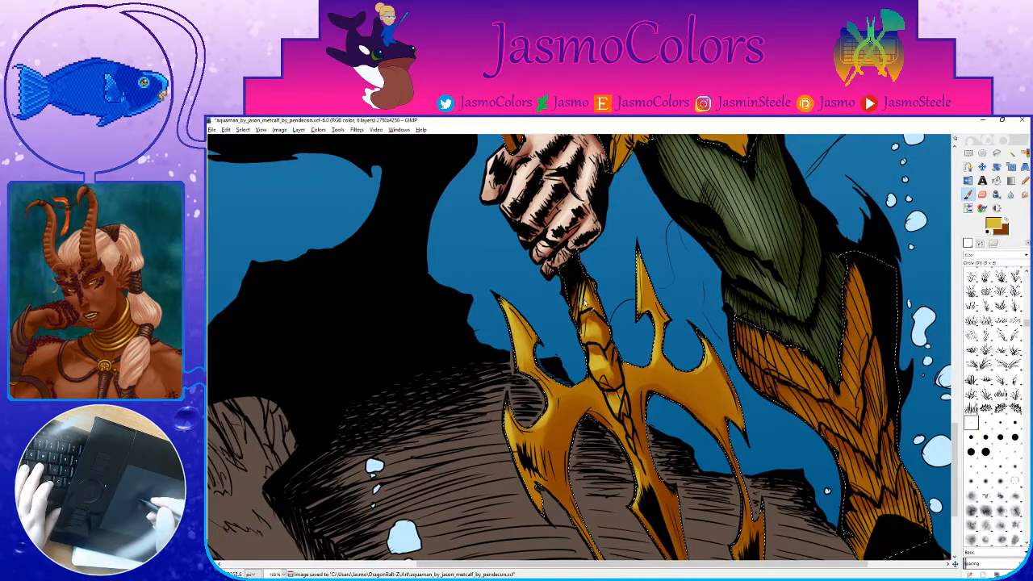
key("x")
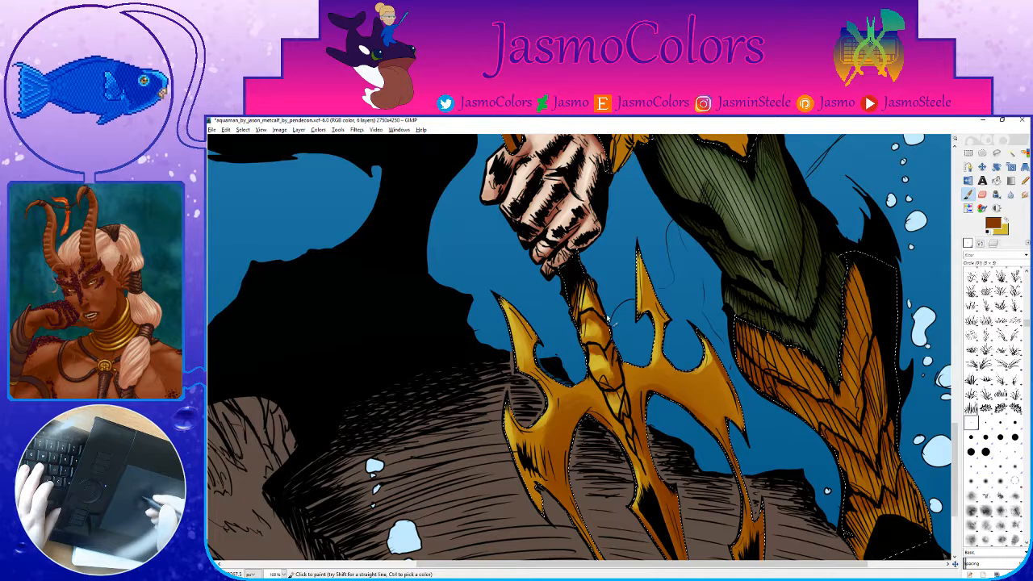
key("x")
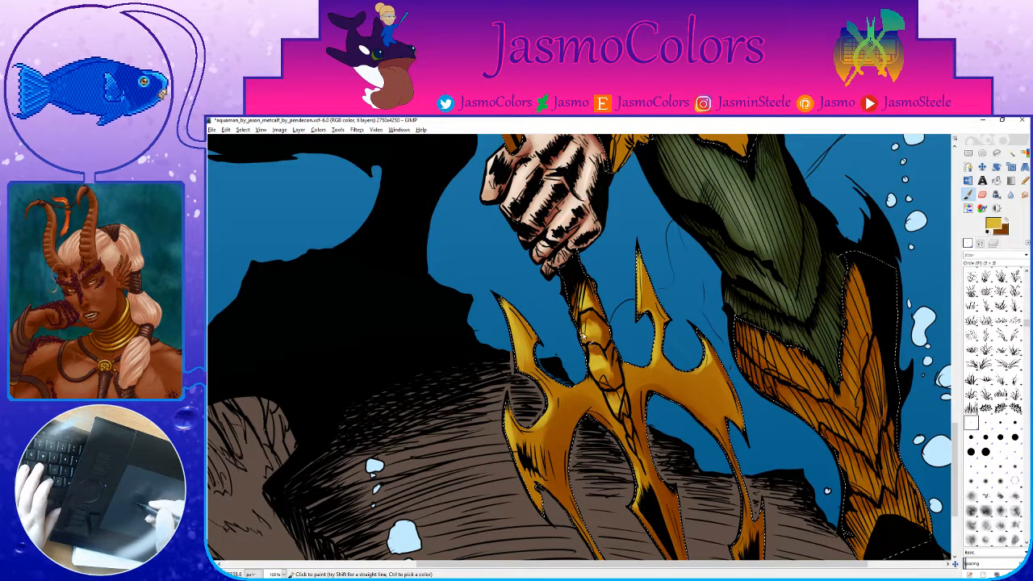
Step: Add thin gold and brown detail strokes to the lower shaft and the trident prongs, and save the image
scroll(614, 354, "down", 2)
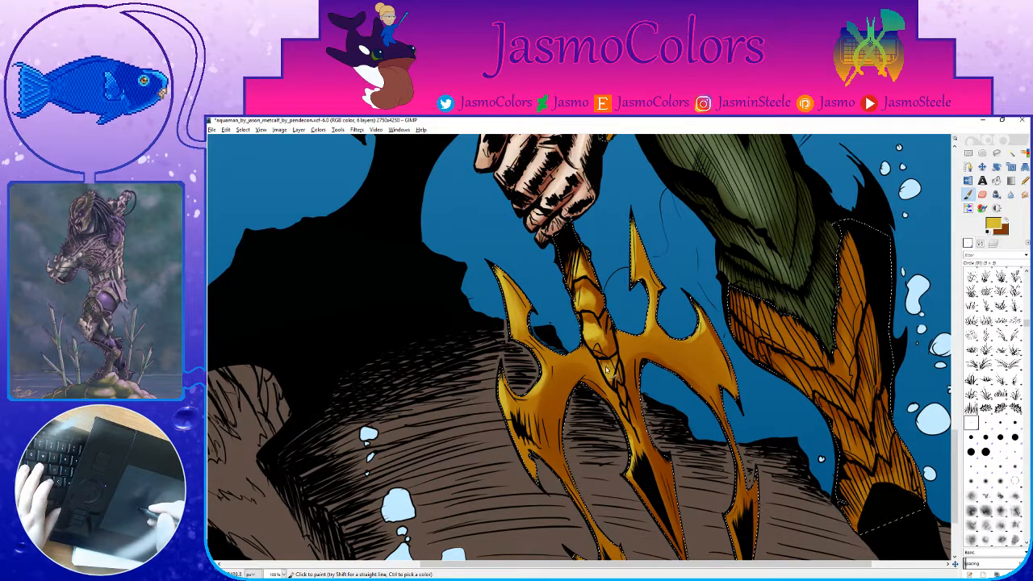
key("x")
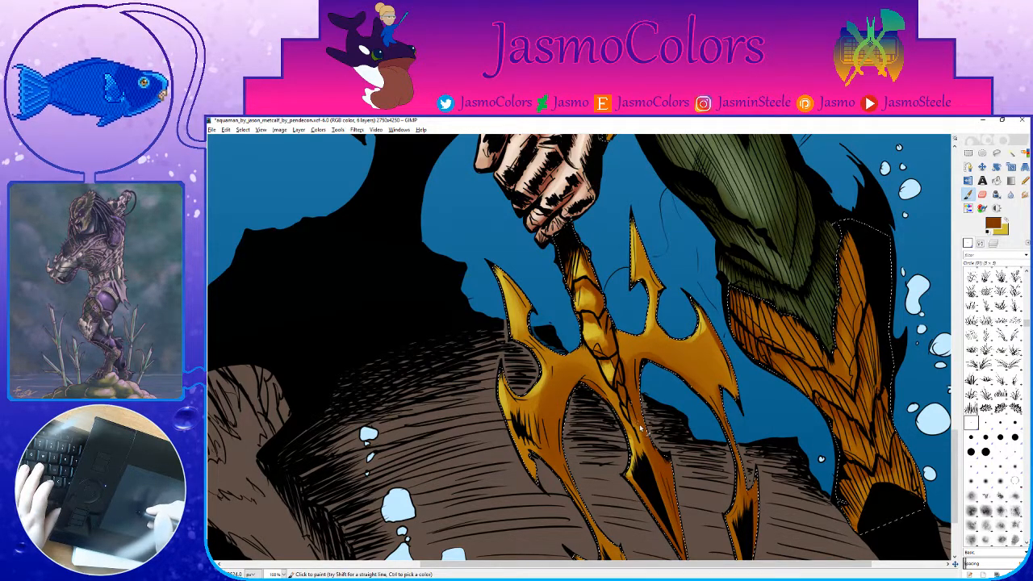
scroll(638, 428, "down", 4)
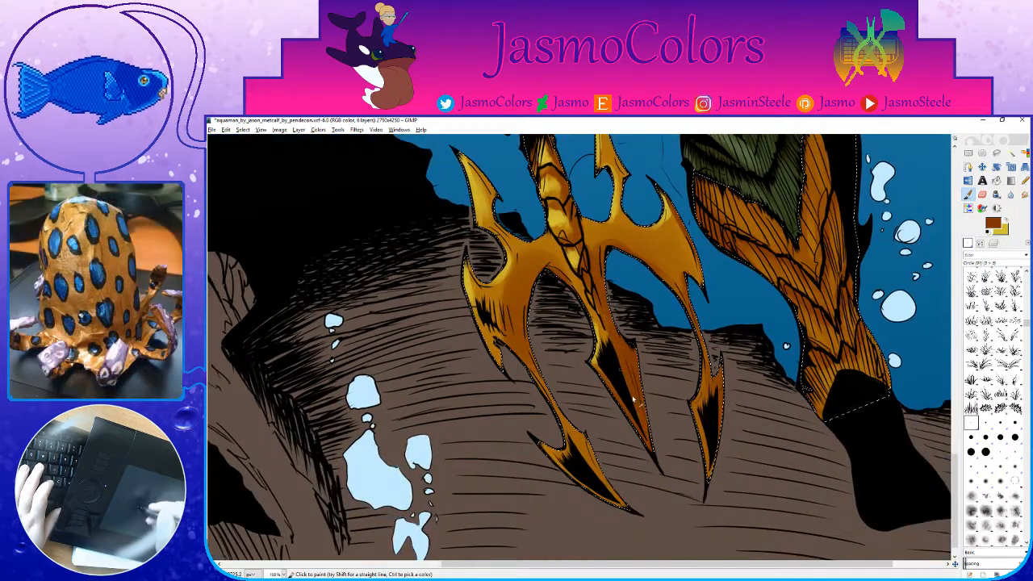
left_click_drag(623, 379, 698, 467)
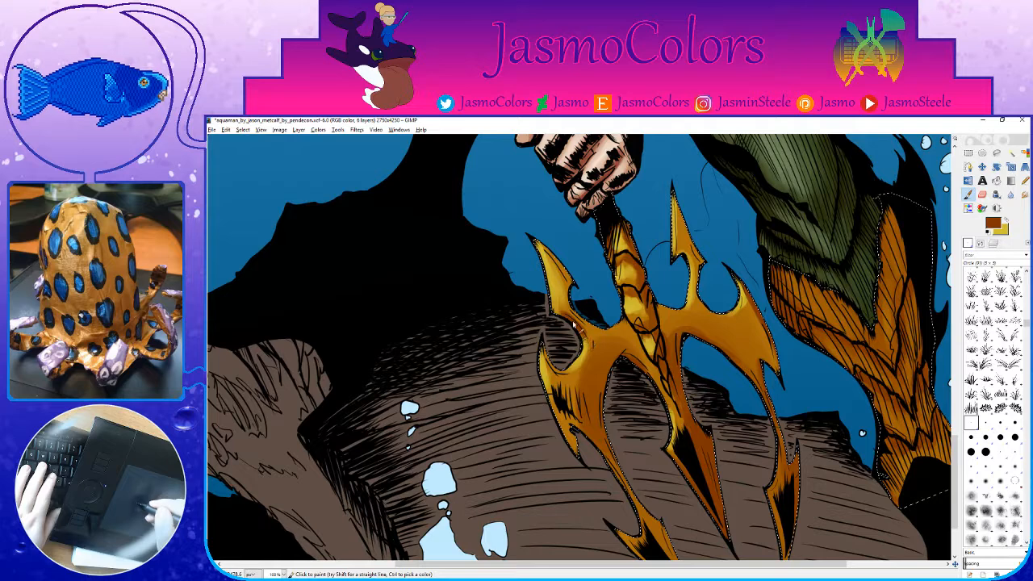
left_click_drag(575, 287, 598, 352)
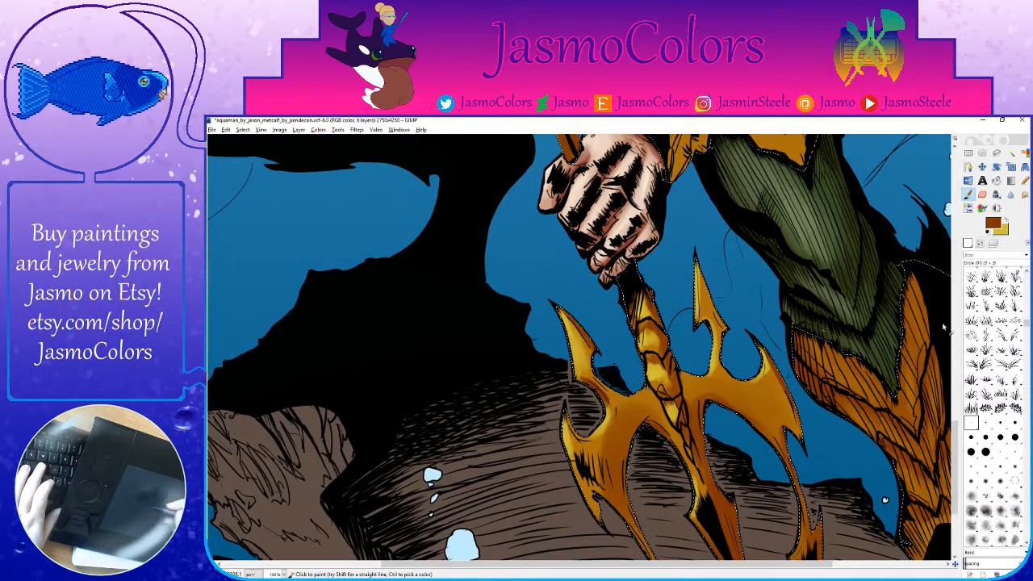
key("ctrl+s")
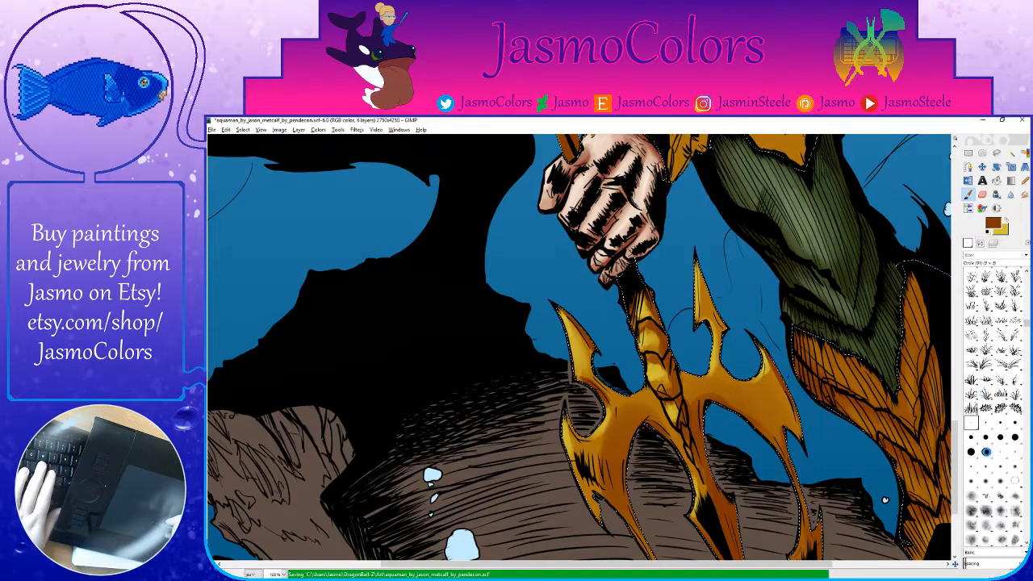
Step: Darken the edges of the trident's upper barbs and crossbar with brown using a larger round brush, and save the image
left_click(986, 452)
left_click_drag(696, 258, 712, 293)
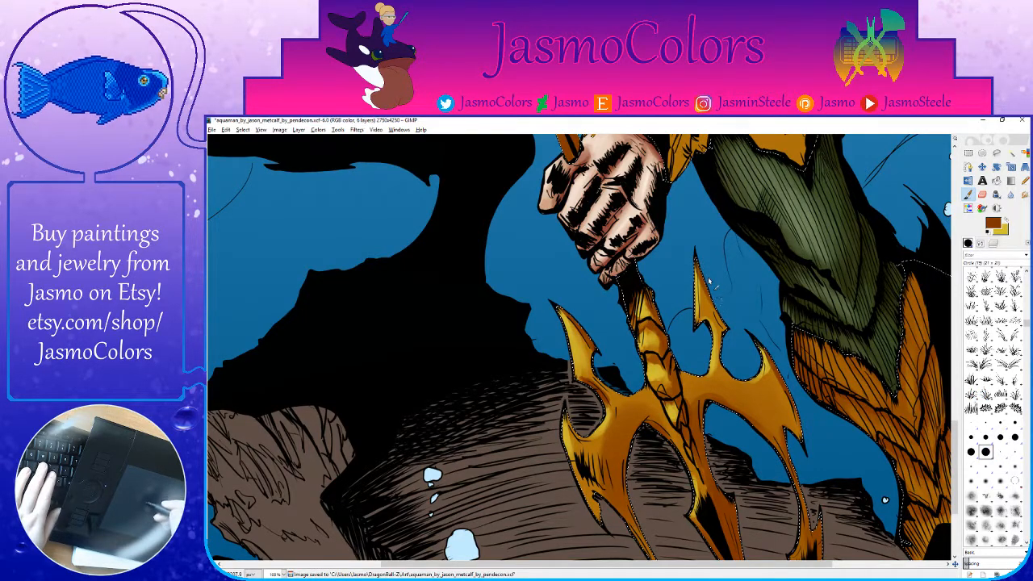
left_click_drag(733, 357, 743, 295)
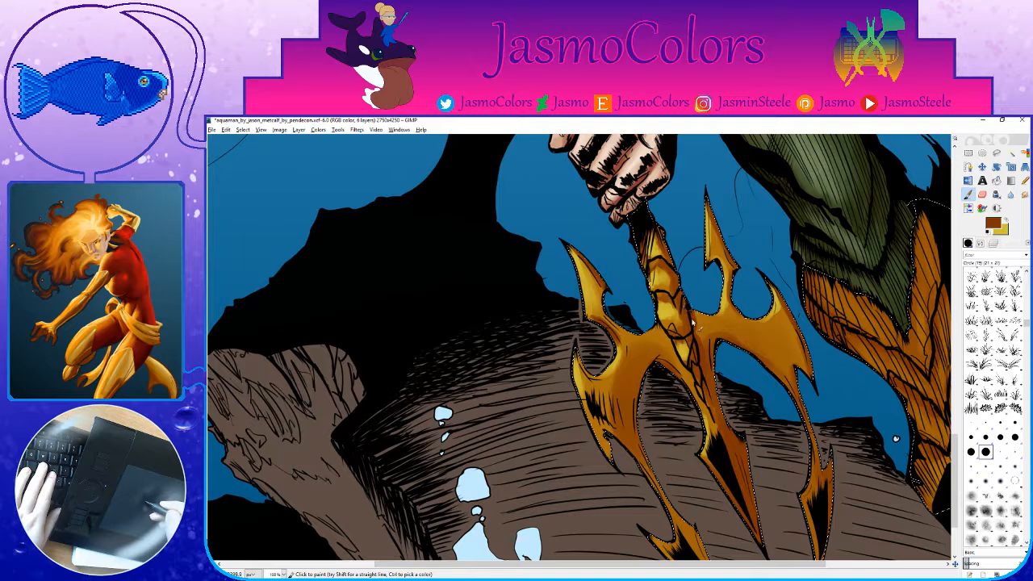
key("ctrl+s")
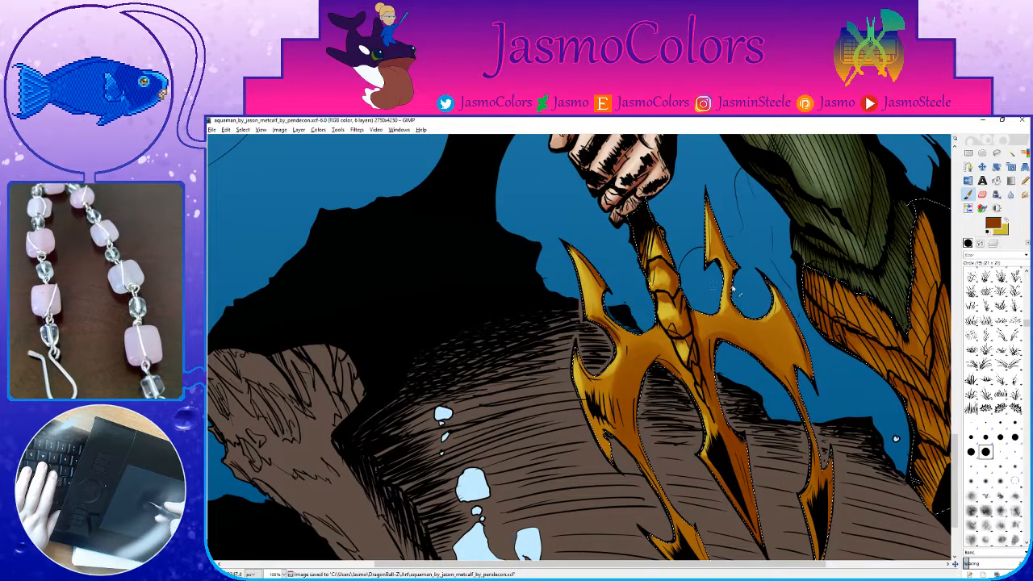
Step: Paint gold highlights along the outer edge of the trident's prong farthest from the leg
mouse_move(755, 375)
left_mouse_down()
mouse_move(703, 274)
mouse_move(623, 304)
mouse_move(767, 377)
left_mouse_up()
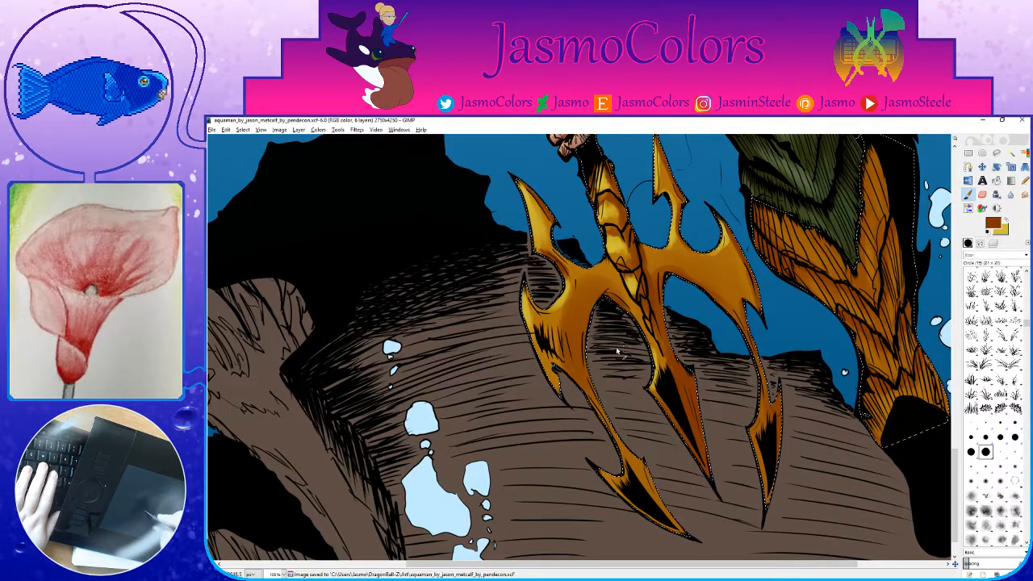
left_click_drag(618, 352, 711, 366)
left_click(615, 294)
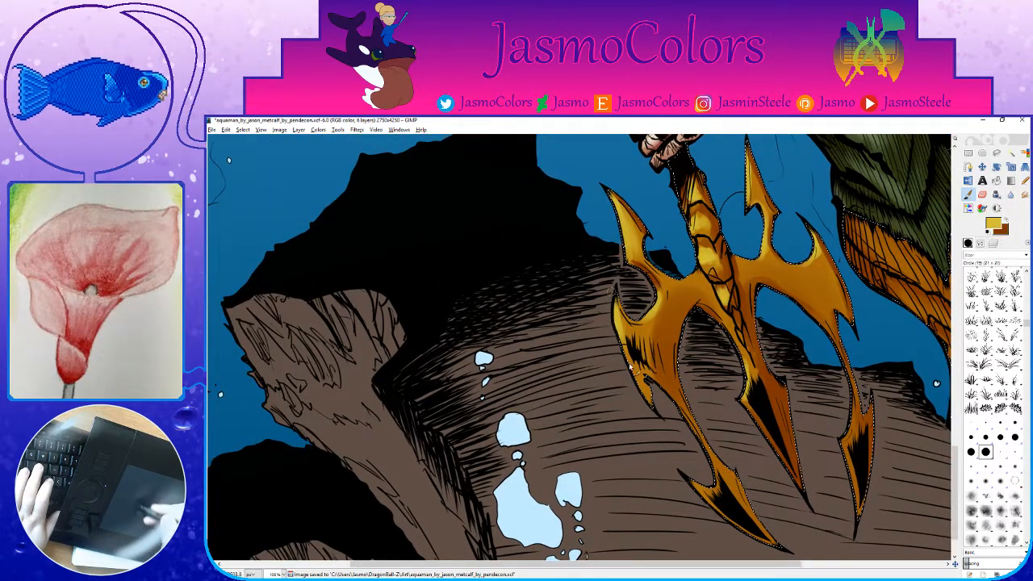
Step: Save the artwork and touch up the trident's outer prong with a yellow highlight
key("ctrl+s")
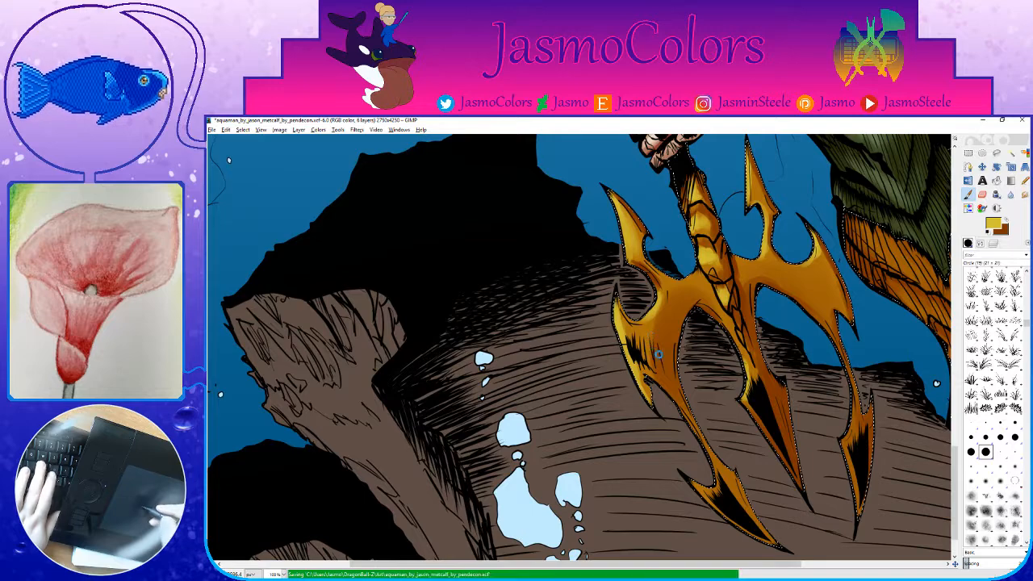
scroll(653, 351, "up", 3)
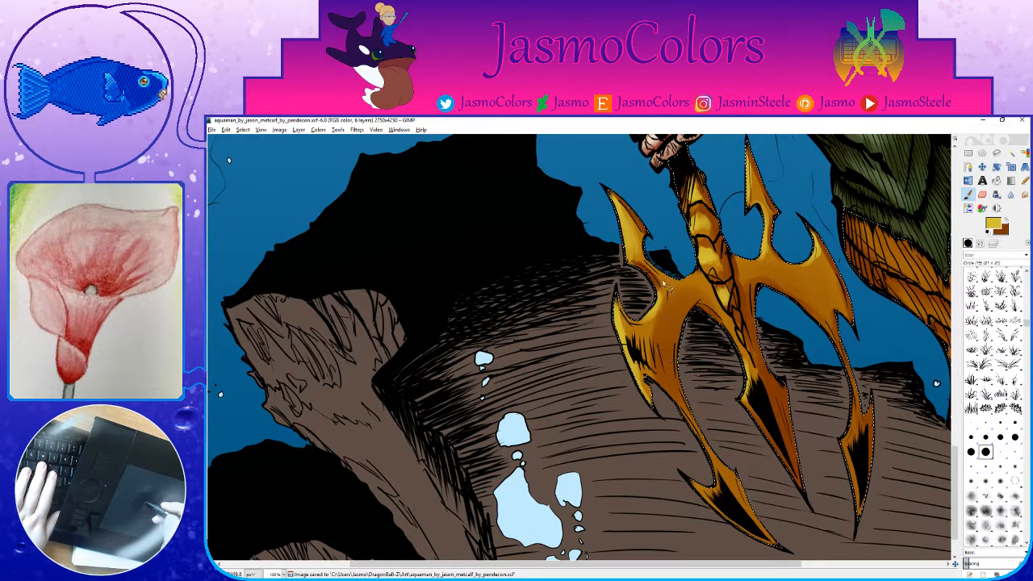
scroll(637, 339, "up", 2)
left_click(623, 301)
scroll(643, 367, "up", 3)
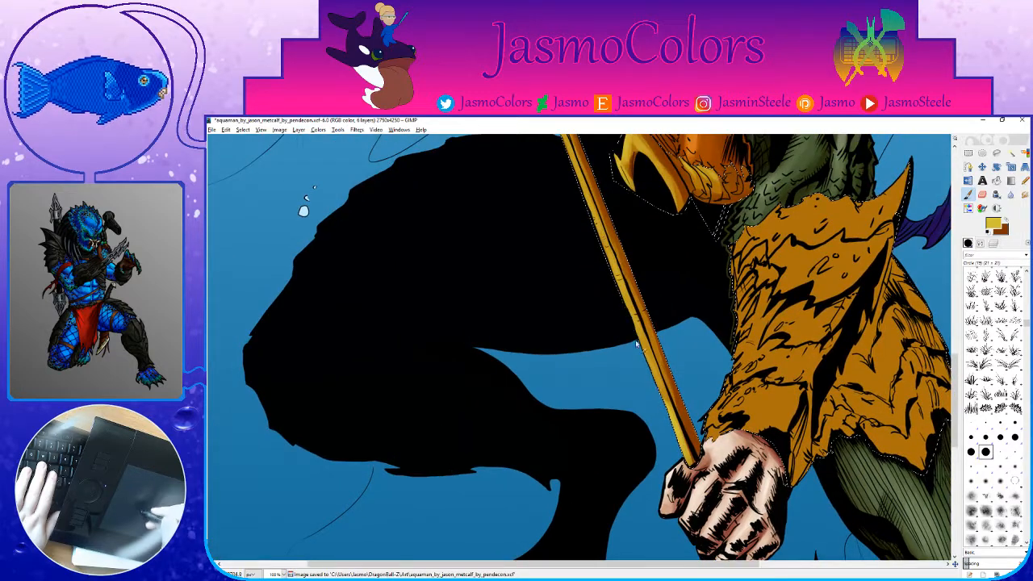
Step: Paint dark brown shading on the upper trident shaft below the raised fist and save the artwork
scroll(654, 399, "up", 3)
scroll(631, 340, "up", 8)
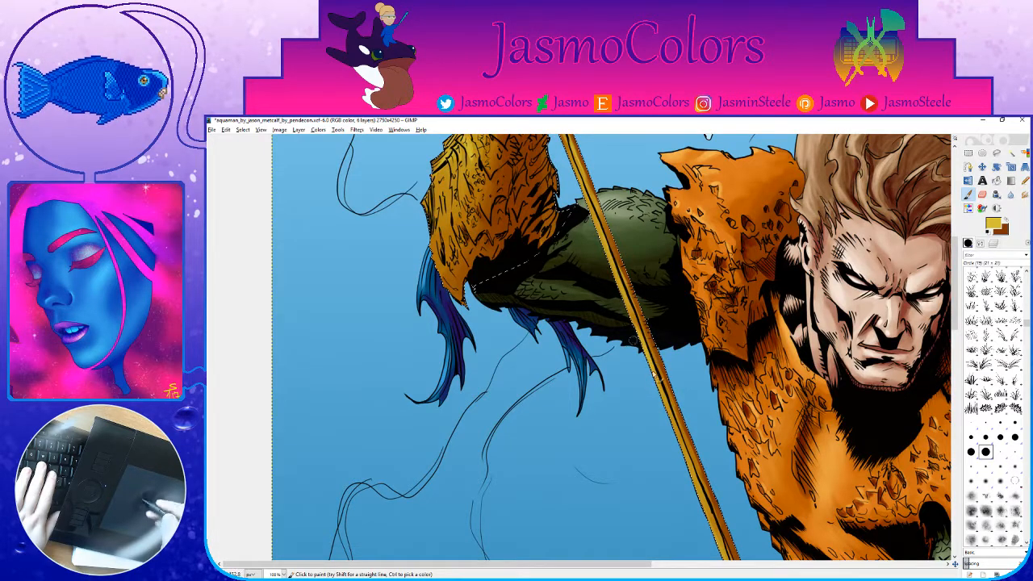
scroll(638, 350, "up", 5)
key("x")
left_click_drag(635, 367, 655, 414)
key("x")
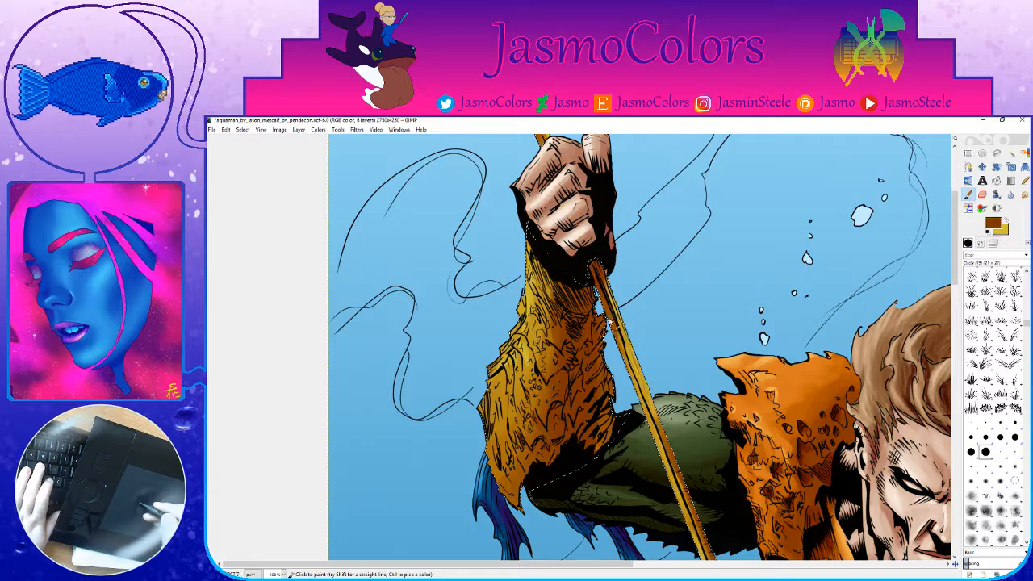
left_click_drag(628, 374, 662, 452)
left_click_drag(661, 451, 637, 329)
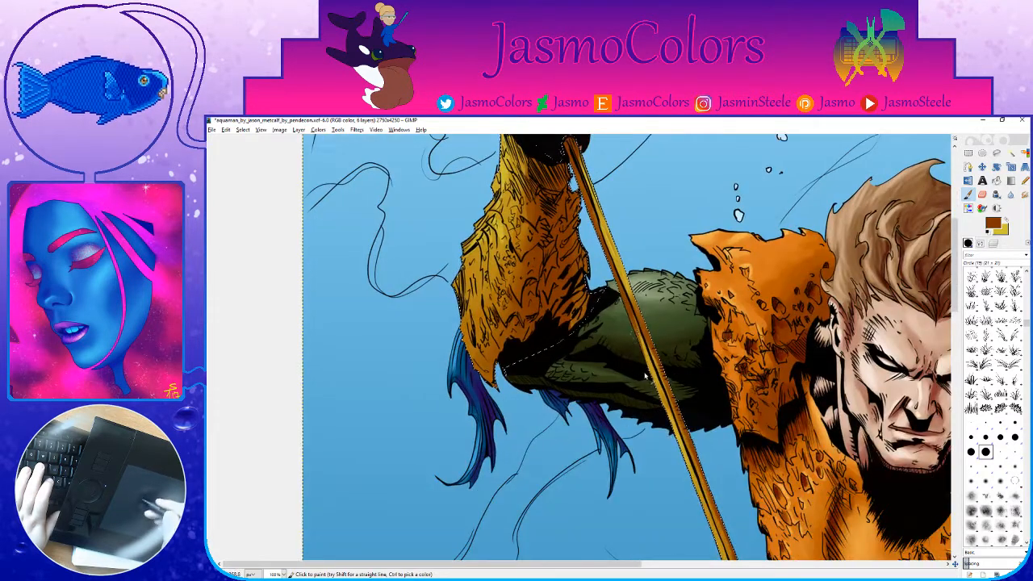
key("ctrl+s")
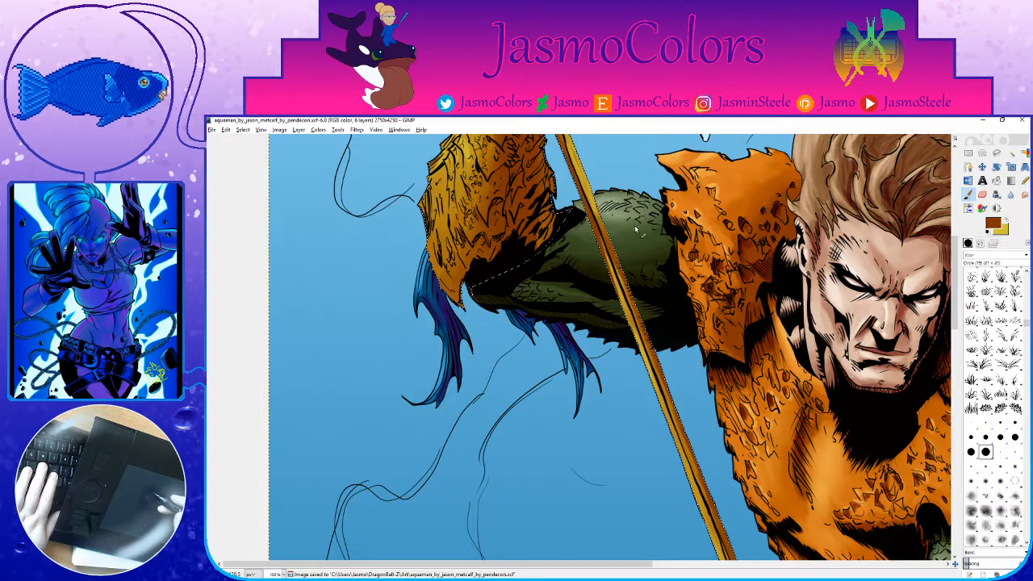
Step: Brush dark brown shading down the trident shaft from the green upper arm past the torso
left_click_drag(598, 240, 607, 265)
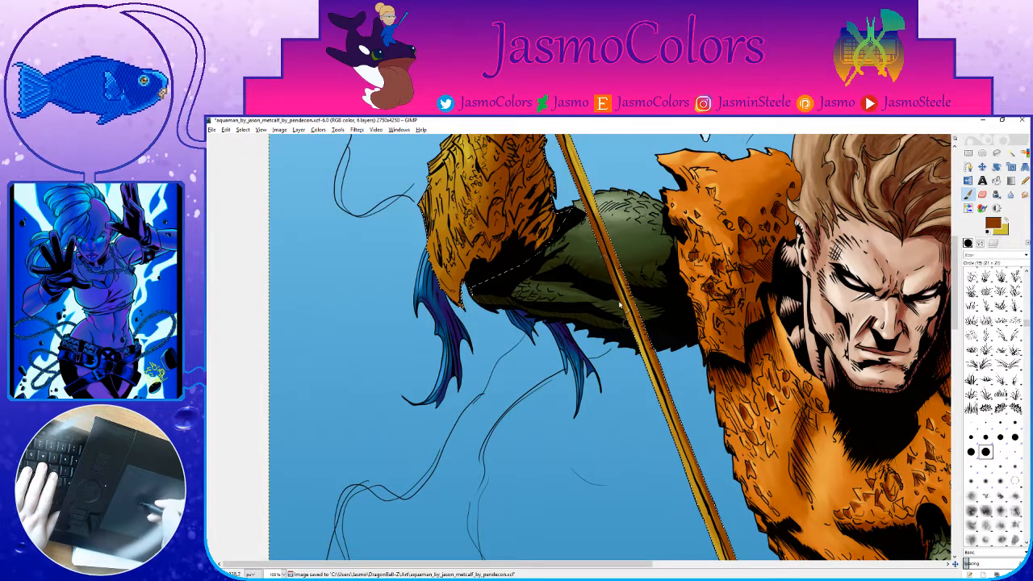
left_click_drag(632, 343, 626, 317)
mouse_move(656, 401)
left_mouse_down()
mouse_move(625, 307)
mouse_move(644, 334)
mouse_move(655, 384)
mouse_move(611, 275)
mouse_move(658, 368)
left_mouse_up()
mouse_move(618, 275)
left_mouse_down()
mouse_move(669, 405)
mouse_move(633, 312)
mouse_move(668, 400)
mouse_move(632, 312)
mouse_move(657, 343)
left_mouse_up()
mouse_move(636, 297)
left_mouse_down()
mouse_move(687, 413)
mouse_move(642, 311)
left_mouse_up()
left_click_drag(627, 276, 662, 365)
left_click_drag(634, 297, 672, 384)
left_click_drag(649, 337, 689, 426)
left_click_drag(634, 282, 676, 381)
left_click_drag(650, 329, 683, 406)
left_click_drag(663, 367, 693, 437)
Step: Erase excess brown shading along the middle and lower trident shaft with the Eraser and save the artwork
key("shift+e")
mouse_move(647, 259)
left_mouse_down()
mouse_move(693, 432)
mouse_move(713, 470)
left_mouse_up()
left_click_drag(605, 182, 663, 388)
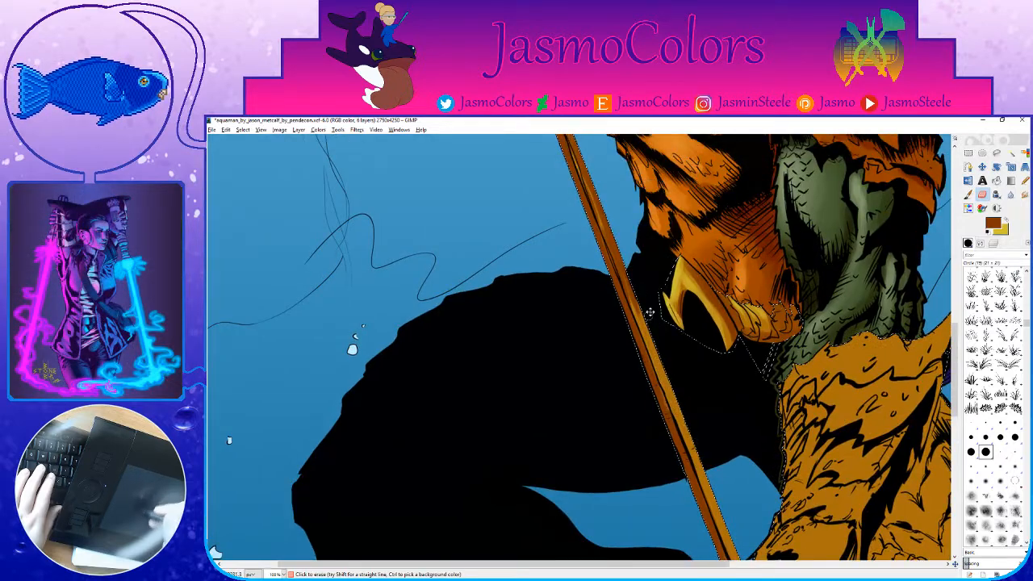
key("space")
left_click_drag(632, 318, 668, 412)
key("space")
mouse_move(615, 297)
left_mouse_down()
mouse_move(648, 369)
mouse_move(613, 293)
mouse_move(650, 379)
left_mouse_up()
key("space")
key("ctrl+s")
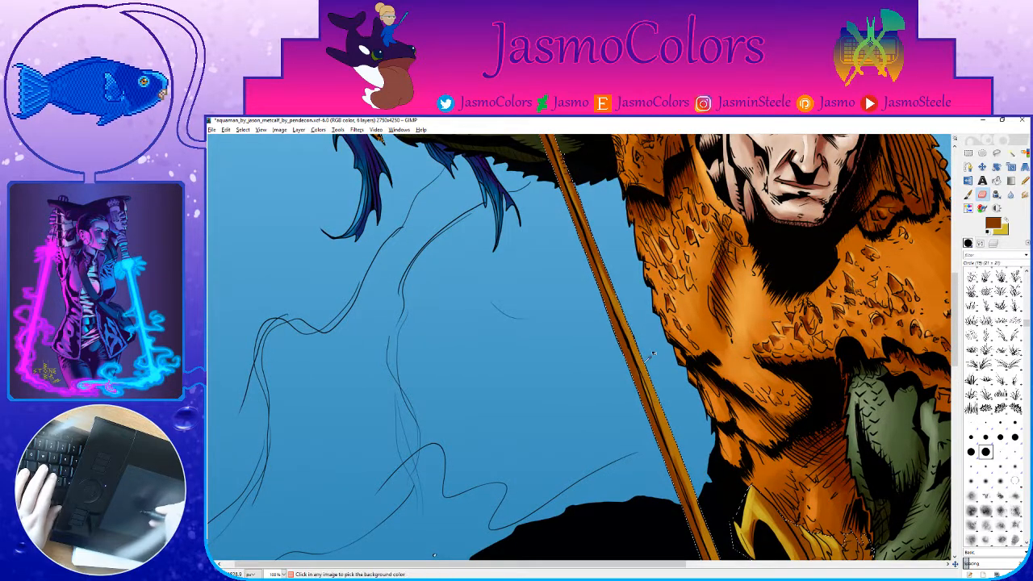
Step: Clean up the brown shading on the upper trident shaft with the Eraser and save the artwork
key("space")
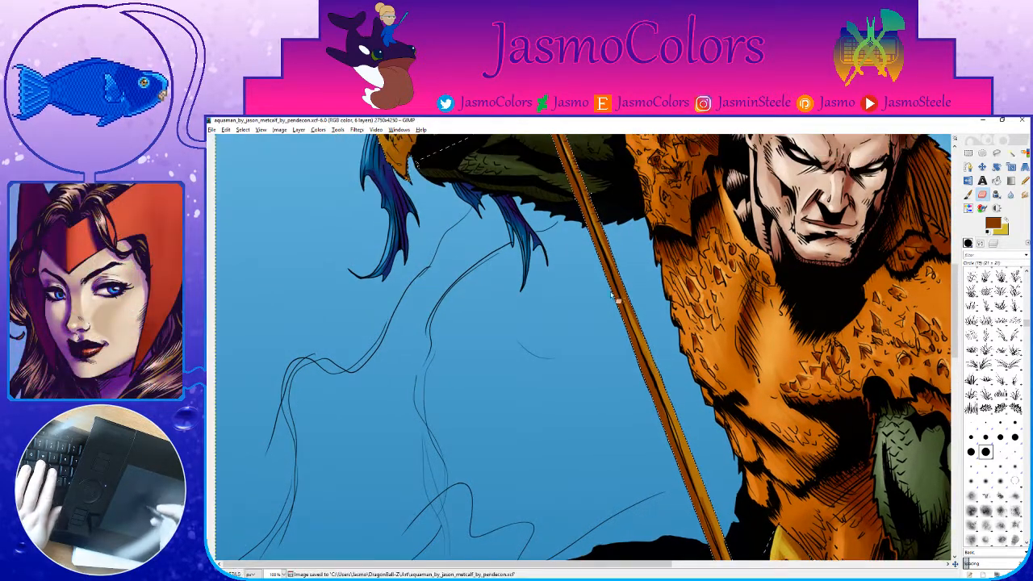
left_click_drag(645, 306, 658, 346)
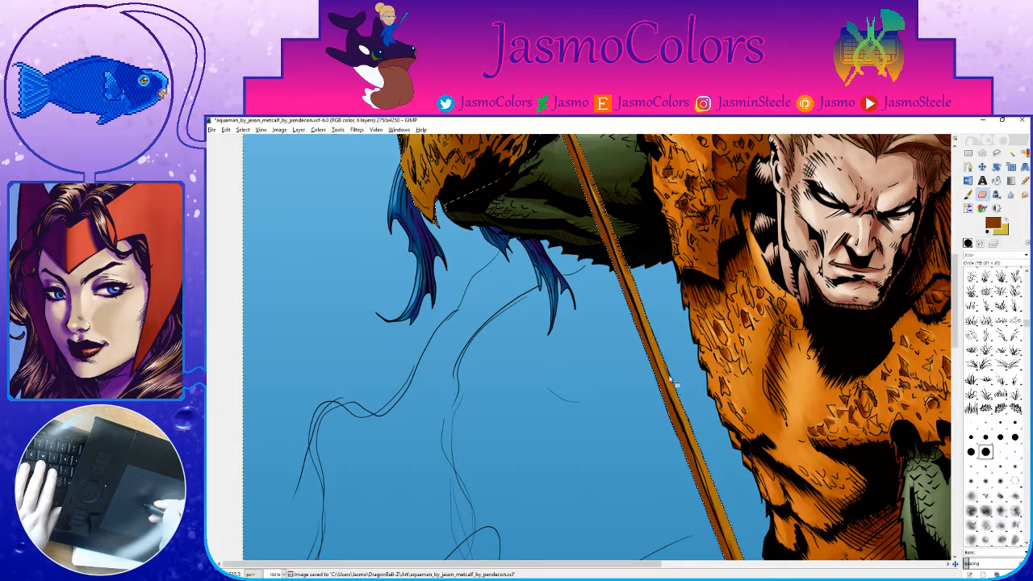
key("space")
left_click_drag(632, 289, 655, 352)
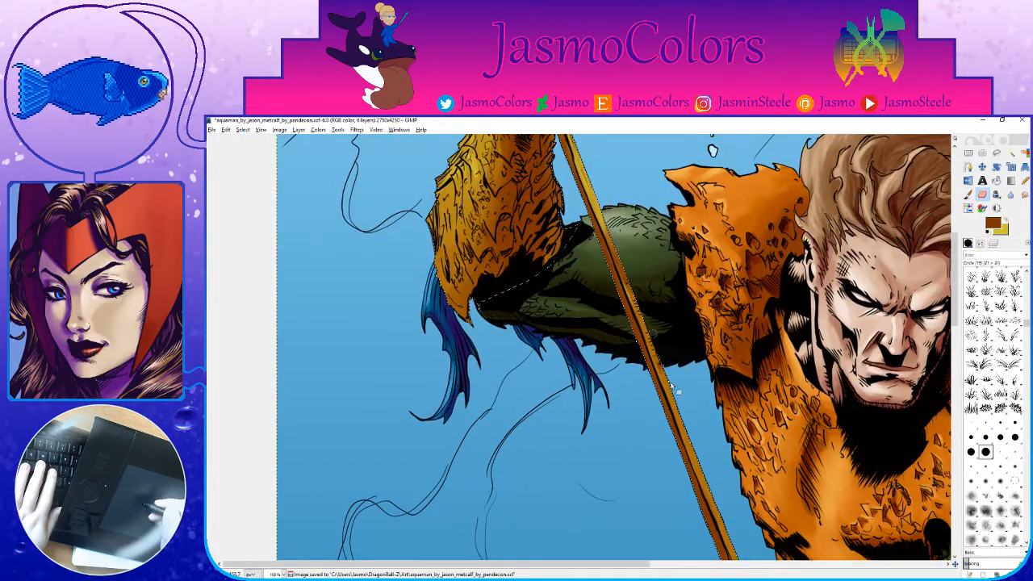
key("space")
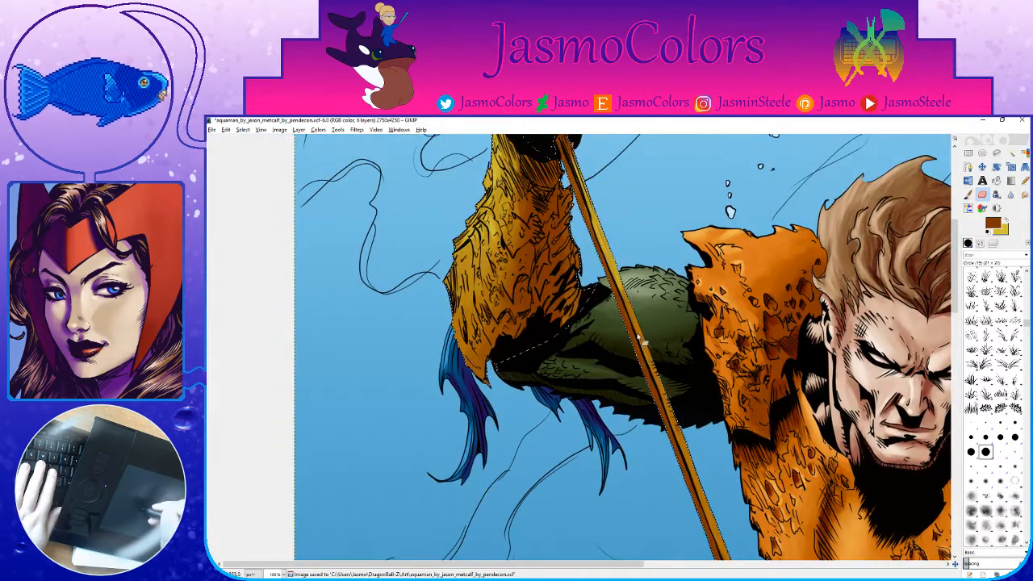
key("ctrl+s")
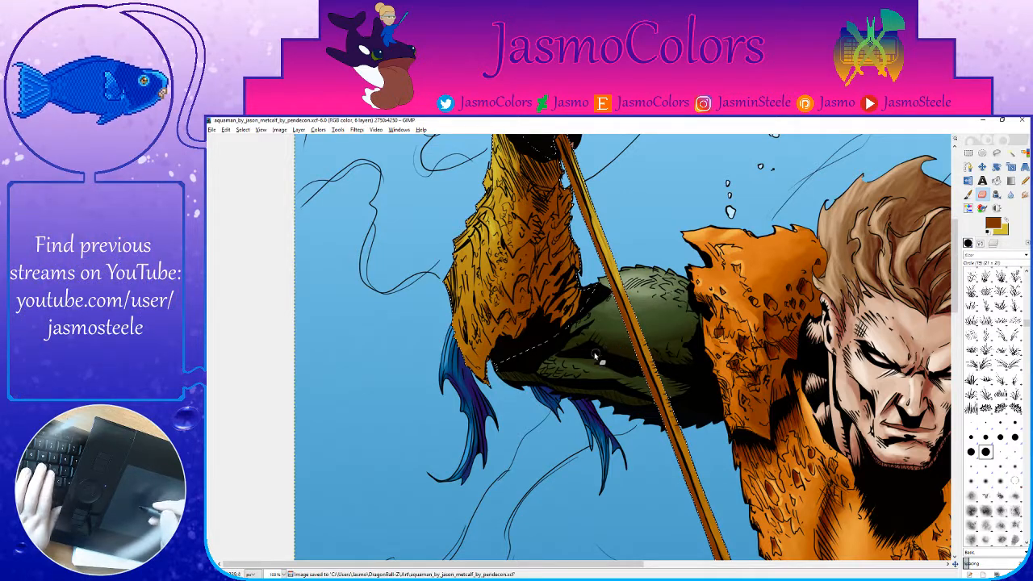
Step: Add a fine yellow highlight to the shaft beside the green arm using the tiny brush, and save
key("p")
key("x")
key("ctrl+s")
left_click(972, 423)
left_click_drag(621, 265, 618, 250)
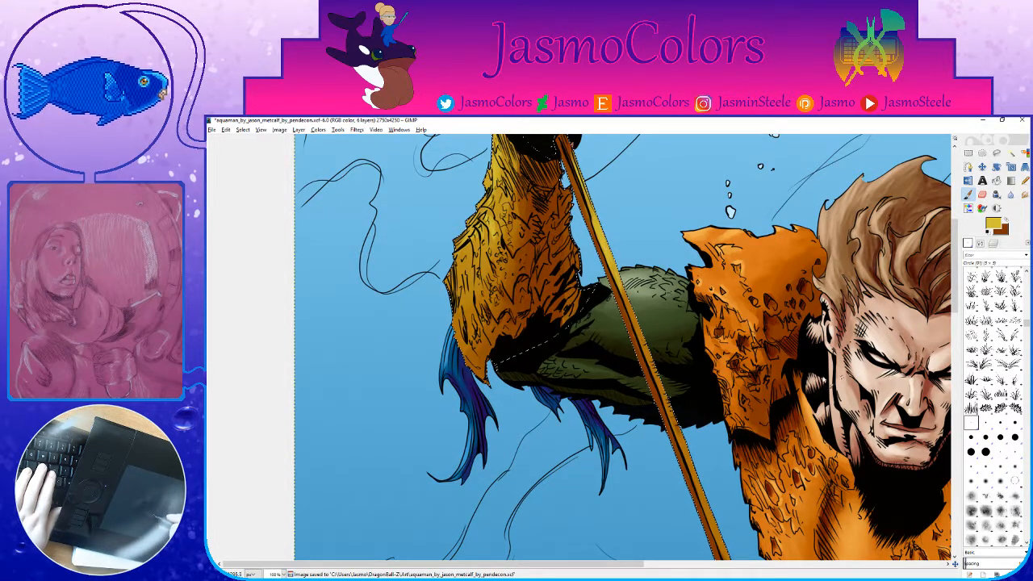
key("ctrl+s")
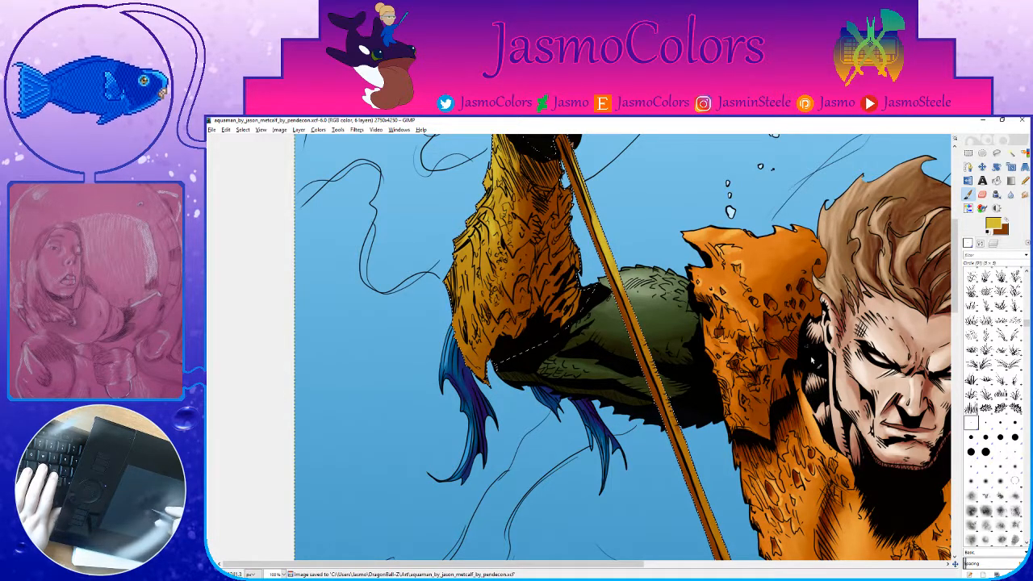
Step: Paint yellow highlights on the shaft section crossing the green arm with the larger round brush
left_click(986, 452)
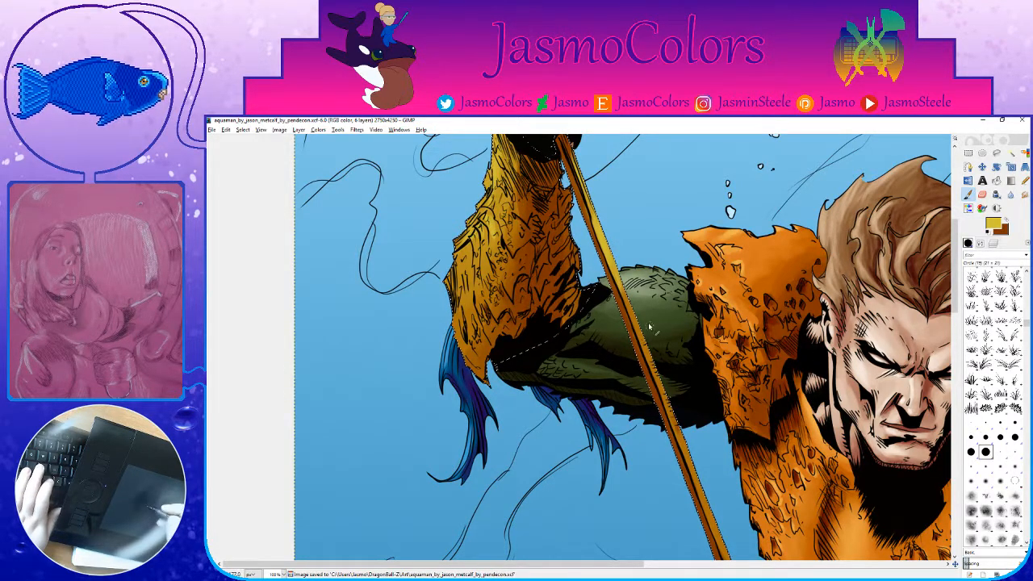
left_click_drag(608, 244, 612, 255)
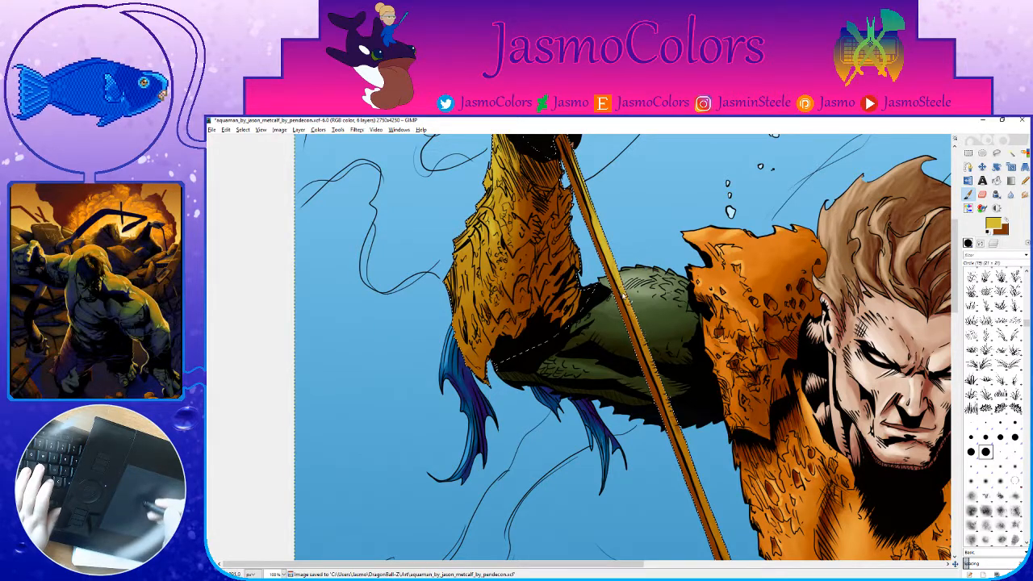
scroll(630, 297, "down", 3)
scroll(629, 297, "right", 1)
left_click_drag(620, 254, 662, 367)
scroll(637, 302, "down", 2)
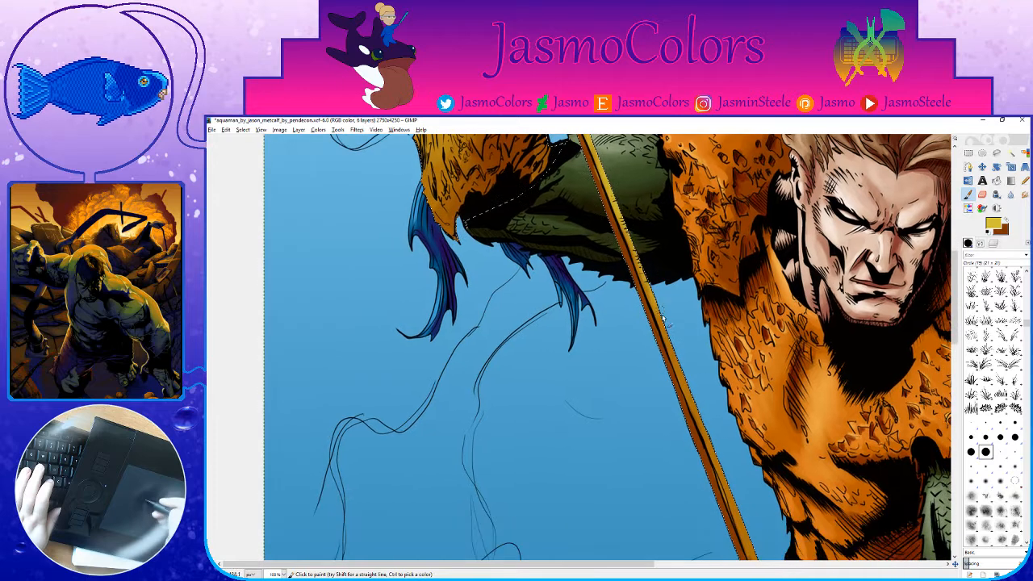
Step: Highlight the shaft beside the torso in yellow, undoing and repainting one stroke
scroll(680, 376, "down", 2)
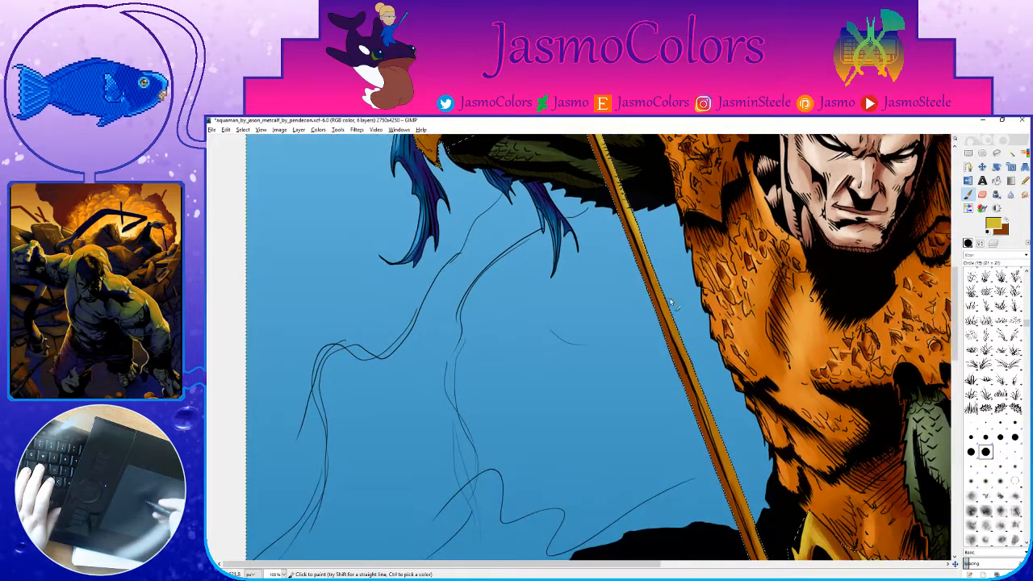
left_click_drag(648, 256, 679, 352)
left_click_drag(676, 359, 670, 305)
key("ctrl+z")
left_click_drag(664, 247, 685, 309)
scroll(682, 343, "down", 2)
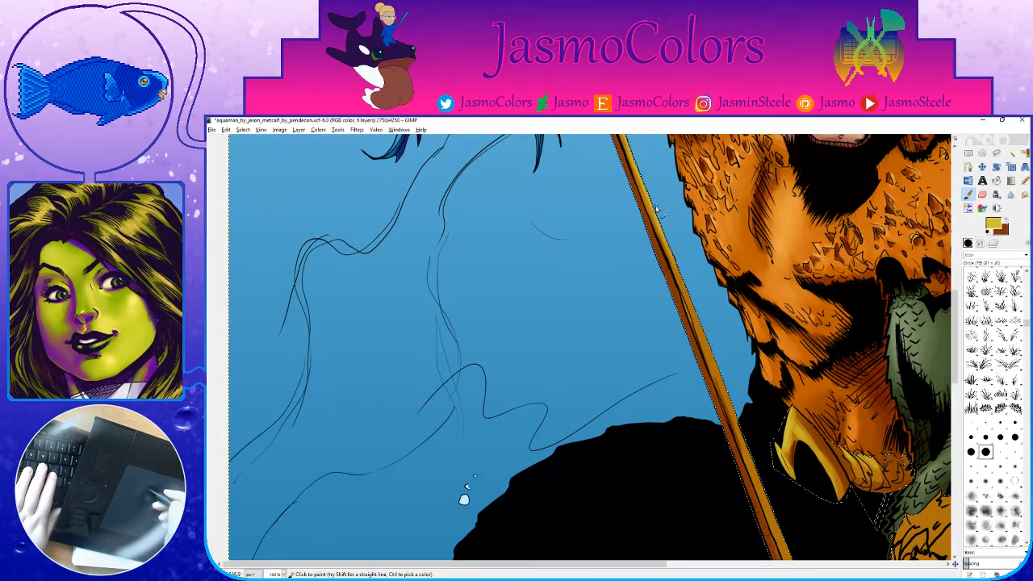
Step: Extend the yellow highlights down the lower shaft to the gripping fist and save the artwork
scroll(701, 328, "down", 2)
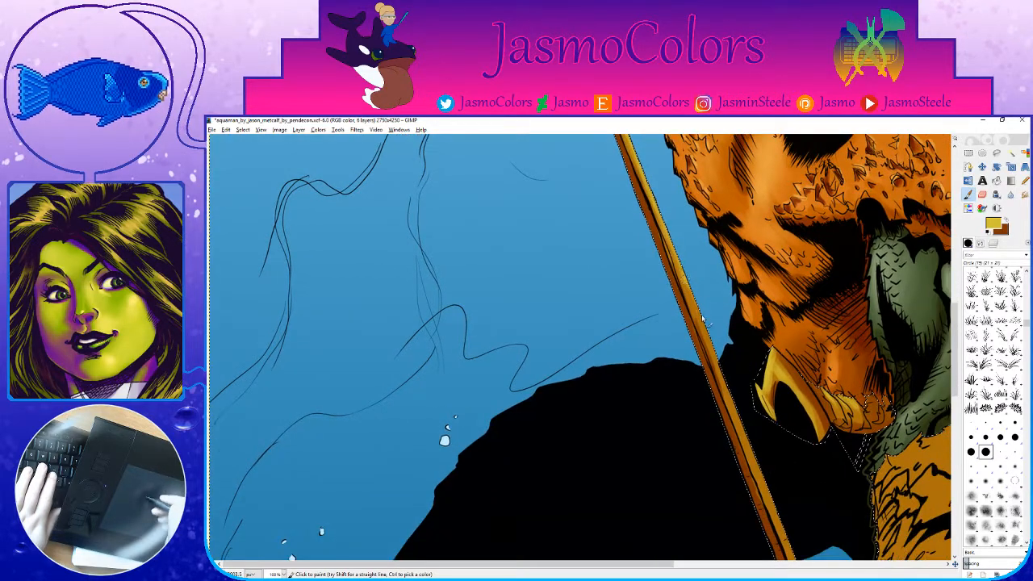
scroll(721, 394, "down", 2)
scroll(722, 366, "down", 4)
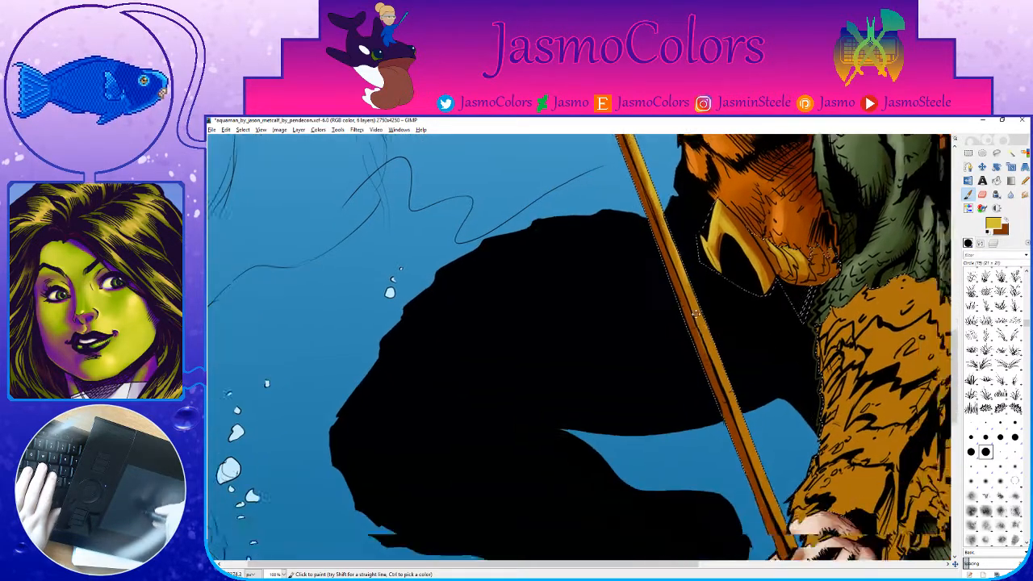
scroll(728, 408, "down", 2)
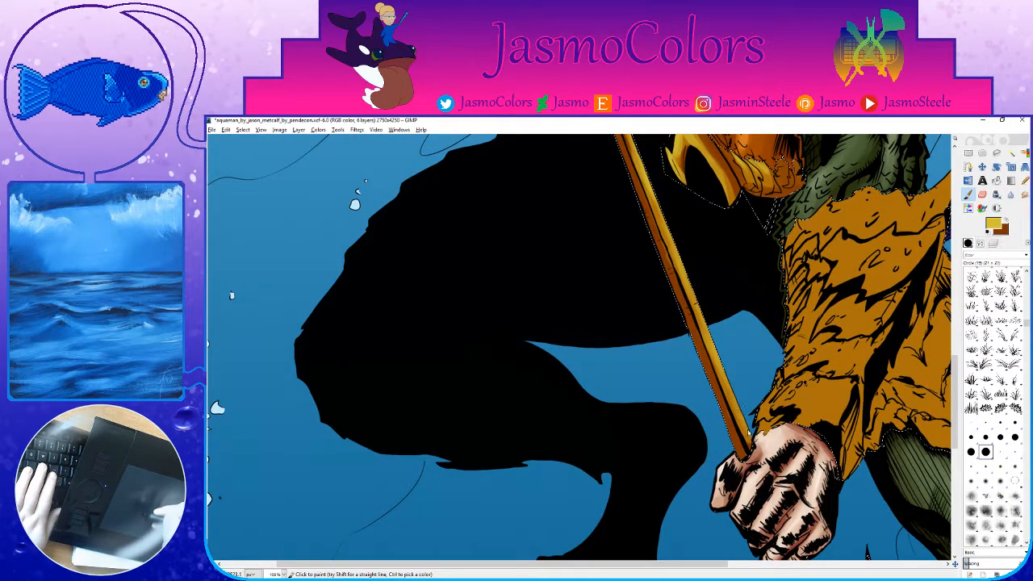
key("ctrl+s")
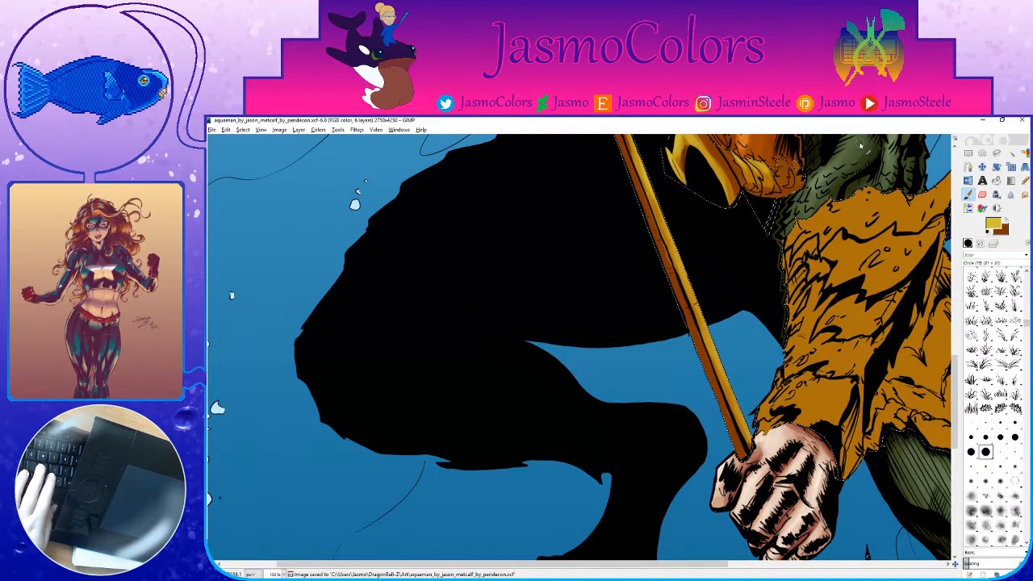
Step: Try a by-colour selection on the green leg area and save the artwork
key("o")
left_click(847, 165)
key("ctrl+s")
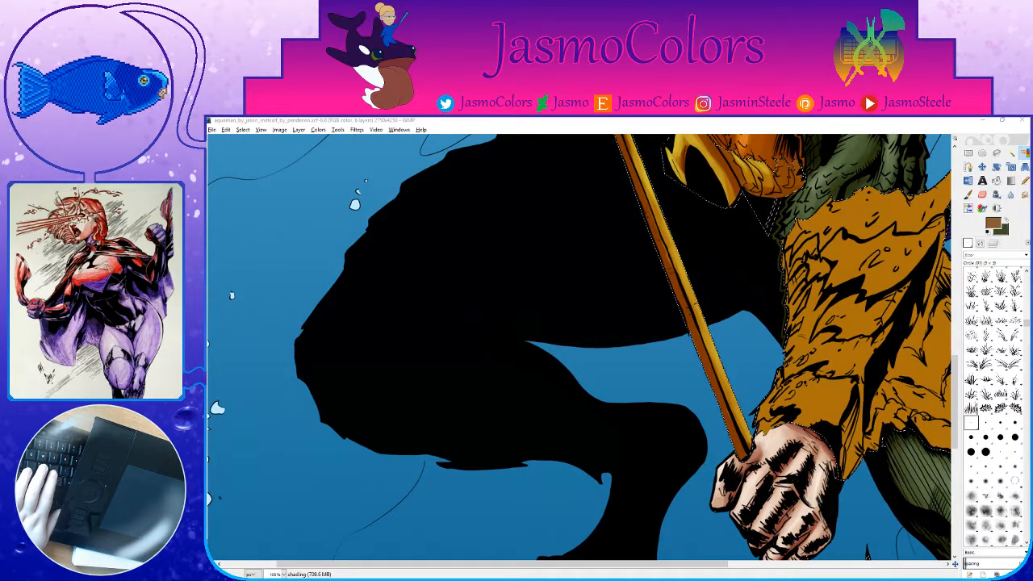
key("ctrl+s")
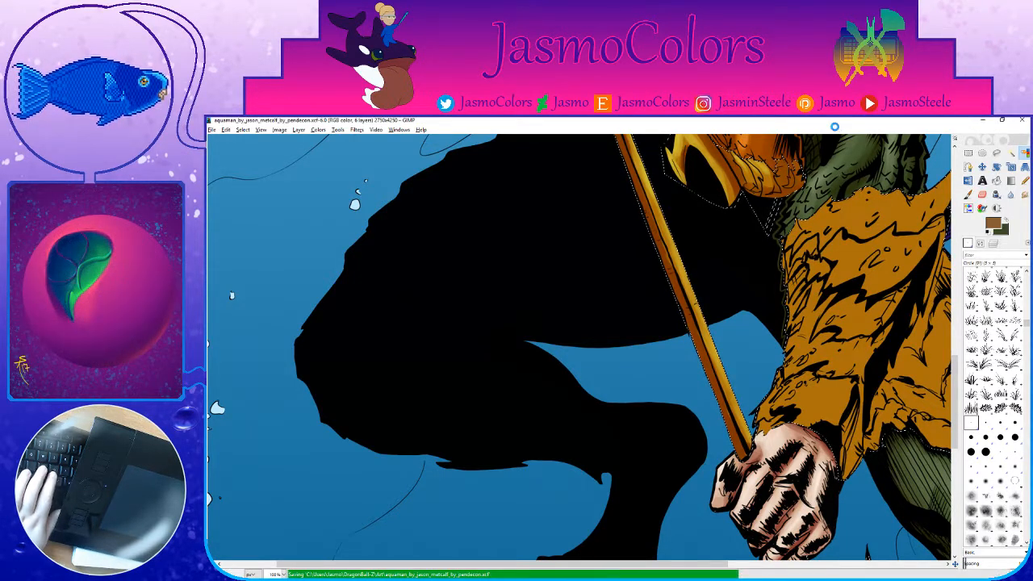
Step: Enlarge the paintbrush and shade the orange scale armor between the gauntlet and the green leg in dark brown
key("p")
left_click_drag(898, 253, 755, 280)
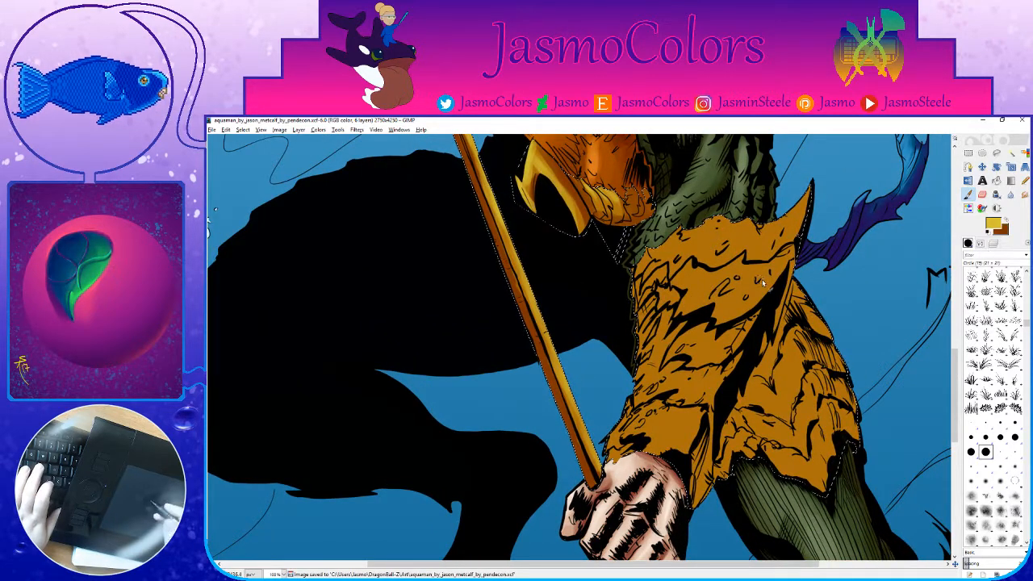
mouse_move(773, 395)
left_mouse_down()
mouse_move(797, 418)
mouse_move(721, 379)
mouse_move(699, 417)
mouse_move(672, 406)
left_mouse_up()
key("ctrl+z")
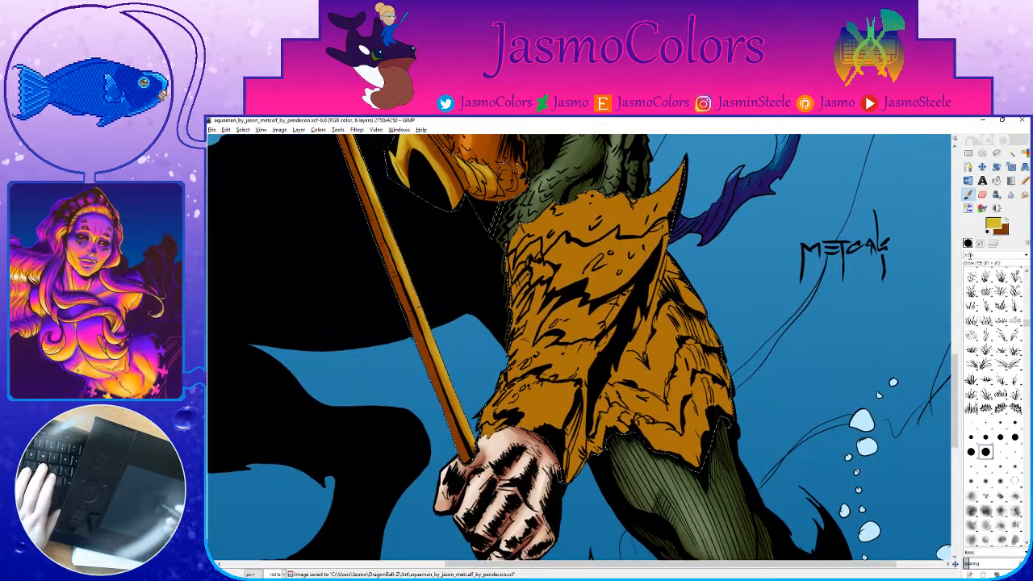
left_click(980, 243)
left_click(971, 303)
left_click_drag(686, 278, 676, 332)
key("ctrl+z")
key("x")
mouse_move(684, 278)
left_mouse_down()
mouse_move(665, 366)
mouse_move(632, 392)
mouse_move(624, 414)
mouse_move(676, 429)
mouse_move(712, 295)
mouse_move(686, 288)
mouse_move(661, 377)
mouse_move(627, 413)
mouse_move(707, 363)
mouse_move(729, 401)
left_mouse_up()
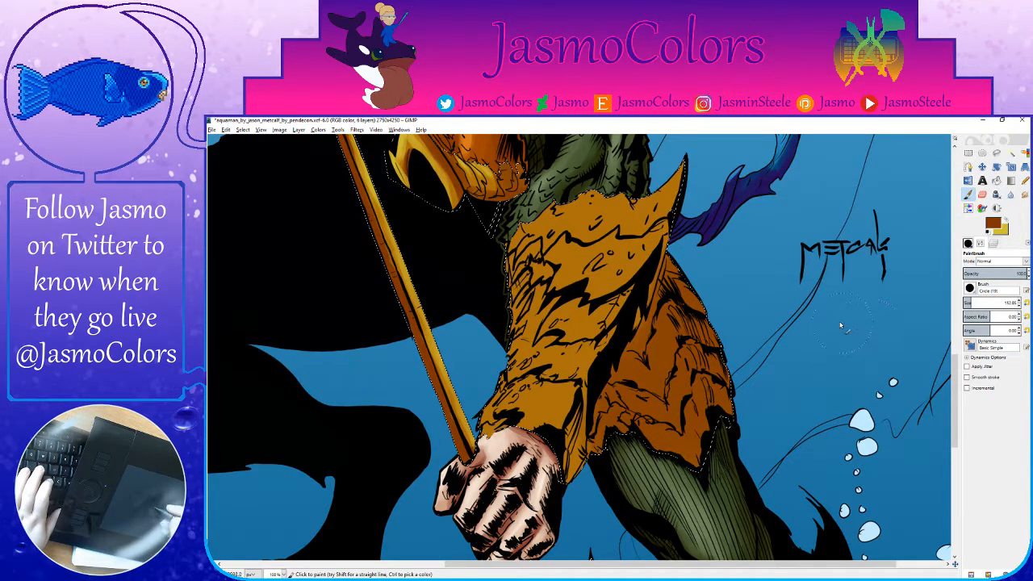
Step: Reset the brush size, refine the brown armor shading, erase lighter areas out of it with the Eraser, and save
left_click(1027, 303)
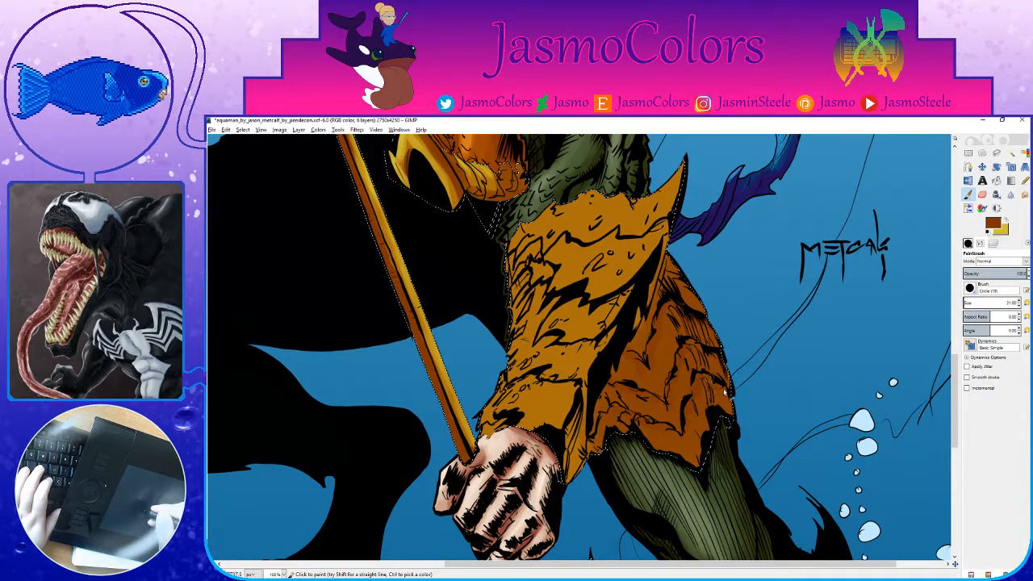
left_click_drag(679, 282, 704, 286)
key("shift+e")
mouse_move(692, 337)
left_mouse_down()
mouse_move(685, 397)
mouse_move(662, 388)
left_mouse_up()
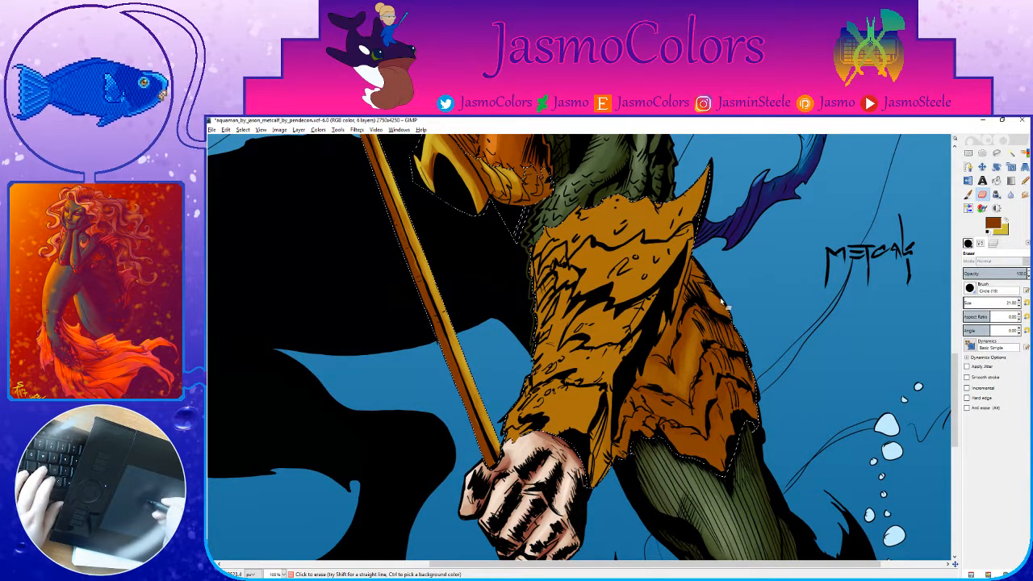
key("ctrl+s")
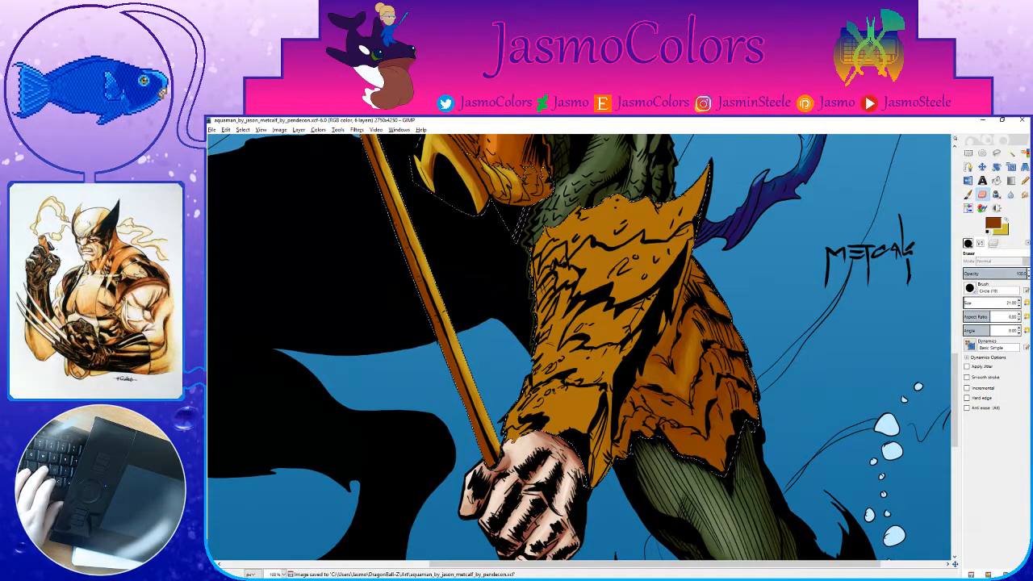
scroll(663, 374, "down", 2)
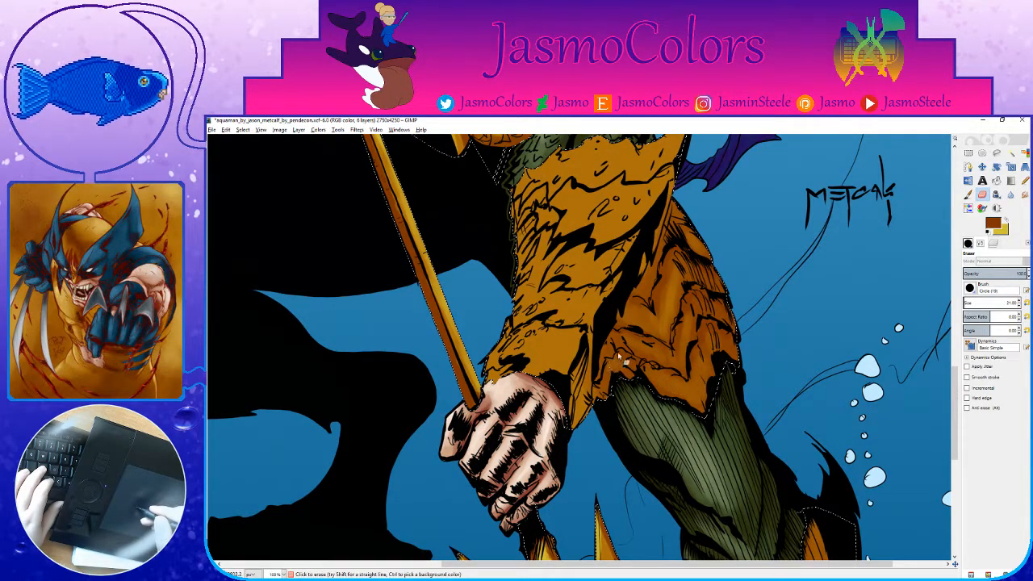
Step: Erase stray shading along the lower edge of the orange thigh armor and paint dark brown shading between it and the gauntlet
left_click_drag(618, 363, 691, 411)
key("p")
key("x")
mouse_move(752, 213)
left_mouse_down()
mouse_move(735, 266)
mouse_move(769, 206)
mouse_move(722, 278)
mouse_move(739, 245)
mouse_move(713, 327)
left_mouse_up()
key("ctrl+z")
key("x")
left_click_drag(683, 376, 723, 311)
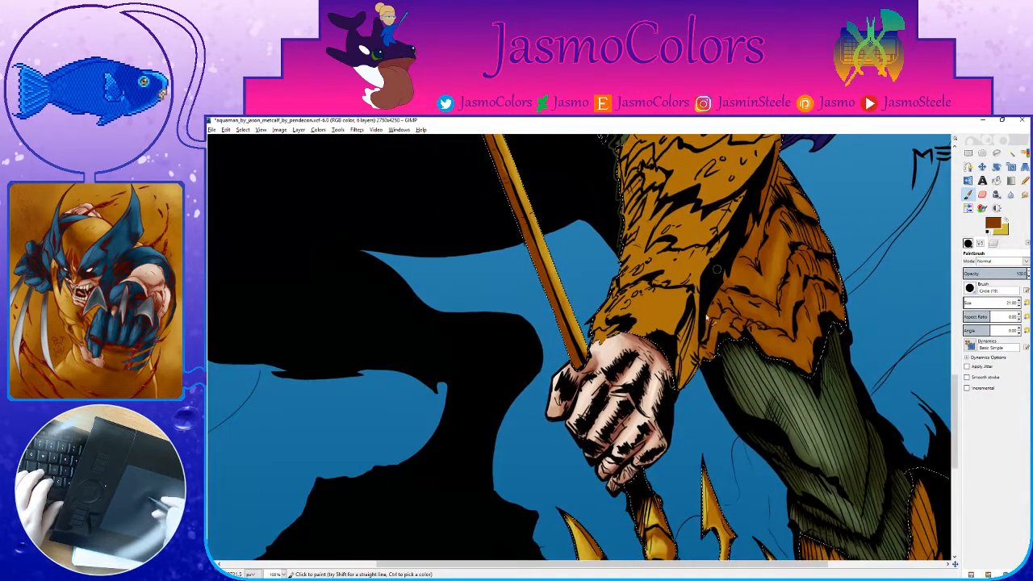
mouse_move(677, 353)
left_mouse_down()
mouse_move(685, 398)
mouse_move(694, 392)
left_mouse_up()
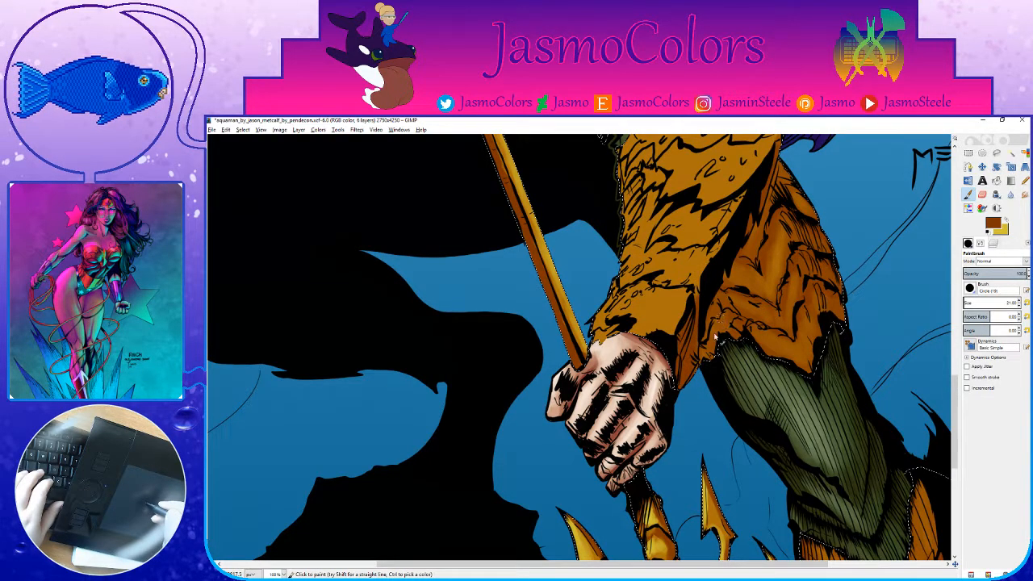
Step: Switch to a tiny round brush, add fine dark brown shading around the thigh armor scales, and save the artwork
key("ctrl+shift+b")
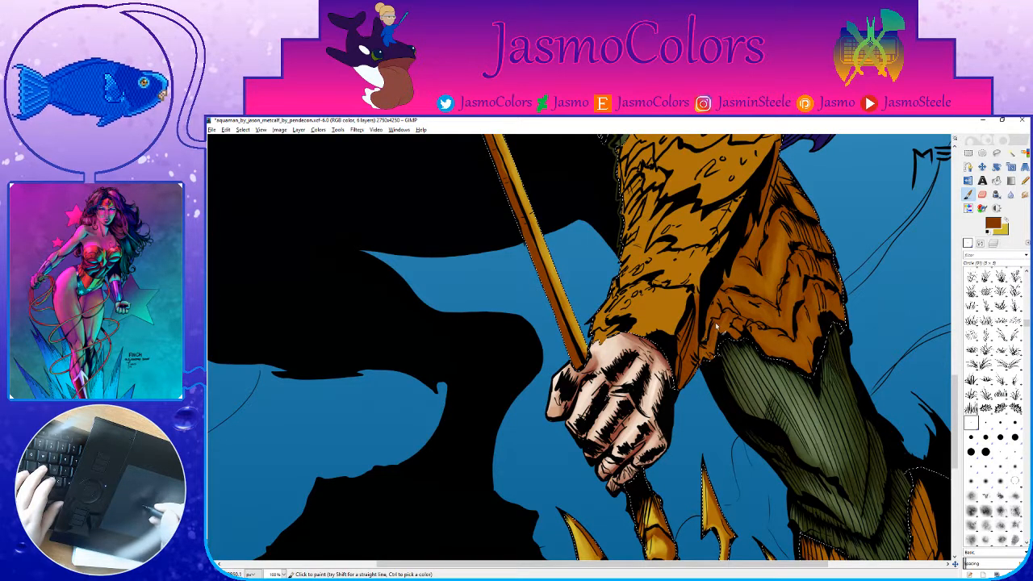
left_click_drag(704, 338, 694, 363)
left_click_drag(744, 299, 738, 338)
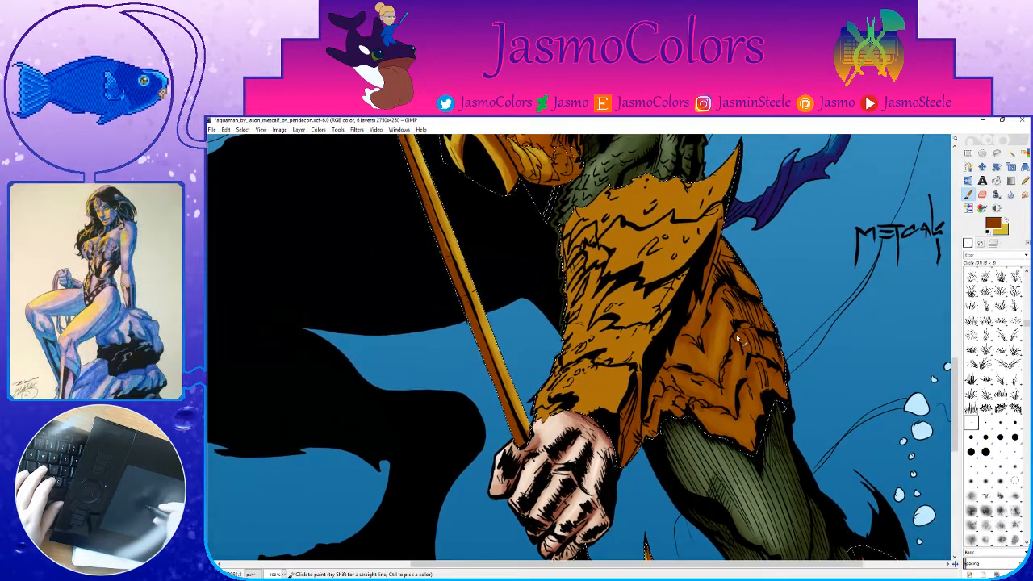
left_click_drag(732, 301, 780, 314)
key("ctrl+s")
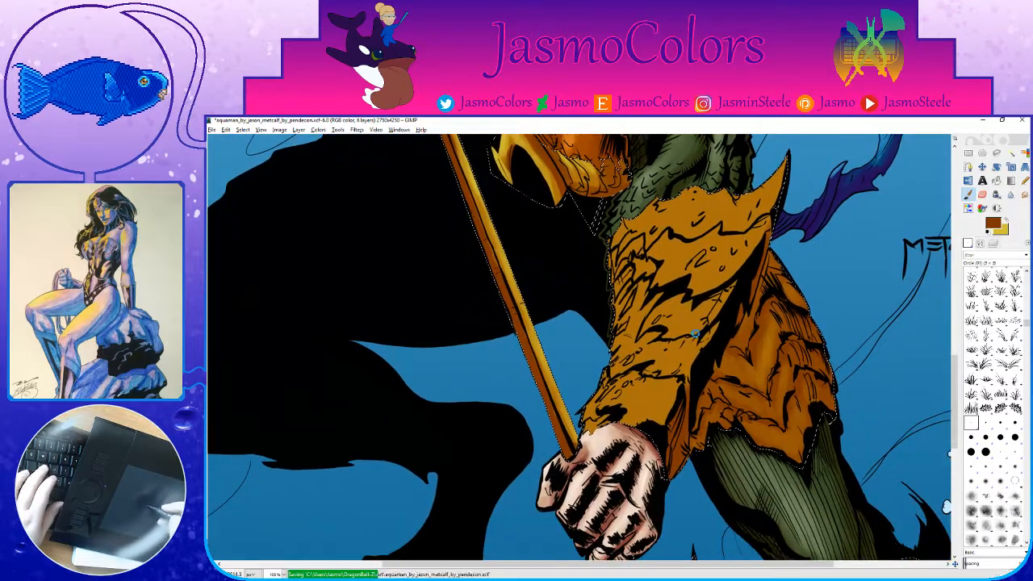
Step: Enlarge the paintbrush to 164 and lay broad, soft yellow highlights over the whole gauntlet
left_click(969, 243)
left_click(969, 302)
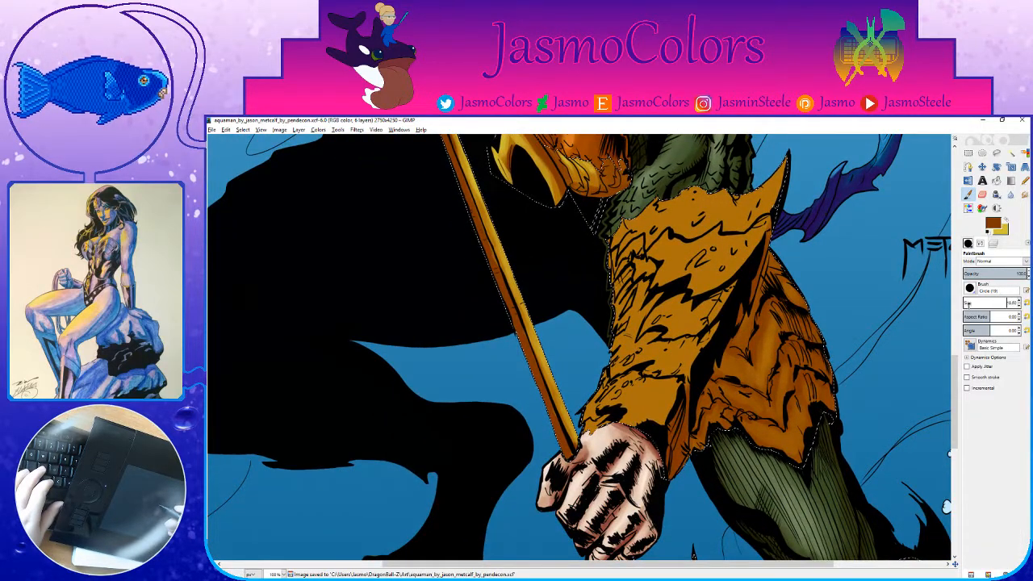
key("x")
mouse_move(633, 206)
left_mouse_down()
mouse_move(670, 232)
mouse_move(637, 395)
mouse_move(653, 411)
left_mouse_up()
left_click_drag(670, 248, 650, 335)
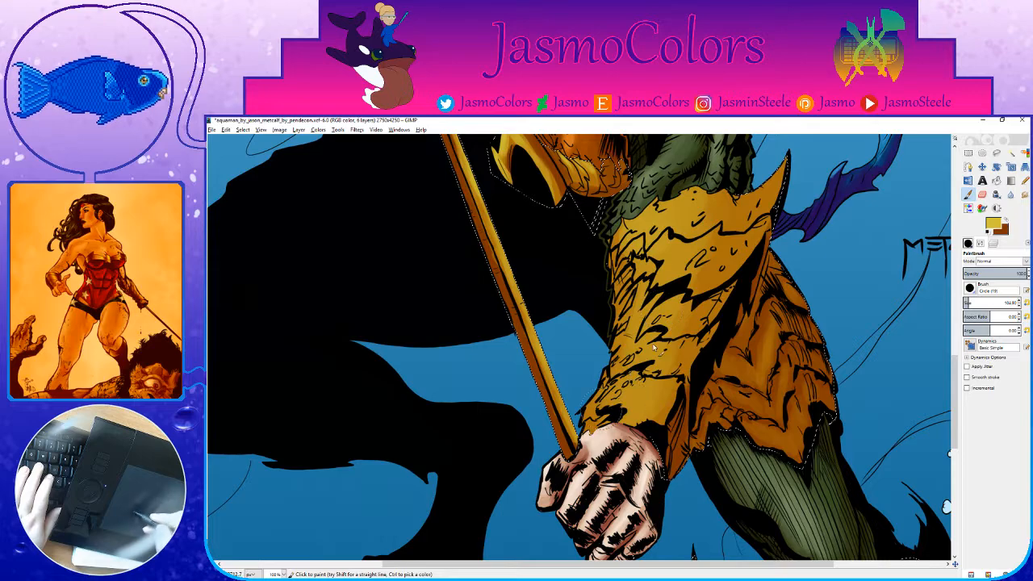
mouse_move(631, 409)
left_mouse_down()
mouse_move(636, 520)
mouse_move(639, 412)
left_mouse_up()
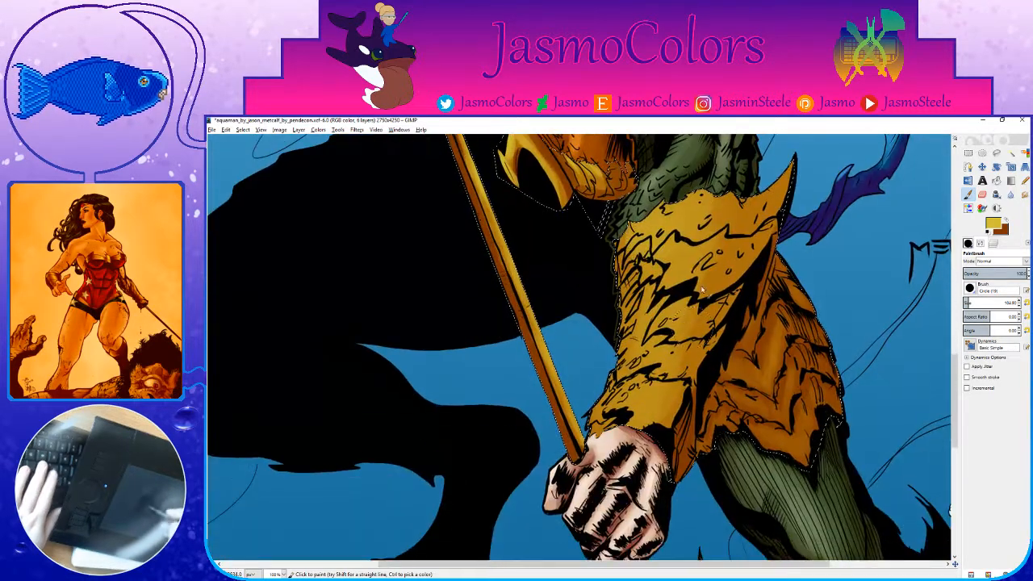
Step: Reset the brush size, paint finer yellow highlights on the middle and lower gauntlet scales, and save the artwork
left_click(1026, 303)
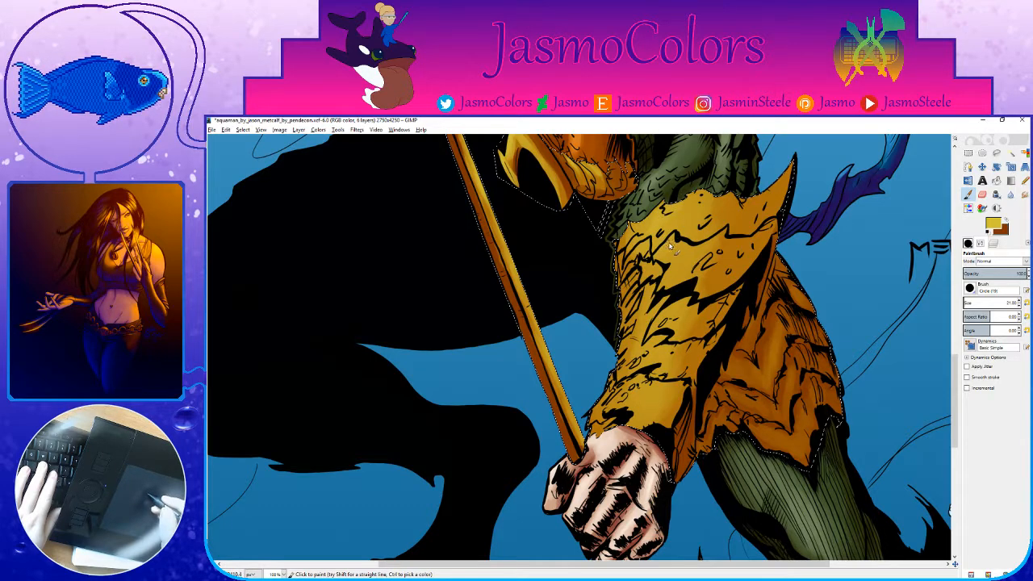
left_click_drag(676, 267, 656, 338)
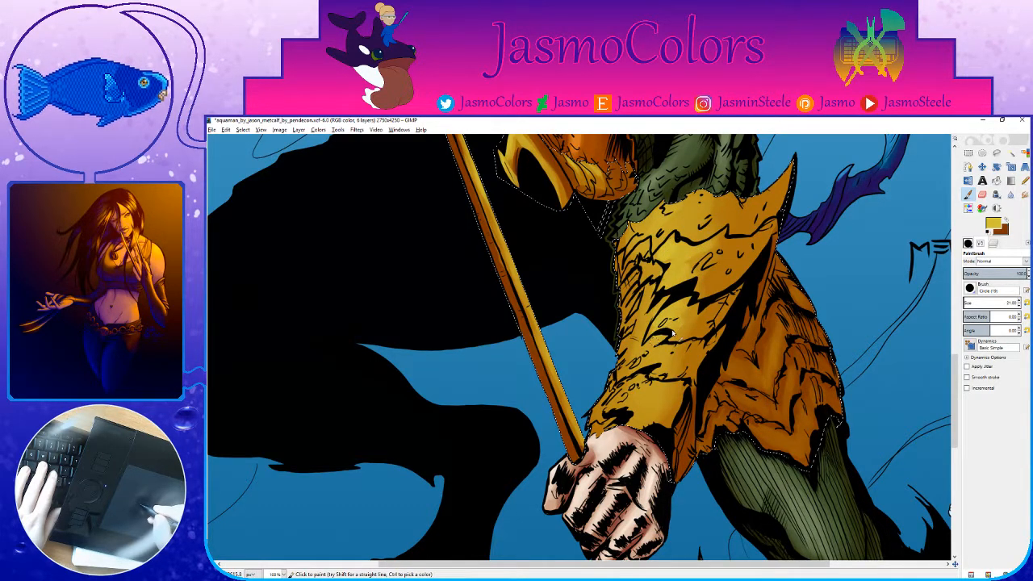
mouse_move(627, 369)
left_mouse_down()
mouse_move(645, 418)
mouse_move(636, 381)
left_mouse_up()
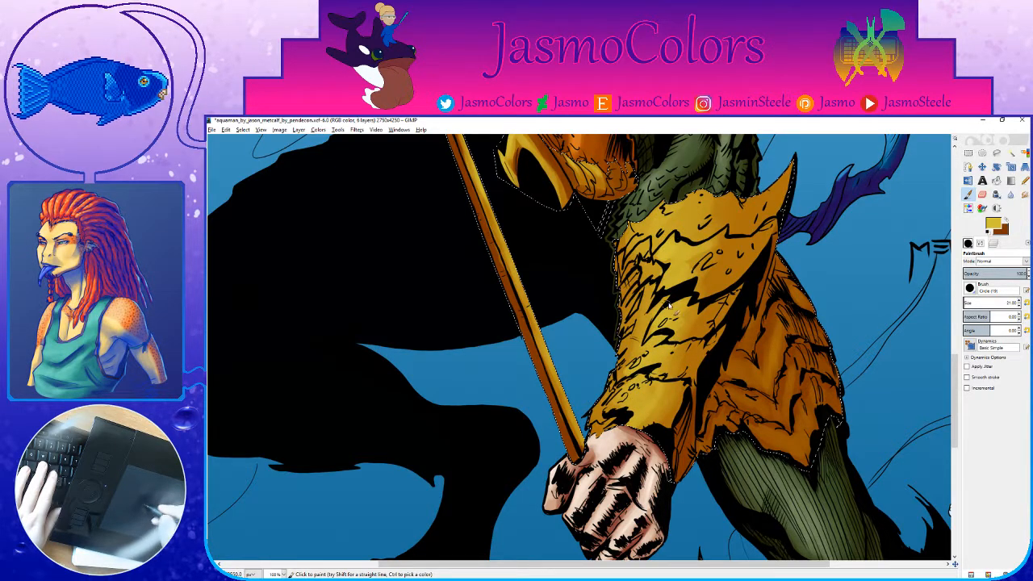
key("ctrl+s")
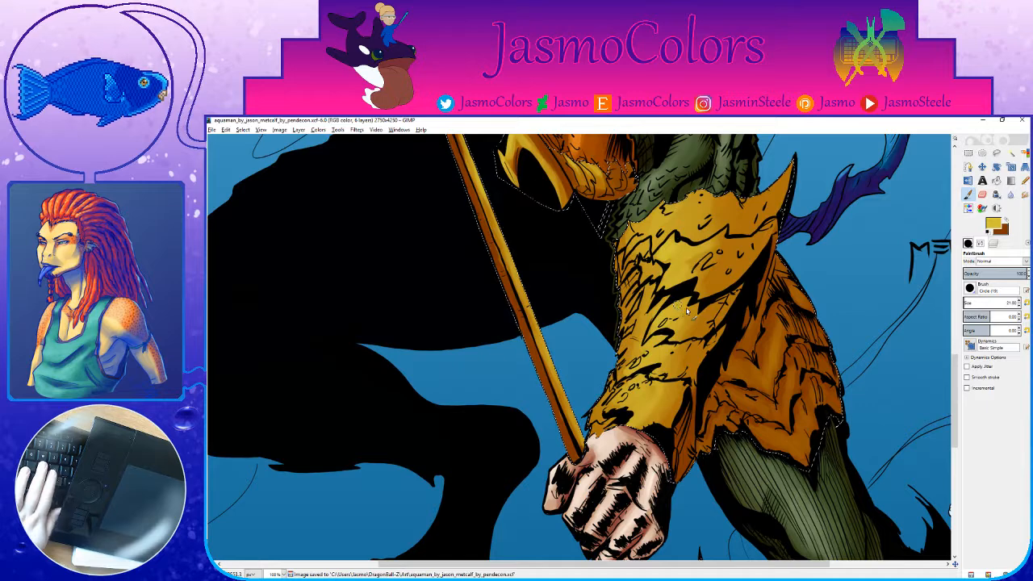
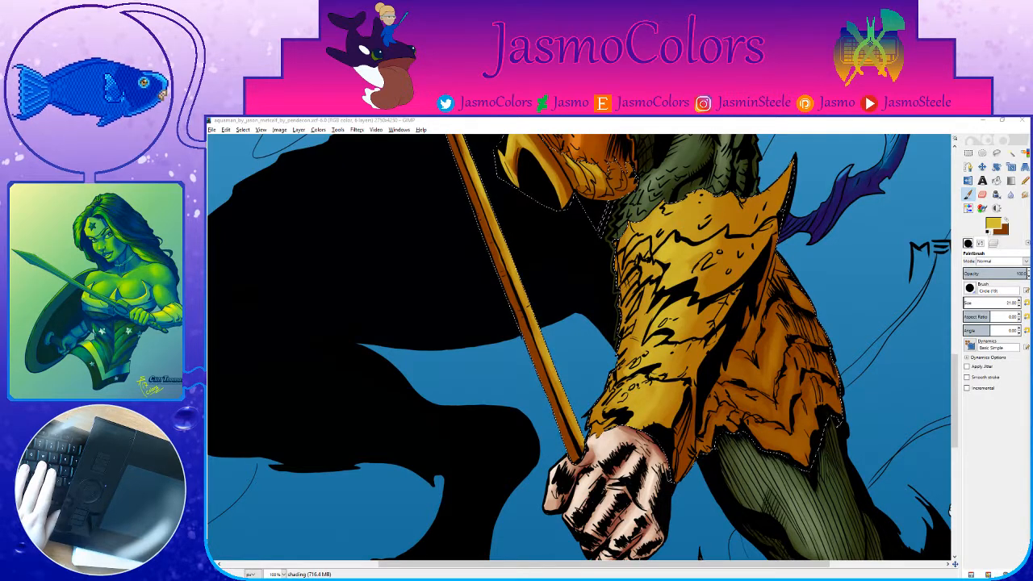
Step: Return to the Paintbrush with yellow, brighten the upper gauntlet scales, and save the artwork
key("shift+o")
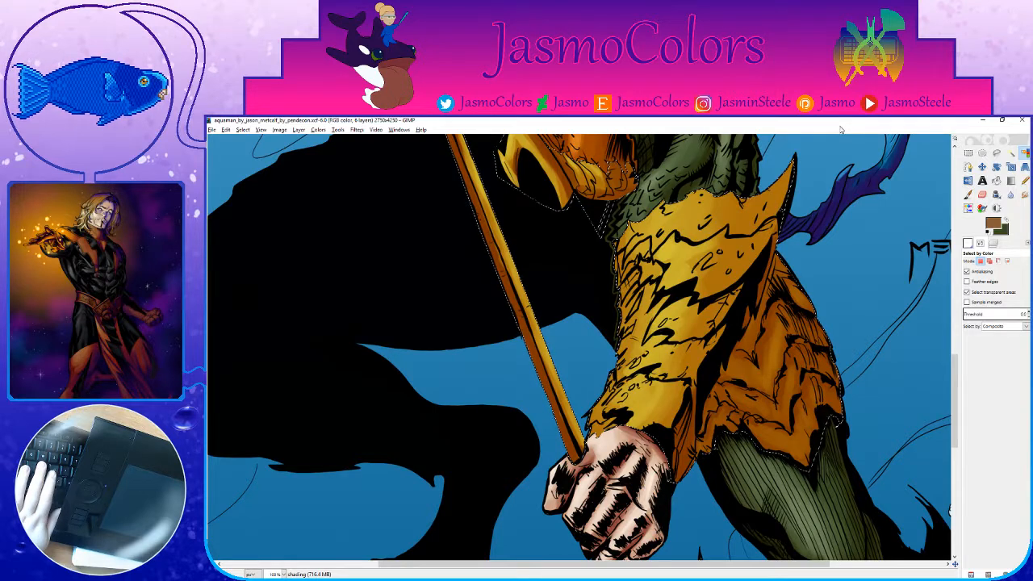
key("p")
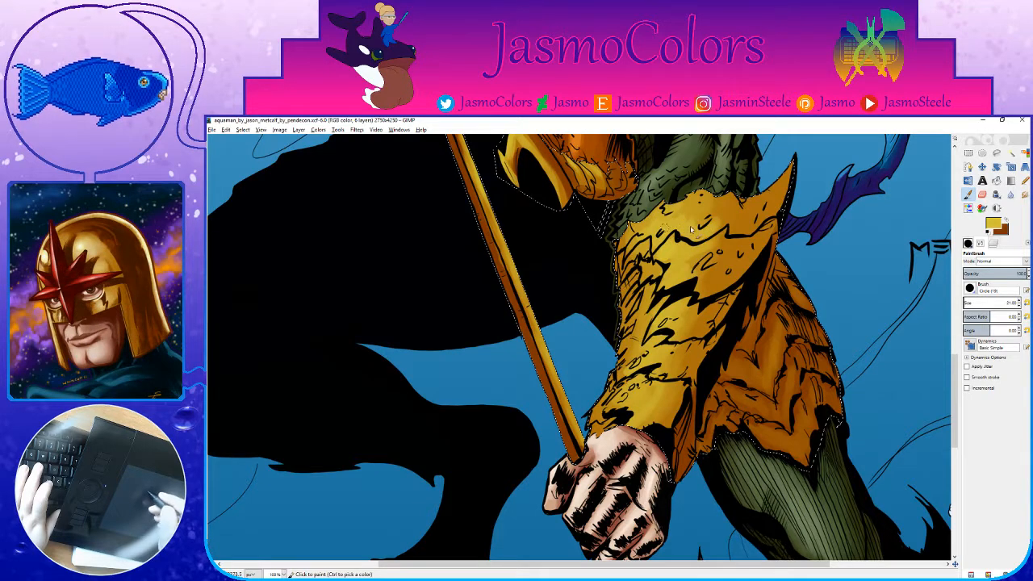
left_click_drag(691, 229, 672, 277)
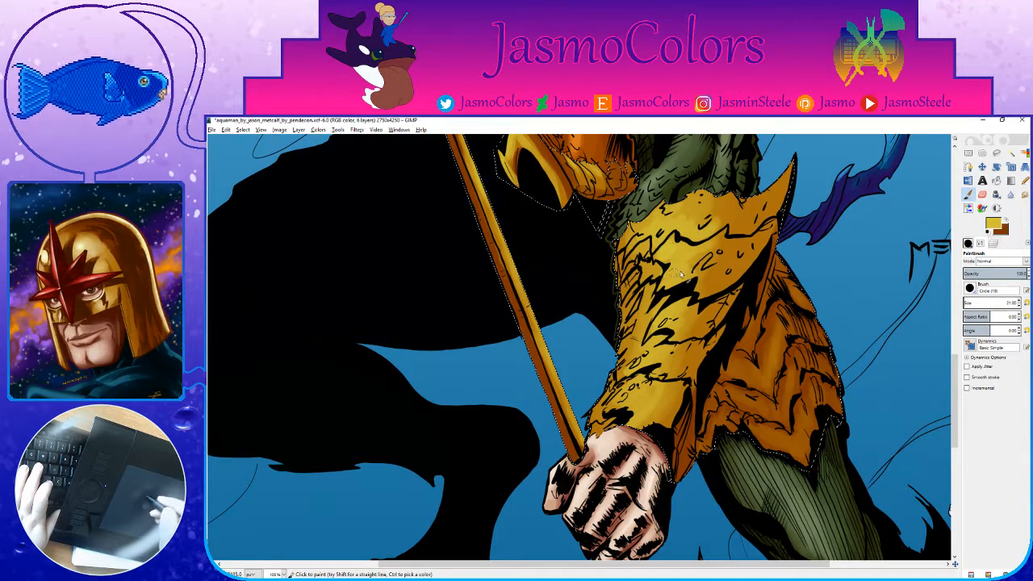
key("ctrl+s")
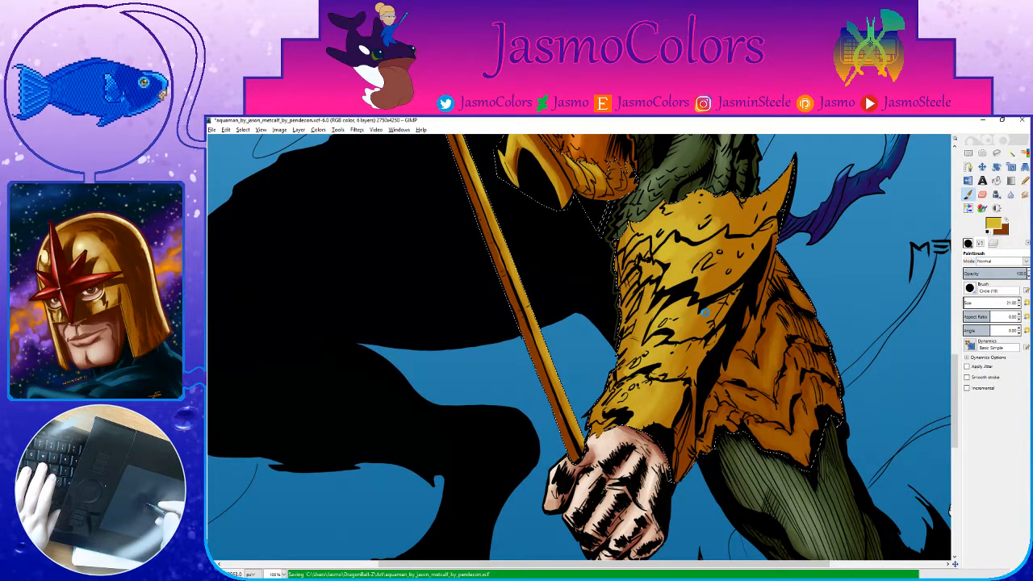
Step: Extend the yellow highlights from the gauntlet's wrist to its upper rim and pointed fin, and save the artwork
left_click_drag(702, 329, 686, 279)
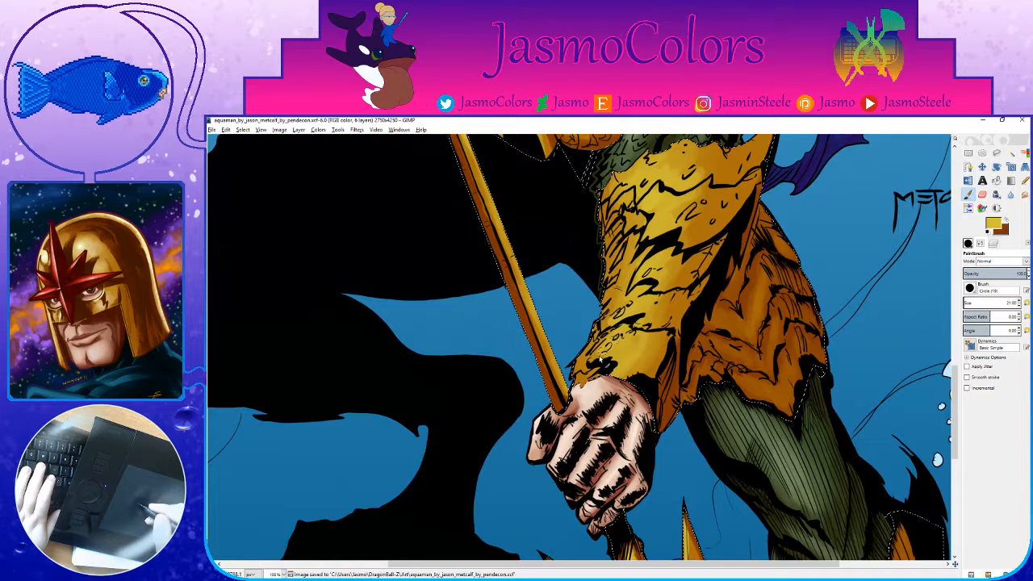
left_click_drag(650, 317, 663, 305)
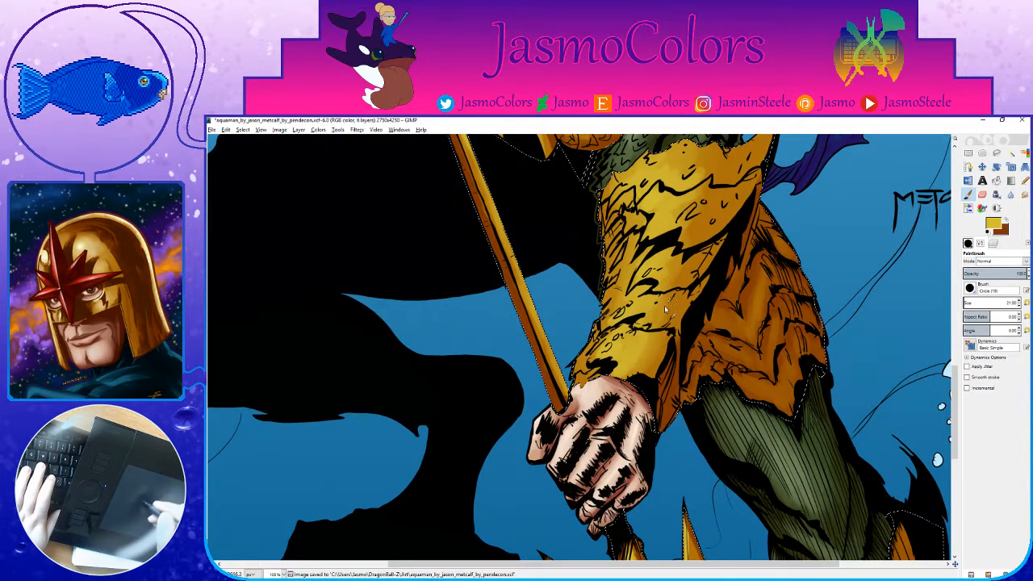
mouse_move(685, 234)
left_mouse_down()
mouse_move(693, 203)
mouse_move(674, 246)
mouse_move(679, 271)
left_mouse_up()
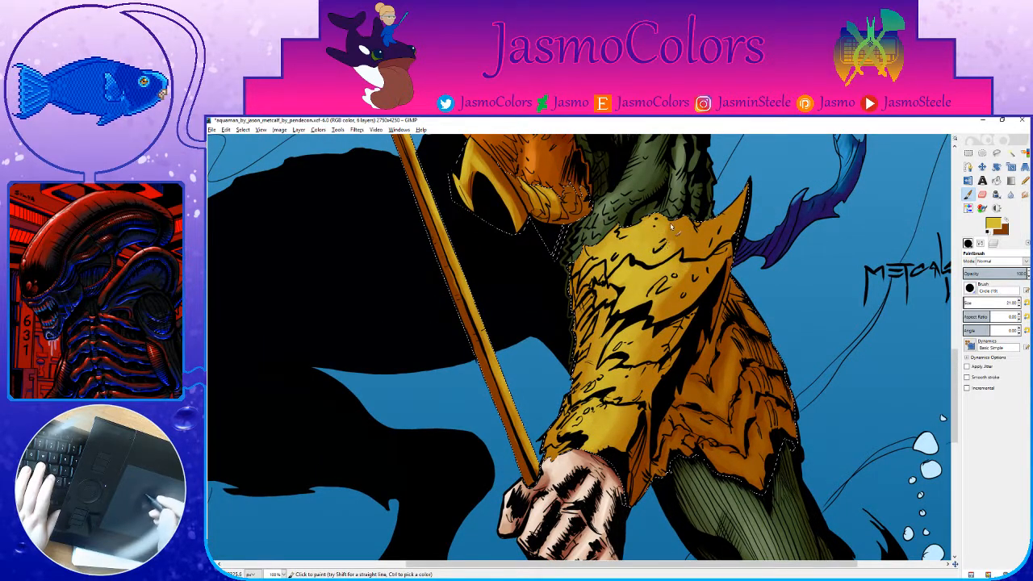
left_click_drag(747, 202, 733, 228)
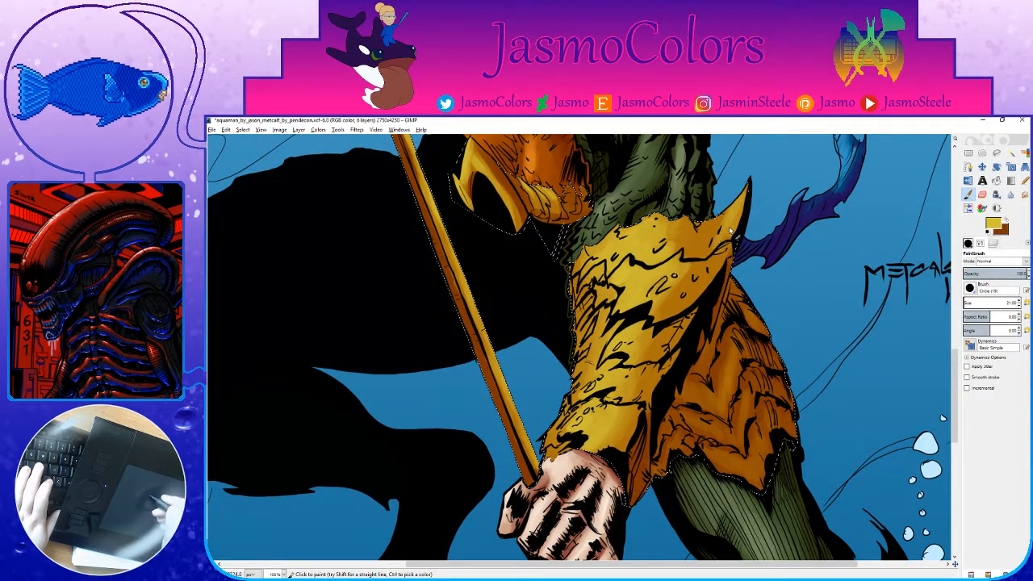
key("ctrl+s")
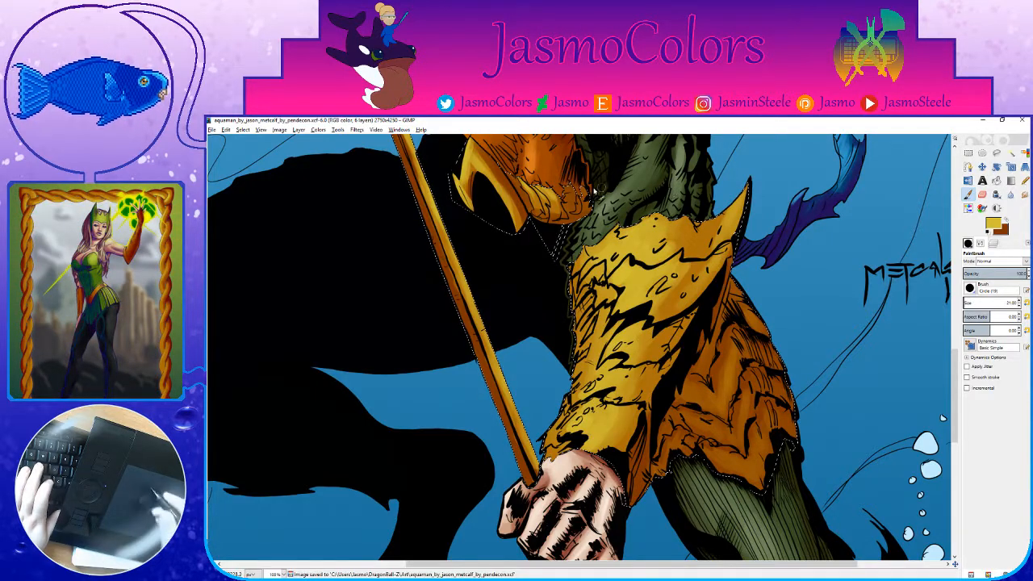
Step: Swap to dark brown, shade between the gauntlet scales and along its outer edge down to the wrist, and save the artwork
key("x")
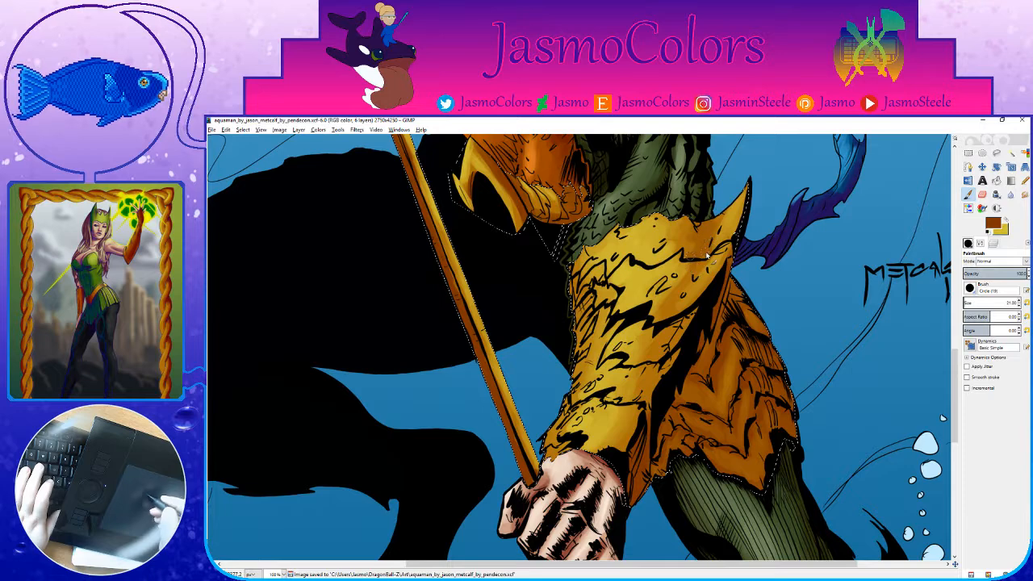
mouse_move(680, 295)
left_mouse_down()
mouse_move(682, 322)
mouse_move(655, 401)
left_mouse_up()
left_click_drag(621, 369, 706, 383)
left_click_drag(660, 277, 655, 313)
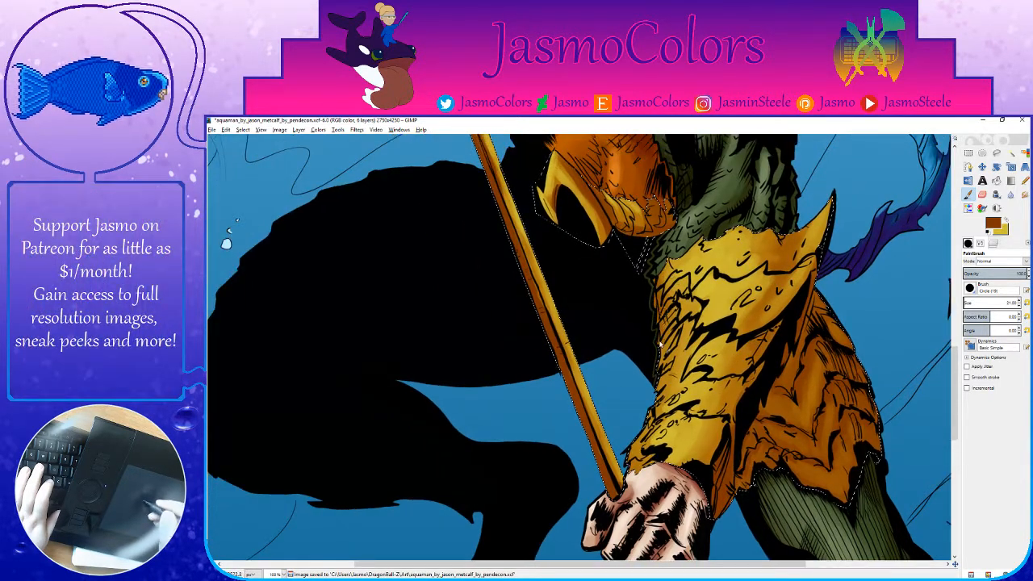
scroll(655, 321, "down", 2)
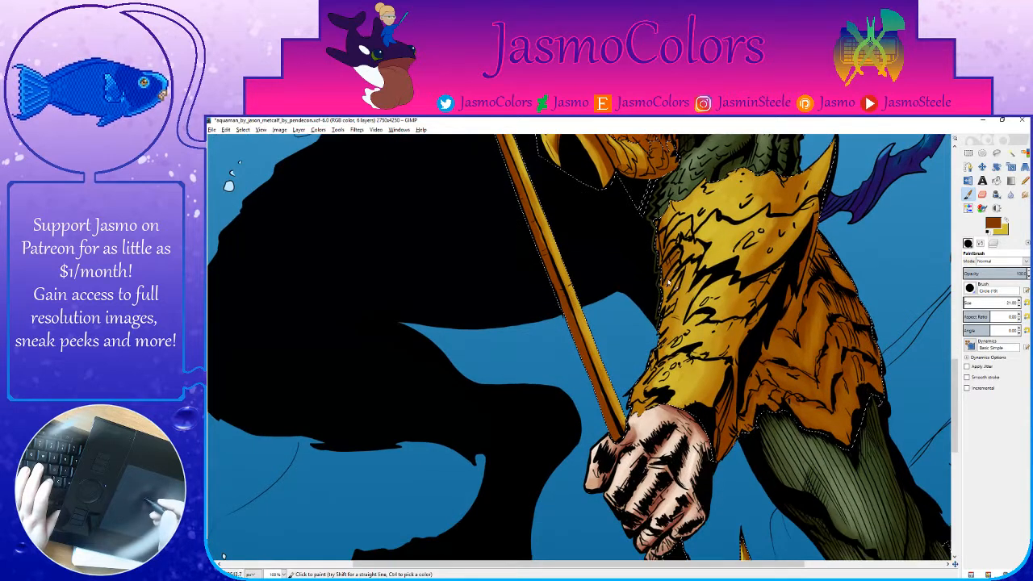
left_click_drag(668, 272, 655, 343)
left_click_drag(638, 394, 639, 413)
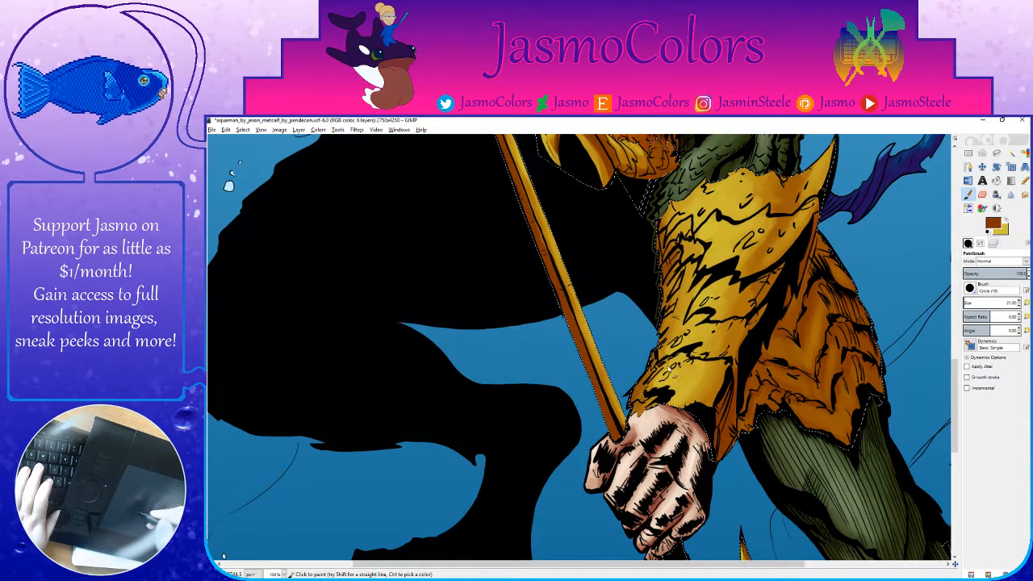
scroll(639, 413, "up", 2)
key("ctrl+s")
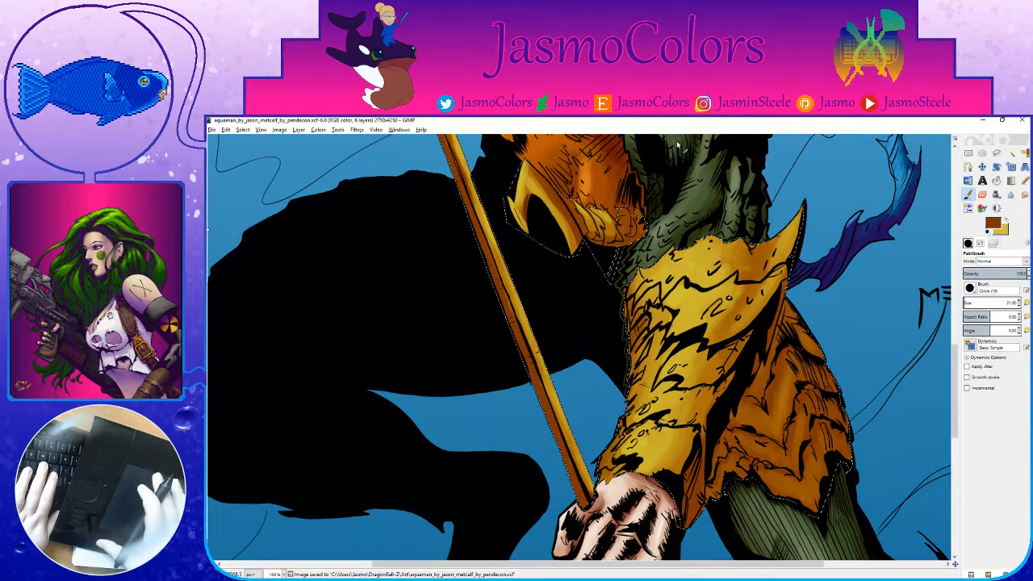
Step: Swap back to yellow and touch up the highlights along the gauntlet's upper rim
key("x")
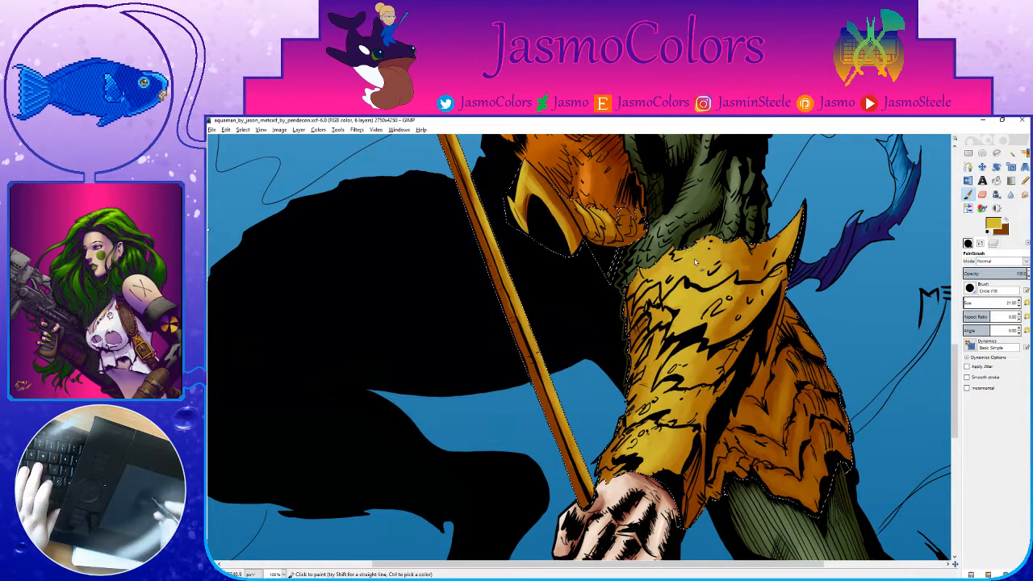
left_click_drag(734, 258, 703, 263)
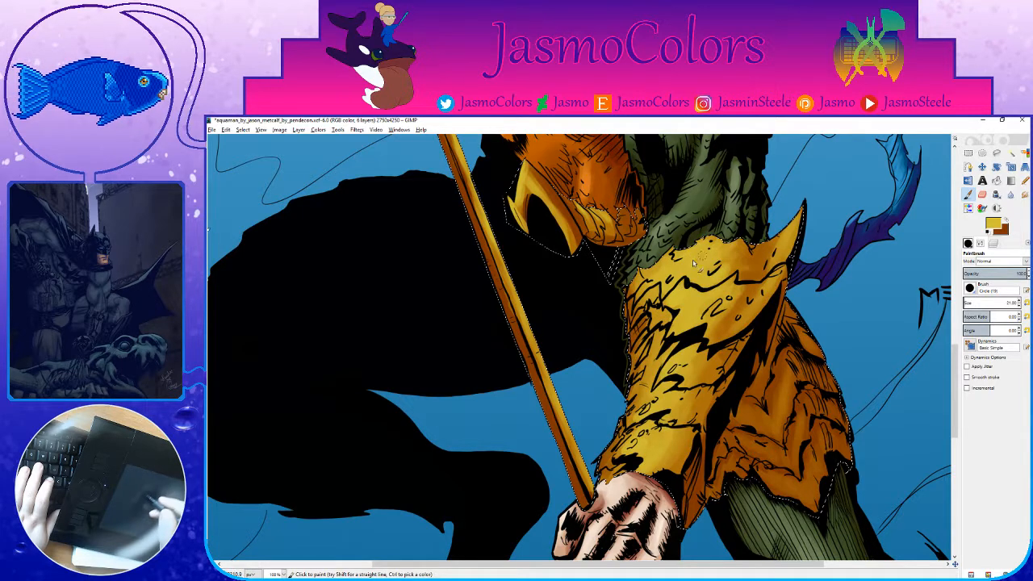
scroll(690, 317, "down", 3)
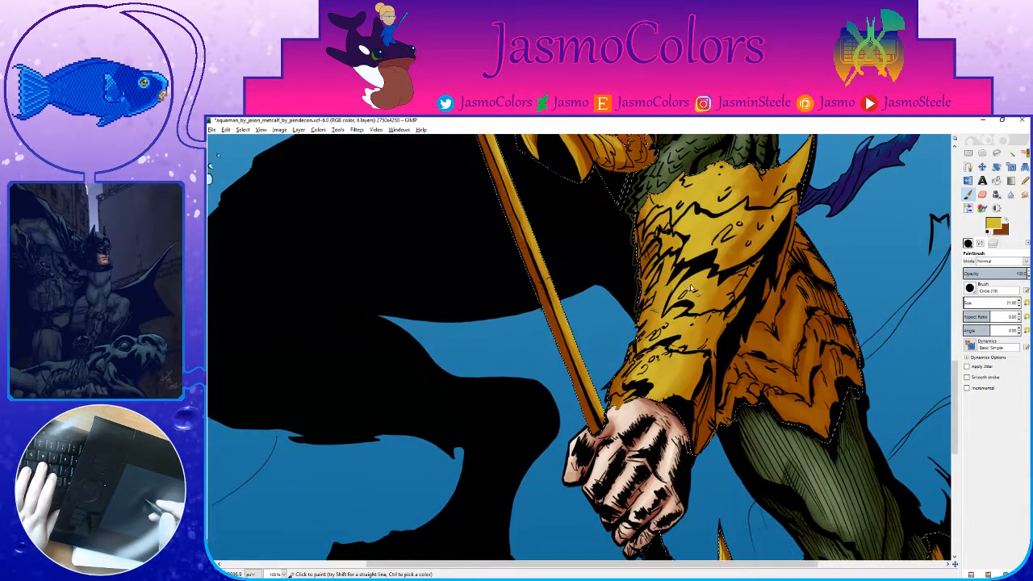
Step: Pick a tiny round brush, add fine dark brown shading under the gauntlet's upper scales and beside the fin, saving the artwork
key("shift+ctrl+b")
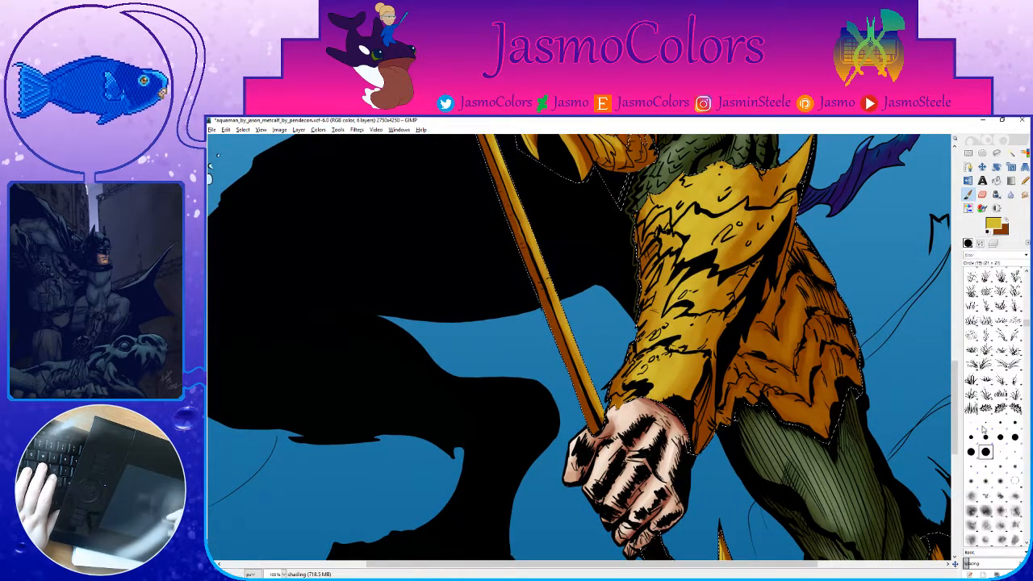
key("ctrl+s")
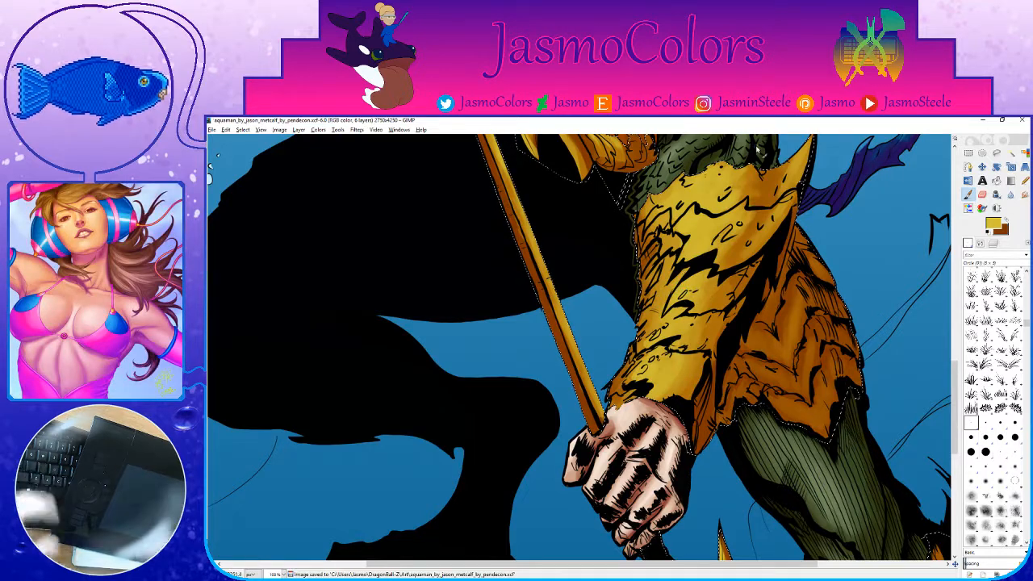
left_click_drag(826, 249, 823, 254)
scroll(823, 254, "up", 3)
key("x")
left_click(746, 273)
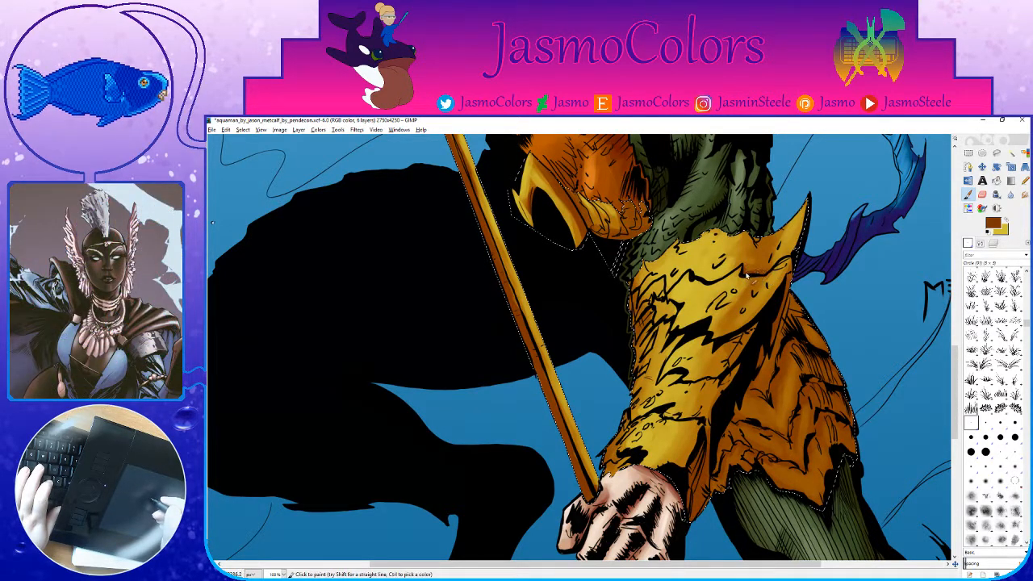
left_click_drag(741, 275, 764, 226)
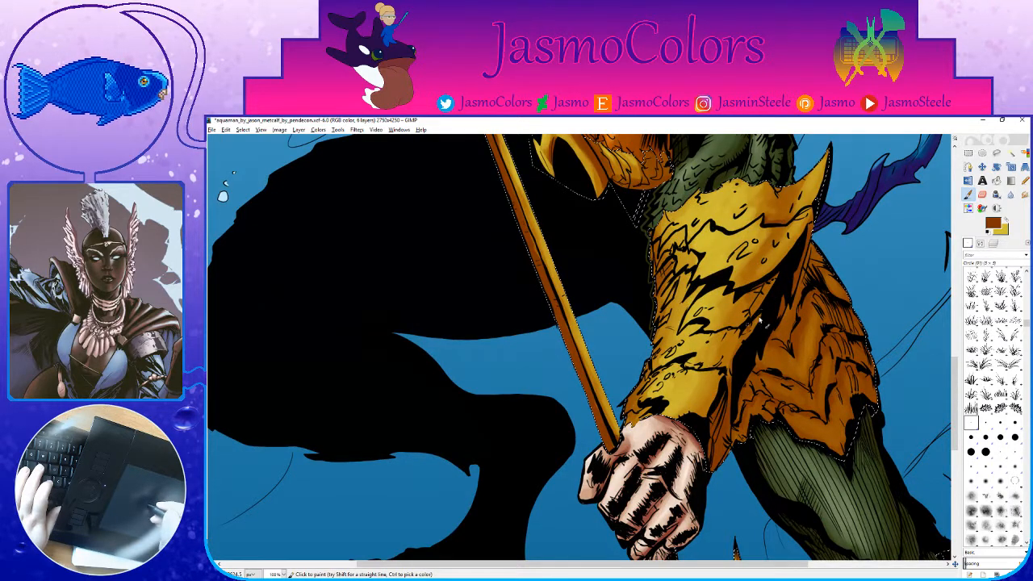
key("ctrl+s")
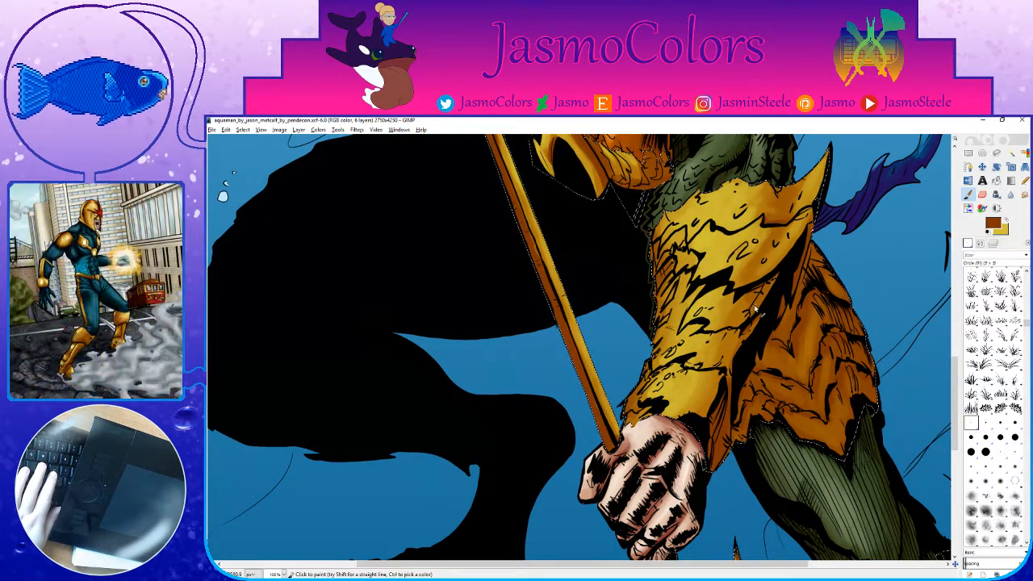
Step: Shade the lower edge of the scaled armor beside the golden belt buckle with fine dark brown strokes
left_click_drag(699, 148, 766, 359)
left_click_drag(709, 345, 671, 300)
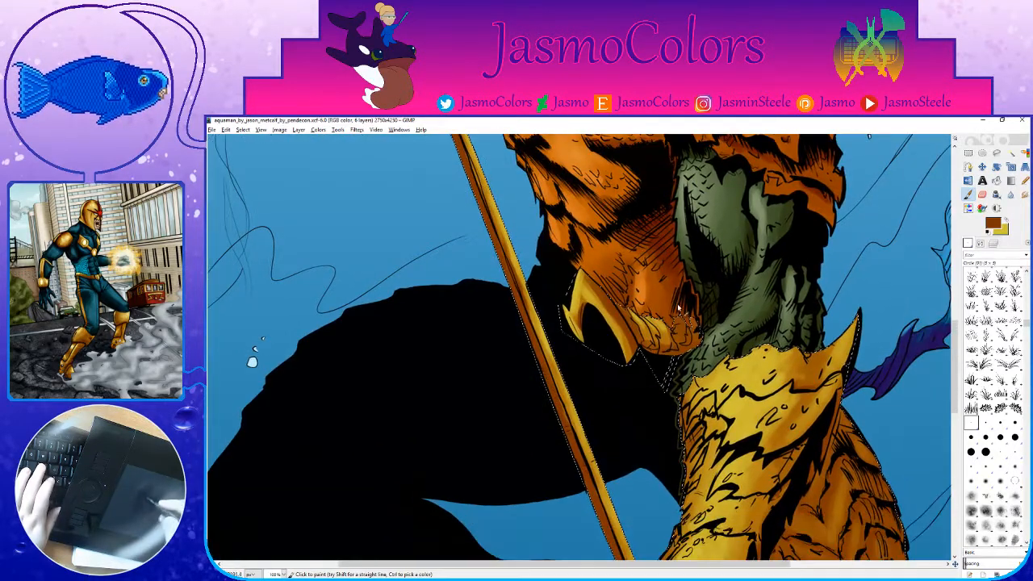
left_click_drag(606, 296, 635, 339)
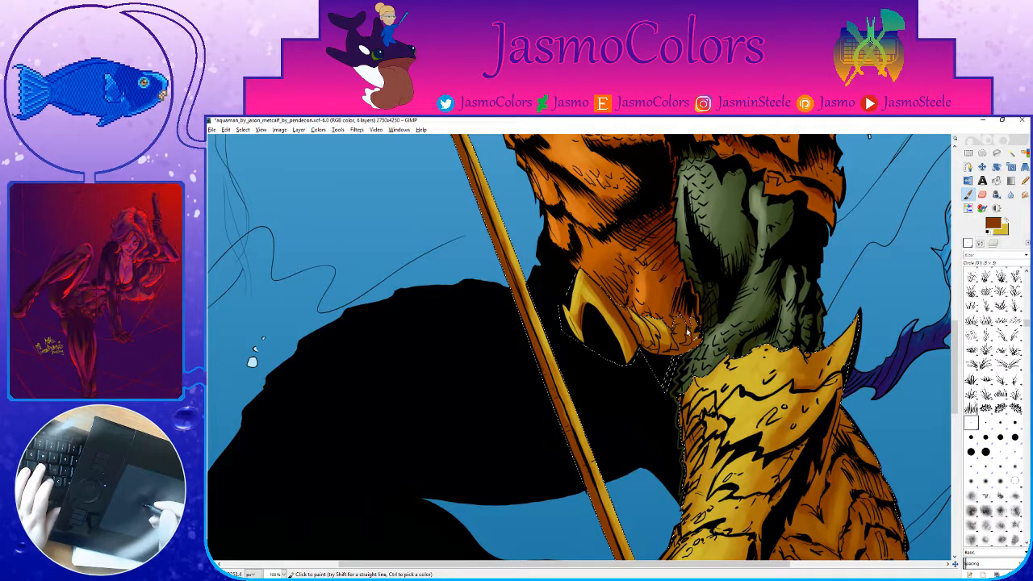
left_click_drag(677, 330, 701, 363)
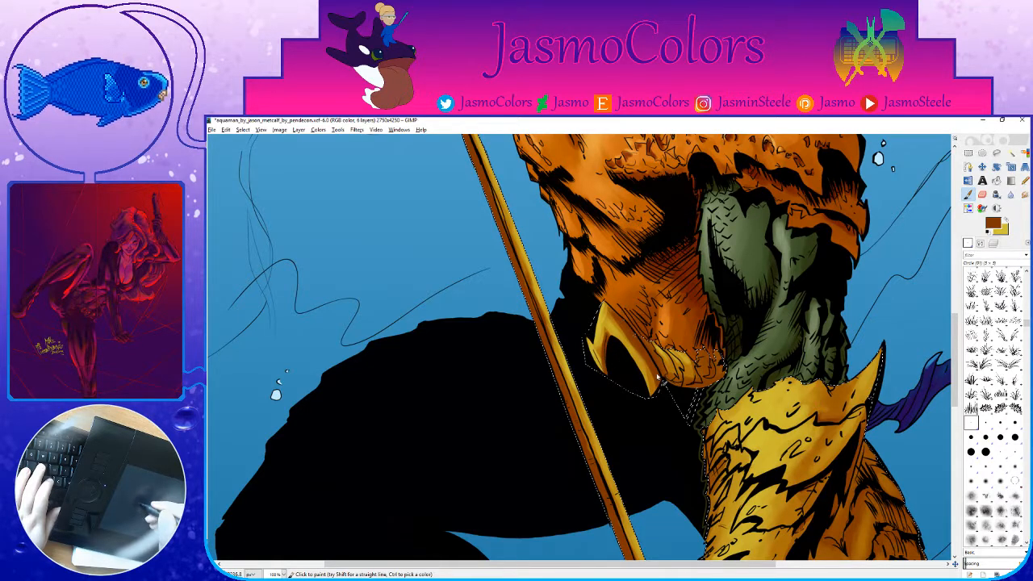
Step: Swap to yellow, erase stray color inside the belt buckle with the larger round brush, and save the artwork
key("x")
left_click(985, 452)
left_click_drag(620, 360, 634, 357)
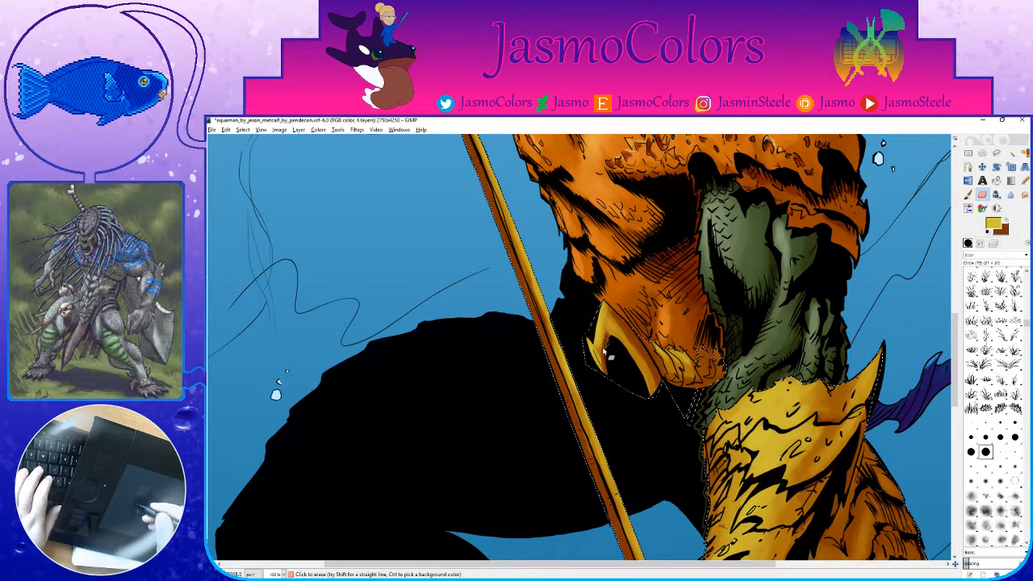
key("ctrl+s")
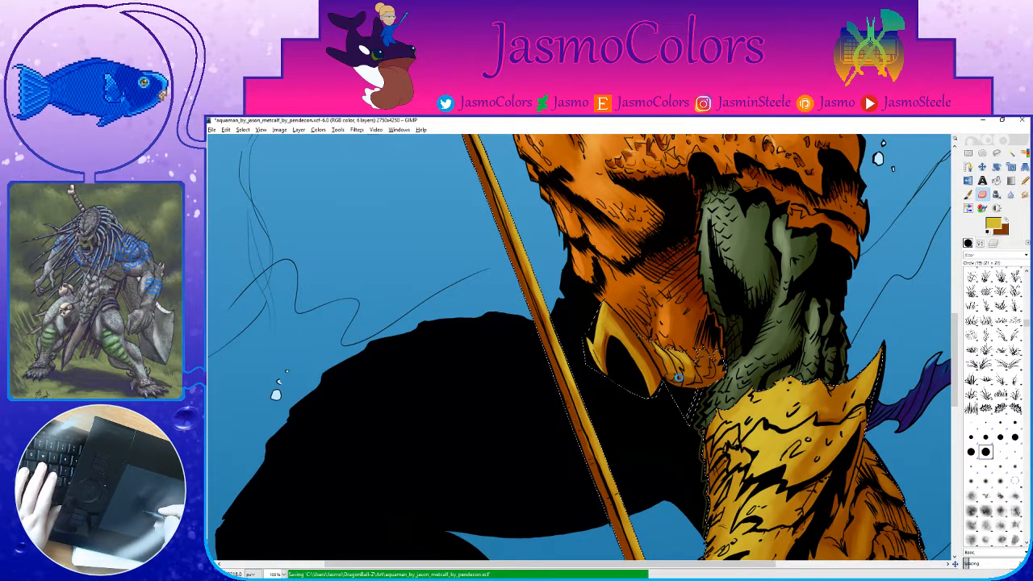
Step: Paint yellow highlights on the scales along the raised arm gauntlet's outer edge with a tiny brush
left_click(970, 422)
mouse_move(517, 153)
left_mouse_down()
mouse_move(543, 200)
mouse_move(730, 352)
left_mouse_up()
left_click_drag(622, 258, 677, 410)
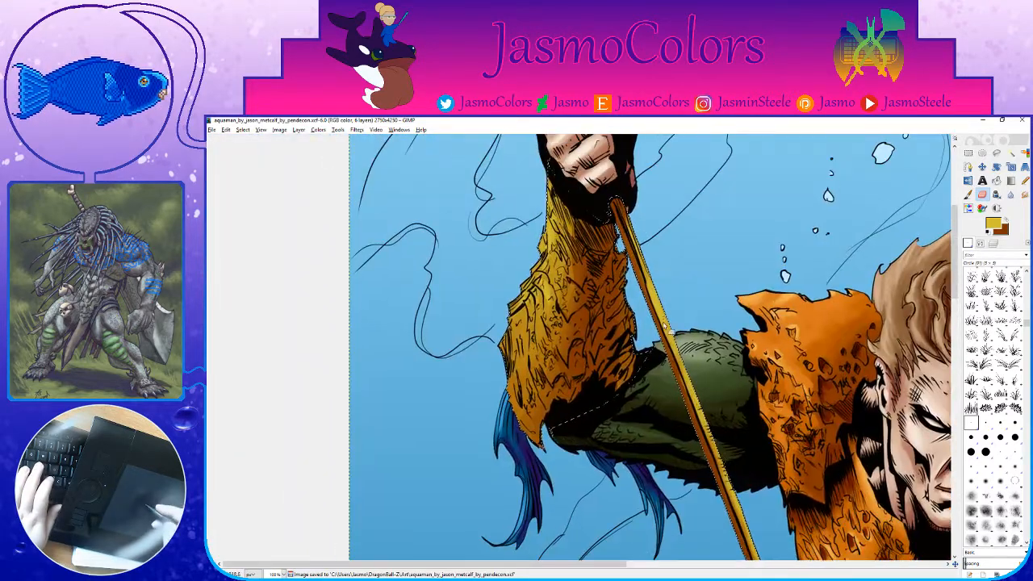
left_click(968, 194)
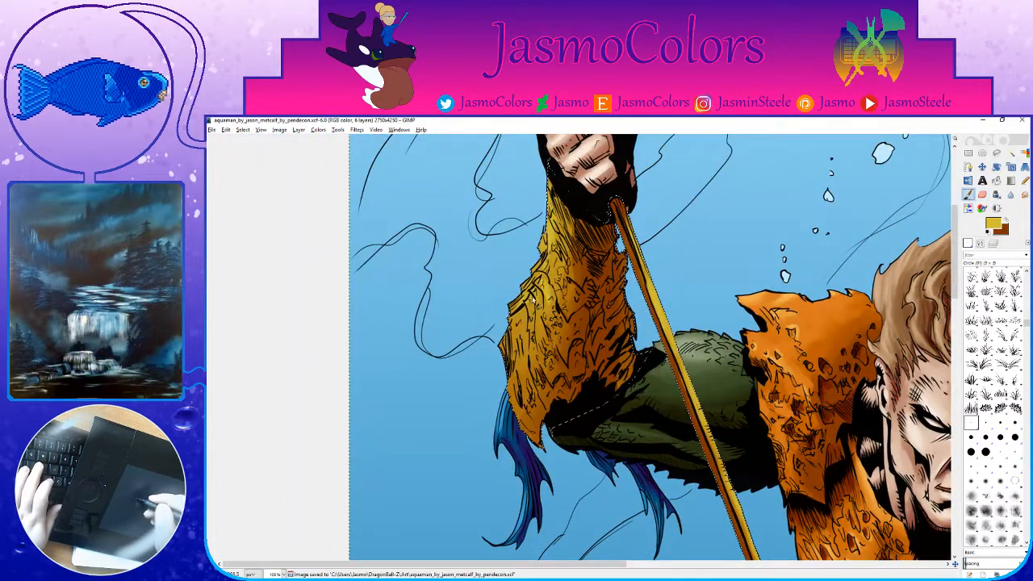
left_click_drag(516, 305, 523, 310)
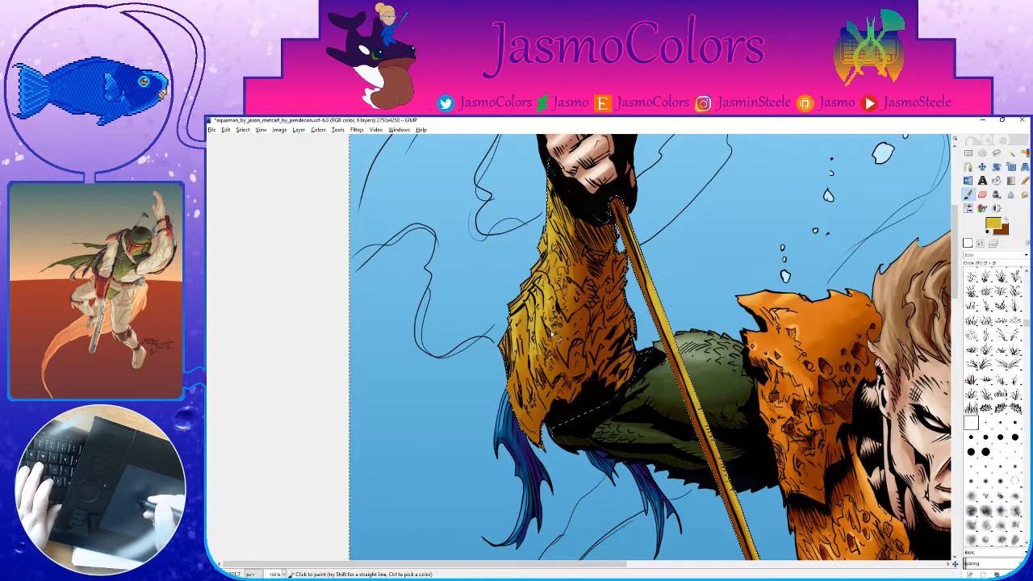
scroll(551, 326, "up", 2)
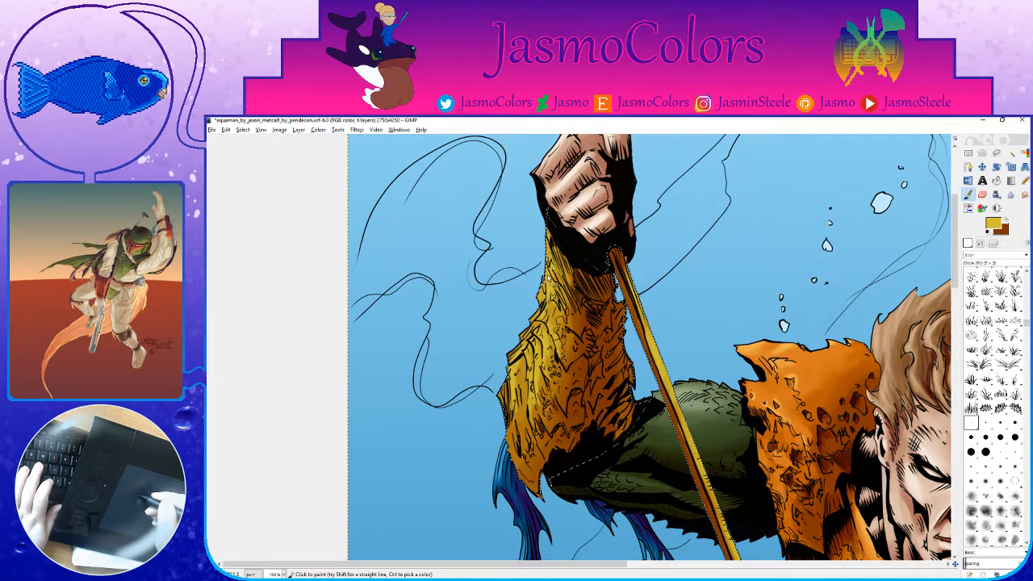
left_click_drag(514, 407, 543, 302)
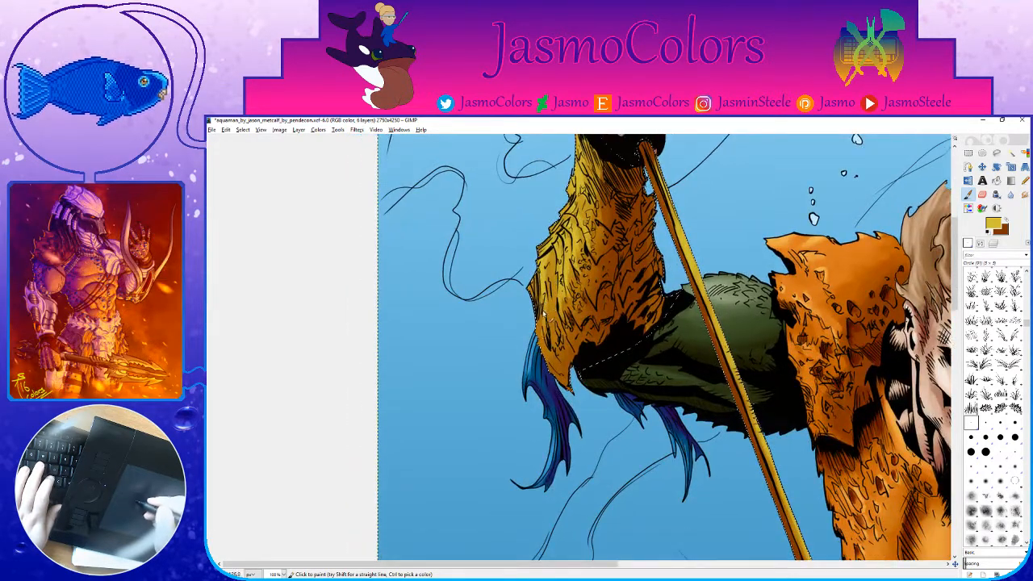
Step: Swap to brown, shade the raised gauntlet's inner scales and the area below the fist, and save the artwork
key("x")
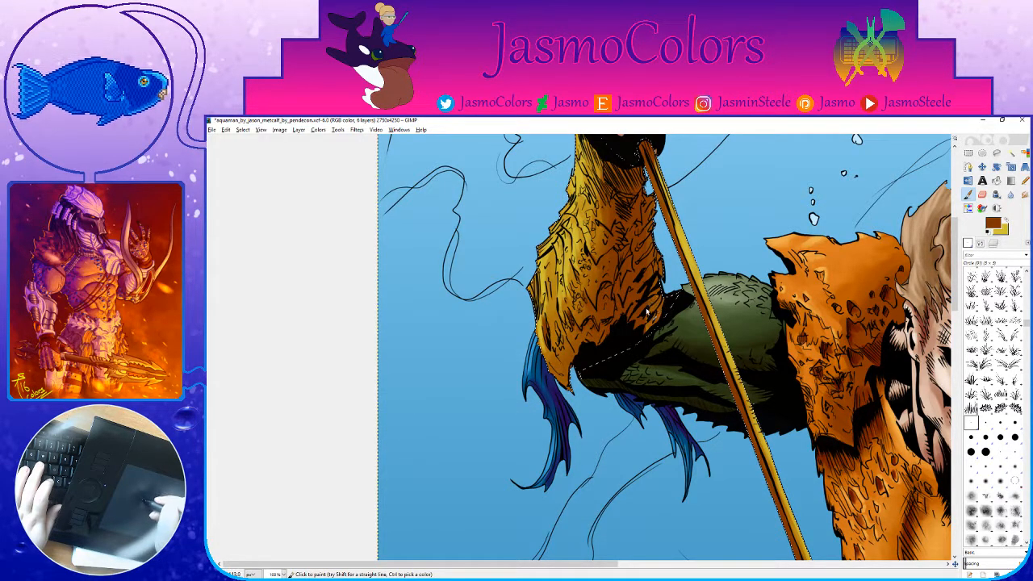
left_click_drag(606, 268, 616, 323)
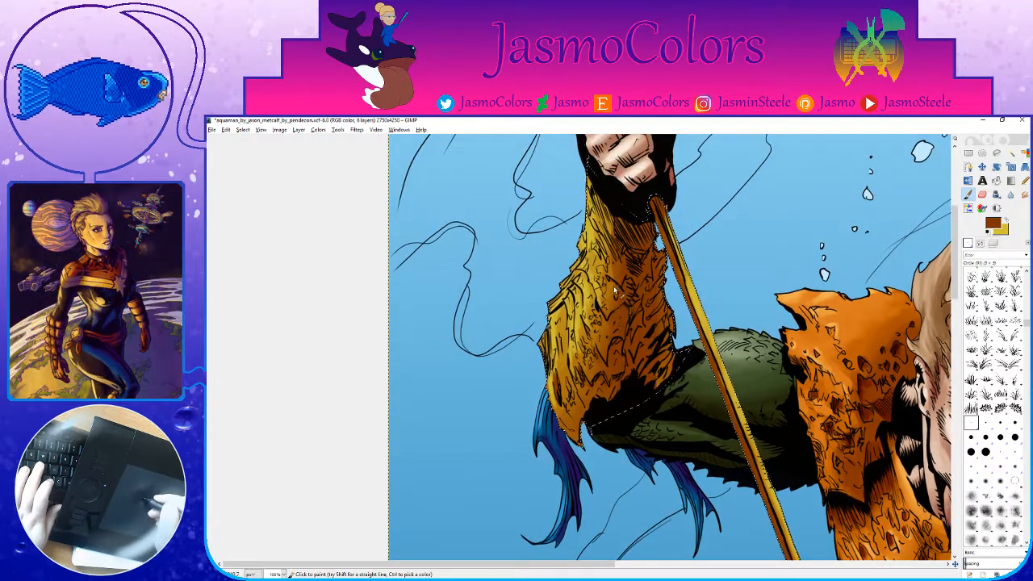
left_click(986, 451)
left_click_drag(625, 227, 637, 243)
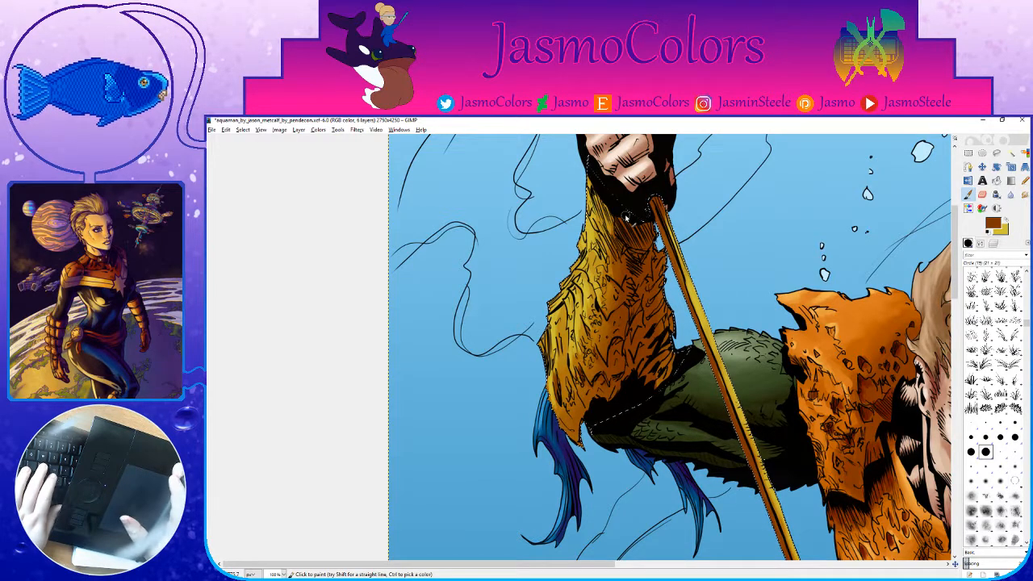
key("ctrl+s")
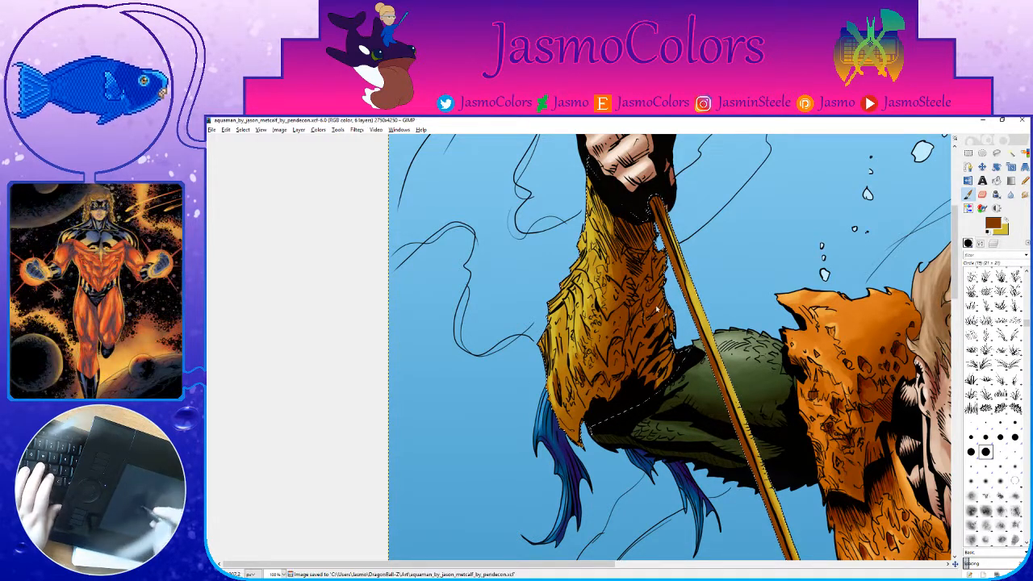
Step: Swap back to yellow and lighten the foreground color to eddd59
left_click_drag(626, 217, 515, 238)
left_click_drag(606, 360, 566, 309)
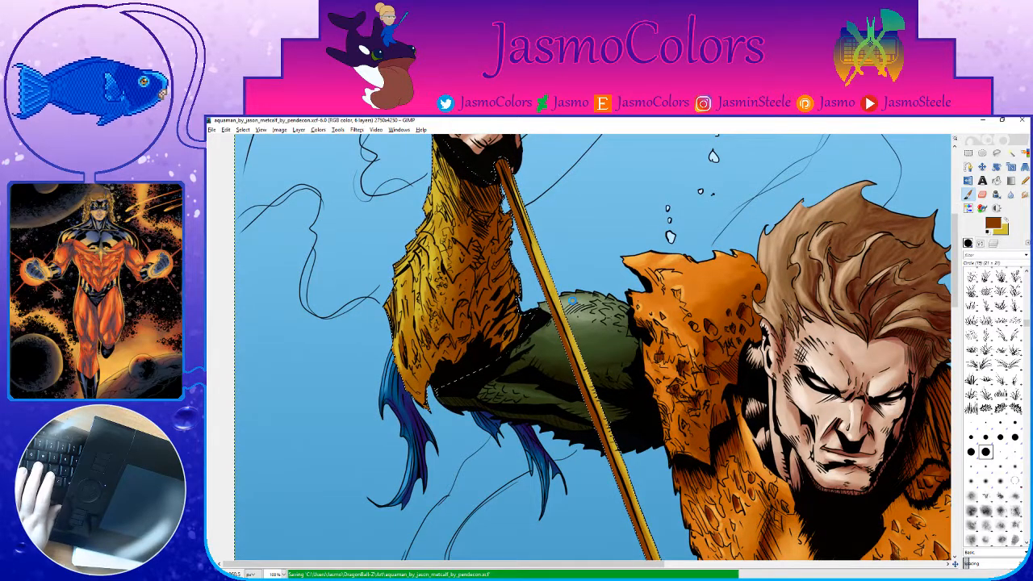
key("x")
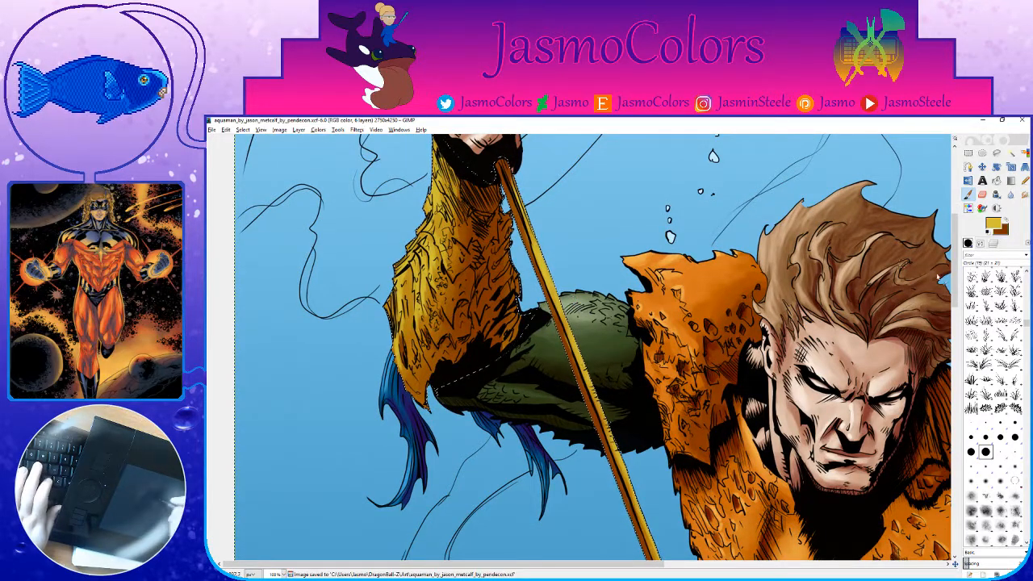
left_click(995, 228)
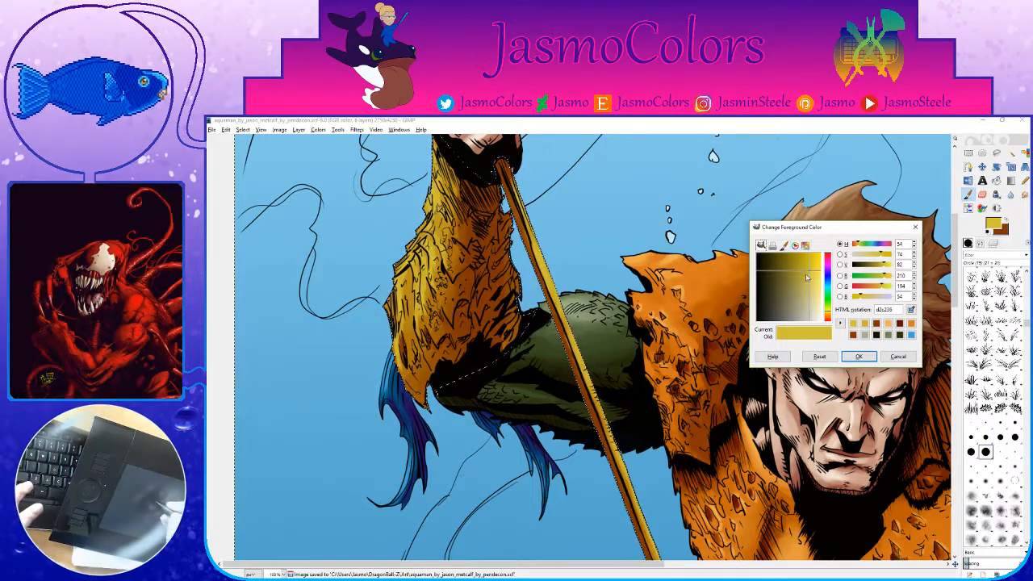
left_click(818, 274)
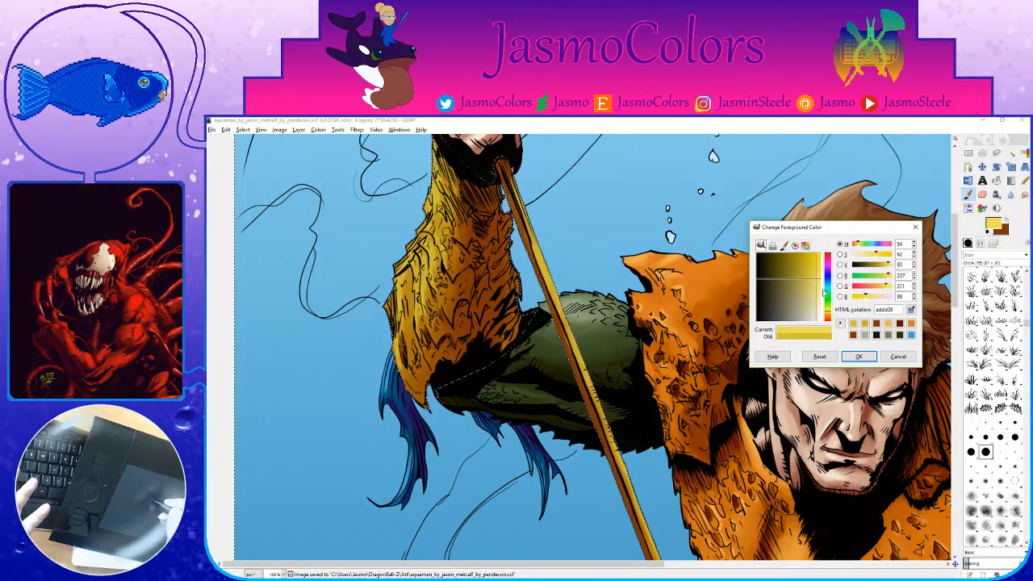
left_click(859, 357)
Step: Swap to brown, darken it to 581301, and begin shading the raised gauntlet just below the fist
left_click(1006, 223)
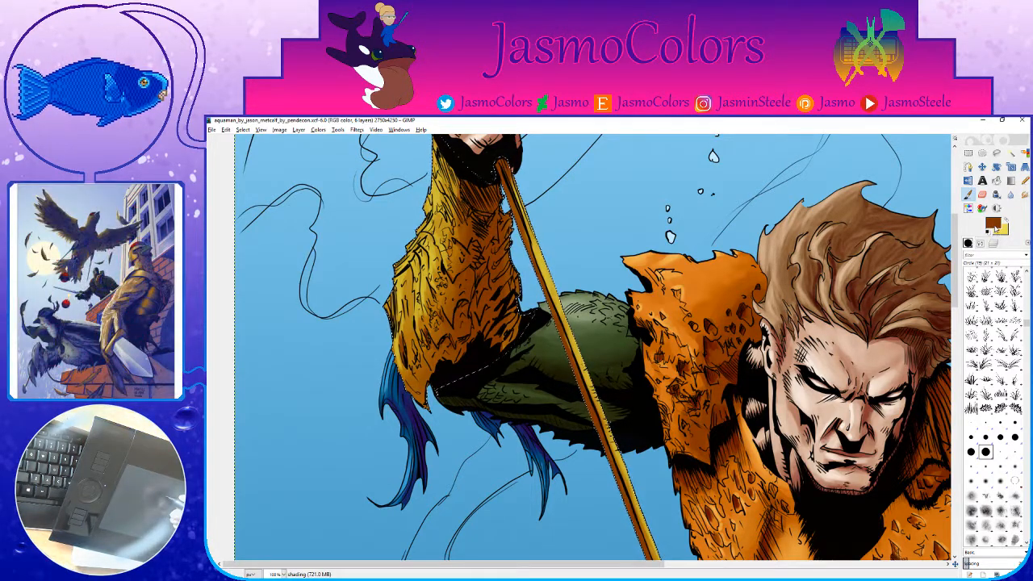
left_click(993, 225)
left_click_drag(781, 256, 780, 255)
left_click_drag(828, 319, 838, 322)
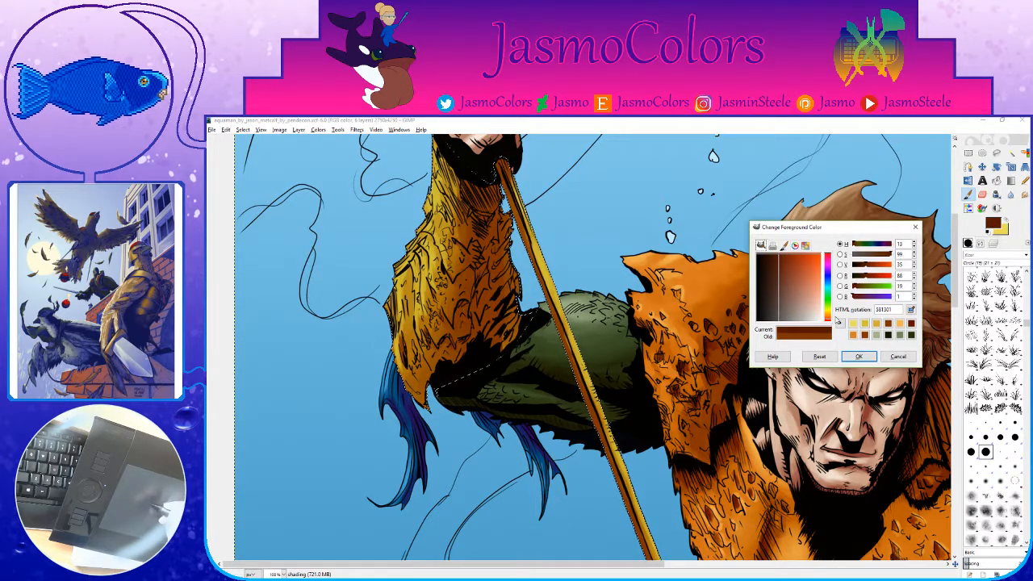
left_click(859, 356)
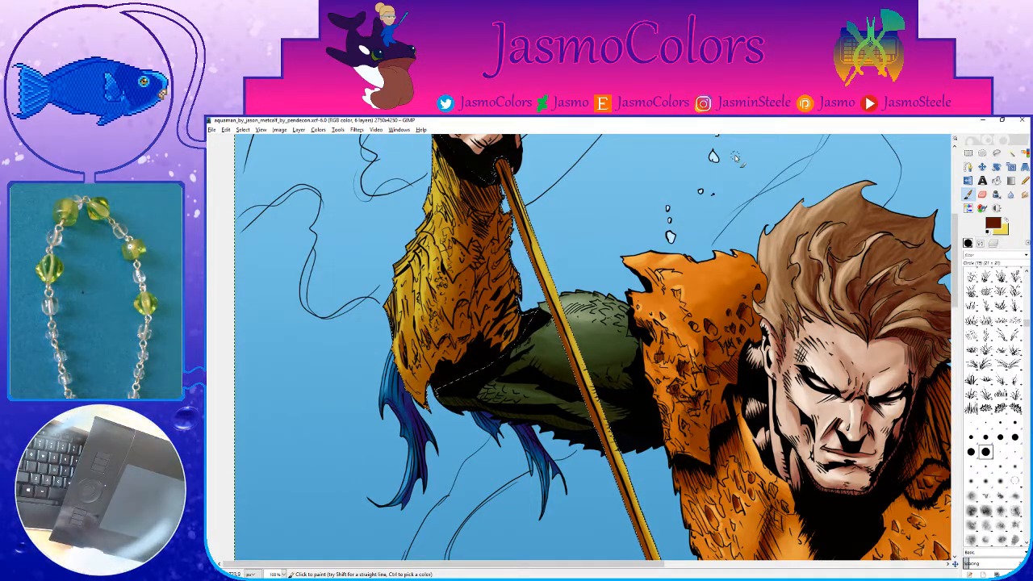
left_click_drag(621, 247, 714, 305)
left_click(569, 242)
mouse_move(565, 242)
left_mouse_down()
mouse_move(578, 263)
mouse_move(597, 253)
mouse_move(572, 263)
mouse_move(575, 341)
left_mouse_up()
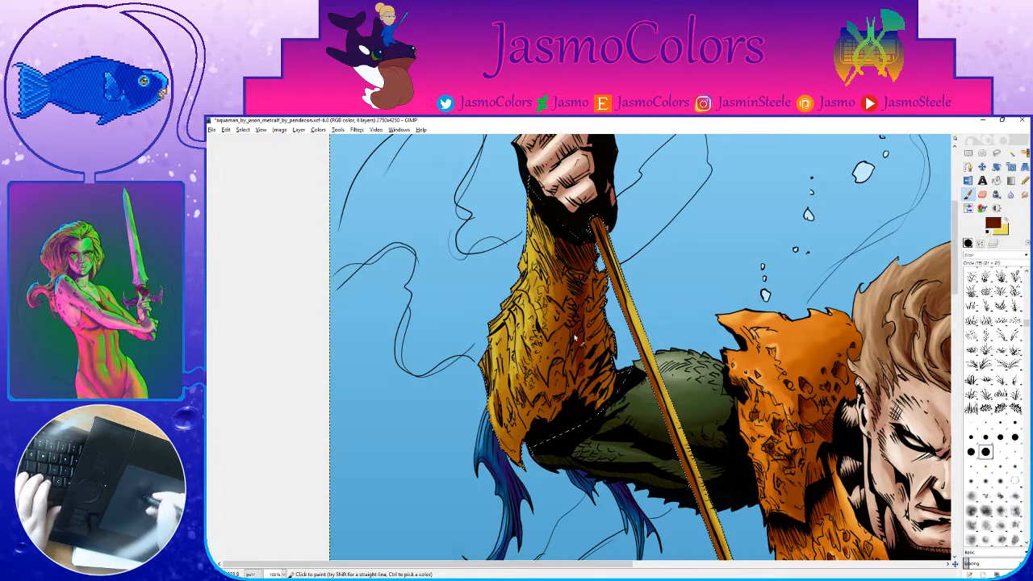
left_click_drag(578, 297, 563, 383)
key("ctrl+z")
key("ctrl+z")
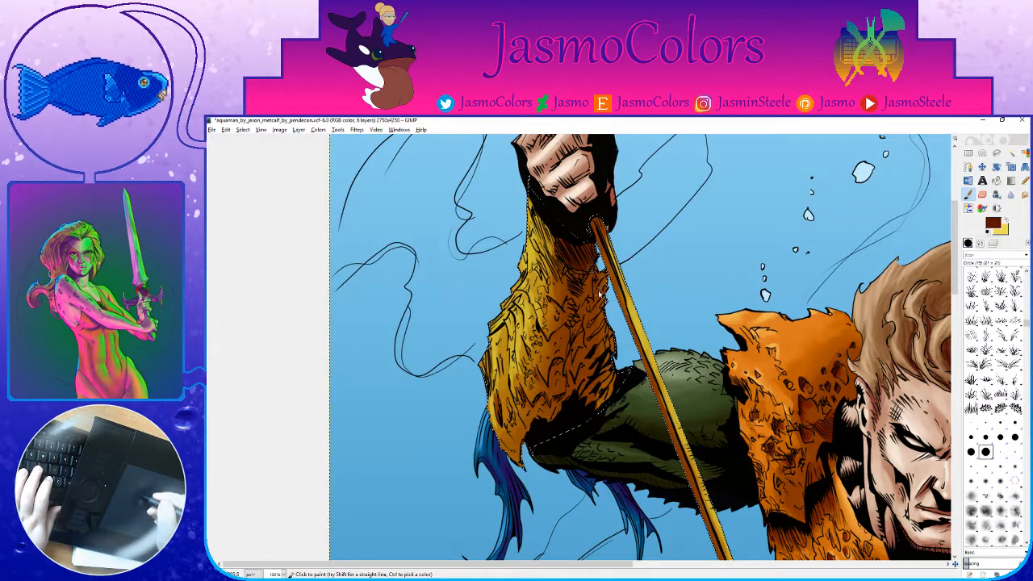
Step: Add dark brown shadows under the raised gauntlet's middle scales and along its inner edge, refining with a tiny brush, and save the artwork
left_click_drag(567, 329, 577, 337)
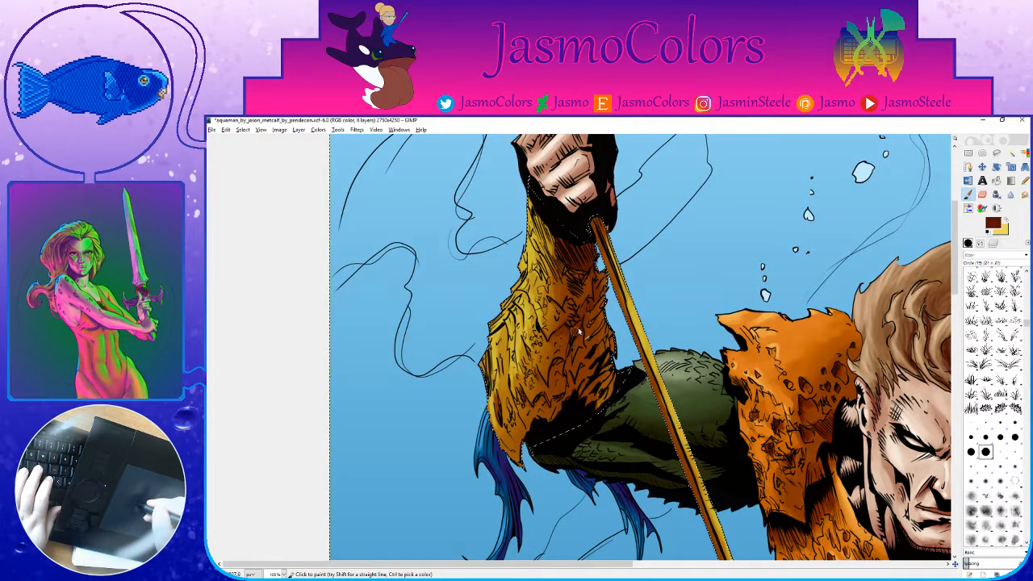
key("ctrl+s")
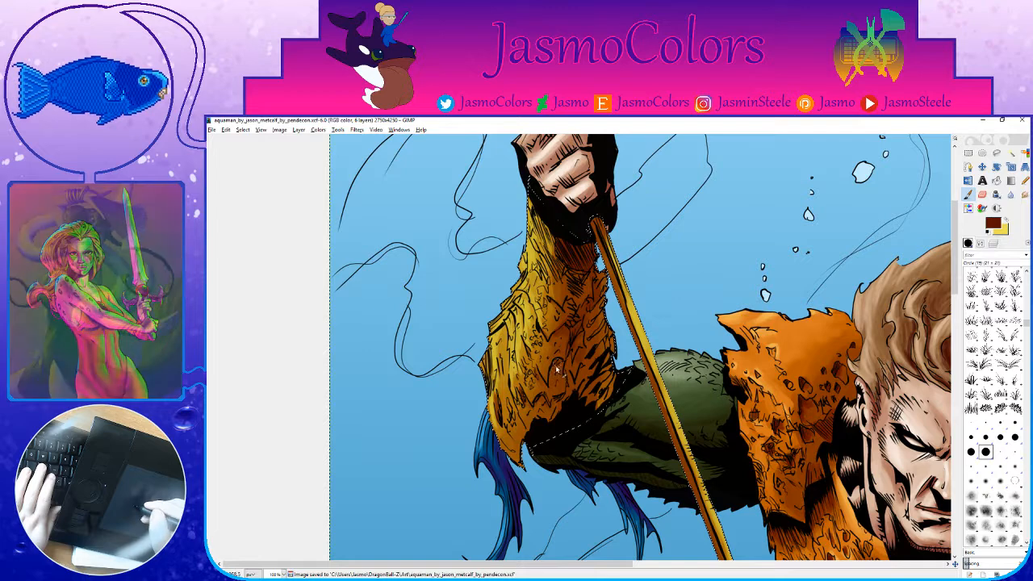
left_click_drag(597, 250, 610, 282)
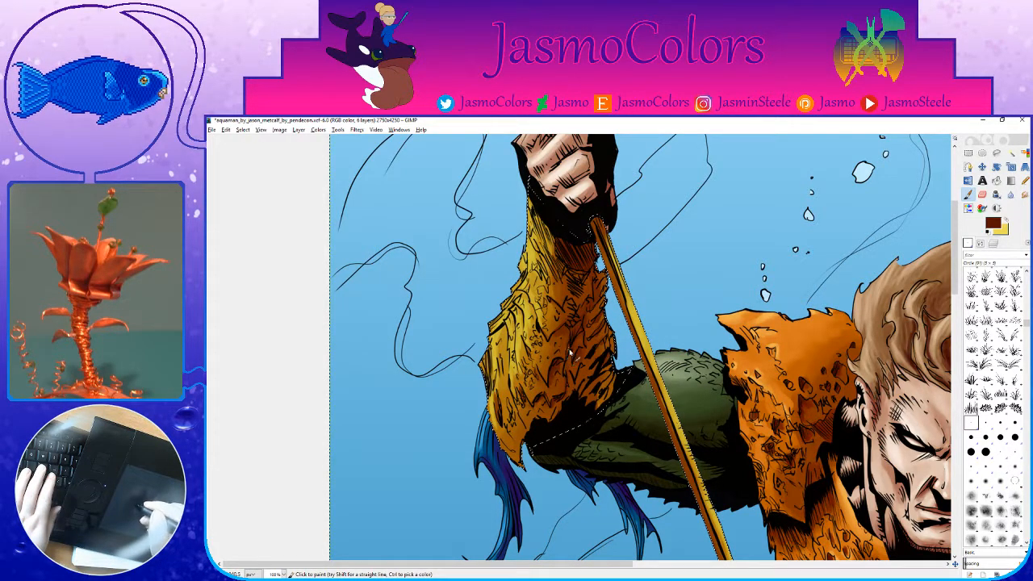
scroll(566, 363, "up", 1)
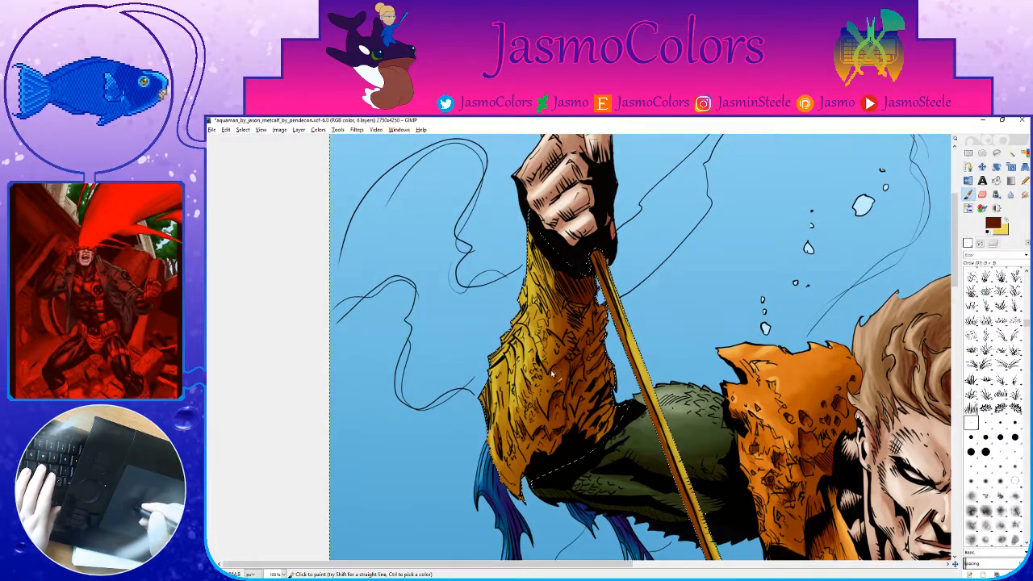
scroll(562, 356, "up", 1)
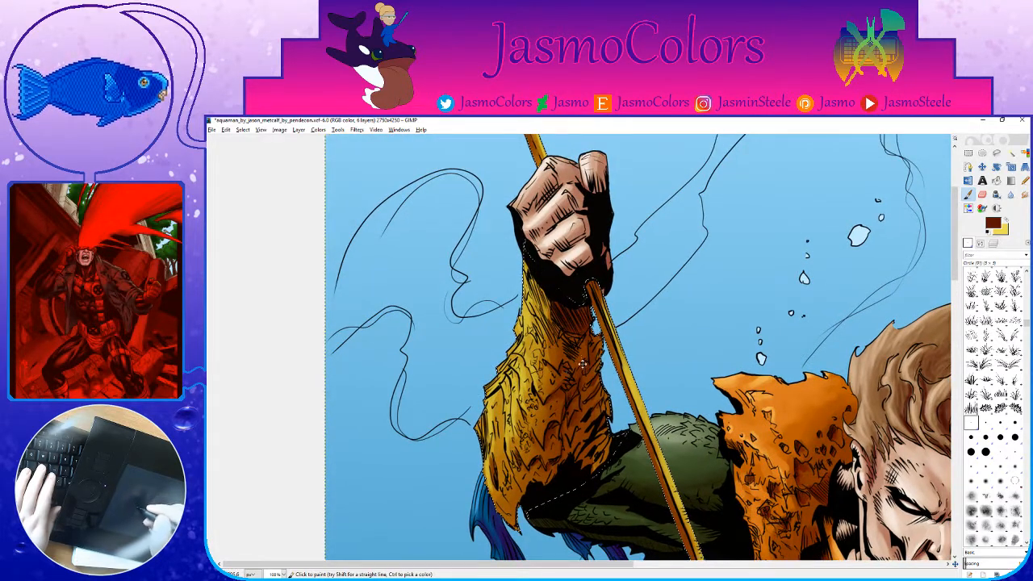
scroll(579, 360, "up", 1)
key("ctrl+s")
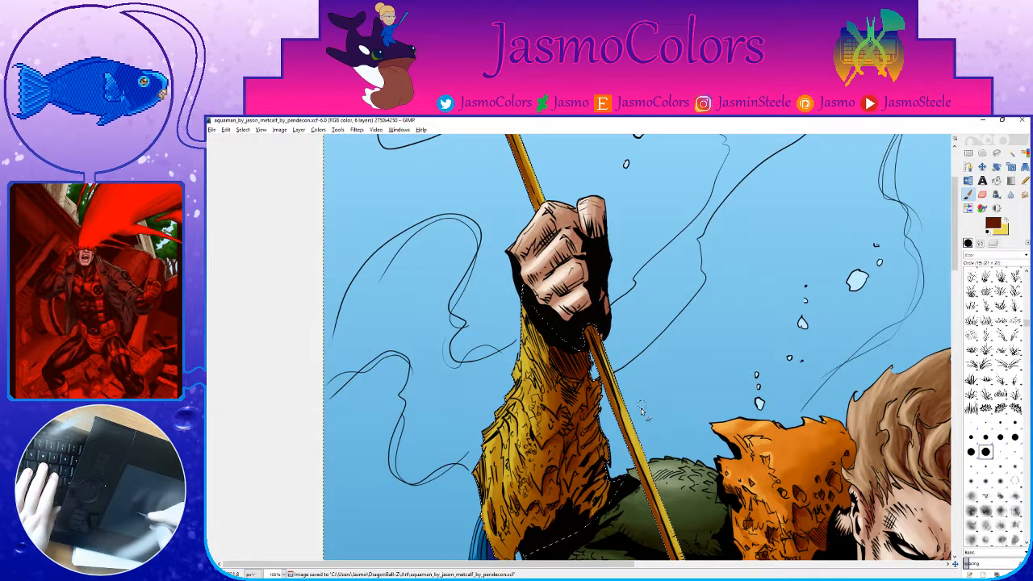
Step: Deepen the dark brown shading on the raised gauntlet from below the fist to the elbow, and save the artwork
scroll(642, 387, "down", 1)
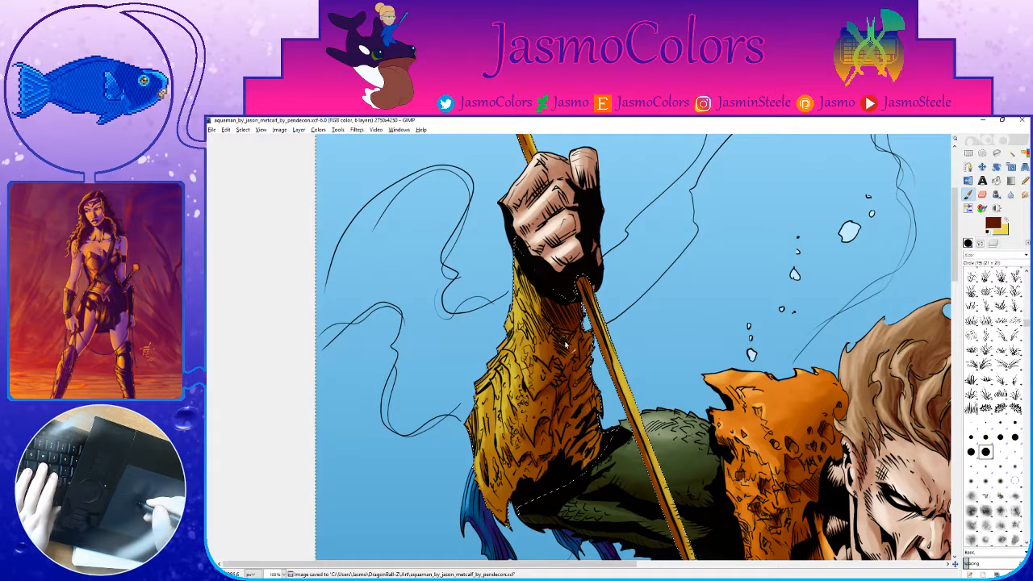
scroll(557, 343, "down", 3)
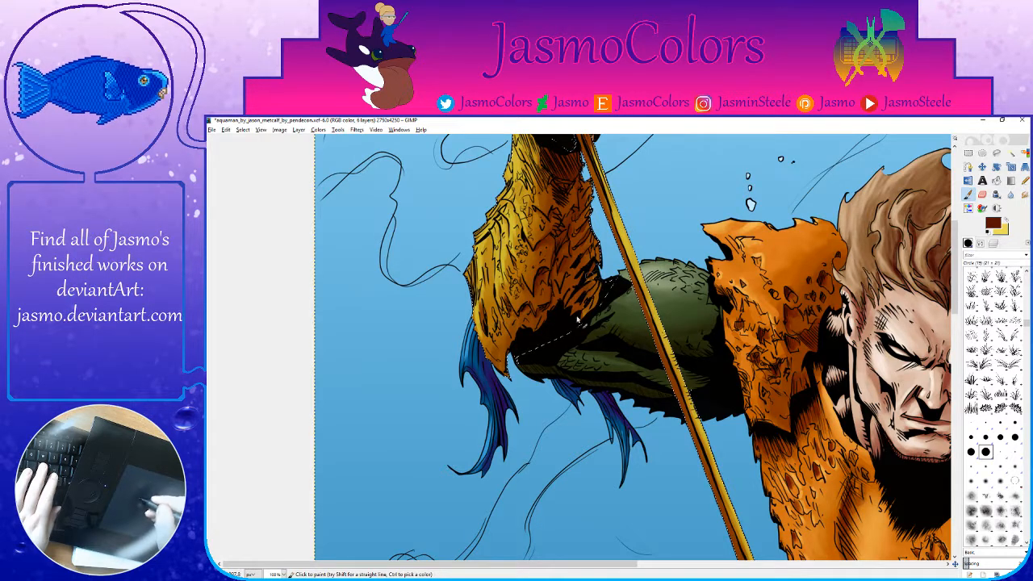
key("ctrl+s")
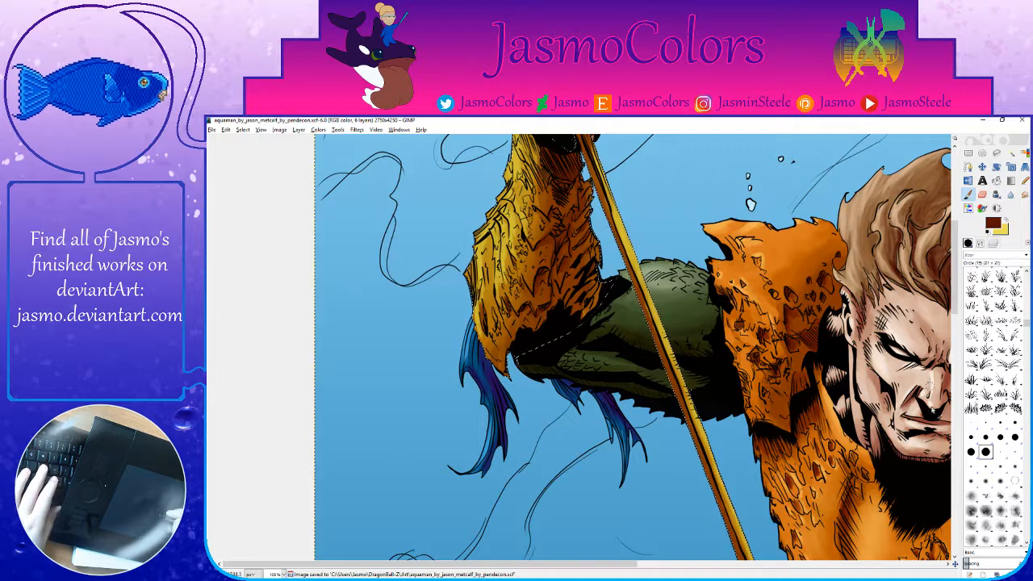
Step: Use a tiny brush to add dark brown lines at the raised gauntlet's outer edge, then light yellow highlights on its outer scales
left_click(972, 423)
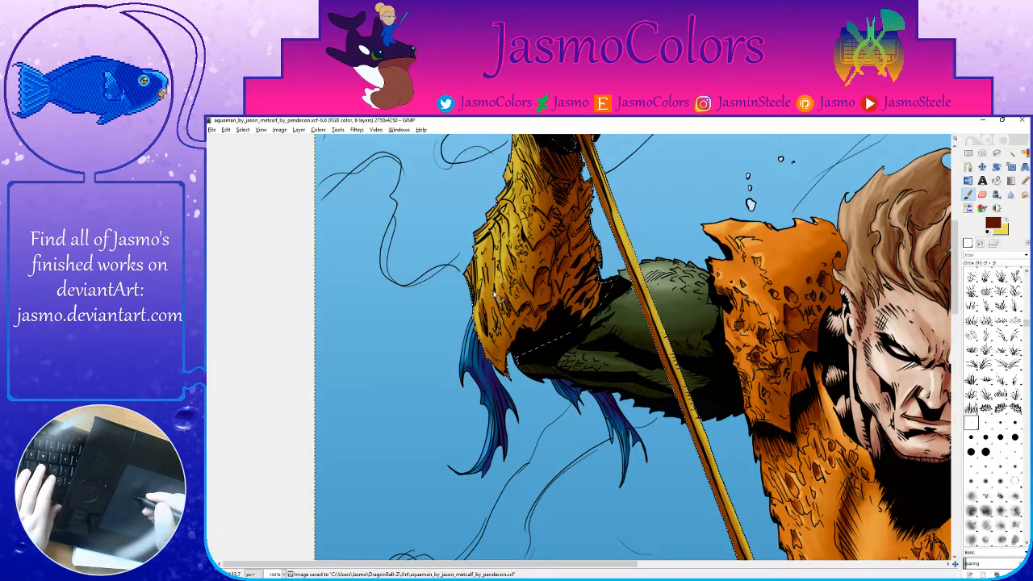
left_click_drag(494, 294, 490, 370)
key("x")
left_click_drag(507, 276, 528, 322)
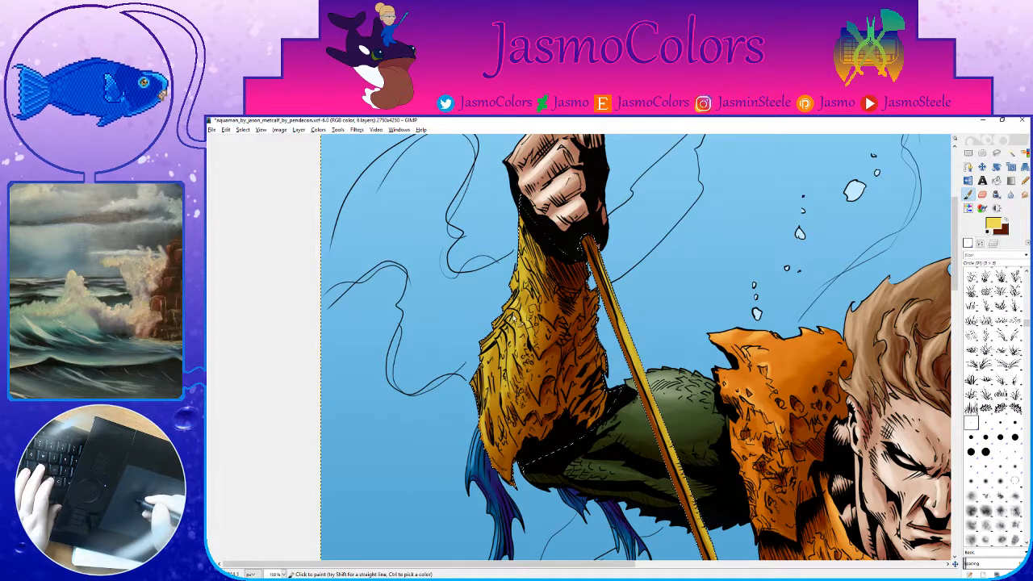
mouse_move(509, 346)
left_mouse_down()
mouse_move(519, 366)
mouse_move(510, 374)
left_mouse_up()
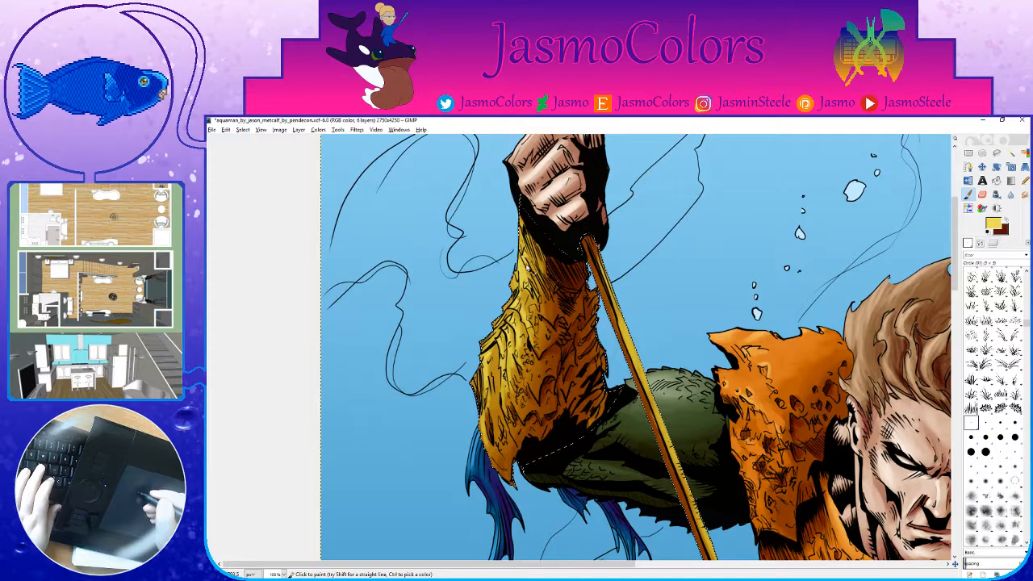
Step: Brush light yellow highlights over the lowered gauntlet's upper and middle scales
left_click_drag(716, 516, 485, 325)
left_click_drag(682, 517, 512, 192)
left_click_drag(655, 469, 607, 323)
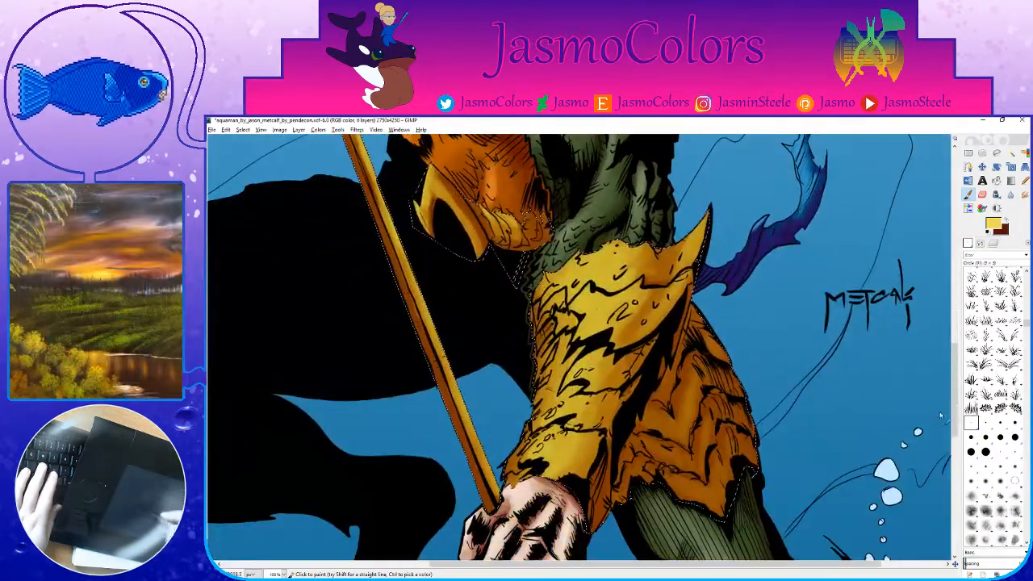
left_click(985, 452)
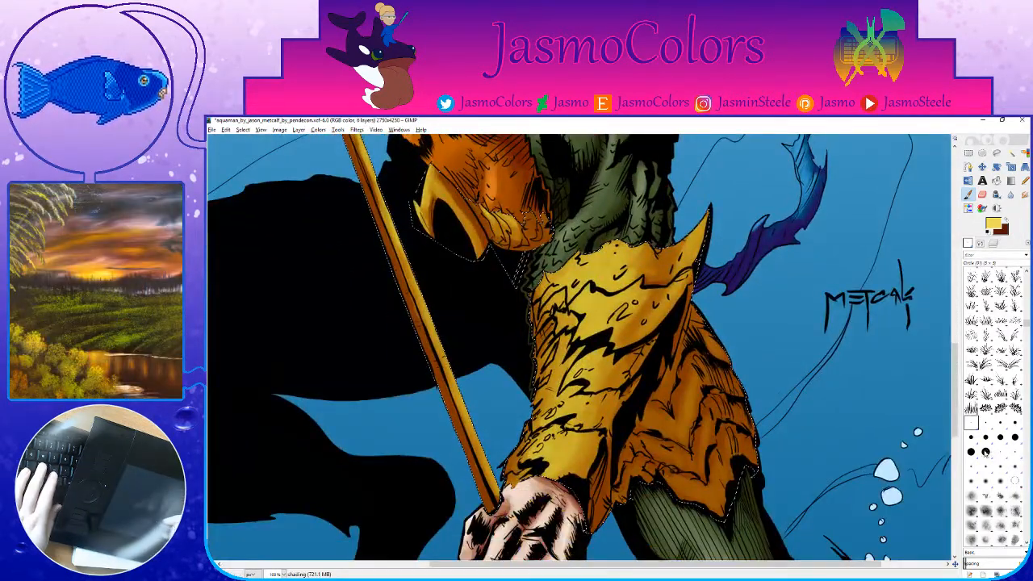
mouse_move(592, 296)
left_mouse_down()
mouse_move(626, 292)
mouse_move(589, 307)
mouse_move(645, 289)
mouse_move(611, 321)
left_mouse_up()
mouse_move(594, 365)
left_mouse_down()
mouse_move(625, 306)
mouse_move(599, 317)
mouse_move(614, 296)
mouse_move(603, 343)
mouse_move(628, 304)
mouse_move(583, 350)
mouse_move(602, 339)
mouse_move(580, 372)
mouse_move(593, 372)
mouse_move(585, 366)
mouse_move(560, 397)
mouse_move(574, 389)
left_mouse_up()
left_click_drag(589, 303, 625, 395)
left_click_drag(565, 327, 615, 371)
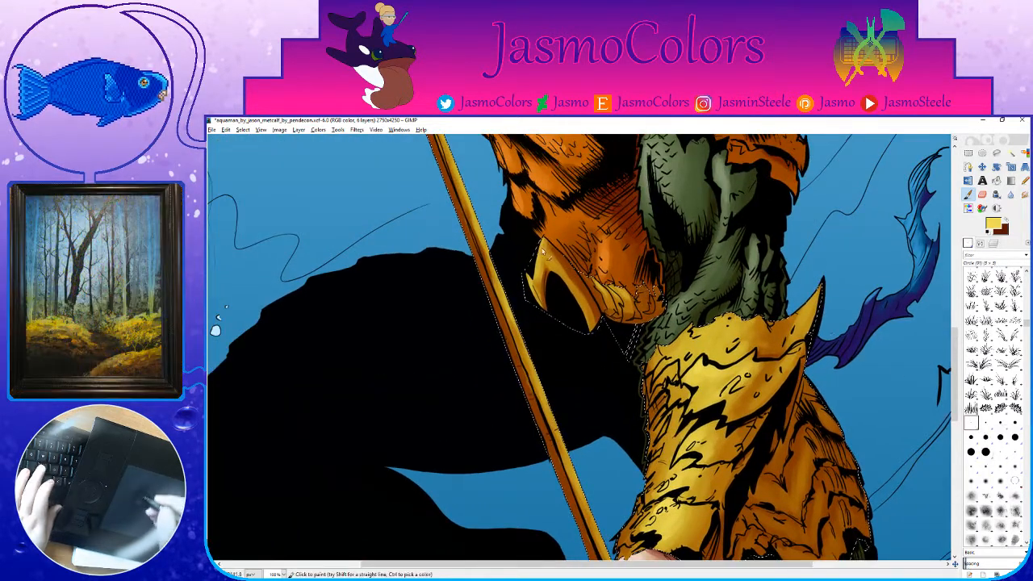
Step: Swap to dark brown, shade the pointed belt buckle and its scaly side, touch up with the eraser, and save the artwork
key("x")
key("ctrl+s")
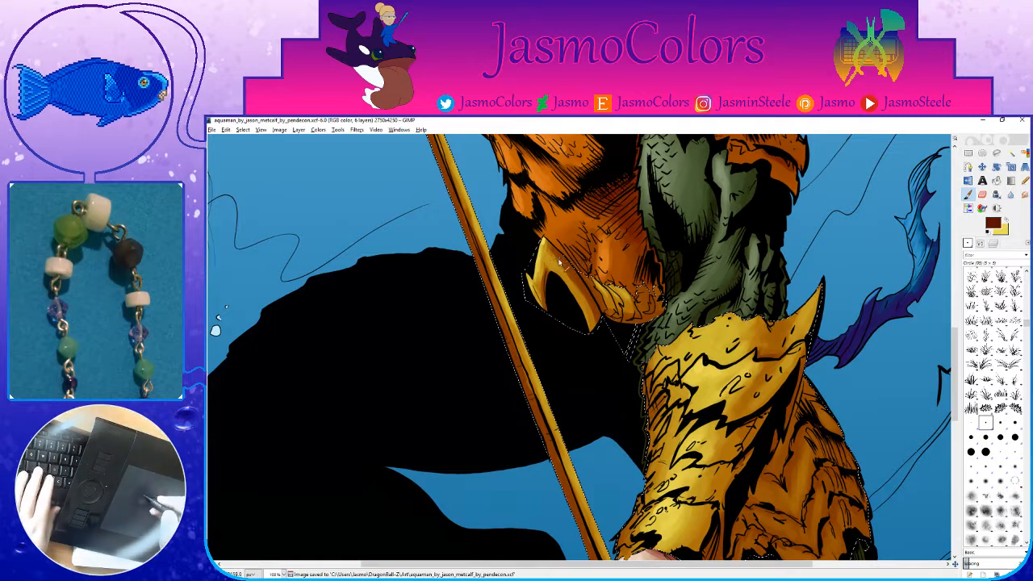
left_click_drag(556, 251, 551, 245)
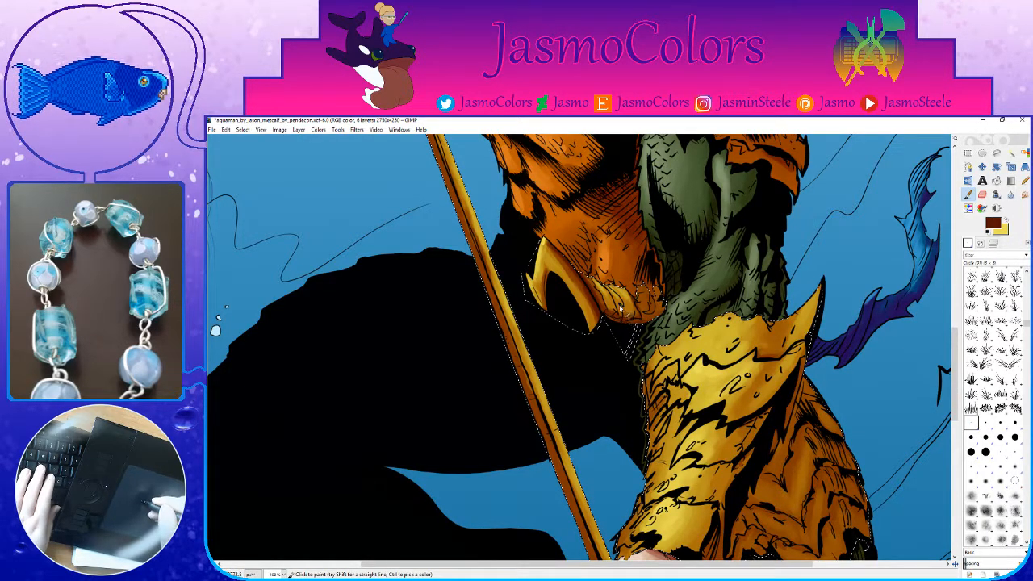
key("ctrl+s")
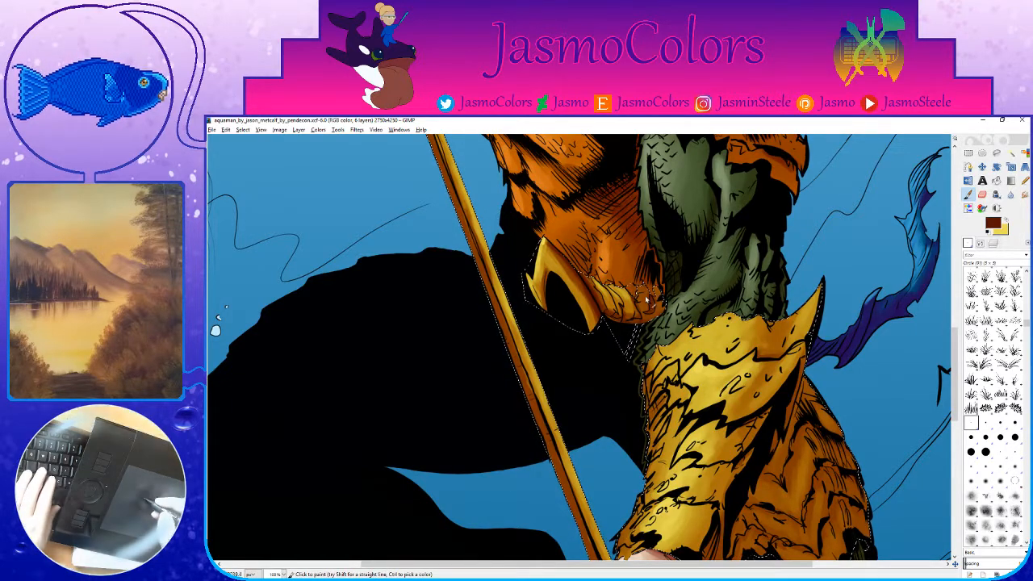
left_click_drag(648, 292, 648, 300)
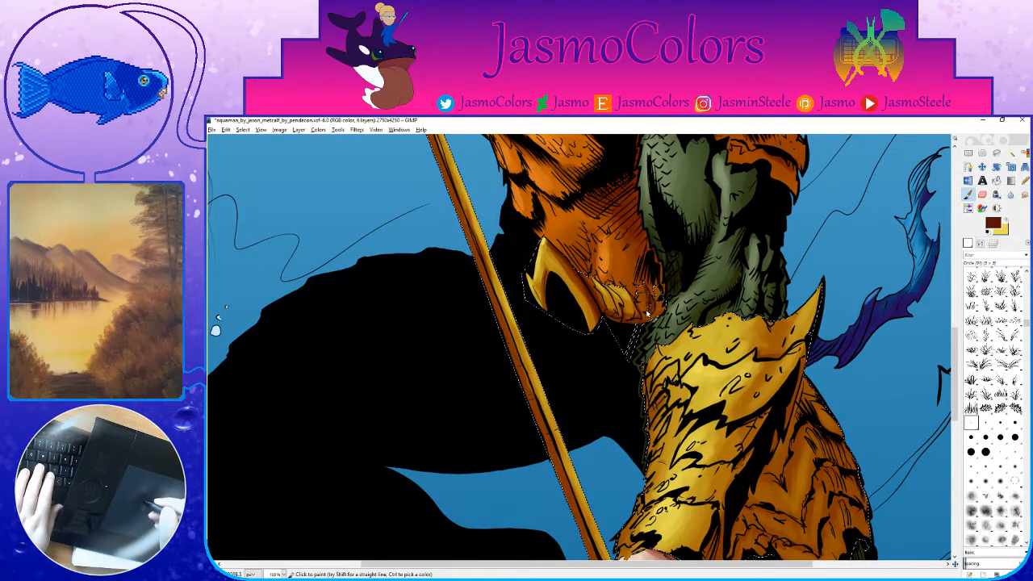
key("shift+e")
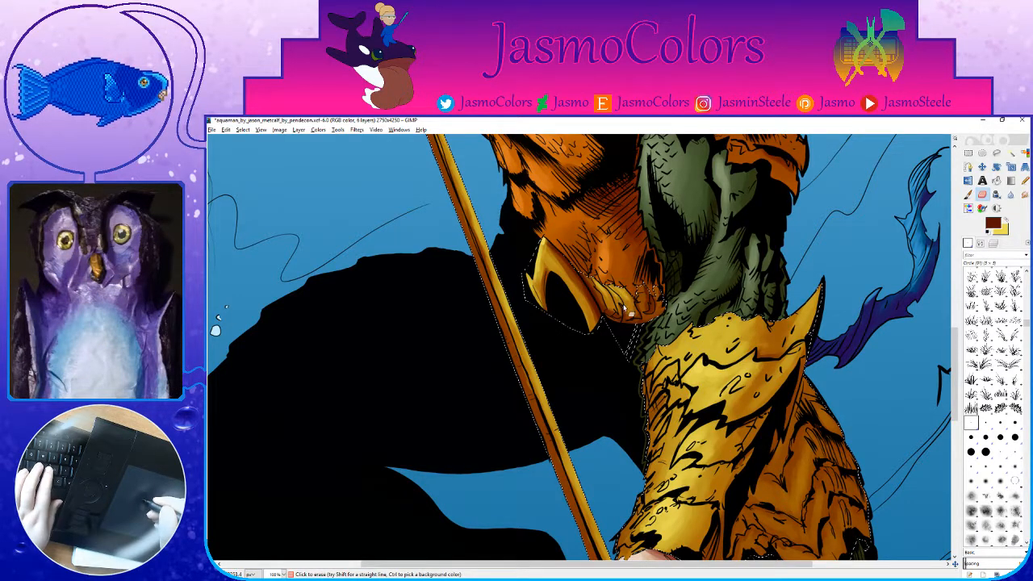
key("ctrl+s")
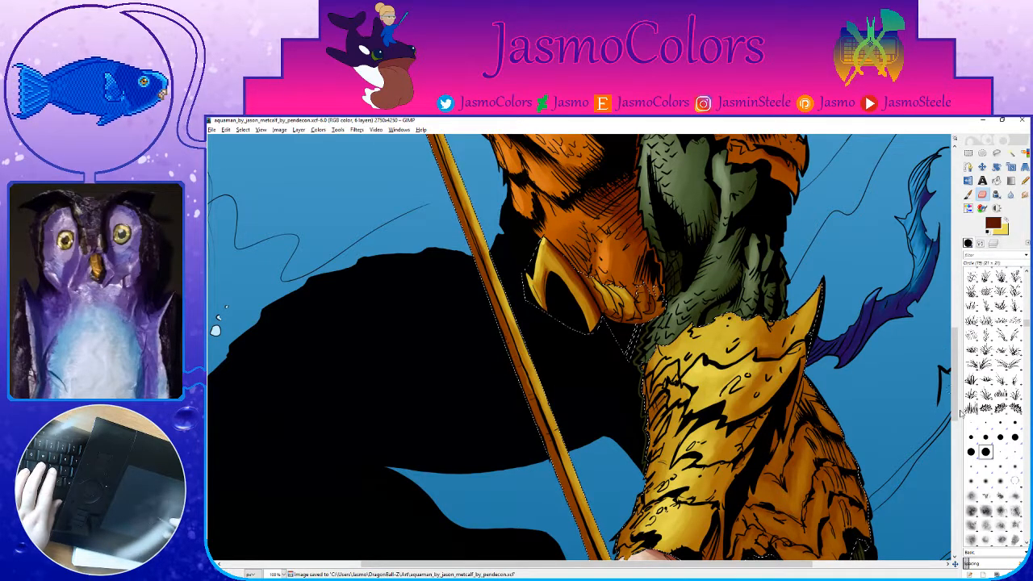
Step: Return to the Paintbrush in yellow and add small highlights below the lowered gauntlet's upper rim, saving the artwork
key("p")
key("x")
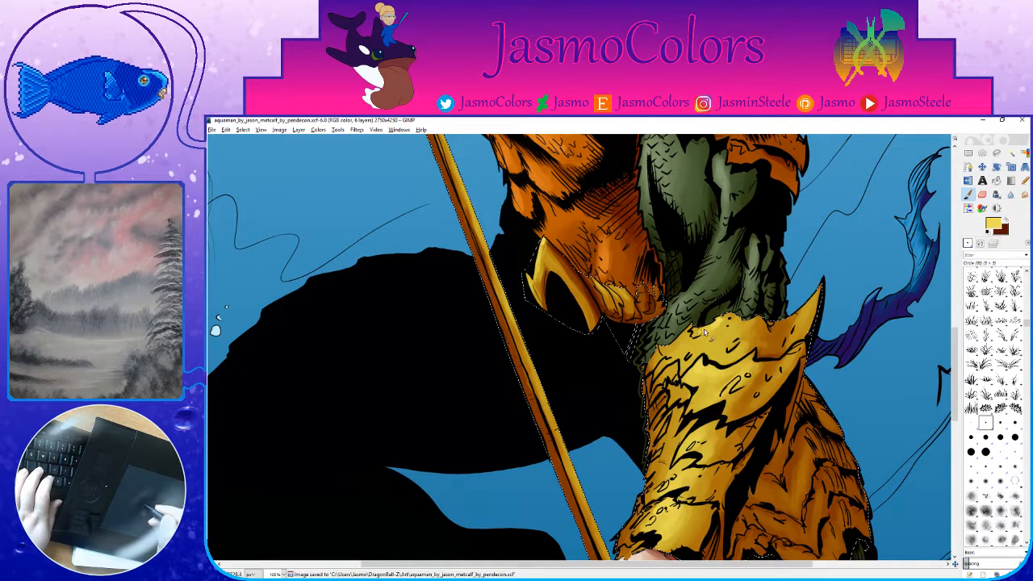
left_click_drag(728, 339, 736, 351)
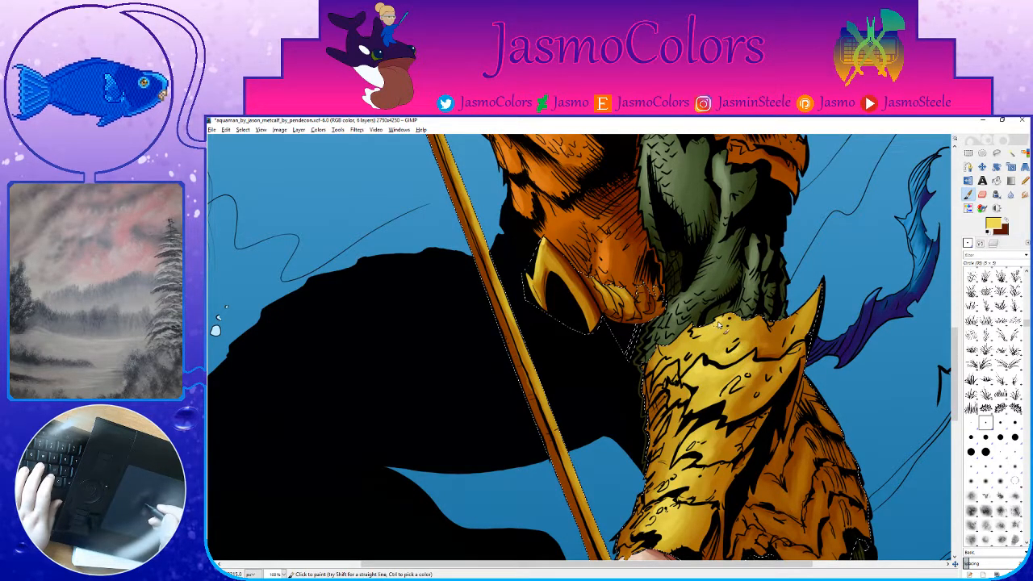
key("ctrl+s")
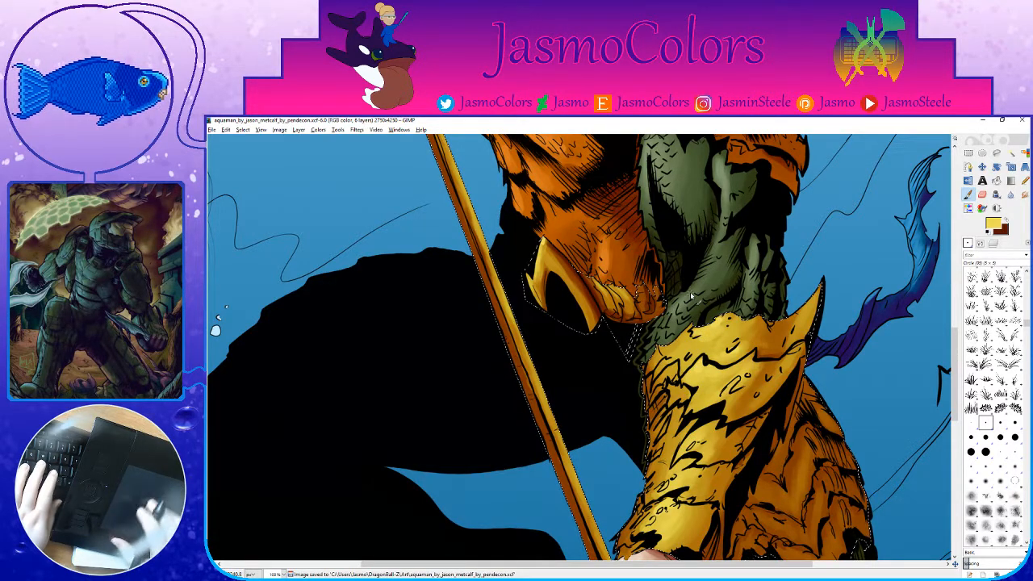
Step: Continue the light yellow highlights over the lowered gauntlet's middle scales toward the wrist, and save the artwork
mouse_move(791, 348)
left_mouse_down()
mouse_move(770, 274)
mouse_move(759, 315)
left_mouse_up()
left_click_drag(803, 214, 759, 315)
left_click_drag(677, 408, 726, 320)
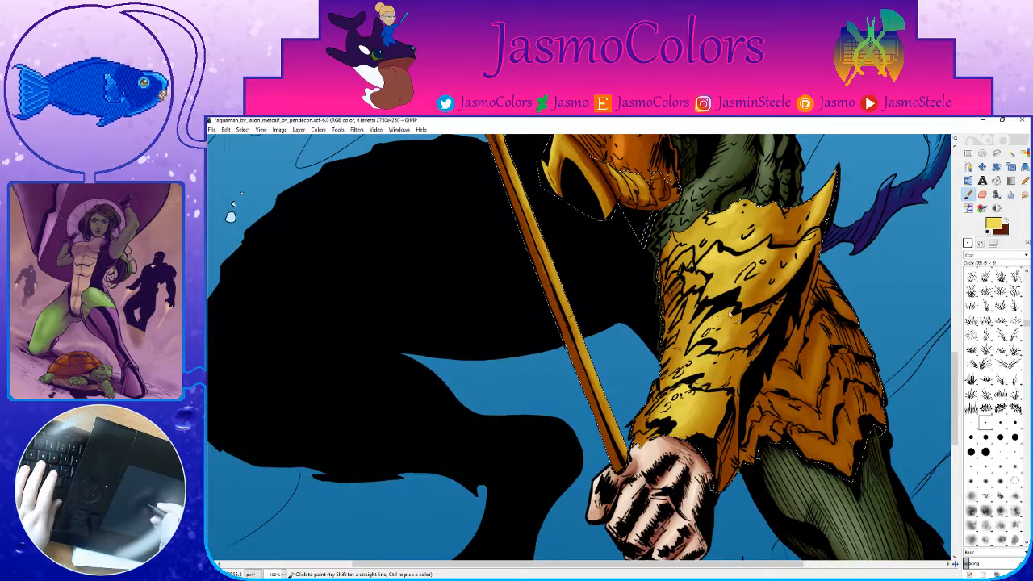
key("ctrl+s")
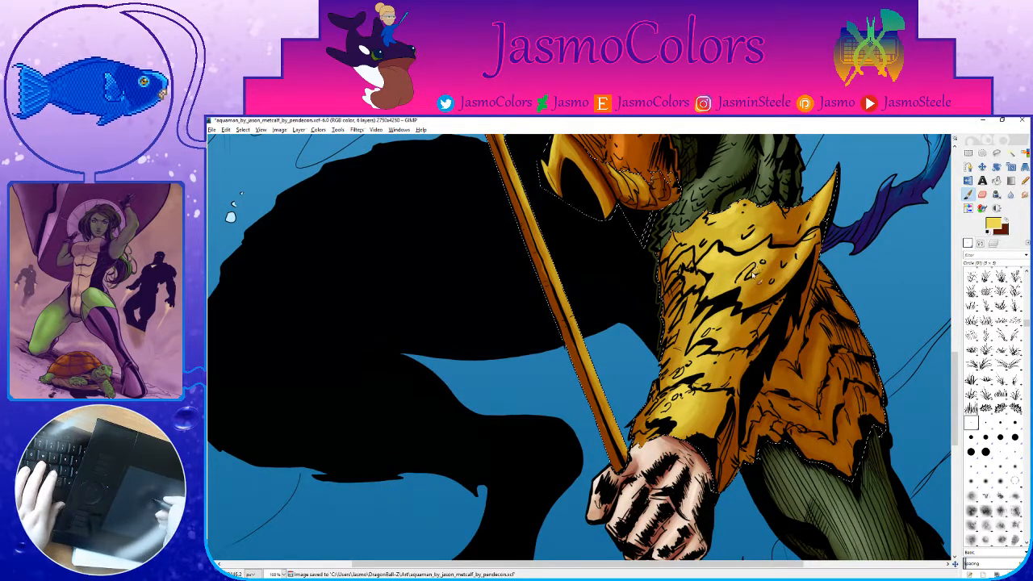
left_click_drag(818, 394, 688, 364)
key("ctrl+s")
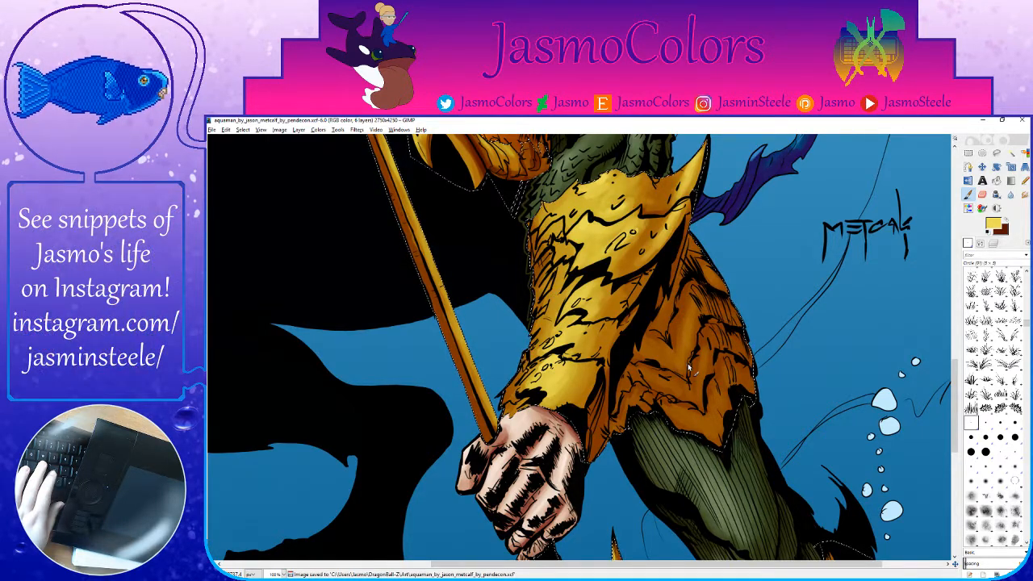
key("ctrl+s")
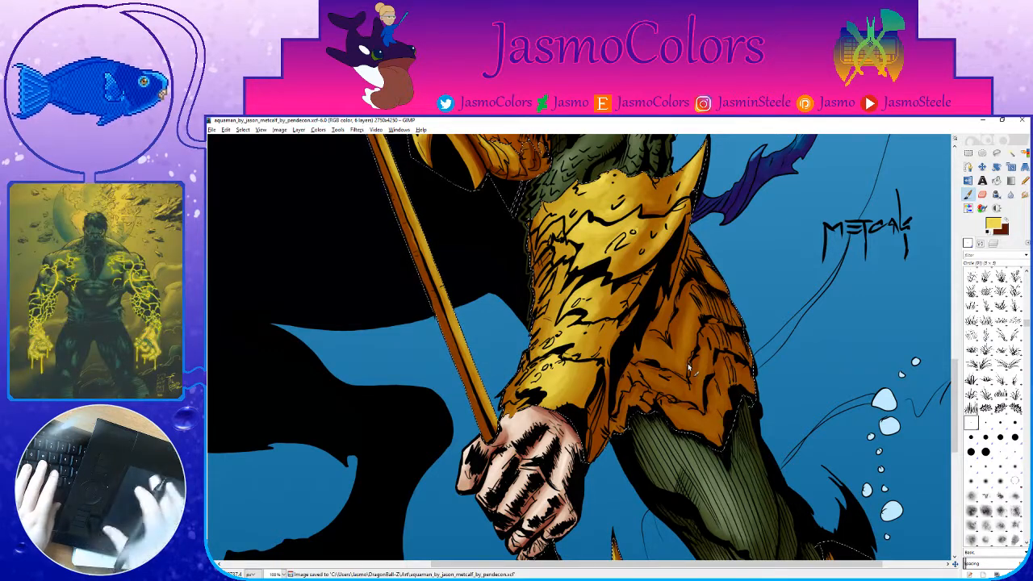
Step: Use a tiny dark brown brush to shade beneath the scale ridges on the lowered gauntlet's outer flared section, and save the artwork
left_click(985, 421)
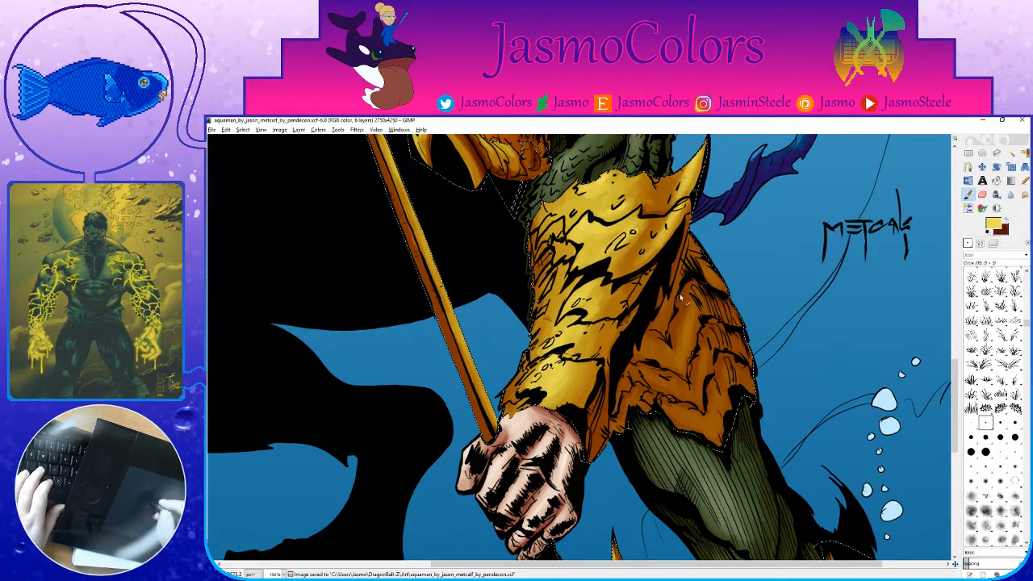
key("x")
left_click_drag(685, 292, 671, 345)
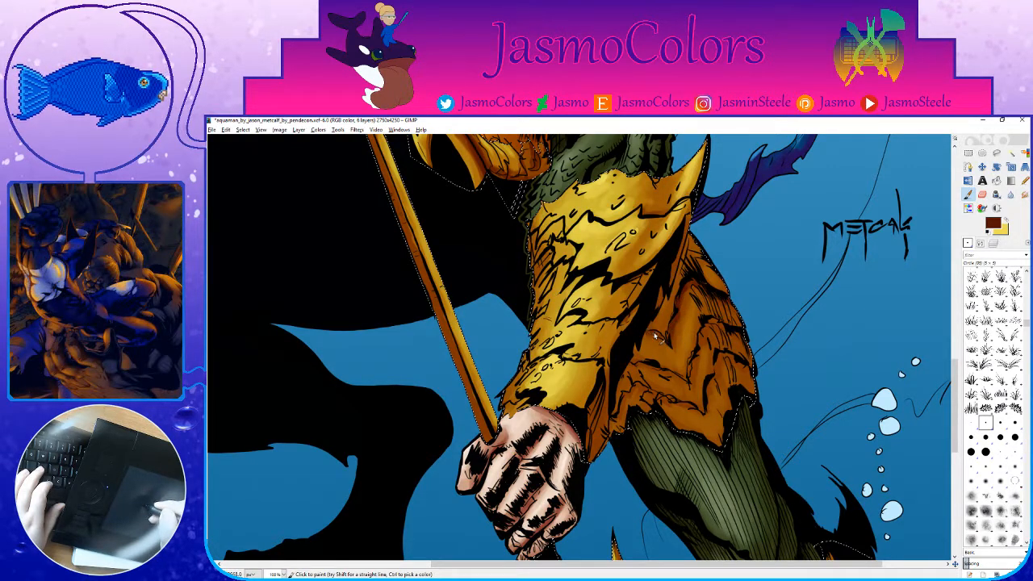
scroll(677, 349, "down", 1)
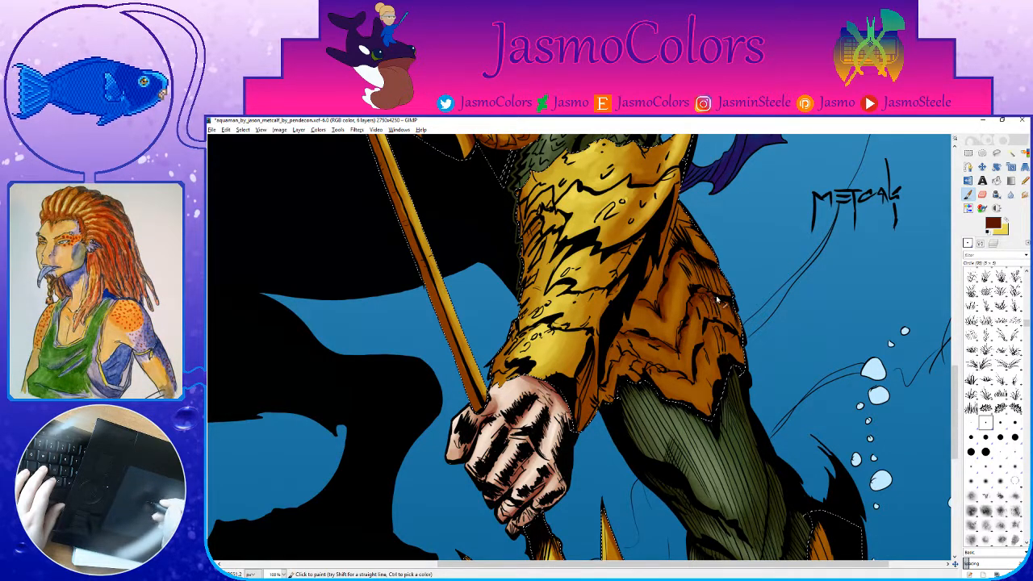
left_click_drag(752, 347, 716, 295)
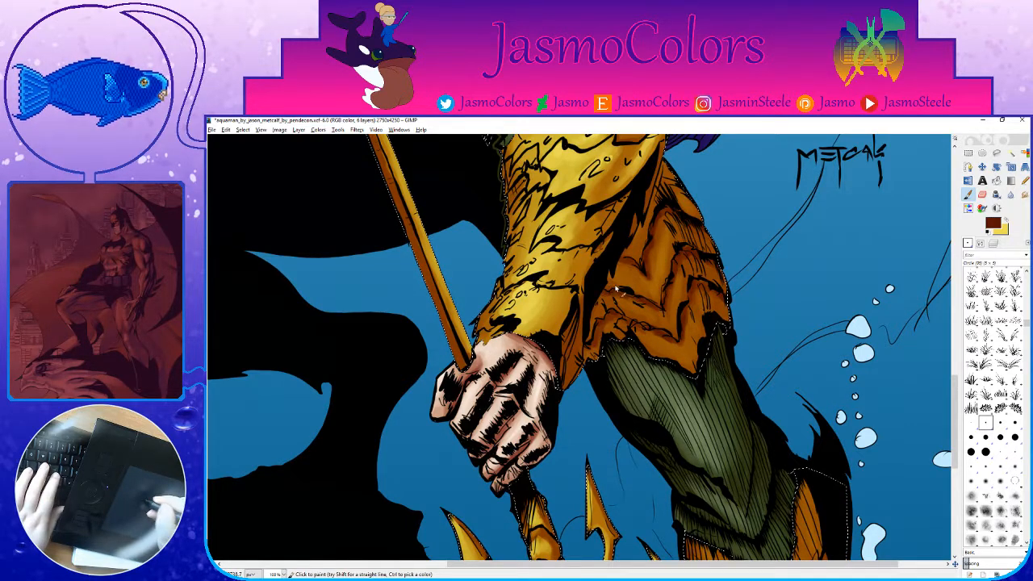
key("ctrl+s")
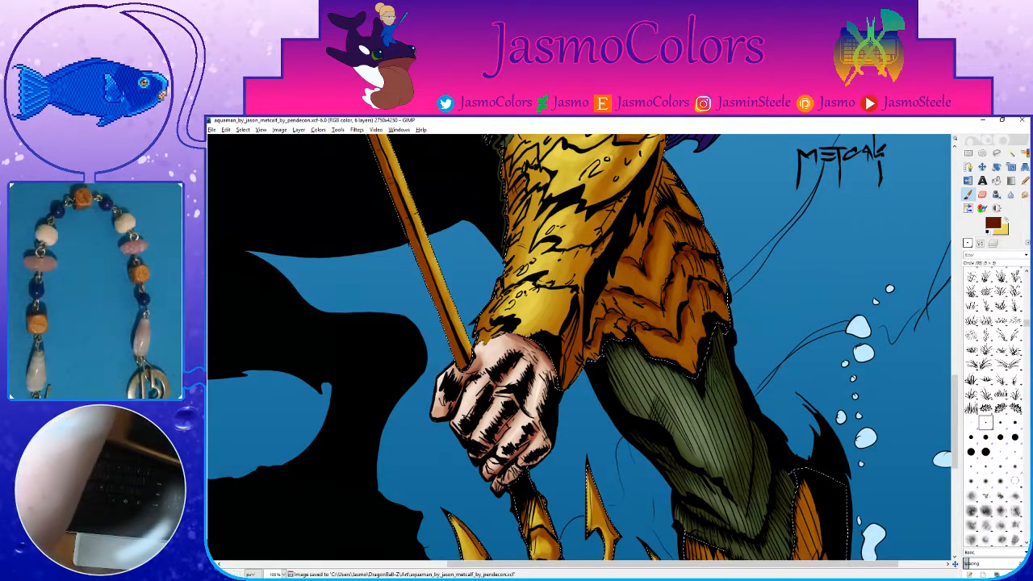
key("super+d")
key("super+d")
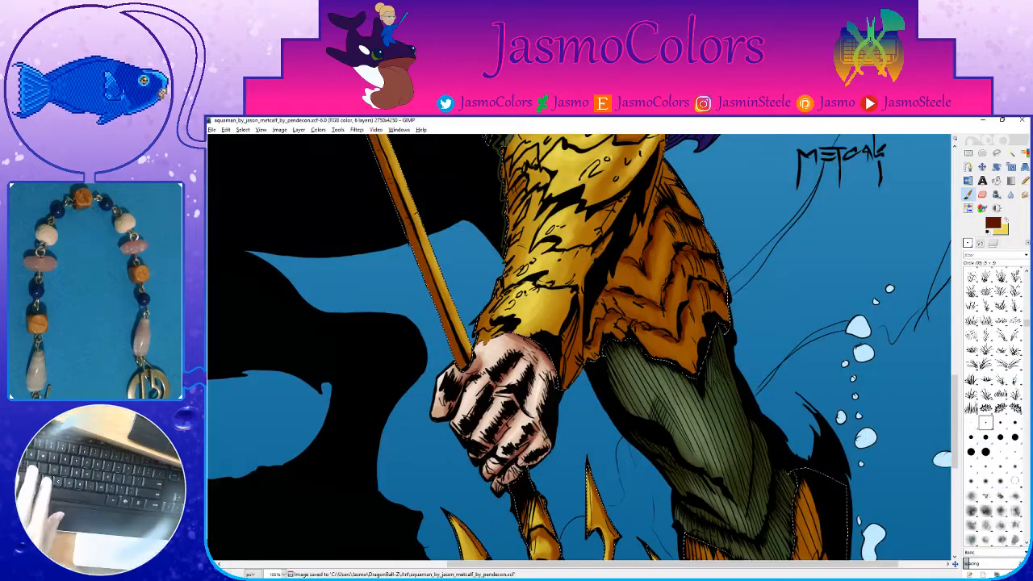
key("ctrl+s")
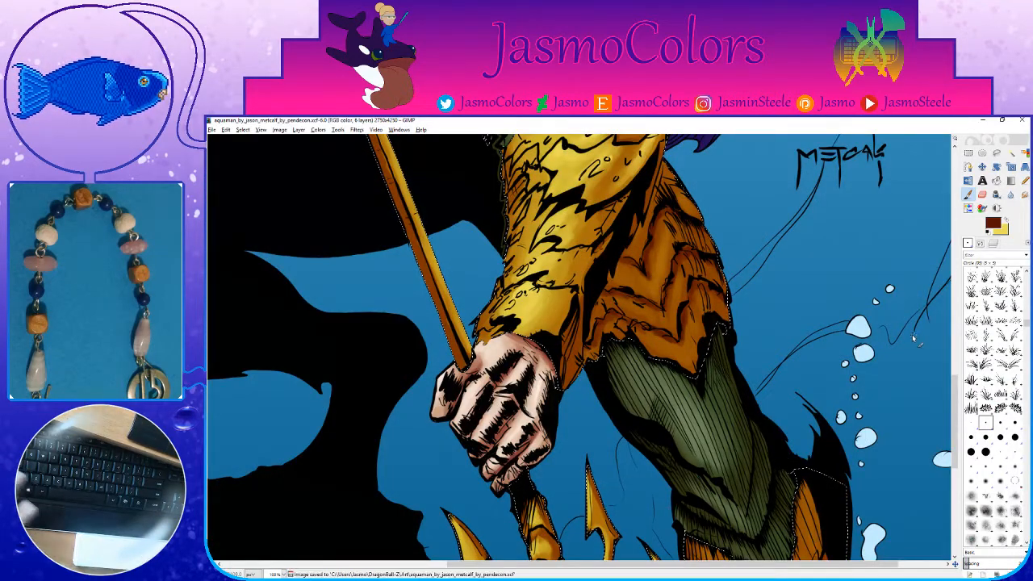
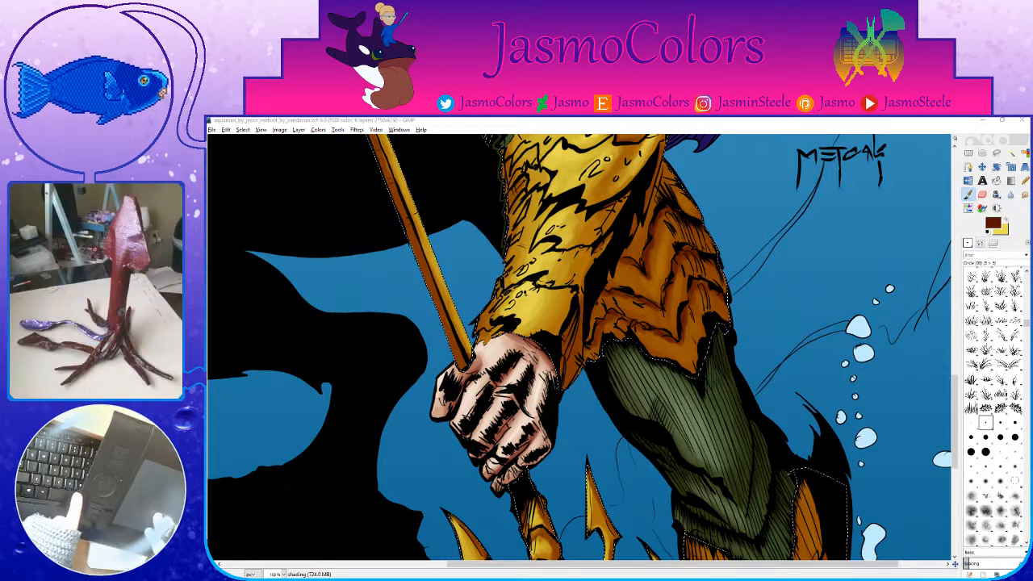
left_click(721, 121)
mouse_move(612, 259)
left_mouse_down()
mouse_move(668, 349)
mouse_move(700, 377)
left_mouse_up()
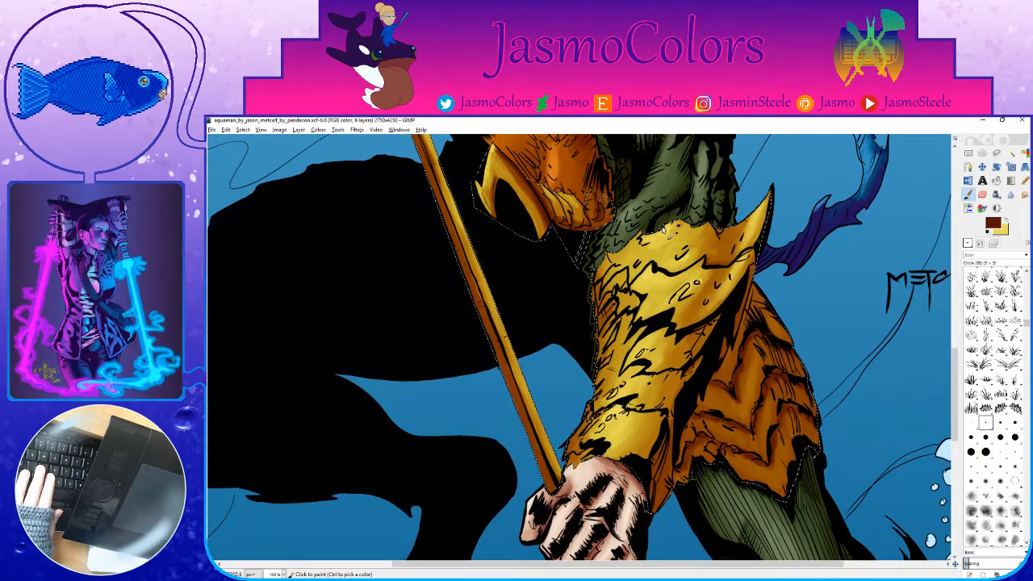
key("ctrl+z")
mouse_move(732, 425)
left_mouse_down()
mouse_move(702, 388)
mouse_move(691, 352)
left_mouse_up()
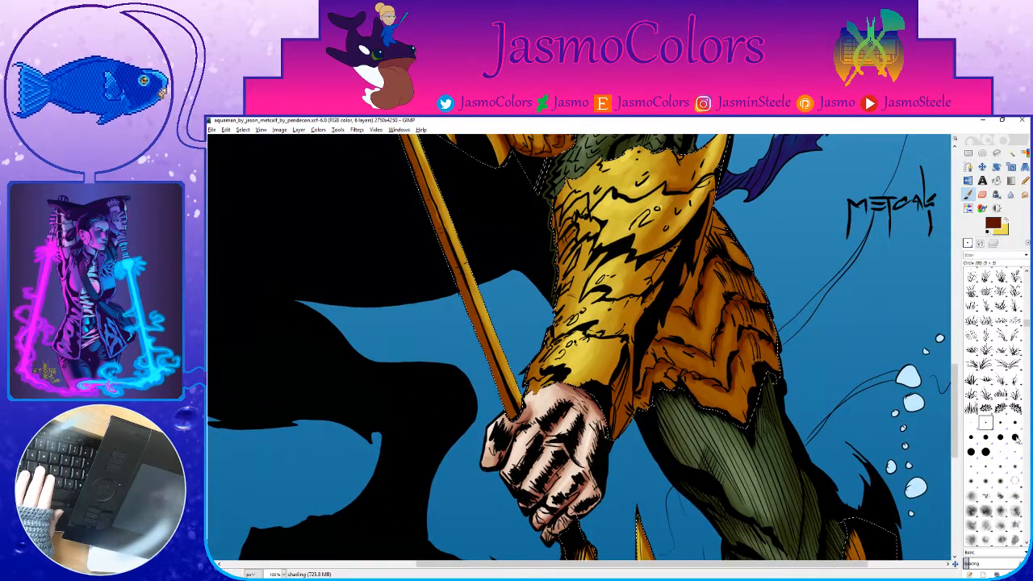
Step: Swap the foreground color to light yellow, save the artwork, and switch to selecting regions by color
key("x")
key("ctrl+s")
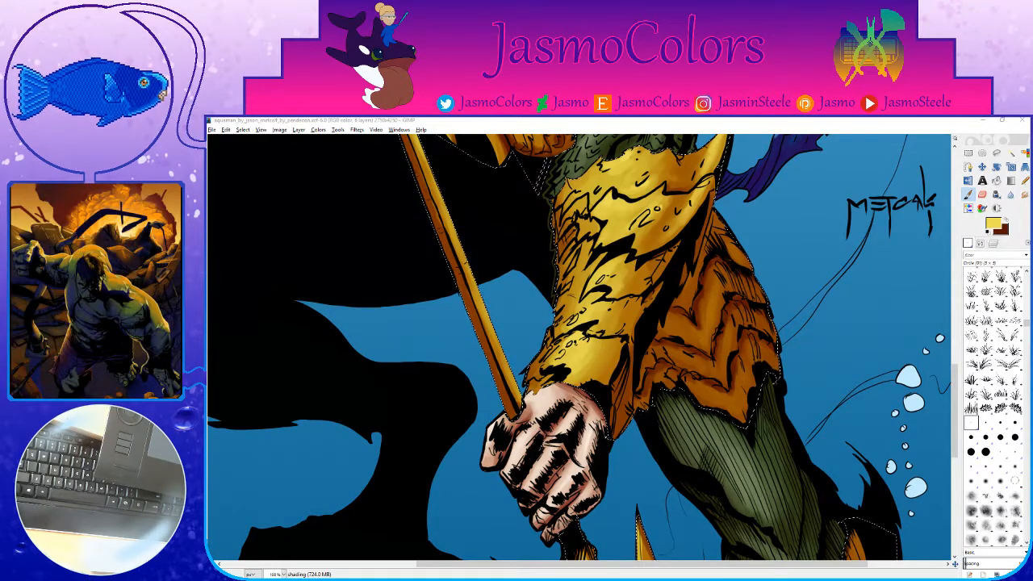
left_click(1025, 154)
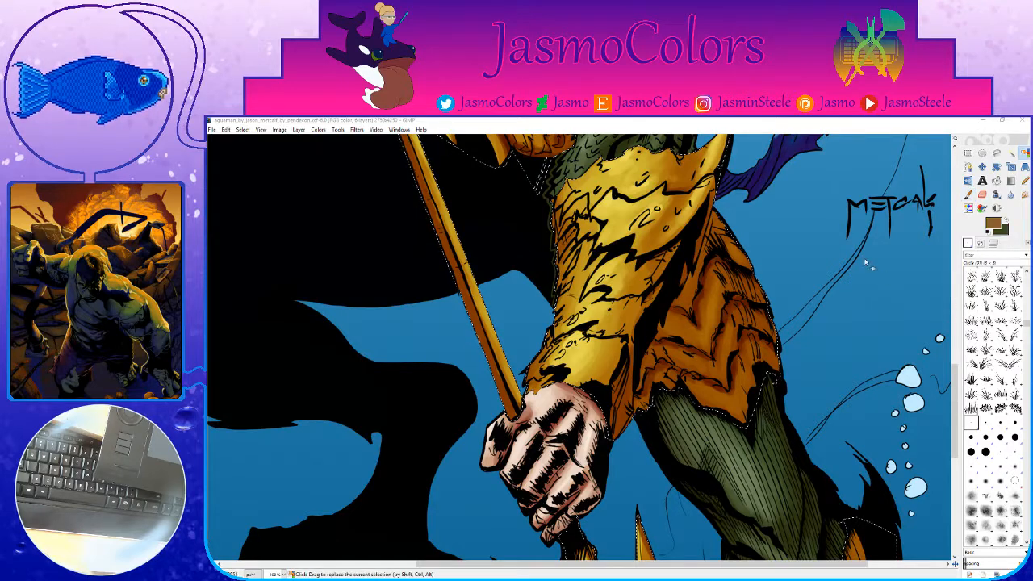
left_click(848, 250)
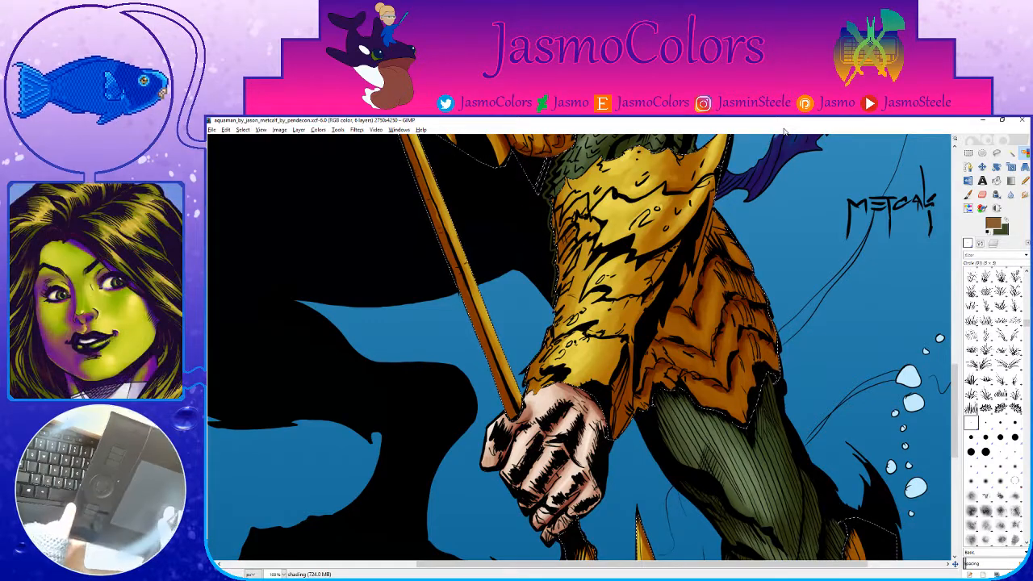
Step: Return to the Paintbrush and dab tiny light yellow highlights on the scales below the lowered gauntlet's upper rim
key("p")
mouse_move(649, 233)
left_mouse_down()
mouse_move(711, 264)
mouse_move(749, 392)
left_mouse_up()
left_click_drag(663, 277, 736, 409)
left_click_drag(645, 246, 726, 450)
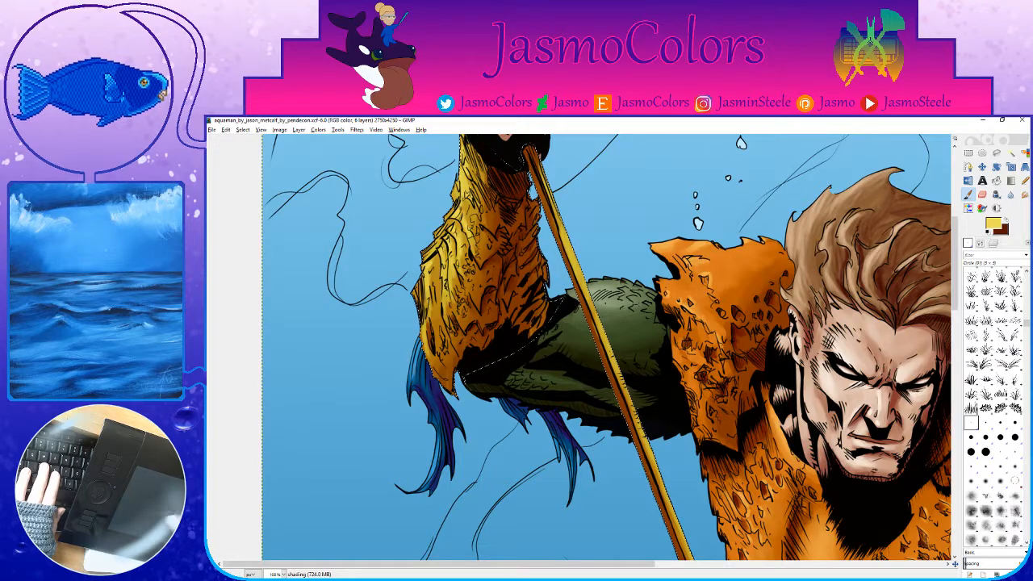
scroll(735, 345, "down", 5)
scroll(710, 344, "right", 4)
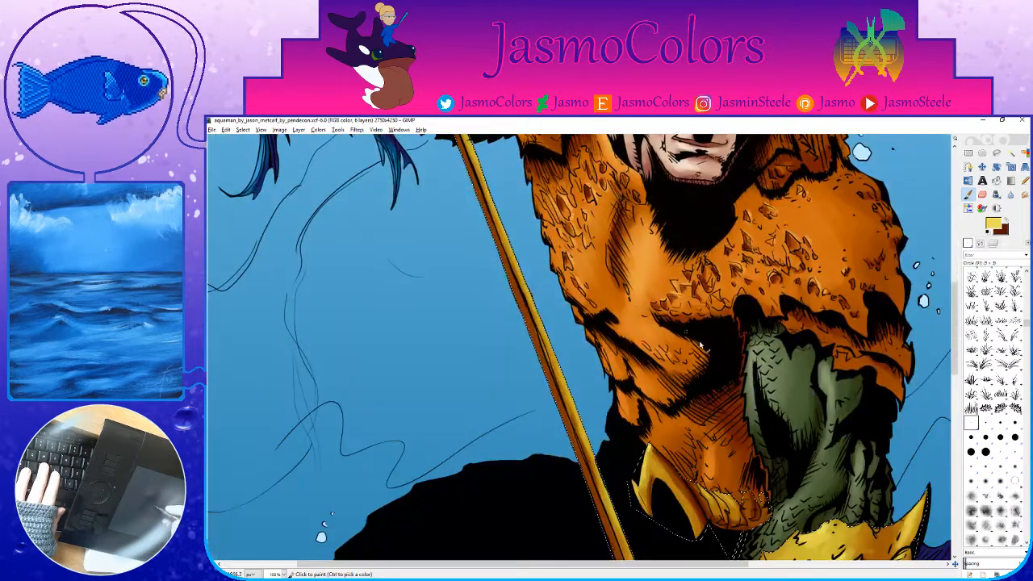
scroll(746, 476, "down", 3)
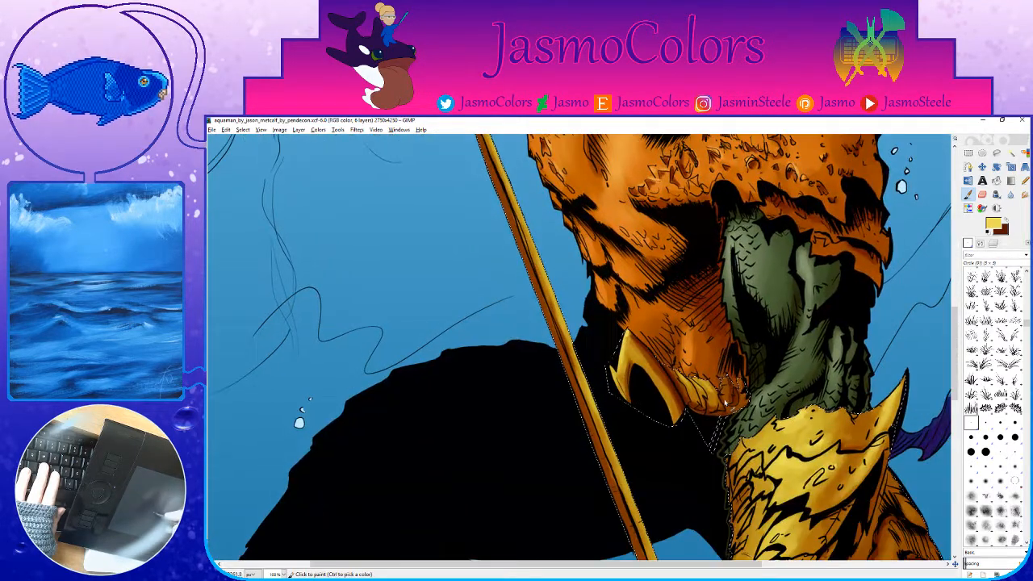
scroll(773, 315, "down", 3)
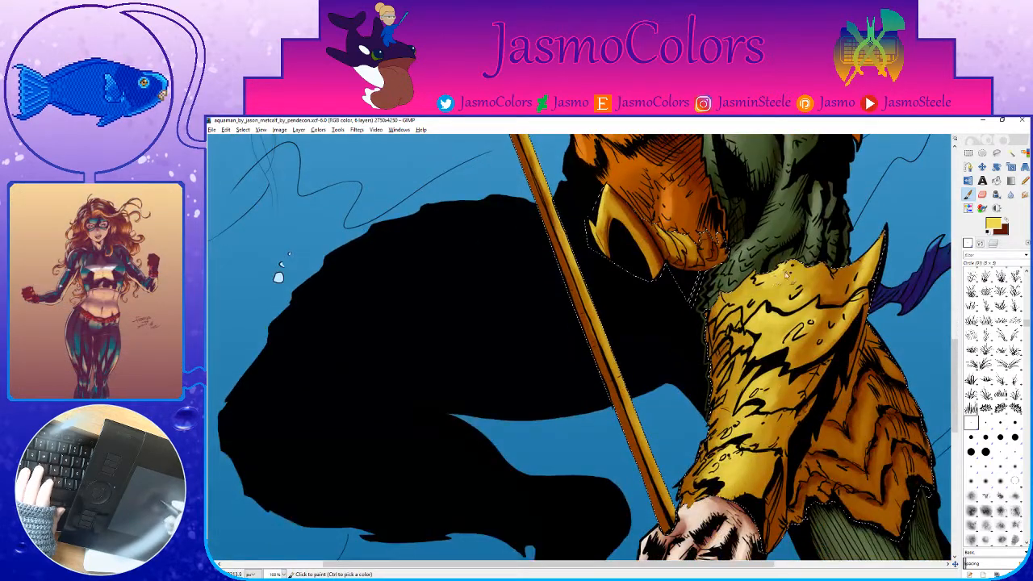
left_click(779, 276)
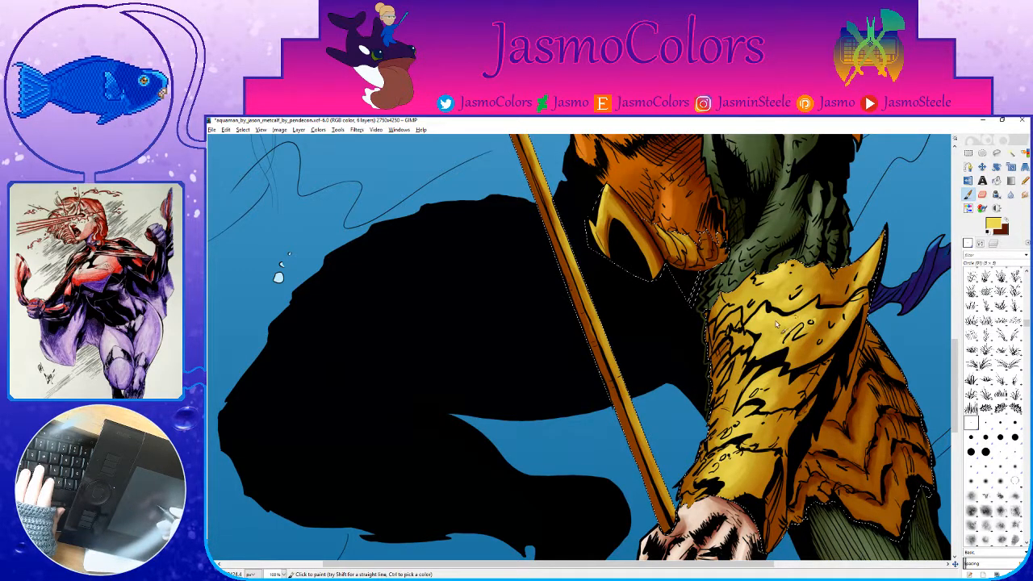
Step: Choose a larger round brush and paint light yellow highlights over the outer scales of the raised gauntlet
left_click(985, 452)
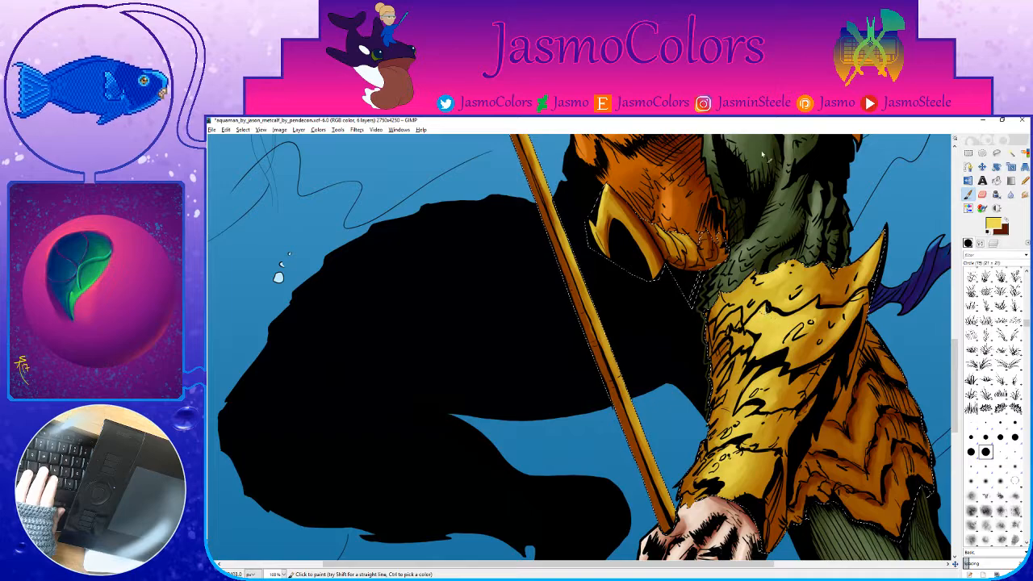
key("shift+o")
scroll(754, 392, "down", 5)
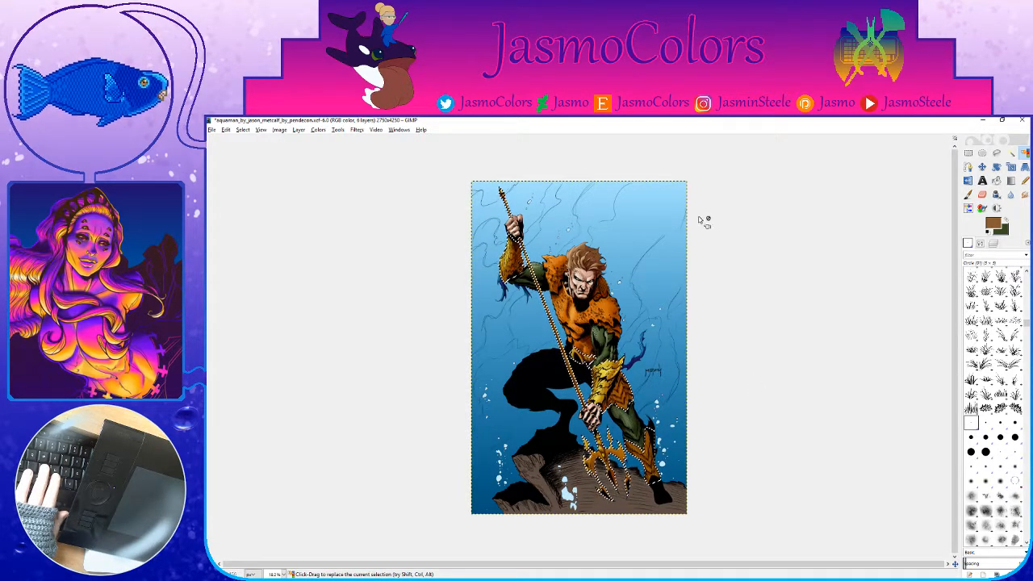
key("plus")
key("plus")
key("plus")
key("plus")
key("plus")
key("plus")
key("plus")
key("p")
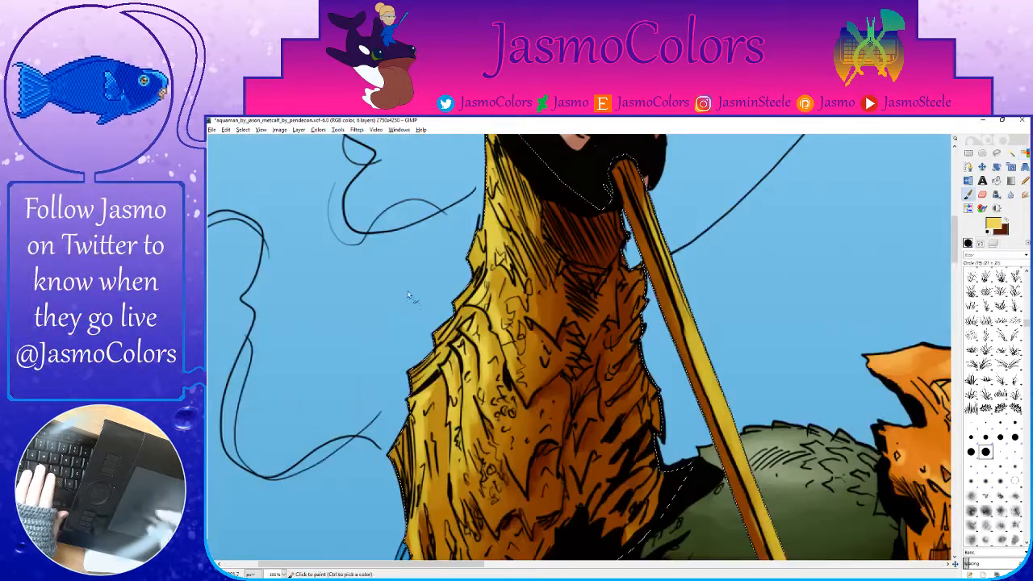
left_click_drag(413, 312, 741, 323)
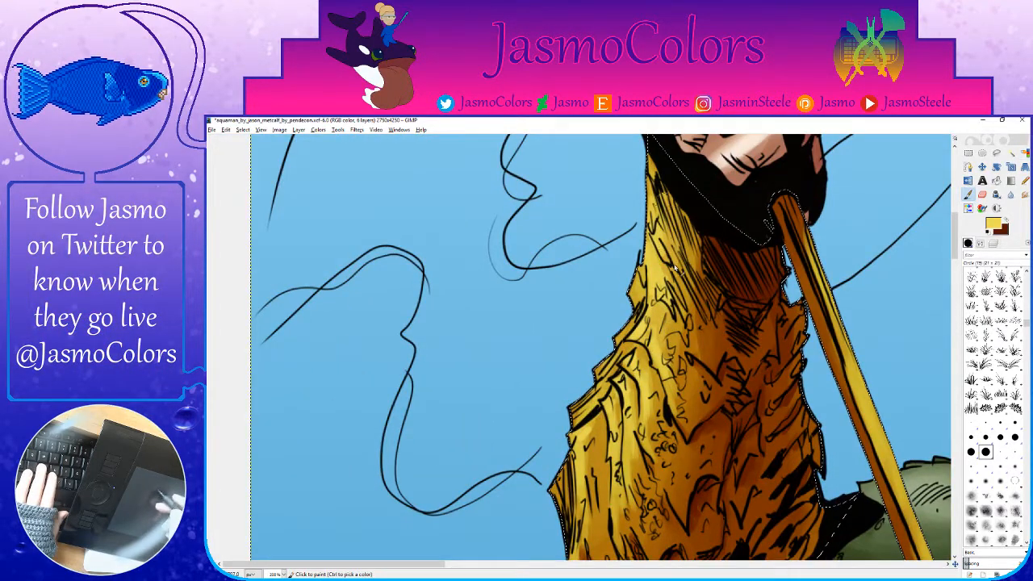
scroll(674, 257, "down", 3)
scroll(674, 257, "left", 2)
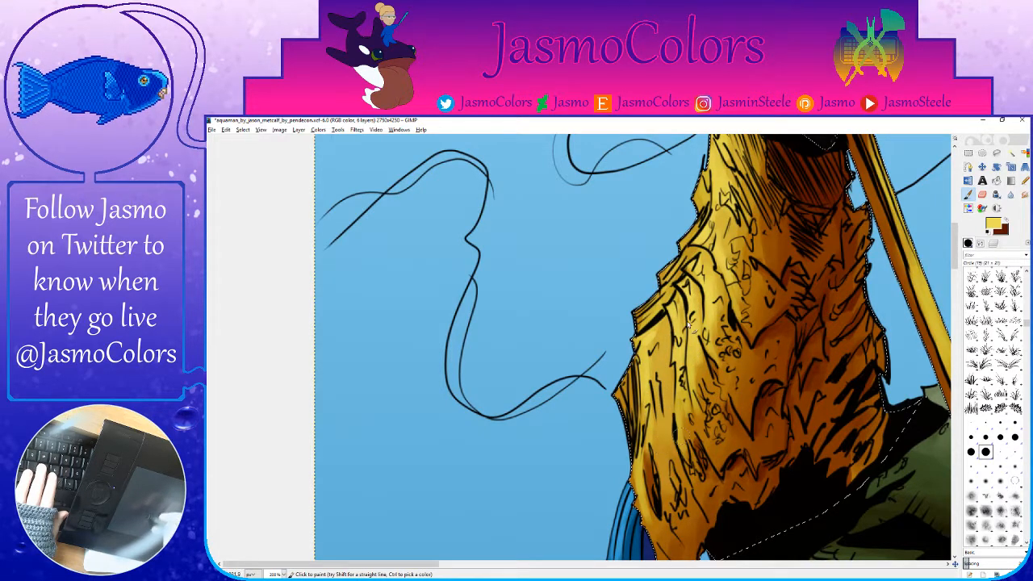
scroll(728, 325, "up", 3)
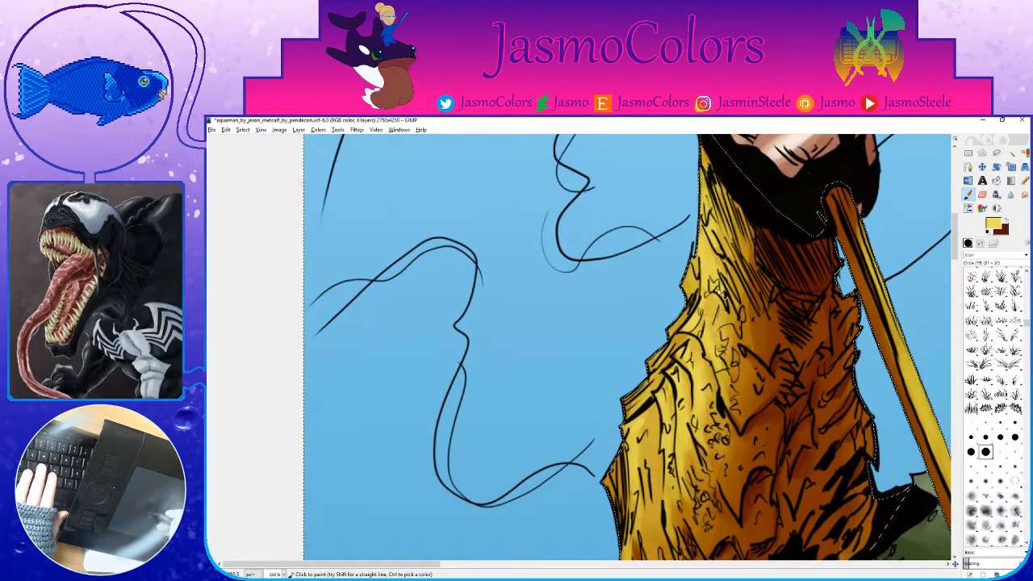
scroll(637, 395, "down", 5)
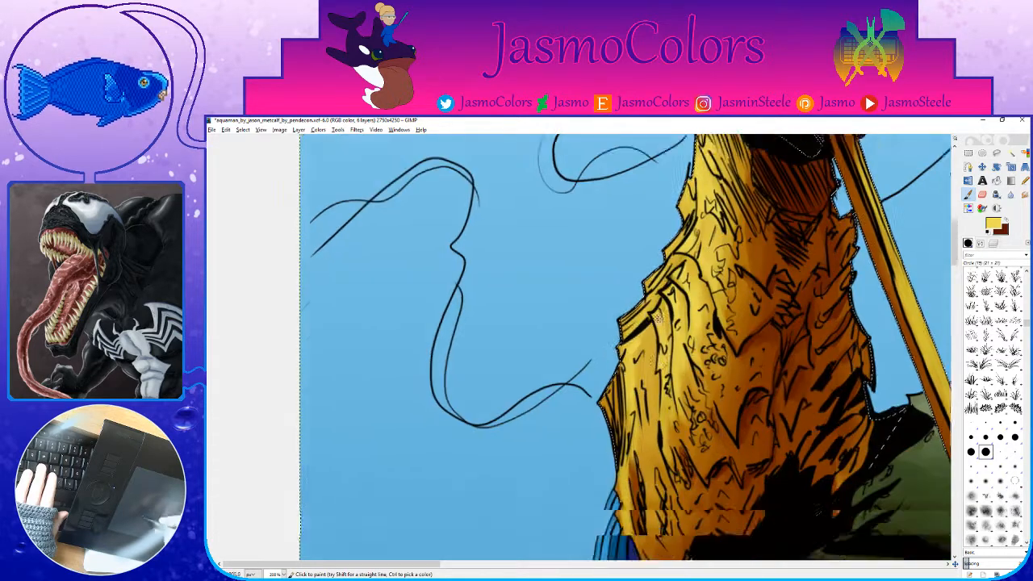
Step: Swap to a tiny dark brown brush, shade beneath the scale ridges of the raised gauntlet, and save the artwork
scroll(696, 336, "up", 2)
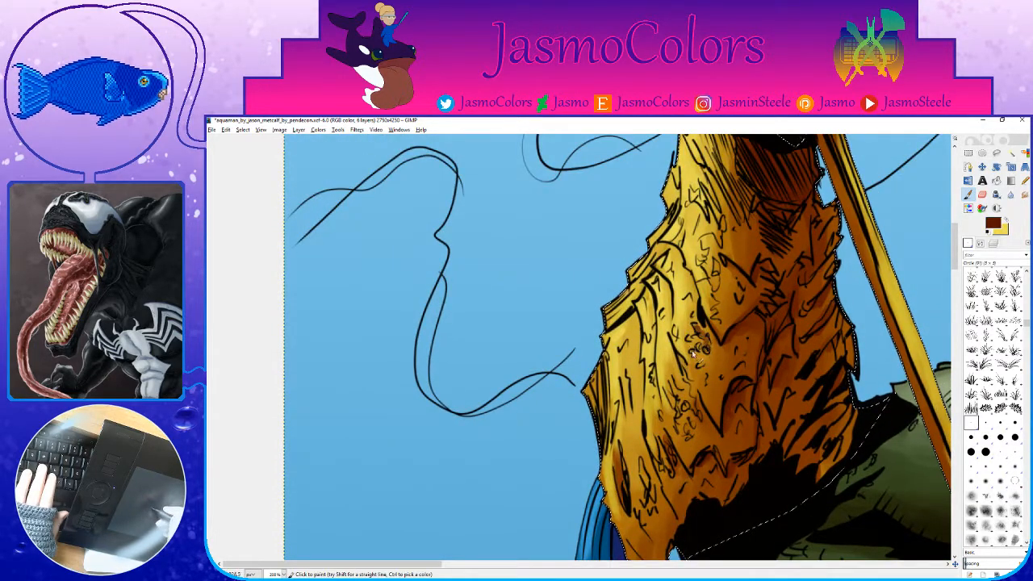
scroll(694, 349, "down", 2)
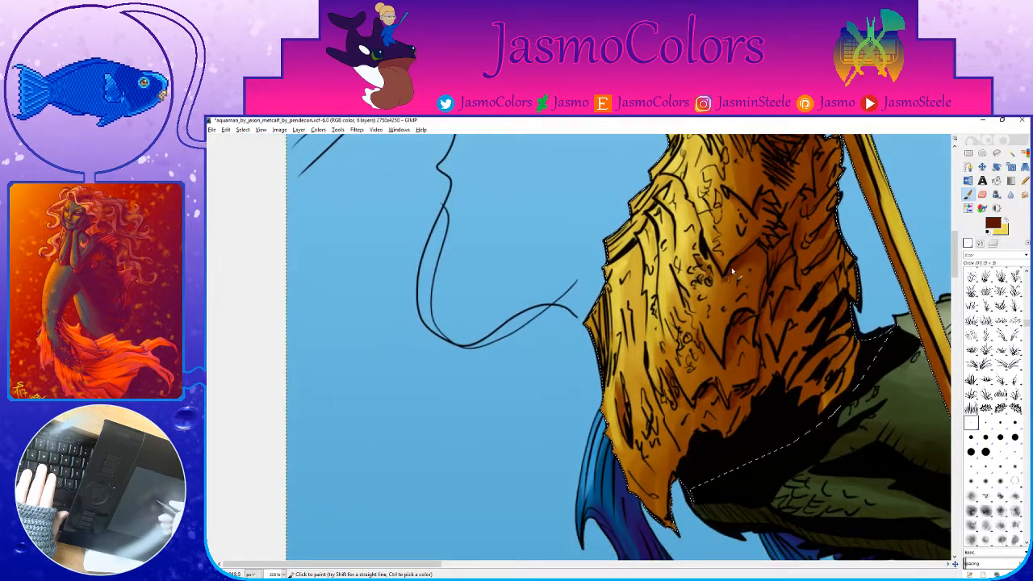
scroll(724, 367, "down", 2)
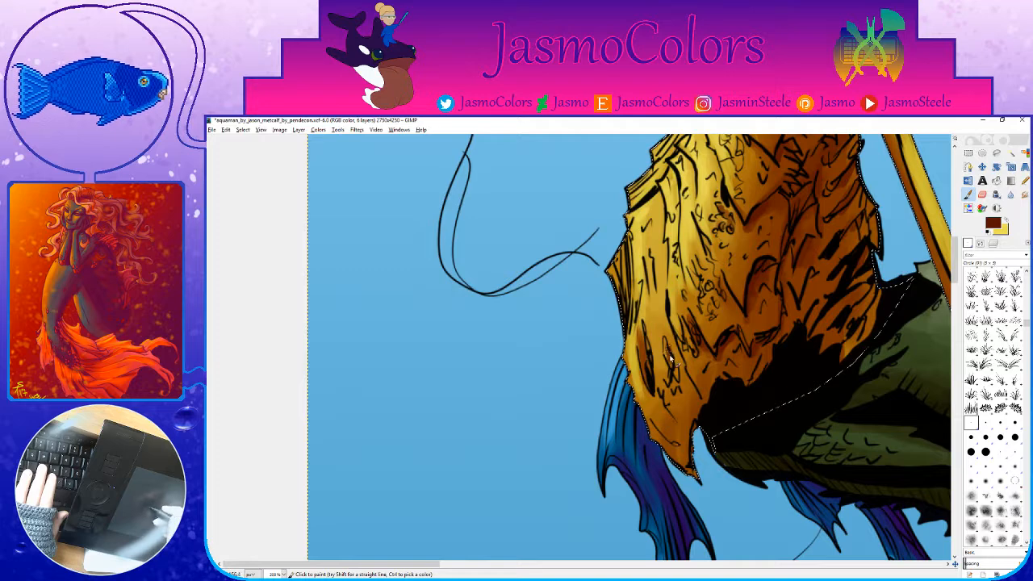
scroll(722, 388, "up", 2)
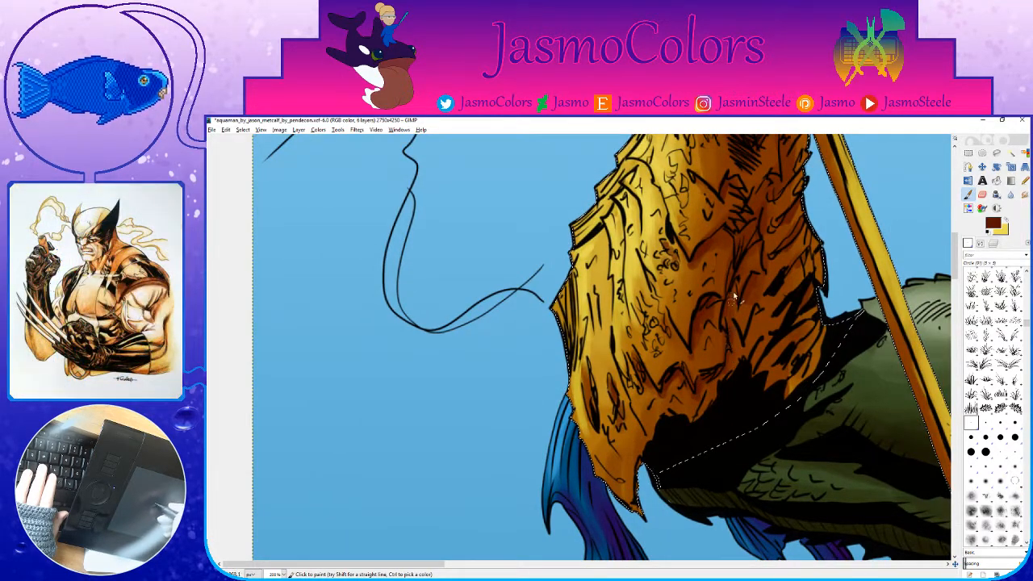
scroll(740, 259, "up", 2)
key("ctrl+s")
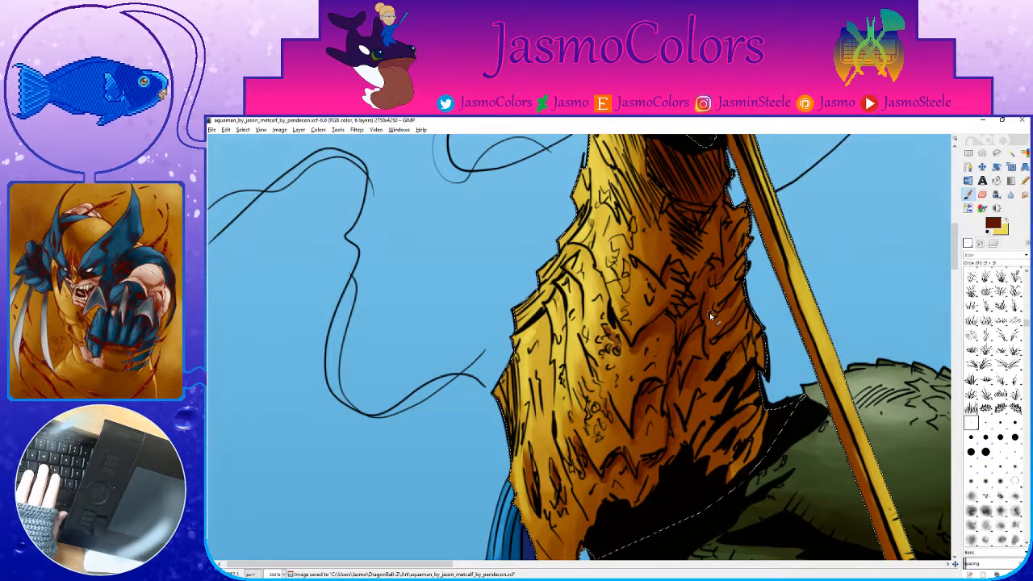
Step: Clear the selection to review the whole figure and save the artwork
scroll(537, 251, "down", 6)
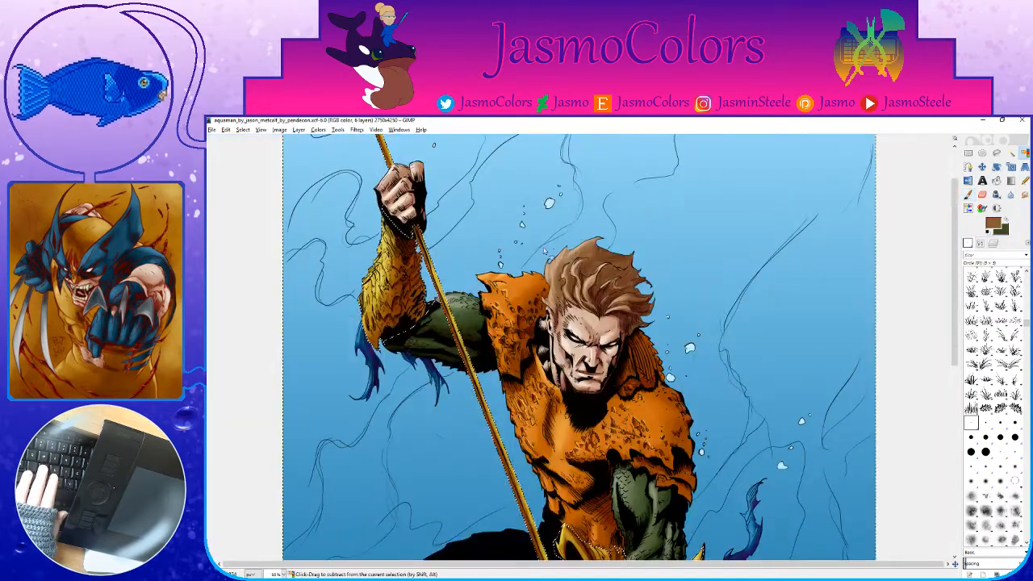
scroll(537, 251, "down", 1)
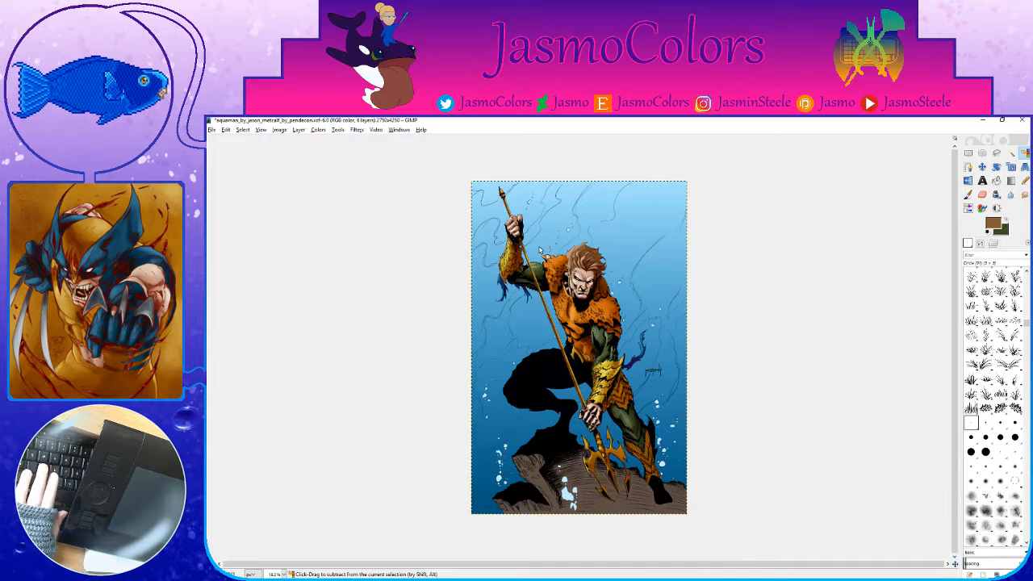
key("ctrl+s")
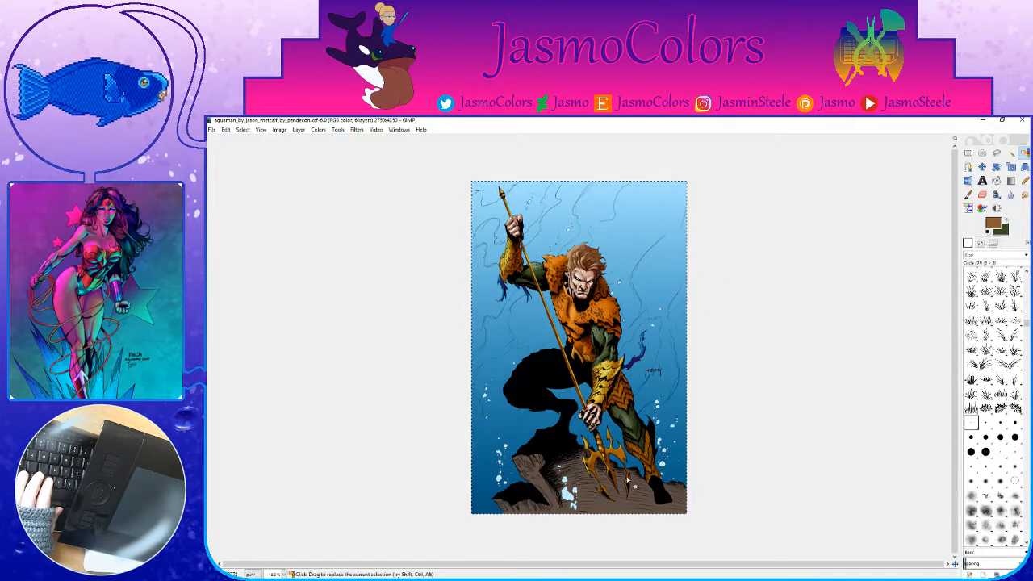
Step: Reselect the golden areas and use a tiny light yellow brush to highlight the trident's neck and outer prong
scroll(628, 481, "up", 4, "ctrl")
scroll(628, 451, "up", 4)
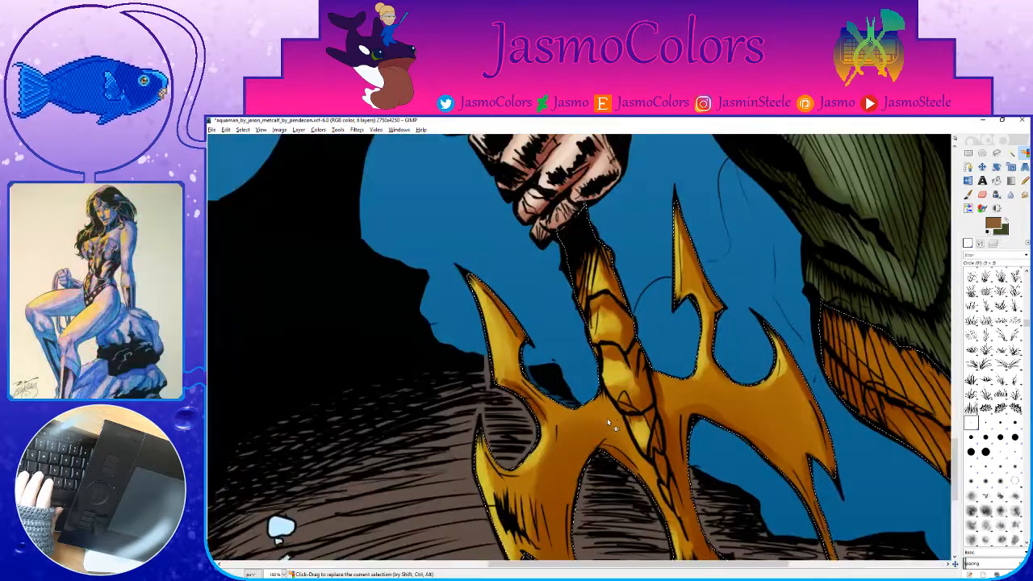
key("p")
key("x")
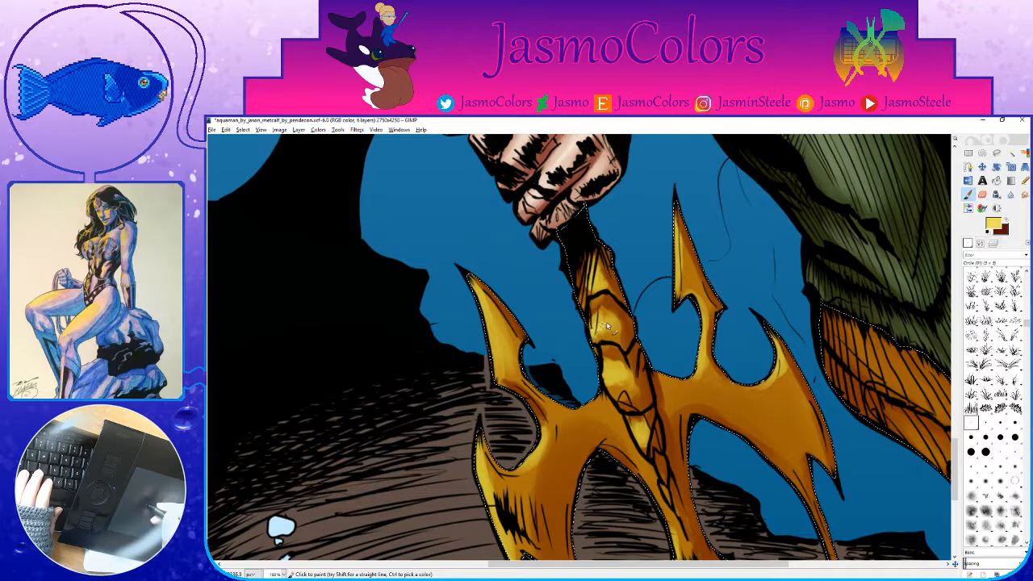
scroll(581, 349, "left", 3)
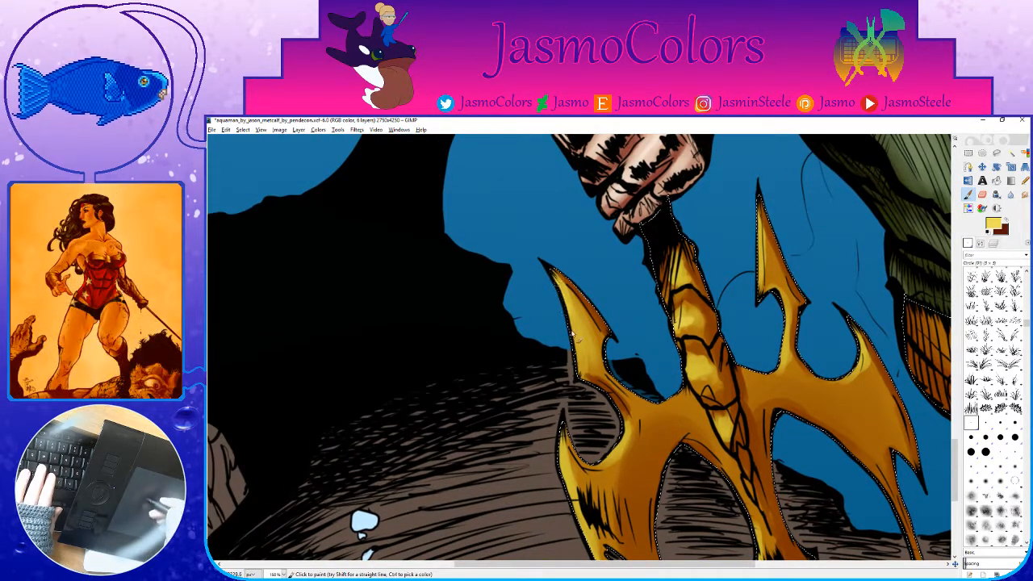
scroll(577, 354, "down", 3)
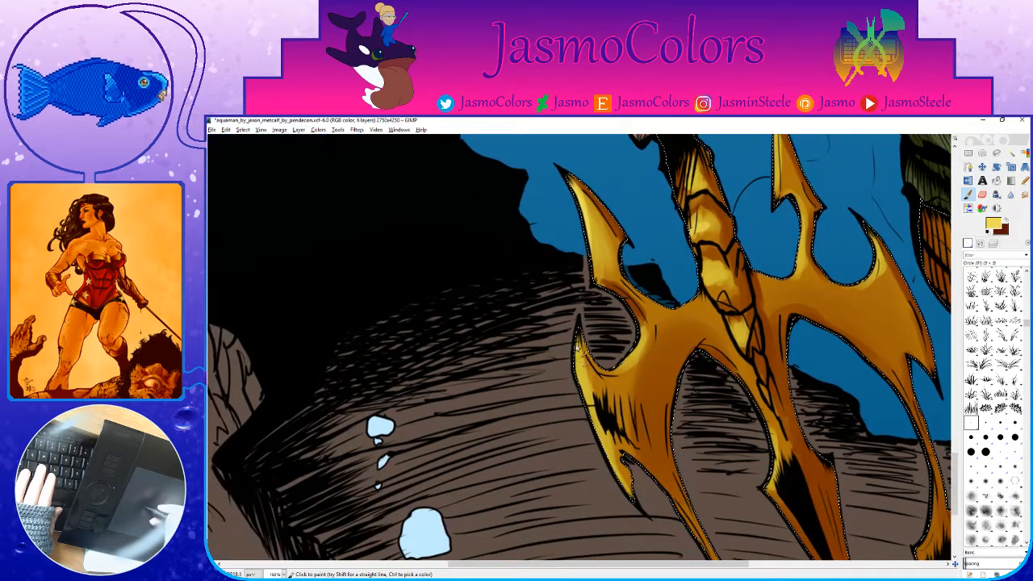
Step: Continue the light yellow highlights down the segmented neck of the trident and save the artwork
scroll(598, 402, "up", 3)
scroll(598, 402, "right", 2)
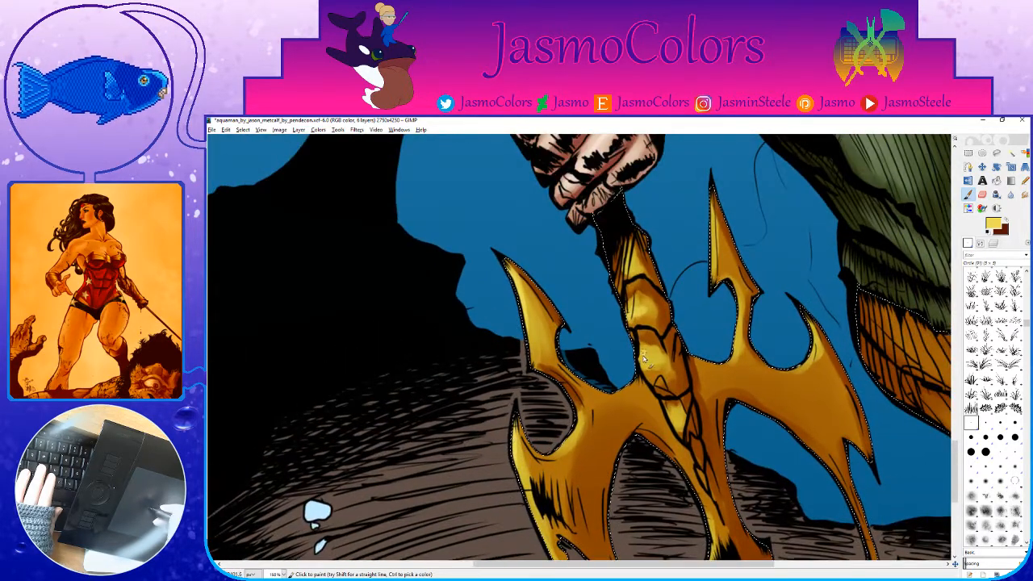
scroll(632, 276, "right", 2)
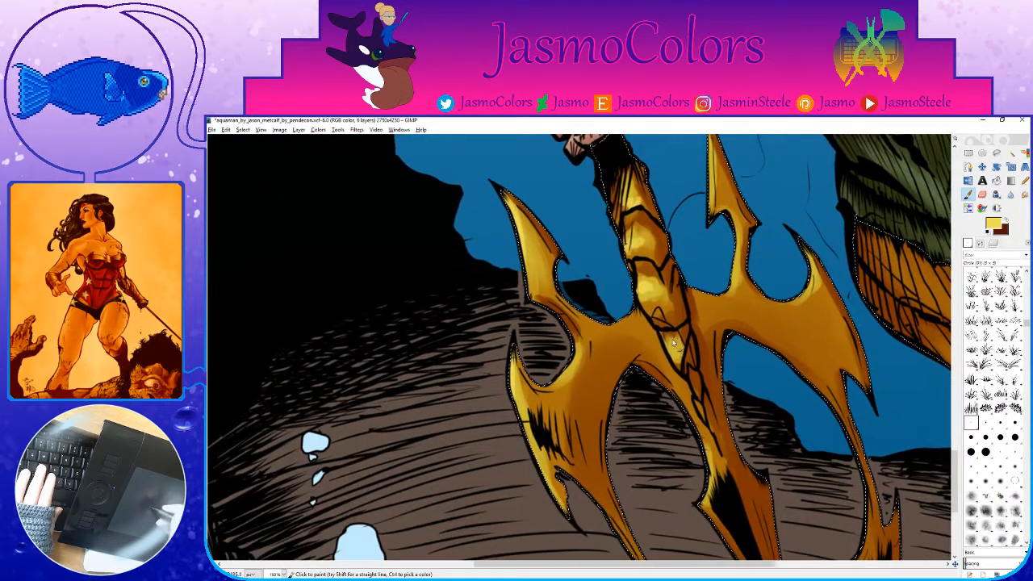
scroll(646, 255, "up", 2)
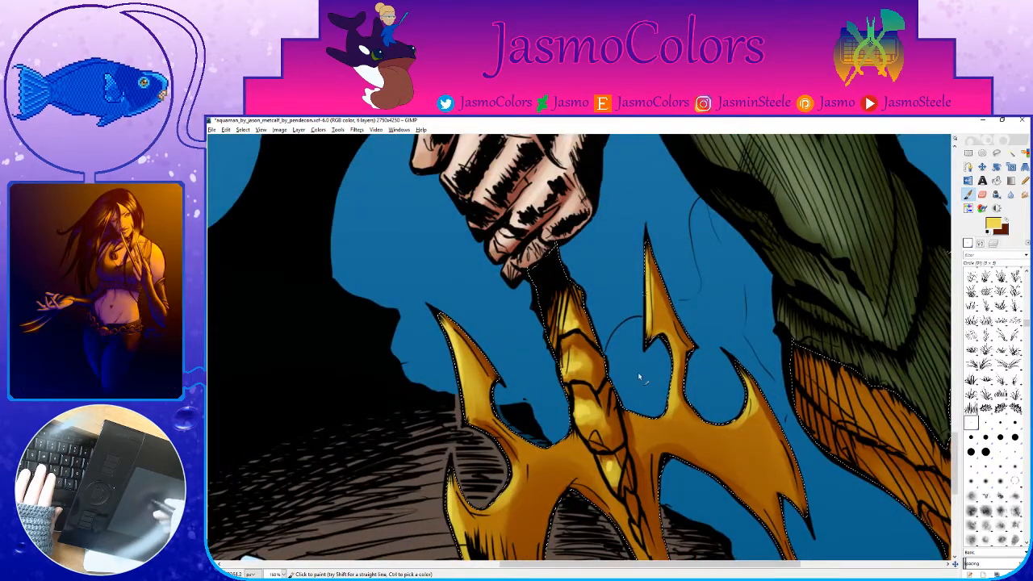
scroll(643, 345, "down", 8)
scroll(648, 375, "up", 3)
scroll(649, 375, "right", 1)
key("ctrl+s")
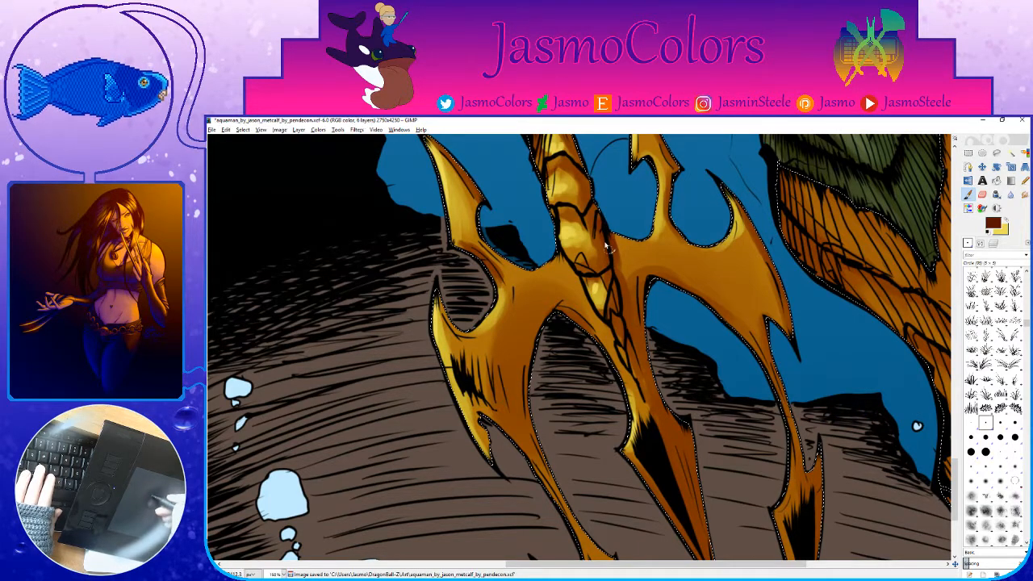
Step: Switch to a larger round dark brown brush, touch up the shading on the trident's prongs, and save the artwork
scroll(626, 281, "up", 3)
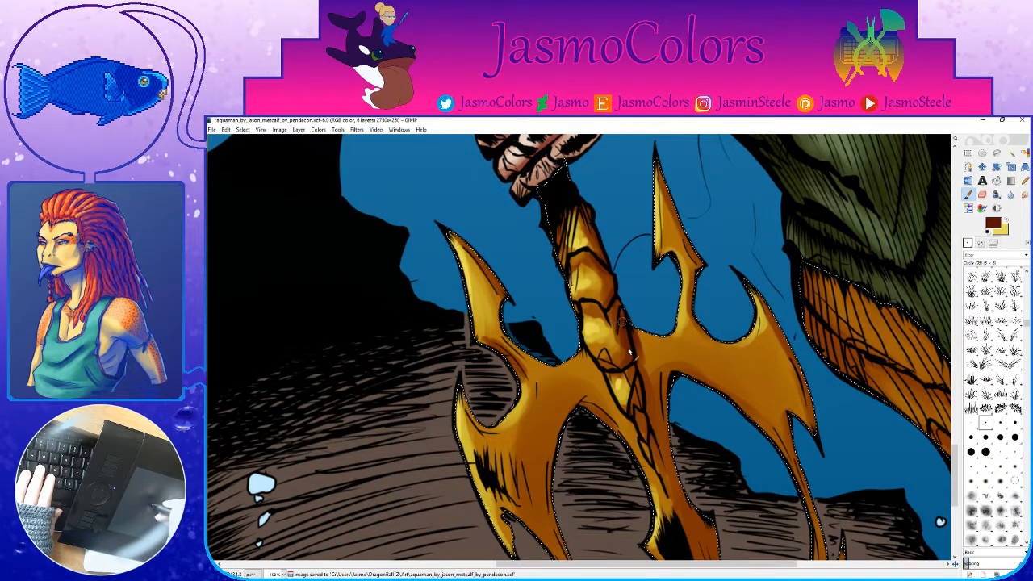
scroll(637, 282, "down", 3)
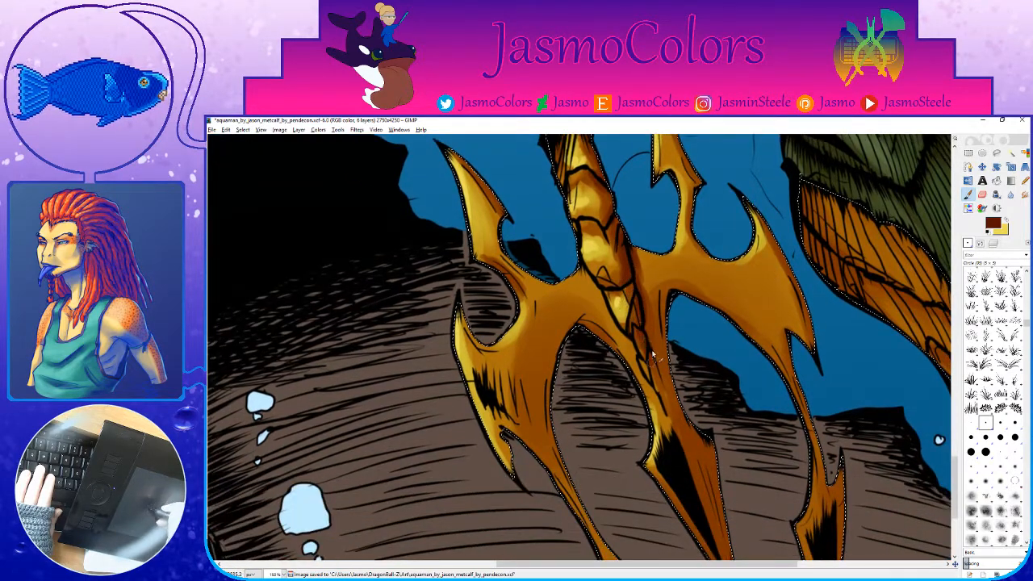
scroll(666, 393, "down", 4)
left_click(985, 453)
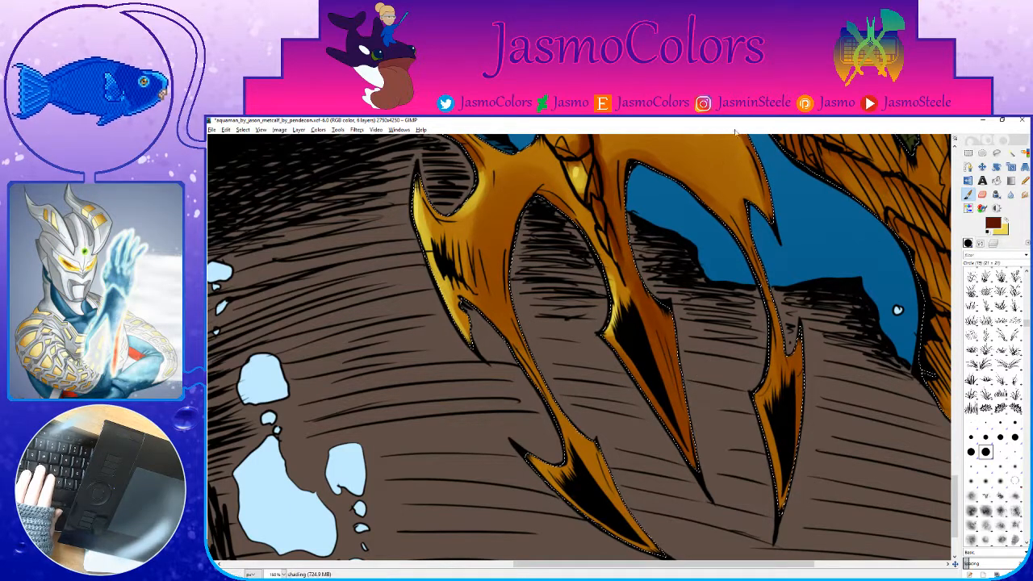
scroll(539, 307, "down", 2)
scroll(539, 306, "up", 2)
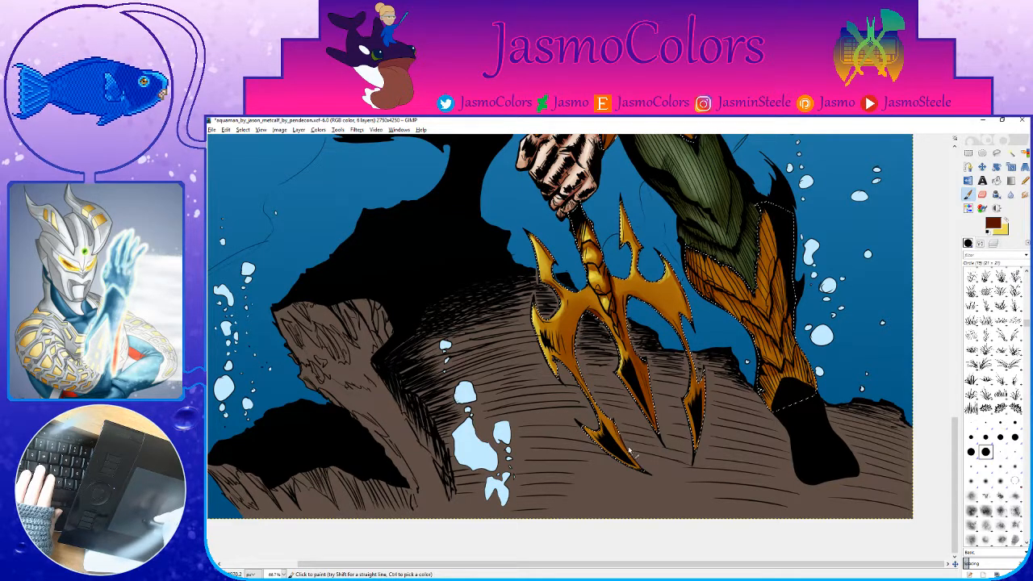
key("shift+e")
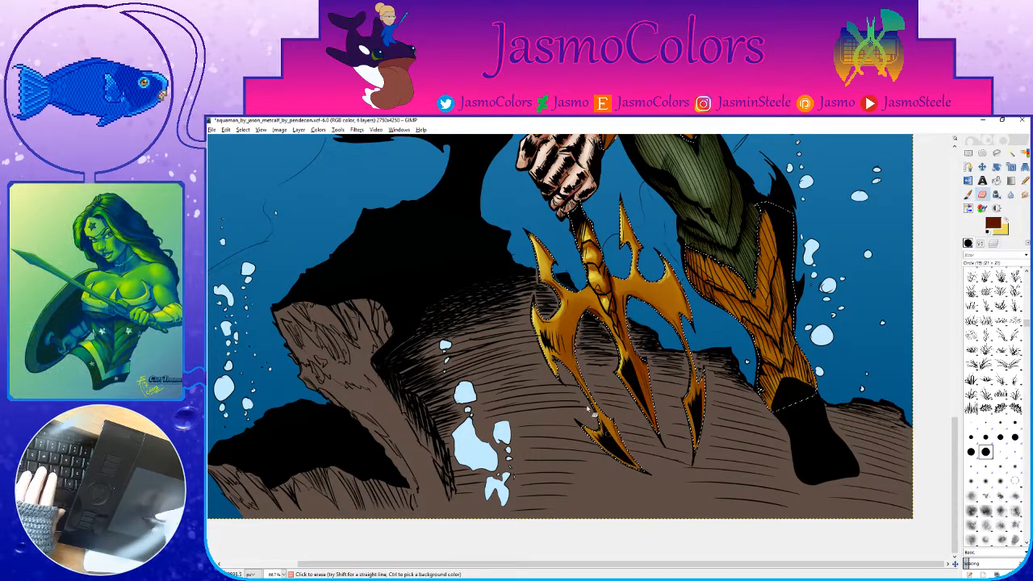
key("p")
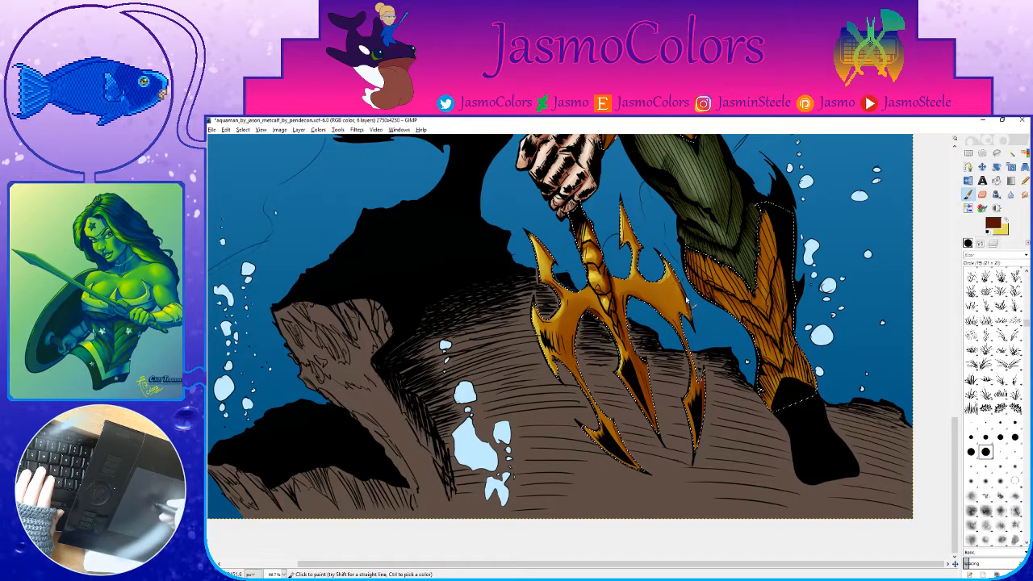
key("ctrl+s")
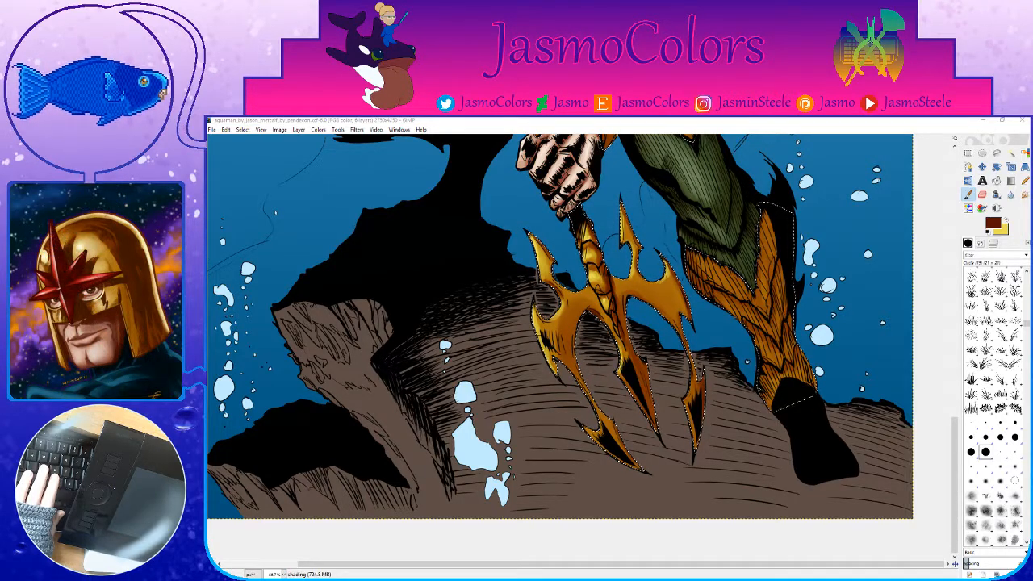
Step: Add dark brown shading along the trident's outer prong nearest the leg, and save the artwork
left_click(777, 126)
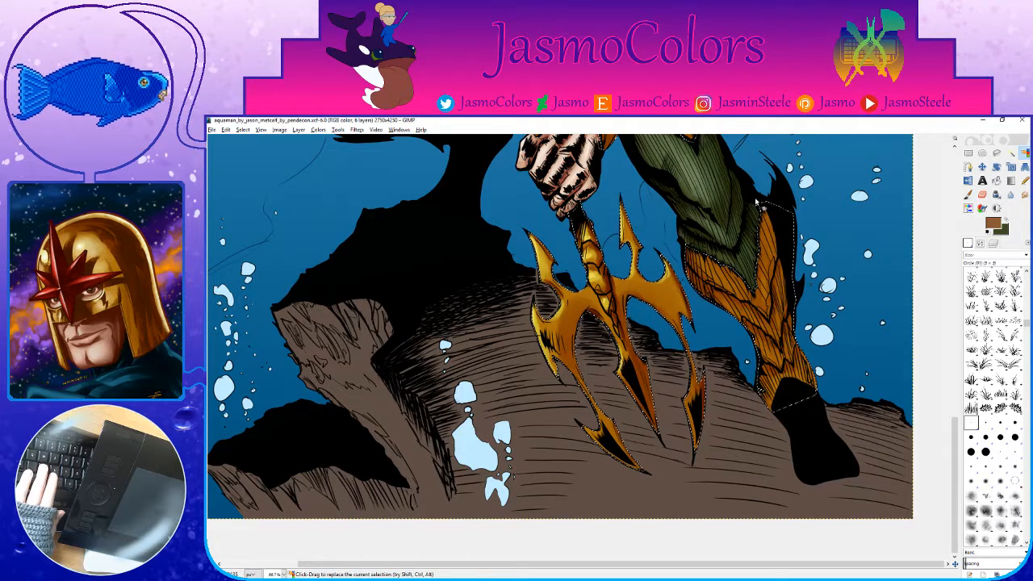
left_click_drag(632, 303, 664, 312)
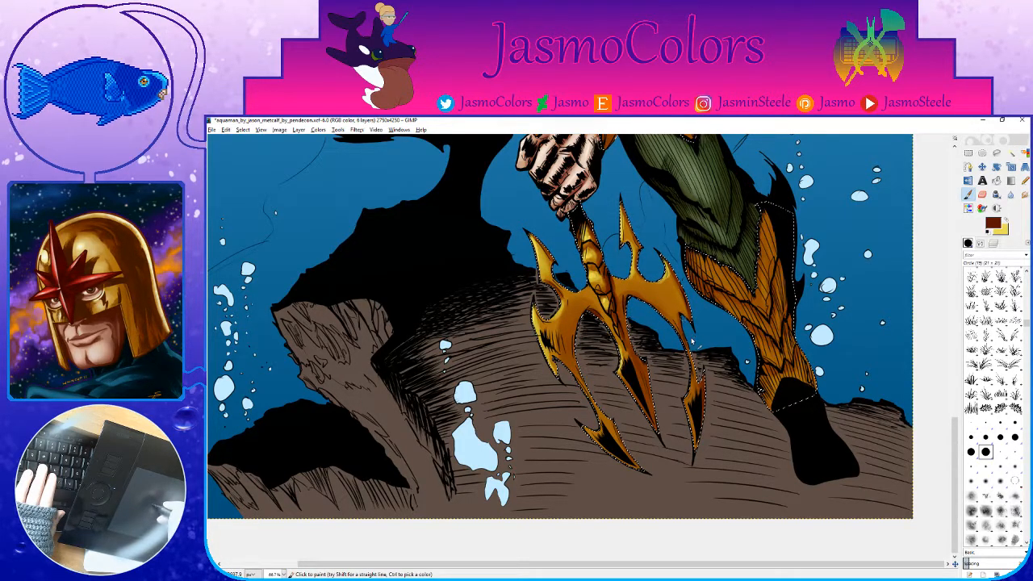
left_click_drag(674, 295, 697, 339)
key("shift+e")
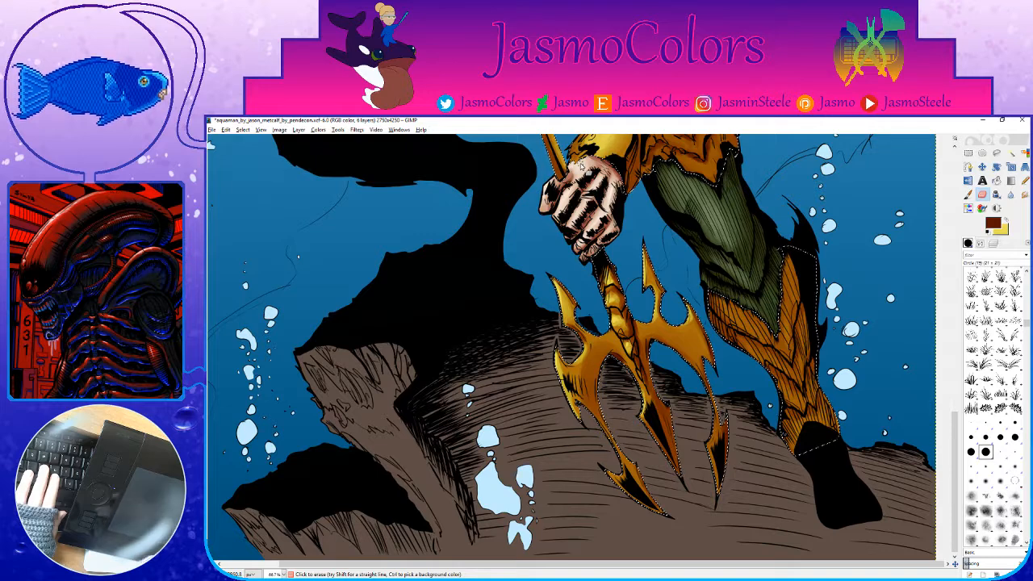
key("ctrl+s")
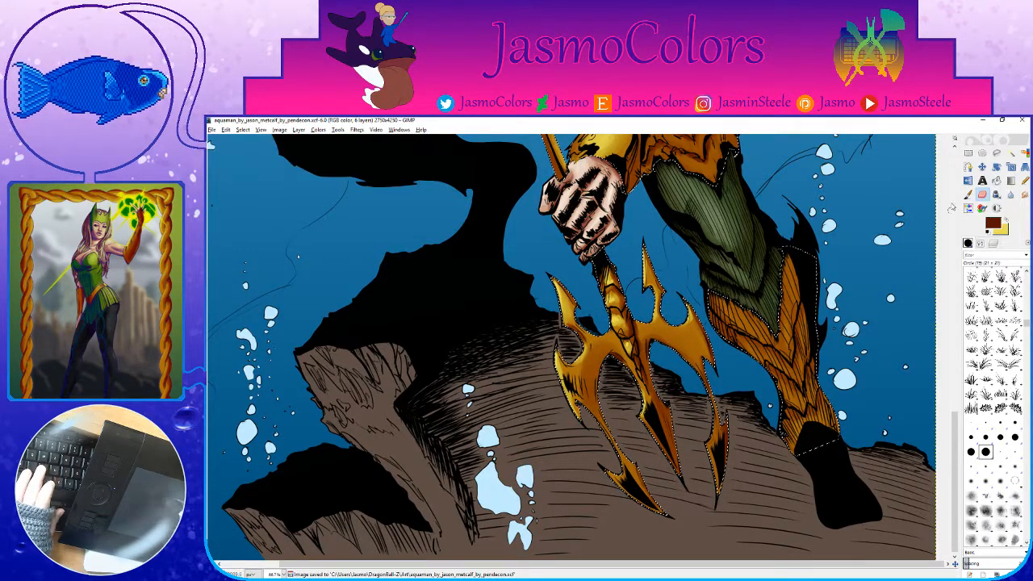
Step: Deepen the dark brown shading on the trident's head with the Paintbrush and save the artwork
left_click(969, 194)
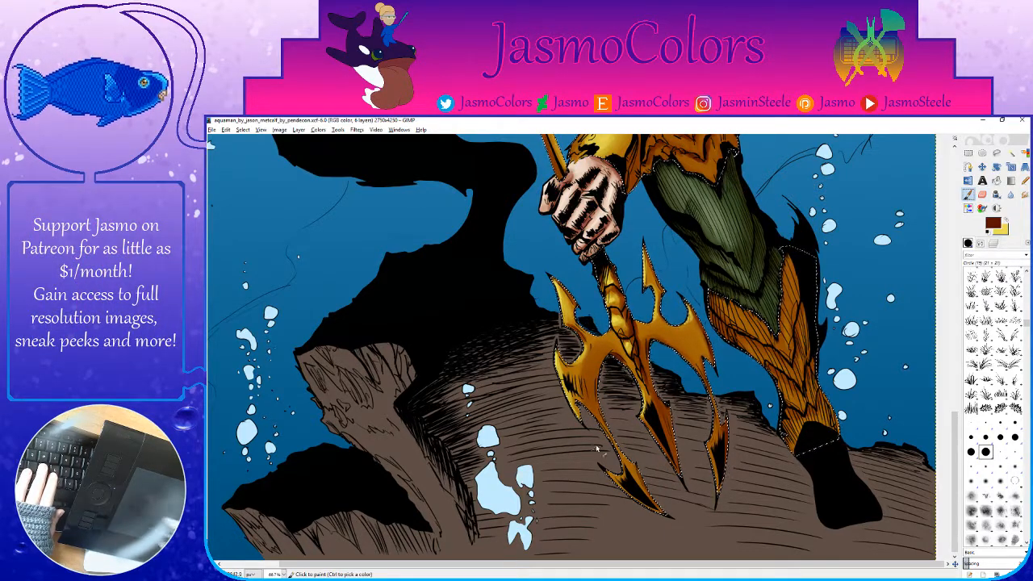
left_click(607, 362)
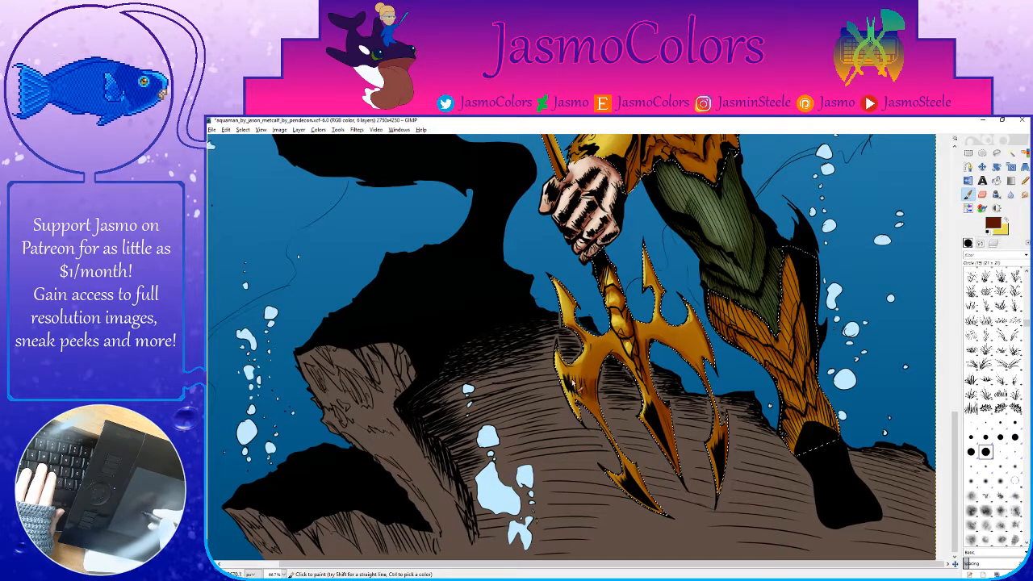
scroll(694, 434, "down", 2)
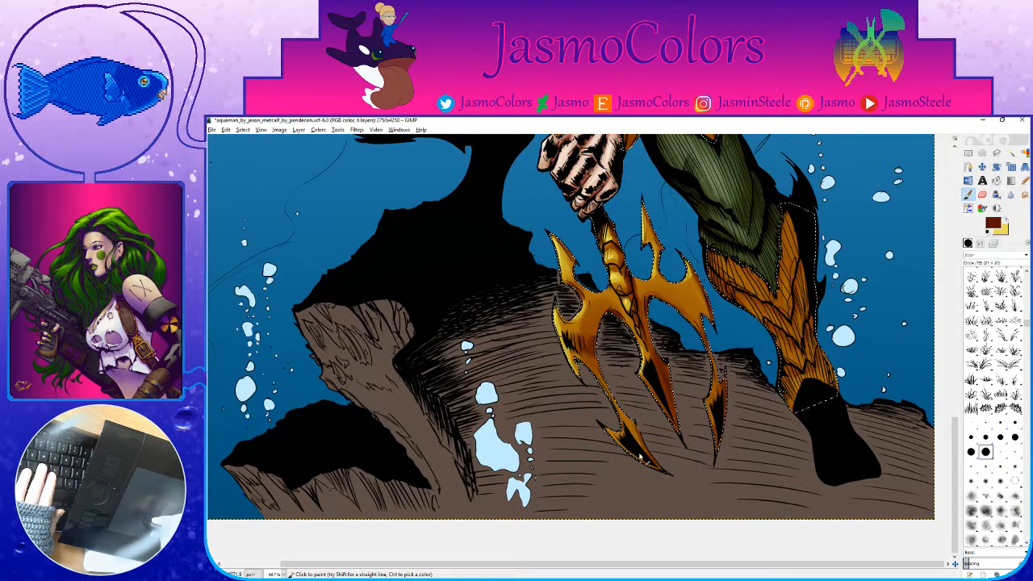
key("x")
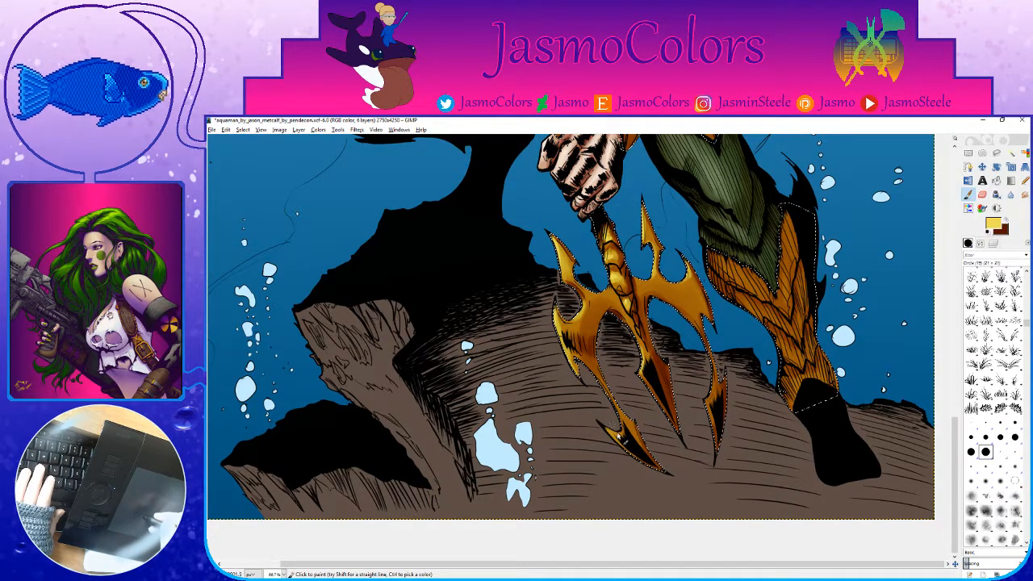
scroll(610, 422, "up", 3)
key("x")
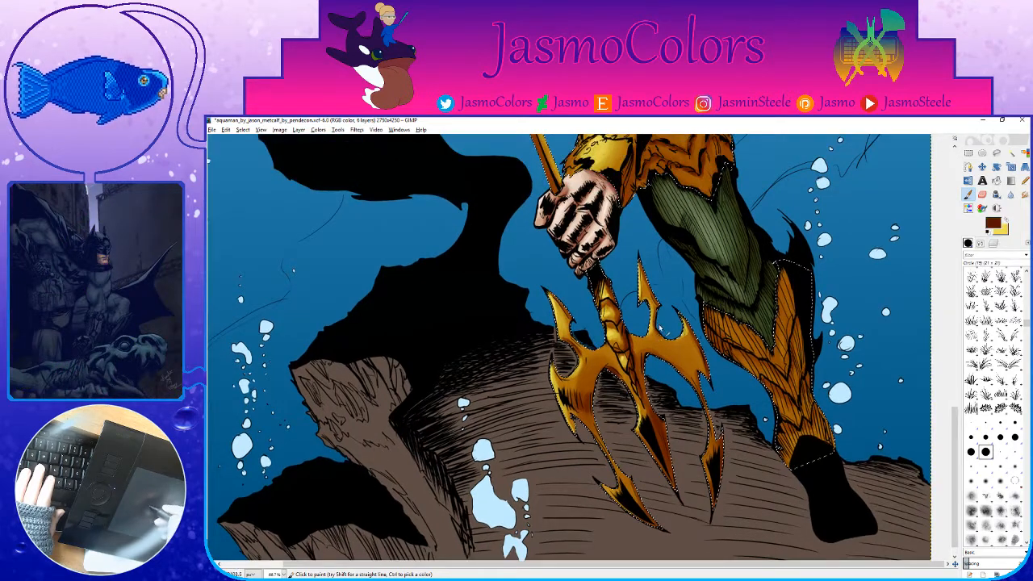
key("ctrl+s")
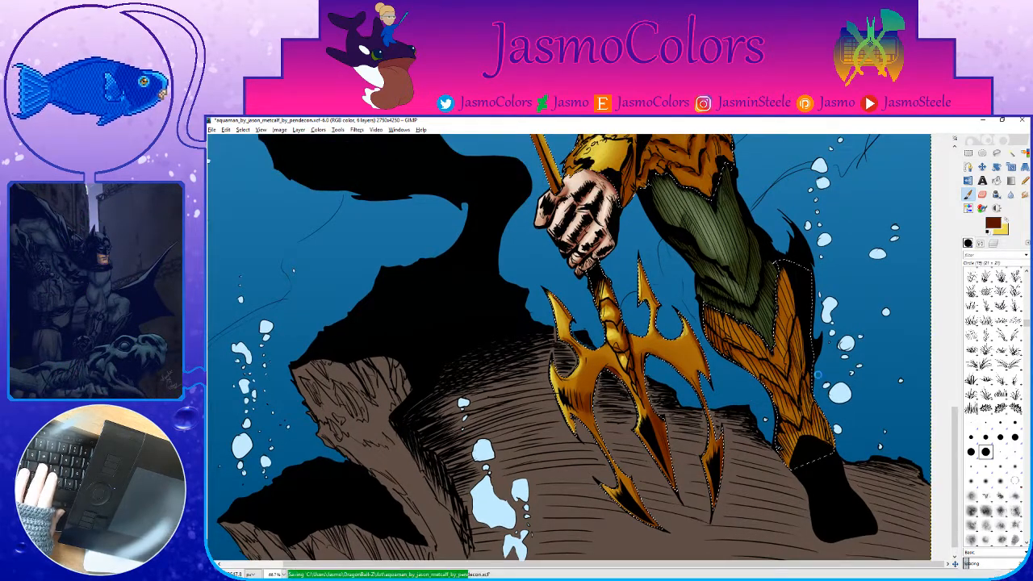
Step: Clear the selection, review the whole figure, and save the artwork
key("ctrl+shift+a")
key("shift+o")
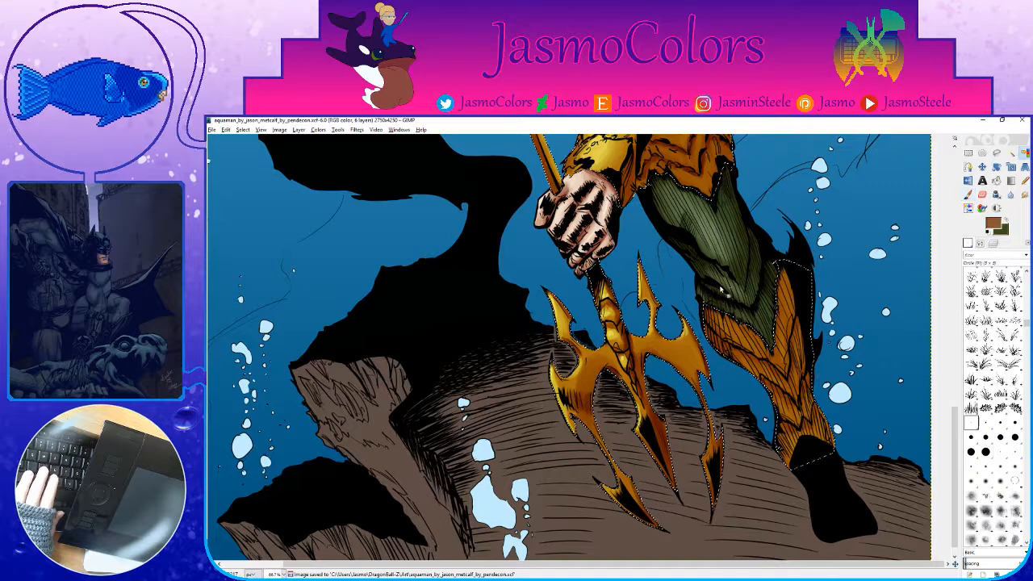
key("minus")
key("minus")
key("minus")
key("minus")
key("minus")
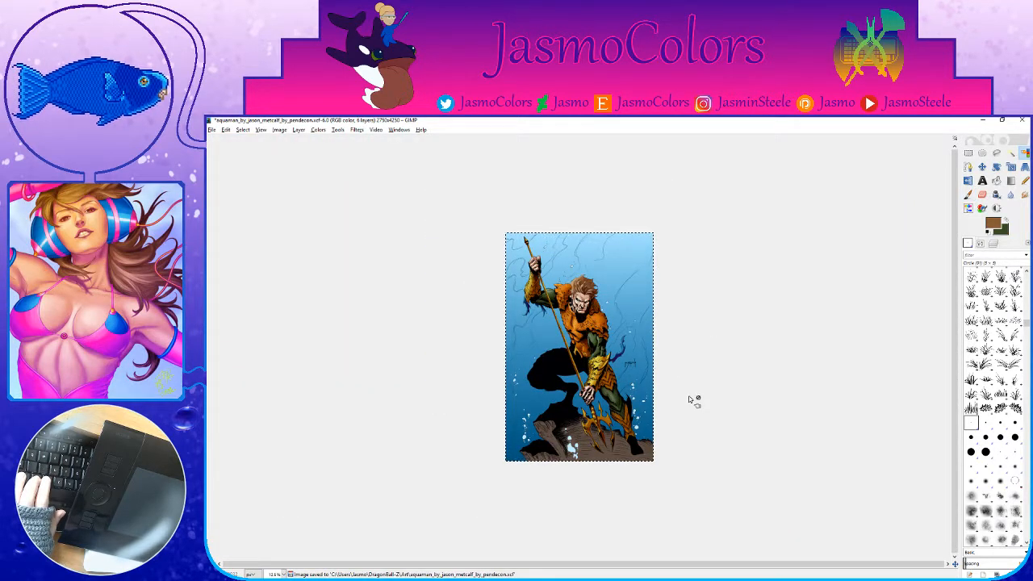
key("r")
key("ctrl+s")
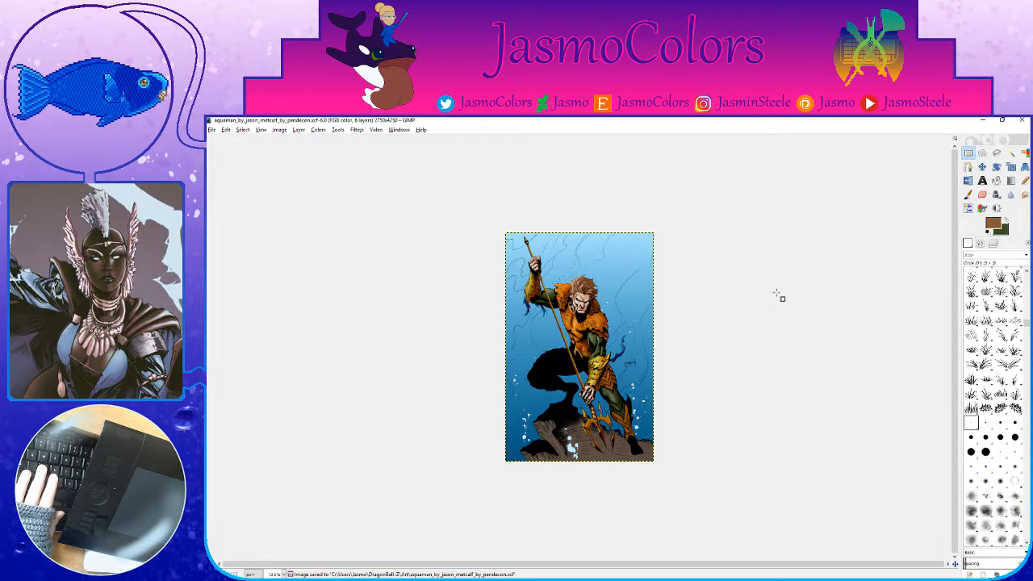
key("ctrl+s")
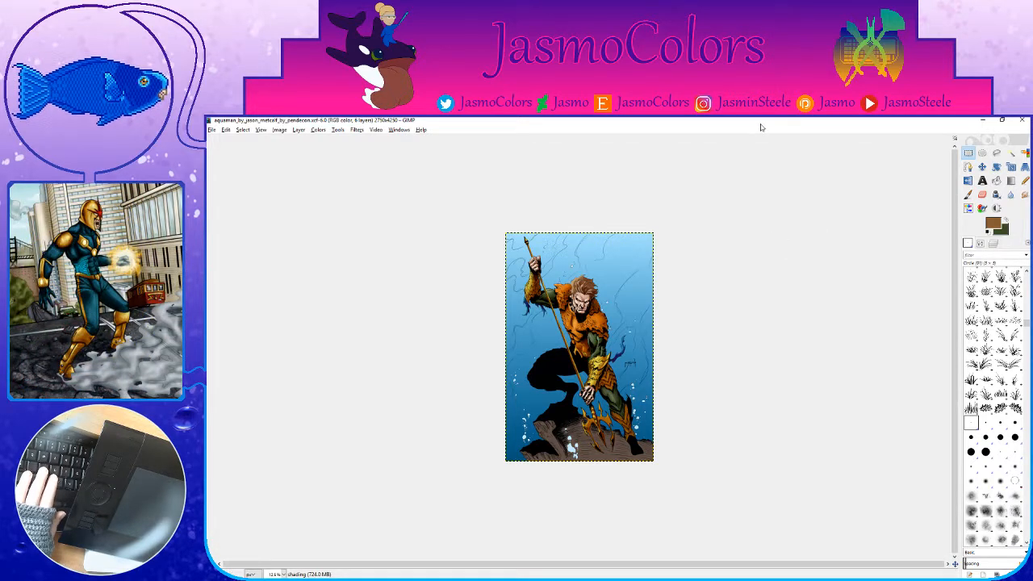
scroll(664, 350, "up", 1)
key("ctrl+s")
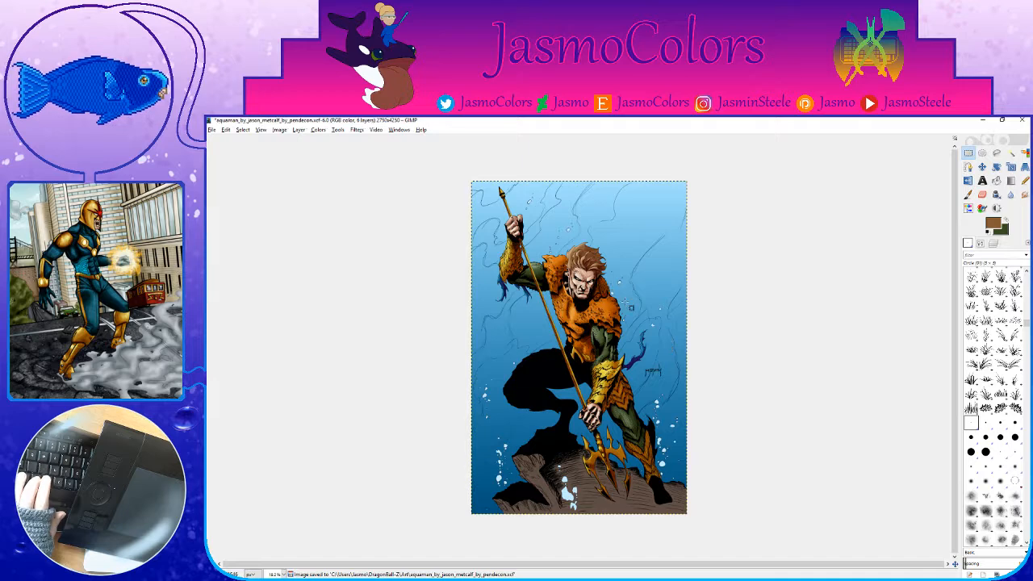
Step: Shade the pointed cap and collar at the trident's upper end with a smaller dark brown brush
scroll(487, 201, "up", 3)
scroll(486, 201, "up", 4)
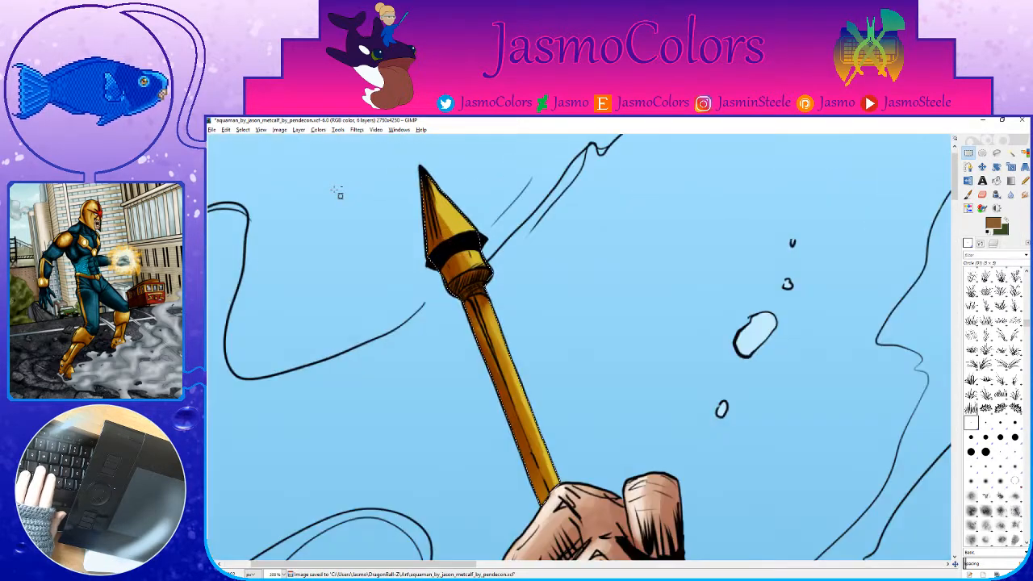
left_click(971, 425)
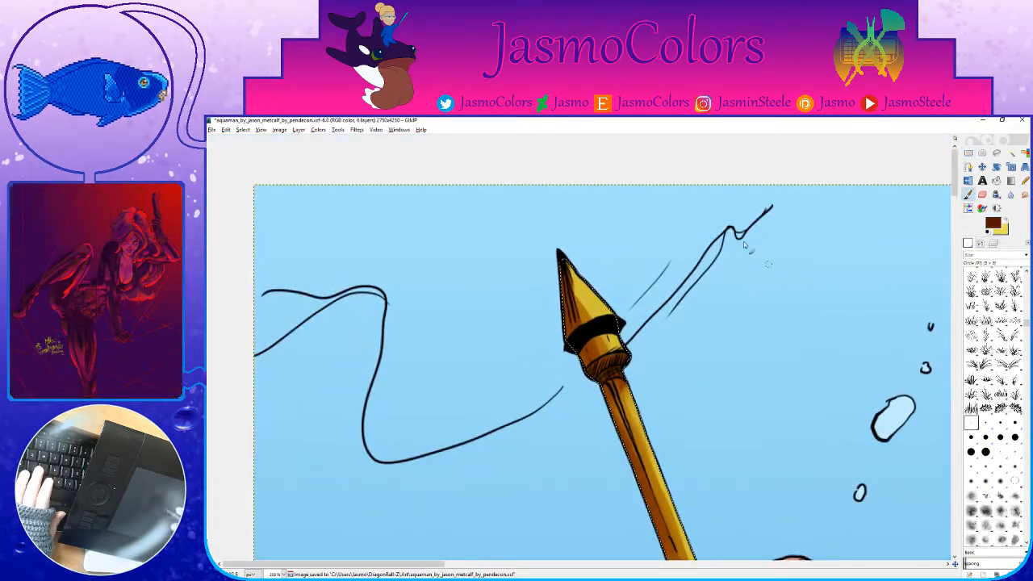
key("x")
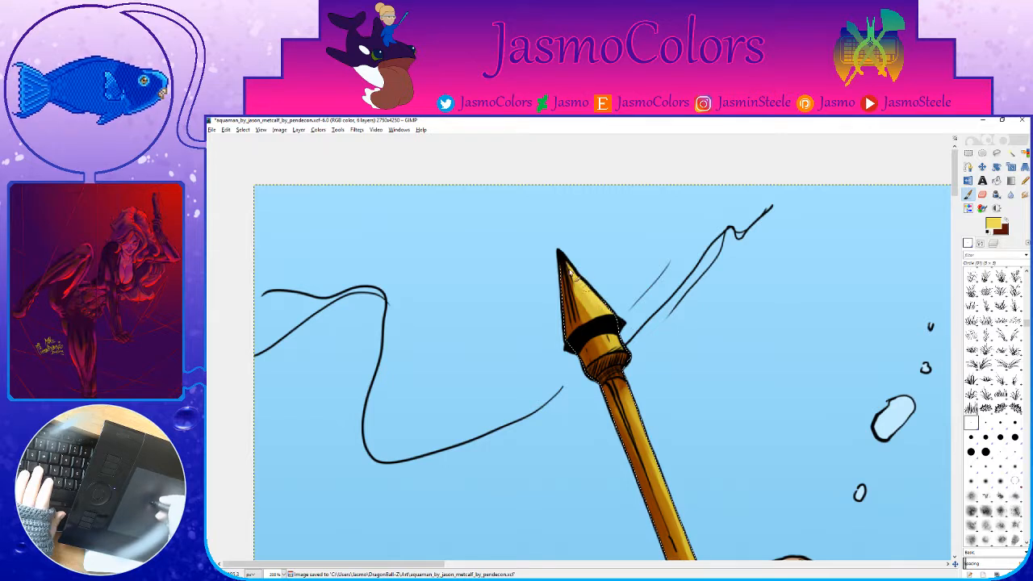
key("x")
left_click_drag(564, 275, 574, 316)
key("space")
left_click_drag(604, 280, 591, 294)
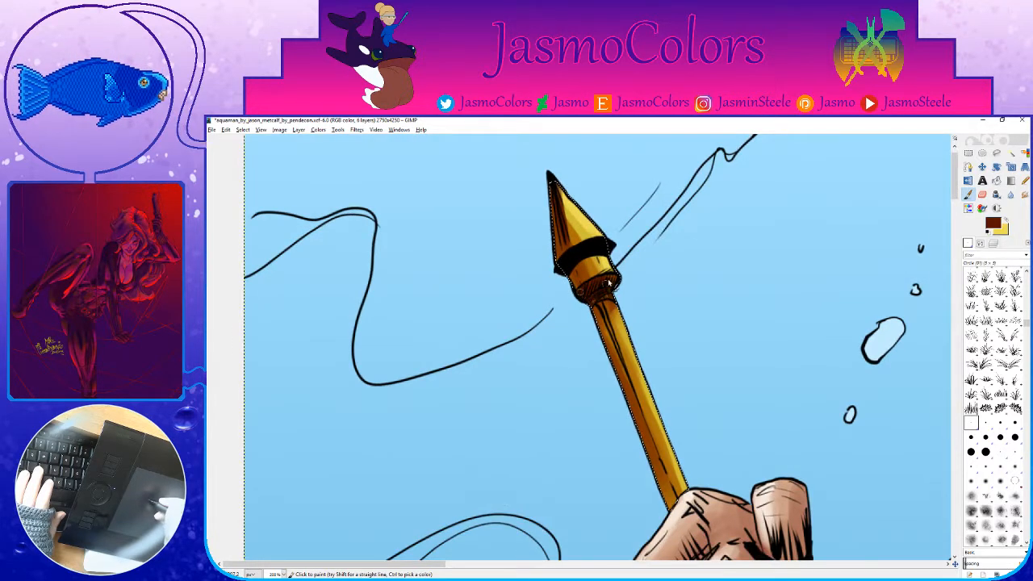
key("space")
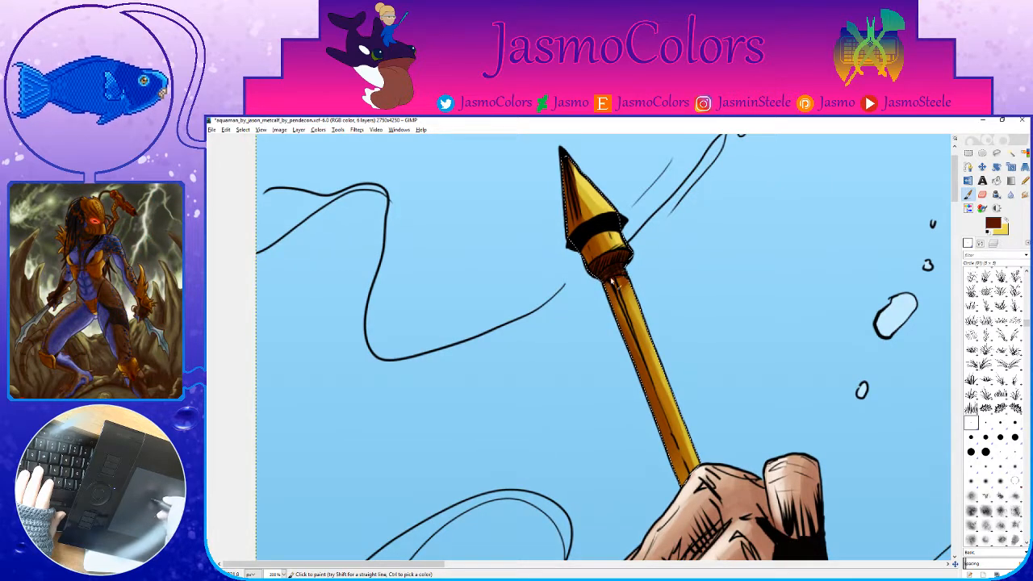
Step: Use a larger round brush to darken the shaft where it emerges beneath the raised fist, and save the artwork
key("space")
left_click(985, 452)
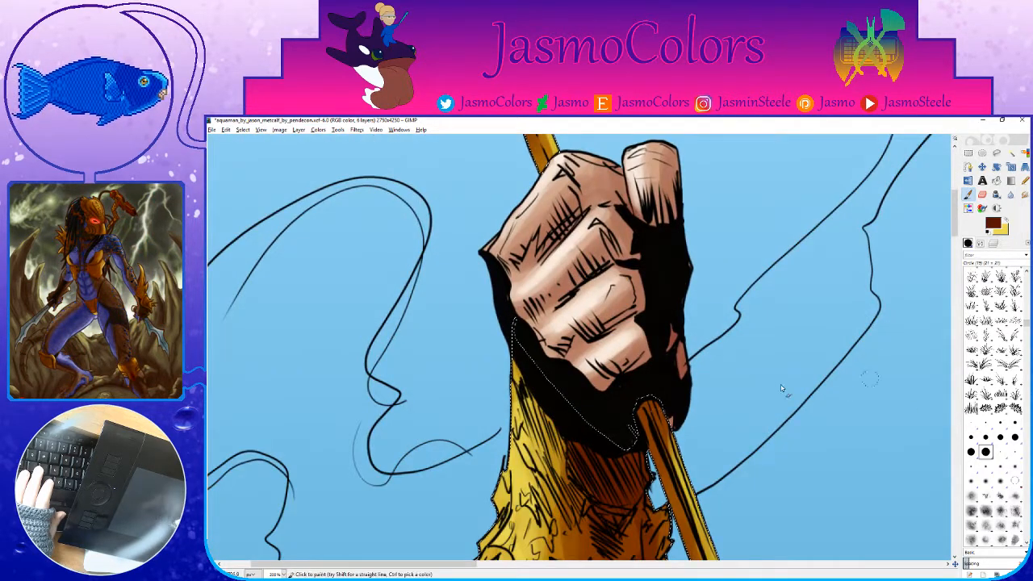
mouse_move(636, 410)
left_mouse_down()
mouse_move(655, 405)
mouse_move(640, 429)
mouse_move(669, 410)
left_mouse_up()
key("ctrl+s")
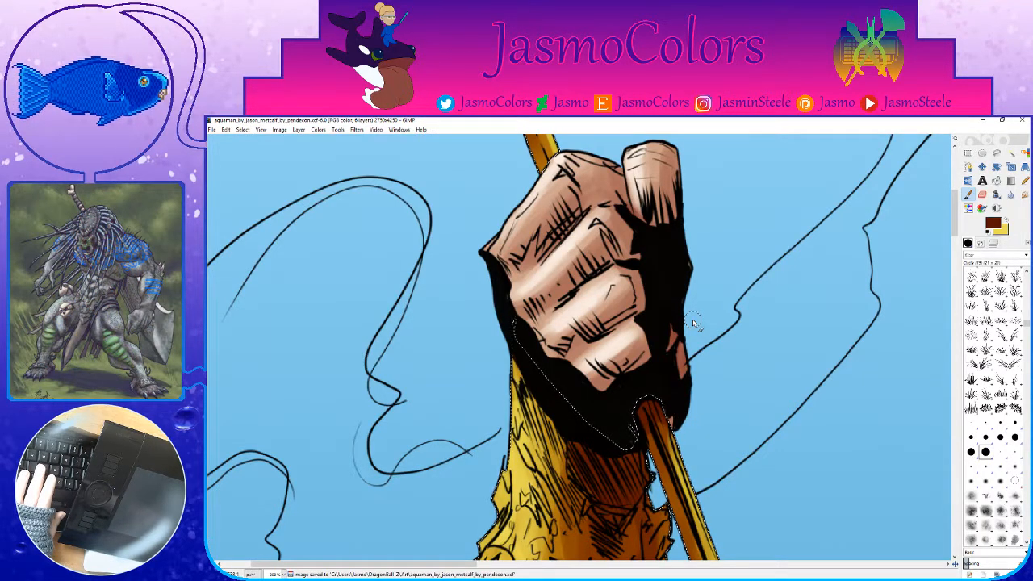
Step: Use a smaller light yellow brush to highlight the lit edge of the shaft between the pointed cap and the raised fist
left_click_drag(692, 322, 760, 467)
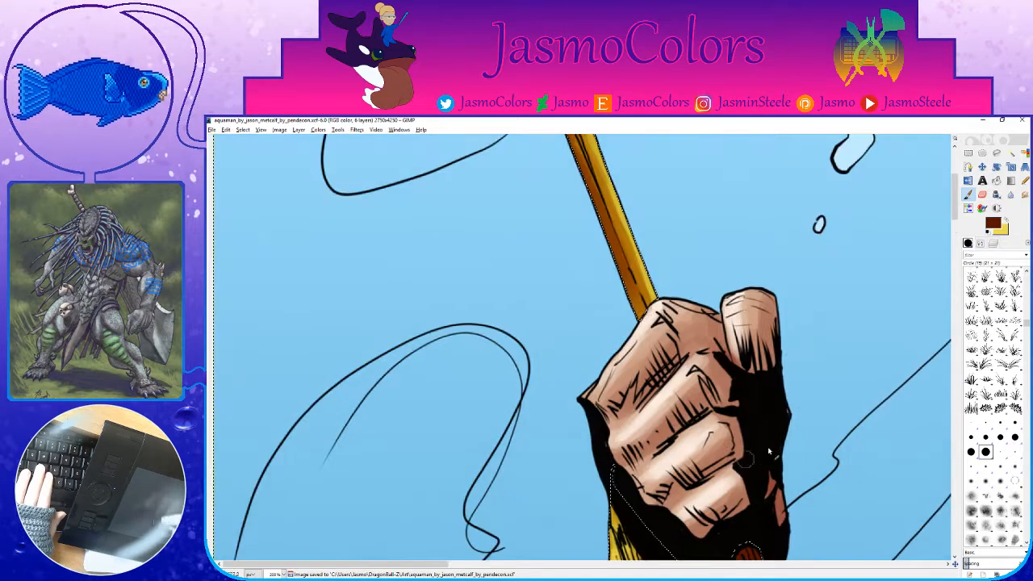
left_click(971, 423)
left_click_drag(700, 185, 751, 337)
key("x")
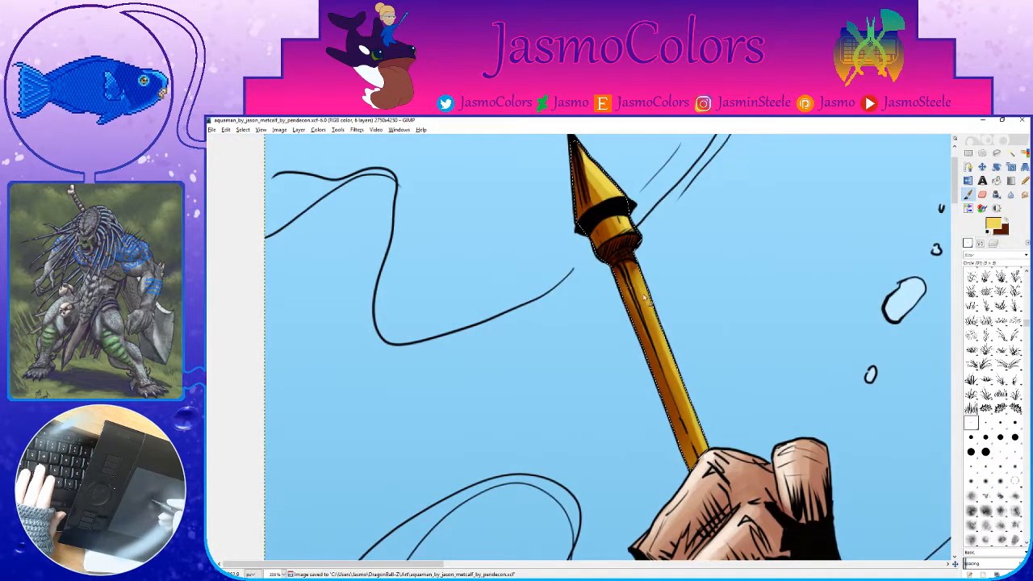
left_click_drag(643, 276, 691, 403)
left_click_drag(663, 335, 701, 440)
left_click_drag(643, 278, 701, 440)
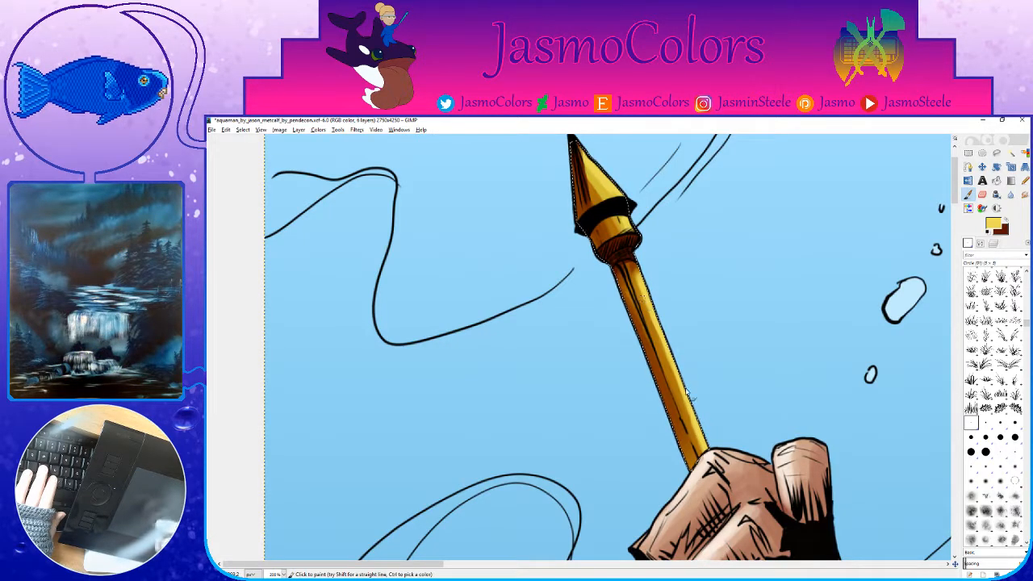
Step: Swap to dark brown and shade the shadowed edge of the shaft above the raised fist
key("x")
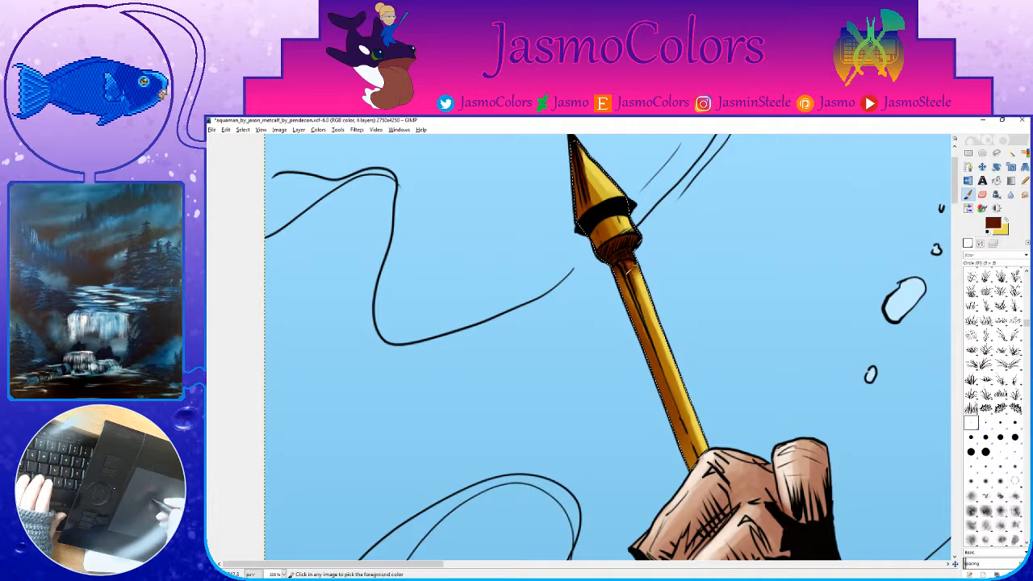
mouse_move(631, 288)
left_mouse_down()
mouse_move(650, 361)
mouse_move(701, 458)
left_mouse_up()
left_click_drag(631, 304, 692, 476)
scroll(662, 393, "up", 2)
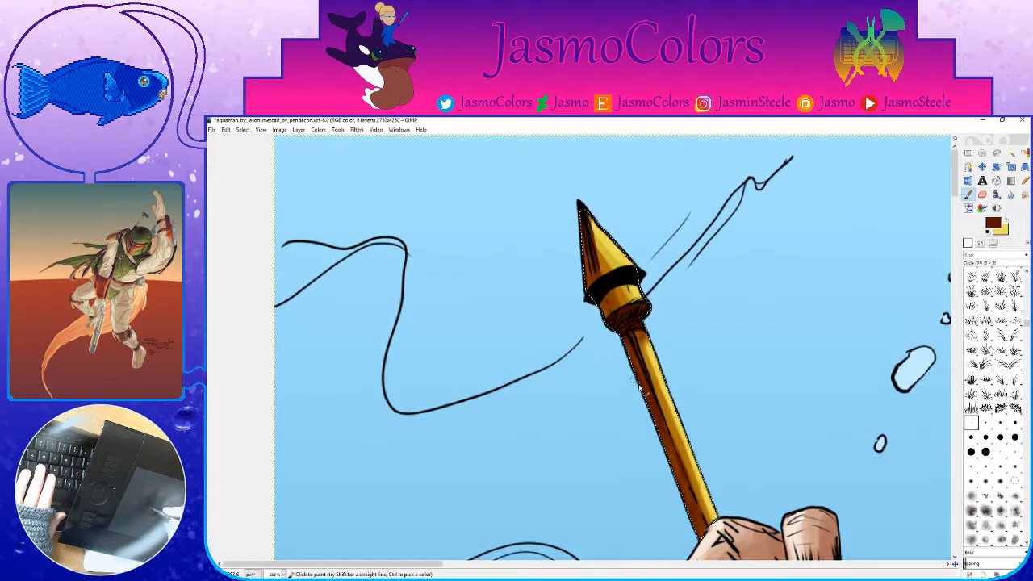
Step: Swap to light yellow and highlight the lit edge of the shaft from beneath the raised fist down across the green sleeve
left_click_drag(773, 496, 625, 288)
left_click_drag(637, 476, 629, 283)
left_click_drag(689, 435, 621, 261)
key("x")
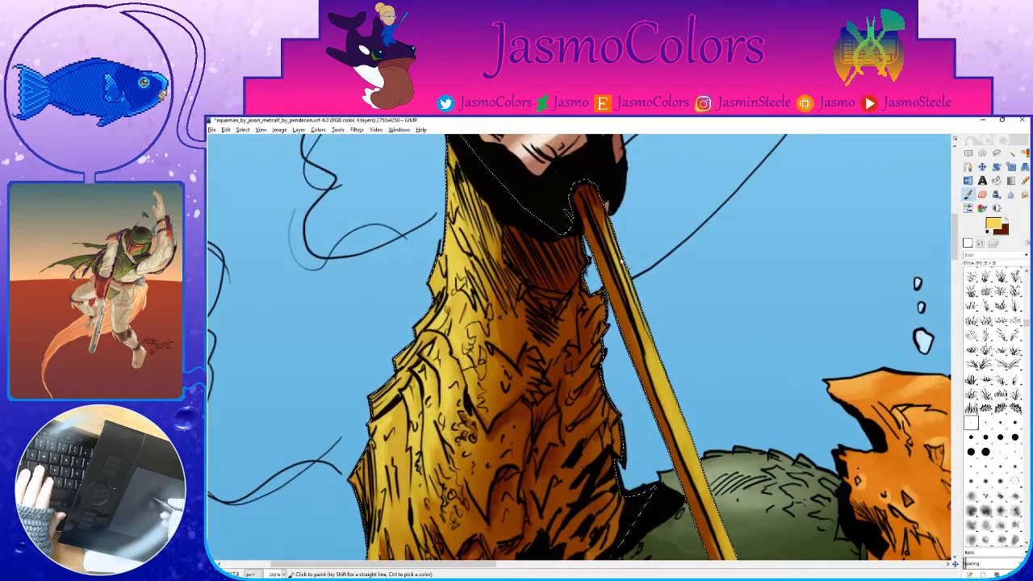
scroll(652, 347, "down", 2)
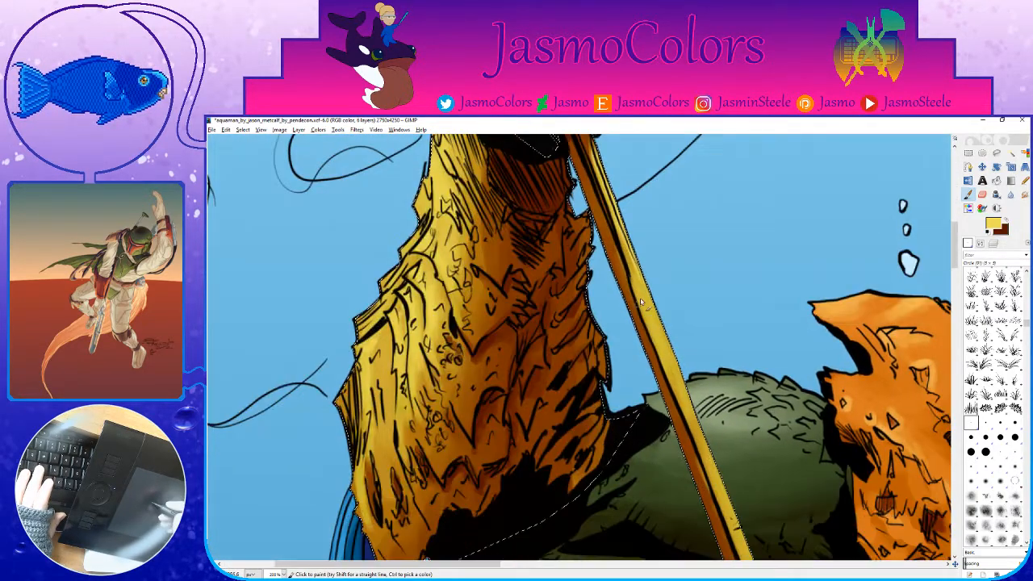
scroll(677, 385, "down", 2)
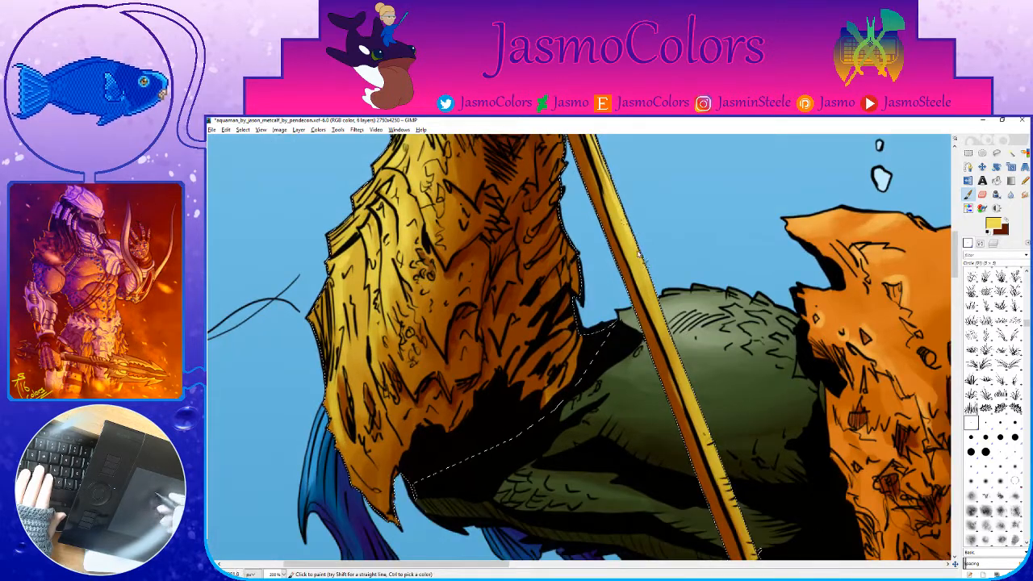
scroll(698, 407, "down", 2)
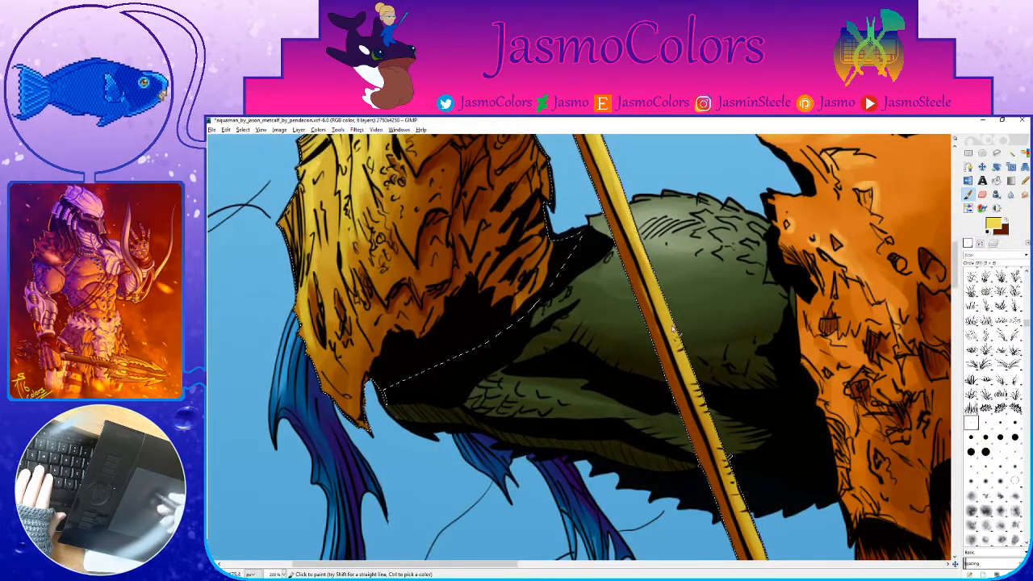
scroll(668, 320, "down", 2)
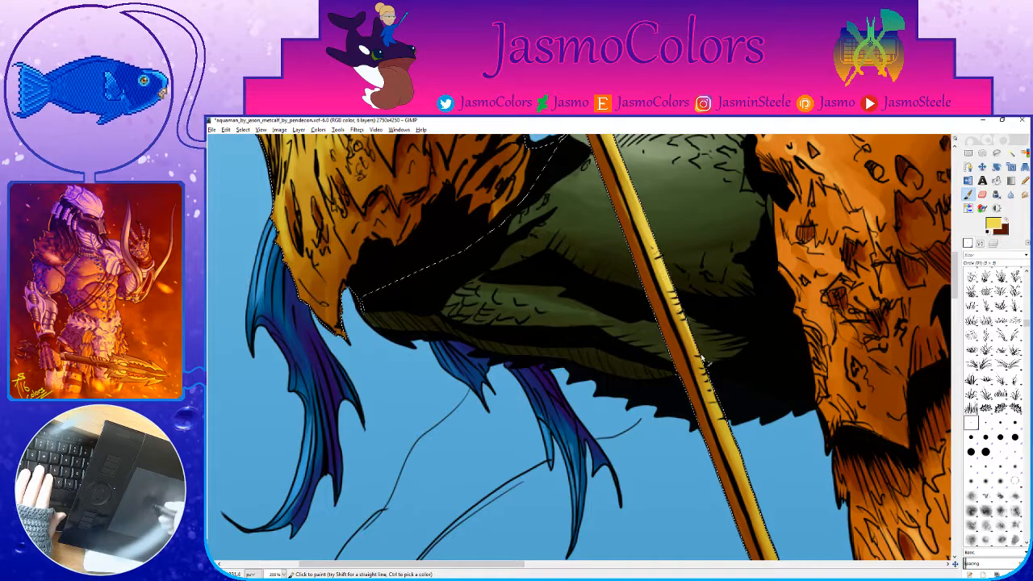
Step: Extend the light yellow highlight along the lit edge of the shaft below the green sleeve, beside the orange torso
scroll(686, 323, "down", 3)
left_click_drag(705, 395, 654, 294)
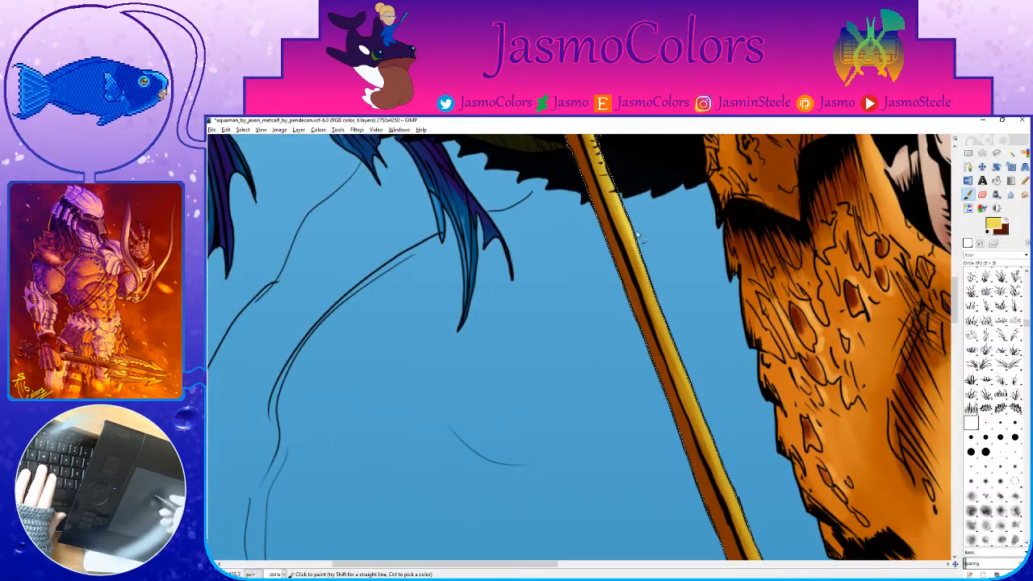
scroll(632, 218, "down", 3)
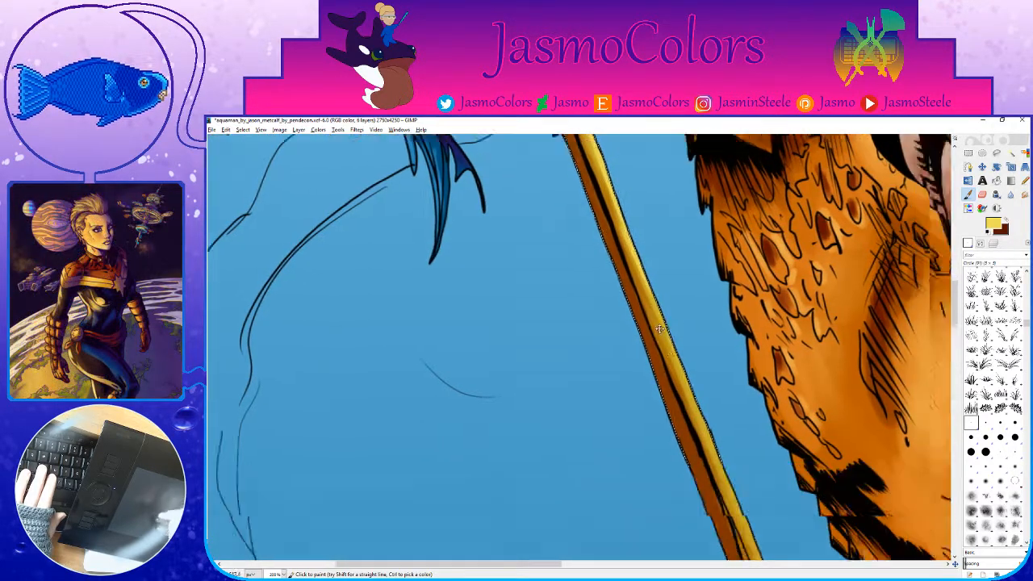
scroll(671, 354, "down", 3)
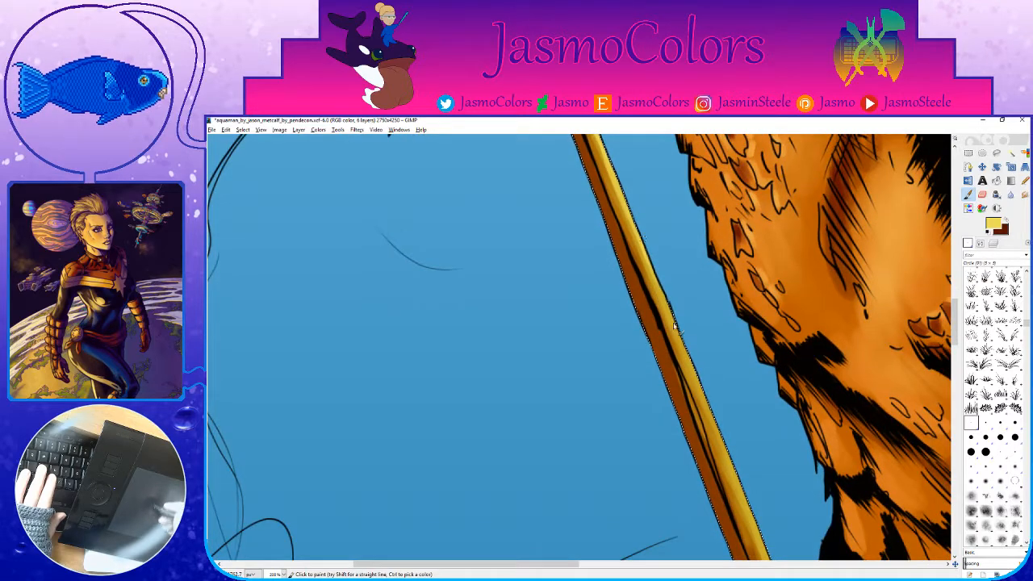
scroll(674, 316, "down", 10)
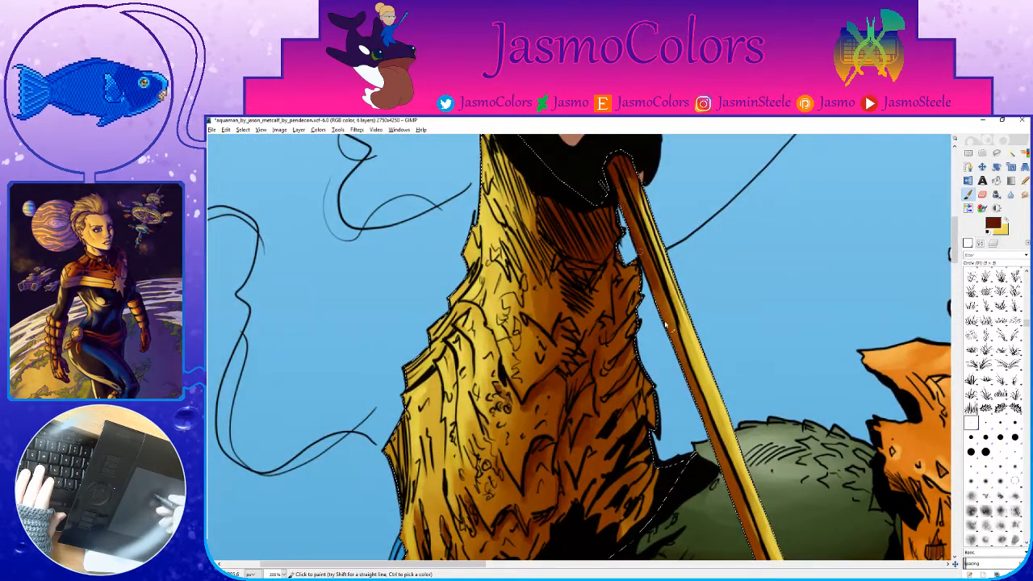
Step: Swap to dark brown, shade the shadowed edge of the shaft from beneath the raised fist down past the sleeve, and save the artwork
left_click_drag(688, 386, 664, 273)
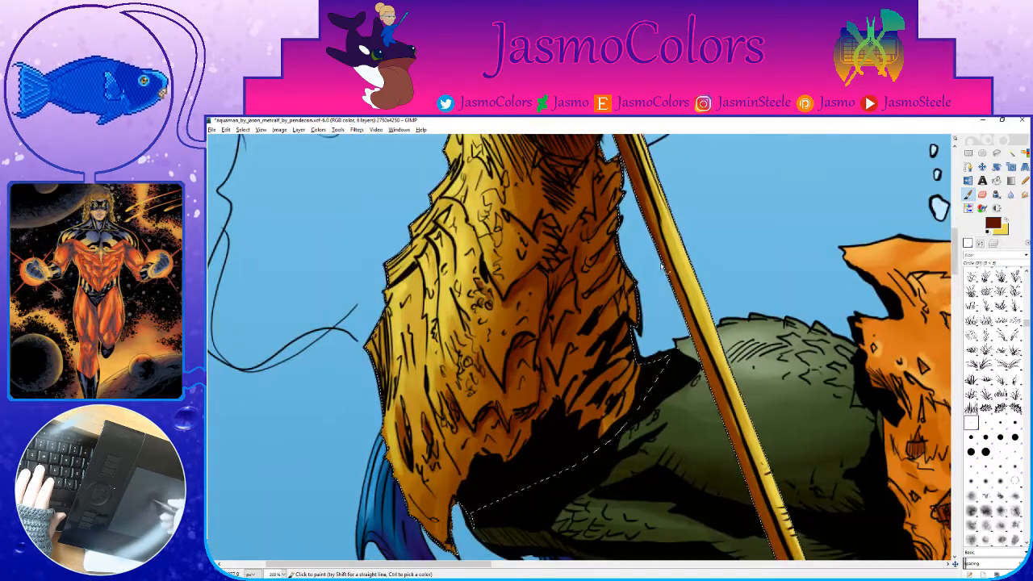
left_click_drag(694, 371, 662, 266)
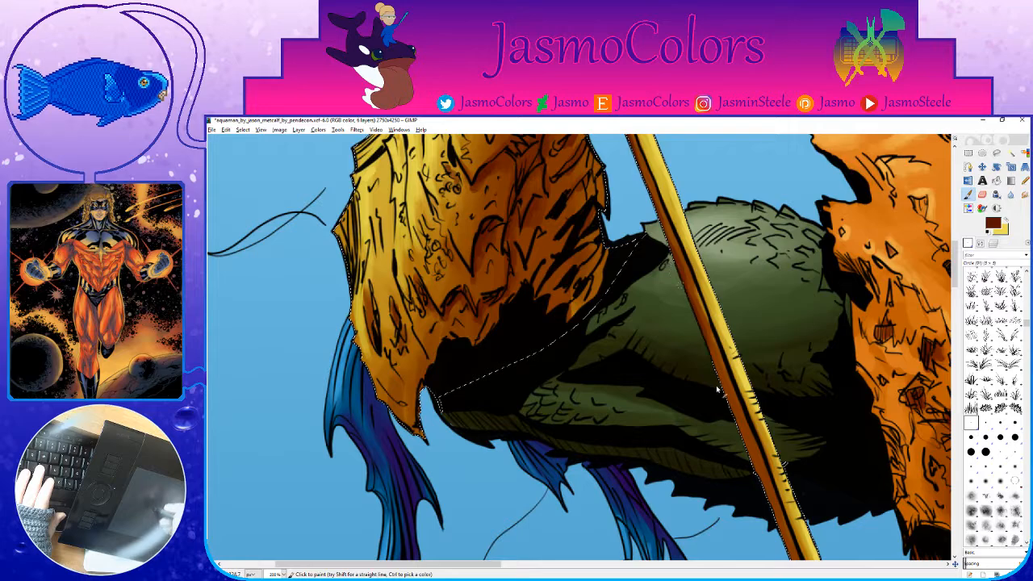
left_click_drag(693, 301, 664, 270)
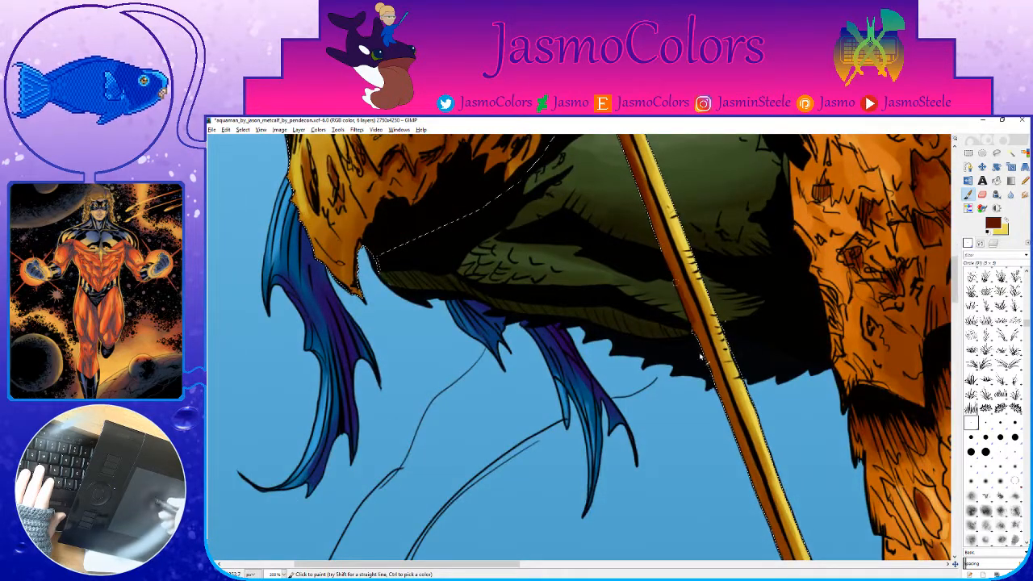
left_click_drag(697, 334, 646, 248)
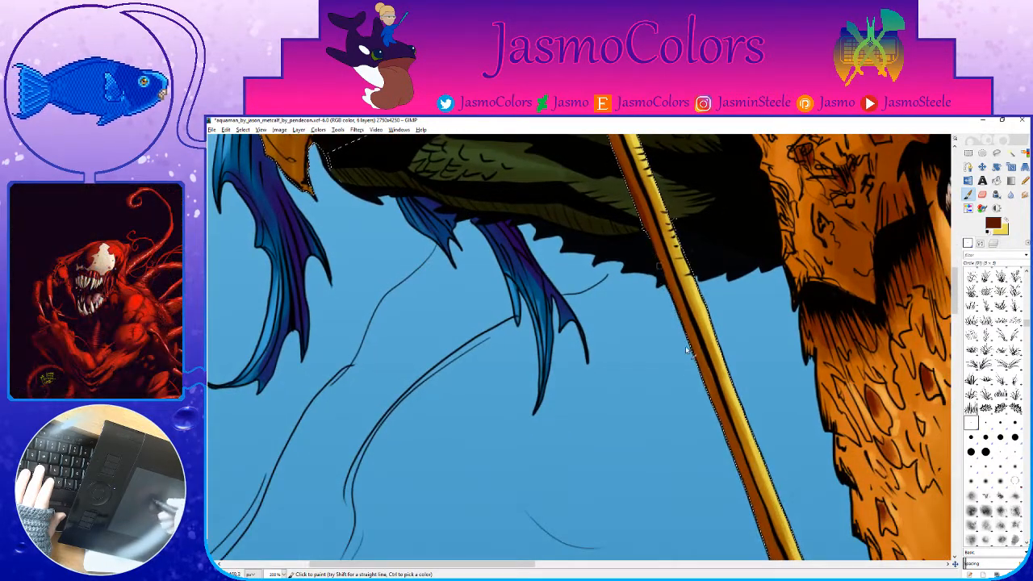
left_click_drag(703, 380, 642, 272)
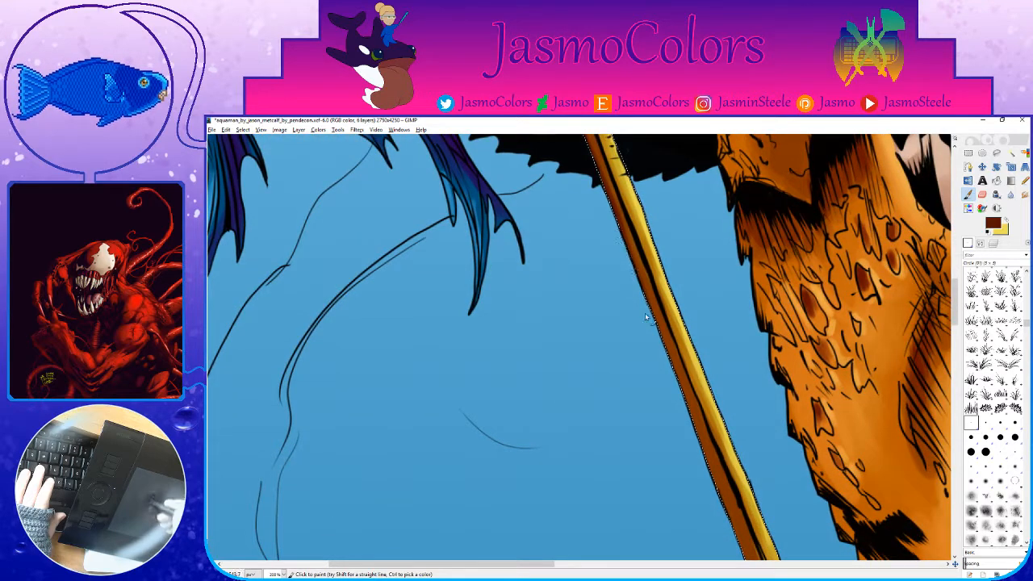
left_click_drag(692, 420, 638, 249)
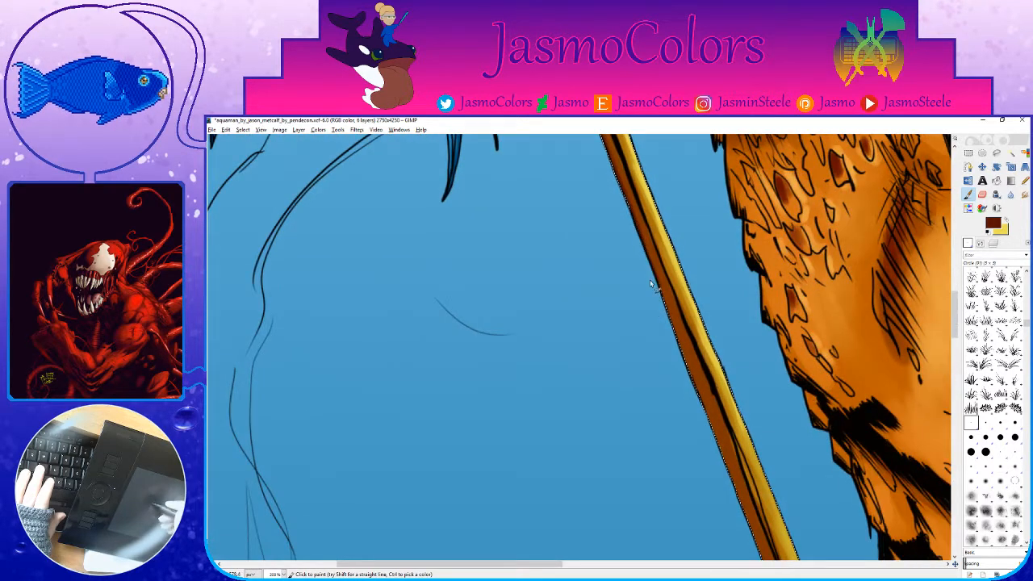
left_click_drag(642, 247, 683, 372)
left_click_drag(689, 410, 580, 266)
key("ctrl+s")
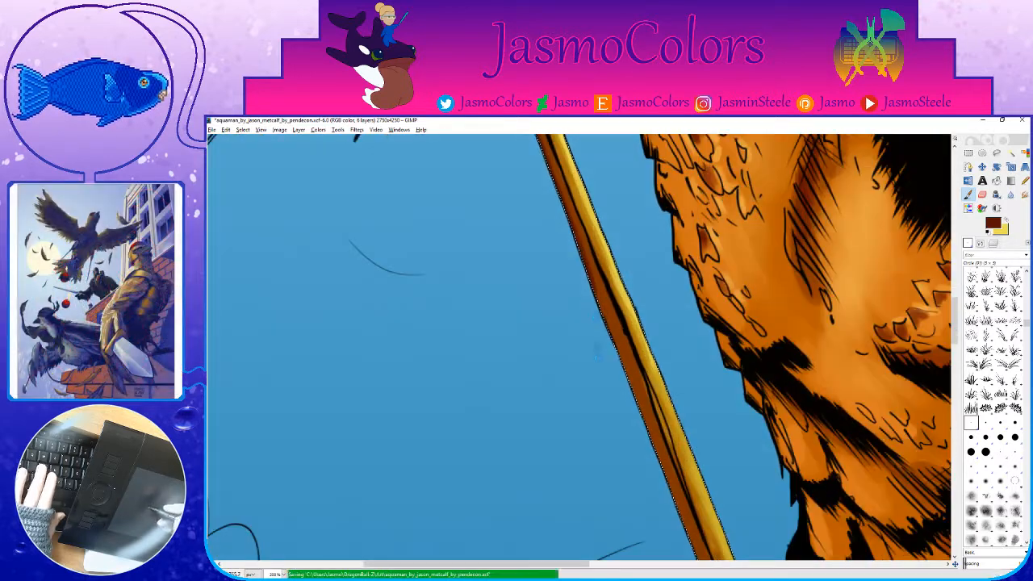
Step: Shade the shadowed edge of the shaft in dark brown from beside the lower torso to where it crosses the black thigh
left_click_drag(683, 429, 666, 387)
left_click_drag(607, 228, 636, 306)
left_click_drag(648, 355, 642, 329)
left_click_drag(674, 398, 679, 410)
mouse_move(696, 432)
left_mouse_down()
mouse_move(647, 313)
mouse_move(677, 396)
left_mouse_up()
mouse_move(664, 420)
left_mouse_down()
mouse_move(647, 327)
mouse_move(693, 395)
mouse_move(667, 312)
left_mouse_up()
mouse_move(660, 265)
left_mouse_down()
mouse_move(684, 339)
mouse_move(655, 245)
mouse_move(706, 394)
mouse_move(677, 314)
left_mouse_up()
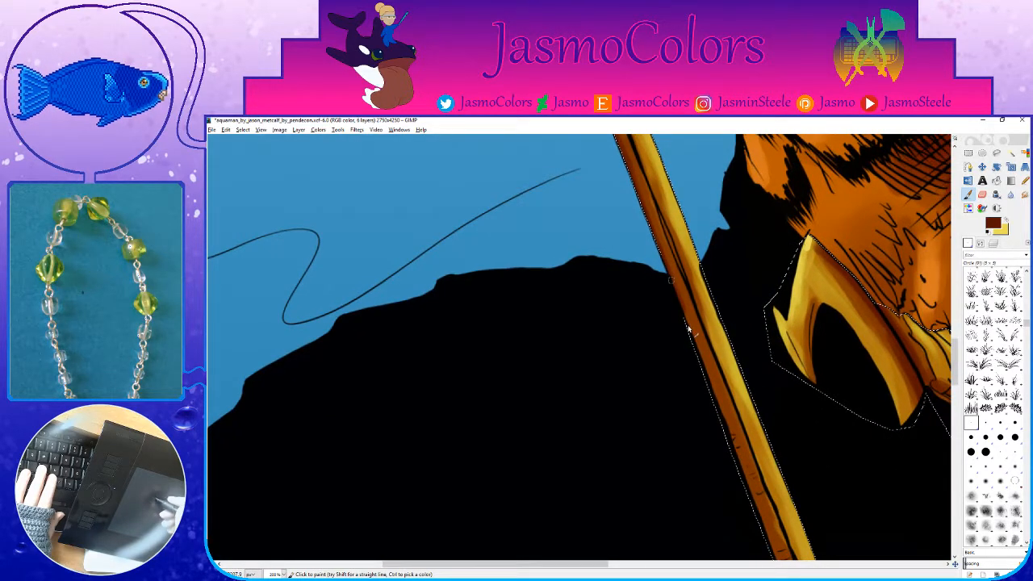
Step: Darken the shadowed edge of the shaft in front of the black leg, down to the lower hand
left_click_drag(698, 383, 659, 312)
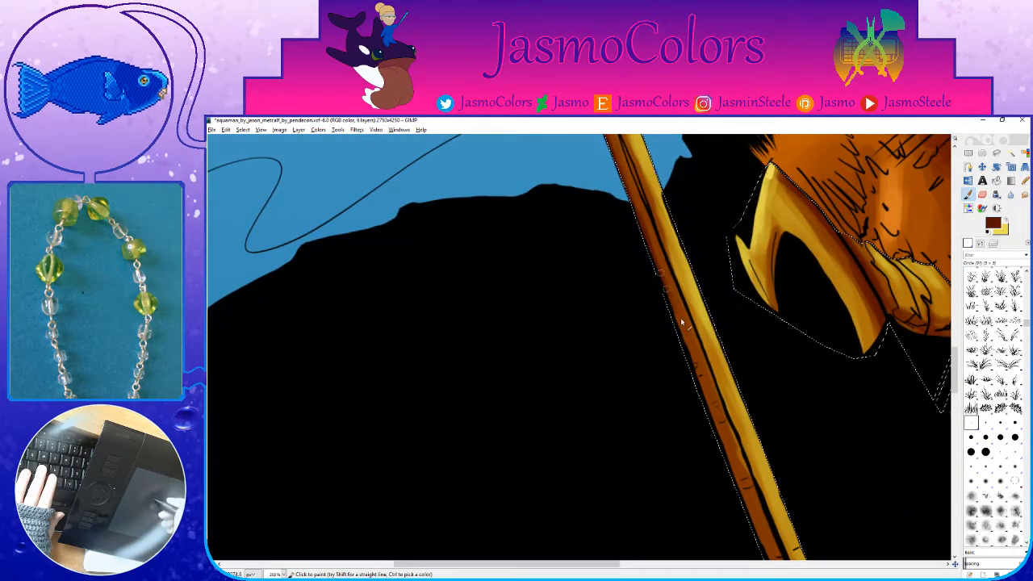
mouse_move(692, 357)
left_mouse_down()
mouse_move(646, 287)
mouse_move(692, 387)
mouse_move(645, 284)
mouse_move(669, 360)
left_mouse_up()
left_click_drag(639, 292, 688, 415)
left_click_drag(697, 437, 656, 320)
left_click_drag(632, 268, 674, 376)
left_click_drag(683, 420, 668, 342)
mouse_move(658, 295)
left_mouse_down()
mouse_move(726, 453)
mouse_move(598, 287)
left_mouse_up()
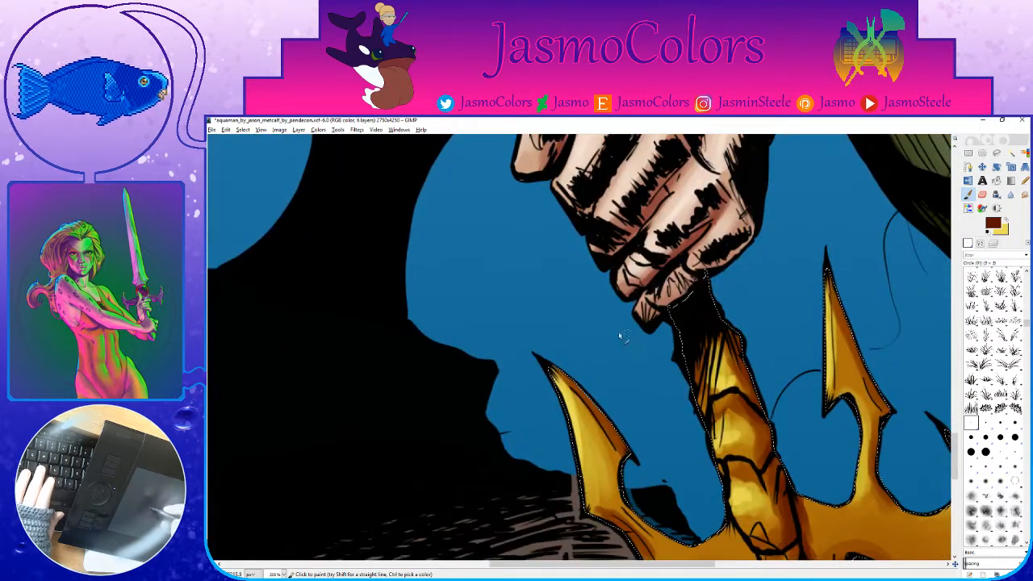
Step: Bring the whole figure into view and save the artwork
key("minus")
key("minus")
key("minus")
key("minus")
key("minus")
key("minus")
key("minus")
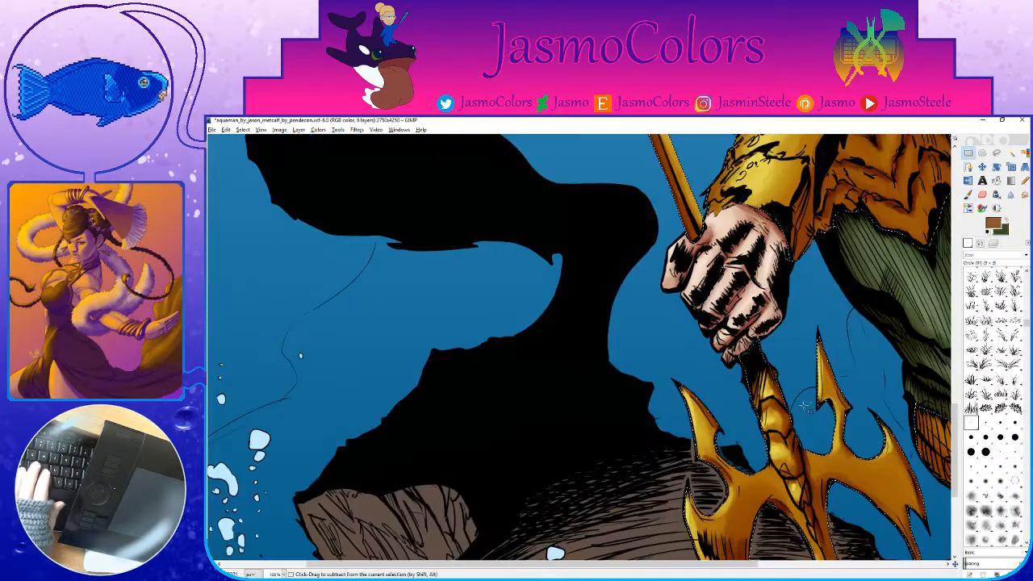
key("ctrl+s")
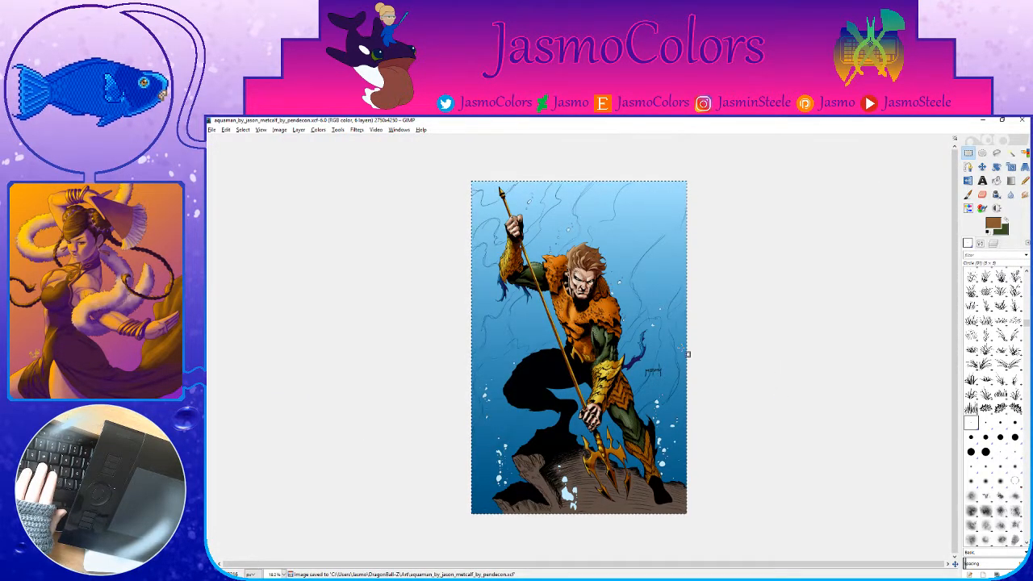
Step: Select all skin areas by color on the flats copy layer, using the lower hand as the sample
key("ctrl+l")
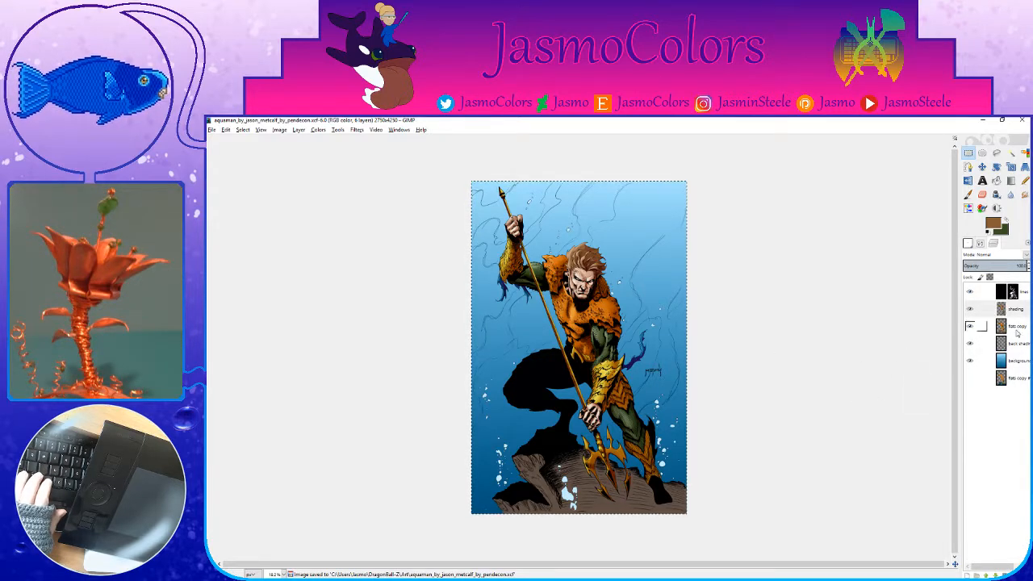
left_click(1025, 152)
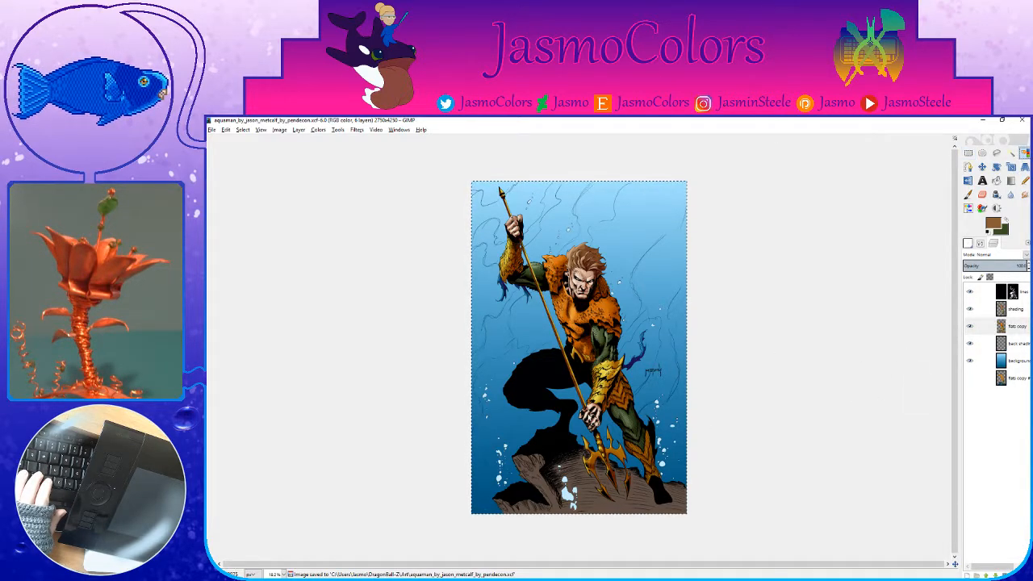
left_click(589, 416)
scroll(568, 402, "up", 2)
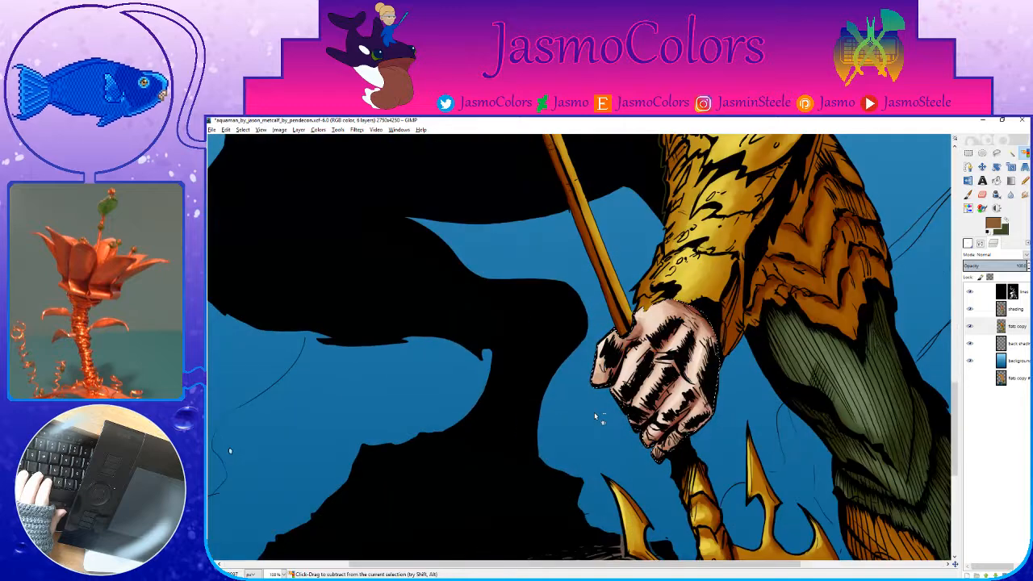
Step: Activate the shading layer and set the Paintbrush color to a dark reddish brown for the skin
key("p")
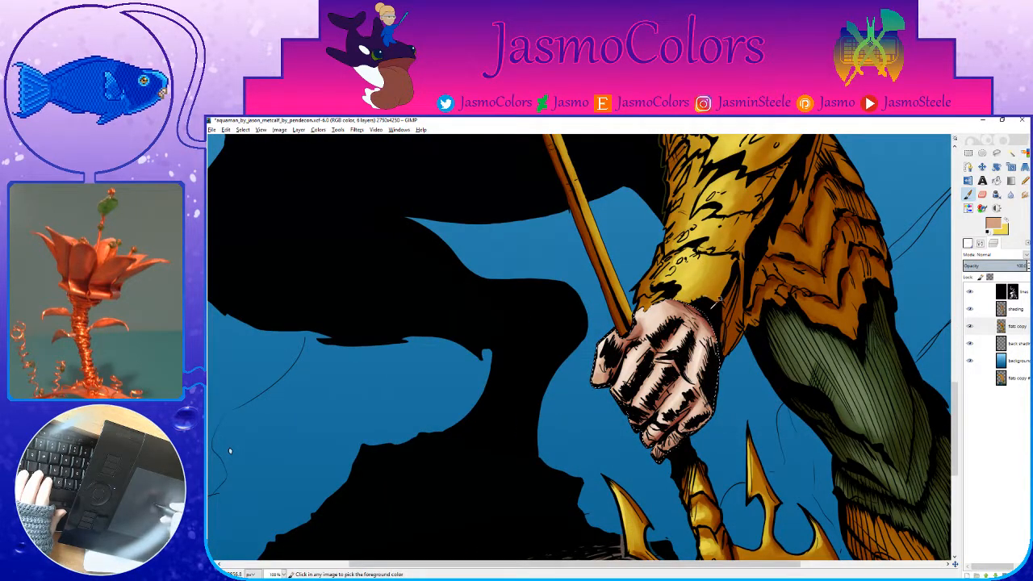
left_click(1013, 310)
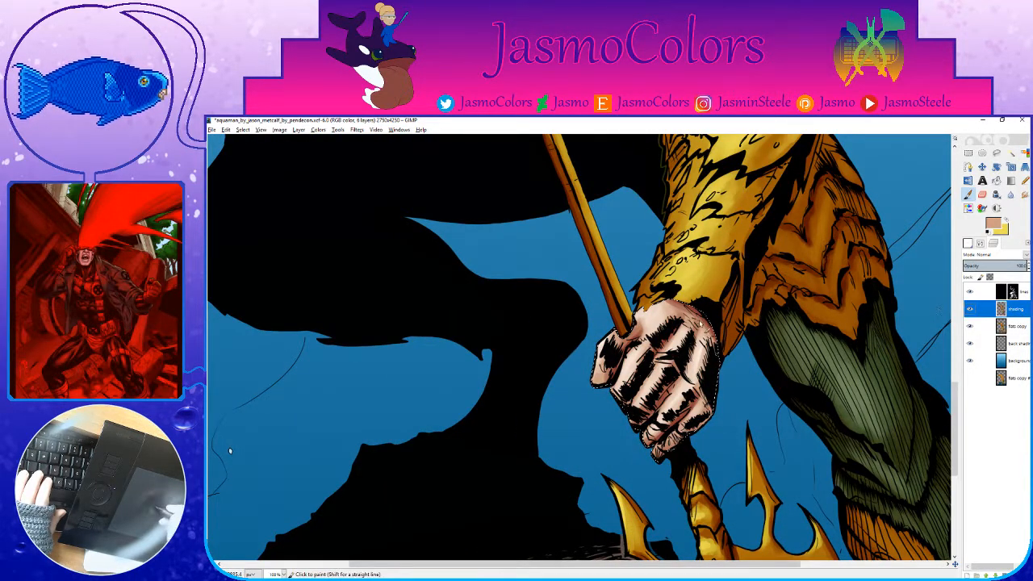
left_click(699, 318, "ctrl")
left_click(967, 242)
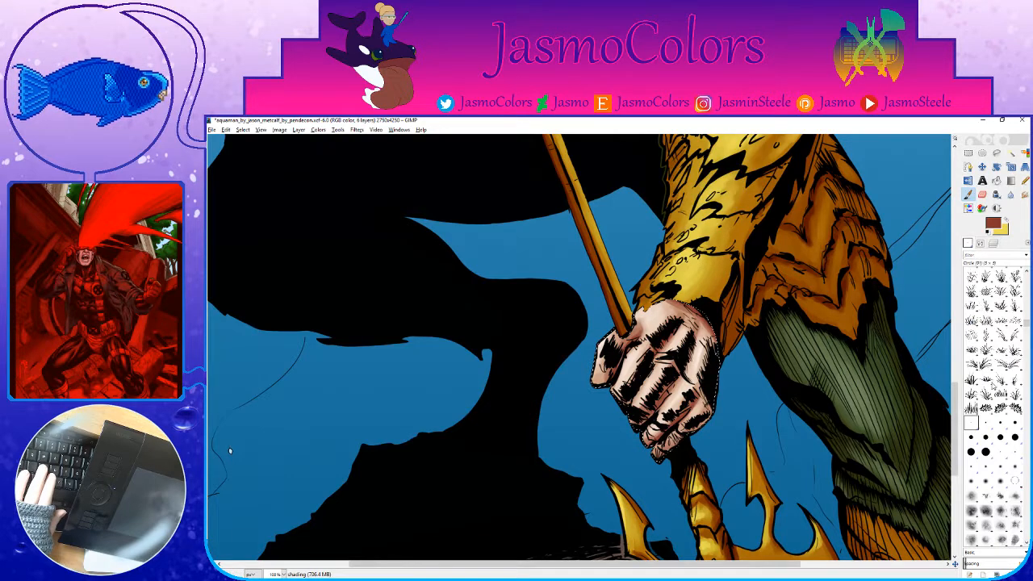
Step: Try darkening the lower hand with a very large reddish brown brush, and save the artwork
left_click(979, 243)
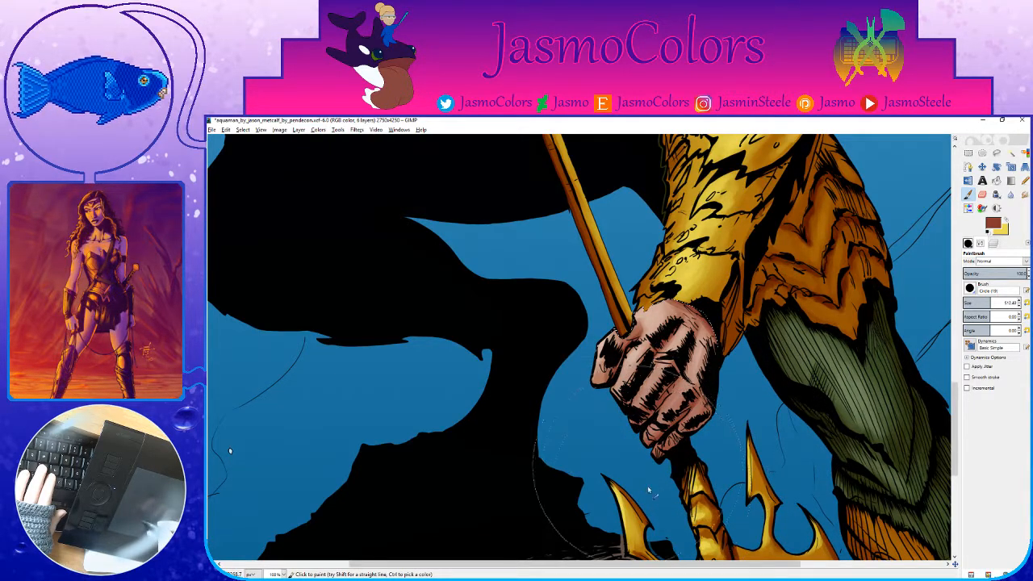
key("shift+o")
scroll(700, 381, "down", 4)
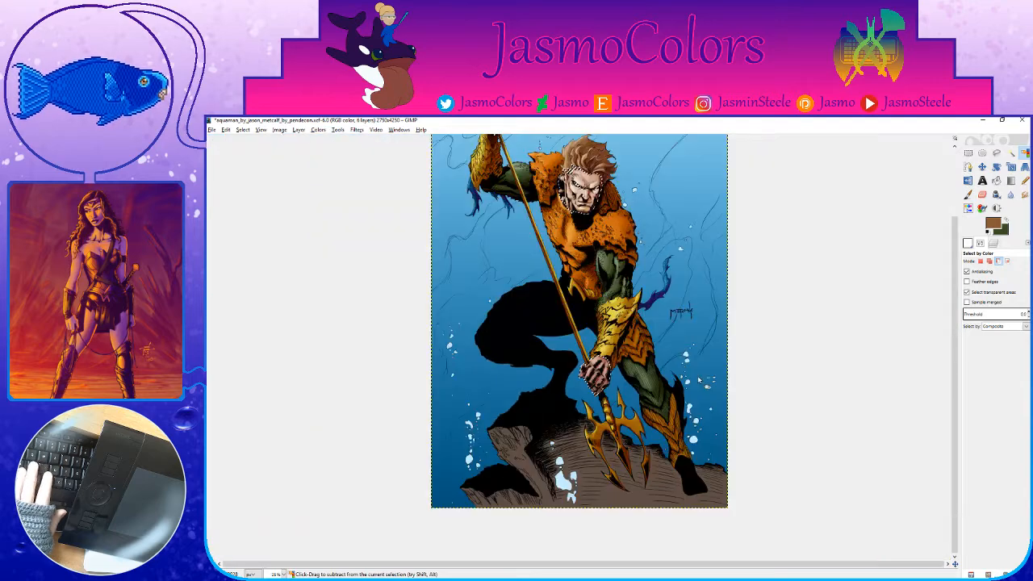
scroll(699, 381, "down", 2)
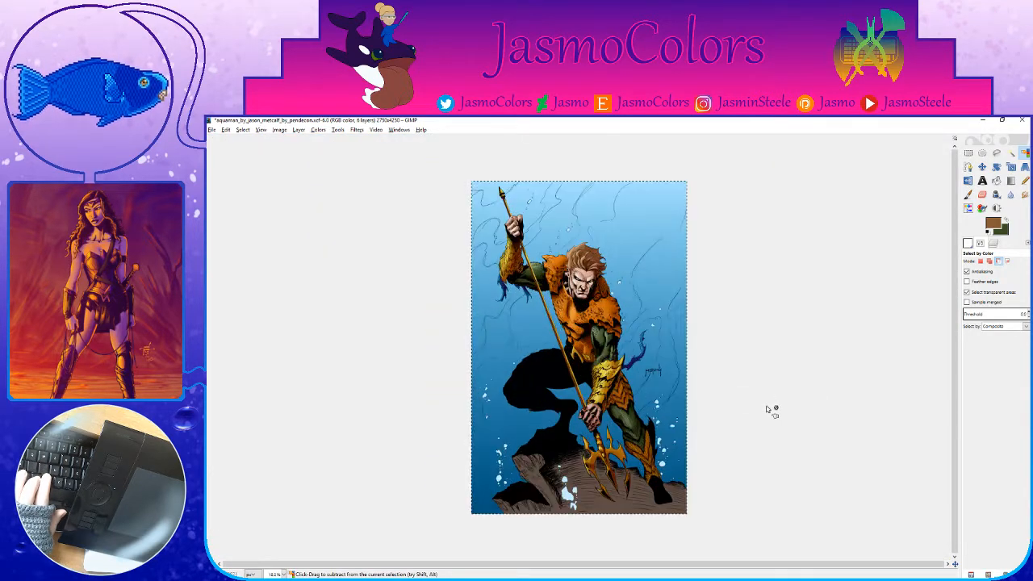
scroll(769, 410, "up", 1)
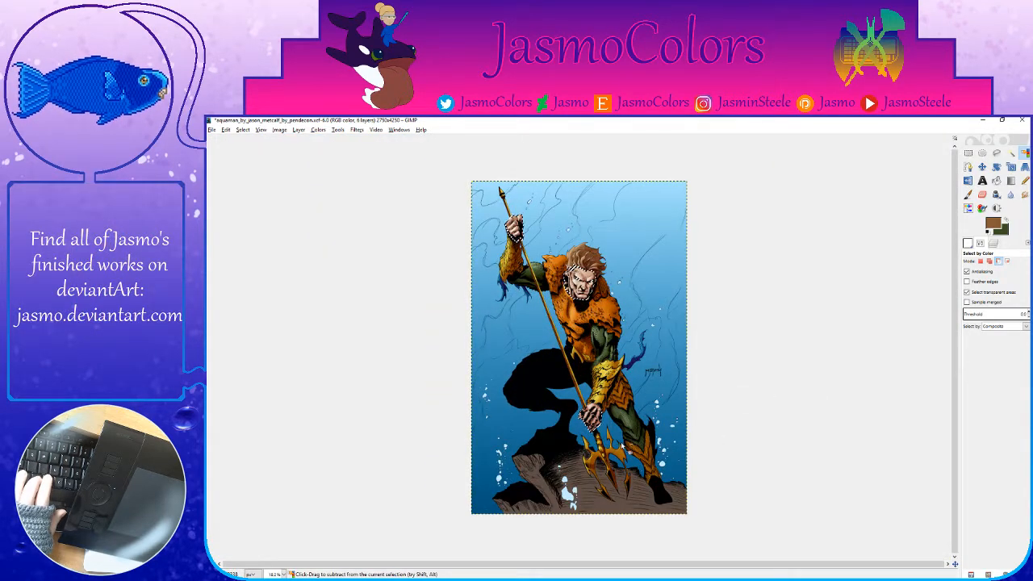
scroll(579, 443, "up", 2)
key("ctrl+s")
key("p")
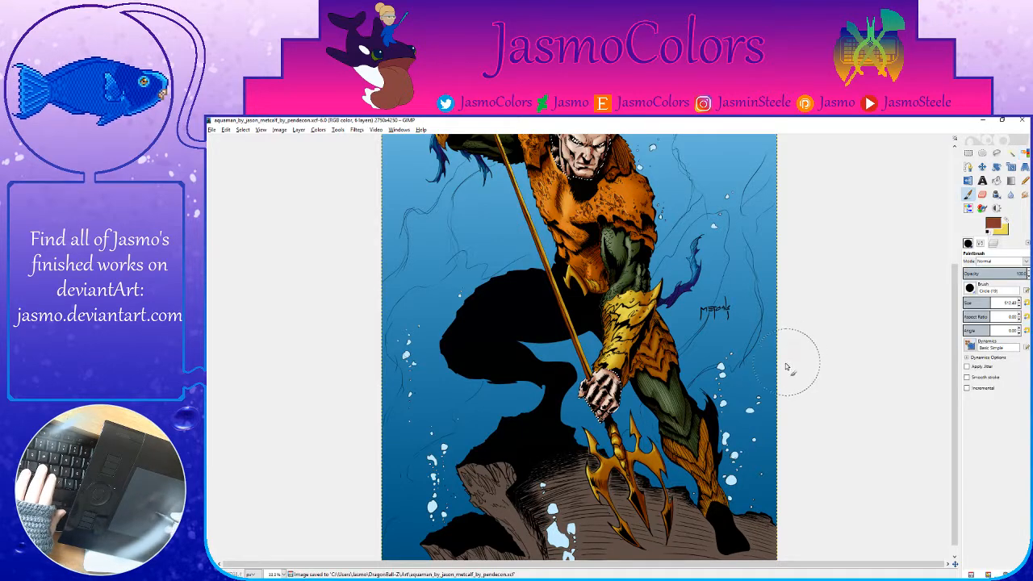
left_click_drag(774, 389, 836, 355)
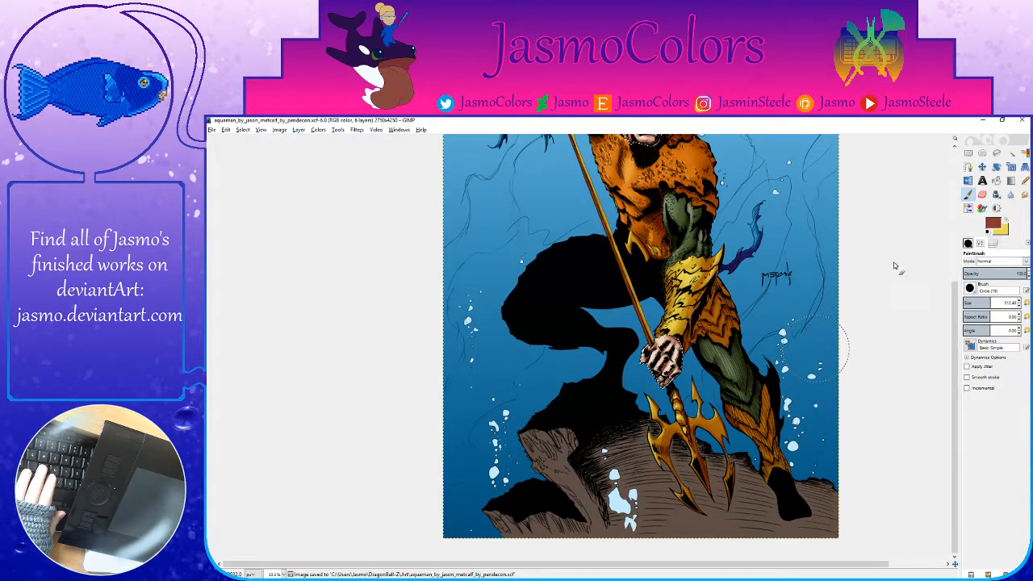
Step: Shade the lower hand's skin with a smaller reddish brown brush, and save the artwork
key("shift+o")
scroll(666, 335, "up", 2)
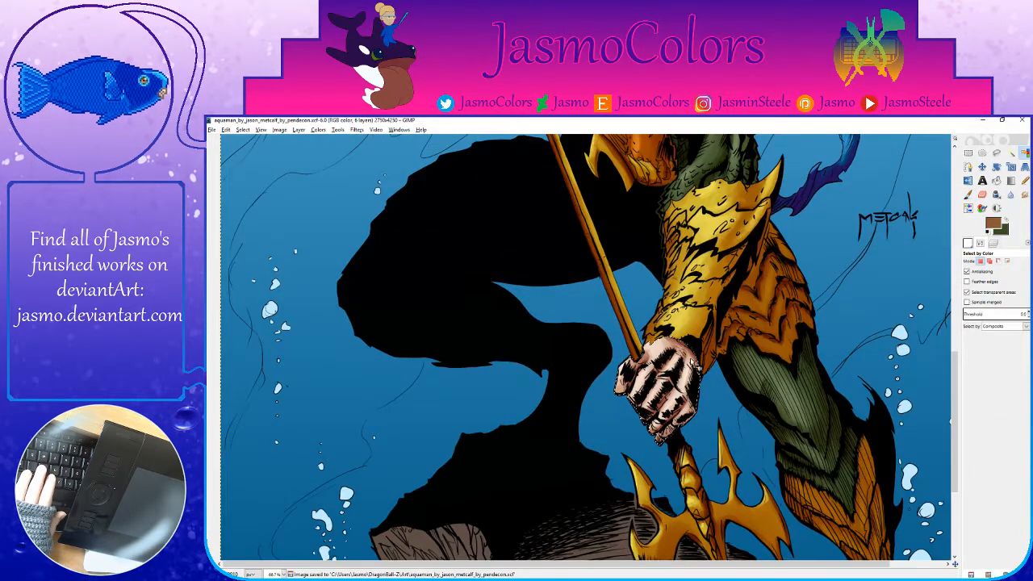
key("p")
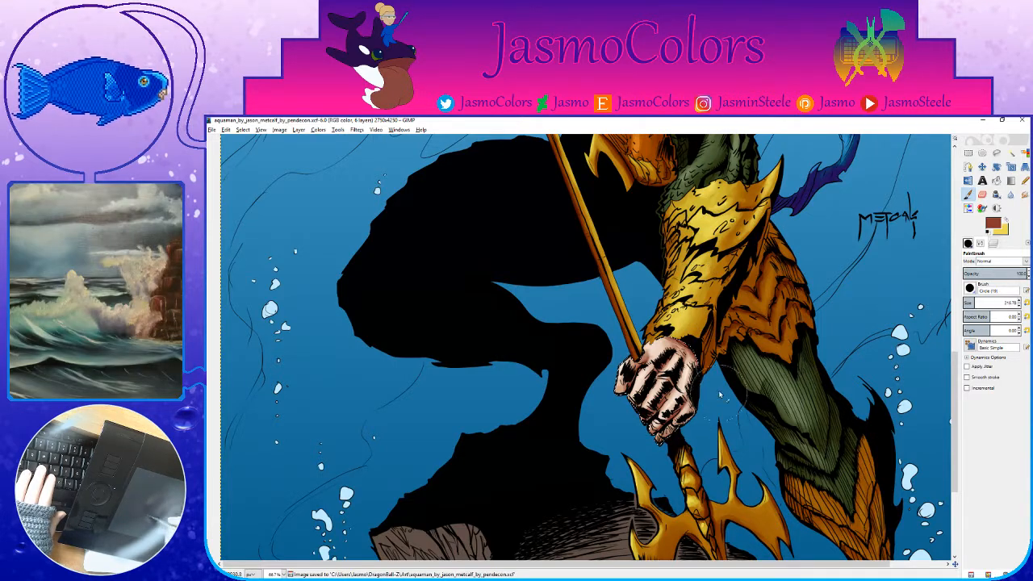
left_click_drag(652, 421, 678, 400)
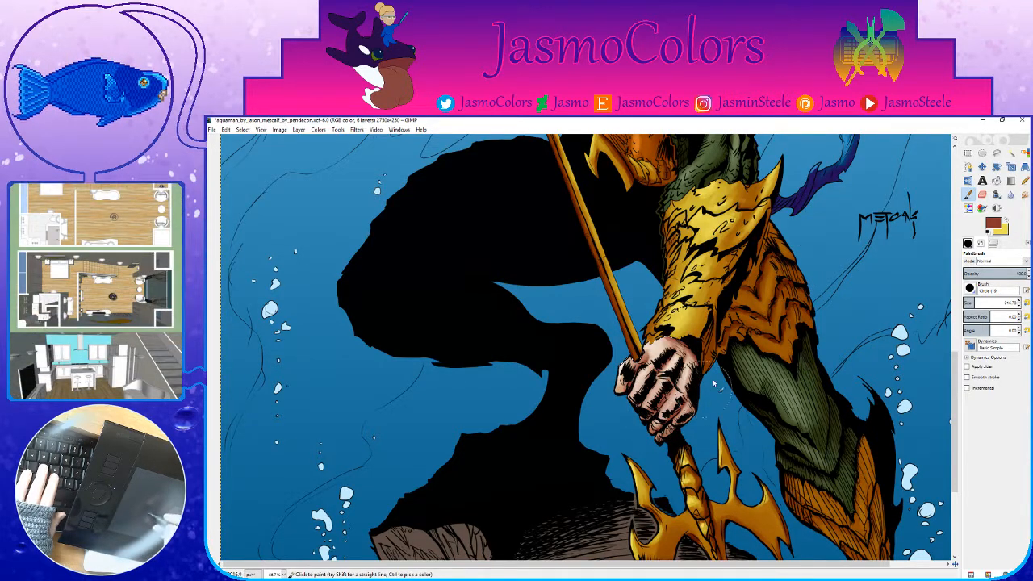
scroll(721, 321, "down", 5)
scroll(670, 346, "down", 1)
key("ctrl+s")
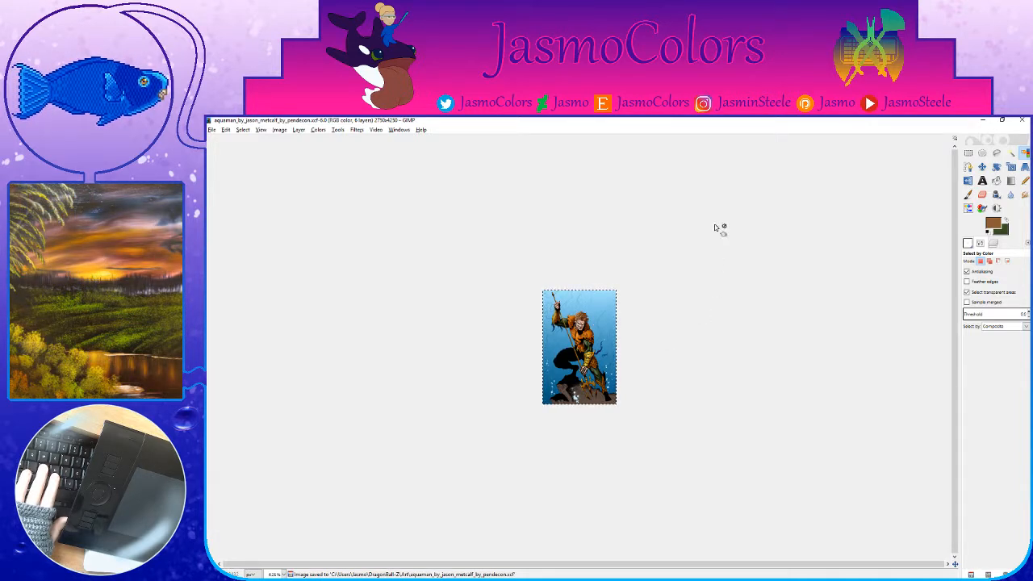
left_click(968, 152)
scroll(461, 357, "up", 3)
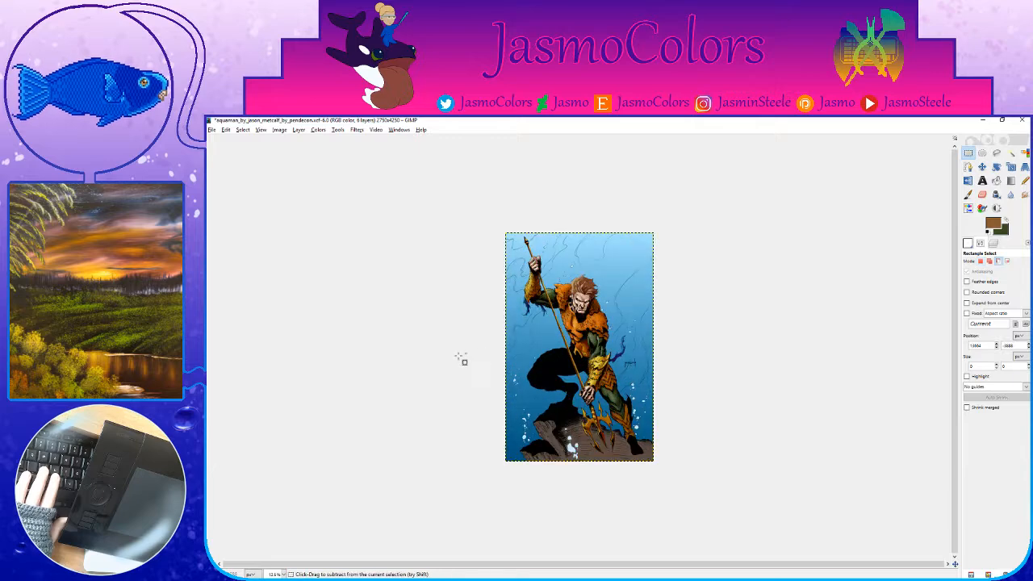
key("ctrl+s")
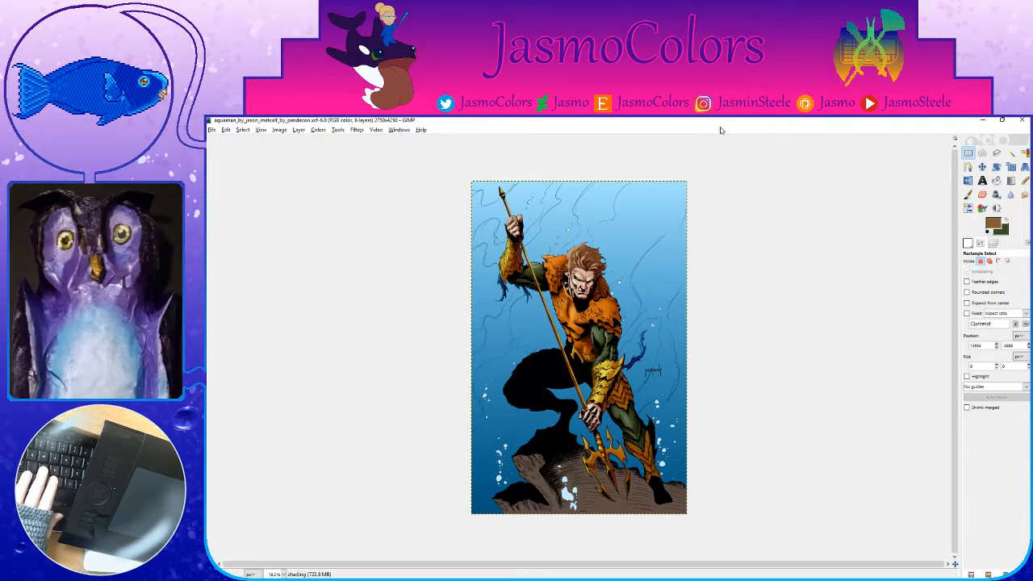
key("ctrl+s")
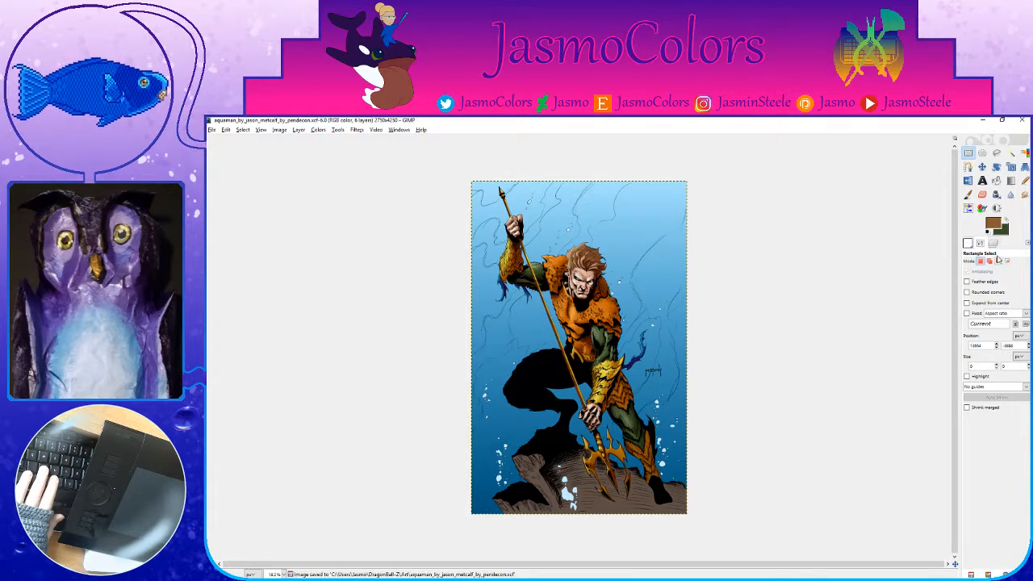
Step: Select all of the brown rock by color on the flats copy layer
left_click(993, 245)
left_click(1015, 327)
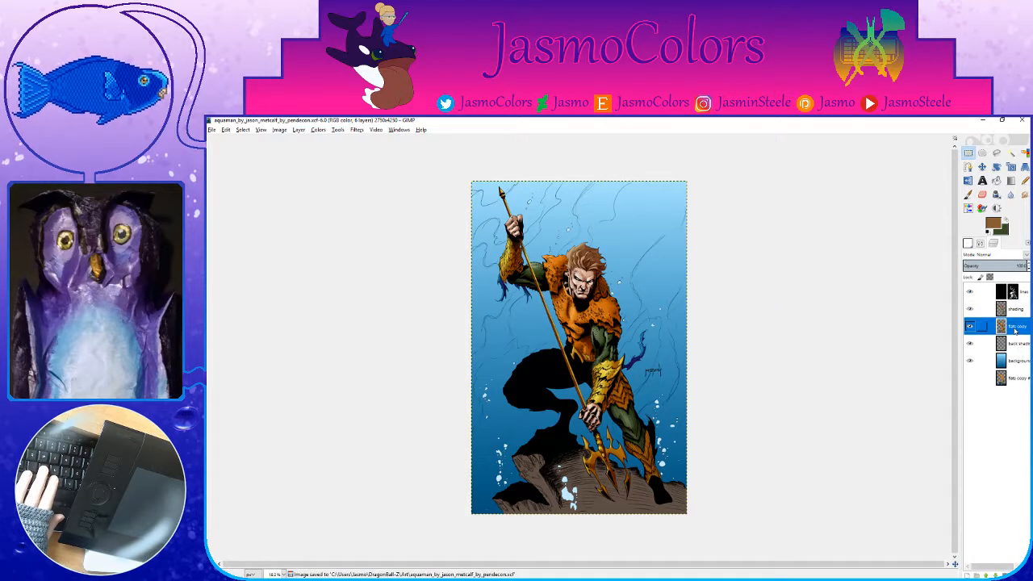
left_click(1024, 153)
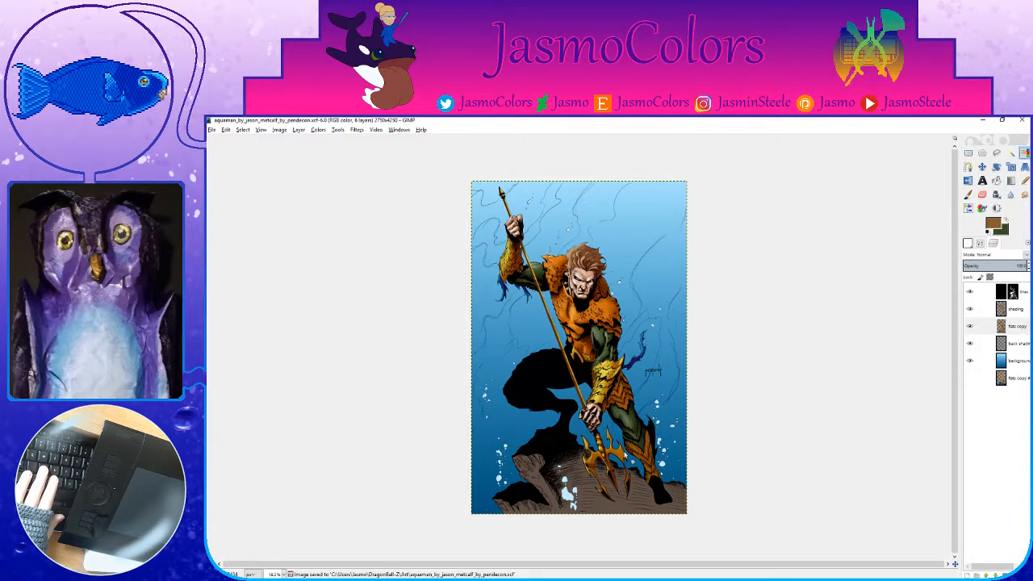
left_click(592, 506)
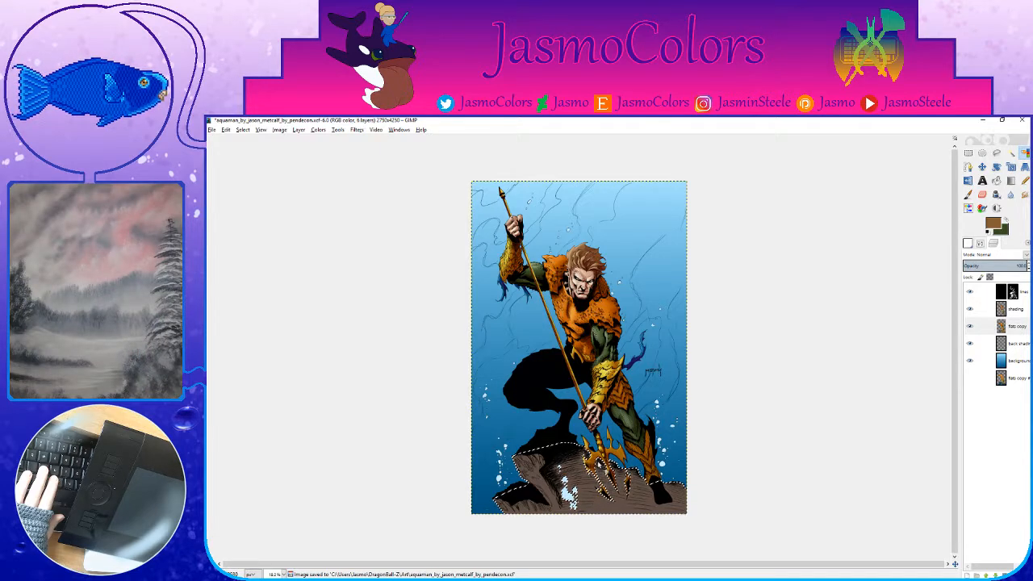
Step: Sample the rock's brown with the Paintbrush, activate the shading layer and darken the foreground color to 412e24
key("plus")
key("plus")
key("p")
left_click_drag(609, 533, 620, 415)
left_click(620, 415, "ctrl")
left_click(1014, 309)
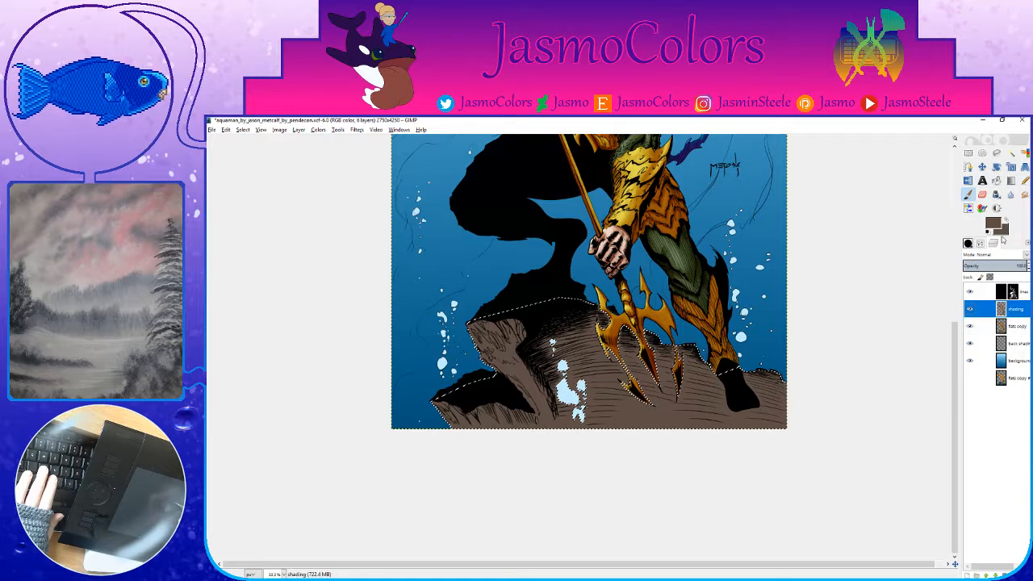
left_click(994, 225)
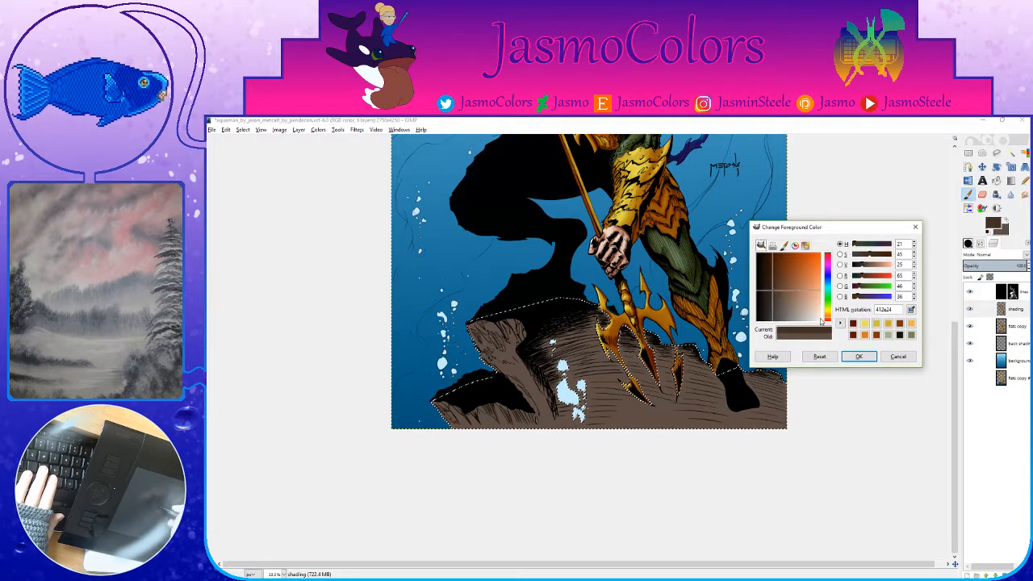
left_click(859, 356)
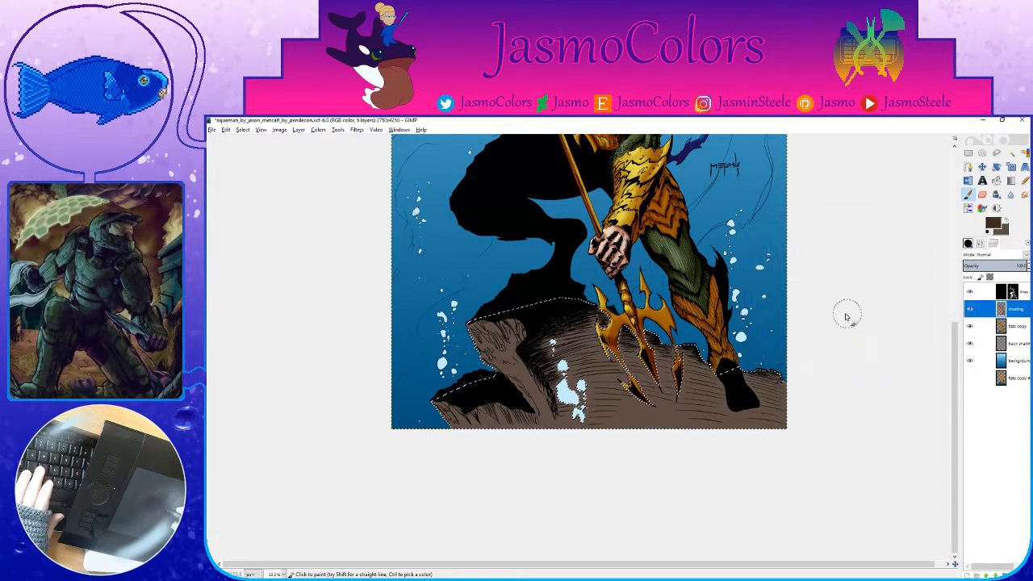
Step: Set the shading color to reddish brown 412524, darken the large rock surface and the underside of the lower ledge, and save
left_click(994, 224)
left_click(786, 311)
left_click(858, 356)
key("ctrl+z")
key("x")
mouse_move(516, 401)
left_mouse_down()
mouse_move(530, 429)
mouse_move(534, 444)
mouse_move(452, 428)
left_mouse_up()
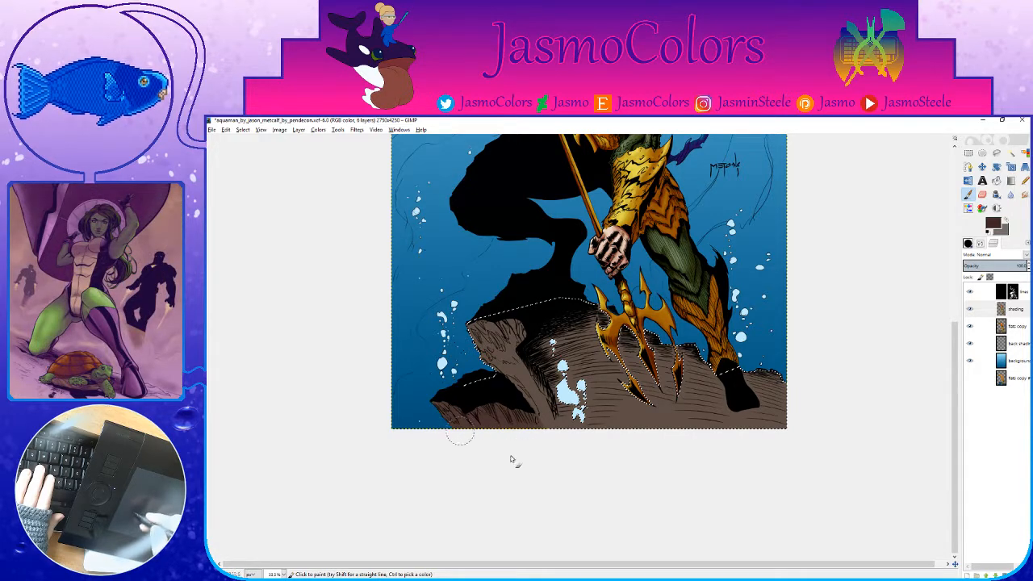
mouse_move(587, 311)
left_mouse_down()
mouse_move(586, 372)
mouse_move(565, 423)
mouse_move(638, 452)
mouse_move(763, 452)
mouse_move(768, 437)
left_mouse_up()
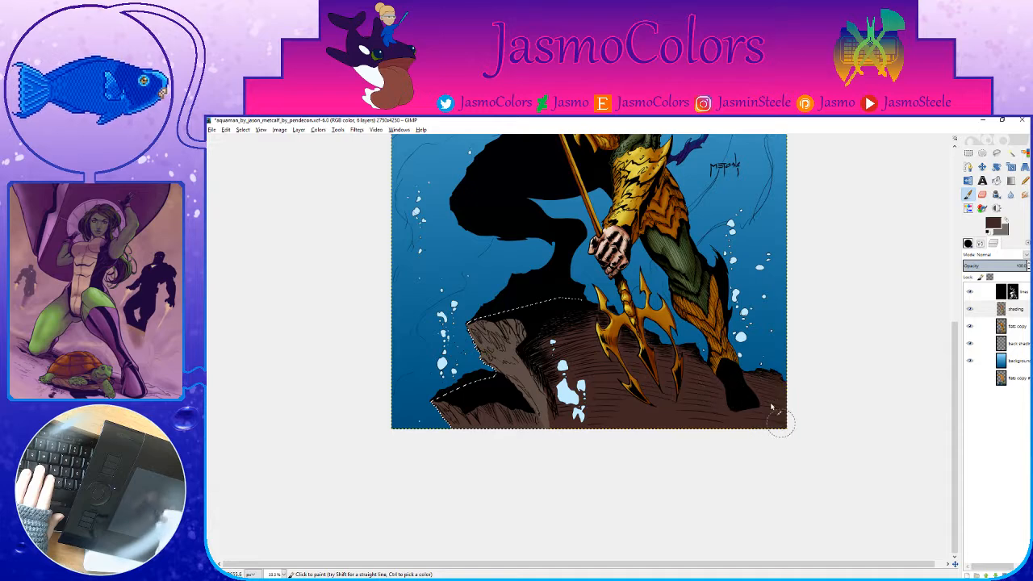
key("ctrl+s")
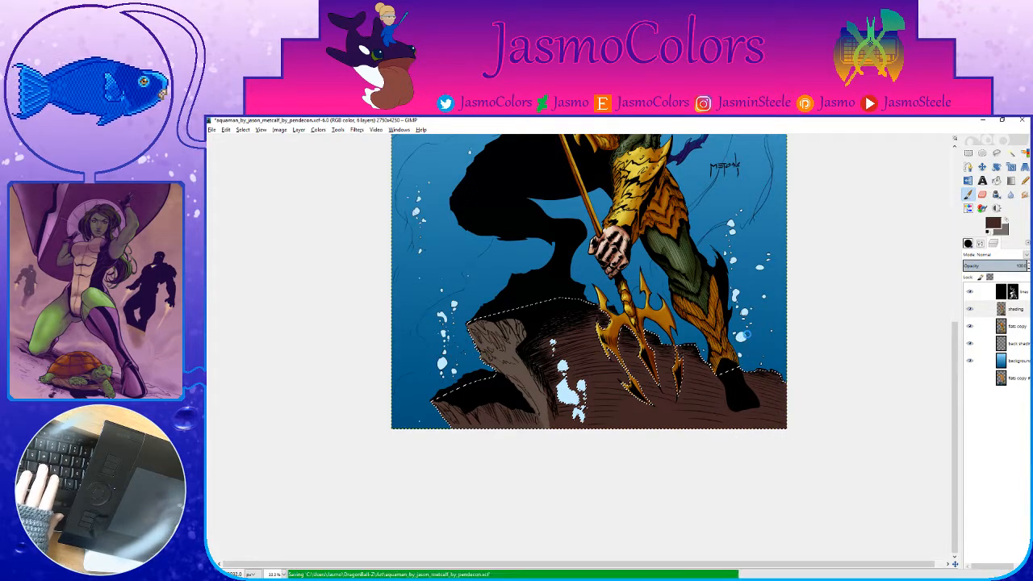
Step: Extend the dark reddish brown shading along the rock between the lighter ledge and the large bubbles, and save
left_click(1025, 154)
key("plus")
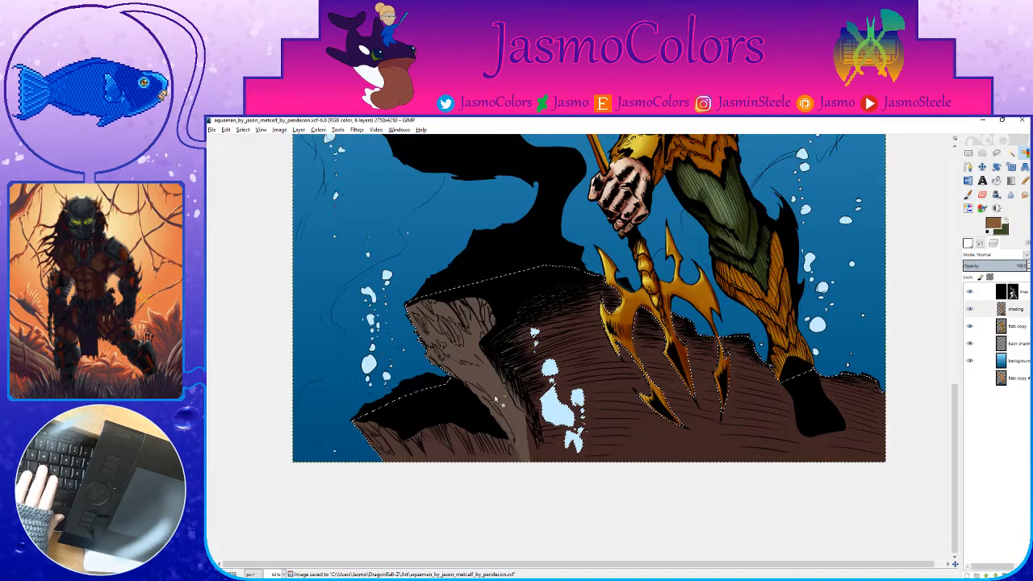
scroll(500, 395, "up", 1)
mouse_move(567, 301)
left_mouse_down()
mouse_move(611, 243)
mouse_move(542, 292)
mouse_move(524, 335)
mouse_move(537, 403)
mouse_move(568, 424)
mouse_move(688, 418)
left_mouse_up()
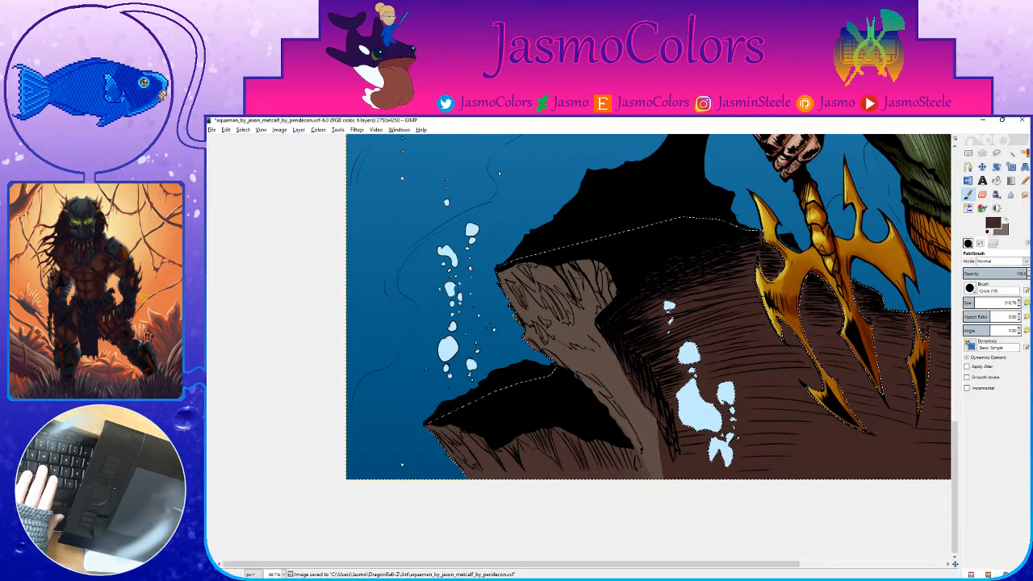
key("ctrl+s")
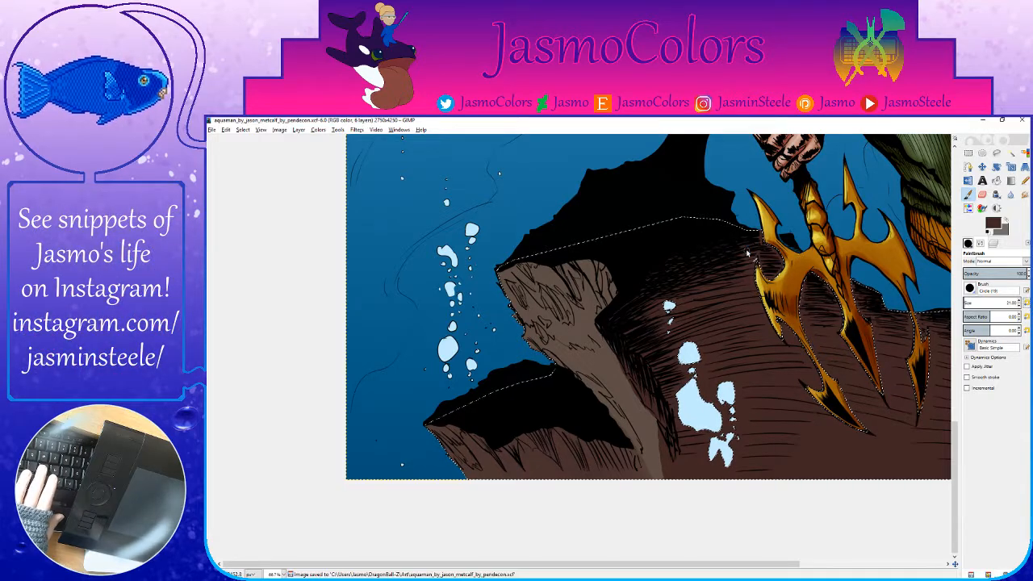
Step: Shade the cracks and lower stem of the lighter rock ledges in reddish brown, starting at brush size 31 and using a larger brush
left_click_drag(525, 446, 540, 398)
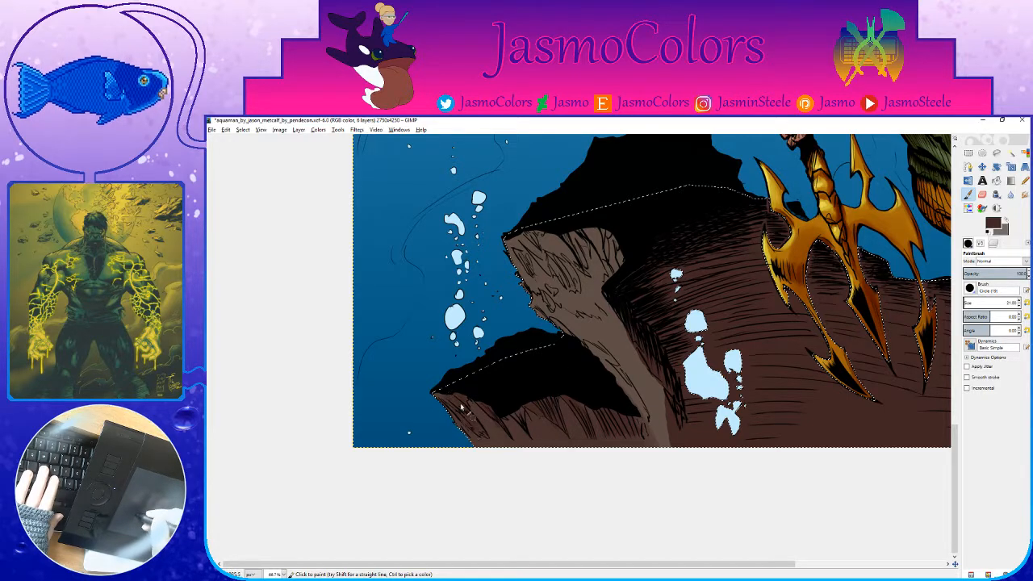
scroll(460, 401, "up", 2)
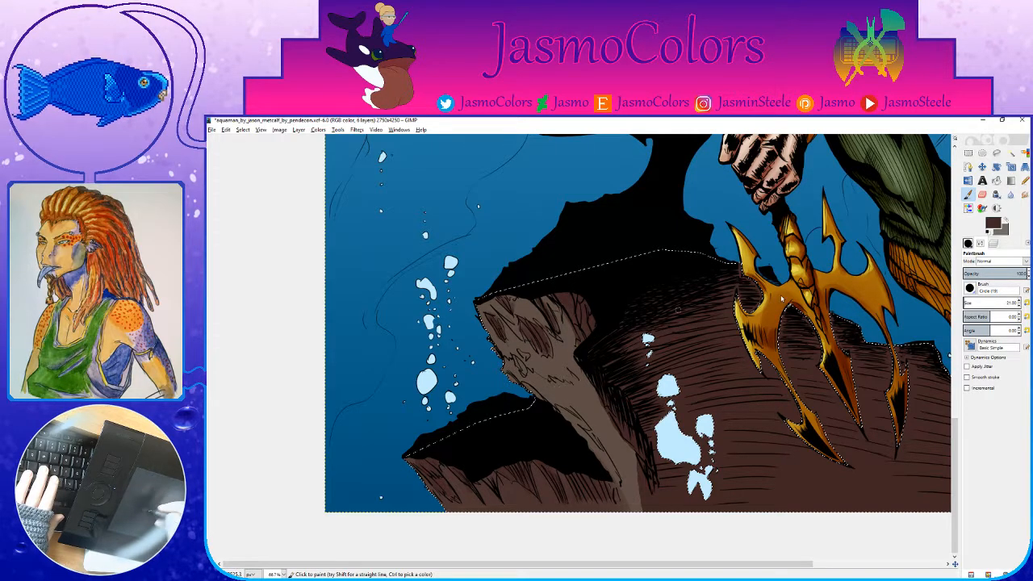
left_click(967, 302)
mouse_move(564, 399)
left_mouse_down()
mouse_move(629, 514)
mouse_move(607, 423)
mouse_move(616, 444)
mouse_move(601, 444)
mouse_move(519, 375)
mouse_move(639, 455)
mouse_move(585, 417)
mouse_move(595, 409)
mouse_move(552, 392)
mouse_move(594, 466)
mouse_move(536, 405)
mouse_move(563, 415)
mouse_move(644, 342)
left_mouse_up()
scroll(619, 390, "up", 2)
scroll(613, 389, "down", 1)
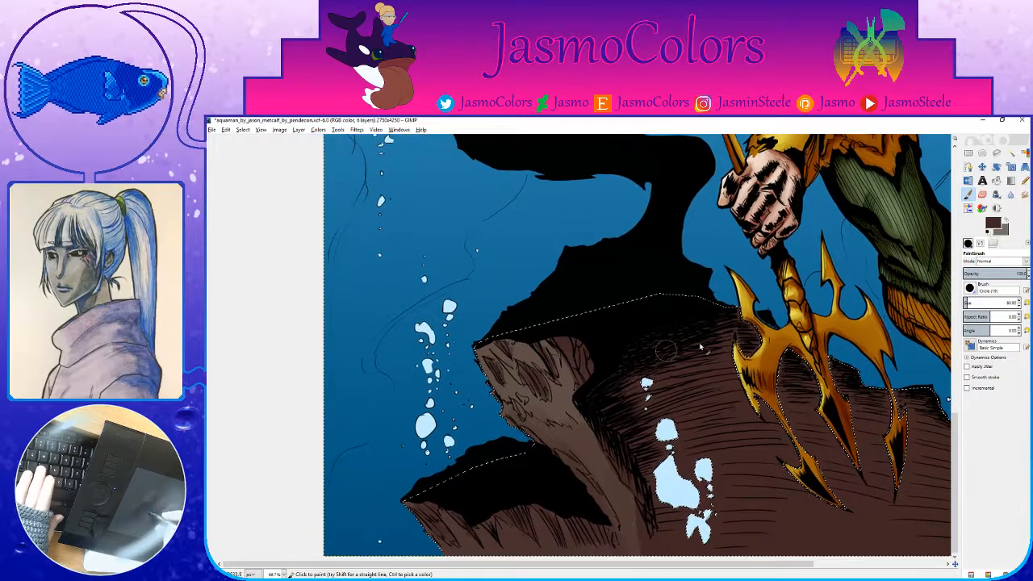
Step: Paint gray highlights on the face of the upper rock ledge with a size 31 brush, and save the artwork
mouse_move(487, 353)
left_mouse_down()
mouse_move(489, 342)
mouse_move(520, 365)
left_mouse_up()
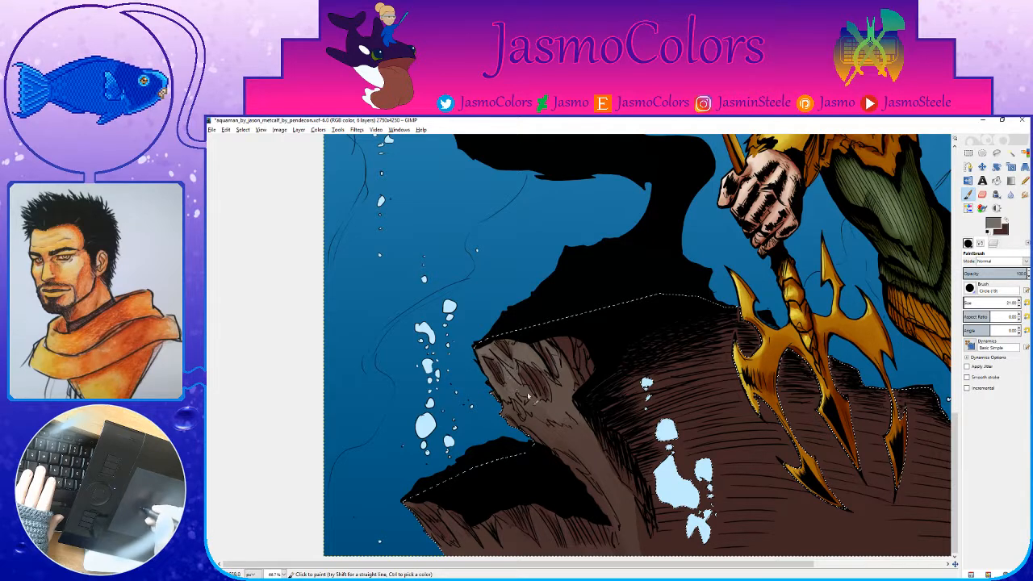
key("ctrl+s")
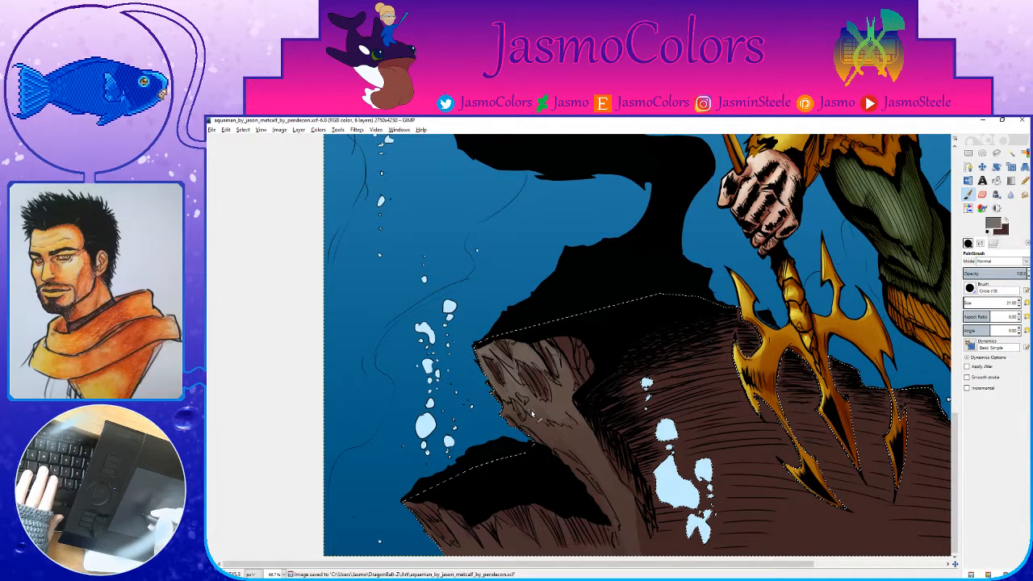
left_click_drag(535, 418, 530, 397)
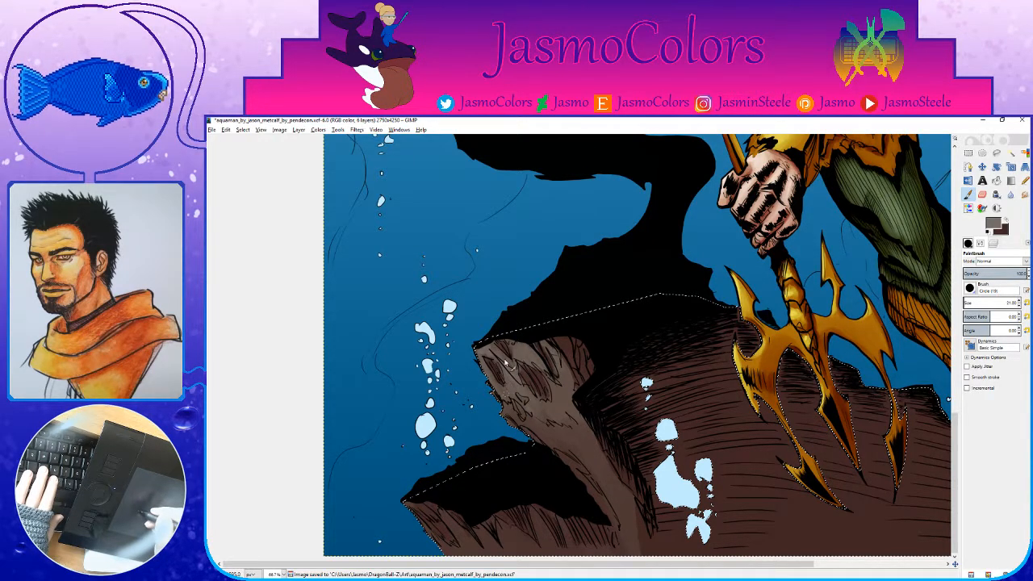
key("ctrl+s")
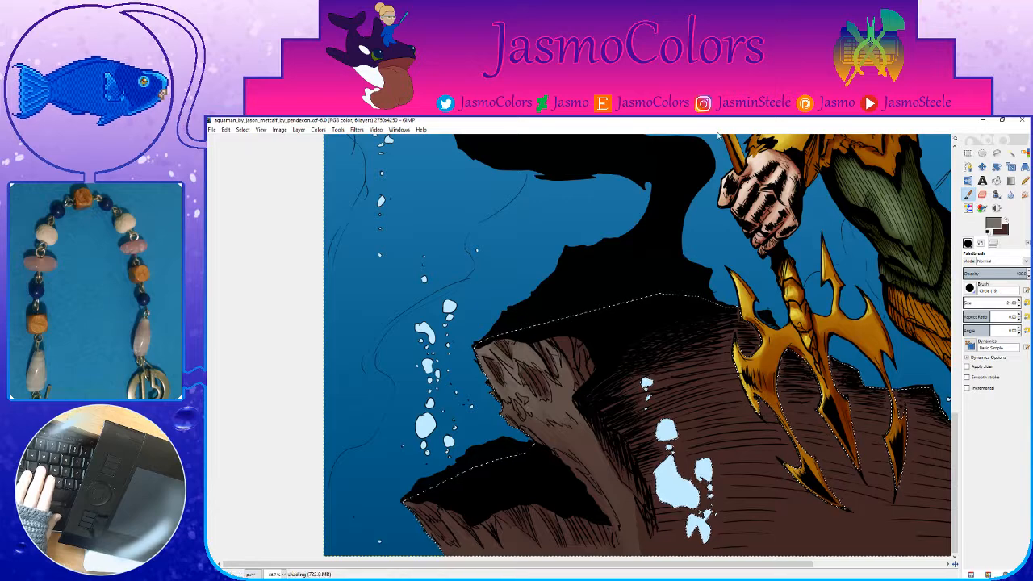
key("shift+o")
scroll(630, 327, "down", 4)
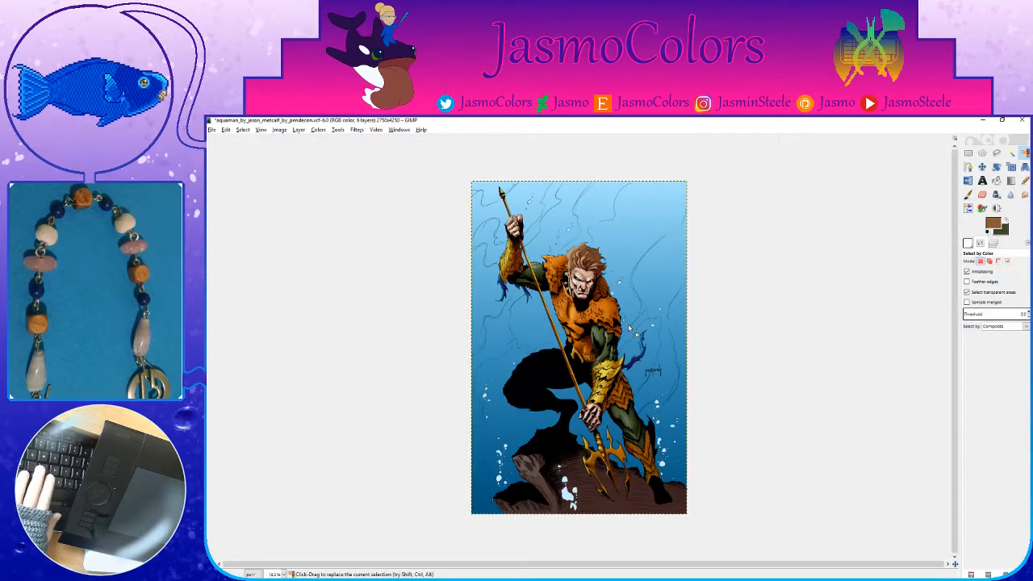
key("ctrl+s")
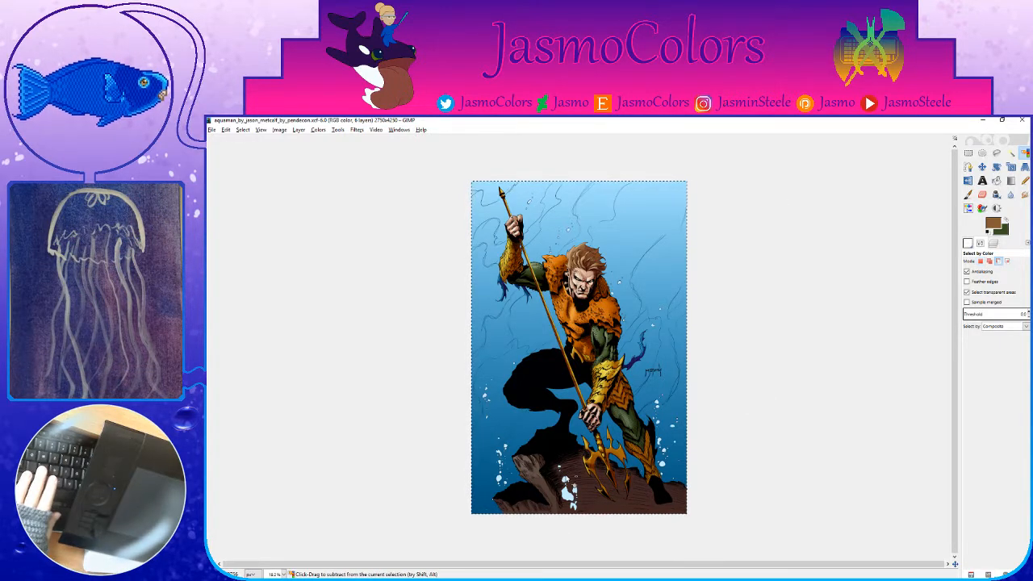
key("ctrl+s")
key("r")
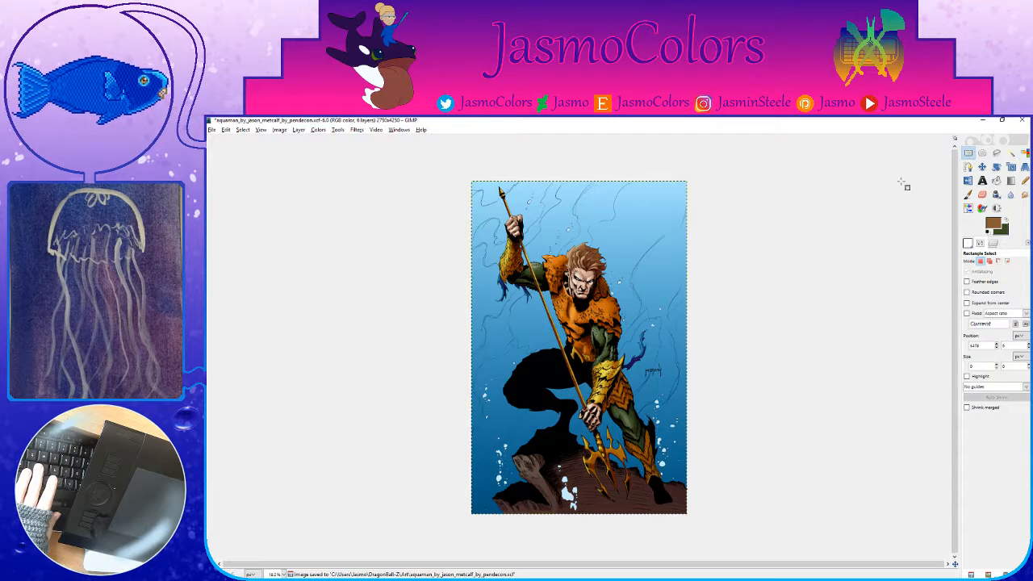
Step: Set the Paintbrush colors for the rock to a lighter gray highlight and a very dark reddish brown shadow
left_click(994, 243)
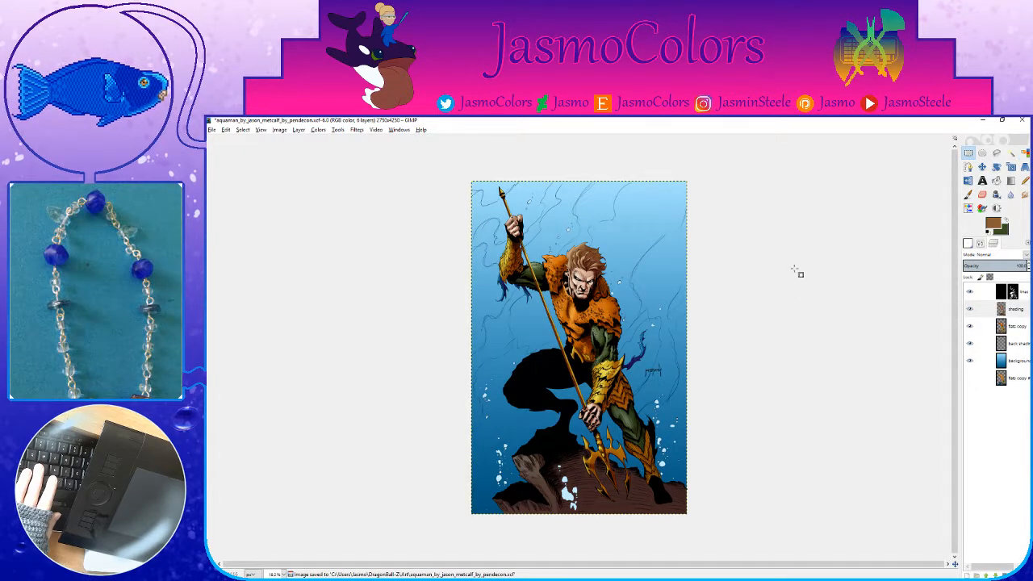
scroll(564, 502, "up", 2)
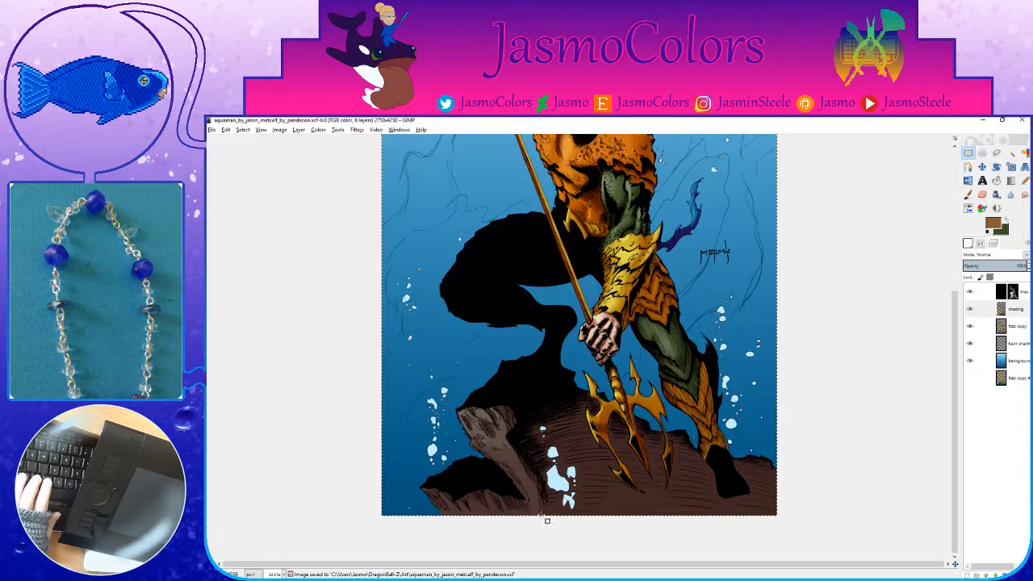
scroll(474, 510, "up", 3)
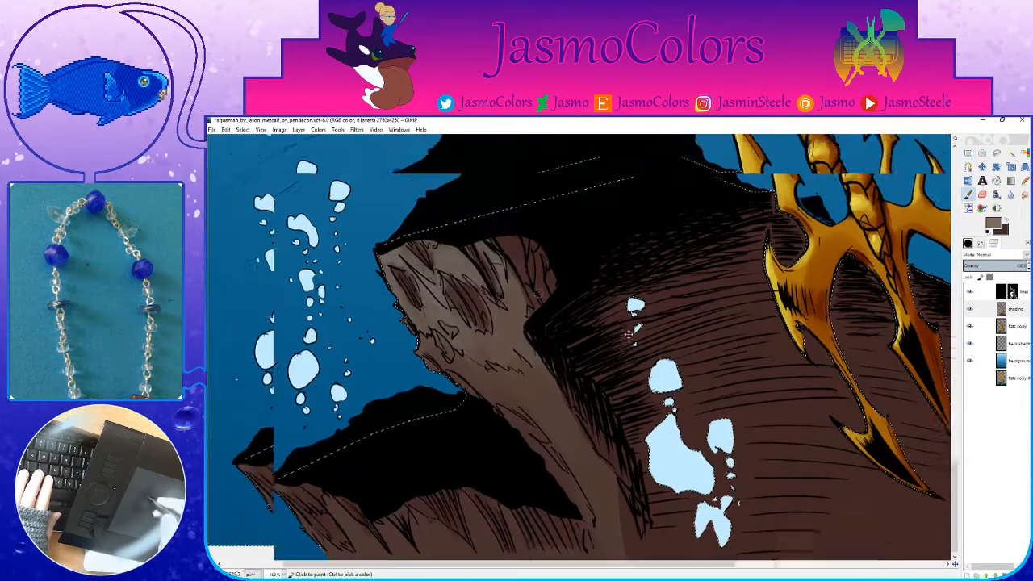
key("p")
left_click(991, 225)
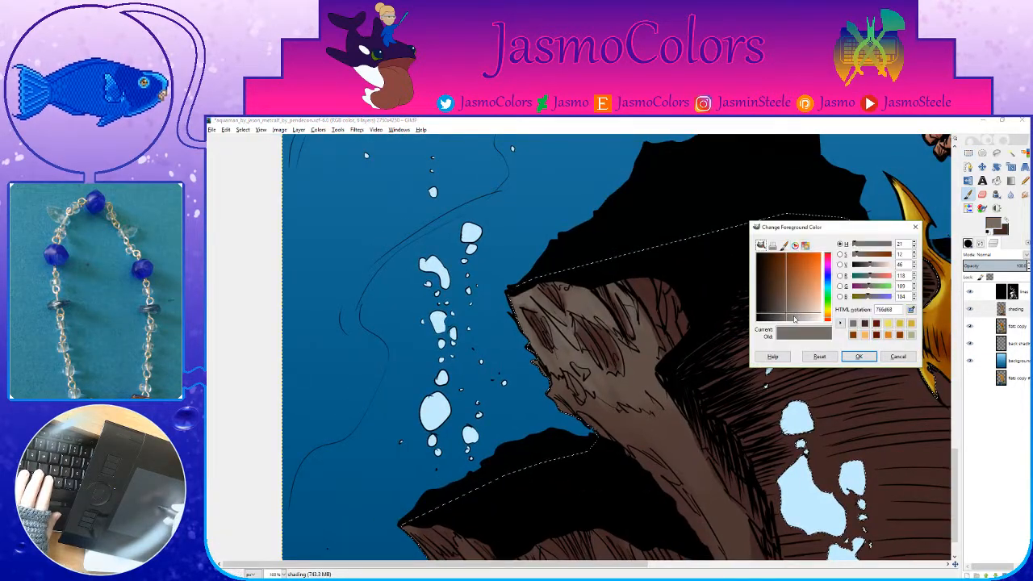
left_click(794, 320)
left_click(858, 356)
key("x")
left_click(992, 225)
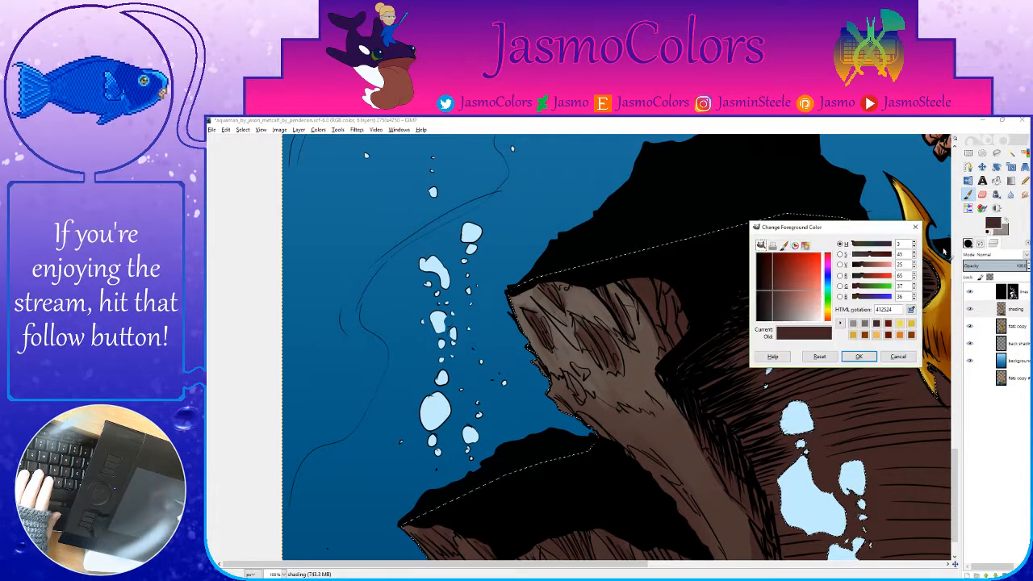
left_click(766, 311)
left_click(858, 356)
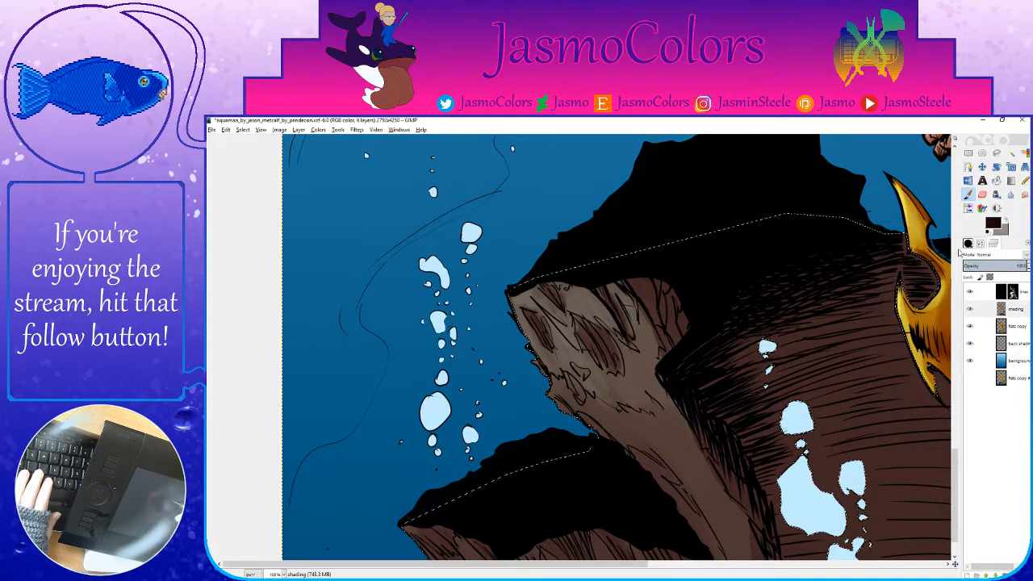
Step: Touch up the upper ledge's gray highlights and shade the cracks under the lower ledge in very dark reddish brown
key("x")
mouse_move(587, 317)
left_mouse_down()
mouse_move(633, 354)
mouse_move(640, 335)
mouse_move(554, 331)
mouse_move(567, 335)
mouse_move(523, 308)
mouse_move(536, 359)
left_mouse_up()
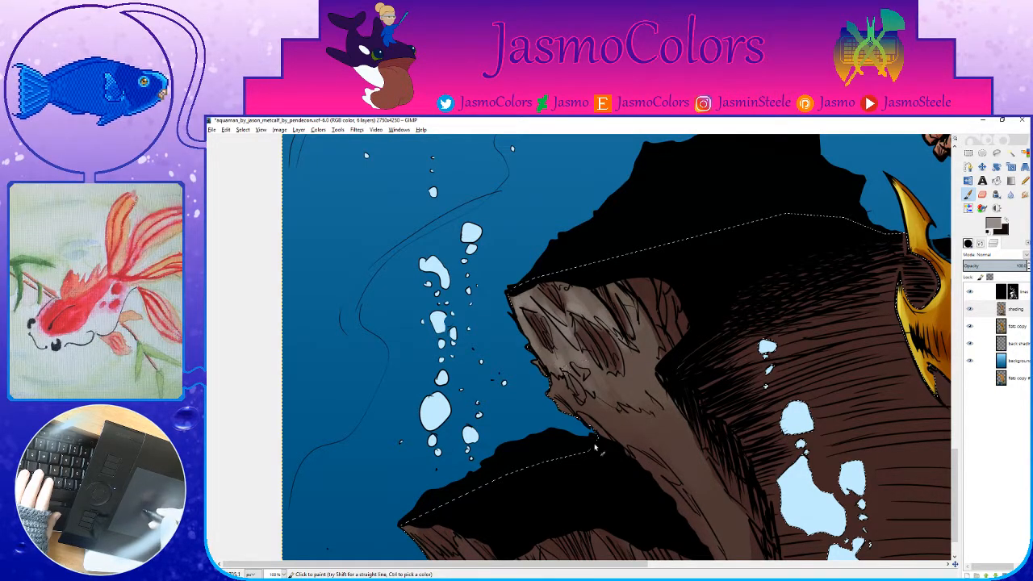
scroll(585, 411, "down", 5)
left_click_drag(564, 377, 609, 406)
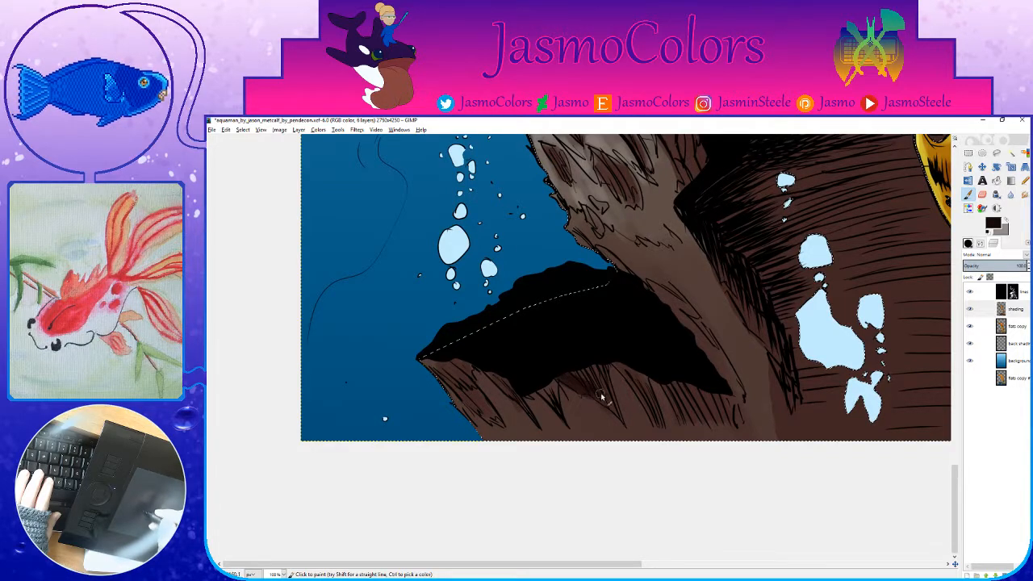
mouse_move(623, 370)
left_mouse_down()
mouse_move(652, 413)
mouse_move(647, 387)
left_mouse_up()
left_click_drag(666, 353, 692, 432)
mouse_move(686, 395)
left_mouse_down()
mouse_move(719, 442)
mouse_move(708, 396)
mouse_move(738, 427)
mouse_move(696, 411)
left_mouse_up()
Step: Shade the cracks at the pointed outer tip of the lower rock ledge in very dark reddish brown
left_click_drag(538, 356, 635, 395)
mouse_move(568, 400)
left_mouse_down()
mouse_move(554, 410)
mouse_move(586, 454)
left_mouse_up()
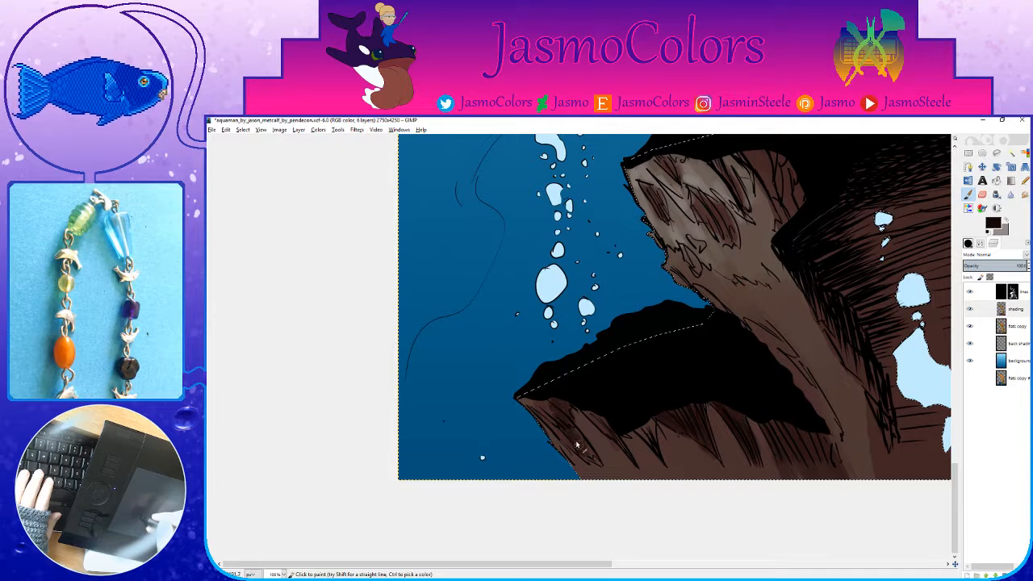
left_click_drag(541, 415, 568, 442)
left_click_drag(521, 394, 543, 415)
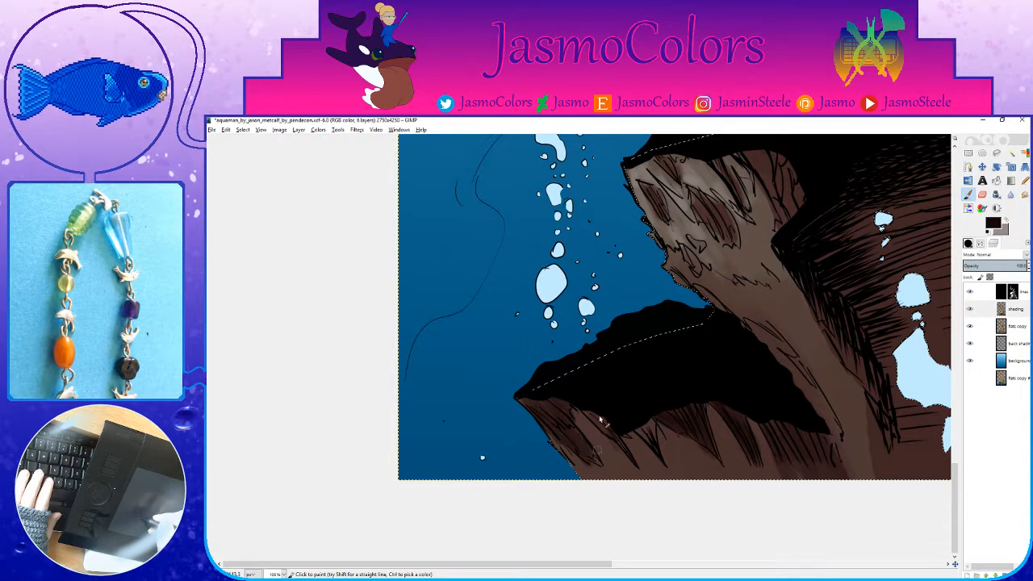
left_click_drag(606, 425, 568, 382)
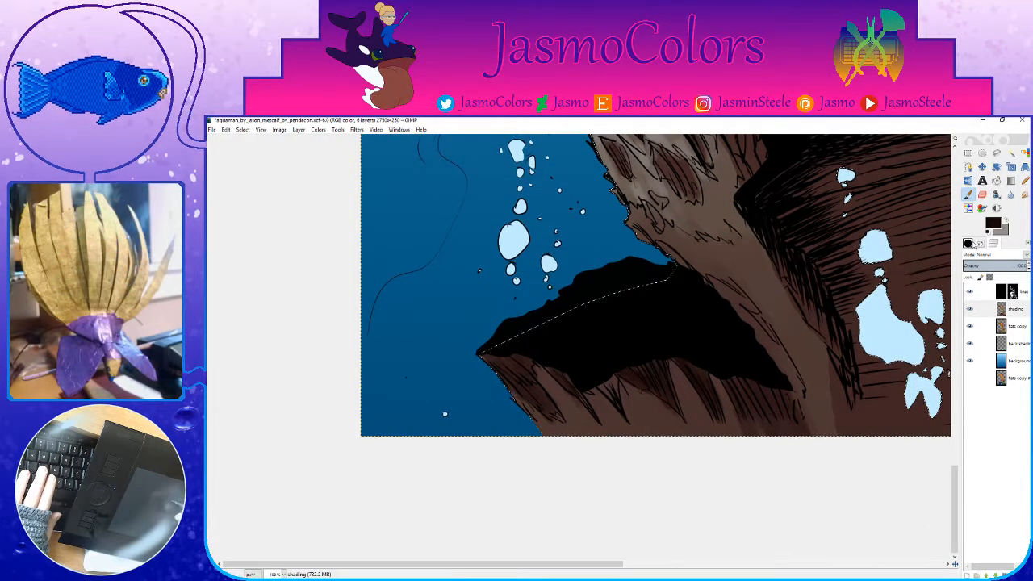
Step: Choose a larger solid Circle brush for the Paintbrush and save the artwork
left_click(970, 244)
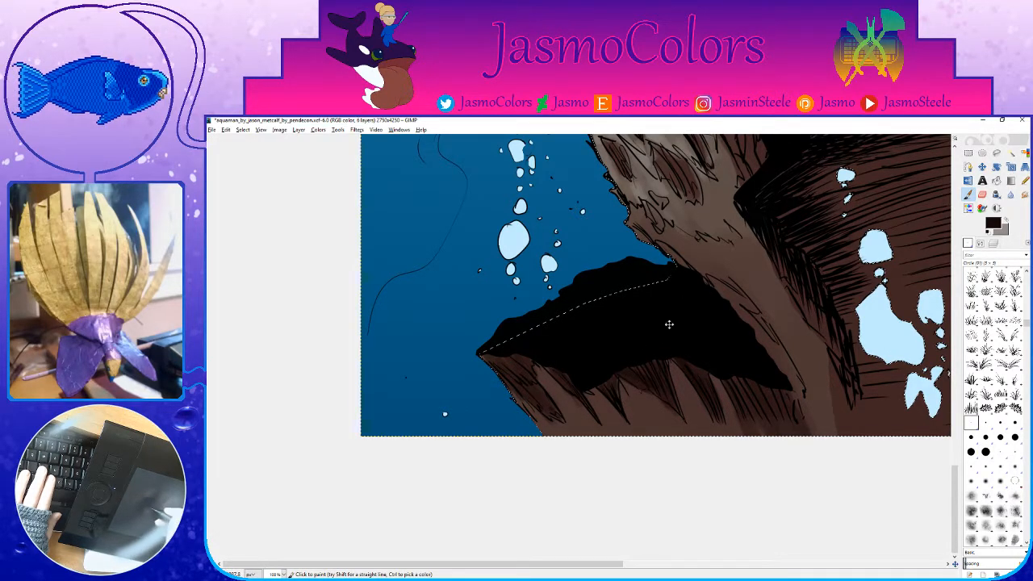
left_click_drag(668, 327, 560, 367)
left_click(986, 452)
key("ctrl+s")
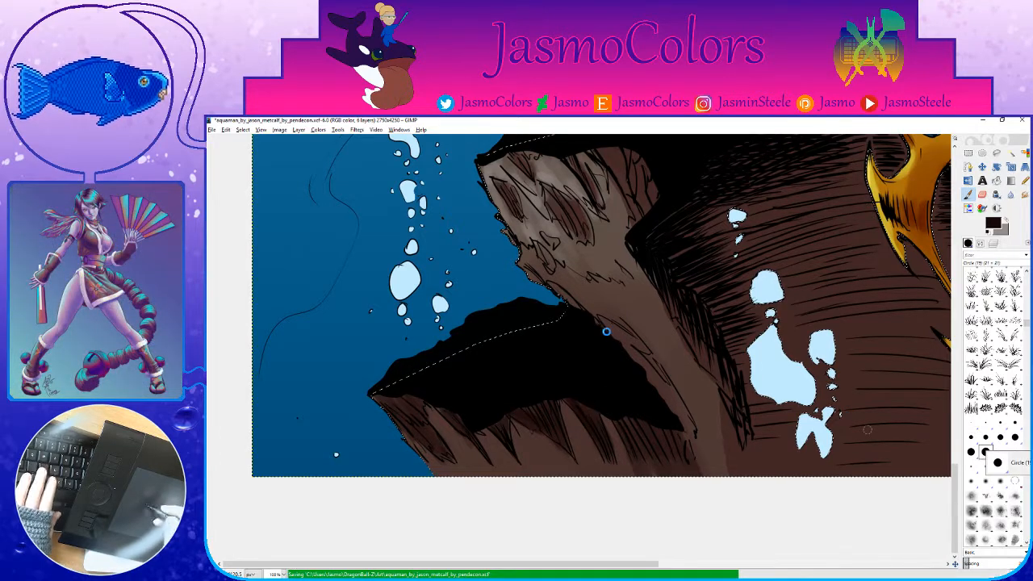
Step: Darken the lighter rock stem beside the lower ledge's black shadow, and save the artwork
mouse_move(651, 382)
left_mouse_down()
mouse_move(637, 363)
mouse_move(701, 441)
left_mouse_up()
mouse_move(625, 314)
left_mouse_down()
mouse_move(657, 398)
mouse_move(557, 421)
left_mouse_up()
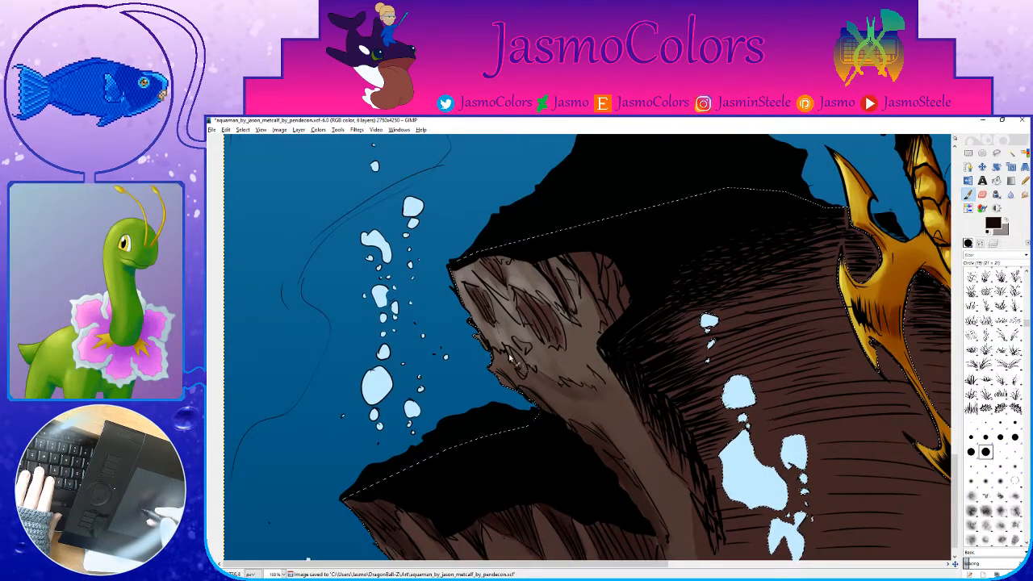
left_click_drag(539, 390, 264, 333)
left_click_drag(603, 342, 674, 338)
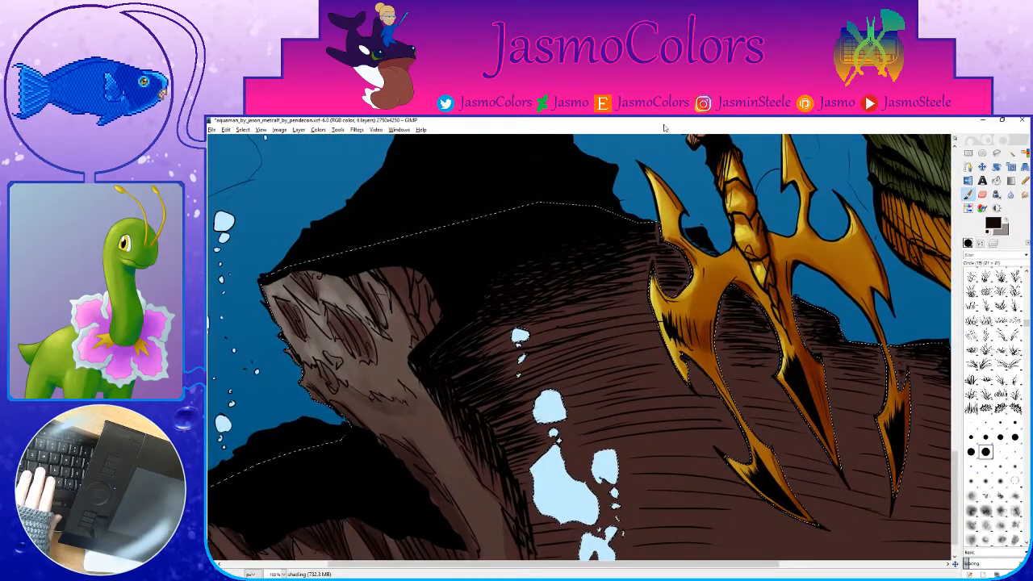
key("minus")
key("minus")
key("minus")
key("ctrl+s")
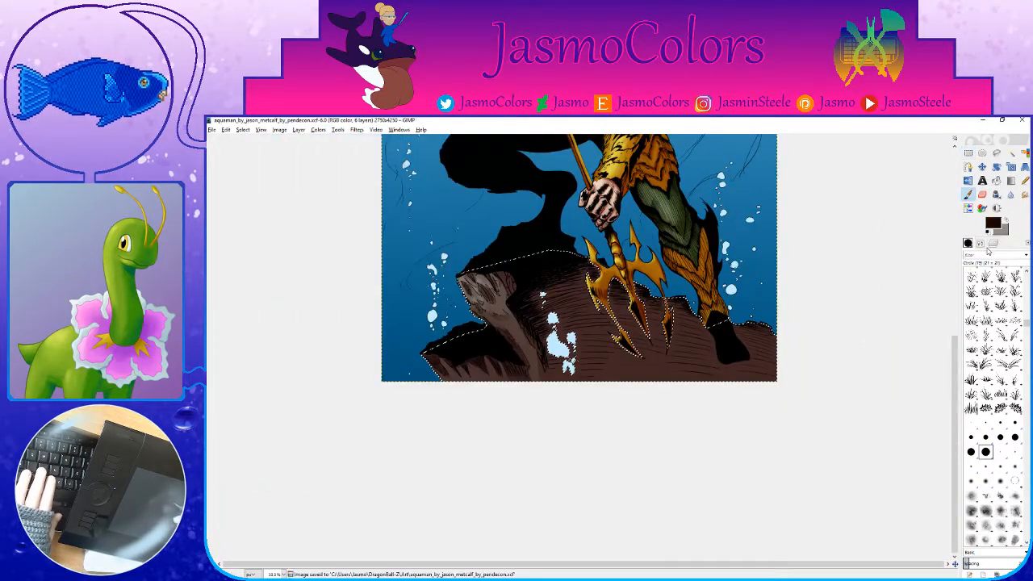
Step: Shade the rock around the bubbles and beneath the trident in very dark reddish brown with a large brush, saving the artwork
mouse_move(527, 303)
left_mouse_down()
mouse_move(545, 287)
mouse_move(585, 311)
mouse_move(593, 352)
mouse_move(578, 380)
mouse_move(584, 347)
left_mouse_up()
left_click_drag(661, 330, 631, 388)
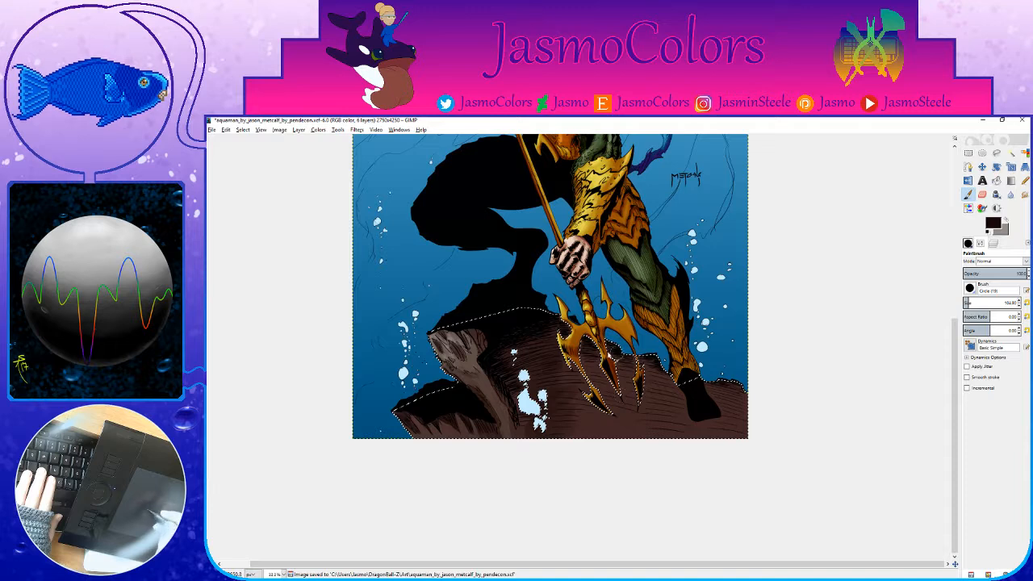
mouse_move(594, 348)
left_mouse_down()
mouse_move(610, 394)
mouse_move(639, 380)
left_mouse_up()
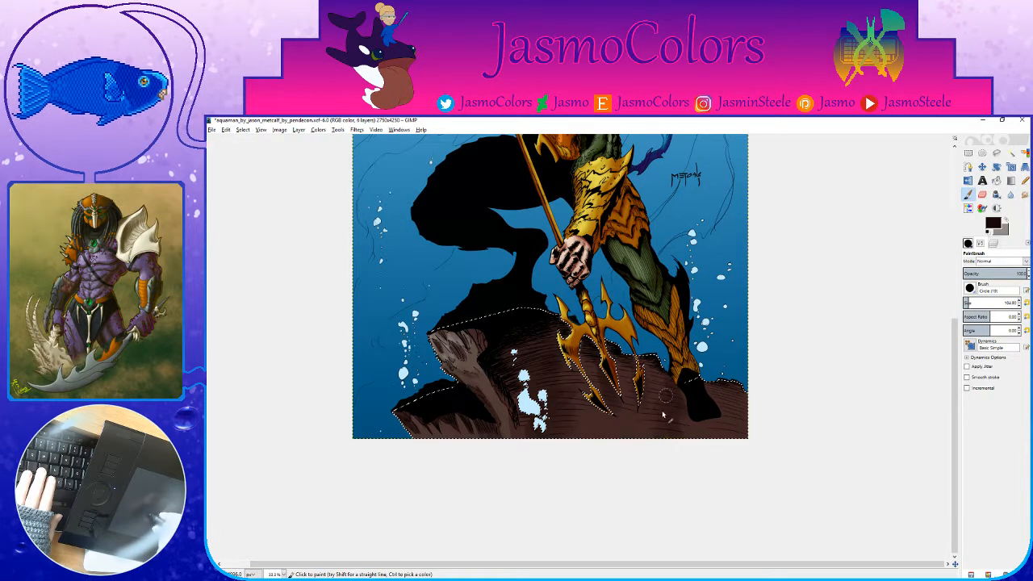
key("ctrl+s")
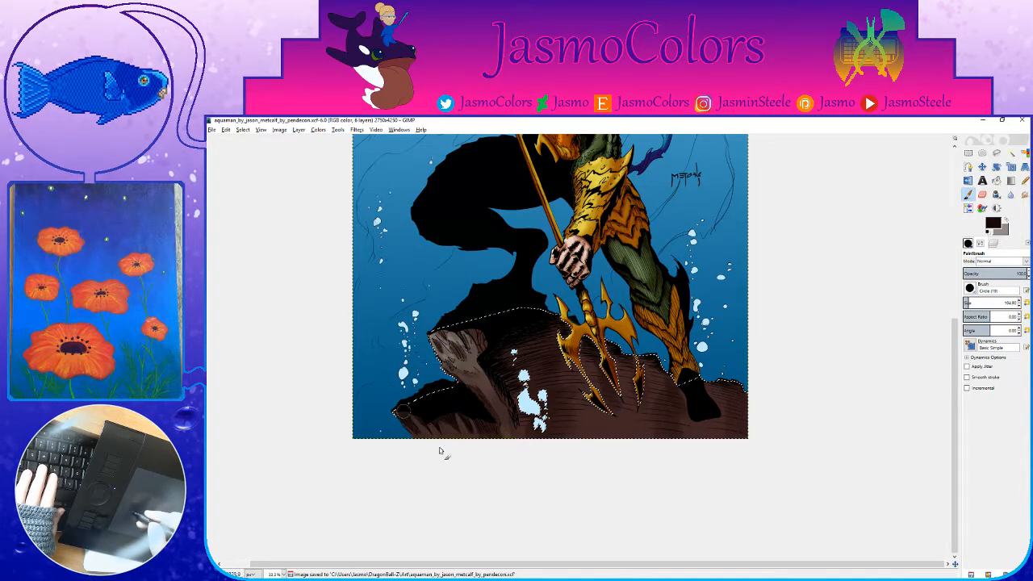
left_click_drag(497, 413, 521, 444)
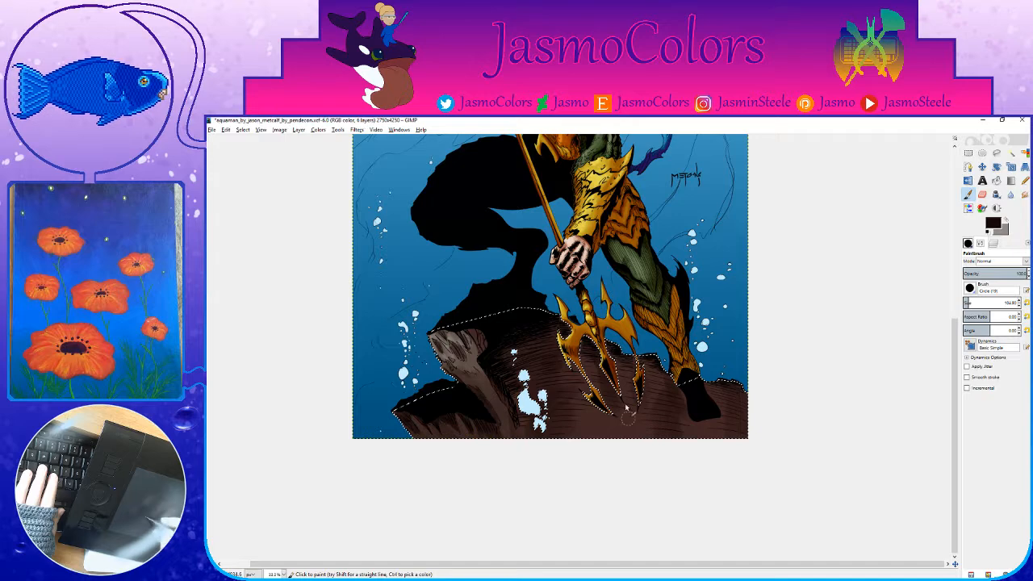
mouse_move(606, 346)
left_mouse_down()
mouse_move(612, 392)
mouse_move(624, 357)
mouse_move(633, 402)
mouse_move(628, 395)
left_mouse_up()
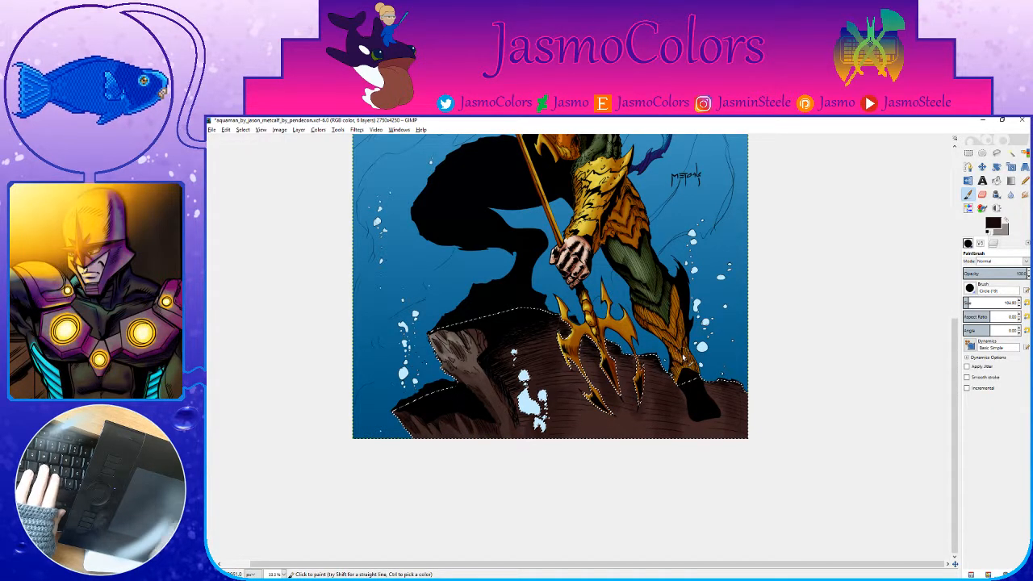
key("ctrl+s")
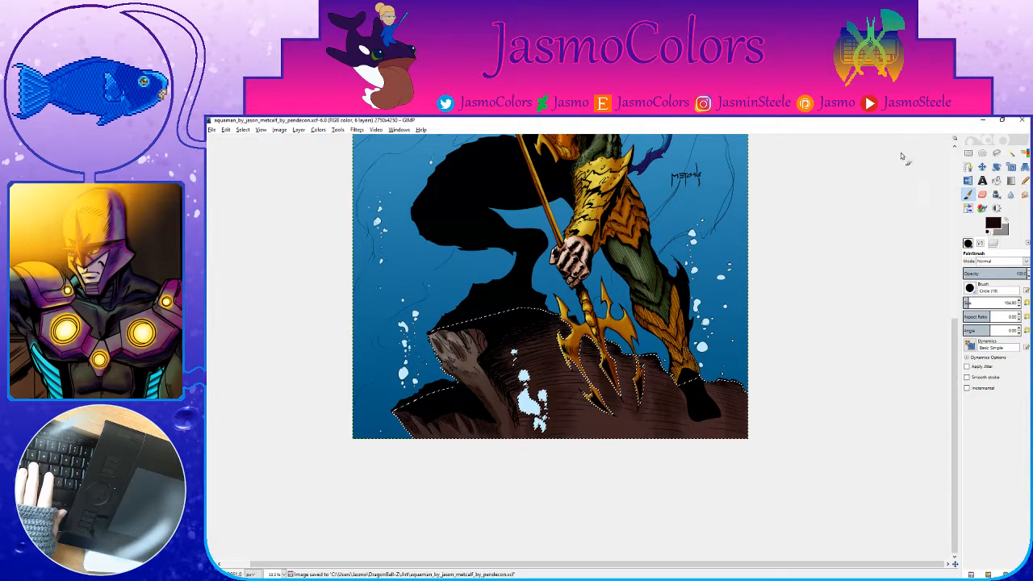
Step: Switch to Rectangle Select, fit the whole image in view, return to the layer list, and save the artwork
left_click(967, 154)
key("shift+ctrl+j")
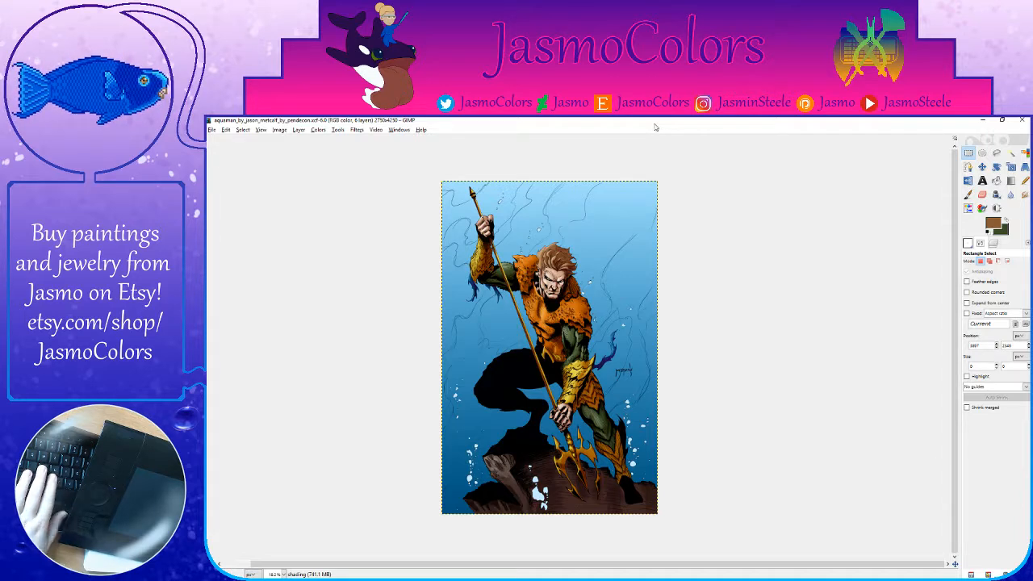
key("plus")
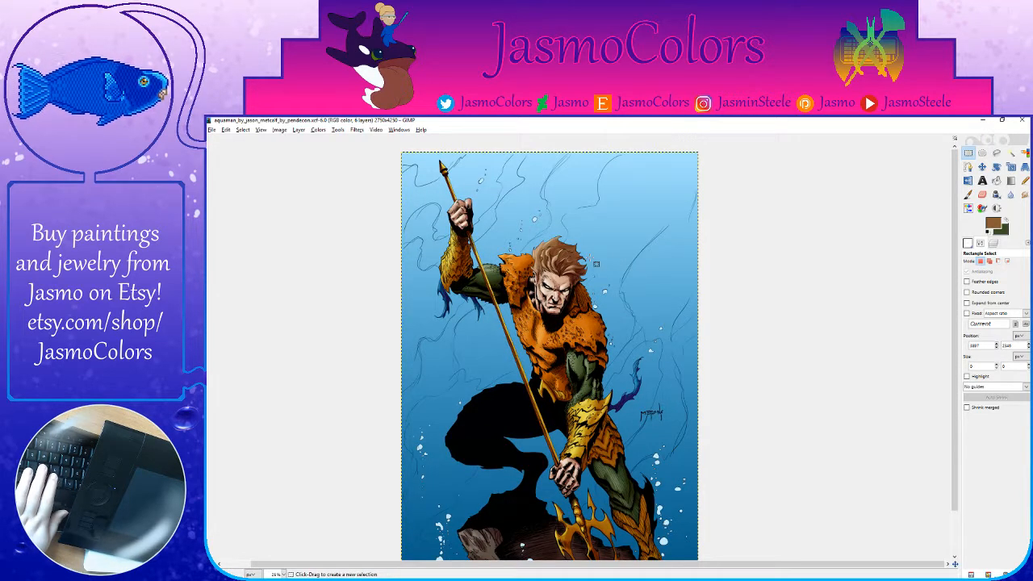
key("ctrl+l")
key("ctrl+s")
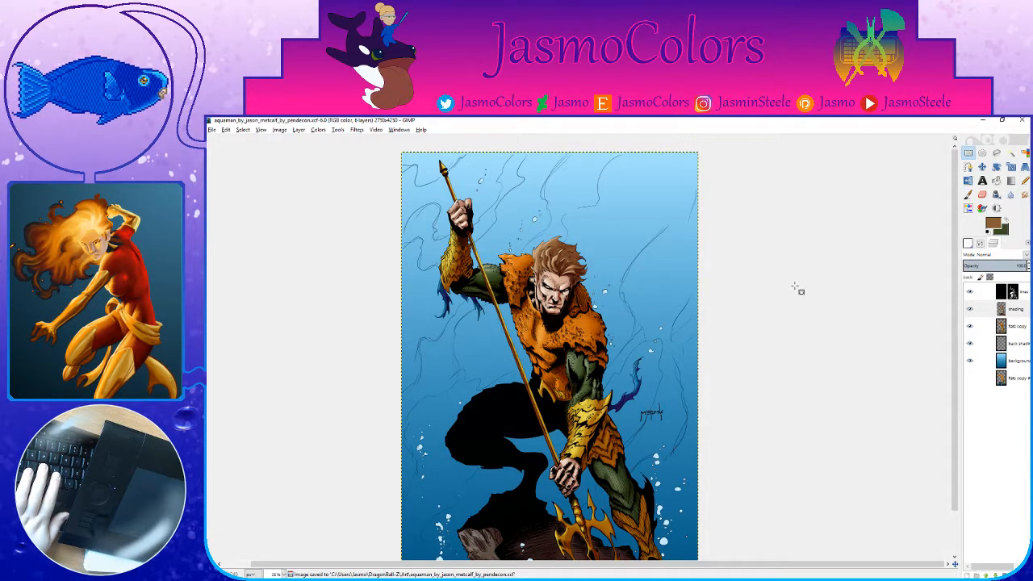
Step: Examine the overall coloring of the figure, rock and background, saving the artwork along the way
key("minus")
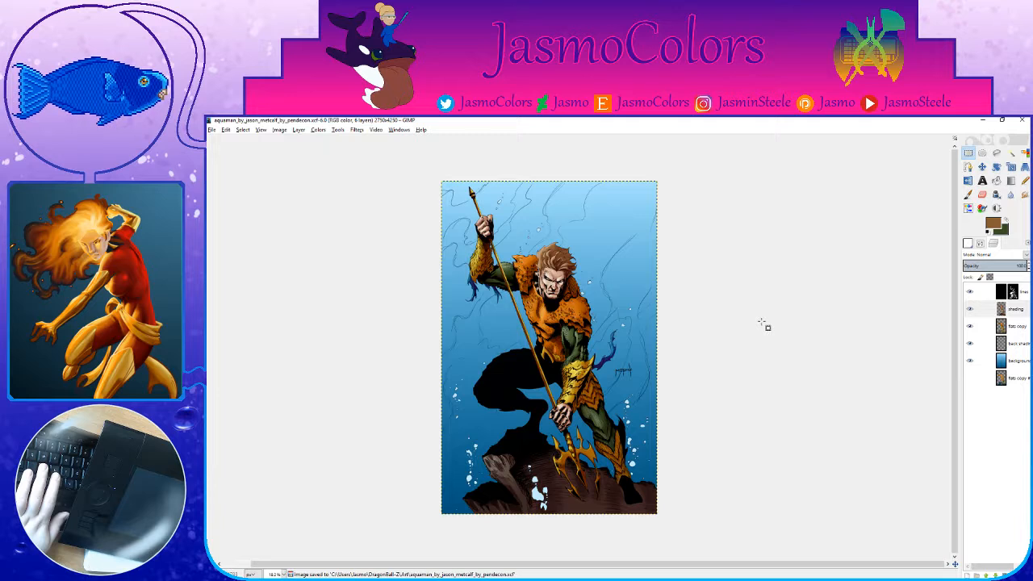
key("ctrl+s")
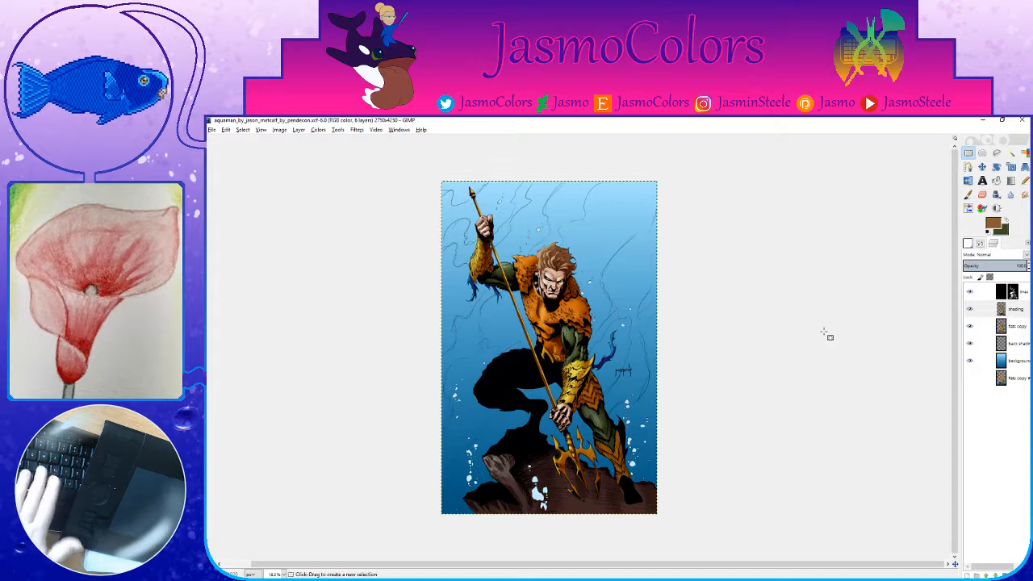
scroll(637, 335, "up", 1)
key("ctrl+s")
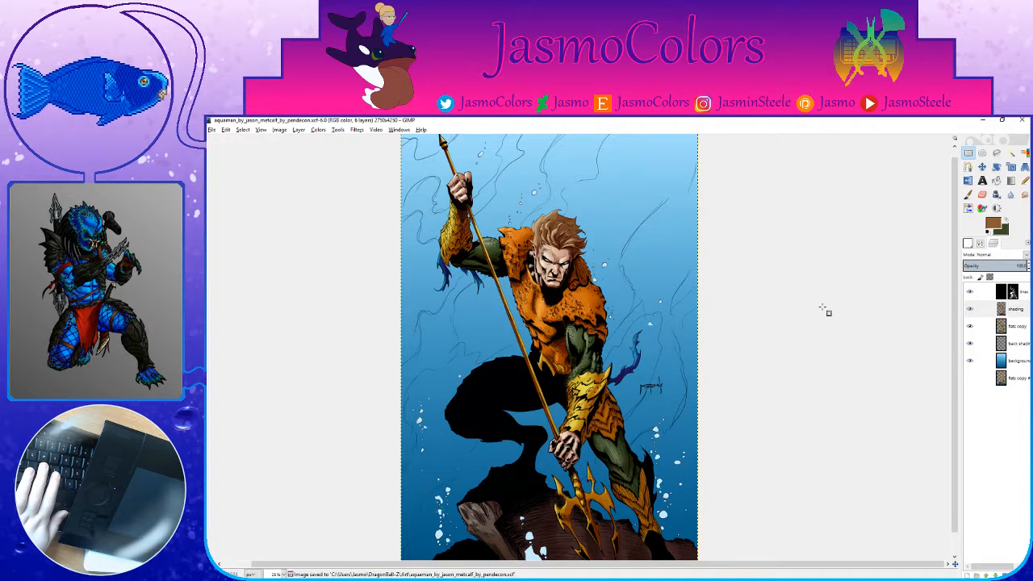
scroll(823, 370, "down", 1)
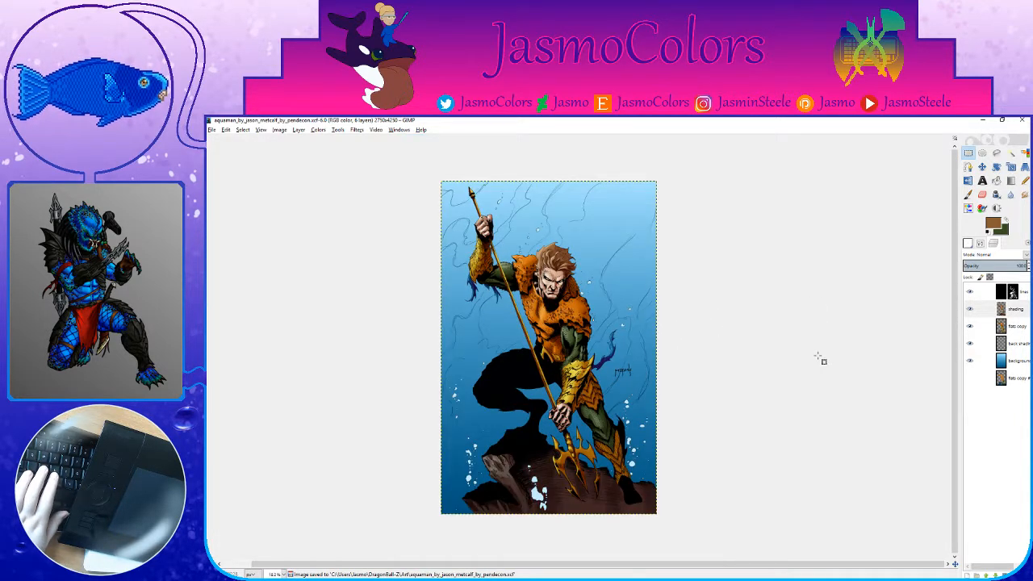
scroll(819, 357, "up", 1)
scroll(819, 358, "down", 1)
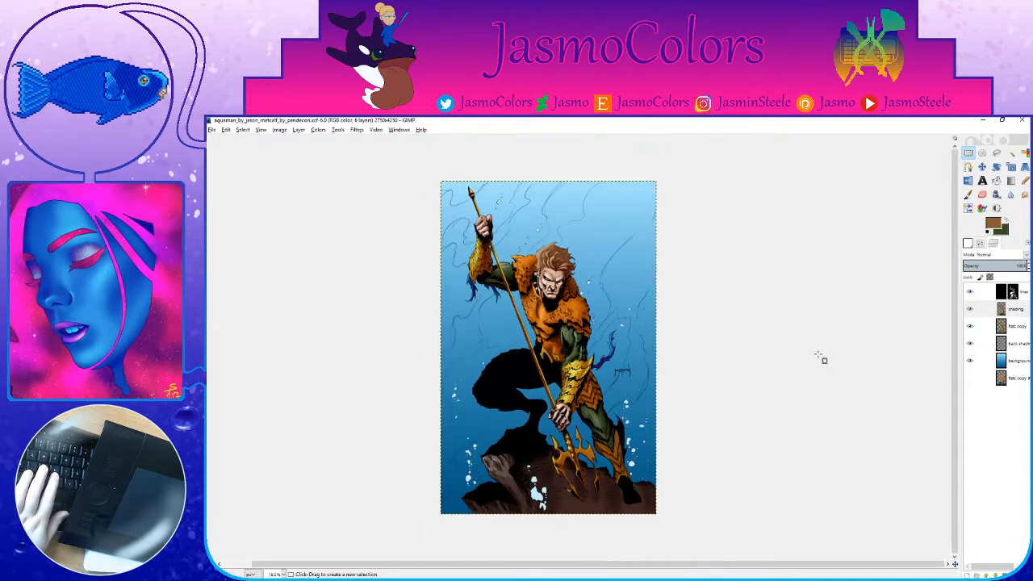
key("ctrl+s")
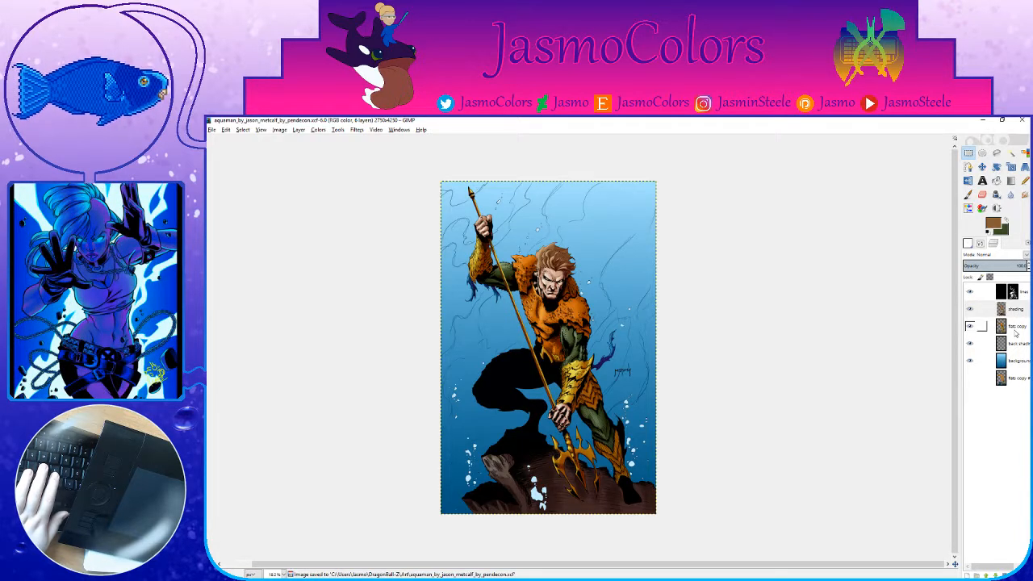
Step: Select all the light blue bubbles by color from the flats copy layer
left_click(1014, 325)
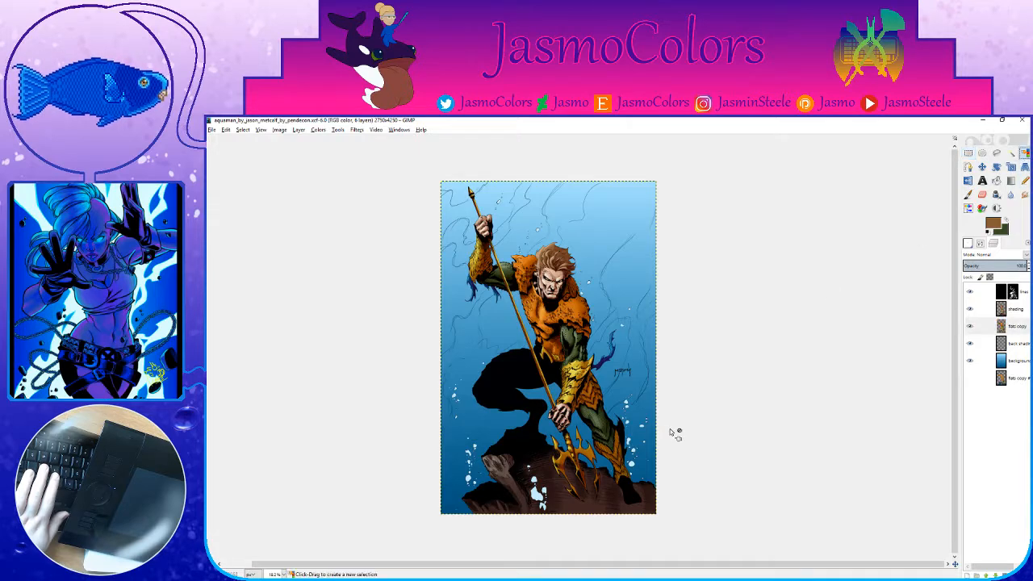
scroll(550, 502, "up", 3)
left_click(519, 491)
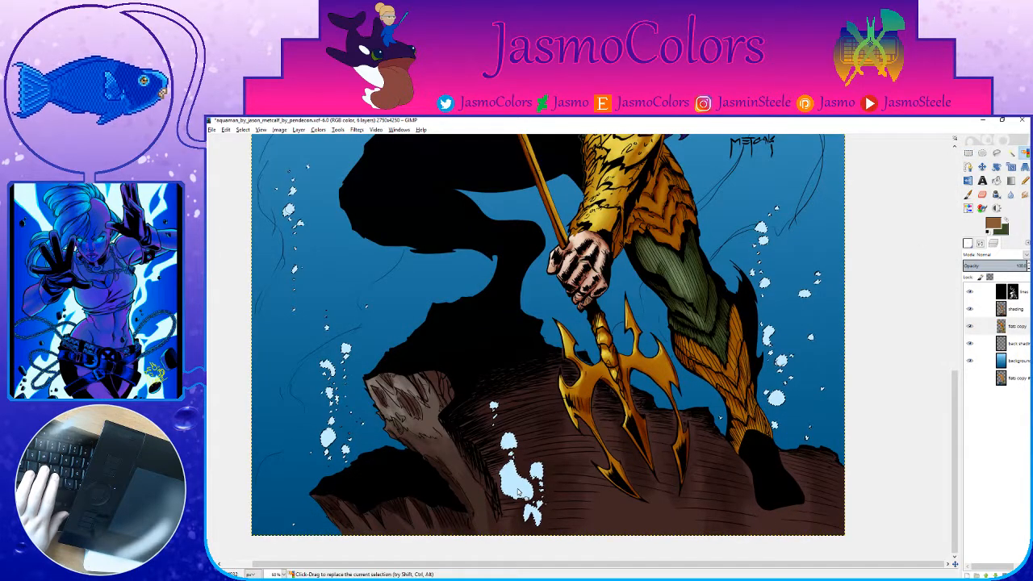
scroll(527, 496, "down", 3)
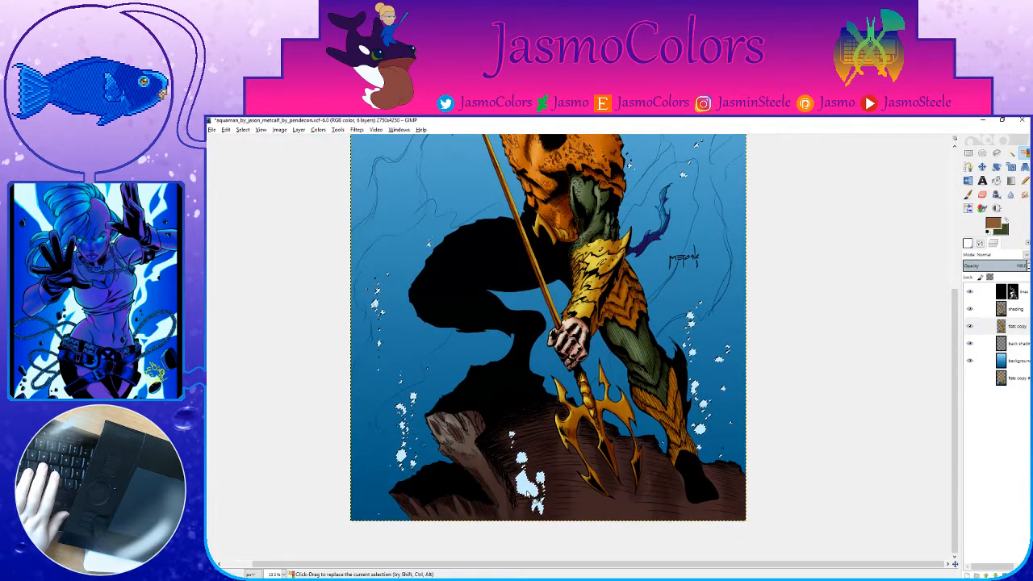
scroll(526, 494, "up", 5)
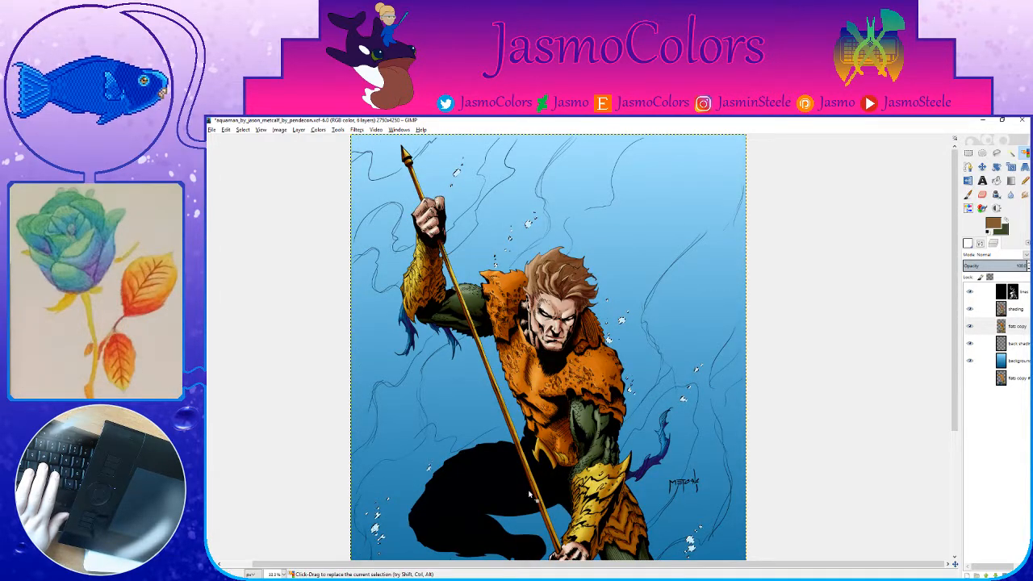
scroll(526, 495, "down", 3)
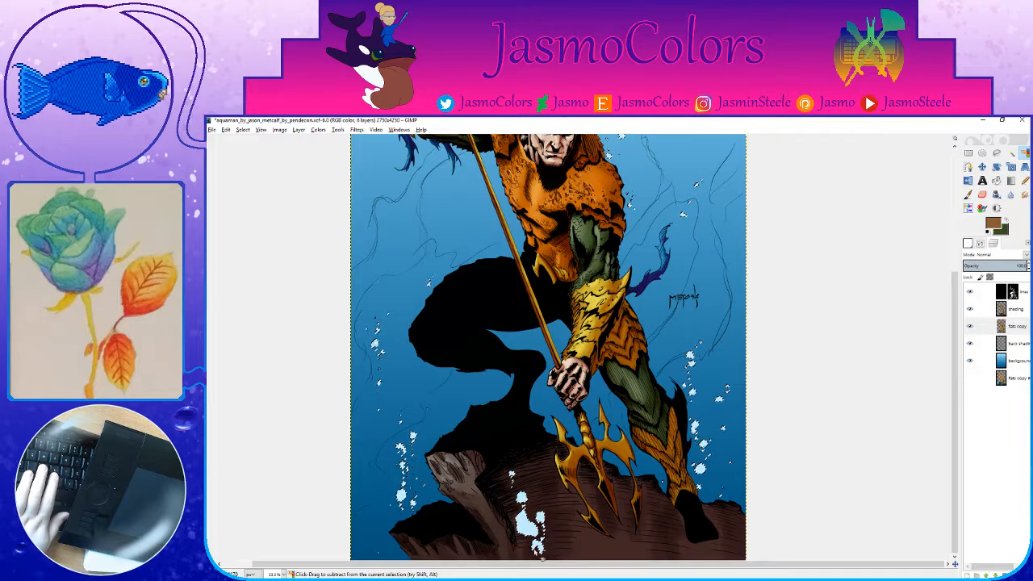
scroll(553, 556, "up", 8)
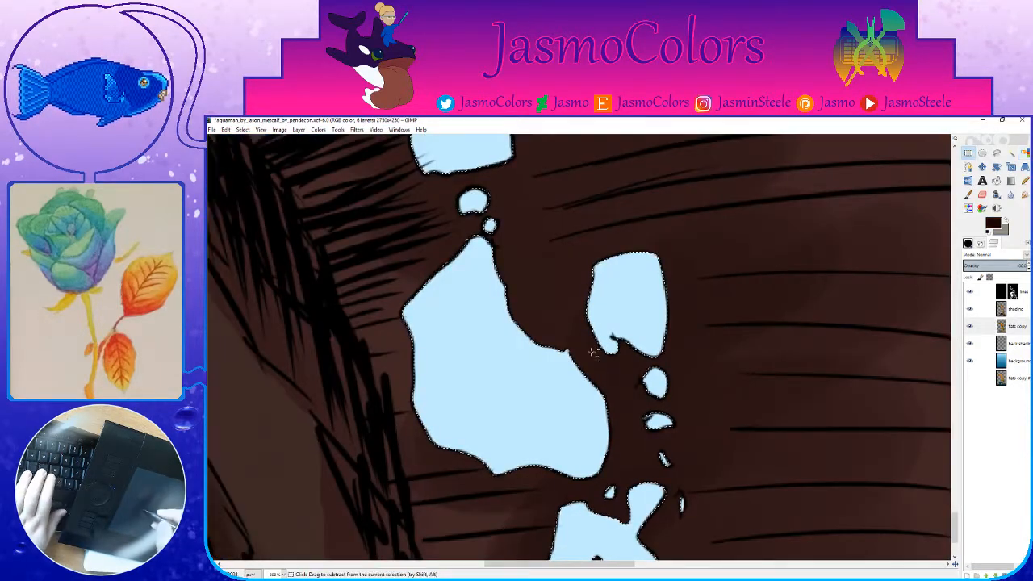
Step: Set both Paintbrush colors to the light blue sampled from the large bubble, return to Select by Color, and save
scroll(638, 444, "up", 5)
key("p")
left_click_drag(640, 448, 734, 250)
left_click(602, 369, "ctrl")
key("x")
left_click(602, 370, "ctrl")
left_click(1025, 154)
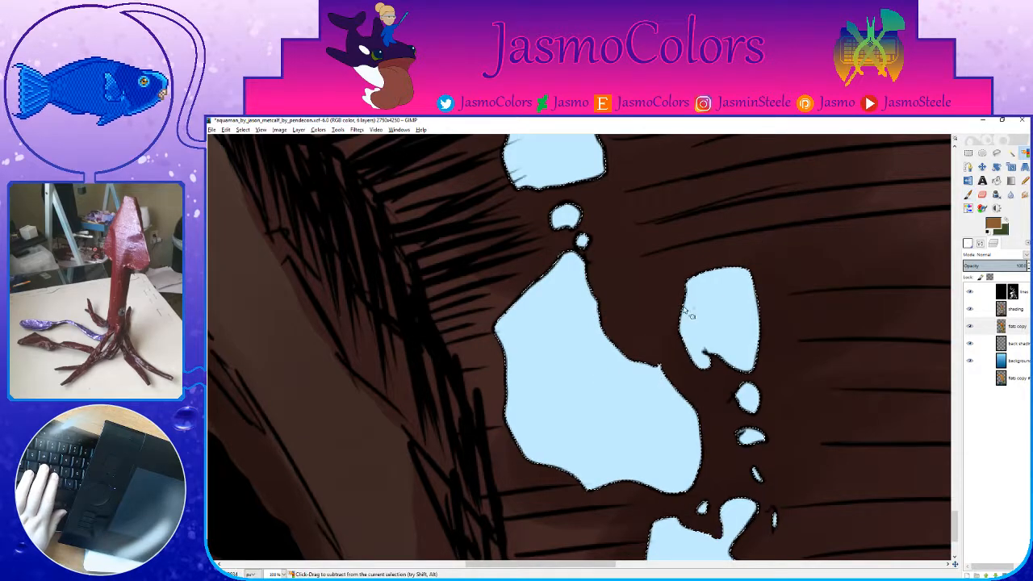
scroll(650, 343, "down", 7)
scroll(644, 350, "up", 5)
scroll(646, 351, "down", 1)
key("ctrl+s")
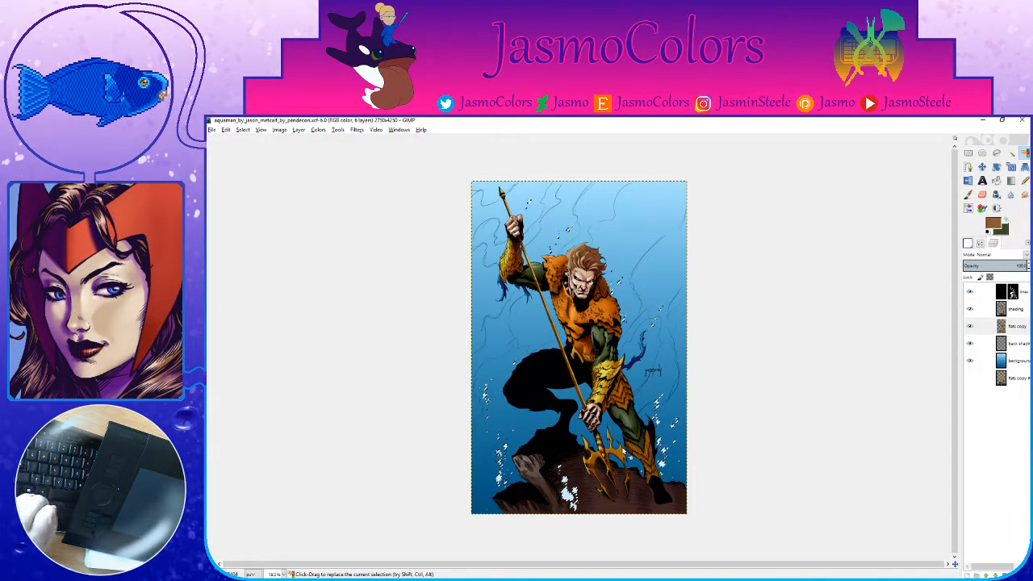
Step: Switch to the Paintbrush, sample a bubble's light blue beside the spear tip, and change the foreground color to a darker medium blue
scroll(616, 471, "up", 2)
scroll(615, 470, "up", 5)
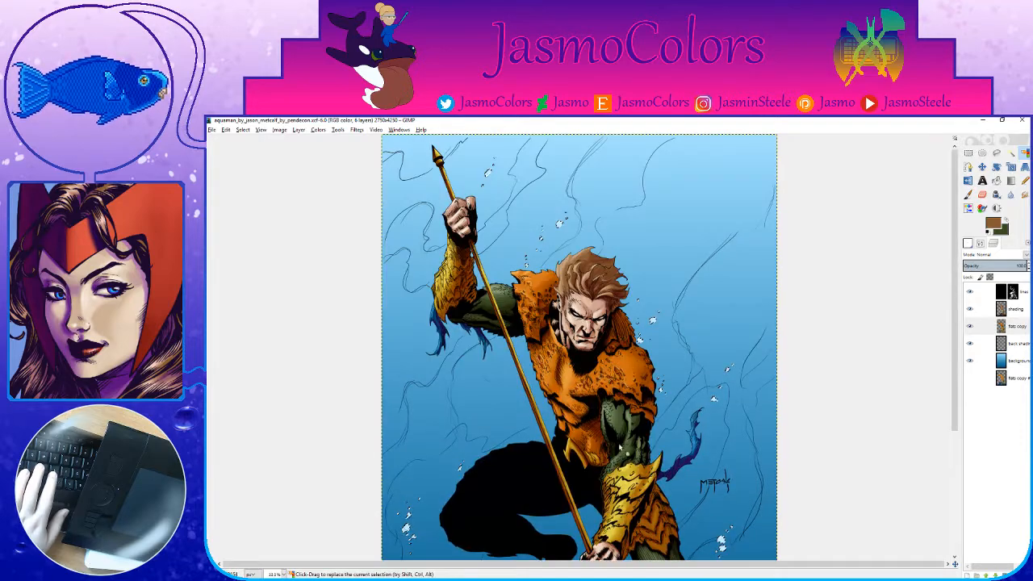
scroll(487, 179, "up", 6)
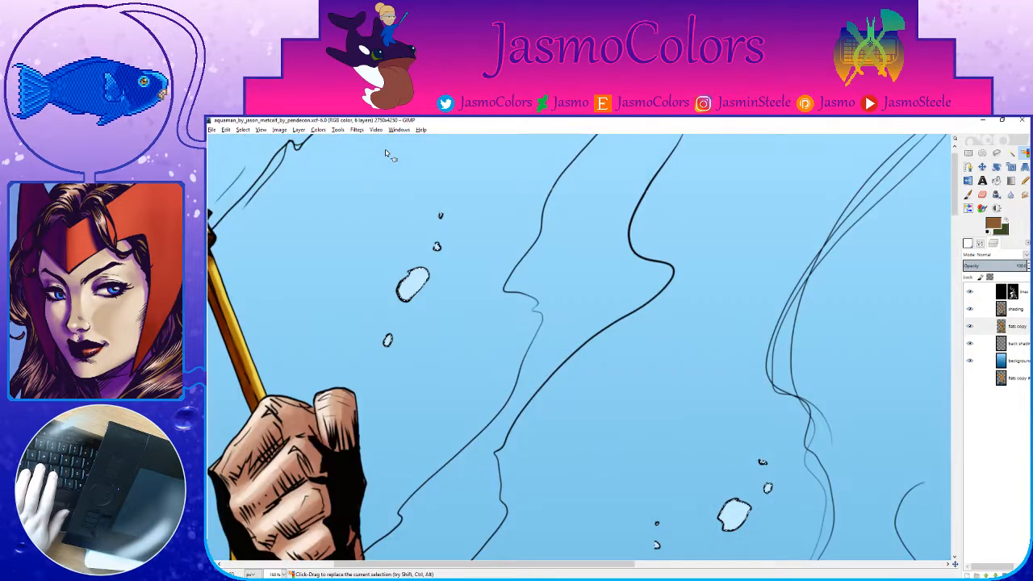
scroll(372, 219, "up", 1)
key("p")
left_click(609, 268, "ctrl")
left_click_drag(629, 271, 755, 277)
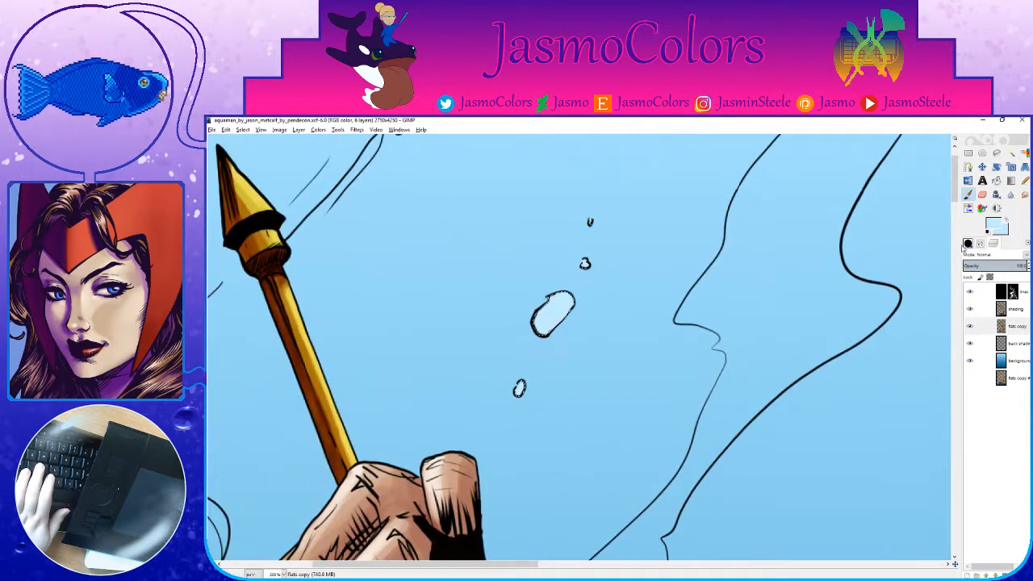
left_click(993, 229)
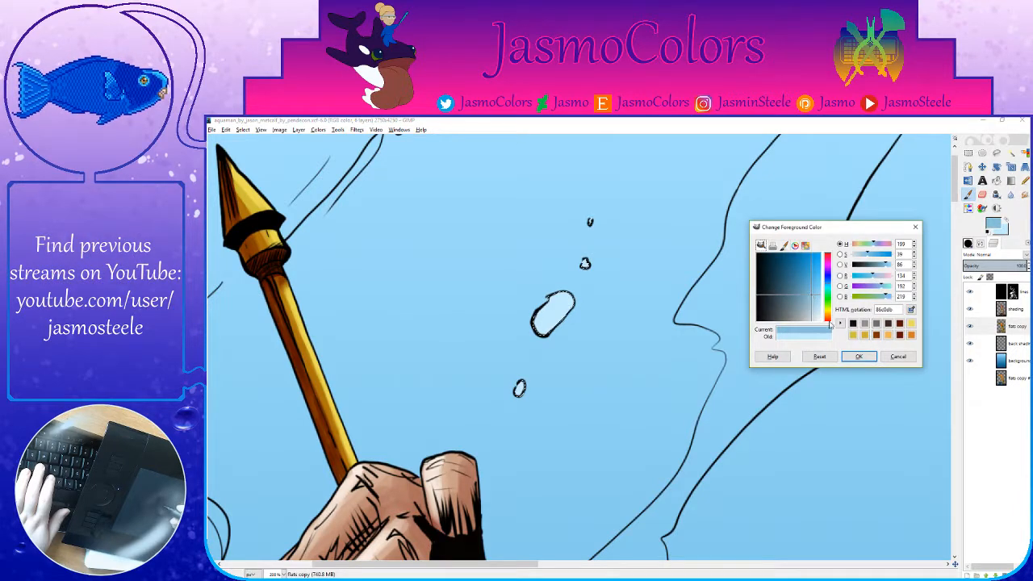
left_click(858, 355)
Step: Set the other brush color to a very pale blue highlight, e3f4ff
left_click(998, 227)
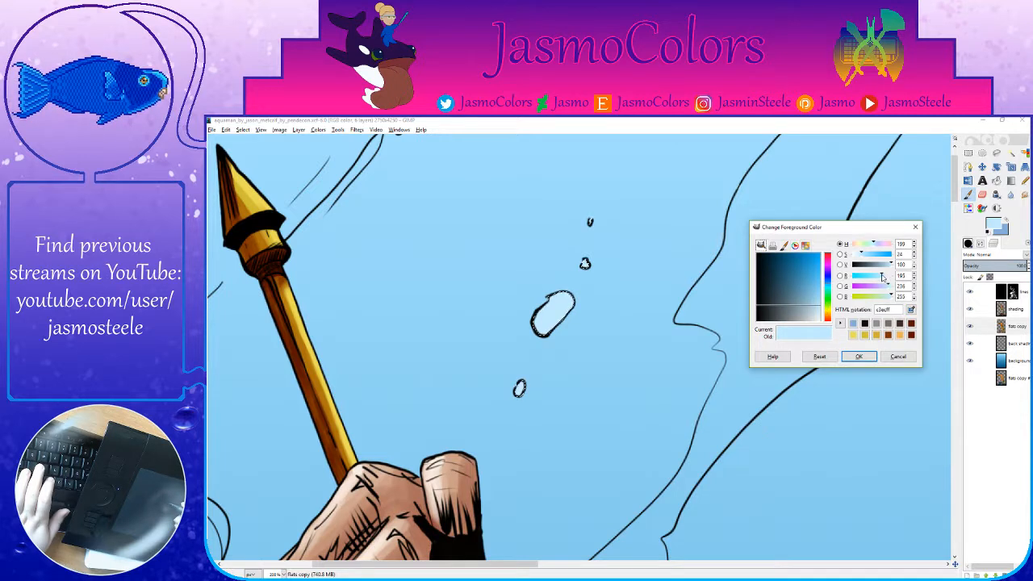
left_click_drag(882, 277, 888, 277)
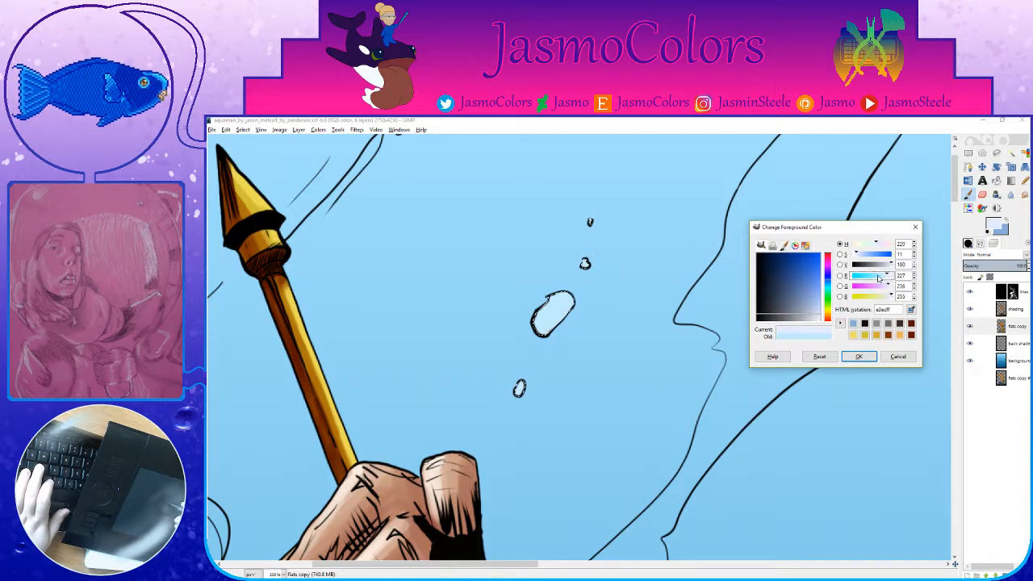
left_click(829, 285)
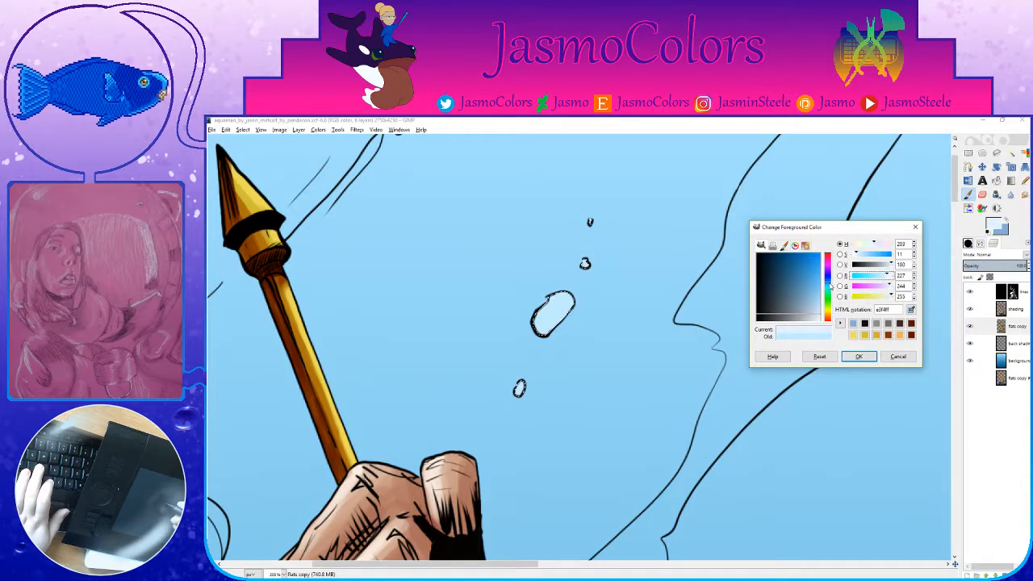
left_click(858, 356)
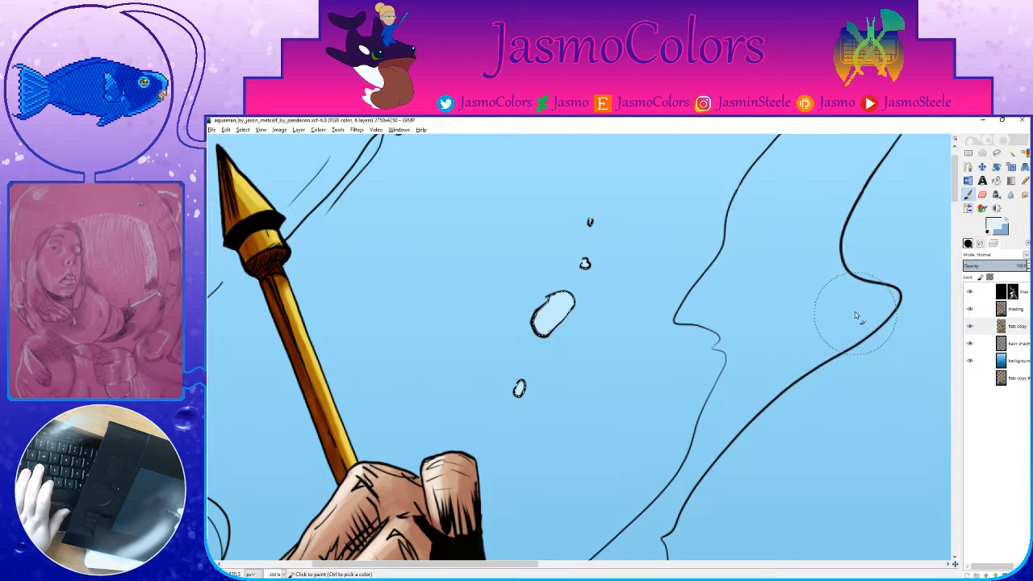
Step: Choose the smallest solid round brush for the Paintbrush, keeping the flats copy layer active
left_click(980, 244)
left_click(969, 244)
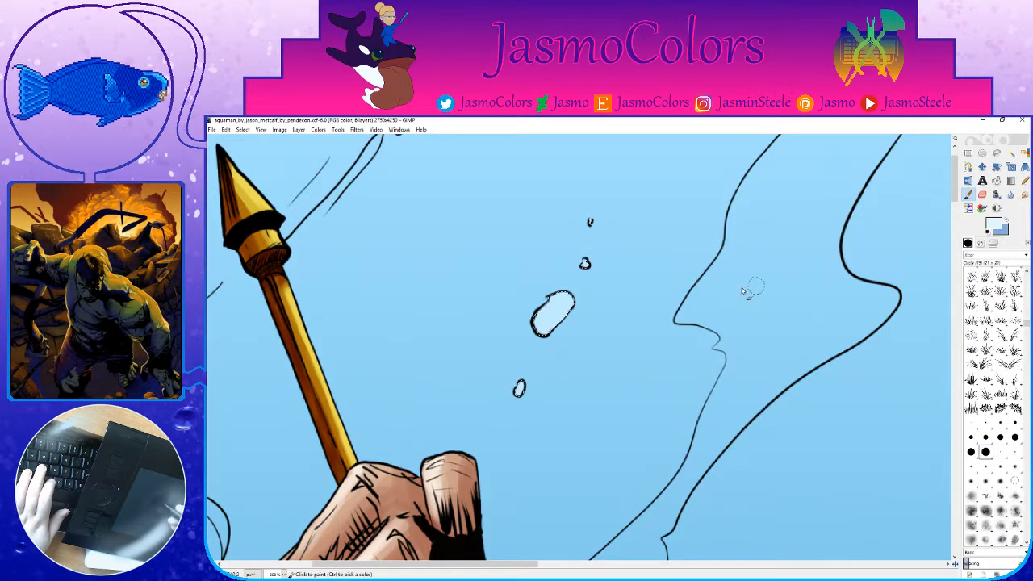
left_click_drag(756, 287, 888, 312)
left_click(970, 423)
left_click(993, 244)
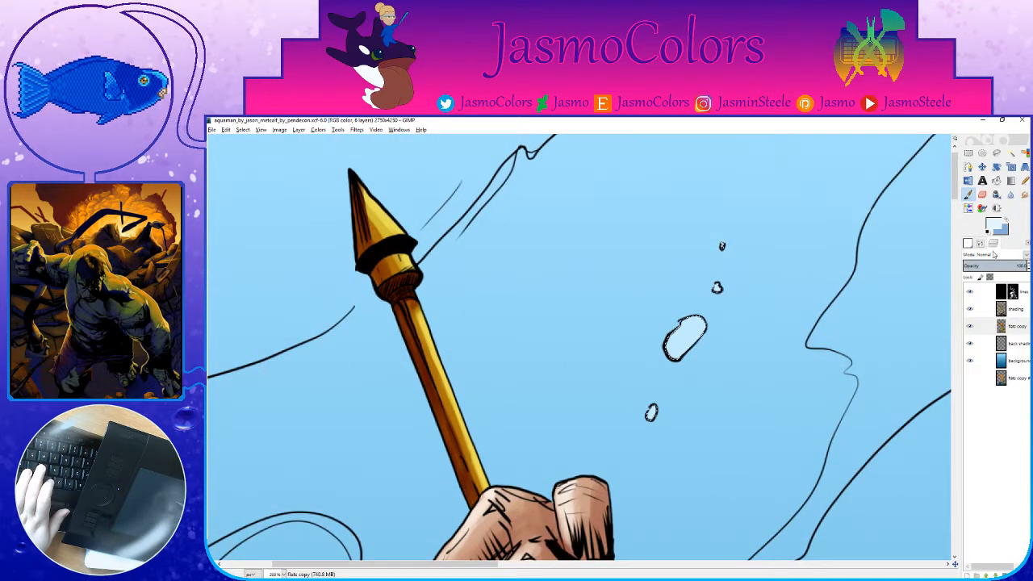
left_click(979, 244)
left_click(969, 244)
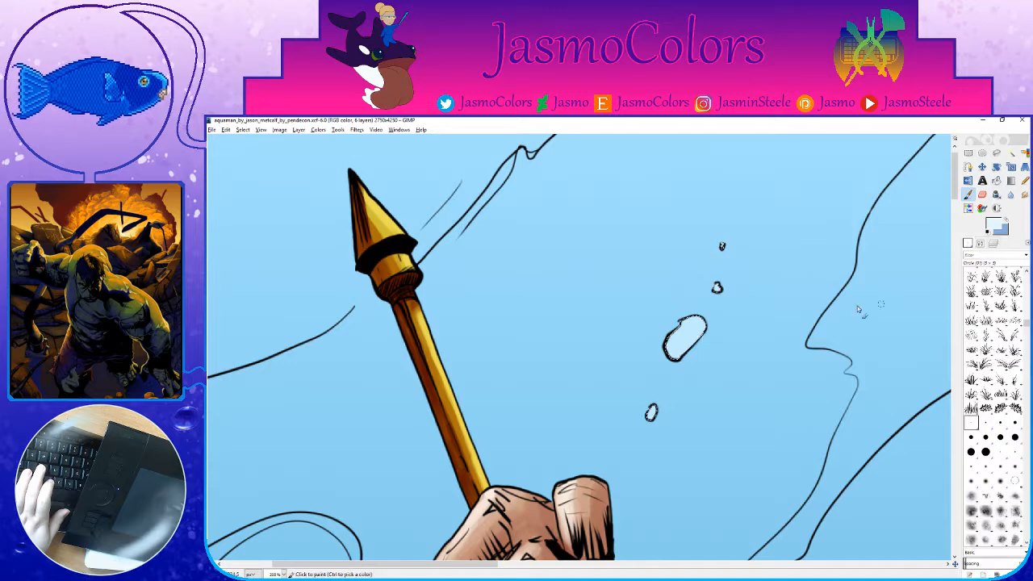
Step: Paint medium blue shadows and pale highlights inside the large bubble and small bubbles beside the spear tip
left_click_drag(688, 326, 697, 330)
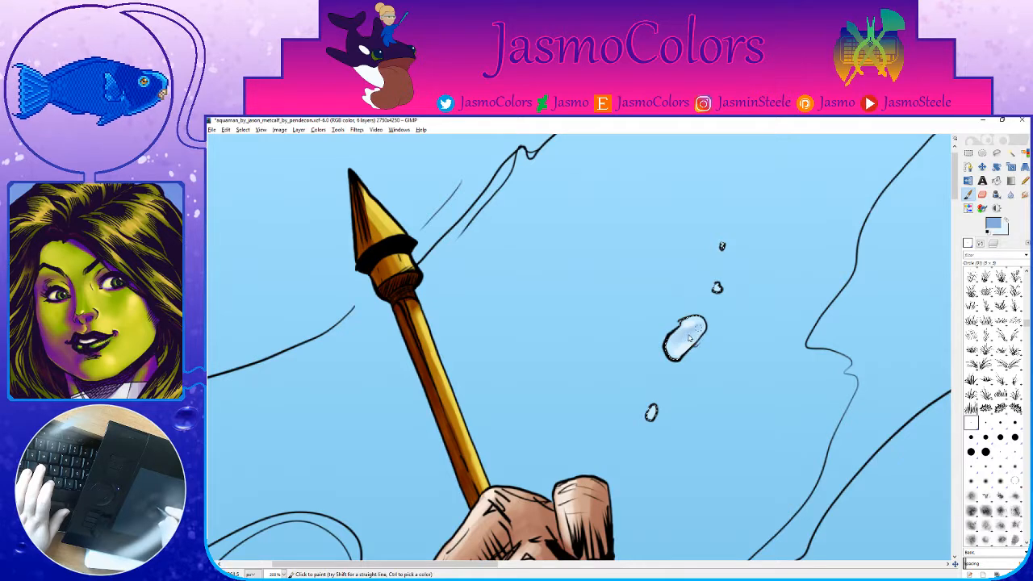
key("x")
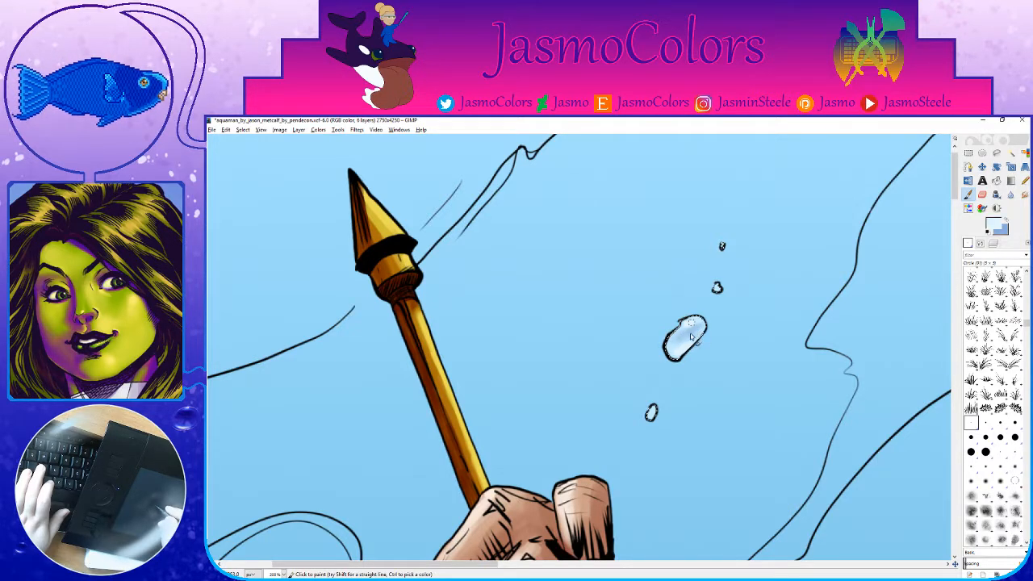
key("x")
key("x")
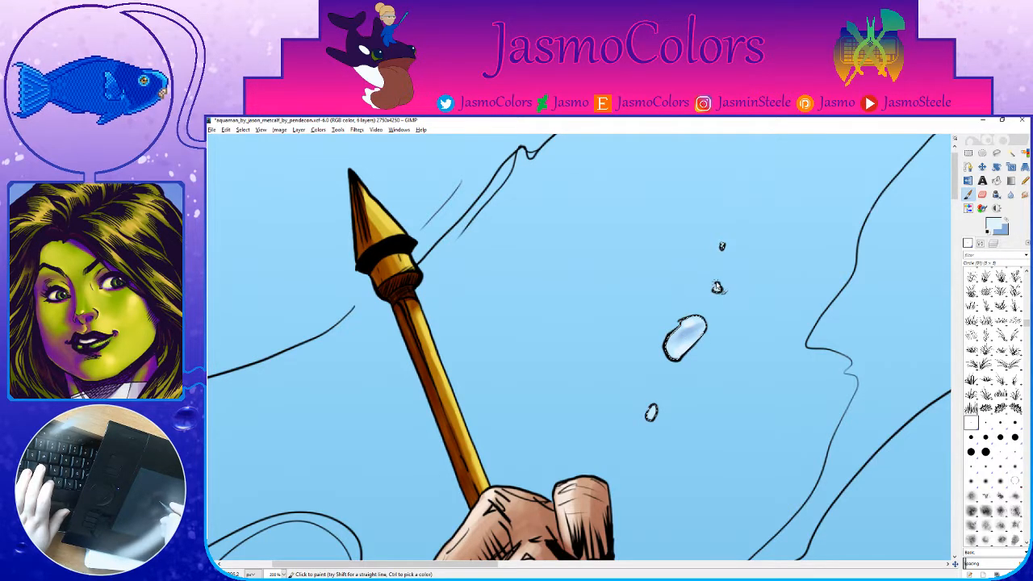
key("x")
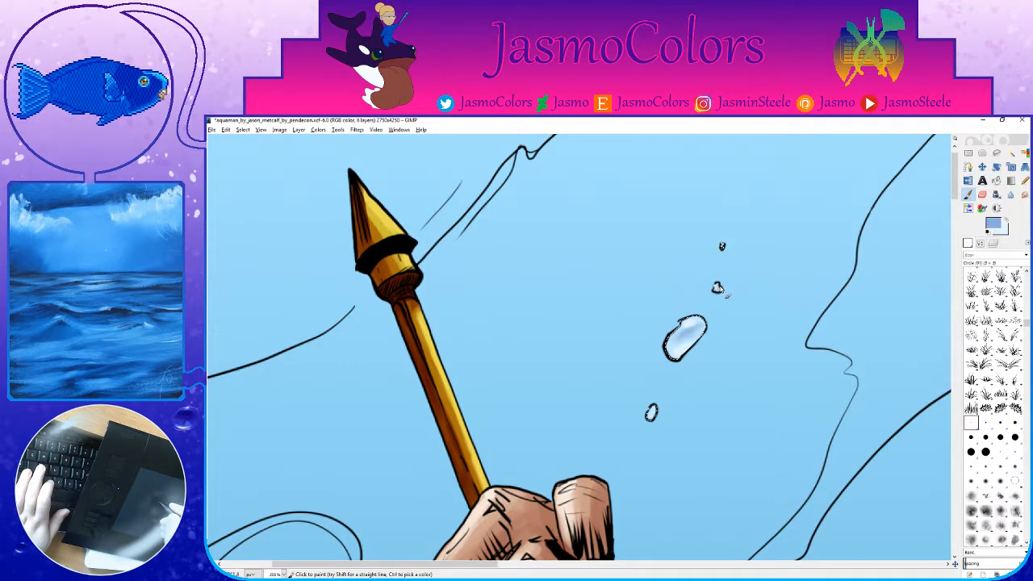
left_click_drag(677, 388, 706, 328)
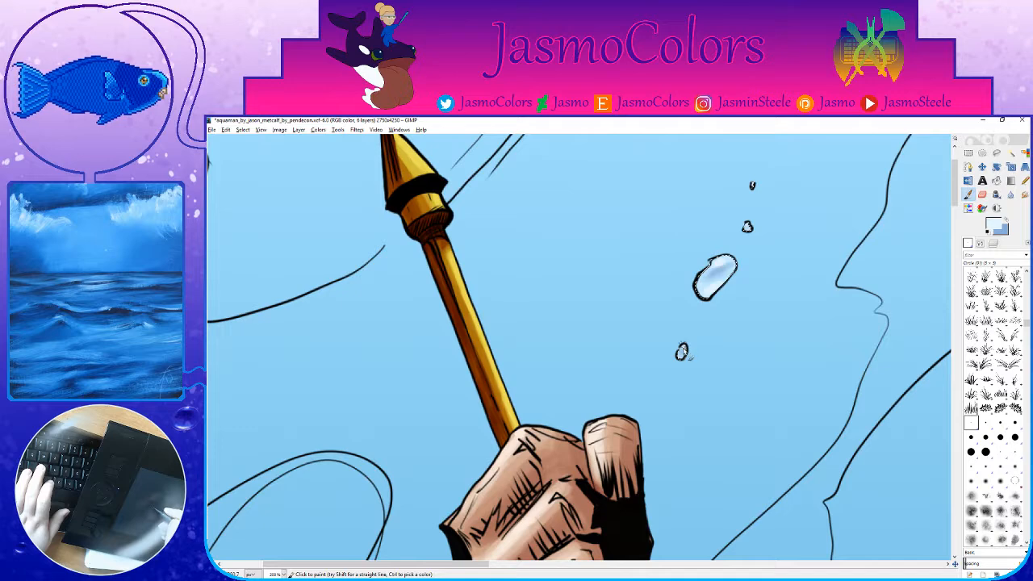
left_click_drag(697, 391, 712, 260)
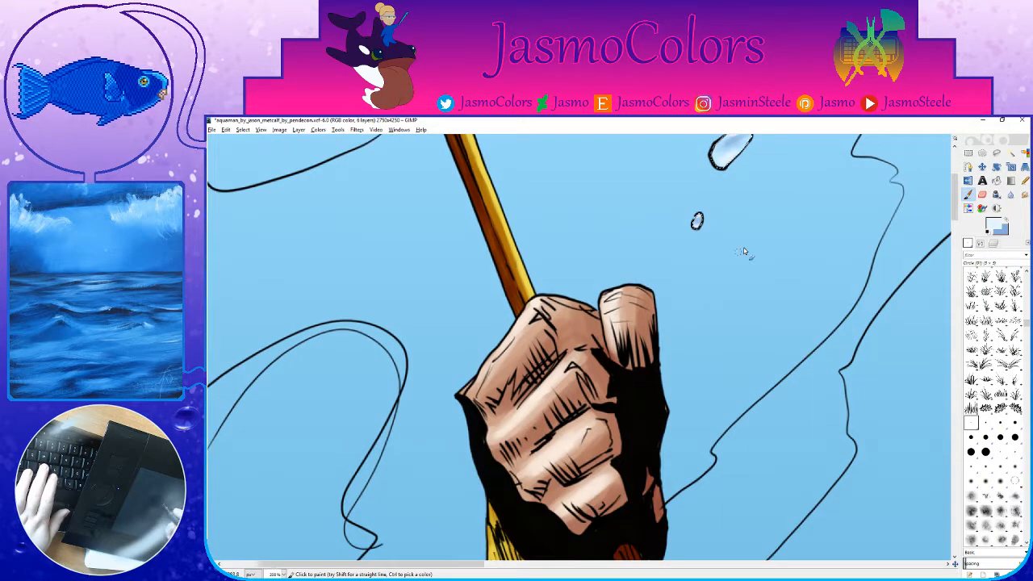
left_click_drag(757, 202, 651, 340)
Step: Return to Select by Color, move to the group of bubbles above the orange shoulder, and save the artwork
key("shift+o")
scroll(641, 284, "down", 4)
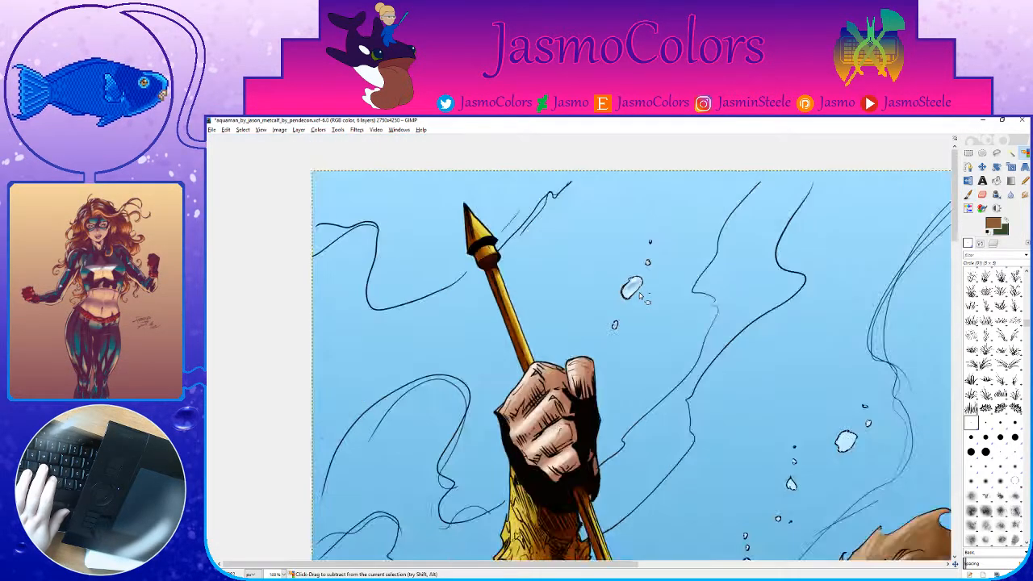
scroll(631, 326, "down", 2)
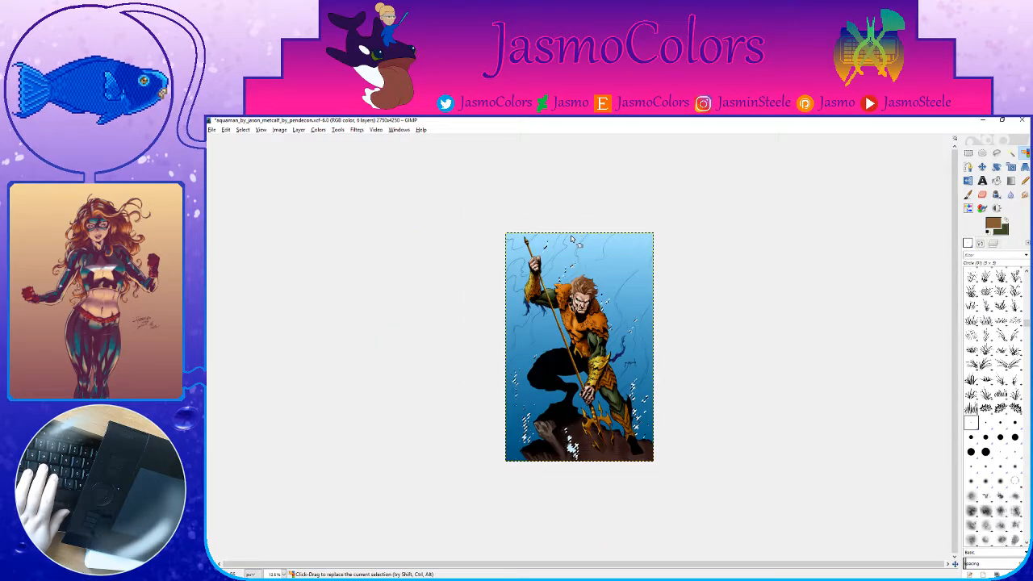
scroll(572, 443, "up", 1)
scroll(555, 209, "up", 8)
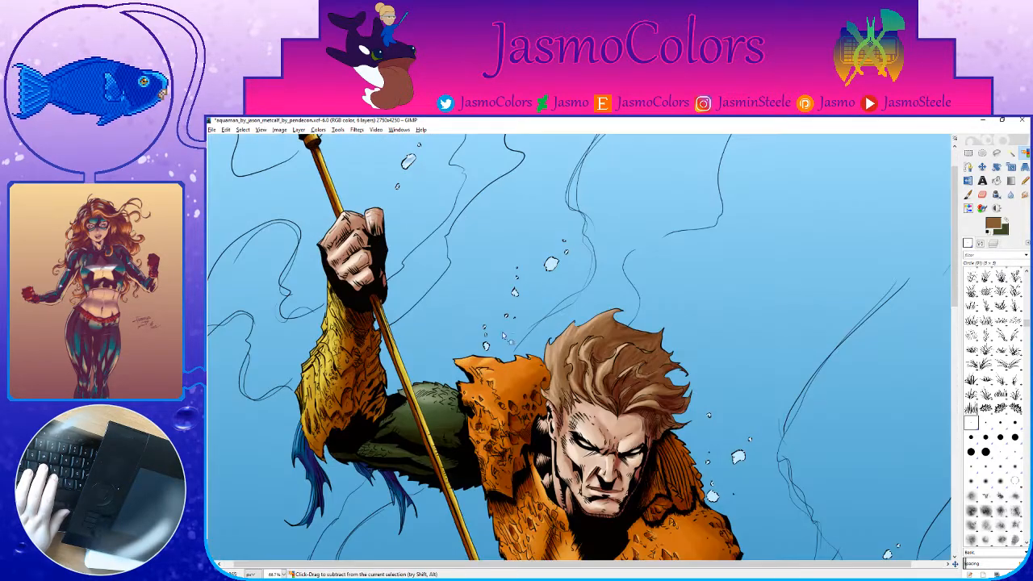
scroll(591, 364, "up", 1)
key("ctrl+s")
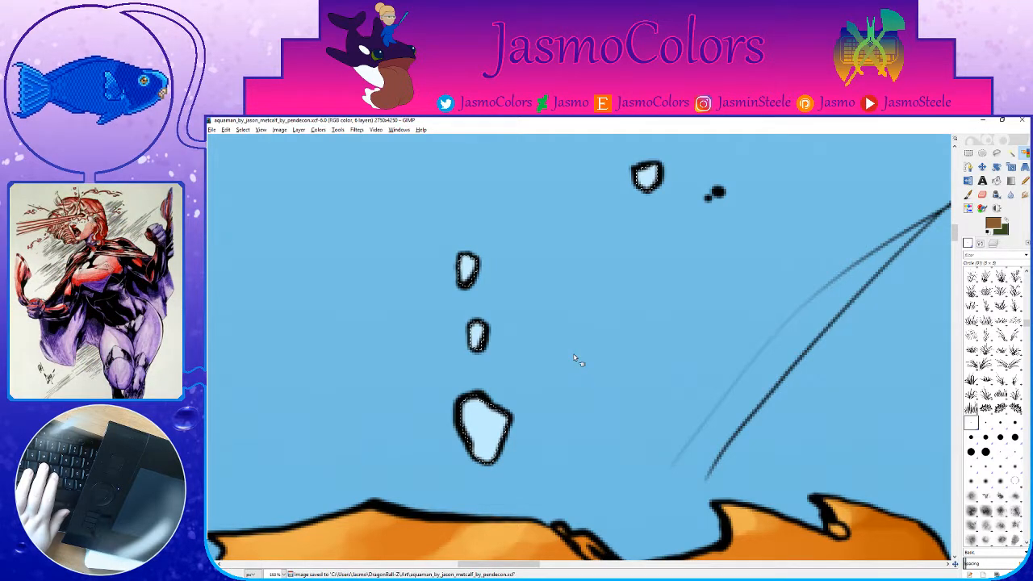
Step: Shade the column of three bubbles just above the orange shoulder with the Paintbrush, alternating medium blue and pale blue
mouse_move(565, 373)
left_mouse_down()
mouse_move(648, 331)
mouse_move(575, 380)
mouse_move(585, 380)
left_mouse_up()
key("x")
key("x")
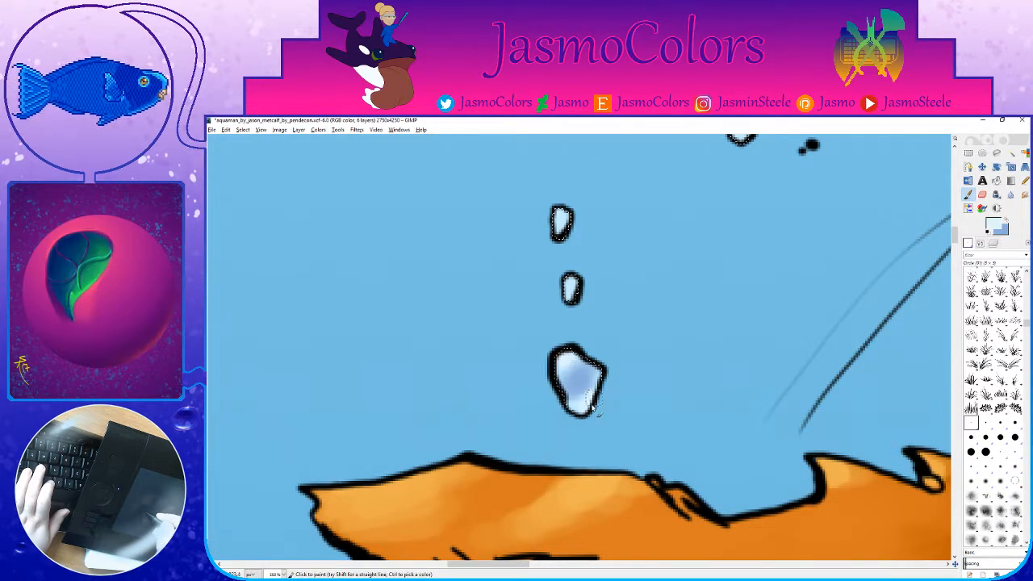
scroll(603, 343, "up", 3)
key("x")
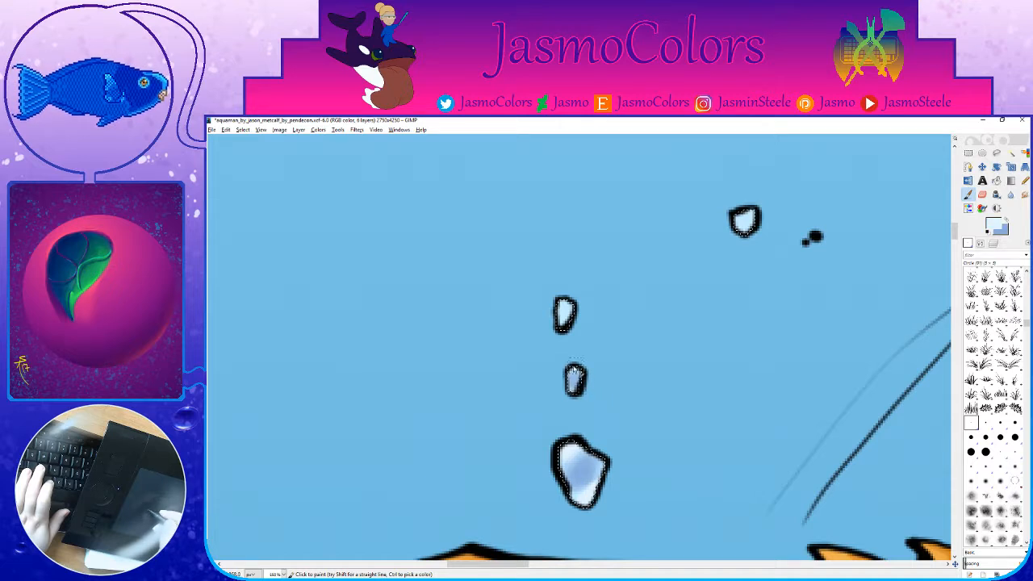
key("x")
scroll(579, 379, "up", 2)
key("x")
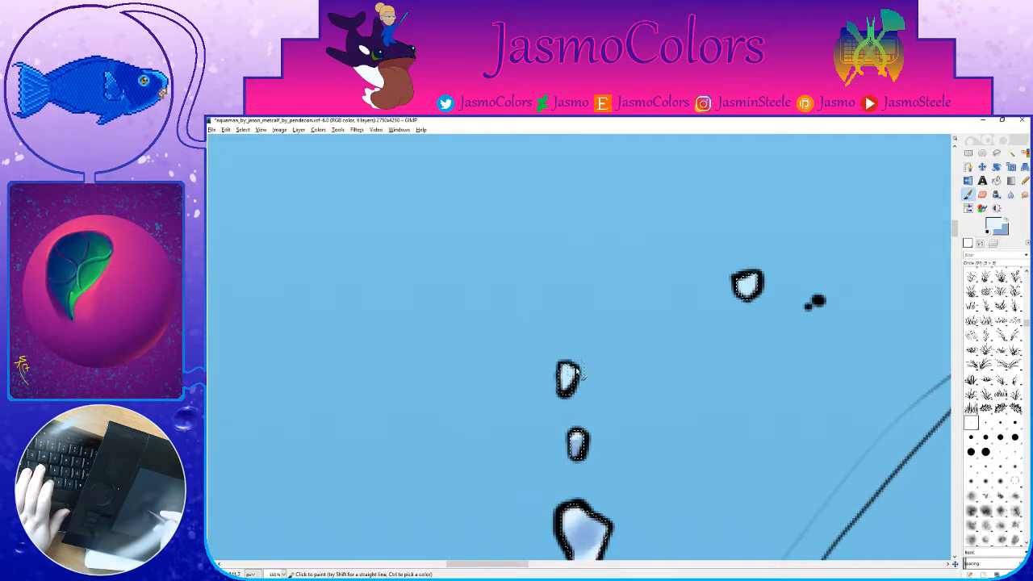
key("x")
Step: Paint medium blue shading and a pale highlight in the small bubble beside the two black dots
left_click_drag(635, 362, 526, 427)
key("x")
key("x")
key("x")
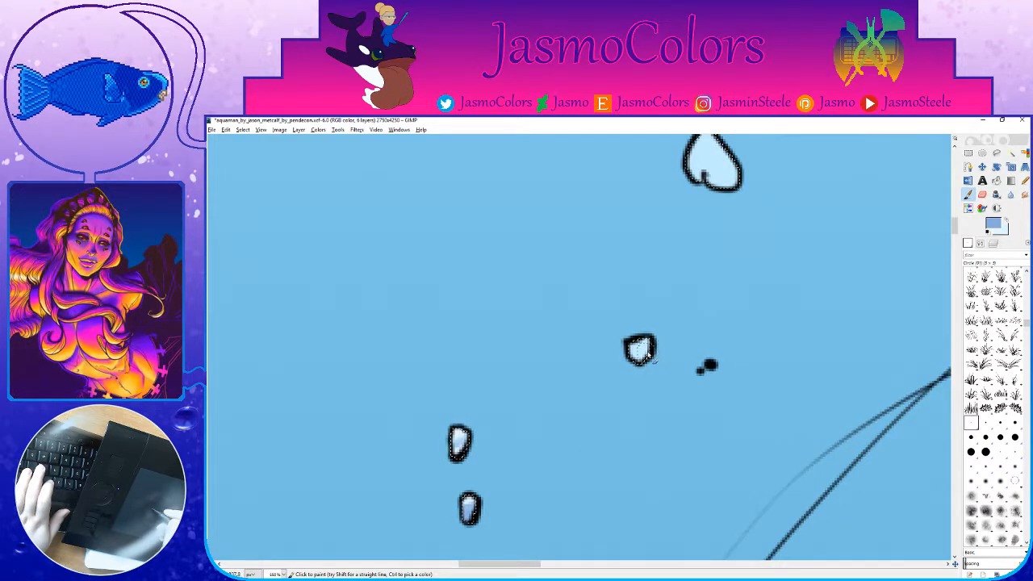
left_click_drag(644, 356, 636, 344)
key("x")
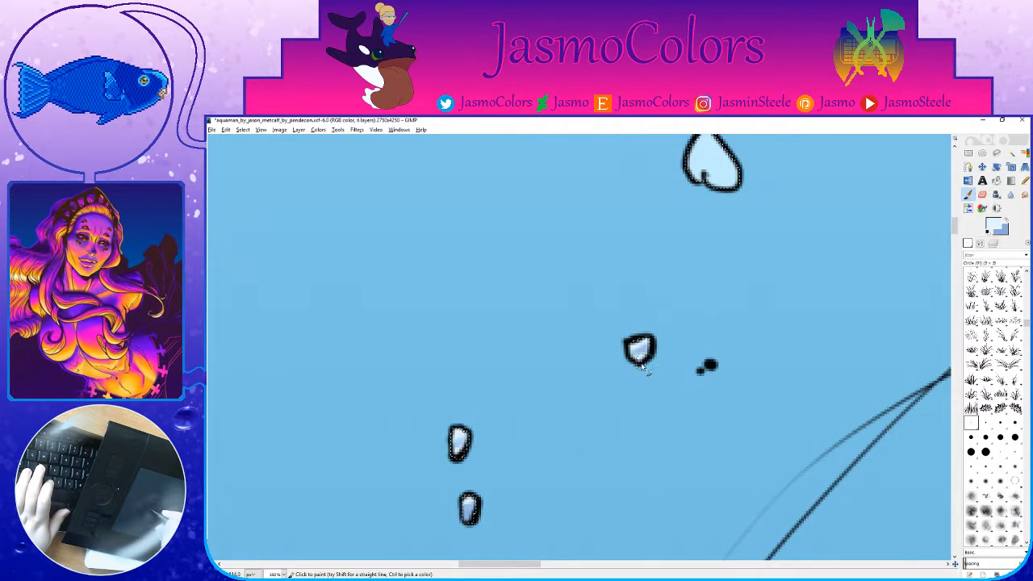
Step: Shade the heart-shaped bubble with medium blue and pale blue, and save the artwork
left_click_drag(760, 194, 608, 397)
mouse_move(565, 357)
left_mouse_down()
mouse_move(551, 360)
mouse_move(557, 346)
left_mouse_up()
key("x")
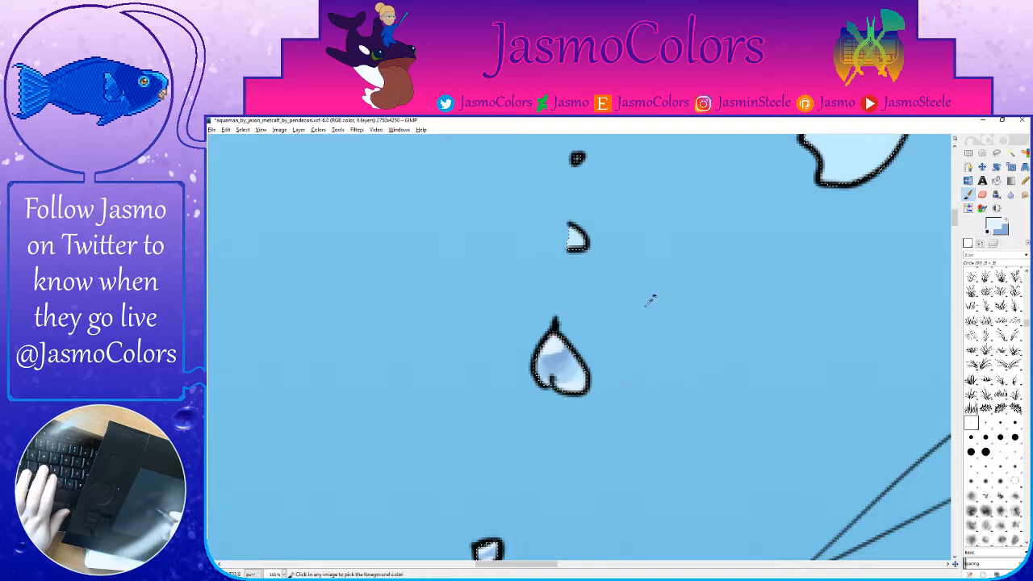
key("ctrl+s")
Step: Set the Paintbrush to the Circle (05) brush at size 7
left_click_drag(702, 272, 740, 393)
left_click(1001, 424)
left_click(980, 243)
left_click(1026, 303)
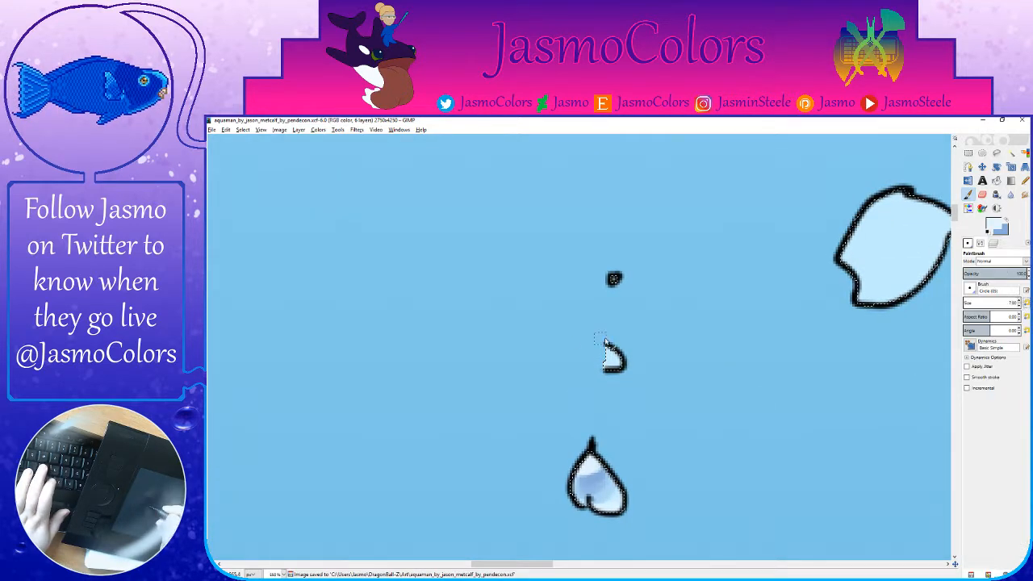
Step: Shade the half-round bubble and the tiny bubble above the heart-shaped one in both blues, and save the artwork
mouse_move(610, 352)
left_mouse_down()
mouse_move(626, 373)
mouse_move(583, 384)
left_mouse_up()
key("x")
key("x")
key("x")
left_click(579, 324)
left_click_drag(605, 324, 478, 352)
key("x")
left_click_drag(640, 304, 573, 298)
key("ctrl+s")
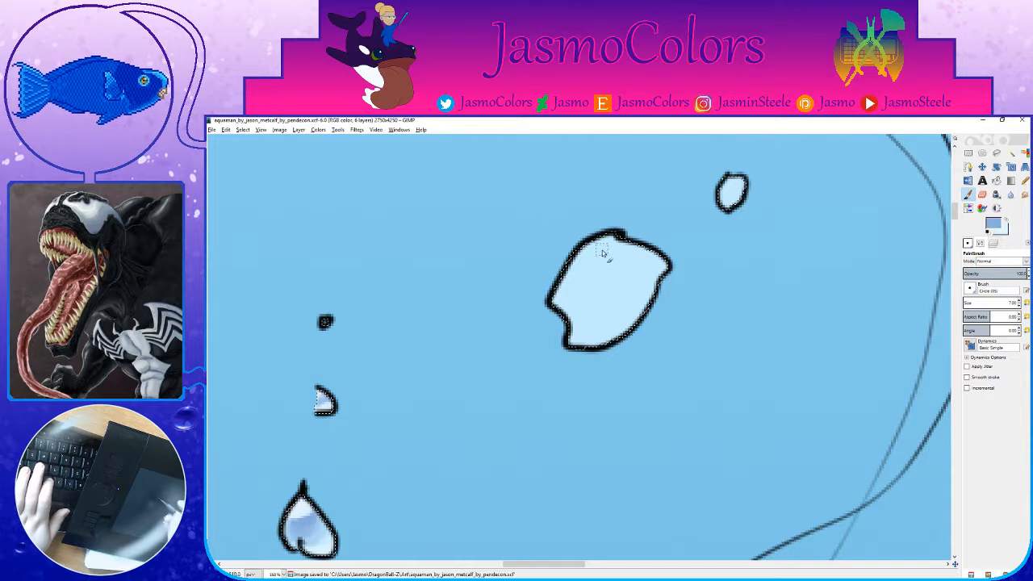
Step: Paint pale blue along the large bubble's lower edge, medium blue across its upper part, and a pale highlight spot near its top
left_click_drag(704, 248, 736, 290)
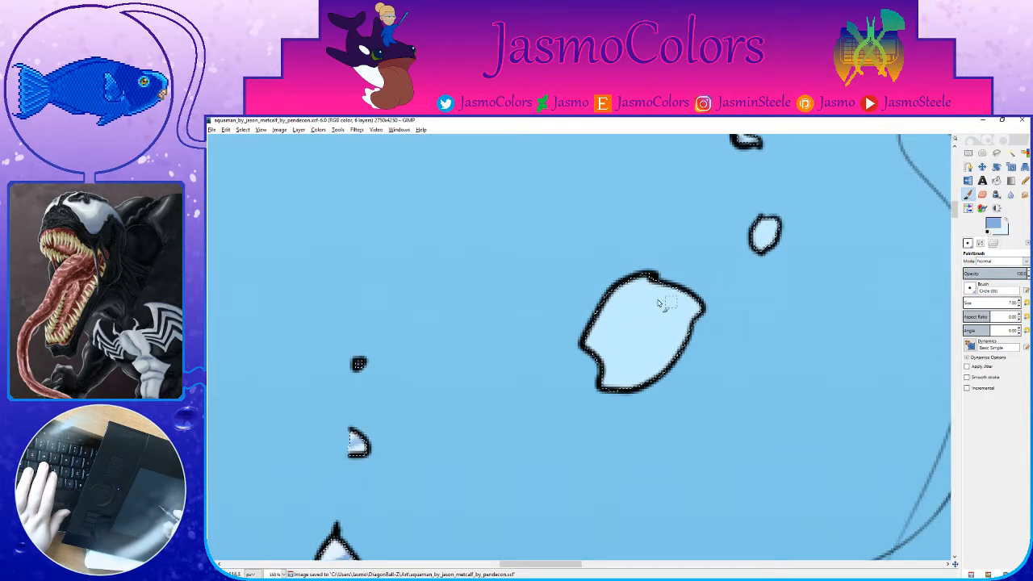
key("x")
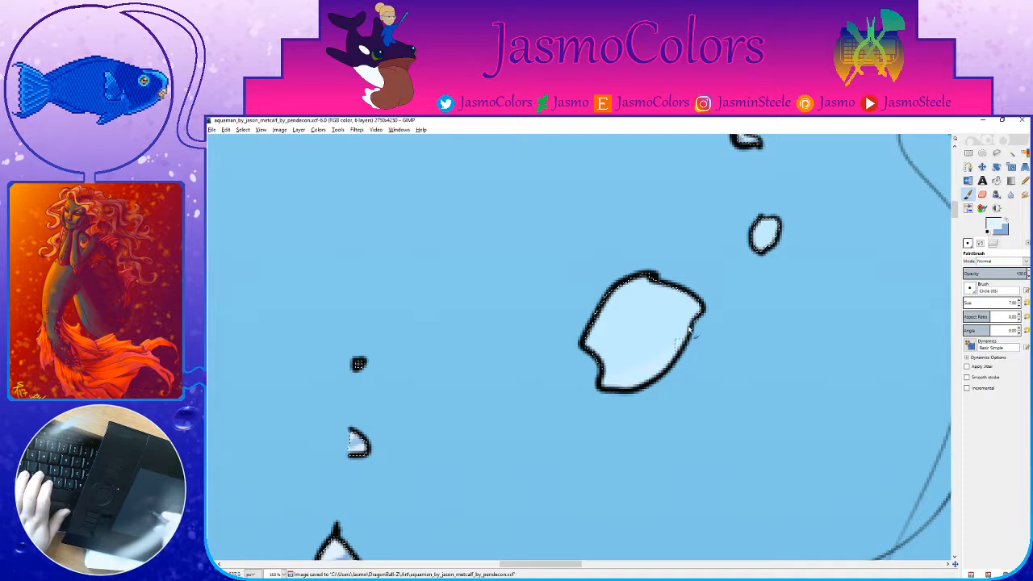
mouse_move(535, 379)
left_mouse_down()
mouse_move(568, 394)
mouse_move(636, 385)
mouse_move(650, 358)
left_mouse_up()
key("x")
left_click_drag(650, 306, 632, 313)
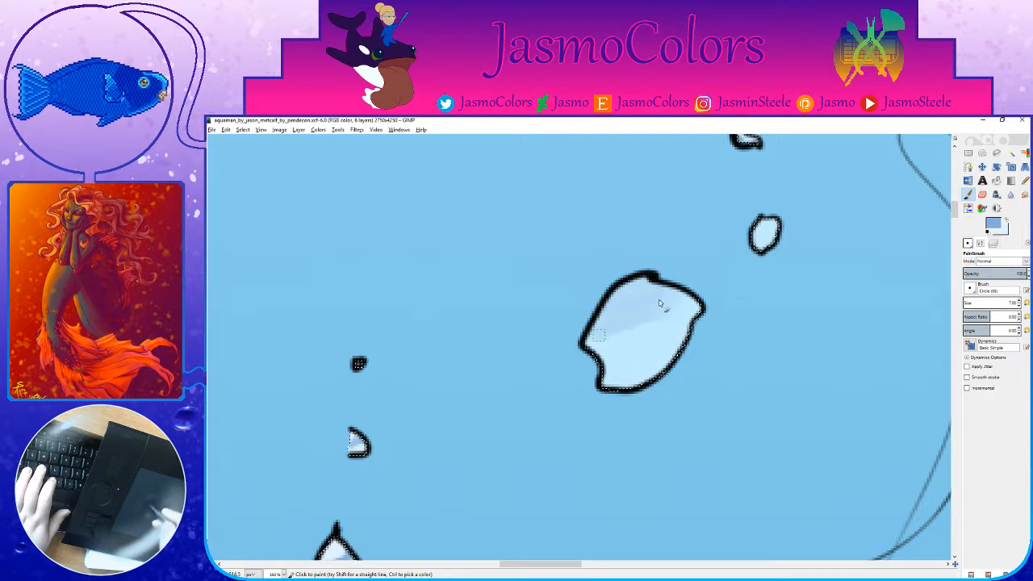
left_click_drag(632, 312, 637, 305)
key("x")
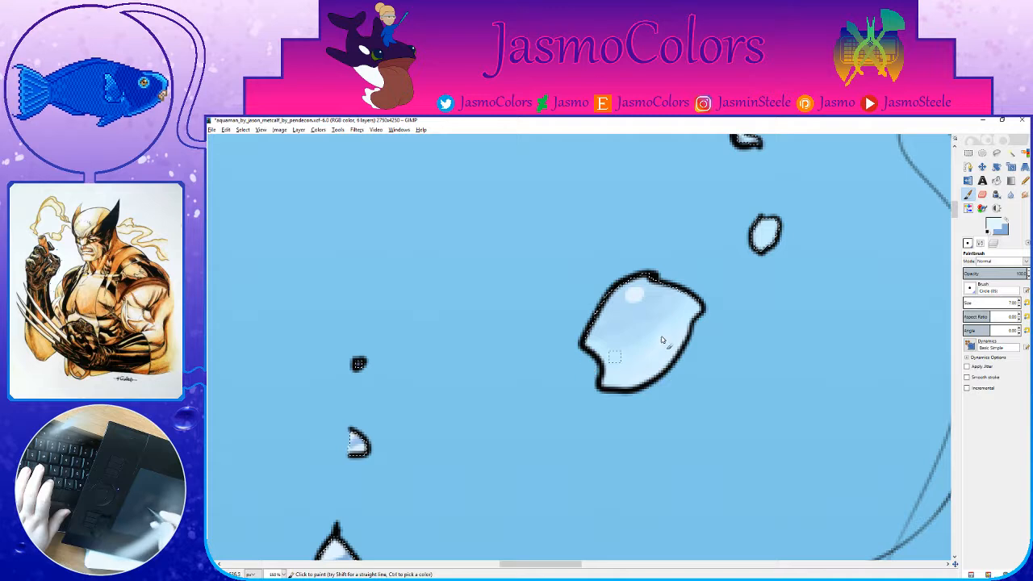
mouse_move(633, 300)
left_mouse_down()
mouse_move(609, 352)
mouse_move(638, 304)
mouse_move(664, 326)
left_mouse_up()
key("ctrl+z")
key("ctrl+z")
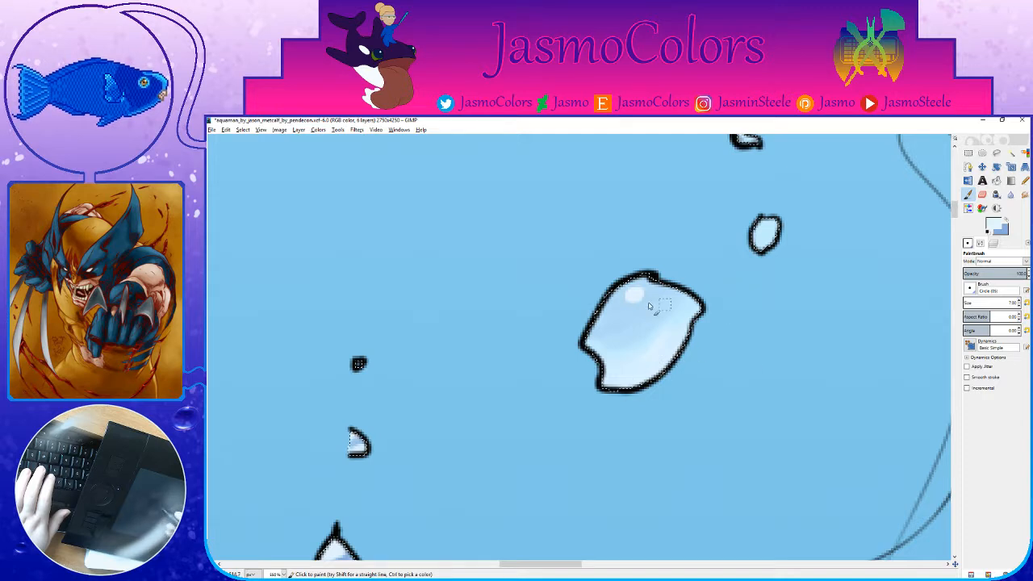
Step: Deepen the medium blue shading across the upper part of the large bubble, using the blue sampled from it
left_click(634, 316, "ctrl")
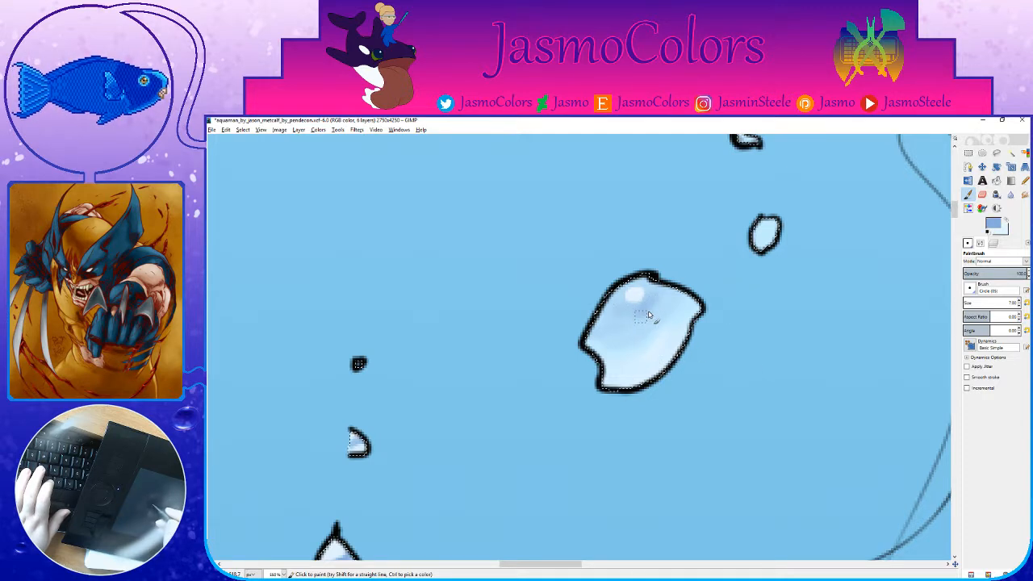
mouse_move(599, 347)
left_mouse_down()
mouse_move(679, 292)
mouse_move(609, 320)
mouse_move(636, 302)
mouse_move(602, 353)
left_mouse_up()
key("ctrl+z")
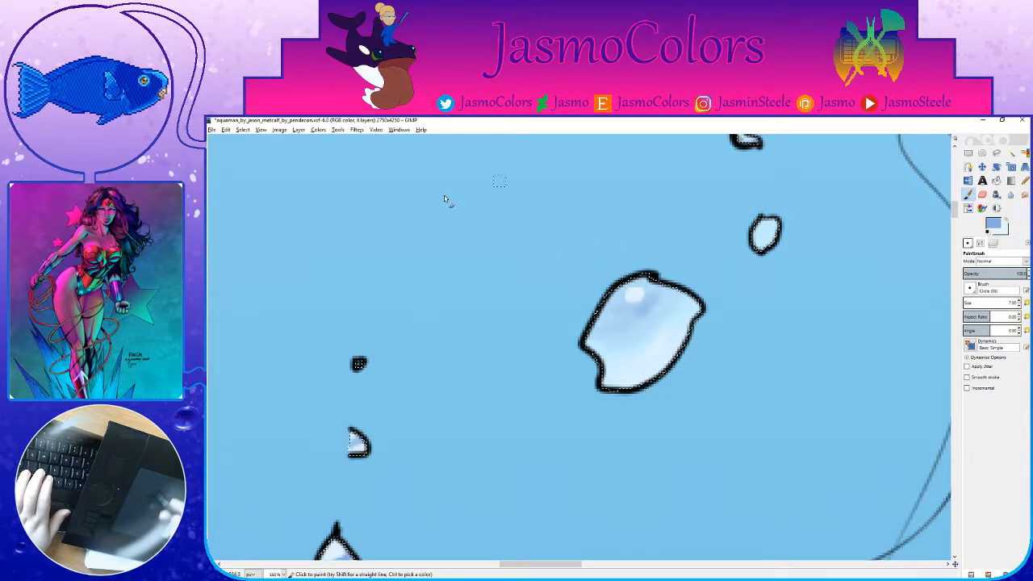
Step: Clear the selection and sketch a round sample bubble on the open water with a medium blue outline, inner curves and pale highlights
key("ctrl+shift+a")
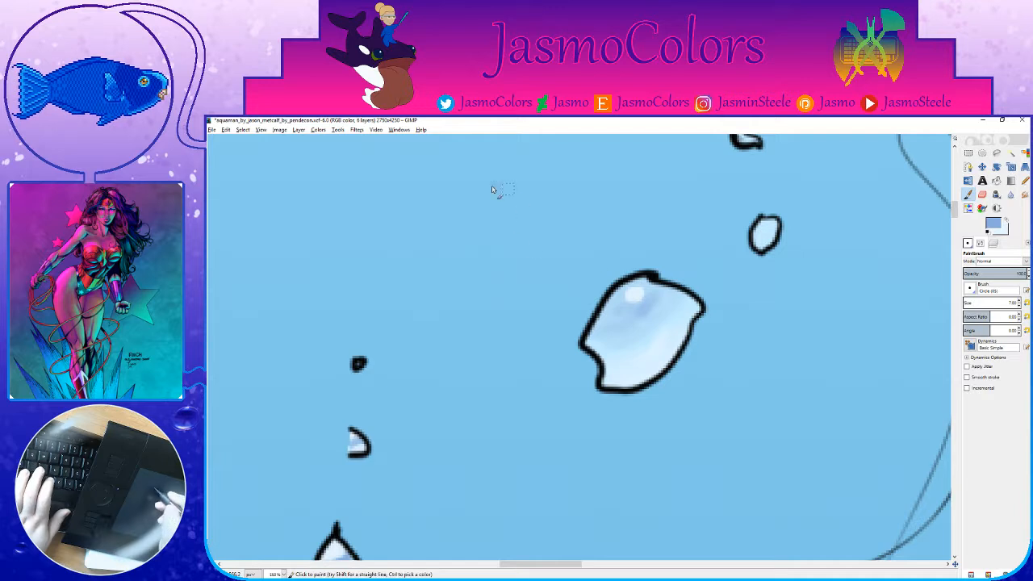
left_click_drag(501, 191, 502, 207)
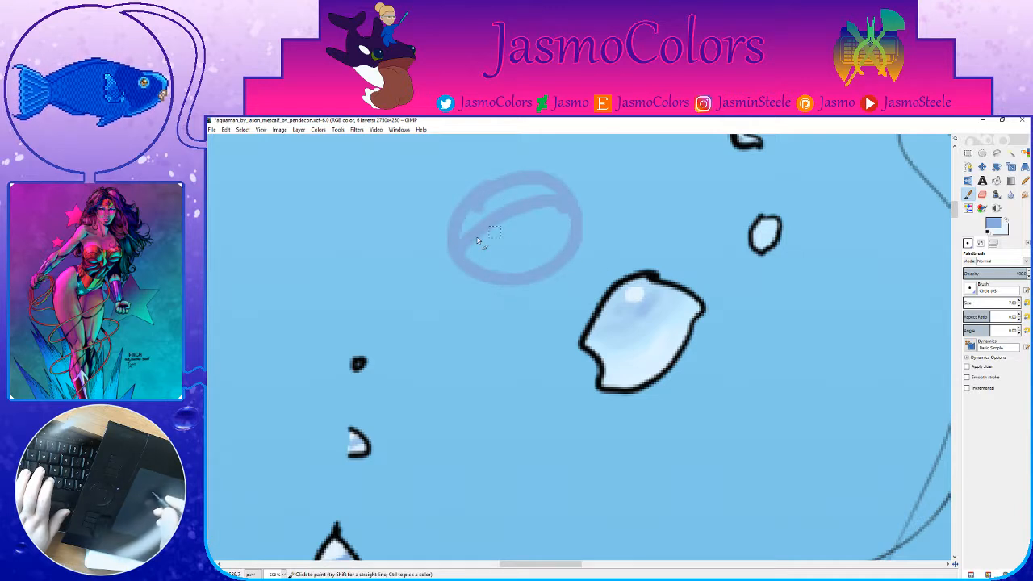
left_click_drag(458, 241, 571, 197)
left_click_drag(464, 255, 575, 218)
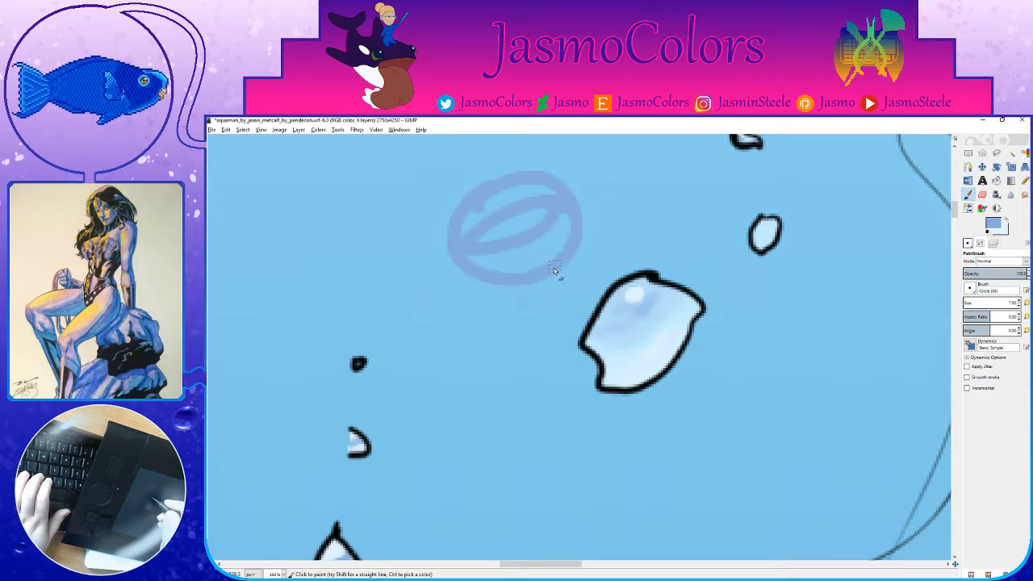
key("x")
left_click_drag(555, 257, 506, 270)
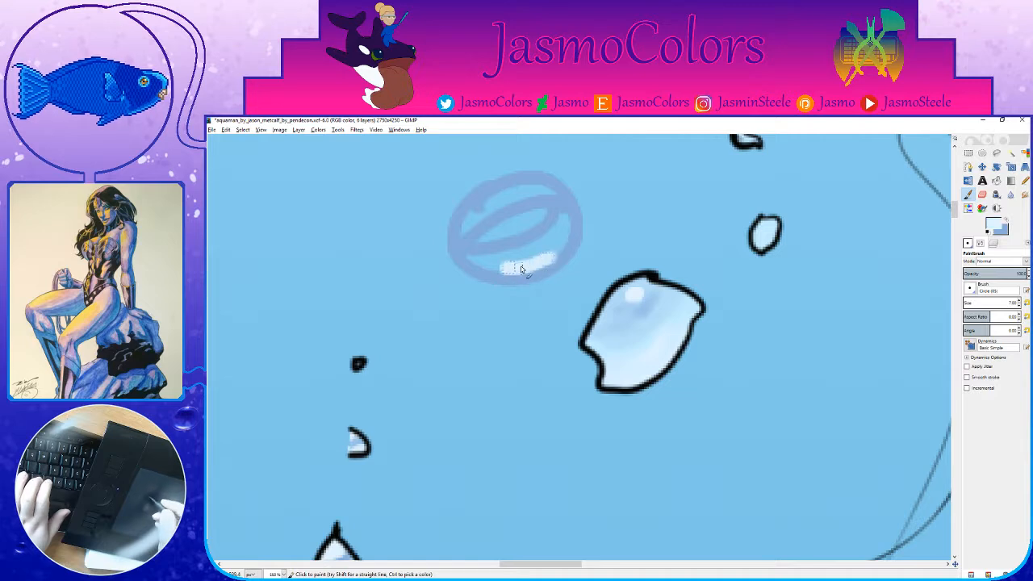
left_click_drag(497, 185, 485, 188)
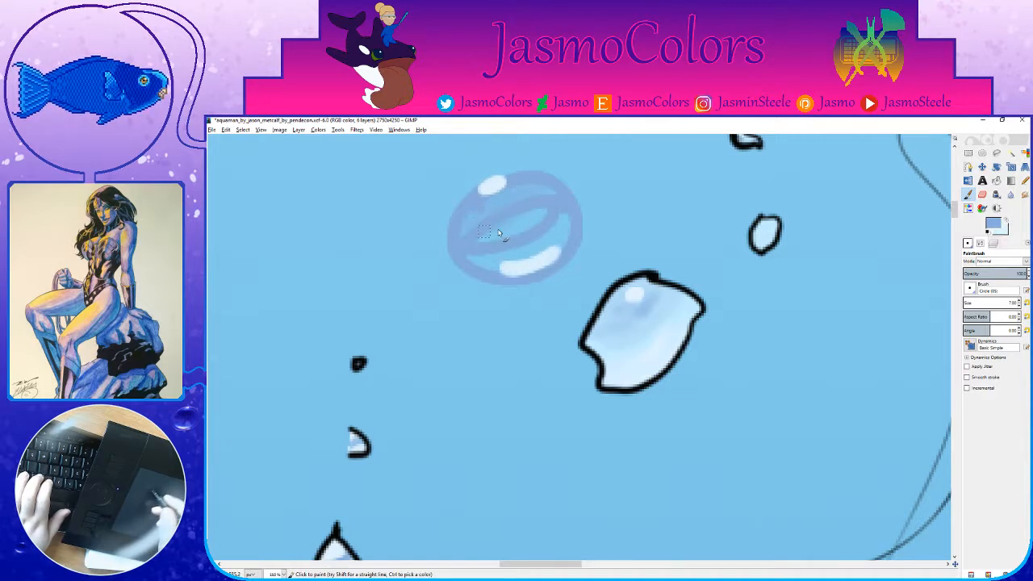
left_click_drag(548, 253, 489, 256)
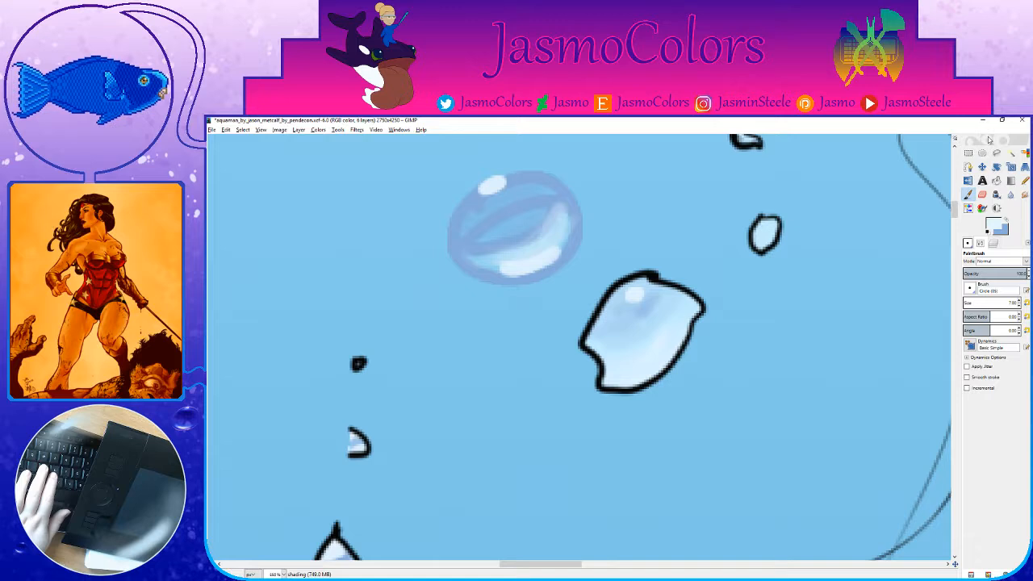
Step: Cut the sample bubble out of the shading layer with a rectangular selection
left_click(969, 153)
left_click(968, 153)
left_click_drag(416, 150, 595, 299)
key("ctrl+x")
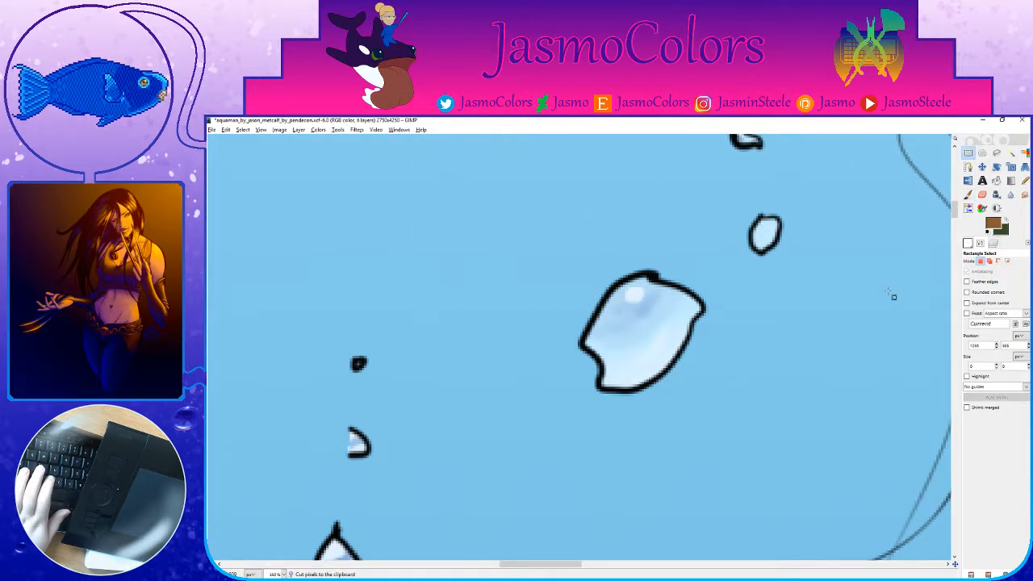
Step: Select all light blue bubble areas by color on the flats copy layer, and make the shading layer active again
key("ctrl+l")
left_click(1018, 328)
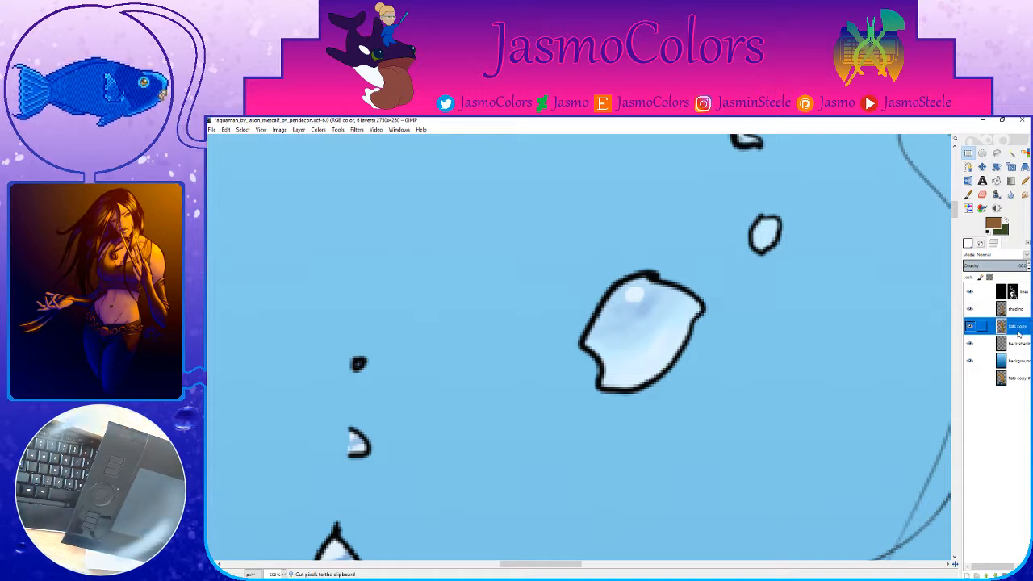
left_click(1024, 155)
left_click(637, 309)
left_click(1016, 312)
key("r")
left_click_drag(663, 267, 543, 319)
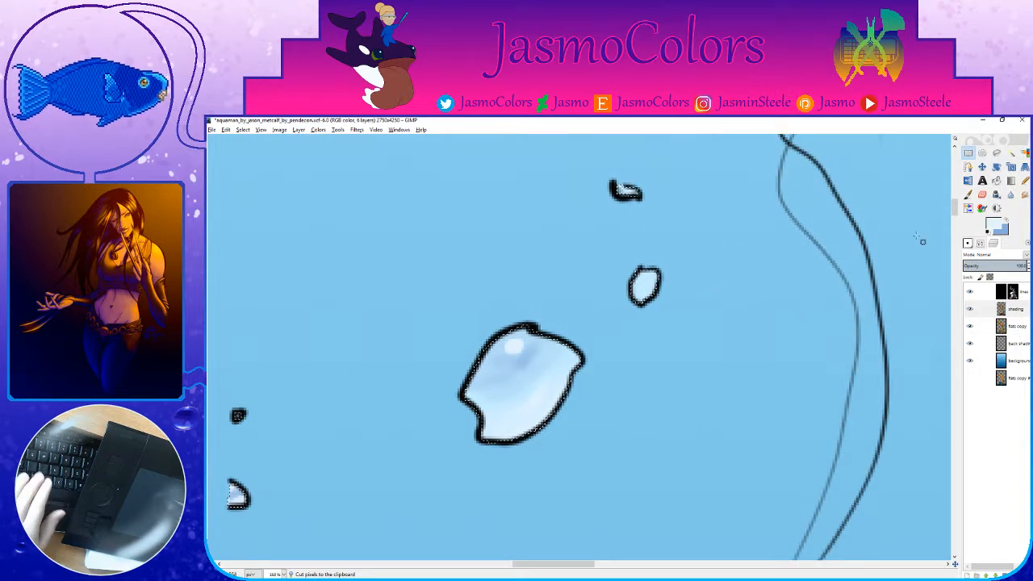
Step: Shade the small oval bubble and the tiny curved bubble above it with medium and pale blue, and save the artwork
key("p")
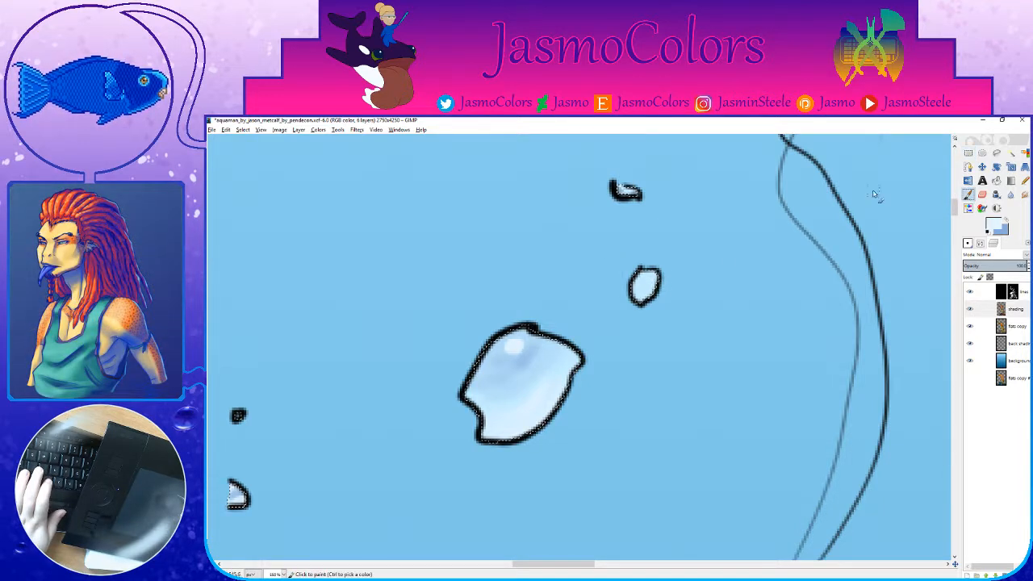
left_click(672, 286, "ctrl")
left_click_drag(643, 285, 653, 300)
key("x")
key("x")
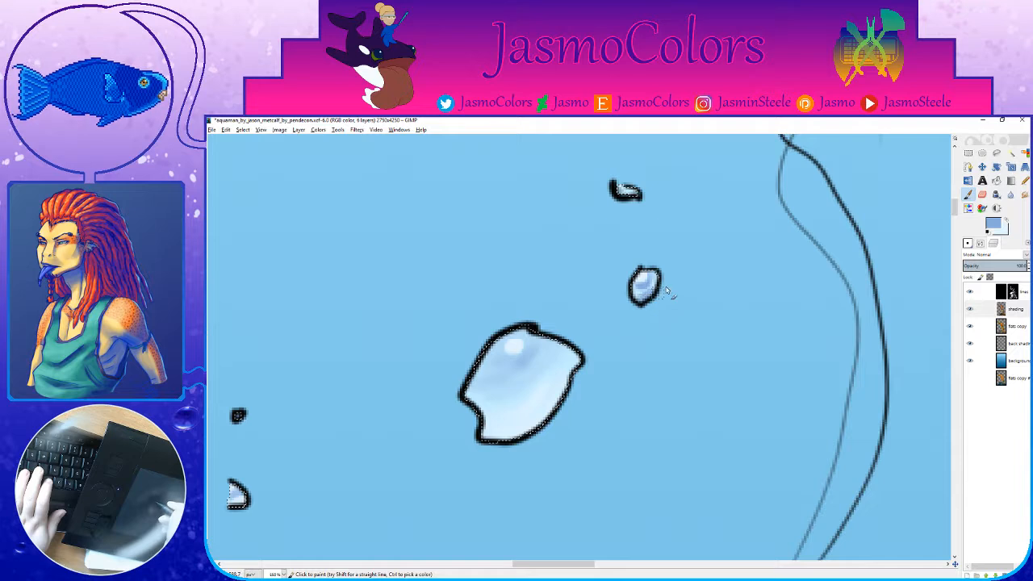
scroll(680, 242, "up", 3)
left_click_drag(624, 291, 620, 287)
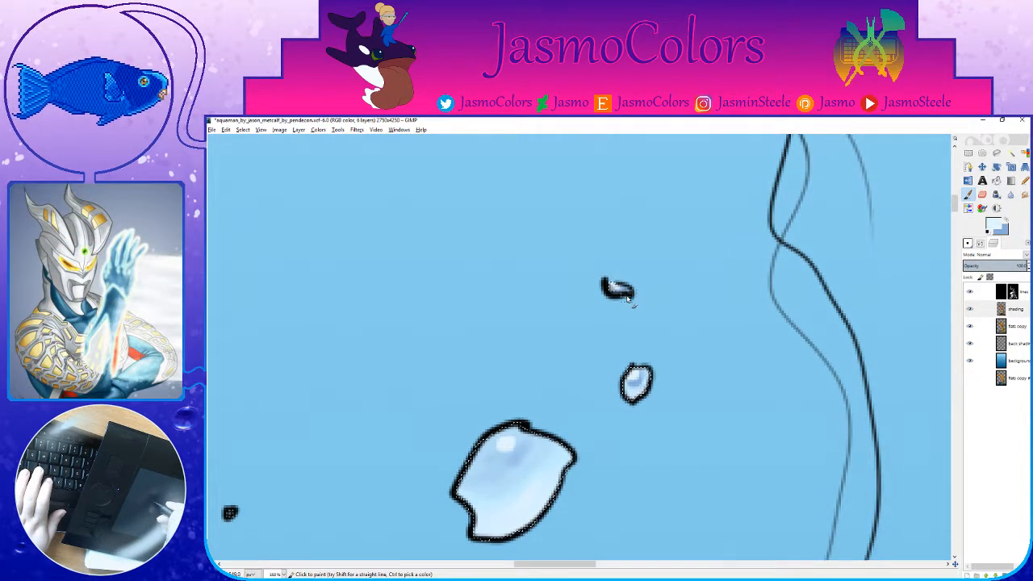
key("ctrl+s")
Step: Shade the small heart-like bubble beside Aquaman's hair with medium blue and pale blue
scroll(528, 300, "down", 3)
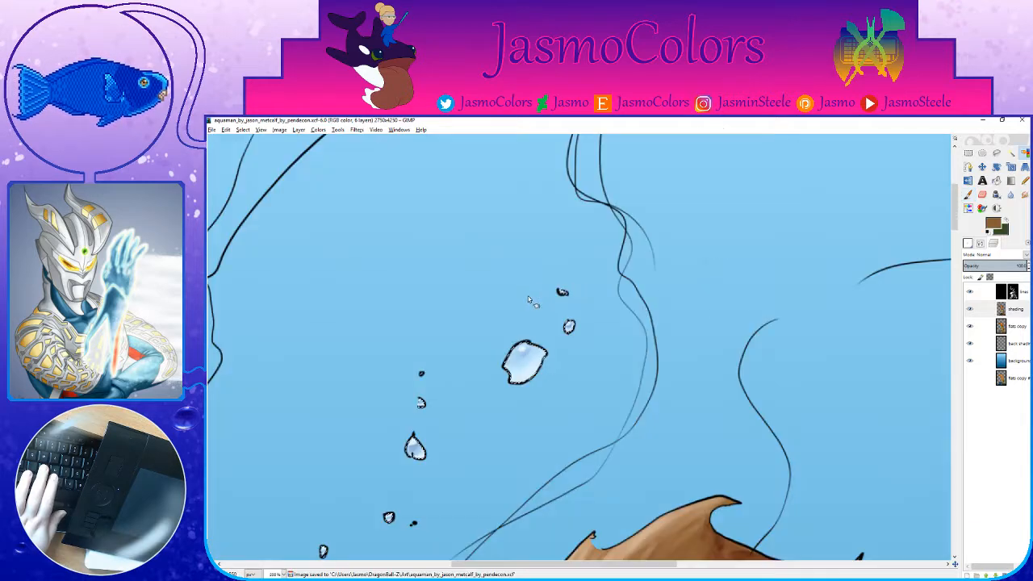
scroll(529, 300, "down", 3)
scroll(528, 300, "down", 2)
scroll(744, 390, "up", 3)
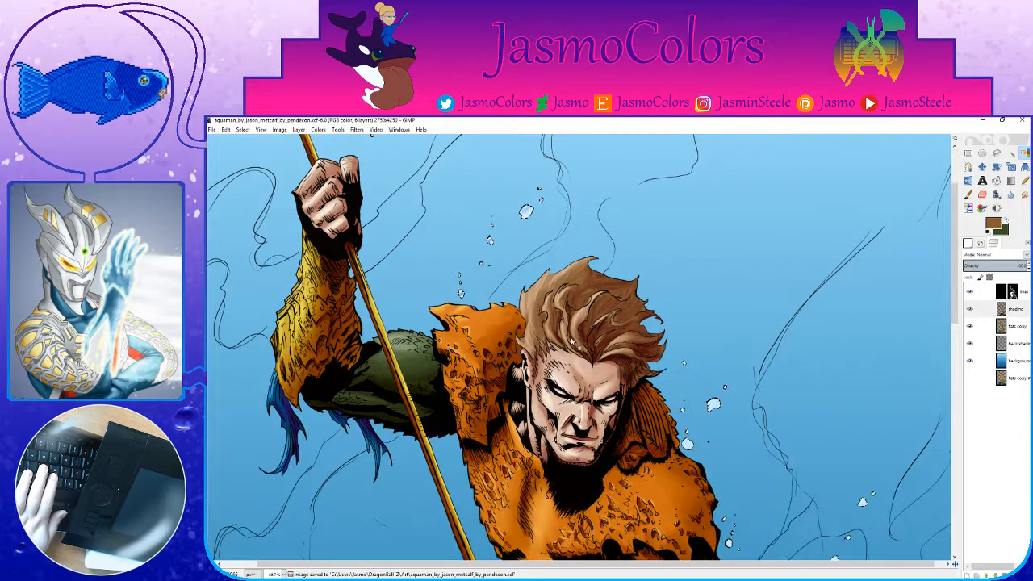
scroll(741, 386, "up", 3)
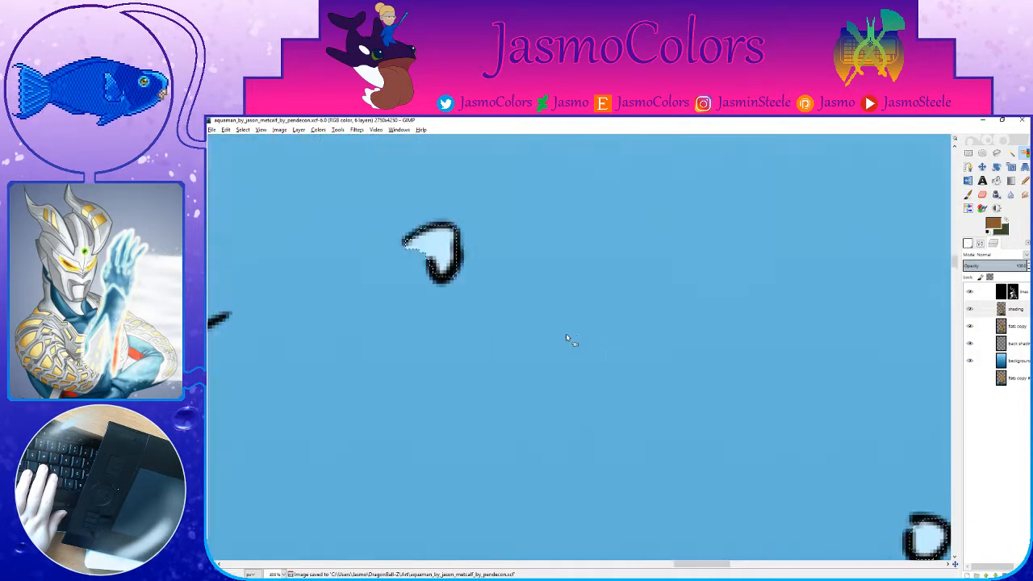
left_click(421, 247, "ctrl")
mouse_move(420, 247)
left_mouse_down()
mouse_move(541, 324)
mouse_move(559, 250)
mouse_move(560, 269)
mouse_move(545, 279)
mouse_move(559, 273)
mouse_move(546, 259)
mouse_move(557, 299)
mouse_move(577, 289)
mouse_move(568, 288)
mouse_move(577, 268)
mouse_move(566, 295)
left_mouse_up()
left_click_drag(544, 262, 549, 271)
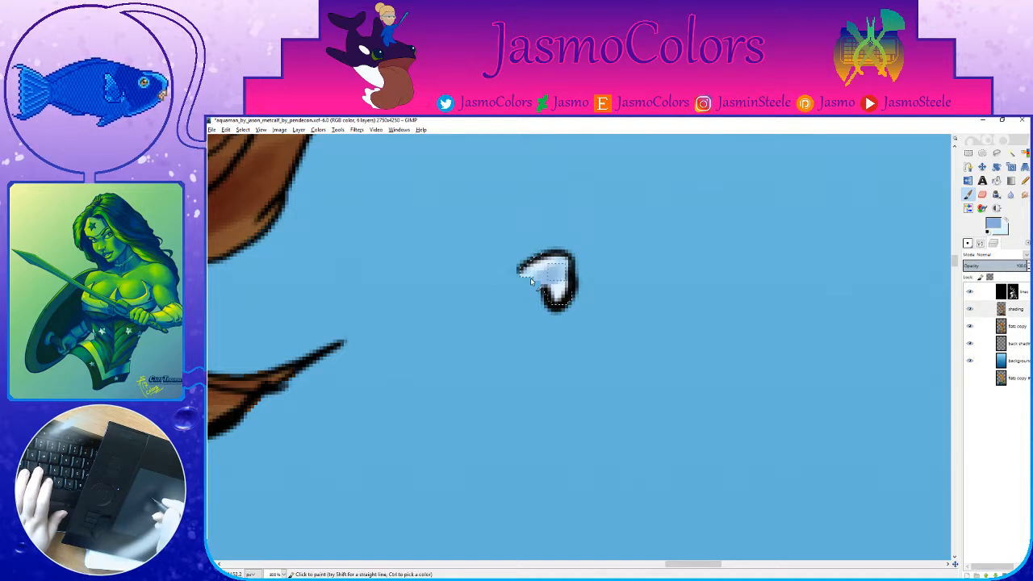
Step: Shade the small round bubble above the large hooked one in both blues, and save the artwork
scroll(535, 250, "down", 5)
scroll(428, 390, "down", 5)
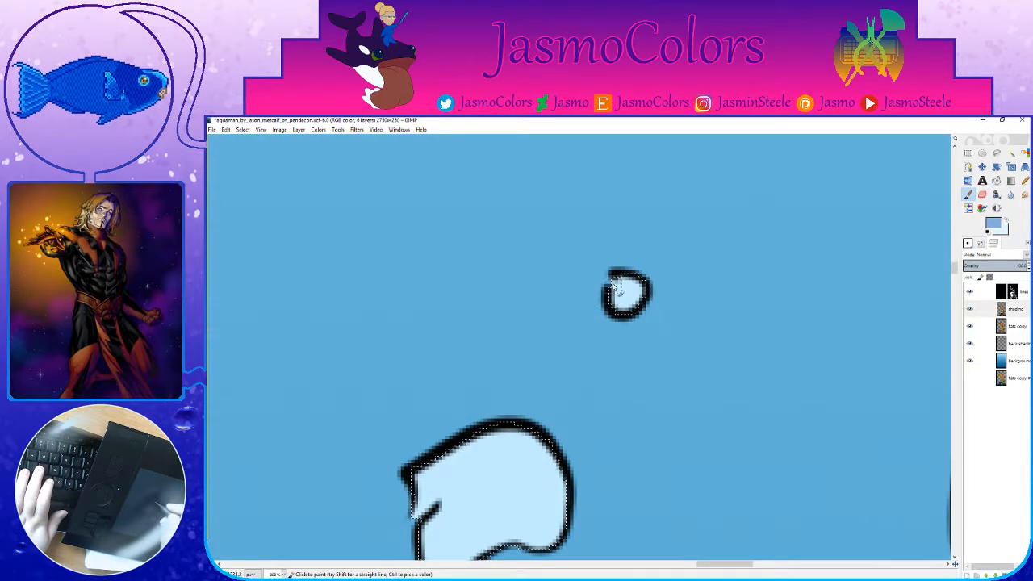
left_click_drag(638, 297, 615, 281)
left_click(637, 294, "ctrl")
key("ctrl+s")
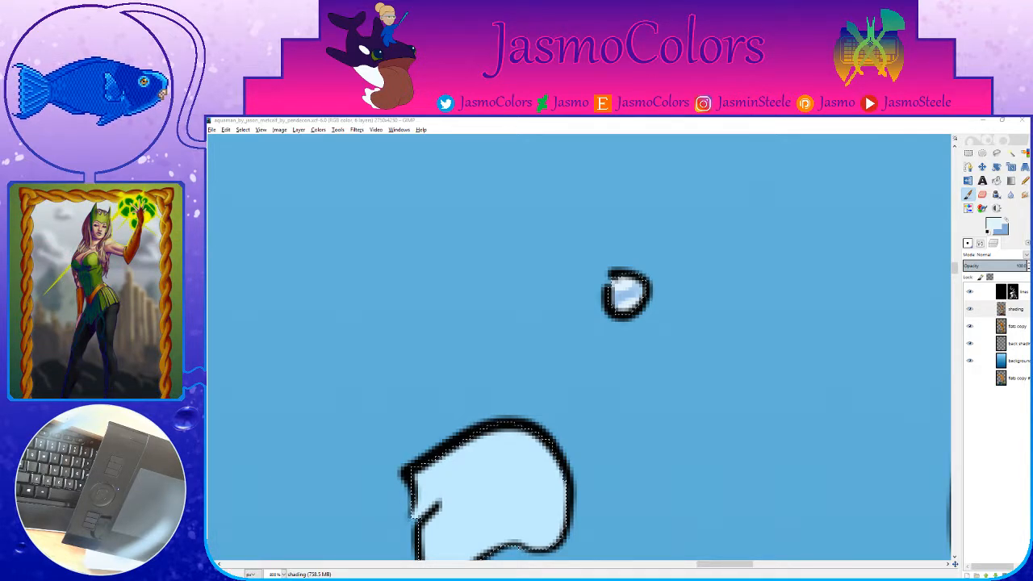
Step: Switch to Windows Photo Viewer, examine the magic bubble painting reference, and close it
key("alt+Tab")
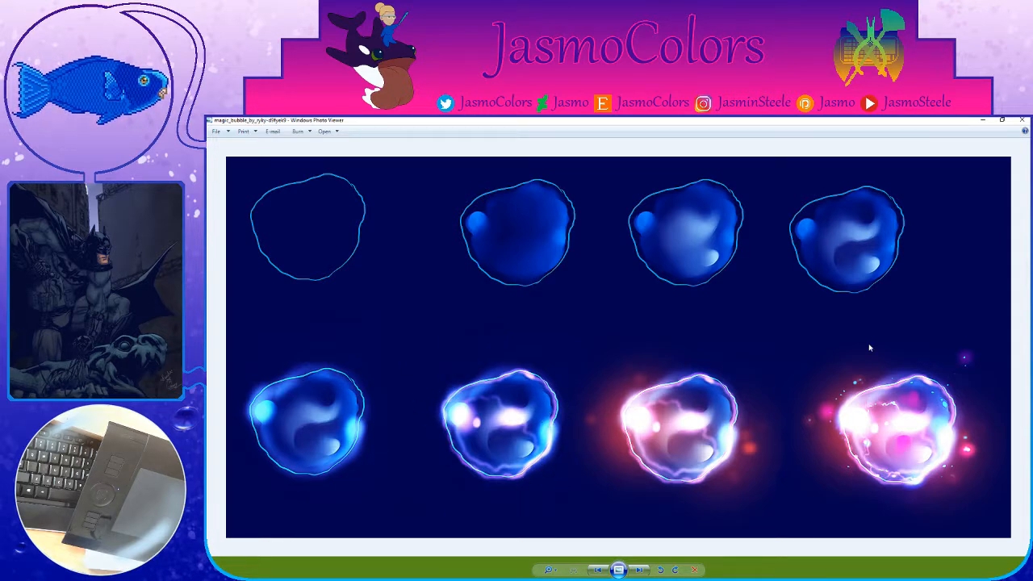
left_click(1021, 120)
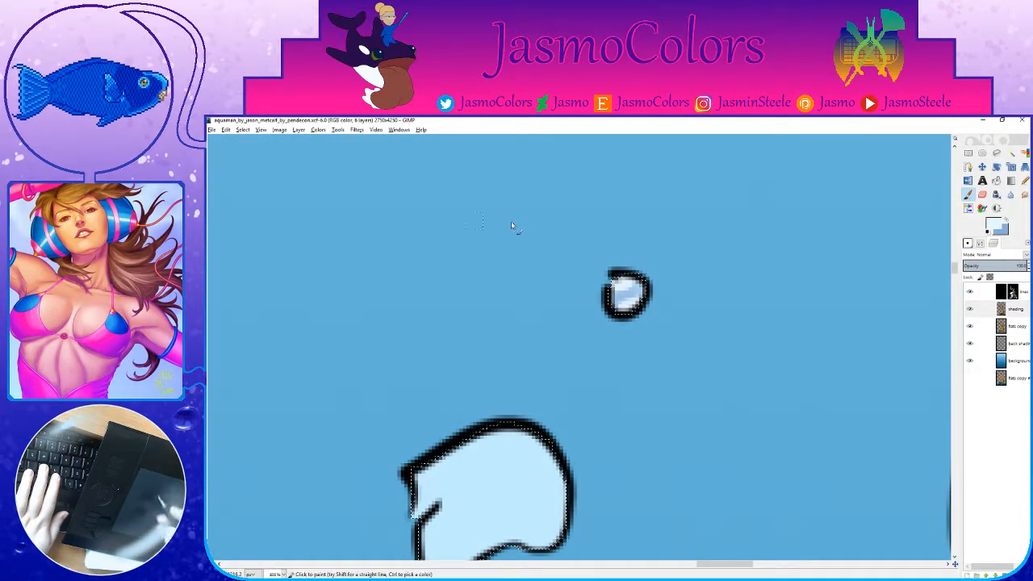
Step: Shade the large hooked bubble with medium blue across its upper part, pale blue at its lower end, and a pale highlight spot near its top
left_click_drag(556, 486, 686, 316)
key("x")
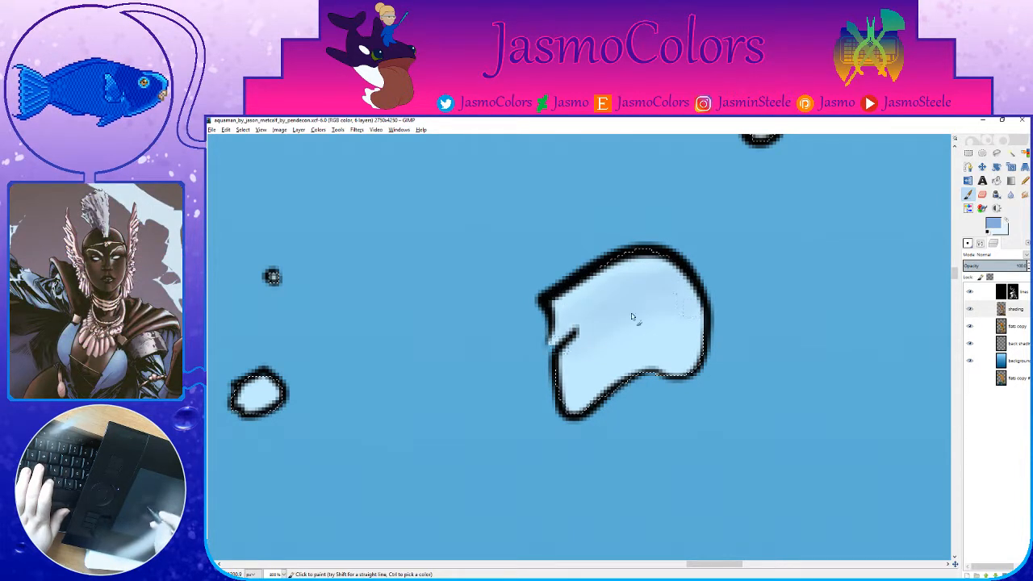
mouse_move(621, 291)
left_mouse_down()
mouse_move(685, 280)
mouse_move(577, 305)
mouse_move(653, 292)
mouse_move(610, 329)
left_mouse_up()
key("x")
mouse_move(685, 278)
left_mouse_down()
mouse_move(627, 272)
mouse_move(617, 284)
left_mouse_up()
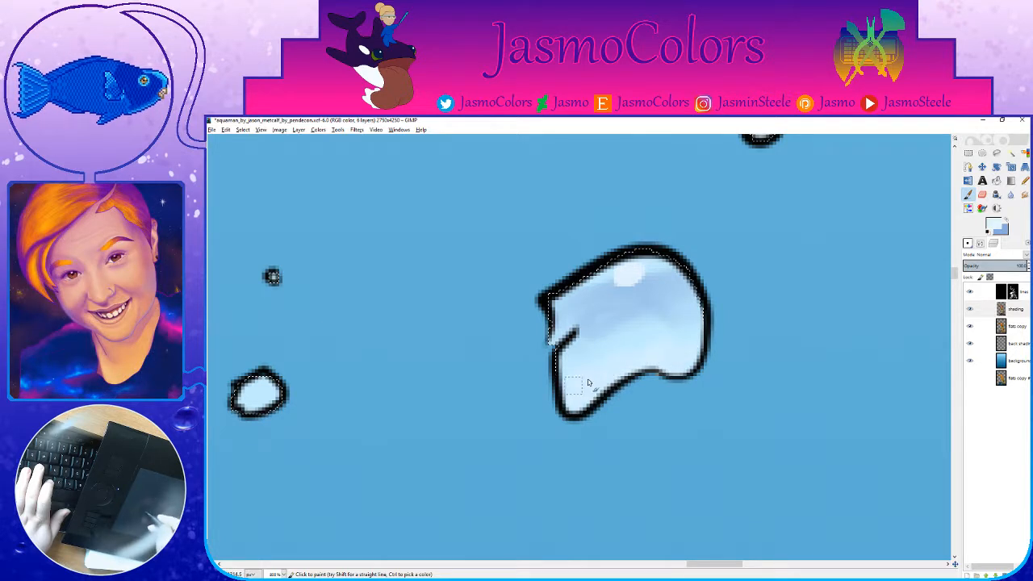
Step: Shade the small oval bubble between the shoulder scales and the hooked bubble in both blues, and save the artwork
scroll(646, 379, "left", 5)
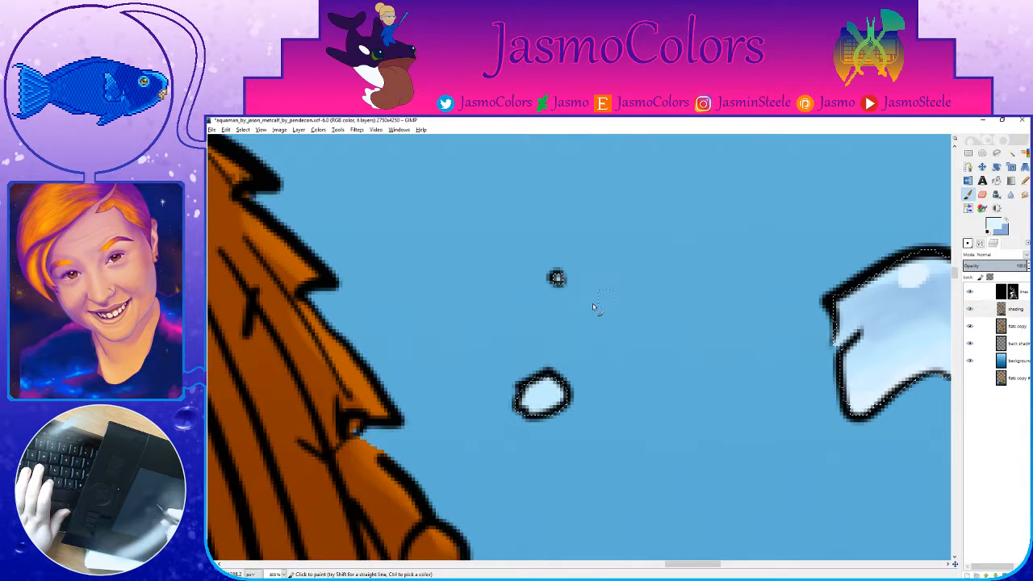
mouse_move(536, 401)
left_mouse_down()
mouse_move(555, 397)
mouse_move(546, 382)
mouse_move(558, 409)
mouse_move(526, 408)
left_mouse_up()
key("x")
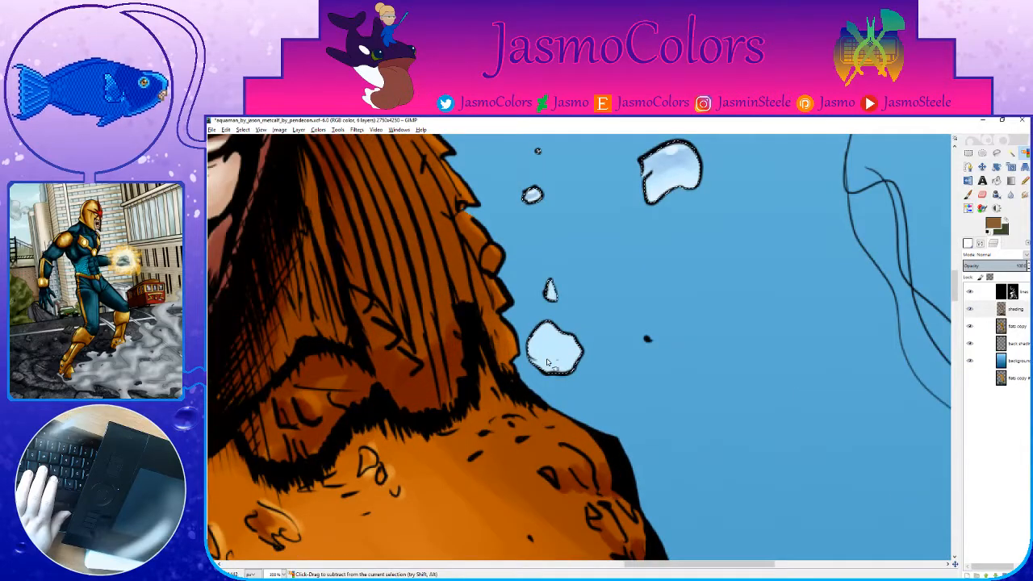
scroll(547, 361, "up", 2)
scroll(572, 359, "down", 5)
scroll(576, 371, "up", 3)
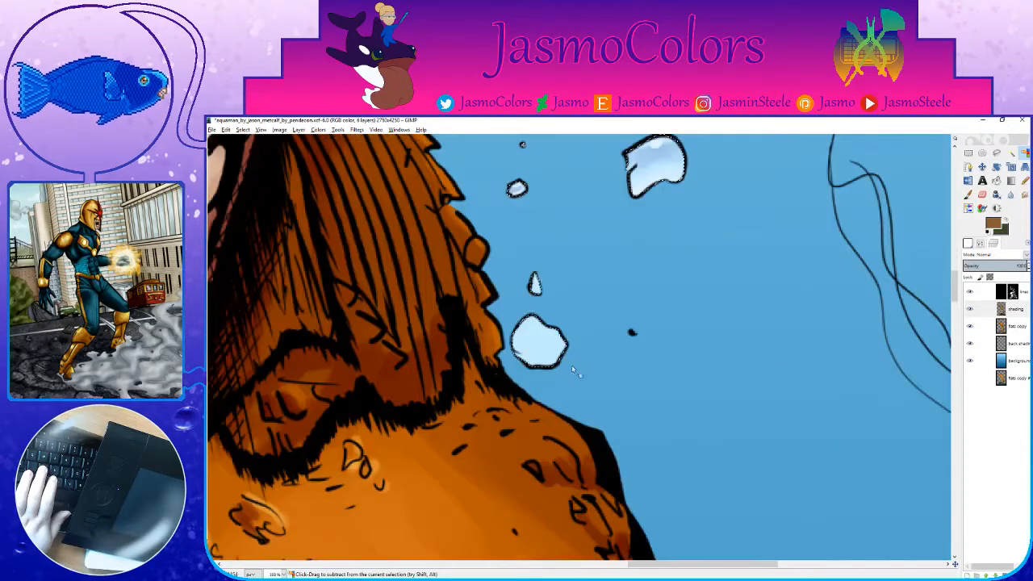
scroll(578, 374, "up", 3)
key("ctrl+s")
Step: Paint a medium blue band across the large rounded bubble beside the shoulder and soften its lower edge with the Eraser
mouse_move(559, 293)
left_mouse_down()
mouse_move(519, 330)
mouse_move(606, 353)
mouse_move(554, 347)
mouse_move(573, 331)
mouse_move(647, 355)
mouse_move(520, 346)
mouse_move(626, 352)
mouse_move(516, 361)
left_mouse_up()
key("x")
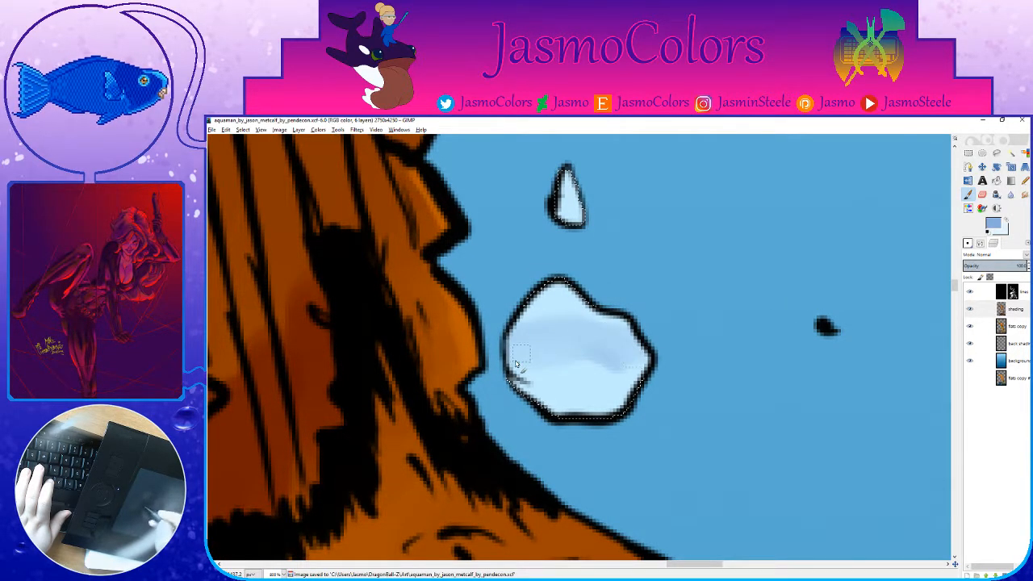
mouse_move(573, 339)
left_mouse_down()
mouse_move(506, 342)
mouse_move(541, 342)
mouse_move(520, 350)
mouse_move(525, 365)
mouse_move(602, 346)
left_mouse_up()
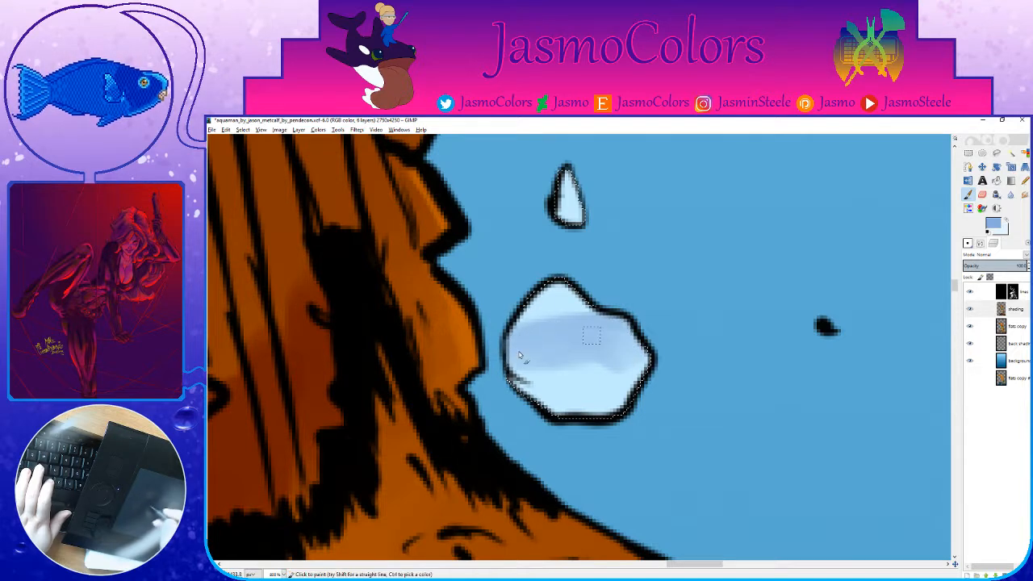
key("shift+e")
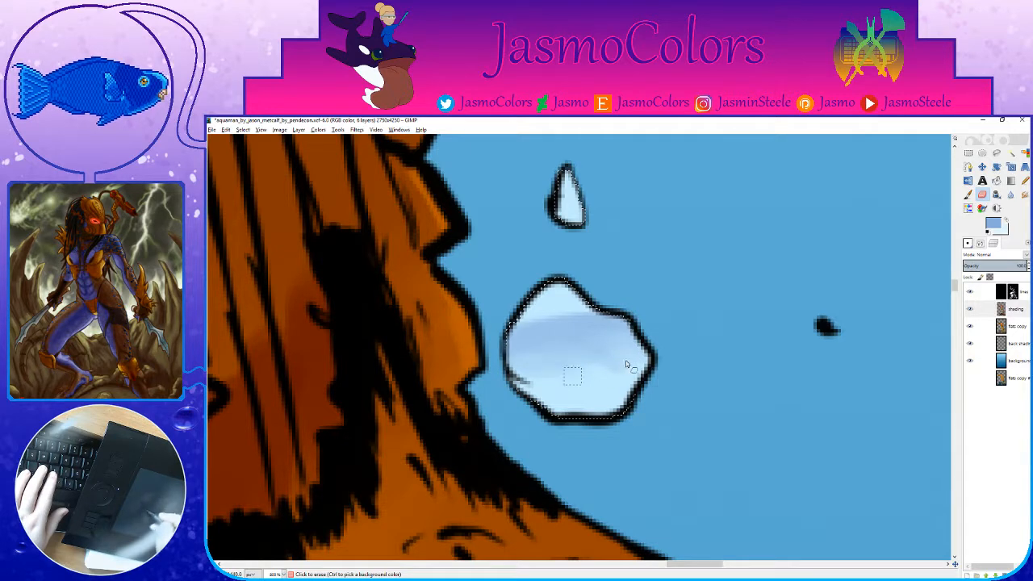
Step: Paint a pale highlight spot near the rounded bubble's top and pale blue along its lower edge, and save the artwork
key("p")
mouse_move(557, 316)
left_mouse_down()
mouse_move(615, 285)
mouse_move(585, 308)
mouse_move(539, 296)
left_mouse_up()
key("x")
key("x")
mouse_move(558, 416)
left_mouse_down()
mouse_move(626, 404)
mouse_move(609, 417)
left_mouse_up()
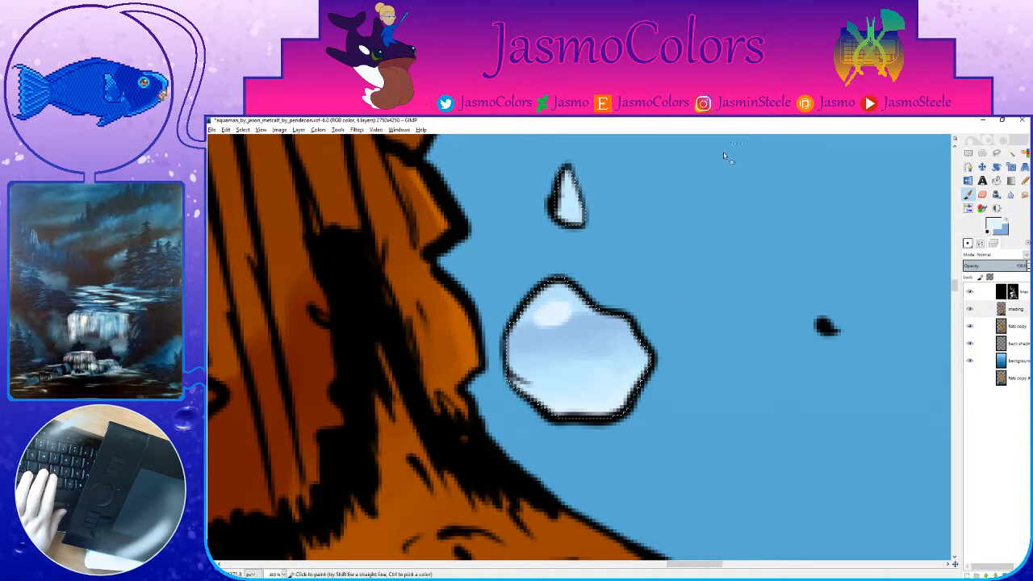
key("1")
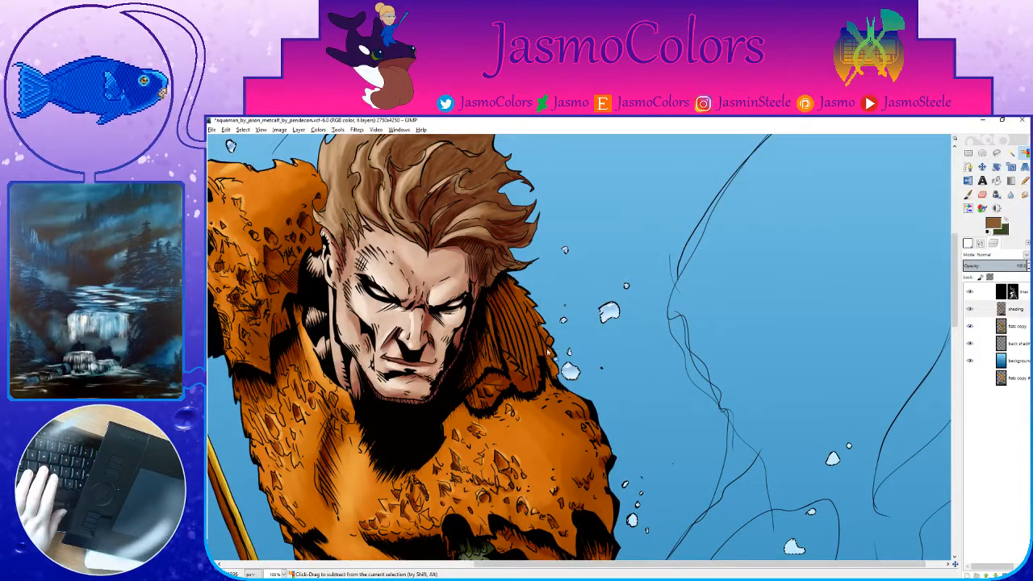
key("minus")
key("minus")
key("ctrl+s")
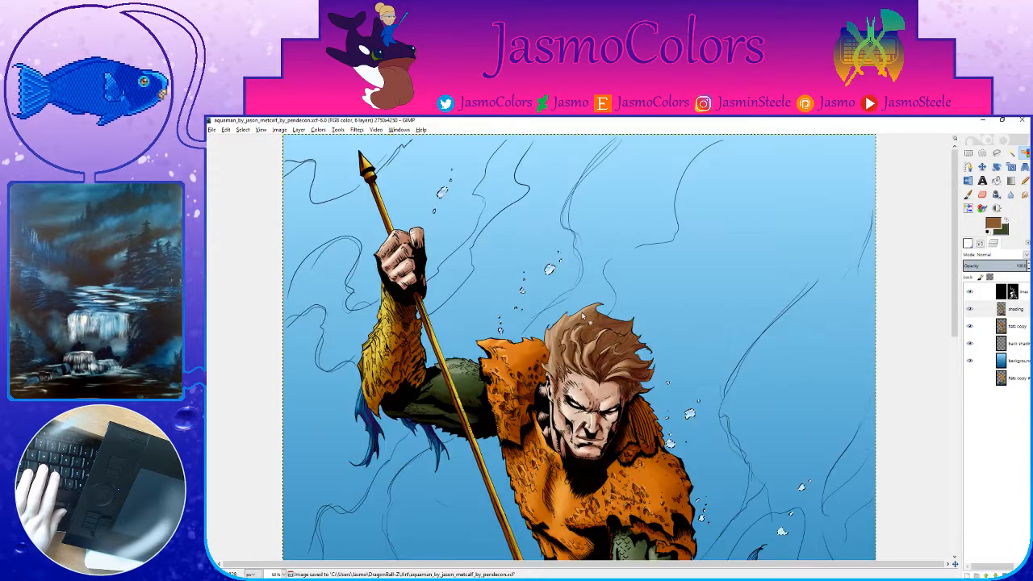
Step: Shade the slanted elongated bubble beside Aquaman's torso with medium blue and pale blue
scroll(585, 315, "down", 1)
scroll(781, 379, "down", 3)
scroll(785, 379, "up", 3)
scroll(653, 315, "up", 4)
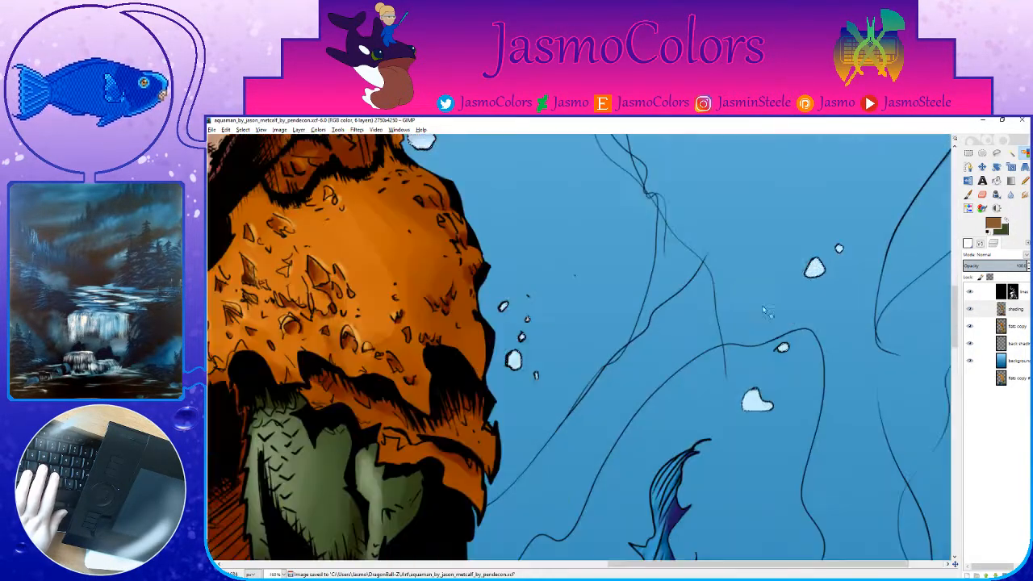
key("ctrl+s")
mouse_move(592, 255)
left_mouse_down()
mouse_move(664, 265)
mouse_move(569, 271)
mouse_move(571, 259)
left_mouse_up()
key("x")
key("x")
Step: Shade the two tiny bubbles between the elongated bubble and the largest one beside the torso in both blues
key("x")
left_click_drag(628, 293, 637, 295)
key("x")
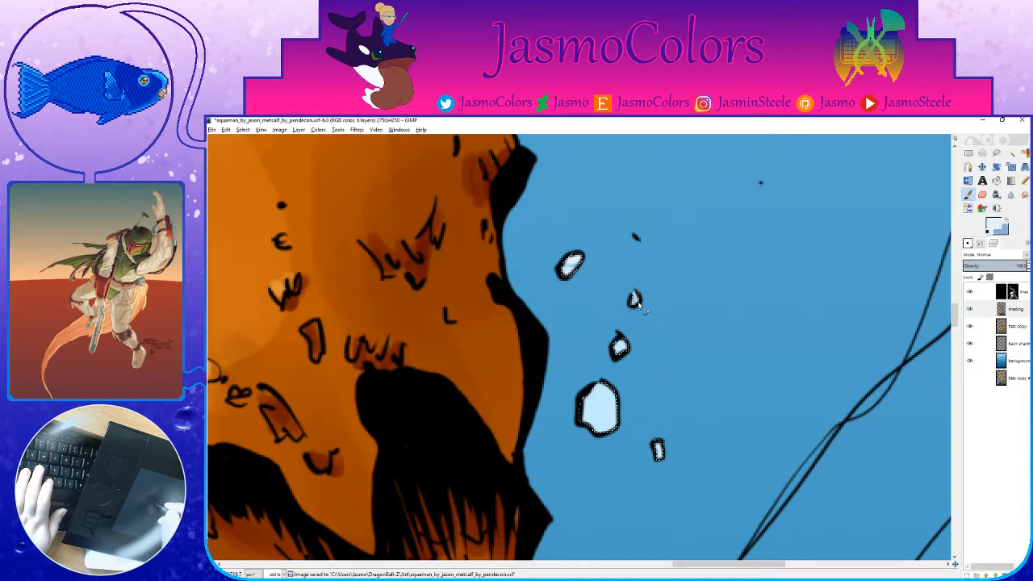
key("x")
left_click_drag(623, 340, 620, 345)
key("x")
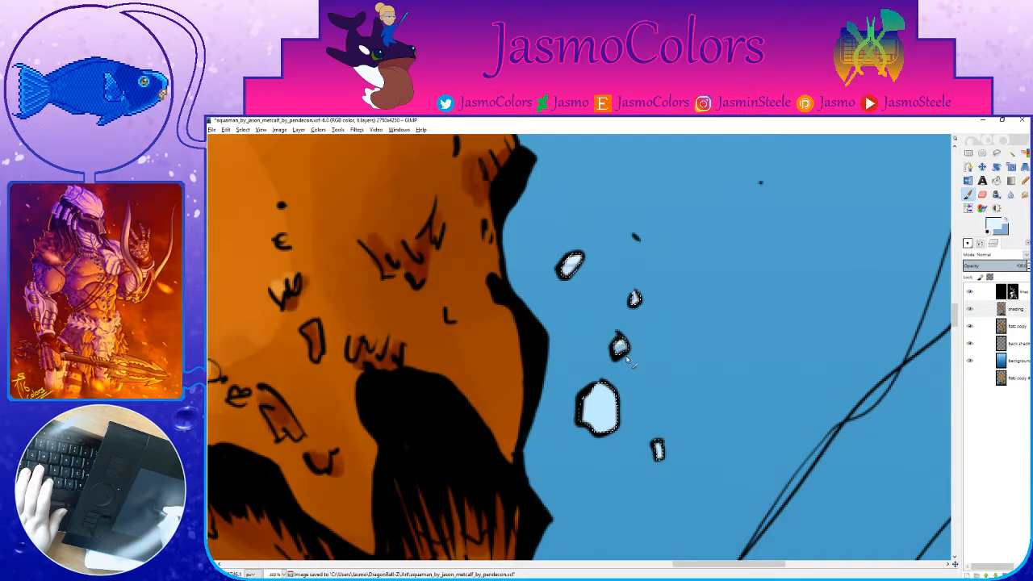
Step: Shade the largest bubble beside the torso with medium blue, pale blue, and a pale highlight spot near its top
key("x")
mouse_move(592, 411)
left_mouse_down()
mouse_move(611, 397)
mouse_move(590, 407)
mouse_move(604, 403)
mouse_move(600, 392)
mouse_move(588, 397)
mouse_move(617, 394)
mouse_move(598, 401)
mouse_move(604, 415)
mouse_move(623, 415)
mouse_move(595, 426)
left_mouse_up()
key("x")
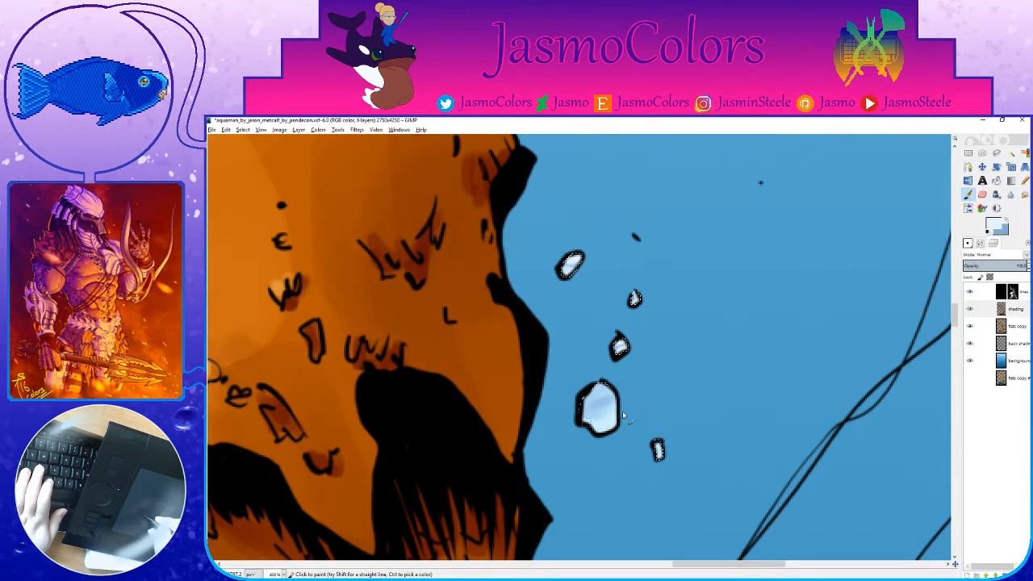
key("x")
left_click_drag(599, 388, 597, 391)
key("ctrl+z")
key("x")
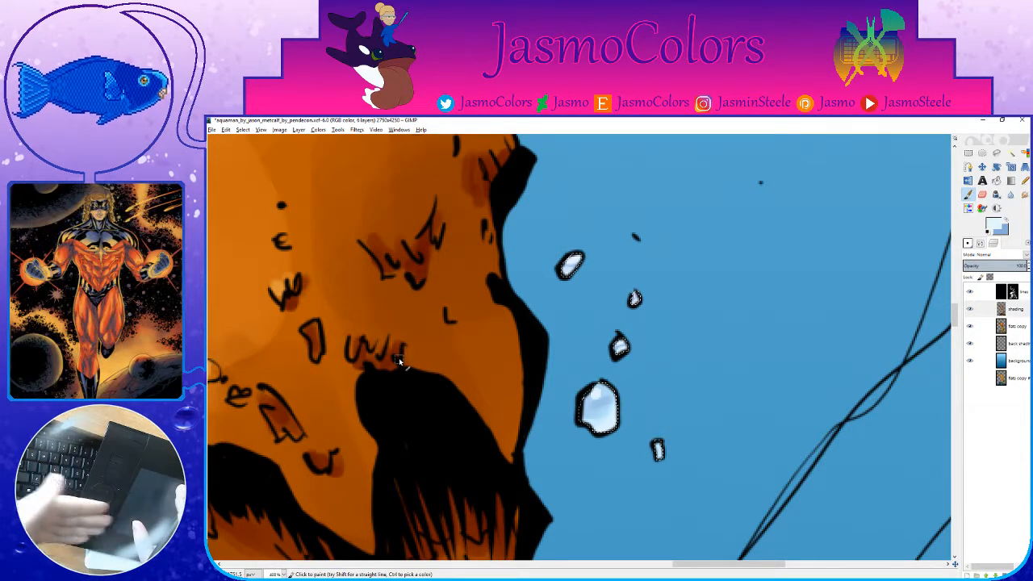
Step: Paint blue shading and a pale highlight on the small oblong bubble below the large one beside the orange tunic
left_click_drag(721, 435, 685, 327)
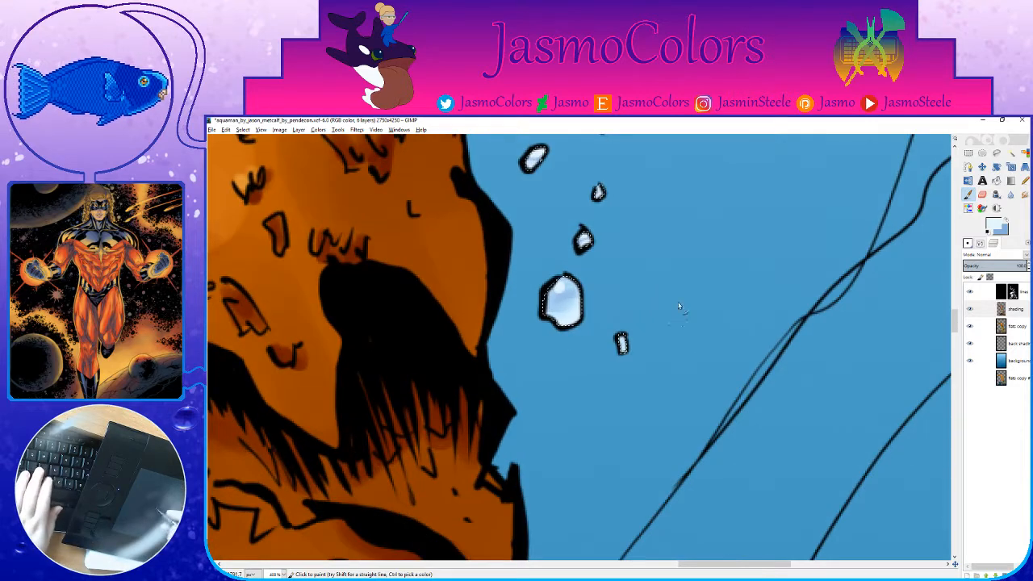
left_click_drag(622, 337, 624, 344)
key("x")
key("x")
Step: Shade the small round bubble and the neighbouring triangular bubble with medium blue, leaving pale rims and adding highlights
left_click_drag(845, 258, 622, 357)
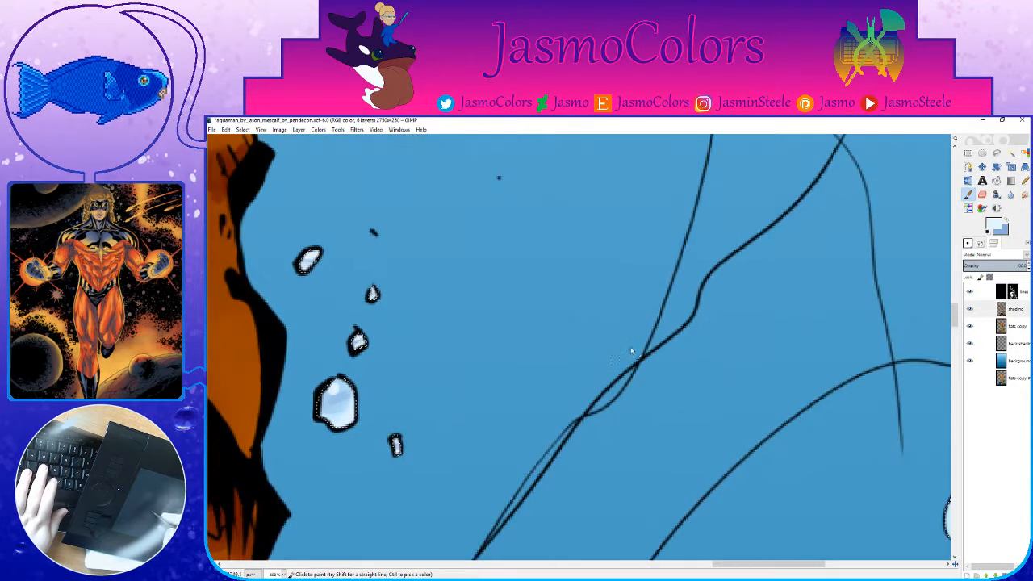
left_click_drag(687, 312, 608, 415)
left_click_drag(775, 537, 558, 393)
left_click_drag(752, 391, 542, 491)
left_click_drag(631, 288, 599, 433)
key("x")
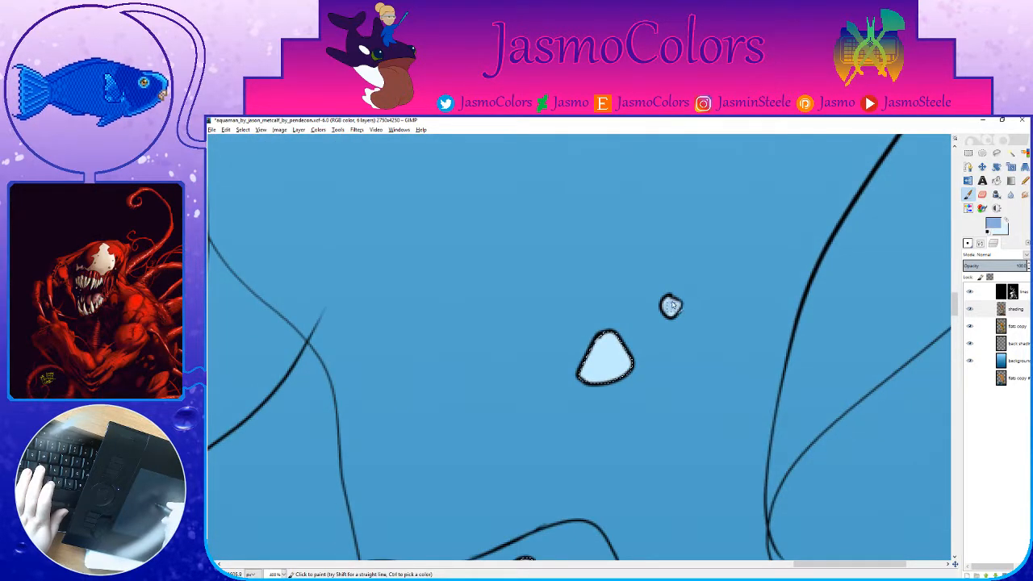
key("x")
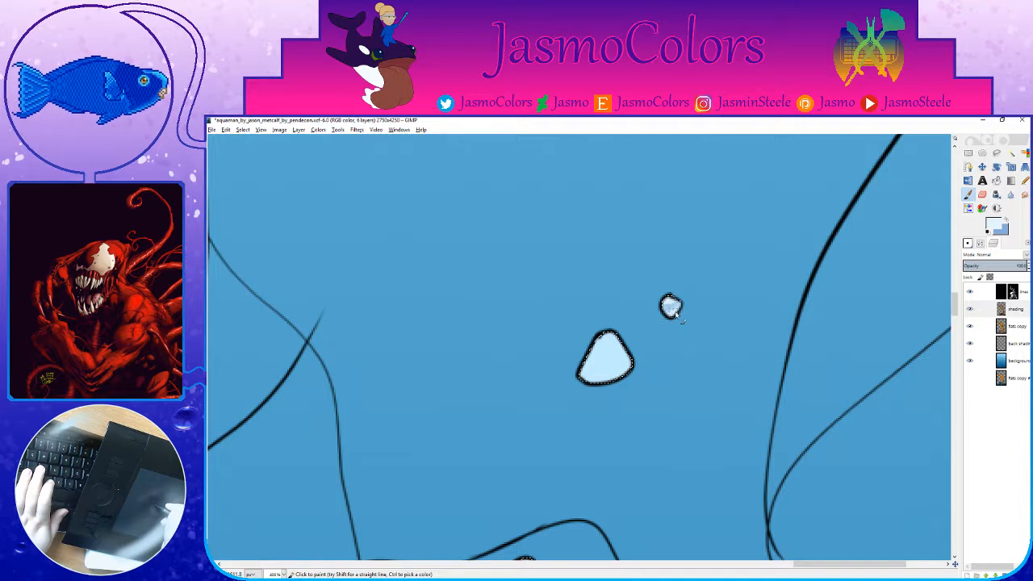
key("x")
mouse_move(622, 345)
left_mouse_down()
mouse_move(588, 365)
mouse_move(606, 346)
left_mouse_up()
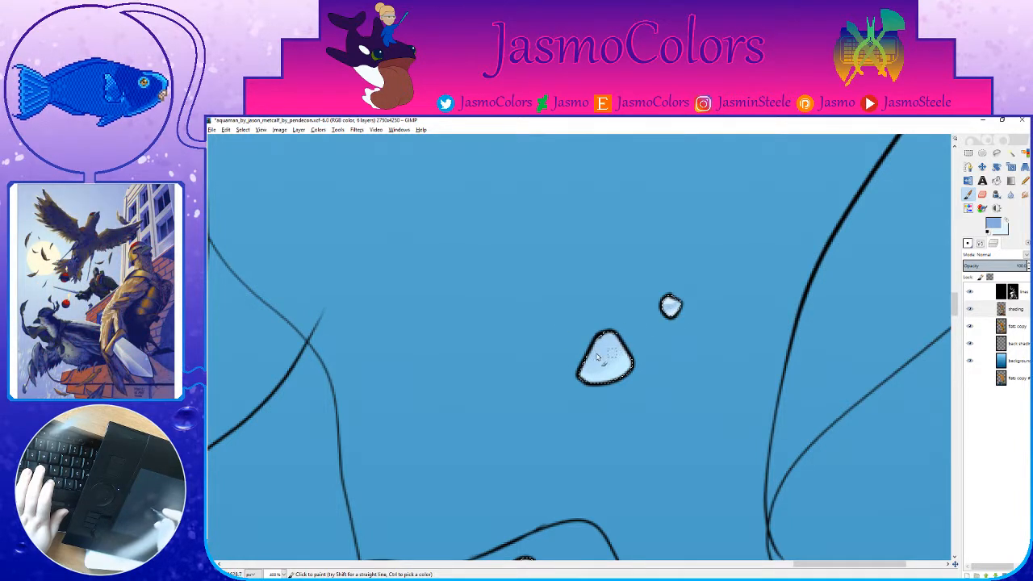
key("x")
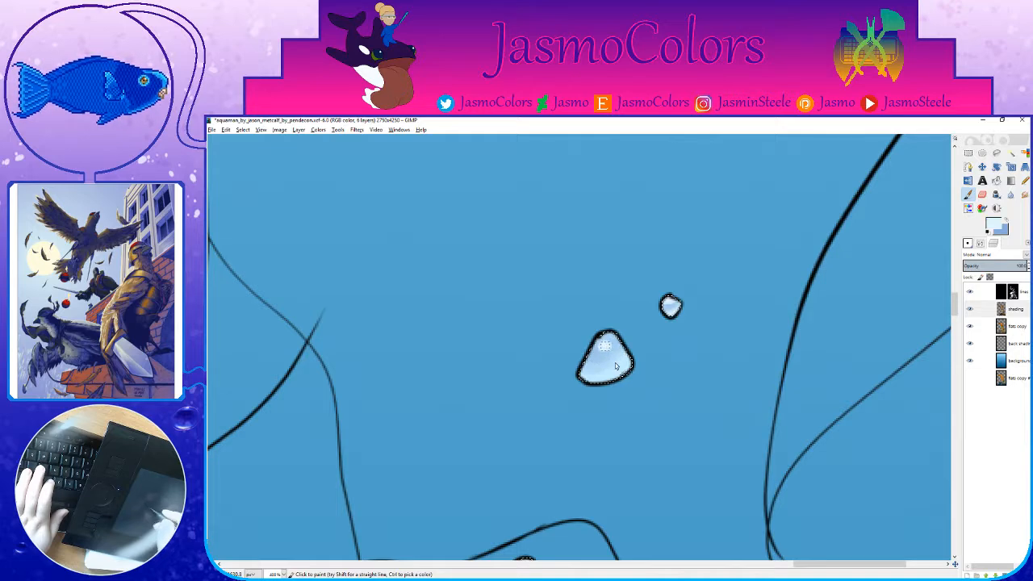
Step: Paint medium-blue shading and pale highlights on the small oval bubble and the larger L-shaped bubble below it
left_click_drag(574, 411, 601, 371)
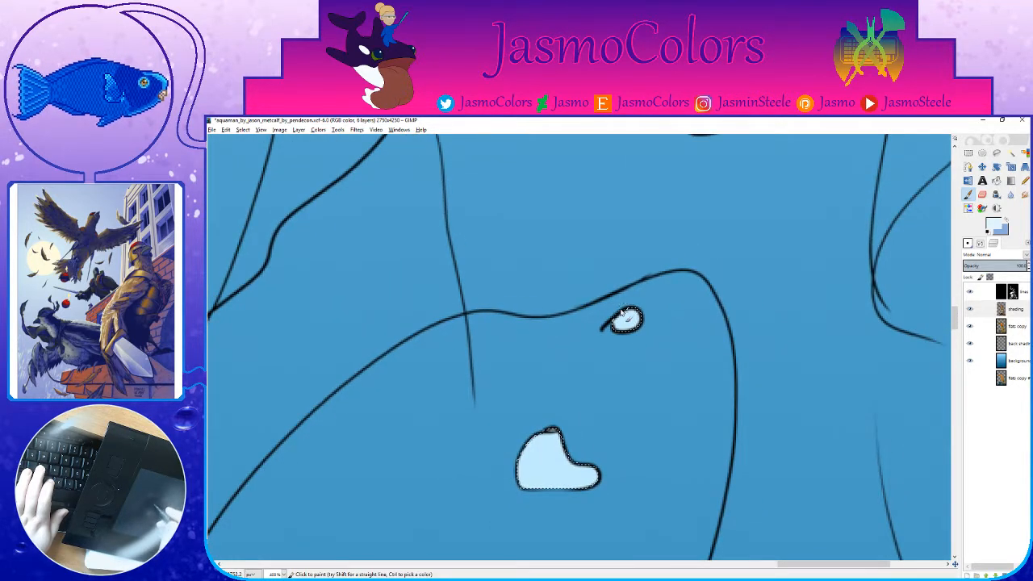
key("x")
left_click_drag(621, 316, 631, 318)
key("x")
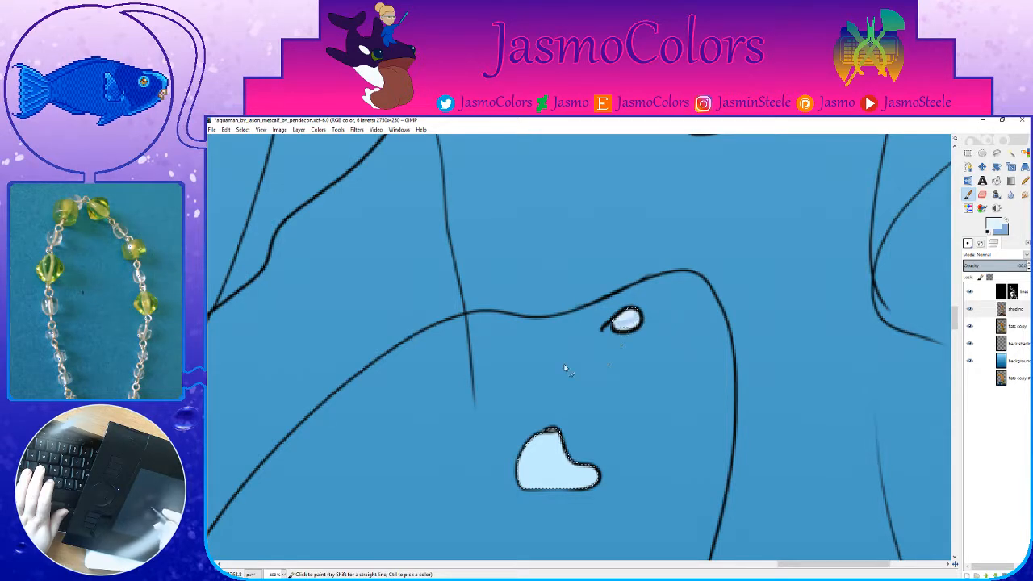
left_click_drag(578, 349, 650, 243)
key("x")
mouse_move(637, 355)
left_mouse_down()
mouse_move(599, 371)
mouse_move(627, 367)
mouse_move(622, 352)
mouse_move(614, 364)
mouse_move(653, 352)
mouse_move(595, 383)
mouse_move(634, 360)
mouse_move(602, 363)
mouse_move(625, 356)
mouse_move(620, 343)
mouse_move(610, 339)
left_mouse_up()
key("x")
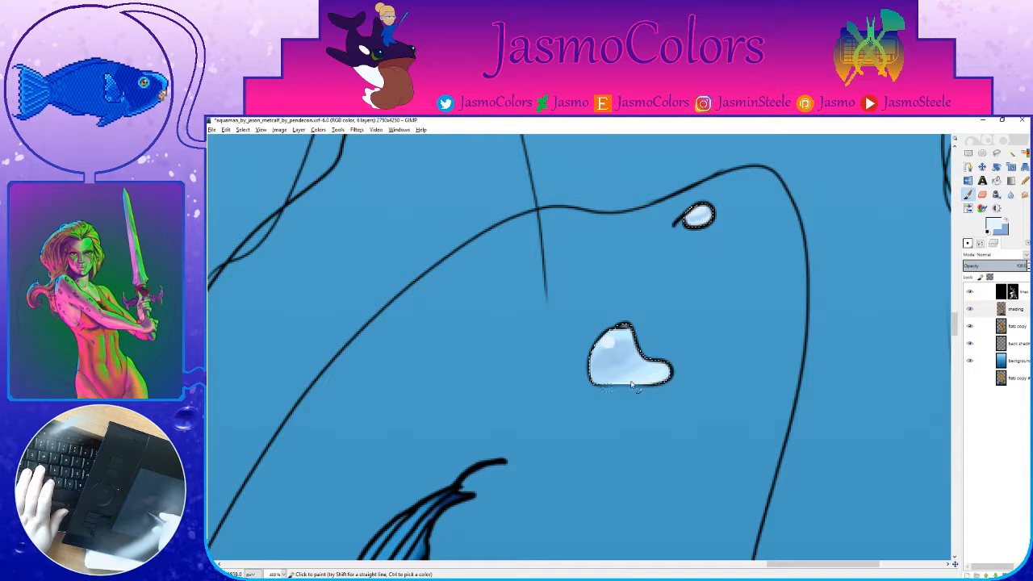
Step: Save the image and check the shaded bubbles against the whole picture
mouse_move(660, 372)
left_mouse_down()
mouse_move(655, 379)
mouse_move(704, 150)
left_mouse_up()
mouse_move(448, 204)
left_mouse_down()
mouse_move(661, 380)
mouse_move(696, 454)
left_mouse_up()
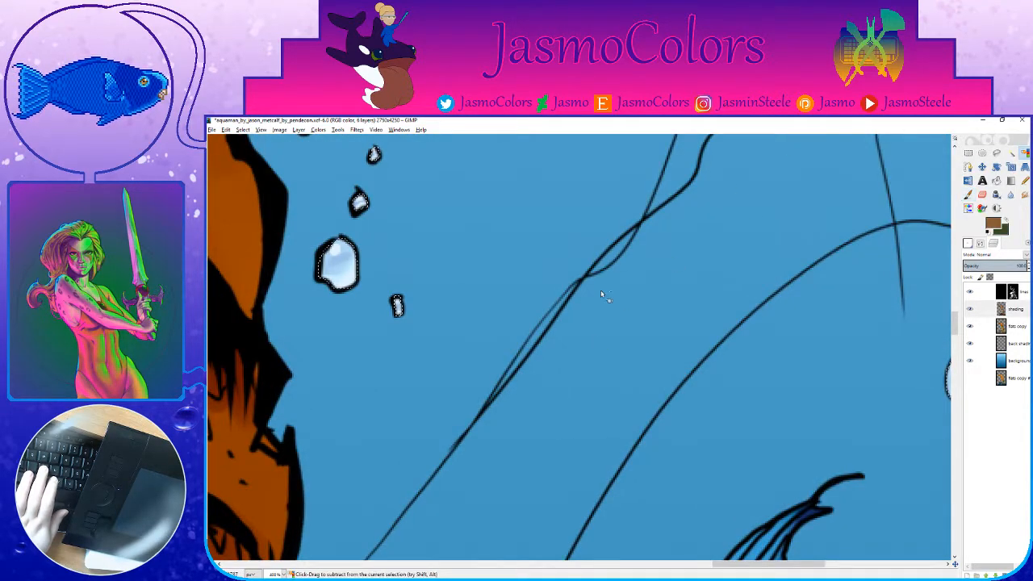
scroll(676, 265, "down", 6)
key("ctrl+s")
key("minus")
key("minus")
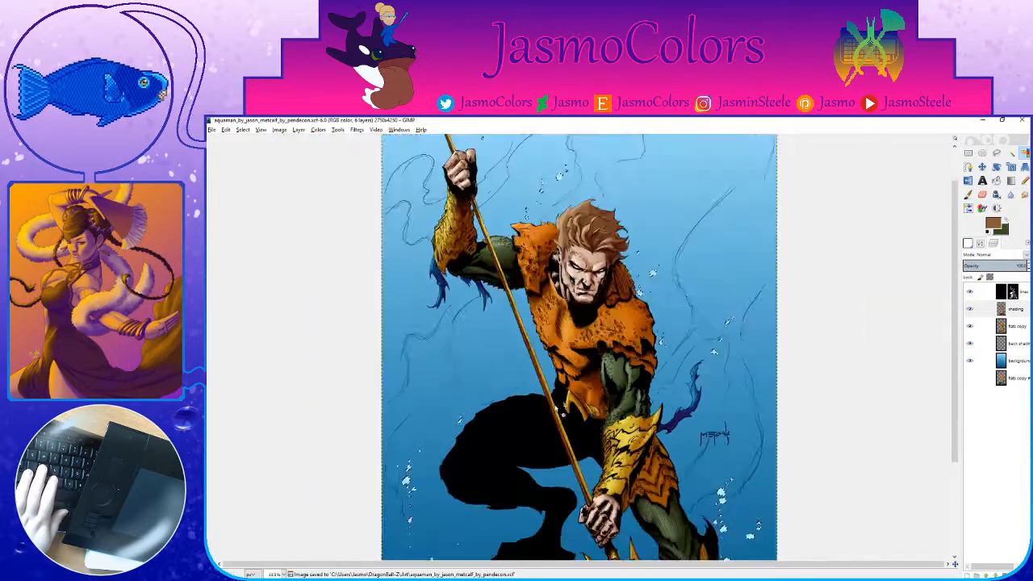
scroll(664, 420, "down", 2)
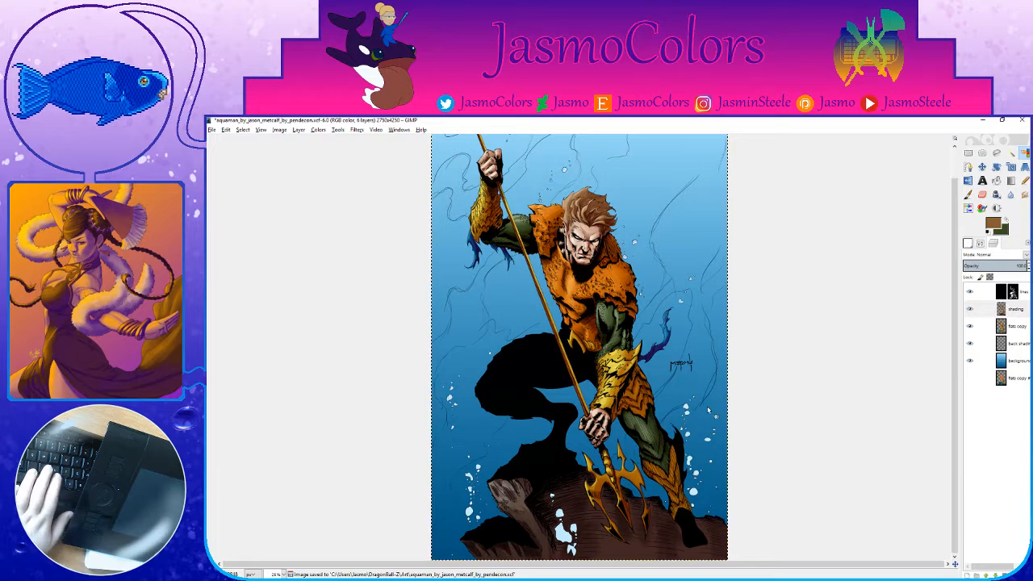
key("minus")
key("ctrl+s")
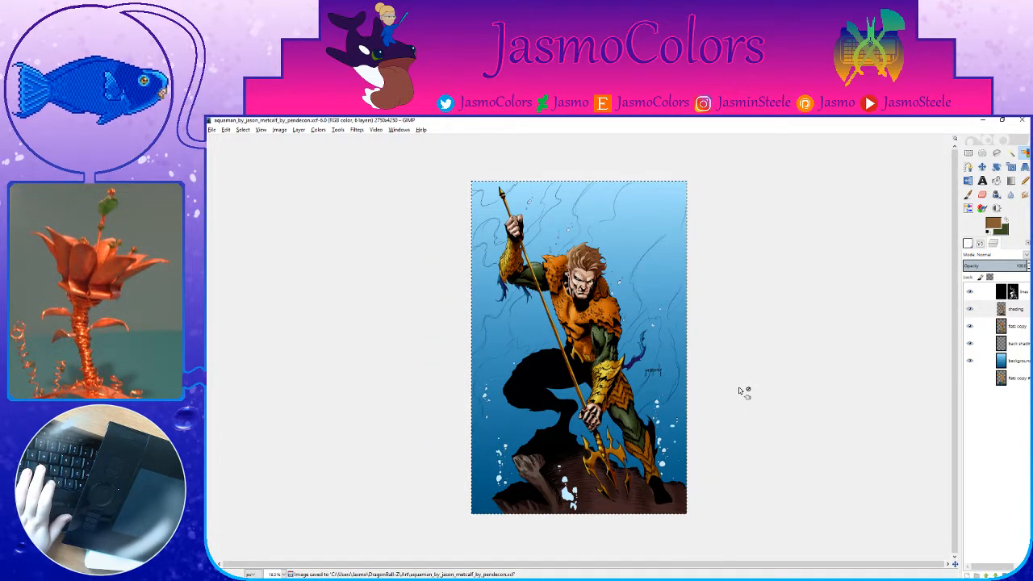
Step: Cut the selected bubble areas out of the flats copy layer
key("ctrl+y")
key("Page_Down")
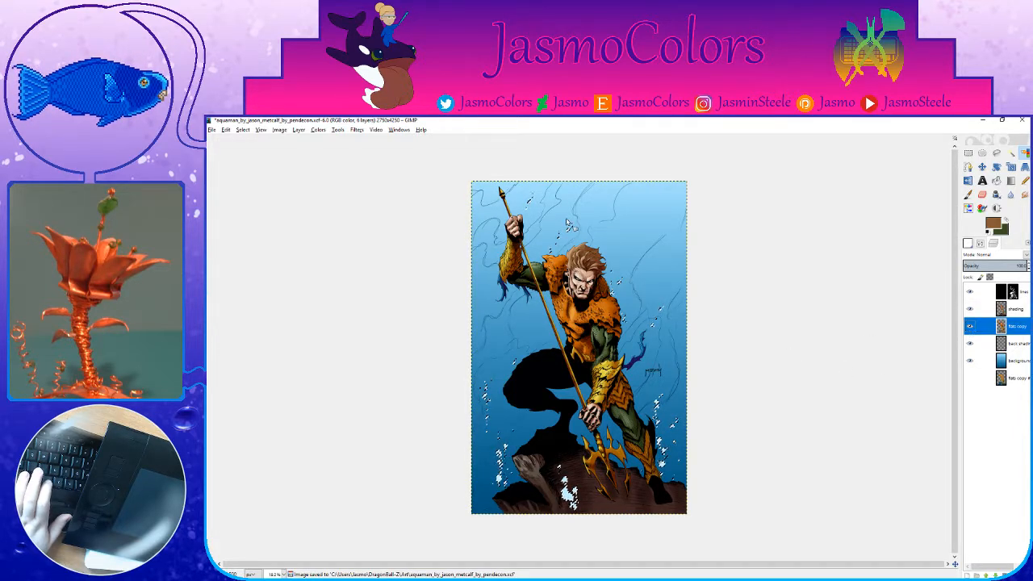
key("plus")
key("plus")
key("plus")
key("plus")
key("plus")
key("plus")
key("ctrl+x")
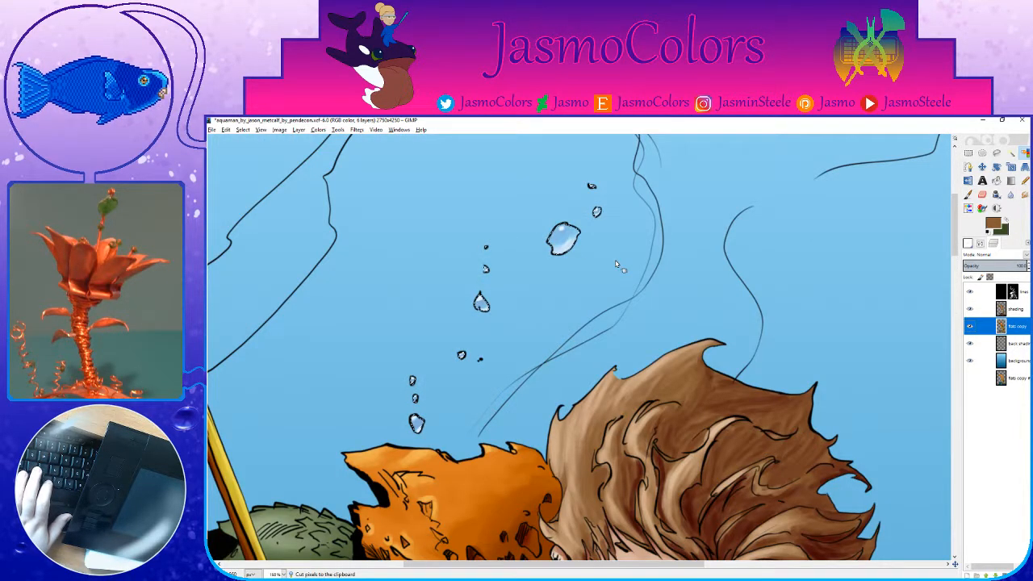
Step: Inspect the cut bubble areas around the figure and rock, undo the cut, and save the image
key("minus")
key("minus")
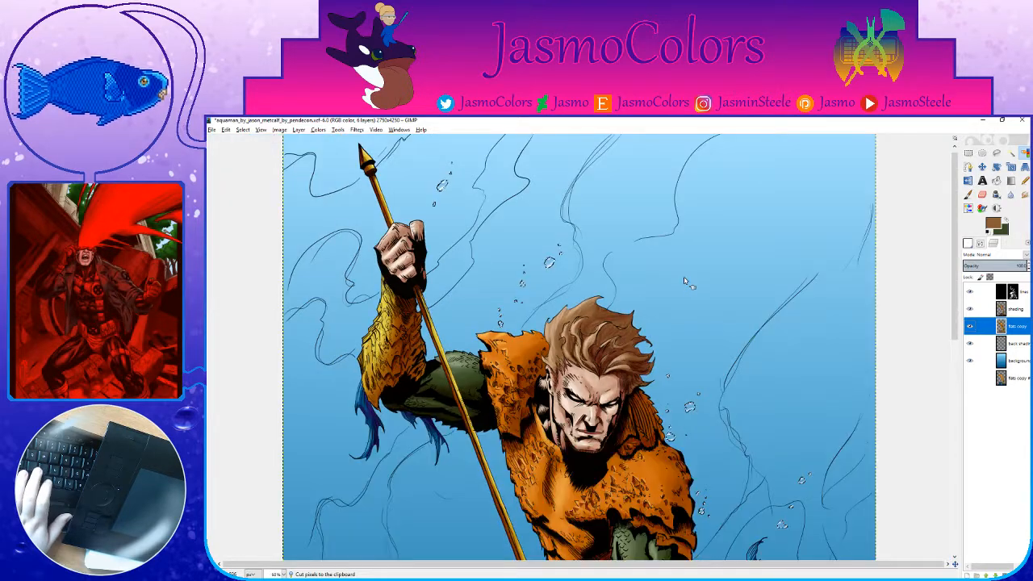
scroll(685, 281, "down", 10)
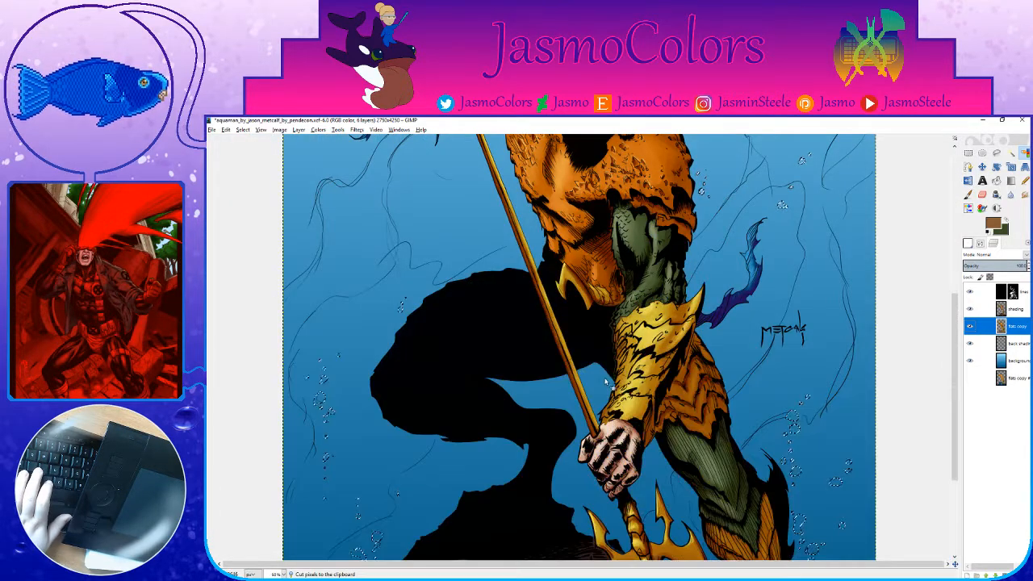
scroll(537, 530, "up", 3)
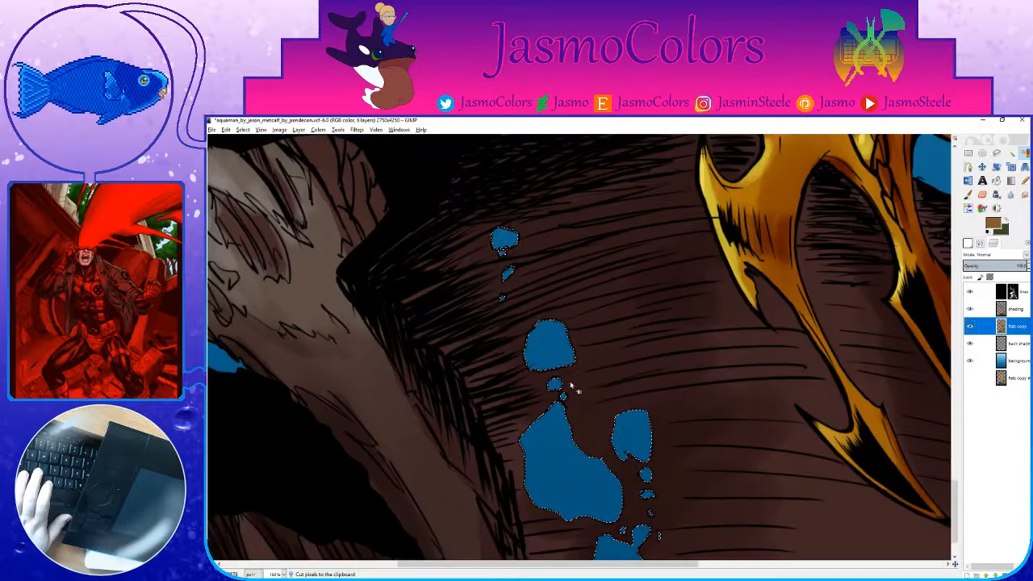
scroll(549, 300, "down", 3)
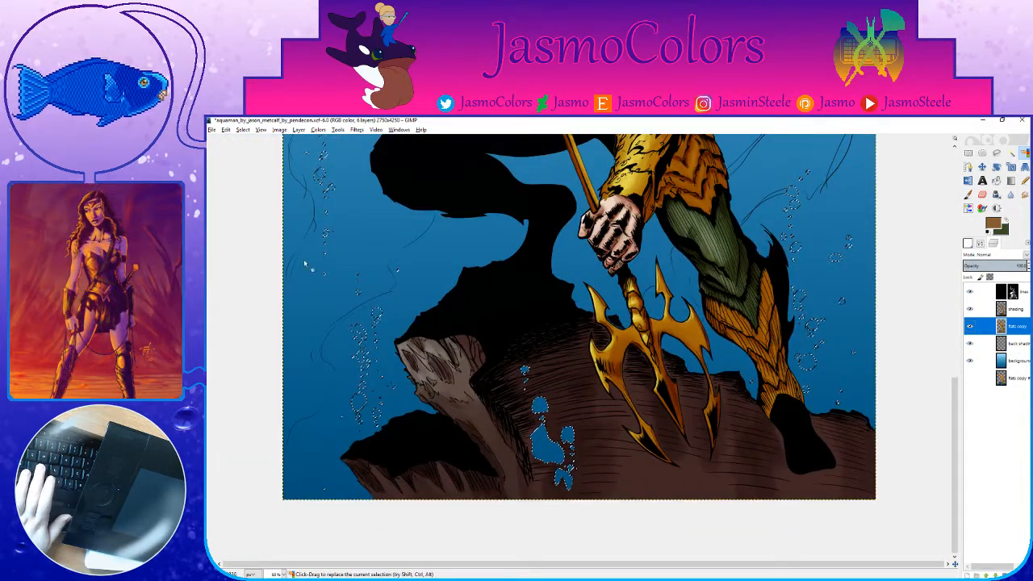
scroll(355, 255, "up", 3)
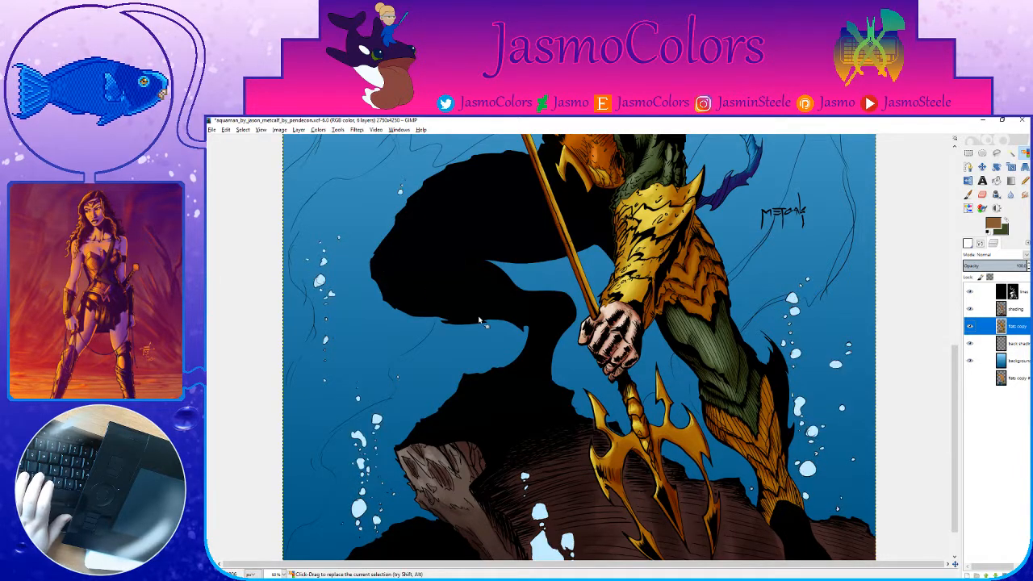
key("ctrl+s")
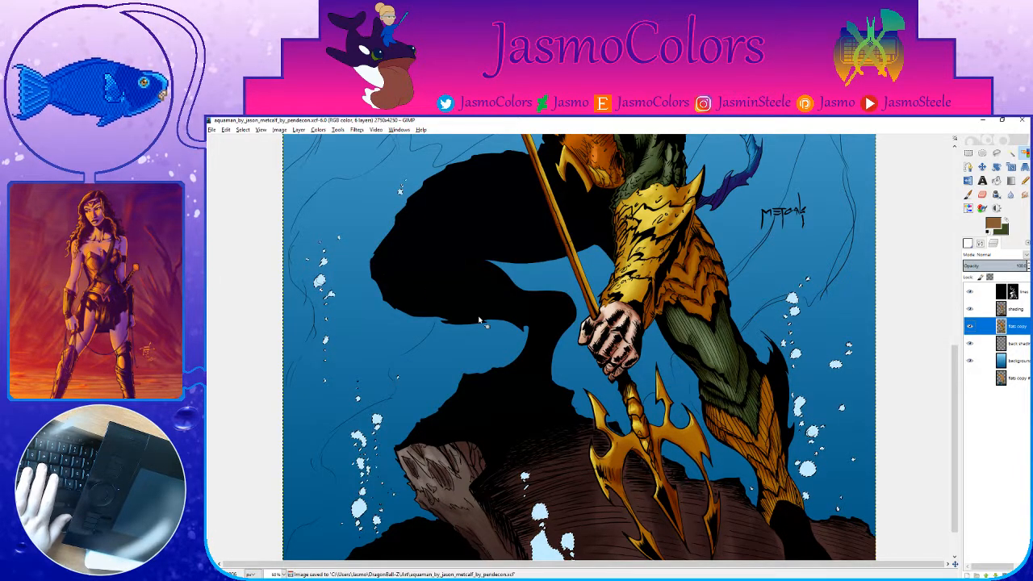
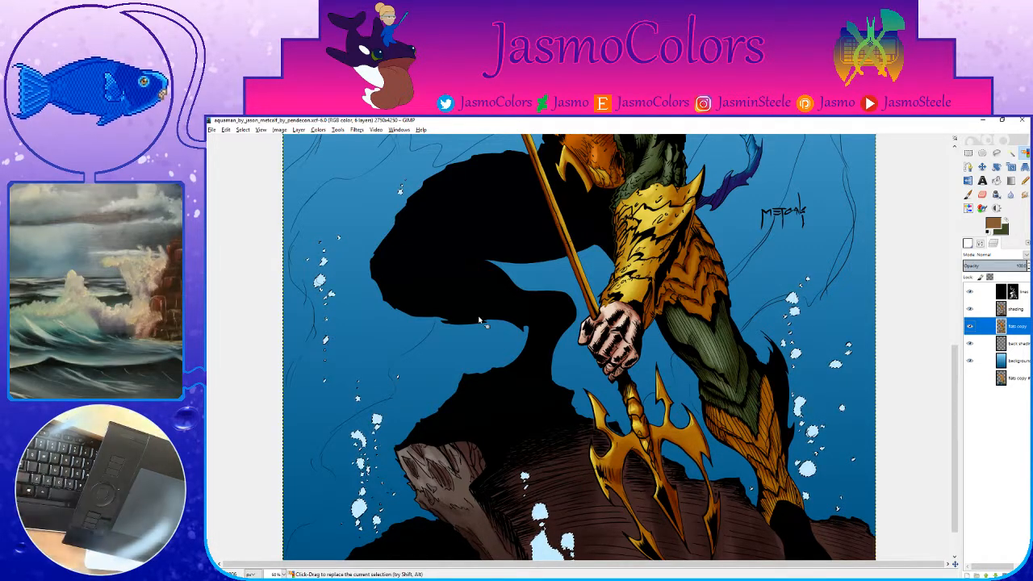
Step: On the shading layer, brush blue shading and pale highlights onto the two small bubbles at the head of the trail below the signature
key("p")
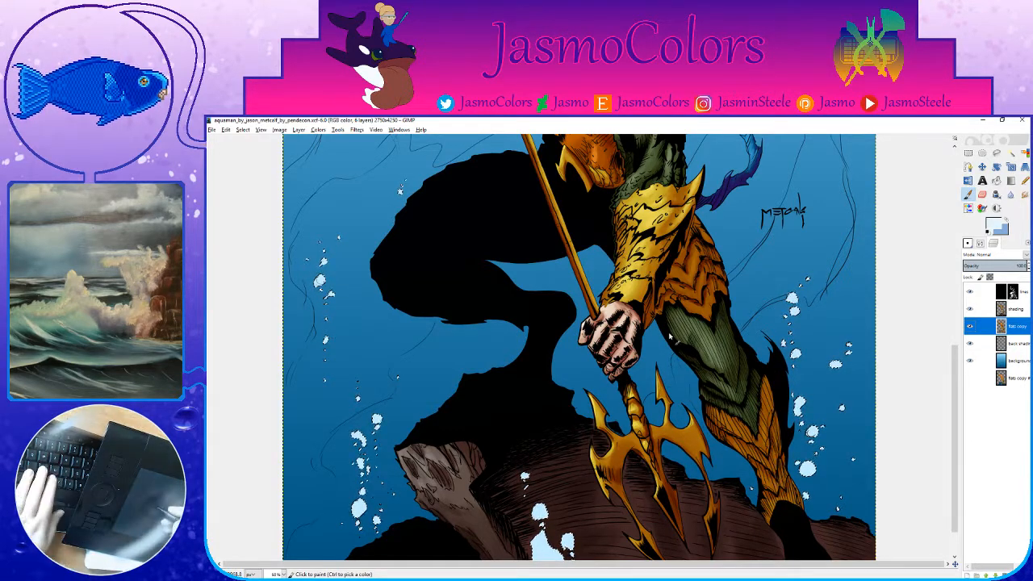
mouse_move(667, 222)
left_mouse_down()
mouse_move(617, 362)
mouse_move(612, 417)
mouse_move(627, 431)
mouse_move(629, 466)
mouse_move(537, 227)
left_mouse_up()
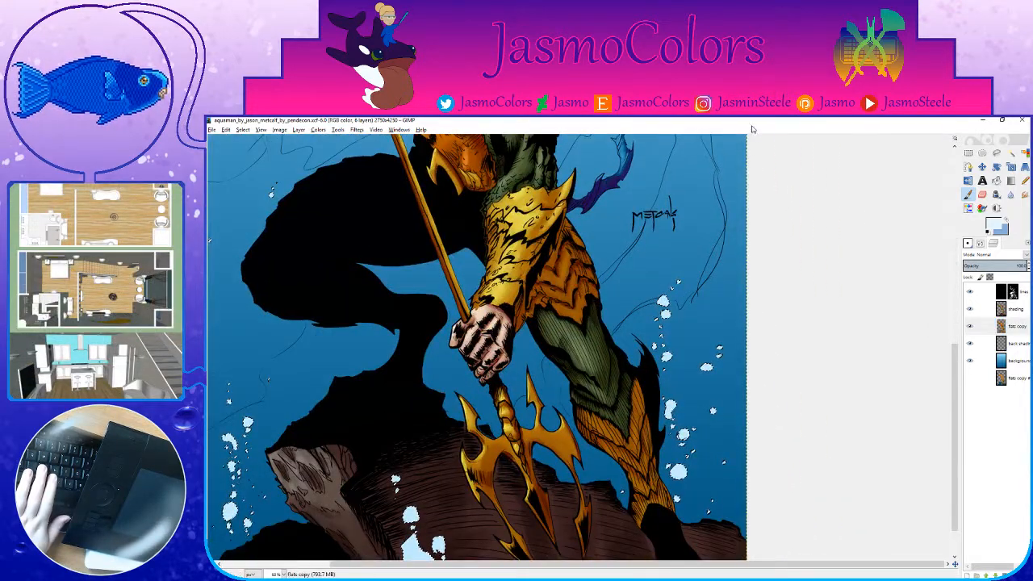
key("shift+o")
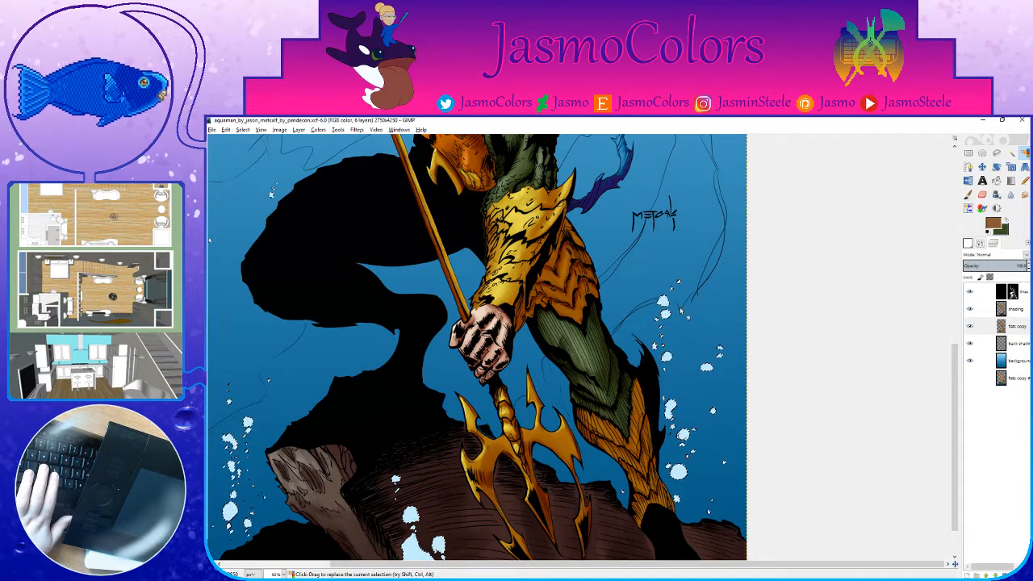
scroll(694, 311, "up", 2, "ctrl")
scroll(661, 330, "up", 3)
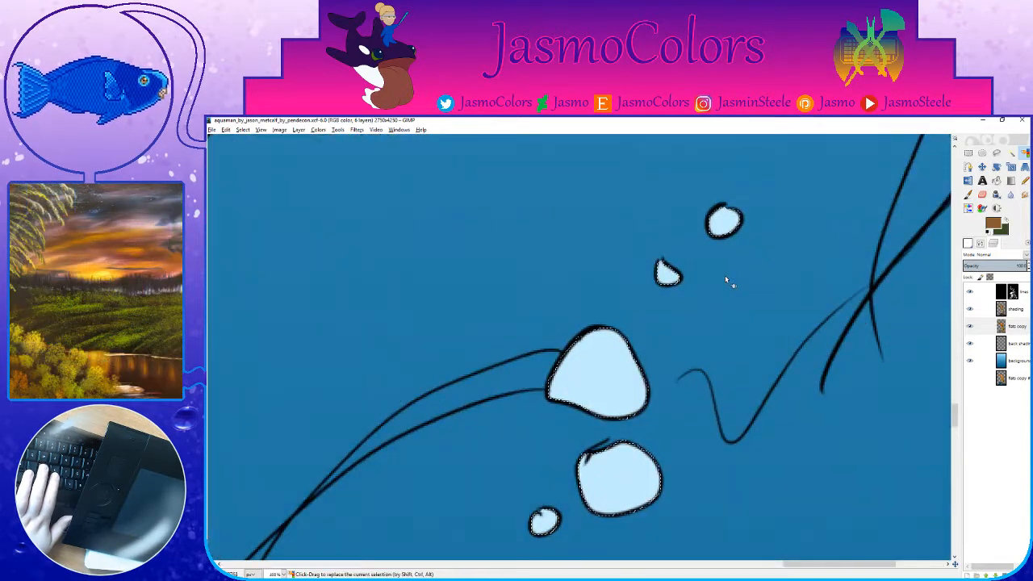
key("p")
key("Page_Up")
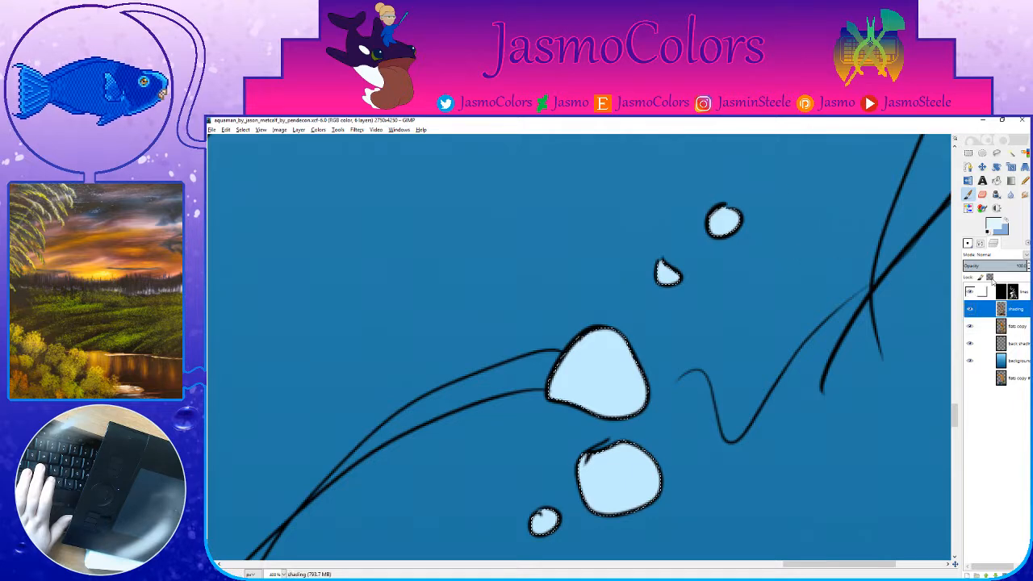
mouse_move(722, 218)
left_mouse_down()
mouse_move(734, 216)
mouse_move(717, 211)
left_mouse_up()
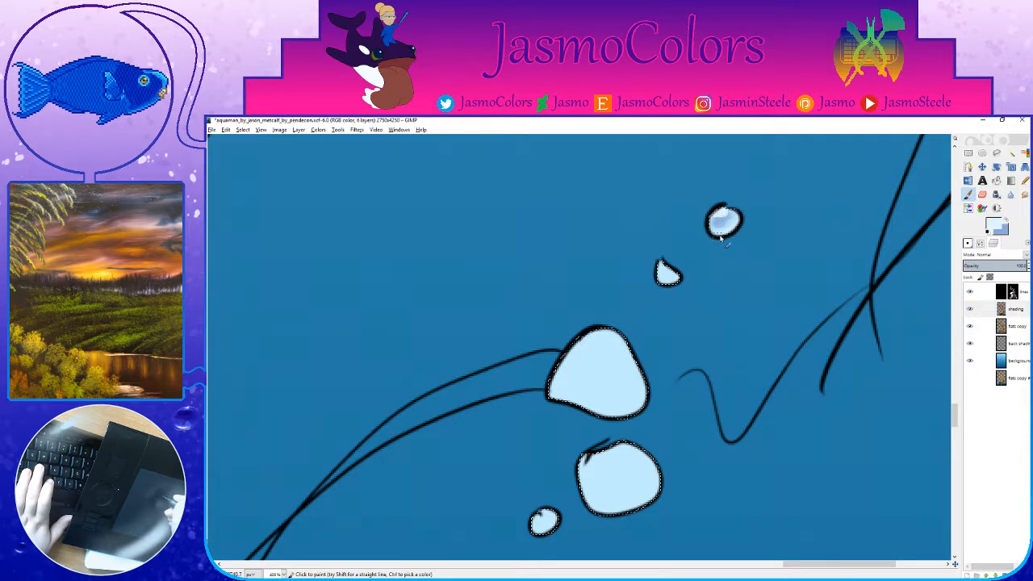
left_click_drag(673, 273, 737, 249)
key("x")
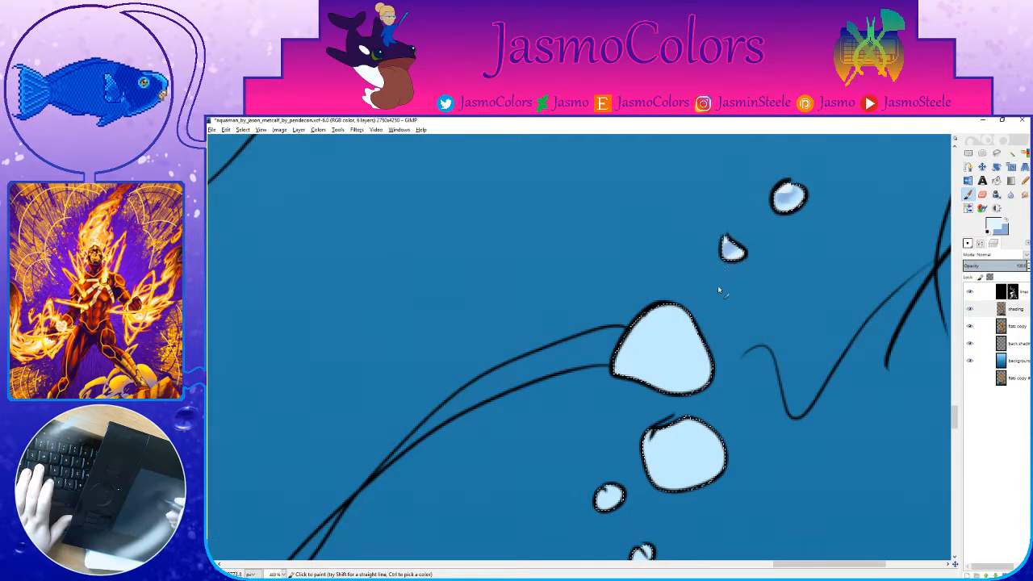
Step: Shade the large triangular bubble with soft medium blue and dab a round pale highlight near its peak
left_click_drag(675, 352, 716, 276)
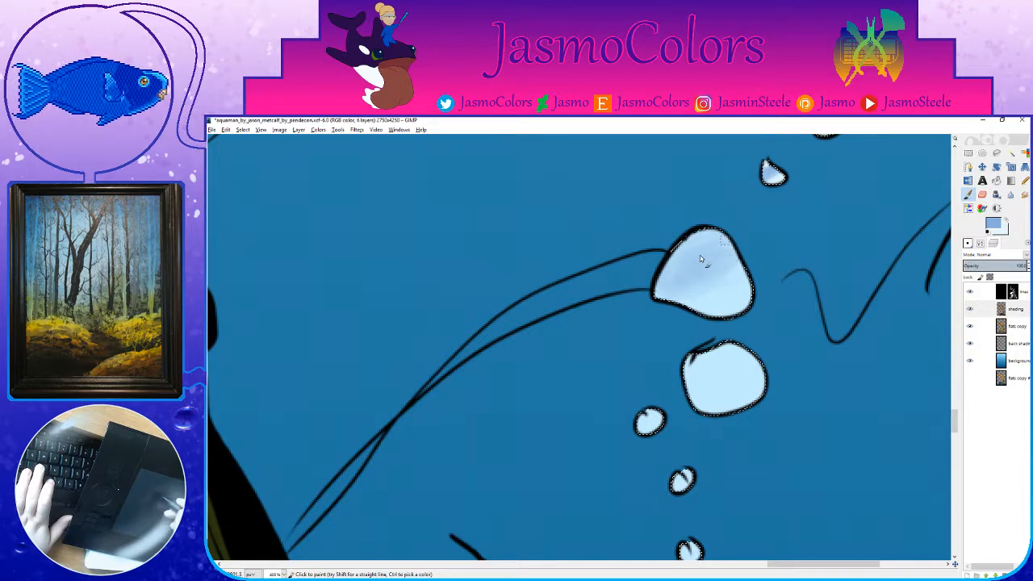
left_click(698, 246)
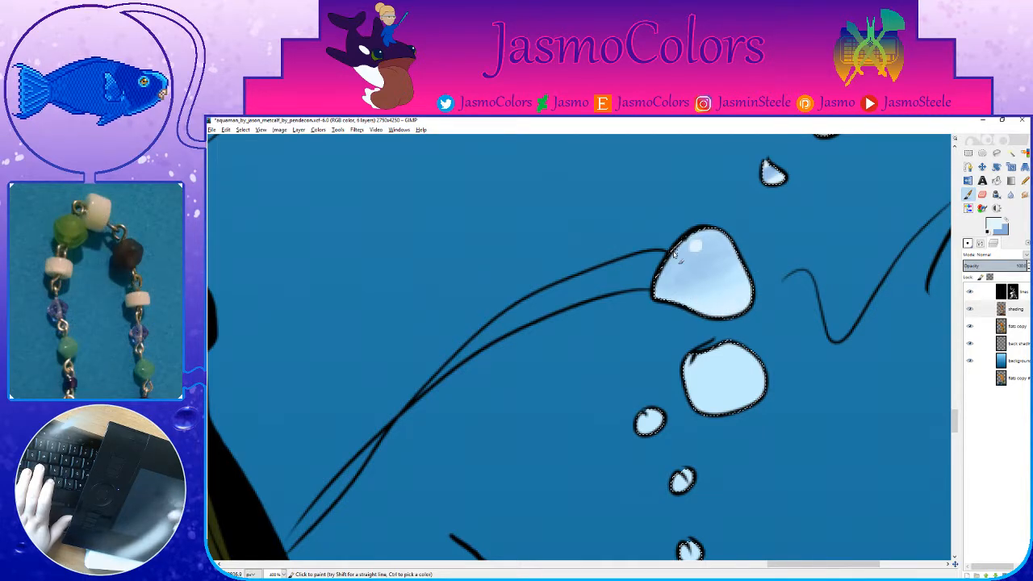
left_click_drag(680, 357, 686, 258)
Step: Shade the large rounded bubble below the triangular one in medium blue, add a pale highlight, and save the image during the work
key("x")
left_click_drag(738, 288, 679, 327)
key("ctrl+s")
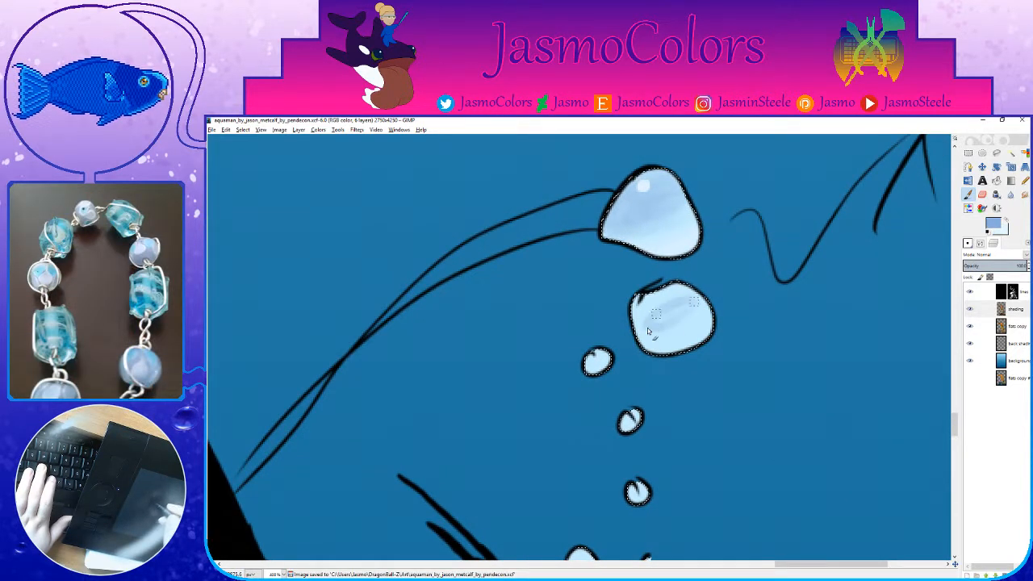
left_click_drag(676, 307, 653, 321)
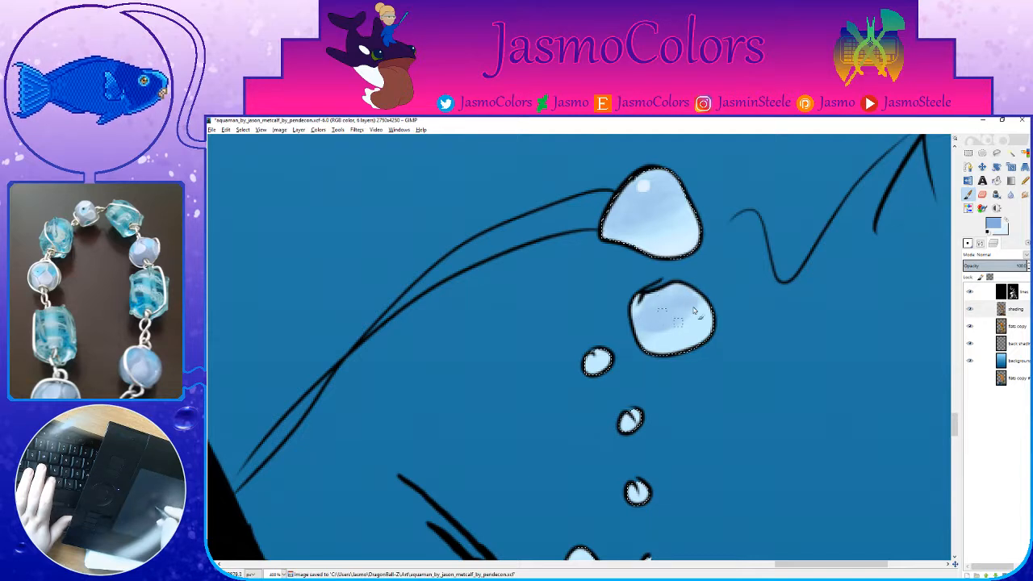
key("x")
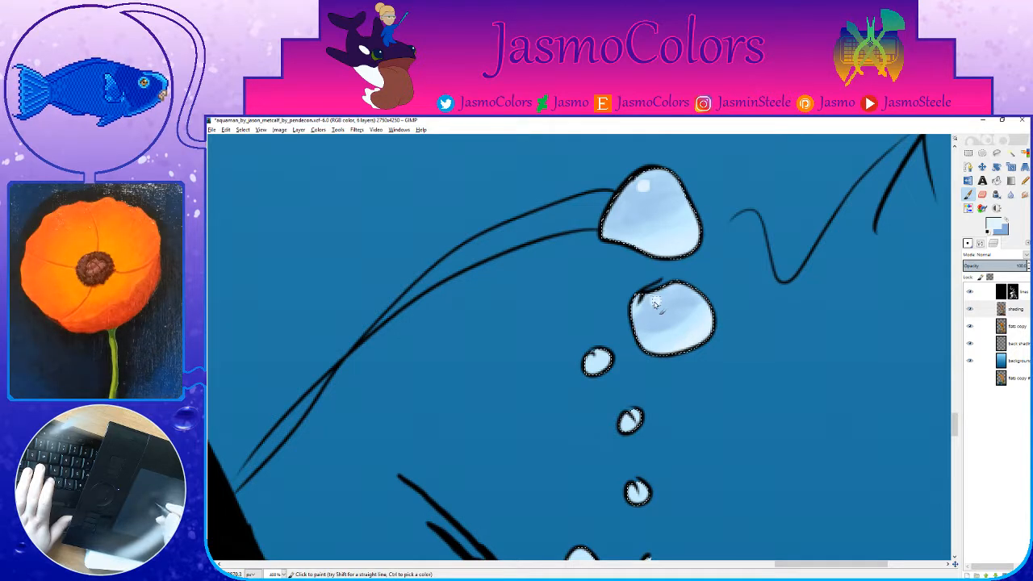
left_click_drag(613, 401, 632, 384)
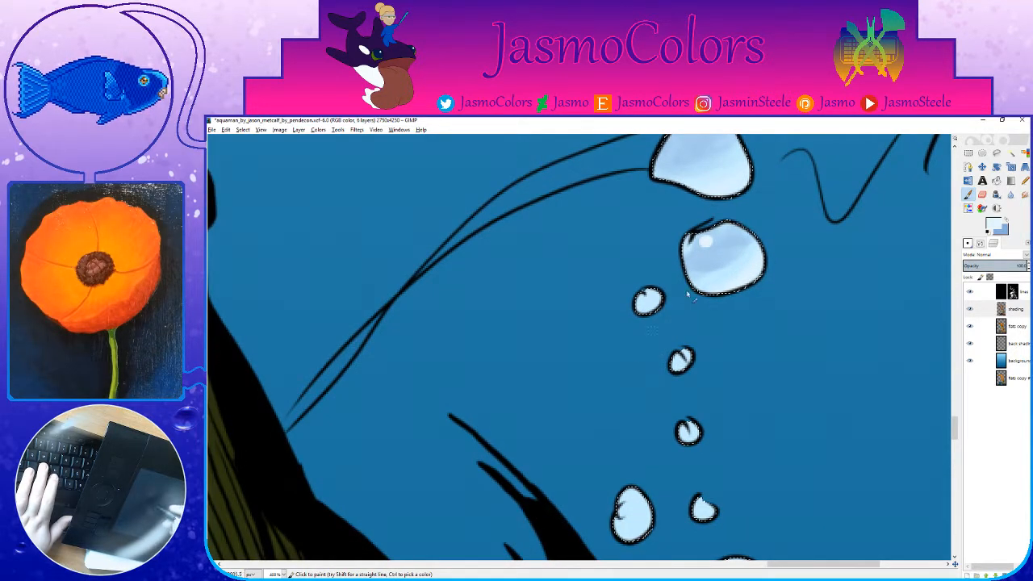
Step: Shade and highlight the small bubble just below the large rounded one, and save the image
left_click(646, 302, "ctrl")
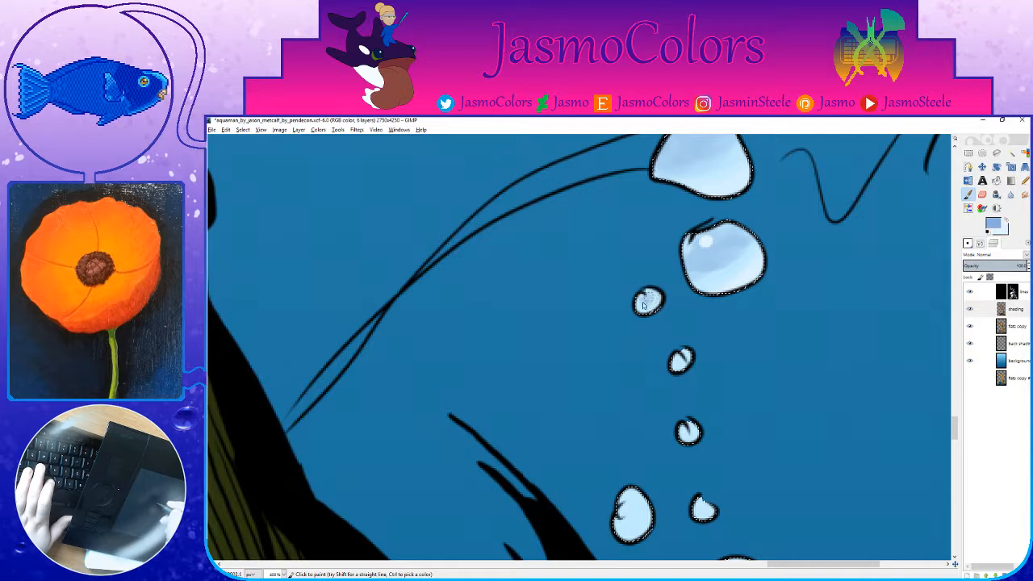
left_click(647, 295, "ctrl")
key("ctrl+s")
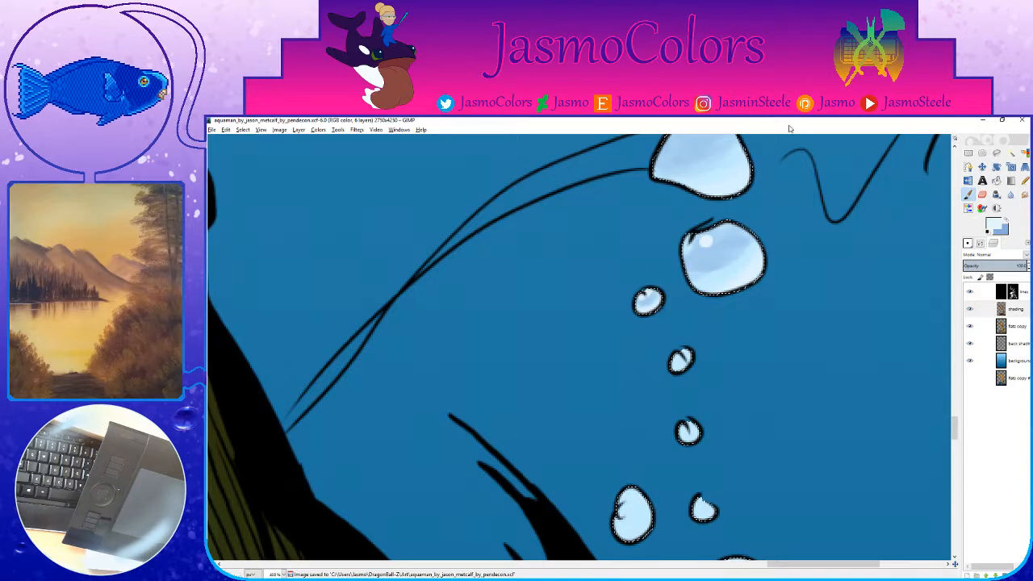
Step: Brush soft blue shading and pale highlights onto the two tiny creased bubbles further down the trail using a small circle brush
key("shift+o")
scroll(711, 304, "down", 2)
scroll(697, 257, "up", 2)
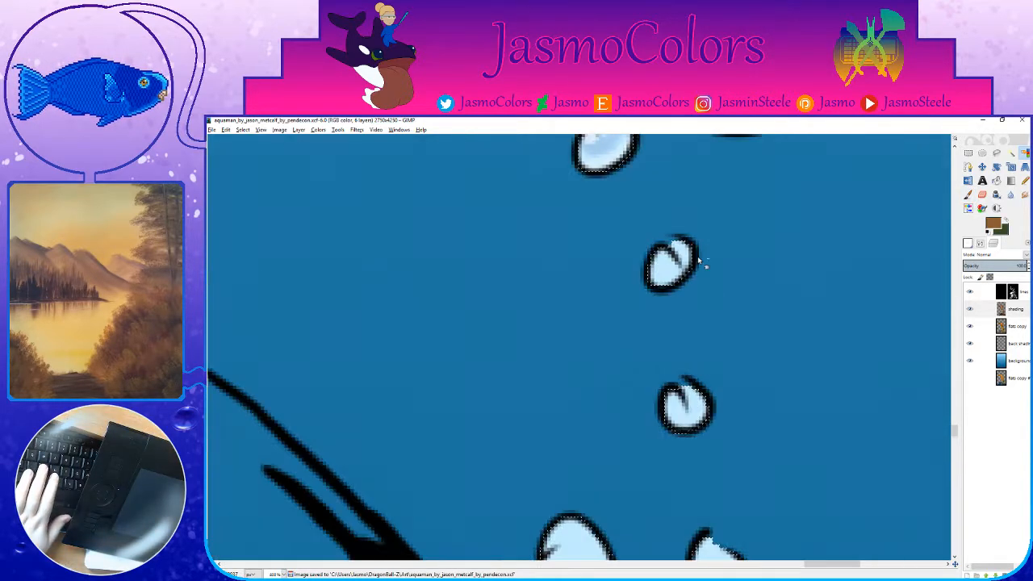
scroll(697, 258, "up", 1)
key("p")
left_click(968, 243)
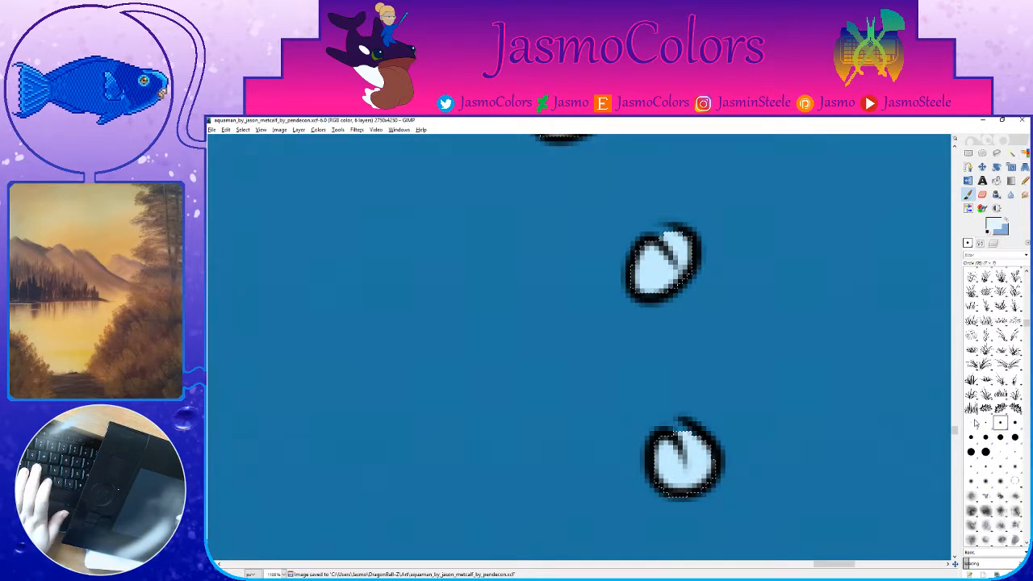
mouse_move(681, 267)
left_mouse_down()
mouse_move(664, 259)
mouse_move(675, 252)
left_mouse_up()
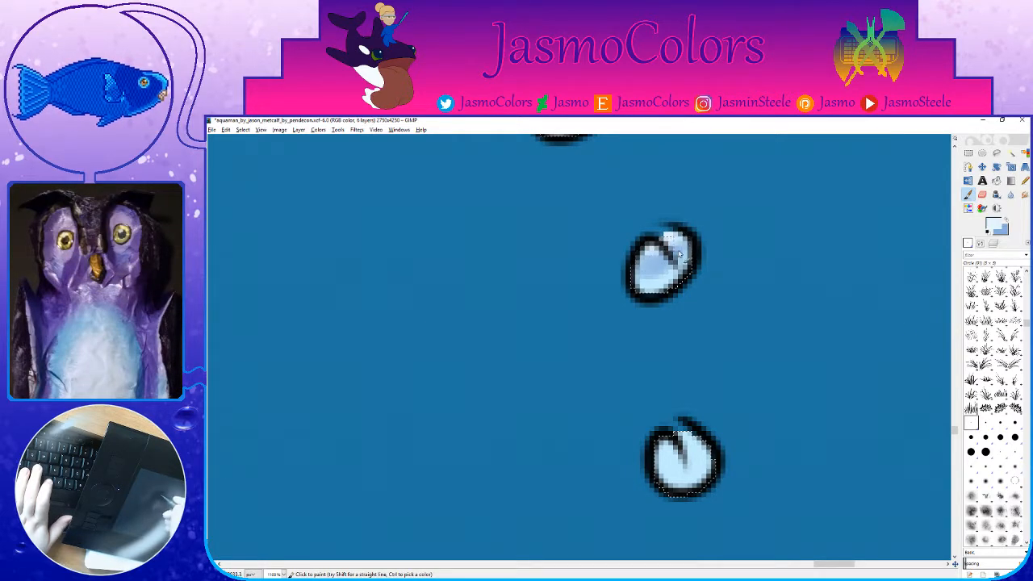
scroll(661, 283, "down", 4)
mouse_move(684, 266)
left_mouse_down()
mouse_move(650, 272)
mouse_move(689, 261)
mouse_move(666, 237)
left_mouse_up()
key("x")
left_click_drag(666, 297, 675, 271)
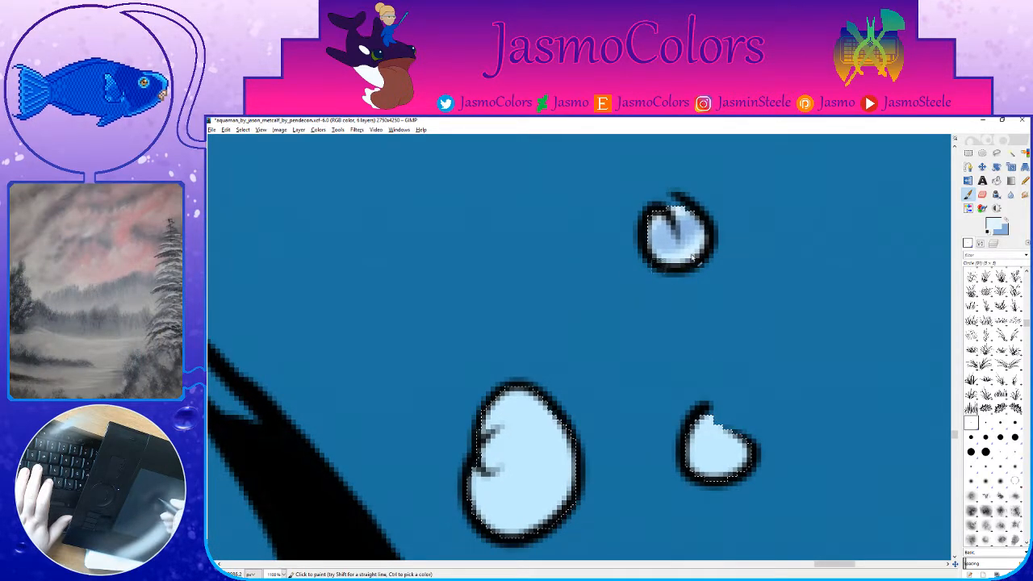
Step: Shade the tall oval bubble beside the black fin in medium blue, add a pale highlight near its upper edge, and save the image
left_click_drag(638, 344, 715, 195)
key("x")
left_click(1000, 424)
mouse_move(612, 275)
left_mouse_down()
mouse_move(588, 307)
mouse_move(606, 300)
mouse_move(598, 270)
mouse_move(569, 280)
mouse_move(621, 311)
mouse_move(624, 277)
mouse_move(577, 245)
mouse_move(544, 287)
mouse_move(649, 280)
left_mouse_up()
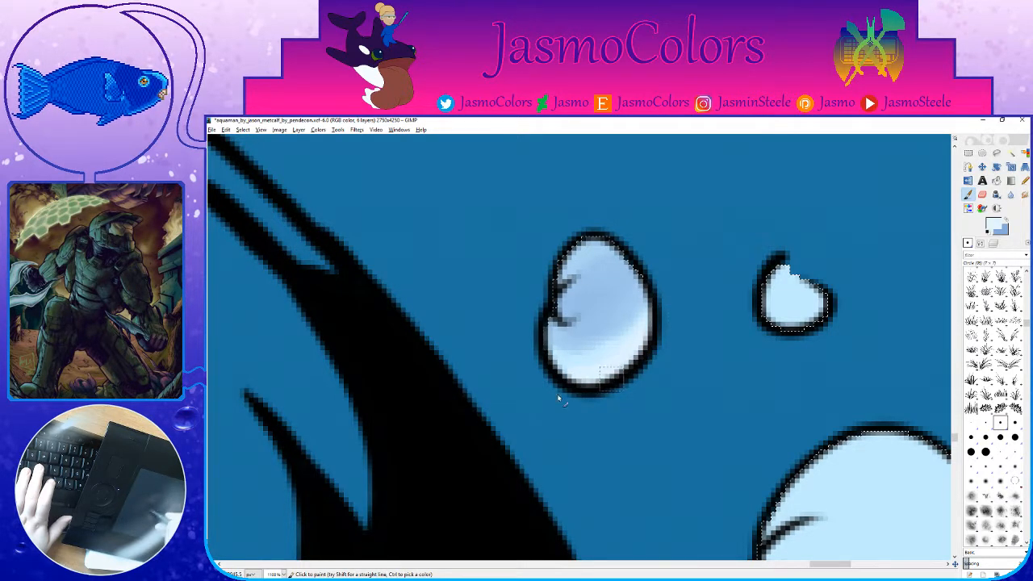
left_click(972, 423)
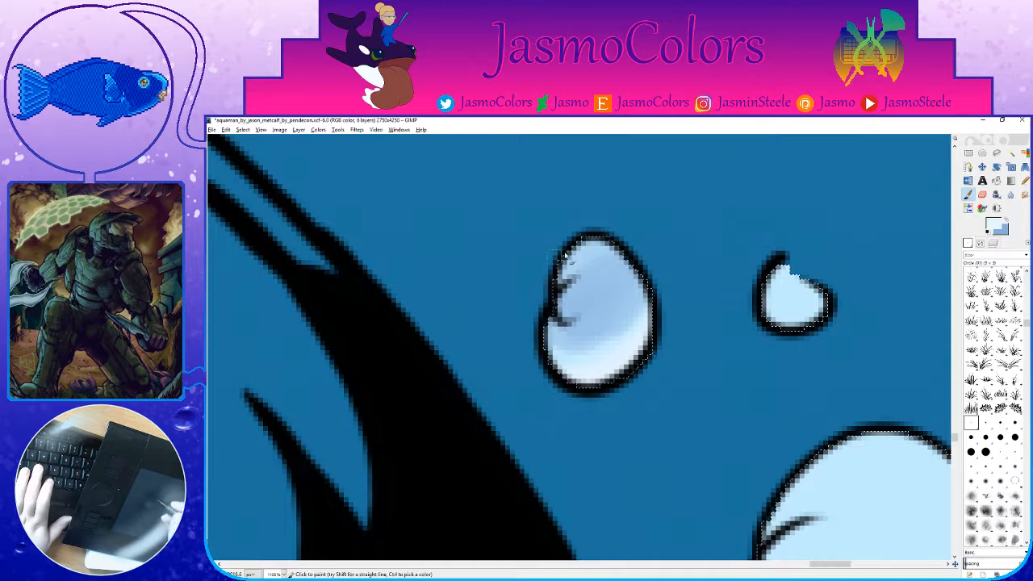
left_click_drag(585, 275, 599, 255)
key("ctrl+s")
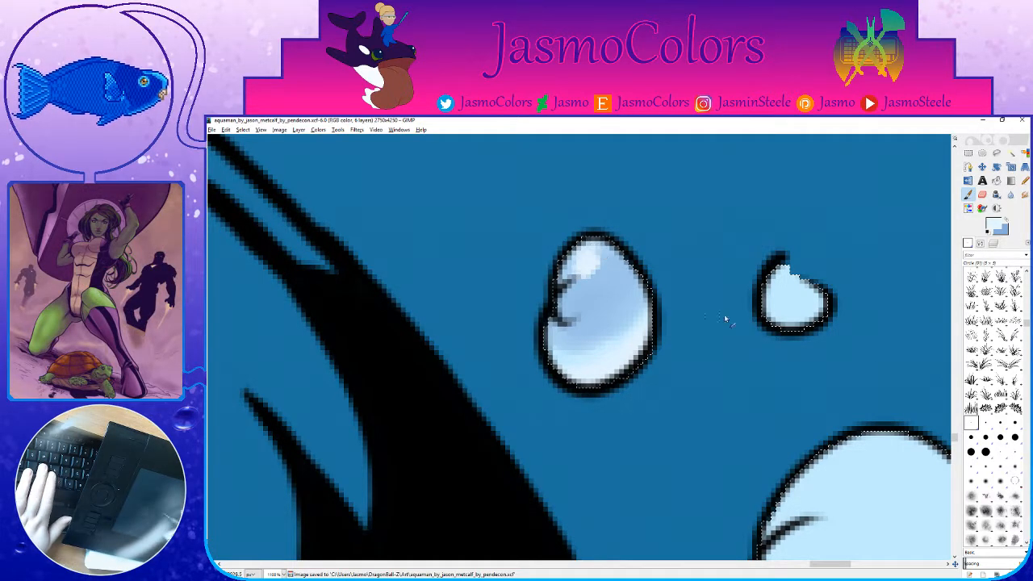
Step: Shade the small notched bubble beside the tall oval one in blue, brighten its edges with pale blue, and save the image
left_click_drag(949, 383, 800, 352)
left_click(985, 451)
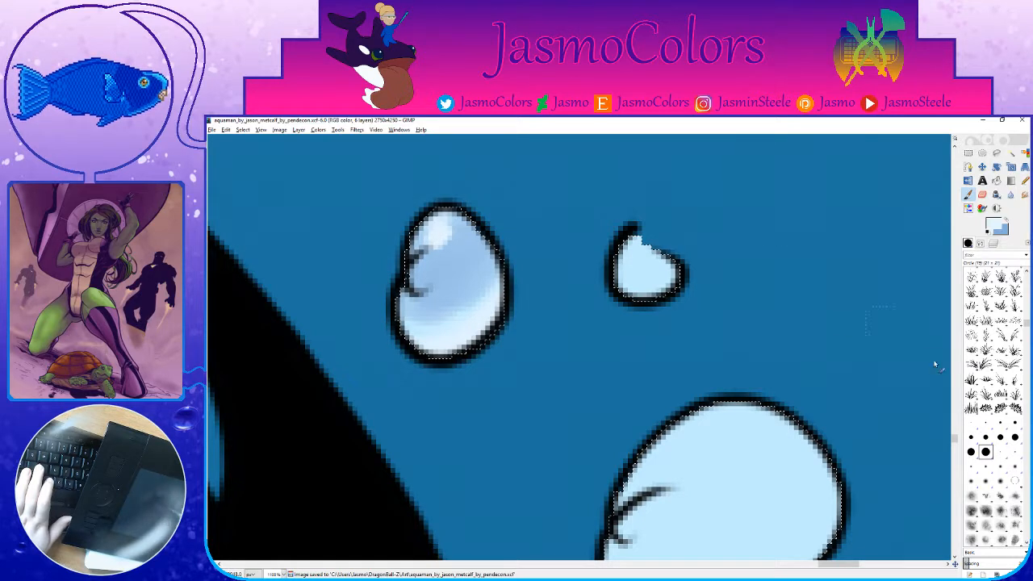
left_click(999, 422)
key("x")
mouse_move(652, 275)
left_mouse_down()
mouse_move(643, 280)
mouse_move(654, 268)
mouse_move(626, 247)
left_mouse_up()
key("x")
left_click_drag(662, 298, 675, 287)
key("ctrl+s")
Step: Shade the large egg-shaped bubble in medium blue with the 21-pixel circle brush and lighten its lower rim with pale blue
mouse_move(1026, 323)
left_mouse_down()
mouse_move(1025, 384)
mouse_move(1025, 313)
mouse_move(1026, 324)
left_mouse_up()
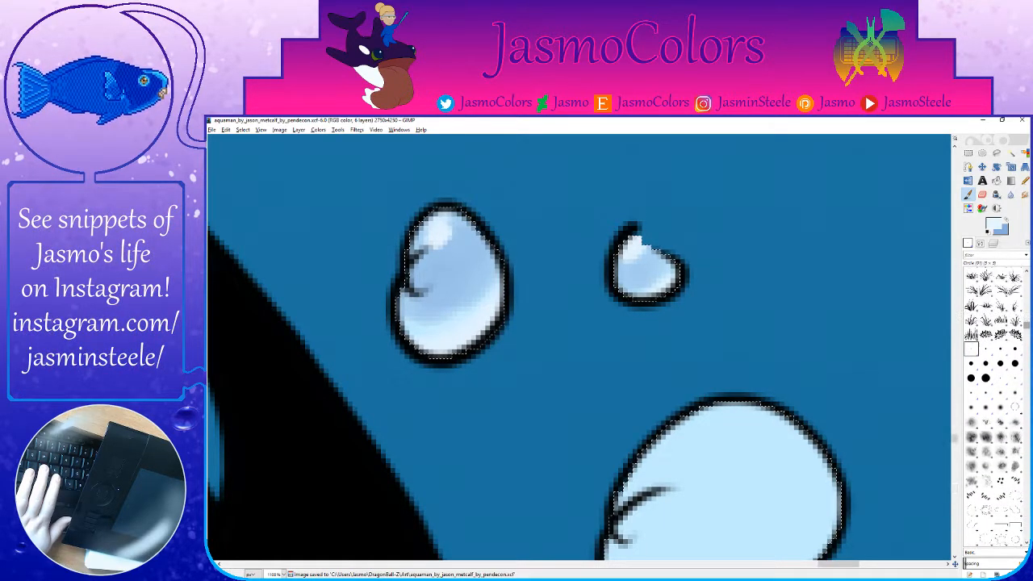
left_click_drag(745, 436, 685, 267)
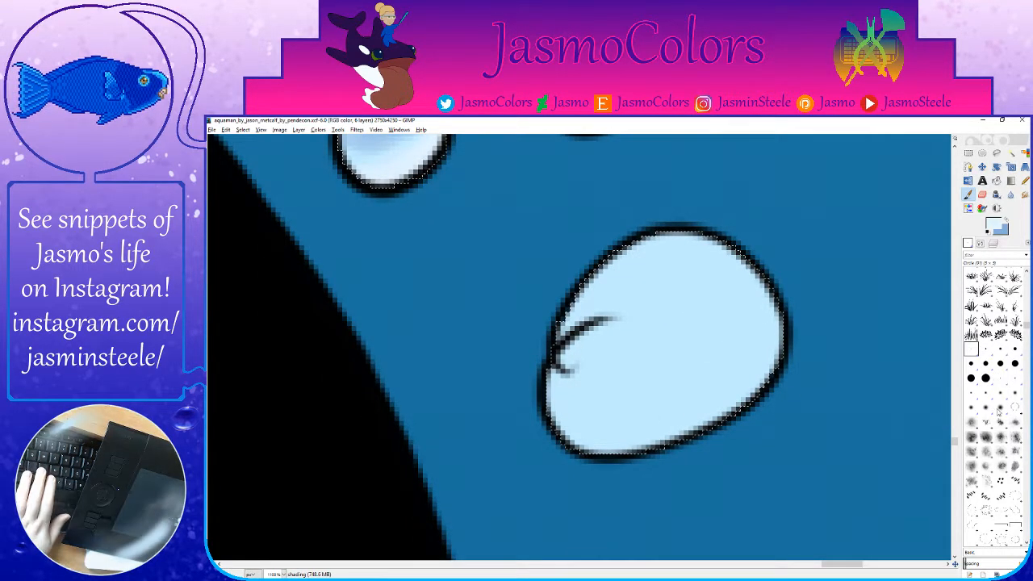
left_click_drag(855, 323, 907, 346)
left_click(981, 243)
left_click(1006, 220)
key("ctrl+s")
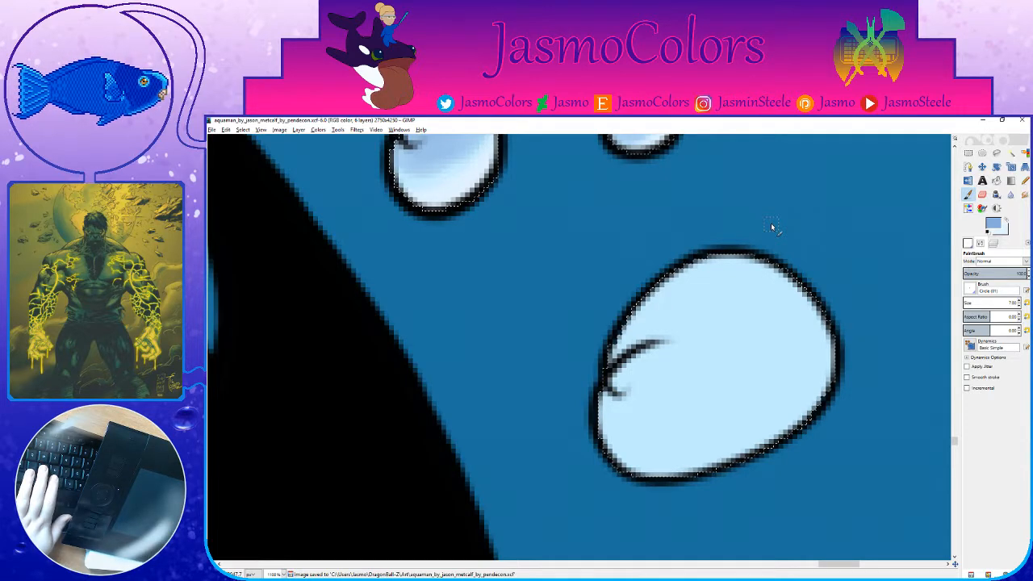
left_click(967, 243)
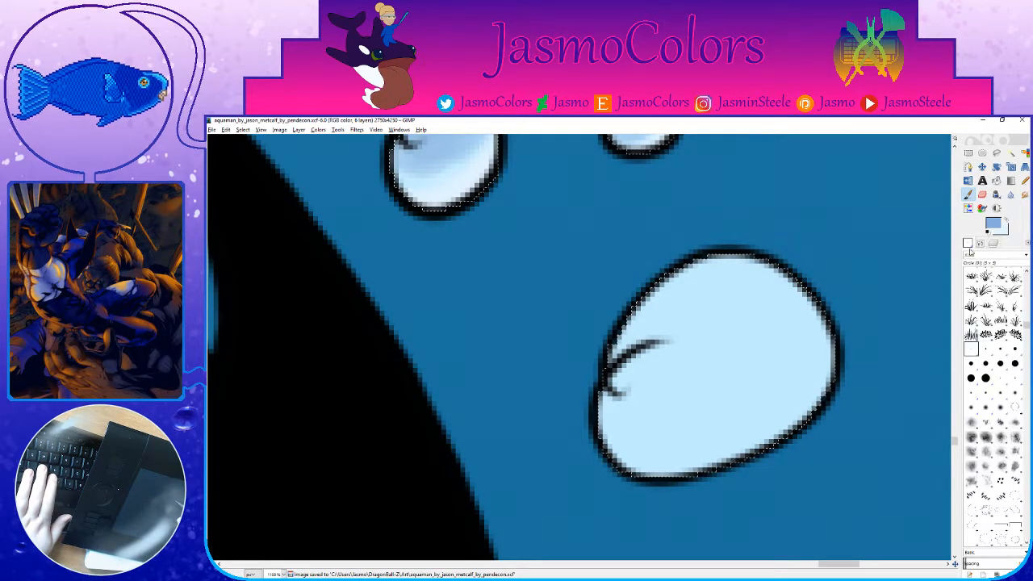
left_click(998, 349)
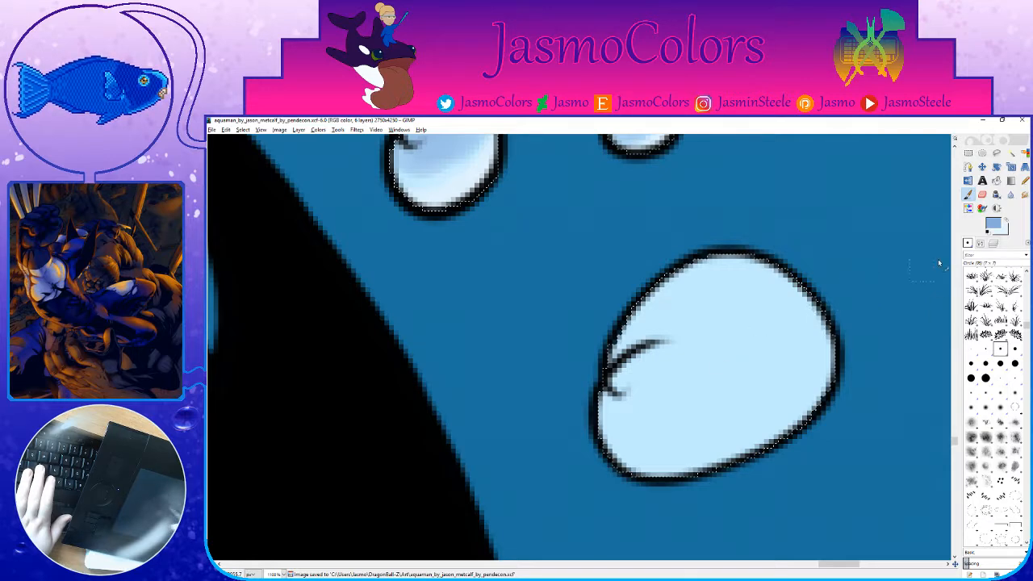
left_click(985, 377)
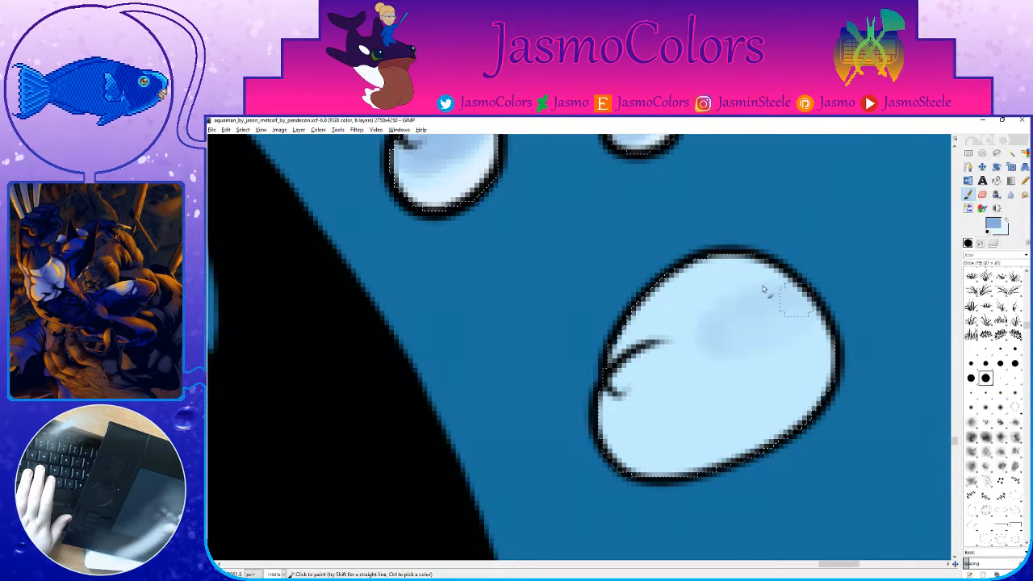
left_click_drag(629, 363, 714, 392)
left_click_drag(628, 399, 670, 405)
left_click_drag(614, 375, 619, 385)
left_click_drag(677, 367, 750, 395)
mouse_move(778, 305)
left_mouse_down()
mouse_move(670, 313)
mouse_move(643, 345)
mouse_move(753, 294)
mouse_move(638, 359)
mouse_move(637, 377)
mouse_move(754, 318)
mouse_move(783, 286)
mouse_move(709, 299)
mouse_move(720, 306)
mouse_move(656, 355)
mouse_move(672, 330)
mouse_move(675, 347)
mouse_move(797, 313)
mouse_move(757, 325)
mouse_move(658, 399)
left_mouse_up()
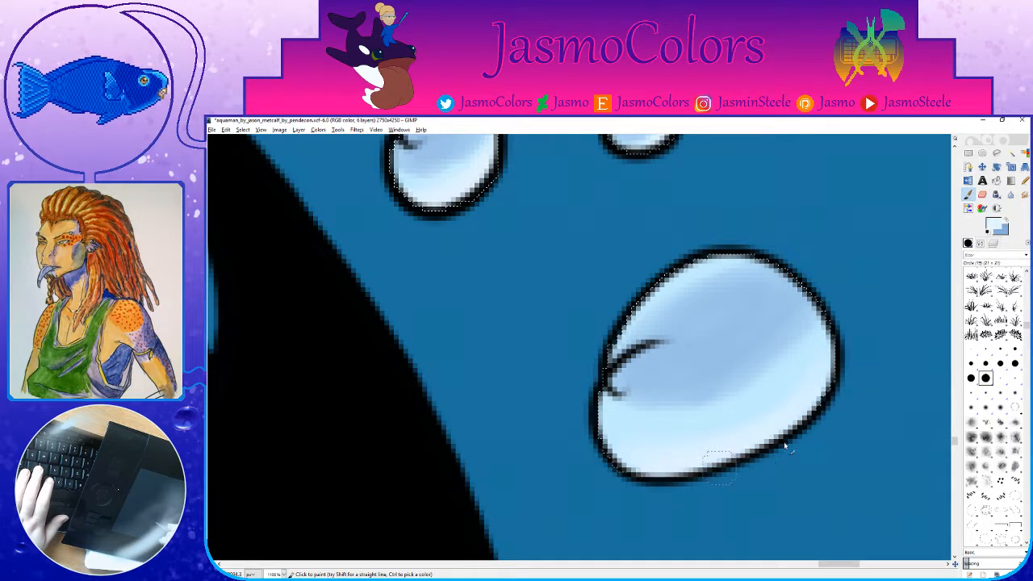
Step: Paint an elongated pale highlight near the top of the large egg-shaped bubble and save the image
left_click(972, 350)
left_click(1000, 350)
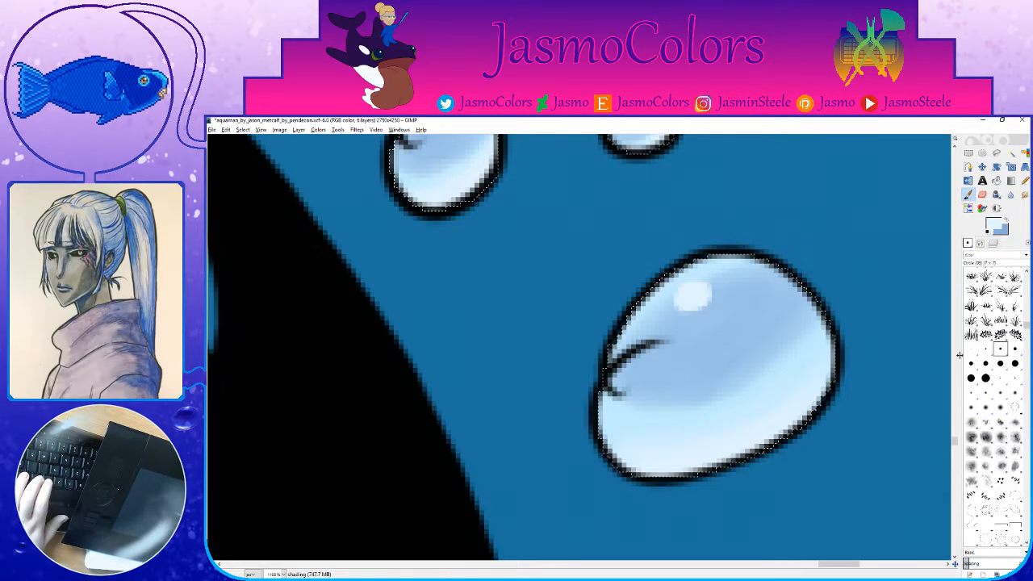
left_click(970, 348)
mouse_move(710, 292)
left_mouse_down()
mouse_move(679, 302)
mouse_move(727, 286)
mouse_move(684, 311)
mouse_move(713, 431)
left_mouse_up()
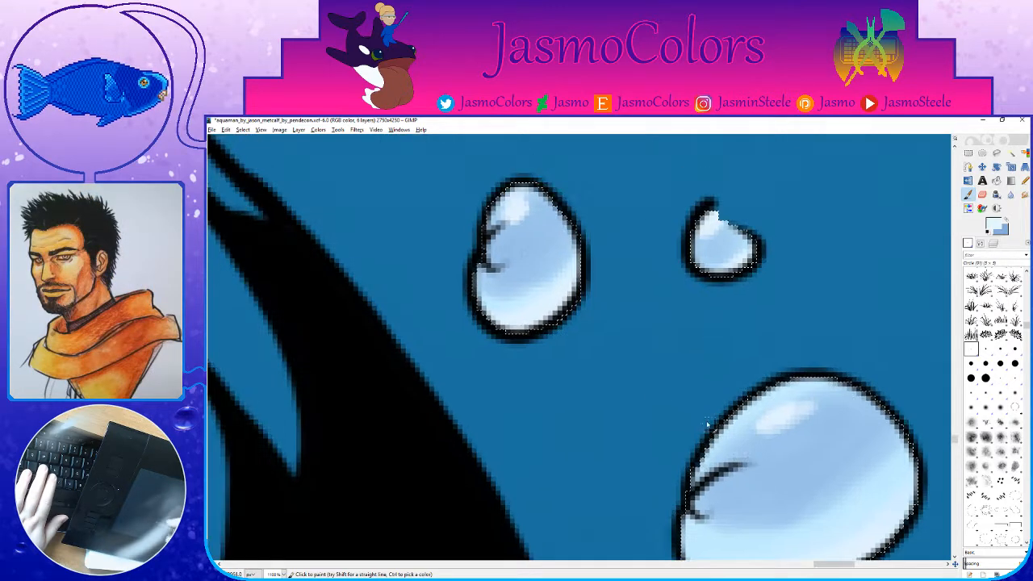
left_click(1025, 153)
key("2")
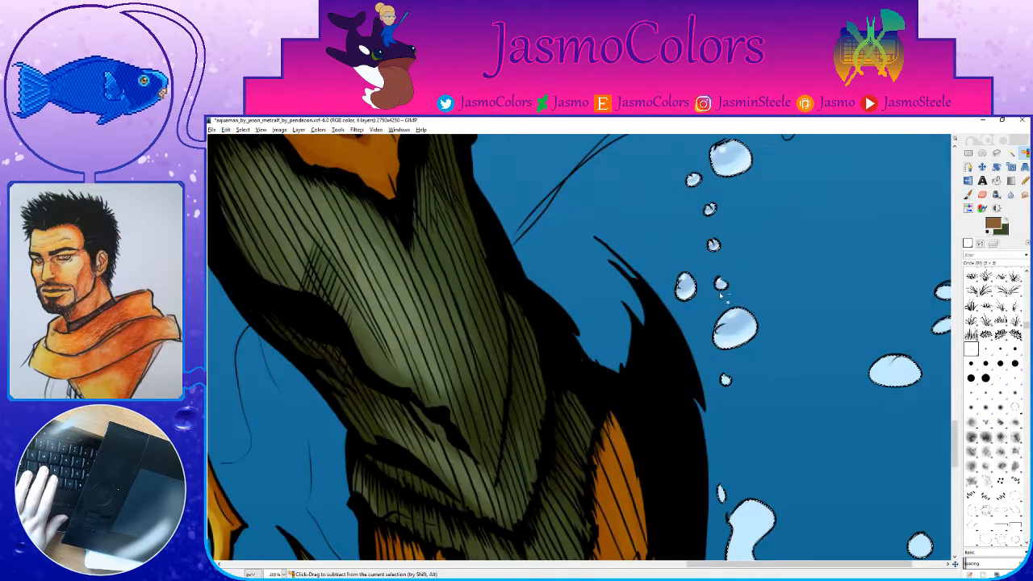
key("ctrl+s")
Step: Shade the tiny bubble below the large egg-shaped one in blue, lighten its lower edge, and save the image
scroll(803, 409, "up", 6)
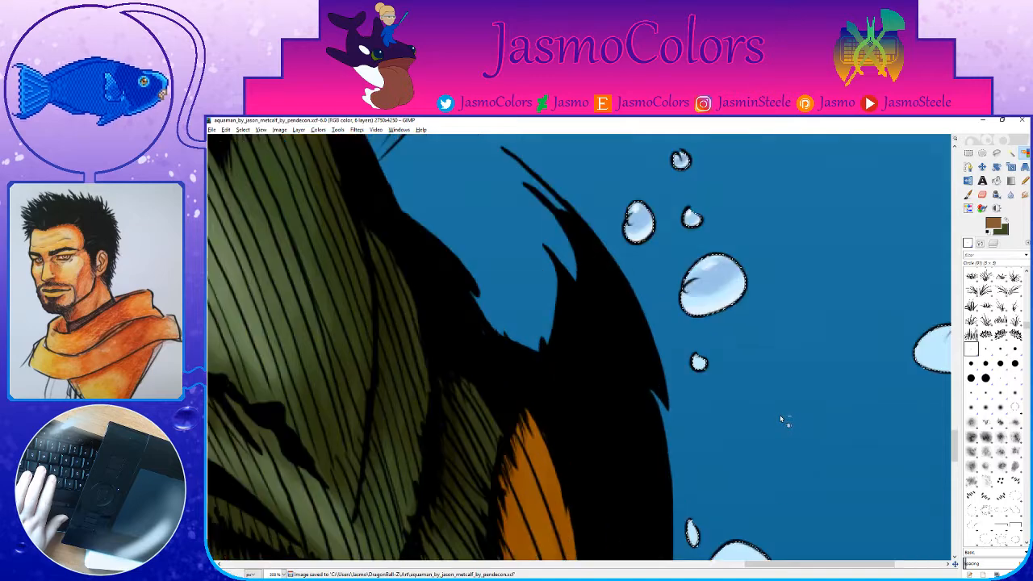
key("p")
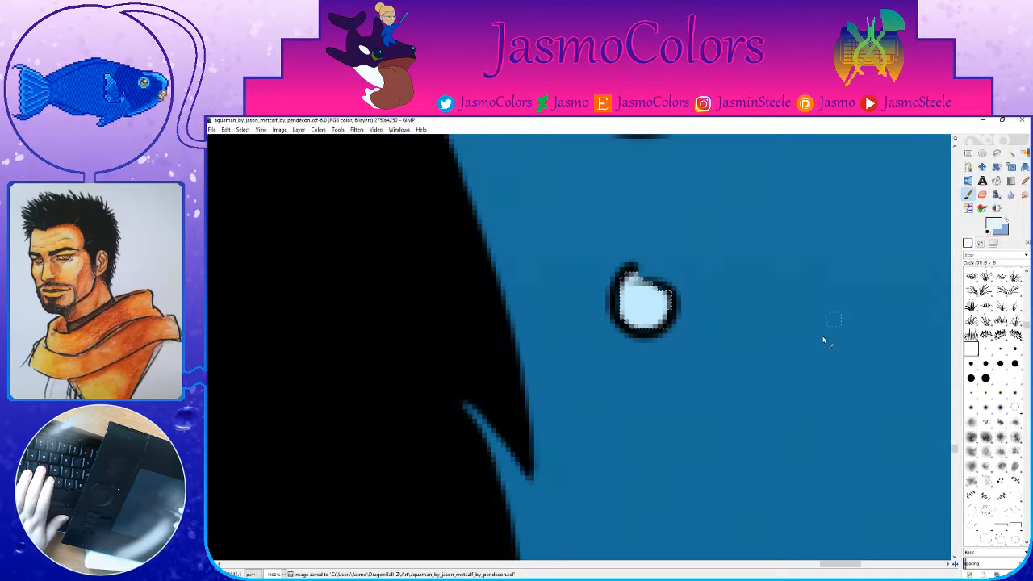
left_click_drag(837, 325, 890, 330)
key("x")
left_click_drag(707, 310, 710, 293)
key("x")
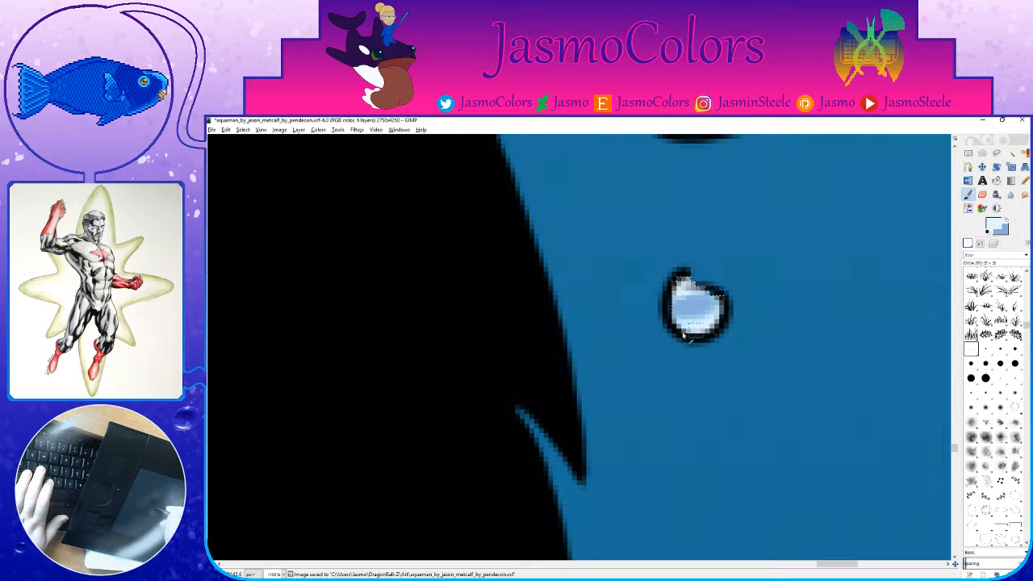
key("ctrl+s")
Step: Brush soft medium blue shading onto the two small oval bubbles near the canvas's right edge
scroll(494, 328, "down", 6)
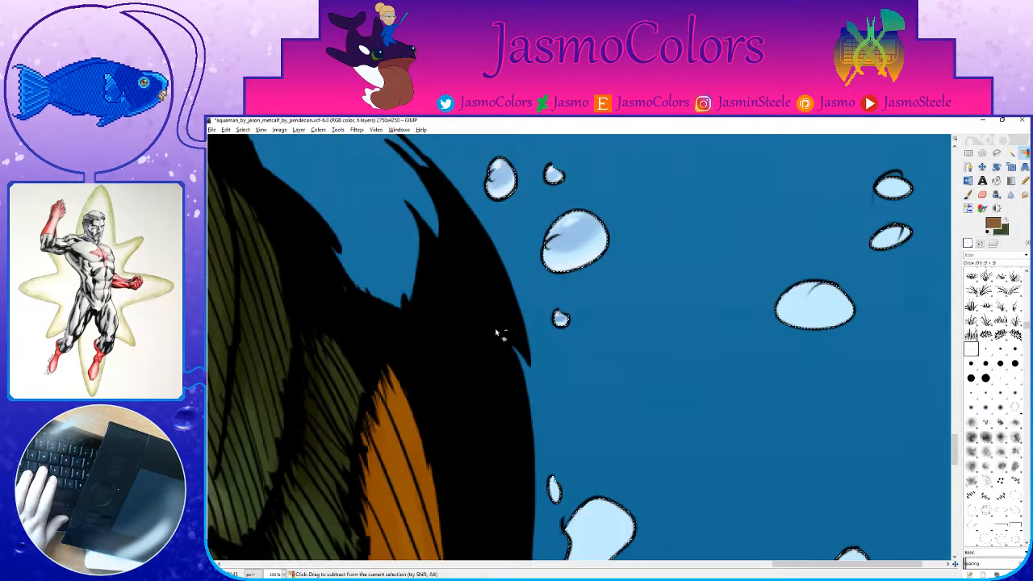
scroll(761, 247, "up", 3)
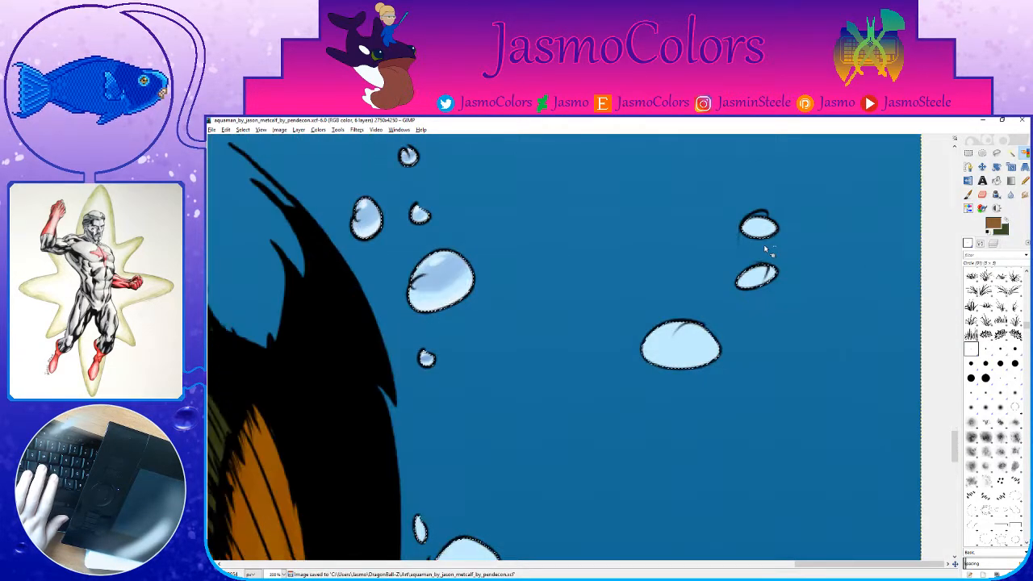
key("period")
key("period")
left_click_drag(744, 220, 750, 211)
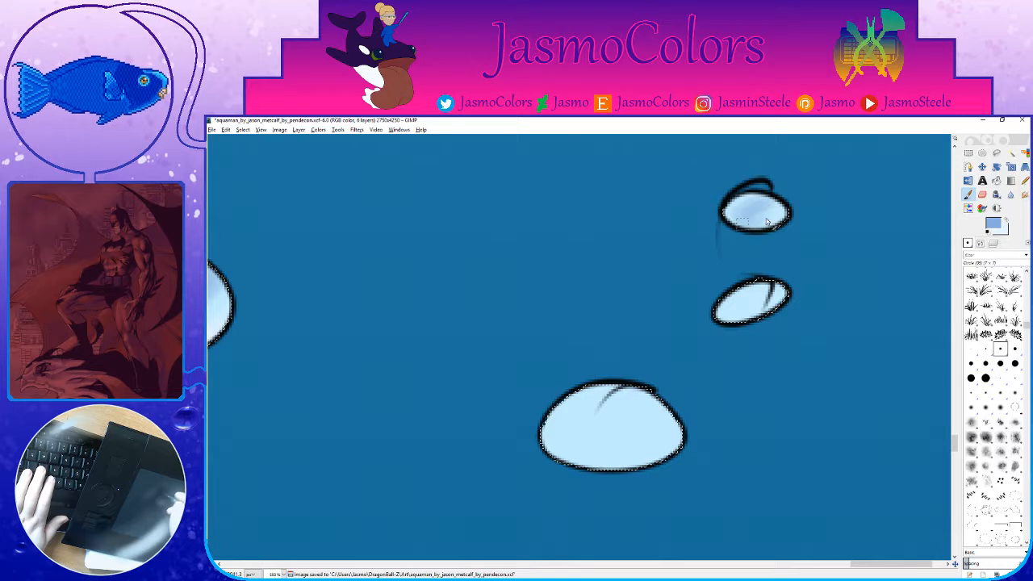
mouse_move(777, 307)
left_mouse_down()
mouse_move(740, 307)
mouse_move(771, 284)
left_mouse_up()
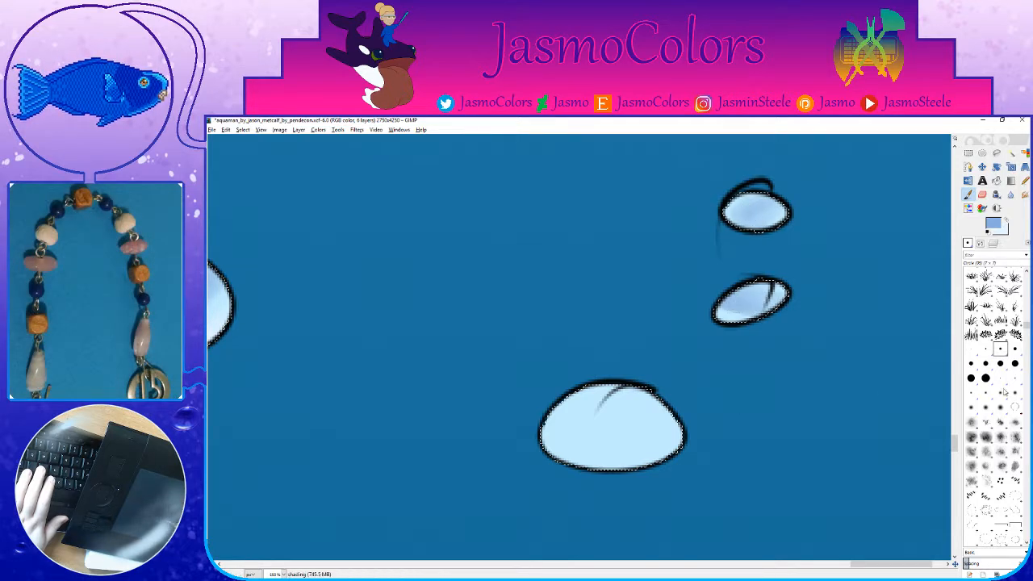
Step: Shade the dome-shaped bubble in medium blue with the 21-pixel circle brush and add a round pale highlight near its top
left_click(968, 243)
left_click(1026, 302)
left_click_drag(632, 427, 575, 408)
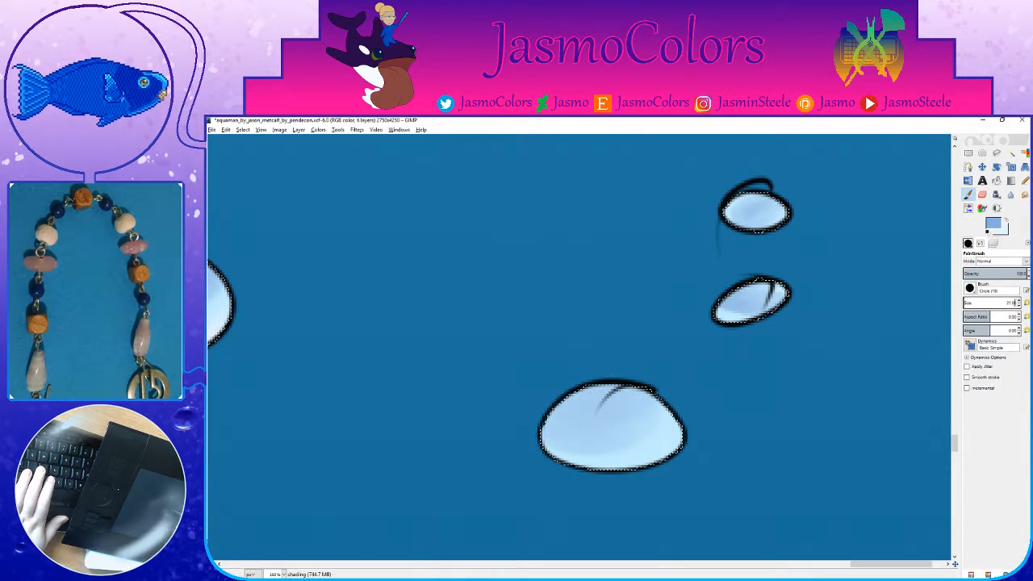
left_click(967, 242)
left_click(971, 349)
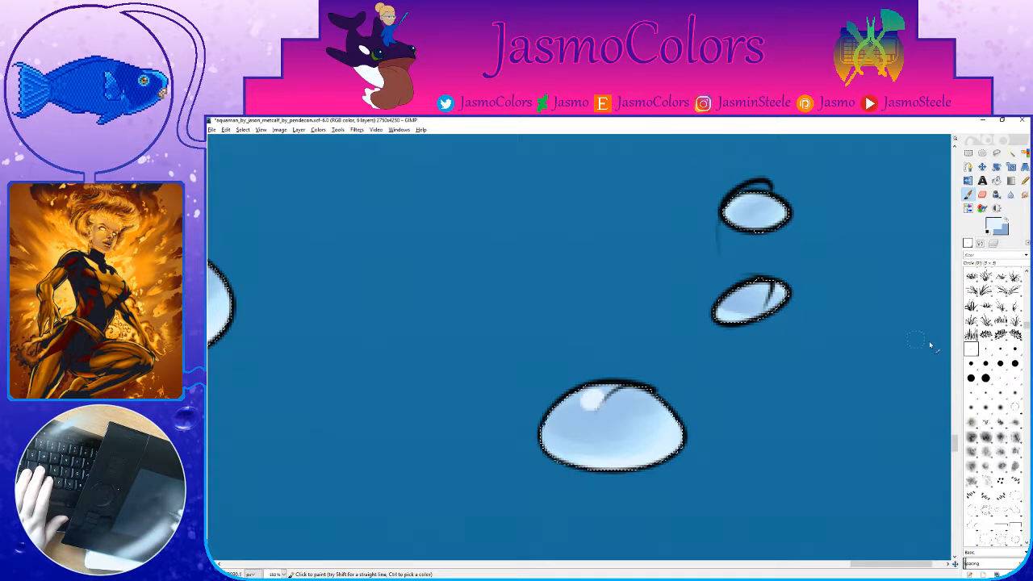
Step: Add pale highlights and lighter rims to the two small oval bubbles above the dome-shaped one with the 7-pixel circle brush
left_click(1000, 349)
left_click(980, 243)
left_click(1026, 302)
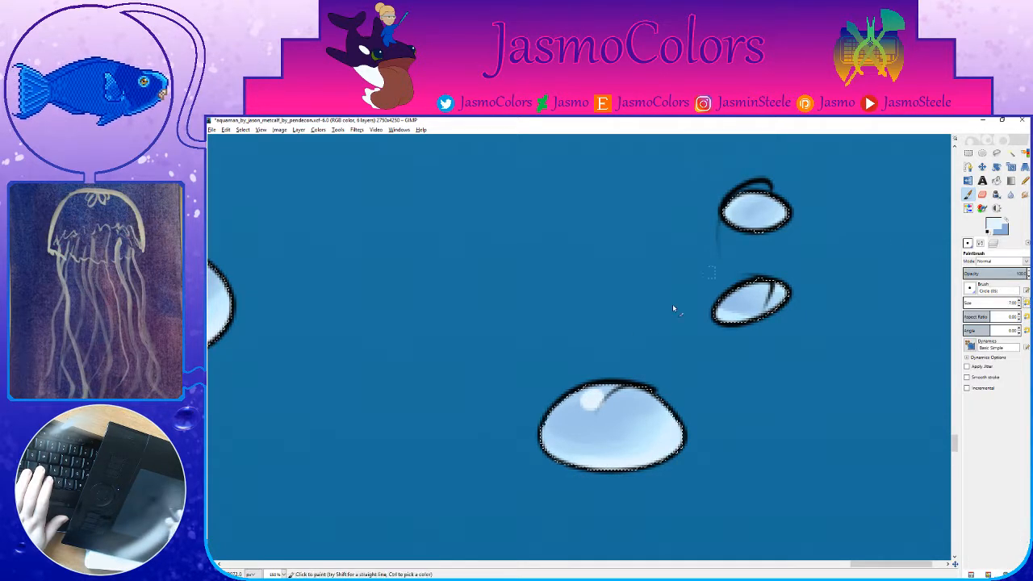
mouse_move(746, 297)
left_mouse_down()
mouse_move(749, 327)
mouse_move(781, 302)
left_mouse_up()
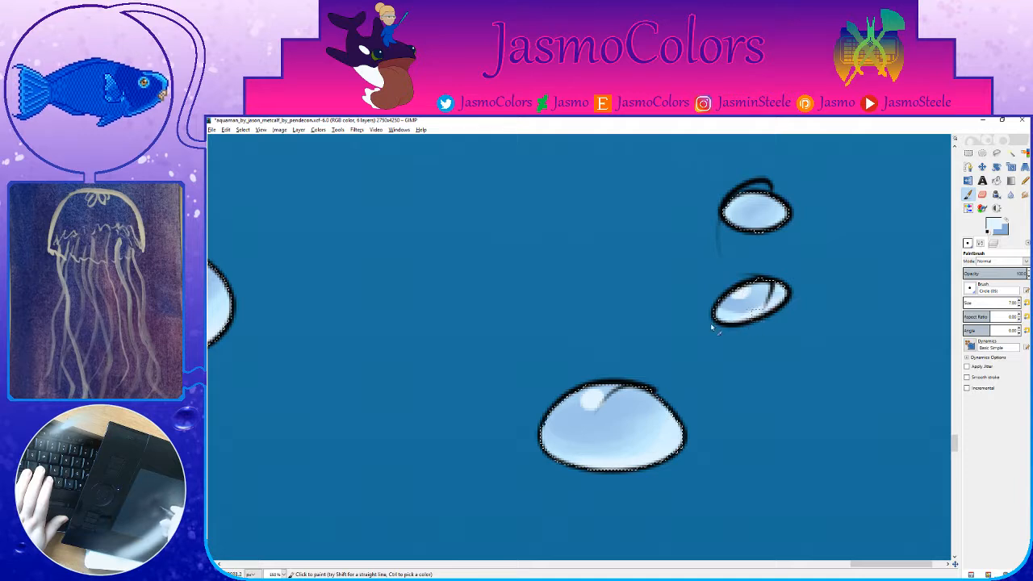
left_click(758, 208, "ctrl")
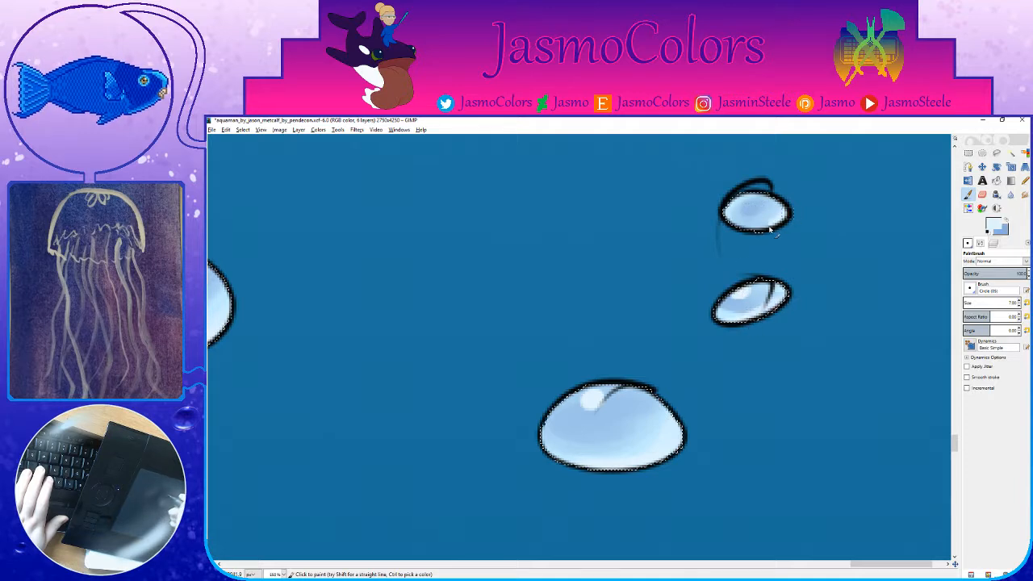
key("x")
key("x")
left_click_drag(745, 206, 743, 206)
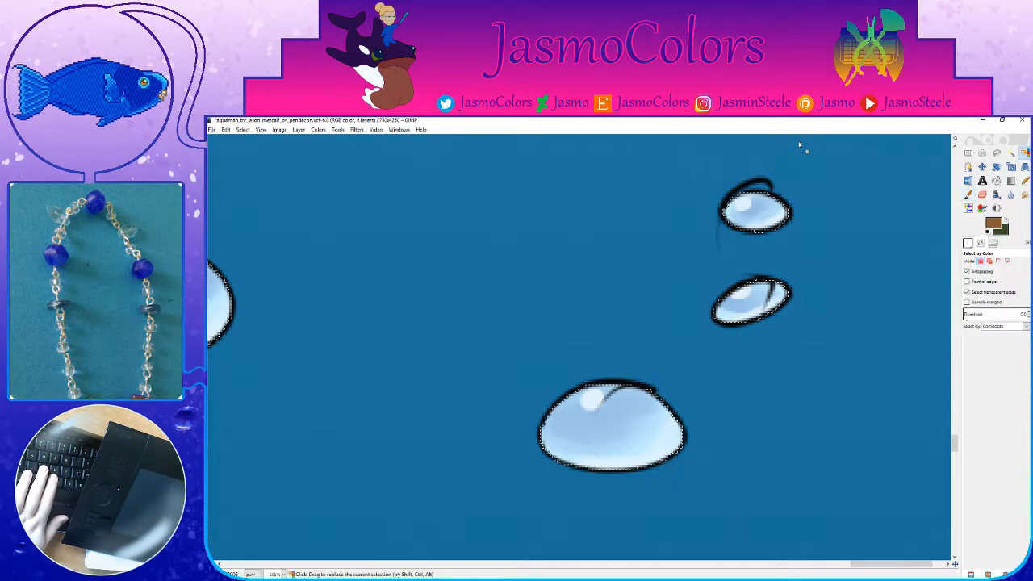
Step: Deepen the medium blue shading along the top of the dome-shaped bubble with the 21-pixel circle brush and save the image
left_click_drag(761, 420, 847, 318)
key("x")
left_click(967, 244)
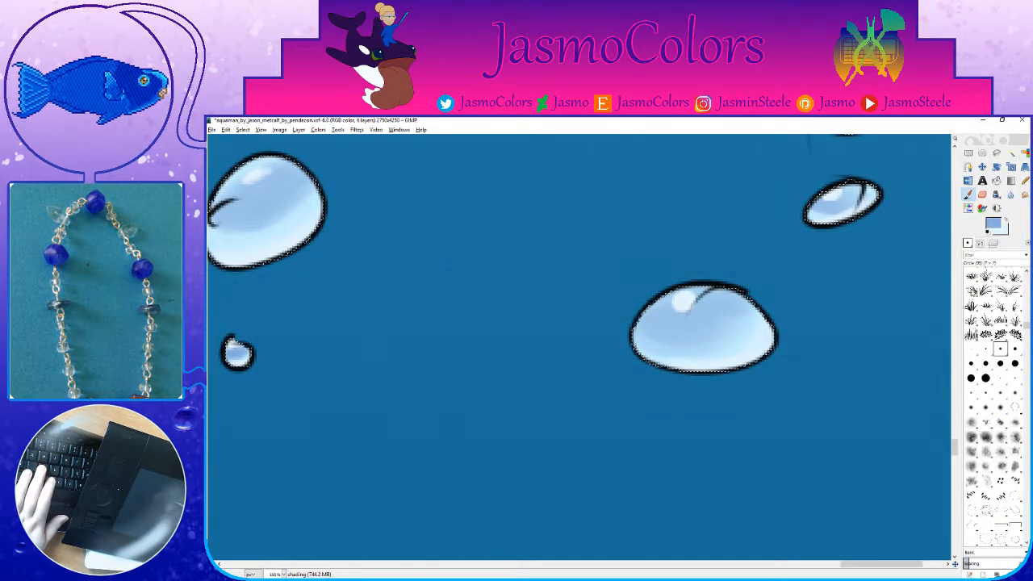
left_click(985, 377)
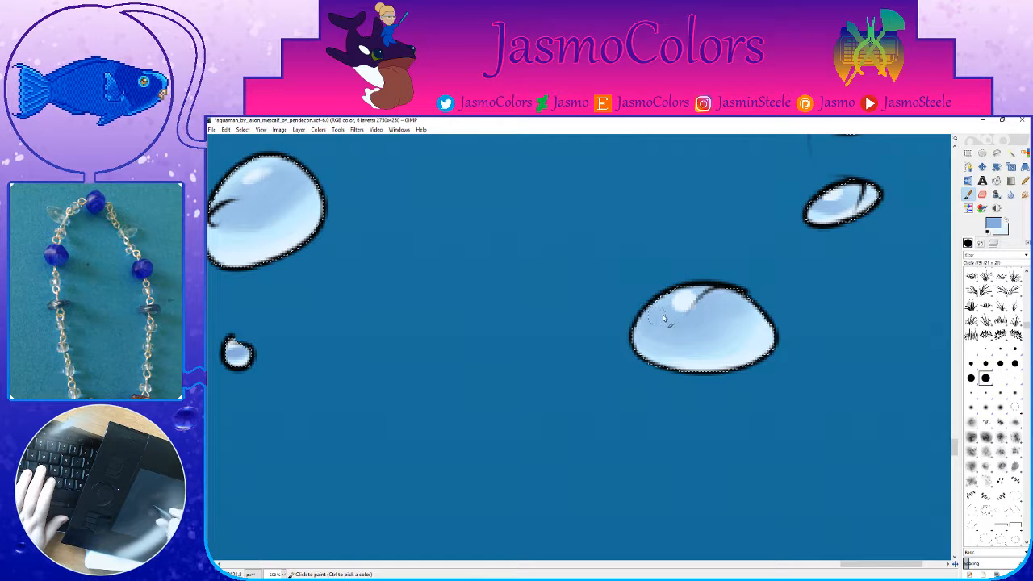
mouse_move(660, 296)
left_mouse_down()
mouse_move(706, 315)
mouse_move(740, 280)
mouse_move(689, 326)
mouse_move(666, 325)
mouse_move(721, 288)
mouse_move(715, 310)
mouse_move(664, 306)
mouse_move(661, 294)
mouse_move(707, 287)
left_mouse_up()
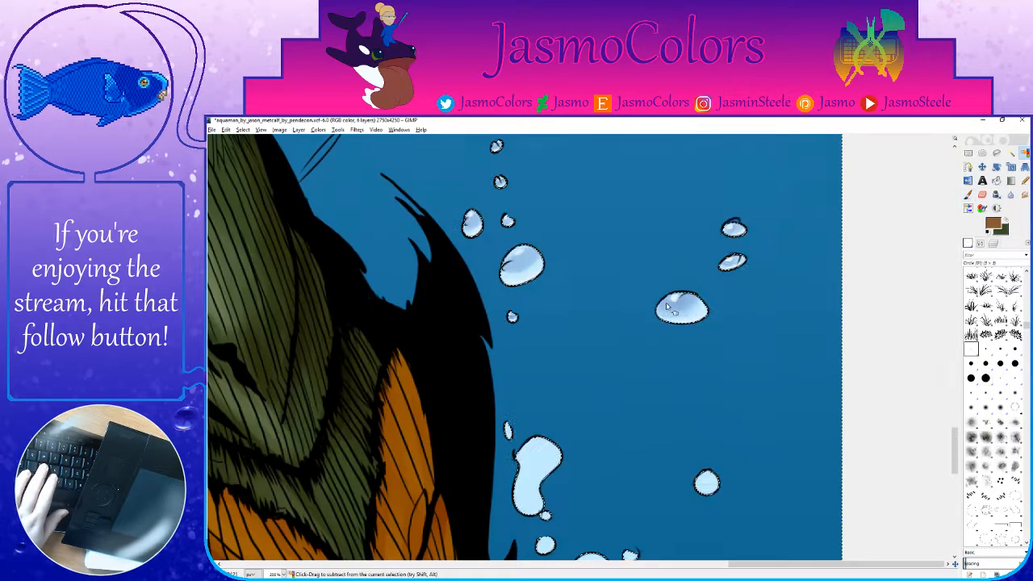
scroll(667, 308, "down", 3)
key("ctrl+s")
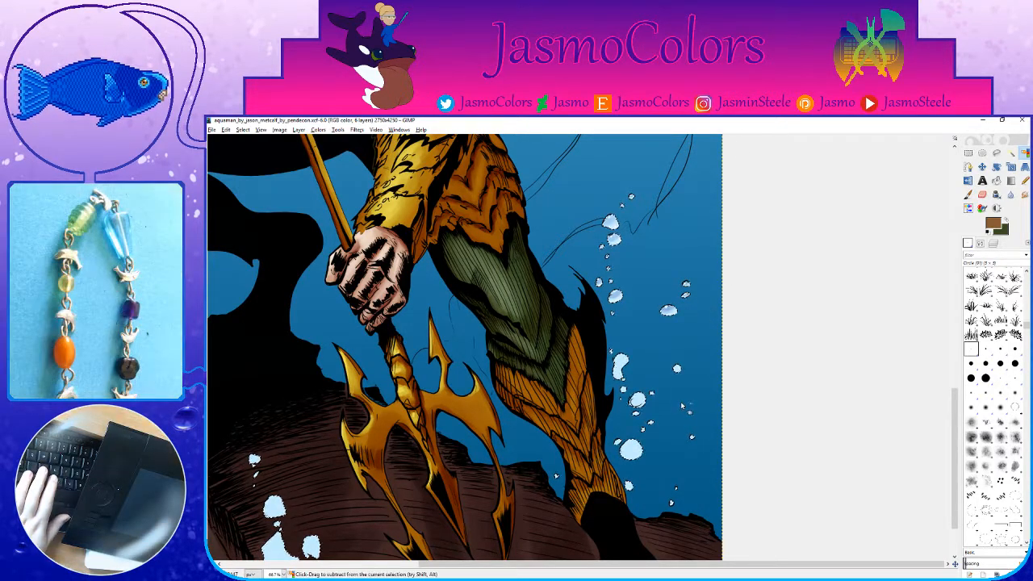
scroll(631, 343, "up", 3, "ctrl")
key("ctrl+s")
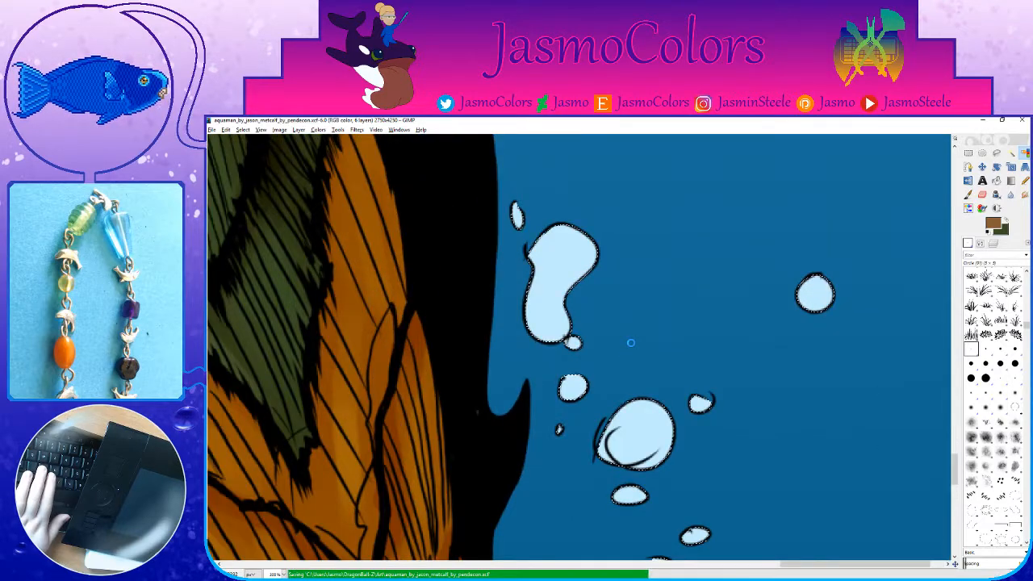
Step: Shade the tall bean-shaped bubble beside the leg in soft medium blue with the 21-pixel circle brush
key("p")
left_click_drag(807, 310, 847, 352)
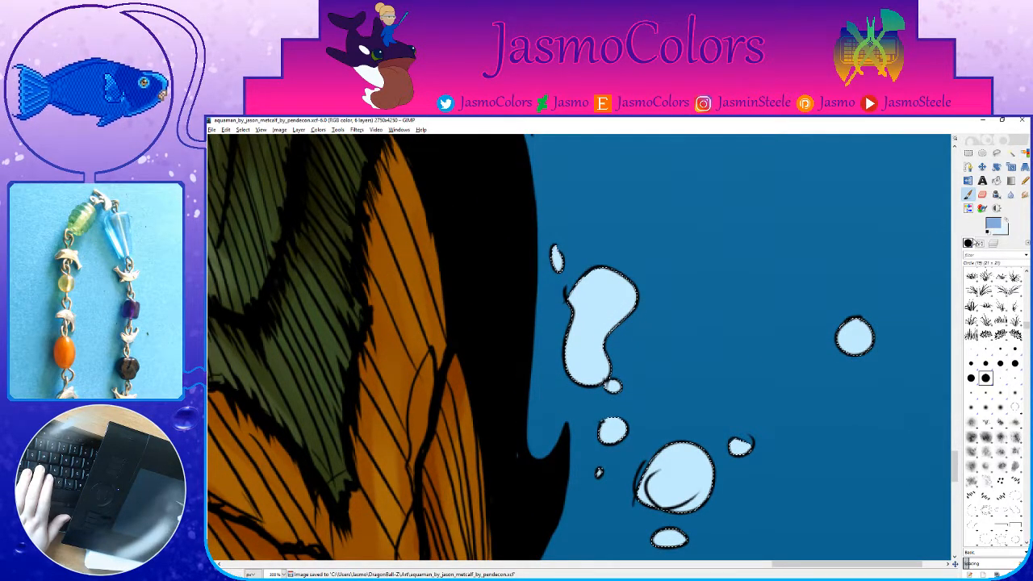
left_click(980, 242)
left_click(1026, 302)
mouse_move(630, 298)
left_mouse_down()
mouse_move(597, 315)
mouse_move(613, 307)
mouse_move(604, 294)
mouse_move(584, 302)
mouse_move(639, 310)
mouse_move(614, 299)
mouse_move(579, 310)
mouse_move(610, 308)
mouse_move(606, 296)
mouse_move(609, 343)
mouse_move(605, 322)
mouse_move(576, 342)
left_mouse_up()
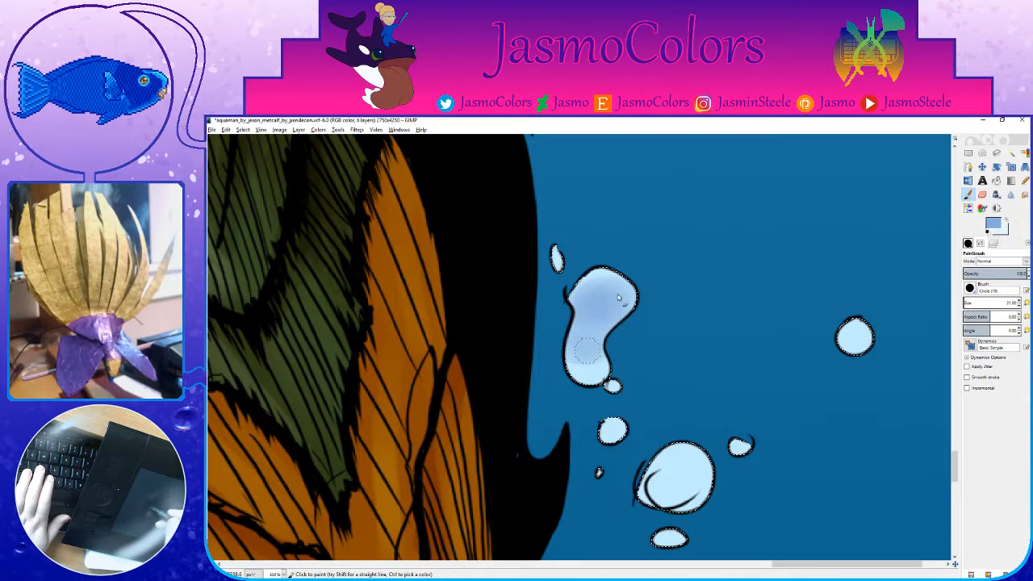
Step: Shade the isolated round bubble and the thin sliver bubble in blue, adding pale highlights to the round and bean-shaped bubbles
left_click(968, 243)
left_click(970, 348)
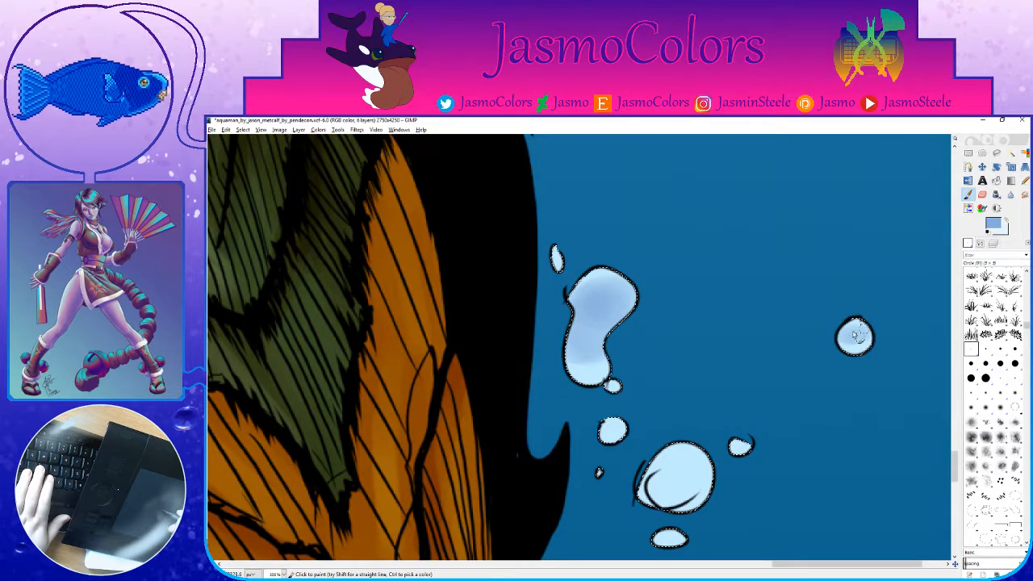
left_click(851, 332, "ctrl")
key("x")
key("x")
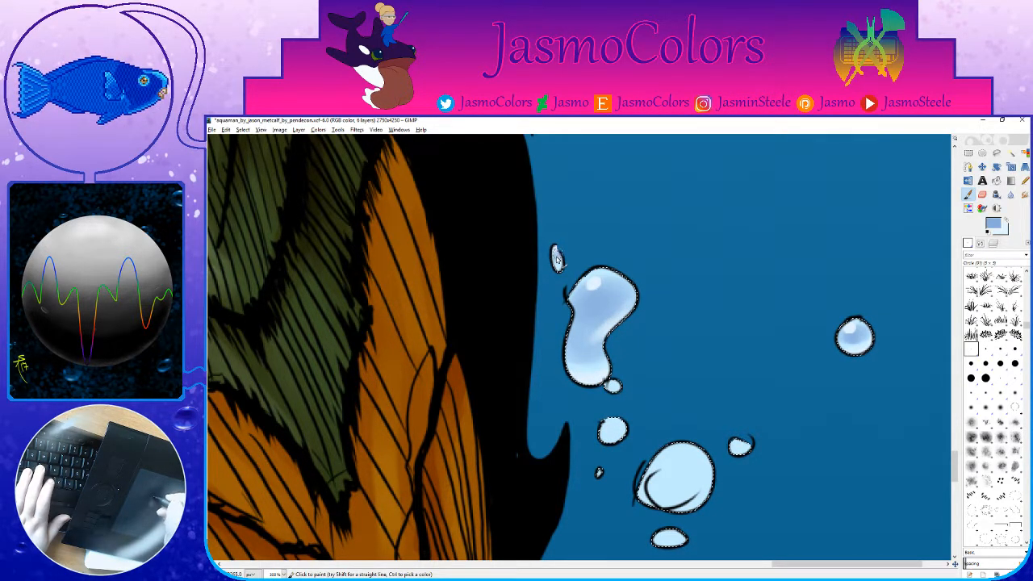
Step: Shade the tiny bubble touching the foot of the bean-shaped one in blue and lighten its edge
scroll(558, 270, "down", 3)
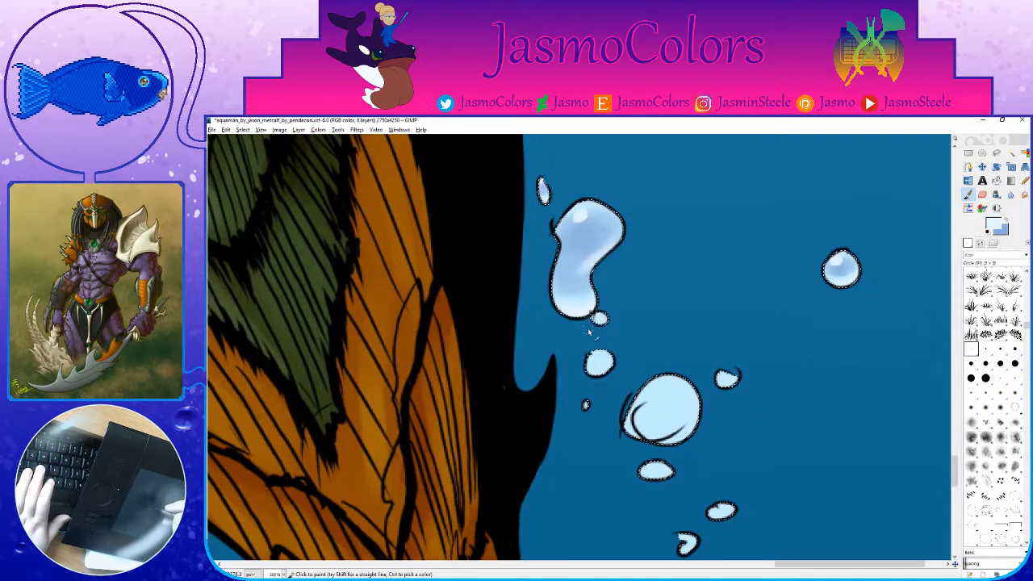
scroll(684, 386, "down", 2)
key("x")
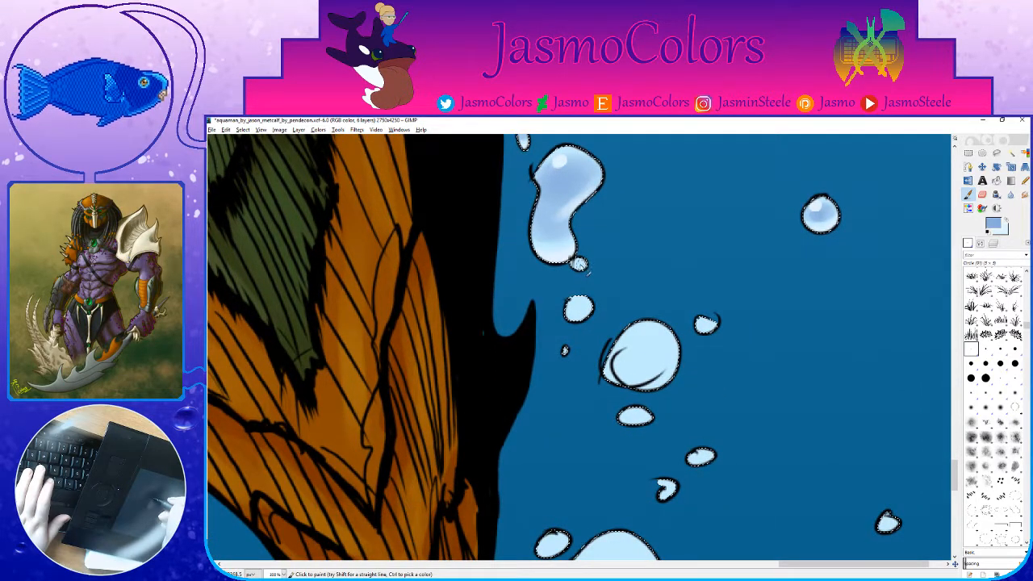
key("x")
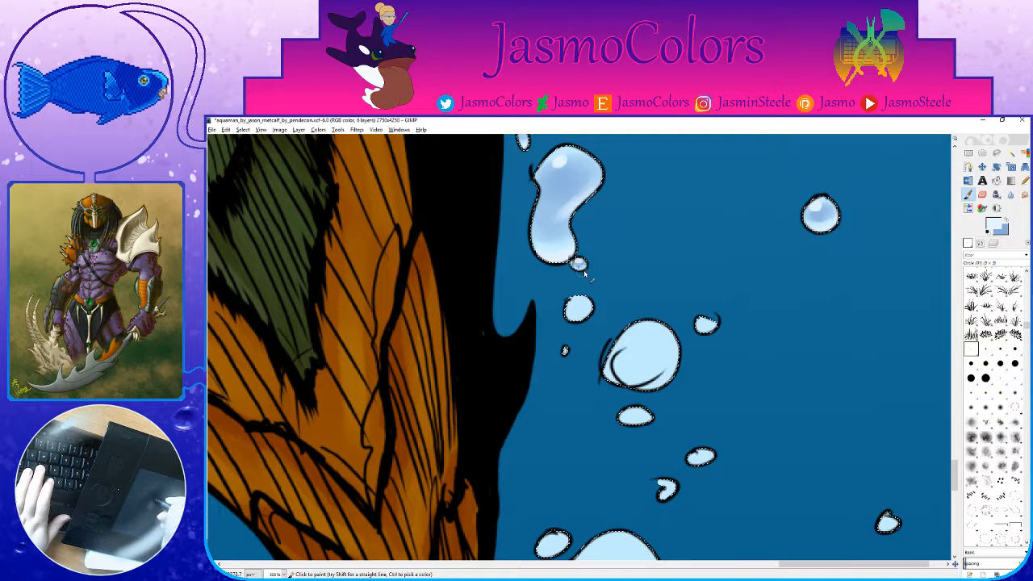
Step: Brush medium blue onto the small round bubble below the bean-shaped one, add a pale highlight, and save the image
key("x")
key("x")
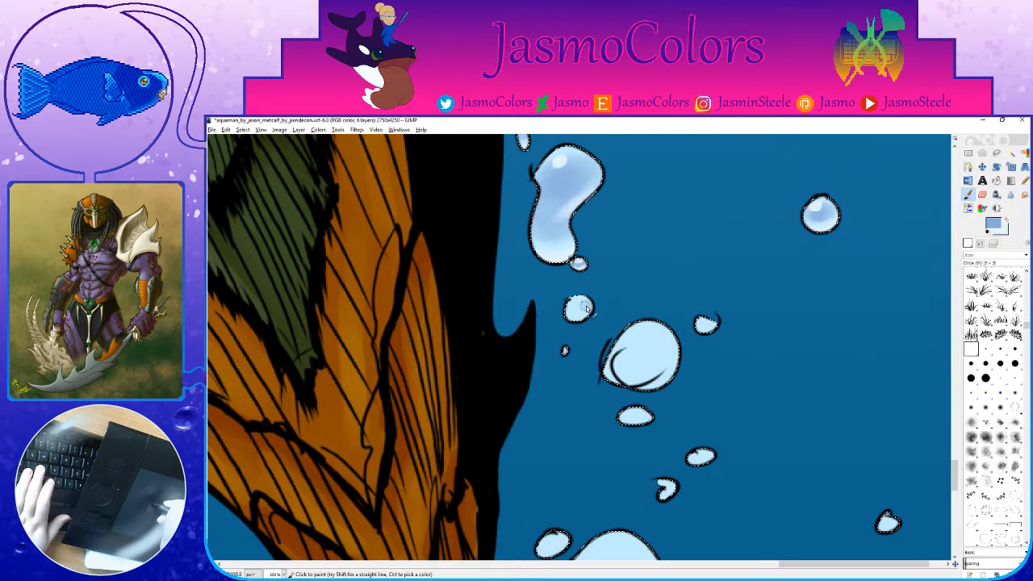
left_click_drag(586, 310, 578, 308)
key("x")
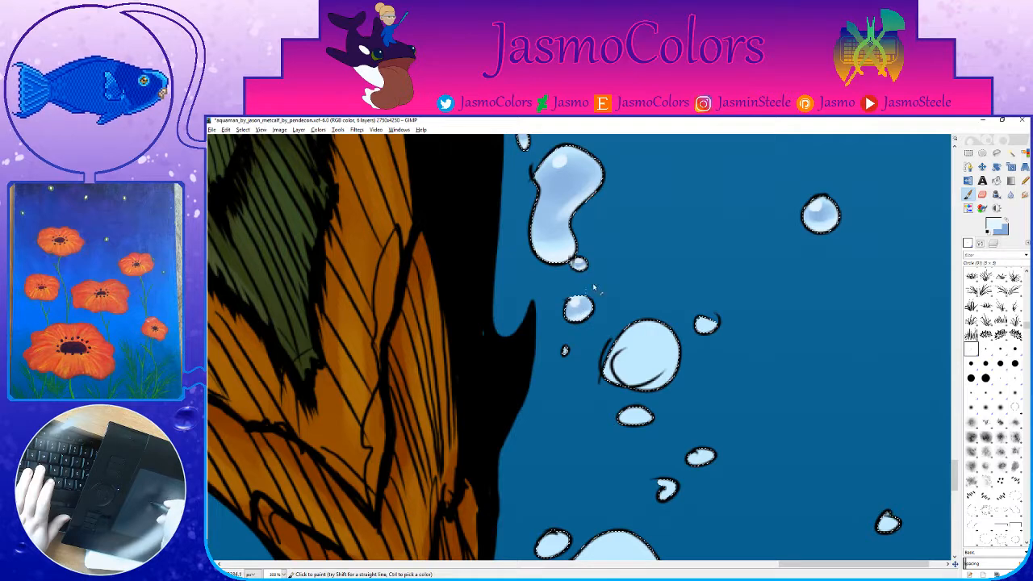
key("ctrl+s")
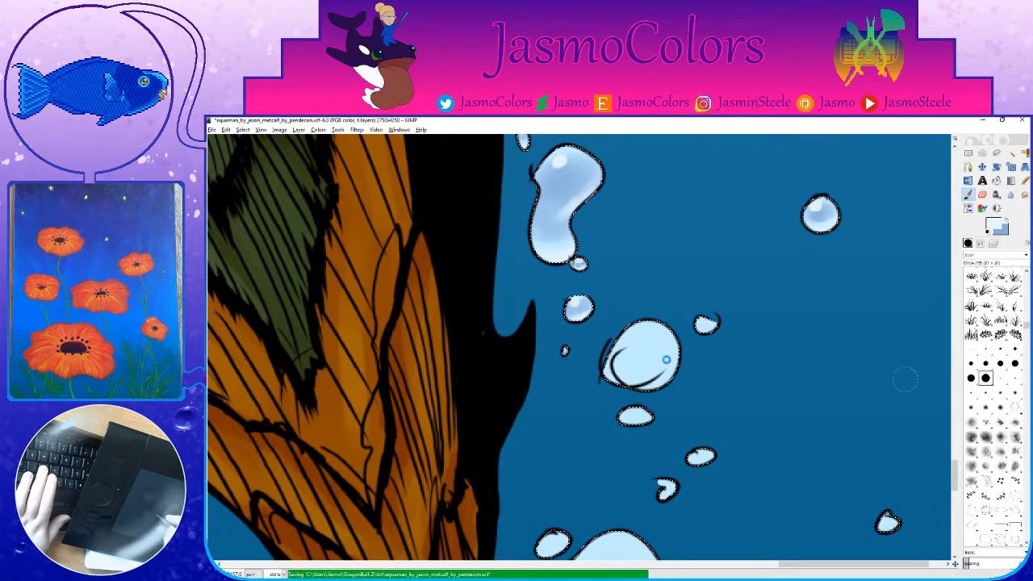
Step: Shade the upper part of the large round bubble with the curved inner line in medium blue with the 21-pixel circle brush
mouse_move(668, 366)
left_mouse_down()
mouse_move(630, 358)
mouse_move(649, 340)
mouse_move(599, 350)
mouse_move(636, 343)
mouse_move(631, 334)
mouse_move(606, 330)
mouse_move(587, 351)
left_mouse_up()
key("x")
left_click_drag(627, 322, 613, 324)
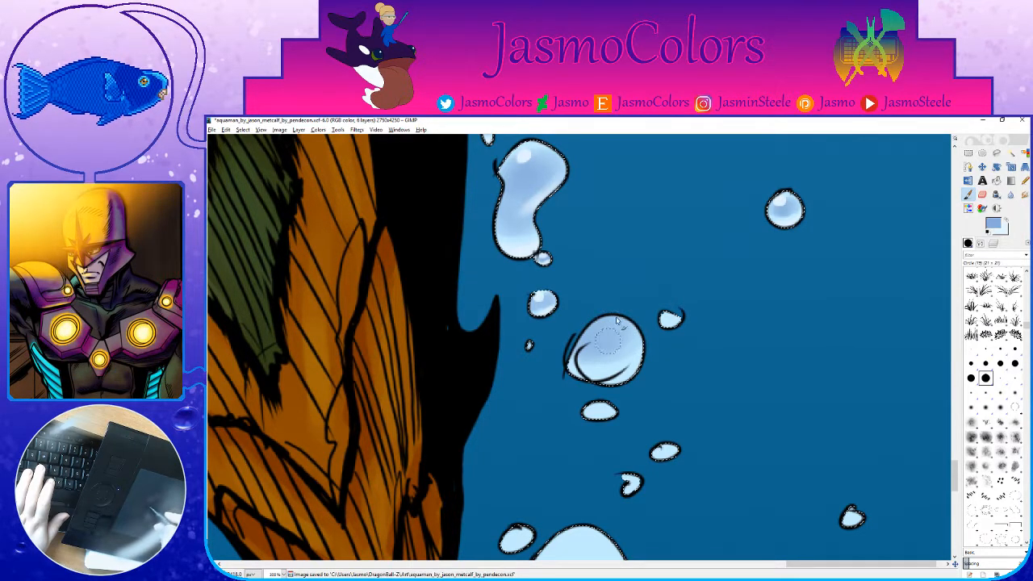
Step: Add a round pale highlight near the top of the large round bubble and save the image
left_click(971, 349)
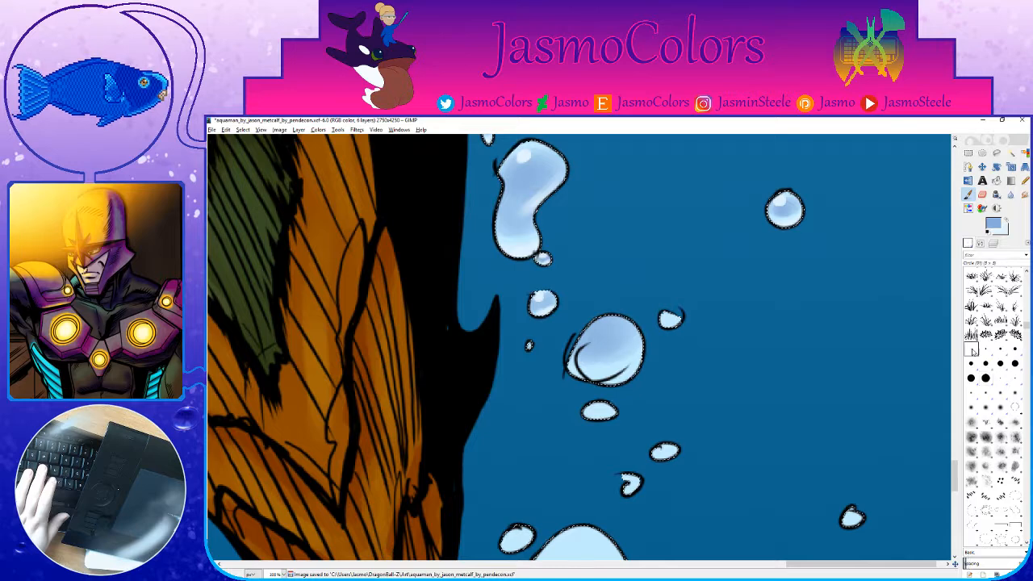
key("x")
left_click_drag(605, 327, 607, 327)
left_click(985, 377)
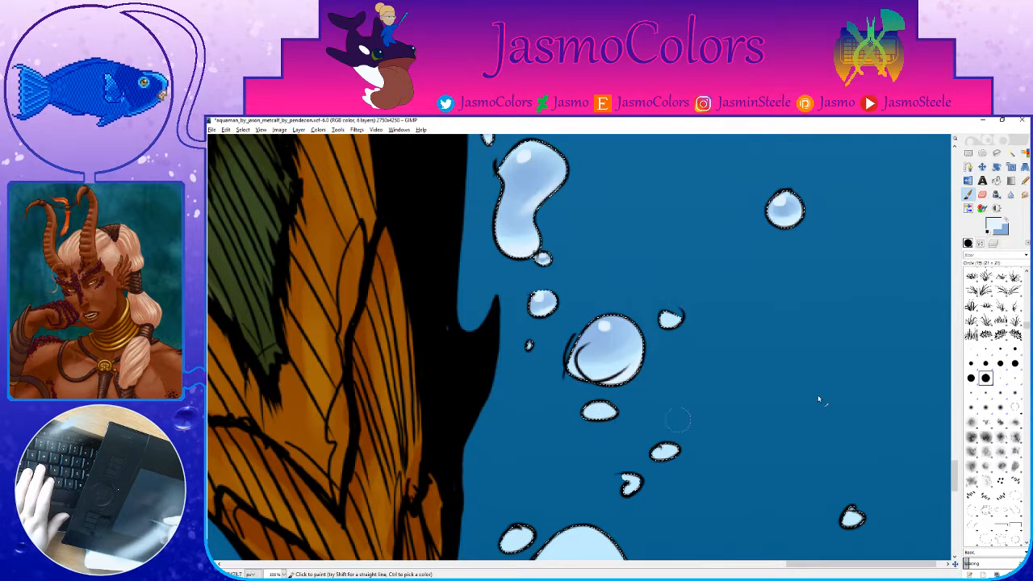
left_click(971, 349)
key("ctrl+s")
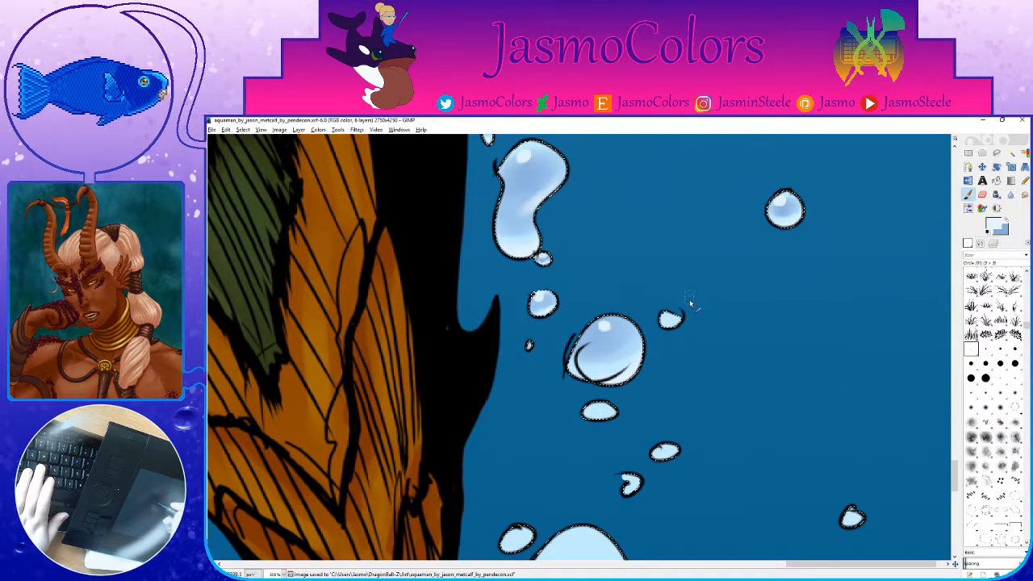
Step: Shade the small pointed bubble beside the large round one in blue with a pale rim and save the image
left_click_drag(666, 319, 687, 325)
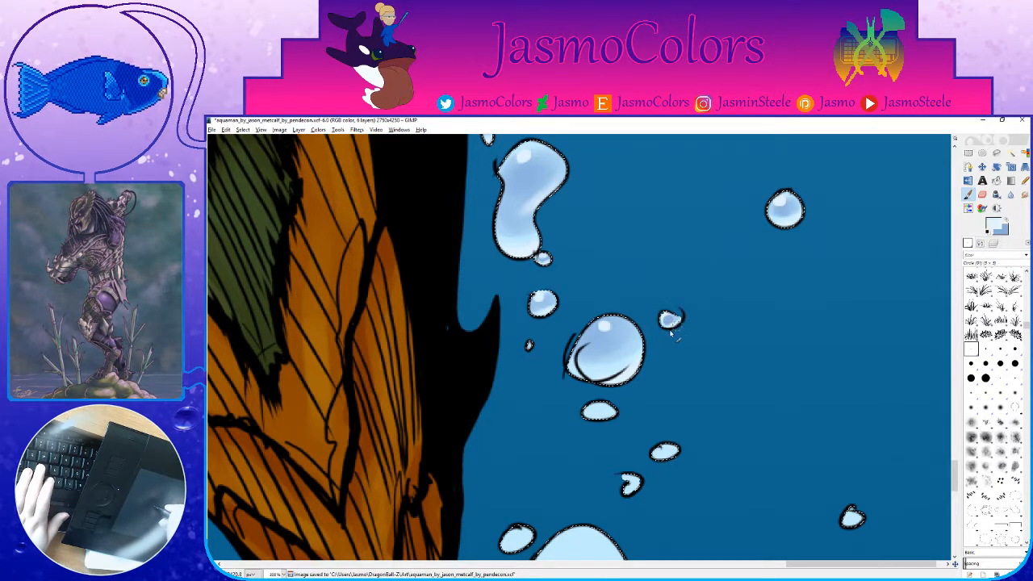
key("ctrl+s")
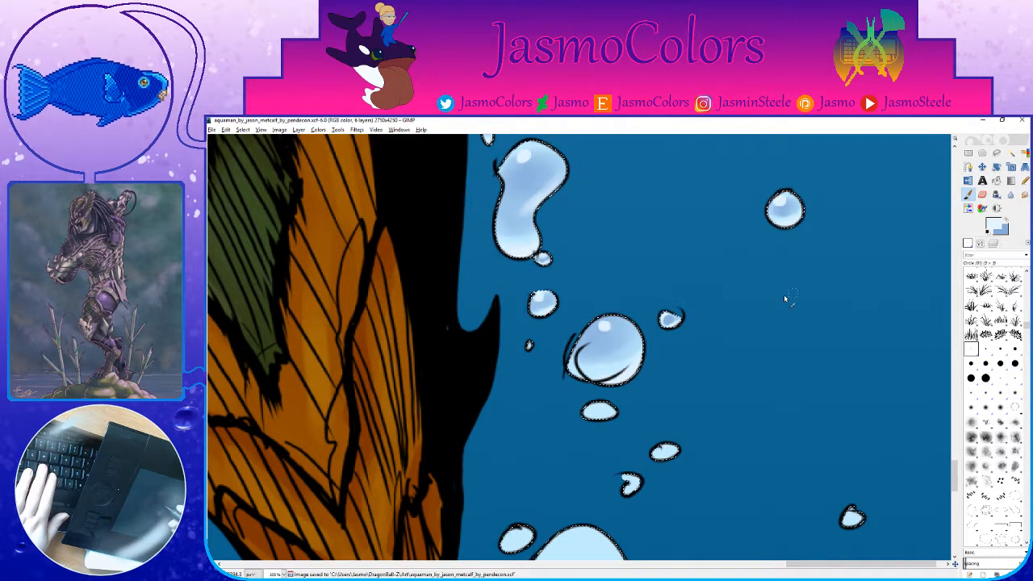
scroll(793, 291, "down", 3)
scroll(792, 291, "left", 1)
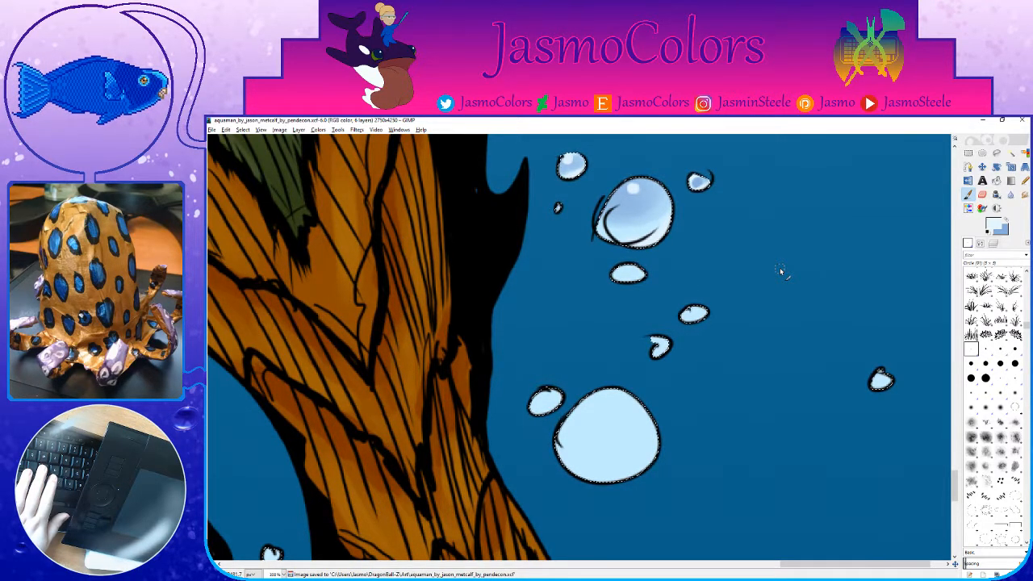
key("ctrl+s")
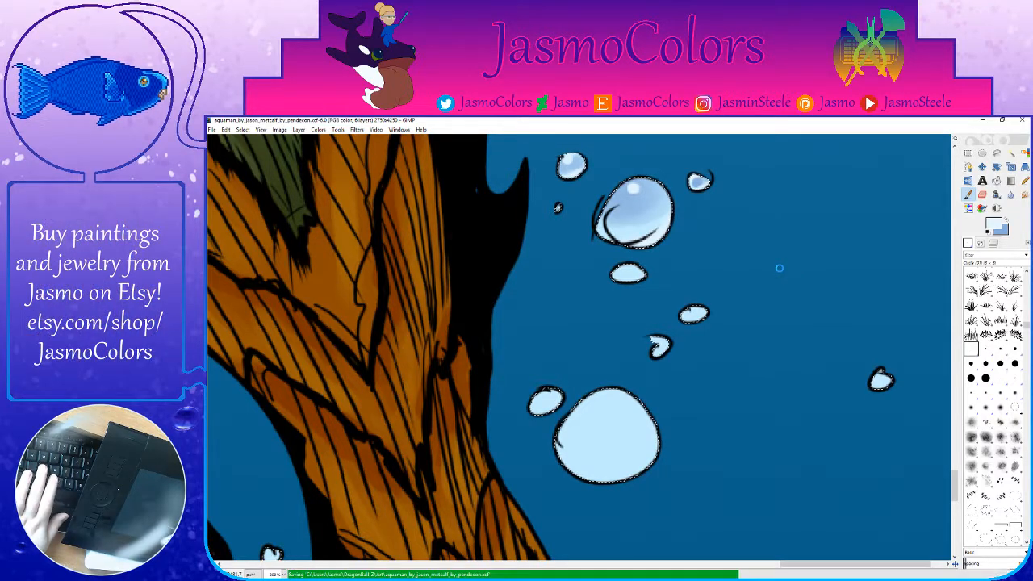
Step: Brush medium blue shading with a small circle brush onto the five small bubbles surrounding the big unshaded bubble by the lower leg
scroll(721, 337, "down", 3)
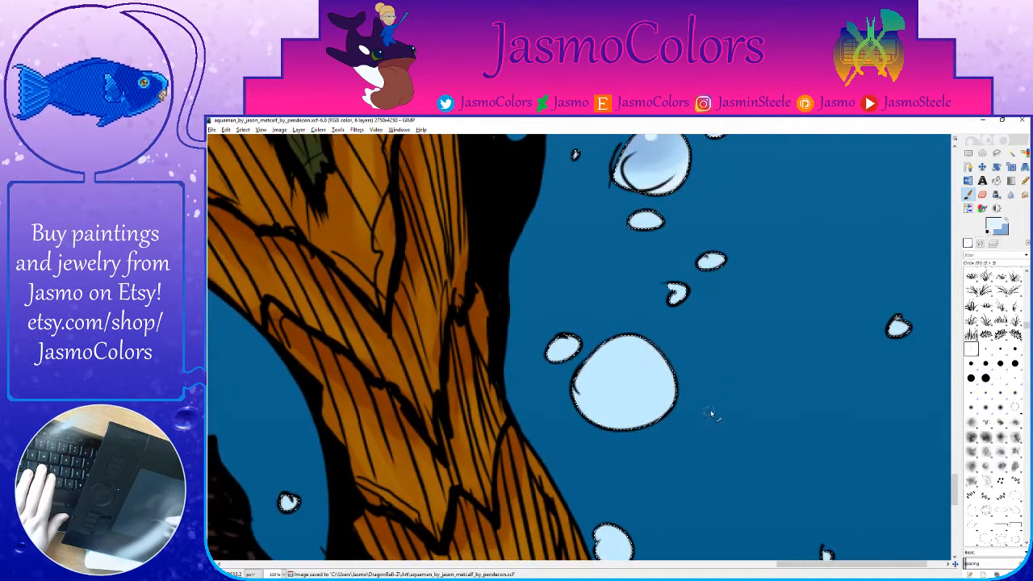
left_click(1000, 349)
key("x")
left_click(972, 349)
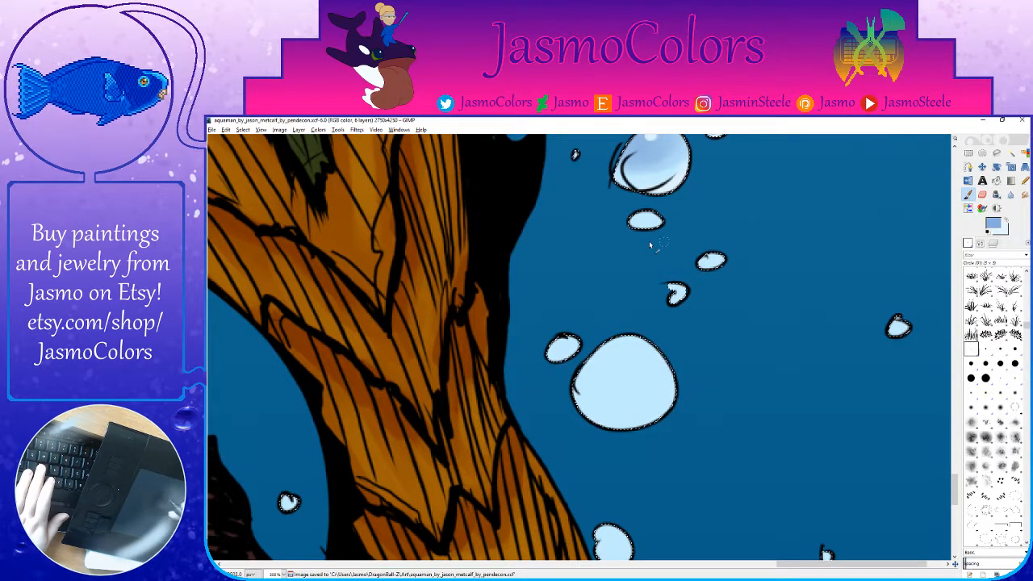
left_click_drag(643, 220, 650, 220)
left_click_drag(715, 262, 677, 299)
key("space")
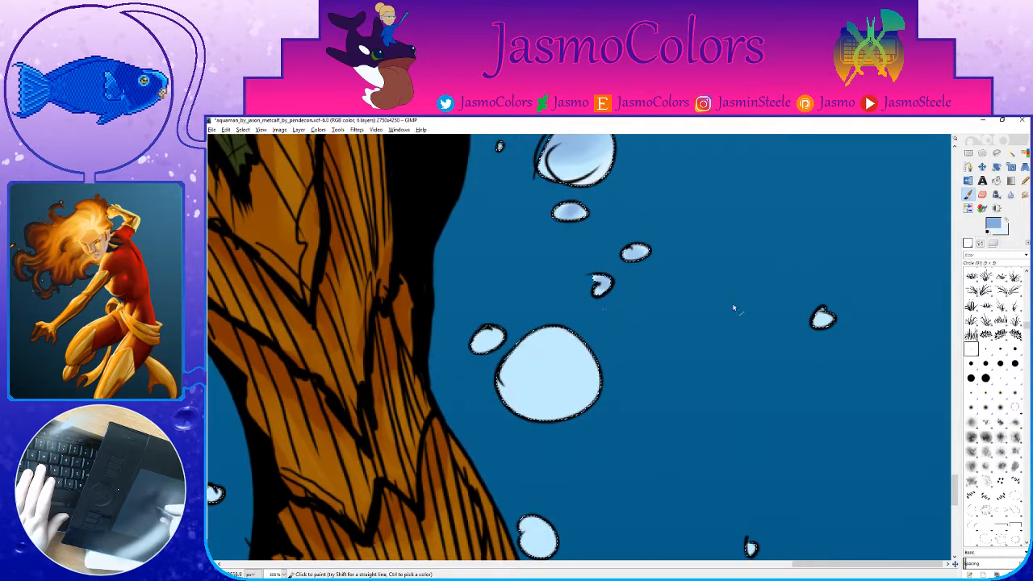
left_click_drag(821, 321, 826, 322)
key("space")
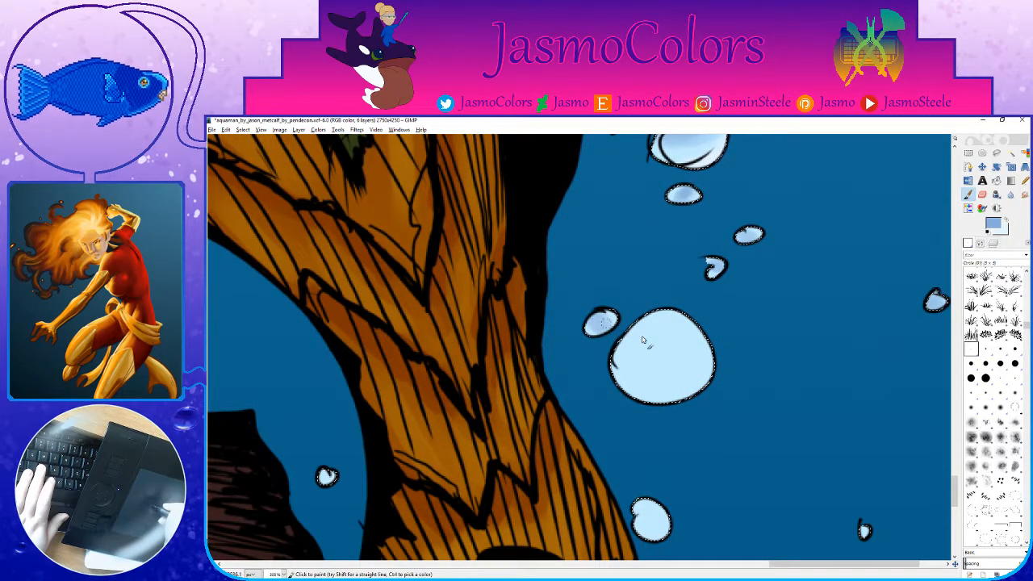
Step: Shade the upper half of the big rounded bubble by the lower leg in medium blue with the 21-pixel circle brush
left_click(986, 377)
mouse_move(702, 332)
left_mouse_down()
mouse_move(610, 343)
mouse_move(683, 344)
mouse_move(694, 316)
mouse_move(637, 347)
left_mouse_up()
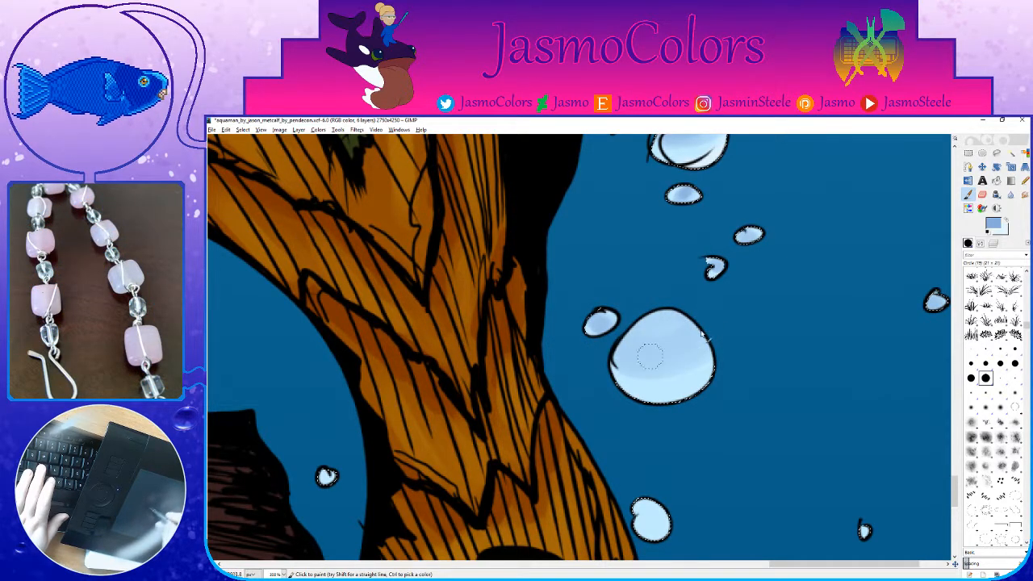
mouse_move(715, 306)
left_mouse_down()
mouse_move(656, 343)
mouse_move(689, 322)
mouse_move(679, 313)
mouse_move(631, 338)
mouse_move(646, 359)
mouse_move(704, 314)
mouse_move(633, 350)
mouse_move(679, 331)
mouse_move(642, 338)
left_mouse_up()
Step: Paint a pale highlight near the top of the big rounded bubble, lighten its lower part, and save the image
key("comma")
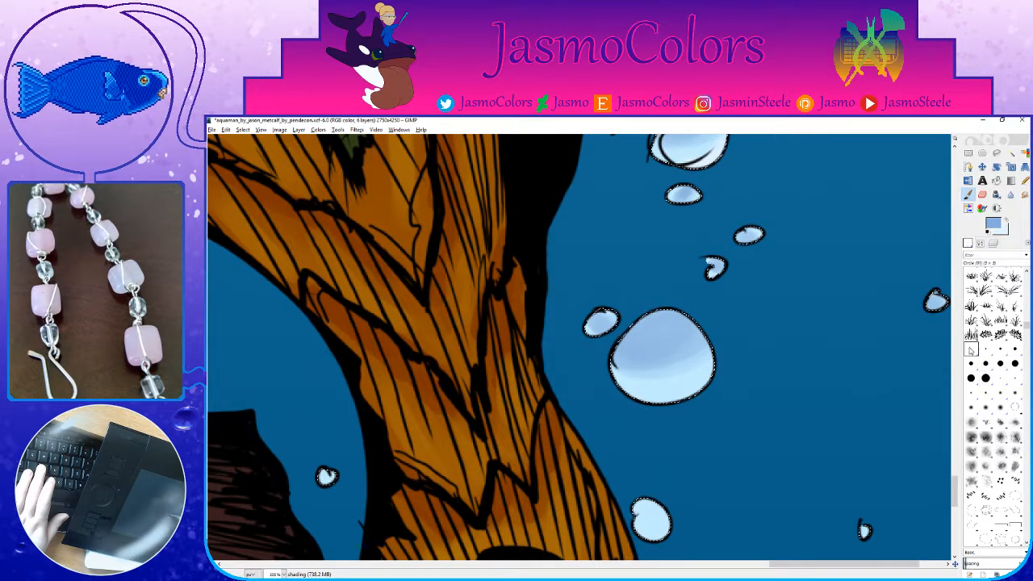
key("x")
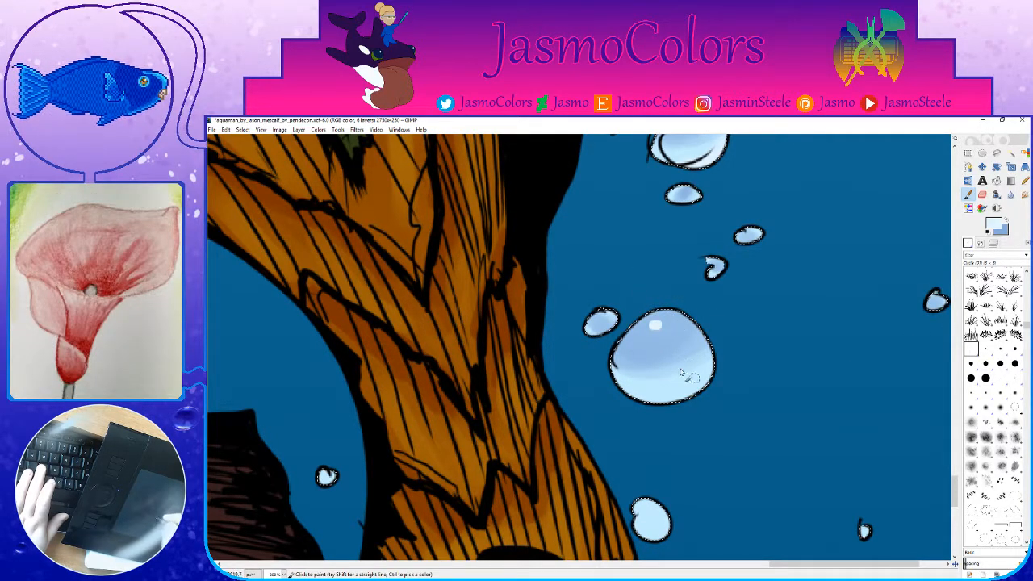
key("period")
key("period")
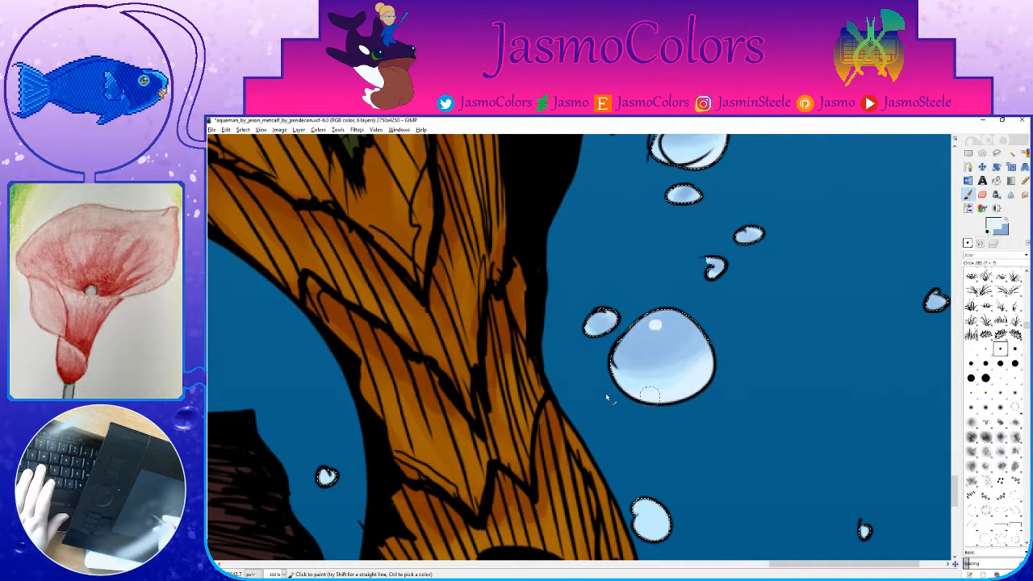
key("ctrl")
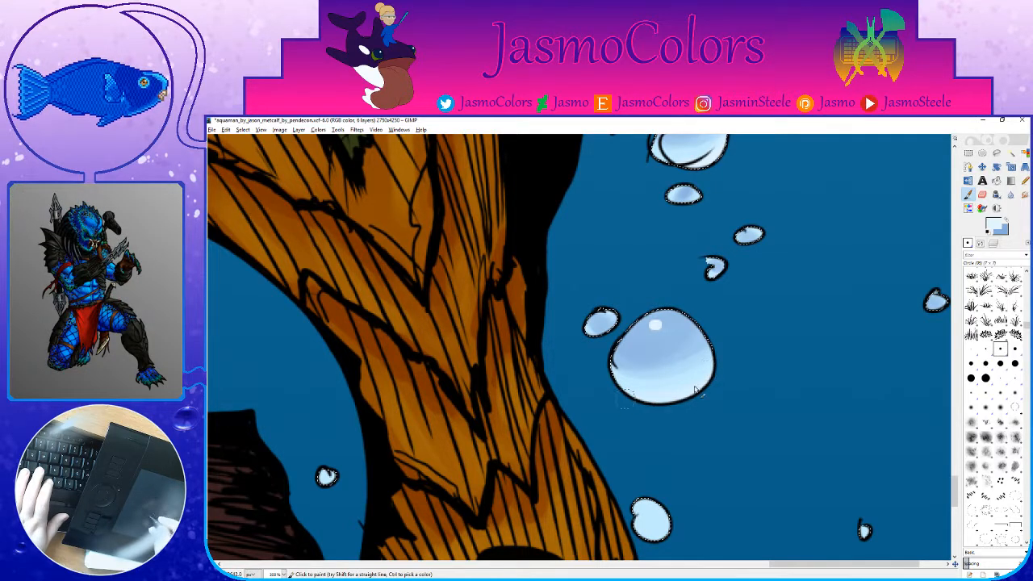
key("ctrl+s")
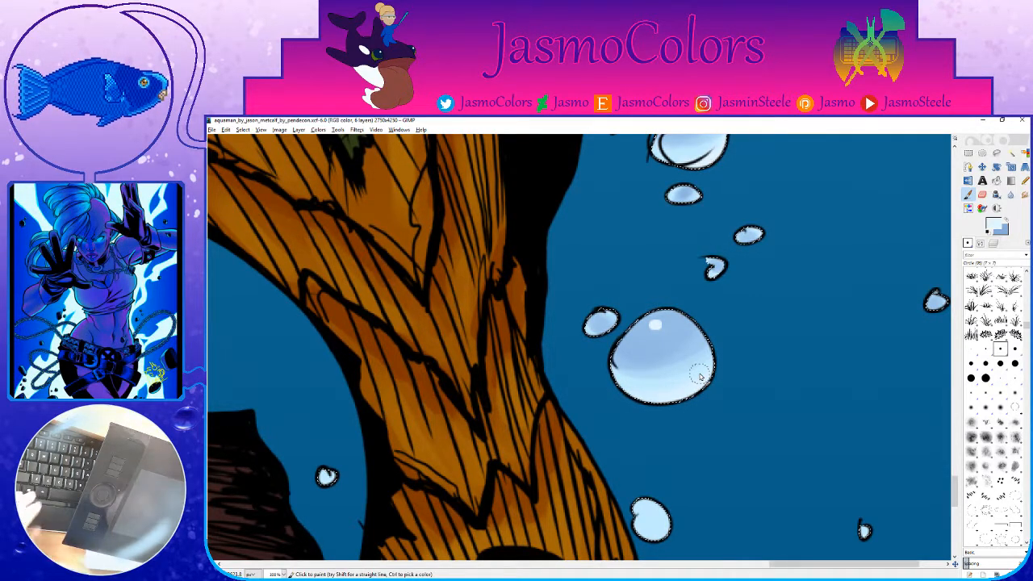
key("ctrl+s")
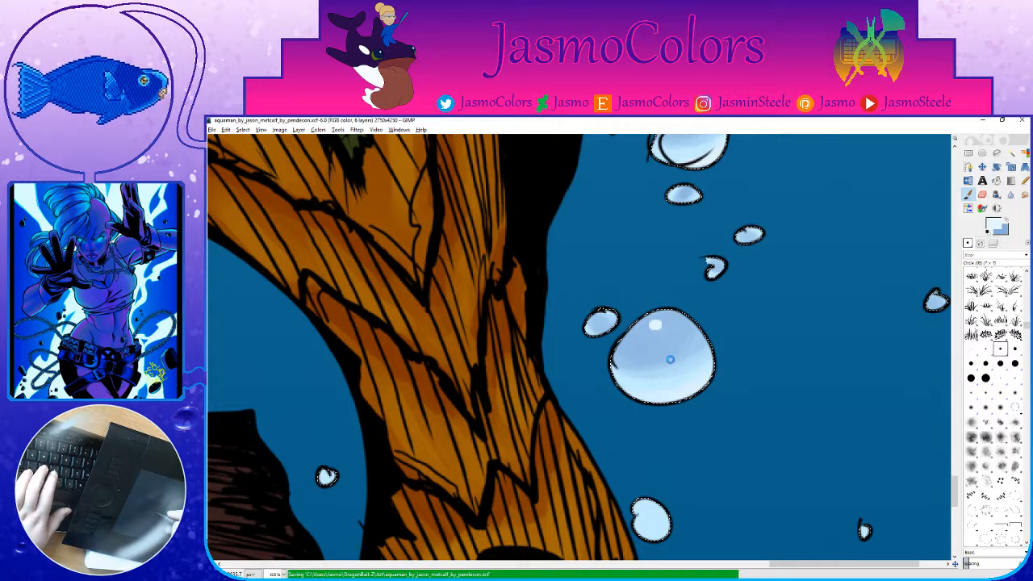
key("comma")
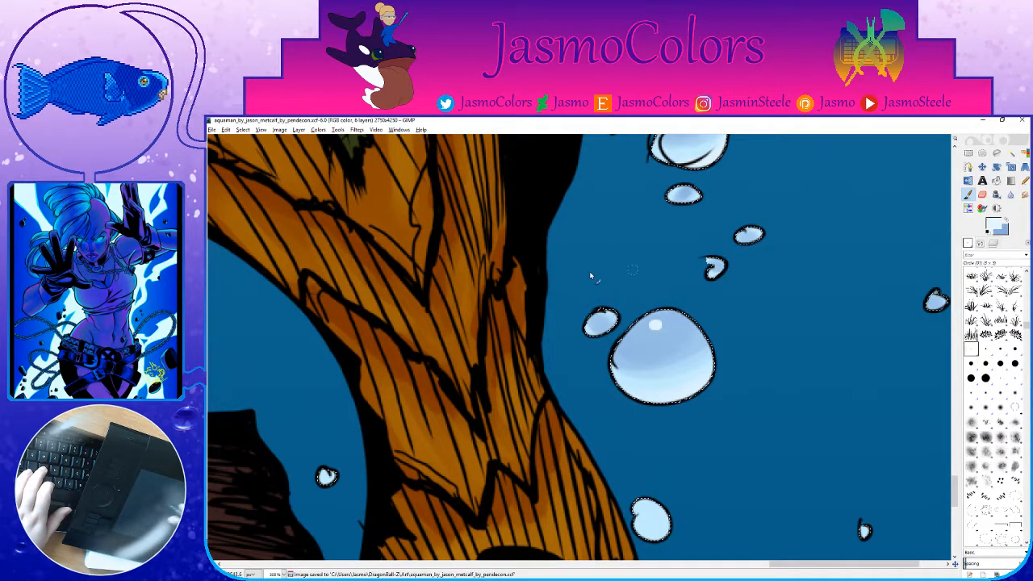
Step: Touch up the small bubble beside the big round one, and shade the oval bubble beside the boot in medium blue with a pale highlight
left_click(605, 324)
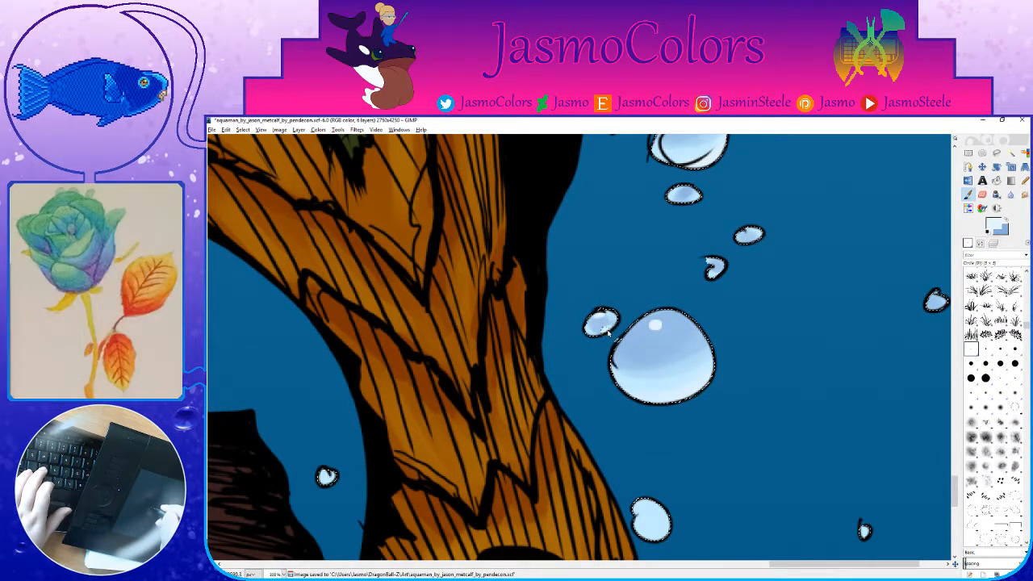
scroll(611, 331, "right", 3)
scroll(562, 322, "up", 2)
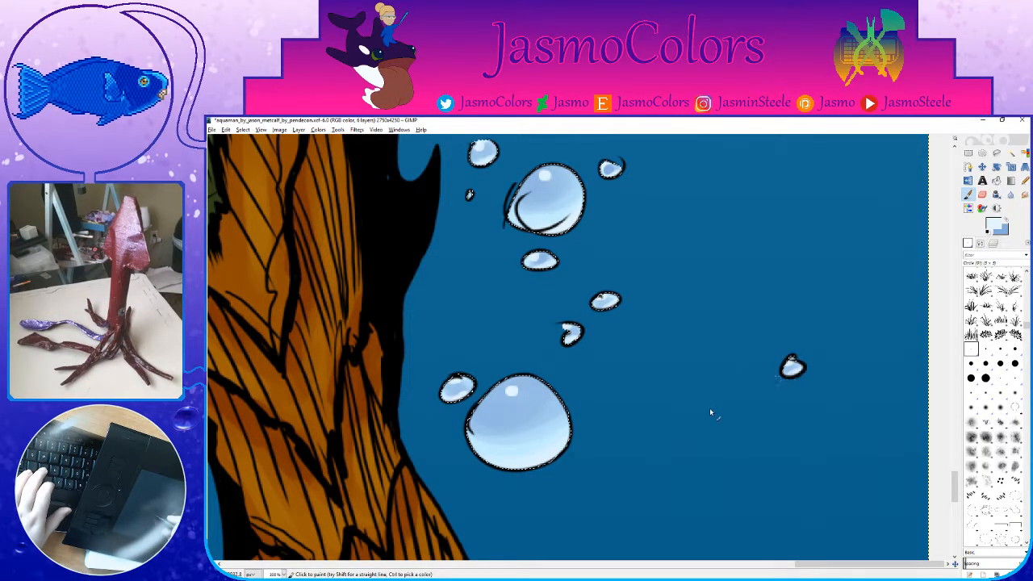
scroll(726, 407, "down", 6)
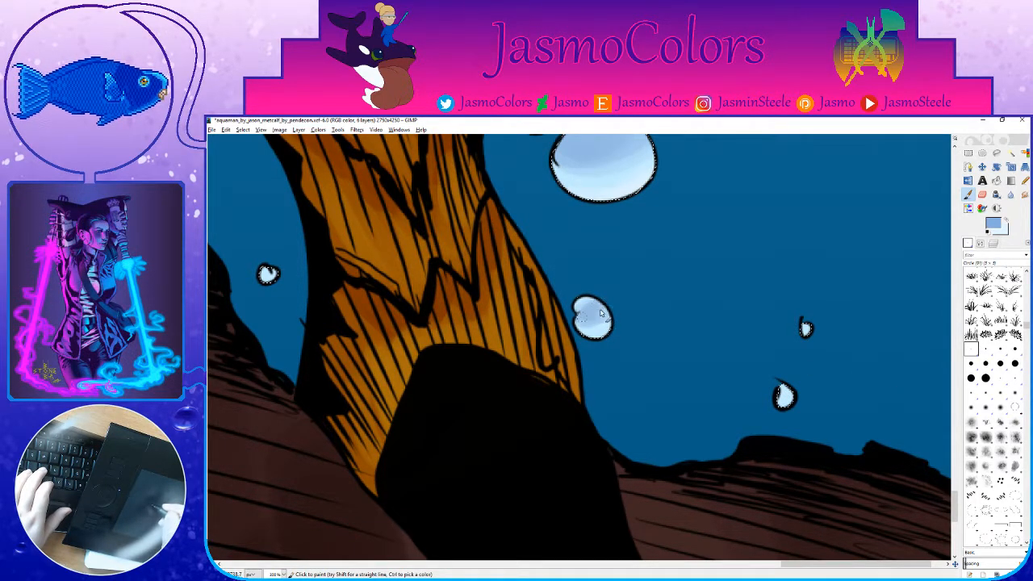
left_click_drag(588, 315, 593, 306)
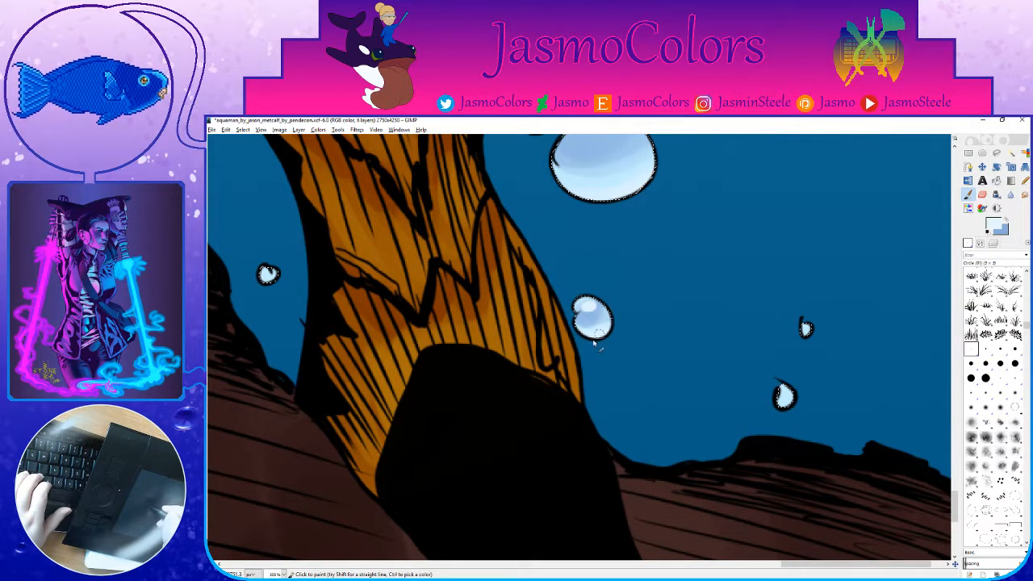
Step: Shade the two tiny bubbles above the rock, right of the boot, in medium blue with pale edges
key("x")
left_click_drag(804, 326, 806, 332)
key("x")
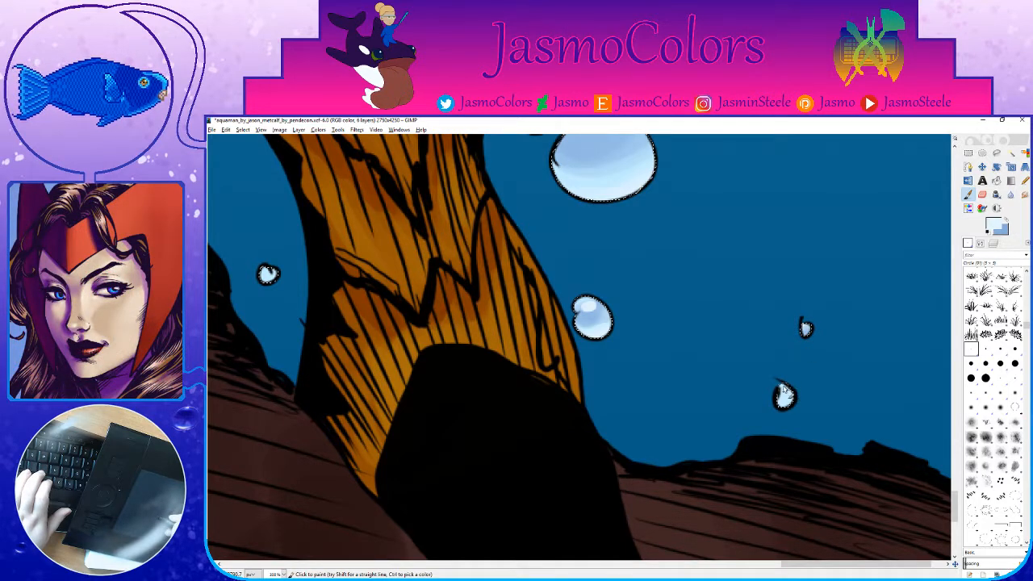
key("x")
left_click_drag(789, 392, 789, 410)
key("x")
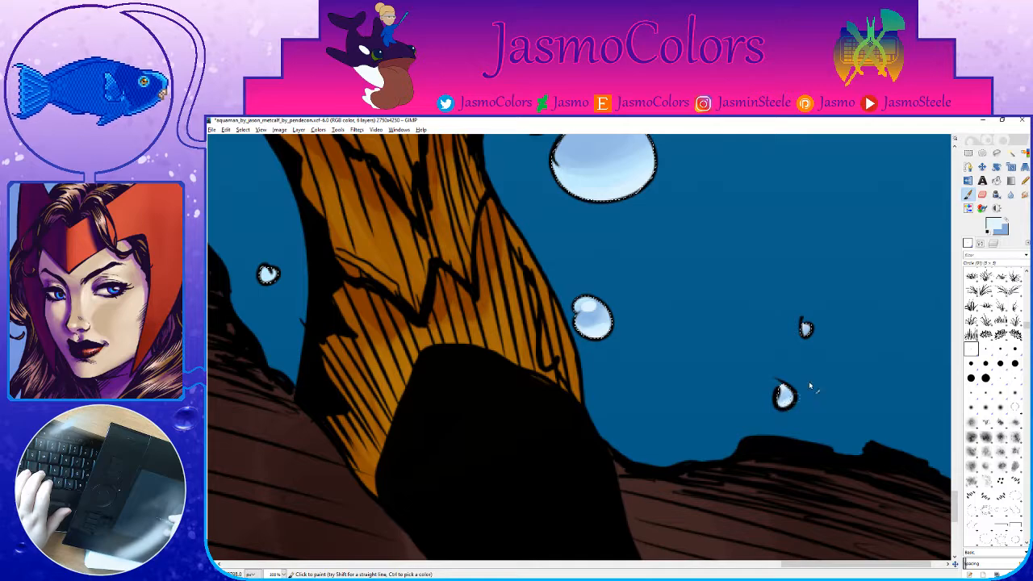
Step: Check the bubbles along the lower leg for missing shading and save the image
left_click_drag(557, 357, 791, 468)
left_click_drag(891, 317, 694, 374)
left_click_drag(661, 226, 698, 418)
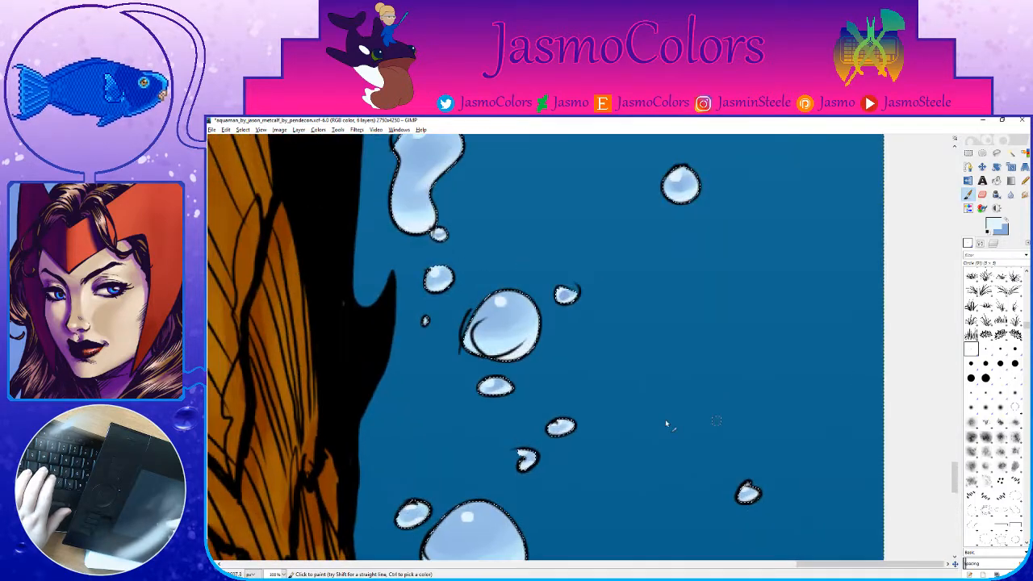
left_click_drag(601, 540, 770, 295)
left_click_drag(742, 236, 705, 537)
left_click_drag(588, 504, 746, 316)
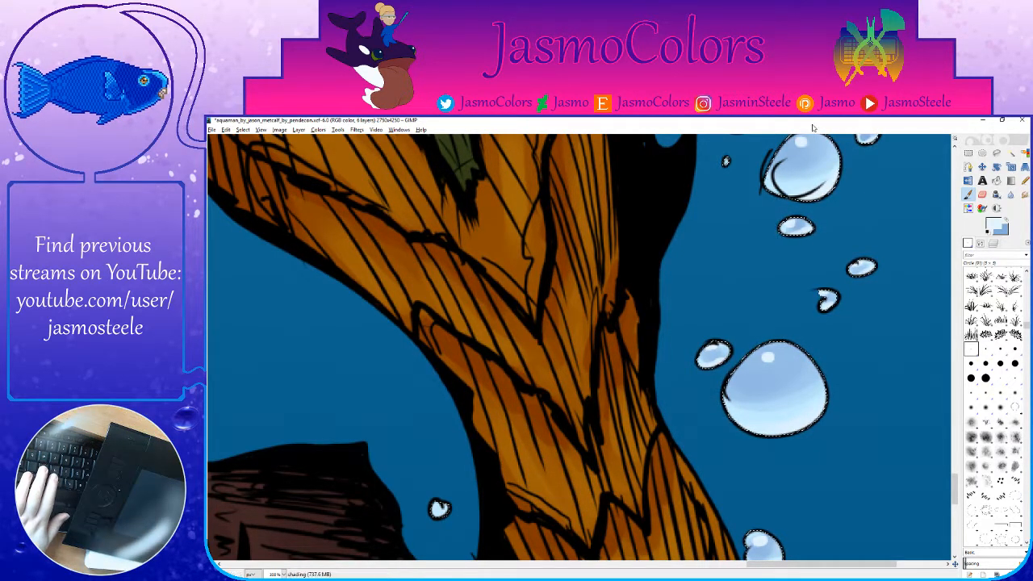
key("shift+o")
scroll(594, 341, "down", 6)
scroll(393, 173, "up", 4)
key("ctrl+s")
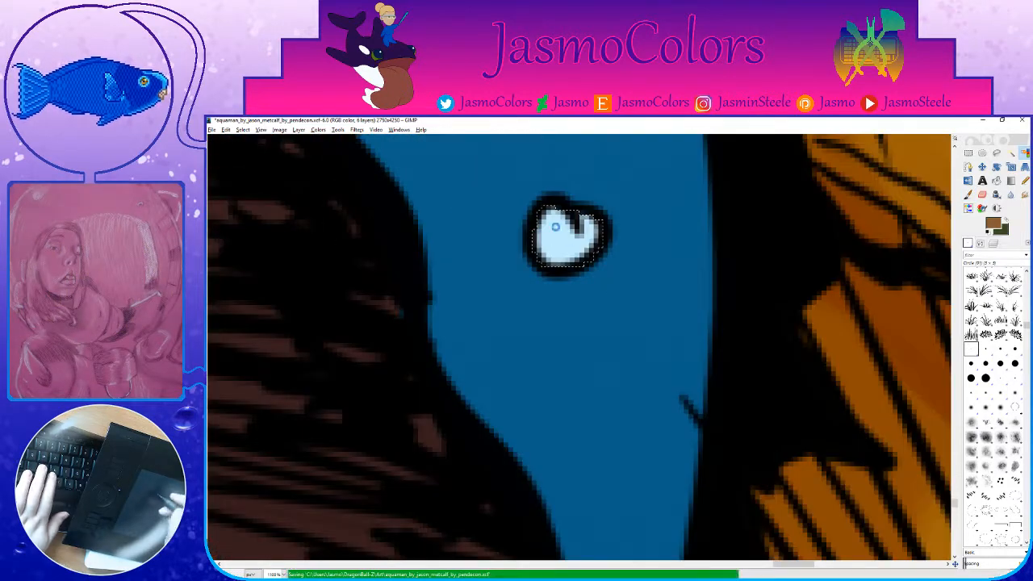
Step: Shade the tiny notched bubble between the rock and the leg in medium blue, lighten its lower rim, and save the image
key("o")
left_click(550, 216)
key("p")
key("x")
left_click_drag(586, 249, 553, 220)
key("x")
left_click_drag(548, 259, 565, 271)
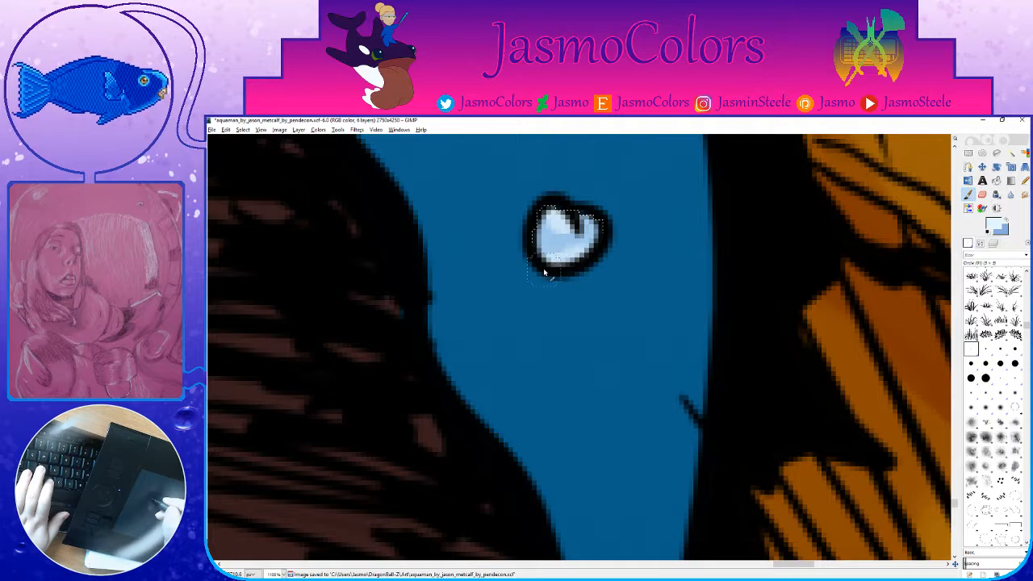
key("ctrl+shift+a")
key("shift+o")
scroll(821, 312, "down", 5)
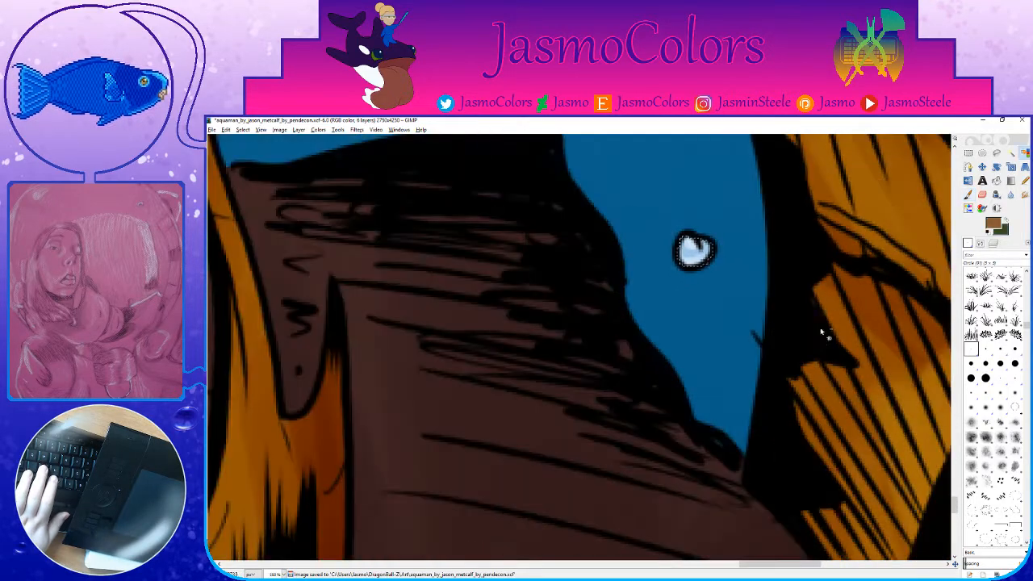
scroll(815, 348, "down", 7)
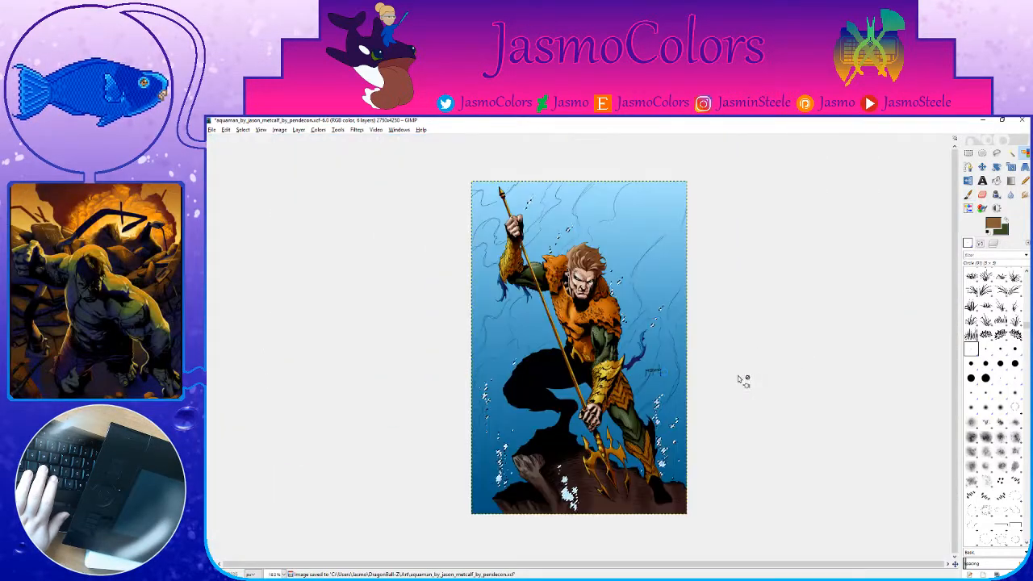
key("ctrl+s")
Step: Shade the largest of the three bubbles above the dark knee in medium blue
scroll(332, 370, "up", 6)
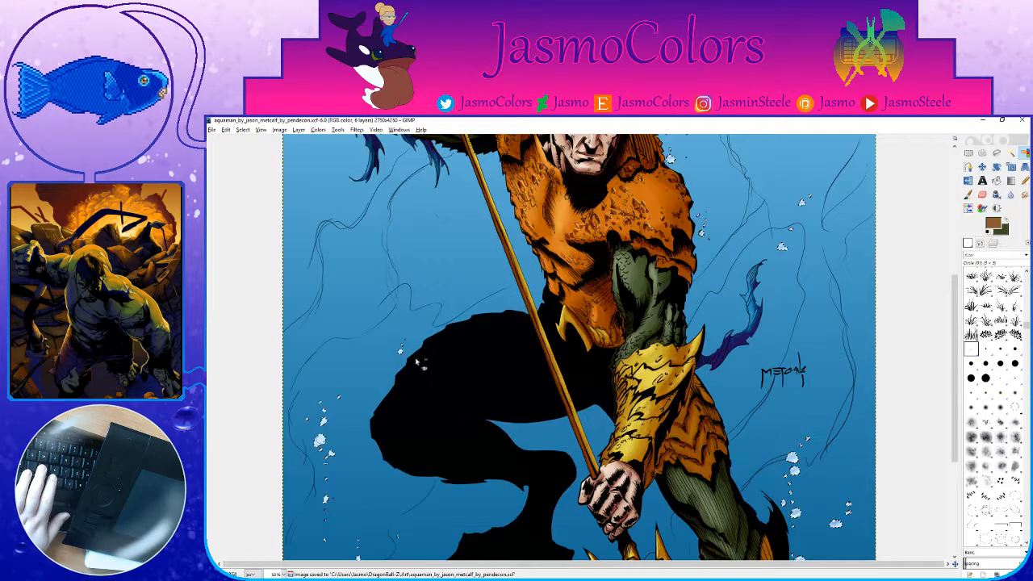
scroll(332, 369, "up", 2)
left_click(649, 337)
key("p")
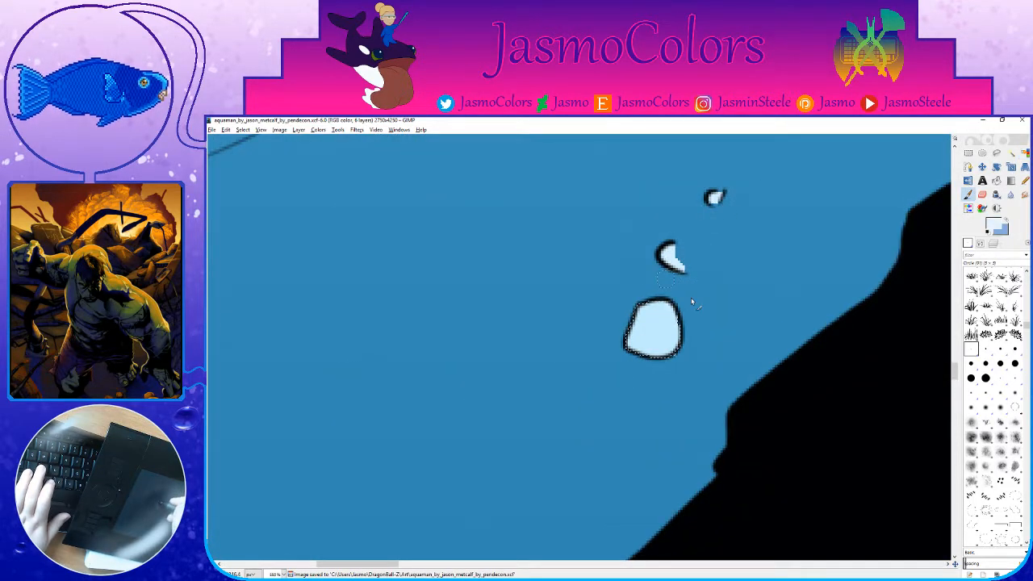
key("x")
mouse_move(664, 324)
left_mouse_down()
mouse_move(654, 327)
mouse_move(674, 319)
mouse_move(648, 326)
mouse_move(656, 331)
left_mouse_up()
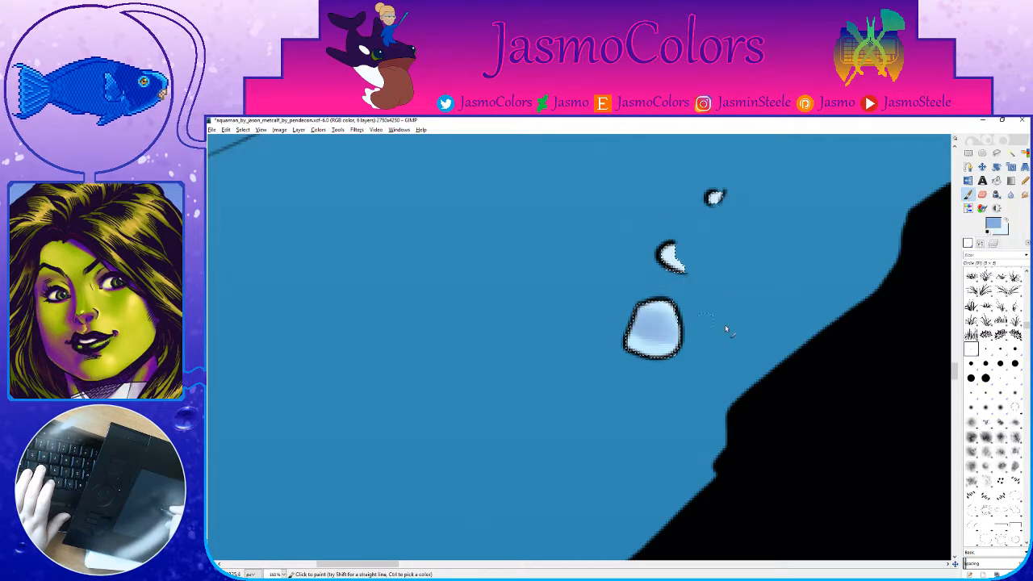
Step: Set the circle brush size to 7 and paint a pale highlight near the top of the largest bubble above the knee
left_click(1001, 348)
left_click(981, 243)
left_click(1026, 303)
key("x")
left_click_drag(666, 323, 657, 311)
key("x")
Step: Shade the crescent bubble and the tiny bubble above it in medium blue with pale edges
left_click(669, 257)
key("x")
left_click_drag(681, 251, 671, 247)
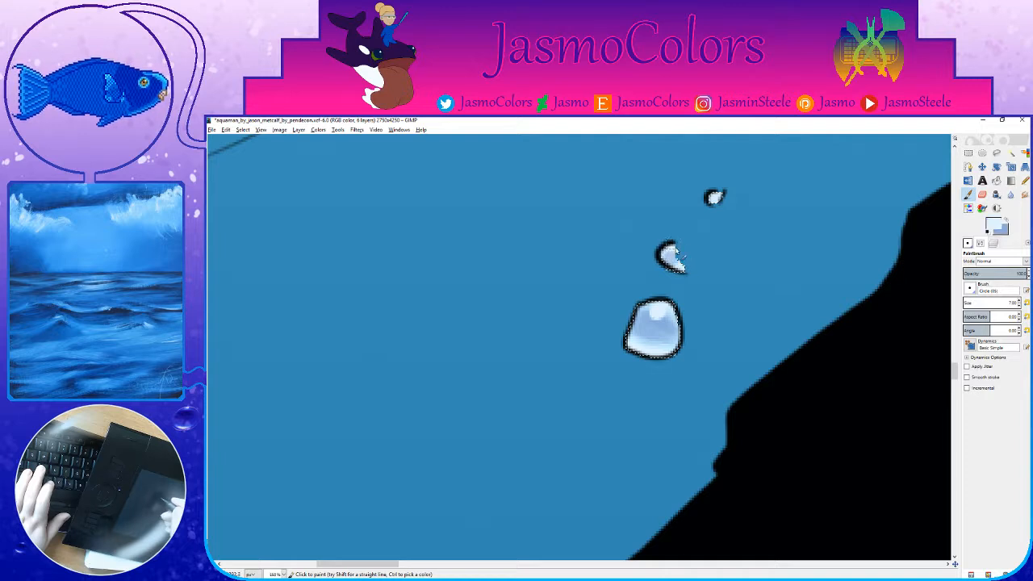
key("x")
left_click(715, 198)
key("x")
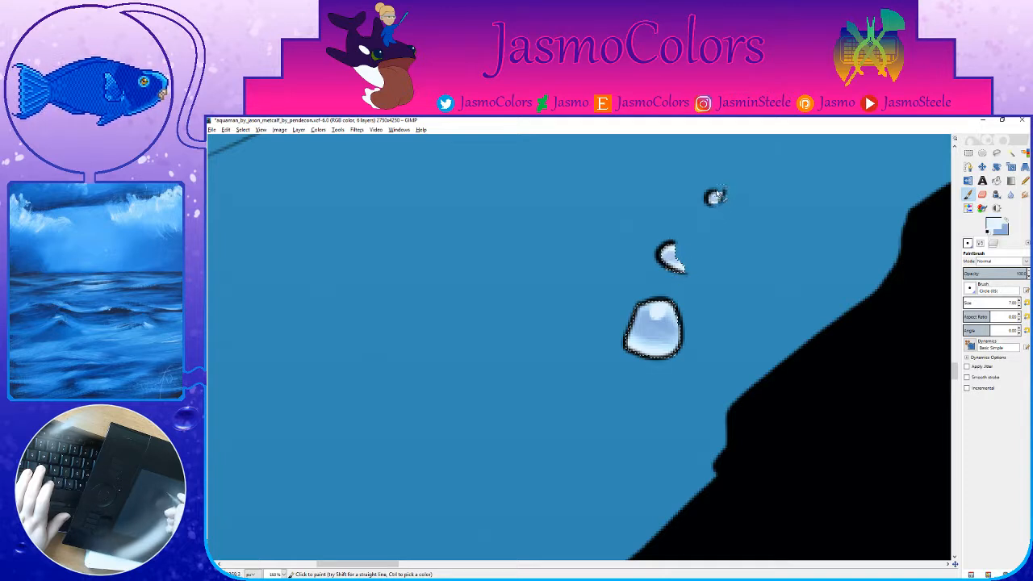
Step: Shade the small rectangular bubble in the water left of the knee in medium blue with pale edges, and save the image
left_click_drag(601, 423, 681, 247)
left_click_drag(506, 427, 713, 216)
left_click_drag(458, 483, 548, 320)
left_click_drag(384, 169, 763, 309)
key("x")
left_click(750, 345)
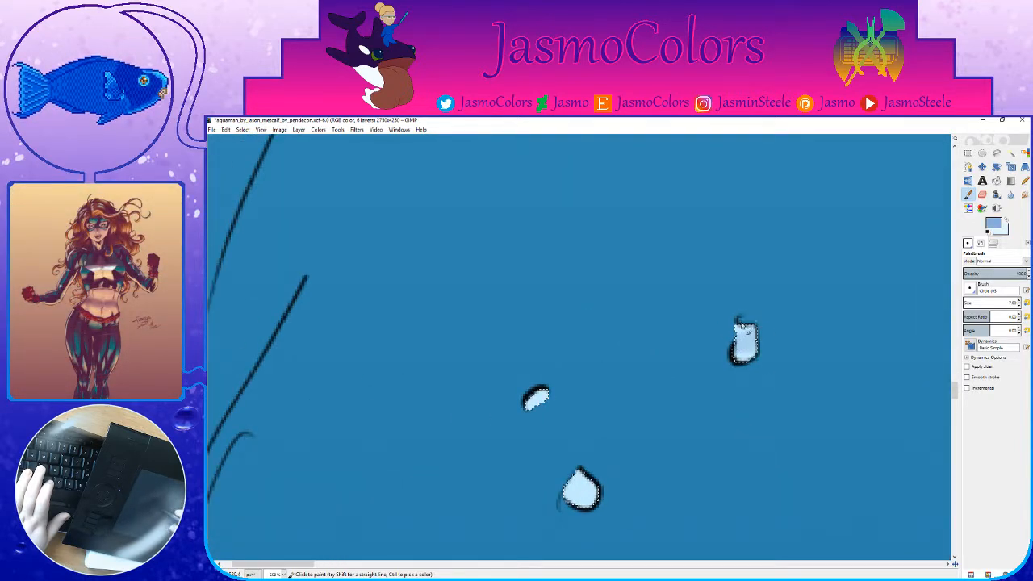
left_click_drag(750, 345, 746, 322)
key("x")
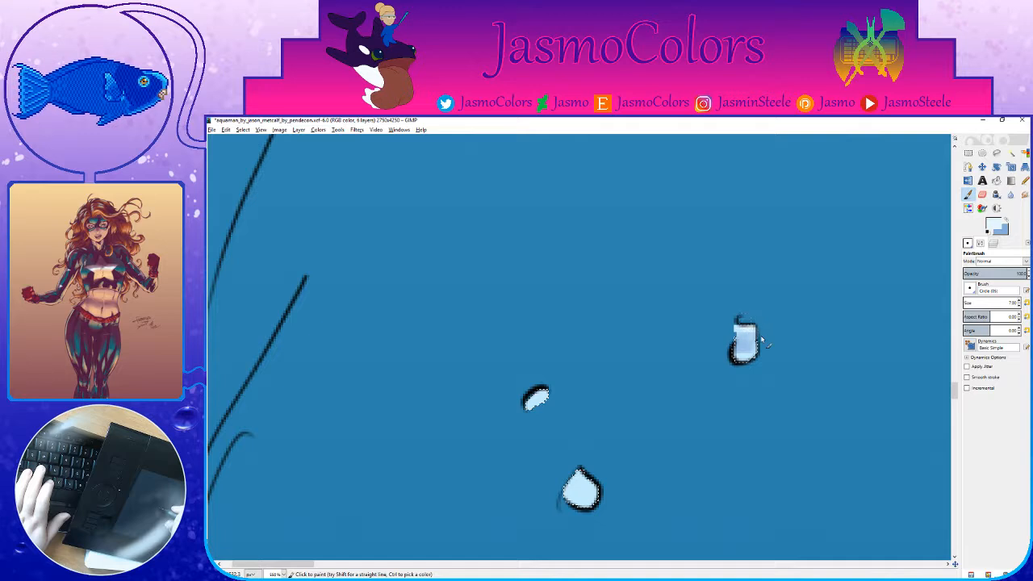
key("x")
left_click(743, 343)
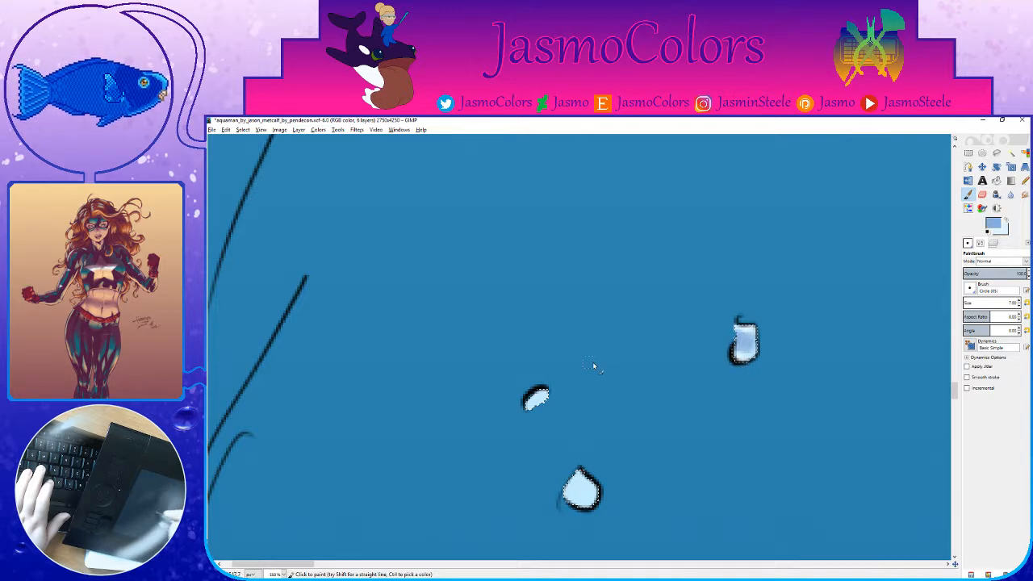
left_click_drag(611, 415, 685, 297)
key("ctrl+s")
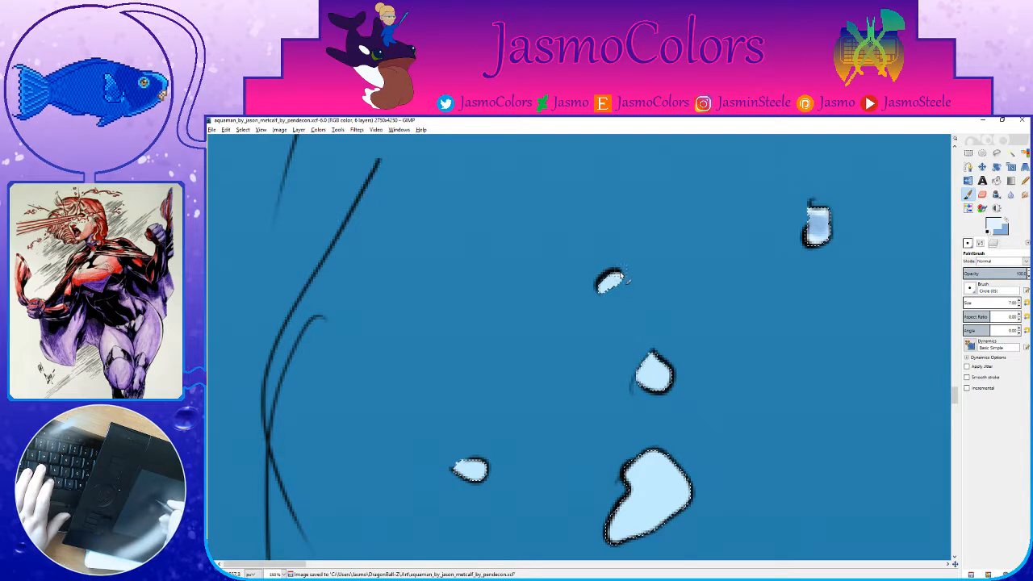
Step: Shade the small half-oval, pointed and teardrop bubbles left of the knee in medium blue with pale edges, saving the image along the way
key("x")
left_click(613, 288)
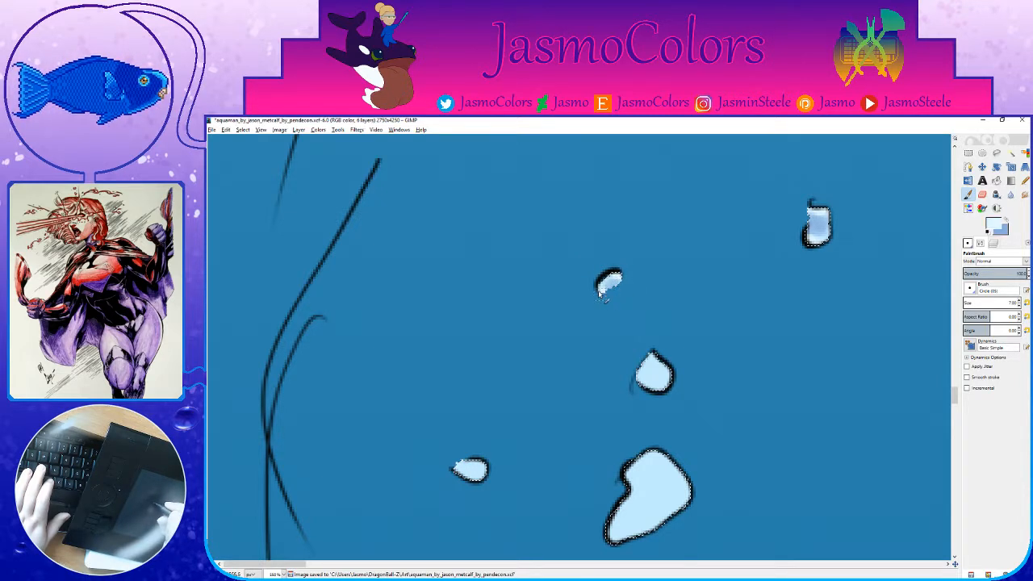
mouse_move(674, 375)
left_mouse_down()
mouse_move(684, 314)
mouse_move(626, 309)
left_mouse_up()
key("x")
key("x")
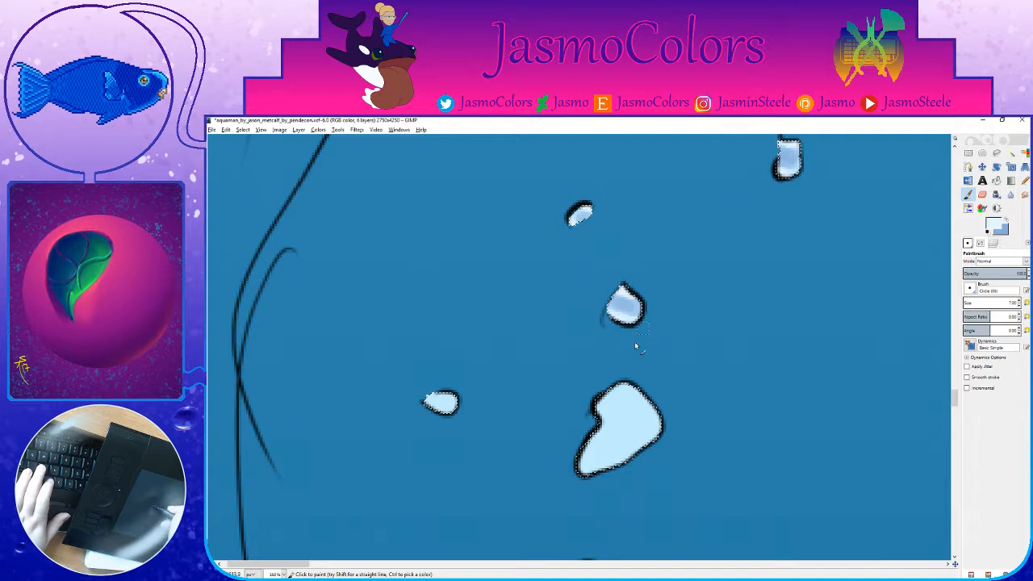
left_click_drag(646, 326, 684, 253)
key("ctrl+s")
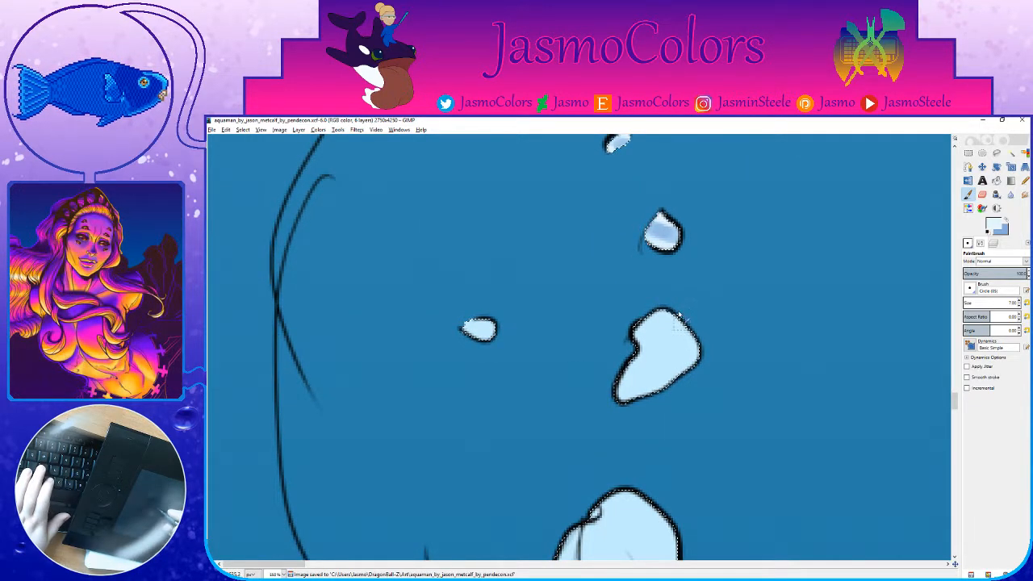
left_click_drag(682, 328, 678, 303)
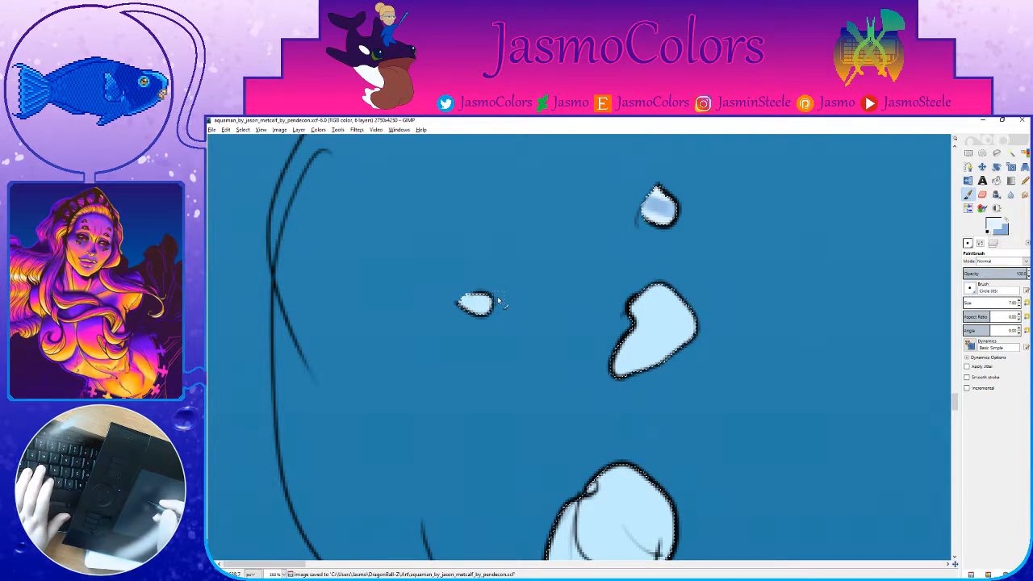
mouse_move(484, 305)
left_mouse_down()
mouse_move(473, 303)
mouse_move(480, 295)
mouse_move(468, 301)
left_mouse_up()
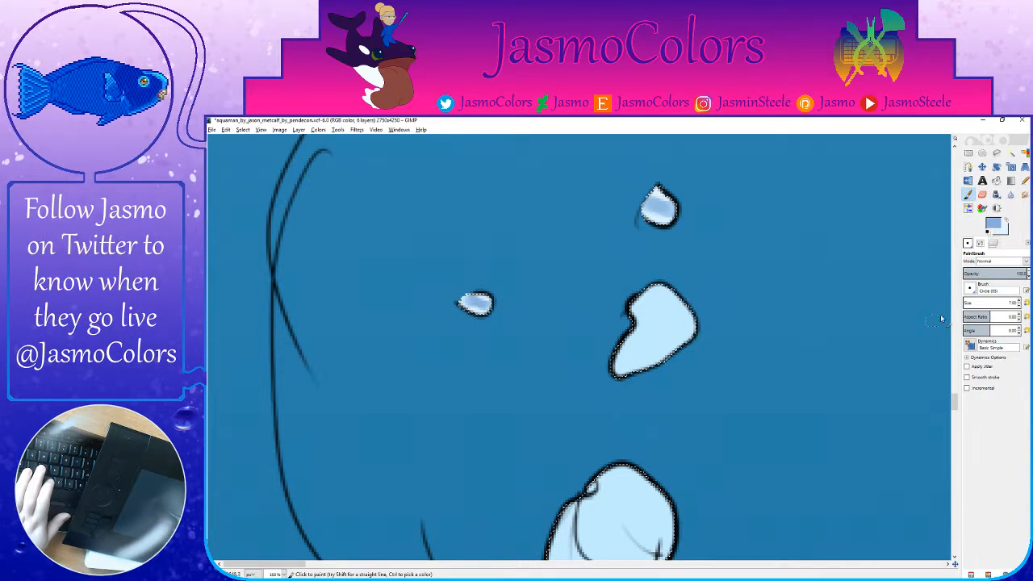
Step: Shade the bean-shaped bubble below the small pointed one in medium blue with the 21-pixel circle brush
left_click(969, 243)
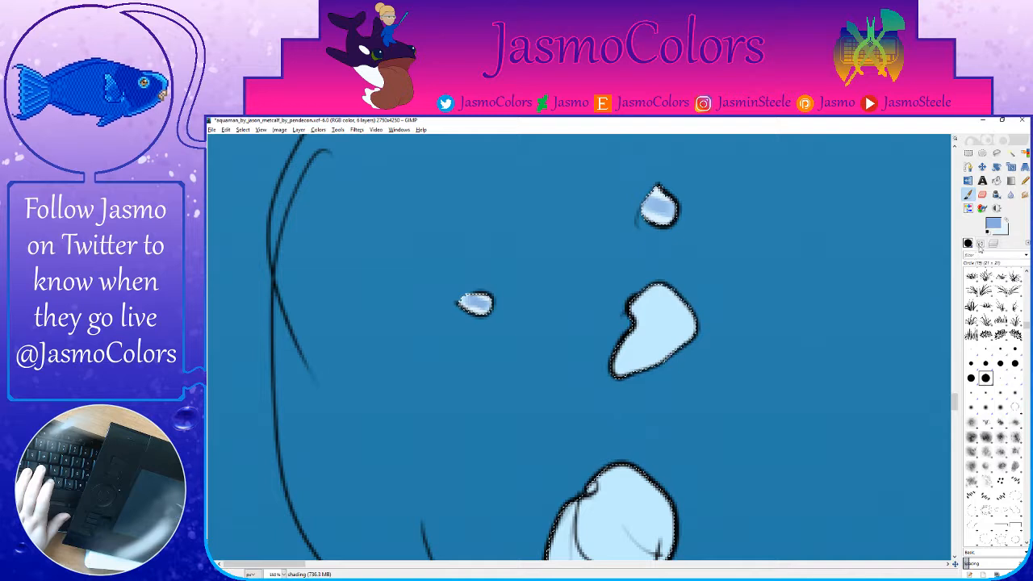
left_click(978, 244)
mouse_move(695, 308)
left_mouse_down()
mouse_move(625, 303)
mouse_move(626, 315)
mouse_move(693, 298)
mouse_move(661, 326)
mouse_move(695, 312)
mouse_move(698, 294)
mouse_move(648, 328)
mouse_move(670, 334)
mouse_move(647, 312)
mouse_move(702, 280)
mouse_move(676, 329)
left_mouse_up()
Step: Lighten the bean-shaped bubble's lower edge with the other circle brush, add a pale highlight near its top, and save the image
left_click(969, 243)
left_click(971, 348)
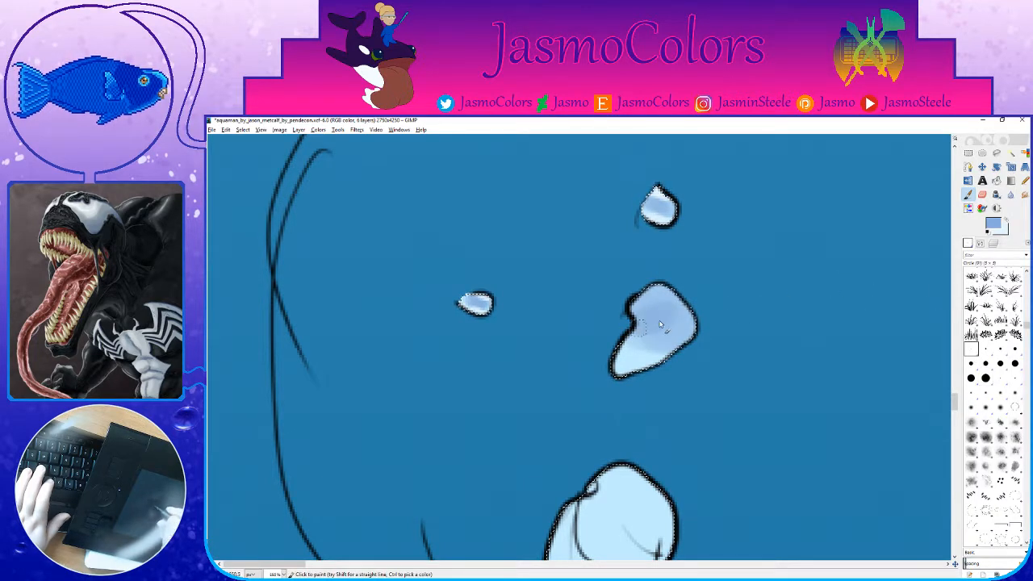
key("x")
left_click_drag(646, 370, 615, 366)
key("ctrl+s")
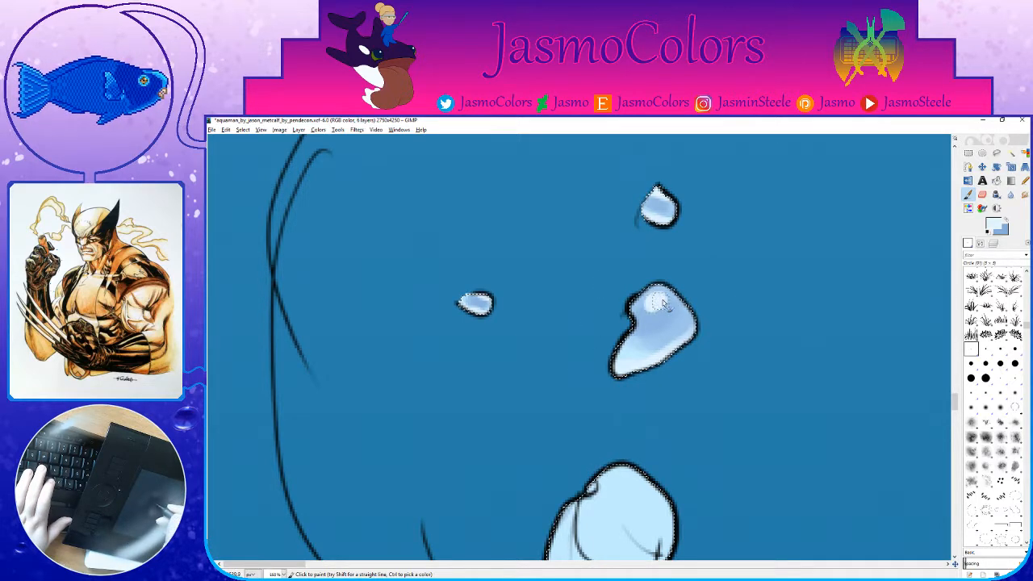
scroll(660, 304, "up", 2)
key("ctrl+s")
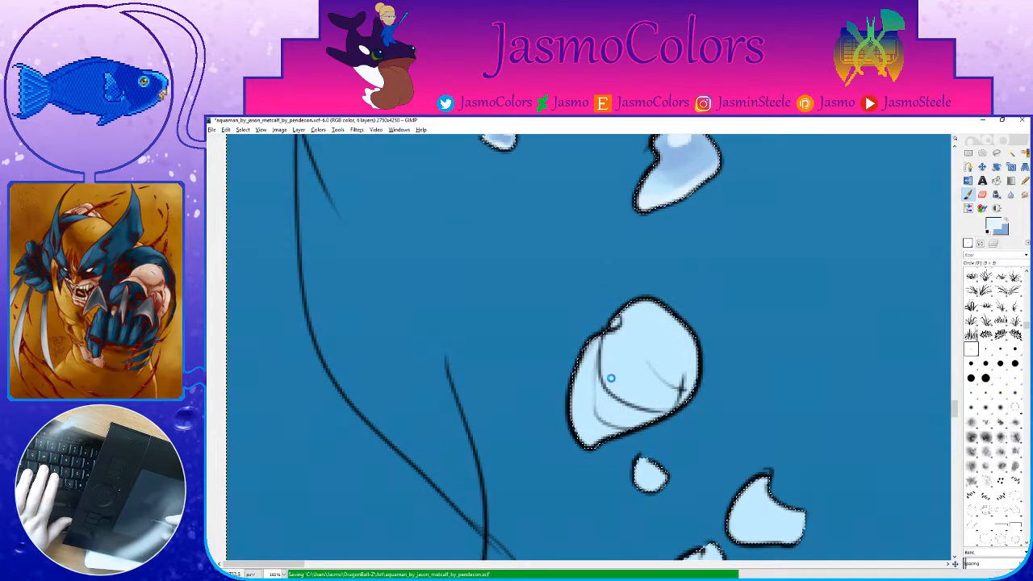
Step: Shade the big bubble with inner curved lines using the 21-pixel circle brush, then shade the small bubble beneath it, keeping their lower edges pale
left_click(985, 377)
key("x")
mouse_move(668, 353)
left_mouse_down()
mouse_move(628, 370)
mouse_move(632, 345)
mouse_move(677, 389)
left_mouse_up()
mouse_move(588, 358)
left_mouse_down()
mouse_move(676, 360)
mouse_move(621, 327)
mouse_move(607, 356)
left_mouse_up()
left_click(971, 348)
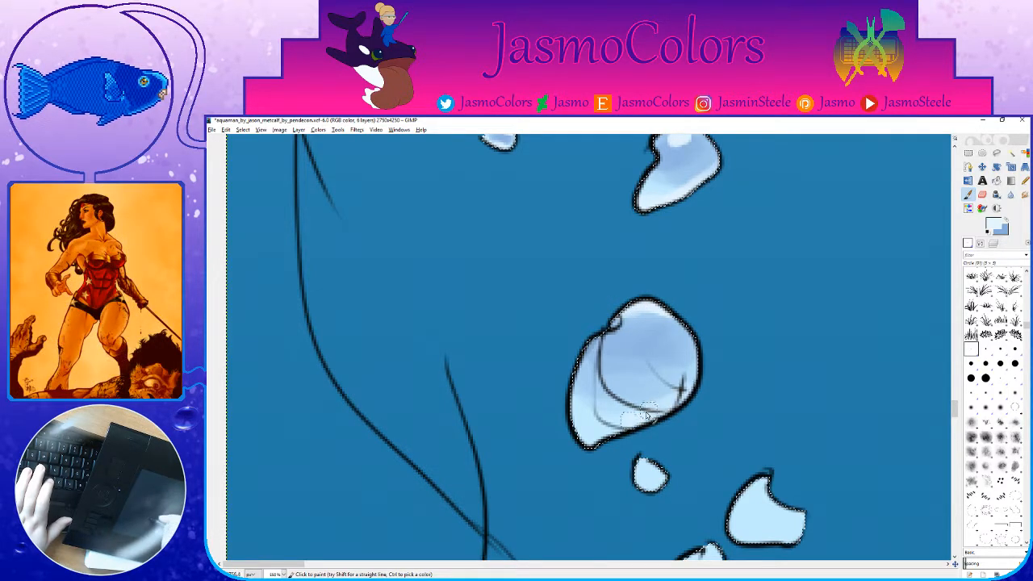
left_click_drag(679, 438, 653, 372)
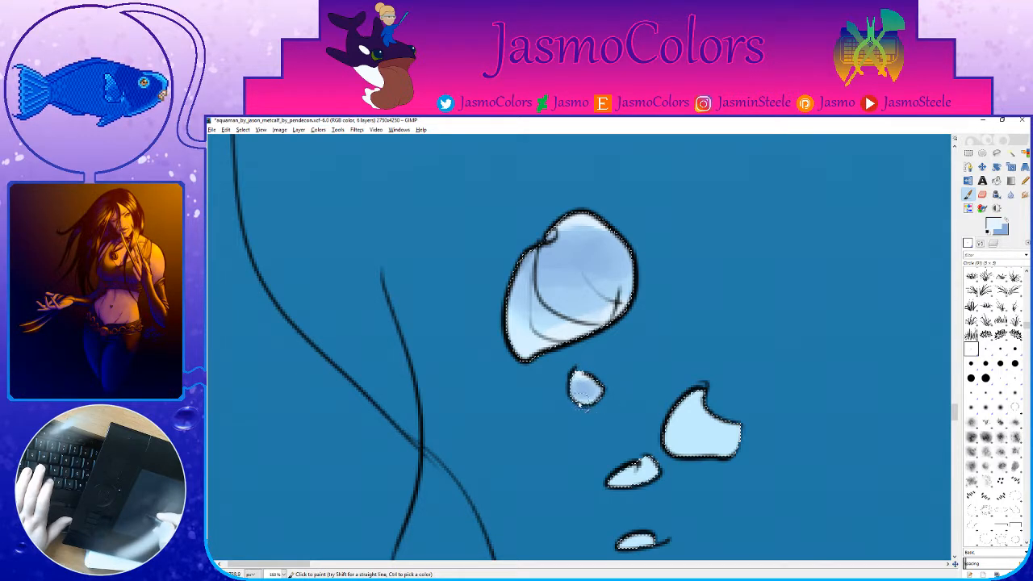
Step: Shade the horn-shaped bubble and the slim leaf-shaped bubble below it in medium blue with pale edges, and save the image
scroll(634, 436, "down", 3)
mouse_move(680, 300)
left_mouse_down()
mouse_move(709, 327)
mouse_move(677, 320)
mouse_move(714, 309)
mouse_move(713, 321)
mouse_move(689, 325)
mouse_move(710, 331)
mouse_move(679, 356)
mouse_move(705, 352)
left_mouse_up()
key("x")
scroll(672, 328, "down", 1)
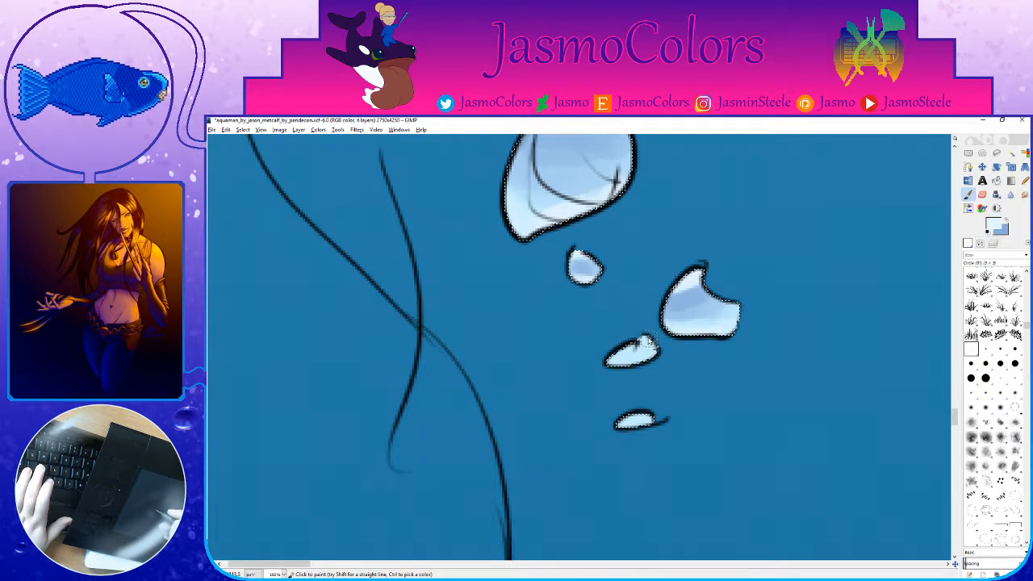
key("x")
left_click_drag(652, 342, 630, 367)
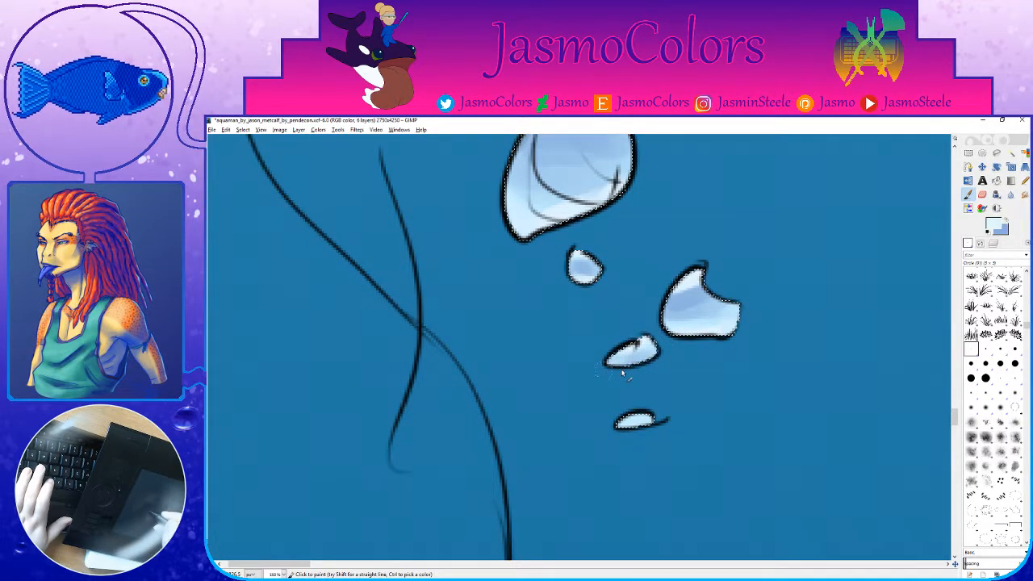
scroll(649, 368, "down", 4)
key("ctrl+s")
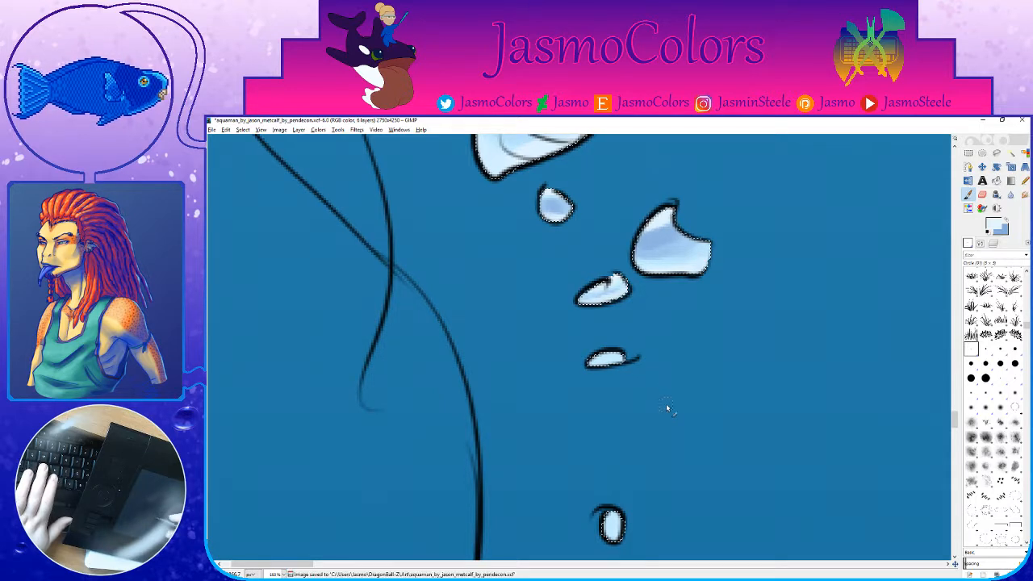
Step: Shade the slim tailed bubble and the small upright oval bubble below it in medium blue with pale edges, and save the image
left_click_drag(631, 360, 697, 367)
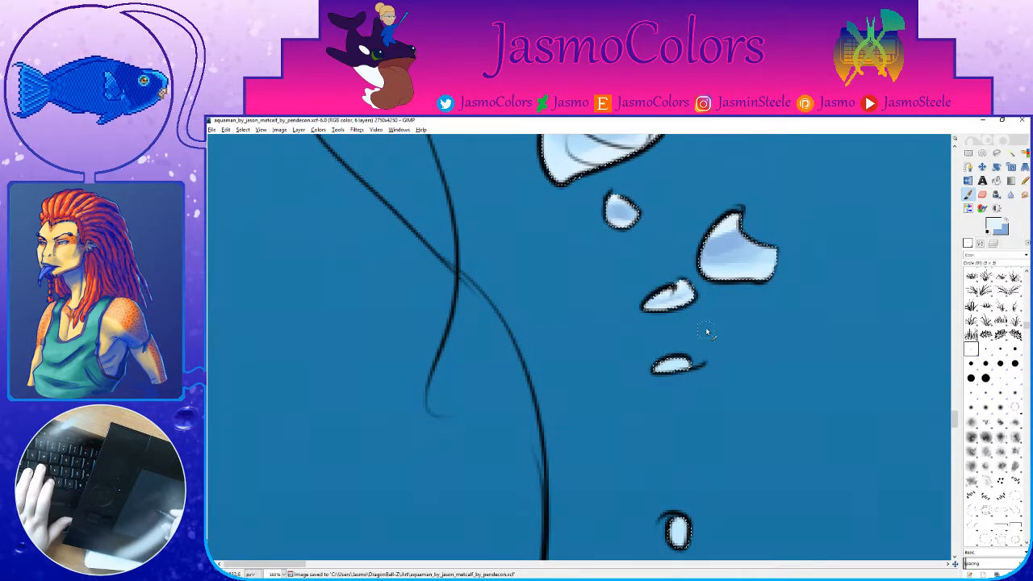
mouse_move(666, 360)
left_mouse_down()
mouse_move(685, 356)
mouse_move(690, 377)
left_mouse_up()
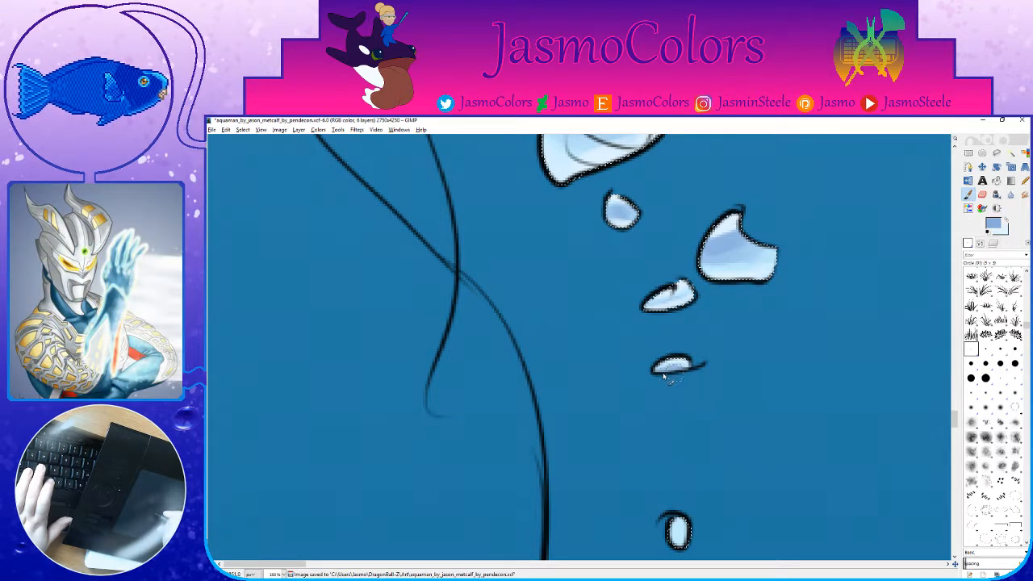
scroll(662, 388, "down", 5)
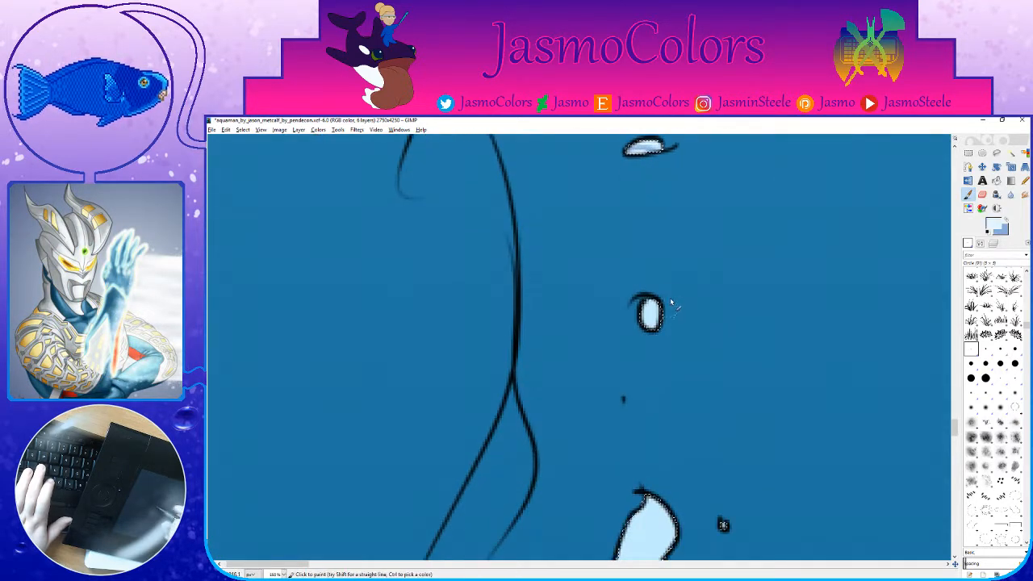
left_click_drag(650, 319, 655, 300)
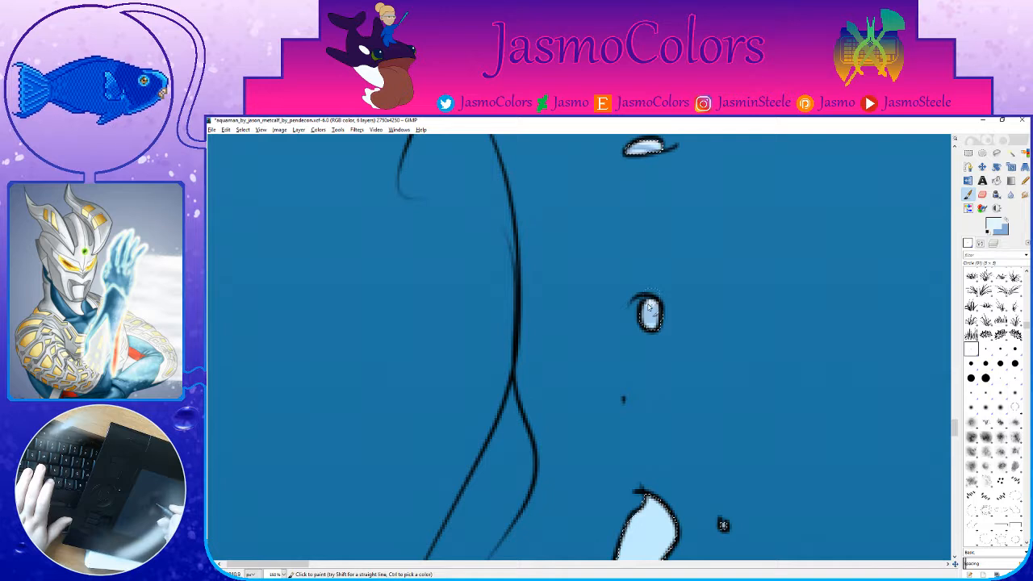
scroll(652, 333, "down", 4)
key("ctrl+s")
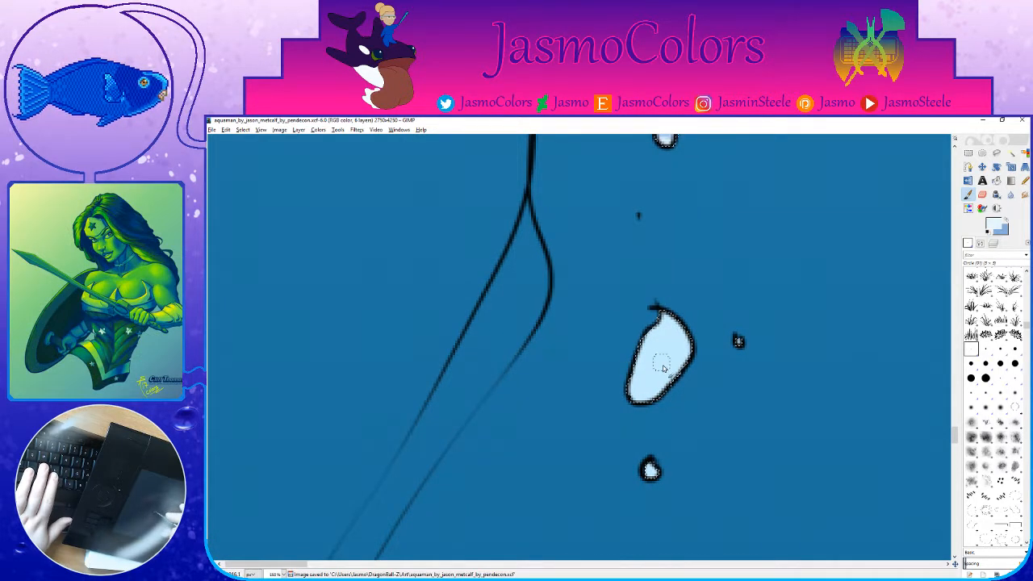
Step: Shade the large teardrop bubble in medium blue with the 21-pixel circle brush, keep its lower end pale, and add a pale highlight near its top
left_click_drag(704, 387, 727, 379)
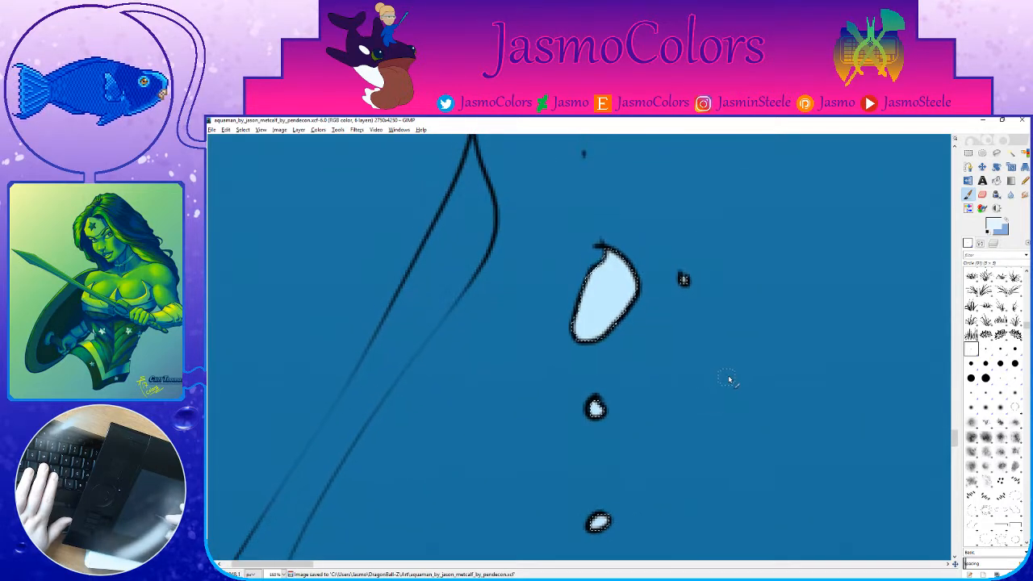
left_click(985, 378)
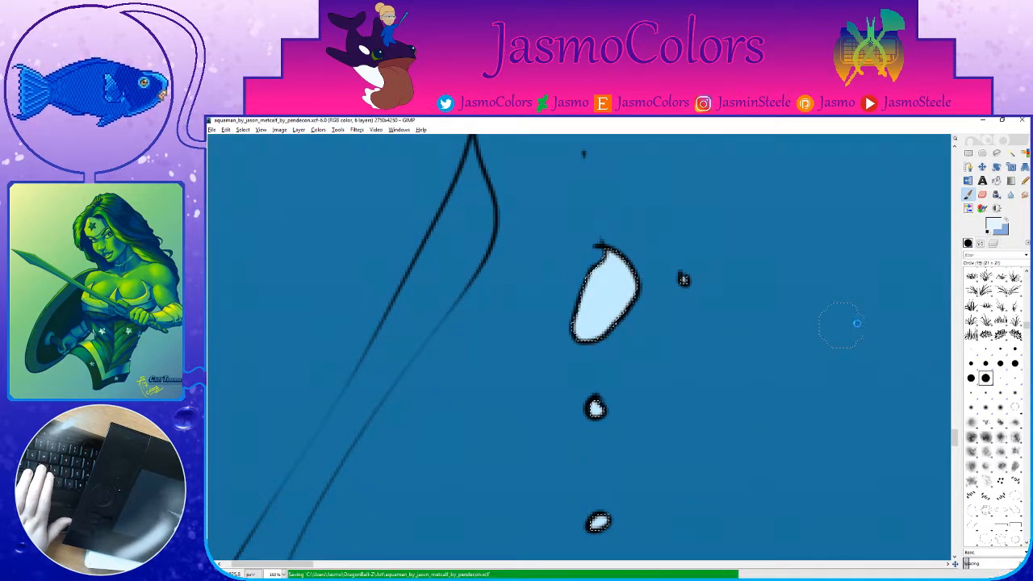
mouse_move(672, 281)
left_mouse_down()
mouse_move(646, 286)
mouse_move(635, 315)
mouse_move(673, 303)
mouse_move(643, 310)
mouse_move(669, 269)
mouse_move(651, 264)
mouse_move(653, 298)
mouse_move(681, 288)
mouse_move(653, 270)
mouse_move(643, 304)
mouse_move(667, 288)
left_mouse_up()
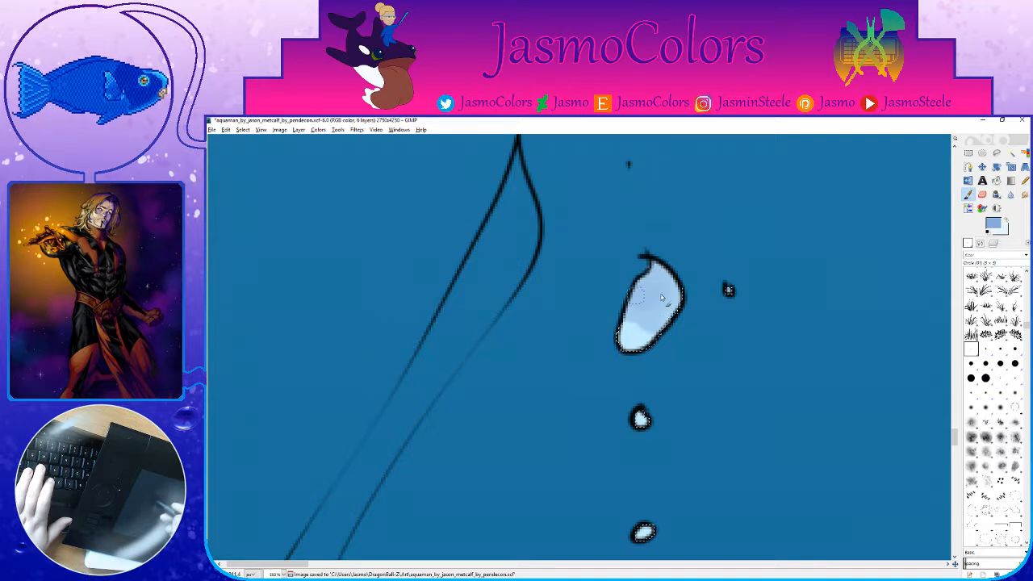
key("x")
mouse_move(655, 305)
left_mouse_down()
mouse_move(658, 343)
mouse_move(661, 333)
mouse_move(634, 351)
mouse_move(655, 311)
left_mouse_up()
key("x")
scroll(705, 408, "down", 3)
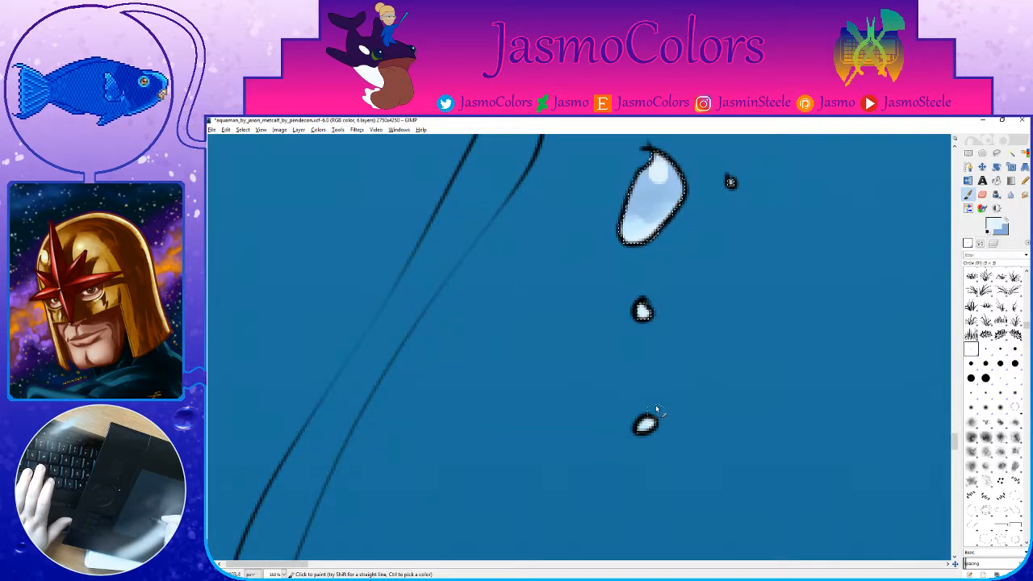
Step: Save the image, then shade the small isolated drop-shaped bubble in medium blue with a pale upper edge
left_click(1024, 153)
scroll(497, 363, "down", 5)
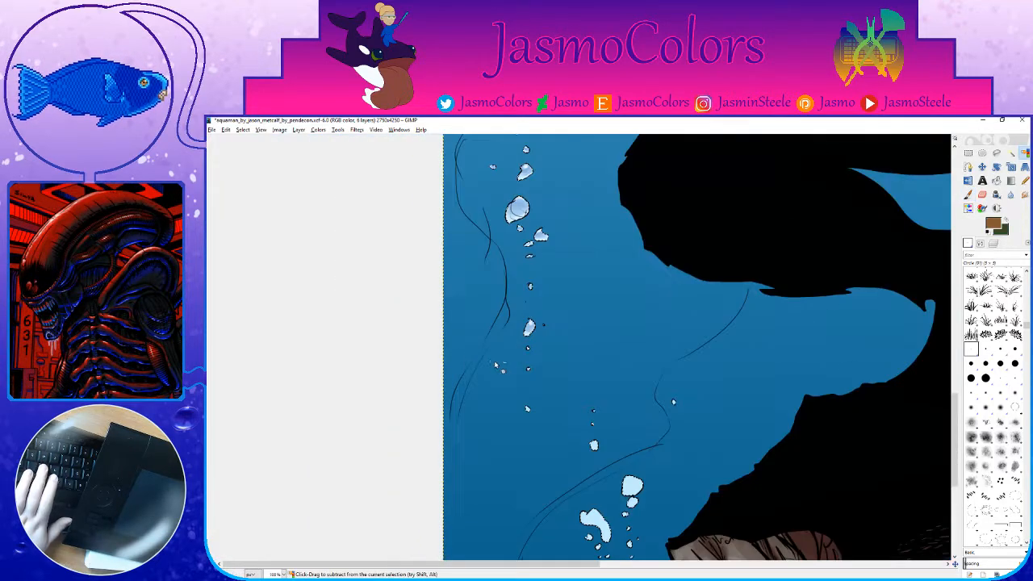
key("ctrl+s")
scroll(536, 400, "up", 1)
scroll(536, 400, "up", 2)
key("x")
left_click_drag(554, 320, 544, 324)
key("x")
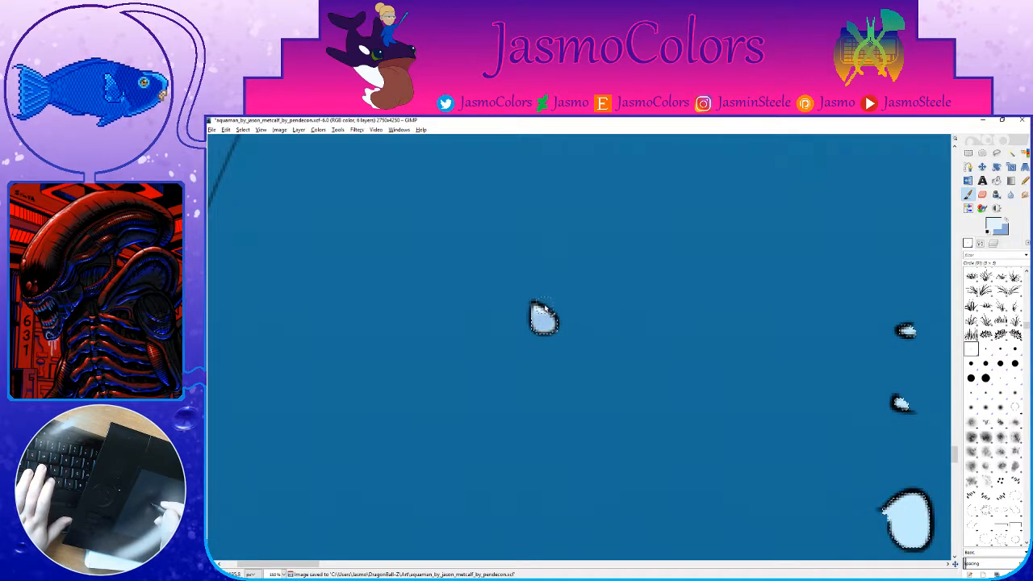
Step: Shade the rounded bubble with the pointed side tip in medium blue, with a pale highlight at its top and a pale lower edge
left_click_drag(702, 403, 317, 376)
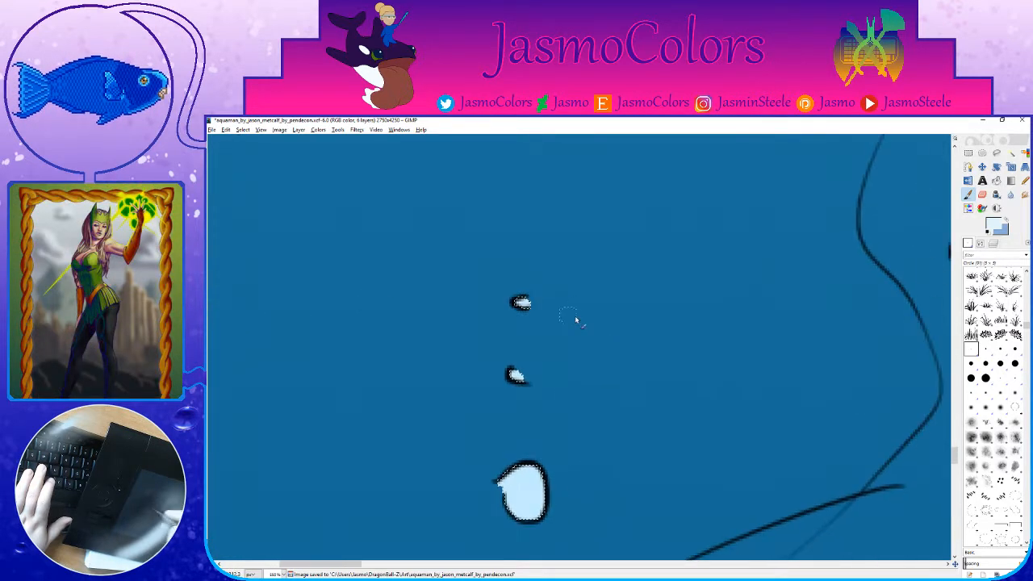
mouse_move(542, 493)
left_mouse_down()
mouse_move(597, 341)
mouse_move(586, 325)
mouse_move(573, 345)
mouse_move(569, 317)
mouse_move(595, 365)
left_mouse_up()
key("x")
key("x")
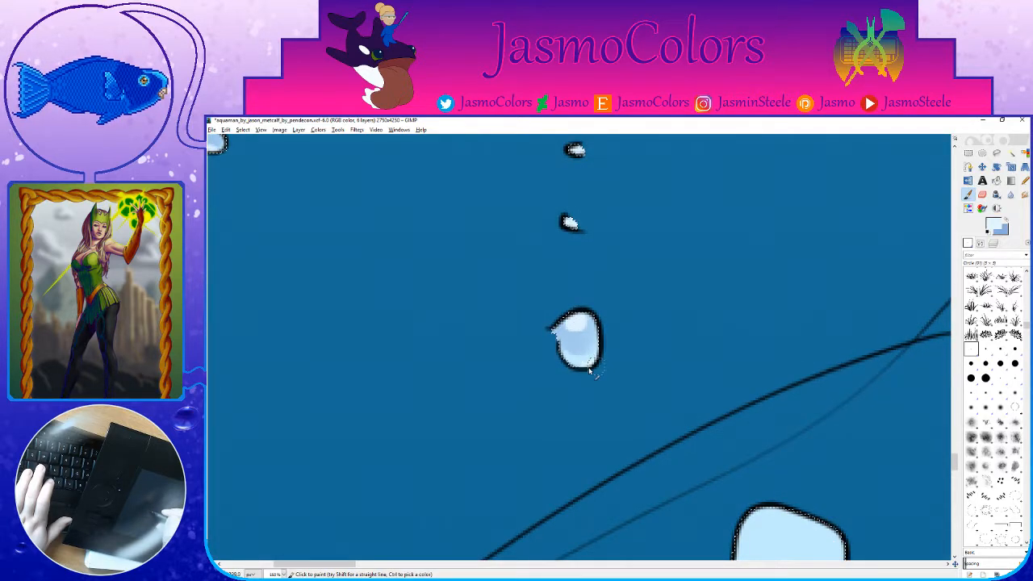
Step: Shade the small diamond-shaped bubble beside the curved line in medium blue with pale edges, and save the image
left_click_drag(839, 297, 508, 379)
mouse_move(709, 179)
left_mouse_down()
mouse_move(663, 347)
mouse_move(636, 363)
left_mouse_up()
key("x")
key("x")
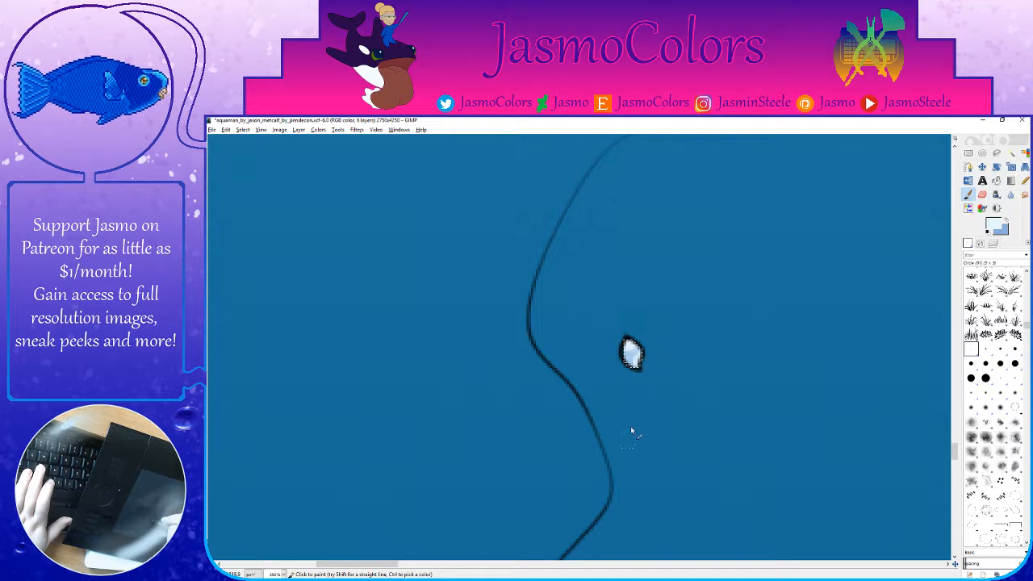
left_click_drag(635, 461, 694, 198)
left_click_drag(561, 489, 664, 288)
key("ctrl+s")
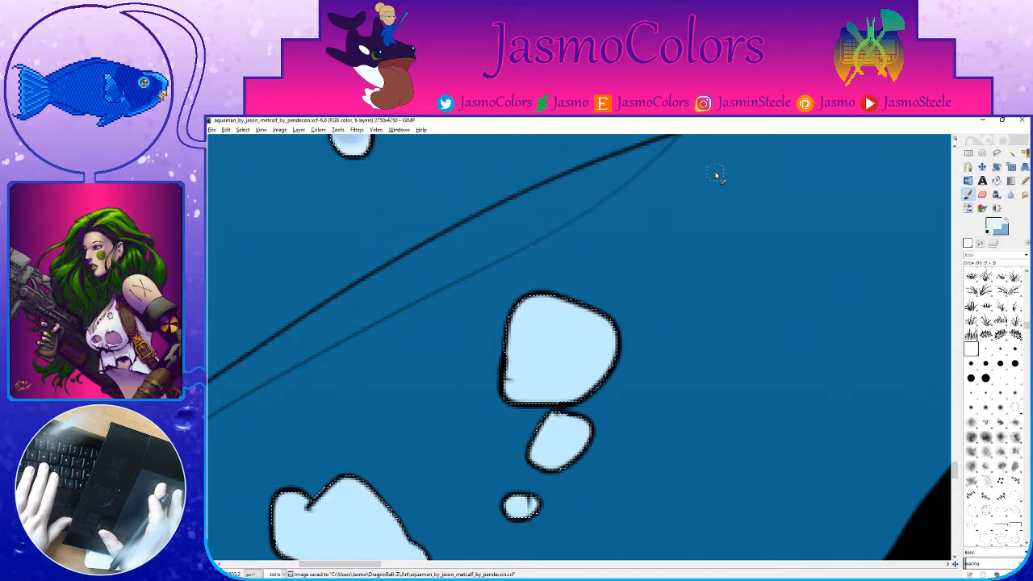
Step: Shade the big rounded-square bubble with the 21-pixel circle brush, then add a pale top highlight and lighten its lower edge with the smaller circle brush
left_click_drag(787, 424, 894, 369)
left_click(985, 377)
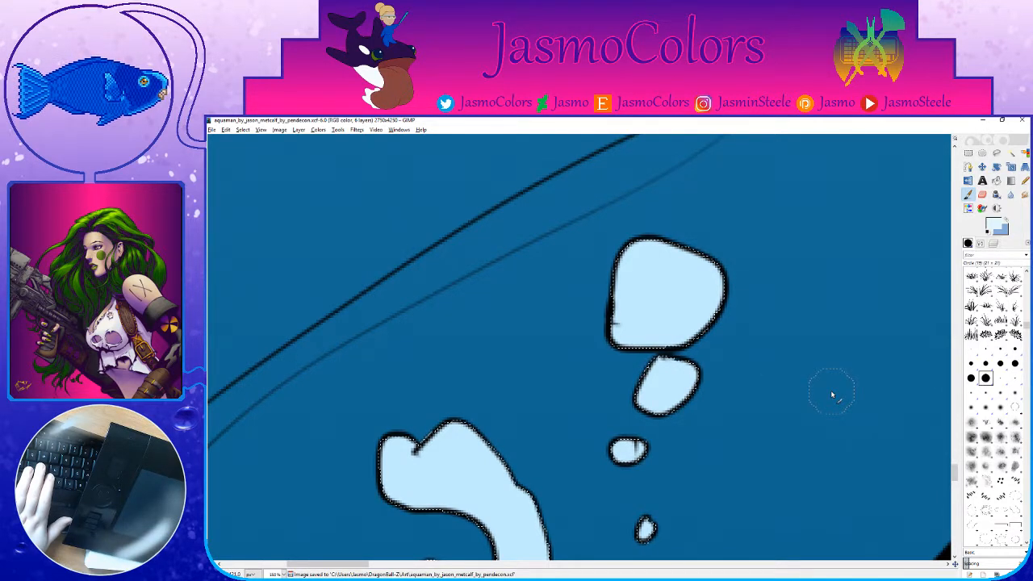
key("x")
mouse_move(718, 287)
left_mouse_down()
mouse_move(667, 297)
mouse_move(688, 289)
mouse_move(686, 254)
mouse_move(655, 251)
mouse_move(703, 291)
mouse_move(698, 255)
mouse_move(670, 246)
mouse_move(627, 263)
mouse_move(640, 279)
mouse_move(718, 267)
mouse_move(688, 257)
mouse_move(672, 276)
mouse_move(684, 276)
mouse_move(655, 276)
mouse_move(692, 300)
mouse_move(708, 277)
mouse_move(664, 277)
left_mouse_up()
left_click(970, 349)
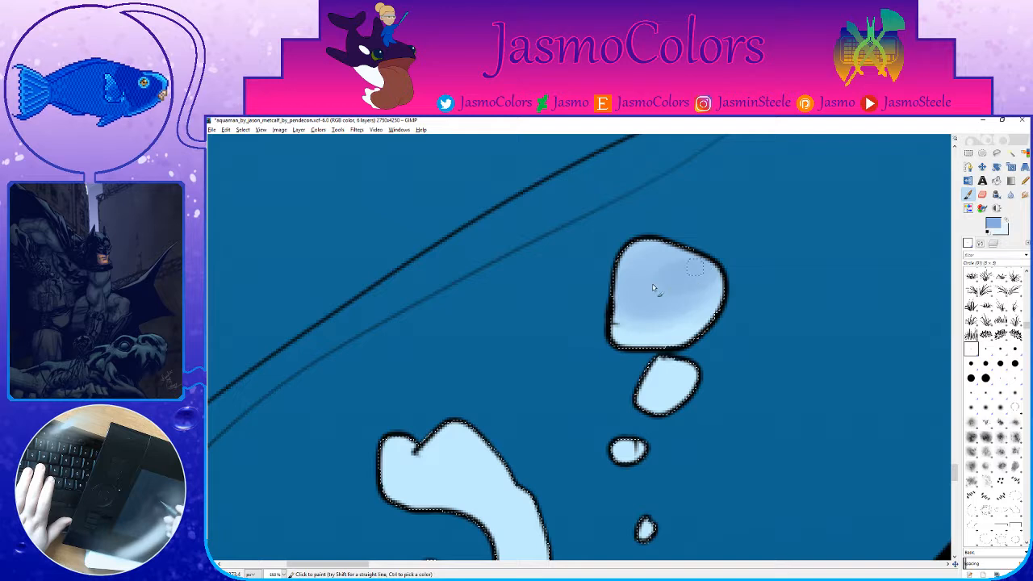
key("x")
left_click_drag(648, 262, 647, 256)
mouse_move(710, 316)
left_mouse_down()
mouse_move(678, 342)
mouse_move(642, 345)
mouse_move(734, 317)
mouse_move(710, 313)
mouse_move(734, 294)
mouse_move(728, 312)
mouse_move(750, 321)
mouse_move(739, 300)
mouse_move(710, 302)
left_mouse_up()
Step: Shade the slanted bubble directly beneath the big one in medium blue with a pale top highlight and lower edge, and save the image
key("x")
key("x")
mouse_move(710, 348)
left_mouse_down()
mouse_move(747, 302)
mouse_move(717, 302)
left_mouse_up()
key("x")
key("x")
key("ctrl+s")
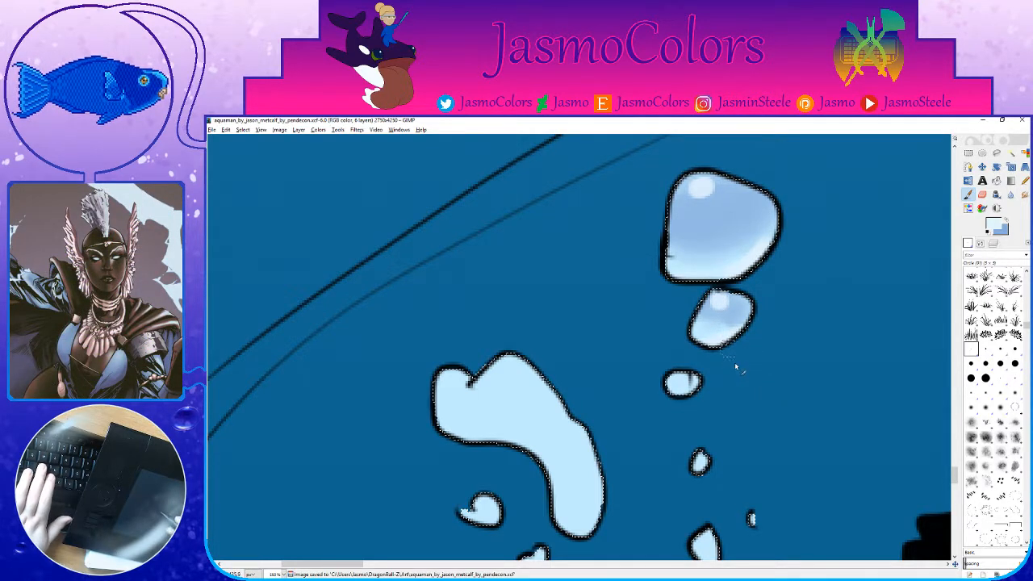
Step: Shade the small horizontal oval bubble with the inner line in medium blue, lighten its edges, and save the image
scroll(728, 351, "down", 2)
key("x")
mouse_move(697, 347)
left_mouse_down()
mouse_move(675, 368)
mouse_move(699, 355)
left_mouse_up()
key("x")
mouse_move(659, 384)
left_mouse_down()
mouse_move(715, 309)
mouse_move(727, 273)
left_mouse_up()
key("ctrl+s")
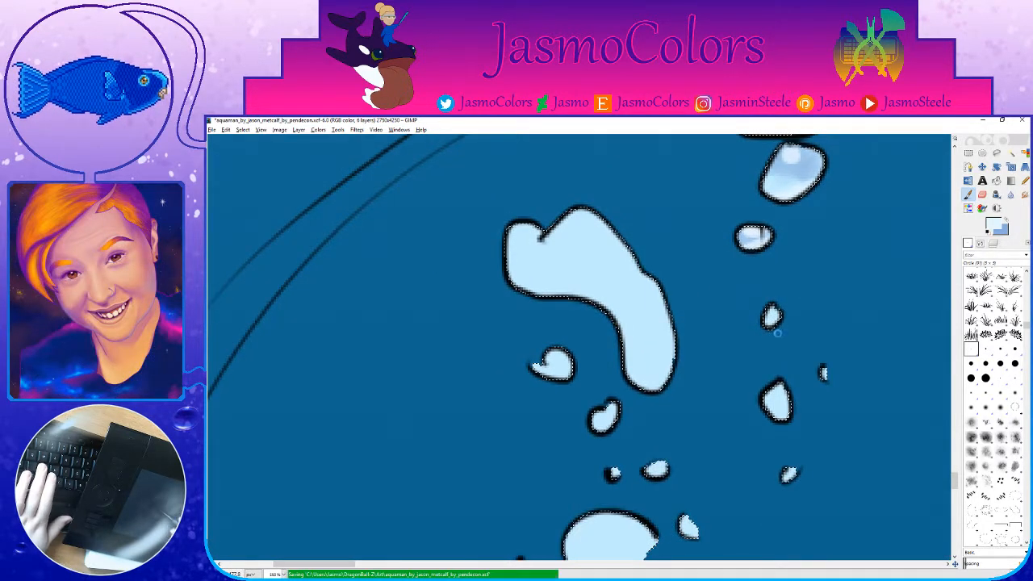
Step: Shade the tiny oval bubble and the pointed bubble below it in medium blue with pale edges, saving the image along the way
key("x")
left_click_drag(760, 401, 706, 363)
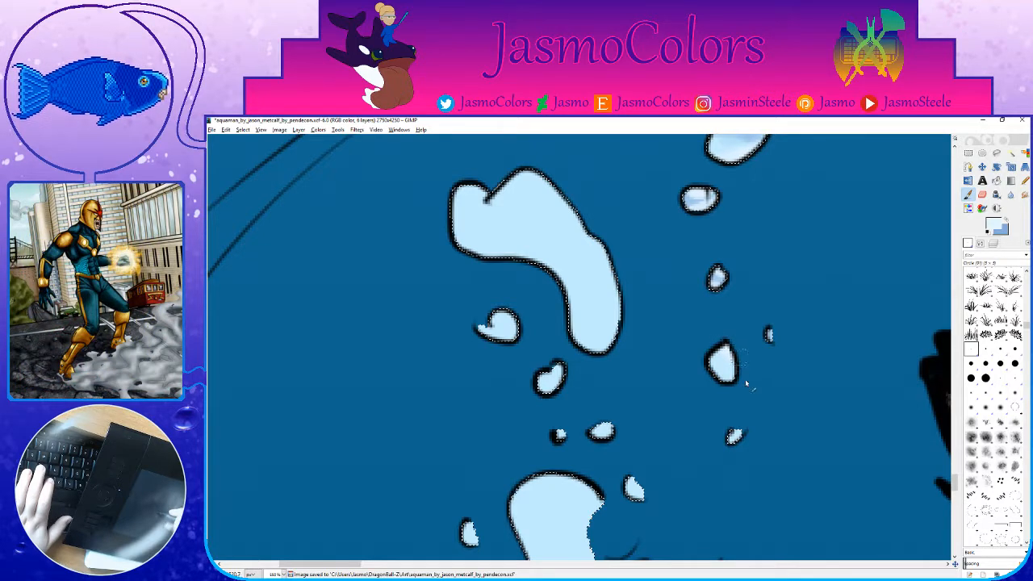
key("ctrl+s")
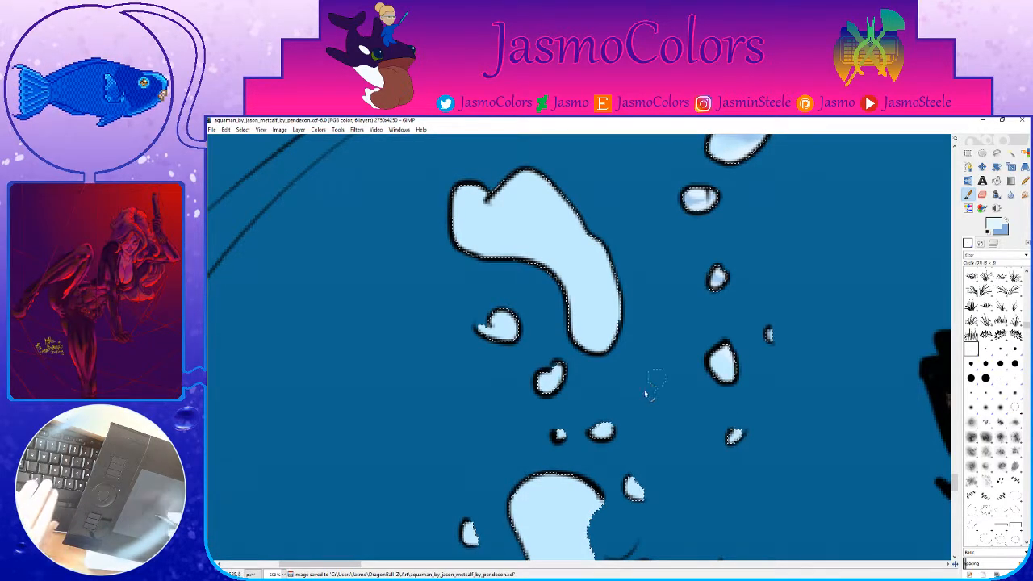
key("x")
left_click_drag(717, 353, 718, 375)
key("x")
Step: Shade the large curved bubble with the 21-pixel circle brush, add pale highlights to its two upper lobes, and blend the shading with colors picked from the bubble
mouse_move(584, 257)
left_mouse_down()
mouse_move(669, 300)
mouse_move(620, 299)
left_mouse_up()
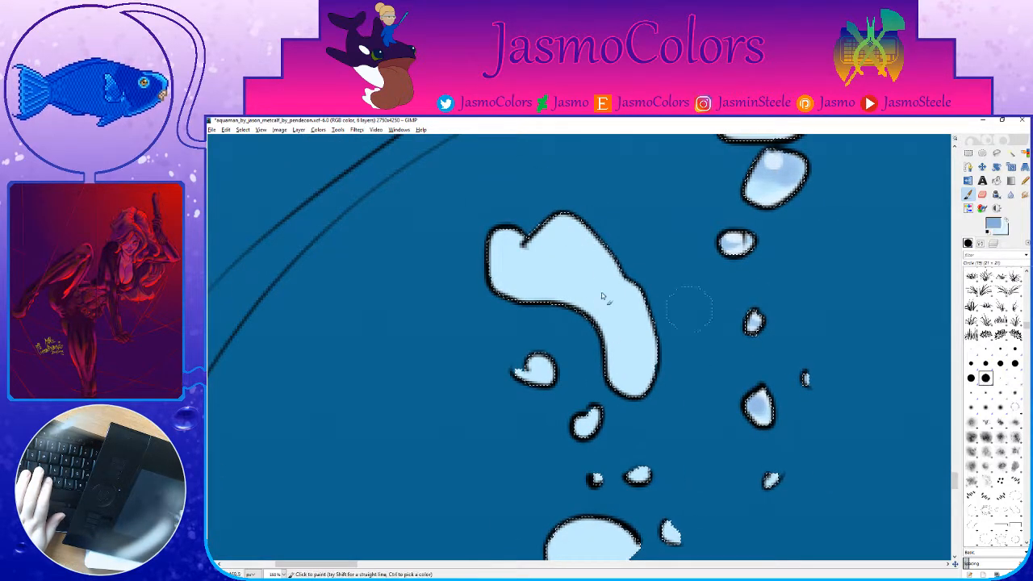
mouse_move(528, 252)
left_mouse_down()
mouse_move(565, 234)
mouse_move(629, 295)
mouse_move(650, 335)
left_mouse_up()
left_click_drag(546, 253, 581, 261)
left_click(972, 350)
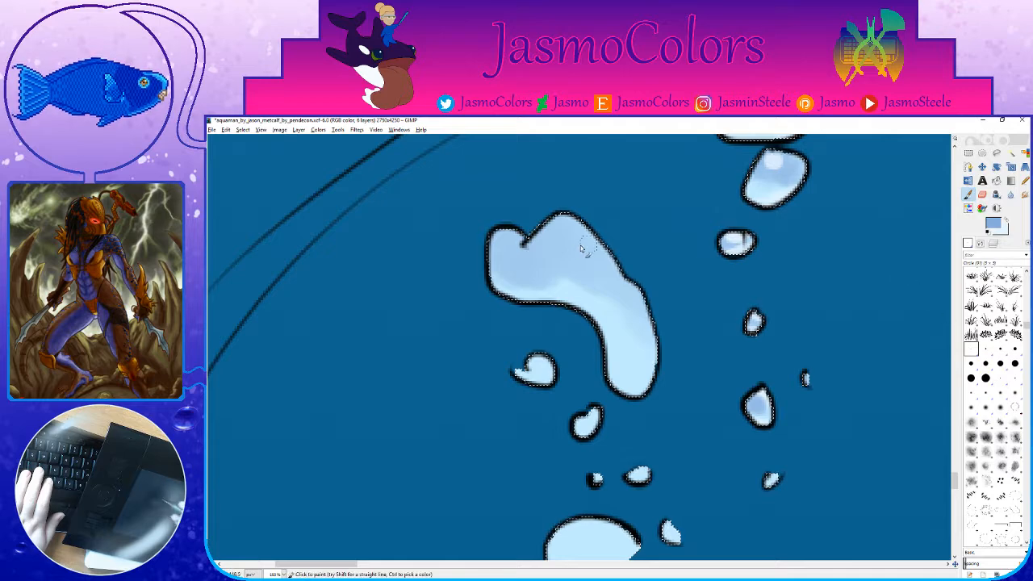
mouse_move(499, 231)
left_mouse_down()
mouse_move(533, 244)
mouse_move(523, 245)
mouse_move(536, 265)
mouse_move(562, 236)
mouse_move(552, 231)
mouse_move(568, 250)
mouse_move(606, 251)
mouse_move(571, 266)
mouse_move(550, 253)
mouse_move(566, 233)
mouse_move(502, 241)
mouse_move(517, 267)
mouse_move(512, 298)
mouse_move(562, 298)
mouse_move(593, 313)
mouse_move(616, 357)
mouse_move(648, 374)
left_mouse_up()
key("x")
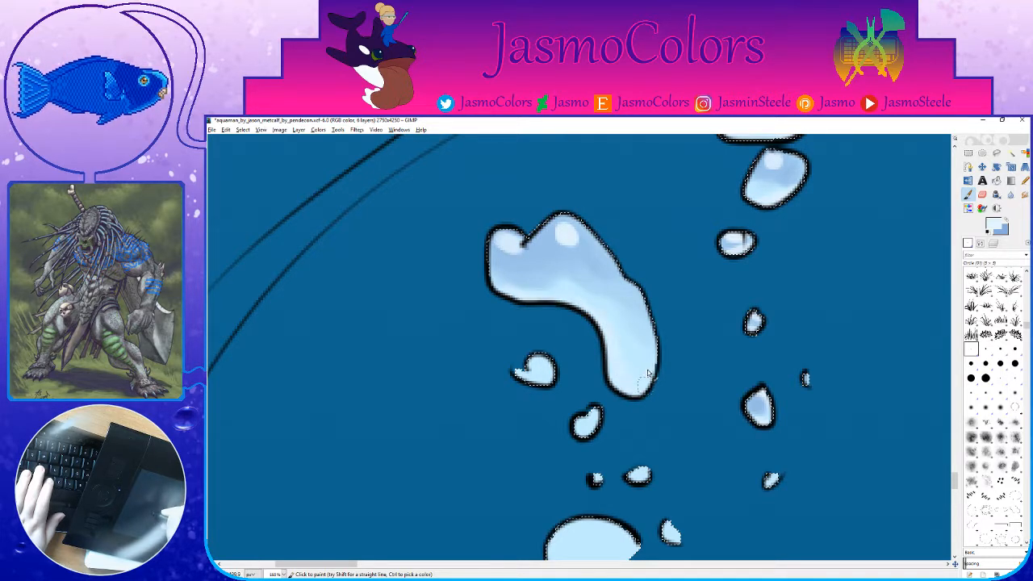
left_click(612, 262, "ctrl")
mouse_move(674, 388)
left_mouse_down()
mouse_move(666, 355)
mouse_move(570, 318)
mouse_move(664, 409)
mouse_move(510, 285)
mouse_move(489, 282)
mouse_move(495, 303)
mouse_move(456, 263)
mouse_move(500, 307)
left_mouse_up()
left_click(494, 271, "ctrl")
Step: Shade the heart-shaped bubble and the surrounding small bubbles below the large curved one in medium blue, lighten their edges, and save the image
key("x")
key("x")
key("x")
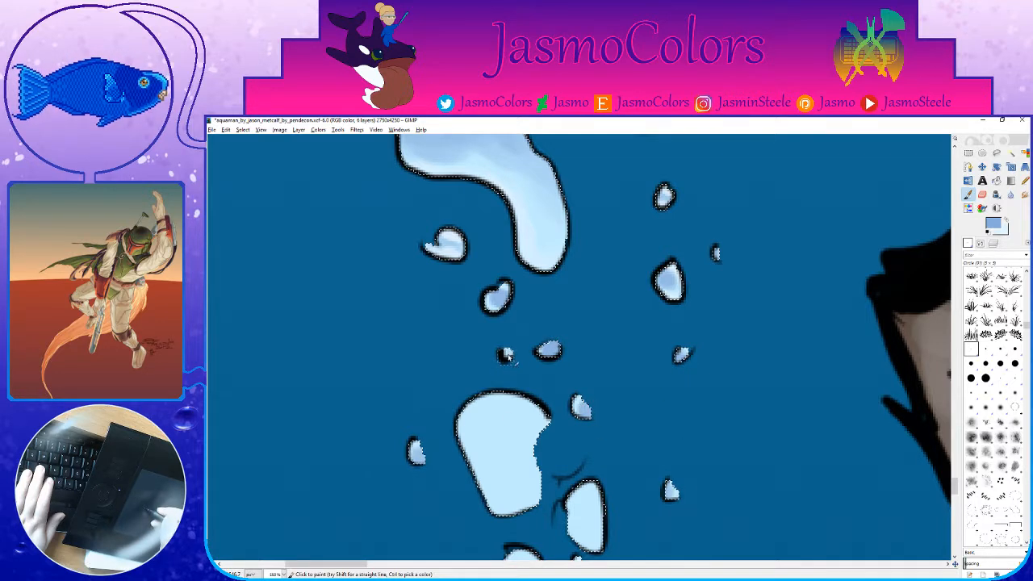
key("x")
left_click_drag(717, 256, 716, 250)
left_click_drag(506, 292, 507, 284)
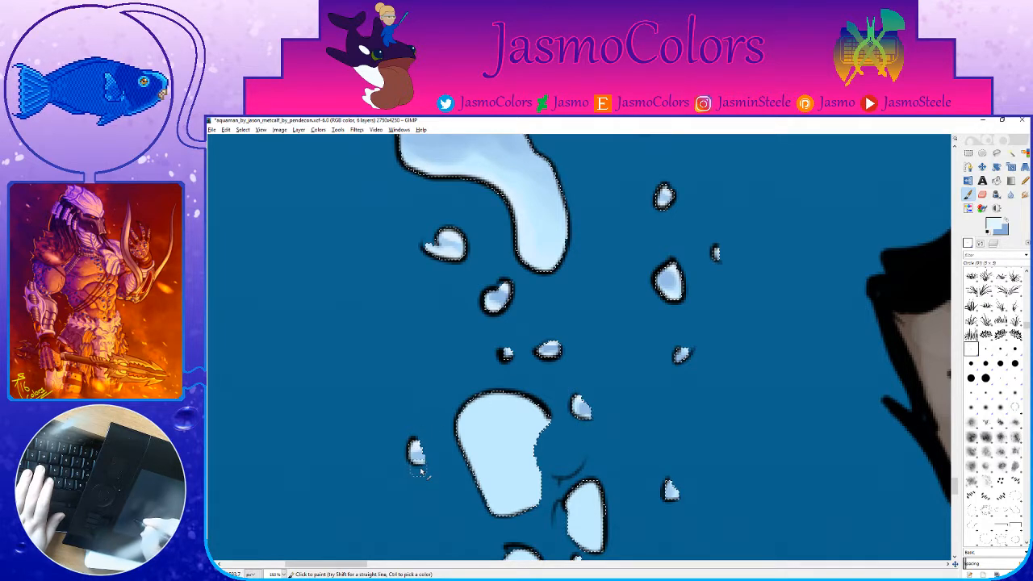
left_click_drag(550, 451, 495, 342)
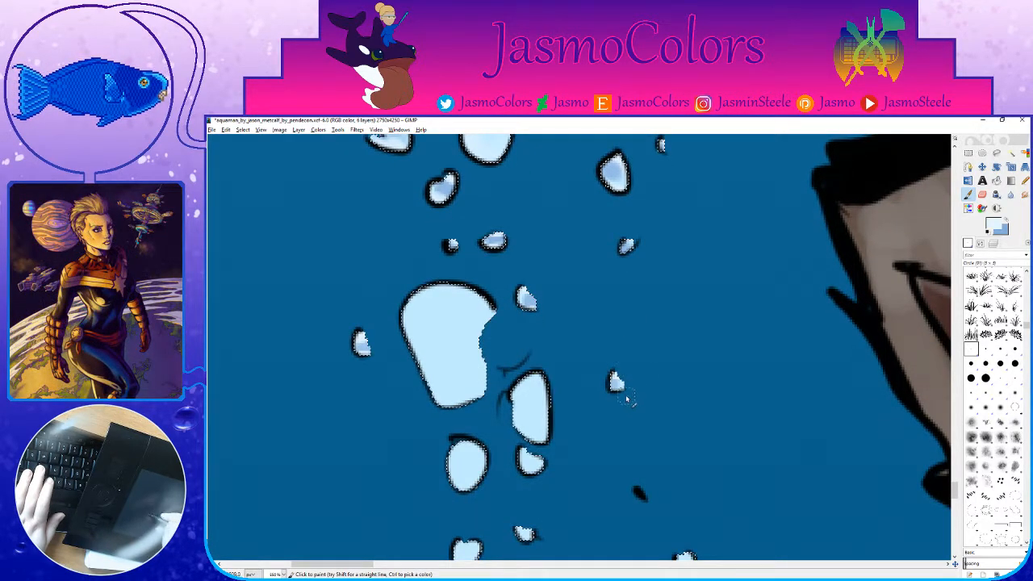
left_click_drag(530, 391, 632, 432)
key("ctrl+s")
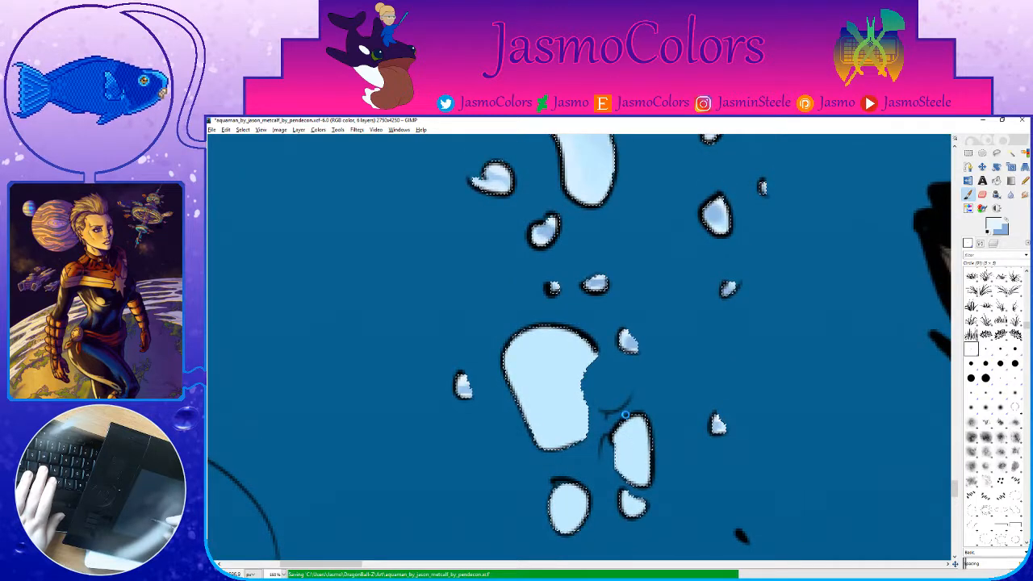
Step: Shade the big notched bubble with the 21-pixel circle brush, then add a pale highlight near its top with the smaller circle brush
left_click(985, 378)
key("x")
mouse_move(589, 373)
left_mouse_down()
mouse_move(580, 346)
mouse_move(536, 338)
mouse_move(522, 385)
mouse_move(570, 360)
mouse_move(527, 367)
mouse_move(563, 363)
mouse_move(574, 341)
mouse_move(530, 369)
mouse_move(543, 386)
mouse_move(574, 351)
left_mouse_up()
left_click(971, 349)
key("x")
left_click_drag(554, 343, 555, 347)
Step: Shade the tall half-oval bubble beside the notched one in medium blue, add a pale top highlight and lower edge, and save the image
mouse_move(543, 426)
left_mouse_down()
mouse_move(545, 435)
mouse_move(516, 344)
left_mouse_up()
key("x")
mouse_move(619, 341)
left_mouse_down()
mouse_move(597, 345)
mouse_move(600, 388)
mouse_move(652, 352)
left_mouse_up()
key("x")
key("ctrl+s")
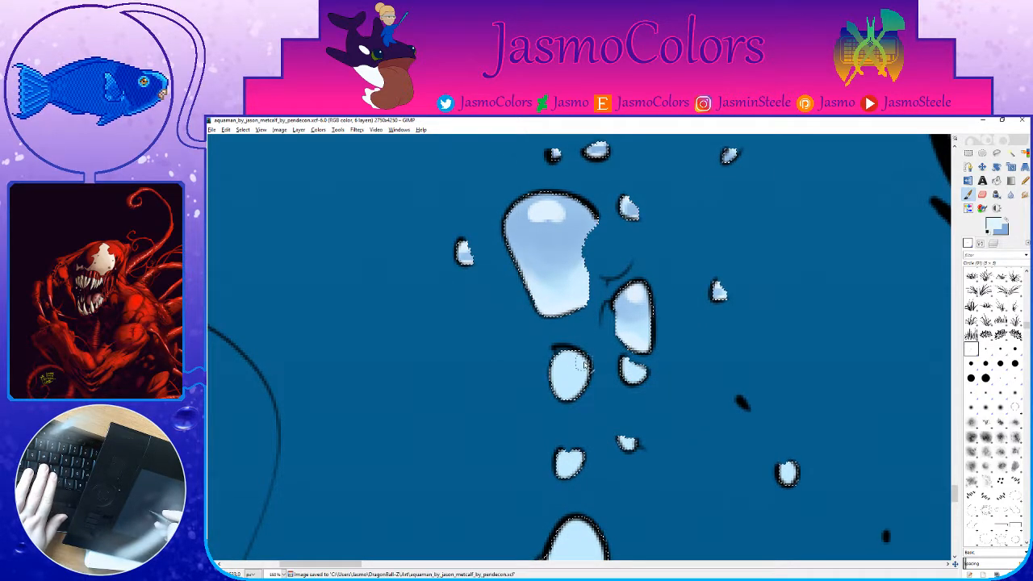
Step: Shade the oval bubble below the notched one in medium blue, lighten its lower edge, and undo the last stroke
key("x")
mouse_move(580, 360)
left_mouse_down()
mouse_move(570, 389)
mouse_move(567, 355)
mouse_move(579, 355)
left_mouse_up()
key("x")
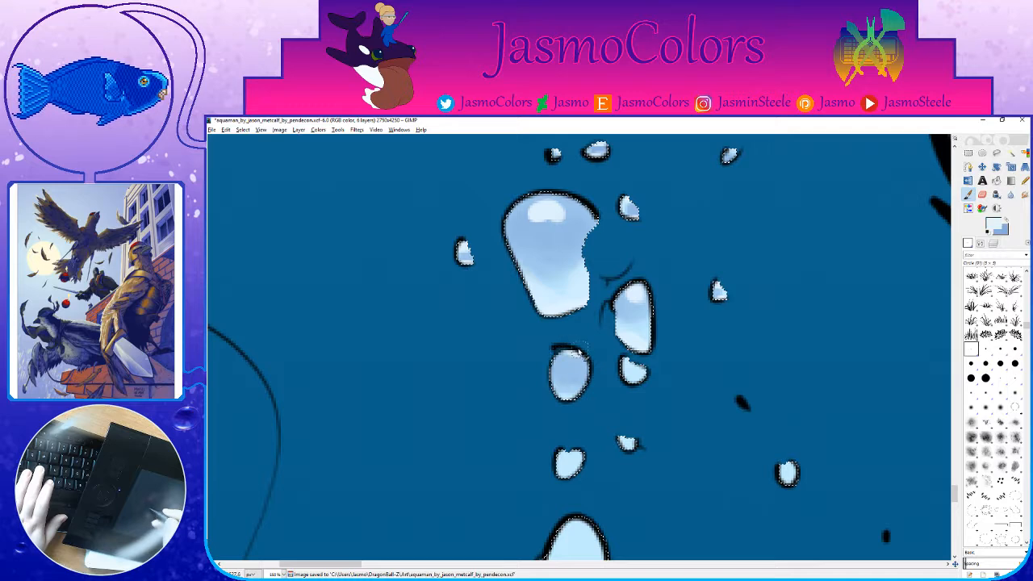
mouse_move(568, 398)
left_mouse_down()
mouse_move(557, 388)
mouse_move(584, 392)
left_mouse_up()
key("ctrl+z")
Step: Shade the small hooked bubble beneath the half-oval one in medium blue with a pale lower edge, and save the image
key("x")
left_click_drag(647, 368, 633, 361)
key("x")
scroll(648, 406, "down", 2)
key("ctrl+s")
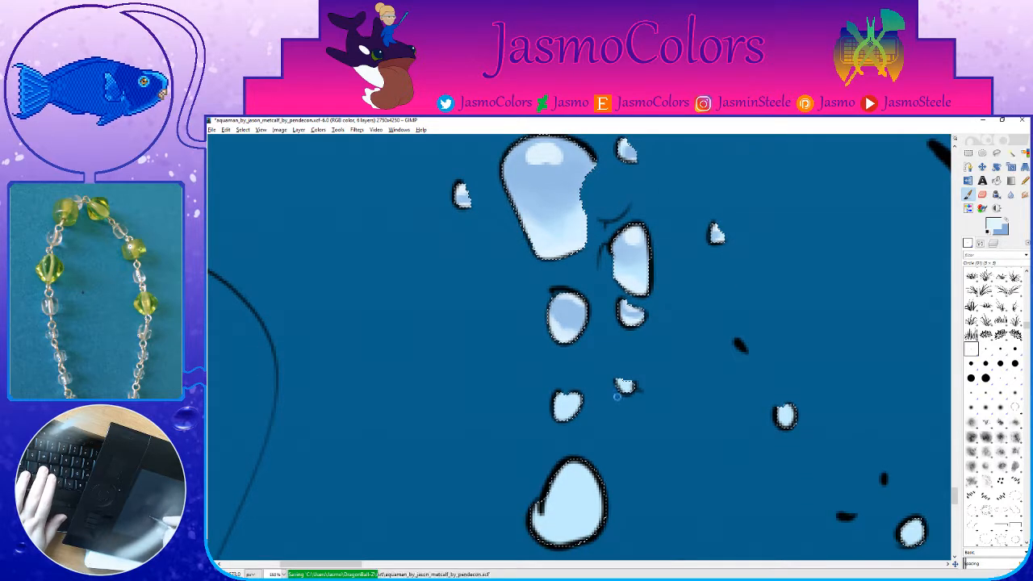
Step: Shade the small heart-like bubble above the egg-shaped one and the tiny bubble beside it in medium blue with pale edges
key("x")
mouse_move(569, 415)
left_mouse_down()
mouse_move(579, 406)
mouse_move(567, 397)
left_mouse_up()
key("x")
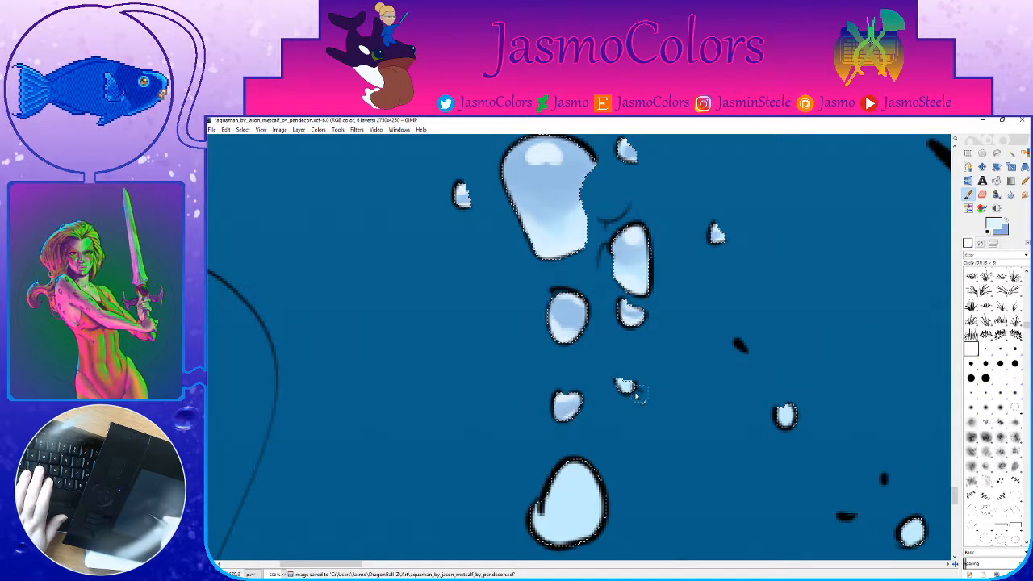
key("x")
left_click_drag(634, 388, 616, 389)
key("x")
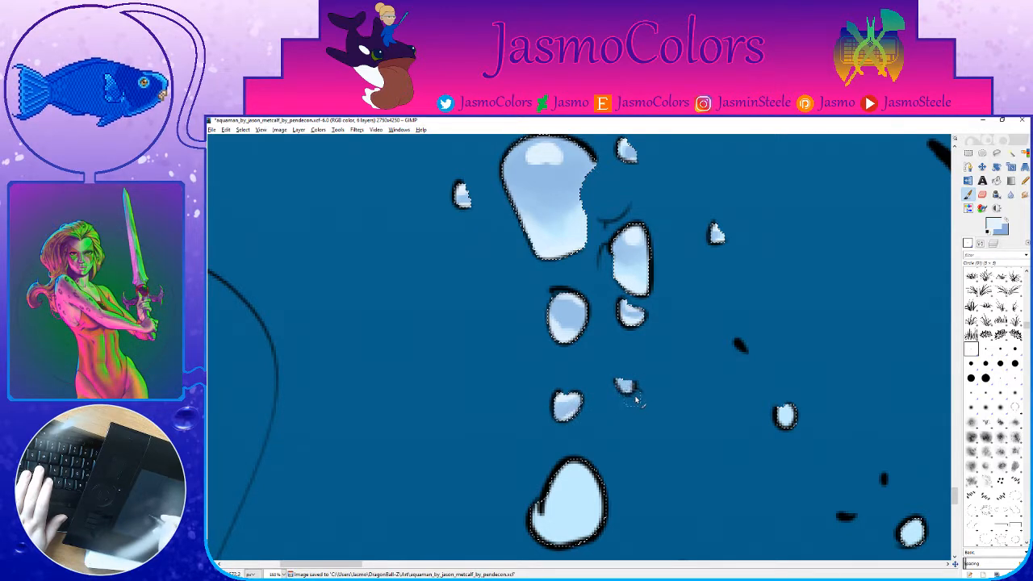
Step: Shade the two small isolated bubbles to the right of the egg-shaped bubble in medium blue and lighten their edges
mouse_move(781, 403)
left_mouse_down()
mouse_move(788, 418)
mouse_move(702, 334)
left_mouse_up()
left_click_drag(821, 456, 839, 447)
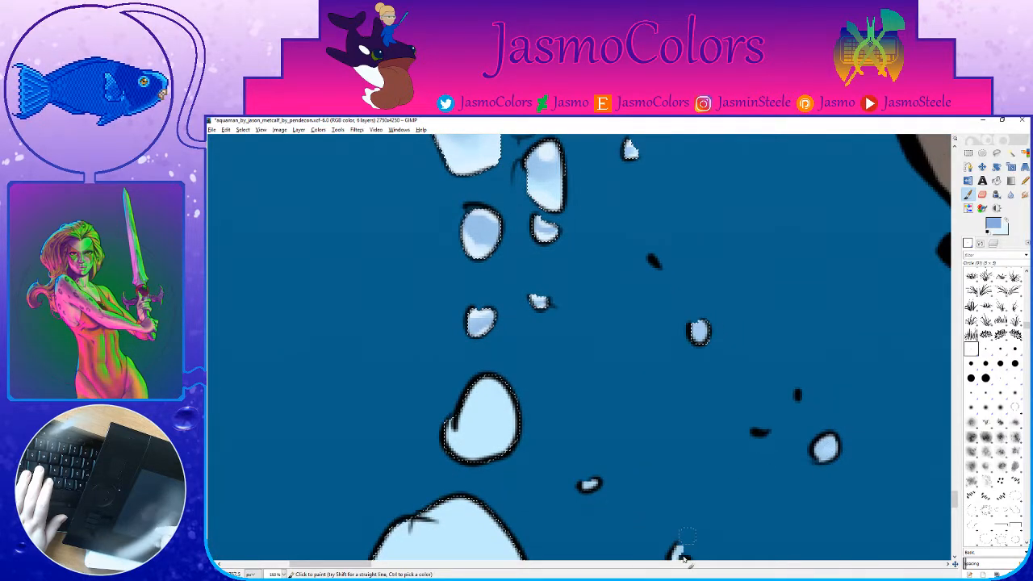
key("x")
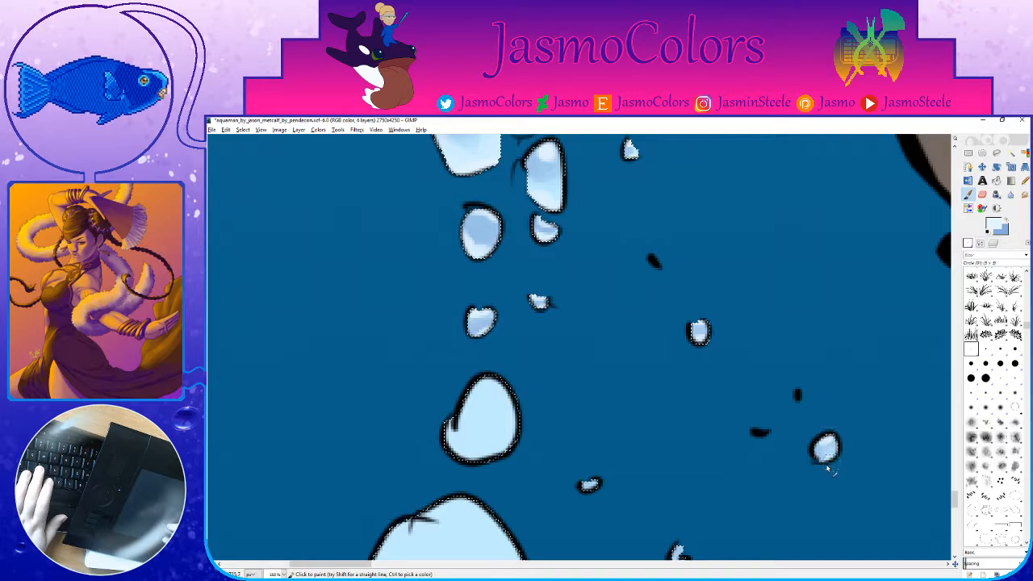
Step: Save the image and shade the upper parts of the egg-shaped bubble and the large bubble beneath it in medium blue with a larger brush
left_click_drag(708, 488, 807, 403)
mouse_move(787, 478)
left_mouse_down()
mouse_move(791, 418)
mouse_move(769, 481)
left_mouse_up()
left_click(985, 378)
key("ctrl+s")
mouse_move(652, 370)
left_mouse_down()
mouse_move(629, 359)
mouse_move(618, 395)
mouse_move(655, 351)
left_mouse_up()
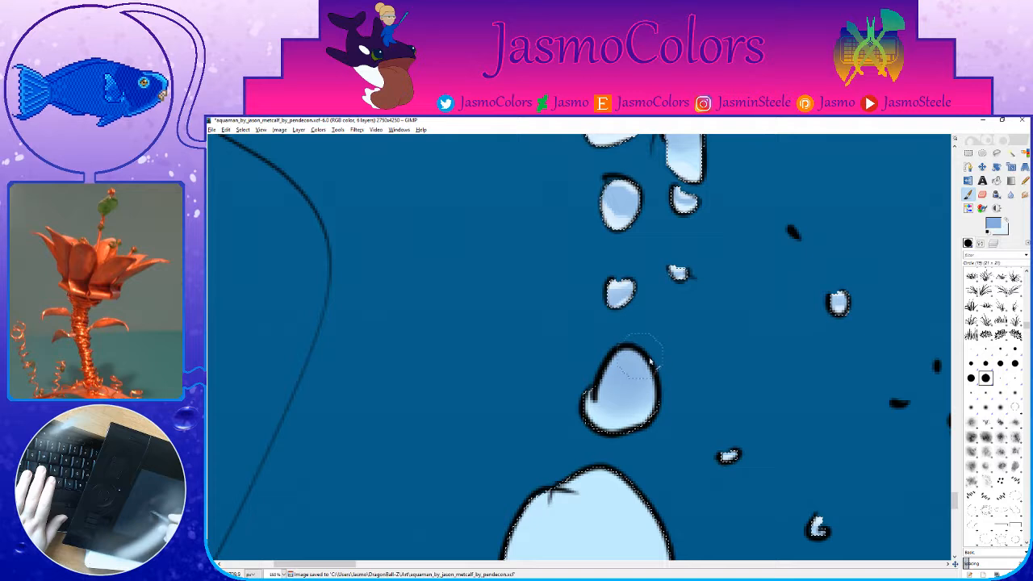
scroll(634, 392, "down", 5)
mouse_move(657, 330)
left_mouse_down()
mouse_move(589, 299)
mouse_move(663, 348)
left_mouse_up()
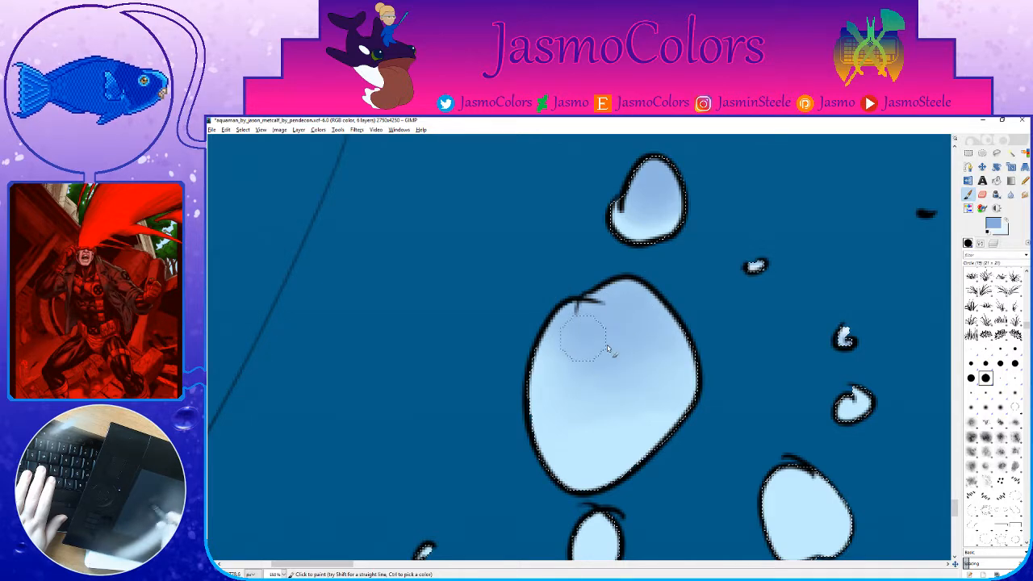
Step: Paint pale round highlights near the tops of the egg-shaped and large bubbles, and lighten the large bubble's lower edge
scroll(677, 355, "right", 3)
scroll(678, 355, "up", 4)
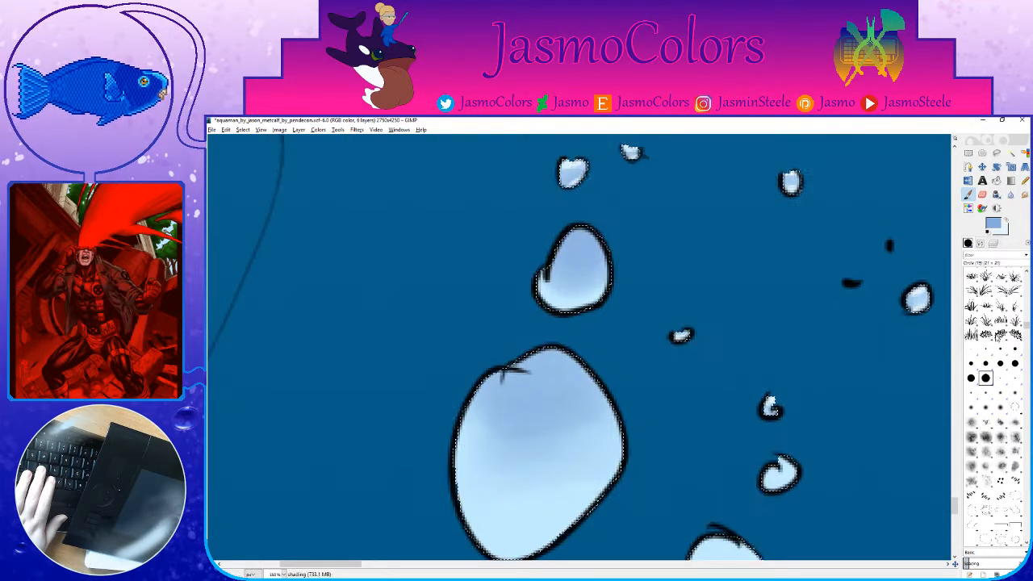
key("x")
left_click_drag(584, 238, 577, 243)
scroll(497, 327, "down", 3)
scroll(497, 327, "left", 1)
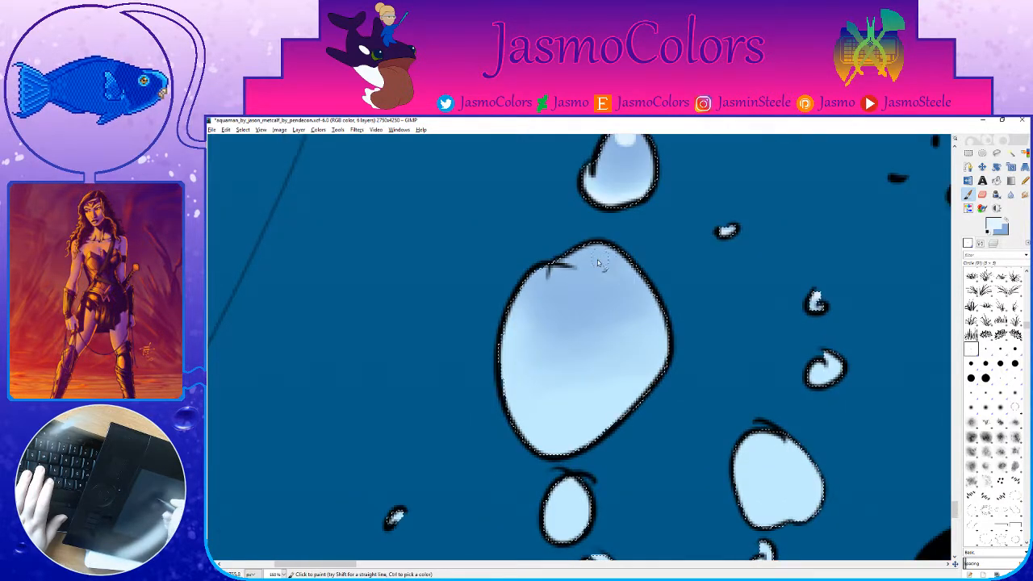
mouse_move(539, 425)
left_mouse_down()
mouse_move(522, 440)
mouse_move(596, 428)
left_mouse_up()
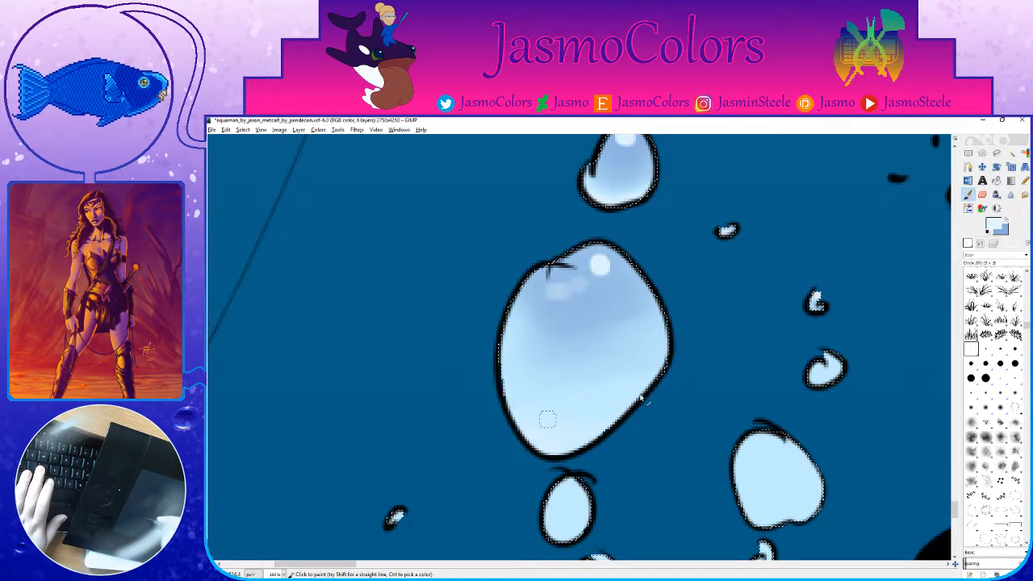
Step: Shade the curled bubble to the right of the large one in medium blue with a pale edge, and save the image
scroll(726, 394, "right", 3)
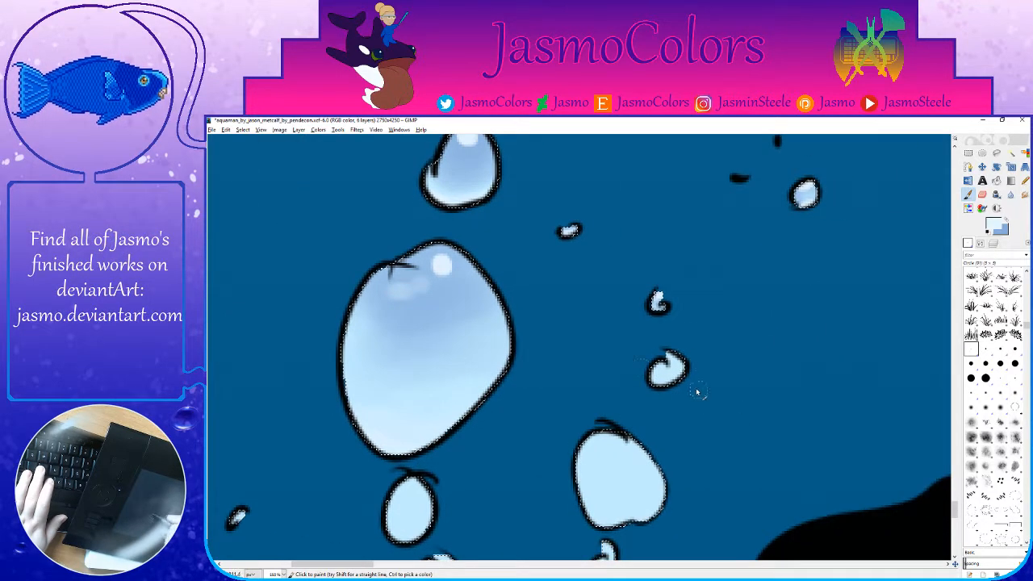
key("x")
left_click_drag(657, 375, 683, 363)
key("x")
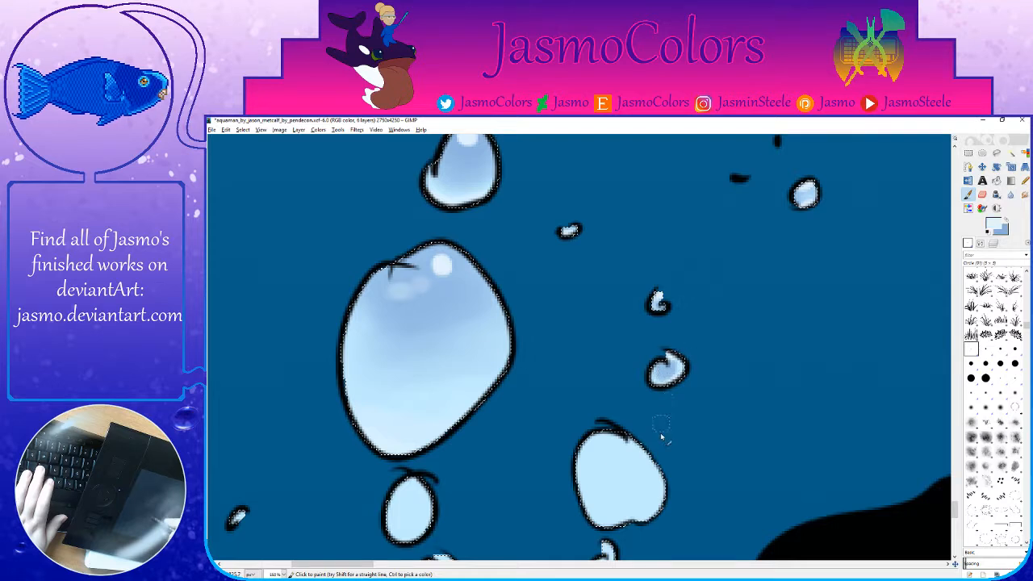
left_click_drag(661, 423, 701, 322)
key("x")
key("ctrl+s")
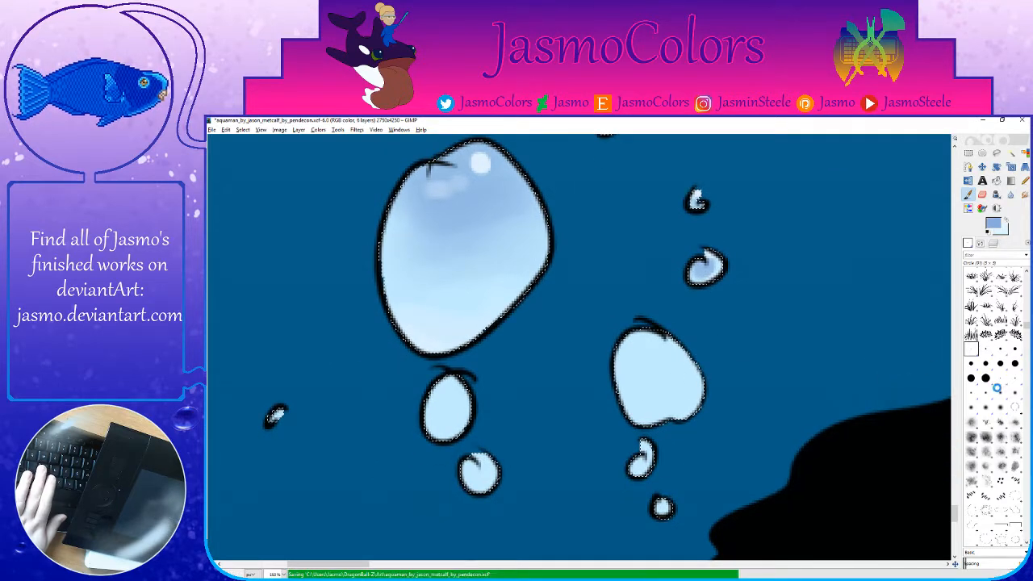
Step: Shade the upper part of the notched bubble below the curled one in medium blue and add a pale round highlight near its top
left_click(985, 378)
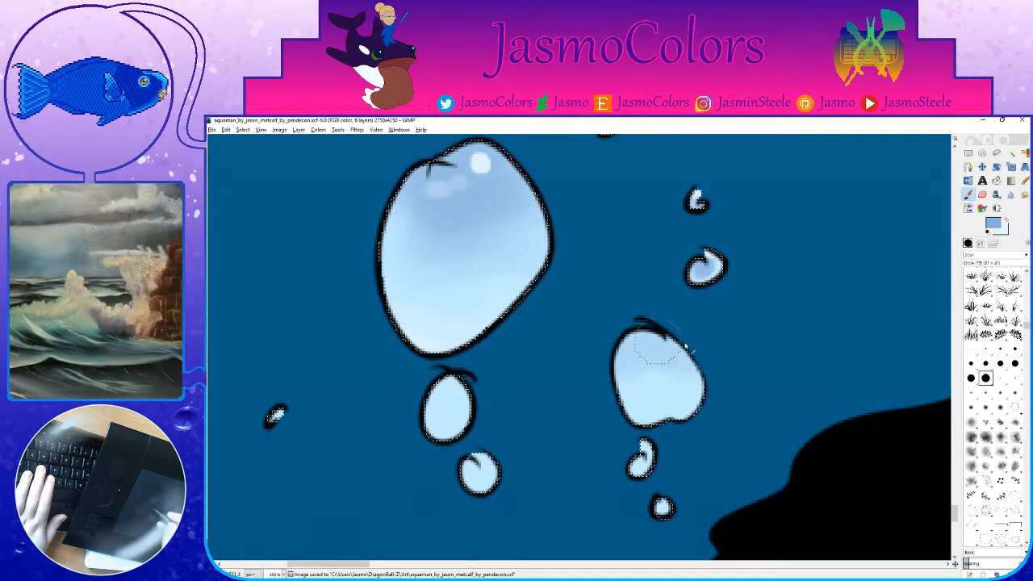
mouse_move(629, 331)
left_mouse_down()
mouse_move(635, 369)
mouse_move(682, 327)
left_mouse_up()
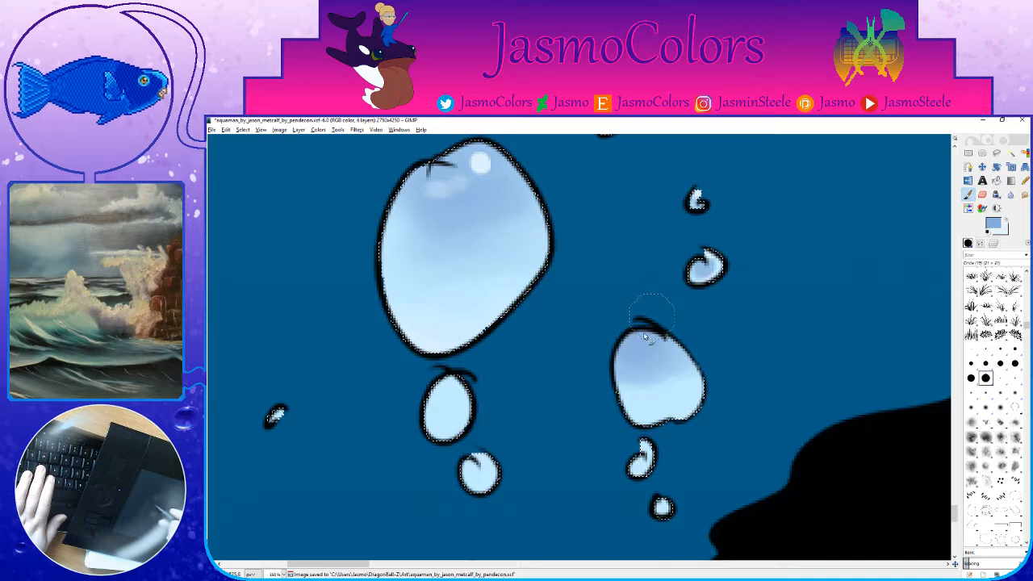
left_click(971, 348)
key("x")
left_click_drag(644, 339, 645, 346)
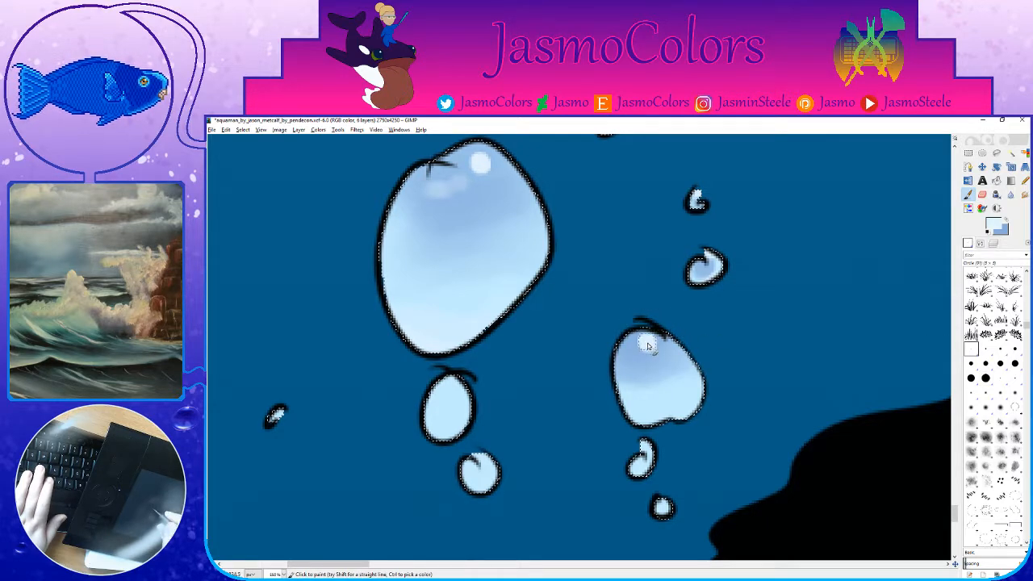
Step: Shade the oval bubble under the large one and the round bubble beside it in medium blue, adding a pale highlight to the oval
left_click_drag(592, 427, 738, 396)
key("x")
left_click_drag(595, 367, 605, 364)
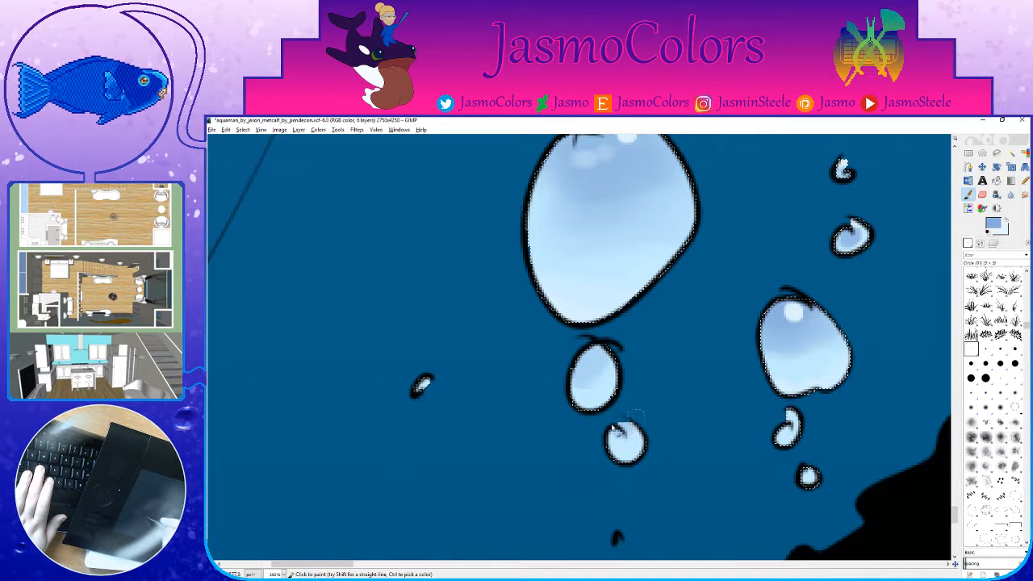
key("x")
left_click_drag(604, 355, 597, 384)
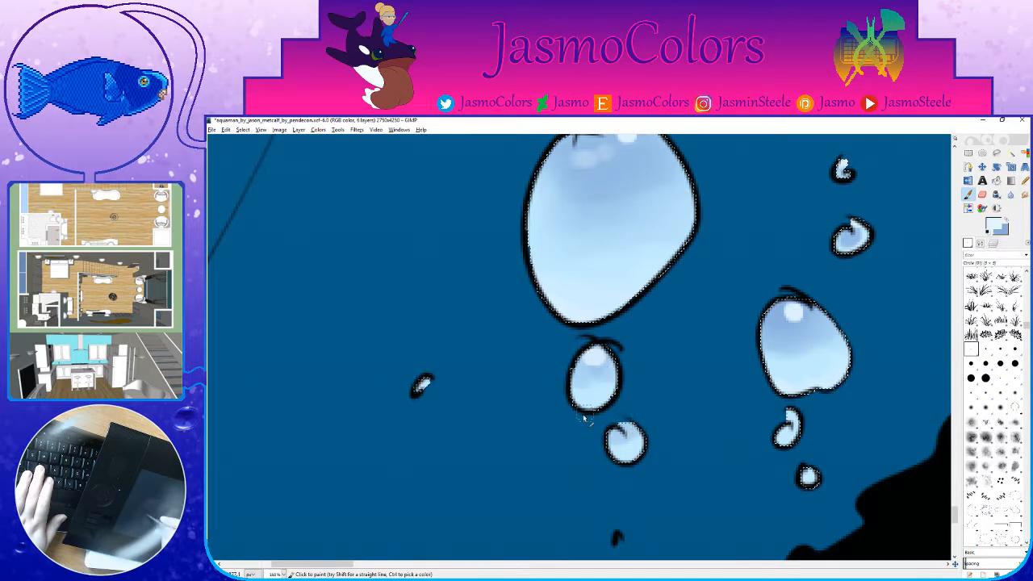
Step: Shade the small hooked bubble beneath the notched one and the tiny bubble under it in medium blue with pale touches
key("x")
mouse_move(794, 411)
left_mouse_down()
mouse_move(788, 454)
mouse_move(795, 410)
mouse_move(813, 438)
mouse_move(803, 384)
left_mouse_up()
key("x")
key("x")
left_click_drag(796, 418, 804, 424)
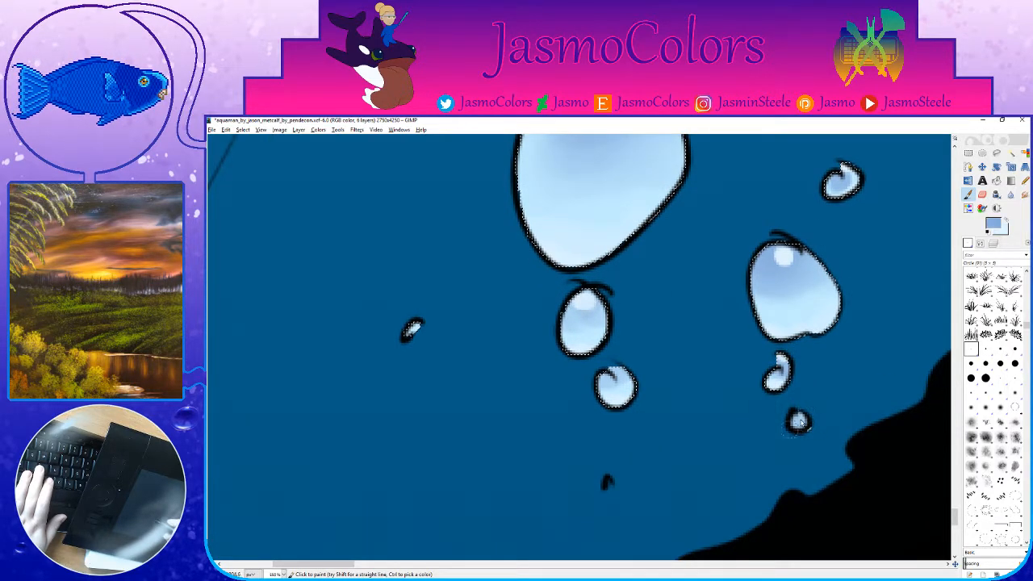
key("x")
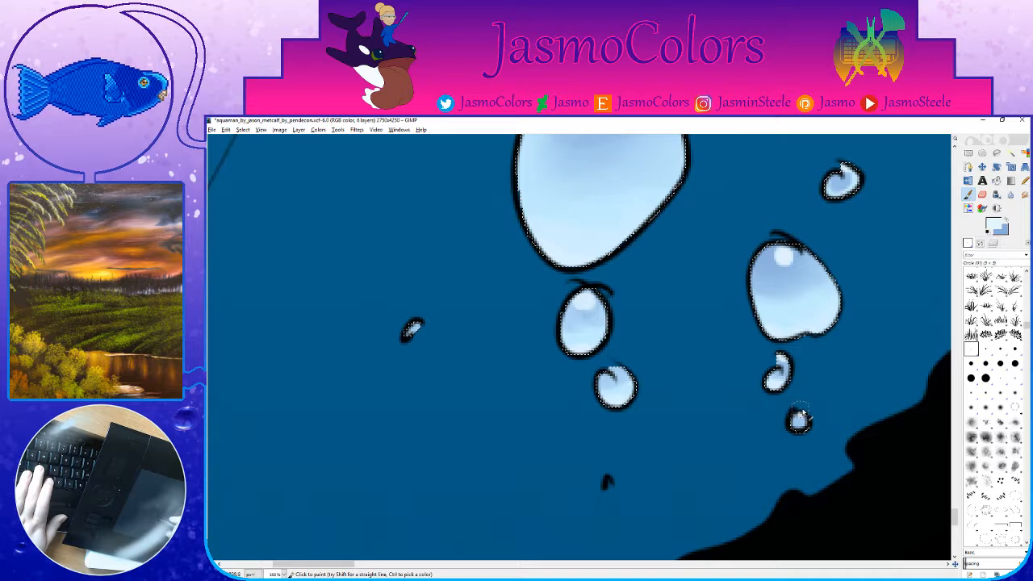
left_click_drag(781, 438, 931, 463)
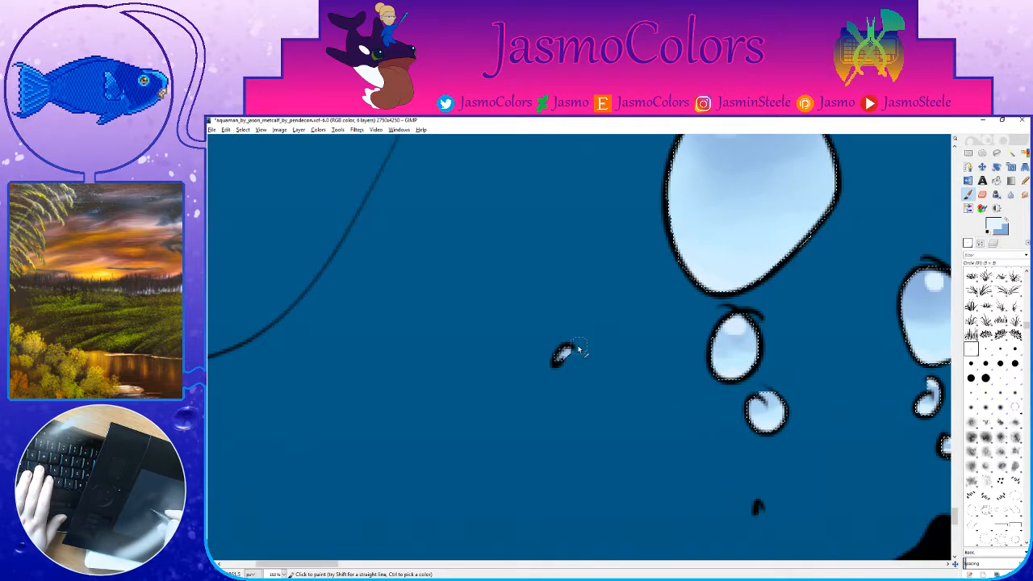
Step: Shade the lone small bubble near the image's lower edge in medium blue and lighten its upper and lower edges
left_click_drag(721, 210, 505, 331)
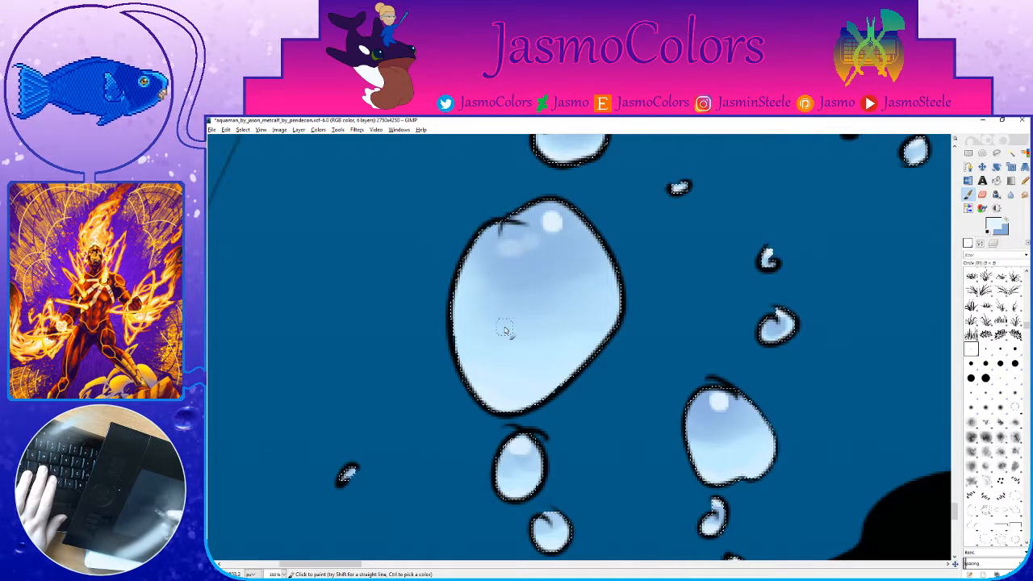
scroll(537, 307, "down", 7)
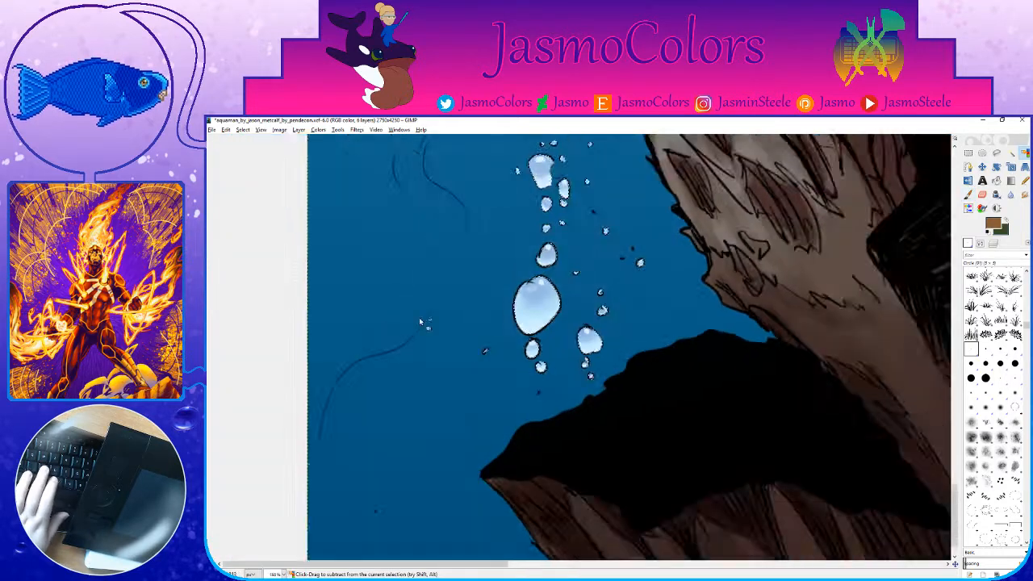
scroll(295, 417, "up", 3)
scroll(339, 388, "up", 4)
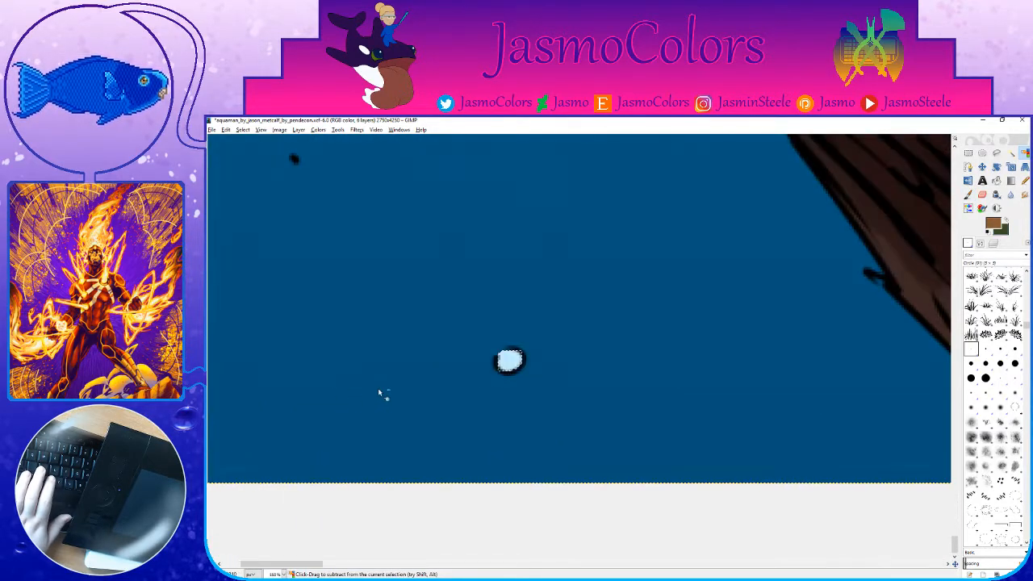
scroll(476, 369, "up", 2)
key("p")
key("x")
mouse_move(564, 348)
left_mouse_down()
mouse_move(526, 346)
mouse_move(557, 355)
mouse_move(556, 328)
left_mouse_up()
key("x")
key("x")
key("x")
left_click_drag(530, 383, 537, 384)
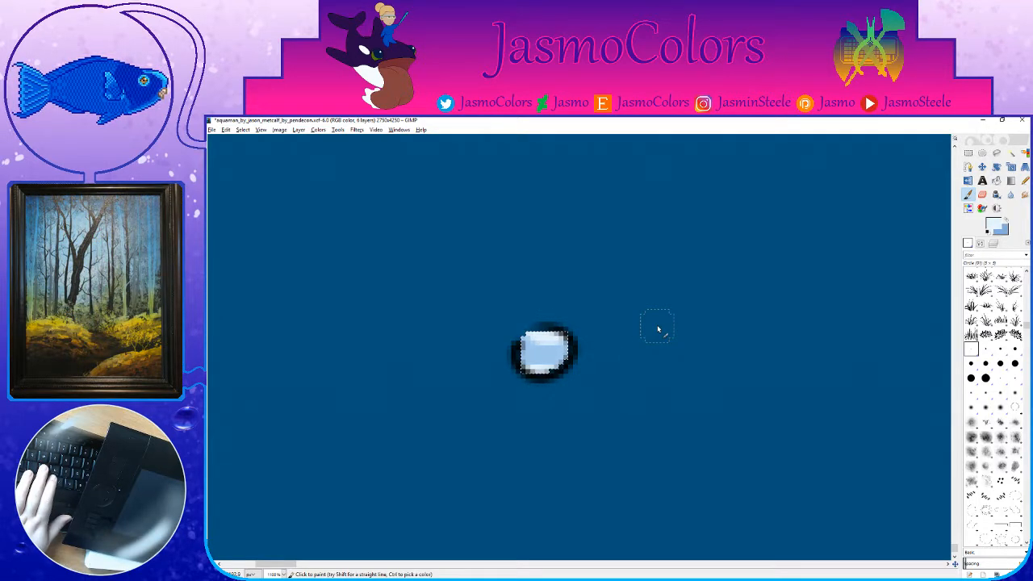
Step: Switch to the Select by Color tool and save the image
key("shift+o")
scroll(499, 325, "down", 10)
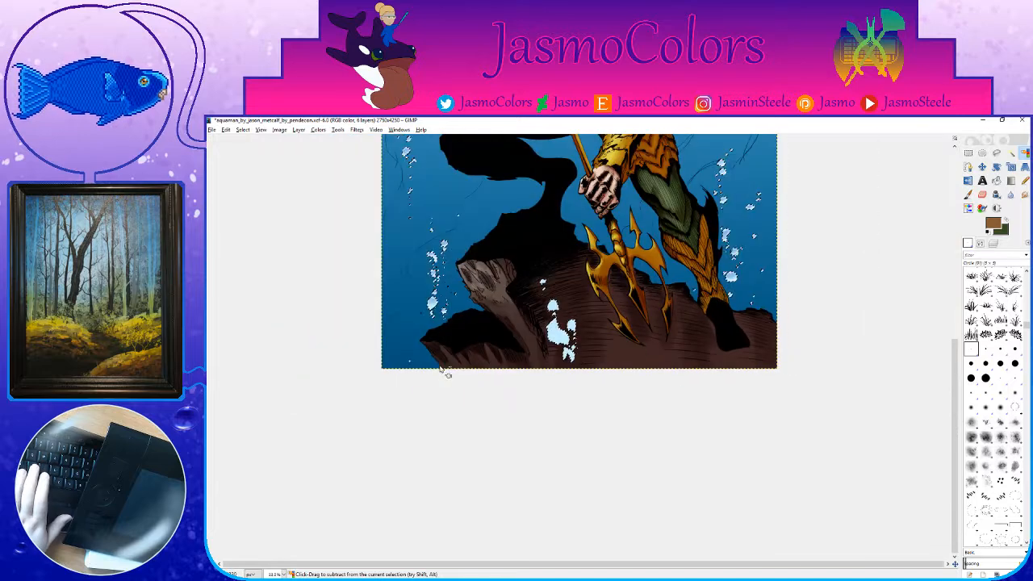
scroll(446, 372, "down", 2)
key("ctrl+s")
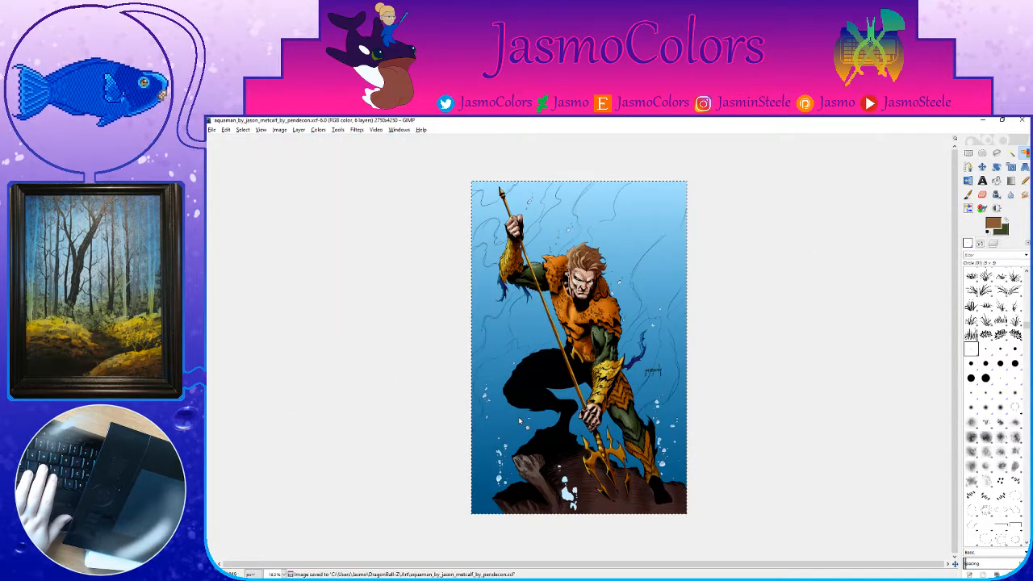
Step: Shade the dome-shaped bubble in front of the brown rock in medium blue with the larger brush, undoing a first pale stroke
scroll(520, 422, "down", 1)
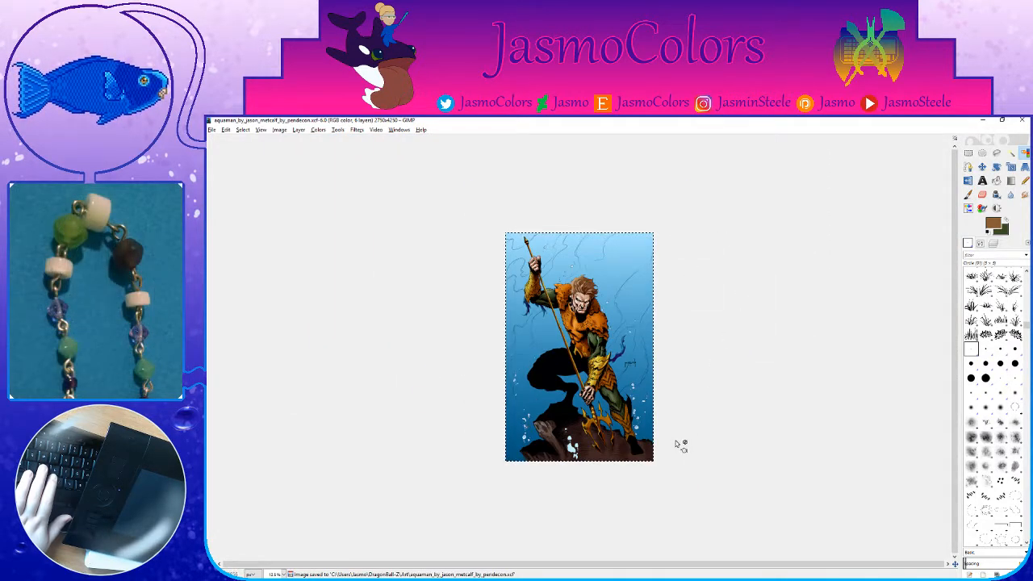
scroll(637, 482, "up", 4)
scroll(546, 502, "down", 1)
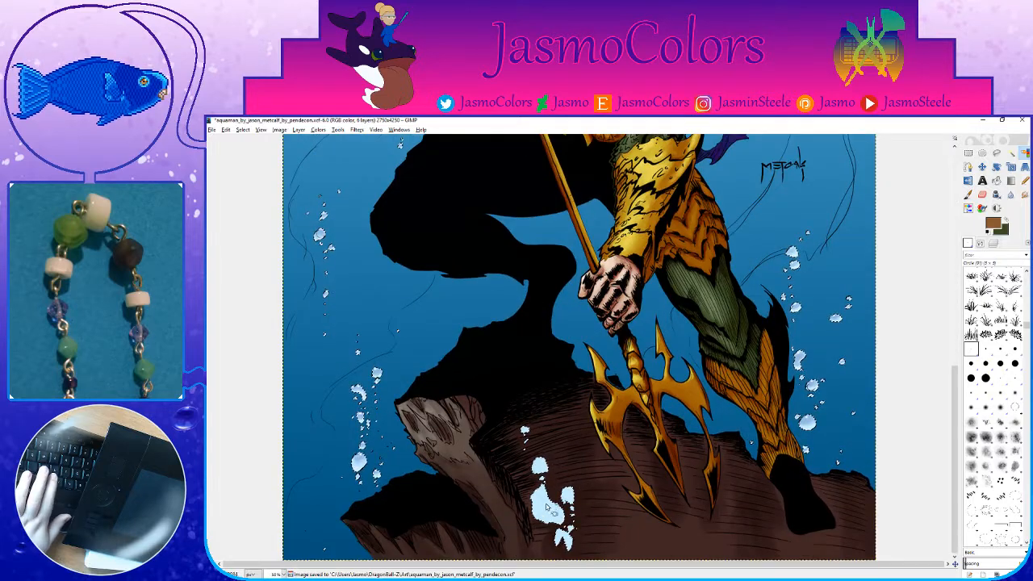
scroll(545, 503, "up", 3)
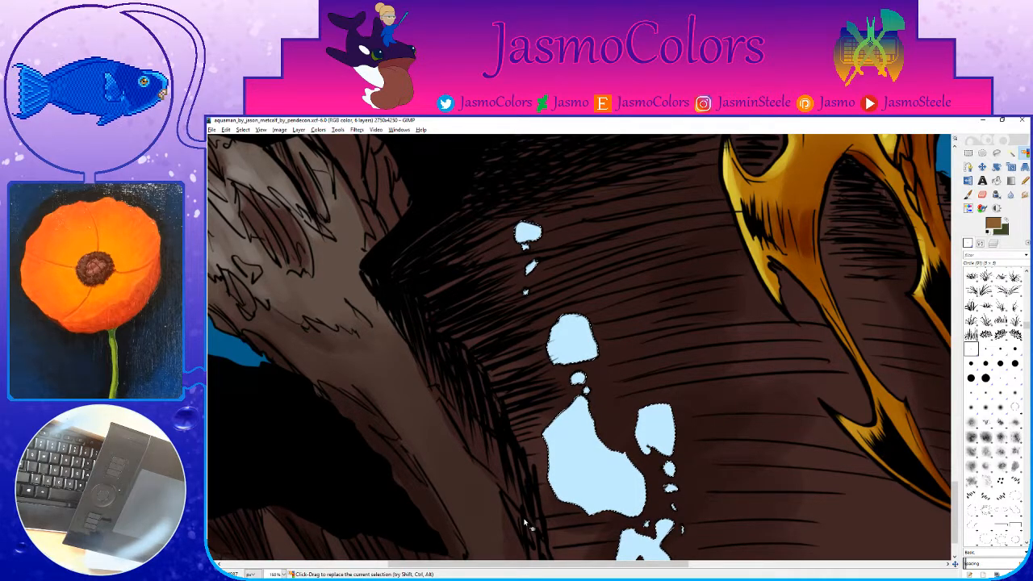
key("x")
key("p")
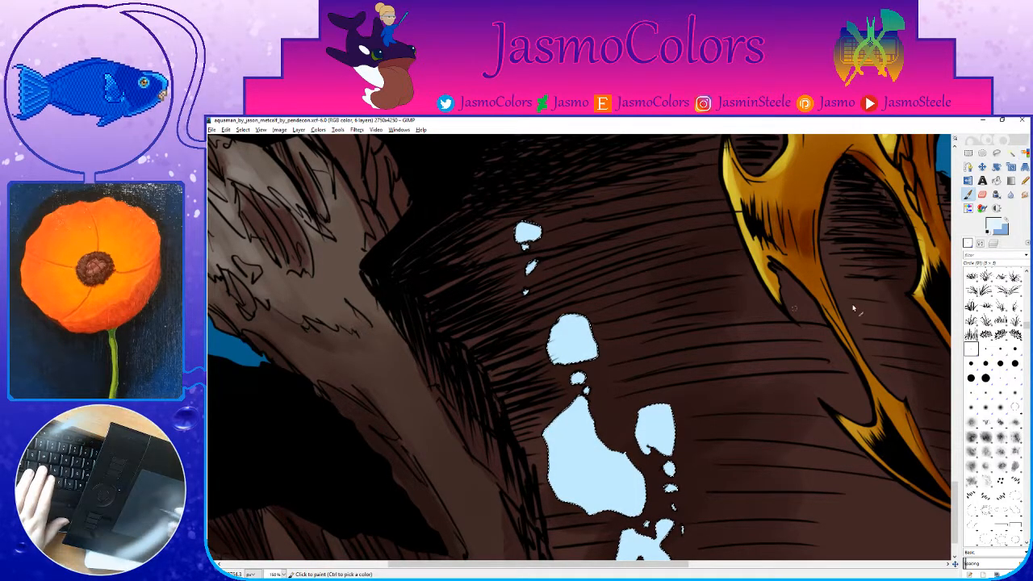
left_click(986, 379)
mouse_move(588, 330)
left_mouse_down()
mouse_move(574, 344)
mouse_move(551, 341)
mouse_move(595, 321)
mouse_move(543, 333)
mouse_move(593, 315)
left_mouse_up()
key("ctrl+z")
key("x")
left_click_drag(610, 368, 651, 282)
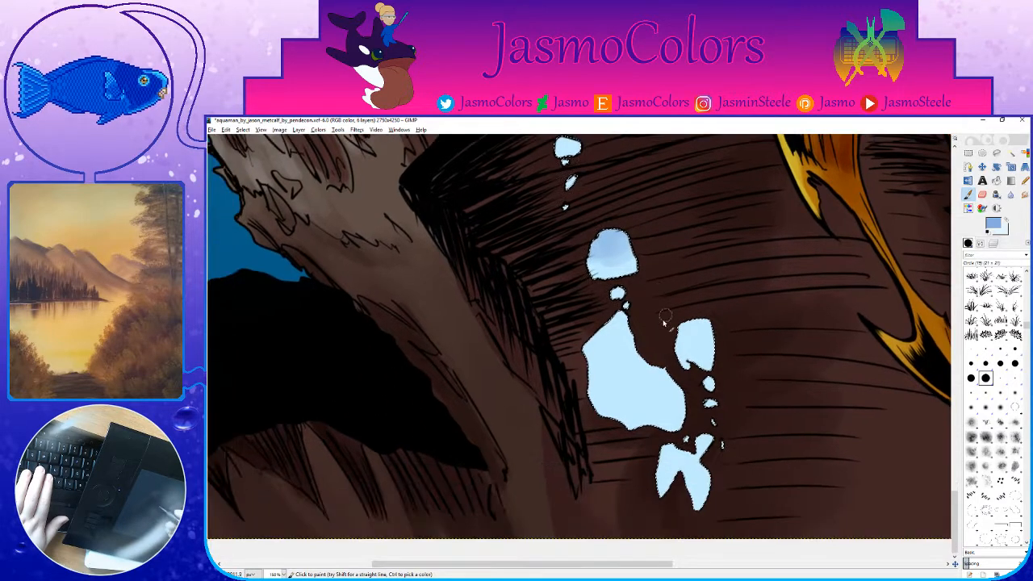
Step: Shade the upper areas of the large irregular bubble on the rock and the notched bubble beside it in medium blue
mouse_move(631, 319)
left_mouse_down()
mouse_move(625, 354)
mouse_move(633, 328)
mouse_move(603, 338)
mouse_move(591, 365)
mouse_move(630, 343)
mouse_move(611, 348)
mouse_move(611, 378)
mouse_move(642, 357)
mouse_move(633, 370)
mouse_move(680, 383)
mouse_move(642, 394)
left_mouse_up()
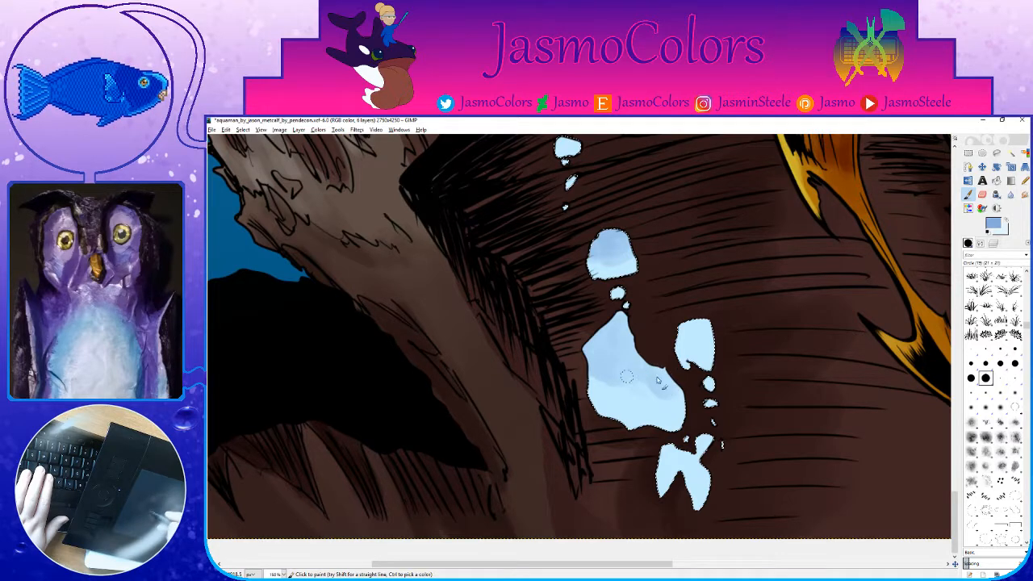
left_click_drag(598, 342, 619, 345)
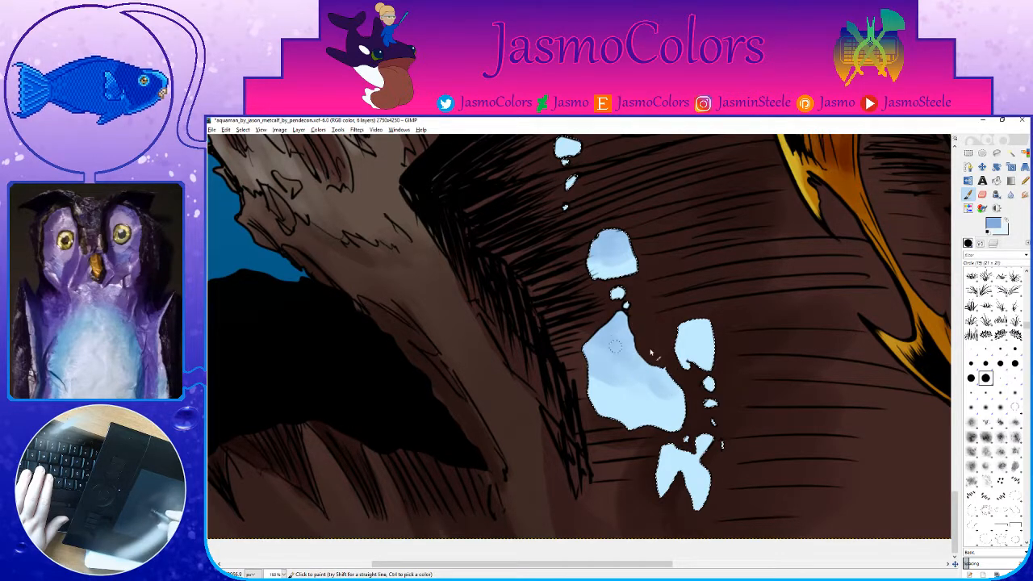
mouse_move(717, 321)
left_mouse_down()
mouse_move(682, 329)
mouse_move(704, 345)
mouse_move(709, 310)
mouse_move(694, 322)
mouse_move(724, 340)
left_mouse_up()
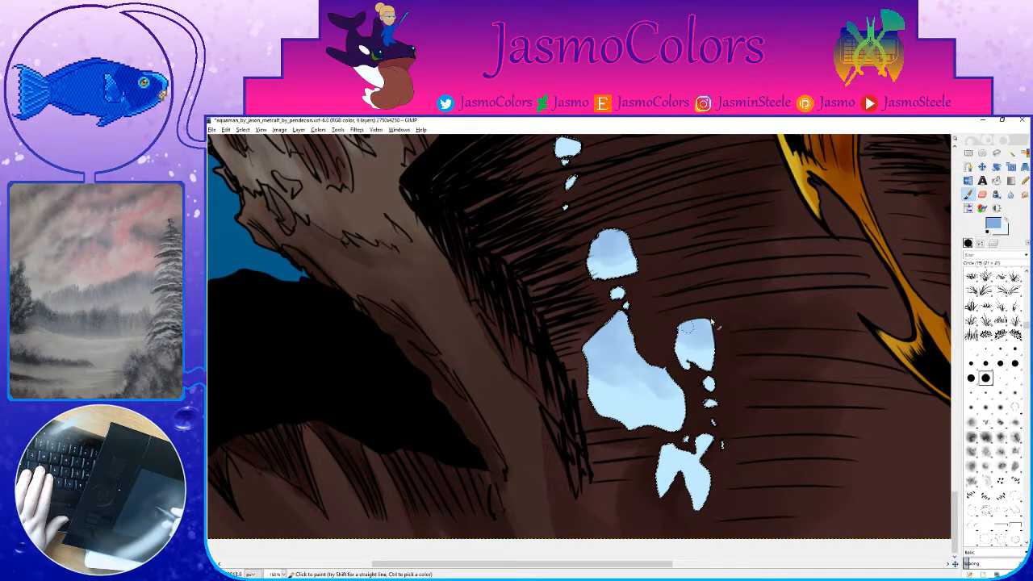
Step: Shade the forked bubble at the foot of the rock cluster and the small bubble at its upper end in medium blue
left_click_drag(614, 229, 665, 313)
left_click_drag(640, 230, 669, 288)
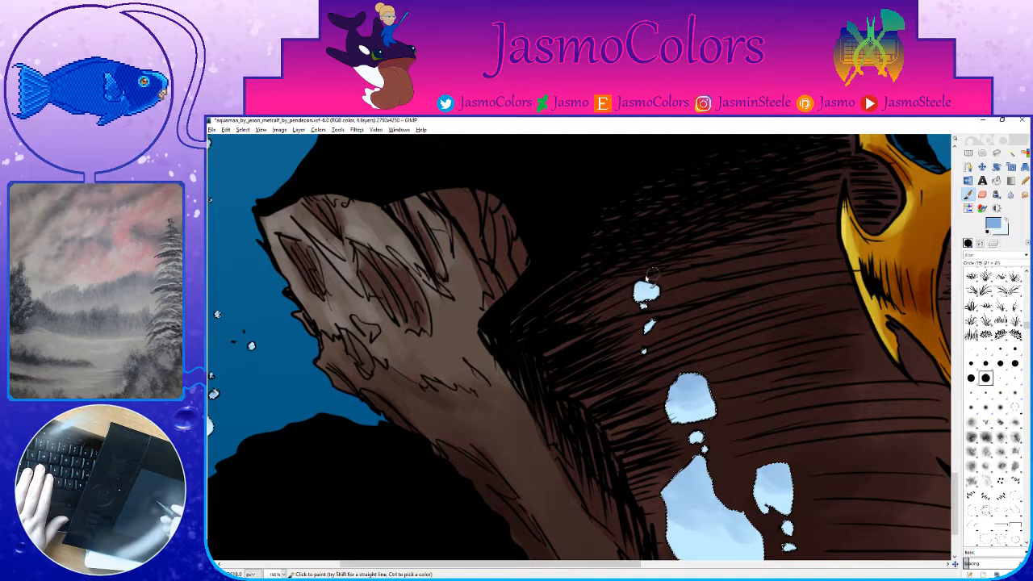
left_click_drag(817, 546, 700, 314)
mouse_move(670, 352)
left_mouse_down()
mouse_move(668, 363)
mouse_move(649, 365)
mouse_move(663, 395)
left_mouse_up()
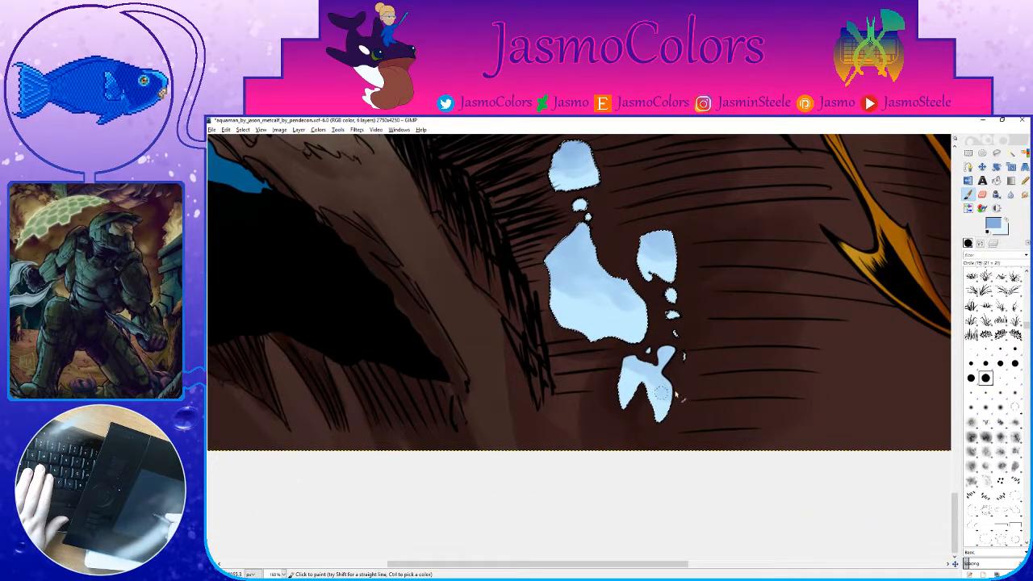
left_click_drag(594, 216, 648, 330)
left_click_drag(658, 276, 706, 395)
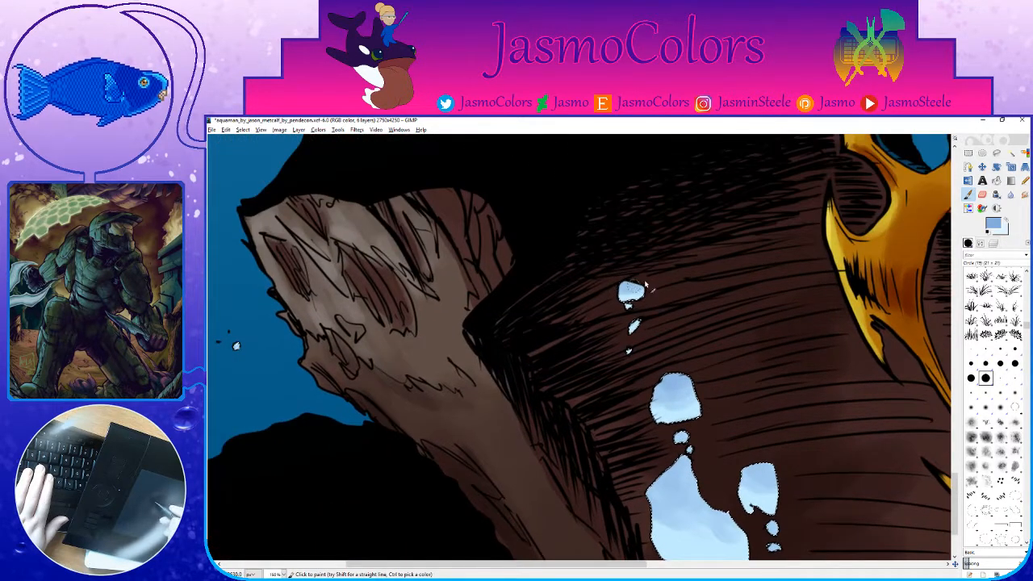
Step: Dab pale highlights on the large irregular bubble and the notched bubble over the rock with a smaller brush, and save the image
left_click(970, 348)
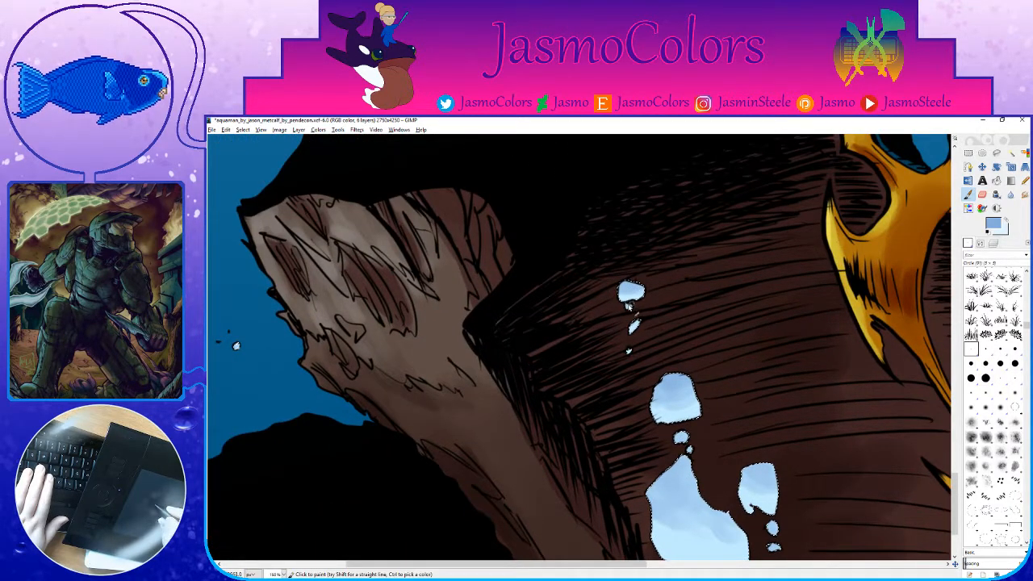
left_click_drag(666, 402, 646, 298)
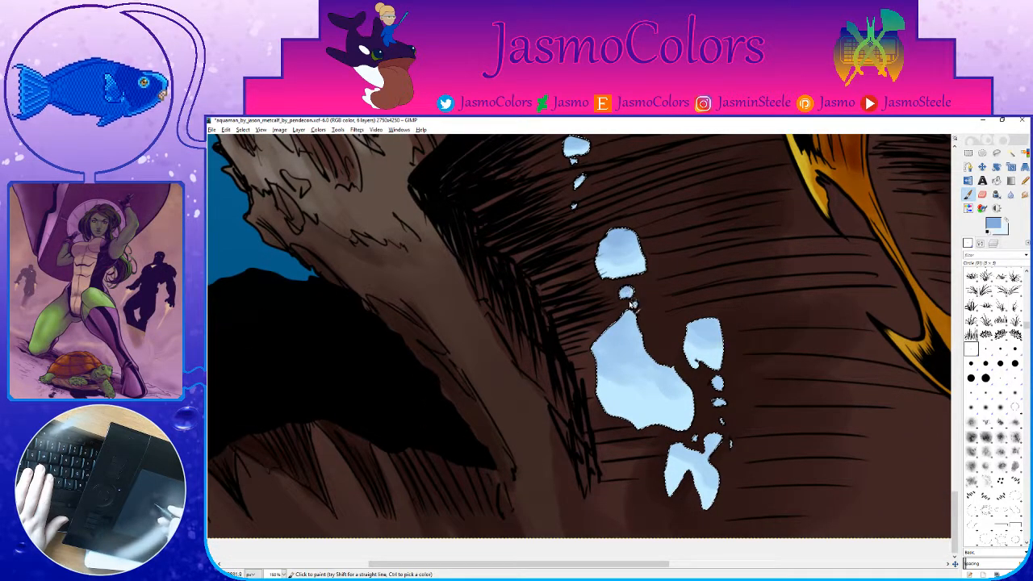
key("period")
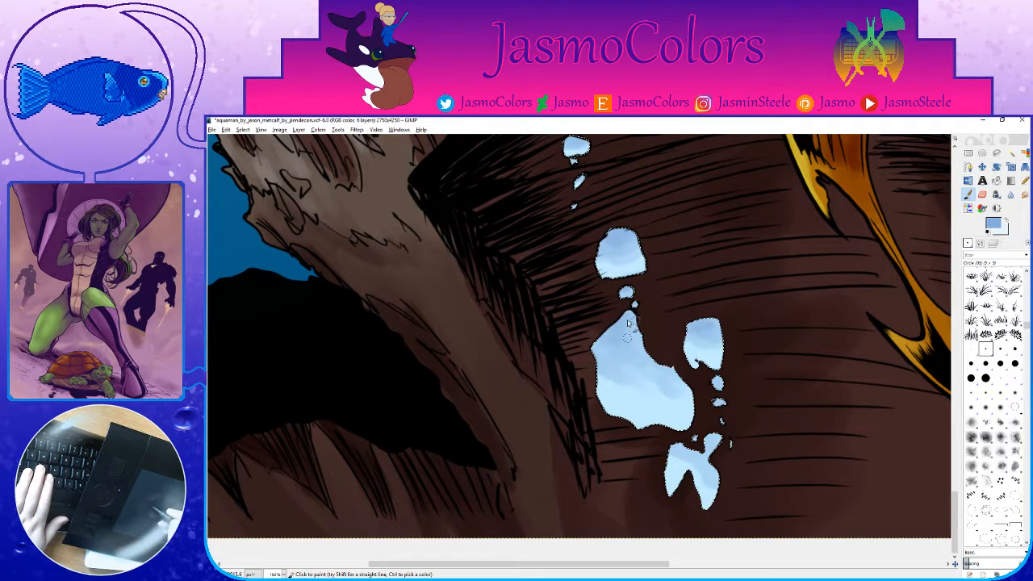
left_click_drag(648, 355, 624, 296)
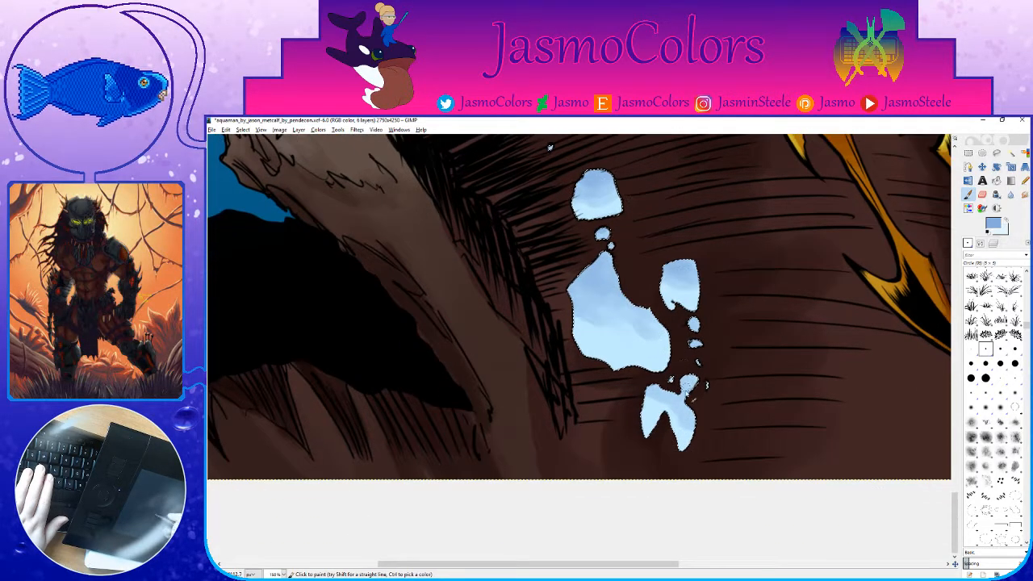
left_click_drag(650, 356, 674, 411)
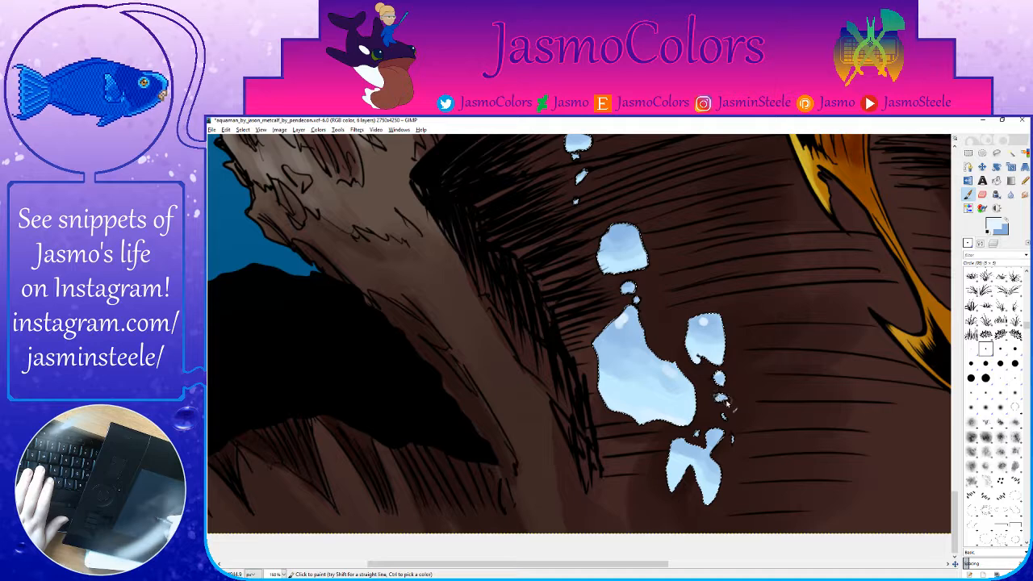
key("ctrl+s")
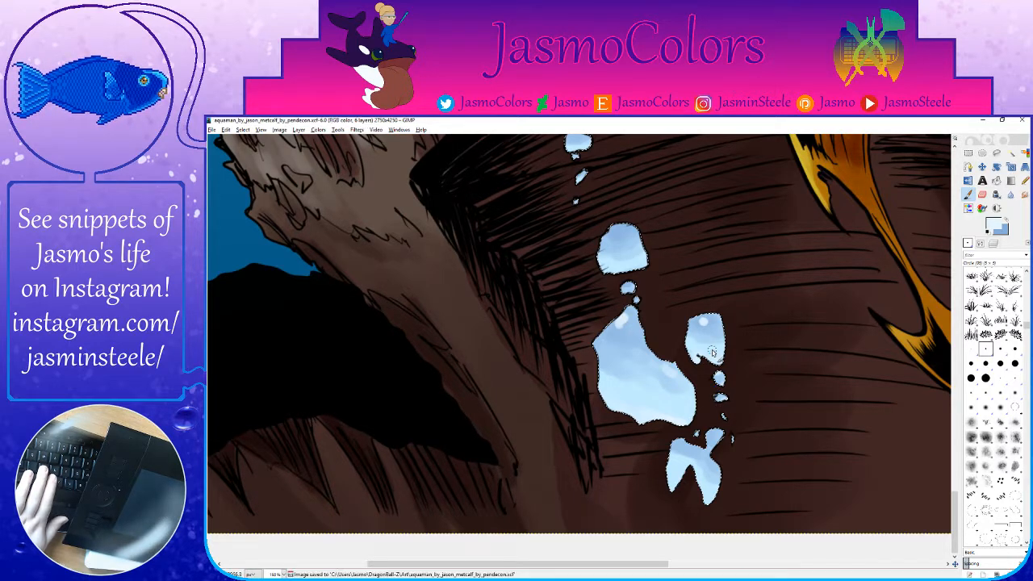
Step: Paint pale highlights on the uppermost small bubble over the rock and the three tiny bubbles beneath it
scroll(684, 202, "up", 3)
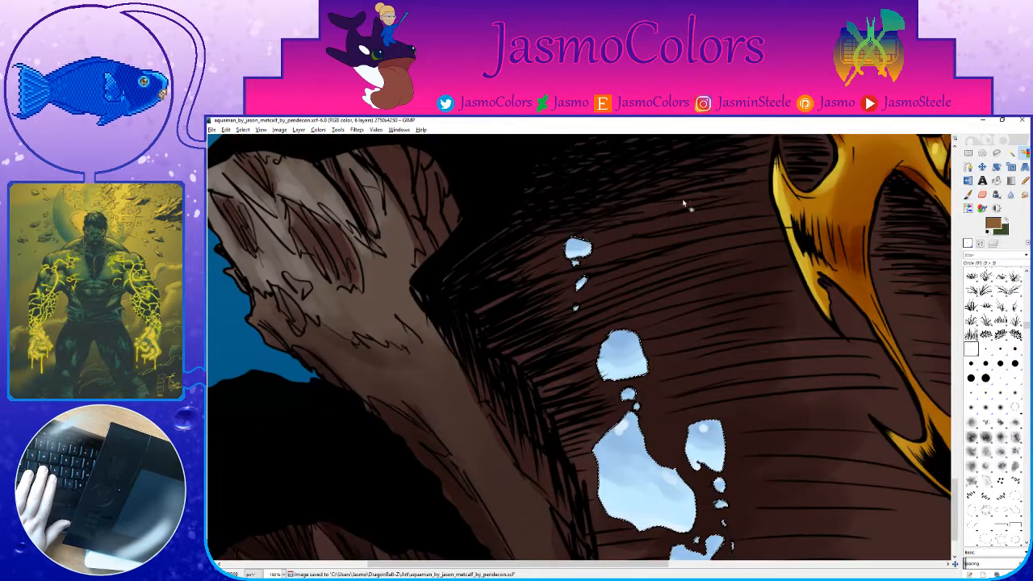
scroll(571, 241, "up", 1)
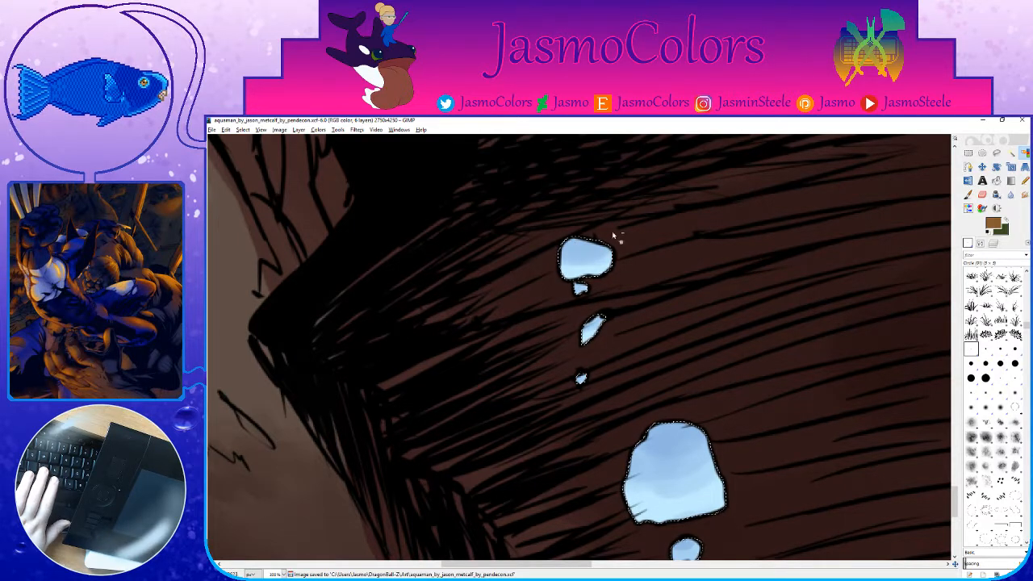
scroll(613, 250, "up", 1)
key("p")
left_click(970, 349)
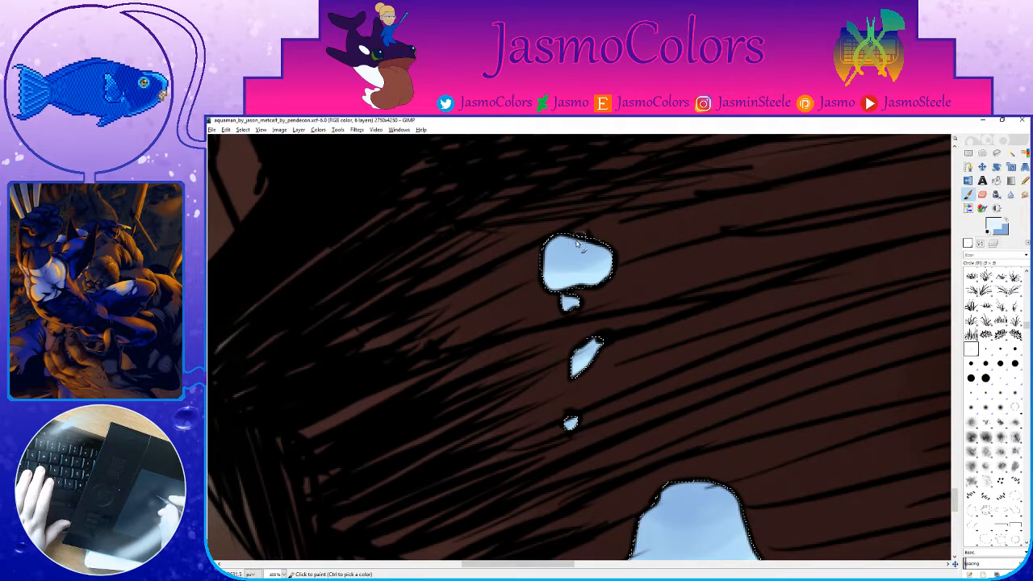
left_click_drag(556, 242, 569, 242)
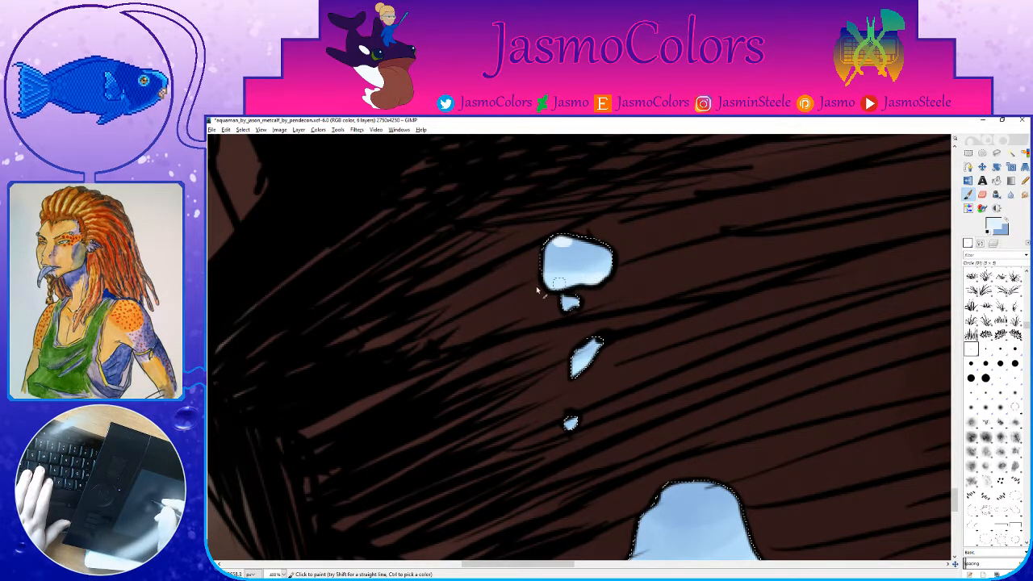
left_click_drag(588, 373, 604, 304)
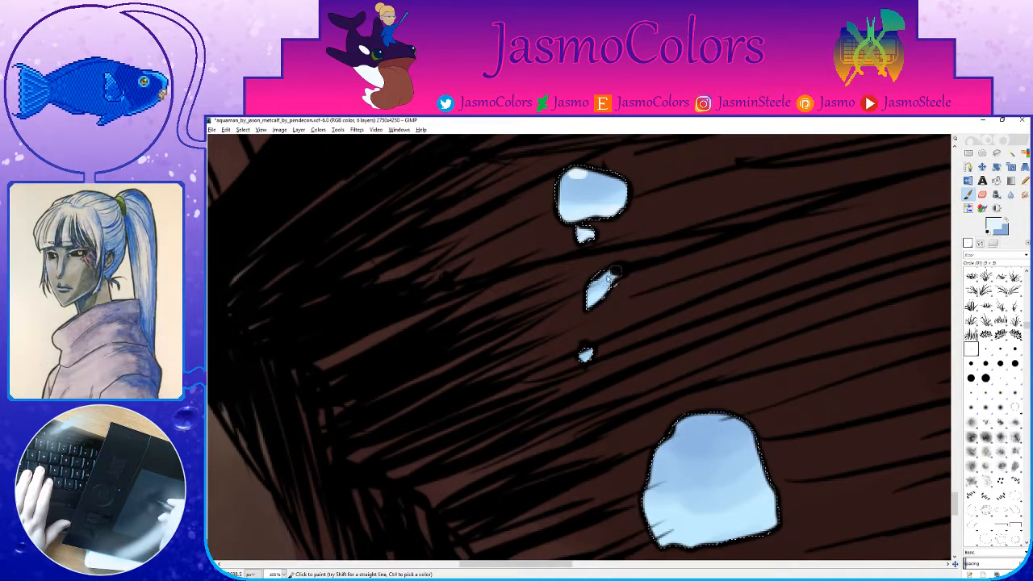
scroll(597, 304, "down", 2)
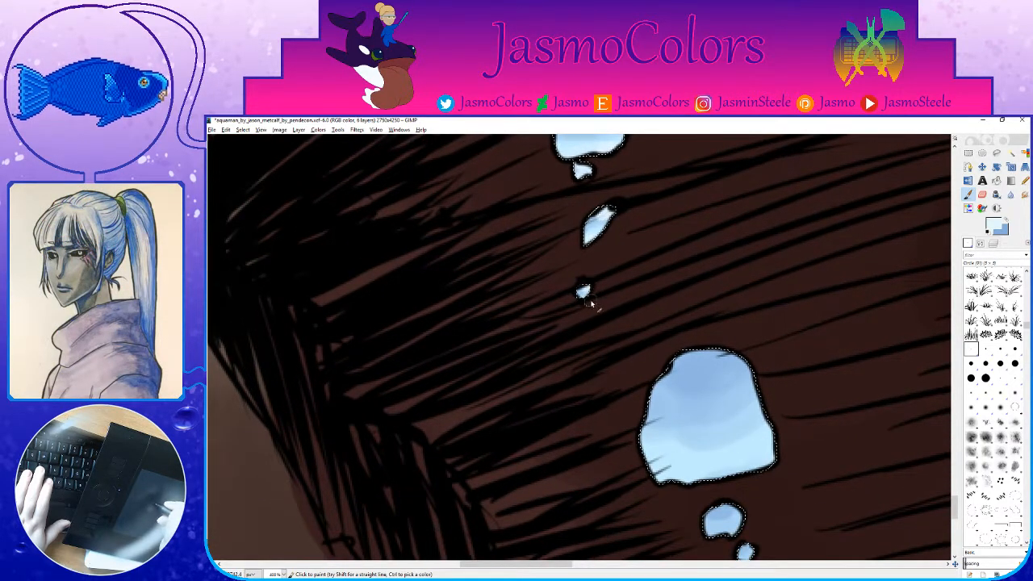
Step: Paint a pale highlight near the top and along the lower edge of the dome-shaped bubble, and highlight the small bubbles beneath it
left_click_drag(647, 393, 543, 293)
key("x")
key("x")
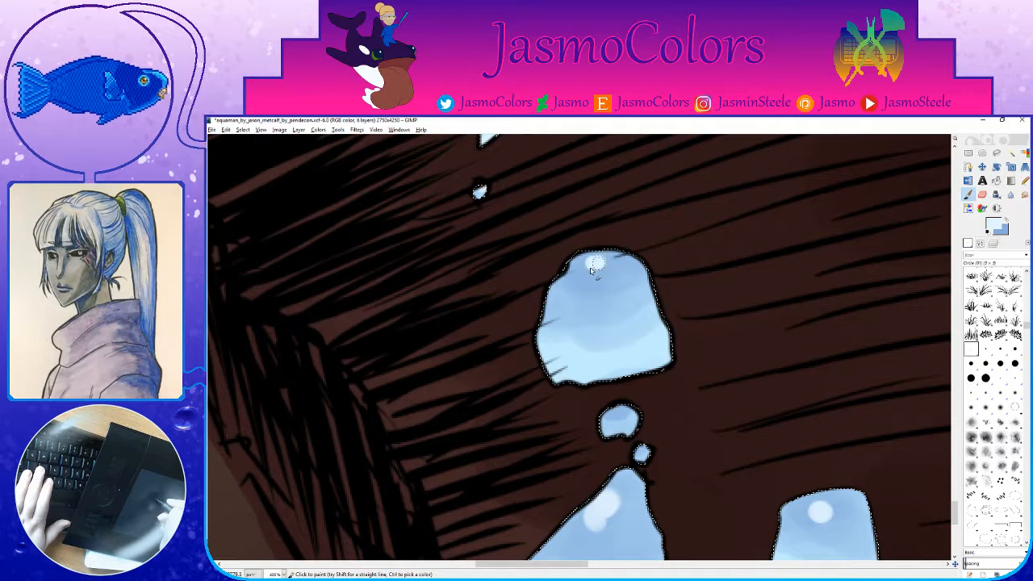
scroll(593, 266, "down", 1)
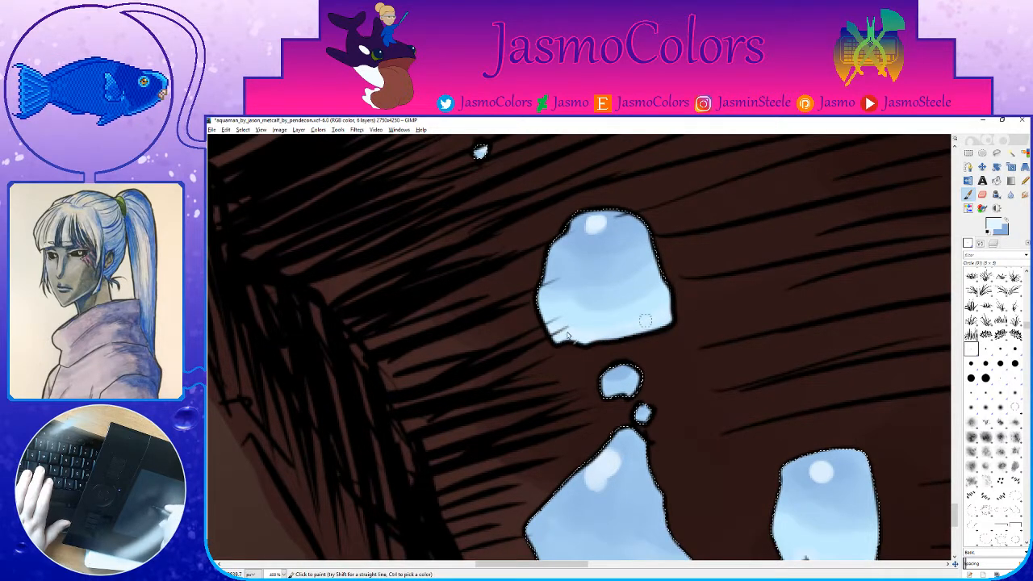
left_click_drag(703, 379, 675, 301)
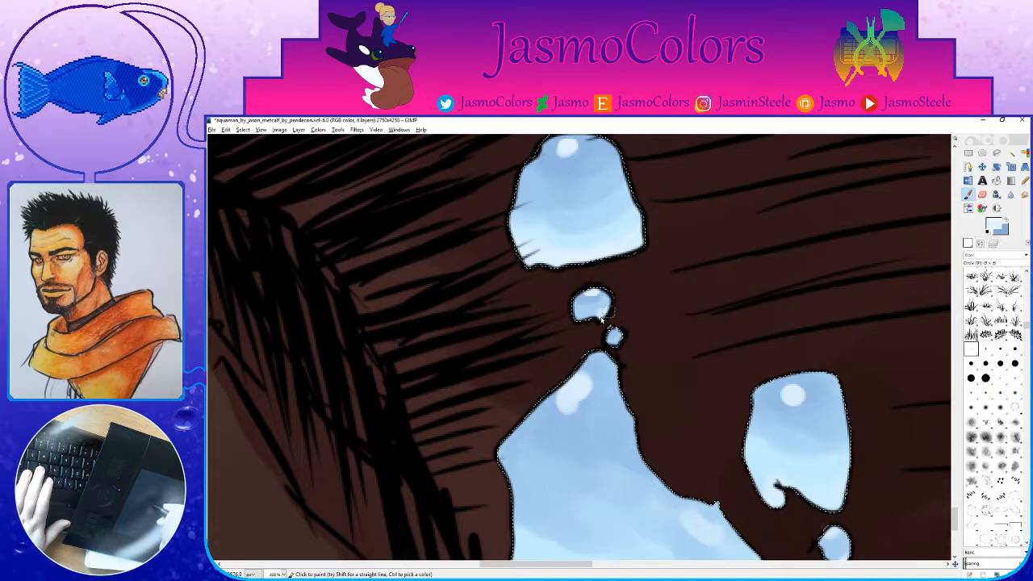
mouse_move(601, 320)
left_mouse_down()
mouse_move(558, 293)
mouse_move(603, 290)
mouse_move(593, 287)
left_mouse_up()
key("x")
key("x")
Step: Paint pale highlights on the upper lobes and lower tips of the forked bubble at the foot of the cluster
mouse_move(633, 397)
left_mouse_down()
mouse_move(475, 209)
mouse_move(640, 287)
mouse_move(649, 234)
left_mouse_up()
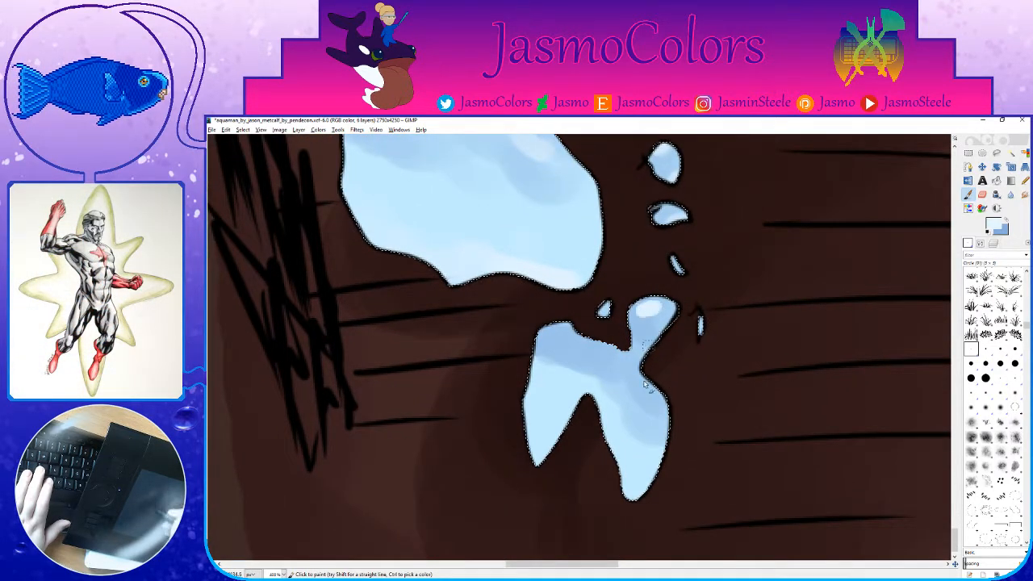
left_click_drag(645, 372, 656, 354)
mouse_move(574, 307)
left_mouse_down()
mouse_move(598, 323)
mouse_move(574, 320)
mouse_move(617, 337)
mouse_move(666, 381)
left_mouse_up()
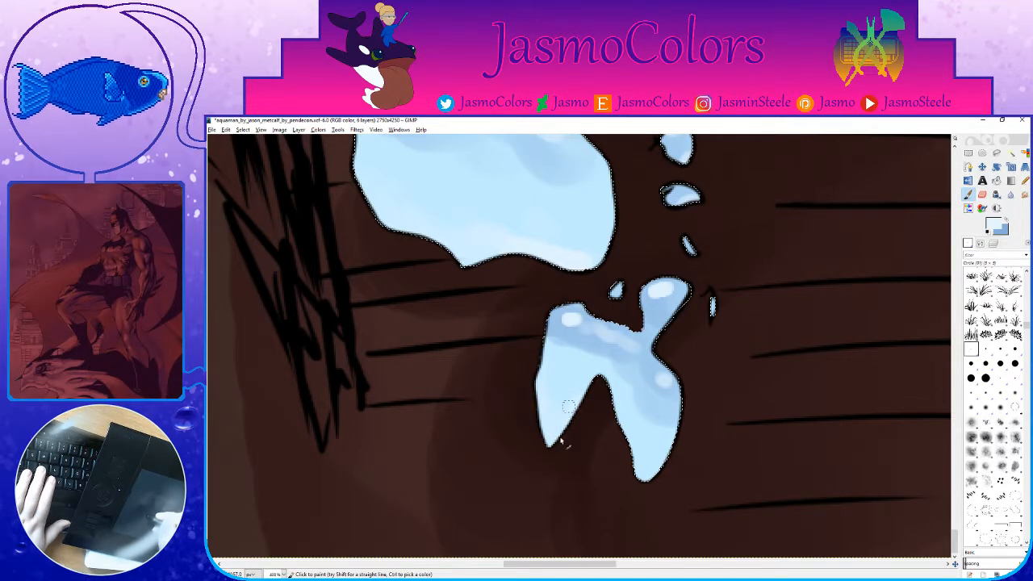
mouse_move(627, 406)
left_mouse_down()
mouse_move(576, 330)
mouse_move(595, 443)
left_mouse_up()
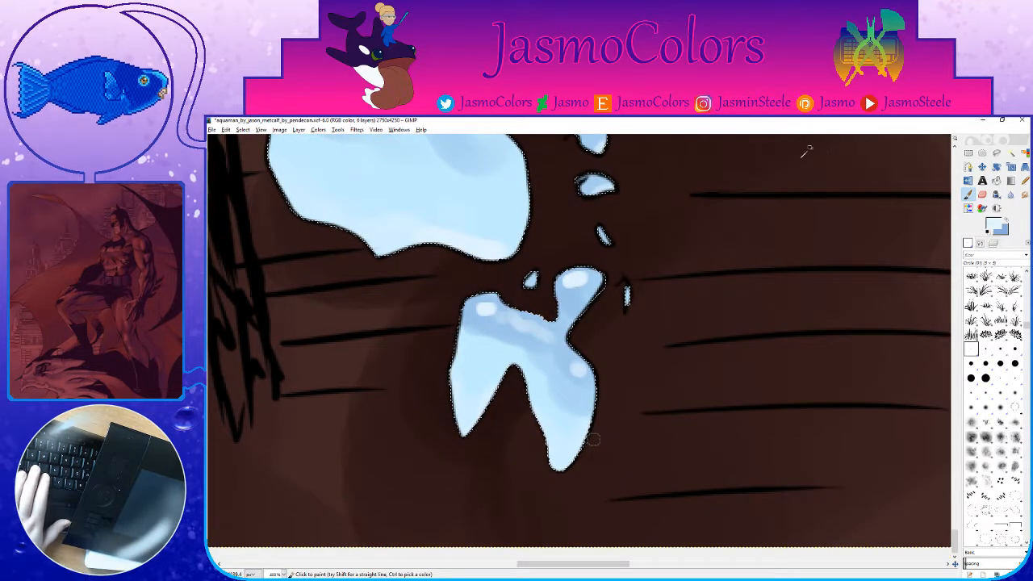
Step: Save the image, clear the bubble selection and bring up the layer list
left_click(744, 261, "ctrl")
scroll(727, 343, "down", 5)
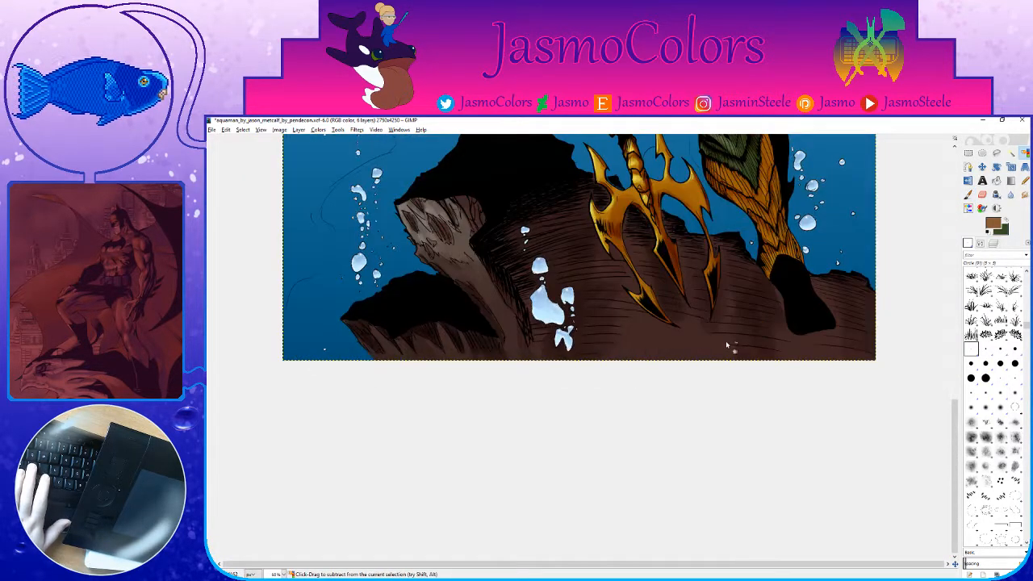
scroll(725, 340, "down", 2)
key("ctrl+s")
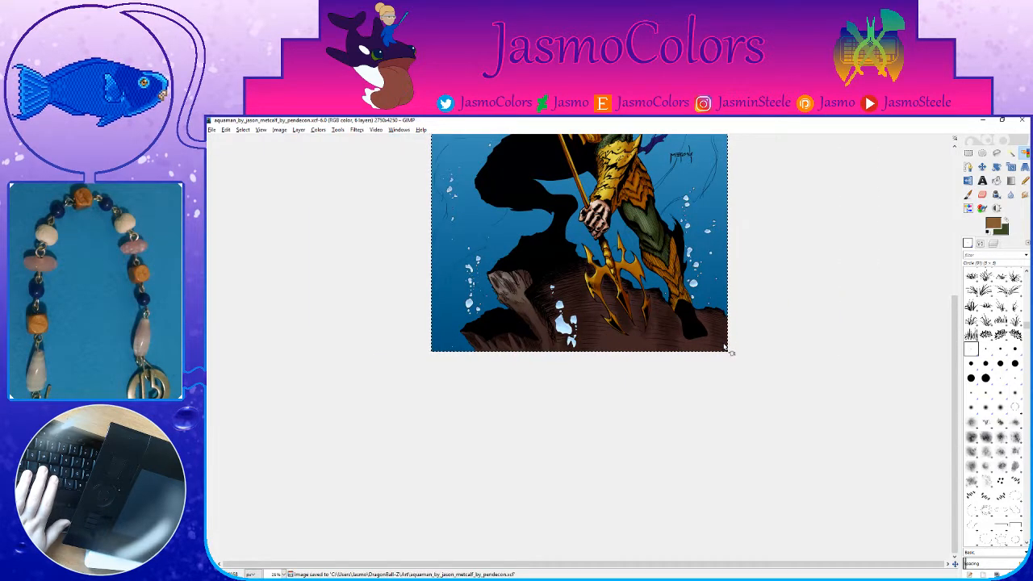
scroll(726, 346, "down", 1)
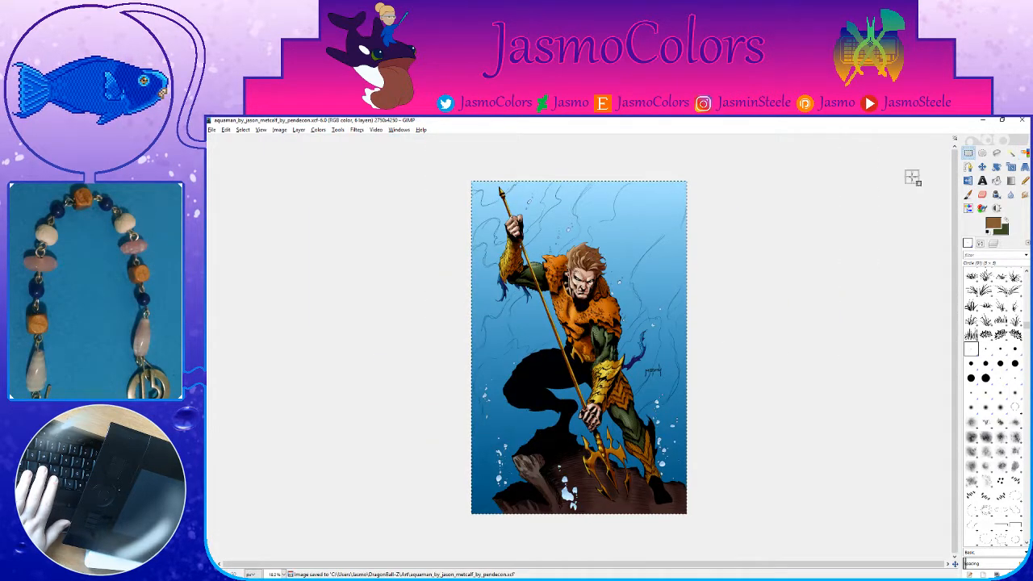
left_click(993, 243)
key("ctrl+s")
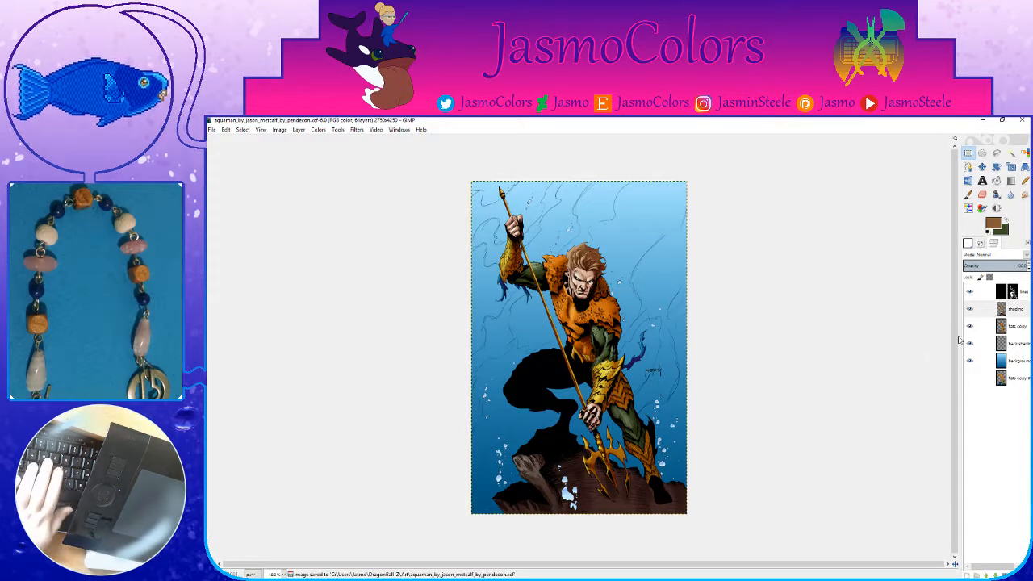
Step: On the flats copy layer, bucket-fill the large irregular, forked, notched and dome-shaped bubbles with a grey-brown
left_click(1008, 326)
scroll(603, 515, "up", 7)
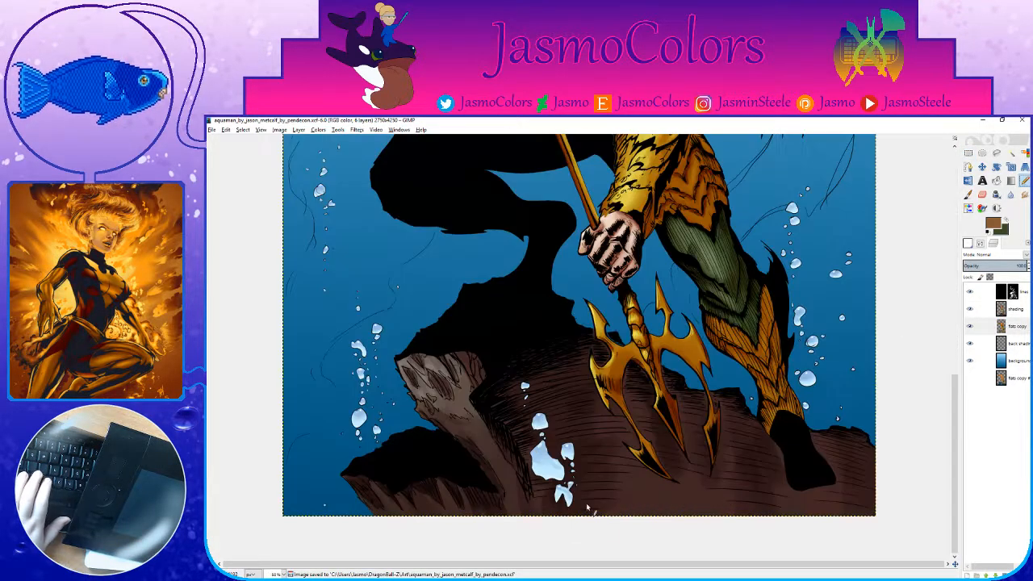
key("a")
left_click_drag(452, 371, 492, 323)
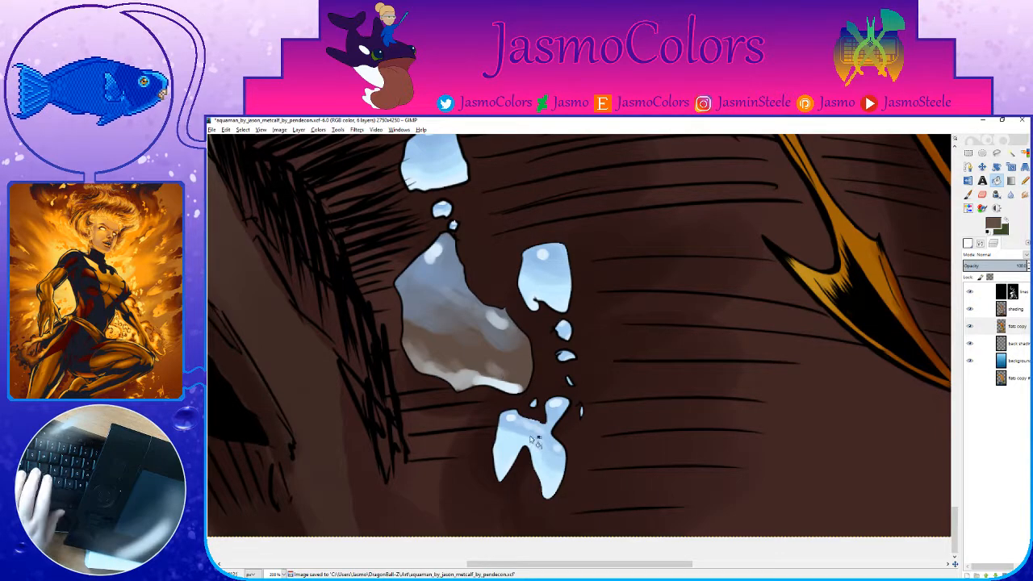
left_click_drag(516, 476, 536, 448)
left_click_drag(436, 257, 442, 273)
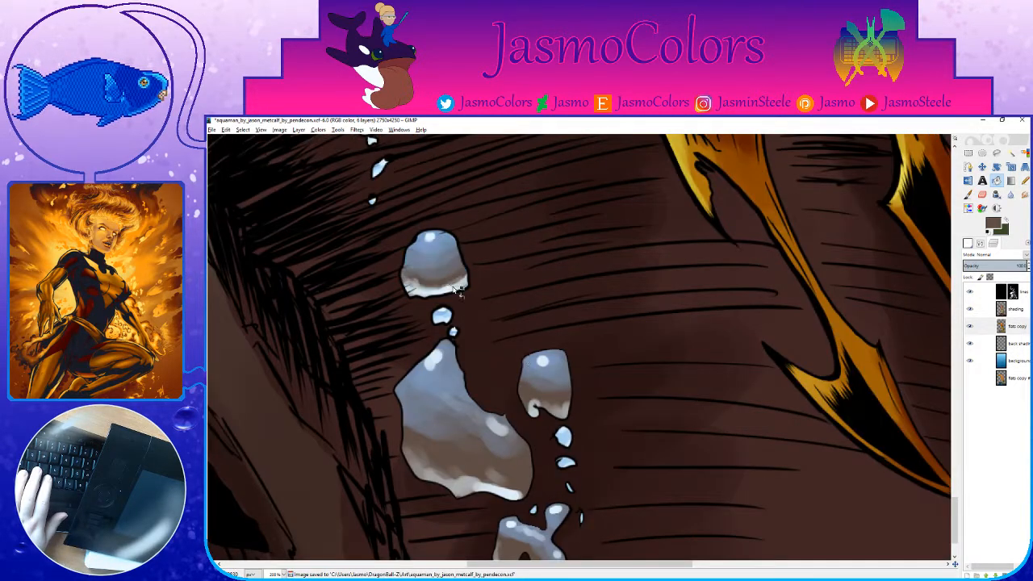
left_click(454, 331)
Step: Fill the remaining small and tiny bubbles over the rock with the same grey-brown
scroll(493, 409, "left", 3)
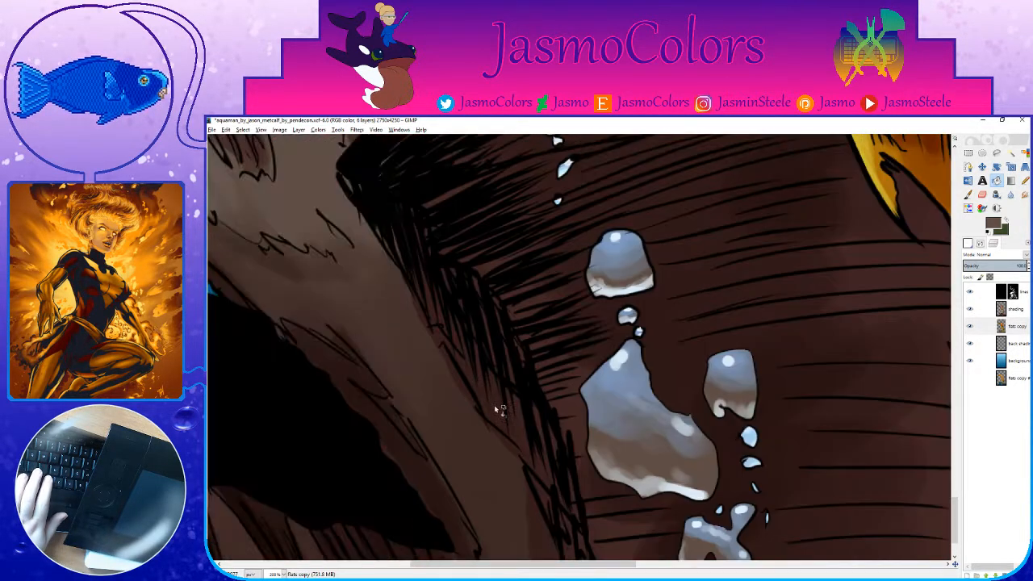
scroll(543, 372, "up", 2)
scroll(545, 272, "up", 3)
left_click(597, 301)
scroll(605, 306, "up", 3)
left_click(595, 273)
scroll(587, 355, "down", 3)
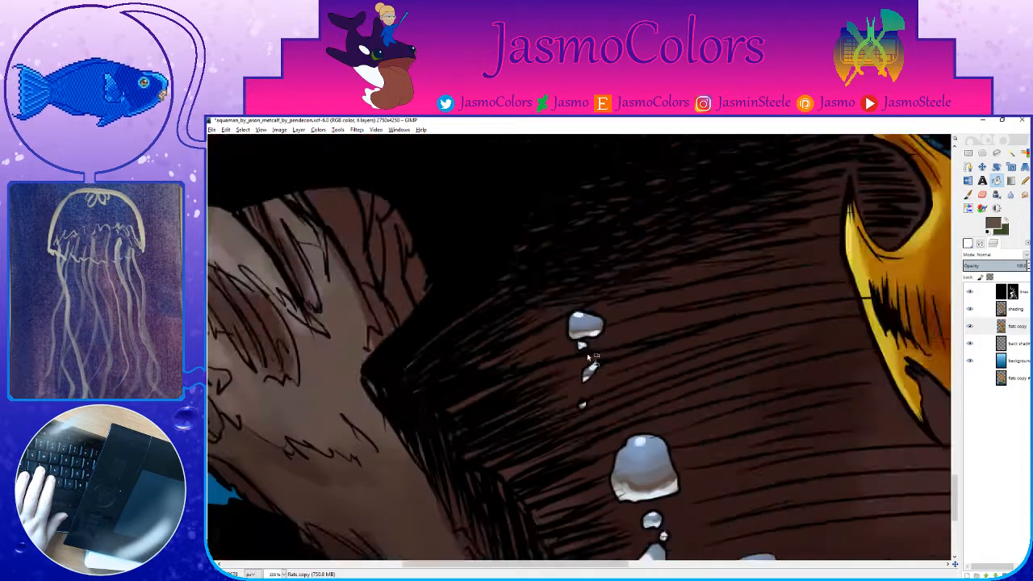
scroll(585, 357, "down", 5)
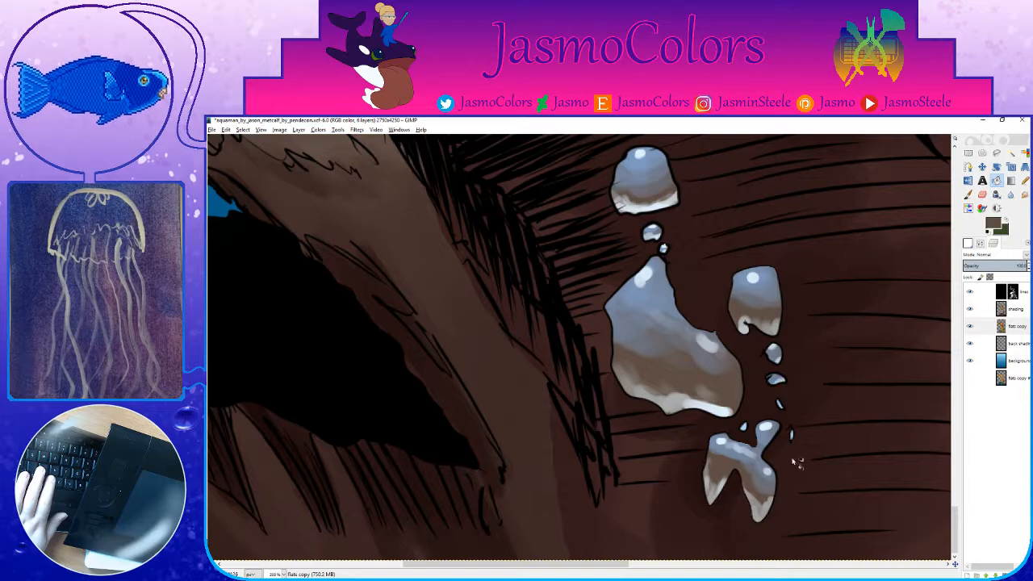
scroll(794, 454, "up", 2)
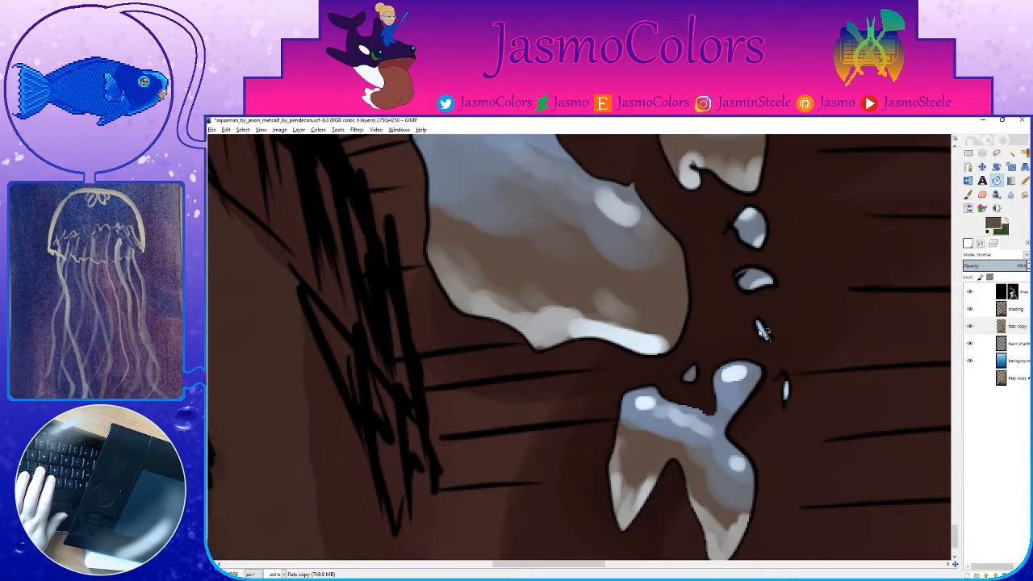
scroll(589, 383, "down", 7)
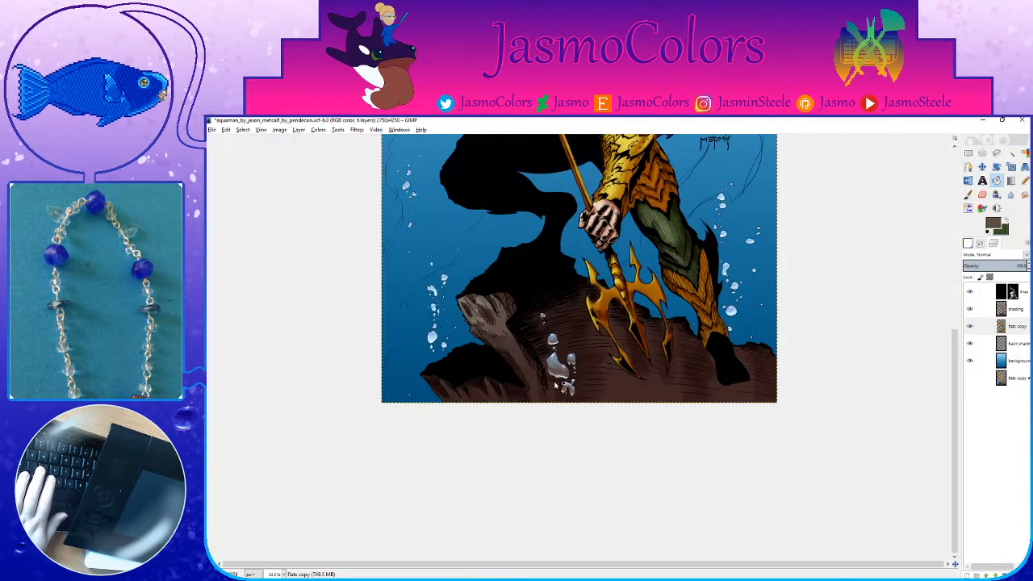
Step: Select the flat colour of the bubbles in the blue water by colour, cut it from the flats copy layer and save the image
scroll(498, 387, "down", 2)
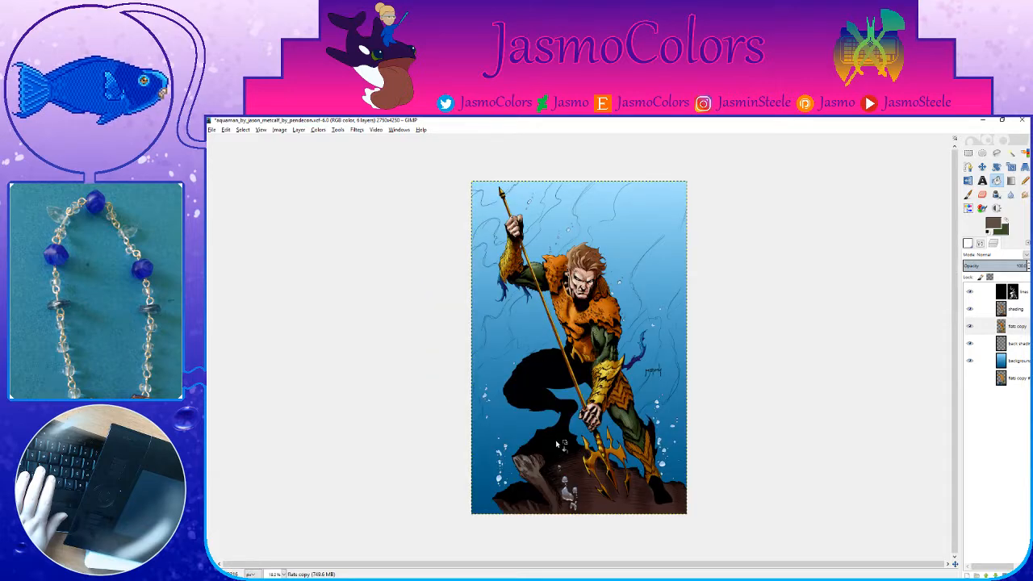
scroll(593, 521, "up", 3)
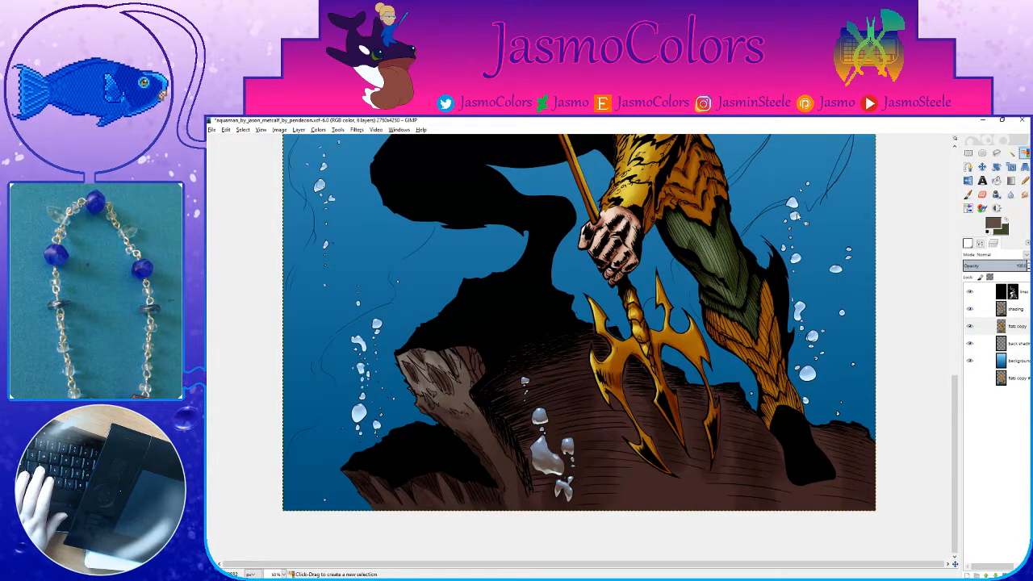
key("ctrl+x")
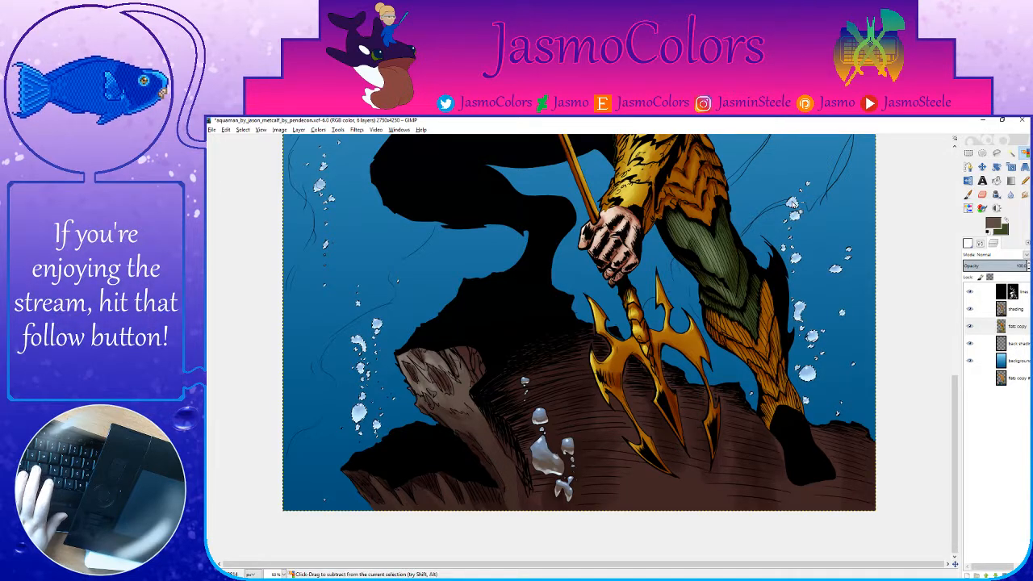
key("ctrl+s")
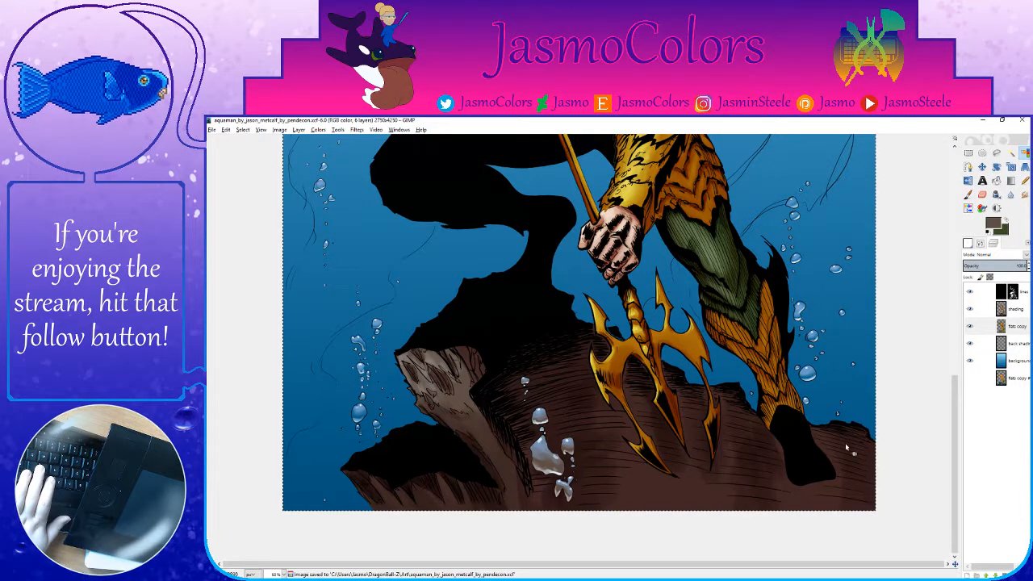
Step: Select the rock's flat colour by colour, activate the shading layer and sample a dark brown from the rock for the paintbrush
left_click(750, 479)
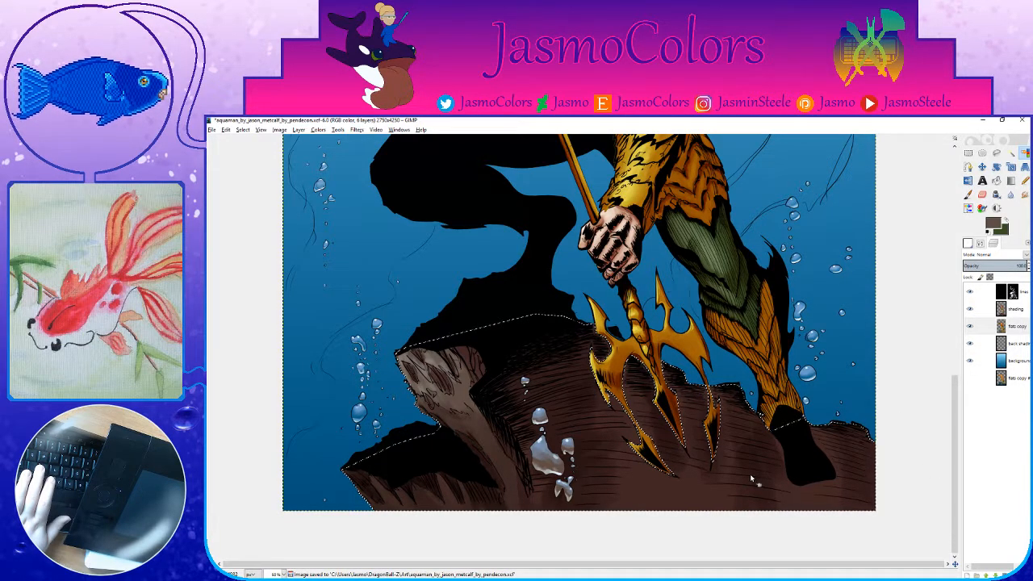
scroll(557, 476, "up", 1)
scroll(555, 476, "up", 1)
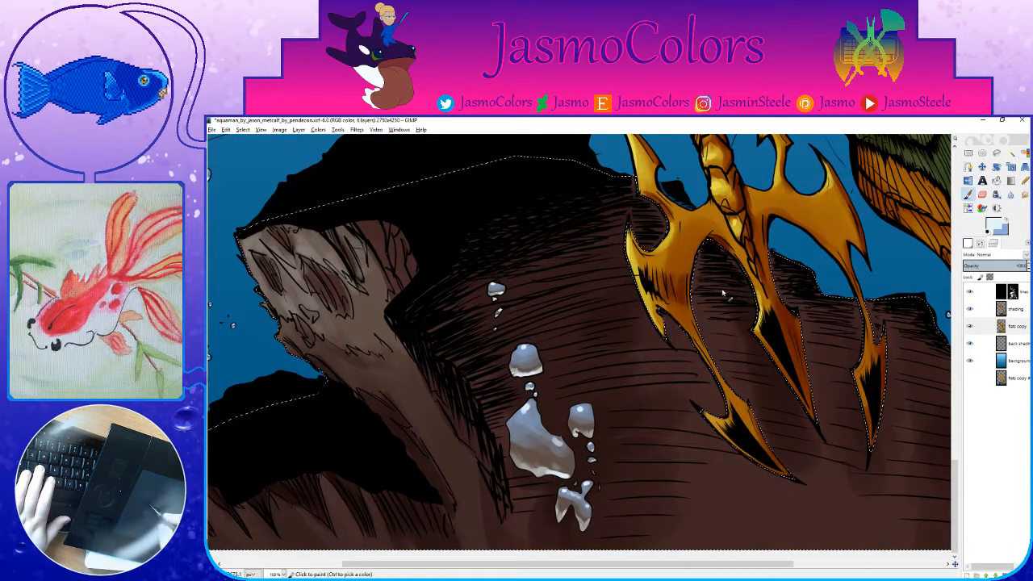
left_click(1014, 309)
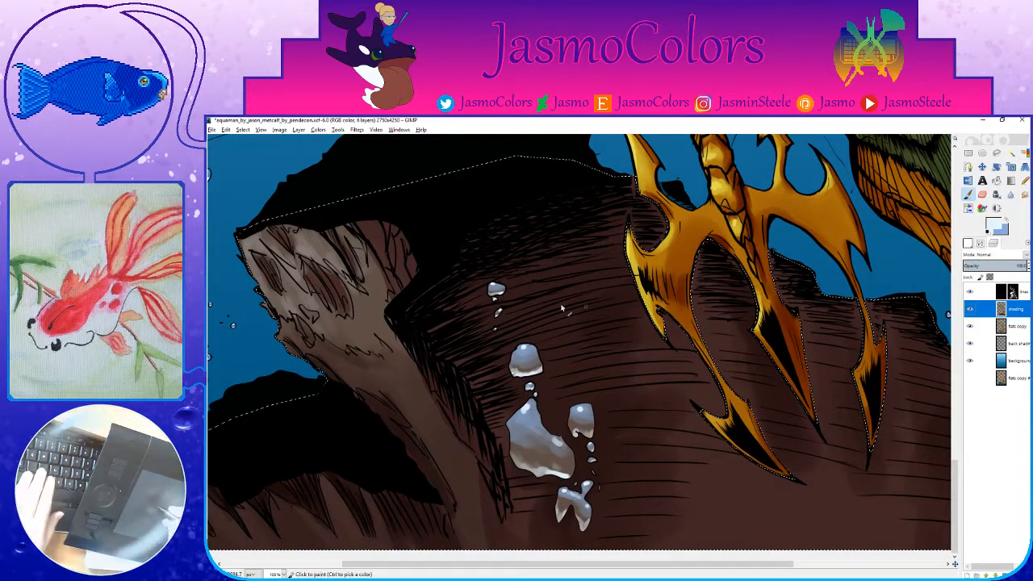
left_click(794, 290, "ctrl")
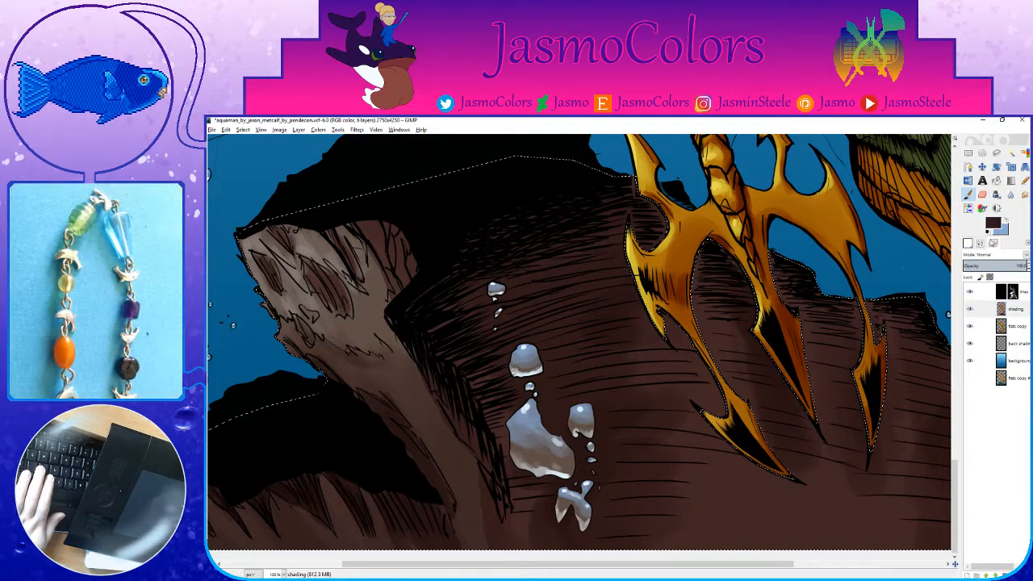
Step: Choose the hard round Circle (19) brush, undo the trial stroke over the bubbles and enlarge the brush
left_click(968, 244)
left_click(985, 377)
mouse_move(516, 432)
left_mouse_down()
mouse_move(557, 394)
mouse_move(606, 421)
left_mouse_up()
key("ctrl+z")
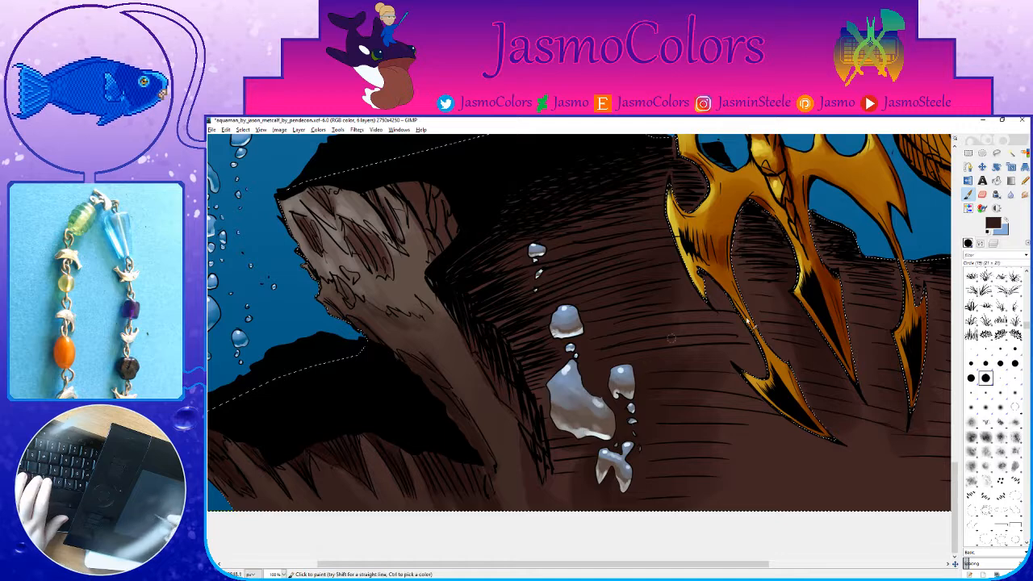
left_click(980, 244)
left_click(969, 302)
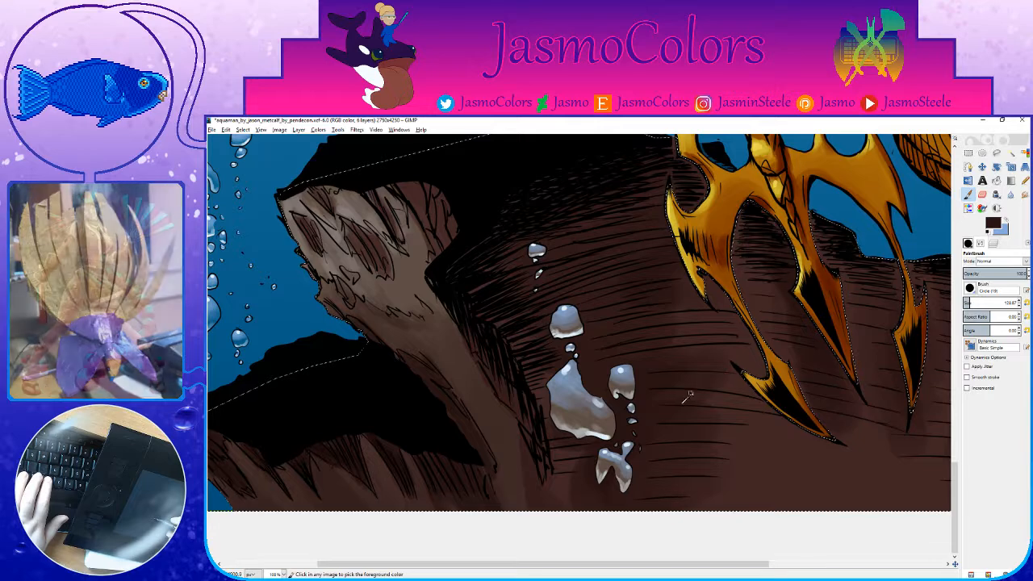
Step: On the flats copy layer, paint dark brown over the bubbles in front of the rock and save the image
left_click(993, 243)
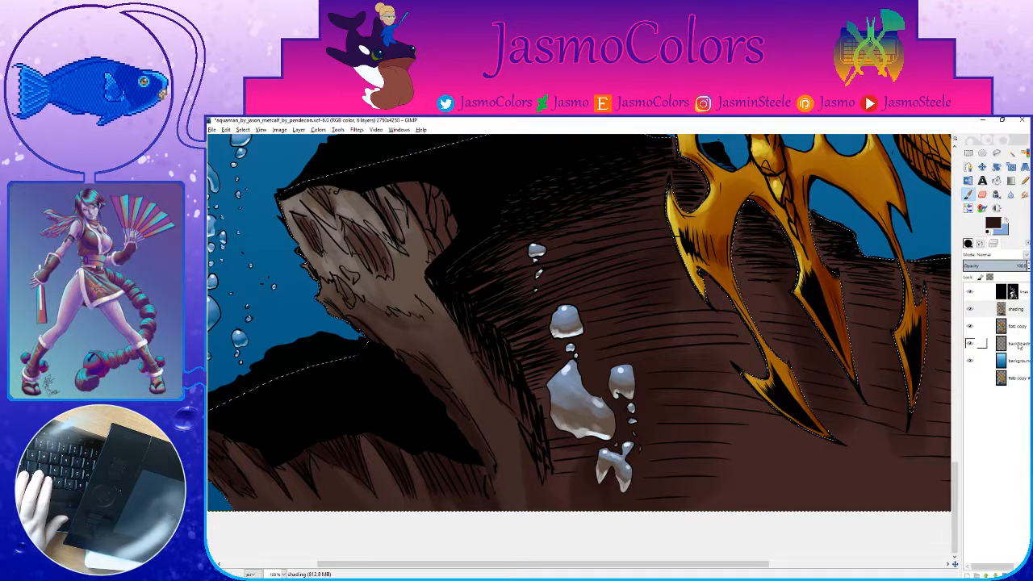
left_click(1018, 329)
mouse_move(552, 256)
left_mouse_down()
mouse_move(540, 250)
mouse_move(552, 252)
mouse_move(567, 319)
mouse_move(570, 401)
mouse_move(605, 424)
mouse_move(646, 393)
mouse_move(616, 432)
left_mouse_up()
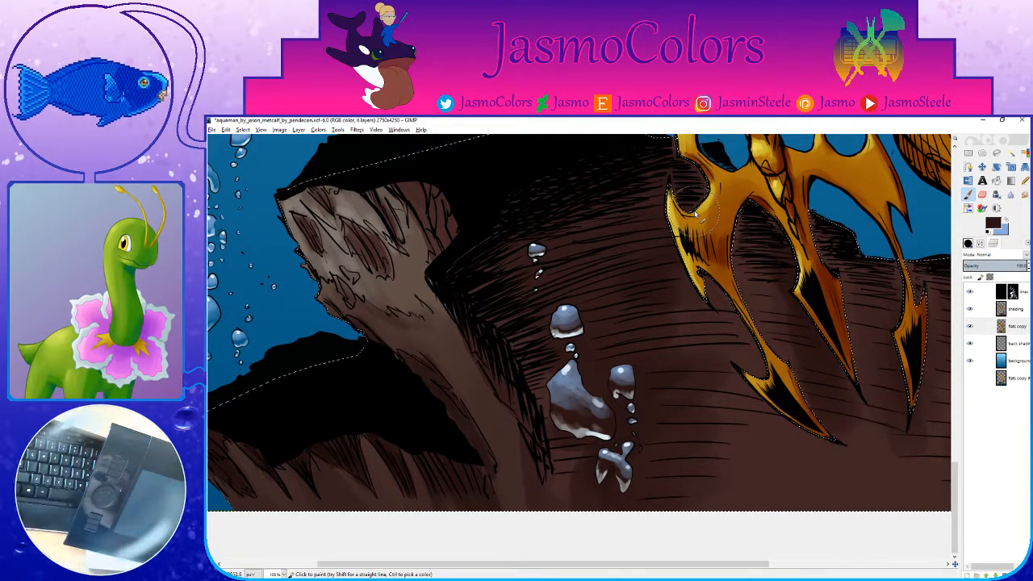
key("shift+o")
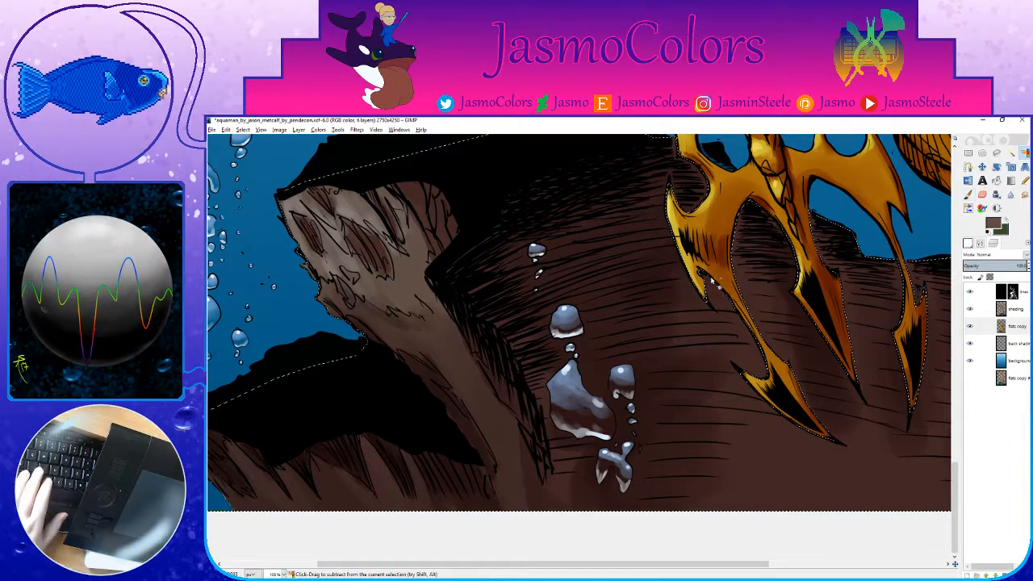
scroll(728, 281, "down", 2)
scroll(728, 281, "down", 3)
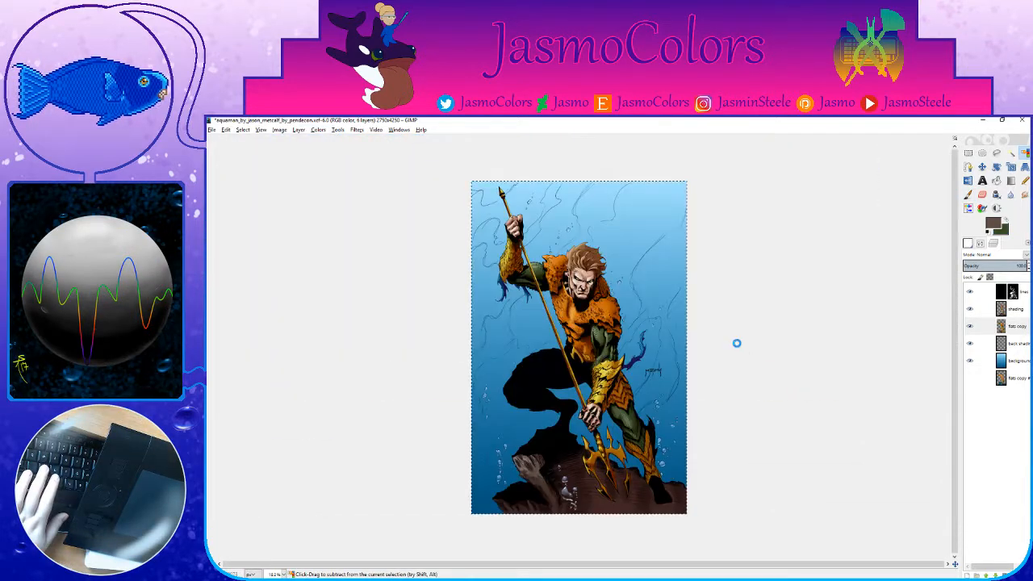
key("ctrl+s")
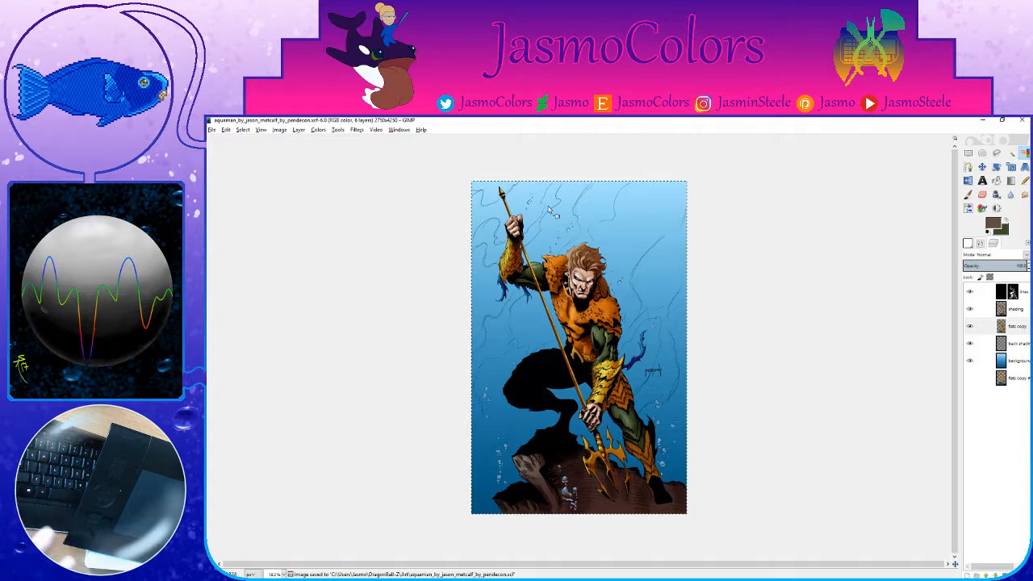
Step: Select all the bubbles by their flat colour from the hidden bottom flats copy layer
scroll(593, 492, "up", 5)
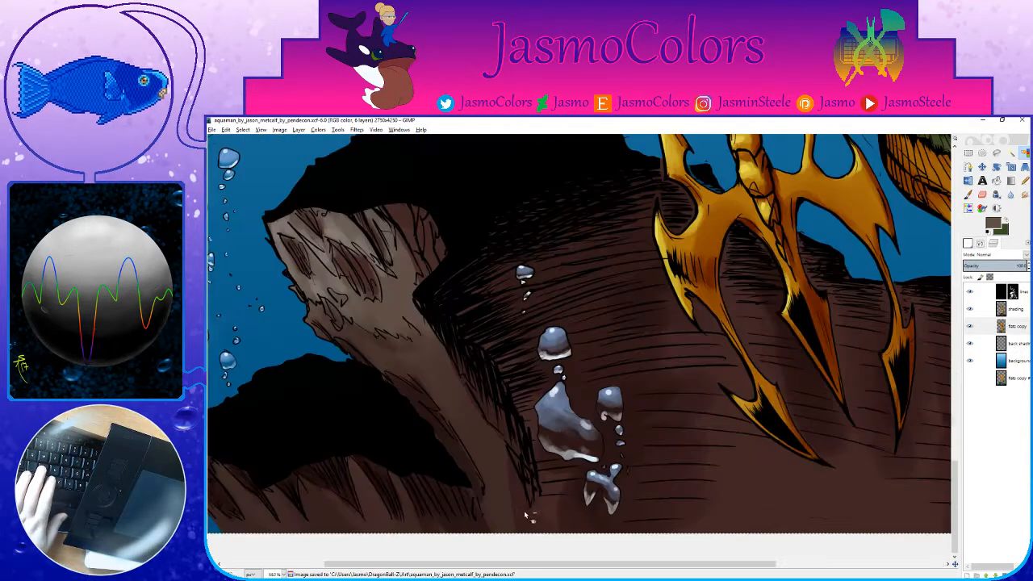
scroll(572, 465, "up", 2)
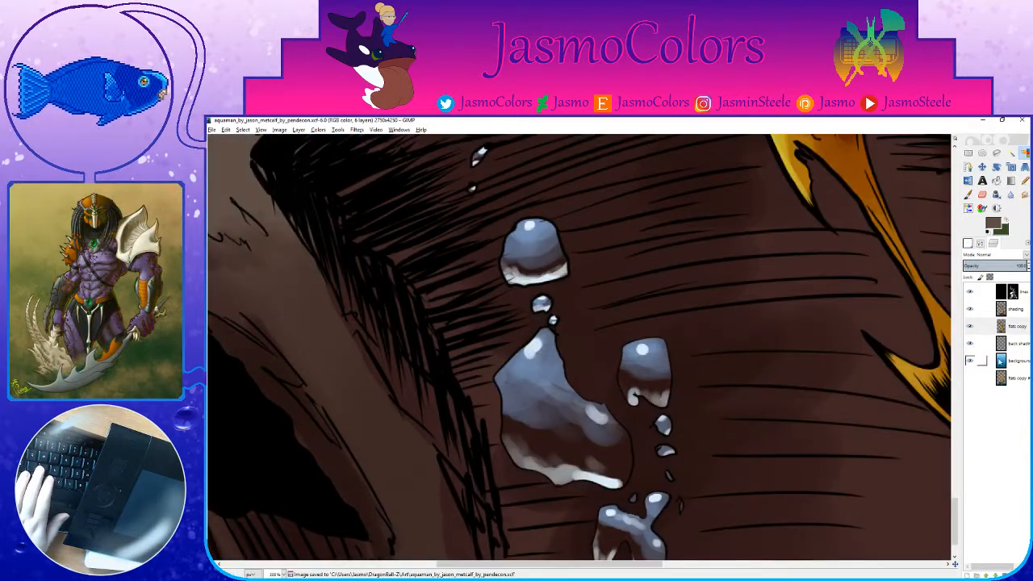
left_click(1012, 381)
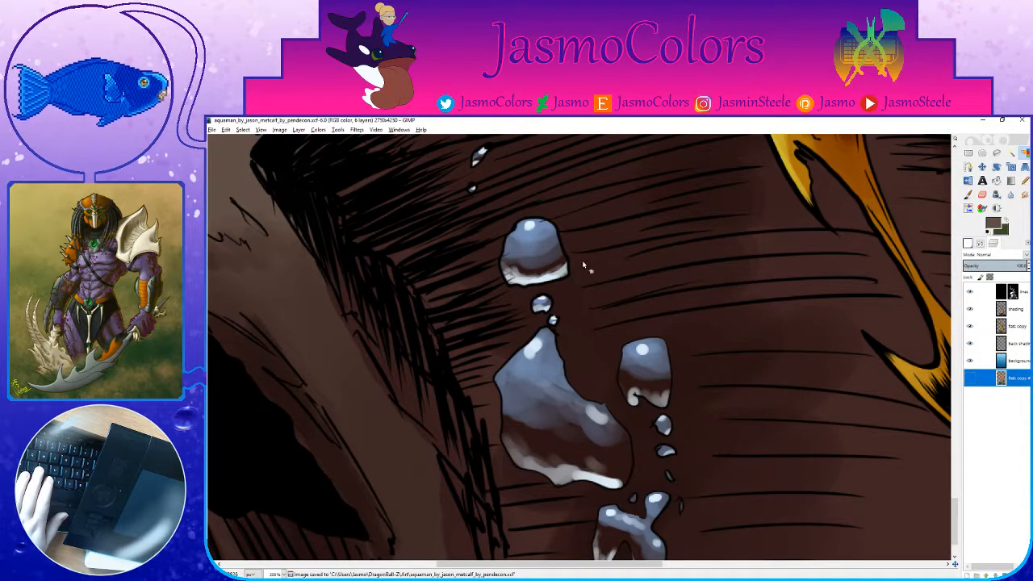
left_click(582, 346)
scroll(582, 346, "down", 2)
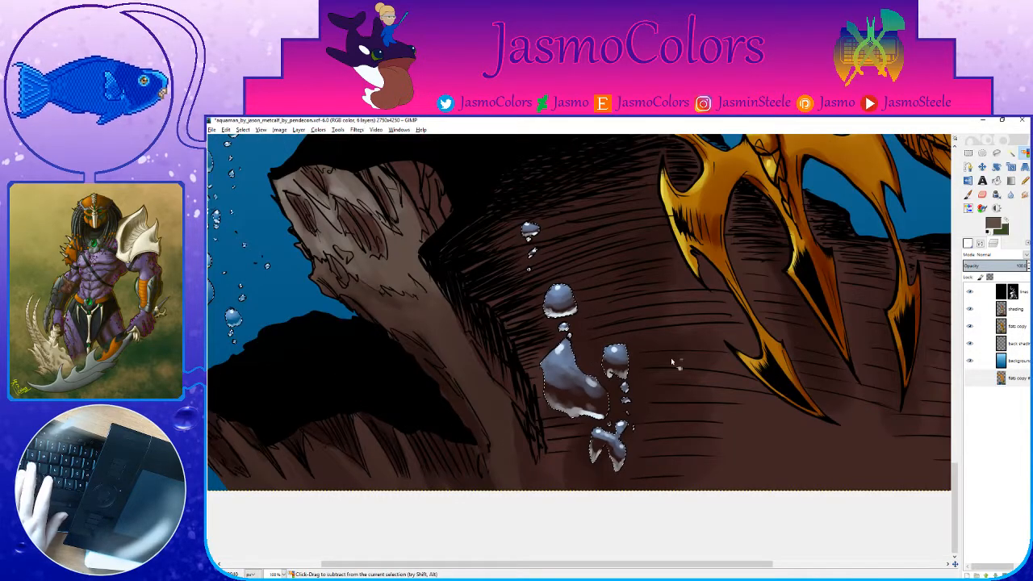
Step: Subtract the bubbles in the blue water with a freehand lasso, leaving only those over the rock selected
scroll(721, 404, "down", 6)
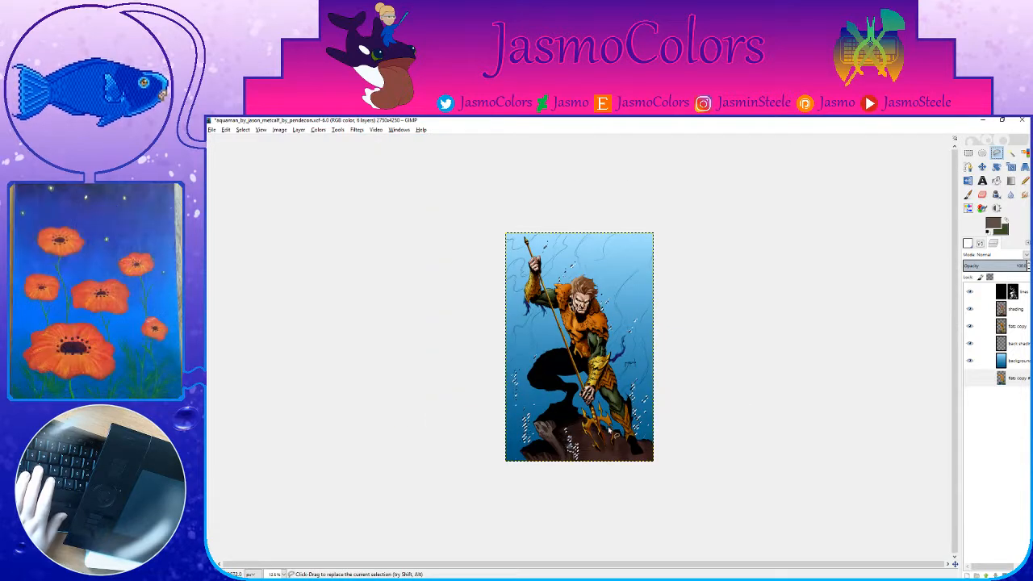
mouse_move(649, 468)
left_mouse_down()
mouse_move(558, 185)
mouse_move(476, 447)
left_mouse_up()
left_click_drag(520, 477, 546, 454)
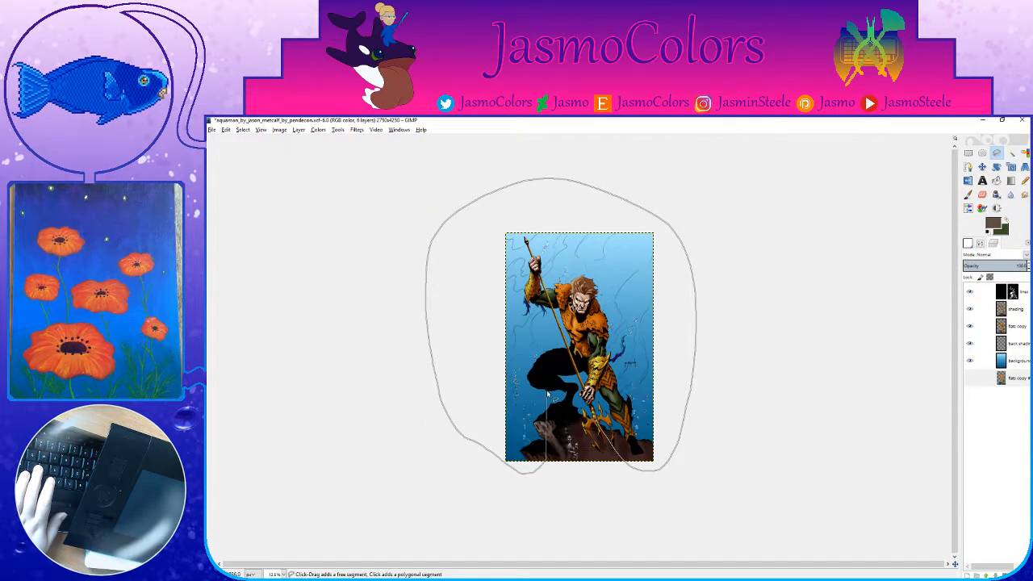
key("Return")
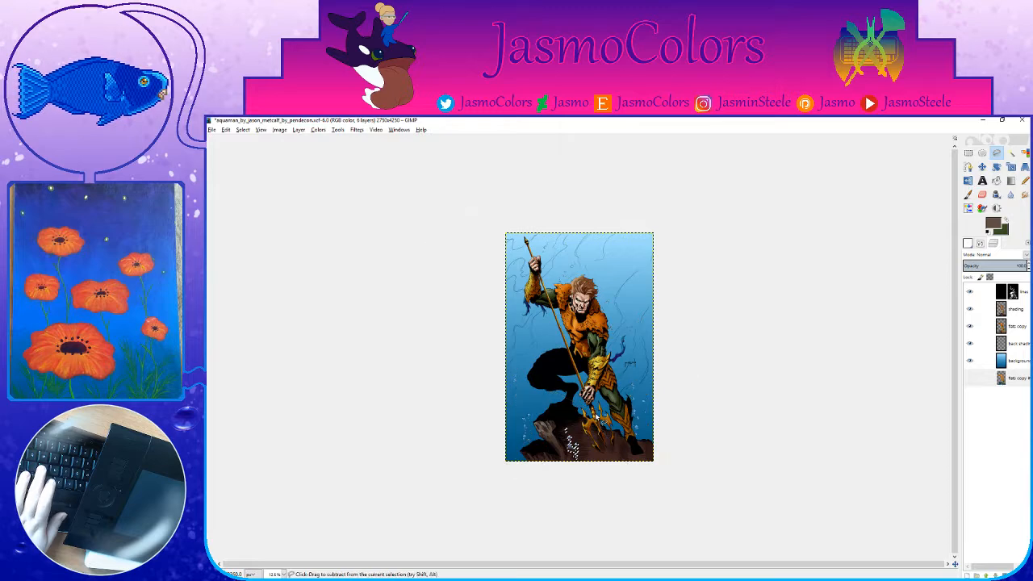
Step: Cut the selected rock bubbles from the shading layer and hide the flats copy layer
scroll(570, 477, "up", 5)
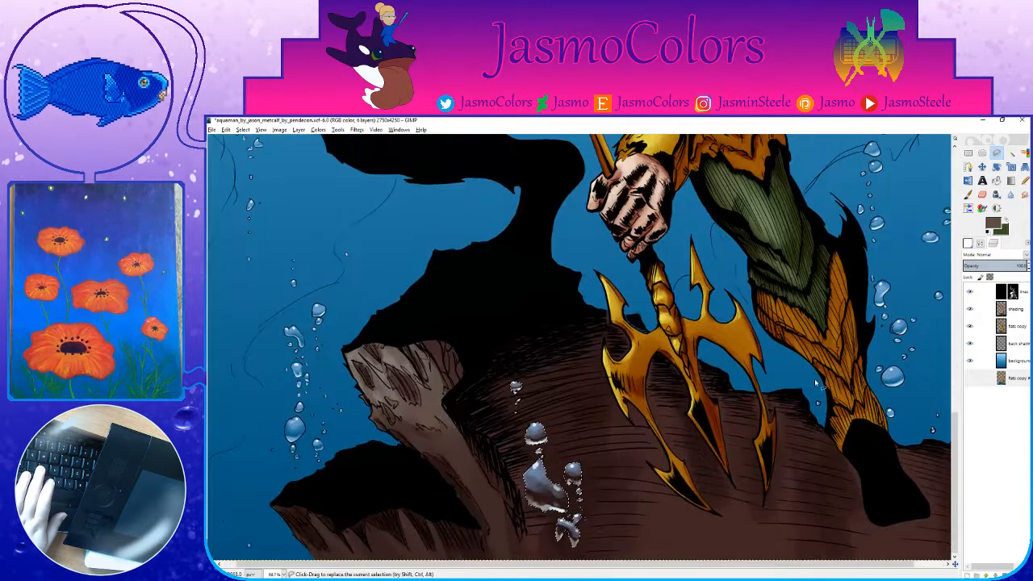
left_click(1002, 309)
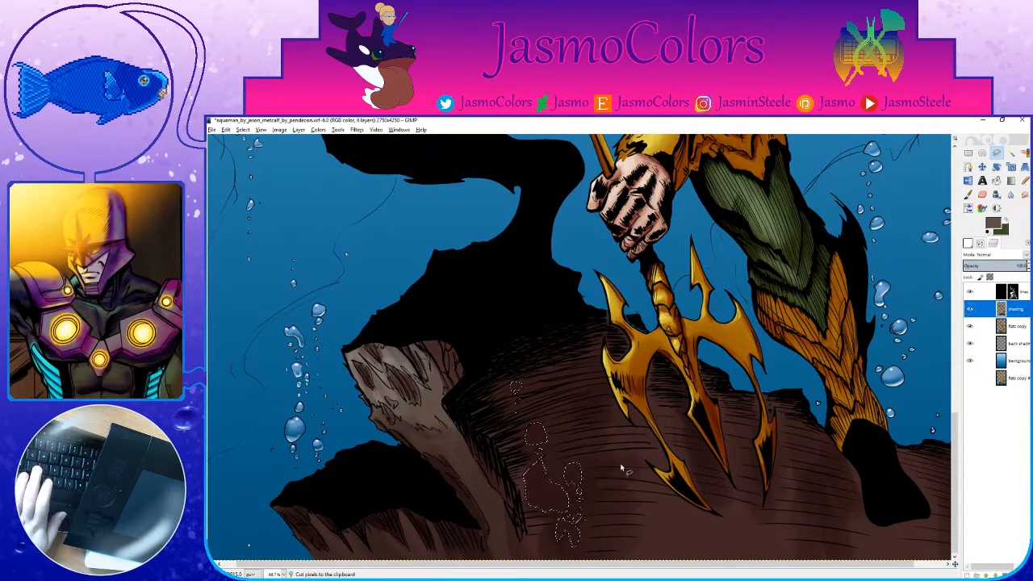
scroll(543, 508, "up", 2)
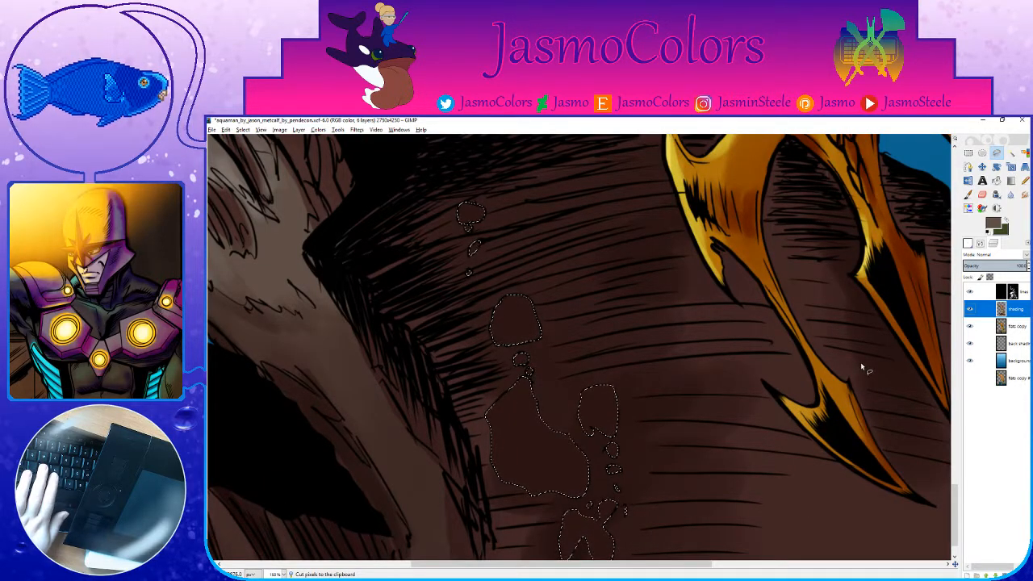
left_click(969, 326)
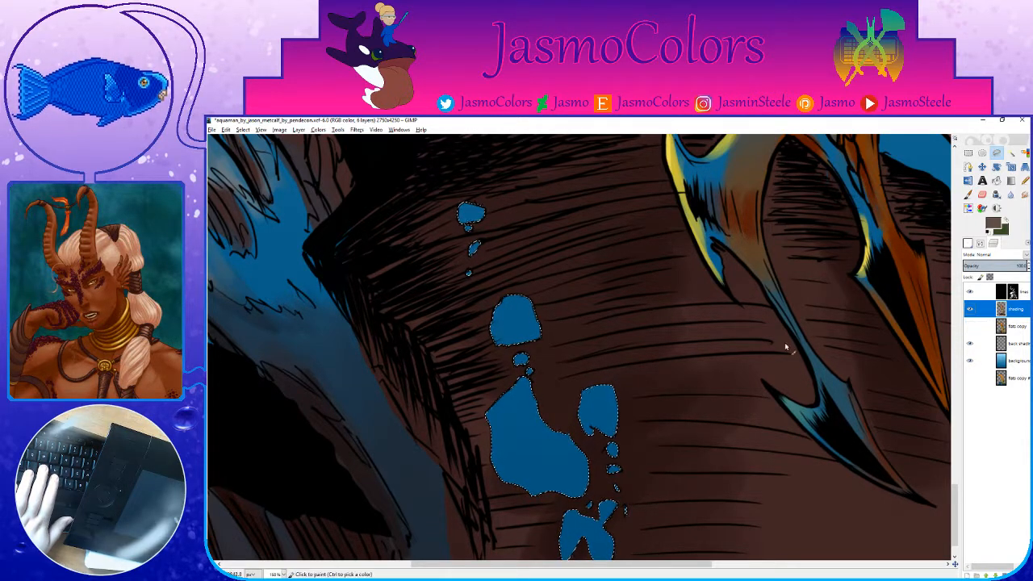
Step: With the paintbrush active, sample the rock's grey-brown from the flats copy layer into both paint colours
key("p")
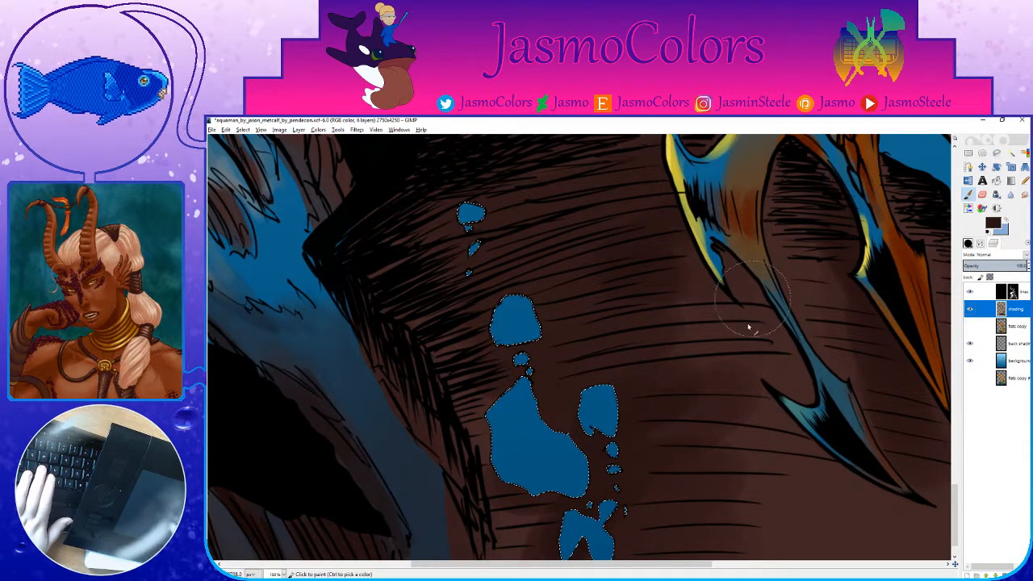
left_click(1012, 330)
left_click(714, 370, "ctrl")
key("x")
left_click(715, 368, "ctrl")
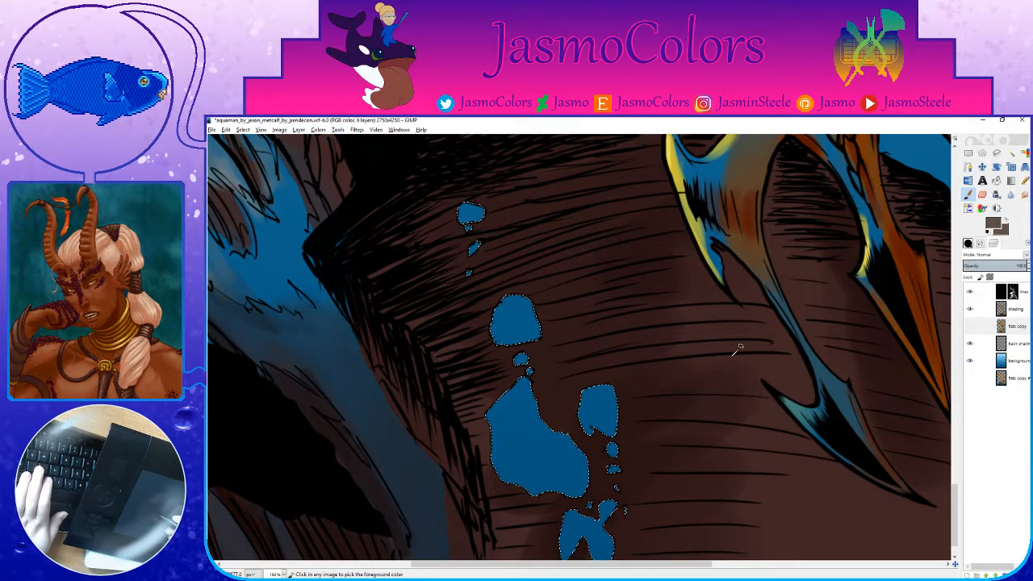
Step: On the shading layer, sample a dark brown from the rock and set the foreground colour to the pale beige edded6
left_click(1012, 309)
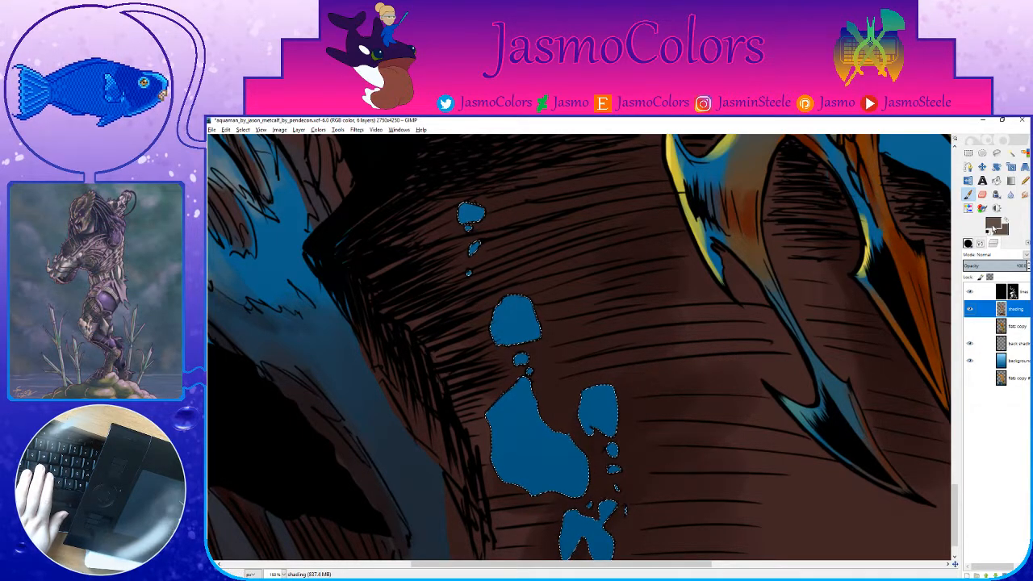
left_click(584, 279, "ctrl")
left_click(993, 223)
left_click(812, 317)
left_click_drag(823, 317, 818, 317)
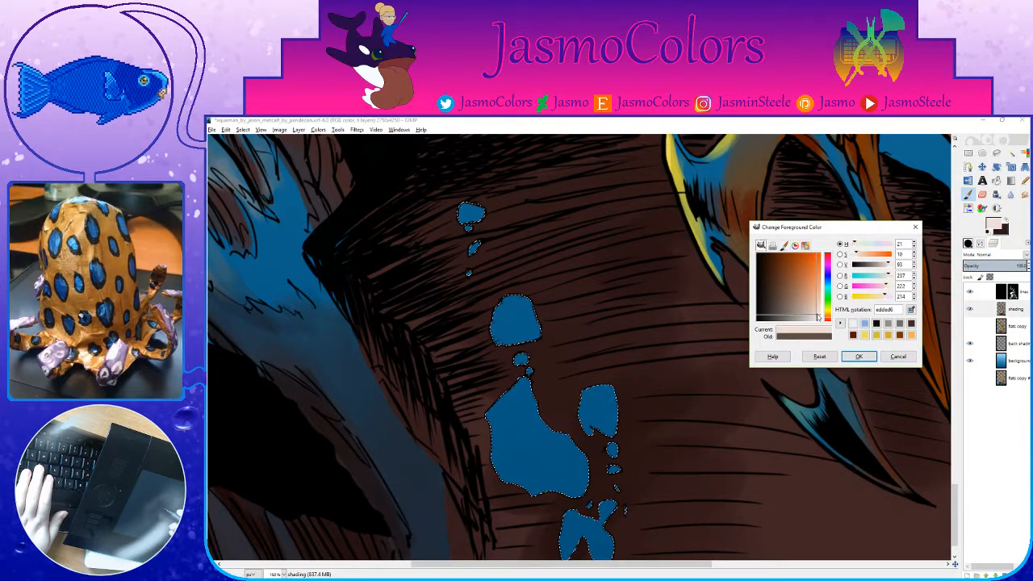
left_click(858, 356)
Step: Shade the upper parts of the larger rock bubbles in dark brown on the shading layer with an enlarged brush
scroll(715, 341, "left", 5)
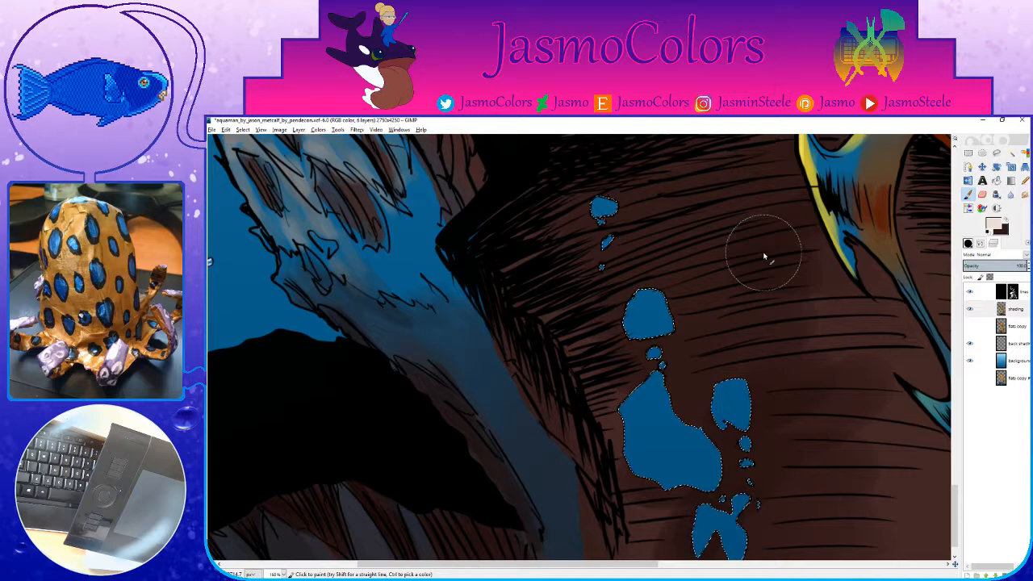
left_click(968, 244)
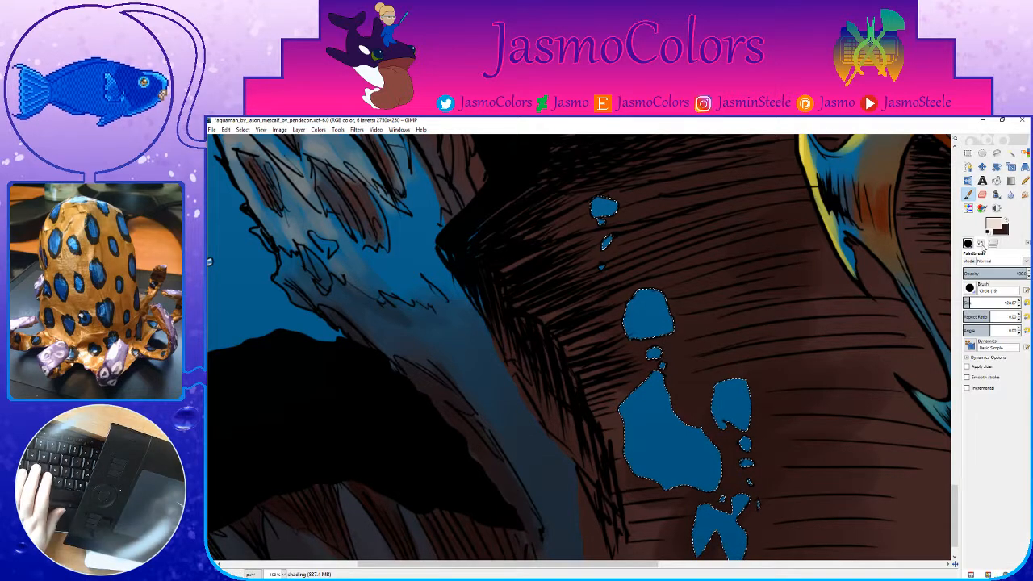
left_click(1027, 304)
left_click_drag(747, 355, 690, 306)
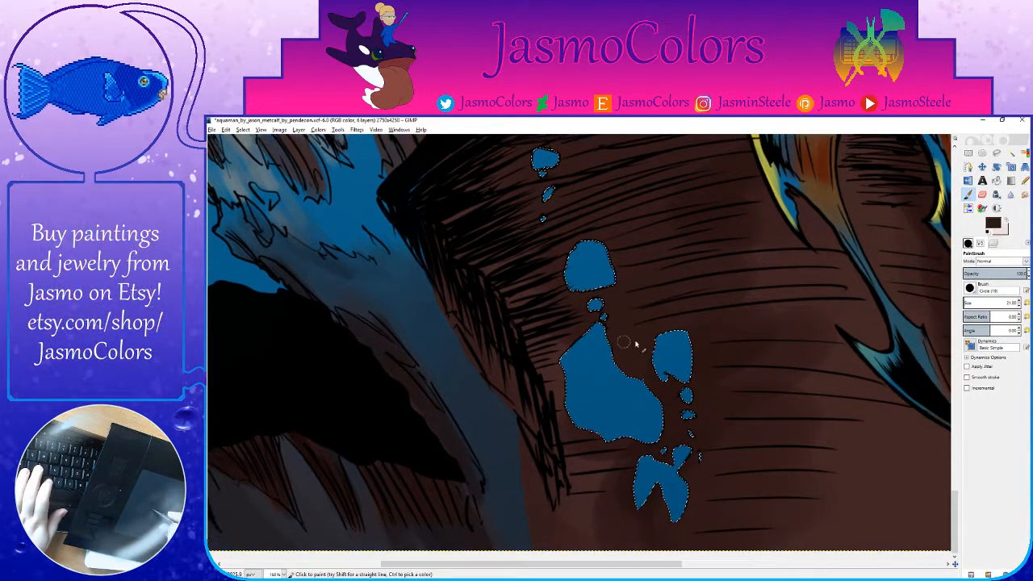
left_click(967, 303)
left_click_drag(607, 349, 568, 369)
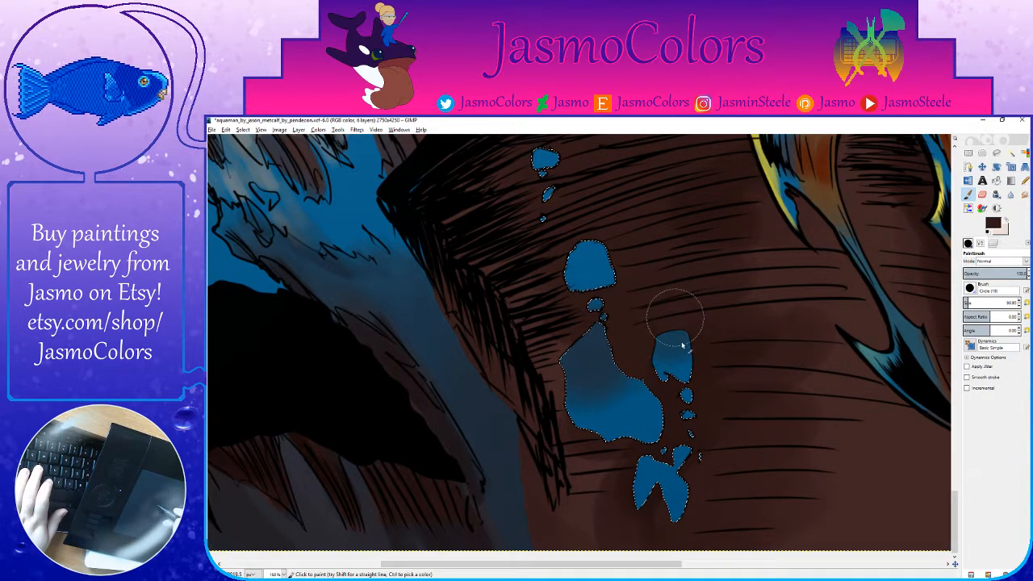
left_click_drag(681, 307, 757, 281)
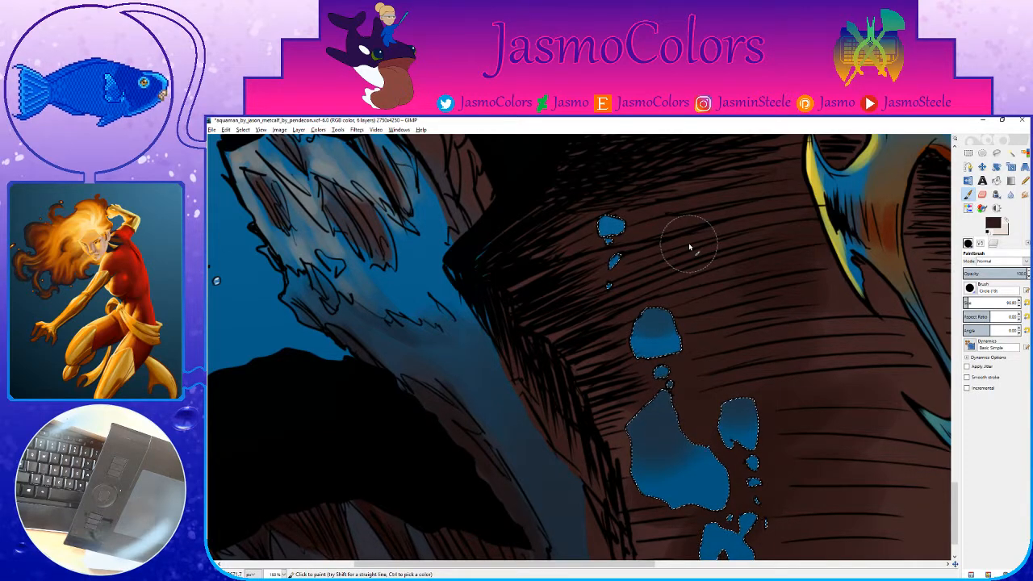
Step: Shade the small rock bubbles and the bottom bubbles in dark brown on the shading layer with a reduced round brush
left_click(1028, 305)
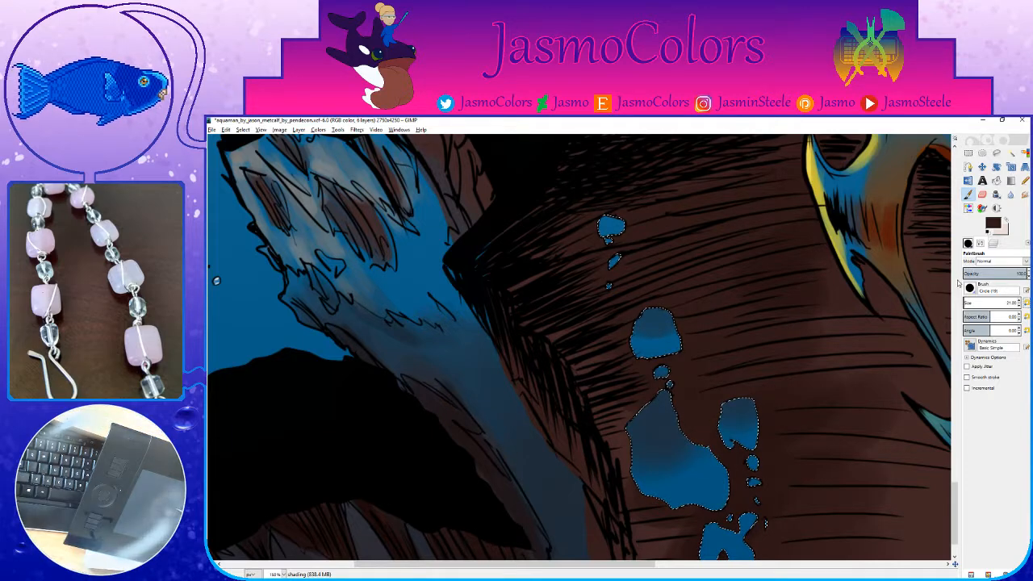
left_click(967, 244)
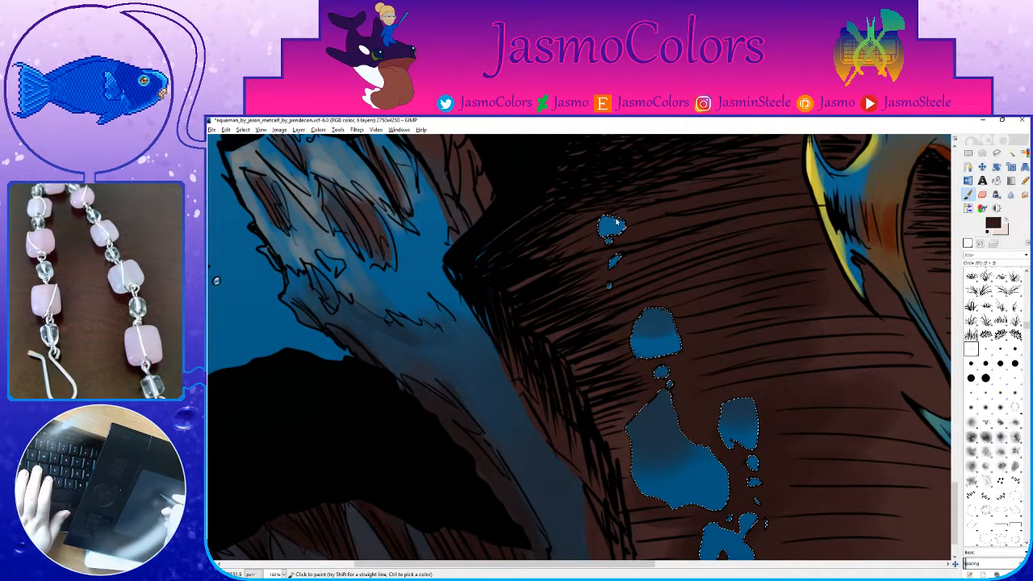
left_click(985, 378)
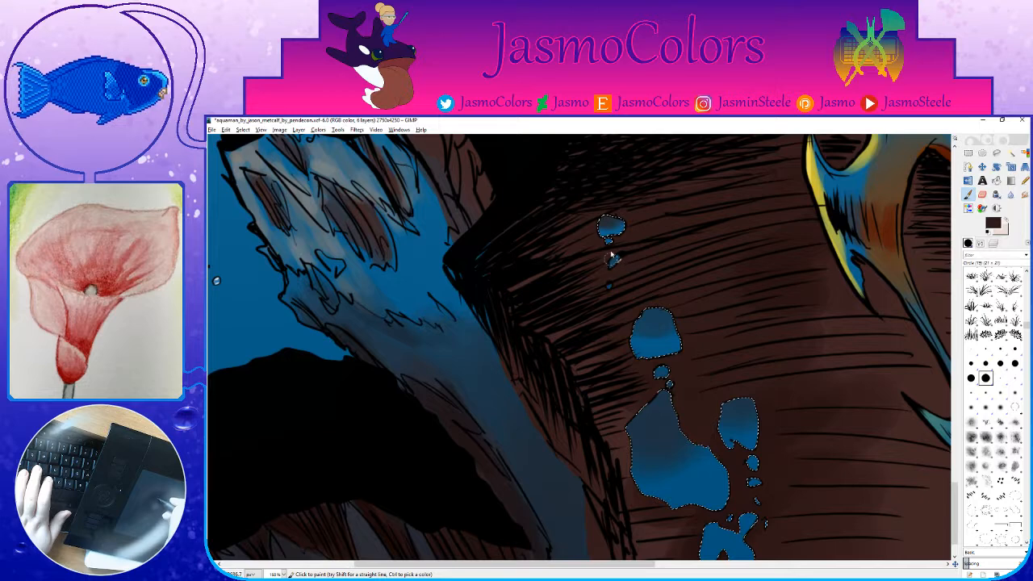
scroll(652, 404, "down", 3)
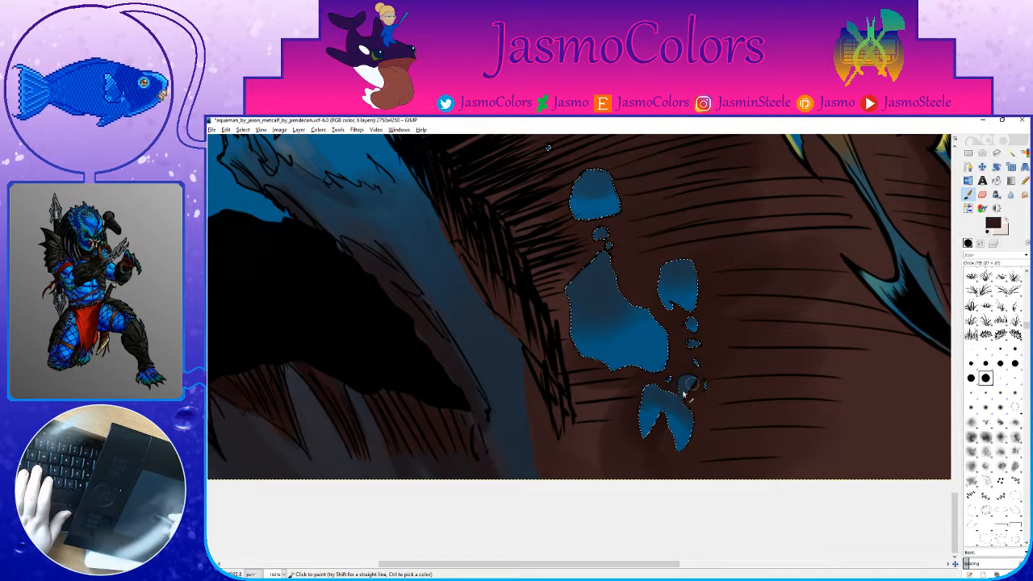
left_click_drag(628, 305, 662, 355)
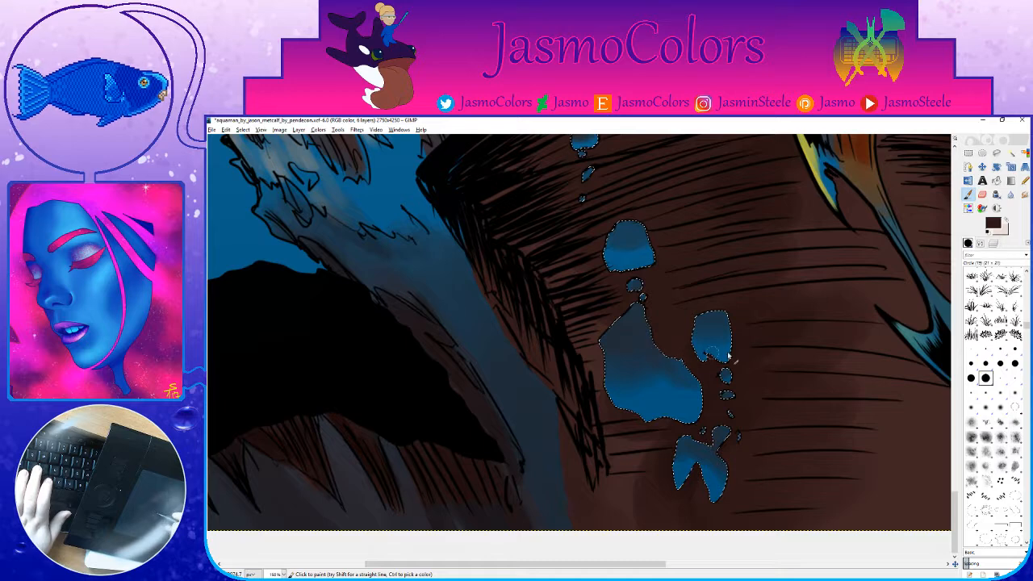
Step: Swap to the pale beige foreground colour and dab bright highlights near the tops of the rock bubbles with a tiny brush
key("x")
left_click(971, 349)
left_click(626, 229)
scroll(662, 238, "up", 3)
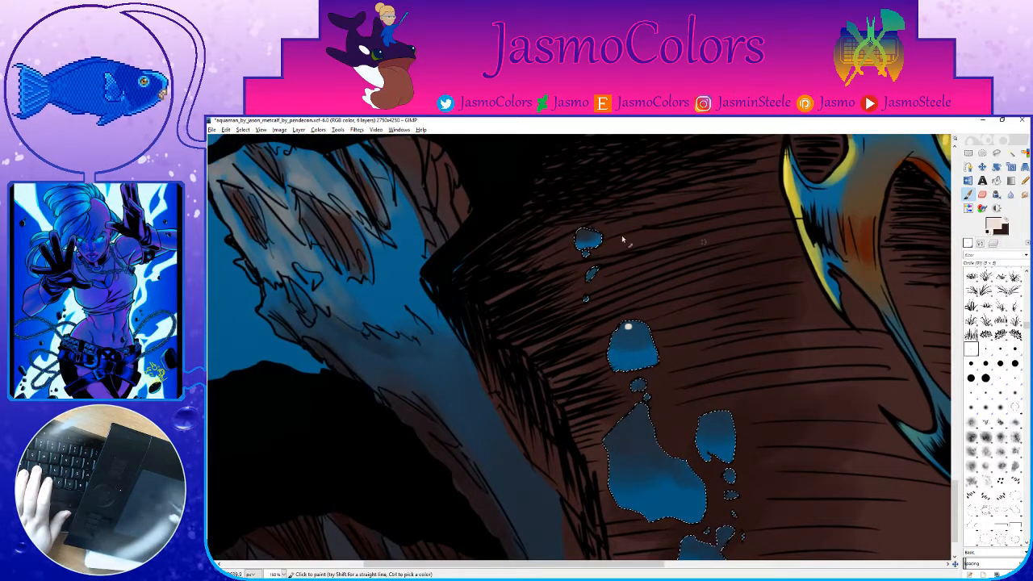
left_click(584, 235)
scroll(584, 235, "down", 3)
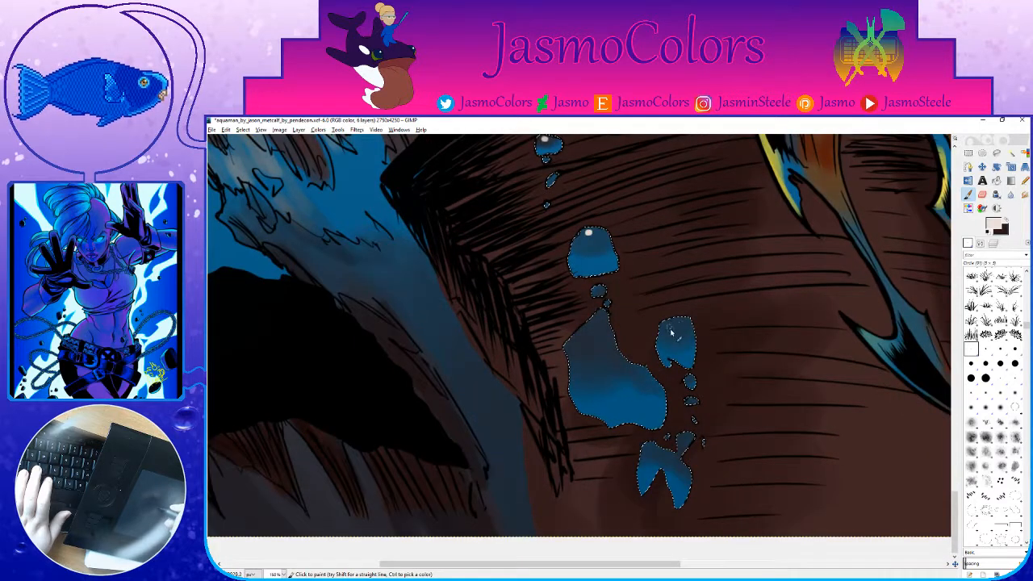
scroll(672, 329, "down", 3)
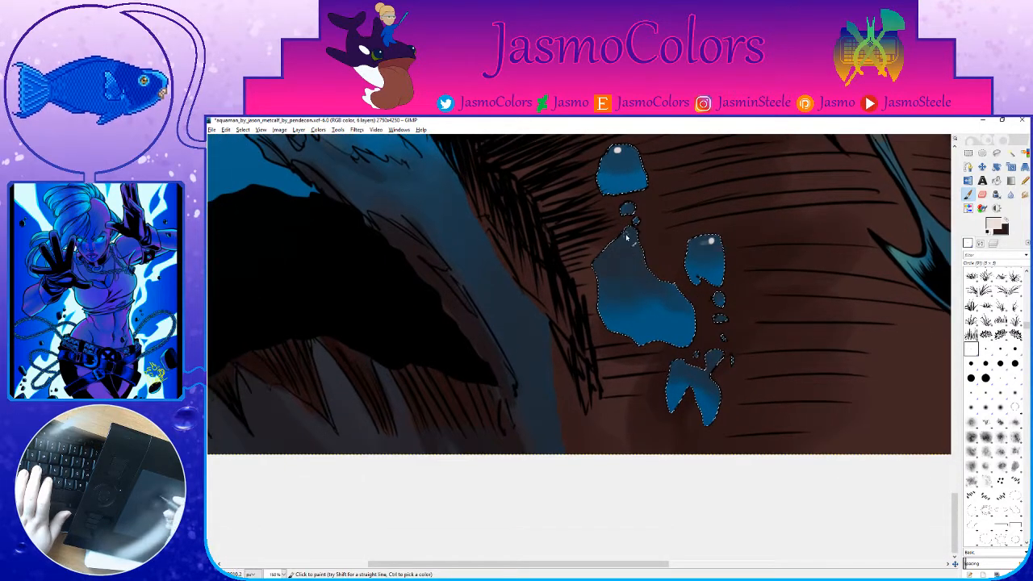
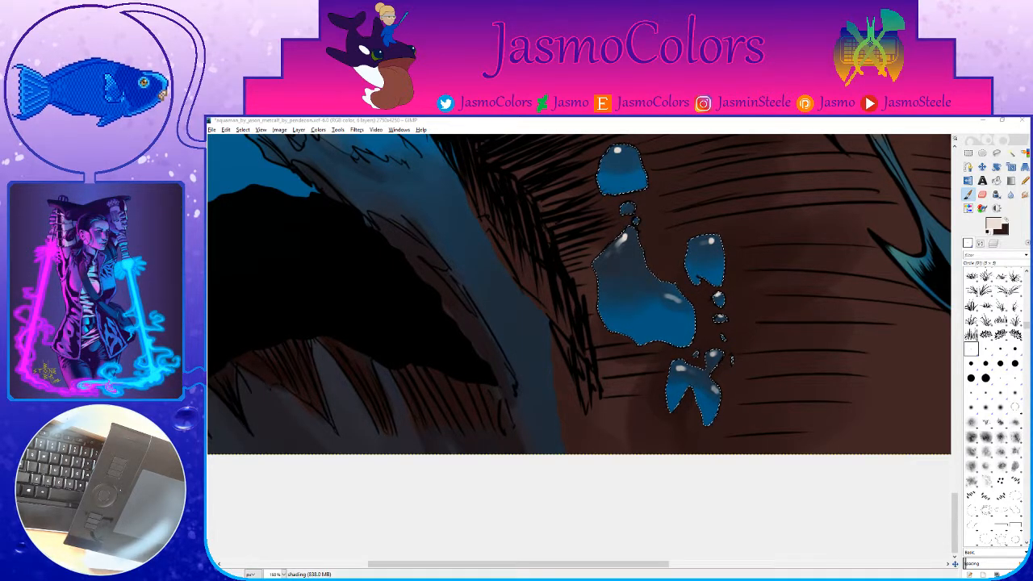
Step: Paint soft pale reflected light along the lower edges of the larger rock bubbles with the bigger round brush
scroll(542, 358, "up", 3)
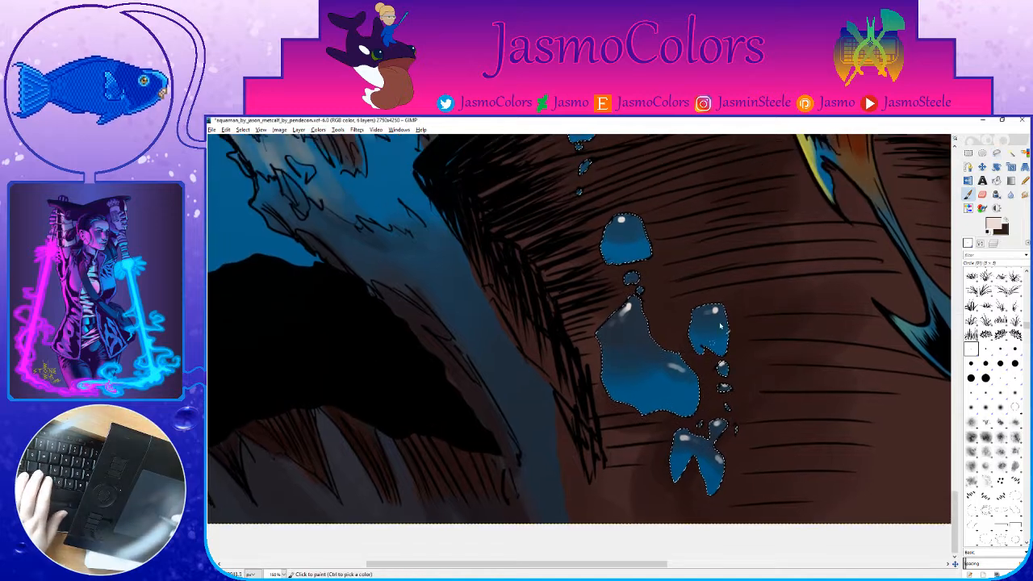
key("p")
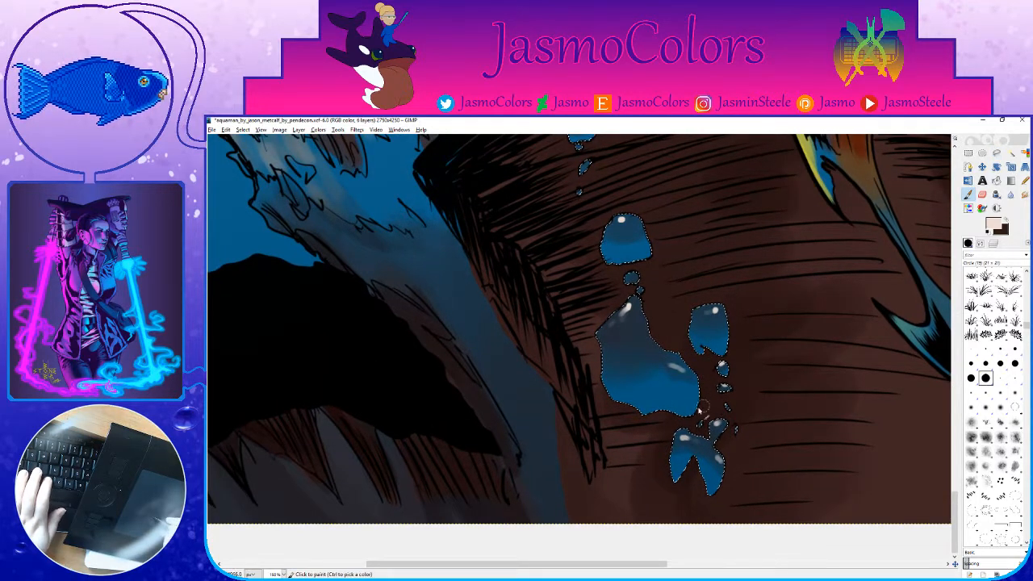
left_click_drag(622, 397, 667, 412)
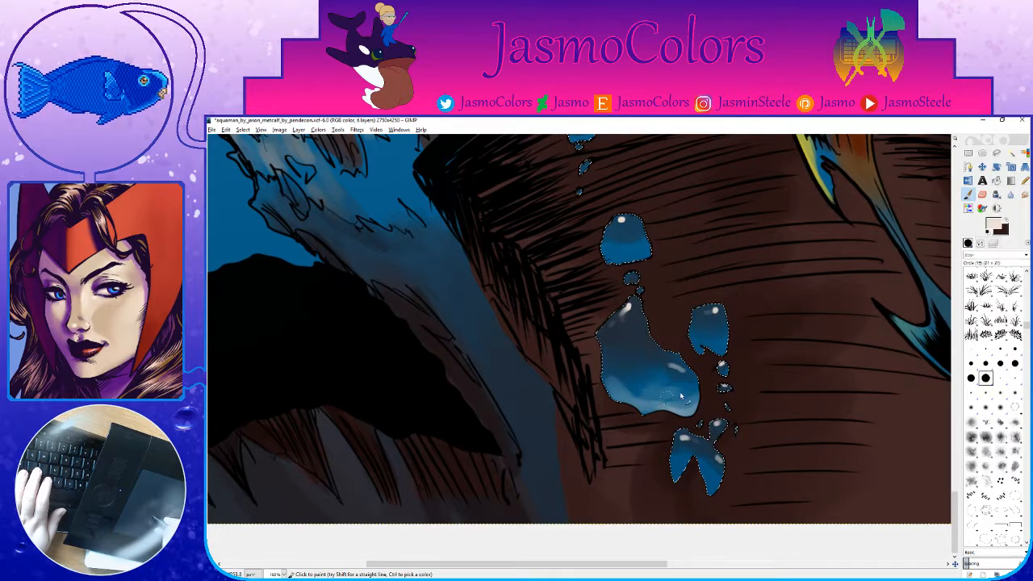
scroll(726, 387, "up", 1)
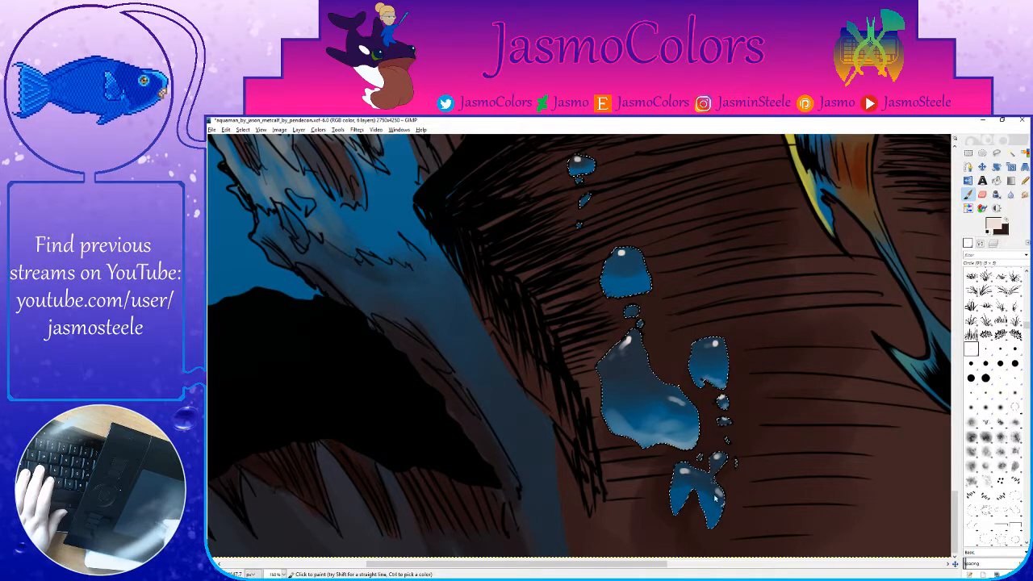
scroll(715, 471, "down", 4)
scroll(715, 471, "right", 1)
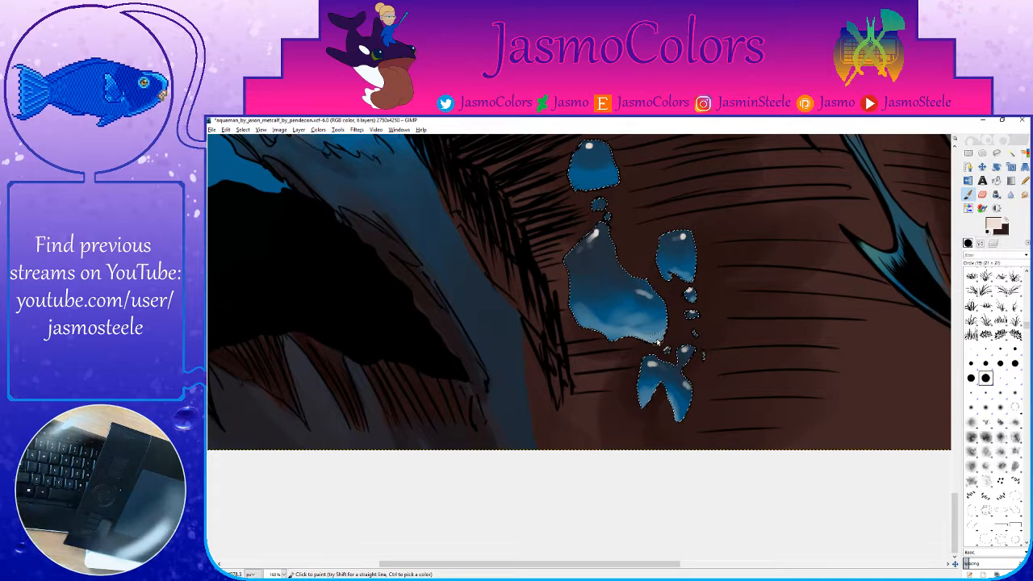
scroll(657, 343, "up", 4)
scroll(658, 343, "left", 2)
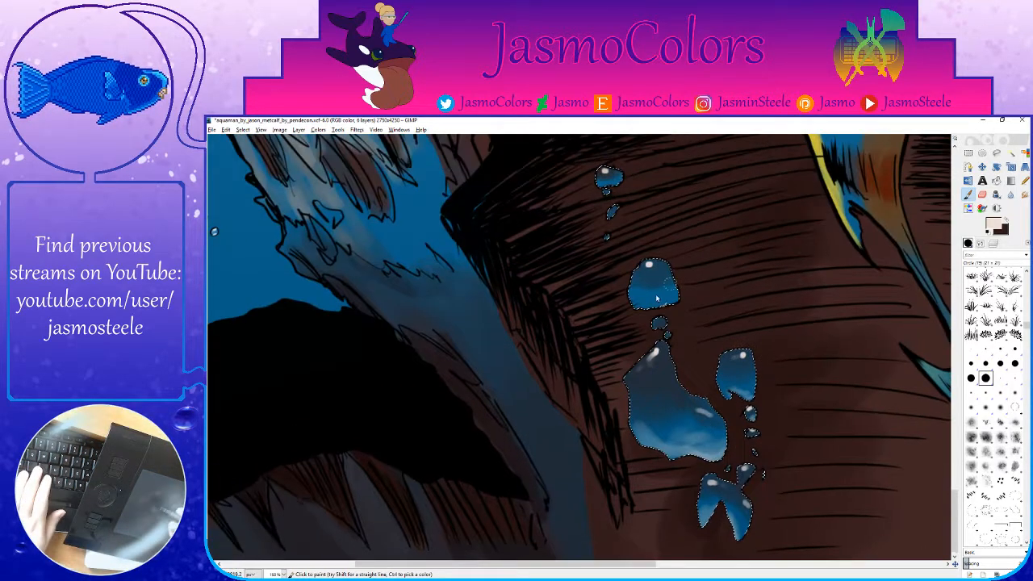
left_click_drag(636, 303, 670, 299)
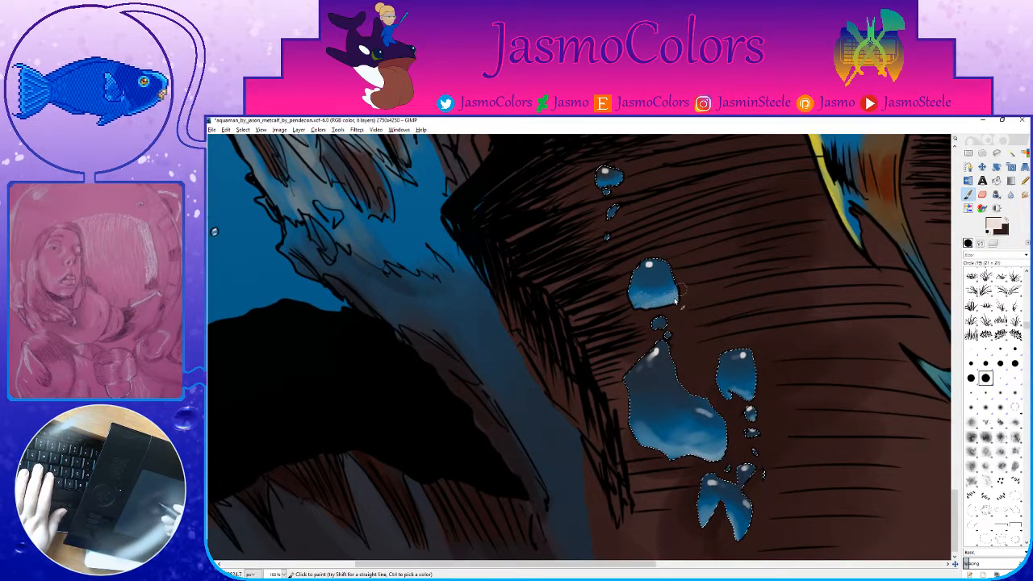
Step: With the tiny brush, add pale highlights and lower-edge reflections to the small bubbles between and above the larger rock bubbles
left_click(971, 348)
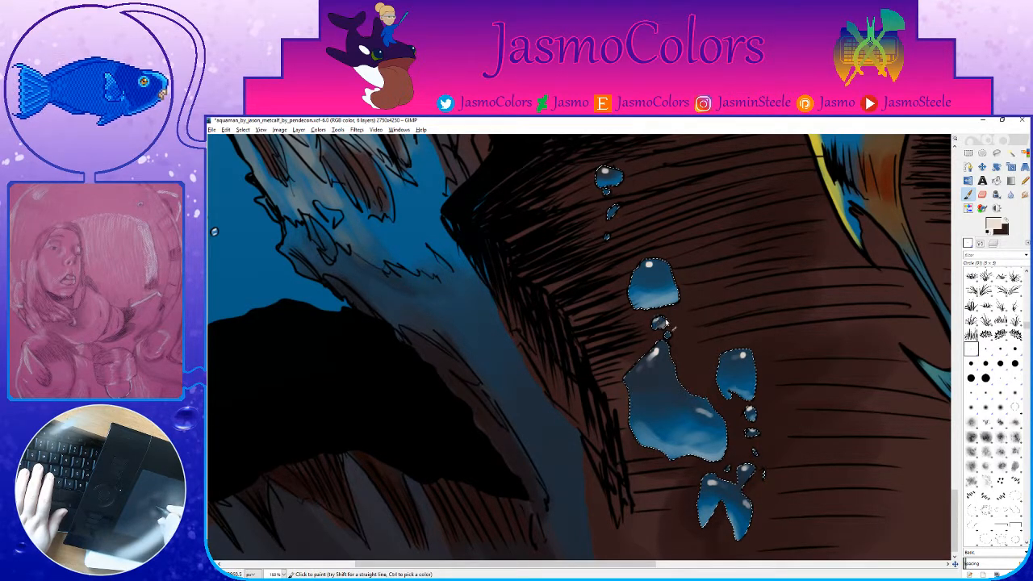
left_click_drag(669, 355, 608, 392)
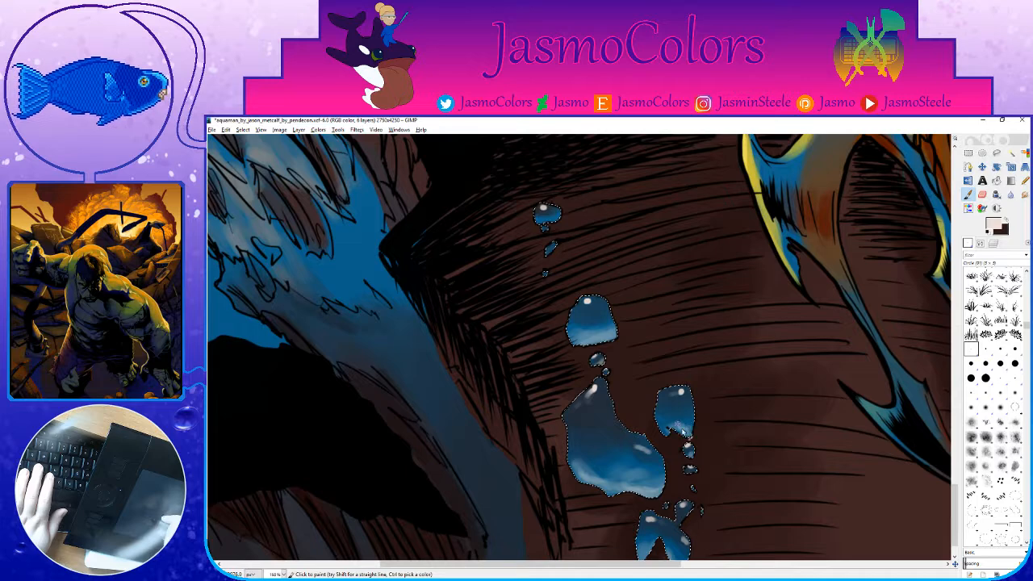
left_click_drag(629, 363, 668, 452)
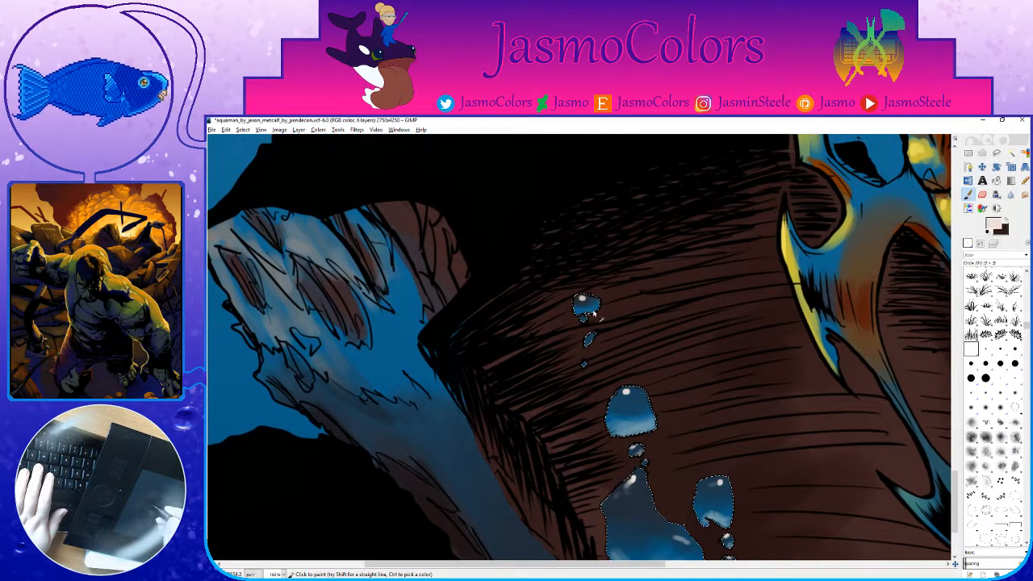
left_click_drag(576, 310, 598, 307)
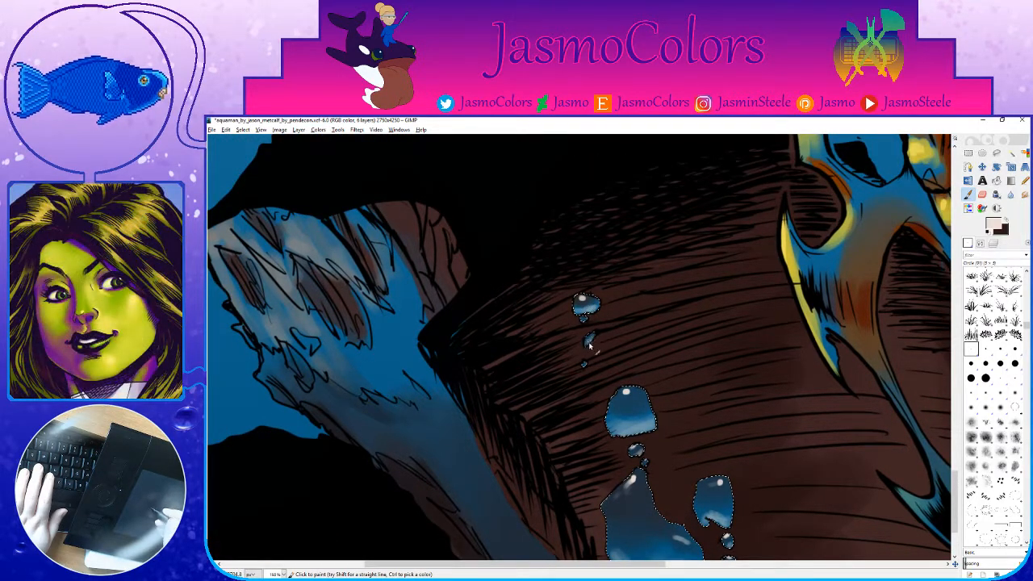
left_click_drag(656, 550, 593, 342)
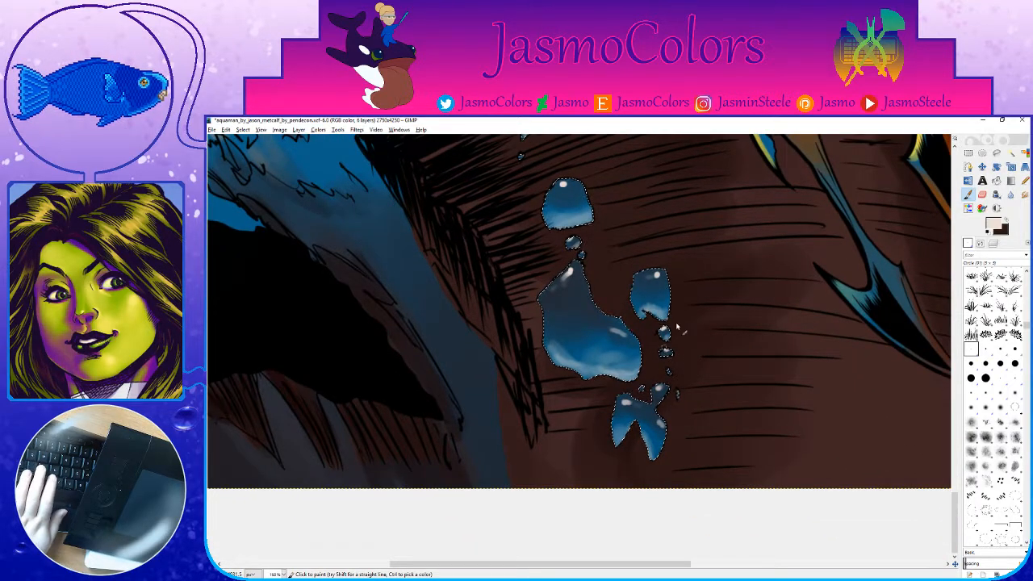
Step: Dab pale highlights and reflections on the tiniest droplets around the forked bubble at the bottom of the rock
scroll(676, 389, "up", 5)
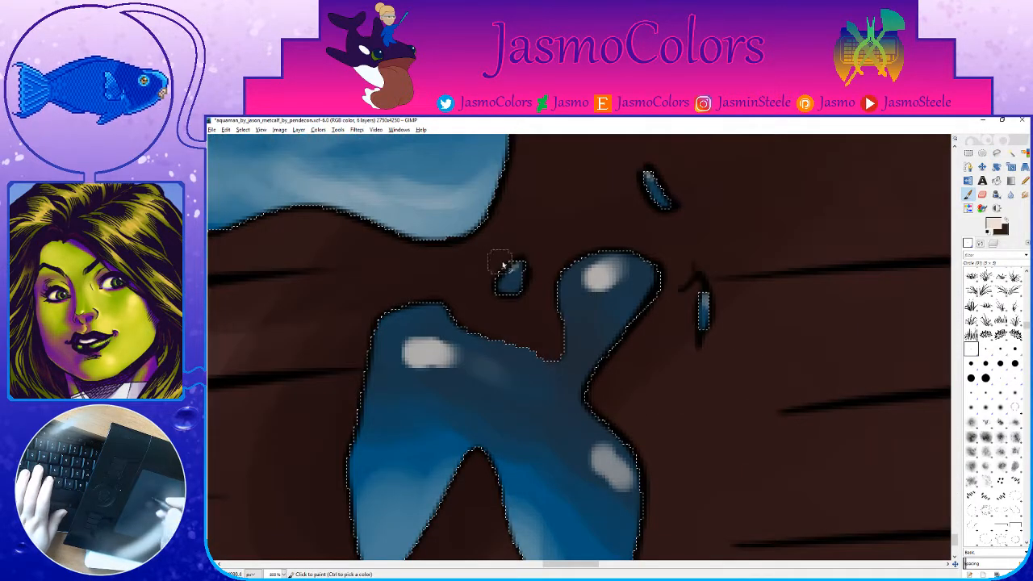
left_click_drag(508, 262, 516, 268)
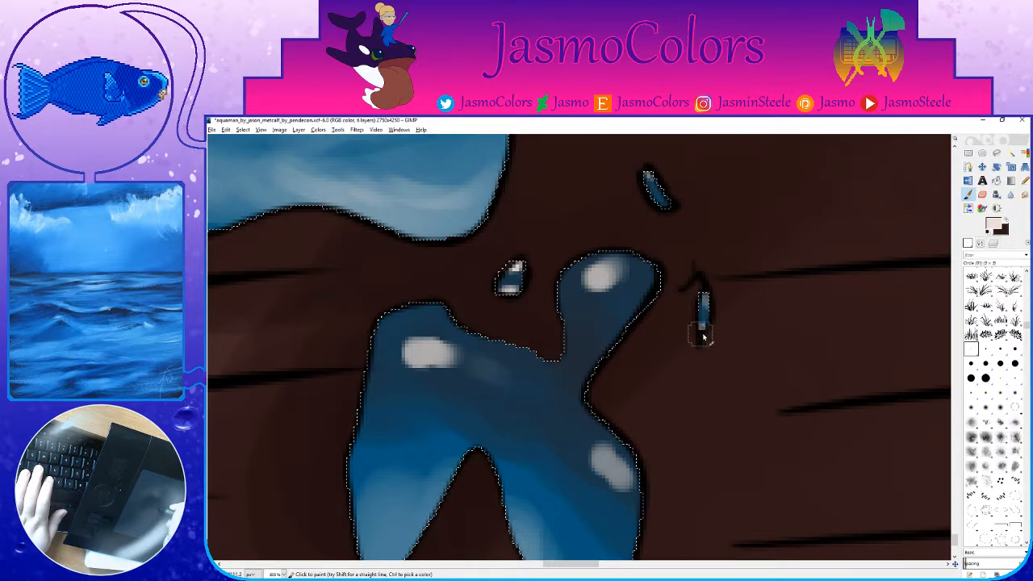
scroll(694, 307, "up", 3)
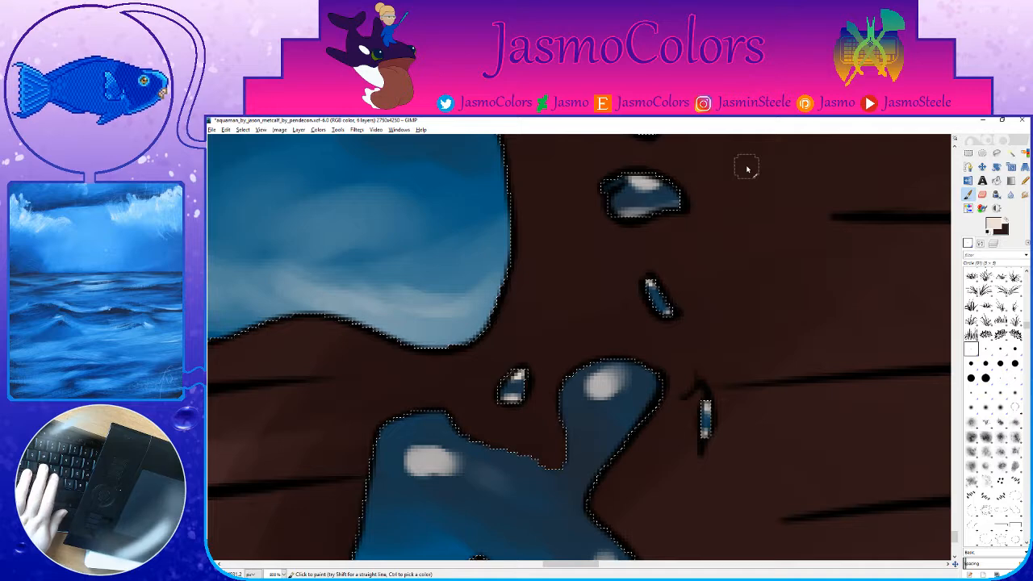
Step: Make the flats copy layer visible again and save the image
key("f")
scroll(686, 403, "down", 7)
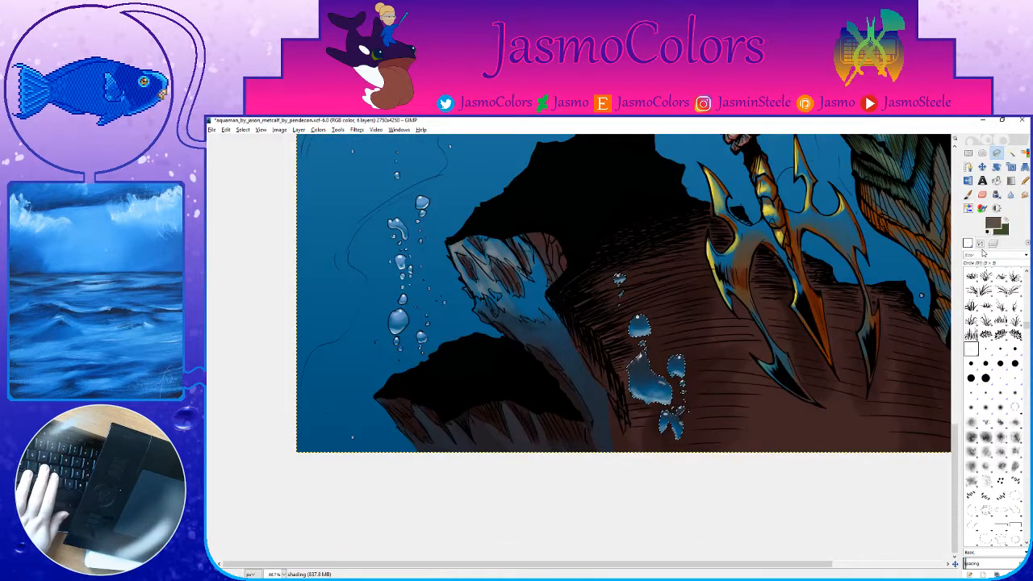
left_click(994, 245)
left_click(969, 326)
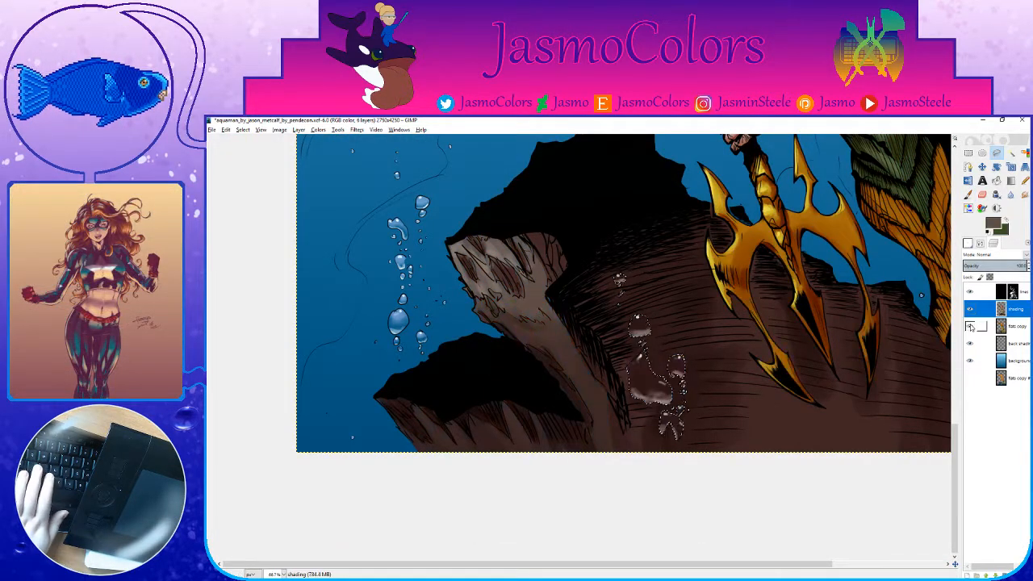
scroll(519, 525, "down", 2)
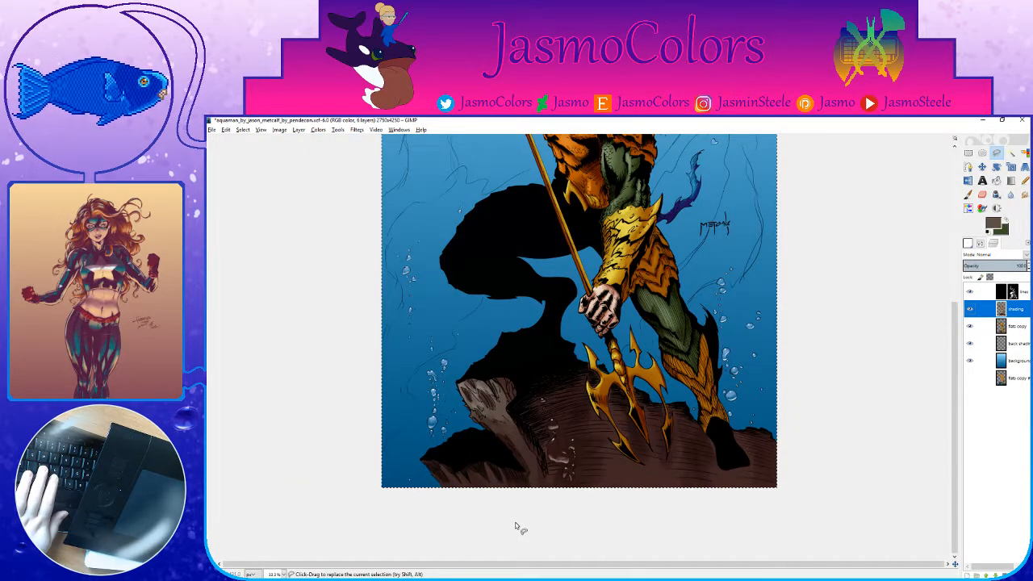
key("ctrl+s")
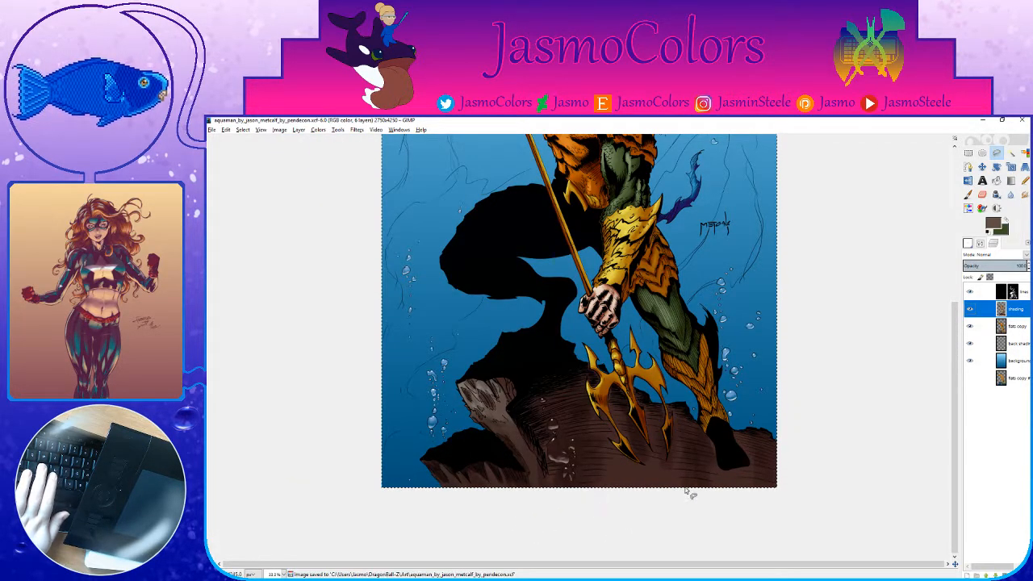
Step: With the paintbrush active, set the foreground colour to the pale blue-white from the colour history
scroll(724, 493, "up", 4)
scroll(765, 426, "down", 3)
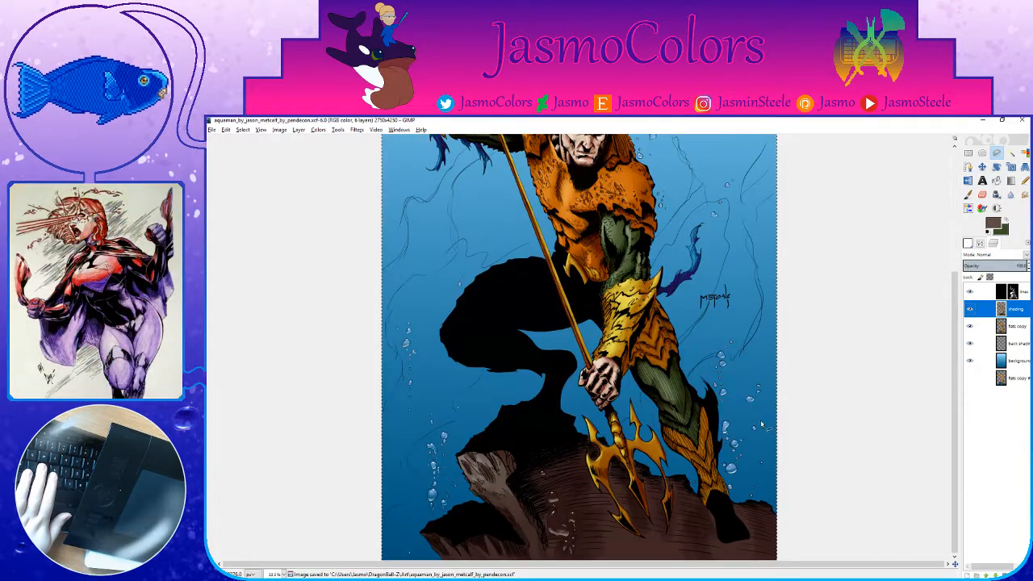
scroll(785, 403, "up", 1)
scroll(785, 404, "up", 2)
scroll(912, 385, "up", 4)
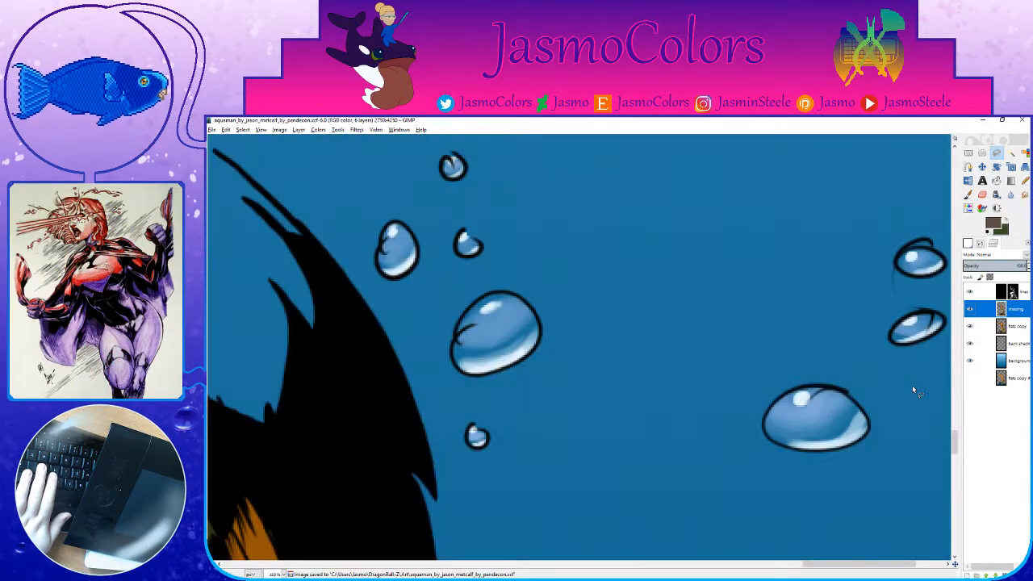
key("p")
left_click_drag(856, 329, 795, 322)
left_click(991, 227)
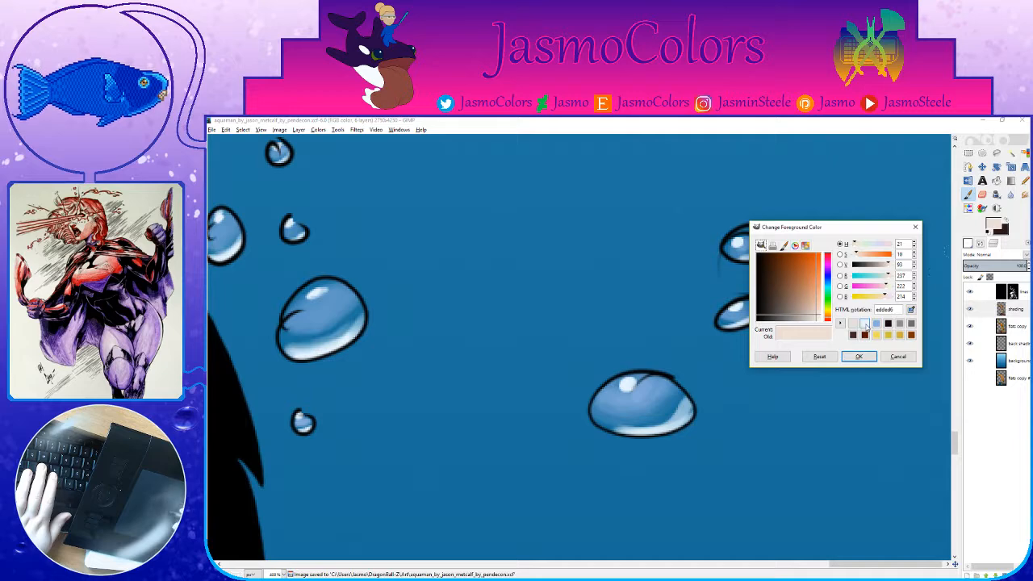
left_click(860, 357)
left_click(968, 244)
Step: Activate the lines layer and choose the larger round brush for recolouring the bubble outlines
left_click(993, 244)
left_click(1002, 292)
left_click(968, 243)
left_click(986, 378)
Step: Paint the black outlines of the water bubbles beside the figure's leg pale blue-white on the lines layer
mouse_move(767, 329)
left_mouse_down()
mouse_move(737, 323)
mouse_move(778, 254)
mouse_move(747, 216)
left_mouse_up()
mouse_move(669, 384)
left_mouse_down()
mouse_move(654, 436)
mouse_move(634, 441)
mouse_move(635, 364)
left_mouse_up()
mouse_move(322, 413)
left_mouse_down()
mouse_move(556, 449)
mouse_move(528, 464)
left_mouse_up()
mouse_move(537, 347)
left_mouse_down()
mouse_move(525, 394)
mouse_move(580, 314)
mouse_move(559, 394)
left_mouse_up()
left_click_drag(521, 252, 539, 268)
mouse_move(510, 201)
left_mouse_down()
mouse_move(528, 194)
mouse_move(510, 177)
left_mouse_up()
mouse_move(456, 244)
left_mouse_down()
mouse_move(475, 296)
mouse_move(452, 278)
left_mouse_up()
left_click_drag(576, 234, 649, 549)
left_click_drag(533, 376, 562, 365)
left_click_drag(579, 323, 584, 353)
left_click_drag(561, 368, 532, 382)
mouse_move(588, 419)
left_mouse_down()
mouse_move(568, 441)
mouse_move(591, 423)
left_mouse_up()
left_click_drag(587, 354, 614, 367)
mouse_move(582, 315)
left_mouse_down()
mouse_move(621, 296)
mouse_move(660, 321)
left_mouse_up()
left_click_drag(615, 366, 662, 321)
left_click_drag(589, 331, 597, 400)
mouse_move(606, 246)
left_mouse_down()
mouse_move(635, 256)
mouse_move(602, 262)
mouse_move(558, 320)
mouse_move(610, 335)
mouse_move(653, 329)
mouse_move(637, 260)
left_mouse_up()
left_click_drag(618, 417, 643, 408)
left_click_drag(651, 425, 664, 468)
left_click_drag(685, 468, 714, 424)
left_click_drag(766, 403, 888, 234)
Step: Undo the last five changes and paint the outlines of the two small bubbles above the larger pair pale blue-white
key("ctrl+z")
key("ctrl+z")
key("ctrl+z")
key("ctrl+z")
key("ctrl+z")
mouse_move(601, 297)
left_mouse_down()
mouse_move(621, 312)
mouse_move(604, 319)
left_mouse_up()
left_click_drag(665, 241, 677, 264)
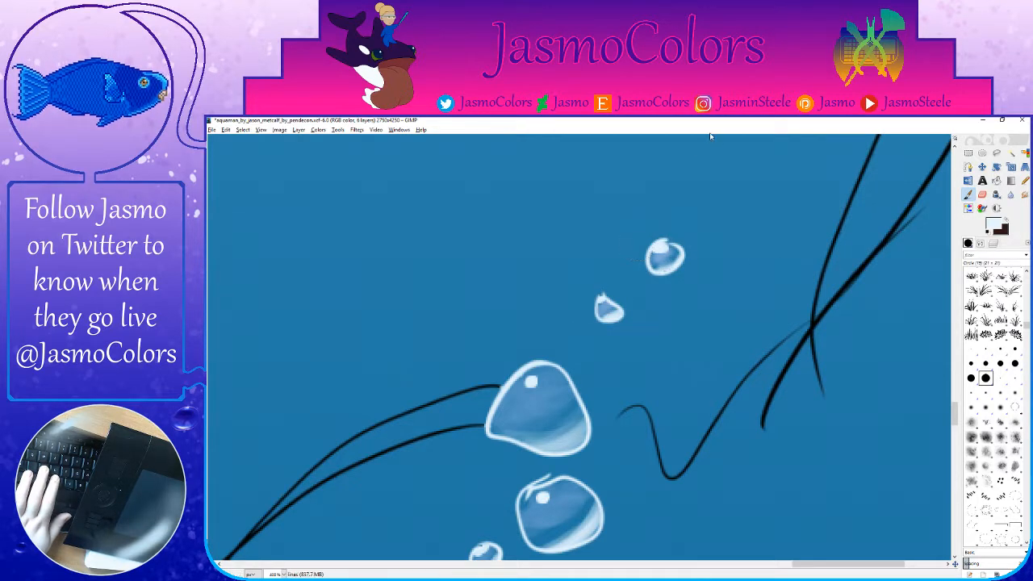
Step: Paint the black outlines of the bubbles beside and above the purple fin pale blue-white, up to the small round one
scroll(654, 367, "down", 3)
scroll(654, 367, "up", 5)
scroll(553, 271, "up", 2)
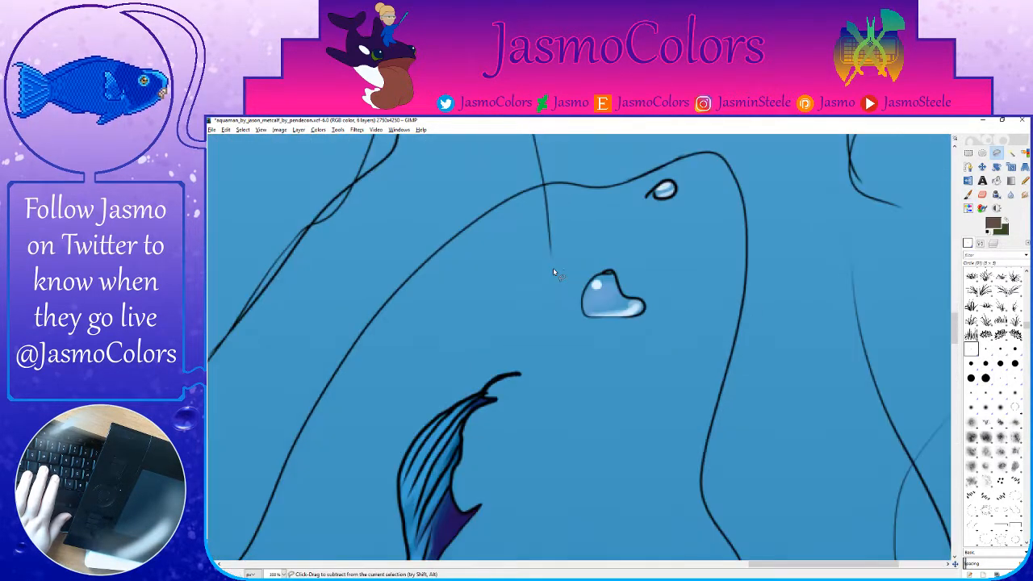
mouse_move(626, 292)
left_mouse_down()
mouse_move(587, 288)
mouse_move(592, 311)
left_mouse_up()
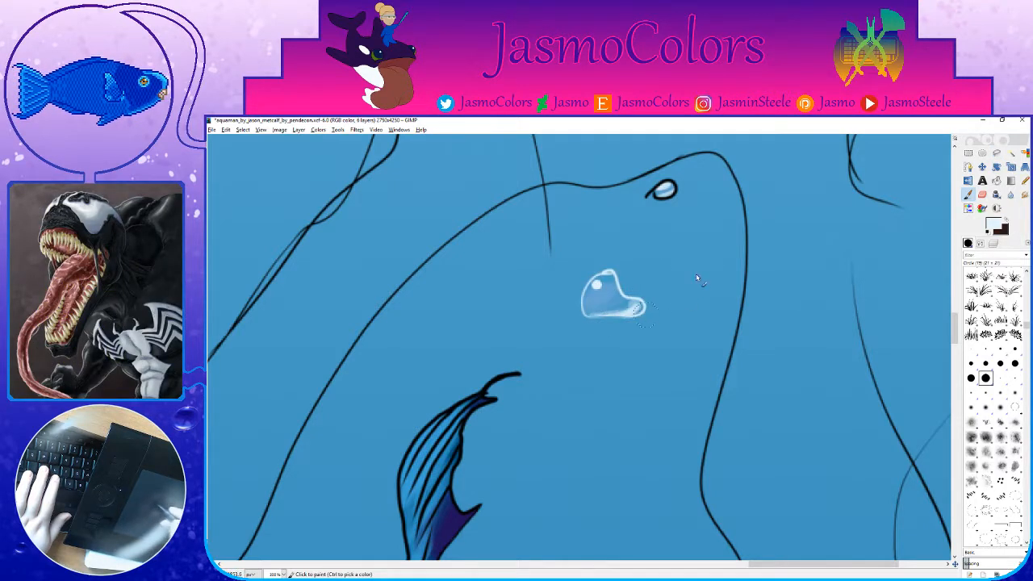
scroll(691, 276, "up", 3)
left_click_drag(670, 297, 653, 317)
scroll(652, 317, "up", 3)
left_click_drag(672, 278, 705, 287)
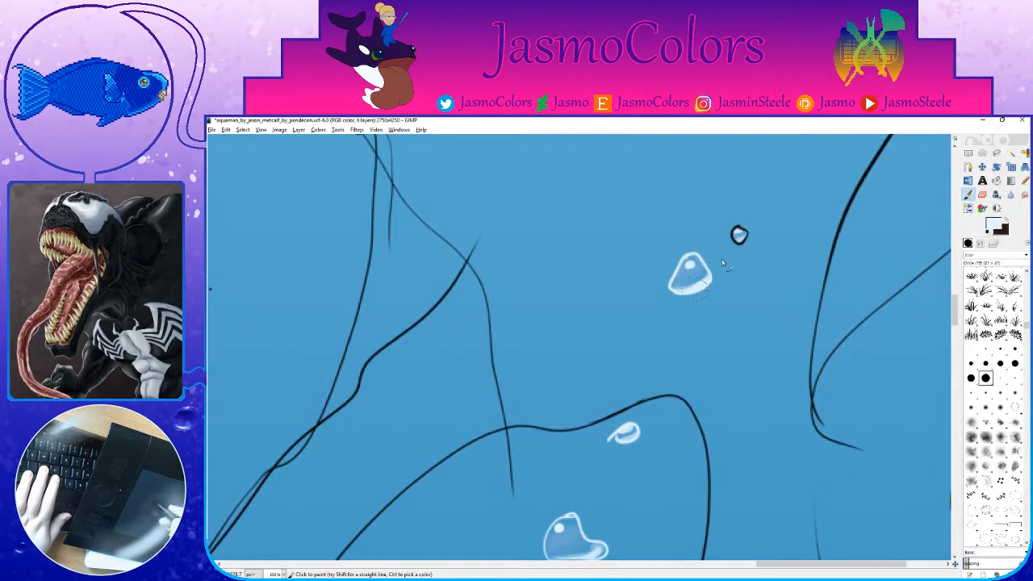
scroll(711, 250, "up", 3)
key("x")
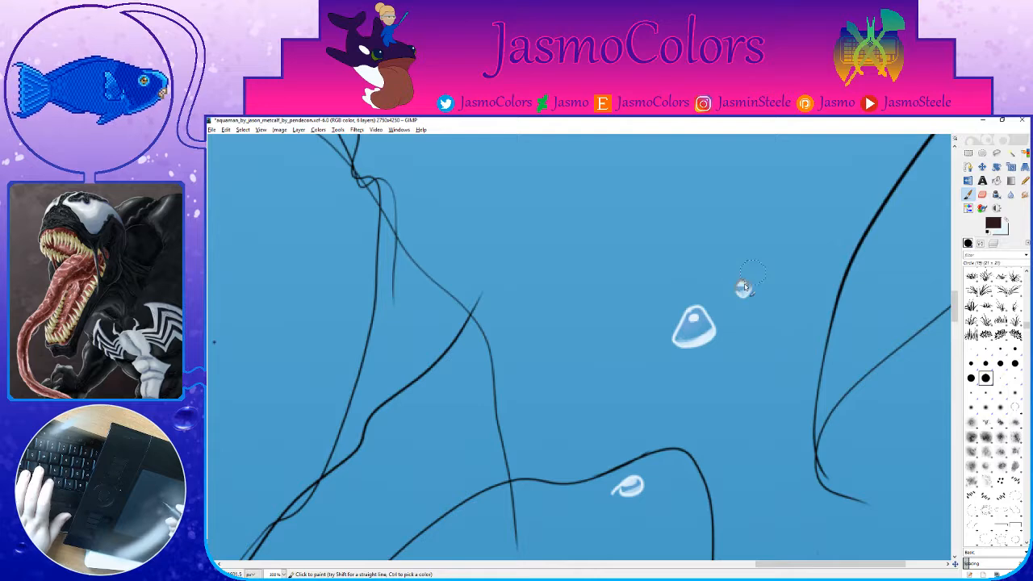
key("ctrl+z")
left_click_drag(227, 433, 729, 320)
key("x")
Step: Paint the outlines of the bubbles beside the orange shoulder armour pale blue-white, including the tiny drops between them
mouse_move(578, 286)
left_mouse_down()
mouse_move(645, 294)
mouse_move(621, 306)
mouse_move(576, 410)
mouse_move(609, 409)
left_mouse_up()
mouse_move(715, 290)
left_mouse_down()
mouse_move(660, 441)
mouse_move(652, 517)
left_mouse_up()
mouse_move(562, 200)
left_mouse_down()
mouse_move(606, 373)
mouse_move(723, 446)
left_mouse_up()
mouse_move(528, 408)
left_mouse_down()
mouse_move(495, 433)
mouse_move(520, 449)
mouse_move(540, 406)
left_mouse_up()
left_click_drag(506, 357, 511, 362)
left_click_drag(578, 321, 639, 398)
left_click_drag(556, 343, 540, 342)
left_click(554, 303)
left_click_drag(663, 353, 683, 301)
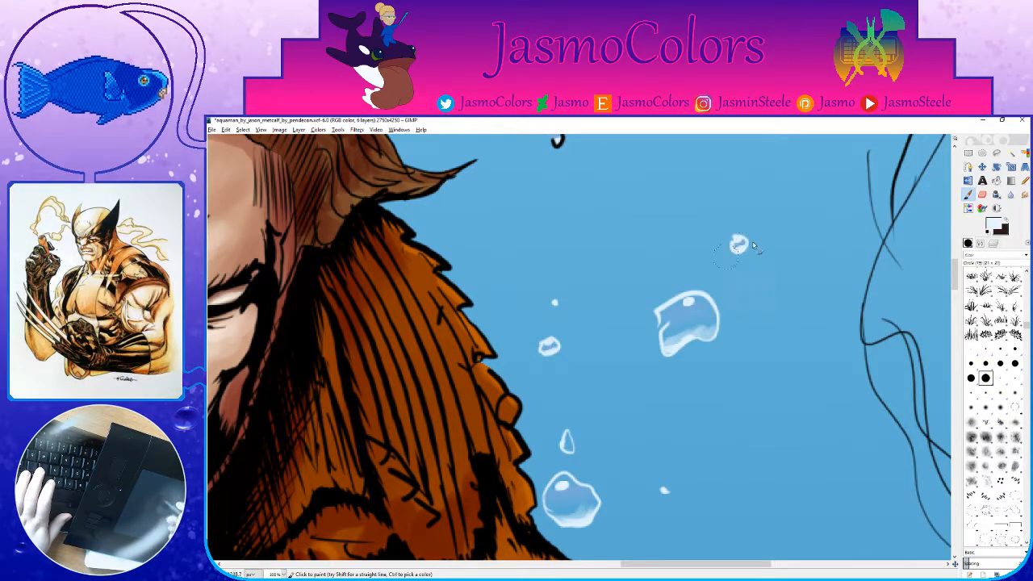
Step: Paint the remaining bubble outlines around the head and across to the raised fist pale blue-white
left_click_drag(679, 252, 696, 471)
left_click_drag(575, 351, 581, 368)
left_click_drag(507, 358, 609, 484)
mouse_move(386, 214)
left_mouse_down()
mouse_move(597, 347)
mouse_move(694, 468)
left_mouse_up()
mouse_move(306, 155)
left_mouse_down()
mouse_move(449, 334)
mouse_move(630, 418)
left_mouse_up()
left_click_drag(600, 339, 594, 356)
left_click_drag(580, 293, 595, 300)
left_click_drag(537, 371, 509, 432)
mouse_move(534, 371)
left_mouse_down()
mouse_move(558, 380)
mouse_move(536, 436)
mouse_move(741, 299)
left_mouse_up()
left_click_drag(587, 293, 589, 307)
left_click_drag(579, 344, 576, 380)
left_click_drag(583, 353, 588, 384)
mouse_move(584, 452)
left_mouse_down()
mouse_move(710, 282)
mouse_move(701, 315)
left_mouse_up()
left_click_drag(661, 300, 675, 302)
left_click_drag(569, 347, 570, 363)
left_click_drag(574, 382, 576, 399)
left_click_drag(577, 423, 570, 448)
mouse_move(580, 424)
left_mouse_down()
mouse_move(593, 438)
mouse_move(580, 460)
mouse_move(717, 250)
left_mouse_up()
mouse_move(467, 189)
left_mouse_down()
mouse_move(650, 395)
mouse_move(667, 516)
left_mouse_up()
mouse_move(626, 162)
left_mouse_down()
mouse_move(662, 512)
mouse_move(642, 561)
left_mouse_up()
mouse_move(538, 384)
left_mouse_down()
mouse_move(534, 403)
mouse_move(524, 402)
left_mouse_up()
mouse_move(583, 303)
left_mouse_down()
mouse_move(611, 258)
mouse_move(543, 301)
mouse_move(577, 302)
left_mouse_up()
left_click_drag(633, 214, 633, 199)
left_click_drag(657, 231, 661, 450)
mouse_move(637, 350)
left_mouse_down()
mouse_move(641, 358)
mouse_move(633, 334)
left_mouse_up()
mouse_move(634, 254)
left_mouse_down()
mouse_move(618, 318)
mouse_move(704, 324)
mouse_move(794, 166)
left_mouse_up()
left_click_drag(651, 501, 651, 242)
Step: Save the illustration to its existing XCF file
key("f")
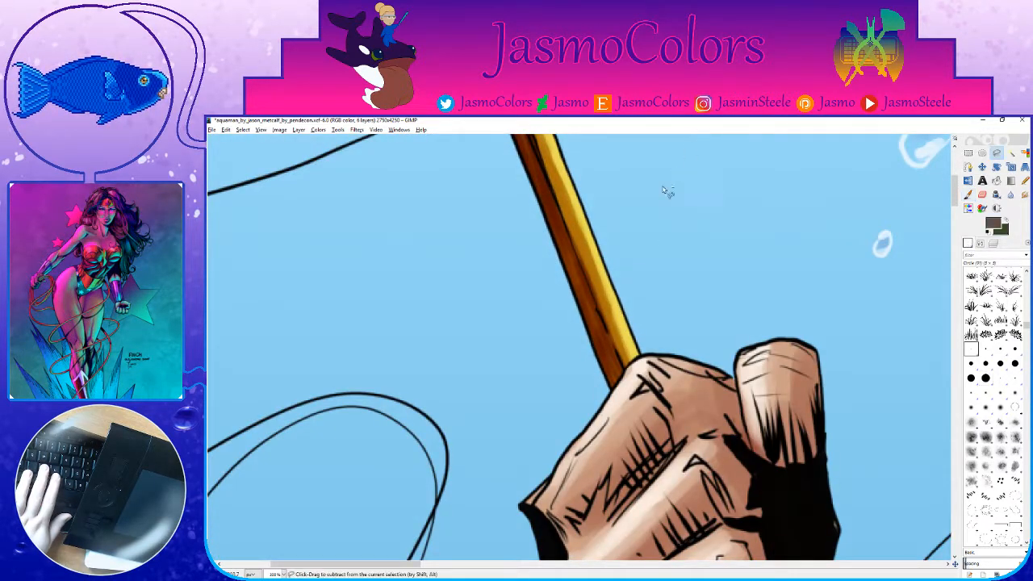
scroll(606, 245, "down", 6)
scroll(601, 245, "down", 3)
key("ctrl+s")
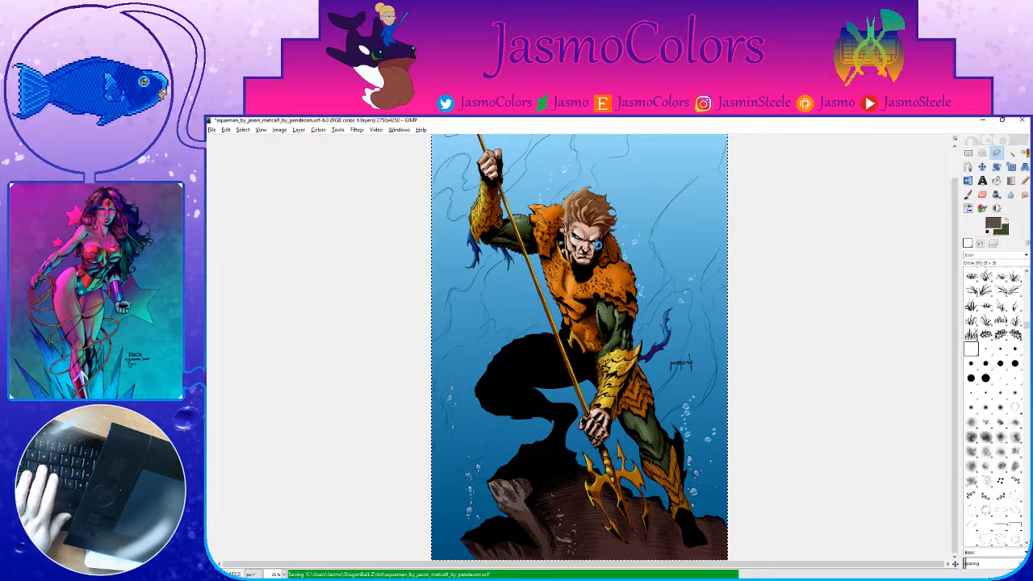
Step: Paint the outlines of the lower bubbles around the orange shin armour pale blue-white, up to the small pair above the large round one
scroll(629, 516, "up", 6)
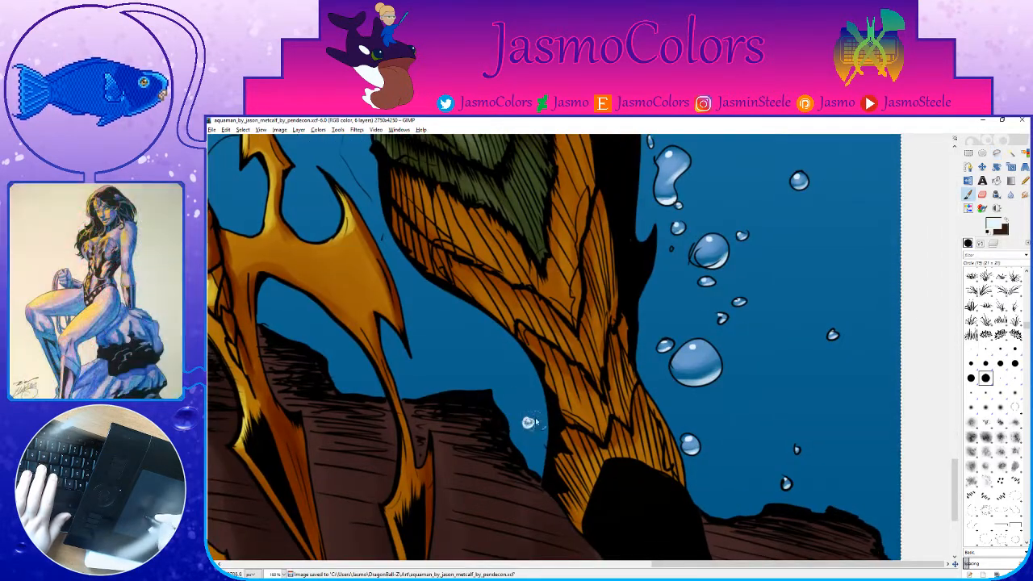
scroll(511, 342, "right", 3)
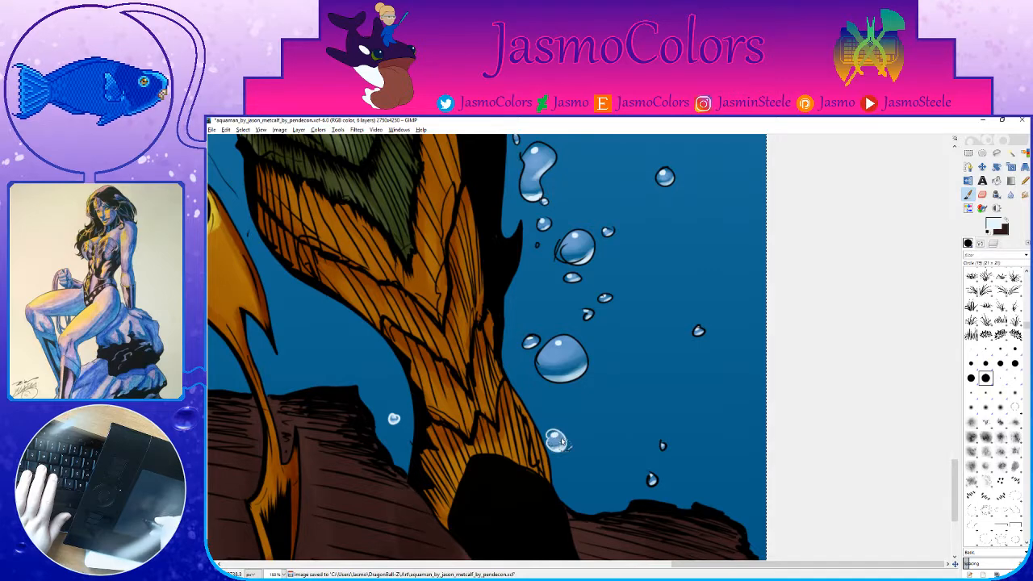
left_click_drag(693, 333, 698, 339)
left_click_drag(549, 351, 600, 400)
left_click_drag(594, 398, 588, 409)
left_click_drag(585, 386, 576, 396)
mouse_move(621, 428)
left_mouse_down()
mouse_move(639, 410)
mouse_move(610, 387)
mouse_move(637, 371)
left_mouse_up()
left_click_drag(652, 350, 664, 346)
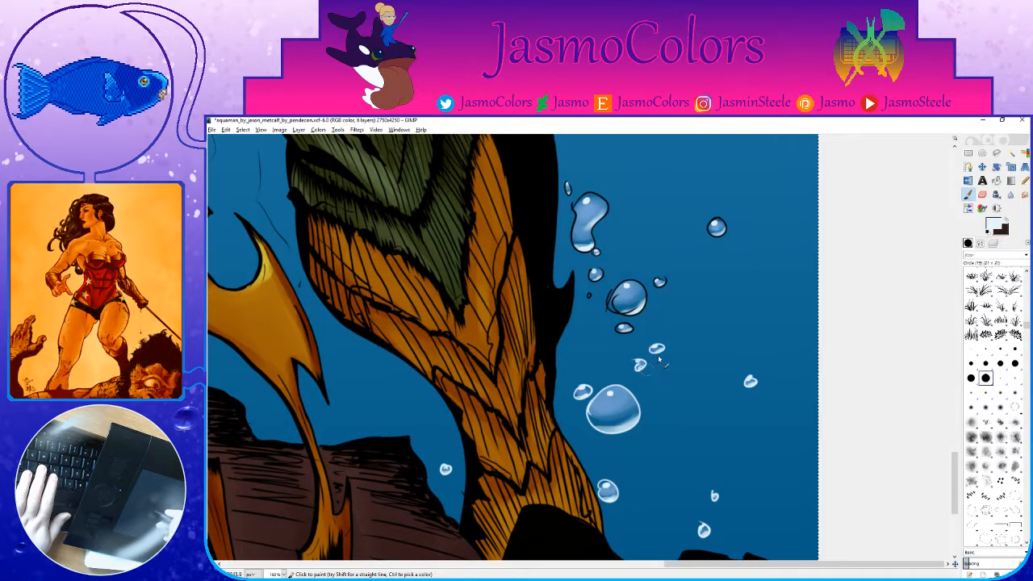
Step: Paint the outlines of the upper bubbles beside the shin, including the long curved one, pale blue-white and save the image
left_click_drag(619, 301, 600, 296)
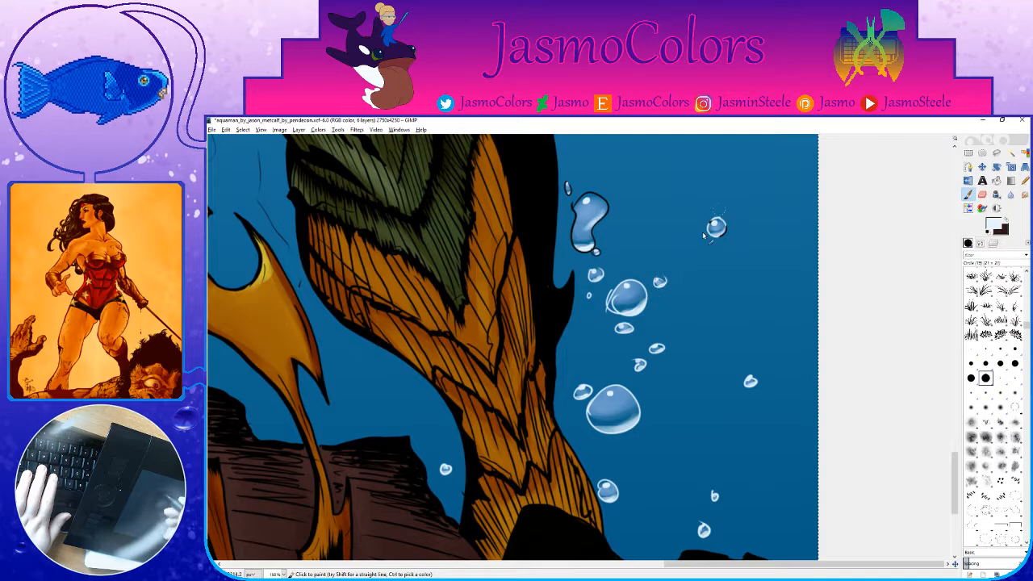
left_click_drag(654, 222, 662, 355)
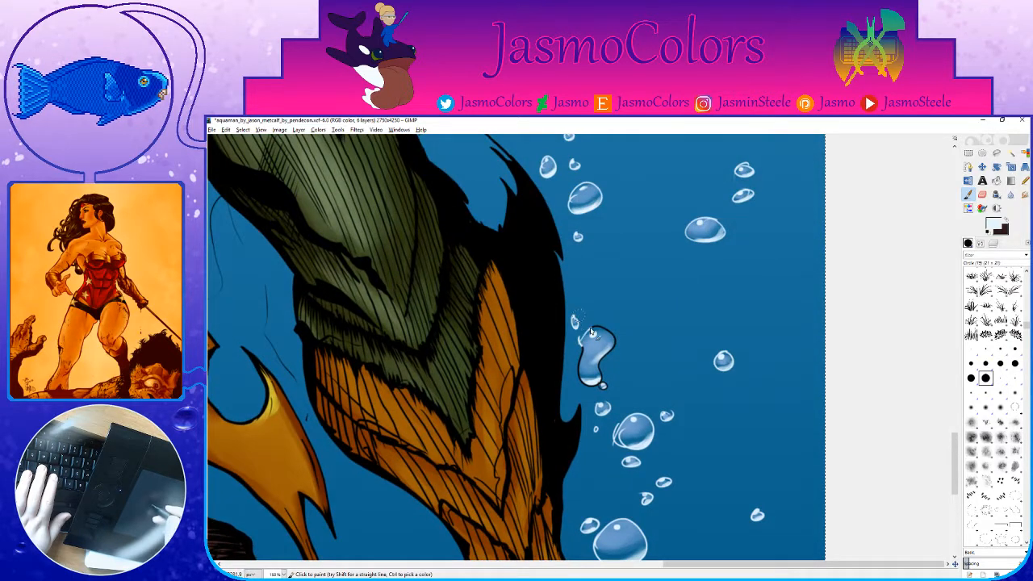
key("ctrl+s")
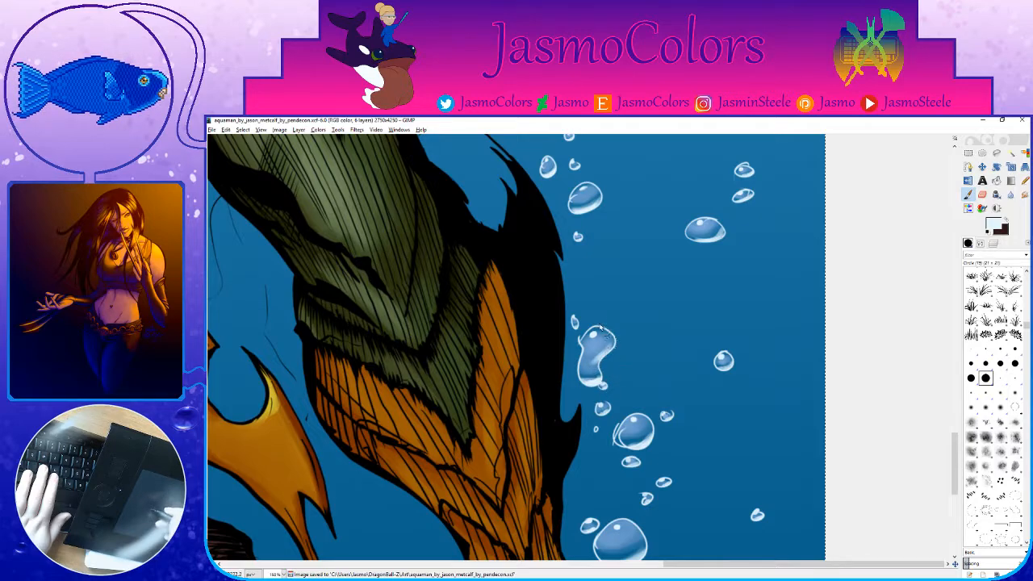
Step: Undo the last two strokes and paint the outlines of the lowest bubbles beside the pale rock, including the largest one, pale blue-white
left_click_drag(614, 391, 637, 448)
mouse_move(653, 252)
left_mouse_down()
mouse_move(676, 261)
mouse_move(665, 278)
left_mouse_up()
key("ctrl+z")
key("ctrl+z")
left_click_drag(391, 310, 669, 363)
mouse_move(569, 385)
left_mouse_down()
mouse_move(611, 341)
mouse_move(597, 326)
left_mouse_up()
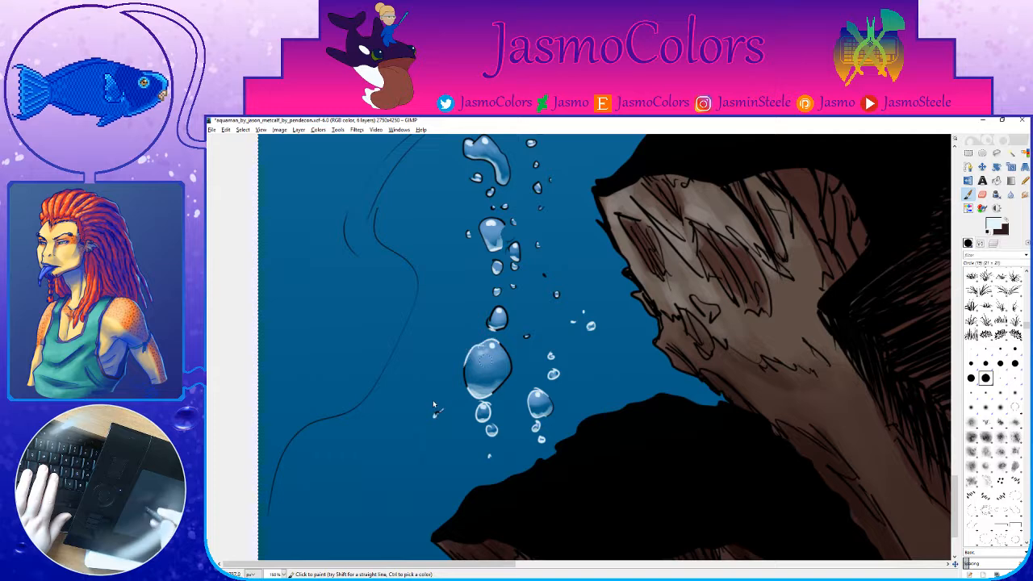
left_click_drag(490, 328, 508, 320)
left_click_drag(503, 346, 506, 389)
Step: Paint the outlines of the upper bubbles in the cluster beside the pale rock, including the curved one, pale blue-white
left_click_drag(745, 334, 505, 378)
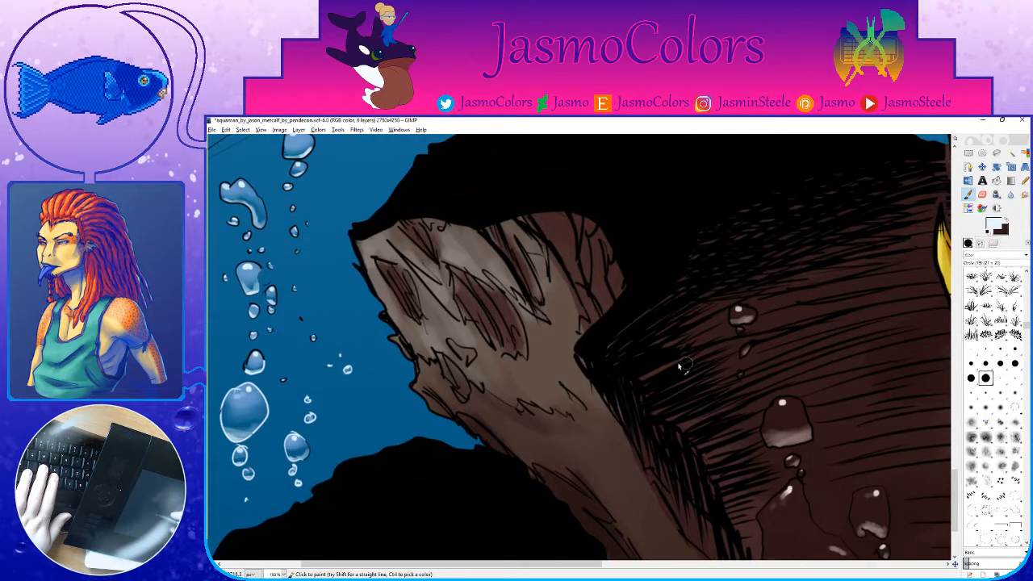
left_click_drag(263, 392, 464, 445)
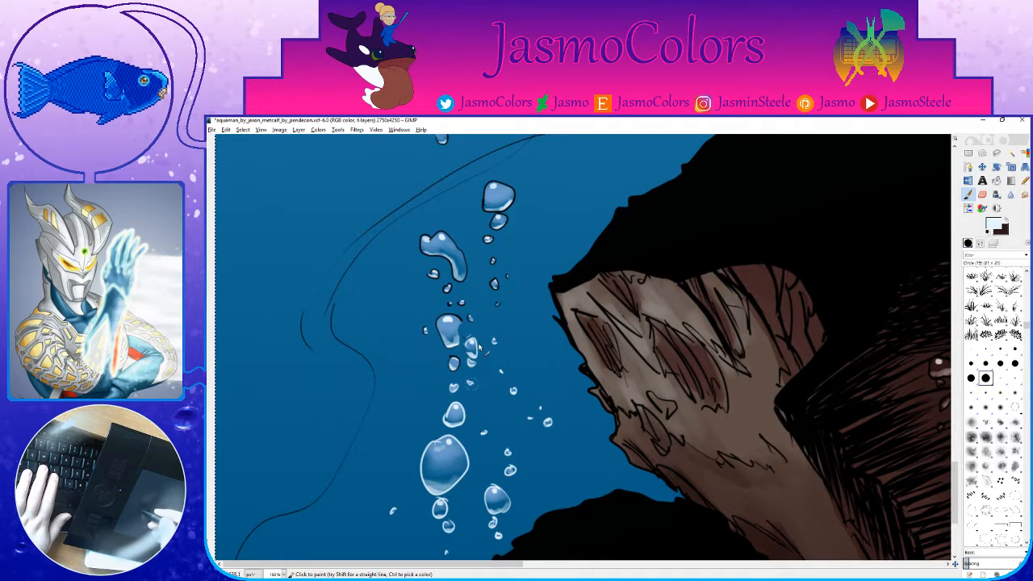
scroll(422, 329, "up", 5)
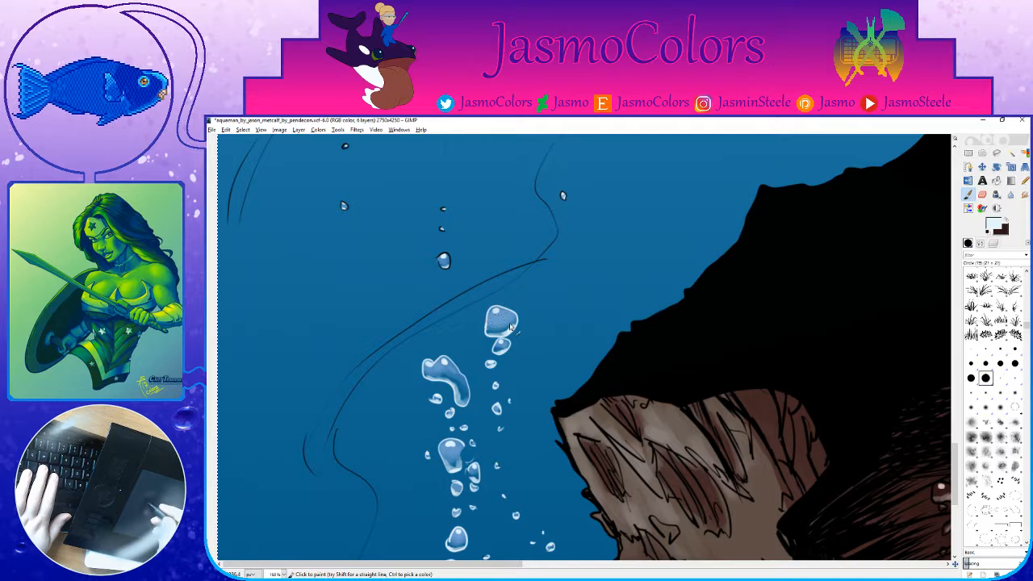
Step: Paint the outlines of the bubble column rising beside the black crouching leg pale blue-white
scroll(508, 343, "up", 4)
scroll(511, 388, "left", 2)
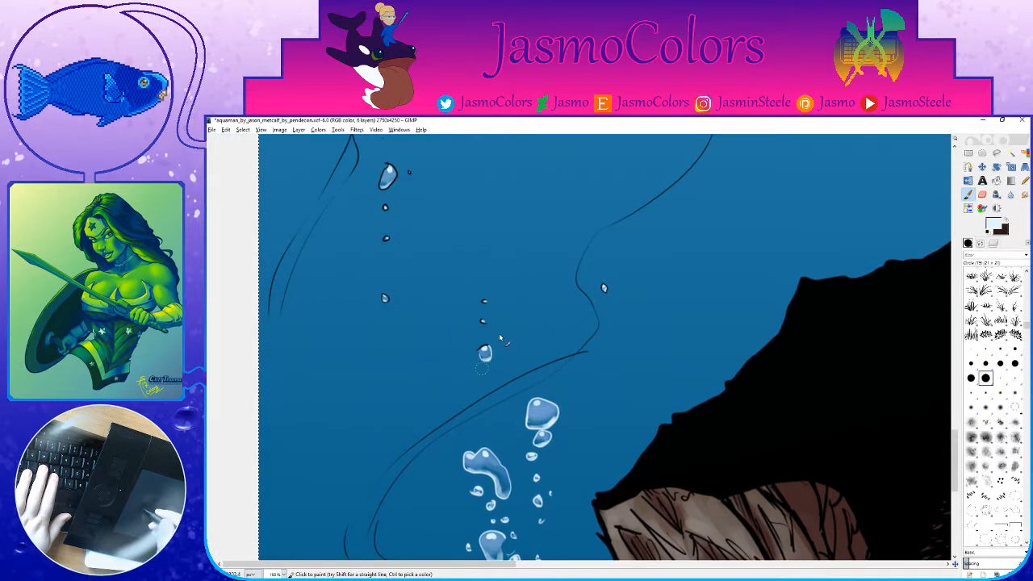
scroll(611, 288, "up", 4)
scroll(611, 288, "left", 5)
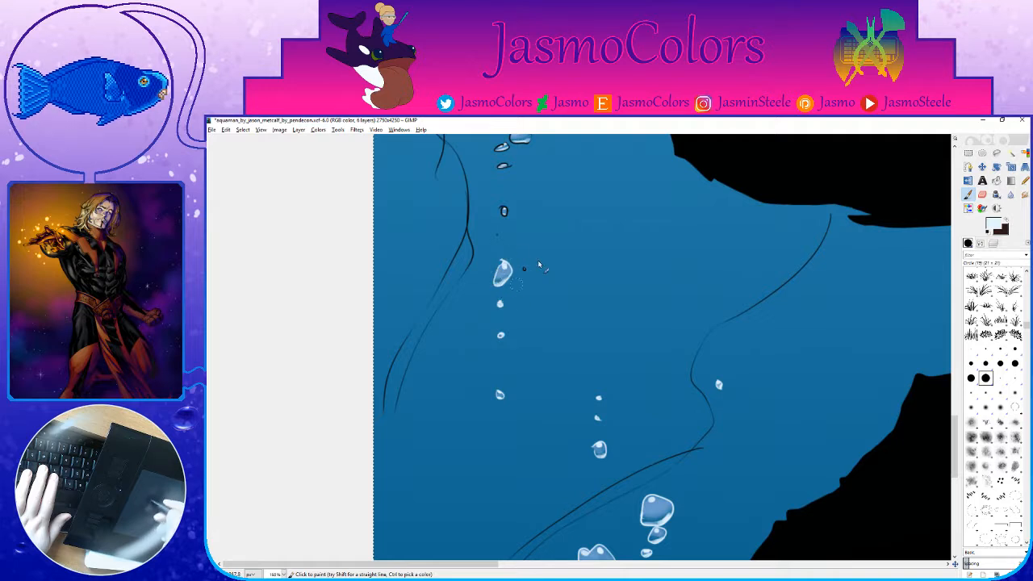
scroll(516, 347, "up", 6)
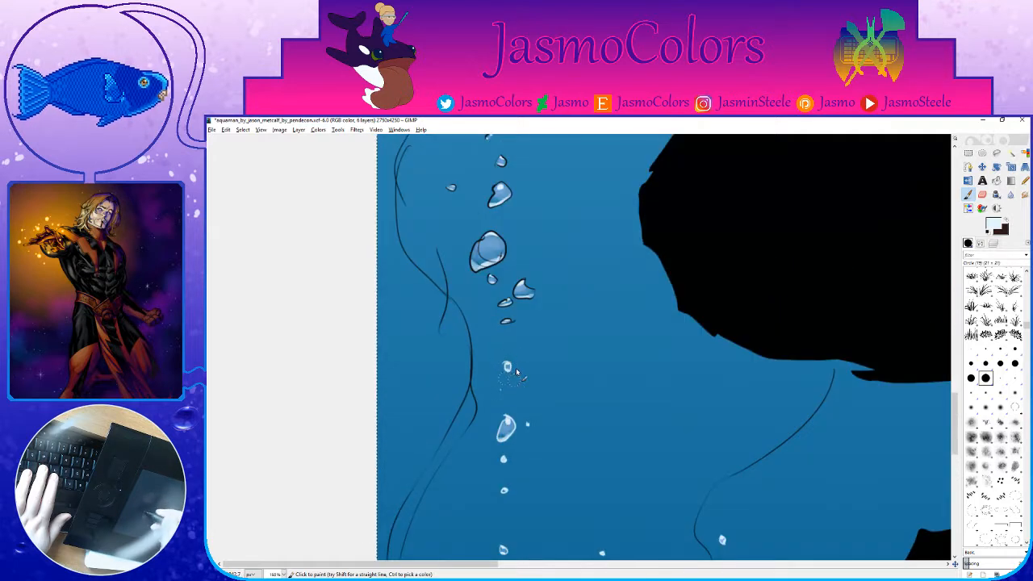
scroll(515, 381, "up", 4)
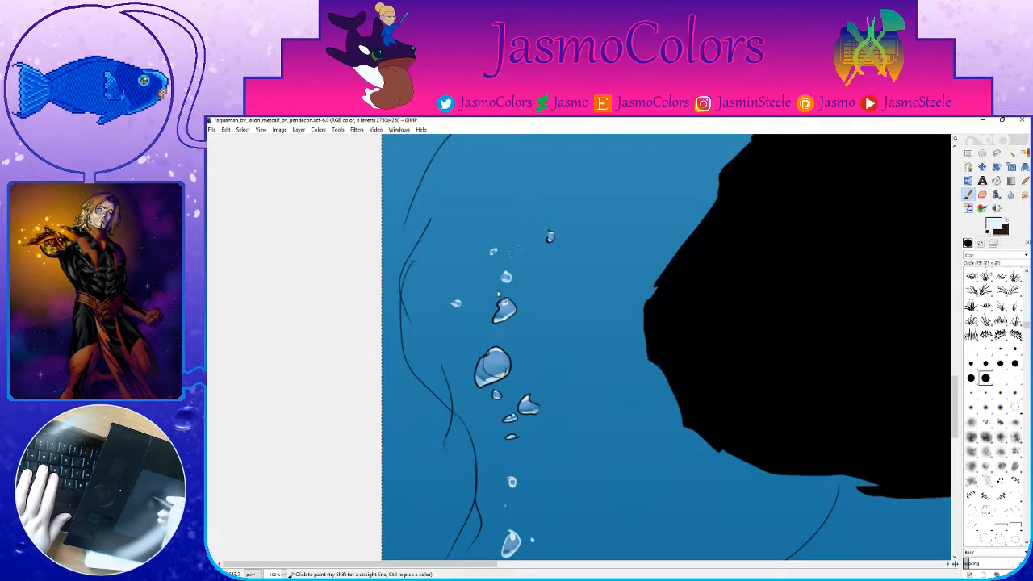
left_click_drag(490, 360, 497, 376)
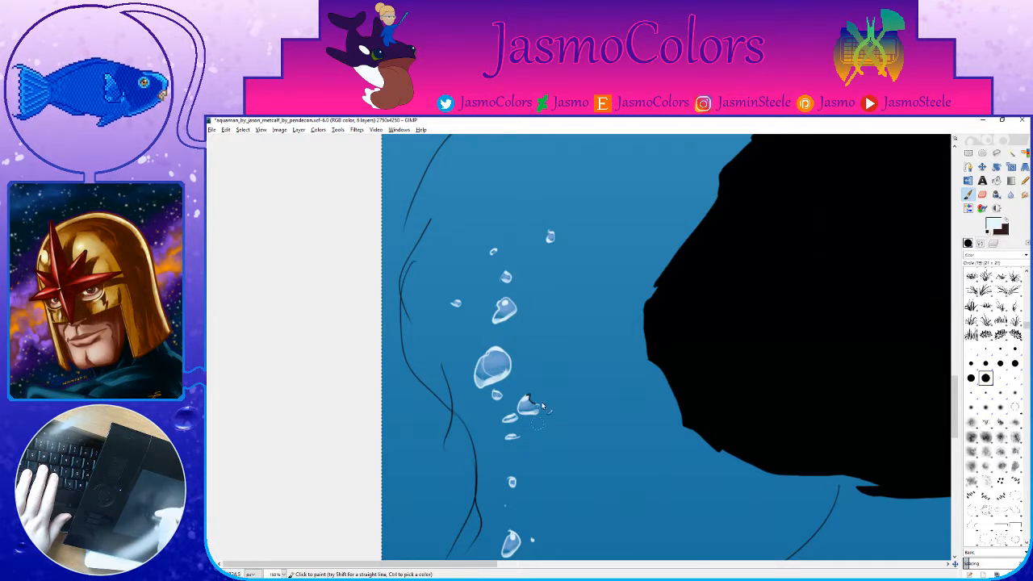
Step: Save the illustration with the recoloured bubble outlines and review the whole picture
scroll(574, 473, "down", 10)
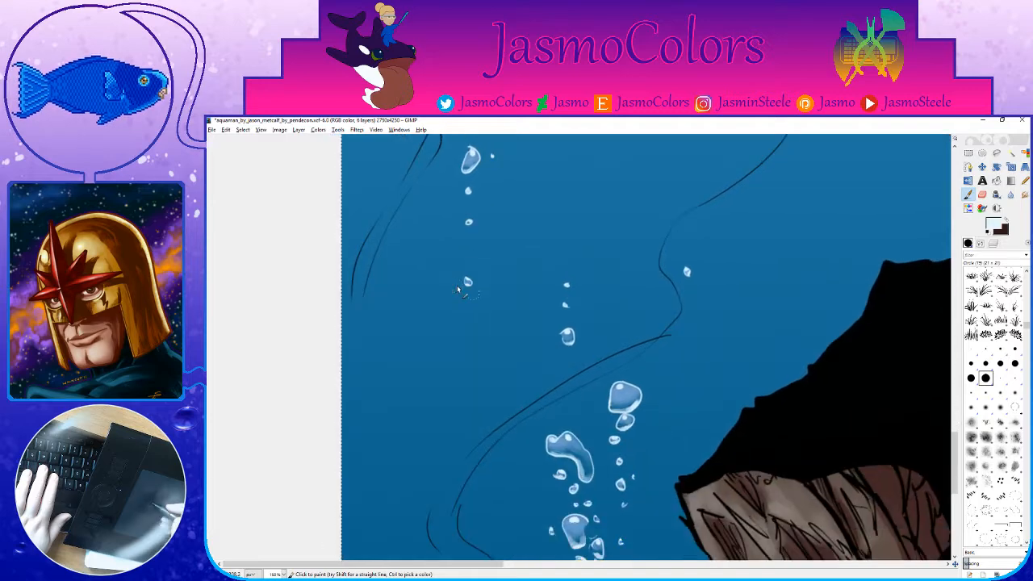
scroll(318, 362, "down", 6)
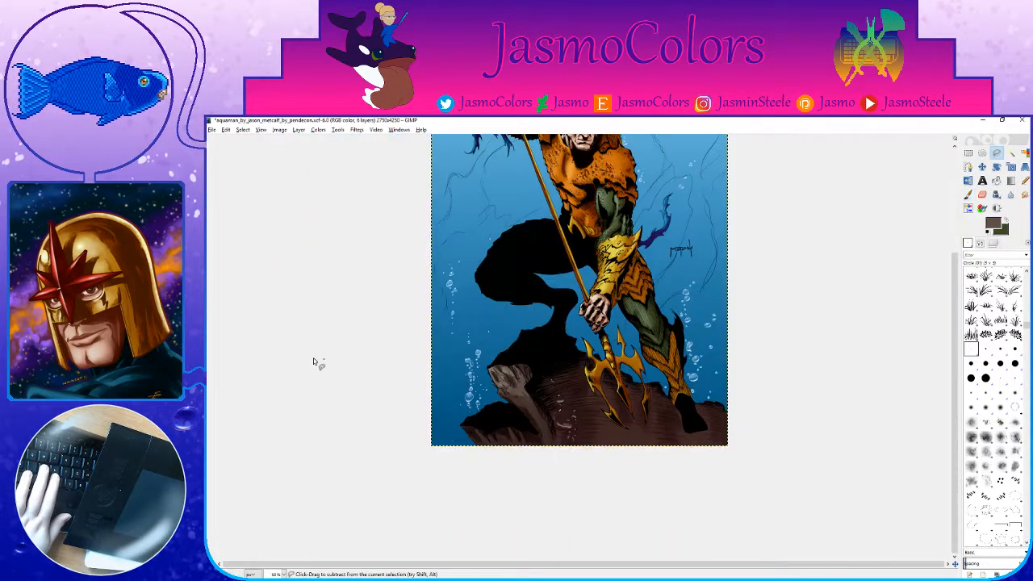
key("ctrl+s")
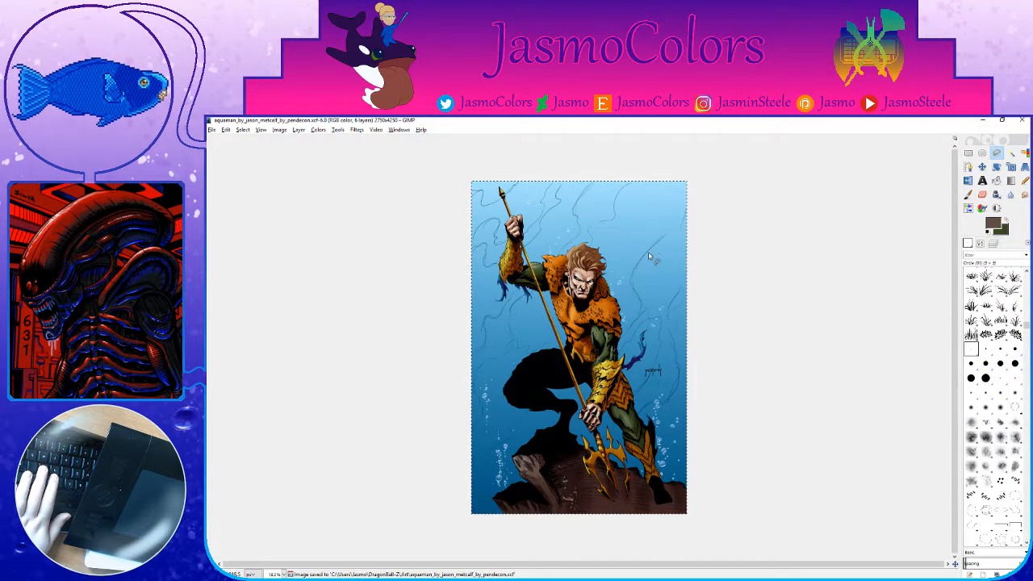
scroll(650, 252, "up", 1)
key("ctrl+s")
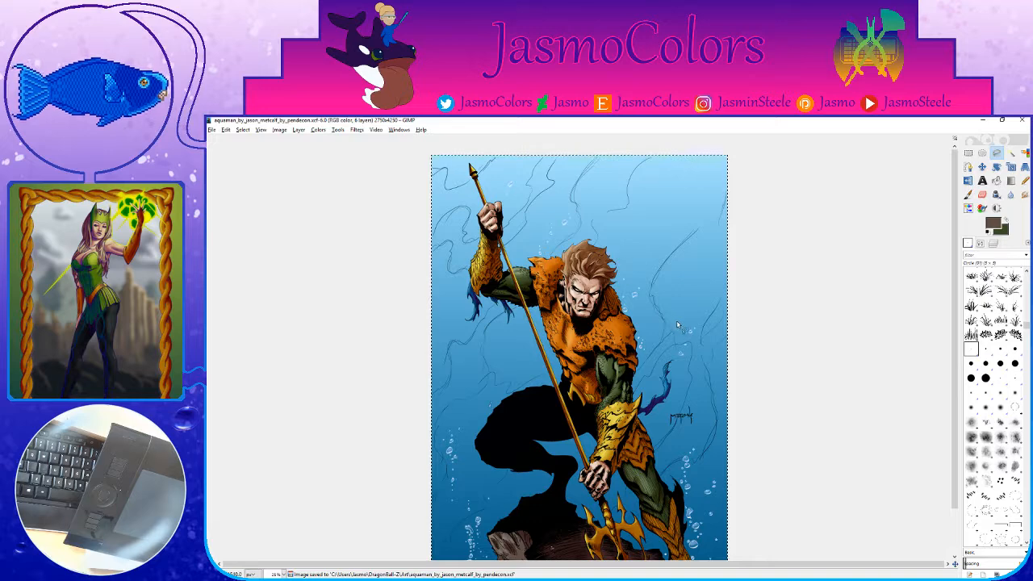
scroll(688, 331, "down", 1)
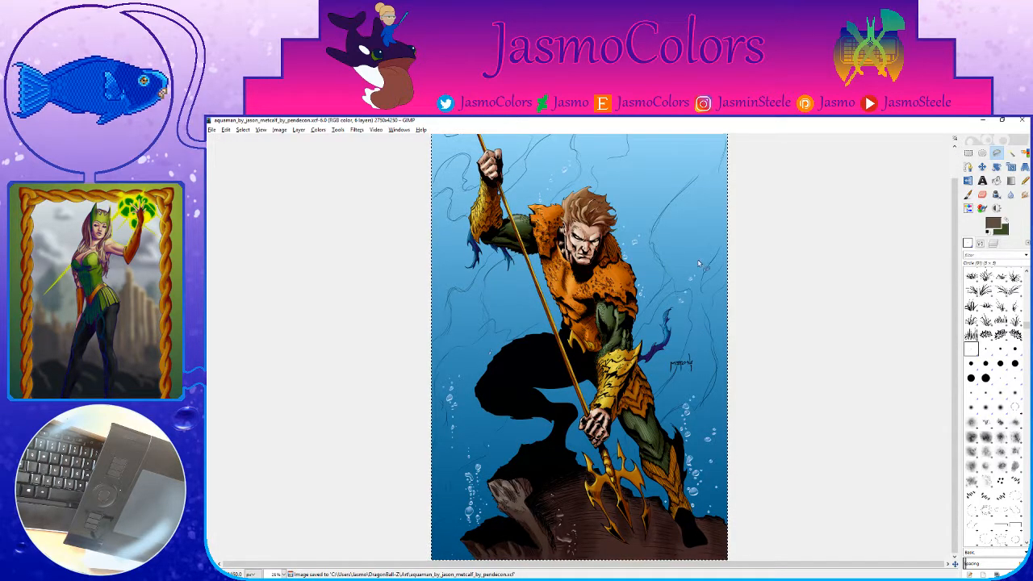
Step: Activate the back shading layer and save the image
key("ctrl+l")
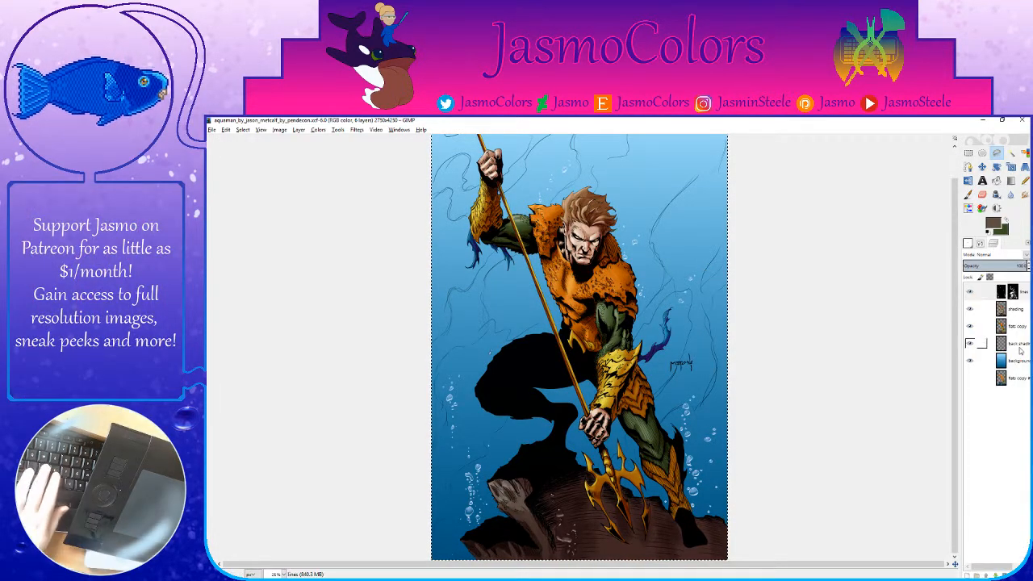
left_click(969, 154)
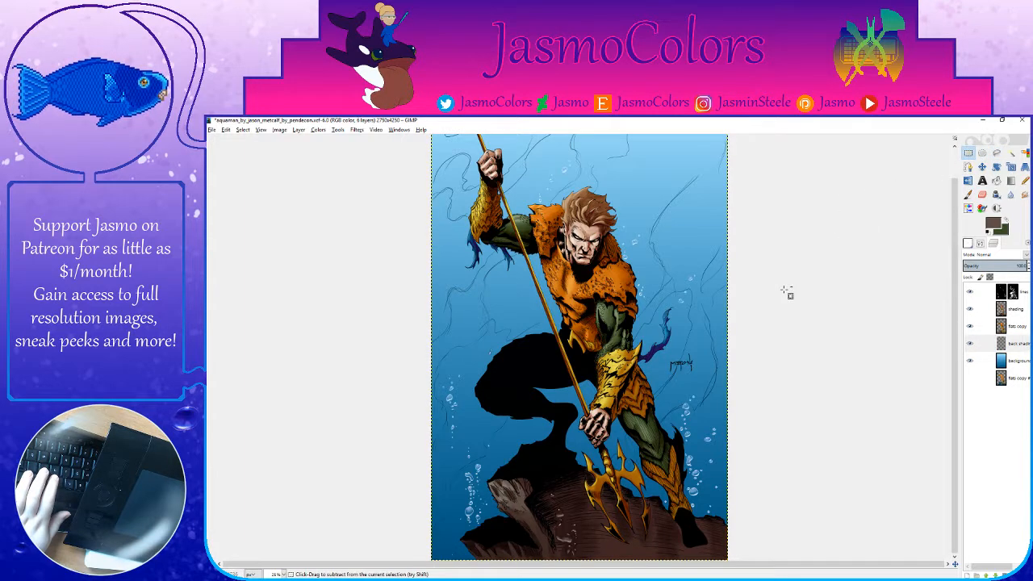
key("minus")
key("ctrl+s")
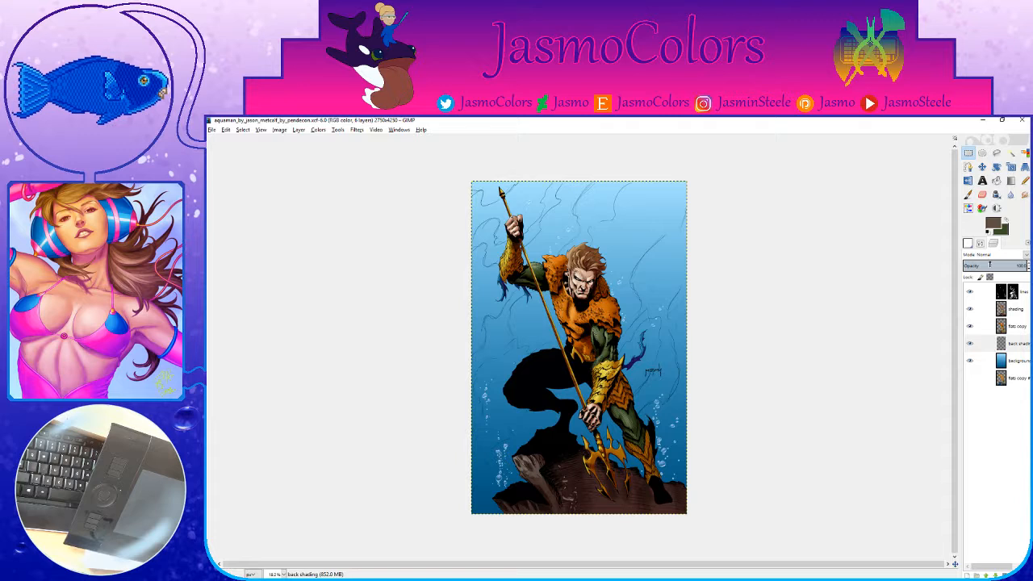
Step: With the paintbrush, sample the dark blue and the light blue from the background layer as the two painting colours
key("p")
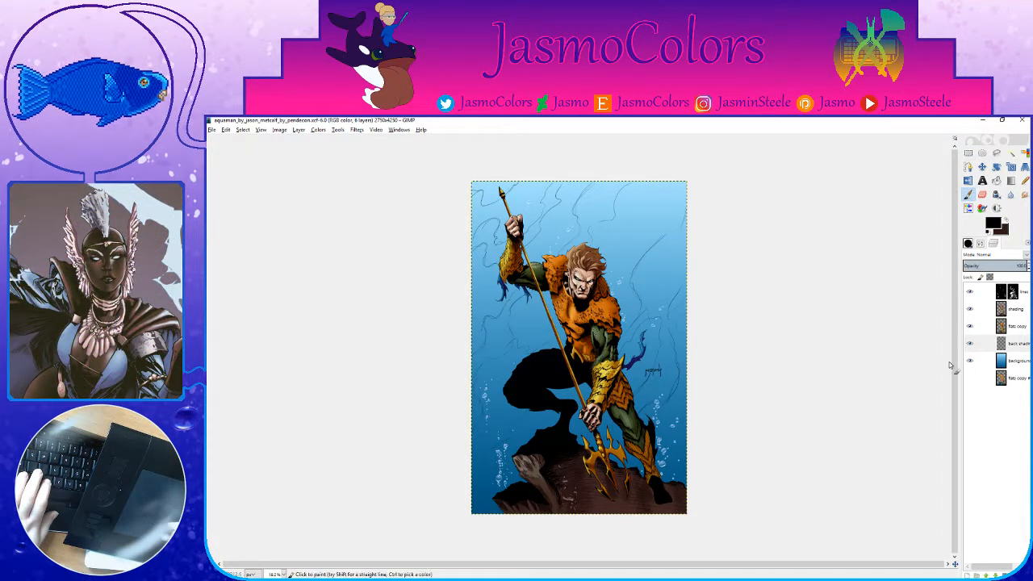
left_click(1015, 362)
left_click(683, 492, "ctrl")
left_click(488, 187, "ctrl")
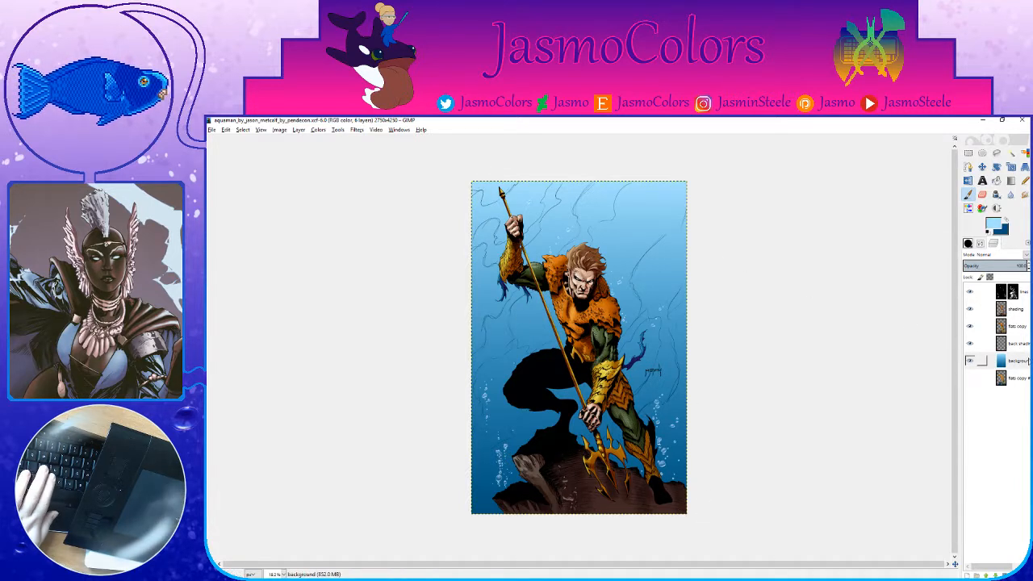
Step: On the back shading layer, paint light blue water shading along the wavy current lines beside the figure's armoured arm and signature
left_click(1015, 343)
left_click(968, 243)
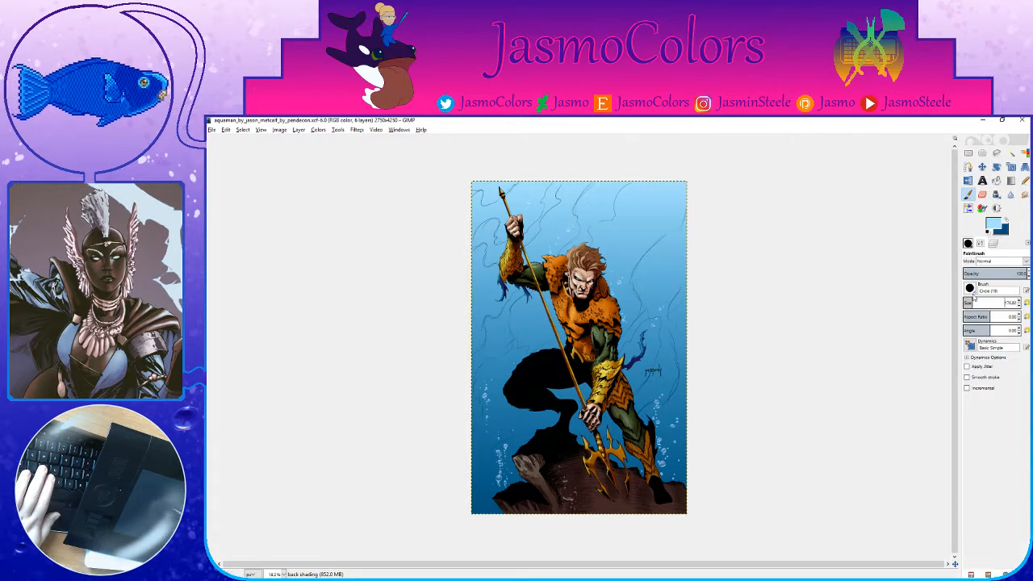
left_click(665, 247)
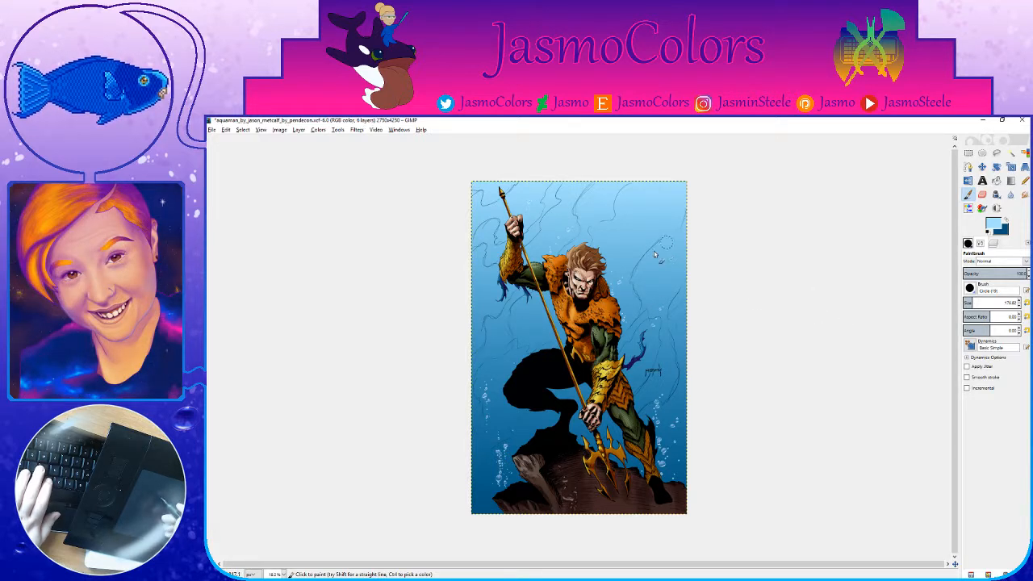
left_click_drag(639, 287, 623, 332)
key("ctrl+z")
left_click(993, 243)
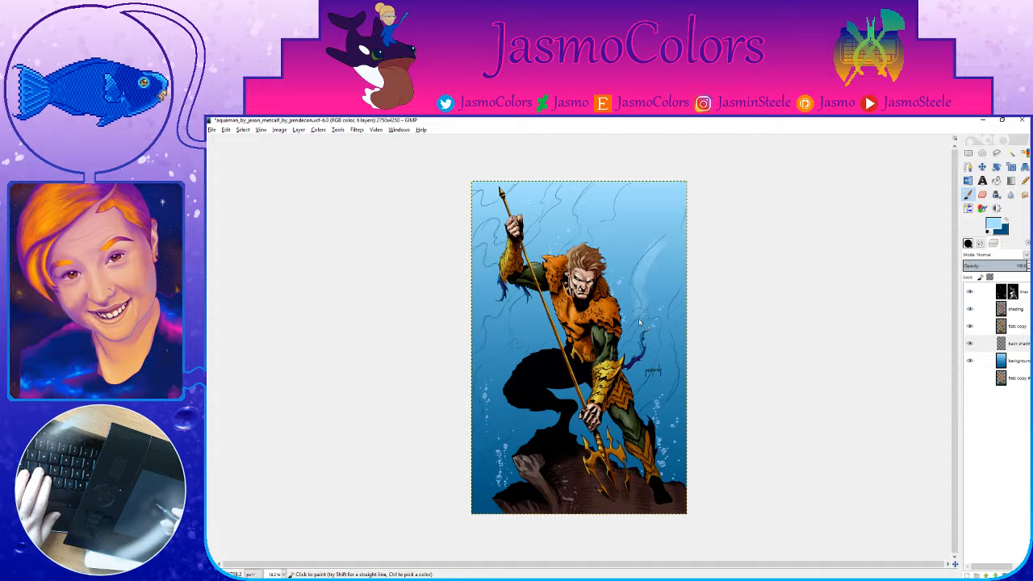
mouse_move(667, 292)
left_mouse_down()
mouse_move(668, 369)
mouse_move(646, 401)
left_mouse_up()
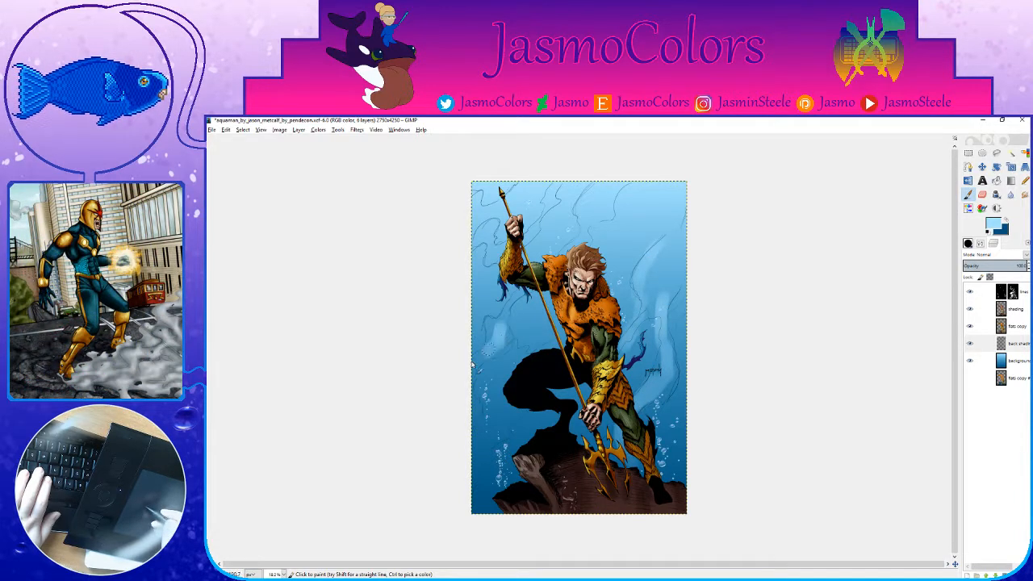
Step: Add light blue water shading above the figure's head, beside the crouching leg and further along the currents near the signature
scroll(534, 324, "up", 3)
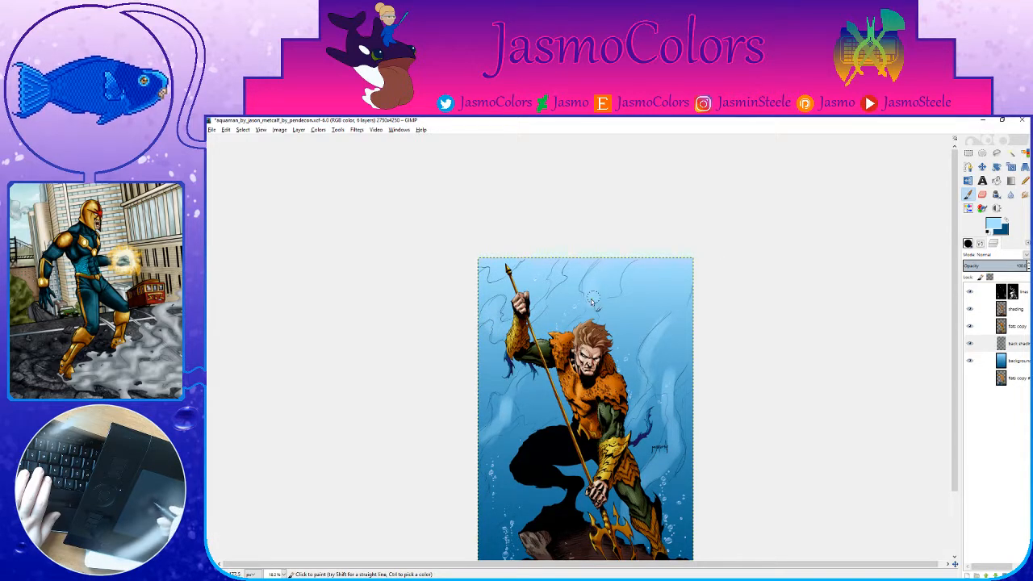
scroll(613, 267, "down", 3)
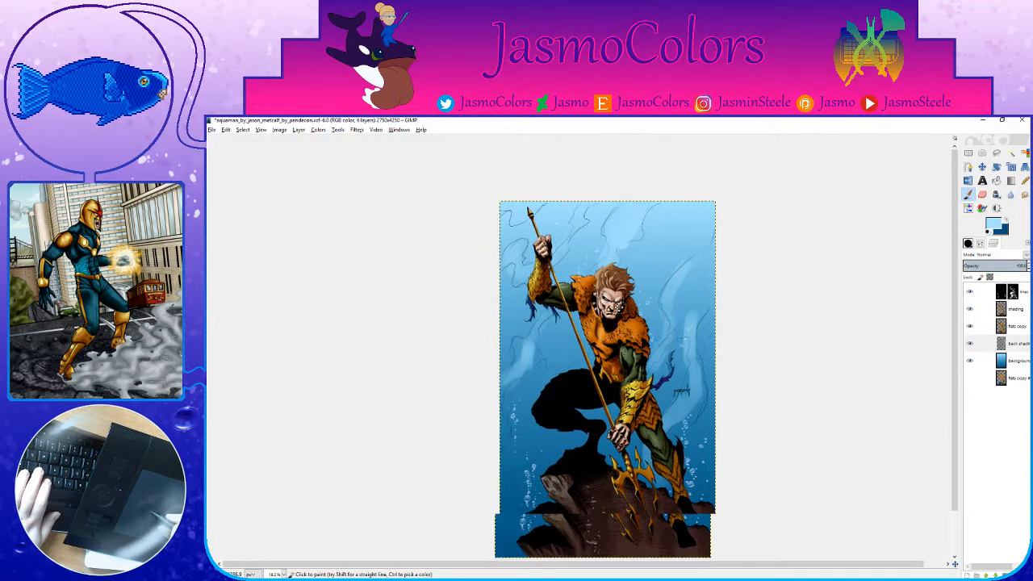
scroll(559, 347, "down", 2)
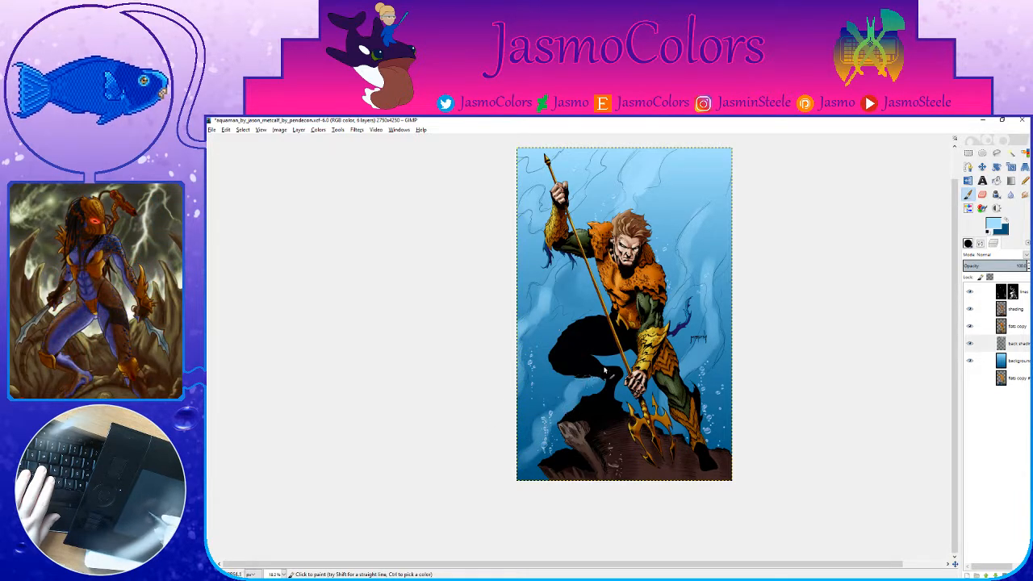
scroll(601, 387, "up", 2)
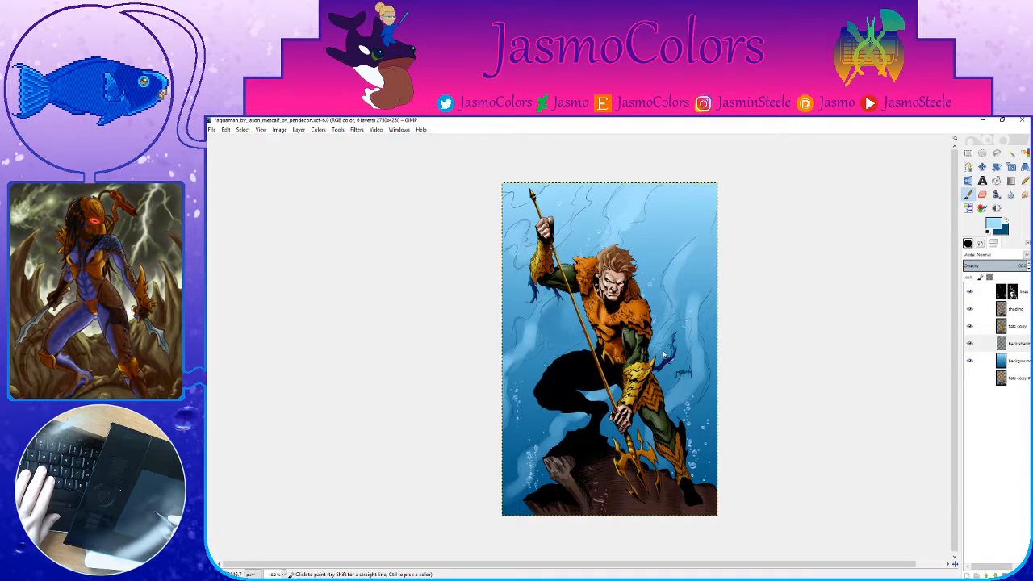
left_click_drag(667, 355, 648, 392)
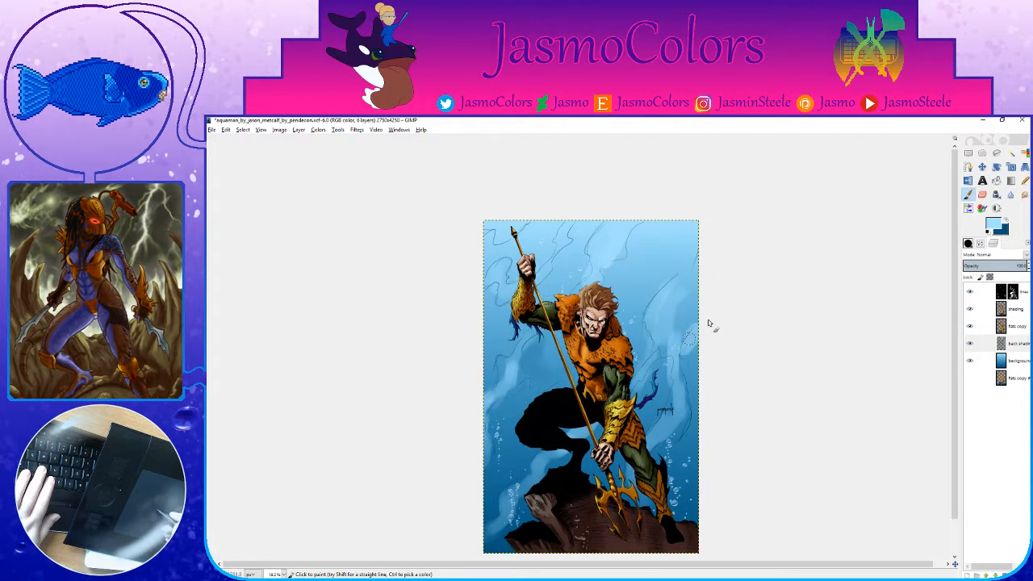
scroll(587, 310, "up", 5)
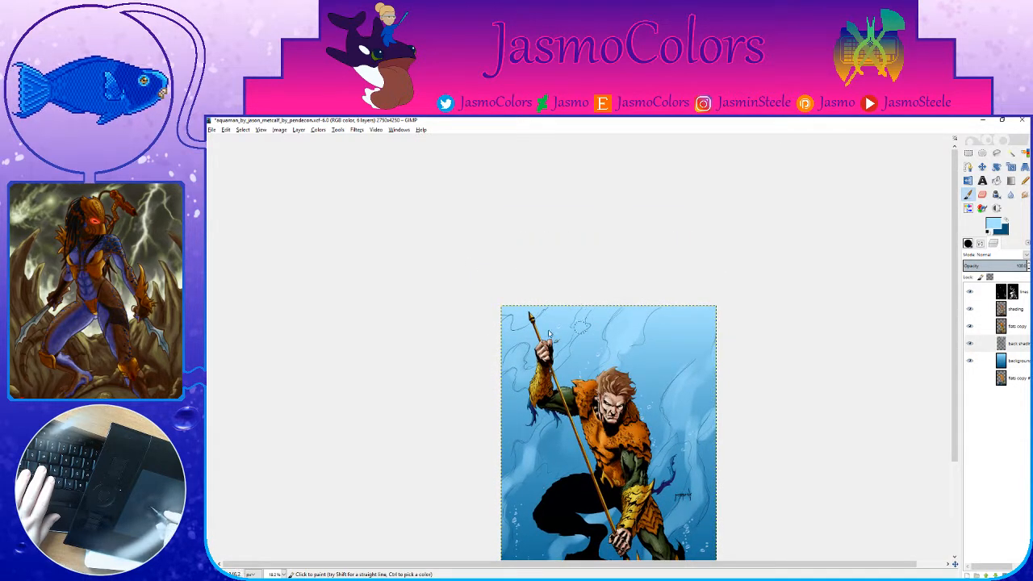
Step: With a smaller brush, paint dark blue shading along the current lines near the spear tip and thin light blue highlights in the water
left_click(981, 243)
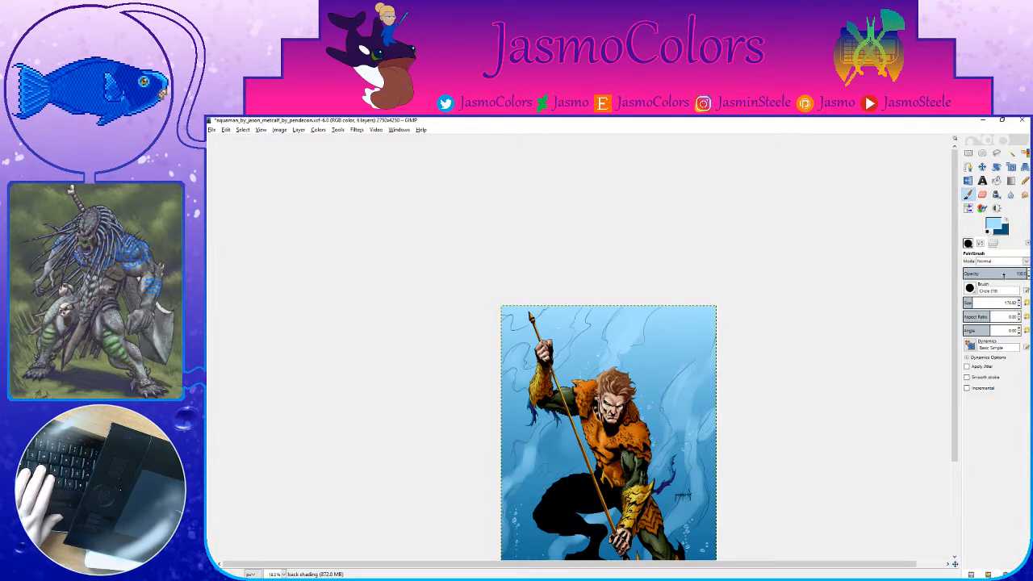
left_click(1025, 303)
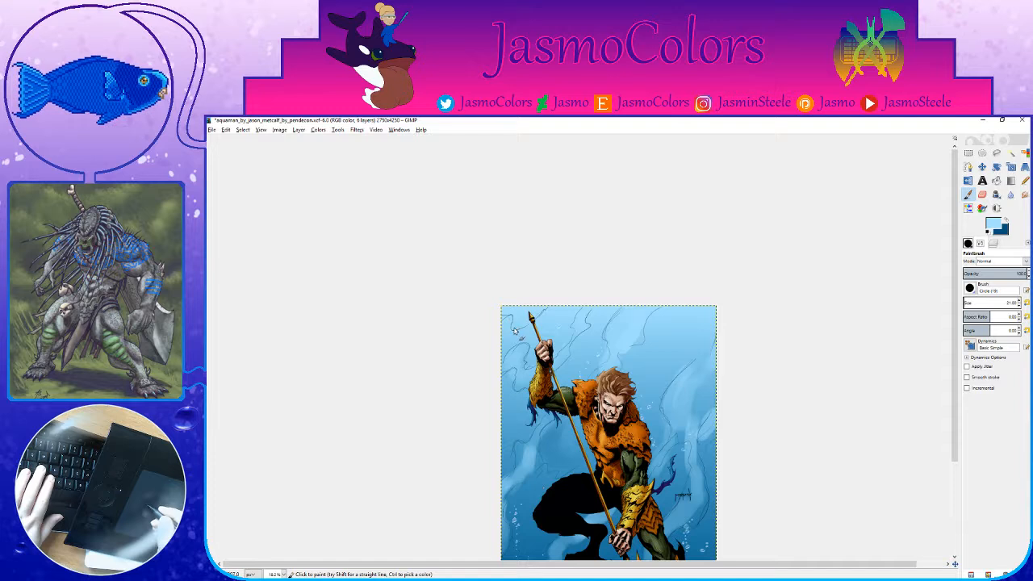
left_click(1019, 301)
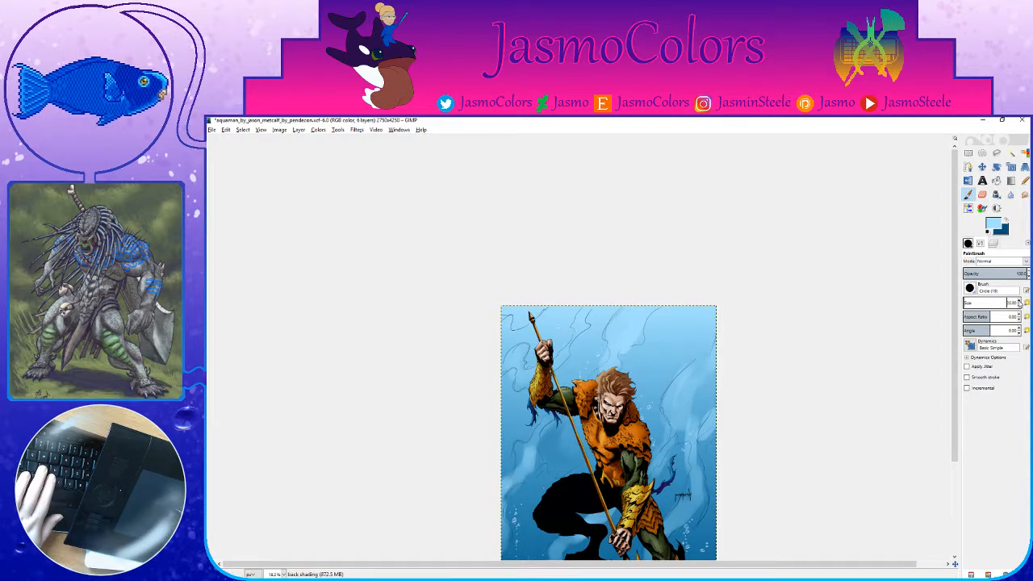
key("x")
left_click_drag(548, 307, 517, 332)
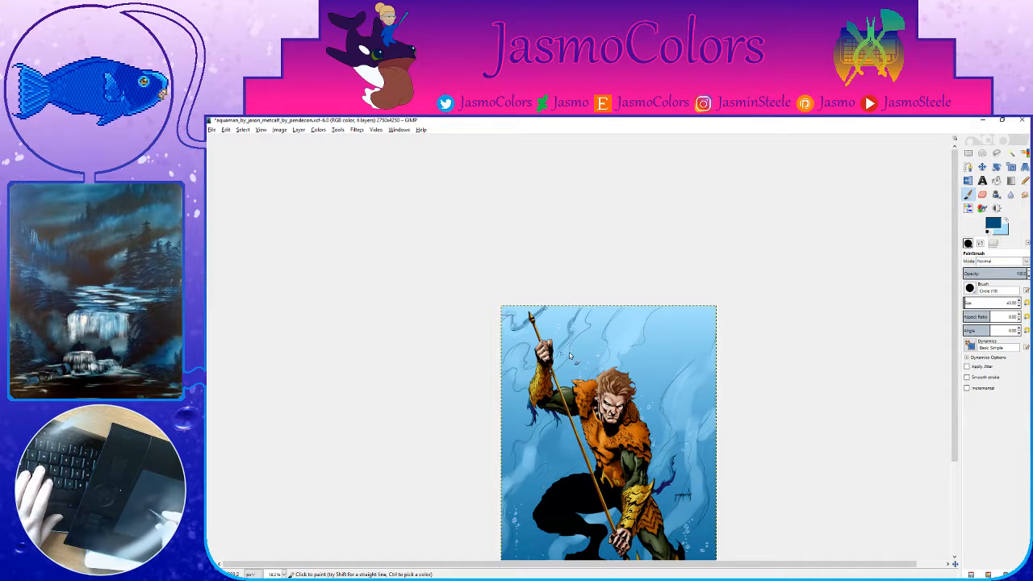
key("x")
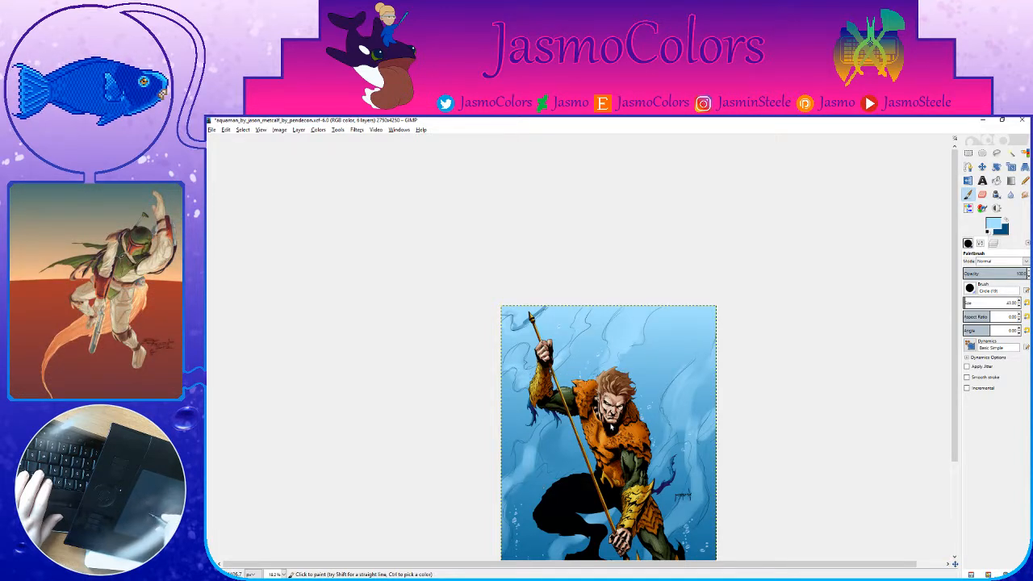
scroll(670, 255, "down", 4)
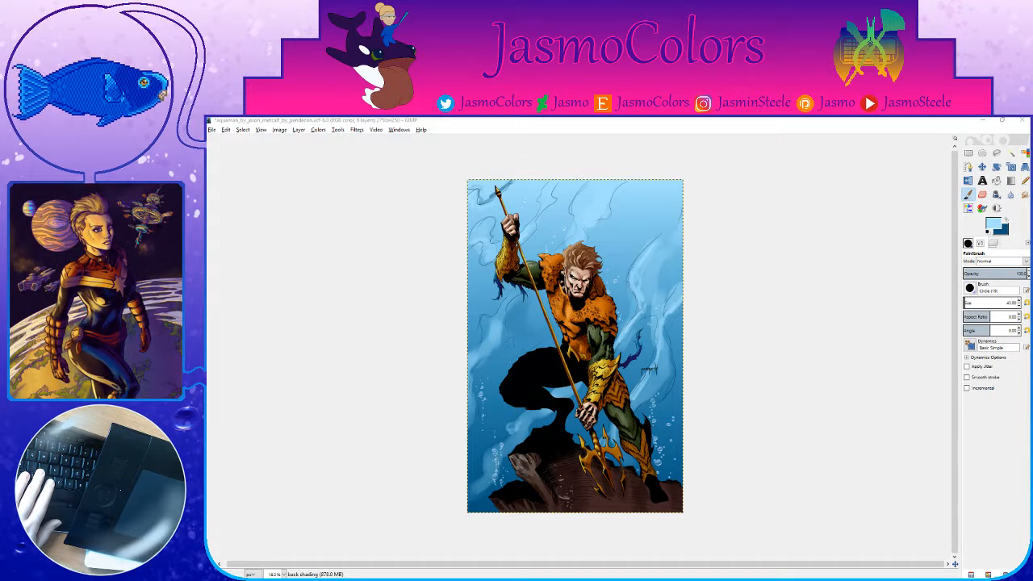
Step: Clear all the water shading from the back shading layer and save the image
left_click(791, 124)
key("r")
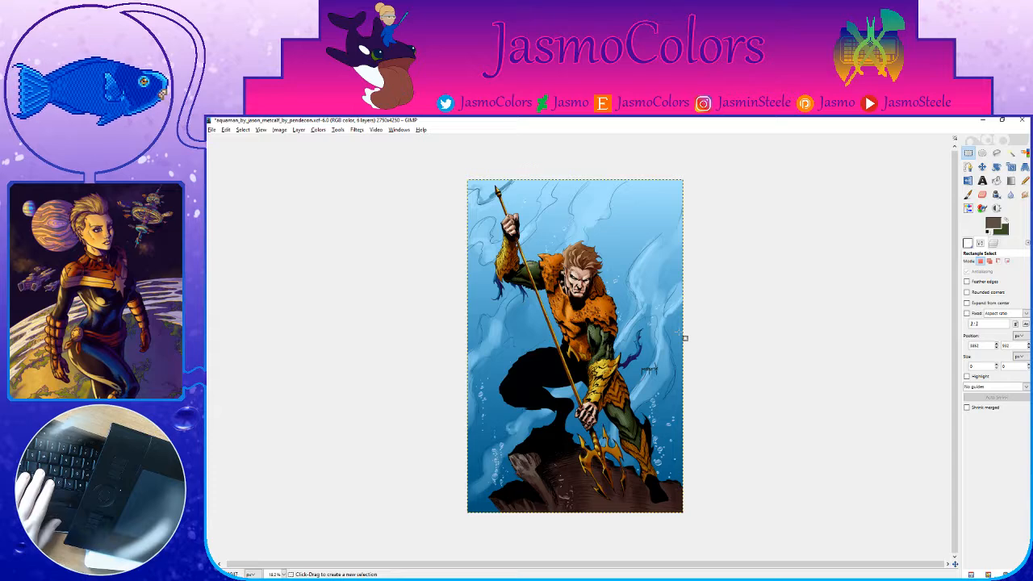
key("ctrl")
key("ctrl+z")
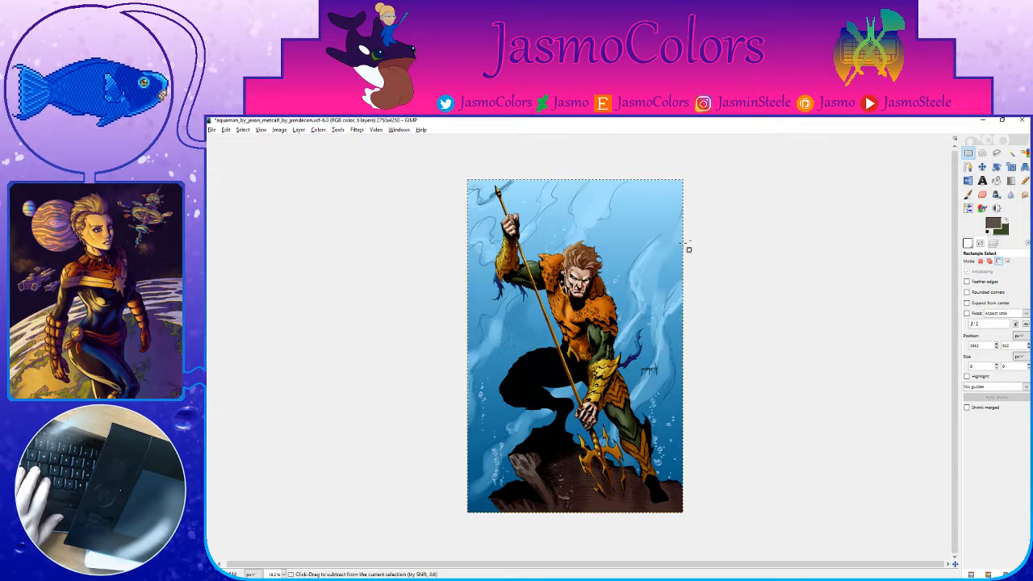
key("ctrl+s")
Step: Set the paintbrush's foreground colour to pale blue-white and activate the lines layer
scroll(594, 177, "up", 3)
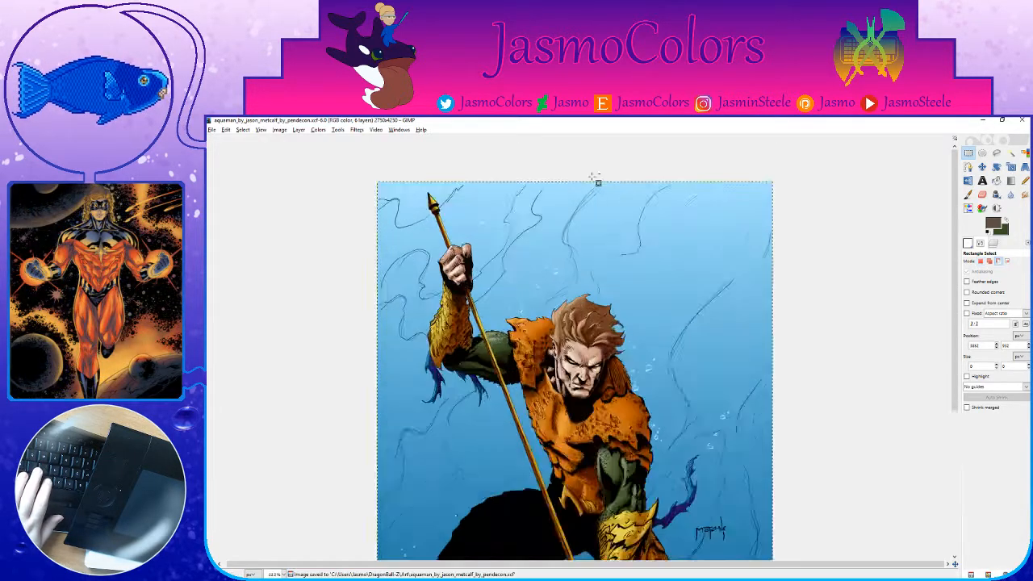
key("p")
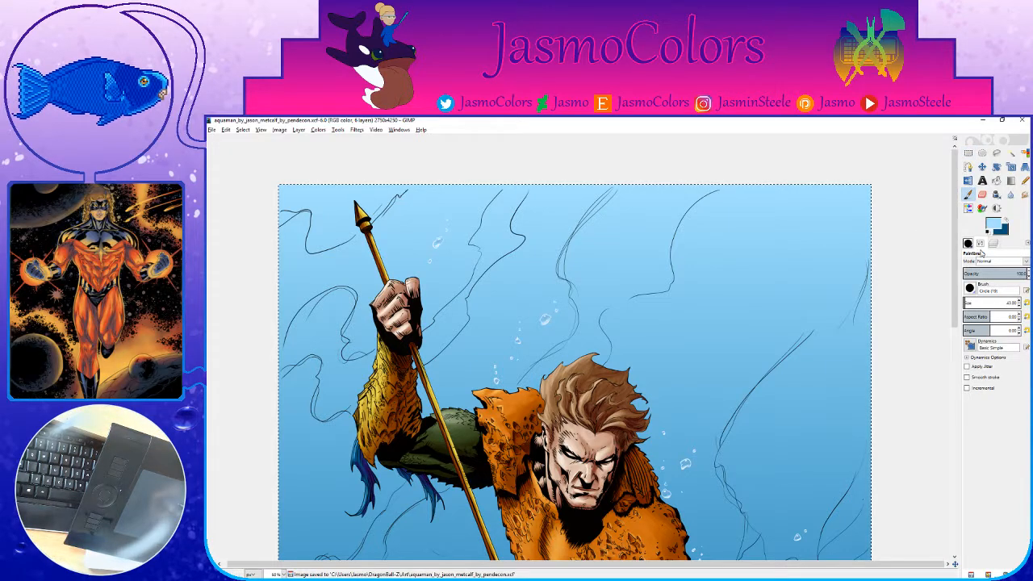
left_click(992, 226)
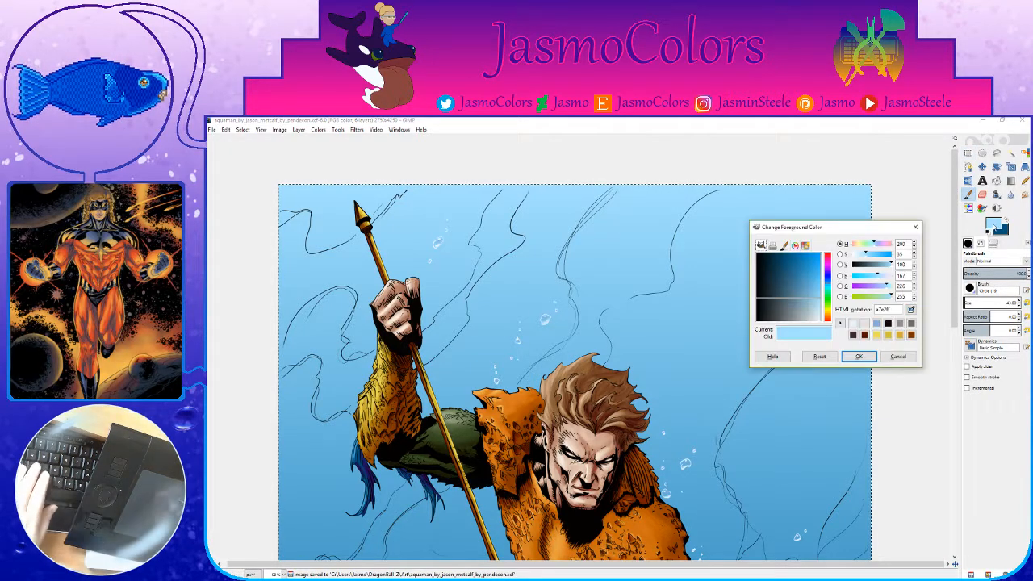
left_click(897, 355)
left_click(996, 243)
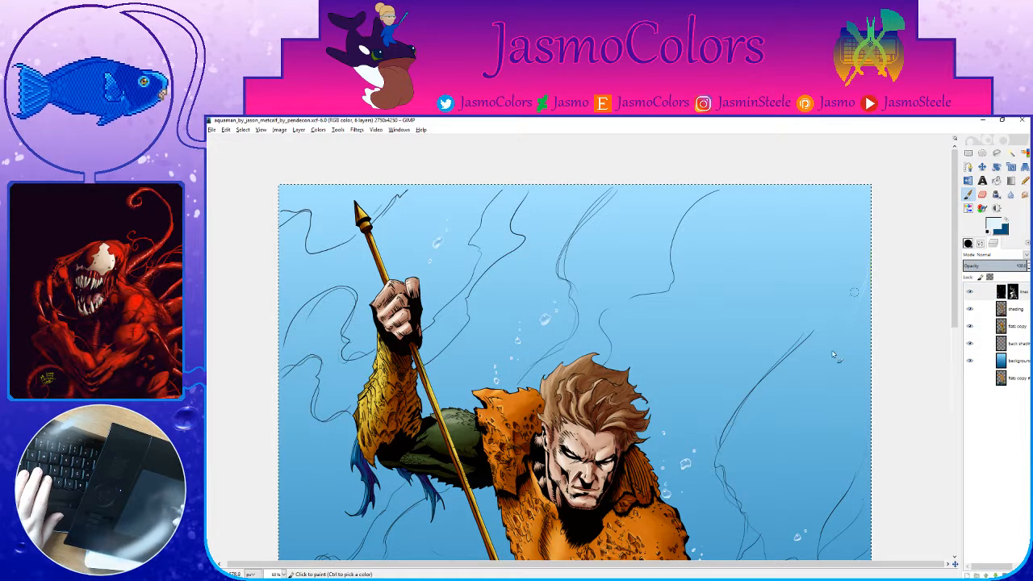
Step: With a much larger brush, recolour the wavy current lines above the head and down the signature side of the figure pale blue-white
left_click(968, 243)
left_click_drag(726, 246, 684, 220)
mouse_move(683, 288)
left_mouse_down()
mouse_move(660, 277)
mouse_move(609, 297)
mouse_move(610, 307)
mouse_move(595, 248)
mouse_move(608, 220)
mouse_move(533, 213)
mouse_move(478, 228)
mouse_move(505, 266)
mouse_move(498, 288)
mouse_move(538, 301)
mouse_move(549, 318)
mouse_move(584, 299)
mouse_move(514, 356)
left_mouse_up()
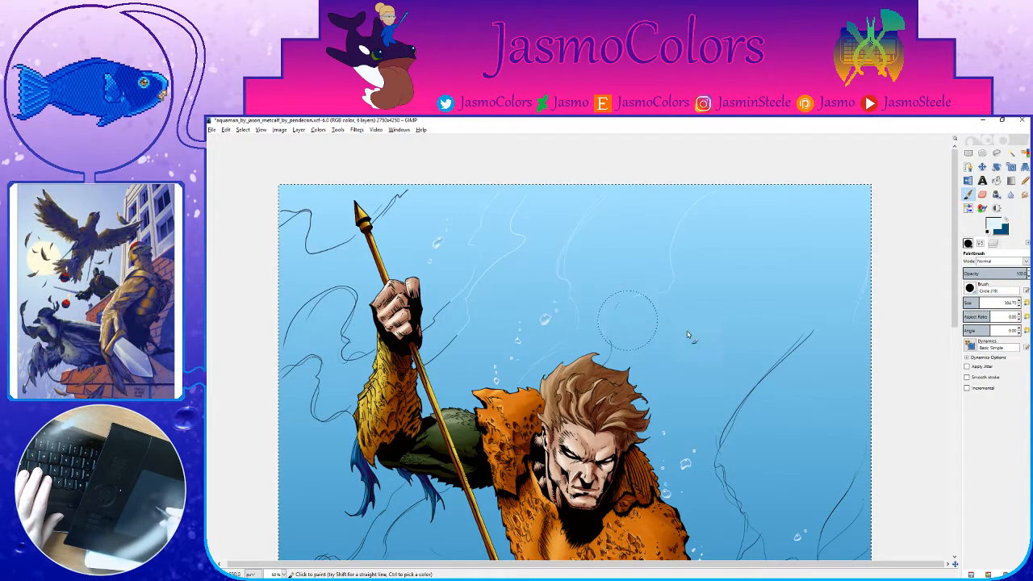
left_click_drag(647, 319, 654, 226)
left_click_drag(847, 243, 759, 292)
left_click_drag(762, 426, 782, 317)
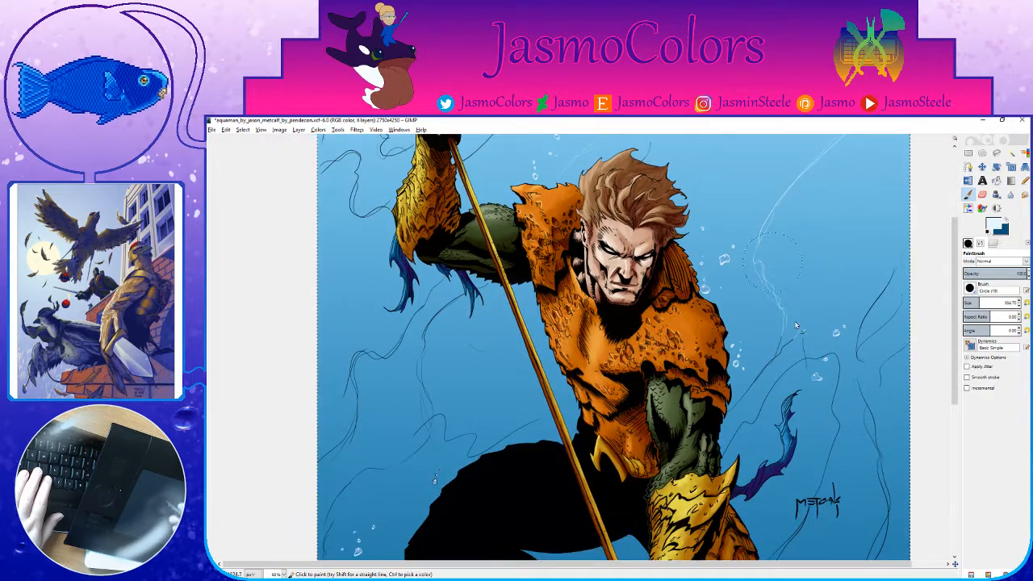
scroll(873, 380, "down", 4)
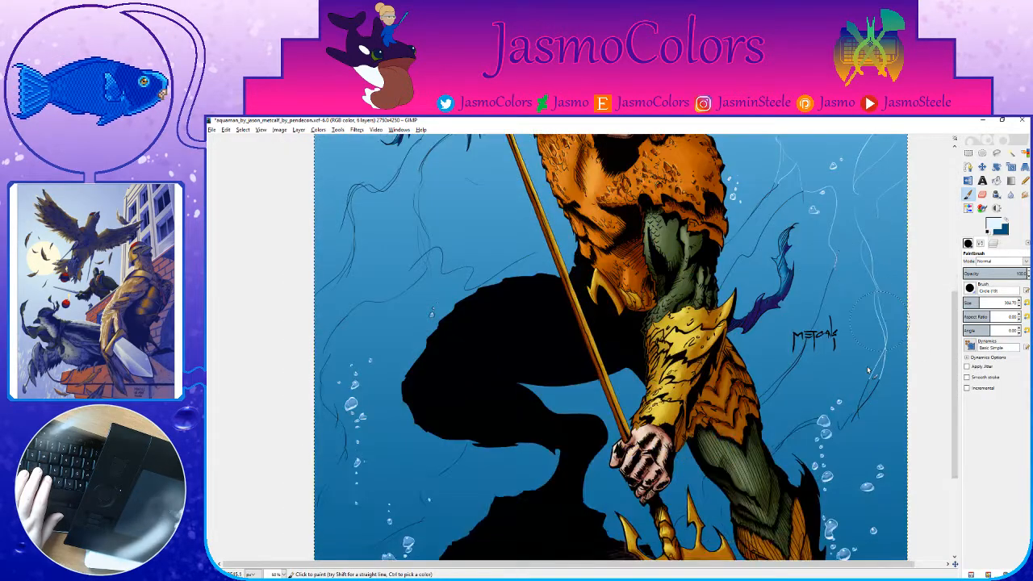
Step: Recolour the wavy current lines from the raised arm down past the crouching leg to the rocks pale blue-white, and save the image
scroll(771, 351, "up", 10)
scroll(770, 350, "left", 5)
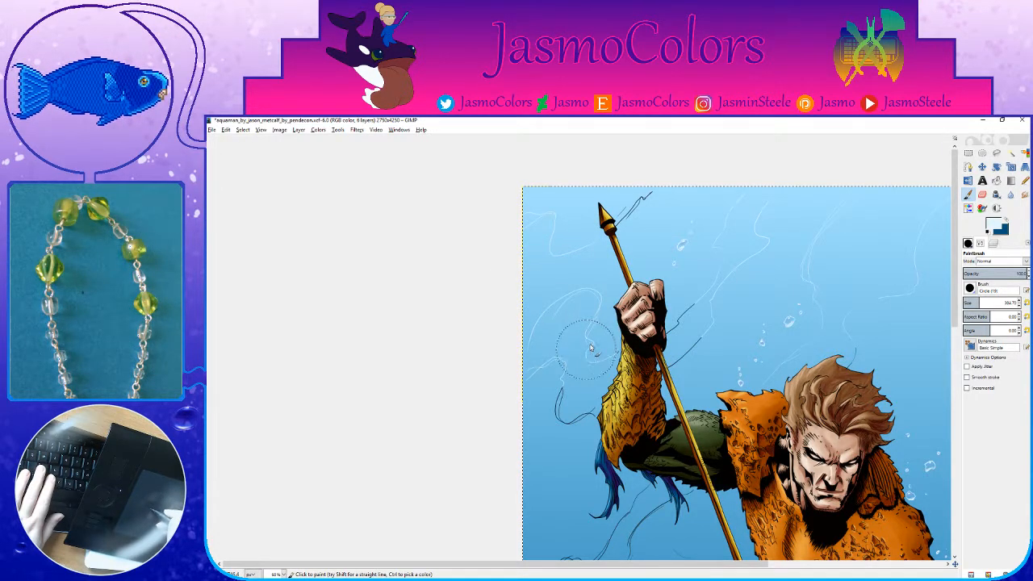
scroll(569, 371, "down", 5)
scroll(569, 372, "left", 1)
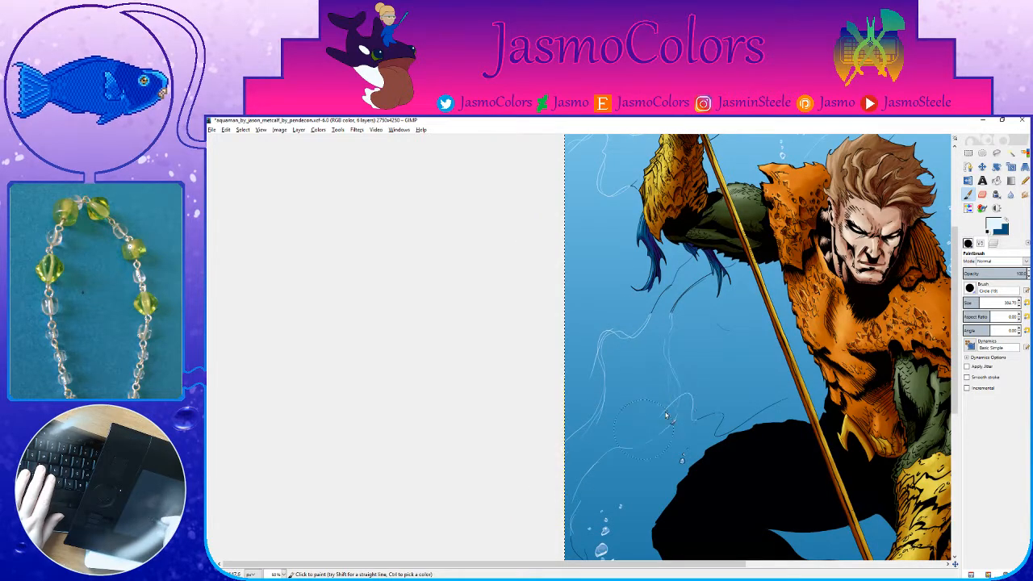
scroll(618, 340, "down", 5)
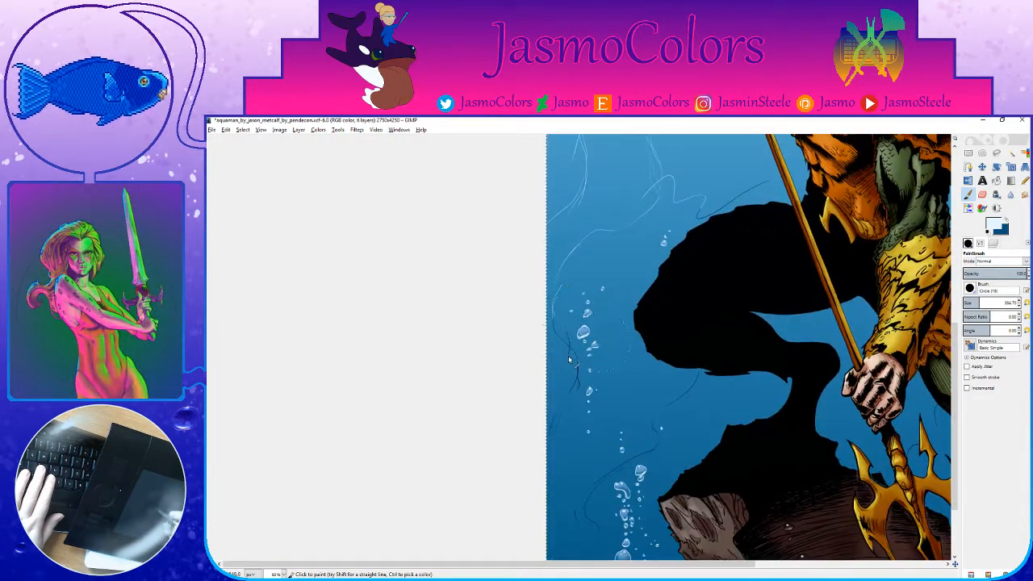
scroll(555, 483, "down", 3)
scroll(555, 483, "right", 1)
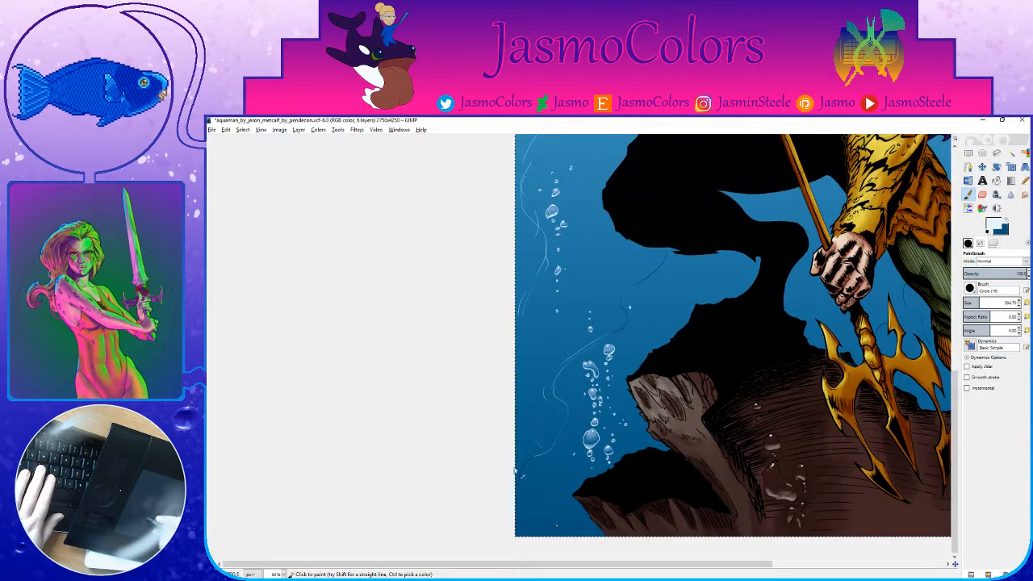
scroll(653, 293, "up", 15)
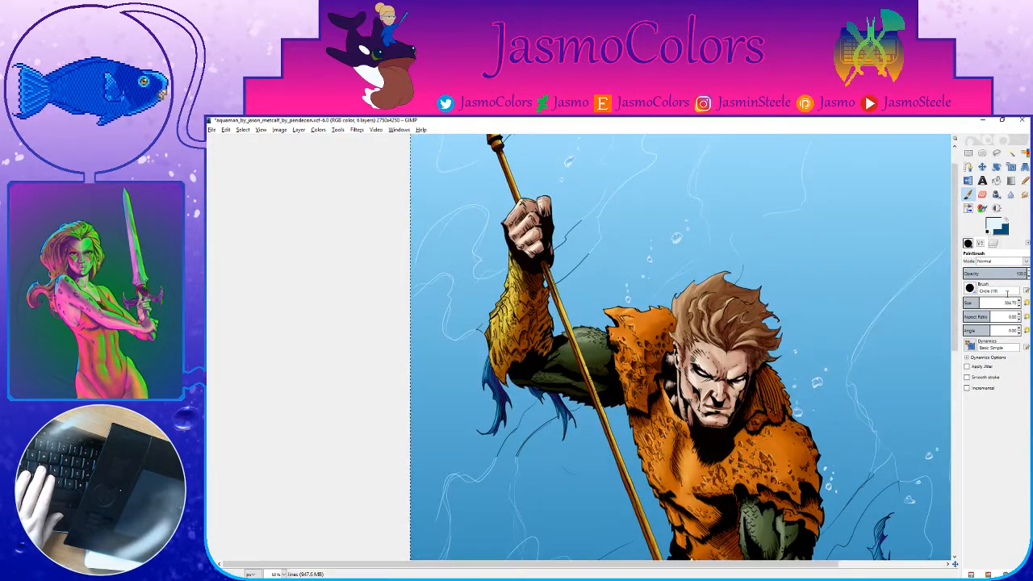
key("ctrl+s")
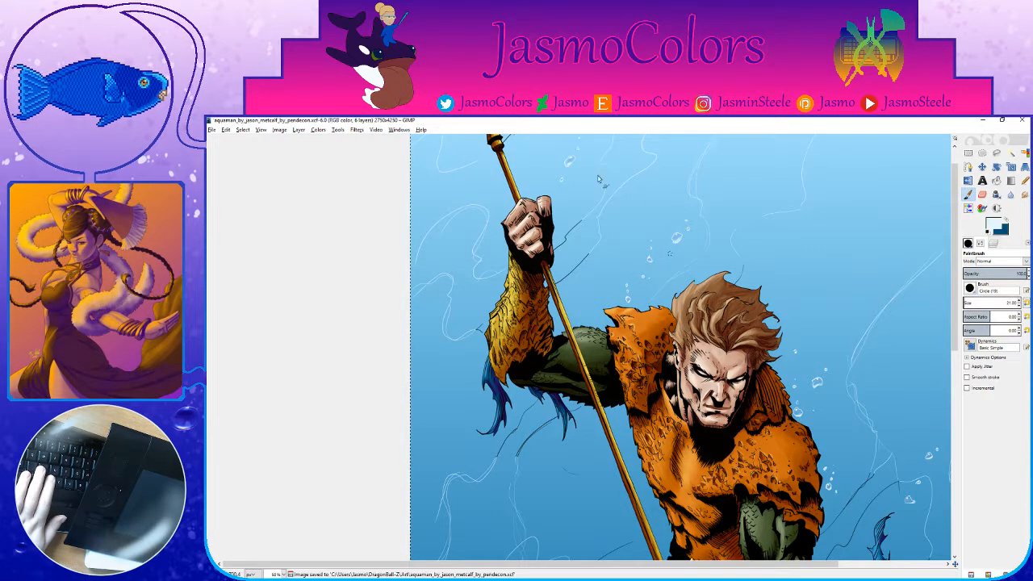
Step: With a small brush, recolour the remaining black ends of the current lines beside the raised fist and spear shaft pale blue-white
key("r")
scroll(575, 226, "up", 4)
key("p")
left_click_drag(623, 206, 600, 227)
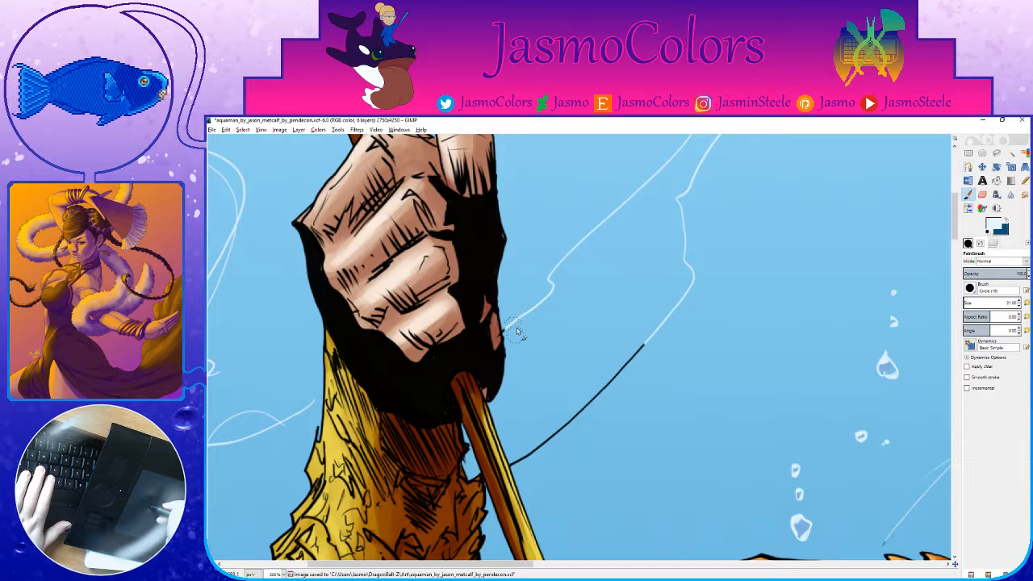
left_click_drag(514, 334, 550, 213)
mouse_move(688, 221)
left_mouse_down()
mouse_move(627, 296)
mouse_move(601, 302)
mouse_move(557, 339)
left_mouse_up()
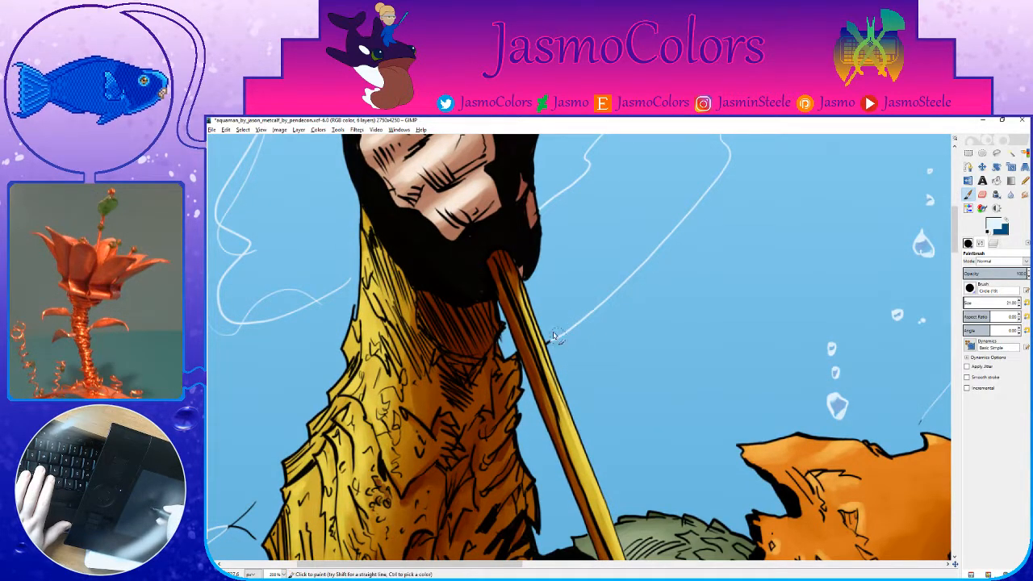
left_click_drag(484, 173, 630, 492)
left_click_drag(584, 274, 615, 427)
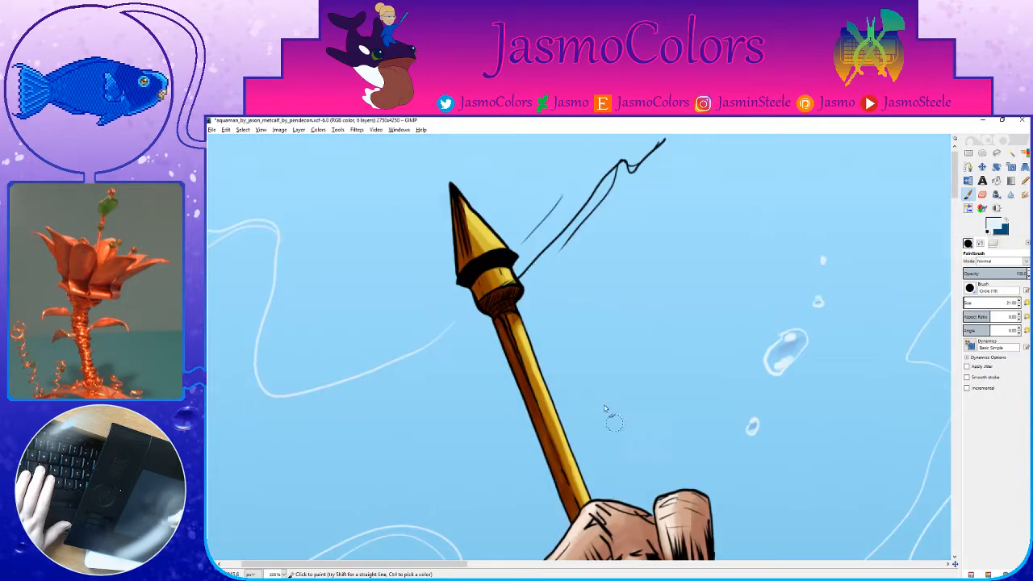
Step: Recolour the black water lines beside the spear tip in pale blue-white with the Paintbrush
left_click_drag(536, 280, 555, 320)
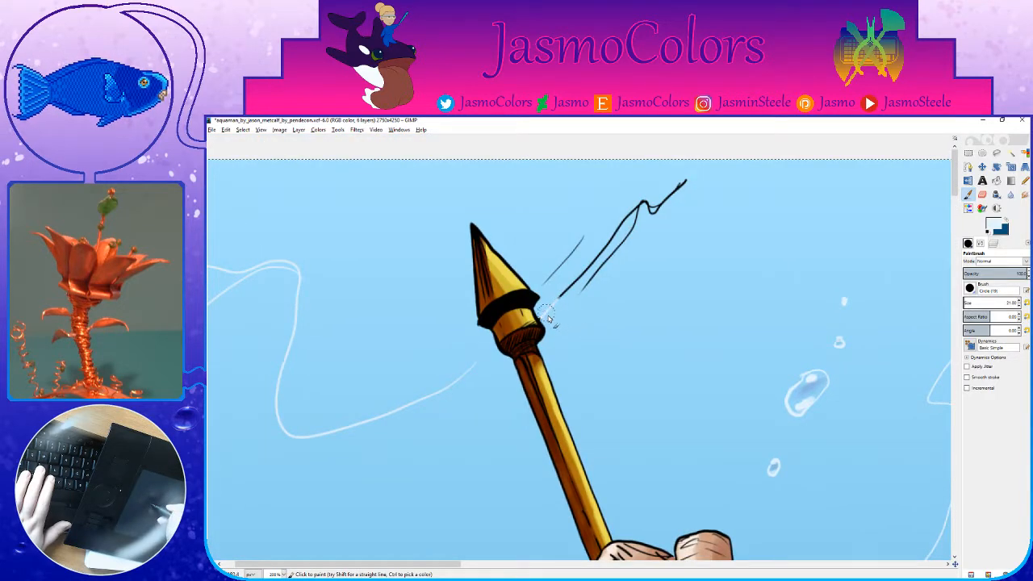
left_click_drag(576, 281, 644, 204)
mouse_move(642, 211)
left_mouse_down()
mouse_move(589, 284)
mouse_move(690, 184)
left_mouse_up()
left_click_drag(717, 360, 518, 299)
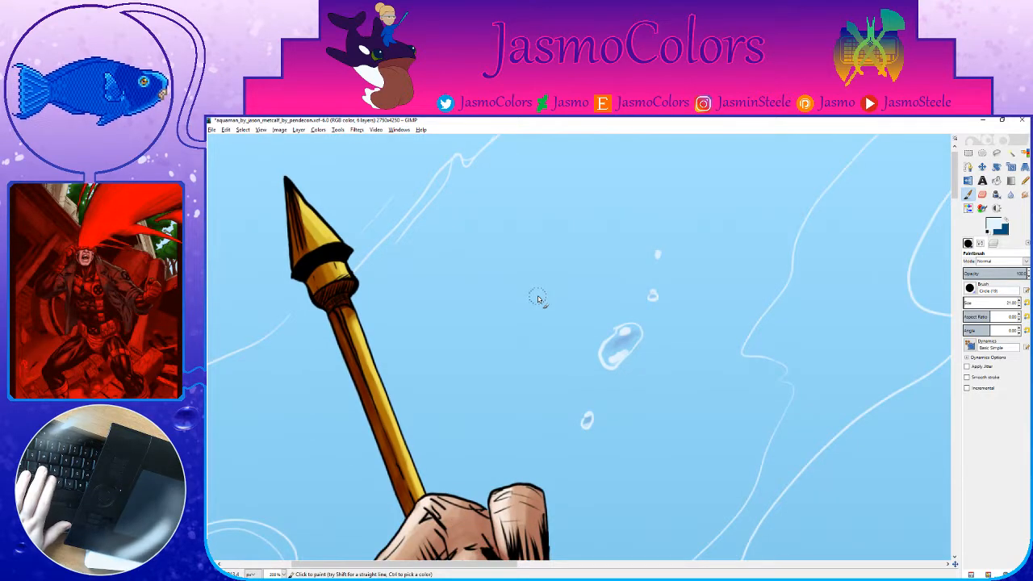
Step: Save the image after leaving the Paintbrush for the Rectangle Select tool
key("r")
scroll(434, 261, "down", 5)
scroll(433, 260, "down", 3)
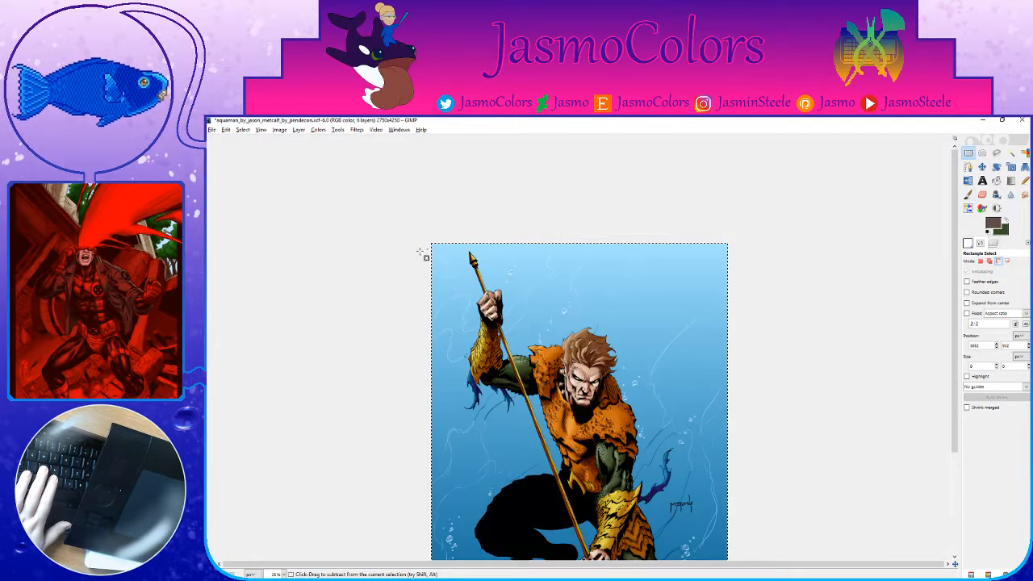
key("ctrl+s")
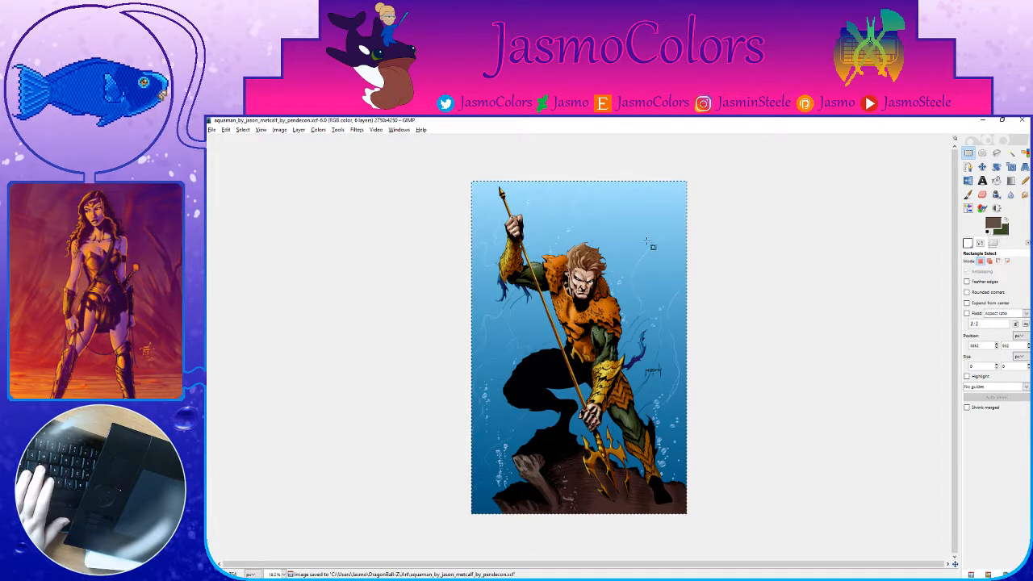
Step: Recolour the water lines in the upper and right background in dark blue with an enlarged Paintbrush
key("p")
key("bracketright")
key("bracketright")
key("bracketright")
key("bracketright")
key("bracketright")
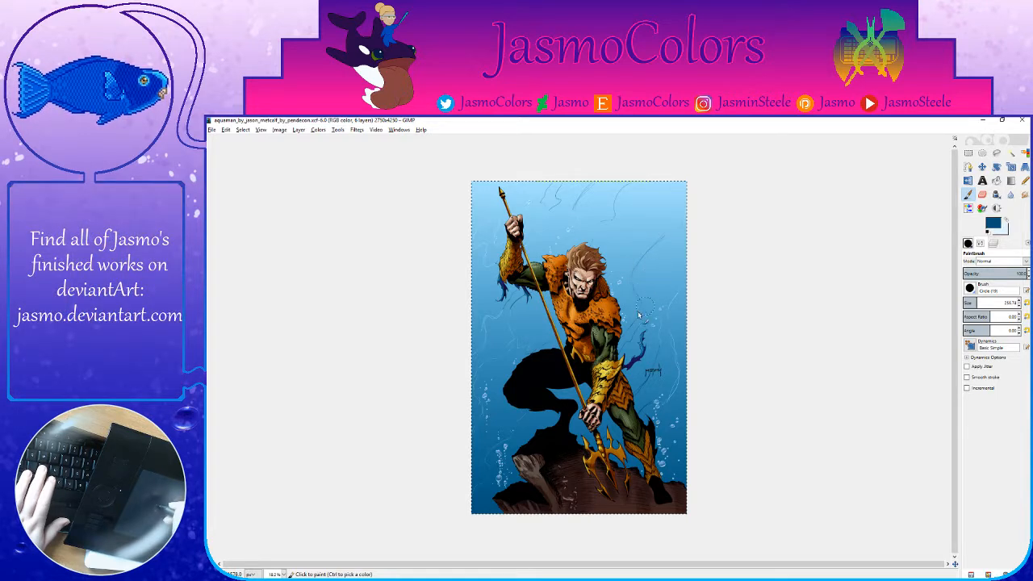
mouse_move(638, 315)
left_mouse_down()
mouse_move(634, 366)
mouse_move(683, 405)
left_mouse_up()
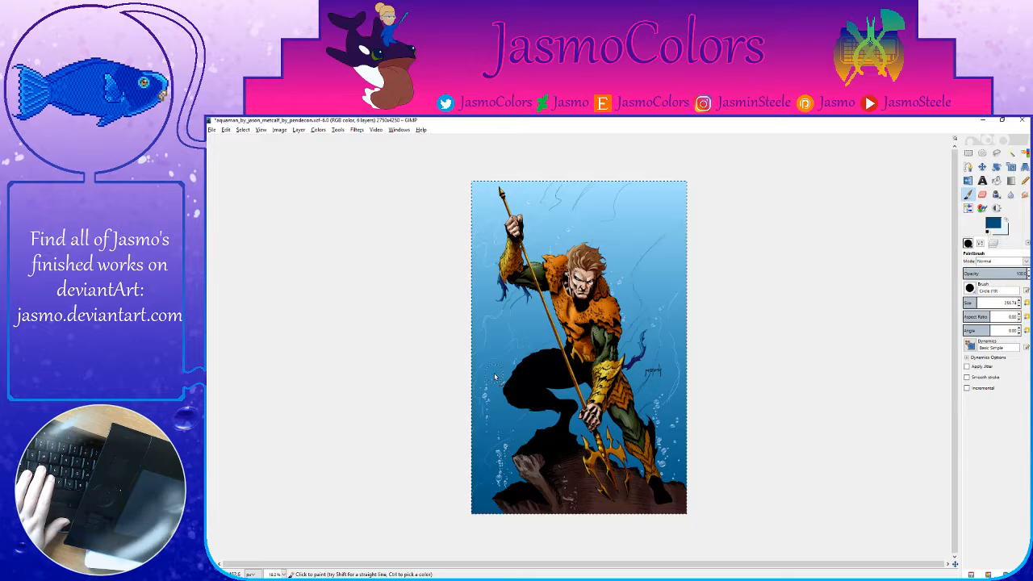
Step: Reduce the brush size and recolour the remaining pale water lines above the character's hair in dark blue
scroll(546, 178, "up", 5, "ctrl")
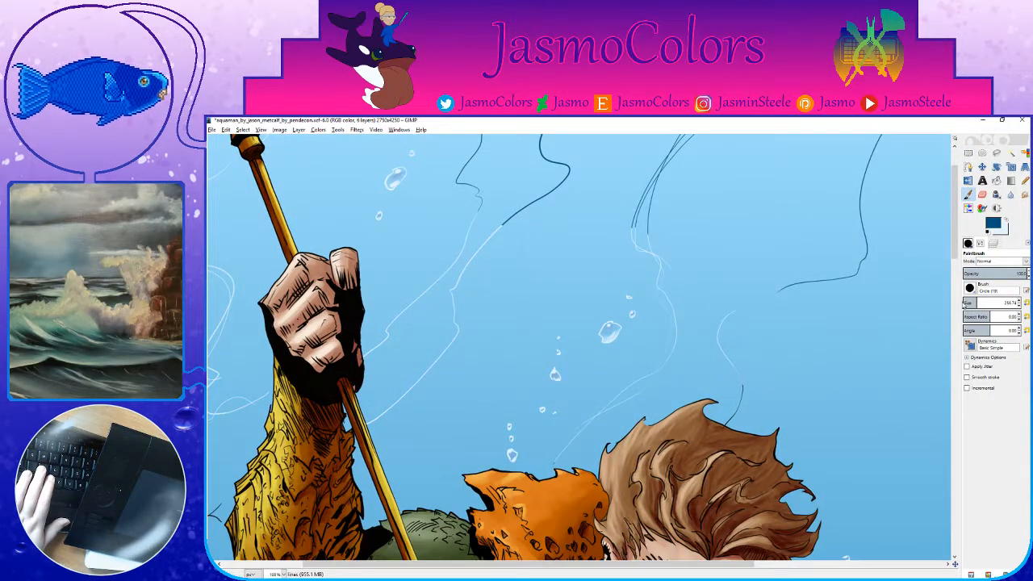
left_click_drag(643, 208, 657, 246)
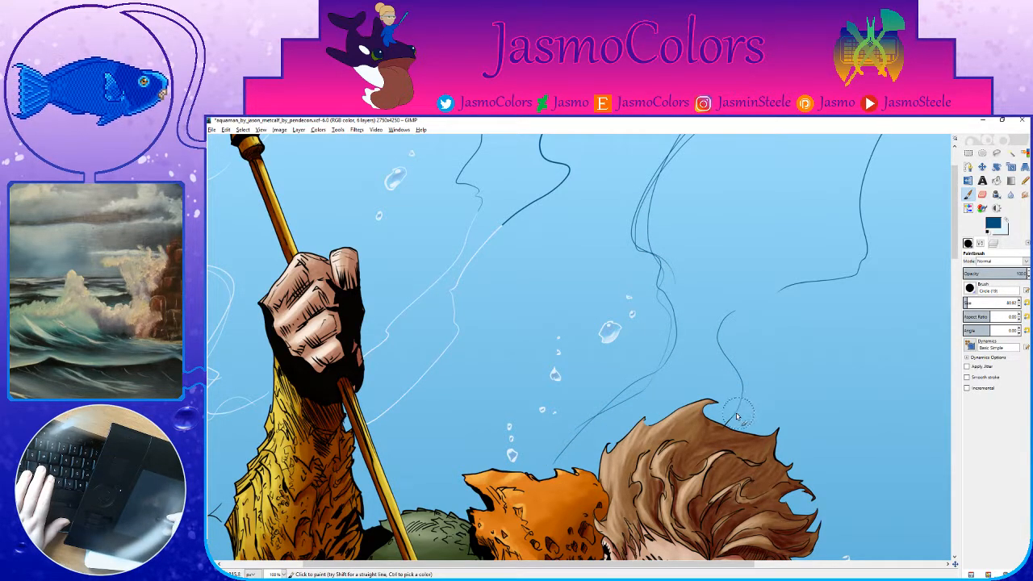
left_click_drag(646, 325, 778, 391)
Step: Paint the long water lines between the raised fist and the hair dark blue, undoing the stray action
left_click_drag(639, 288, 585, 358)
left_click_drag(614, 264, 567, 354)
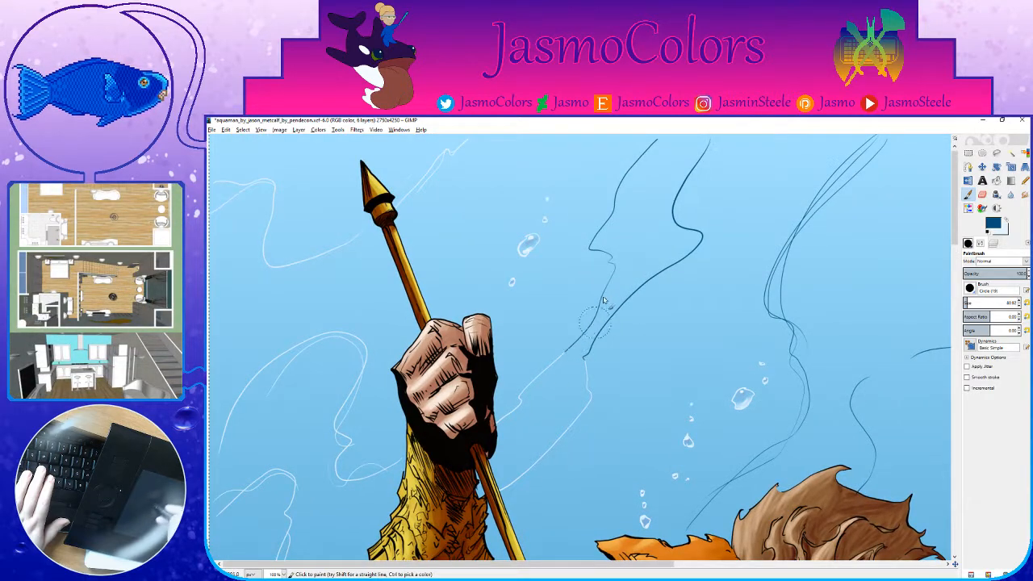
left_click_drag(531, 425, 605, 343)
key("shift+b")
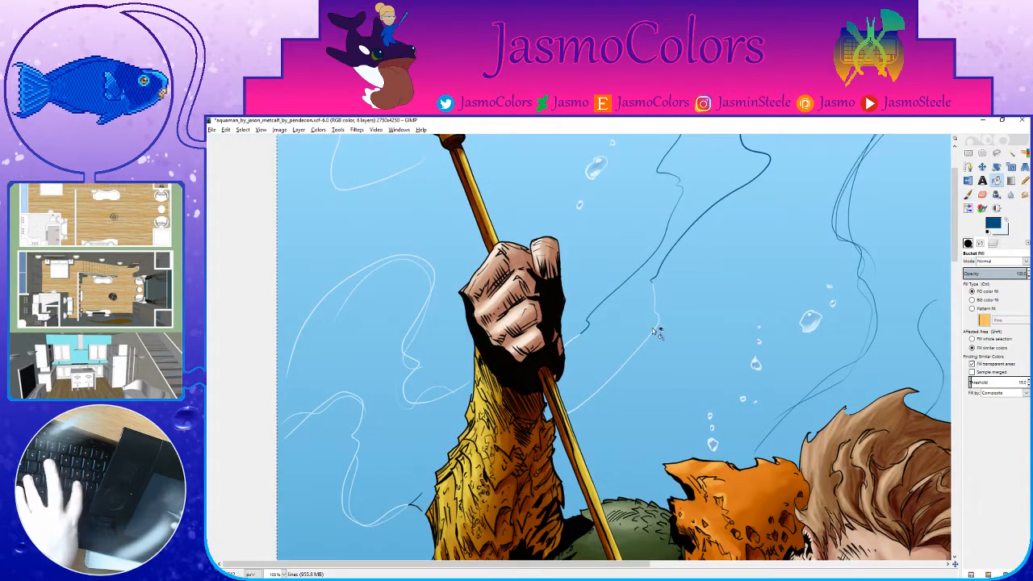
key("ctrl+z")
left_click(572, 340)
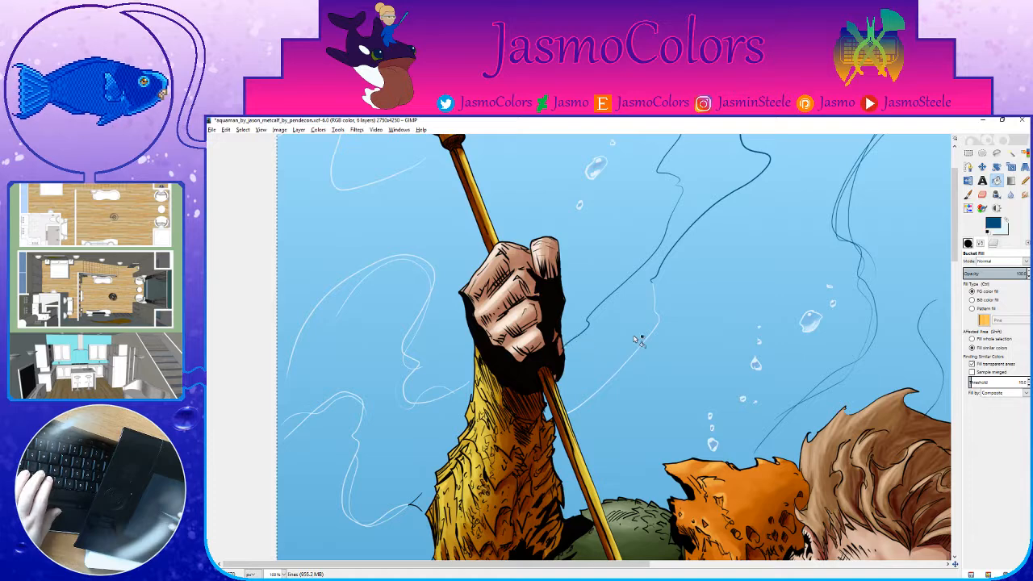
Step: Recolour the rest of the water lines around the raised fist, forearm and upper-left background in dark blue
key("p")
mouse_move(657, 316)
left_mouse_down()
mouse_move(586, 415)
mouse_move(685, 422)
left_mouse_up()
left_click_drag(547, 264, 432, 383)
mouse_move(573, 289)
left_mouse_down()
mouse_move(559, 407)
mouse_move(596, 343)
left_mouse_up()
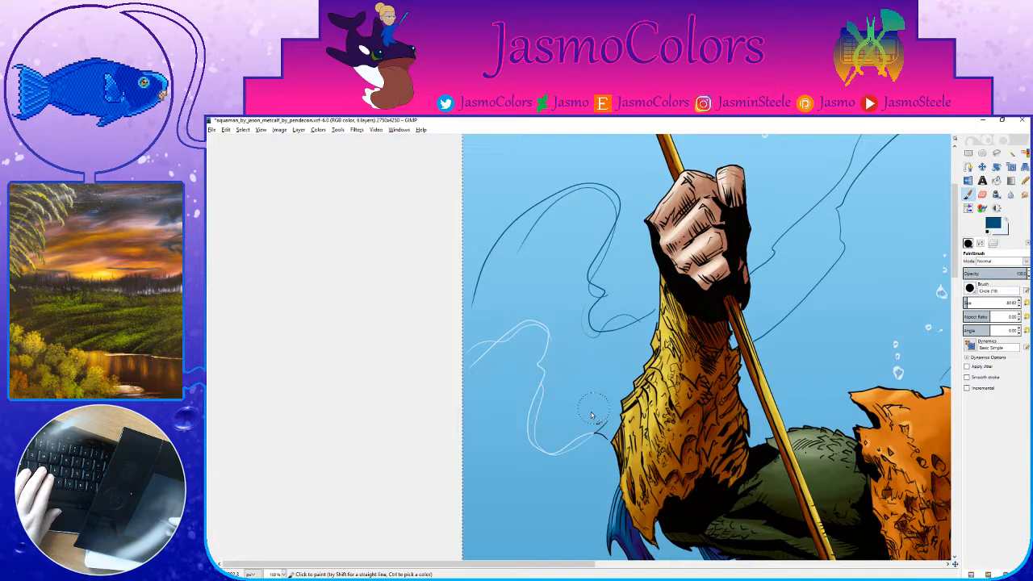
scroll(544, 342, "up", 8)
left_click_drag(530, 347, 432, 294)
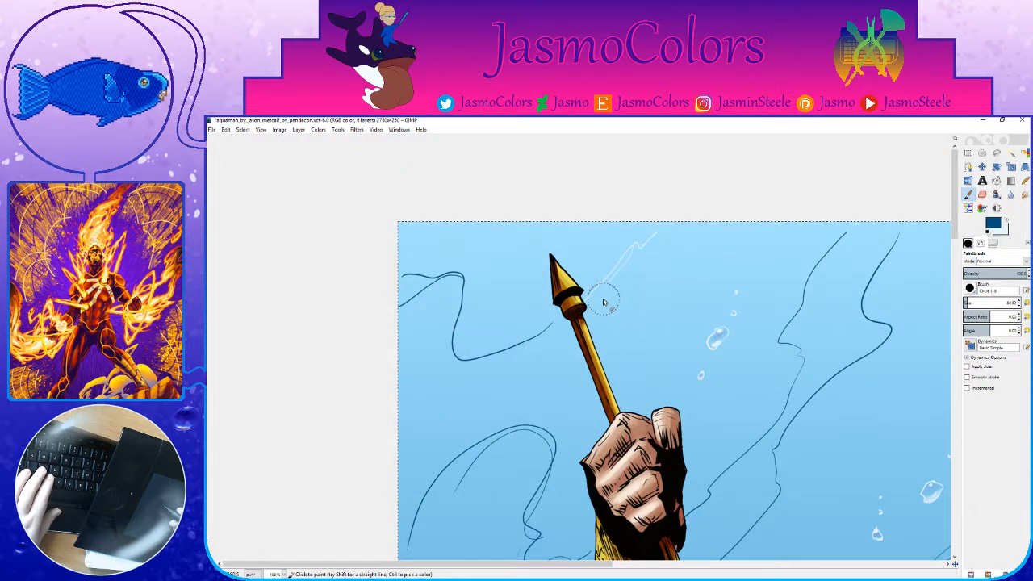
Step: Recolour the water lines beside the spear tip in dark blue, resetting the brush size for the gap at its base
left_click_drag(592, 294, 655, 234)
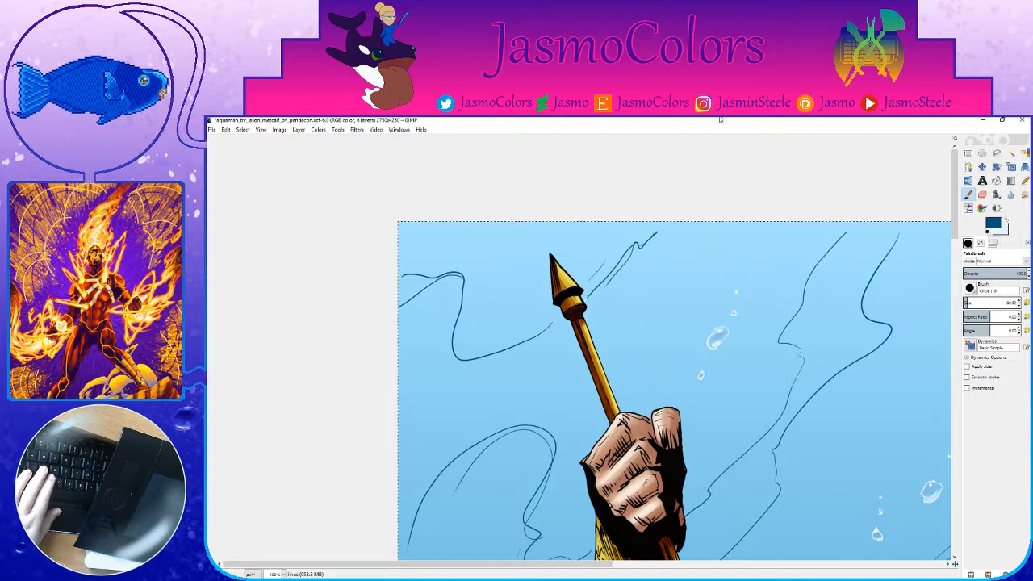
scroll(548, 269, "up", 4)
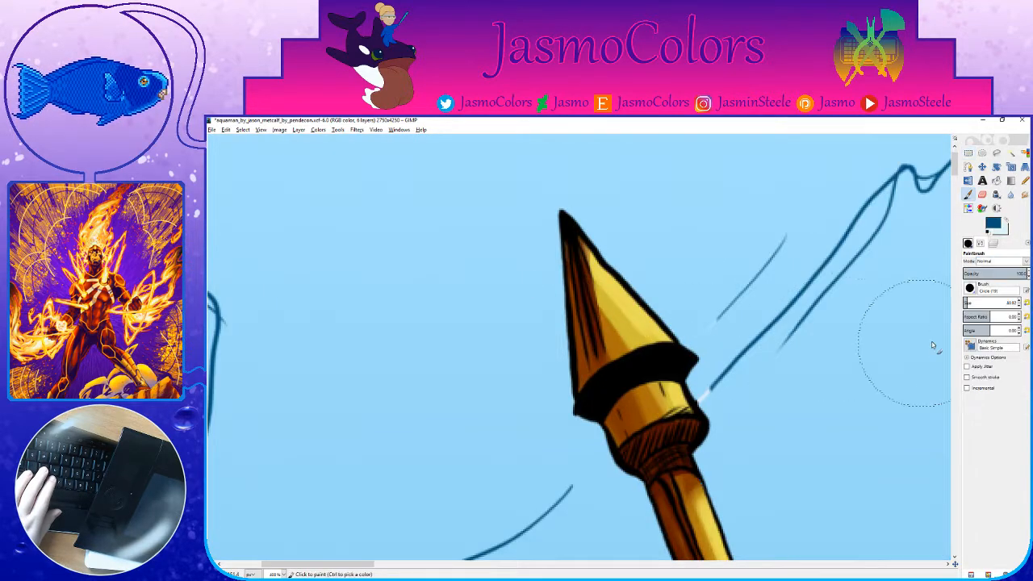
left_click(1027, 305)
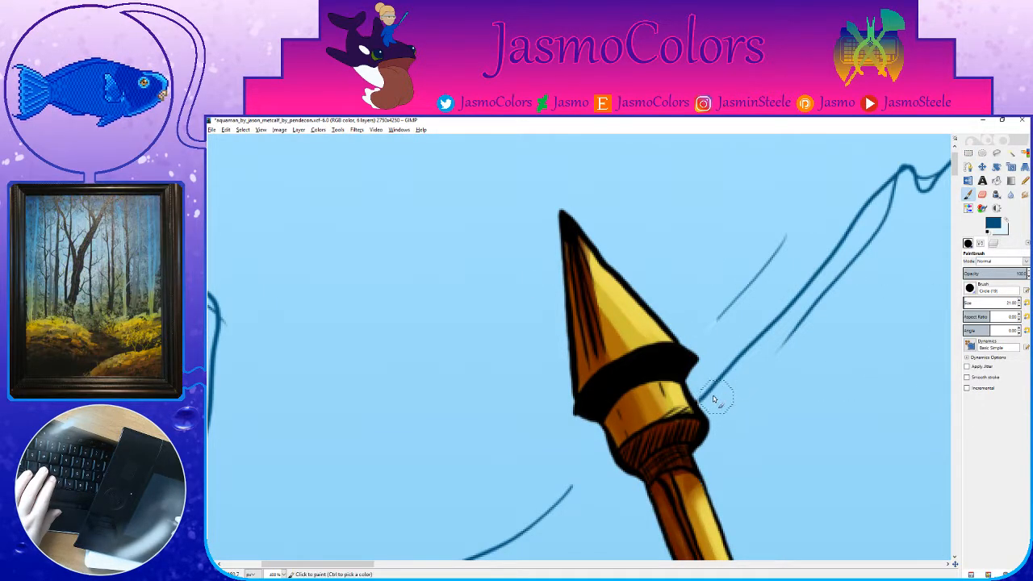
Step: Leave the Paintbrush for Rectangle Select and save the image with the dark blue water lines
key("r")
scroll(473, 231, "down", 7)
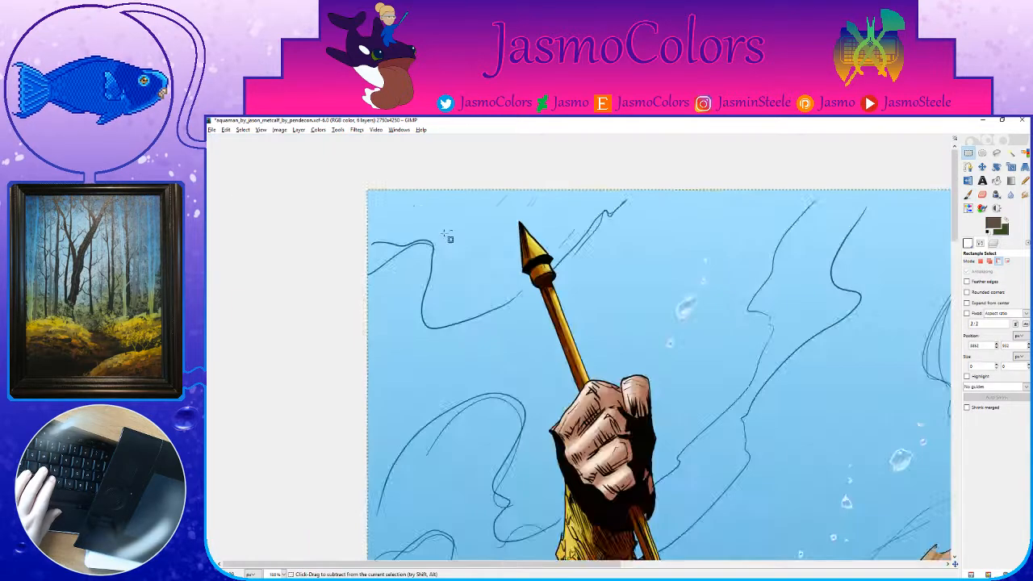
scroll(413, 223, "down", 1)
key("ctrl+s")
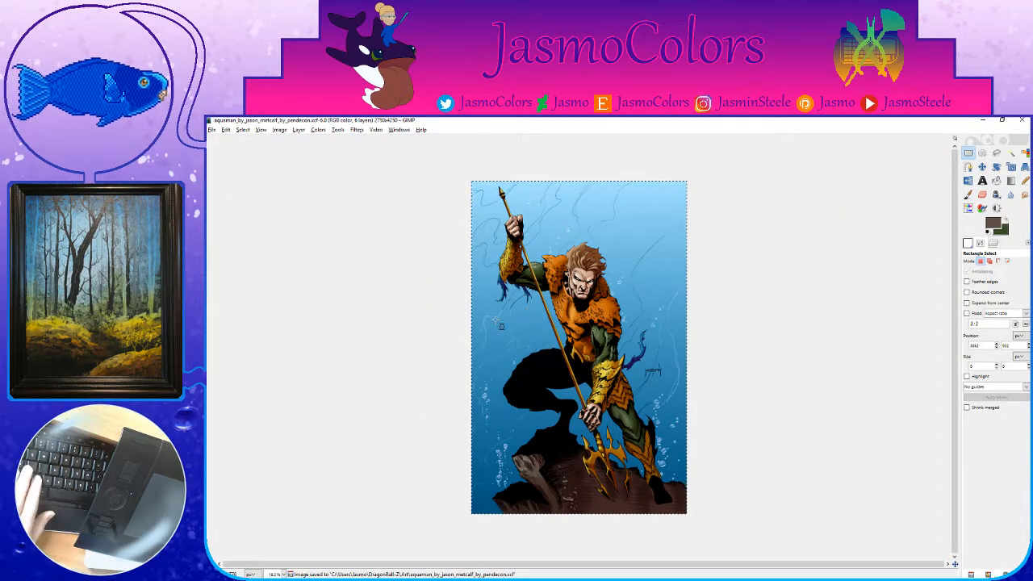
Step: Try dark blue with the Paintbrush on the water line running down from the arm fins
scroll(496, 324, "up", 1)
scroll(495, 325, "up", 6)
key("p")
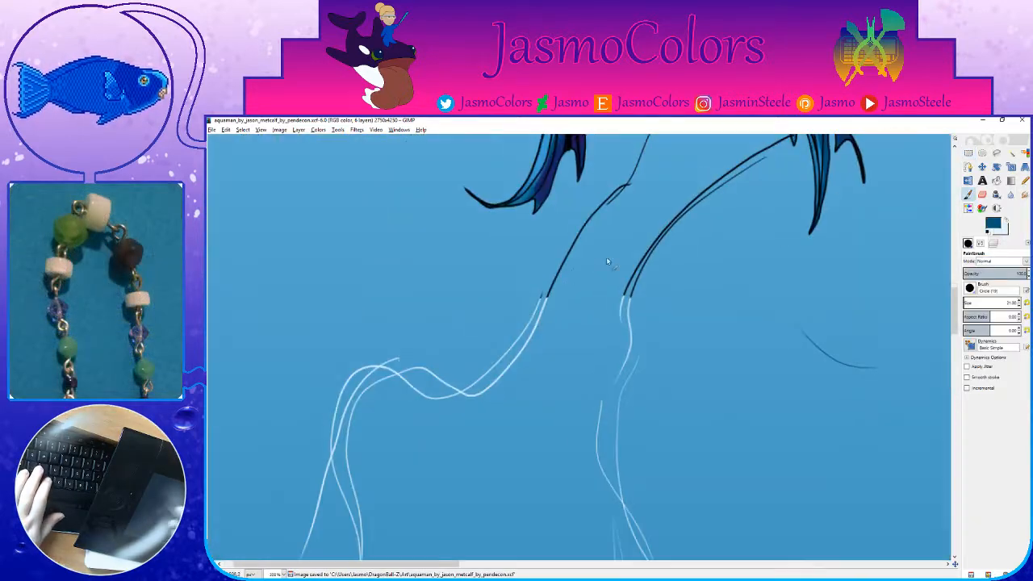
left_click_drag(549, 280, 516, 357)
left_click_drag(537, 316, 492, 384)
Step: Recolour the water lines below the arm fins, including the short strands beside them, in pale blue-white
key("x")
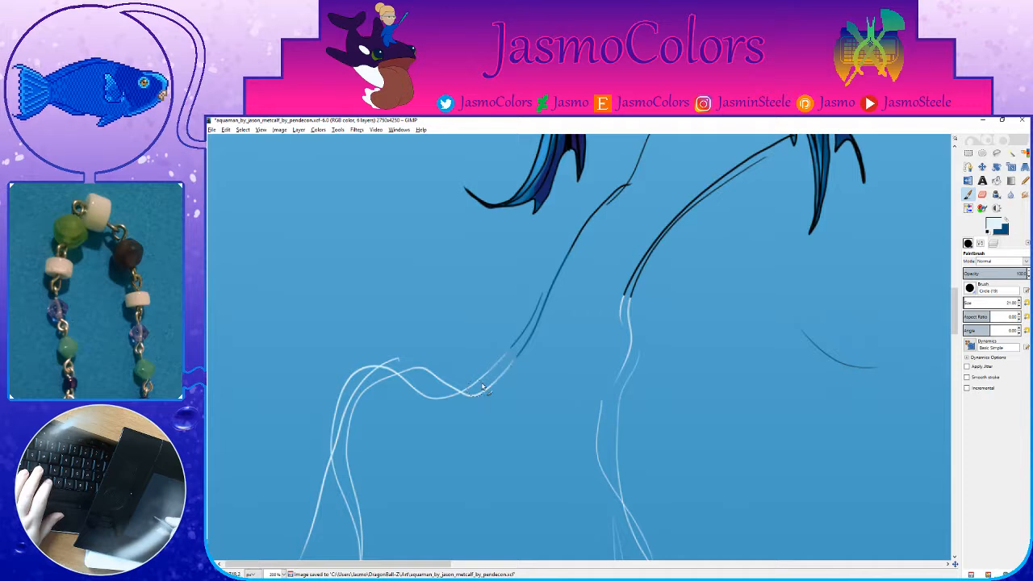
scroll(589, 243, "up", 3)
scroll(589, 242, "right", 2)
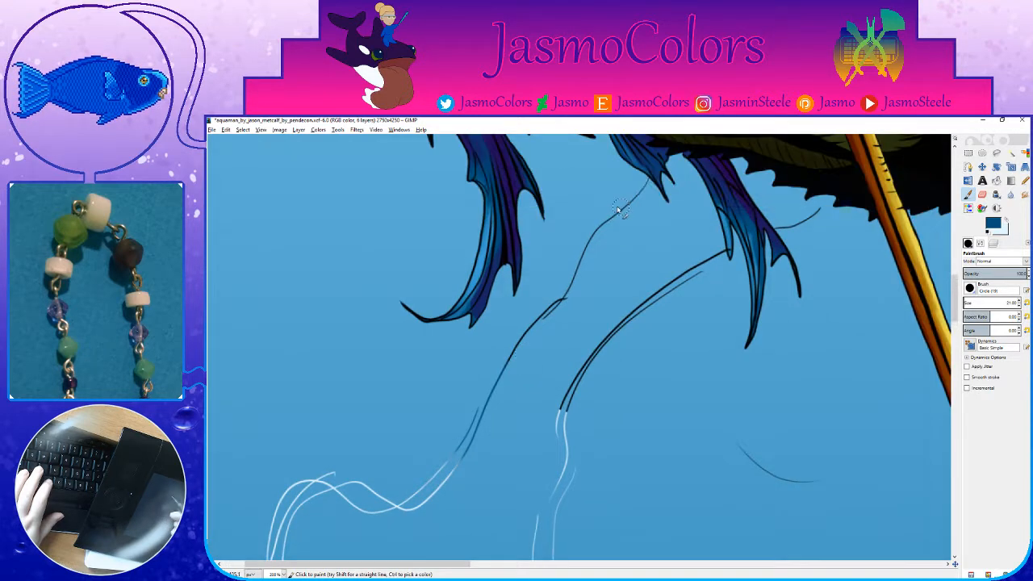
key("x")
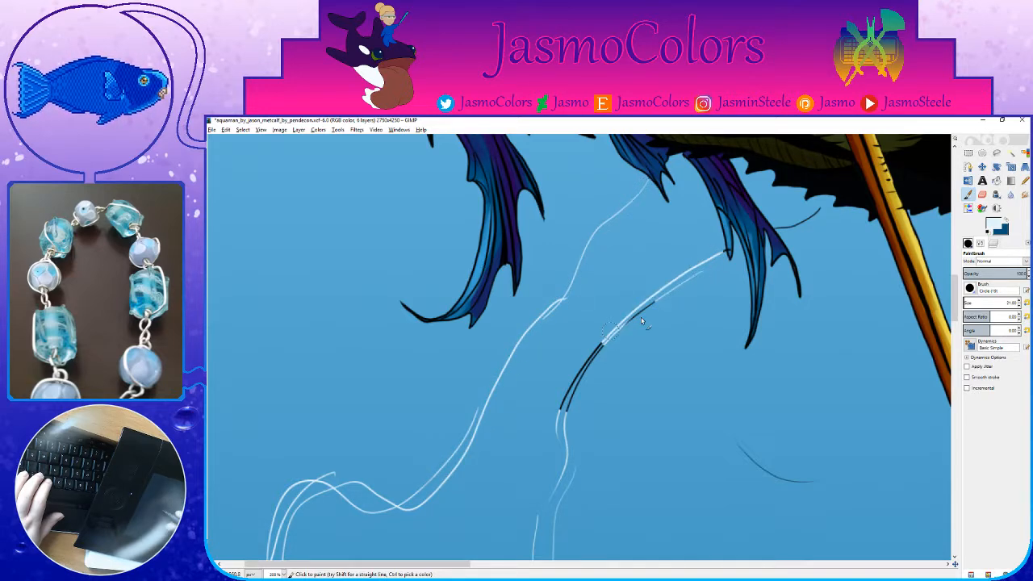
scroll(701, 272, "up", 3)
scroll(700, 273, "right", 2)
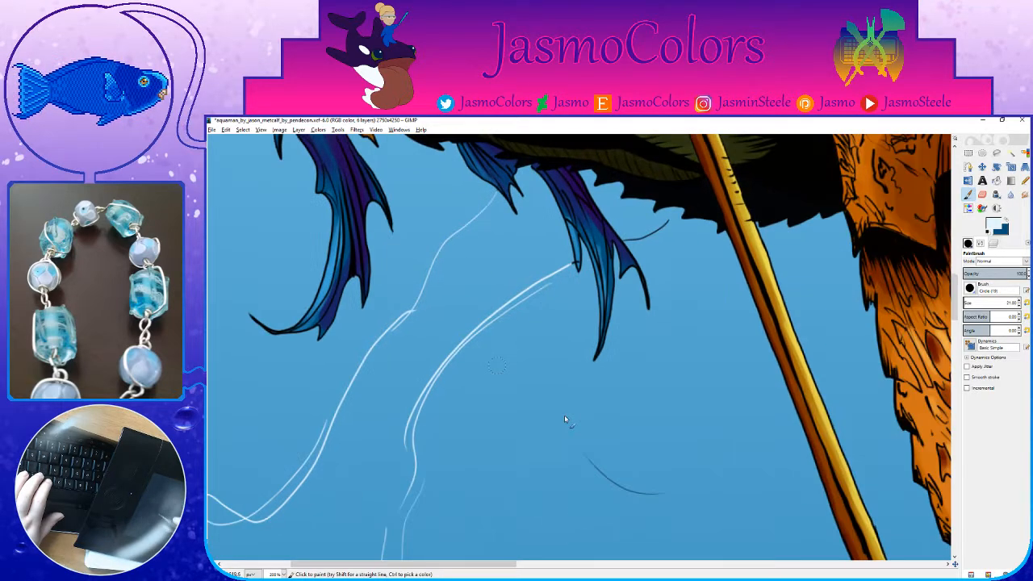
scroll(662, 498, "up", 2)
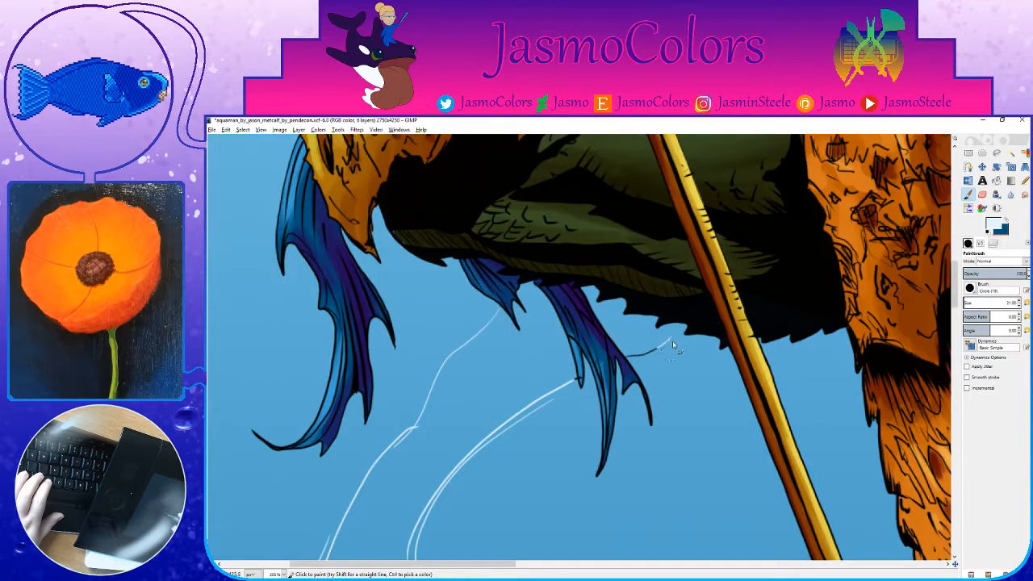
scroll(632, 353, "down", 12)
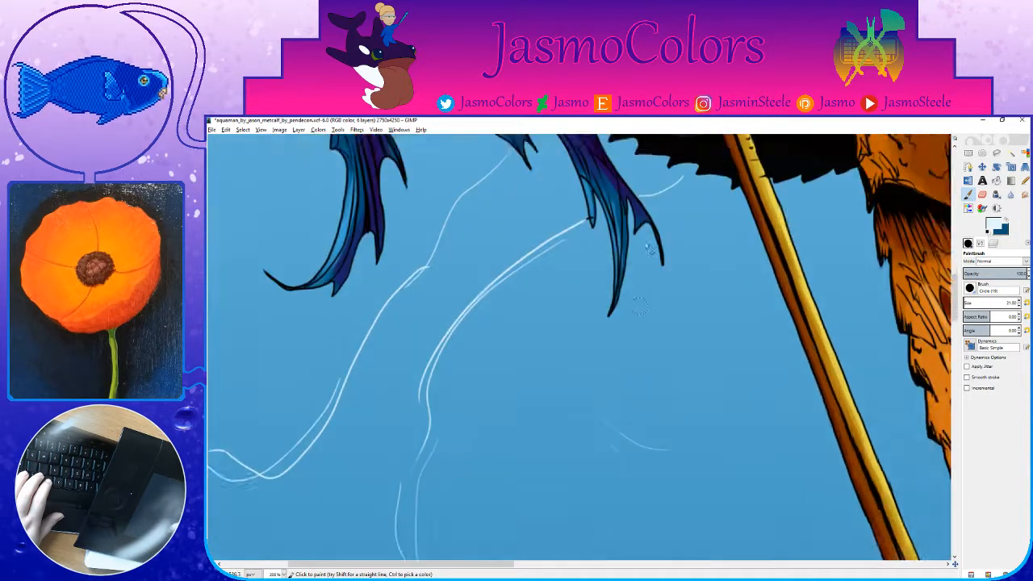
Step: Recolour the dark part of the curved water line above the black thigh in pale blue-white
scroll(610, 392, "down", 2)
scroll(618, 327, "right", 4)
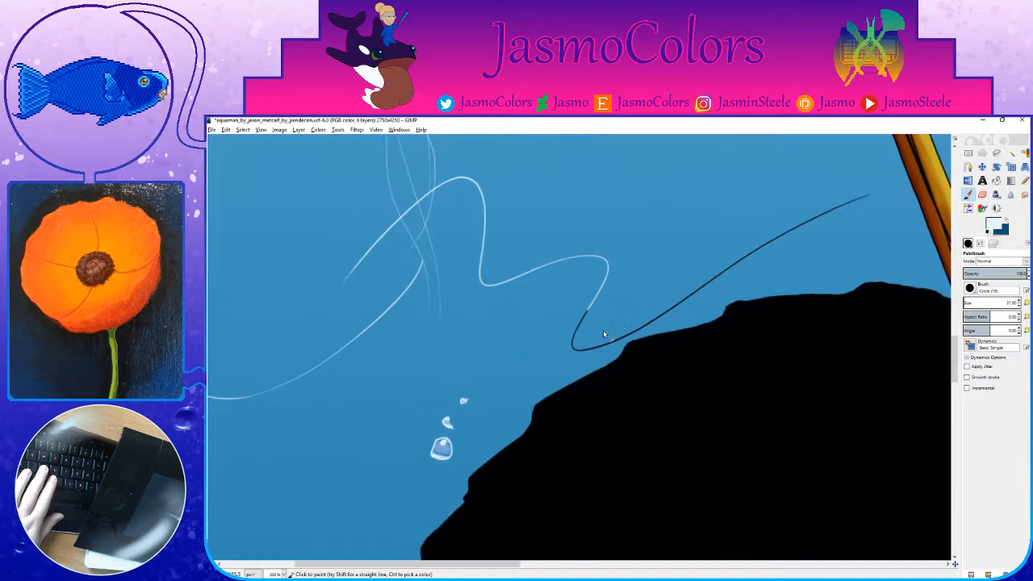
left_click_drag(690, 299, 869, 193)
Step: Recolour the water line under the black thigh in pale blue-white up to the leg's edge
scroll(592, 347, "left", 3)
scroll(591, 347, "down", 2)
left_click_drag(484, 438, 718, 153)
left_click_drag(625, 549, 589, 267)
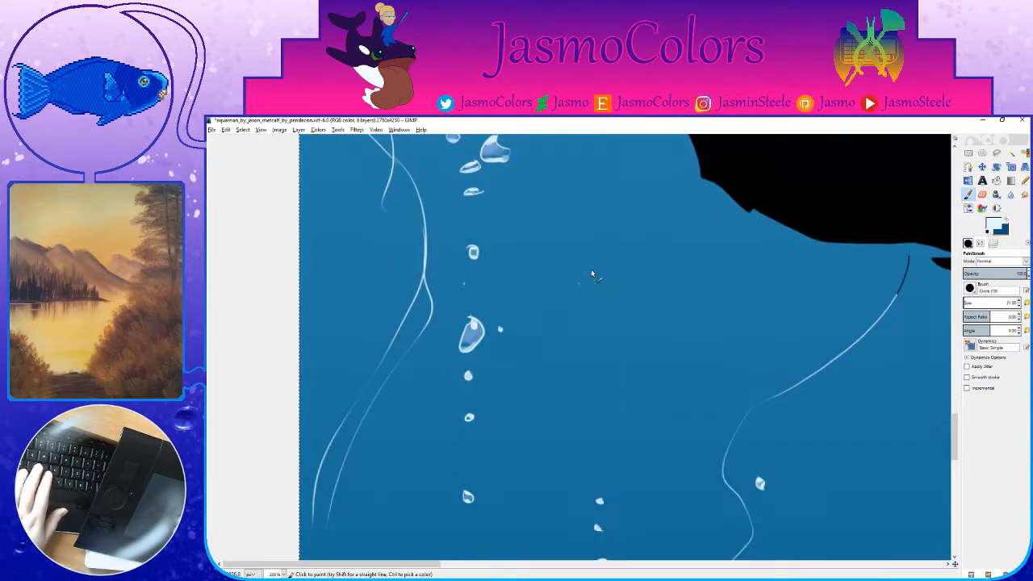
scroll(589, 267, "right", 5)
scroll(583, 254, "down", 8)
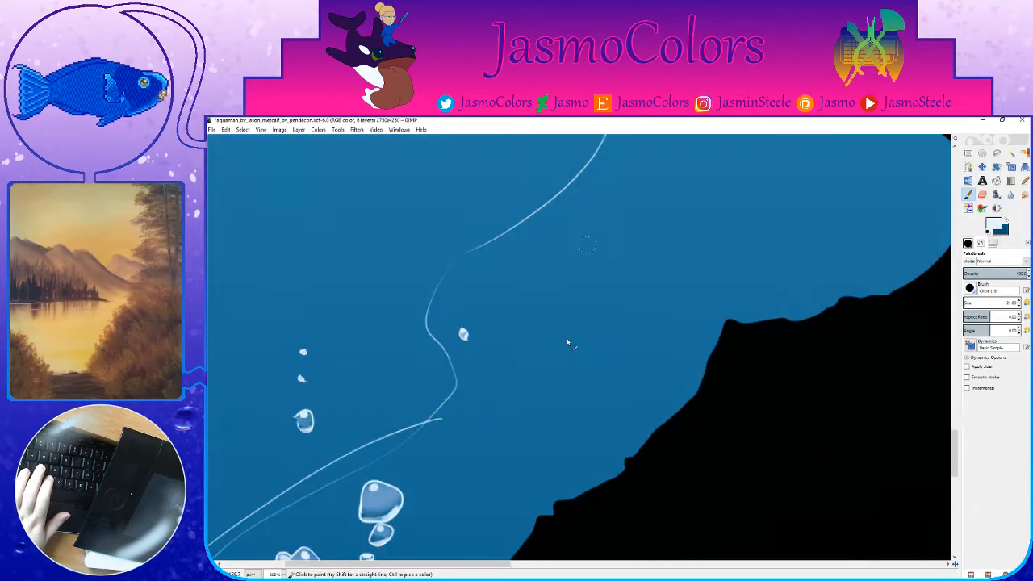
Step: Recolour the small dark bubbles in the lower-left corner of the picture, beside the rock, in pale blue-white
scroll(519, 408, "left", 5)
scroll(519, 408, "down", 4)
scroll(519, 408, "left", 2)
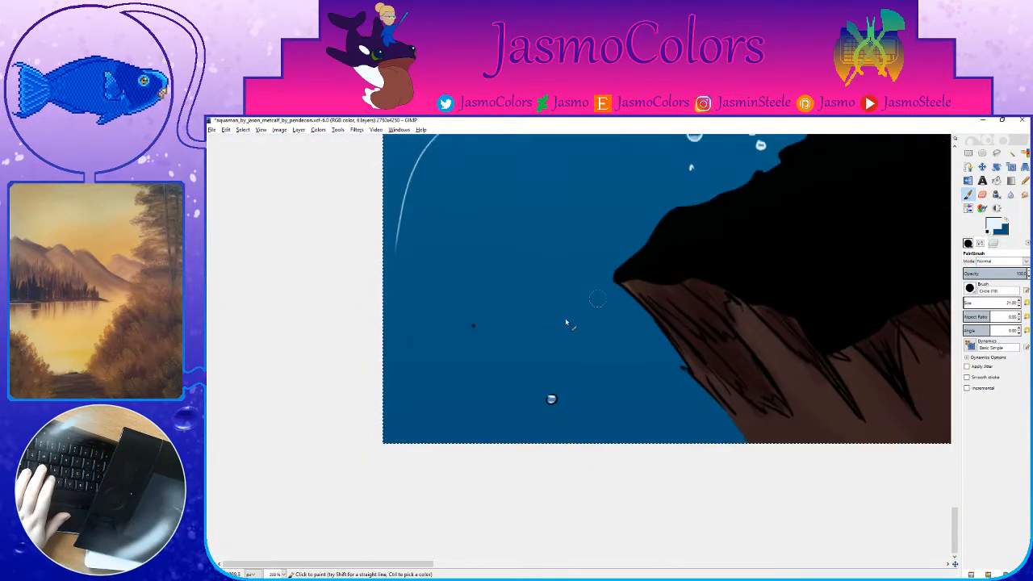
scroll(540, 395, "up", 4)
scroll(541, 395, "right", 3)
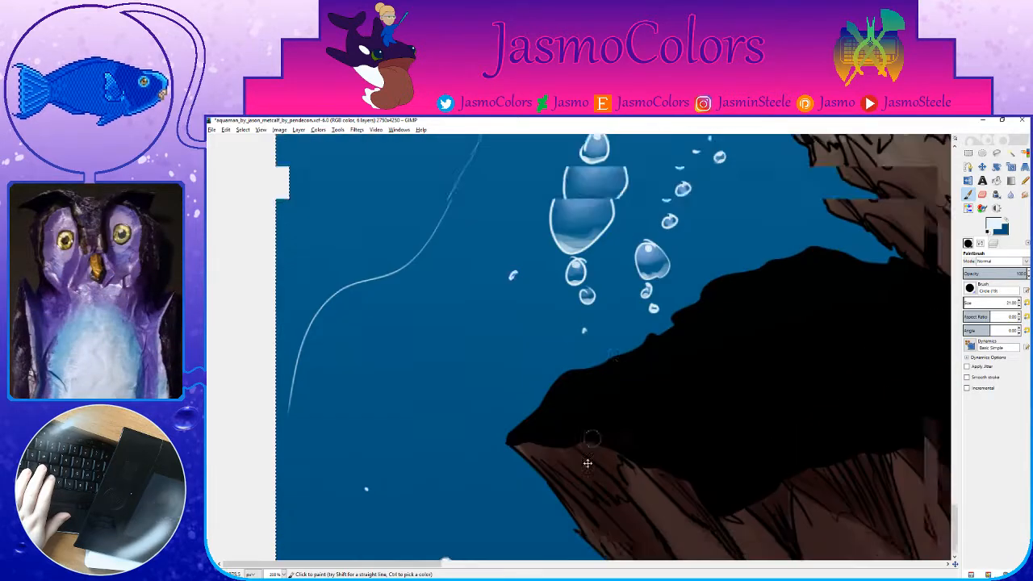
Step: Recolour the water lines between the trident prongs and the green-and-orange leg, including the short strands, in pale blue-white
scroll(597, 224, "down", 5)
scroll(597, 224, "right", 3)
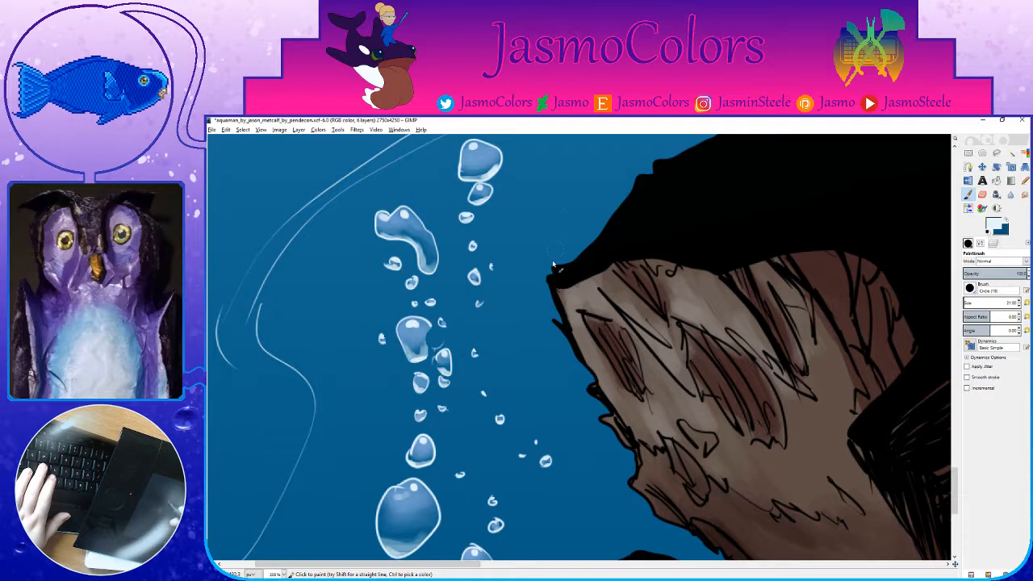
scroll(600, 247, "right", 10)
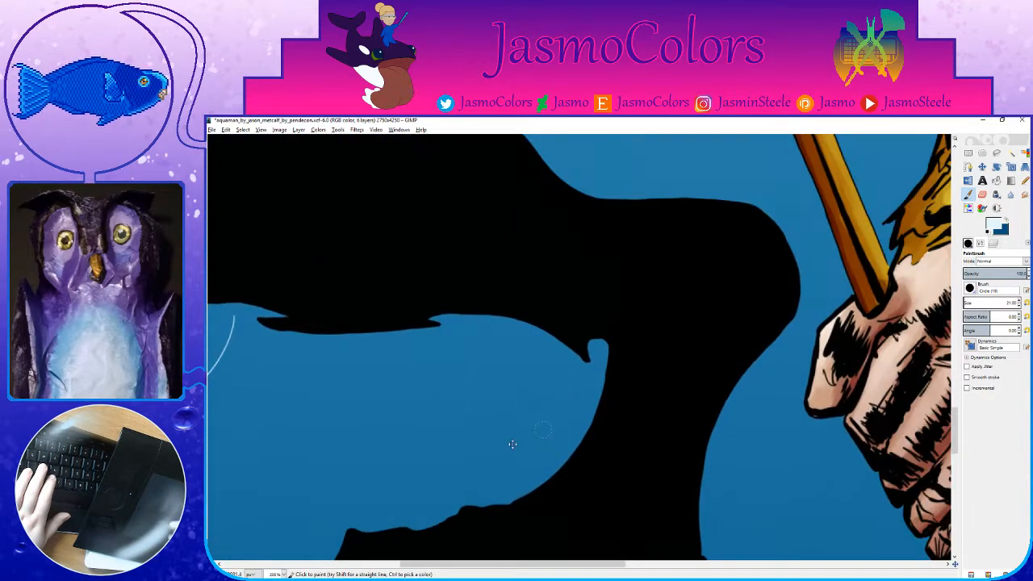
scroll(549, 450, "down", 2)
scroll(445, 377, "down", 4)
scroll(445, 377, "right", 5)
scroll(484, 360, "up", 5)
scroll(484, 360, "left", 6)
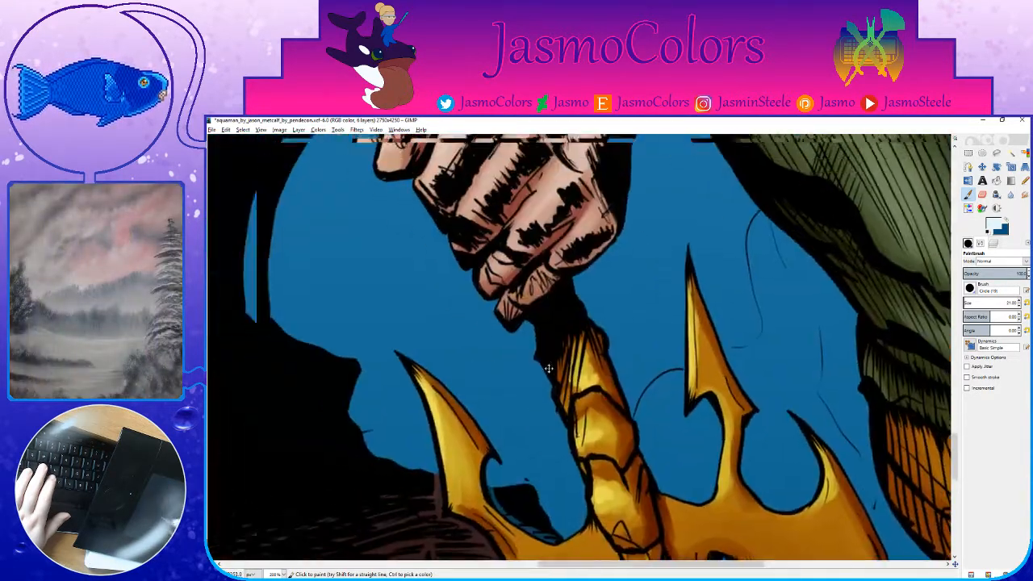
scroll(546, 416, "right", 5)
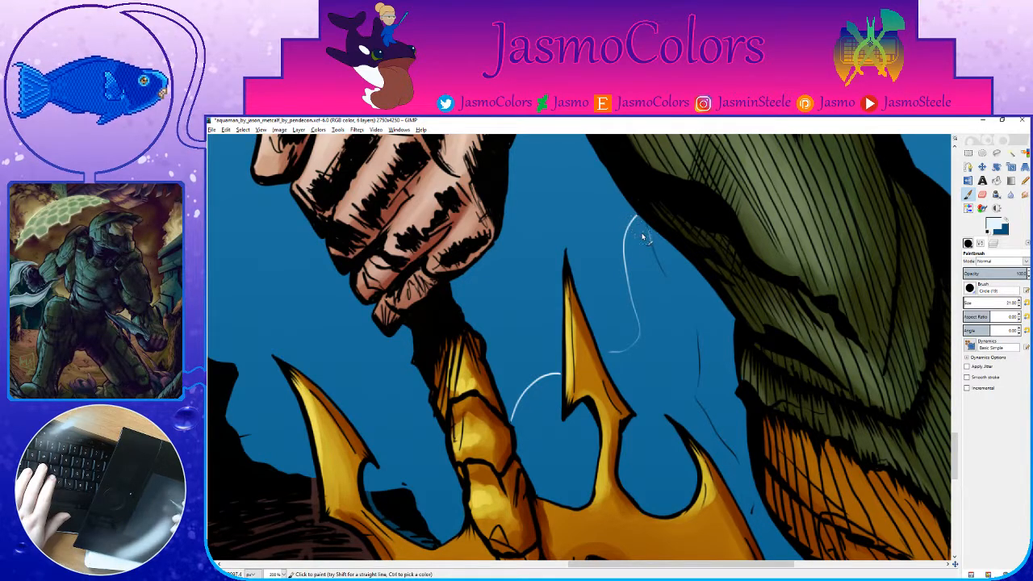
left_click_drag(676, 313, 590, 255)
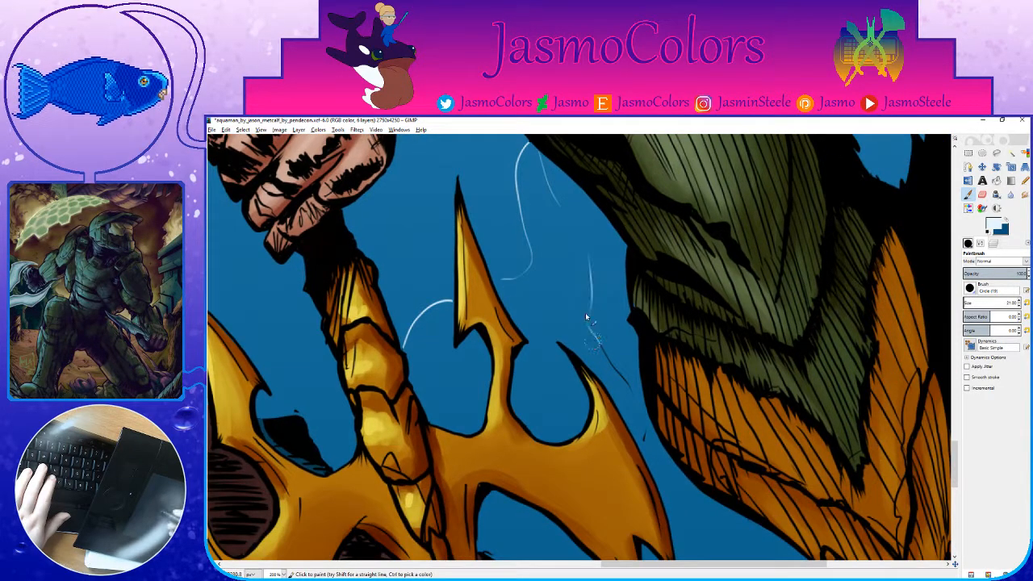
left_click_drag(621, 377, 630, 388)
mouse_move(643, 435)
left_mouse_down()
mouse_move(629, 343)
mouse_move(618, 340)
mouse_move(600, 423)
mouse_move(588, 417)
mouse_move(579, 335)
mouse_move(626, 314)
mouse_move(592, 377)
left_mouse_up()
Step: Save the image after checking the bubbles around the boot at the picture's lower-right side
left_click_drag(836, 376, 577, 371)
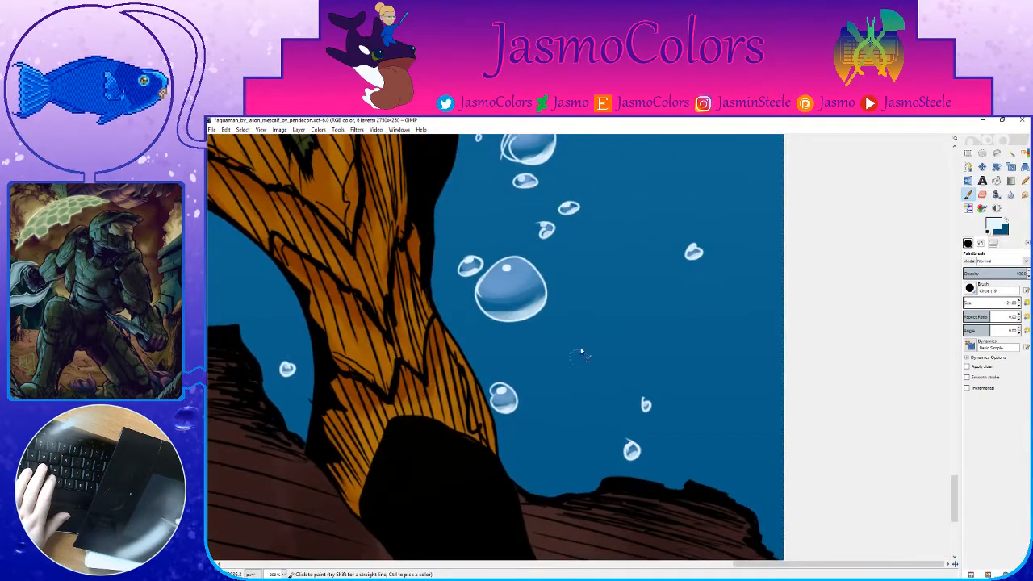
key("r")
scroll(673, 390, "down", 4)
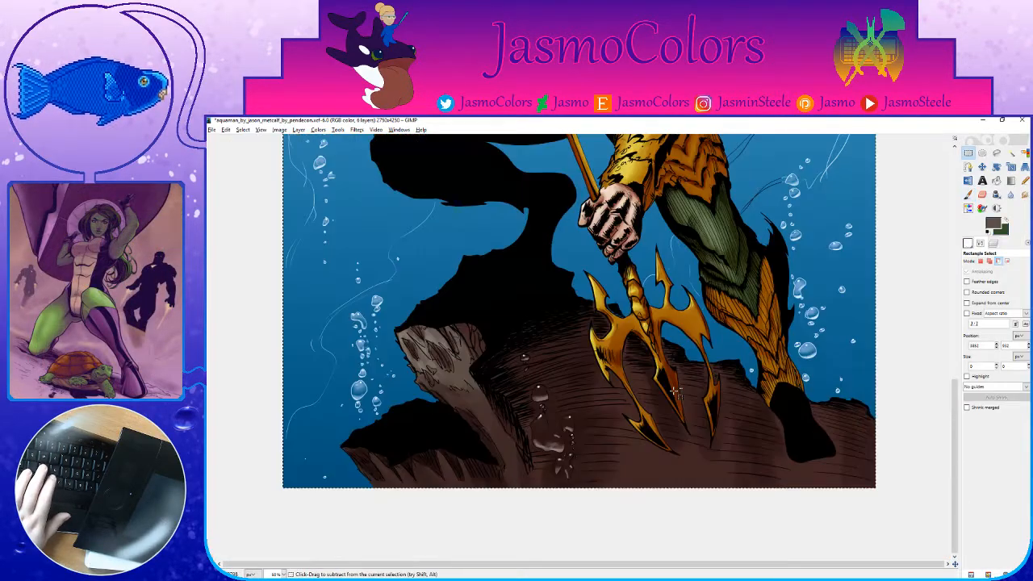
scroll(673, 390, "down", 2)
key("ctrl+s")
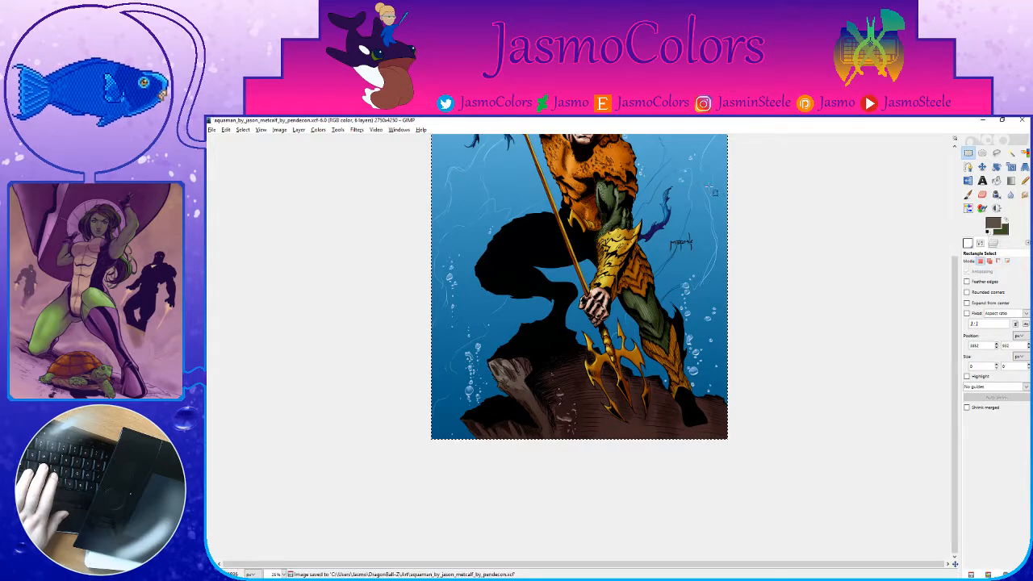
Step: Recolour the water lines near the right edge of the bright upper water in dark blue
scroll(716, 191, "up", 3)
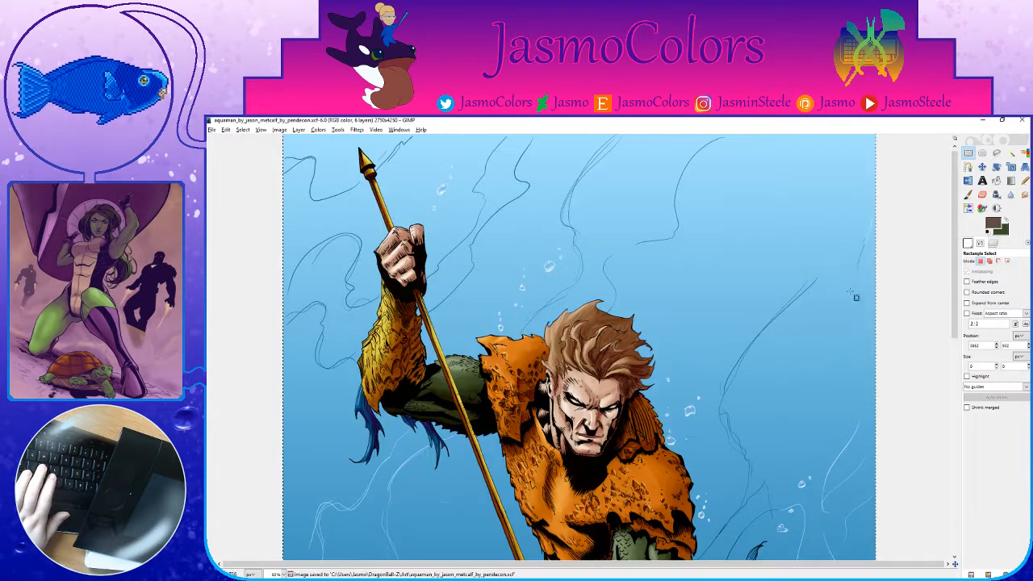
scroll(856, 296, "up", 2)
key("p")
left_click_drag(665, 277, 565, 350)
left_click(968, 303)
key("x")
left_click_drag(802, 176, 770, 274)
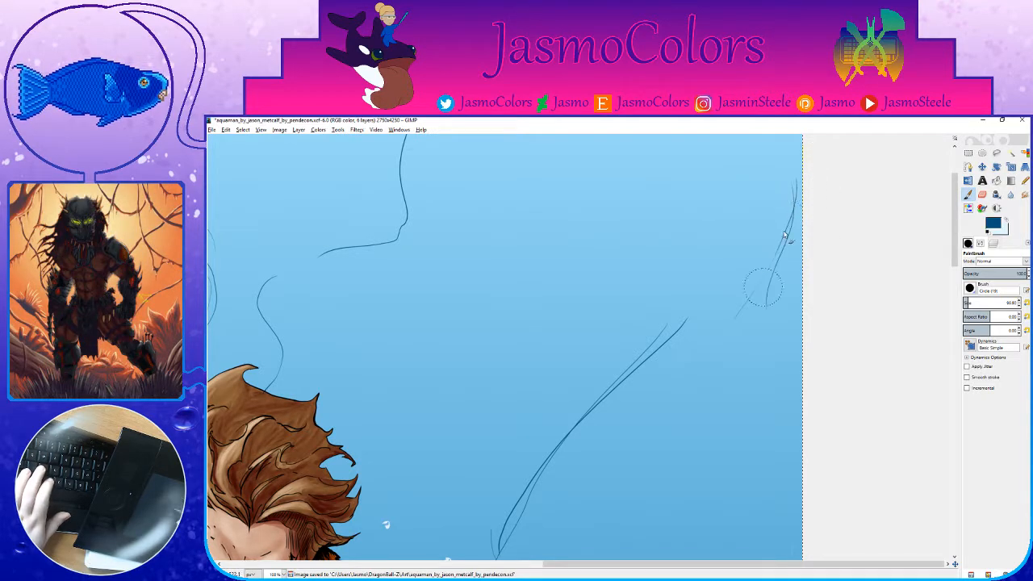
left_click_drag(677, 360, 750, 212)
Step: Save the image and recolour the thin water line rising from the torn orange sleeve in dark blue
mouse_move(686, 484)
left_mouse_down()
mouse_move(702, 345)
mouse_move(692, 277)
left_mouse_up()
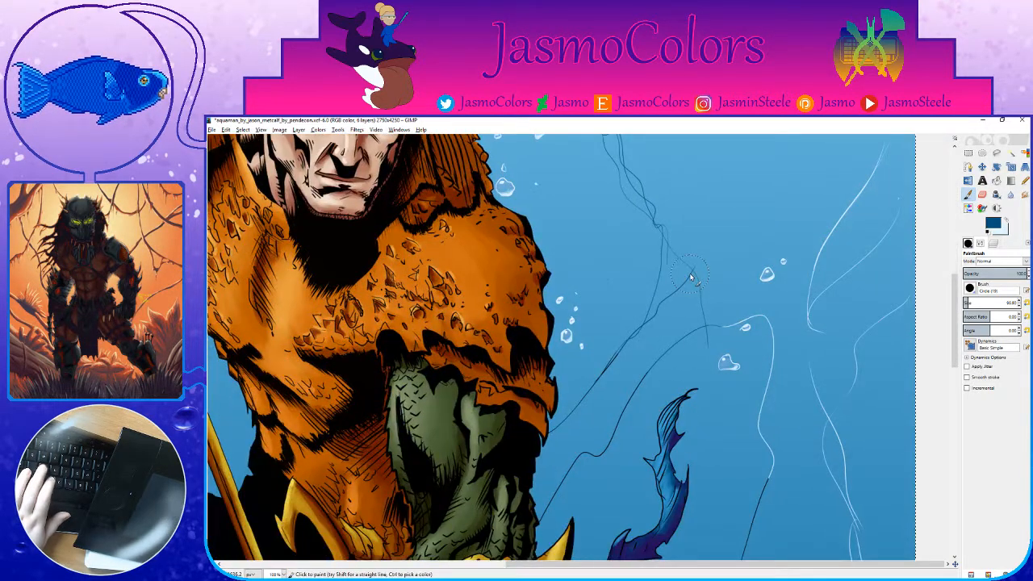
scroll(710, 305, "down", 2)
scroll(611, 296, "up", 3)
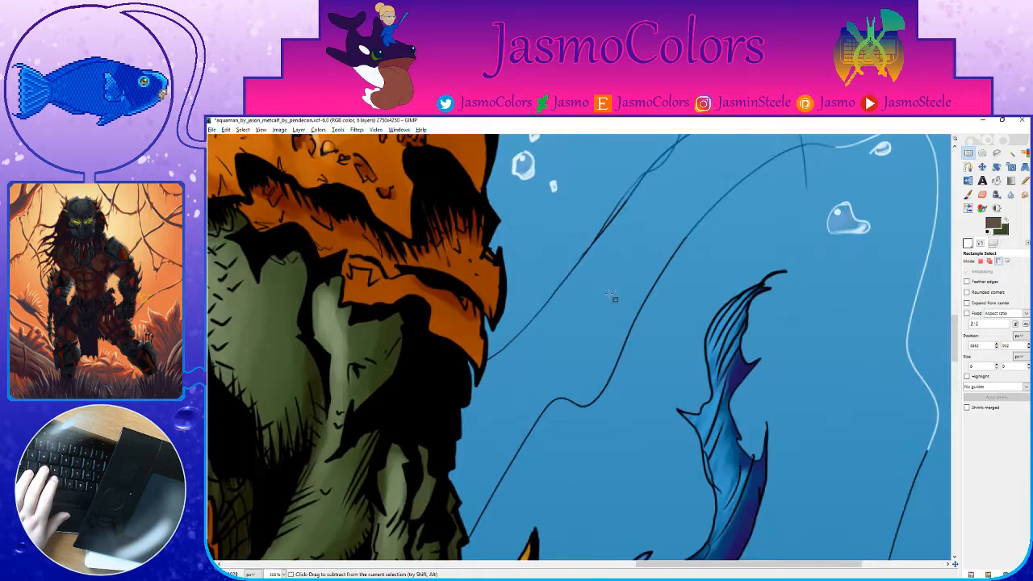
key("ctrl+s")
mouse_move(631, 198)
left_mouse_down()
mouse_move(669, 282)
mouse_move(643, 324)
left_mouse_up()
left_click_drag(678, 265, 583, 409)
left_click_drag(582, 409, 665, 268)
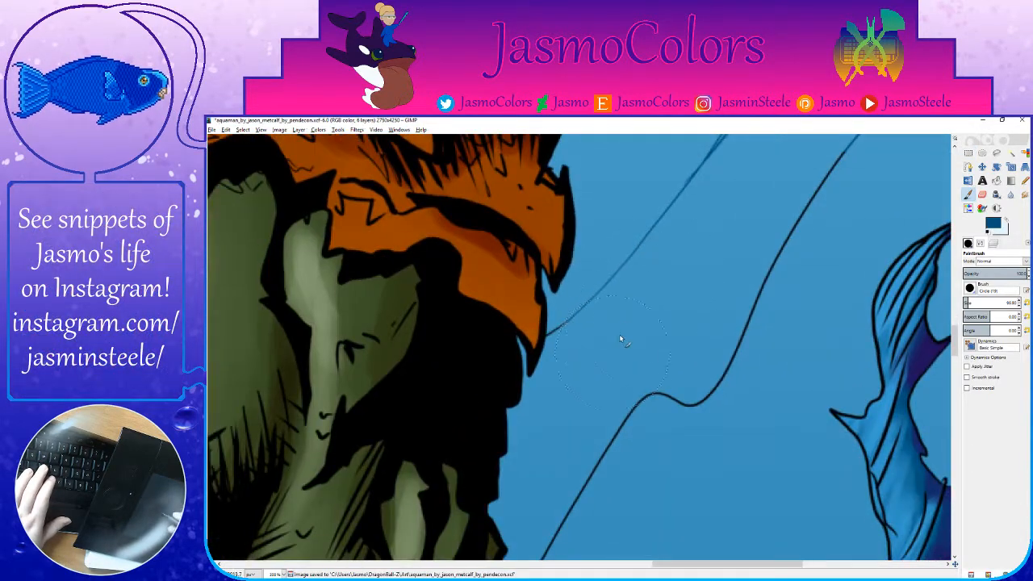
Step: Recolour the S-shaped water line between the orange sleeve and the blue fin, up over its crest, in dark blue
mouse_move(619, 429)
left_mouse_down()
mouse_move(681, 396)
mouse_move(836, 163)
left_mouse_up()
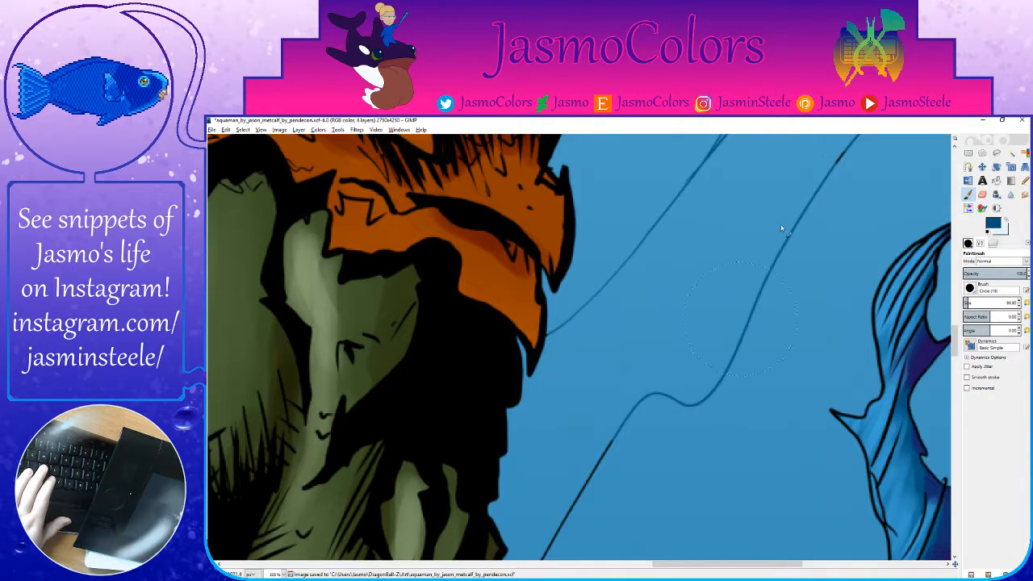
left_click_drag(756, 279, 627, 372)
left_click_drag(915, 216, 637, 326)
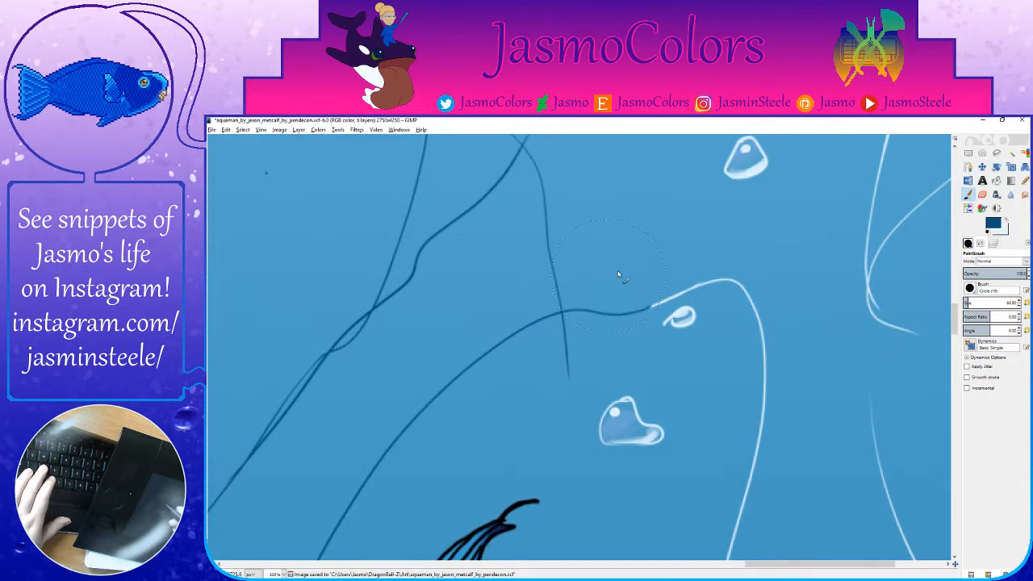
left_click_drag(762, 397, 727, 323)
left_click_drag(508, 337, 796, 161)
left_click_drag(521, 511, 679, 237)
Step: Recolour the S-shaped water line from the green arm up to the crossing strand in pale blue-white
key("x")
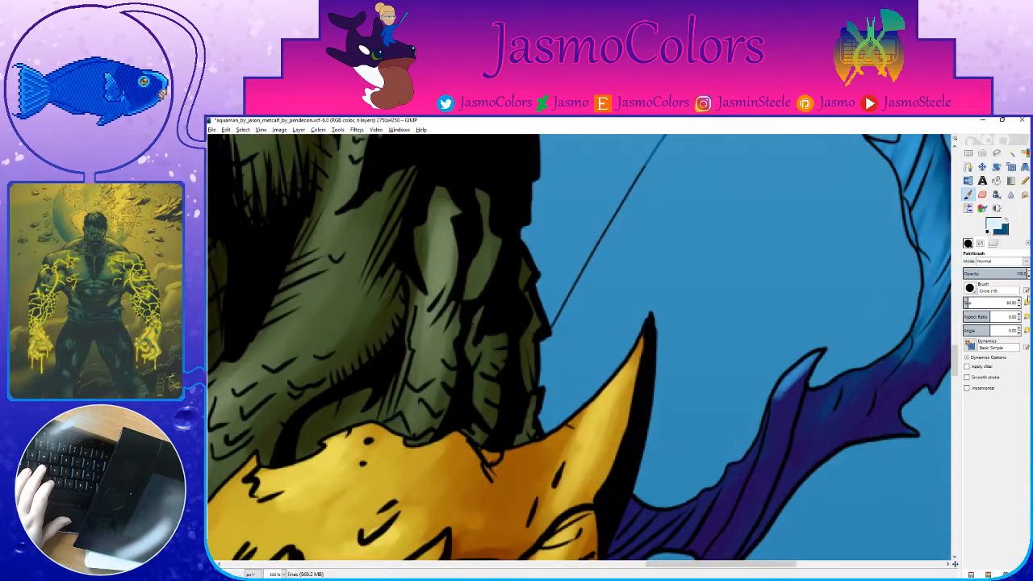
mouse_move(565, 321)
left_mouse_down()
mouse_move(618, 207)
mouse_move(553, 362)
left_mouse_up()
mouse_move(560, 355)
left_mouse_down()
mouse_move(609, 282)
mouse_move(636, 284)
mouse_move(723, 196)
mouse_move(636, 350)
left_mouse_up()
mouse_move(627, 356)
left_mouse_down()
mouse_move(717, 187)
mouse_move(635, 245)
mouse_move(705, 178)
left_mouse_up()
mouse_move(705, 178)
left_mouse_down()
mouse_move(573, 355)
mouse_move(657, 289)
left_mouse_up()
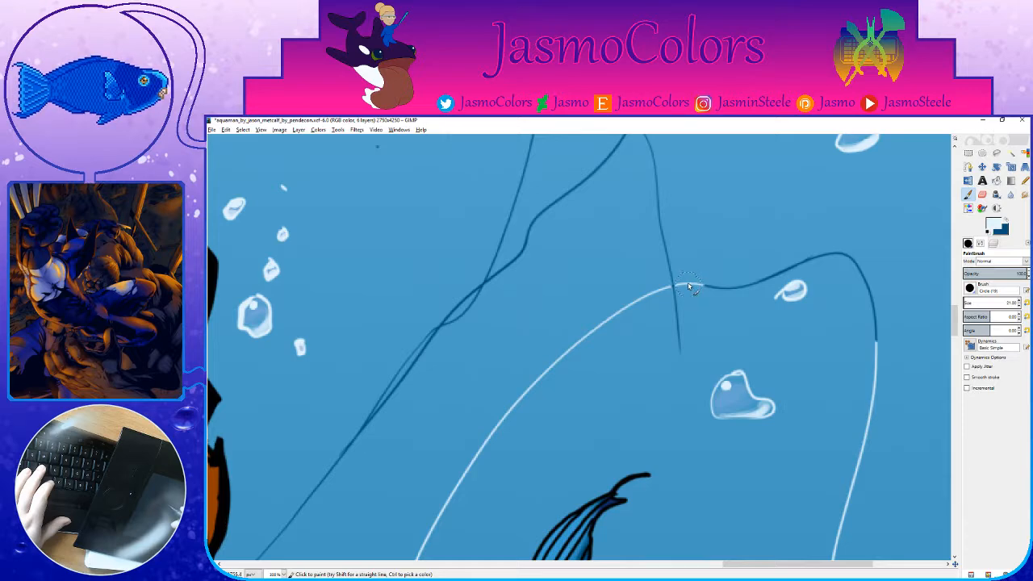
Step: Recolour the crest of the S-shaped water line and its descent past the blue fin to the signature in pale blue-white
left_click_drag(476, 407, 648, 392)
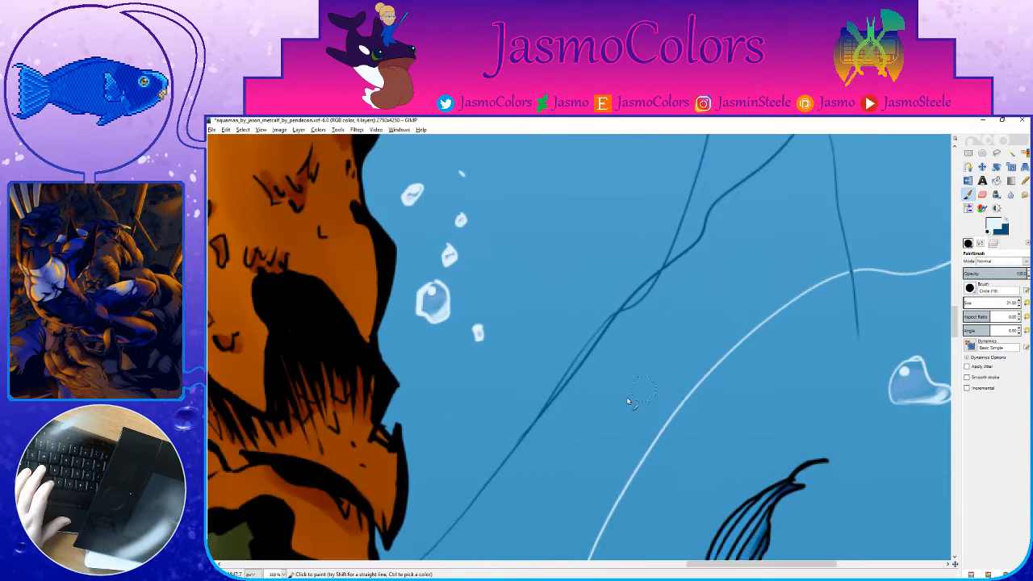
left_click_drag(683, 276, 586, 425)
left_click_drag(472, 405, 576, 243)
left_click_drag(494, 468, 648, 276)
left_click_drag(811, 353, 380, 339)
mouse_move(648, 408)
left_mouse_down()
mouse_move(530, 368)
mouse_move(552, 207)
left_mouse_up()
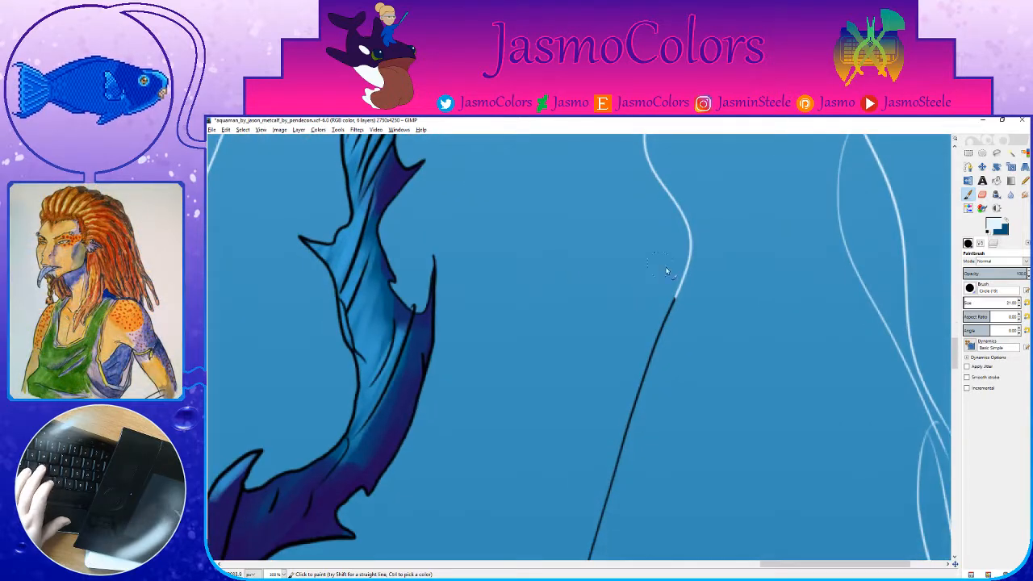
left_click_drag(639, 415, 684, 298)
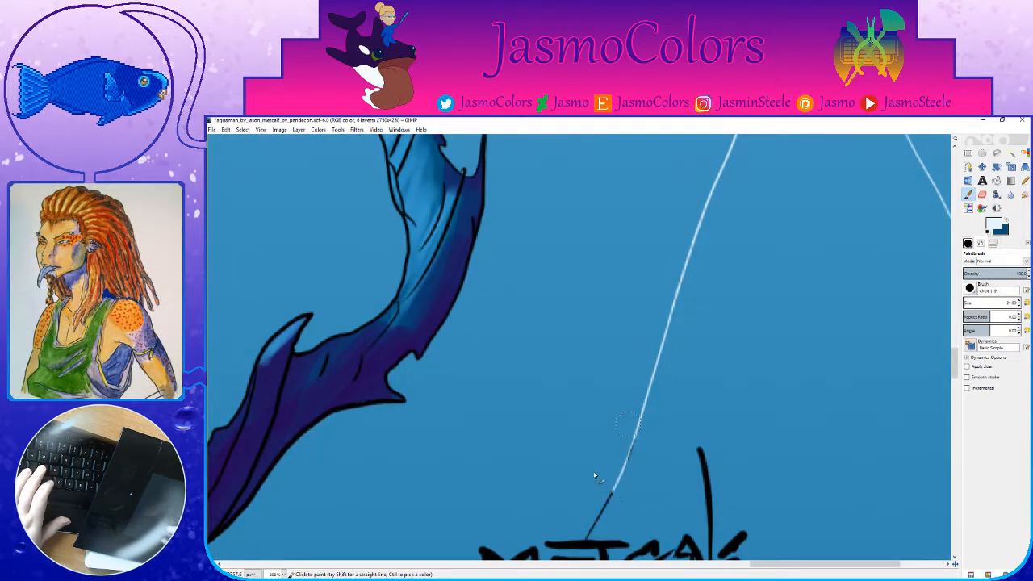
left_click_drag(598, 484, 690, 370)
mouse_move(627, 490)
left_mouse_down()
mouse_move(703, 334)
mouse_move(656, 453)
mouse_move(605, 526)
mouse_move(712, 290)
mouse_move(737, 319)
mouse_move(680, 358)
mouse_move(560, 500)
mouse_move(662, 373)
left_mouse_up()
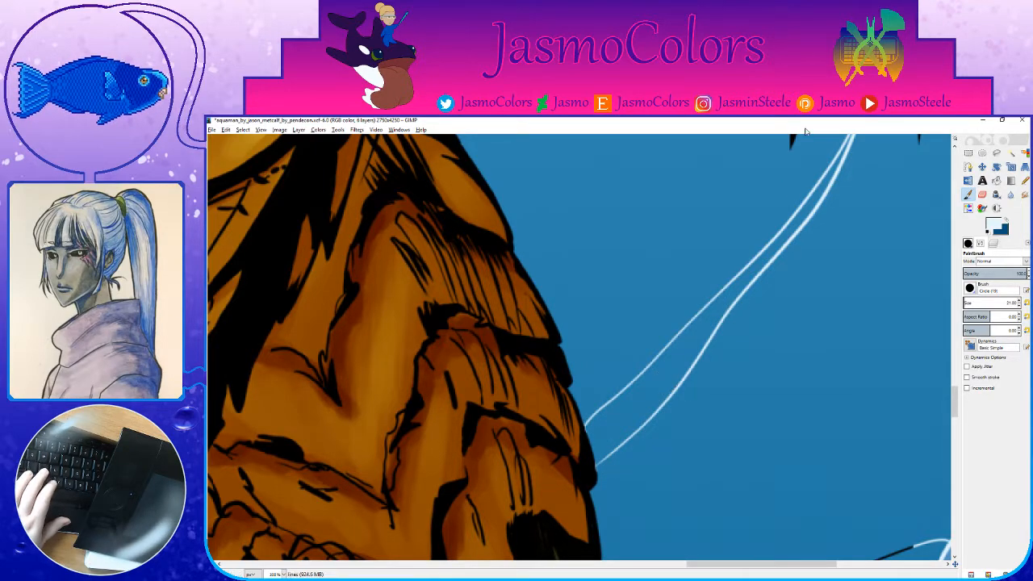
Step: Fit the whole picture in view and save the image
key("r")
key("shift+ctrl+j")
key("ctrl+s")
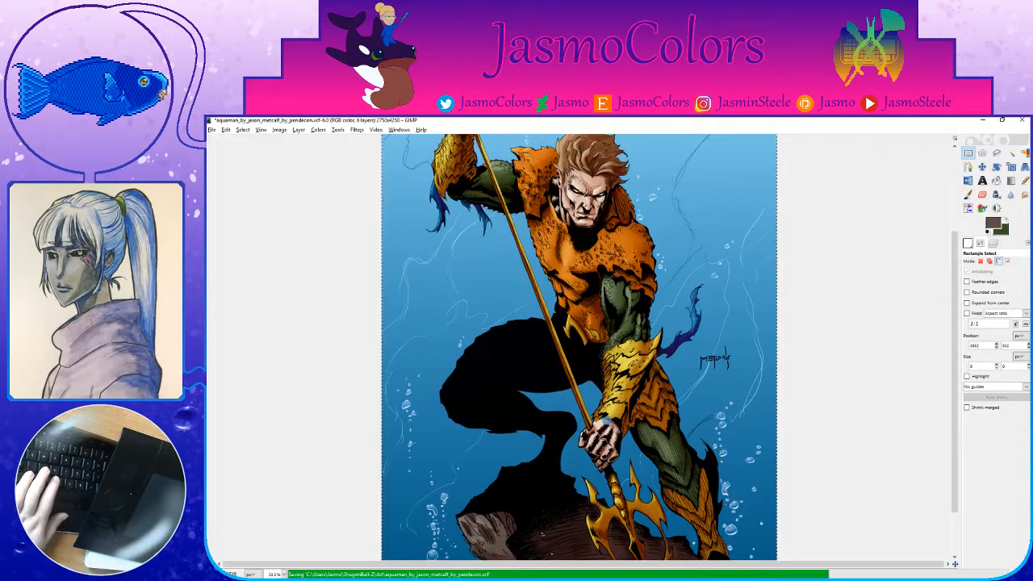
Step: Recolour the pair of curved water lines between the green thigh and the bubble column in pale blue-white
key("plus")
scroll(733, 457, "up", 2)
scroll(853, 366, "up", 3)
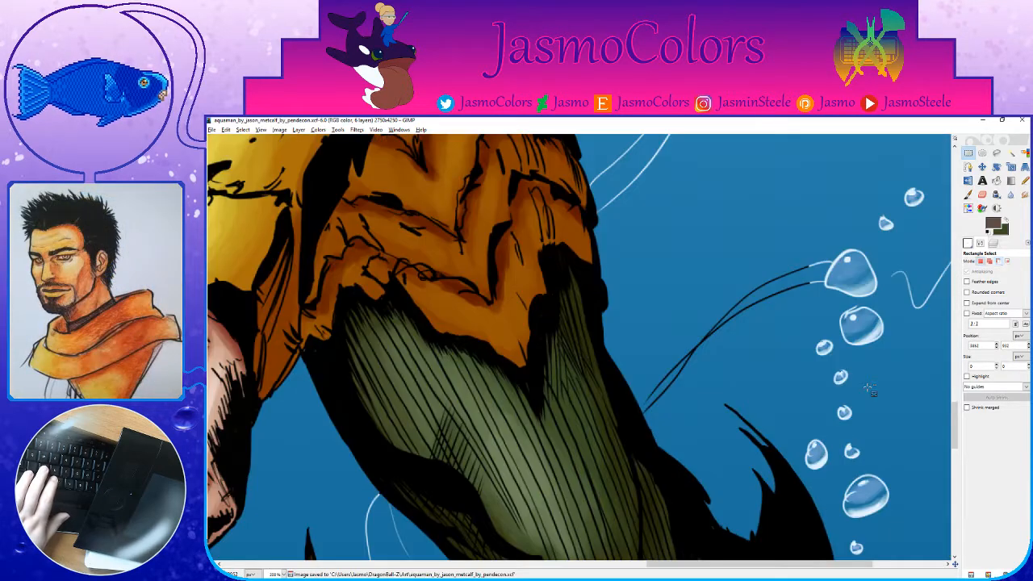
key("p")
left_click_drag(837, 323, 717, 307)
mouse_move(691, 250)
left_mouse_down()
mouse_move(638, 274)
mouse_move(555, 355)
left_mouse_up()
key("ctrl+z")
left_click_drag(691, 250, 565, 343)
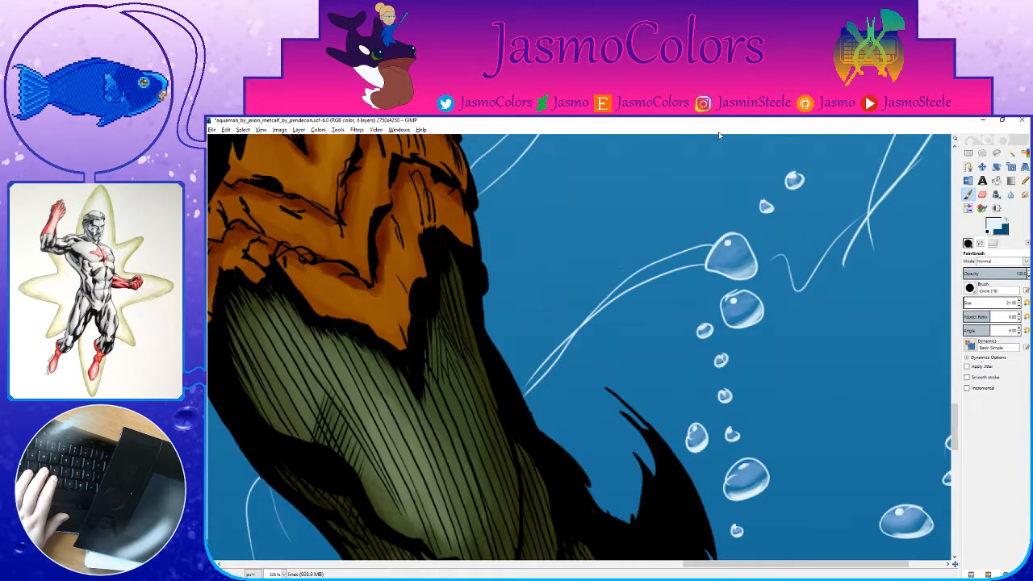
Step: Zoom out to the whole picture and save the recoloured artwork
scroll(564, 354, "down", 6)
key("ctrl+s")
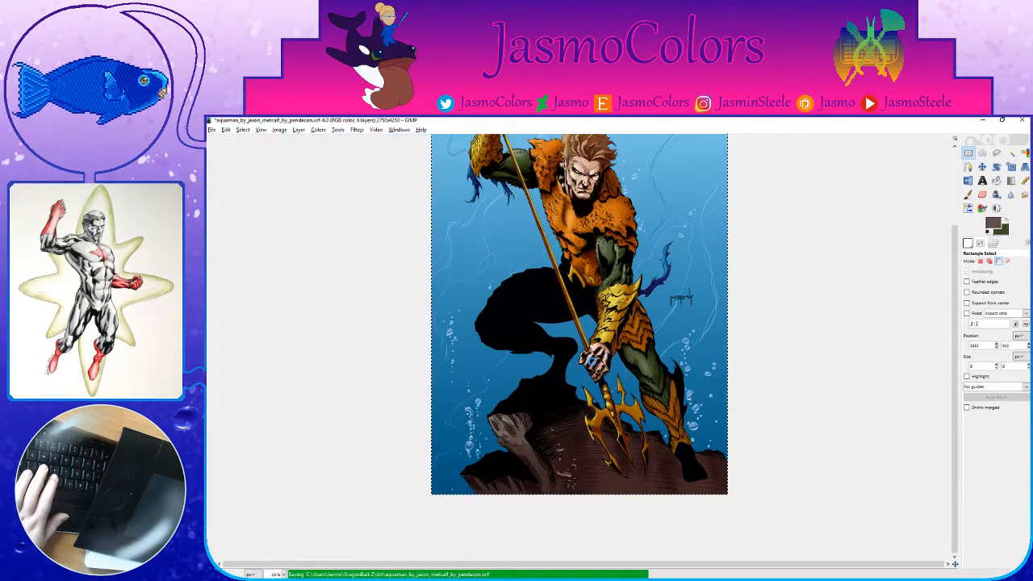
scroll(625, 355, "down", 1)
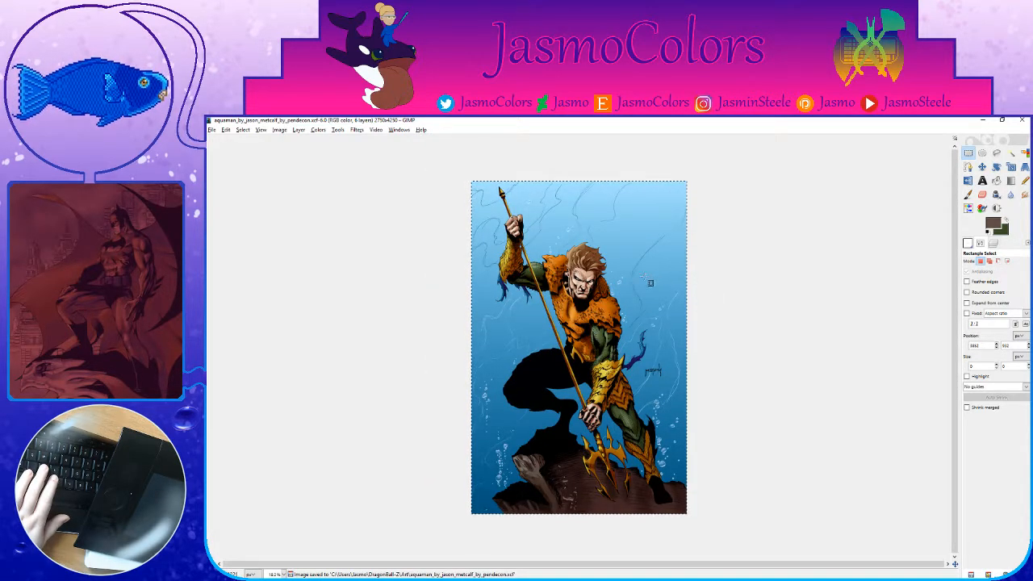
Step: Recolour the tangled water lines beside the head and orange shoulder, down to the sleeve, in pale blue-white
scroll(650, 281, "up", 5)
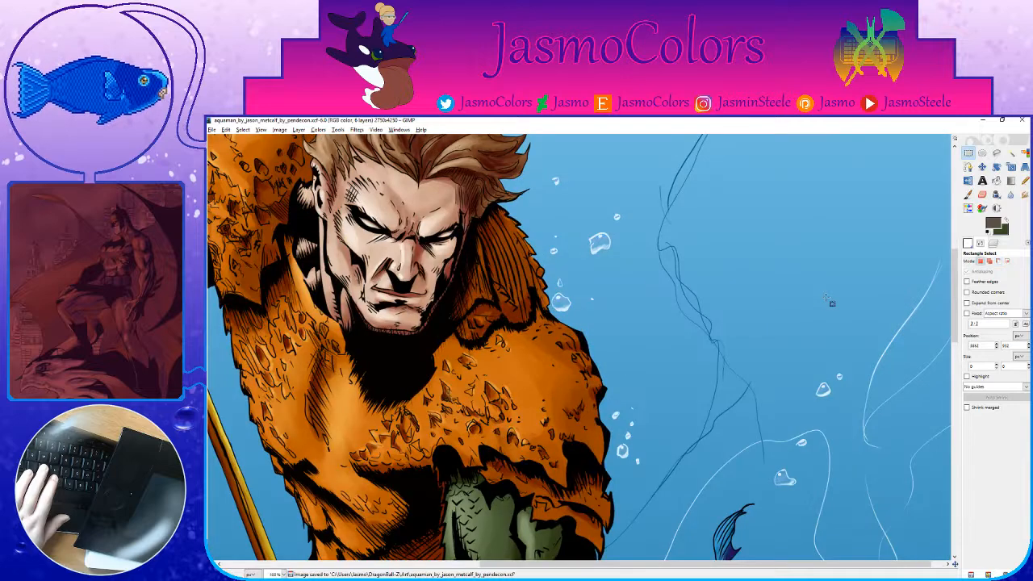
key("p")
left_click_drag(675, 269, 716, 355)
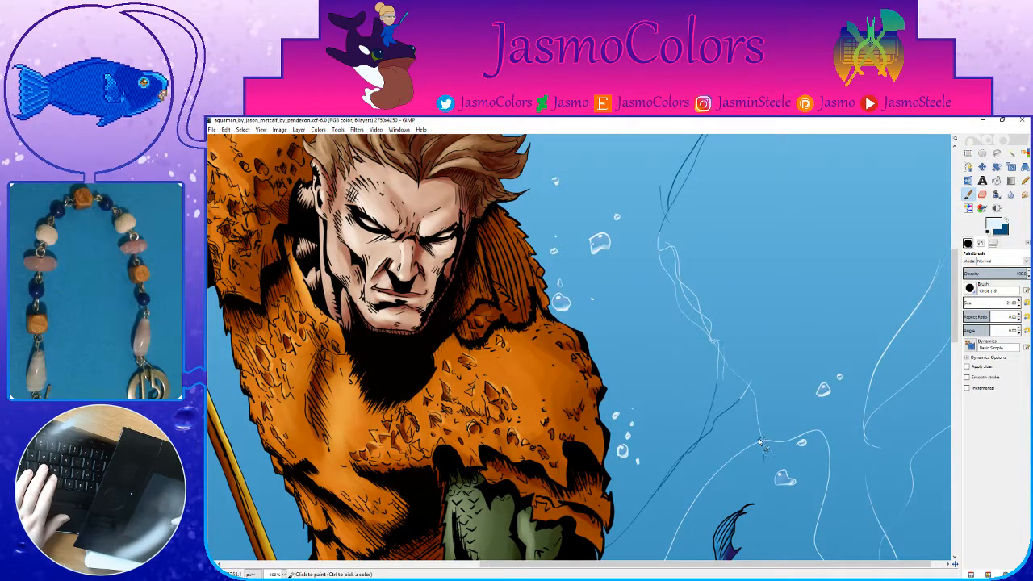
scroll(734, 358, "down", 3)
key("shift+b")
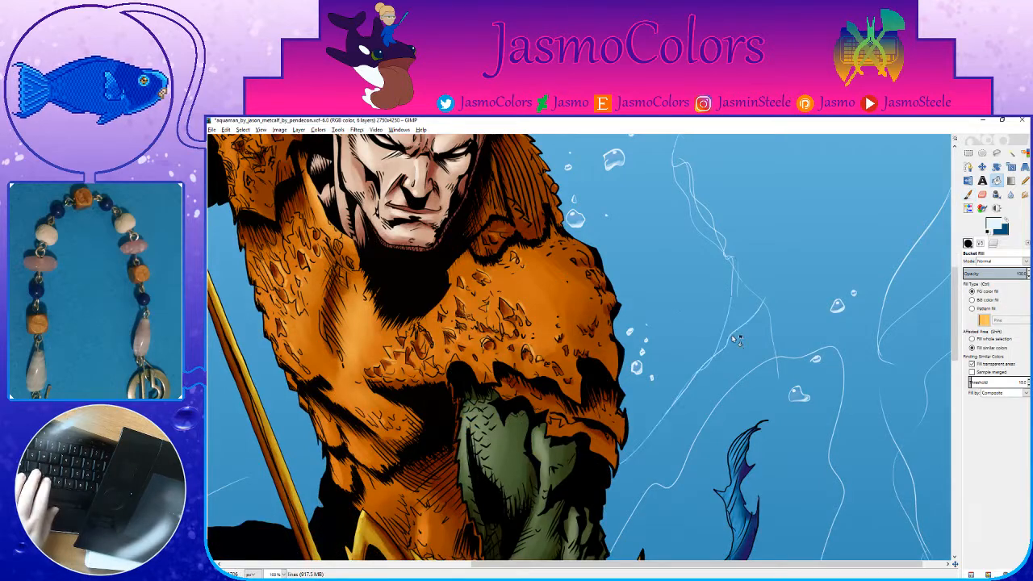
left_click(967, 194)
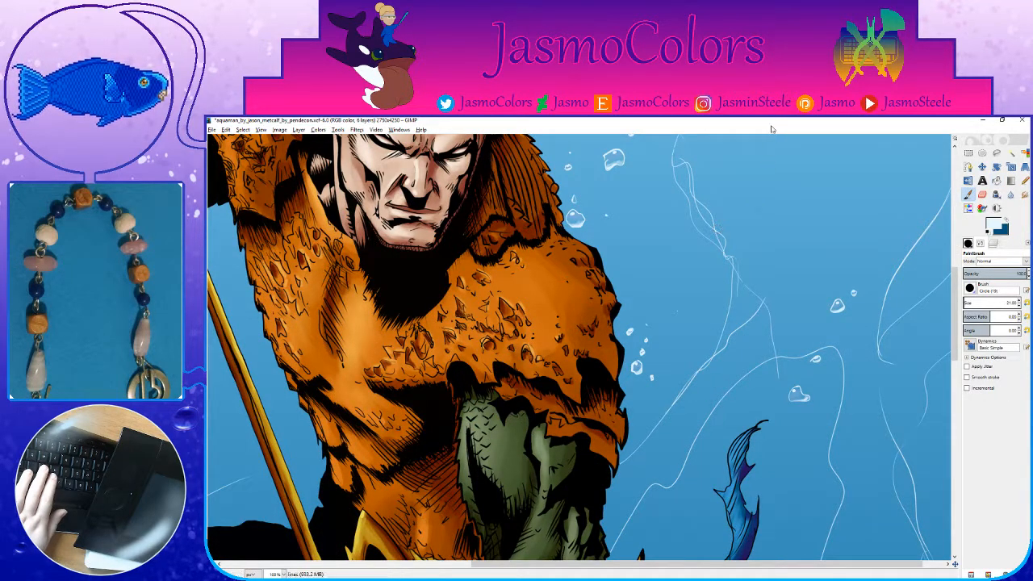
Step: Fit the whole picture in view and save the artwork with the recoloured upper water lines
key("r")
key("shift+ctrl+j")
key("ctrl+s")
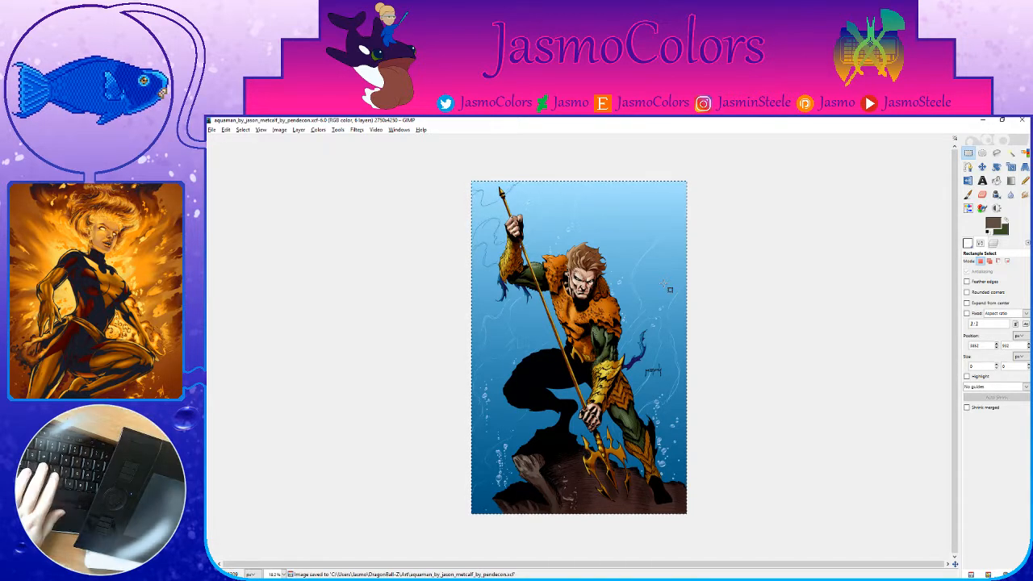
key("ctrl+s")
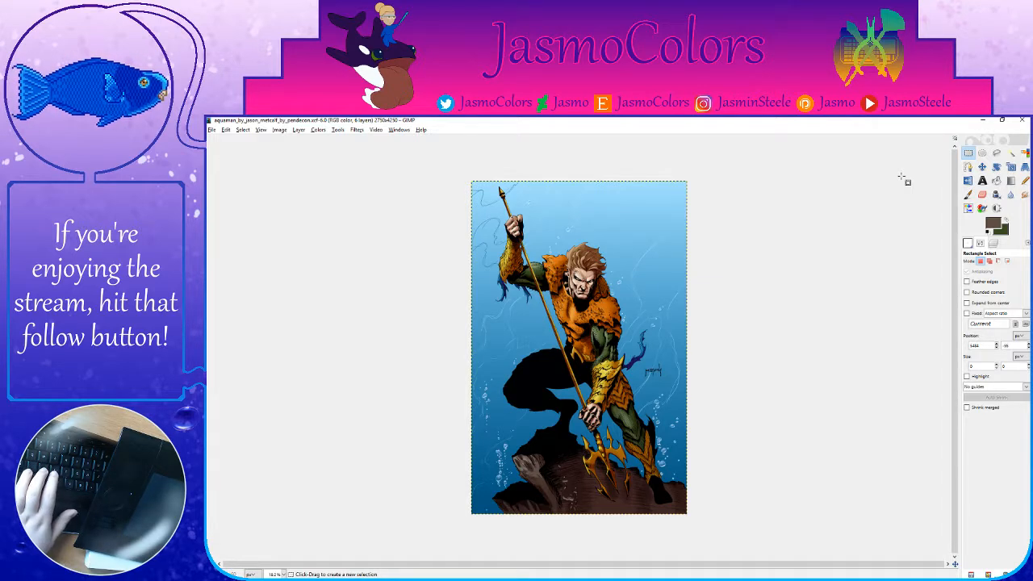
key("ctrl+s")
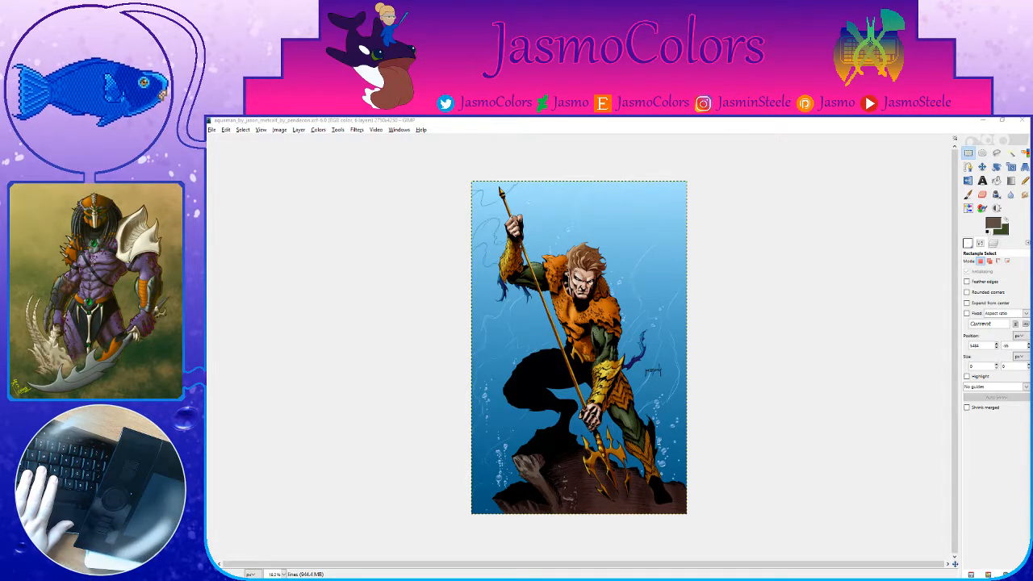
left_click(701, 161)
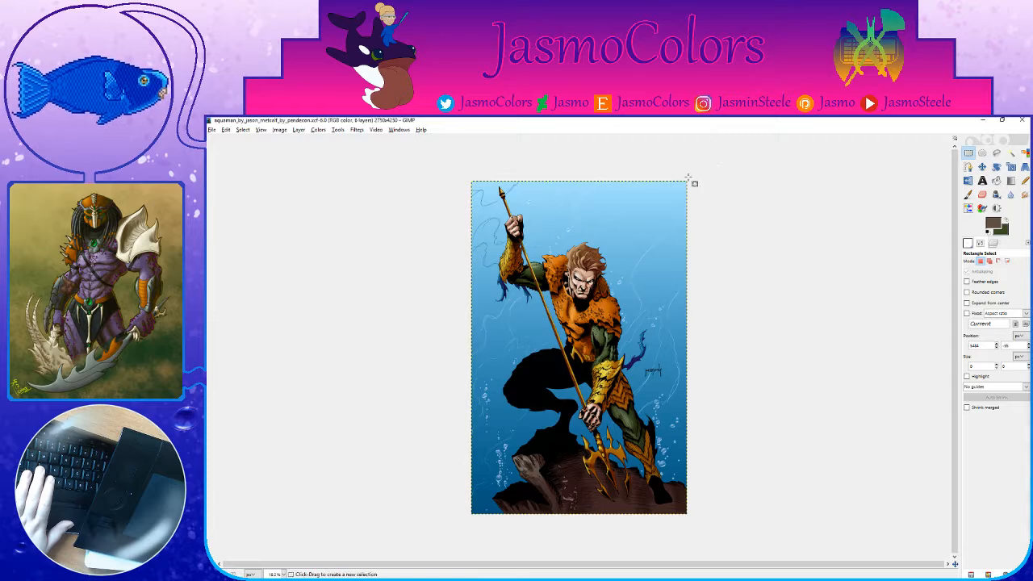
scroll(609, 192, "up", 2)
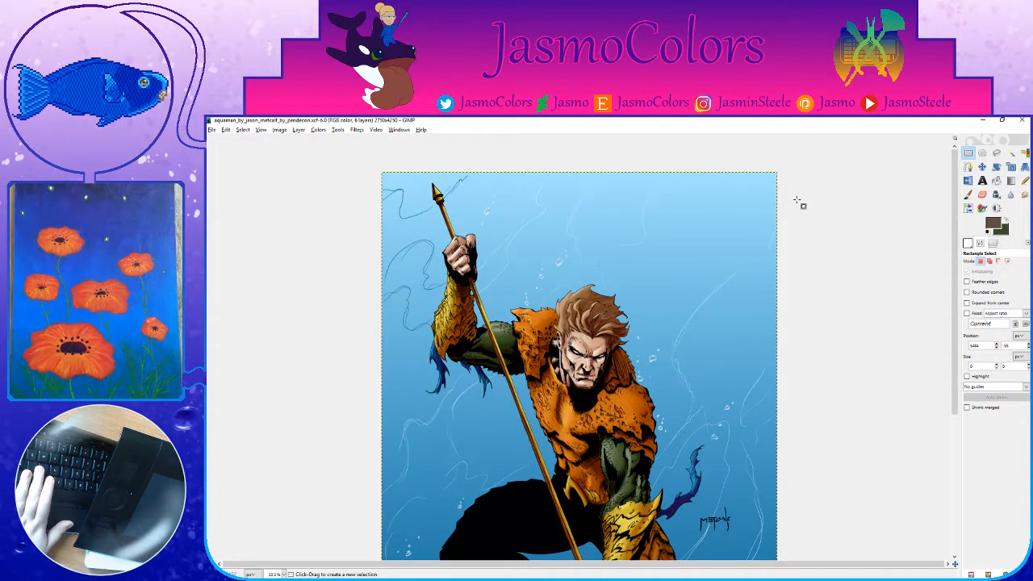
Step: Paint the long curved water strand above the hair dark blue with the Paintbrush and reset the brush size to 31
key("p")
left_click(972, 303)
mouse_move(693, 184)
left_mouse_down()
mouse_move(644, 212)
mouse_move(613, 260)
mouse_move(625, 240)
mouse_move(607, 184)
mouse_move(582, 187)
mouse_move(611, 276)
mouse_move(643, 239)
left_mouse_up()
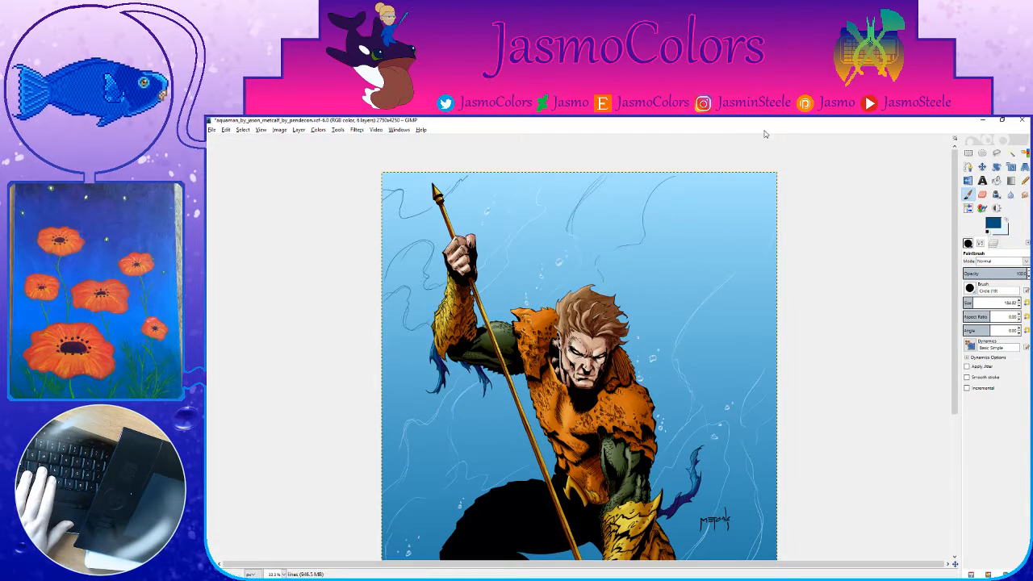
scroll(629, 226, "up", 8, "ctrl")
mouse_move(747, 208)
left_mouse_down()
mouse_move(597, 440)
mouse_move(666, 349)
left_mouse_up()
left_click(1026, 304)
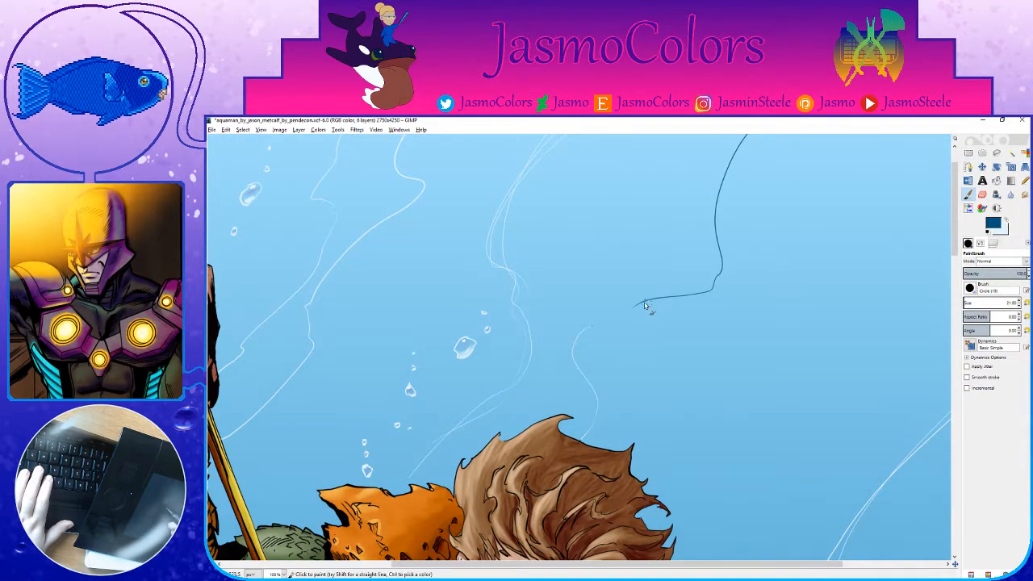
Step: Try to recolour the short water strand just above the hair in dark blue
key("shift+b")
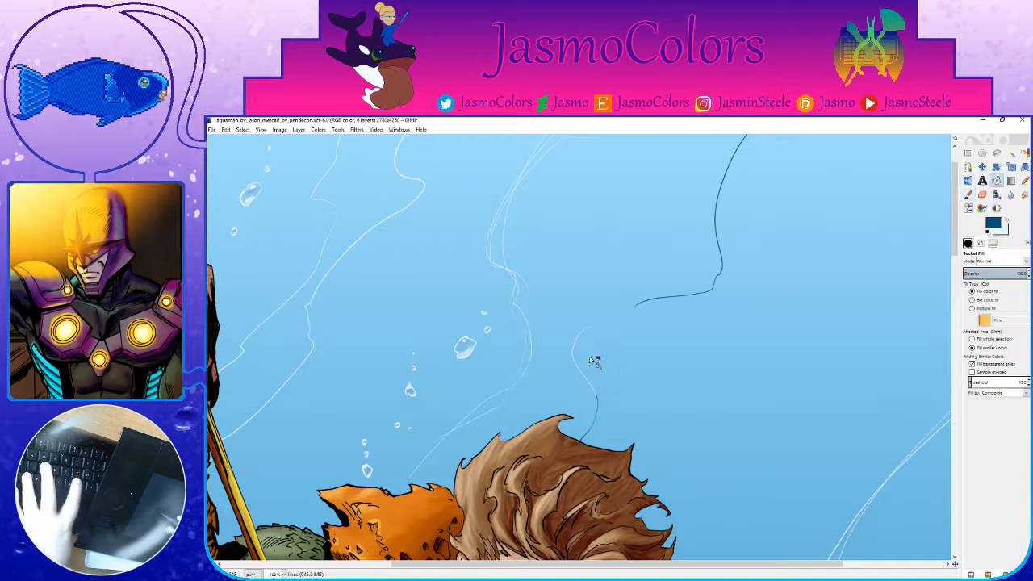
left_click(572, 362)
left_click_drag(569, 363, 555, 331)
key("ctrl+z")
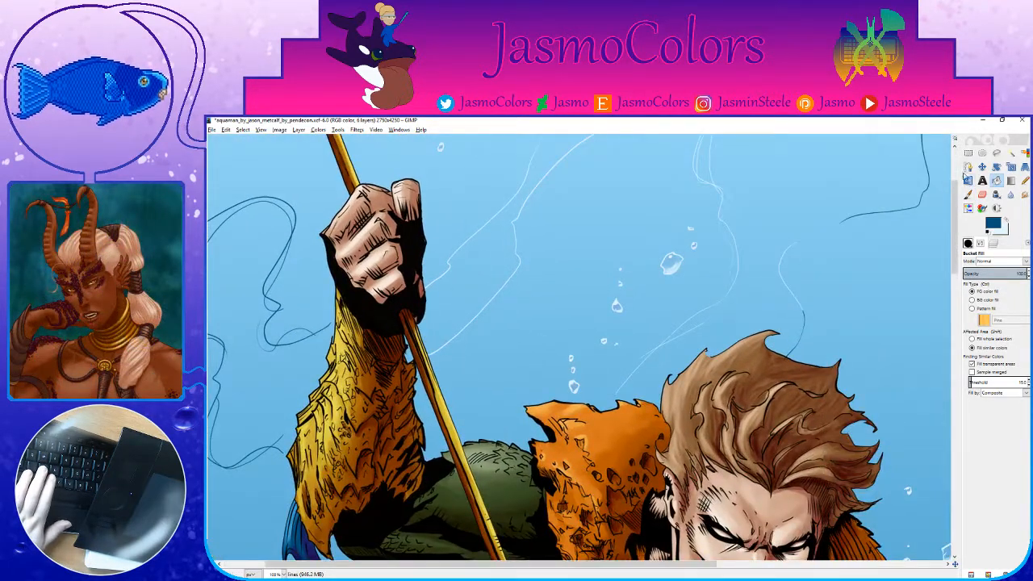
Step: Recolour the pale water strands between the trident hand and the hair in dark blue, then save the artwork
left_click(968, 195)
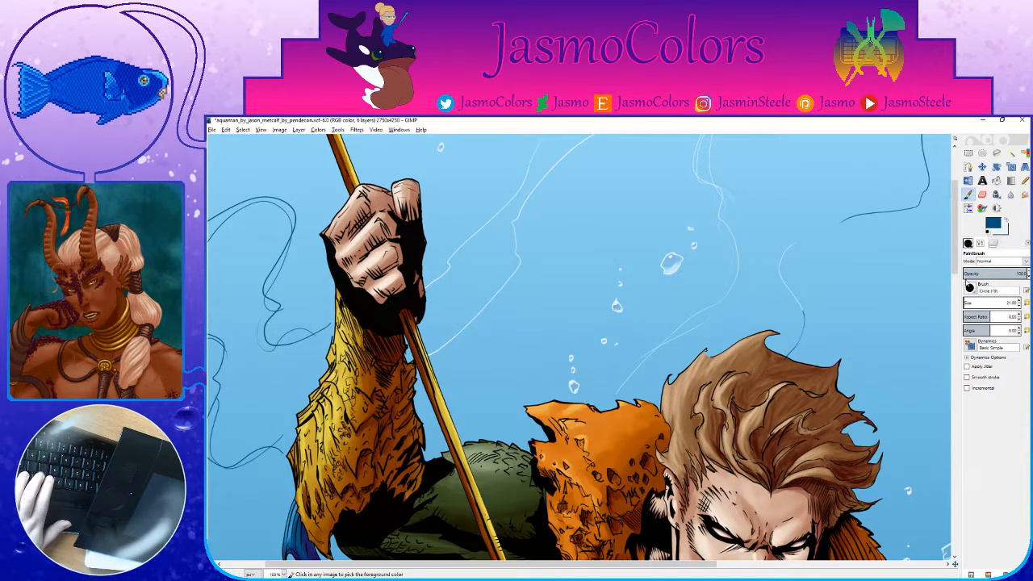
left_click(968, 243)
left_click(970, 350)
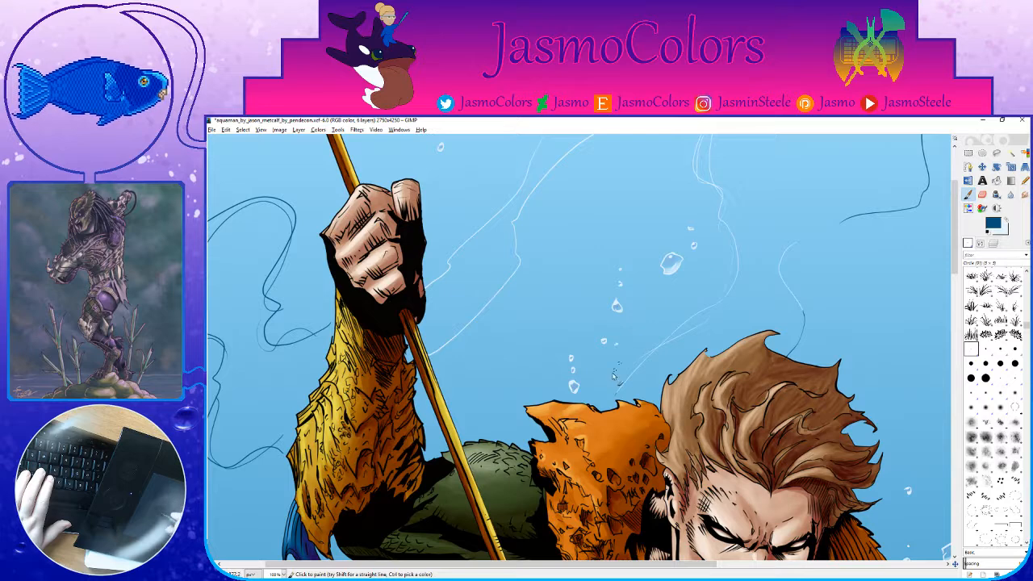
scroll(562, 295, "up", 5)
scroll(562, 295, "left", 3)
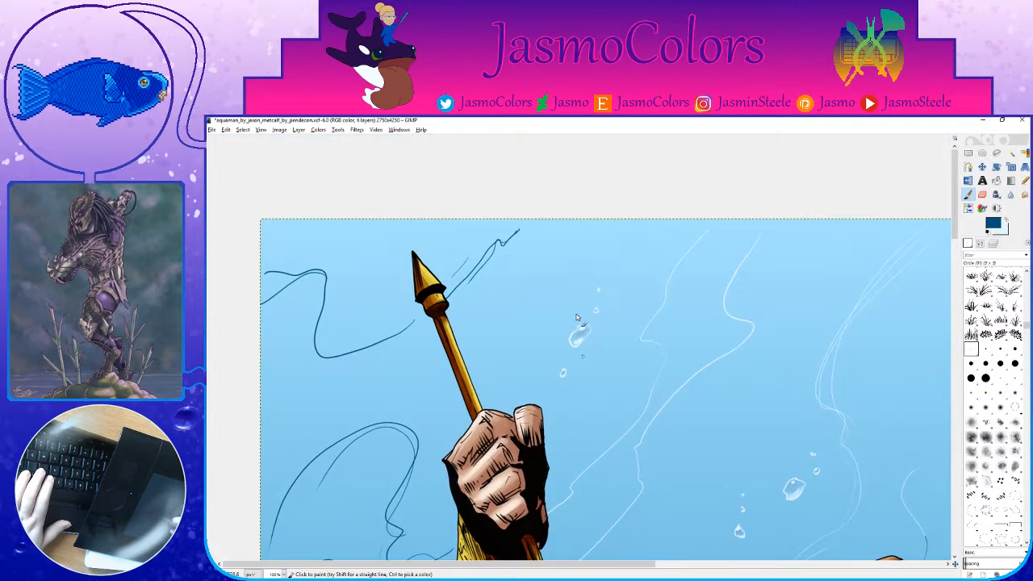
scroll(613, 341, "down", 2)
scroll(612, 342, "right", 5)
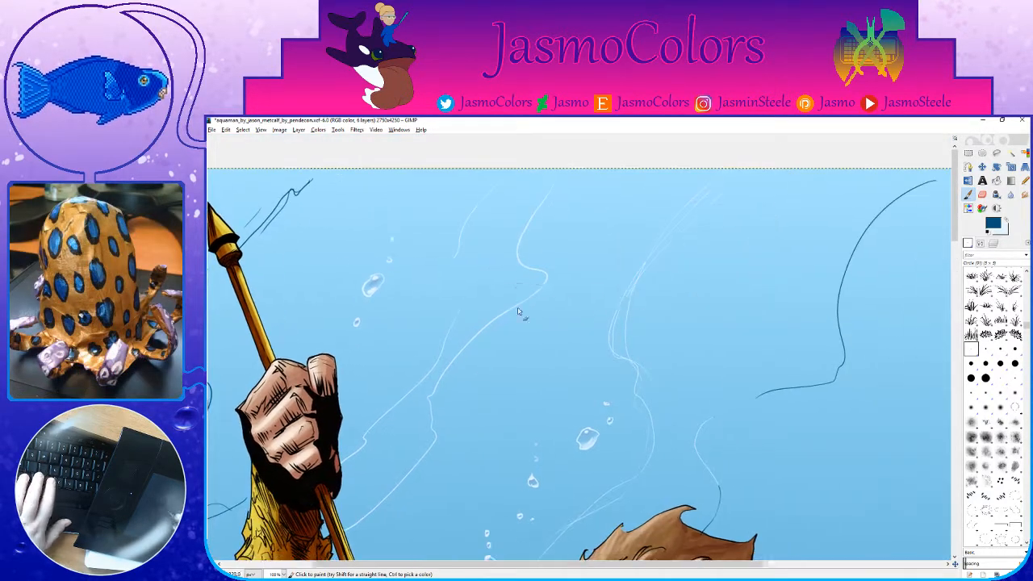
scroll(619, 330, "down", 4)
scroll(619, 329, "left", 3)
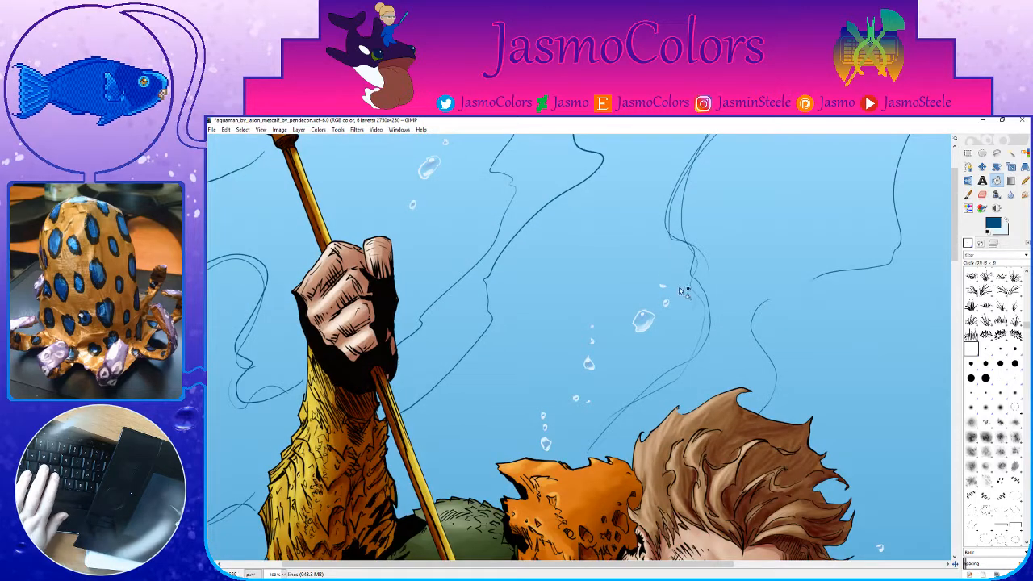
scroll(742, 363, "right", 4)
key("ctrl+s")
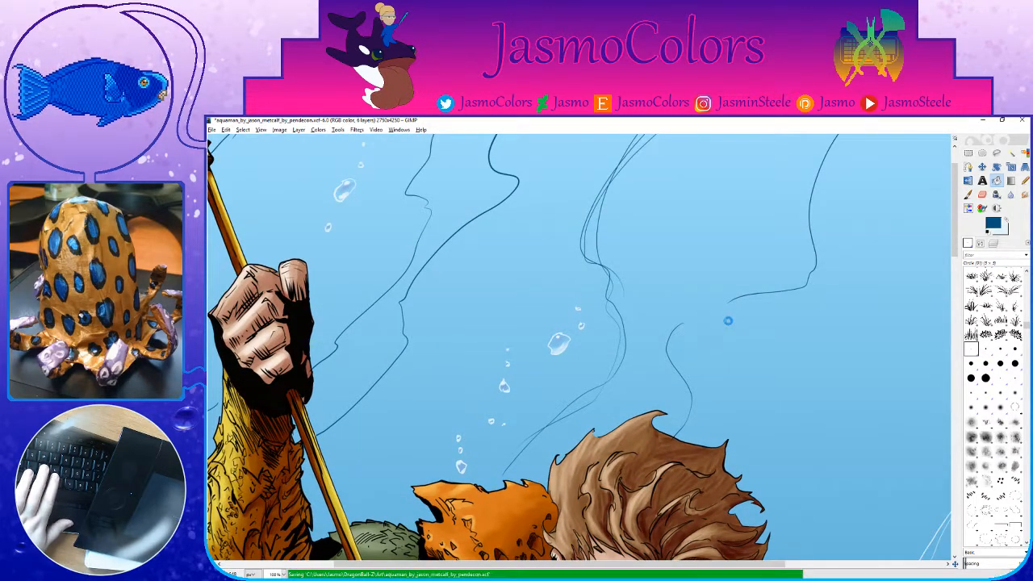
Step: Paint the thin pale strands along the upper right edge of the picture dark blue with a round brush
left_click(593, 420, "ctrl")
scroll(597, 425, "up", 5)
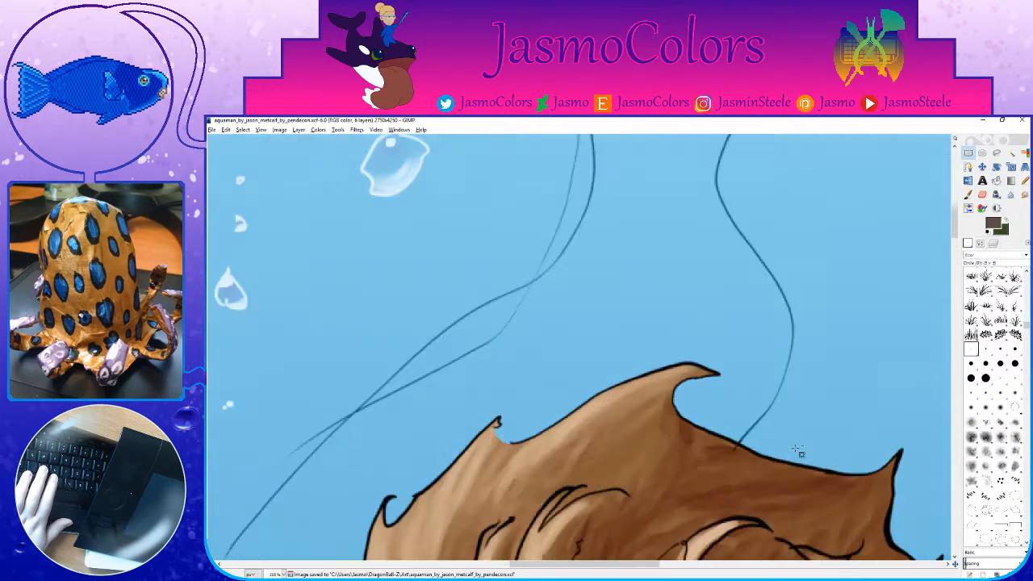
scroll(737, 382, "down", 4)
scroll(737, 382, "down", 5)
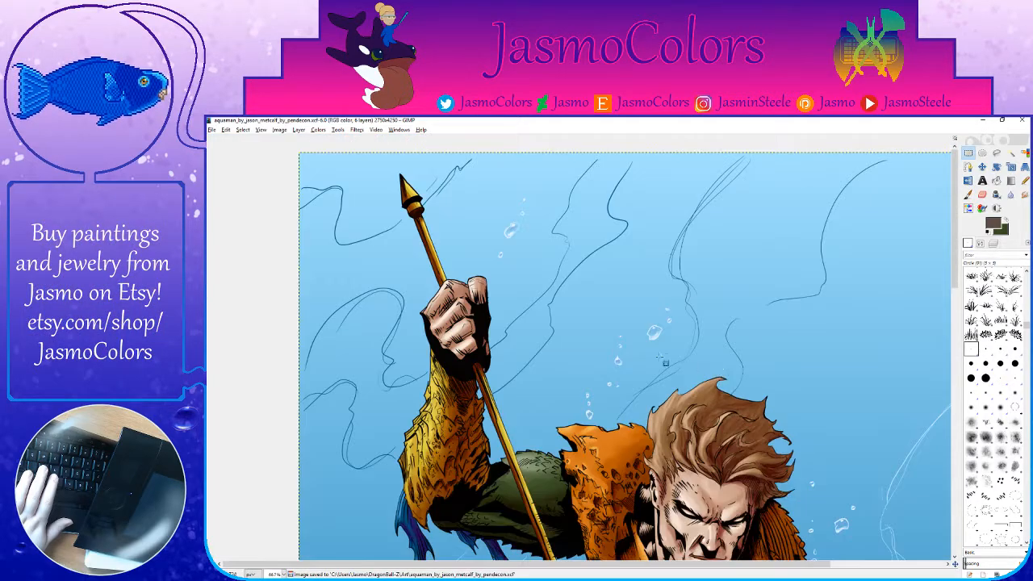
scroll(779, 372, "down", 3)
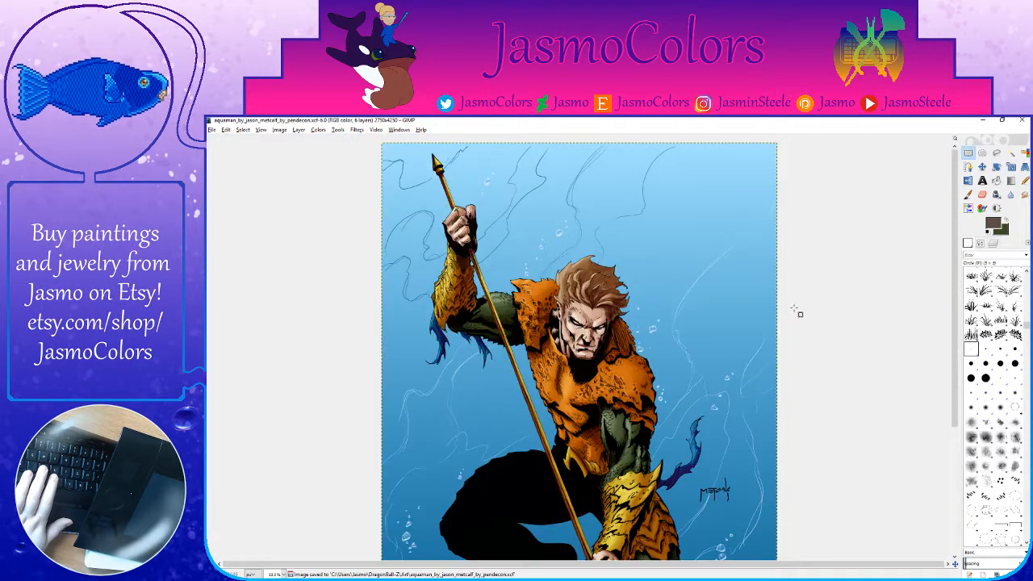
scroll(799, 207, "up", 3)
key("shift+b")
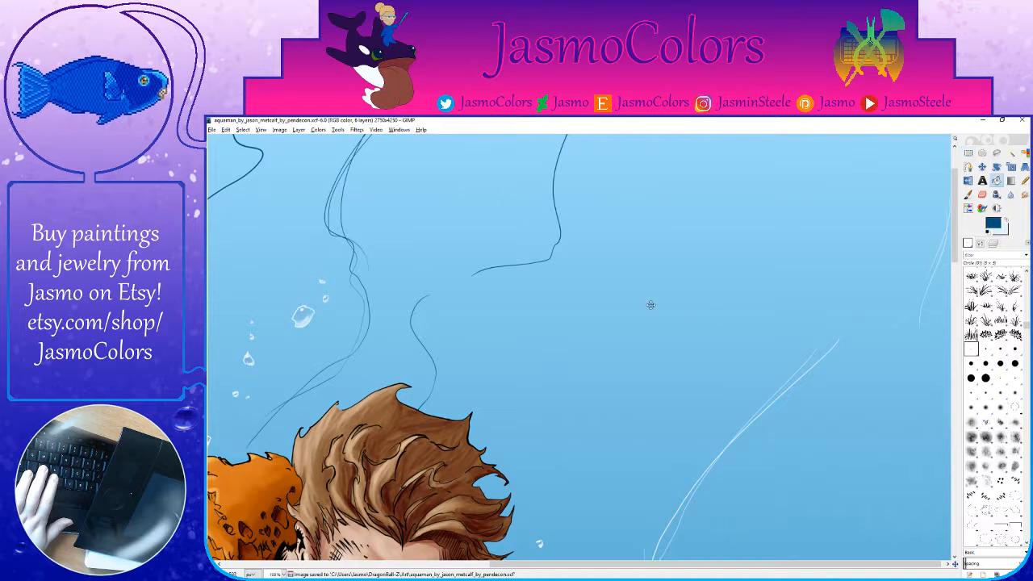
left_click_drag(906, 291, 697, 323)
left_click(980, 375)
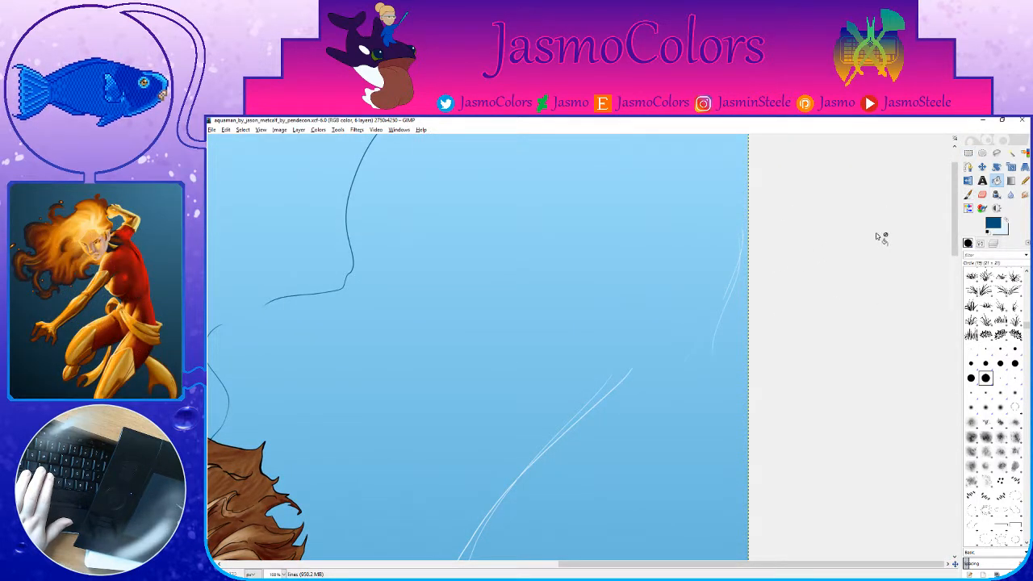
left_click(969, 194)
mouse_move(738, 225)
left_mouse_down()
mouse_move(718, 322)
mouse_move(725, 307)
mouse_move(677, 379)
left_mouse_up()
mouse_move(717, 344)
left_mouse_down()
mouse_move(739, 275)
mouse_move(685, 403)
left_mouse_up()
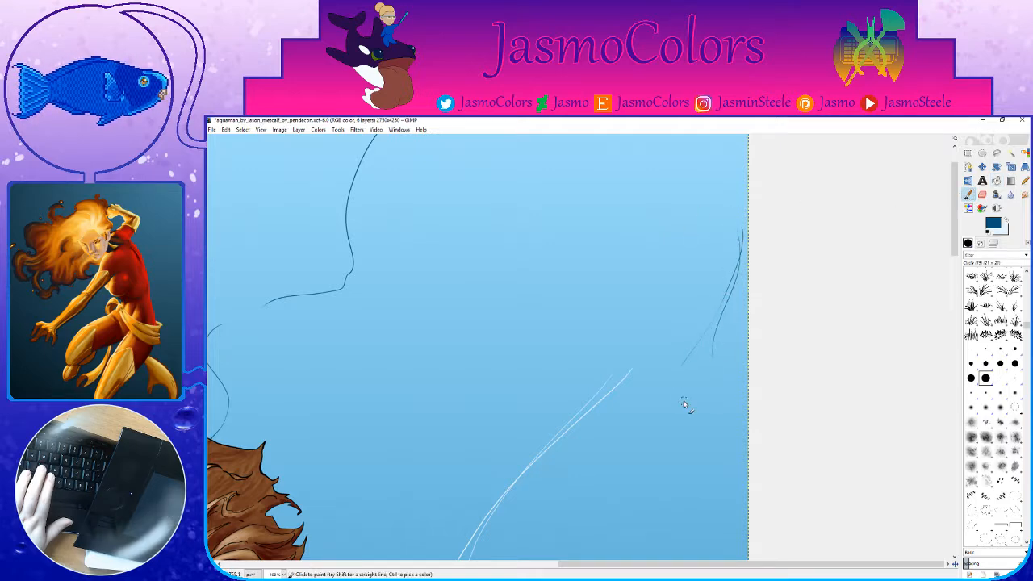
Step: Zoom out to the whole picture and save the artwork with the dark blue edge strands
key("r")
scroll(784, 323, "down", 5)
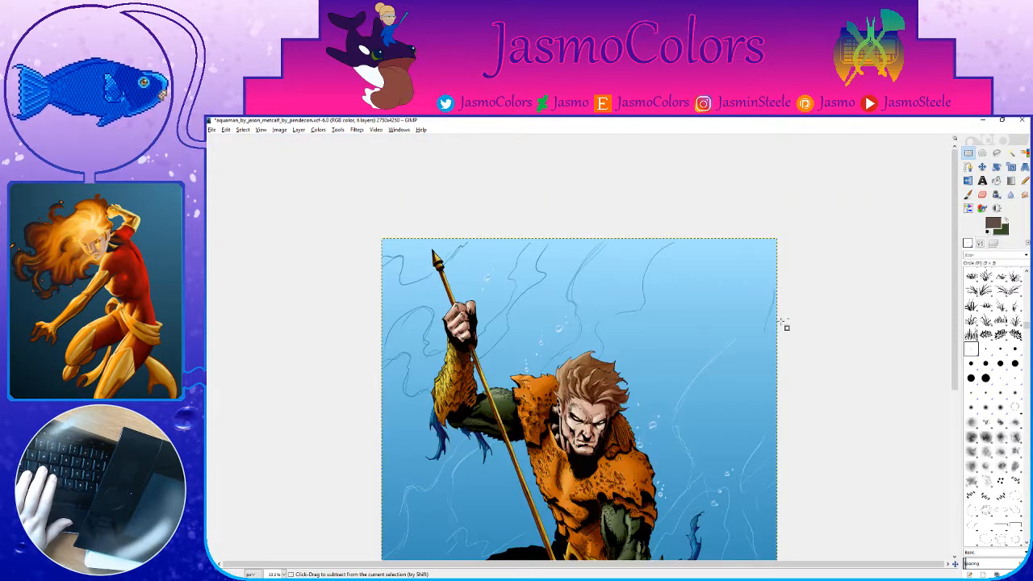
key("ctrl+s")
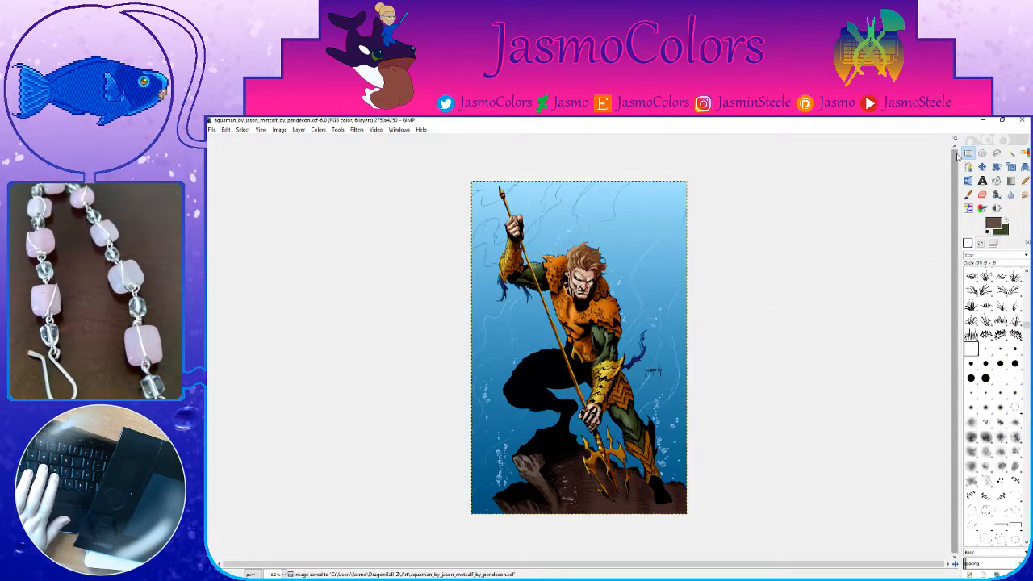
key("ctrl+s")
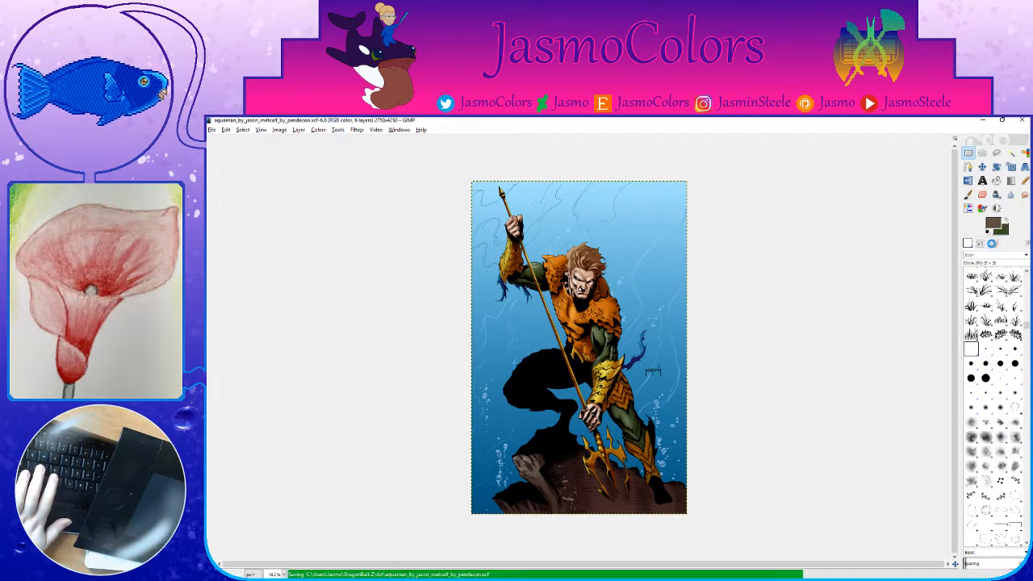
Step: Set the foreground colour to a very dark navy, 000820
left_click(990, 229)
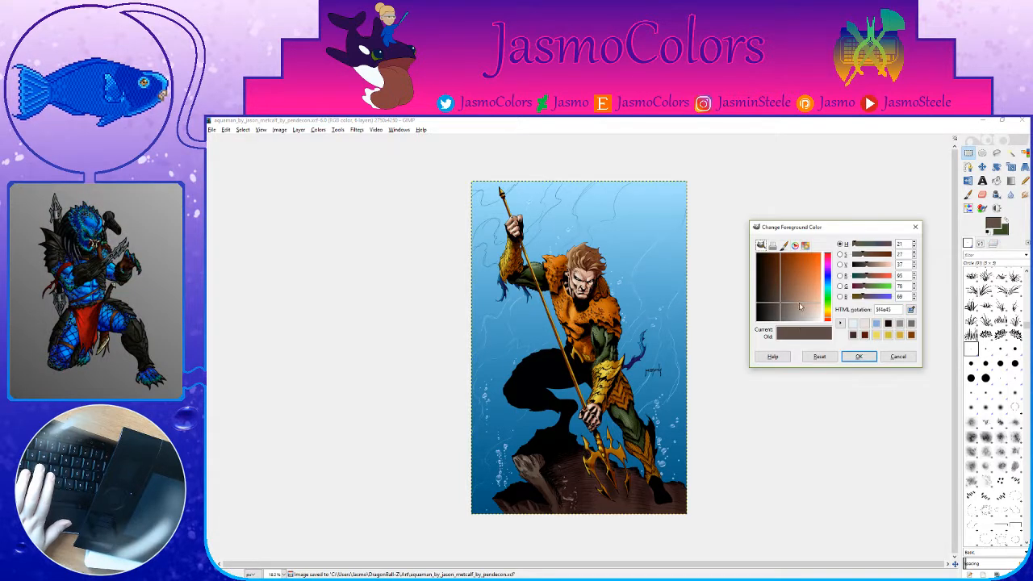
left_click(827, 281)
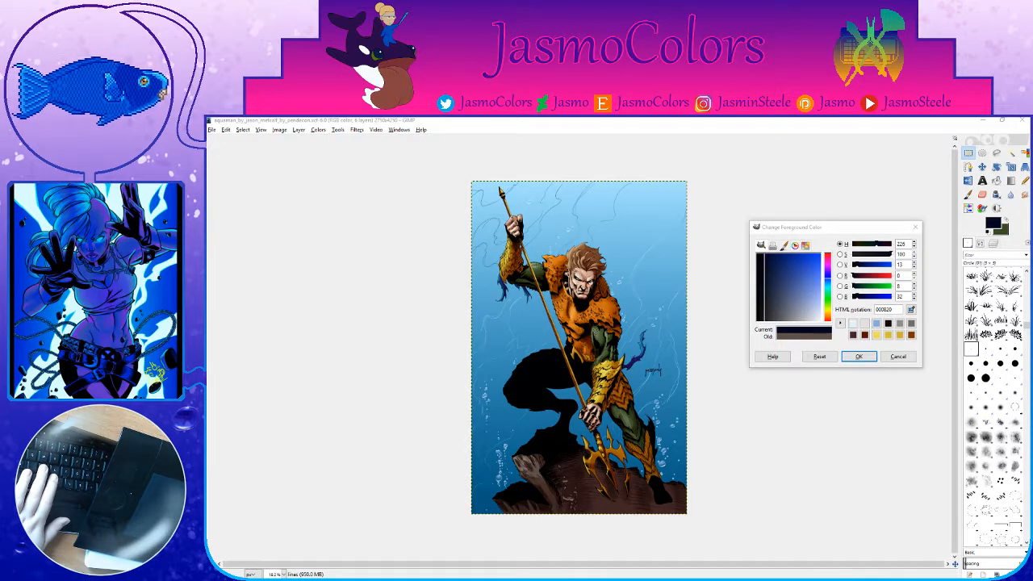
left_click(859, 356)
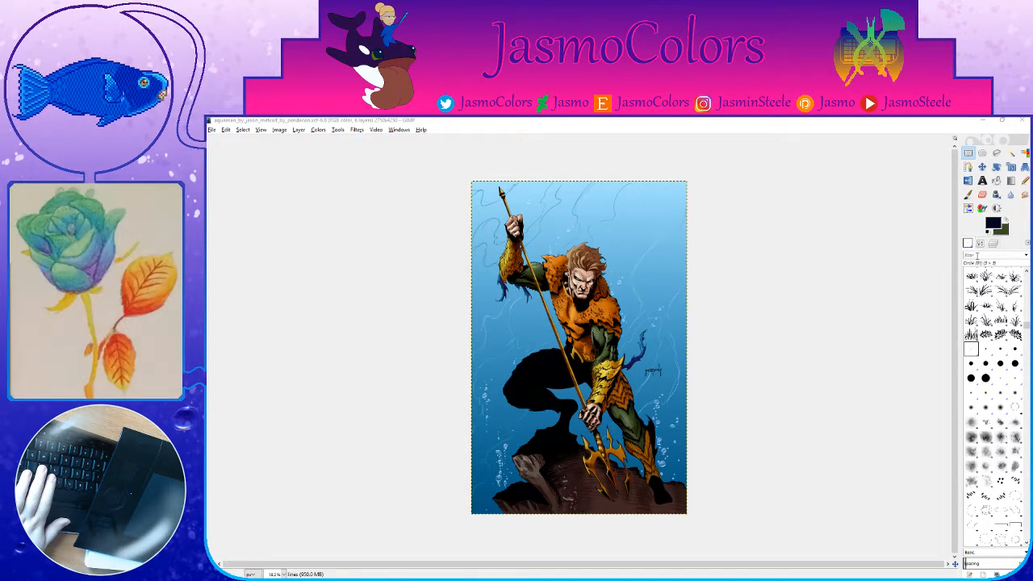
Step: Choose a very dark maroon foreground colour, fill the line art on the lines layer with it, and save the artwork
left_click(991, 226)
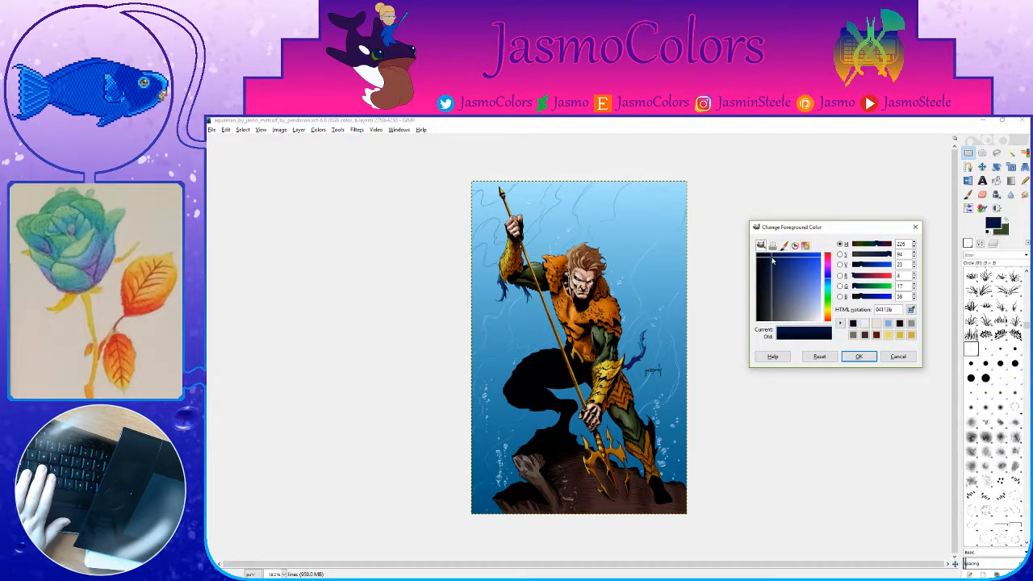
left_click(827, 260)
left_click(859, 356)
left_click(993, 245)
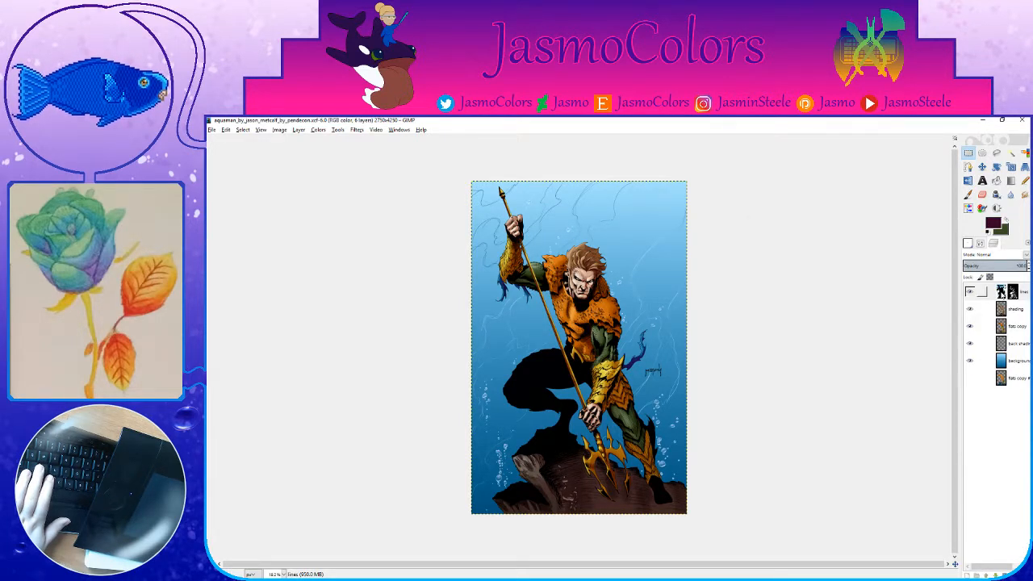
left_click(1002, 294)
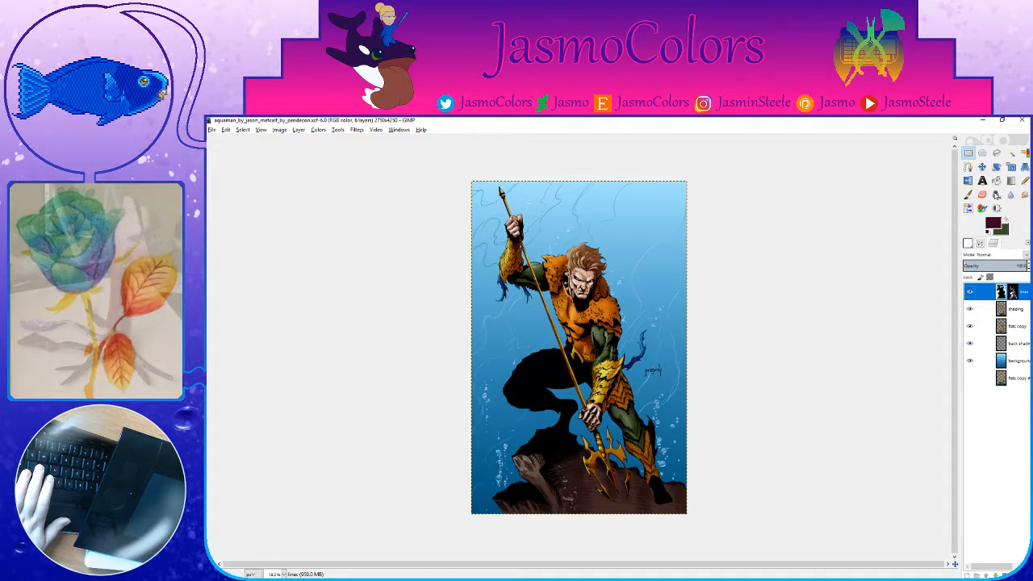
key("shift+b")
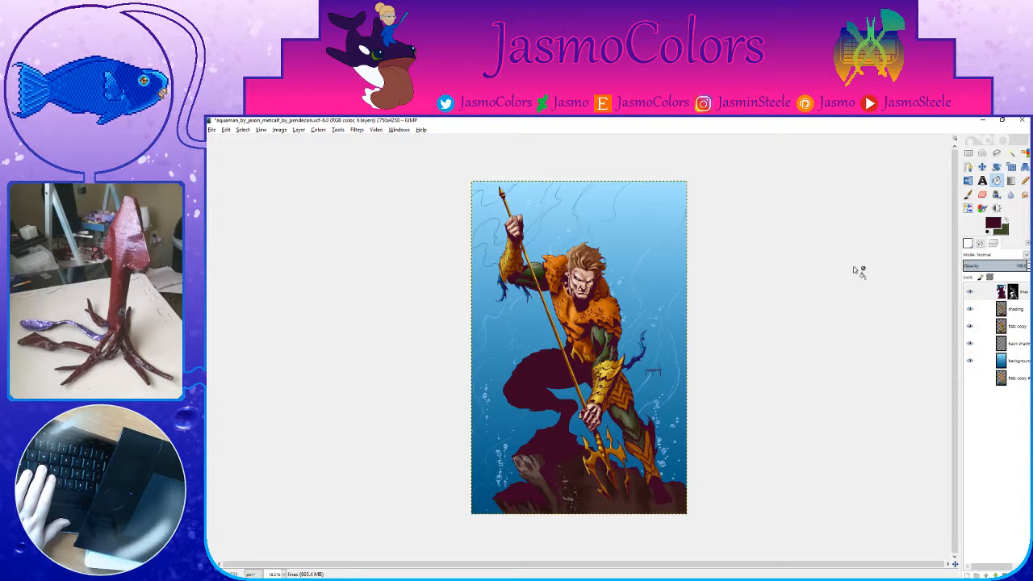
key("ctrl+s")
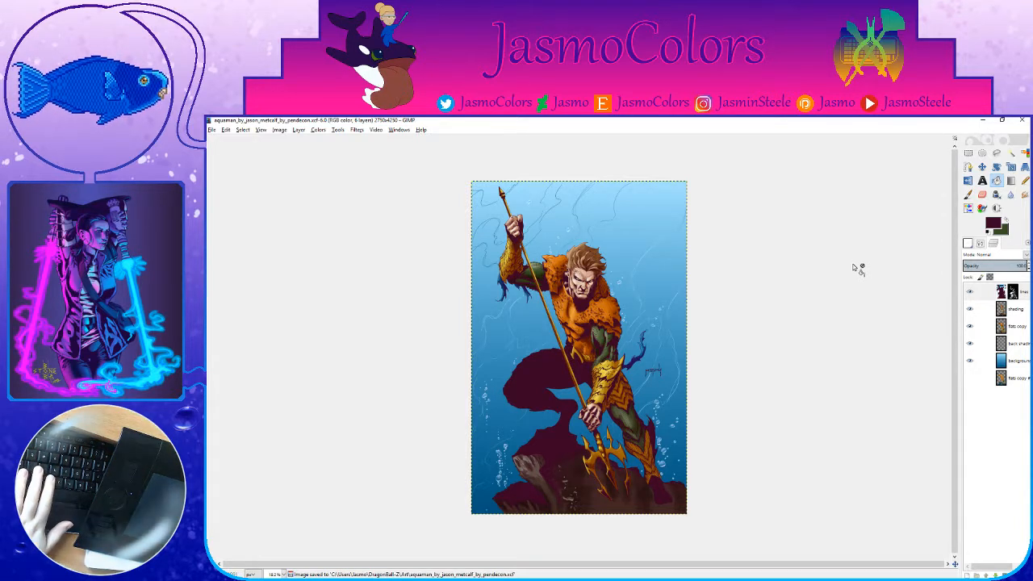
key("ctrl+s")
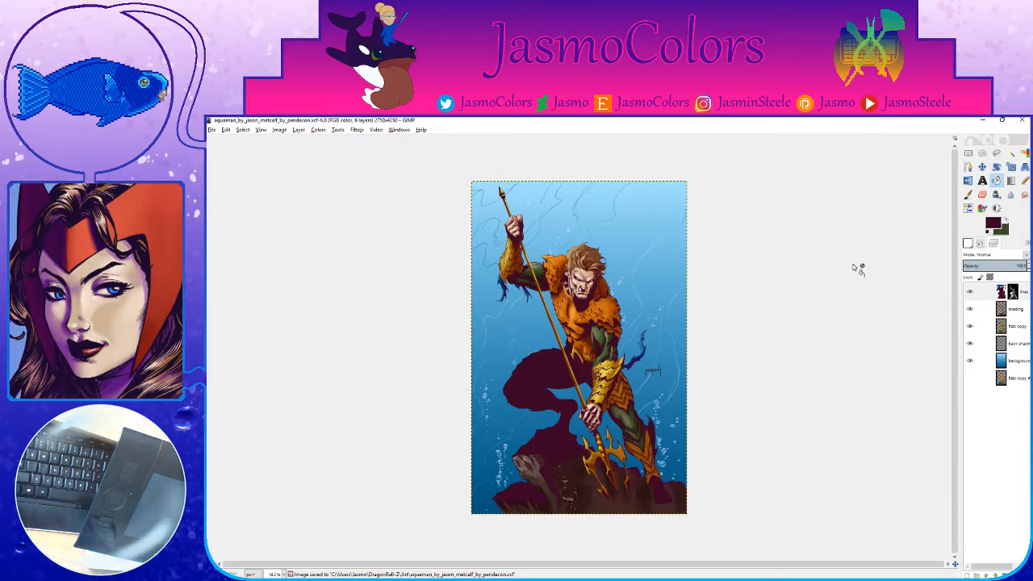
Step: Hide and show the back shading layer to compare the picture with and without it
left_click(972, 345)
left_click(972, 346)
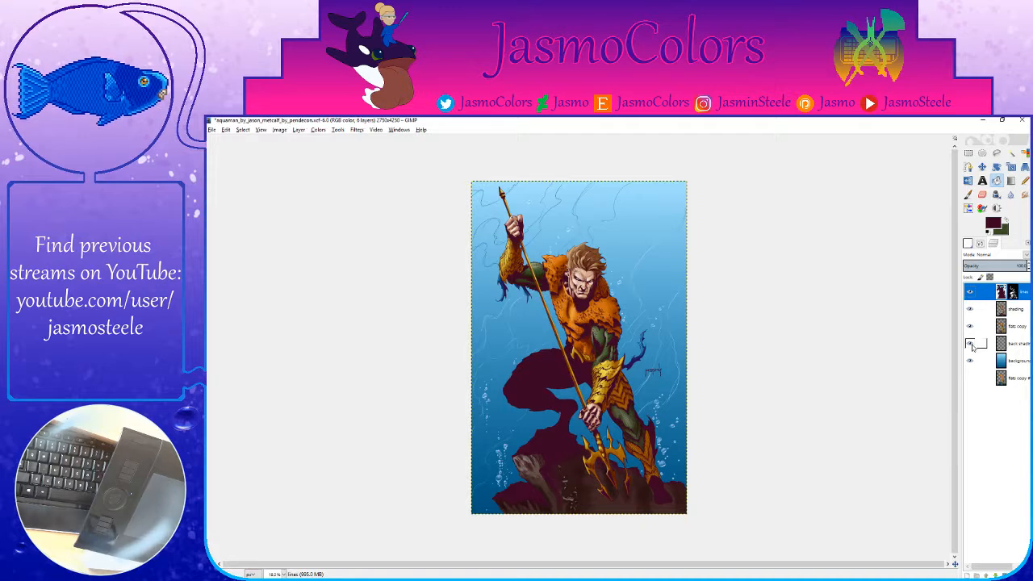
Step: Set up the Paintbrush with the A-Z Splat brush at its native size and dark blue as the foreground colour
key("p")
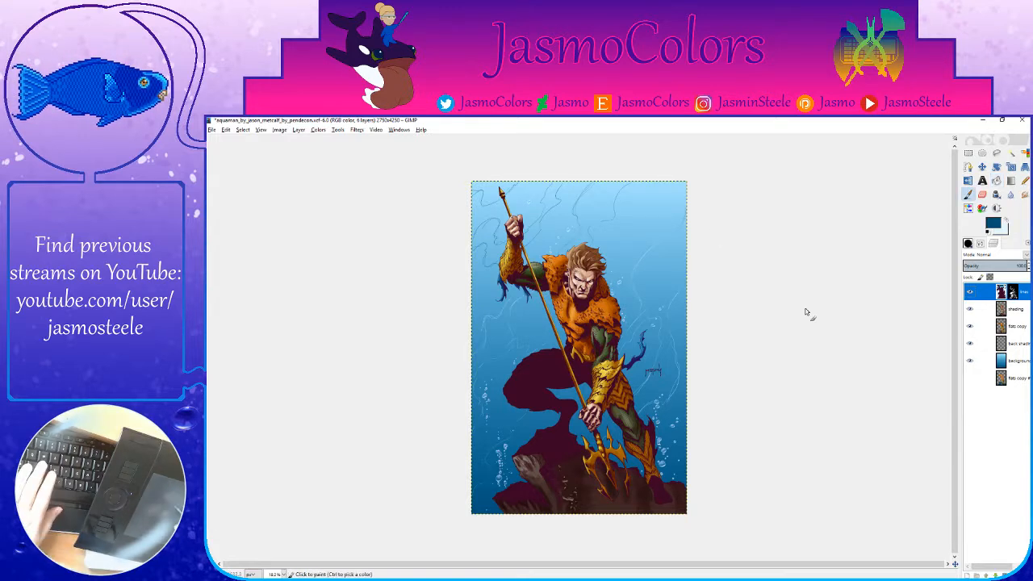
key("x")
left_click(968, 243)
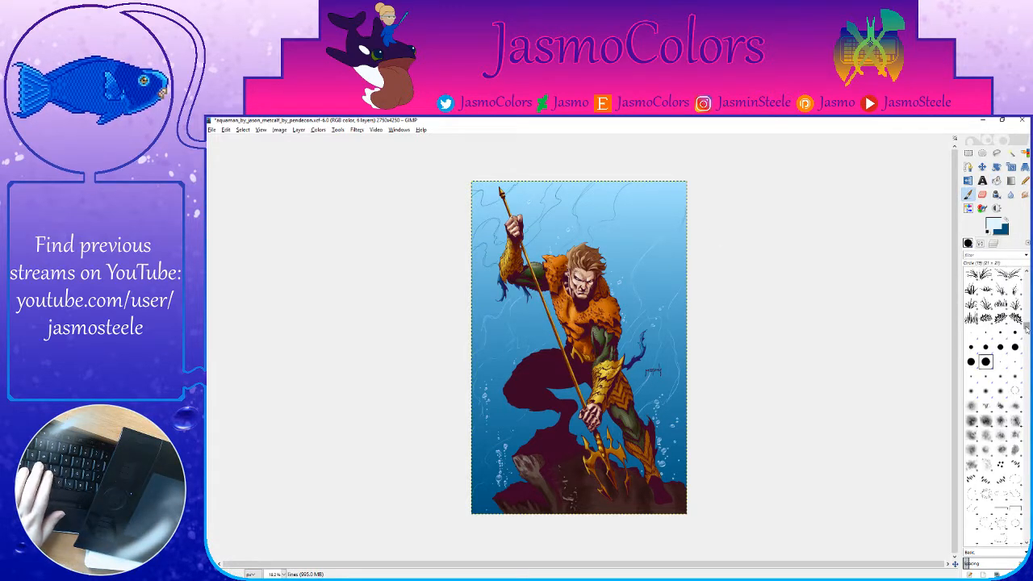
scroll(1022, 292, "down", 10)
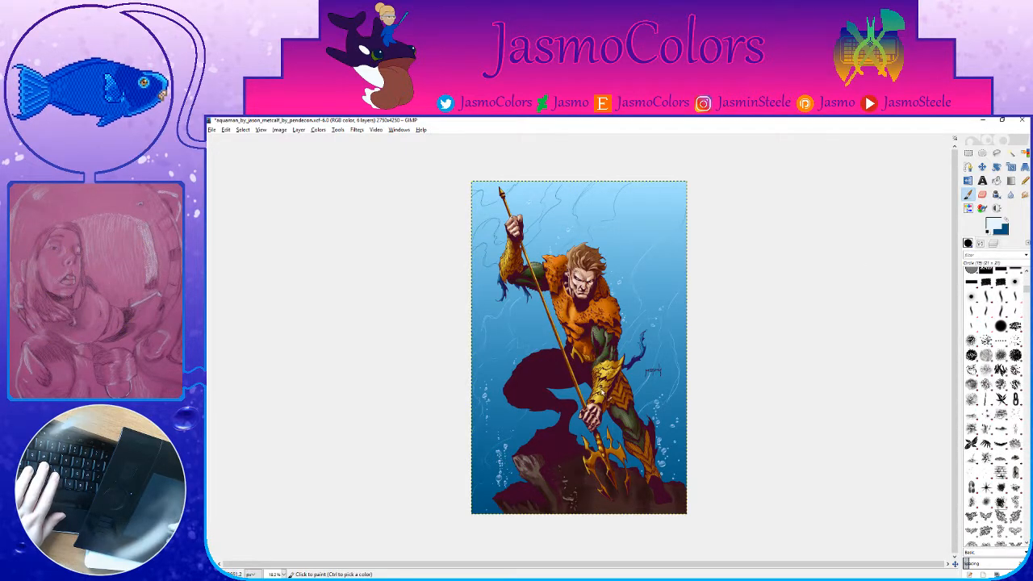
left_click(1016, 342)
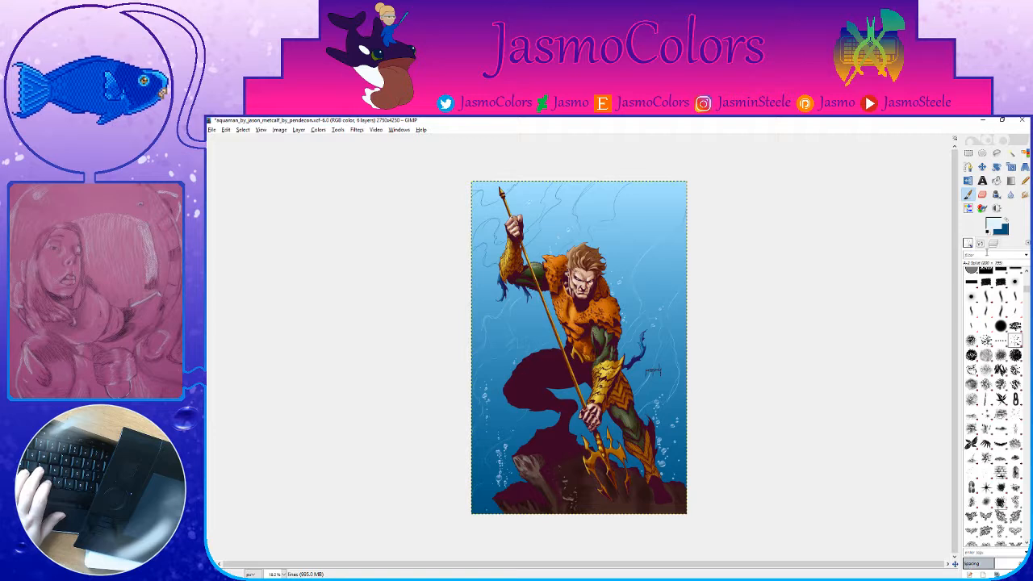
left_click(981, 244)
left_click(1026, 302)
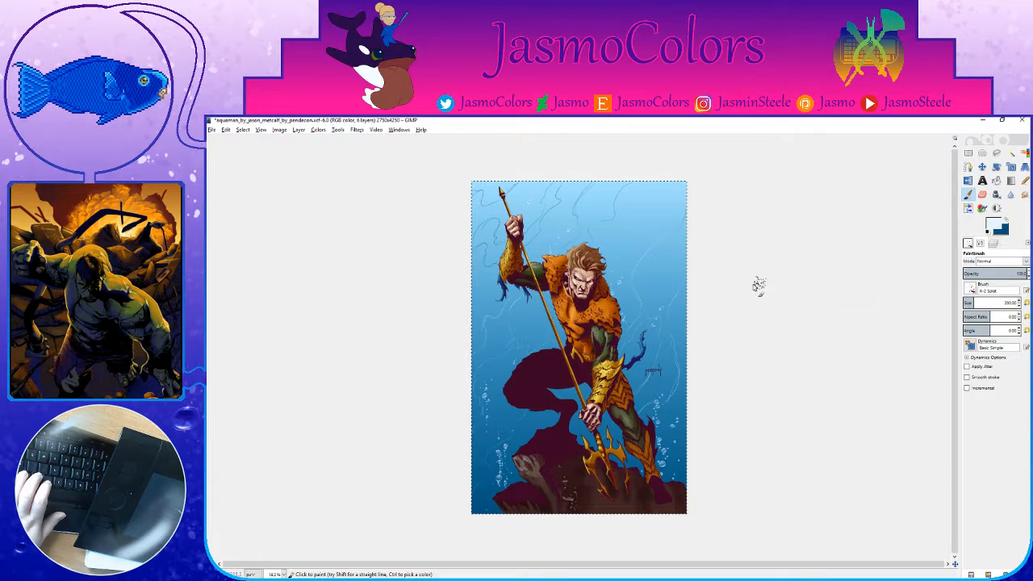
key("x")
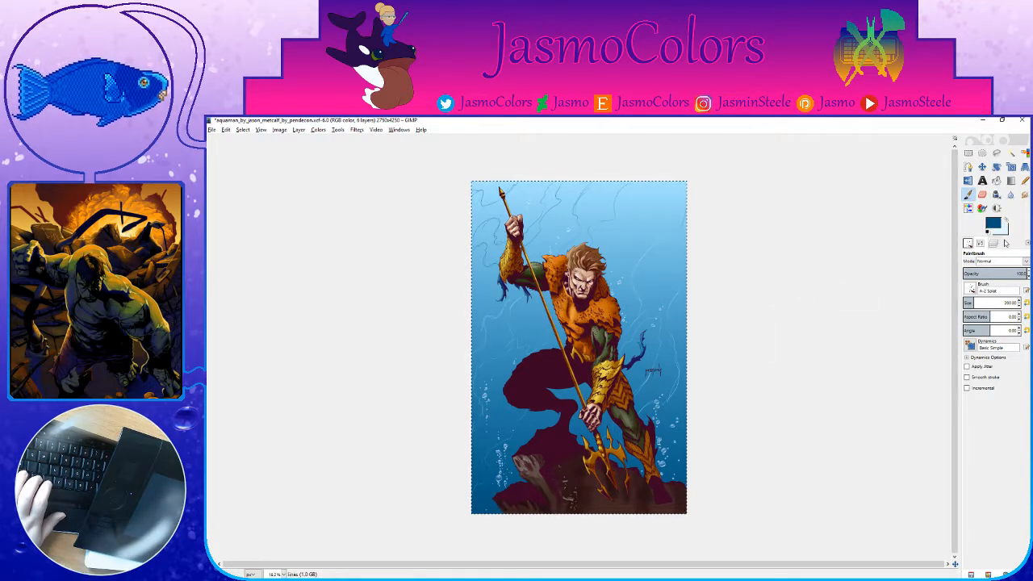
Step: Make the back shading layer active, enlarge the splatter brush and switch the foreground colour to pale blue
key("ctrl+l")
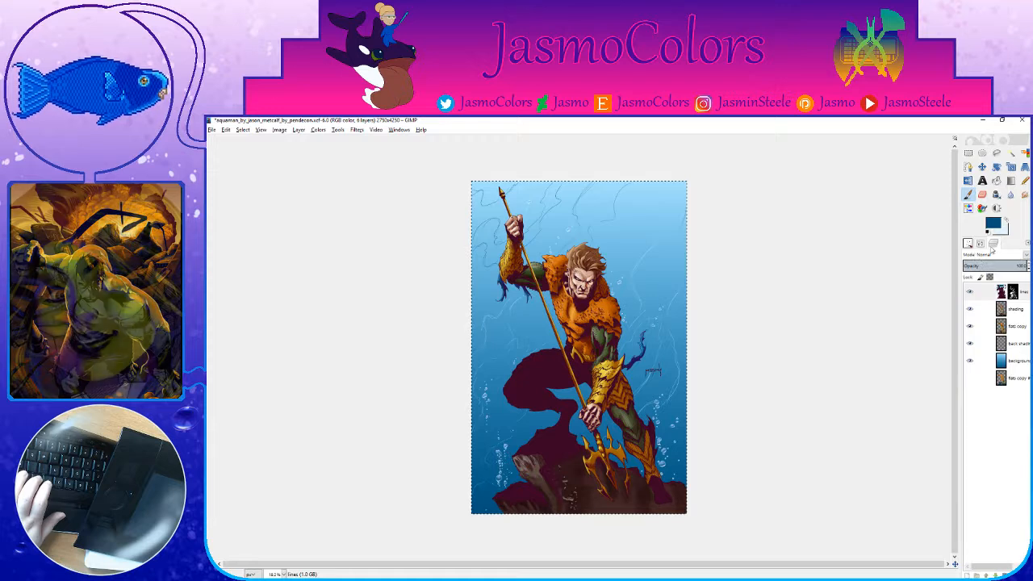
left_click(1018, 349)
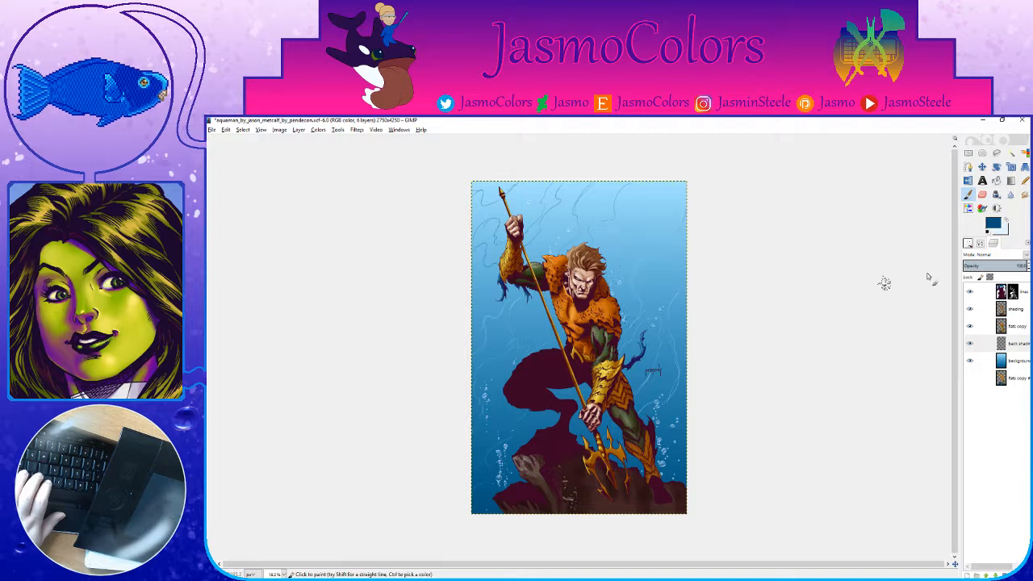
left_click(968, 243)
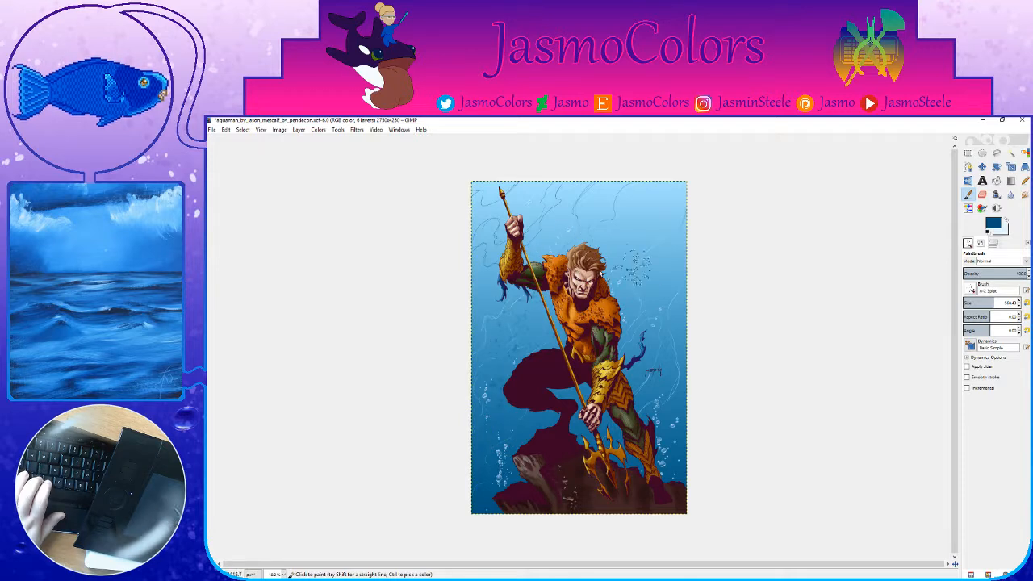
left_click(516, 320, "ctrl")
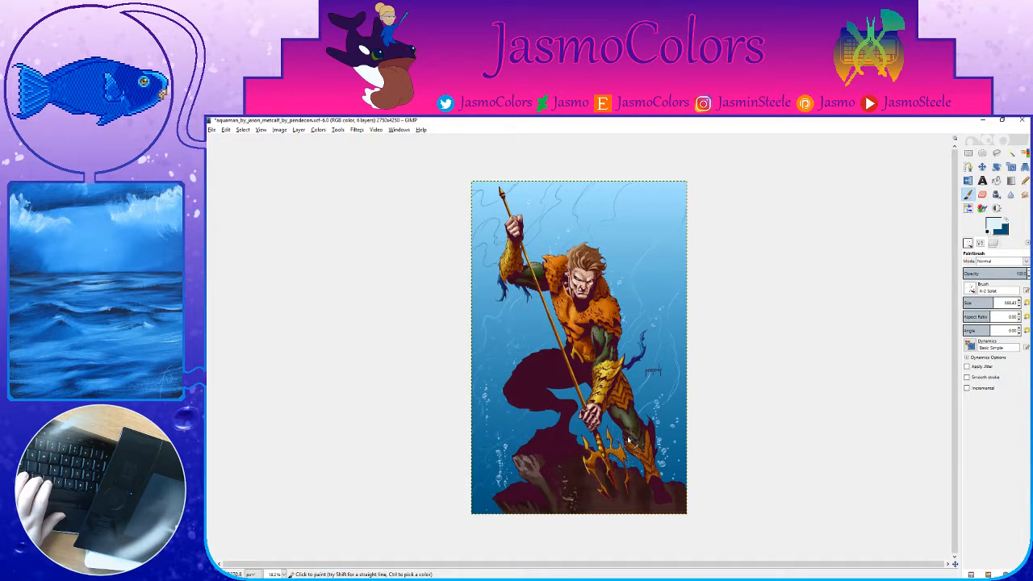
Step: Reduce the splatter brush to about 203 px and dab pale blue specks among the bubbles in the lower water
scroll(580, 347, "up", 2)
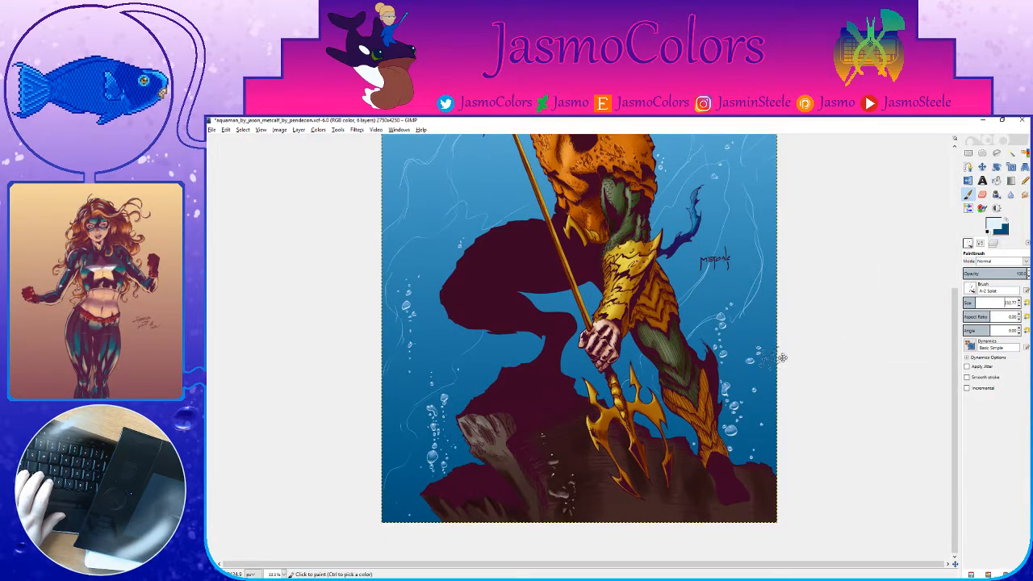
scroll(753, 355, "down", 1)
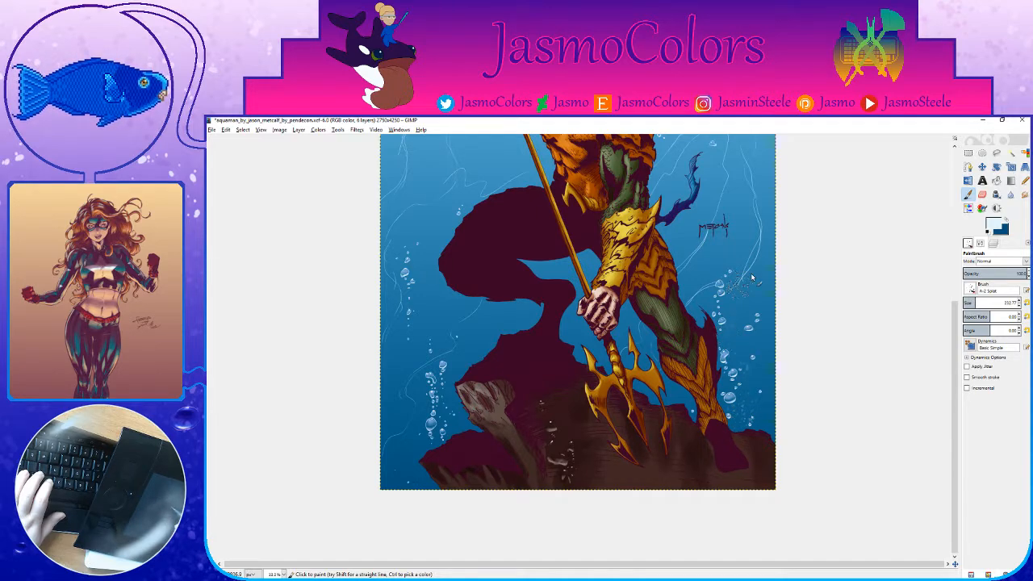
left_click_drag(747, 286, 828, 263)
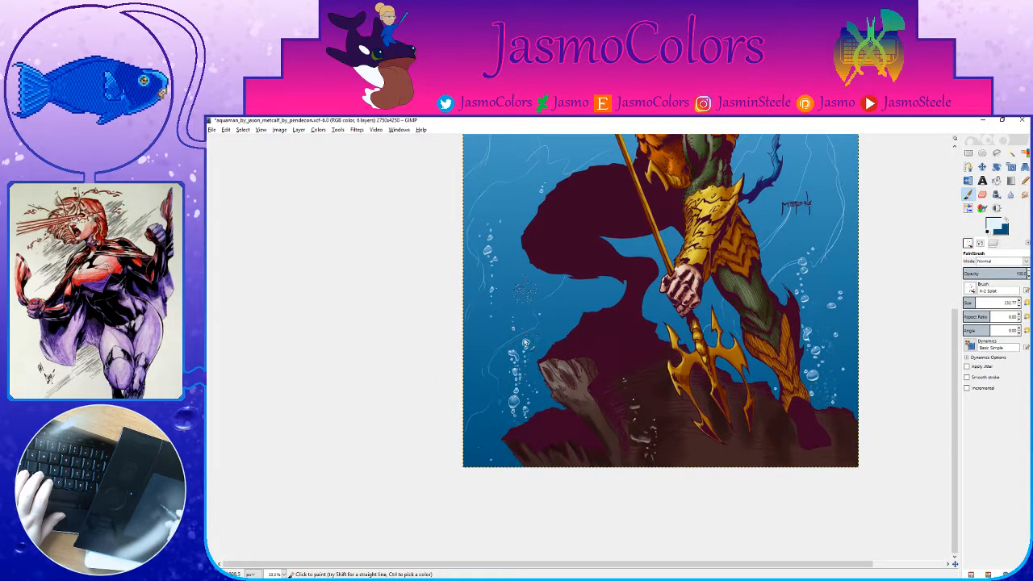
left_click_drag(555, 319, 589, 420)
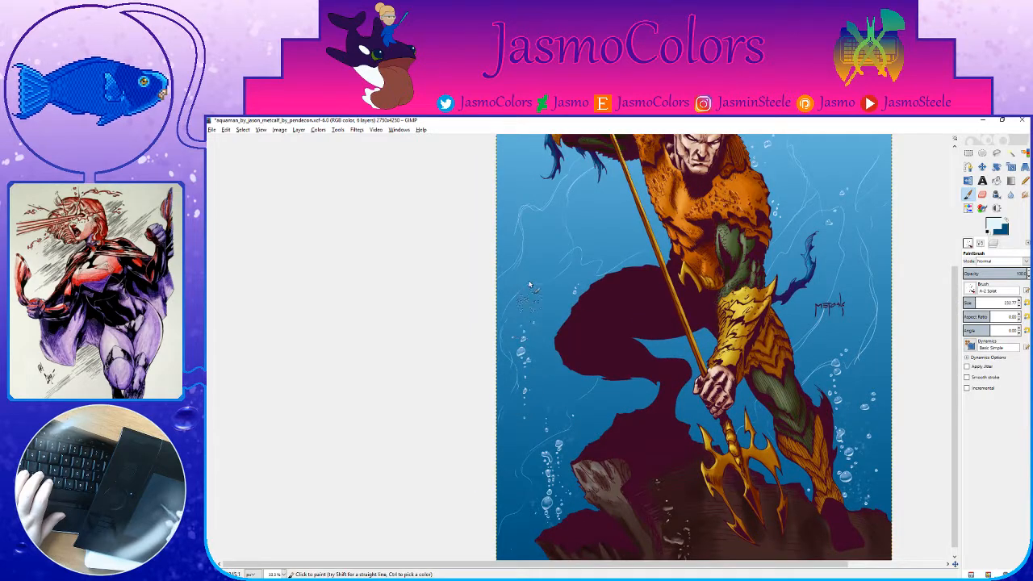
Step: Shrink the splatter brush further and add fine specks around the bubbles beside the figure and in the upper water
left_click(972, 302)
left_click(967, 303)
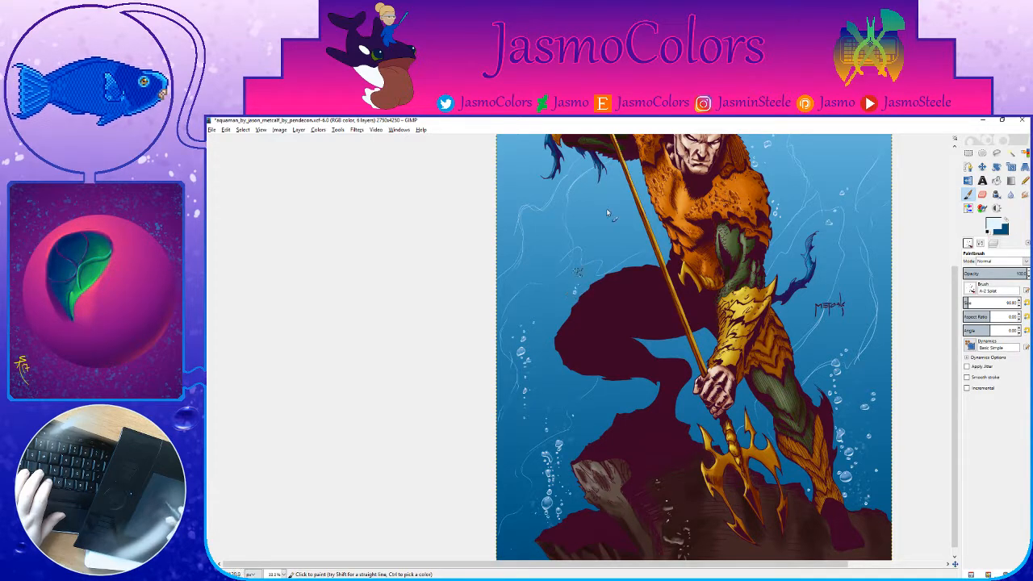
scroll(644, 346, "up", 2)
scroll(645, 346, "right", 2)
scroll(710, 326, "up", 2)
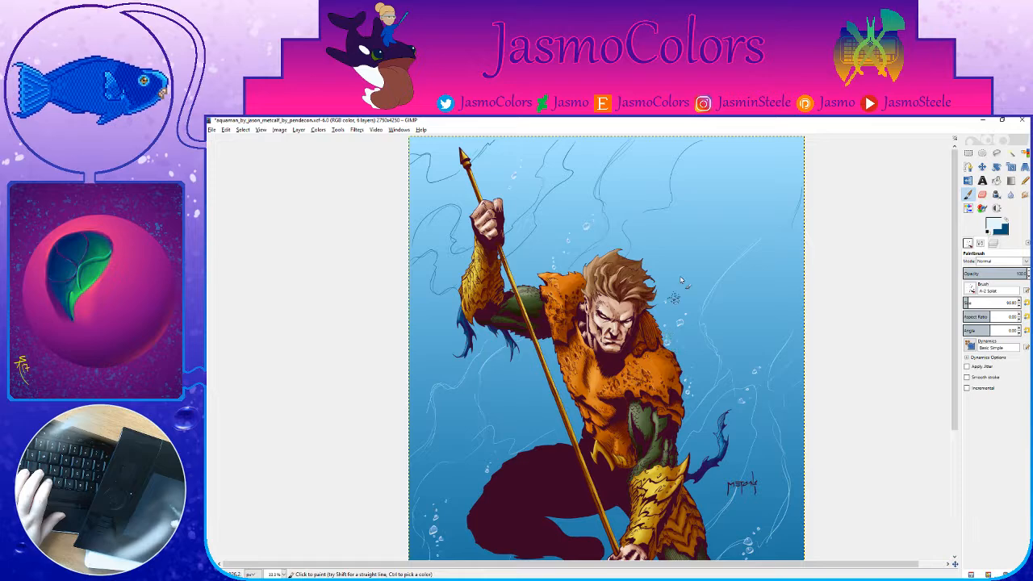
scroll(649, 241, "up", 3)
scroll(649, 241, "left", 2)
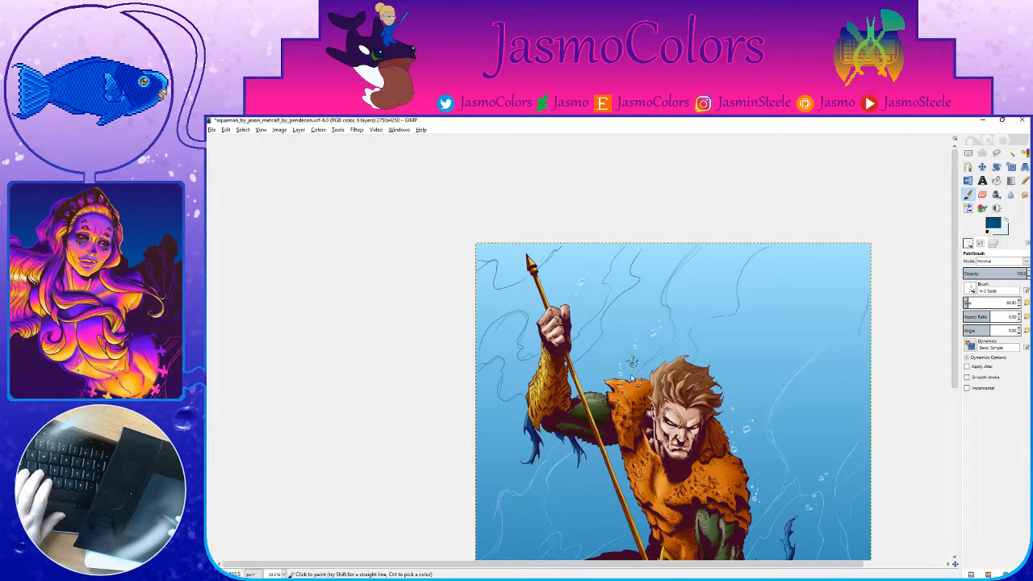
Step: Swap the foreground colour back to pale blue and add fine specks around the bubbles beside the rock and legs
scroll(642, 426, "down", 5)
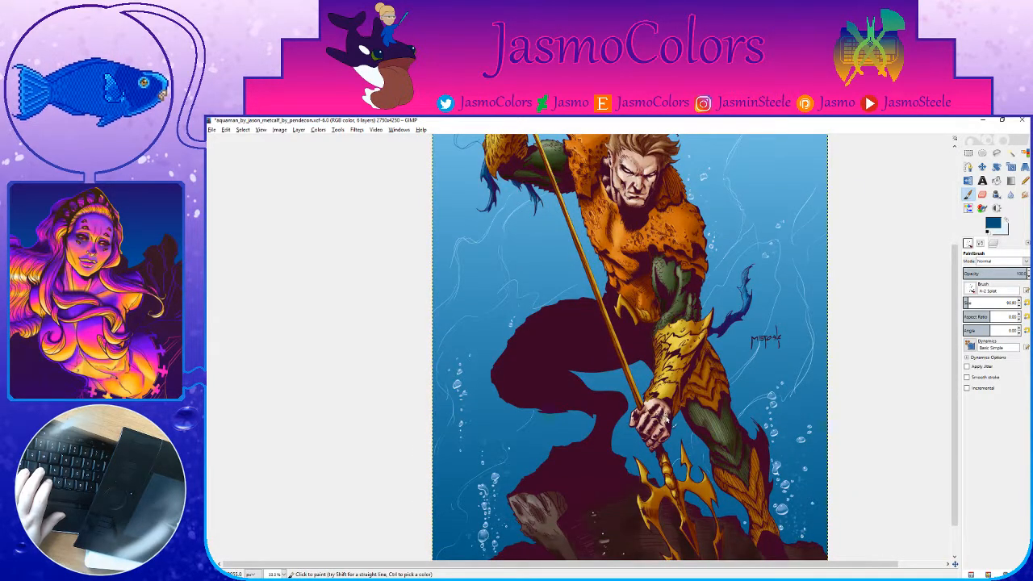
left_click_drag(648, 409, 642, 303)
left_click_drag(578, 407, 643, 393)
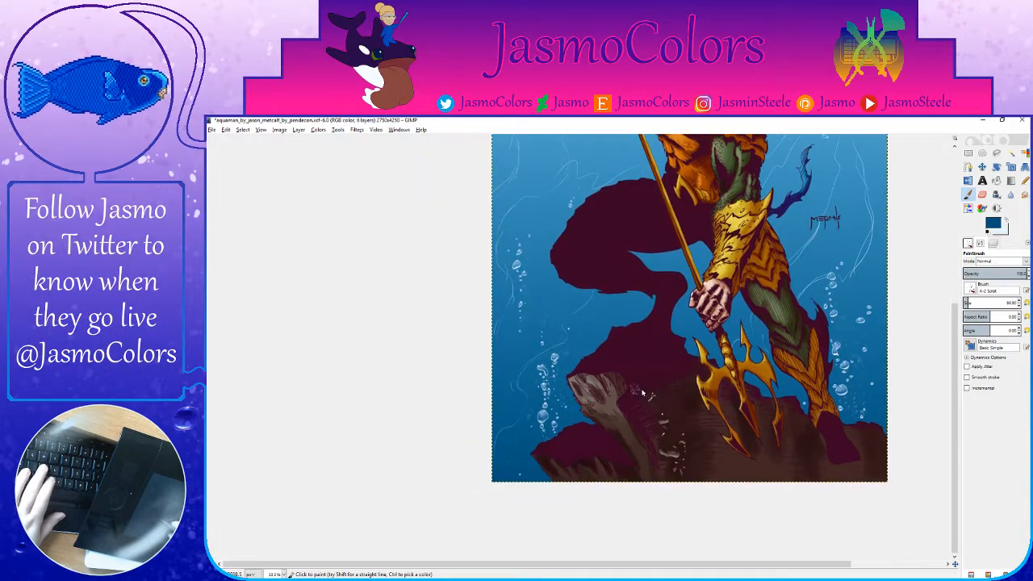
key("x")
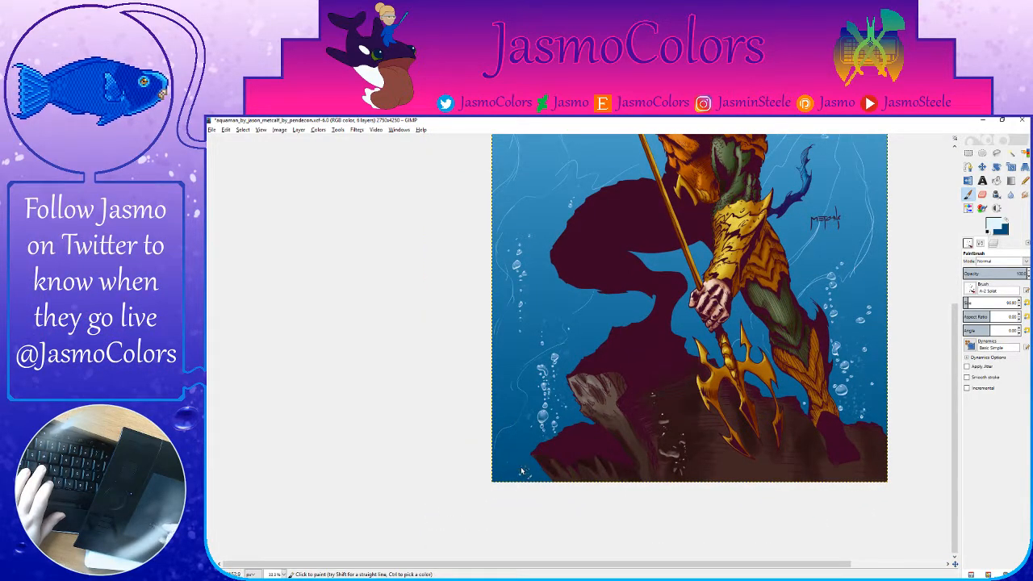
left_click_drag(662, 355, 585, 360)
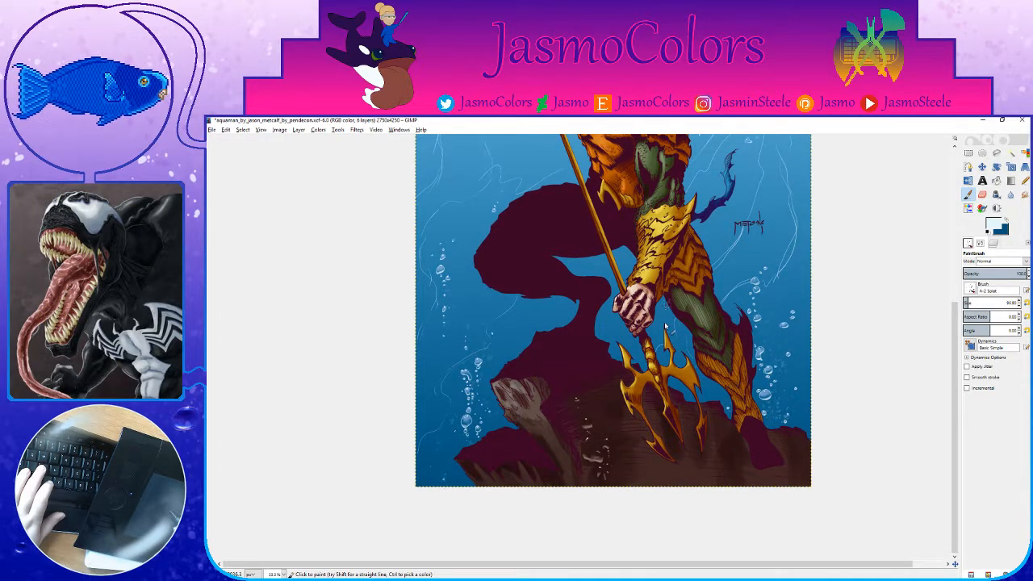
scroll(637, 354, "up", 2)
scroll(610, 329, "left", 2)
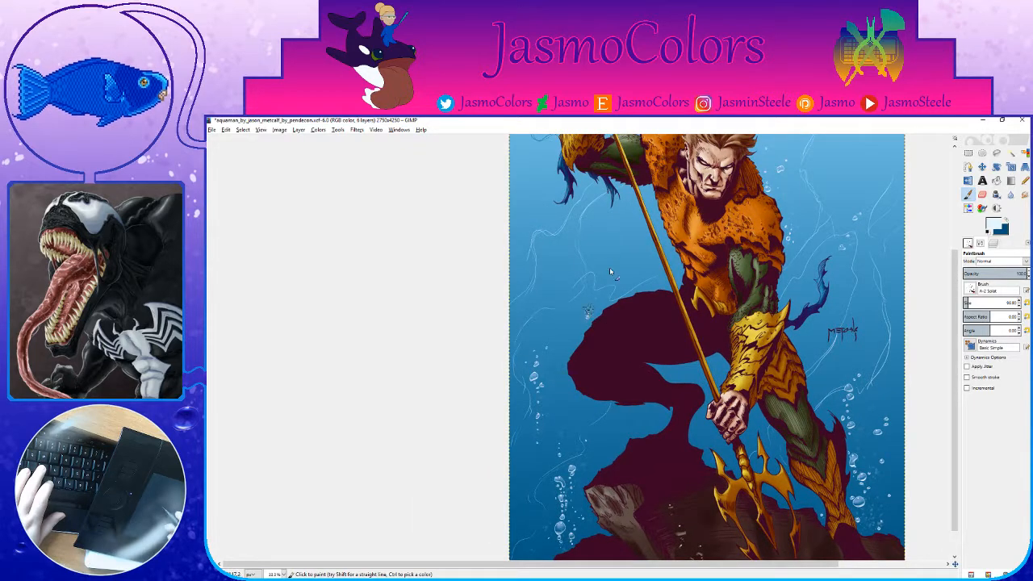
scroll(589, 331, "down", 1)
scroll(580, 357, "left", 1)
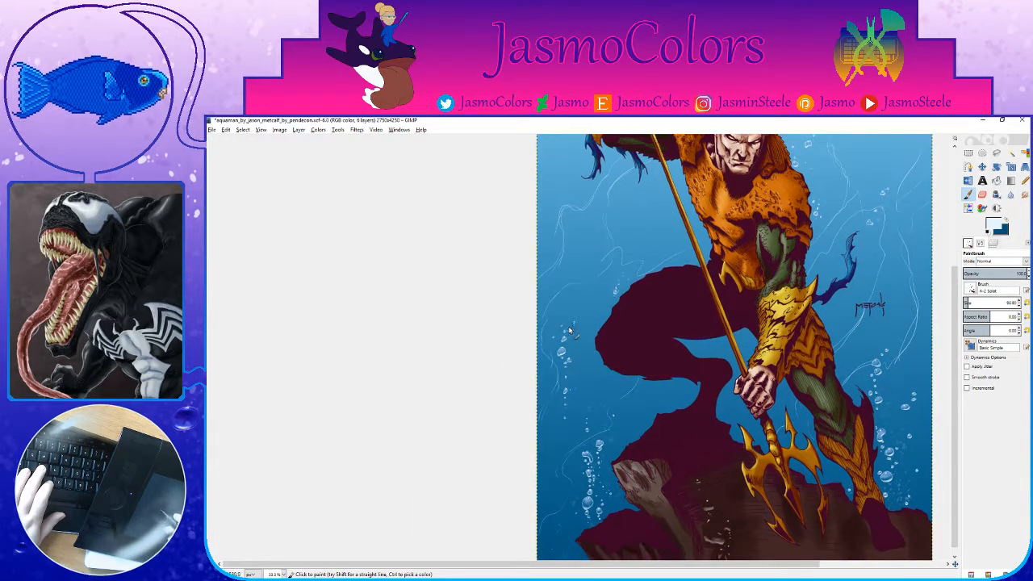
scroll(648, 387, "up", 2)
scroll(648, 386, "right", 5)
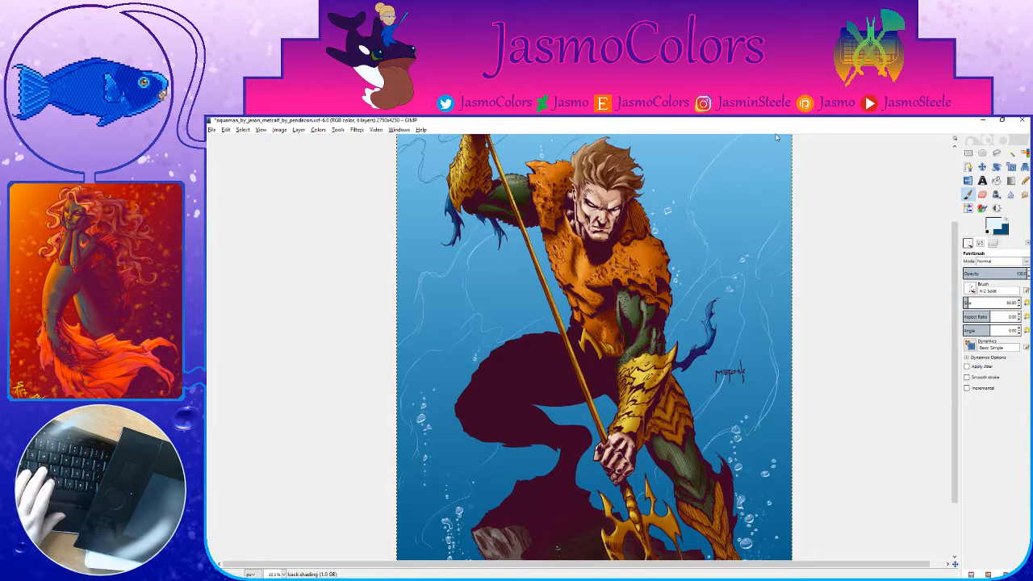
Step: Switch to Bucket Fill with dark maroon as the foreground colour and save the artwork
key("shift+b")
key("minus")
key("minus")
key("ctrl+s")
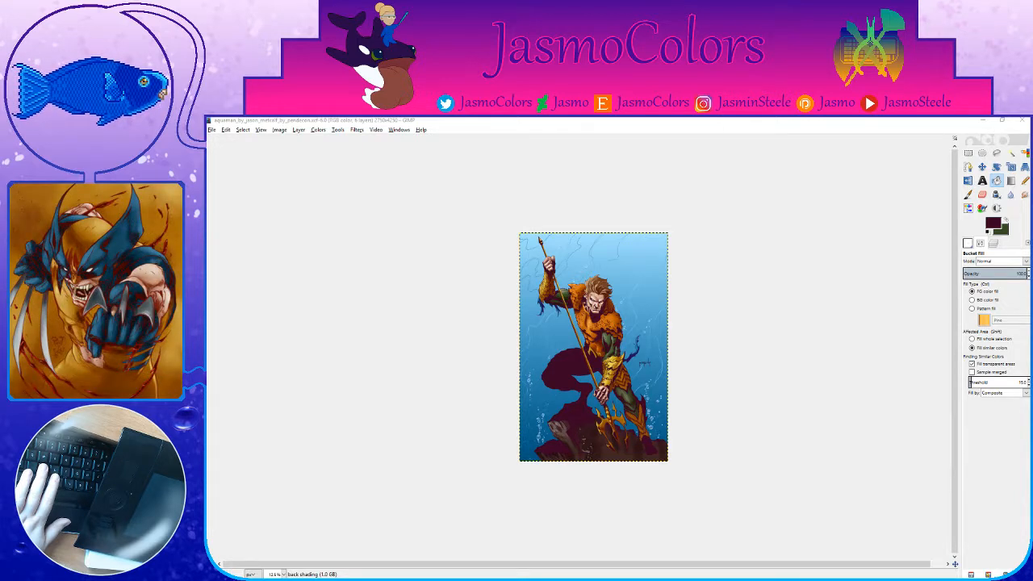
Step: Add 2017Signature2.png as a layer, place it above the lines layer, and set the Move tool to move the active layer
left_click_drag(844, 313, 803, 311)
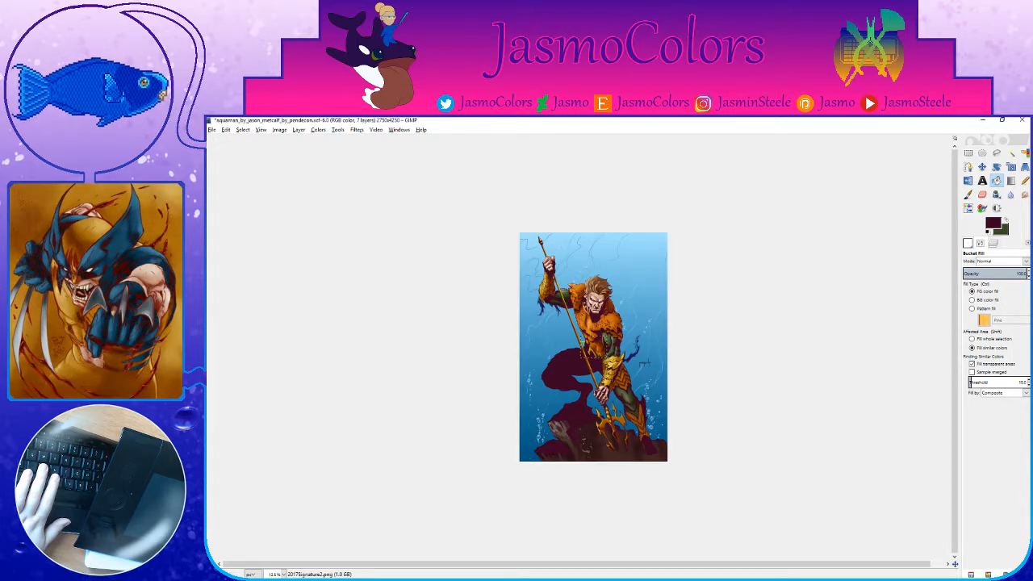
left_click(994, 242)
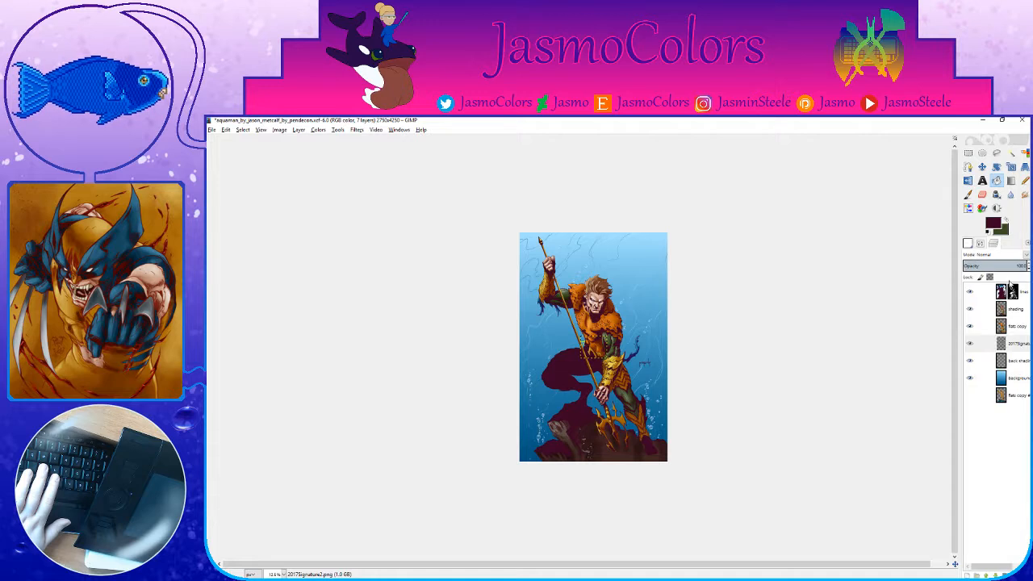
left_click_drag(1018, 344, 1005, 288)
left_click(982, 168)
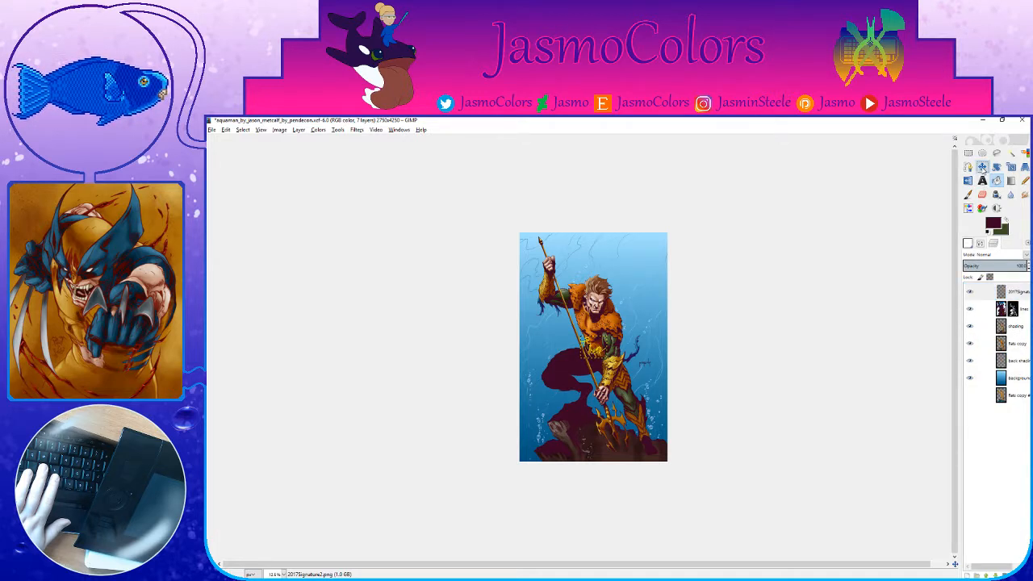
left_click(980, 244)
left_click(996, 288)
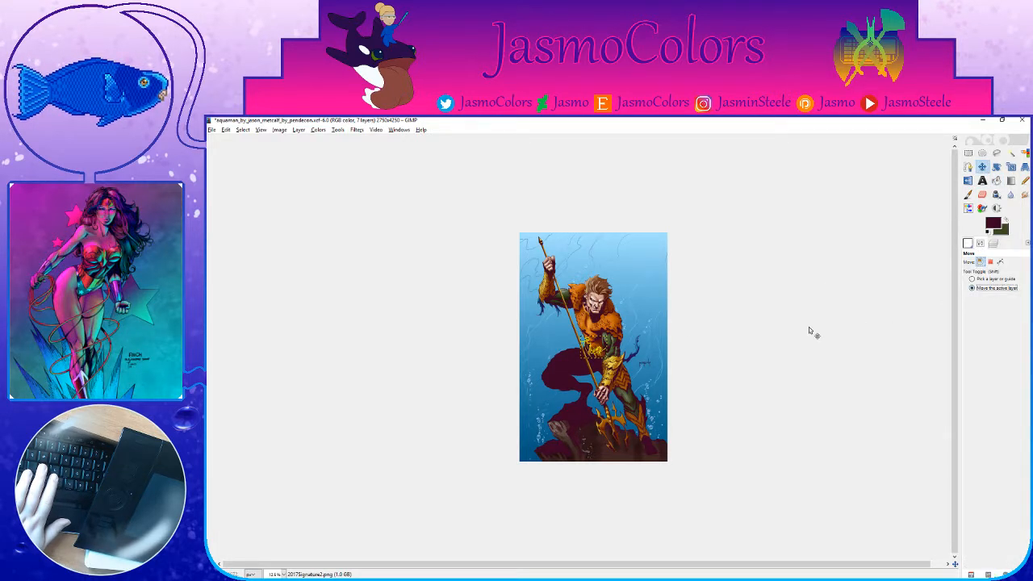
Step: Move the colourist's signature next to the line artist's signature and scale it proportionally to 265 × 223 px
scroll(680, 380, "up", 5)
mouse_move(647, 411)
left_mouse_down()
mouse_move(698, 374)
mouse_move(694, 363)
left_mouse_up()
key("shift+s")
left_click(658, 392)
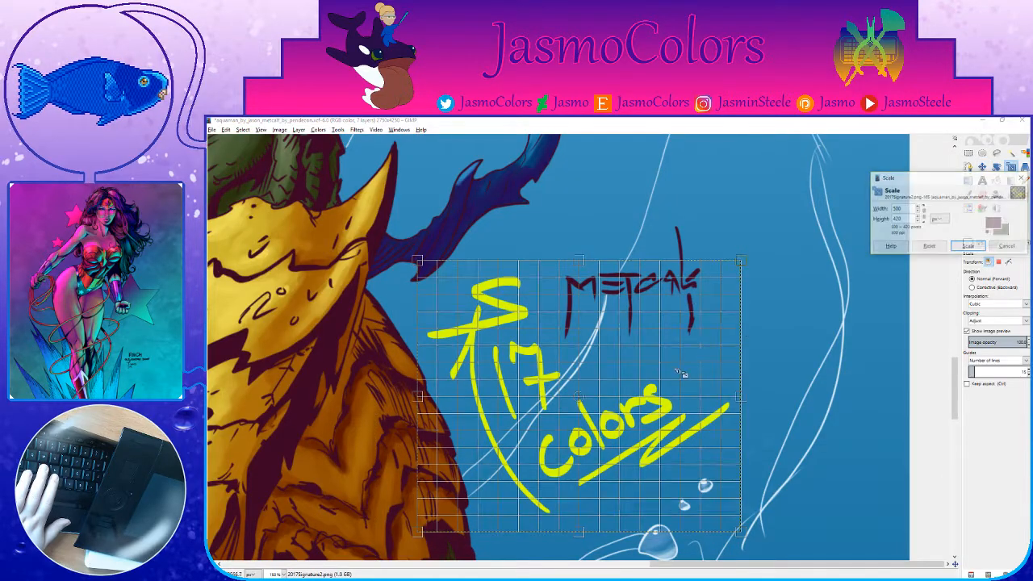
mouse_move(658, 391)
left_mouse_down()
mouse_move(632, 348)
mouse_move(607, 343)
mouse_move(586, 355)
mouse_move(579, 333)
left_mouse_up()
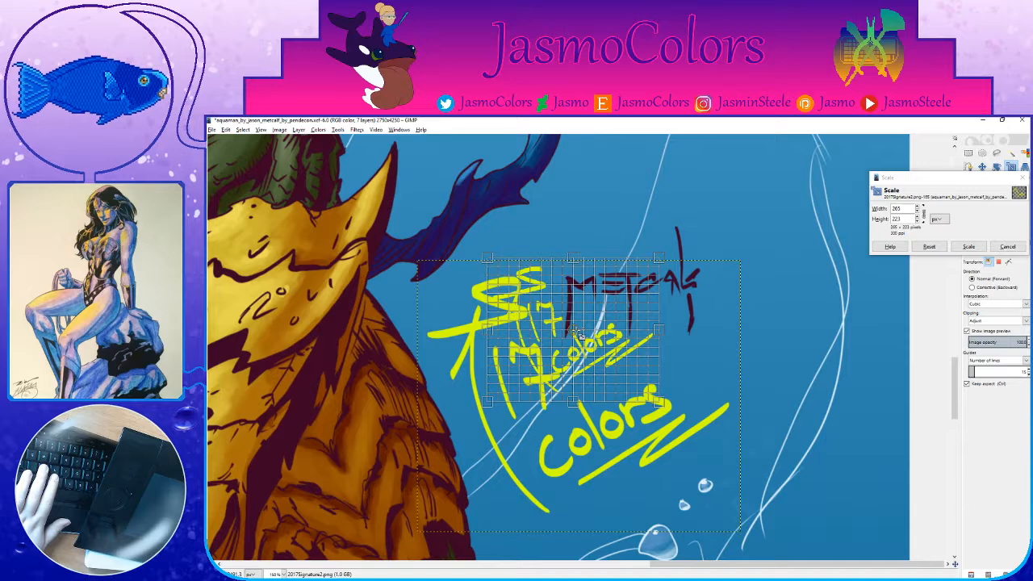
key("Return")
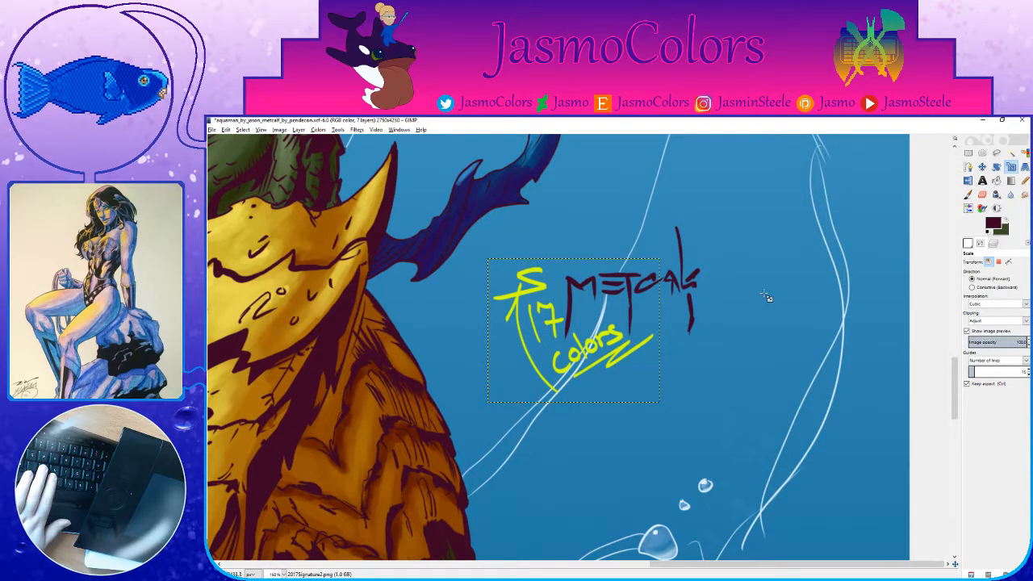
Step: Sample the colourist signature's yellow and paint over the line artist's signature with it on the lines layer
left_click(966, 198)
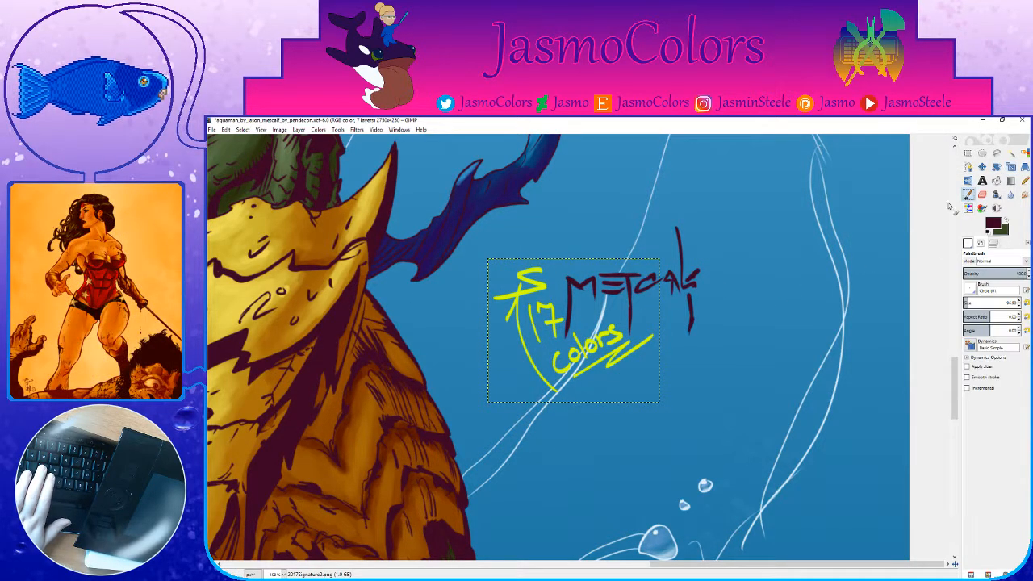
left_click(551, 308, "ctrl")
left_click(993, 245)
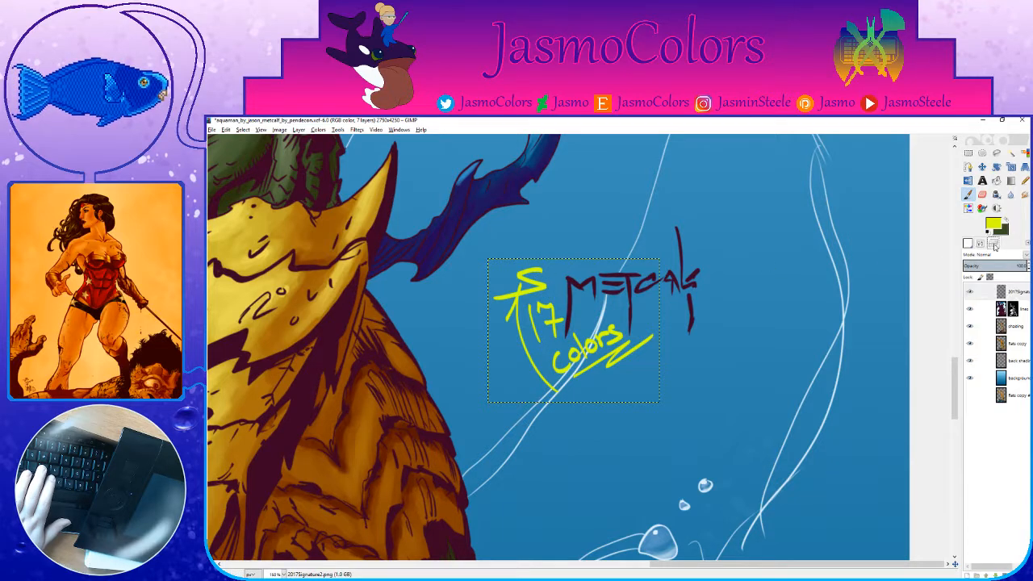
left_click(1001, 309)
scroll(598, 272, "up", 2)
left_click_drag(552, 289, 536, 396)
mouse_move(563, 309)
left_mouse_down()
mouse_move(574, 292)
mouse_move(578, 326)
mouse_move(631, 292)
mouse_move(699, 297)
mouse_move(627, 306)
mouse_move(696, 360)
mouse_move(752, 170)
mouse_move(802, 231)
left_mouse_up()
key("minus")
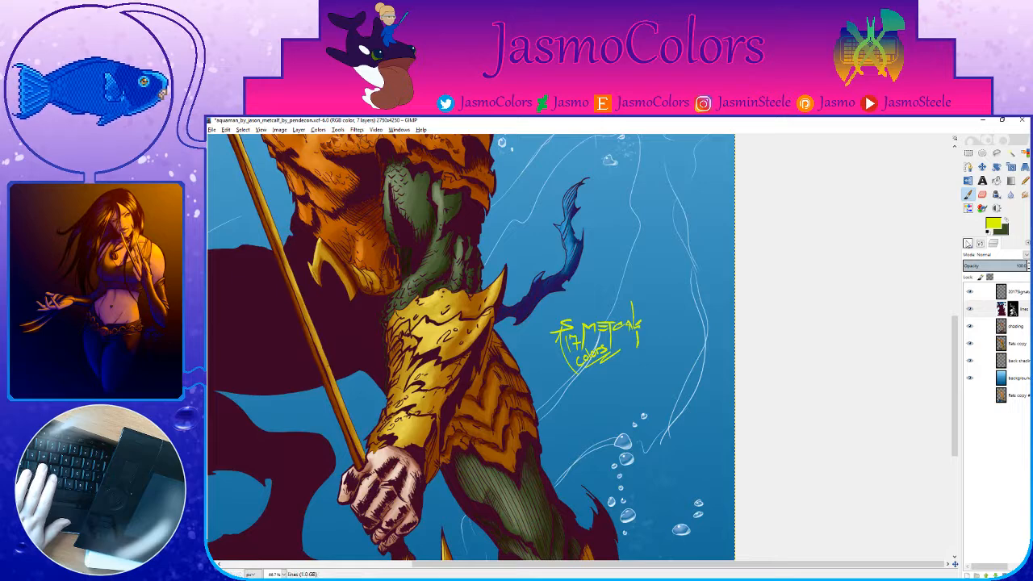
Step: Check the yellow foreground colour's values, keep the colour unchanged, and save the artwork
left_click(992, 225)
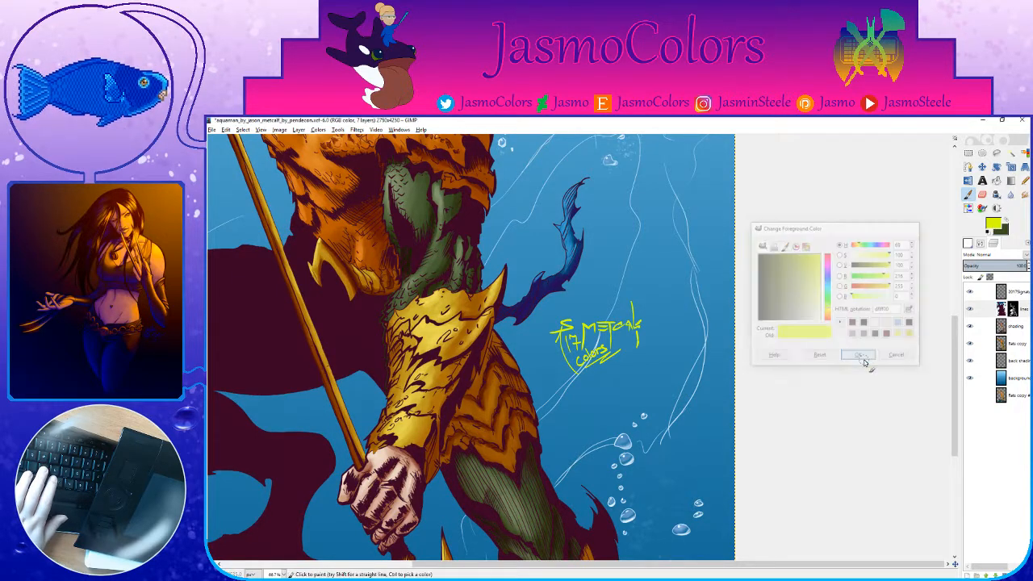
left_click(860, 357)
key("minus")
key("minus")
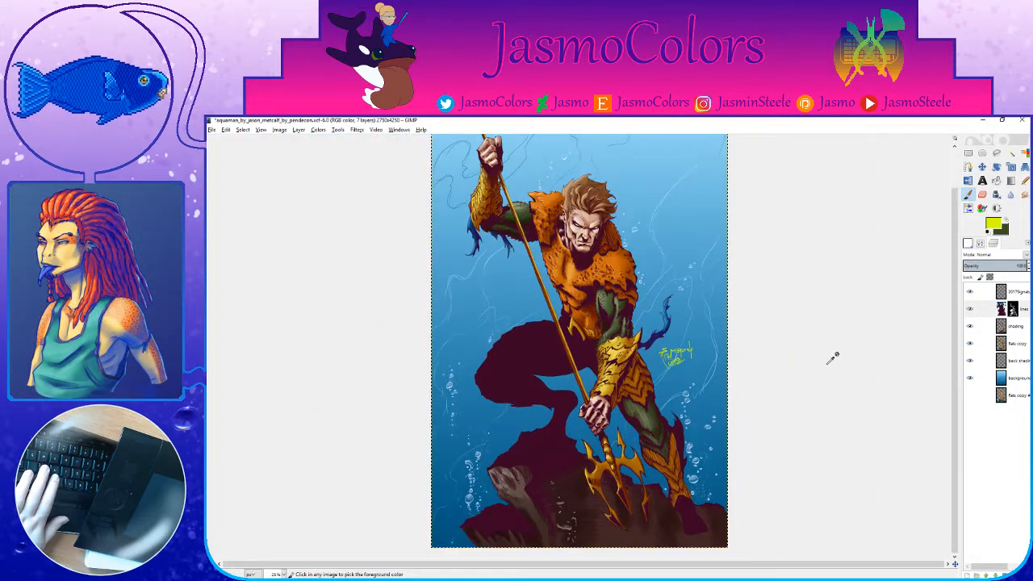
key("minus")
key("ctrl+s")
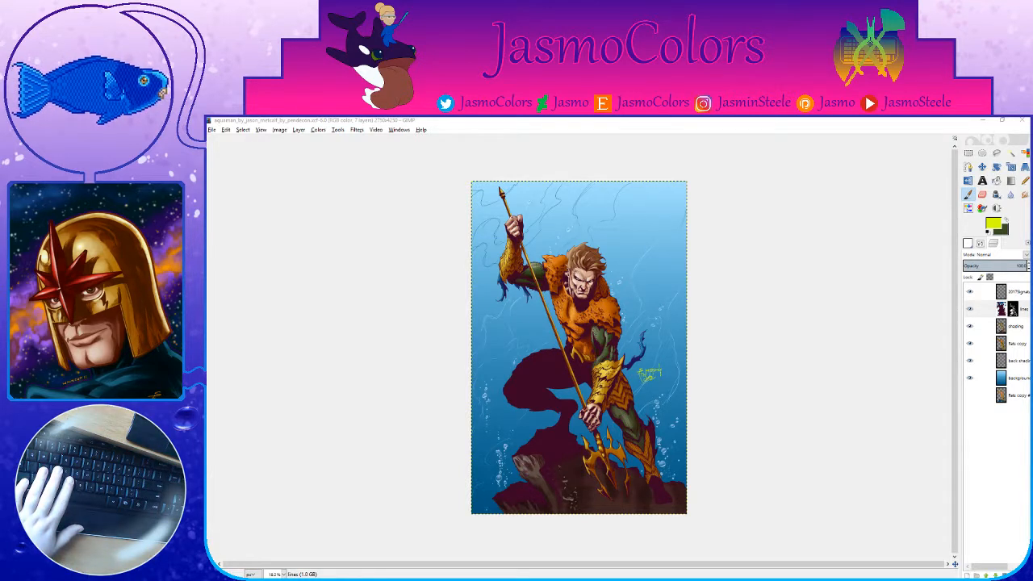
left_click(722, 126)
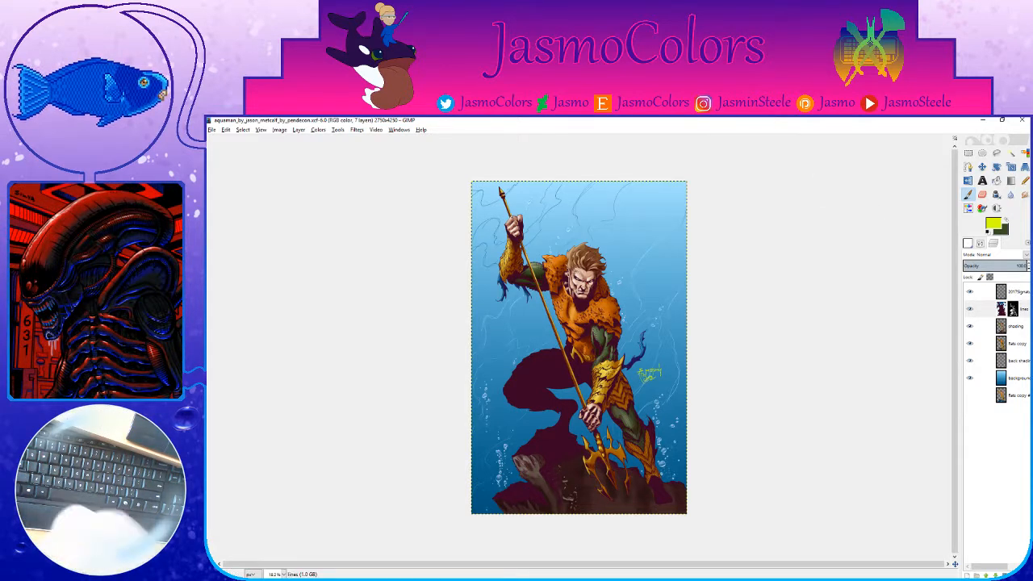
key("alt+Tab")
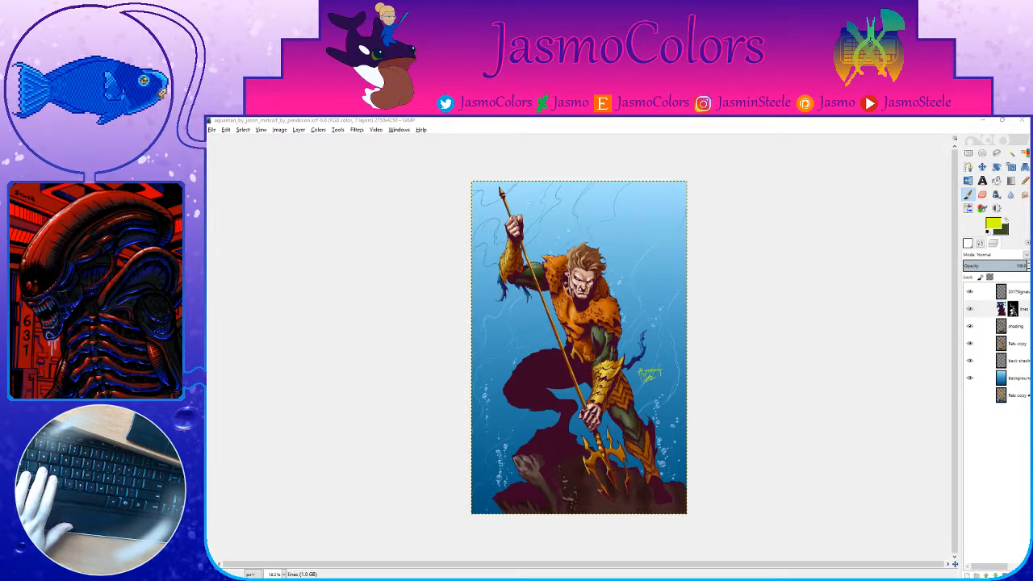
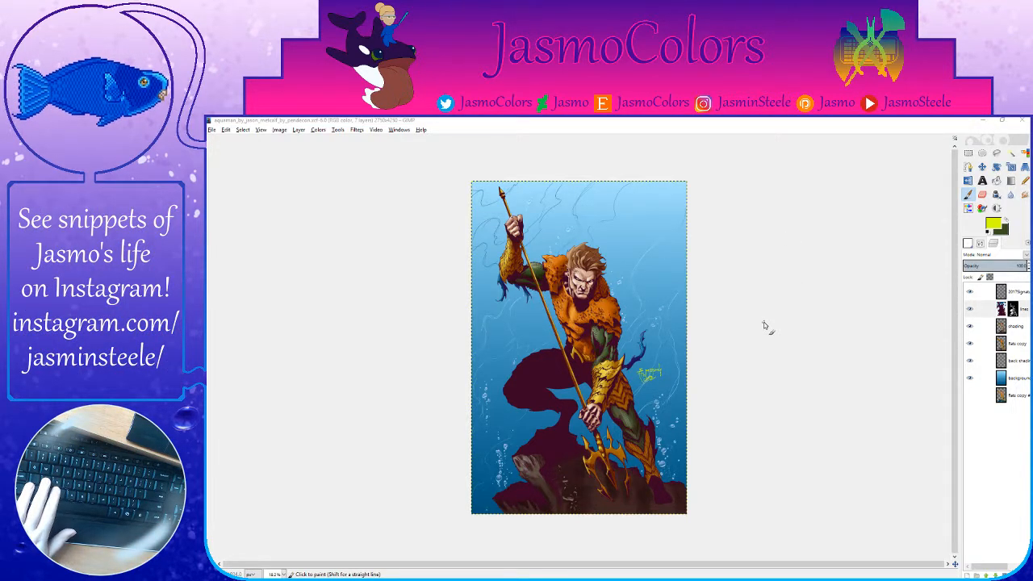
Step: Save the Aquaman artwork and export it as a PNG using the offered export settings
key("ctrl+s")
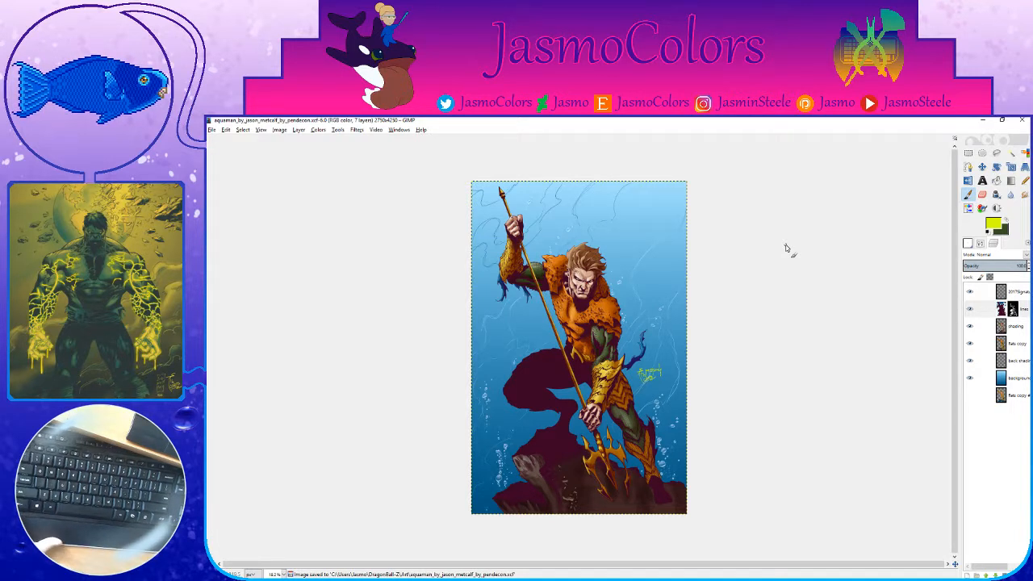
left_click(212, 130)
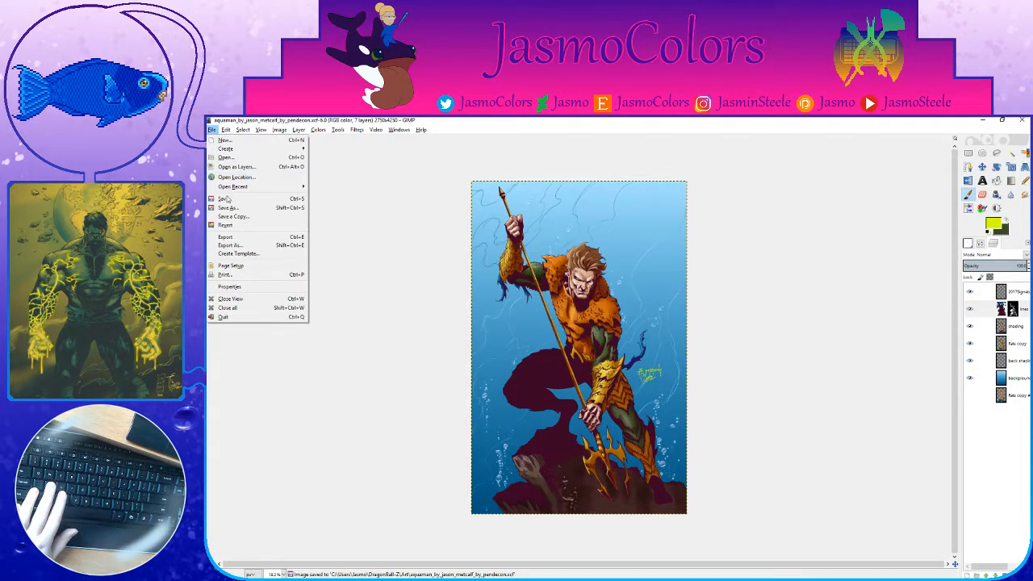
left_click(253, 239)
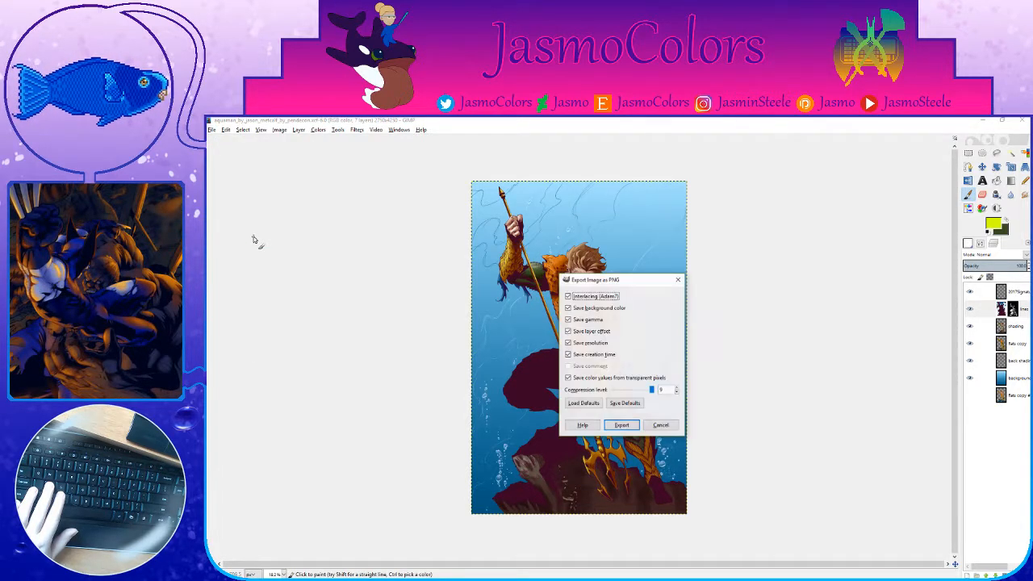
key("Return")
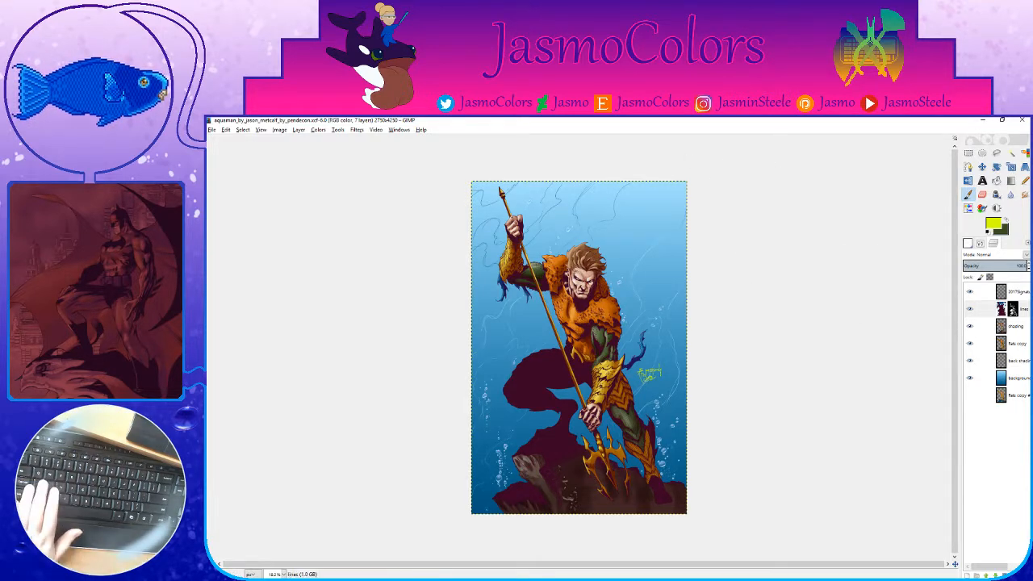
mouse_move(1032, 171)
left_mouse_down()
mouse_move(676, 177)
mouse_move(1032, 176)
left_mouse_up()
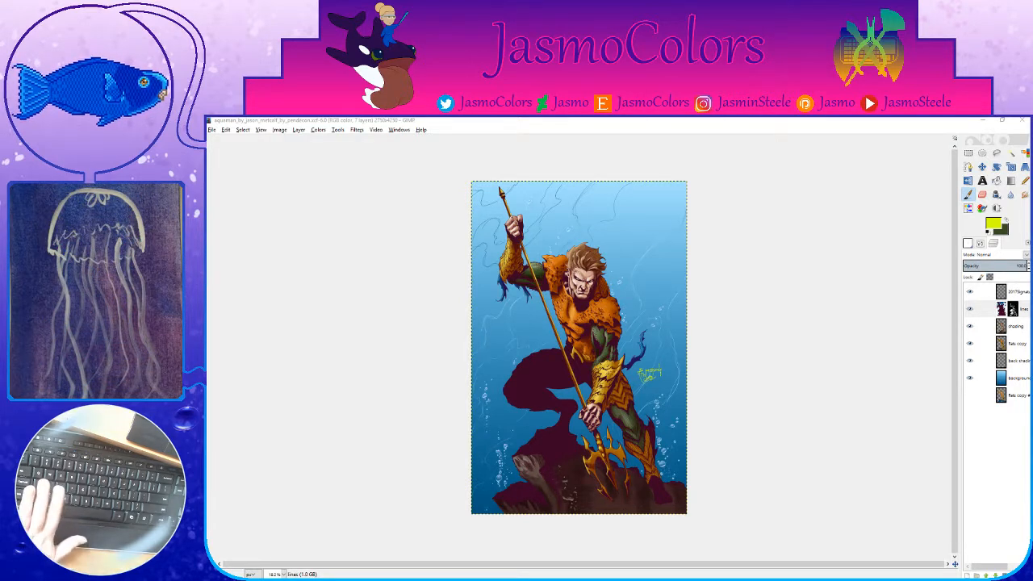
Step: Export the Aquaman PNG again, save the layered file, and close the image
key("ctrl+e")
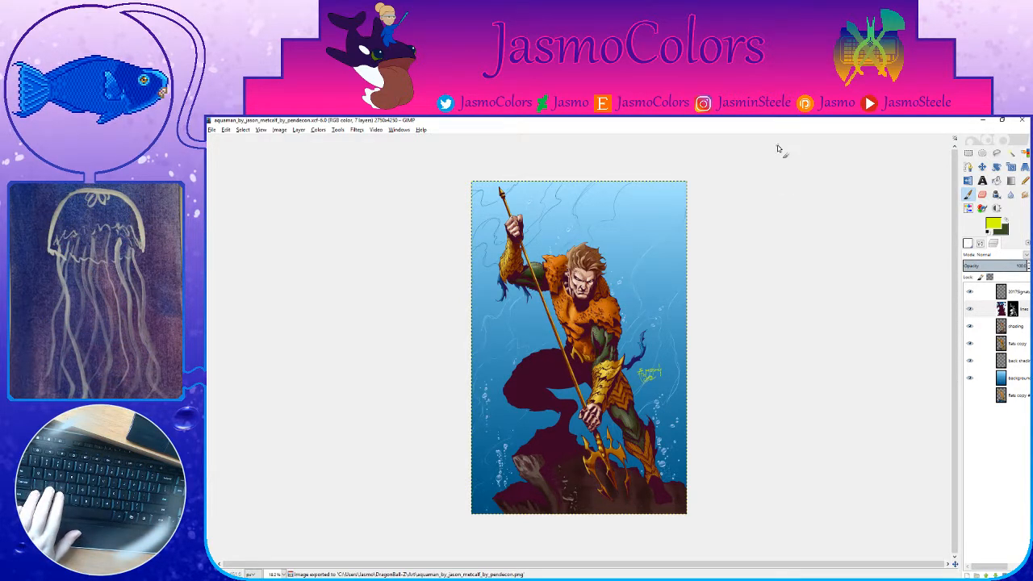
key("ctrl+s")
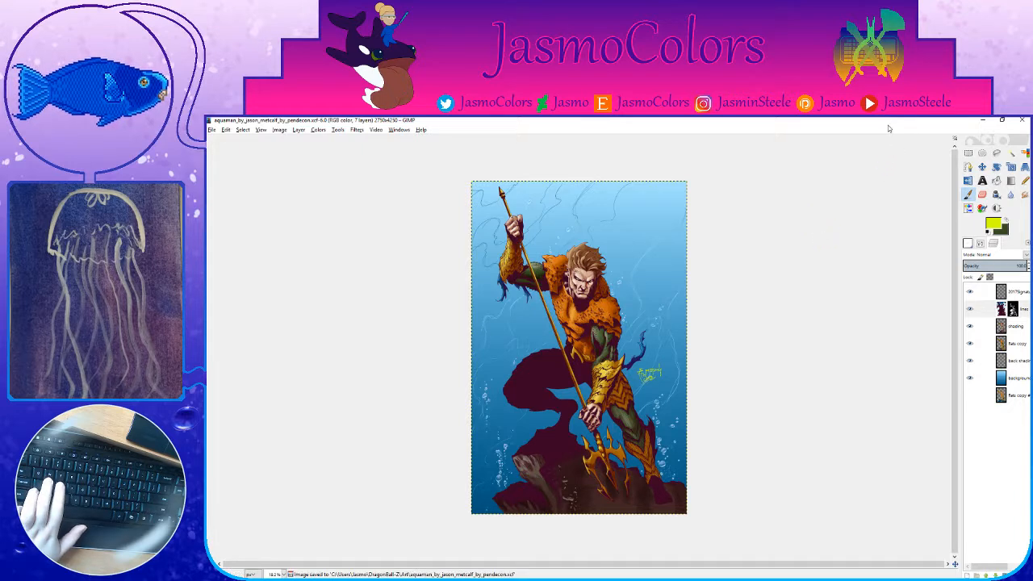
key("ctrl+w")
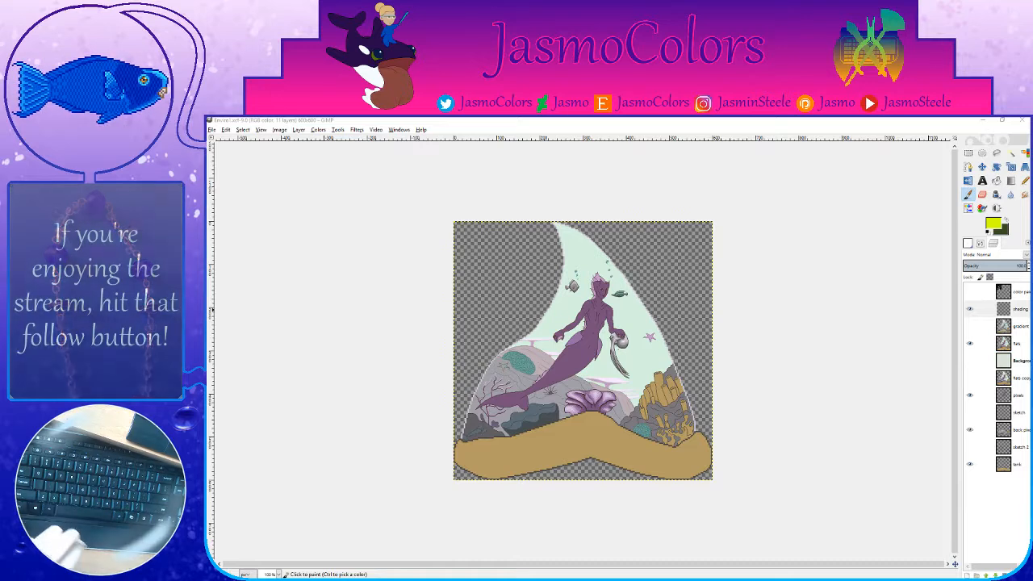
Step: Show the Paintbrush options for the mermaid artwork
left_click(781, 342)
left_click(967, 243)
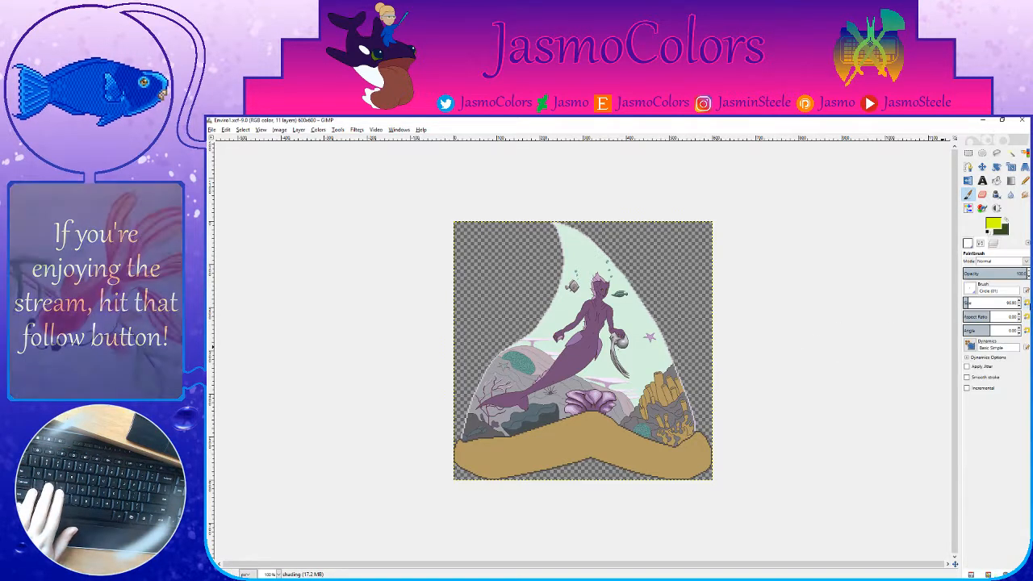
left_click(990, 241)
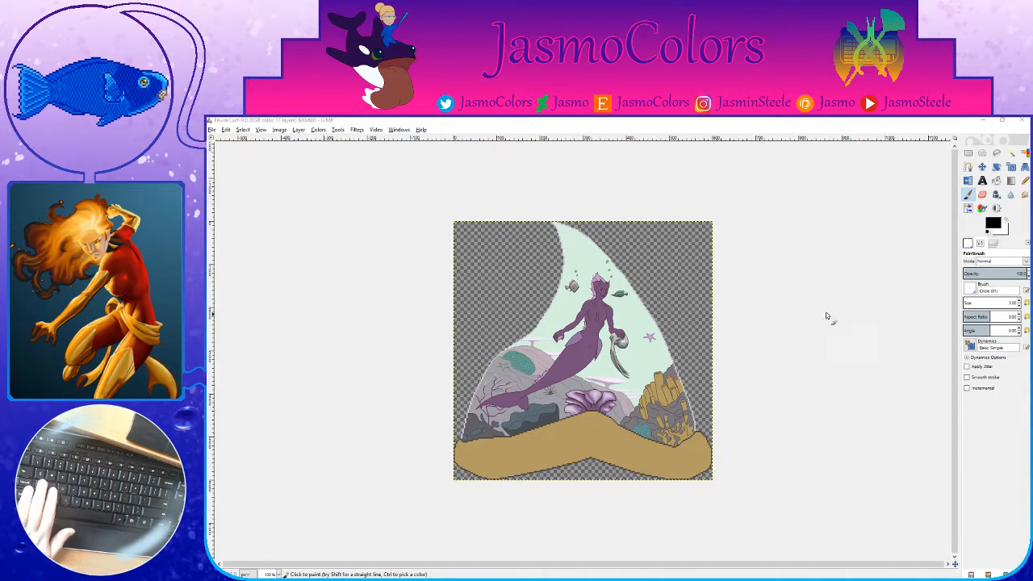
Step: Hide the rulers around the mermaid artwork's canvas
left_click(226, 130)
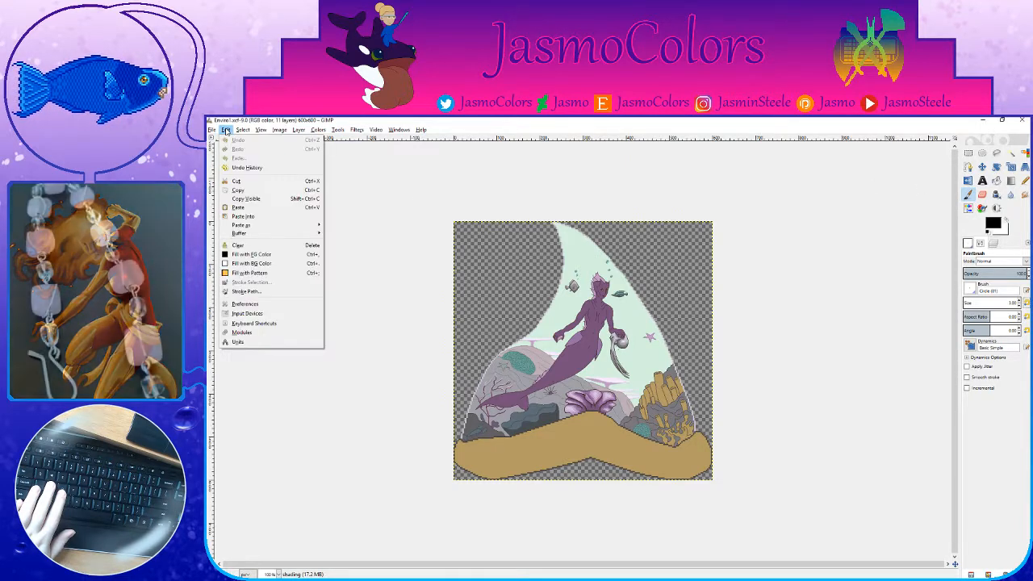
left_click(226, 130)
left_click(261, 130)
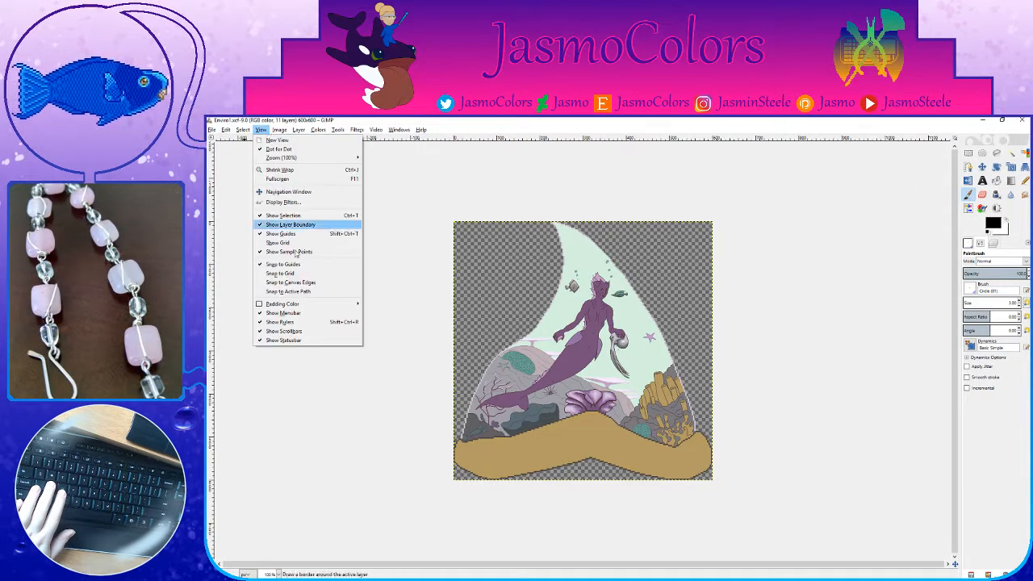
left_click(305, 331)
left_click(243, 130)
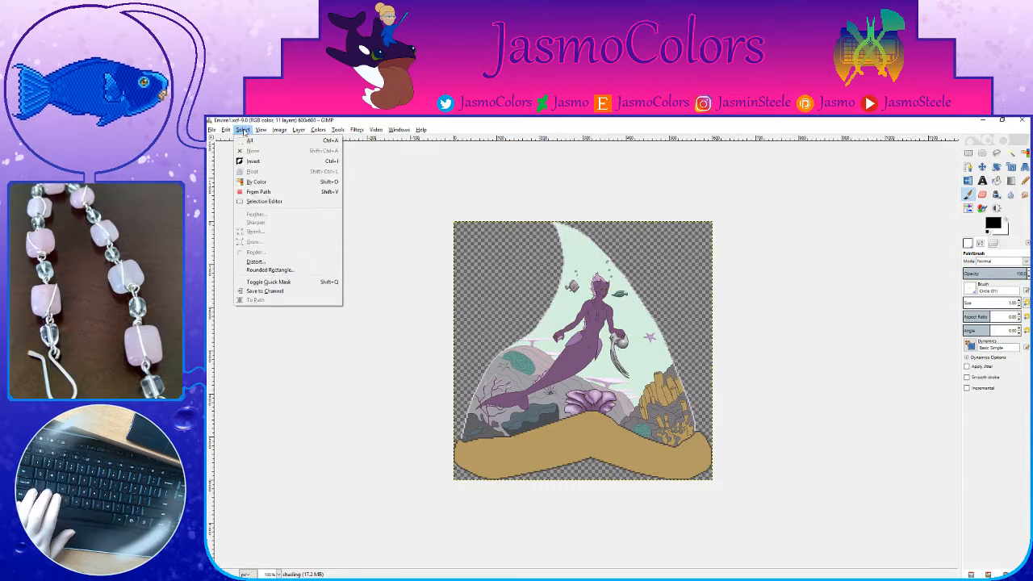
left_click(305, 331)
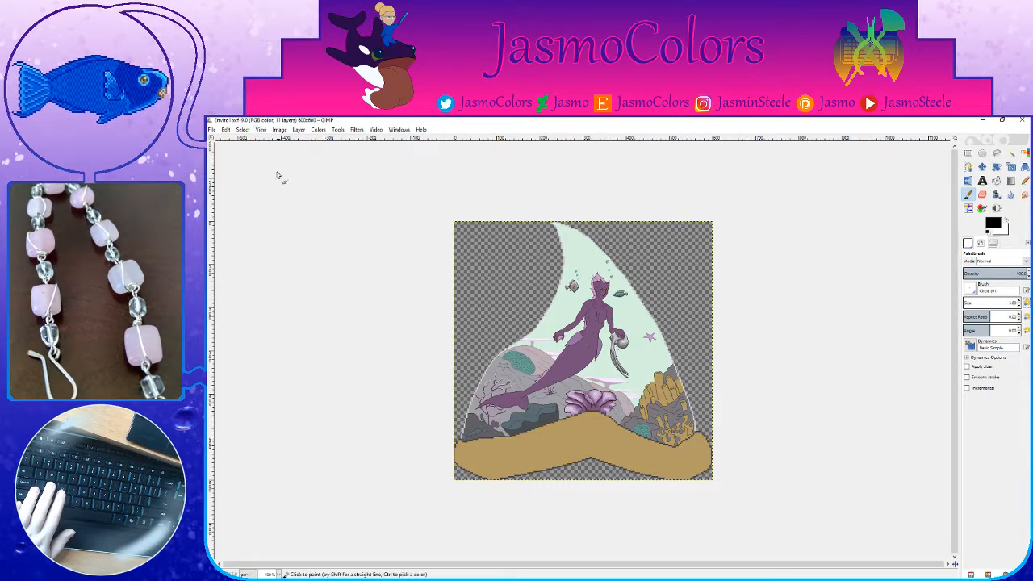
left_click(261, 130)
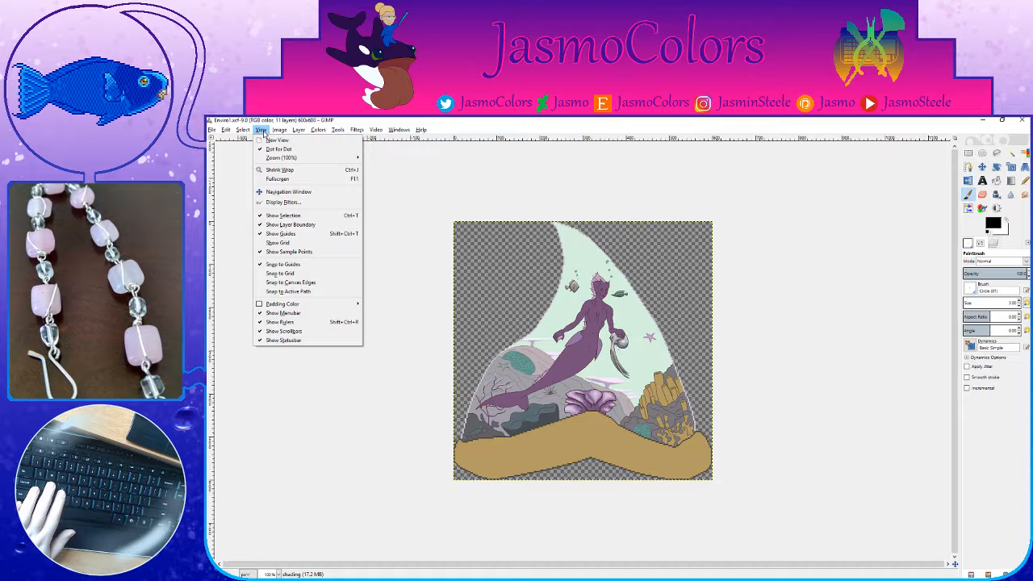
left_click(305, 322)
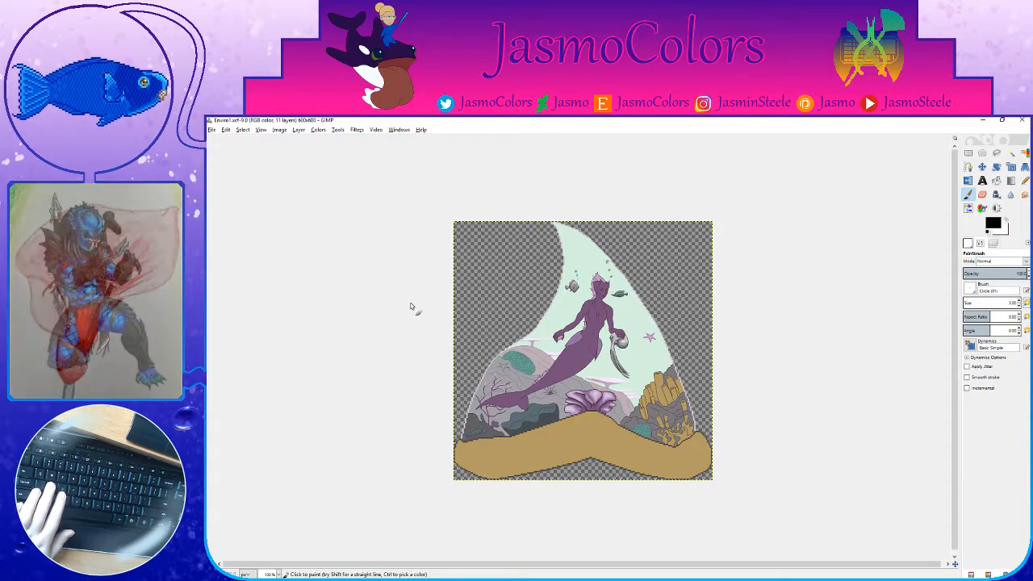
Step: Compare the mermaid artwork with and without its shading layer, leaving the layer visible
key("plus")
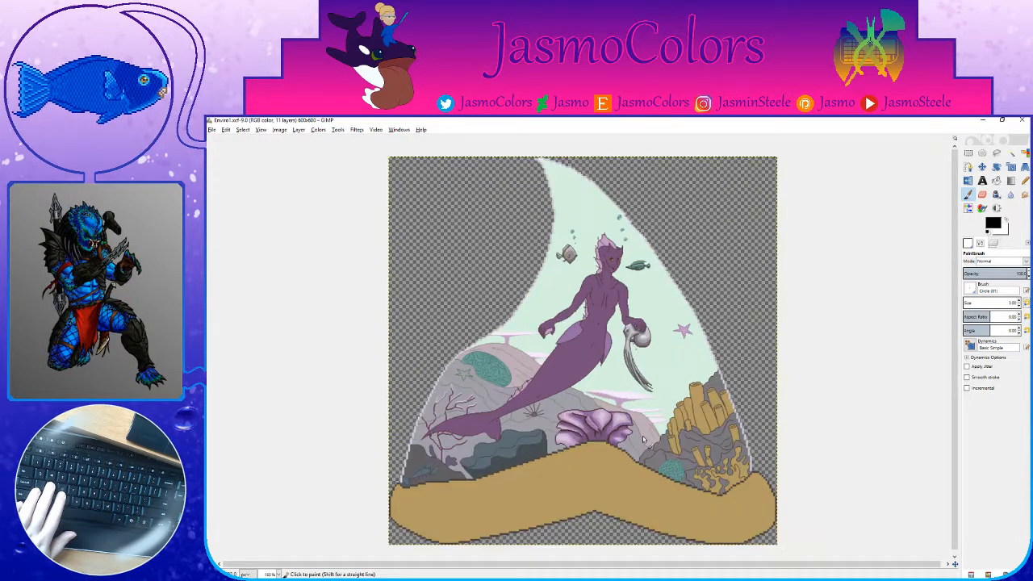
key("plus")
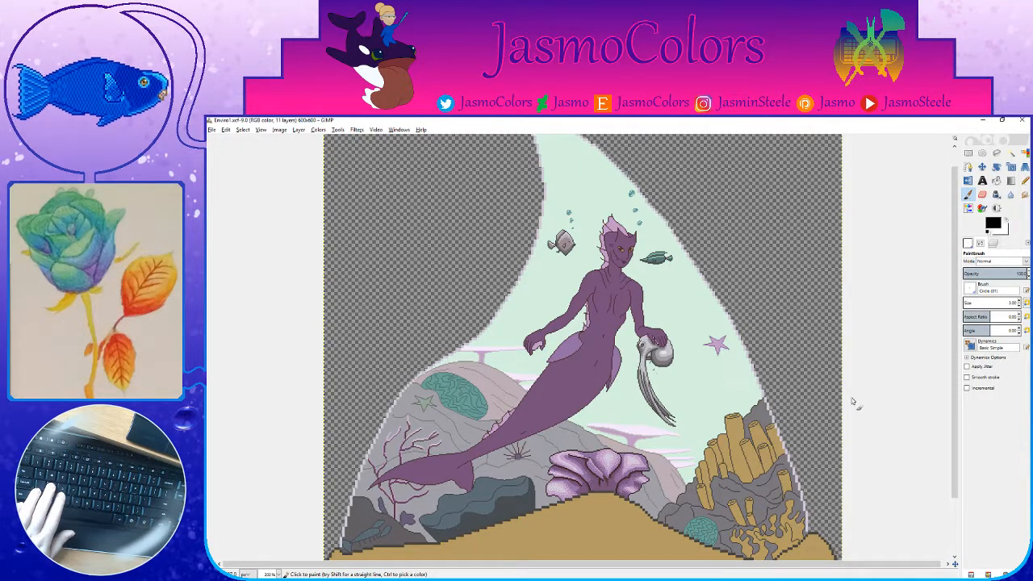
left_click(994, 244)
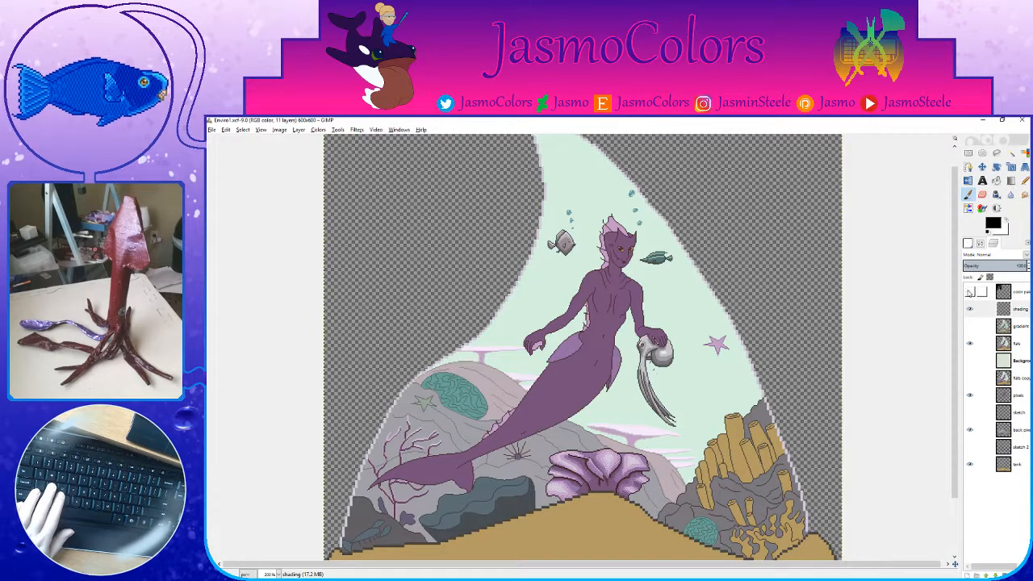
left_click(970, 311)
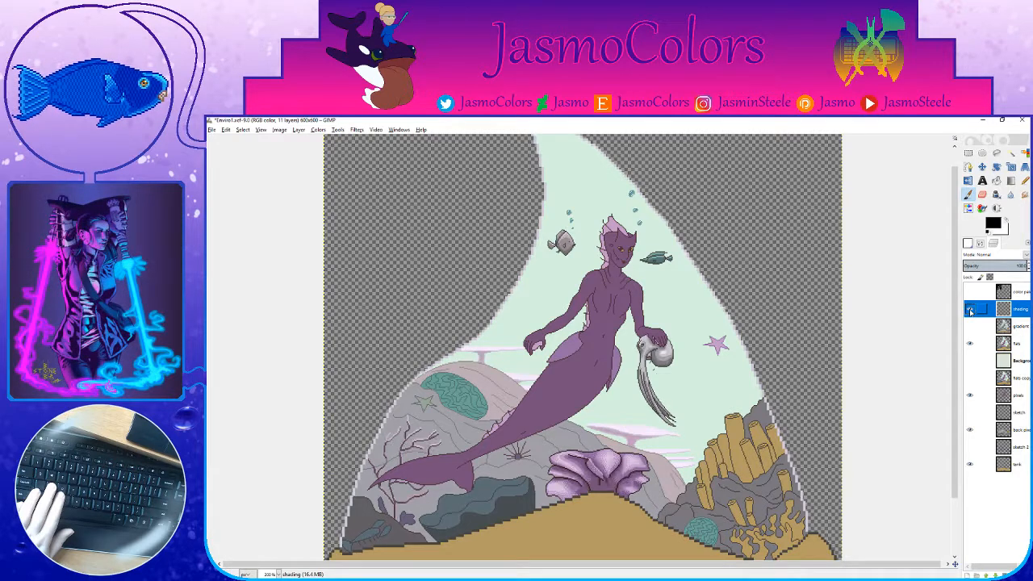
key("minus")
key("minus")
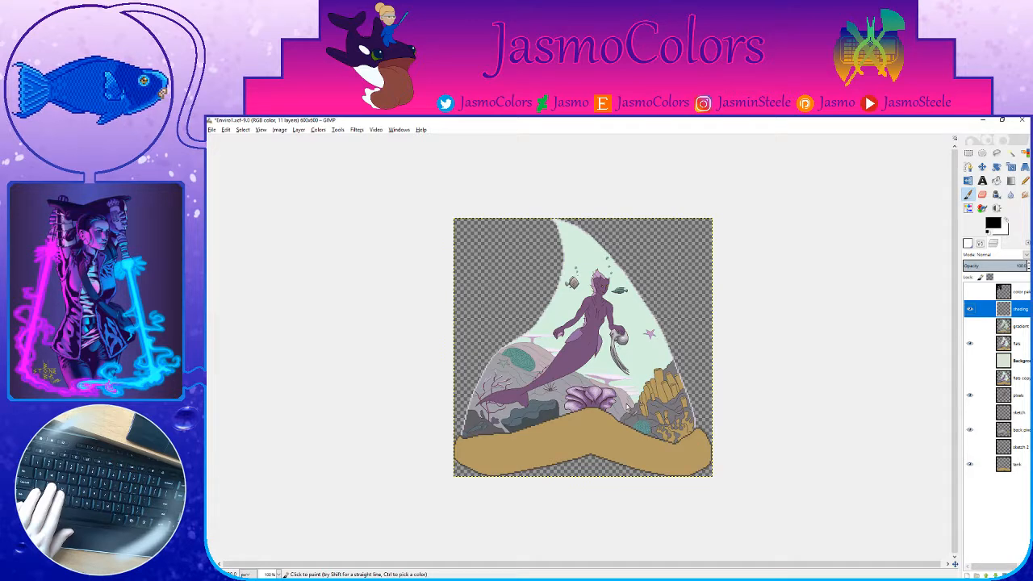
left_click(970, 309)
left_click(969, 310)
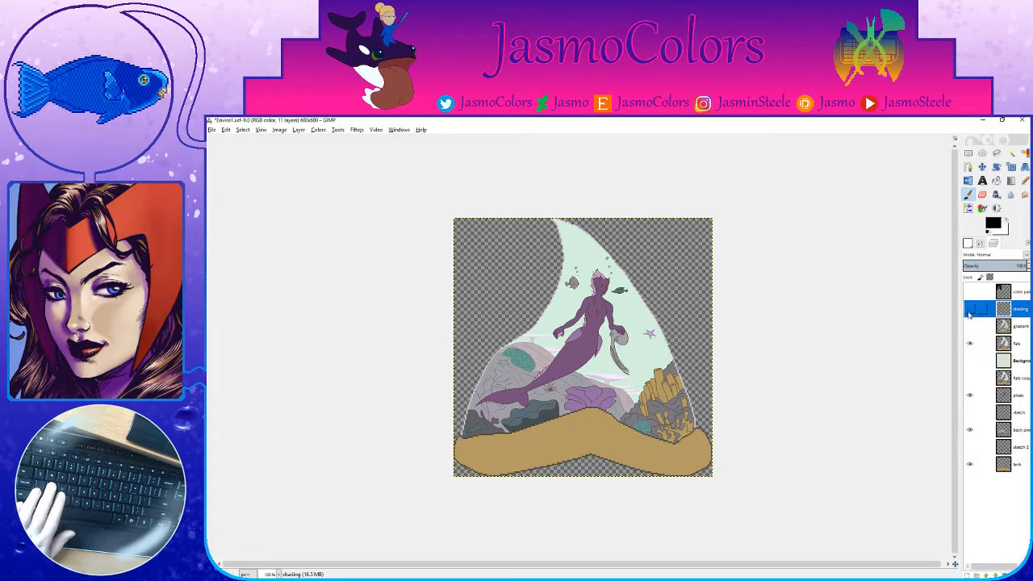
left_click(970, 310)
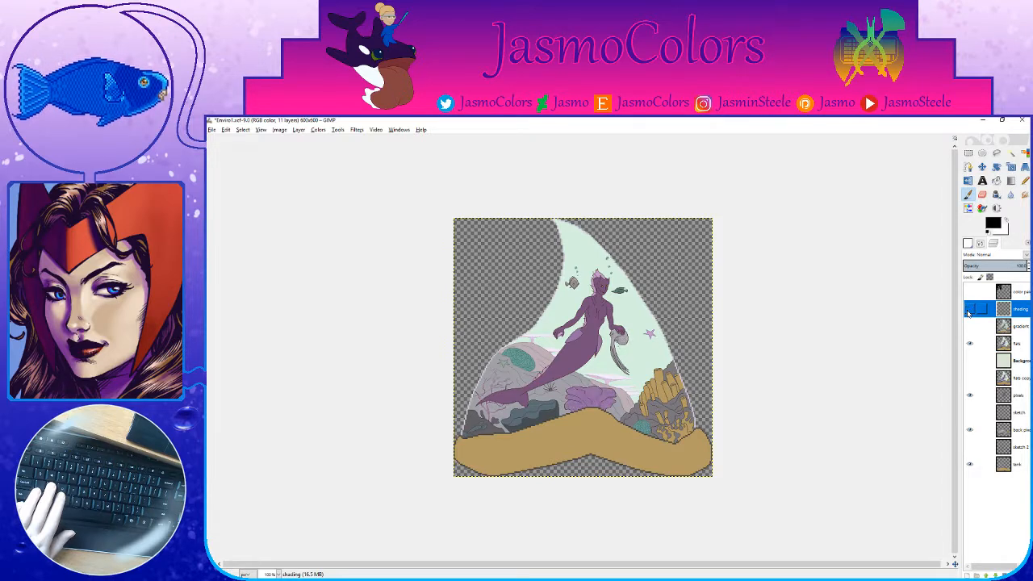
left_click(970, 309)
left_click(969, 310)
left_click(970, 310)
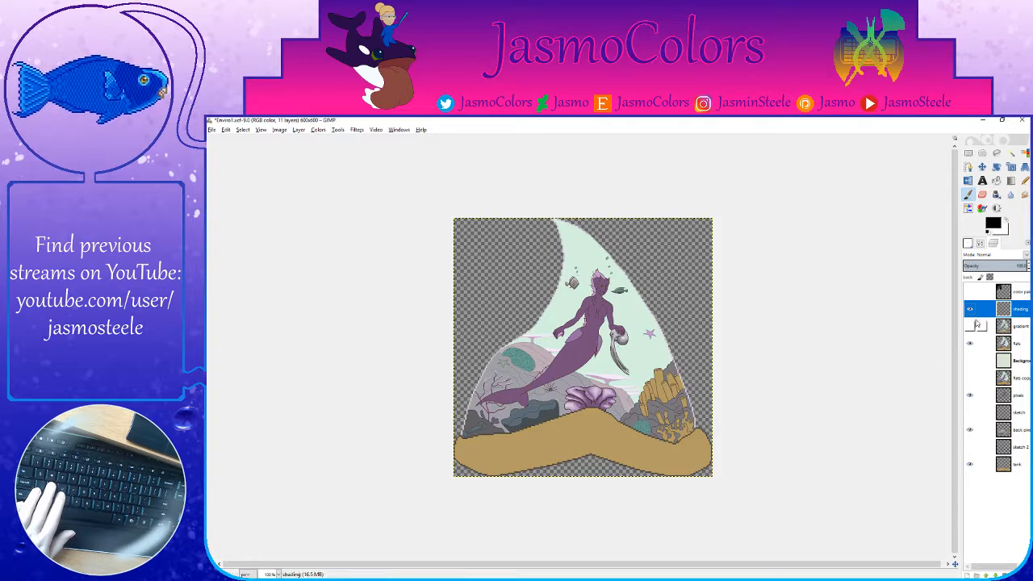
Step: Show the colour palette layer and sample its pale yellow-green and brown swatches as the Pencil's two working colours
left_click(970, 292)
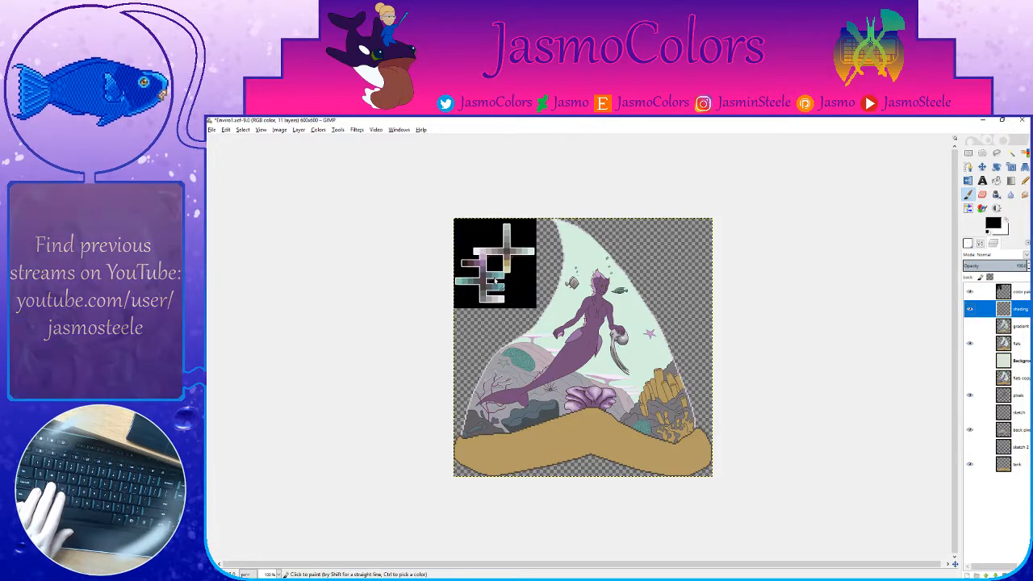
scroll(562, 299, "up", 3)
scroll(370, 209, "up", 3)
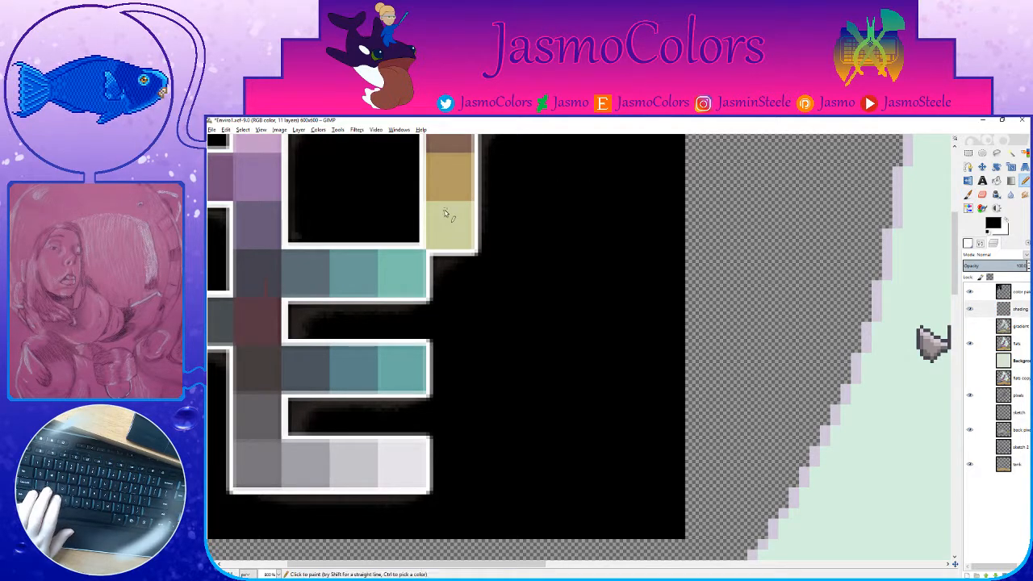
scroll(450, 230, "up", 3)
scroll(454, 242, "down", 2)
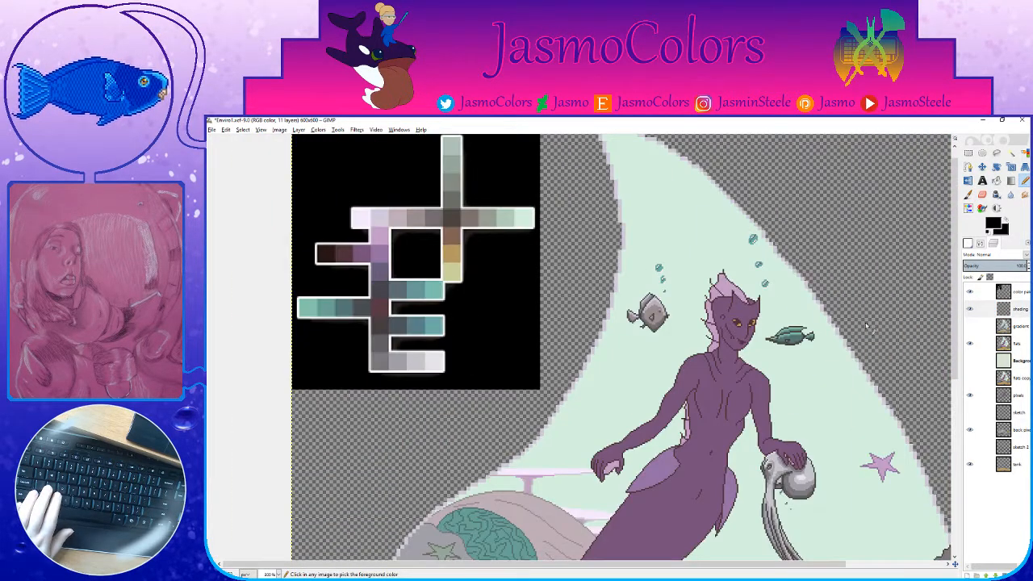
left_click(1001, 292)
left_click(453, 272, "ctrl")
left_click(456, 231)
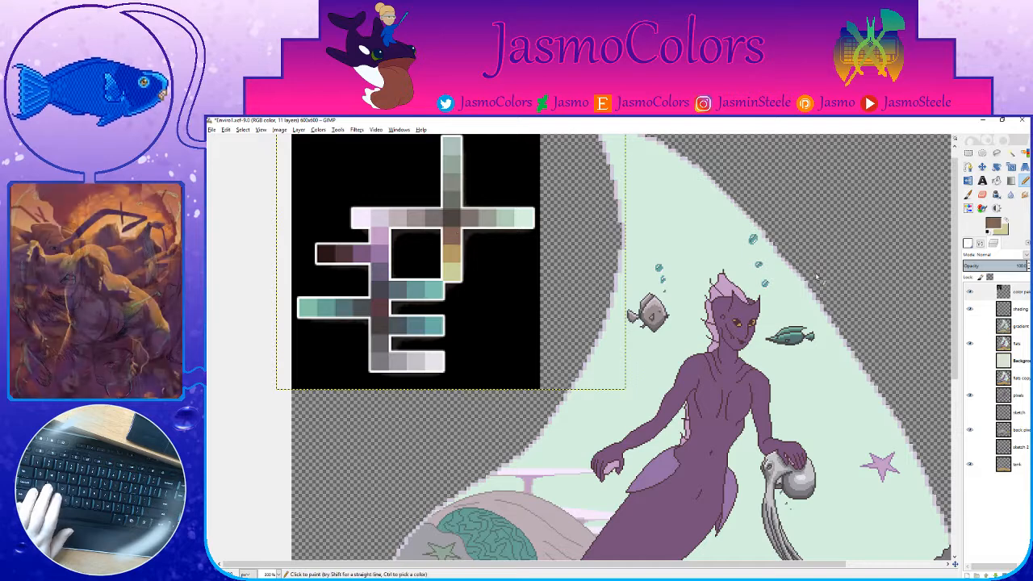
Step: Paint pale yellow-green highlights on the rim of the tallest tube sponge on the shading layer and save the file
left_click(1018, 312)
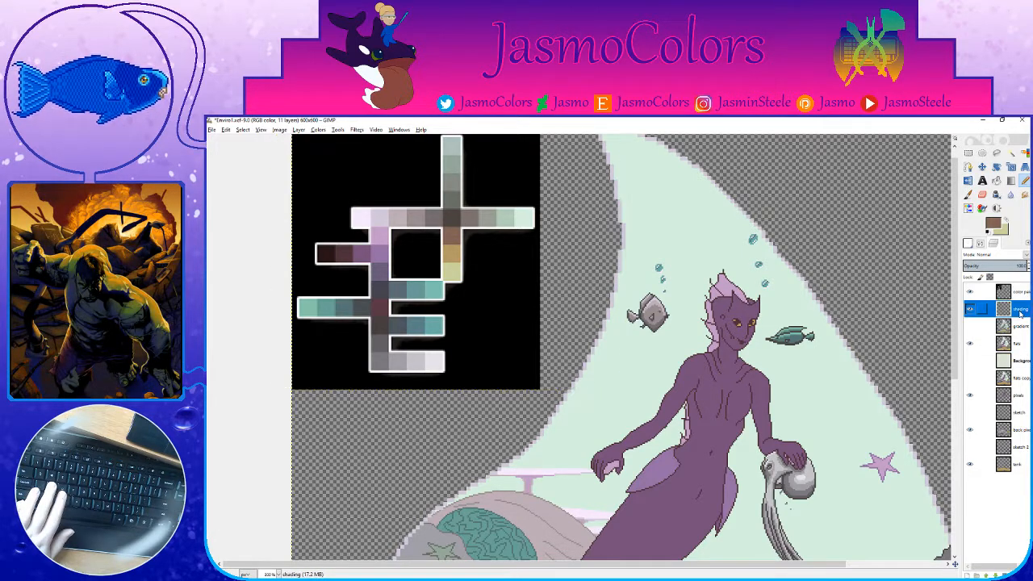
scroll(829, 389, "right", 3)
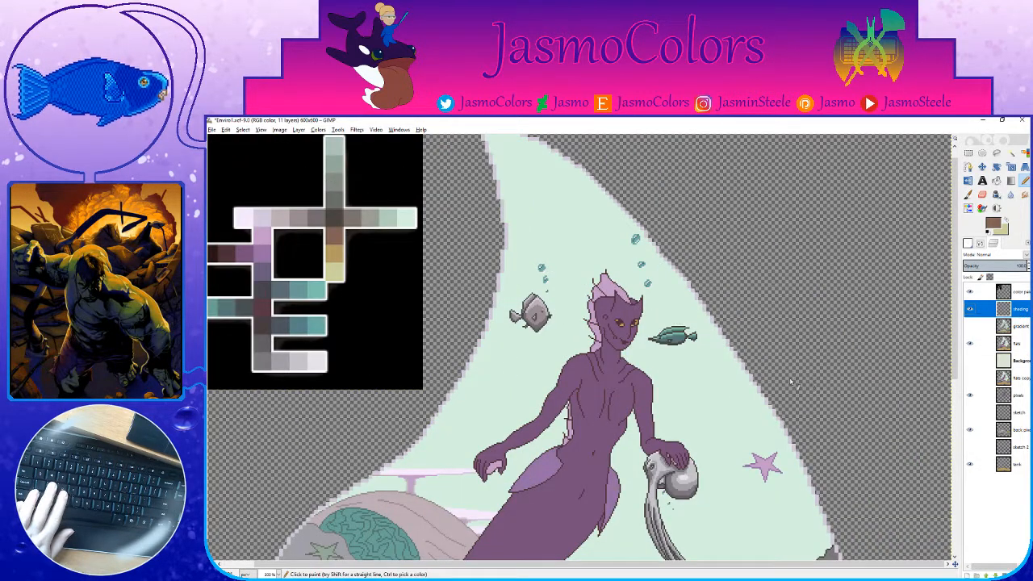
scroll(793, 393, "down", 5)
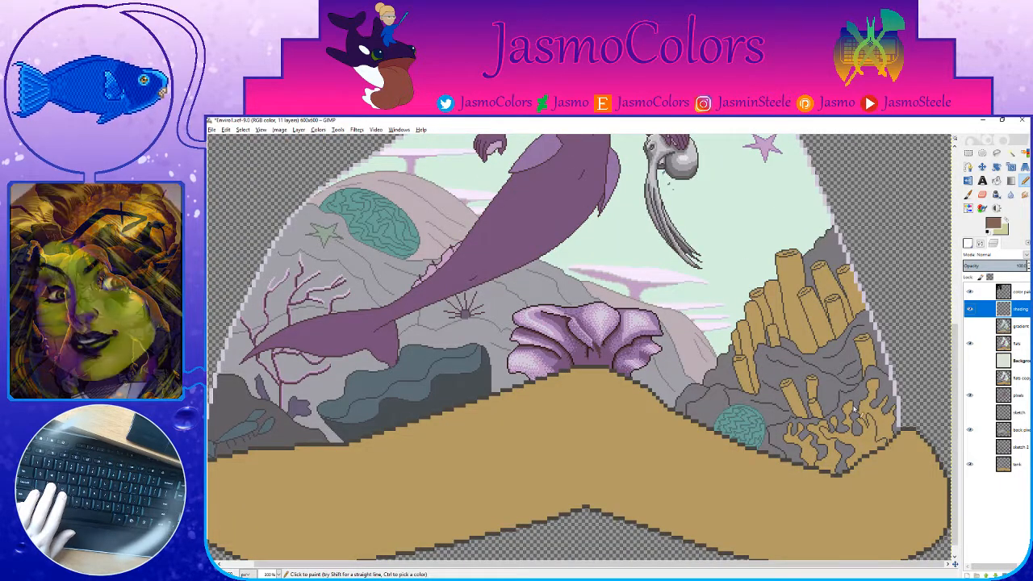
key("x")
scroll(817, 313, "up", 6)
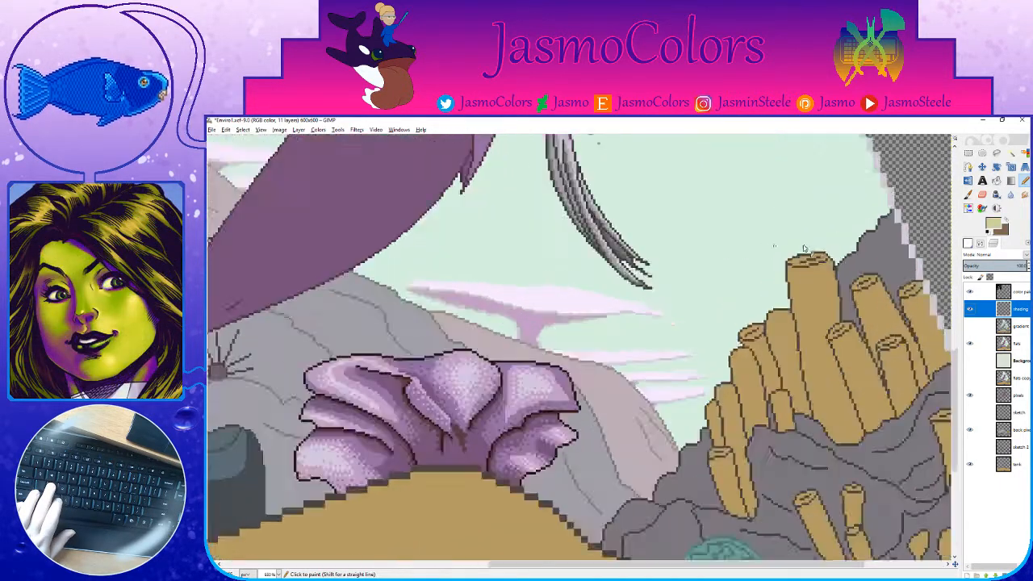
left_click(732, 282)
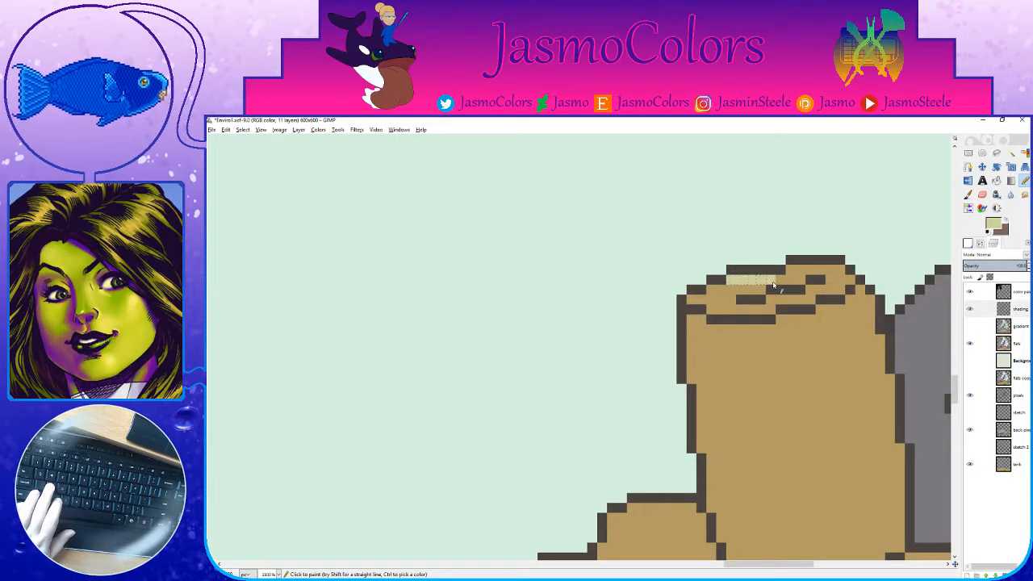
mouse_move(773, 284)
left_mouse_down()
mouse_move(849, 279)
mouse_move(843, 290)
mouse_move(772, 308)
mouse_move(694, 308)
left_mouse_up()
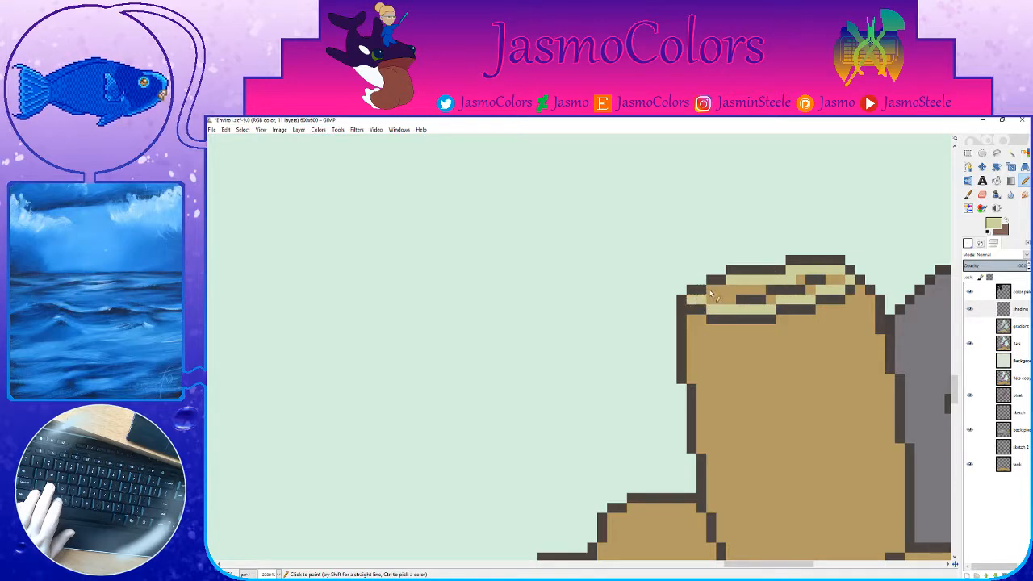
scroll(725, 289, "down", 3)
key("ctrl+s")
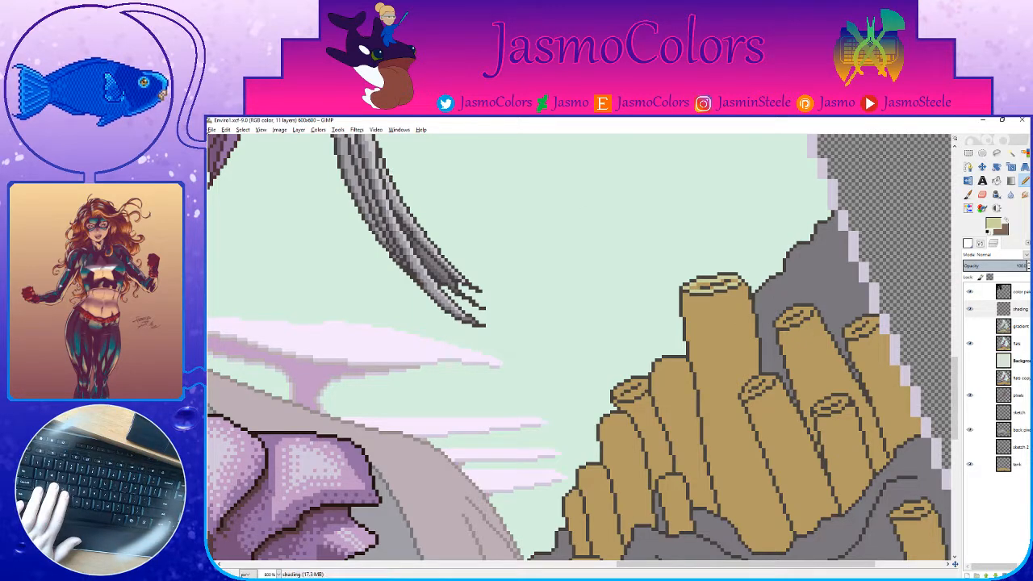
Step: Reopen the recent Aquaman .xcf file alongside Enviro1.xcf, return to the mermaid artwork and save it
left_click(211, 130)
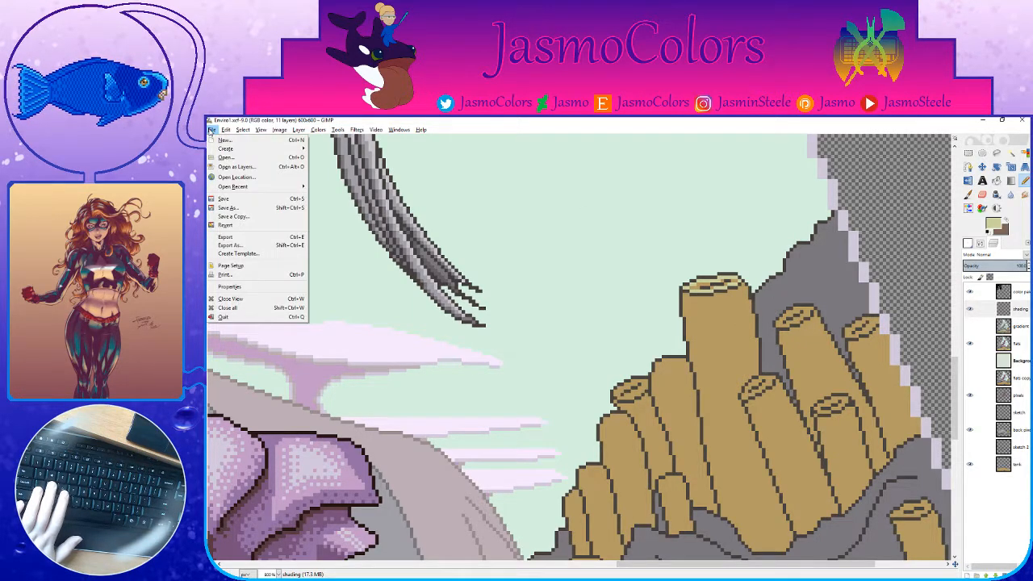
mouse_move(242, 185)
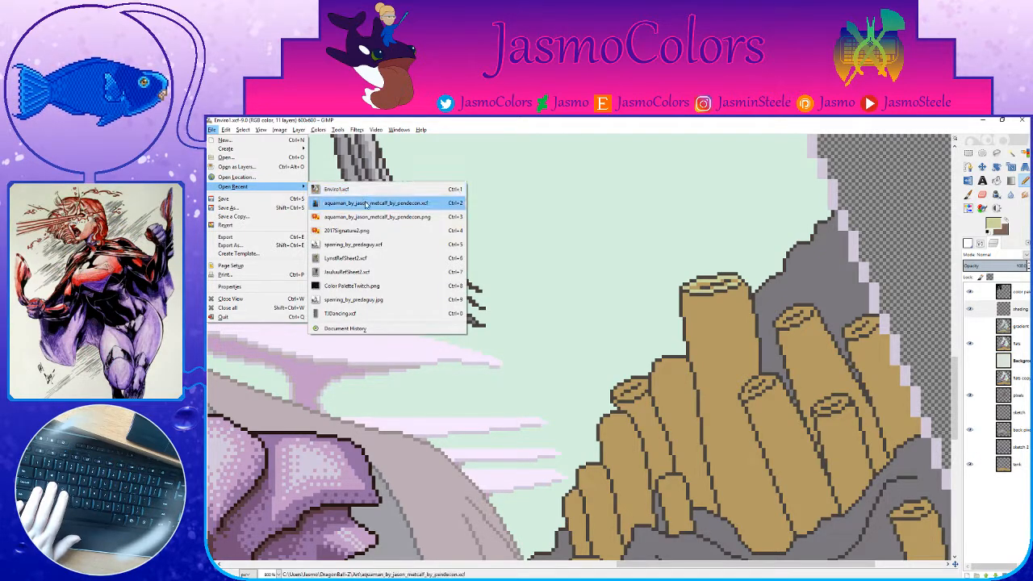
left_click(371, 204)
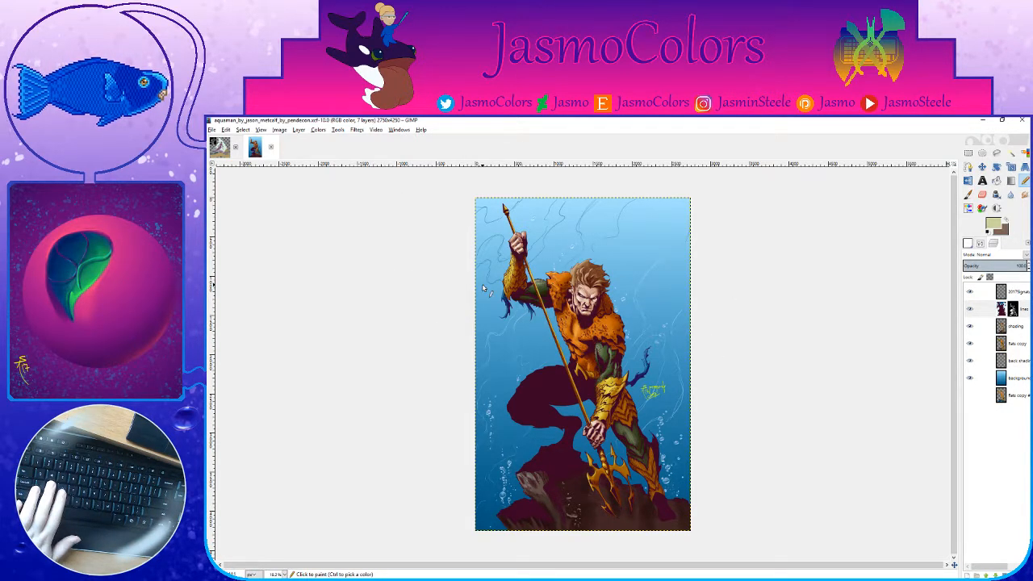
left_click(219, 148)
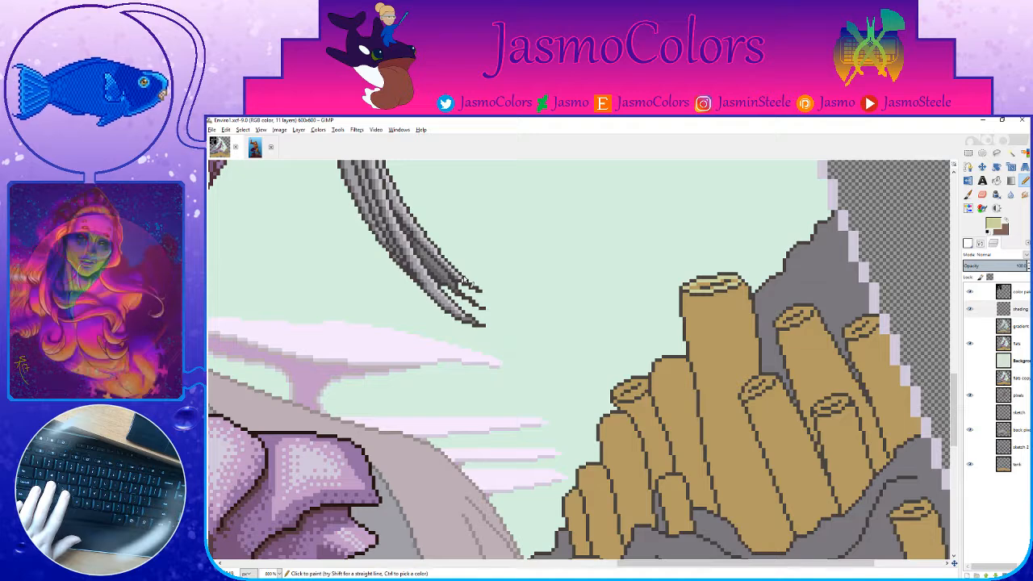
scroll(647, 324, "down", 3)
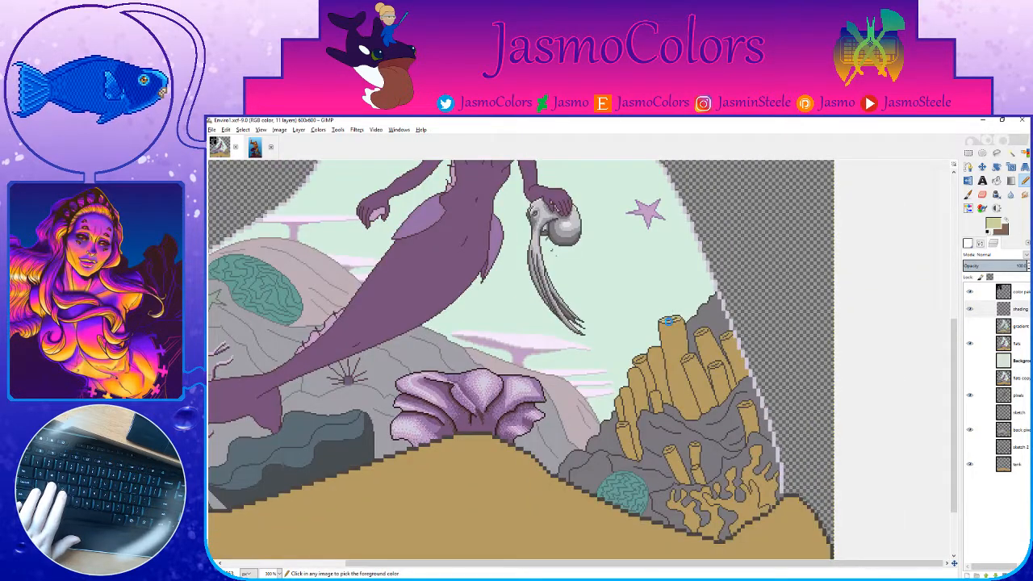
key("ctrl+s")
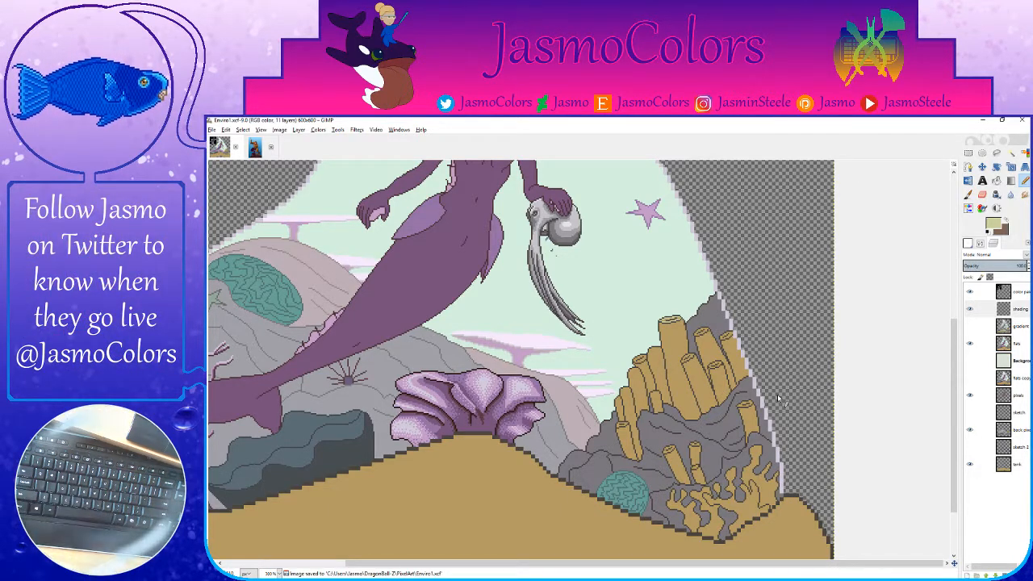
Step: Draw a pale yellow-green highlight line just beneath the dark rim outline of the tallest tube sponge
scroll(670, 331, "up", 8)
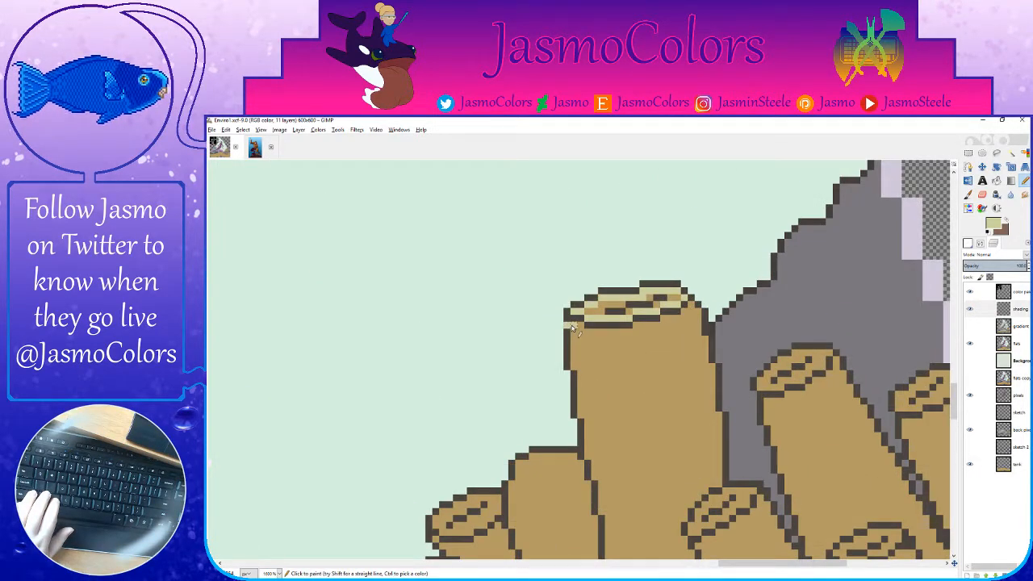
left_click(585, 332)
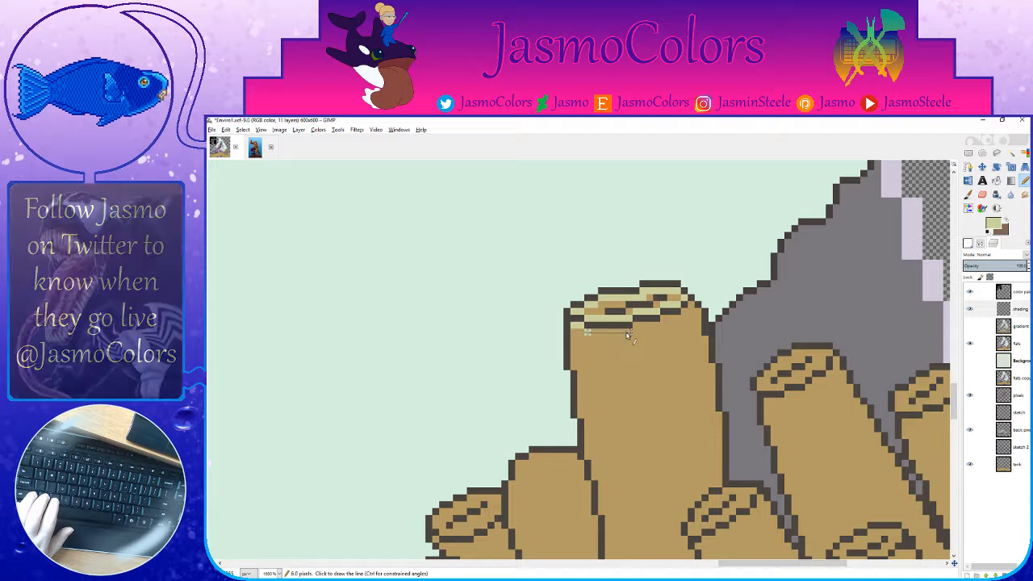
left_click(629, 332, "shift")
left_click(636, 326)
left_click(656, 326, "shift")
left_click(664, 319)
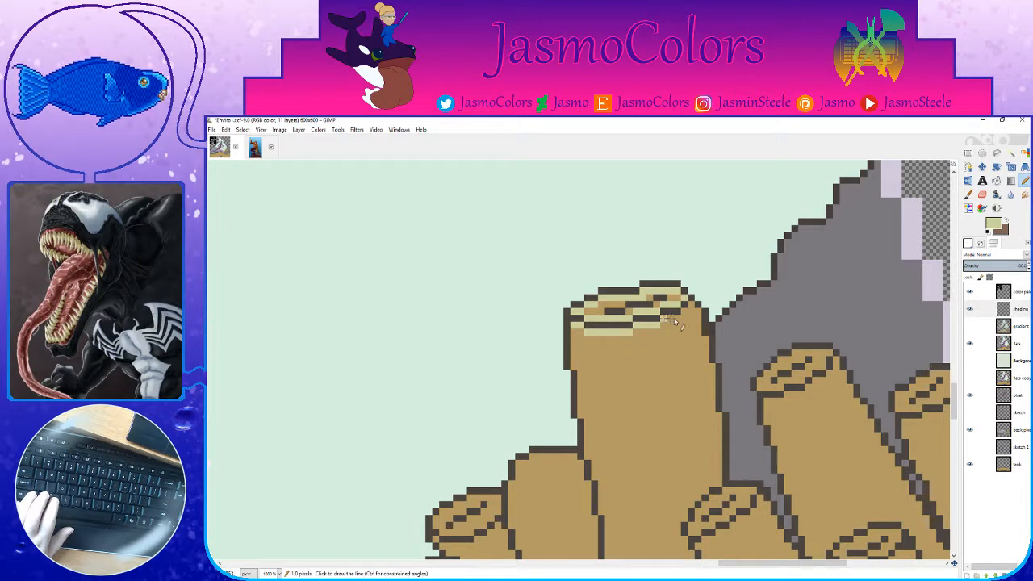
left_click(684, 315, "shift")
left_click(691, 304, "shift")
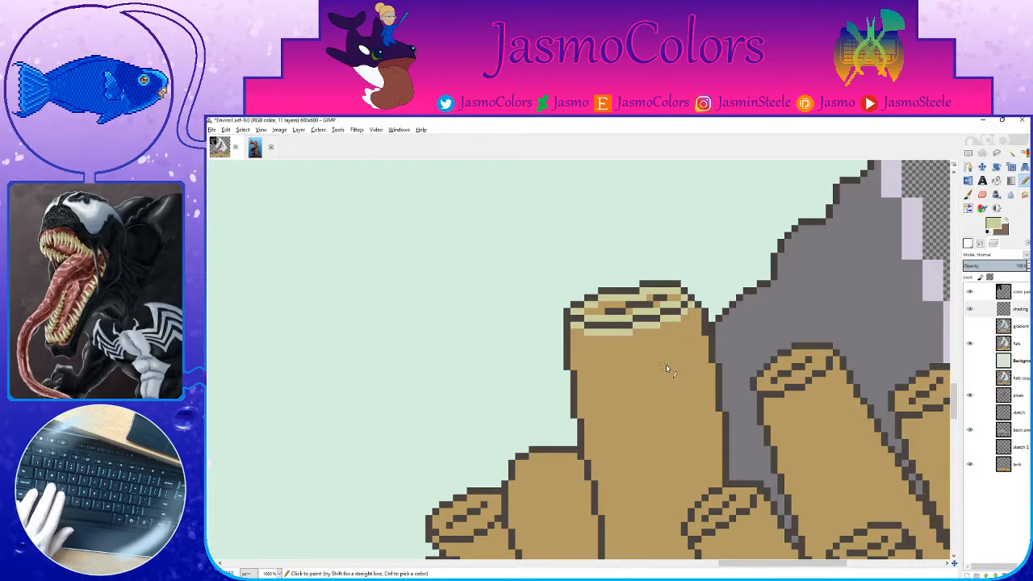
Step: Paint a pale yellow-green highlight along the top and upper-left edge of the closed-top sponge left of the tallest one
scroll(666, 368, "down", 5)
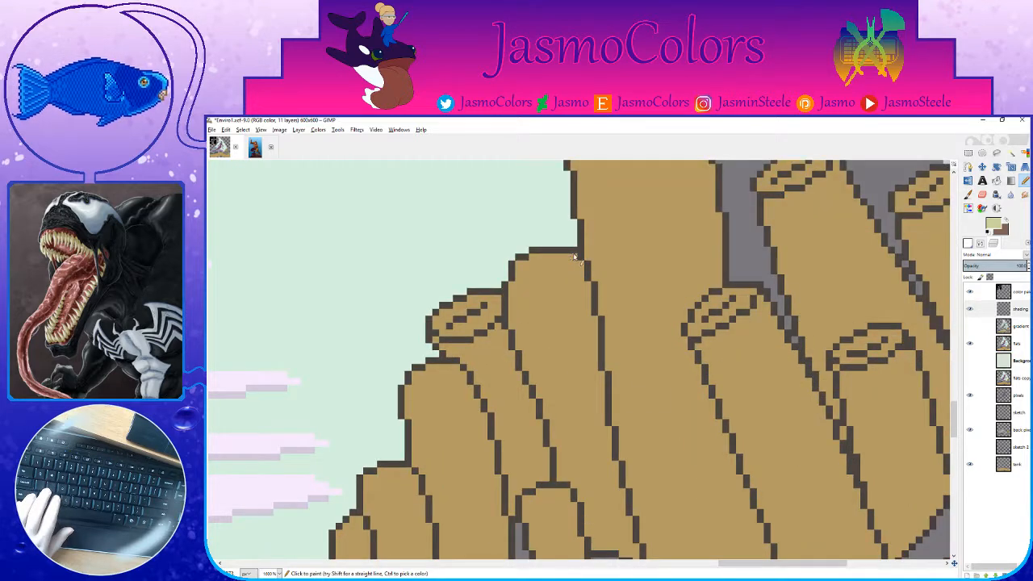
left_click(537, 258, "shift")
left_click(523, 264, "shift")
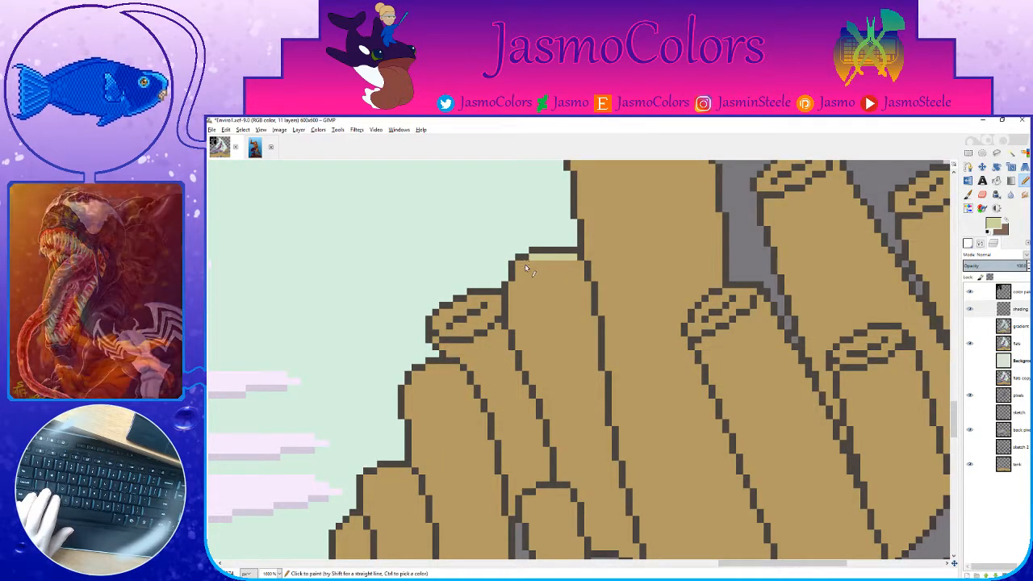
left_click(520, 274)
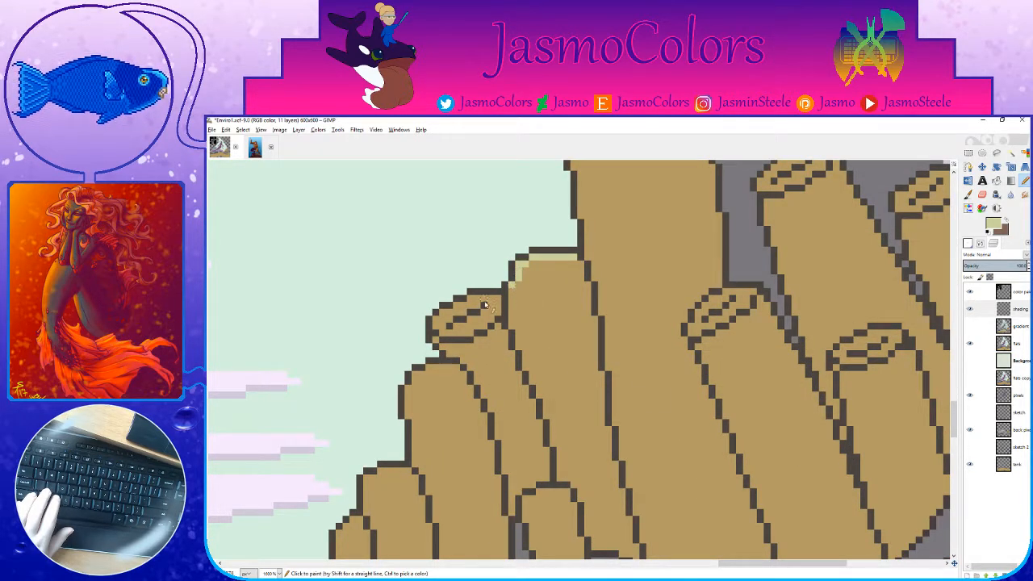
Step: Paint pale yellow-green highlights around and just below the rim of the small open sponge at the cluster's left, and save the file
mouse_move(497, 301)
left_mouse_down()
mouse_move(441, 313)
mouse_move(436, 327)
left_mouse_up()
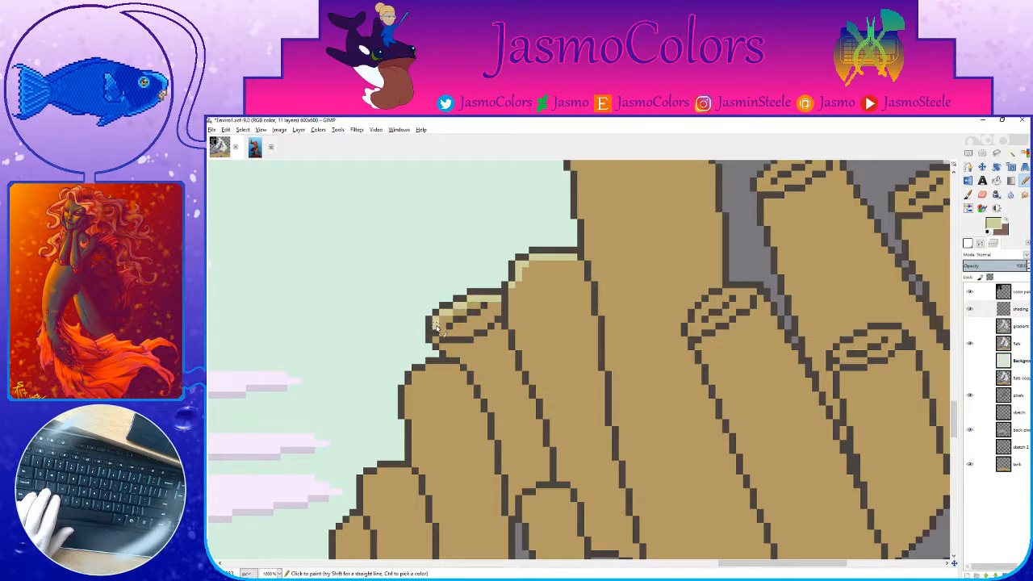
key("shift")
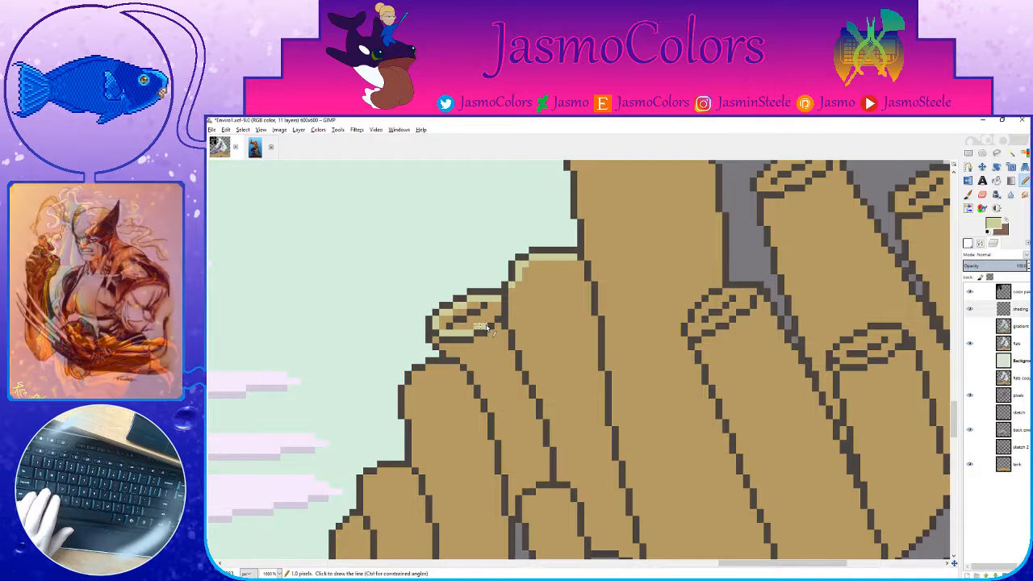
left_click(499, 328)
left_click(491, 333)
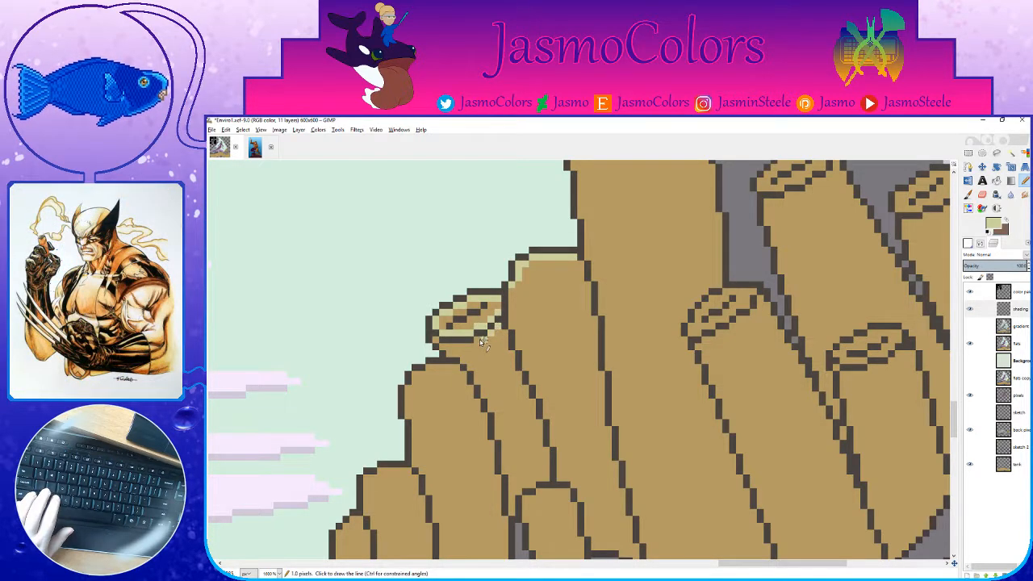
left_click_drag(485, 340, 478, 340)
left_click(471, 347)
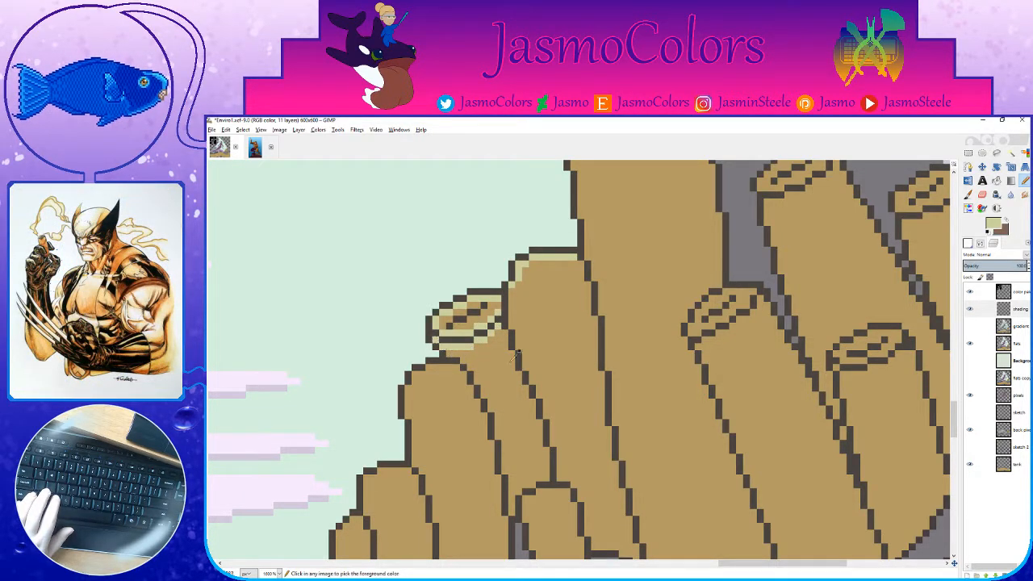
scroll(659, 343, "down", 9, "ctrl")
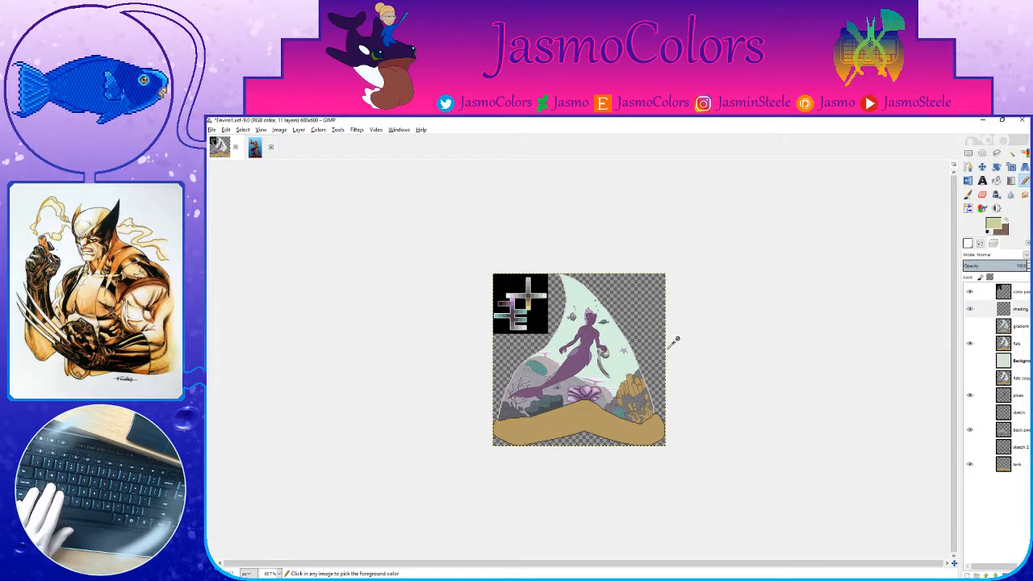
scroll(674, 342, "up", 1, "ctrl")
key("ctrl+s")
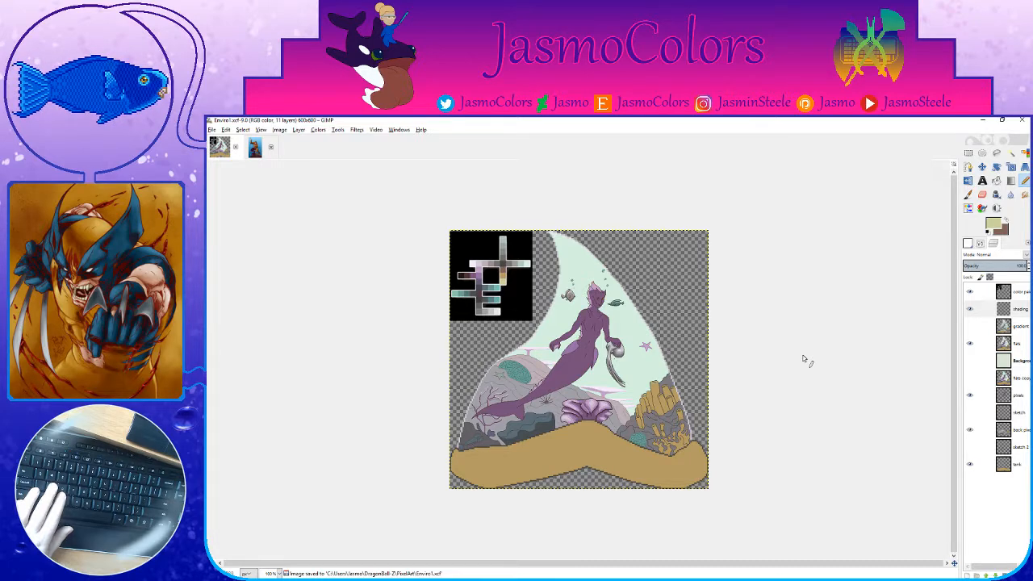
Step: Switch the Pencil to the brown working colour and shade the inside of the small open sponge's mouth
key("2")
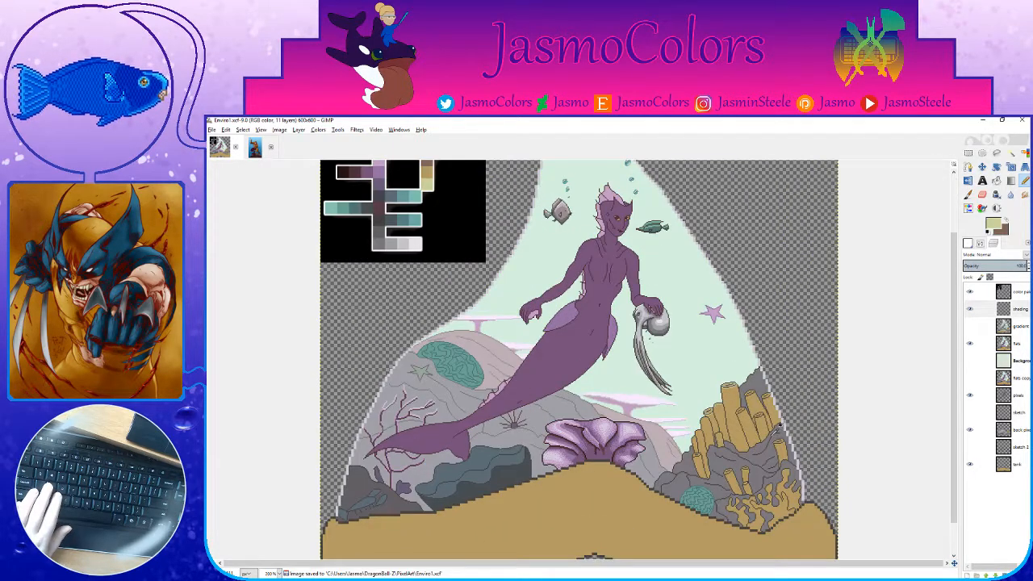
scroll(767, 433, "up", 5, "ctrl")
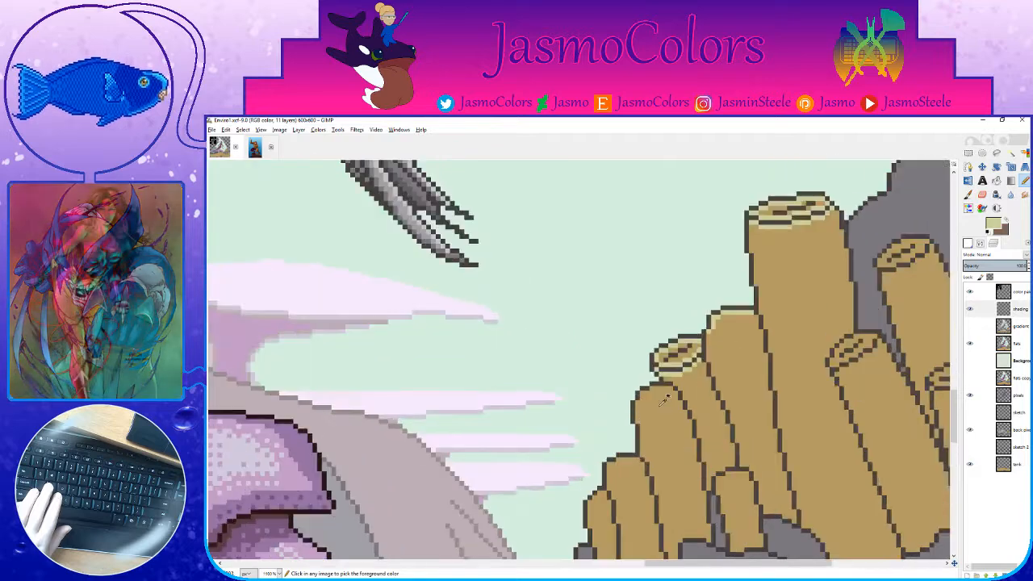
scroll(666, 400, "up", 2, "ctrl")
key("x")
left_click_drag(674, 335, 730, 307)
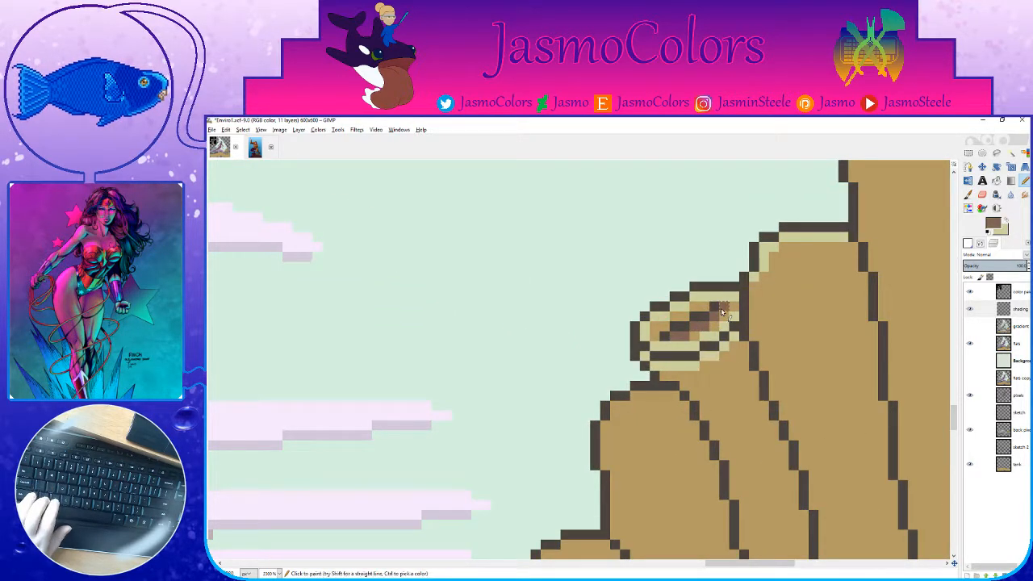
scroll(661, 338, "down", 5, "ctrl")
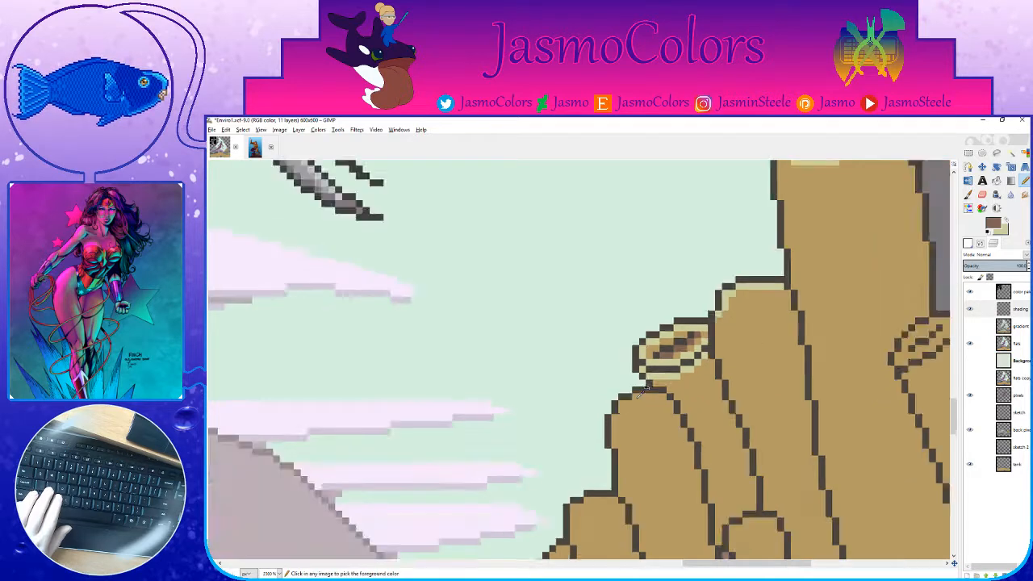
Step: Add brown pixels beside the dark line inside the tallest tube sponge's opening
scroll(751, 244, "up", 5, "ctrl")
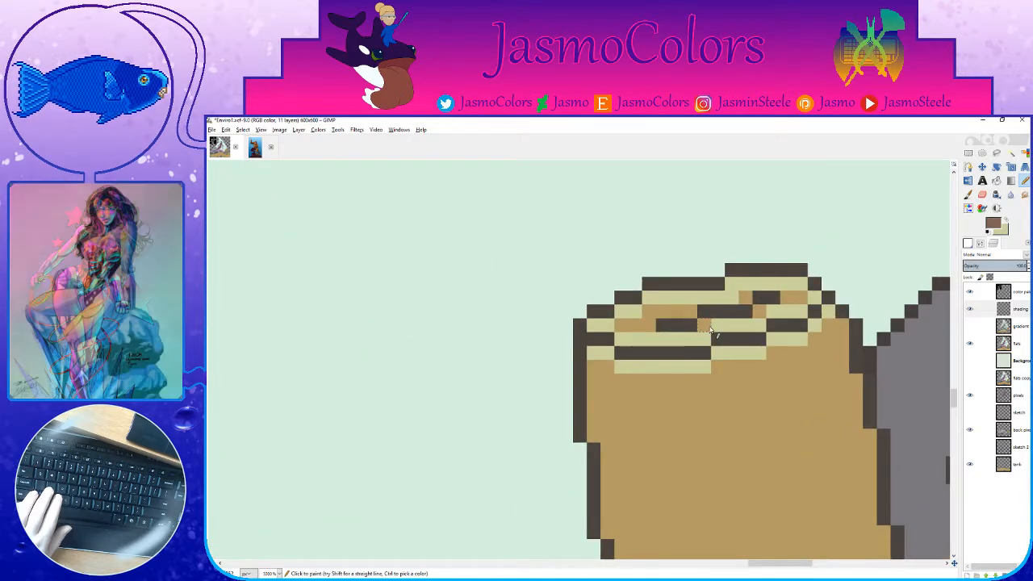
left_click(704, 326)
left_click(758, 312)
left_click(786, 299)
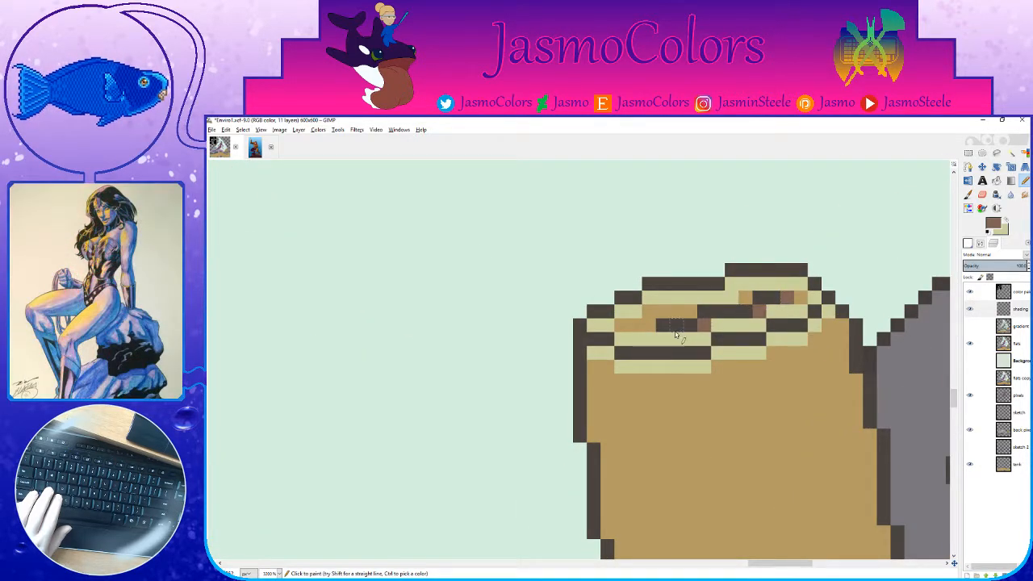
Step: Switch back to pale yellow-green, dot dithering pixels near the closed-top sponge's upper-left edge, and undo the last few dots
scroll(676, 334, "down", 6, "ctrl")
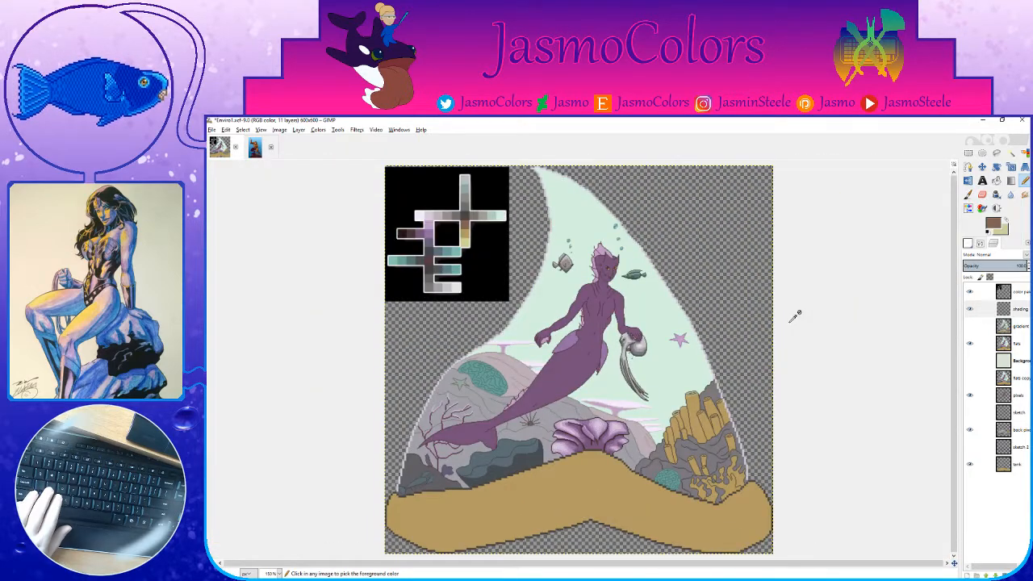
scroll(795, 315, "down", 1, "ctrl")
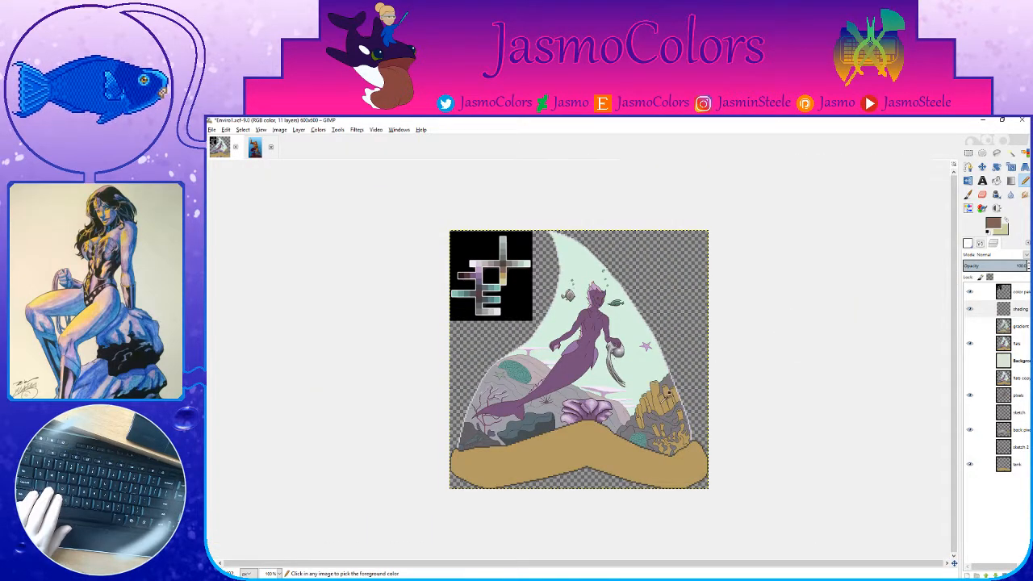
scroll(669, 392, "up", 3, "ctrl")
scroll(752, 414, "up", 3, "ctrl")
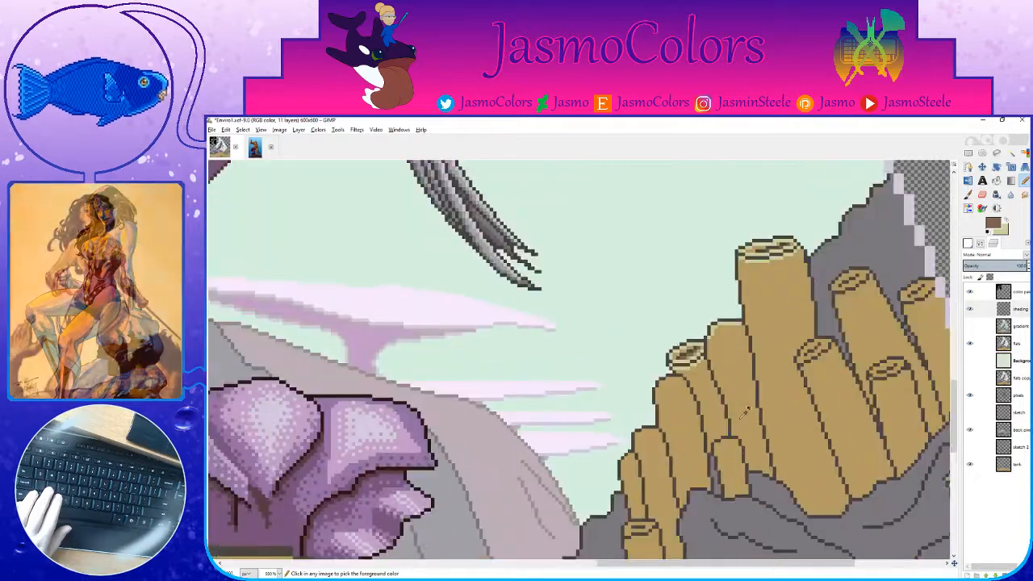
scroll(746, 411, "up", 1, "ctrl")
scroll(715, 313, "up", 1, "ctrl")
scroll(719, 305, "up", 1, "ctrl")
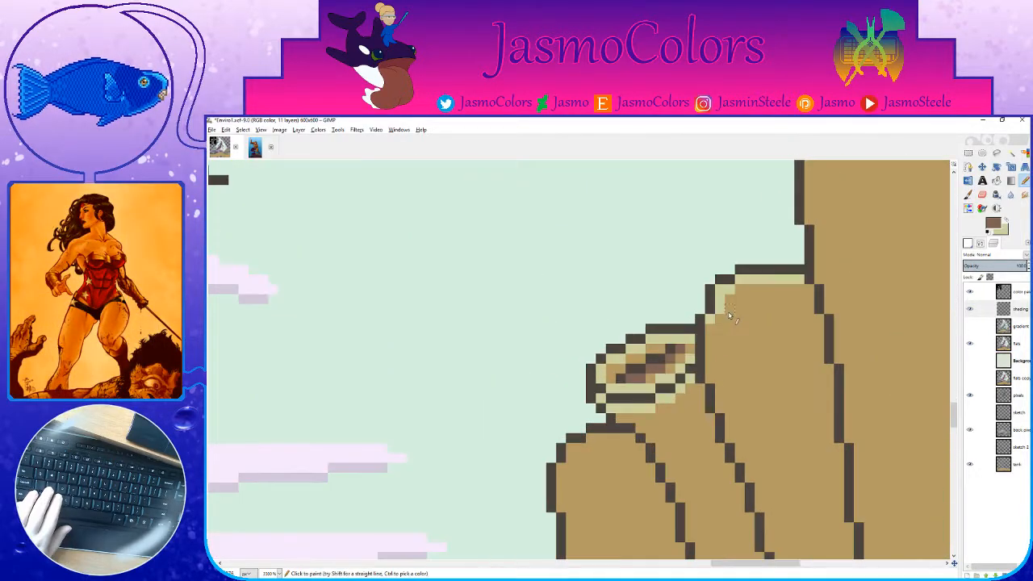
left_click(710, 338)
left_click(720, 349)
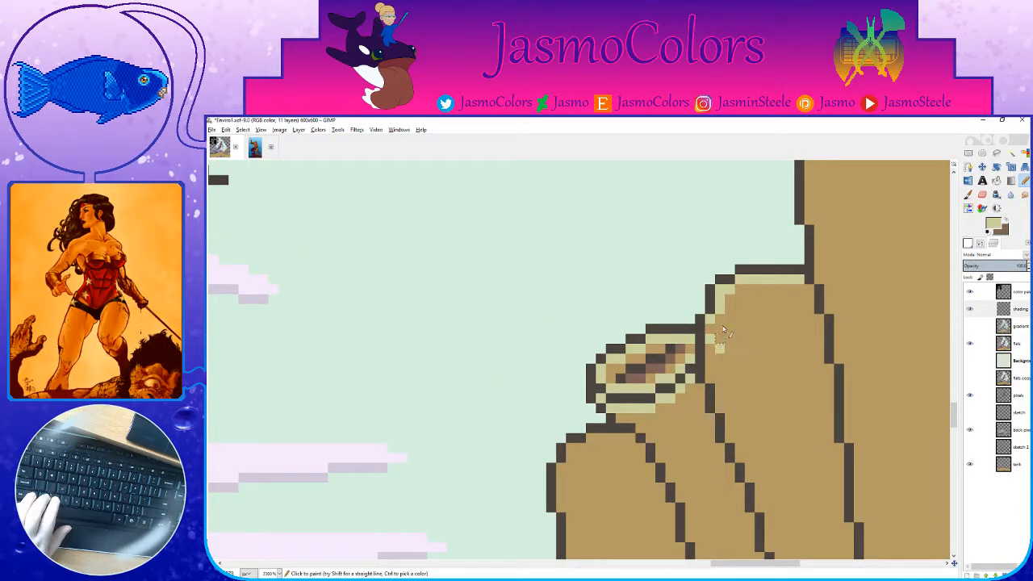
left_click(719, 319)
left_click(739, 339)
left_click(739, 320)
left_click_drag(759, 330, 759, 339)
left_click(747, 300)
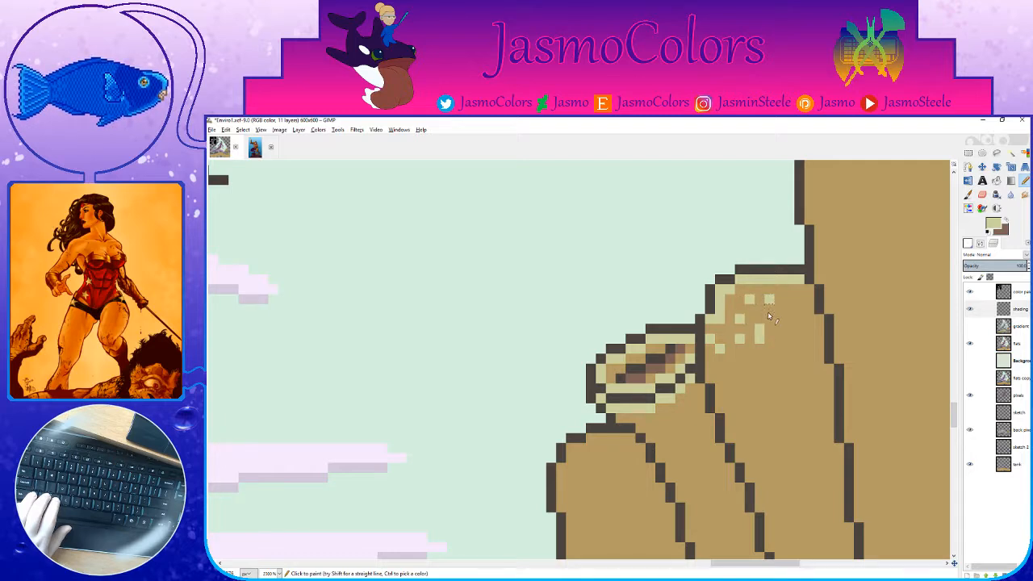
key("ctrl+z")
key("ctrl+z")
key("ctrl+z")
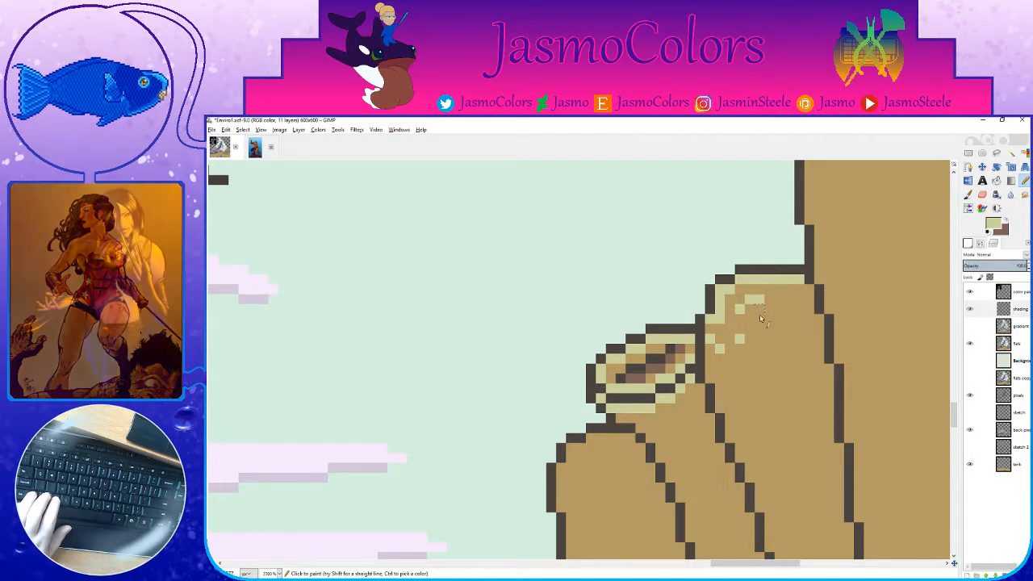
Step: Dot pale yellow-green dithering pixels across the upper part of the closed-top sponge, just below its highlighted rim
left_click(758, 288)
left_click(759, 318)
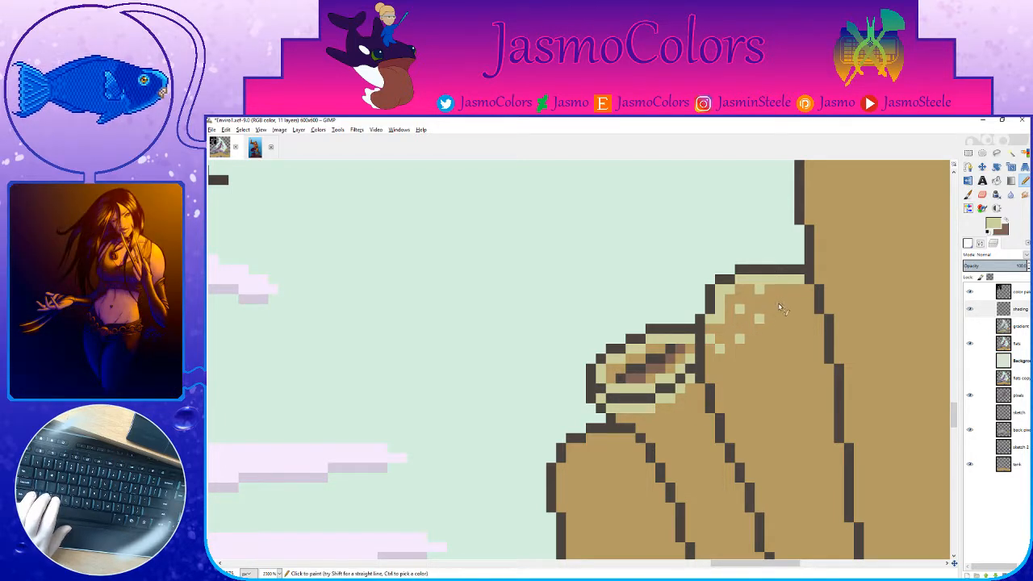
left_click(778, 299)
left_click(778, 318)
left_click(787, 298)
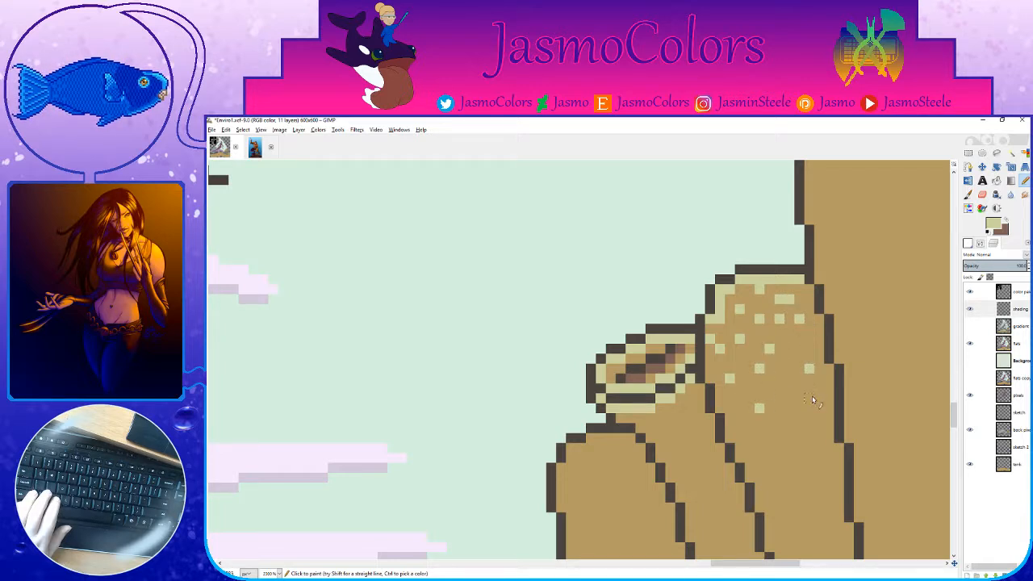
Step: Extend the pale yellow-green dithering with sparser dots down the middle of the closed-top sponge
left_click(730, 418)
left_click(759, 468)
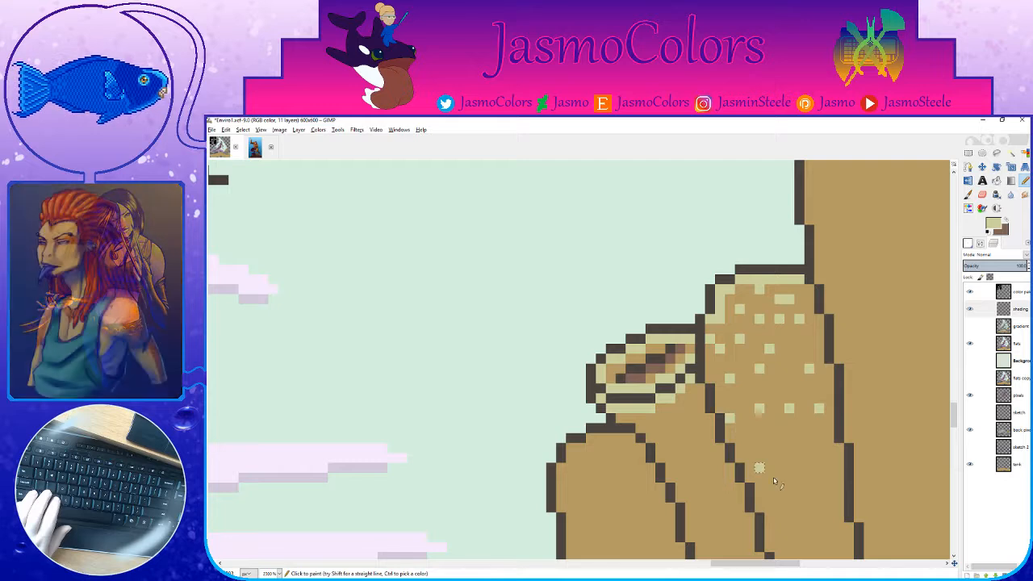
left_click(779, 487)
left_click(780, 447)
scroll(831, 432, "down", 2)
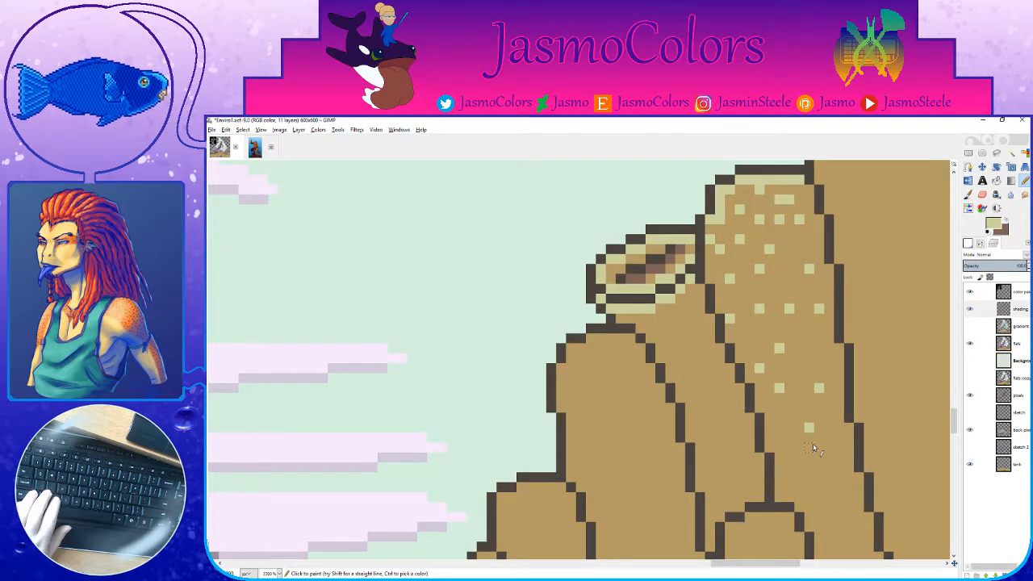
Step: Switch the Pencil to brown and scatter dithering pixels over the closed-top sponge's lower part, densest near its base
scroll(811, 447, "down", 4)
key("x")
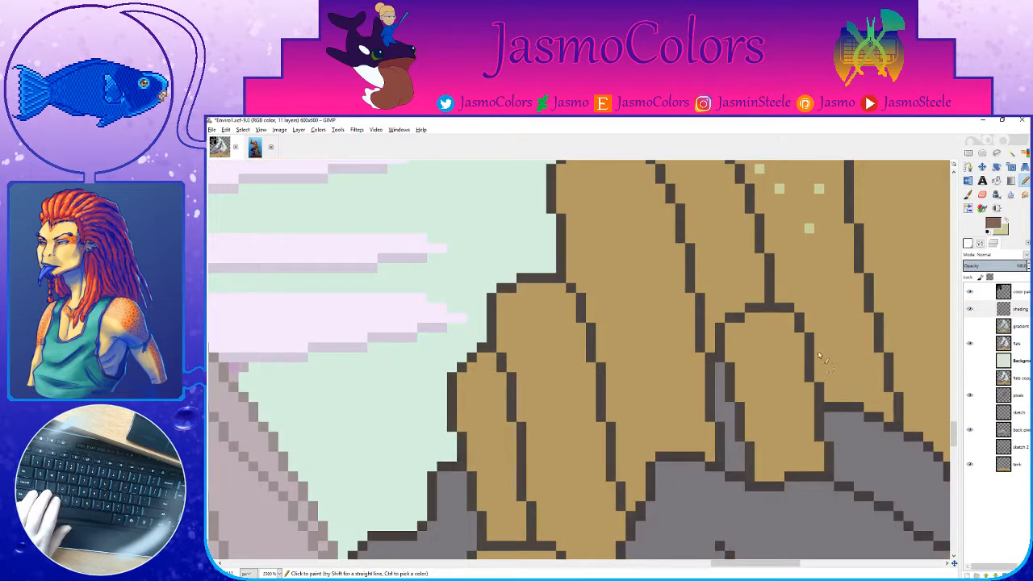
left_click(799, 287)
left_click(788, 258)
left_click(838, 259)
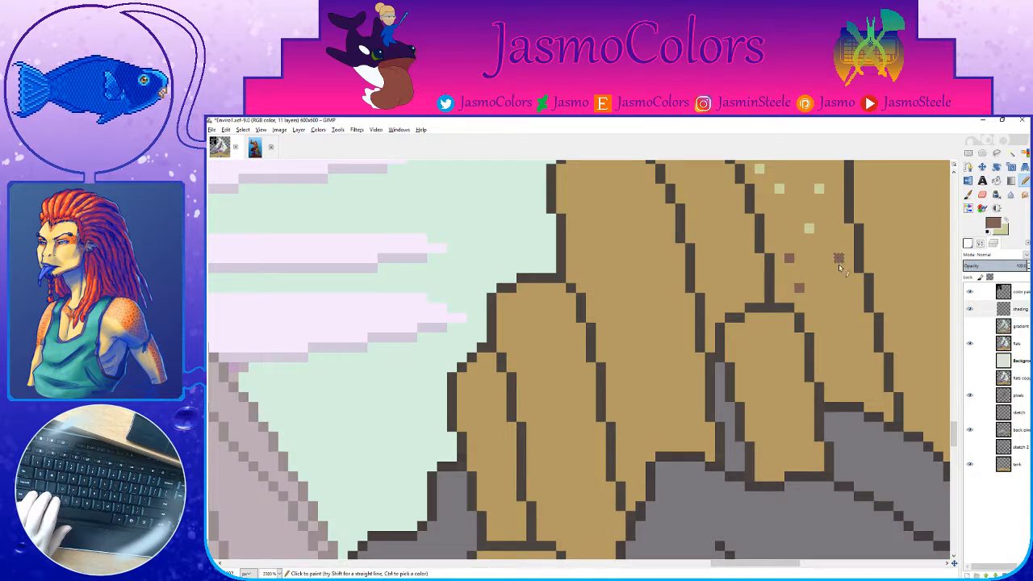
left_click(858, 357)
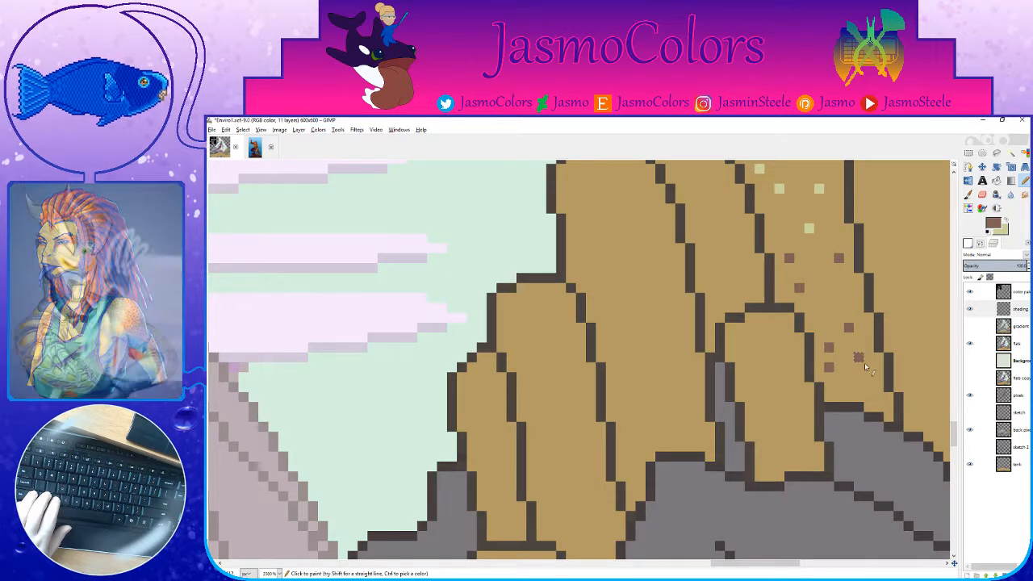
left_click(858, 376)
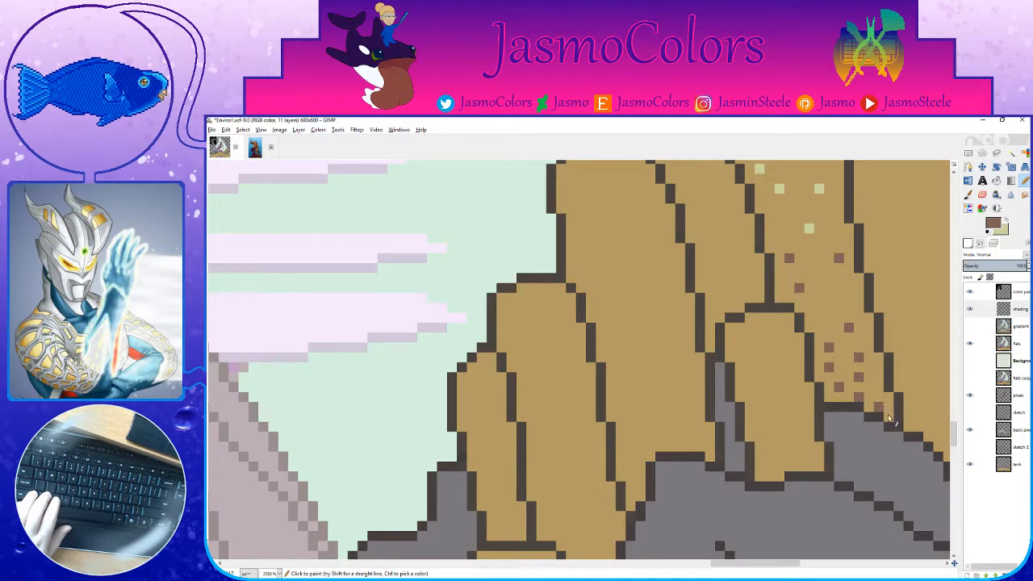
left_click(877, 377)
left_click(878, 357)
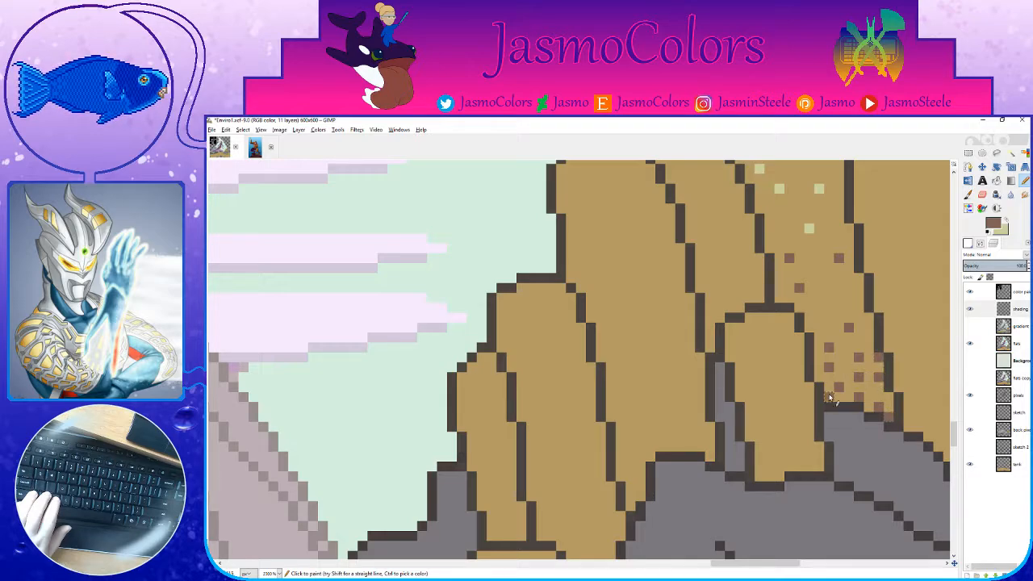
Step: Pick the pale yellow-green highlight colour from the canvas and fill the closed-top sponge's cap as a solid light band
scroll(817, 376, "down", 8)
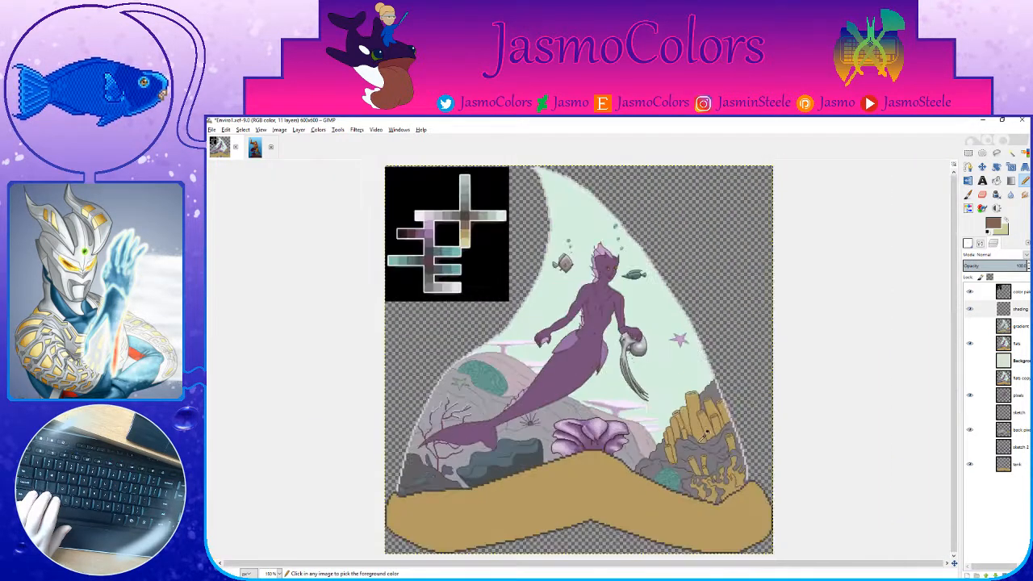
scroll(706, 433, "down", 1)
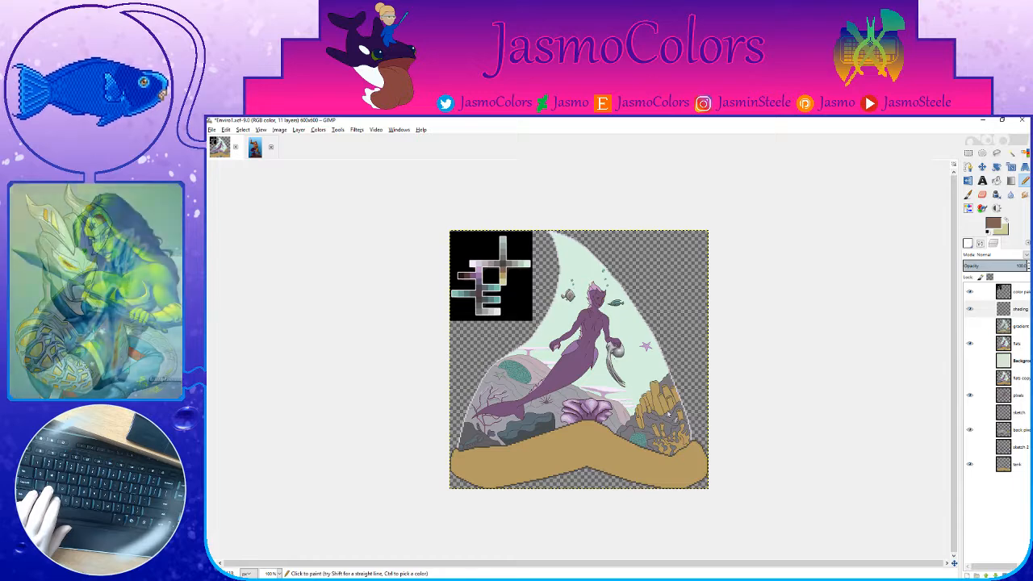
scroll(661, 399, "up", 9)
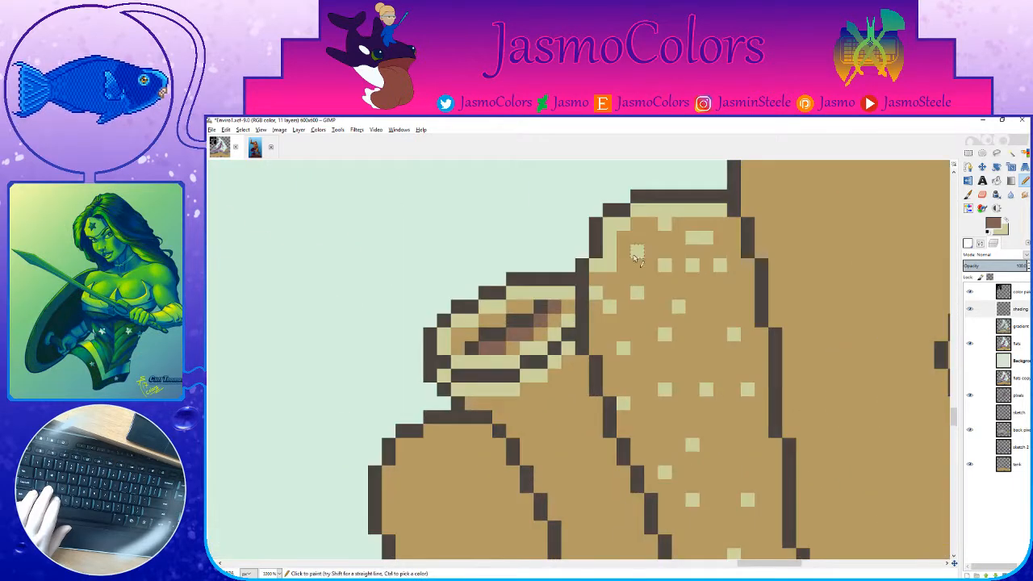
left_click(614, 280, "ctrl")
mouse_move(614, 280)
left_mouse_down()
mouse_move(613, 242)
mouse_move(638, 226)
mouse_move(729, 223)
mouse_move(644, 240)
mouse_move(601, 286)
mouse_move(660, 240)
mouse_move(715, 236)
mouse_move(666, 247)
mouse_move(719, 249)
mouse_move(688, 245)
mouse_move(731, 241)
left_mouse_up()
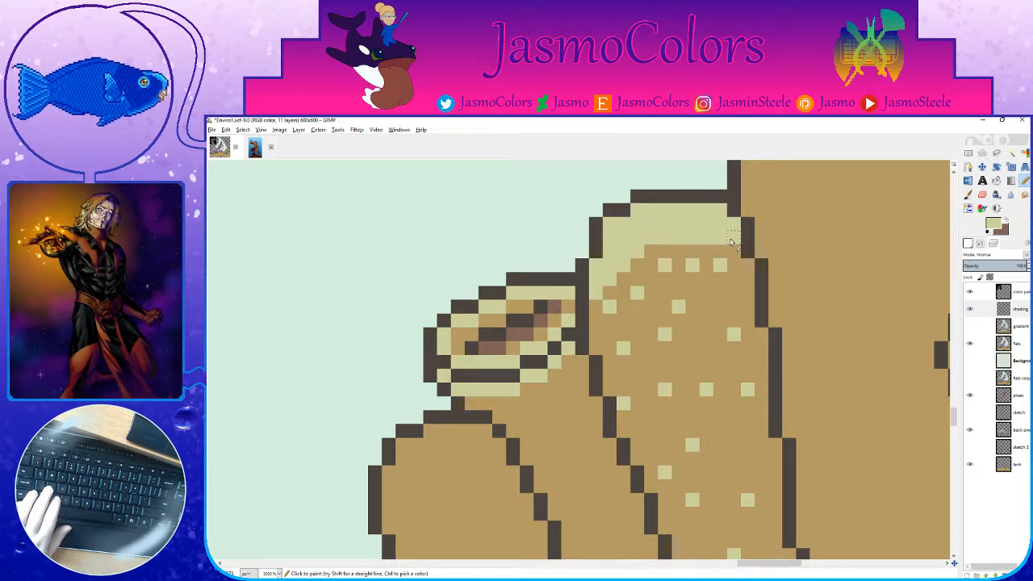
Step: Thicken the pale dithering directly below the closed-top sponge's solid cap with extra yellow-green dots
left_click(638, 321)
left_click(706, 292)
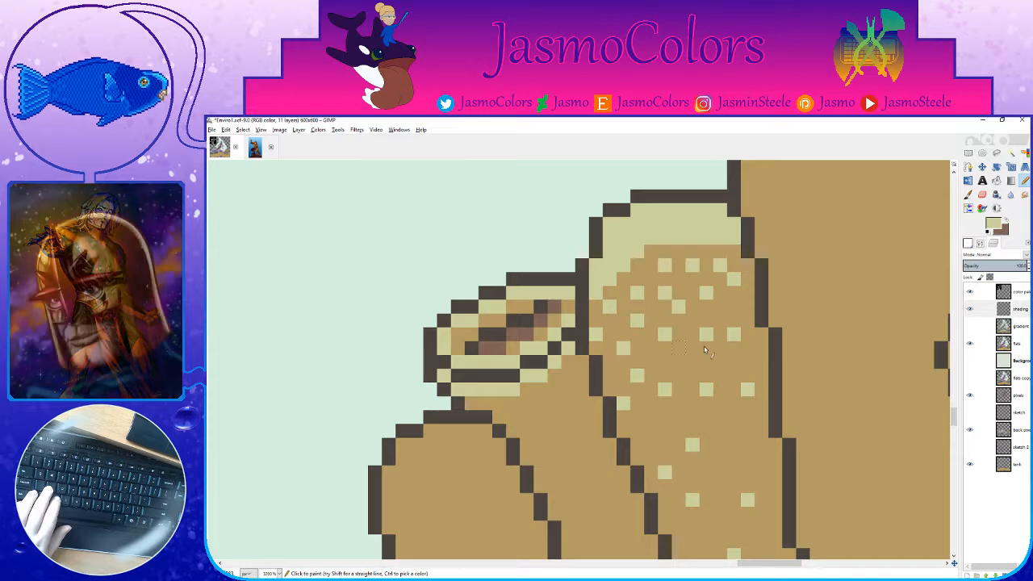
left_click(685, 363)
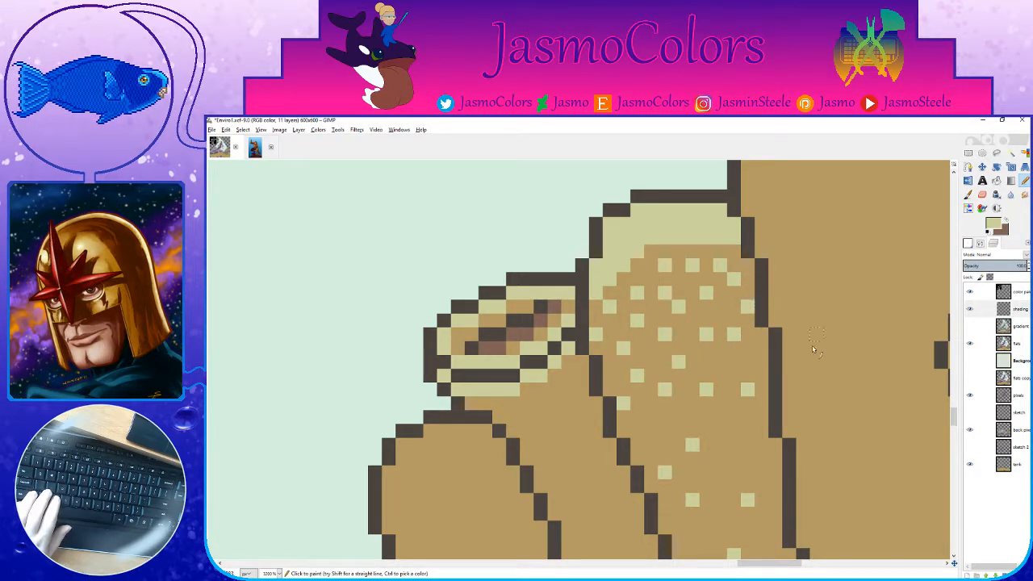
Step: Fill gaps in the pale yellow-green dithering along the closed-top sponge's middle, down to just above the brown dots
scroll(812, 348, "down", 3)
left_click(733, 263)
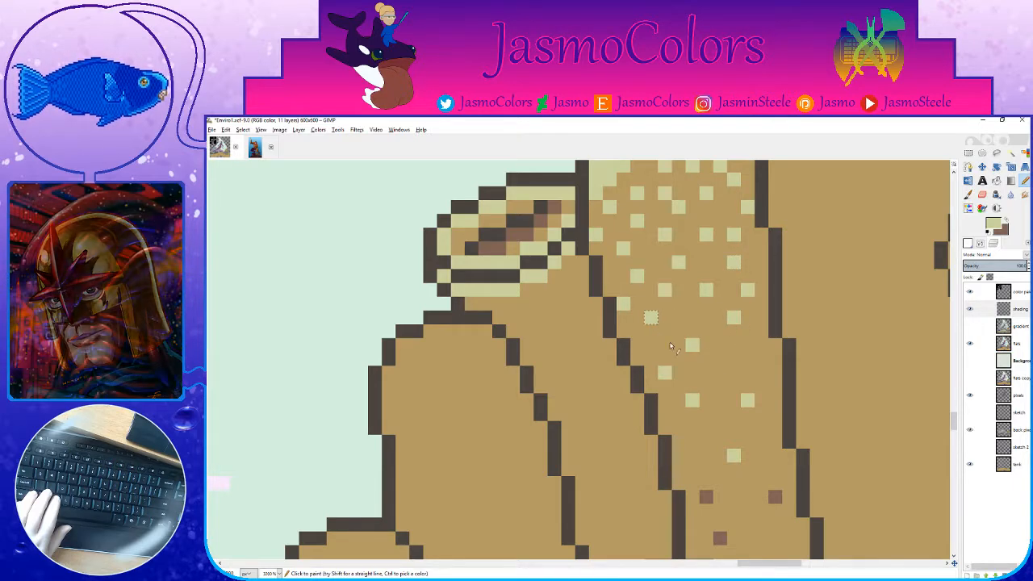
left_click(734, 373)
scroll(750, 376, "down", 3)
left_click(693, 341)
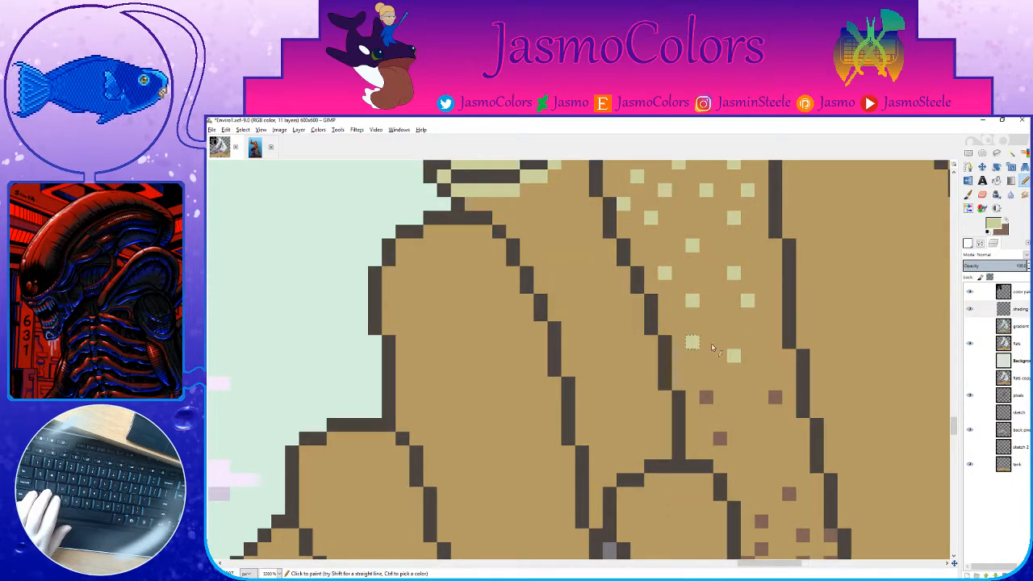
left_click(761, 328)
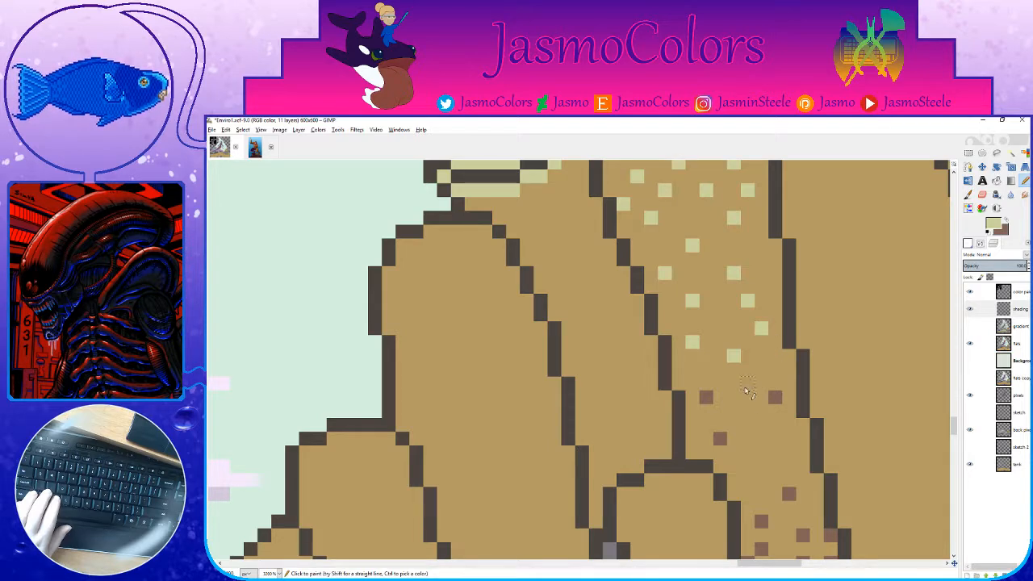
Step: Switch to brown, add denser dithering pixels in the upper part of the closed-top sponge's brown area, and save the file
key("x")
scroll(778, 427, "down", 3)
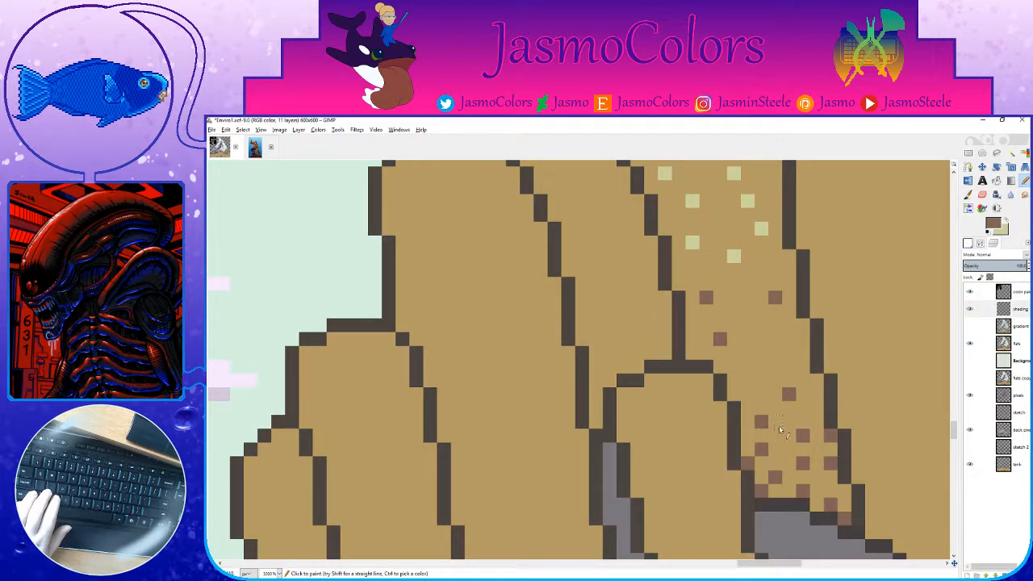
left_click(788, 366)
left_click(747, 394)
left_click(733, 367)
left_click(788, 339)
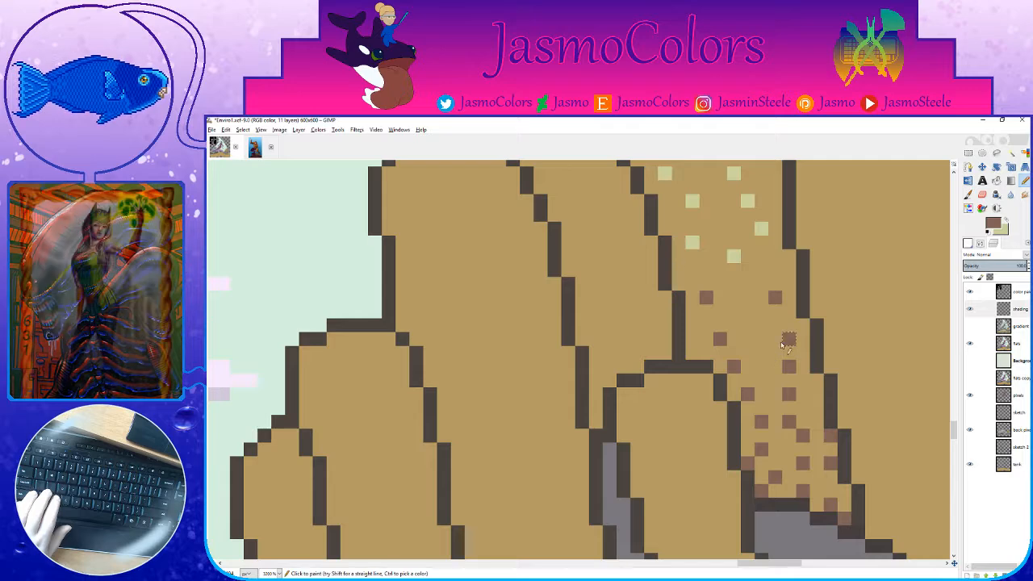
left_click(775, 380)
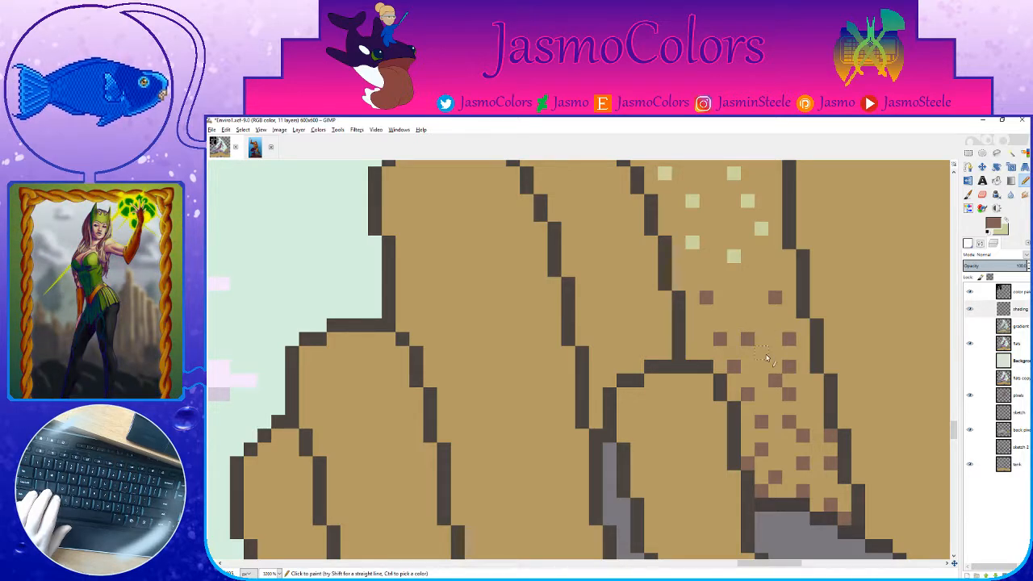
left_click(761, 353)
scroll(694, 355, "down", 6, "ctrl")
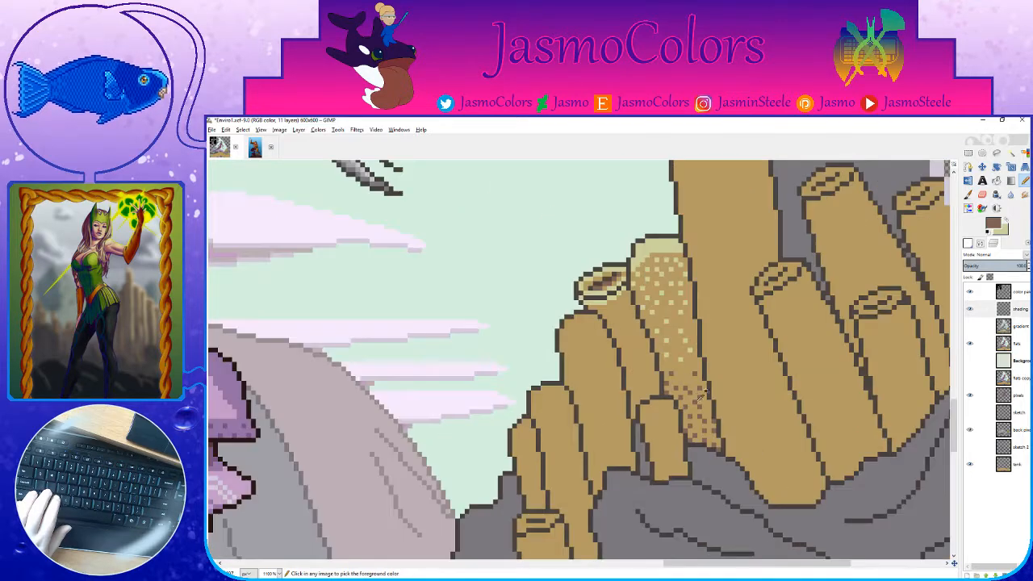
scroll(717, 382, "down", 2, "ctrl")
key("ctrl+s")
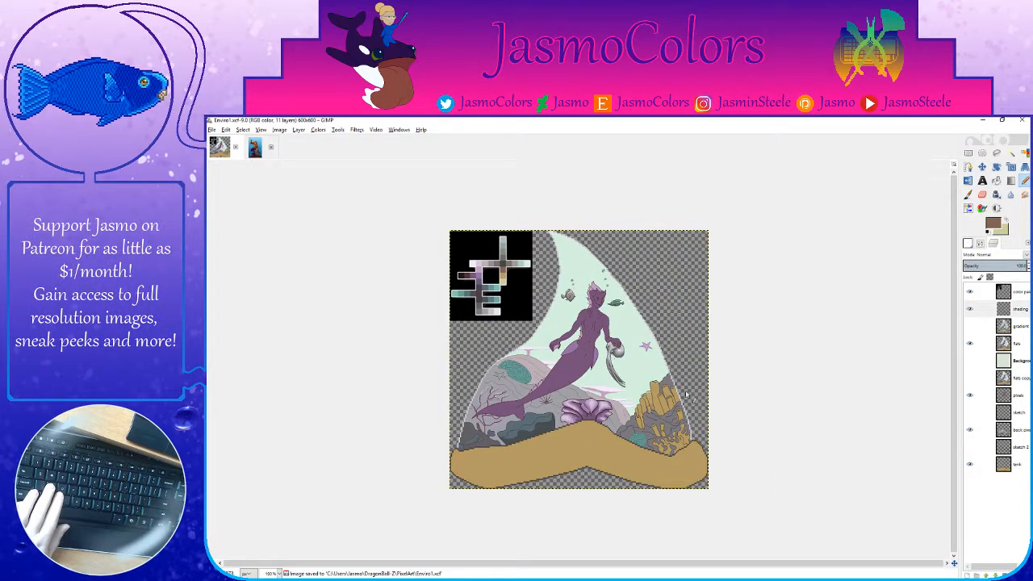
Step: Enable Hard edge for the Eraser, remove single pixels along the lower border of the sponge's pale cap, and save the file
scroll(711, 398, "up", 8, "ctrl")
scroll(704, 451, "down", 3)
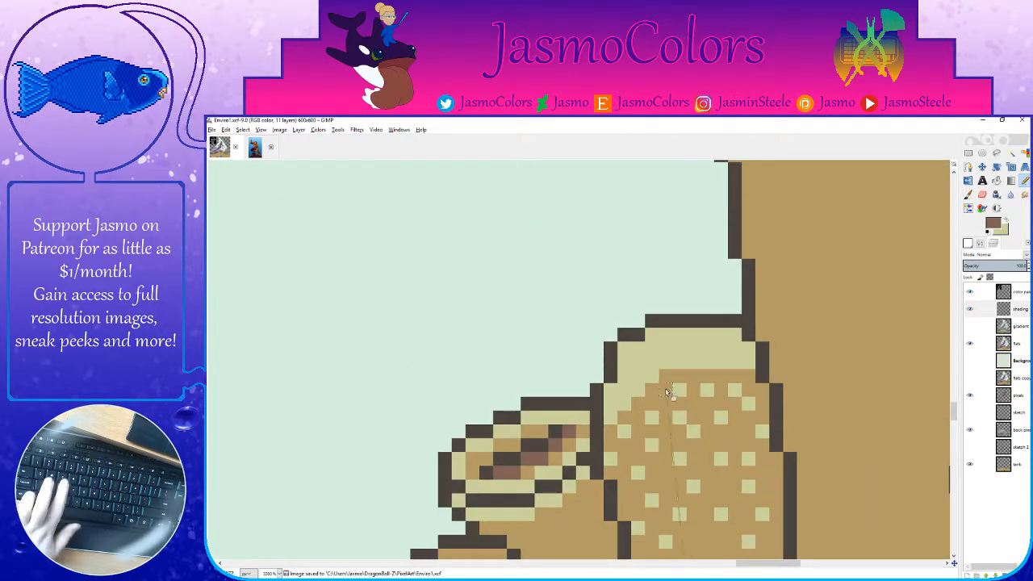
left_click(982, 195)
left_click(966, 398)
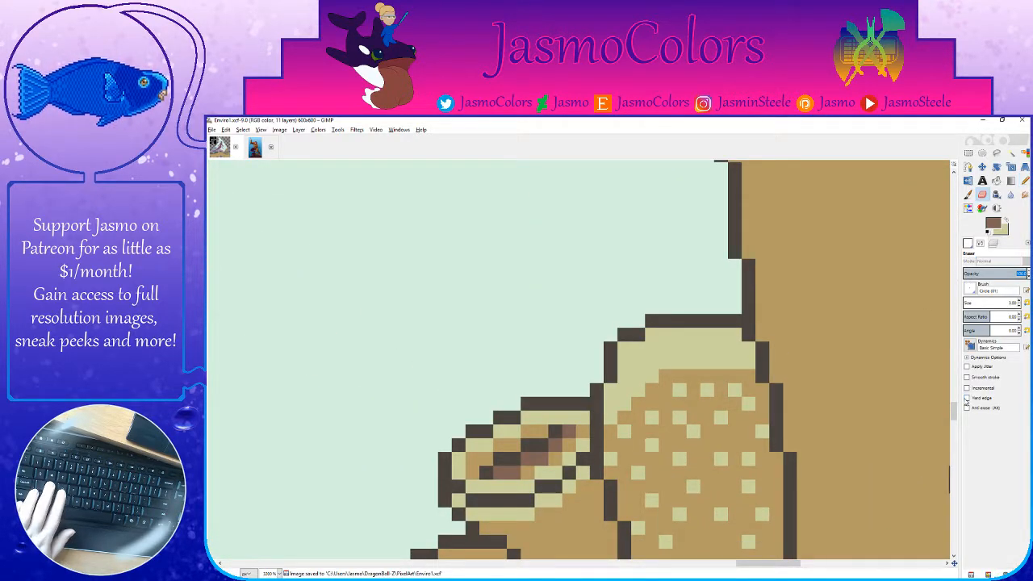
left_click(638, 377)
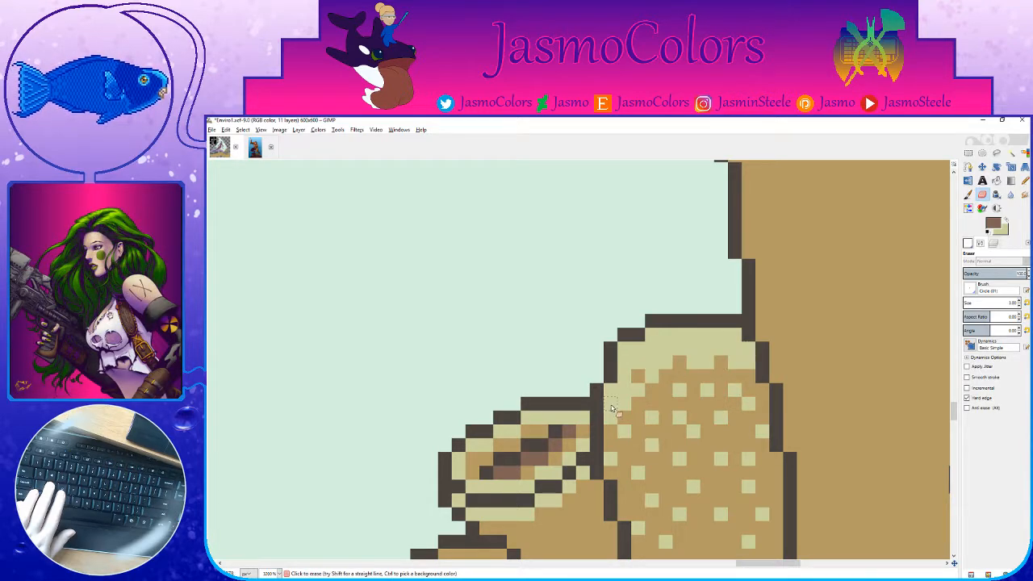
scroll(760, 365, "down", 7)
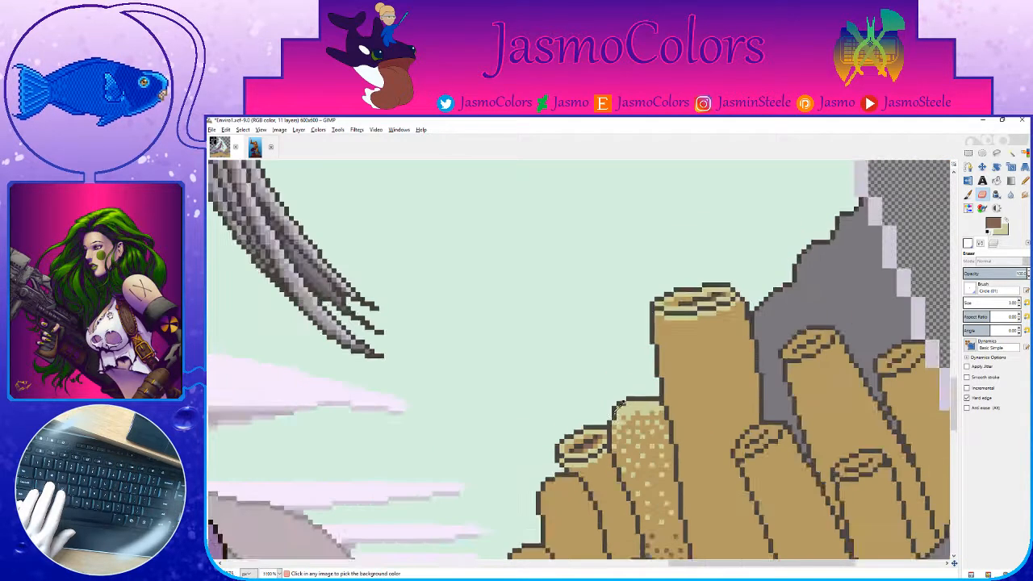
scroll(646, 392, "down", 3)
key("ctrl+s")
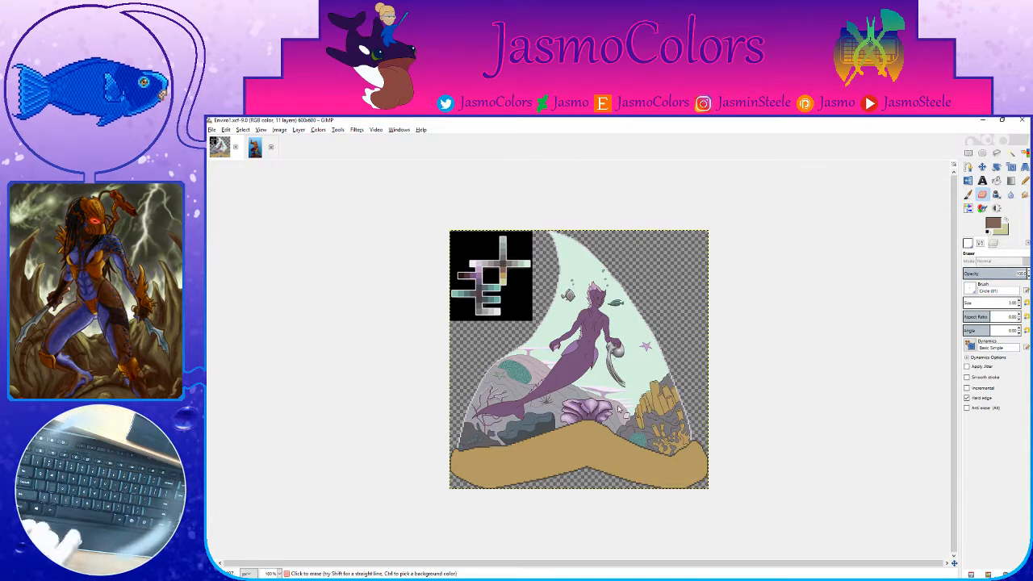
scroll(607, 311, "up", 2)
key("ctrl+s")
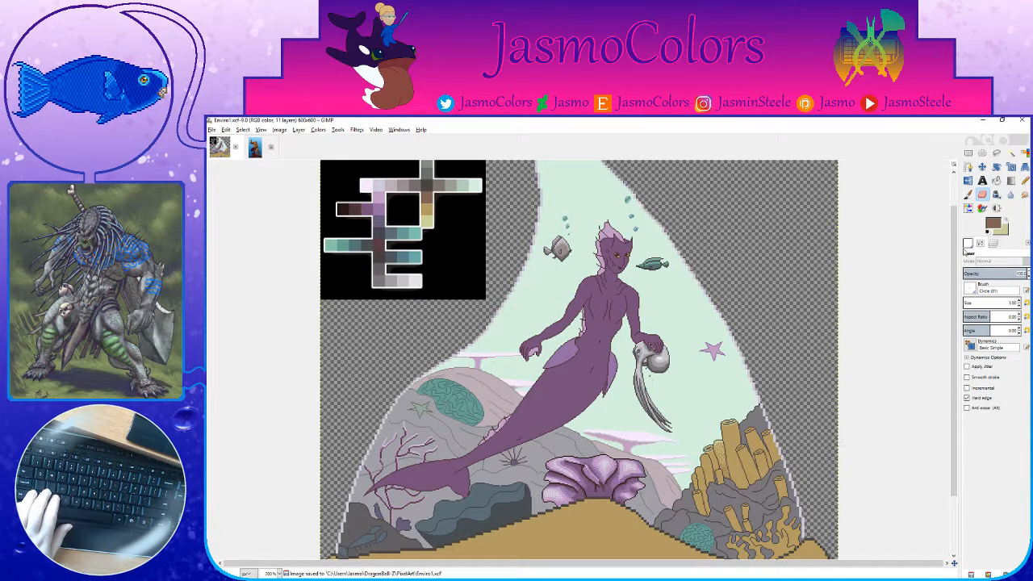
Step: Switch to the Pencil, then paint the closed-top sponge's base solid brown and shade the narrow gap beside the small front sponge
left_click(1023, 180)
scroll(776, 496, "up", 2)
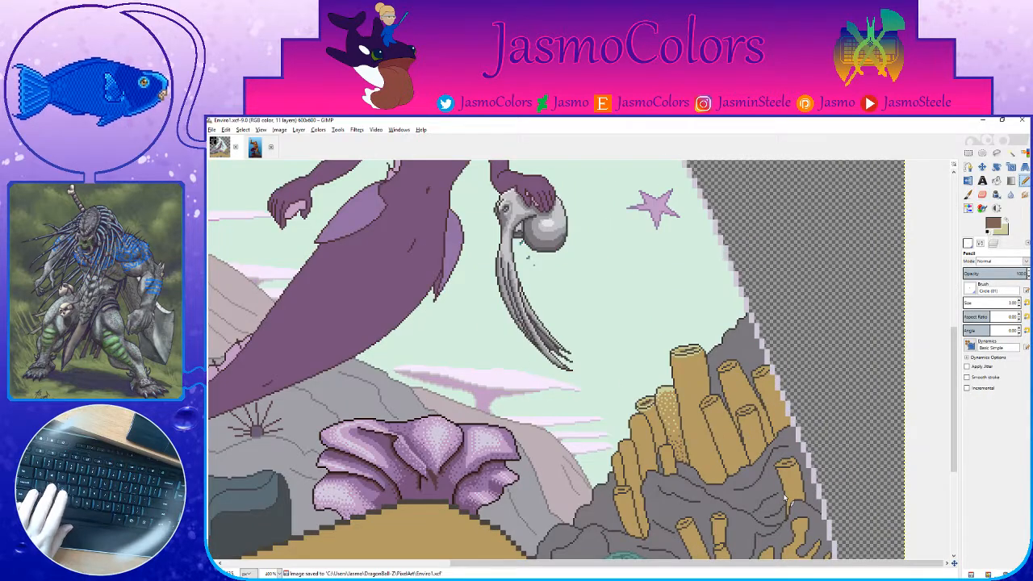
scroll(785, 498, "down", 3)
scroll(771, 452, "up", 4)
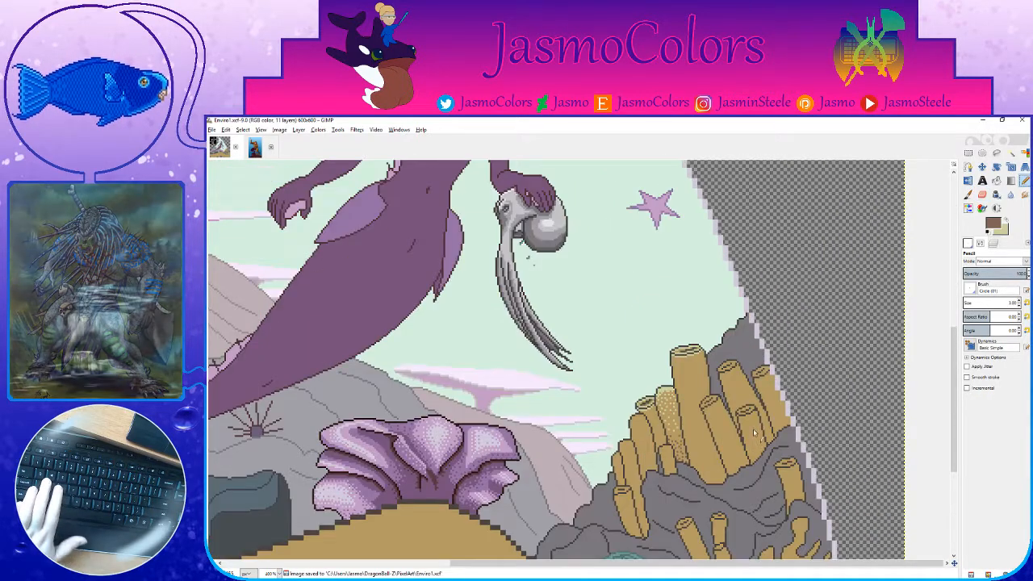
scroll(698, 389, "up", 3)
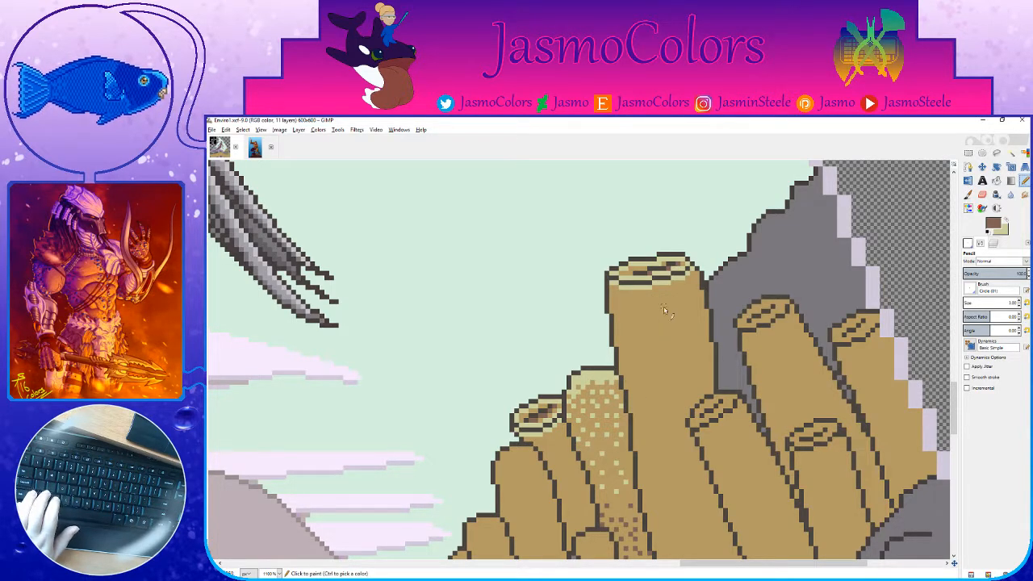
scroll(663, 311, "down", 5)
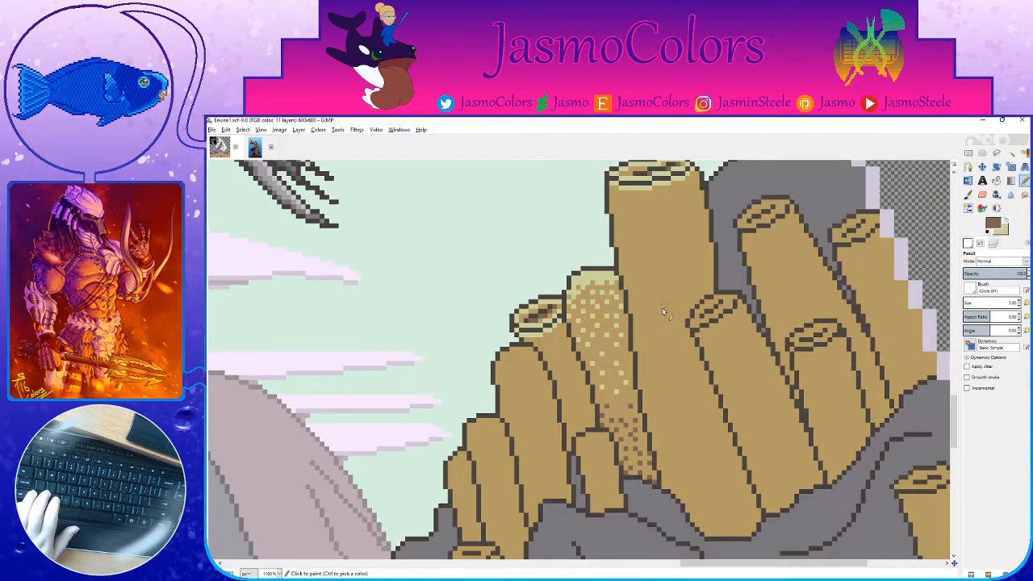
scroll(534, 240, "up", 3)
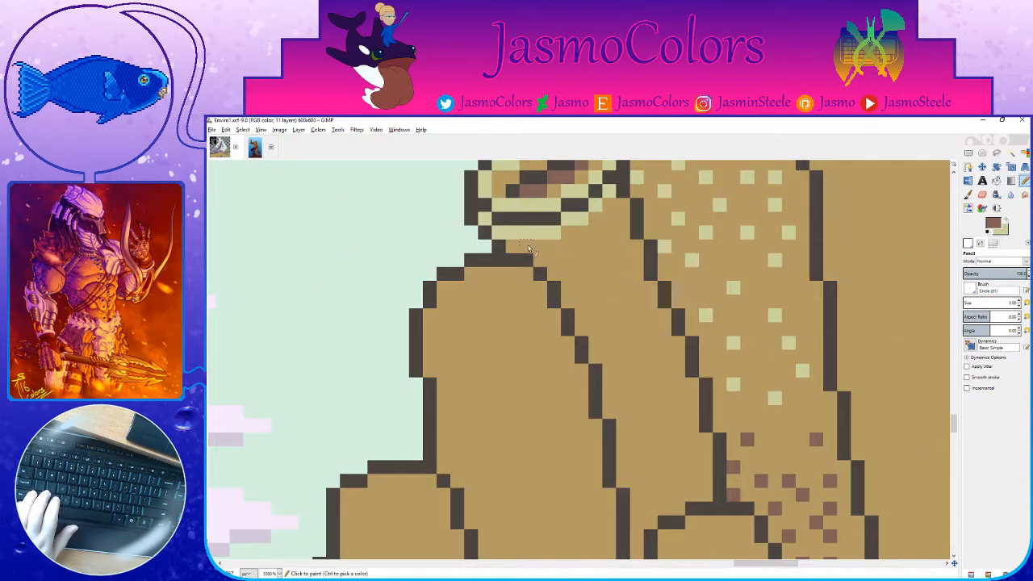
scroll(641, 396, "down", 5)
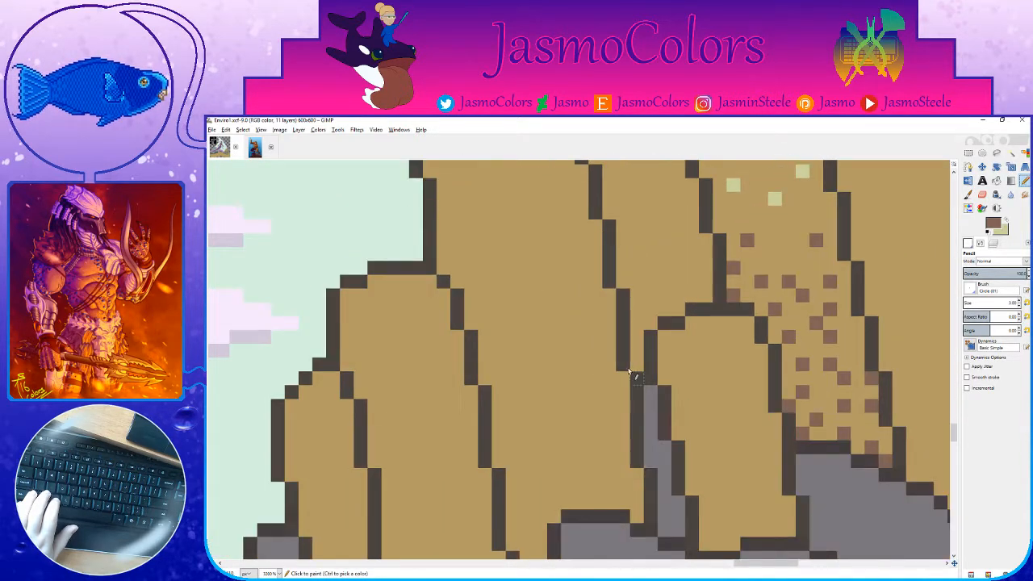
left_click_drag(637, 370, 636, 350)
mouse_move(810, 432)
left_mouse_down()
mouse_move(863, 435)
mouse_move(883, 449)
left_mouse_up()
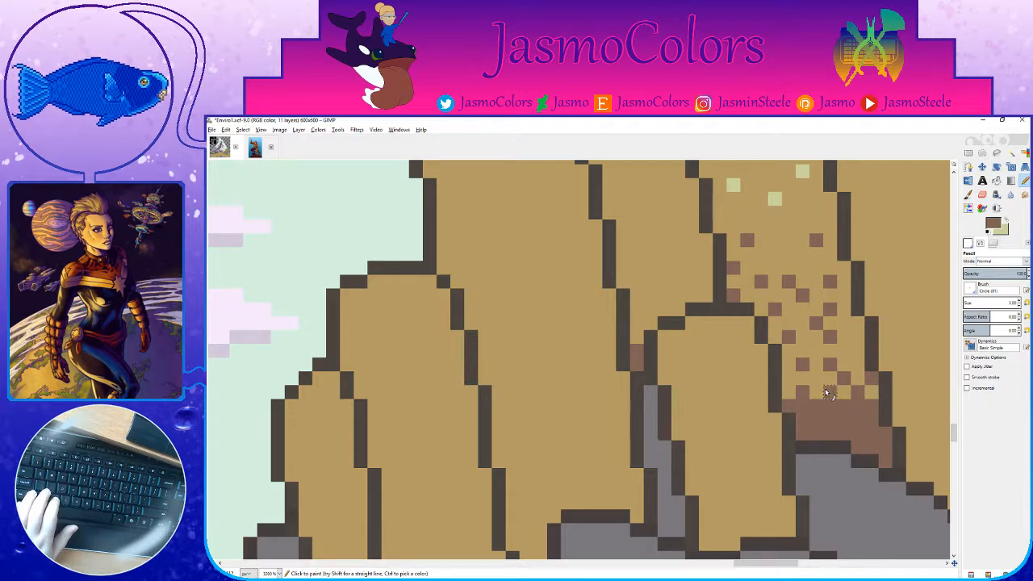
Step: Add brown dithering pixels above the closed-top sponge's solid brown base, and save the file
scroll(793, 397, "up", 3)
left_click(858, 443)
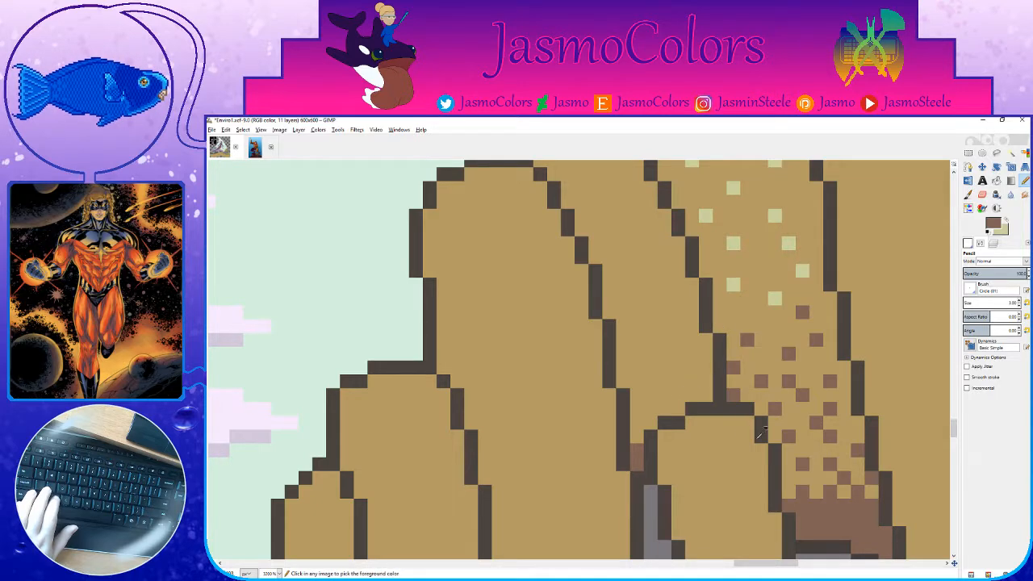
scroll(760, 436, "down", 10)
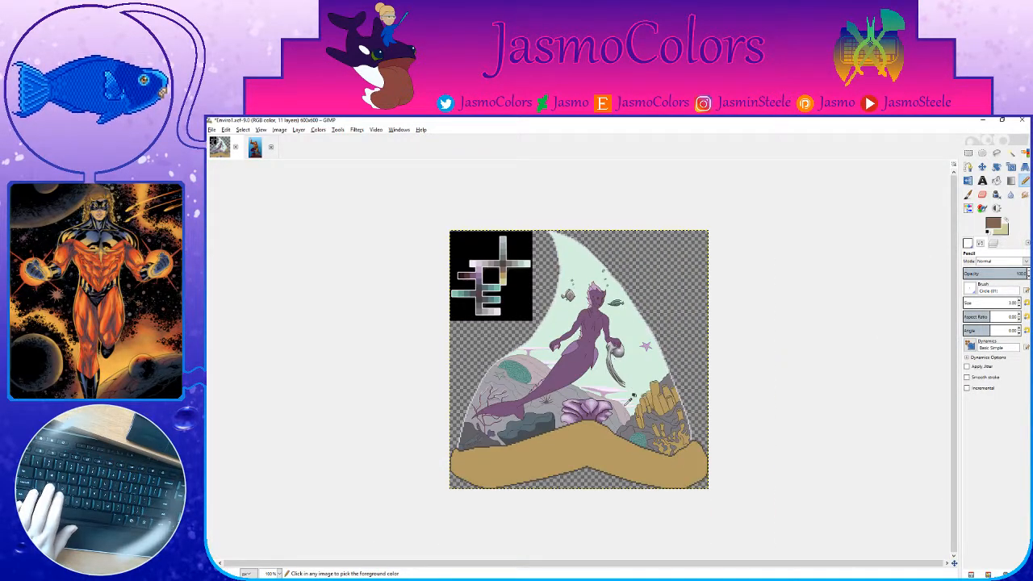
key("ctrl+s")
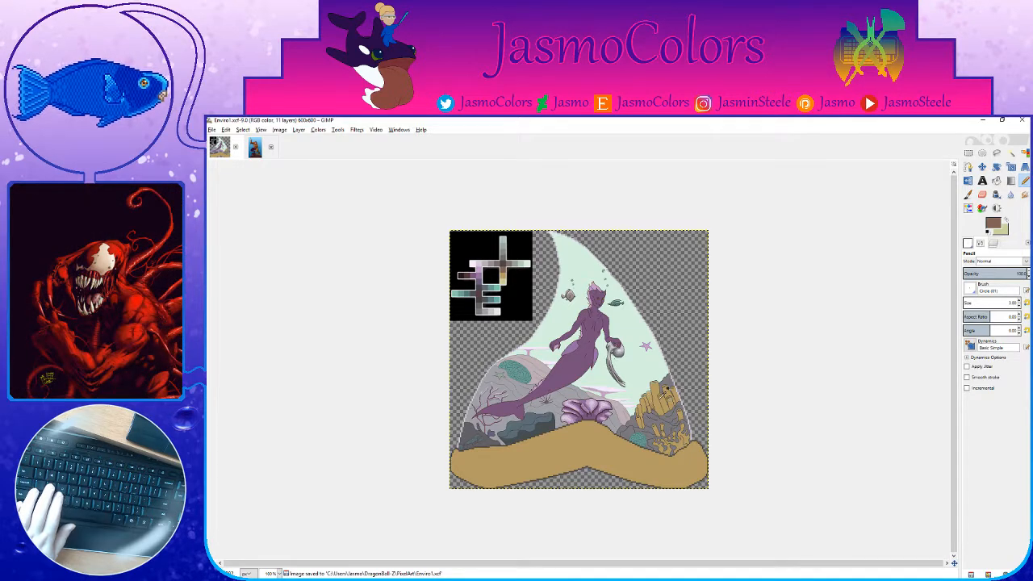
Step: Switch to pale yellow-green, add denser dithering dots just below the closed-top sponge's solid cap, and save the file
scroll(666, 390, "up", 8)
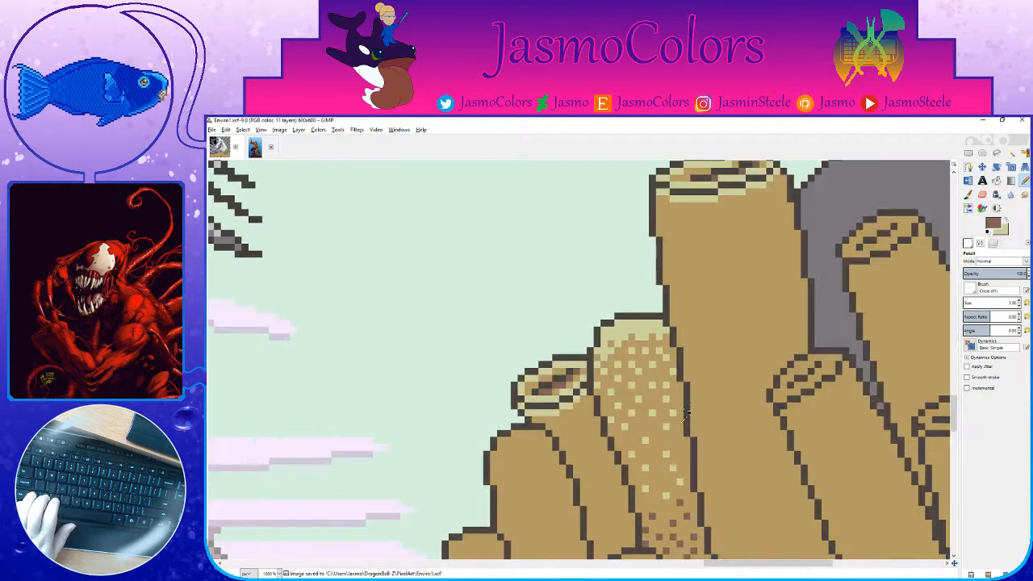
left_click(624, 344)
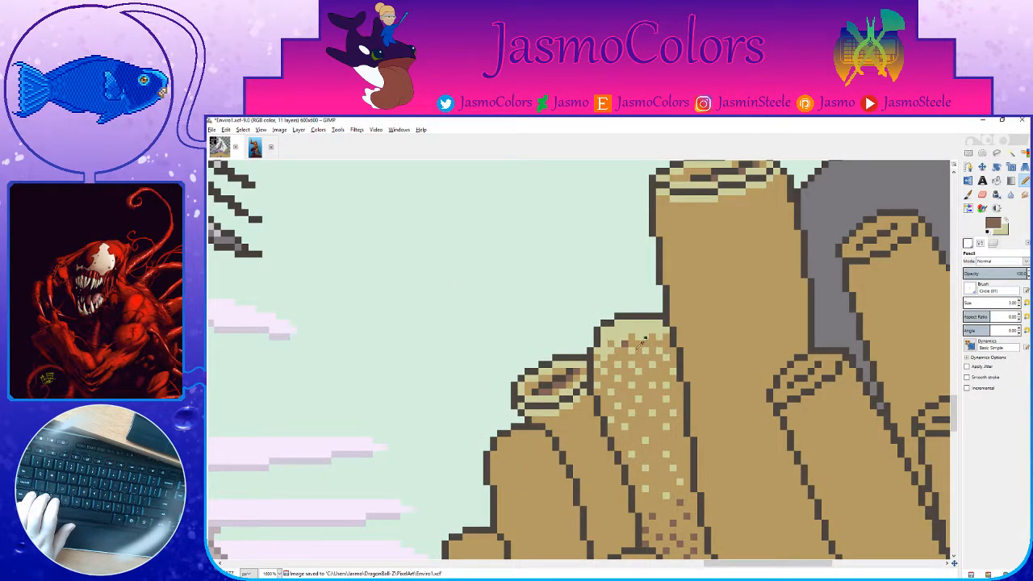
key("ctrl+z")
key("x")
left_click(632, 345)
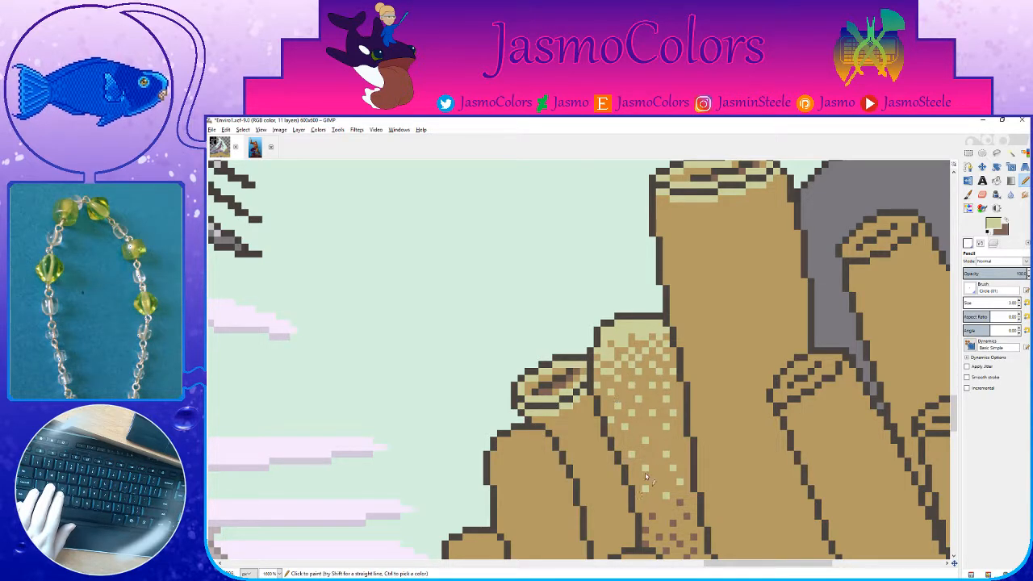
scroll(677, 438, "down", 7)
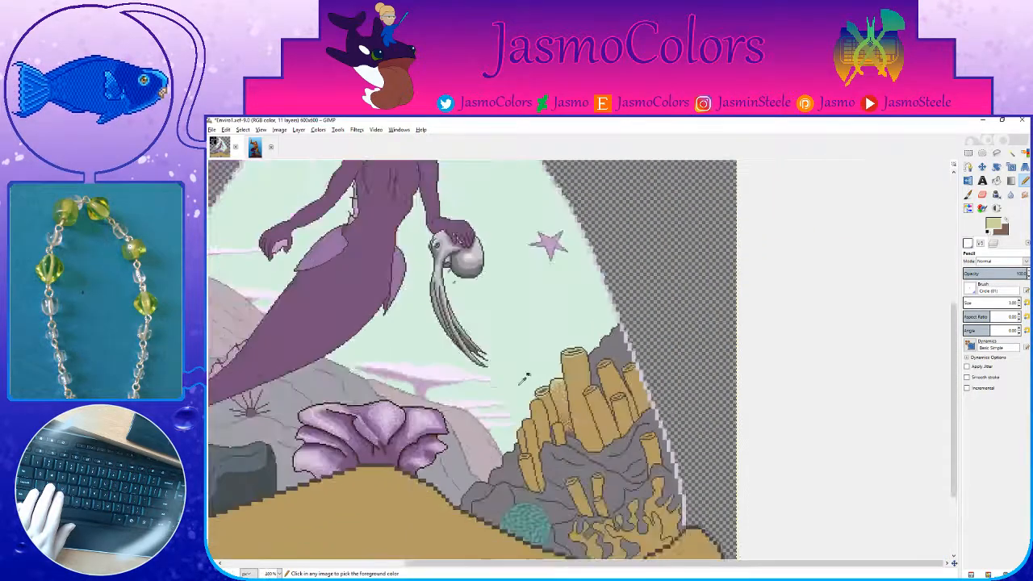
scroll(526, 376, "down", 1)
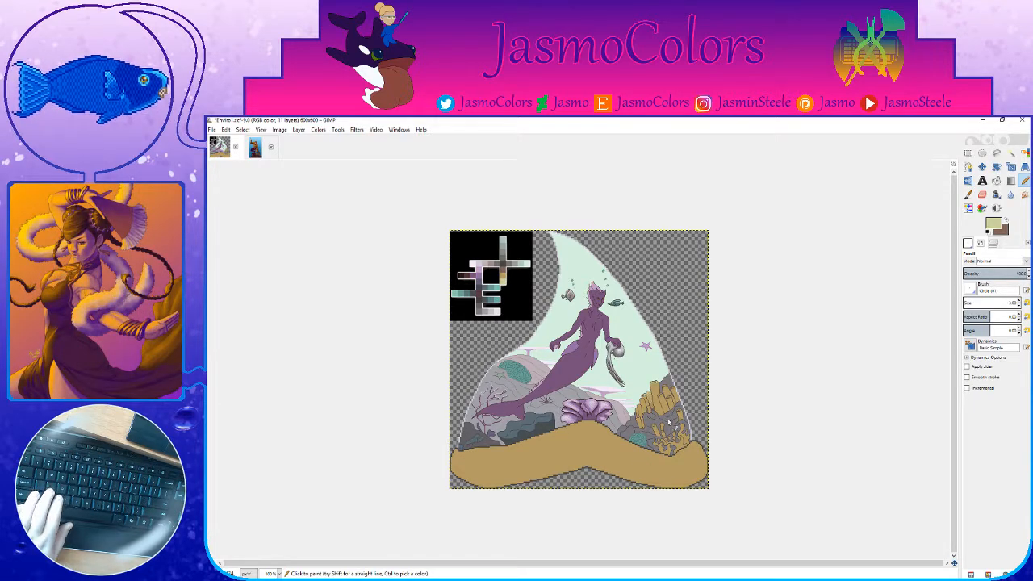
key("ctrl+s")
Step: Select the dark outline by color on the flats layer, enlarge the Pencil, and recolor the upper tube sponges' outlines brown
scroll(669, 422, "up", 5)
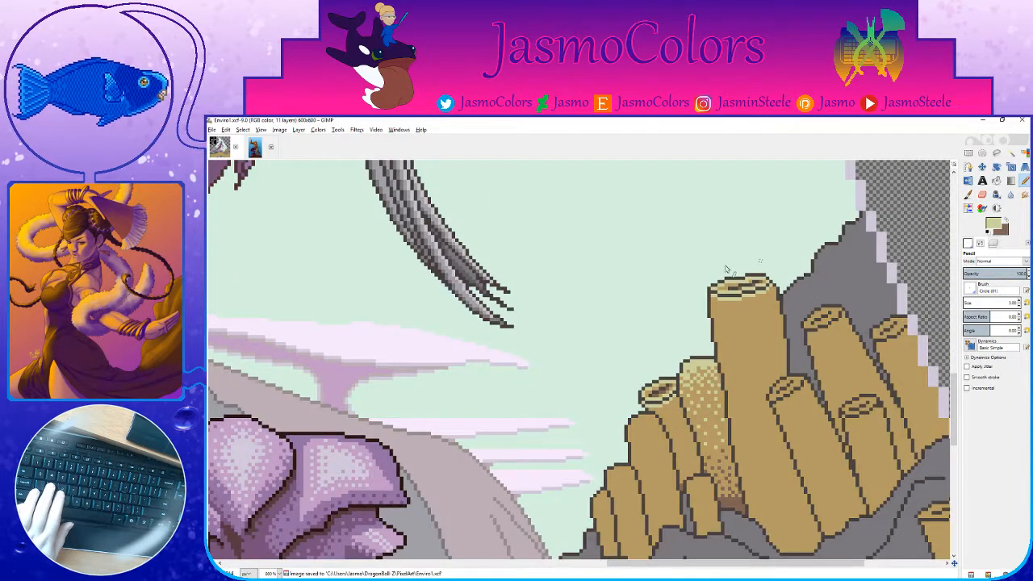
key("x")
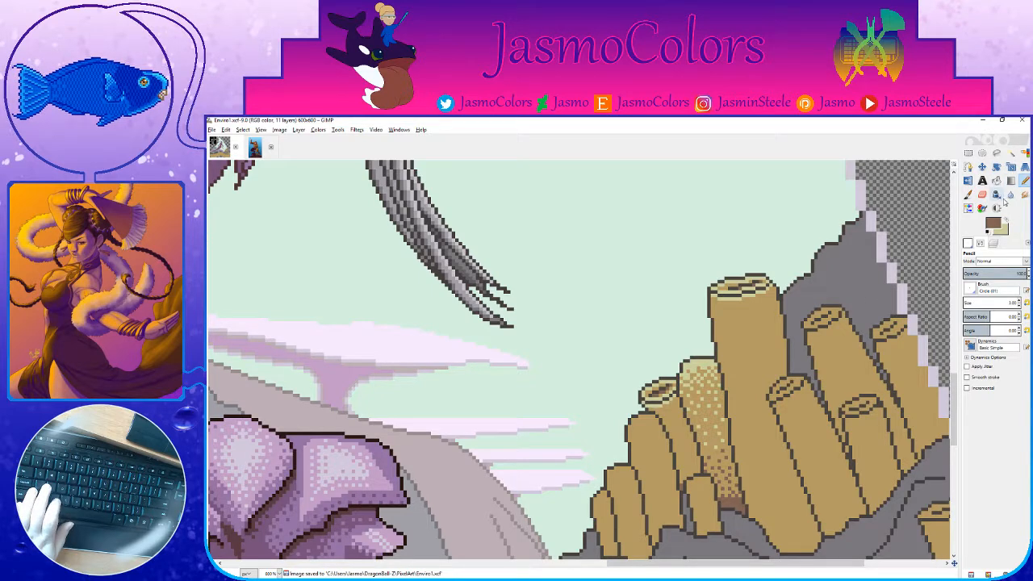
left_click(1022, 154)
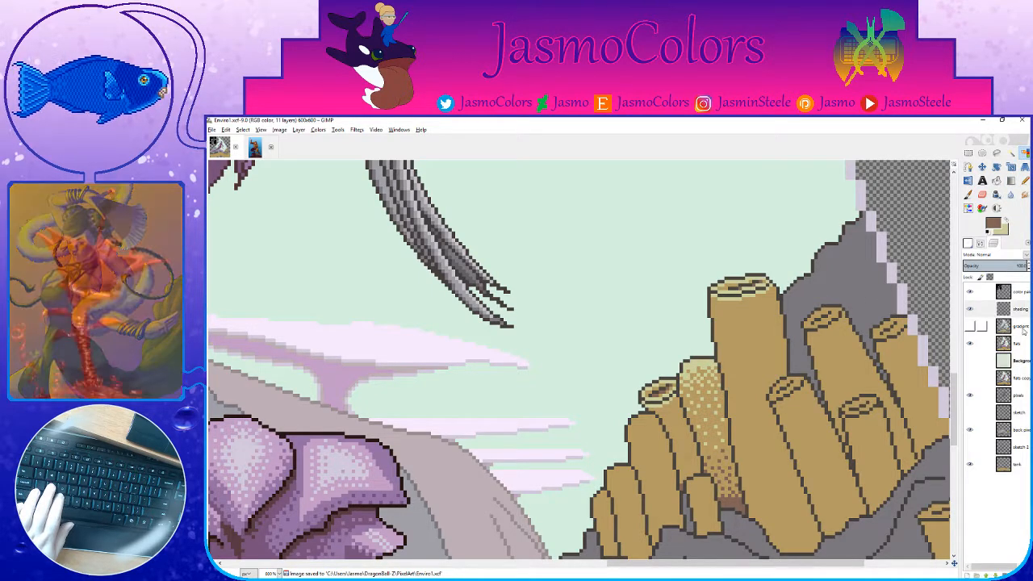
left_click(775, 299)
left_click(1025, 181)
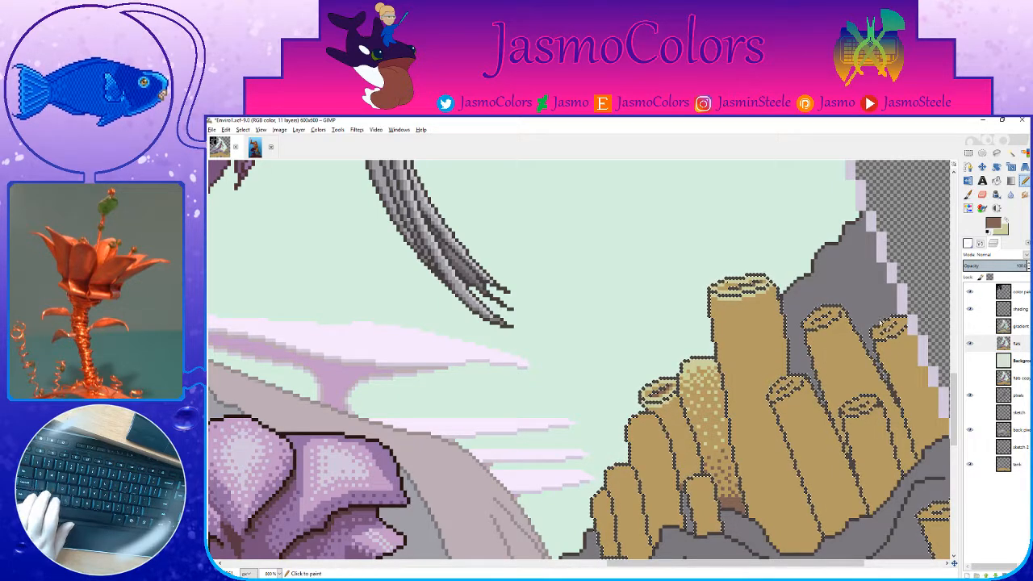
left_click(977, 240)
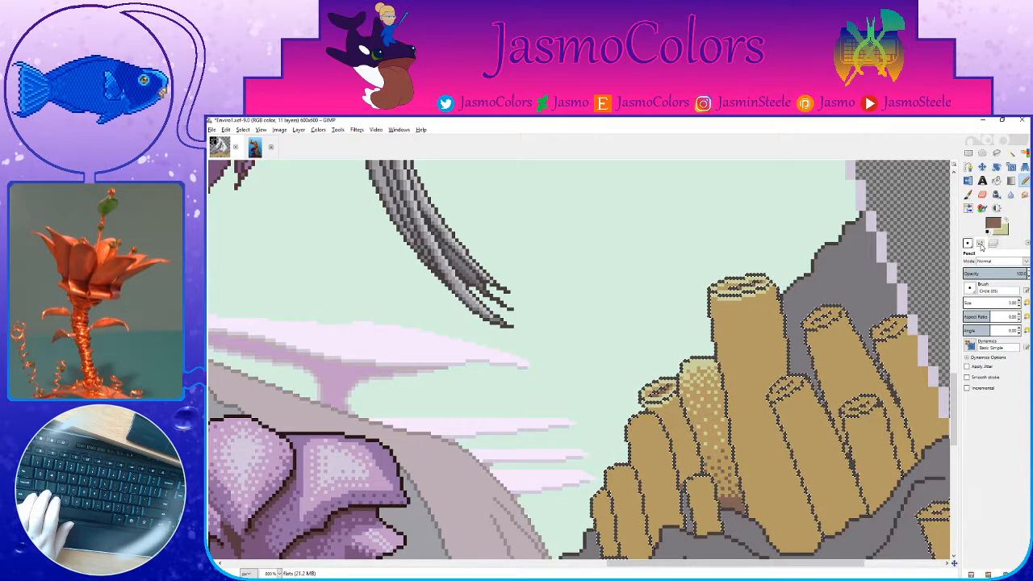
left_click(967, 302)
mouse_move(886, 321)
left_mouse_down()
mouse_move(793, 335)
mouse_move(715, 326)
left_mouse_up()
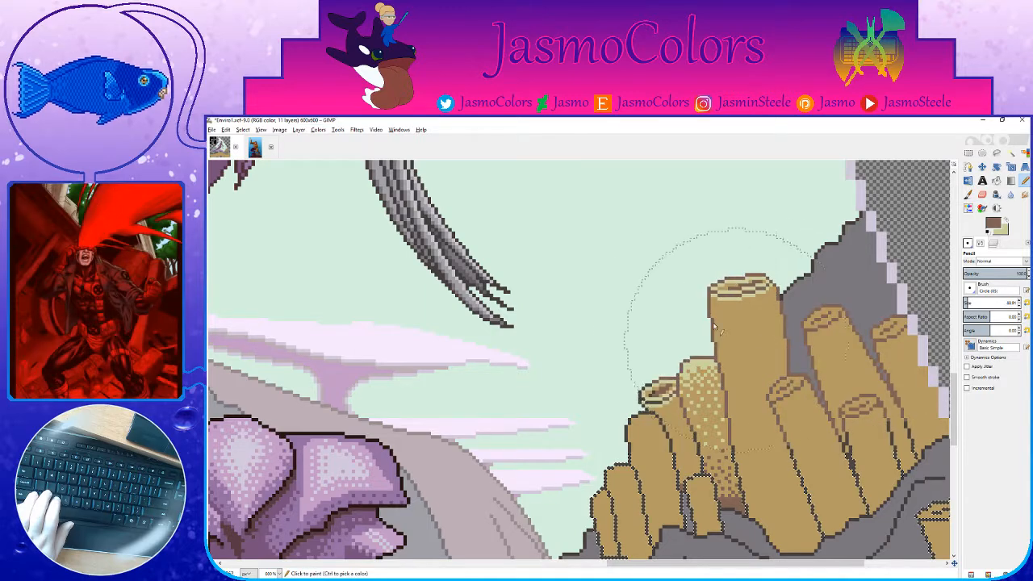
Step: Recolor the outlines of the lower tube sponges, the branching yellow coral and the adjoining sand edge brown within the selection
scroll(650, 420, "down", 3)
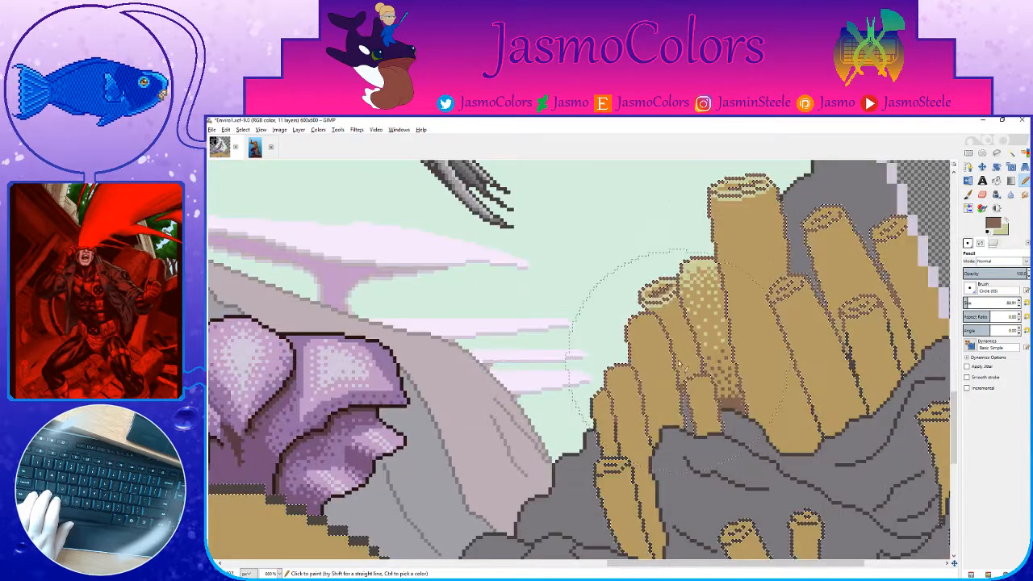
scroll(650, 420, "down", 1)
mouse_move(660, 332)
left_mouse_down()
mouse_move(674, 401)
mouse_move(781, 428)
left_mouse_up()
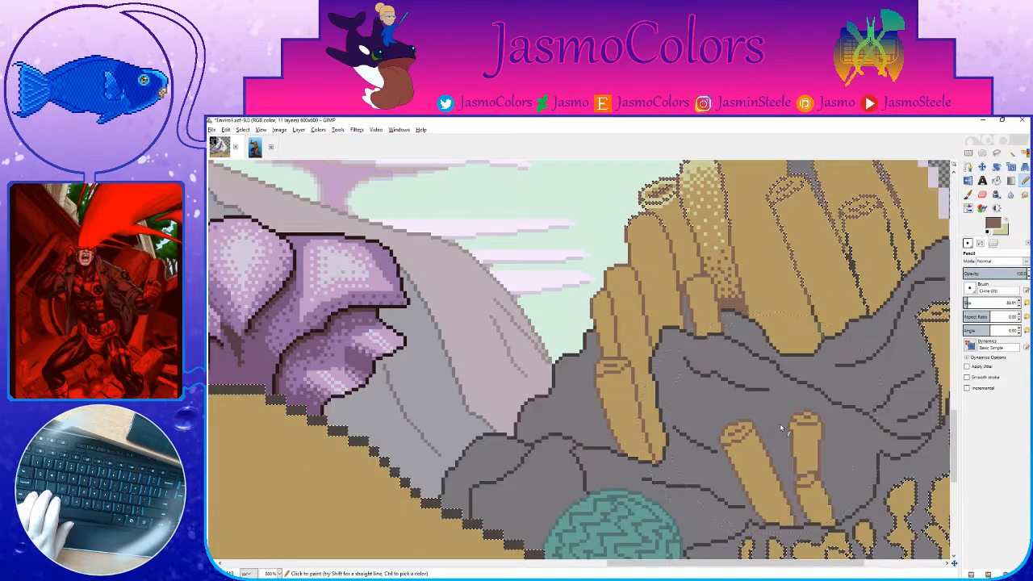
scroll(805, 426, "right", 2)
scroll(794, 355, "down", 1)
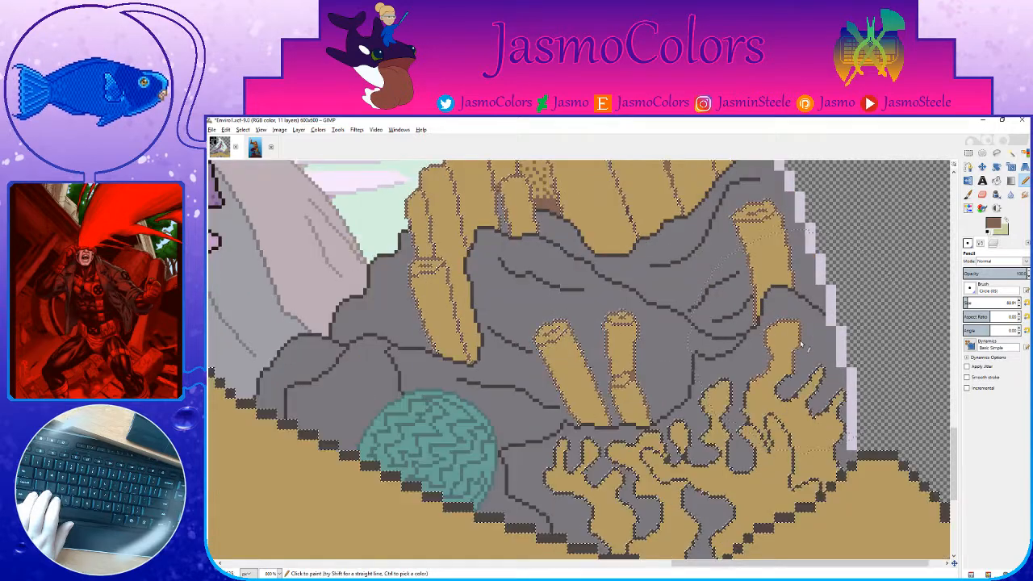
scroll(789, 341, "down", 1)
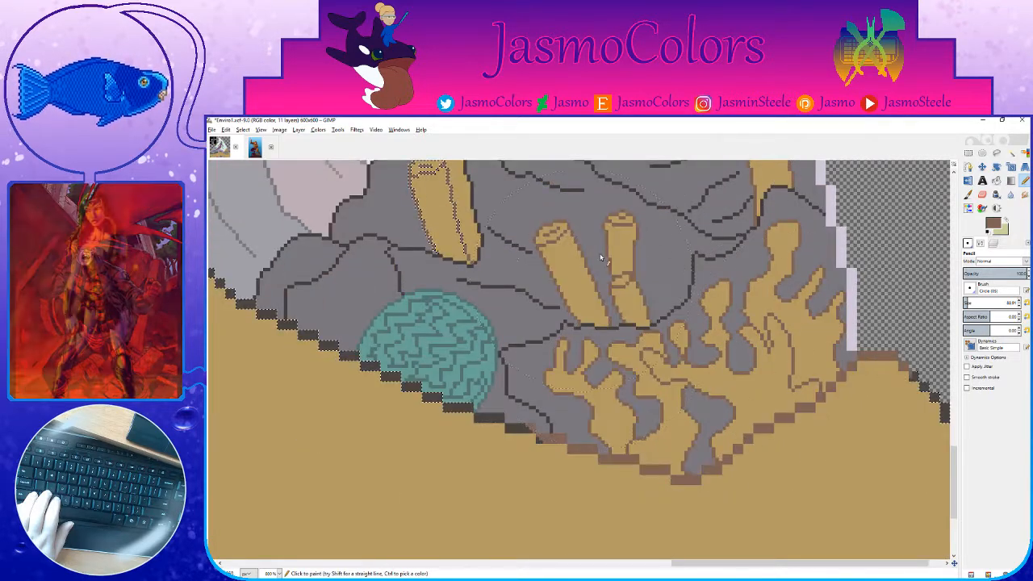
Step: Recolor the rest of the sand's outline brown, clear the selection, and save the file
scroll(712, 368, "down", 2)
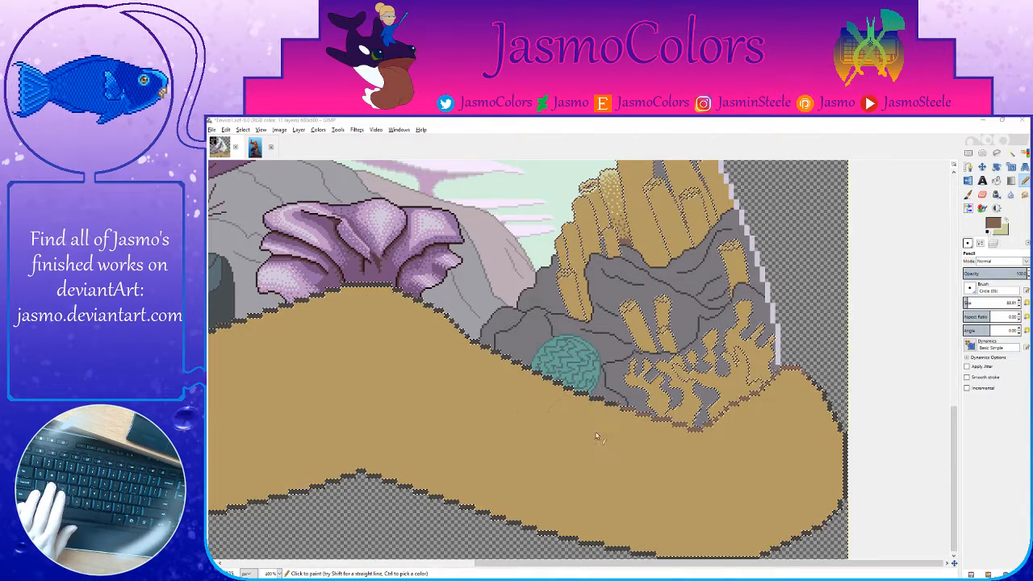
scroll(658, 454, "down", 2)
mouse_move(715, 440)
left_mouse_down()
mouse_move(807, 436)
mouse_move(722, 503)
mouse_move(618, 472)
left_mouse_up()
key("ctrl+z")
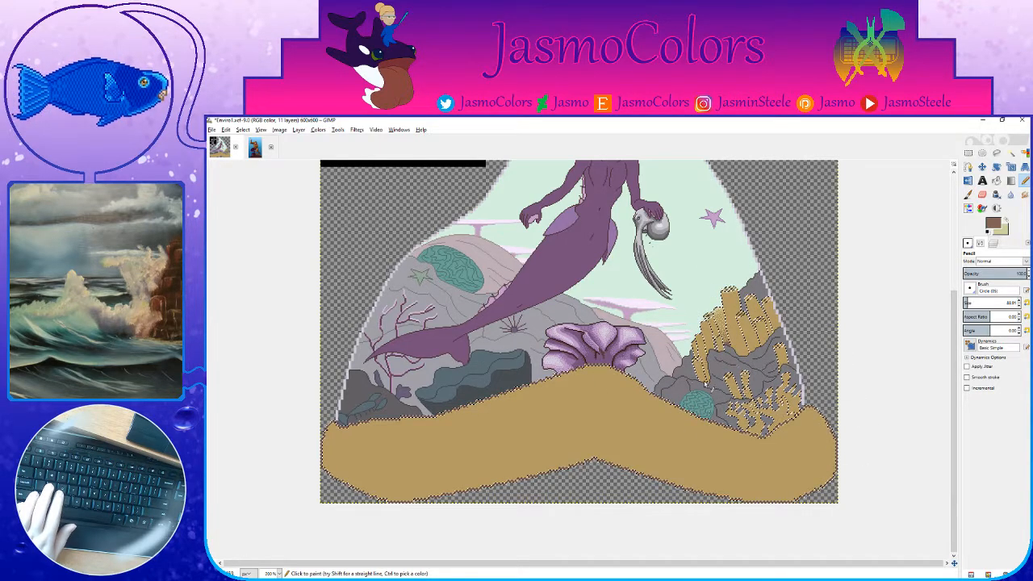
scroll(650, 345, "up", 2)
key("ctrl+s")
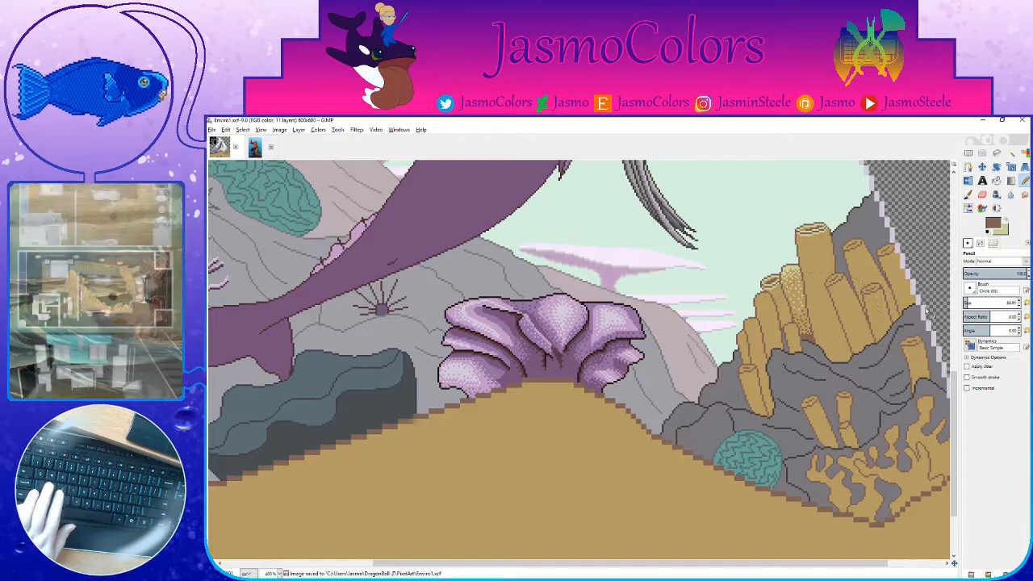
Step: Select the nearly black outline of the purple ruffled coral by color
key("ctrl+l")
scroll(495, 324, "up", 2)
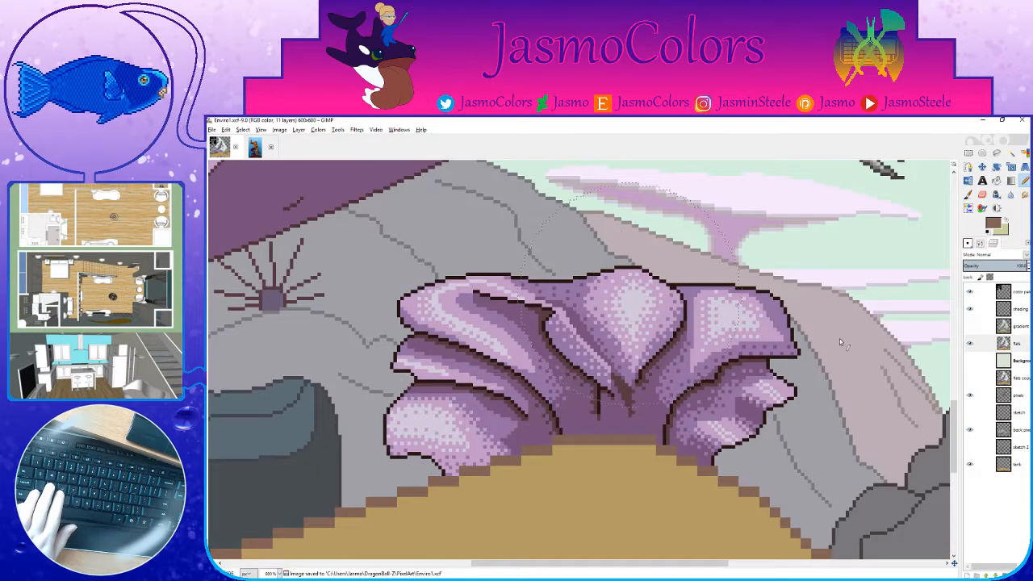
scroll(643, 277, "up", 2)
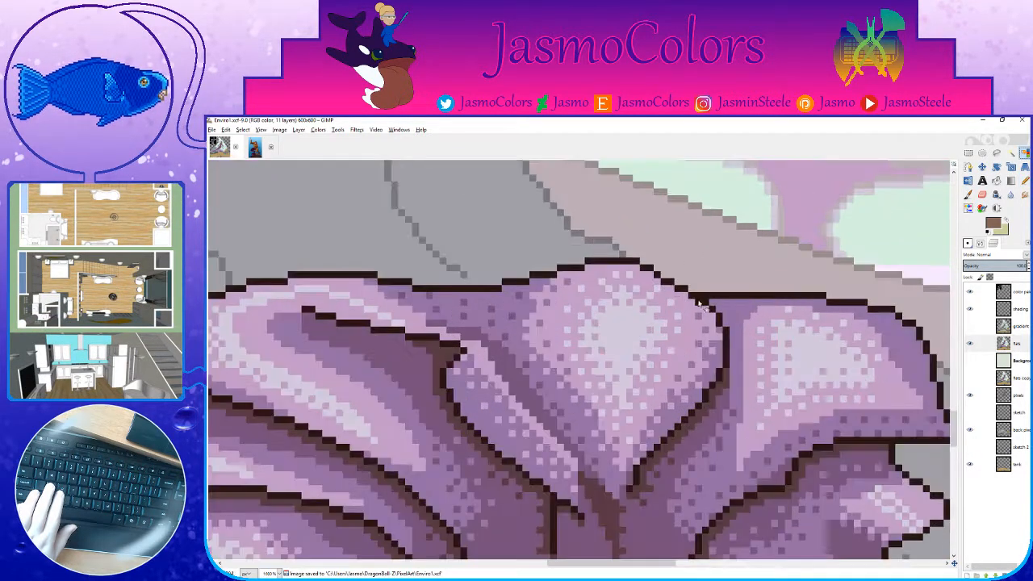
left_click(701, 301)
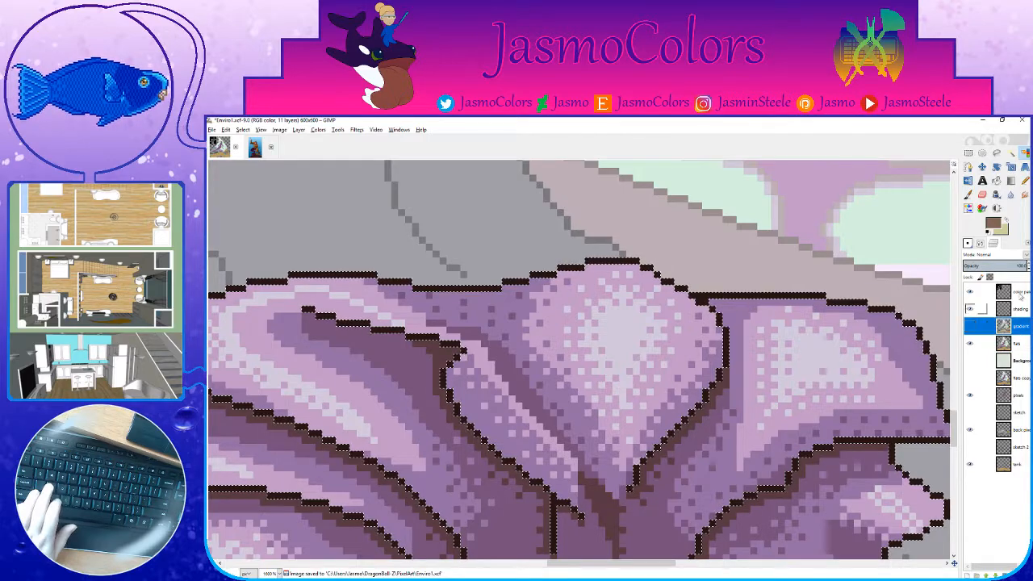
Step: Pick a dark maroon from the purple ruffled coral's shading and recolor the selected outline with it on the flats layer
left_click(1009, 309)
scroll(849, 371, "down", 3)
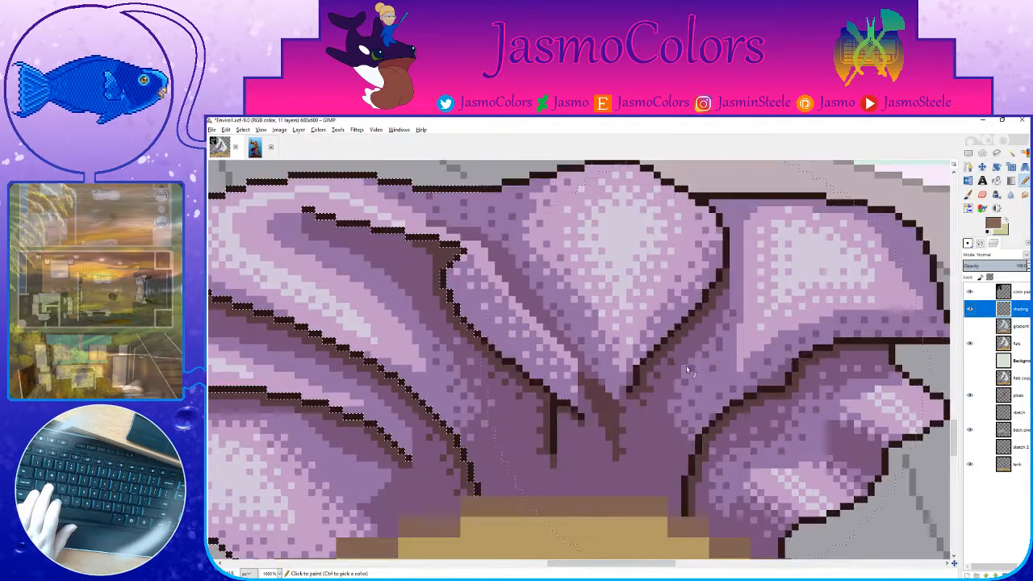
left_click(652, 366, "ctrl")
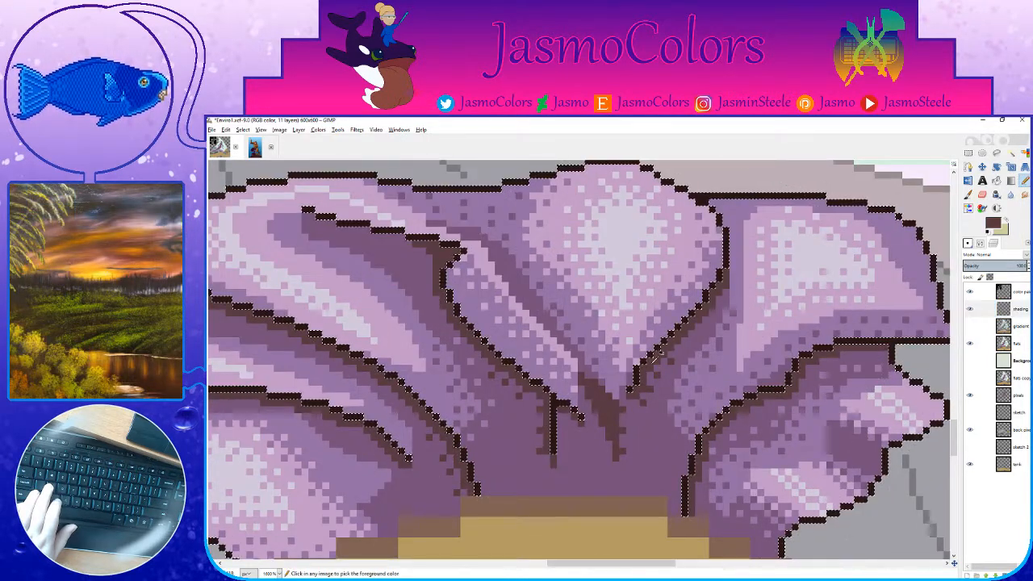
left_click(1016, 344)
scroll(728, 368, "down", 3)
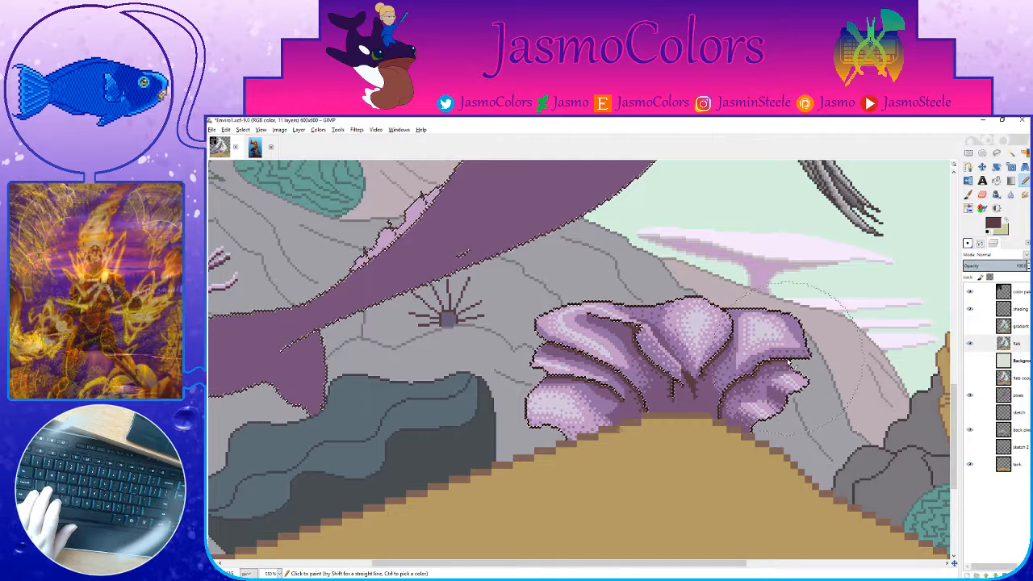
scroll(707, 316, "up", 3)
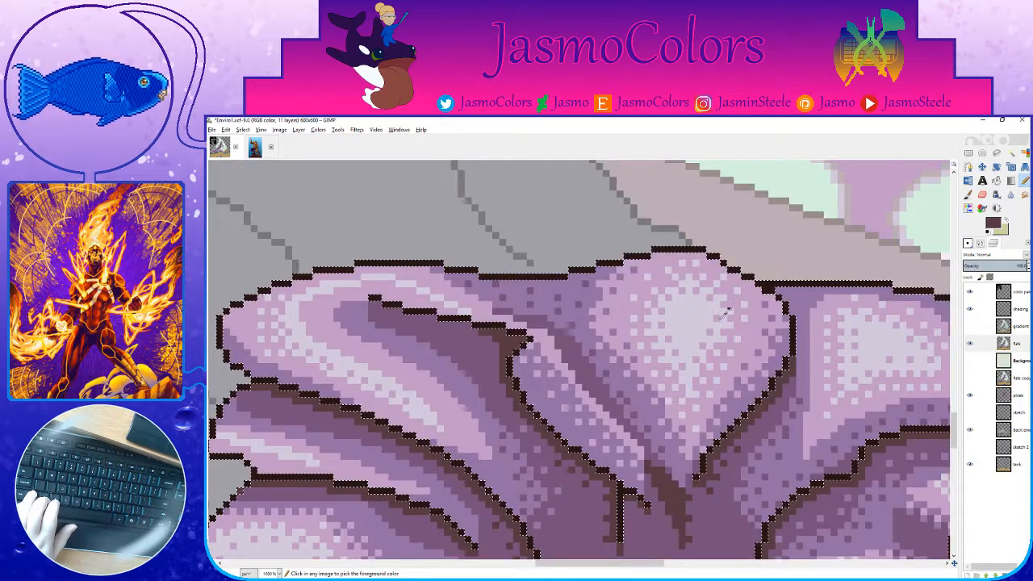
left_click(981, 243)
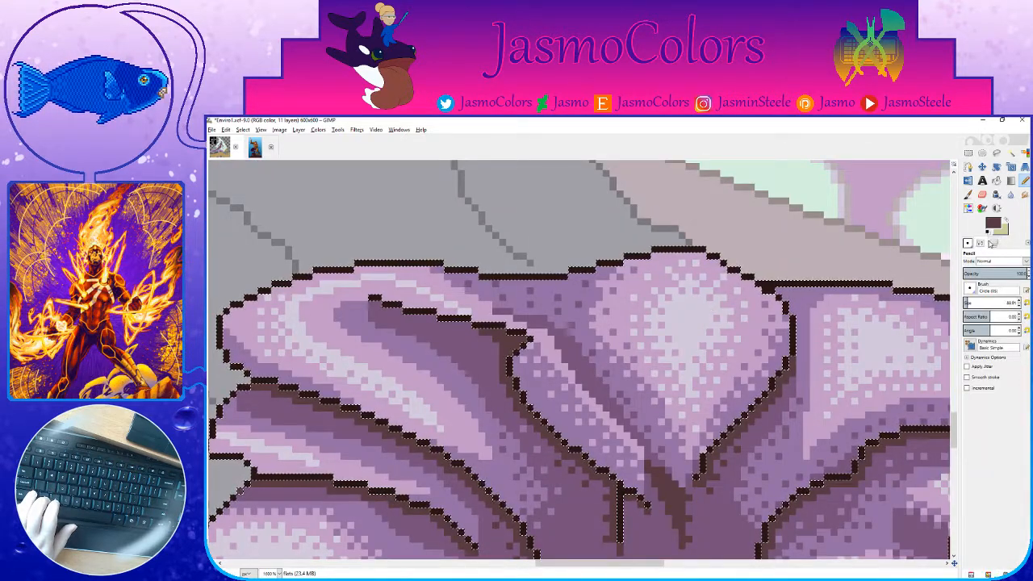
left_click(993, 244)
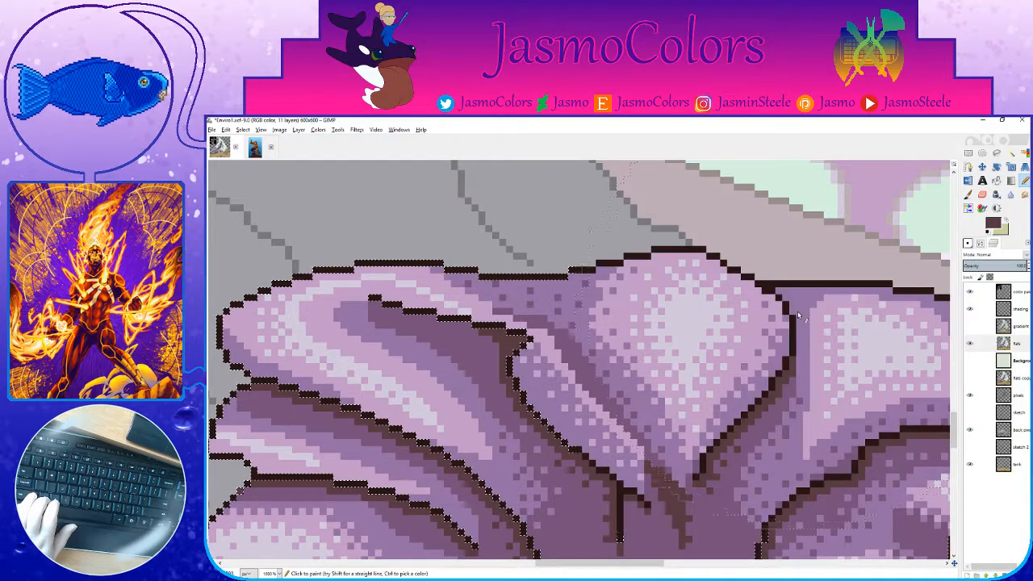
Step: Toggle the flats and shading layers' visibility to compare the ruffled coral's outline on each
left_click(972, 344)
left_click(972, 346)
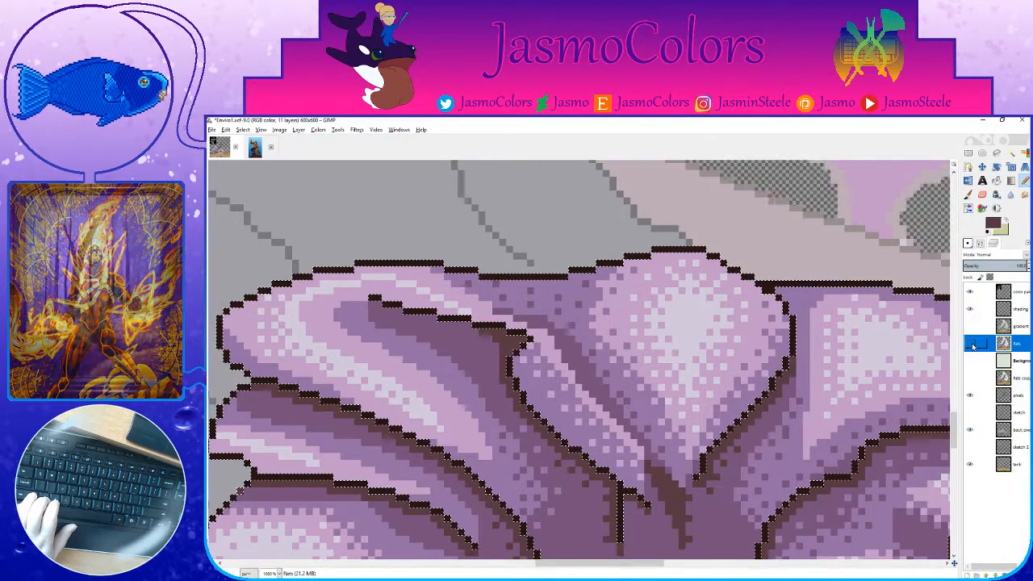
left_click(972, 345)
left_click(970, 309)
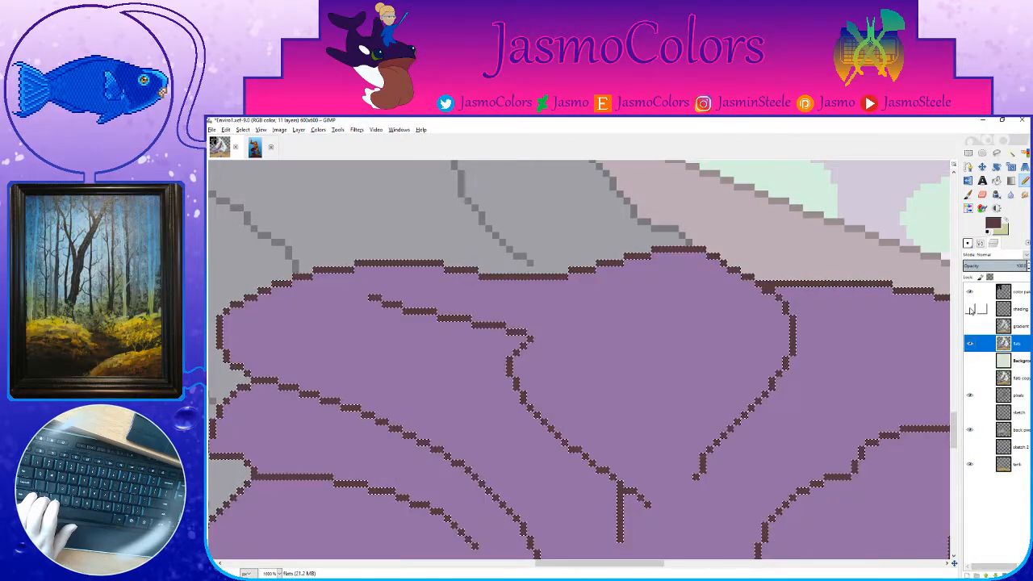
left_click(970, 309)
Step: Recolor the ruffled coral's outline dark maroon on the shading layer, clear the selection, and save the file
left_click(1010, 311)
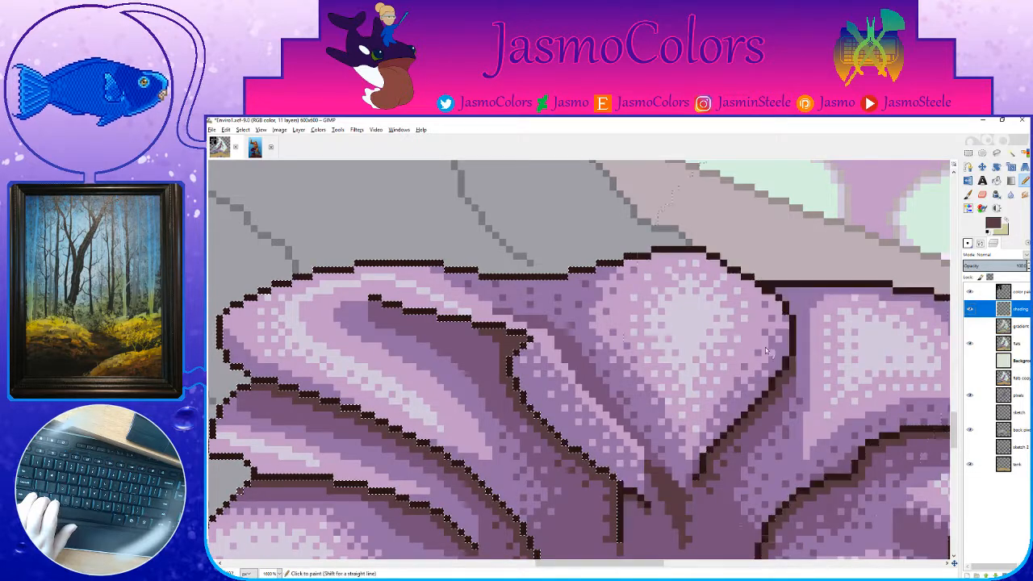
scroll(717, 348, "down", 3)
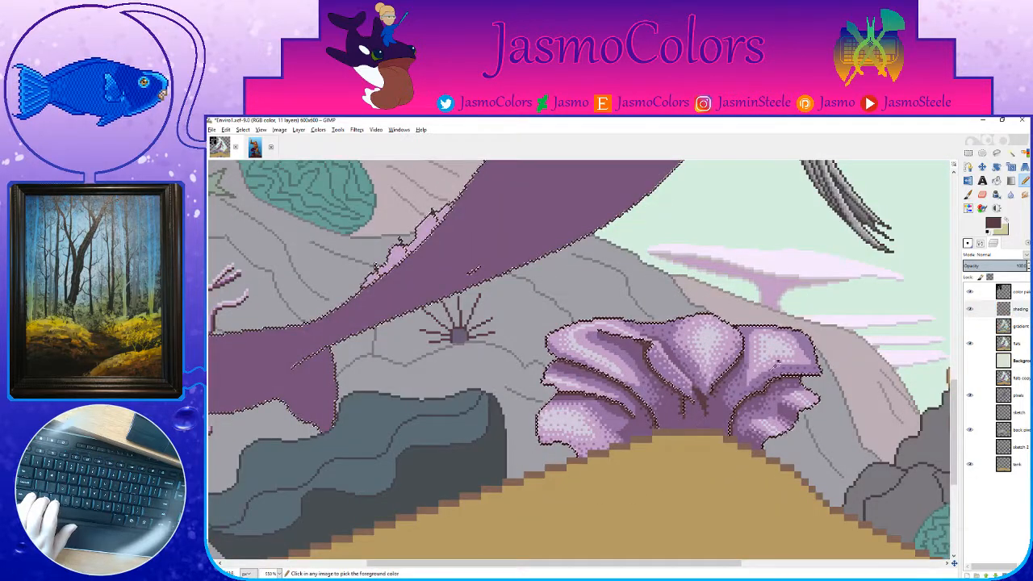
key("ctrl+s")
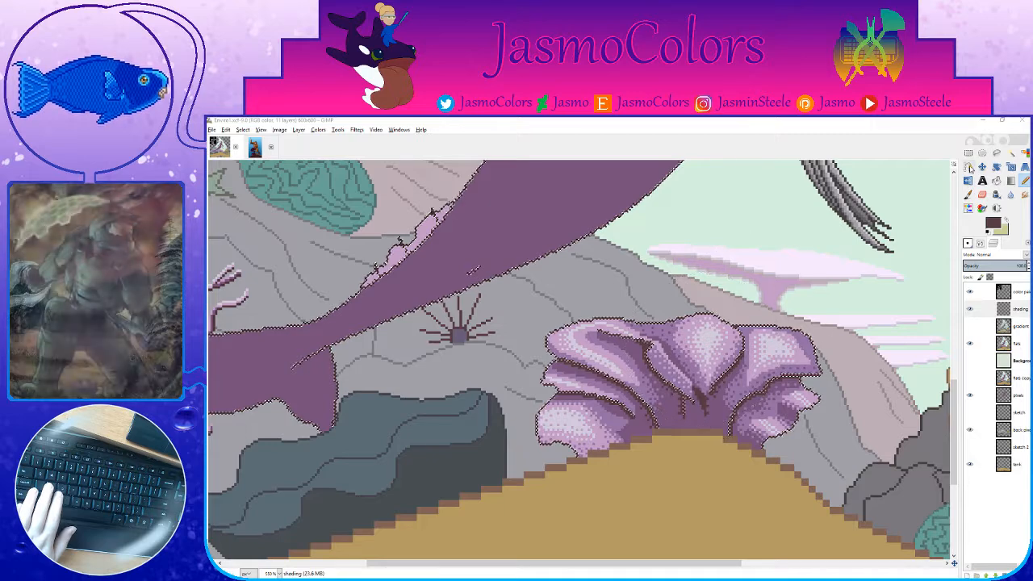
left_click(968, 153)
key("ctrl+s")
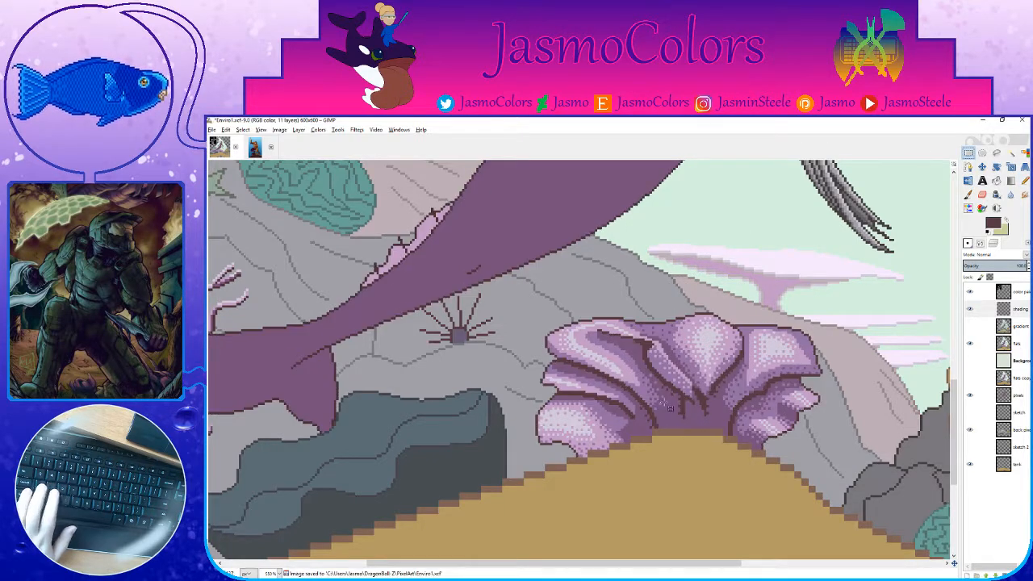
key("2")
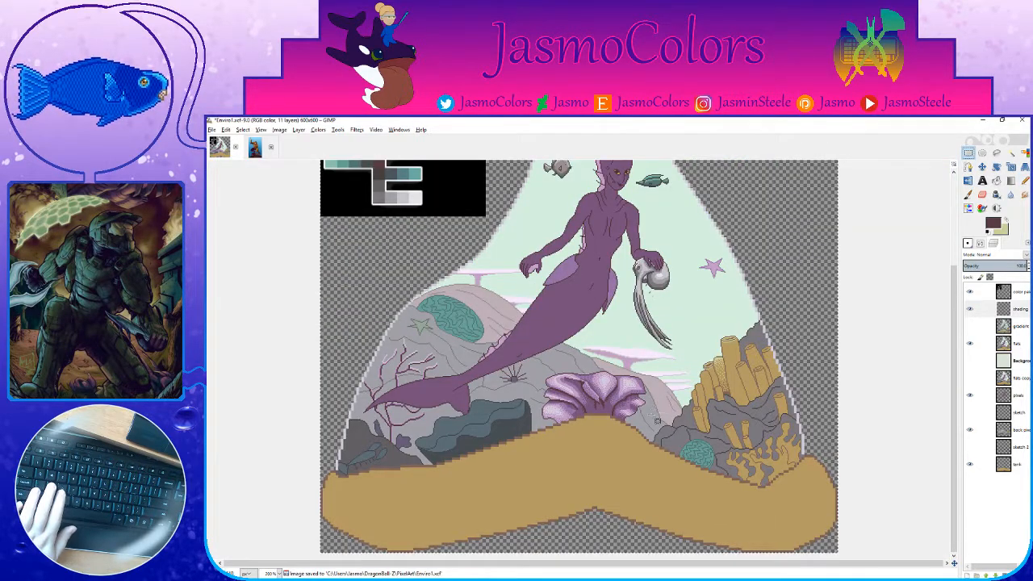
scroll(556, 422, "up", 3)
scroll(556, 422, "down", 5)
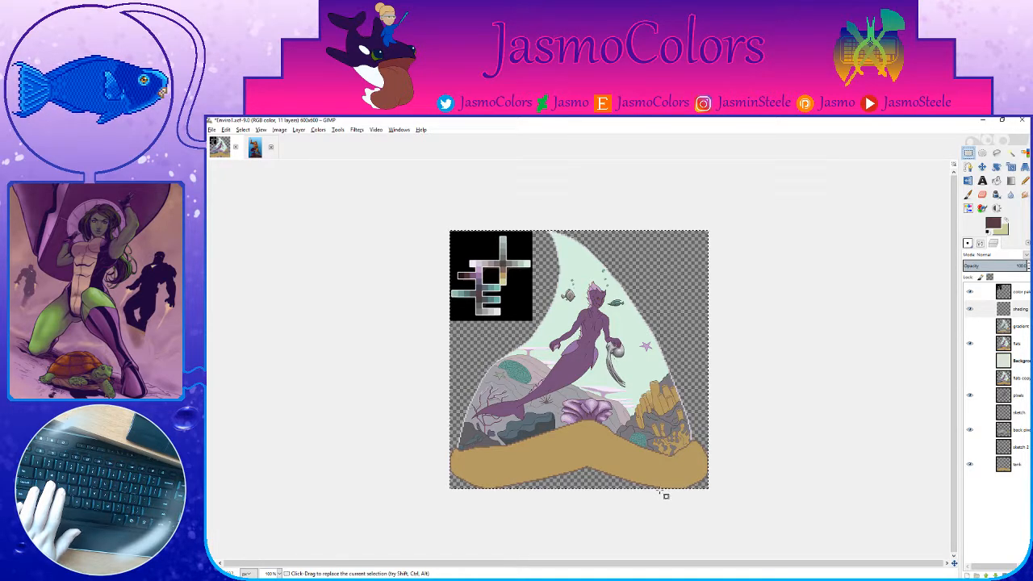
scroll(635, 389, "up", 5)
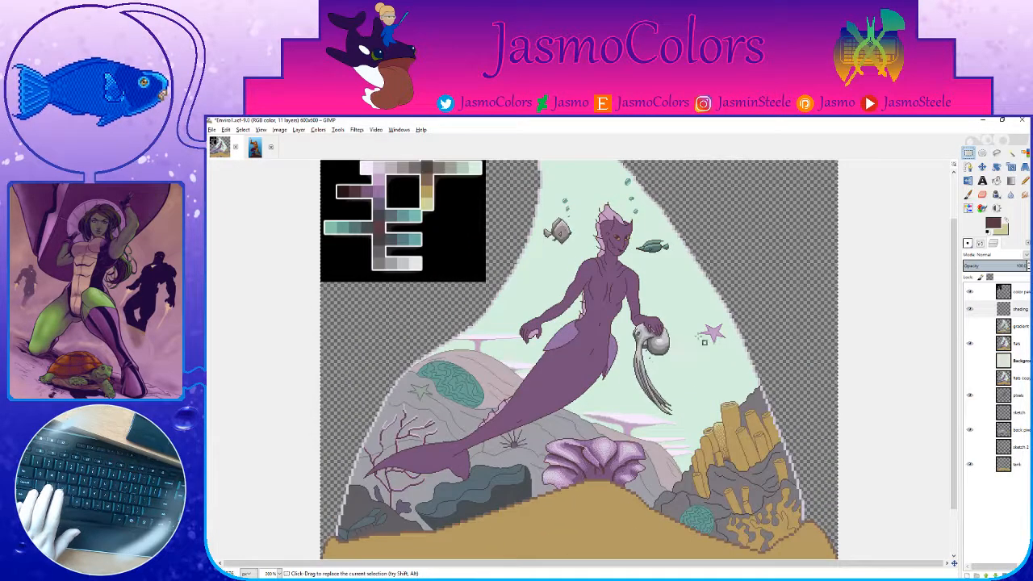
key("ctrl+s")
Step: Set the Pencil to a one-pixel size and activate the shading layer for work on the mermaid's gray octopus
left_click(1025, 181)
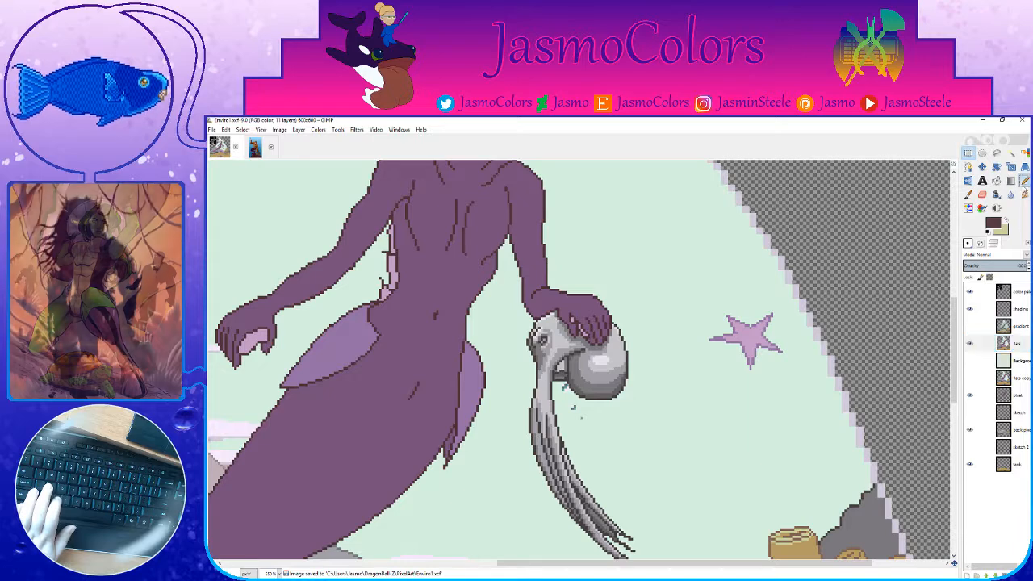
left_click(968, 243)
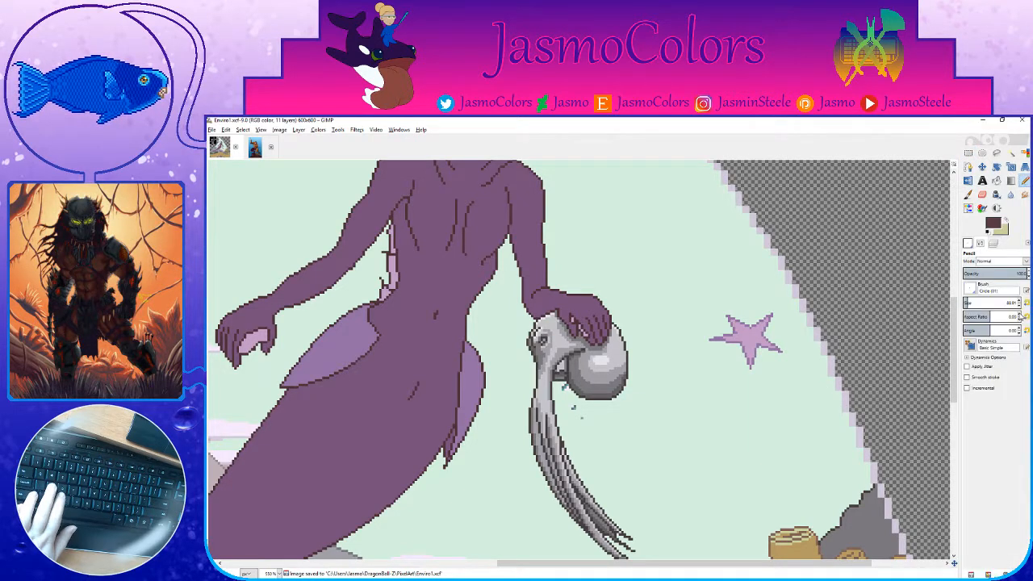
scroll(635, 338, "up", 6)
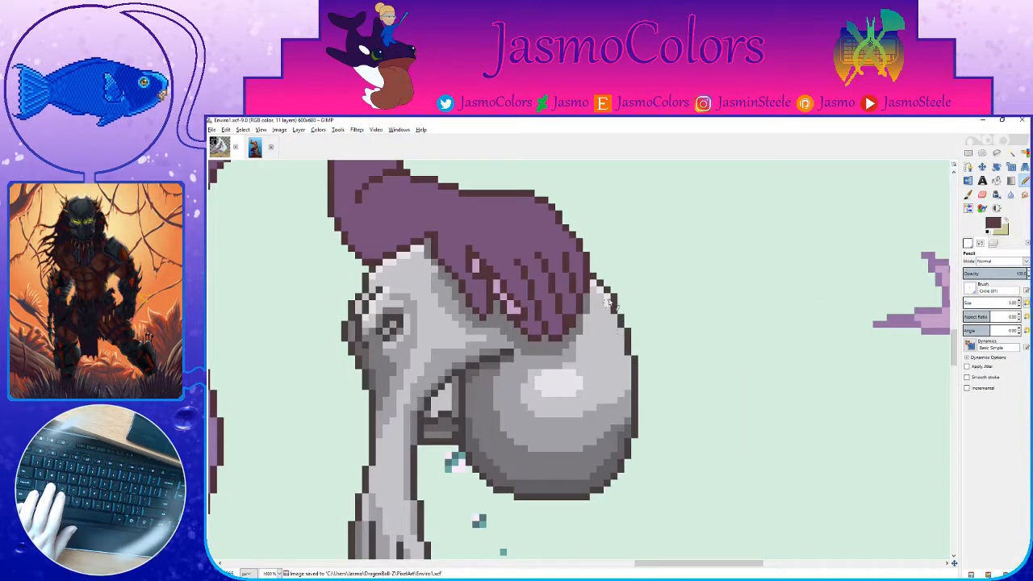
left_click(993, 243)
left_click(1013, 309)
scroll(634, 415, "up", 2)
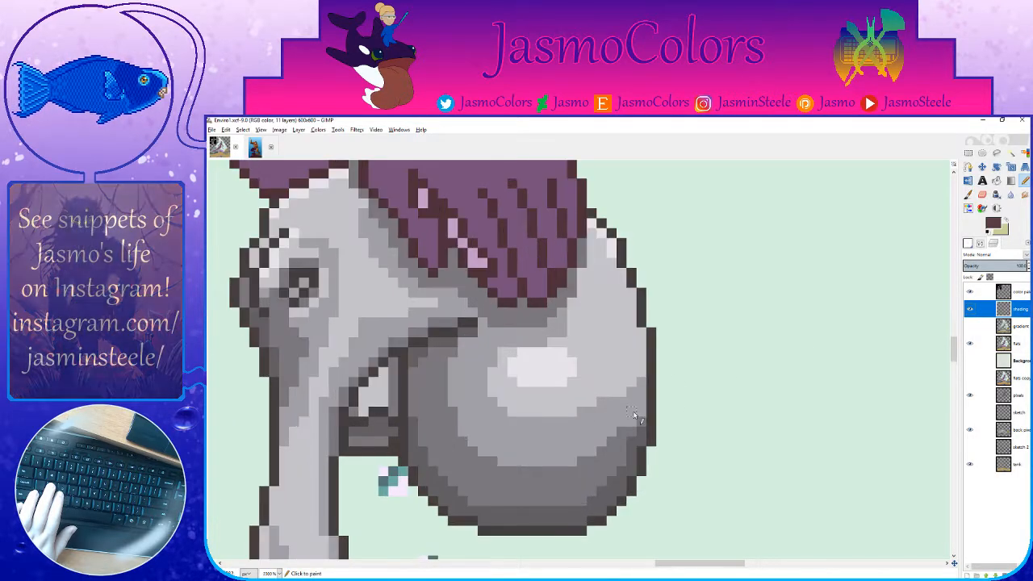
scroll(635, 415, "up", 1)
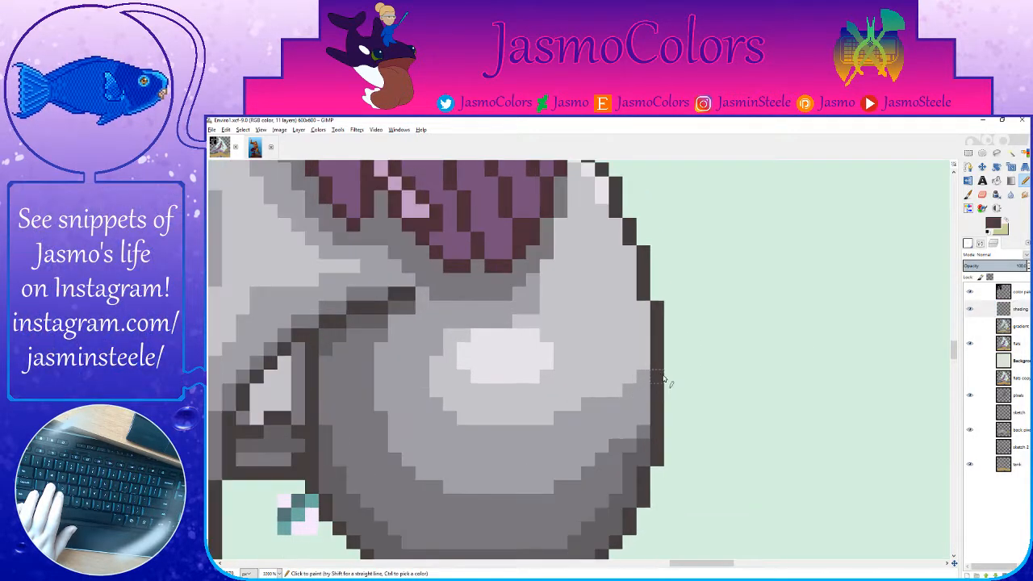
Step: Pick a medium gray from the octopus and recolor the outer outline of its round body up to the mermaid's hand
left_click(657, 315, "shift")
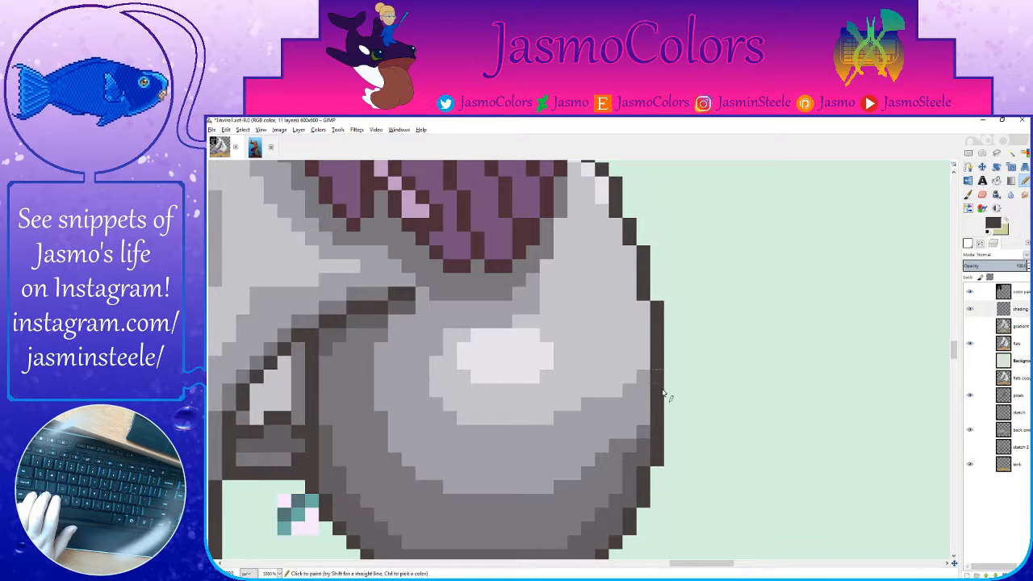
left_click(970, 311)
left_click(1021, 347)
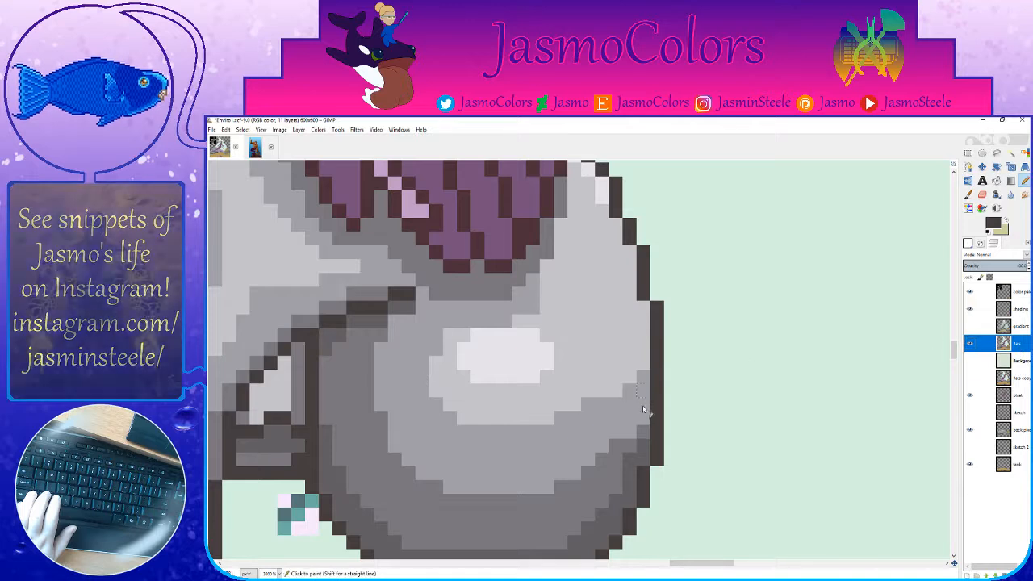
left_click(643, 417, "ctrl")
left_click(1020, 326)
left_click(1002, 310)
mouse_move(657, 367)
left_mouse_down()
mouse_move(643, 254)
mouse_move(631, 230)
left_mouse_up()
scroll(631, 234, "up", 3)
left_click_drag(628, 319, 593, 259)
scroll(589, 249, "down", 5)
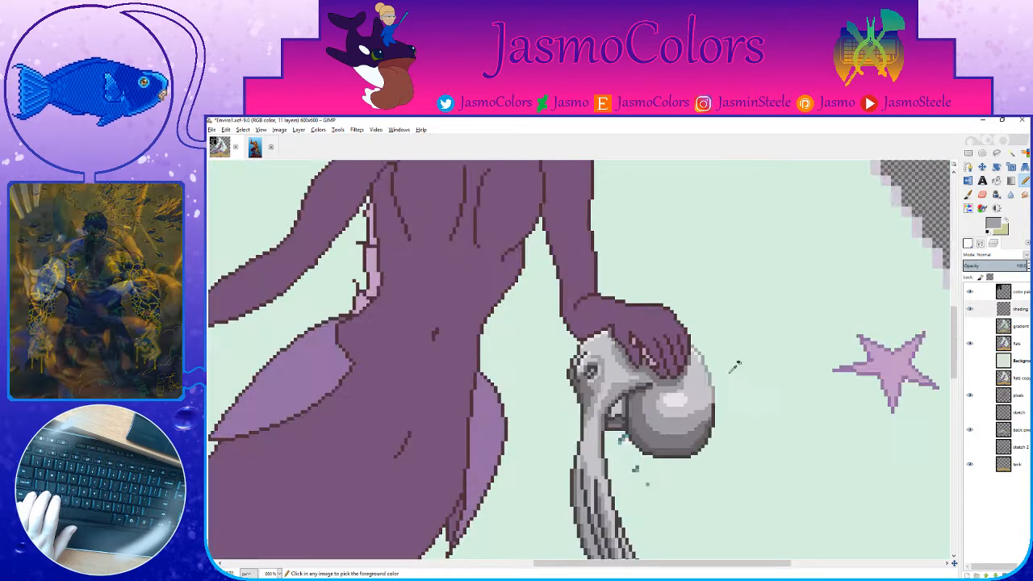
Step: Recolor the outline of the octopus's head in front of and above the eye with the same gray
scroll(538, 345, "up", 5)
mouse_move(538, 344)
left_mouse_down()
mouse_move(529, 359)
mouse_move(541, 393)
left_mouse_up()
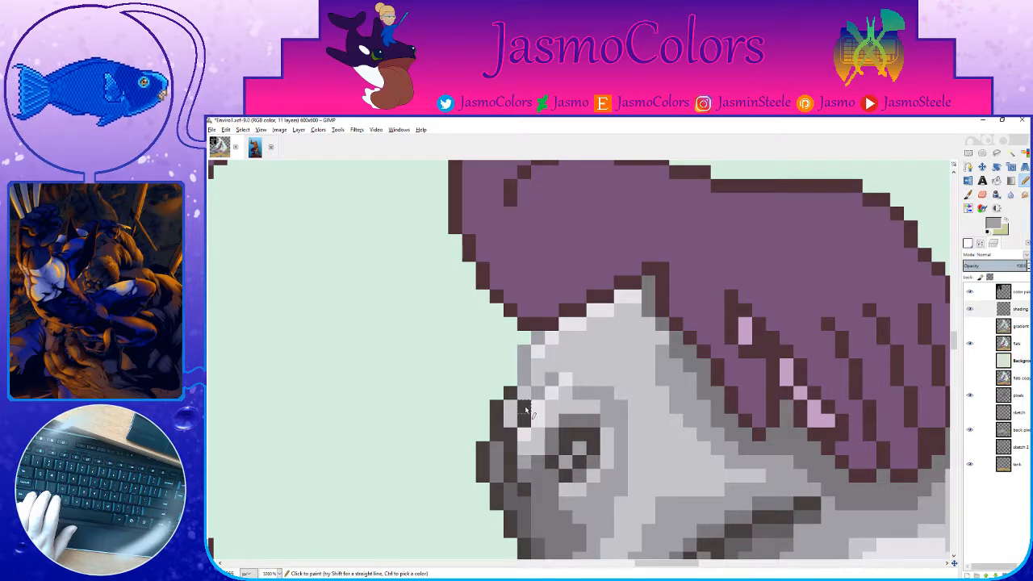
left_click_drag(522, 430, 502, 405)
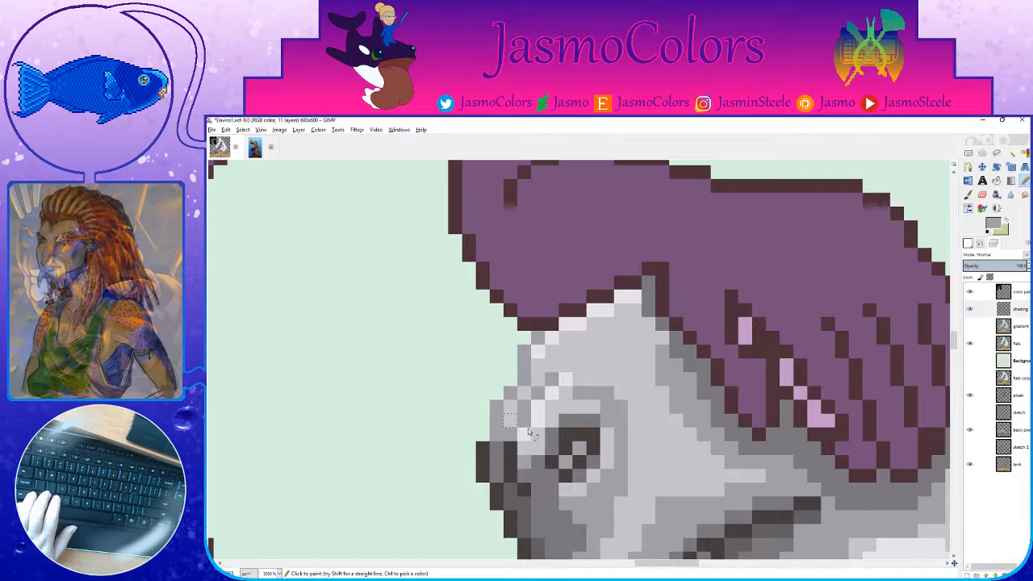
scroll(514, 421, "down", 1)
scroll(465, 396, "down", 3)
scroll(465, 396, "down", 6)
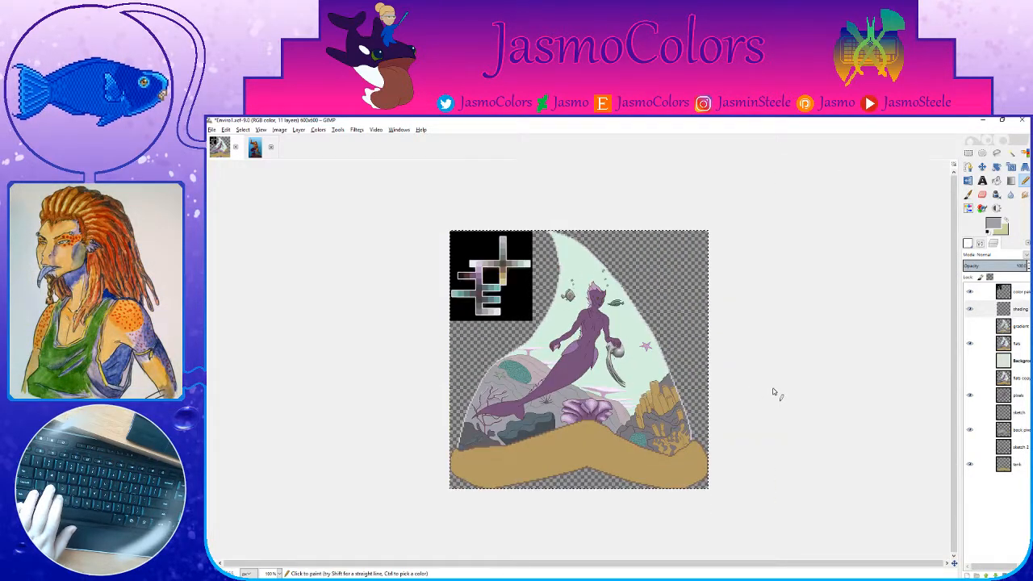
scroll(710, 365, "up", 4)
scroll(712, 365, "up", 6)
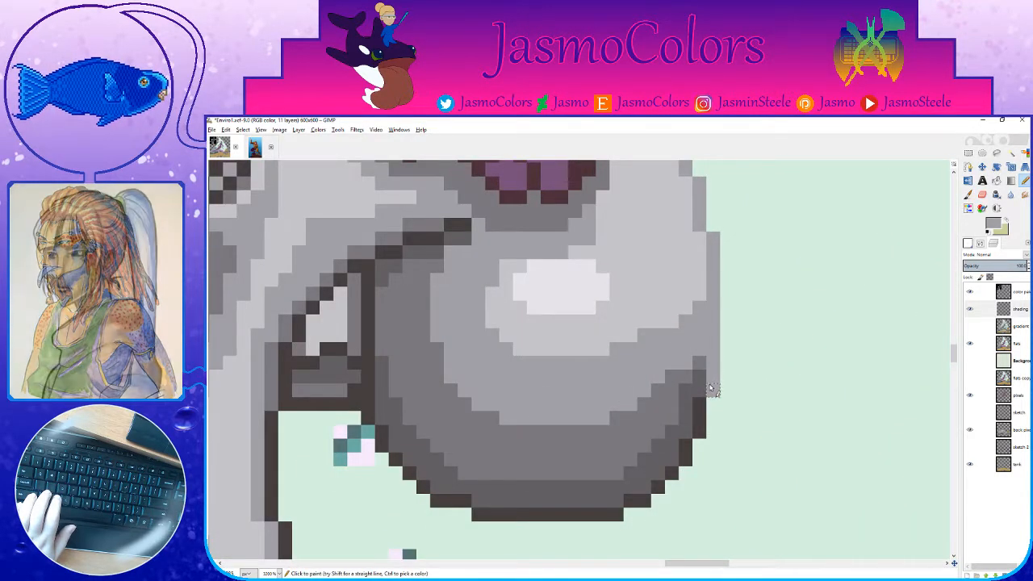
Step: Recolor the middle stretch of the round body's outer outline with a darker gray picked from its shading
left_click_drag(710, 391, 714, 303)
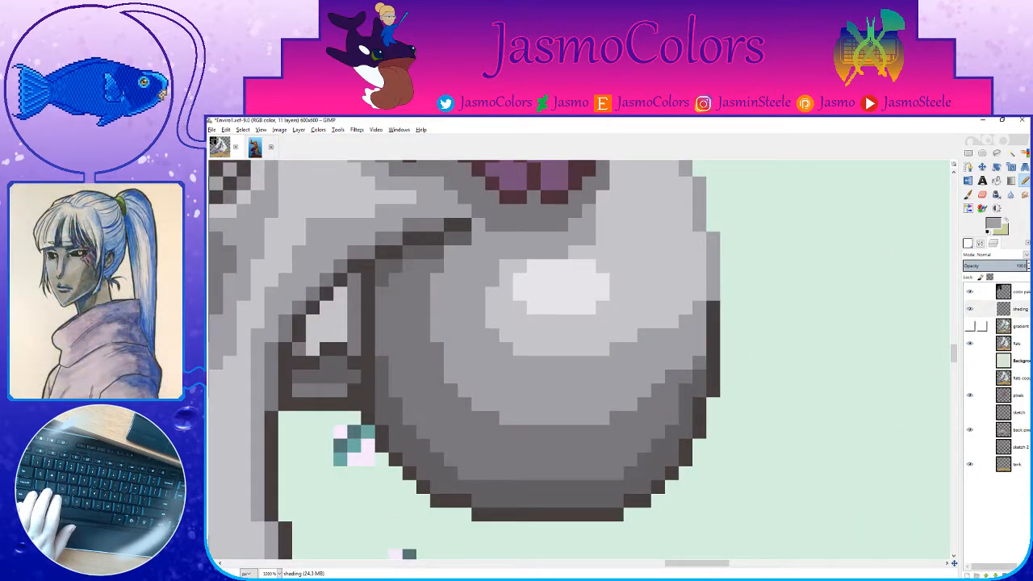
left_click(704, 355, "ctrl")
left_click_drag(715, 306, 702, 432)
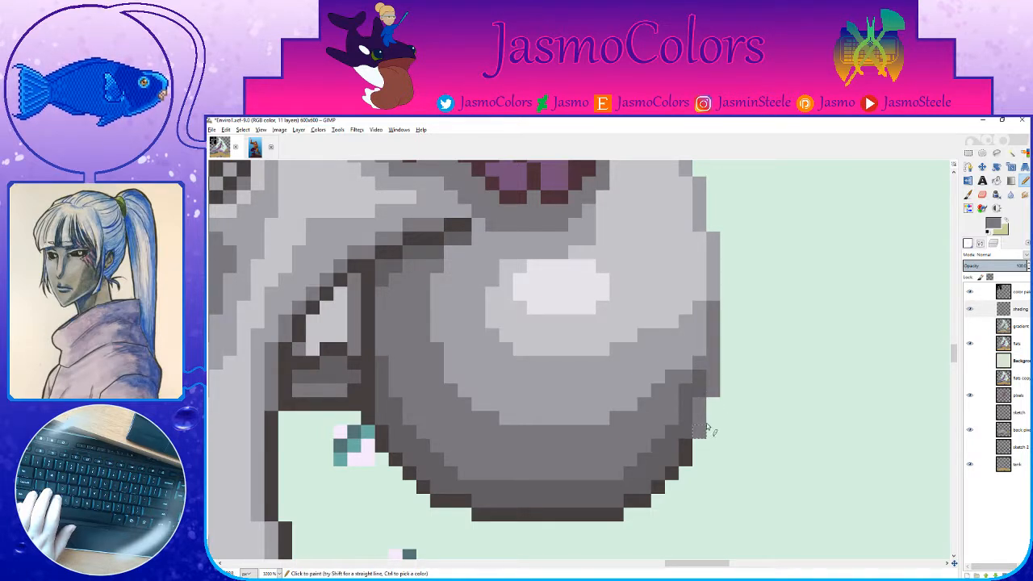
key("ctrl+z")
key("ctrl+z")
left_click_drag(716, 366, 714, 307)
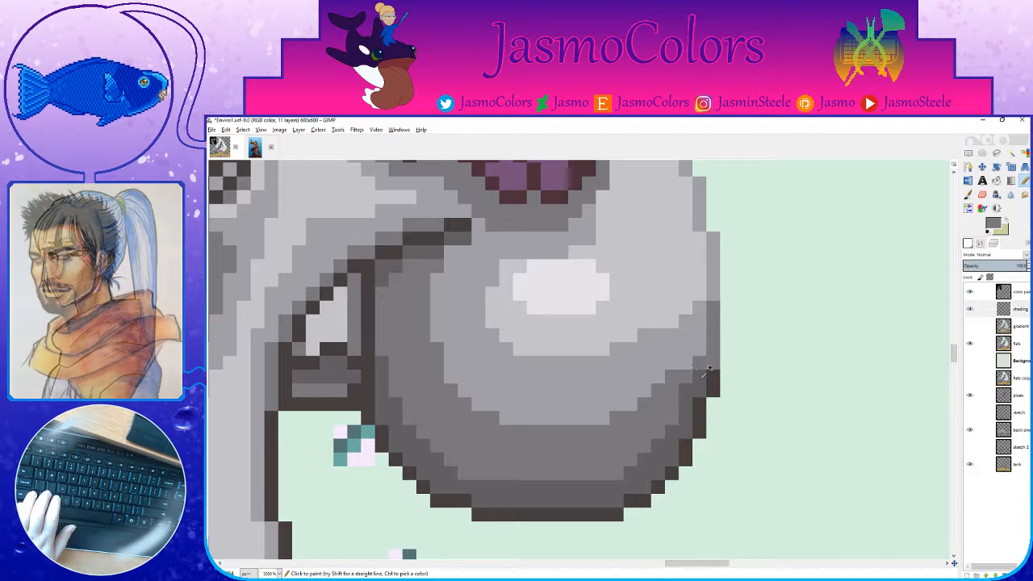
Step: Pick the darkest shading gray, recolor the outline around the underside of the octopus's round body, and save the file
left_click(702, 378, "ctrl")
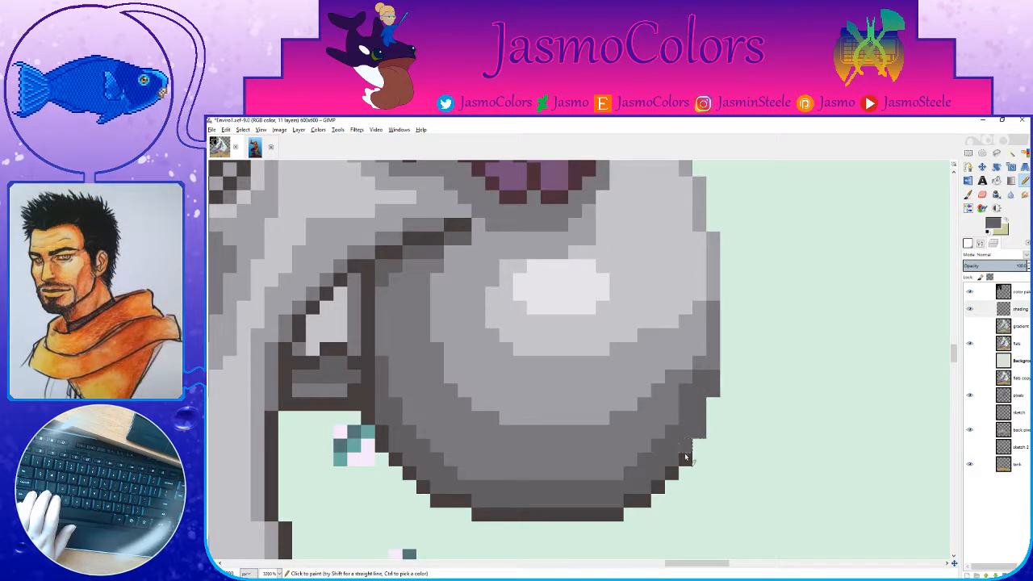
mouse_move(671, 473)
left_mouse_down()
mouse_move(652, 498)
mouse_move(617, 514)
mouse_move(481, 515)
mouse_move(441, 504)
mouse_move(382, 433)
left_mouse_up()
scroll(367, 417, "down", 10, "ctrl")
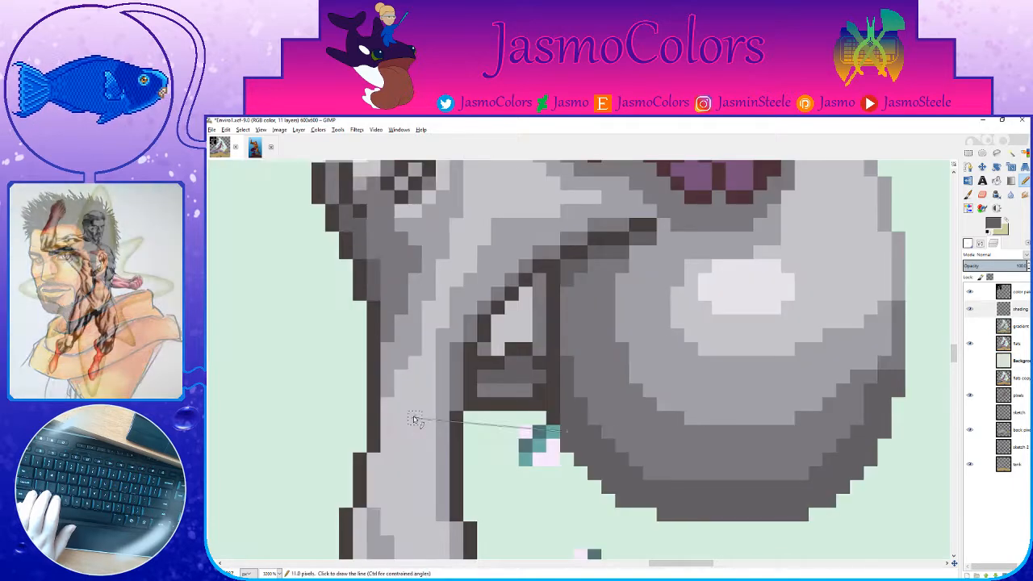
scroll(573, 395, "down", 1, "ctrl")
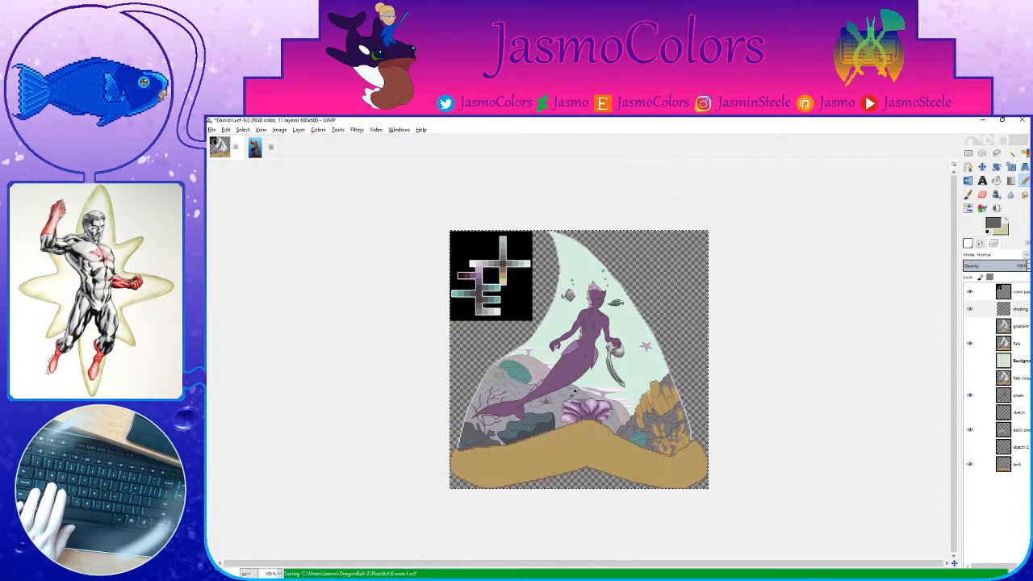
key("ctrl+s")
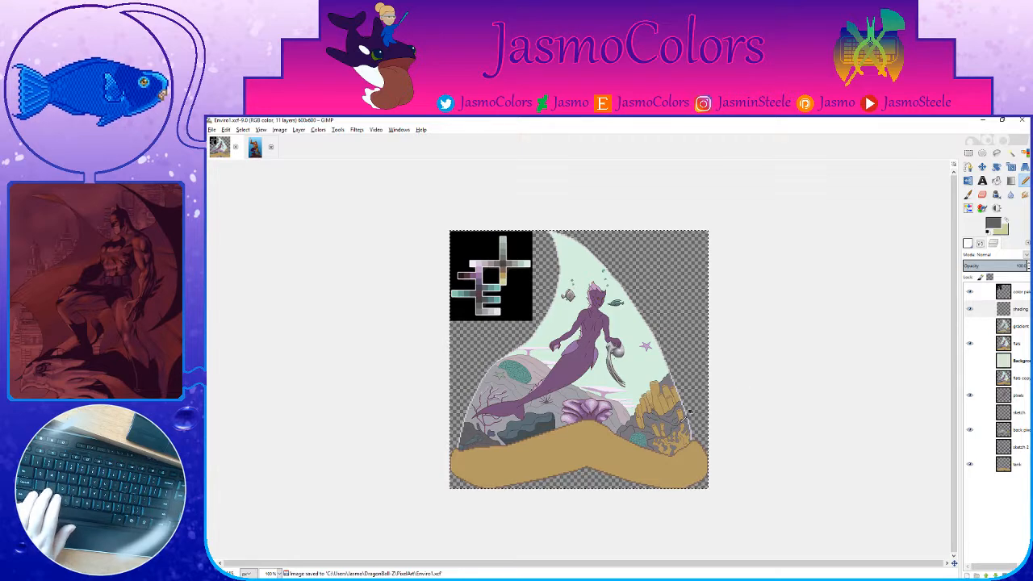
scroll(737, 383, "up", 4)
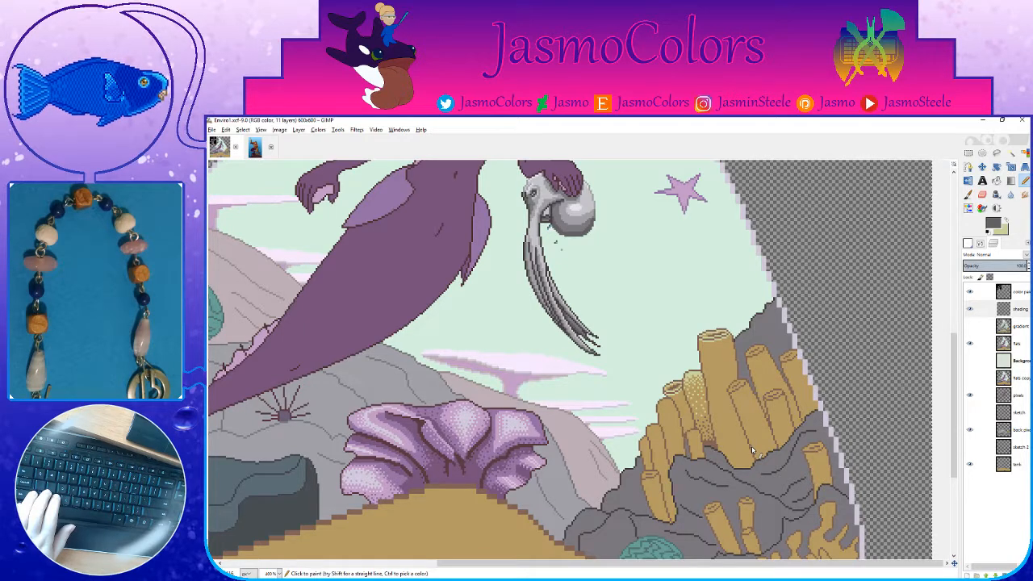
Step: Fill the area beneath the rim of the small open tube sponge with the pale yellow-green highlight color
scroll(736, 457, "up", 2)
scroll(675, 403, "up", 2)
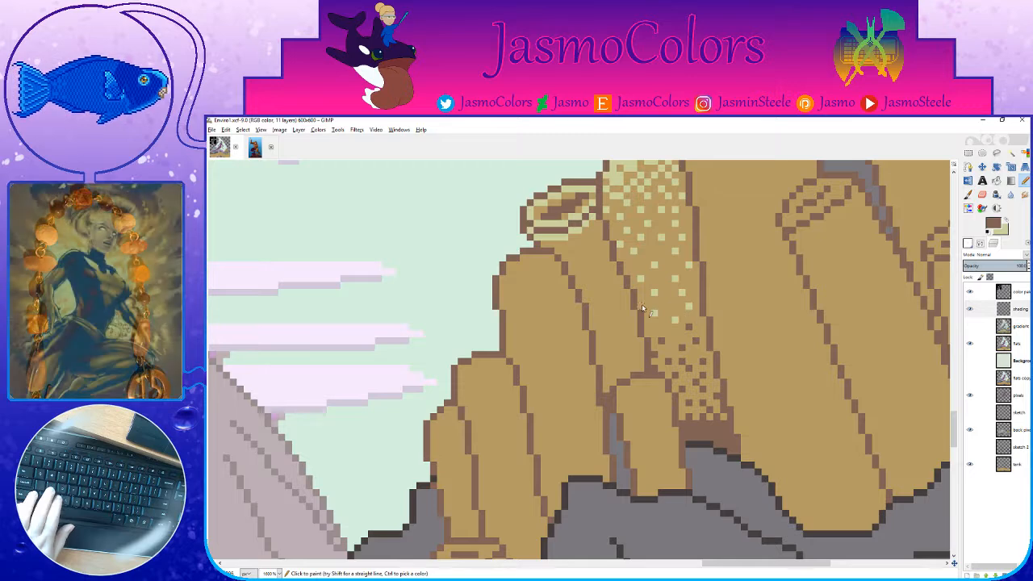
scroll(597, 345, "up", 3)
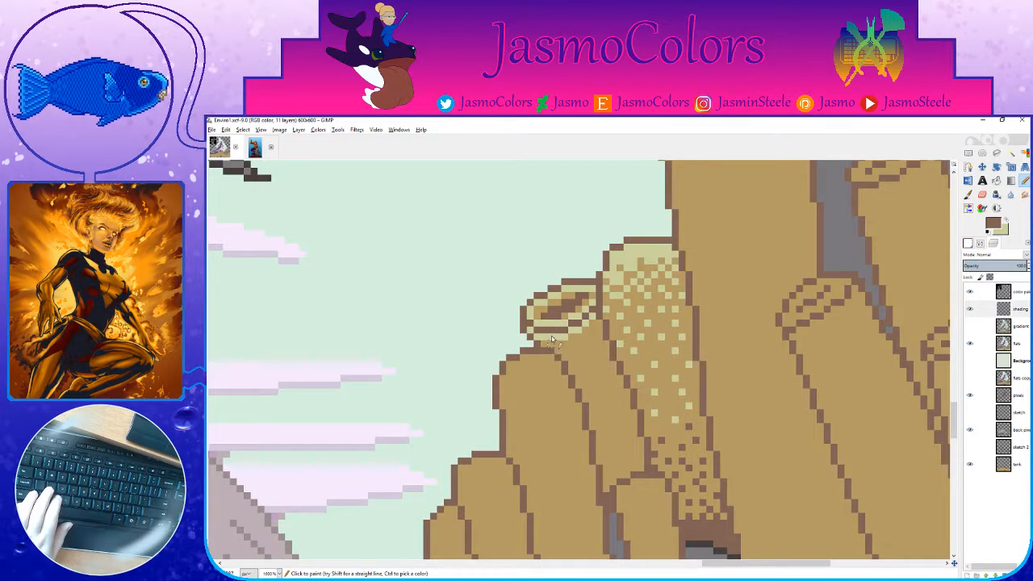
scroll(576, 323, "down", 10)
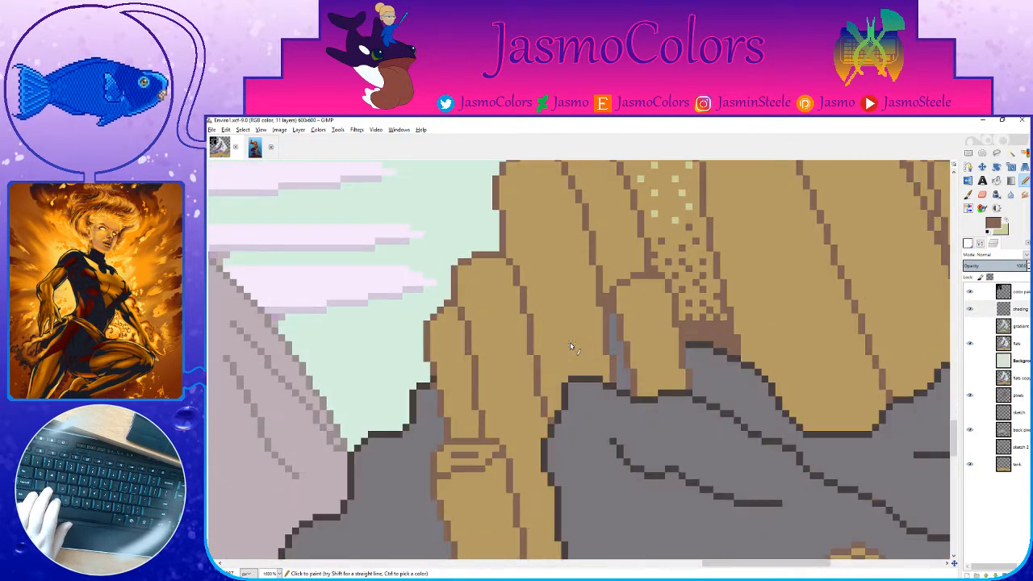
scroll(570, 347, "up", 10)
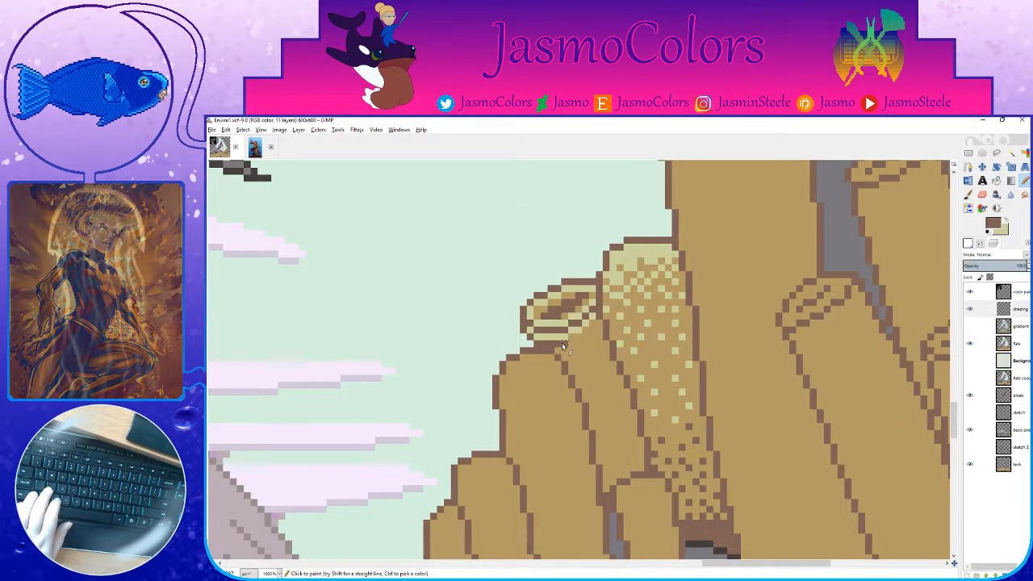
key("x")
left_click_drag(544, 344, 592, 331)
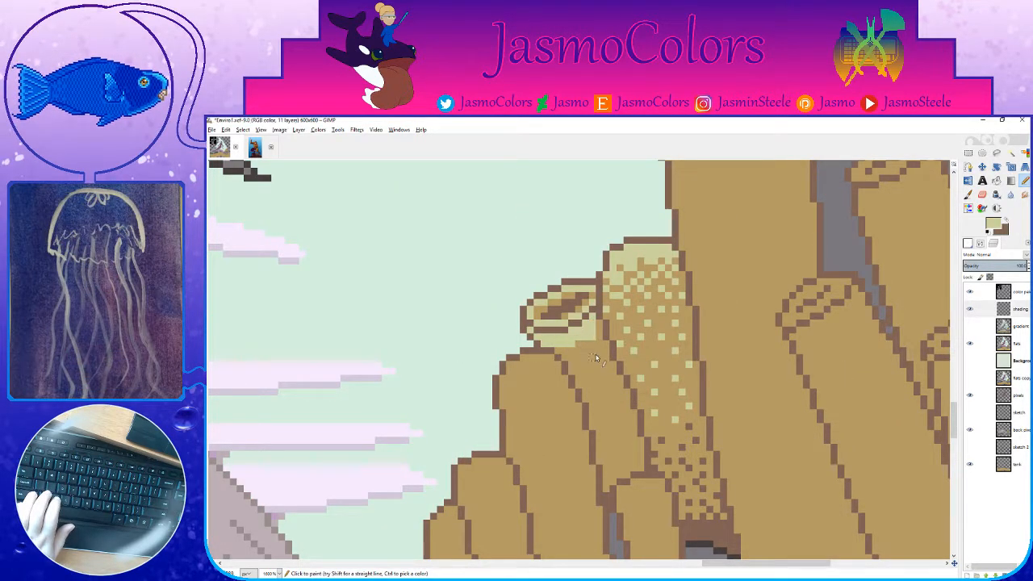
Step: Fill the gap behind the top of the short front sponge tube with dark brown shadow
scroll(597, 359, "down", 3)
key("x")
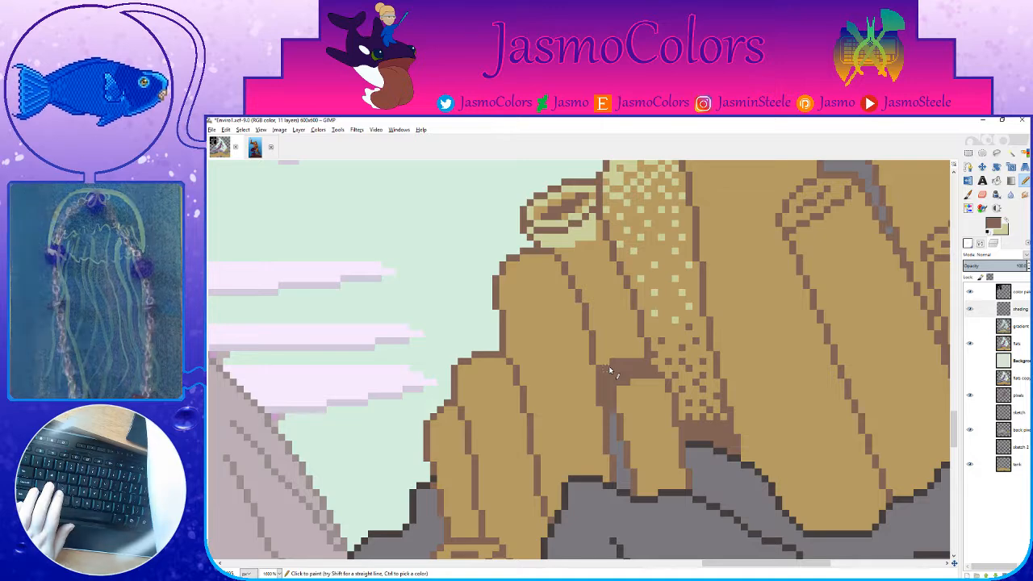
scroll(608, 369, "up", 3)
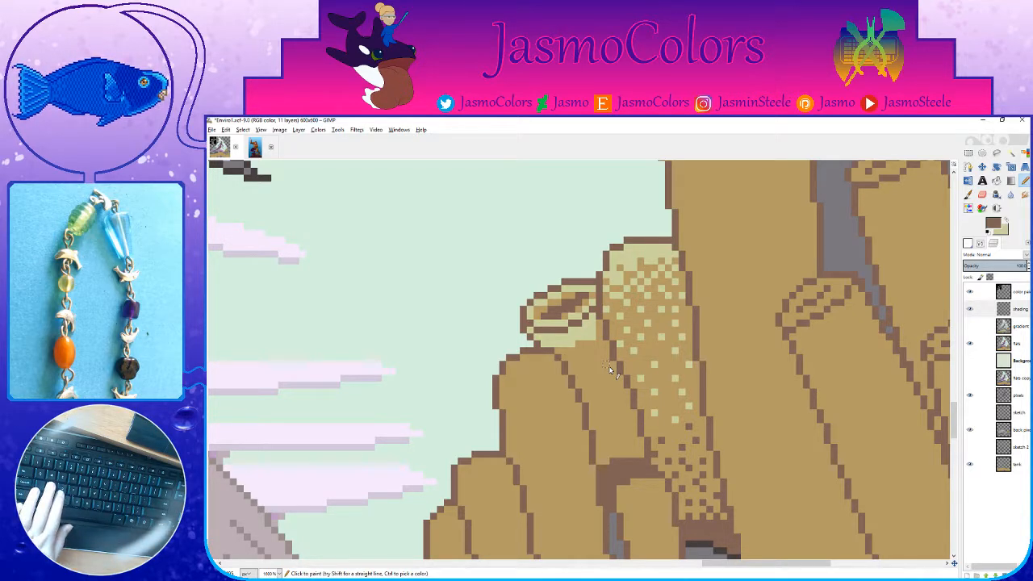
Step: Paint the short front sponge tube's top pale yellow-green and its base dark brown
scroll(619, 443, "down", 1)
key("x")
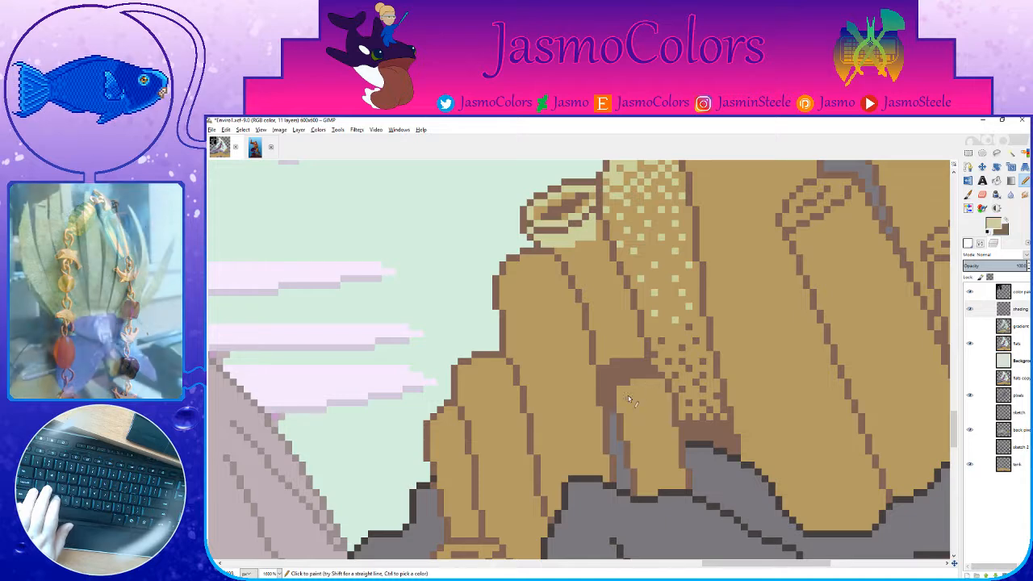
left_click_drag(619, 388, 660, 394)
left_click(621, 403)
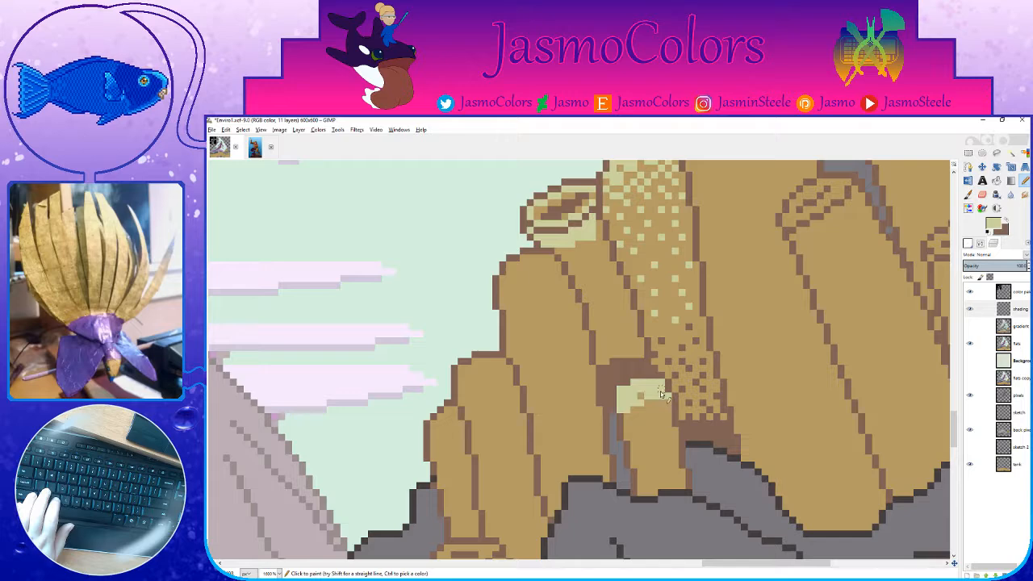
left_click(646, 493, "ctrl")
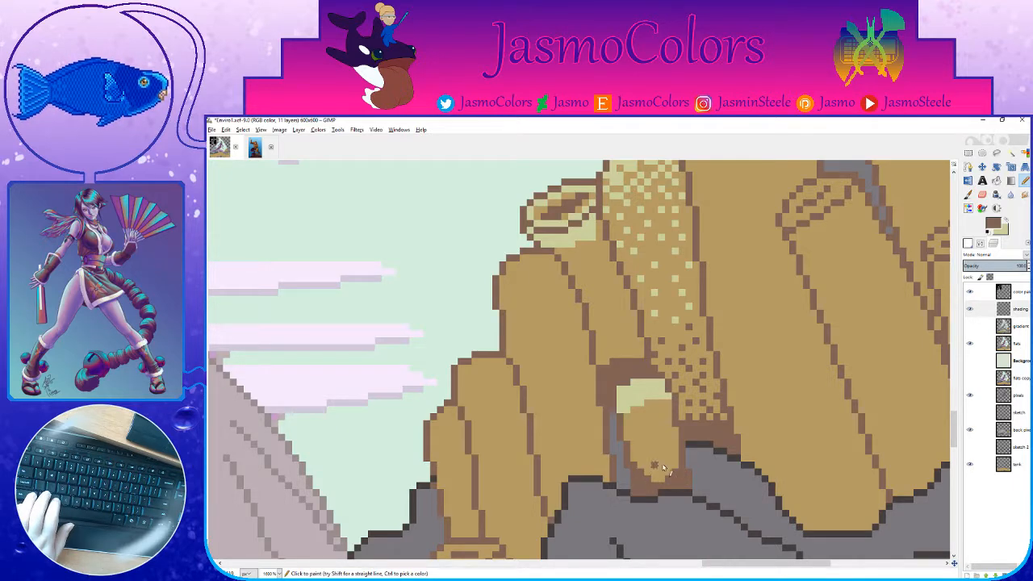
Step: Dither pale yellow-green pixels below the short tube's highlight, try brown dither above its base, and erase those brown pixels
left_click(650, 409, "ctrl")
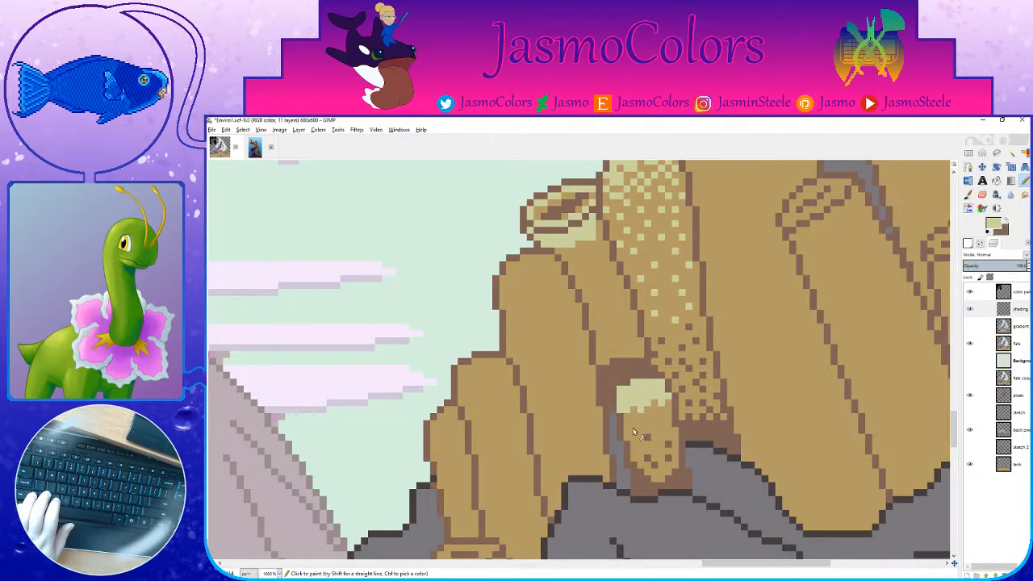
left_click(648, 466, "ctrl")
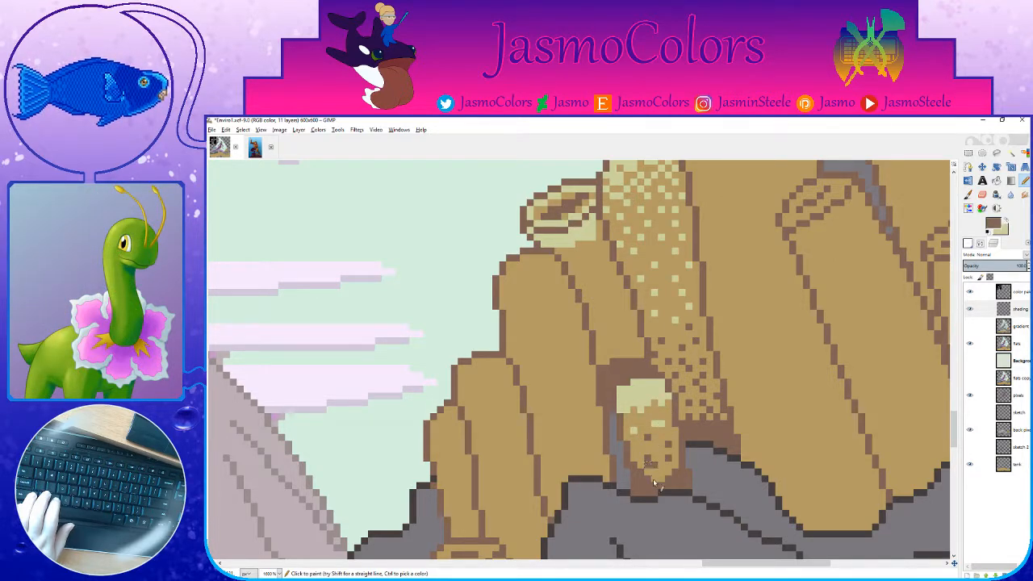
left_click(668, 419, "ctrl")
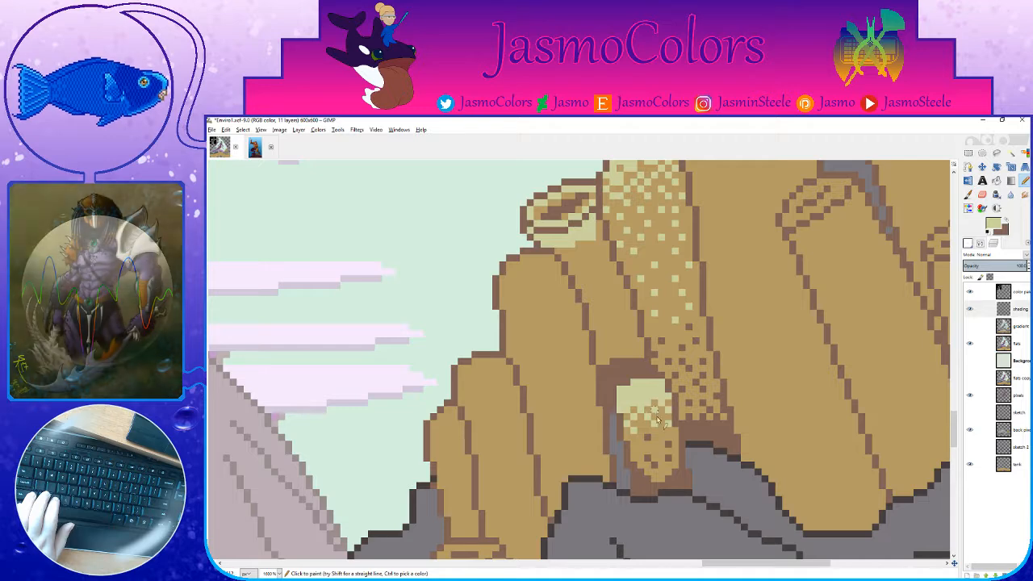
left_click(651, 467, "ctrl")
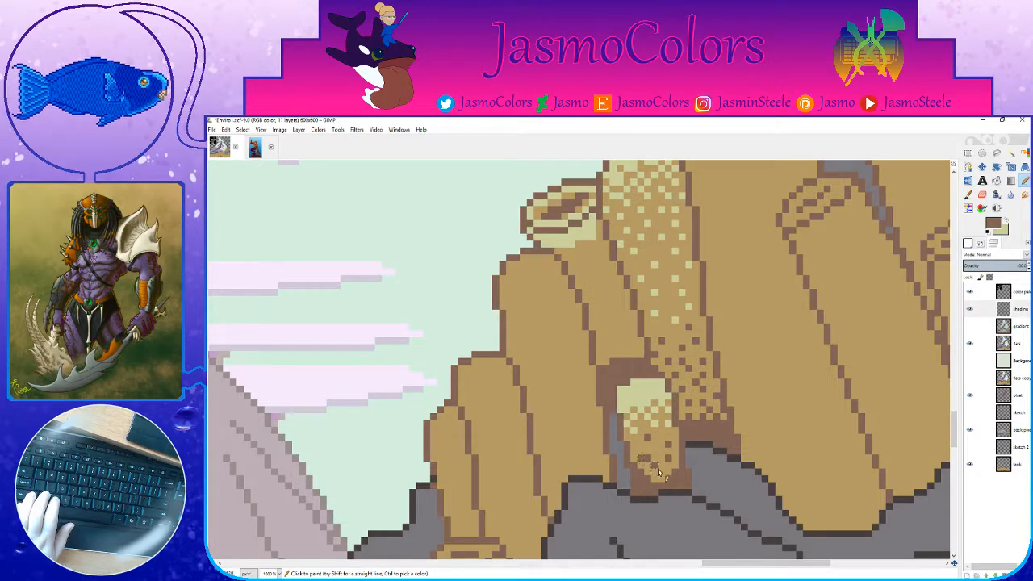
key("shift+e")
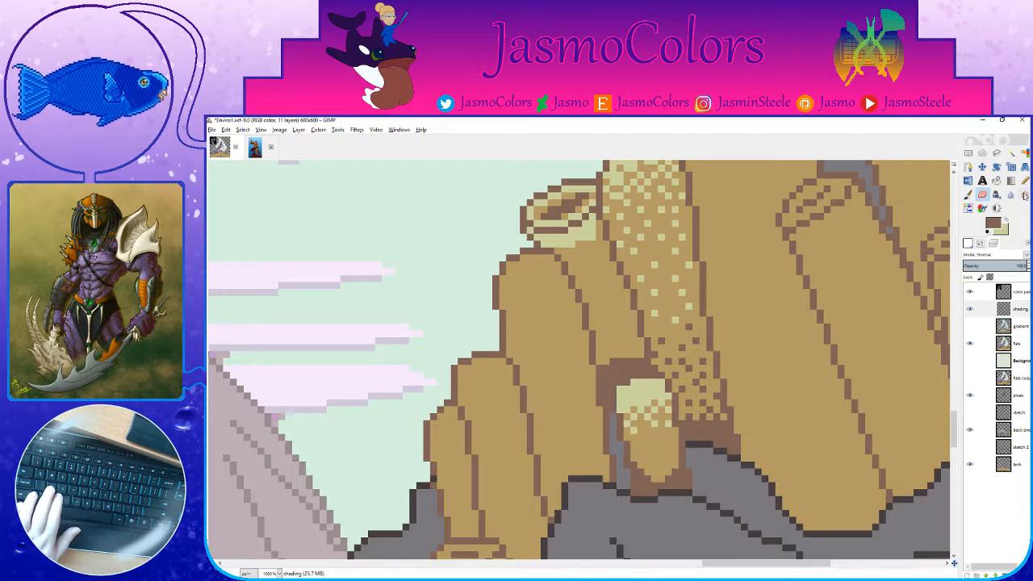
key("n")
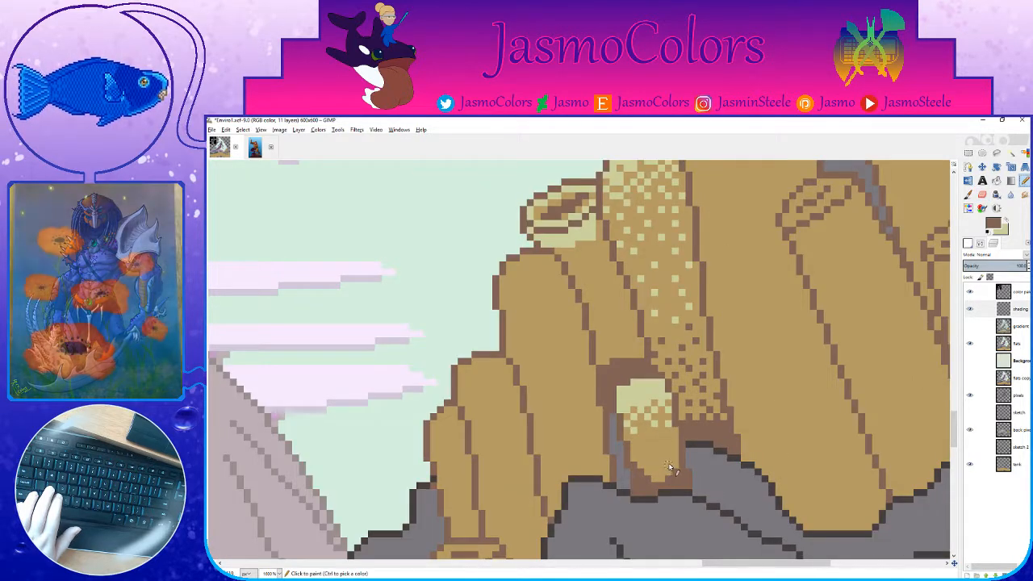
Step: Scatter dark brown dither pixels from the short tube's base up toward its middle, and save the file
scroll(690, 477, "up", 4)
left_click(639, 454)
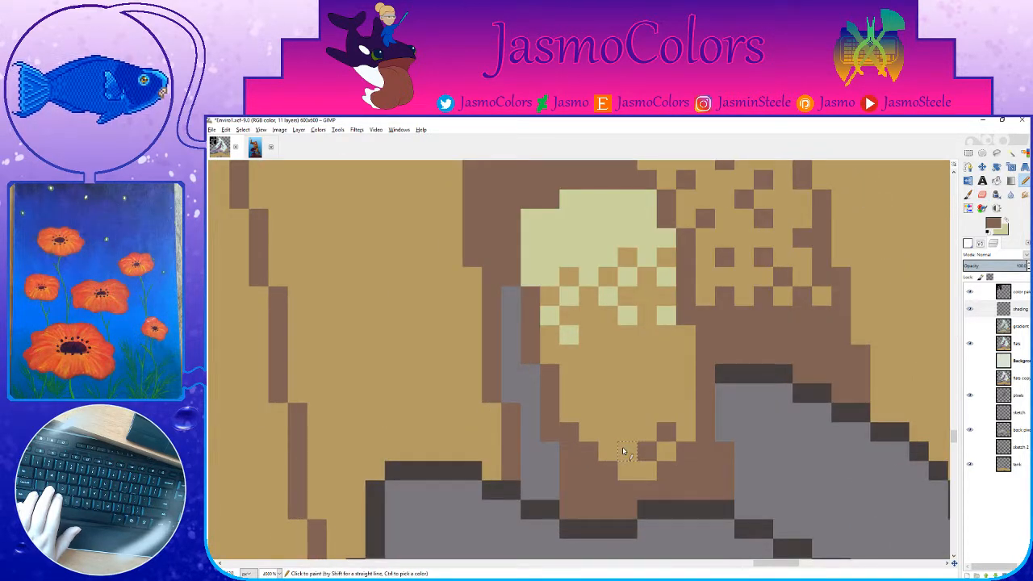
left_click(610, 435)
left_click(630, 416)
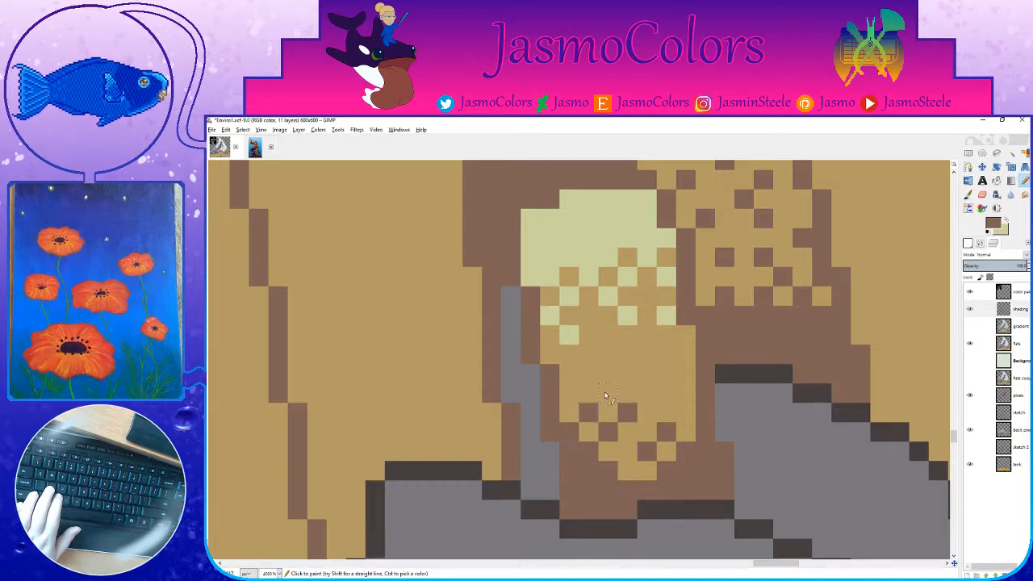
left_click(607, 395)
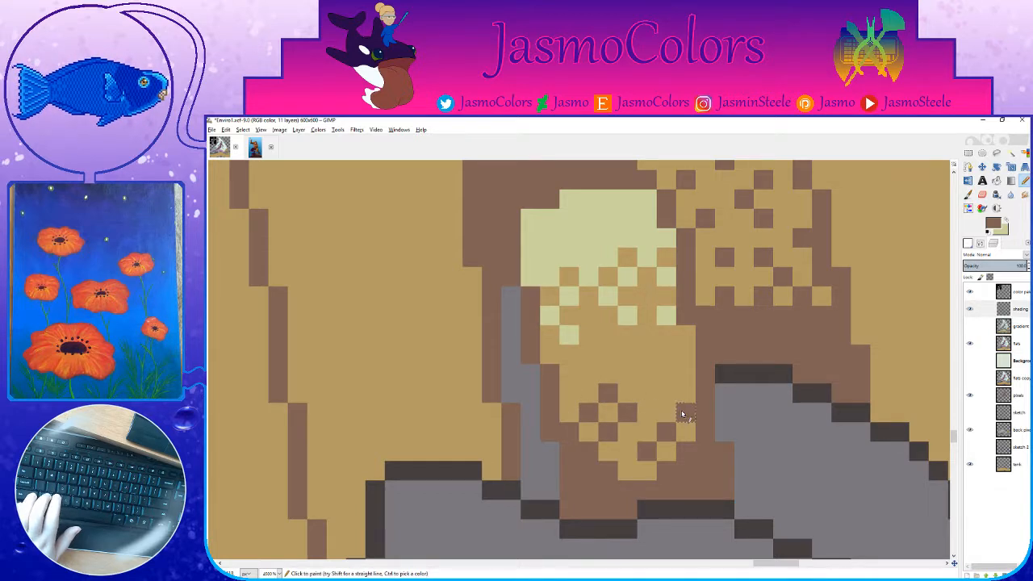
left_click(662, 395)
left_click(643, 376)
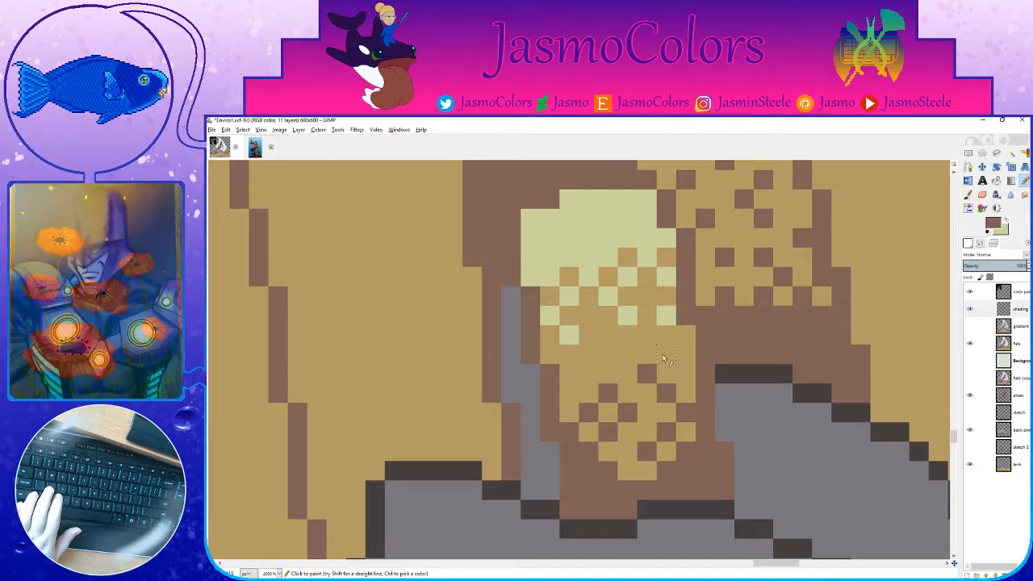
left_click(669, 356)
left_click(607, 361)
left_click(572, 377)
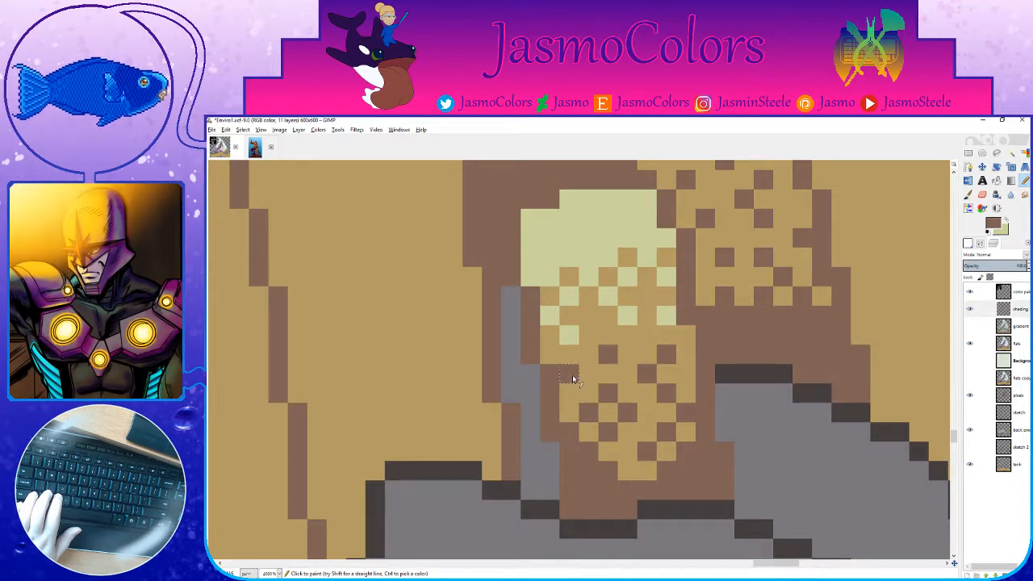
scroll(619, 399, "down", 9)
scroll(540, 396, "down", 2)
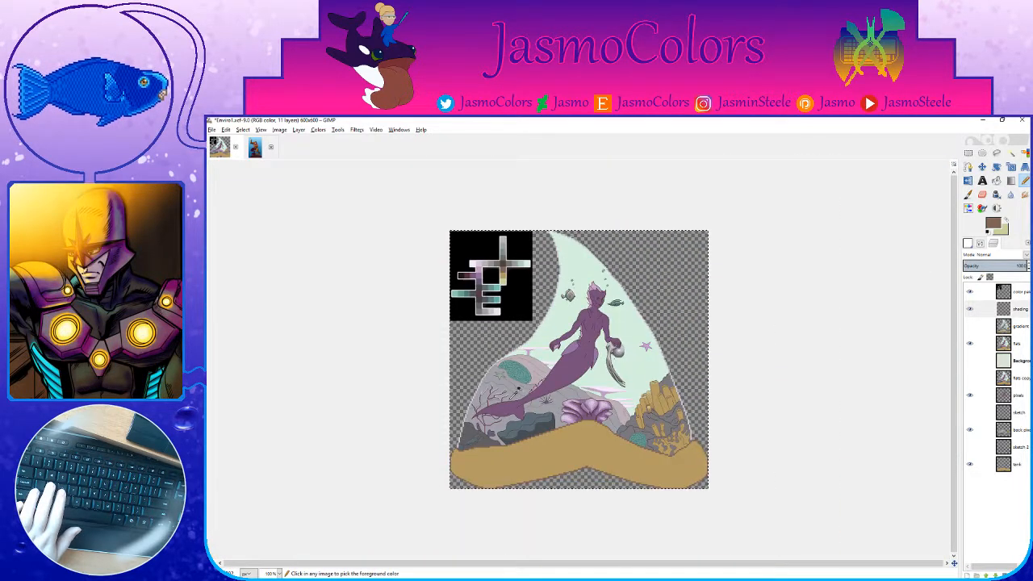
key("ctrl+s")
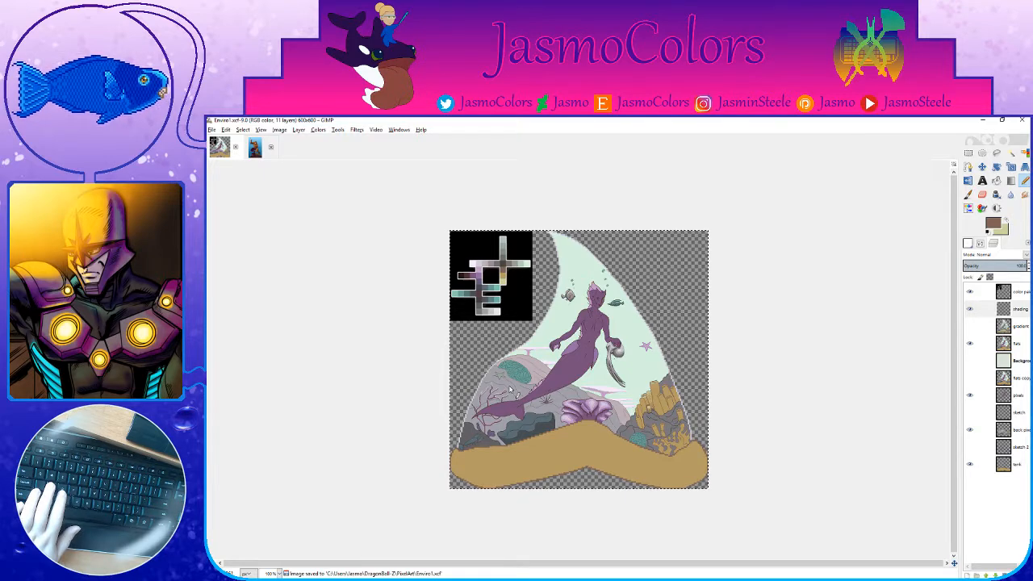
Step: Erase the lowest pale dither pixels in the middle of the taller dithered sponge tube
scroll(510, 391, "up", 2)
scroll(742, 395, "up", 8)
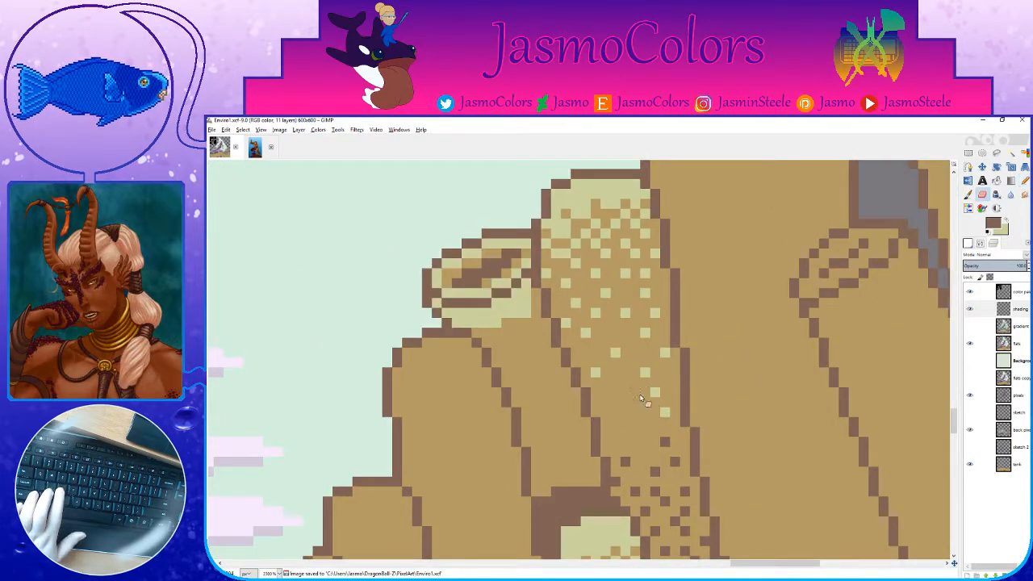
left_click(665, 364)
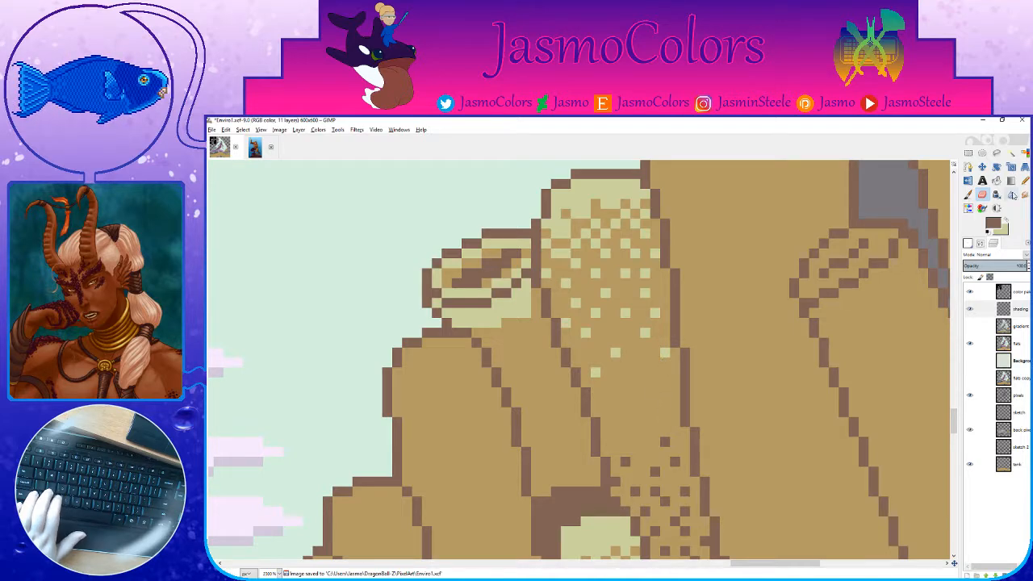
Step: Extend the taller tube's dark brown dithering upward with sparse pixels picked from its shadow color, and save the file
key("n")
key("x")
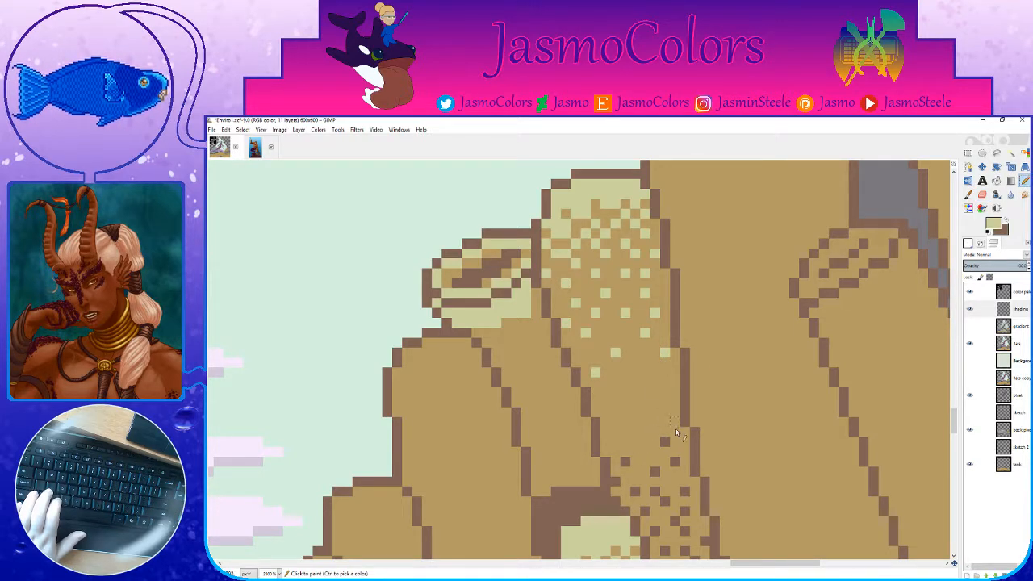
left_click(652, 437, "ctrl")
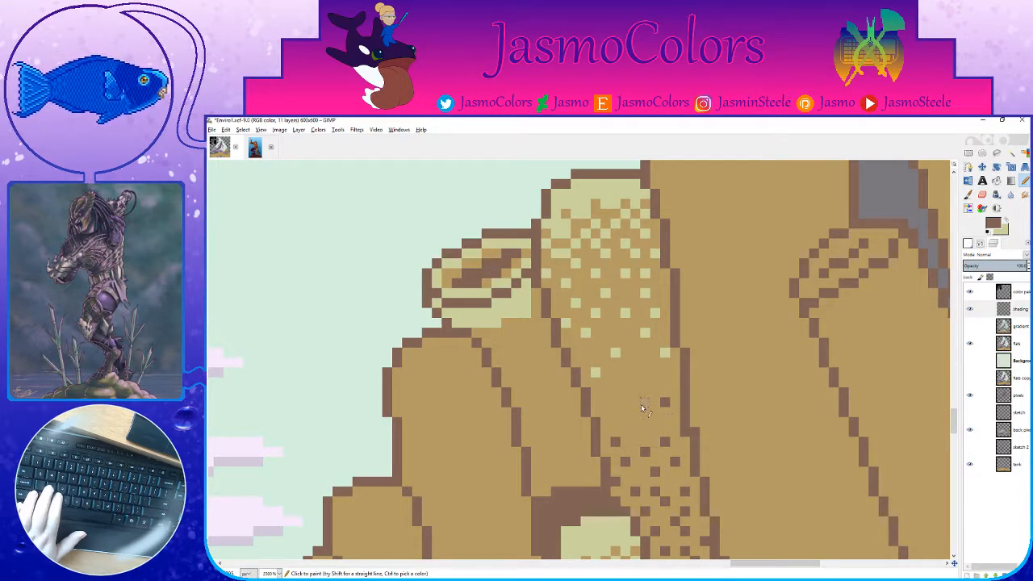
scroll(635, 415, "down", 2)
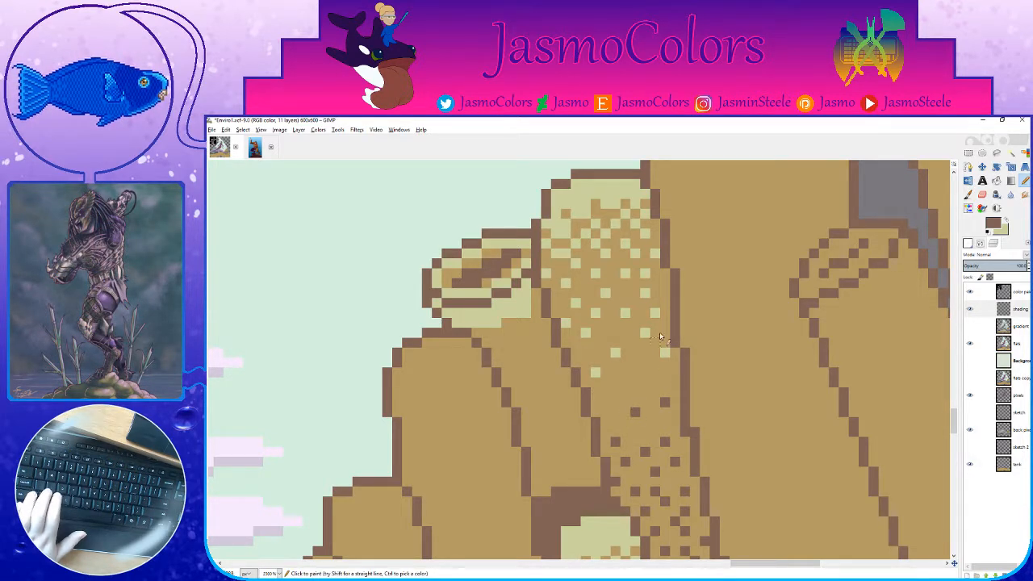
scroll(633, 410, "down", 1)
scroll(667, 393, "down", 5)
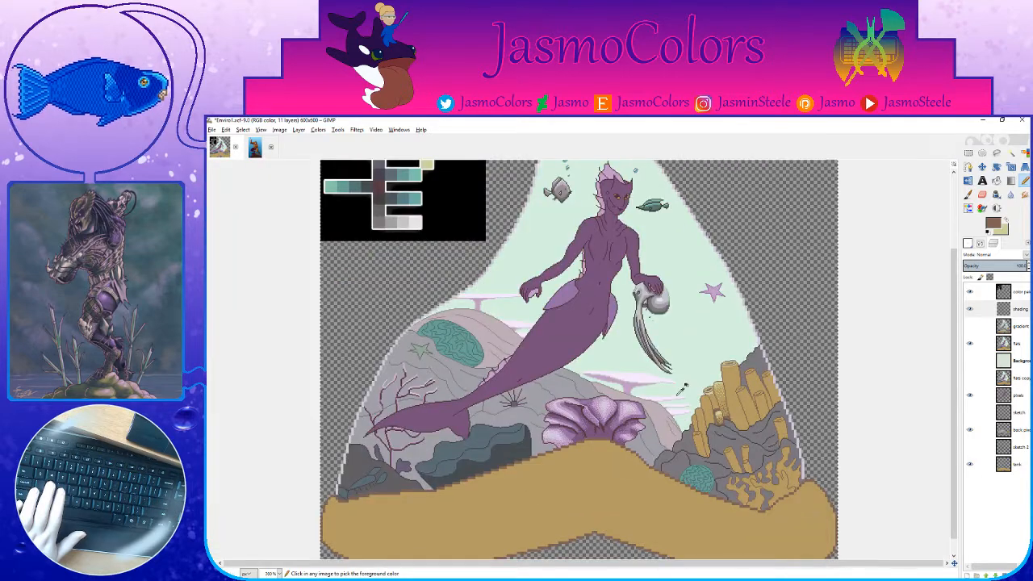
key("ctrl+s")
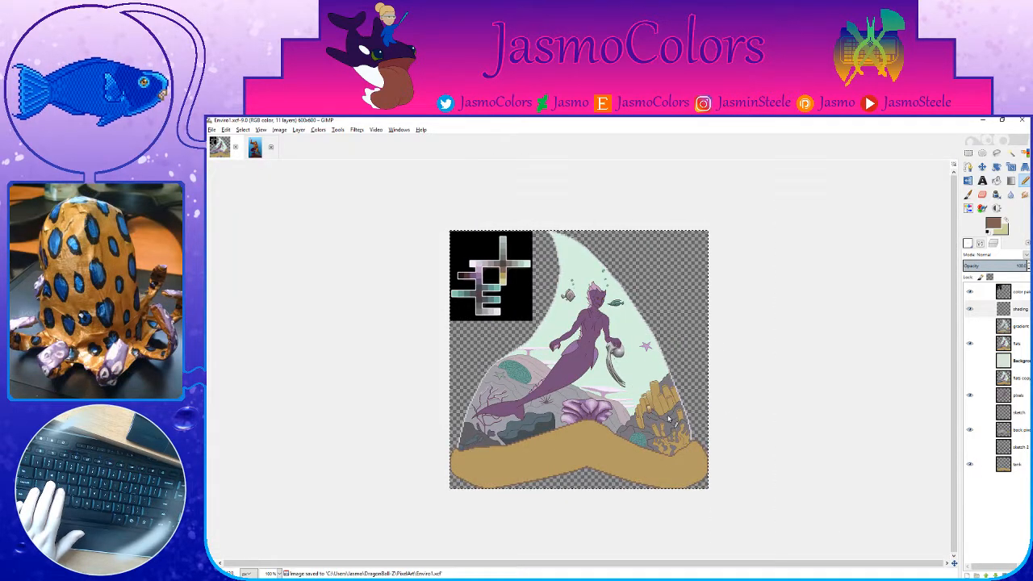
Step: Complete the pale yellow-green highlight under the open rim of the tube beside the taller dithered one, and scatter pale dither pixels below it
scroll(668, 421, "up", 4)
scroll(736, 444, "up", 3)
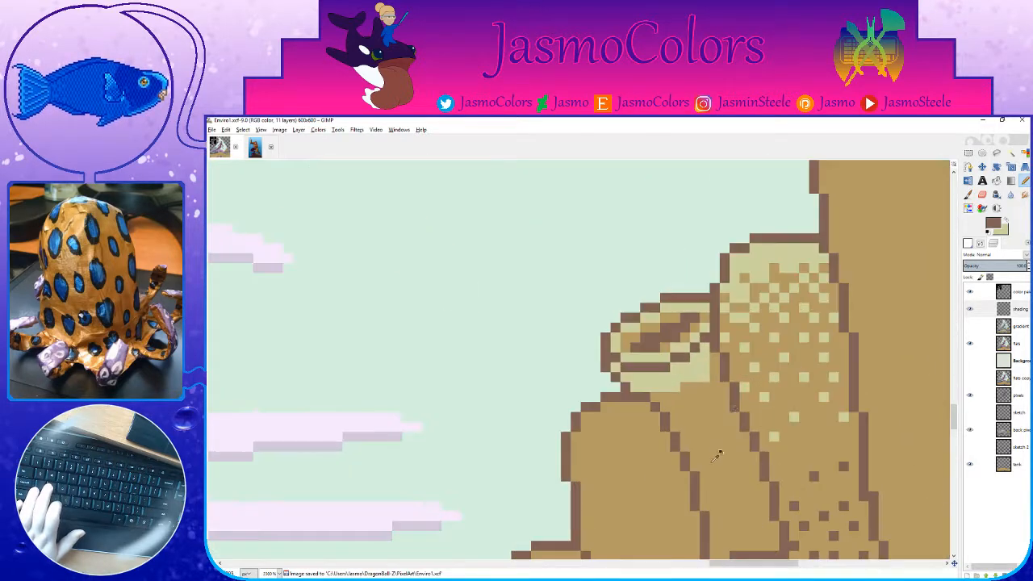
left_click(715, 365, "ctrl")
mouse_move(715, 365)
left_mouse_down()
mouse_move(704, 389)
mouse_move(715, 390)
left_mouse_up()
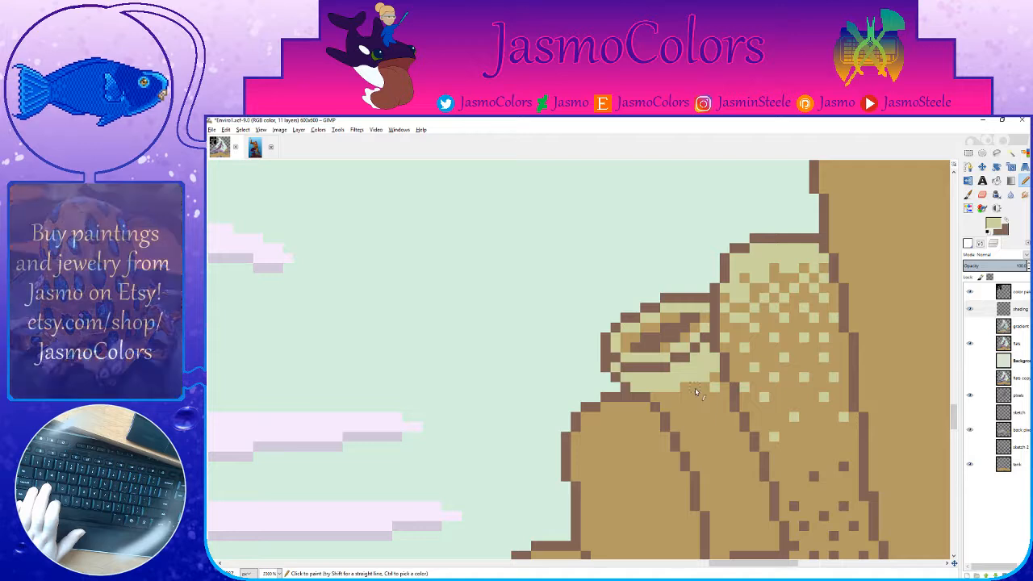
scroll(715, 432, "down", 3)
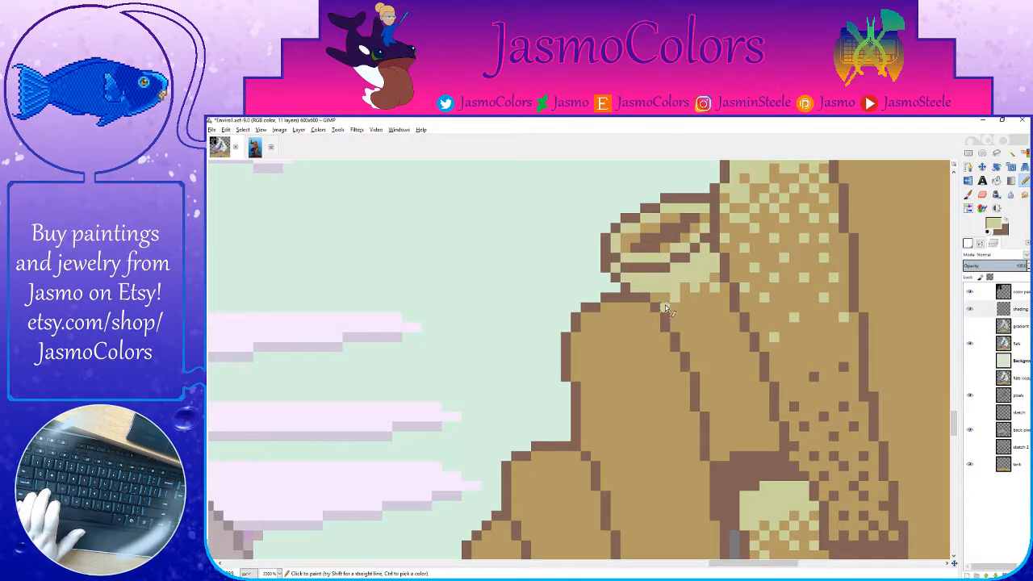
left_click(704, 299)
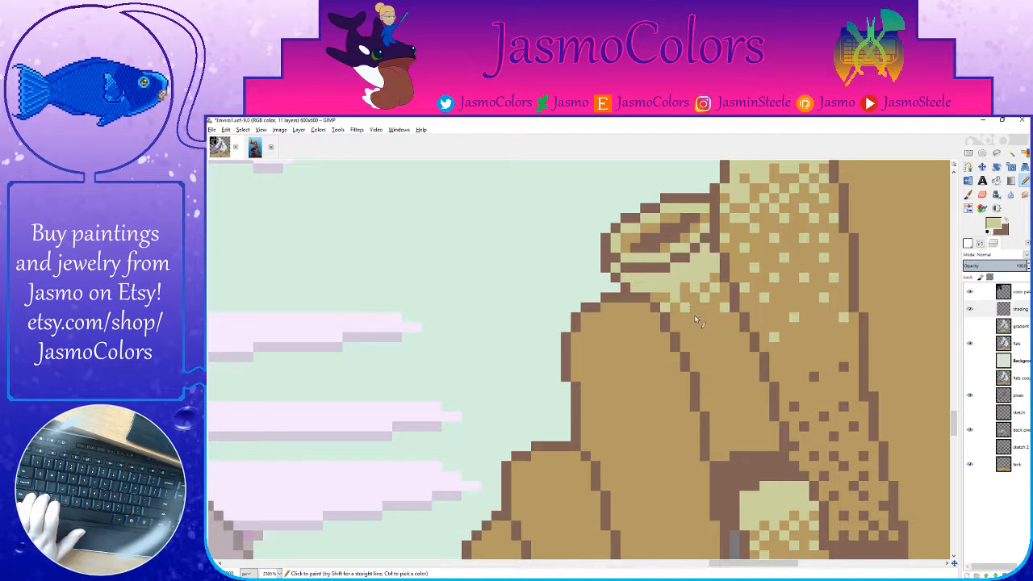
left_click(694, 317)
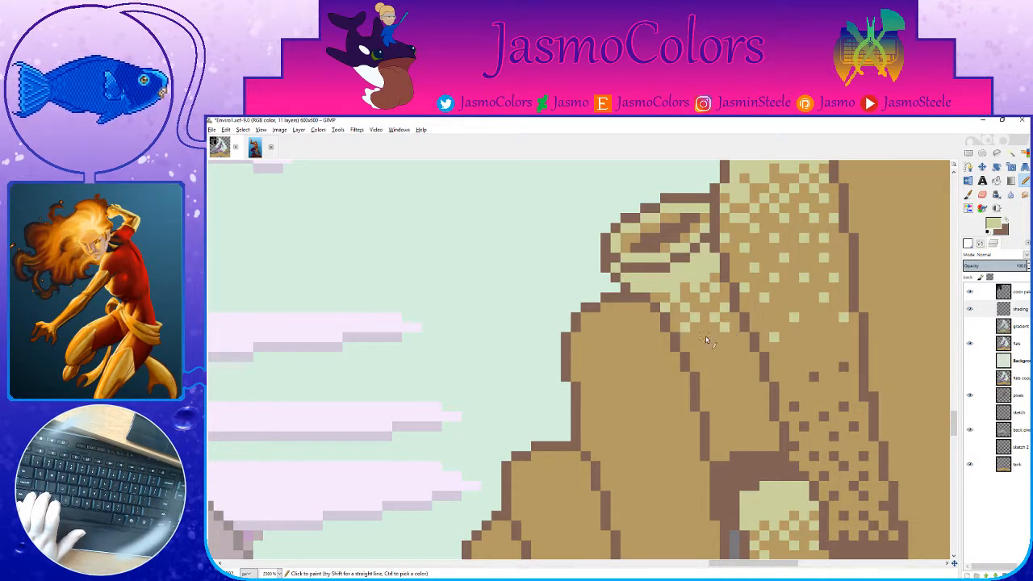
left_click(697, 348)
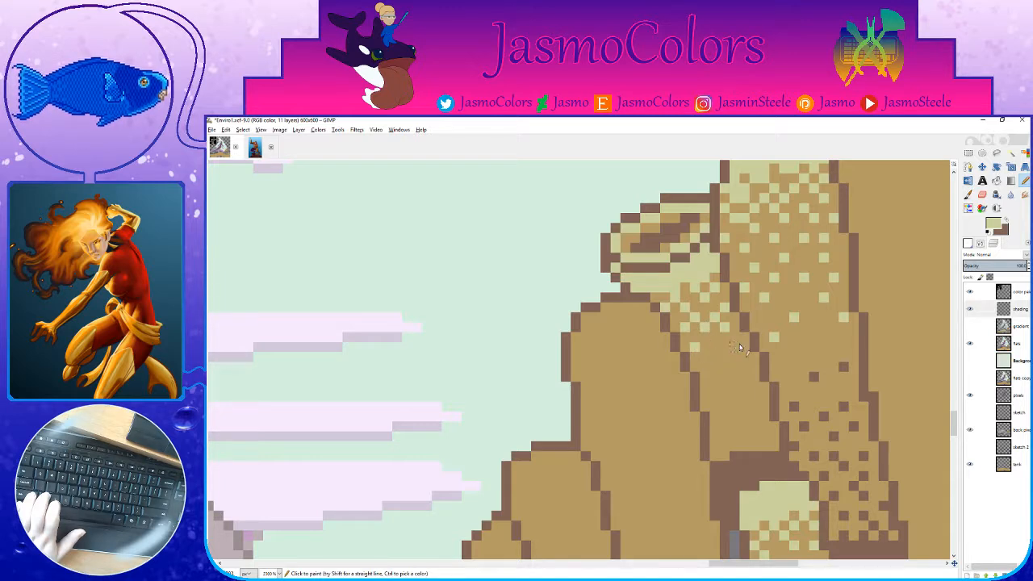
left_click(743, 369)
Step: Dither the same open-rimmed tube with dark brown outline-colored pixels thinning from its base toward its middle, and save the file
left_click(766, 449, "ctrl")
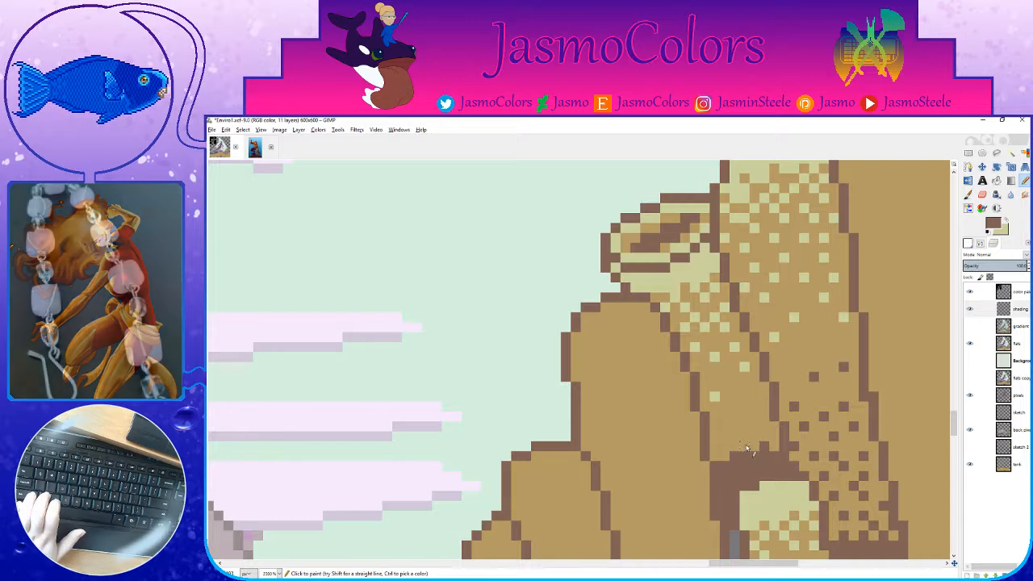
left_click(720, 456)
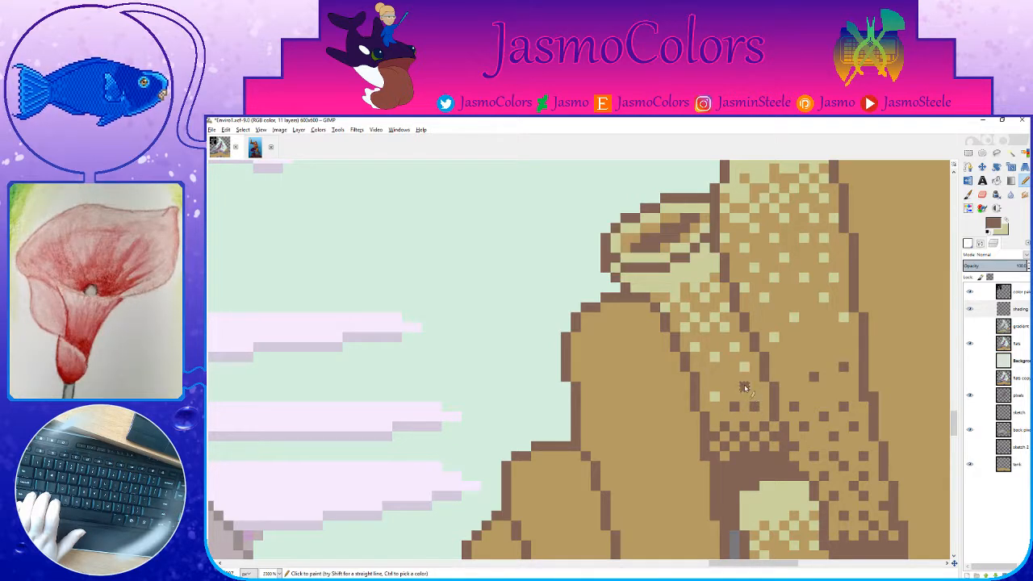
left_click(715, 395)
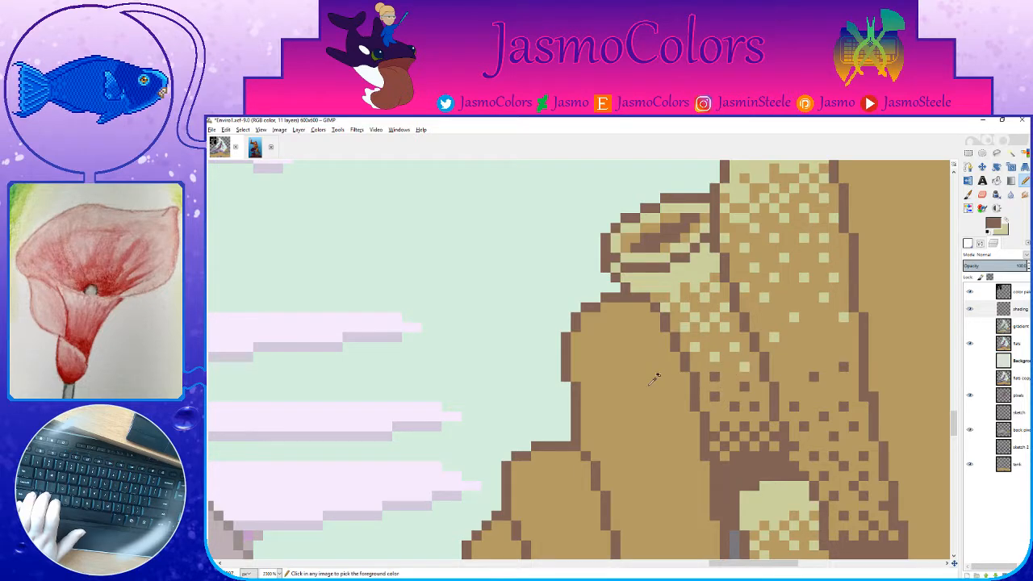
scroll(717, 381, "down", 10)
scroll(698, 373, "up", 1)
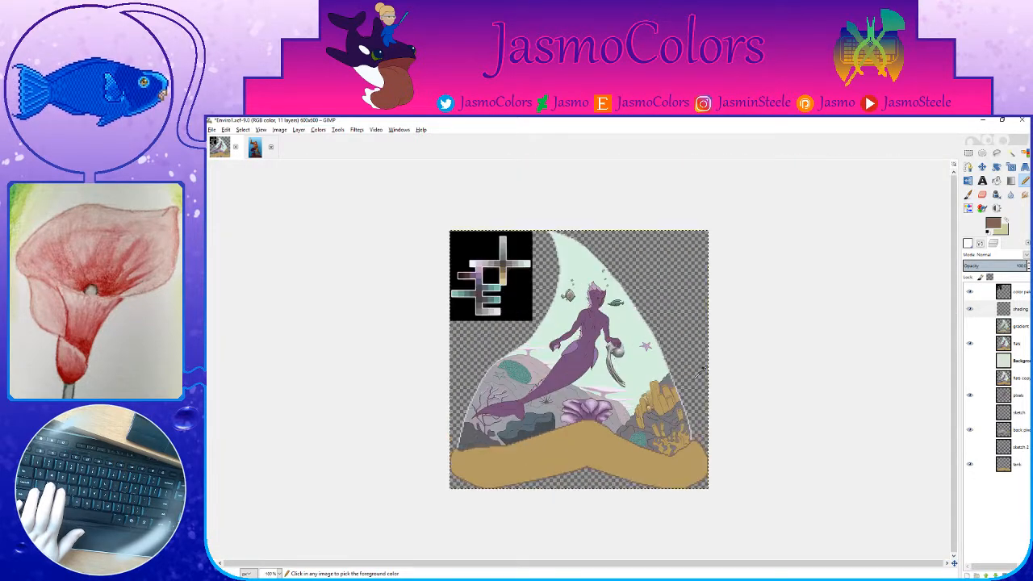
key("ctrl+s")
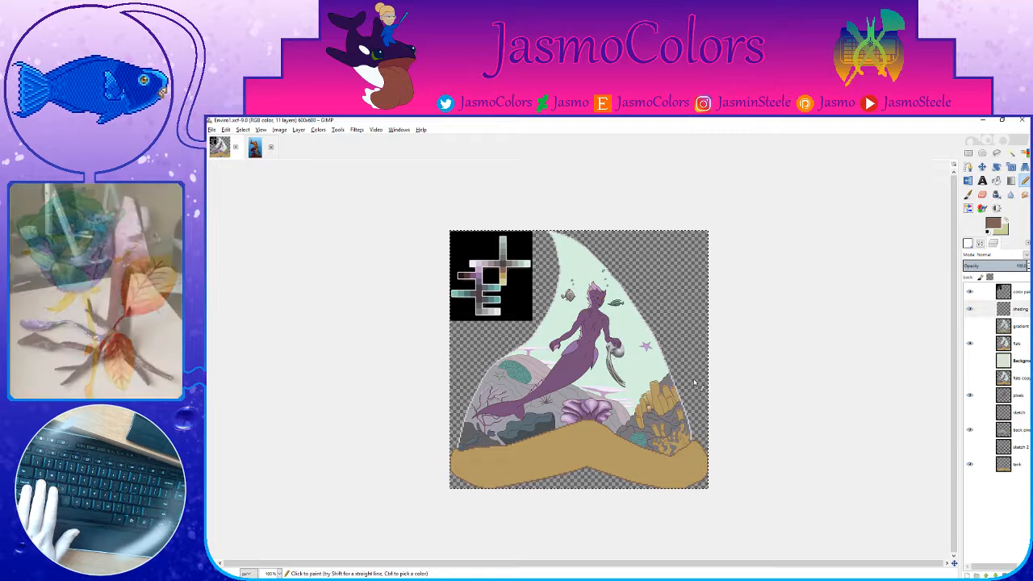
scroll(692, 380, "up", 3, "ctrl")
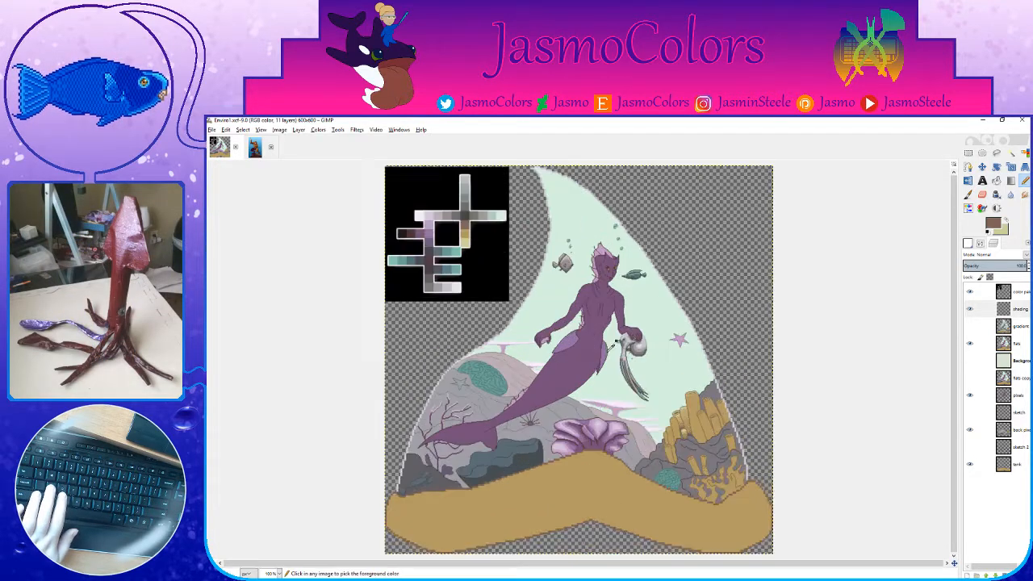
scroll(672, 365, "up", 1, "ctrl")
scroll(672, 364, "down", 3, "ctrl")
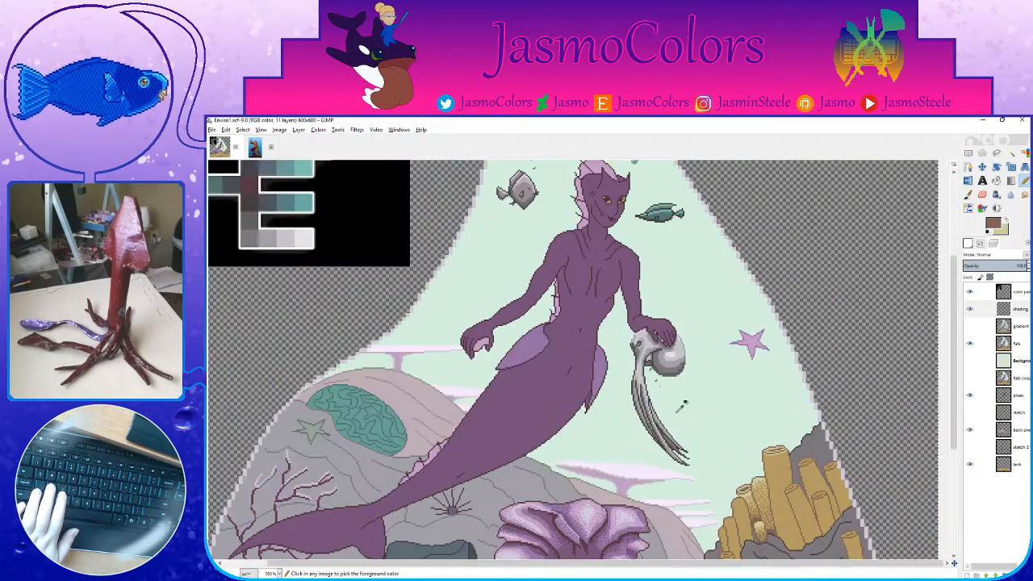
key("ctrl+s")
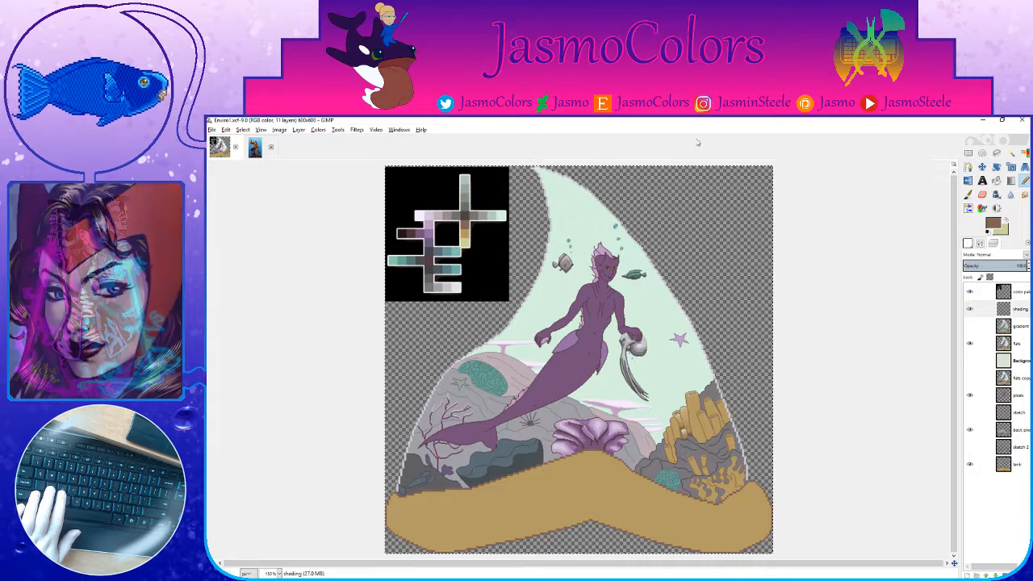
left_click(968, 153)
key("ctrl+s")
key("1")
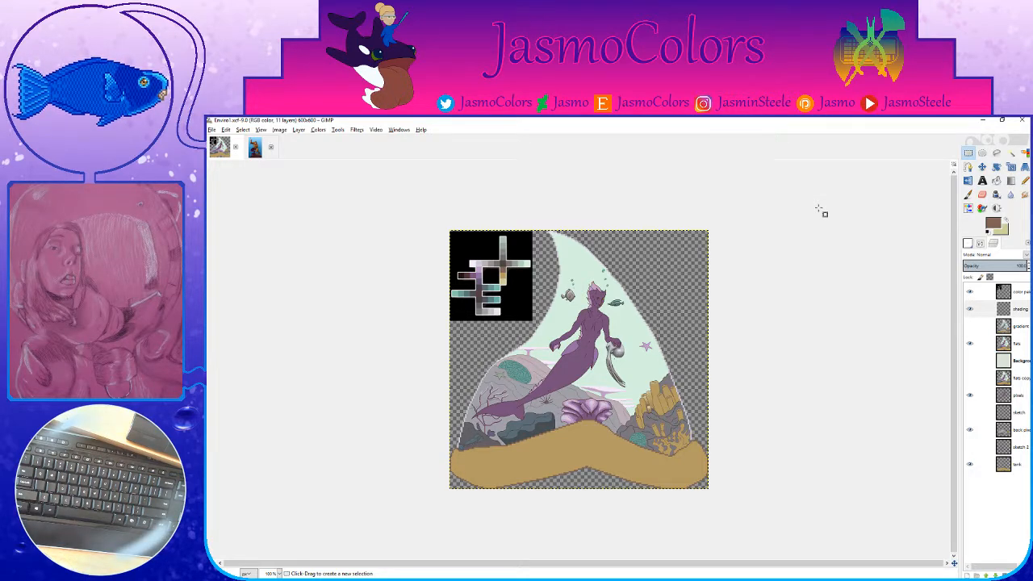
Step: Draw a curved pale yellow-green line across the tallest sponge tube below its rim with the Pencil as the highlight's lower edge
scroll(719, 288, "up", 4)
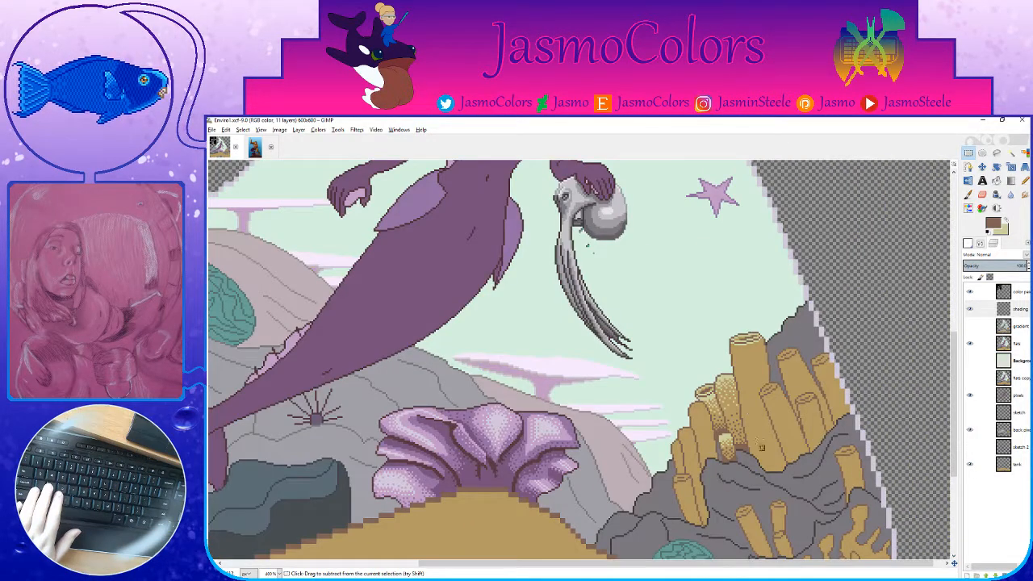
scroll(760, 447, "up", 2)
key("n")
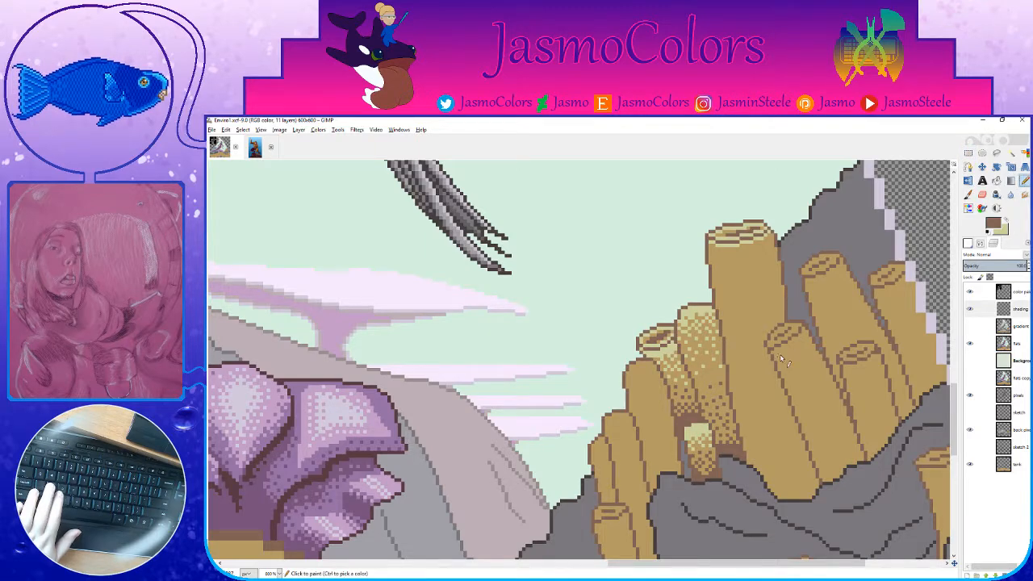
key("ctrl+s")
scroll(762, 376, "right", 3)
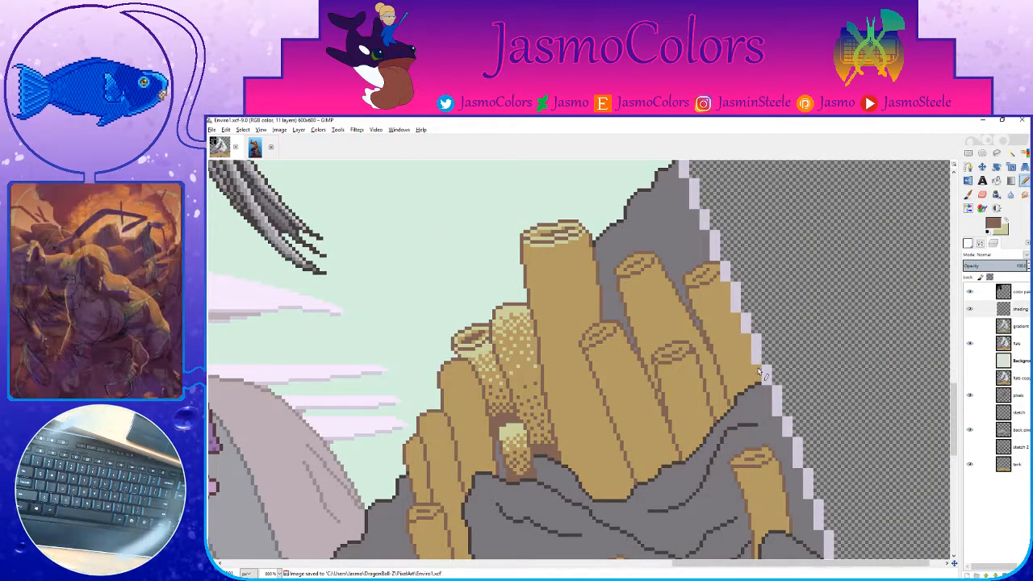
scroll(526, 263, "up", 2)
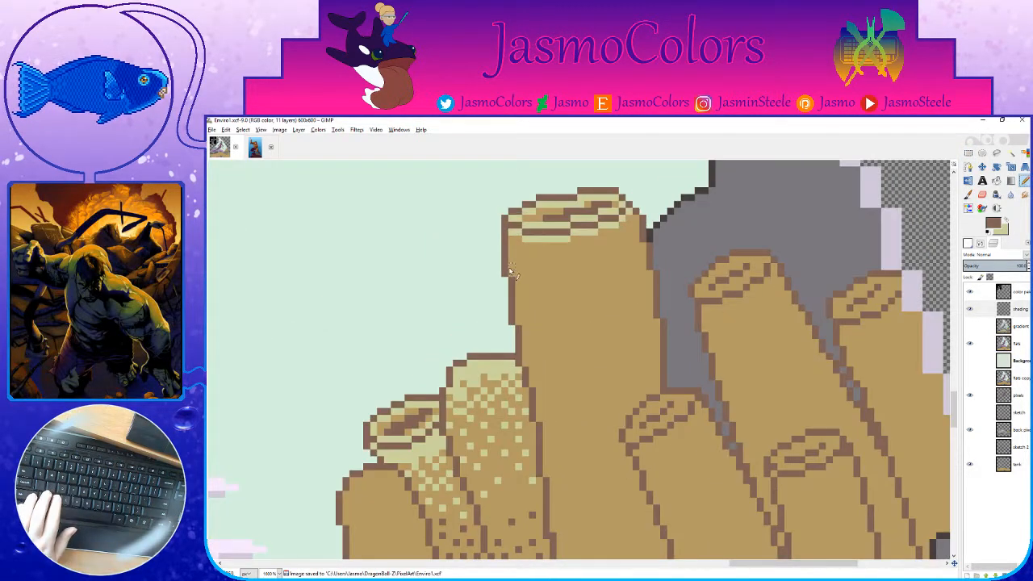
left_click(510, 270)
key("ctrl+z")
key("x")
left_click(511, 268)
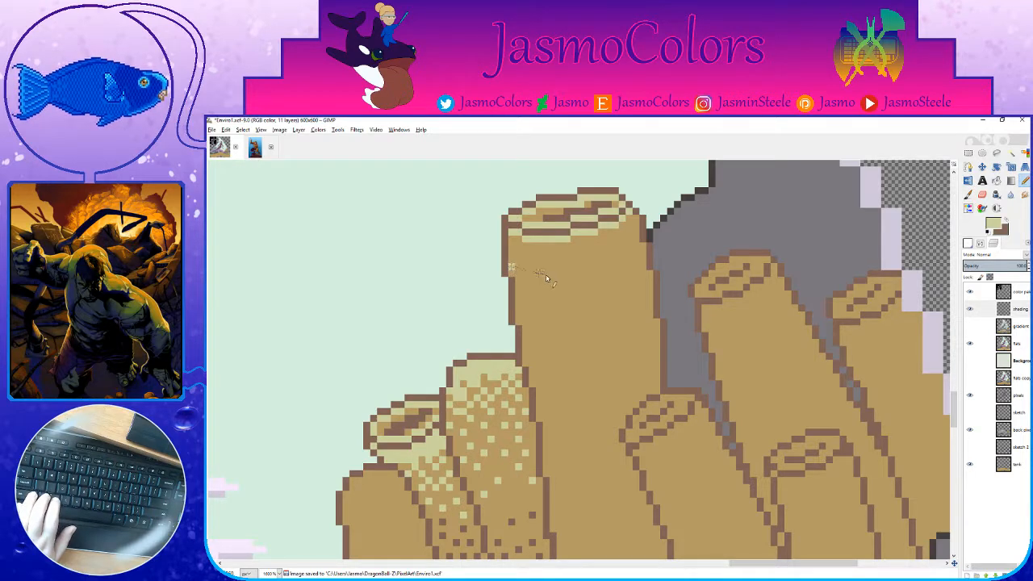
mouse_move(546, 278)
left_mouse_down()
mouse_move(584, 278)
mouse_move(646, 252)
left_mouse_up()
key("shift+b")
left_click(614, 255)
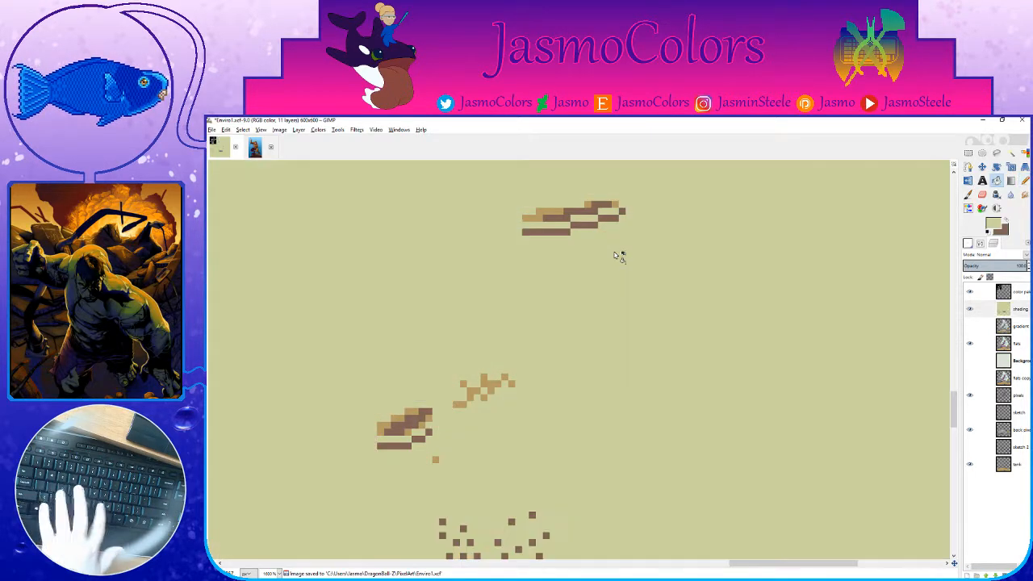
key("ctrl+z")
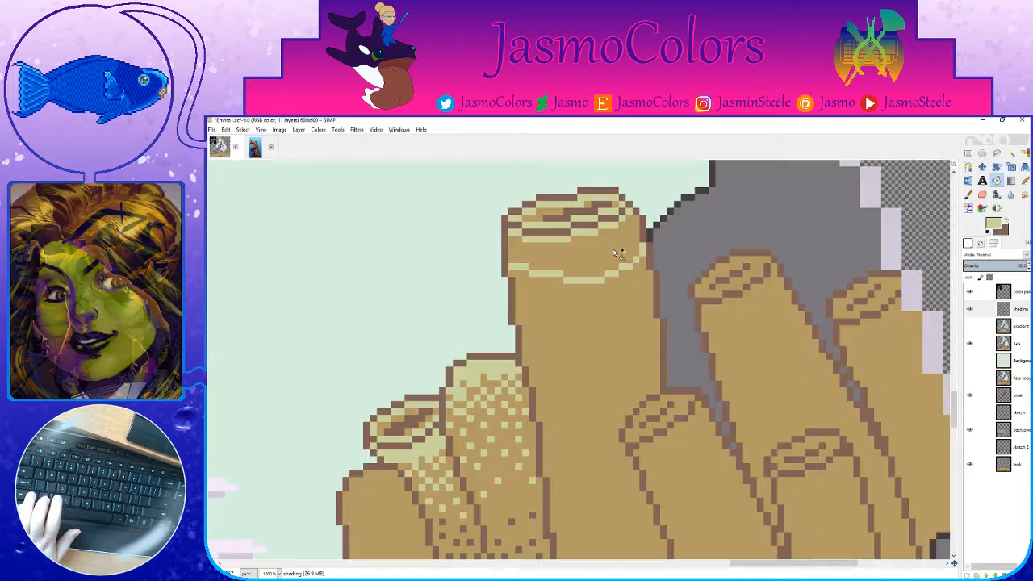
Step: Close both sides of the tallest tube's highlight outline and fill the enclosed band with pale yellow-green
key("n")
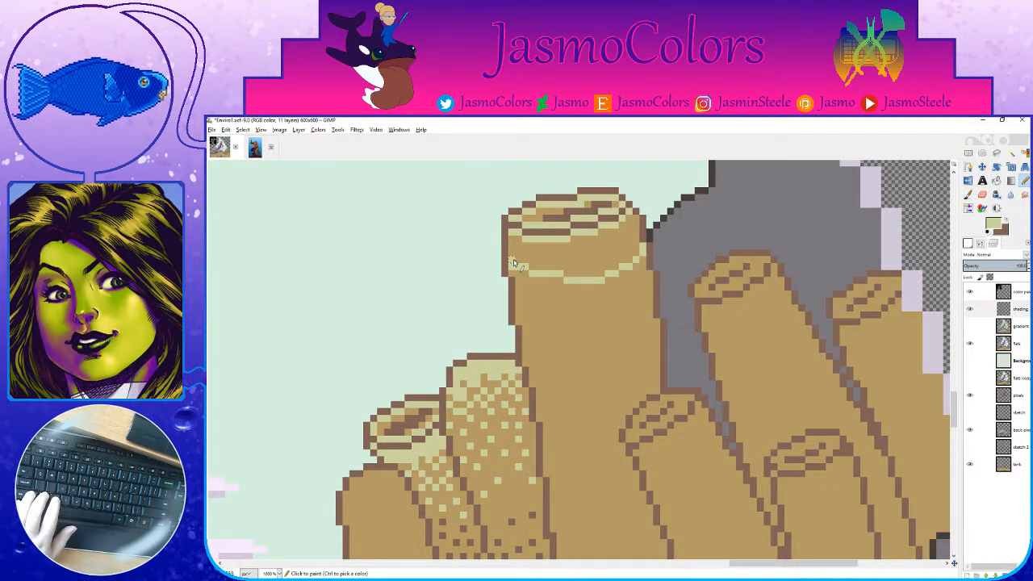
left_click_drag(514, 267, 510, 235)
left_click_drag(644, 252, 635, 216)
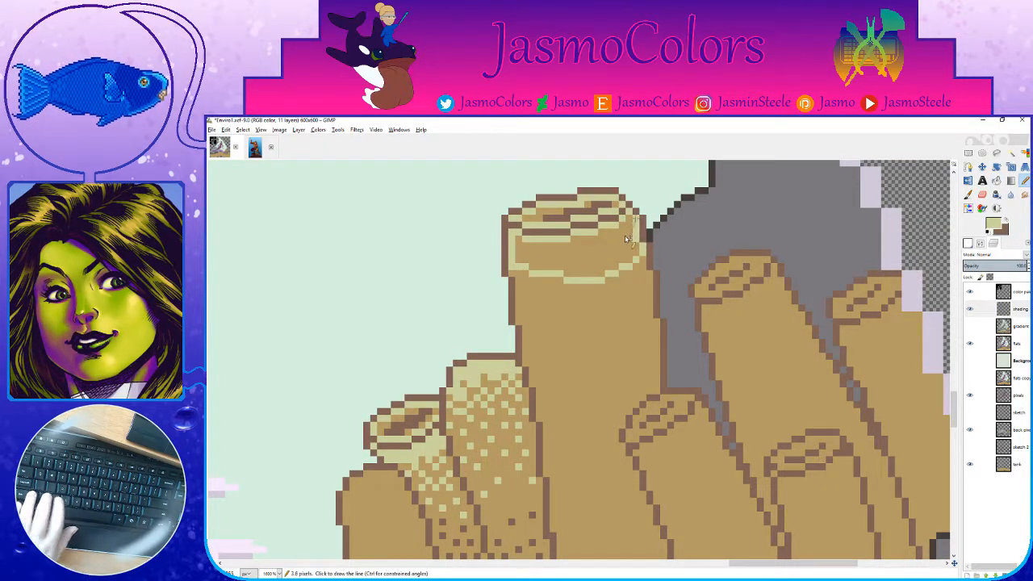
key("shift+b")
left_click(618, 241)
Step: Dither pale yellow-green checkerboard pixels beneath the filled highlight band across the tallest tube's full width, and save the file
key("n")
left_click(526, 281)
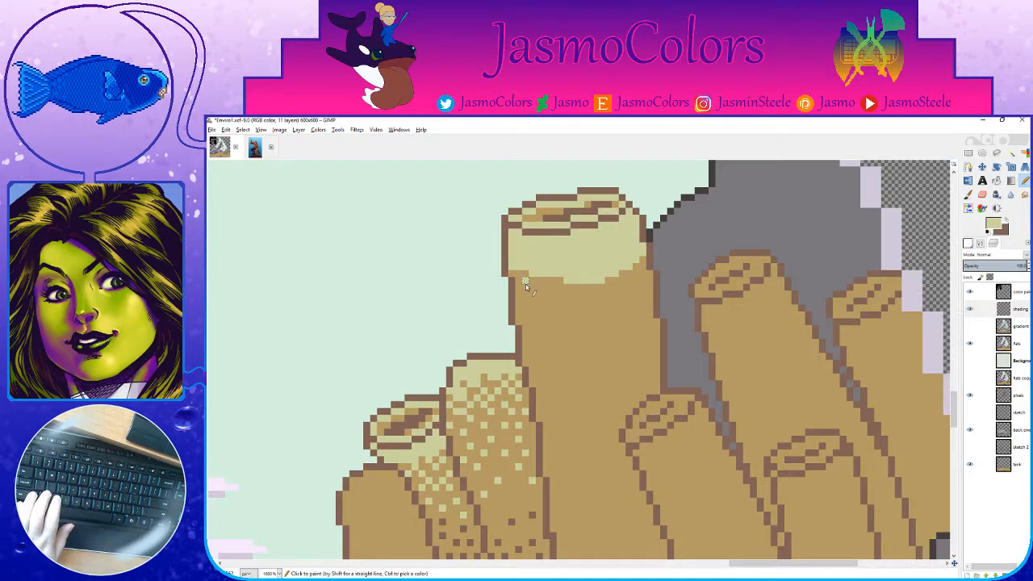
left_click(532, 282)
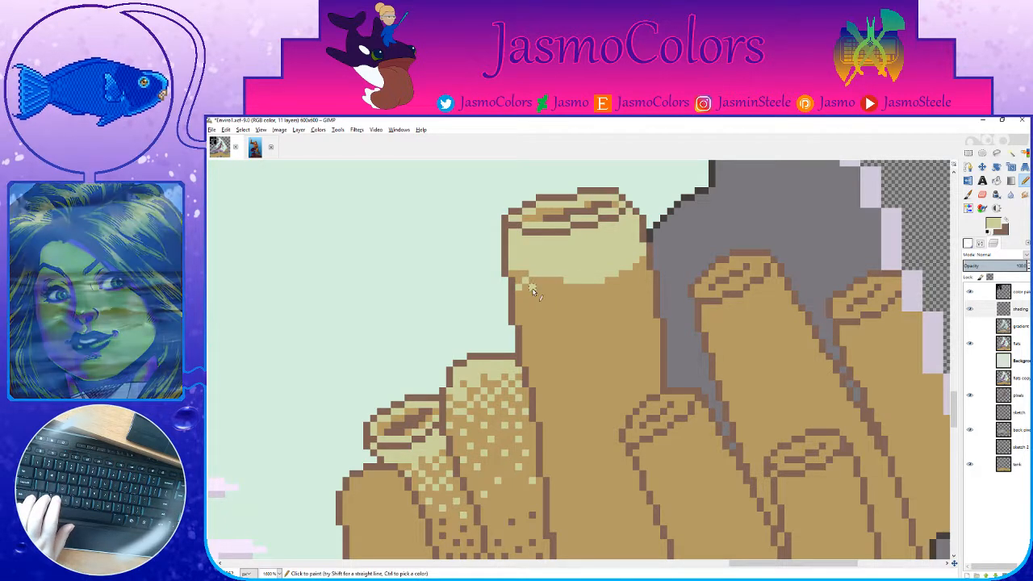
left_click(554, 283)
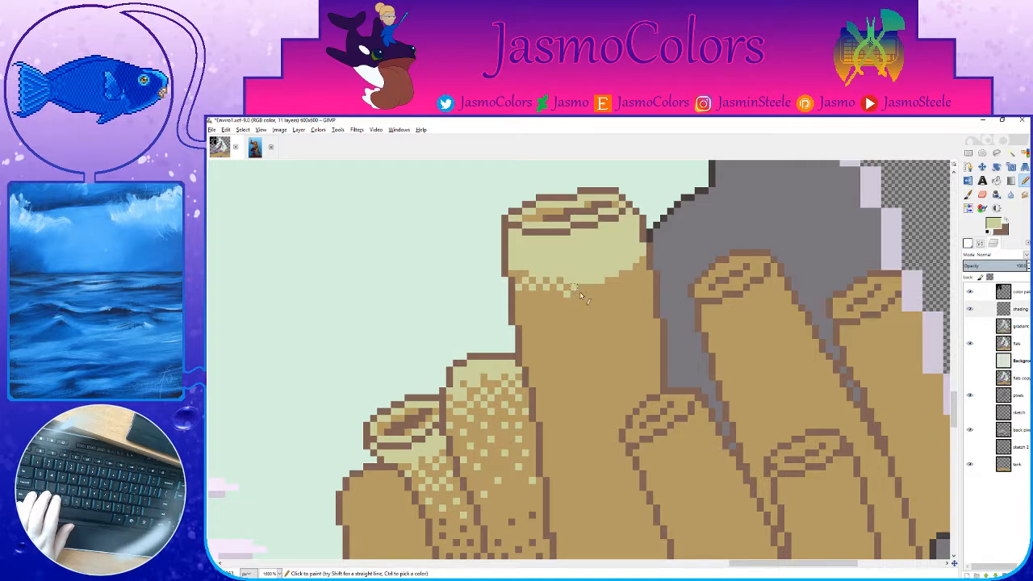
left_click(575, 288)
left_click(597, 293)
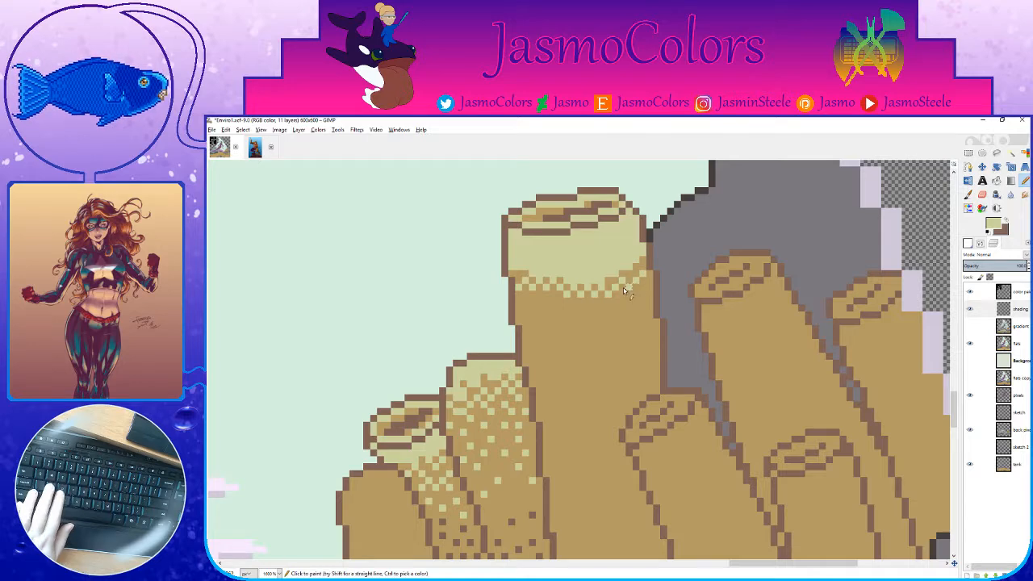
key("ctrl+s")
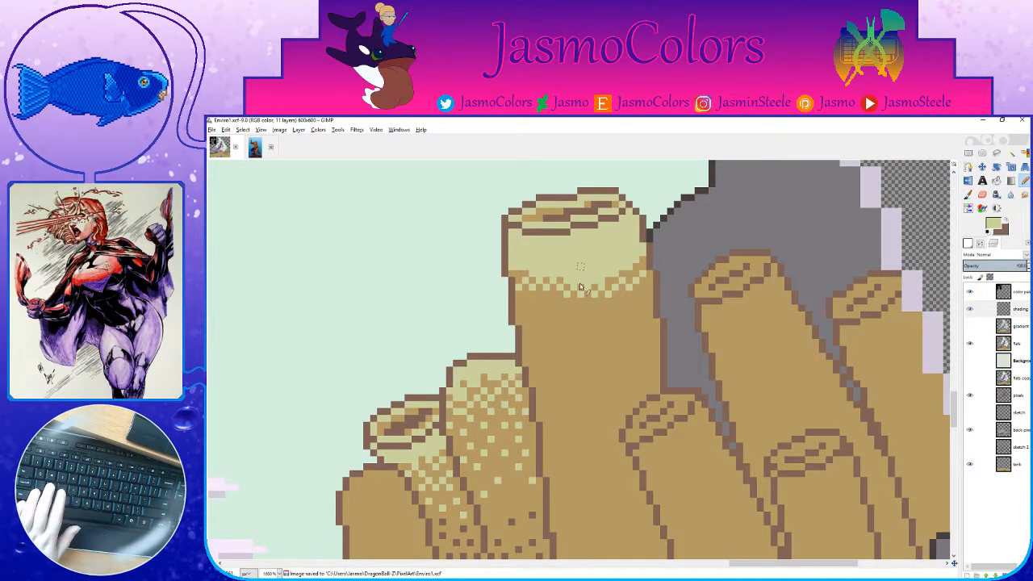
left_click(525, 295)
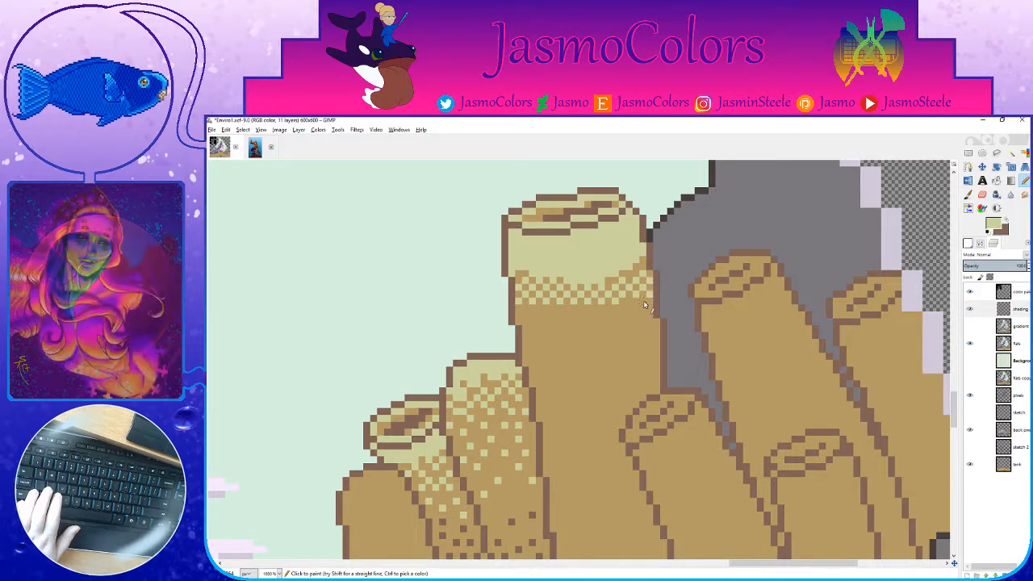
key("ctrl+s")
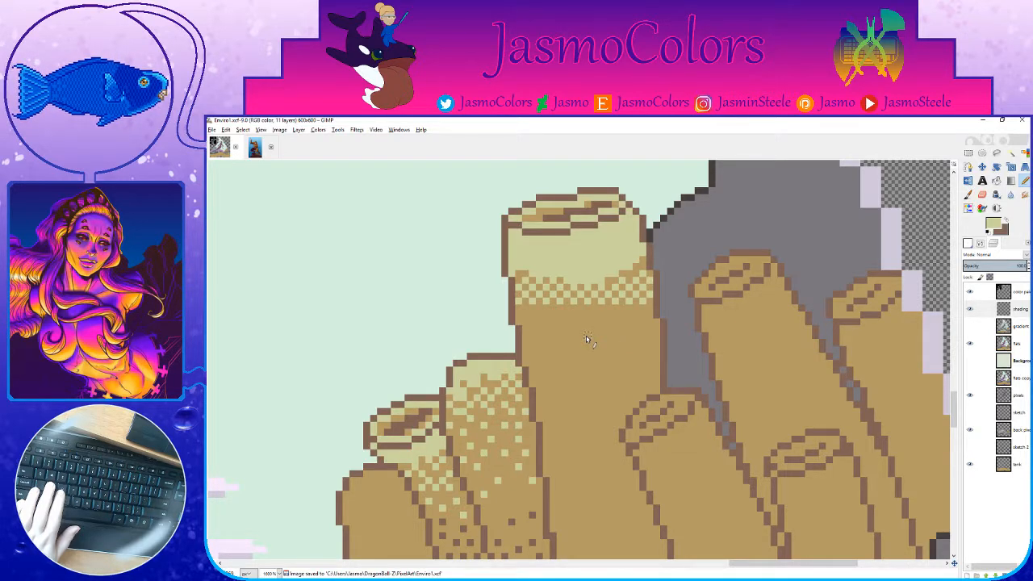
Step: Extend the tallest tube's pale yellow-green checkerboard downward, adding staggered rows of more widely spaced pale pixels beneath it
left_click(528, 311)
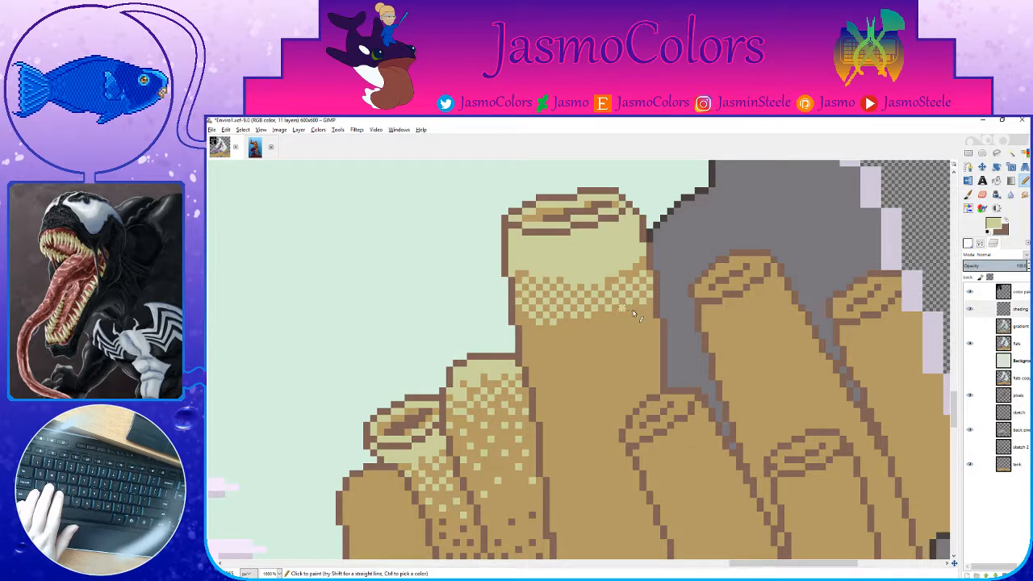
left_click(531, 334)
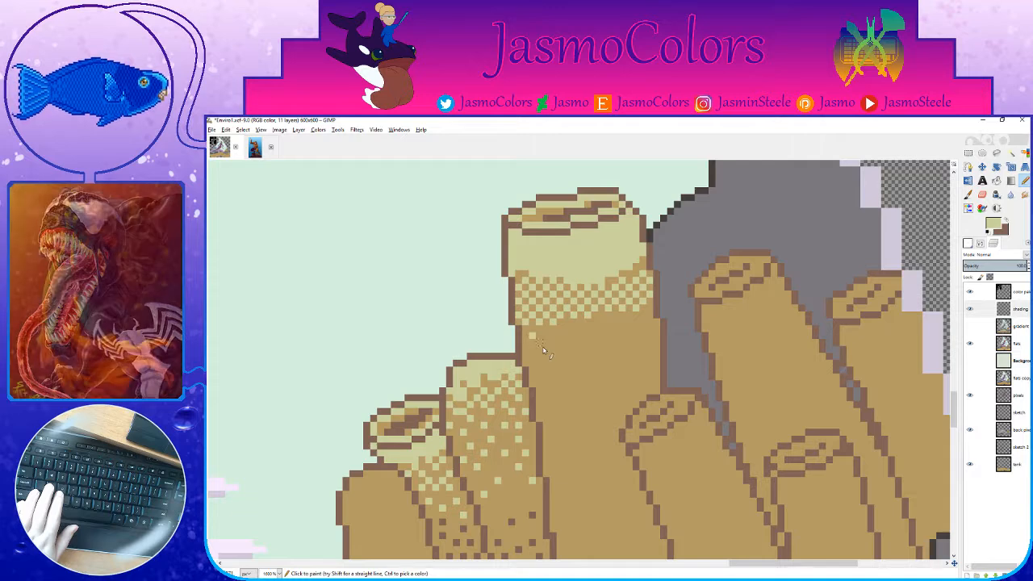
left_click(561, 334)
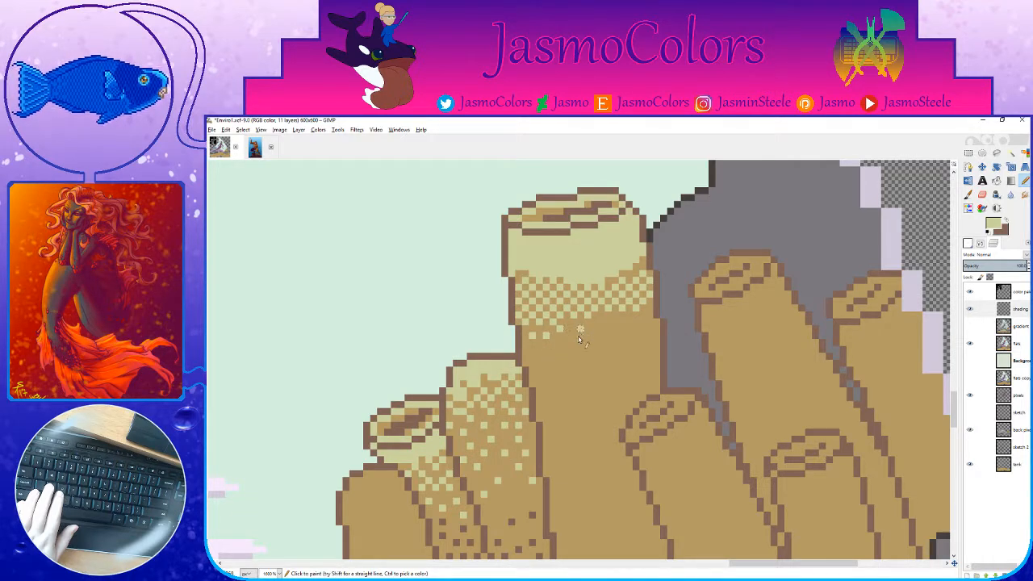
left_click(648, 334)
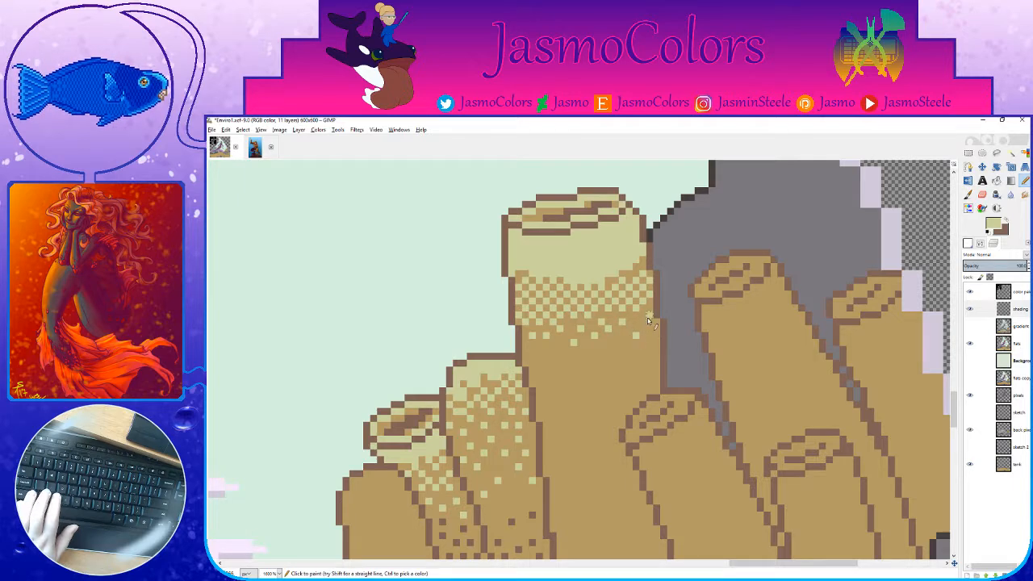
left_click(594, 349)
left_click(554, 349)
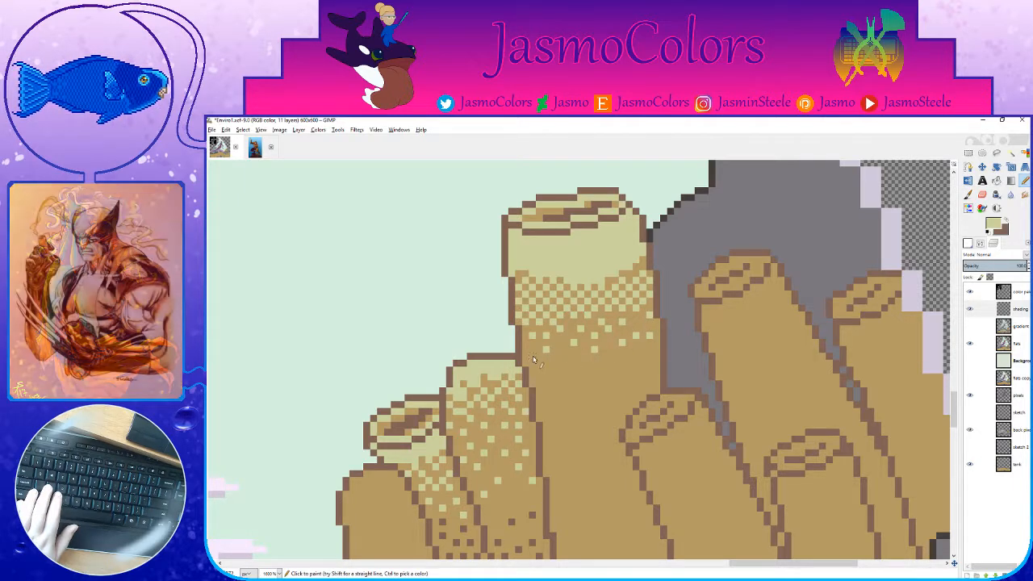
left_click(532, 349)
left_click(601, 370)
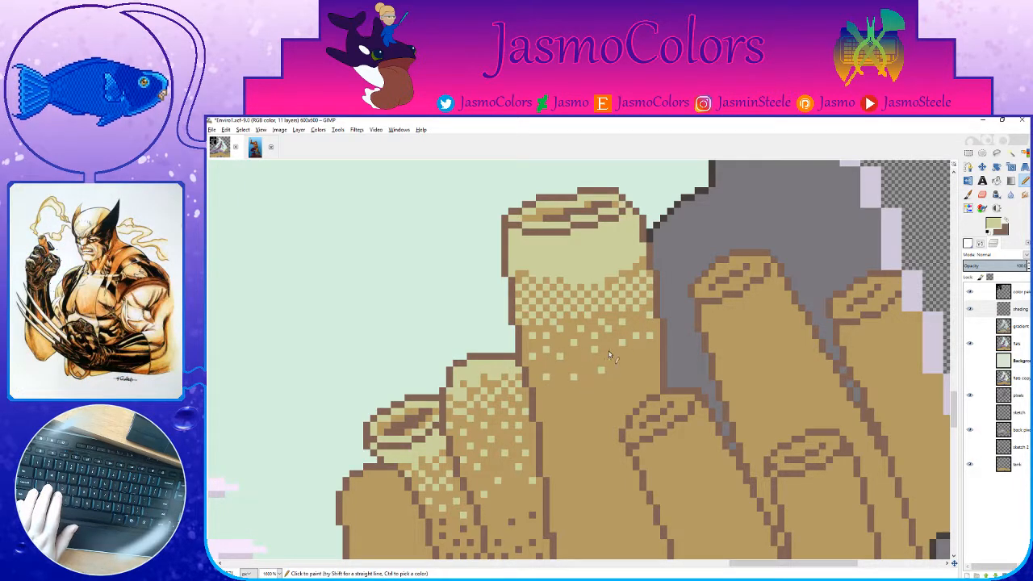
left_click(629, 356)
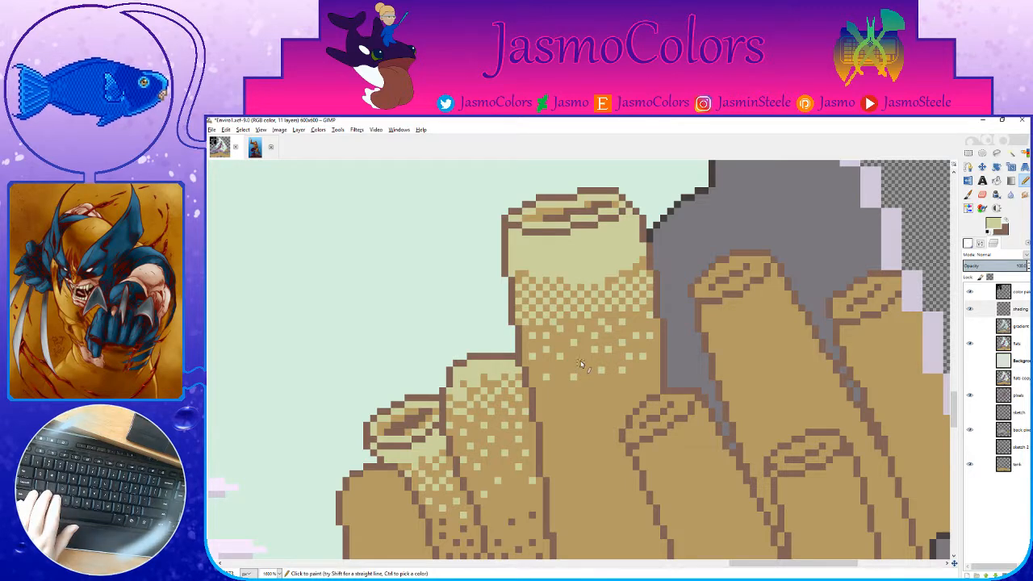
Step: Scatter increasingly sparse pale yellow-green pixels toward the tallest tube's middle to fade out the highlight, and save the file
scroll(549, 305, "down", 3)
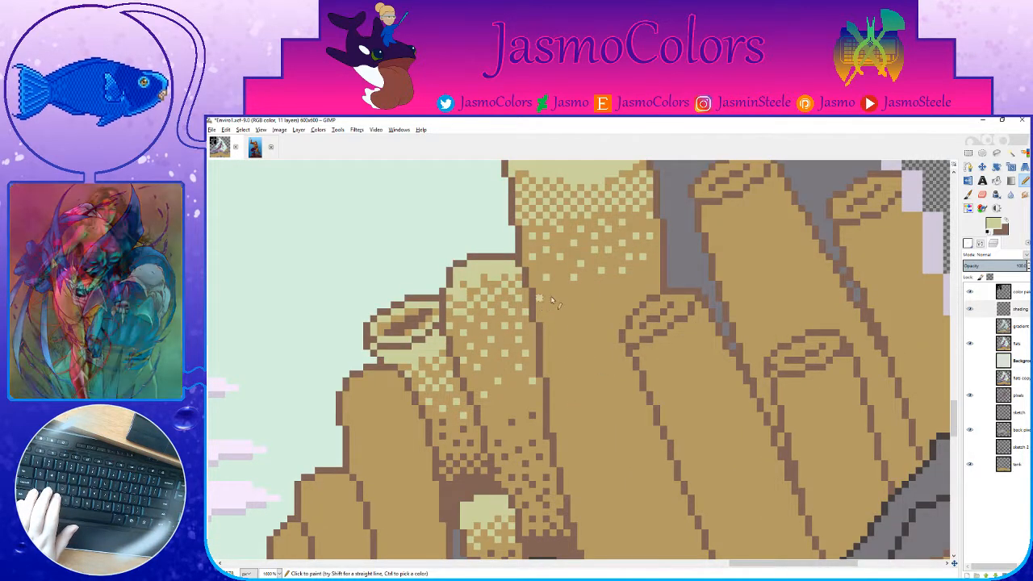
left_click(560, 292)
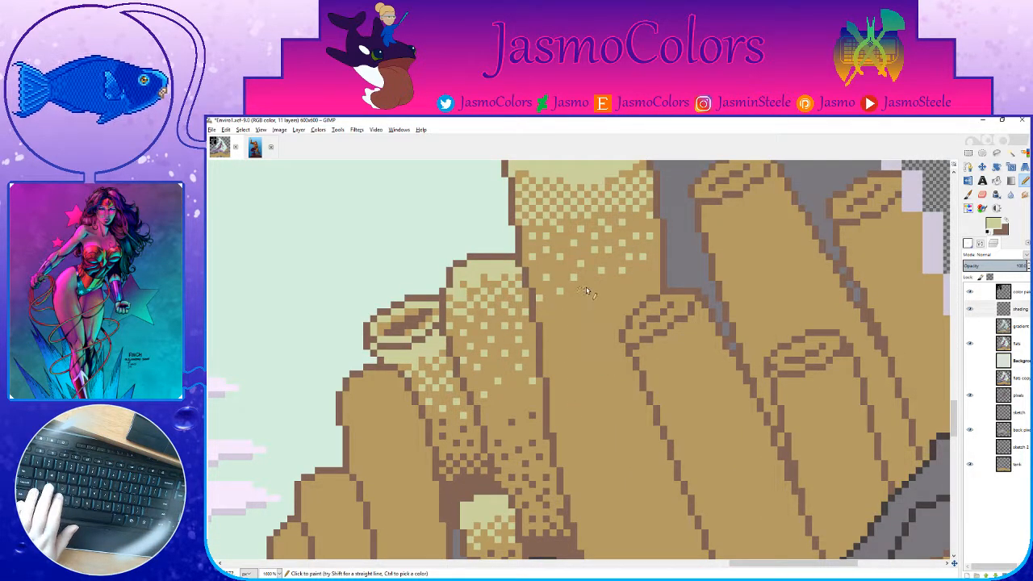
left_click(587, 284)
left_click(581, 305)
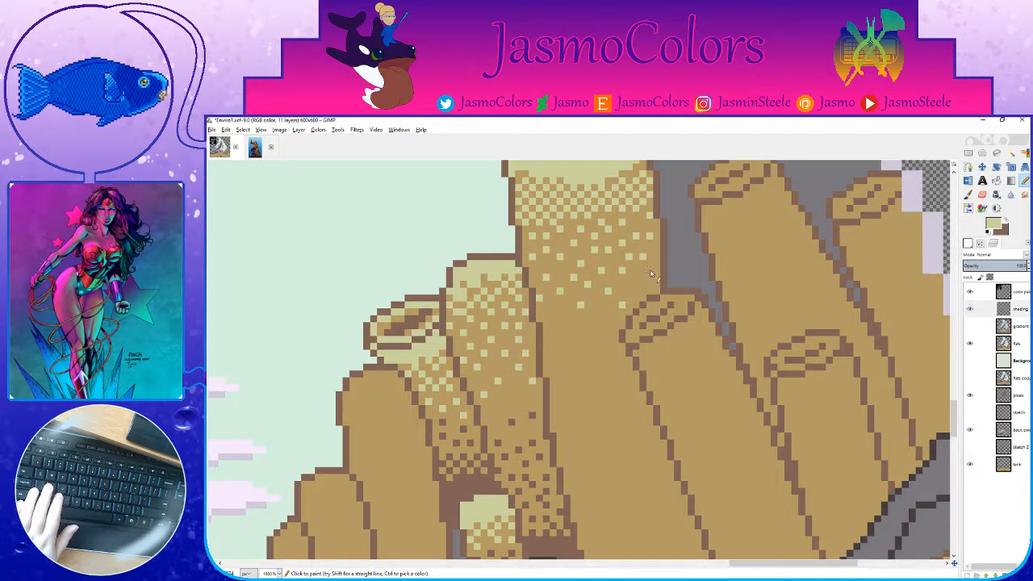
left_click(581, 339)
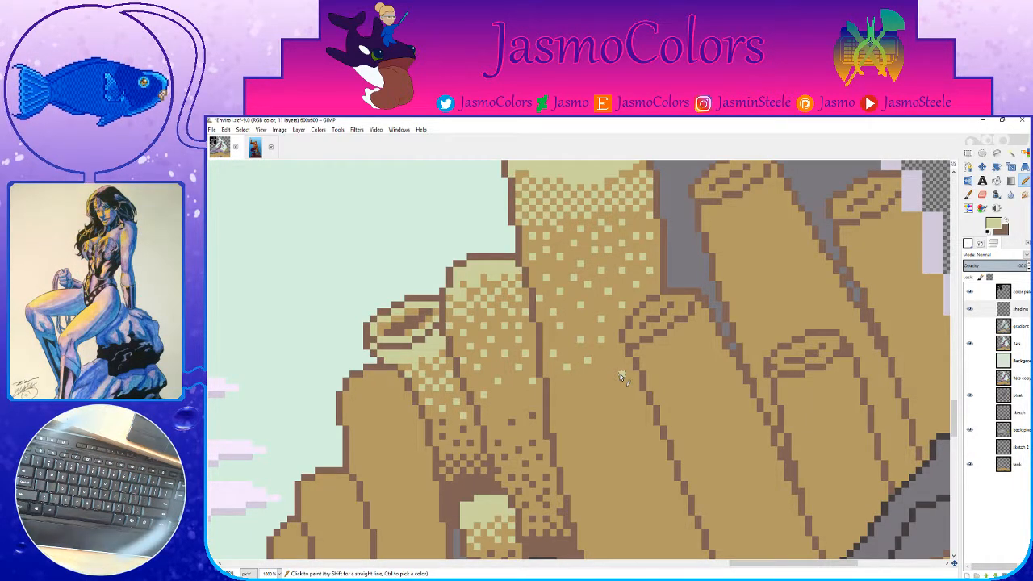
scroll(621, 377, "down", 5)
key("ctrl+s")
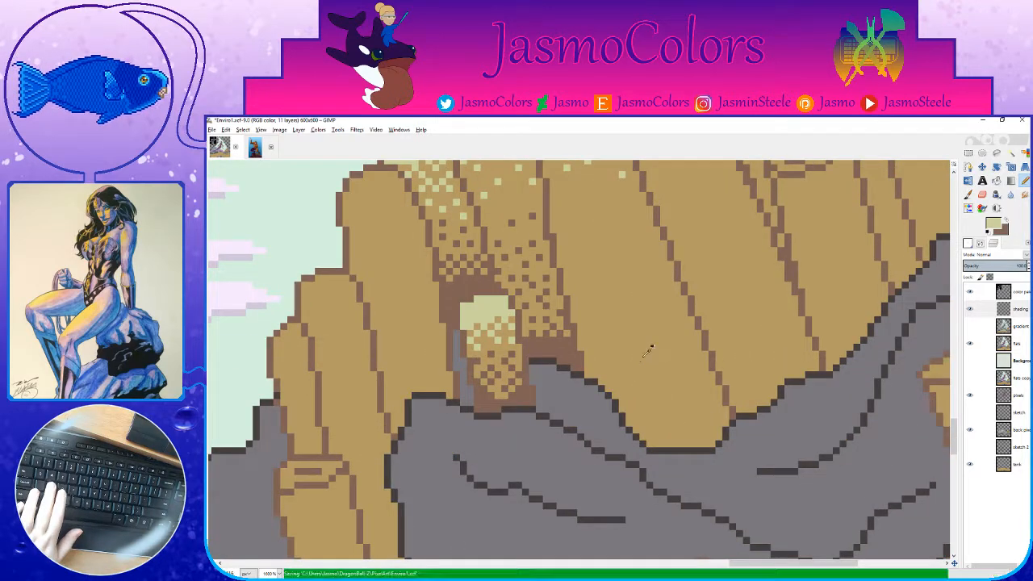
Step: Outline a dark brown shadow at the base of the wide yellow tube beside the small front tube and fill it solid
key("x")
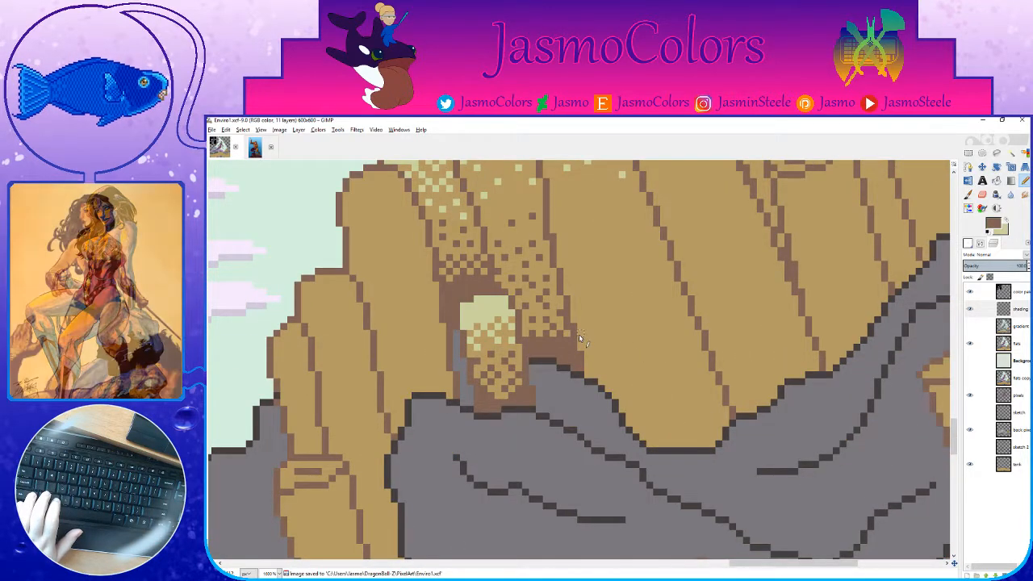
left_click(581, 333)
mouse_move(697, 349)
left_mouse_down()
mouse_move(581, 343)
mouse_move(590, 373)
mouse_move(653, 442)
mouse_move(711, 445)
mouse_move(719, 411)
left_mouse_up()
left_click(711, 443, "shift")
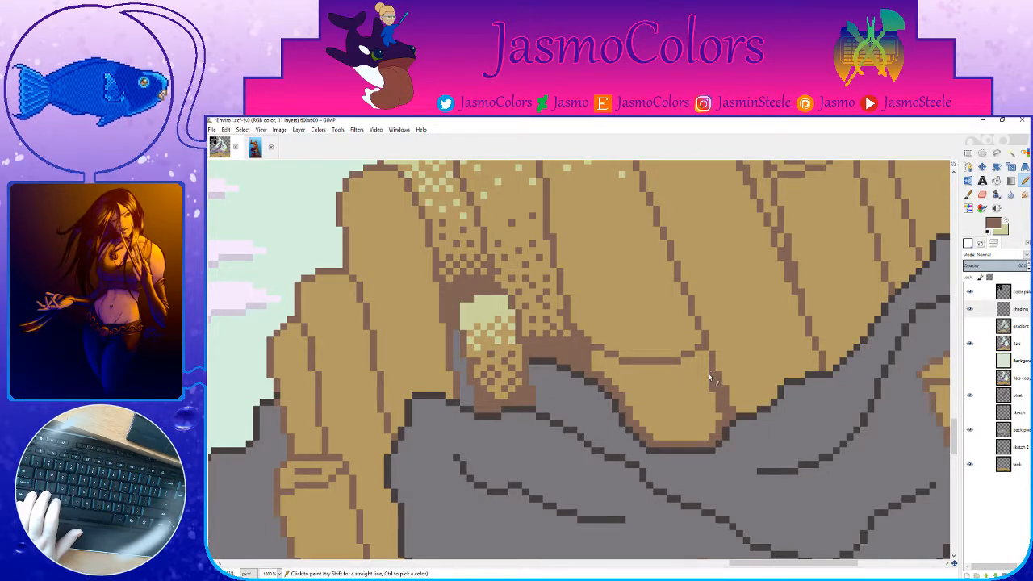
key("shift+b")
left_click(675, 385)
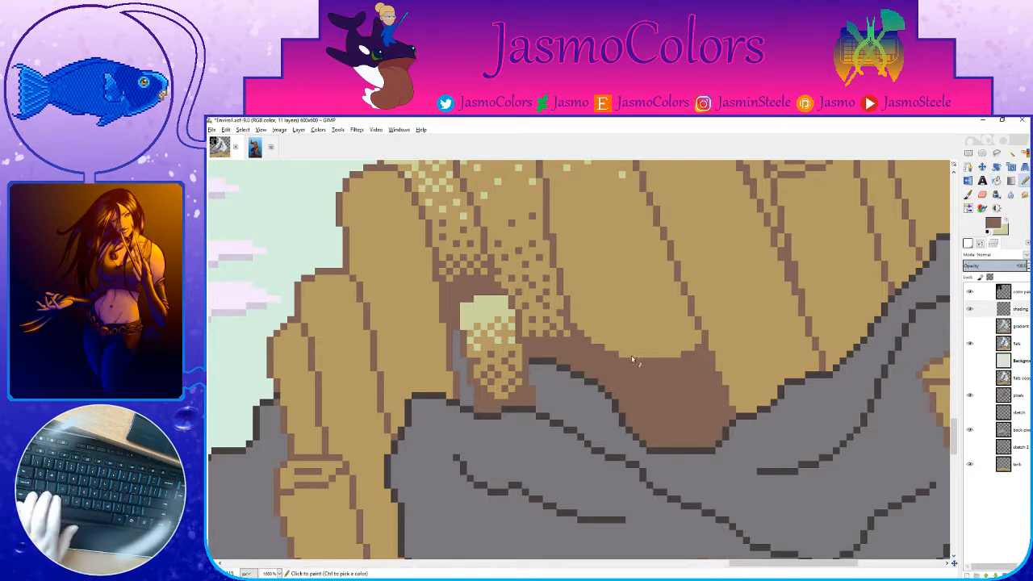
Step: Dither the upper edge of the wide tube's base shadow with rows of checkered dark brown pixels and save the image
left_click(675, 348)
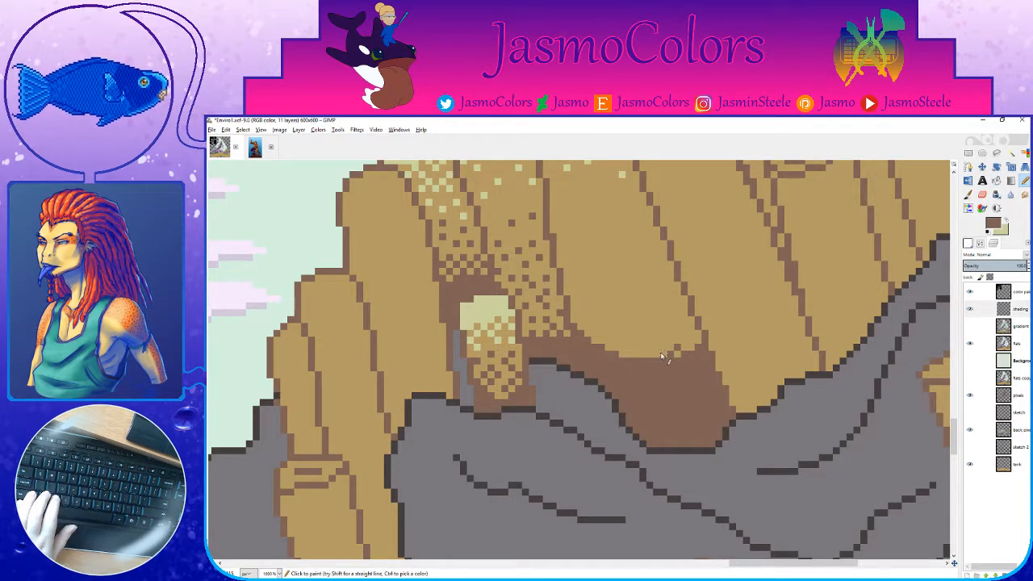
left_click(656, 350)
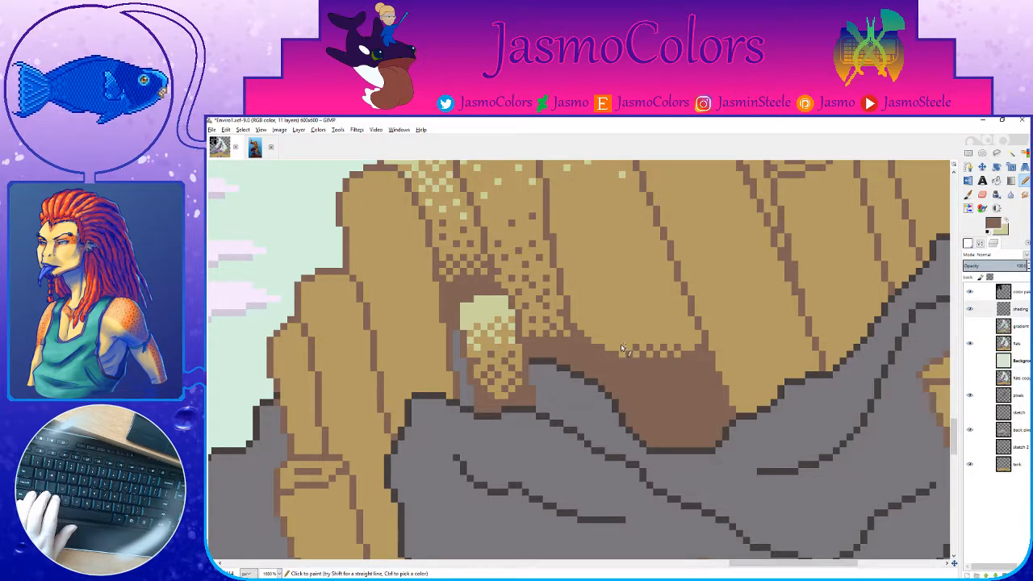
left_click(582, 317, "shift")
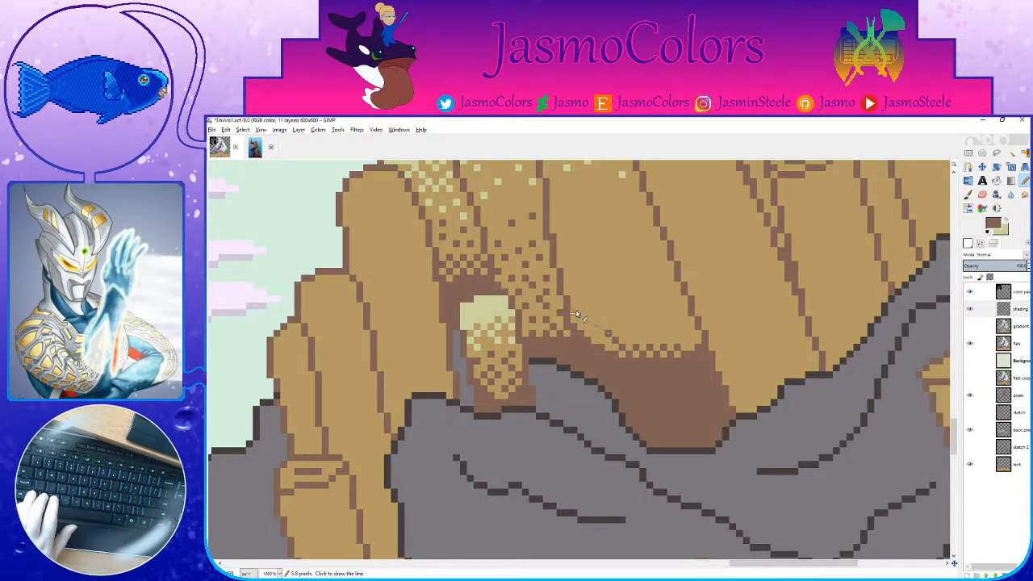
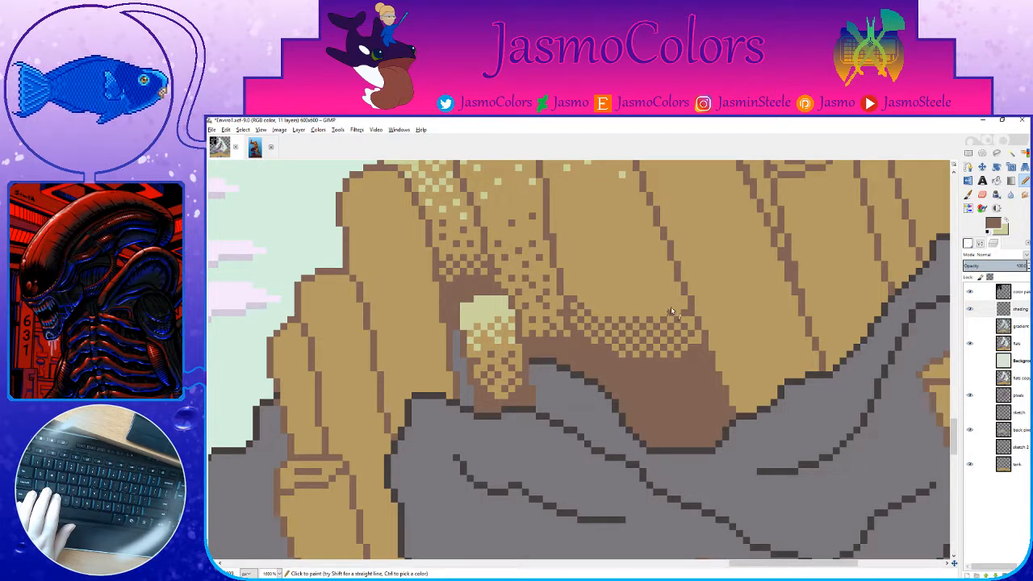
scroll(662, 309, "down", 8, "ctrl")
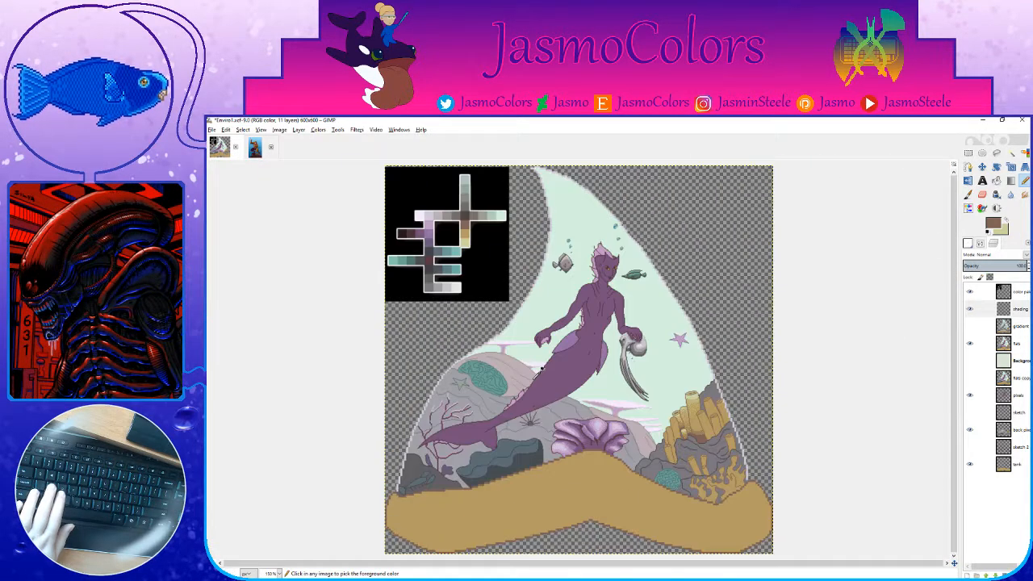
key("ctrl+s")
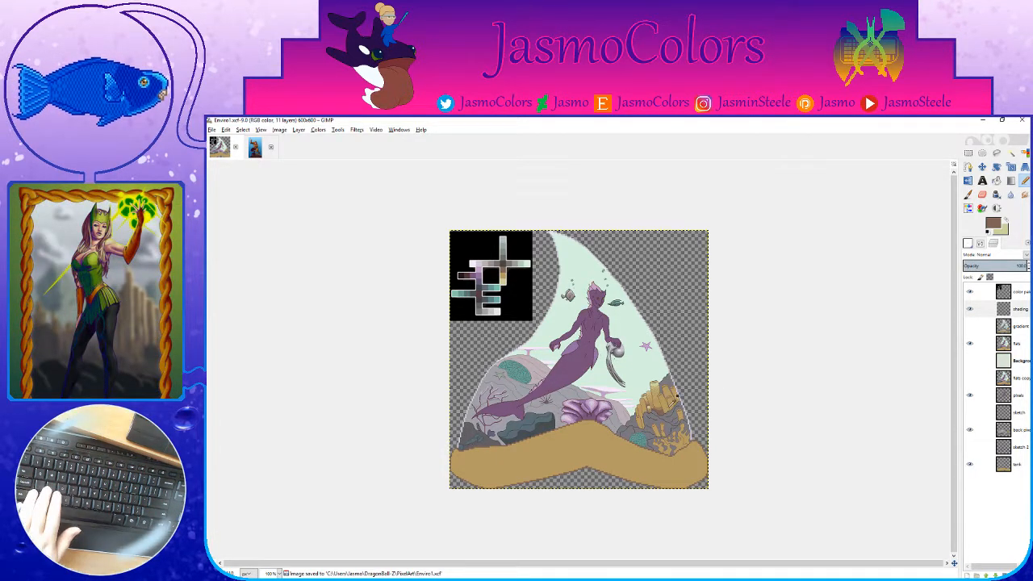
Step: Erase scattered single pixels along the lower edge of the tallest tube's light highlight to soften the dithering, and save the image
scroll(673, 402, "up", 5, "ctrl")
scroll(732, 352, "up", 5, "ctrl")
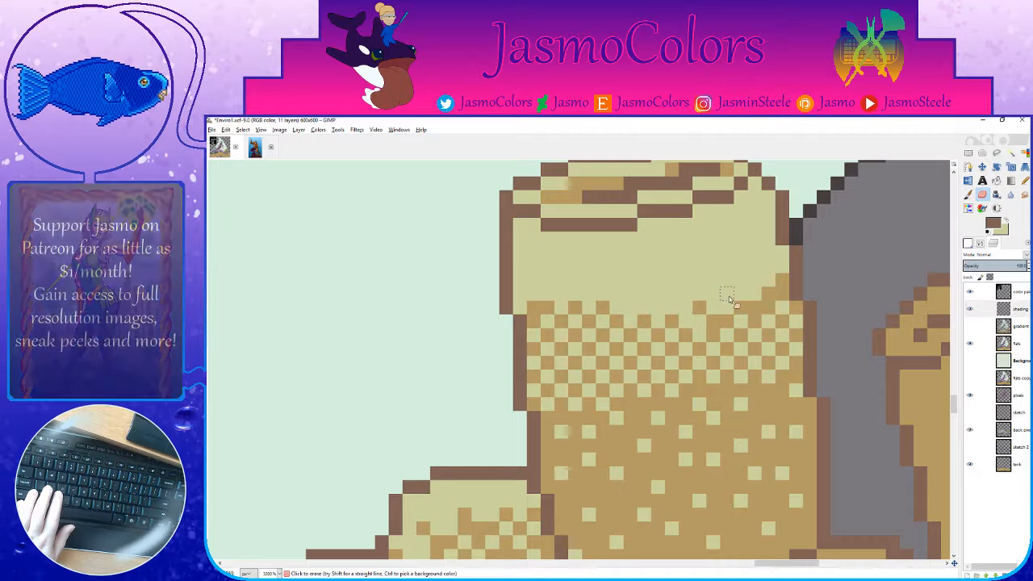
left_click(672, 293)
left_click(631, 292)
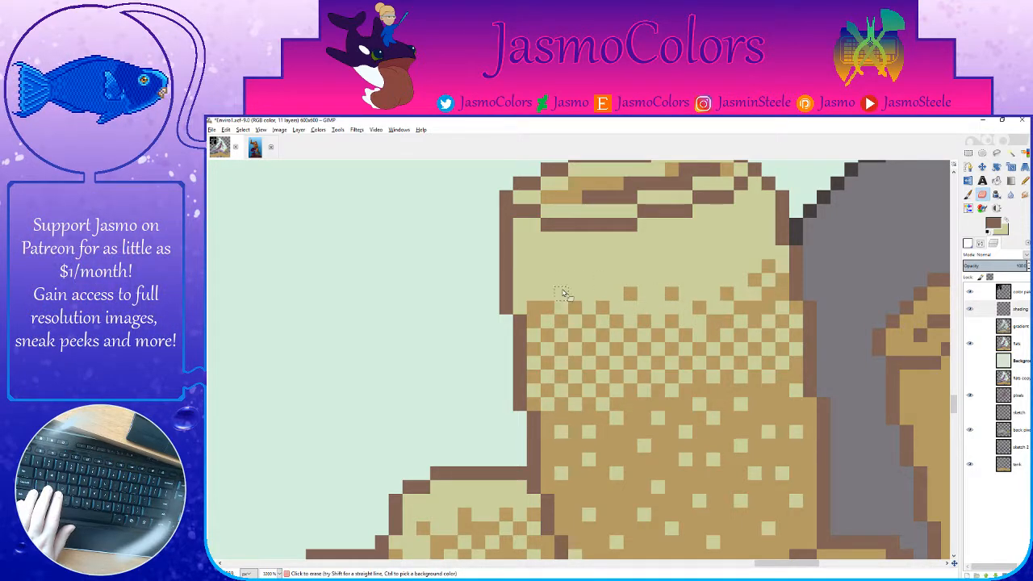
left_click(562, 293)
left_click(522, 278)
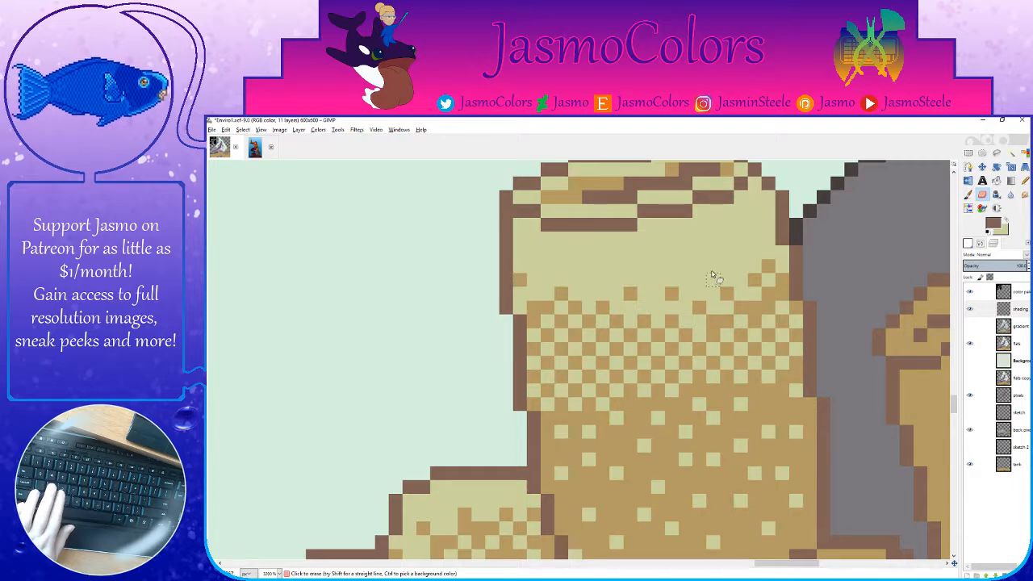
scroll(762, 343, "down", 9)
scroll(763, 343, "down", 2)
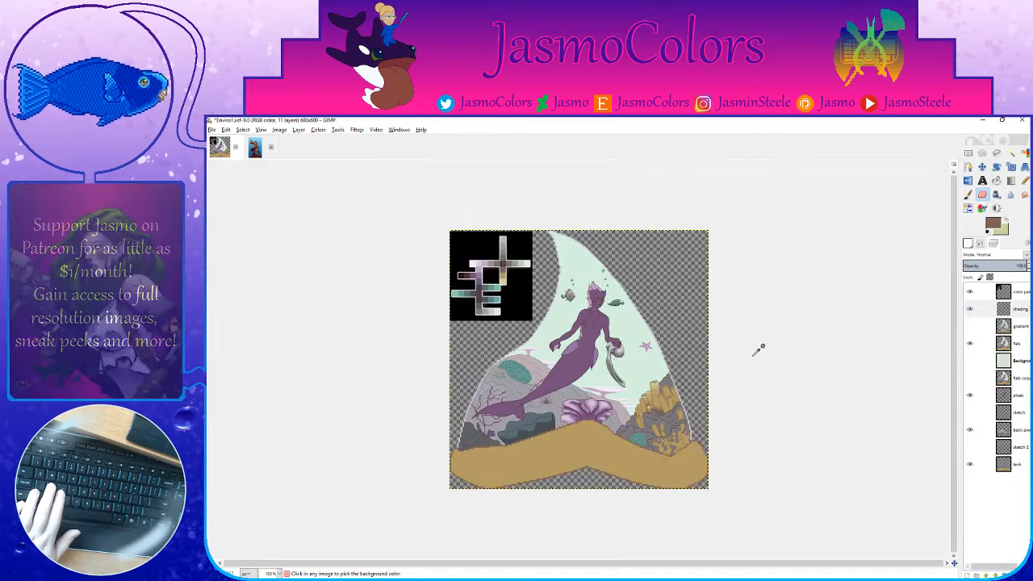
key("ctrl+s")
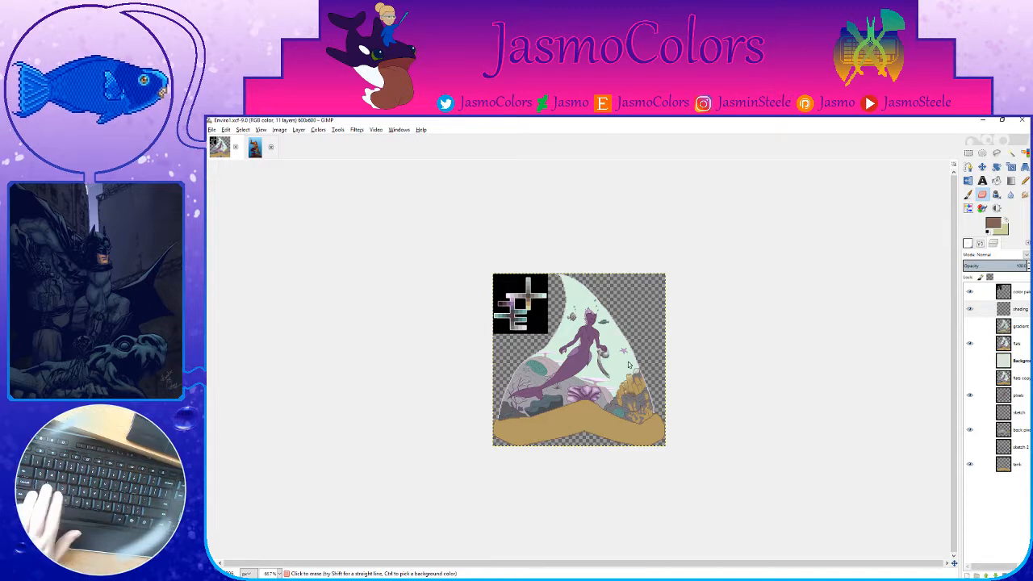
scroll(680, 405, "up", 1)
key("ctrl+s")
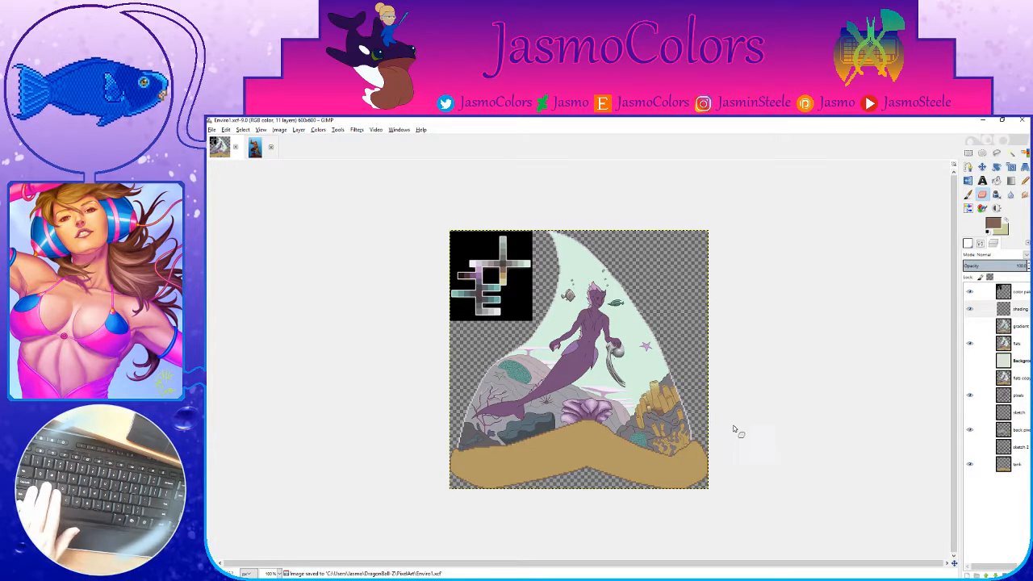
Step: Erase the light green dither pixels below the solid highlights on the two shorter tubes beside the tallest one, and save the image
scroll(734, 428, "up", 2)
scroll(745, 418, "up", 5)
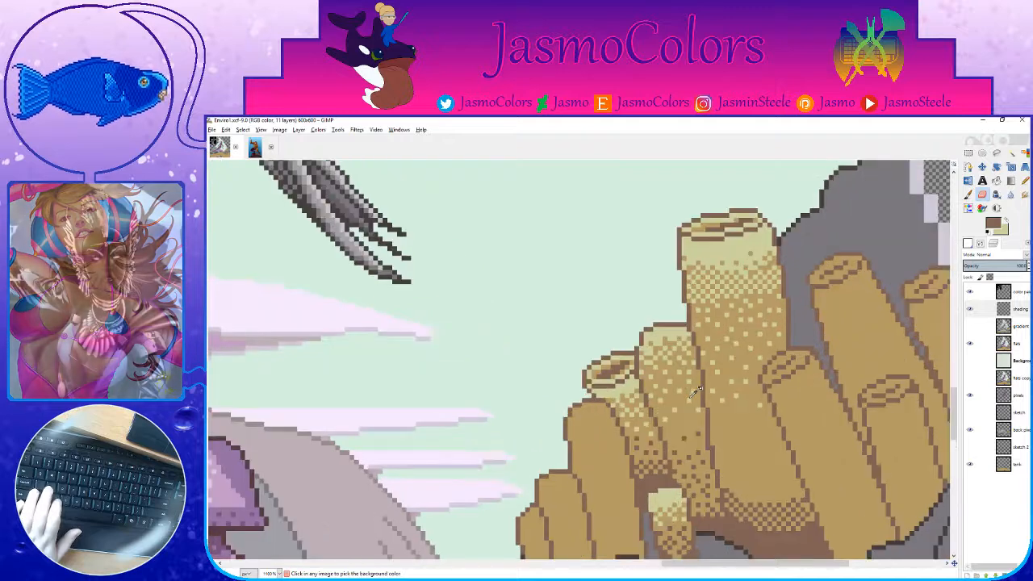
key("n")
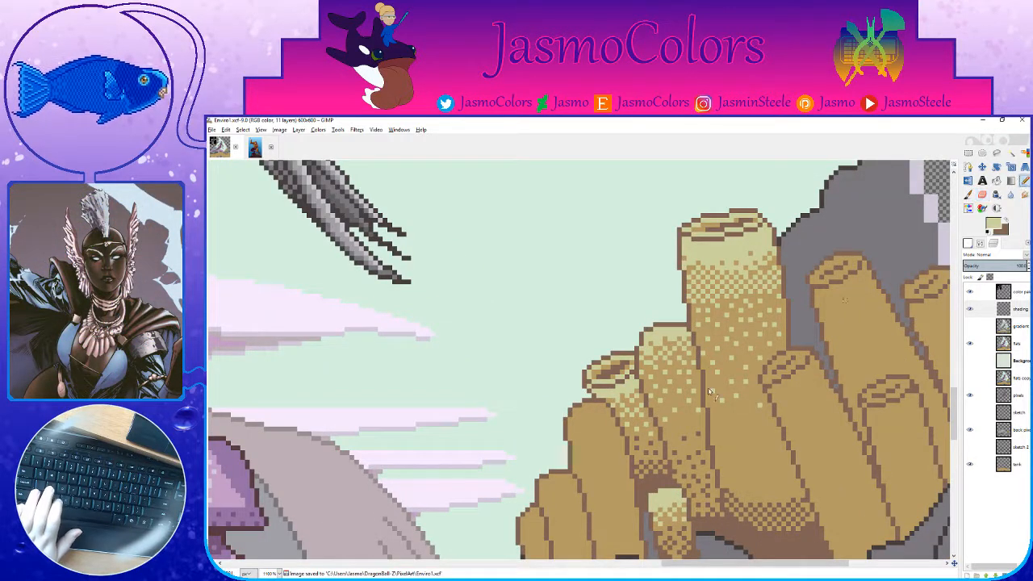
scroll(671, 341, "up", 1)
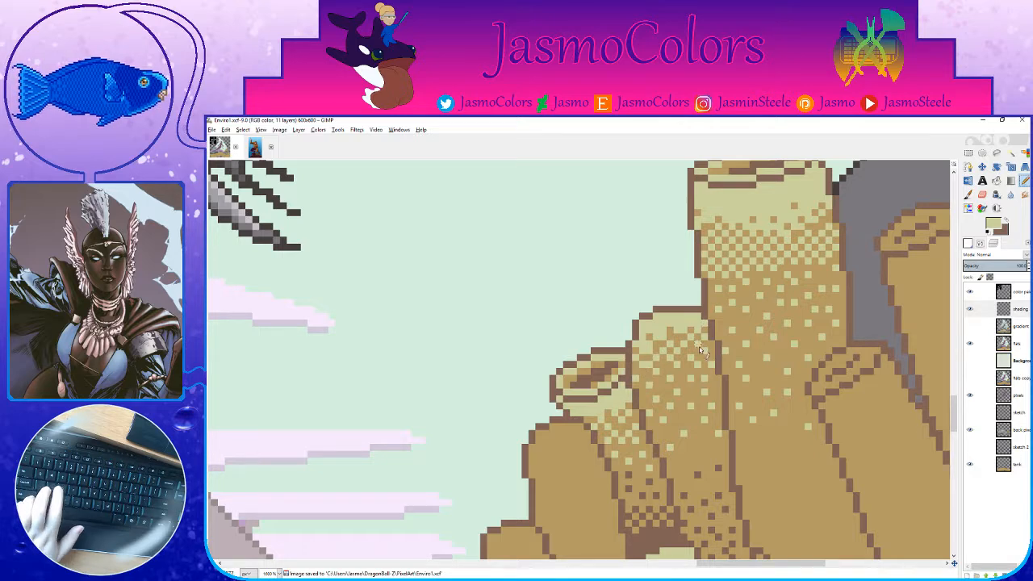
key("shift+e")
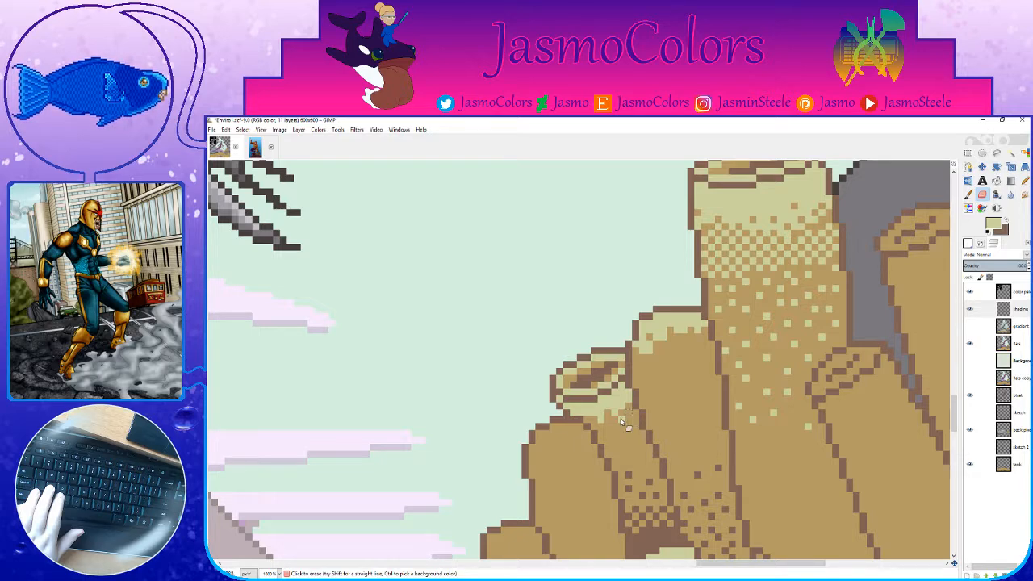
key("ctrl+s")
Step: Outline a deeper light green highlight at the top of the middle tube with the Pencil and fill it solid
key("n")
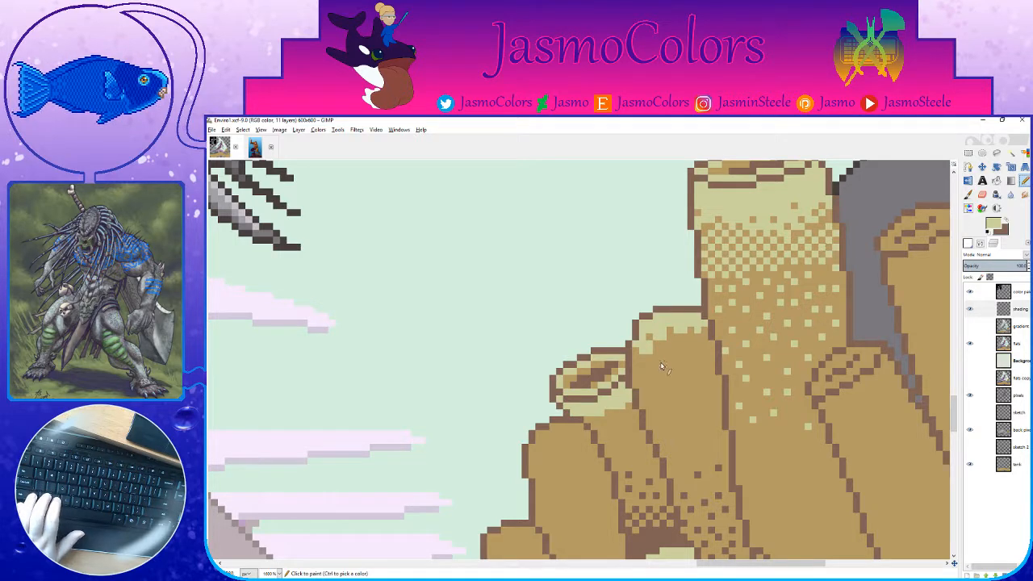
mouse_move(633, 365)
left_mouse_down()
mouse_move(713, 363)
mouse_move(720, 348)
mouse_move(710, 361)
mouse_move(703, 329)
left_mouse_up()
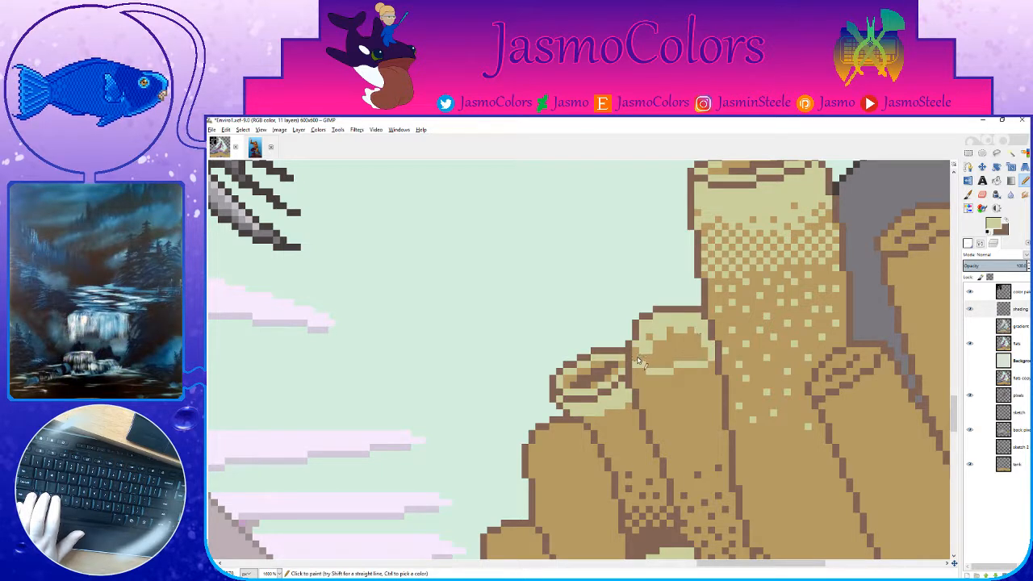
left_click_drag(635, 358, 635, 347)
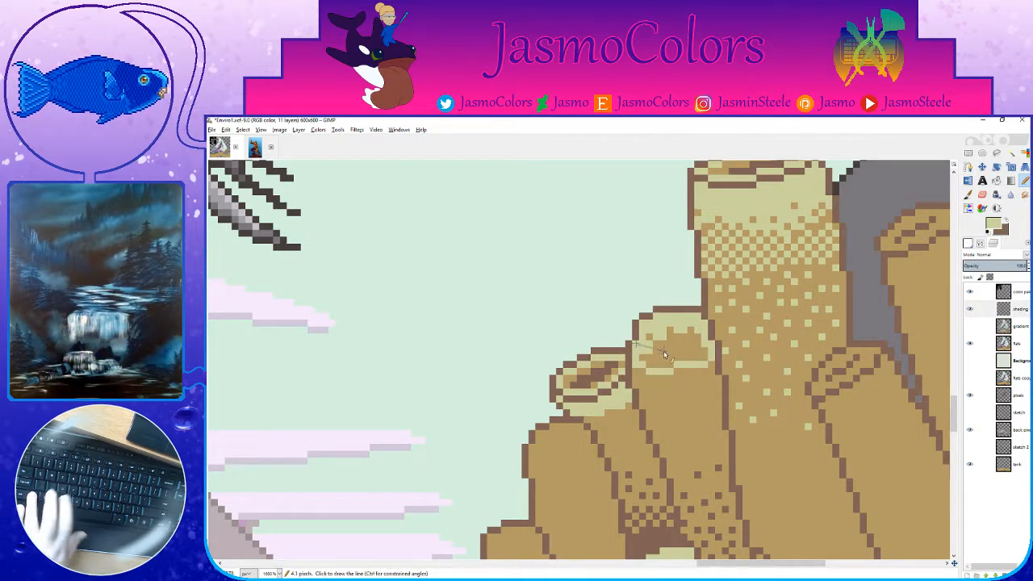
key("shift+b")
left_click(658, 350)
Step: Dither light green pixels below the middle tube's highlight, from checkered rows to sparse dots down the tube, saving the image along the way
key("n")
left_click(650, 338)
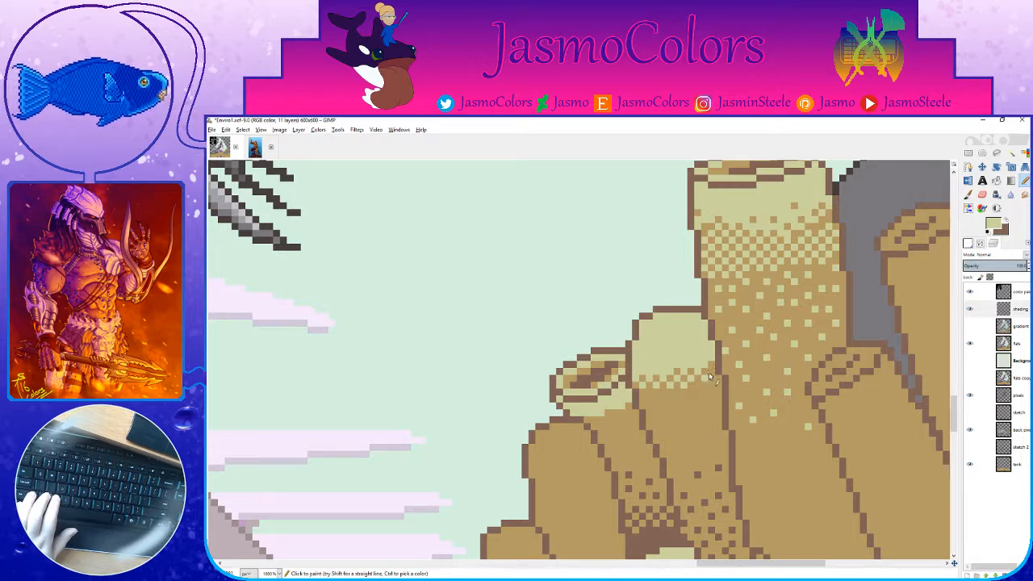
key("ctrl")
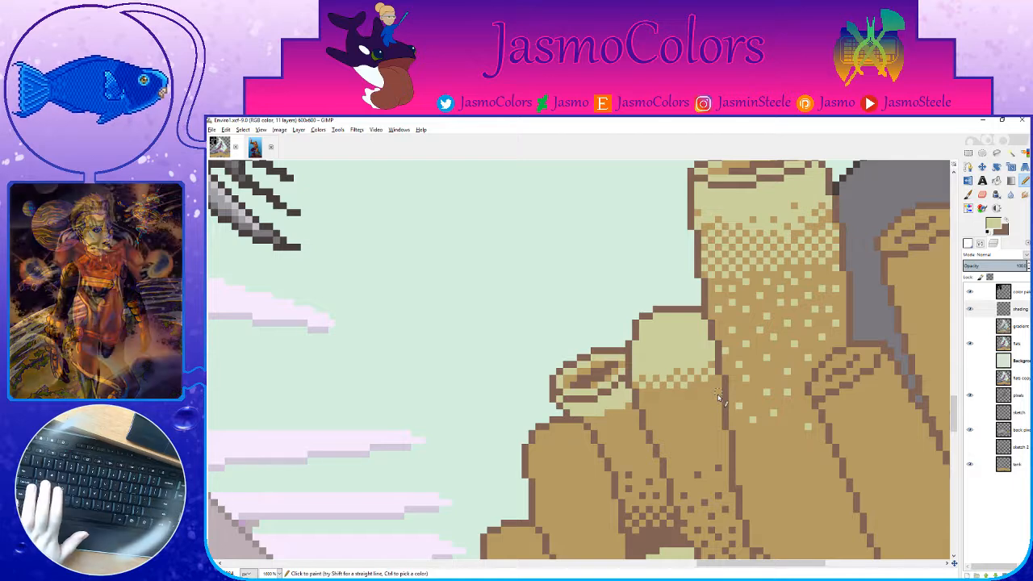
left_click(646, 395)
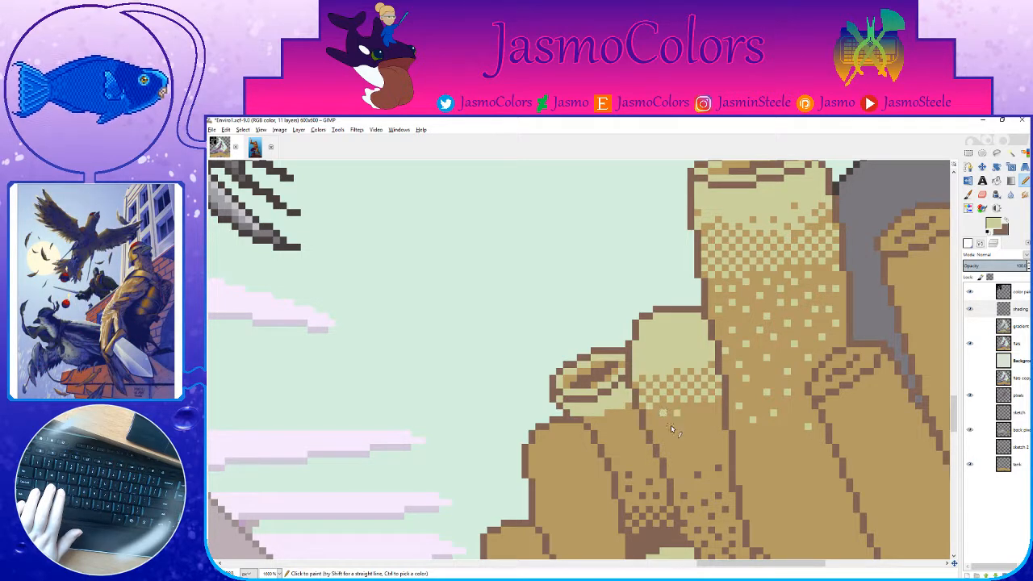
key("ctrl")
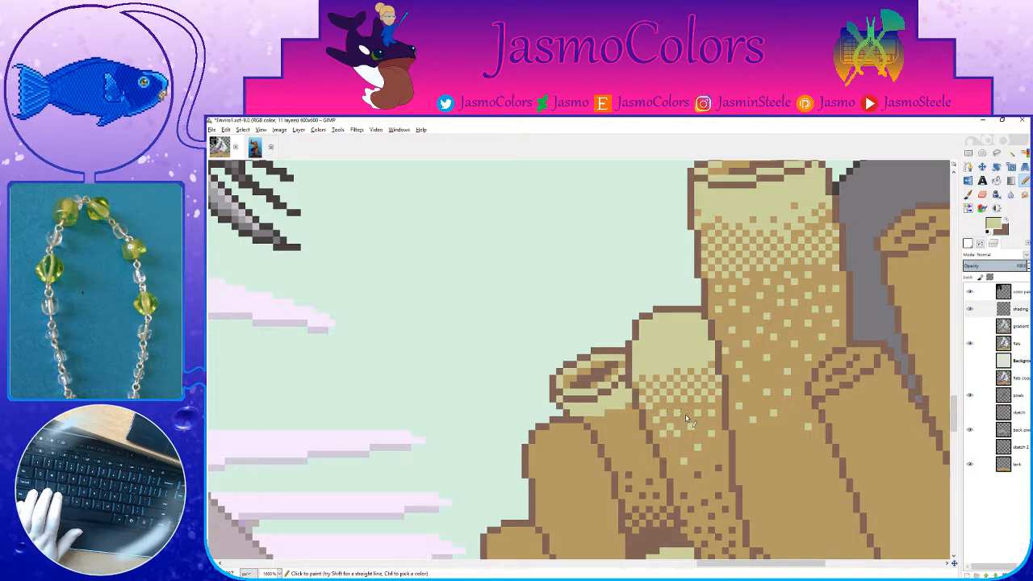
Step: Erase scattered single pixels within the lower part of the middle tube's solid highlight to blend it into the dithering, and save the image
scroll(645, 437, "down", 5)
scroll(735, 415, "up", 5)
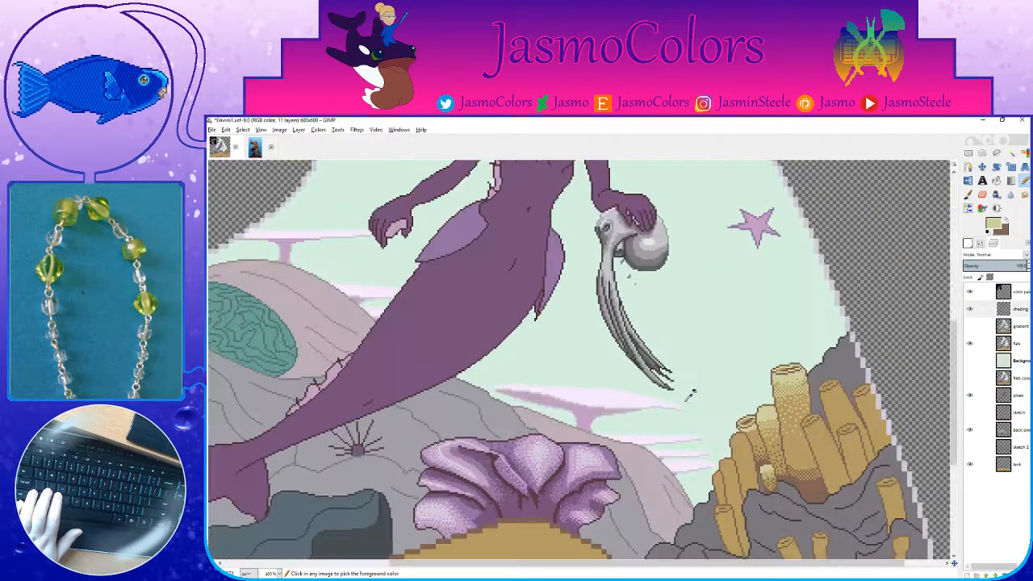
scroll(795, 433, "up", 4)
key("shift+e")
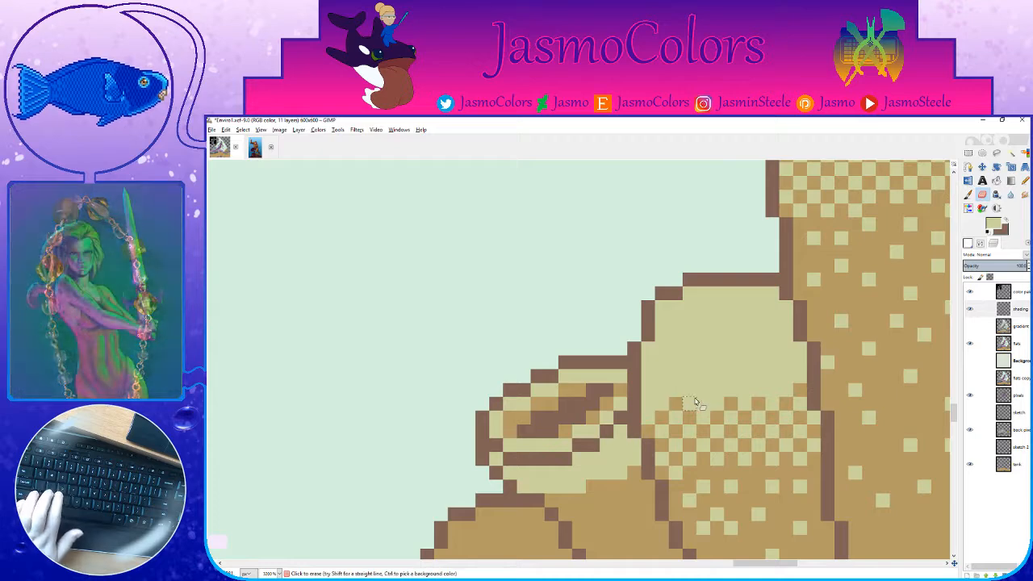
left_click(747, 390)
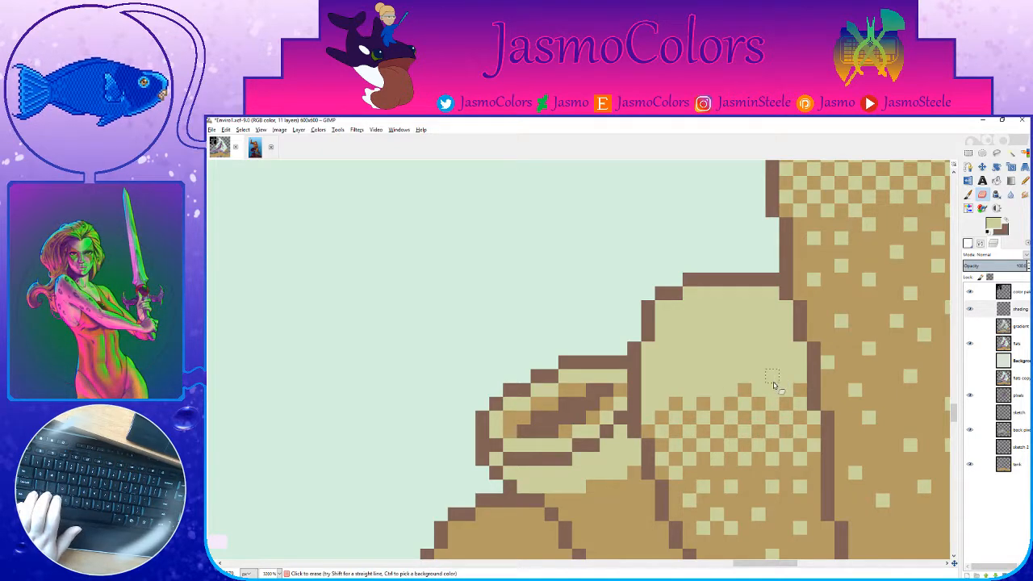
left_click(773, 388)
left_click(716, 376)
left_click(702, 362)
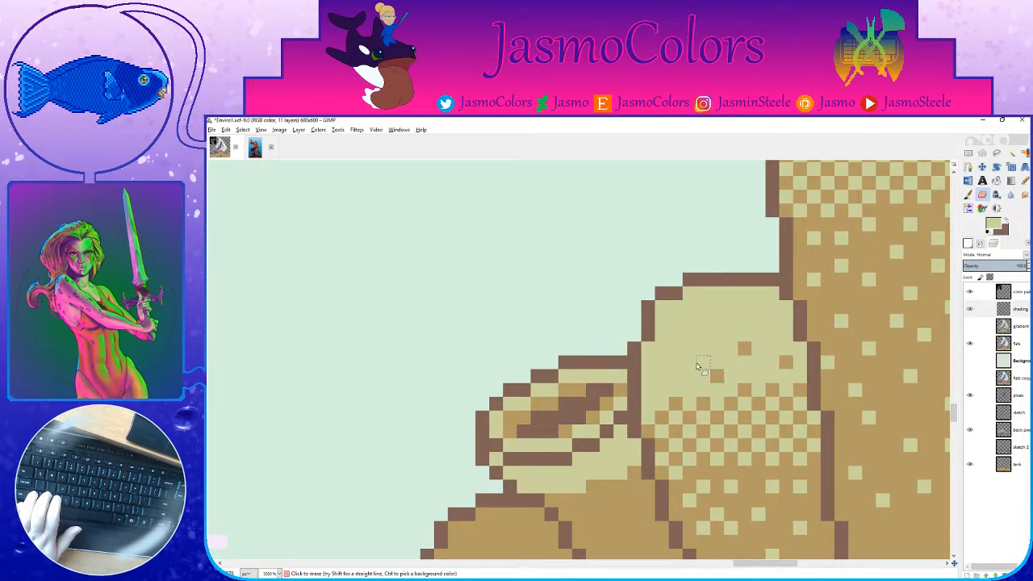
left_click(660, 376)
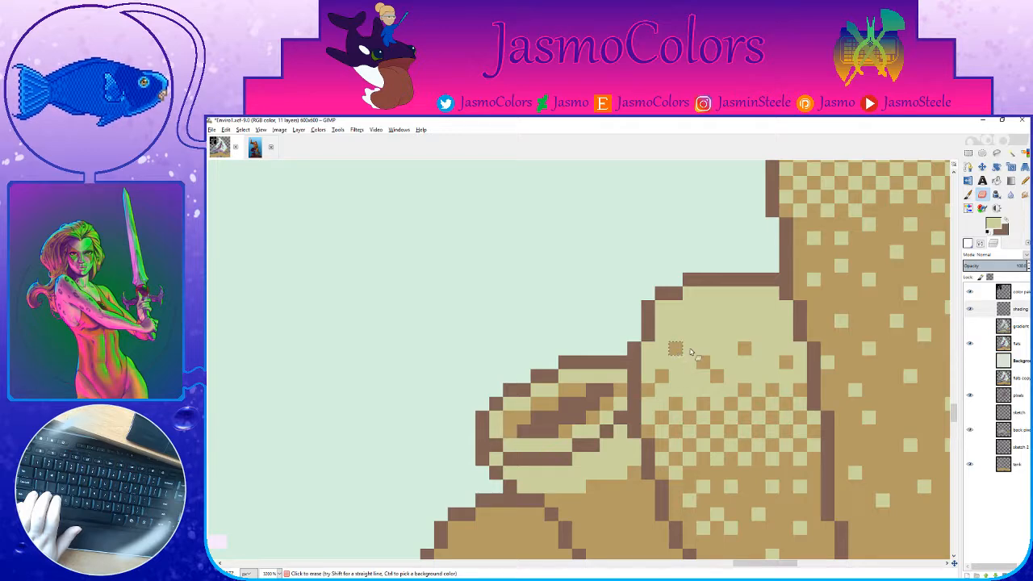
scroll(643, 406, "down", 3)
scroll(643, 406, "down", 6)
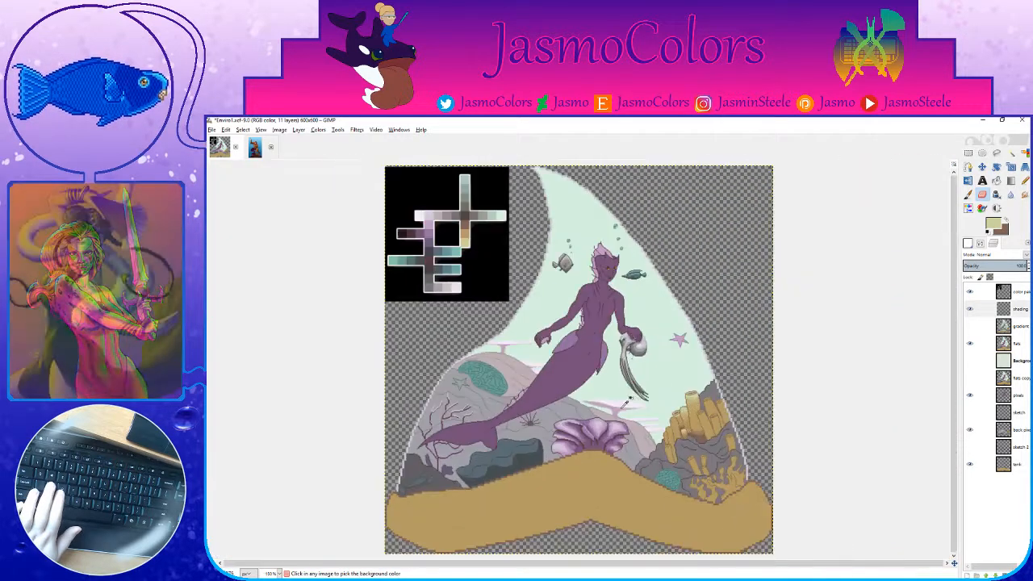
key("ctrl+s")
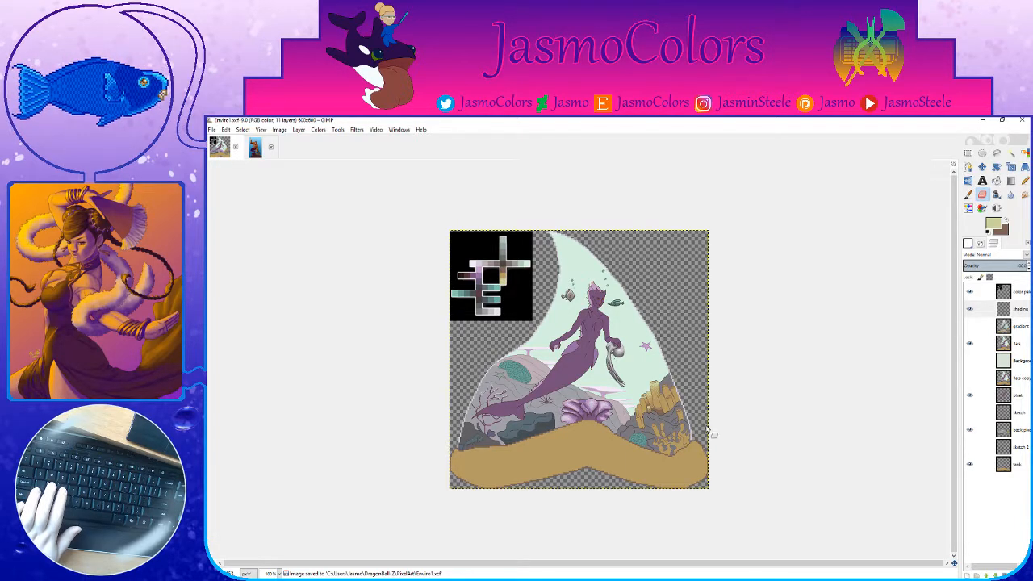
Step: Switch to the open Aquaman image and examine the figure's head and upper body up close
left_click(255, 147)
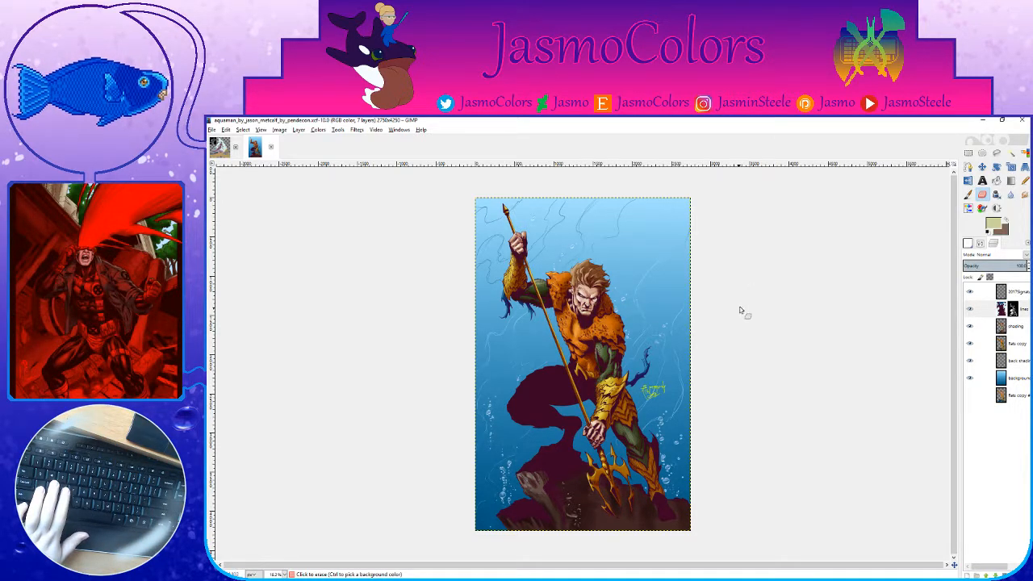
scroll(618, 279, "up", 5)
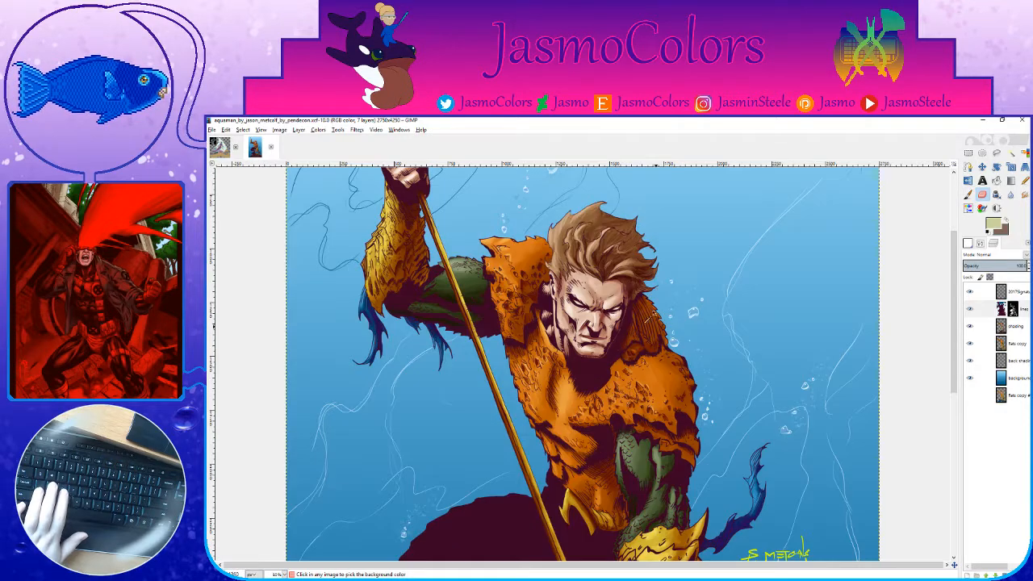
Step: Return to the Enviro1 image, scatter dark brown pencil pixels above the tall middle tube's dithered shadow, and save the image
scroll(613, 274, "down", 6)
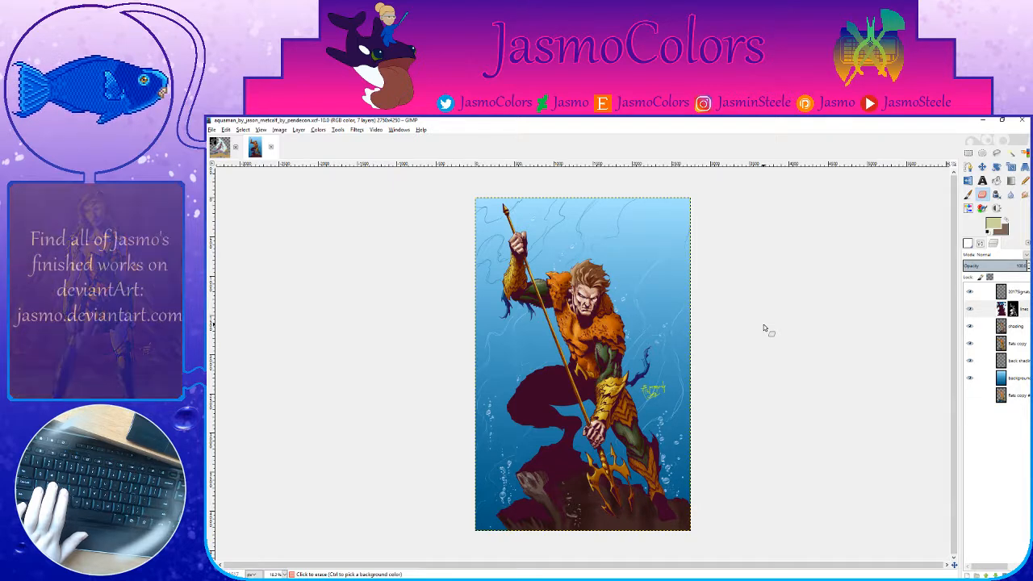
left_click(219, 147)
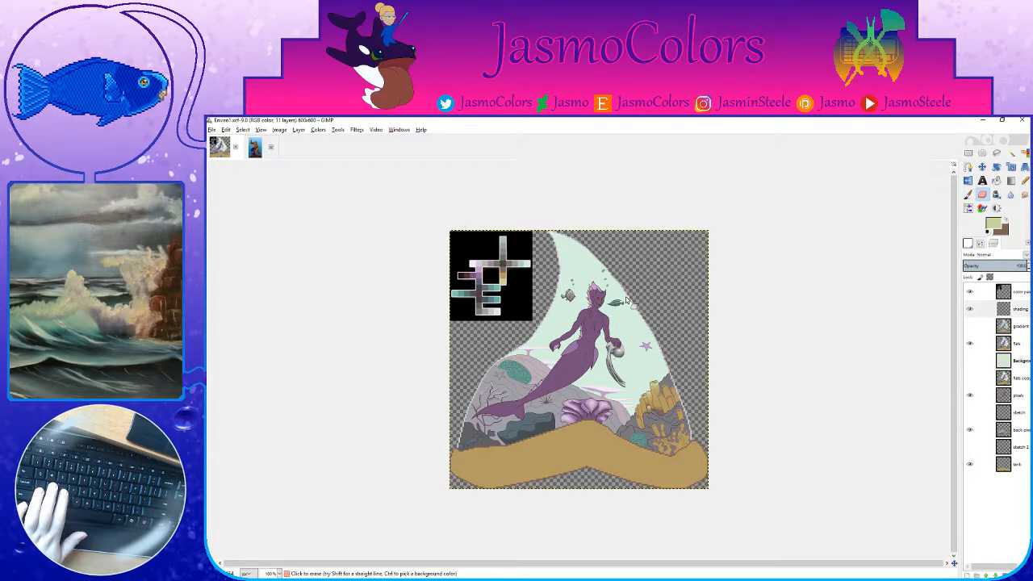
key("p")
key("plus")
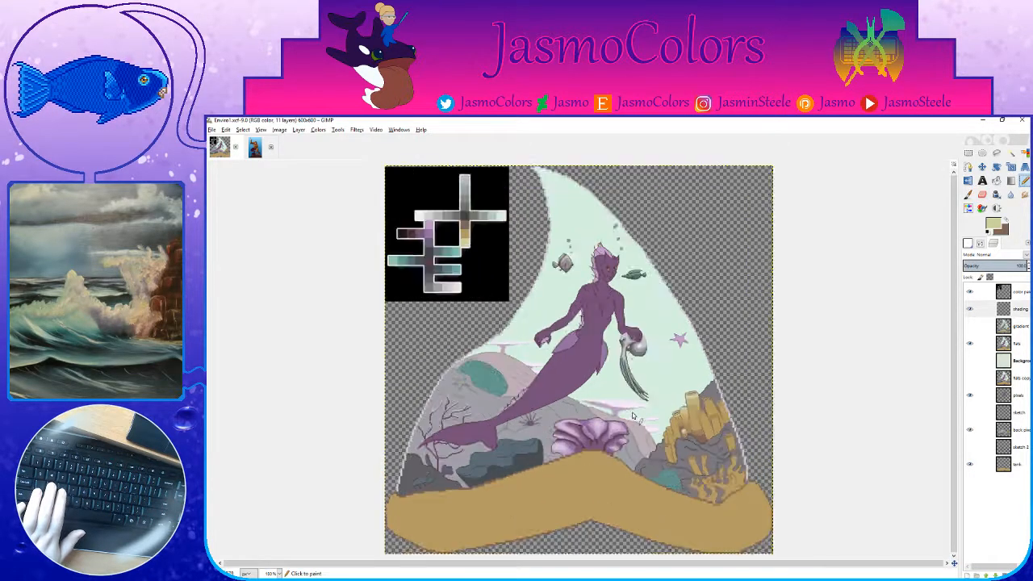
key("plus")
key("plus")
key("plus")
key("plus")
key("plus")
key("plus")
key("plus")
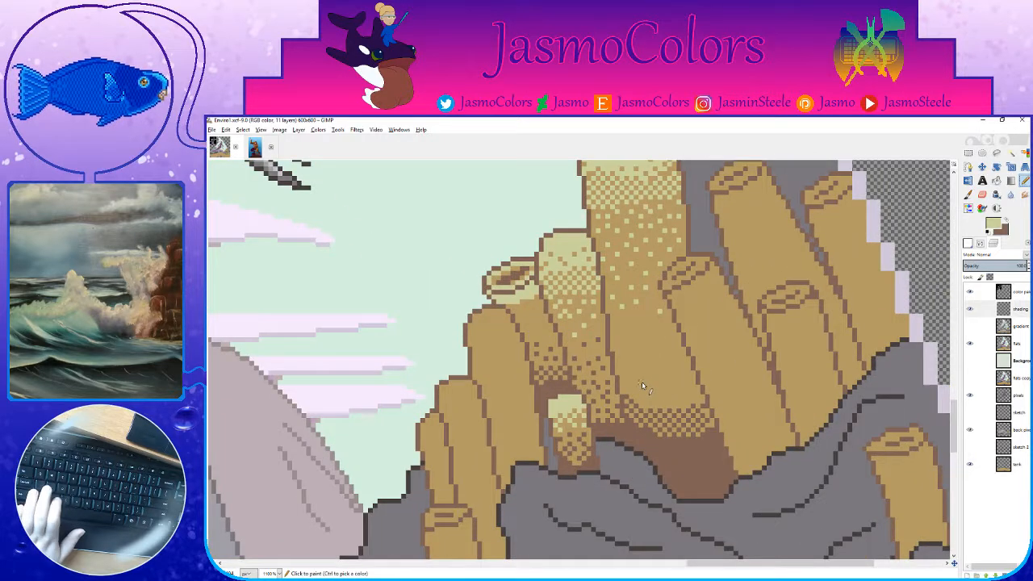
left_click(643, 386, "ctrl")
left_click(649, 407)
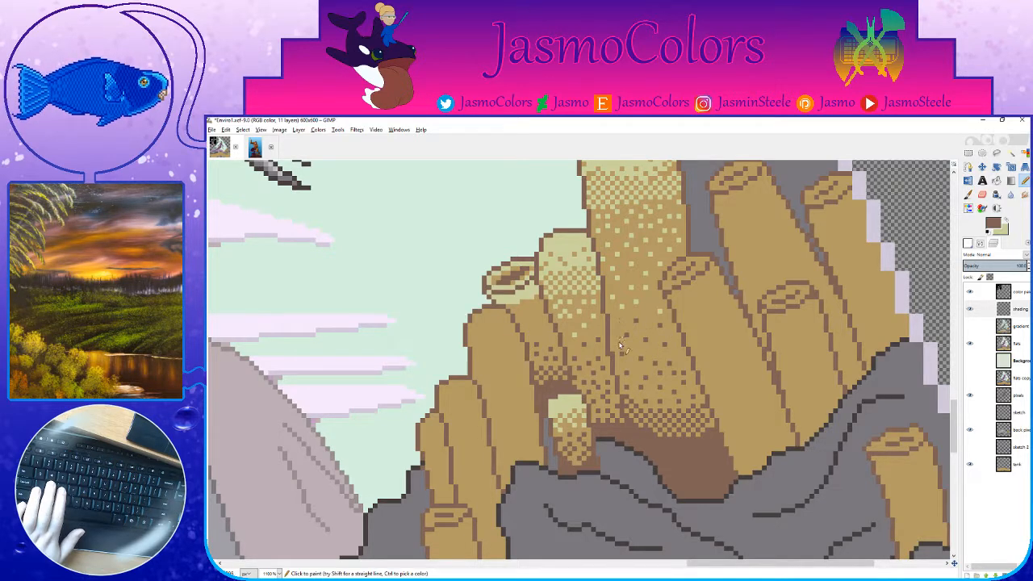
key("ctrl+s")
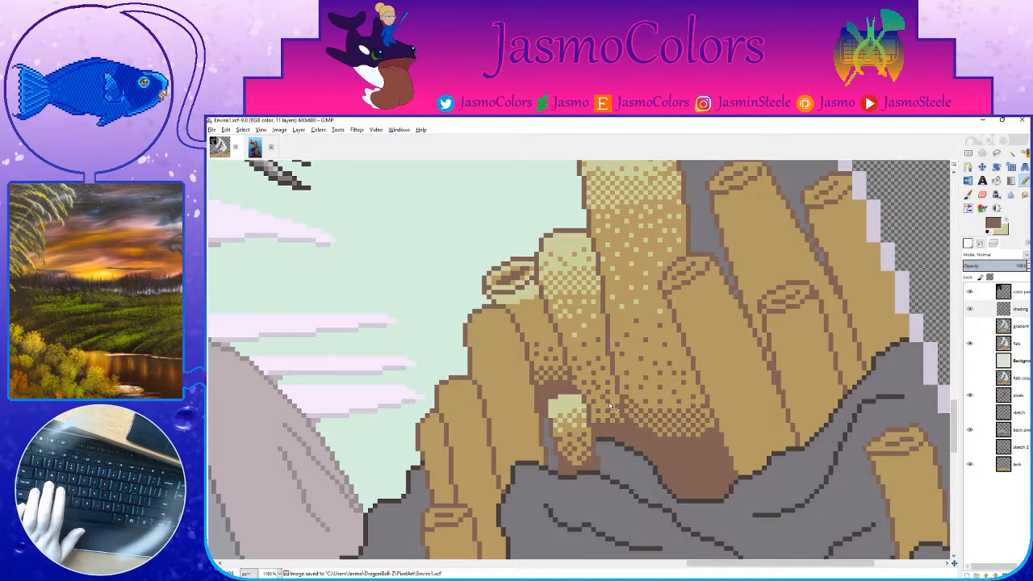
Step: Dither light green pixels below the highlight of the short open-mouthed tube, erase scattered pixels within that highlight, and save the image
scroll(516, 295, "up", 2)
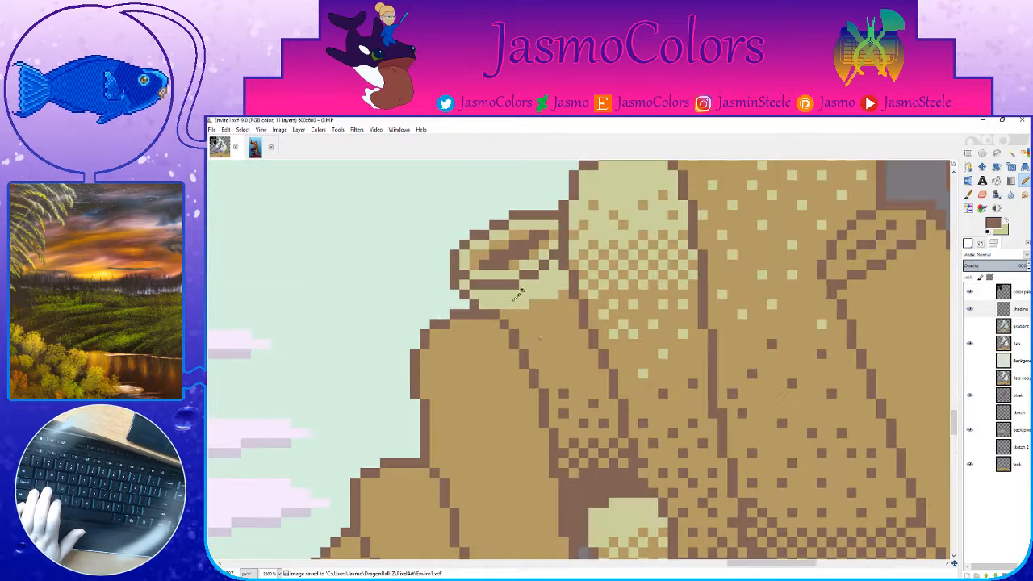
left_click(521, 319, "ctrl")
left_click(525, 314)
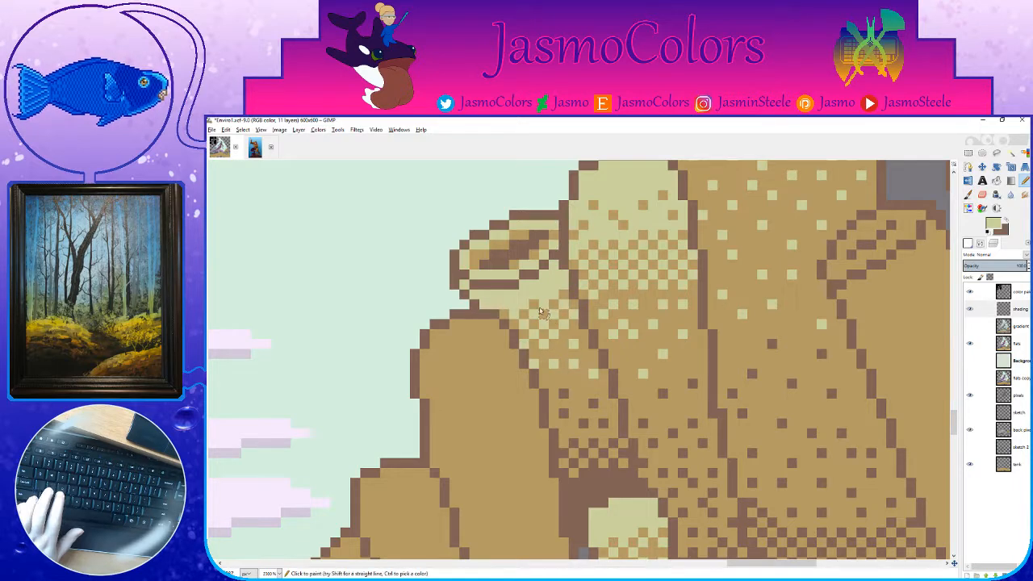
key("shift+e")
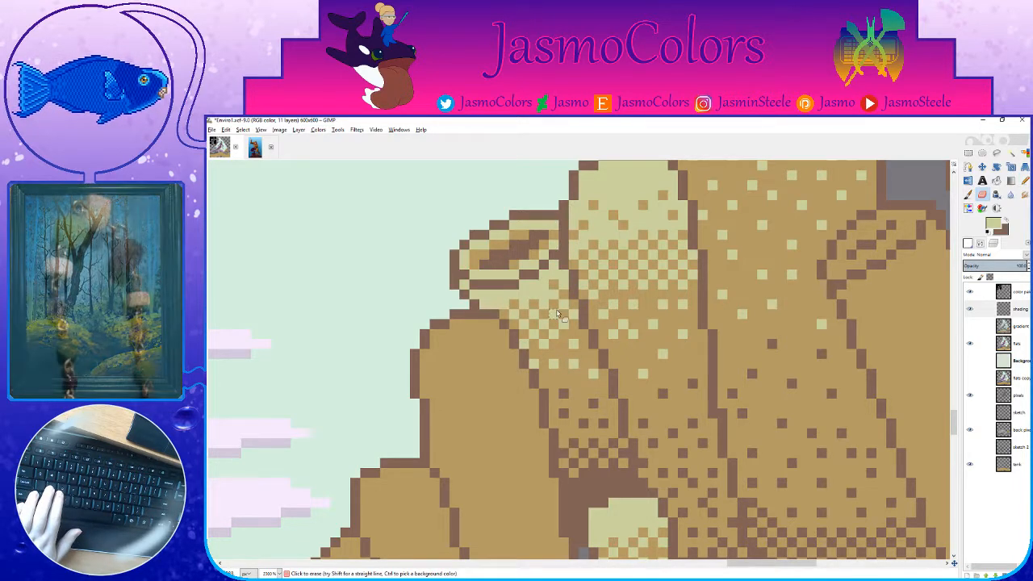
scroll(857, 244, "down", 6)
key("ctrl+s")
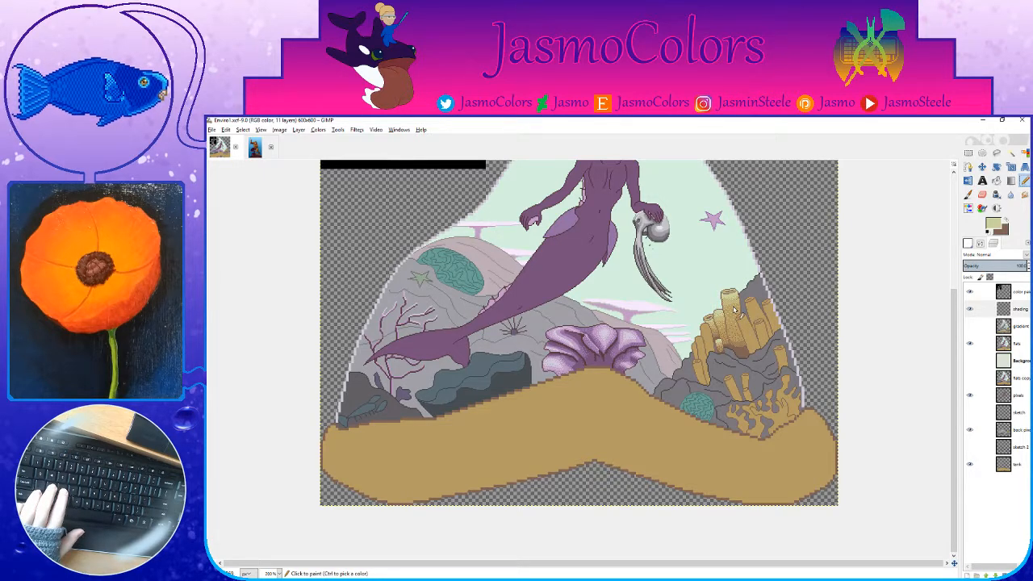
Step: Erase scattered single pixels in the dark brown shadows at the bases of the tall tube and its smaller neighbours, and save the image
scroll(762, 348, "up", 6)
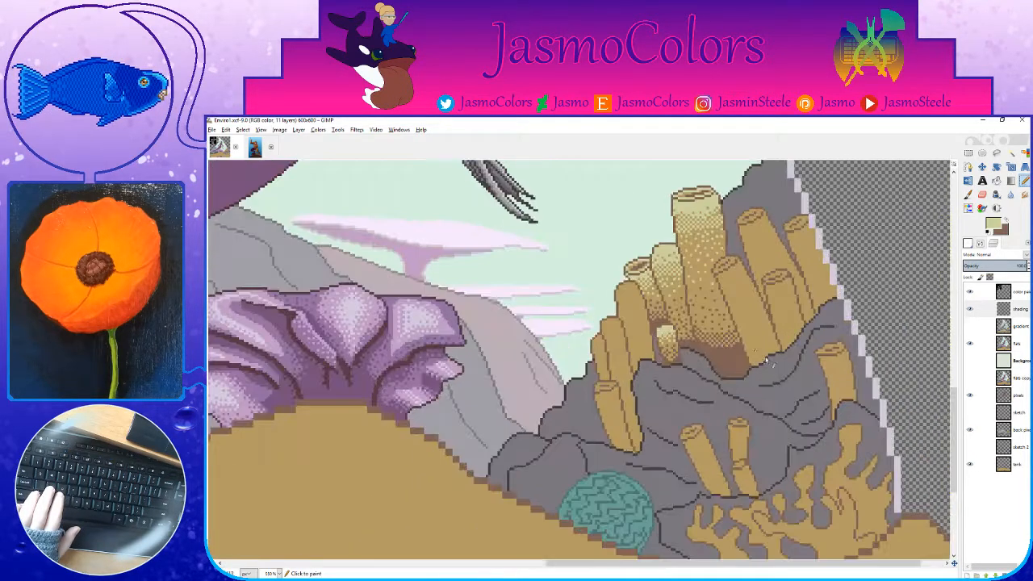
key("shift+e")
left_click(673, 361)
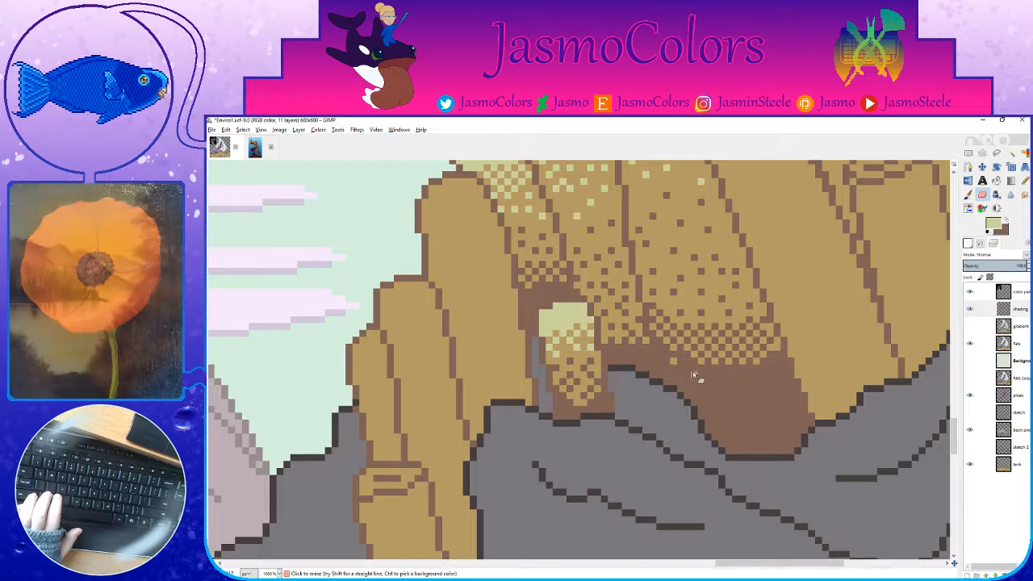
left_click(771, 374)
left_click(761, 389)
left_click(784, 396)
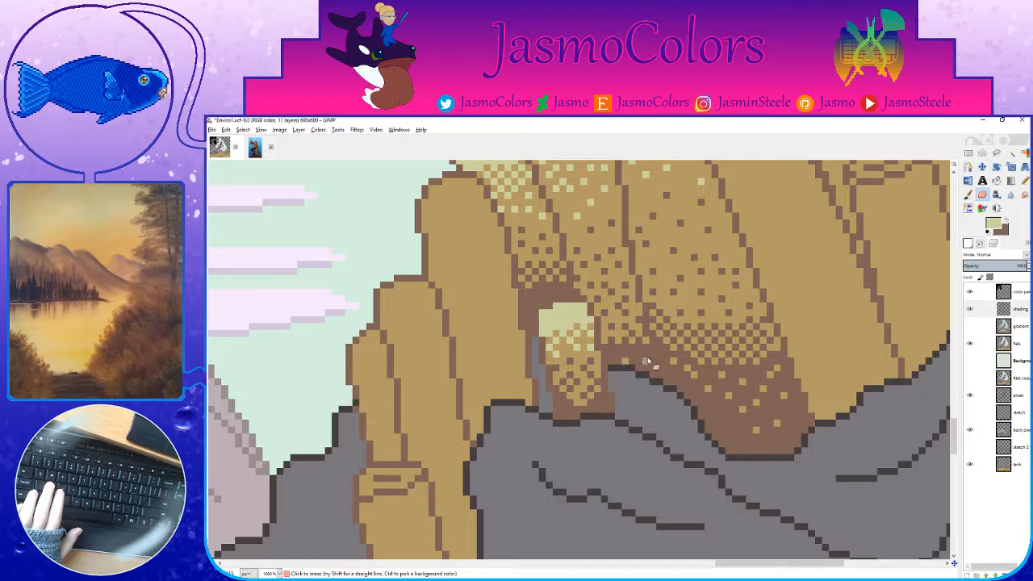
left_click(536, 299)
left_click(556, 292)
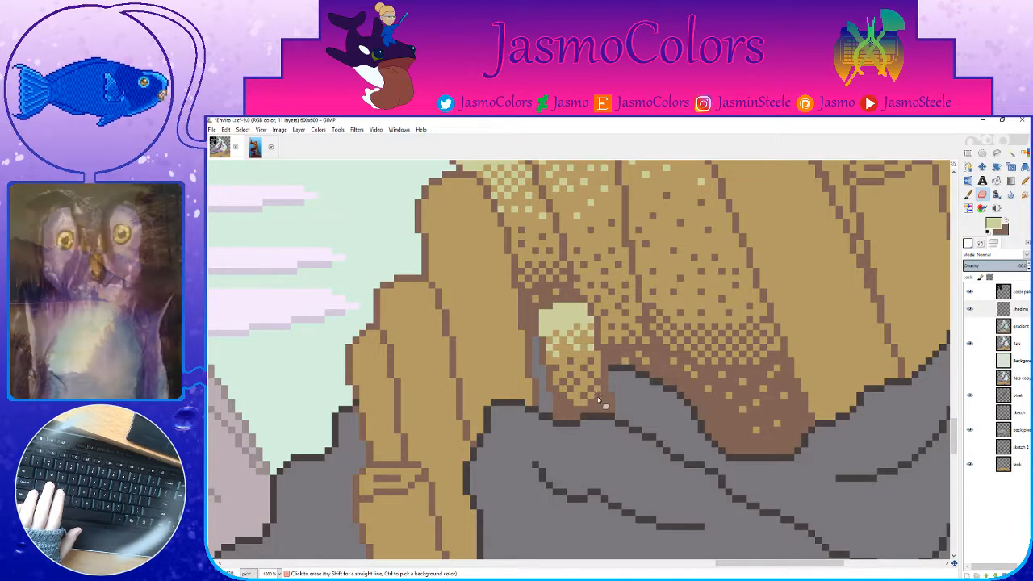
scroll(686, 419, "down", 8)
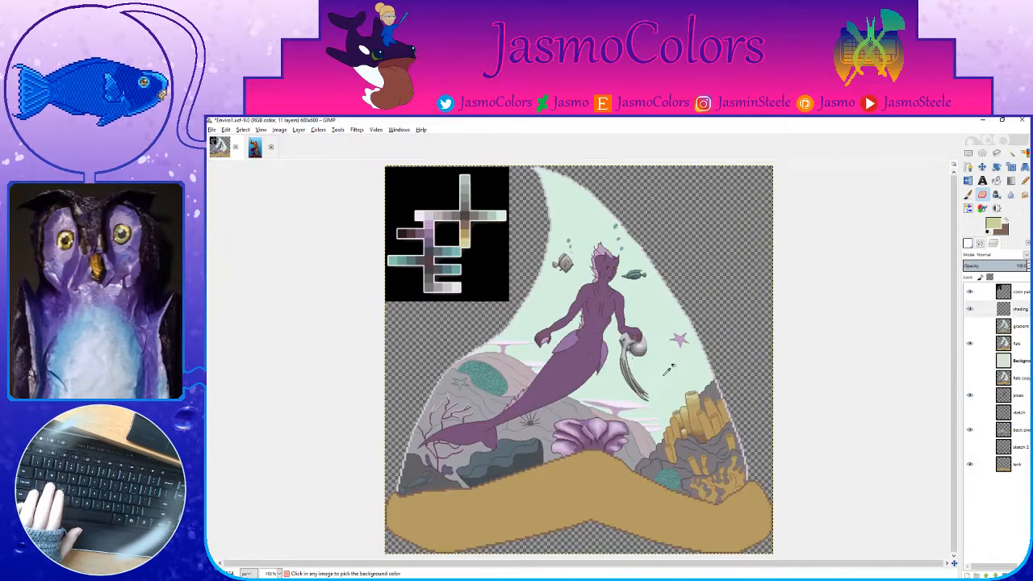
key("ctrl+s")
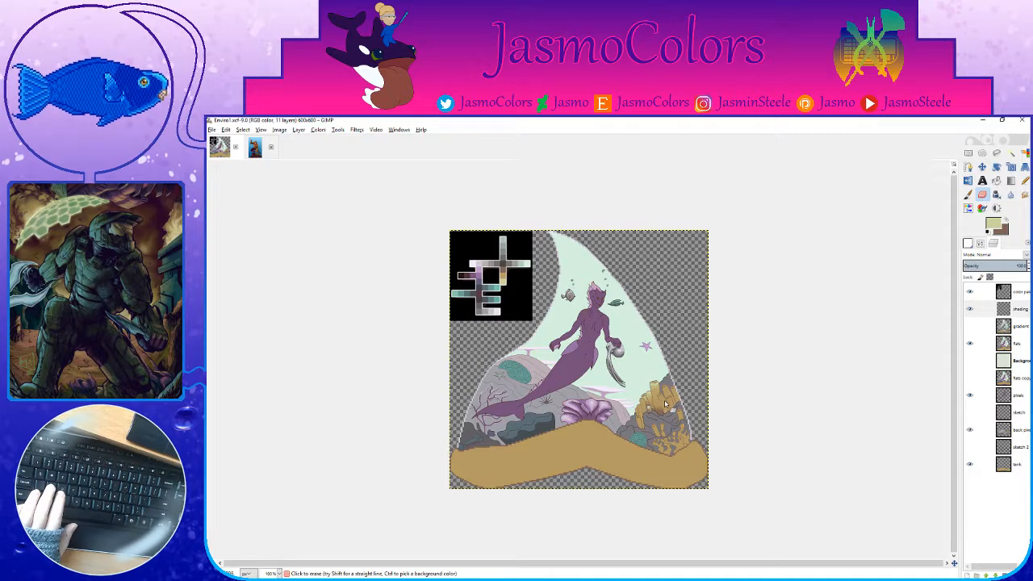
Step: Pencil a light green rim and a dark brown opening on the lone tube on the rock near the glass edge
scroll(671, 407, "up", 6)
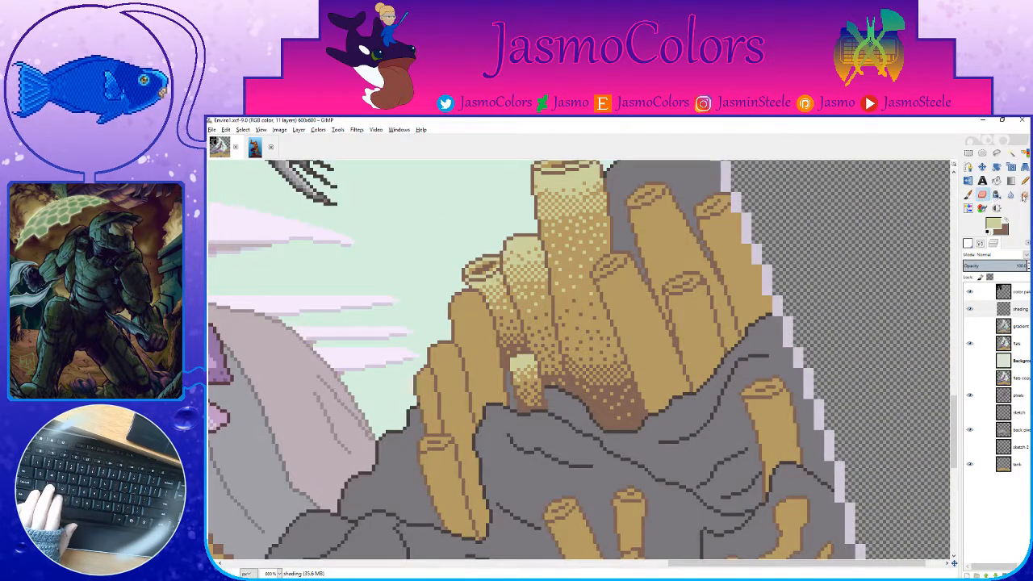
key("n")
scroll(805, 355, "down", 2)
key("ctrl+s")
scroll(805, 343, "up", 4)
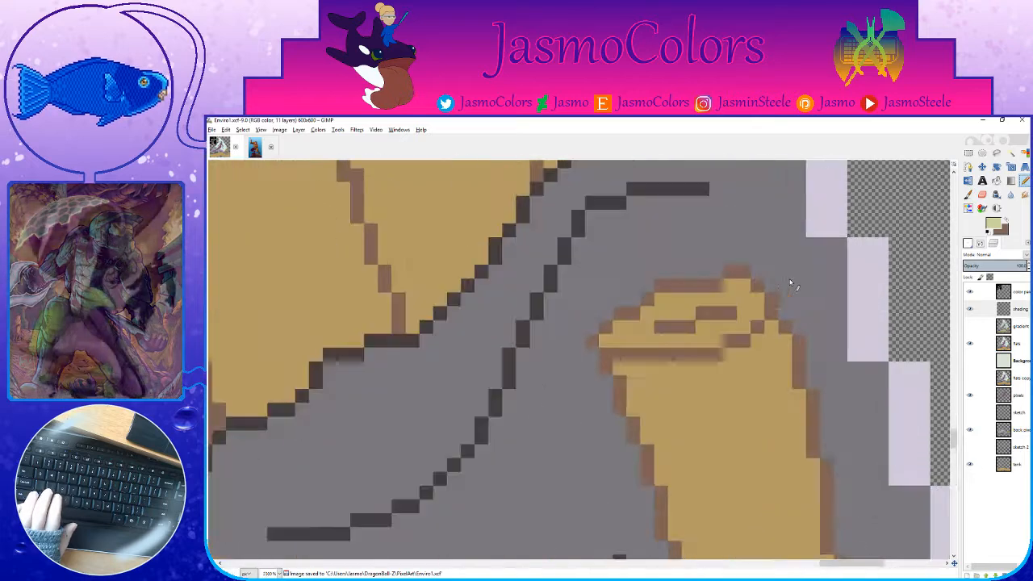
mouse_move(733, 288)
left_mouse_down()
mouse_move(742, 286)
mouse_move(663, 301)
mouse_move(612, 344)
left_mouse_up()
left_click(715, 343, "shift")
left_click_drag(730, 335, 755, 314)
left_click(710, 315, "ctrl")
left_click_drag(698, 329, 725, 323)
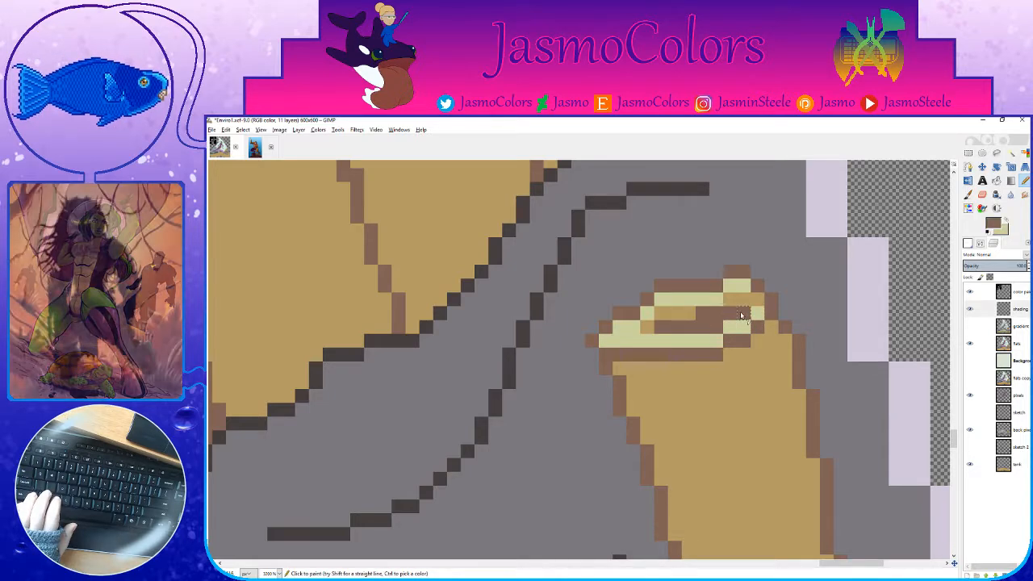
left_click(743, 319)
left_click(651, 332)
Step: Draw the light green lower boundary of the highlight across the upper part of the lone tube
key("x")
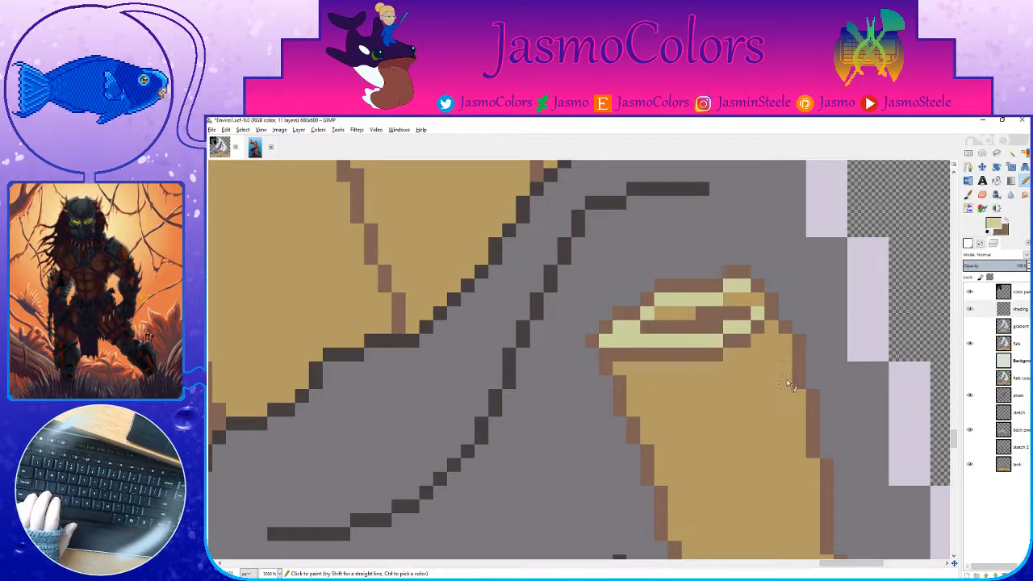
left_click(784, 380)
left_click(737, 435, "shift")
left_click(669, 436, "shift")
Step: Outline a dark brown shadow across the base of the lone tube and fill it solid down to the rock
scroll(702, 419, "down", 6)
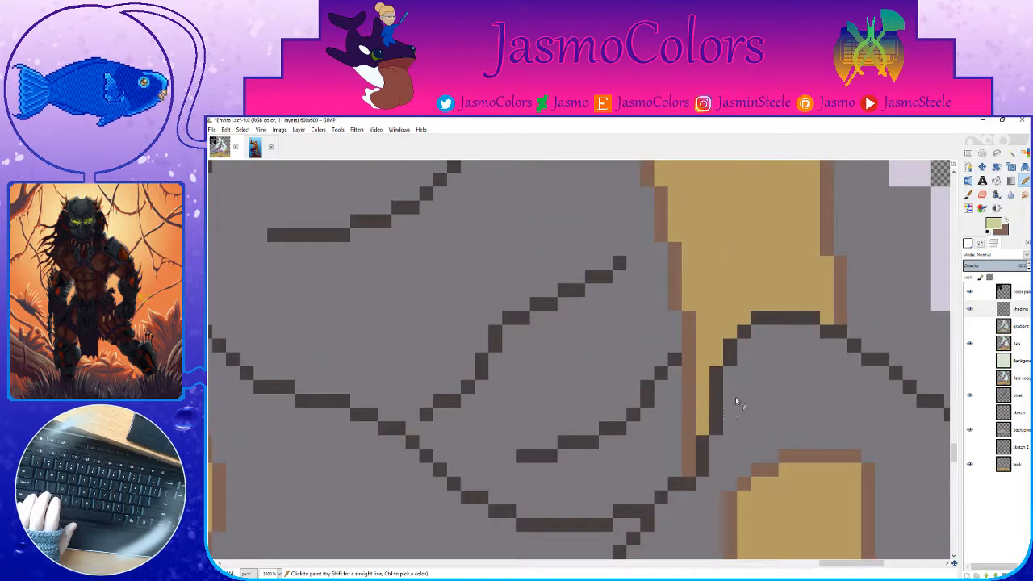
scroll(721, 369, "up", 3)
key("x")
left_click(689, 376)
left_click(703, 391)
left_click_drag(747, 394, 811, 349)
left_click(690, 405)
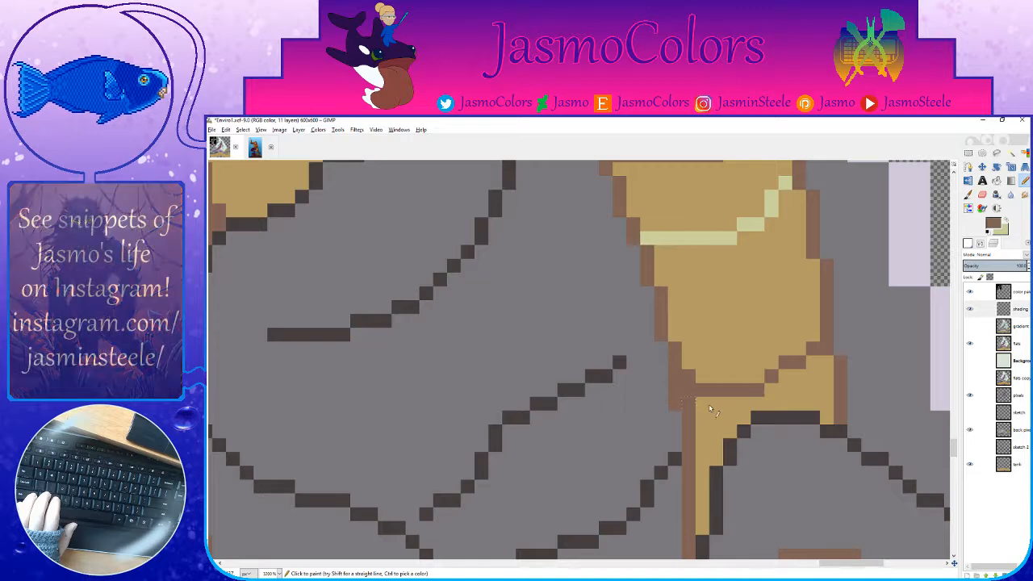
left_click(701, 407)
scroll(701, 411, "down", 2)
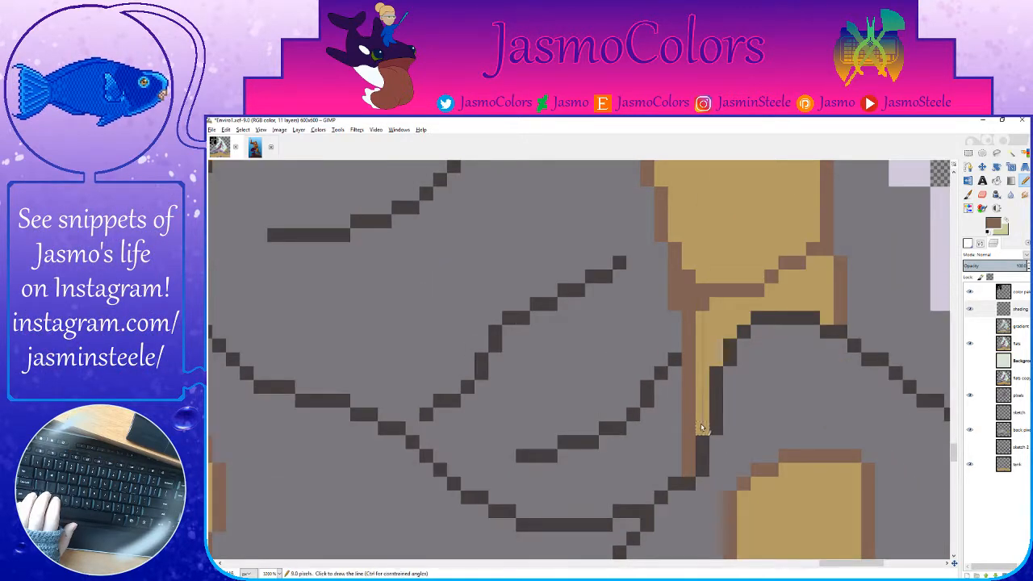
mouse_move(703, 427)
left_mouse_down()
mouse_move(724, 330)
mouse_move(743, 308)
mouse_move(825, 312)
mouse_move(829, 269)
mouse_move(727, 310)
left_mouse_up()
Step: Fill the lone tube's top highlight solid with the sampled light green and save the image
scroll(759, 365, "up", 4)
left_click(775, 316, "ctrl")
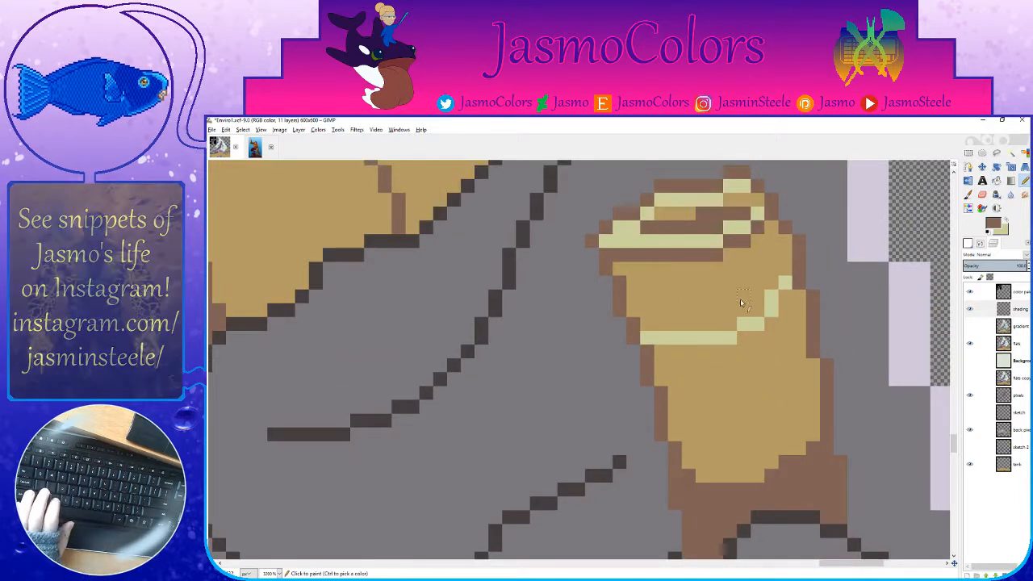
key("ctrl+s")
mouse_move(634, 315)
left_mouse_down()
mouse_move(621, 269)
mouse_move(719, 268)
mouse_move(774, 234)
mouse_move(787, 274)
left_mouse_up()
key("shift+b")
left_click(750, 290)
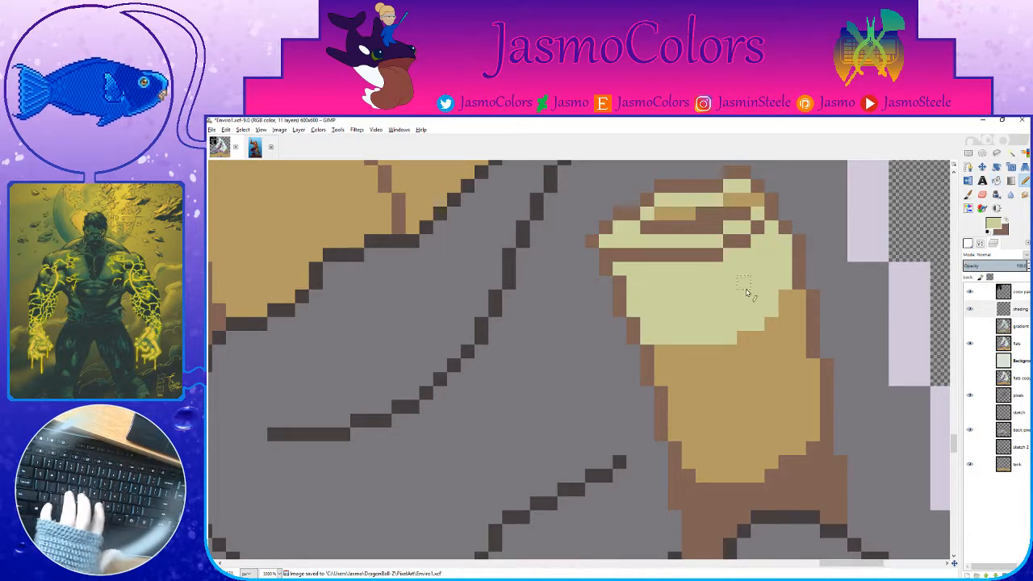
key("4")
key("ctrl+s")
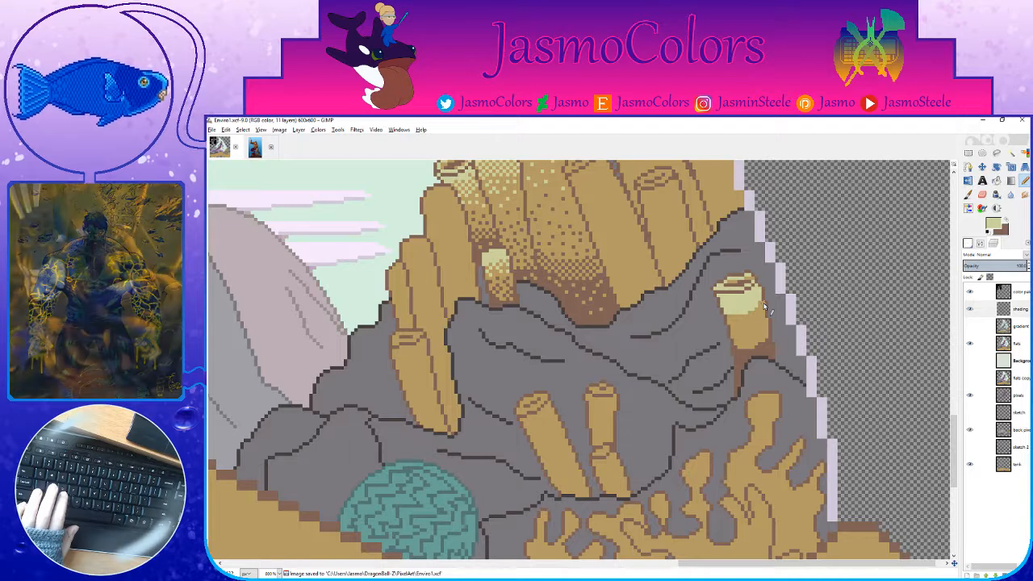
Step: Erase alternating pixels along the lower edge of the lone tube's highlight and scattered single pixels within it
key("shift+e")
scroll(759, 321, "up", 2)
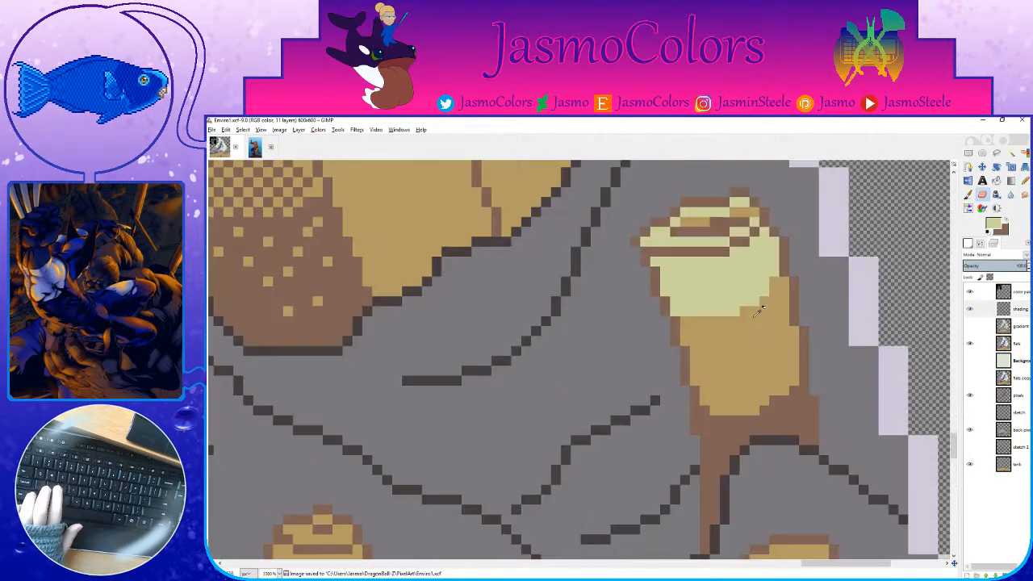
left_click(660, 311)
left_click(686, 310)
left_click(715, 310)
left_click(742, 297)
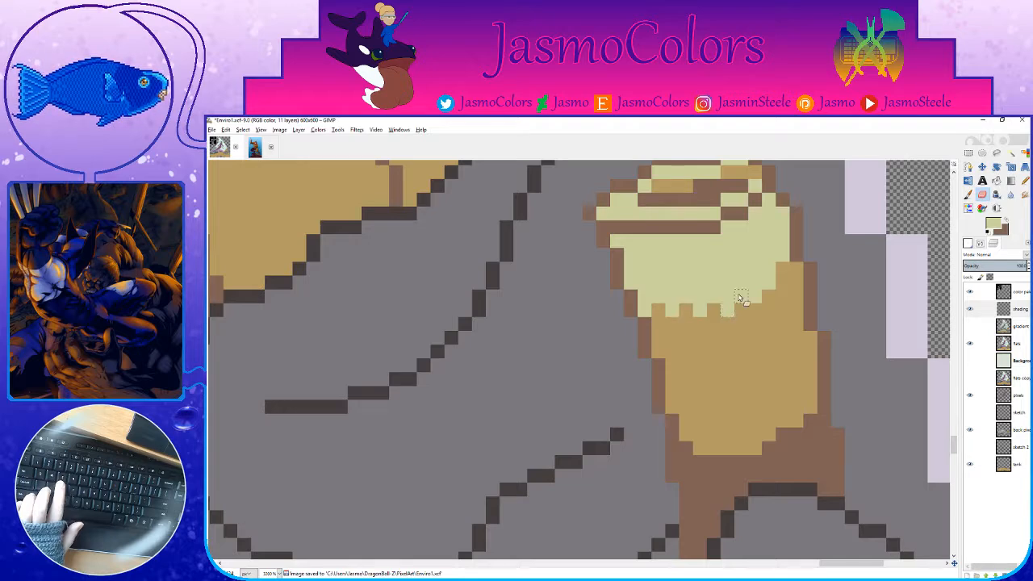
left_click(756, 282)
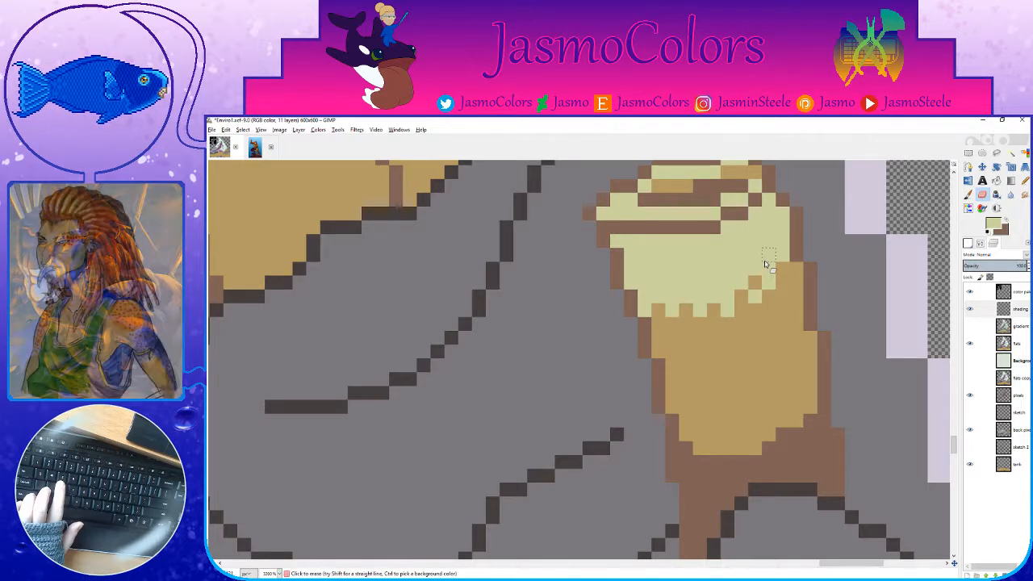
left_click(769, 270)
left_click(659, 282)
left_click(700, 283)
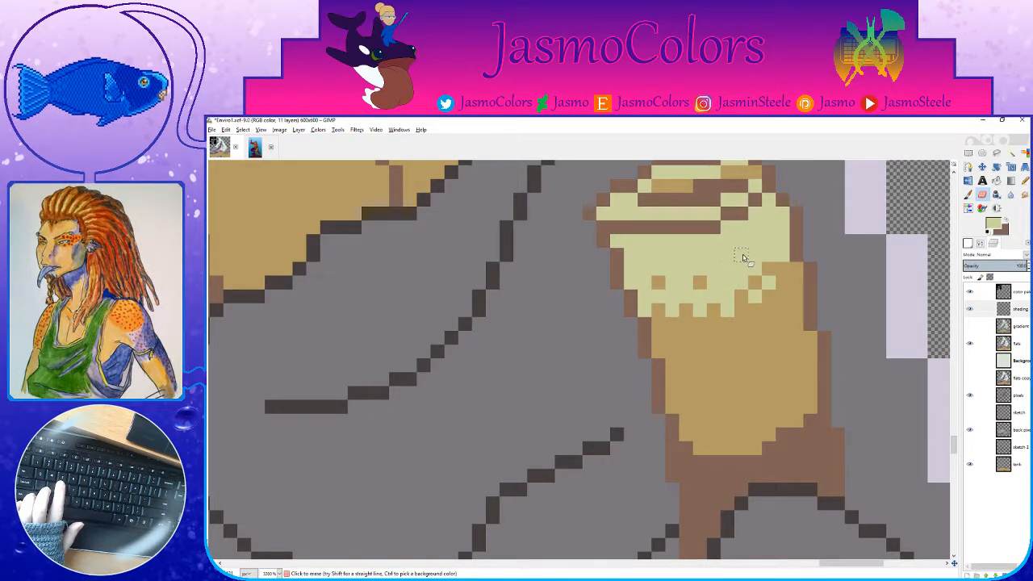
left_click(727, 269)
left_click(754, 241)
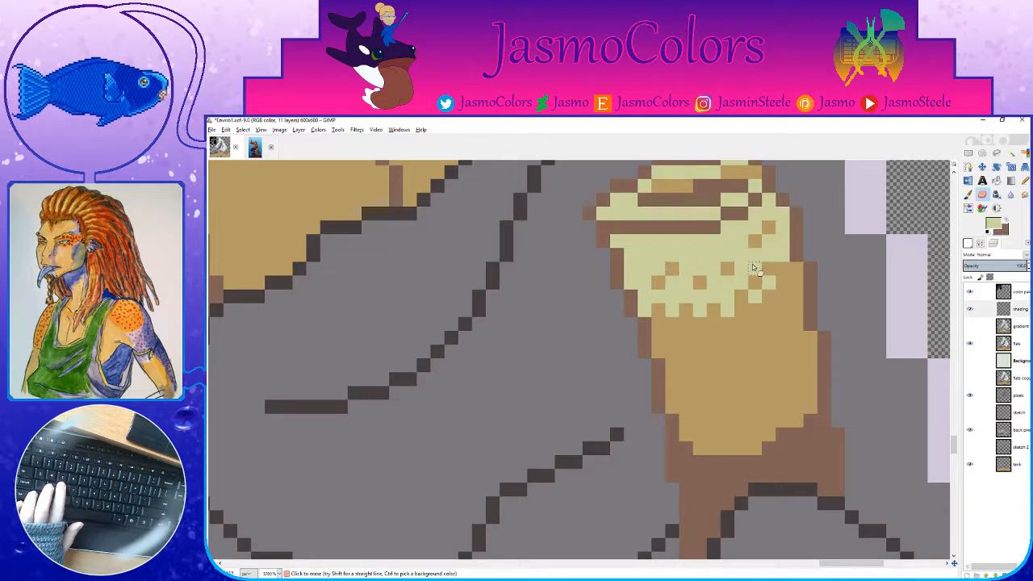
Step: Erase a few scattered single pixels in the dark brown shadow at the lone tube's base
left_click(714, 489)
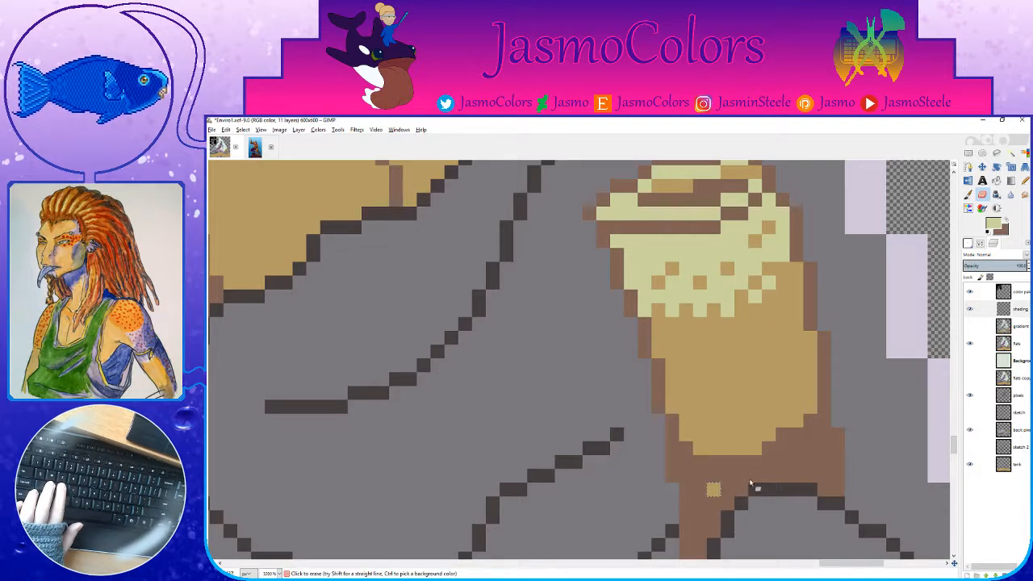
left_click(809, 448)
left_click(782, 462)
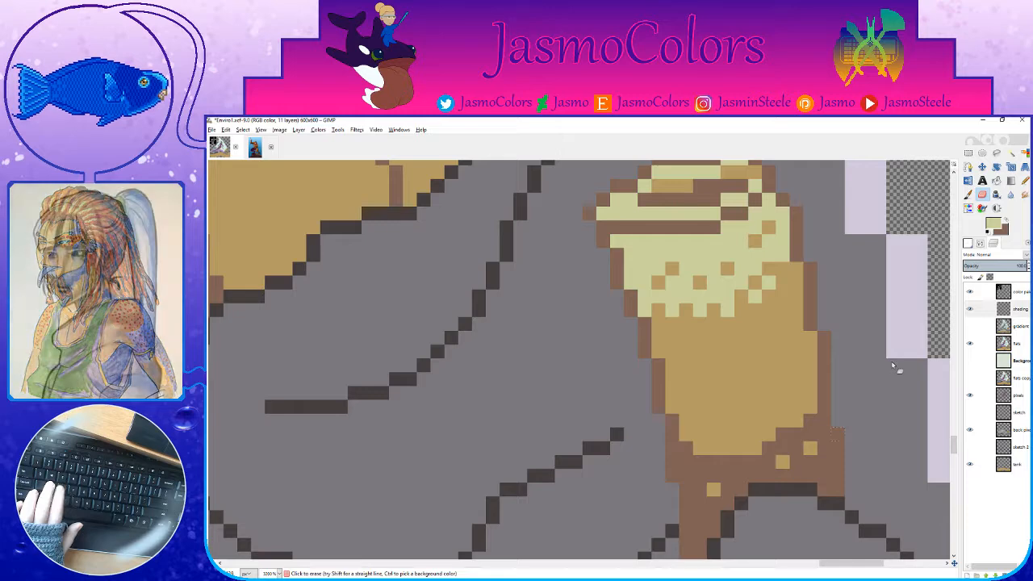
Step: Add alternating light green pixels beneath the lower edge of the lone tube's highlight to form a checkerboard dither
left_click(659, 325)
left_click(685, 324)
left_click(713, 325)
left_click(740, 324)
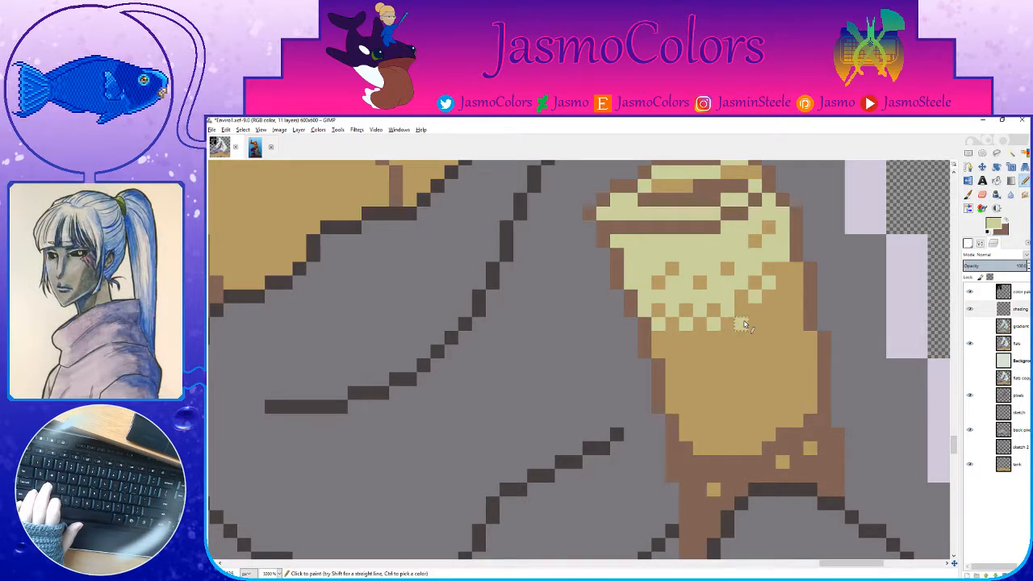
left_click(783, 297)
left_click(783, 270)
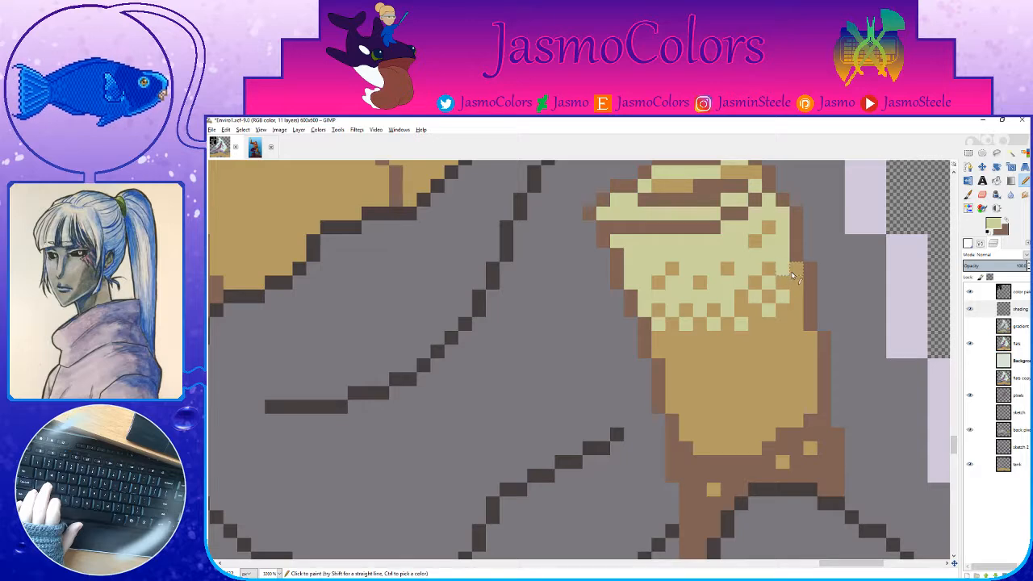
left_click(796, 283)
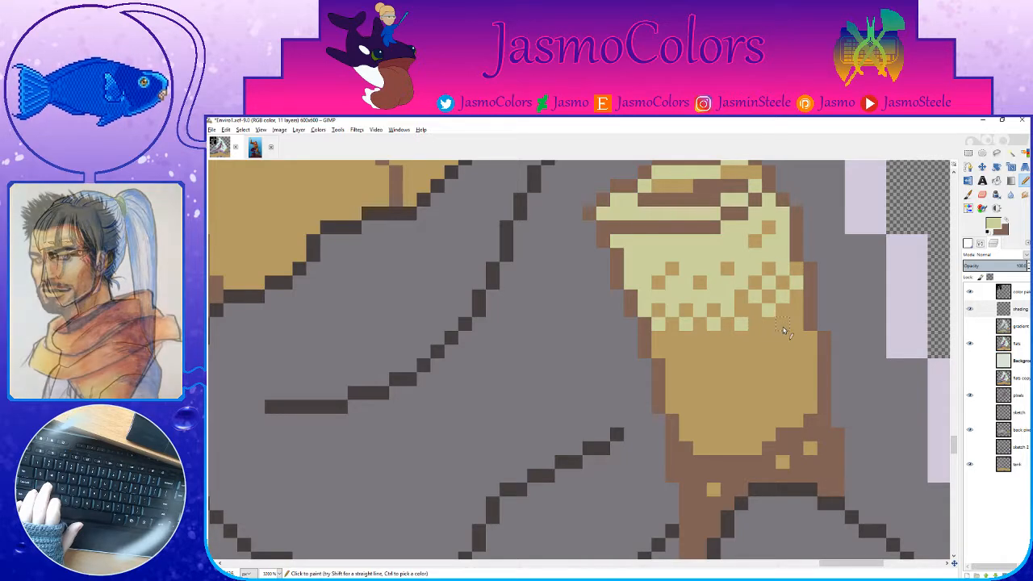
Step: Scatter single light green pixels farther below the lone tube's checkerboard dither to fade out the highlight
left_click(672, 351)
left_click(700, 365)
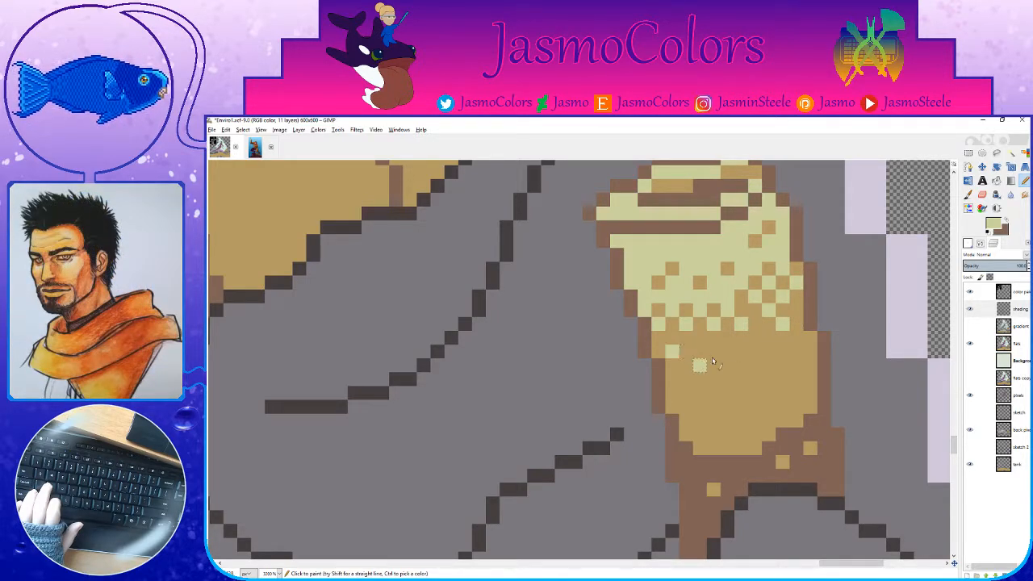
left_click(727, 338)
left_click(727, 365)
left_click(740, 364)
left_click(768, 350)
key("ctrl+z")
key("ctrl+z")
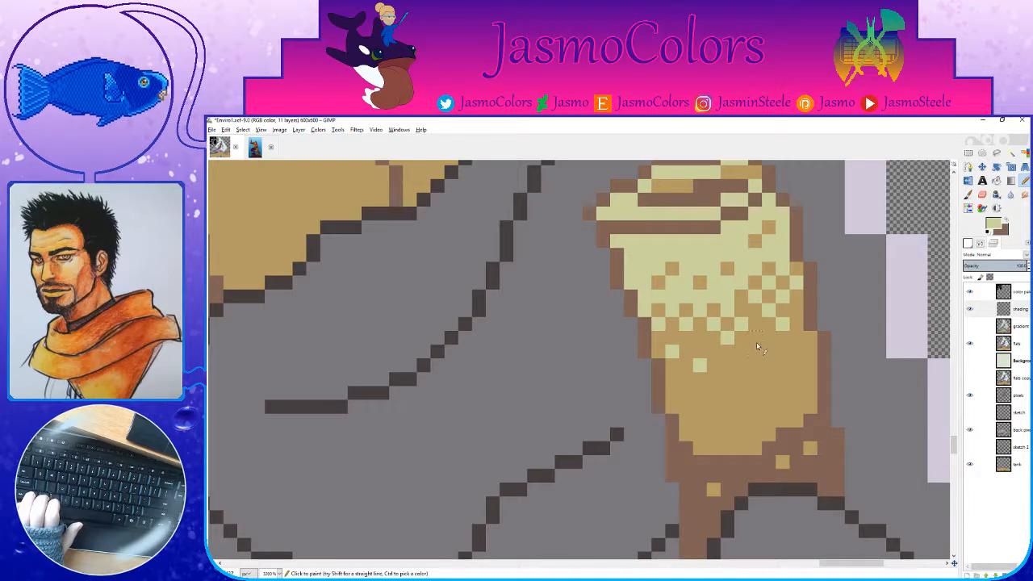
left_click(754, 338)
left_click(741, 366)
left_click(782, 352)
Step: Swap to dark brown and place staggered single pixels along the upper edge of the lone tube's base shadow
key("x")
left_click(713, 448)
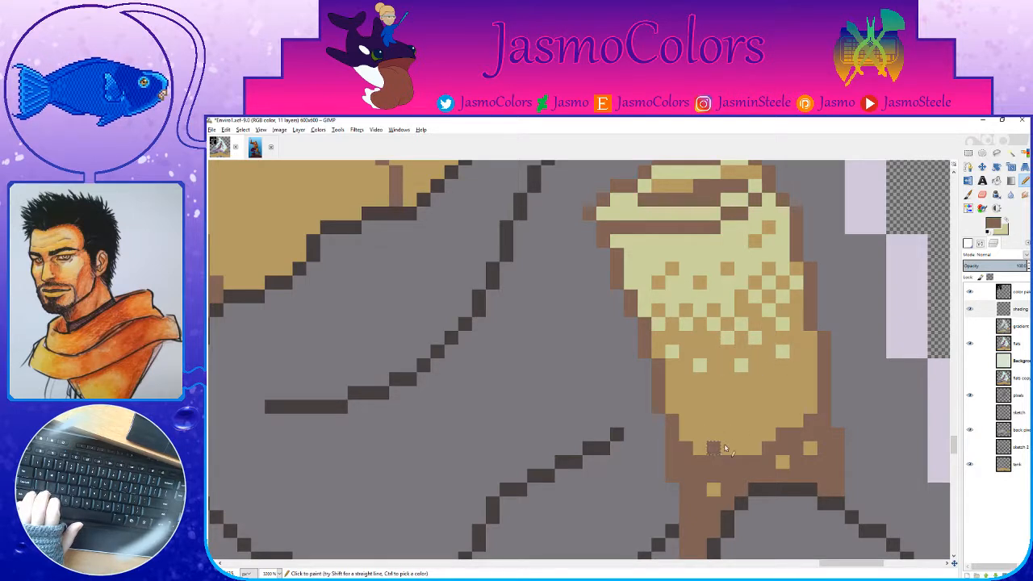
left_click(740, 448)
left_click(754, 434)
left_click(768, 420)
left_click(796, 407)
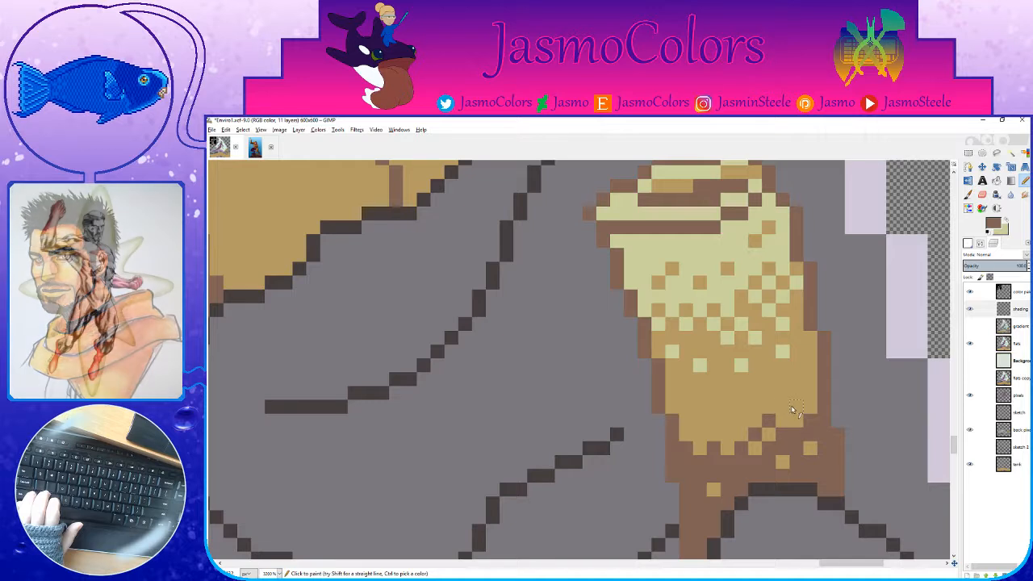
left_click(782, 394)
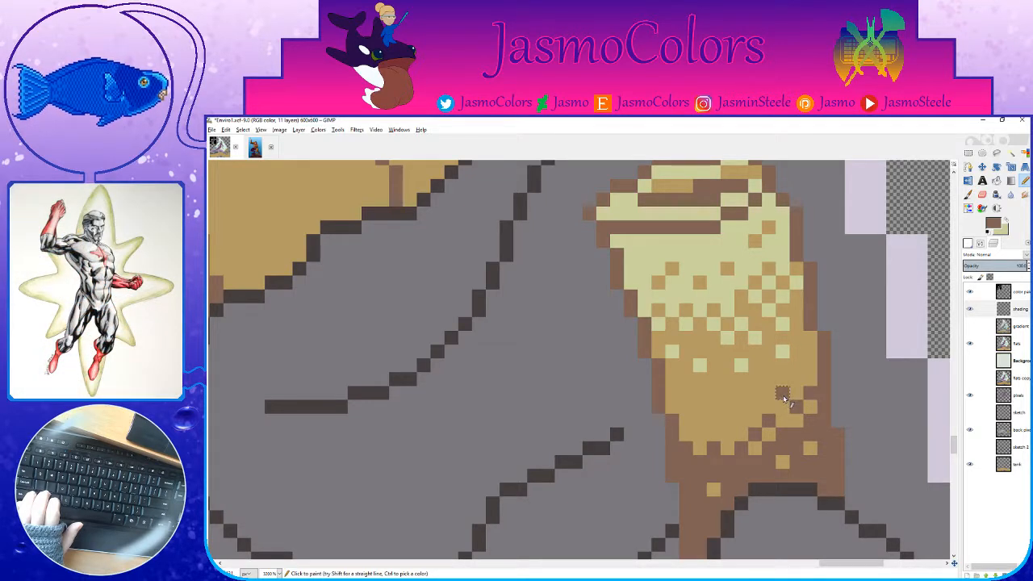
Step: Extend the dark brown dither upward with further alternating rows of pixels above the lone tube's shadow
left_click(754, 407)
left_click(741, 420)
left_click(727, 434)
left_click(699, 434)
left_click(686, 420)
left_click(714, 421)
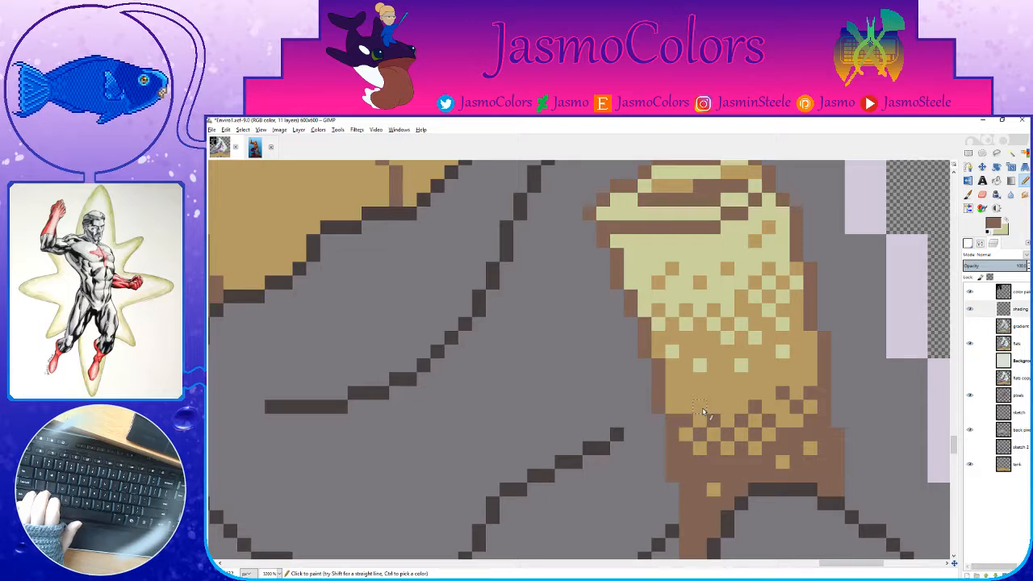
left_click(700, 406)
left_click(727, 407)
Step: Scatter single dark brown pixels across the middle of the lone tube and save the image
left_click(684, 395)
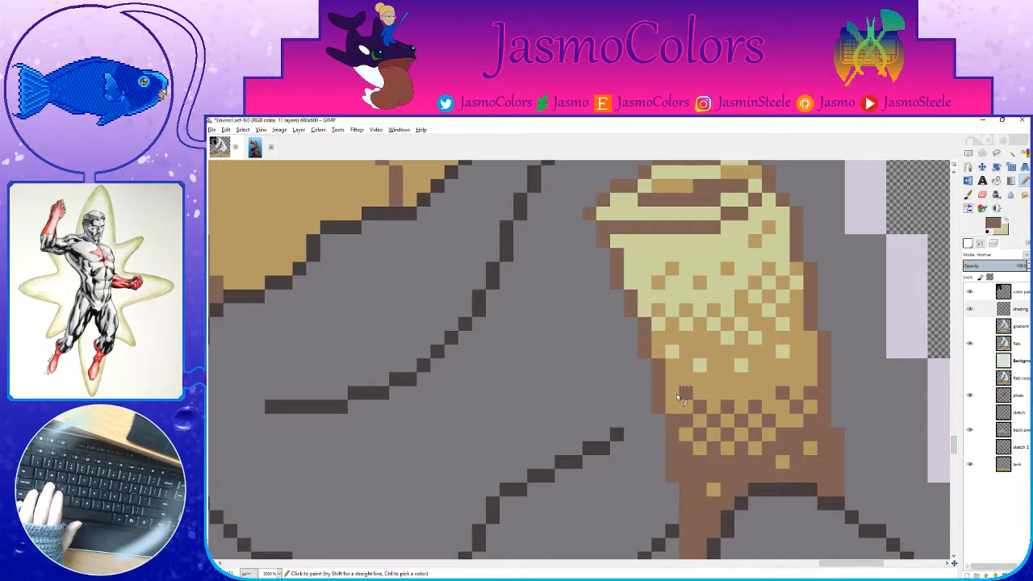
left_click(797, 367)
left_click(756, 393)
left_click(767, 381)
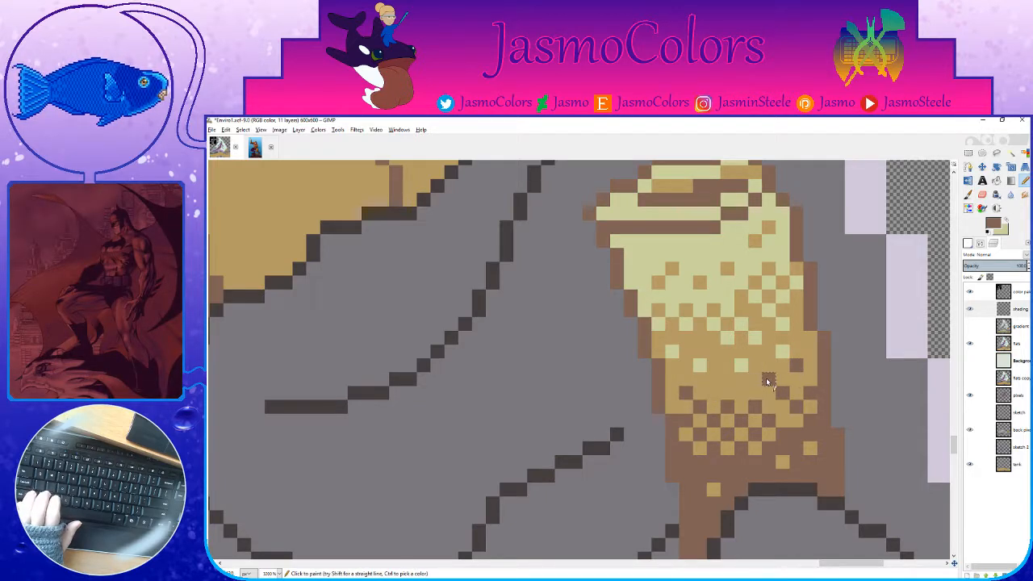
left_click(726, 380)
key("ctrl+s")
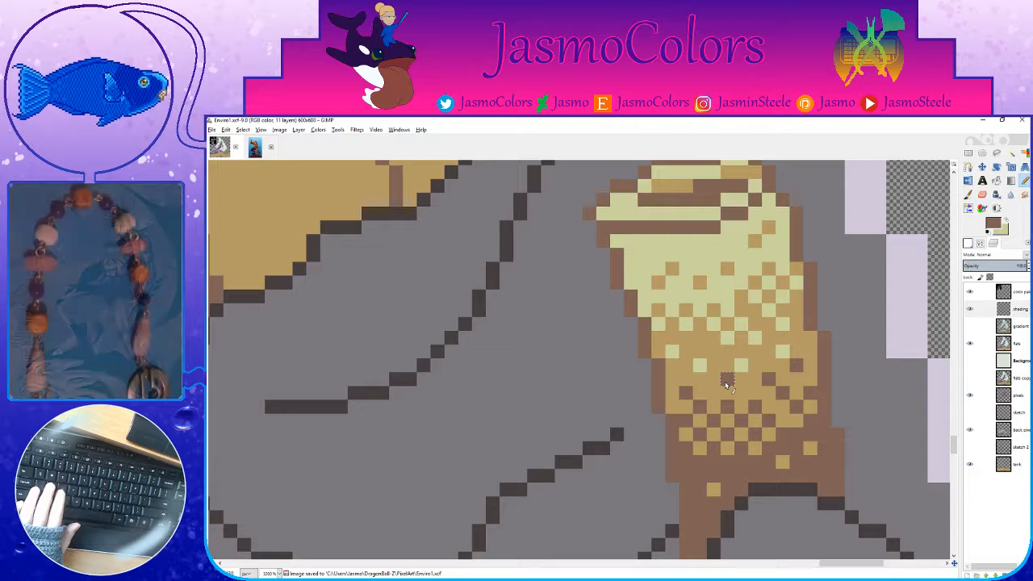
Step: Examine the shaded lone tube alongside the rest of the sponge cluster and keep the image saved
scroll(652, 431, "down", 6)
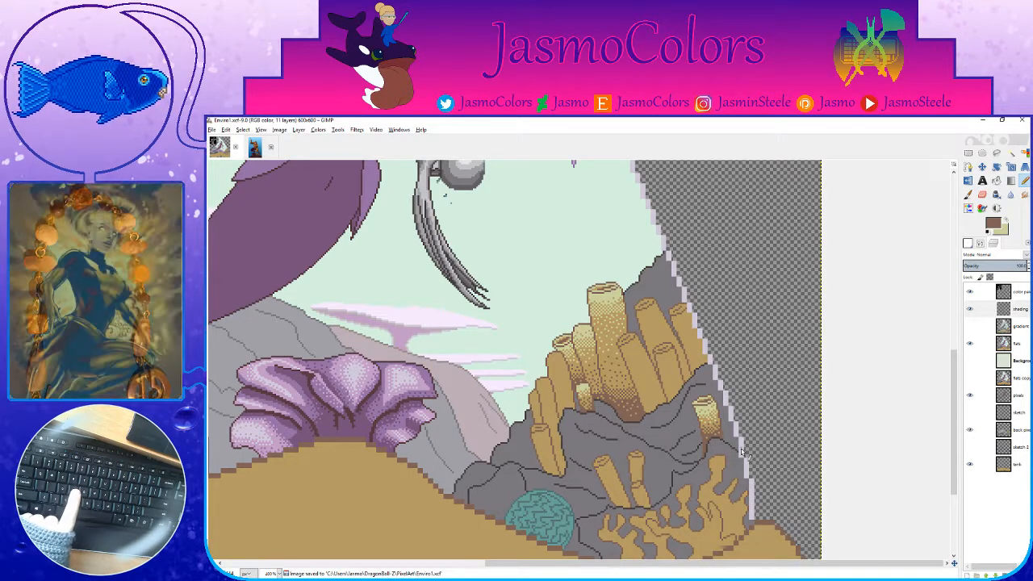
key("x")
scroll(723, 409, "up", 1)
scroll(730, 402, "up", 4)
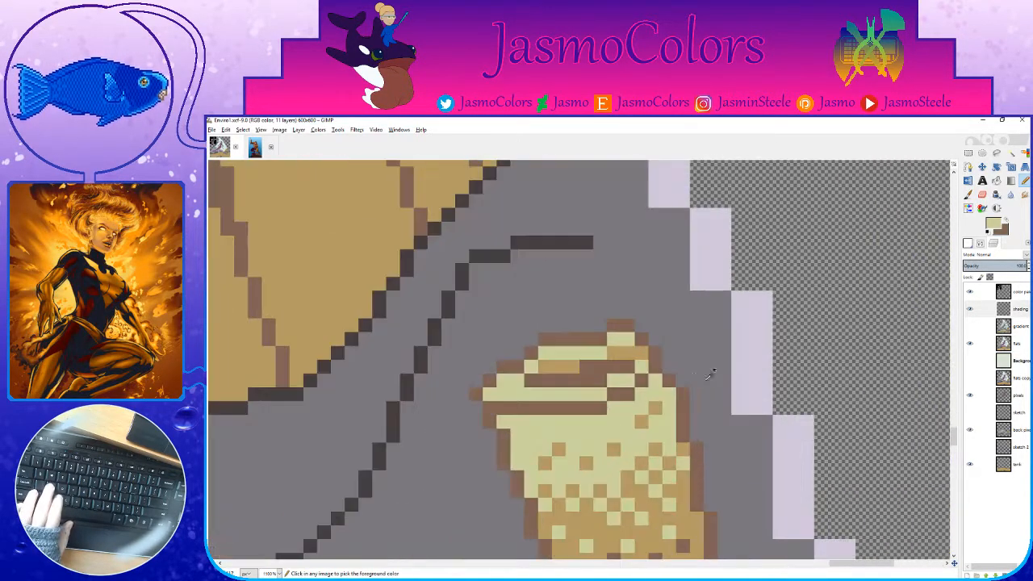
scroll(747, 392, "down", 2)
key("ctrl+s")
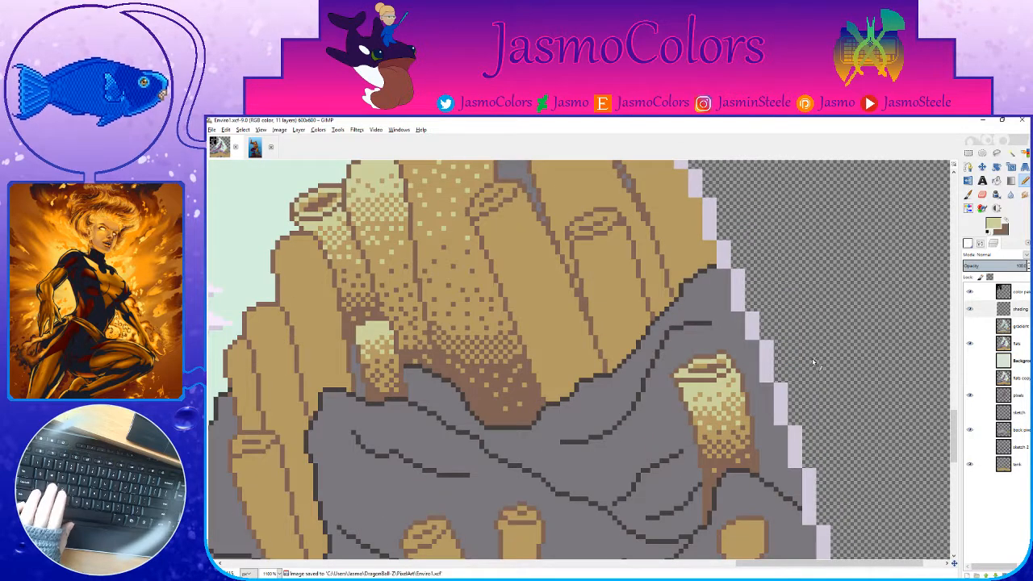
scroll(752, 378, "down", 2)
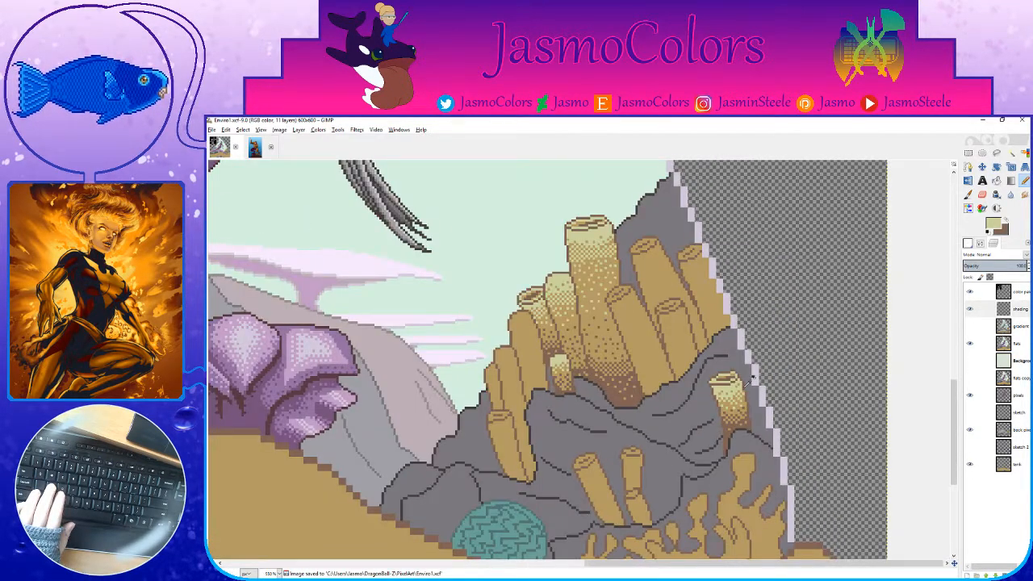
scroll(752, 378, "down", 1)
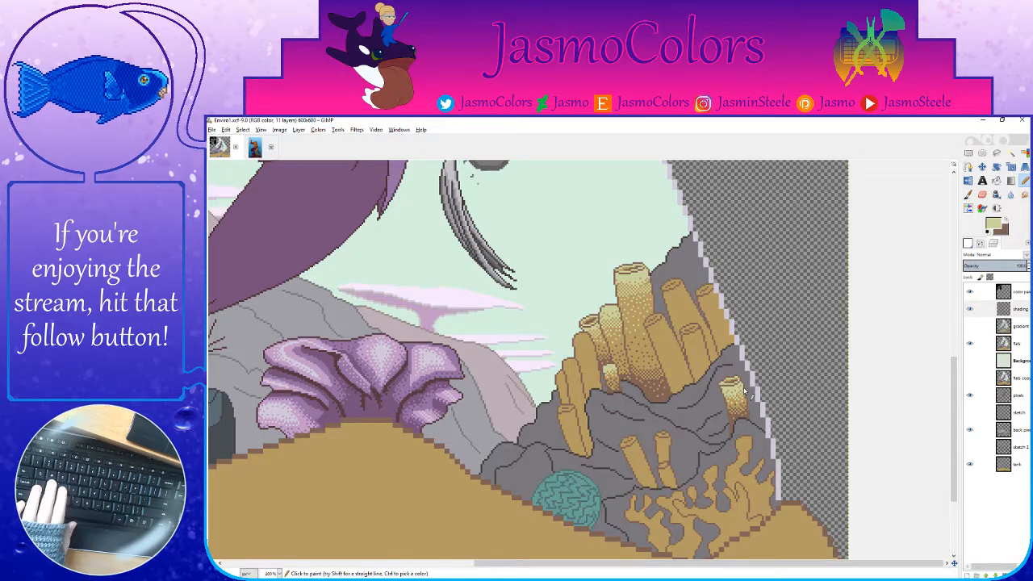
key("ctrl+s")
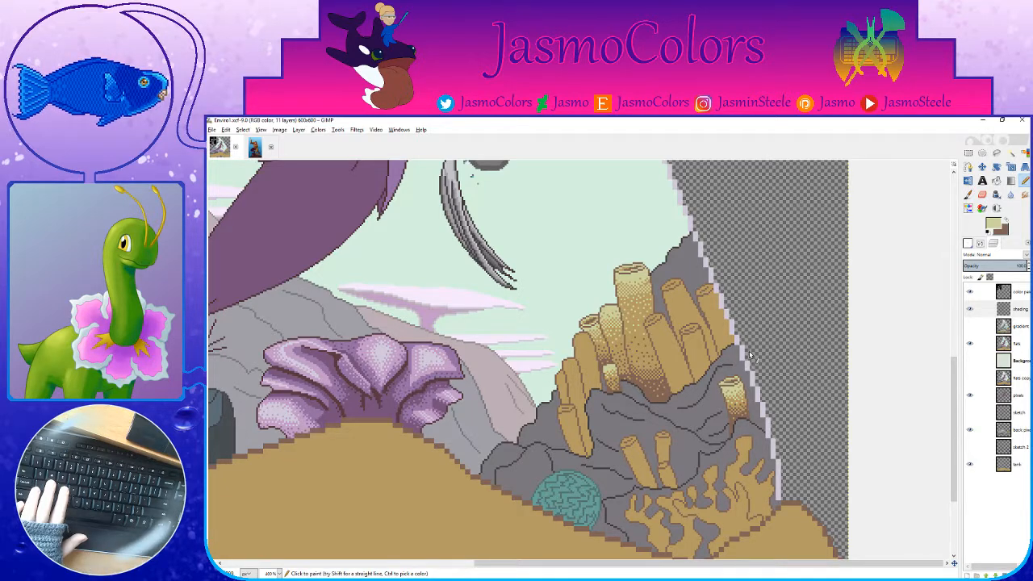
key("ctrl")
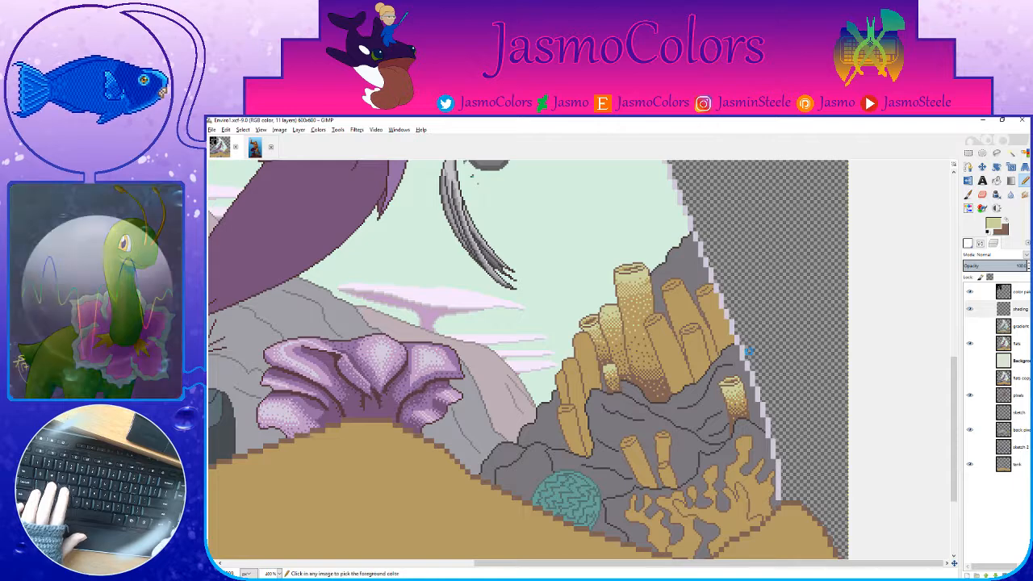
key("ctrl+s")
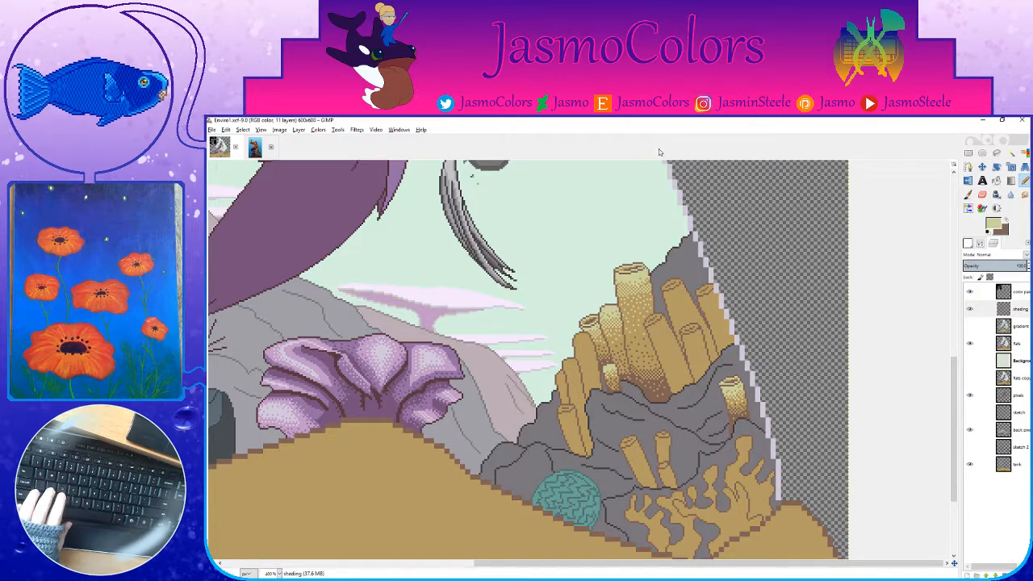
key("ctrl+s")
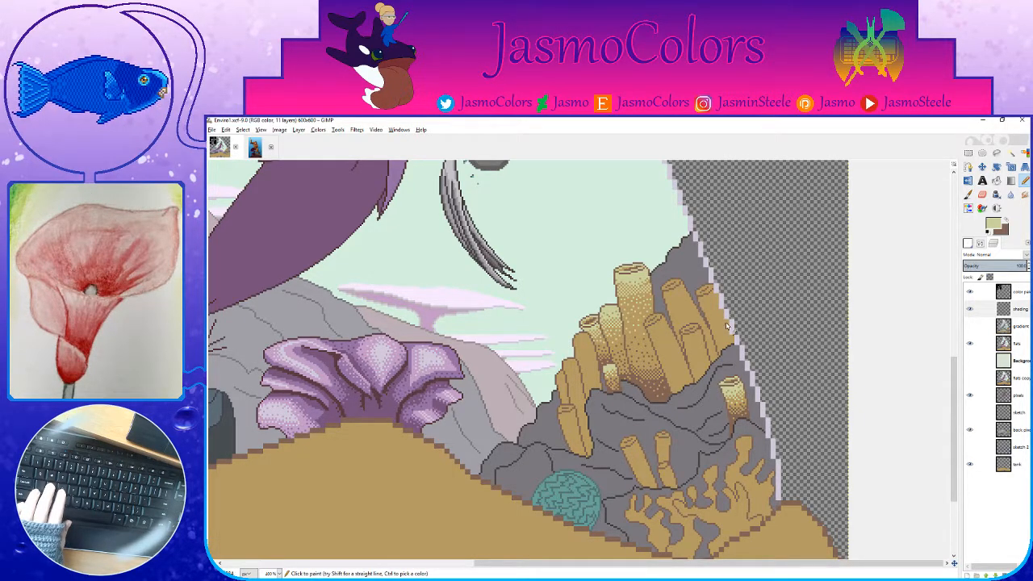
key("ctrl+s")
Step: Paint the rim of the rightmost cluster tube light green, shade inside its opening with dark brown, and save the image
key("4")
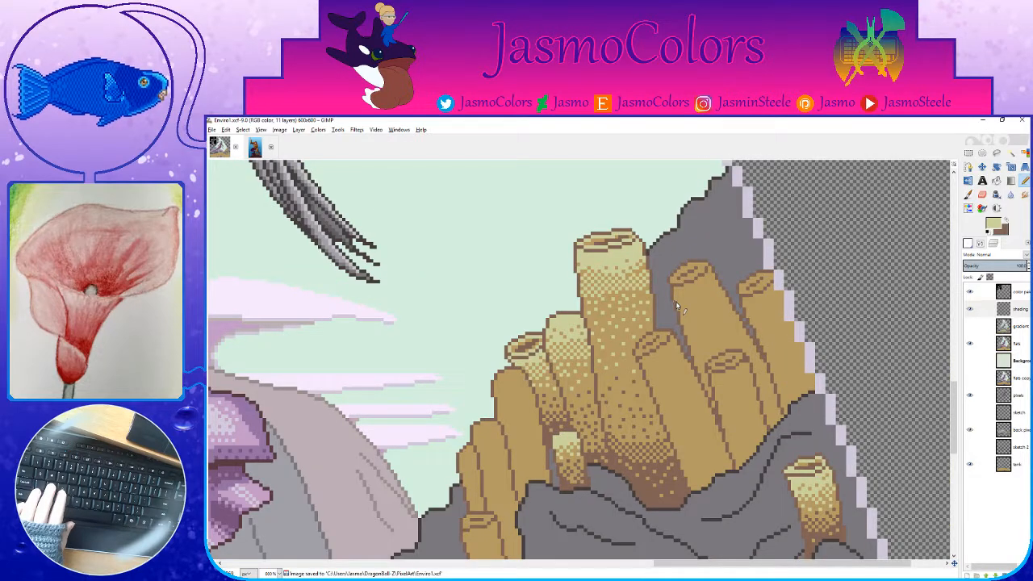
scroll(678, 307, "down", 3)
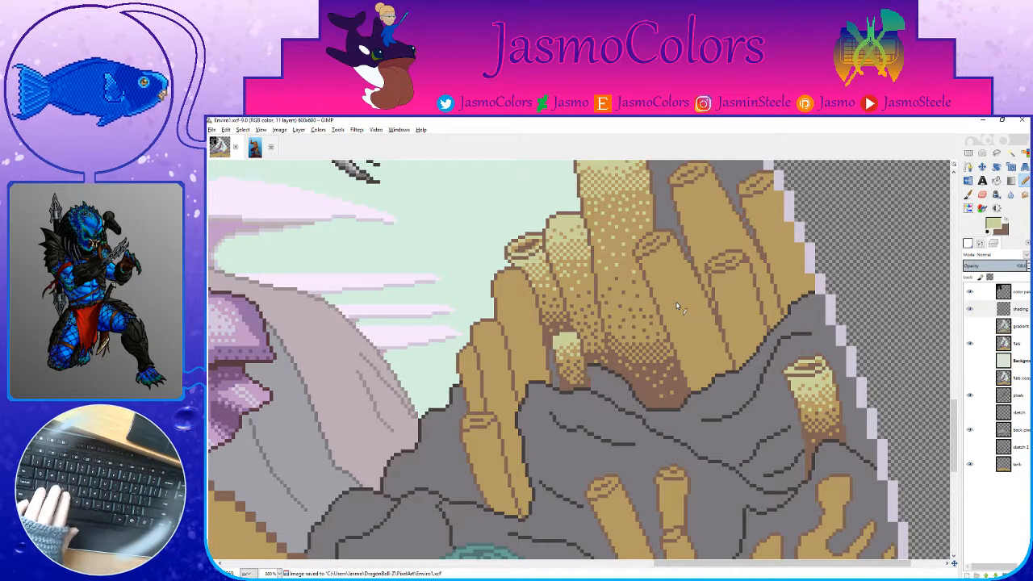
scroll(684, 323, "up", 3)
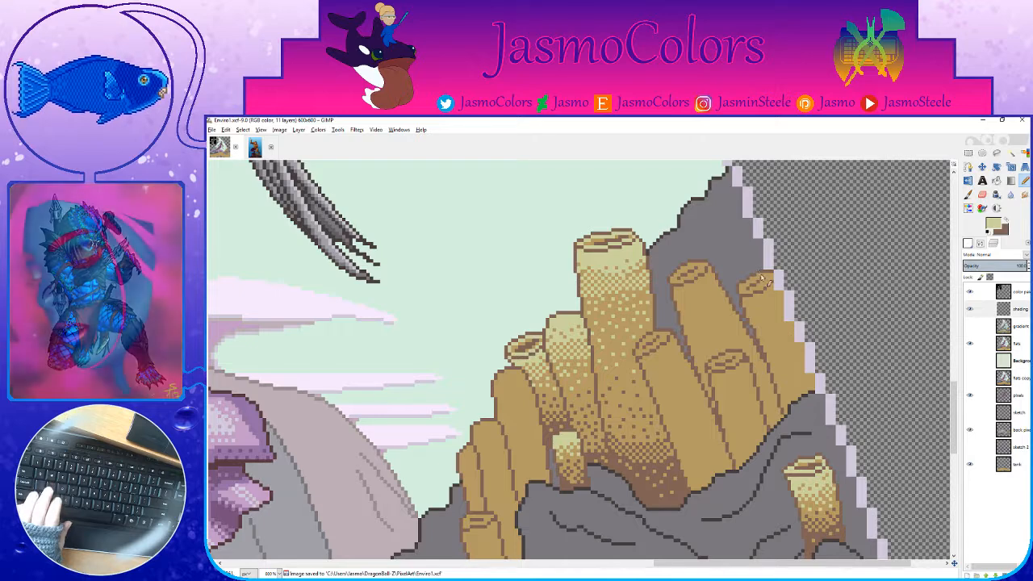
scroll(789, 340, "up", 4)
mouse_move(687, 332)
left_mouse_down()
mouse_move(751, 289)
mouse_move(809, 290)
mouse_move(685, 356)
mouse_move(728, 361)
mouse_move(778, 339)
mouse_move(807, 304)
left_mouse_up()
key("x")
left_click(726, 344)
left_click(753, 331)
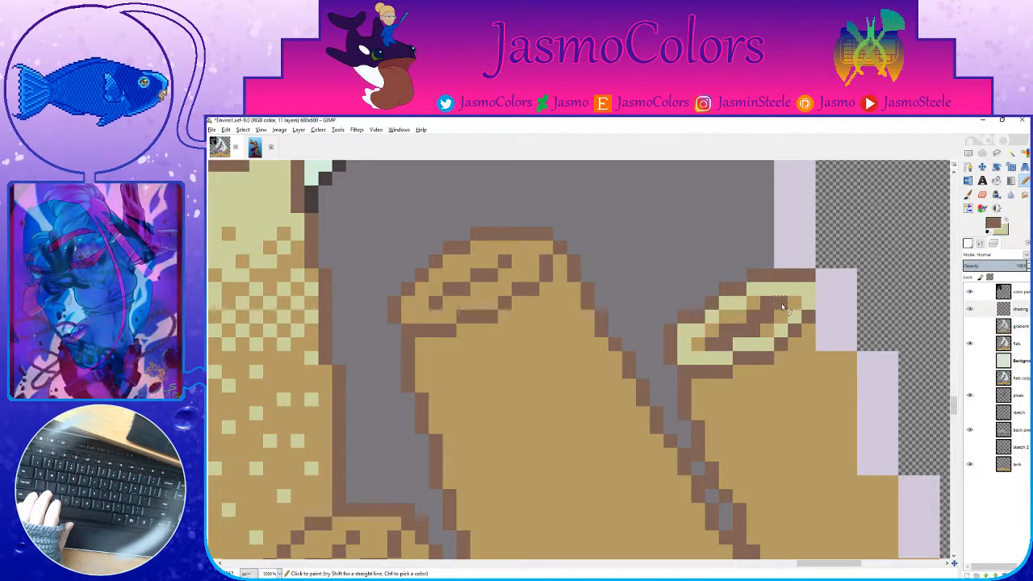
key("ctrl+s")
Step: Paint the rim of the tube beside the rightmost one light green and shade inside its opening with dark brown
scroll(755, 317, "down", 3)
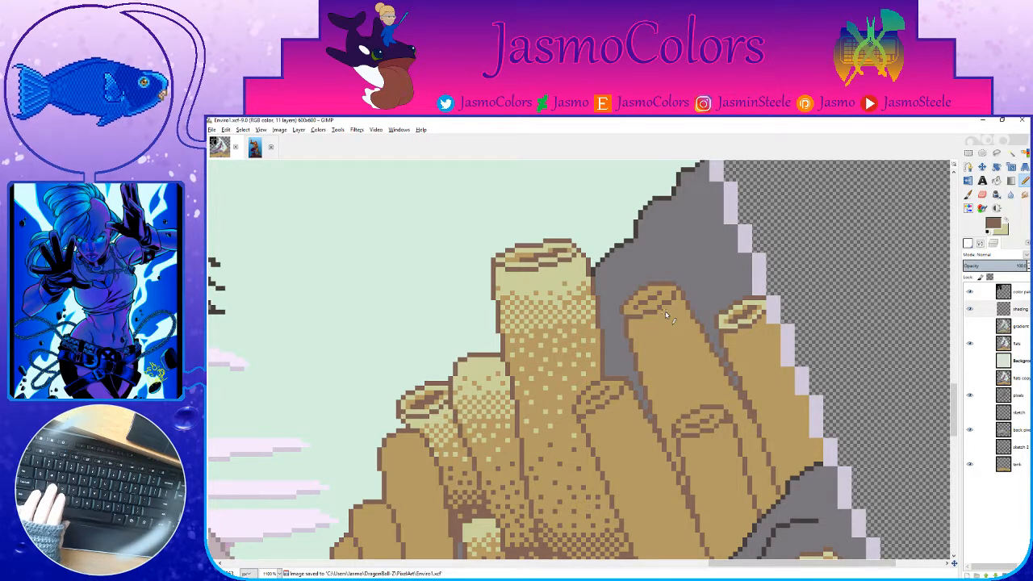
scroll(665, 310, "up", 3)
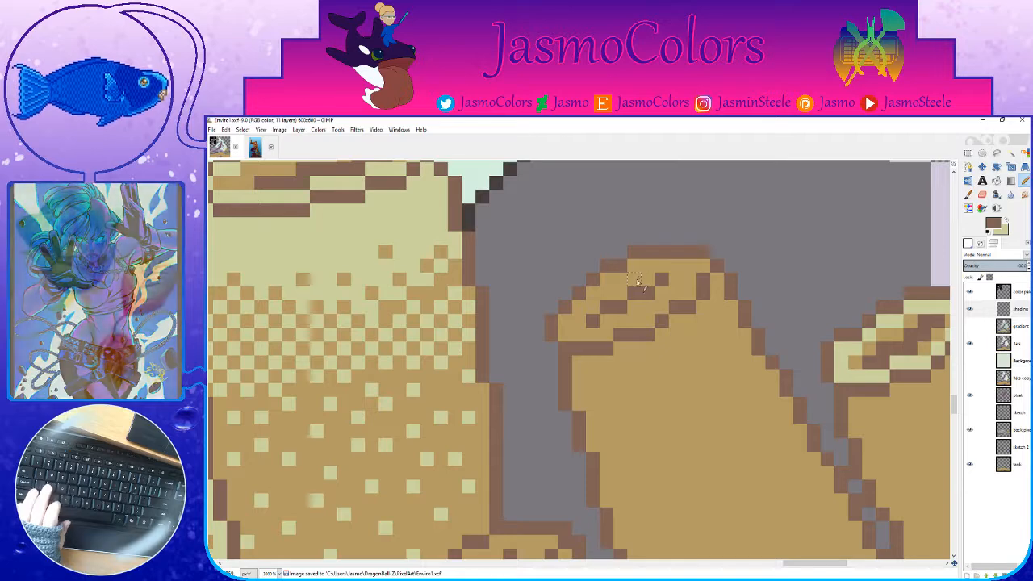
key("x")
left_click(567, 323)
left_click(613, 280, "shift")
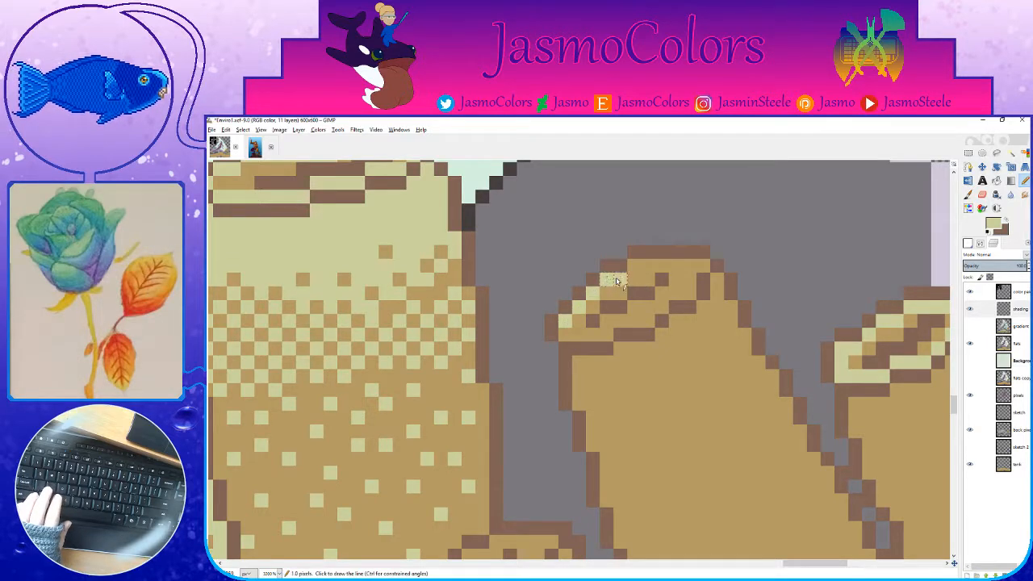
mouse_move(616, 280)
left_mouse_down()
mouse_move(697, 266)
mouse_move(715, 279)
mouse_move(695, 280)
mouse_move(645, 321)
mouse_move(567, 334)
left_mouse_up()
key("x")
left_click(607, 321)
mouse_move(627, 315)
left_mouse_down()
mouse_move(682, 276)
mouse_move(690, 284)
left_mouse_up()
Step: Draw light green highlight lines just below the rims of the two rightmost upper tubes and save the image
scroll(565, 347, "right", 3)
mouse_move(393, 362)
left_mouse_down()
mouse_move(426, 361)
mouse_move(494, 329)
mouse_move(533, 278)
left_mouse_up()
key("ctrl+s")
mouse_move(668, 404)
left_mouse_down()
mouse_move(749, 392)
mouse_move(750, 382)
mouse_move(710, 392)
mouse_move(741, 390)
mouse_move(782, 351)
left_mouse_up()
key("ctrl+z")
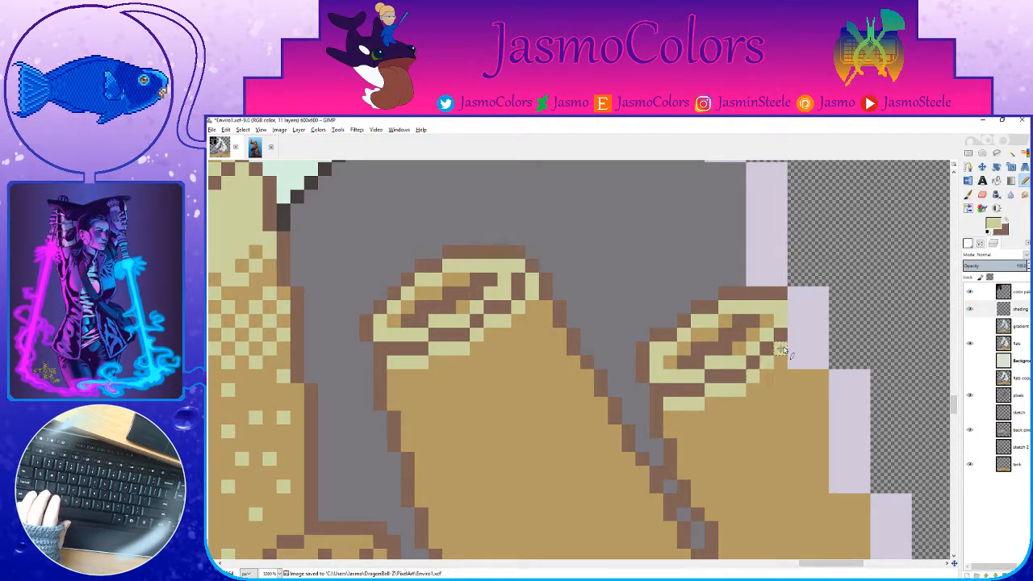
key("ctrl+s")
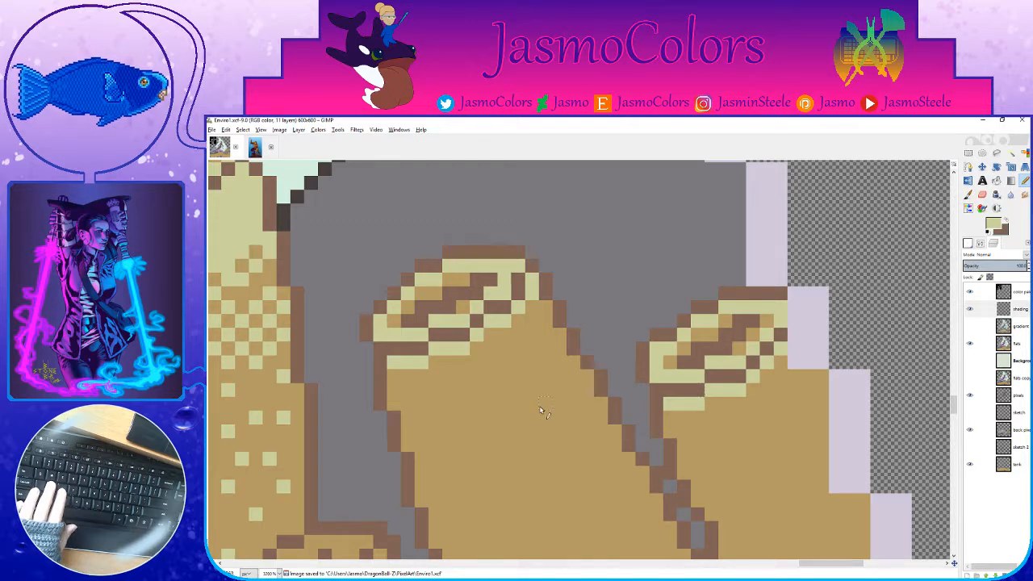
Step: Outline the lower edge of a light green highlight across the upper body of the tube just right of the tallest one
scroll(520, 369, "down", 4)
key("ctrl+s")
scroll(521, 370, "down", 2)
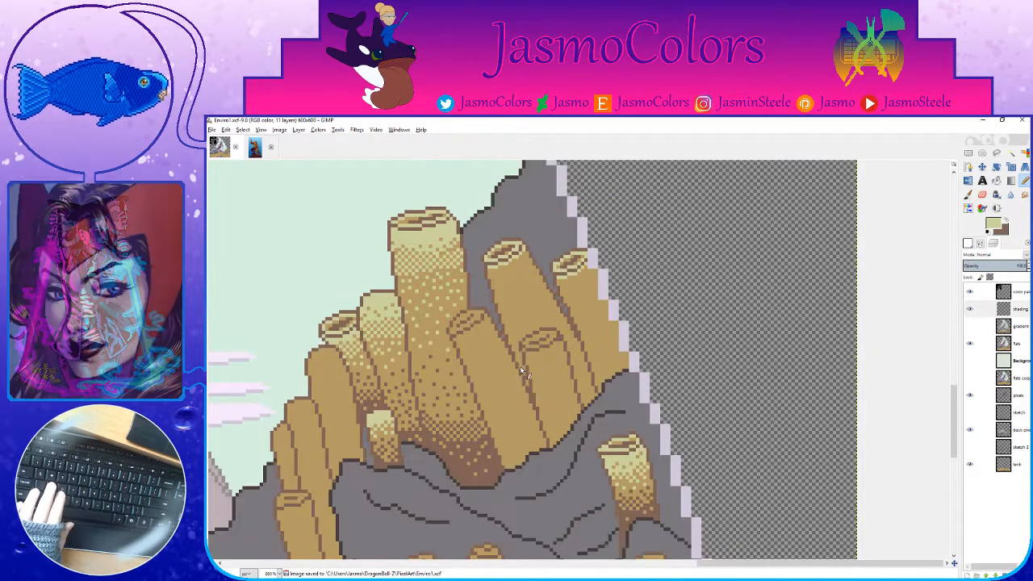
scroll(521, 370, "up", 2)
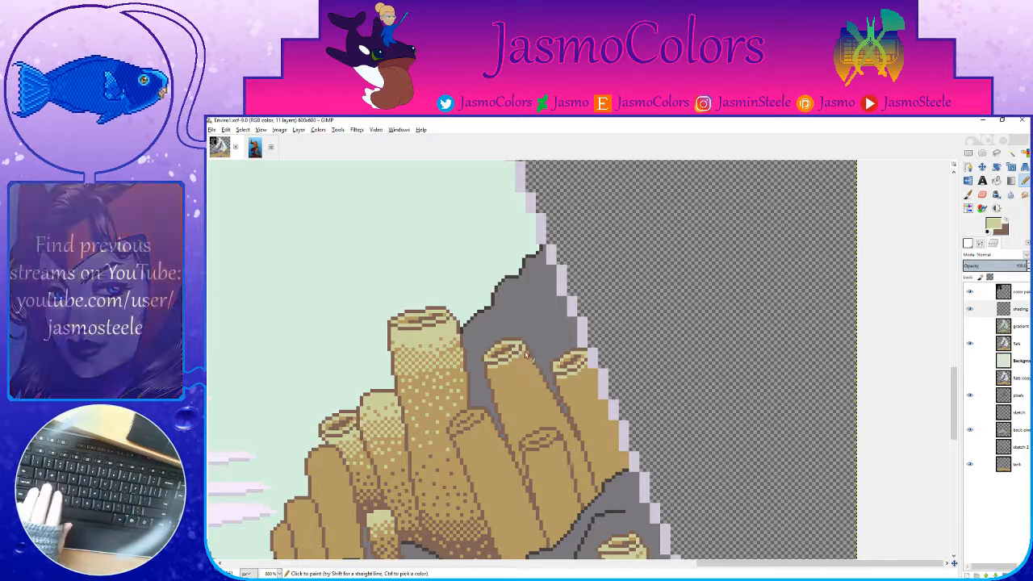
scroll(520, 371, "up", 2)
scroll(490, 378, "up", 2)
key("ctrl+s")
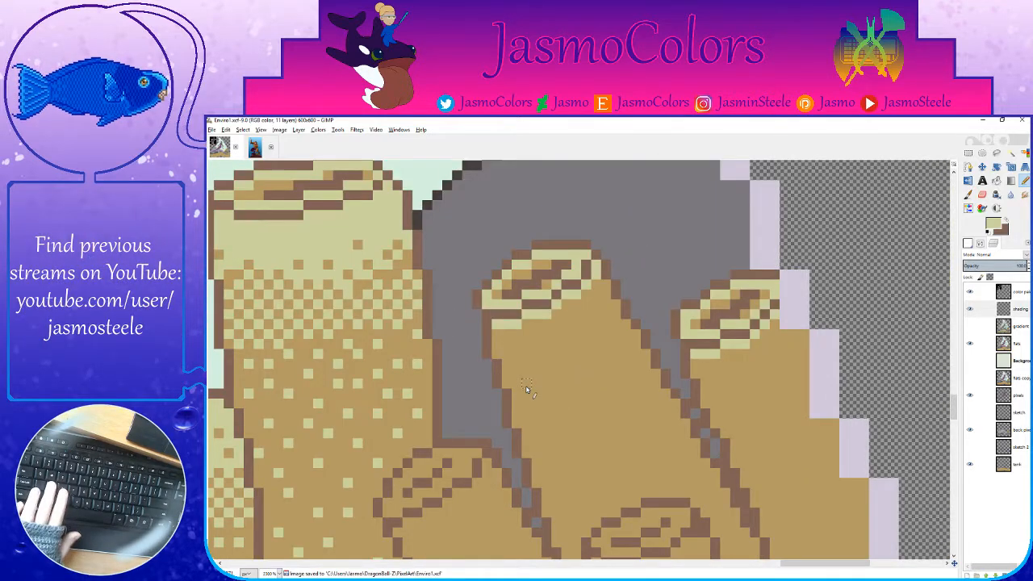
left_click(506, 383)
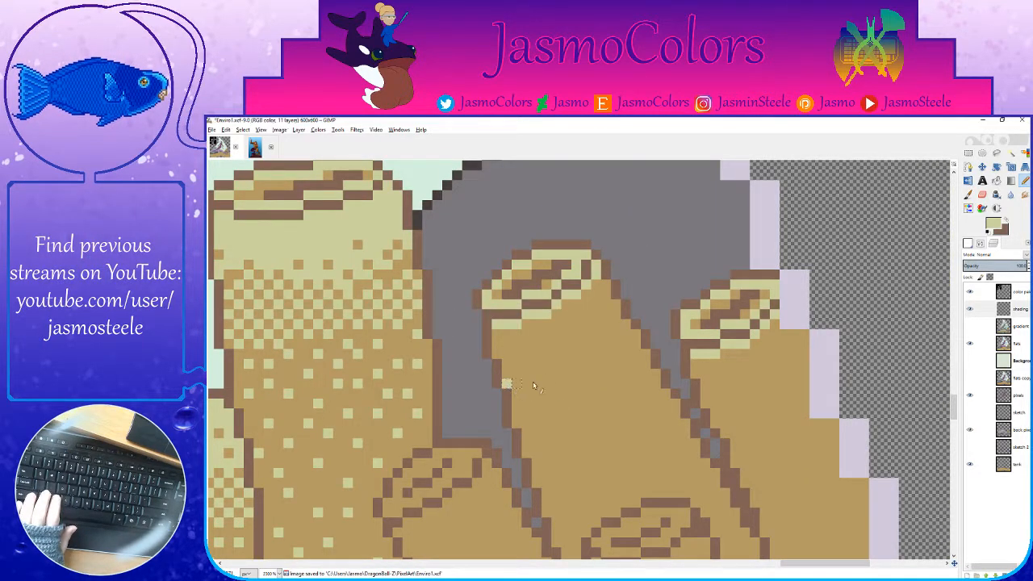
left_click(563, 382, "shift")
mouse_move(564, 382)
left_mouse_down()
mouse_move(606, 362)
mouse_move(624, 326)
left_mouse_up()
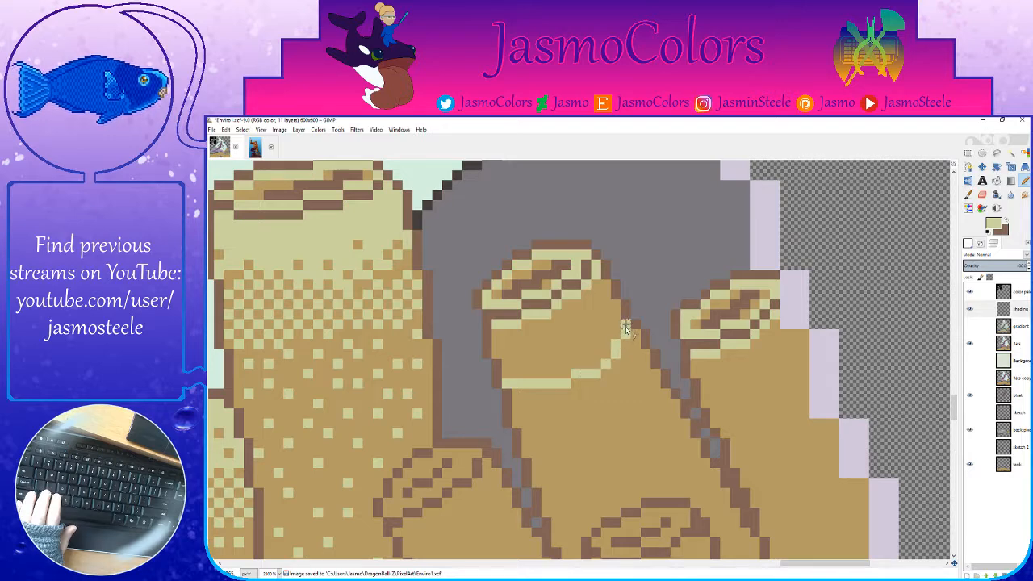
Step: Close the light green highlight outline on the tube just right of the tallest one, fill it light green, and save the image
key("shift+b")
key("n")
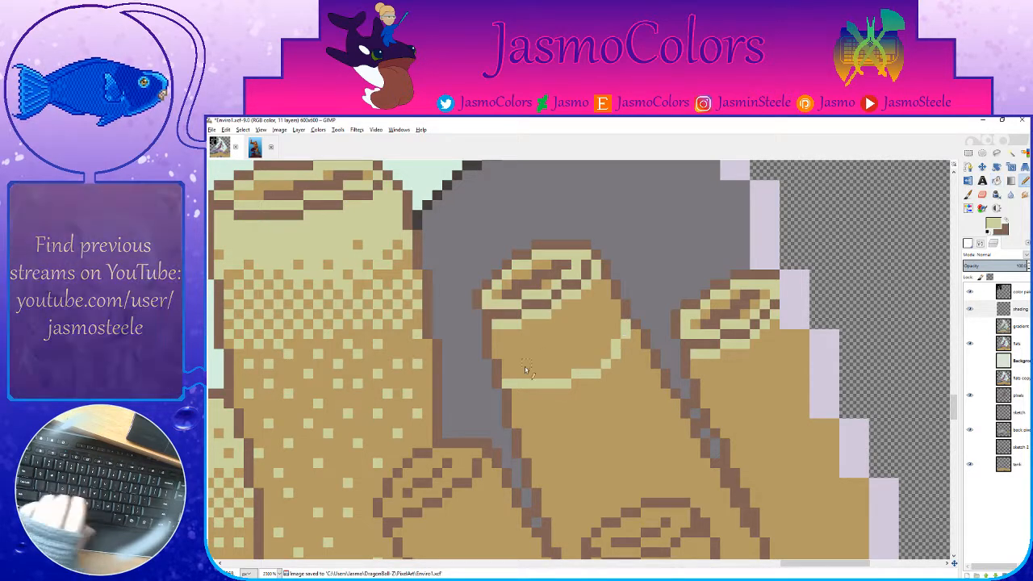
left_click_drag(506, 374, 496, 328)
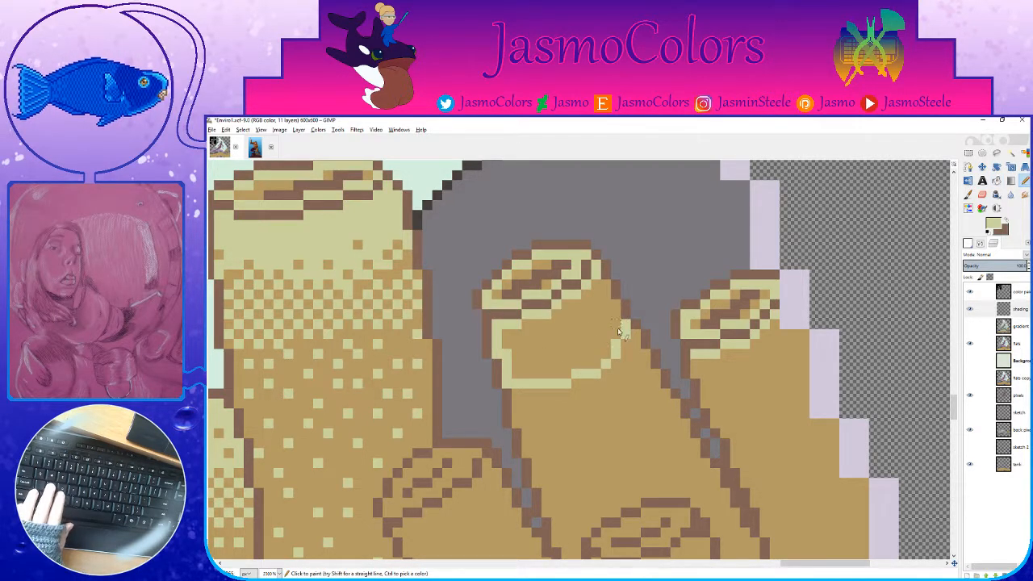
mouse_move(618, 331)
left_mouse_down()
mouse_move(607, 290)
mouse_move(603, 309)
left_mouse_up()
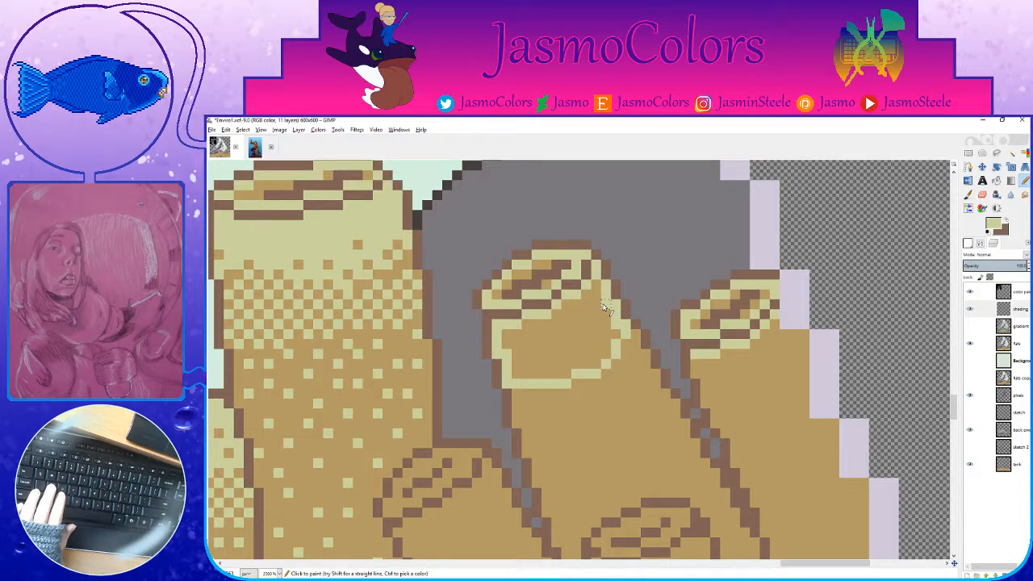
key("shift+b")
left_click(594, 323)
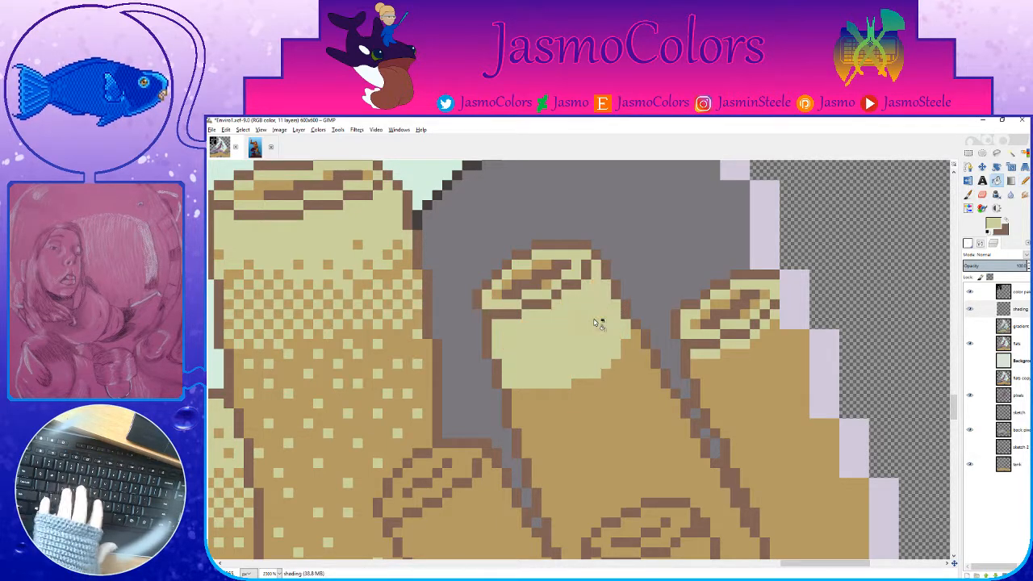
key("ctrl+s")
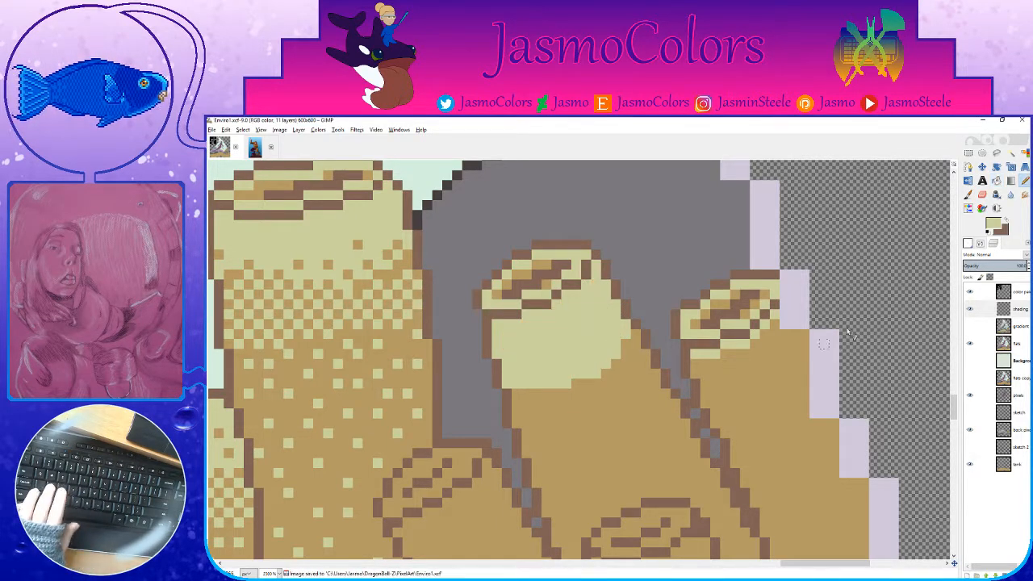
Step: Outline a highlight below the rim of the rightmost upper tube and fill it light green
left_click(804, 338)
mouse_move(765, 379)
left_mouse_down()
mouse_move(707, 392)
mouse_move(695, 354)
left_mouse_up()
left_click_drag(774, 332, 795, 335)
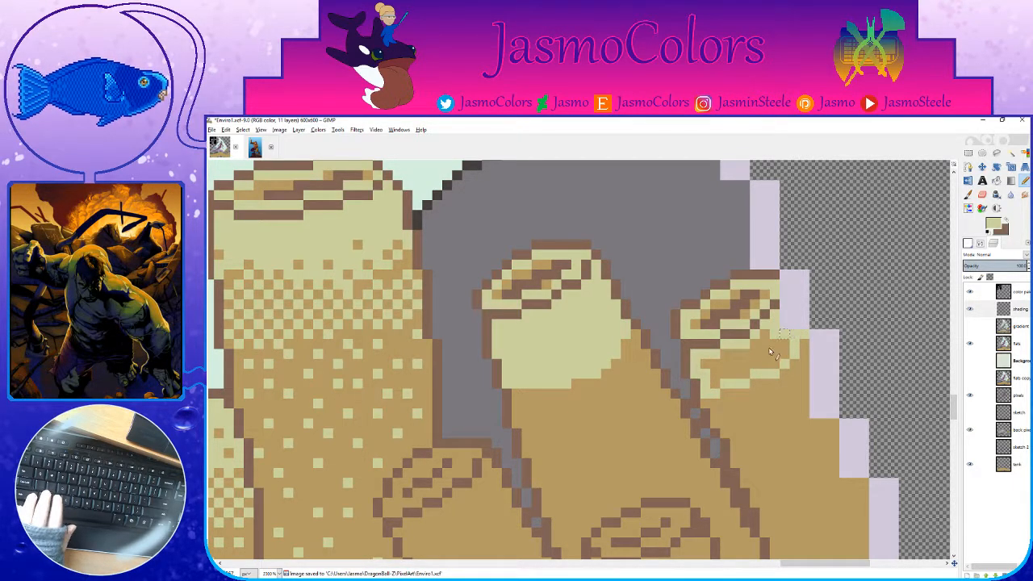
key("shift+b")
left_click(769, 351)
Step: Paint a solid dark brown shadow across the base of the rightmost tube, above the rock, and save the image
key("n")
scroll(790, 396, "down", 2)
key("x")
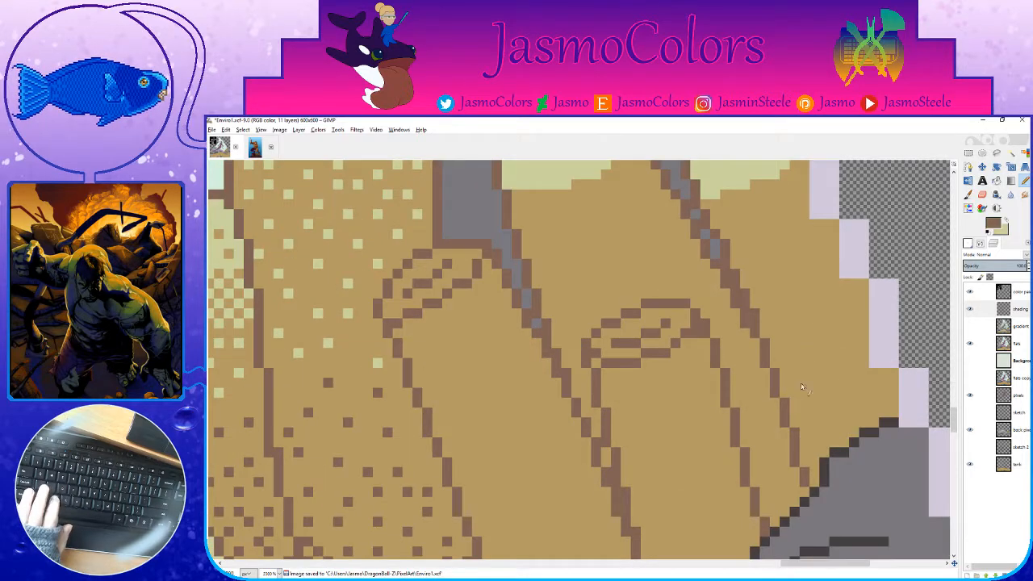
mouse_move(791, 404)
left_mouse_down()
mouse_move(862, 400)
mouse_move(890, 375)
mouse_move(891, 411)
mouse_move(852, 422)
mouse_move(840, 444)
mouse_move(815, 455)
mouse_move(812, 484)
mouse_move(797, 406)
mouse_move(819, 425)
mouse_move(882, 387)
mouse_move(835, 398)
mouse_move(879, 371)
left_mouse_up()
key("ctrl+s")
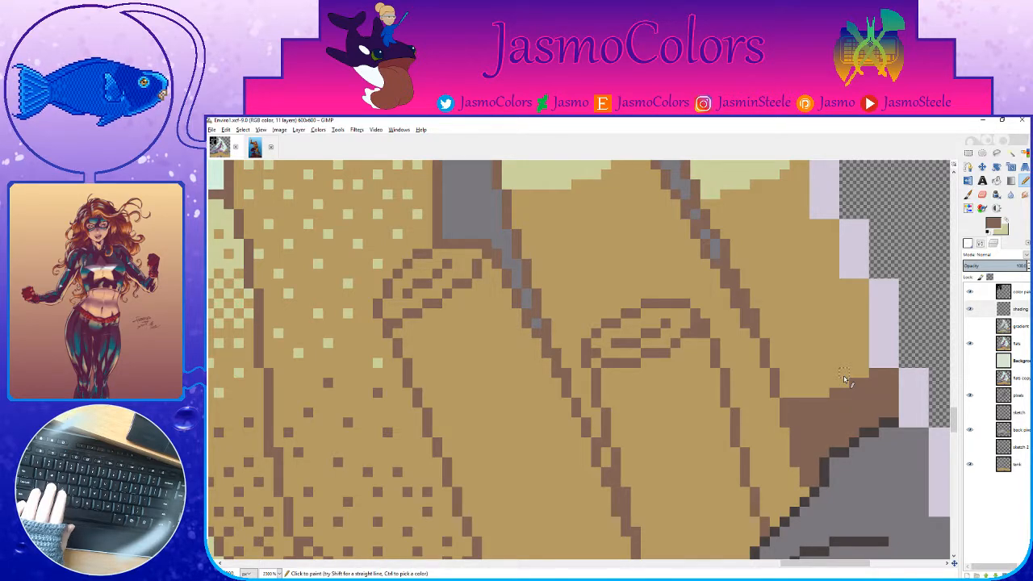
Step: Raise and even out the upper edge of the rightmost tube's dark brown base shadow pixel by pixel, saving the image
left_click(785, 393)
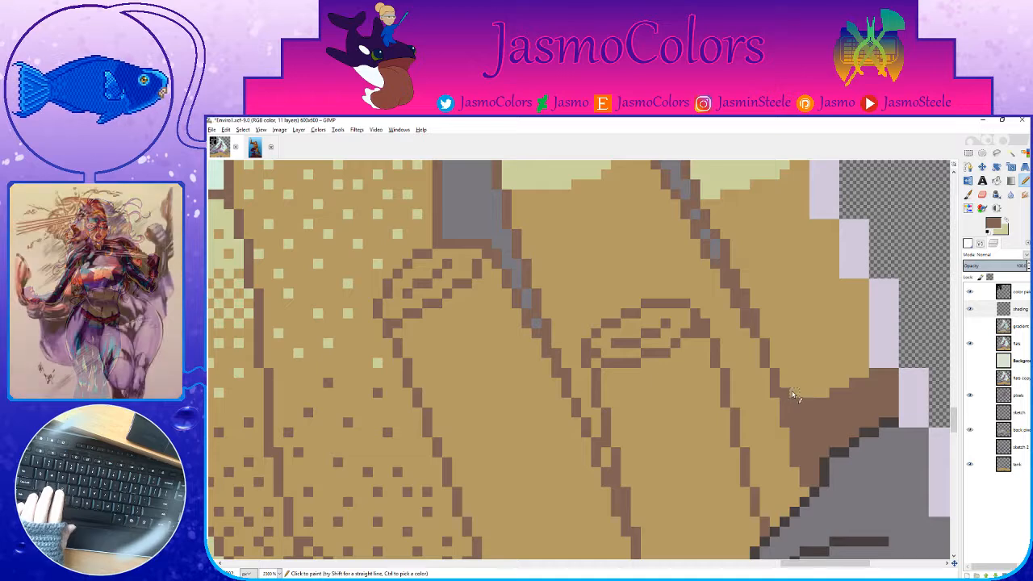
left_click(794, 393)
left_click(784, 384)
left_click(803, 393)
key("ctrl+s")
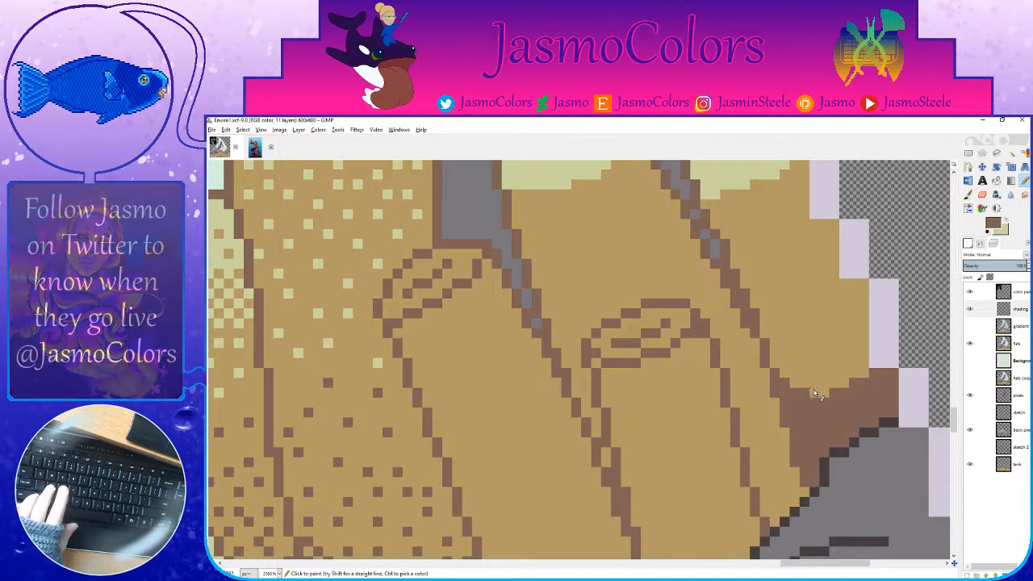
left_click(813, 394)
left_click(786, 373)
left_click(824, 392)
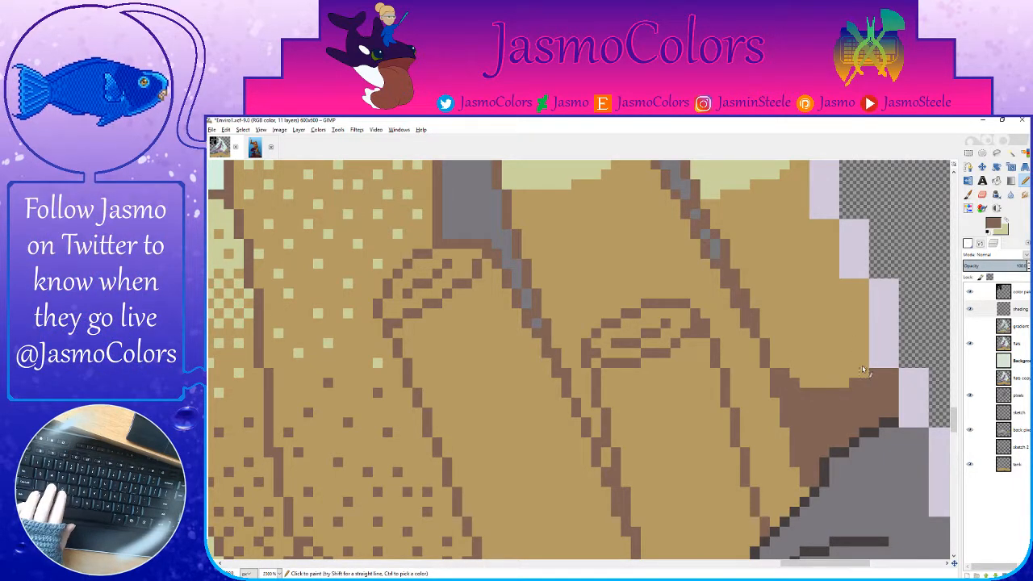
left_click(856, 375)
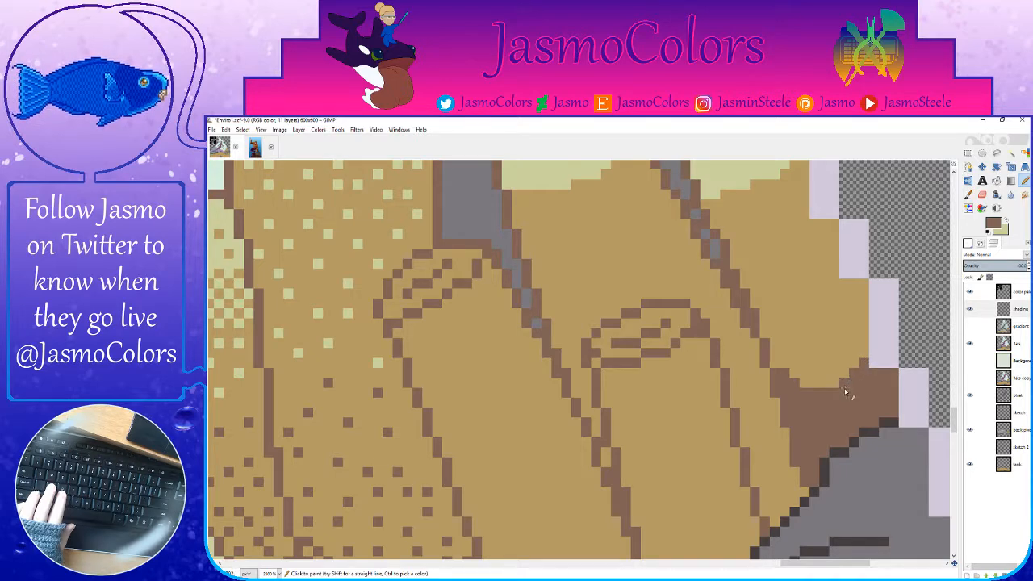
key("ctrl+s")
scroll(776, 397, "down", 4)
scroll(786, 386, "up", 3)
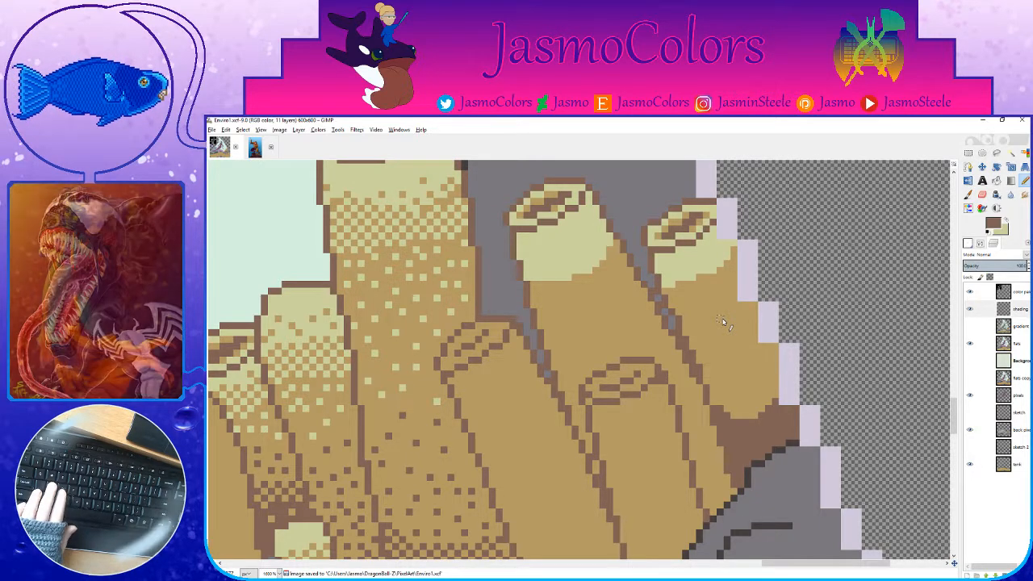
left_click_drag(734, 411, 775, 409)
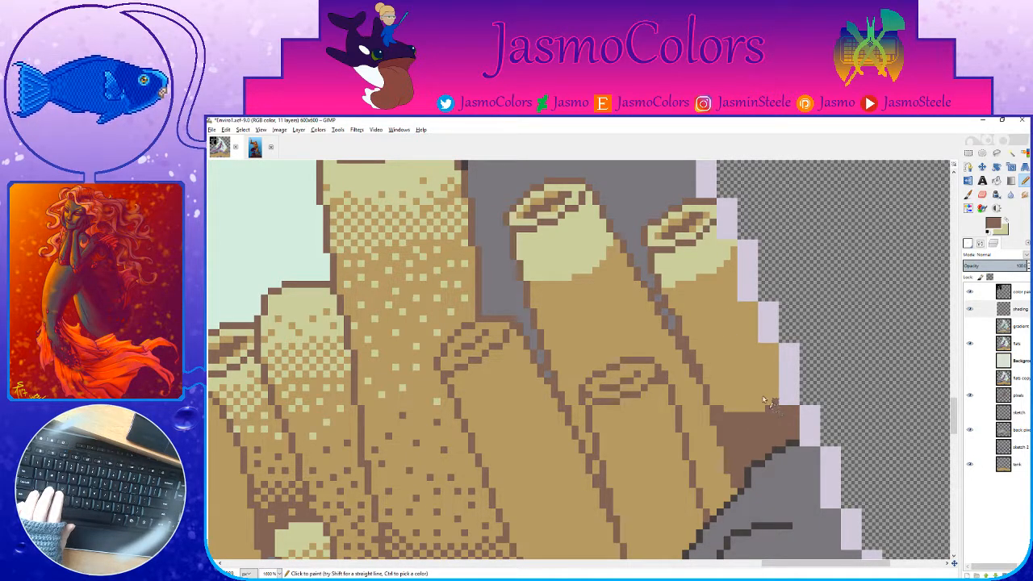
Step: Dither the rightmost tube's light green highlight and dark brown base shadow into the mid-tone, erasing scattered pixels from both, and save the image
key("x")
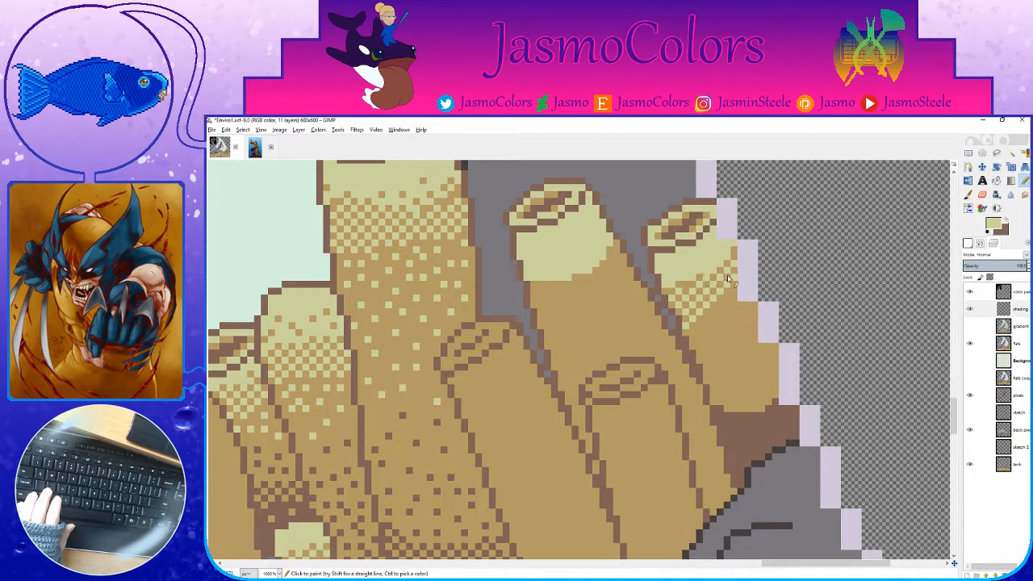
key("shift+e")
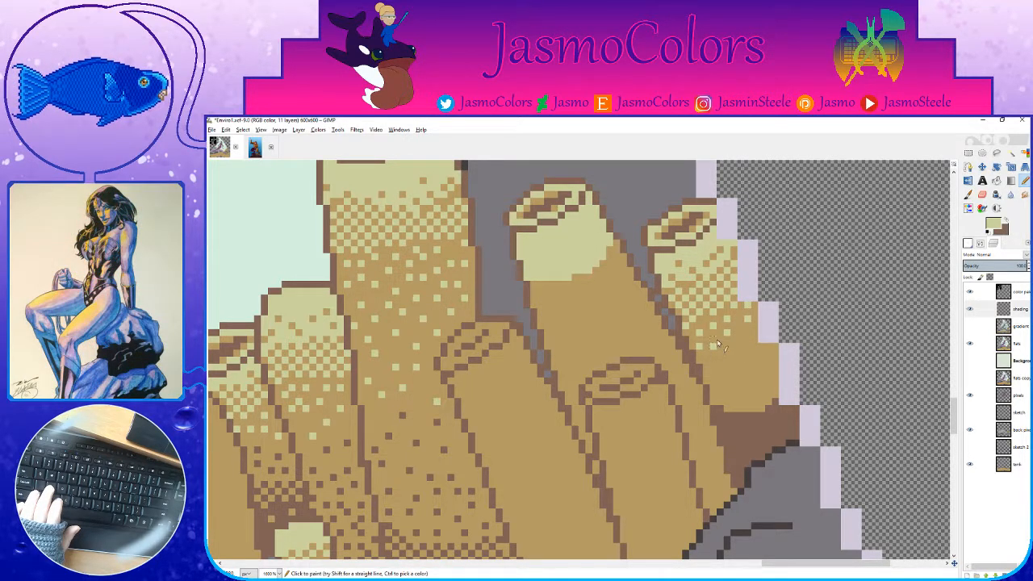
left_click(727, 406, "ctrl")
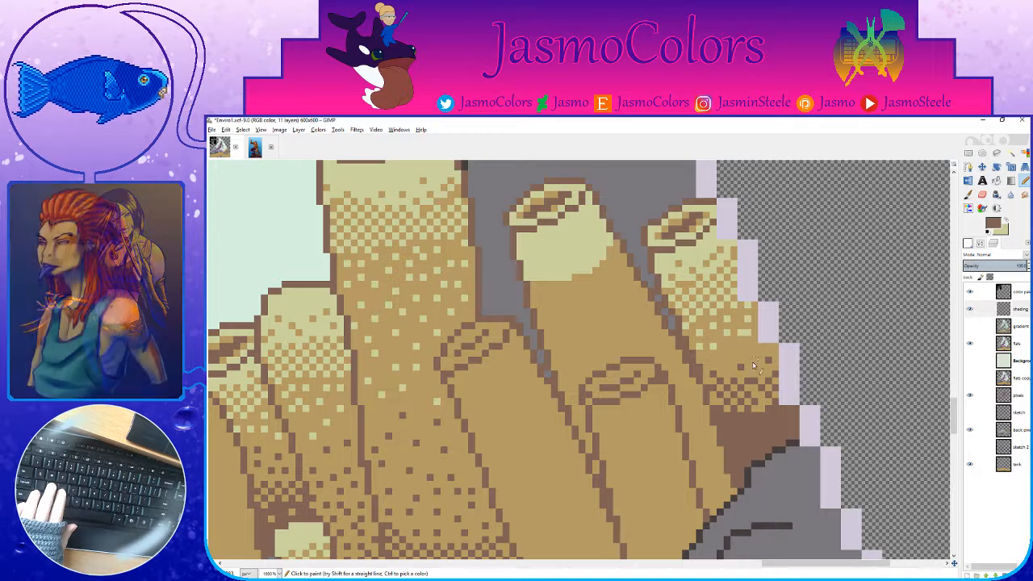
key("shift+e")
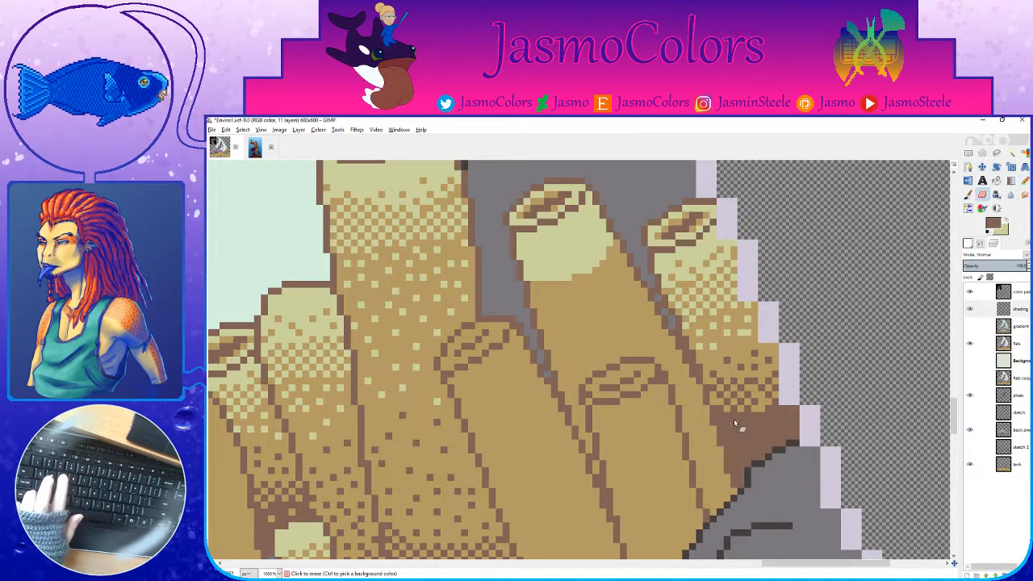
key("ctrl+z")
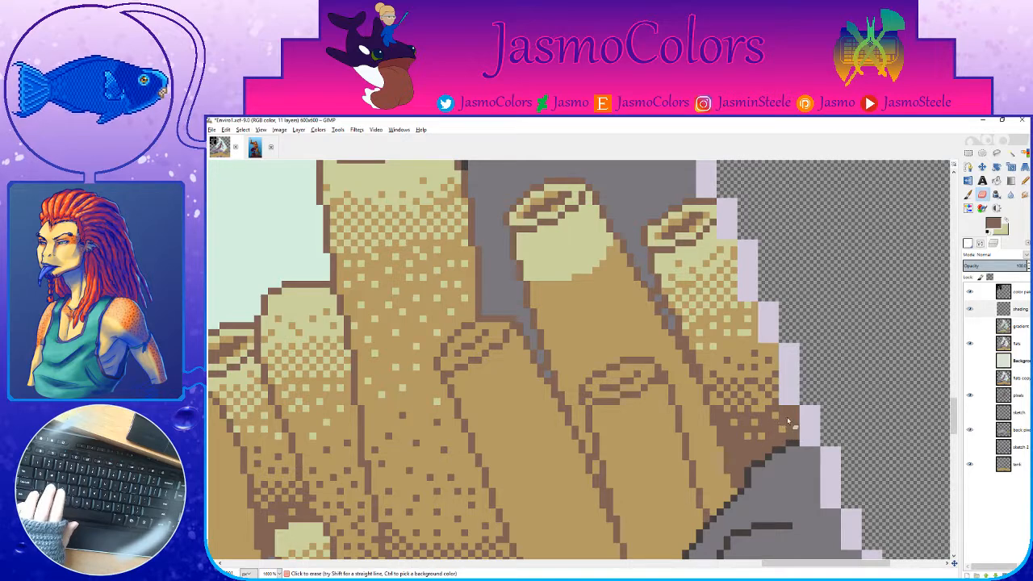
key("ctrl+s")
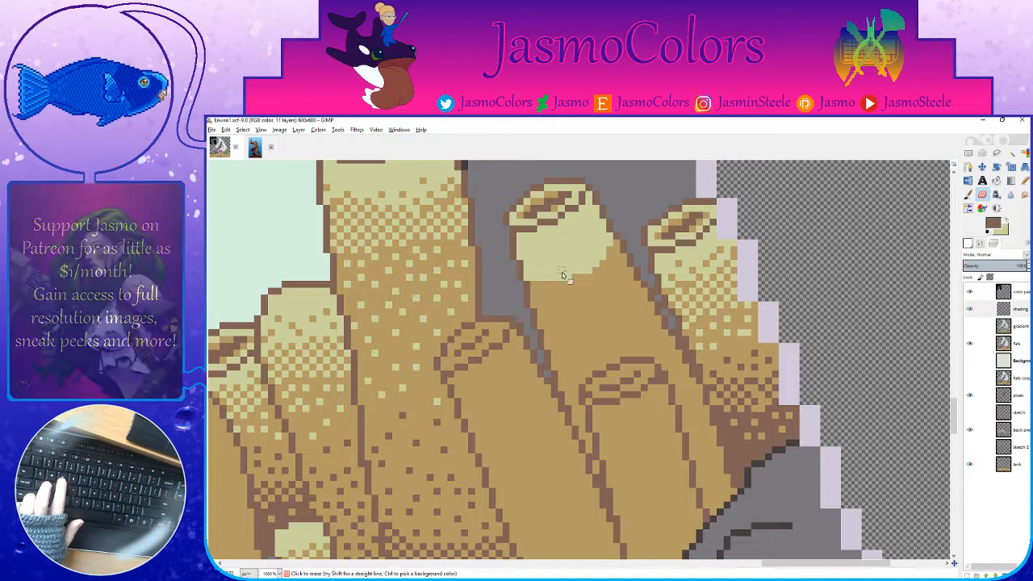
Step: Add a light green checkerboard dither below the highlight on the tube just right of the tallest one
left_click(1024, 181)
key("ctrl+s")
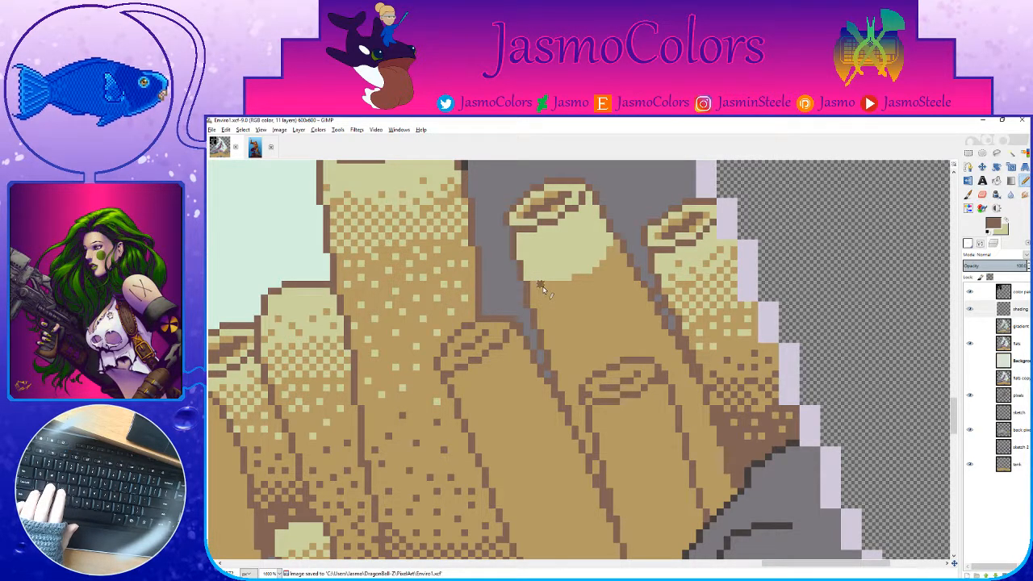
left_click(540, 285)
key("ctrl+z")
key("x")
left_click(542, 285)
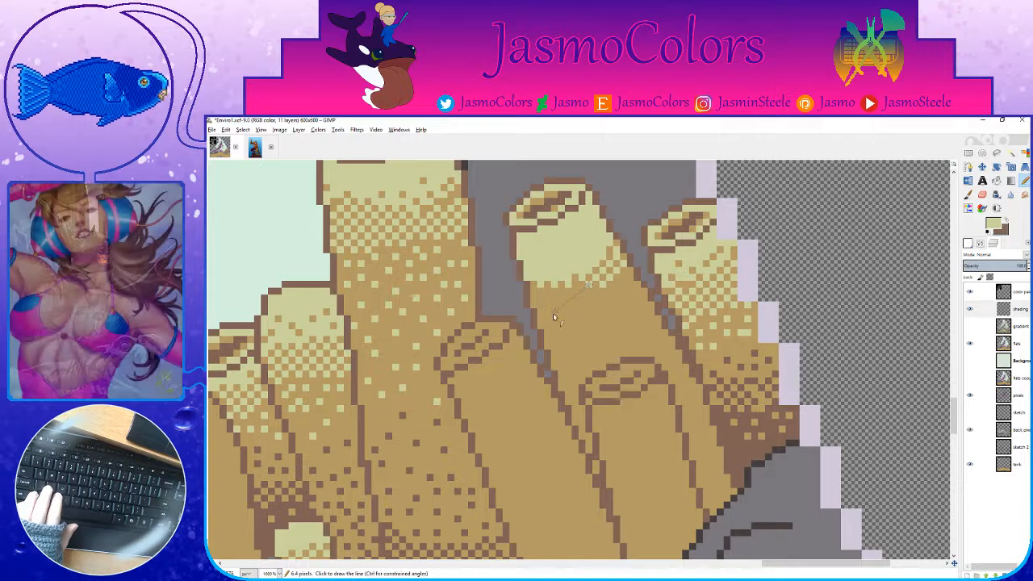
left_click_drag(547, 326, 594, 282)
left_click(601, 288)
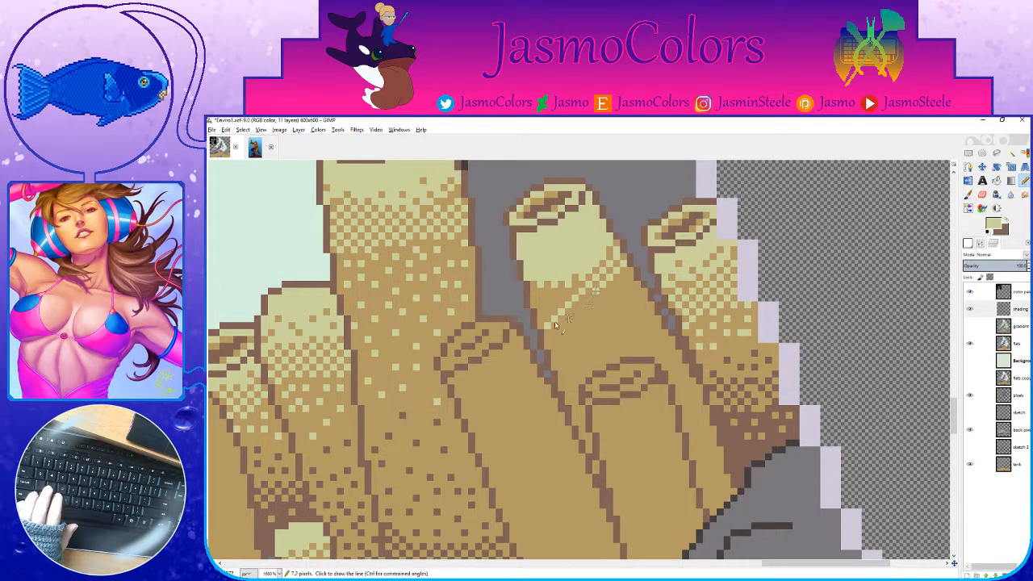
left_click(547, 340, "shift")
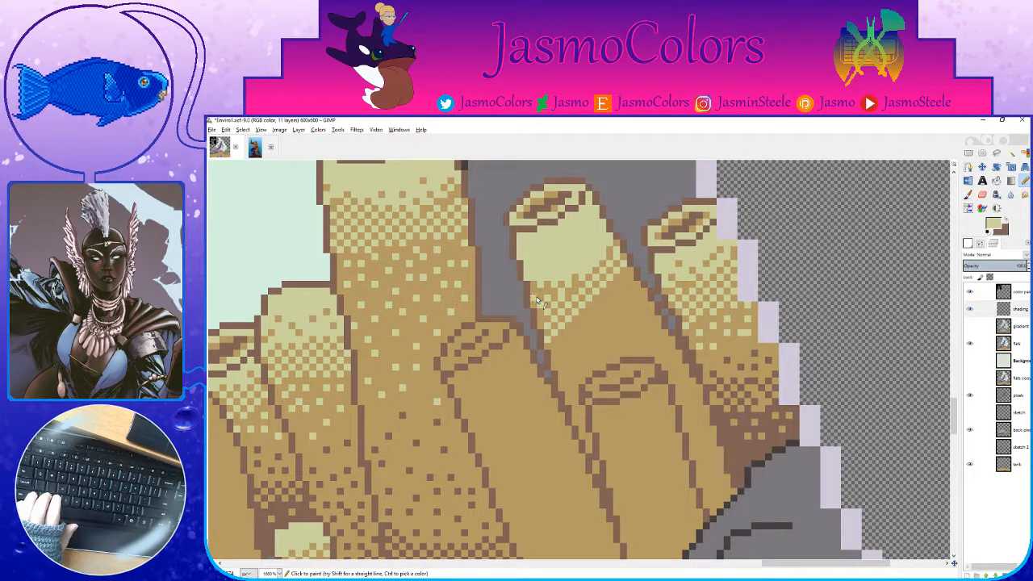
Step: Erase scattered pixels from that tube's solid highlight, extend the light green dither along its right side, and save the image
key("shift+e")
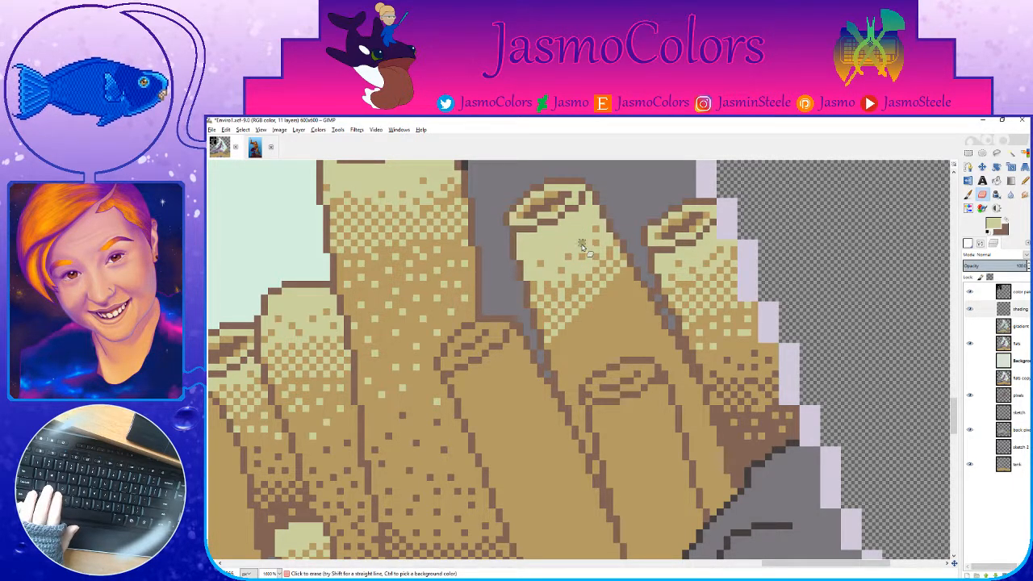
key("n")
key("ctrl+s")
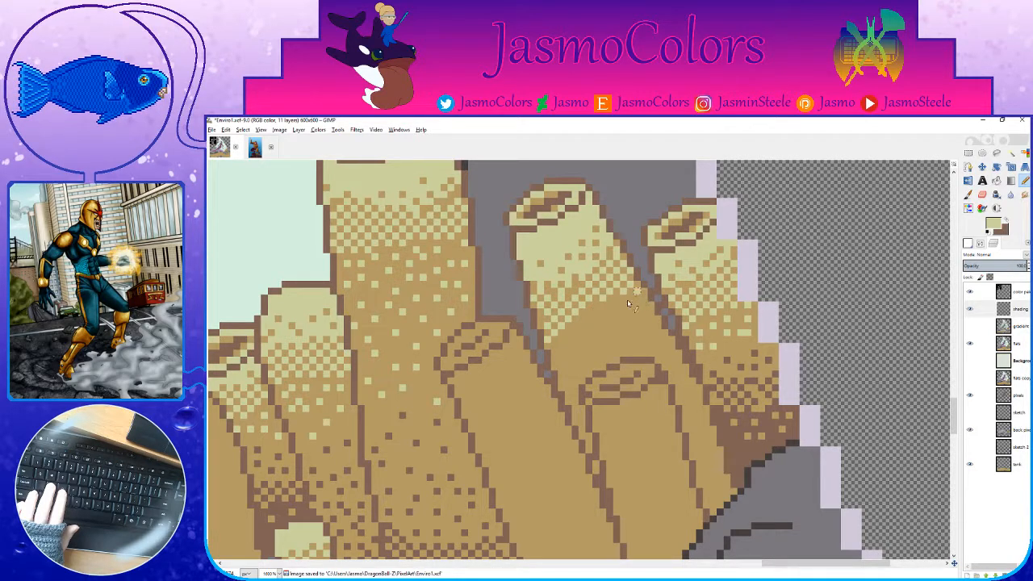
key("ctrl+s")
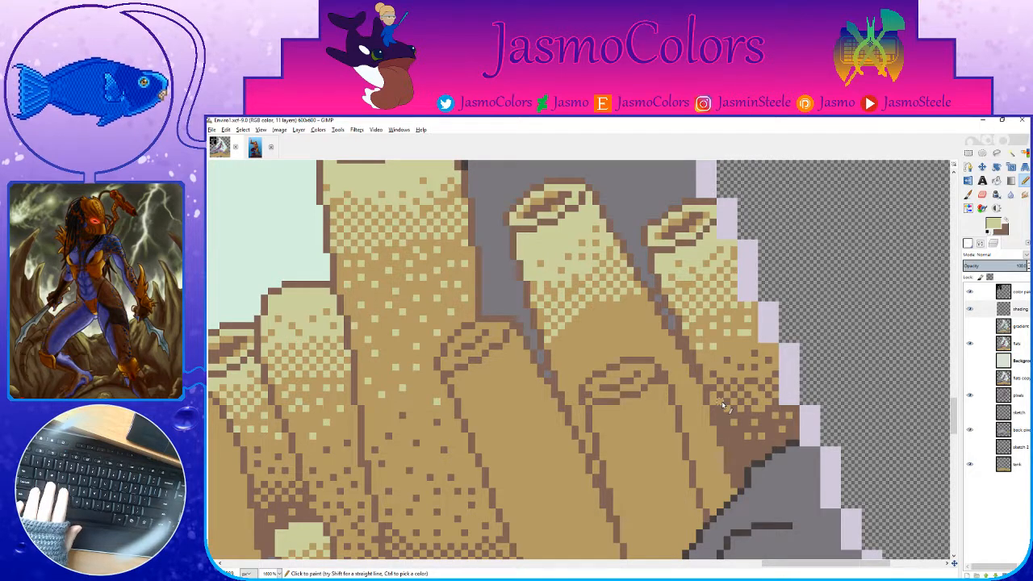
key("ctrl+s")
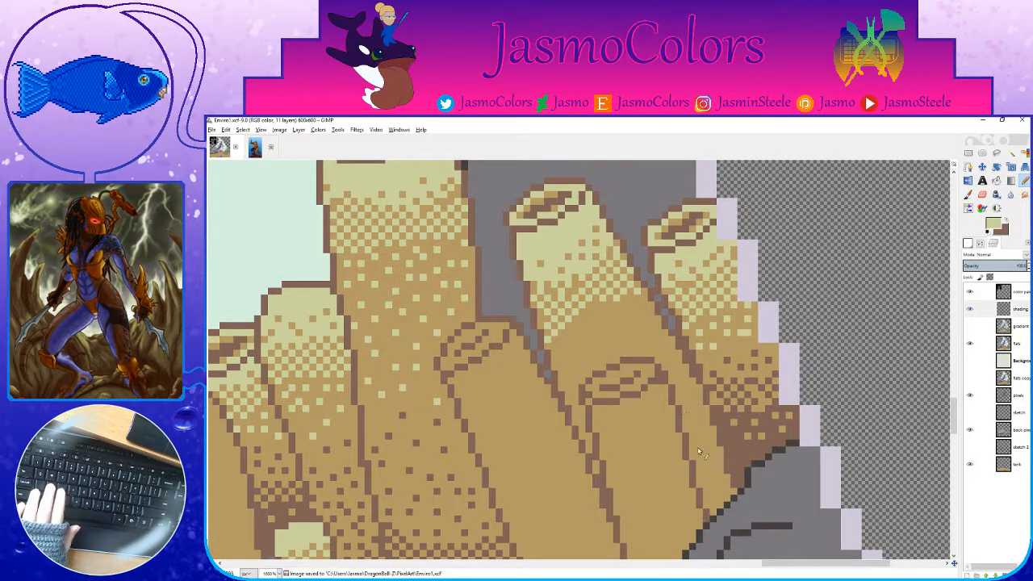
Step: Paint the visible base of the same tube dark brown above the rock, dither the shadow's upper edge in a checkerboard, and save the image
scroll(699, 452, "down", 3)
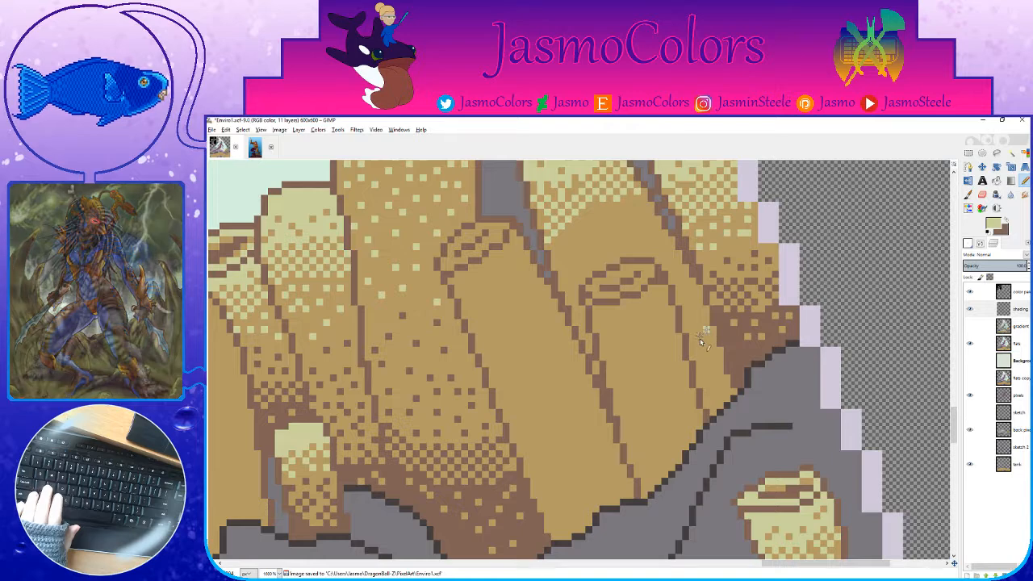
left_click(703, 330)
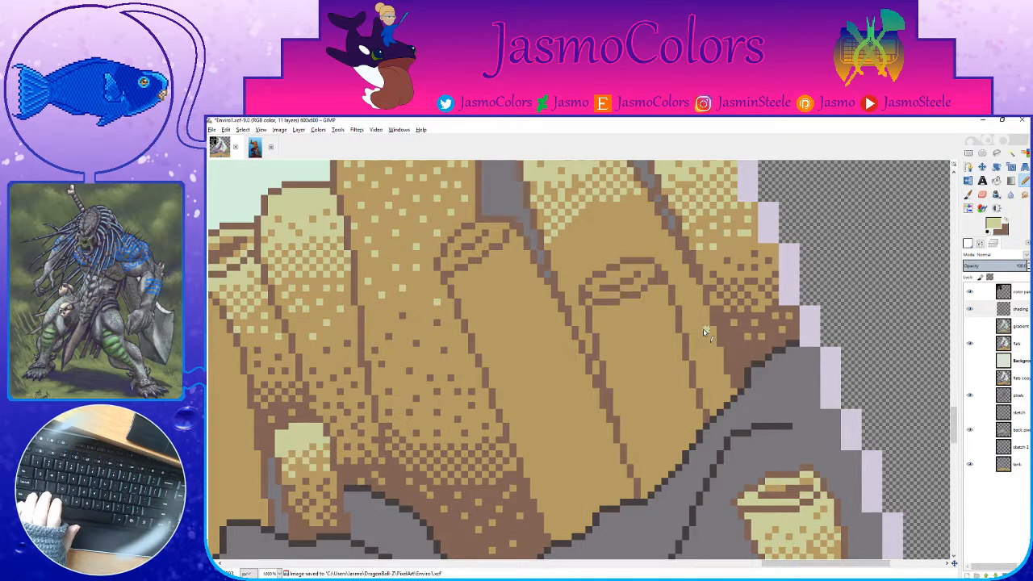
key("x")
left_click(703, 329)
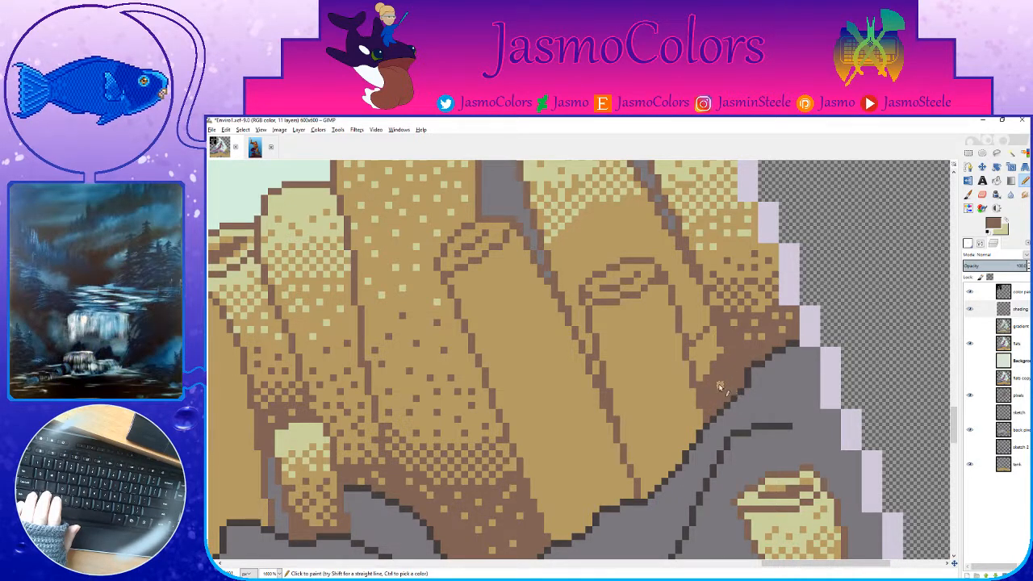
mouse_move(720, 388)
left_mouse_down()
mouse_move(720, 356)
mouse_move(702, 376)
mouse_move(715, 363)
left_mouse_up()
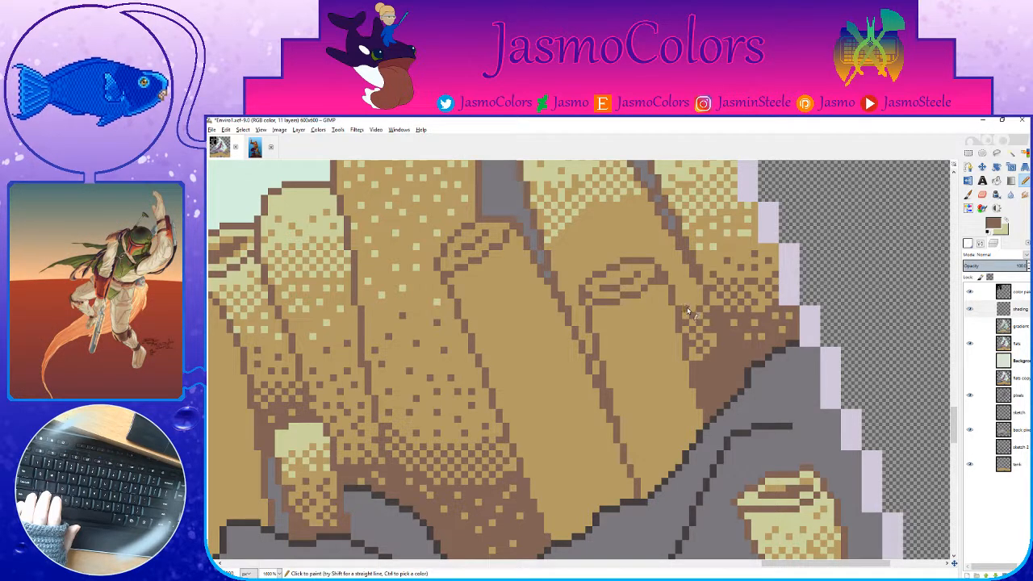
key("ctrl+s")
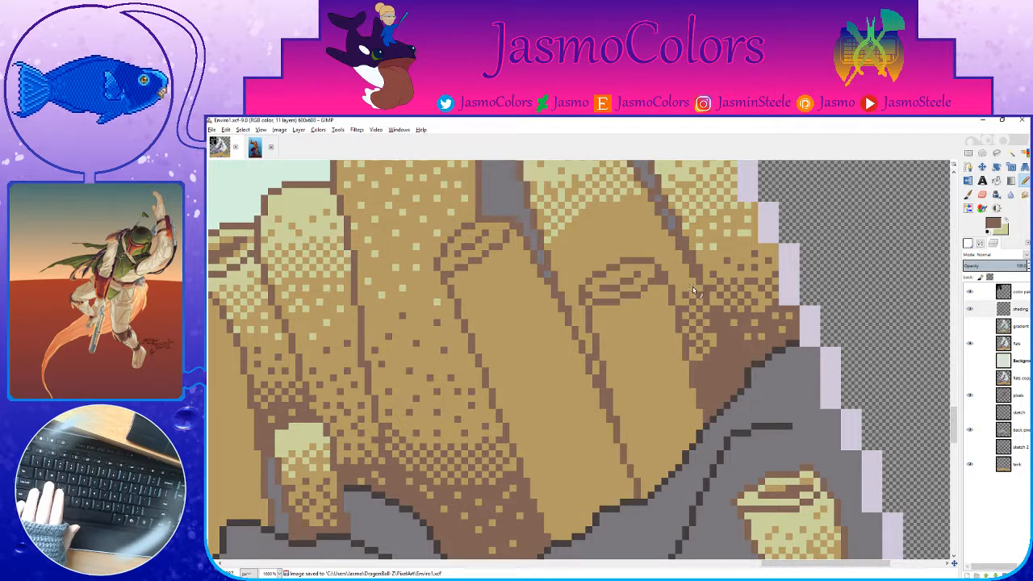
Step: Extend the same tube's dark brown dither along its right side, erase scattered pixels from the solid base shadow, and save the image
left_click(688, 286)
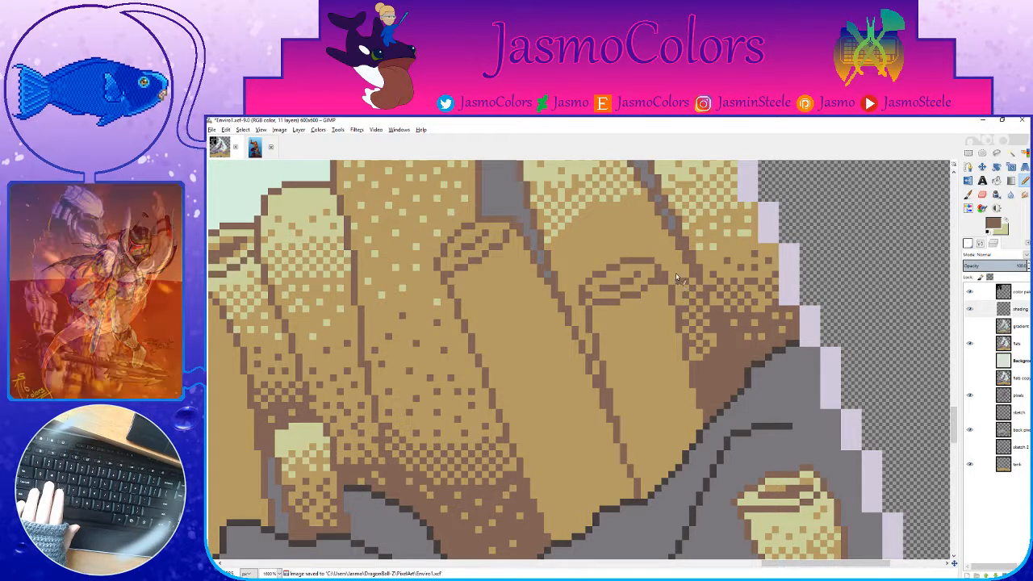
key("shift+e")
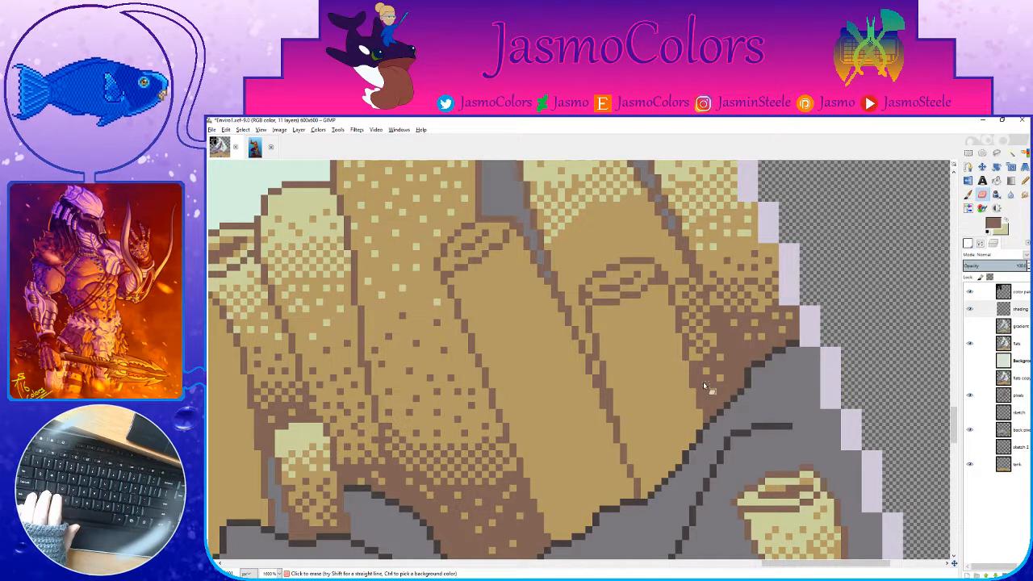
key("ctrl+s")
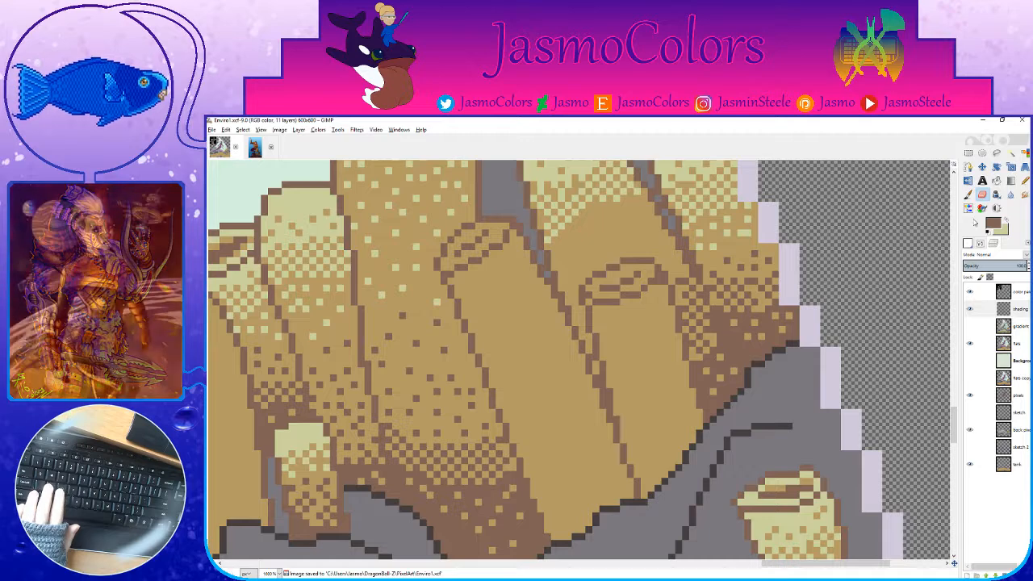
Step: Scatter light green pixels below the highlight's checkerboard on the same tube, fading it into the mid-tone, and save the image
key("n")
key("x")
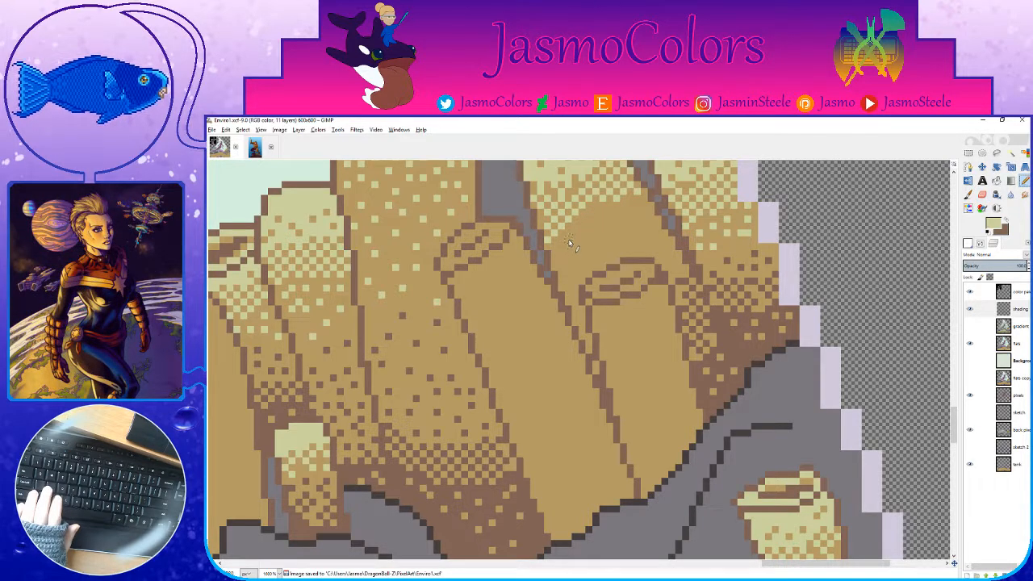
left_click(568, 240)
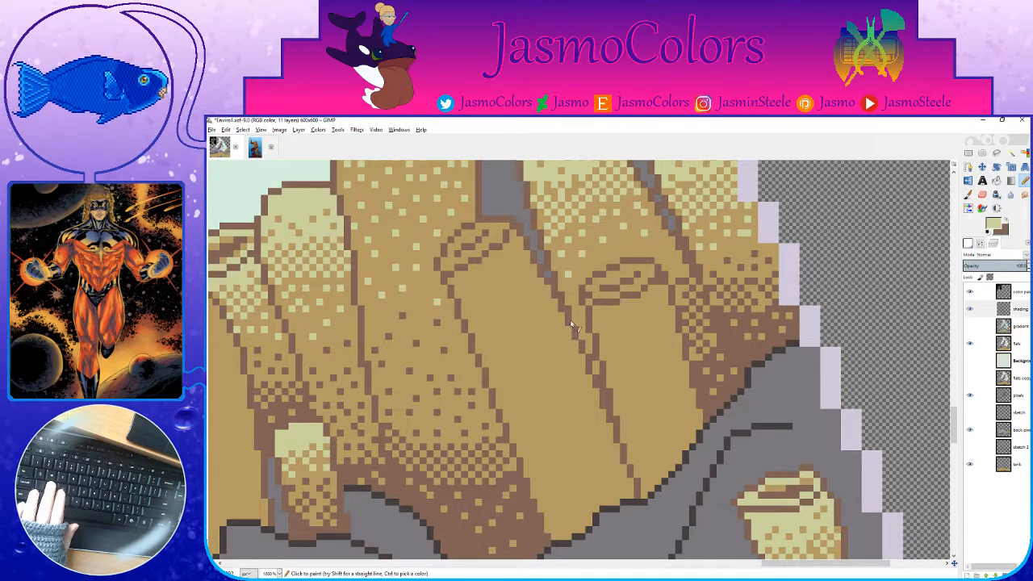
key("ctrl+s")
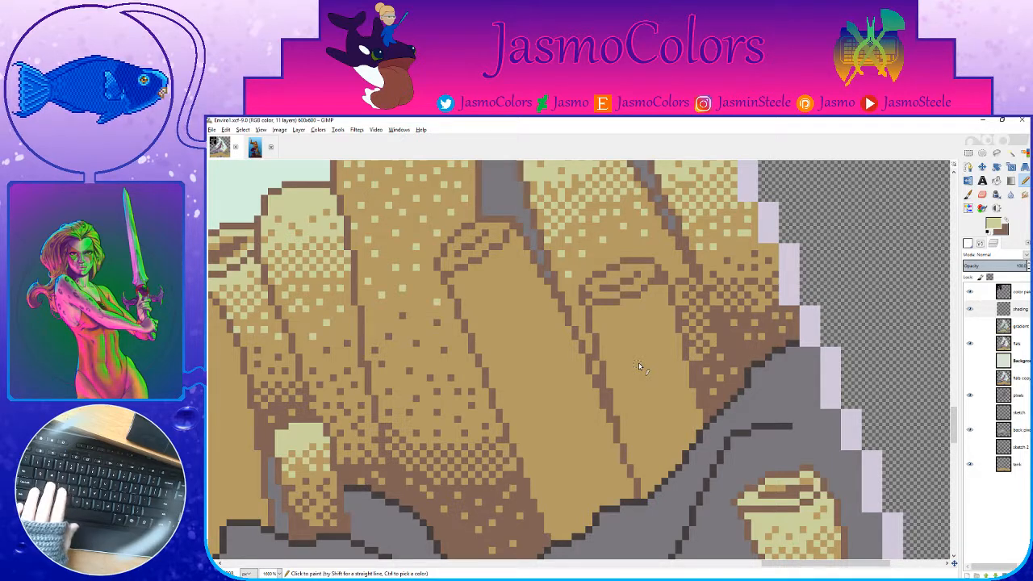
Step: Draw a dark brown shadow boundary across the lower ends of the two unshaded front tubes and save the image
key("x")
left_click(692, 398)
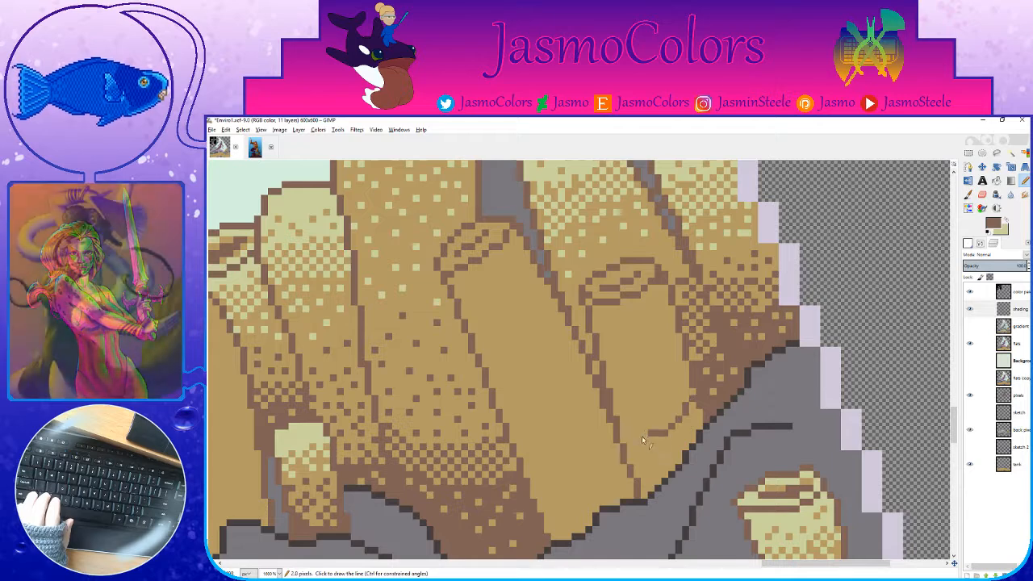
mouse_move(631, 437)
left_mouse_down()
mouse_move(589, 467)
mouse_move(529, 484)
left_mouse_up()
key("ctrl+s")
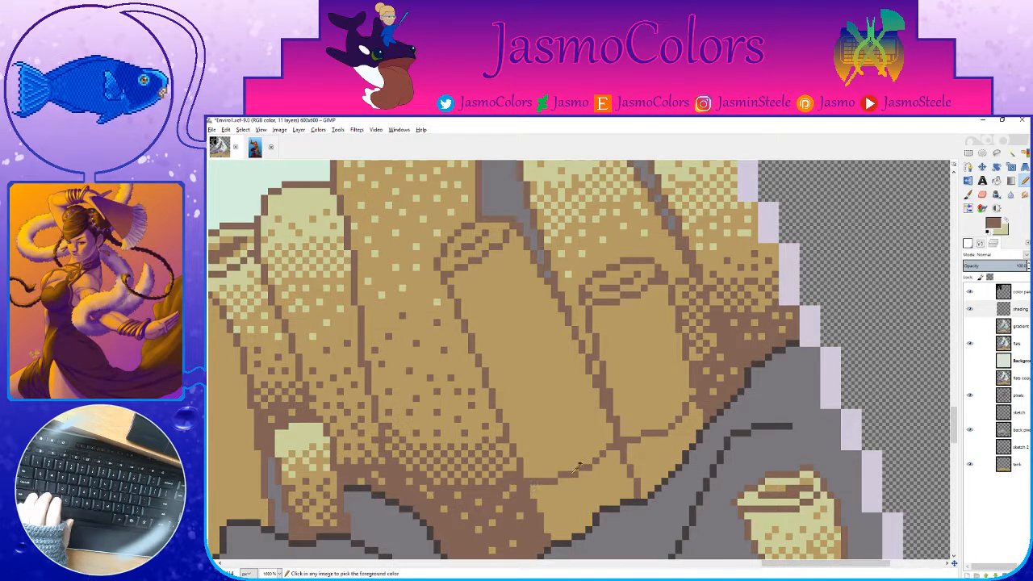
Step: Paint the rim of the larger front tube light green, darken its opening with dark brown, and save the image
scroll(476, 322, "up", 3)
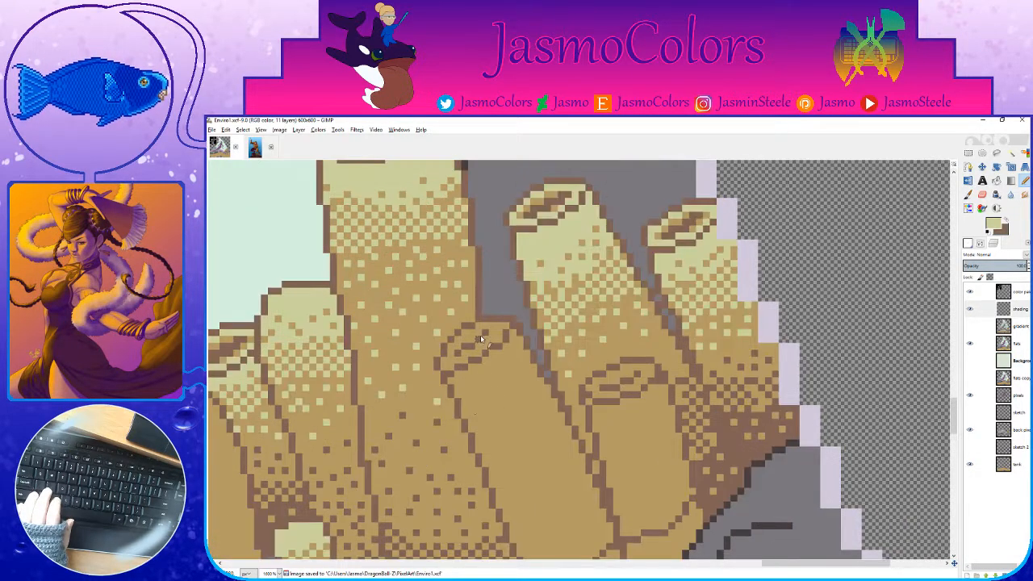
scroll(434, 381, "up", 2, "ctrl")
mouse_move(422, 382)
left_mouse_down()
mouse_move(449, 341)
mouse_move(494, 314)
mouse_move(542, 310)
mouse_move(532, 335)
mouse_move(424, 395)
left_mouse_up()
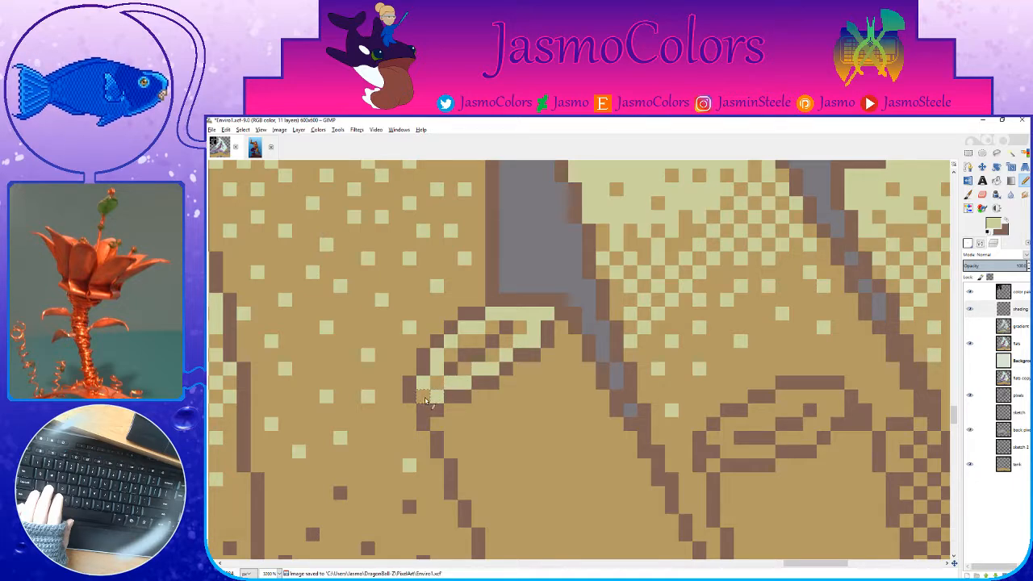
key("x")
left_click_drag(465, 367, 519, 331)
key("ctrl+s")
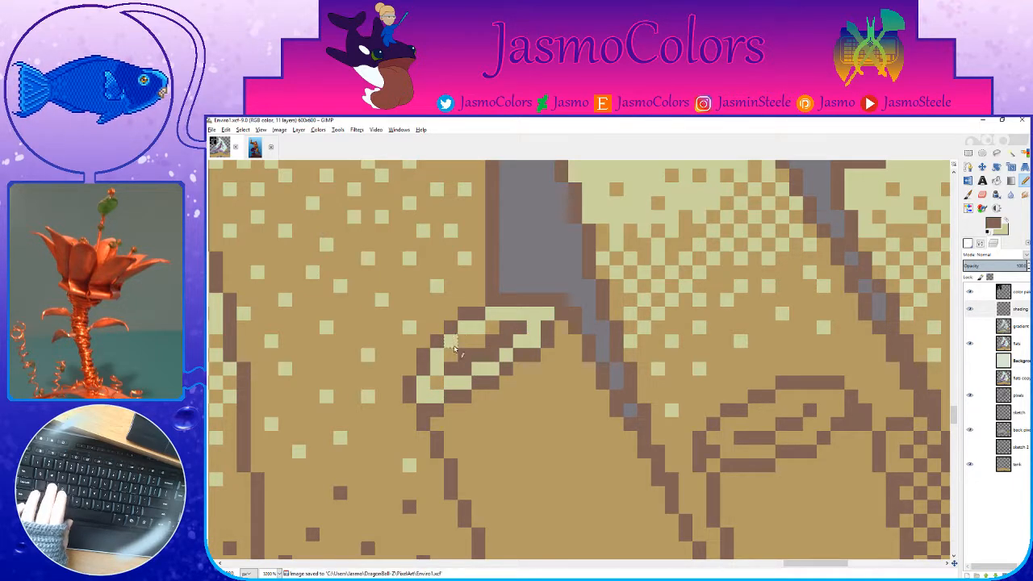
Step: Line the underside of the larger front tube's rim with light green and undo the misplaced stroke across the tube
key("minus")
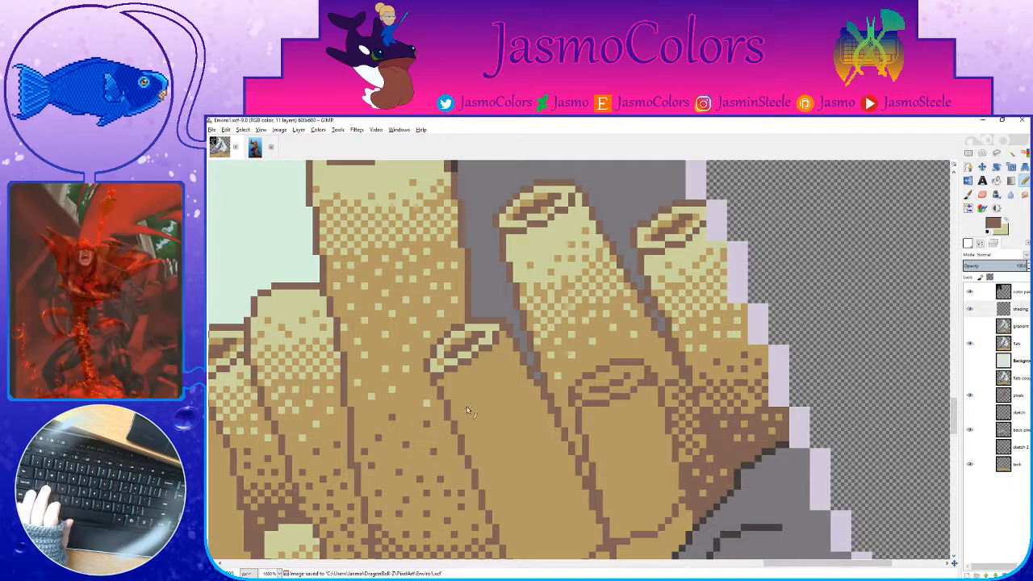
key("plus")
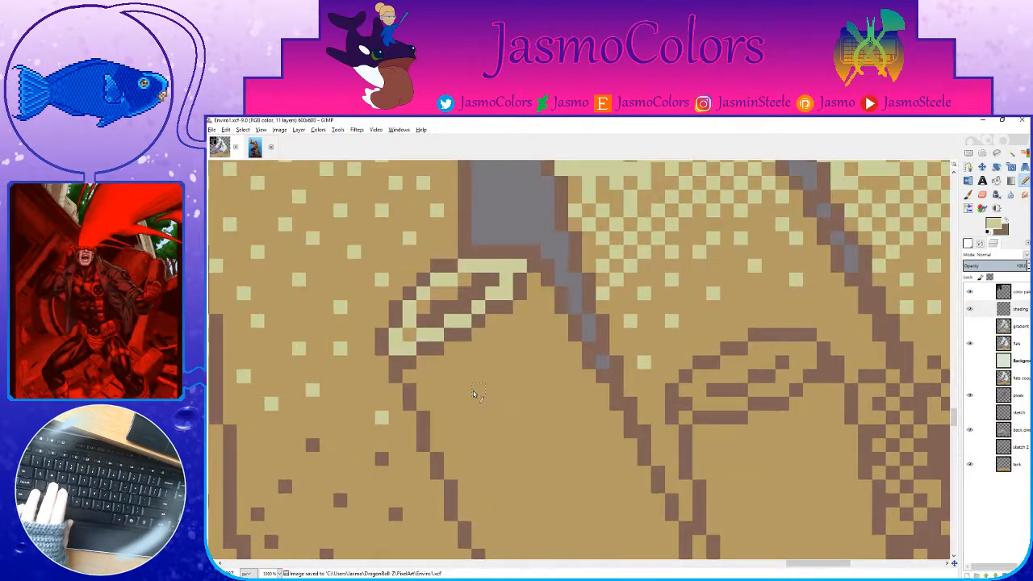
left_click(534, 282)
left_click(535, 293)
left_click(521, 306)
left_click_drag(509, 320, 410, 376)
mouse_move(436, 417)
left_mouse_down()
mouse_move(467, 428)
mouse_move(500, 415)
left_mouse_up()
key("ctrl+z")
key("ctrl+z")
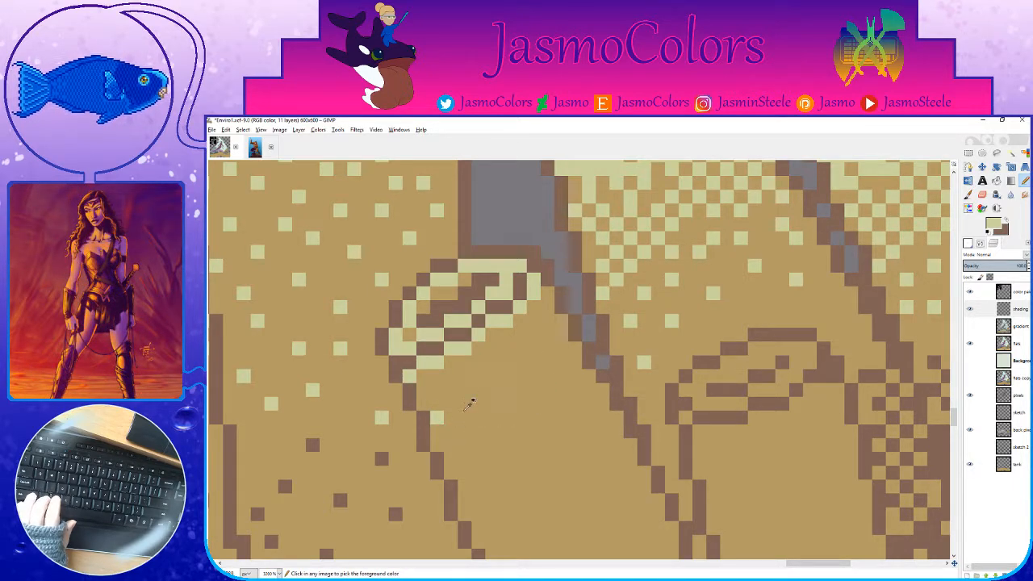
Step: Outline the lower and right edges of that tube's highlight in light green, fill it solid, and save the image
left_click(494, 418, "shift")
left_click(548, 376, "shift")
left_click(562, 362, "shift")
left_click(575, 350, "shift")
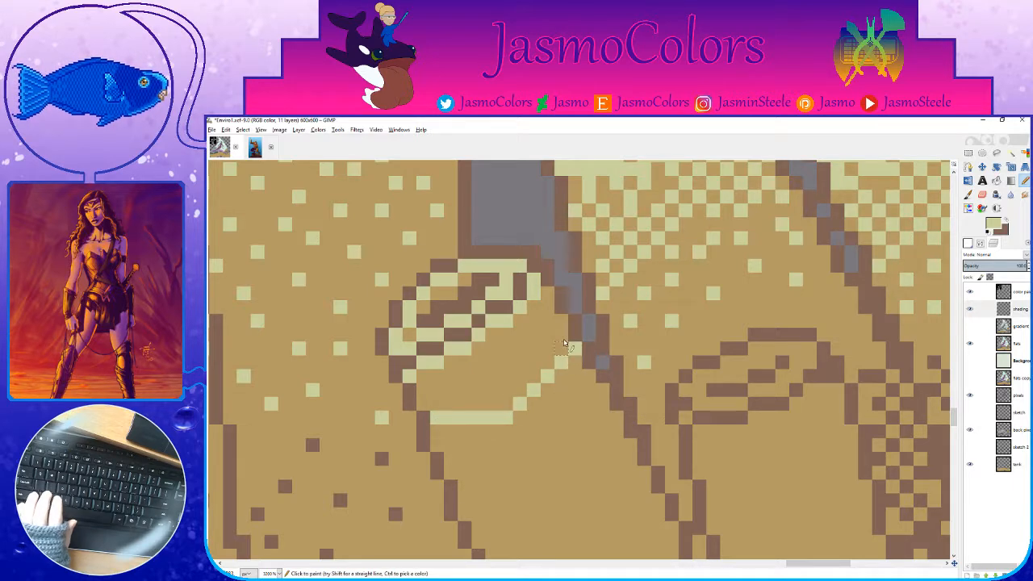
mouse_move(562, 323)
left_mouse_down()
mouse_move(559, 347)
mouse_move(548, 296)
left_mouse_up()
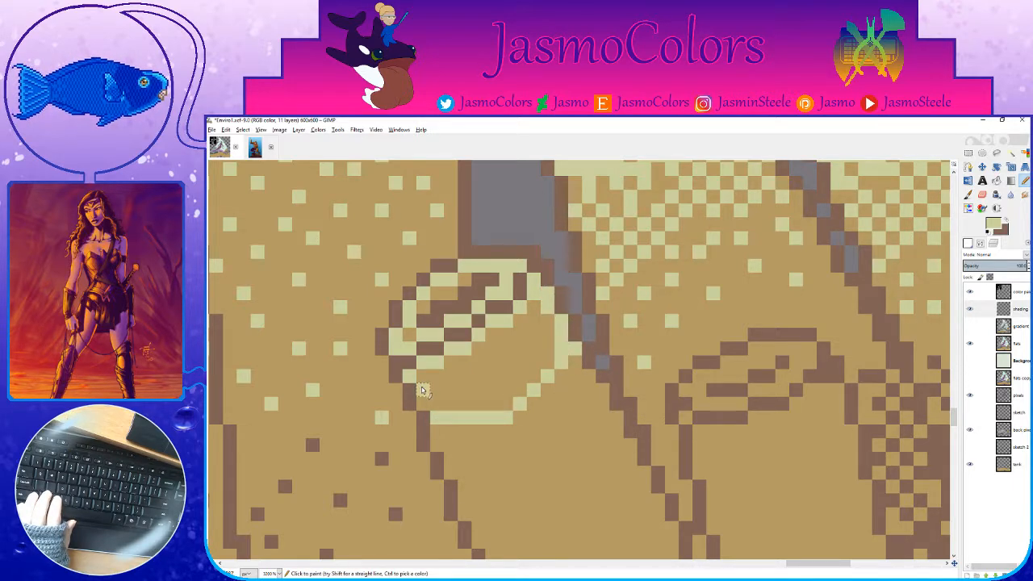
mouse_move(421, 390)
left_mouse_down()
mouse_move(479, 376)
mouse_move(484, 363)
left_mouse_up()
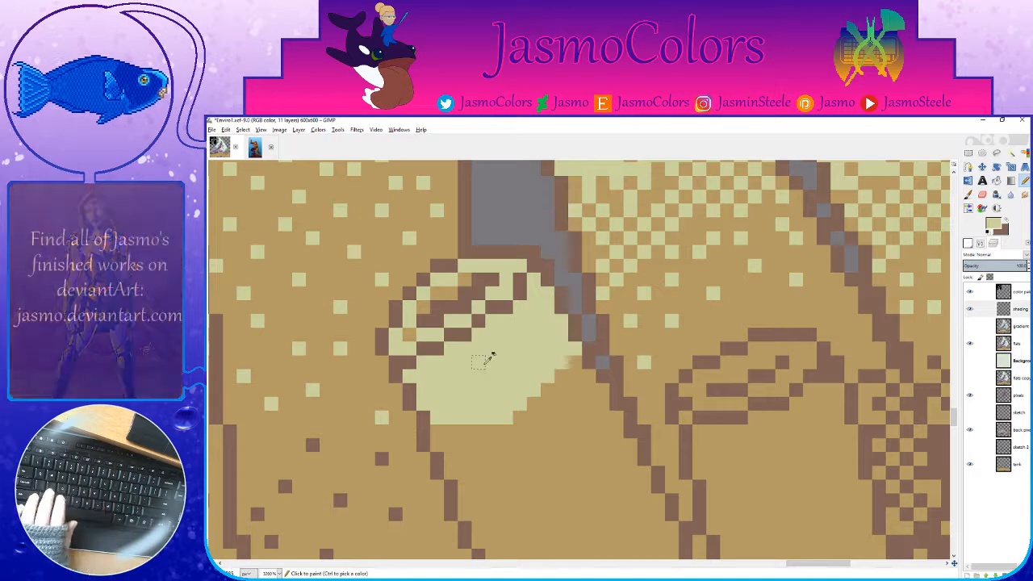
key("ctrl+s")
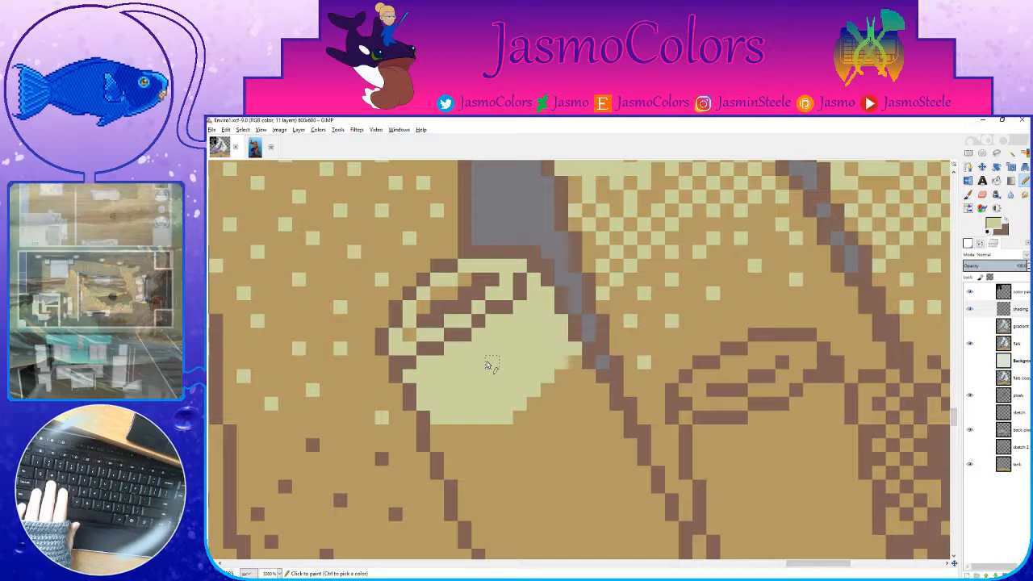
Step: Add a light green checkerboard dither below the solid highlight, widening it down the tube's left edge
scroll(487, 365, "down", 5)
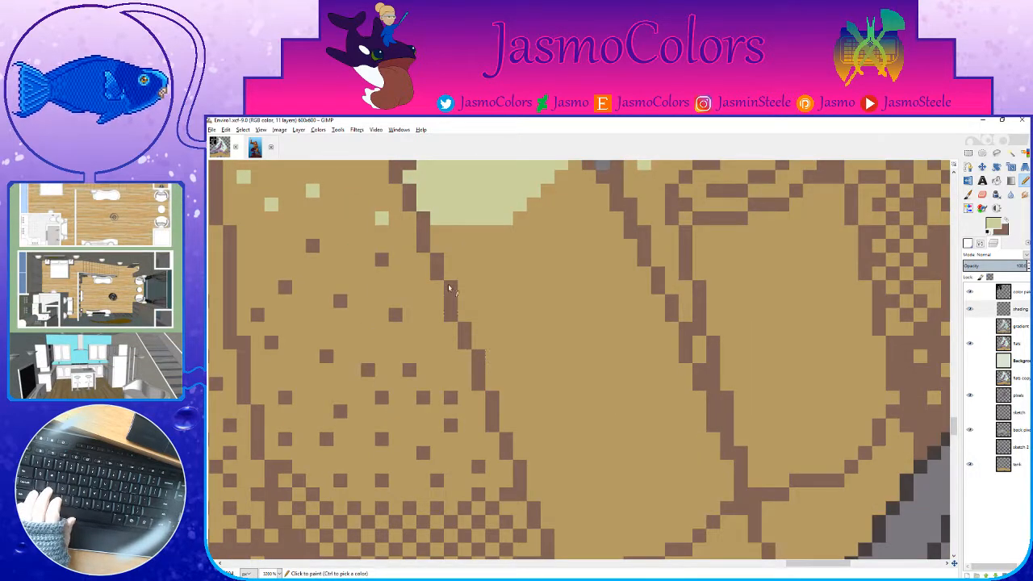
left_click(453, 240)
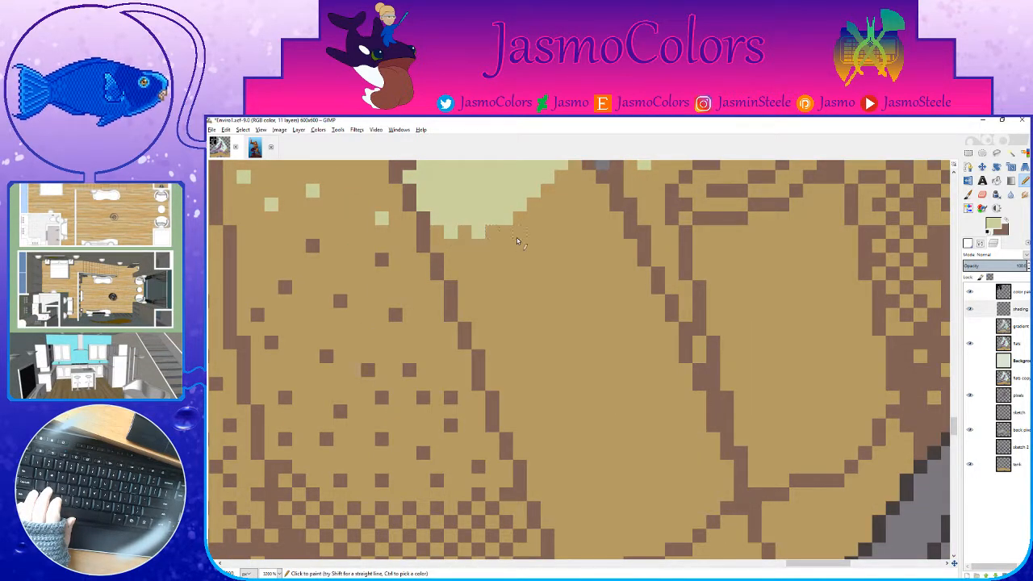
left_click_drag(517, 243, 577, 181)
left_click(506, 247)
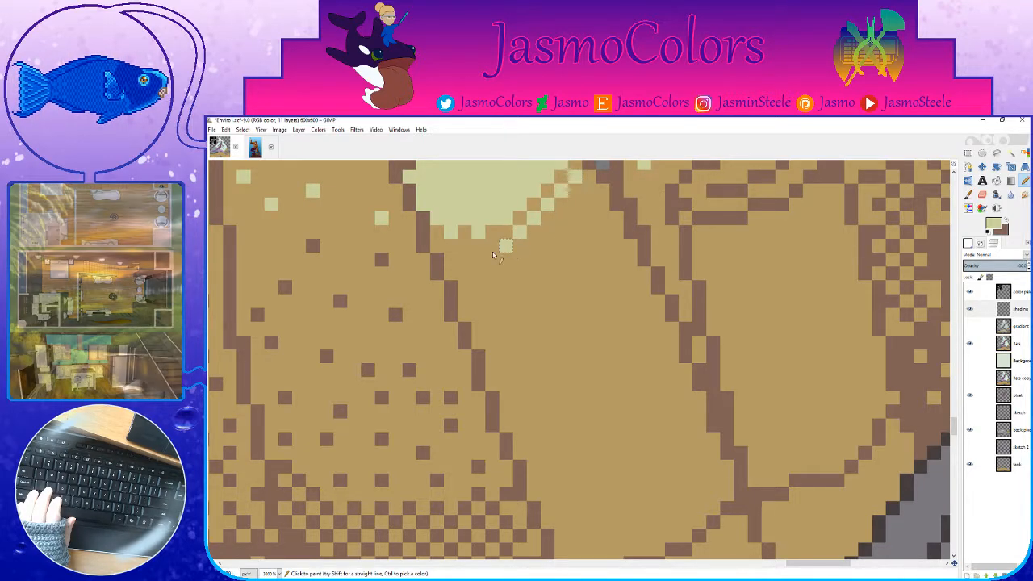
left_click(491, 257)
left_click(466, 261)
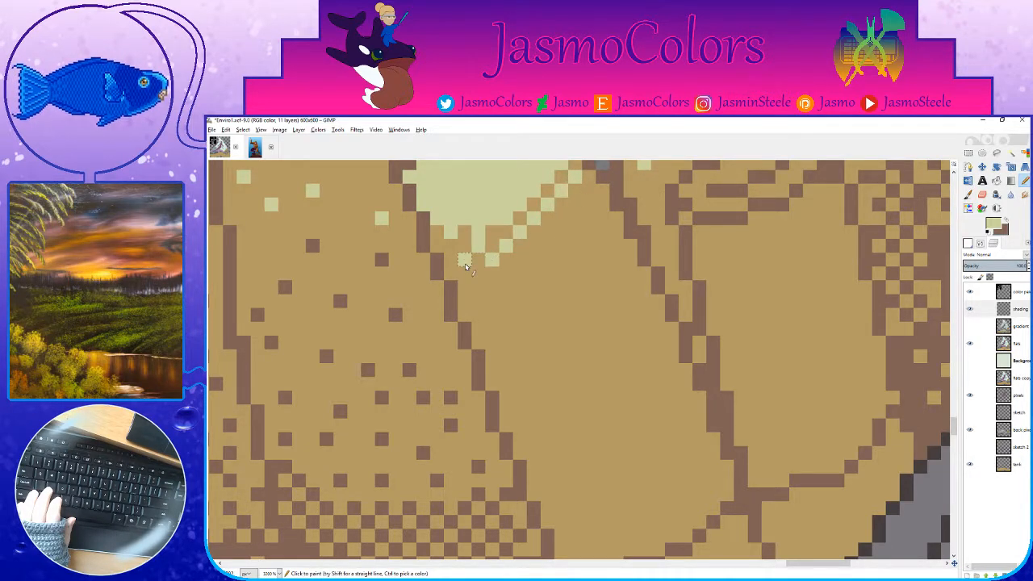
left_click(452, 246)
left_click(452, 274)
left_click(479, 274)
left_click(466, 288)
left_click(479, 301)
left_click(586, 192)
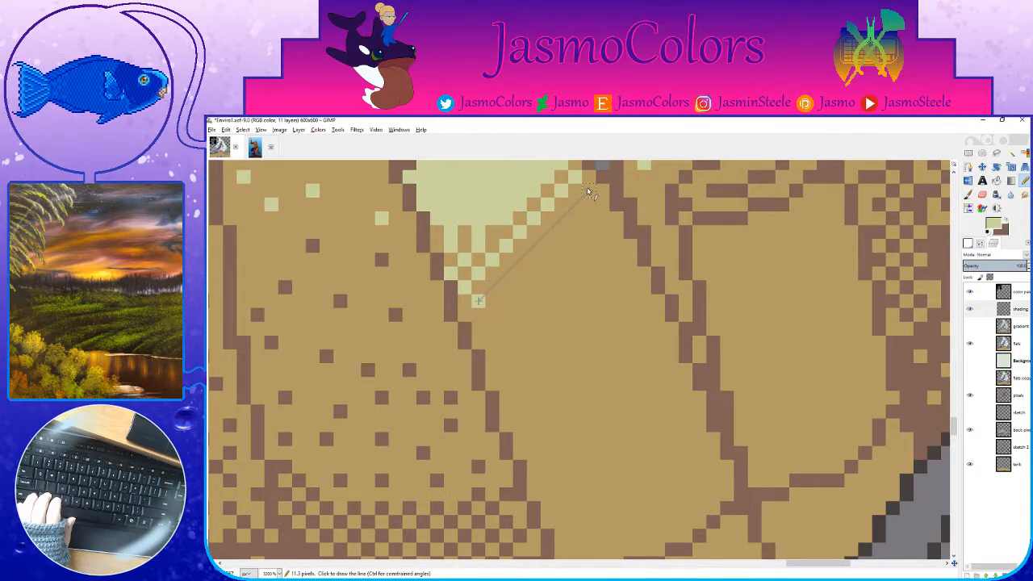
left_click(465, 315)
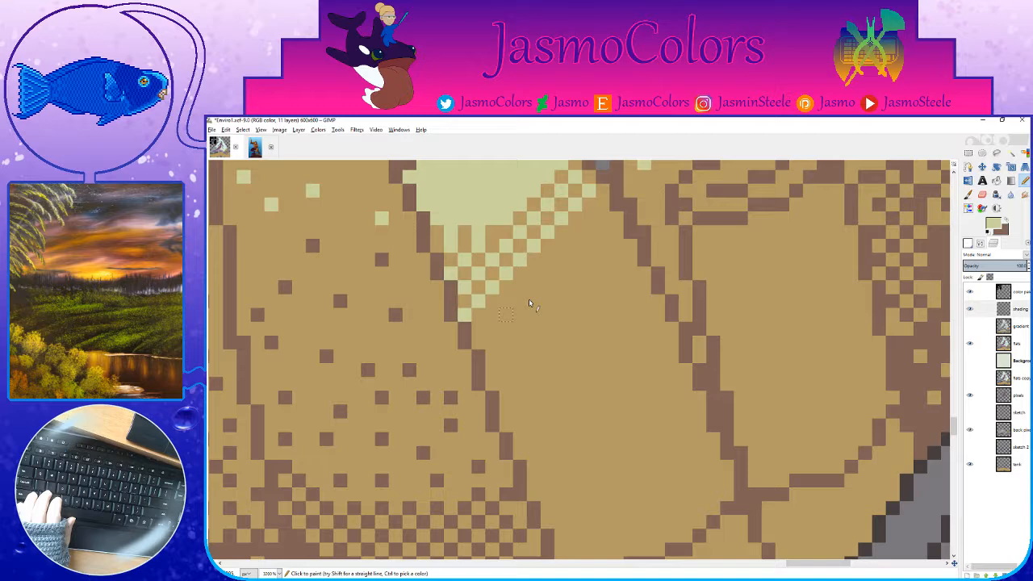
Step: Extend the light green checkerboard dither to the same tube's right edge and save the image
left_click(588, 220)
key("ctrl+z")
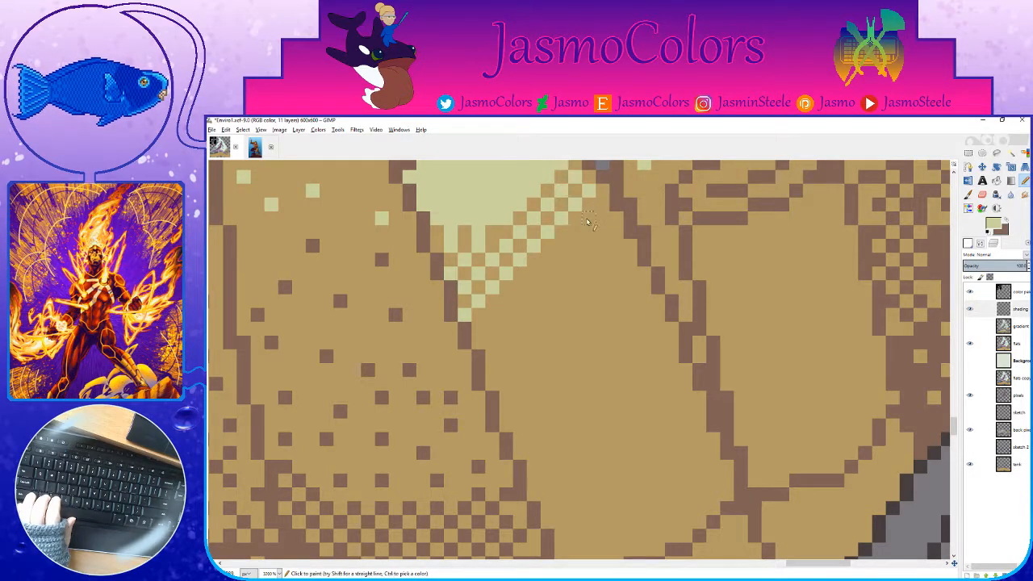
left_click(589, 220)
left_click(603, 207)
left_click(617, 219)
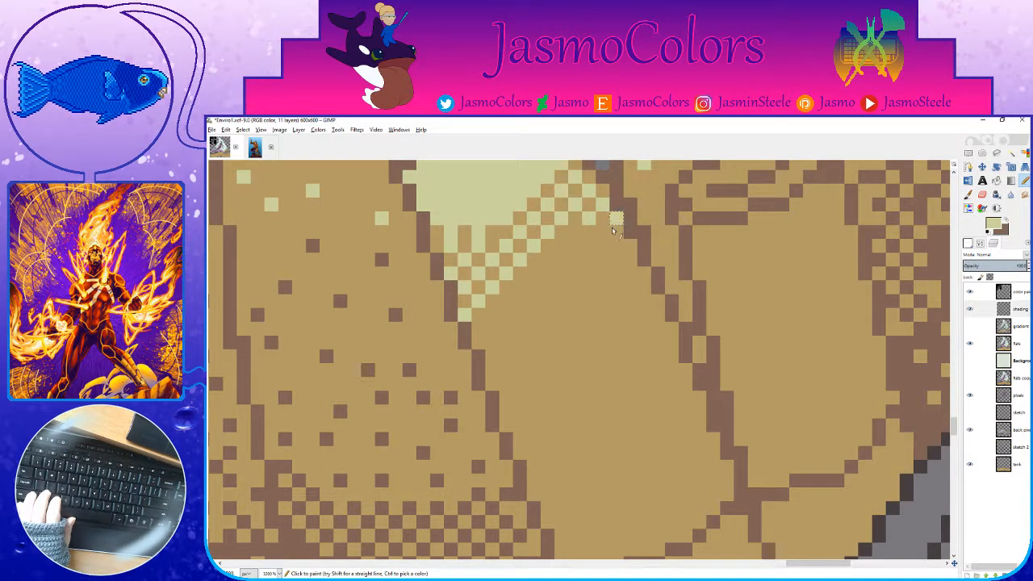
left_click(602, 233)
left_click(563, 247)
left_click(548, 259)
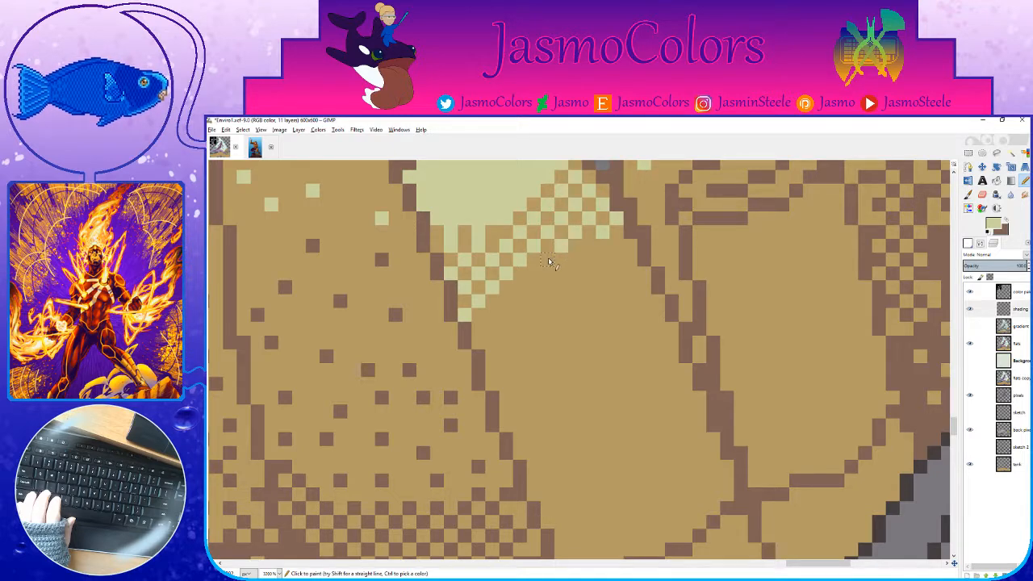
left_click(590, 247)
left_click(616, 247)
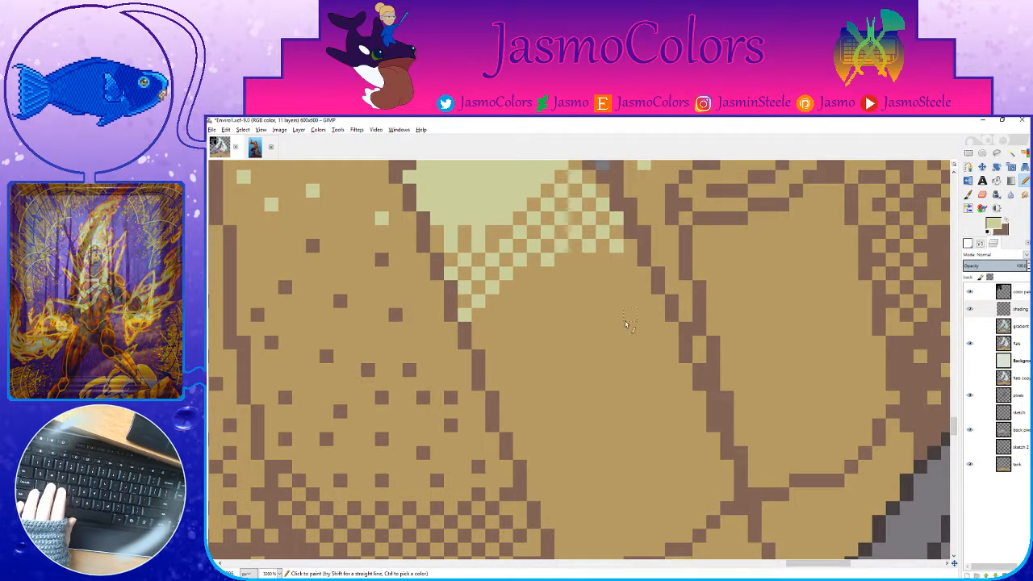
key("ctrl+s")
Step: Erase scattered pixels from the solid light green highlight of the larger front tube and save the image
scroll(601, 339, "down", 1)
scroll(599, 344, "down", 1)
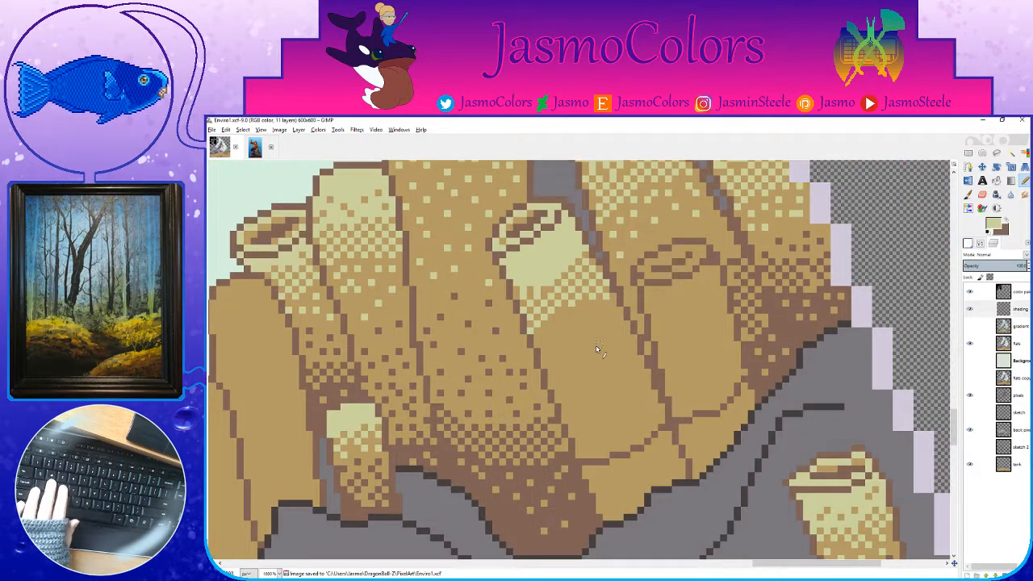
scroll(600, 344, "down", 1)
scroll(541, 387, "up", 3)
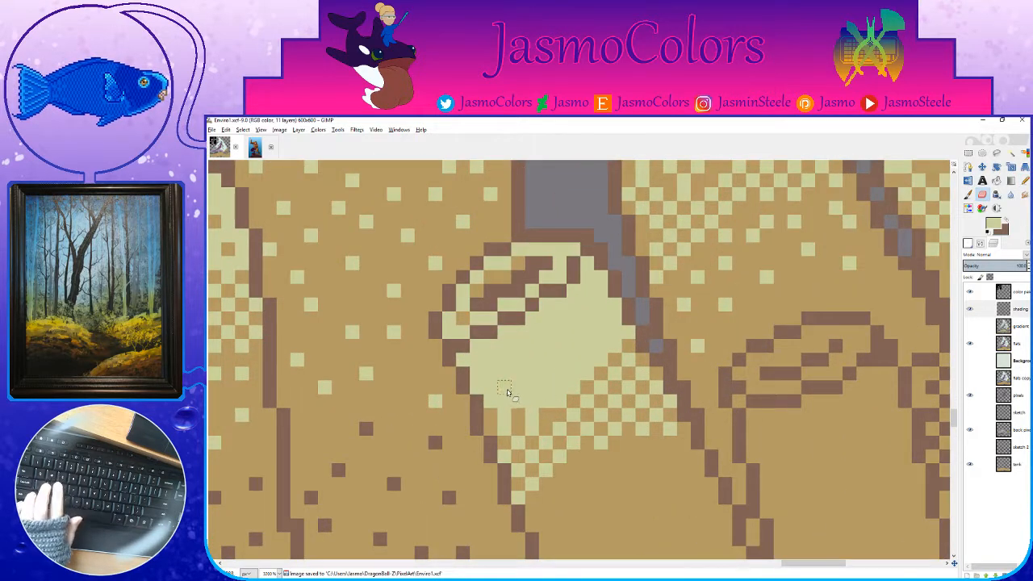
left_click(531, 387)
left_click(558, 373)
left_click(572, 345)
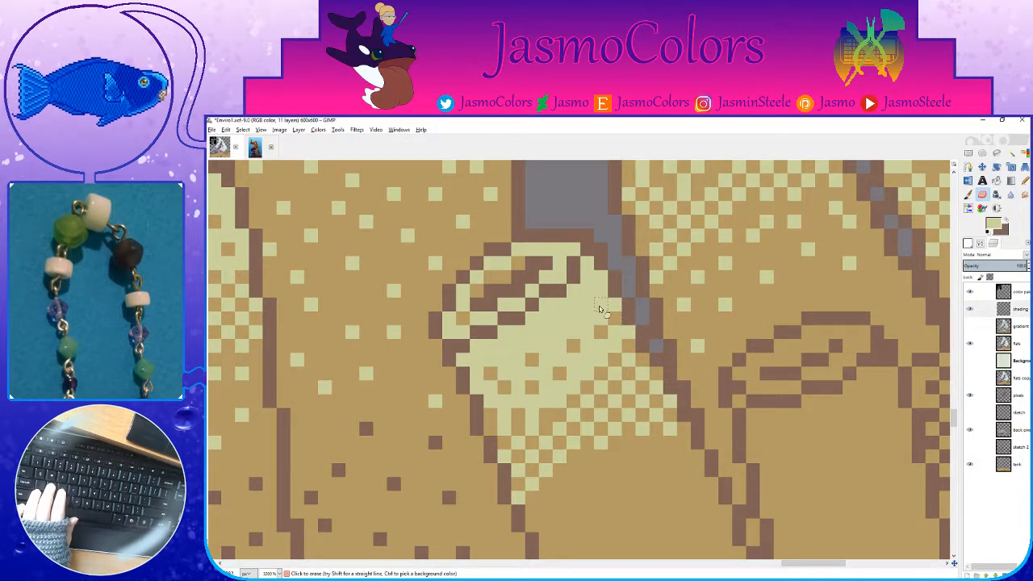
scroll(560, 325, "down", 2)
key("ctrl+s")
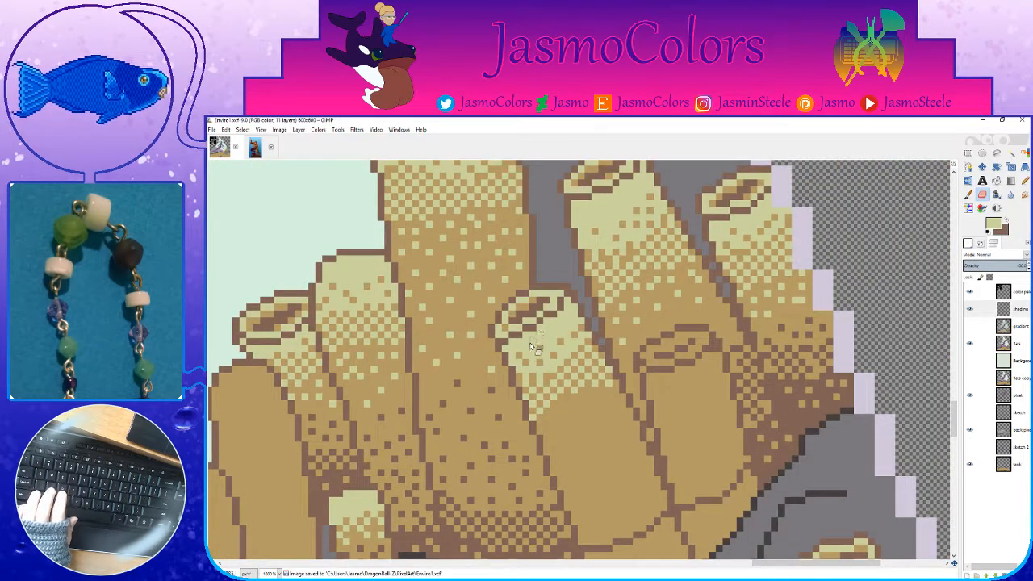
Step: Outline a dark brown shadow across the base of the larger front tube, fill it solid, and save the image
scroll(534, 336, "down", 3)
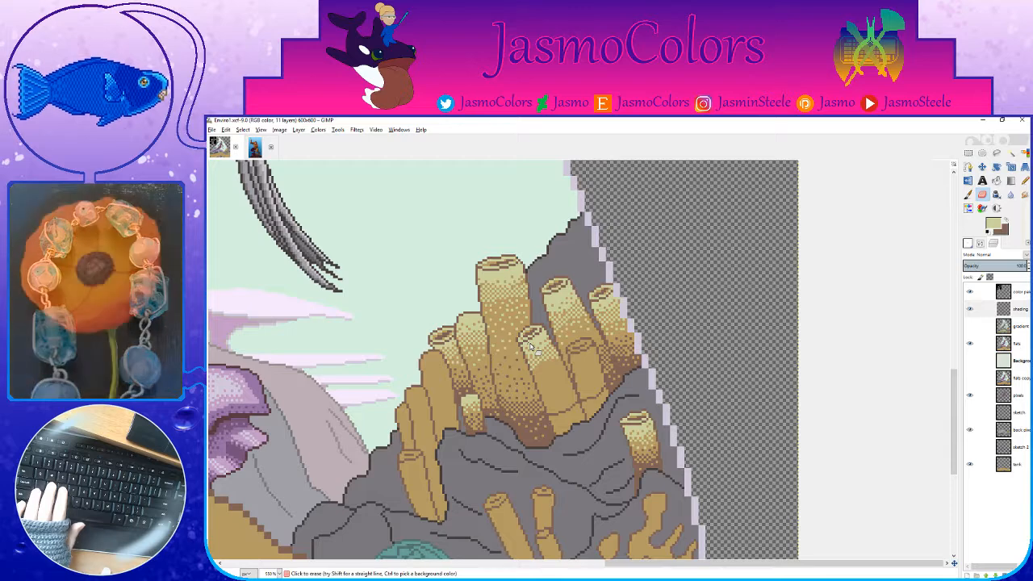
scroll(565, 352, "down", 3)
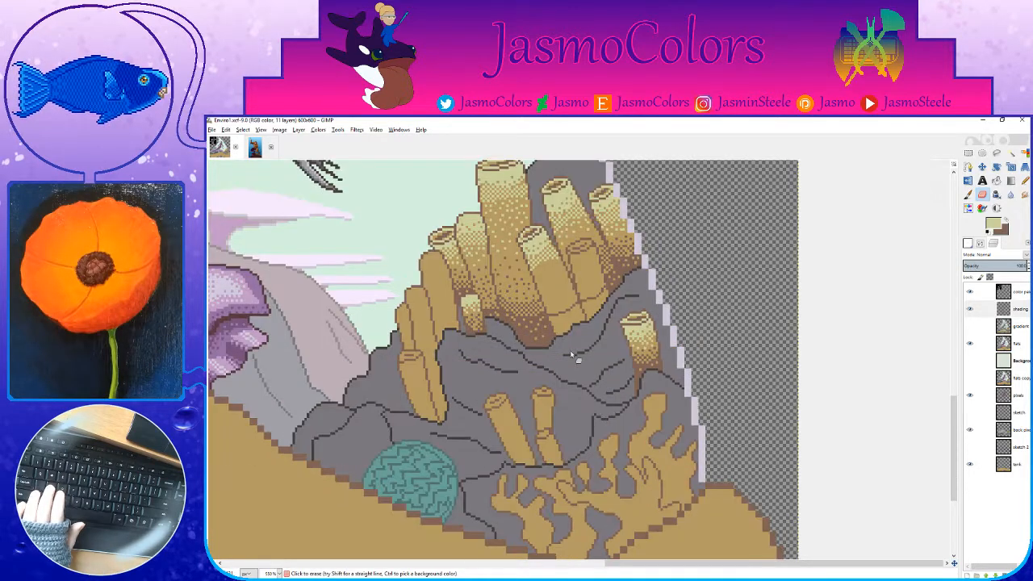
scroll(542, 307, "up", 5)
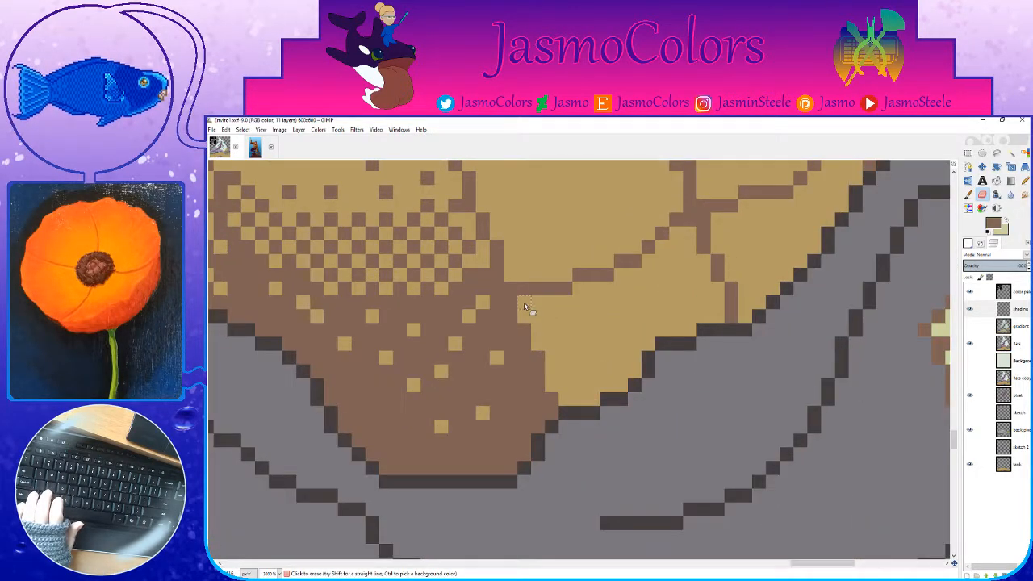
left_click(525, 304)
left_click(1024, 181)
mouse_move(528, 308)
left_mouse_down()
mouse_move(555, 383)
mouse_move(577, 397)
mouse_move(619, 384)
mouse_move(637, 352)
mouse_move(714, 311)
mouse_move(715, 288)
mouse_move(698, 319)
mouse_move(704, 273)
mouse_move(686, 237)
left_mouse_up()
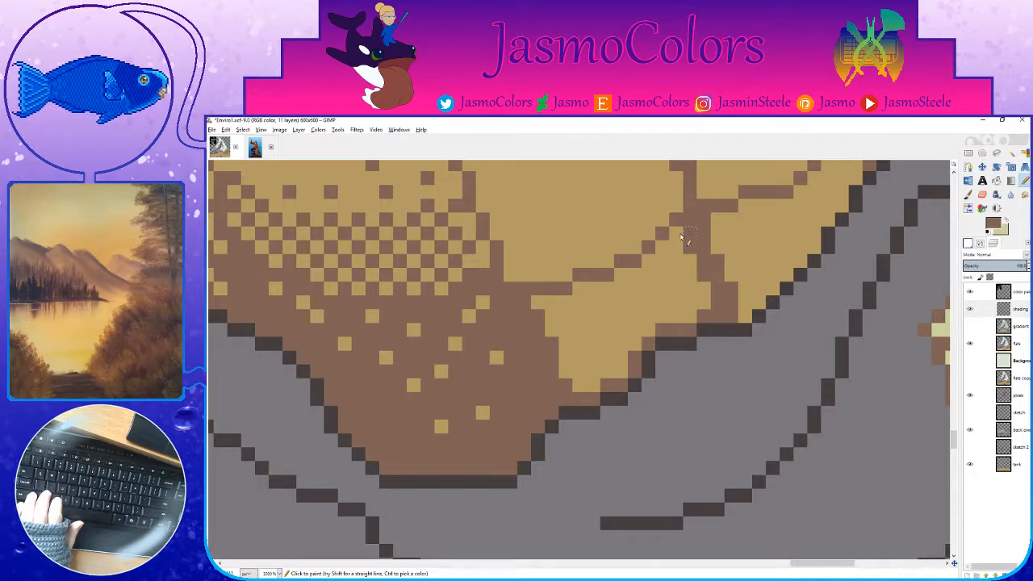
key("shift+b")
left_click(650, 279)
key("n")
scroll(605, 348, "down", 3)
key("ctrl+s")
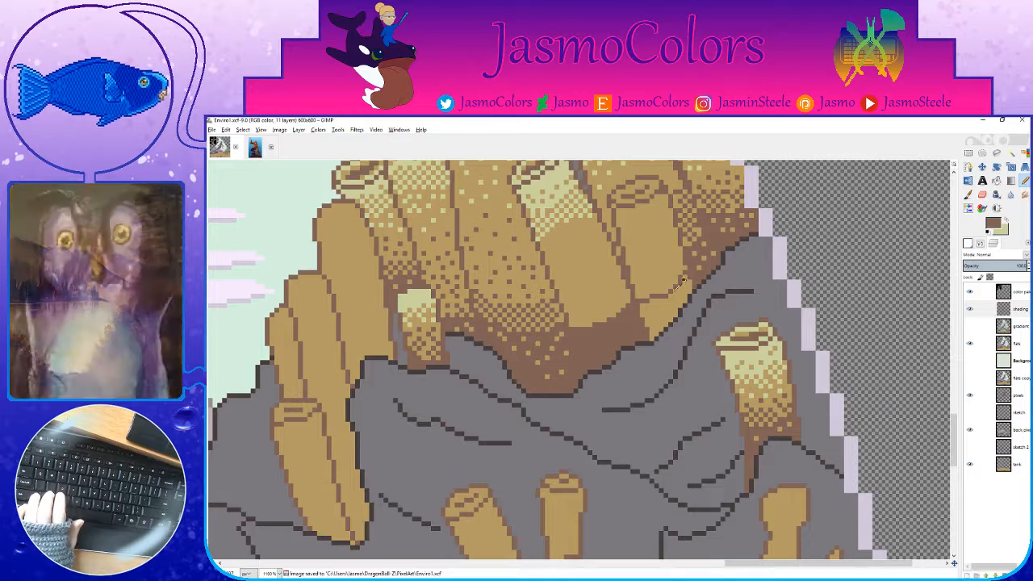
Step: Extend the dark brown shadow under the smaller front tube along the rock edge, fill it solid, and save the image
scroll(686, 283, "up", 2)
left_click_drag(608, 325, 625, 394)
left_click(666, 345, "shift")
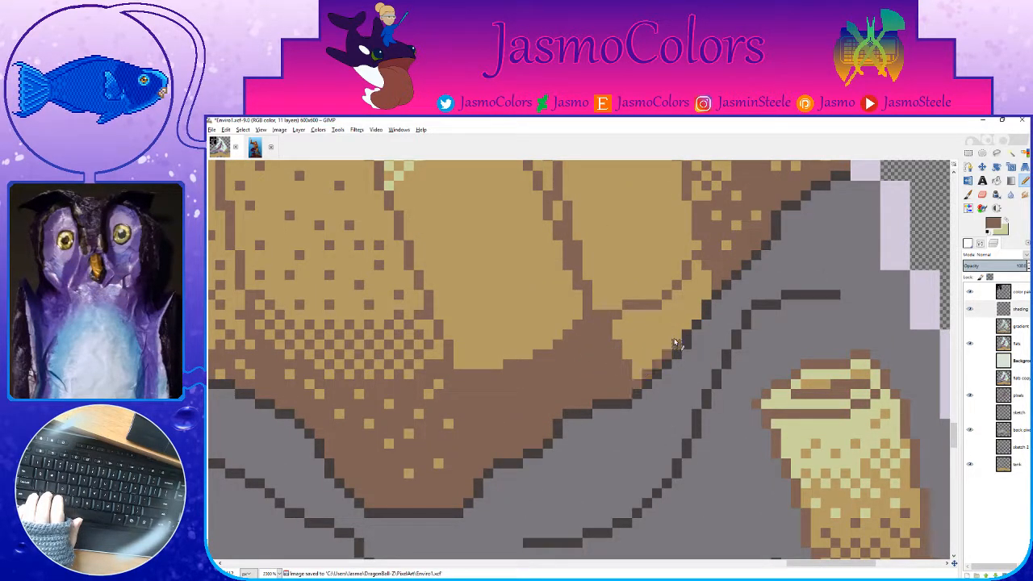
mouse_move(676, 339)
left_mouse_down()
mouse_move(696, 316)
mouse_move(704, 273)
left_mouse_up()
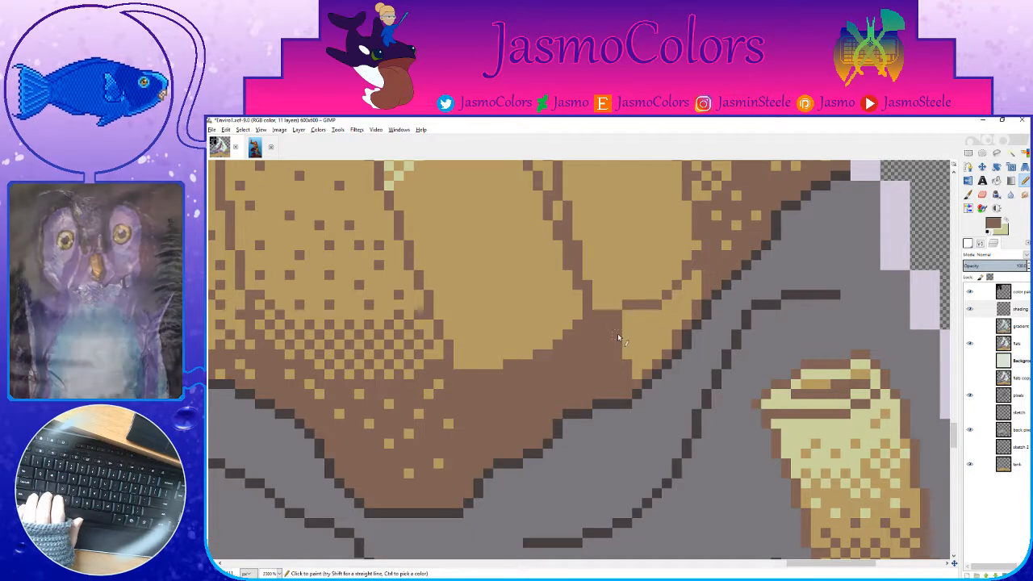
left_click(647, 322)
key("ctrl+s")
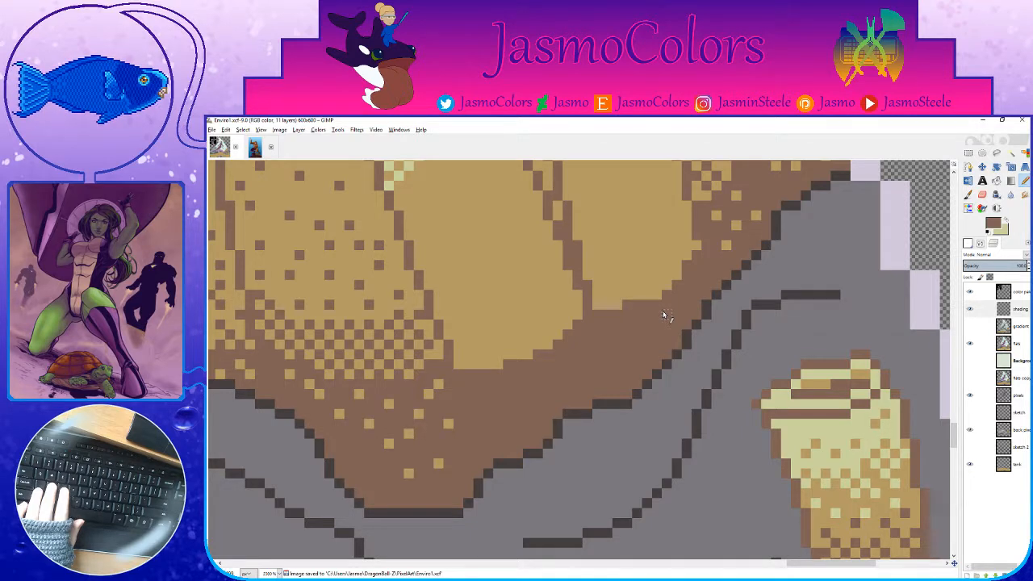
Step: Highlight the smaller front tube's rim and the strip directly beneath its opening in light green, and save the image
scroll(663, 315, "down", 3)
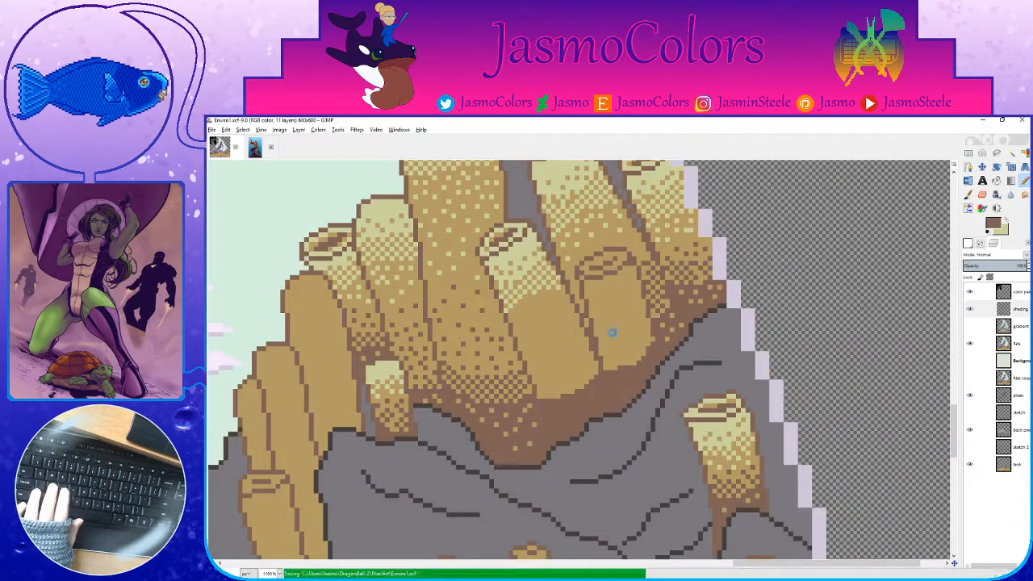
scroll(615, 252, "up", 4)
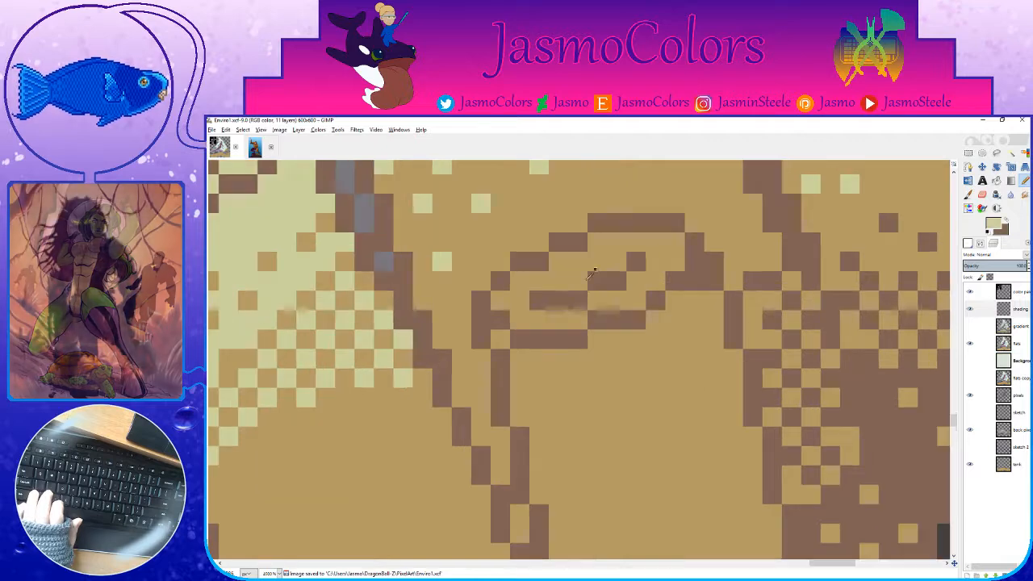
left_click(520, 281)
mouse_move(541, 281)
left_mouse_down()
mouse_move(596, 250)
mouse_move(674, 241)
mouse_move(673, 260)
mouse_move(634, 303)
mouse_move(523, 322)
mouse_move(500, 341)
mouse_move(520, 360)
mouse_move(595, 358)
left_mouse_up()
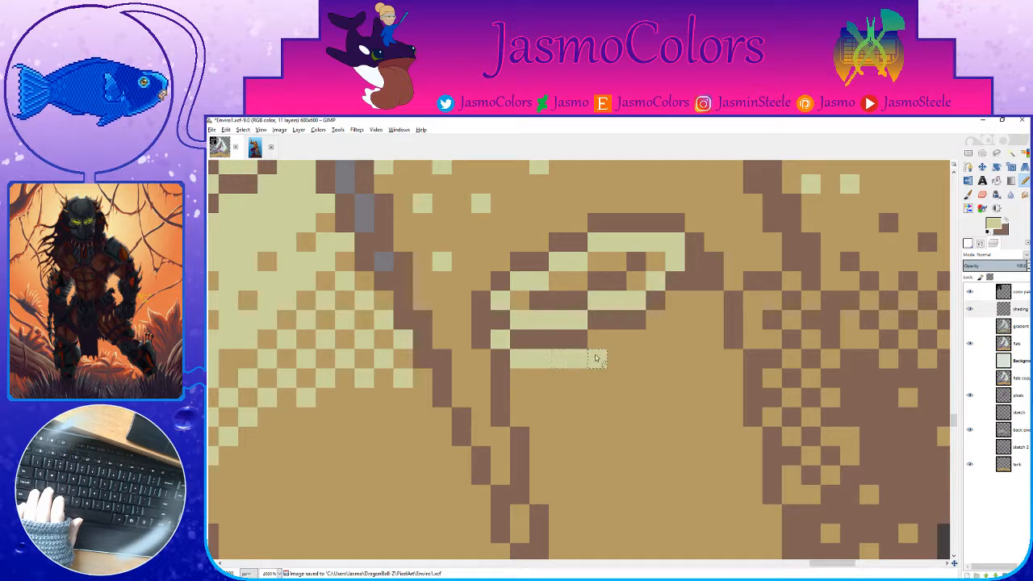
key("ctrl+z")
mouse_move(521, 359)
left_mouse_down()
mouse_move(578, 361)
mouse_move(653, 335)
mouse_move(687, 302)
left_mouse_up()
key("minus")
key("ctrl+s")
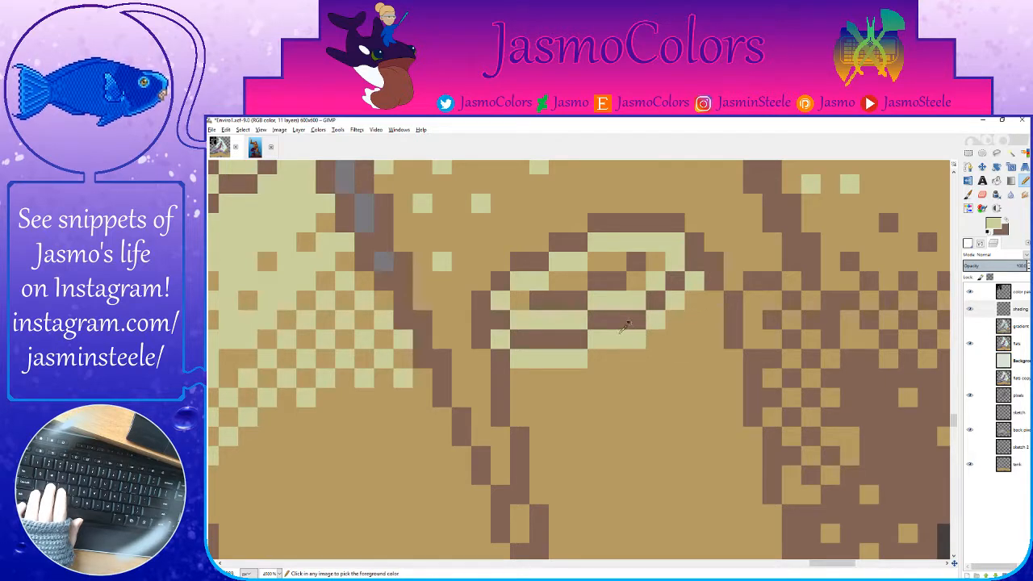
key("ctrl+Tab")
key("ctrl+Tab")
key("minus")
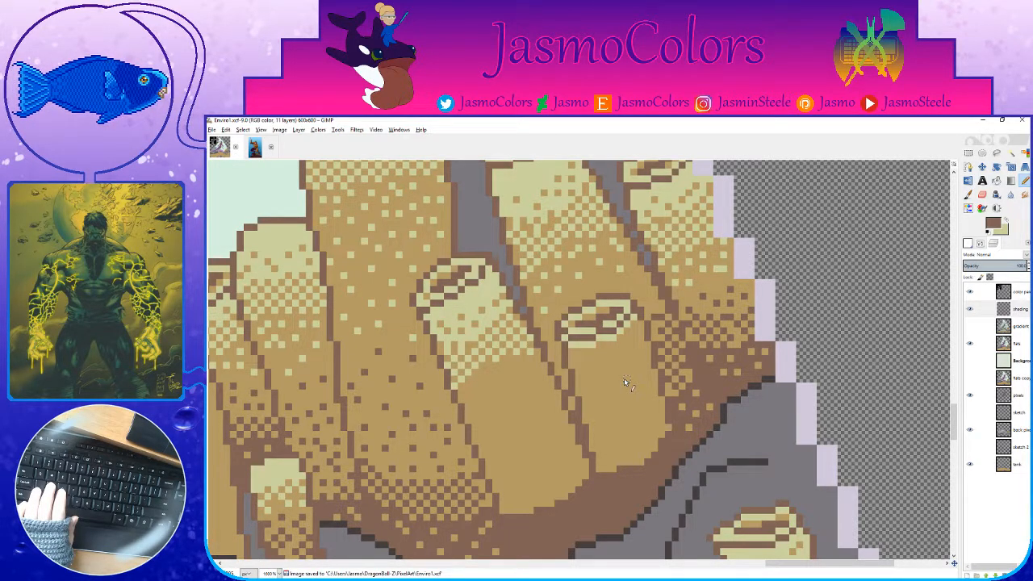
Step: Save the image and add alternating dark brown pixels along the shadow's upper edge on the larger front tube
scroll(624, 378, "down", 3)
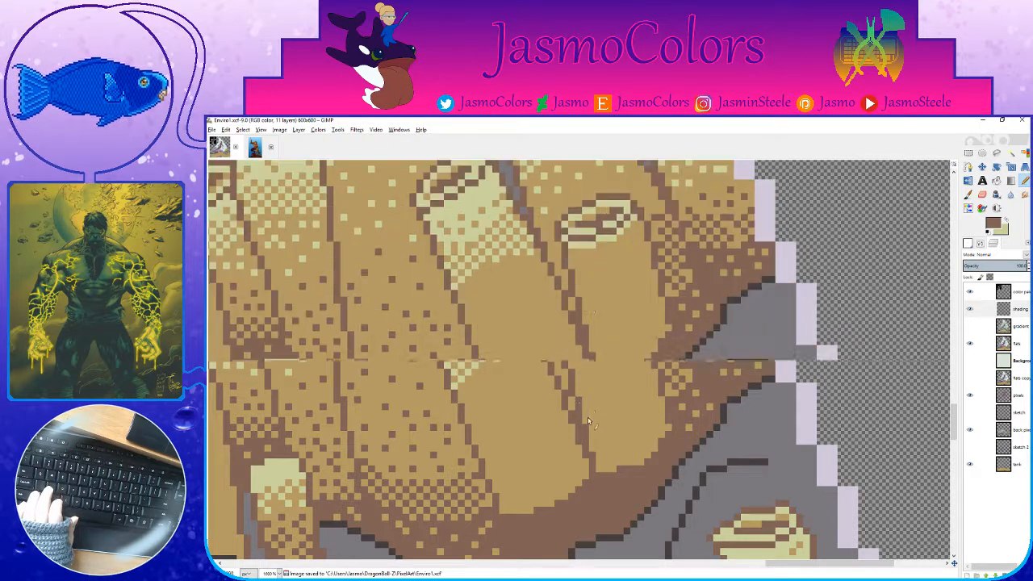
key("ctrl+s")
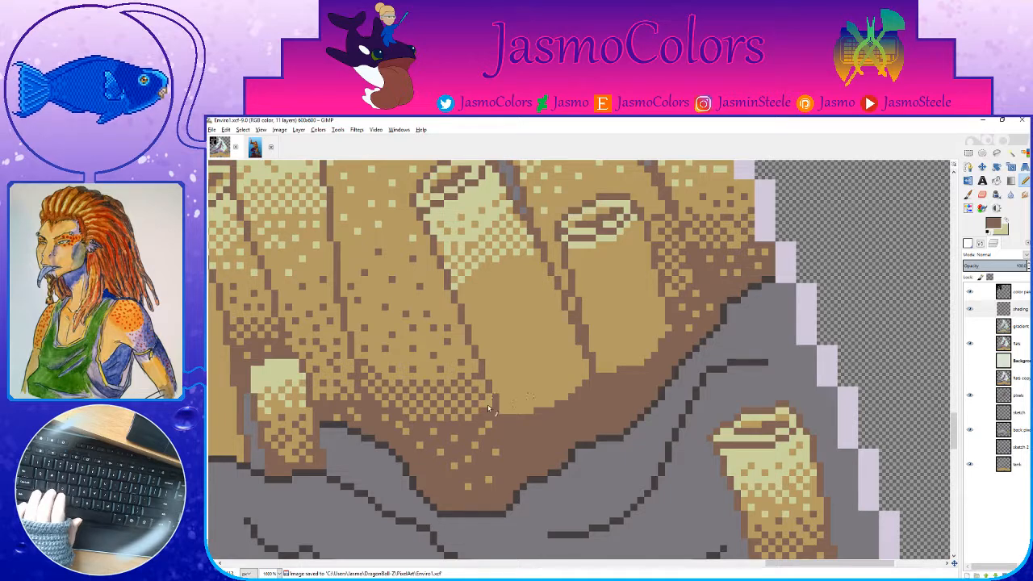
scroll(523, 400, "up", 1)
left_click(507, 413)
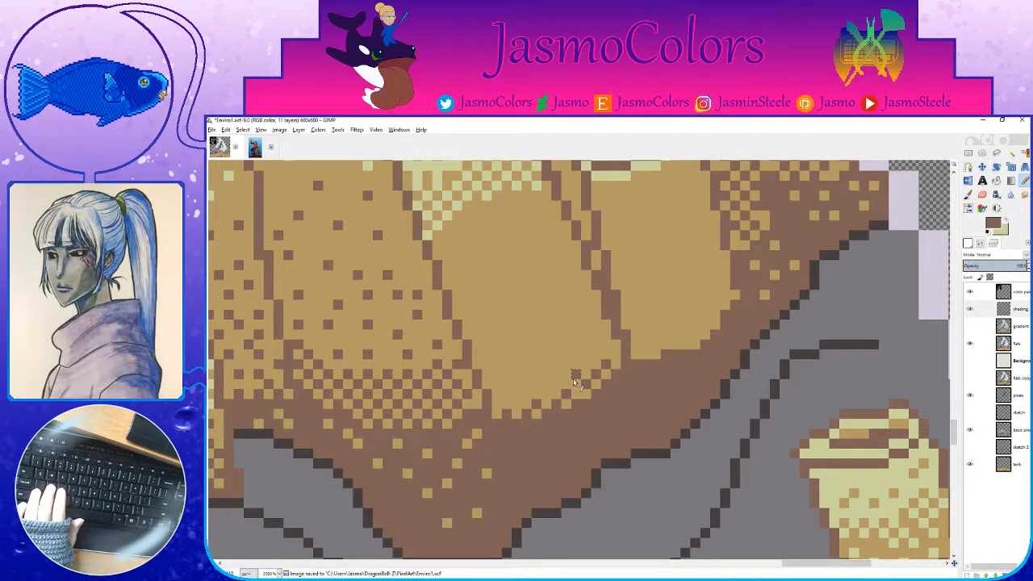
Step: Erase scattered pixels from the solid dark brown shadow below both front tubes, saving the image along the way
key("shift+e")
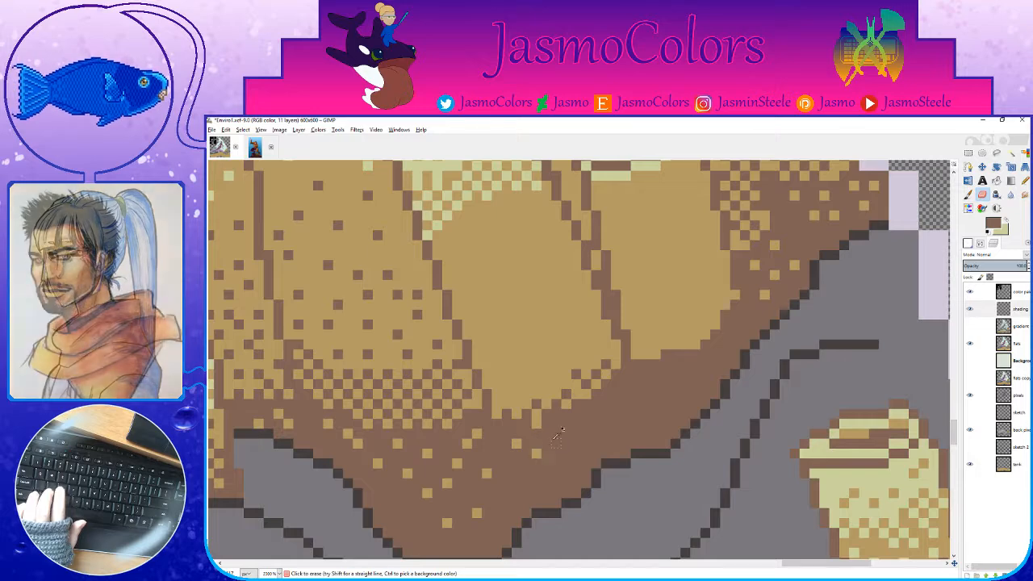
left_click(536, 453)
left_click(556, 424)
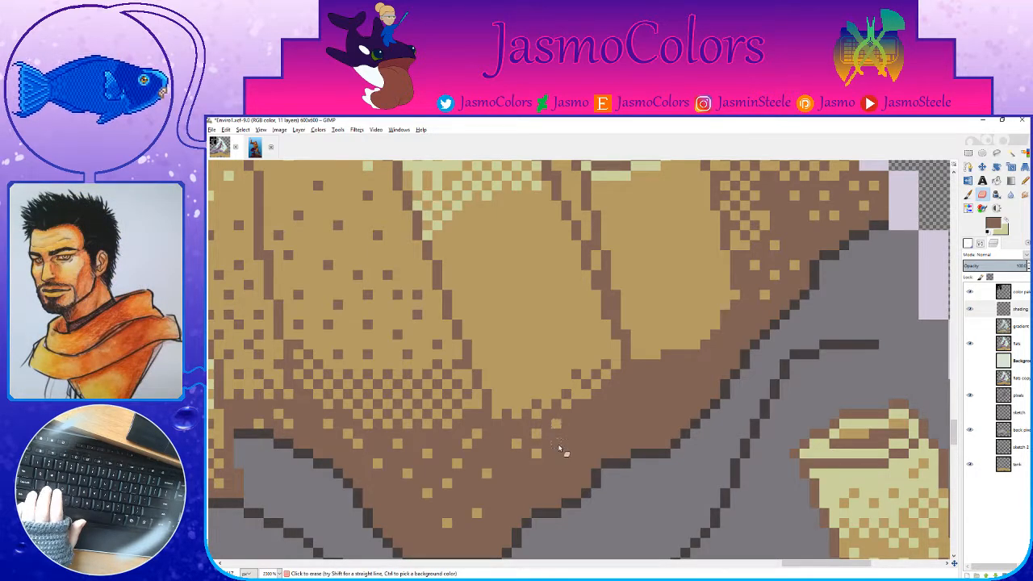
left_click(585, 428)
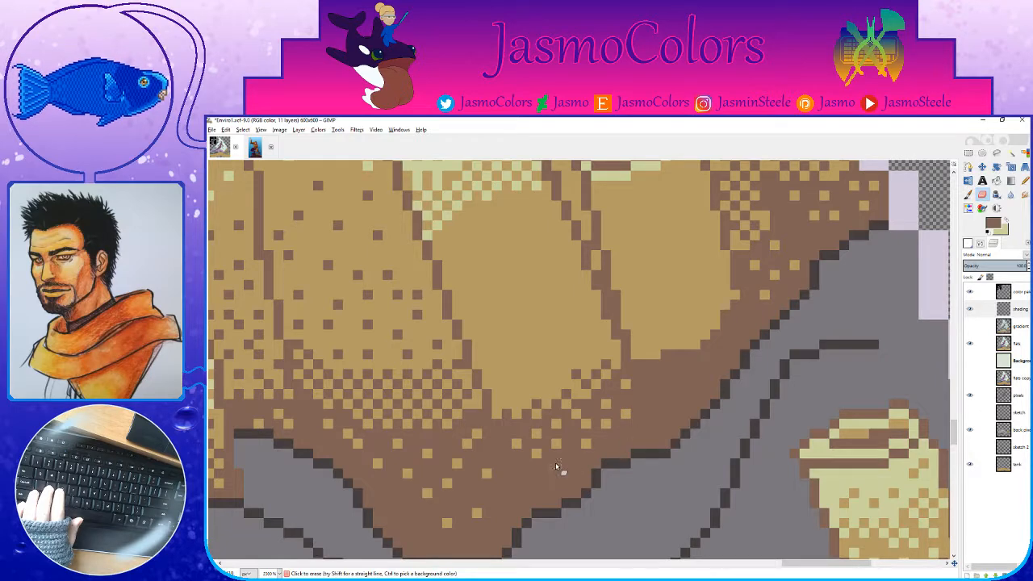
key("ctrl+s")
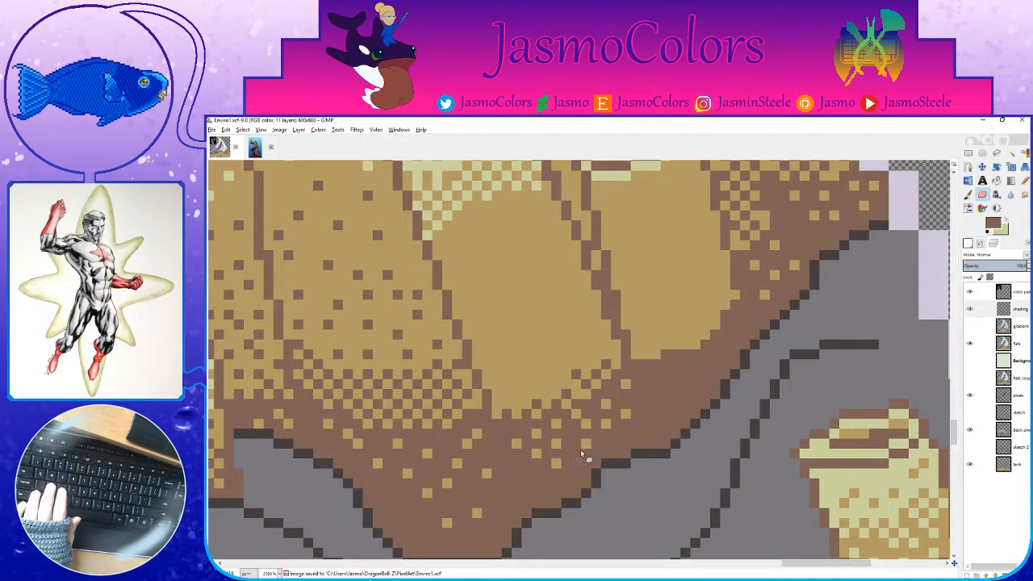
left_click(655, 374)
left_click(655, 404)
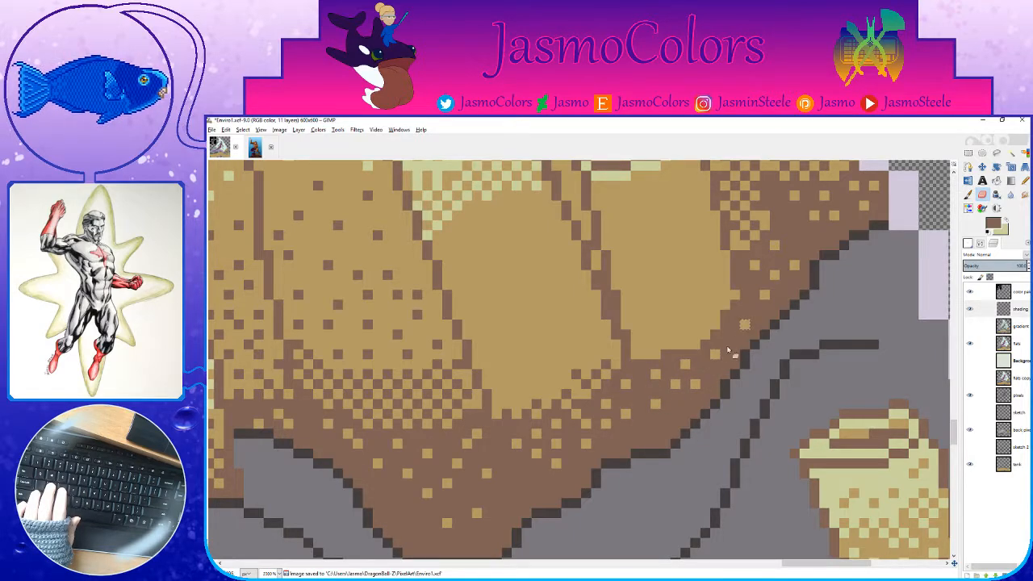
left_click(684, 404)
Step: Pencil a dark brown checkerboard dither across the base of the larger front tube above the shadow, and save the image
scroll(684, 413, "up", 1)
left_click(1024, 181)
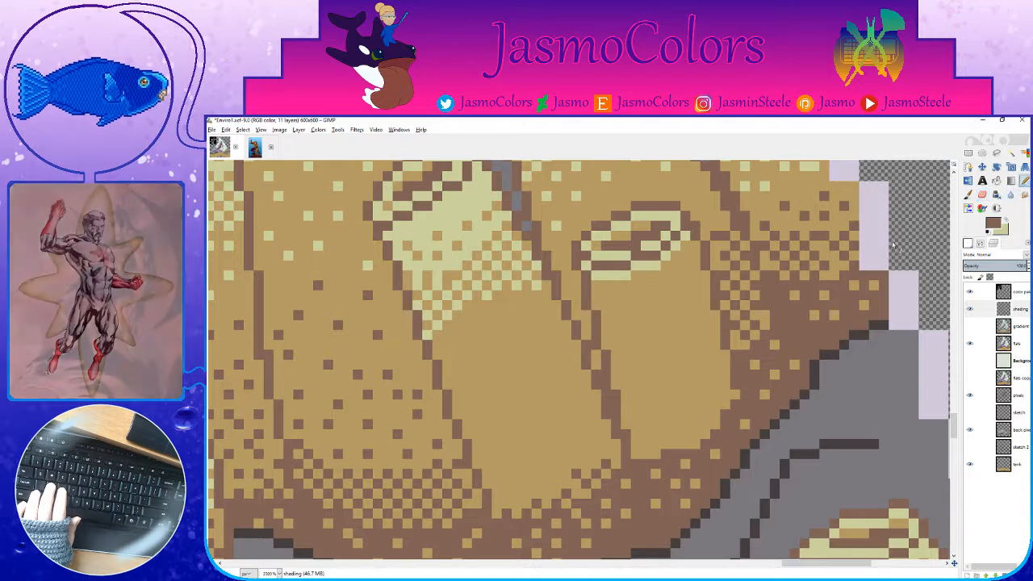
scroll(646, 375, "down", 1)
key("ctrl+s")
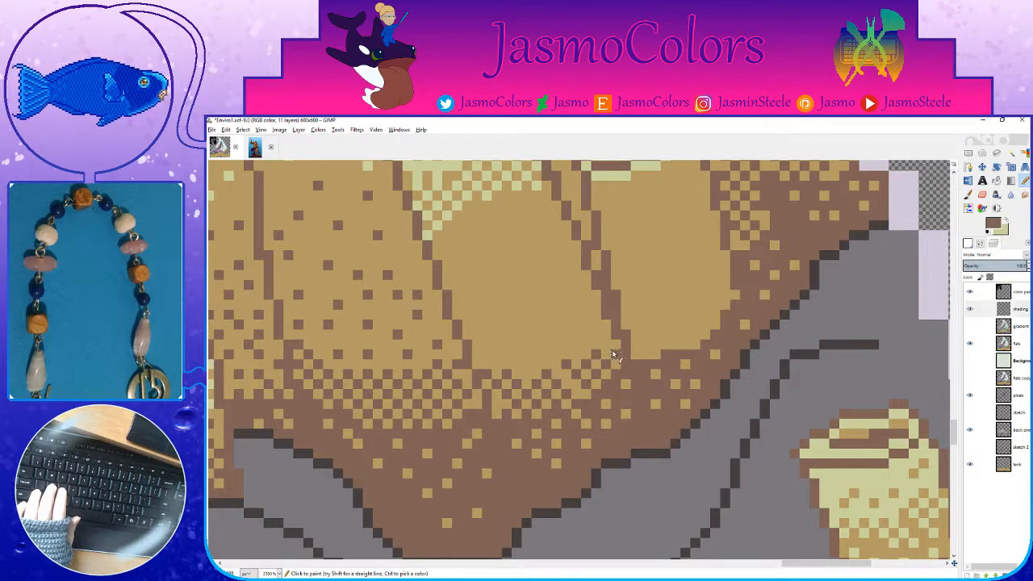
left_click(554, 367)
left_click(534, 368)
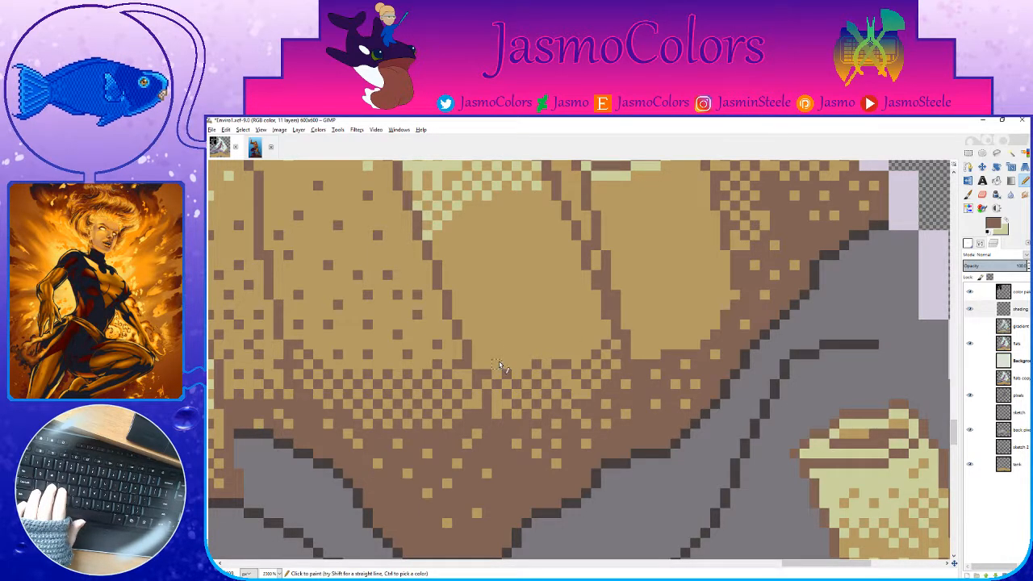
Step: Extend the dark brown checkerboard dither up toward the larger front tube's right edge and save the image
left_click(576, 354)
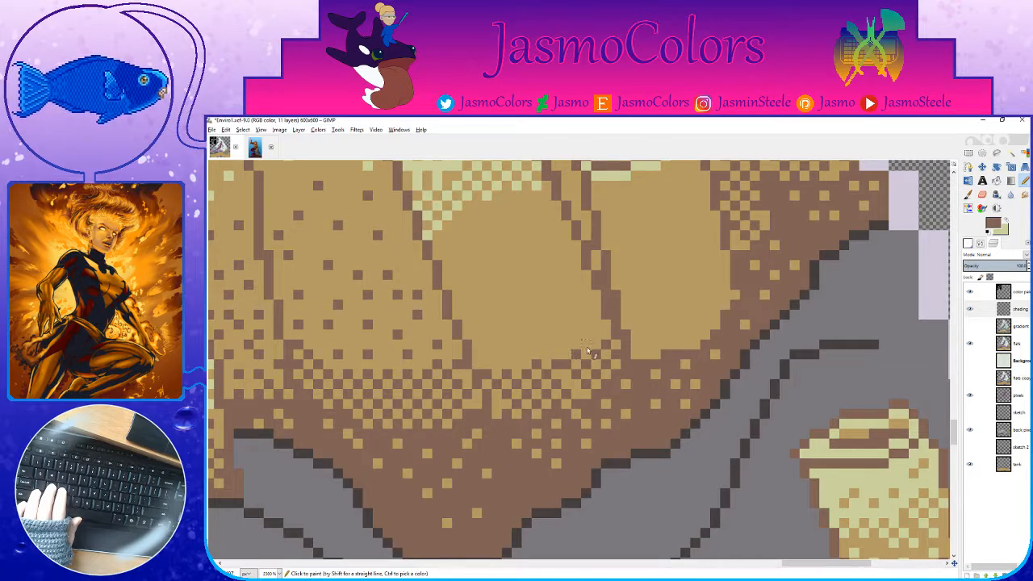
left_click(586, 345)
left_click(595, 335)
left_click(547, 354)
left_click(567, 345)
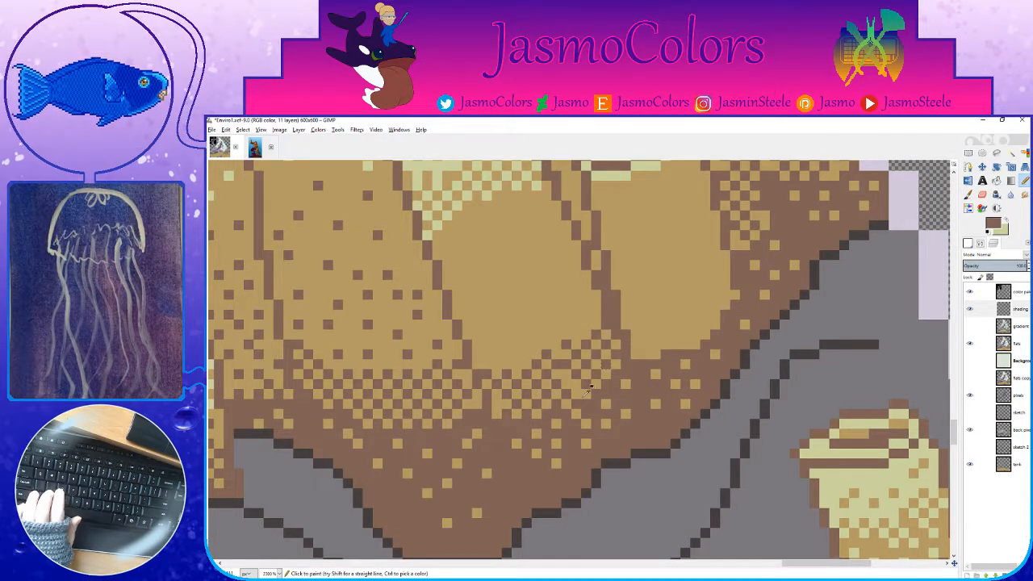
scroll(606, 317, "down", 10)
scroll(526, 382, "down", 2)
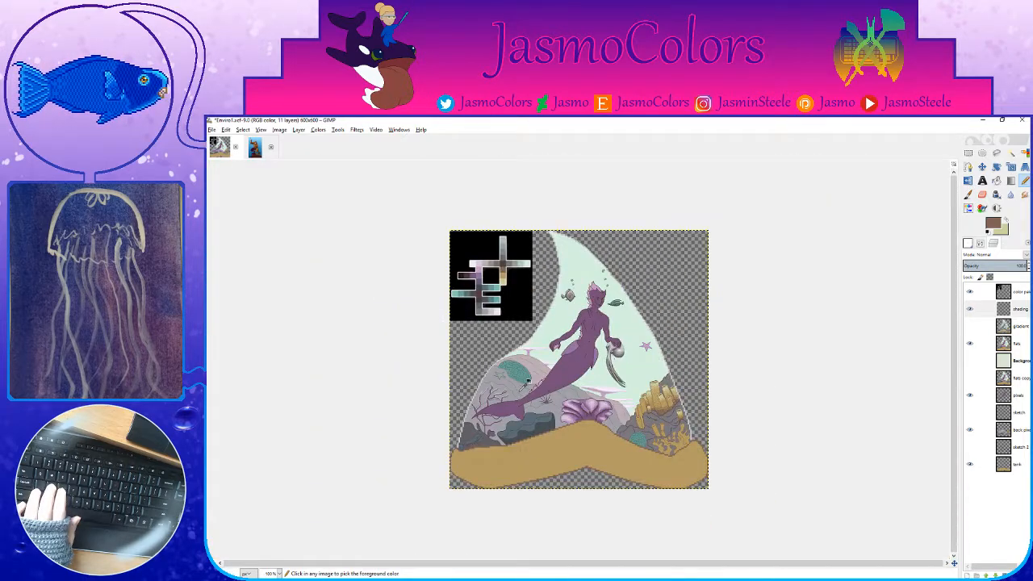
key("ctrl+s")
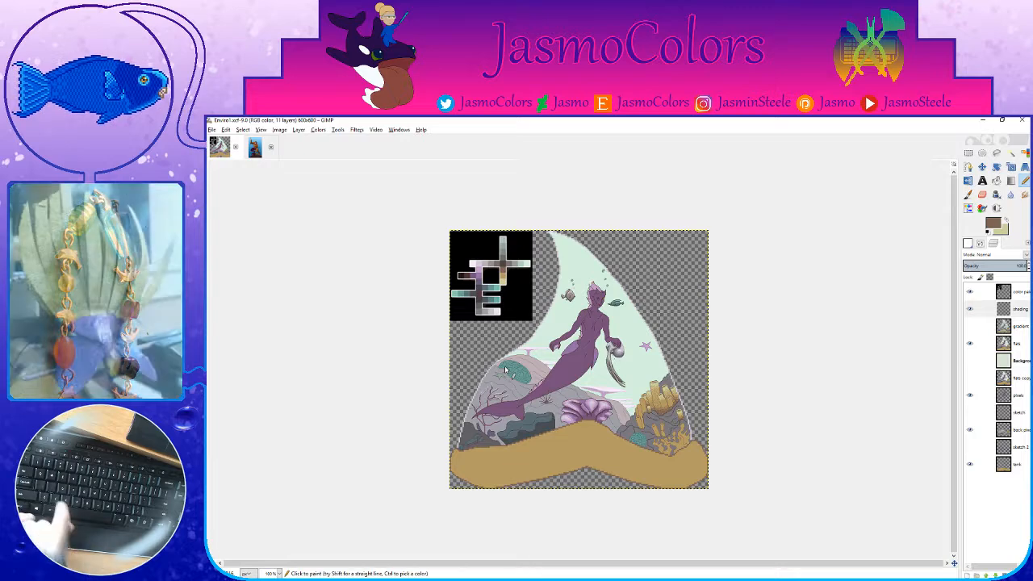
Step: Scatter dark brown pixels above the dithered shadow on the lower parts of both front tubes and save the image
key("ctrl")
key("2")
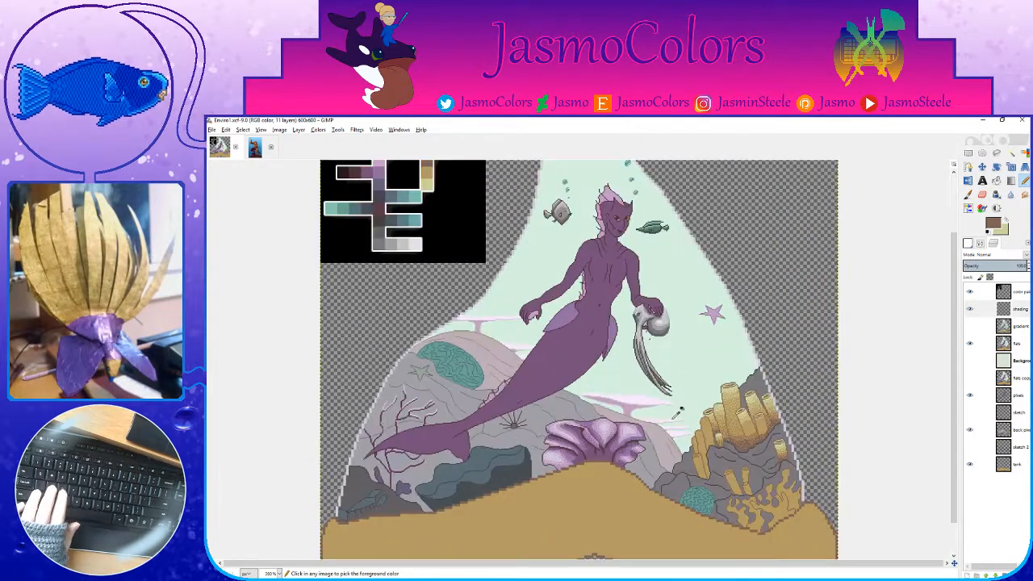
key("ctrl+s")
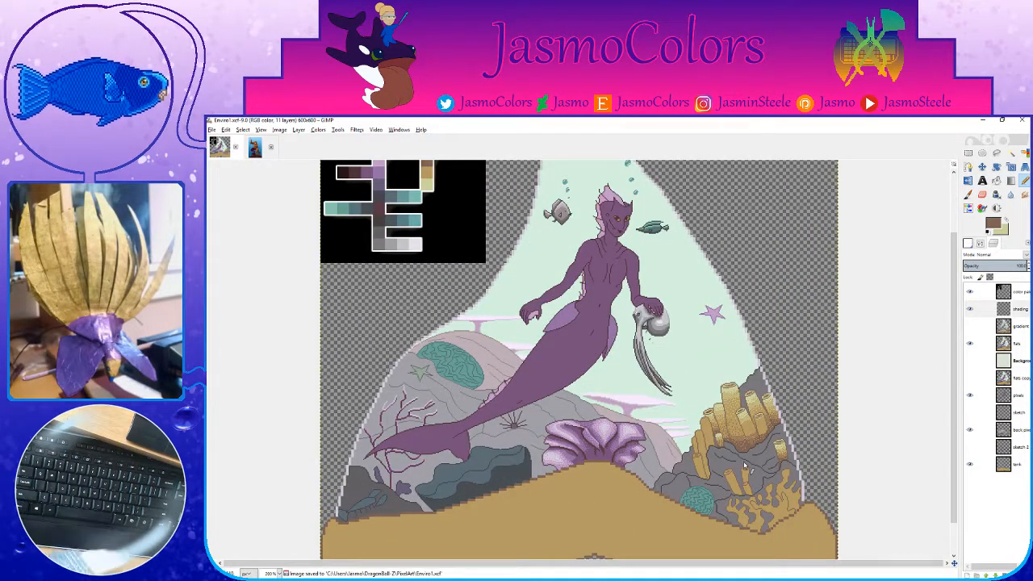
scroll(744, 467, "up", 5)
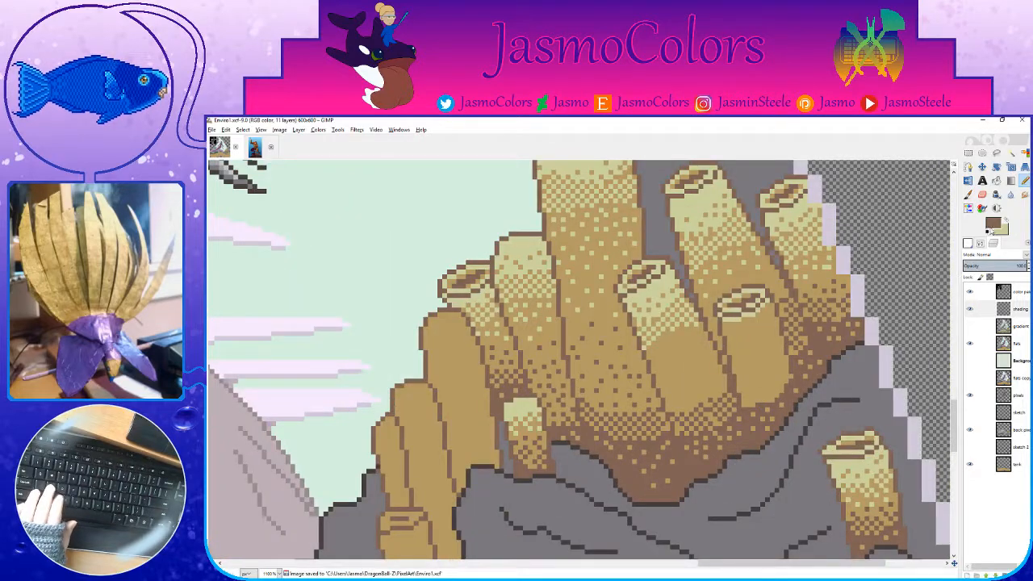
scroll(707, 415, "up", 2)
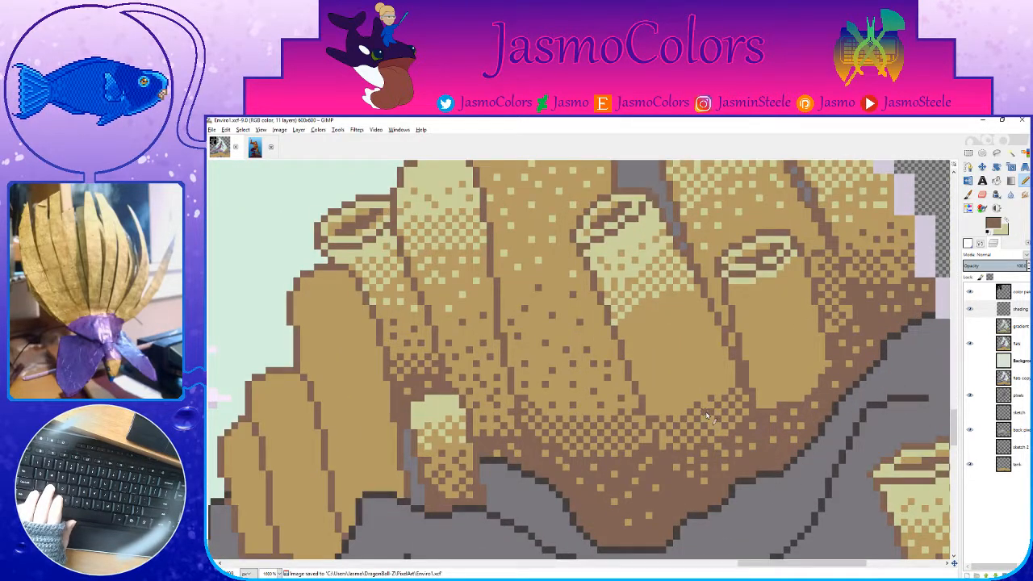
left_click(662, 405)
left_click(655, 397)
left_click(677, 398)
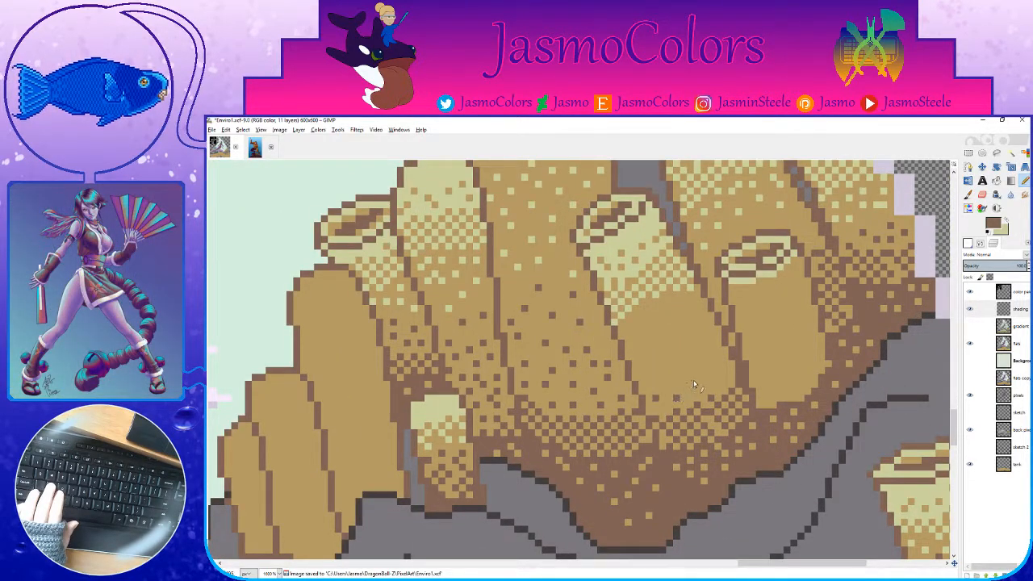
left_click(690, 378)
left_click(691, 391)
left_click(718, 377)
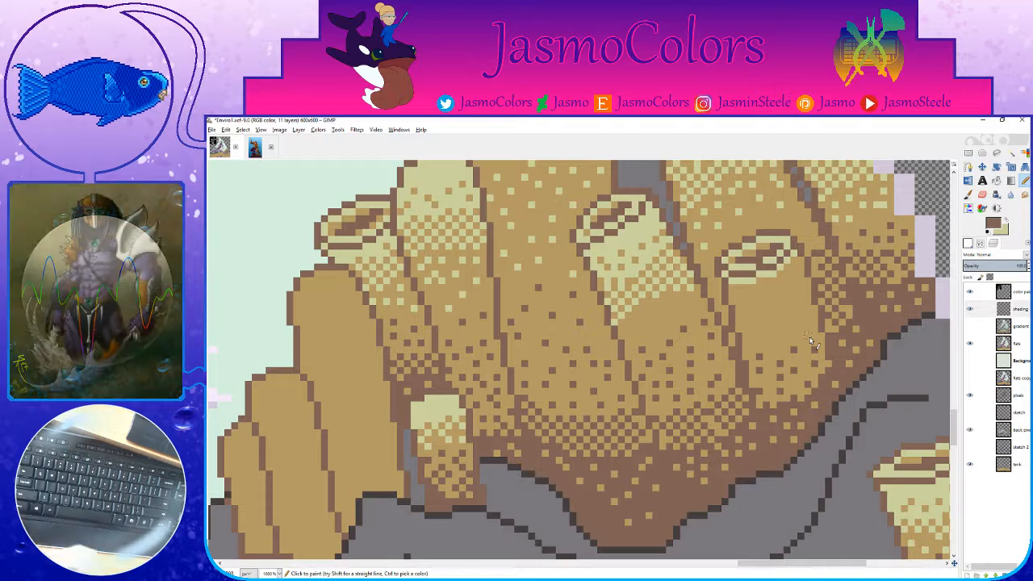
key("ctrl+s")
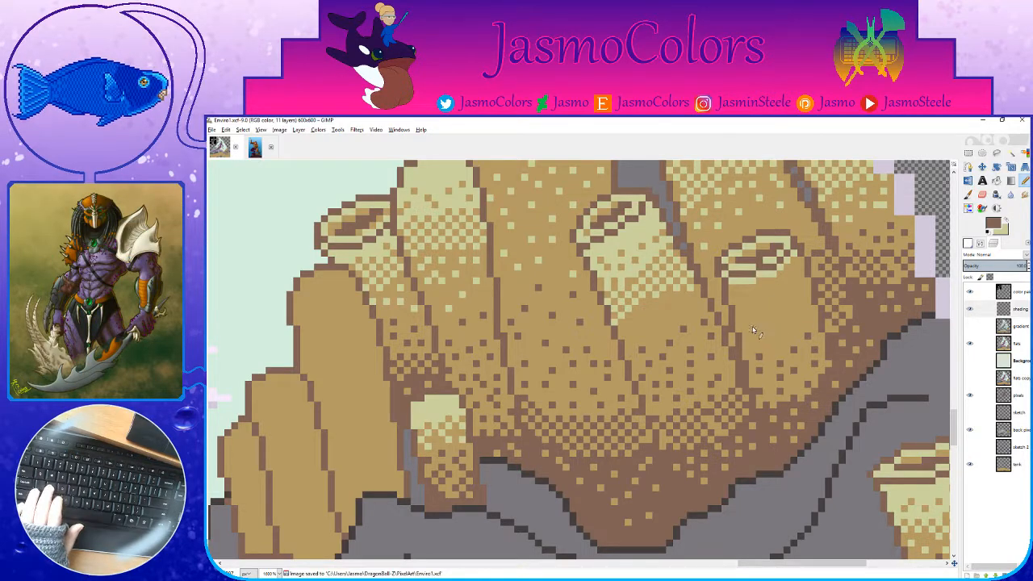
Step: Pencil a solid light green highlight below the rim of the small tube in front of the cluster, saving the image along the way
key("x")
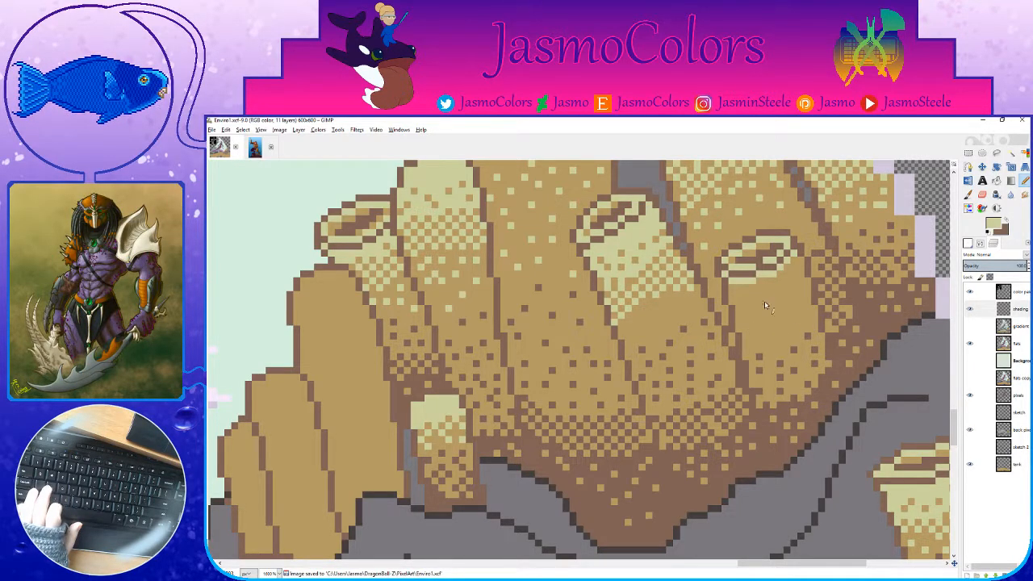
left_click(737, 292)
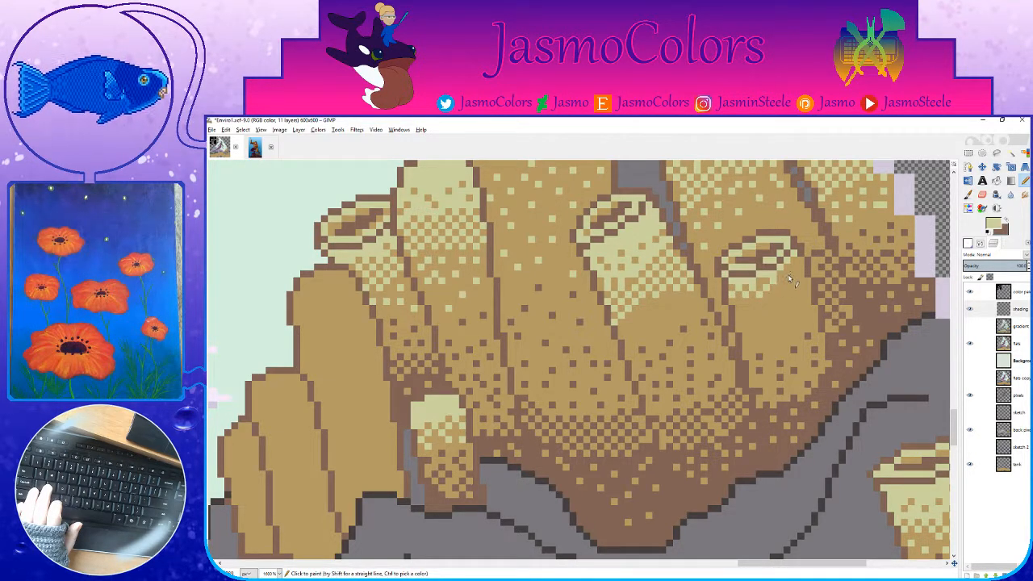
key("ctrl+s")
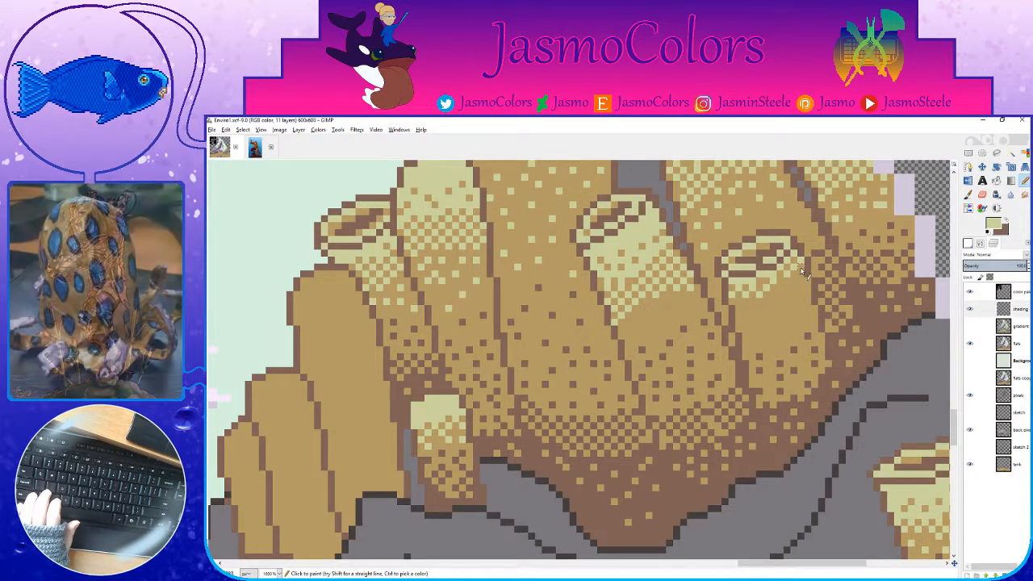
mouse_move(740, 318)
left_mouse_down()
mouse_move(744, 311)
mouse_move(752, 291)
mouse_move(765, 296)
mouse_move(786, 277)
mouse_move(773, 297)
mouse_move(801, 284)
left_mouse_up()
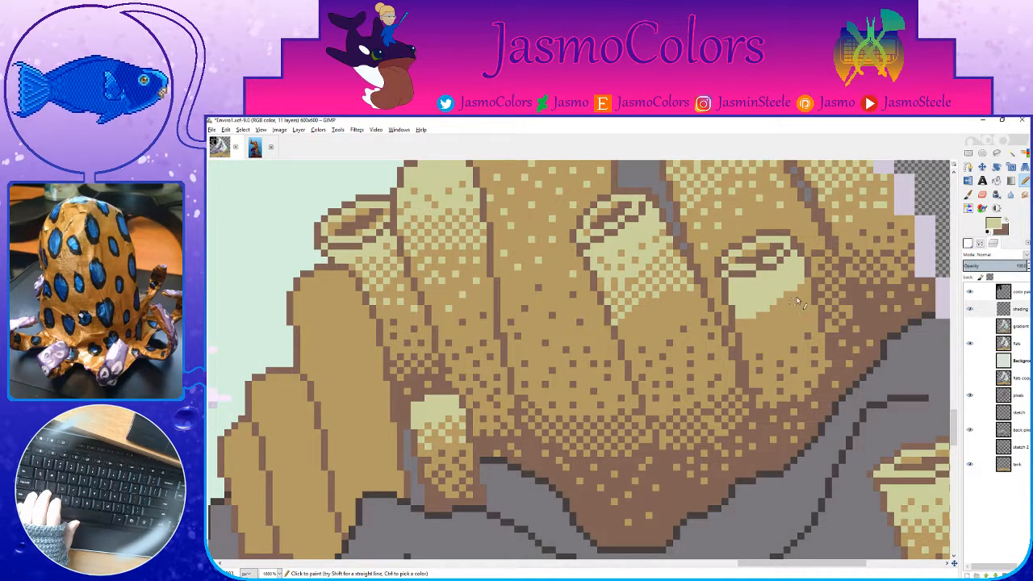
Step: Dither the lower edge of the small tube's light green highlight in a checkerboard, erase scattered pixels within it, and save the image
left_click(803, 288, "ctrl")
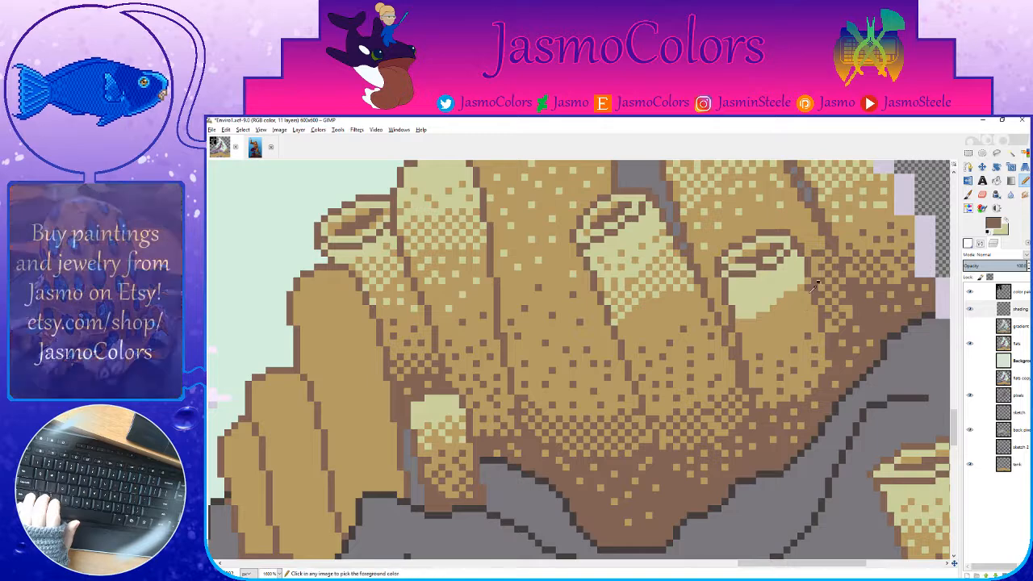
left_click(801, 300, "ctrl")
left_click(800, 302)
left_click(798, 300)
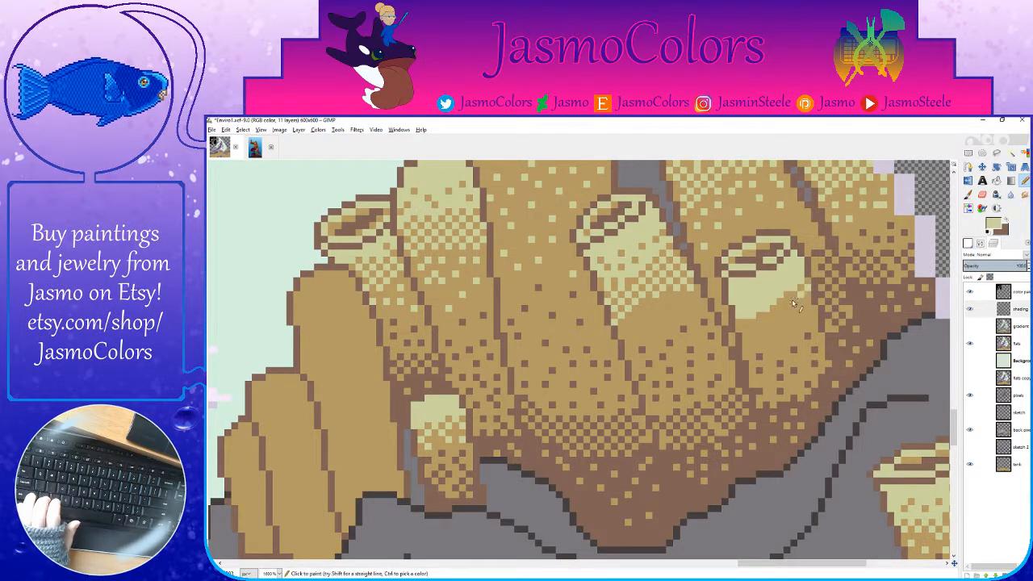
left_click(779, 311)
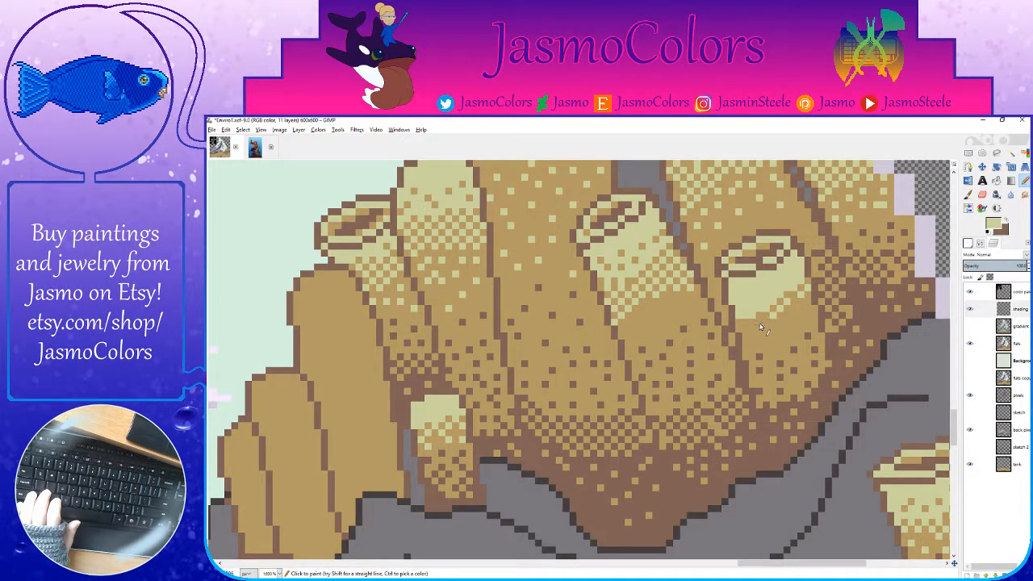
left_click(758, 327)
left_click(748, 332)
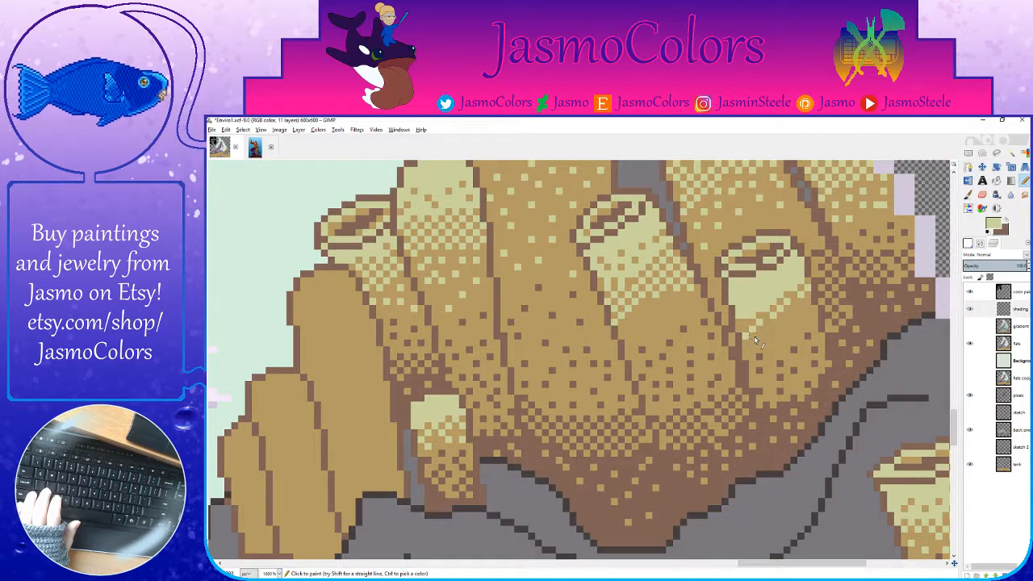
left_click(743, 325)
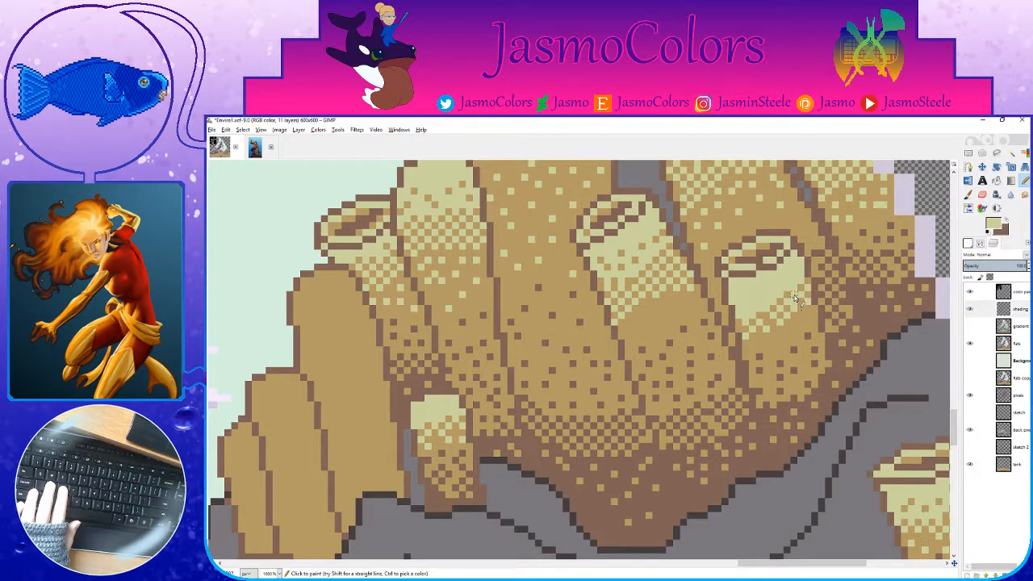
key("shift+e")
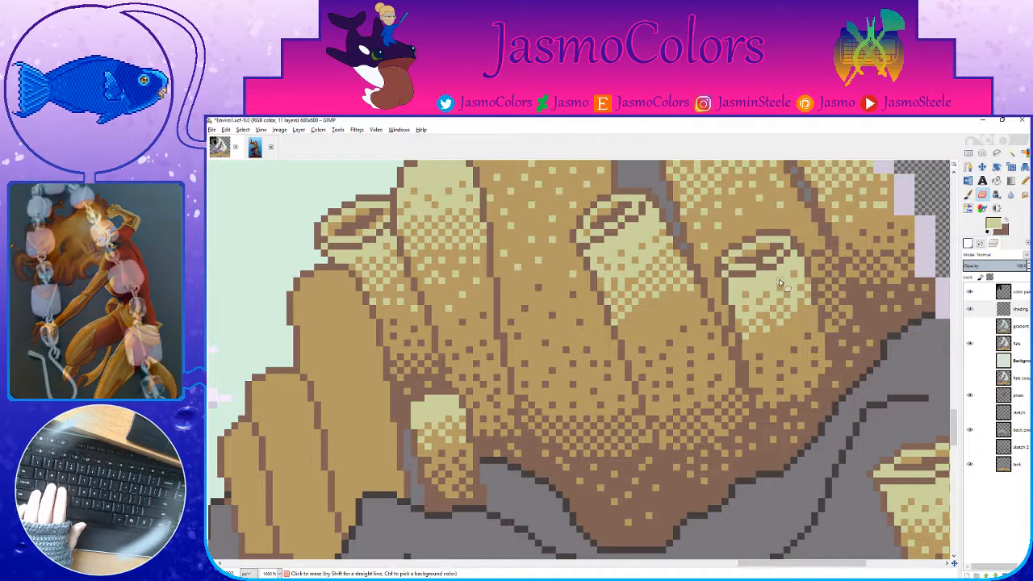
key("ctrl+s")
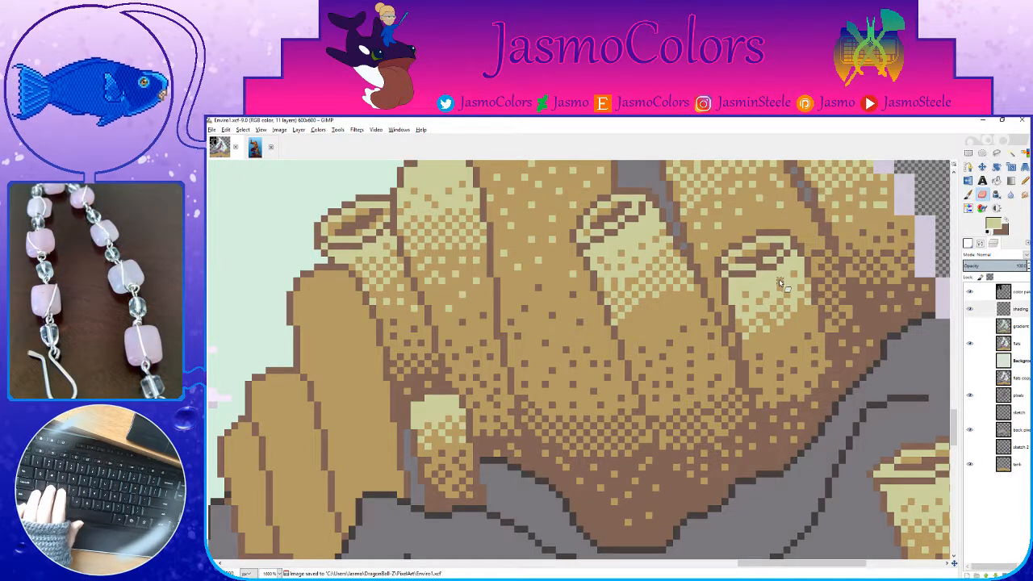
Step: Pencil additional scattered dark brown pixels on the lower part of the same small tube and save the image
key("n")
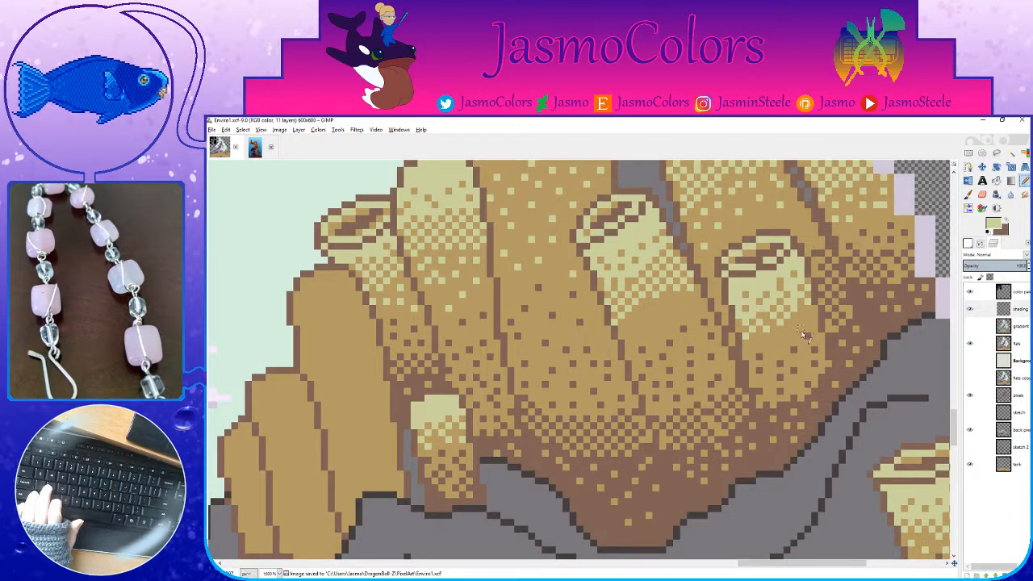
left_click(773, 391, "ctrl")
left_click(769, 387)
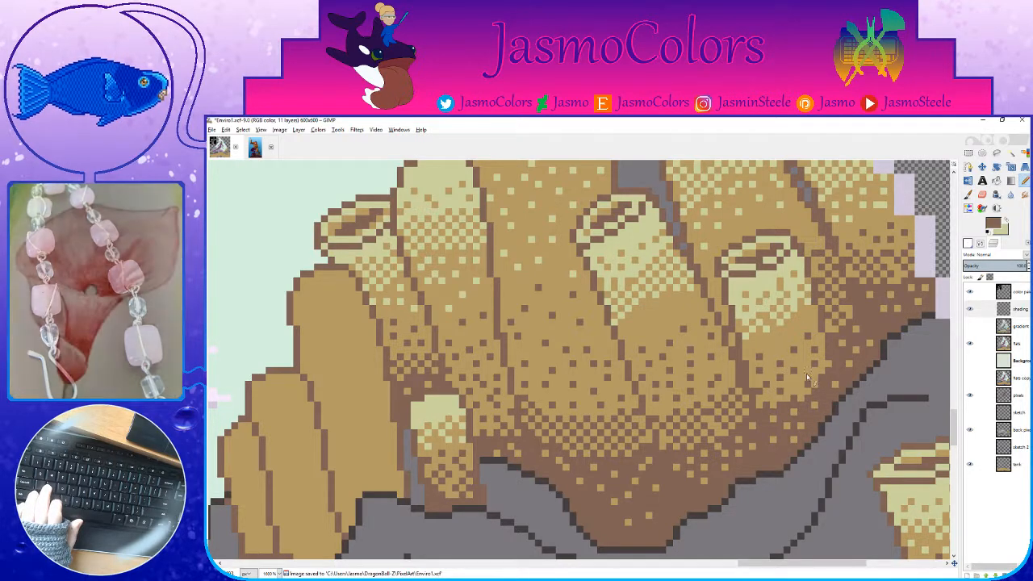
scroll(755, 388, "down", 4)
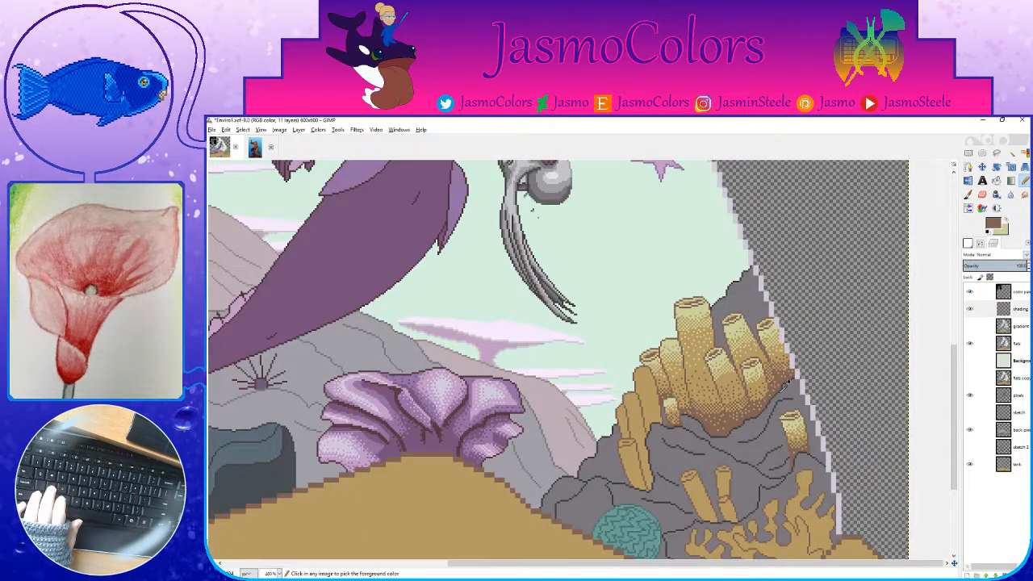
key("ctrl+s")
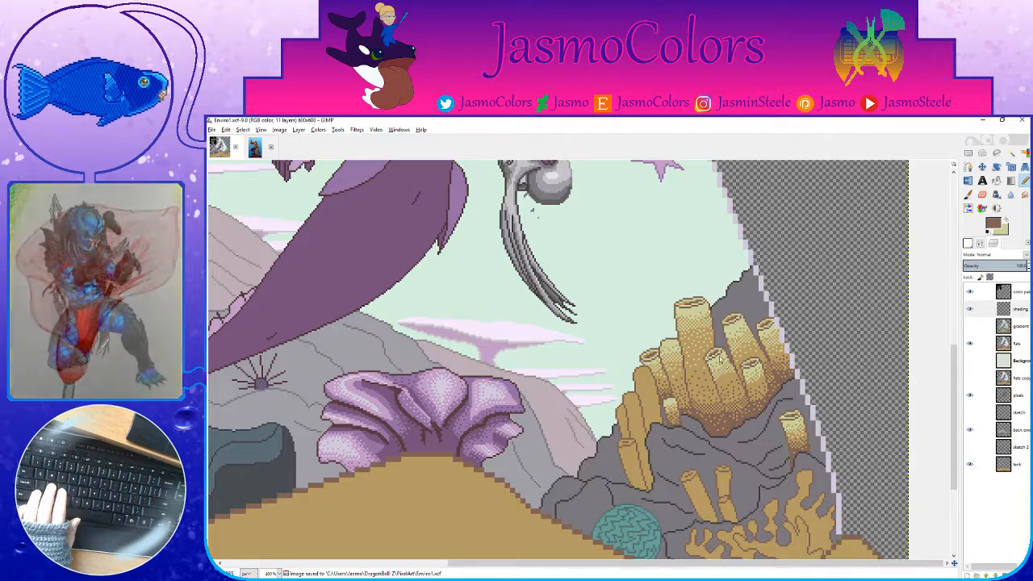
Step: Touch up the shading on the tube cluster with the eraser and save the image
scroll(764, 413, "up", 4)
left_click(672, 324)
scroll(708, 314, "down", 4)
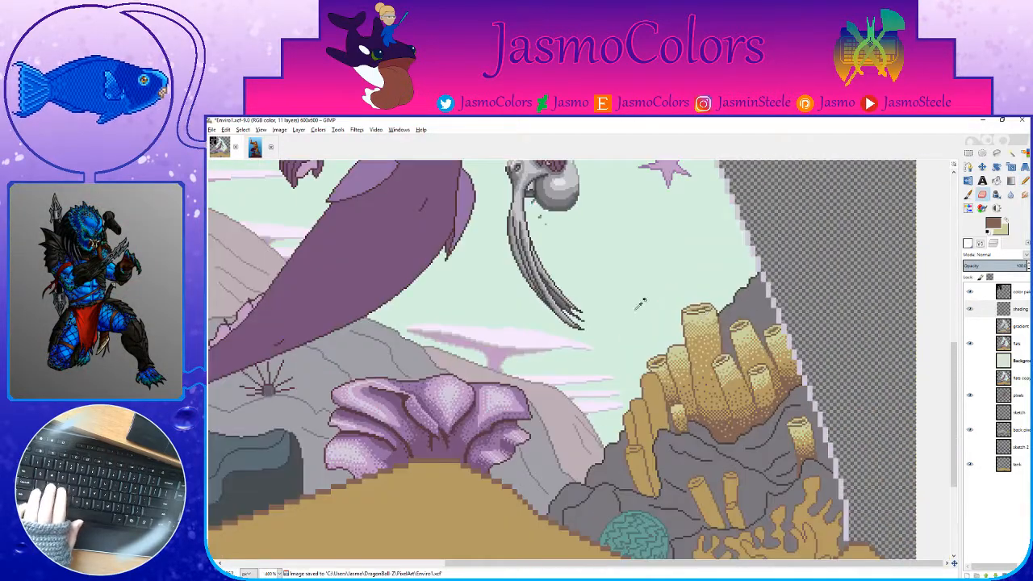
key("ctrl+s")
key("n")
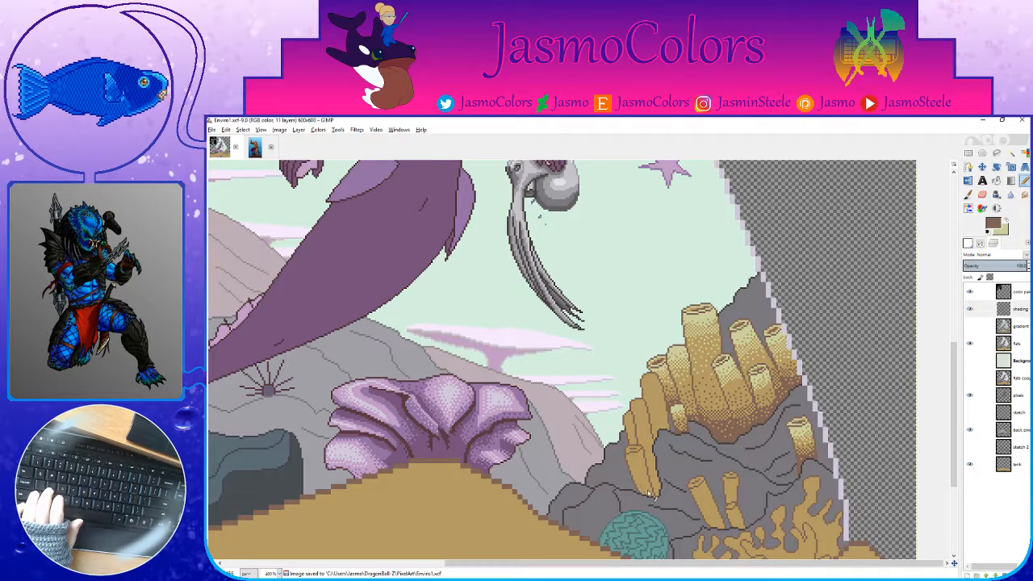
scroll(649, 494, "up", 1)
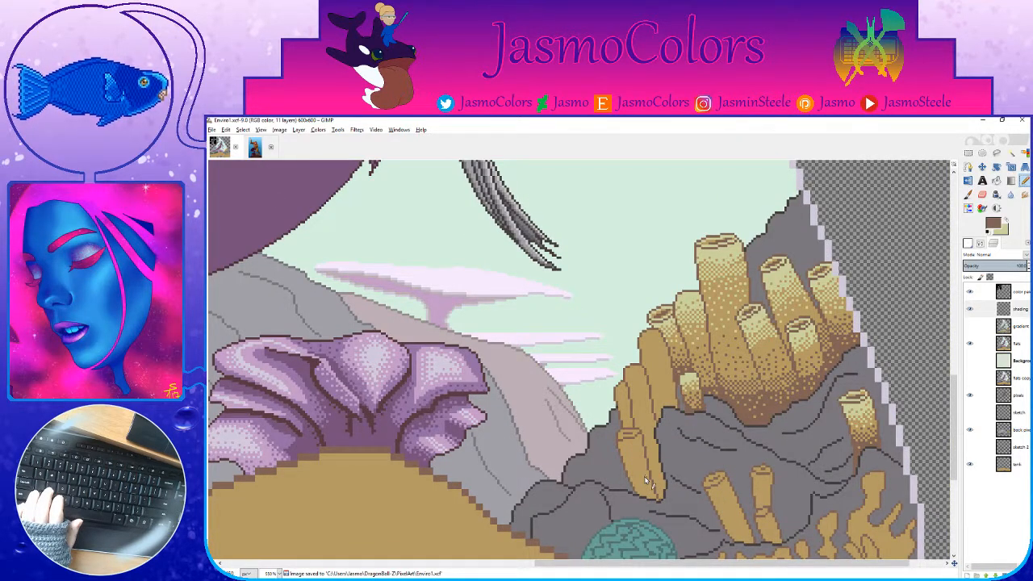
key("ctrl+s")
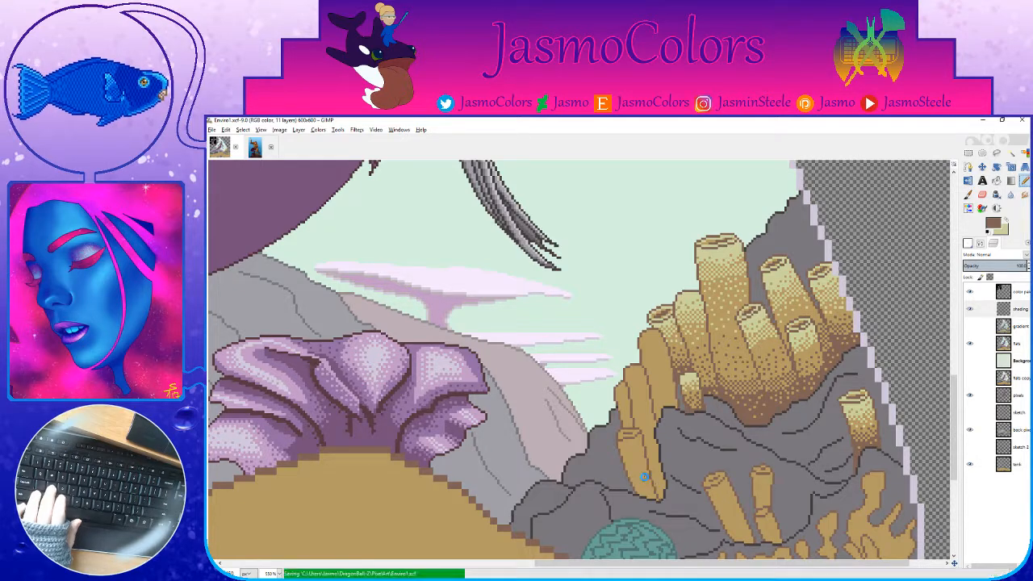
Step: Outline the base of the short unshaded front tube in dark brown and bucket-fill the enclosed area as a solid shadow
scroll(654, 464, "down", 3)
scroll(633, 395, "up", 5)
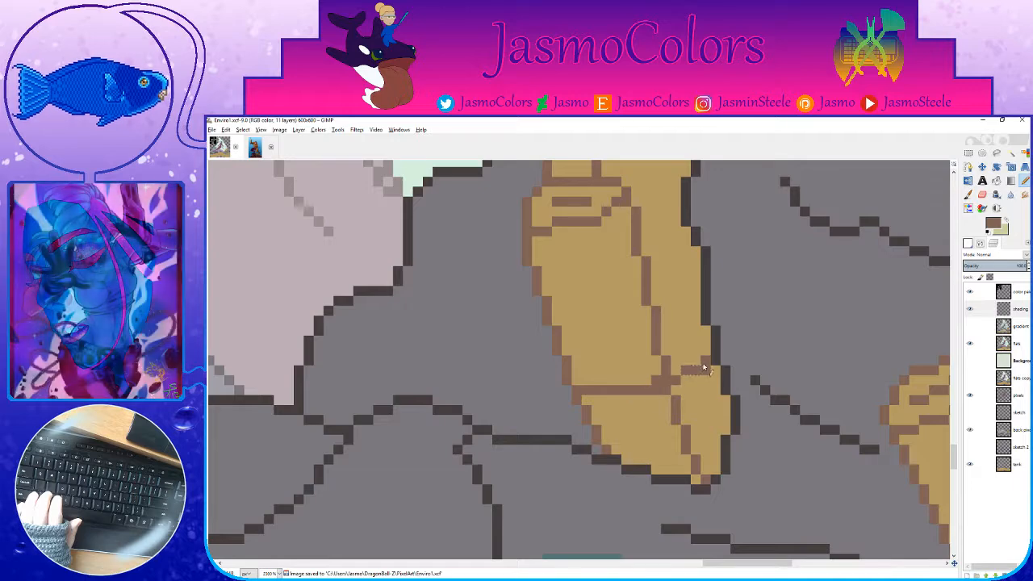
scroll(660, 344, "up", 3)
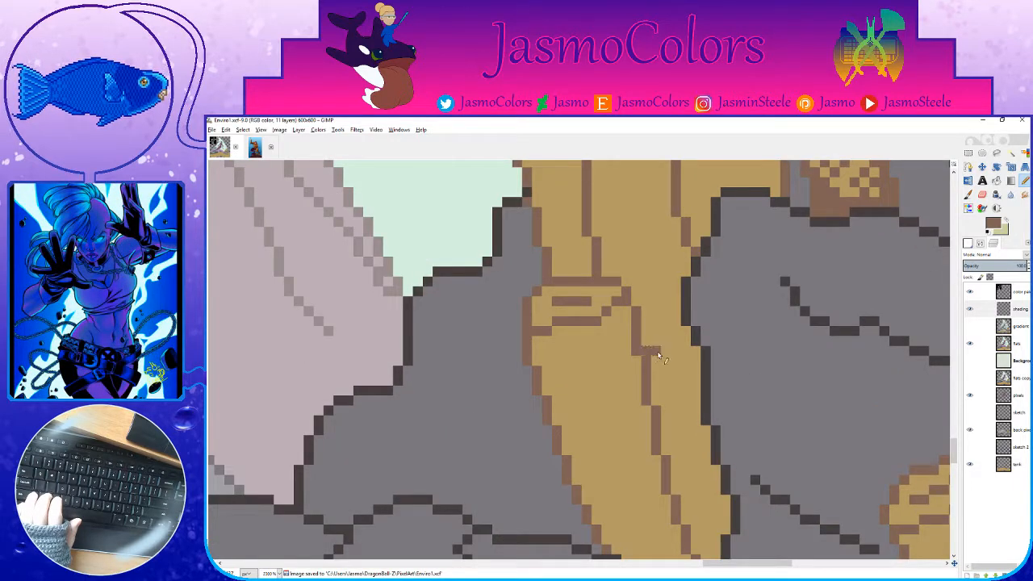
scroll(645, 423, "down", 3)
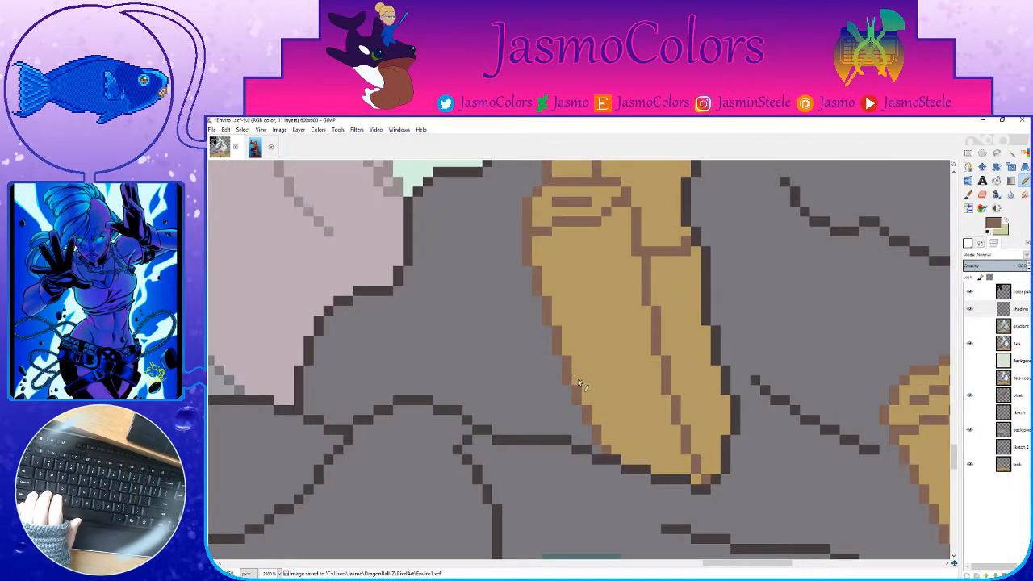
mouse_move(577, 382)
left_mouse_down()
mouse_move(642, 394)
mouse_move(665, 381)
left_mouse_up()
mouse_move(586, 400)
left_mouse_down()
mouse_move(617, 451)
mouse_move(687, 466)
mouse_move(694, 479)
mouse_move(667, 403)
left_mouse_up()
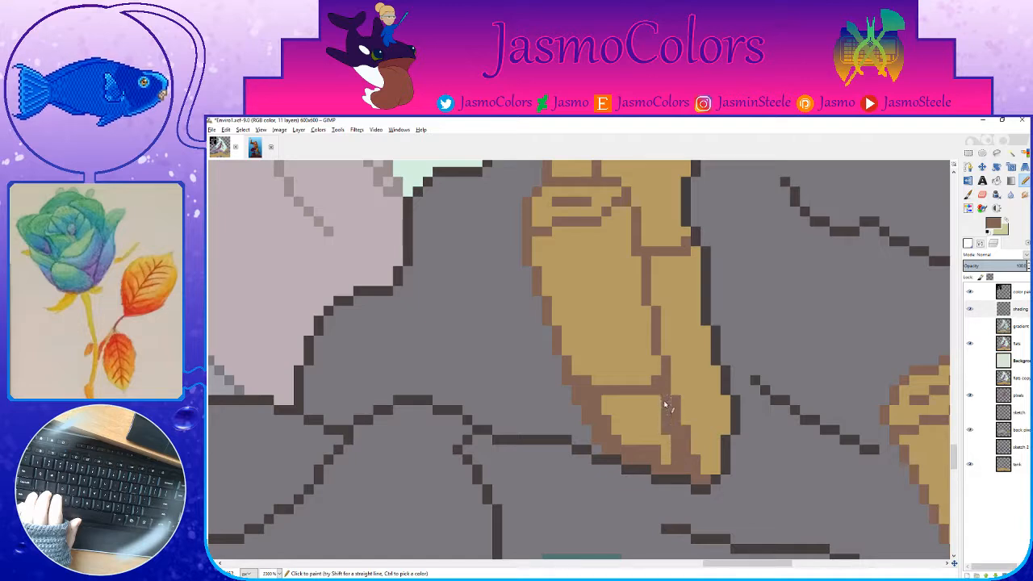
key("shift+b")
left_click(648, 416)
key("n")
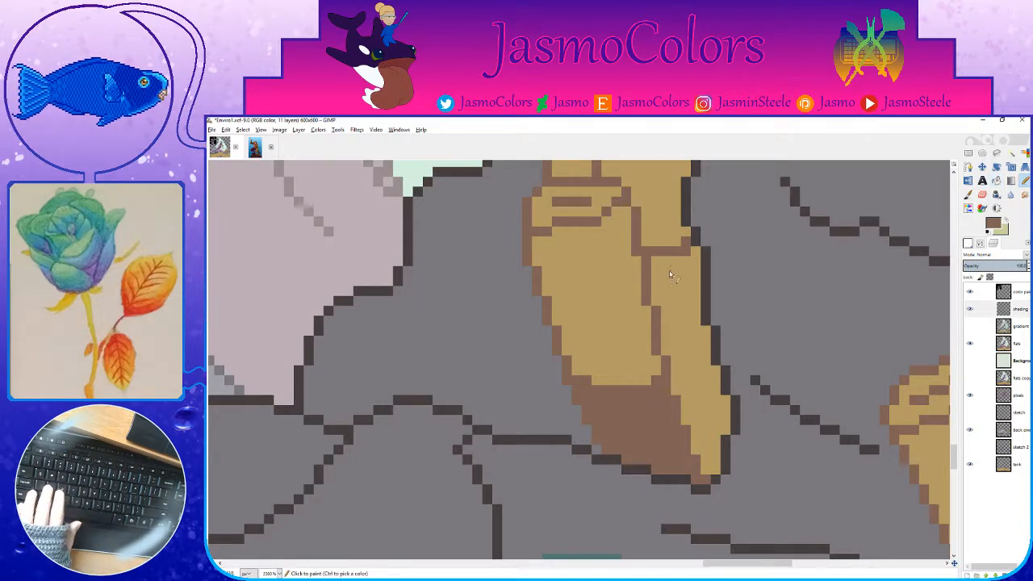
Step: Bucket-fill the lower part of the tube directly behind the short one with dark brown shadow and save the image
mouse_move(660, 256)
left_mouse_down()
mouse_move(680, 392)
mouse_move(712, 470)
mouse_move(722, 400)
mouse_move(705, 367)
mouse_move(687, 261)
left_mouse_up()
key("shift+b")
left_click(678, 302)
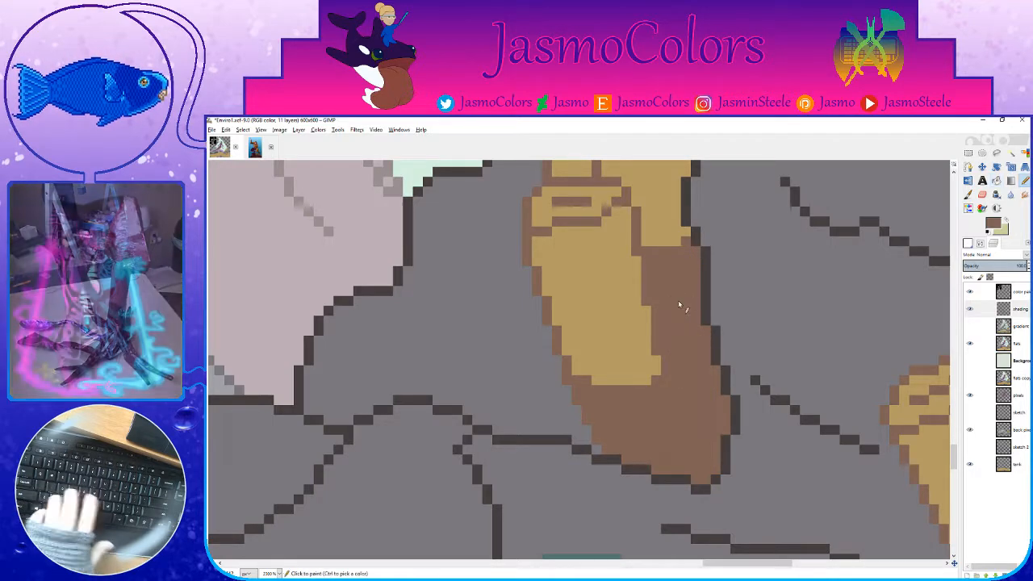
key("n")
key("ctrl+s")
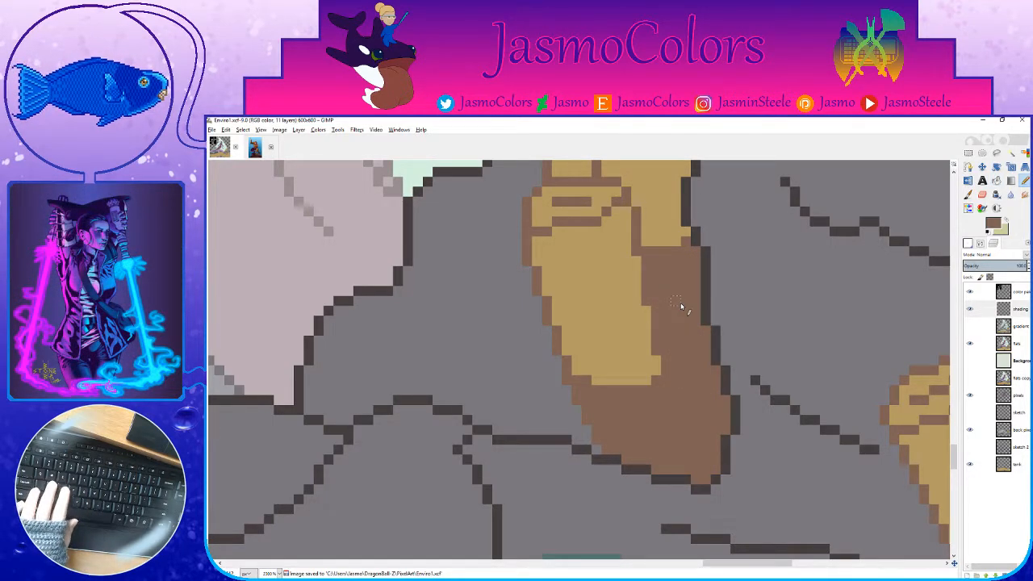
Step: Pencil light green highlights on the short front tube's rim and in a solid band beneath it, and save the image
scroll(646, 311, "up", 3)
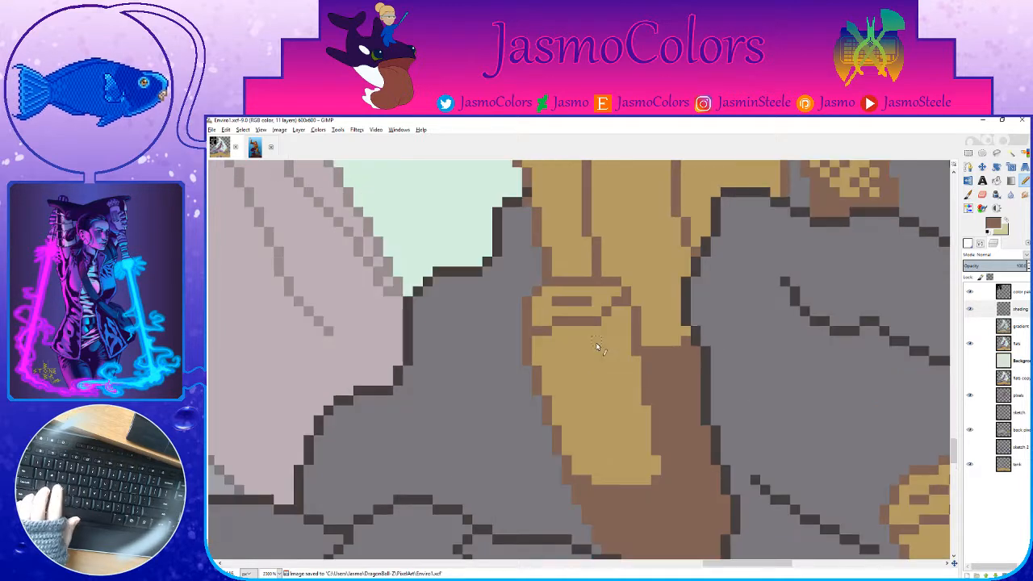
left_click(670, 341, "ctrl")
left_click(536, 301)
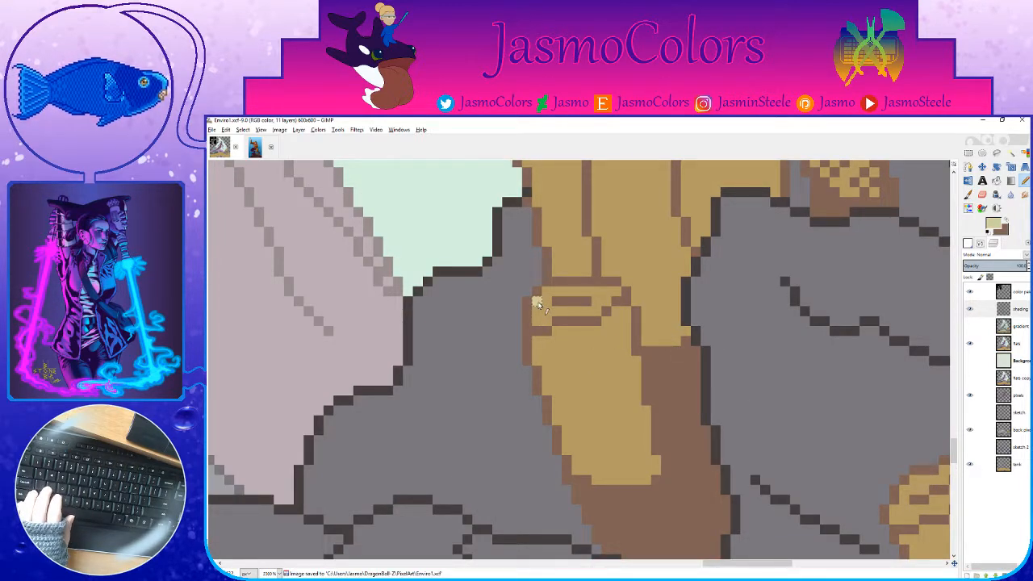
left_click_drag(542, 293, 617, 293)
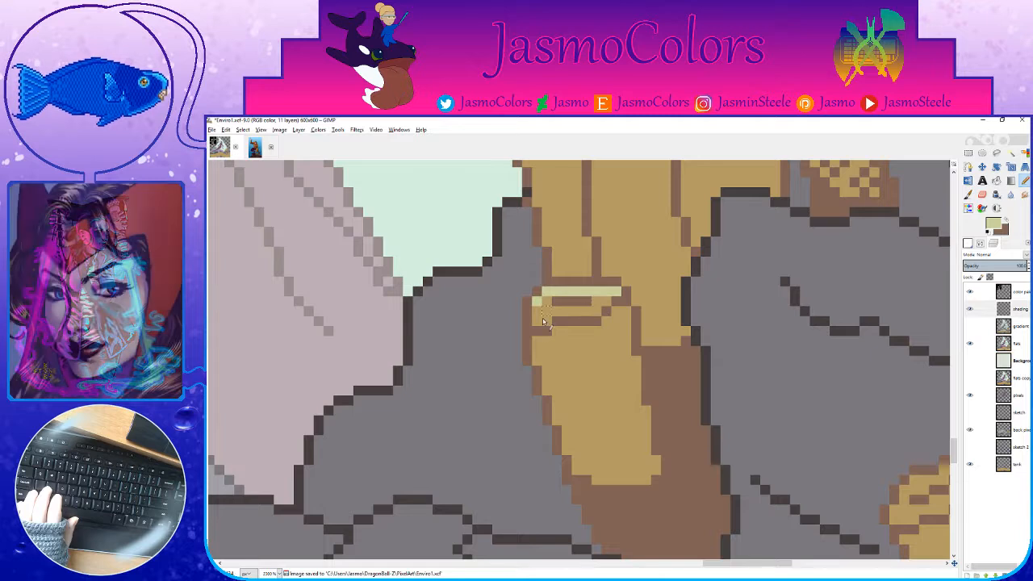
mouse_move(537, 321)
left_mouse_down()
mouse_move(602, 304)
mouse_move(623, 313)
mouse_move(595, 335)
mouse_move(540, 343)
mouse_move(538, 354)
mouse_move(624, 323)
mouse_move(609, 341)
mouse_move(541, 362)
left_mouse_up()
left_click(604, 303)
left_click(605, 331)
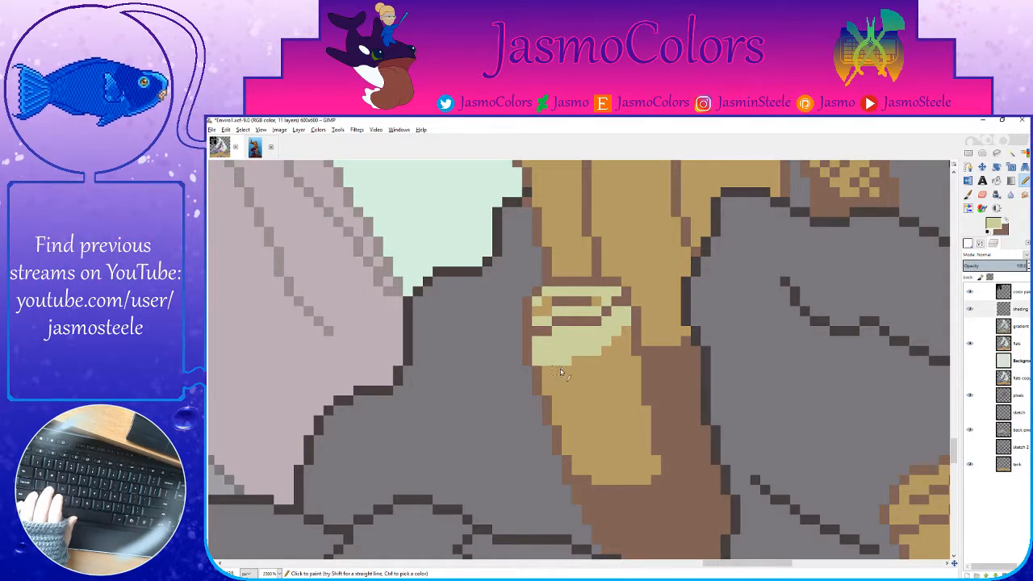
key("ctrl+s")
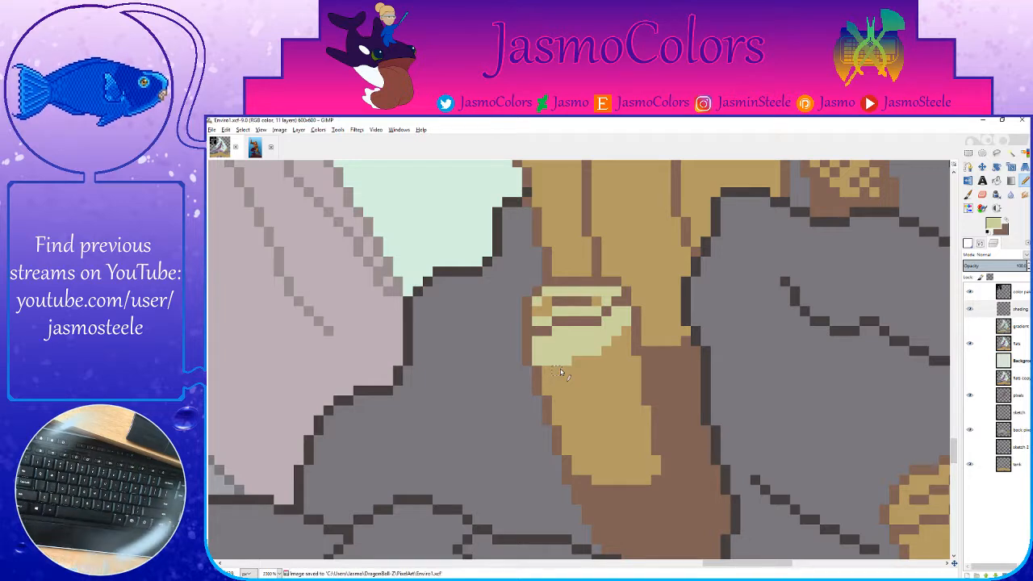
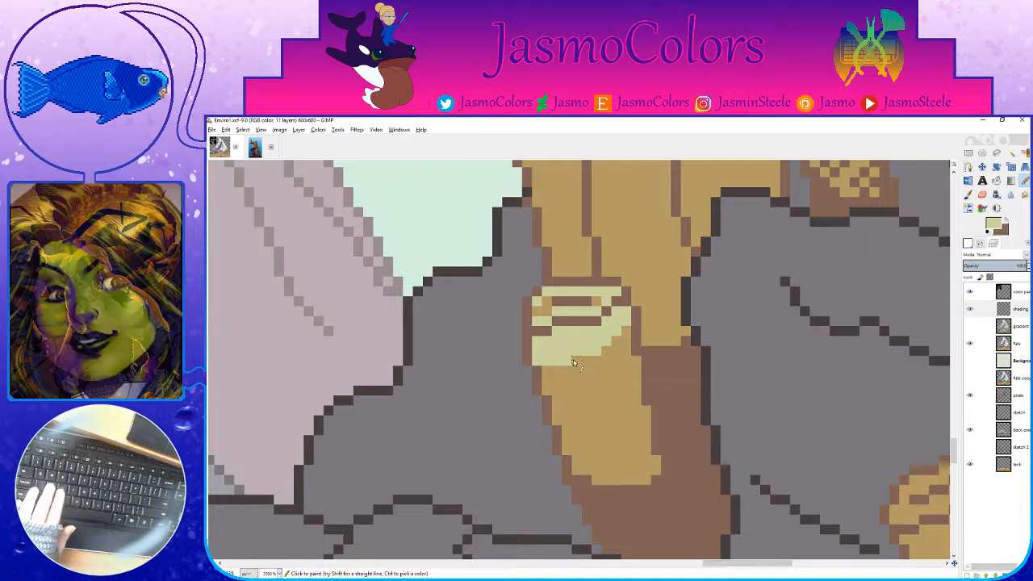
key("ctrl+s")
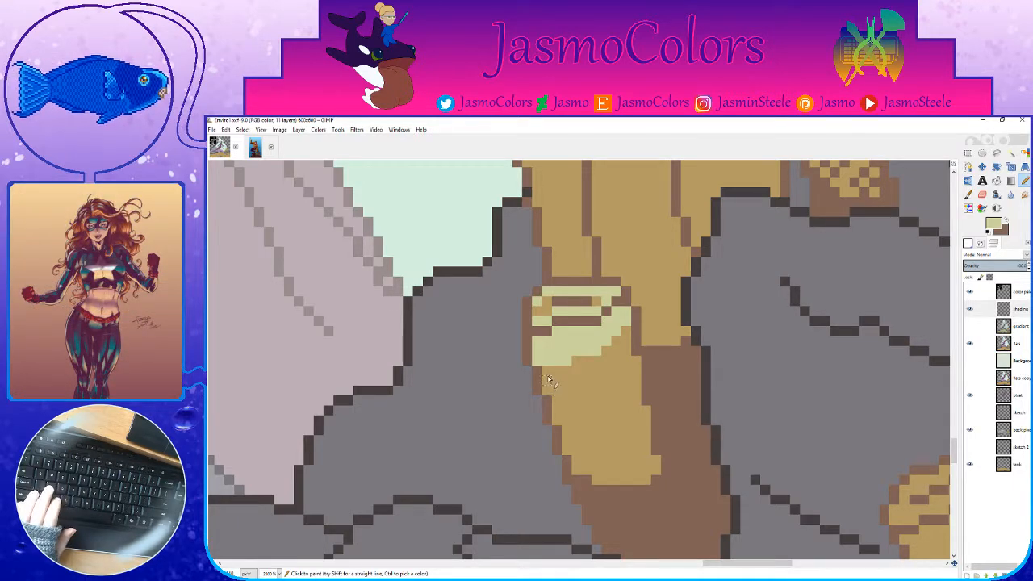
Step: Pencil a checkered light green dither along the lower edge of the short front tube's highlight band and save the image
left_click(548, 382)
left_click(560, 372)
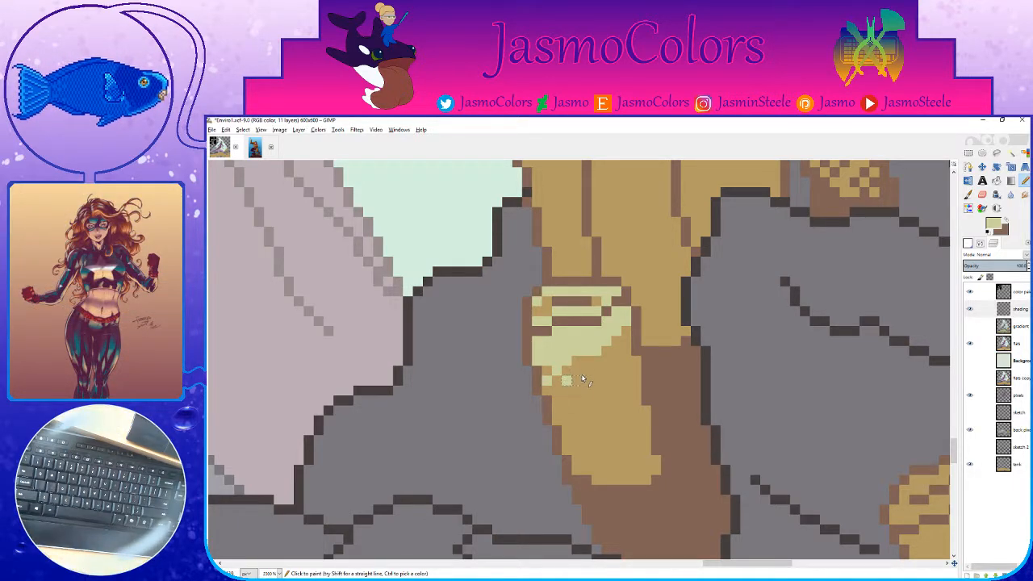
left_click(597, 373)
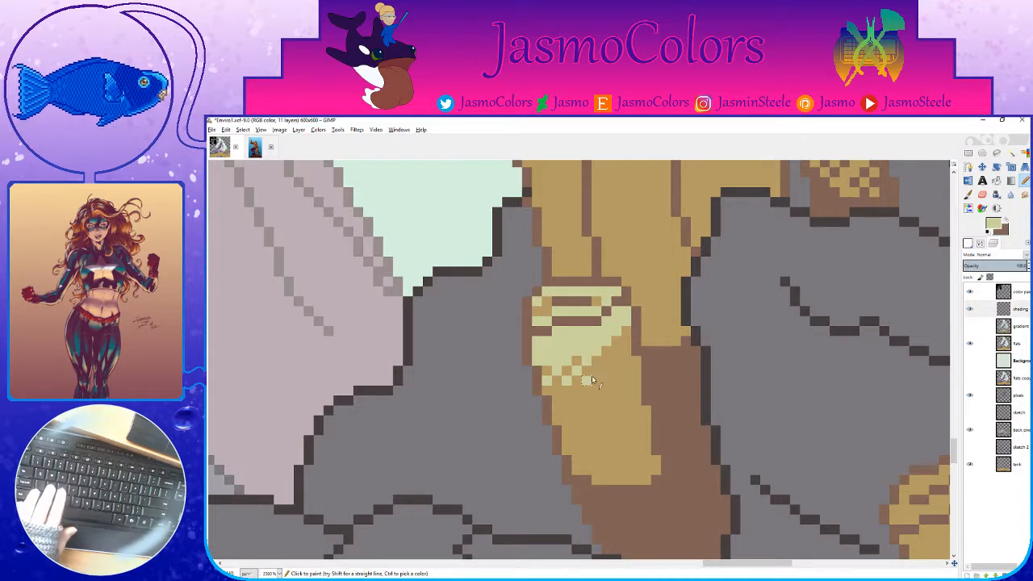
left_click(604, 365)
key("ctrl+z")
left_click(605, 361)
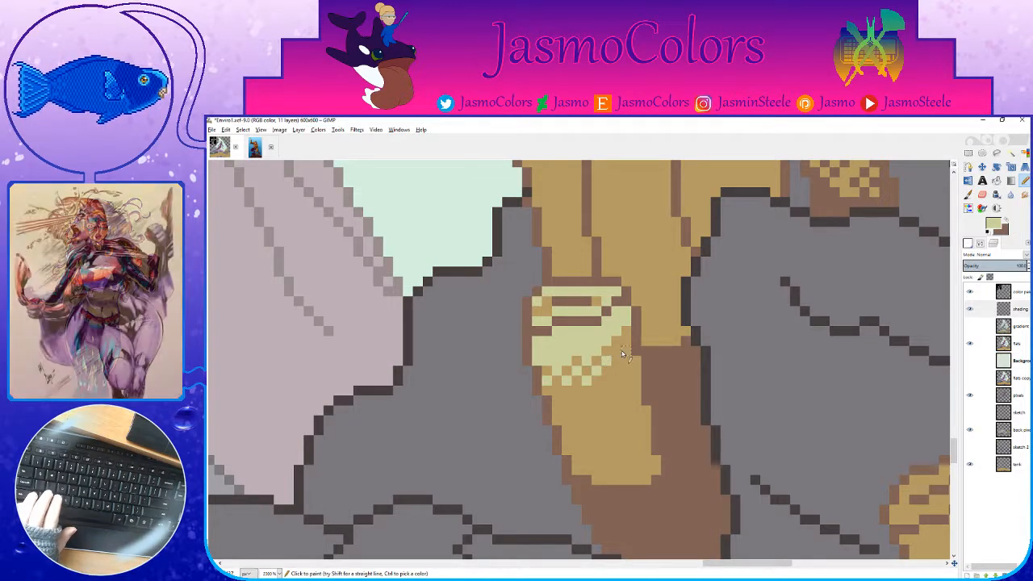
left_click(624, 351)
key("ctrl+z")
left_click(615, 351)
key("ctrl+s")
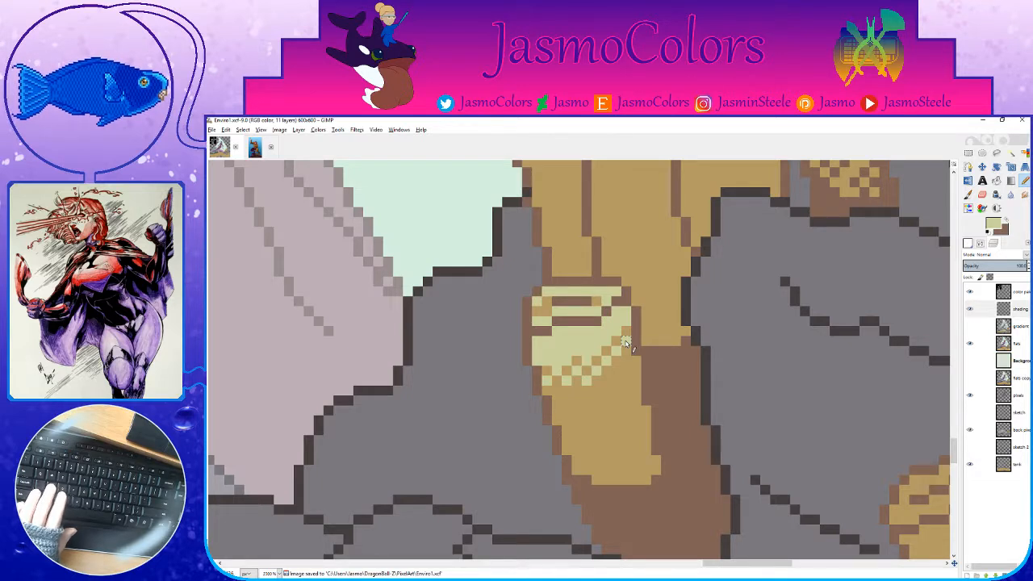
Step: Extend the light green dither further down the short front tube, erase scattered pixels from the solid highlight band, and save the image
left_click(621, 371)
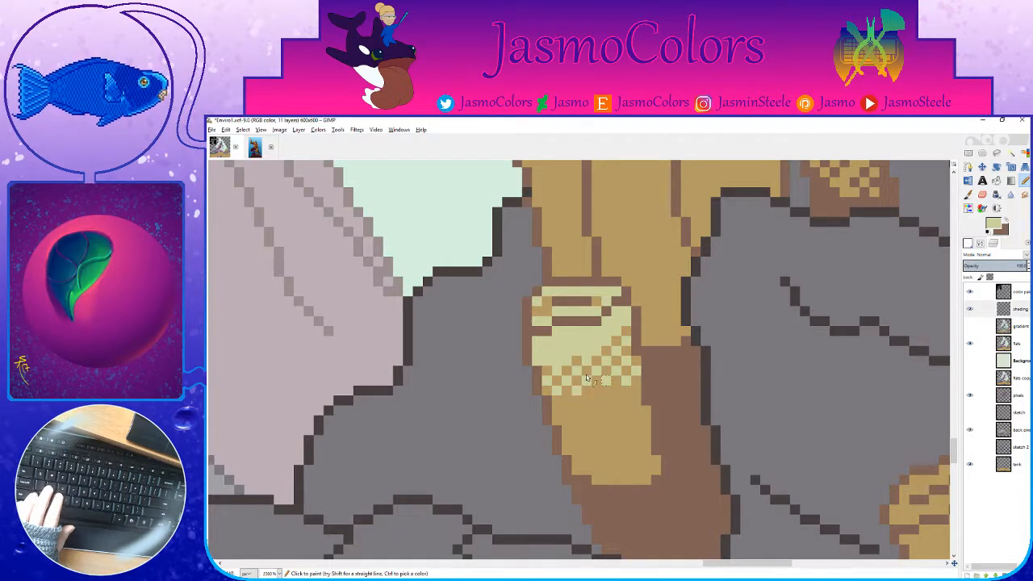
key("shift+e")
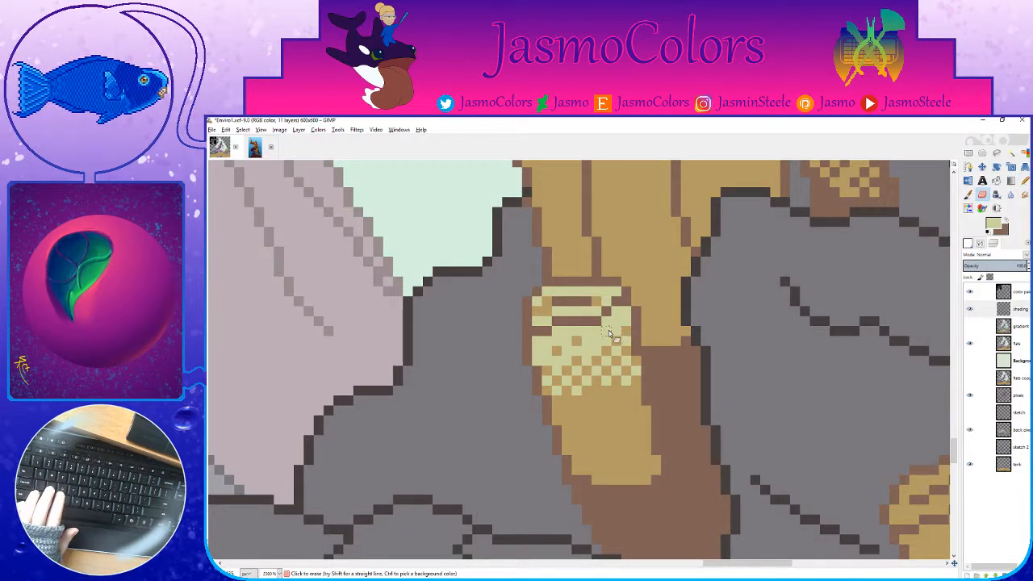
key("ctrl+s")
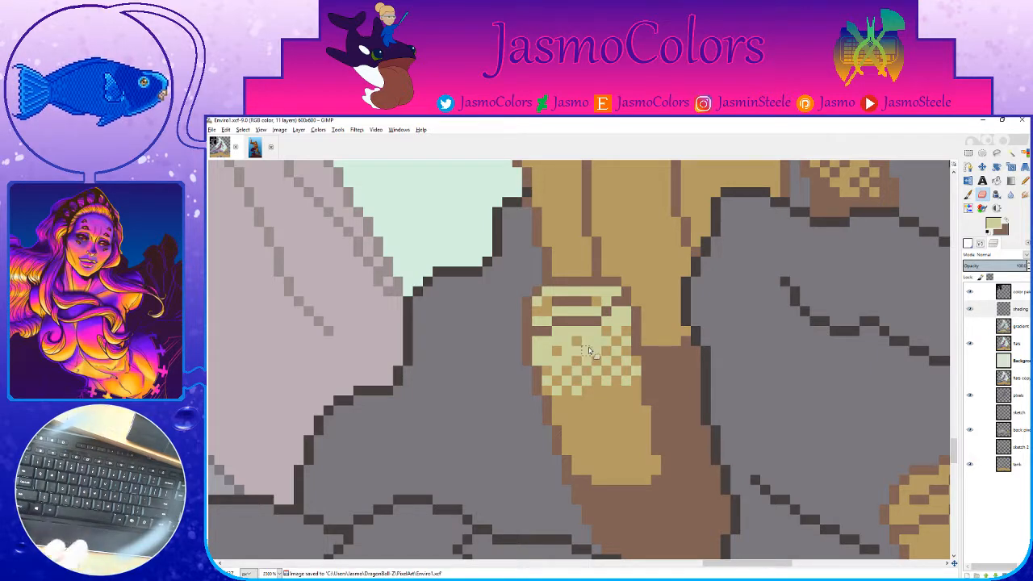
Step: Pencil a dark brown checkered dither along the upper edge of the short front tube's shadow, saving the image
scroll(640, 443, "down", 3)
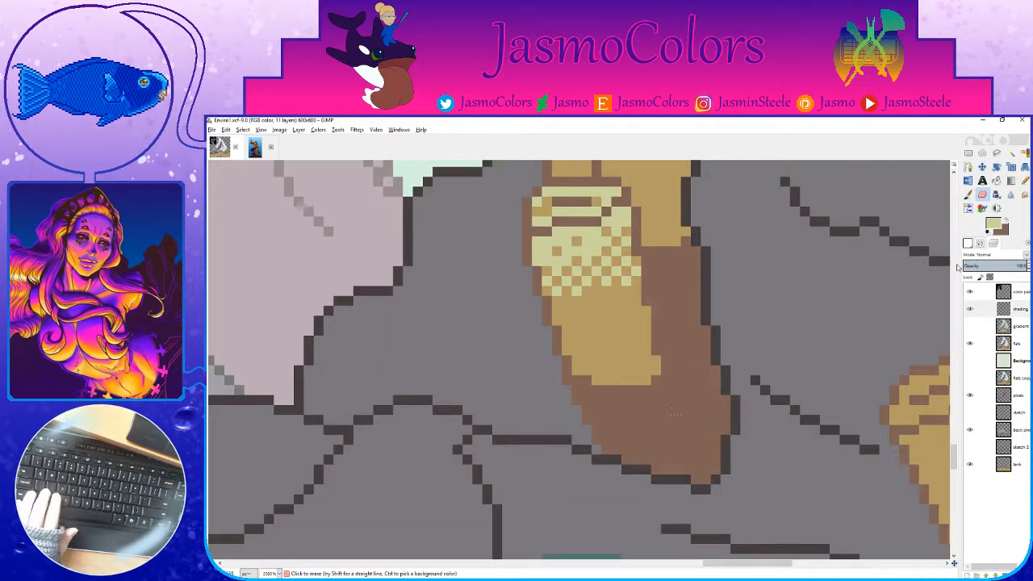
key("n")
key("x")
key("ctrl+s")
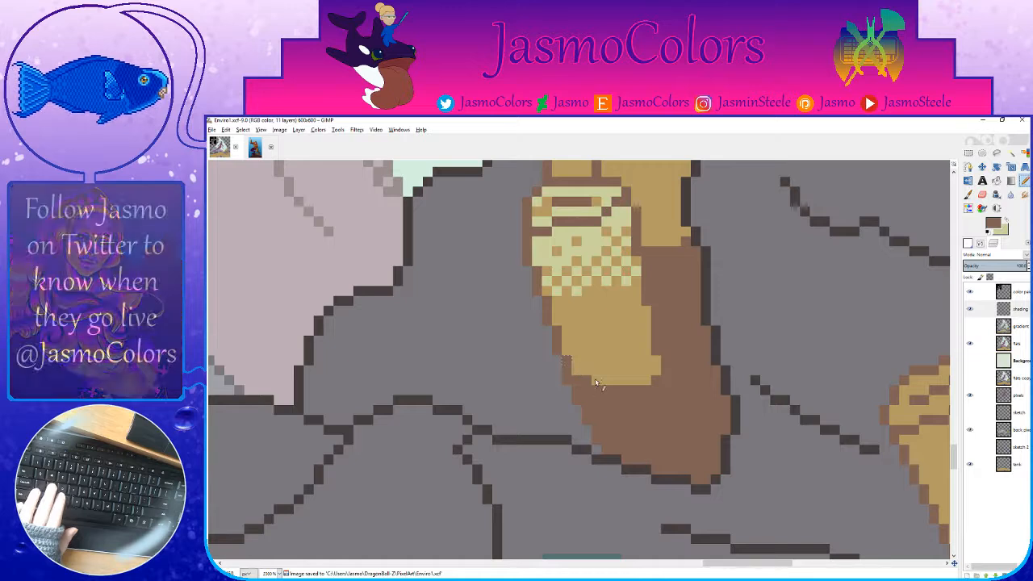
left_click(605, 379)
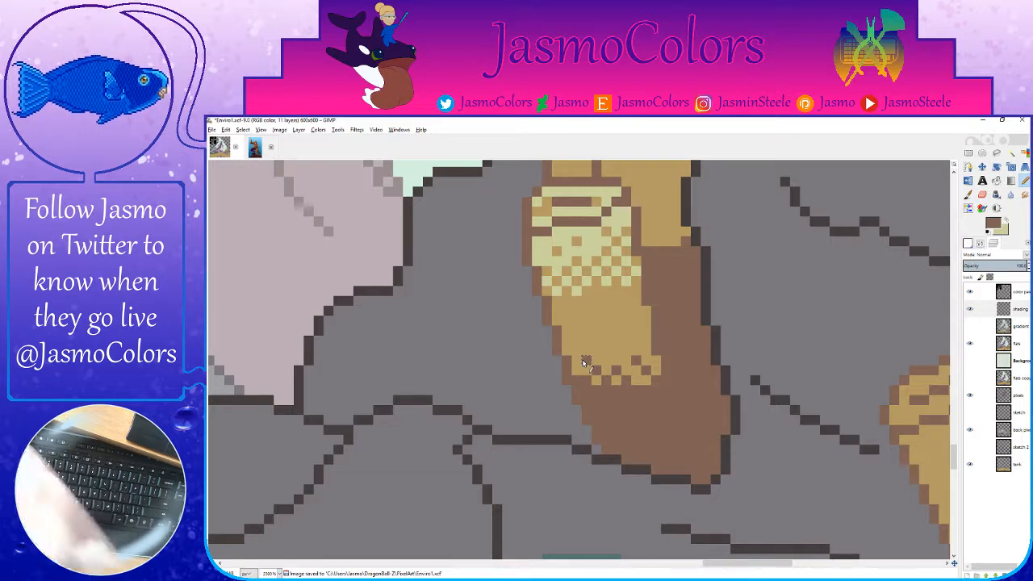
left_click(598, 352)
left_click(607, 360)
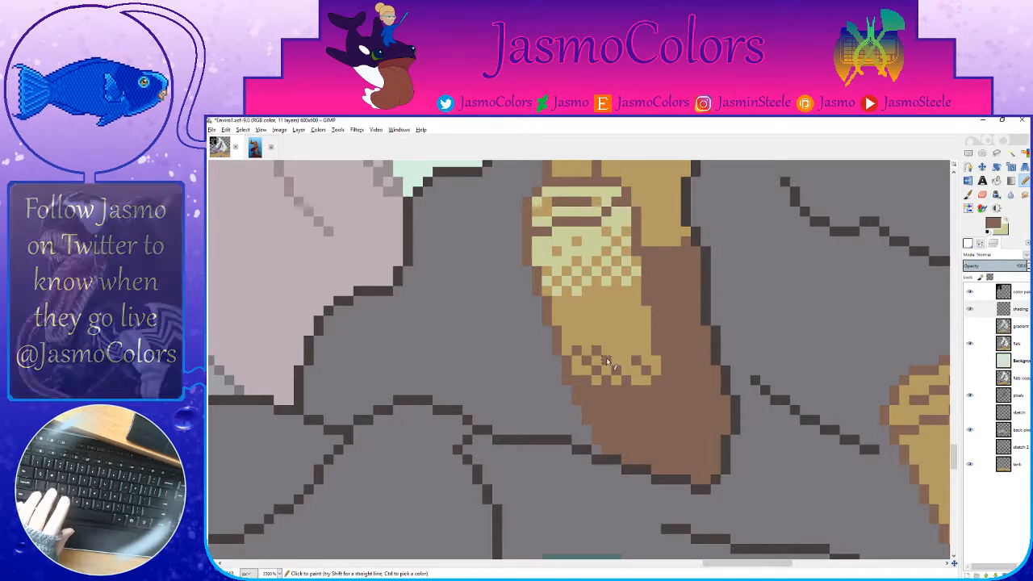
left_click(627, 352)
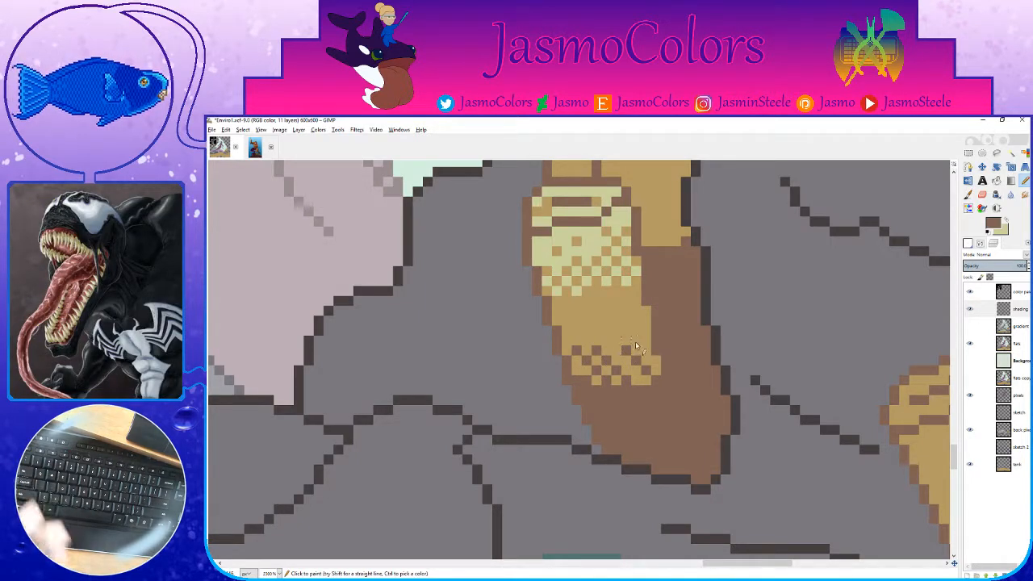
left_click(634, 350)
key("ctrl+s")
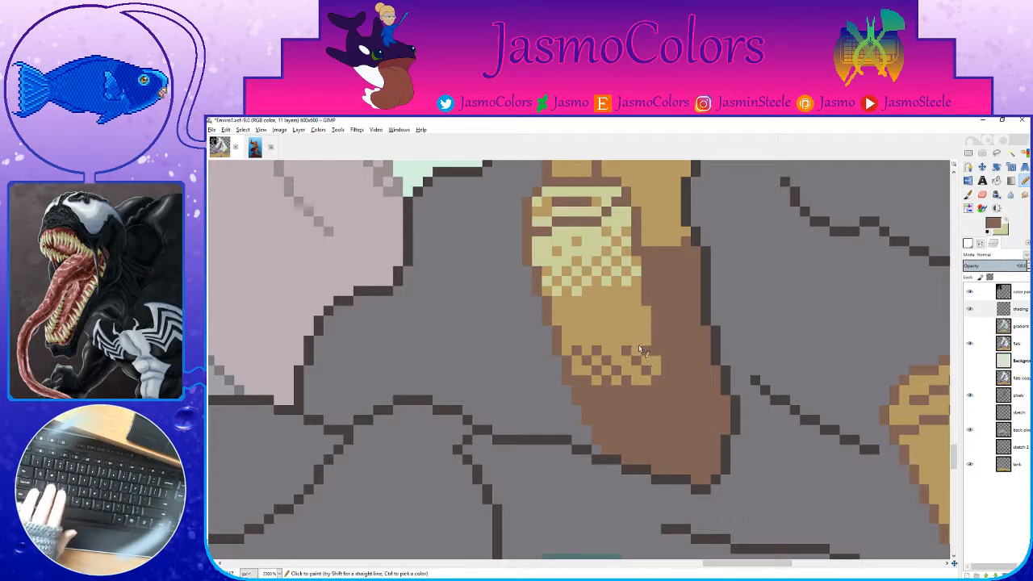
left_click(568, 347)
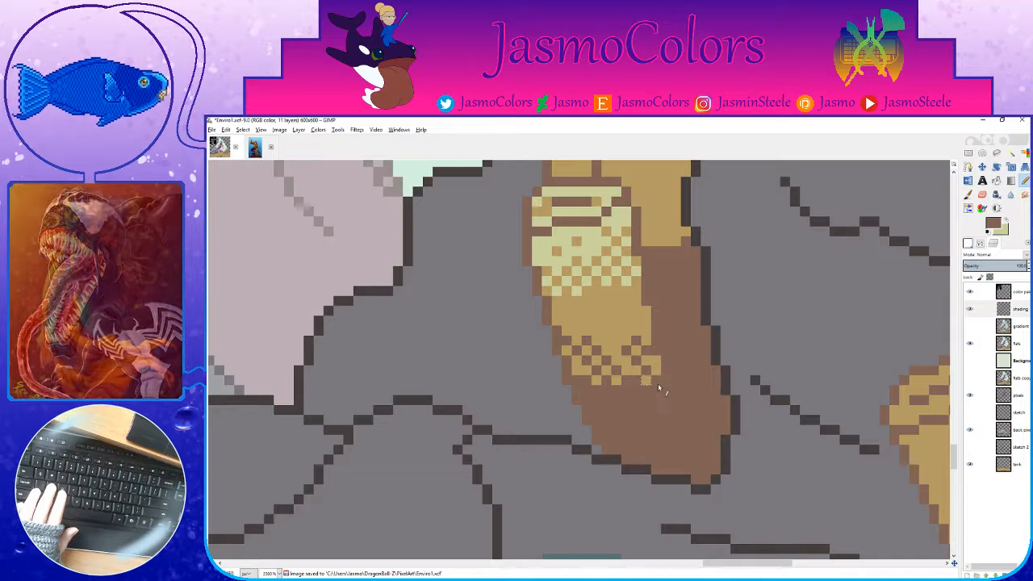
Step: Erase scattered single pixels from the solid brown shadow at the short front tube's base and save the image
key("shift+e")
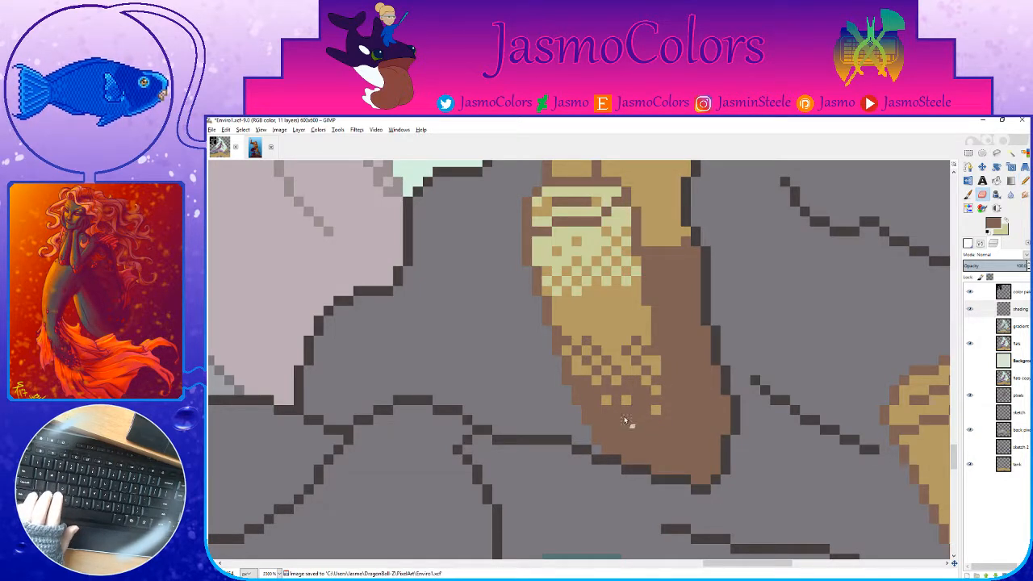
left_click(605, 418)
left_click(636, 440)
left_click(636, 420)
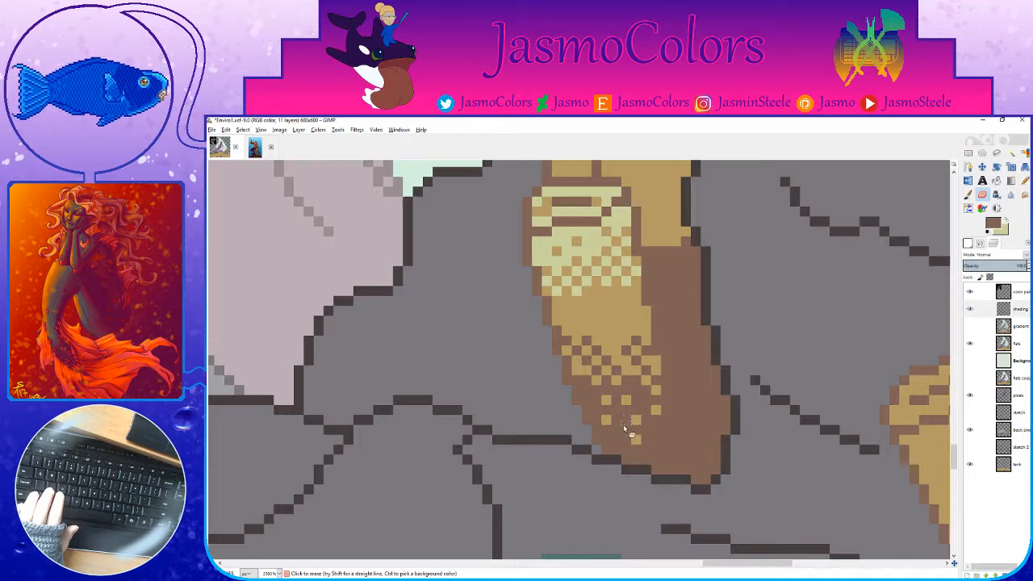
left_click(627, 430)
left_click(657, 450)
left_click(676, 450)
key("ctrl+s")
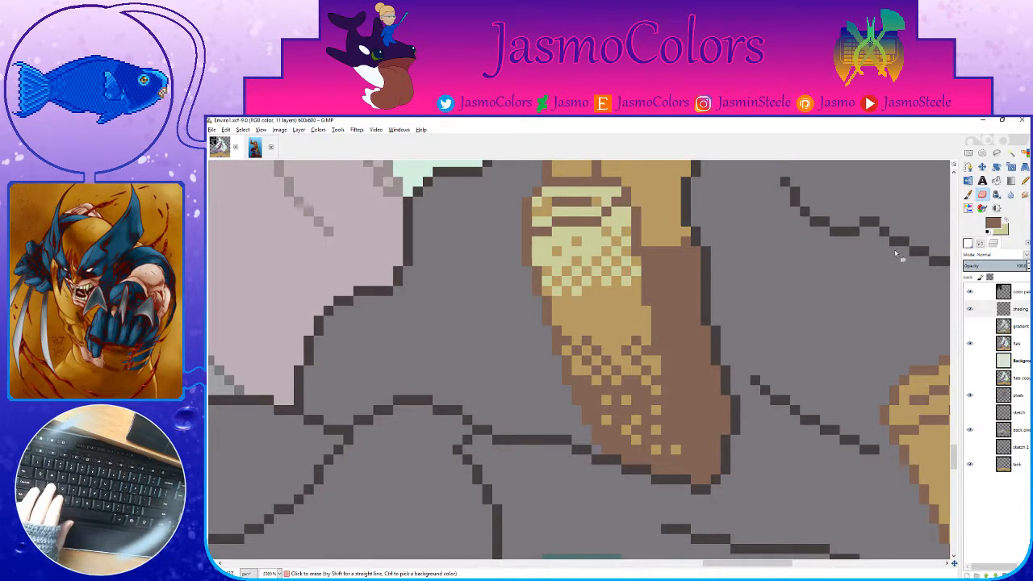
Step: Refine the upper edge of the short front tube's shadow dither with extra dark brown pixels and the eraser, and save the image
key("n")
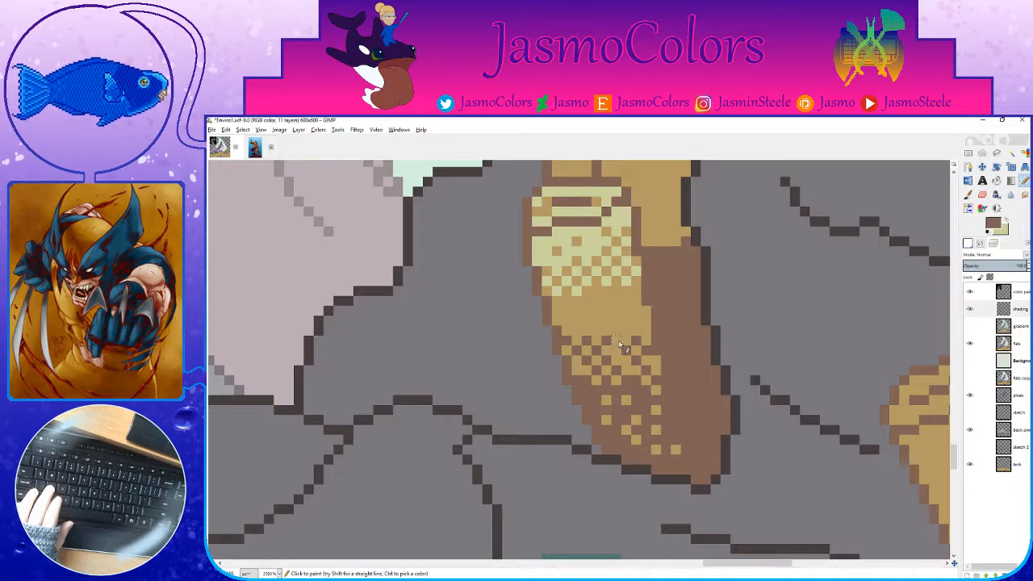
key("shift+e")
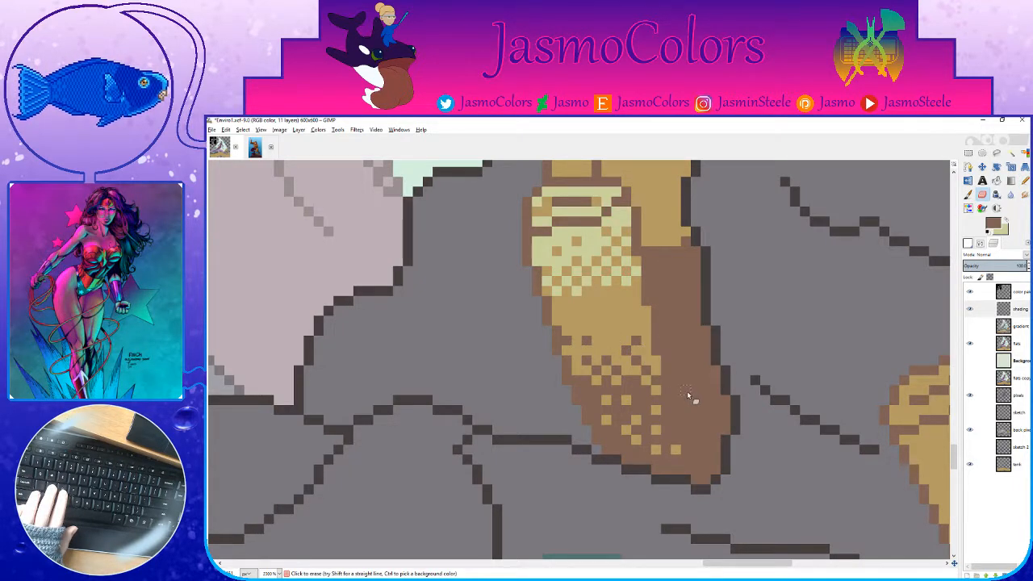
scroll(688, 395, "up", 3)
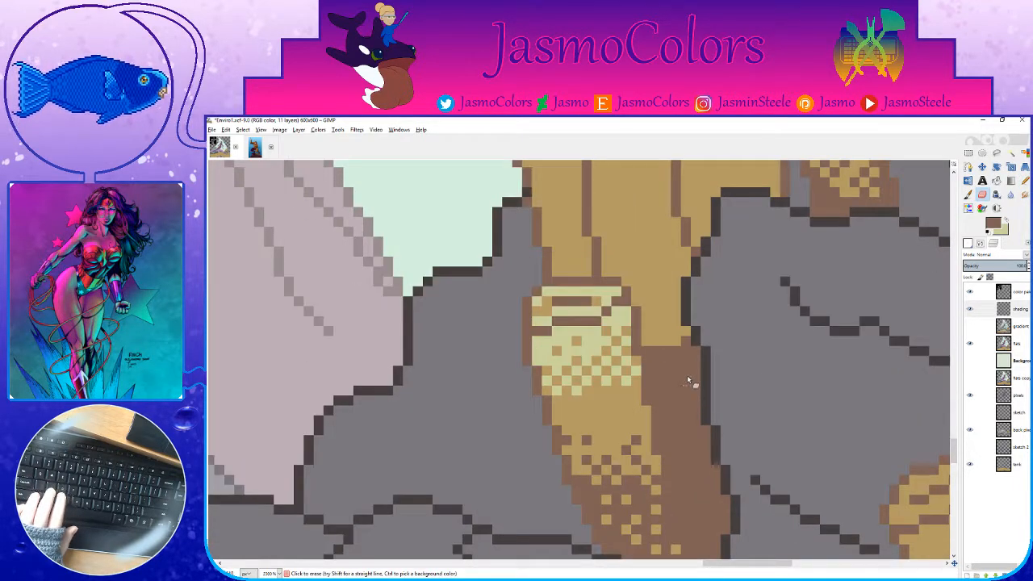
key("ctrl+s")
Step: Erase scattered pixels from the solid brown shadow on the tube directly behind the short one and save the image
left_click(1024, 180)
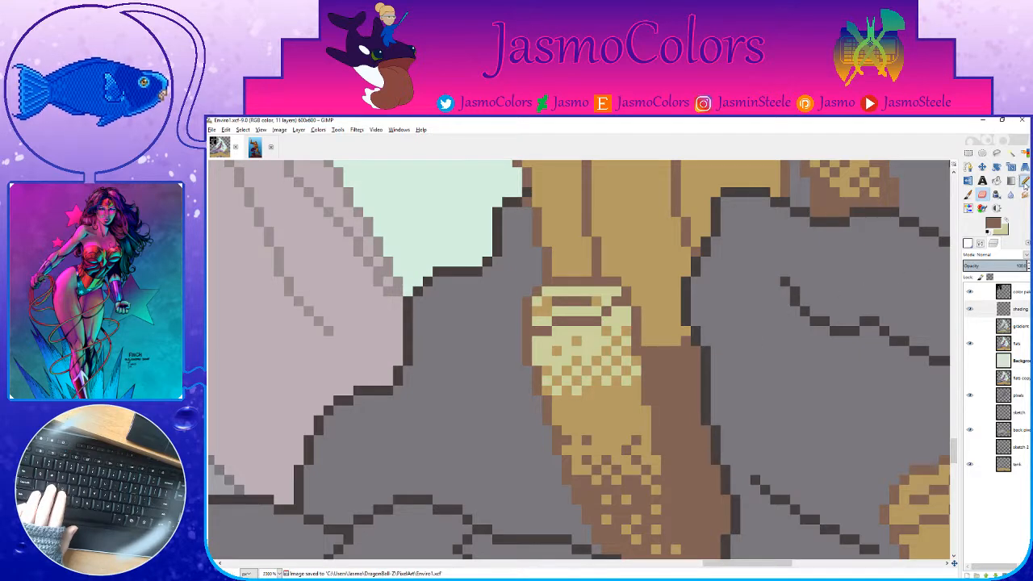
key("shift+e")
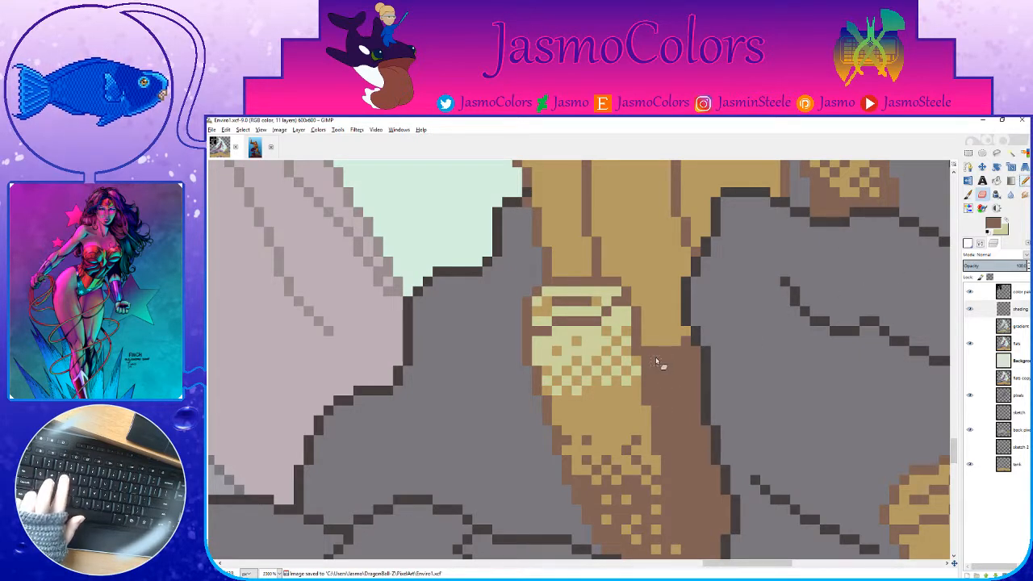
left_click(656, 360)
left_click(666, 430)
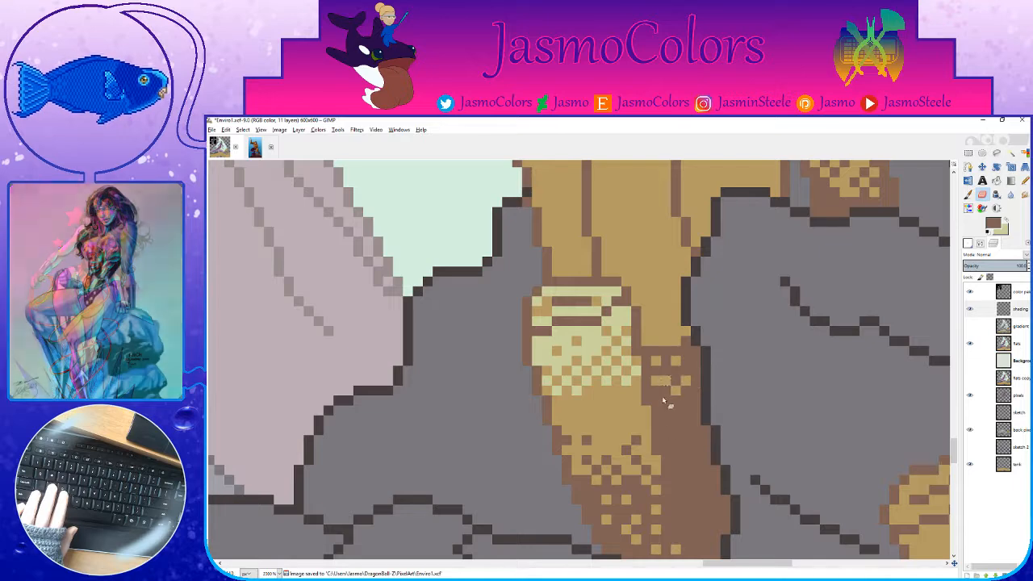
left_click(665, 381)
left_click(656, 380)
left_click(666, 352)
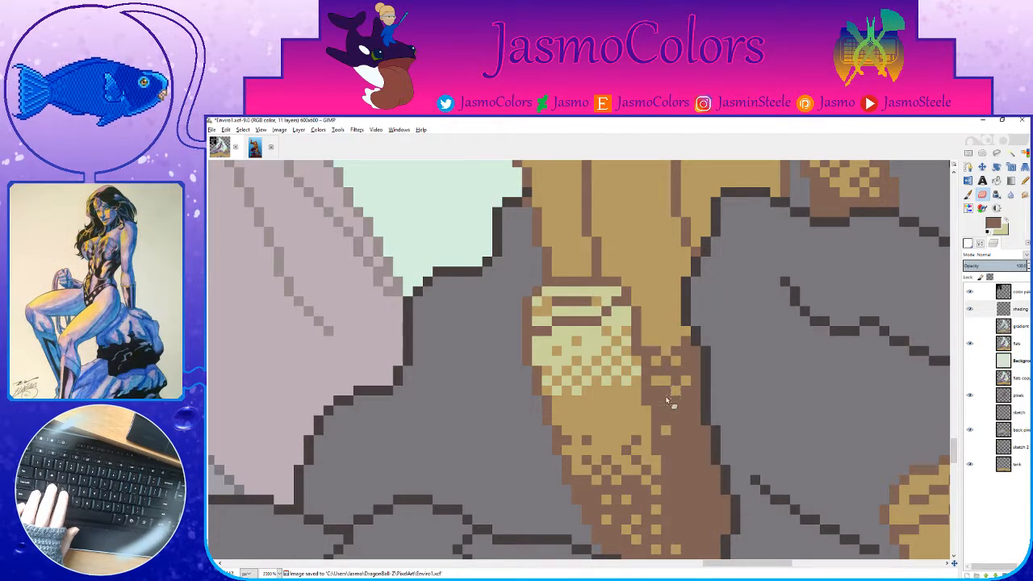
scroll(694, 401, "down", 3)
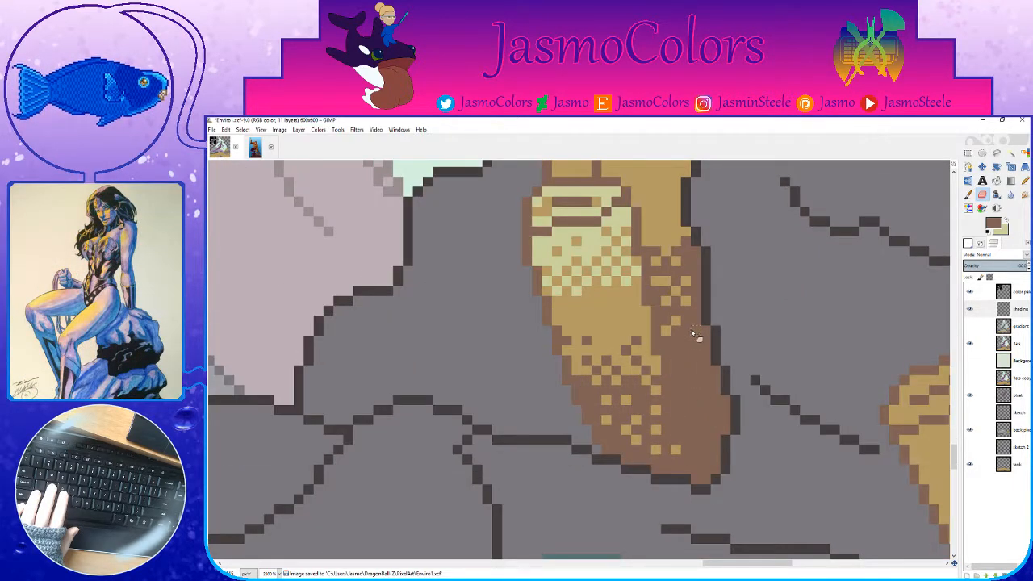
key("ctrl+s")
Step: Pencil dark brown dither pixels thinning upward above the shadow on the tube behind the short one, and save the image
scroll(695, 397, "up", 7)
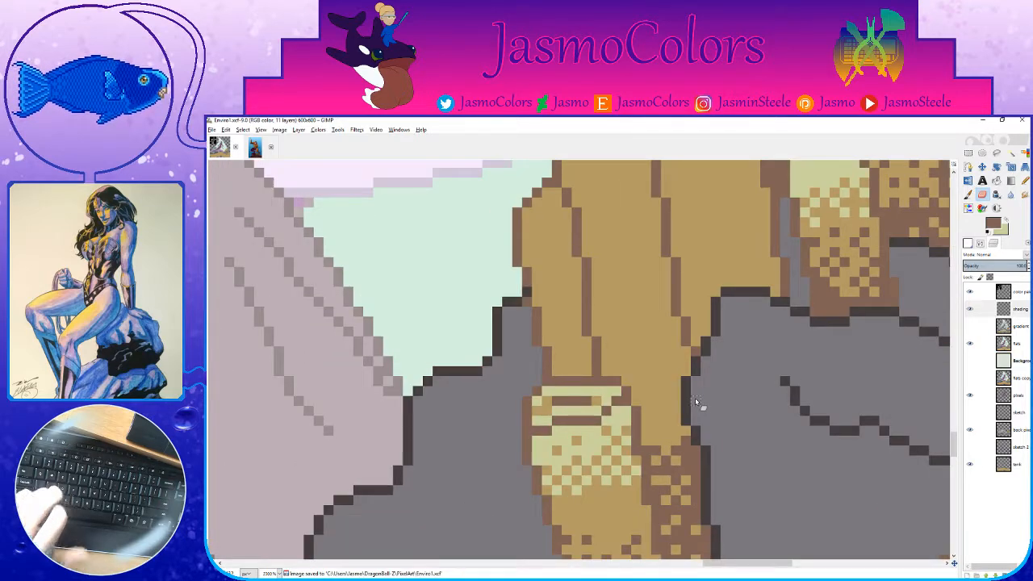
key("n")
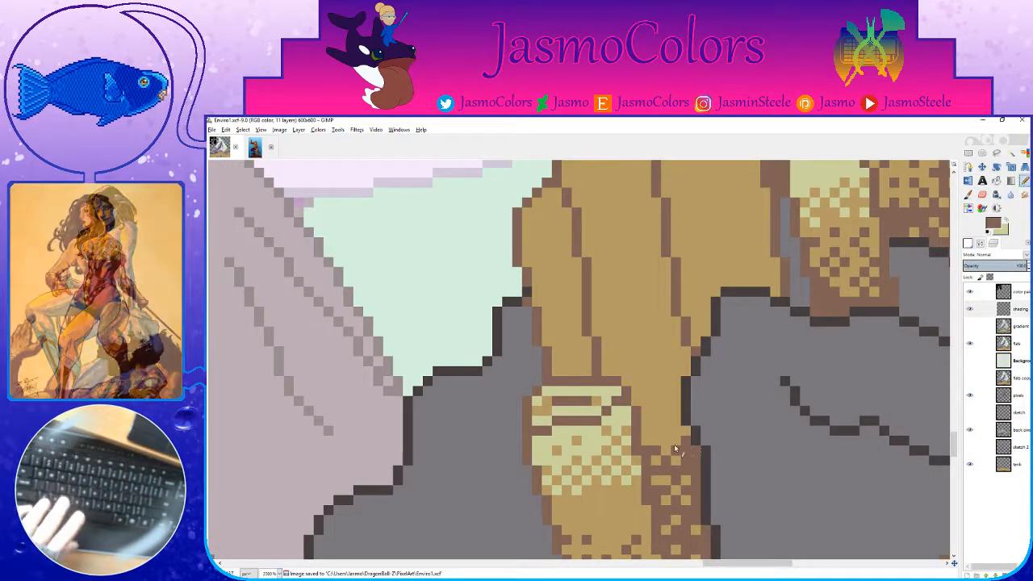
left_click(674, 436)
left_click(654, 432)
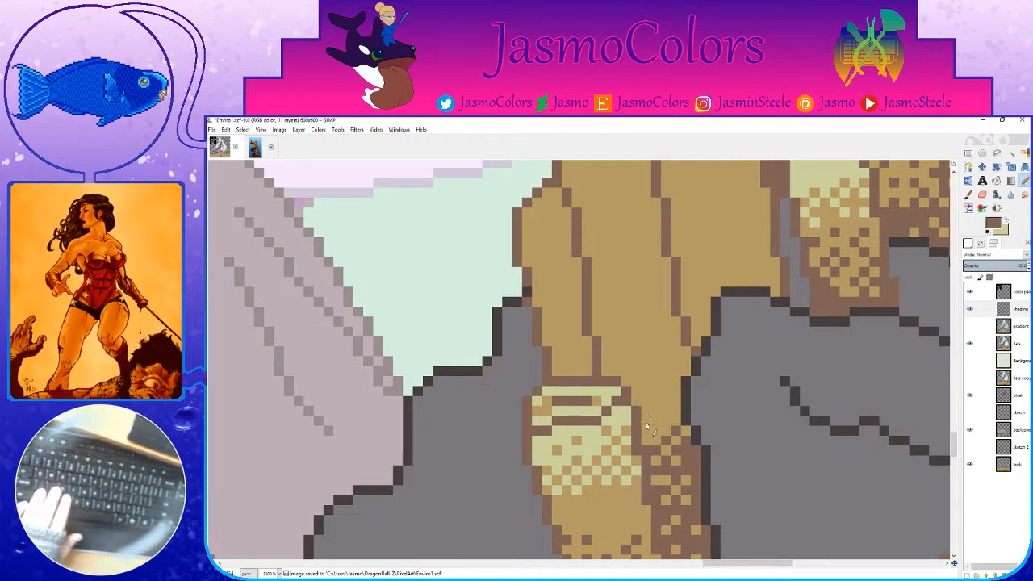
left_click(646, 421)
left_click(666, 401)
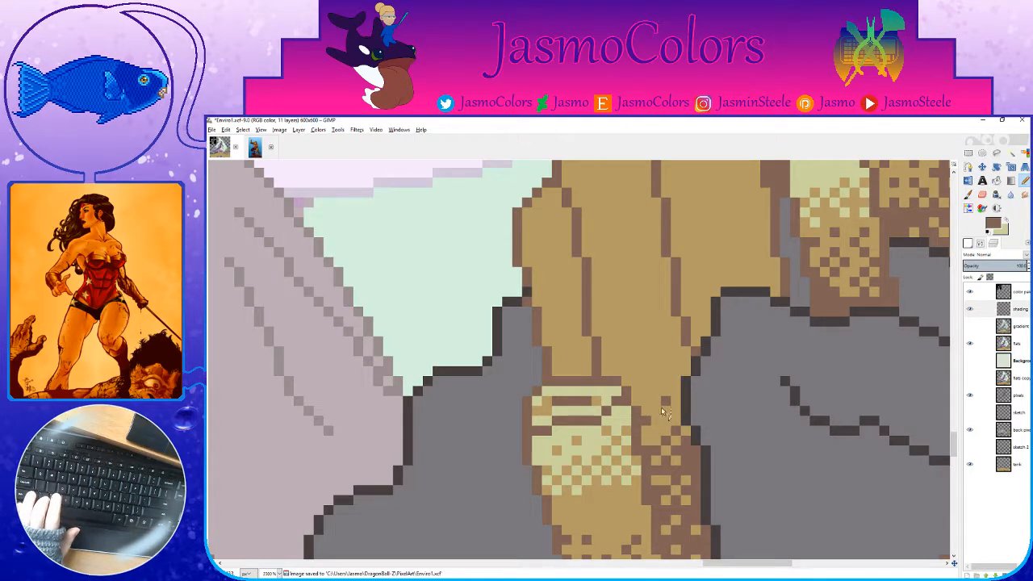
left_click(646, 391)
left_click(666, 381)
left_click(675, 362)
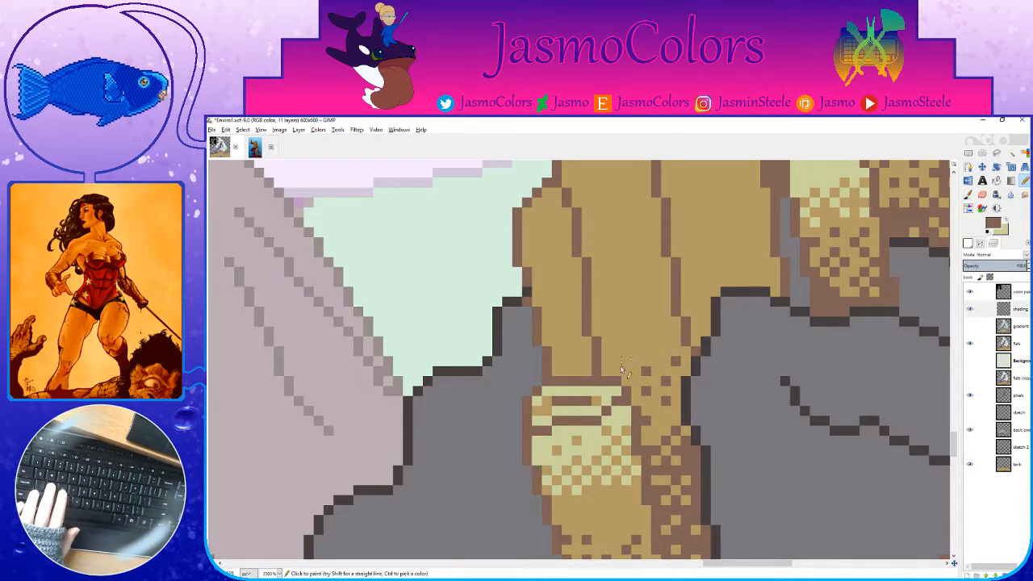
scroll(661, 382, "up", 3)
key("ctrl+s")
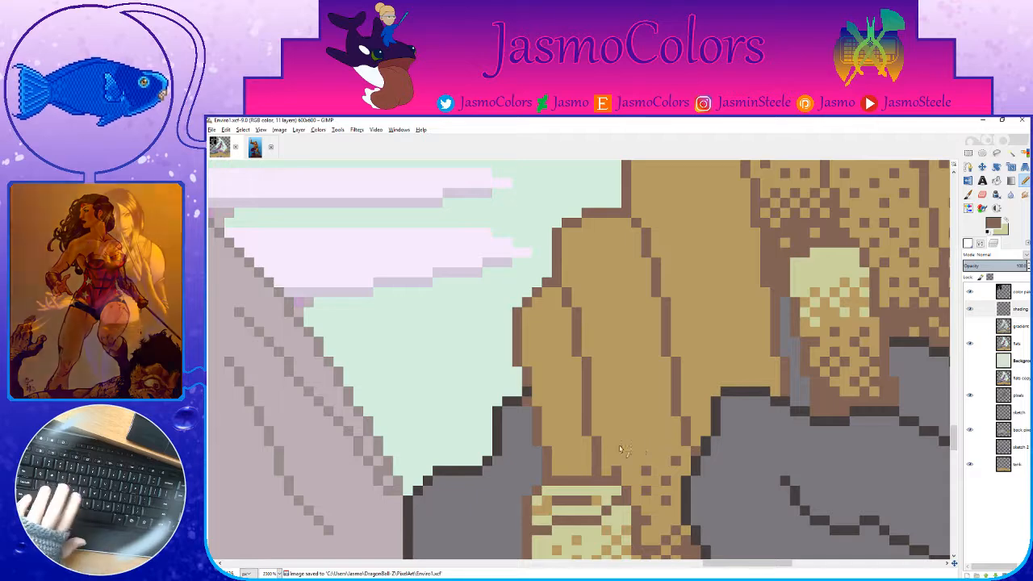
Step: Outline a rounded highlight in light green on the tip of the unshaded middle tube, bucket-fill it, and save the image
mouse_move(646, 273)
left_mouse_down()
mouse_move(628, 297)
mouse_move(581, 302)
mouse_move(572, 266)
mouse_move(568, 285)
mouse_move(568, 241)
left_mouse_up()
key("ctrl+s")
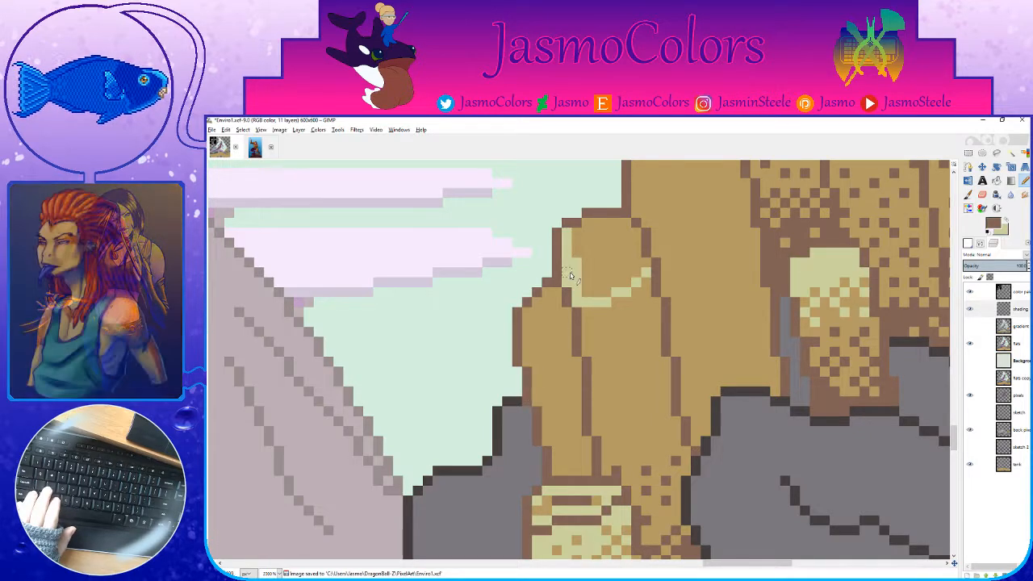
mouse_move(575, 240)
left_mouse_down()
mouse_move(588, 229)
mouse_move(630, 232)
mouse_move(637, 270)
left_mouse_up()
key("shift+b")
left_click(611, 272)
key("n")
scroll(597, 335, "down", 3)
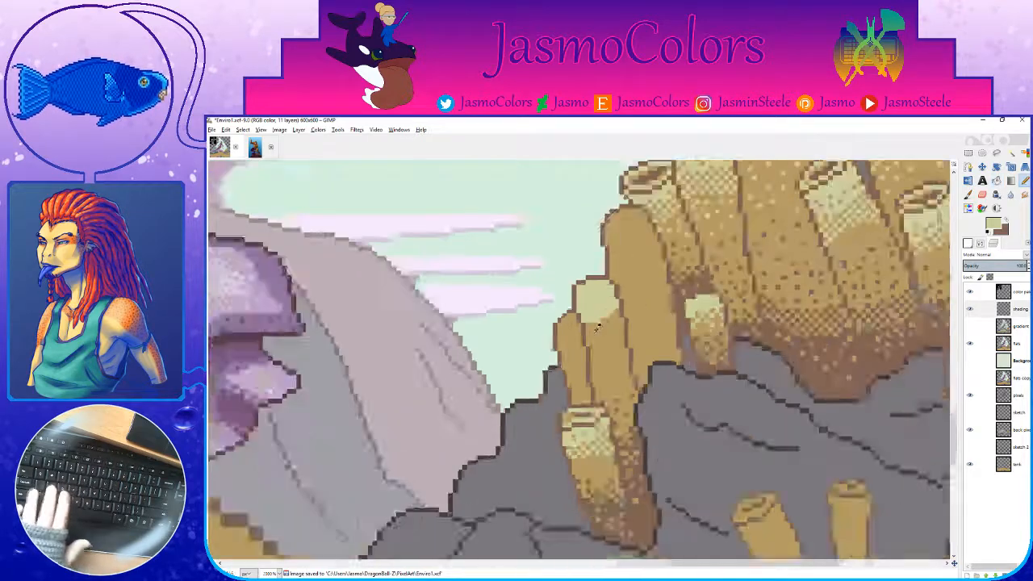
key("ctrl+s")
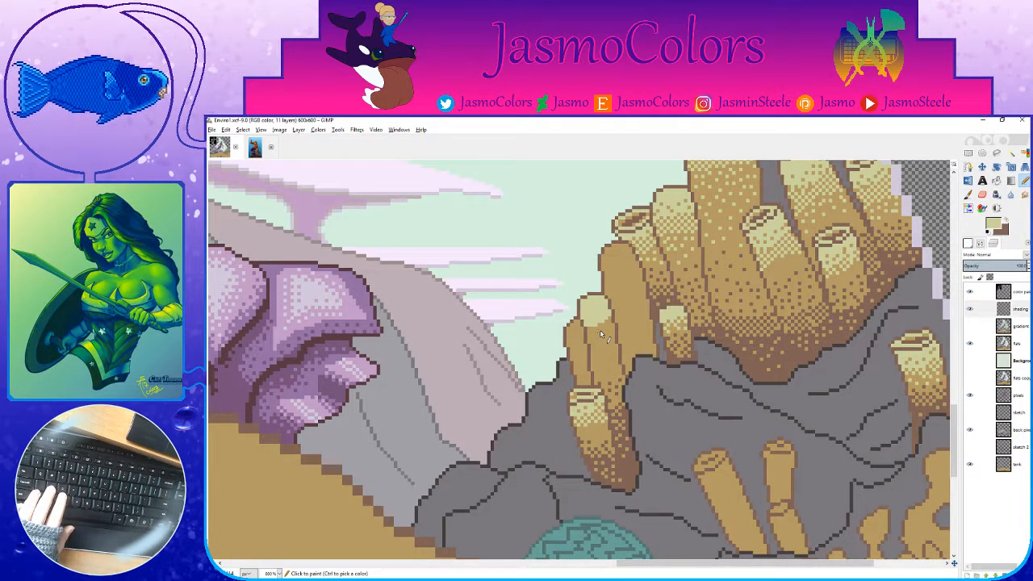
key("ctrl+s")
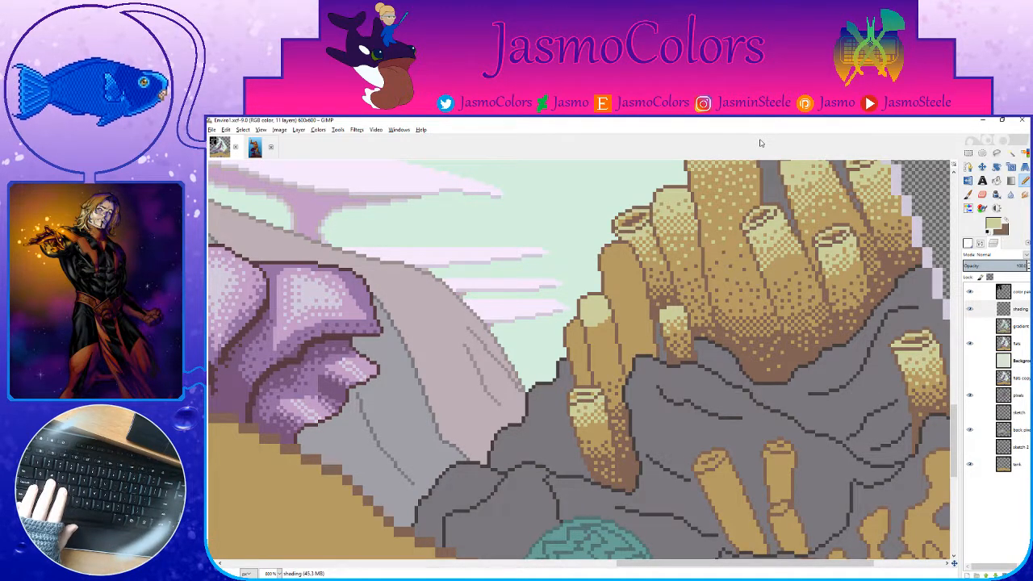
Step: Pencil extra dark brown dither pixels above the shadow on the short front tube and save the image
key("ctrl+s")
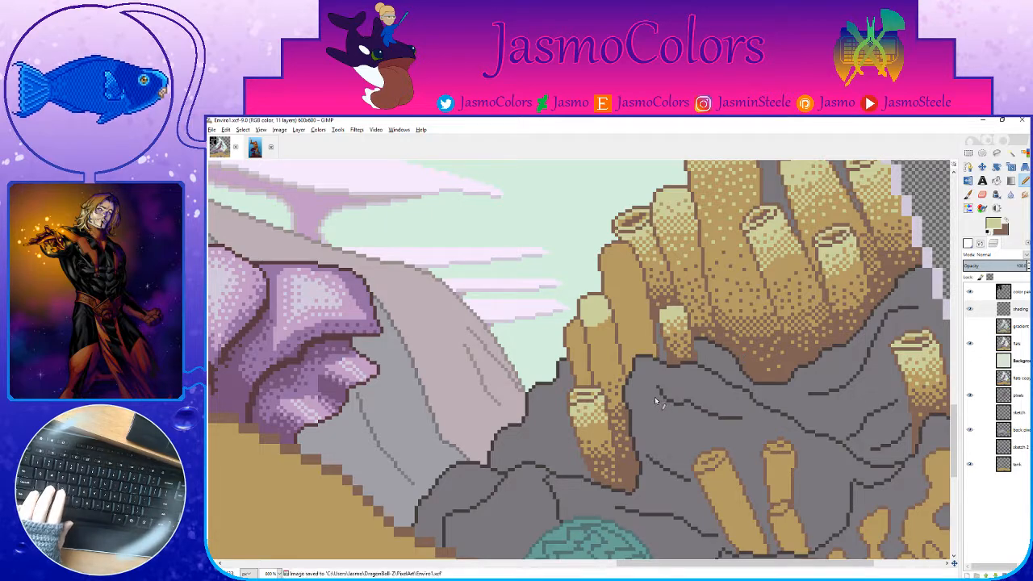
scroll(611, 326, "up", 2)
scroll(611, 325, "up", 2)
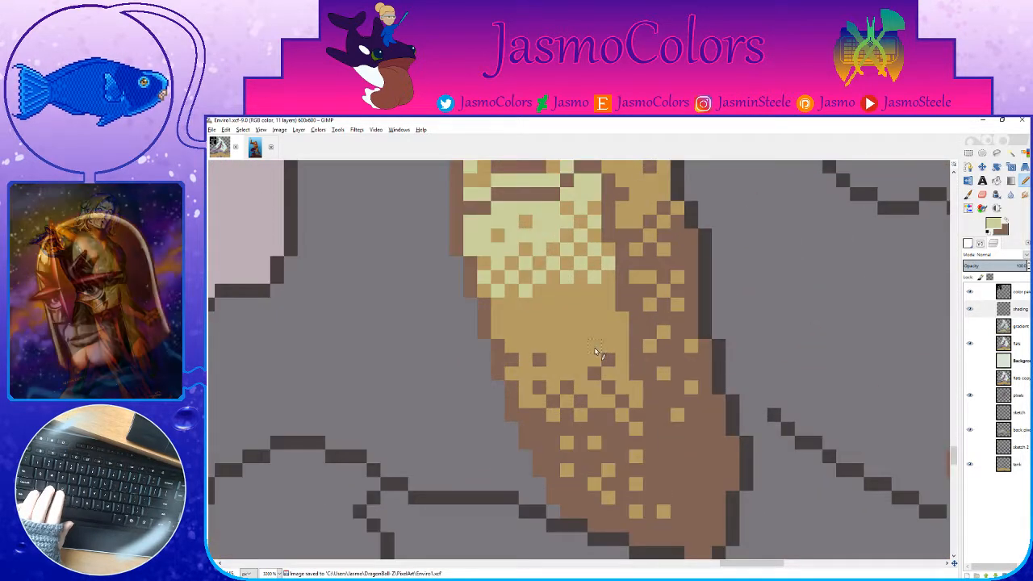
left_click(588, 353, "ctrl")
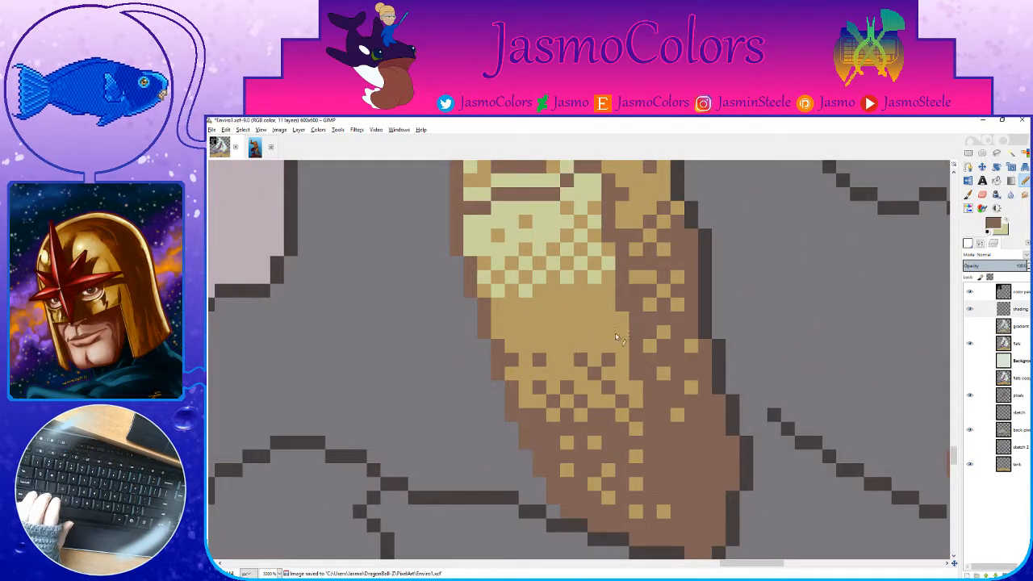
left_click(607, 333)
key("ctrl+s")
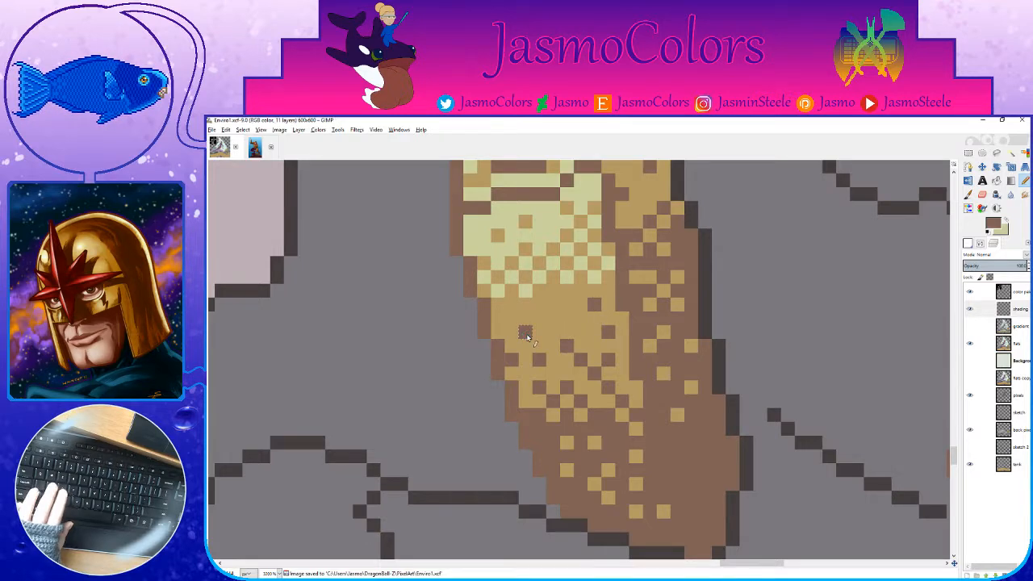
Step: Paint a solid light green highlight on the tip of the small leftmost tube above the short front one
scroll(531, 331, "up", 1)
scroll(534, 332, "up", 1)
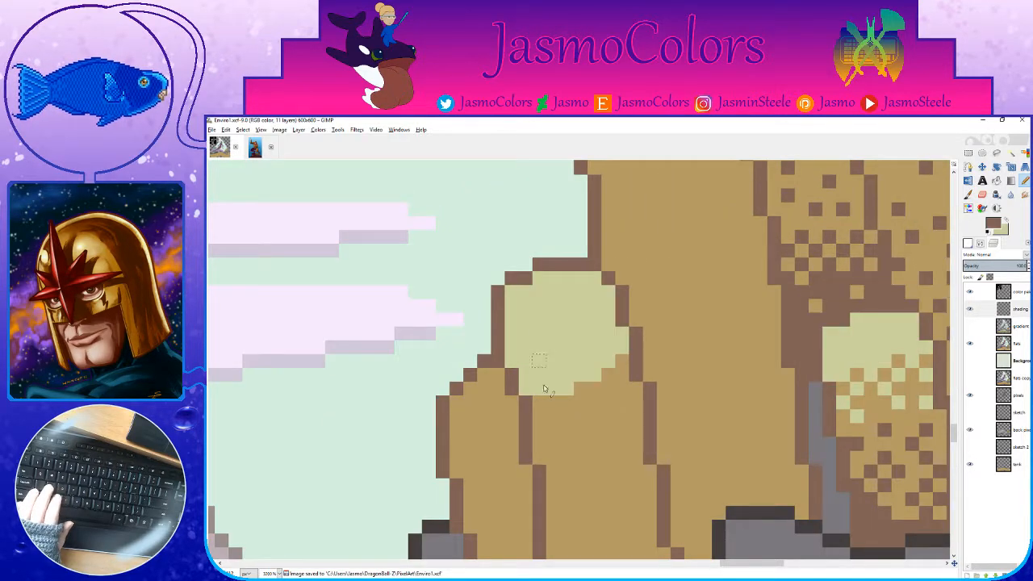
scroll(548, 383, "down", 1)
scroll(487, 296, "up", 2)
key("x")
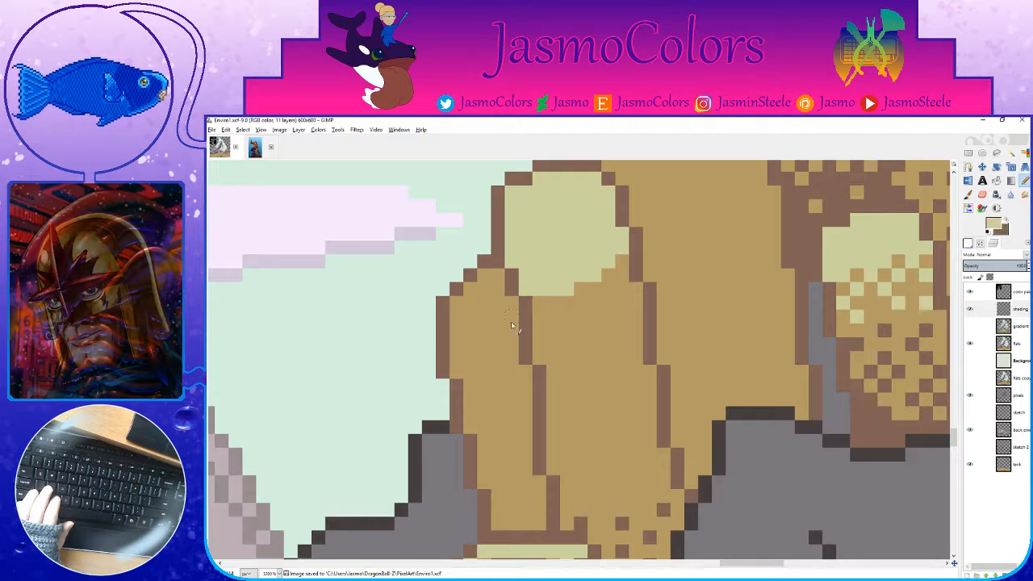
mouse_move(511, 328)
left_mouse_down()
mouse_move(463, 363)
mouse_move(459, 310)
mouse_move(494, 280)
mouse_move(497, 301)
mouse_move(510, 308)
mouse_move(504, 329)
mouse_move(483, 312)
mouse_move(481, 347)
left_mouse_up()
mouse_move(474, 397)
left_mouse_down()
mouse_move(467, 372)
mouse_move(500, 376)
left_mouse_up()
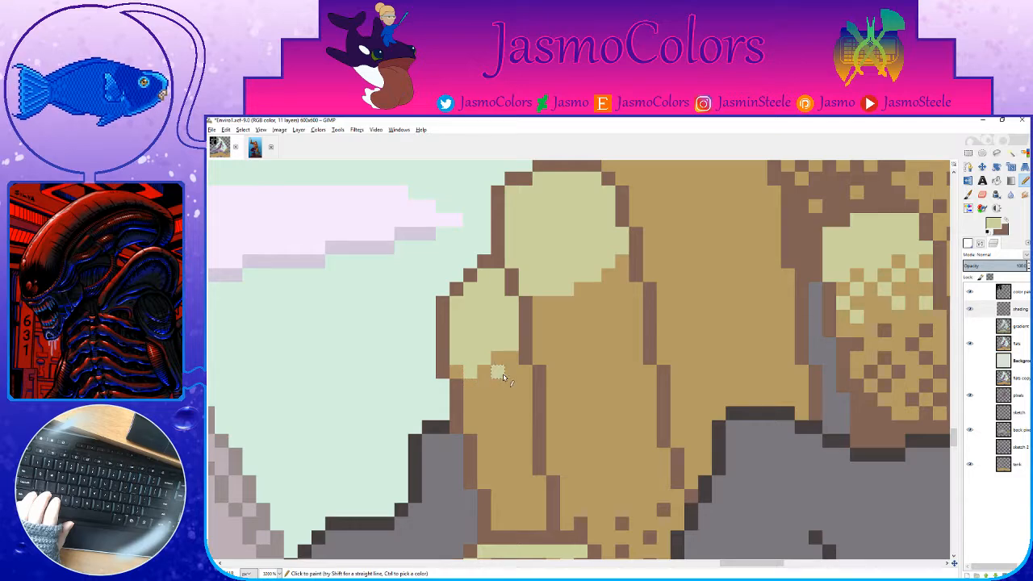
Step: Pencil light green dither pixels thinning downward below the highlight on the small leftmost tube
left_click(522, 372)
scroll(519, 377, "down", 3)
left_click(486, 287)
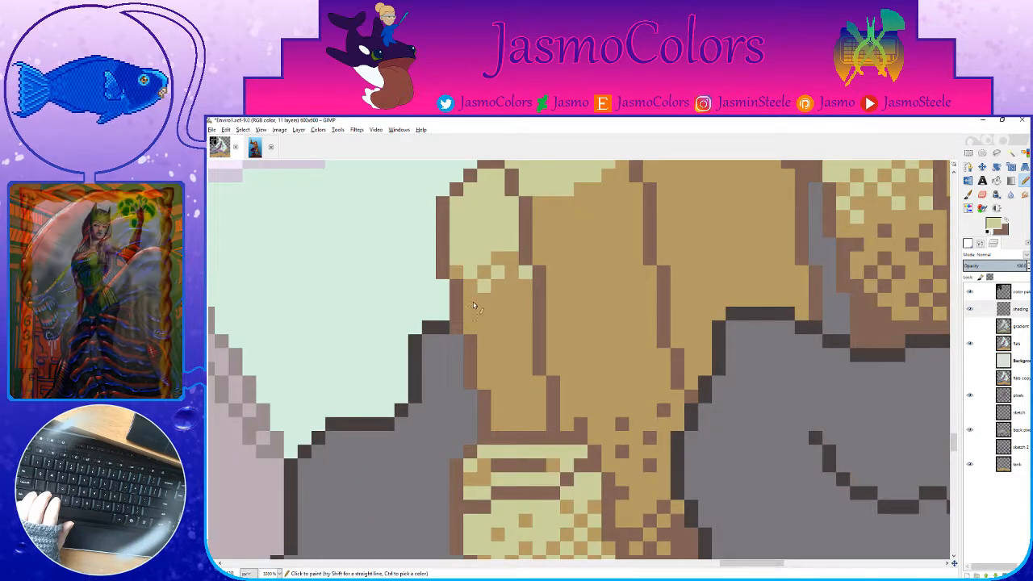
left_click(472, 301)
left_click(511, 288)
left_click(525, 304)
left_click(498, 307)
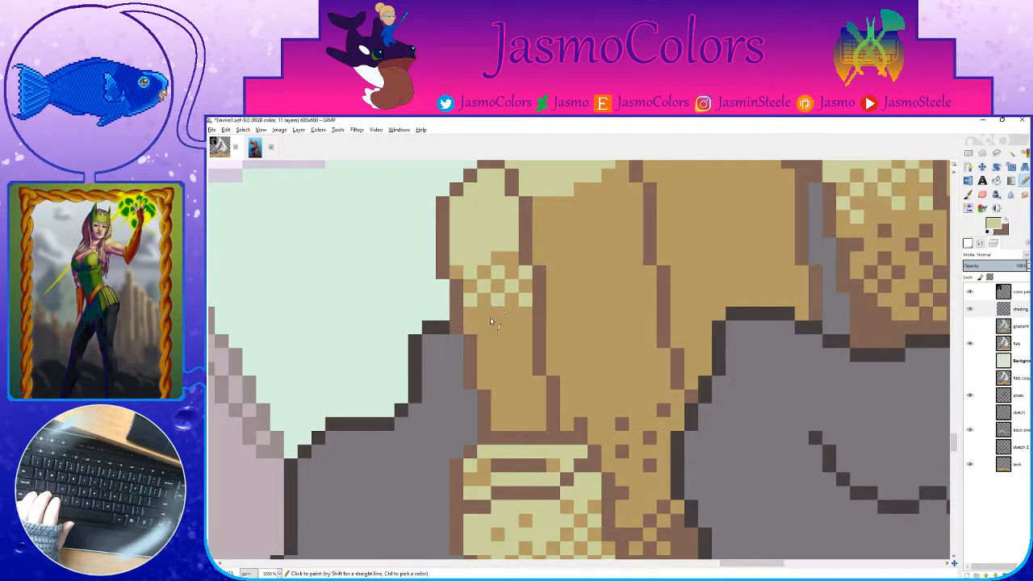
left_click(483, 315)
left_click(471, 328)
left_click(498, 327)
left_click(512, 315)
left_click(525, 343)
left_click(498, 369)
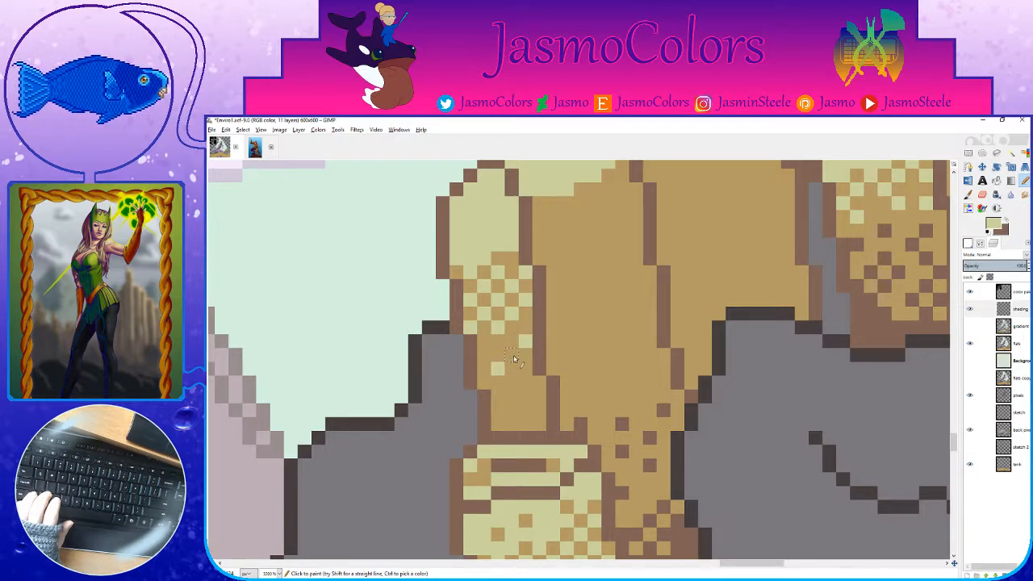
left_click(526, 369)
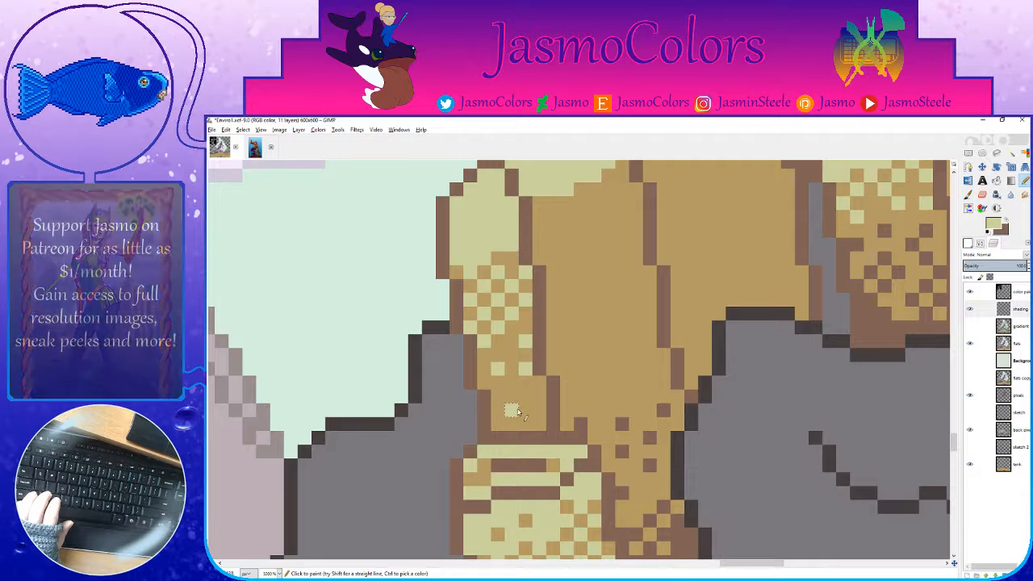
Step: Pencil a light green checkerboard dither below the solid highlight on the tube beside the small leftmost one
scroll(538, 321, "up", 3)
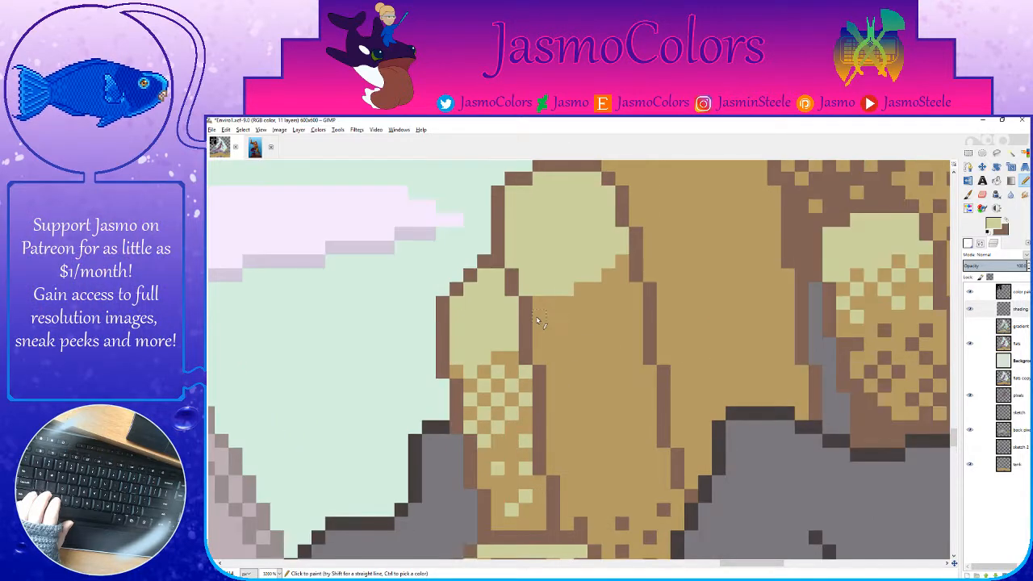
left_click(594, 292)
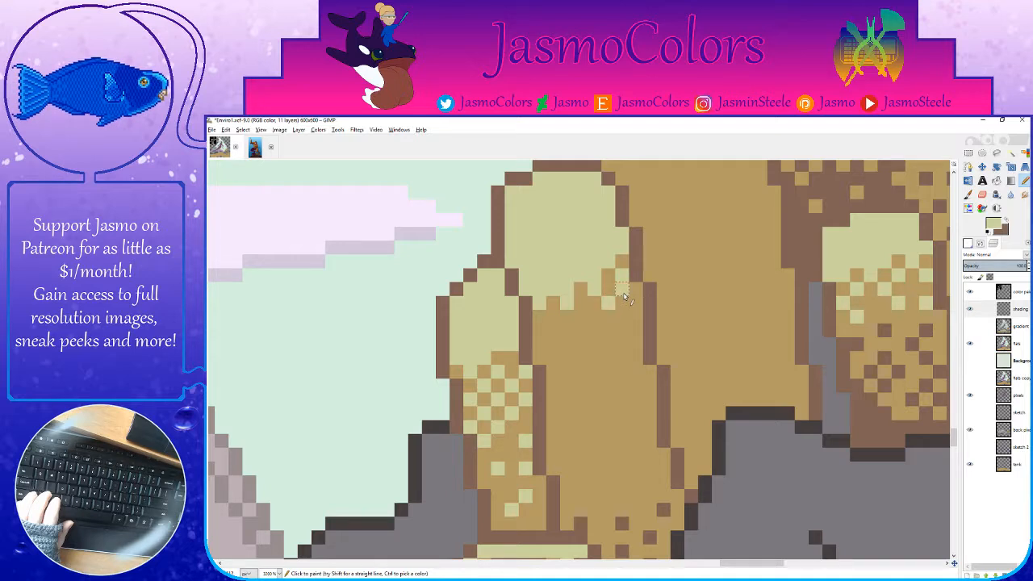
mouse_move(595, 321)
left_mouse_down()
mouse_move(560, 315)
mouse_move(537, 331)
left_mouse_up()
left_click(608, 331)
left_click(622, 318)
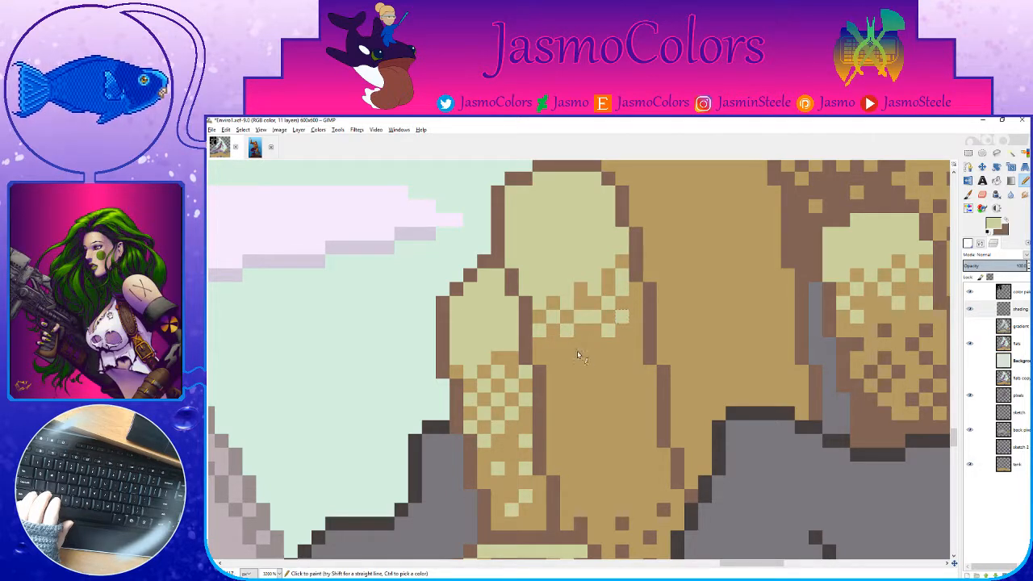
left_click(581, 345)
left_click(622, 346)
left_click(553, 347)
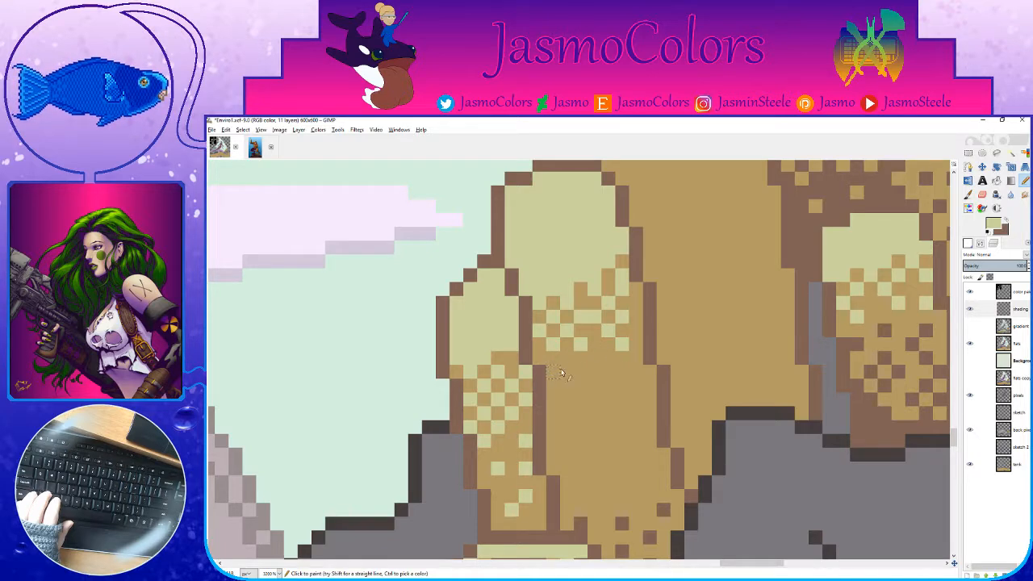
left_click(566, 359)
left_click(539, 359)
left_click(580, 372)
left_click(609, 359)
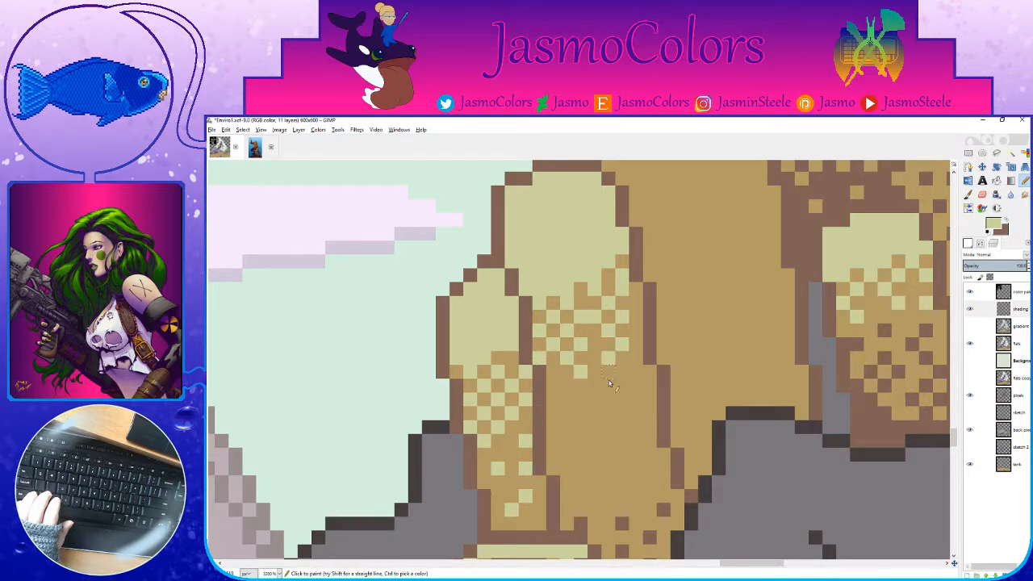
left_click(636, 359)
left_click(636, 331)
Step: Erase scattered pixels from the solid light green highlight of the tube beside the leftmost one and save the image
key("shift+e")
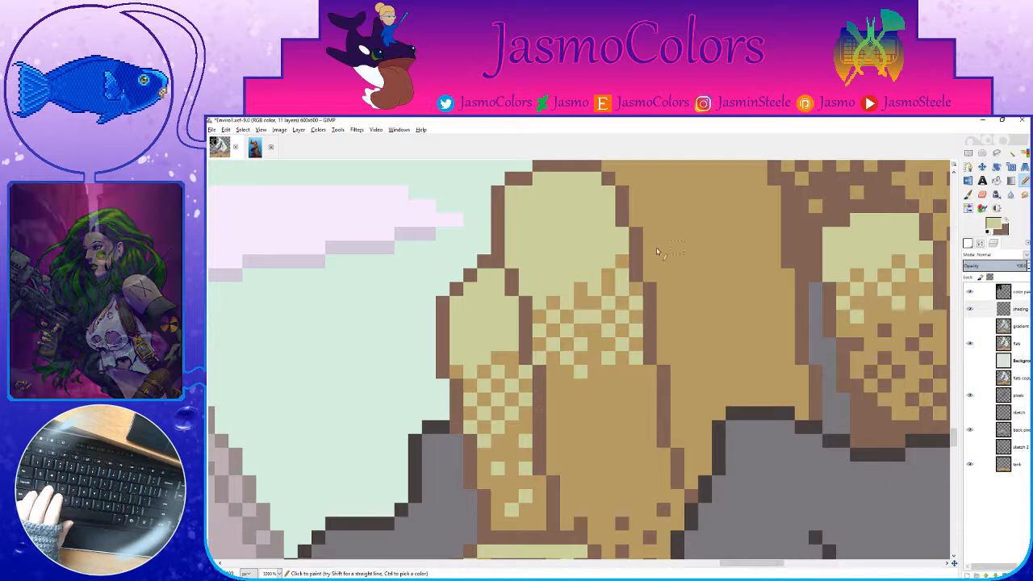
left_click(540, 276)
left_click(567, 262)
left_click(595, 248)
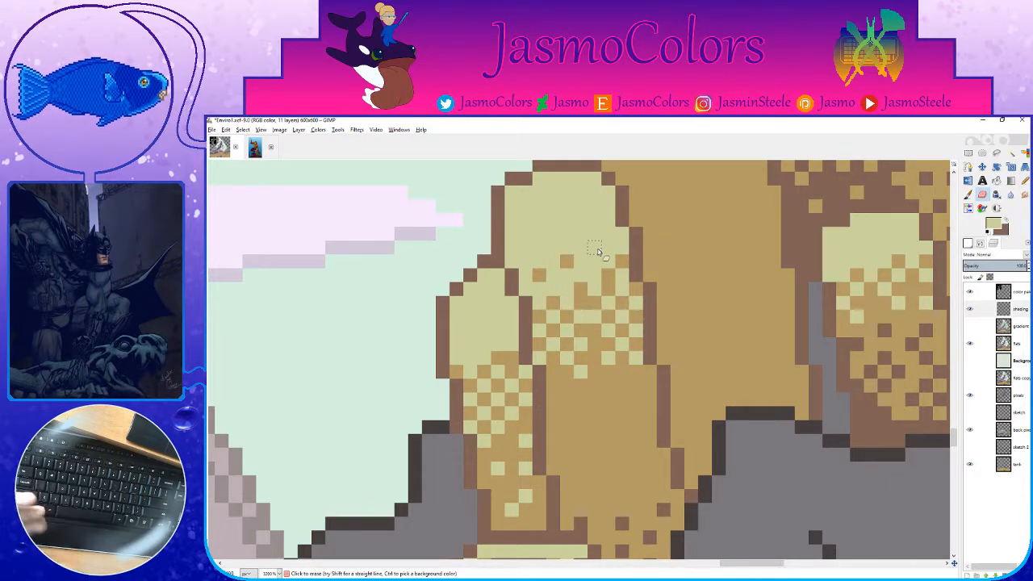
left_click(595, 220)
left_click(566, 234)
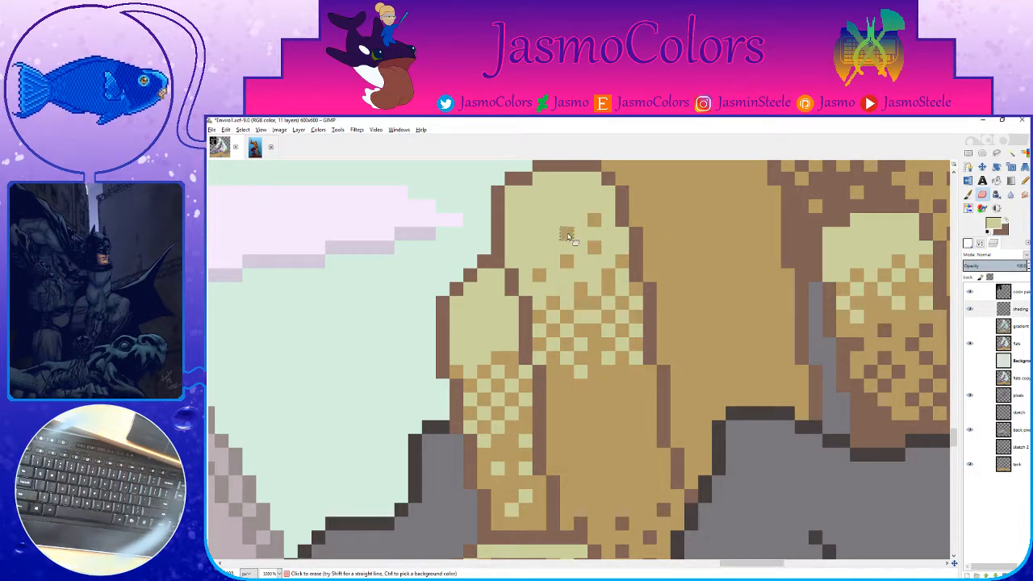
left_click(525, 247)
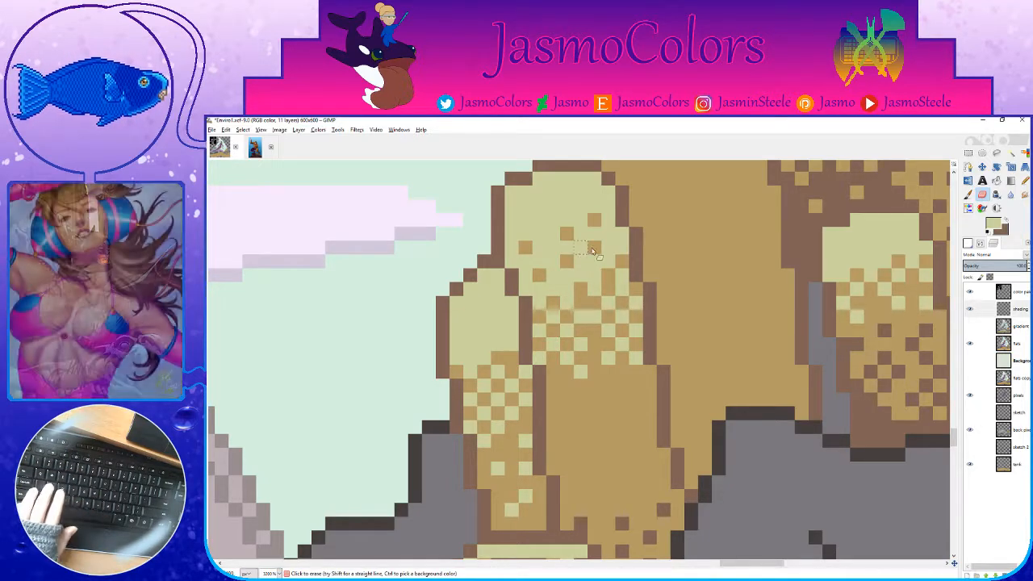
left_click(513, 263)
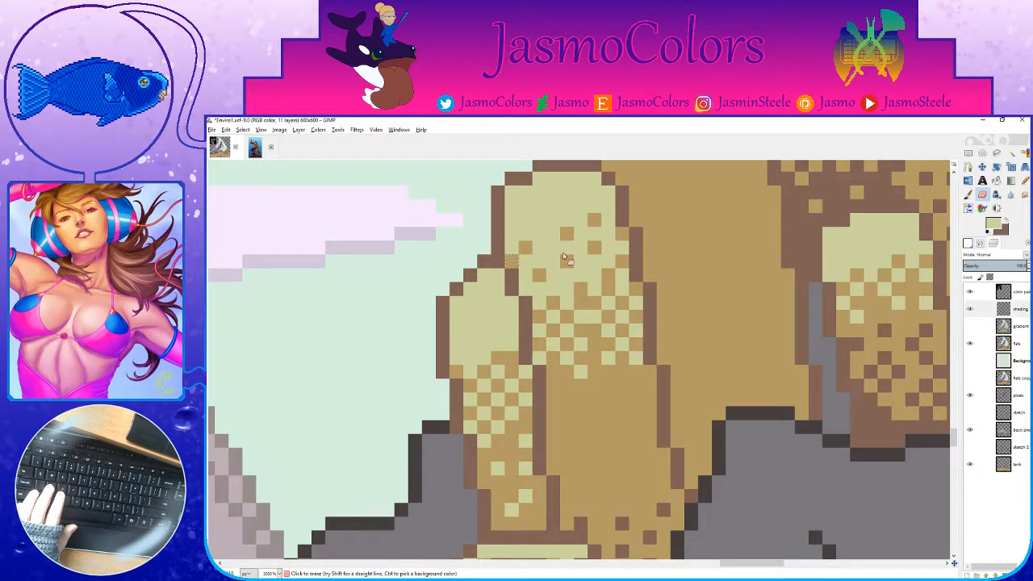
scroll(839, 233, "down", 7, "ctrl")
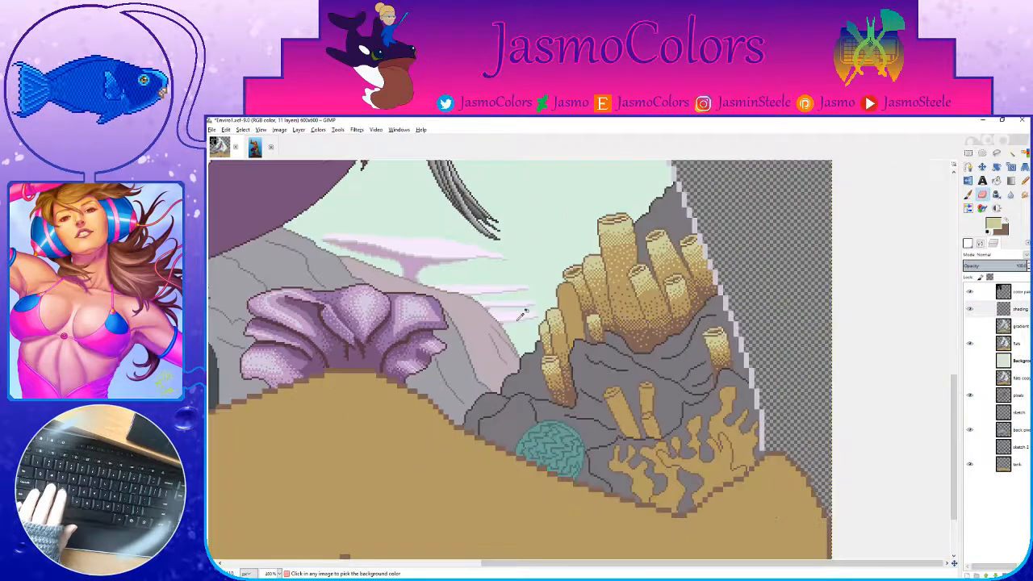
scroll(510, 321, "down", 3, "ctrl")
key("ctrl+s")
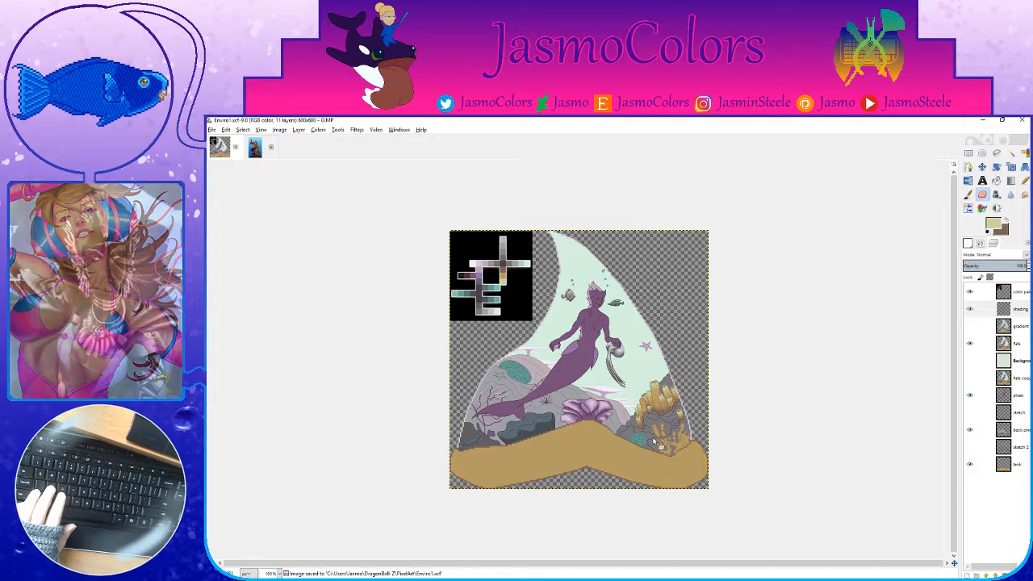
Step: Outline a rounded light green highlight on the tip of the tall unshaded tube with the Pencil and bucket-fill it
left_click(1024, 181)
scroll(634, 435, "up", 7, "ctrl")
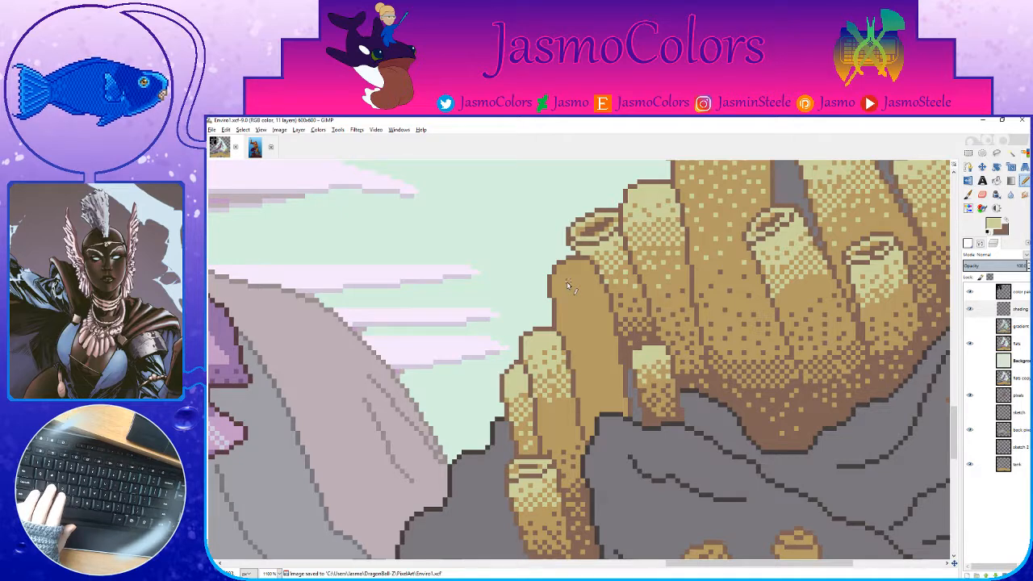
scroll(565, 284, "up", 2)
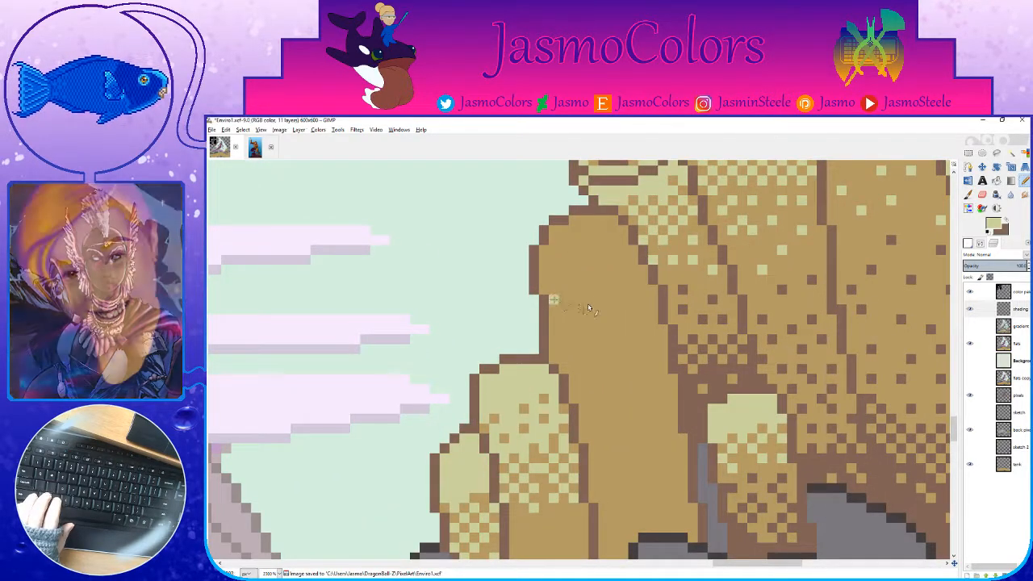
mouse_move(551, 299)
left_mouse_down()
mouse_move(639, 271)
mouse_move(610, 218)
mouse_move(562, 228)
mouse_move(543, 292)
left_mouse_up()
key("shift+b")
left_click(591, 276)
Step: Pencil a solid dark brown shadow with a curved upper edge across the base of the tall unshaded tube
key("n")
scroll(612, 329, "down", 1)
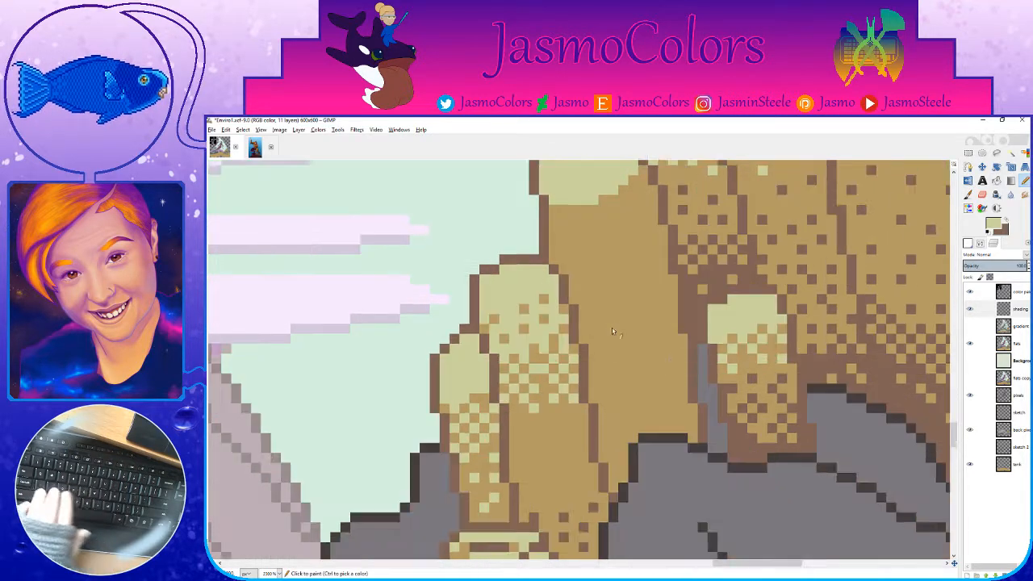
key("x")
left_click_drag(604, 418, 682, 401)
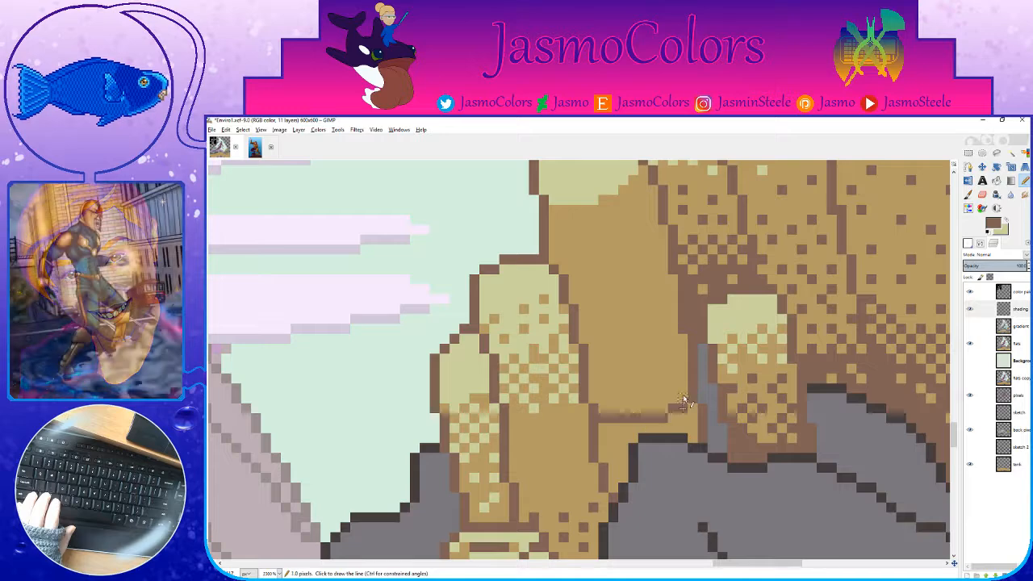
mouse_move(605, 410)
left_mouse_down()
mouse_move(618, 484)
mouse_move(613, 435)
mouse_move(614, 455)
mouse_move(623, 424)
mouse_move(627, 438)
mouse_move(632, 426)
mouse_move(689, 436)
mouse_move(692, 409)
mouse_move(668, 411)
mouse_move(683, 387)
mouse_move(653, 412)
mouse_move(632, 411)
mouse_move(679, 380)
left_mouse_up()
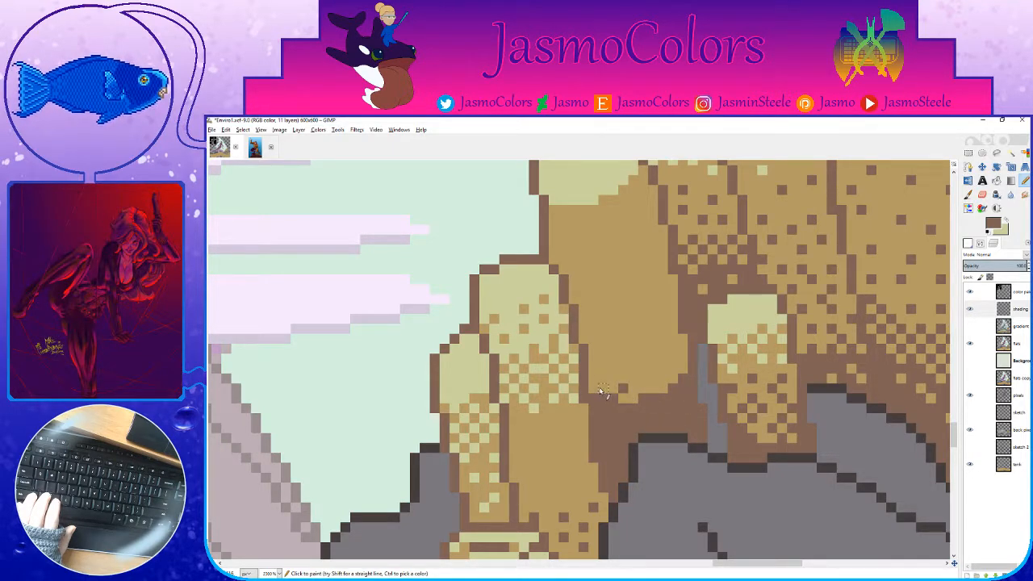
Step: Pencil a dark brown checkerboard dither above the solid shadow at the base of the tall tube and save the image
left_click_drag(637, 386, 647, 390)
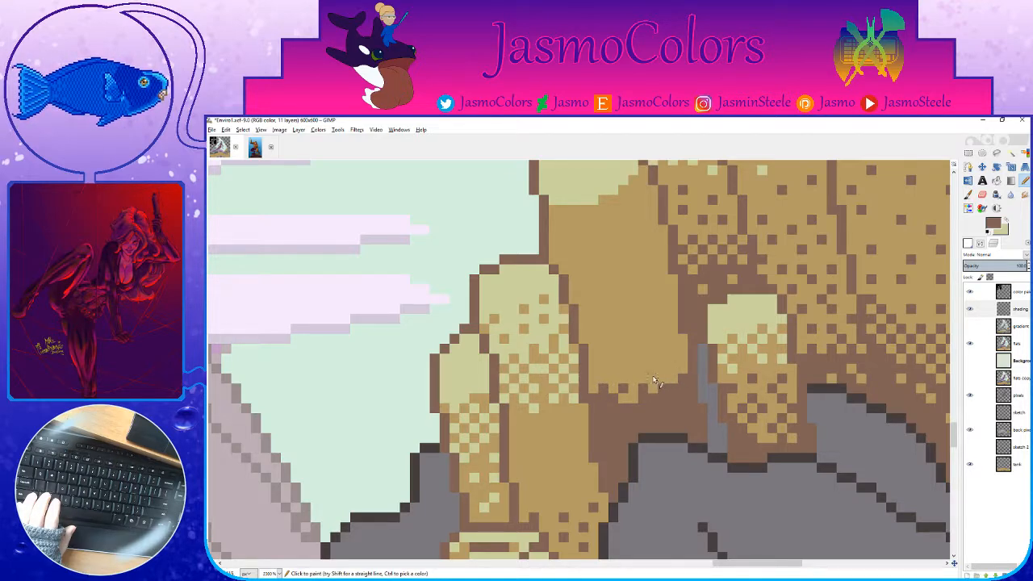
left_click_drag(667, 372, 687, 350)
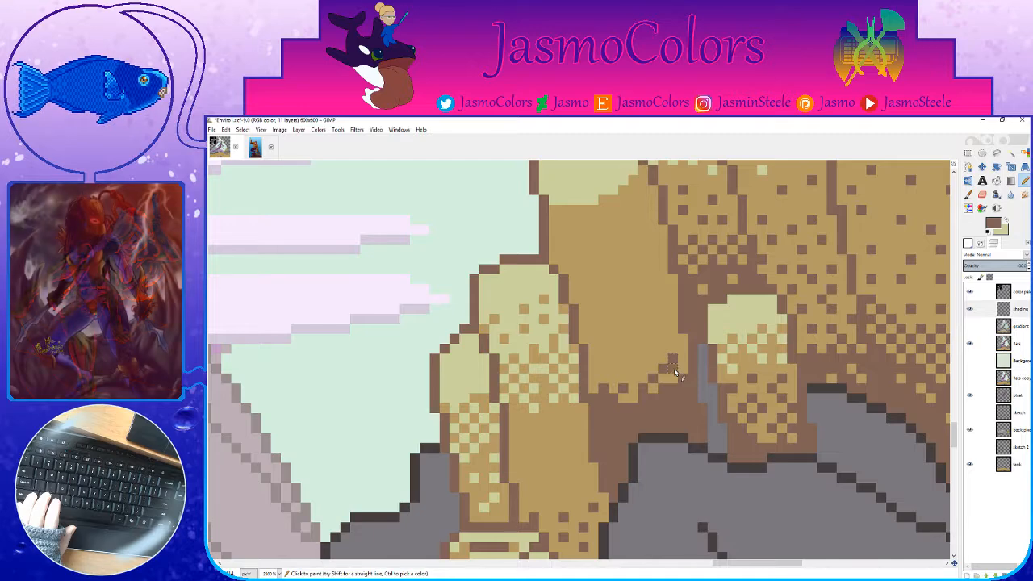
left_click(682, 350)
left_click(684, 368)
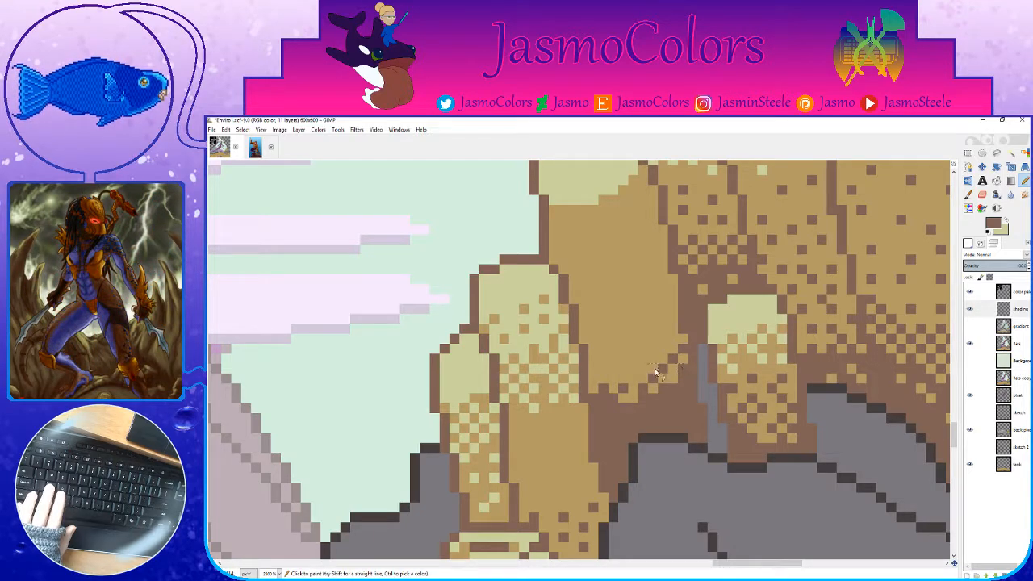
left_click(594, 378)
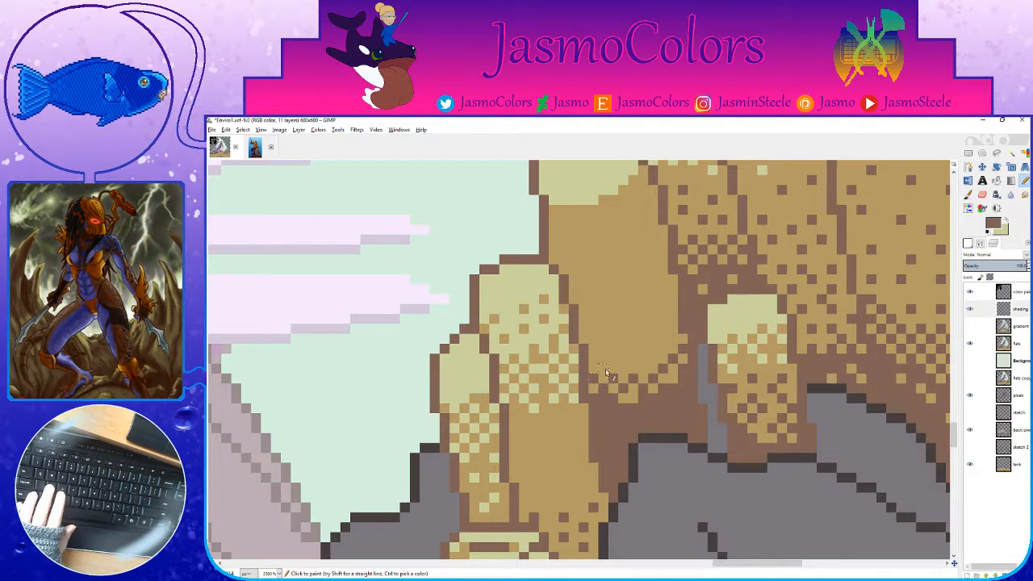
left_click(603, 369)
left_click(623, 369)
left_click(643, 369)
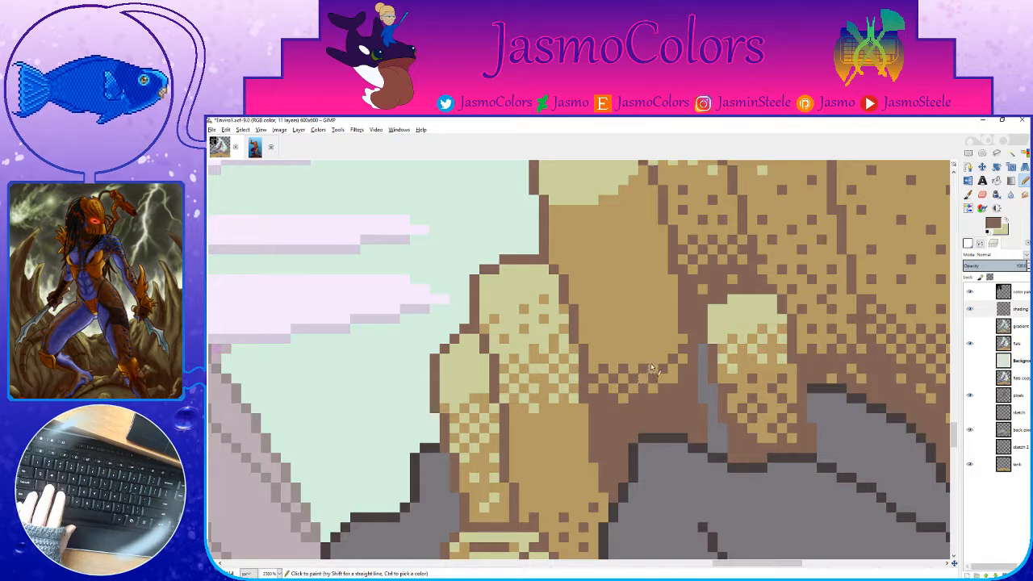
key("ctrl+s")
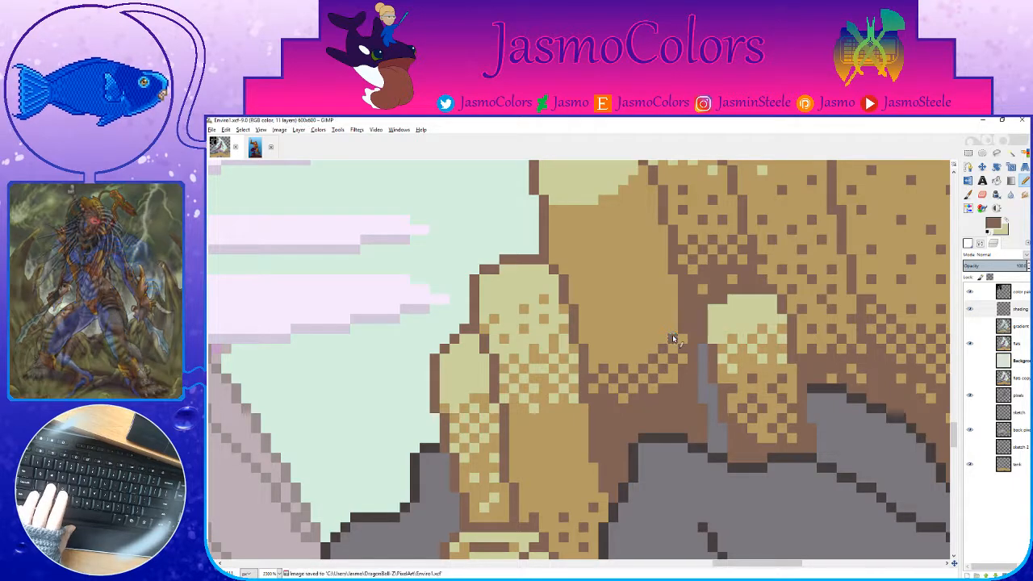
left_click(595, 360)
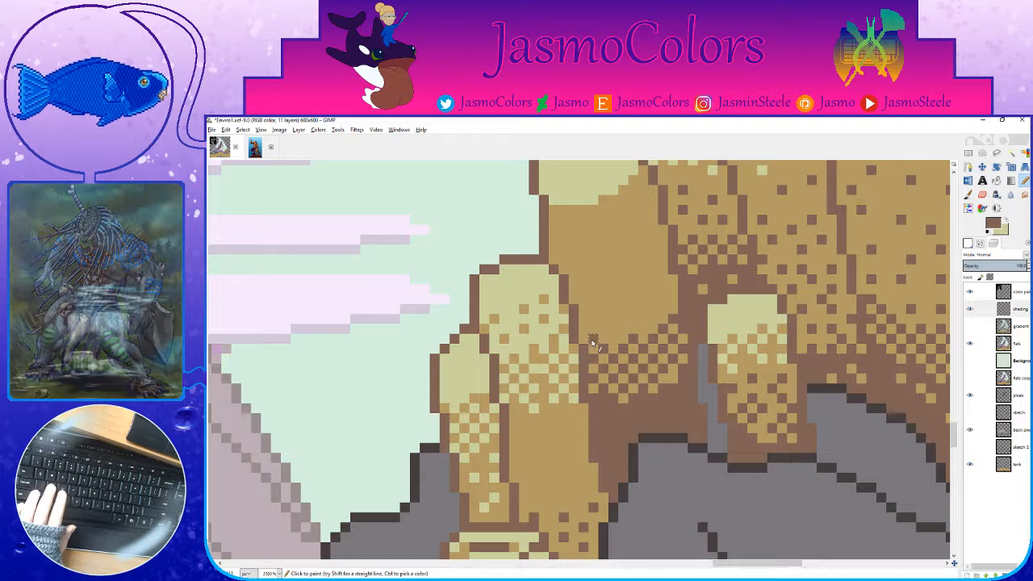
key("ctrl+s")
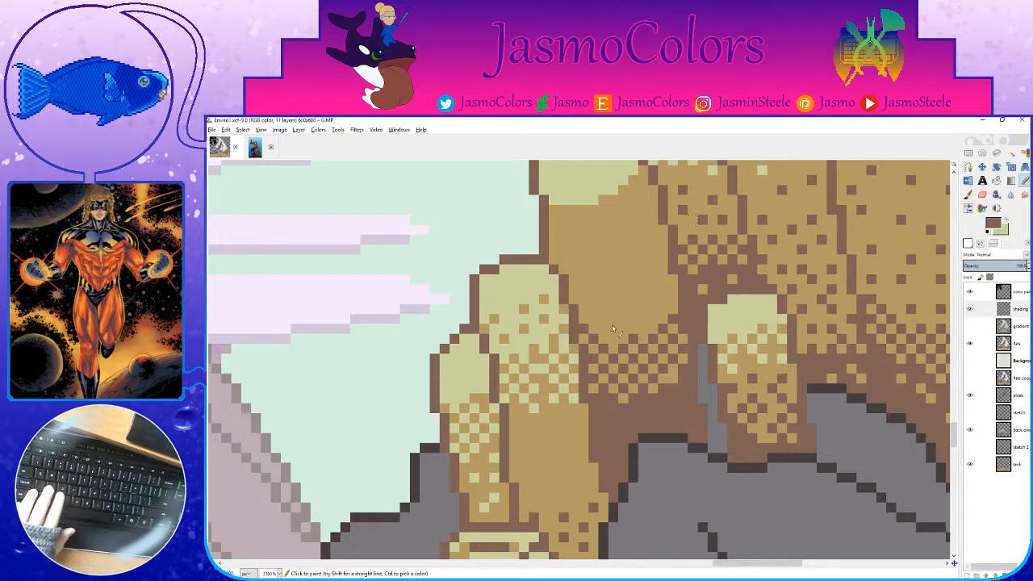
Step: Pencil a light green checkerboard dither below the tall tube's solid highlight, thinning into scattered pixels further down
scroll(597, 339, "up", 3)
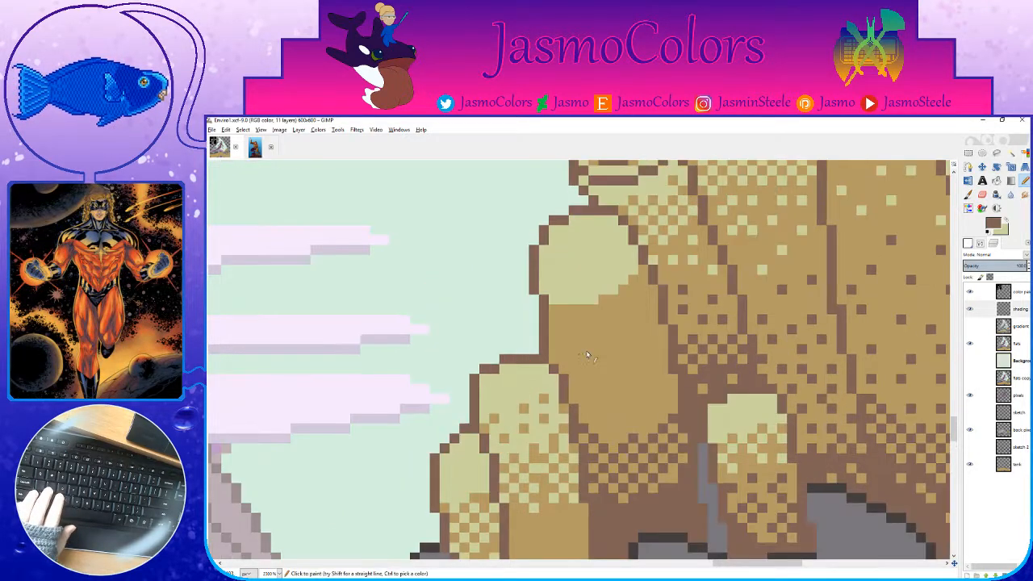
key("x")
left_click_drag(563, 316, 605, 315)
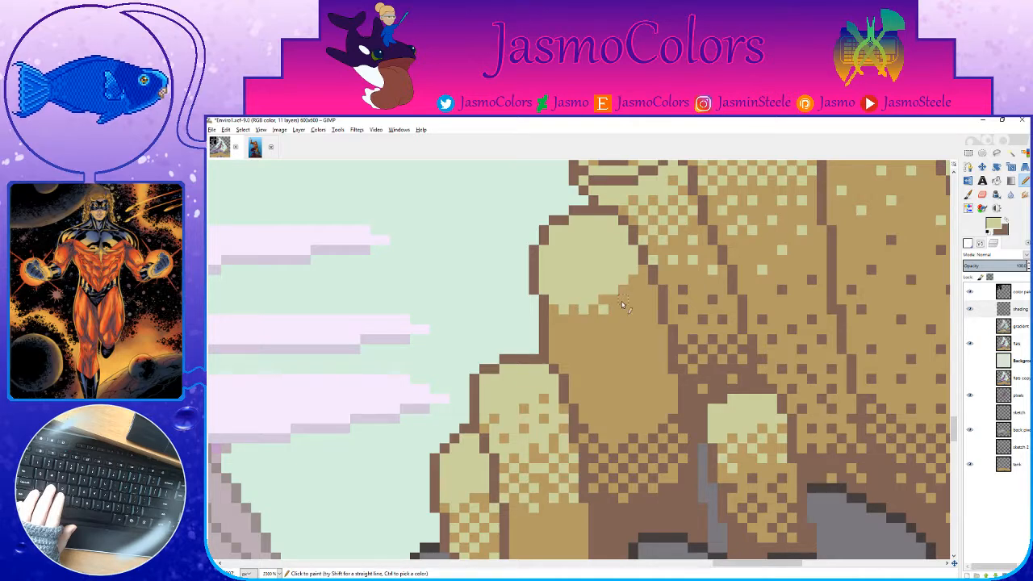
left_click(622, 300)
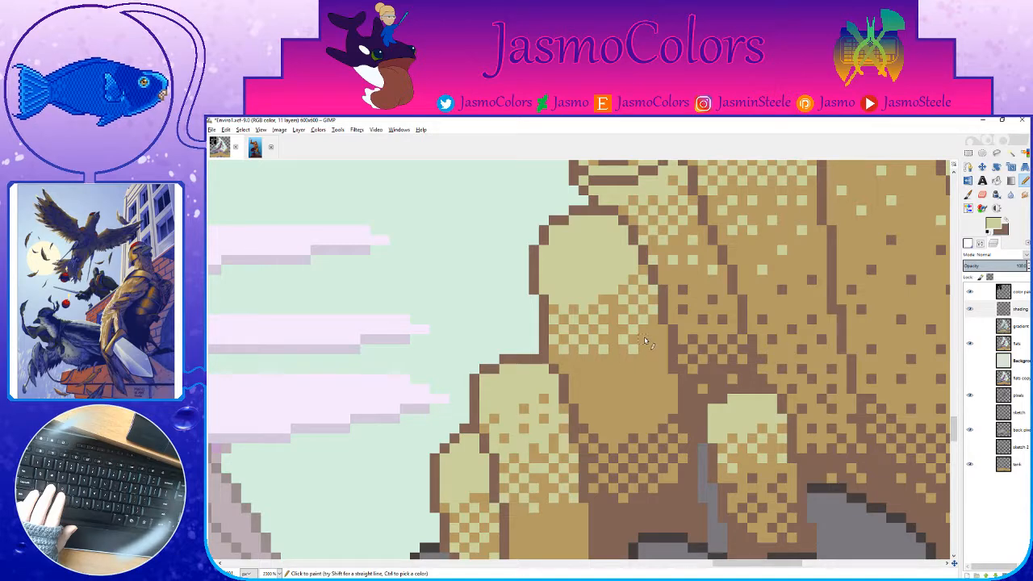
left_click(573, 368)
left_click(592, 377)
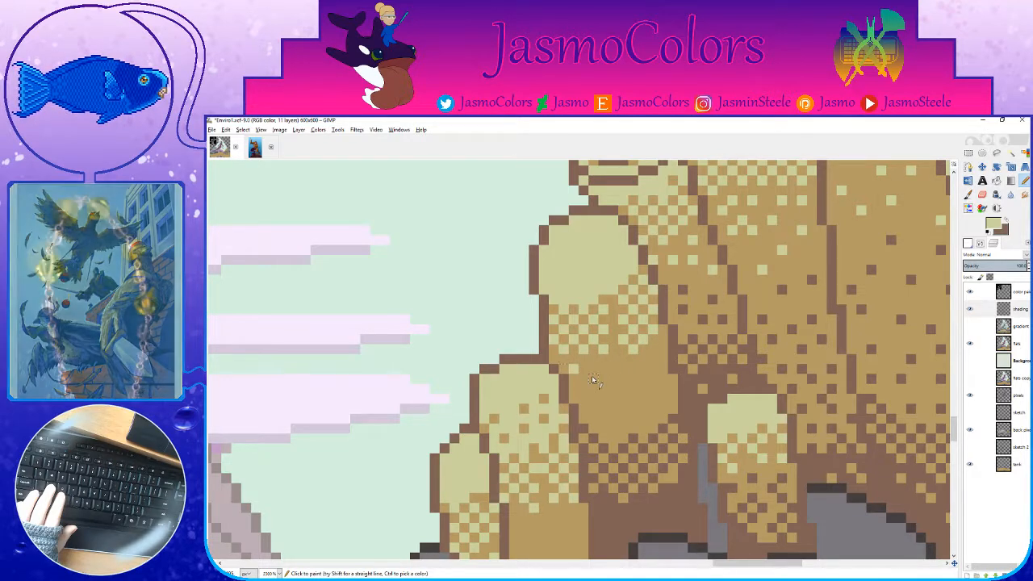
left_click_drag(621, 363, 621, 375)
key("ctrl+z")
left_click(612, 369)
left_click(623, 378)
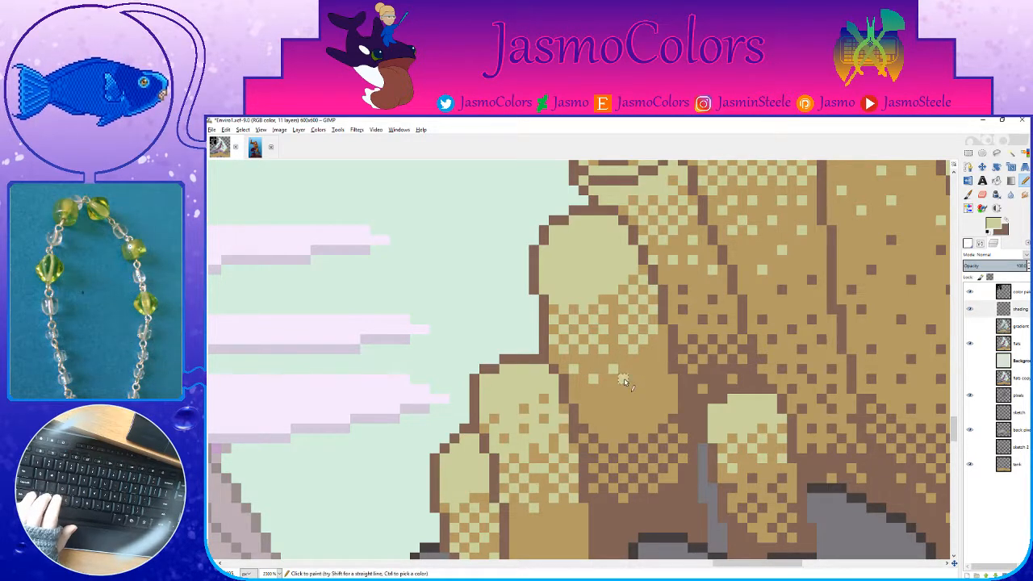
Step: Scatter dark brown pixels above the tall tube's shadow dither, erase stray light green pixels and save the image
left_click(655, 403, "ctrl")
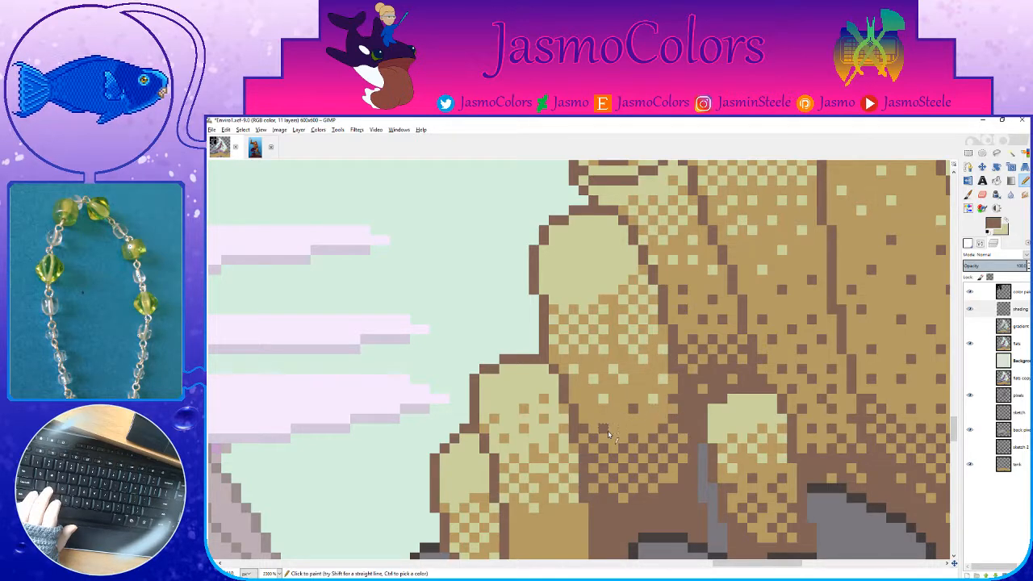
key("shift+e")
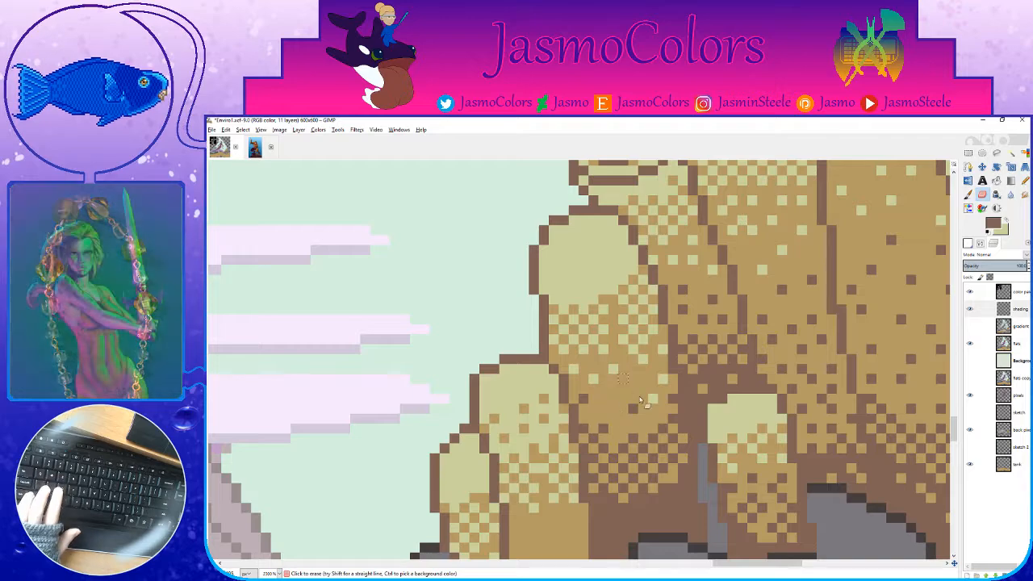
scroll(639, 394, "down", 8)
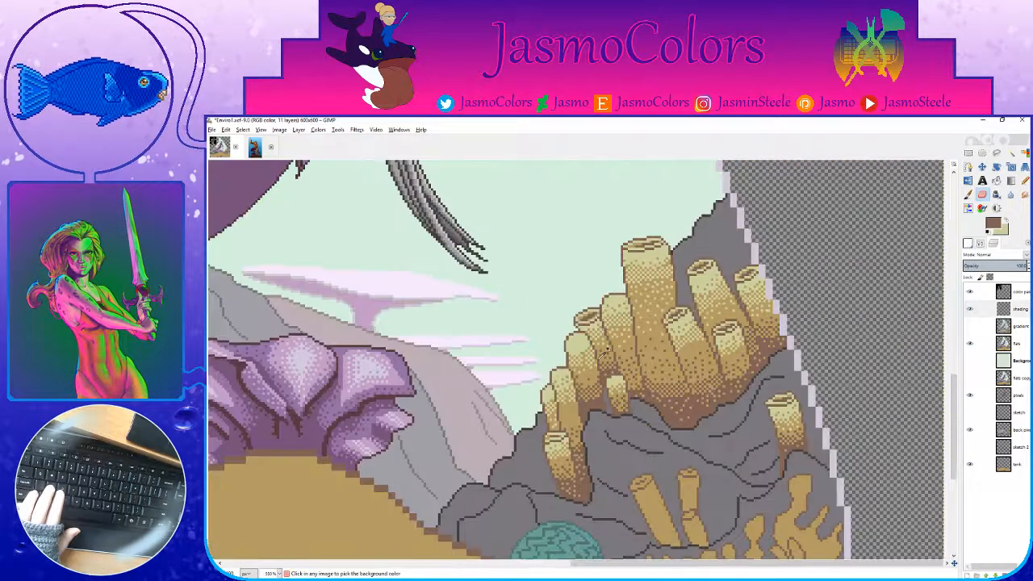
key("ctrl+s")
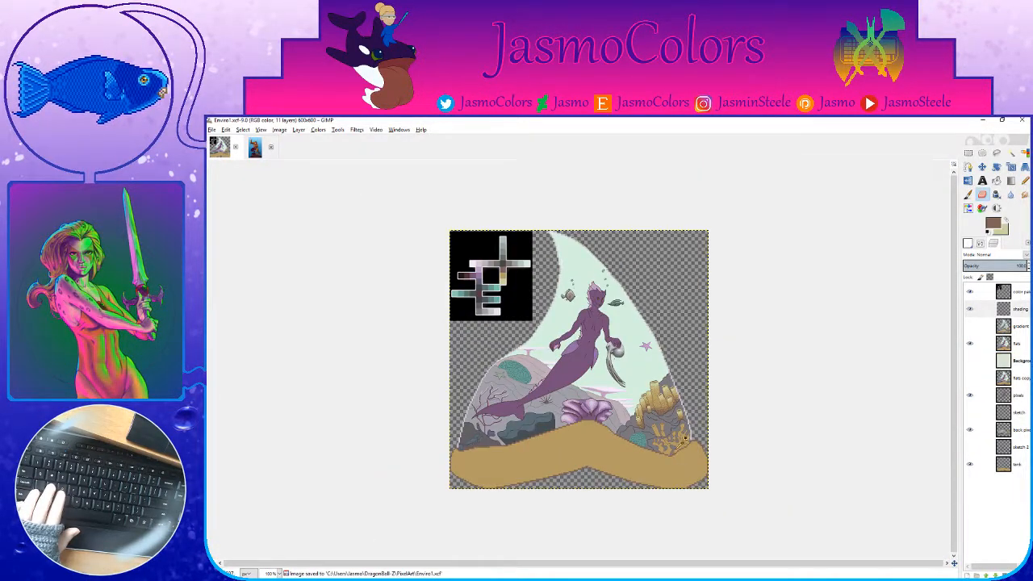
Step: Scatter single dark brown pixels over the plain lower part of the tube beside the small leftmost one and save the image
scroll(684, 438, "up", 4)
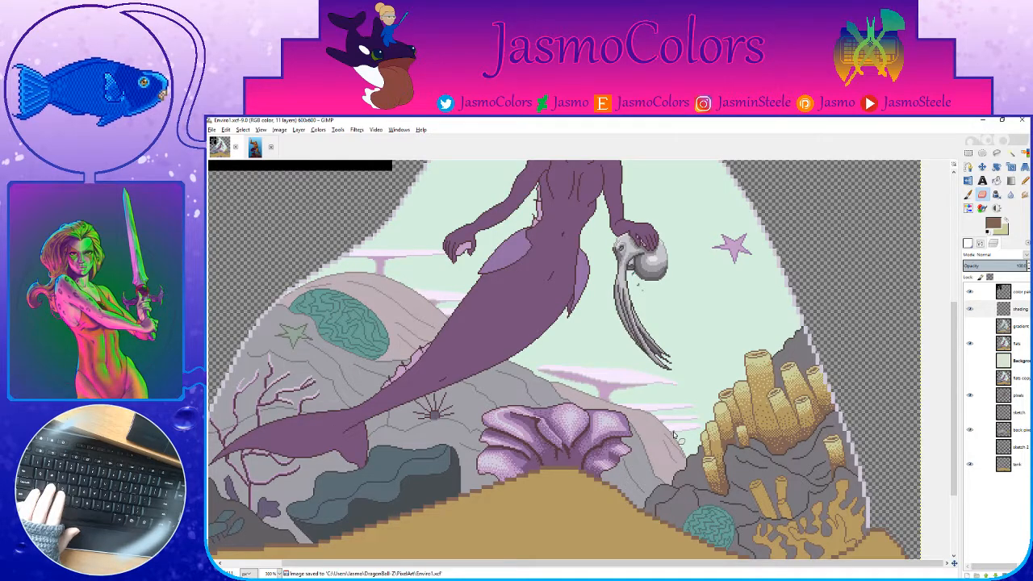
scroll(673, 435, "up", 9)
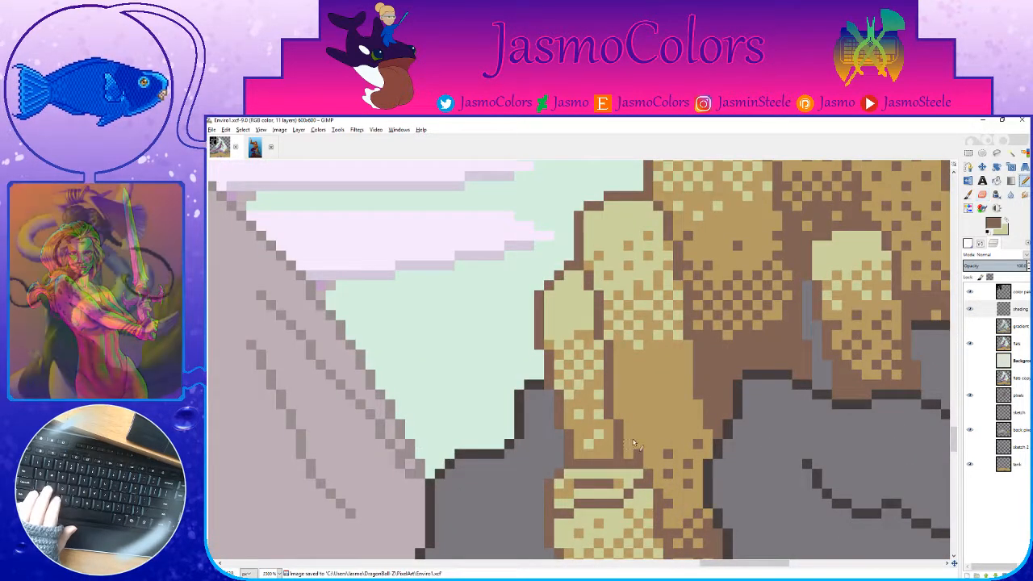
left_click(688, 413)
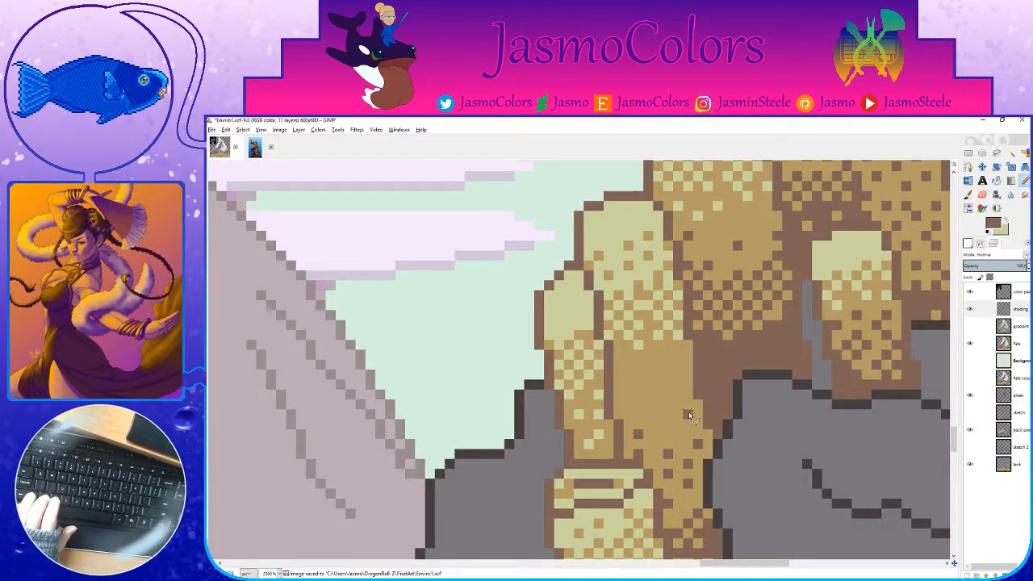
left_click(658, 434)
left_click(657, 395)
left_click(638, 410)
left_click(668, 385)
scroll(648, 478, "down", 13)
scroll(648, 473, "right", 9)
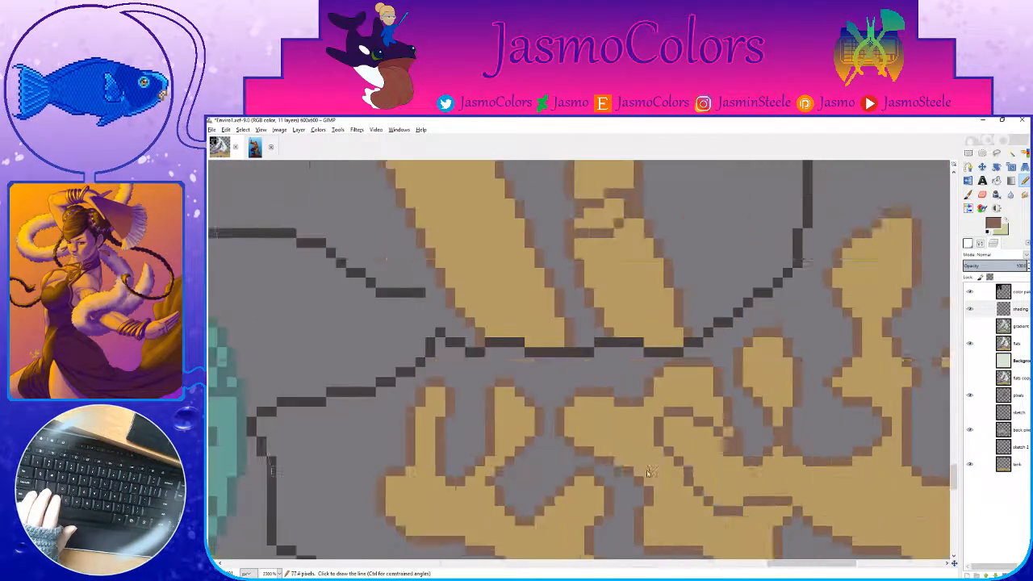
scroll(648, 473, "up", 4)
key("ctrl+s")
Step: Pencil the rim of the unshaded leaning tube on the lower rock light green, with dark brown inside its opening
key("x")
left_click(370, 274)
left_click(390, 274)
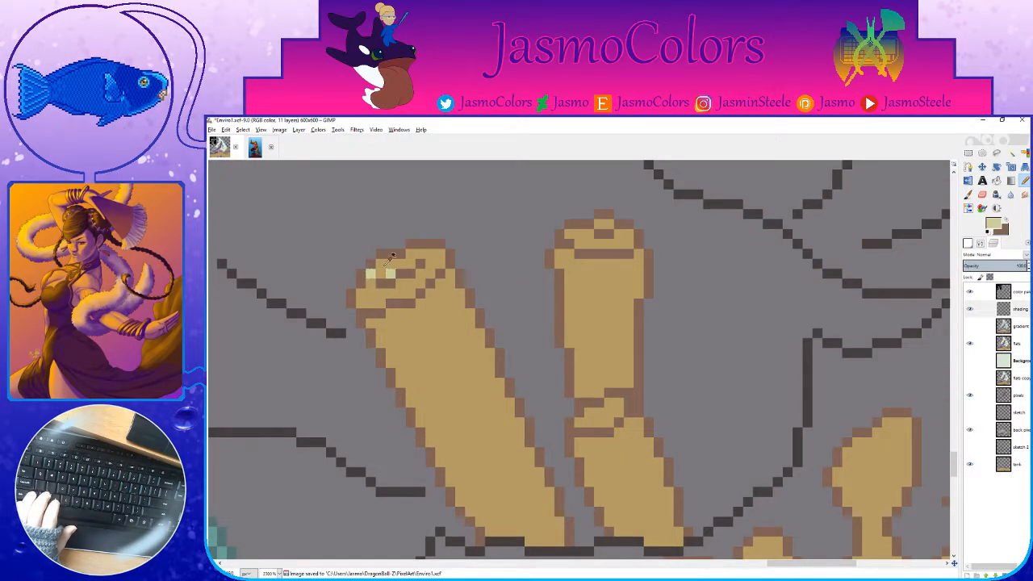
mouse_move(381, 263)
left_mouse_down()
mouse_move(444, 263)
mouse_move(410, 295)
mouse_move(364, 303)
mouse_move(373, 276)
mouse_move(407, 286)
mouse_move(434, 275)
left_mouse_up()
key("x")
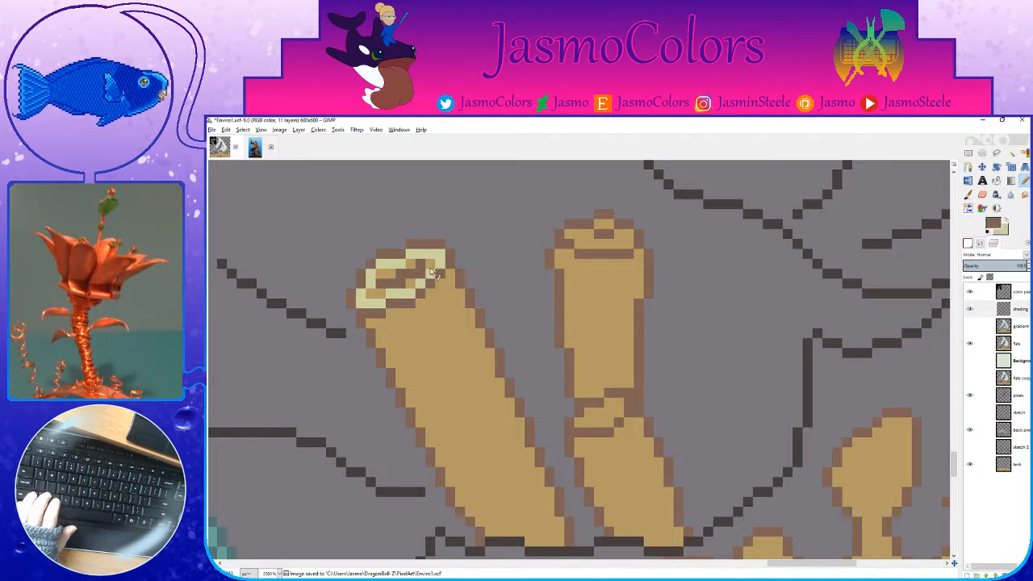
left_click(430, 267)
Step: Outline a light green highlight band below the leaning tube's rim with the Pencil, bucket-fill it and save the image
key("x")
left_click(450, 274)
left_click(411, 313, "shift")
left_click(393, 315)
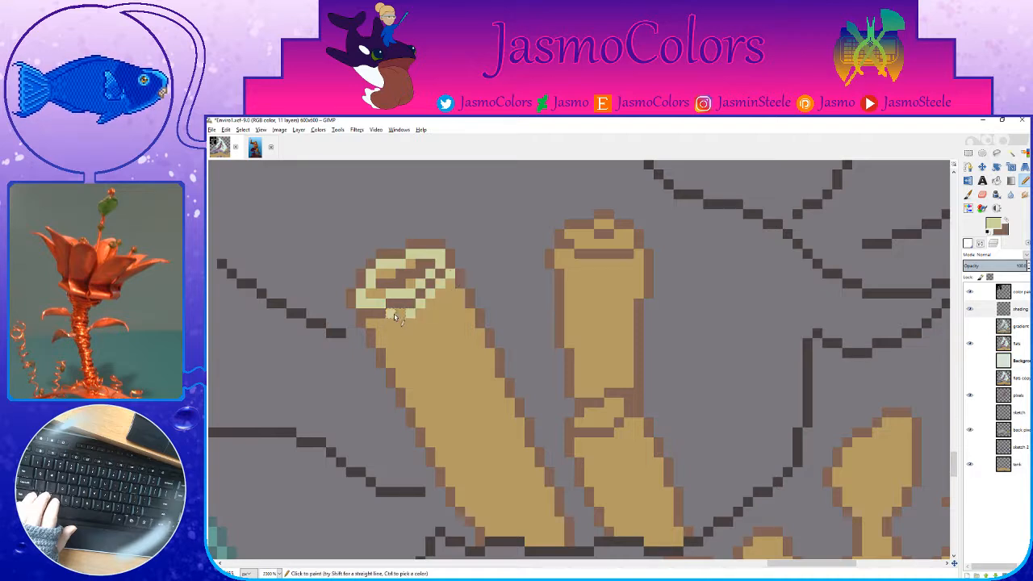
left_click_drag(394, 315, 404, 312)
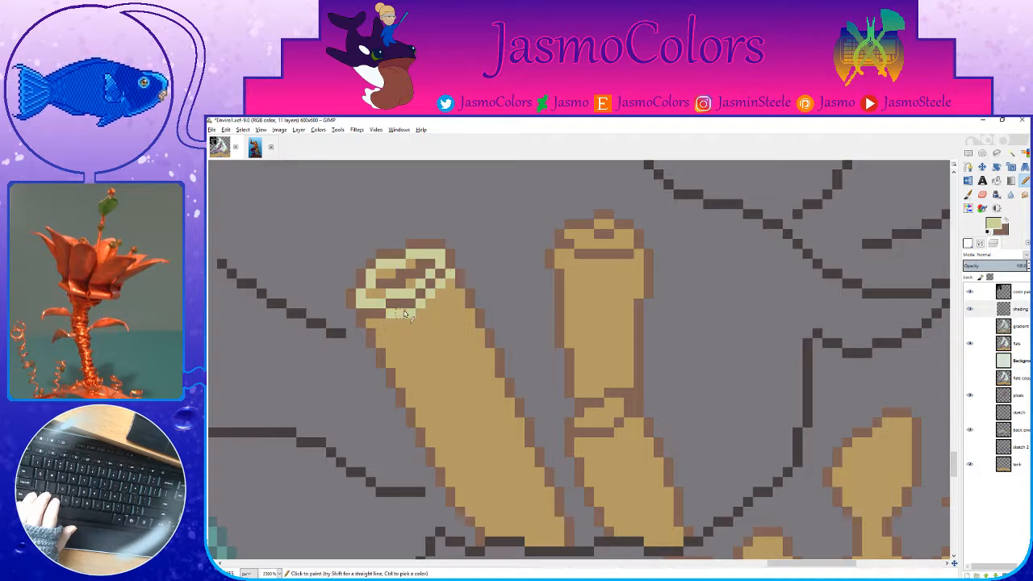
left_click(402, 379)
left_click(485, 359, "shift")
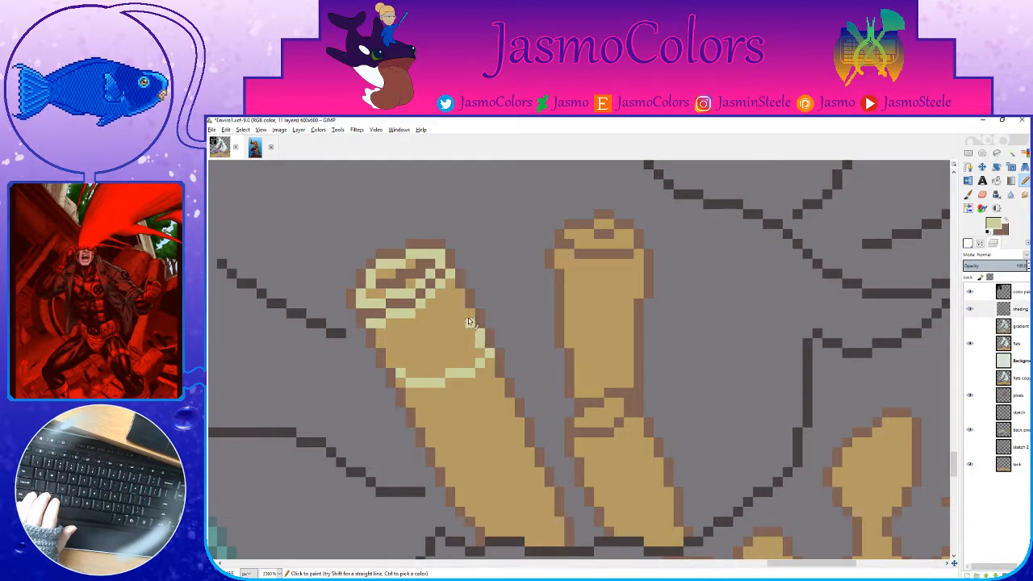
left_click_drag(470, 321, 458, 300)
left_click_drag(381, 339, 393, 366)
key("shift+b")
left_click(424, 365)
key("n")
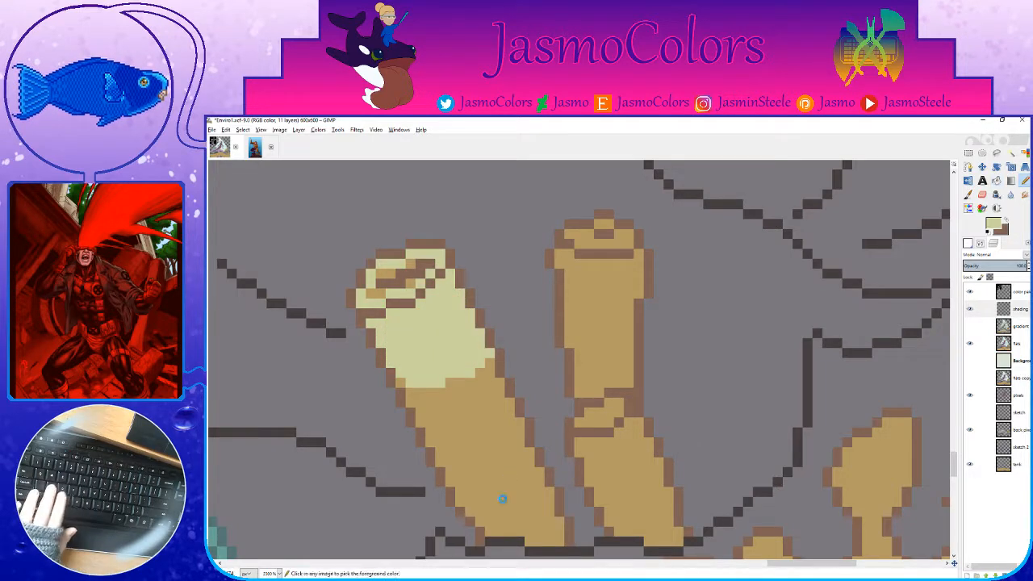
key("ctrl+s")
Step: Outline a dark brown shadow with a curved upper edge at the base of the leaning tube and bucket-fill it
key("x")
mouse_move(461, 502)
left_mouse_down()
mouse_move(503, 510)
mouse_move(543, 501)
left_mouse_up()
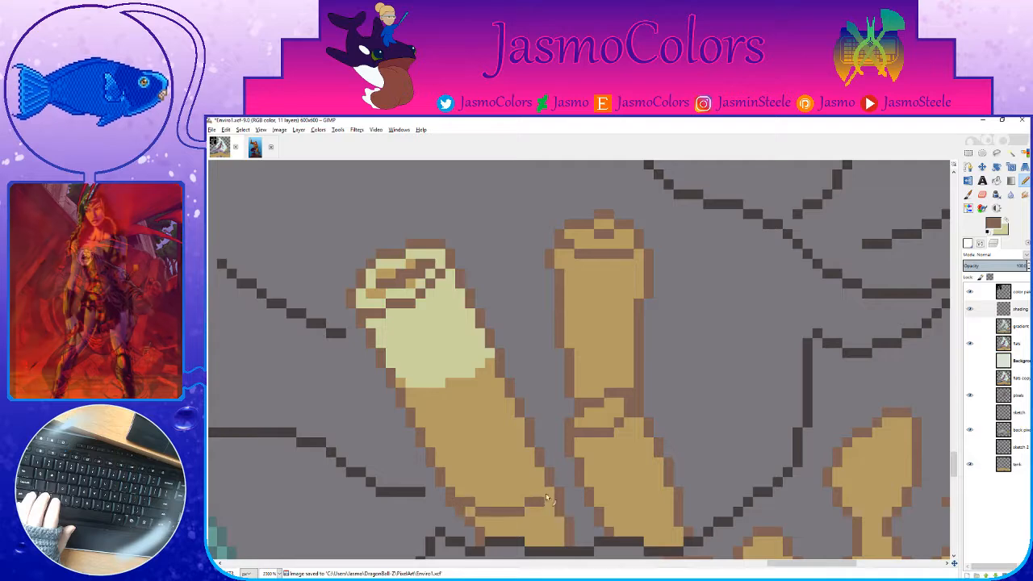
mouse_move(486, 525)
left_mouse_down()
mouse_move(560, 535)
mouse_move(549, 504)
mouse_move(539, 526)
mouse_move(497, 511)
mouse_move(542, 483)
mouse_move(487, 507)
mouse_move(537, 470)
mouse_move(513, 492)
mouse_move(475, 499)
left_mouse_up()
key("shift+b")
left_click(523, 516)
key("n")
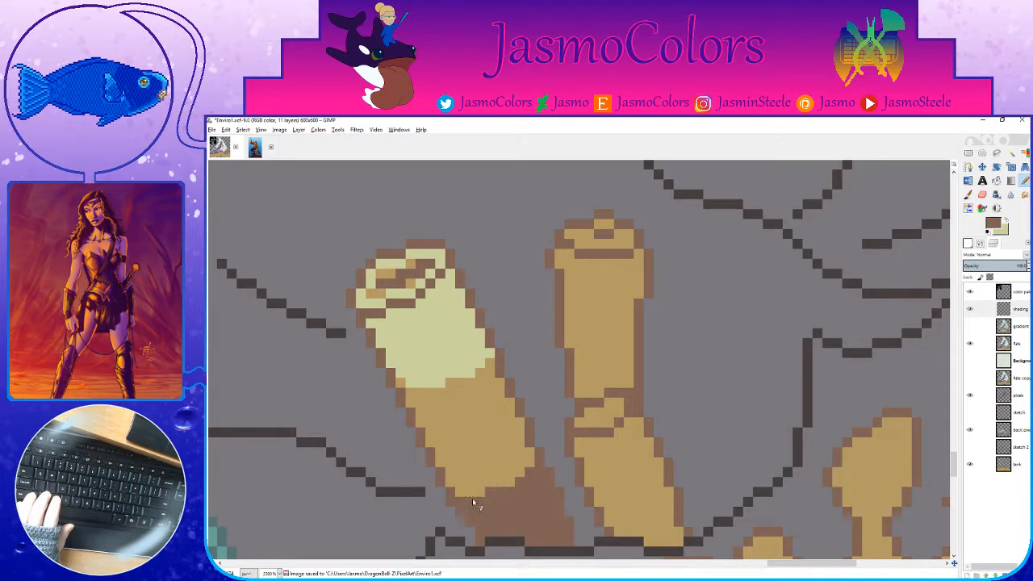
Step: Erase the lower edge of the leaning tube's light green highlight into a steeper slant and save the image
key("shift+e")
mouse_move(489, 360)
left_mouse_down()
mouse_move(426, 381)
mouse_move(477, 333)
mouse_move(451, 365)
left_mouse_up()
key("ctrl+s")
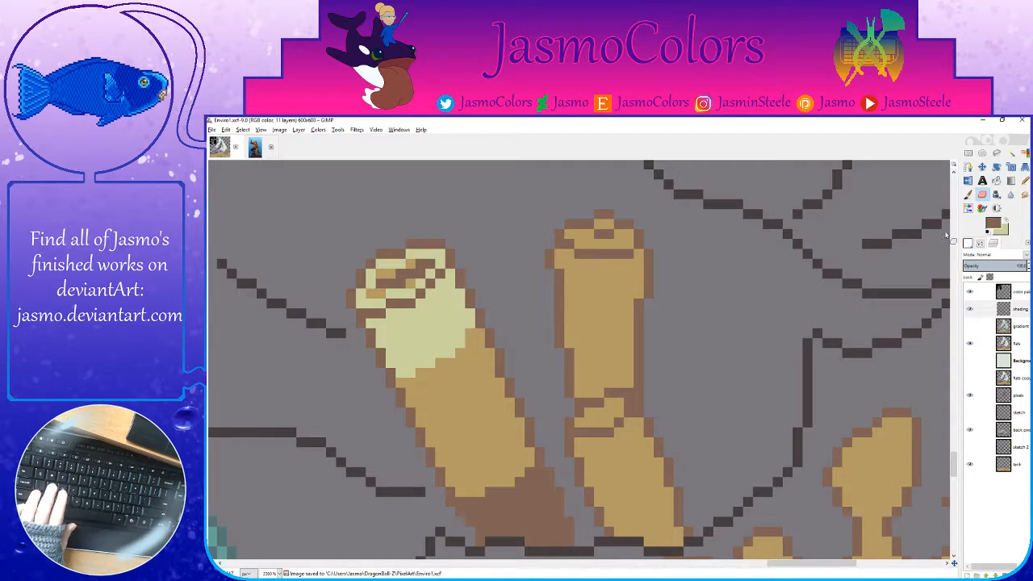
Step: Dither light green Pencil pixels below the leaning tube's highlight band, spacing them wider further down the tube
left_click(1024, 180)
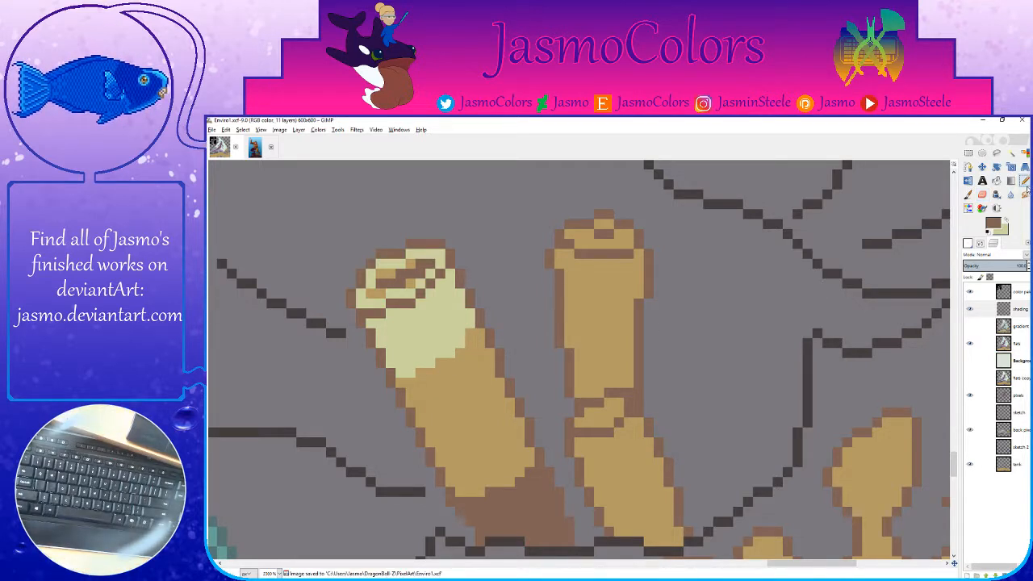
key("x")
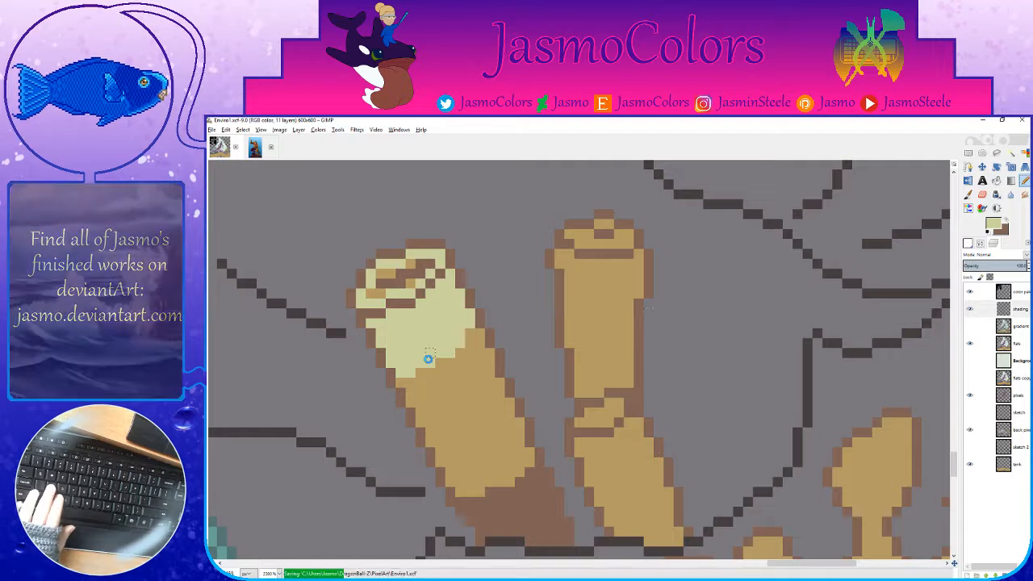
left_click(419, 384)
left_click(439, 372)
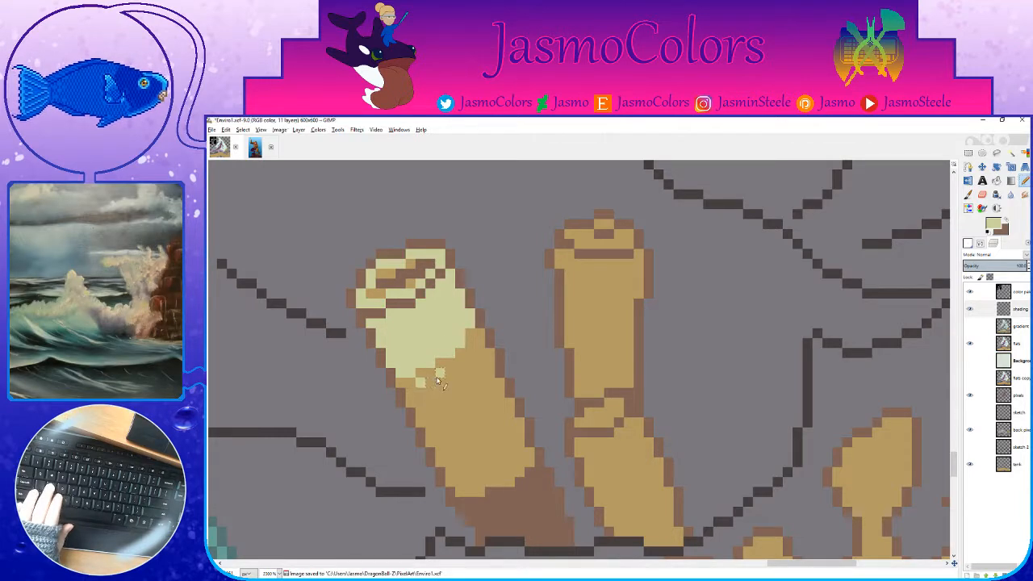
left_click(480, 340)
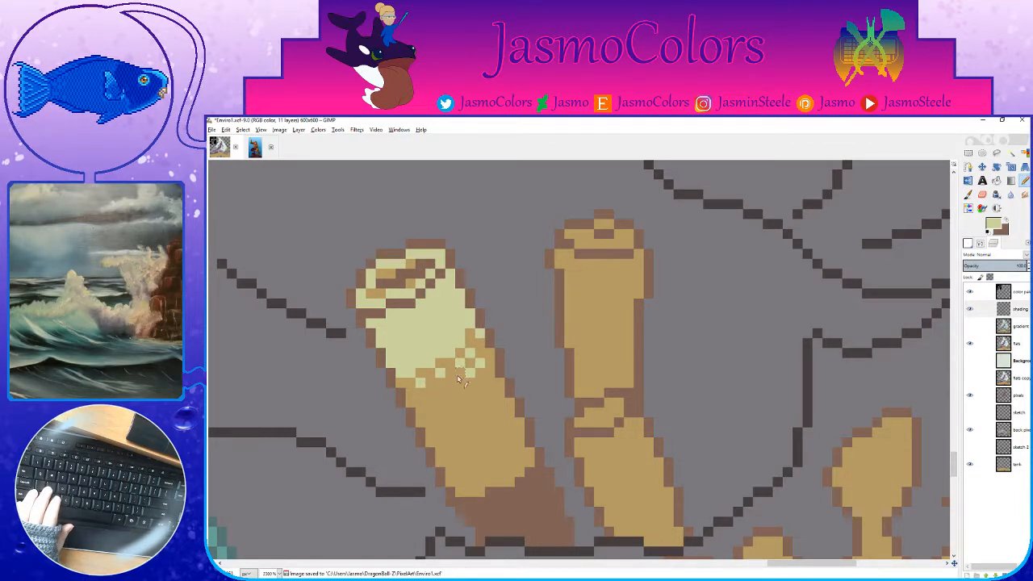
left_click(450, 384)
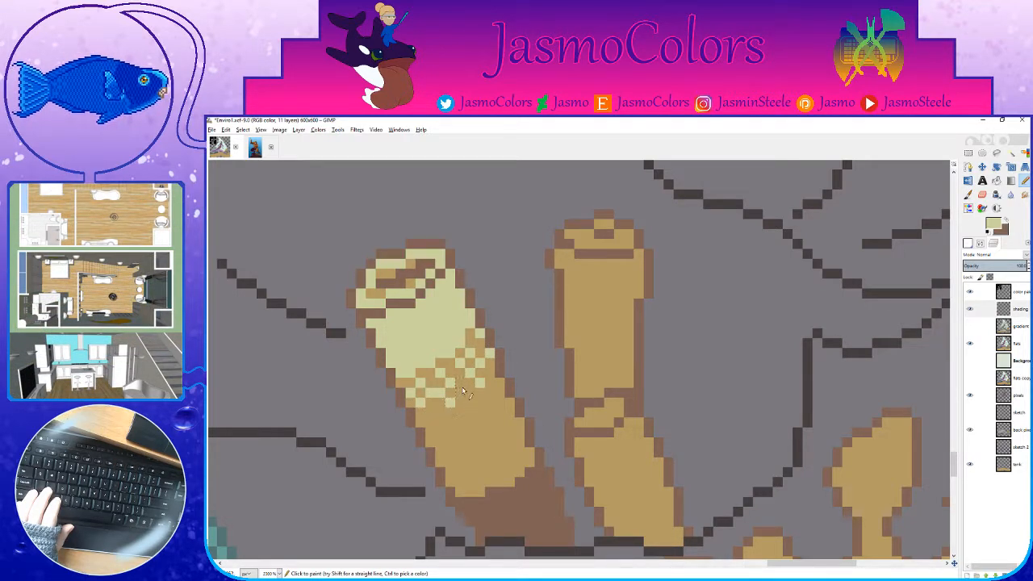
left_click(439, 433)
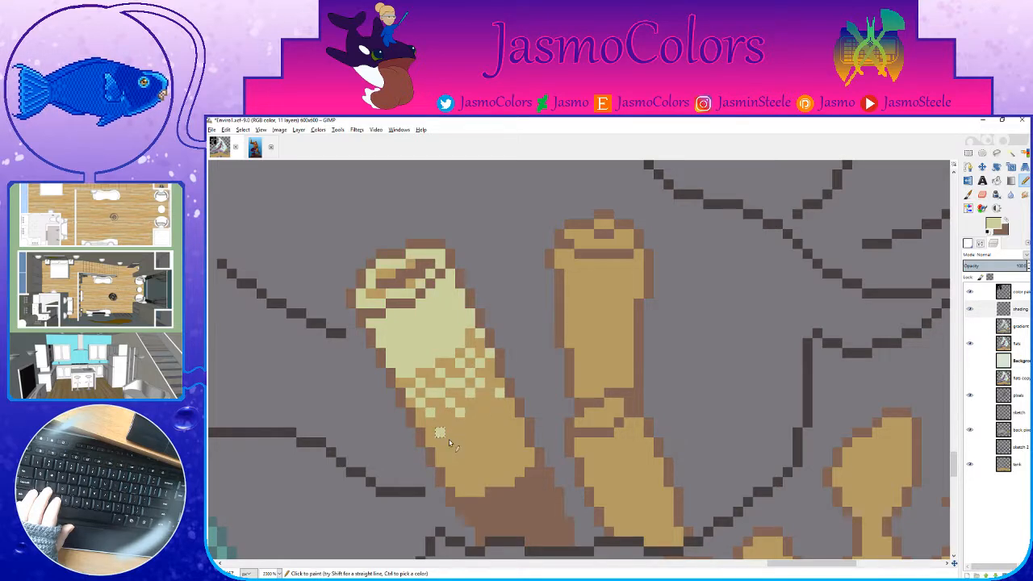
left_click(459, 441)
Step: Dither dark brown Pencil pixels just above the shadow at the leaning tube's base
left_click(463, 493, "ctrl")
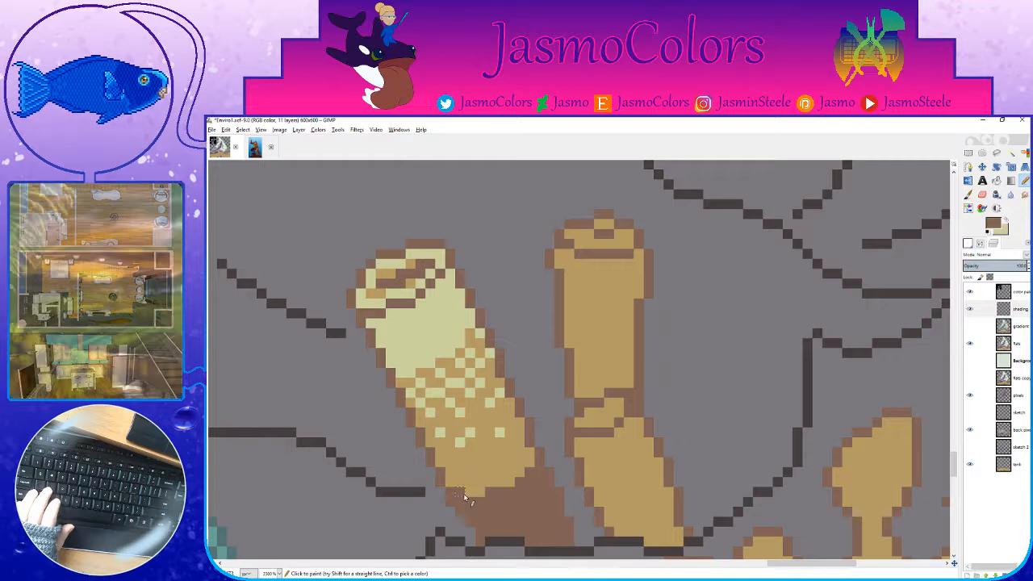
left_click(479, 482)
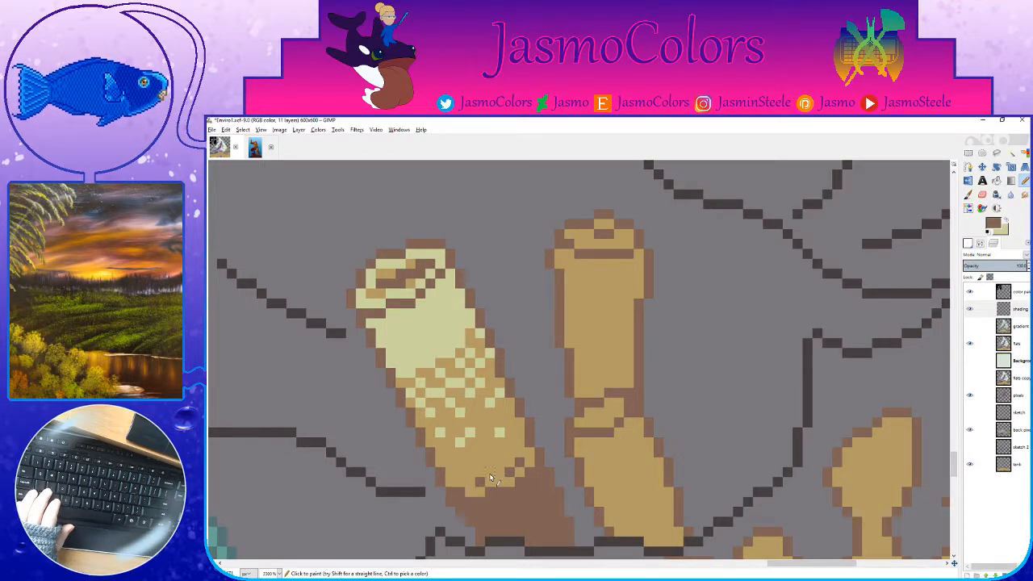
left_click(490, 474)
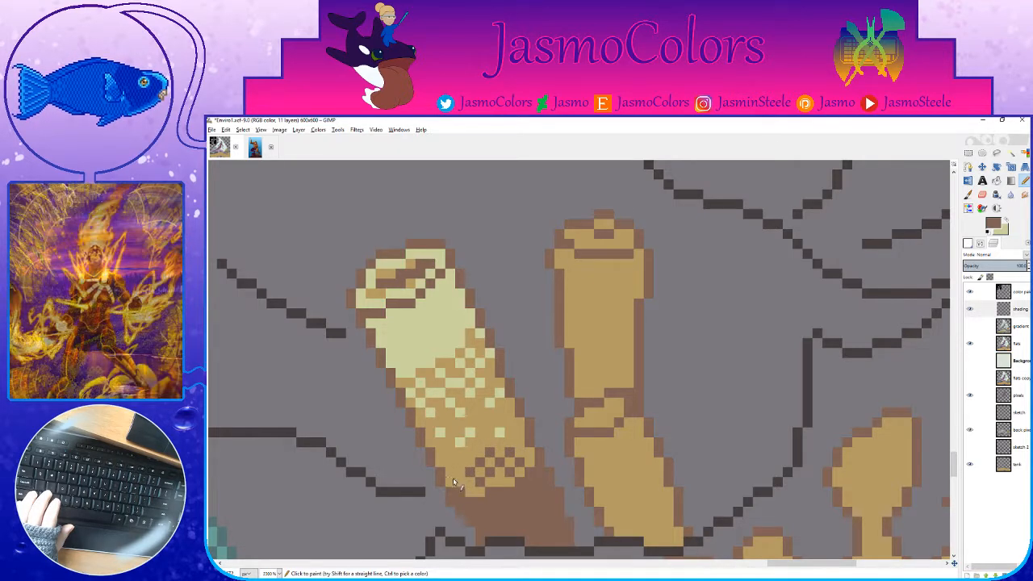
Step: Erase one stray light green dither pixel and scattered single pixels within the leaning tube's dark brown base shadow
scroll(513, 459, "down", 3)
key("shift+e")
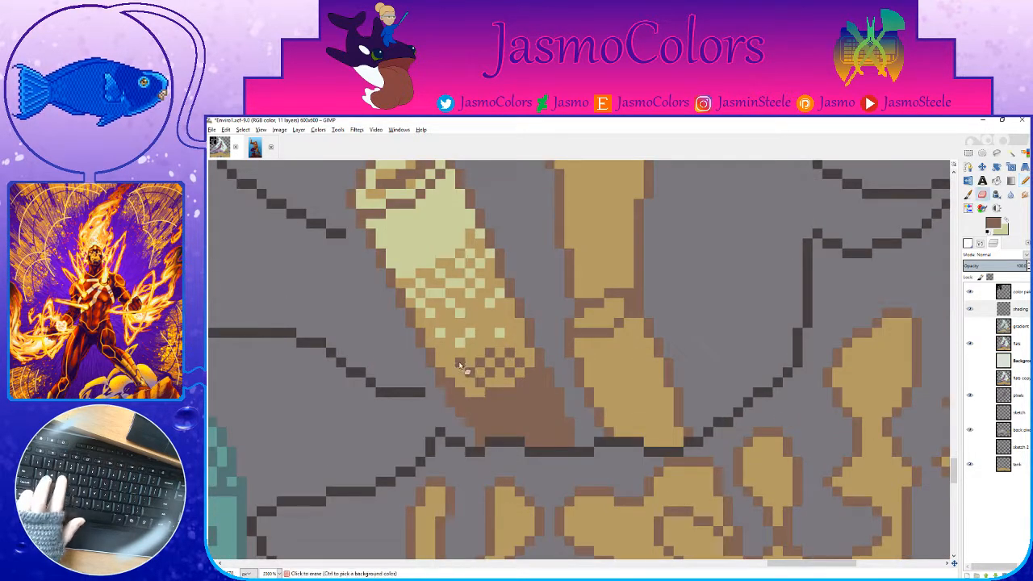
left_click(470, 333)
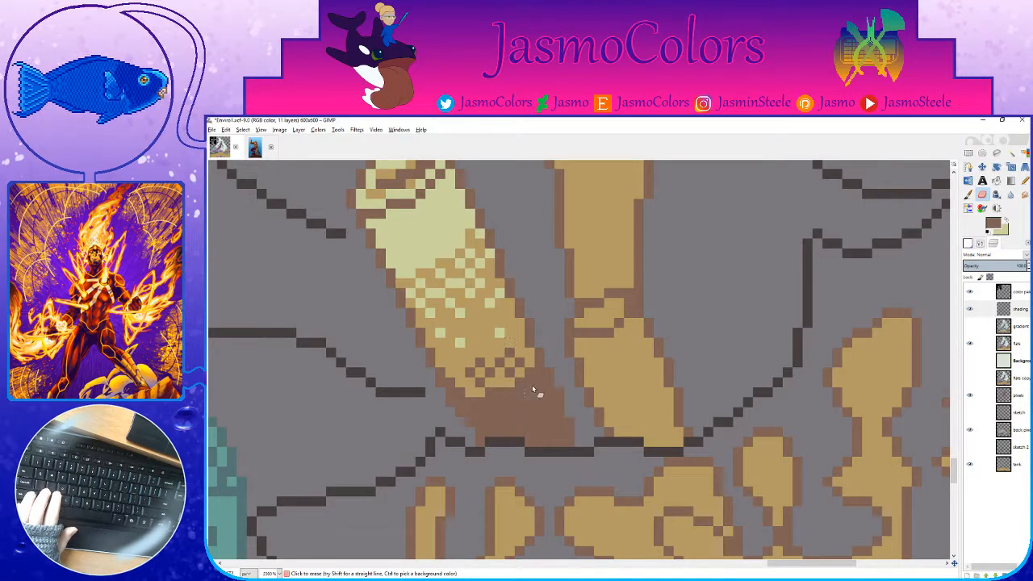
left_click(513, 402)
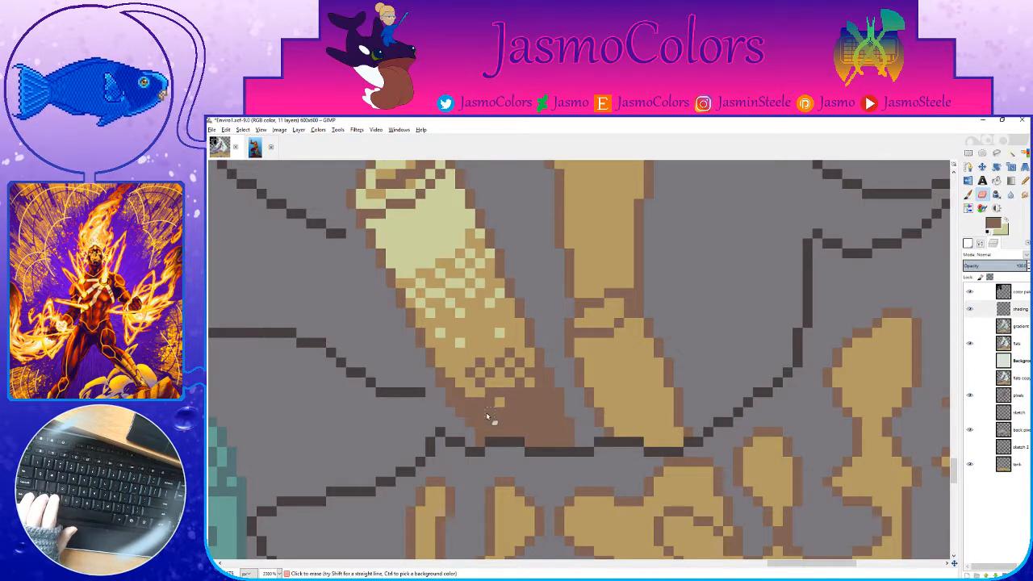
left_click(541, 404)
key("ctrl+z")
left_click(541, 392)
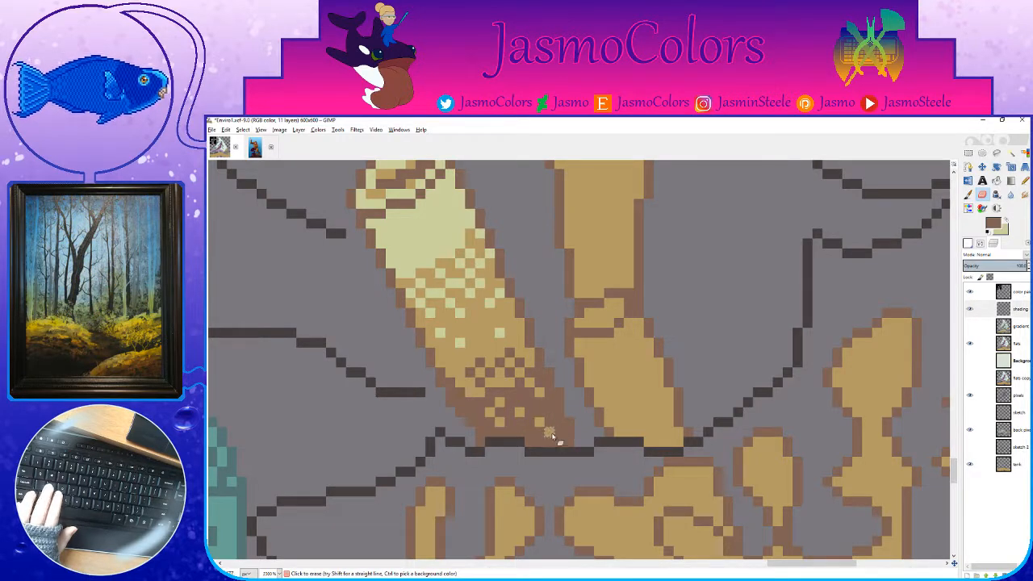
Step: Pencil extra dark brown dither pixels further up the leaning tube, among the lowest light green ones, and save the image
scroll(520, 432, "up", 2)
key("n")
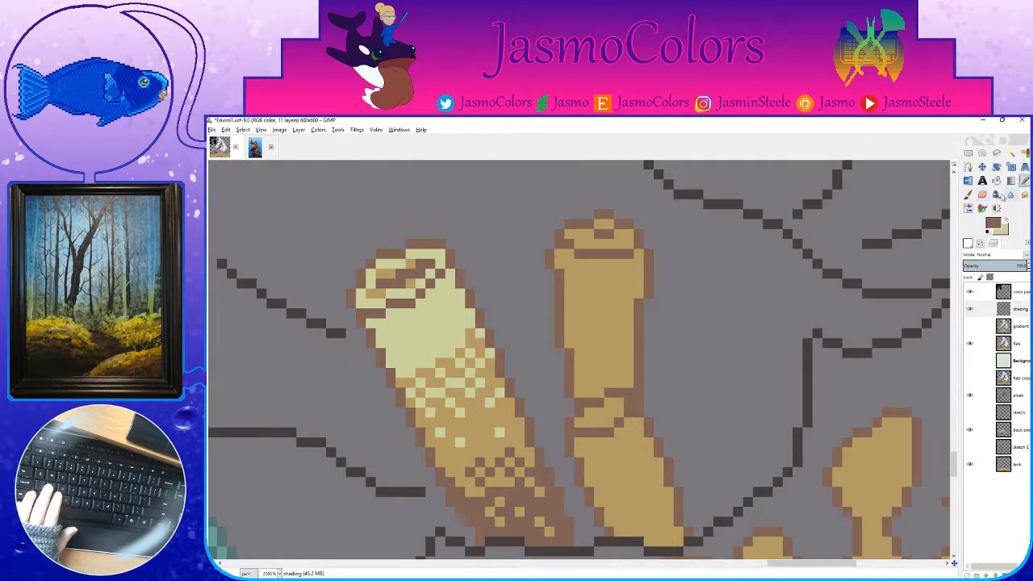
key("ctrl+s")
left_click(457, 472)
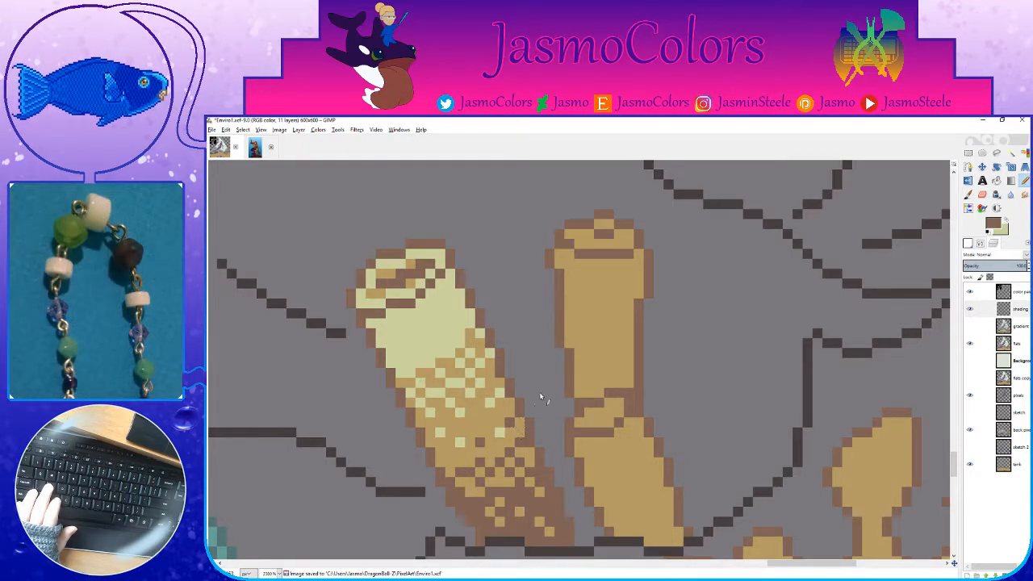
key("ctrl+s")
Step: Pencil the upright tube's rim light green, outline a highlight band below it and bucket-fill the band
key("x")
mouse_move(569, 234)
left_mouse_down()
mouse_move(598, 230)
mouse_move(585, 245)
mouse_move(603, 228)
left_mouse_up()
mouse_move(565, 286)
left_mouse_down()
mouse_move(590, 303)
mouse_move(625, 295)
mouse_move(641, 257)
mouse_move(561, 270)
left_mouse_up()
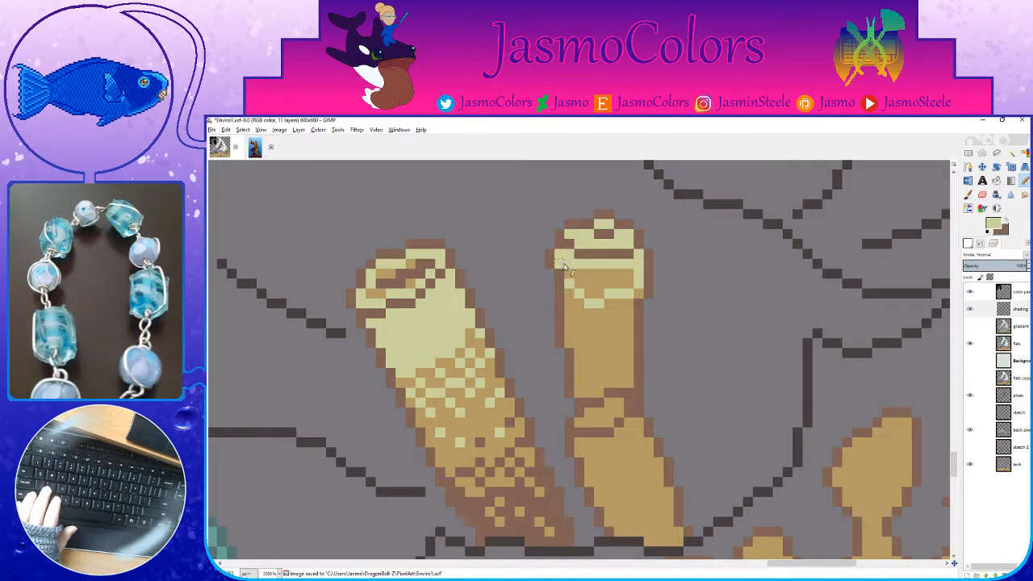
key("o")
left_click(602, 281)
key("n")
left_click(637, 292)
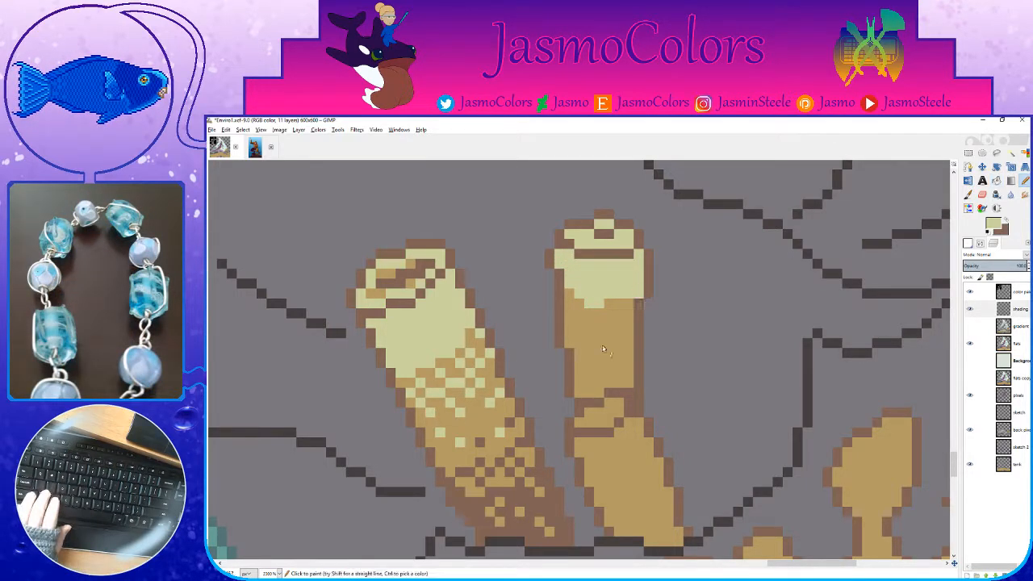
Step: Pencil a dark brown shadow with a dithered upper edge at the base of the upright tube and save the image
key("x")
mouse_move(578, 373)
left_mouse_down()
mouse_move(626, 376)
mouse_move(598, 395)
left_mouse_up()
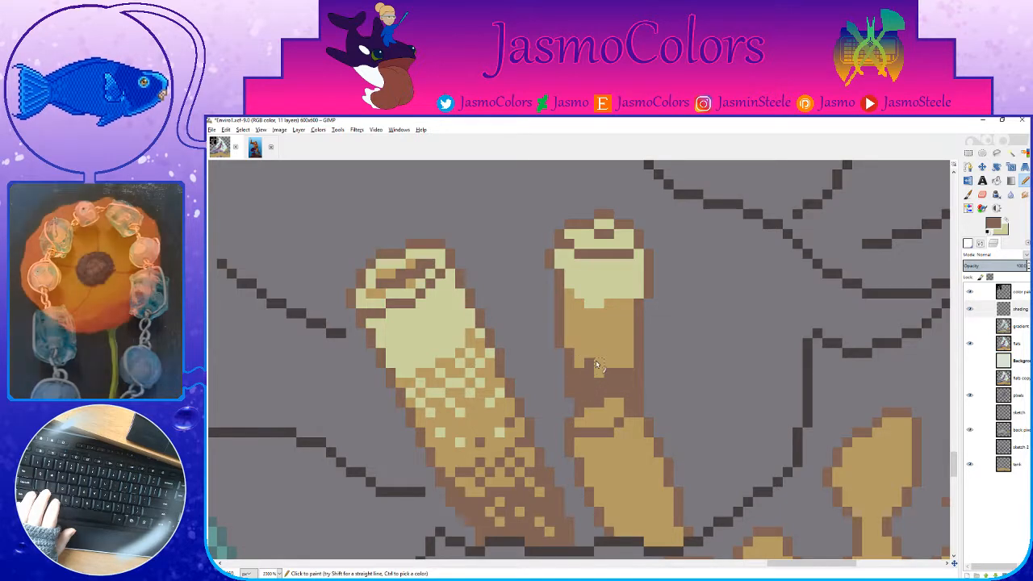
left_click(601, 354)
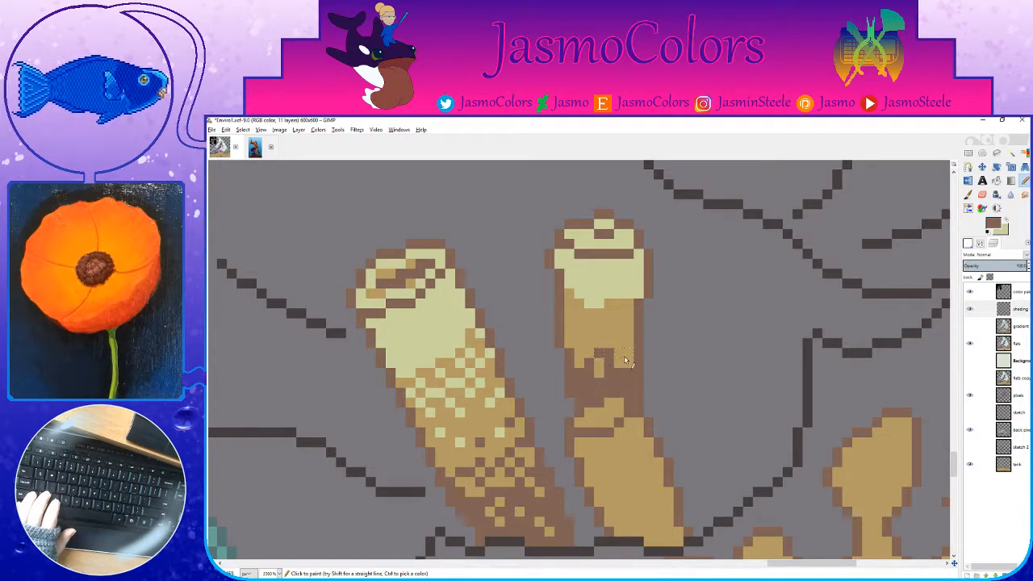
key("ctrl+z")
left_click(599, 353)
left_click(619, 353)
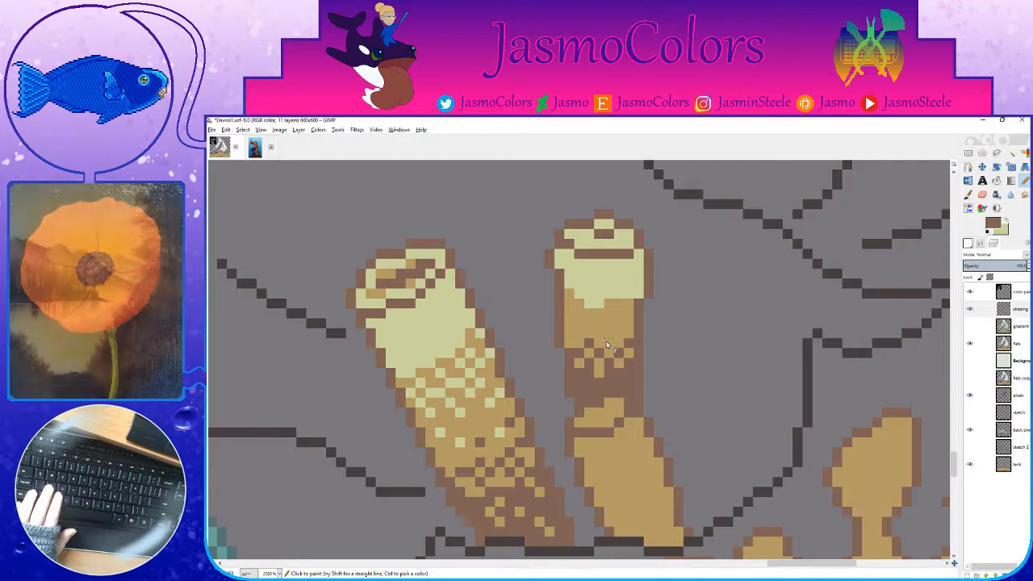
key("ctrl+s")
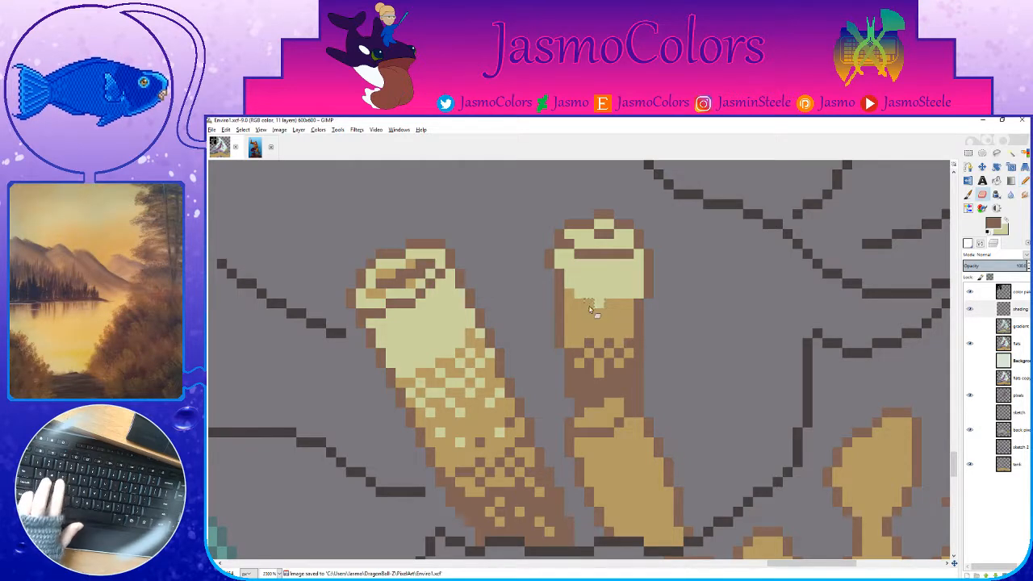
Step: Erase the lower corners of the upright tube's light green highlight into a rounded edge
left_click(637, 297)
left_click(630, 293)
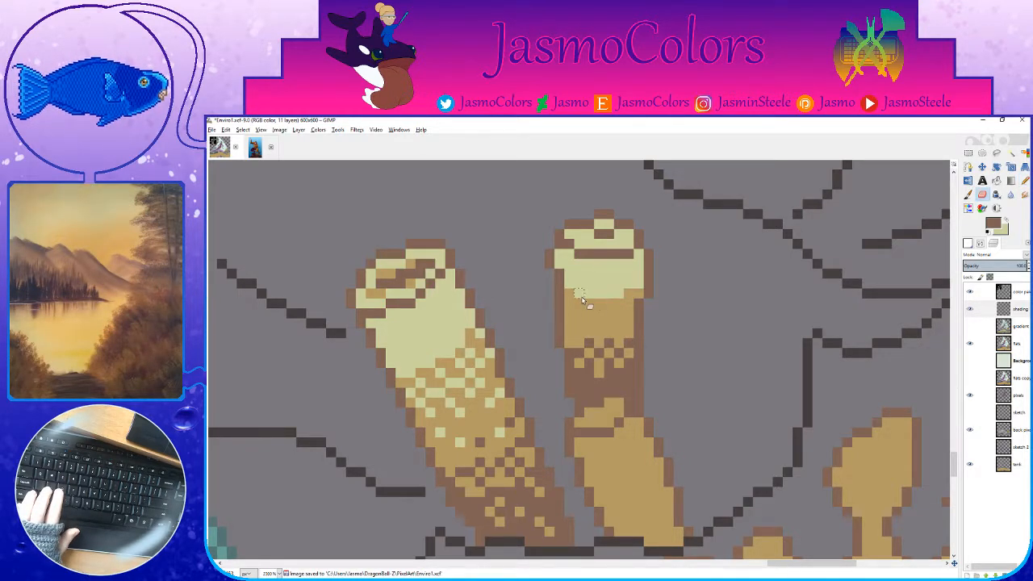
left_click_drag(580, 294, 572, 285)
left_click(619, 293)
left_click(638, 284)
left_click(628, 284)
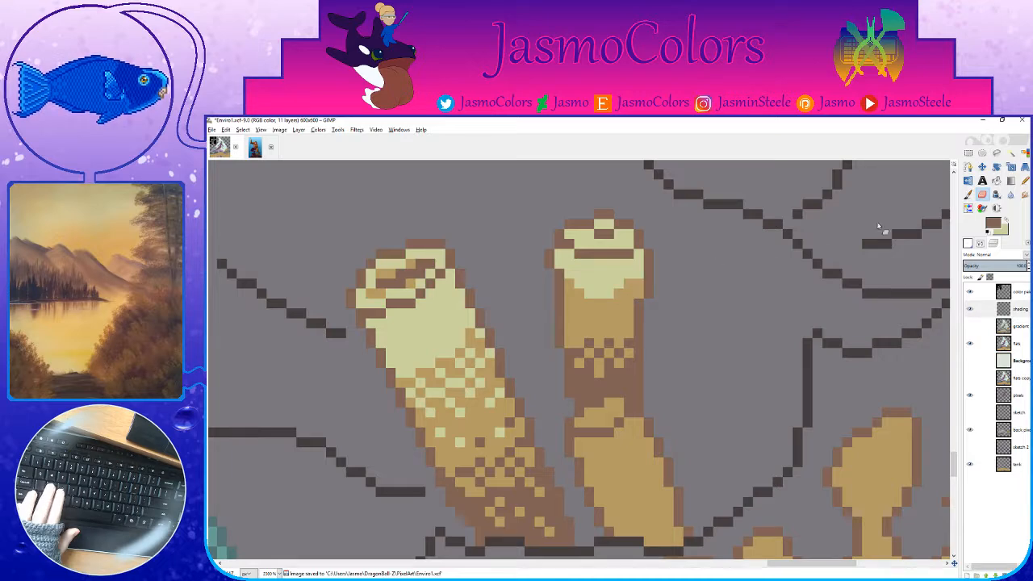
Step: Dither light green Pencil pixels along and below the upright tube's highlight edge
left_click(1025, 181)
key("x")
left_click(570, 294)
left_click(579, 304)
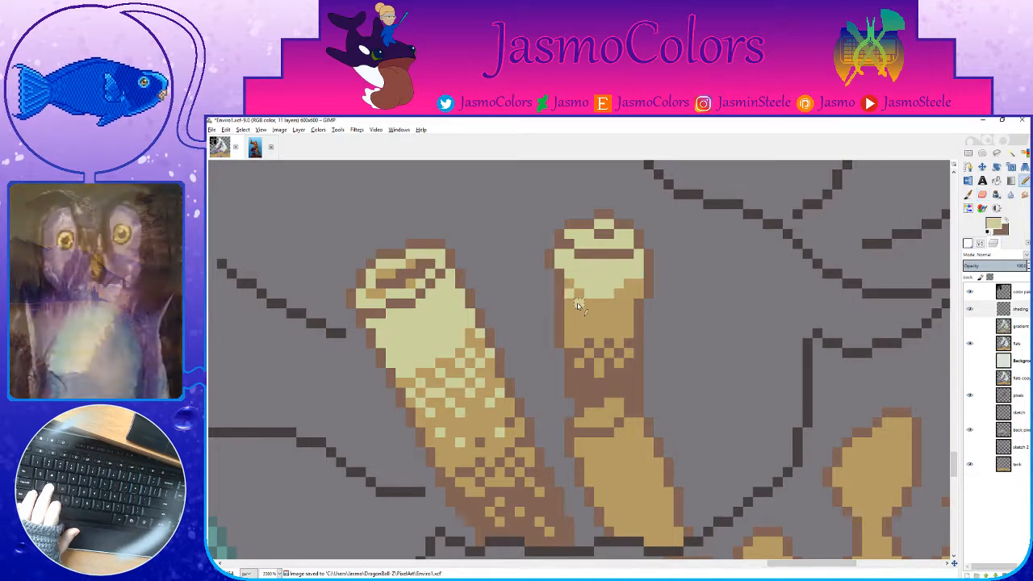
left_click(598, 303)
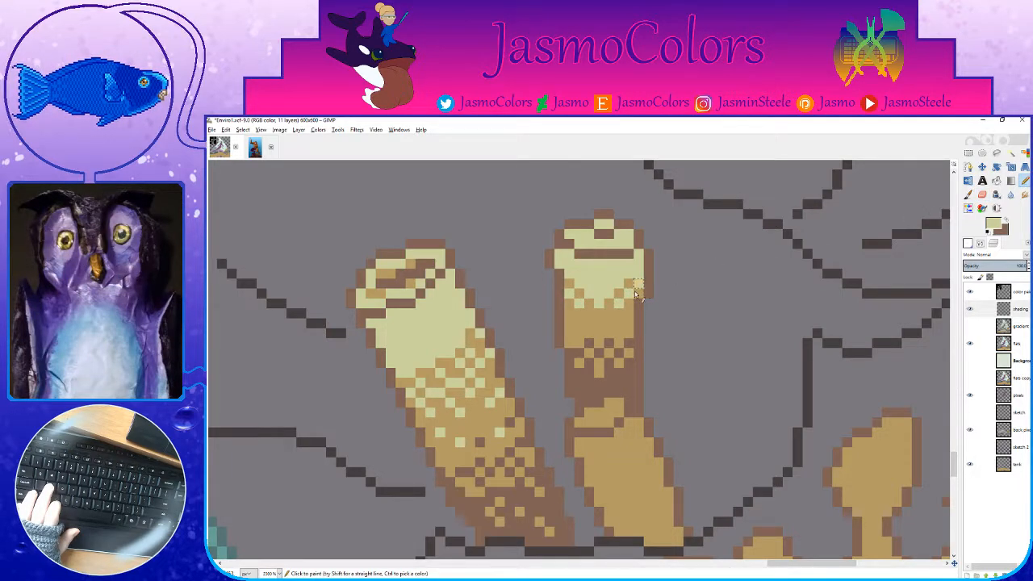
left_click(618, 315)
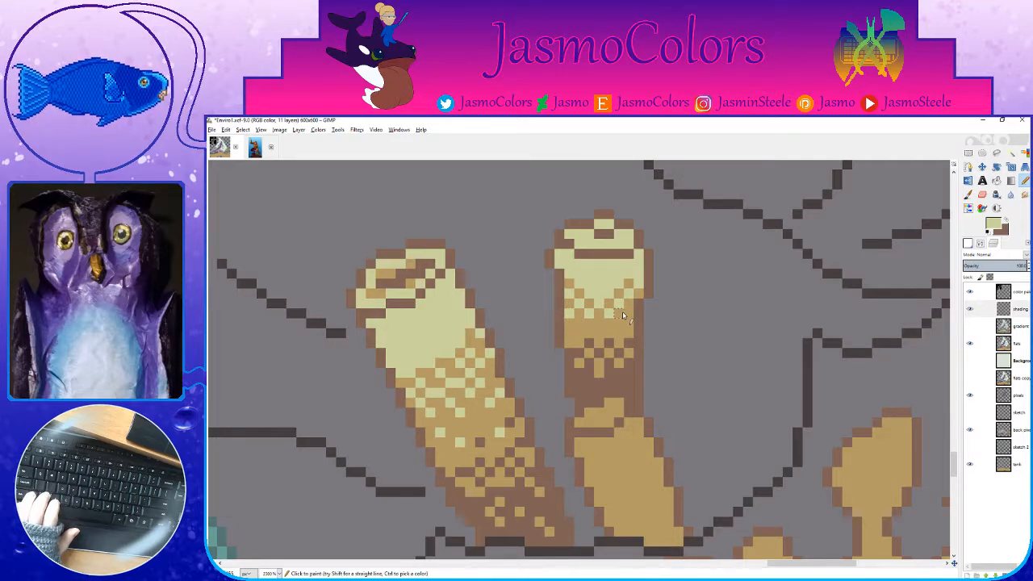
Step: Add a dark brown dither pixel above the upright tube's shadow and save the image
left_click(571, 338, "ctrl")
left_click(578, 332)
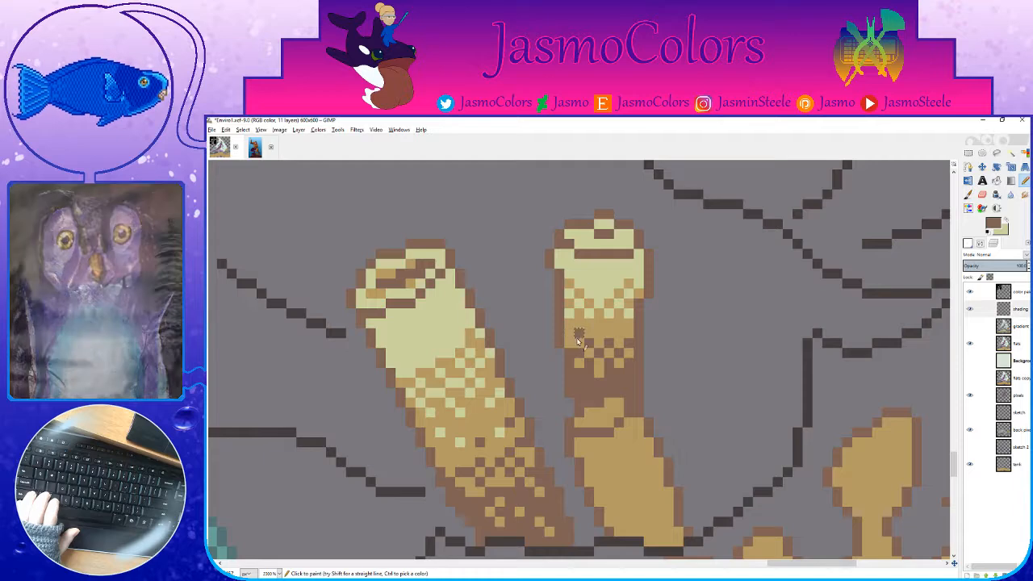
scroll(628, 355, "down", 4)
key("ctrl+s")
Step: Pencil the opening of the short tube in front of the upright one light green
key("x")
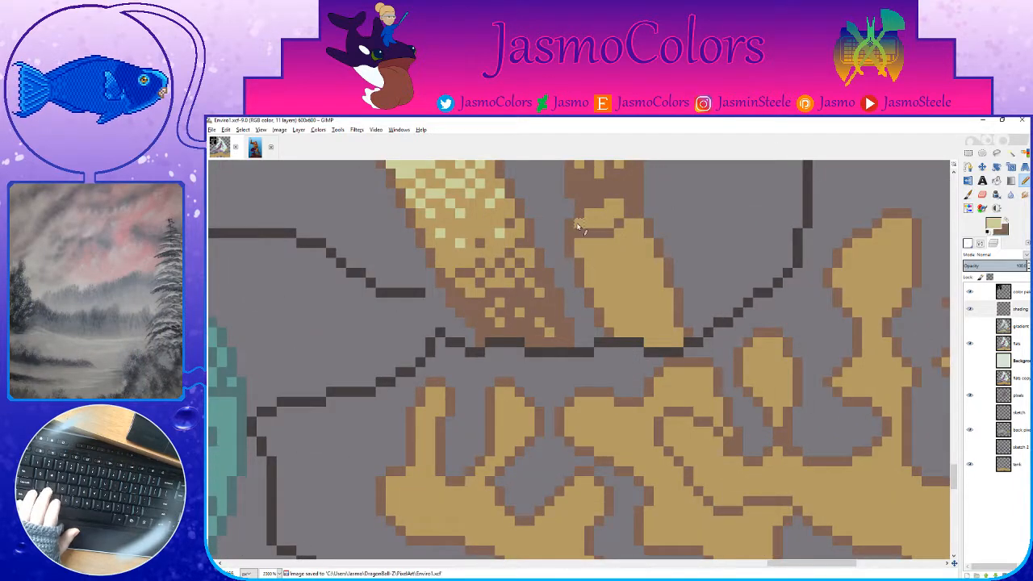
left_click(578, 223)
left_click(589, 215)
mouse_move(589, 216)
left_mouse_down()
mouse_move(619, 210)
mouse_move(600, 220)
mouse_move(610, 214)
left_mouse_up()
Step: Try dark brown pixels inside the short tube's opening and undo them
key("x")
left_click(600, 222)
key("ctrl+z")
key("ctrl+z")
key("ctrl+z")
key("ctrl+z")
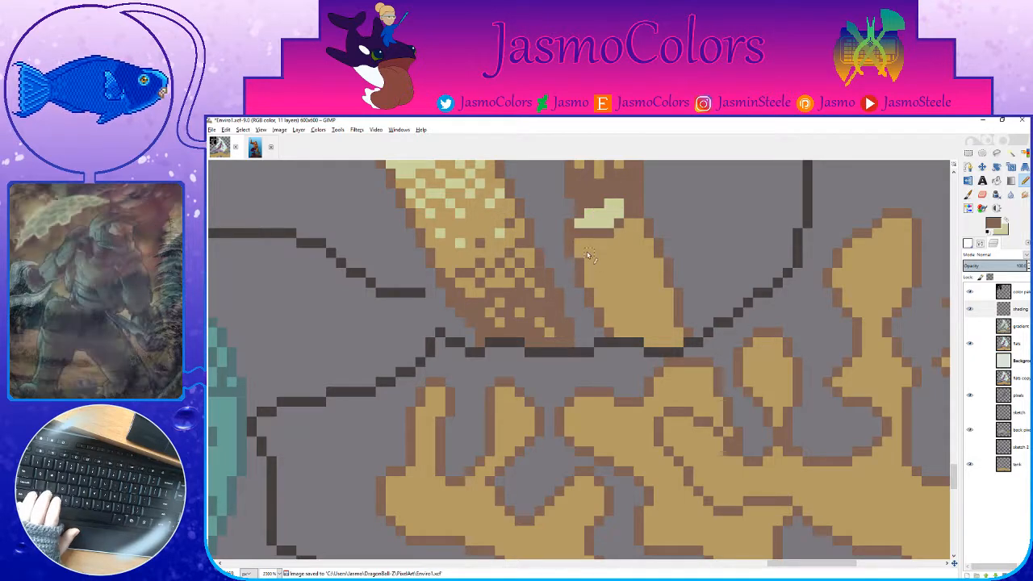
Step: Pencil a light green highlight band below the short tube's rim and a dark brown shadow at its base
key("x")
mouse_move(590, 269)
left_mouse_down()
mouse_move(635, 259)
mouse_move(645, 244)
mouse_move(636, 228)
mouse_move(617, 238)
mouse_move(622, 252)
mouse_move(582, 249)
mouse_move(605, 242)
mouse_move(631, 255)
left_mouse_up()
key("x")
mouse_move(681, 343)
left_mouse_down()
mouse_move(650, 342)
mouse_move(671, 326)
mouse_move(617, 331)
left_mouse_up()
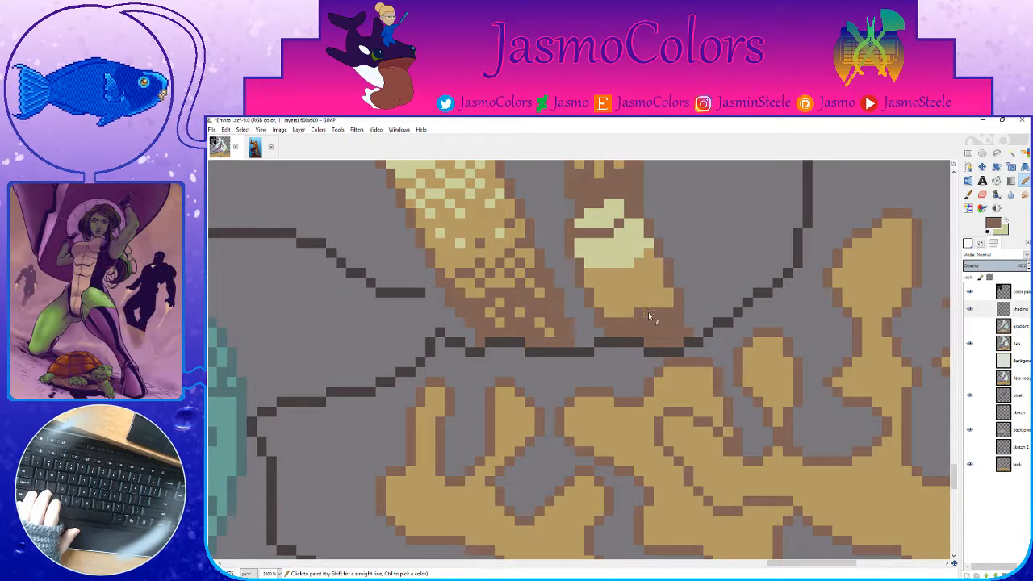
Step: Dither dark brown pixels above the short tube's shadow and light green pixels below its highlight
left_click(627, 302)
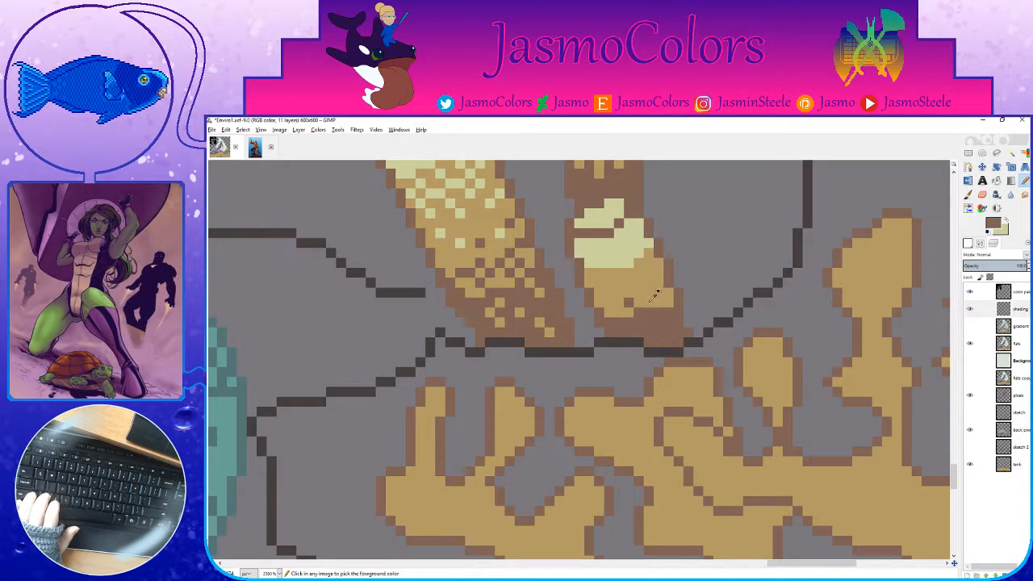
left_click(649, 302)
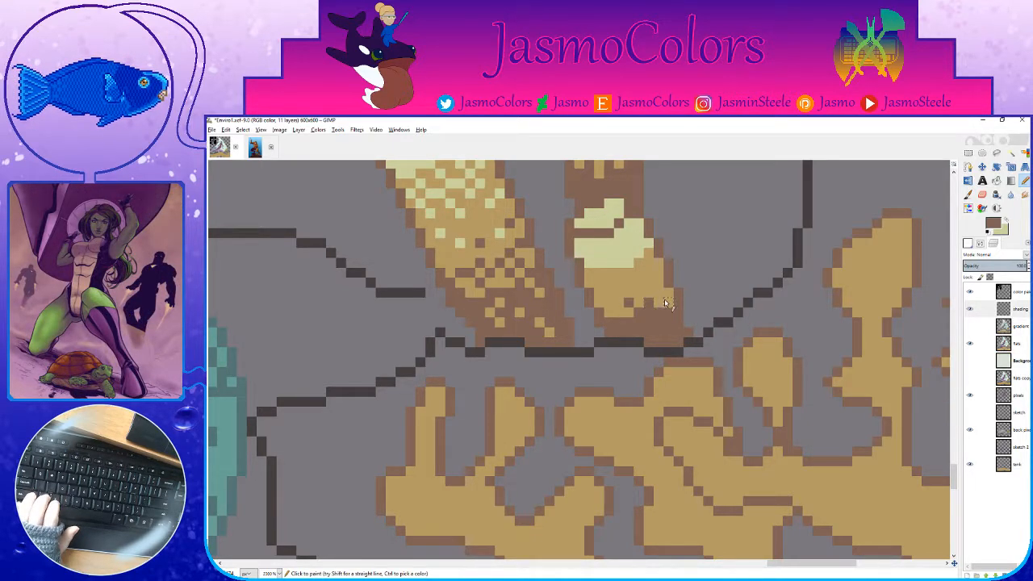
left_click(607, 305)
left_click(600, 275, "ctrl")
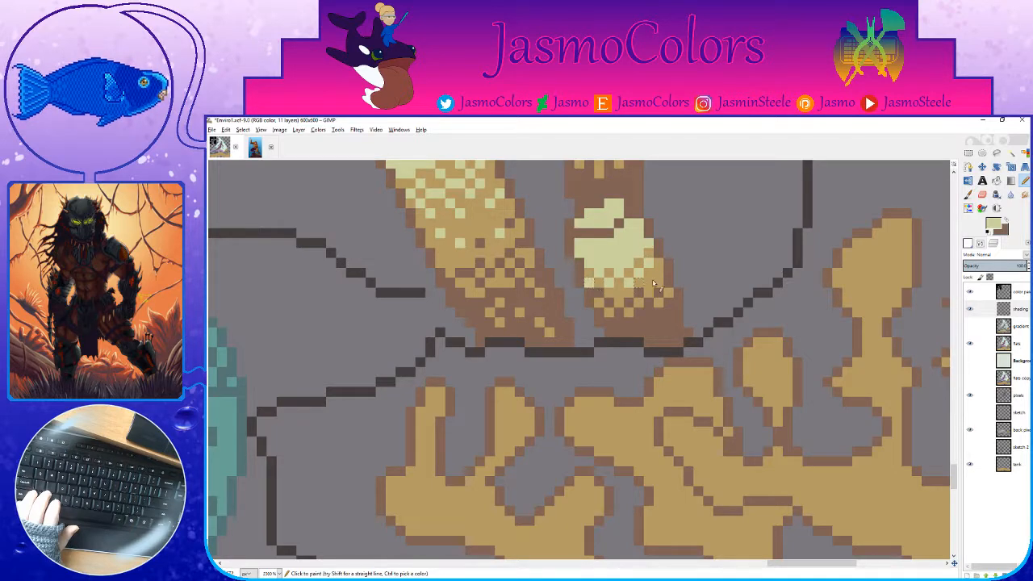
Step: Hide the color palette layer and save the image
scroll(690, 263, "down", 9)
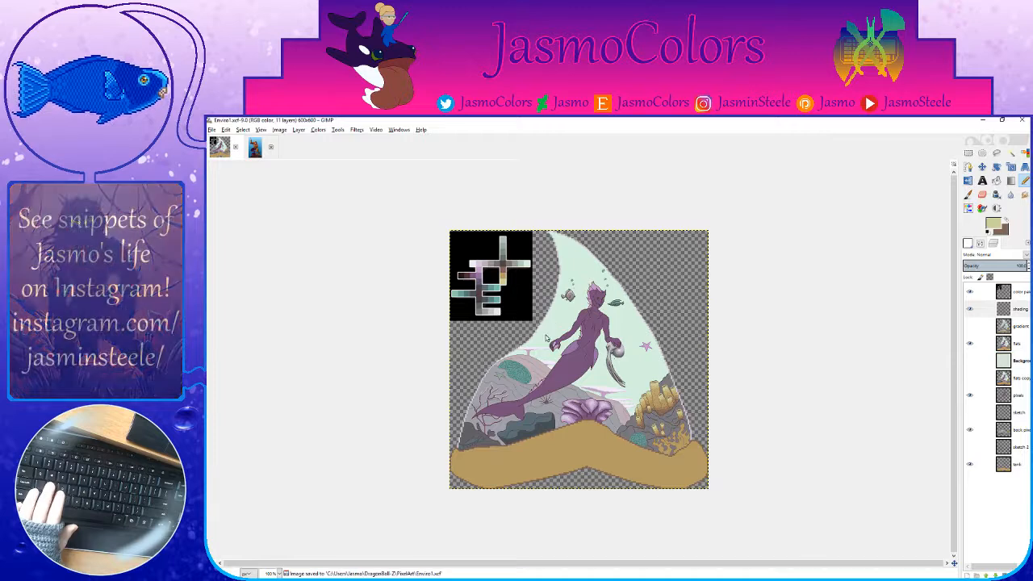
left_click(970, 291)
key("ctrl+s")
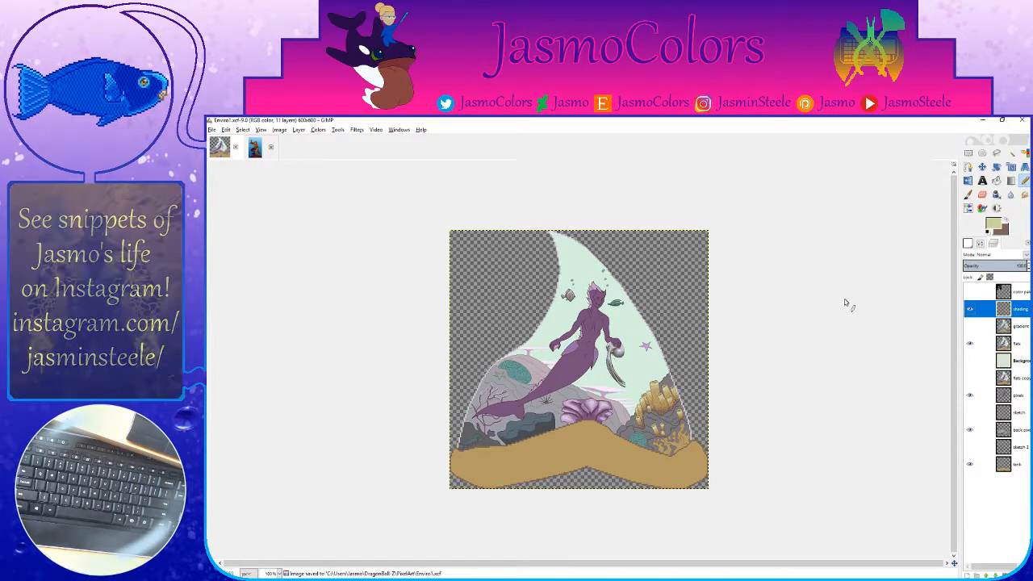
key("ctrl+s")
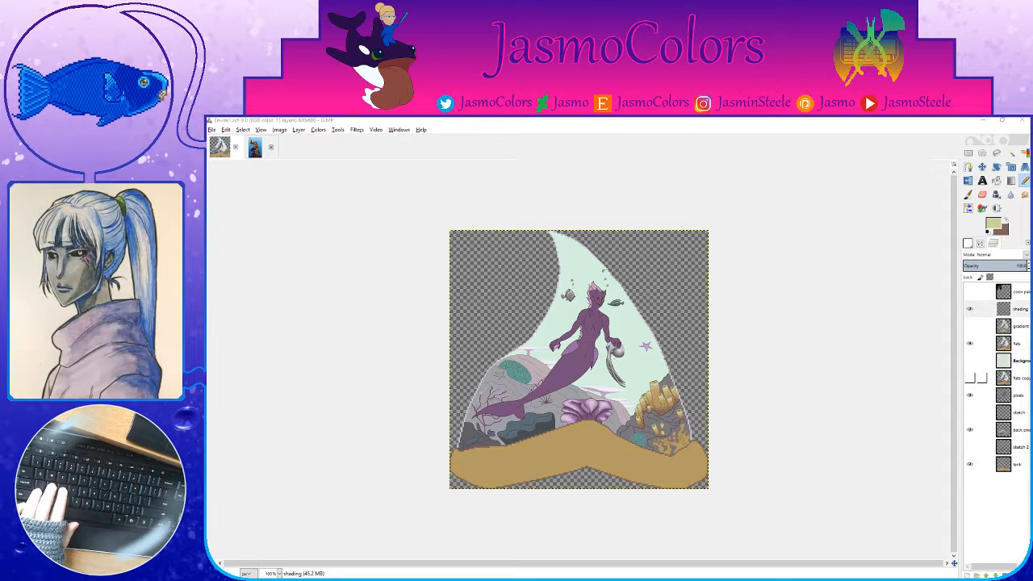
left_click(725, 134)
key("ctrl+s")
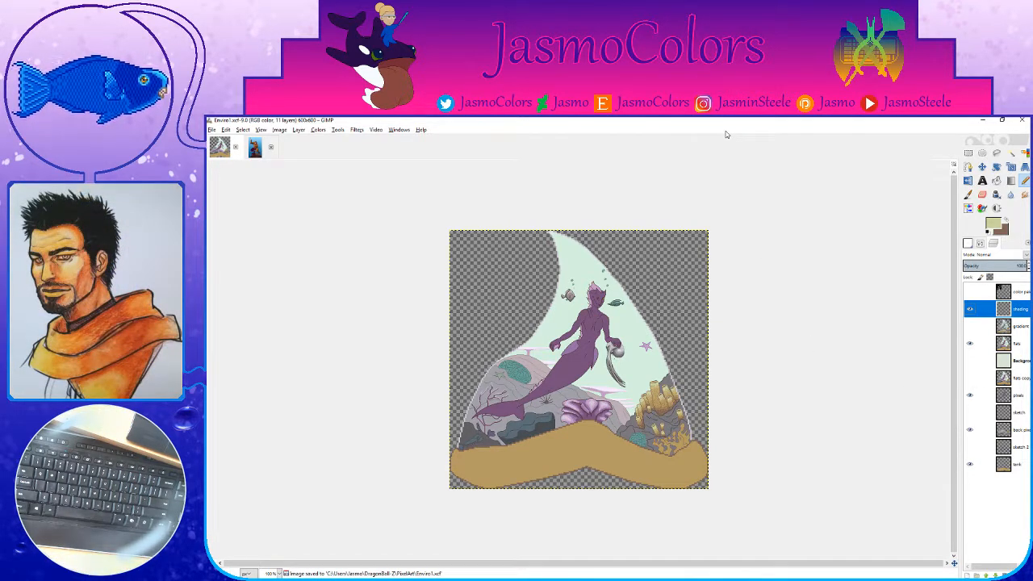
Step: Close the Enviro1.xcf image and save the open Aquaman image
left_click(236, 147)
key("ctrl+s")
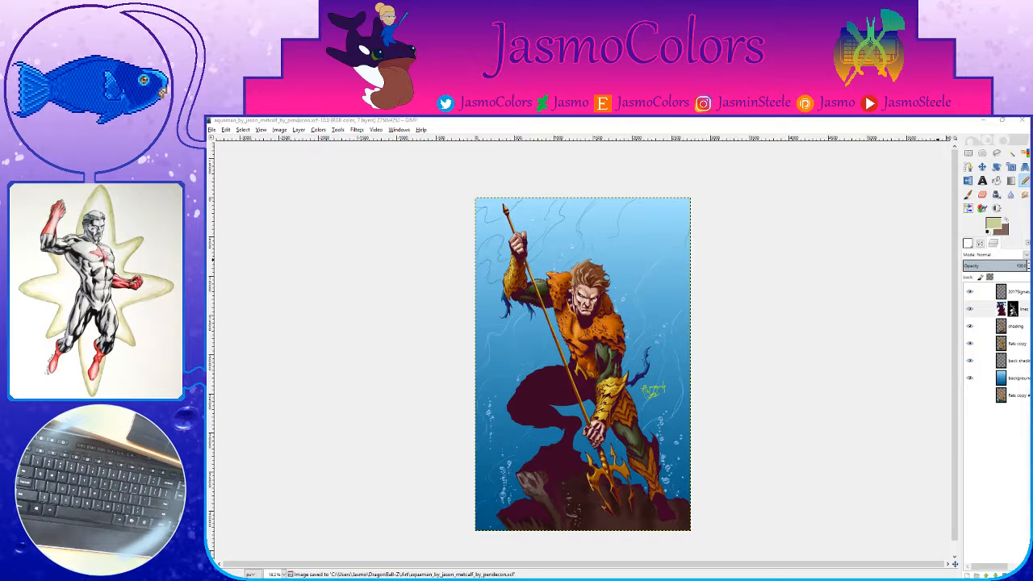
left_click(857, 345)
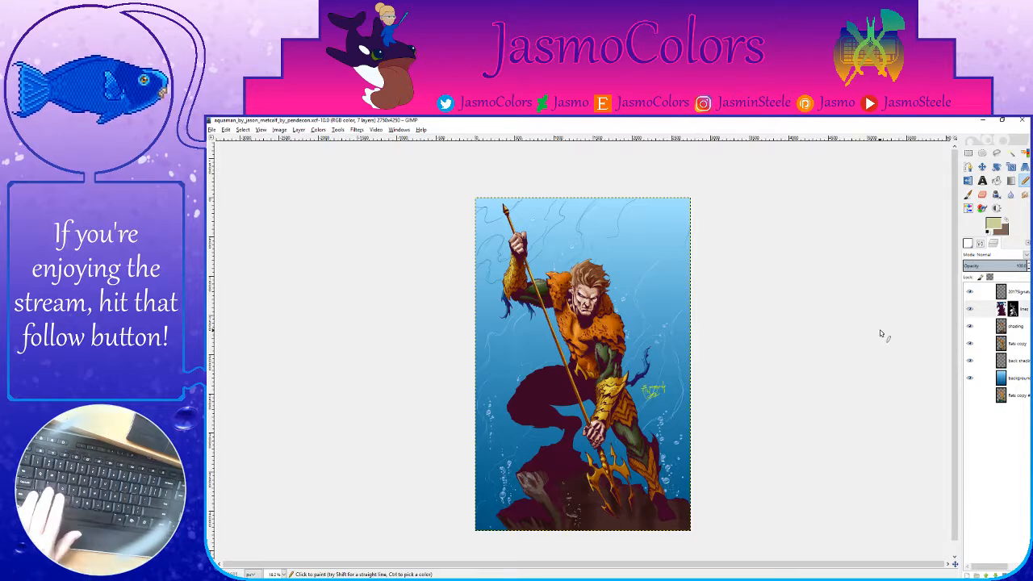
left_click(969, 291)
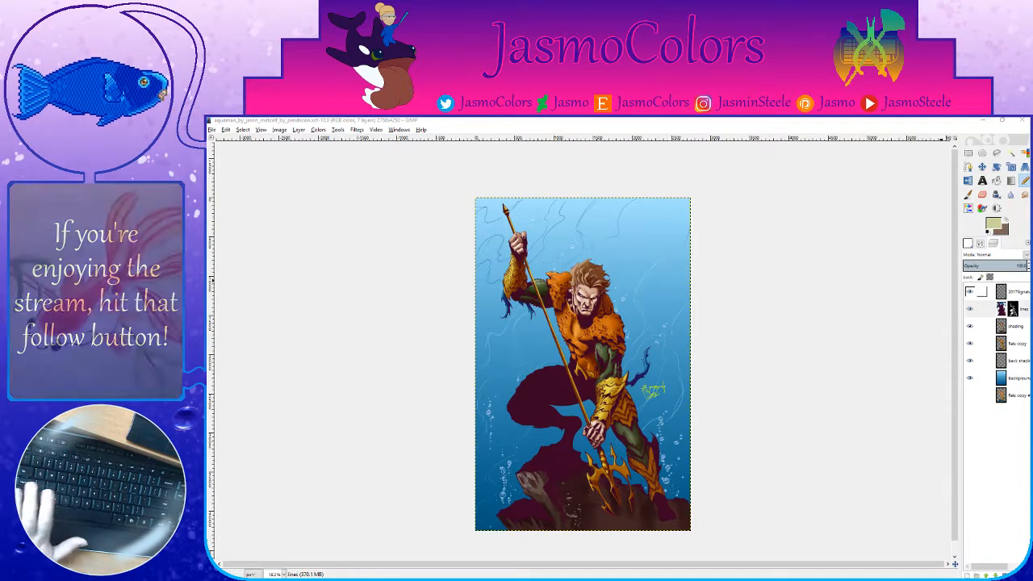